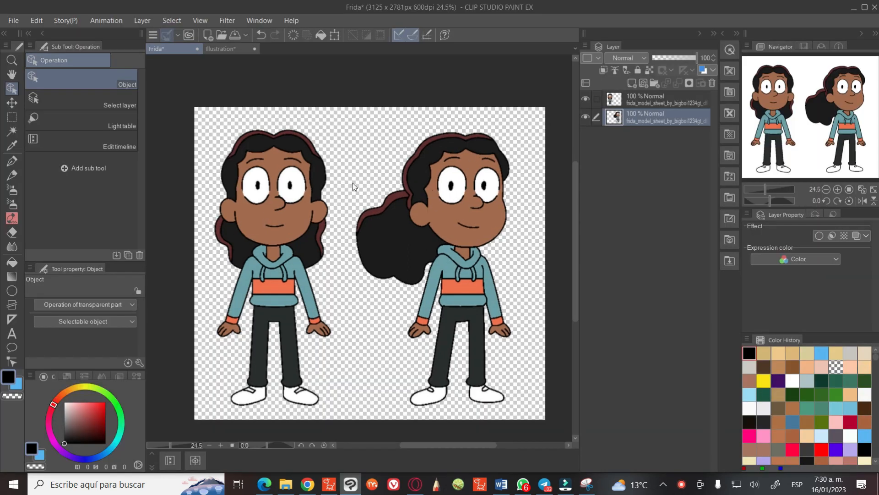
Toggle the two character layers' visibility to compare them, leaving only the front-facing character's layer shown.
left_click(585, 117)
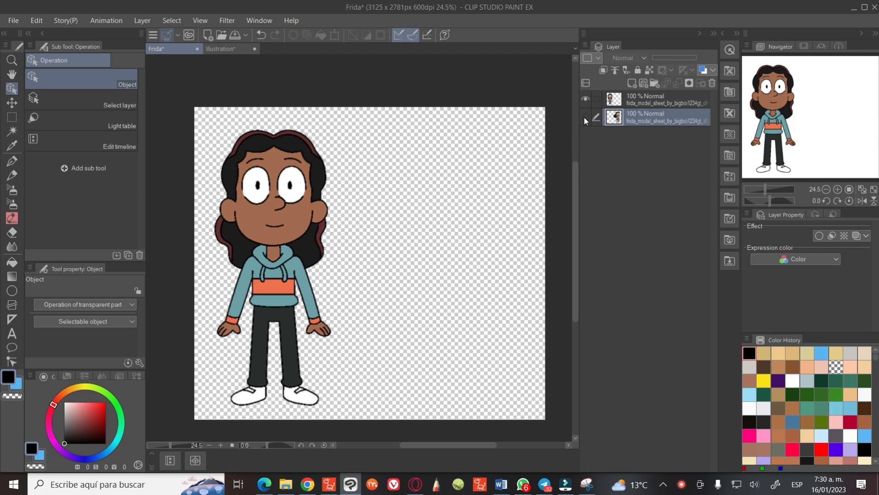
left_click(585, 117)
left_click(585, 99)
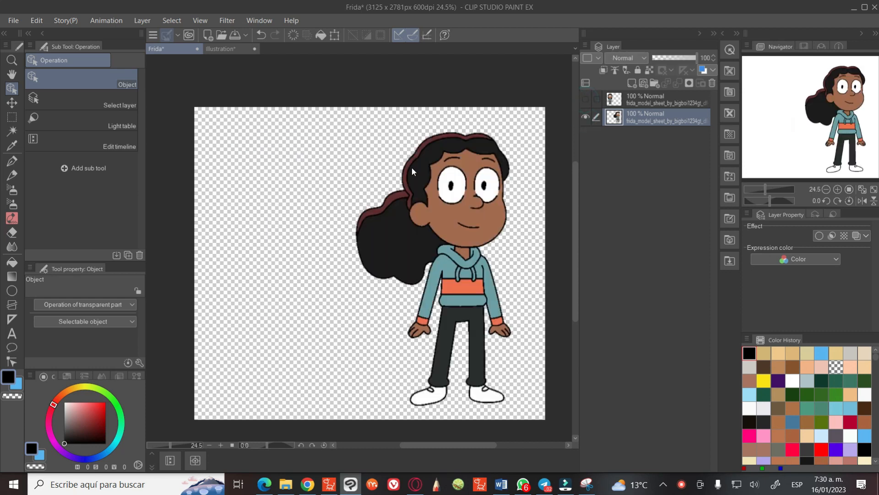
left_click(586, 99)
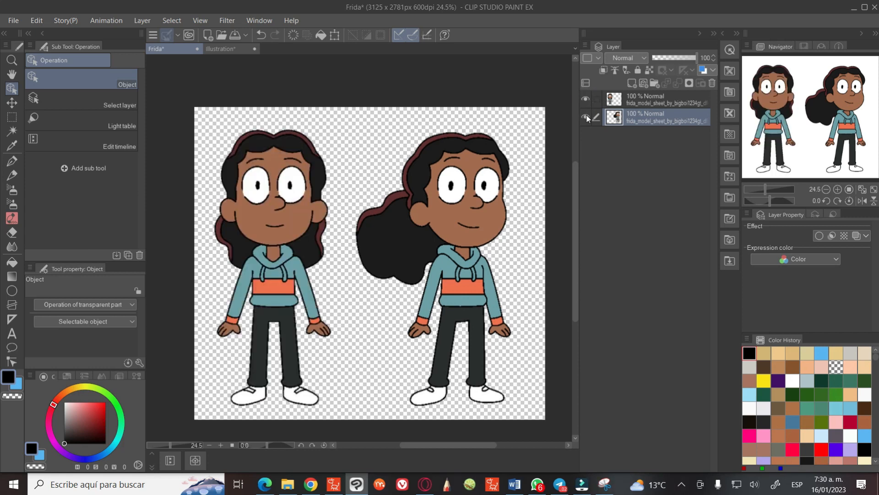
left_click(586, 117)
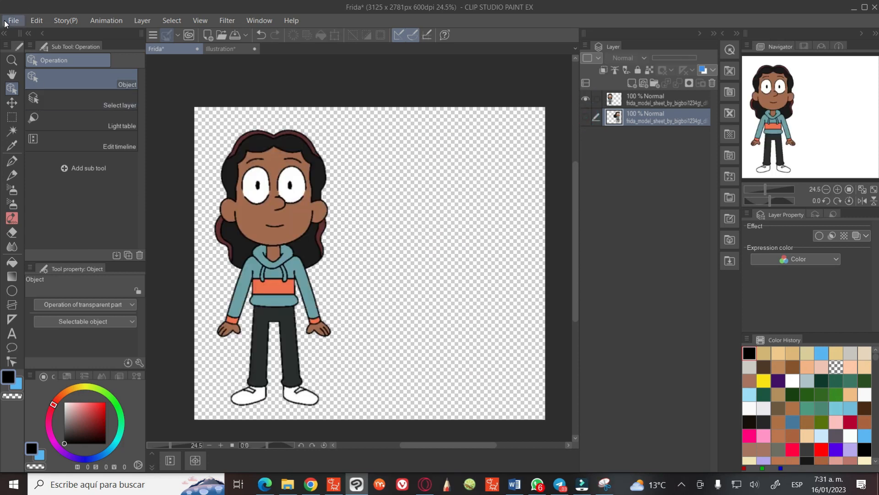
Make a rectangular selection covering the front-facing character over the full height of the canvas.
left_click(13, 21)
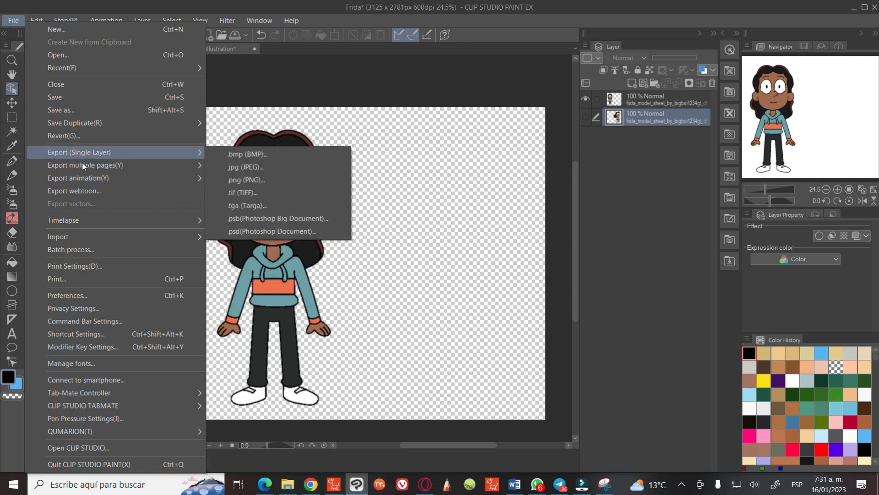
left_click(462, 76)
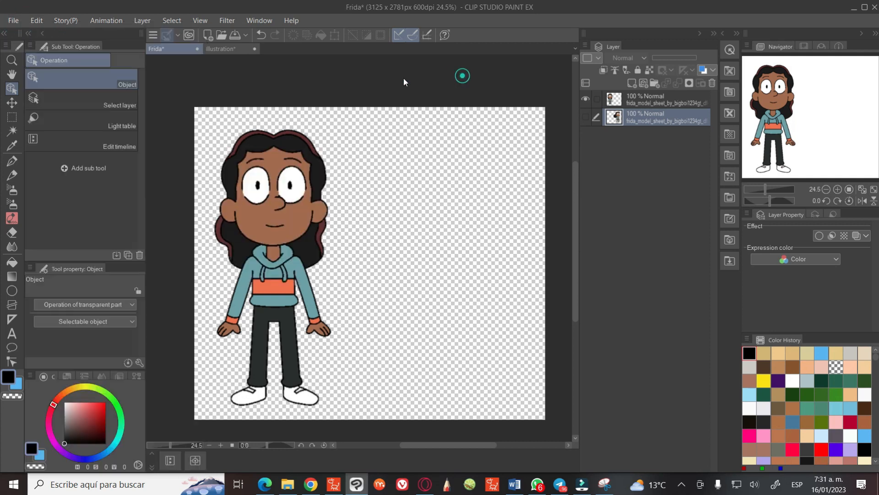
left_click(12, 131)
left_click(12, 117)
left_click_drag(173, 90, 349, 358)
scroll(351, 212, "down", 1)
left_click_drag(351, 212, 377, 277)
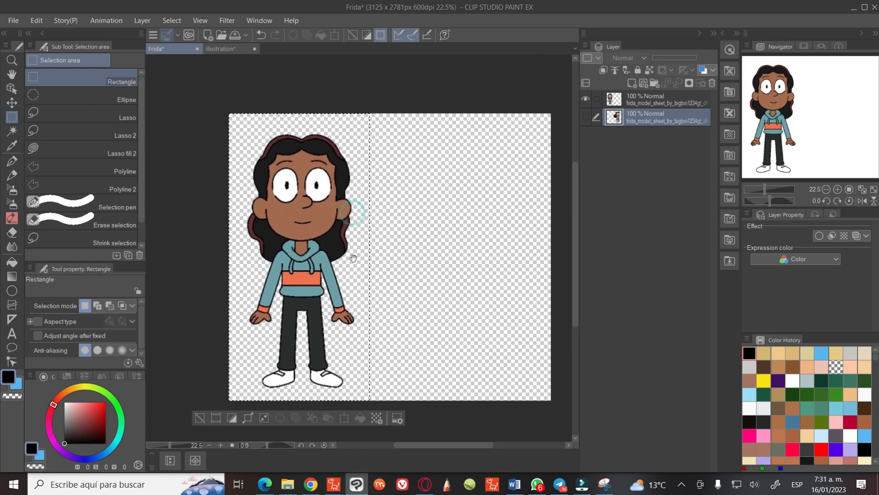
Export the selected area as a single-layer PNG at 100% scale, overwriting Frida frente.png in the Cartoon animator folder.
left_click(17, 20)
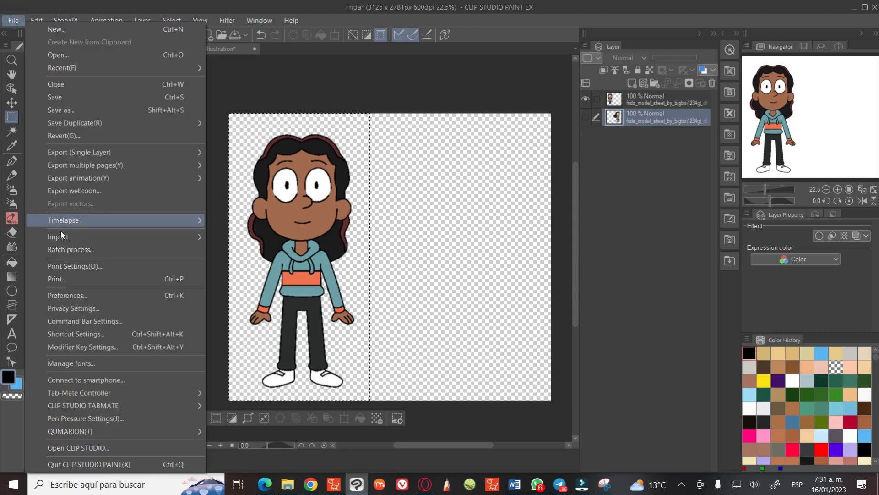
left_click(93, 155)
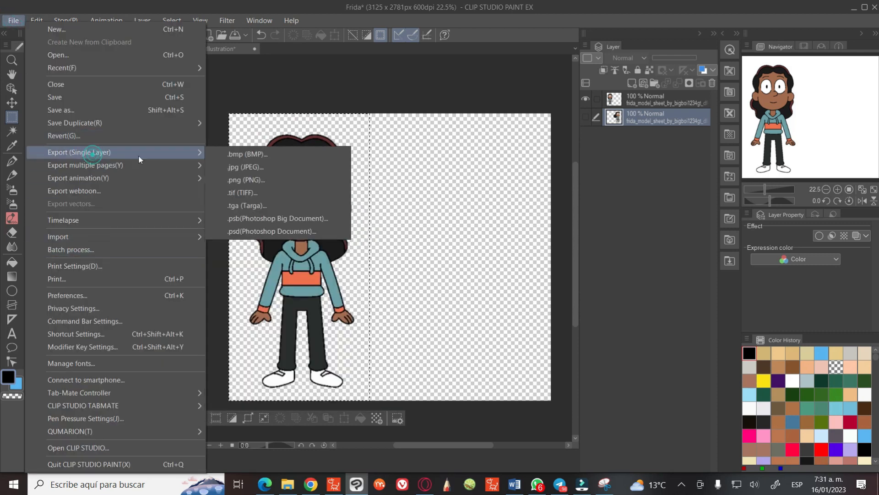
left_click(264, 185)
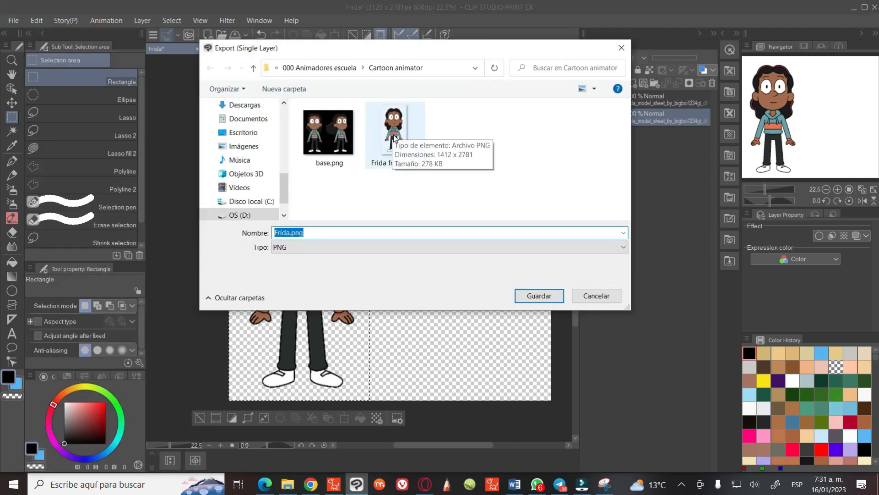
left_click(394, 138)
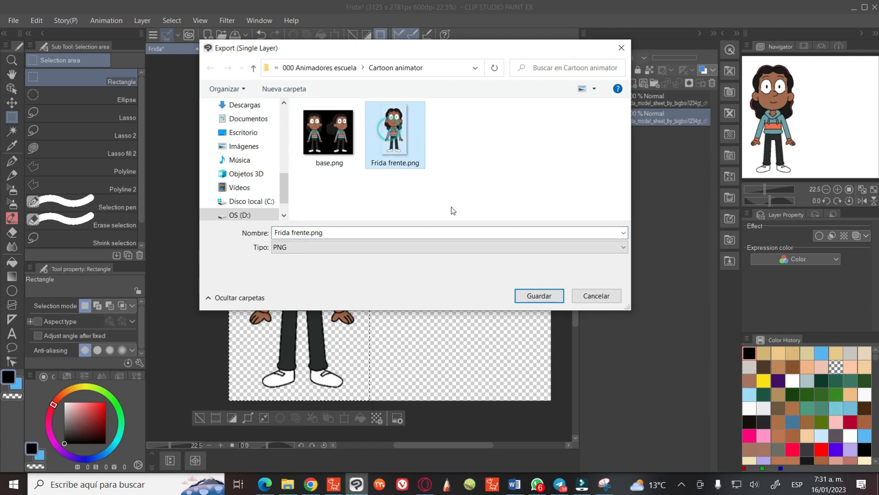
left_click(529, 294)
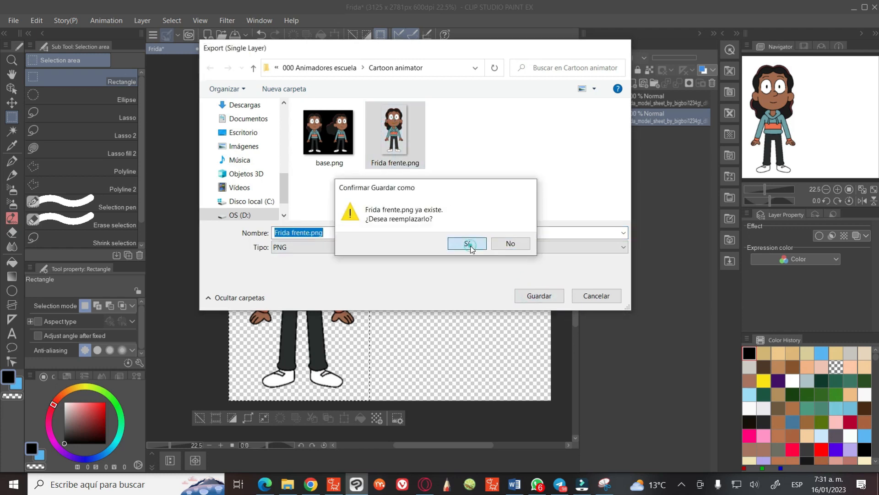
left_click(467, 244)
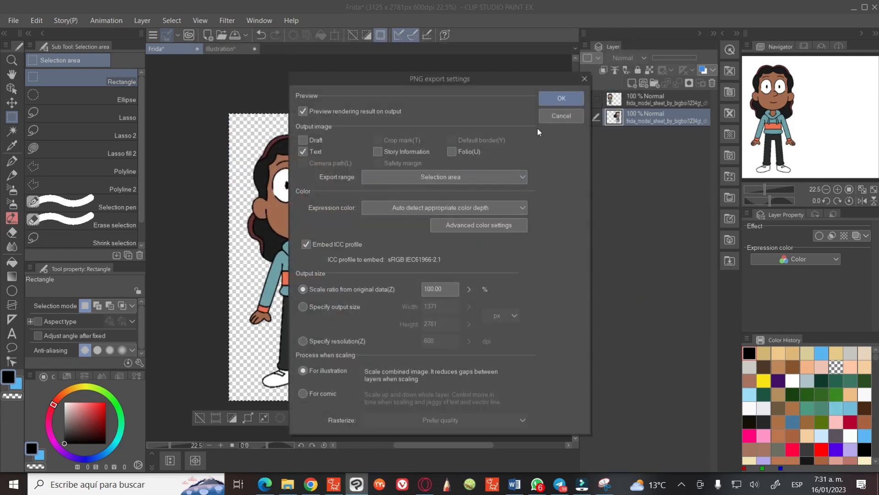
left_click(561, 99)
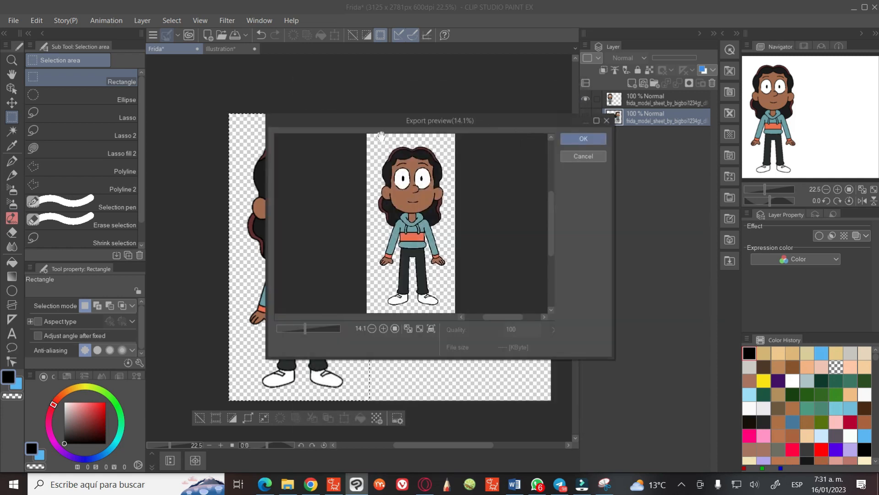
left_click(572, 139)
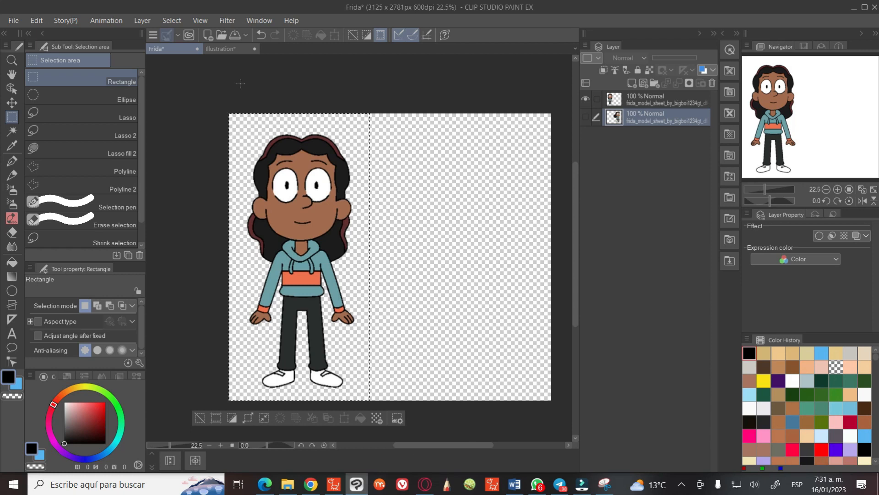
Create a new color illustration of 6000 by 6368 px at 600 dpi with white paper, and return to the Illustration document.
left_click(233, 49)
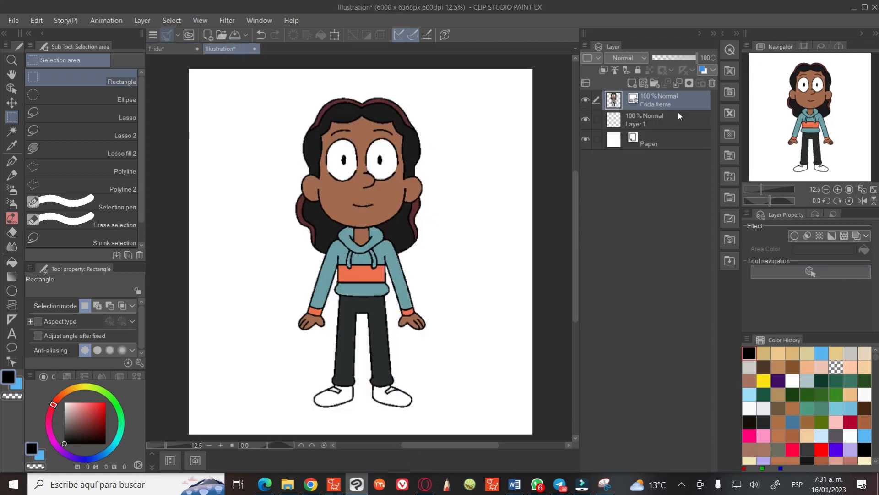
left_click(631, 120)
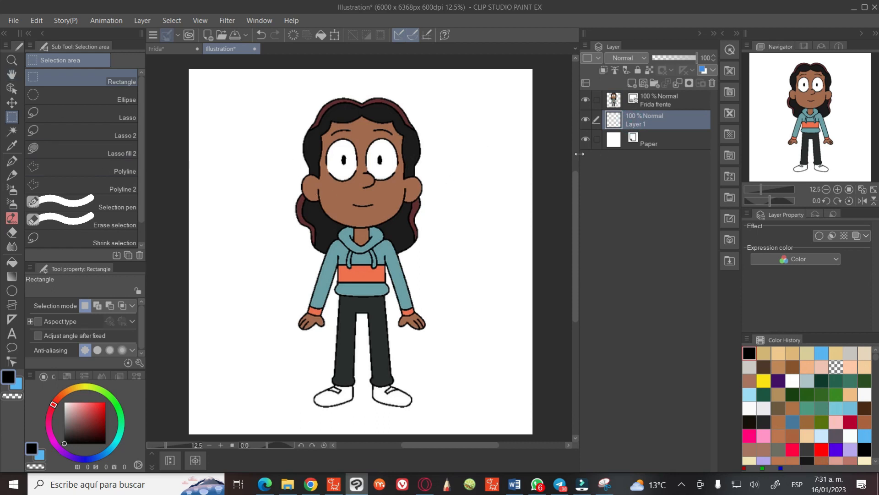
left_click(14, 21)
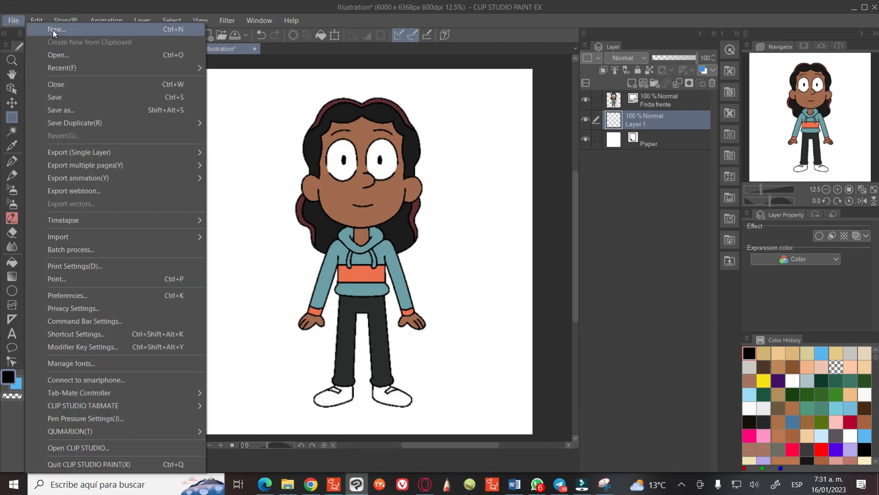
left_click(53, 29)
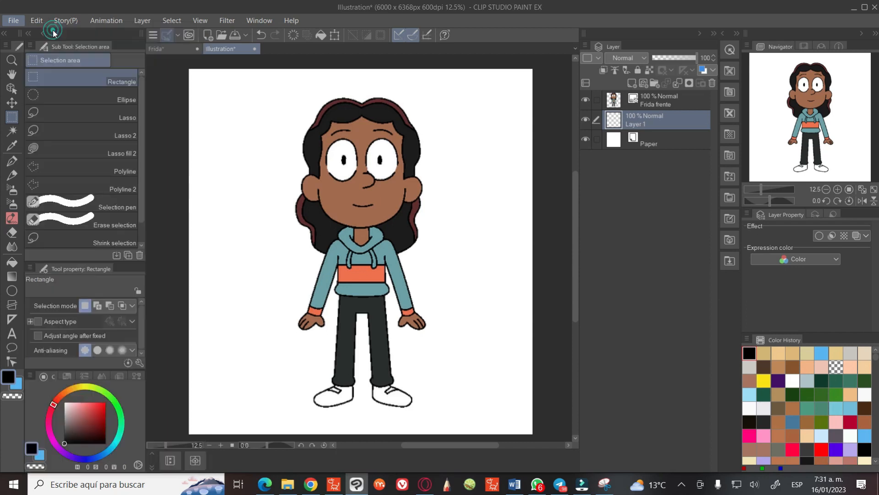
double_click(239, 175)
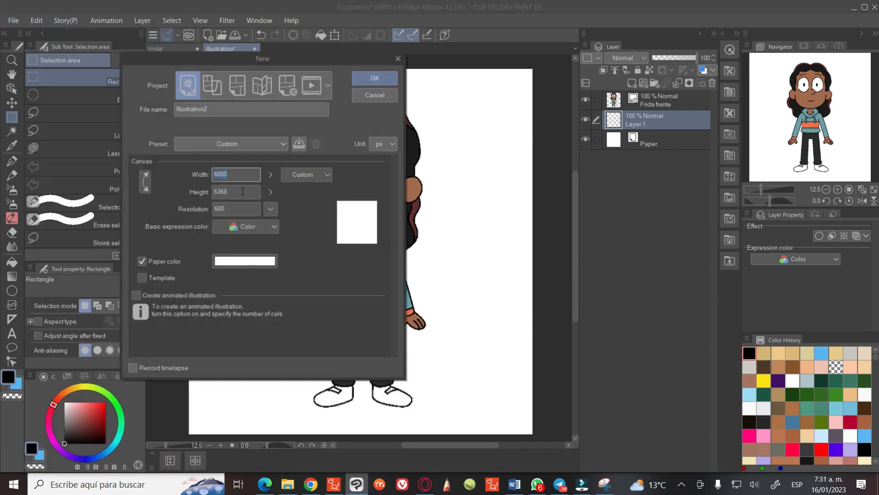
double_click(242, 192)
double_click(232, 210)
left_click(233, 180)
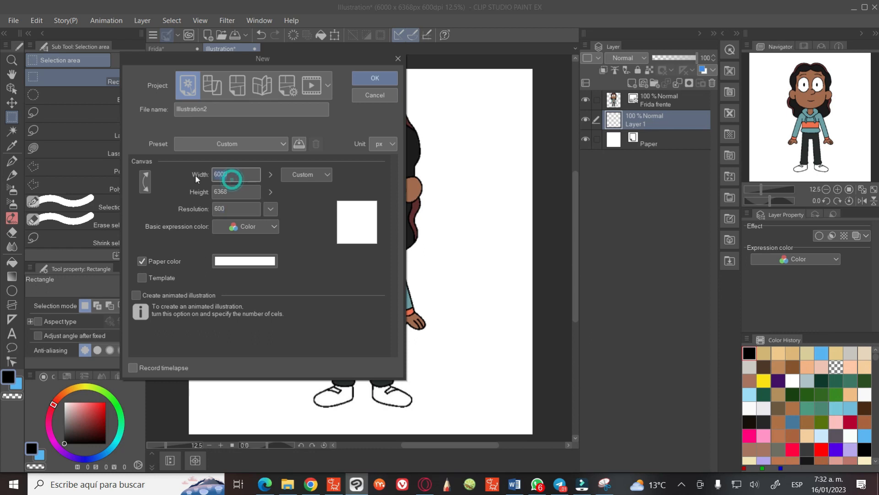
left_click(239, 189)
double_click(239, 189)
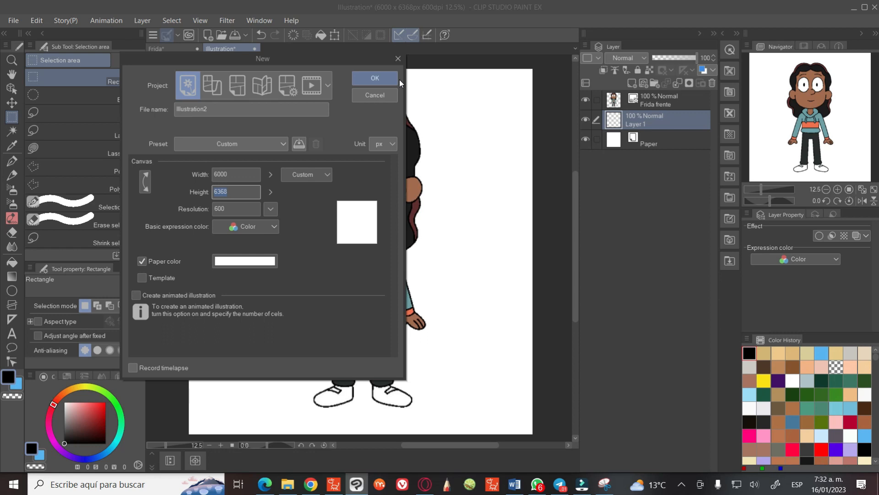
mouse_move(300, 57)
left_mouse_down()
mouse_move(522, 75)
mouse_move(681, 44)
left_mouse_up()
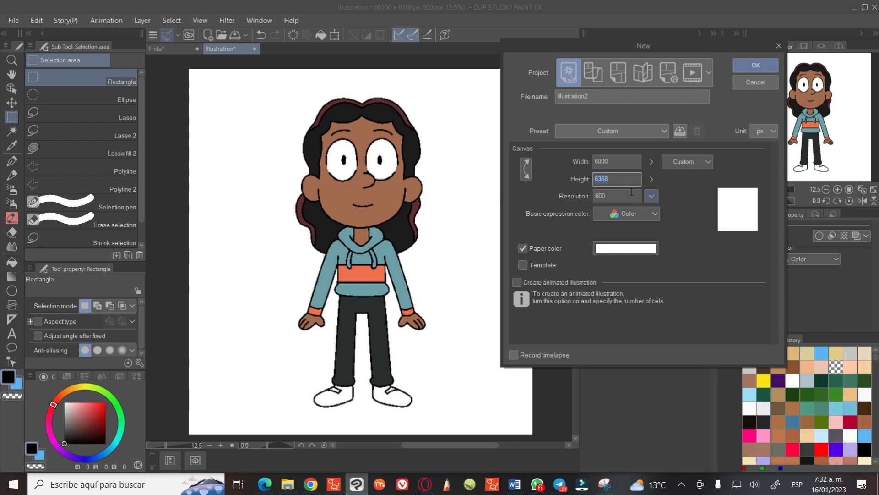
left_click(755, 67)
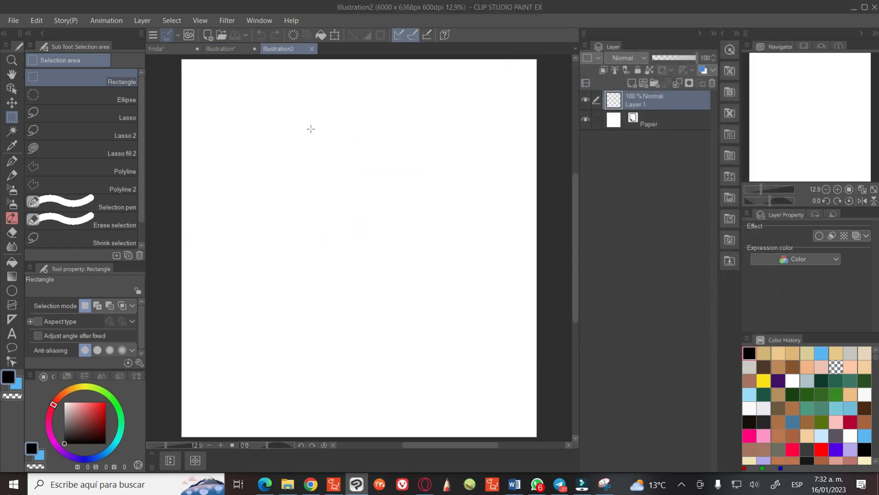
left_click(231, 51)
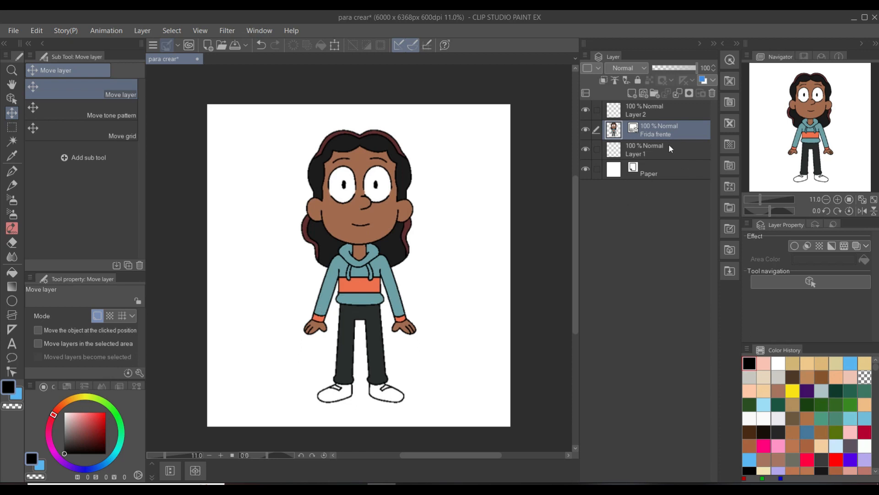
Duplicate the Frida frente layer and set the copy's opacity to 46%.
right_click(657, 133)
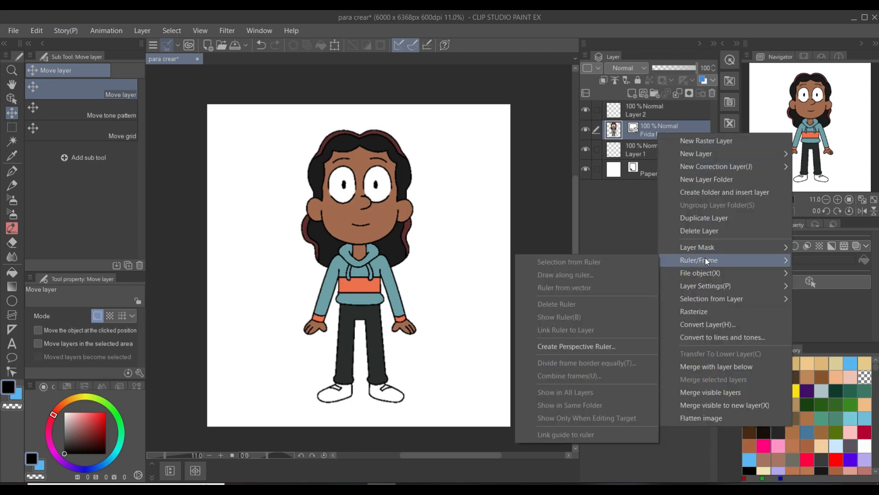
left_click(704, 218)
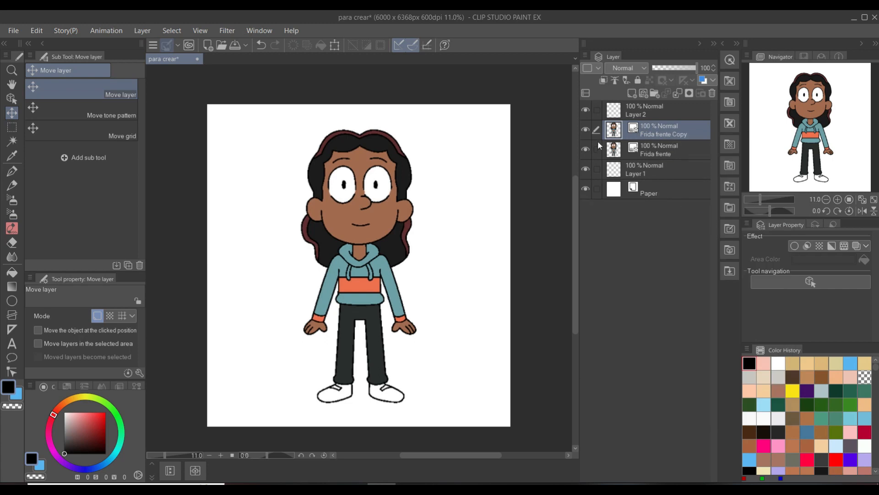
left_click(680, 70)
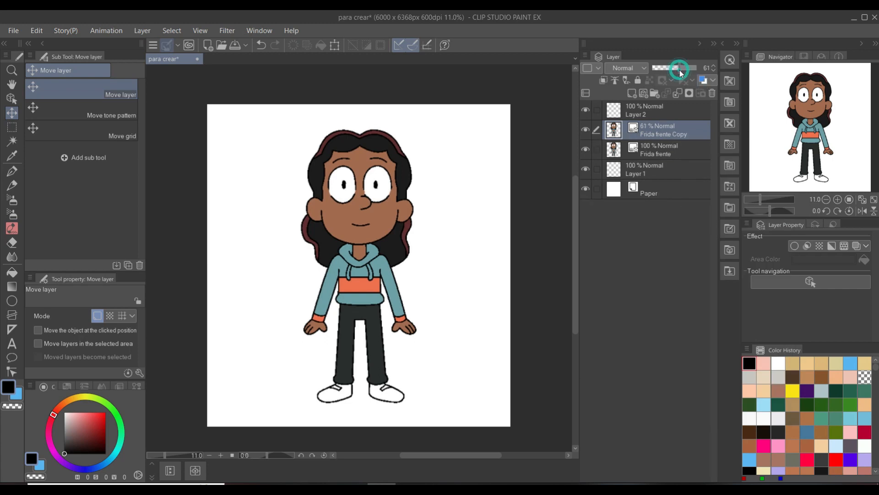
left_click(676, 70)
left_click(674, 70)
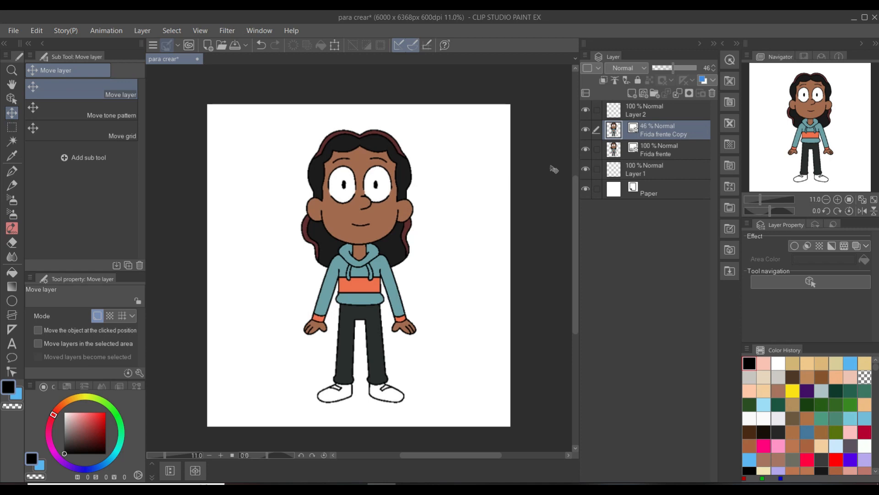
Toggle the original Frida frente layer's visibility to compare it with the semi-transparent copy.
left_click(586, 150)
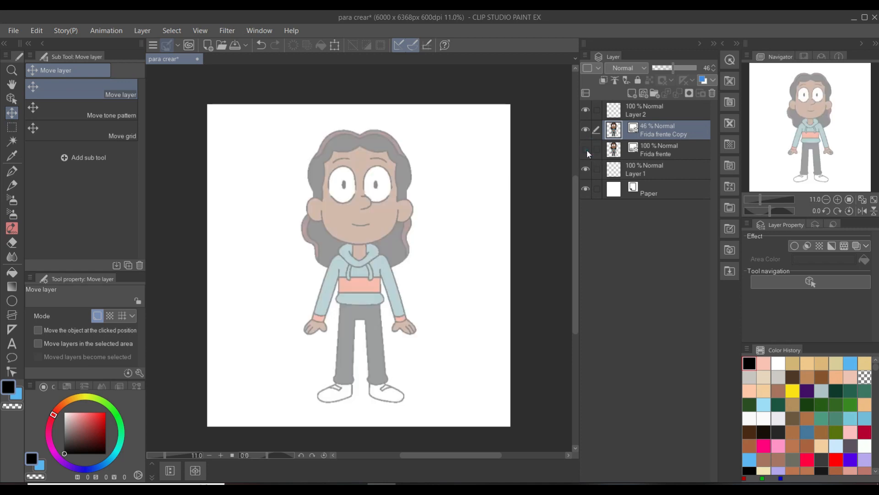
left_click(586, 149)
left_click(586, 150)
left_click(586, 149)
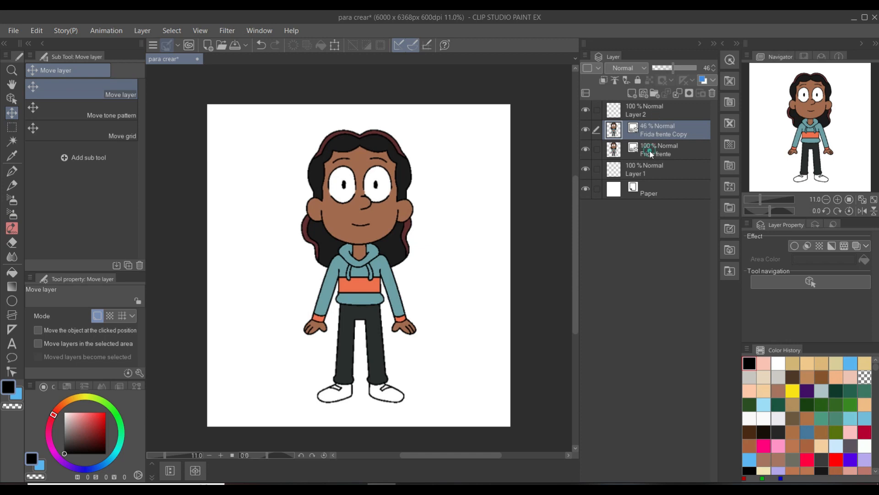
Create a layer folder named "base" directly above the two Frida frente layers.
left_click(651, 151, "ctrl")
left_click(653, 131)
left_click(654, 93)
double_click(643, 133)
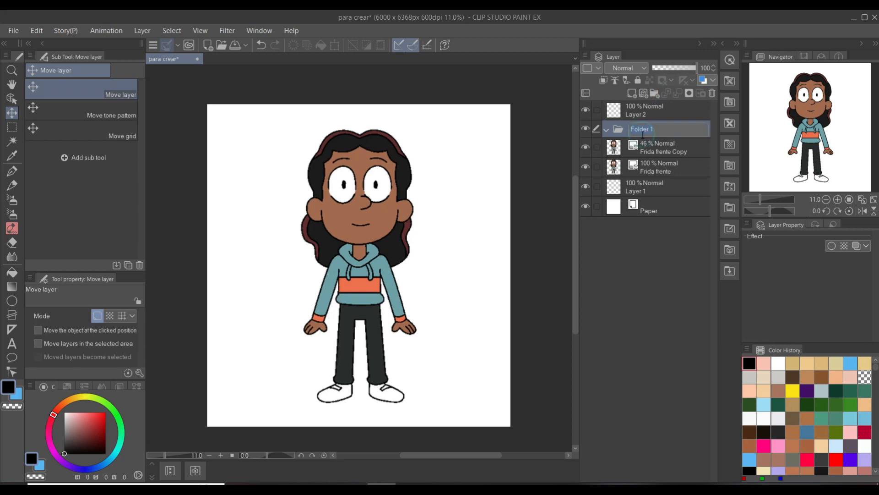
type("base")
key("Return")
Move both the Frida frente layer and its copy into the base folder.
left_click(670, 145)
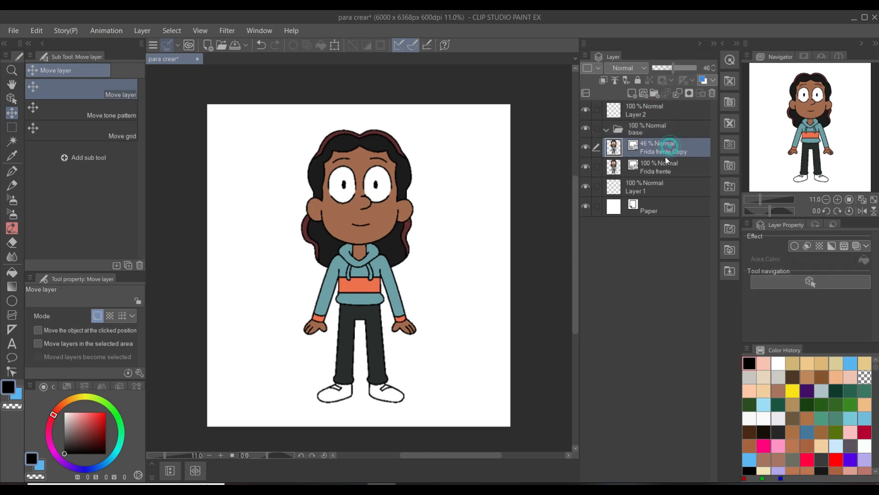
left_click(661, 166, "ctrl")
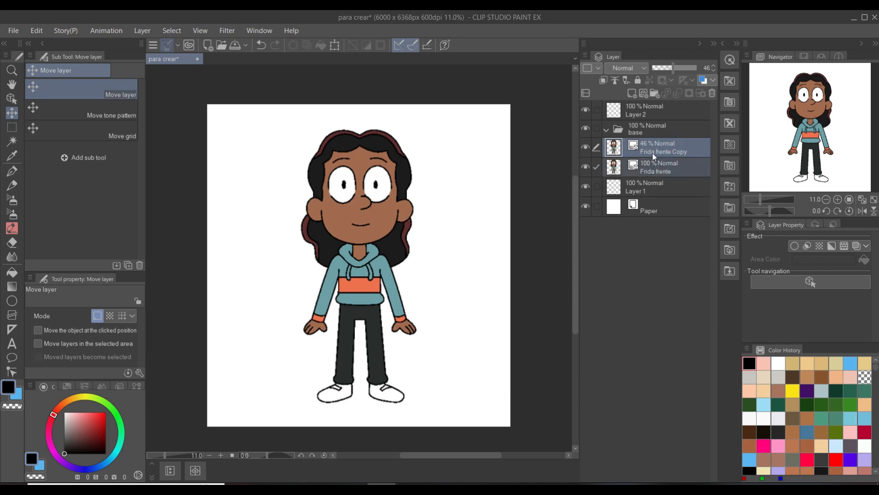
left_click_drag(643, 129, 643, 130)
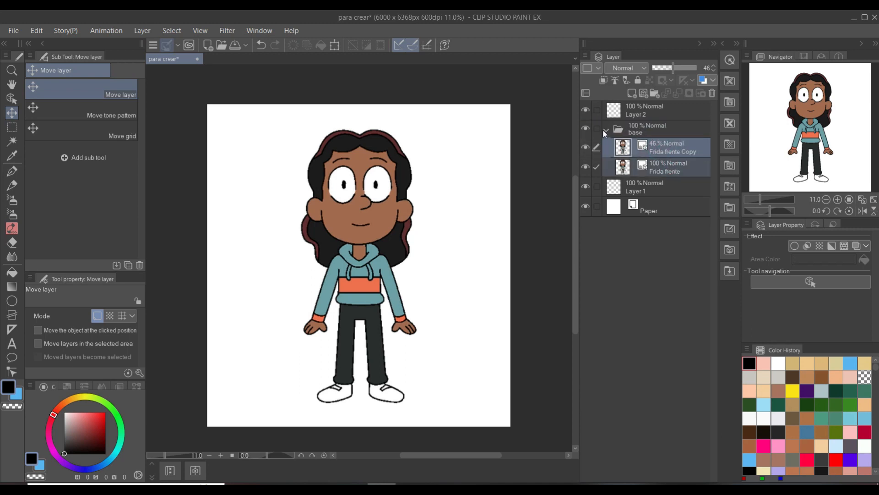
Hide the original Frida frente layer inside the base folder, leaving the 46% copy showing, and collapse the folder.
left_click(604, 130)
left_click(587, 128)
left_click(586, 129)
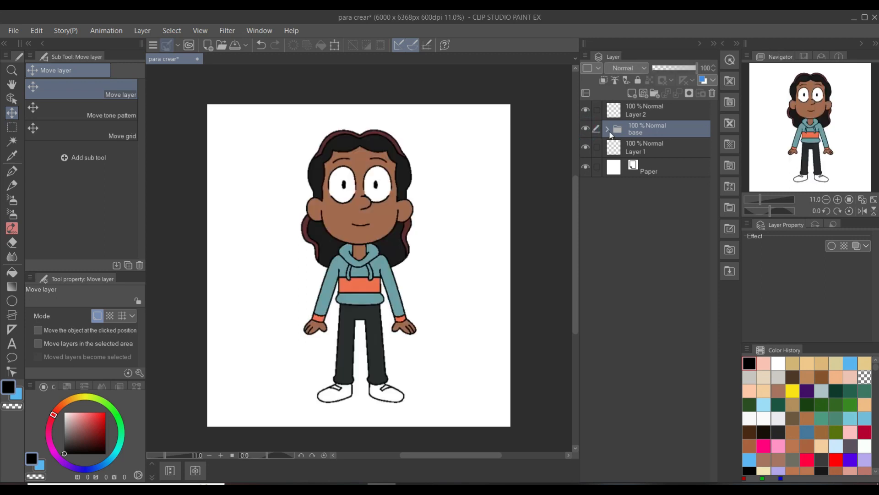
left_click(608, 130)
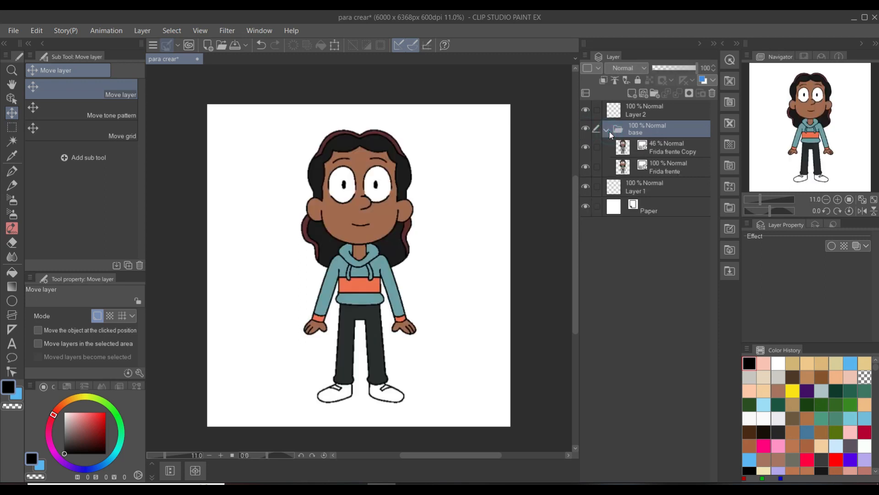
left_click(585, 168)
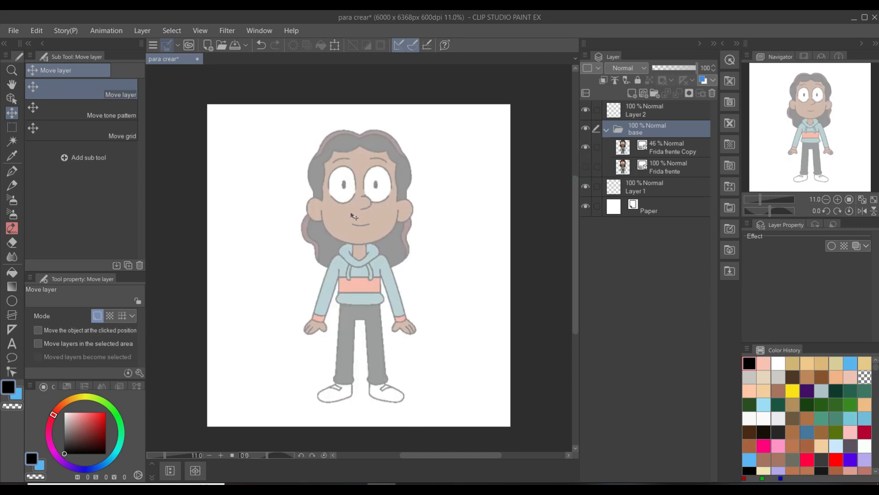
left_click(606, 130)
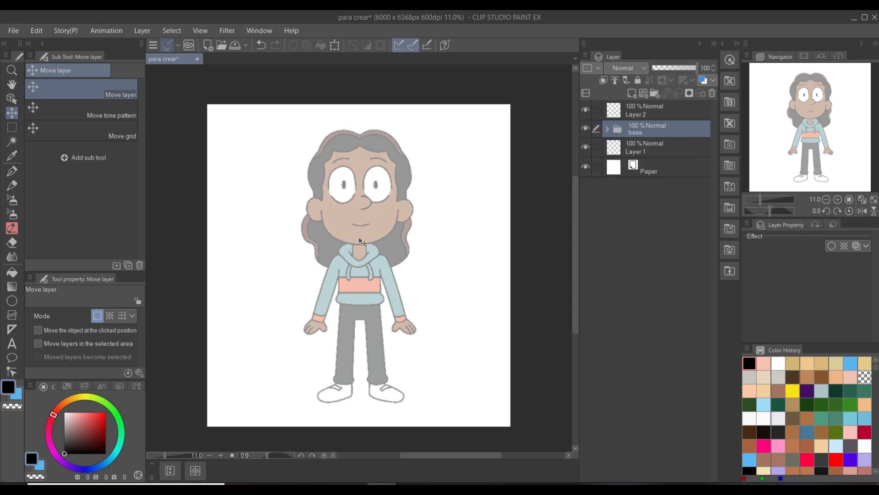
Choose the Ellipse tool and create a new vector layer above the base folder for the joint circles.
scroll(362, 240, "up", 3)
scroll(361, 265, "up", 1)
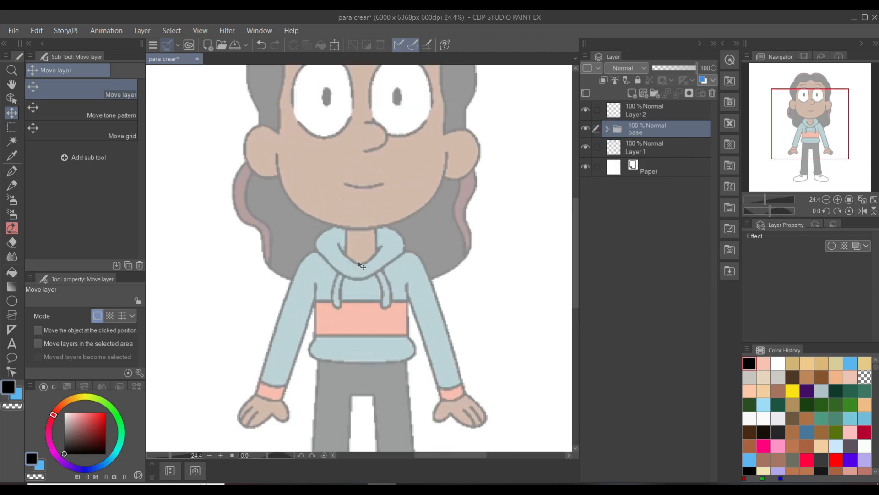
left_click_drag(367, 274, 364, 231)
scroll(362, 231, "up", 4)
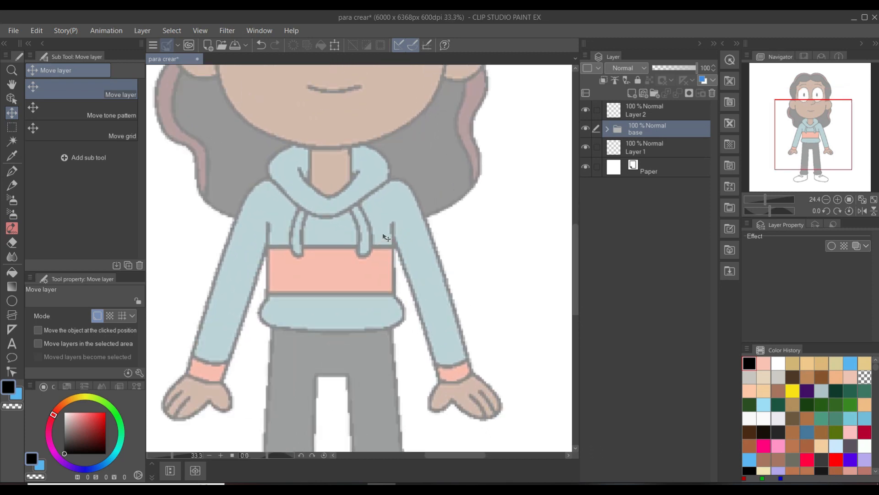
scroll(399, 260, "up", 2)
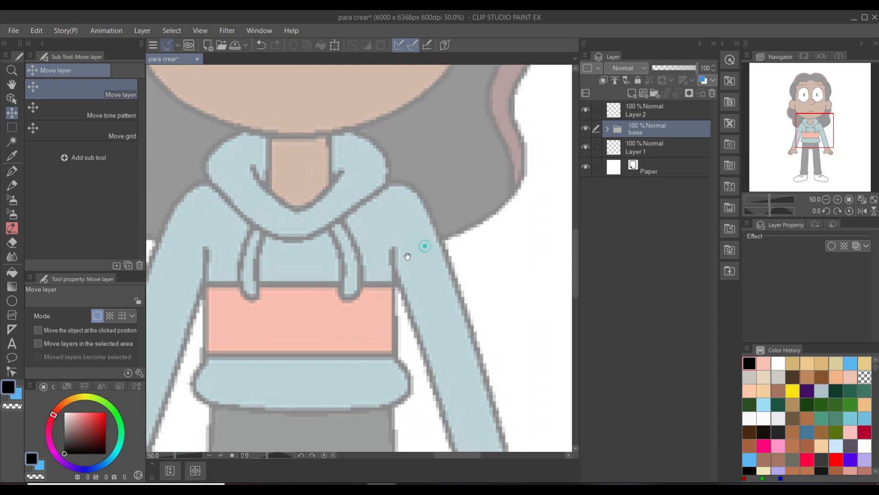
scroll(396, 226, "up", 1)
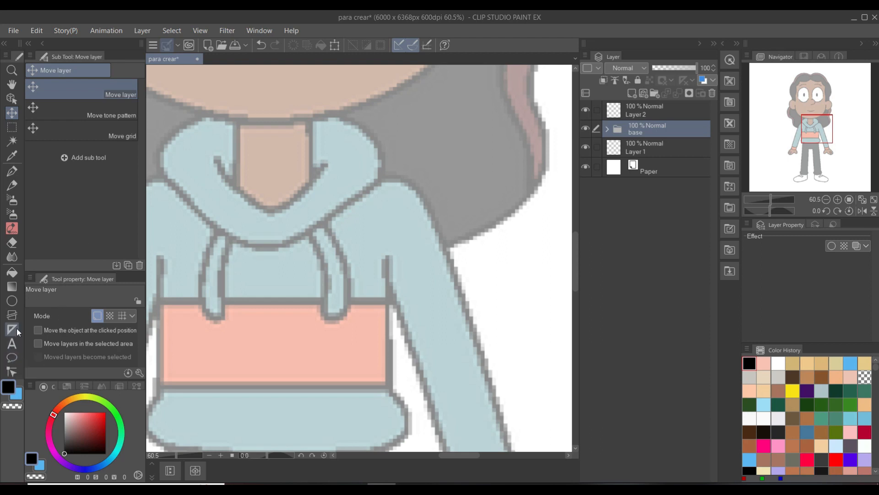
left_click(15, 304)
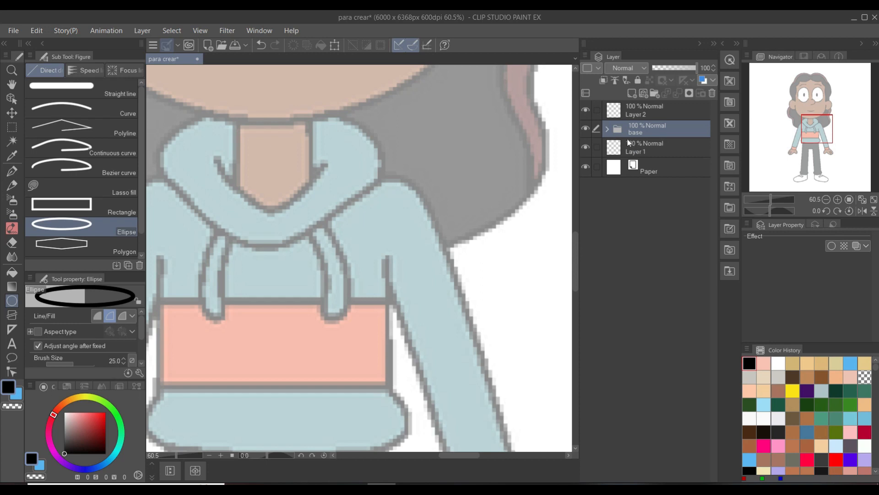
left_click(643, 94)
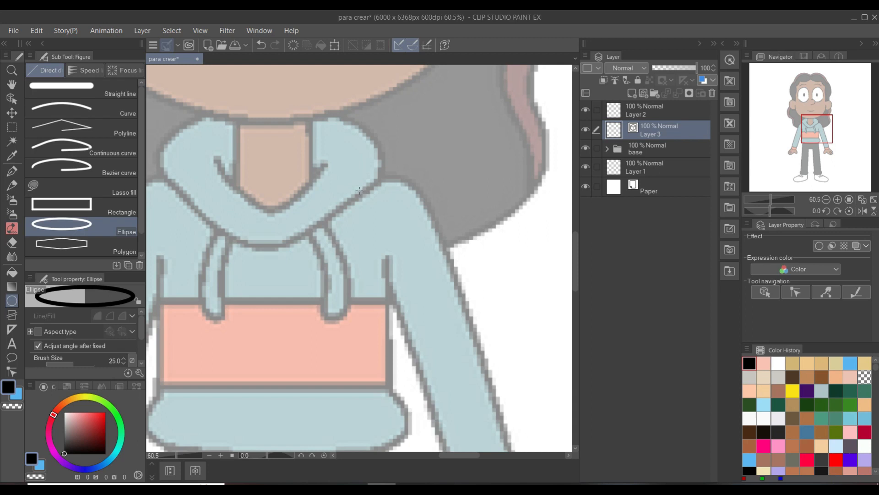
left_click_drag(355, 188, 435, 267)
left_click(432, 280)
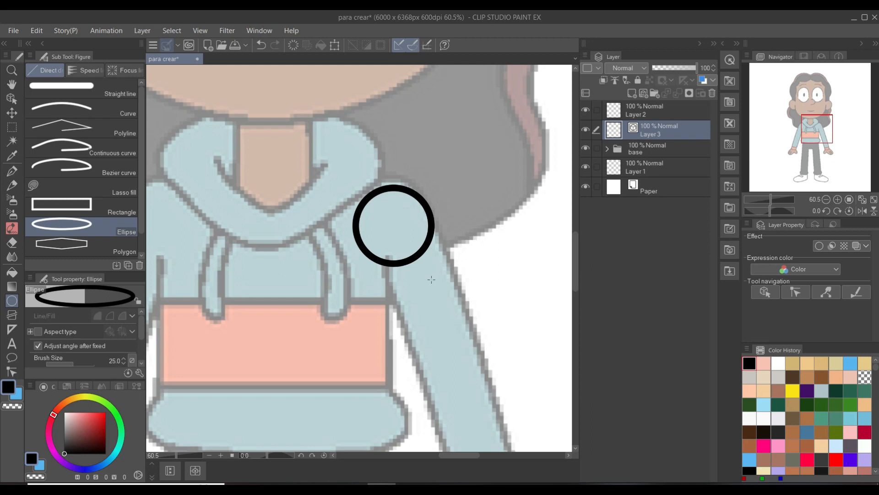
left_click_drag(431, 279, 422, 271)
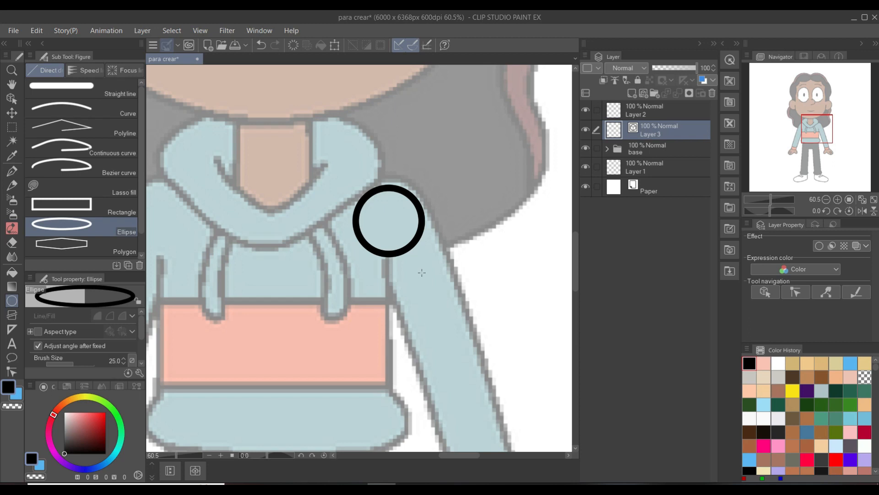
key("k")
left_click_drag(412, 253, 418, 248)
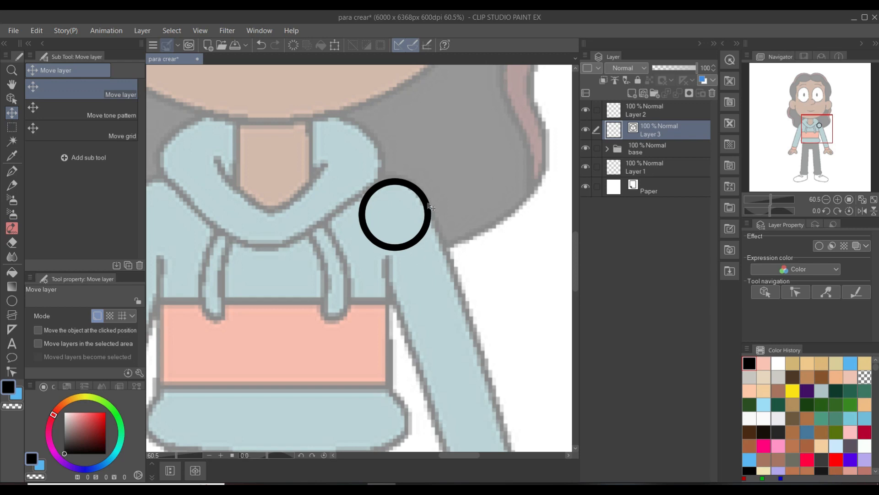
left_click_drag(426, 228, 467, 335)
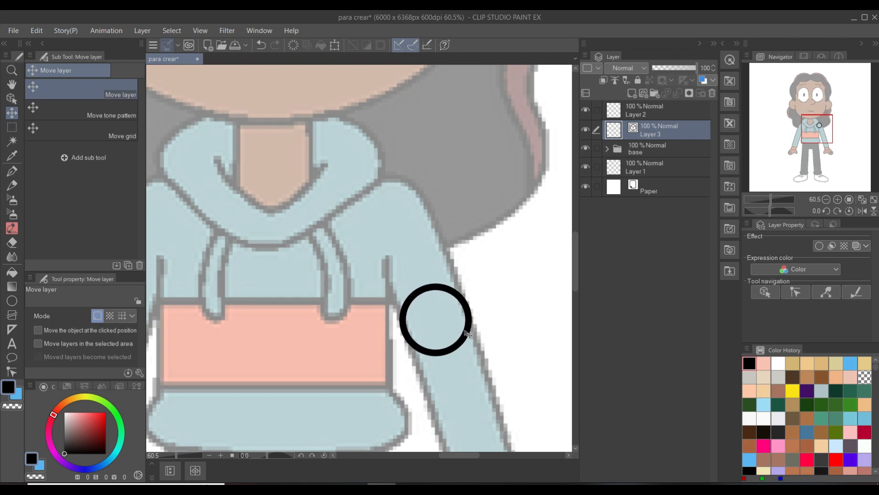
scroll(467, 334, "up", 4)
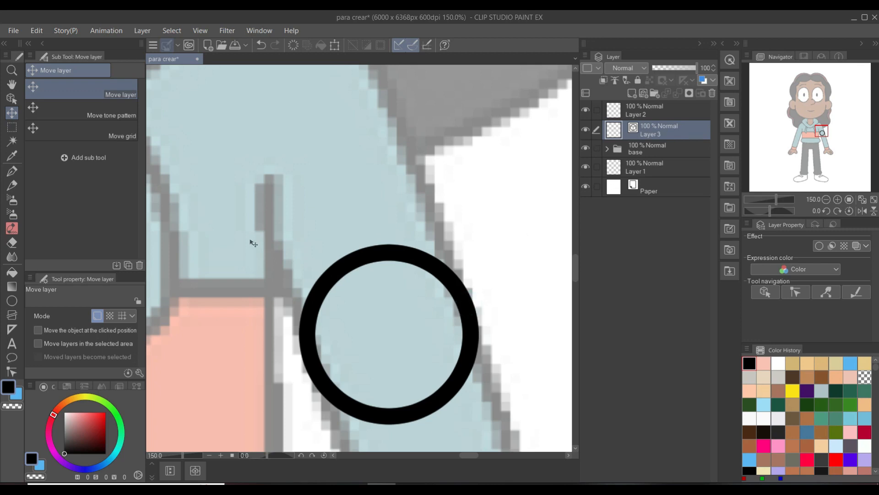
key("Delete")
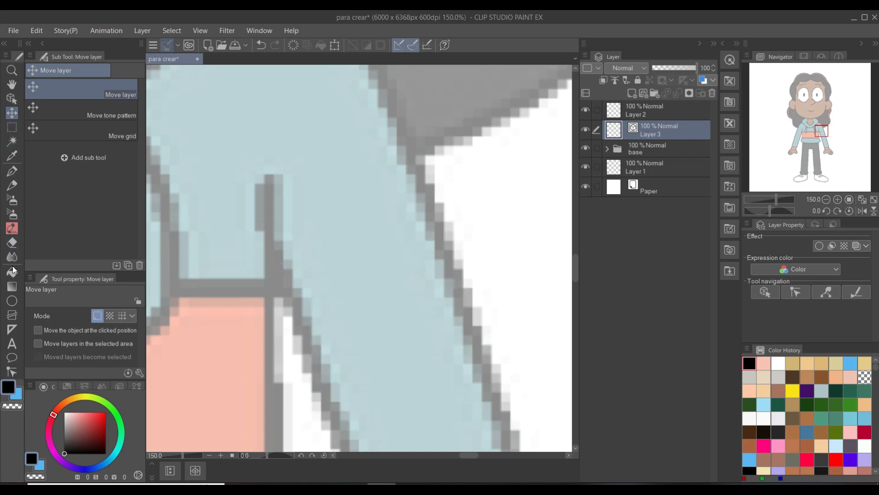
Draw a circle on Layer 3 as wide as the character's left sleeve and centre it over the arm.
left_click(13, 301)
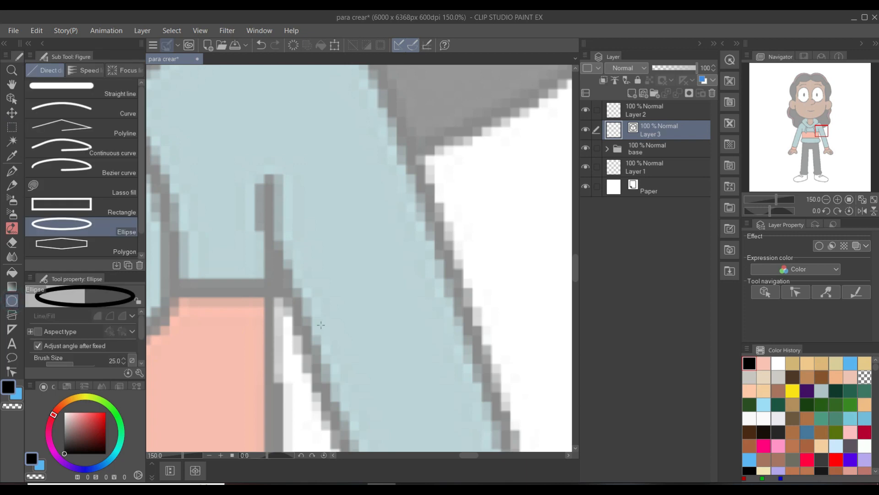
left_click_drag(295, 286, 563, 441)
left_click_drag(398, 341, 384, 259)
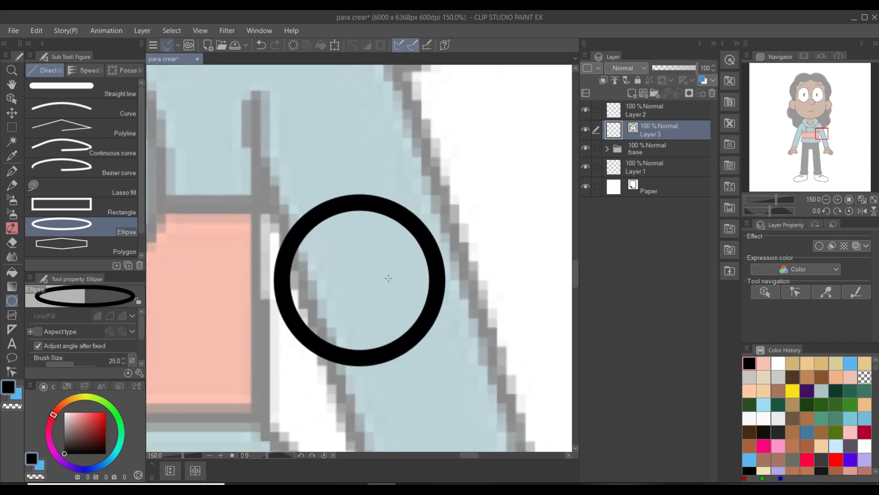
key("k")
mouse_move(403, 286)
left_mouse_down()
mouse_move(427, 279)
mouse_move(414, 279)
left_mouse_up()
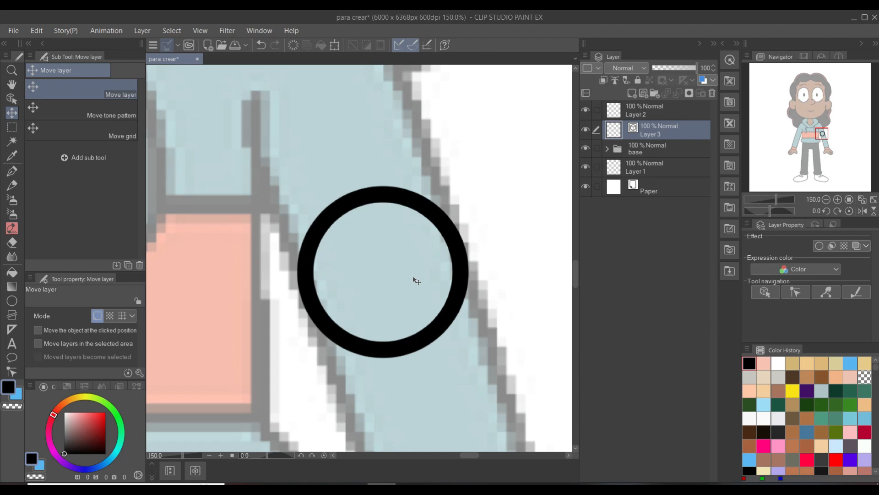
Move the Layer 3 circle up the sleeve onto the character's left shoulder joint.
scroll(416, 280, "down", 3)
left_click_drag(412, 281, 387, 218)
scroll(402, 244, "down", 4)
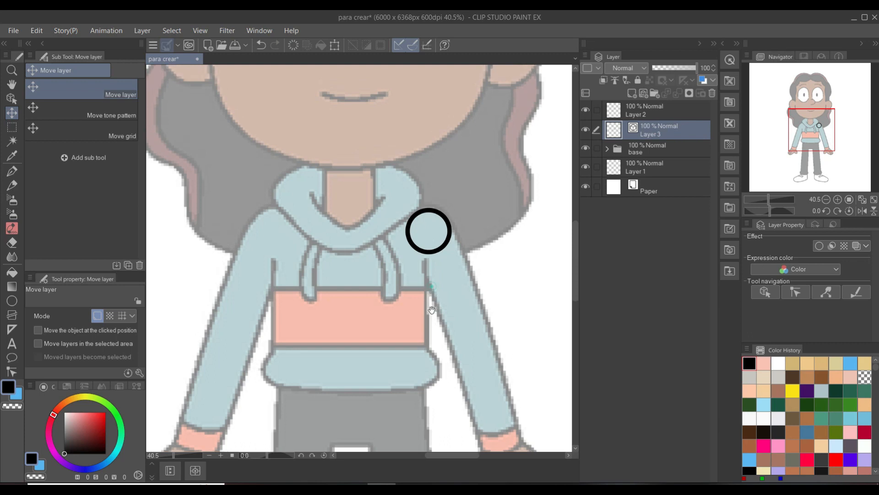
scroll(433, 304, "up", 1)
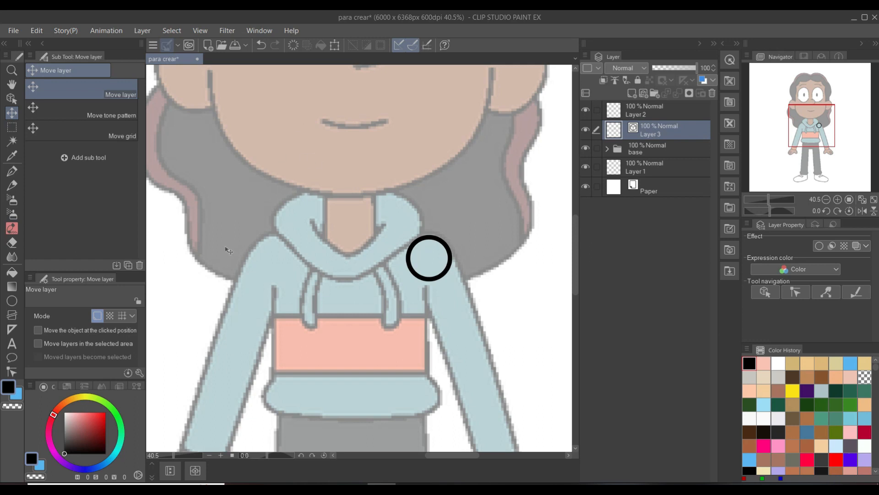
Duplicate Layer 3 and move the copied circle onto the character's right shoulder.
right_click(650, 130)
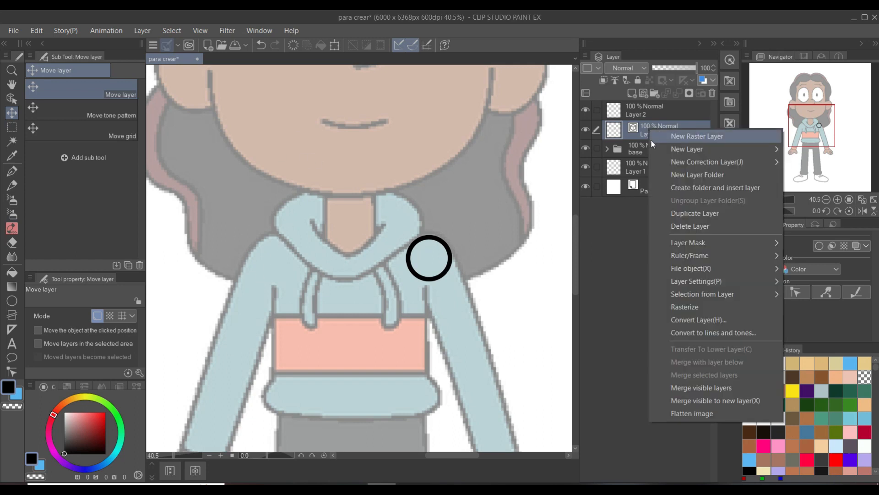
left_click(688, 212)
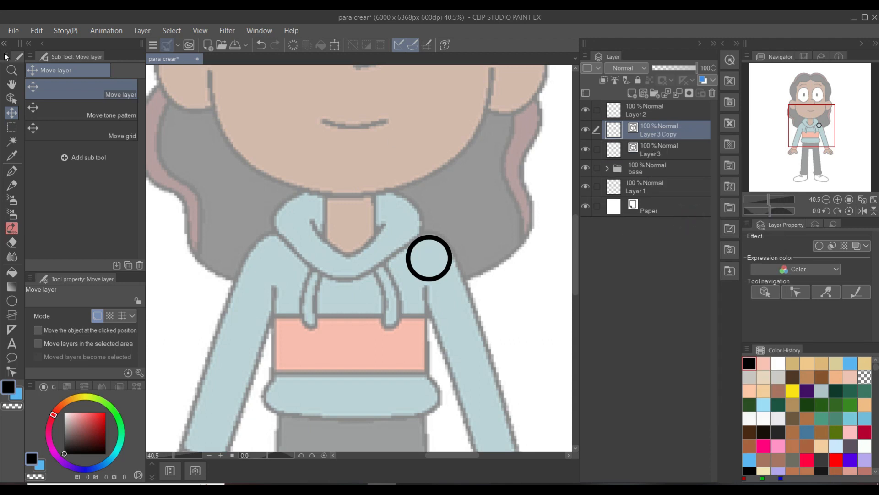
left_click(13, 112)
left_click_drag(433, 281, 339, 158)
scroll(280, 278, "down", 2)
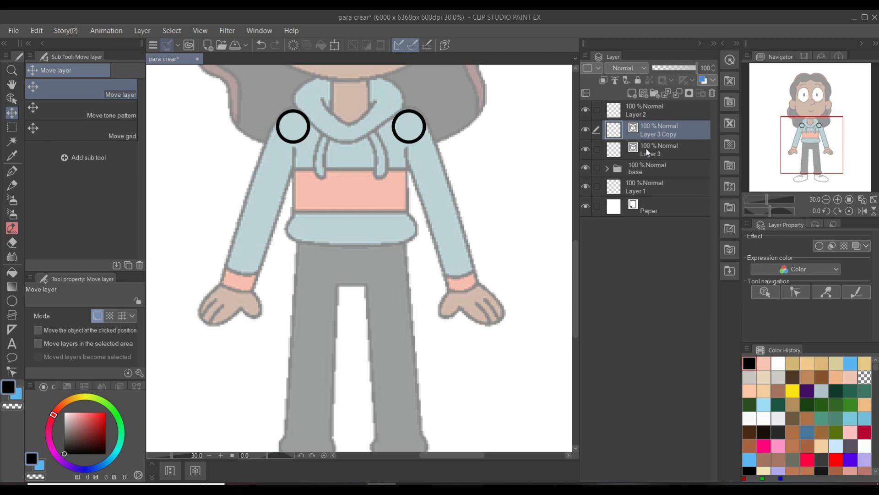
On a new vector layer, draw a circle as wide as the character's left thigh and place it at the hip joint.
left_click(643, 94)
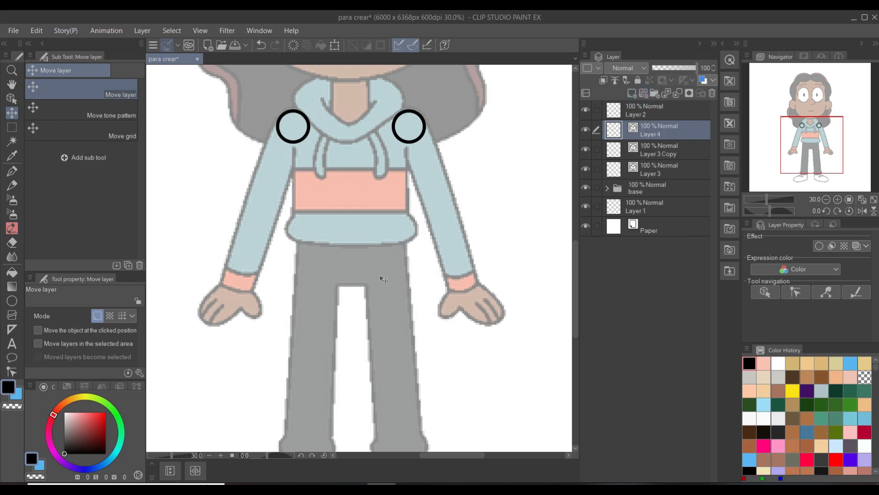
scroll(383, 284, "up", 3)
scroll(383, 285, "up", 1)
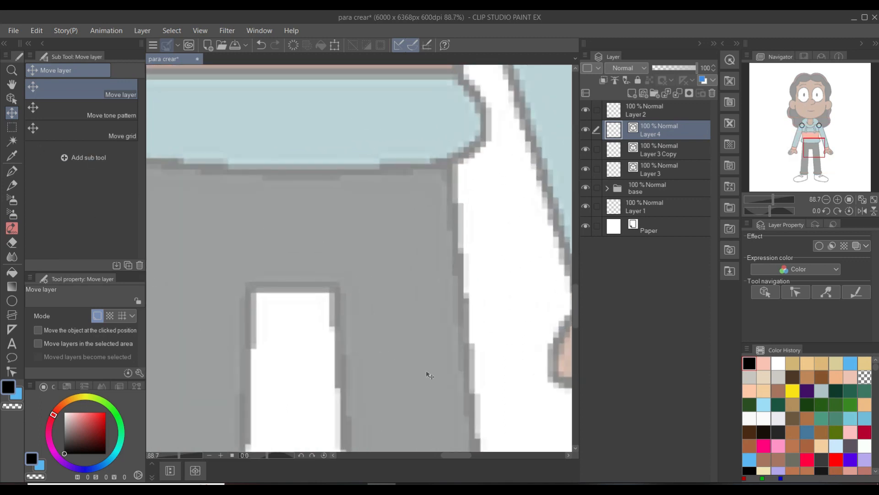
scroll(370, 349, "down", 3)
left_click_drag(365, 349, 365, 241)
scroll(359, 275, "up", 2)
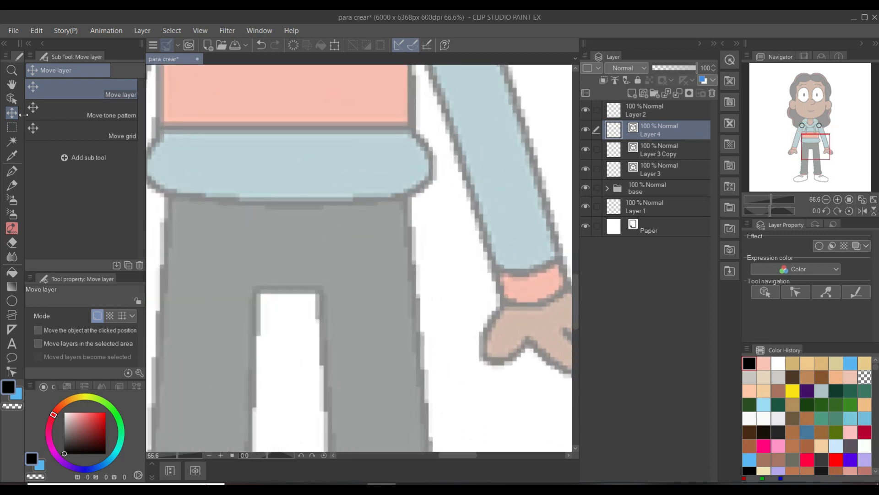
left_click(12, 300)
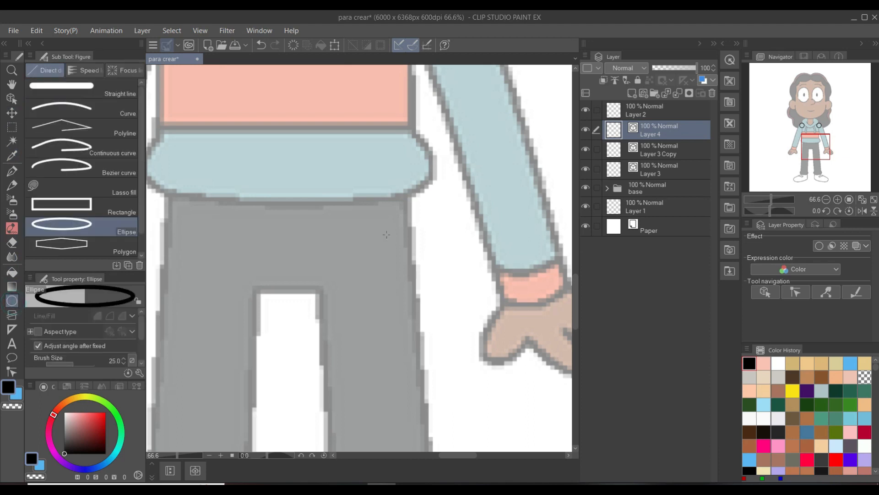
left_click_drag(324, 243, 446, 339)
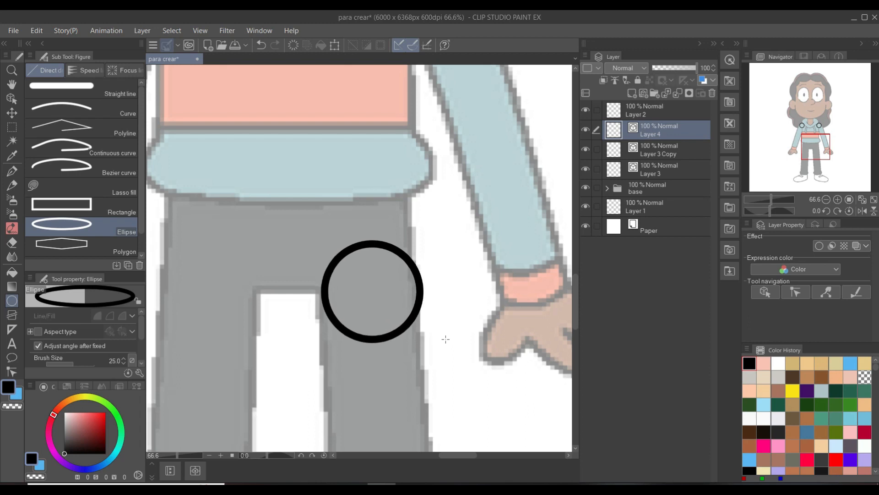
key("k")
mouse_move(373, 300)
left_mouse_down()
mouse_move(359, 298)
mouse_move(368, 288)
mouse_move(360, 274)
left_mouse_up()
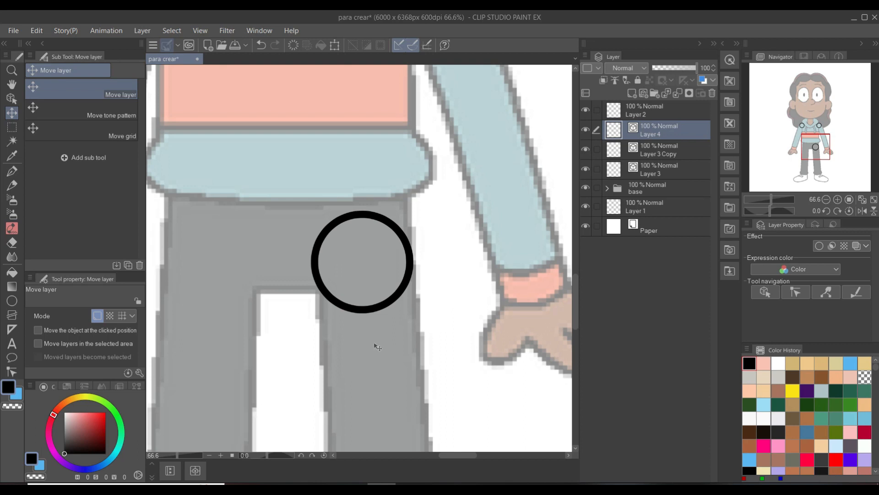
Duplicate Layer 4 and move the copied circle horizontally onto the character's right hip.
right_click(661, 129)
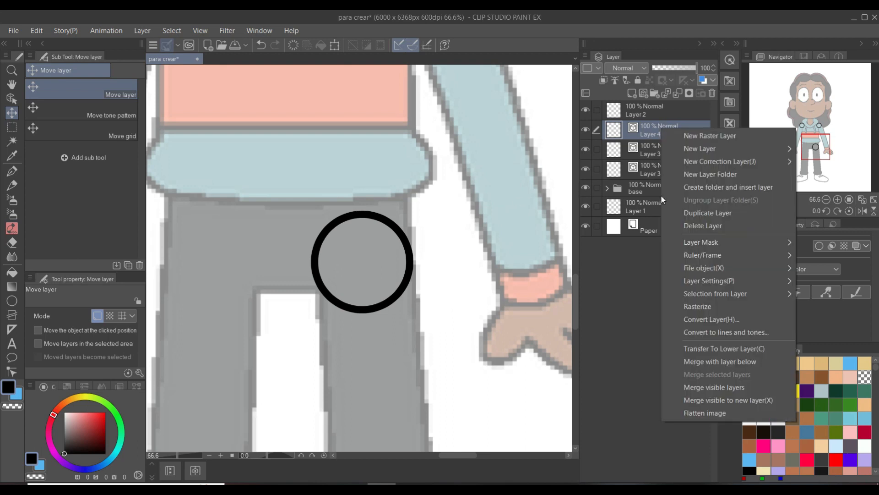
left_click(706, 213)
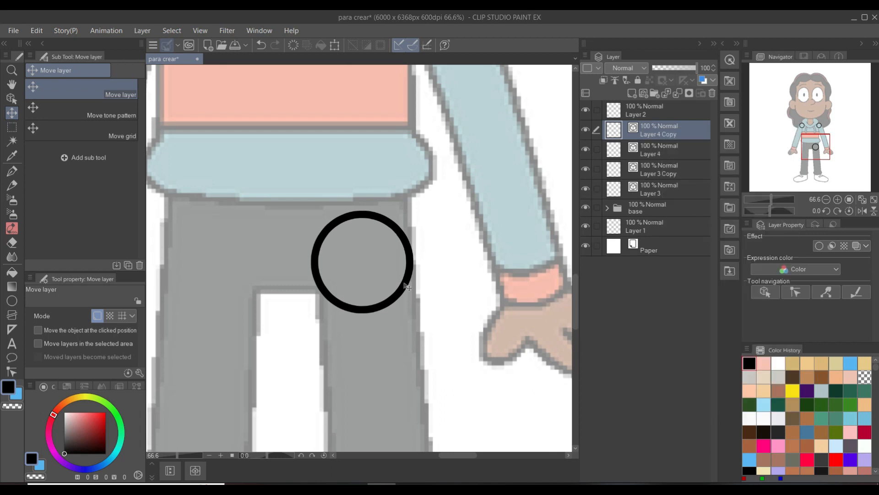
left_click_drag(348, 302, 198, 300)
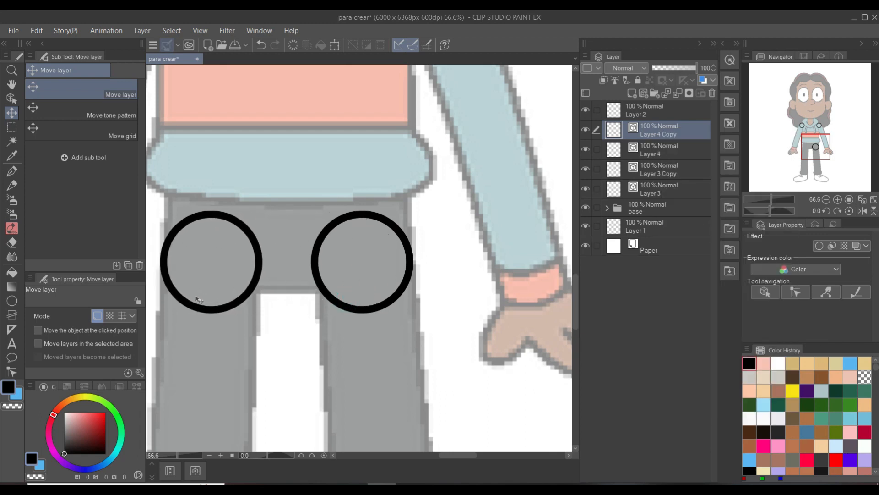
scroll(253, 306, "down", 3)
left_click_drag(283, 318, 327, 282)
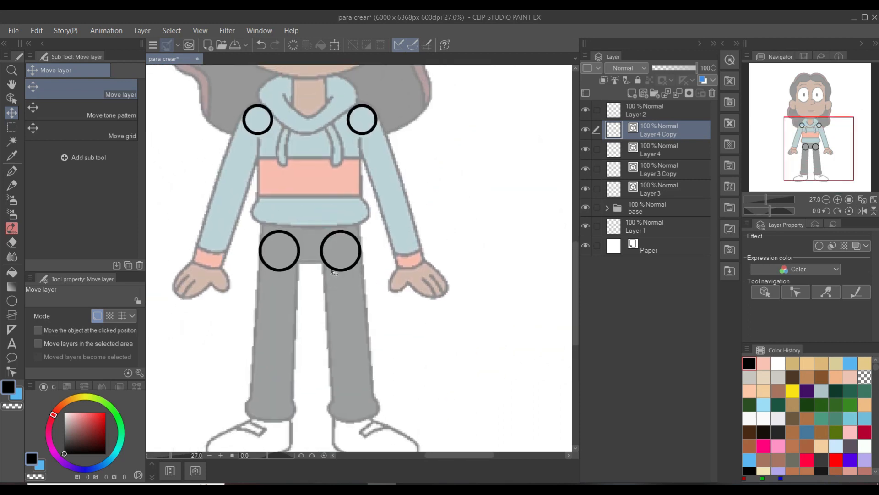
scroll(335, 371, "down", 3)
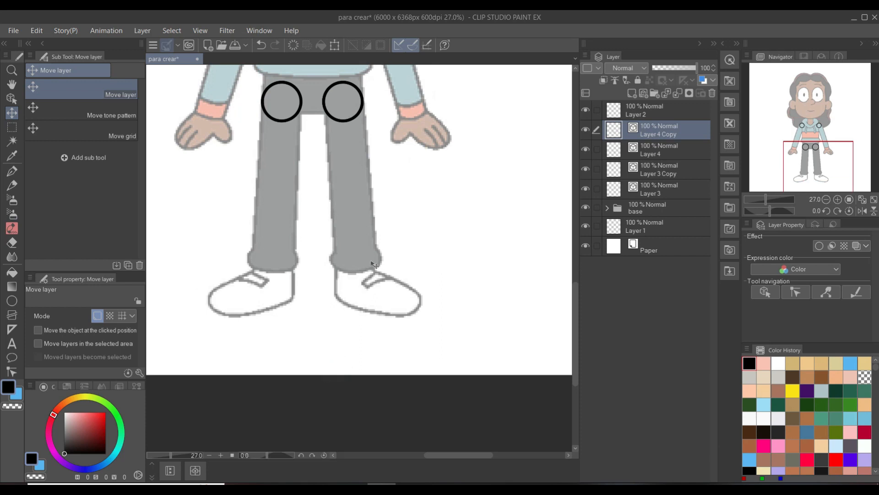
On a new vector layer, draw a circle at the character's left ankle, between the trouser cuff and the shoe.
scroll(346, 267, "up", 2)
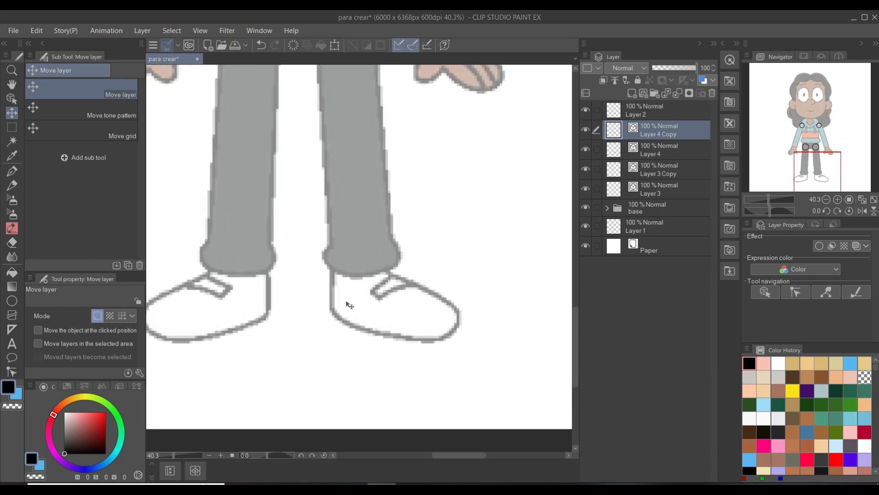
left_click(644, 94)
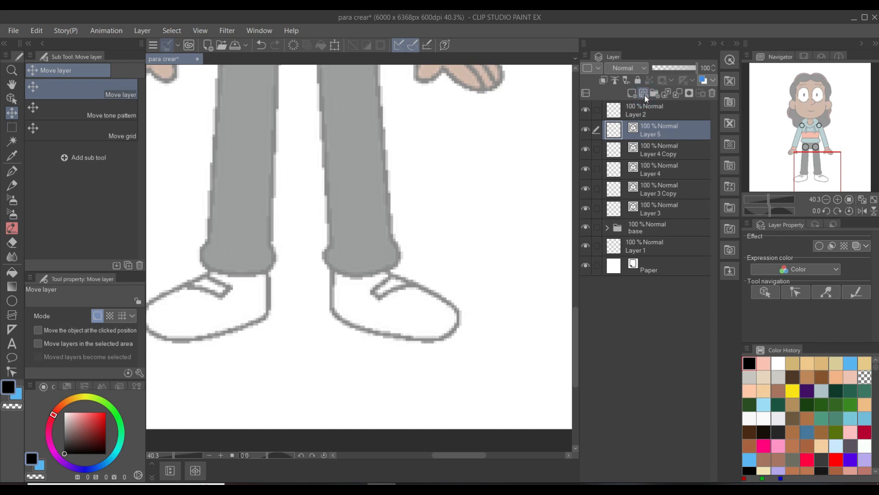
left_click(18, 304)
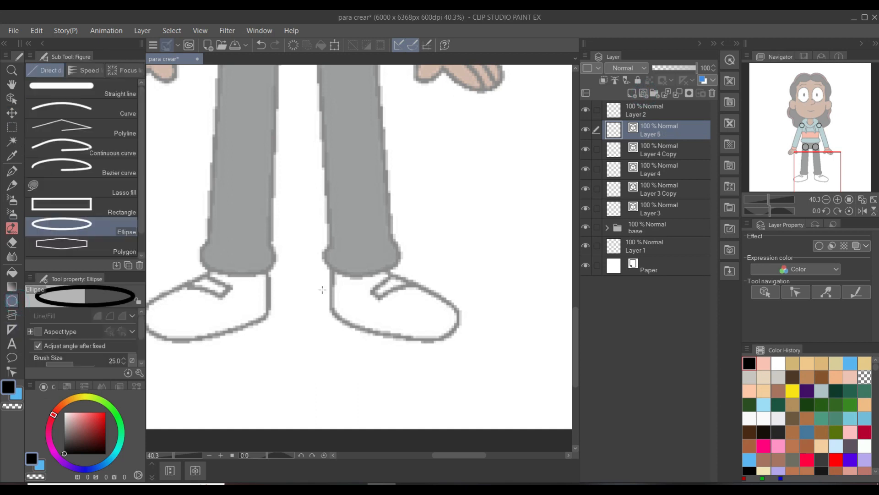
scroll(294, 228, "up", 3)
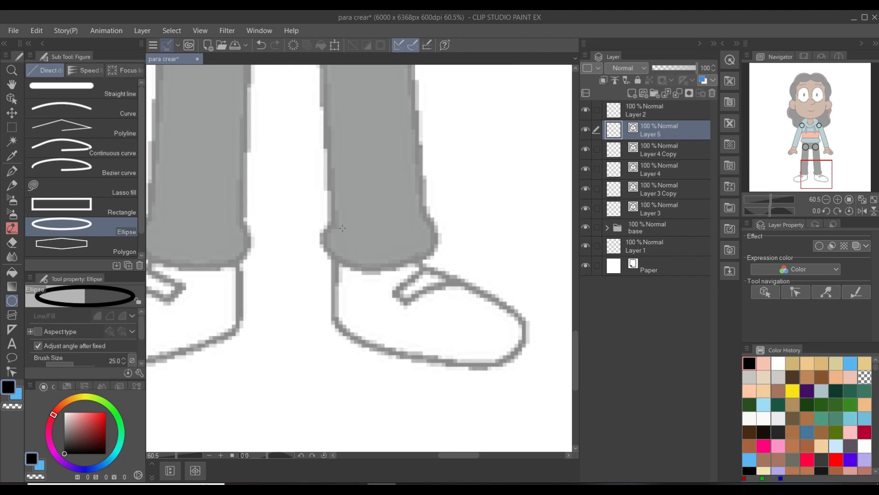
left_click_drag(336, 228, 426, 317)
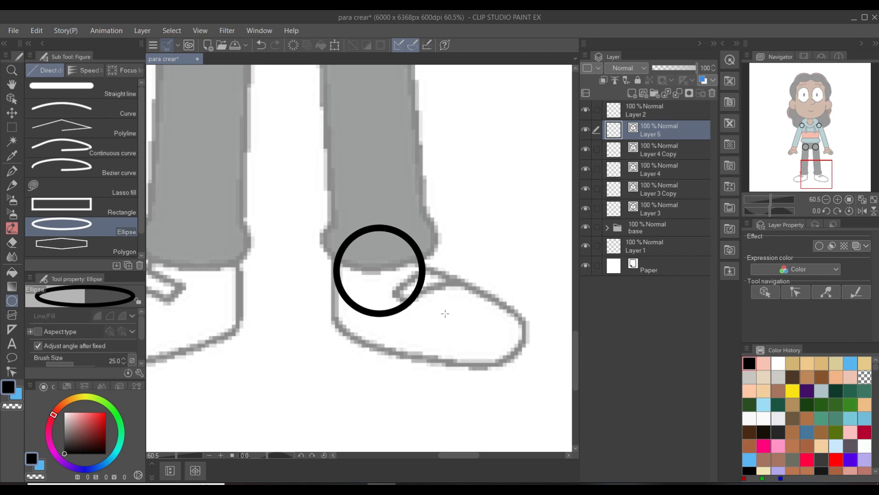
Duplicate Layer 5 and move the copied circle horizontally onto the character's right ankle.
scroll(446, 314, "down", 3)
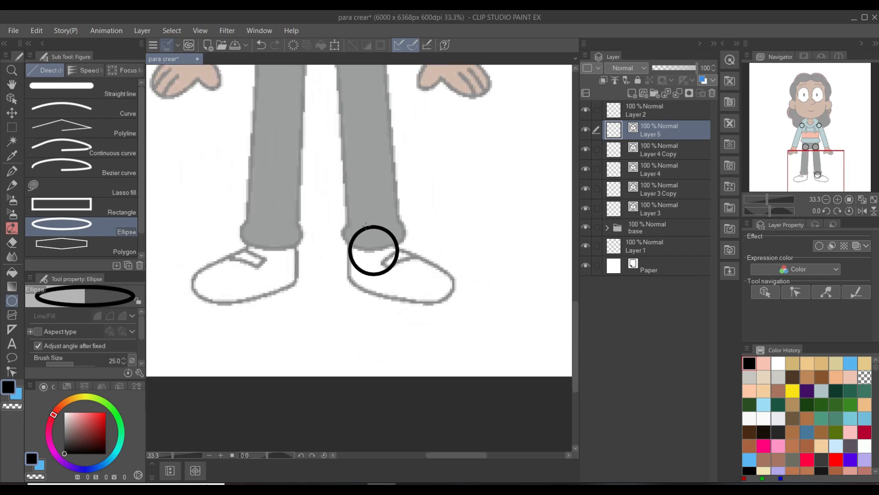
right_click(647, 130)
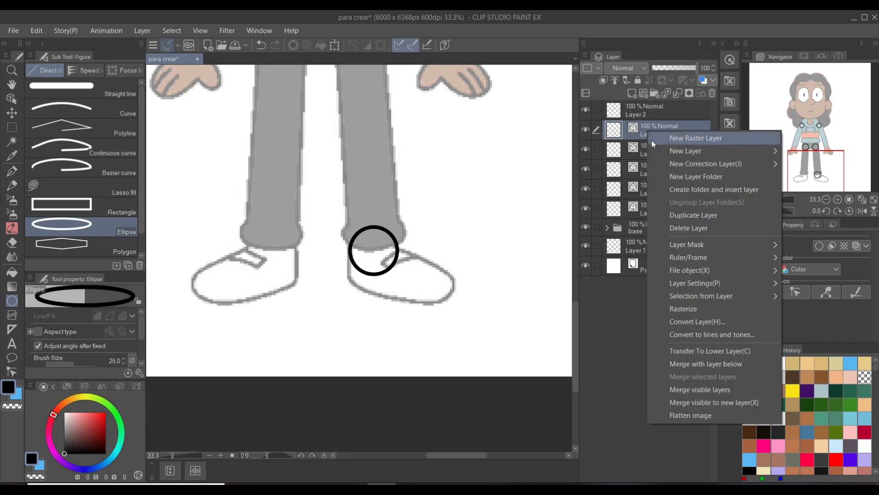
left_click(702, 217)
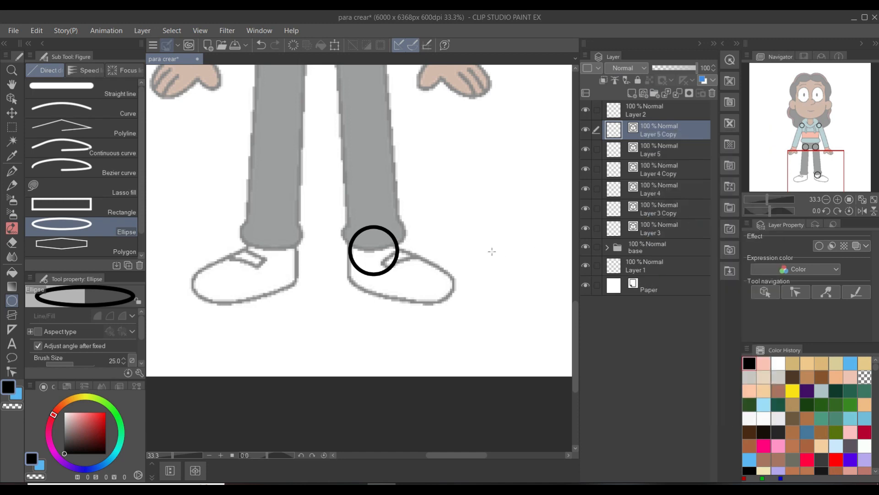
key("k")
left_click_drag(366, 258, 264, 257)
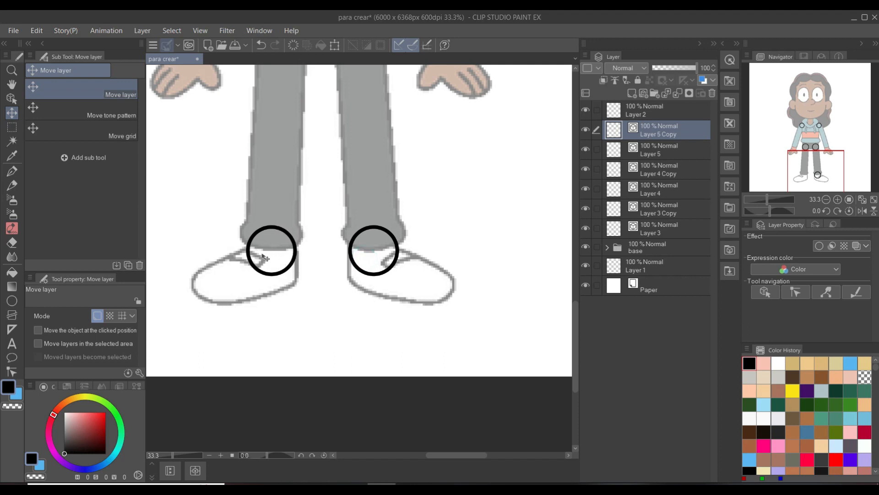
scroll(265, 258, "up", 4)
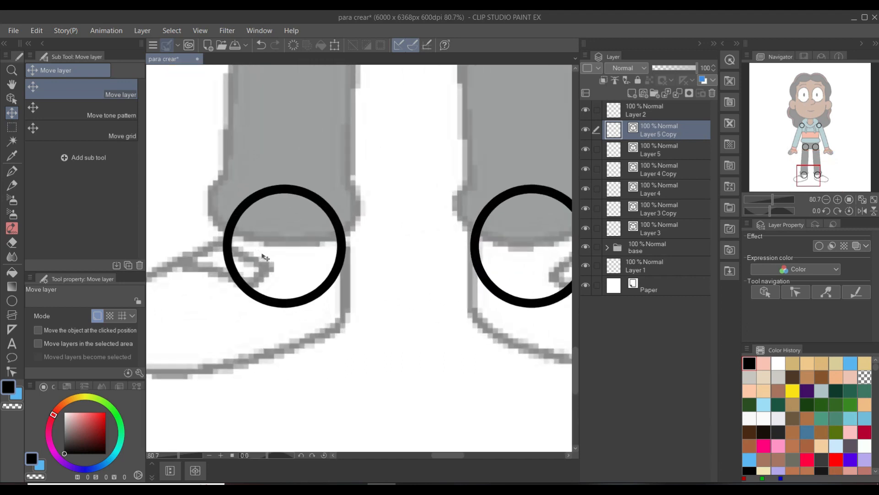
On a new vector layer, draw a circle as wide as the pink cuff around the character's left wrist.
scroll(264, 257, "down", 5)
left_click_drag(377, 227, 380, 295)
left_click_drag(383, 178, 394, 292)
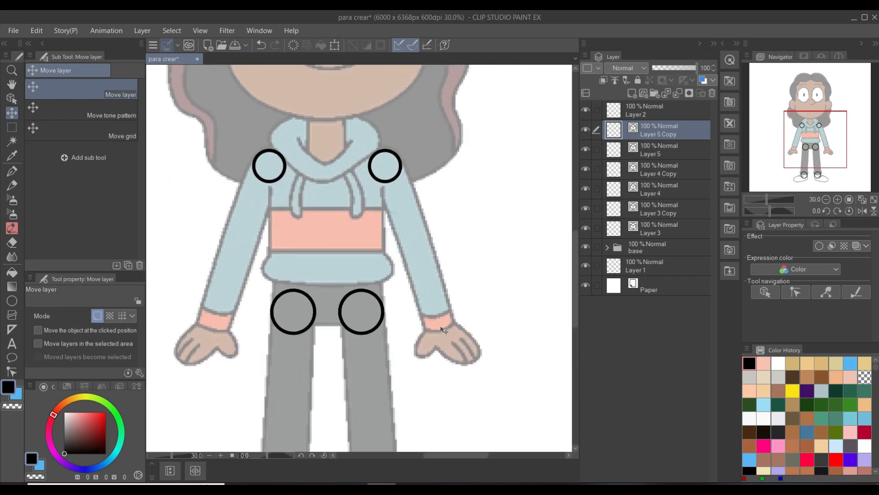
scroll(444, 335, "up", 2)
left_click_drag(437, 310, 430, 273)
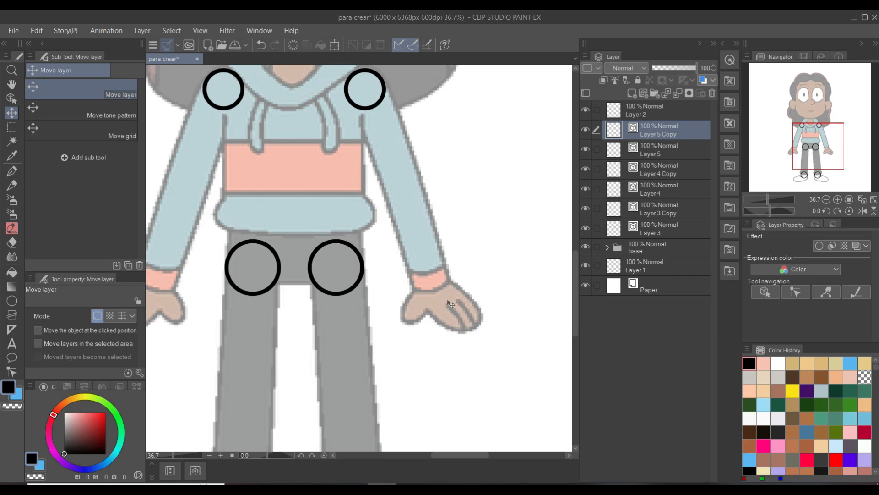
left_click(644, 93)
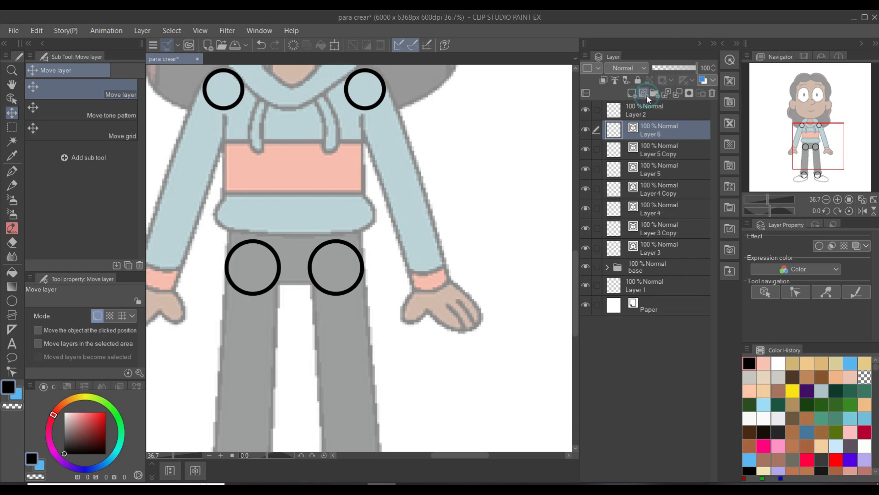
left_click(12, 300)
scroll(389, 284, "up", 4)
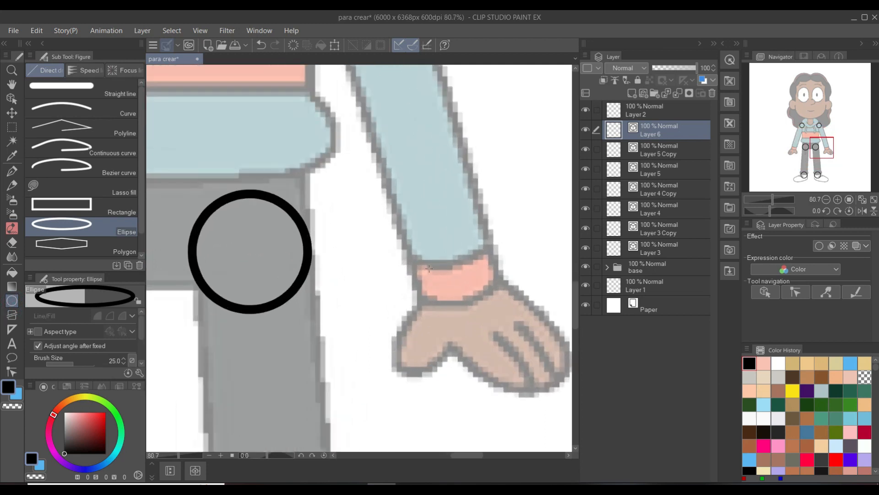
left_click_drag(422, 249, 504, 325)
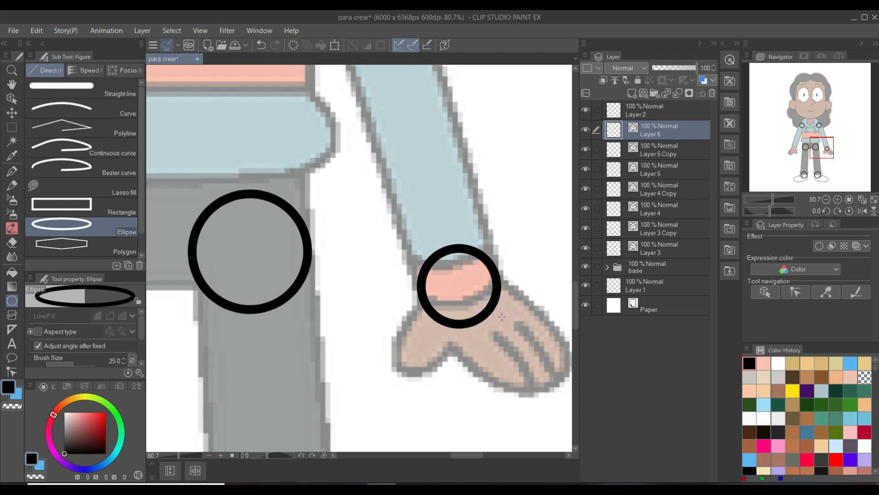
Duplicate Layer 6 and move the copied circle onto the character's right wrist.
key("k")
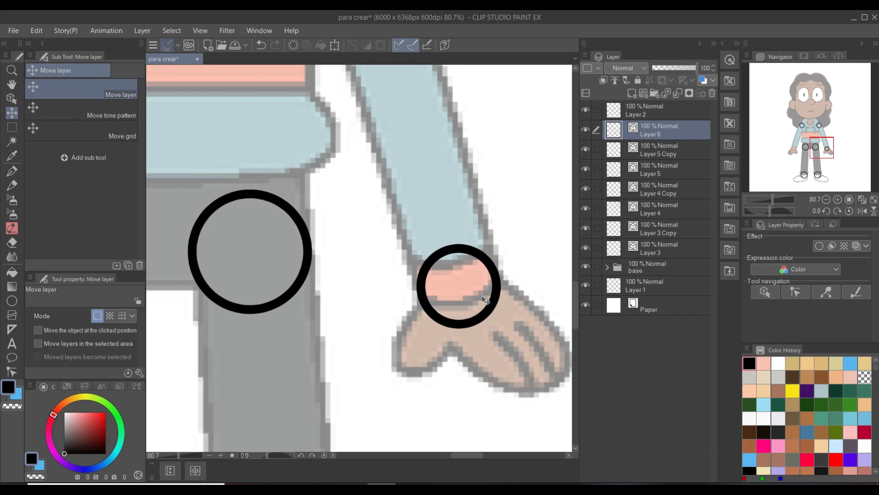
scroll(485, 300, "down", 3)
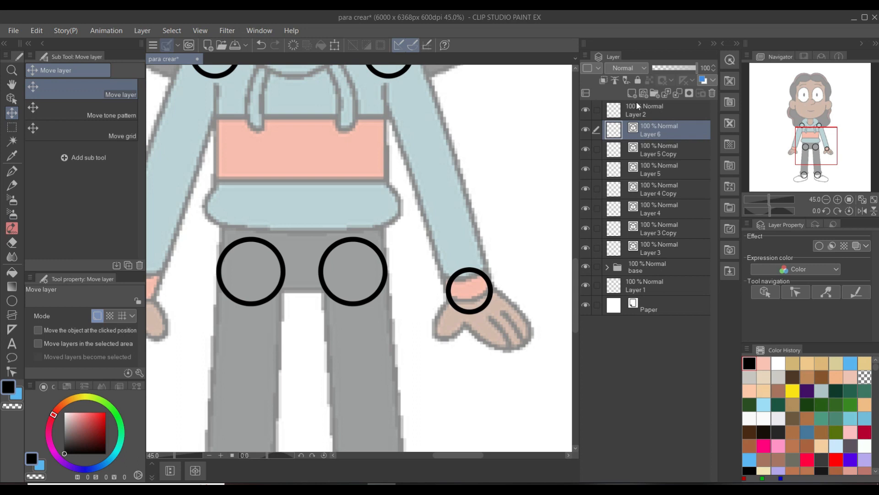
right_click(667, 134)
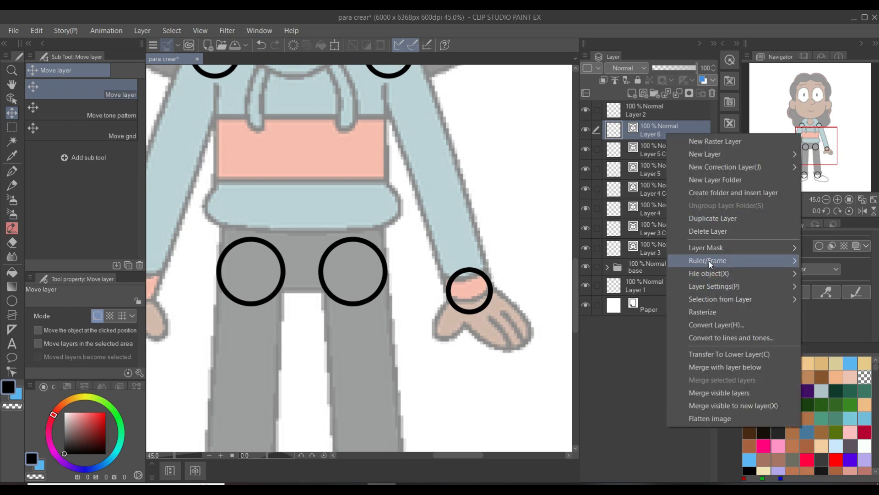
mouse_move(712, 268)
left_click(726, 217)
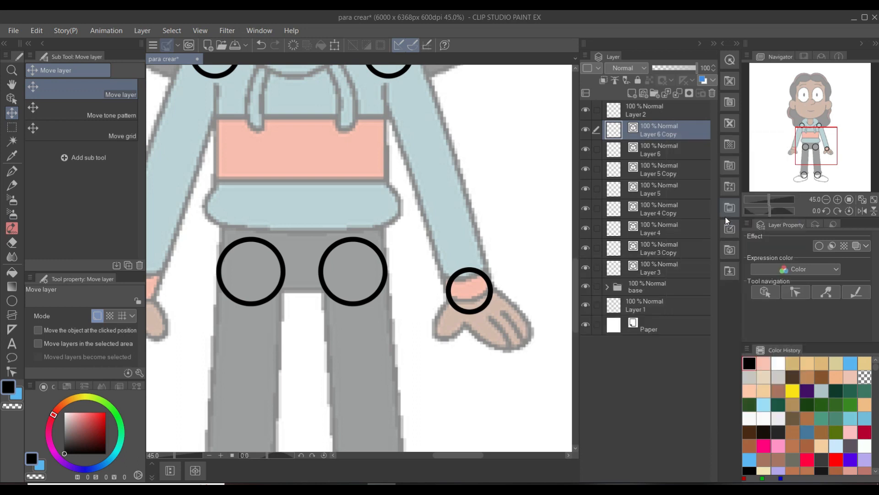
left_click_drag(426, 310, 155, 307)
mouse_move(256, 307)
left_mouse_down()
mouse_move(388, 306)
mouse_move(258, 310)
left_mouse_up()
scroll(376, 303, "up", 1)
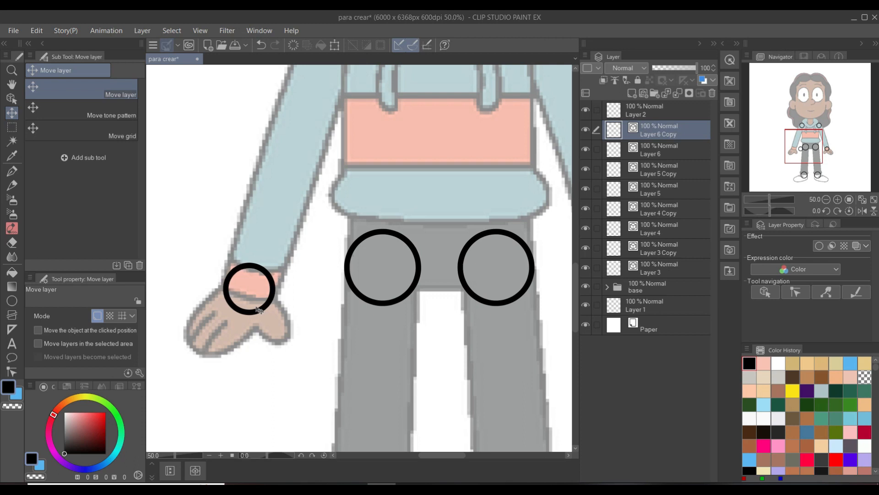
Add a new vector layer above Layer 6 Copy for the elbow joint.
scroll(259, 310, "down", 6)
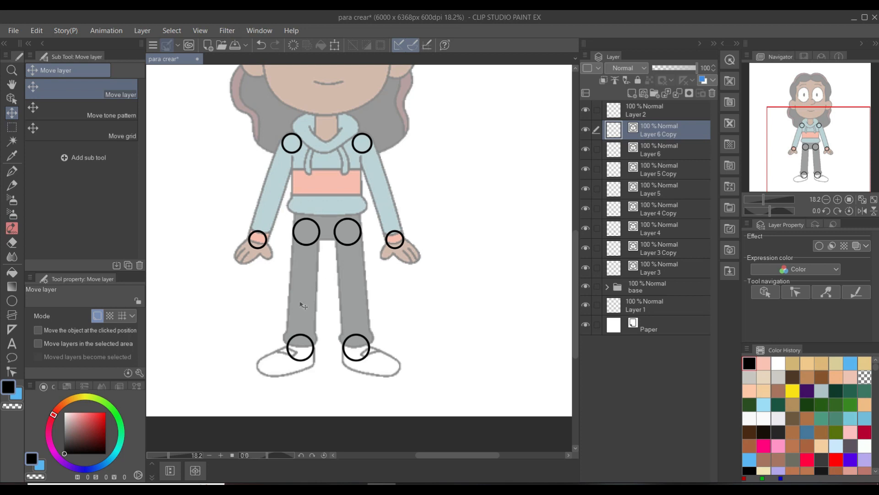
left_click(643, 94)
scroll(368, 112, "up", 1)
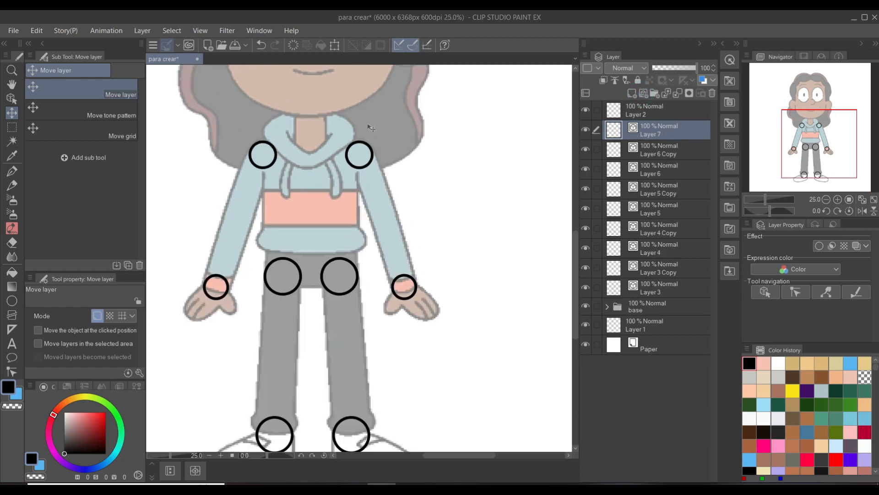
scroll(371, 128, "up", 4)
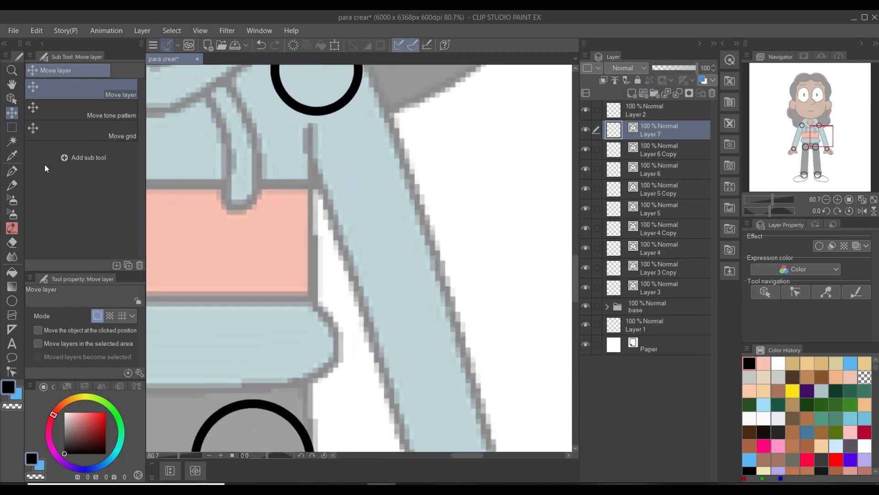
left_click(12, 300)
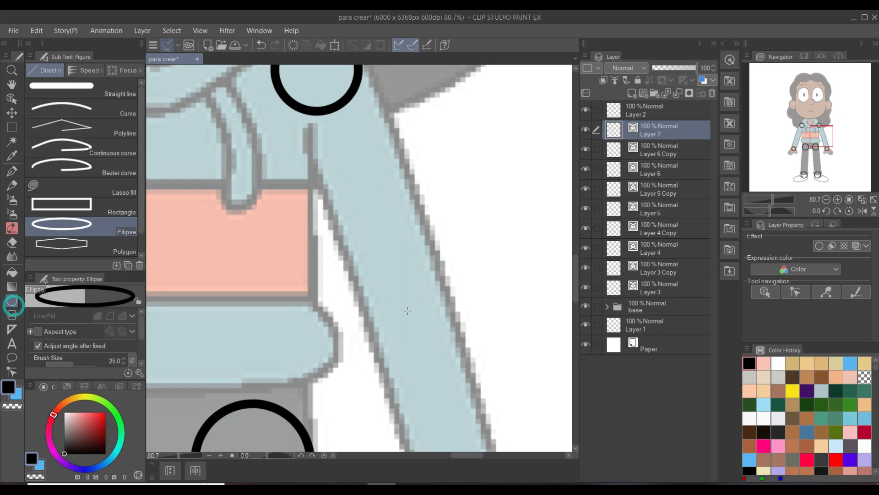
left_click_drag(424, 303, 400, 200)
left_click_drag(337, 185, 431, 276)
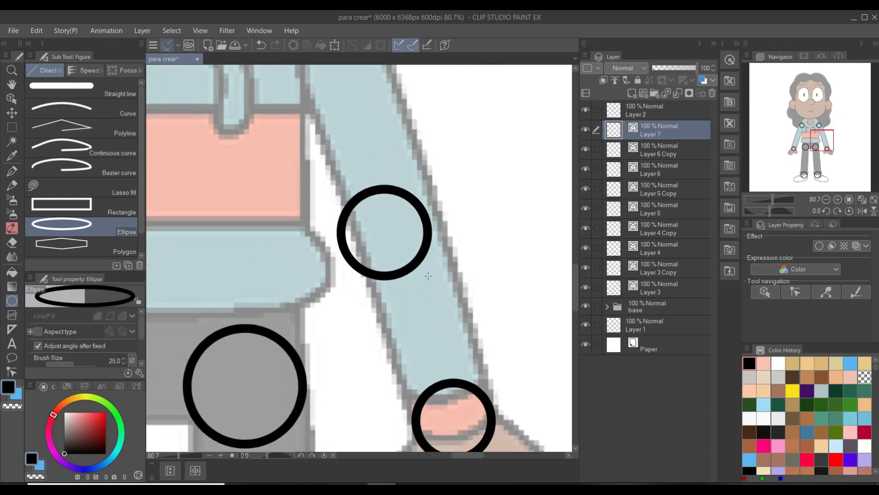
key("k")
mouse_move(430, 276)
left_mouse_down()
mouse_move(448, 261)
mouse_move(434, 259)
left_mouse_up()
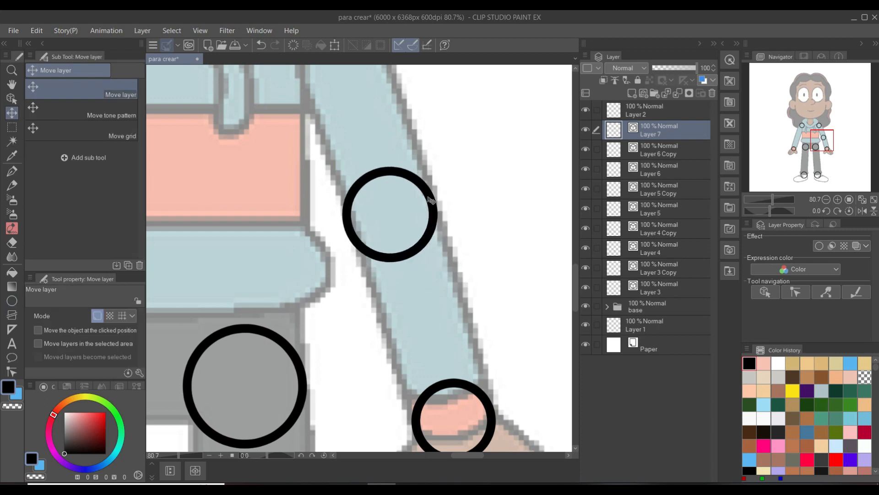
left_click_drag(386, 242, 387, 243)
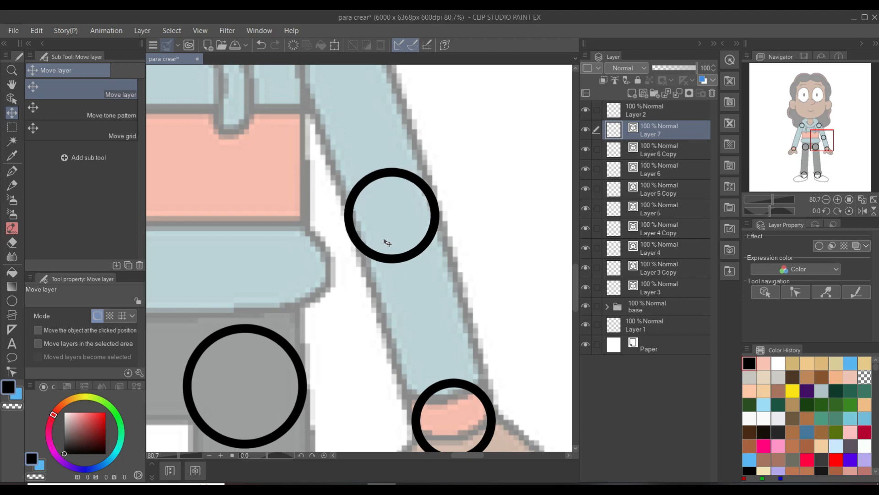
key("Delete")
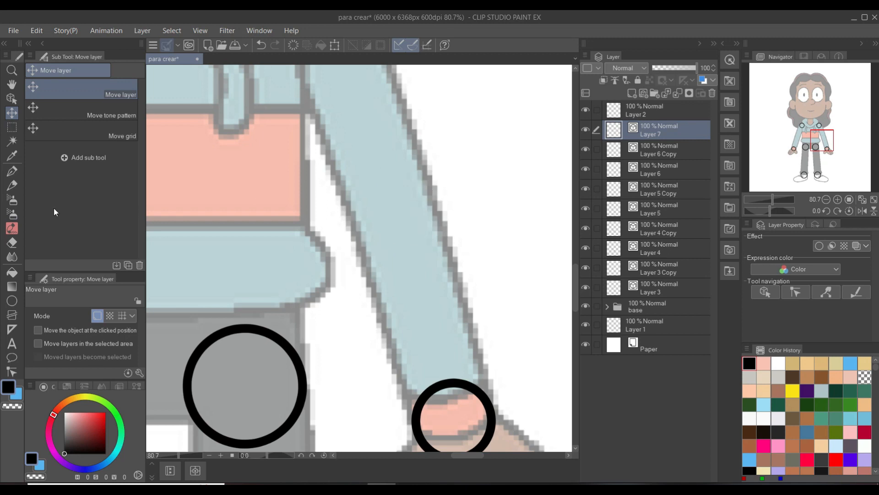
Draw a circle as wide as the sleeve on Layer 7 and move it up onto the character's left elbow.
left_click(12, 301)
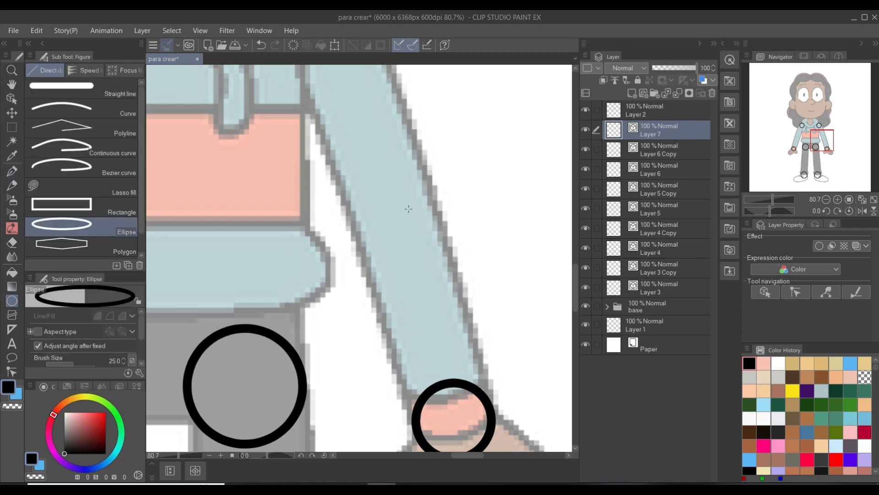
left_click_drag(363, 206, 443, 287)
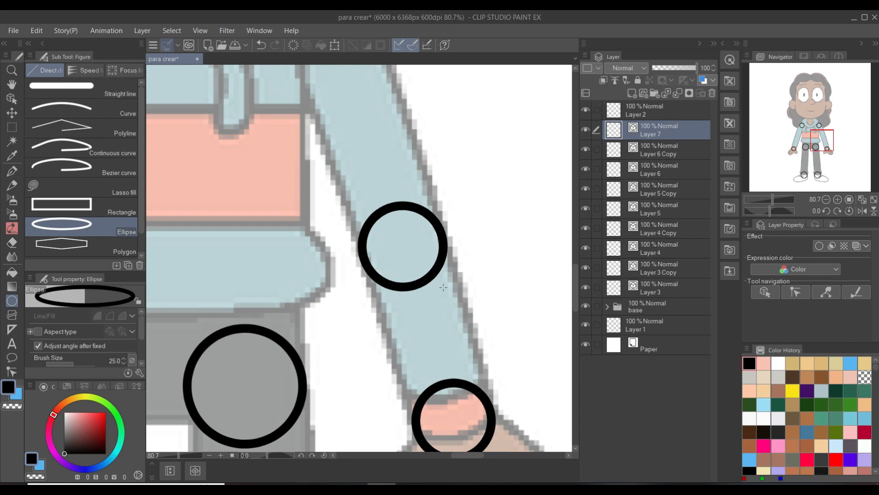
left_click_drag(444, 288, 445, 289)
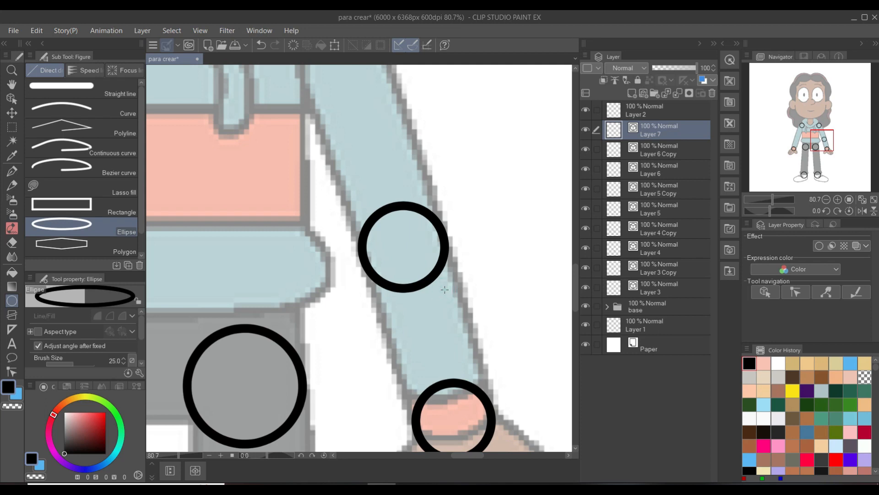
key("k")
left_click_drag(449, 277, 443, 259)
scroll(444, 259, "down", 5)
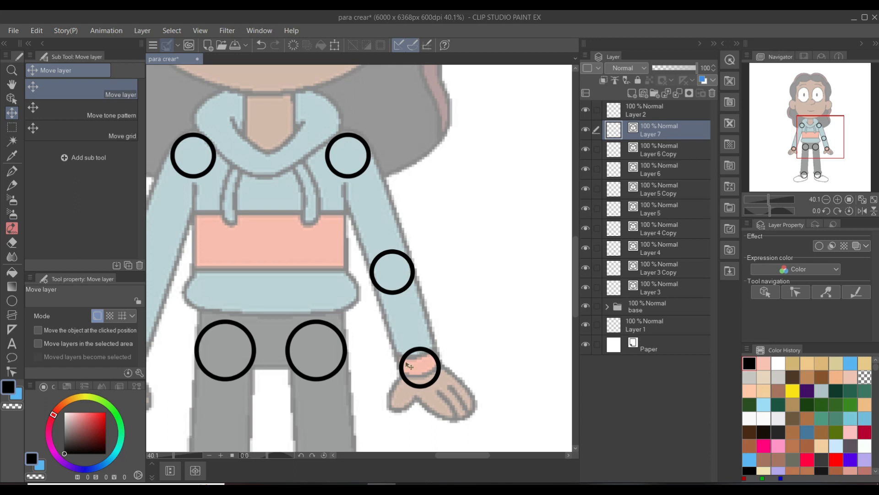
left_click_drag(400, 282, 396, 274)
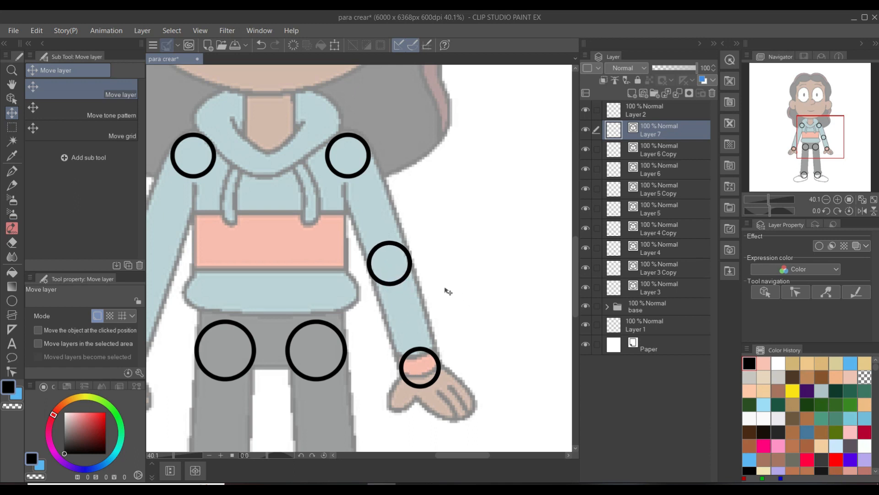
Duplicate Layer 7 and move the copied circle horizontally onto the character's right elbow.
scroll(400, 281, "down", 3)
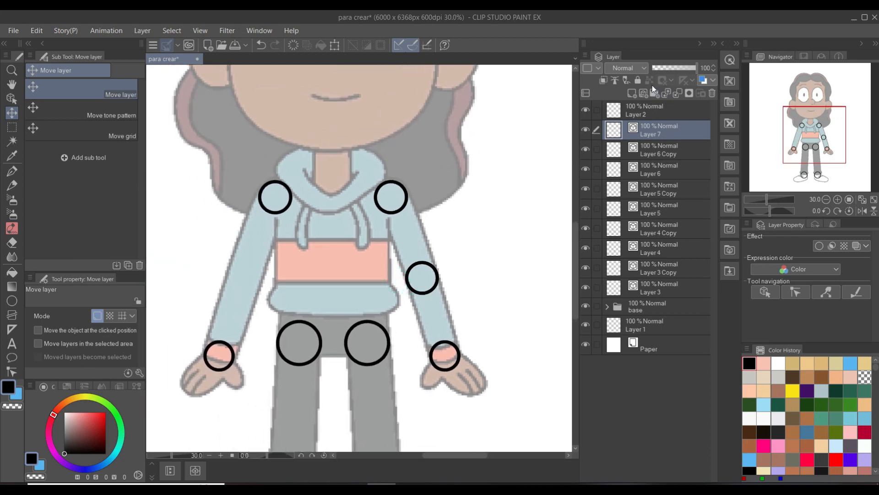
right_click(639, 125)
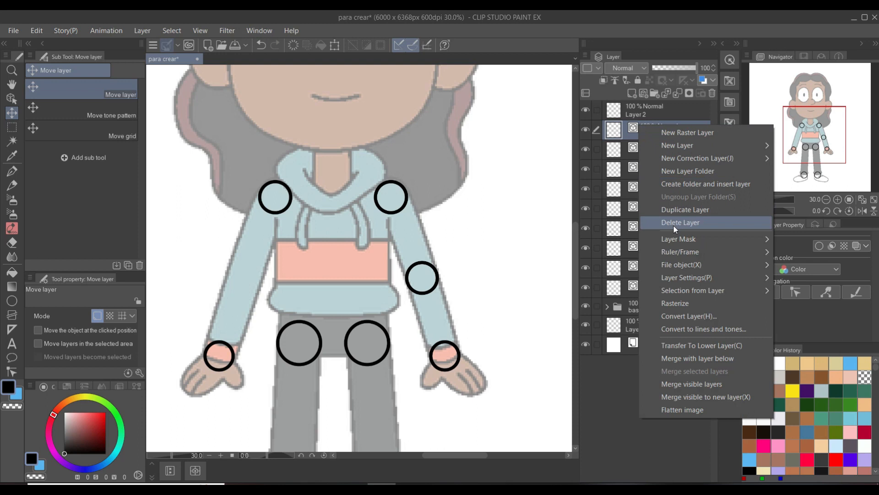
left_click(677, 210)
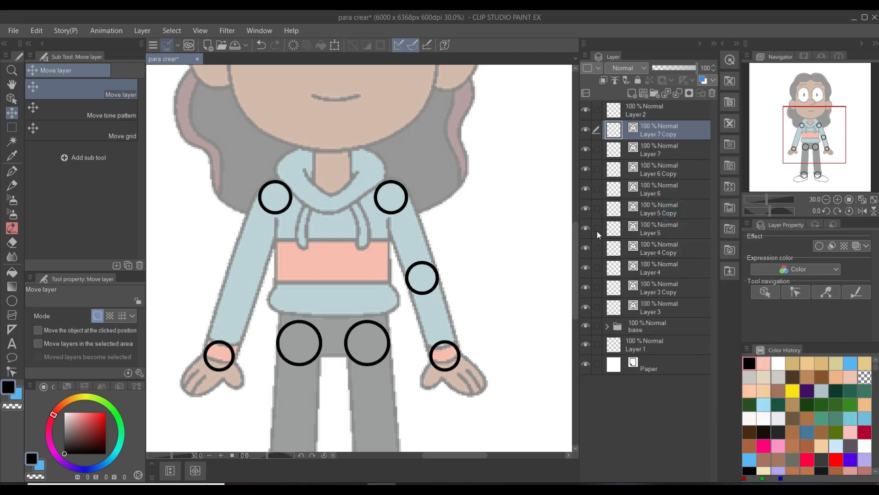
left_click_drag(430, 319, 251, 317)
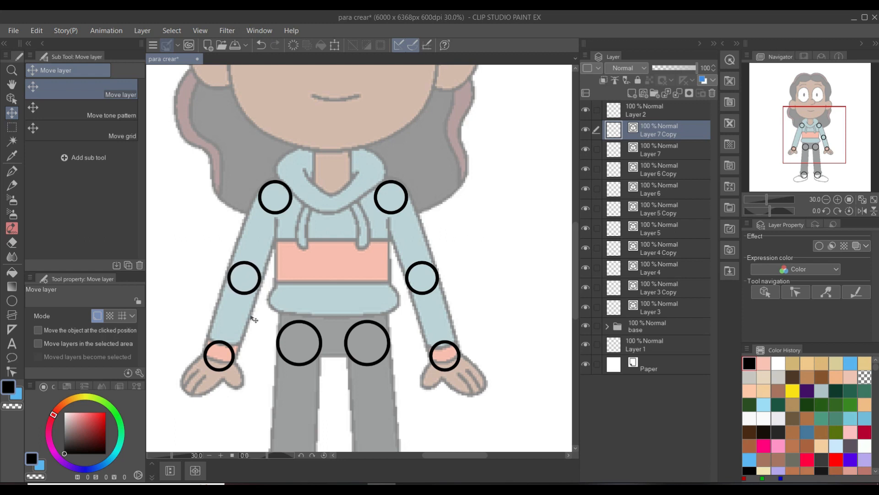
scroll(265, 225, "up", 5)
scroll(182, 330, "up", 4)
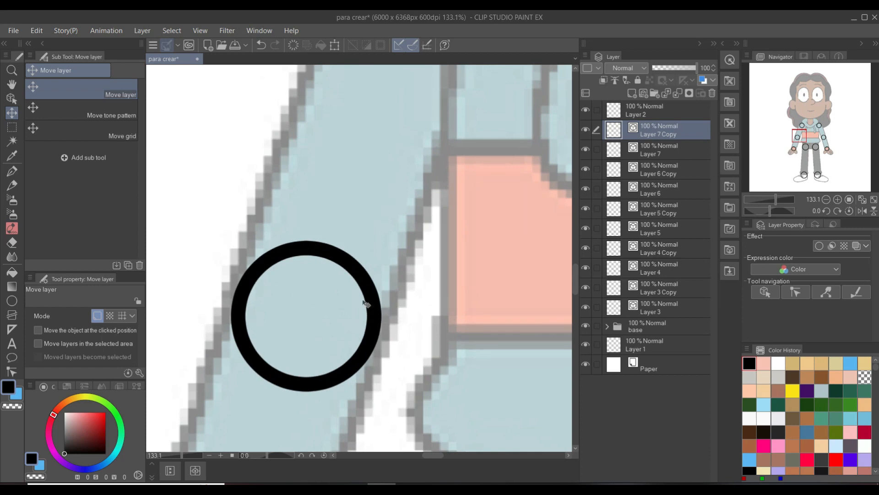
scroll(337, 221, "down", 5)
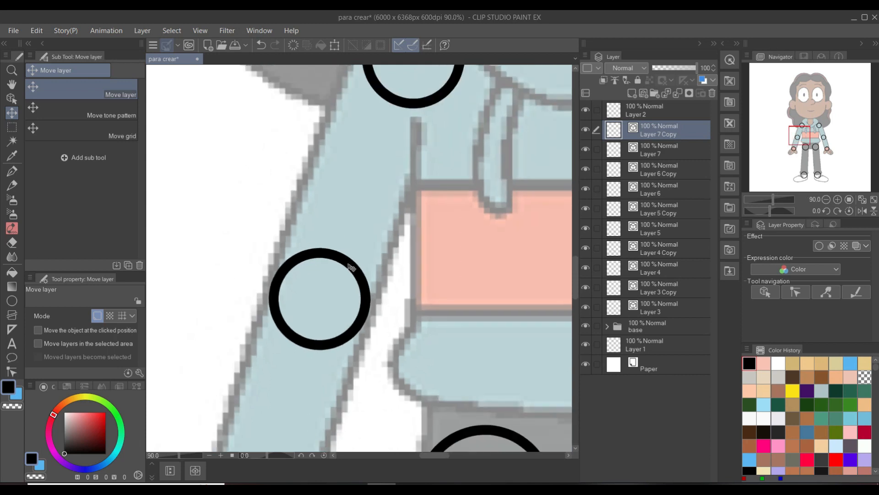
left_click_drag(365, 258, 405, 260)
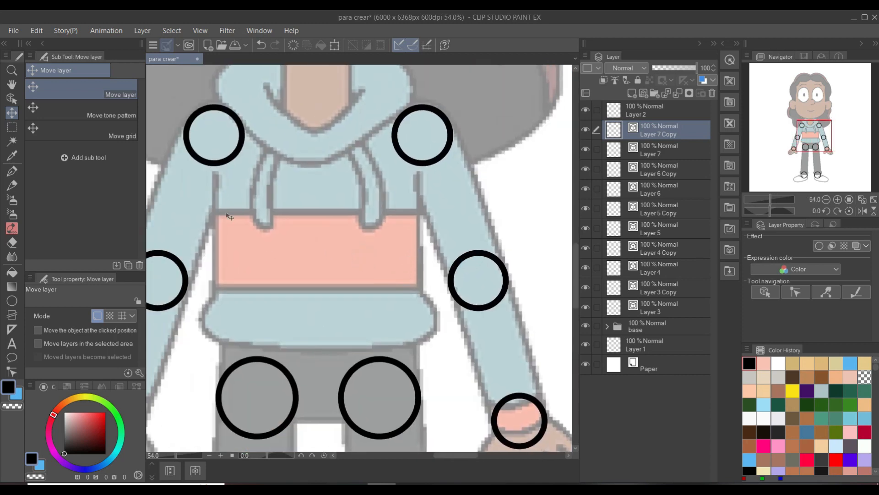
left_click_drag(173, 225, 199, 227)
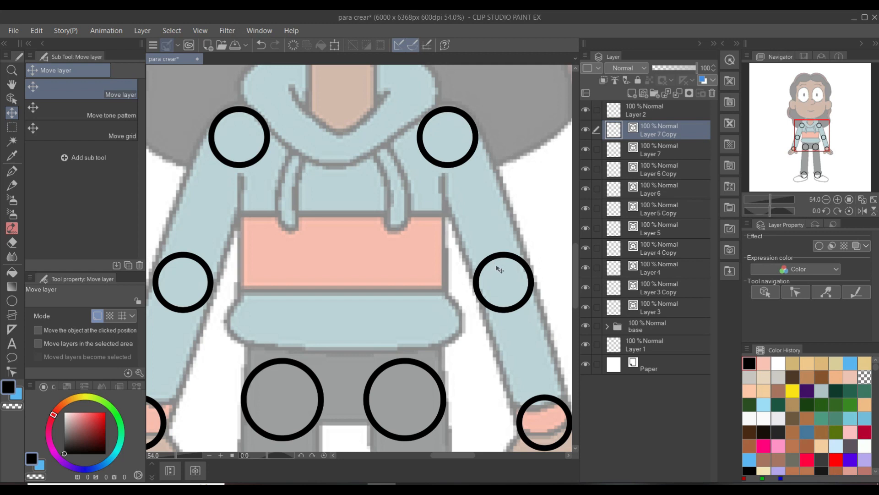
scroll(500, 269, "down", 1)
left_click_drag(343, 294, 312, 283)
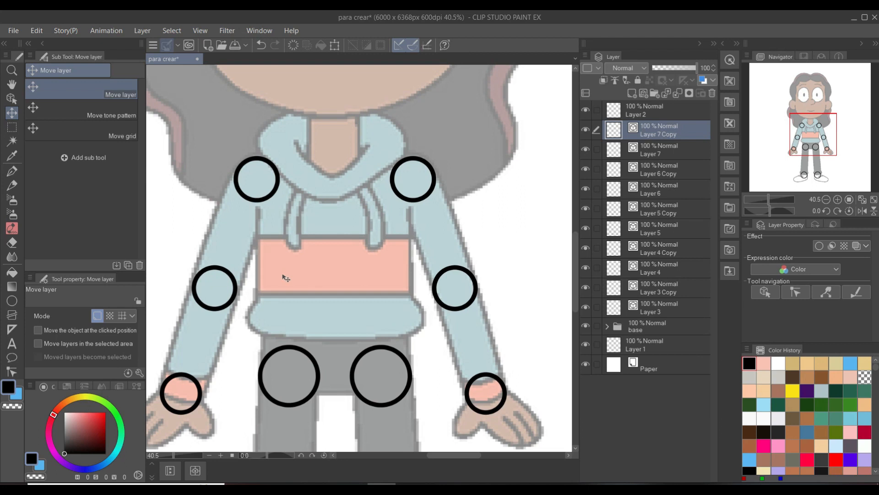
Add a new vector layer above Layer 7 Copy for the knee joint.
scroll(285, 278, "down", 3)
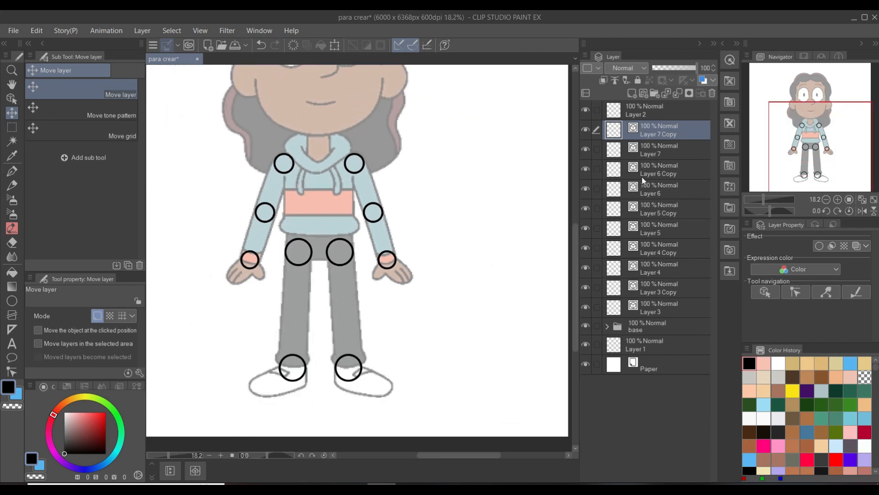
left_click(644, 93)
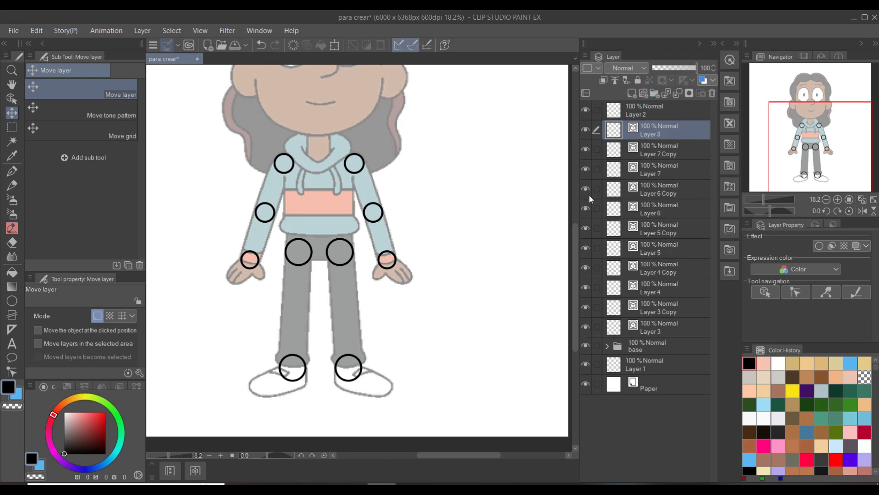
scroll(383, 338, "up", 5)
left_click_drag(270, 312, 393, 325)
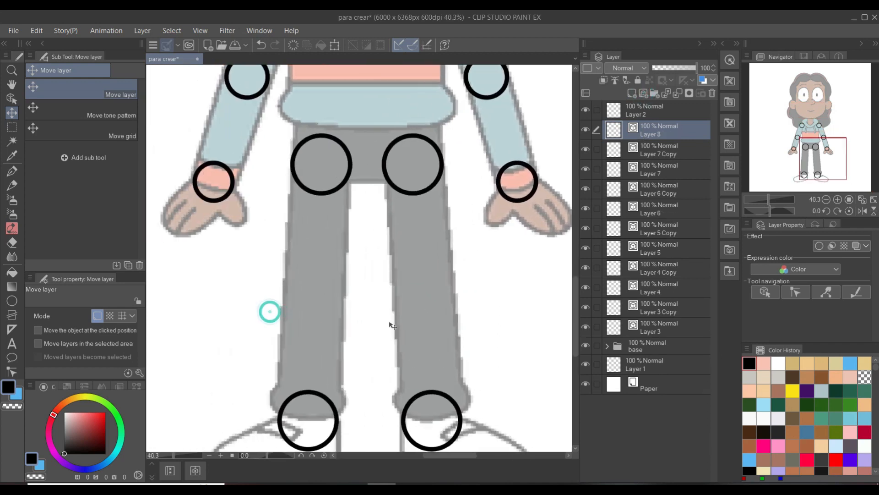
scroll(393, 326, "up", 1)
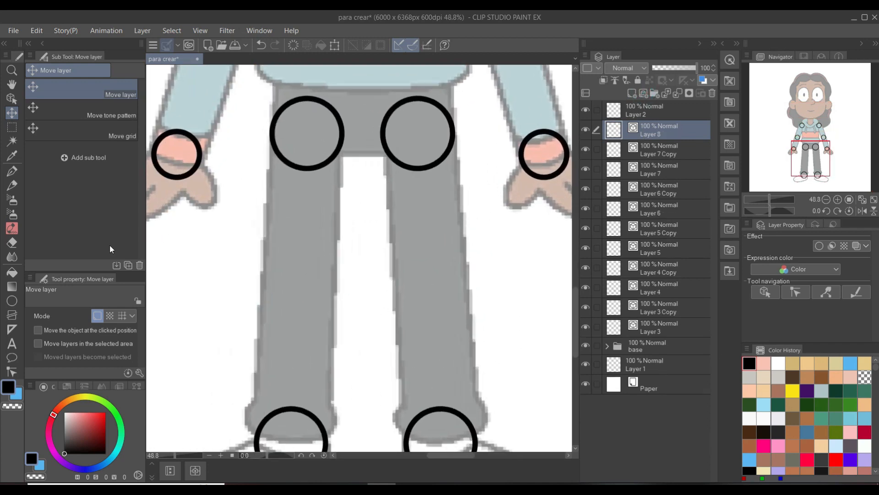
left_click(12, 300)
left_click_drag(400, 257, 487, 331)
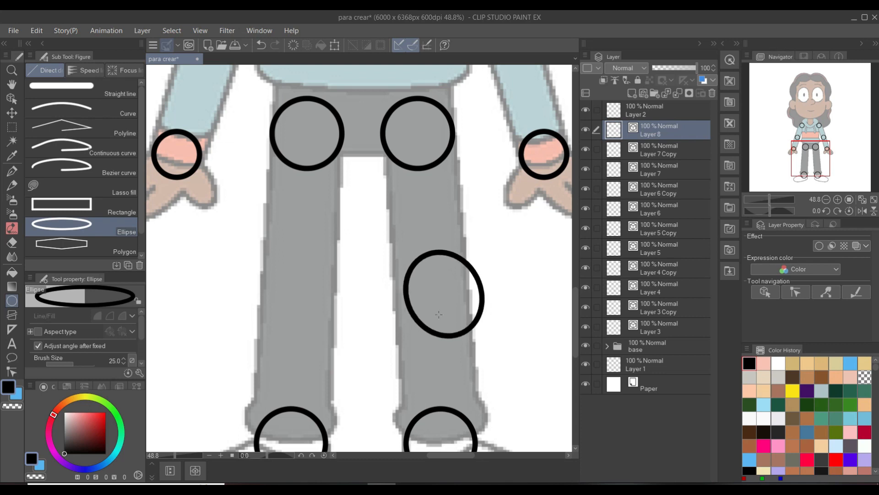
key("ctrl+z")
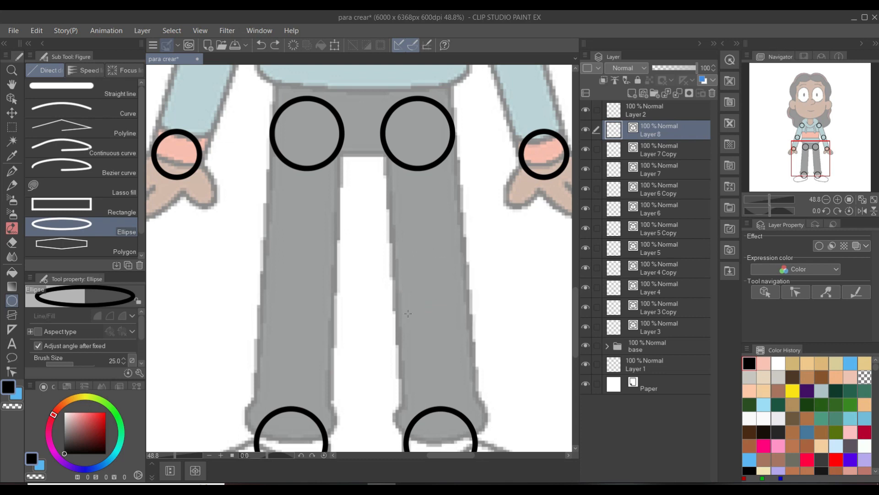
left_click_drag(409, 274, 487, 353)
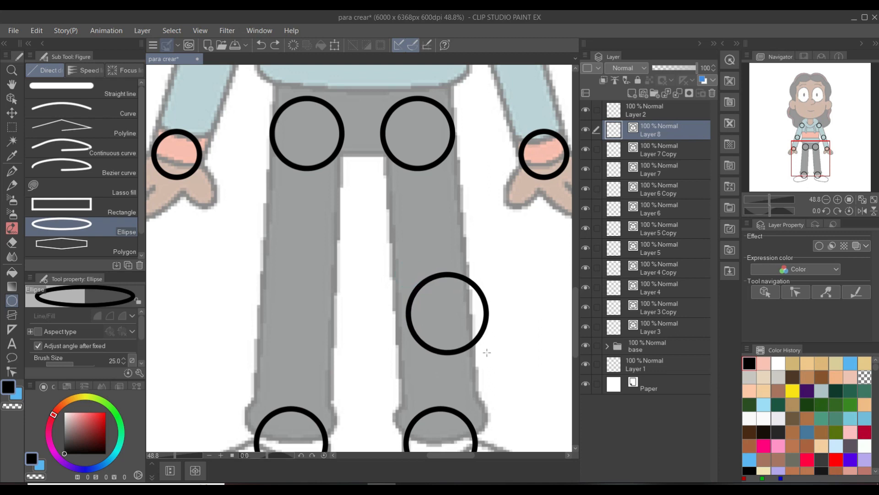
key("k")
left_click_drag(438, 322, 389, 215)
scroll(422, 300, "up", 2)
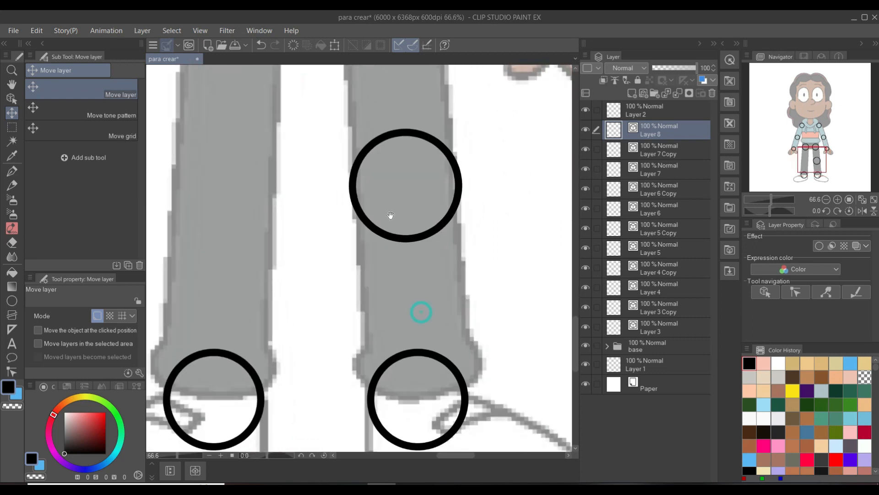
left_click_drag(402, 285, 408, 356)
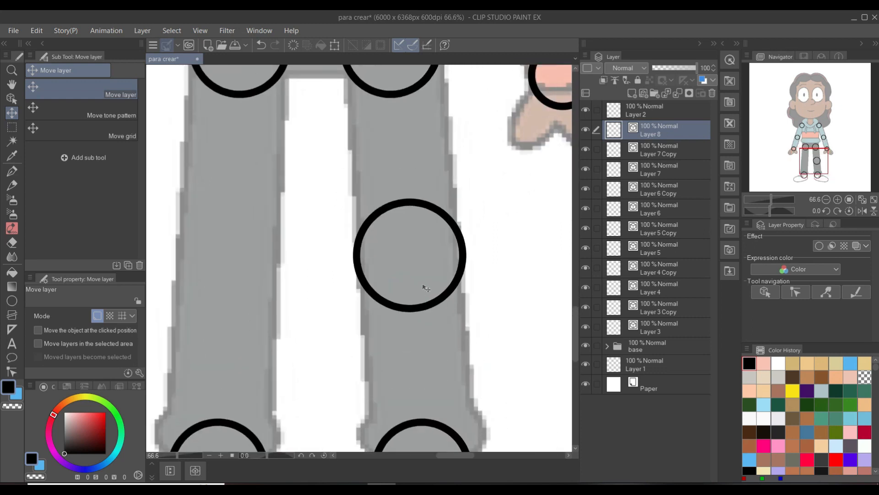
scroll(426, 287, "down", 2)
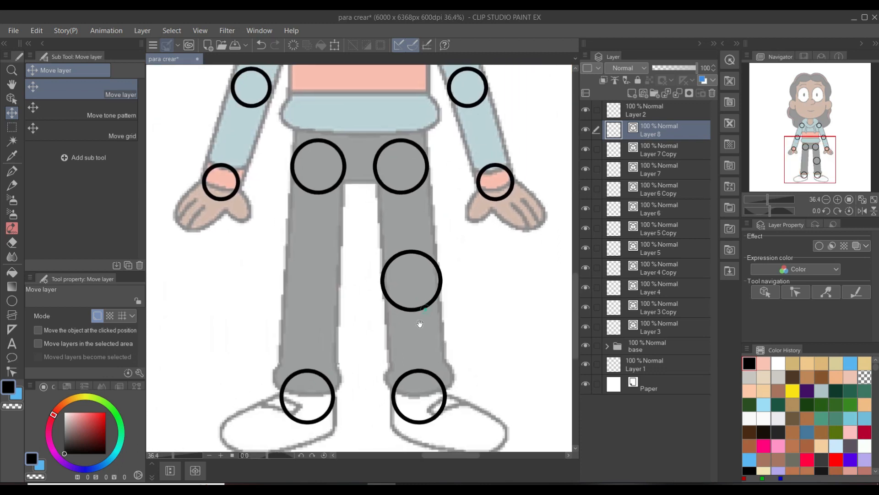
left_click_drag(418, 263, 418, 272)
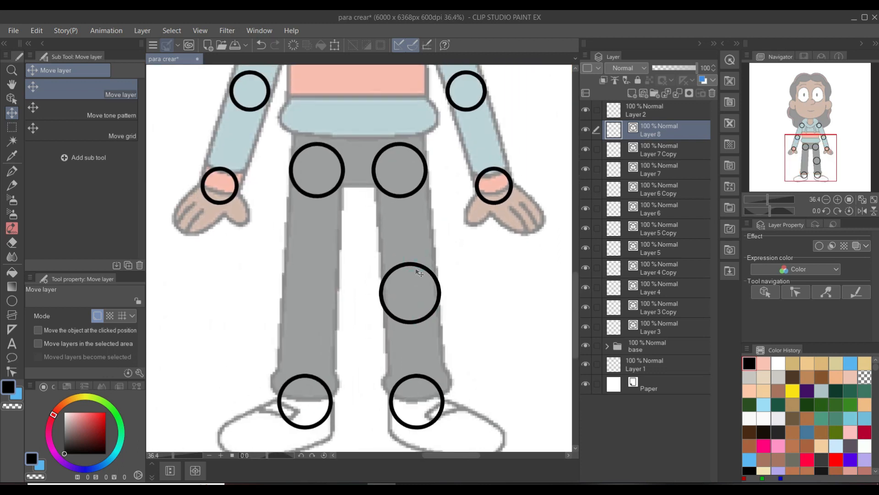
scroll(416, 273, "up", 1)
scroll(435, 305, "up", 2)
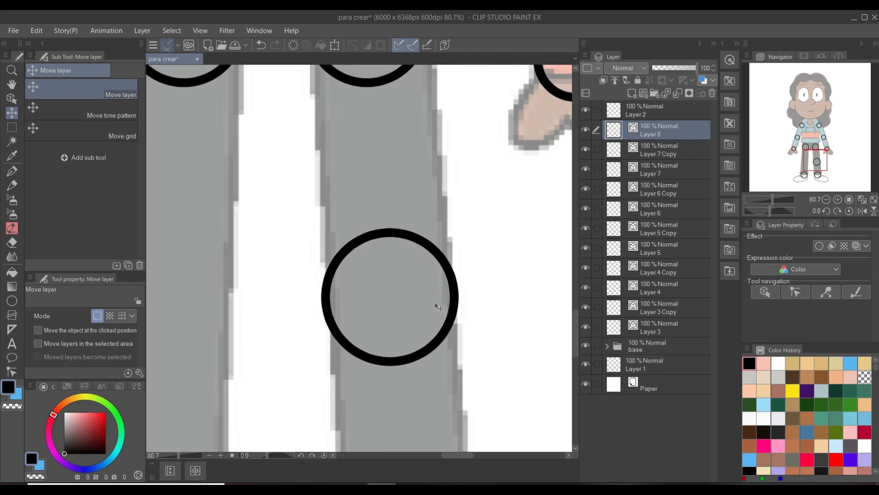
scroll(437, 306, "down", 2)
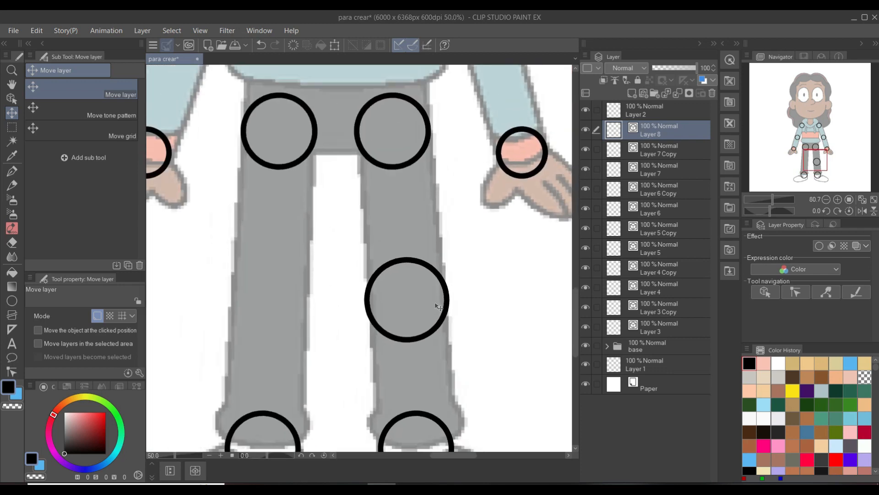
key("Delete")
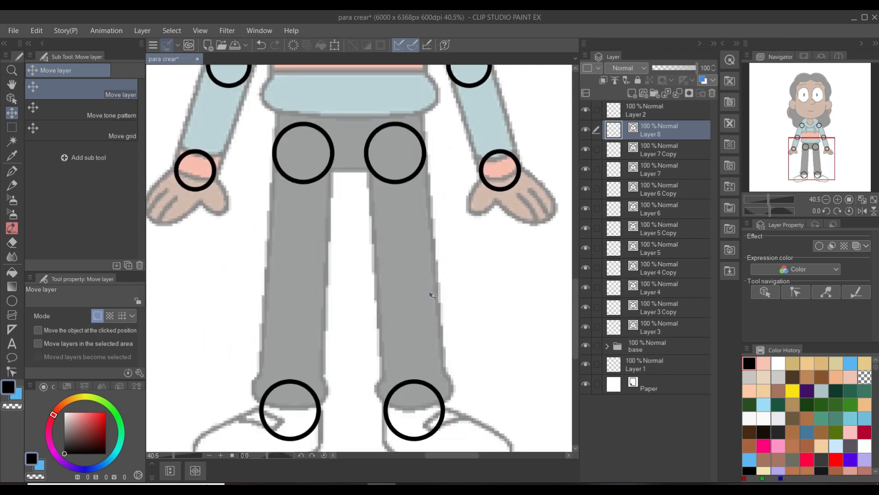
left_click(12, 302)
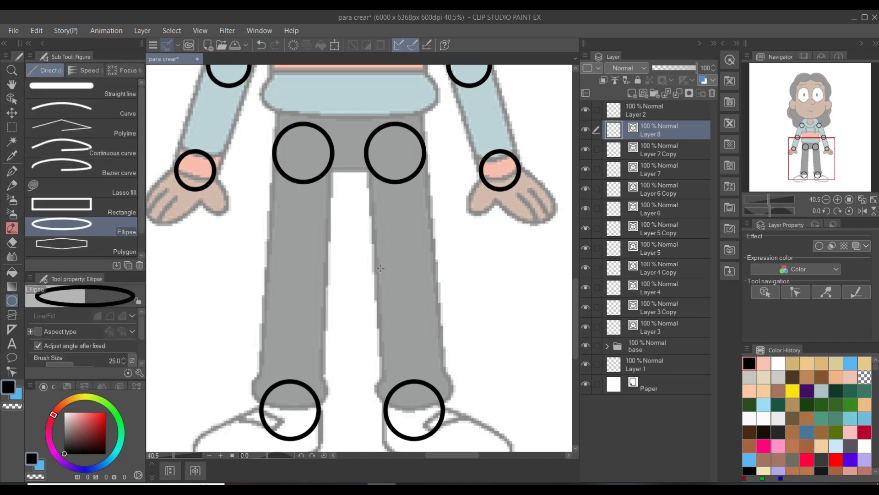
left_click_drag(379, 268, 442, 331)
left_click(478, 331)
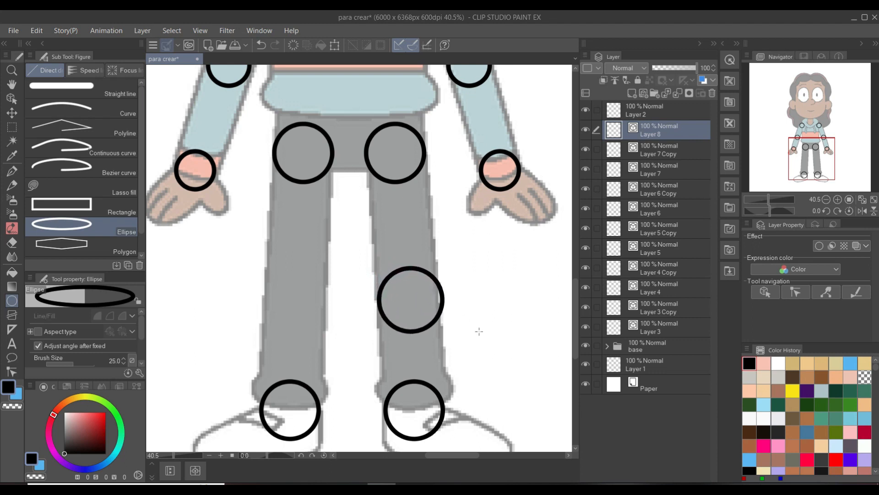
scroll(447, 299, "up", 3)
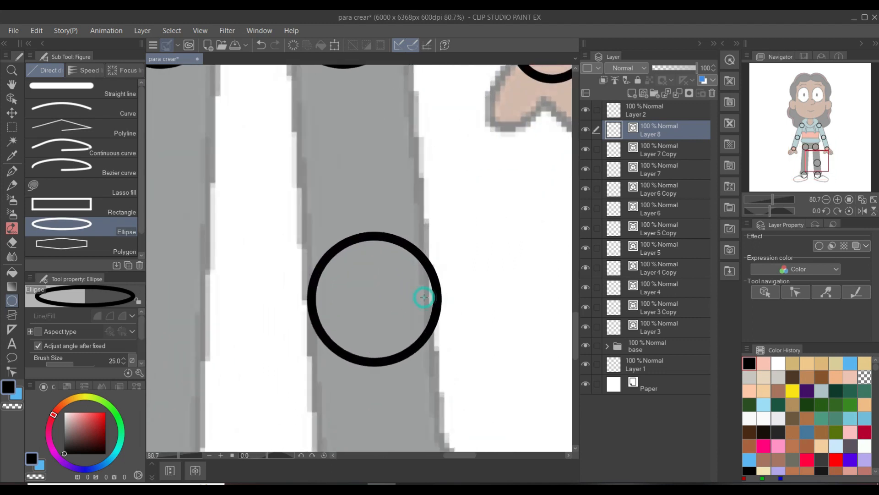
key("k")
left_click_drag(420, 299, 389, 268)
scroll(400, 302, "down", 3)
scroll(390, 268, "up", 1)
key("Delete")
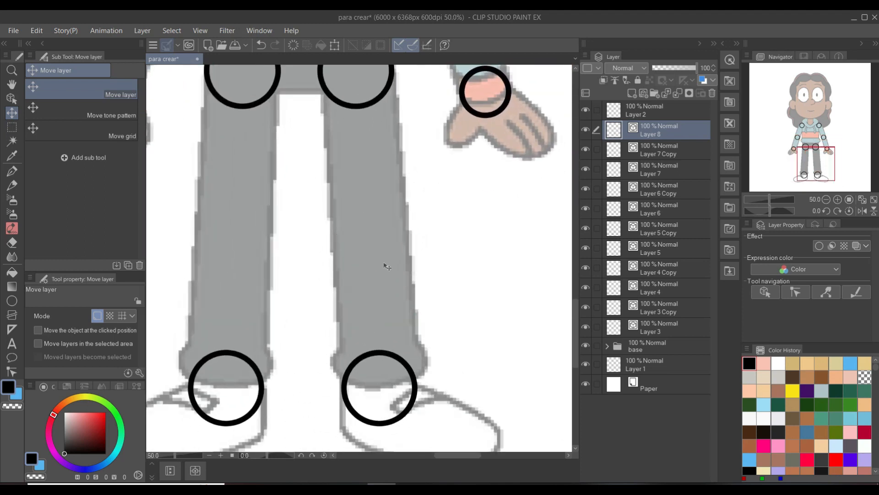
Draw a circle as wide as the trouser leg on Layer 8 and position it over the character's left knee.
left_click(12, 300)
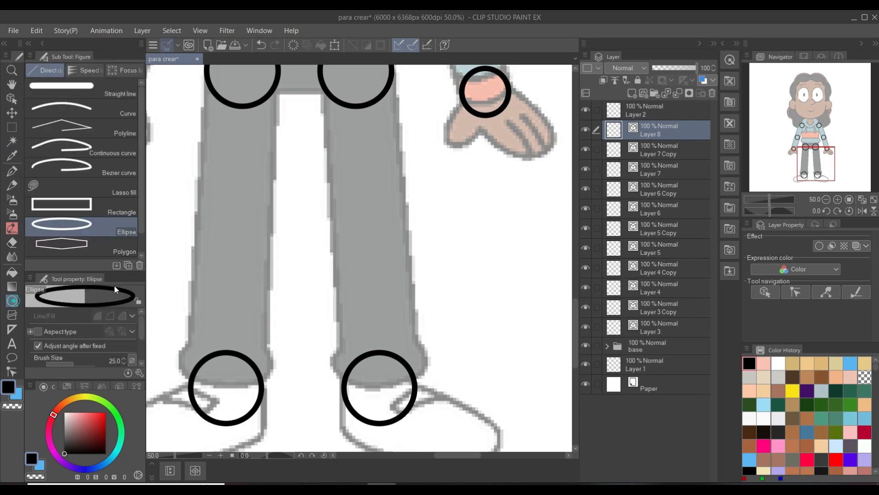
scroll(355, 212, "up", 1)
scroll(332, 209, "up", 1)
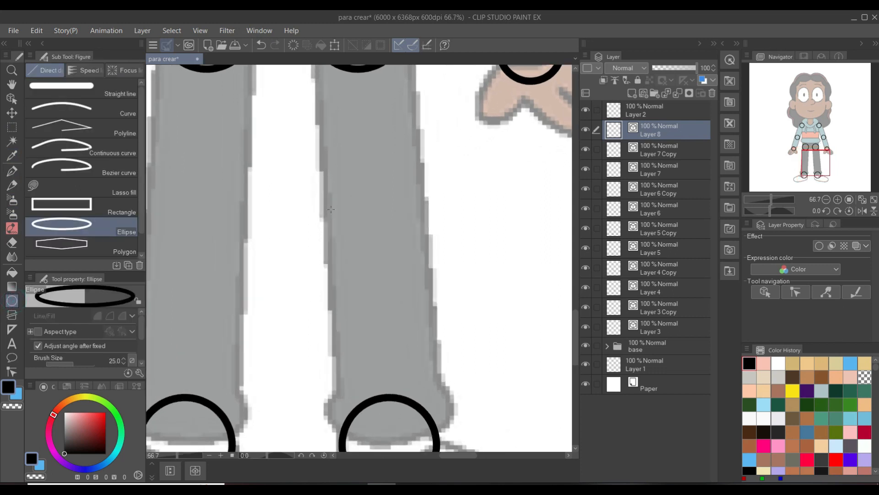
left_click_drag(325, 202, 443, 302)
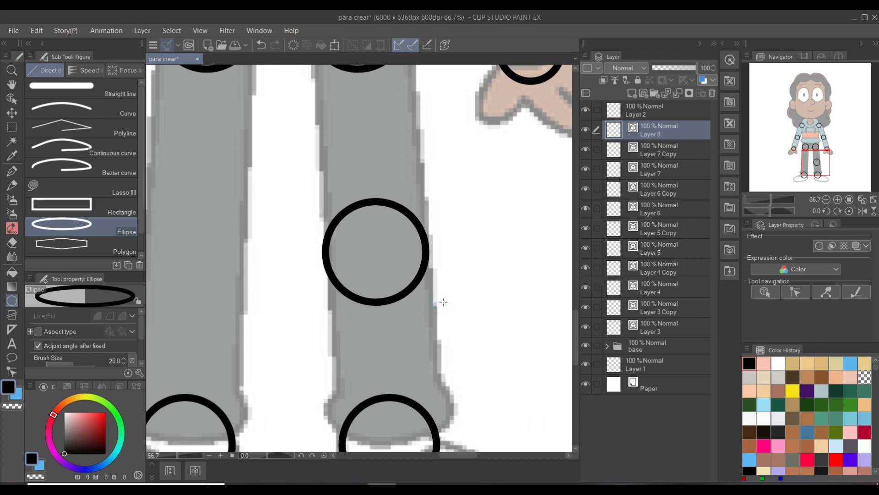
key("k")
left_click_drag(427, 294, 428, 280)
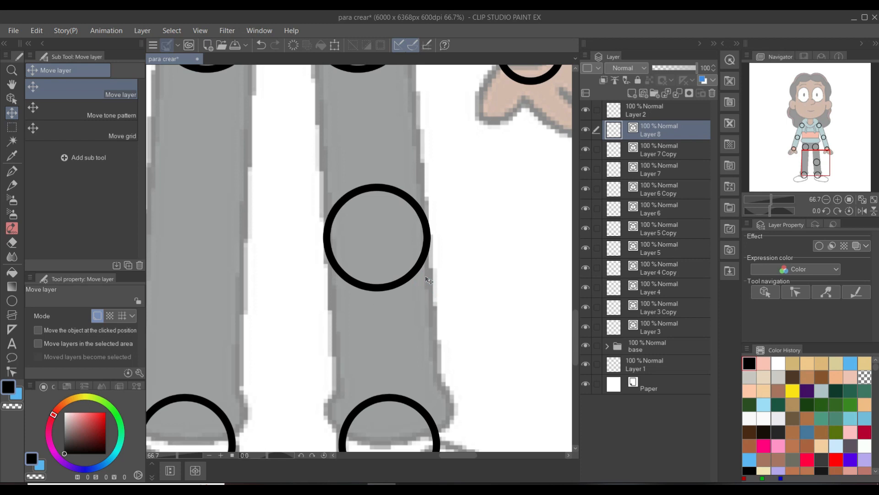
scroll(429, 280, "down", 3)
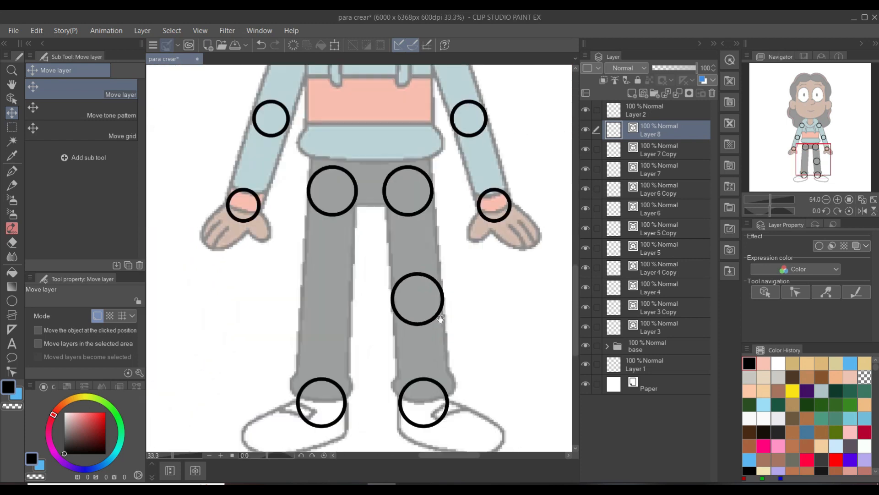
scroll(439, 326, "up", 5)
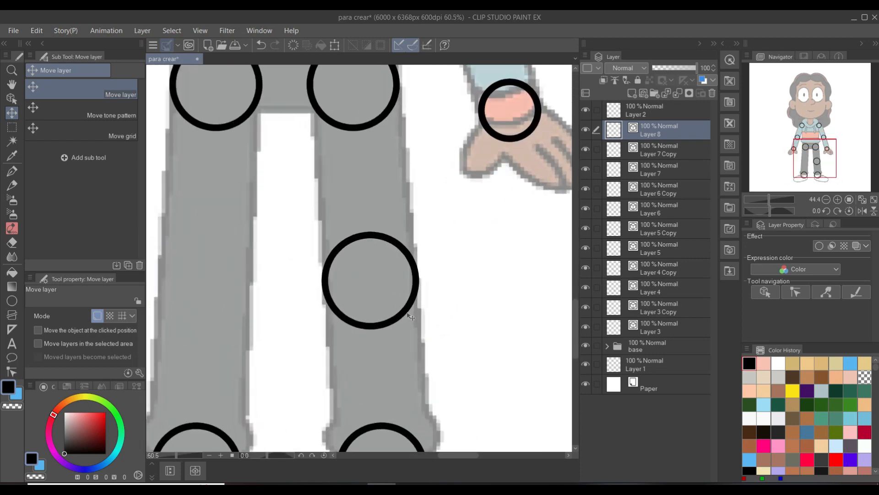
left_click_drag(406, 303, 409, 311)
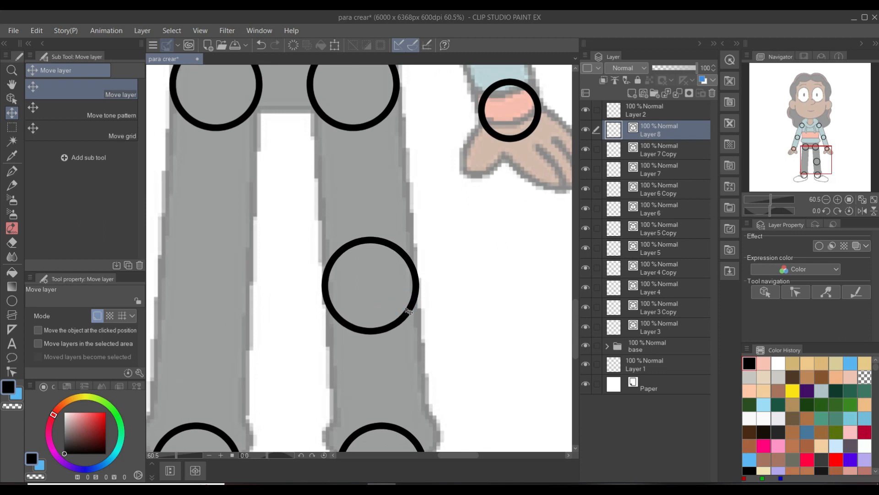
scroll(409, 311, "down", 3)
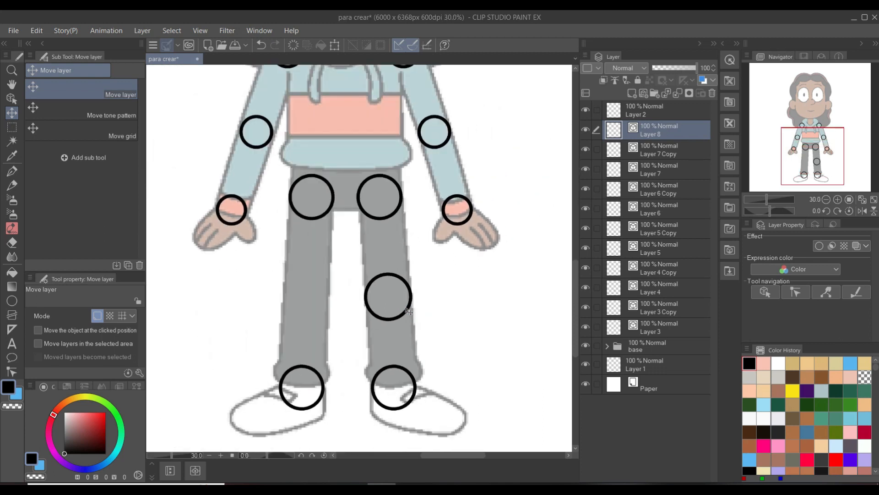
Duplicate Layer 8 and move the copied circle horizontally onto the character's right knee.
right_click(650, 125)
mouse_move(691, 279)
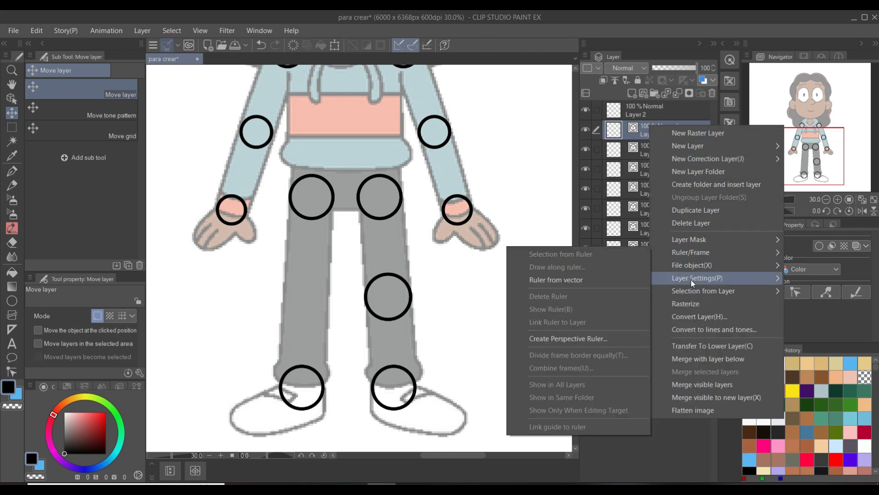
left_click(701, 209)
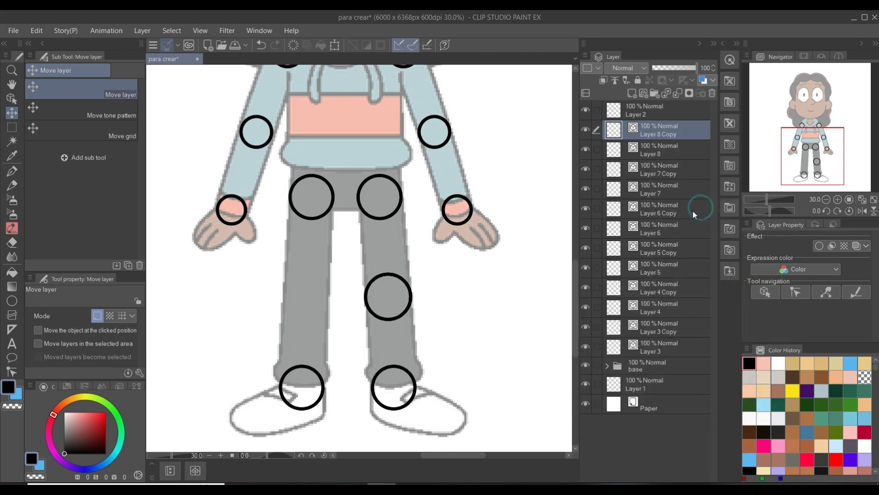
left_click_drag(426, 294, 347, 305)
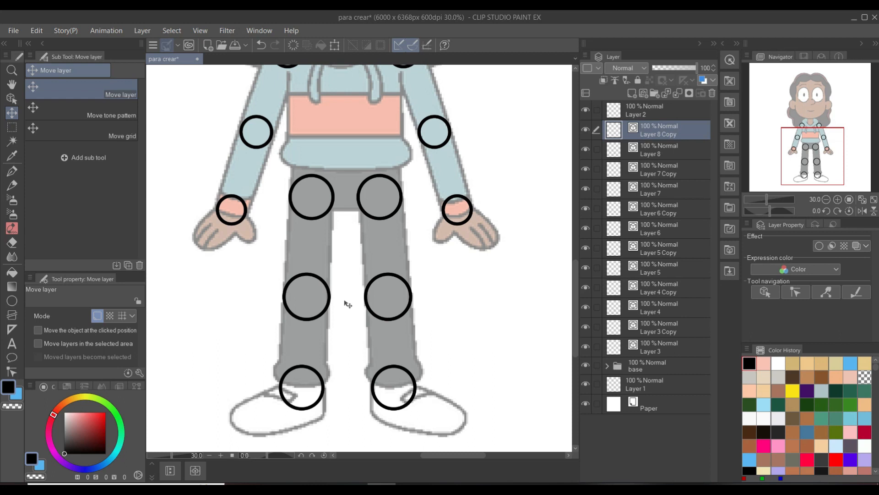
Add a new vector layer above Layer 8 Copy and draw a circle about as wide as the neck on it.
scroll(348, 304, "up", 3)
scroll(348, 301, "down", 4)
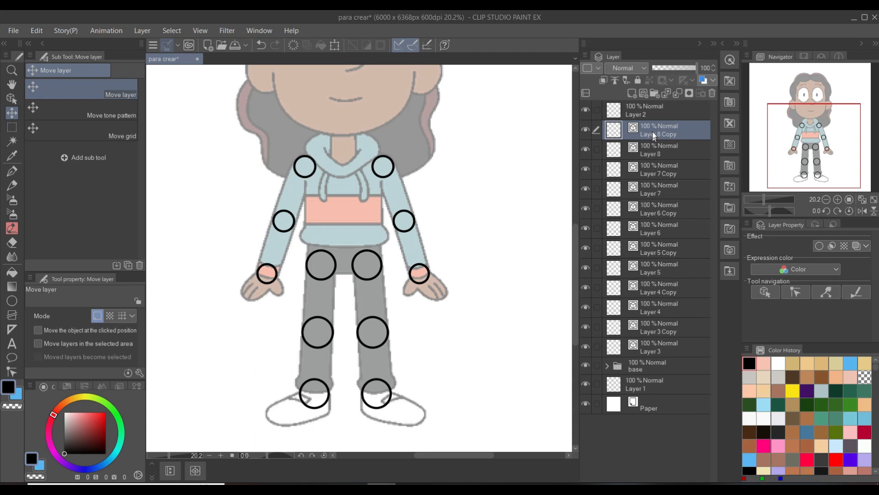
left_click(643, 94)
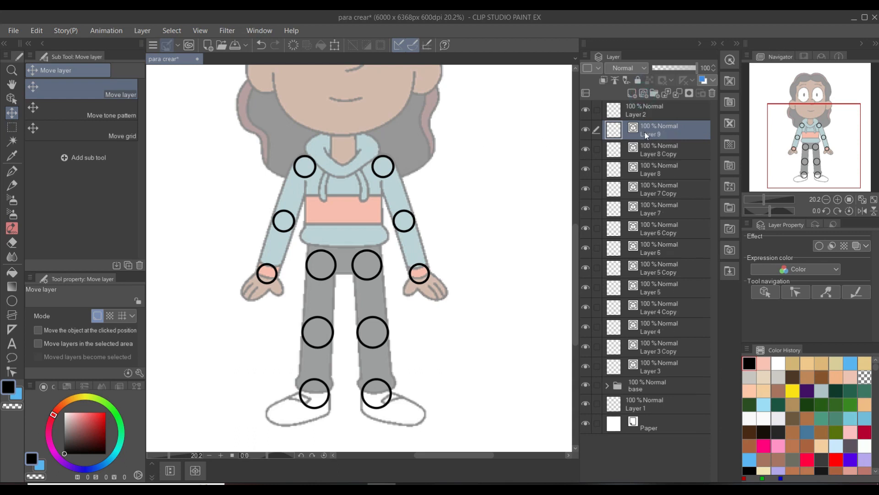
scroll(310, 147, "up", 2)
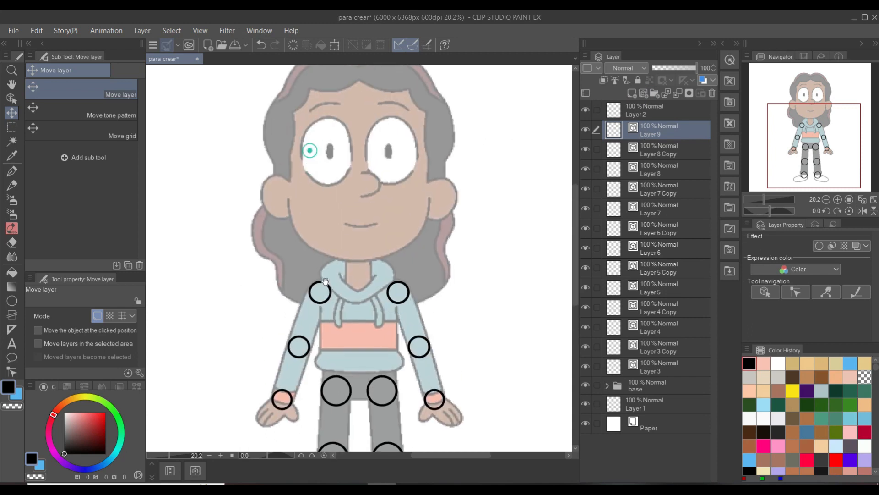
scroll(348, 250, "up", 5)
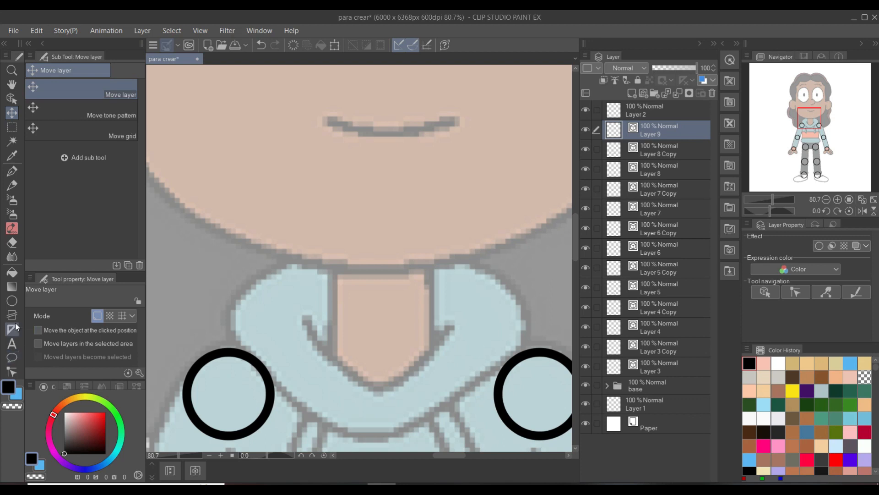
left_click(12, 300)
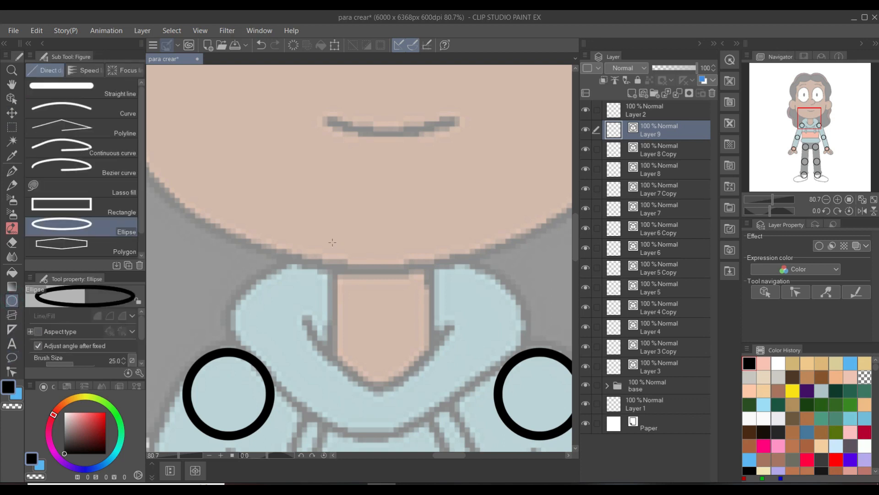
mouse_move(327, 242)
left_mouse_down()
mouse_move(434, 351)
mouse_move(444, 341)
left_mouse_up()
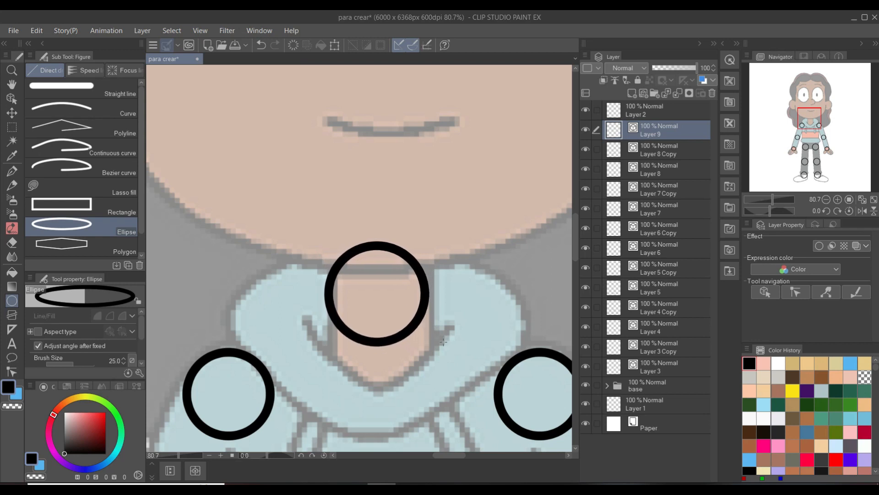
Align the Layer 9 circle with the sides of the neck and move it straight up onto the face, just below the mouth line.
key("k")
left_click_drag(397, 326, 404, 329)
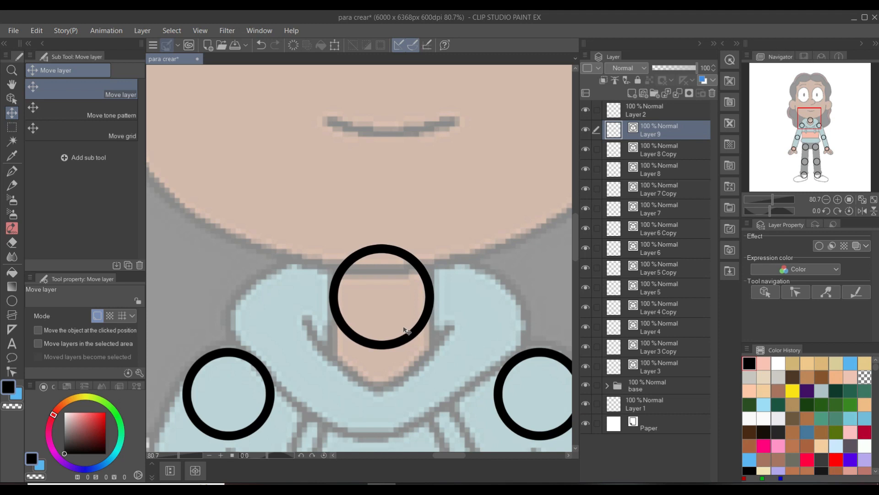
key("Up")
key("Up")
key("Up")
key("Up")
key("Up")
key("Up")
key("Up")
key("Up")
key("Up")
key("Up")
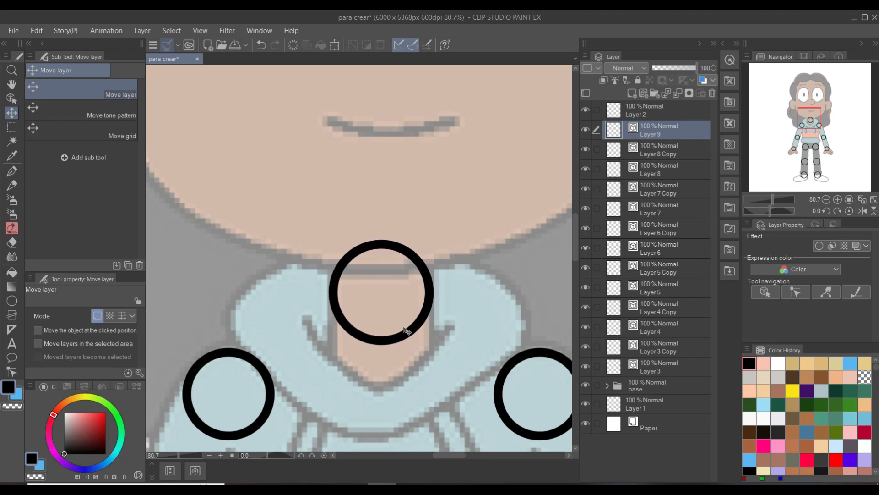
key("Up")
key("Up")
key("Up")
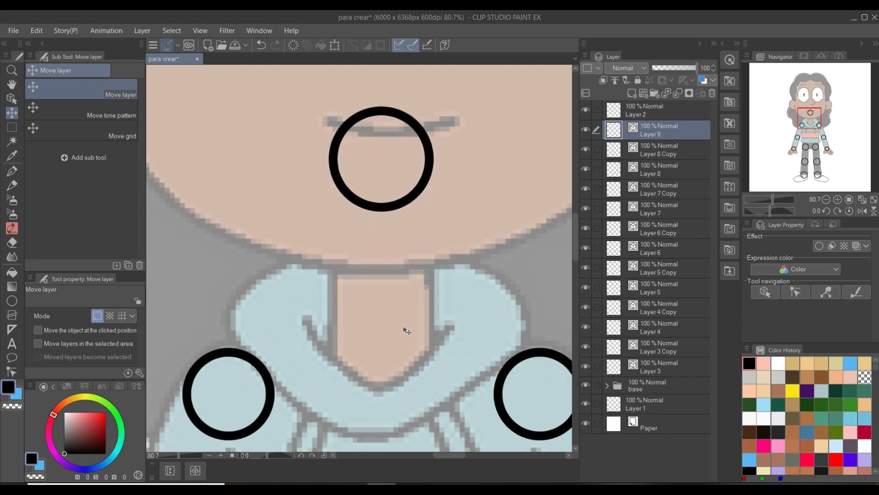
Group all layers from Layer 2 down to Layer 3 into a folder named "guias".
scroll(407, 330, "down", 7)
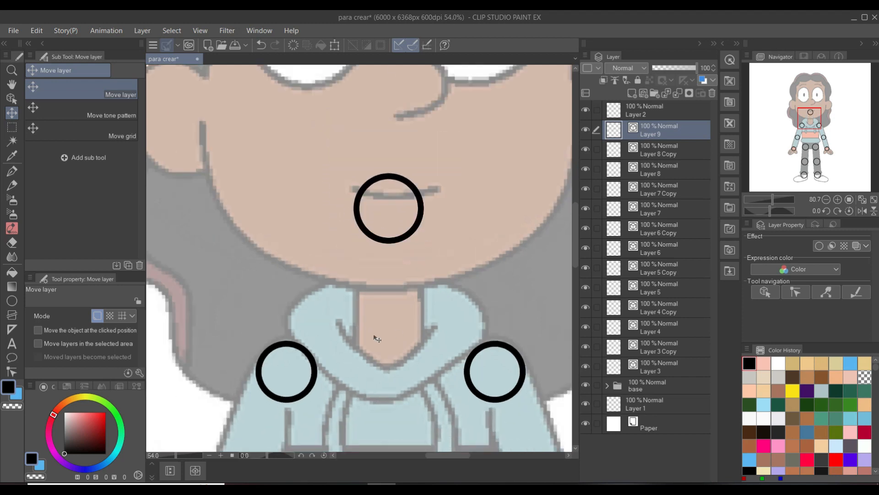
left_click_drag(402, 337, 384, 244)
scroll(388, 225, "up", 2)
scroll(385, 244, "down", 1)
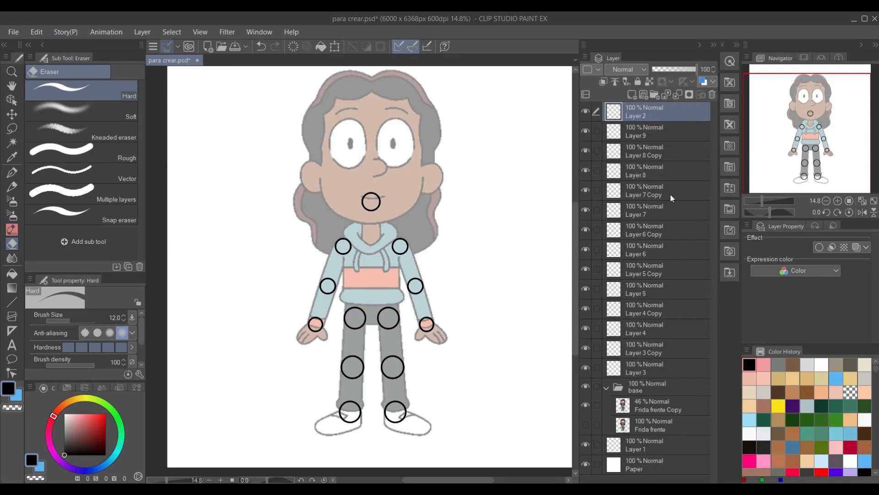
left_click(649, 364, "shift")
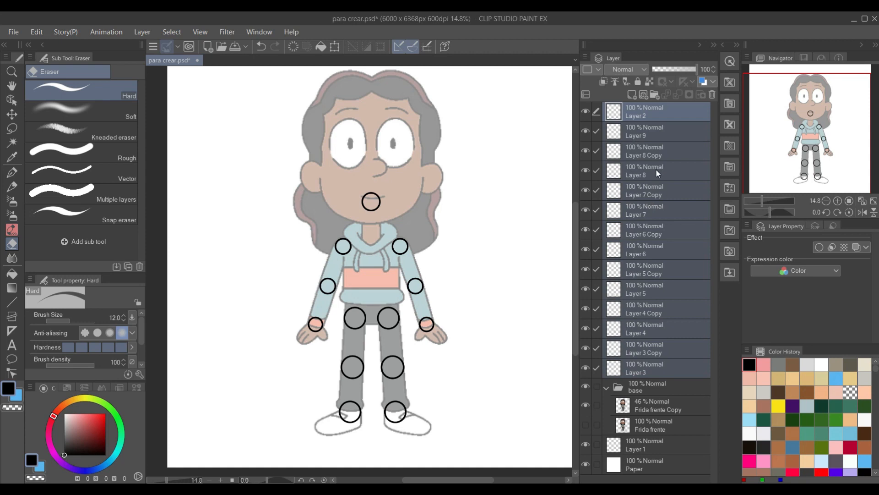
key("ctrl+g")
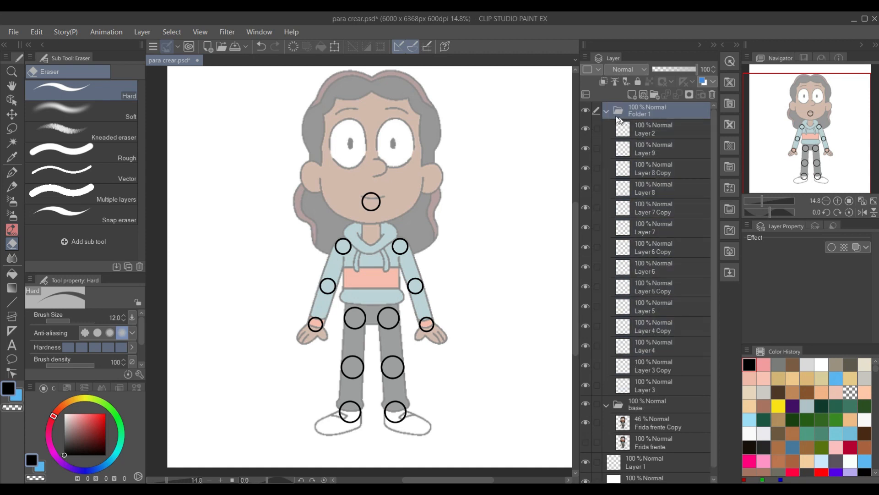
double_click(641, 114)
type("guias")
key("Return")
Pick the character's left shoulder circle on the canvas, duplicate its layer, Layer 3, and rename the copy "hombro".
left_click(11, 99)
scroll(392, 273, "up", 2)
scroll(392, 273, "up", 4)
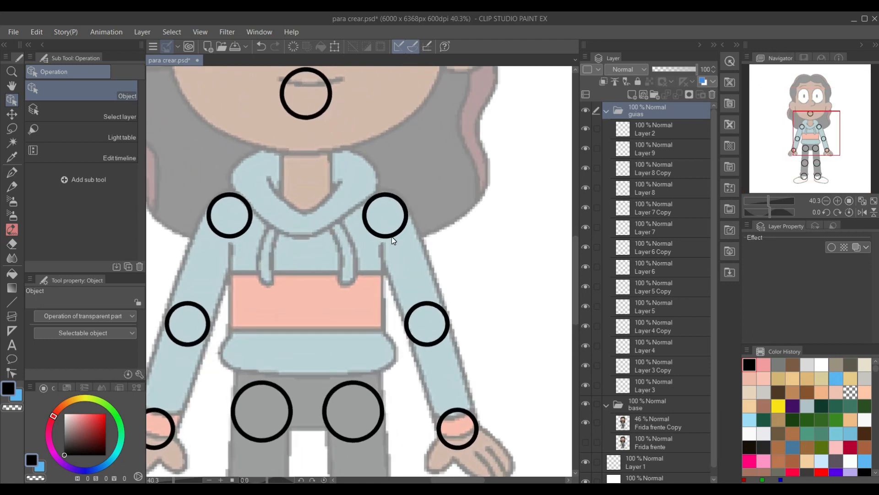
left_click(392, 236)
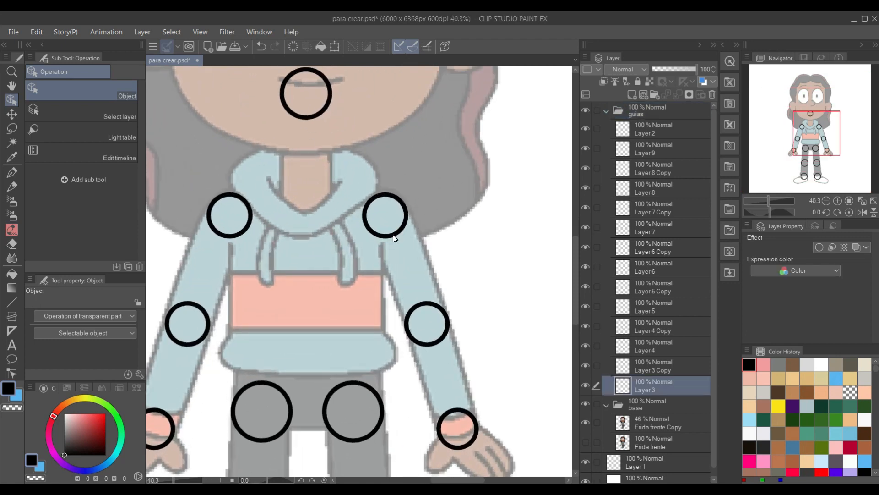
left_click(586, 385)
left_click(586, 385)
right_click(645, 385)
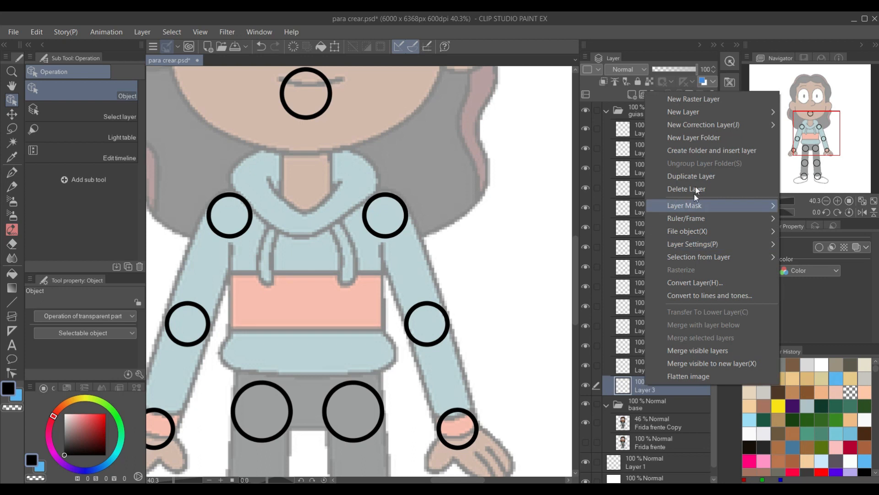
left_click(706, 180)
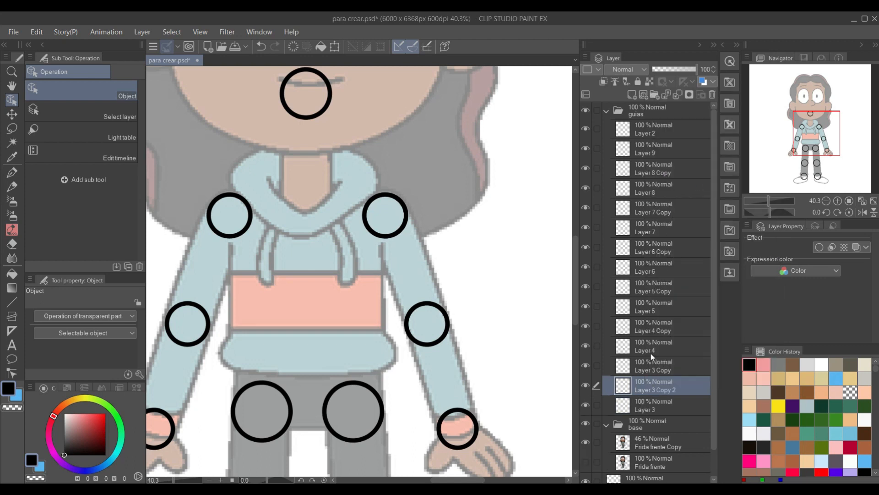
double_click(651, 387)
type("hombro")
Pick the character's left elbow circle on the canvas, duplicate its layer, Layer 7, and rename the copy "codo".
left_click(436, 343)
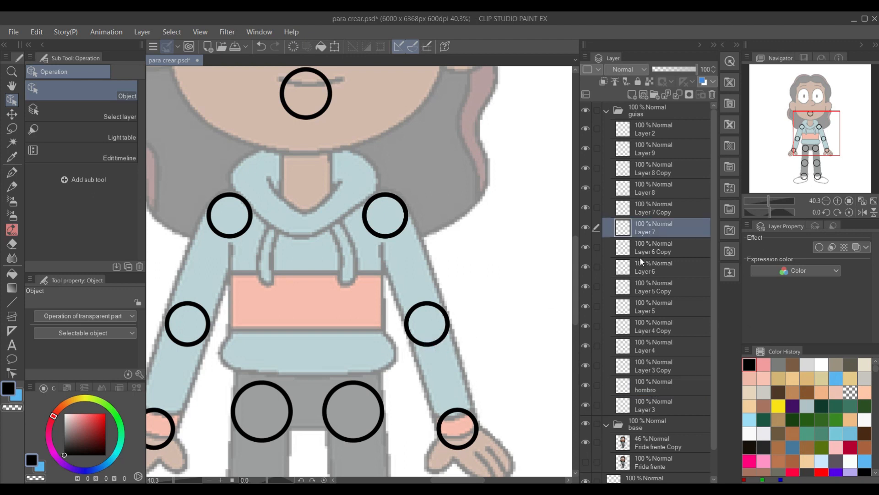
right_click(660, 225)
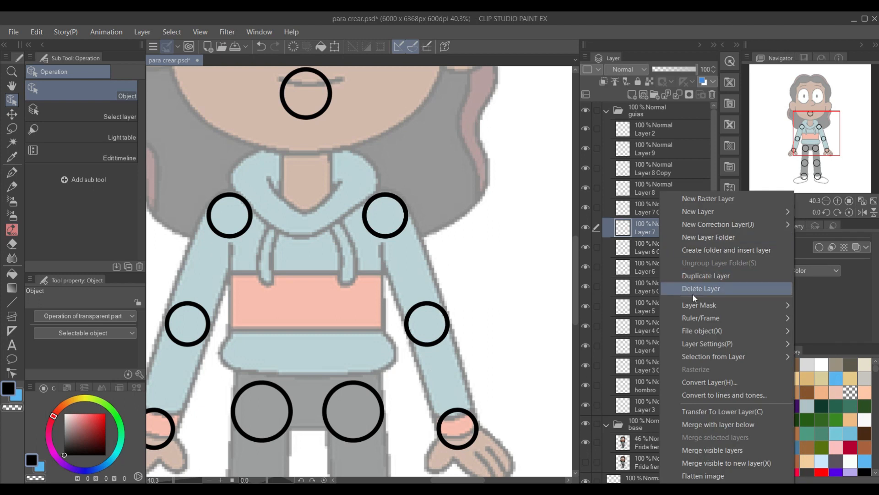
left_click(708, 275)
double_click(655, 230)
type("c")
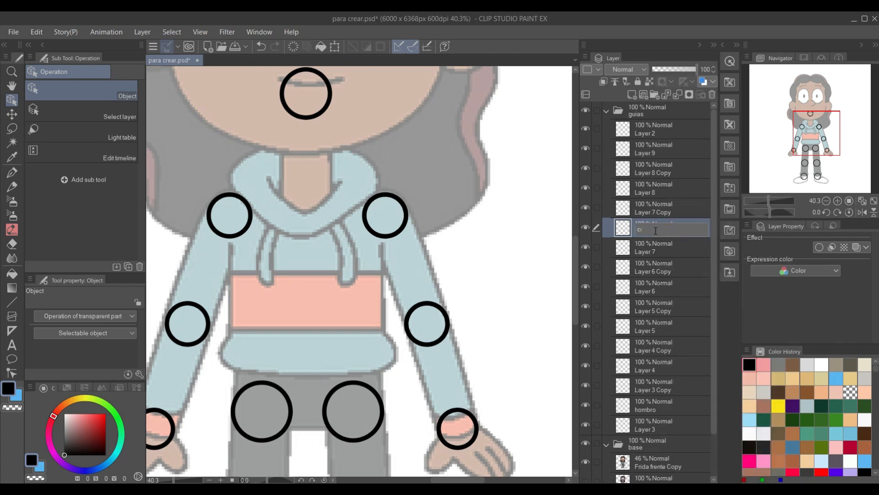
type("odo")
key("Return")
Move the codo and hombro layers out of the guias folder to just above the base folder, and hide the guias folder.
left_click(652, 403, "ctrl")
scroll(652, 402, "down", 1)
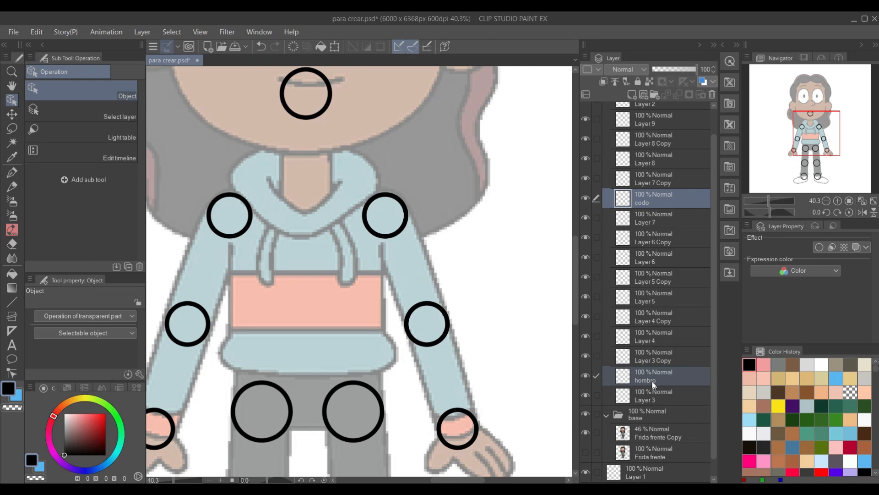
left_click_drag(652, 379, 654, 405)
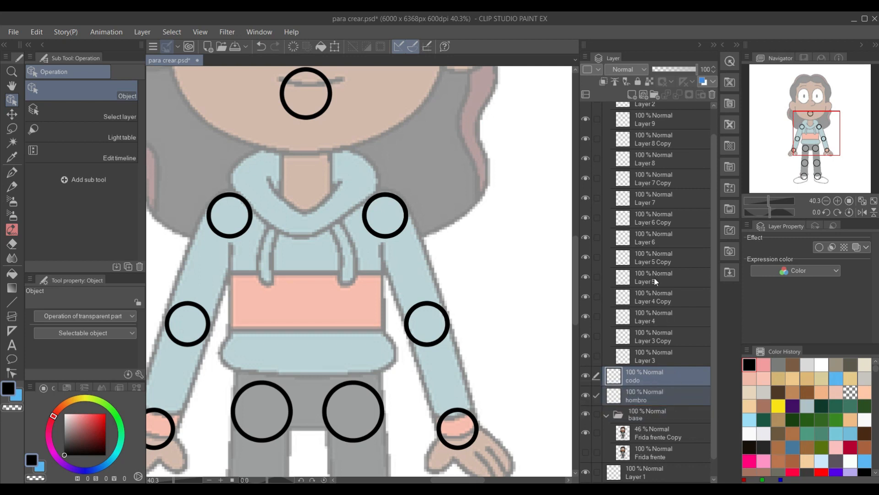
scroll(630, 164, "up", 1)
left_click(582, 111)
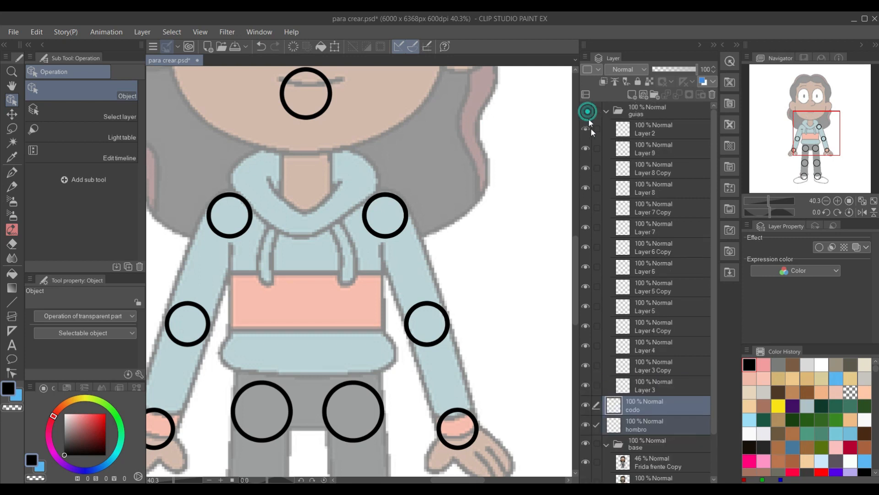
Add a new raster layer directly above the codo layer for the upper arm lines.
left_click(647, 405)
left_click(650, 420)
left_click(652, 401)
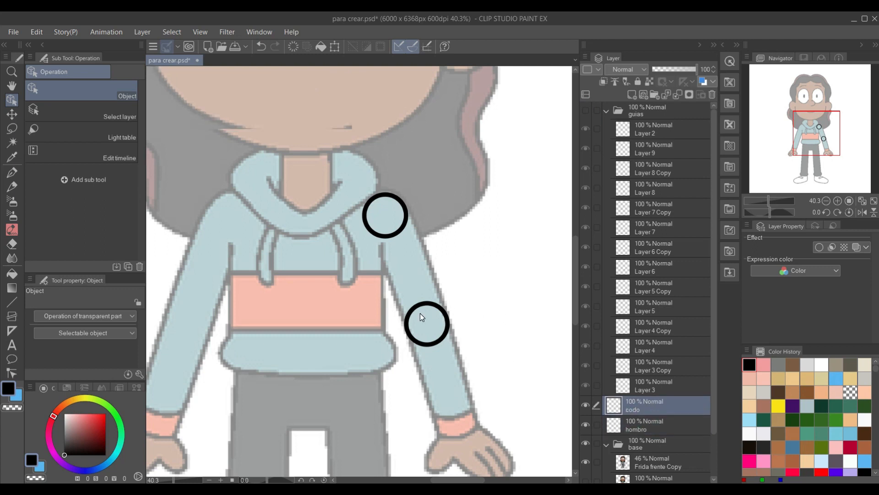
scroll(419, 312, "up", 1)
scroll(409, 231, "up", 2)
scroll(409, 231, "up", 1)
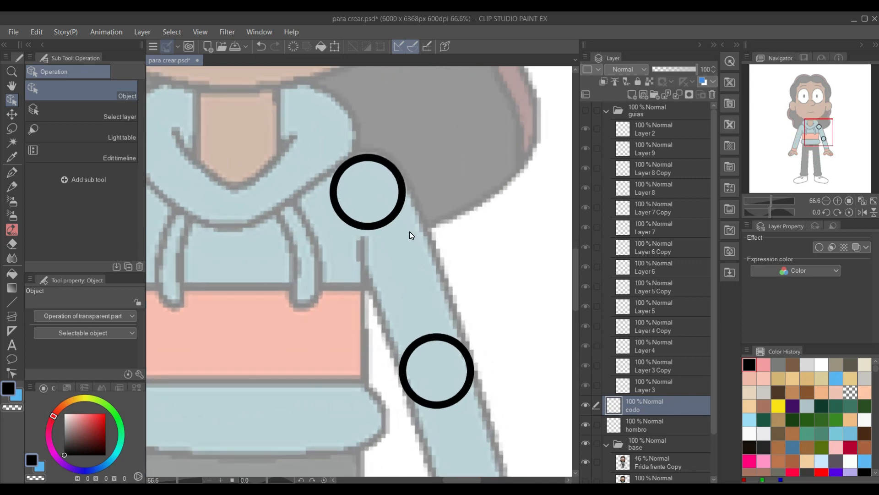
left_click_drag(407, 259, 392, 229)
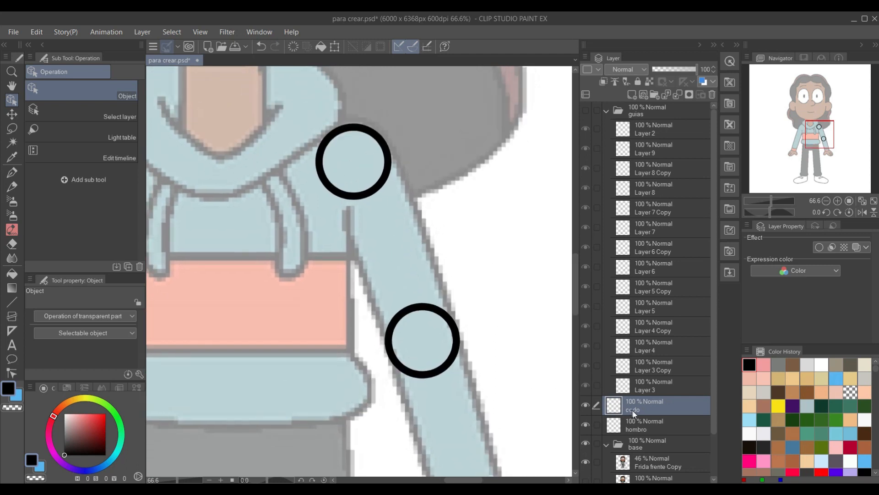
left_click(636, 95)
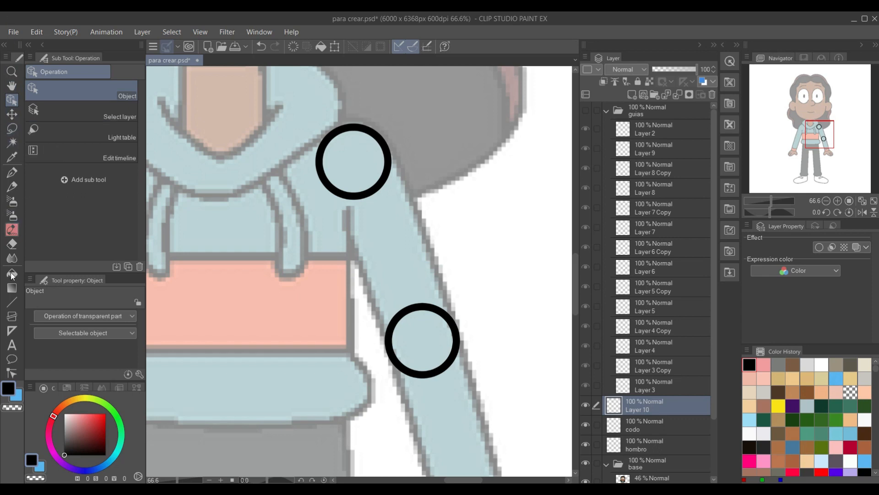
Draw a straight line on Layer 10 joining the outer edges of the shoulder and elbow circles.
left_click(12, 302)
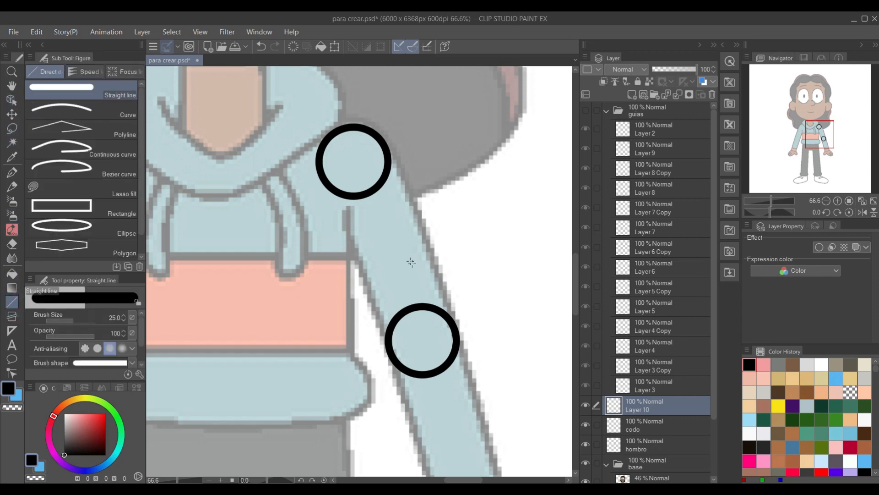
scroll(419, 238, "up", 3)
scroll(388, 200, "up", 1)
left_click_drag(388, 201, 376, 182)
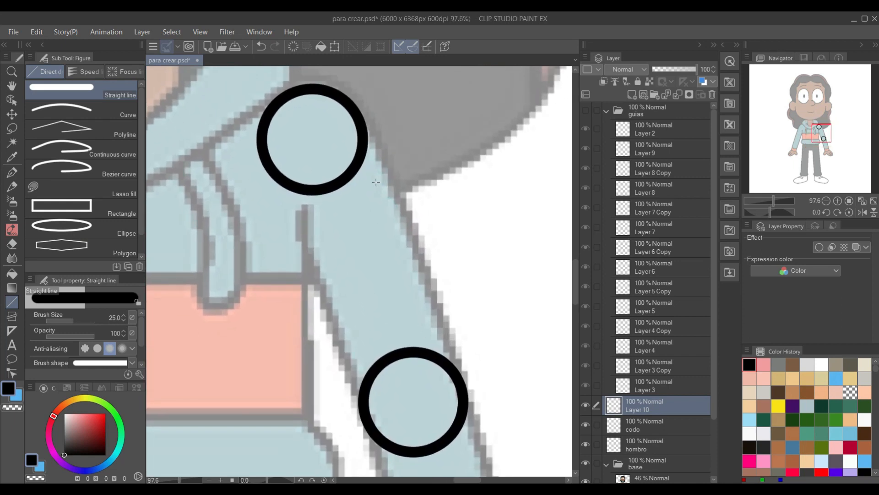
scroll(376, 182, "up", 1)
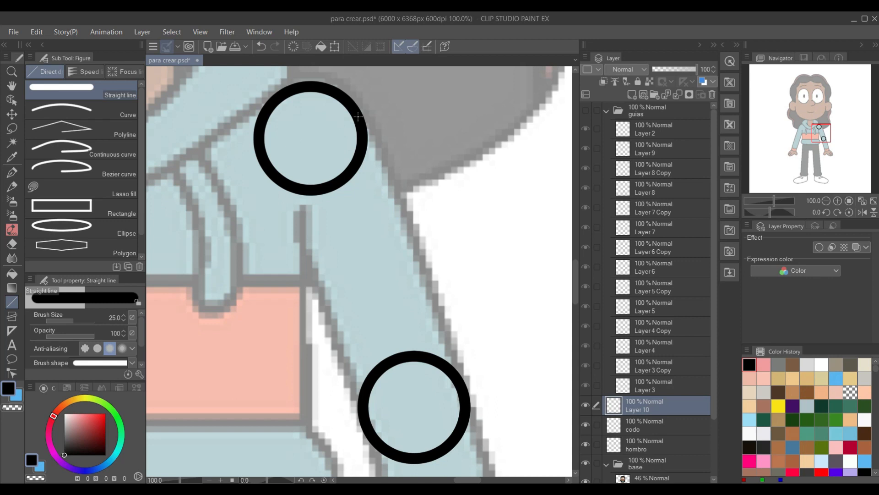
mouse_move(358, 116)
left_mouse_down()
mouse_move(430, 338)
mouse_move(451, 383)
mouse_move(456, 377)
left_mouse_up()
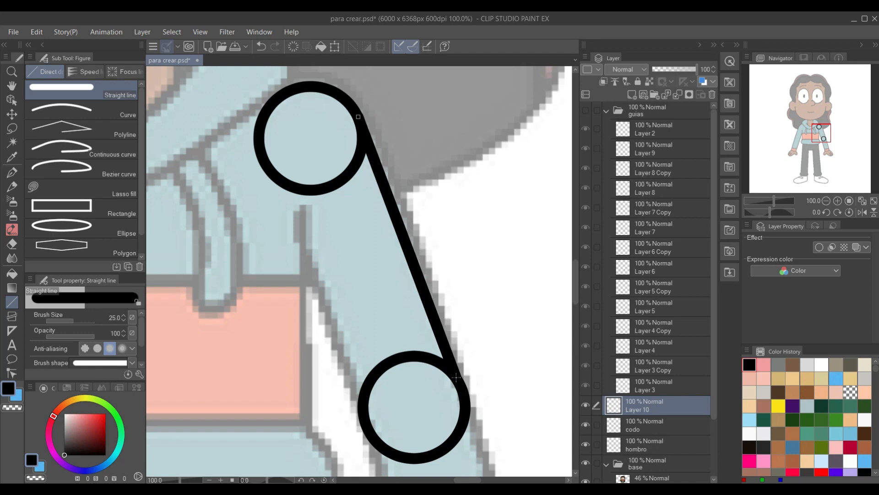
left_click_drag(456, 377, 456, 377)
Draw a matching straight line along the inner side of the upper arm, from the shoulder circle to the elbow circle.
left_click_drag(264, 158, 307, 271)
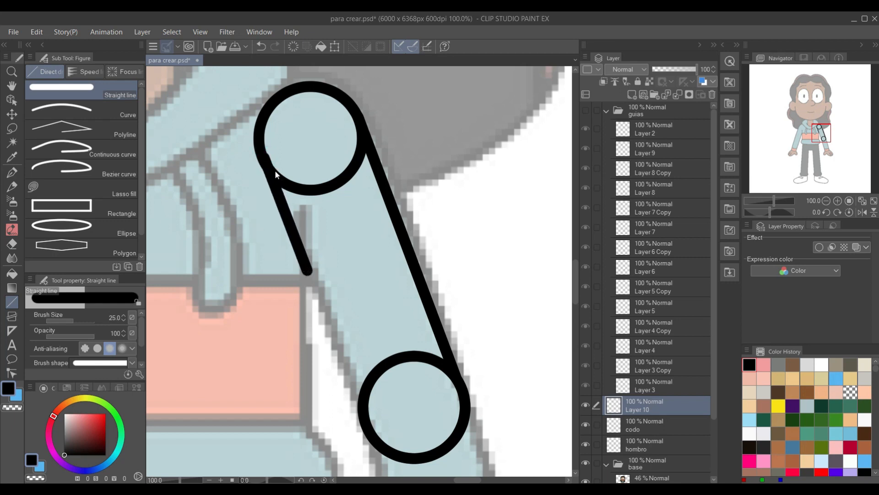
key("ctrl+z")
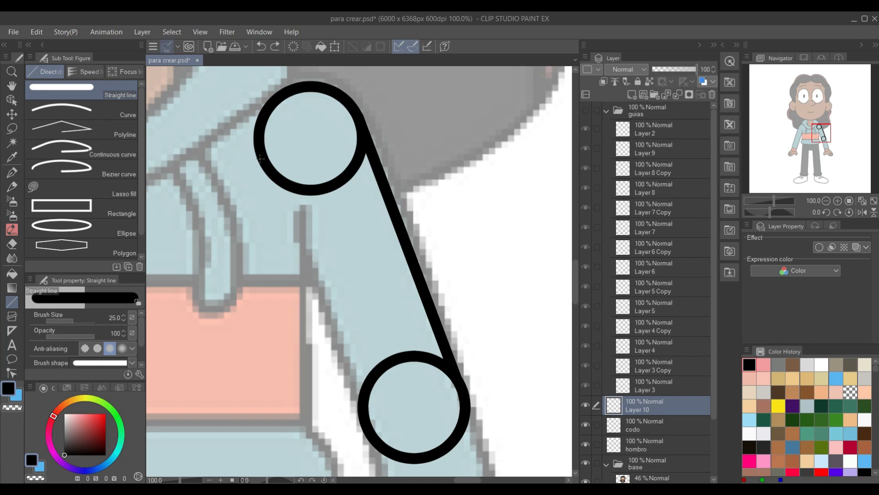
left_click_drag(259, 151, 363, 417)
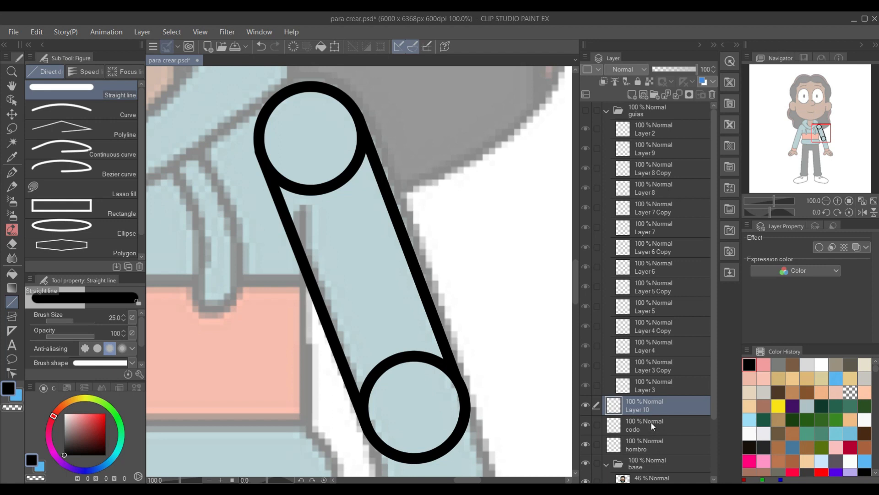
Erase the lower arc of the shoulder circle inside the arm outline on the hombro layer with the Hard eraser.
scroll(650, 420, "down", 3)
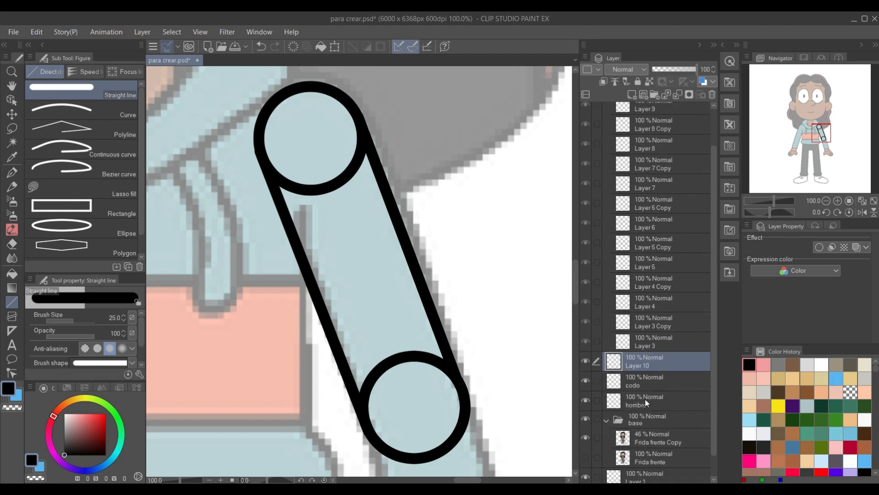
left_click(646, 383)
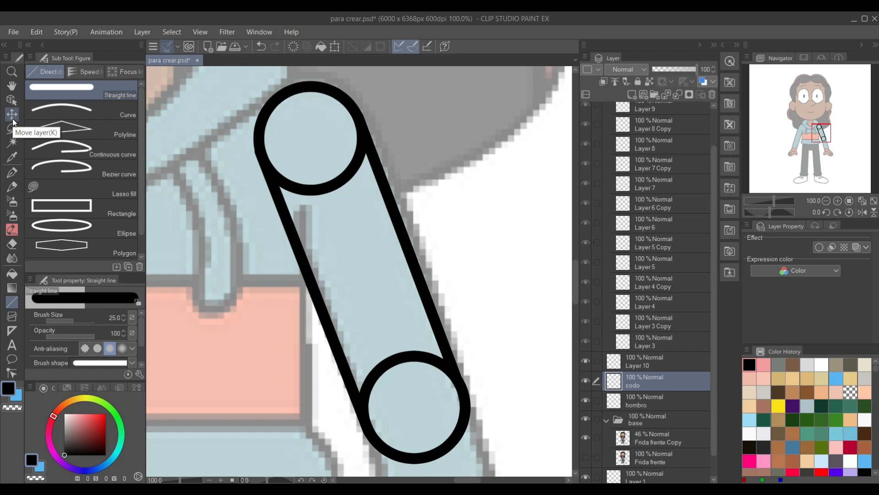
key("e")
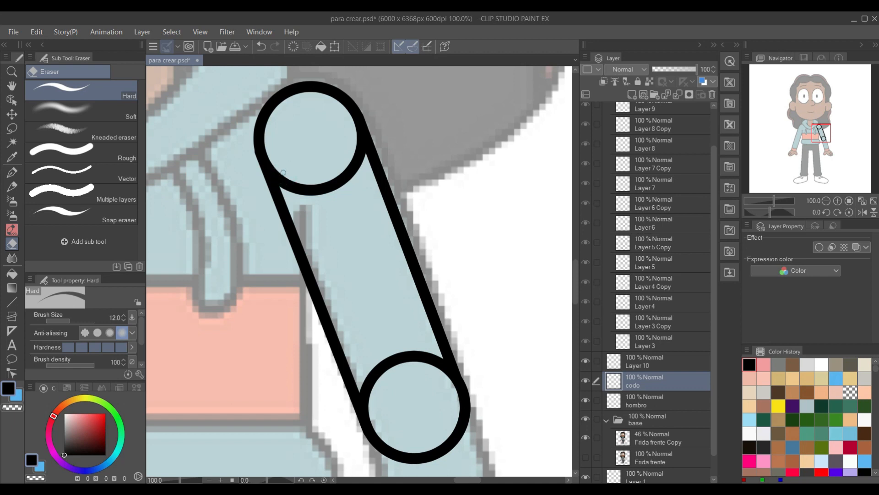
left_click(647, 402)
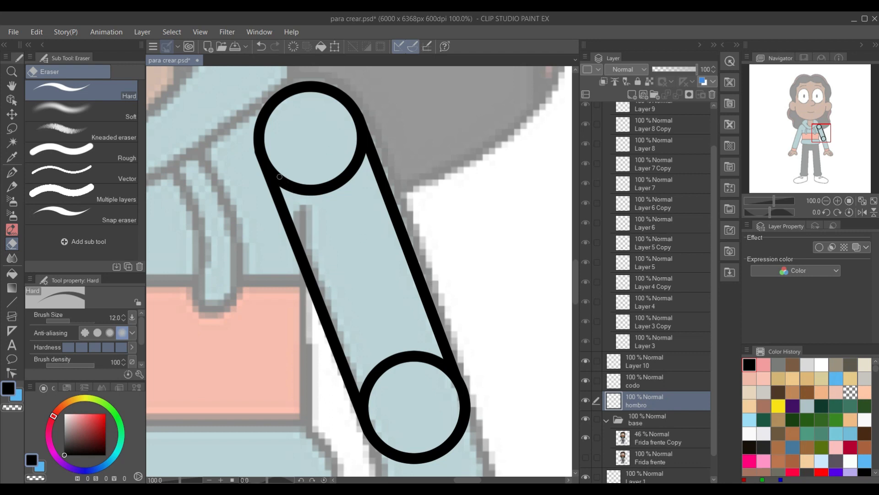
mouse_move(274, 169)
left_mouse_down()
mouse_move(271, 188)
mouse_move(274, 162)
mouse_move(291, 191)
mouse_move(272, 161)
mouse_move(299, 184)
left_mouse_up()
mouse_move(355, 131)
left_mouse_down()
mouse_move(358, 155)
mouse_move(370, 150)
mouse_move(359, 169)
mouse_move(368, 173)
mouse_move(349, 193)
mouse_move(342, 184)
mouse_move(339, 204)
mouse_move(330, 199)
mouse_move(324, 207)
mouse_move(303, 190)
left_mouse_up()
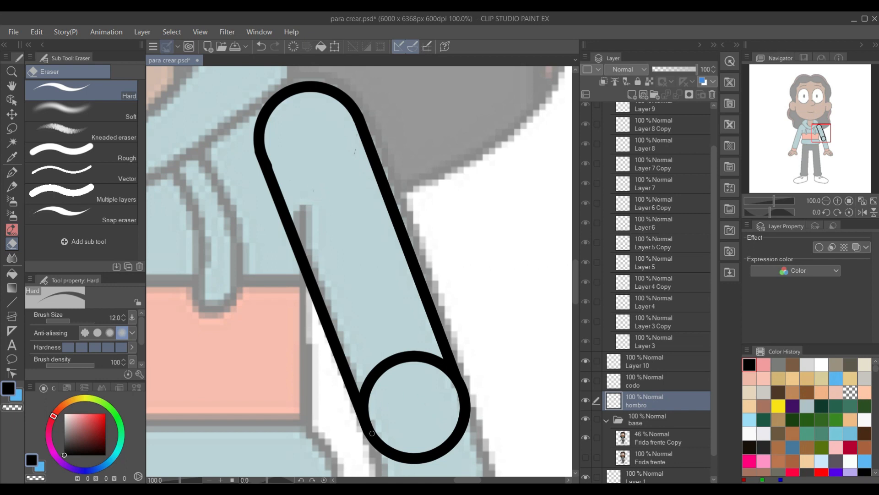
Erase the upper arc of the elbow circle inside the arm outline on the codo layer.
left_click(655, 377)
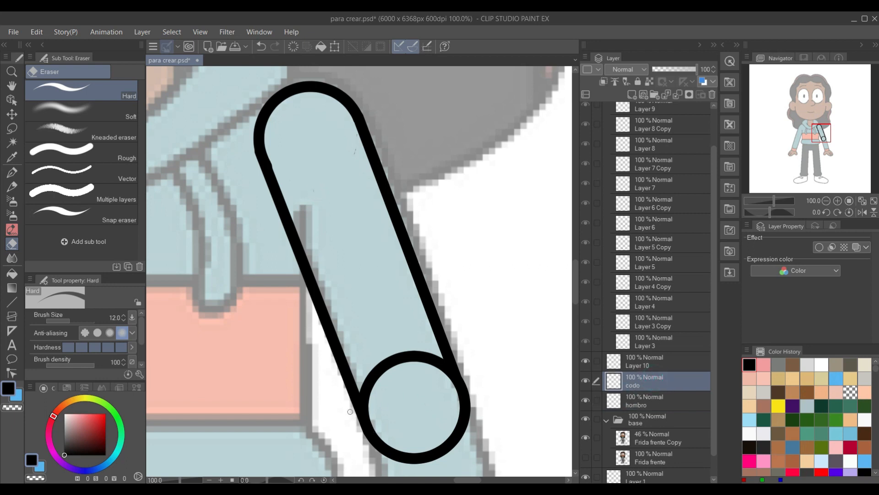
mouse_move(366, 374)
left_mouse_down()
mouse_move(369, 404)
mouse_move(361, 385)
left_mouse_up()
left_click_drag(397, 354, 383, 373)
mouse_move(443, 361)
left_mouse_down()
mouse_move(439, 351)
mouse_move(454, 382)
left_mouse_up()
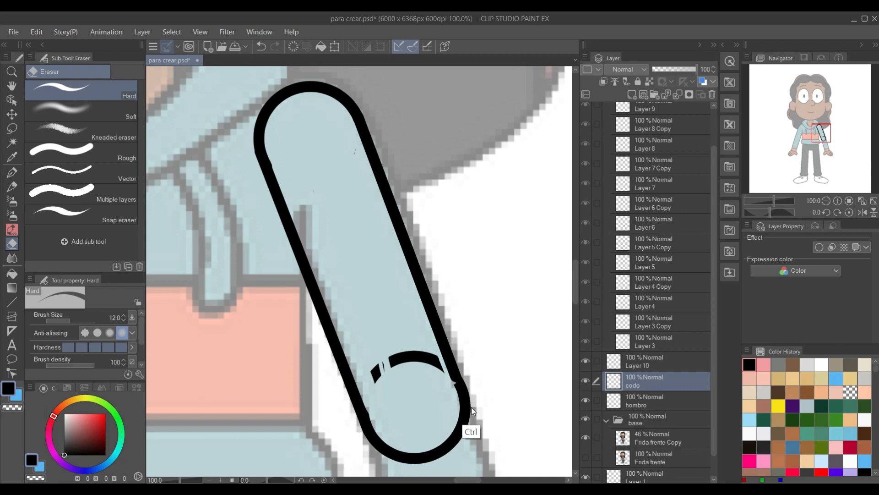
key("ctrl+z")
mouse_move(434, 351)
left_mouse_down()
mouse_move(443, 374)
mouse_move(440, 357)
mouse_move(448, 379)
mouse_move(438, 355)
mouse_move(458, 405)
mouse_move(426, 350)
mouse_move(427, 365)
mouse_move(408, 374)
mouse_move(392, 373)
mouse_move(397, 353)
mouse_move(375, 387)
mouse_move(379, 365)
left_mouse_up()
left_click(413, 356)
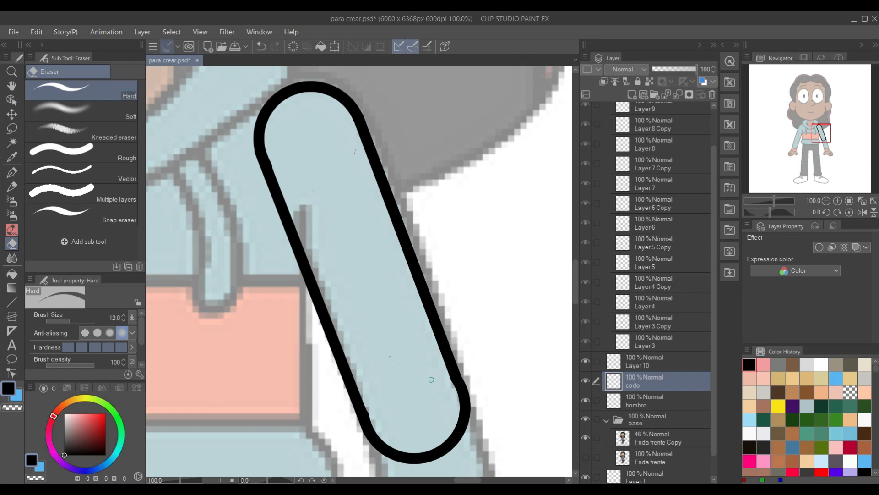
left_click(422, 363)
Merge Layer 10 and the codo layer down into the hombro layer, and check the merged outline against the base drawing.
scroll(470, 416, "down", 4)
left_click_drag(474, 364, 443, 284)
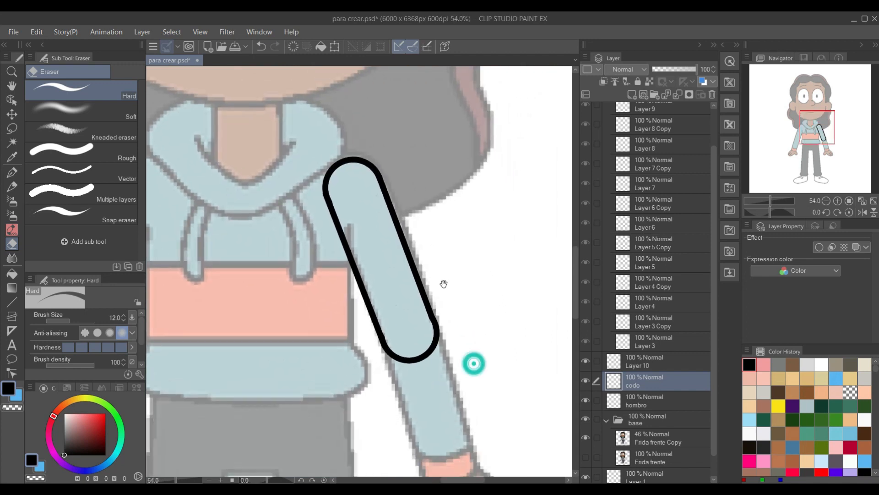
left_click_drag(438, 317, 428, 273)
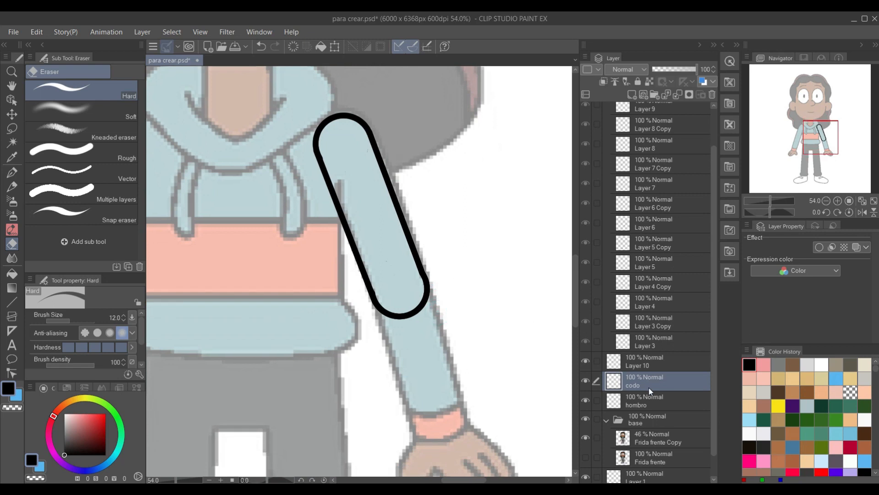
left_click(658, 356)
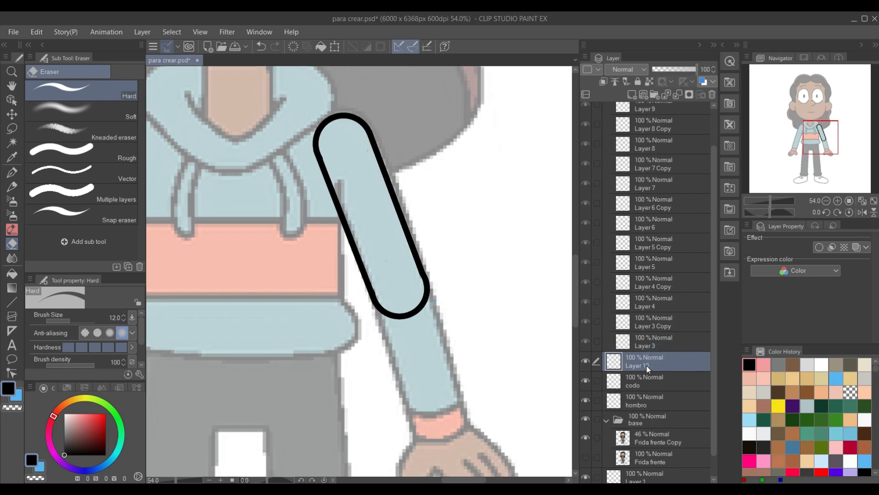
left_click(676, 96)
left_click(675, 95)
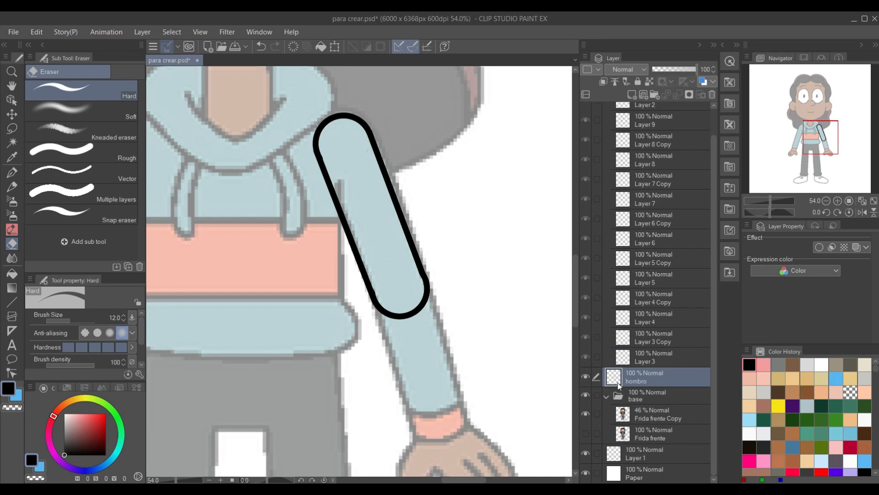
left_click(586, 377)
left_click(588, 377)
left_click(587, 377)
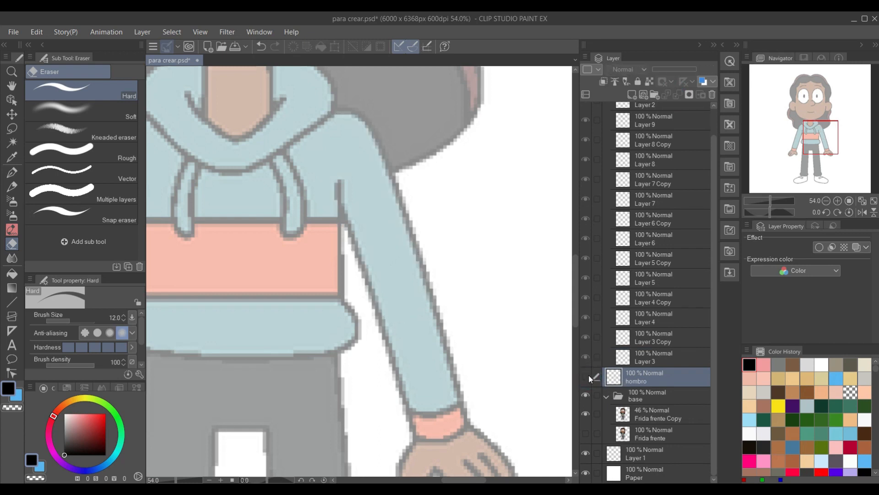
left_click(589, 376)
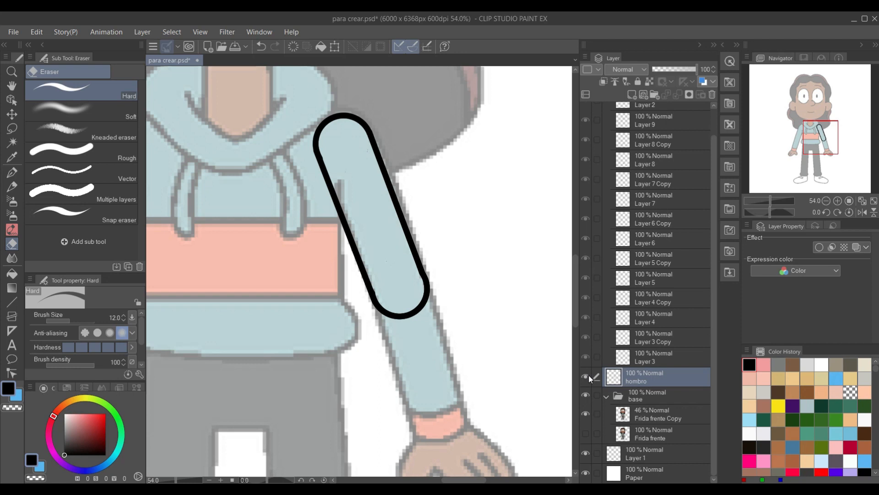
Rename the merged upper arm layer as "Brazo".
double_click(647, 381)
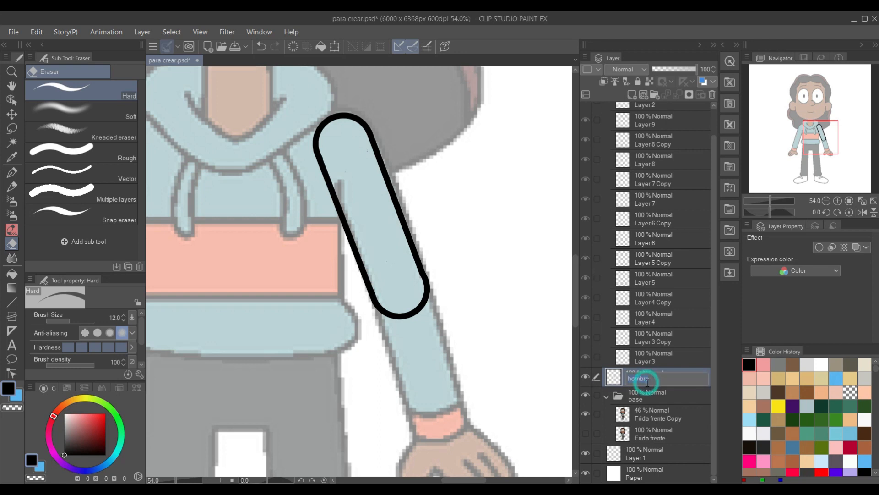
type("Ab")
key("BackSpace")
key("BackSpace")
type("Bra")
key("Return")
Hide the Brazo layer and show the guias folder with the joint circles again.
left_click(585, 377)
left_click(585, 377)
left_click(585, 377)
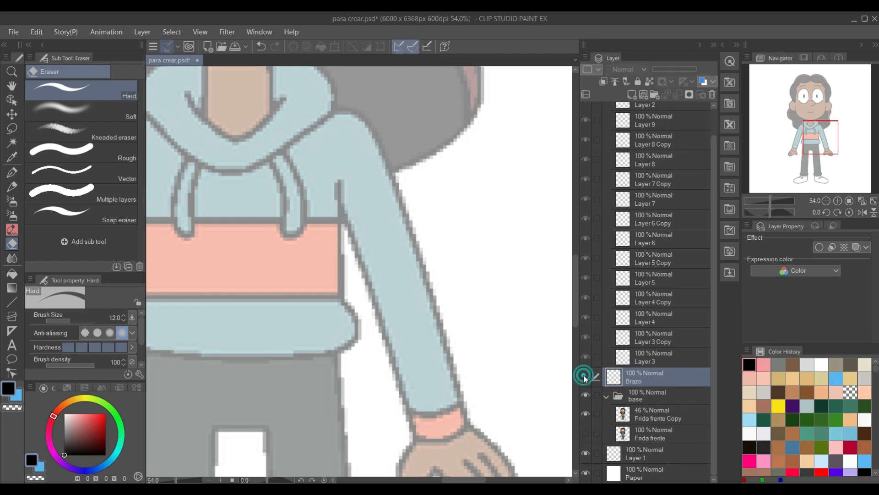
left_click(585, 378)
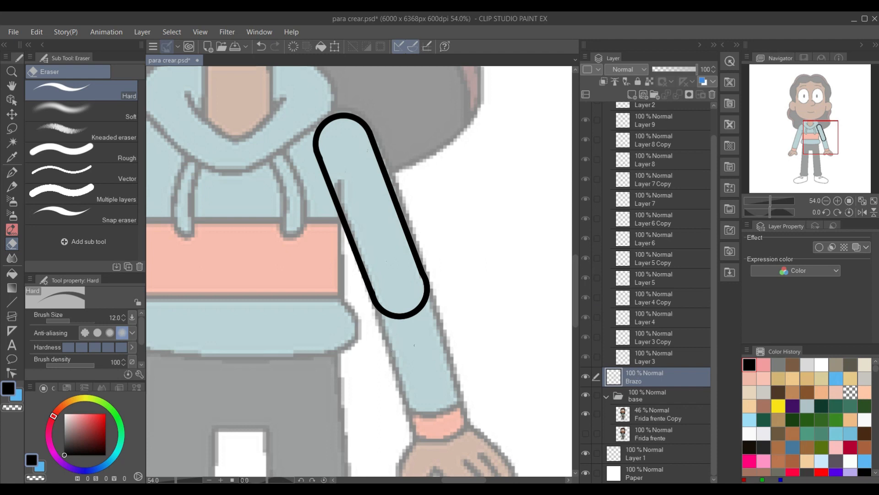
scroll(647, 221, "up", 2)
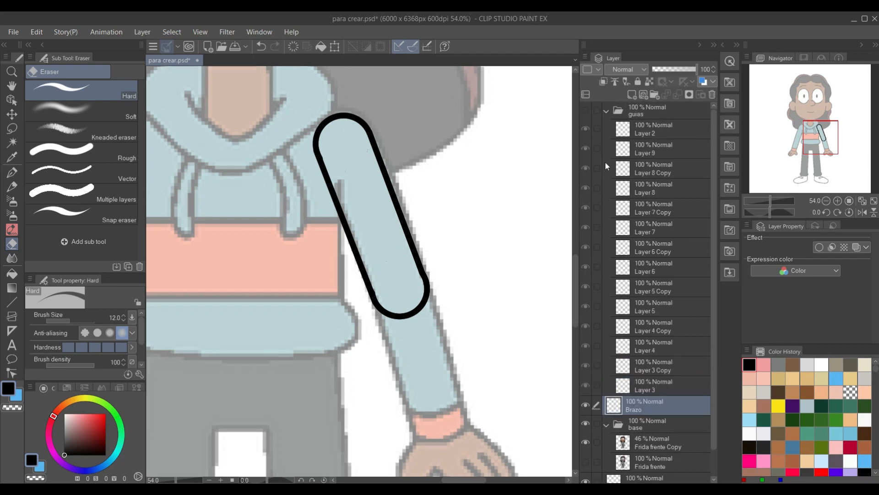
left_click(585, 405)
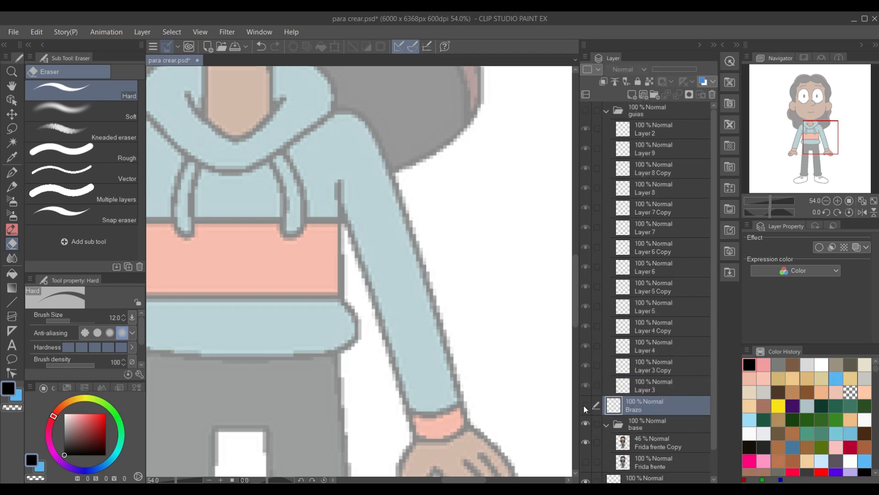
left_click(586, 111)
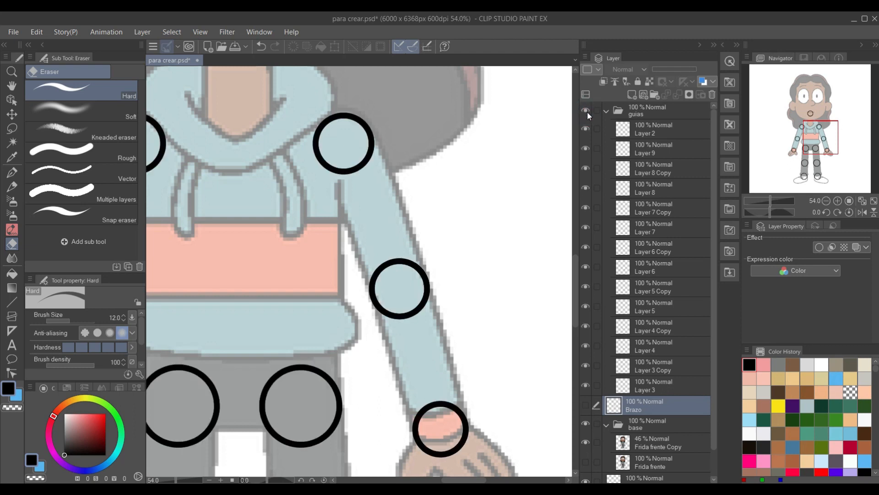
Pick the left elbow circle on the canvas, duplicate its layer, Layer 7, and rename the copy "codo" for the forearm.
left_click(12, 100)
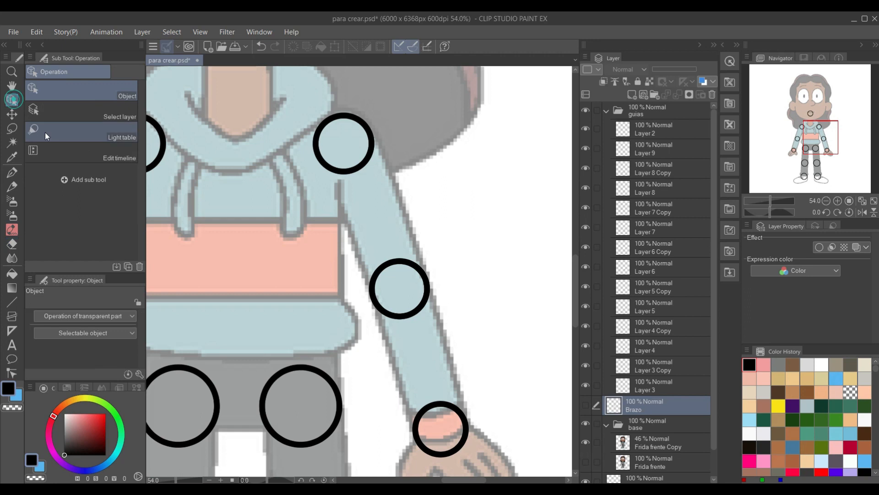
left_click(409, 314)
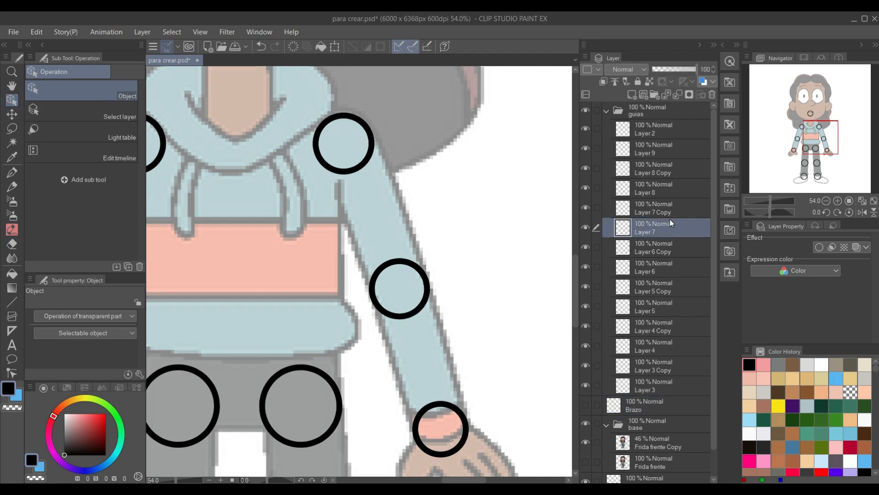
right_click(664, 231)
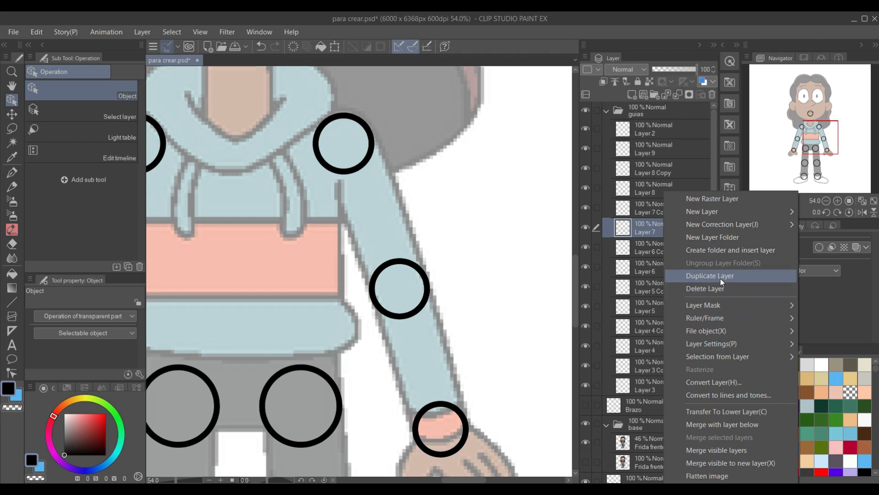
left_click(721, 277)
double_click(669, 228)
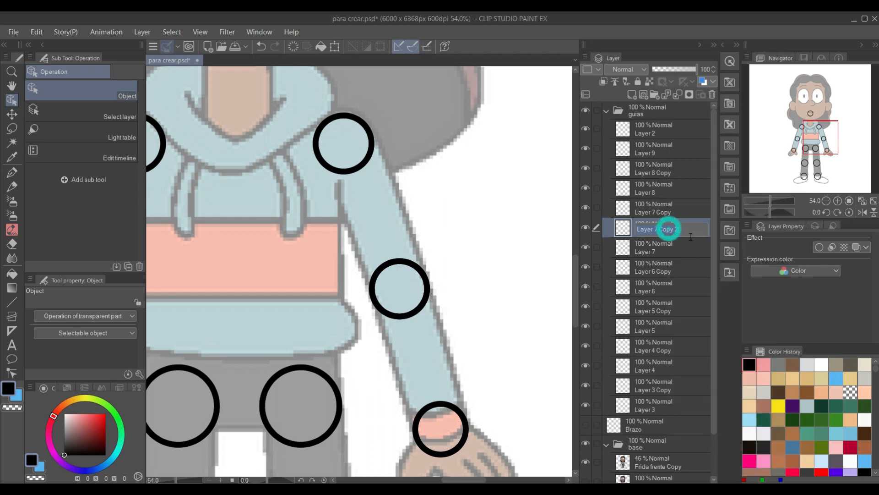
type("codo")
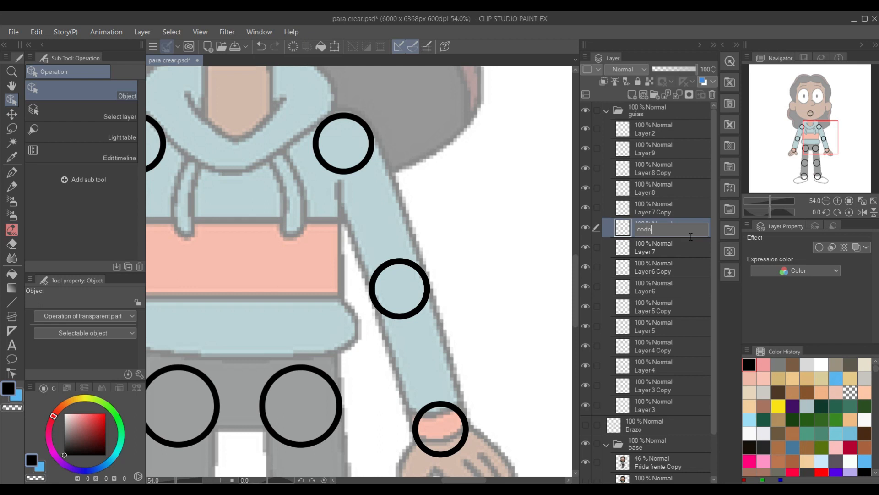
key("Return")
Pick the wrist circle of the same arm on the canvas, duplicate its layer, Layer 6, and rename the copy "mano".
left_click(466, 423)
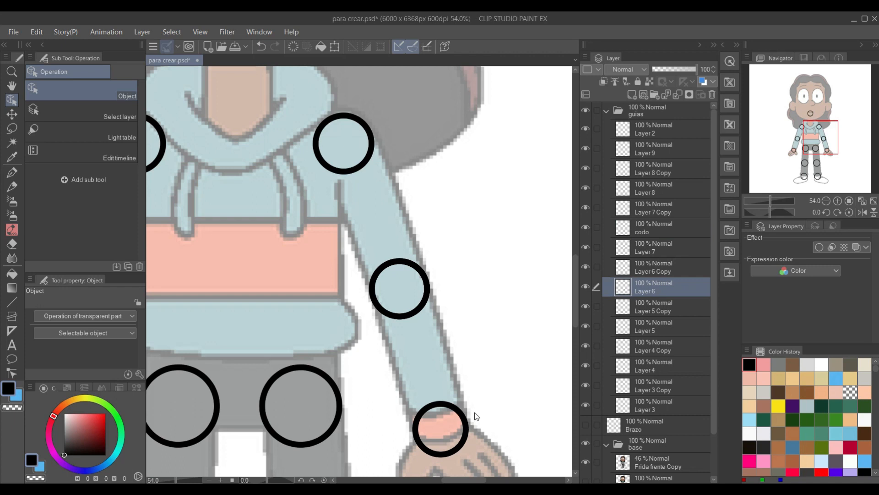
right_click(653, 291)
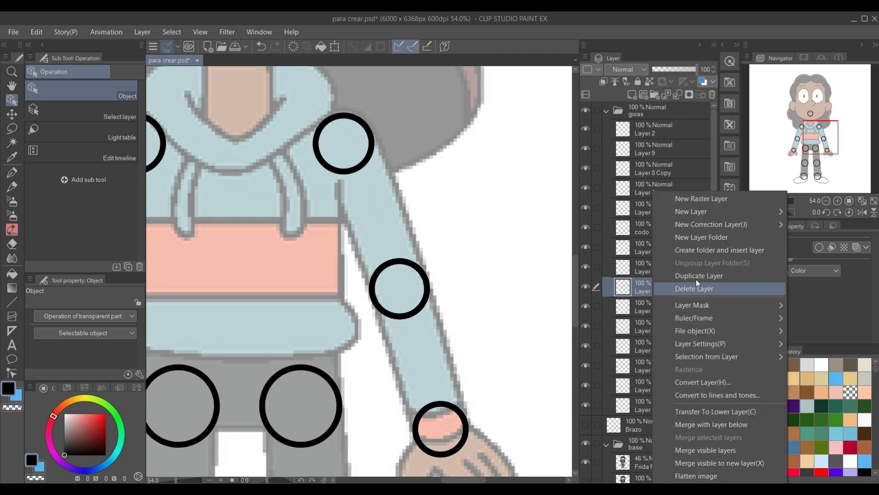
left_click(716, 274)
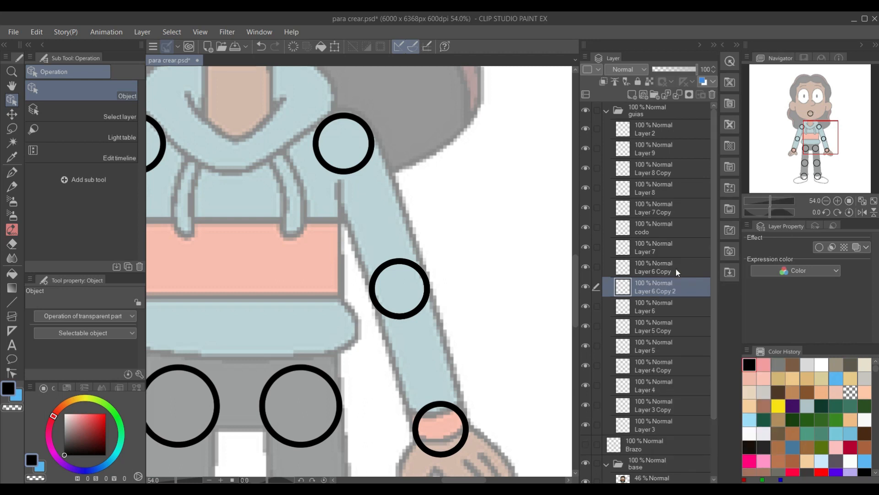
double_click(650, 290)
type("man")
Move the codo and mano layers out of the guias folder to just above Brazo, and hide the guias folder.
left_click(651, 227)
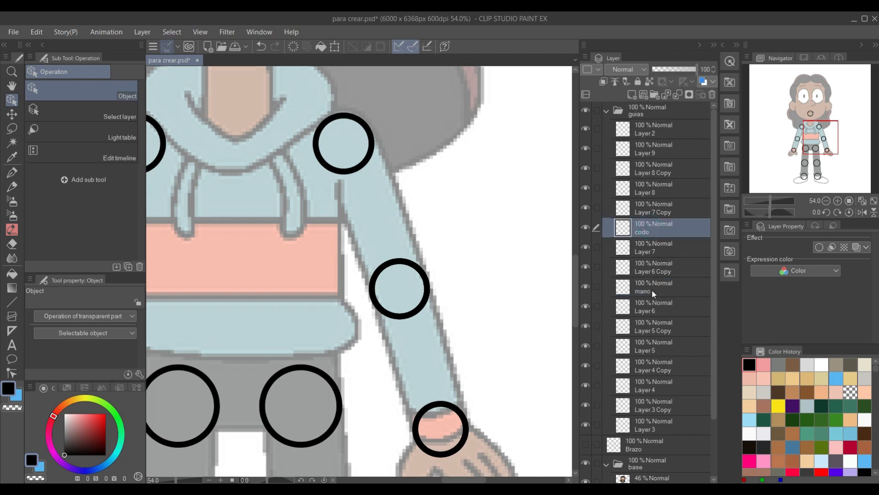
left_click(652, 290, "ctrl")
left_click_drag(652, 290, 664, 443)
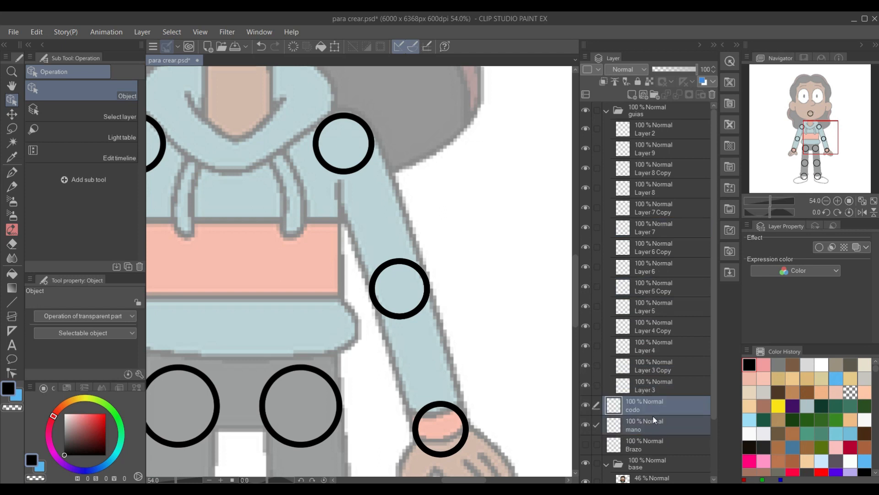
left_click(586, 110)
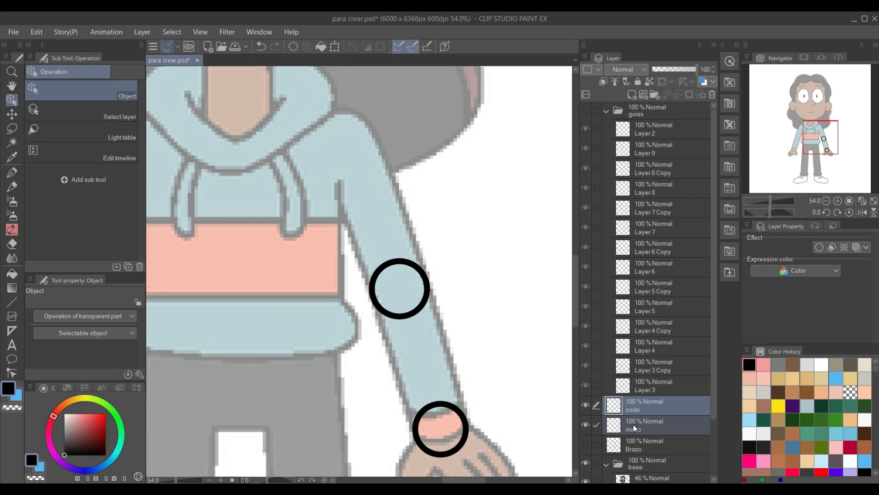
Add a new raster layer above the codo layer for the forearm lines.
left_click(670, 429)
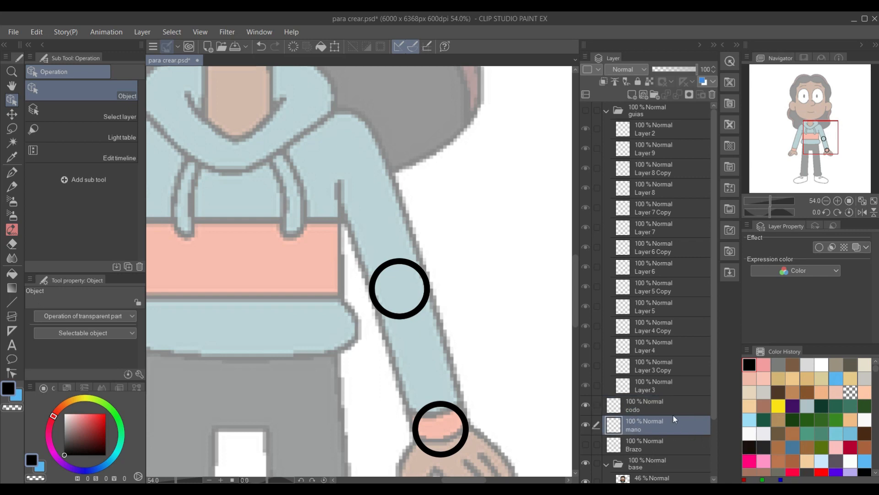
left_click(659, 405)
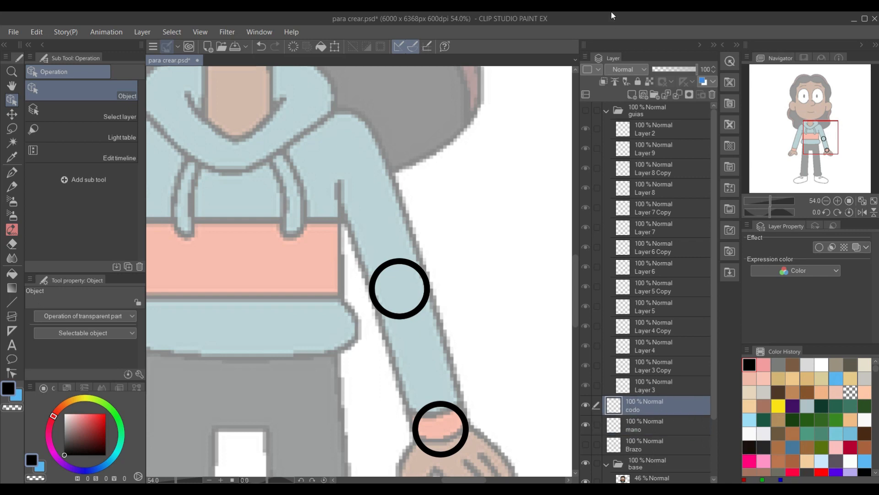
left_click(637, 95)
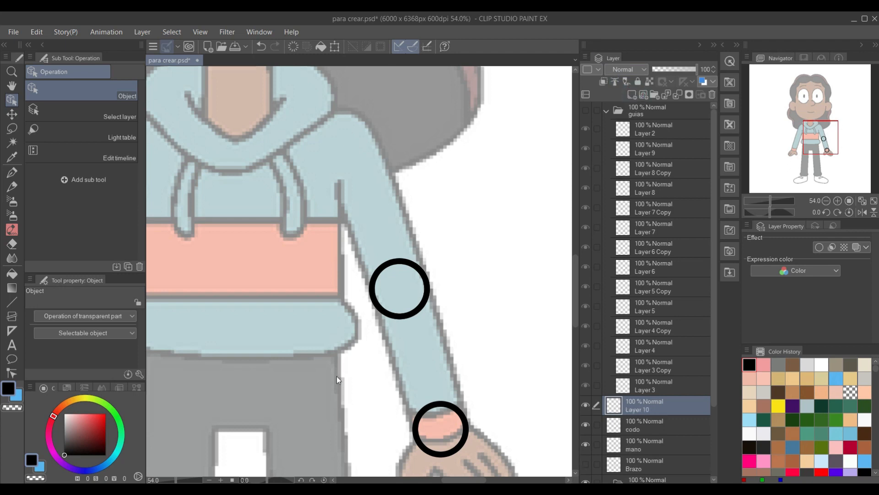
Draw two straight lines with brush size 25 joining both sides of the elbow circle to the wrist circle.
scroll(343, 373, "up", 2)
left_click_drag(347, 370, 295, 285)
scroll(422, 320, "up", 2)
left_click_drag(423, 320, 386, 318)
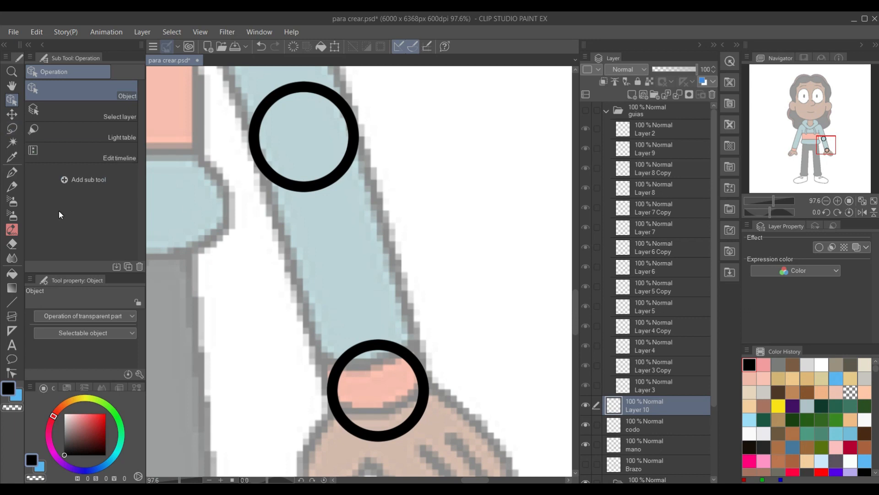
key("u")
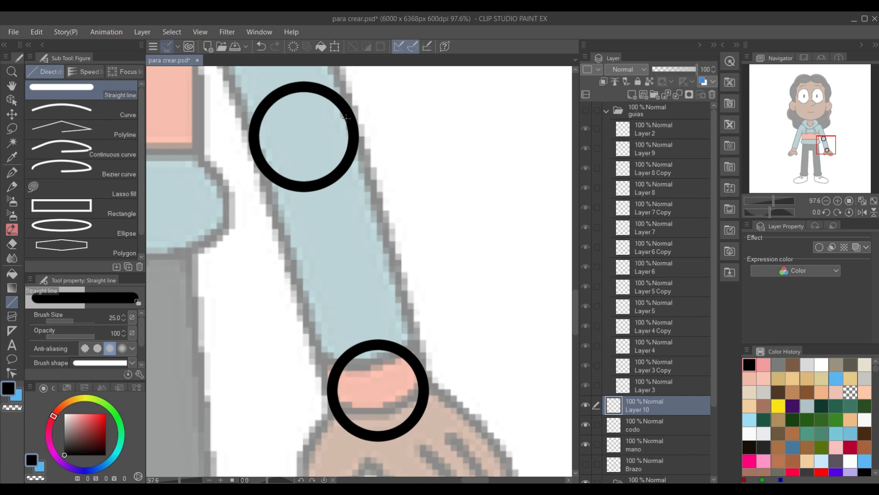
mouse_move(346, 119)
left_mouse_down()
mouse_move(377, 304)
mouse_move(418, 369)
left_mouse_up()
key("ctrl+z")
left_click_drag(348, 115, 421, 372)
left_click_drag(422, 380, 423, 381)
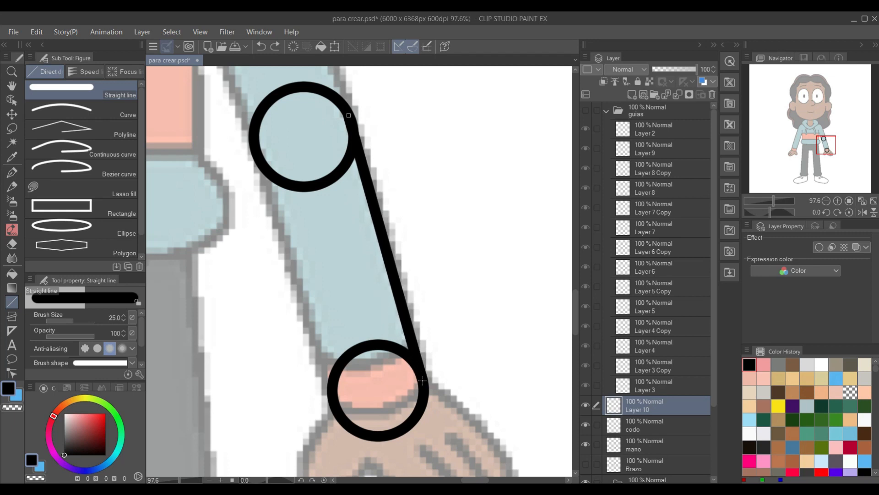
left_click_drag(423, 380, 423, 380)
left_click_drag(255, 149, 332, 408)
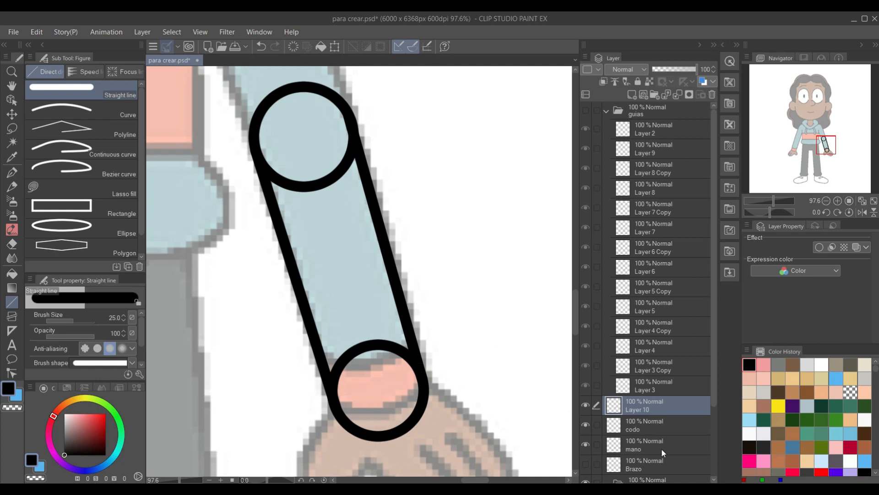
Erase the lower arc of the elbow circle inside the forearm on the codo layer.
left_click(653, 422)
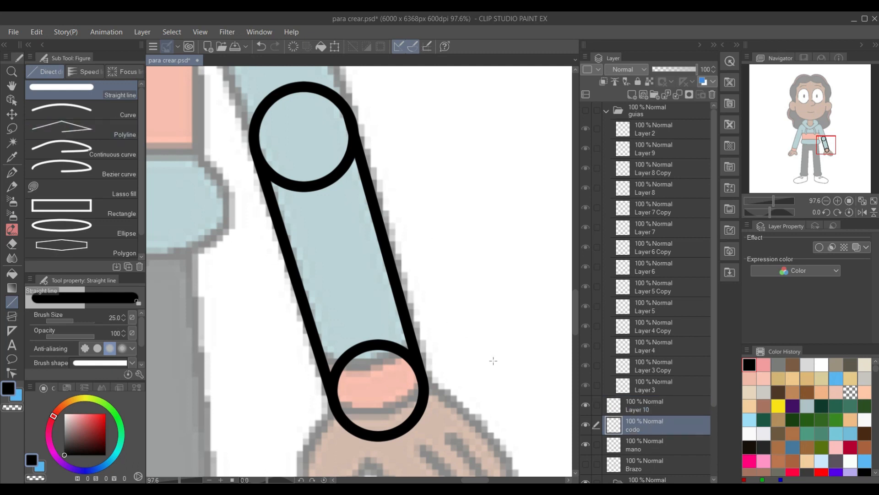
key("e")
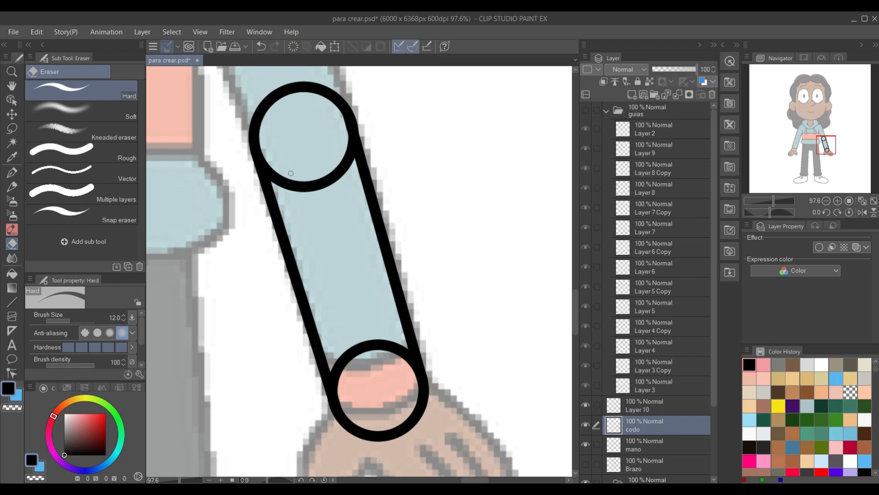
mouse_move(284, 168)
left_mouse_down()
mouse_move(286, 196)
mouse_move(271, 161)
left_mouse_up()
mouse_move(352, 142)
left_mouse_down()
mouse_move(354, 163)
mouse_move(349, 149)
mouse_move(335, 191)
mouse_move(326, 171)
mouse_move(316, 198)
mouse_move(315, 178)
mouse_move(305, 198)
mouse_move(295, 183)
left_mouse_up()
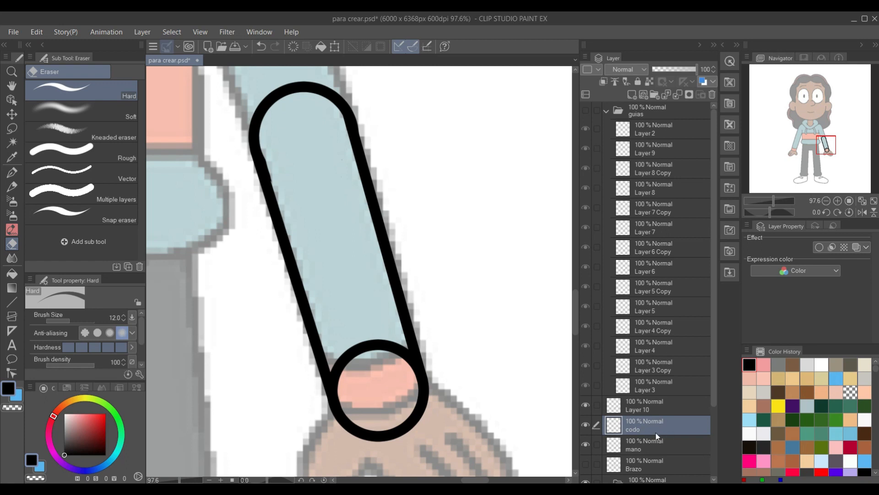
Erase the upper arc of the wrist circle inside the forearm on the mano layer.
left_click(653, 444)
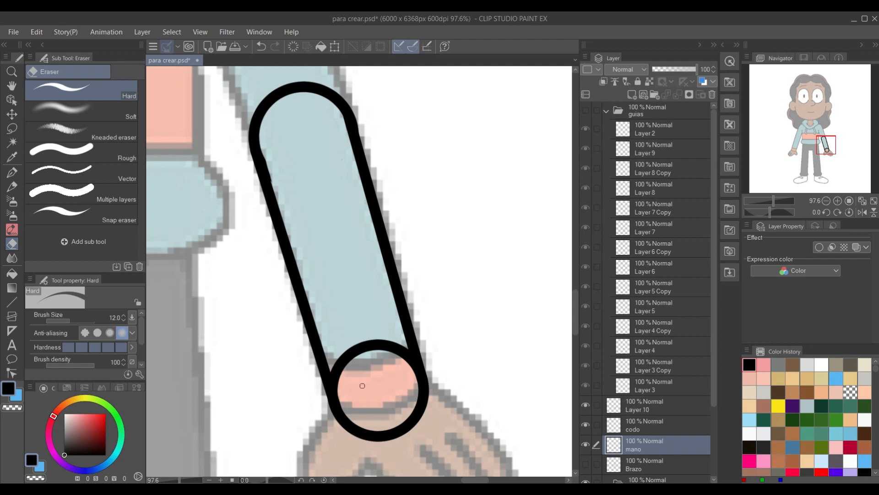
mouse_move(379, 489)
left_click_drag(335, 362, 341, 395)
key("ctrl+z")
mouse_move(339, 371)
left_mouse_down()
mouse_move(338, 357)
mouse_move(337, 389)
mouse_move(331, 362)
mouse_move(338, 382)
mouse_move(351, 373)
mouse_move(365, 329)
mouse_move(372, 346)
mouse_move(366, 333)
mouse_move(346, 365)
mouse_move(382, 348)
mouse_move(385, 354)
mouse_move(389, 334)
mouse_move(410, 368)
mouse_move(380, 338)
mouse_move(411, 343)
left_mouse_up()
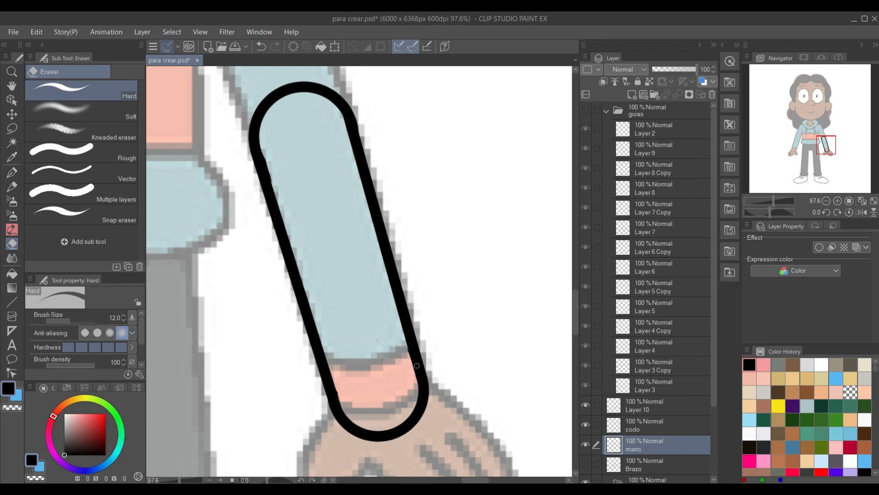
Merge Layer 10 and the codo layer down into the mano layer and rename the merged forearm layer "antebrazo".
scroll(418, 366, "down", 2)
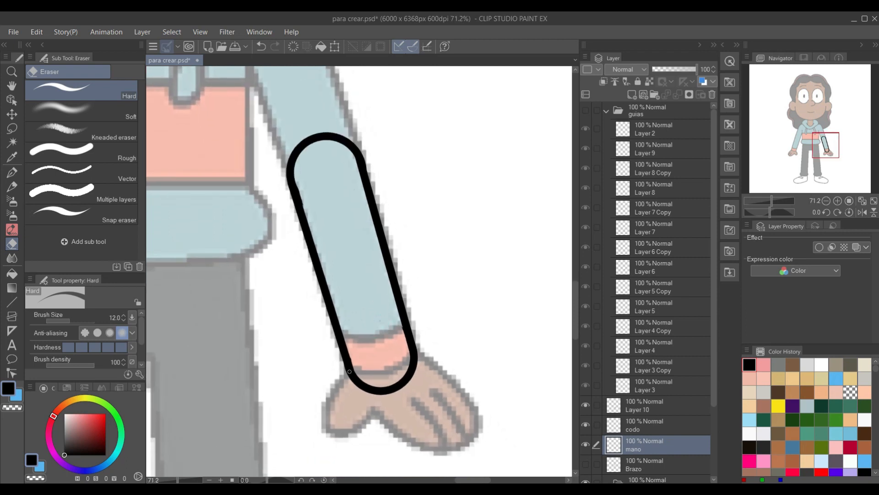
scroll(403, 354, "down", 3)
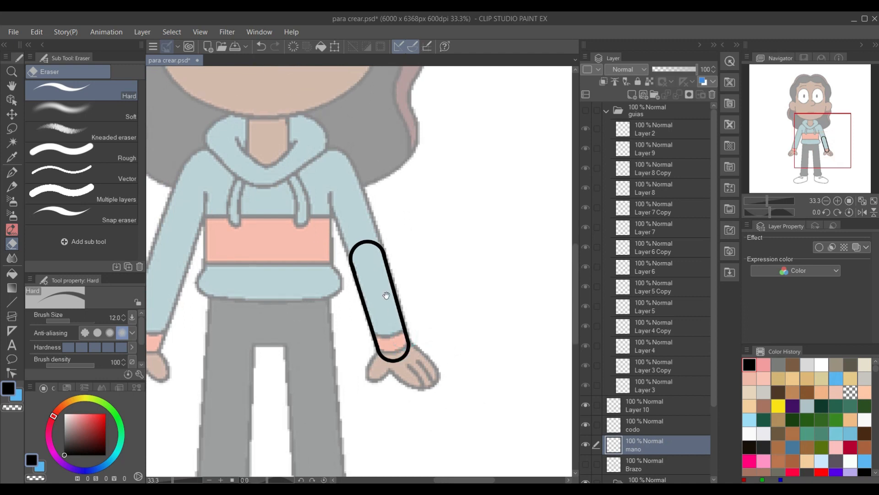
left_click_drag(386, 296, 428, 314)
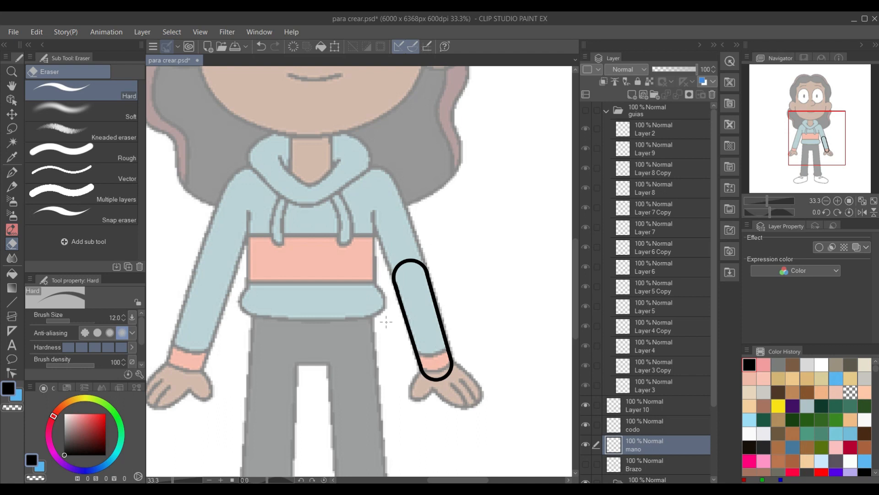
left_click_drag(292, 288, 366, 321)
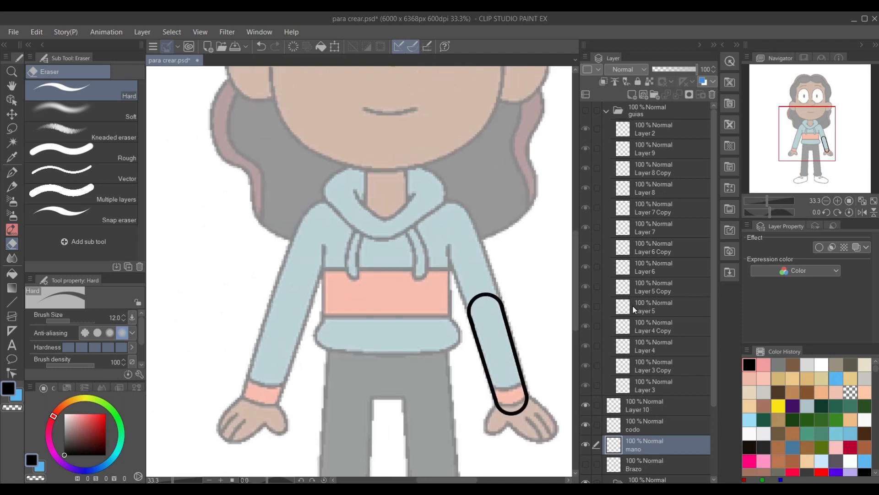
scroll(655, 400, "down", 2)
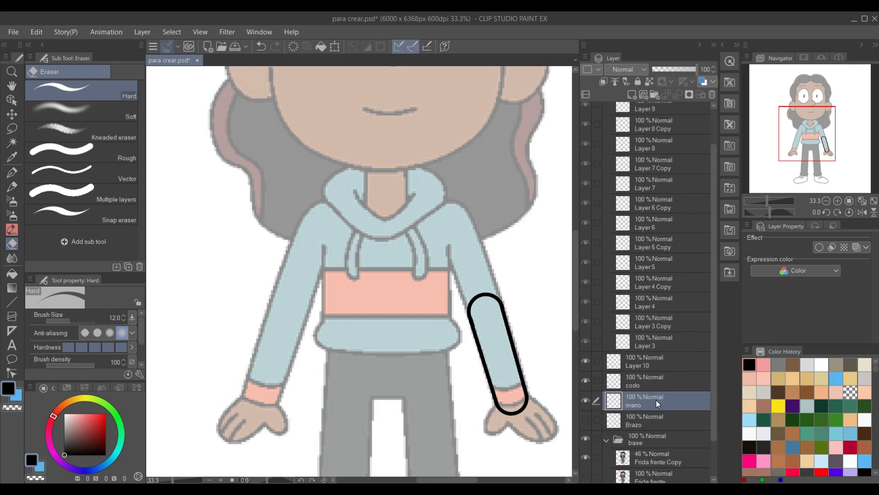
left_click(651, 364)
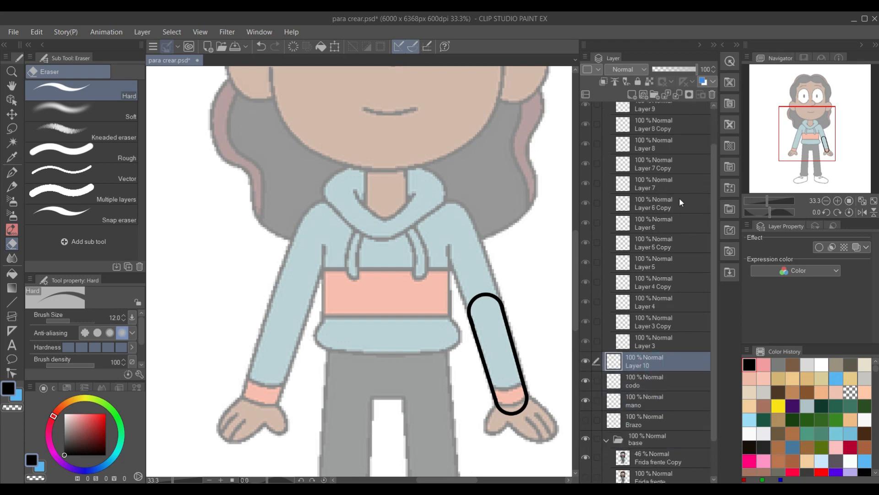
left_click(678, 94)
left_click(677, 95)
double_click(636, 366)
type("antebrazo")
key("Return")
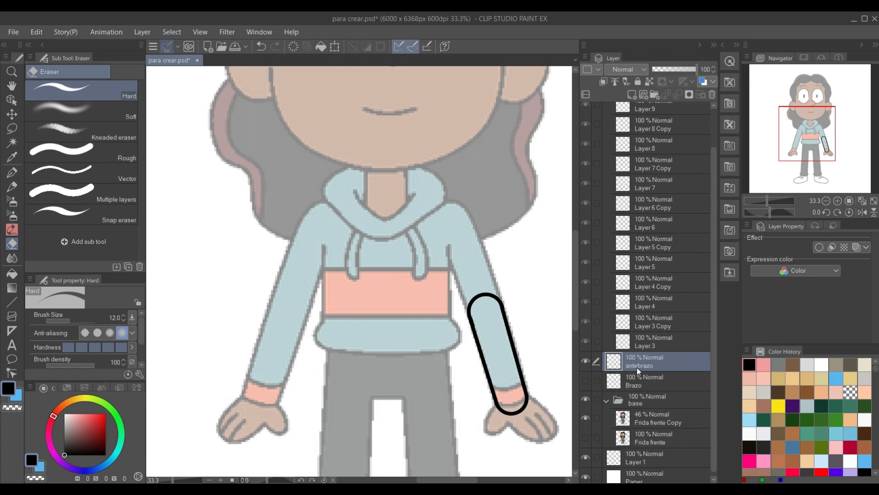
Hide the antebrazo layer and show the guias folder with the joint circles again.
left_click(585, 362)
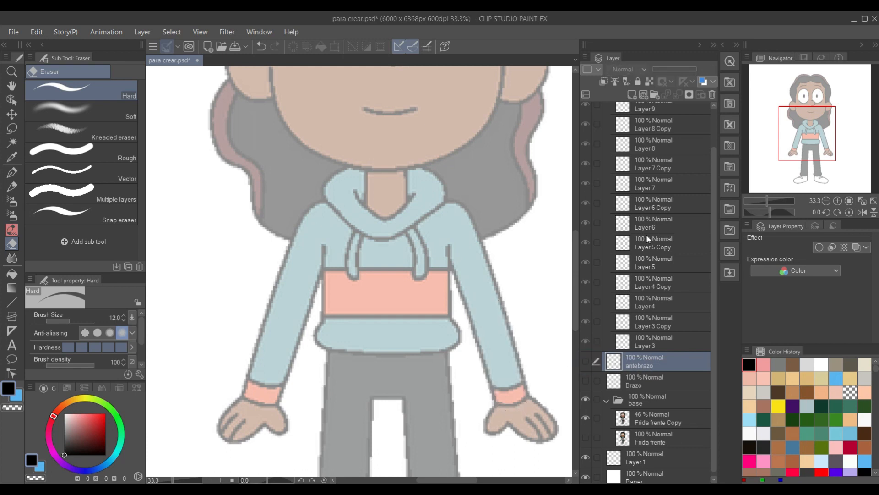
scroll(647, 234, "up", 2)
left_click(595, 109)
Duplicate Layer 3 Copy, the shoulder circle of the character's right arm, and rename the copy "hombro".
key("o")
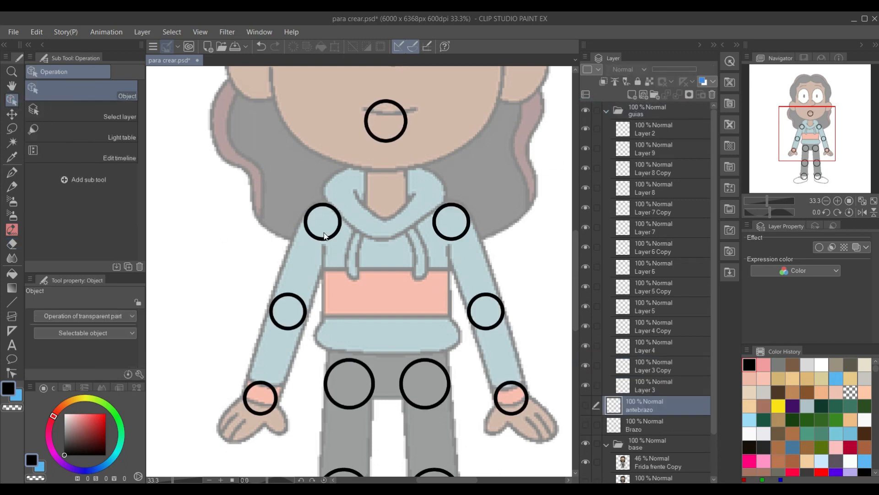
left_click(407, 271)
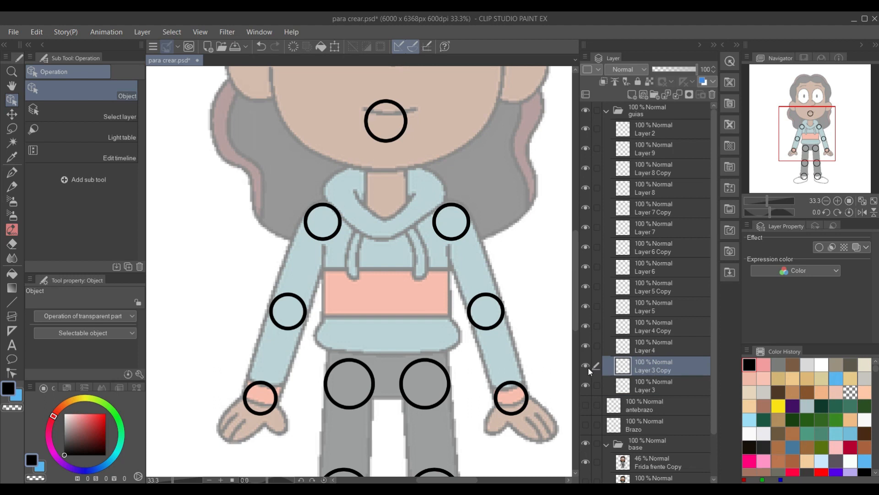
right_click(644, 367)
key("Escape")
right_click(642, 366)
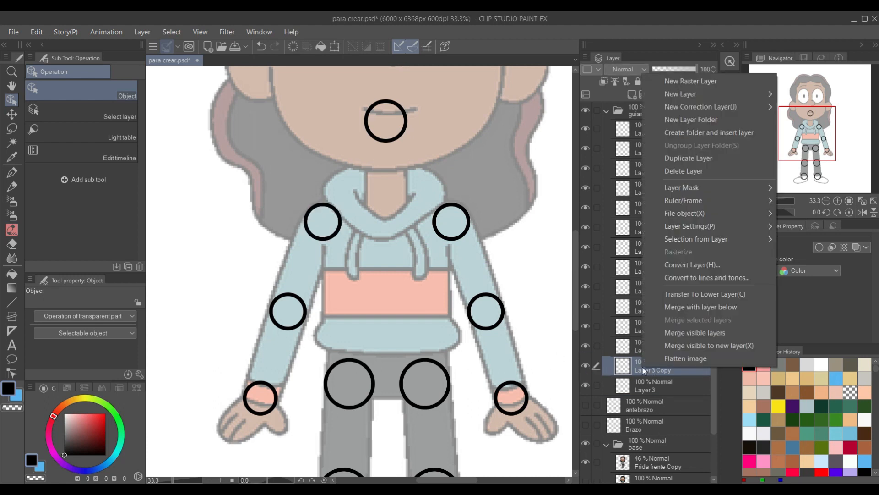
left_click(699, 162)
double_click(649, 372)
type("hombro")
key("Return")
Duplicate Layer 7 Copy, the elbow circle of the character's right arm, and rename the copy "codo".
left_click(477, 297)
right_click(666, 211)
left_click(682, 276)
double_click(666, 210)
type("codo")
key("Return")
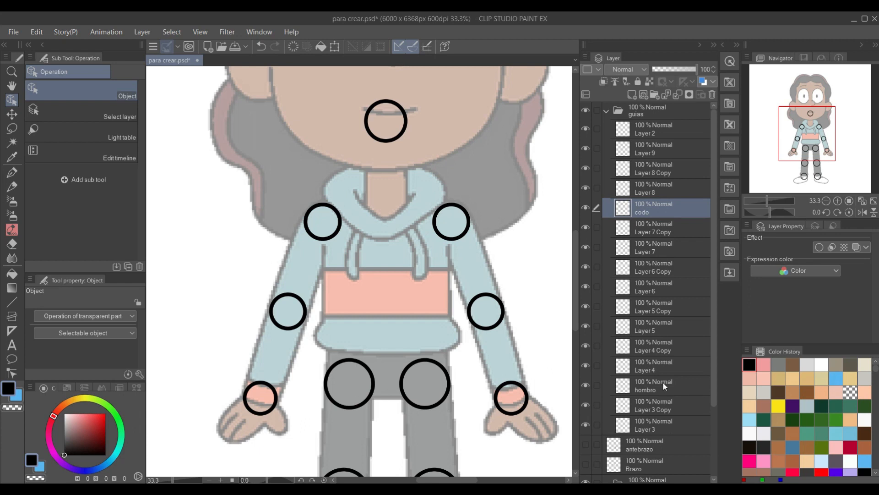
Move the new codo and hombro layers out of the guias folder to above antebrazo, and hide the guias folder.
left_click(657, 388, "ctrl")
scroll(655, 380, "down", 2)
left_click_drag(654, 300, 659, 346)
scroll(659, 339, "up", 2)
left_click(585, 110)
scroll(643, 351, "down", 2)
Add a new raster layer above the codo layer for the right upper arm lines.
left_click(641, 336)
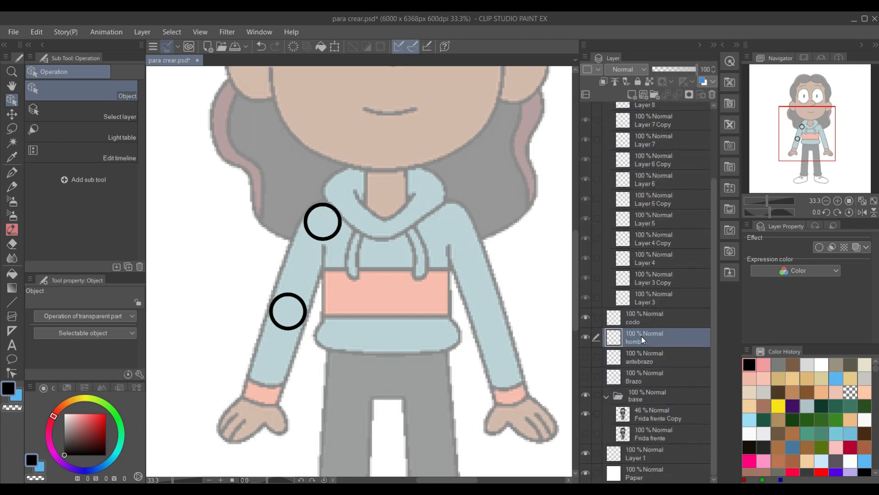
left_click(642, 319)
left_click(632, 94)
Draw two straight lines with brush size 25 joining both sides of the right shoulder circle to the elbow circle.
scroll(321, 251, "up", 4)
left_click_drag(322, 251, 400, 217)
key("u")
scroll(451, 114, "up", 1)
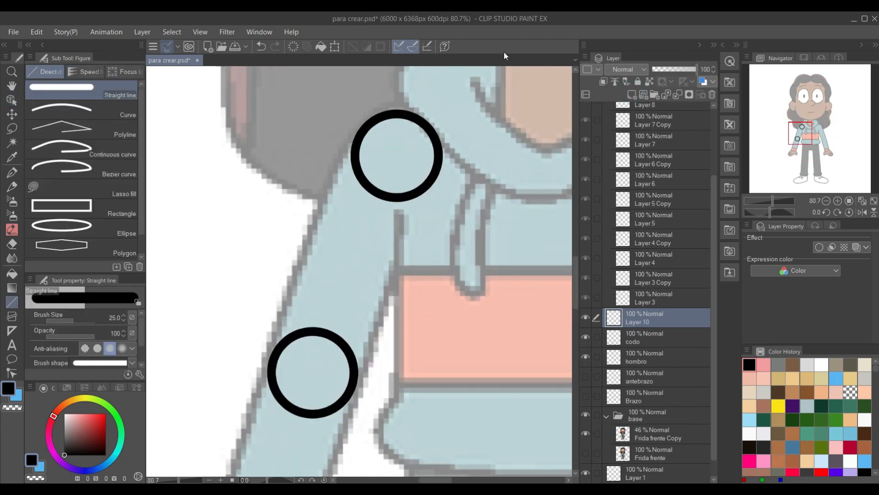
left_click_drag(436, 166, 357, 367)
key("ctrl+z")
mouse_move(436, 173)
left_mouse_down()
mouse_move(372, 373)
mouse_move(353, 383)
left_mouse_up()
left_click_drag(358, 136, 277, 337)
key("ctrl+z")
key("ctrl+z")
mouse_move(361, 134)
left_mouse_down()
mouse_move(298, 355)
mouse_move(275, 351)
left_mouse_up()
key("ctrl+z")
left_click_drag(361, 131, 271, 360)
key("ctrl+z")
Lasso and delete the lower arc of the shoulder circle inside the arm on the hombro layer.
scroll(365, 342, "down", 1)
left_click(653, 357)
scroll(406, 237, "up", 4)
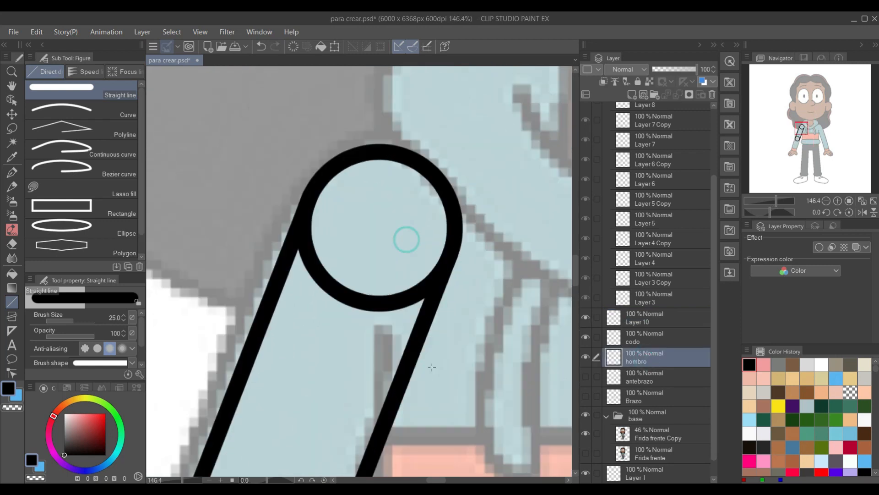
key("m")
mouse_move(442, 294)
left_mouse_down()
mouse_move(322, 348)
mouse_move(453, 291)
mouse_move(434, 267)
left_mouse_up()
key("Delete")
key("ctrl+d")
key("e")
Lasso and delete the upper arc of the elbow circle on the codo layer, and erase the leftover bits at the joins.
mouse_move(462, 356)
left_mouse_down()
mouse_move(459, 334)
mouse_move(538, 106)
left_mouse_up()
key("m")
mouse_move(407, 379)
left_mouse_down()
mouse_move(233, 327)
mouse_move(412, 376)
left_mouse_up()
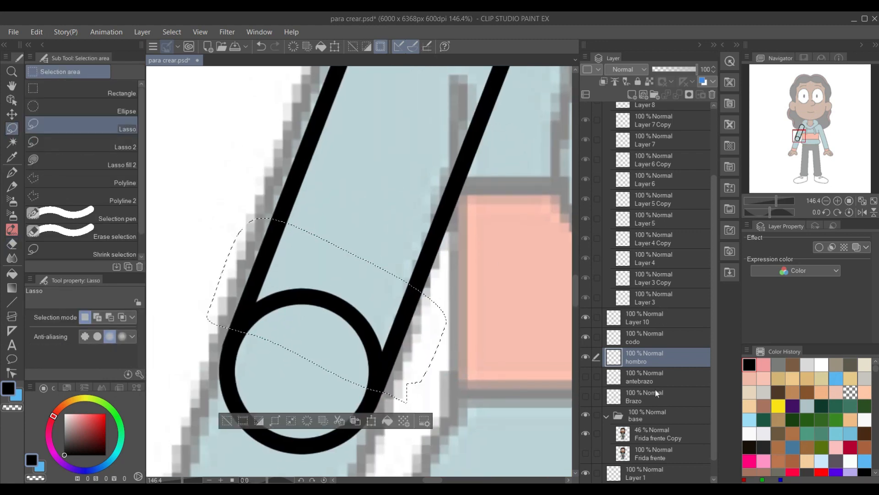
left_click(646, 339)
key("Delete")
key("ctrl+d")
key("e")
left_click_drag(243, 347, 252, 332)
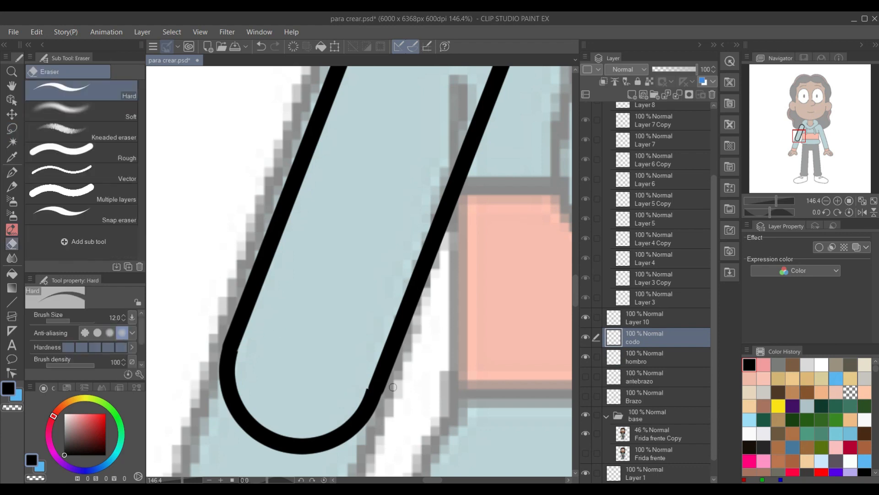
Erase the last leftover bit at the elbow join and merge the line, codo and hombro layers into one.
left_click_drag(364, 389, 371, 386)
scroll(284, 218, "down", 5)
left_click_drag(284, 218, 324, 287)
left_click(641, 318)
left_click(680, 94)
left_click(679, 94)
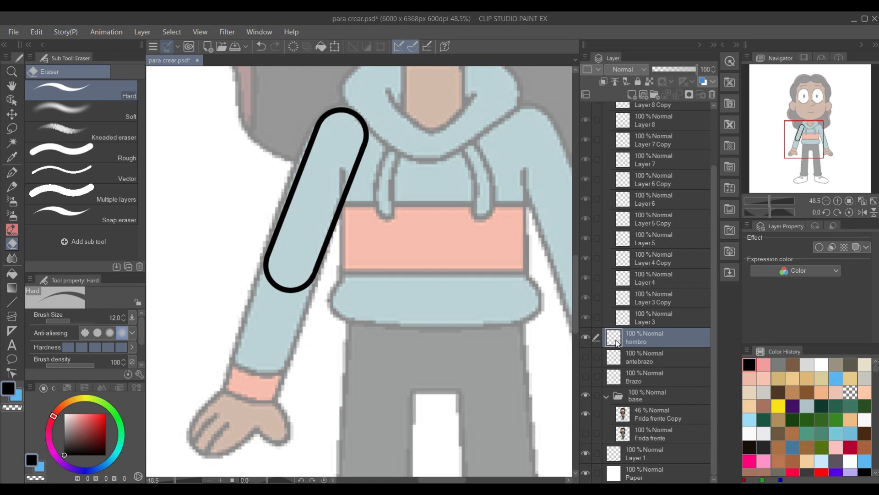
Rename the merged upper arm layer as d Brazo and hide it.
double_click(638, 339)
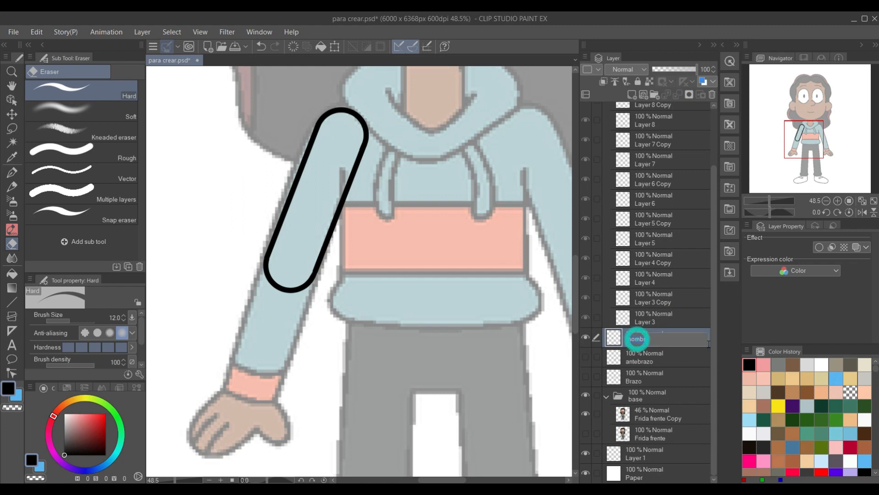
type("d Brazo")
key("Return")
scroll(652, 260, "up", 1)
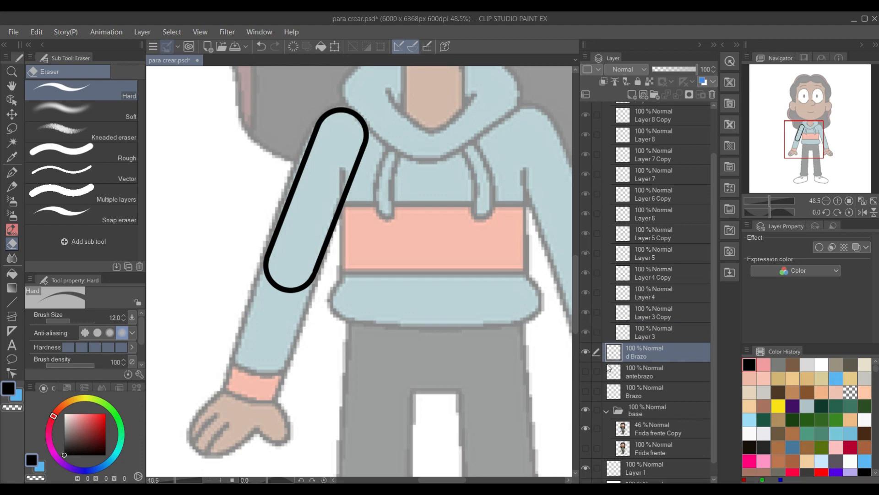
left_click(586, 349)
Show the guias folder with its joint circles and expand it to list the guide layers.
scroll(592, 229, "up", 3)
left_click(611, 109)
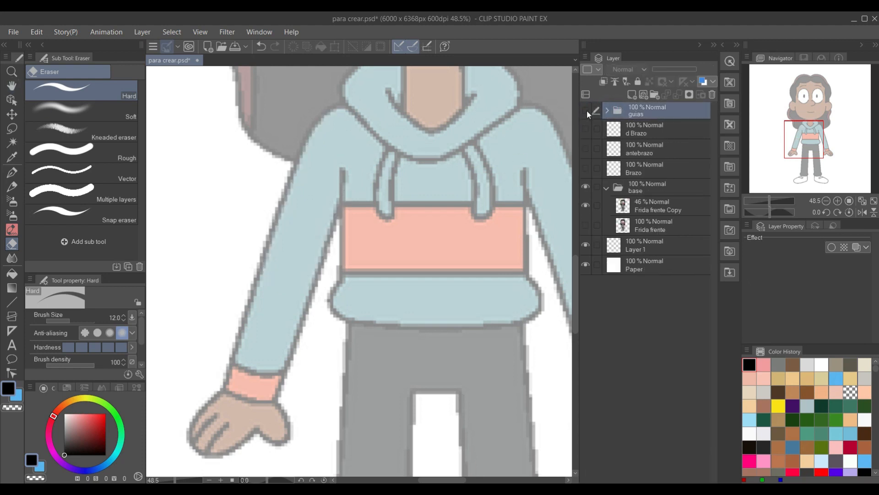
left_click(586, 110)
left_click(12, 100)
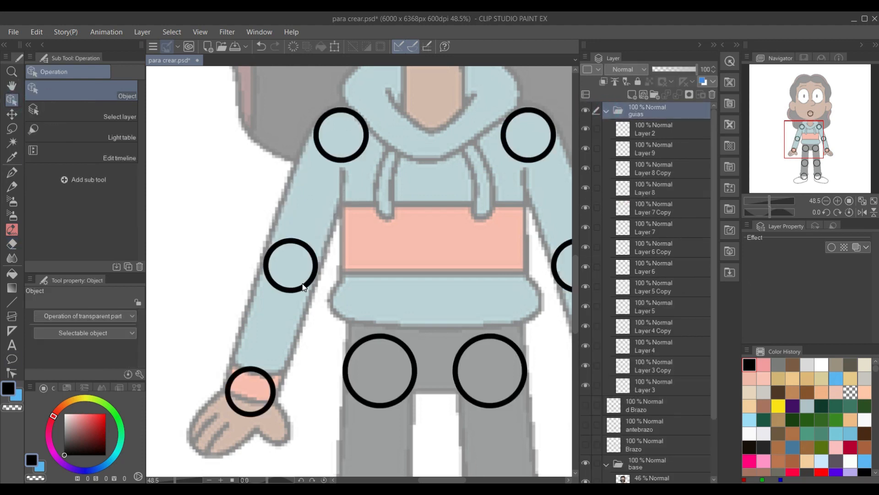
Duplicate the guide layer of the right elbow circle and name the copy codo.
left_click(304, 281)
right_click(654, 202)
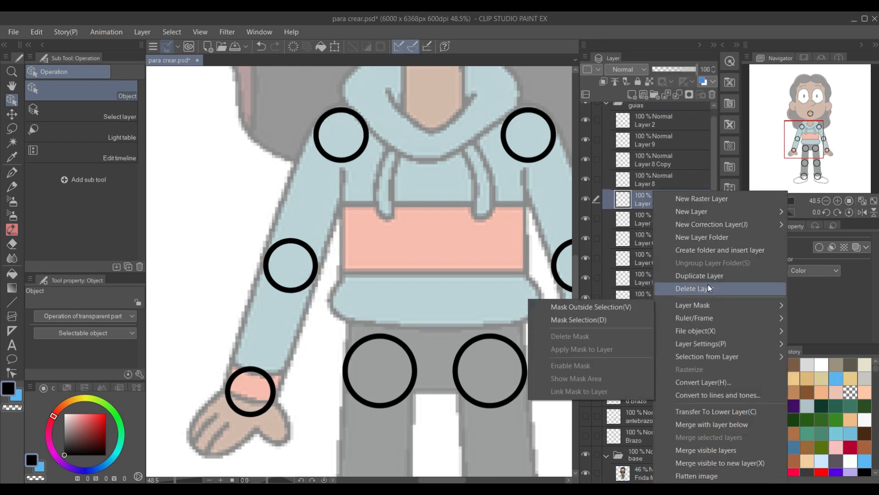
left_click(705, 275)
double_click(650, 205)
type("c")
key("Escape")
right_click(641, 201)
left_click(672, 288)
double_click(664, 198)
type("codo")
key("Return")
Duplicate the guide layer of the right wrist circle and name the copy mano.
left_click(272, 405)
right_click(674, 284)
left_click(683, 274)
double_click(653, 281)
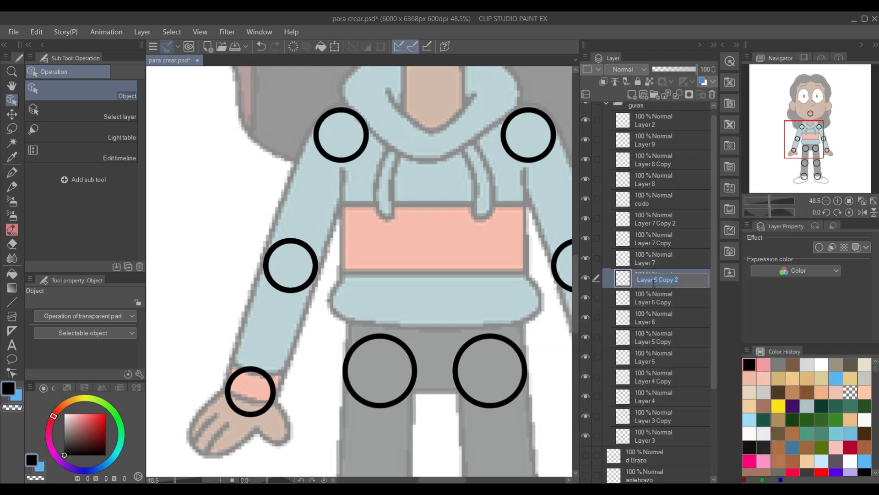
type("mano")
key("Return")
Move the codo and mano layers out of the guias folder, placing them above d Brazo.
left_click(654, 199, "ctrl")
scroll(645, 286, "down", 2)
left_click_drag(647, 225, 654, 390)
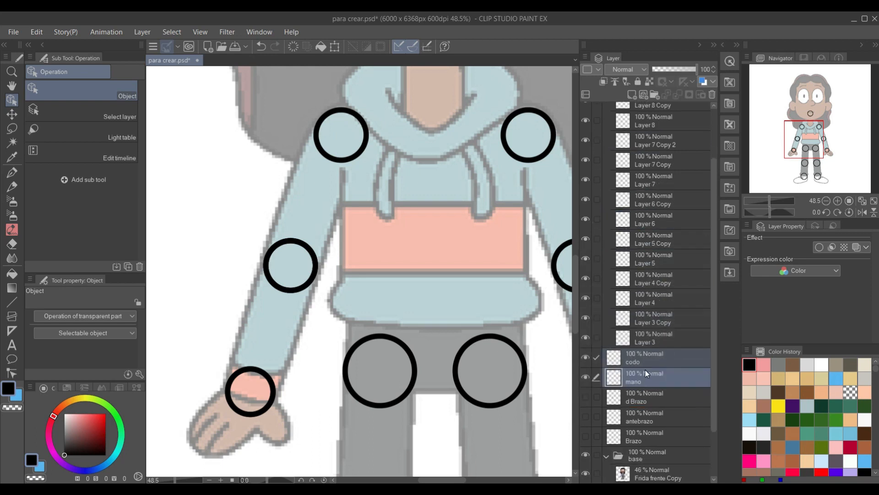
Hide the guias folder and add a new raster layer above codo for the right forearm lines.
left_click(644, 359)
scroll(640, 145, "up", 2)
left_click(586, 110)
key("ctrl+shift+n")
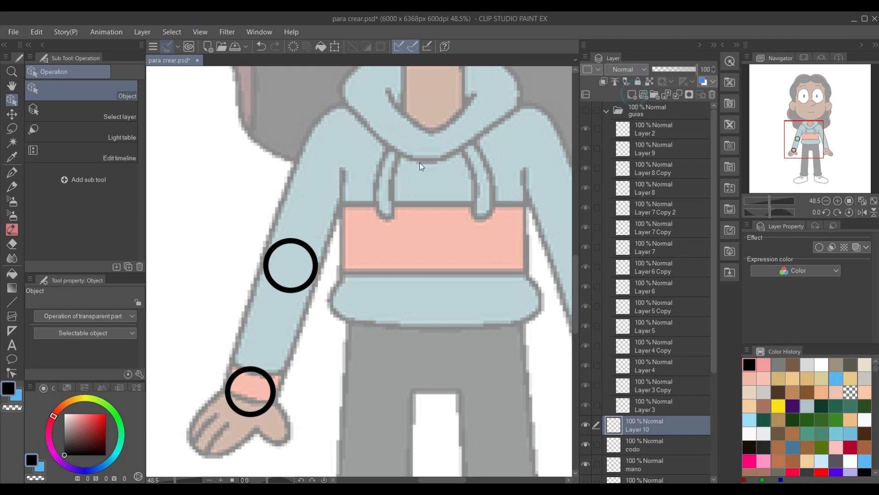
Draw two straight lines with brush size 25 joining both sides of the right elbow and wrist circles, fine-tuning the body-side line with a transform.
scroll(239, 357, "up", 2)
left_click_drag(346, 318, 401, 250)
key("u")
mouse_move(458, 141)
left_mouse_down()
mouse_move(437, 213)
mouse_move(353, 389)
mouse_move(362, 429)
left_mouse_up()
key("ctrl+t")
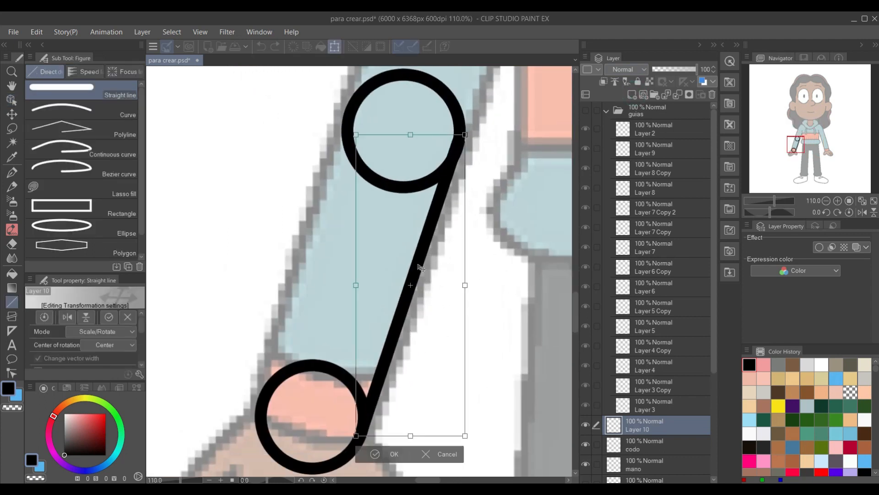
left_click(363, 427, "alt")
left_click_drag(481, 139, 482, 140)
key("Return")
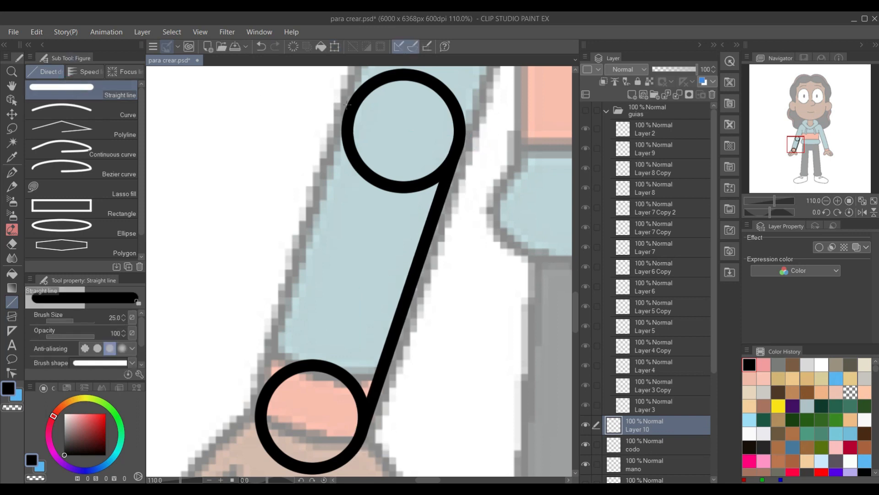
left_click_drag(350, 106, 262, 403)
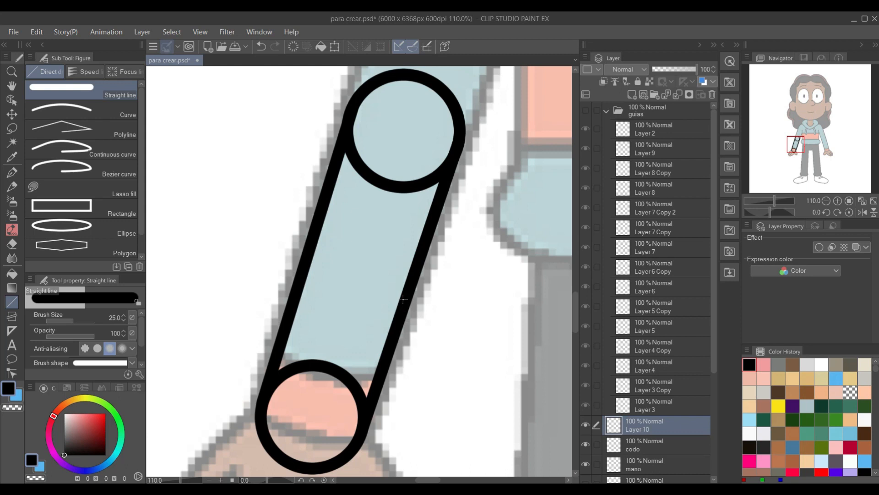
Lasso and delete the lower arc of the elbow circle inside the forearm on the codo layer.
scroll(638, 416, "down", 2)
left_click(646, 422)
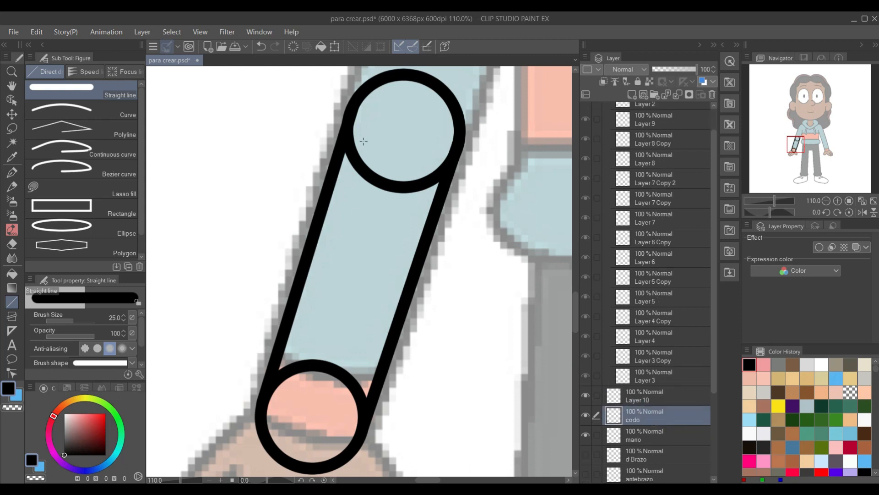
key("m")
mouse_move(453, 155)
left_mouse_down()
mouse_move(386, 122)
mouse_move(458, 197)
left_mouse_up()
key("Delete")
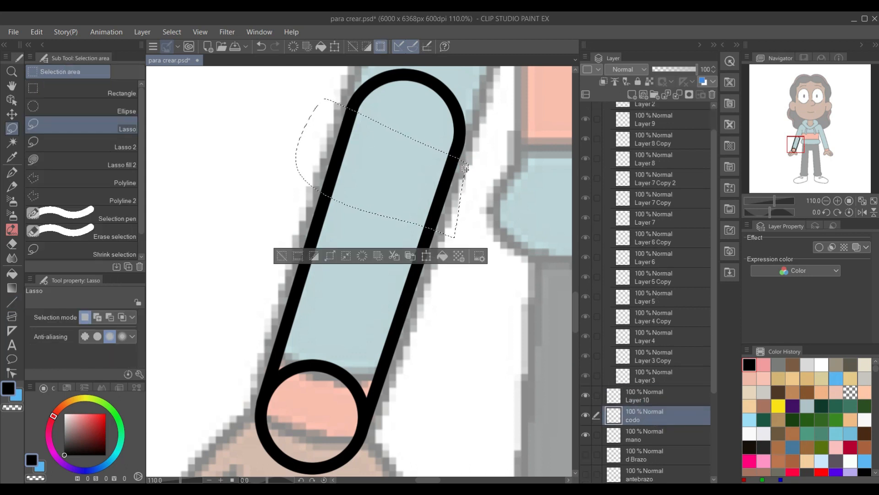
key("ctrl+d")
Lasso and delete the upper arc of the wrist circle inside the forearm on the mano layer.
key("alt+bracketleft")
mouse_move(377, 433)
left_mouse_down()
mouse_move(272, 396)
mouse_move(406, 361)
mouse_move(375, 432)
left_mouse_up()
key("Delete")
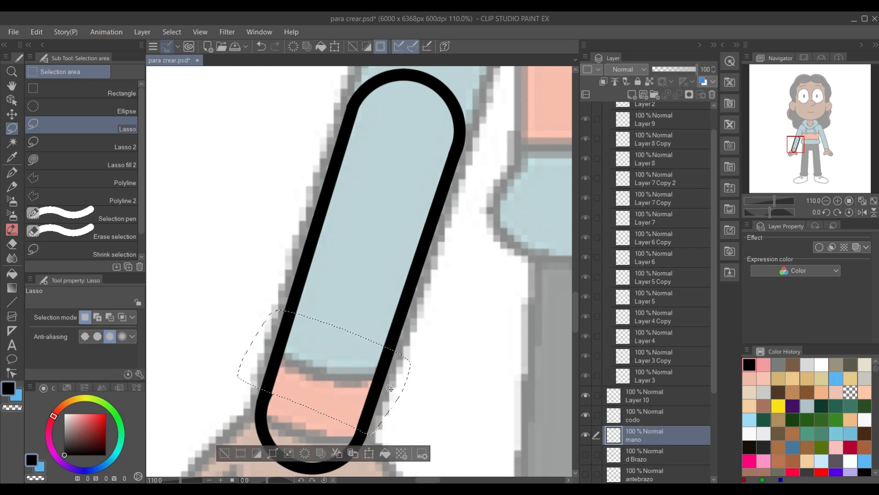
key("ctrl+d")
Merge the forearm line layer with codo and mano, and rename the result as d antebrazo.
key("e")
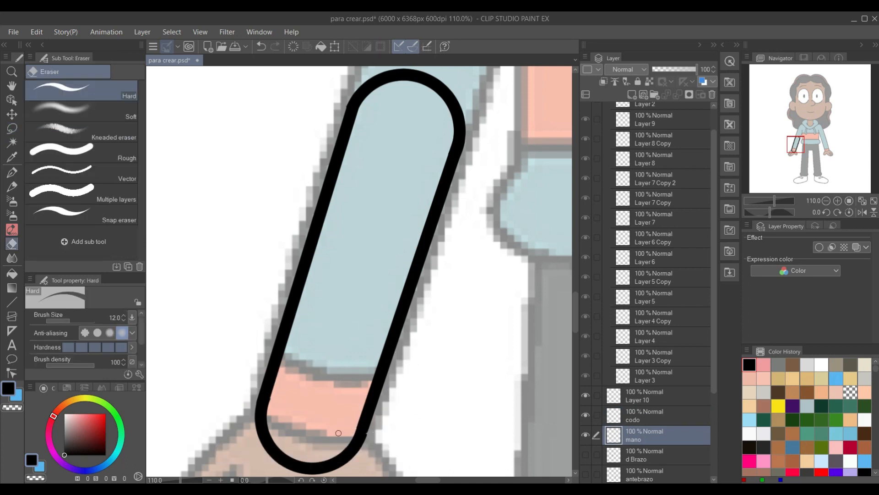
left_click(664, 396)
left_click(680, 94)
left_click(680, 94)
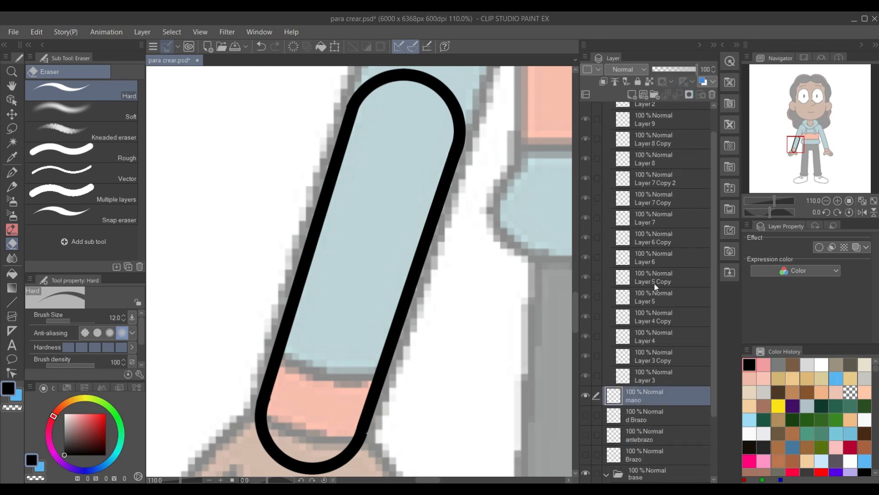
left_click(586, 395)
left_click(586, 396)
double_click(641, 398)
Examine the joins of the d antebrazo outline around the wrist for leftover bits.
scroll(343, 324, "up", 5)
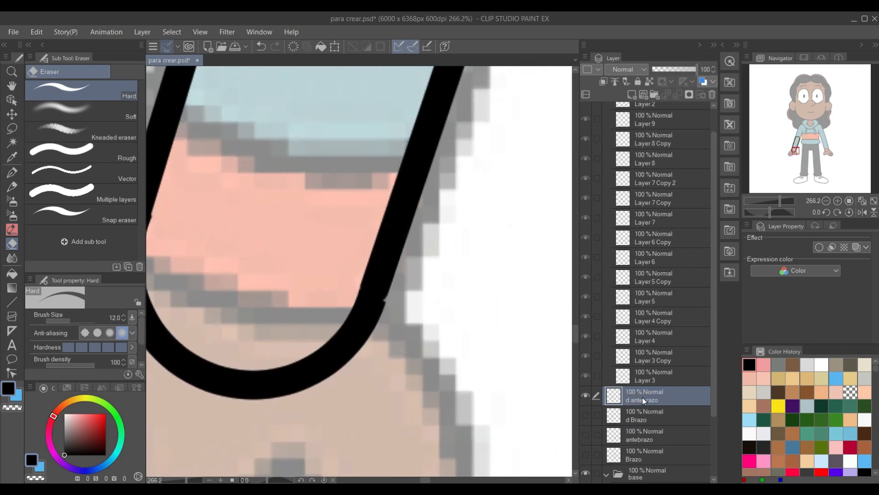
key("i")
key("p")
left_click_drag(236, 295, 380, 343)
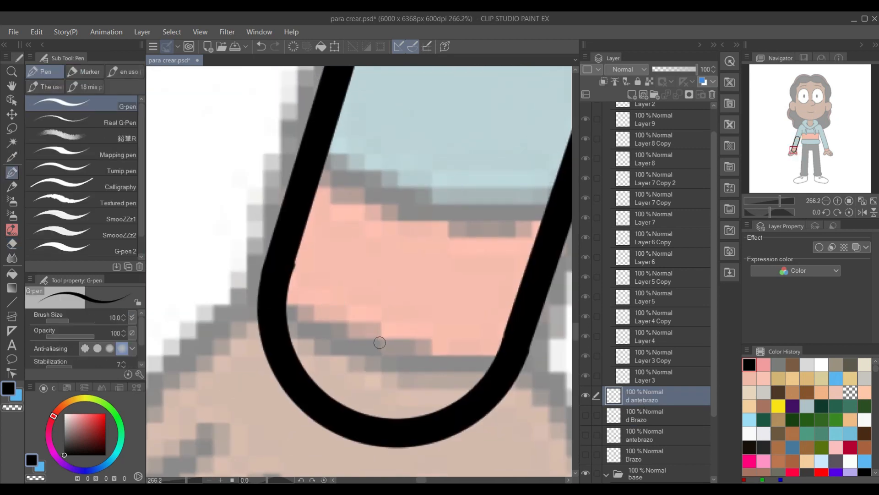
key("e")
scroll(298, 268, "down", 10)
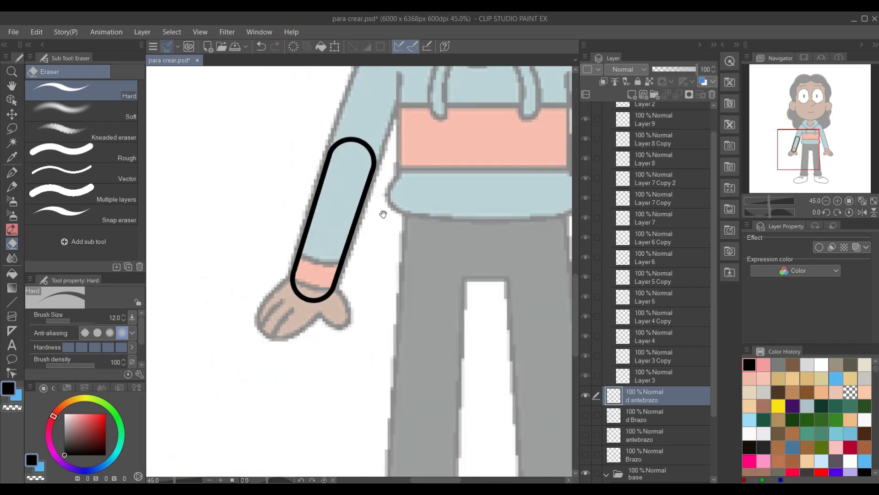
scroll(383, 214, "down", 2)
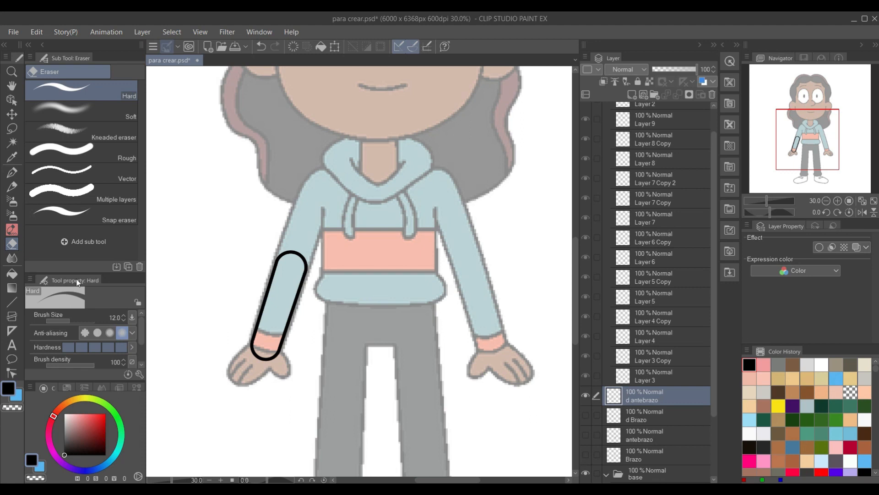
scroll(319, 306, "up", 5)
left_click_drag(398, 275, 314, 220)
scroll(313, 221, "down", 4)
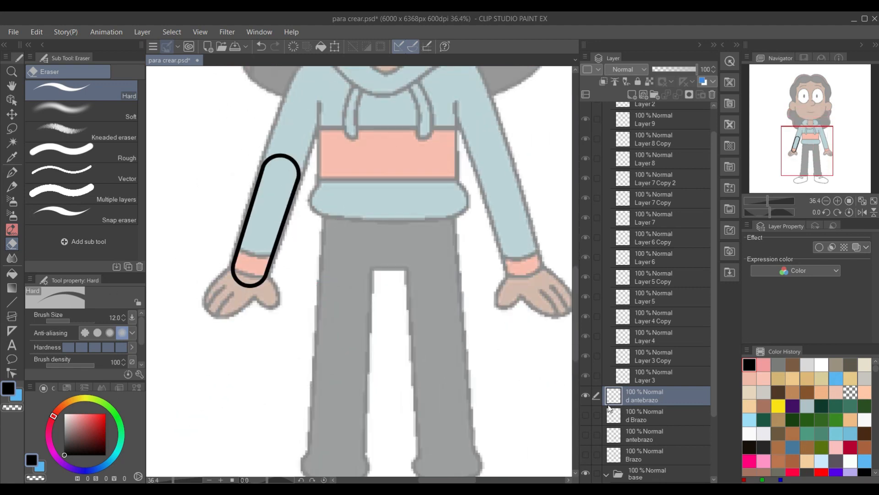
Hide the d antebrazo layer and show the guias folder again.
left_click(586, 395)
scroll(632, 185, "up", 1)
left_click(586, 111)
key("o")
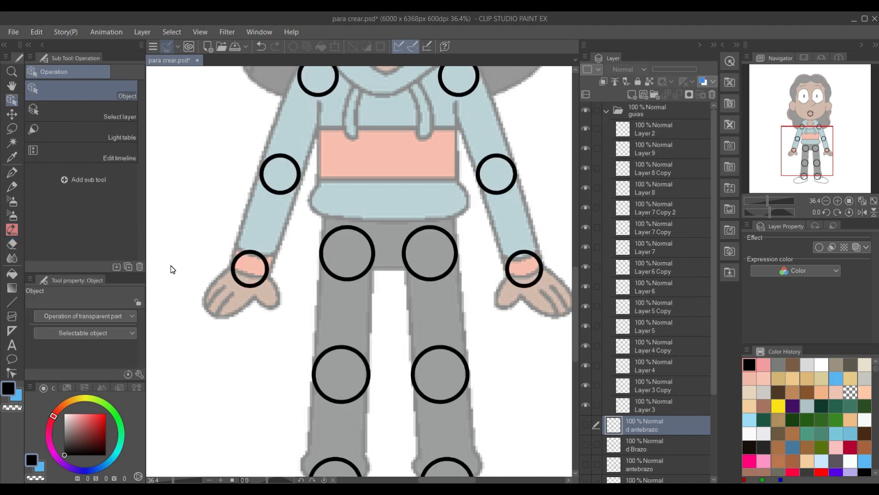
Duplicate the guide layer of the character's left hip circle and name the copy pelvis.
scroll(426, 264, "up", 4)
left_click(399, 274)
left_click(585, 366)
left_click(585, 365)
right_click(652, 373)
left_click(700, 160)
double_click(656, 369)
type("pelvis")
key("Return")
Rename the guide layer of the character's left knee circle as rodilla.
left_click_drag(461, 449, 456, 299)
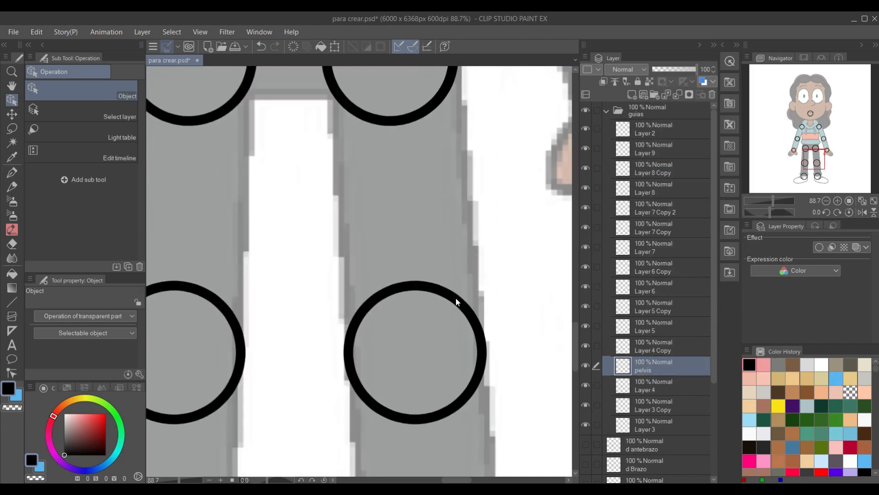
left_click(457, 300)
double_click(652, 193)
type("rodilla")
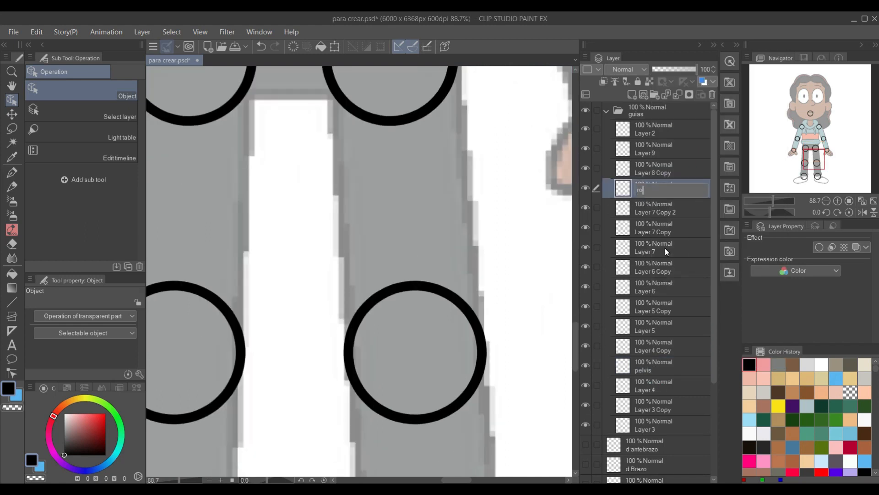
key("Return")
left_click(586, 188)
left_click(586, 188)
Check which guide circle the Layer 7 Copy 2 layer holds.
scroll(584, 214, "down", 2)
scroll(478, 228, "down", 5)
left_click_drag(478, 228, 424, 291)
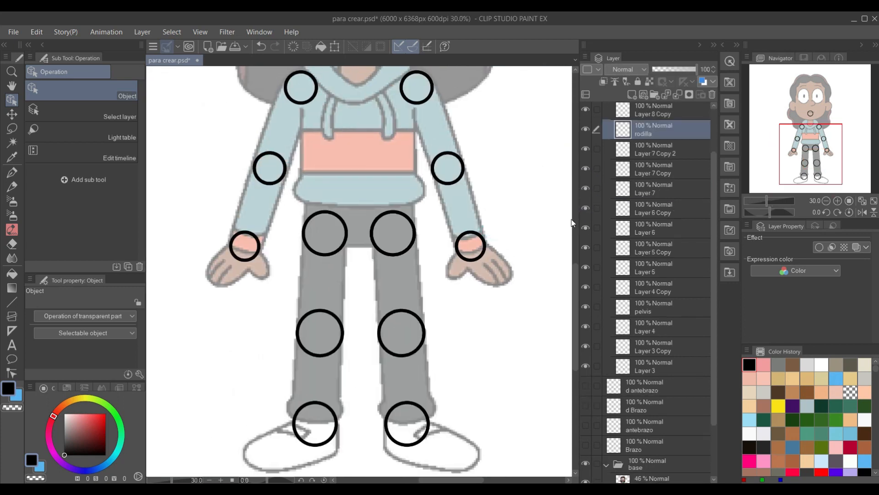
left_click(583, 150)
scroll(369, 238, "down", 1)
left_click_drag(373, 206, 369, 257)
left_click(586, 148)
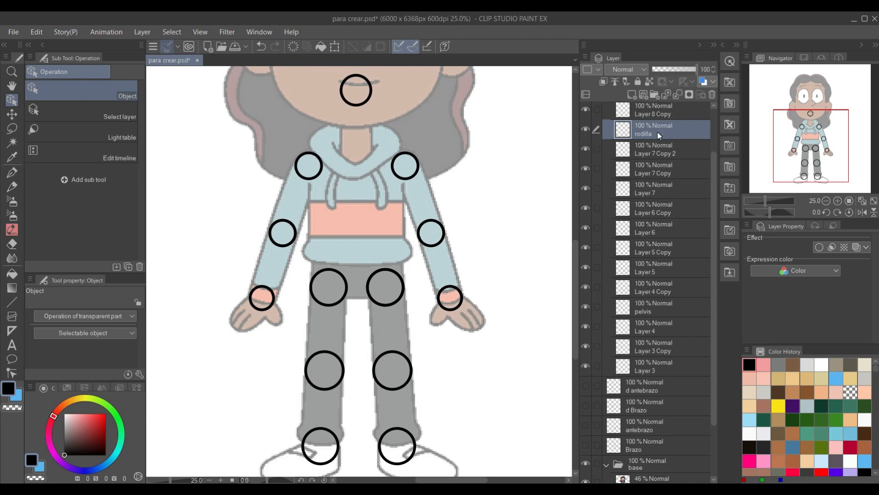
Move the rodilla and pelvis layers out of the guias folder to above d antebrazo, and hide the folder.
left_click(656, 309, "ctrl")
scroll(655, 311, "down", 1)
left_click_drag(644, 251, 646, 304)
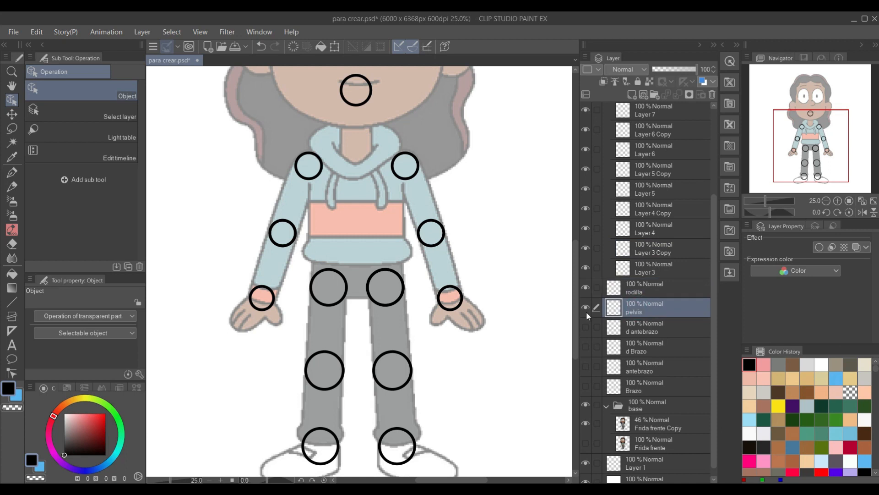
scroll(642, 275, "up", 2)
left_click(586, 110)
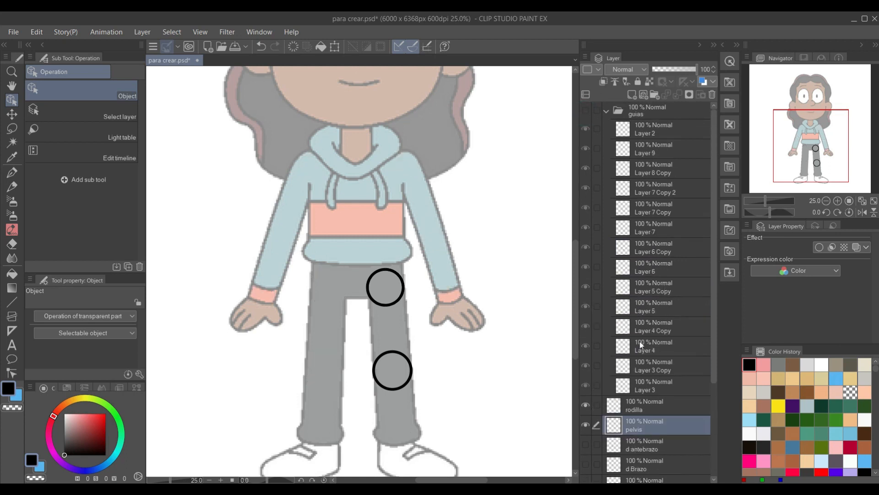
Add a new raster layer above the rodilla layer for the left thigh lines.
scroll(641, 343, "down", 2)
left_click(637, 361)
left_click(415, 368)
scroll(413, 362, "up", 9)
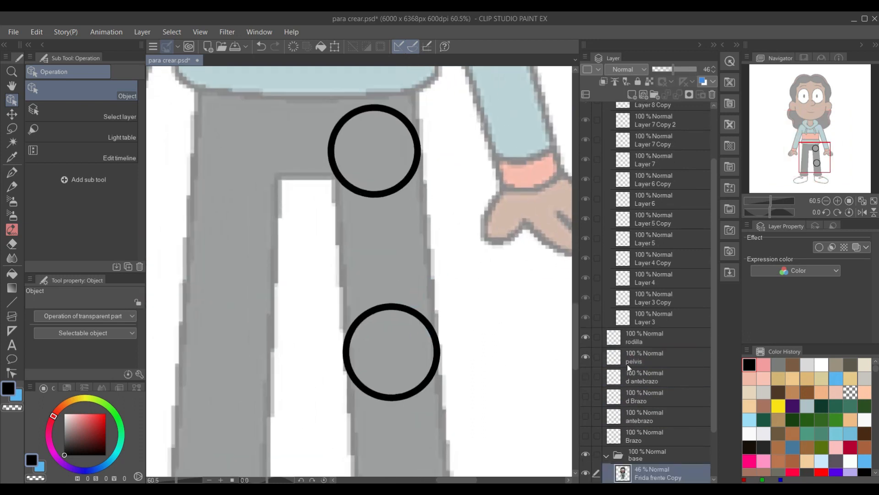
left_click(639, 341)
left_click(632, 94)
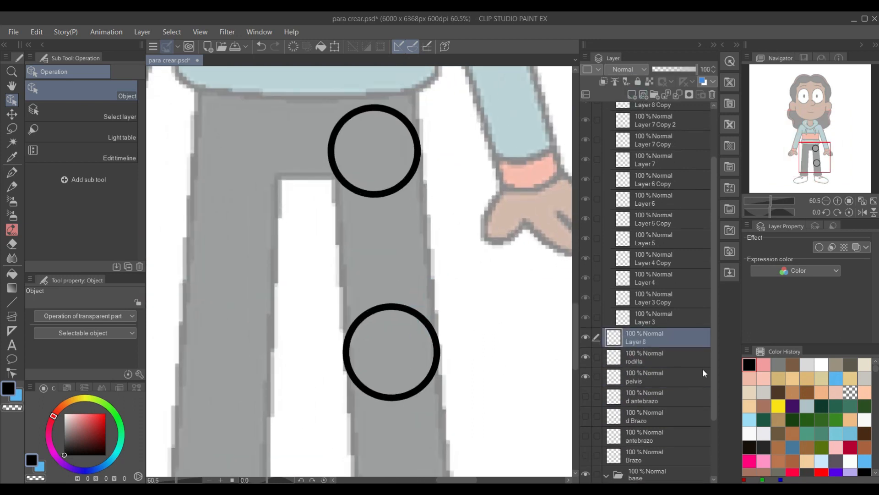
Draw a straight line with brush size 25 joining the outer sides of the left hip and knee circles.
key("u")
scroll(410, 167, "up", 1)
left_click_drag(417, 142, 443, 364)
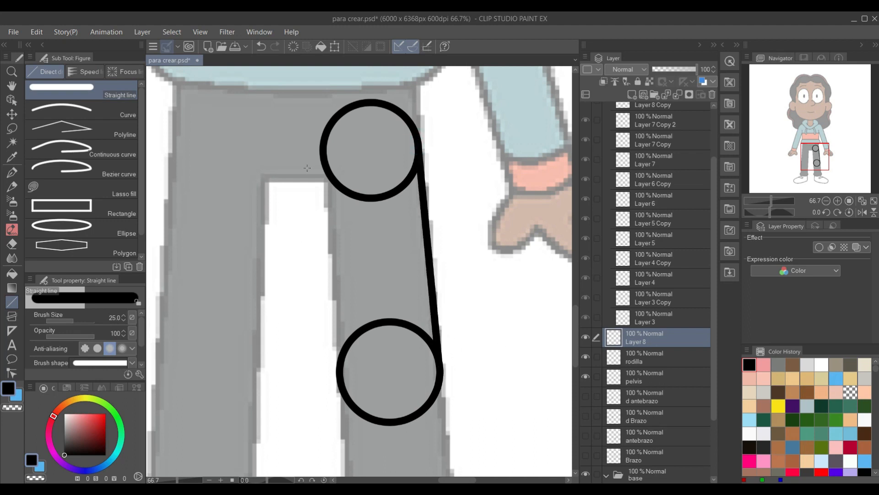
left_click_drag(323, 158, 340, 387)
scroll(341, 387, "up", 4)
scroll(348, 288, "down", 2)
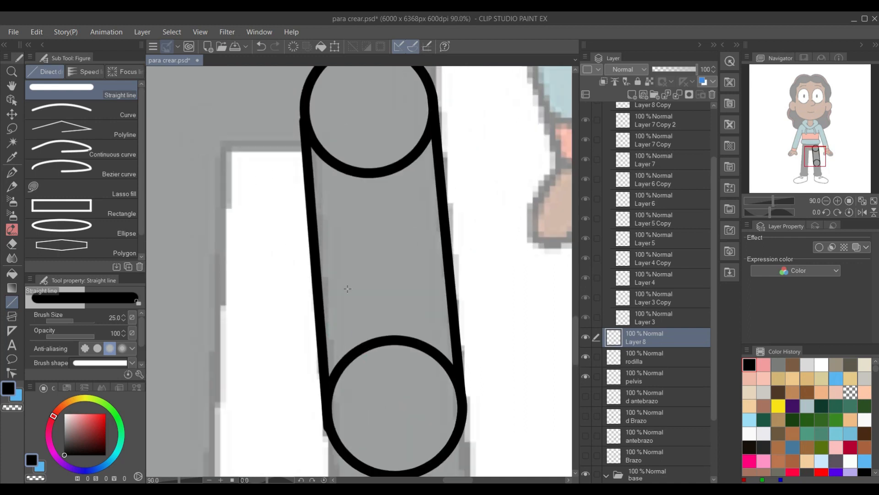
key("ctrl+z")
Draw a straight line joining the inner sides of the left hip and knee circles.
left_click_drag(304, 112, 327, 422)
key("ctrl+t")
key("Return")
Lasso the inner thigh line and nudge it two steps left to align with the circles' edges.
key("m")
mouse_move(334, 447)
left_mouse_down()
mouse_move(257, 407)
mouse_move(334, 449)
left_mouse_up()
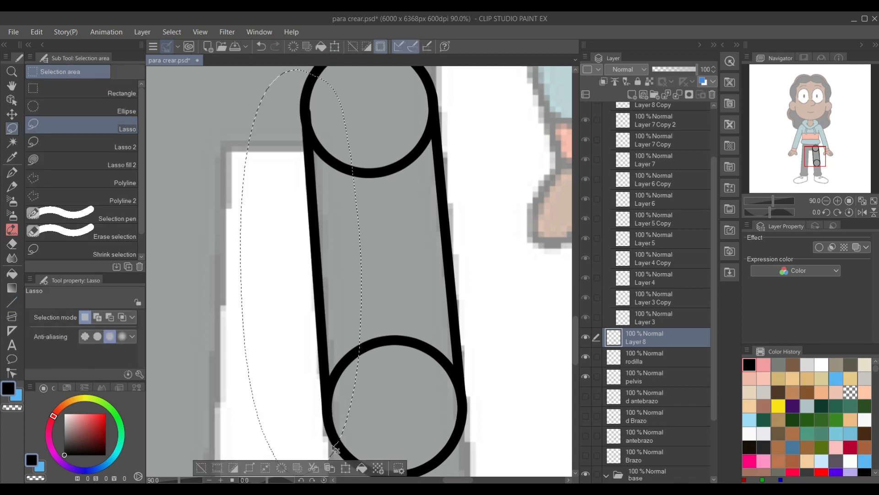
key("ctrl+t")
key("Left")
key("Left")
key("Return")
key("ctrl+d")
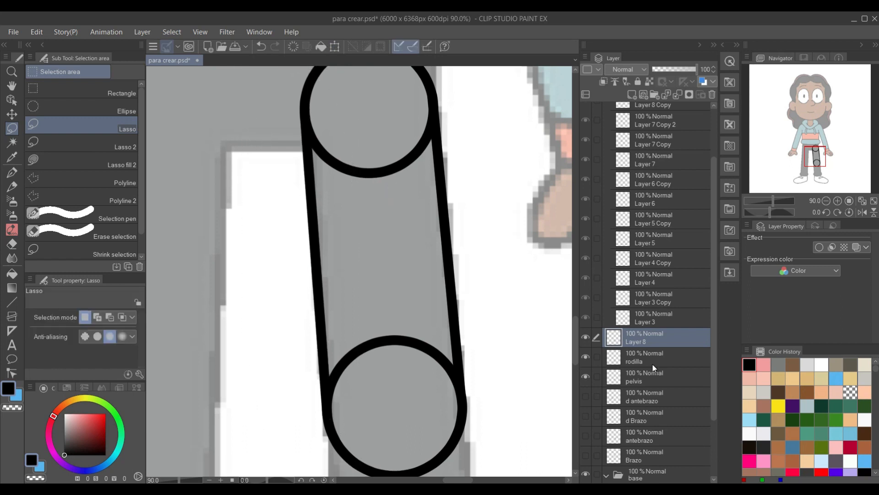
Delete the lower arc of the left hip circle on the pelvis layer so only the thigh's rounded top remains.
left_click(651, 377)
left_click_drag(415, 269, 432, 327)
mouse_move(464, 168)
left_mouse_down()
mouse_move(367, 181)
mouse_move(462, 168)
left_mouse_up()
key("Delete")
left_click_drag(382, 202, 399, 176)
key("Delete")
key("ctrl+d")
mouse_move(523, 360)
left_mouse_down()
mouse_move(524, 334)
mouse_move(523, 393)
left_mouse_up()
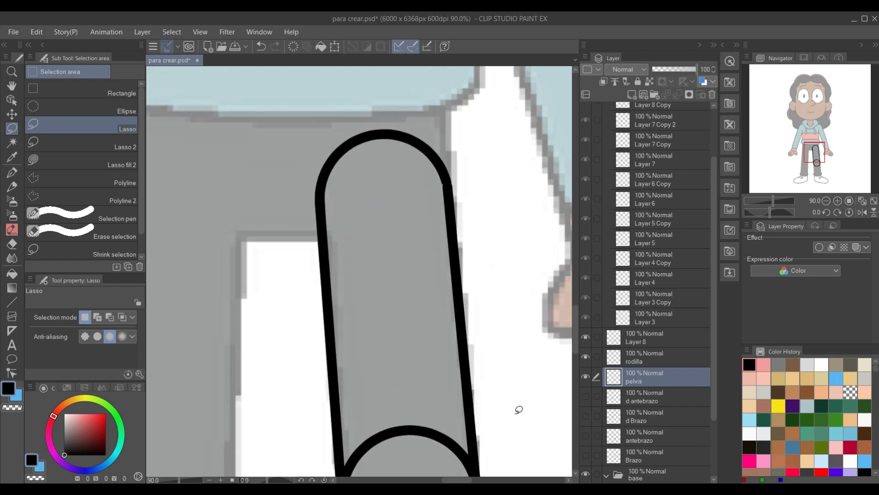
key("ctrl+z")
left_click_drag(443, 212, 512, 229)
key("ctrl+d")
key("ctrl+z")
key("ctrl+d")
key("e")
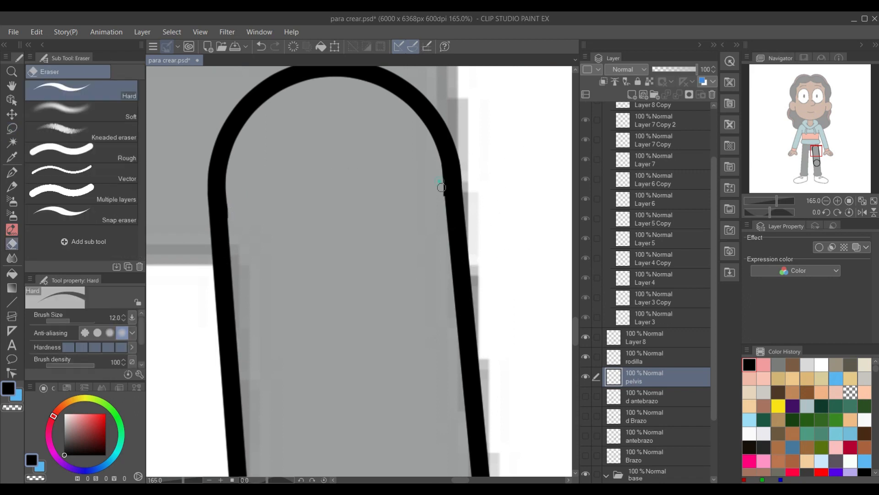
Try to cut away the upper arc of the left knee circle on the rodilla layer with a lasso selection.
scroll(403, 142, "down", 8)
left_click(632, 360)
scroll(320, 393, "up", 5)
mouse_move(318, 387)
left_mouse_down()
mouse_move(251, 359)
mouse_move(257, 355)
left_mouse_up()
key("m")
key("Delete")
key("ctrl+d")
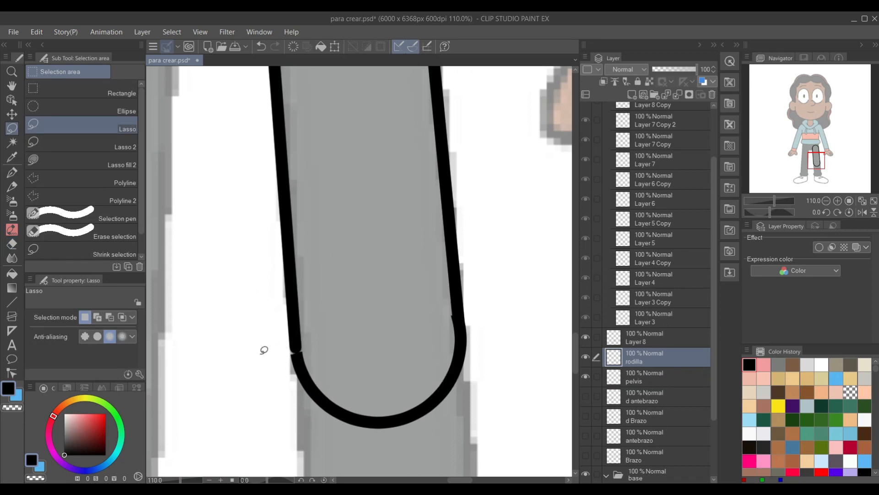
scroll(295, 344, "up", 2)
key("ctrl+z")
key("ctrl+z")
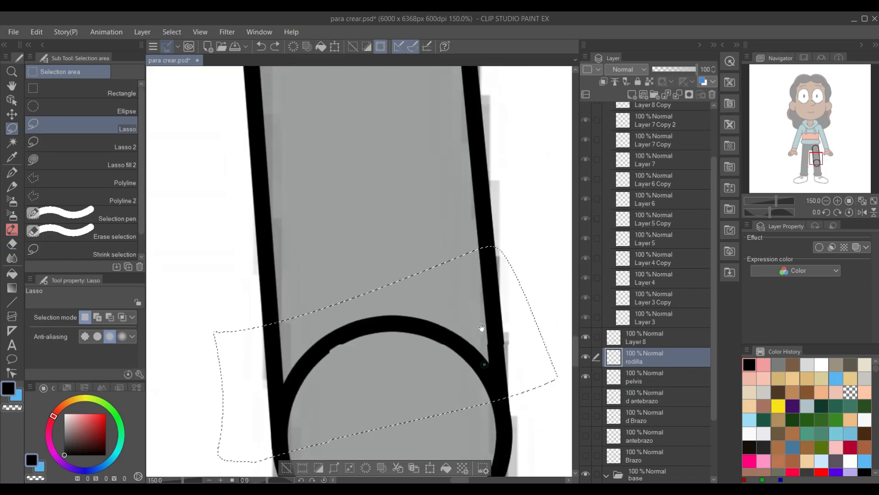
key("ctrl+d")
mouse_move(256, 261)
left_mouse_down()
mouse_move(242, 171)
mouse_move(255, 271)
left_mouse_up()
key("ctrl+z")
key("ctrl+d")
mouse_move(525, 251)
left_mouse_down()
mouse_move(458, 249)
mouse_move(540, 246)
mouse_move(530, 255)
left_mouse_up()
key("Delete")
key("ctrl+z")
key("ctrl+d")
Erase the knee circle's joins with both thigh lines and remove the remaining upper arc.
key("e")
left_click_drag(476, 173, 485, 227)
left_click_drag(484, 184, 485, 227)
left_click_drag(288, 196, 289, 249)
left_click_drag(287, 195, 288, 232)
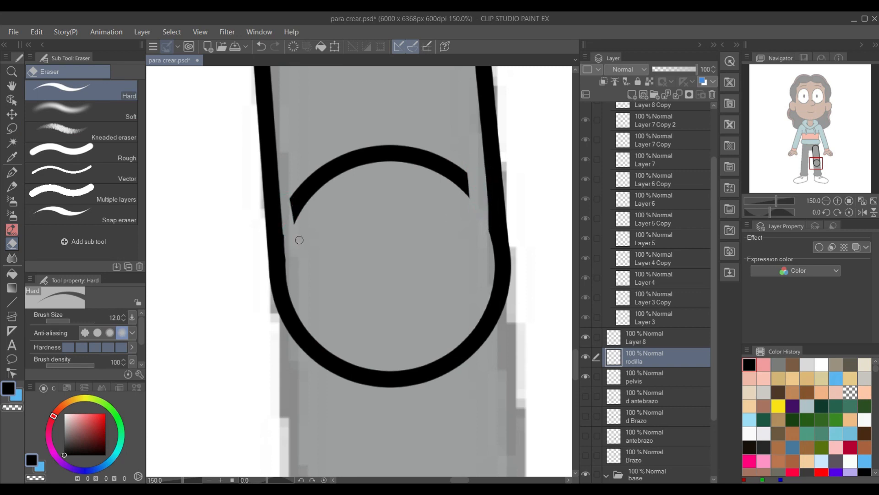
key("m")
mouse_move(478, 165)
left_mouse_down()
mouse_move(472, 204)
mouse_move(298, 224)
mouse_move(321, 151)
mouse_move(472, 180)
left_mouse_up()
key("ctrl+d")
scroll(472, 180, "down", 5)
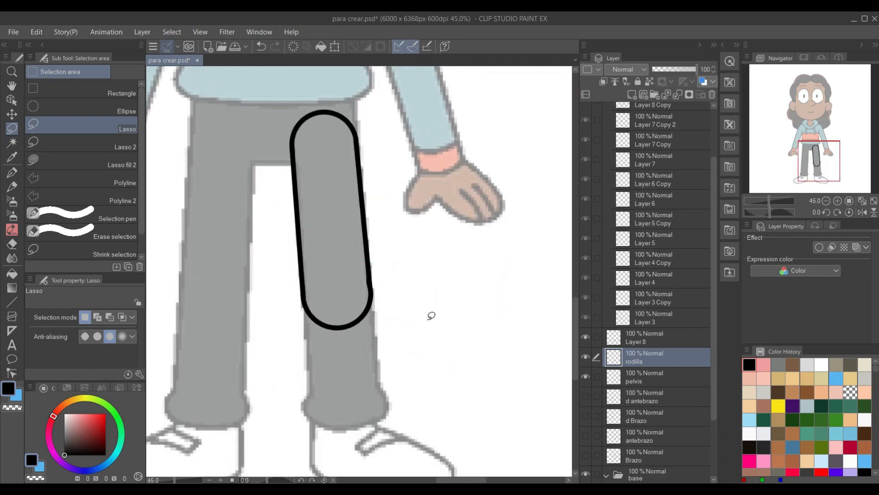
Merge the thigh lines, rodilla and pelvis layers into one layer, rename it pierna and hide it.
left_click(679, 97)
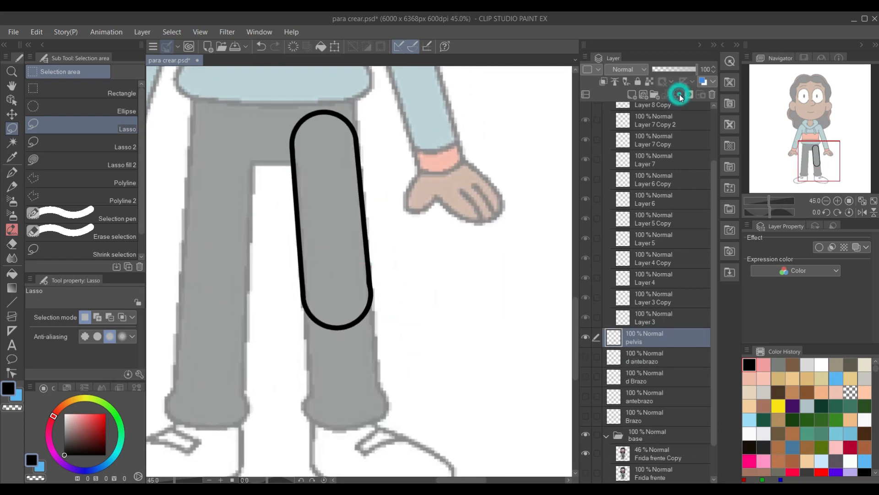
double_click(640, 342)
type("pierna")
key("Return")
left_click(585, 337)
left_click(586, 337)
left_click(585, 337)
Show the guias folder and toggle its visibility to check the joint circles on both legs.
scroll(648, 238, "up", 1)
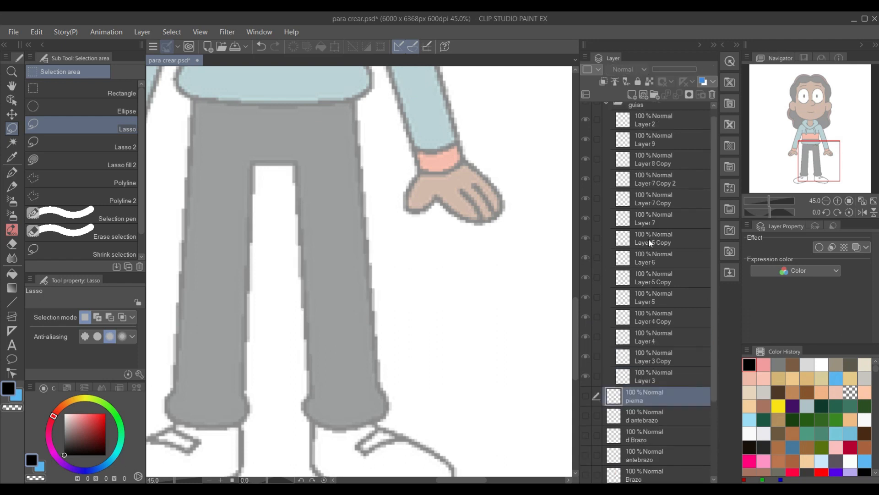
scroll(649, 238, "up", 1)
left_click(586, 109)
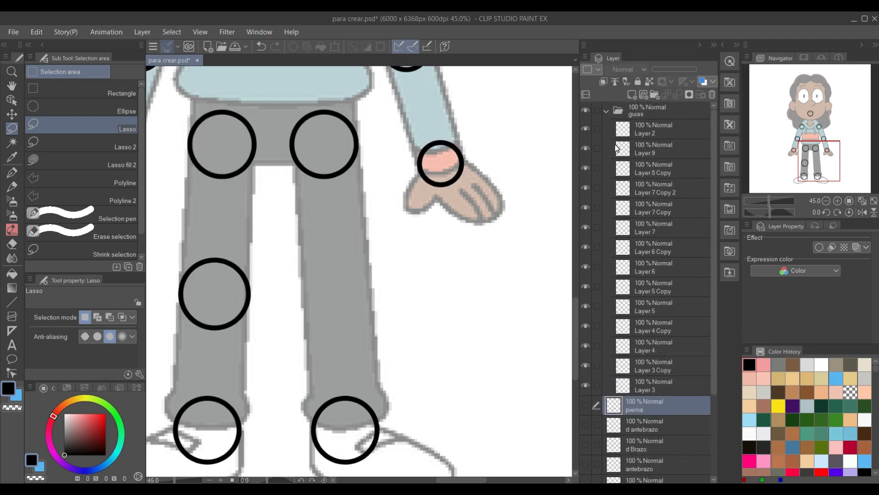
left_click(589, 108)
left_click(589, 109)
left_click(589, 108)
left_click(589, 109)
Undo the thigh merge, erasures, lines and layer moves until the left hip and knee circles are back in the guias folder.
key("ctrl+z")
key("ctrl+z")
key("ctrl+z")
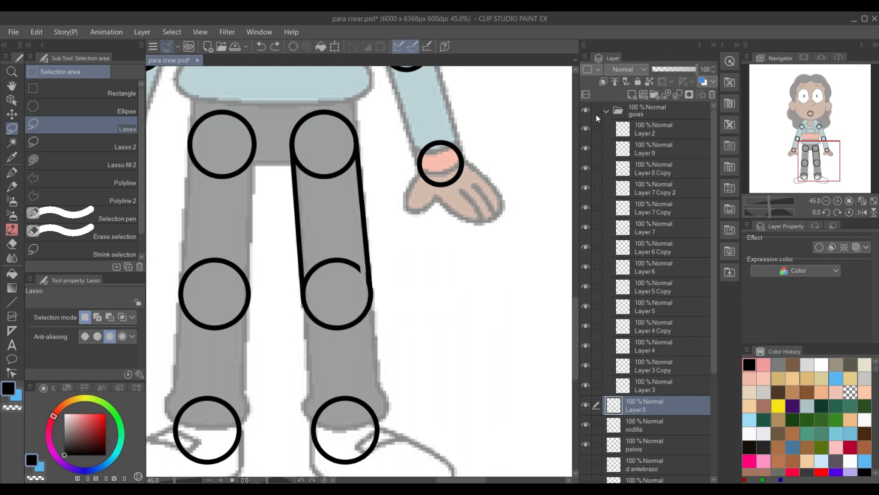
key("ctrl+z")
key("ctrl+z")
key("ctrl+z")
key("ctrl+z")
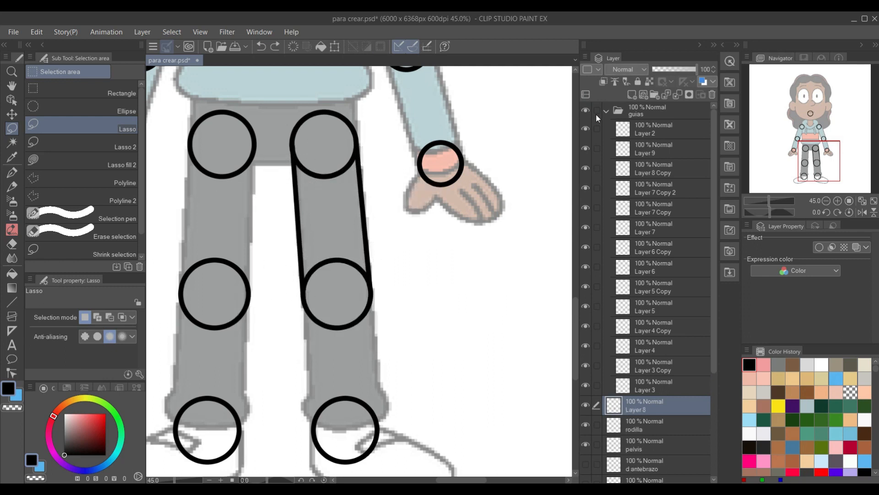
key("ctrl+z")
key("ctrl+z")
key("ctrl+z")
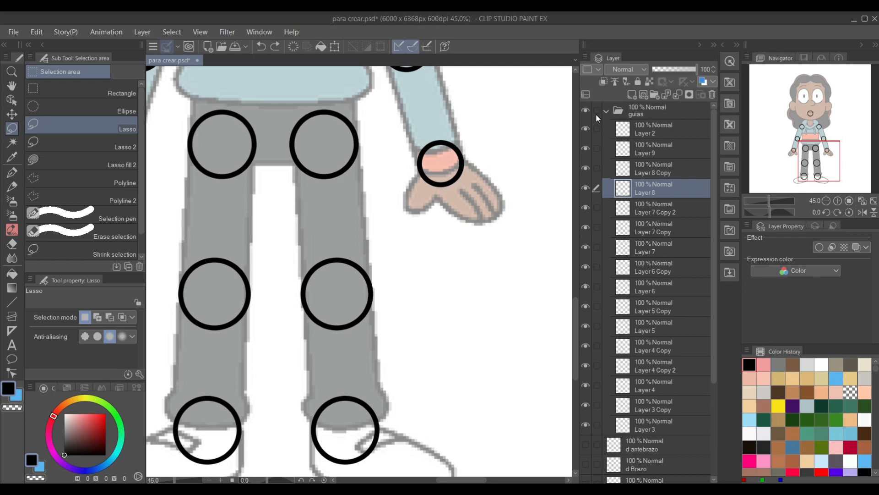
left_click(586, 110)
left_click(585, 110)
scroll(323, 233, "down", 4)
scroll(590, 385, "down", 1)
left_click(587, 389)
left_click(587, 389)
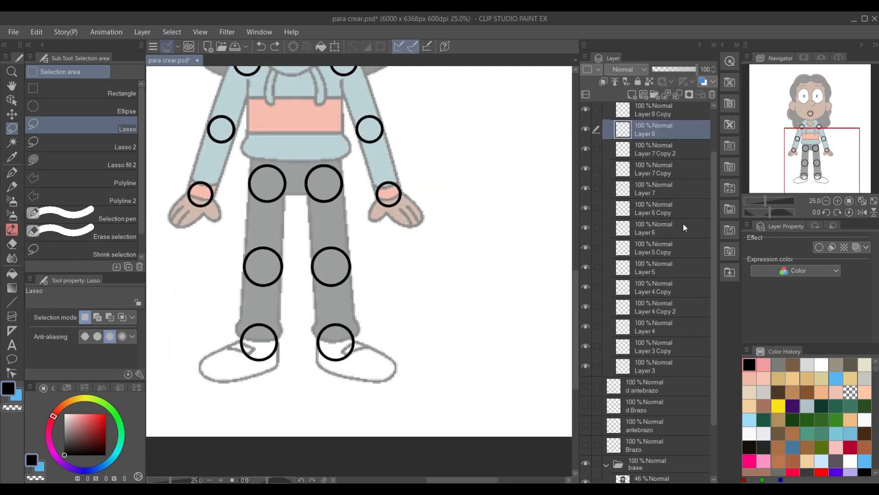
Select the left hip circle's duplicate layer, Layer 4 Copy 2, on the canvas and delete it.
scroll(683, 227, "up", 1)
key("o")
left_click(334, 203)
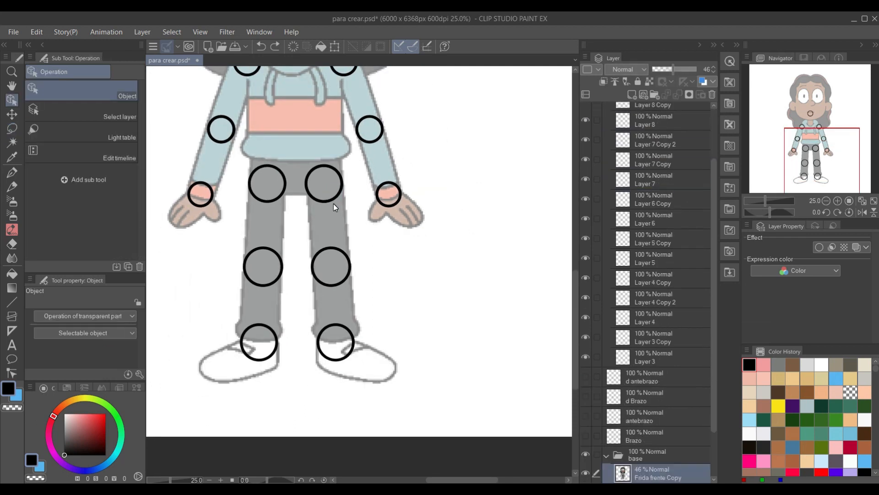
left_click(321, 199)
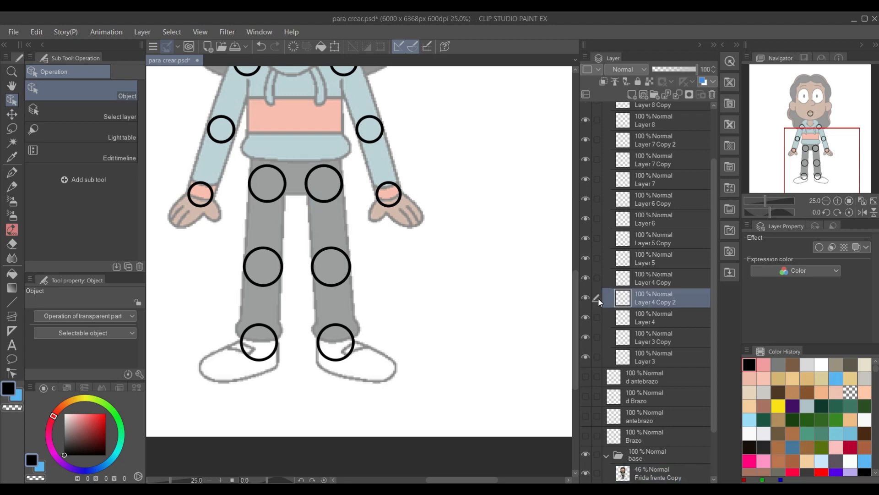
scroll(475, 257, "down", 1)
left_click(586, 299)
left_click(587, 299)
left_click(586, 298)
left_click(712, 94)
key("Return")
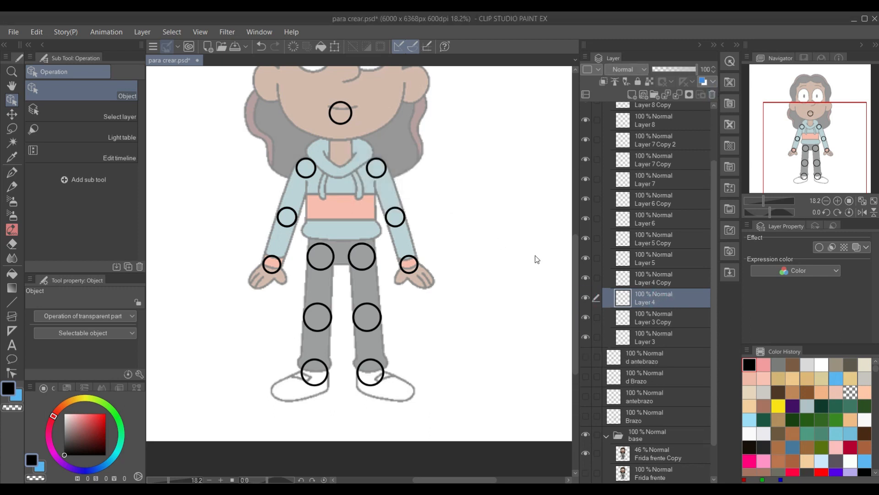
Duplicate Layer 4, which holds the left hip circle, and rename the copy pelvis.
left_click(372, 305)
scroll(343, 302, "up", 2)
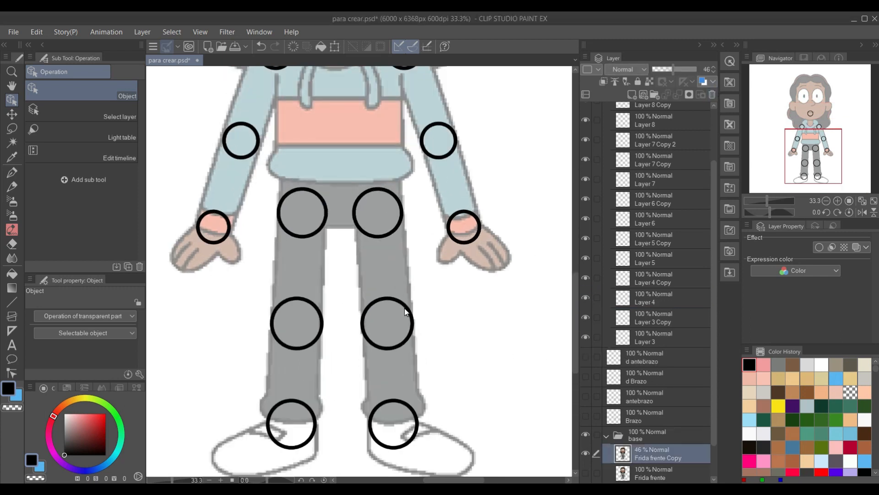
left_click(655, 120)
scroll(658, 136, "up", 2)
left_click(586, 164)
left_click(586, 164)
left_click(655, 340)
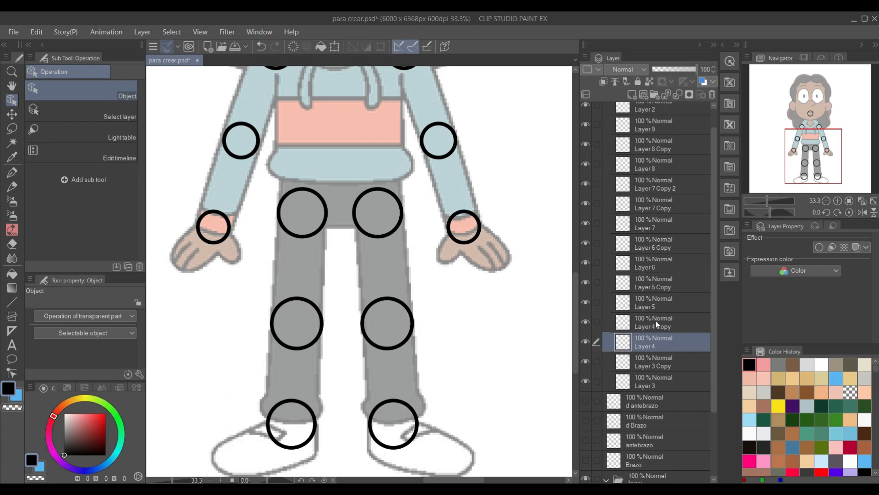
right_click(648, 347)
left_click(675, 141)
double_click(658, 343)
type("muslo")
left_click(645, 347)
type("pelvis")
left_click(394, 345)
Duplicate Layer 8, which holds the left knee circle, and rename the copy rodilla.
double_click(657, 167)
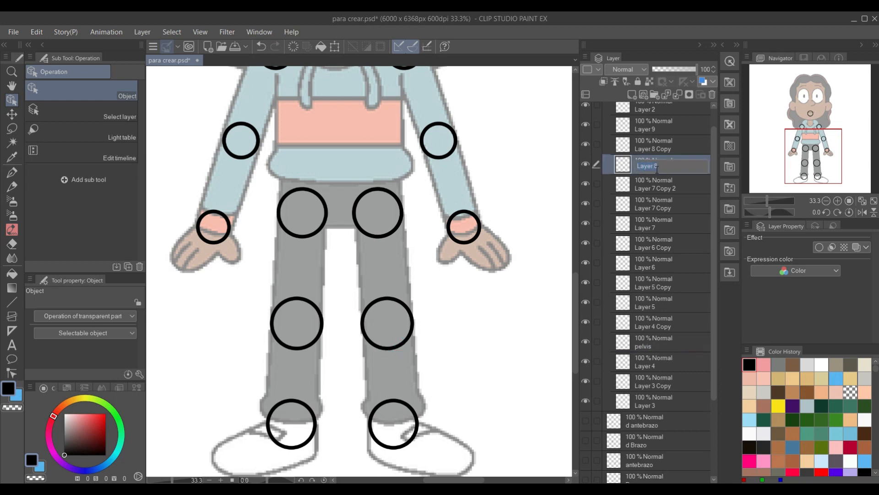
key("ctrl+z")
key("Return")
left_click(585, 164)
left_click(585, 164)
right_click(671, 166)
left_click(586, 144)
left_click(586, 145)
right_click(655, 167)
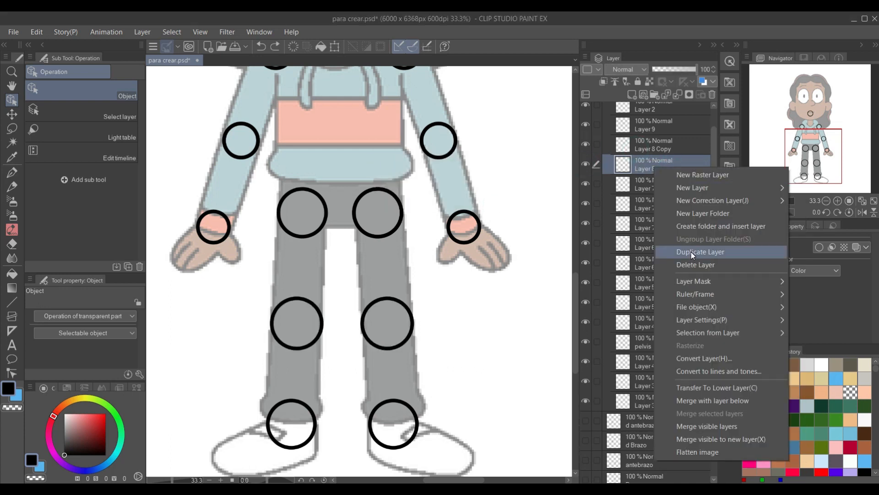
left_click(693, 252)
double_click(663, 167)
type("rodilla")
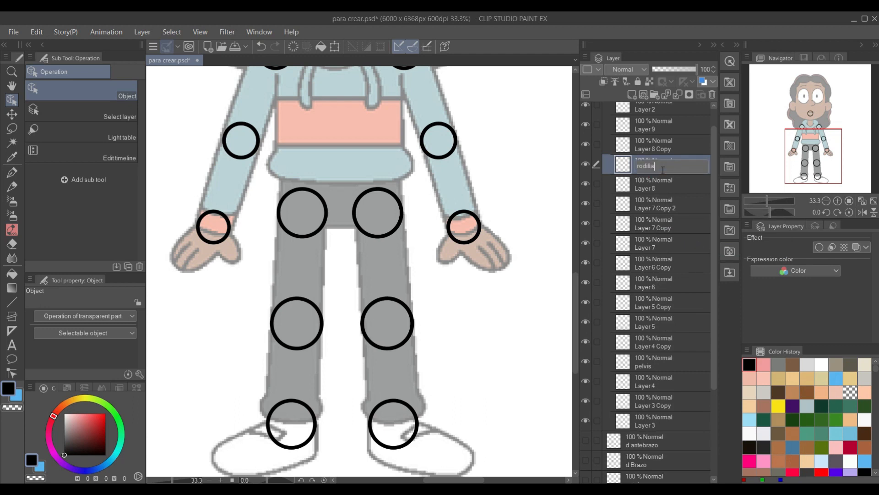
Move the rodilla and pelvis layers together out of the guias folder to just below it, and hide the folder.
left_click(656, 356, "ctrl")
scroll(656, 356, "down", 2)
left_click_drag(658, 248, 654, 317)
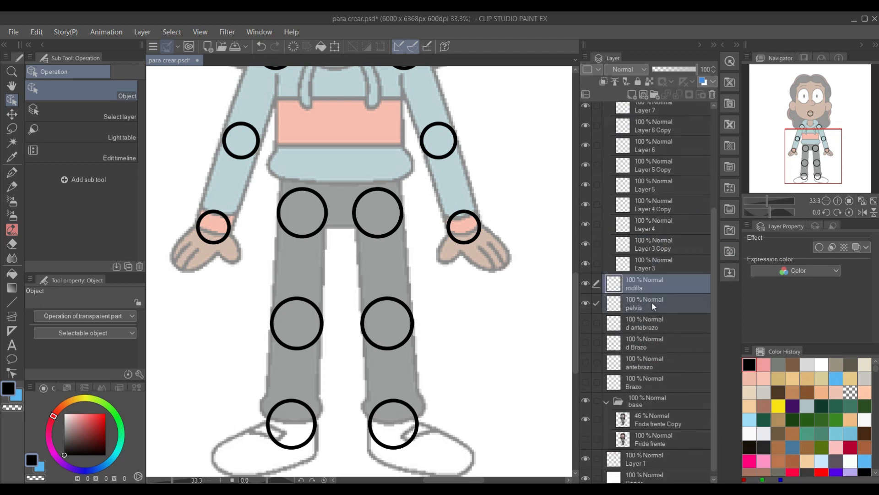
scroll(644, 163, "up", 1)
scroll(645, 165, "up", 3)
left_click(586, 109)
Add a raster layer above rodilla and draw size 25 straight lines joining the outer and inner sides of the left hip and knee circles.
left_click(634, 426)
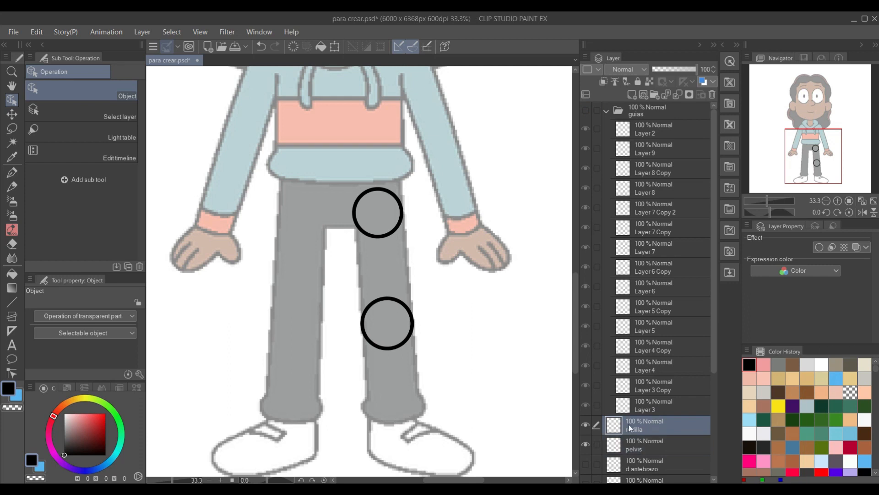
scroll(629, 412, "down", 1)
left_click(631, 94)
scroll(454, 291, "up", 4)
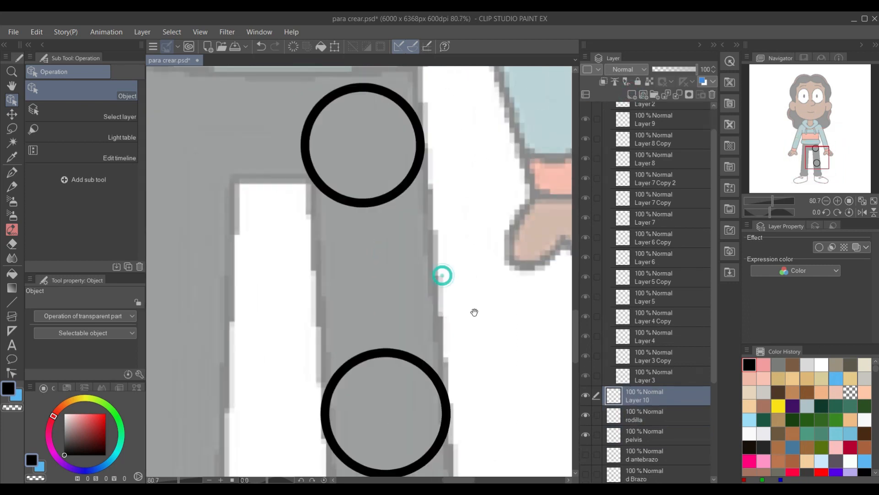
key("u")
mouse_move(418, 116)
left_mouse_down()
mouse_move(427, 324)
mouse_move(451, 399)
left_mouse_up()
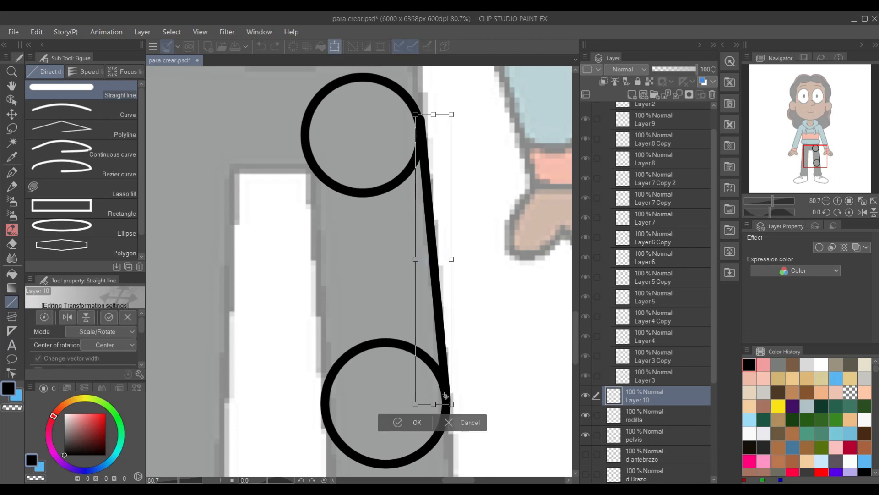
key("Return")
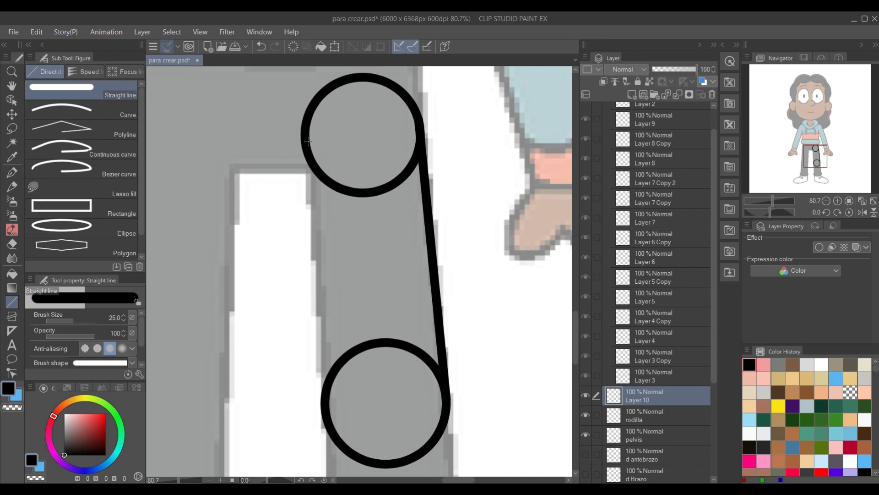
left_click_drag(302, 139, 327, 418)
scroll(323, 219, "up", 2)
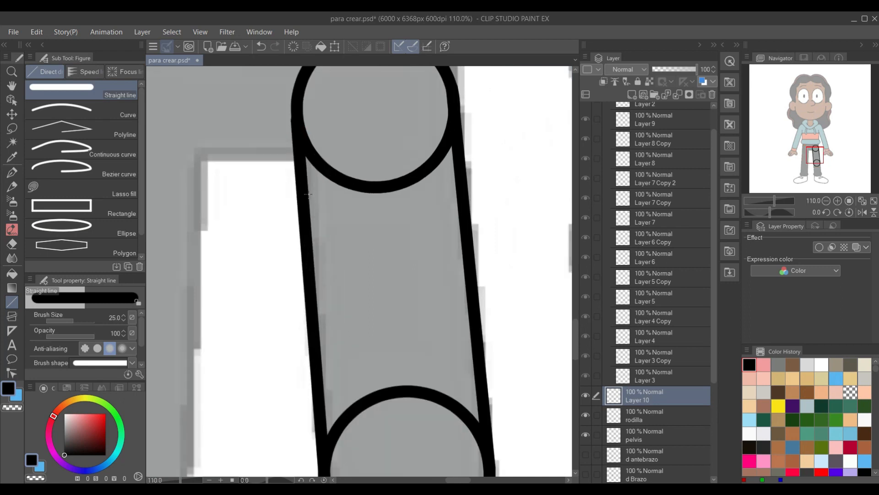
Lasso the inner thigh line and transform it slightly to align with the edges of the hip and knee circles.
scroll(311, 216, "down", 2)
key("m")
mouse_move(373, 367)
left_mouse_down()
mouse_move(361, 408)
mouse_move(374, 366)
left_mouse_up()
key("ctrl+t")
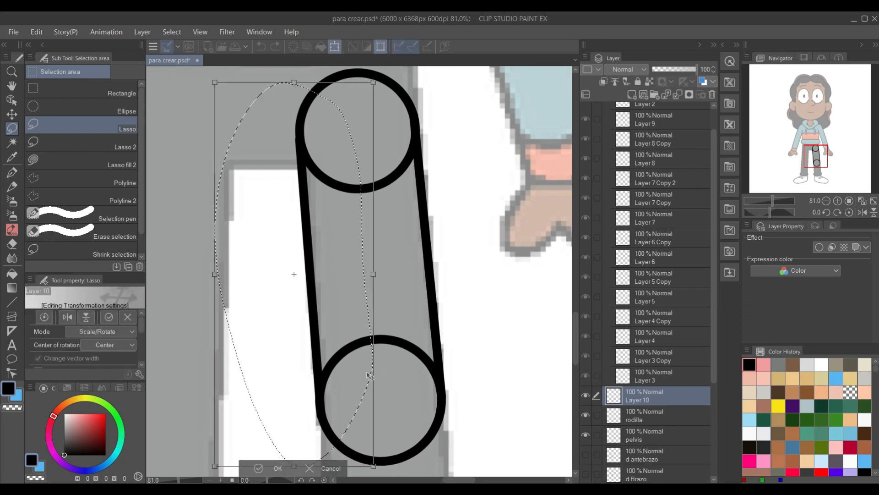
left_click_drag(391, 235, 392, 235)
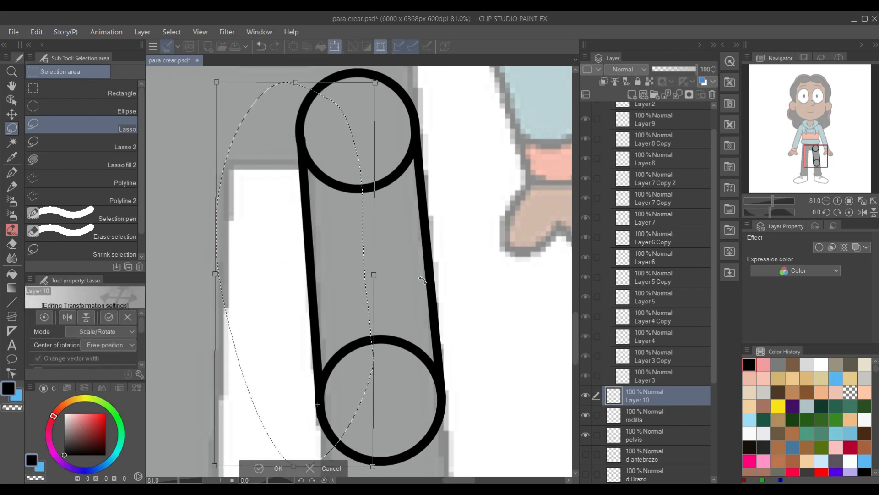
key("Return")
key("ctrl+d")
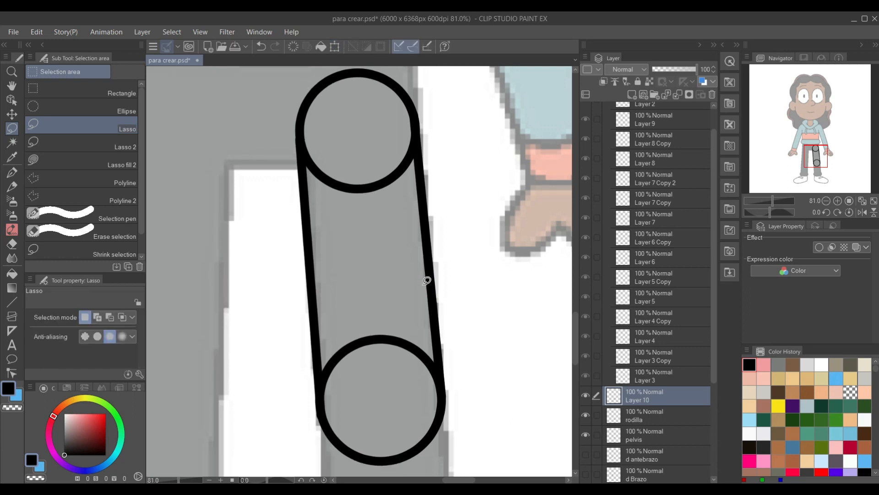
Delete the hip circle's lower arc inside the thigh on the pelvis layer and erase the leftover tips.
left_click(648, 435)
mouse_move(289, 149)
left_mouse_down()
mouse_move(475, 176)
mouse_move(275, 146)
left_mouse_up()
key("Delete")
key("ctrl+d")
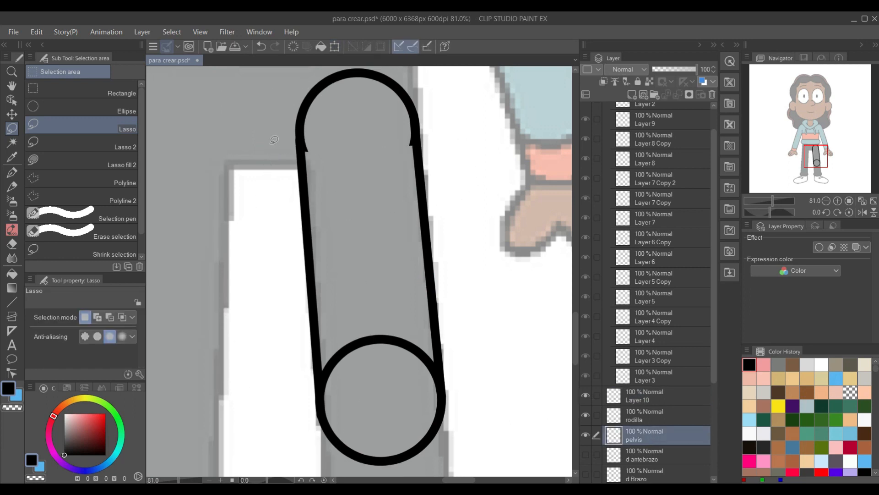
key("e")
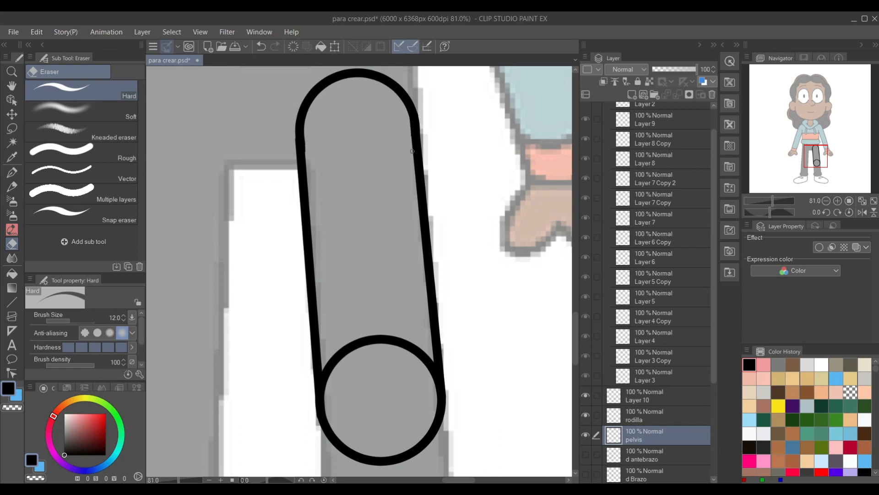
Delete the knee circle's upper arc inside the thigh on the rodilla layer and erase the leftover tips.
left_click(651, 417)
left_click_drag(312, 382, 291, 367)
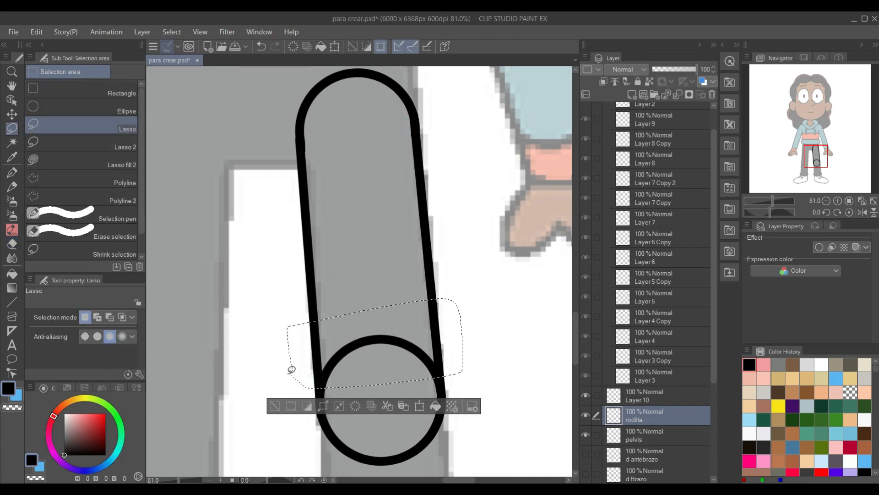
key("Delete")
key("ctrl+d")
key("e")
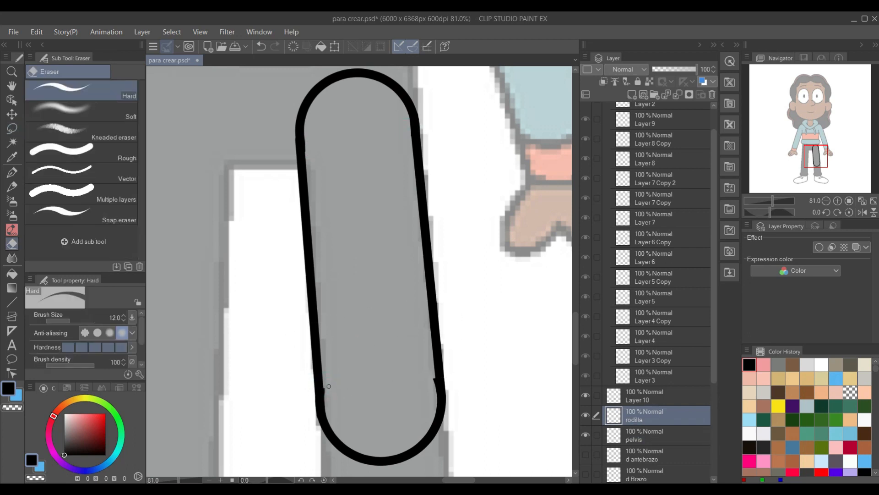
left_click_drag(433, 384, 433, 366)
Merge the thigh lines, rodilla and pelvis layers into one layer and rename it pierna.
left_click(644, 397)
key("ctrl+e")
key("ctrl+e")
double_click(637, 401)
type("pierna")
key("Return")
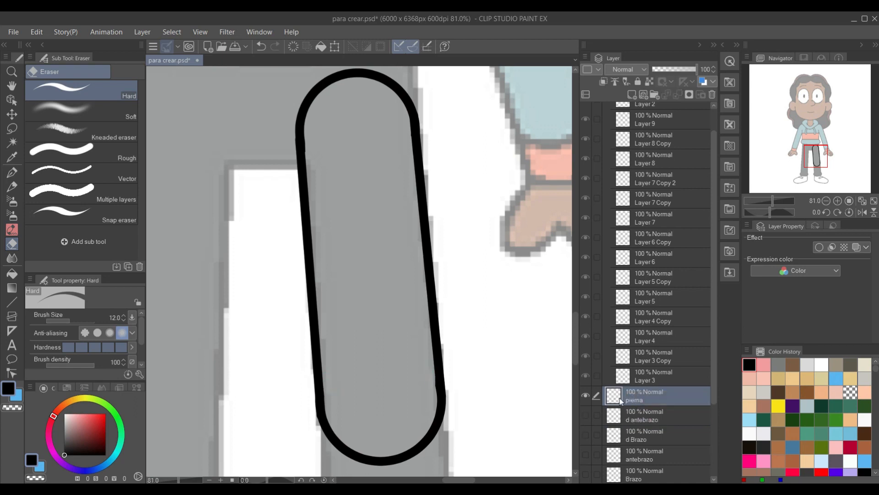
Hide the finished pierna layer and show the guias folder with the joint circles again.
scroll(460, 380, "up", 6)
scroll(447, 379, "down", 7)
left_click(584, 395)
left_click(585, 395)
scroll(472, 279, "down", 1)
left_click_drag(472, 278, 452, 270)
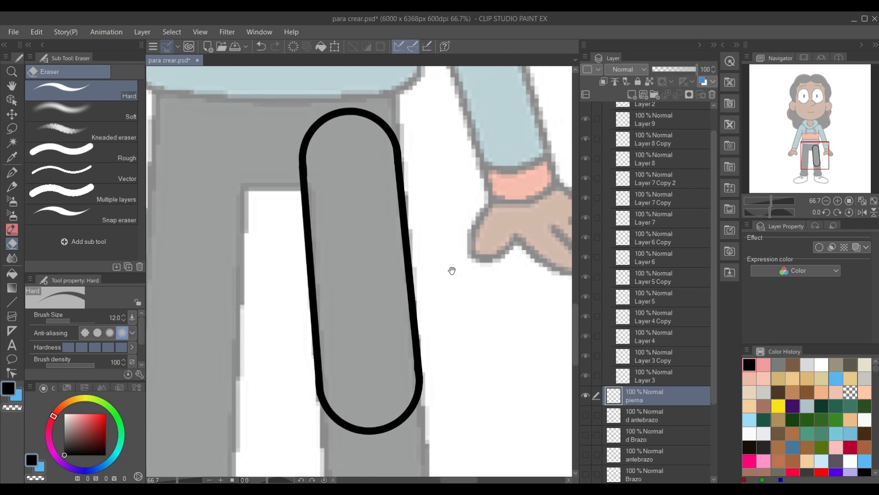
scroll(646, 276, "up", 2)
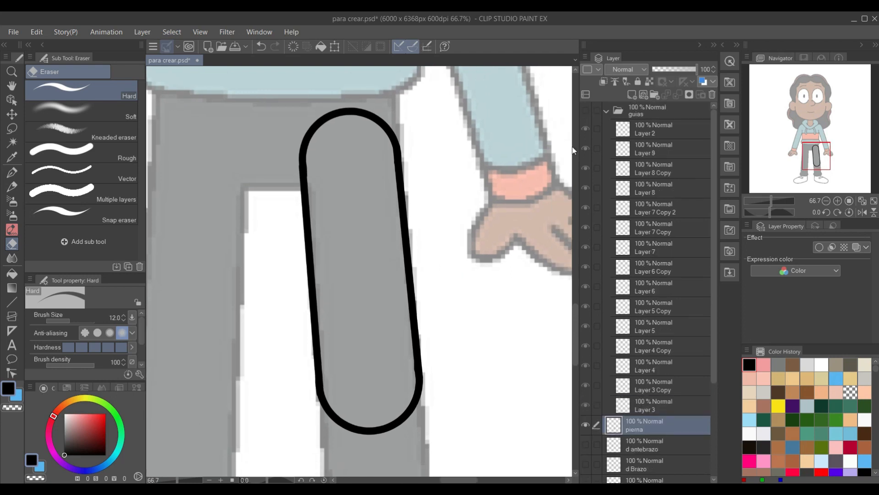
left_click(586, 425)
left_click(585, 112)
scroll(501, 285, "down", 10)
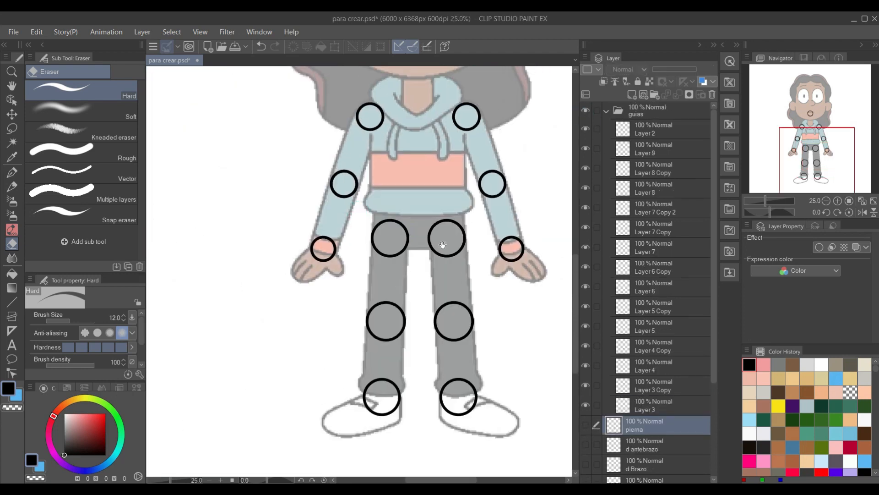
Duplicate the right hip's guide circle layer, Layer 4 Copy, and rename the duplicate pelvis.
scroll(390, 257, "up", 11)
left_click(12, 99)
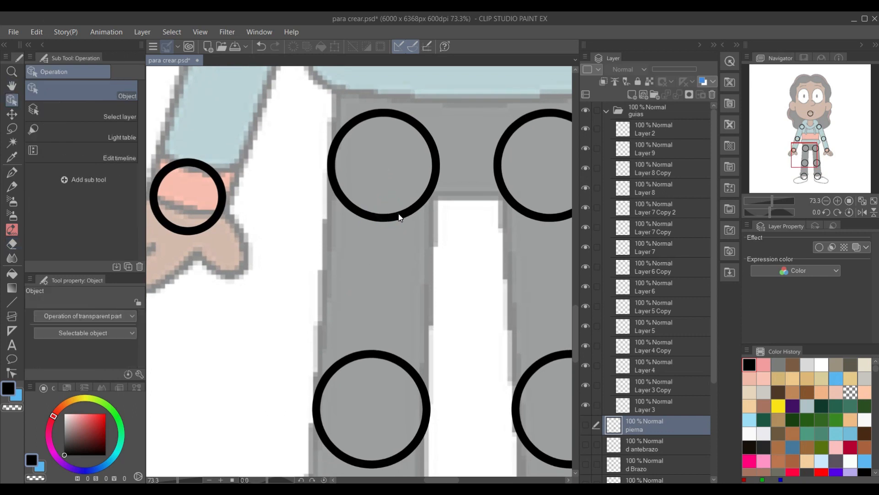
left_click(635, 344)
right_click(651, 348)
left_click(697, 139)
type("pier")
key("BackSpace")
key("BackSpace")
key("BackSpace")
key("BackSpace")
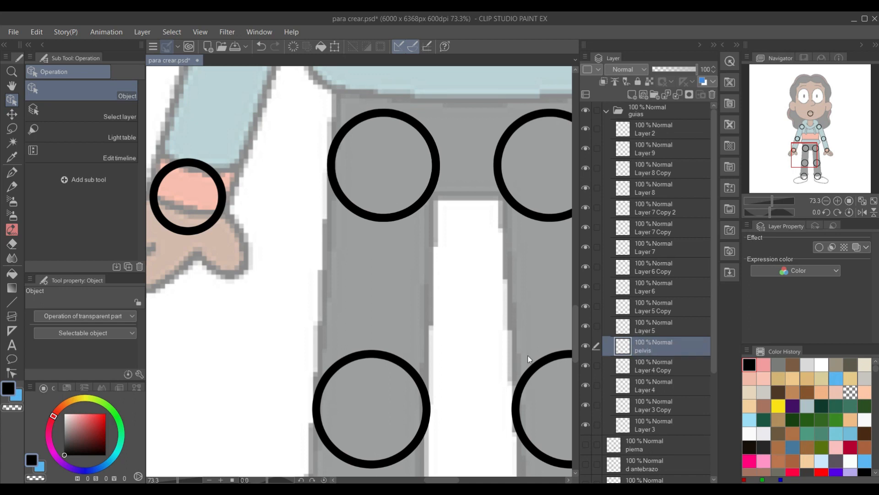
Duplicate the right knee's guide circle layer, Layer 8 Copy, and rename the duplicate rodilla.
left_click(616, 177)
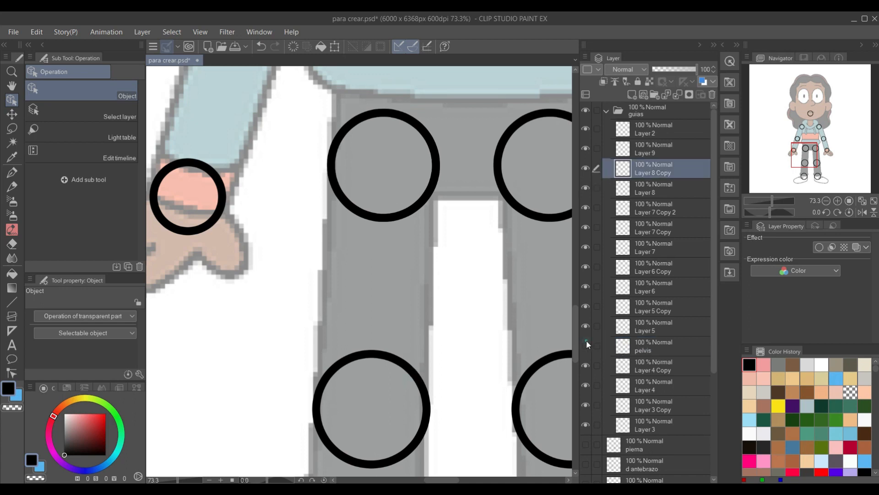
right_click(645, 172)
left_click(686, 260)
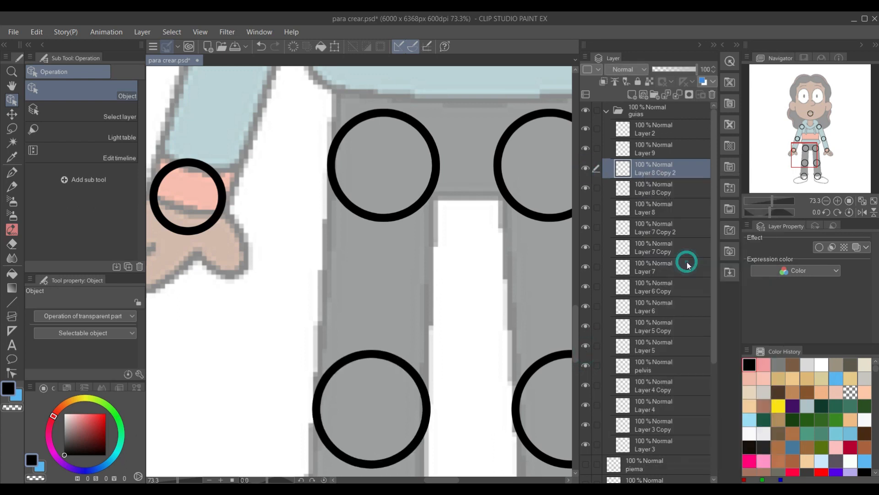
double_click(657, 171)
type("rodilla")
key("Return")
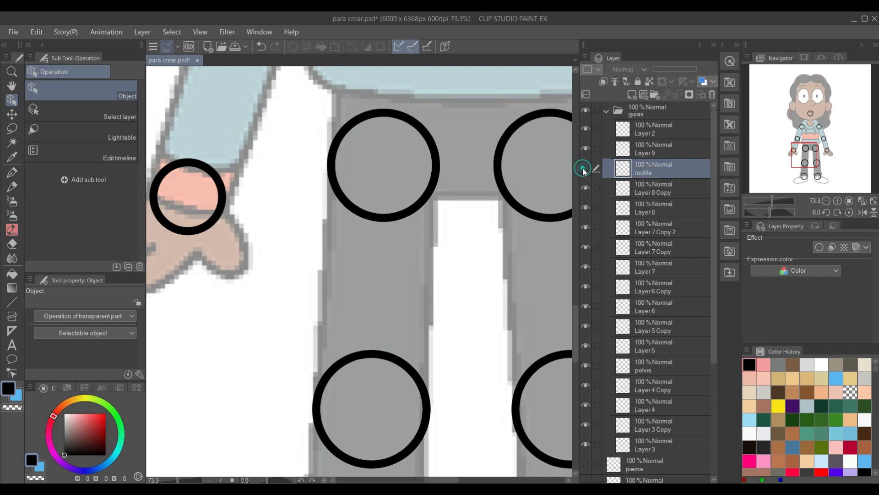
Move the rodilla and pelvis layers out of the guias folder, hide the folder, and add a new raster layer above rodilla.
left_click(655, 368, "ctrl")
scroll(653, 359, "down", 3)
left_click_drag(652, 233, 636, 297)
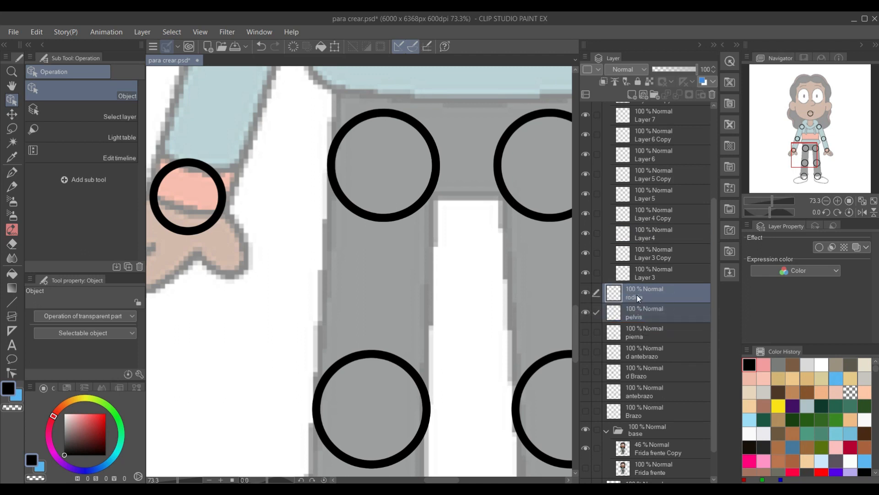
left_click(636, 296)
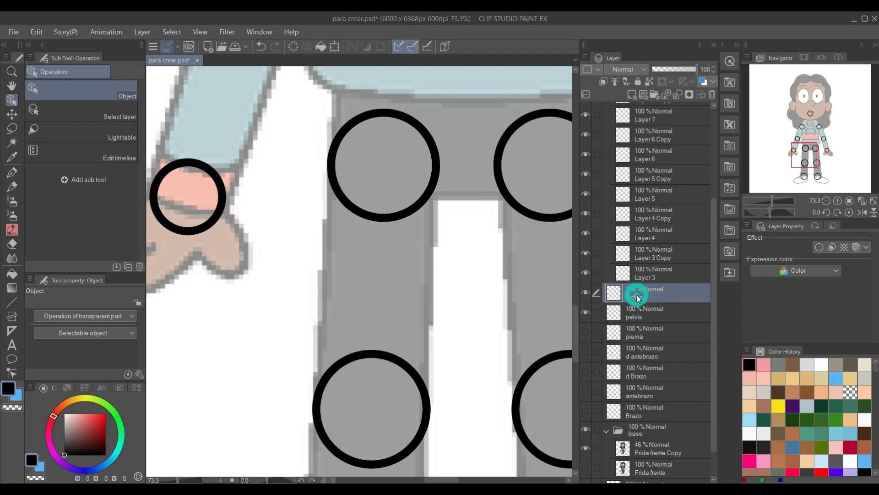
scroll(623, 117, "up", 5)
left_click(585, 110)
scroll(638, 314, "down", 3)
left_click(632, 94)
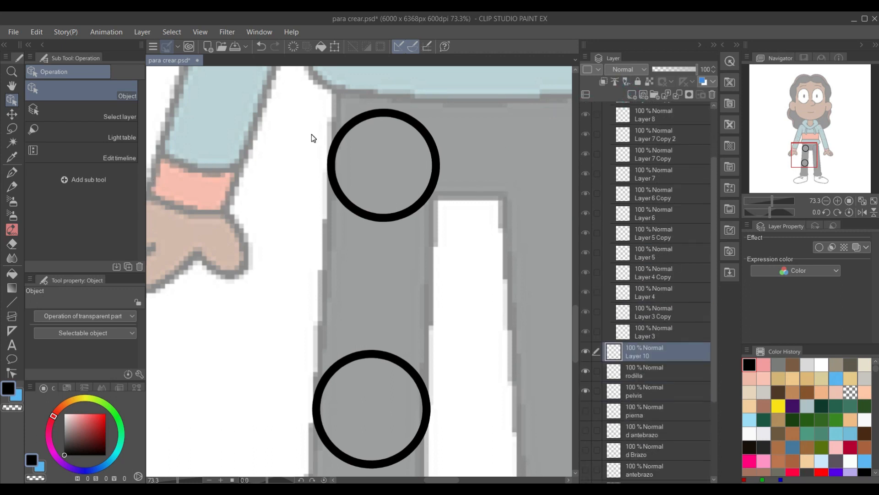
Draw a straight line along the right inner thigh from the hip circle's edge to the knee circle's edge on the new layer.
key("u")
mouse_move(434, 170)
left_mouse_down()
mouse_move(428, 354)
mouse_move(415, 390)
left_mouse_up()
key("ctrl+z")
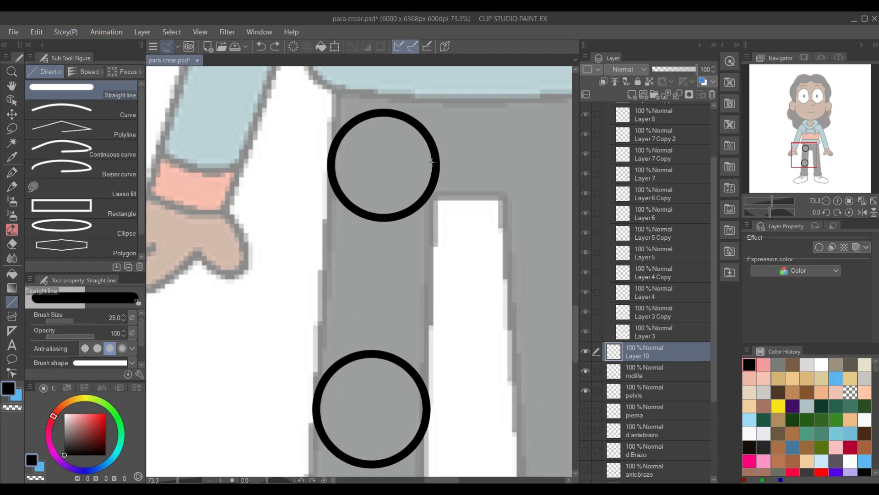
mouse_move(437, 163)
left_mouse_down()
mouse_move(427, 424)
mouse_move(426, 416)
left_mouse_up()
scroll(426, 303, "up", 1)
scroll(426, 304, "down", 1)
scroll(426, 303, "up", 1)
Rotate the inner thigh line slightly about its knee end to align with the edges of the hip and knee circles.
key("ctrl+t")
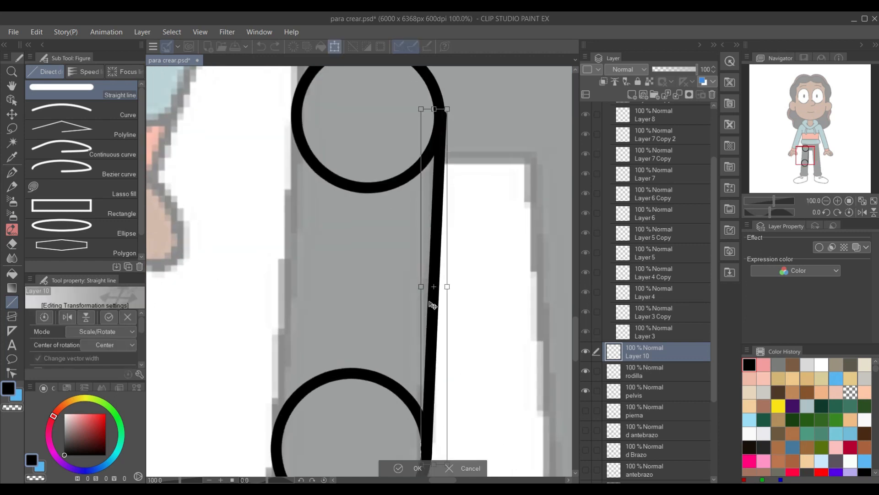
left_click_drag(473, 308, 416, 434)
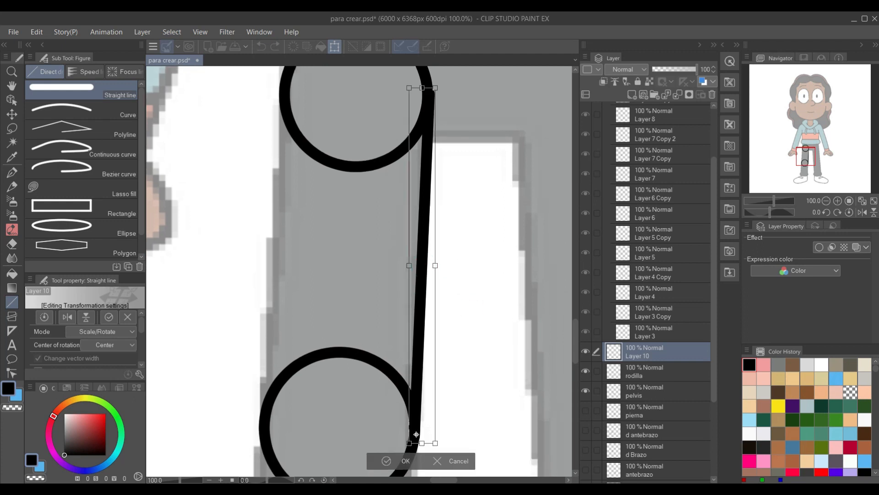
left_click_drag(452, 83, 449, 83)
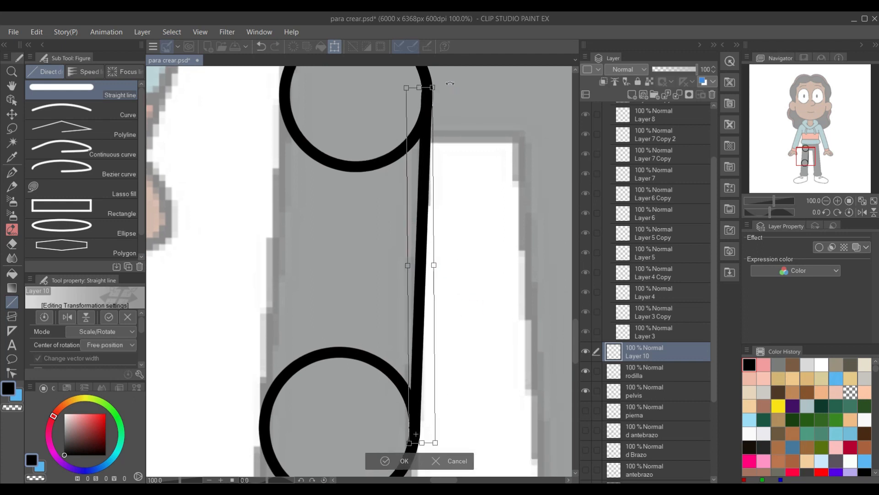
key("Return")
scroll(455, 147, "down", 1)
left_click_drag(454, 146, 441, 215)
scroll(441, 215, "down", 1)
key("ctrl+t")
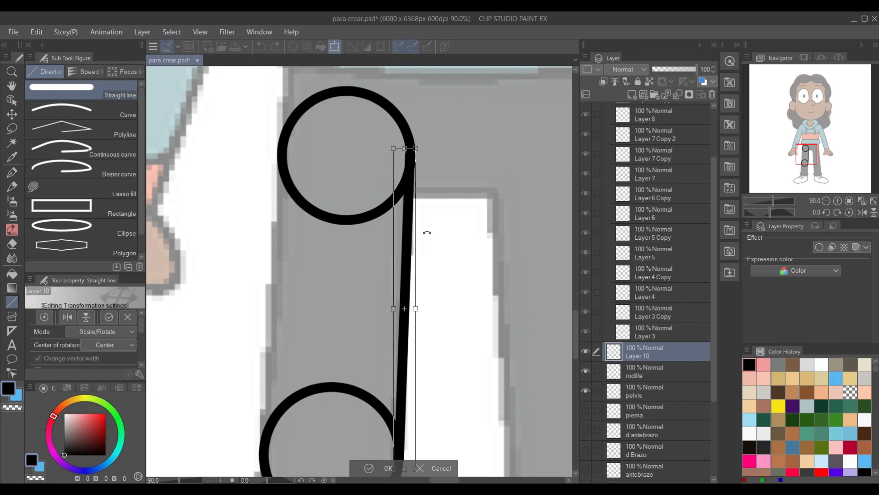
scroll(424, 232, "down", 1)
left_click_drag(398, 437, 398, 436)
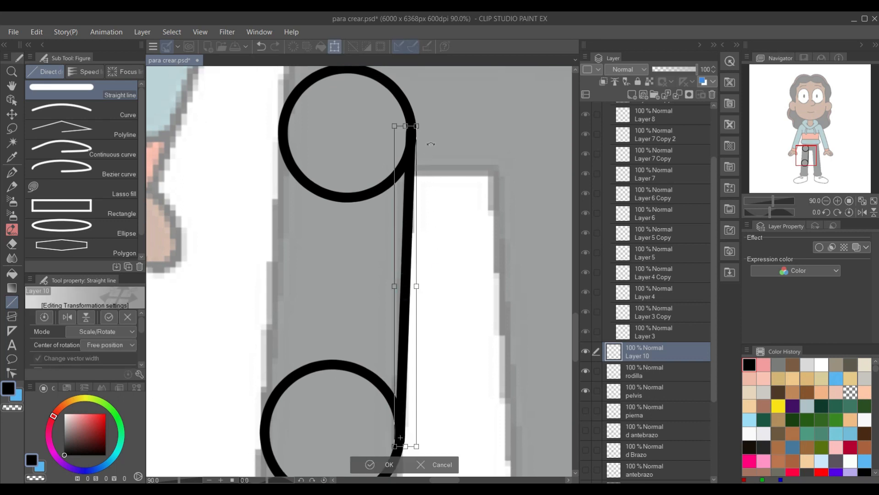
scroll(433, 137, "up", 3)
left_click_drag(417, 113, 421, 107)
key("Return")
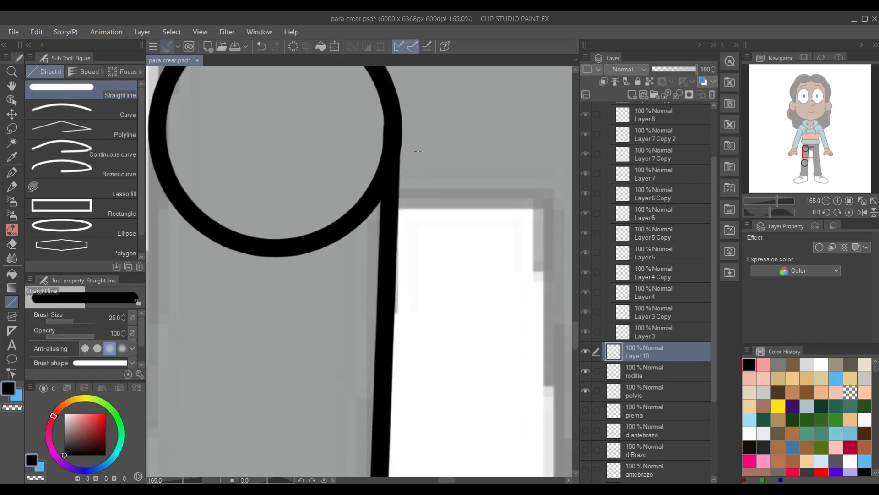
Draw a straight outer thigh line between the hip and knee circles, and lasso and transform it to align with their edges.
scroll(419, 151, "down", 4)
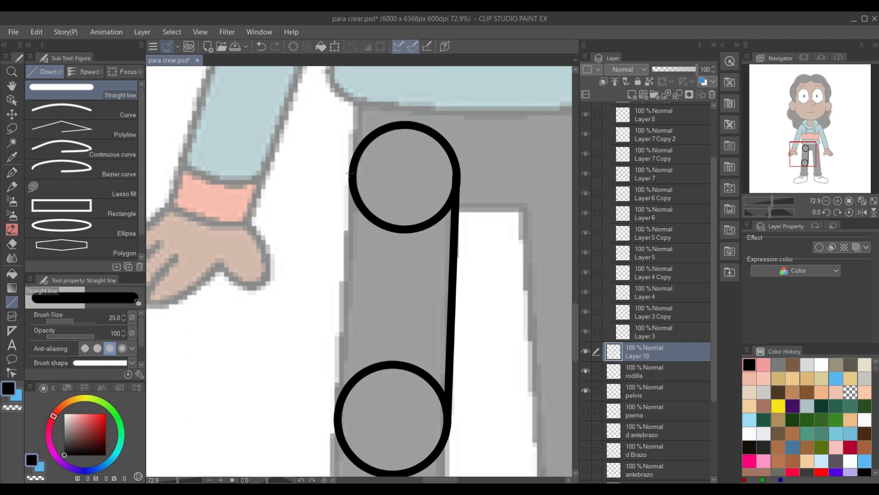
left_click_drag(351, 173, 336, 414)
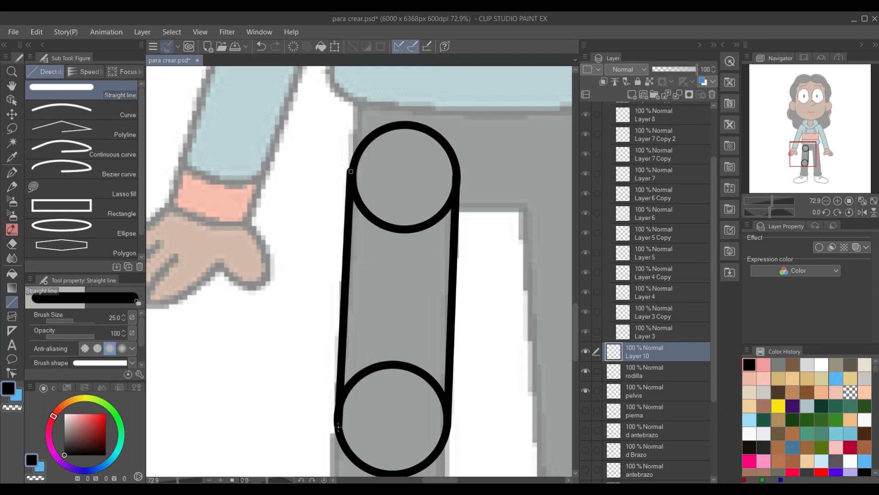
scroll(363, 278, "up", 2)
mouse_move(363, 278)
left_mouse_down()
mouse_move(374, 203)
mouse_move(381, 234)
left_mouse_up()
key("m")
left_click_drag(424, 345, 403, 85)
key("ctrl+t")
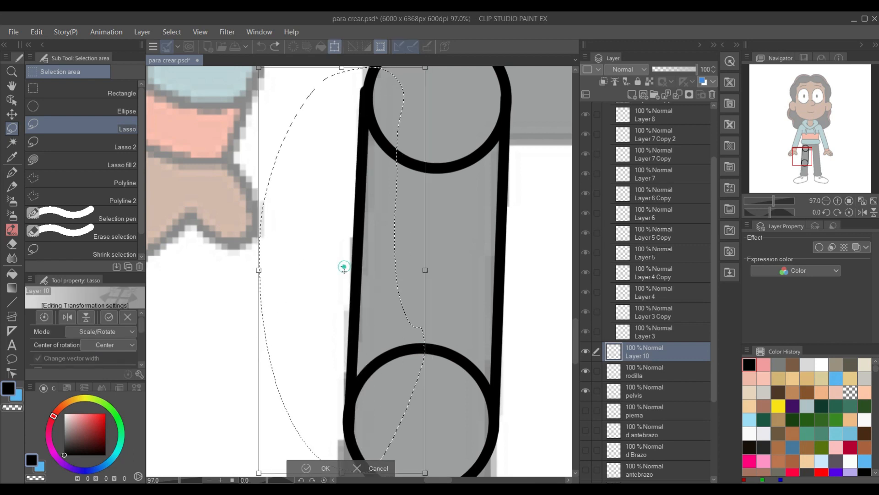
left_click_drag(352, 420, 351, 419)
left_click_drag(444, 186, 458, 180)
key("Return")
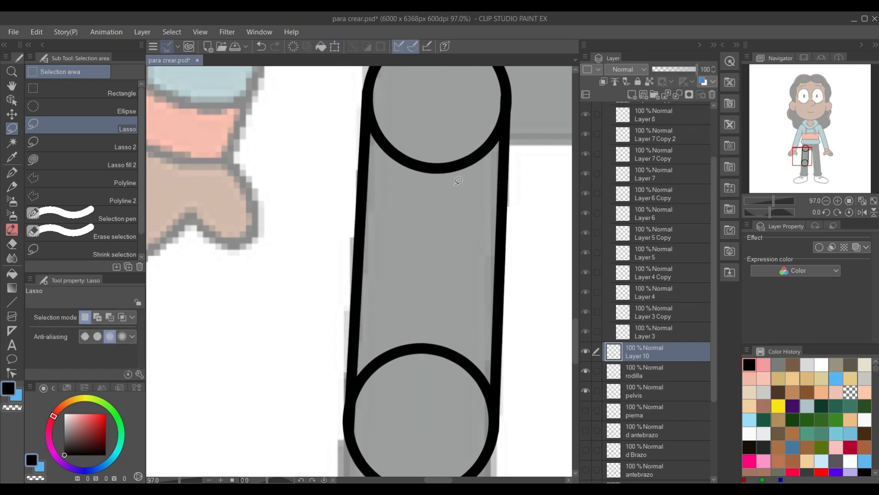
Delete the right hip circle's lower arc inside the thigh on the pelvis layer and erase the leftover tips.
left_click(641, 391)
mouse_move(529, 126)
left_mouse_down()
mouse_move(435, 208)
mouse_move(537, 130)
left_mouse_up()
key("Delete")
key("ctrl+d")
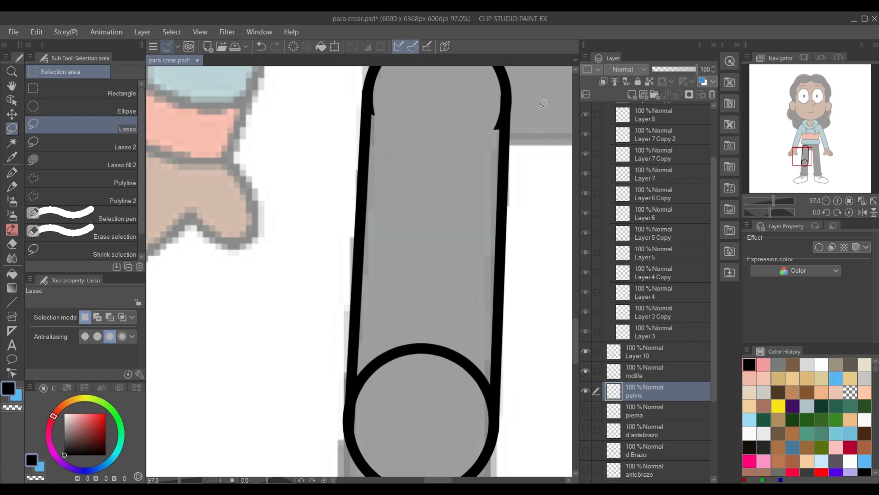
key("e")
left_click_drag(376, 103, 374, 121)
left_click_drag(497, 108, 495, 129)
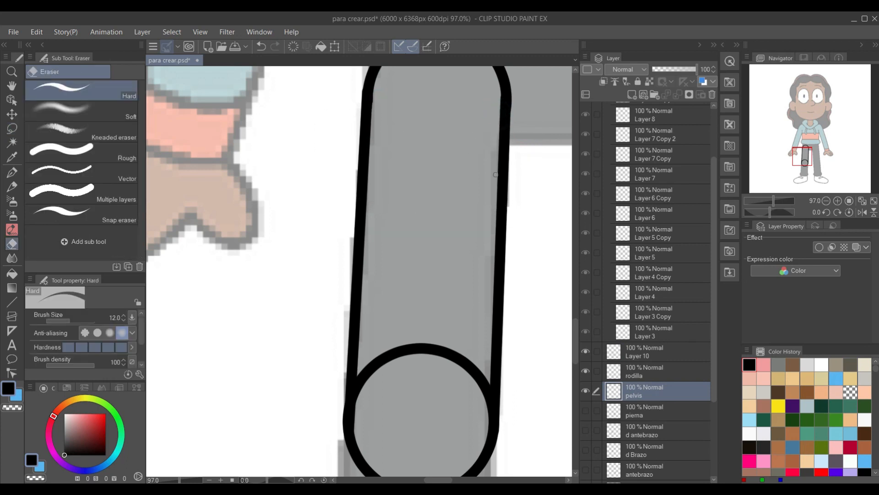
Delete the right knee circle's upper arc inside the thigh on the rodilla layer and clean up the leftover tips.
key("m")
mouse_move(521, 389)
left_mouse_down()
mouse_move(518, 380)
mouse_move(520, 390)
mouse_move(487, 392)
mouse_move(489, 407)
left_mouse_up()
left_click(643, 375)
key("Delete")
key("ctrl+d")
key("e")
left_click_drag(468, 310, 409, 287, "ctrl")
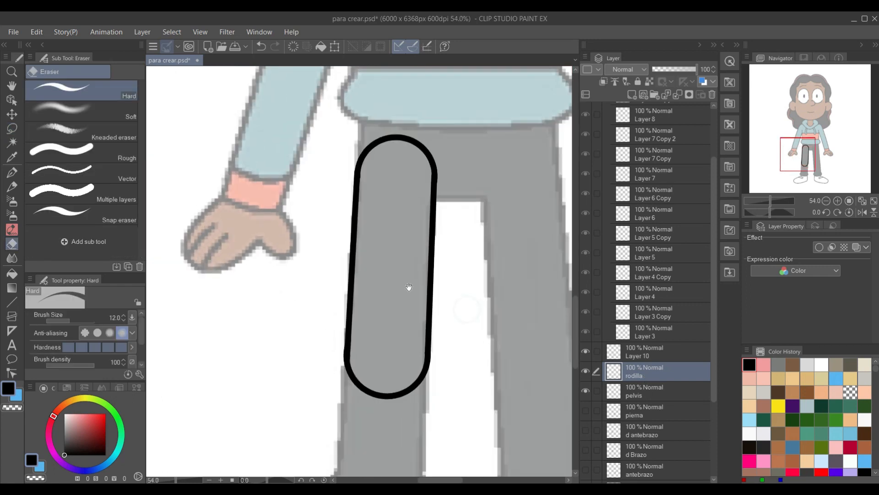
Merge the right thigh lines, rodilla and pelvis layers into one layer and rename it d pierna.
left_click(661, 354)
left_click(678, 95)
left_click(677, 95)
double_click(632, 354)
type("d pierna")
key("Return")
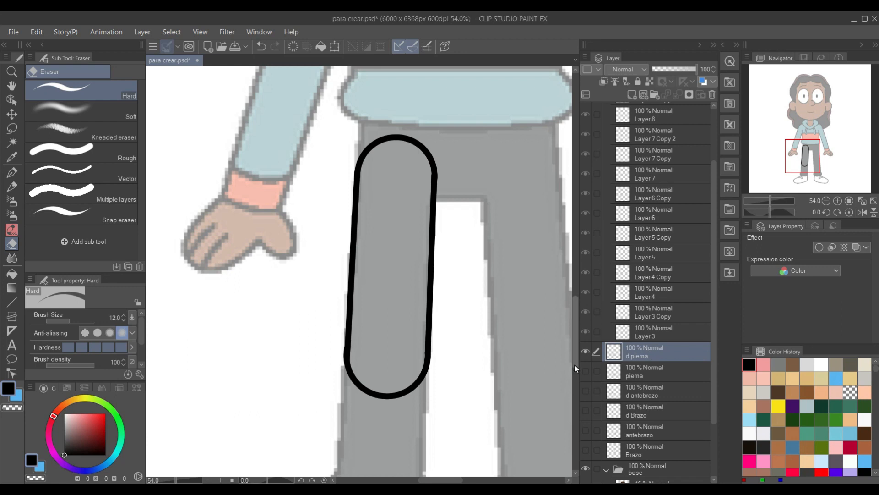
Hide the d pierna layer and show the guias folder again.
left_click_drag(445, 290, 445, 237)
scroll(447, 321, "down", 1)
scroll(632, 204, "up", 3)
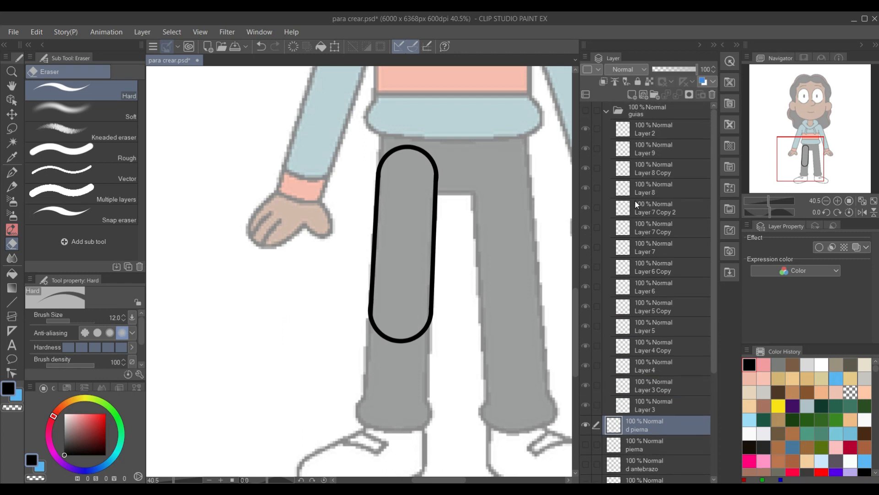
left_click(586, 423)
left_click(586, 110)
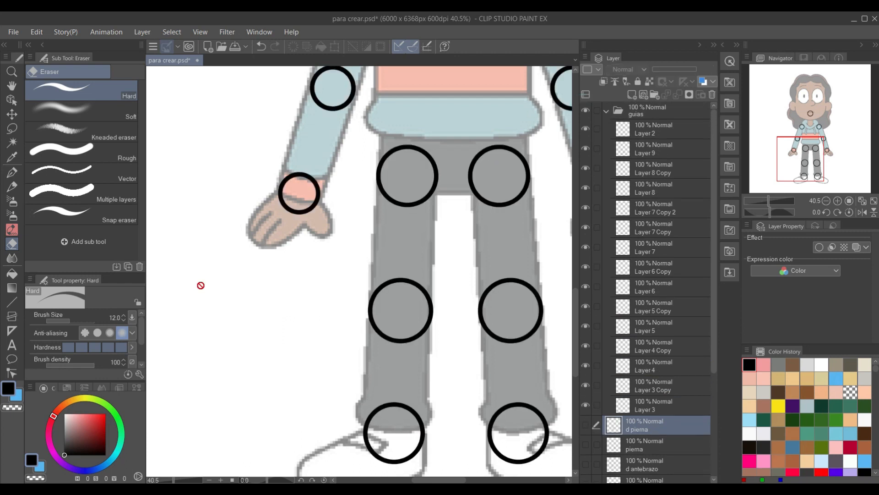
Duplicate the right knee's guide circle layer for the lower leg and rename the duplicate rodilla.
key("o")
left_click(406, 339)
right_click(653, 174)
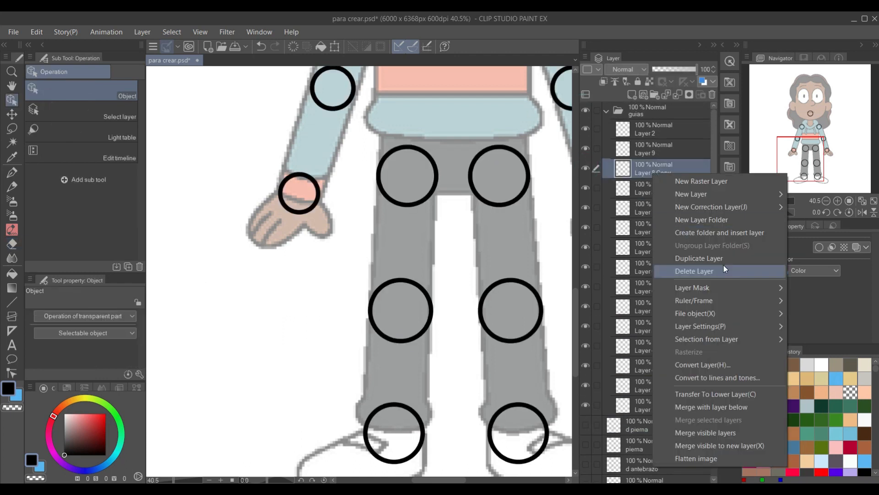
left_click(722, 262)
double_click(662, 171)
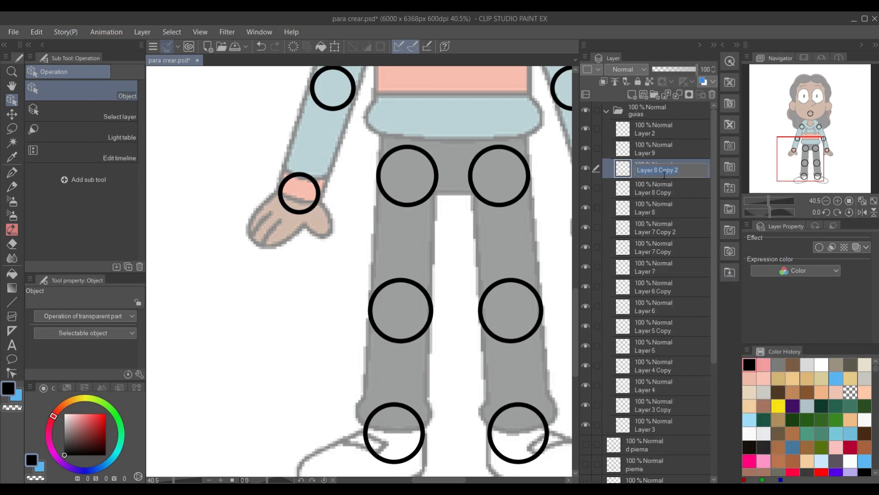
type("rodilla")
key("Return")
Duplicate the ankle guide circle layer, Layer 5 Copy, and rename the duplicate pie.
left_click(648, 332)
right_click(648, 332)
left_click(696, 123)
double_click(648, 332)
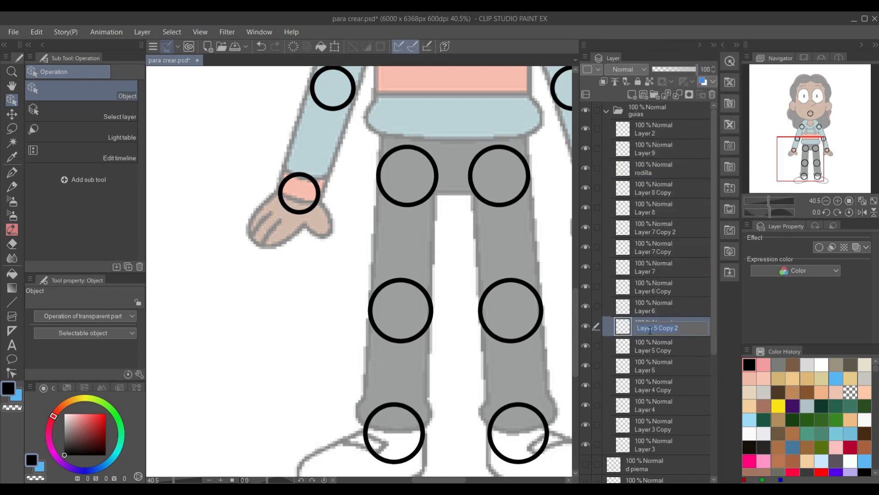
type("pie")
key("Return")
left_click(587, 326)
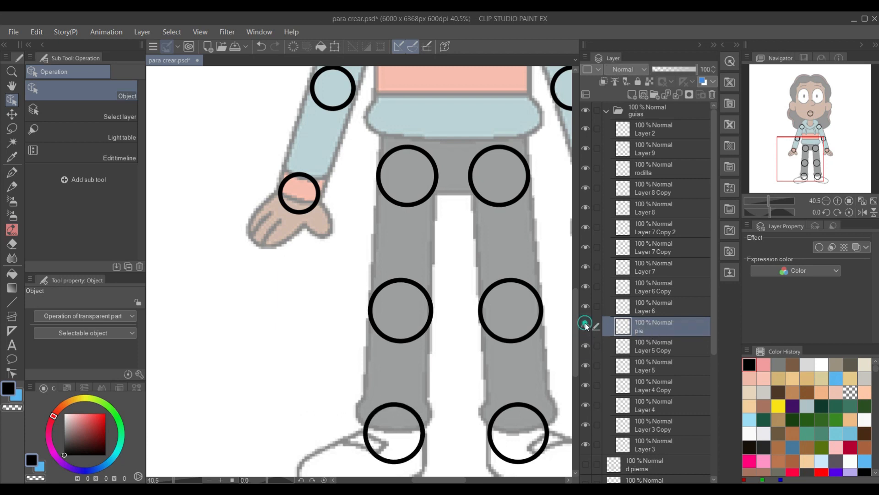
Move the rodilla and pie layers out of the guias folder and add a new raster layer above them.
left_click(644, 174, "ctrl")
scroll(652, 279, "down", 1)
left_click_drag(645, 267, 662, 397)
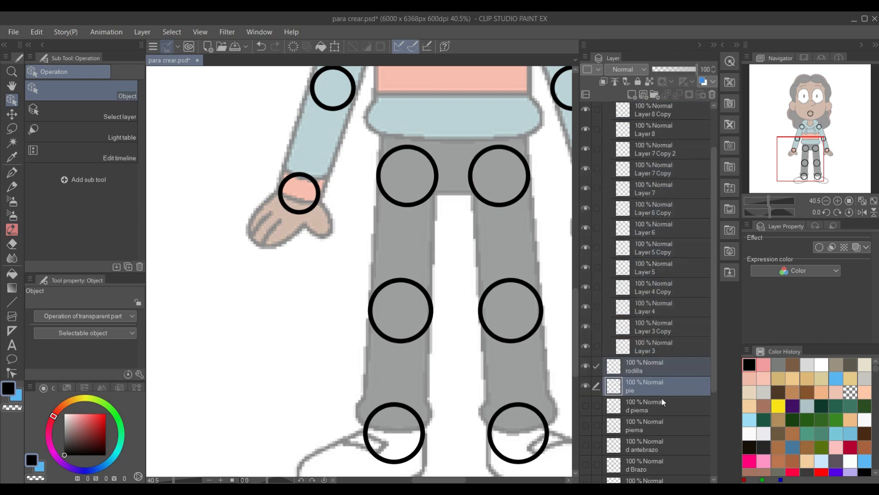
left_click(664, 367)
left_click(632, 94)
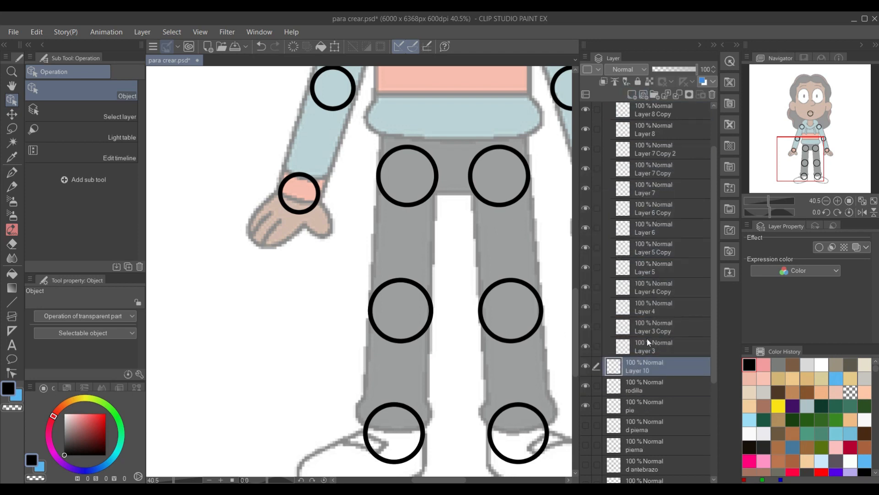
left_click_drag(489, 352, 454, 306)
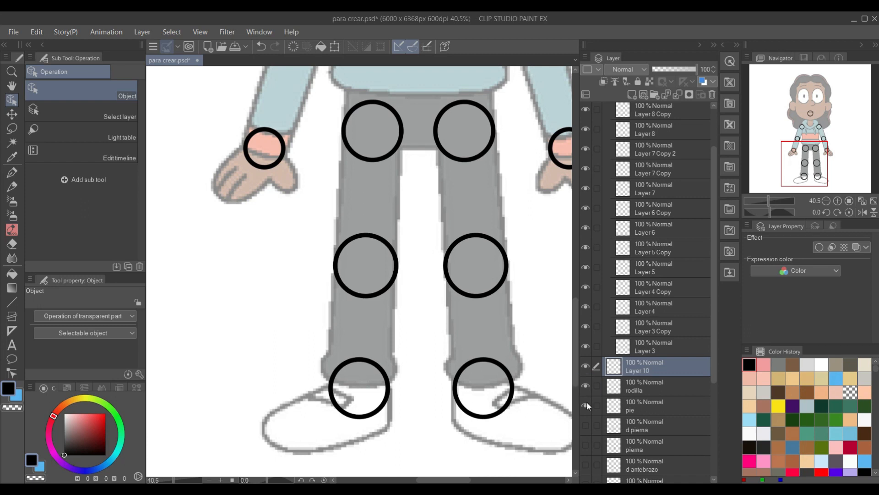
Hide the guias folder and toggle the pie layer's visibility to check the ankle circle.
scroll(635, 155, "up", 3)
left_click(585, 112)
scroll(639, 406, "down", 2)
left_click(586, 405)
left_click(586, 404)
scroll(359, 235, "up", 4)
Draw two straight lines on Layer 10 joining the sides of the right knee circle to the ankle circle.
key("u")
scroll(435, 335, "up", 1)
left_click_drag(436, 334, 469, 209)
scroll(458, 184, "up", 1)
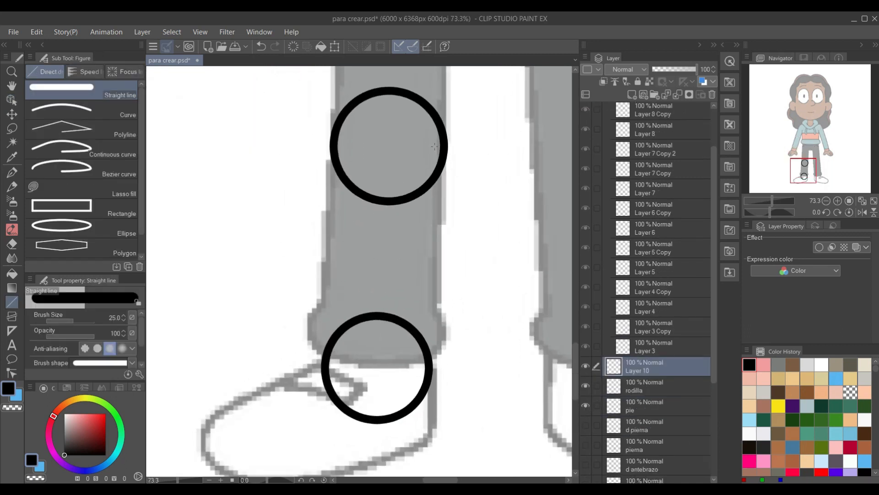
left_click_drag(442, 142, 429, 375)
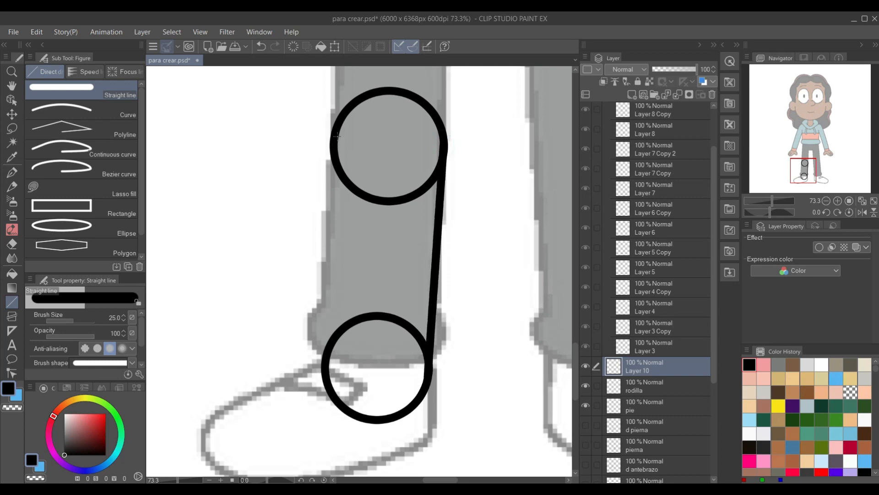
key("ctrl+z")
left_click_drag(335, 136, 327, 369)
Lasso the lower half of the knee circle on the rodilla layer, delete it and deselect.
left_click(627, 385)
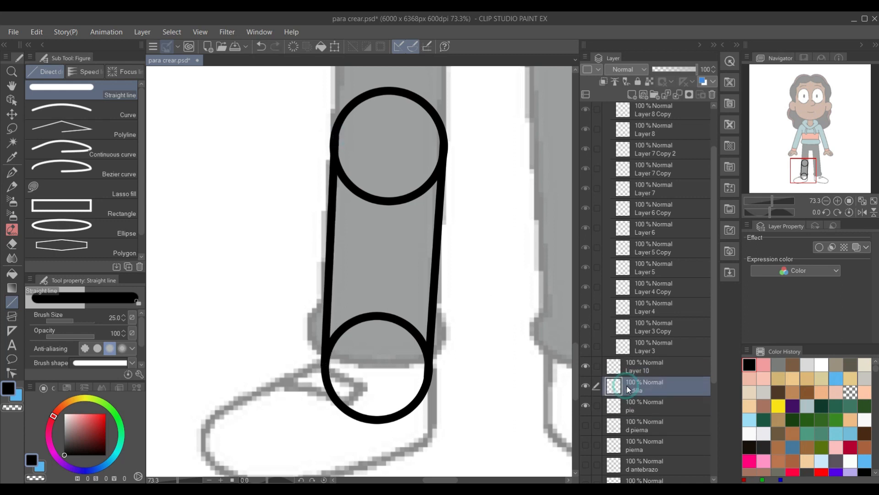
key("m")
left_click_drag(457, 163, 457, 161)
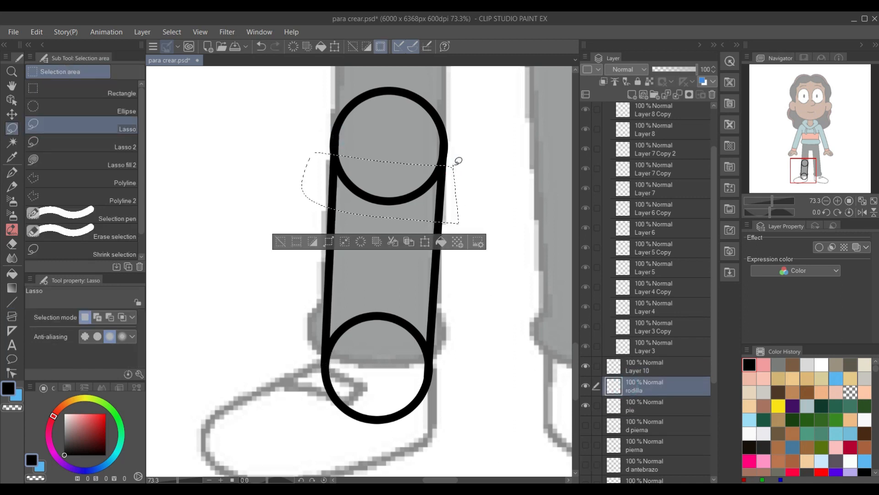
key("Delete")
key("ctrl+d")
scroll(458, 161, "up", 2)
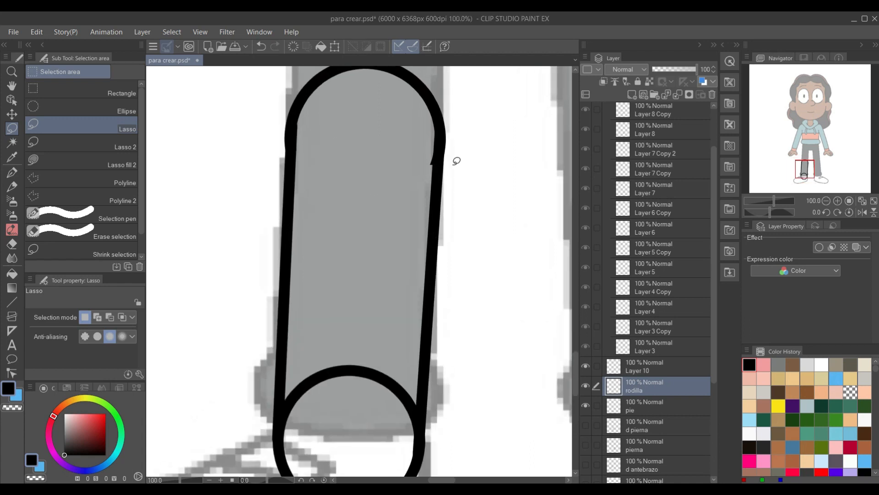
Lasso the upper part of the ankle circle on the pie layer, delete it and deselect.
key("e")
left_click(648, 406)
key("m")
mouse_move(460, 411)
left_mouse_down()
mouse_move(474, 376)
mouse_move(268, 370)
left_mouse_up()
key("Delete")
key("ctrl+d")
key("e")
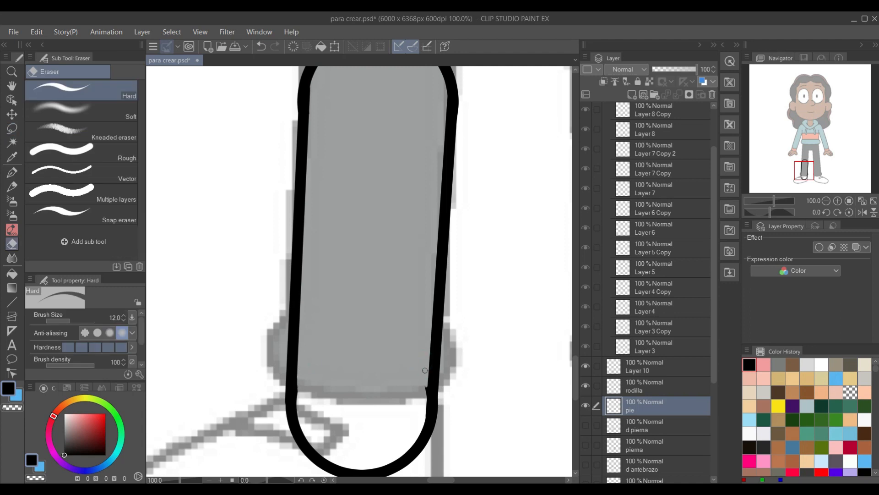
Merge Layer 10, rodilla and pie into a single layer and rename it d pantorrilla.
scroll(422, 215, "down", 4)
scroll(439, 229, "down", 1)
left_click_drag(441, 230, 388, 295)
left_click(647, 364)
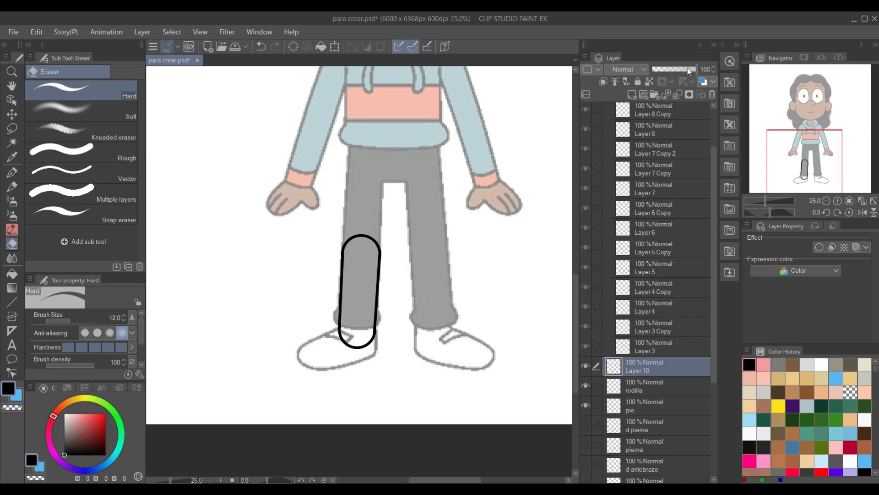
double_click(680, 97)
type("d pantorrilla")
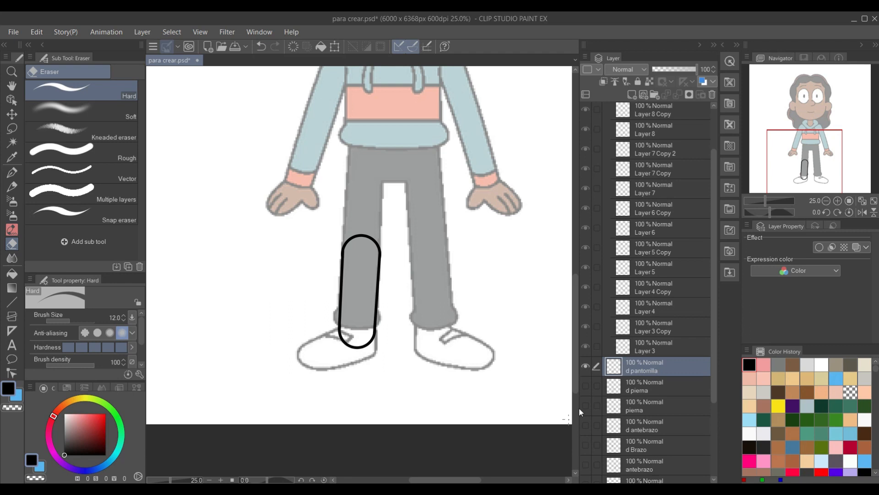
Hide the d pantorrilla layer and show the guias folder again.
left_click(587, 385)
left_click(586, 384)
left_click(586, 365)
left_click(648, 407)
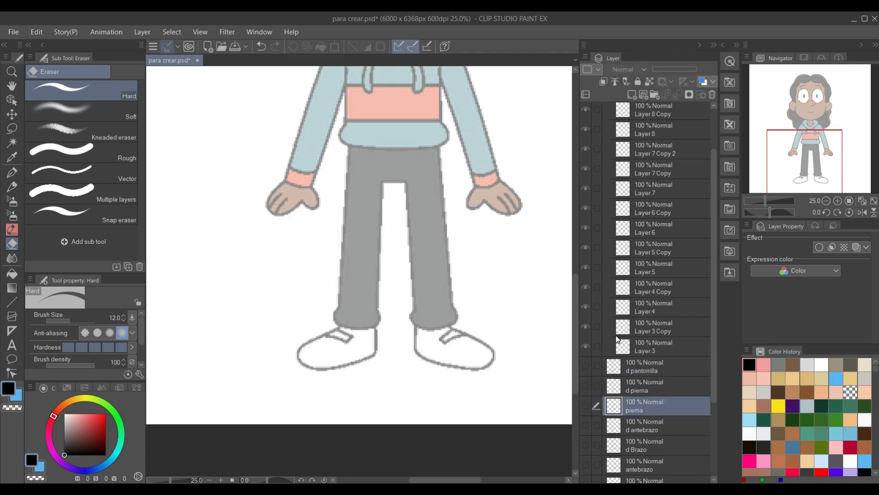
scroll(622, 334, "up", 3)
left_click(586, 110)
scroll(394, 284, "up", 4)
Duplicate the left knee's guide circle layer, Layer 8, and rename the duplicate rodilla.
key("o")
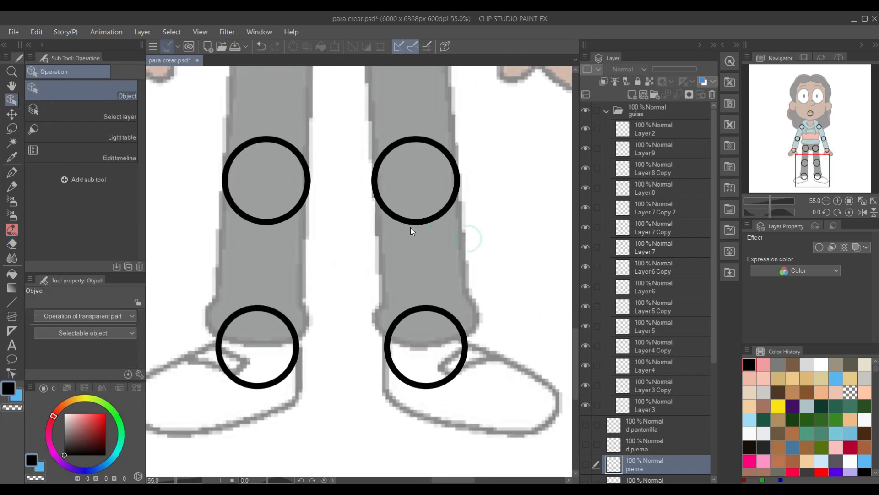
left_click(425, 221)
left_click(585, 188)
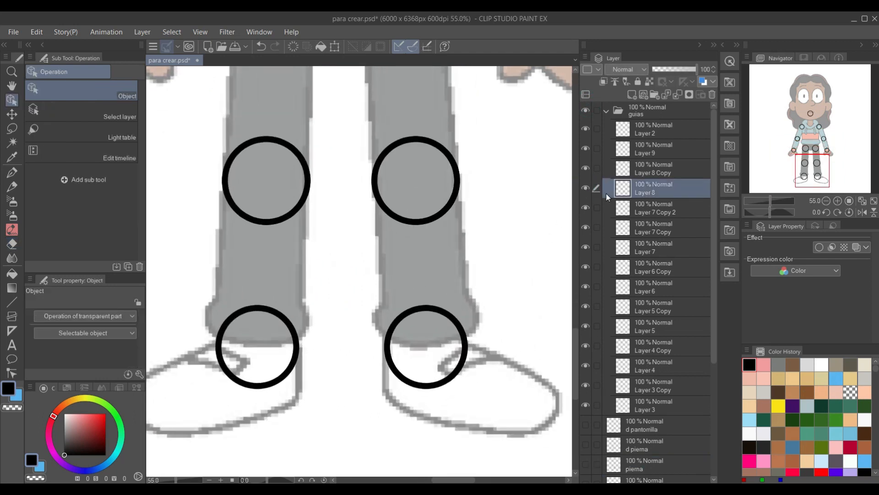
right_click(652, 188)
left_click(697, 272)
double_click(668, 191)
type("dilla")
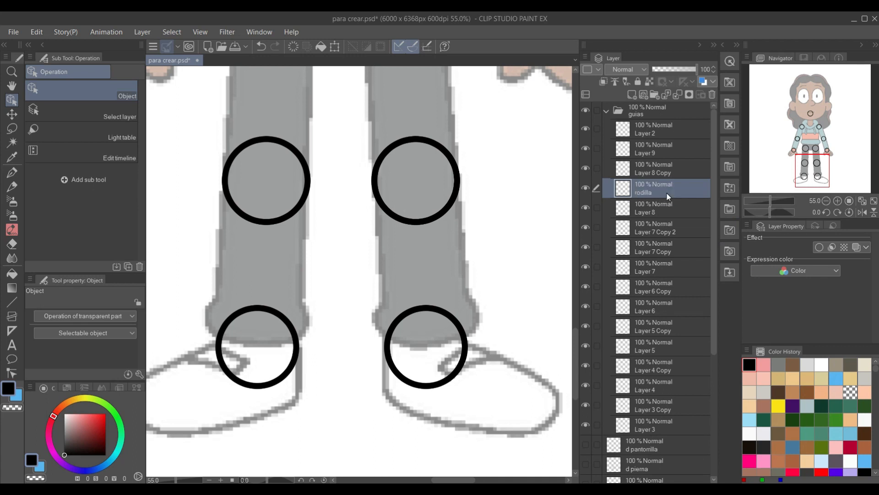
Rename the left ankle's guide circle layer, Layer 5, as pie and add the rodilla layer to the selection.
left_click(685, 344)
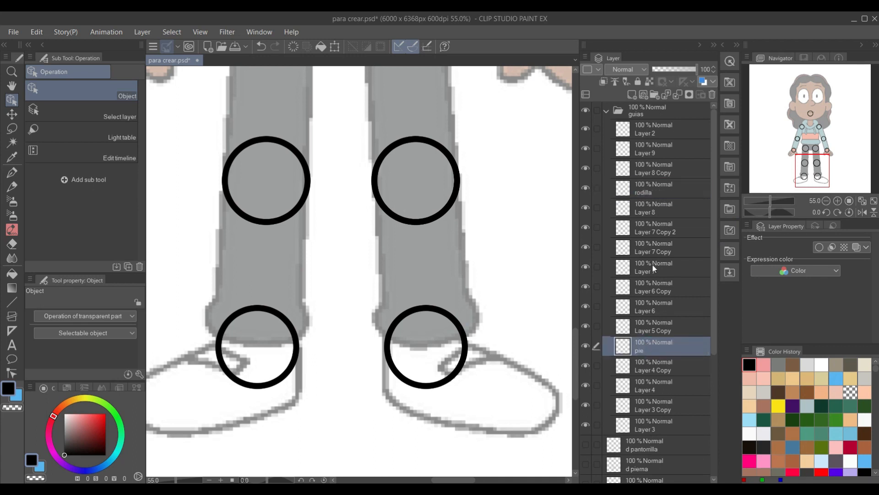
left_click(597, 188)
left_click(587, 348)
left_click(587, 347)
left_click(585, 326)
left_click(586, 326)
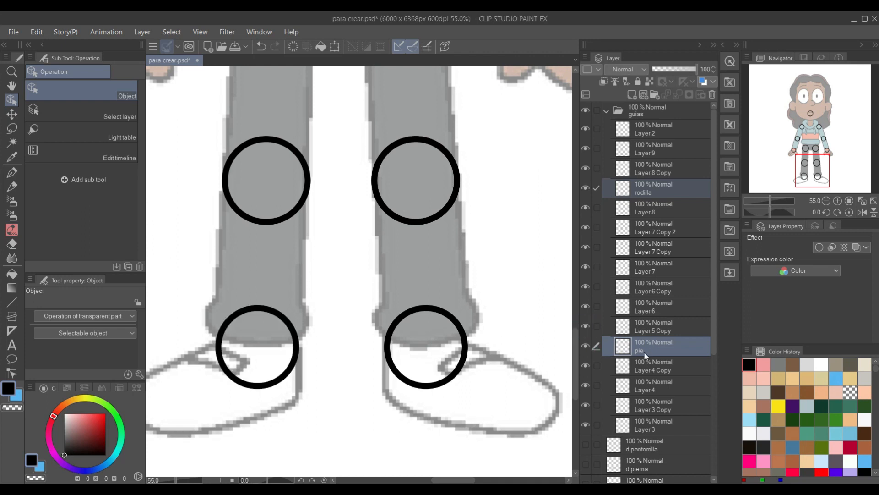
Restore the ankle circle layer's name Layer 5 and duplicate it together with the selected rodilla layer.
right_click(587, 344)
left_click(717, 139)
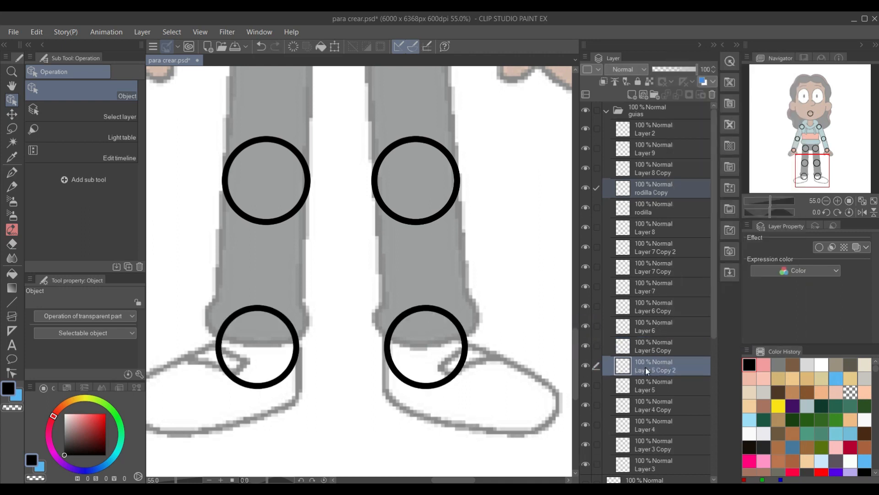
Rename the Layer 5 Copy 2 layer as pie and move it together with rodilla out of the guias folder.
double_click(645, 366)
type("P")
left_click(647, 204, "ctrl")
scroll(647, 204, "down", 5)
left_click_drag(647, 204, 648, 313)
scroll(633, 302, "up", 6)
Hide the guias folder and add a new raster layer above the rodilla layer.
left_click(586, 110)
scroll(657, 378, "down", 4)
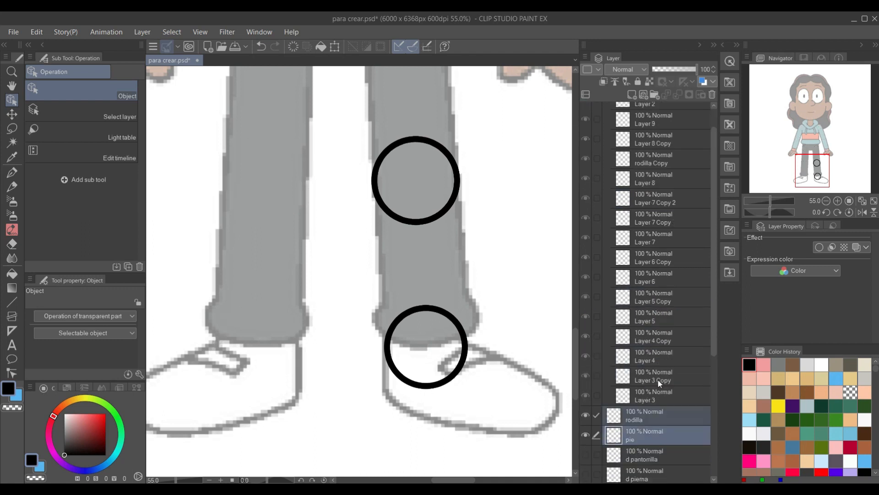
left_click(640, 342)
left_click(632, 95)
Draw a straight line on the new layer joining the outer sides of the knee and ankle circles.
key("u")
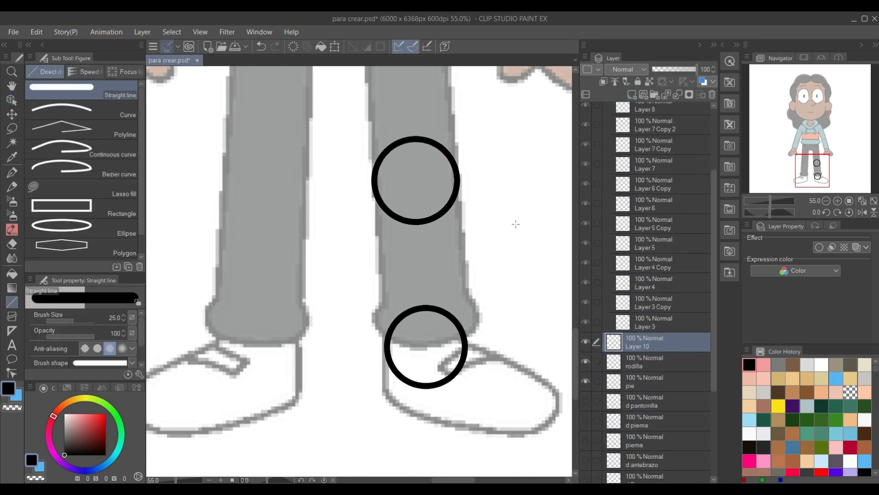
scroll(516, 224, "up", 4)
left_click_drag(446, 149, 459, 394)
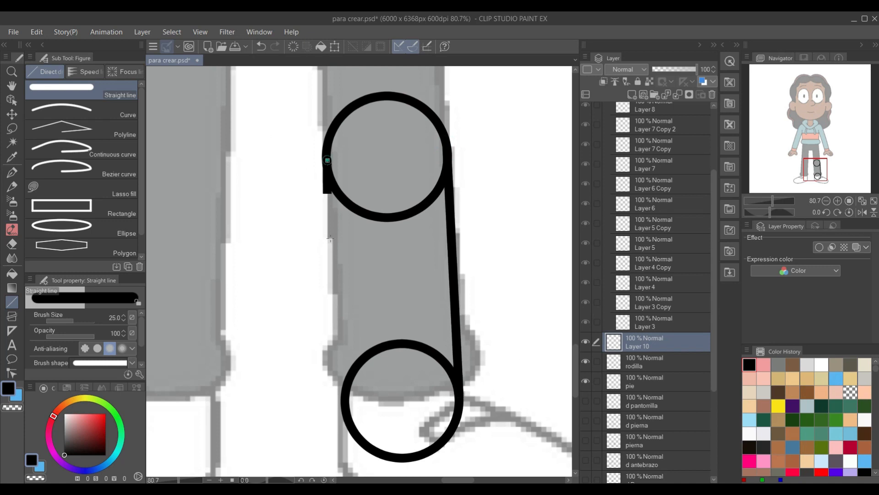
left_click_drag(327, 160, 345, 409)
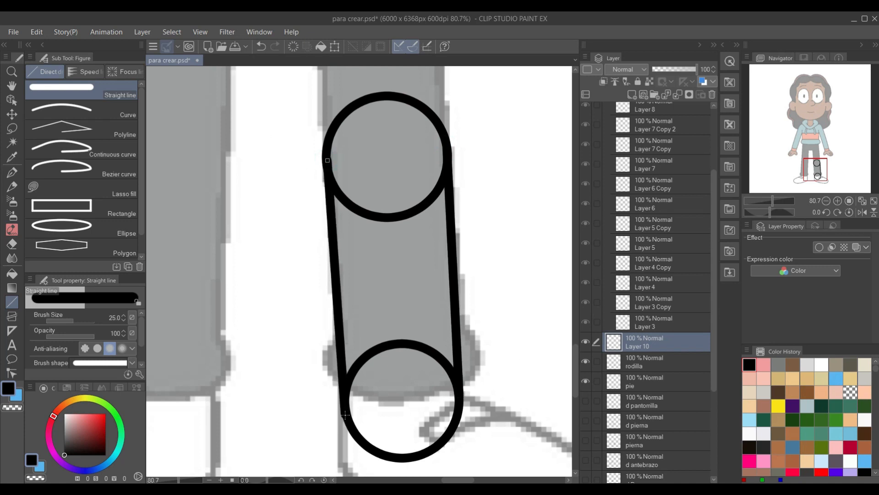
key("ctrl+z")
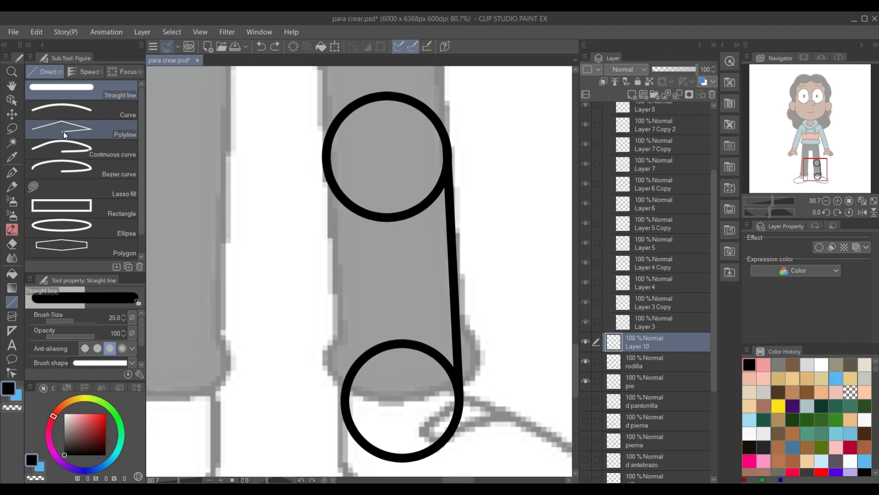
left_click_drag(328, 151, 346, 409)
key("ctrl+z")
Draw a straight line joining the inner sides of the knee and ankle circles.
scroll(347, 183, "up", 1)
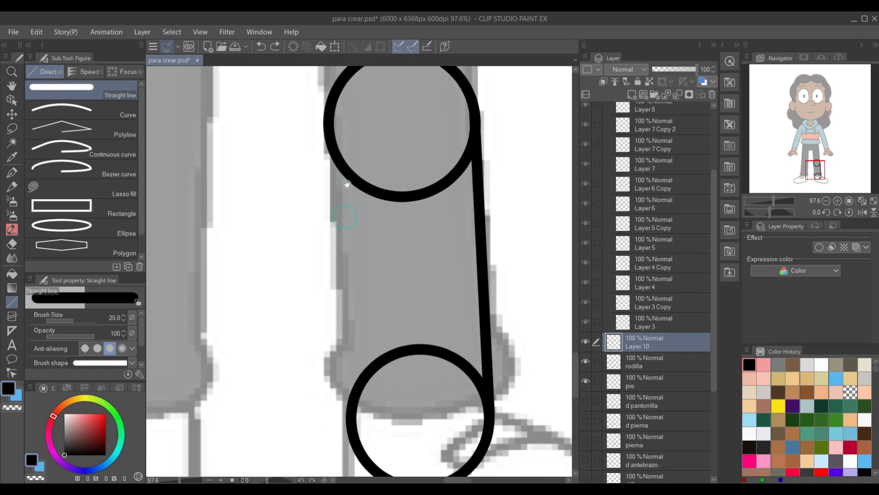
left_click_drag(328, 120, 353, 426)
Remove the lower half of the knee circle on the rodilla layer, leaving only its upper arc.
left_click(636, 363)
scroll(418, 290, "down", 1)
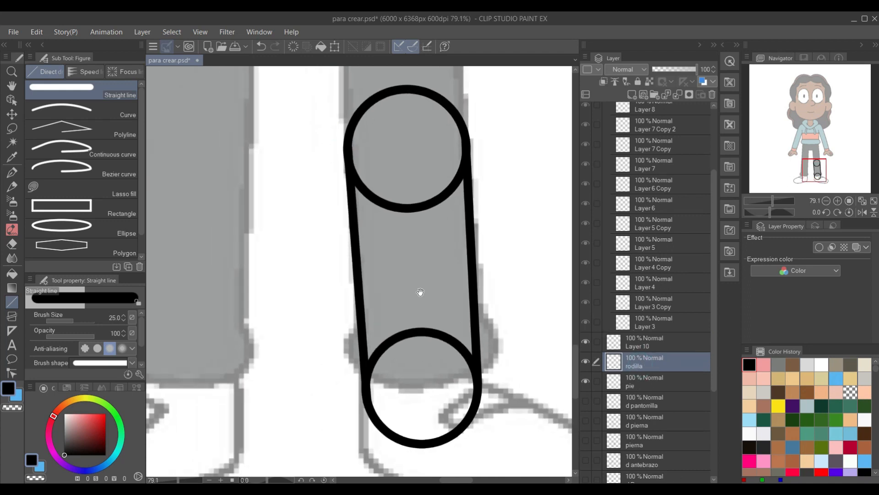
key("m")
mouse_move(343, 177)
left_mouse_down()
mouse_move(515, 149)
mouse_move(338, 164)
left_mouse_up()
key("ctrl+d")
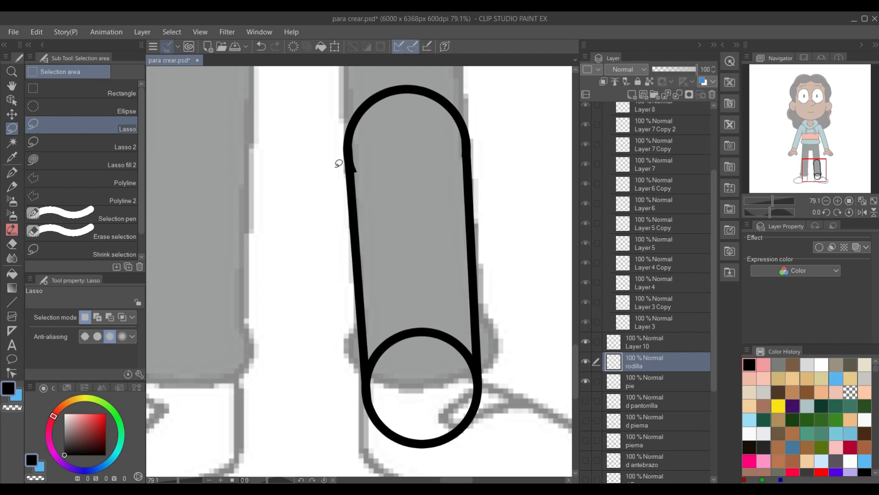
key("e")
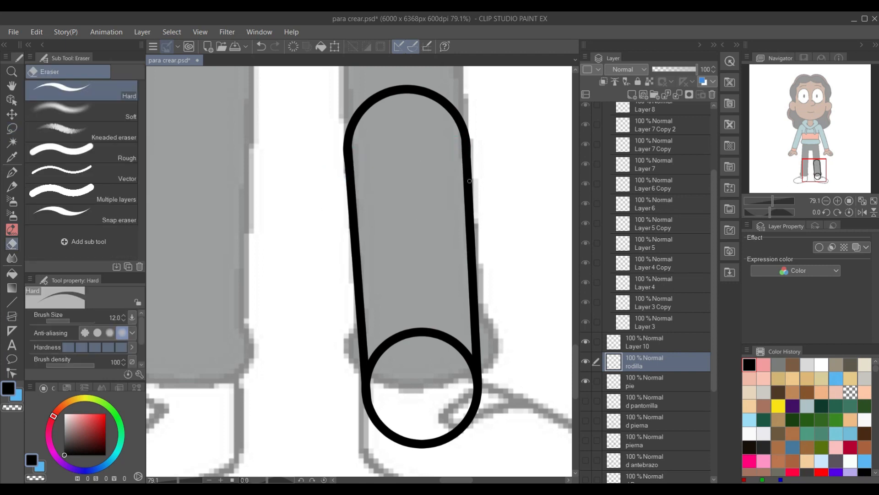
Remove the upper half of the ankle circle on the pie layer, leaving only its lower arc.
left_click(644, 382)
left_click_drag(376, 349, 372, 381)
mouse_move(467, 346)
left_mouse_down()
mouse_move(467, 364)
mouse_move(421, 300)
mouse_move(469, 322)
left_mouse_up()
key("m")
key("Delete")
key("ctrl+d")
scroll(471, 320, "down", 3)
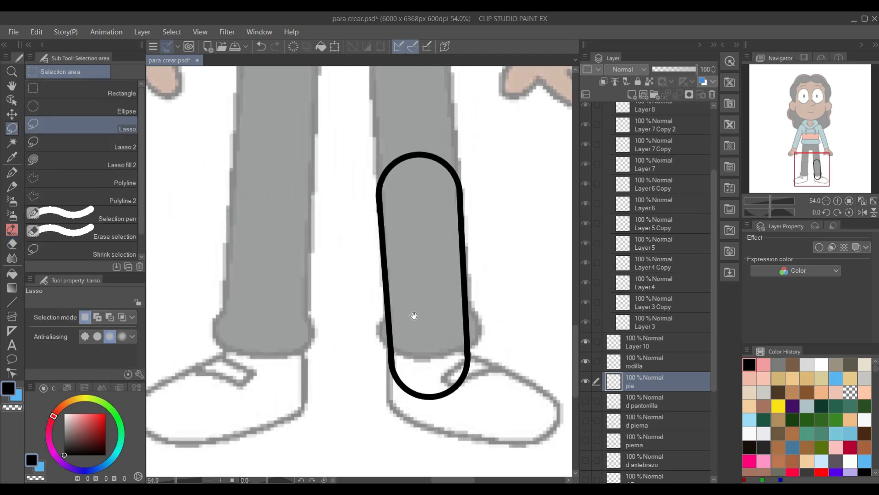
Merge the line layer with the rodilla and pie layers and rename the result pantorrilla.
left_click(641, 347)
left_click(677, 95)
left_click(677, 94)
double_click(632, 347)
type("pantorrilla")
key("Return")
Move the pantorrilla layer between the d pierna and pierna layers and hide it.
left_click_drag(641, 347, 642, 397)
scroll(434, 314, "down", 3)
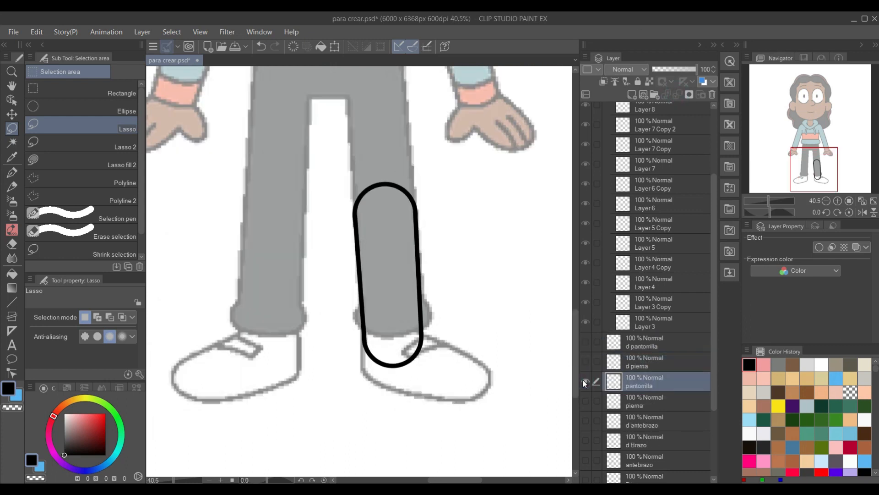
left_click(586, 382)
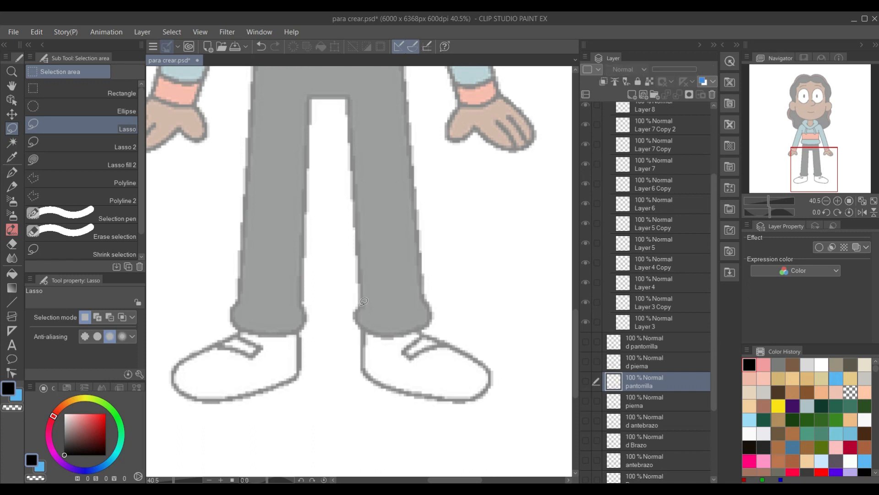
Collapse the guias folder, keep it hidden, and show all limb layers from d pantorrilla to Brazo.
scroll(364, 300, "down", 4)
scroll(645, 220, "up", 1)
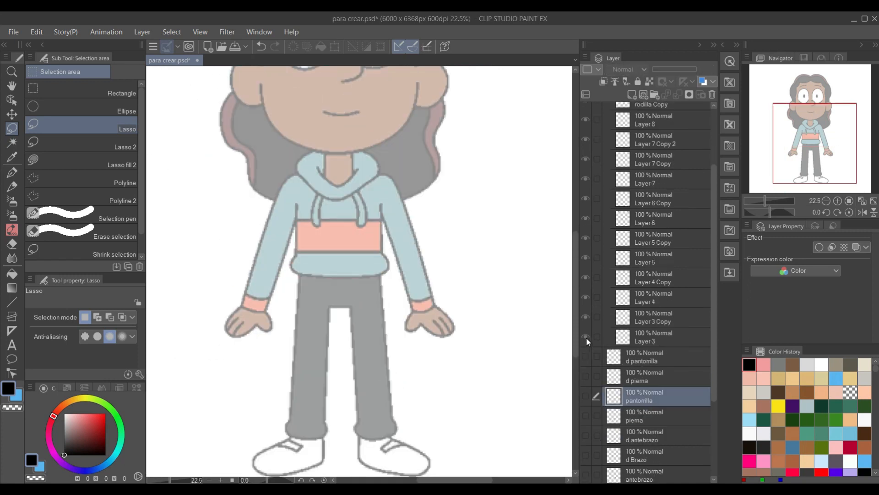
scroll(650, 235, "up", 4)
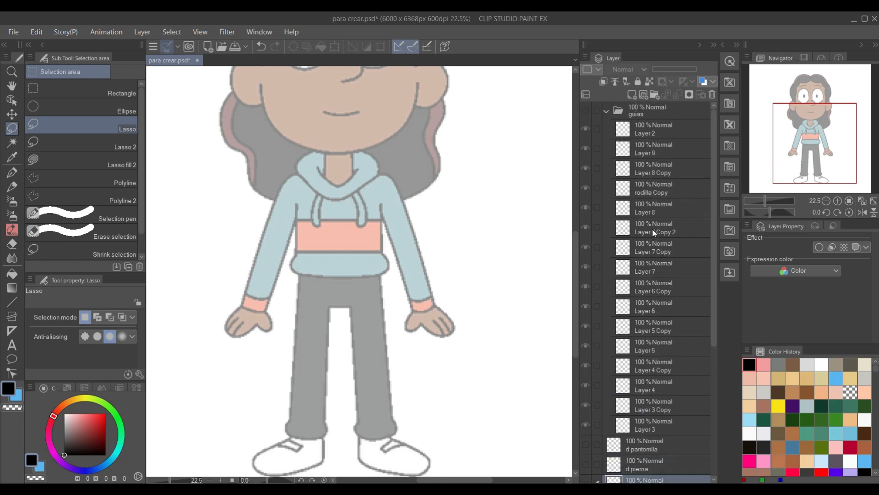
left_click(585, 111)
left_click(12, 100)
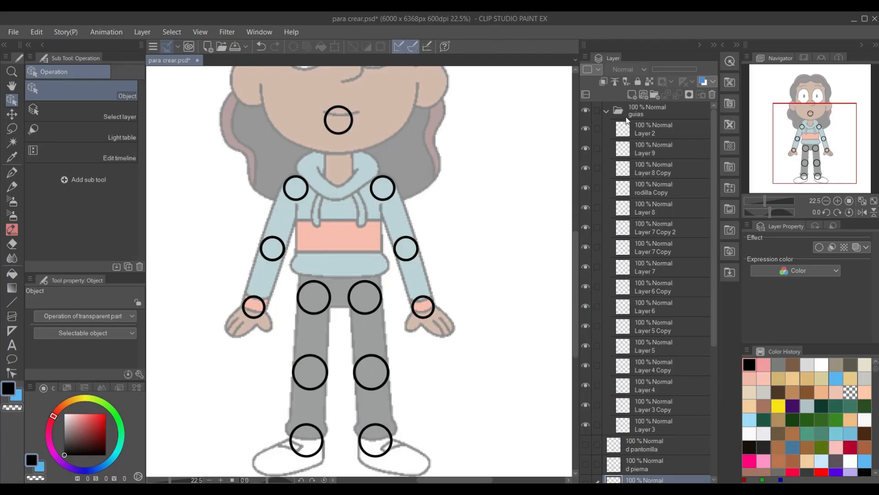
left_click(607, 110)
left_click(585, 110)
left_click_drag(587, 129, 586, 268)
mouse_move(601, 489)
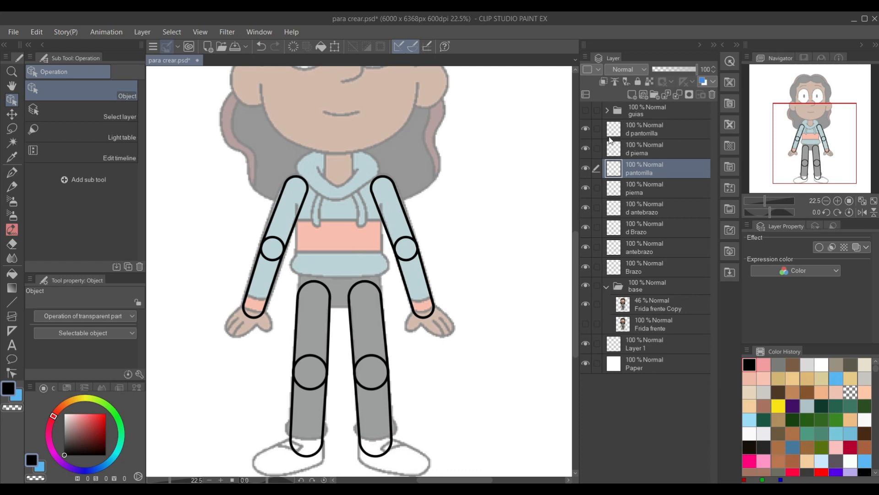
Toggle the Brazo and antebrazo layers off and on to check which arm segments they contain.
left_click(645, 272)
left_click(587, 268)
left_click(587, 268)
left_click(587, 268)
left_click(587, 268)
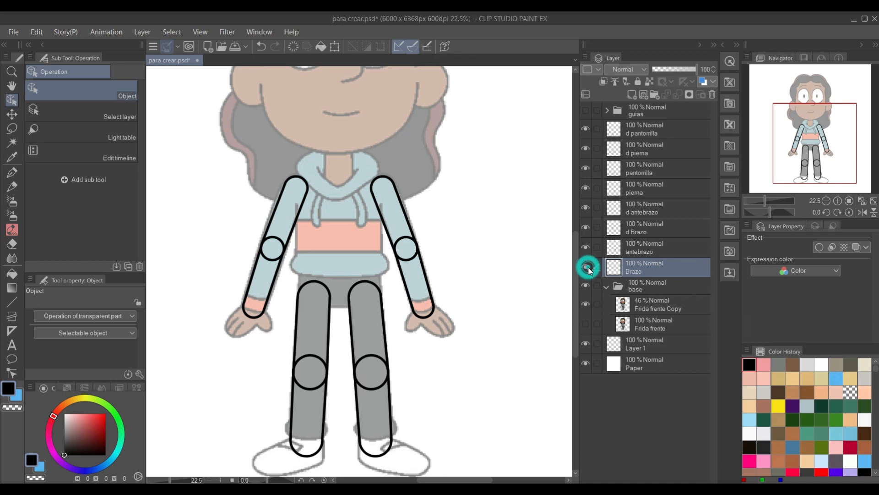
left_click(588, 247)
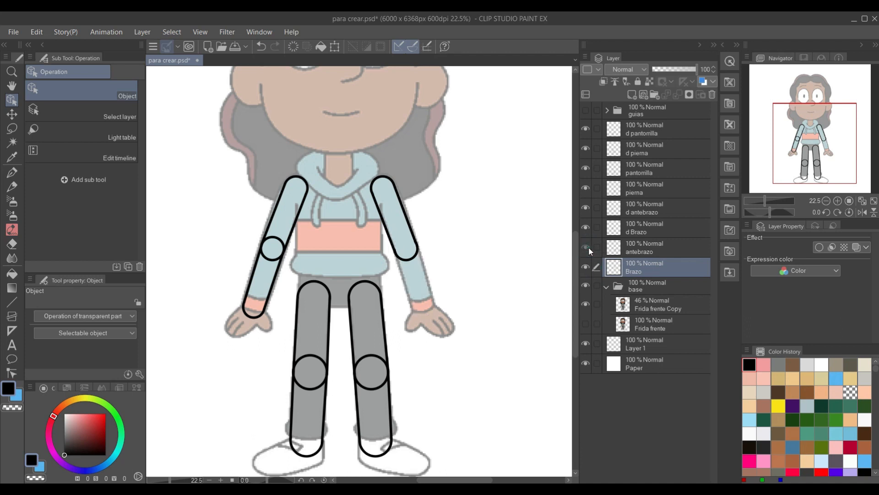
left_click(589, 248)
left_click(588, 248)
left_click(588, 248)
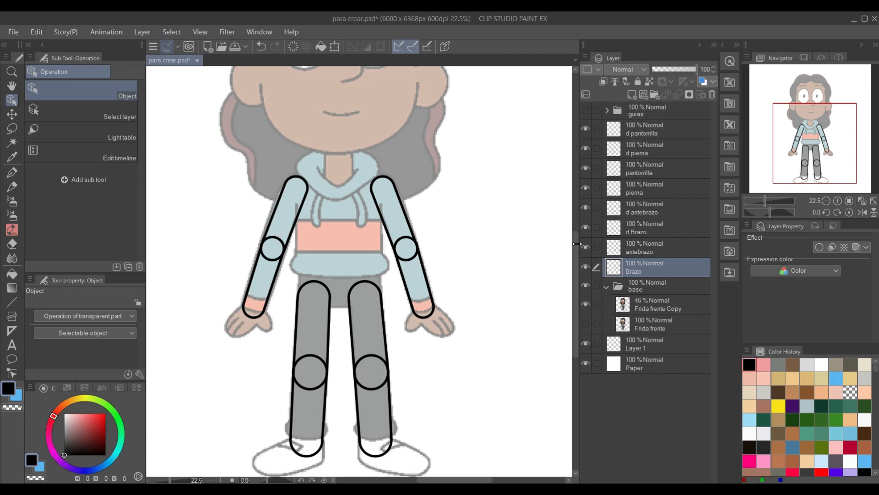
Toggle the d Brazo and d antebrazo layers off and on to check the other arm's segments.
left_click(586, 228)
left_click(586, 228)
left_click(586, 228)
left_click(586, 228)
left_click(586, 207)
left_click(586, 208)
left_click(585, 208)
left_click(586, 207)
Toggle the pierna and pantorrilla layers off and on to check the thigh and calf shapes.
left_click(587, 188)
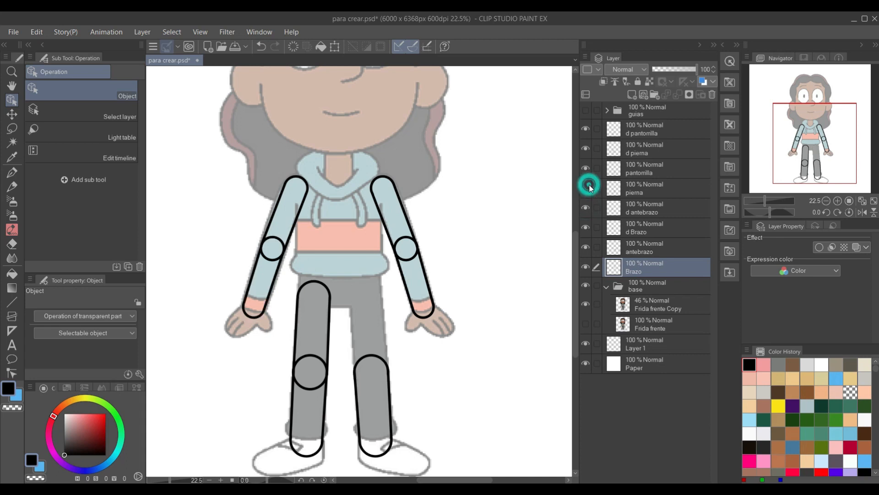
left_click(587, 187)
left_click(587, 188)
left_click(587, 187)
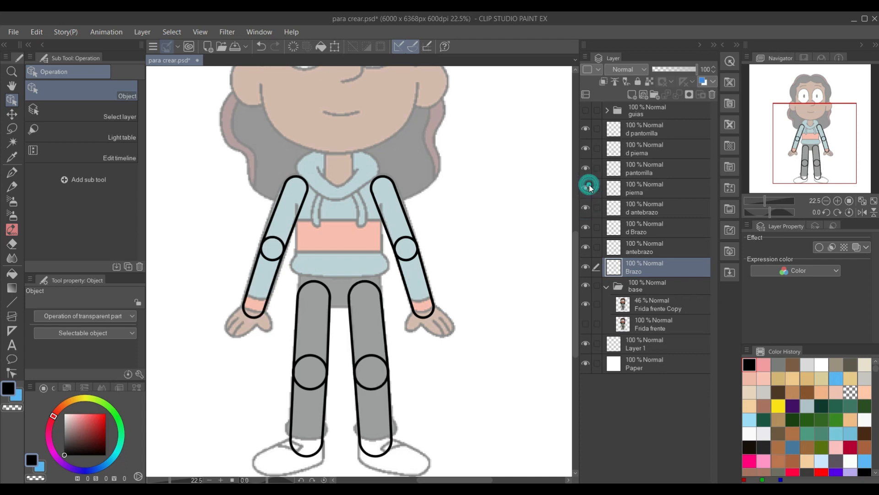
left_click(587, 168)
left_click(588, 168)
left_click(587, 168)
left_click(587, 168)
left_click(587, 168)
Toggle the d pierna and d pantorrilla layers off and on to check the other leg's segments.
left_click(586, 147)
left_click(586, 147)
left_click(586, 148)
left_click(586, 148)
left_click(586, 148)
left_click(586, 148)
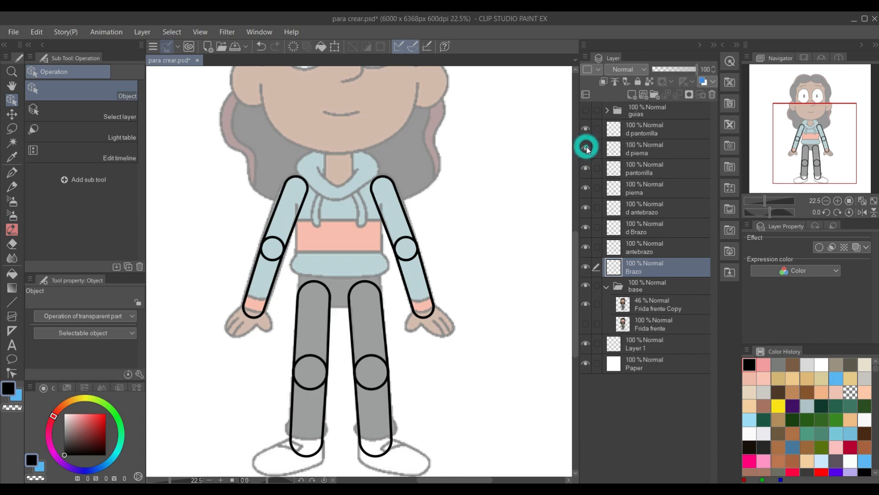
left_click(587, 128)
left_click(587, 129)
left_click(587, 129)
left_click(588, 129)
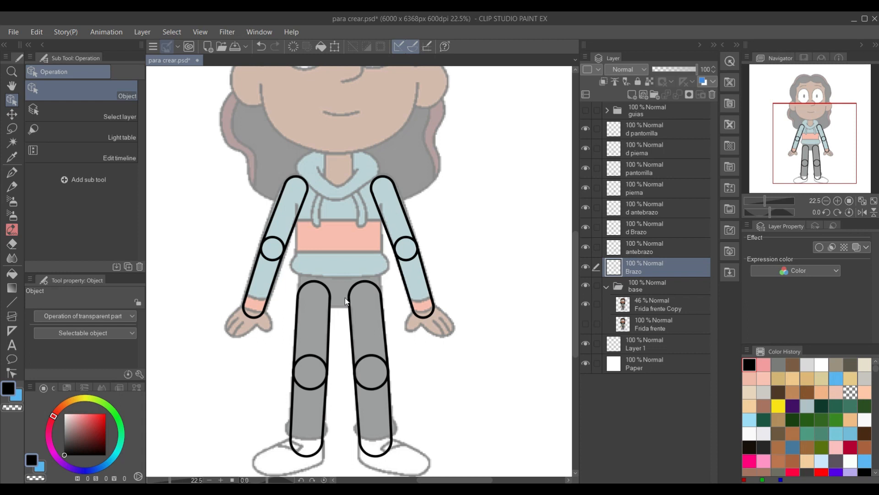
Save the document.
scroll(347, 294, "up", 2)
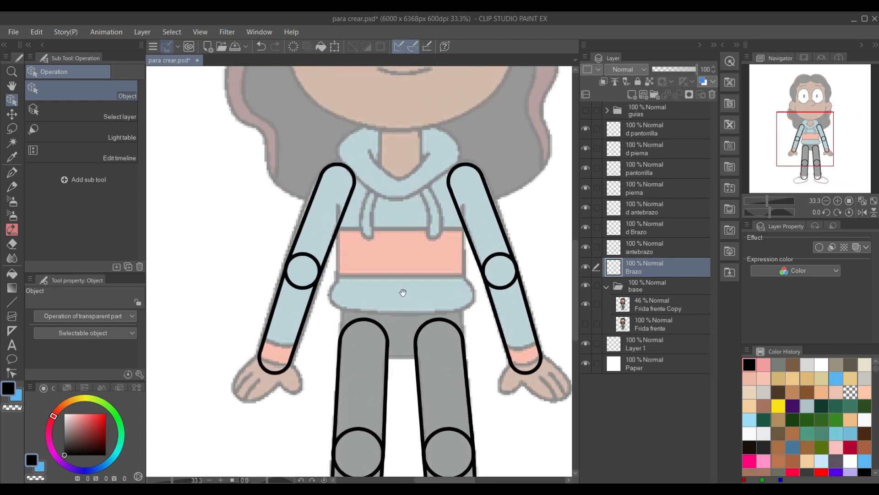
scroll(398, 333, "up", 1)
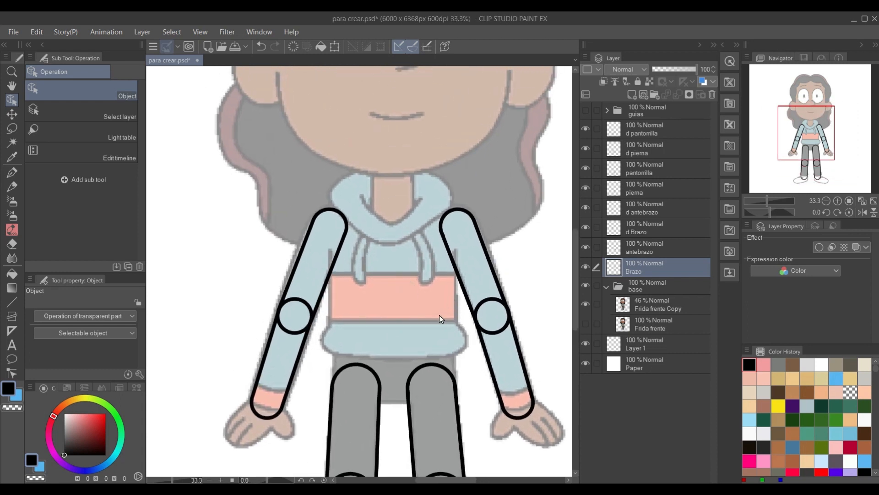
scroll(334, 295, "down", 3)
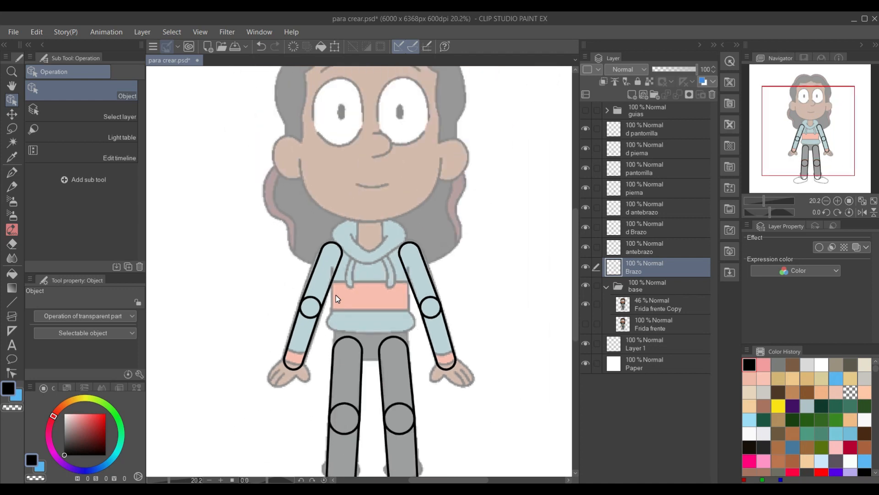
key("ctrl+s")
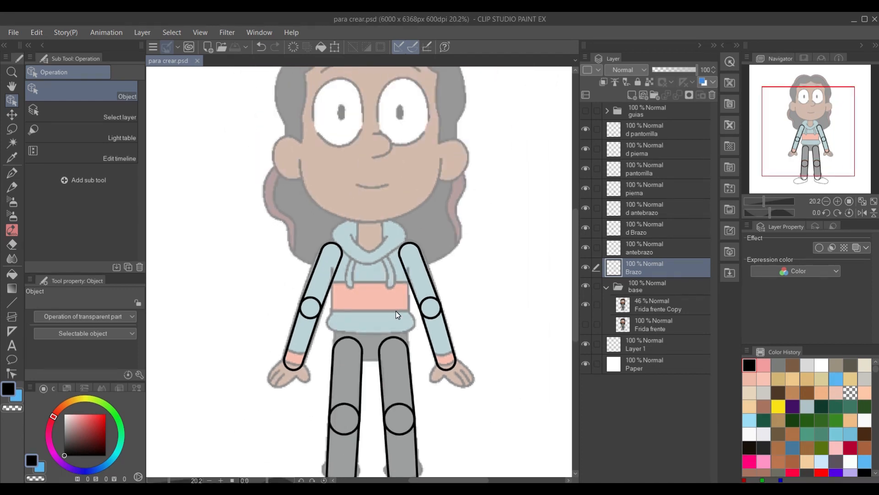
Group the eight limb layers from d pantorrilla to Brazo into a folder named Cuerpo.
scroll(396, 314, "down", 1)
left_click_drag(395, 314, 404, 288)
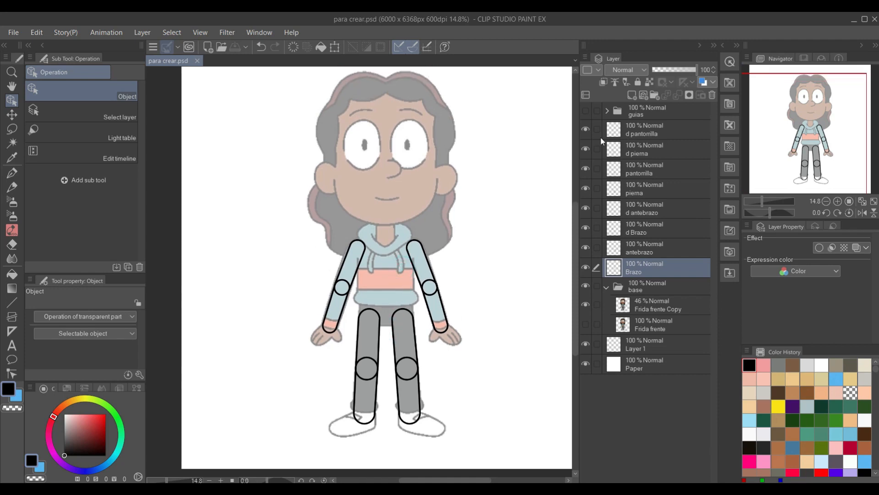
scroll(418, 284, "up", 2)
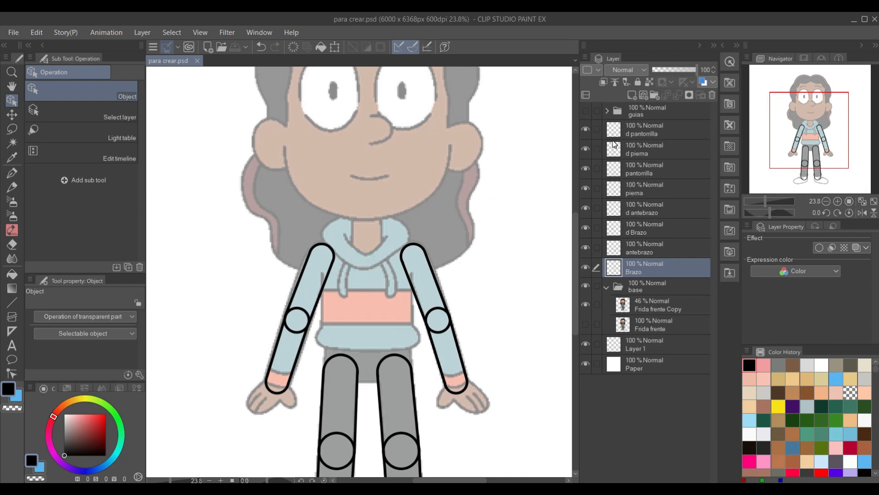
left_click(639, 131)
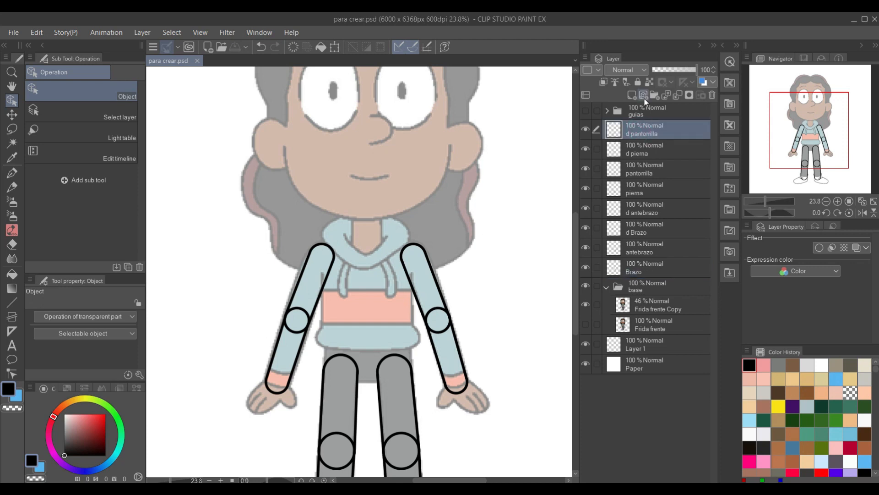
left_click(652, 267, "shift")
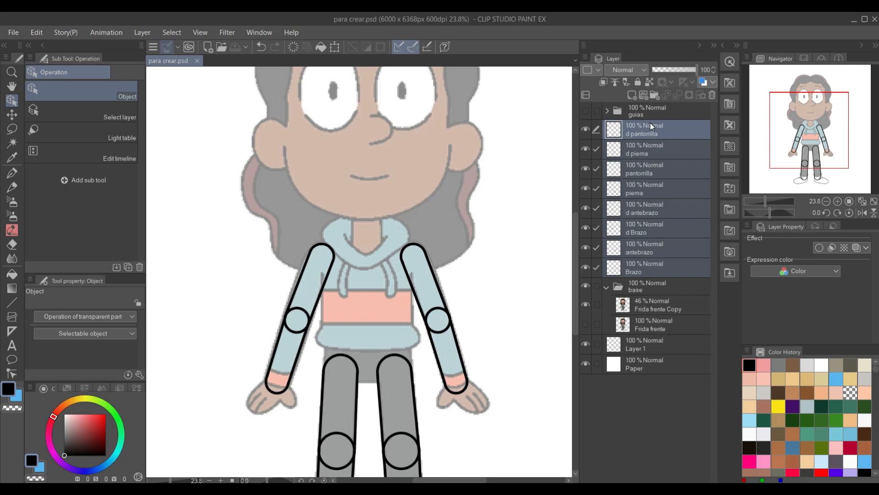
key("ctrl+g")
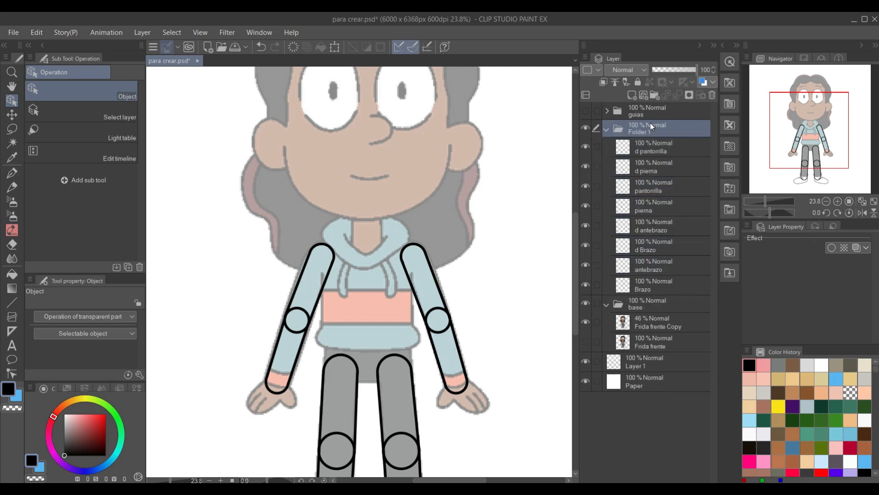
double_click(645, 129)
type("Cuerpo")
Collapse the Cuerpo folder and make it the active layer.
left_click(658, 145)
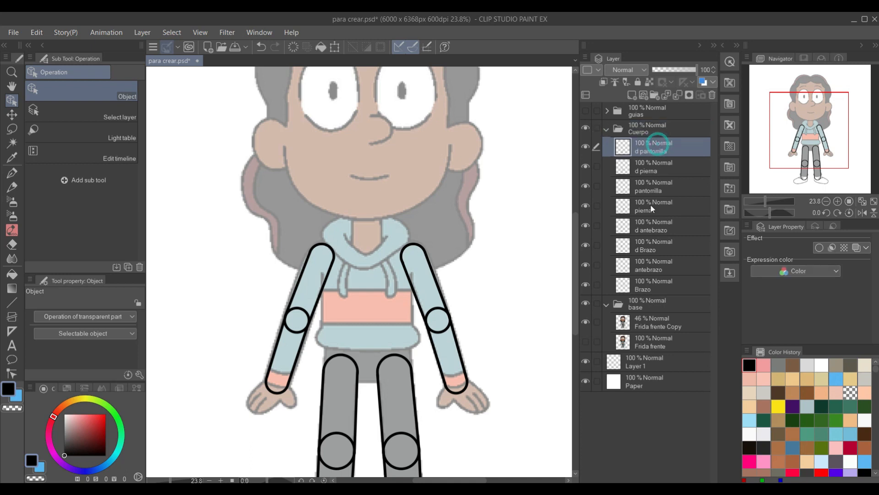
left_click(659, 288, "shift")
left_click_drag(651, 148, 650, 129)
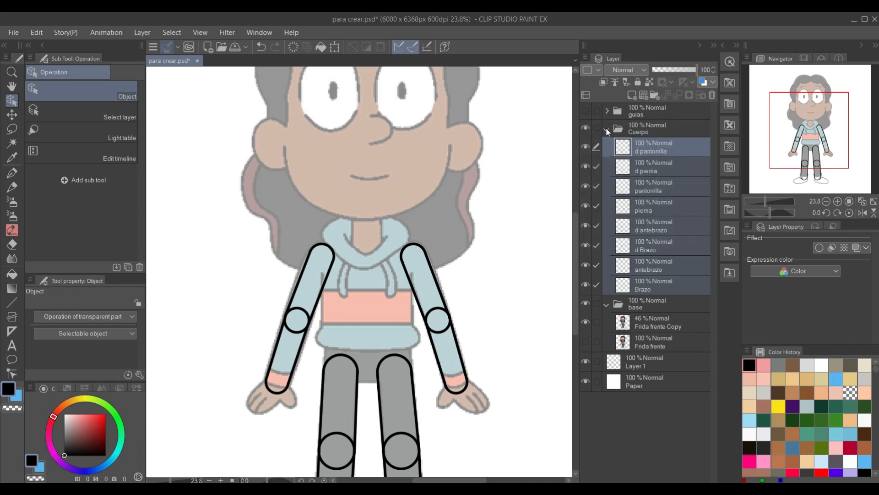
left_click(606, 130)
left_click(628, 130)
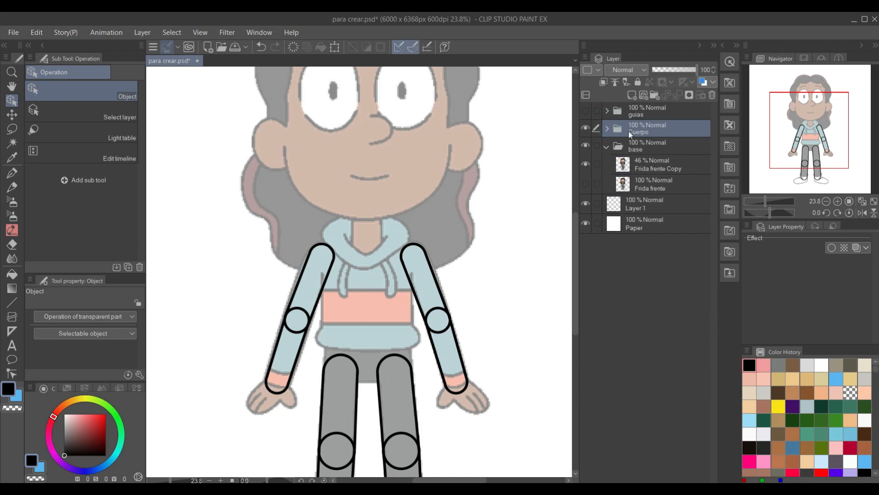
Hide the Cuerpo folder and show the guias folder's joint circles over the character.
left_click(589, 130)
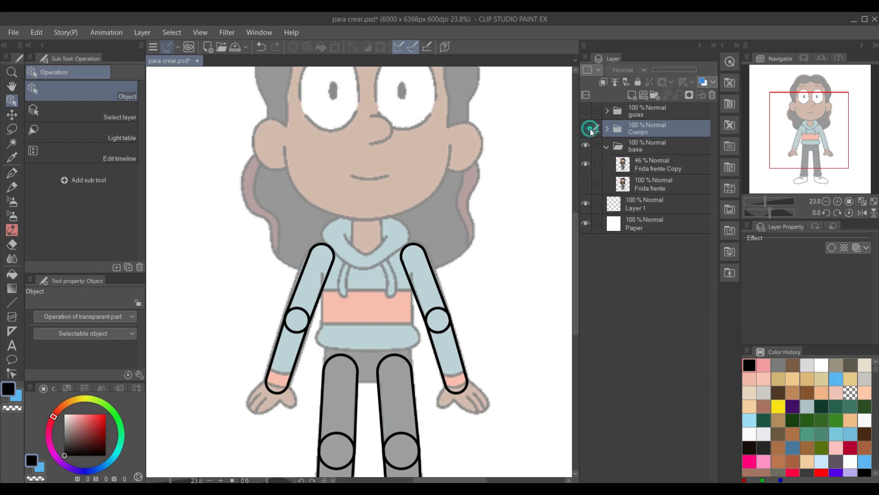
left_click(585, 110)
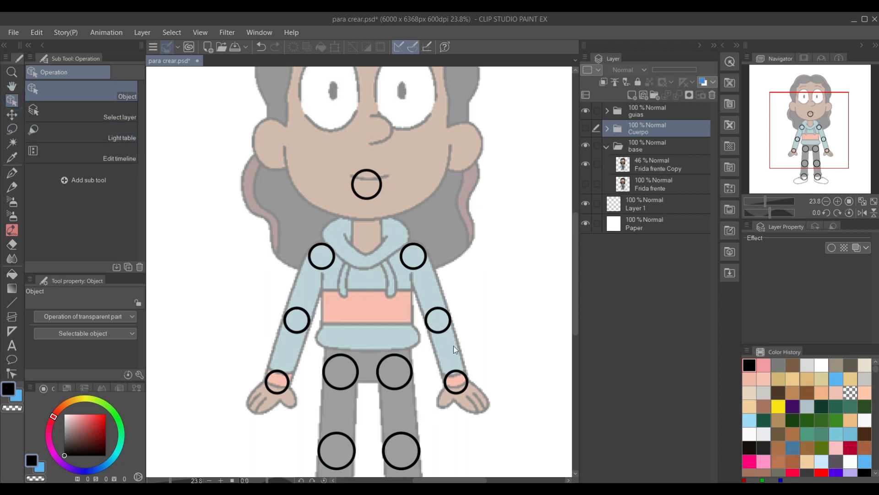
scroll(353, 202, "up", 2)
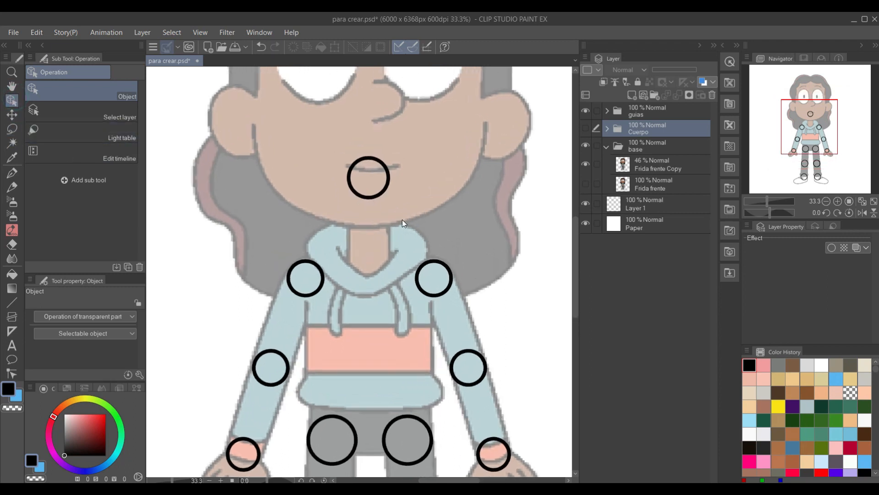
left_click_drag(403, 220, 408, 181)
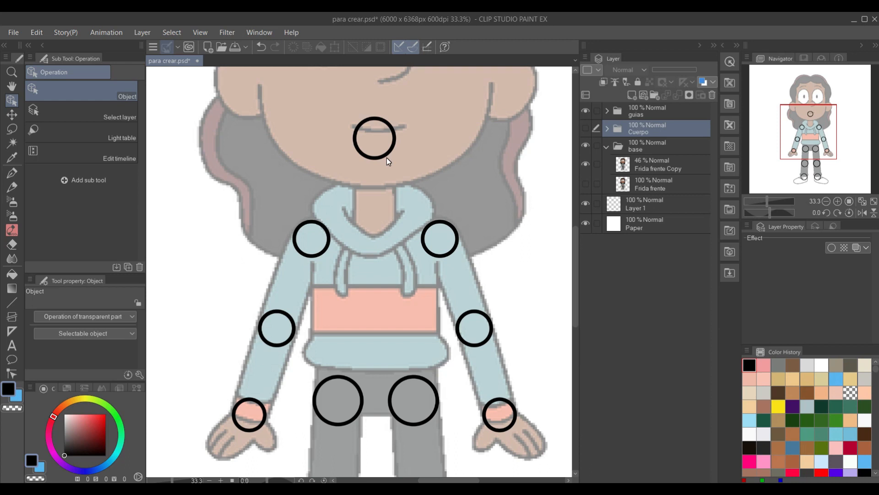
Duplicate the guide circle layer over the character's mouth and rename the copy cuello.
left_click(370, 158)
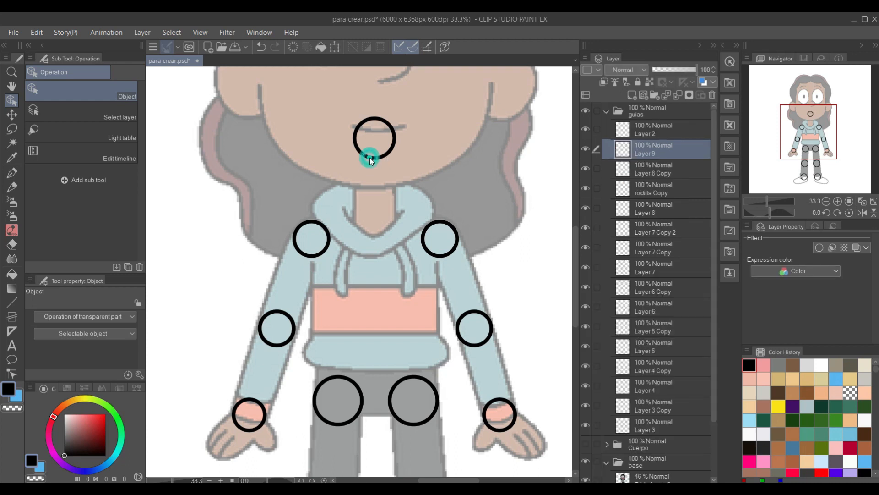
right_click(650, 152)
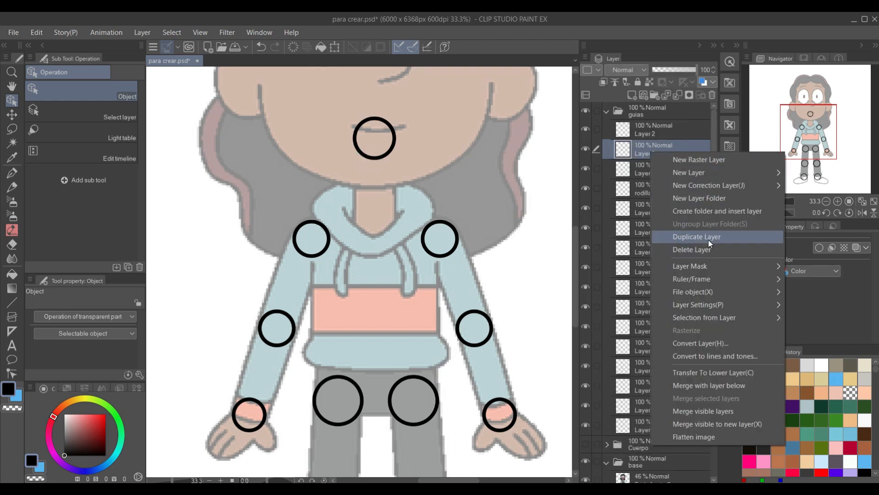
left_click(708, 240)
double_click(646, 156)
type("cuello")
key("Return")
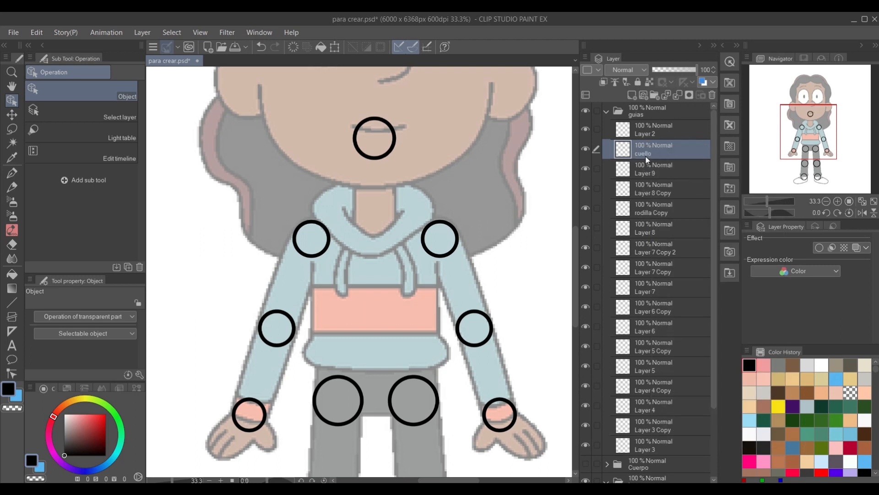
Duplicate the guide circle layer at the shoulder on the drawing's right side and rename the copy hombro.
left_click(447, 253)
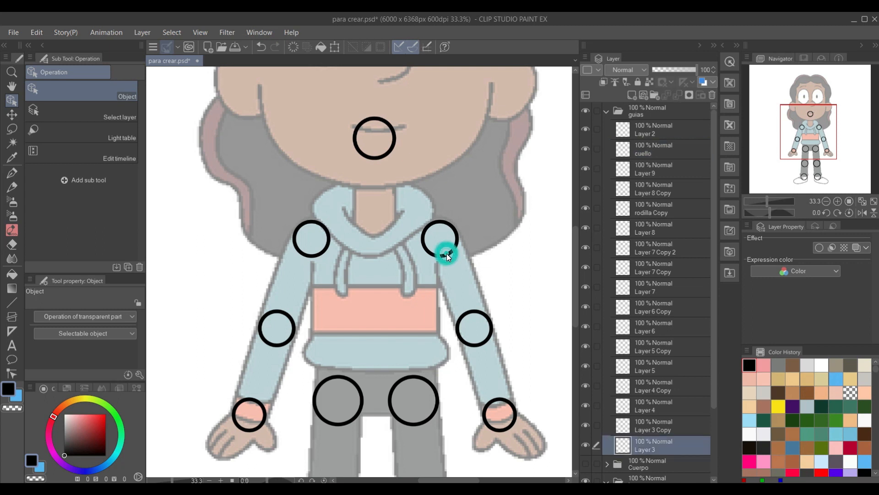
right_click(643, 447)
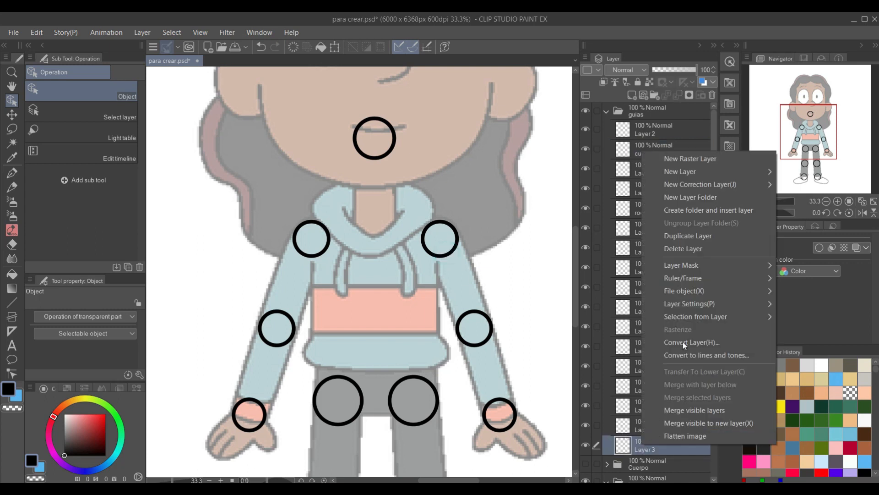
left_click(700, 236)
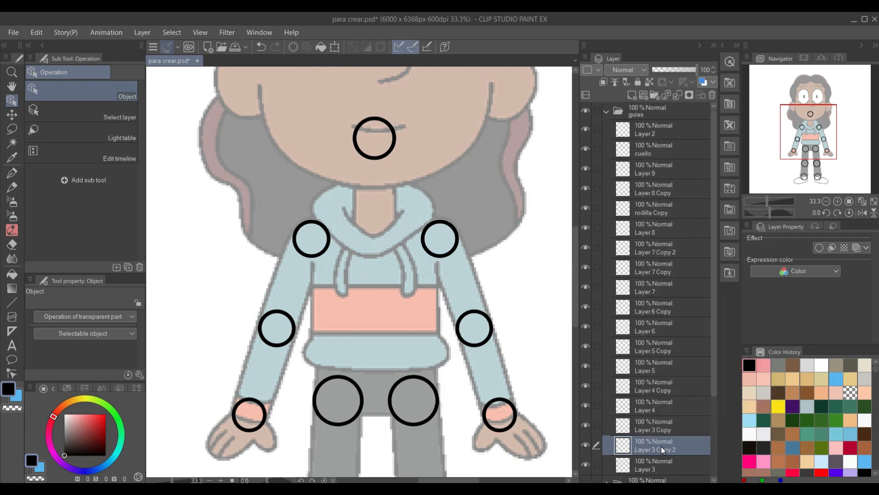
type("hombro")
key("Return")
Duplicate the guide circle layer at the shoulder on the drawing's left side and rename the copy d hombro.
left_click(315, 254)
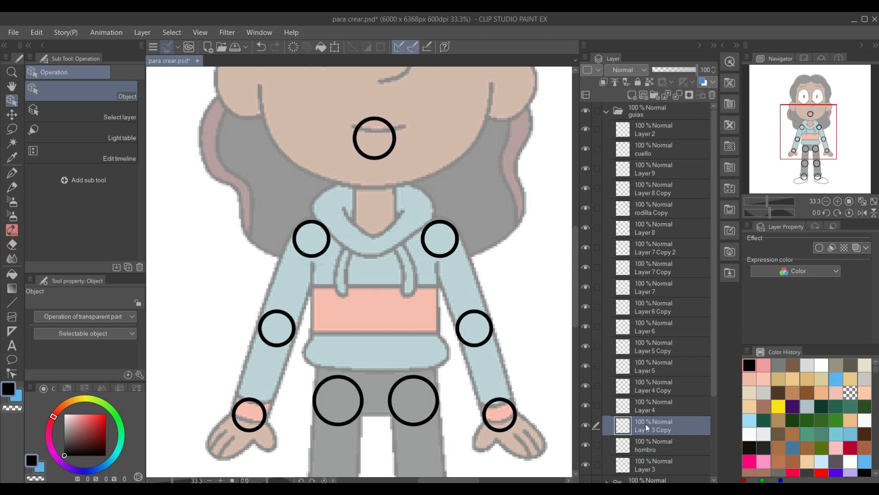
right_click(661, 426)
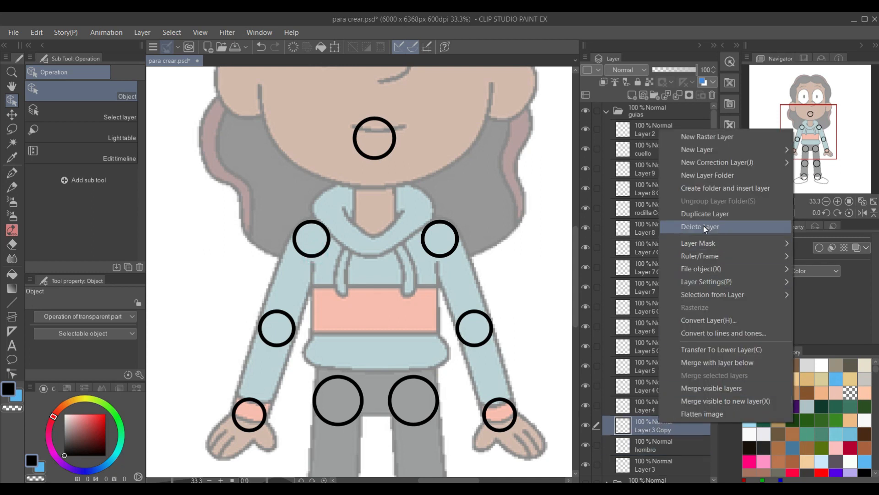
left_click(704, 213)
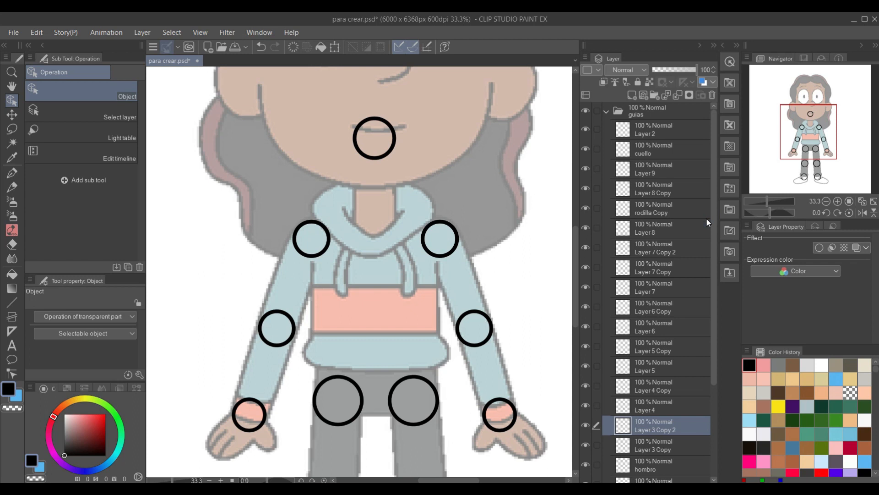
double_click(666, 432)
type("d hombro")
Duplicate the guide circle layer at the hip on the drawing's right side and rename the copy pelvis.
left_click(424, 420)
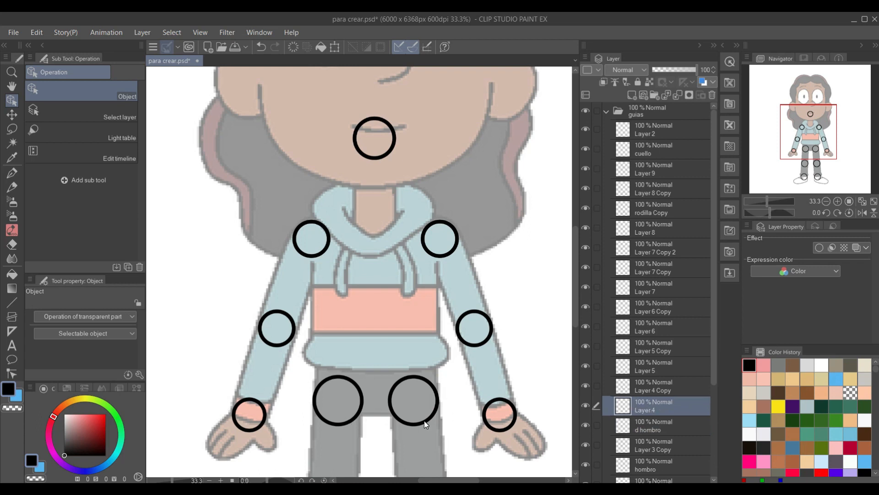
right_click(652, 407)
mouse_move(721, 259)
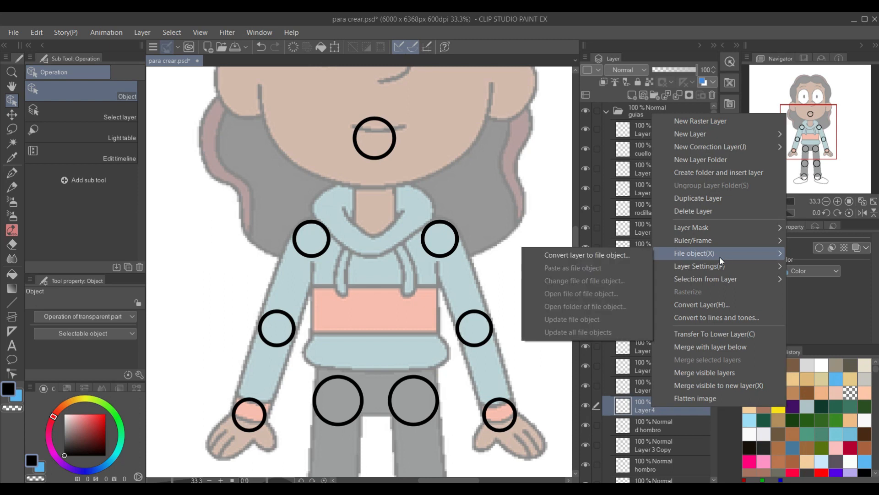
left_click(683, 197)
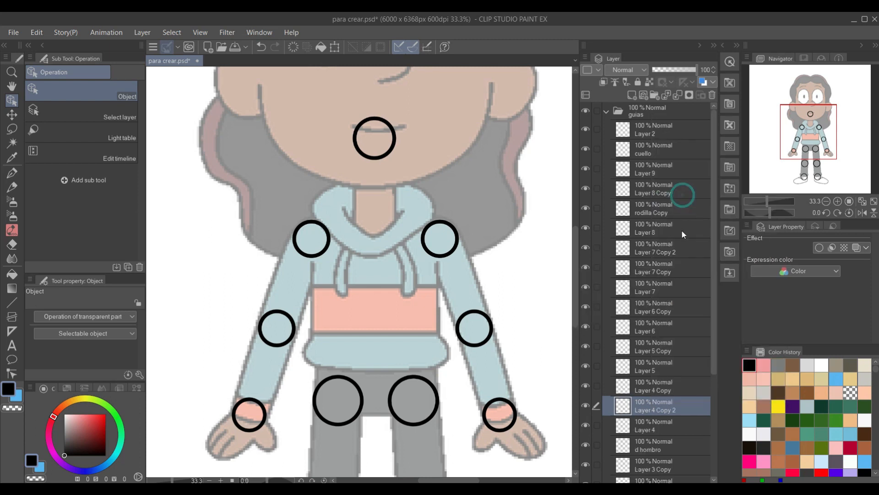
double_click(649, 413)
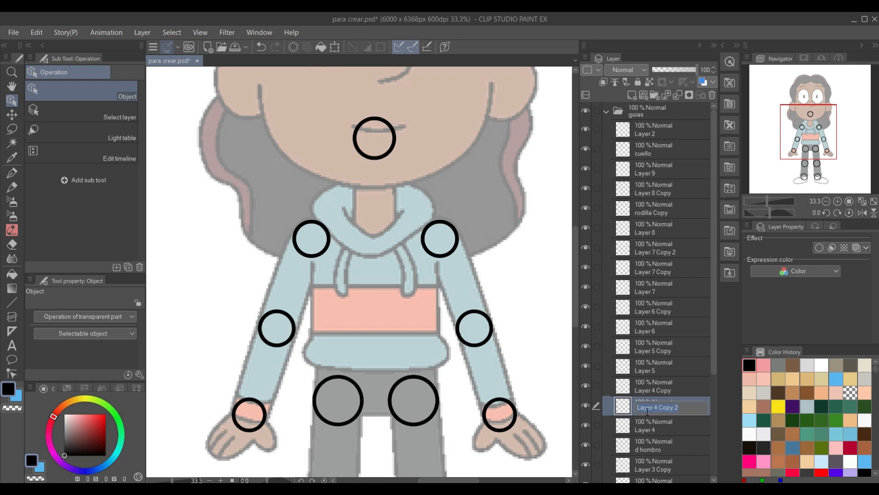
type("pelo")
type("is")
key("Return")
Duplicate the guide circle layer at the hip on the drawing's left side and rename the copy d pelvis.
left_click(339, 424)
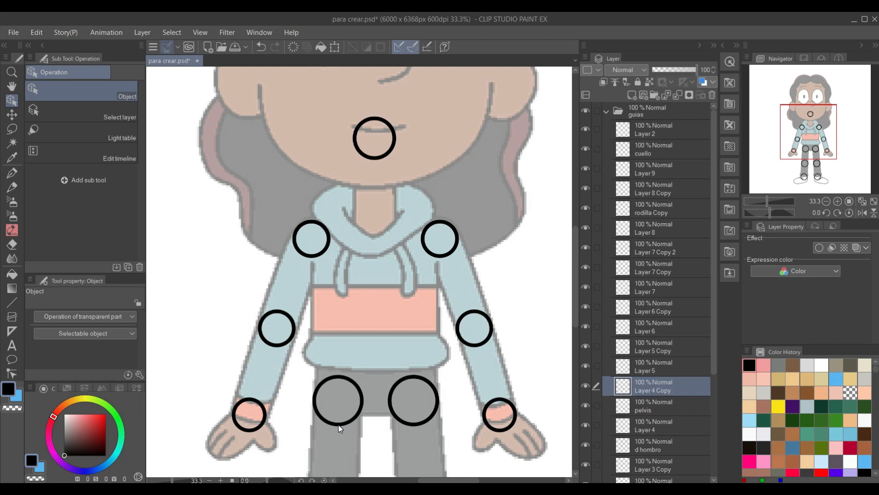
right_click(652, 392)
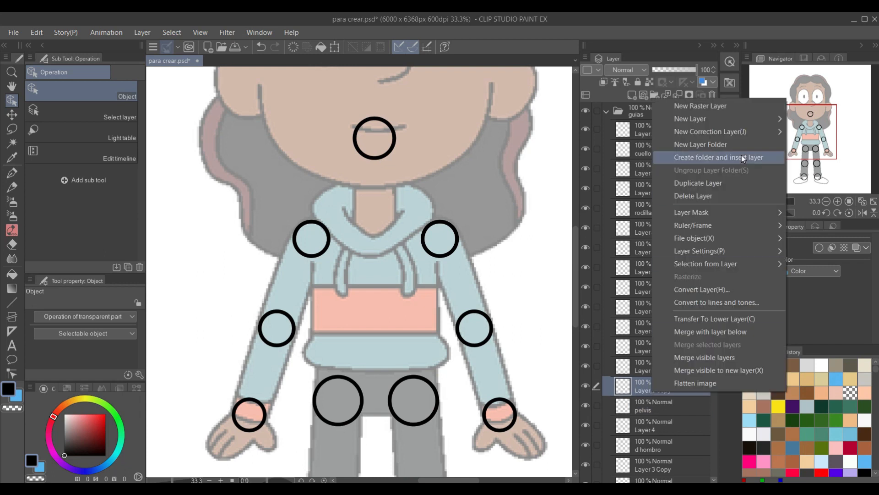
left_click(709, 189)
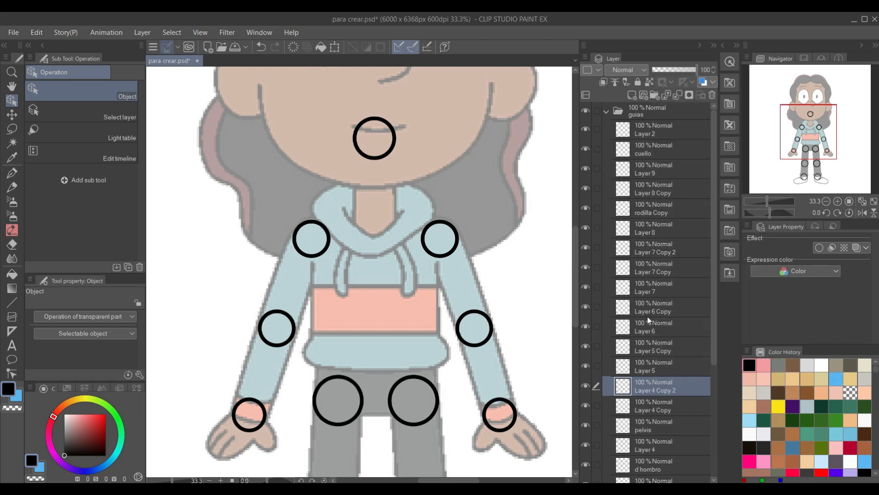
double_click(656, 392)
type("d pelvis")
Move the cuello, d pelvis, pelvis, d hombro and hombro layers out of the guias folder, placing them just above the Cuerpo folder.
left_click(663, 430)
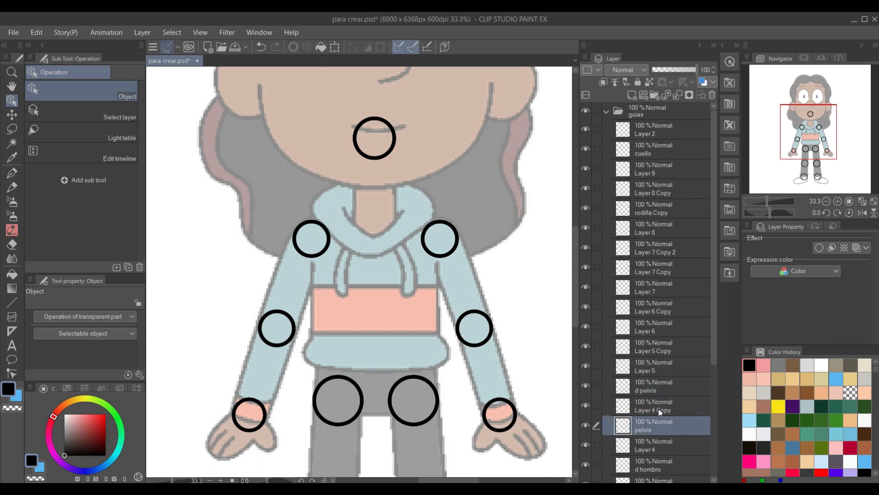
left_click(661, 382, "ctrl")
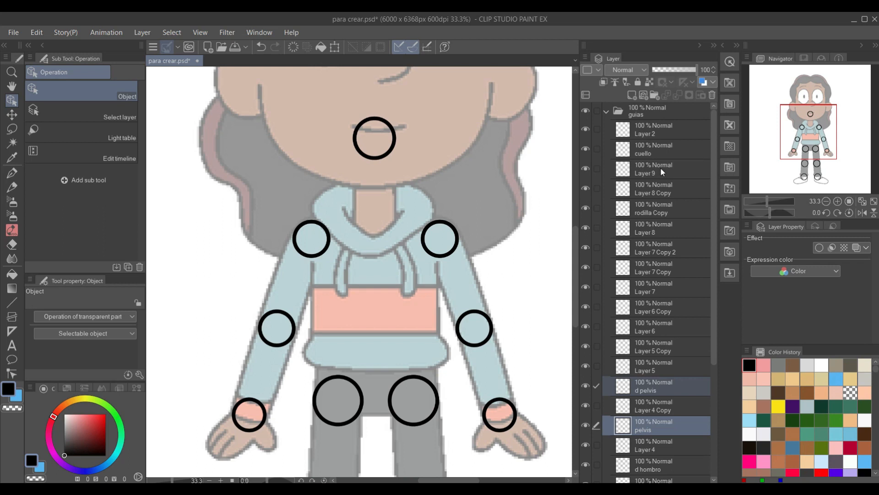
left_click(659, 149, "ctrl")
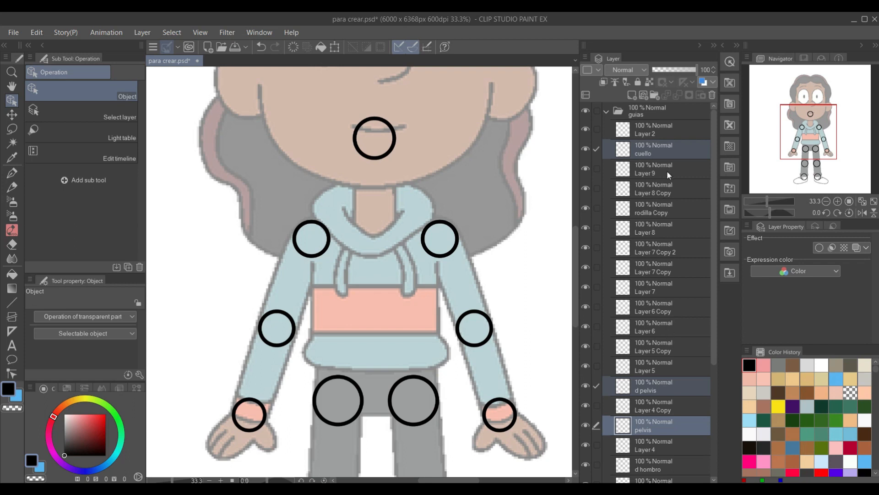
scroll(657, 220, "down", 3)
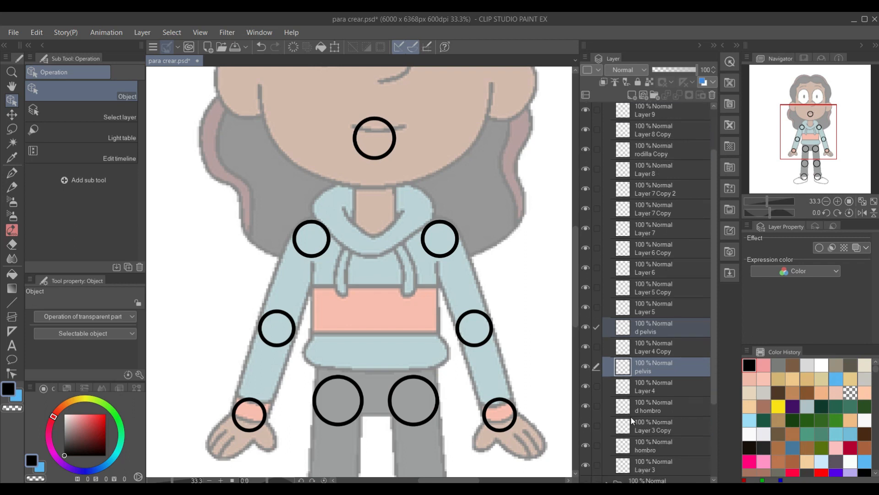
left_click(643, 413, "ctrl")
scroll(645, 415, "down", 2)
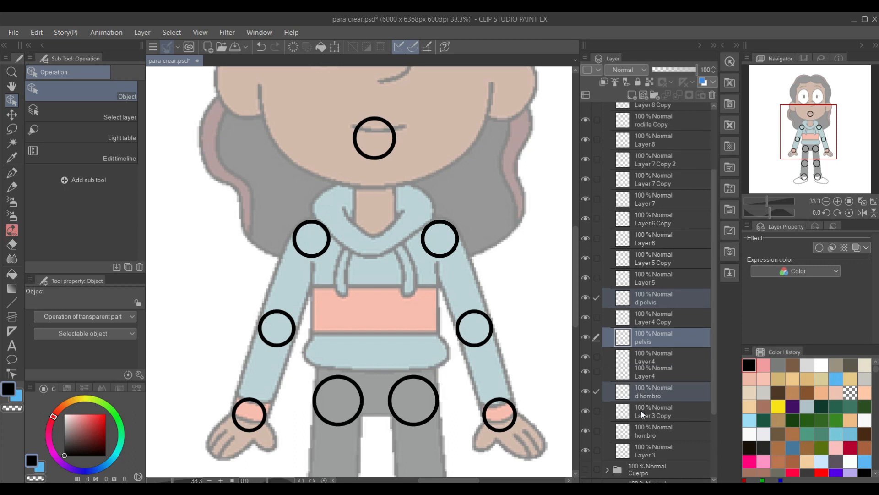
left_click(655, 421, "ctrl")
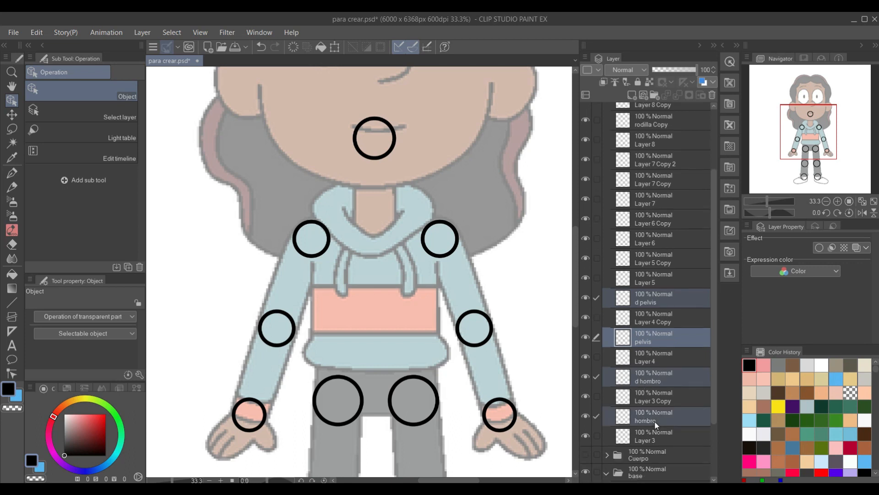
scroll(653, 344, "down", 4)
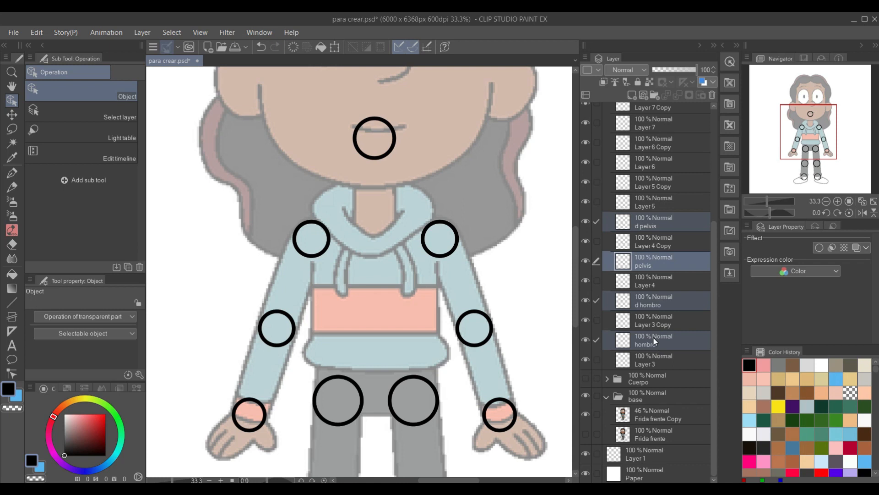
left_click_drag(653, 338, 656, 373)
scroll(623, 178, "up", 8)
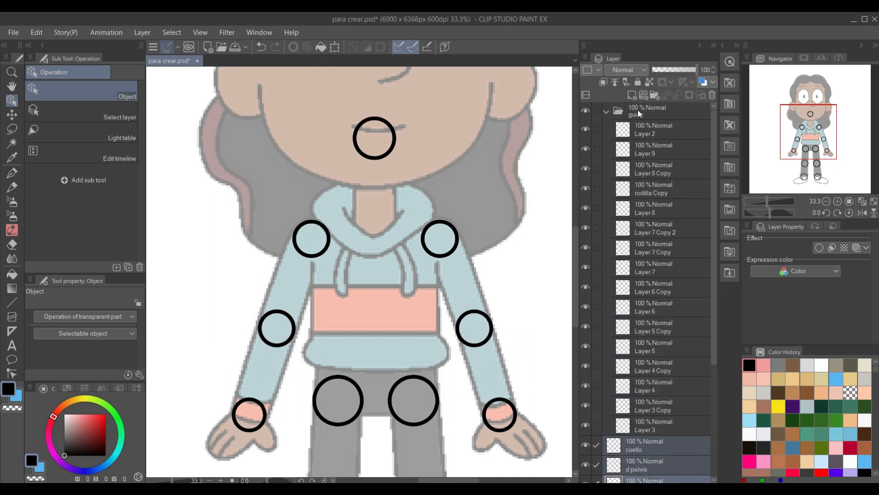
Hide the guias folder and make cuello the only selected layer.
left_click(585, 111)
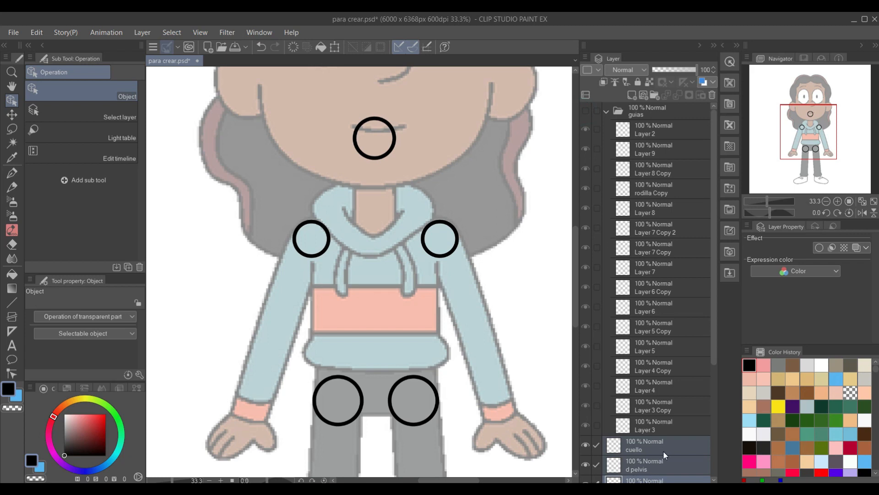
scroll(662, 446, "down", 2)
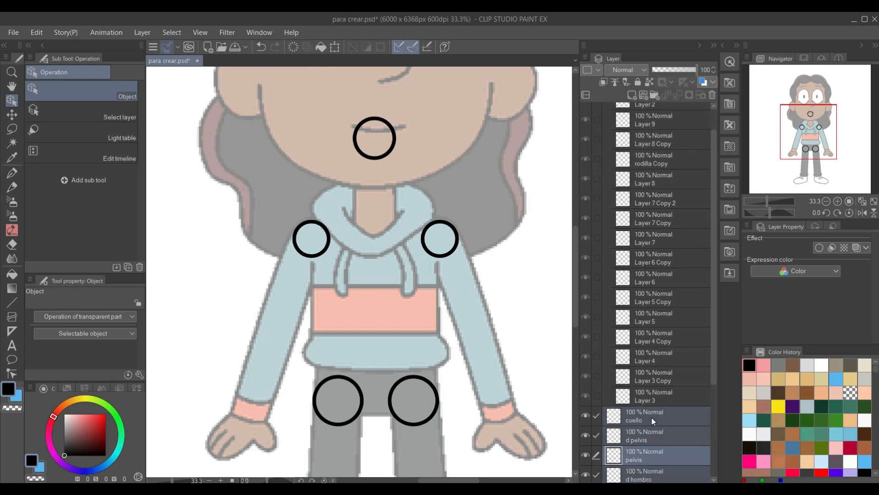
left_click(651, 416)
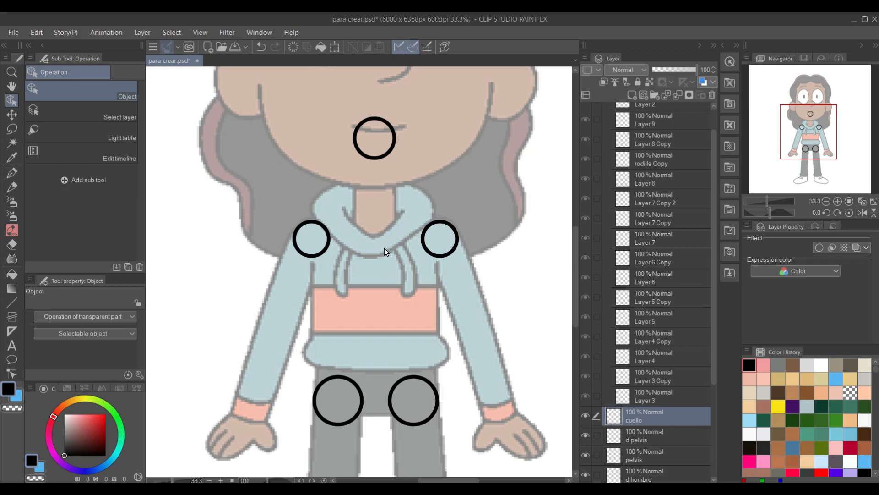
scroll(392, 259, "up", 3)
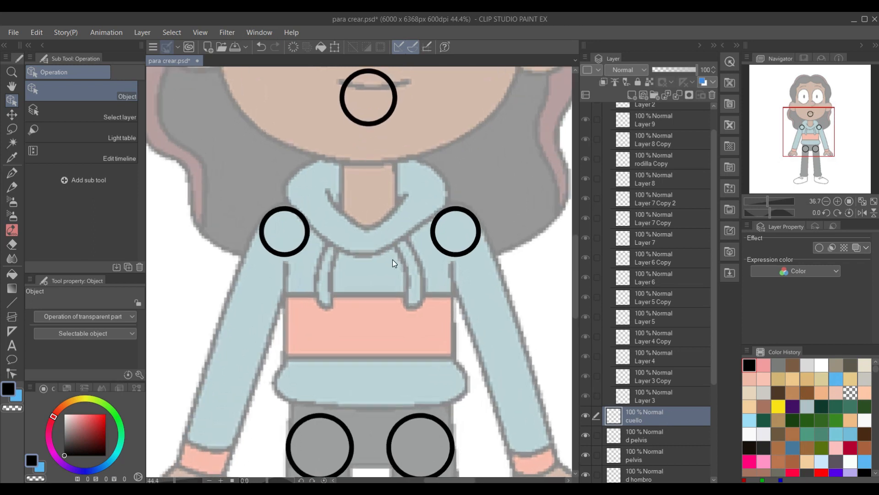
scroll(392, 260, "down", 2)
scroll(409, 297, "up", 1)
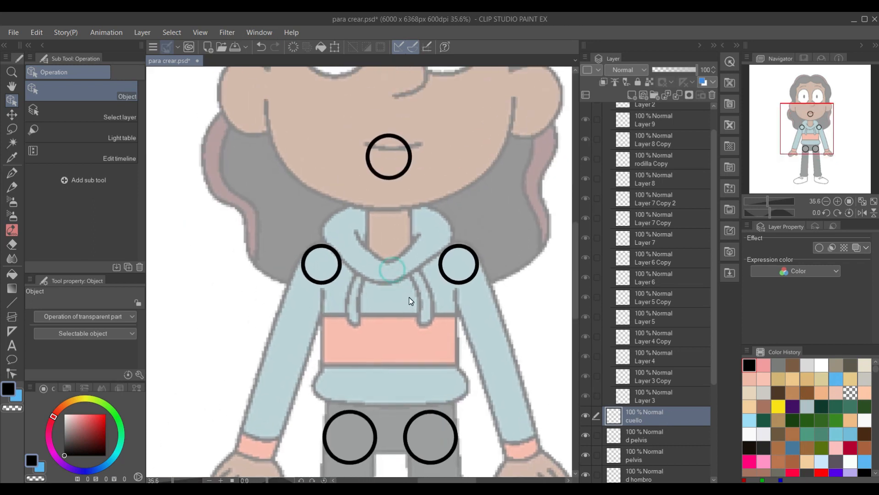
scroll(409, 297, "up", 1)
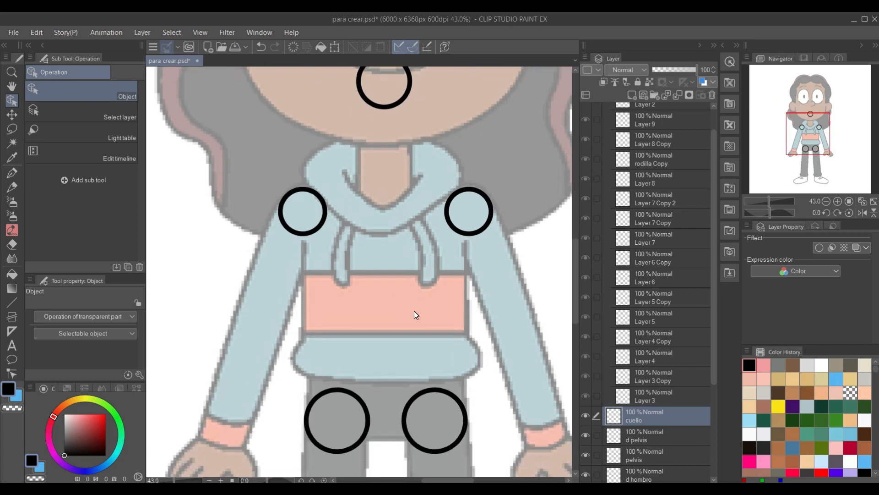
left_click_drag(370, 255, 383, 340)
scroll(384, 291, "up", 1)
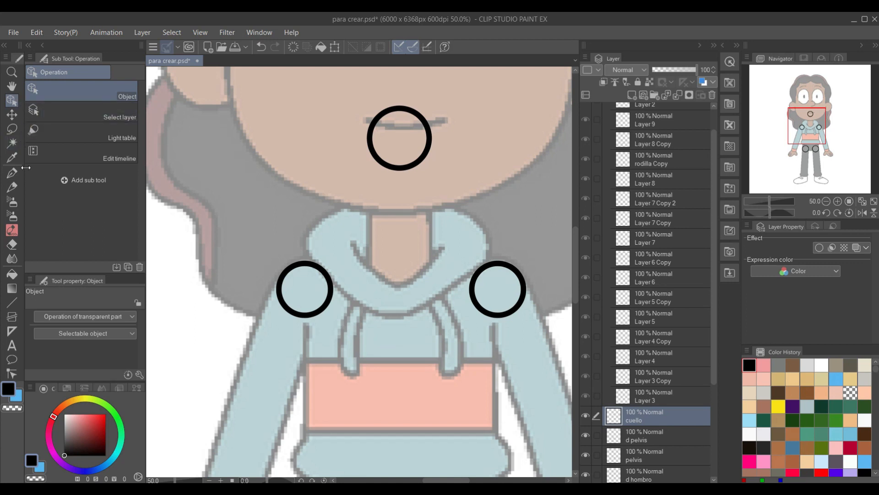
Choose the G-pen and set its brush size to 30.
key("p")
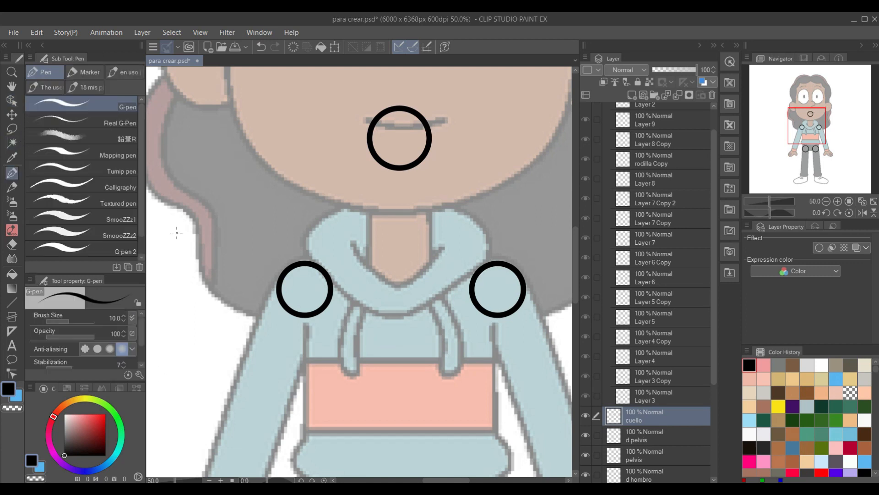
left_click(125, 105)
scroll(510, 358, "down", 3)
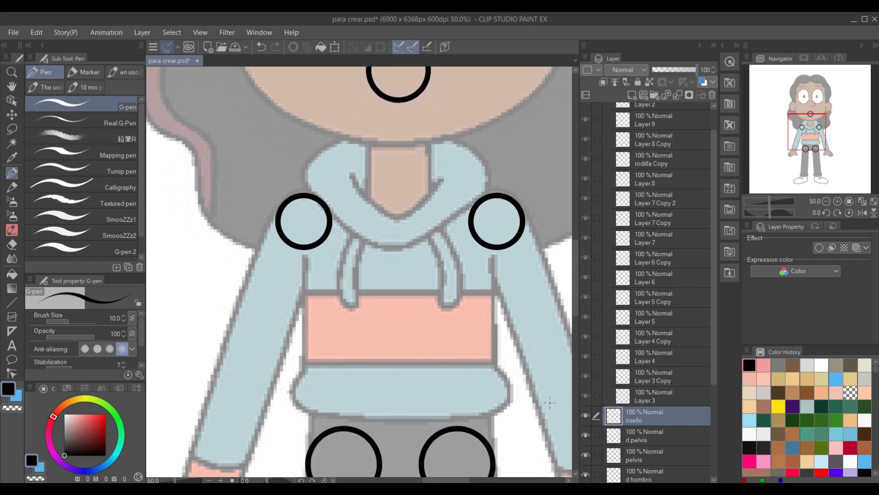
scroll(507, 309, "up", 3)
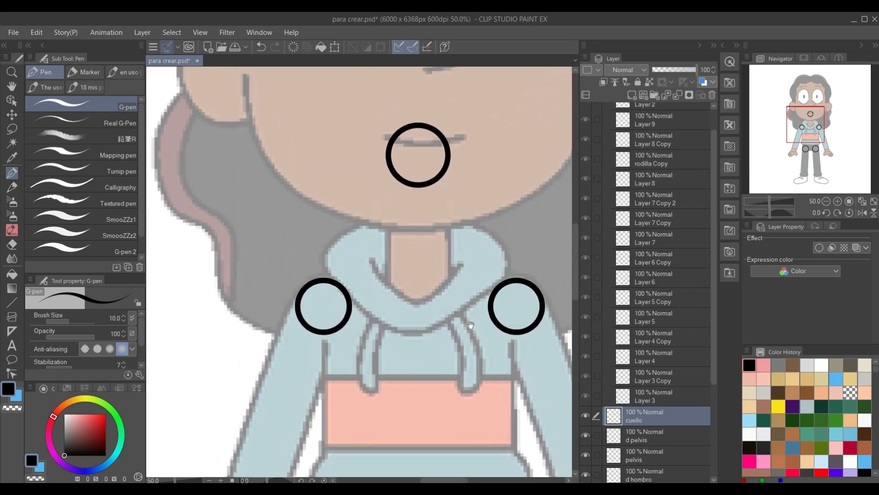
left_click_drag(419, 330, 489, 282)
key("ctrl+z")
key("bracketright")
key("bracketright")
key("bracketright")
key("bracketright")
key("bracketright")
key("bracketright")
mouse_move(432, 358)
left_mouse_down()
mouse_move(492, 327)
mouse_move(491, 368)
left_mouse_up()
key("ctrl+z")
key("ctrl+z")
left_click_drag(548, 315, 491, 367)
key("ctrl+z")
left_click_drag(558, 312, 508, 361)
key("ctrl+z")
left_click_drag(558, 313, 508, 362)
key("ctrl+z")
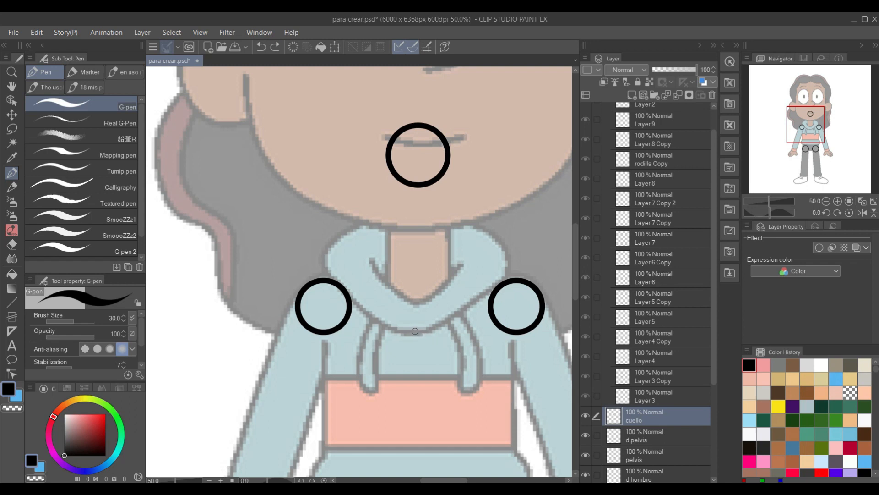
mouse_move(415, 331)
left_mouse_down()
mouse_move(458, 313)
mouse_move(507, 267)
mouse_move(498, 243)
mouse_move(451, 215)
mouse_move(378, 219)
mouse_move(322, 260)
mouse_move(369, 313)
mouse_move(419, 333)
left_mouse_up()
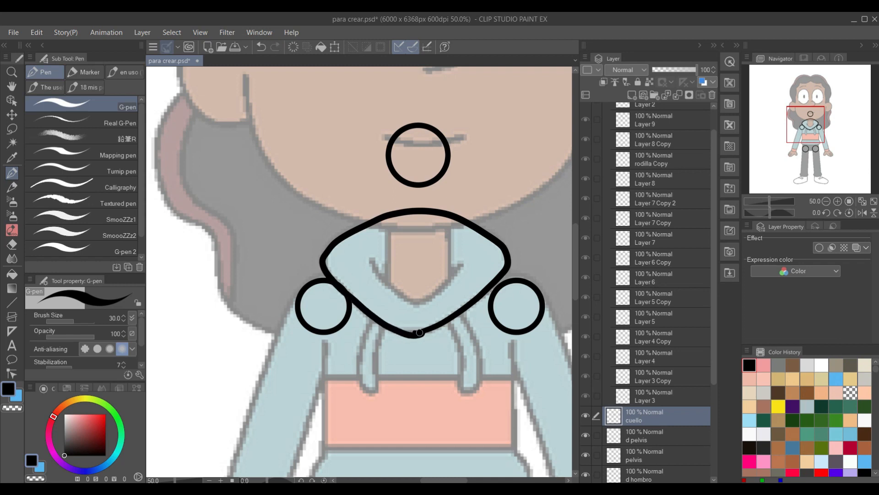
key("ctrl+z")
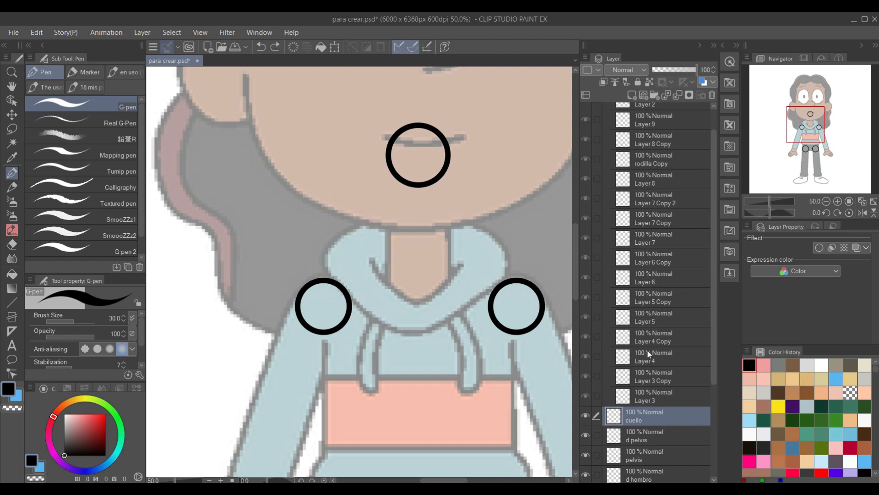
Add a new layer above cuello and trace the outer contour of the hood as a closed shape around the neck.
left_click(631, 94)
mouse_move(602, 488)
mouse_move(410, 330)
left_mouse_down()
mouse_move(454, 317)
mouse_move(509, 261)
mouse_move(483, 230)
mouse_move(440, 209)
left_mouse_up()
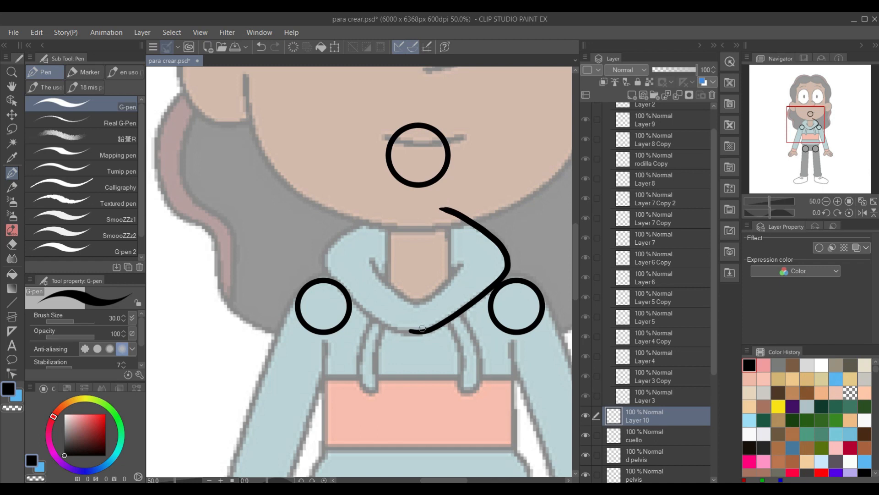
mouse_move(413, 330)
left_mouse_down()
mouse_move(389, 327)
mouse_move(345, 292)
mouse_move(331, 256)
mouse_move(352, 226)
mouse_move(395, 212)
left_mouse_up()
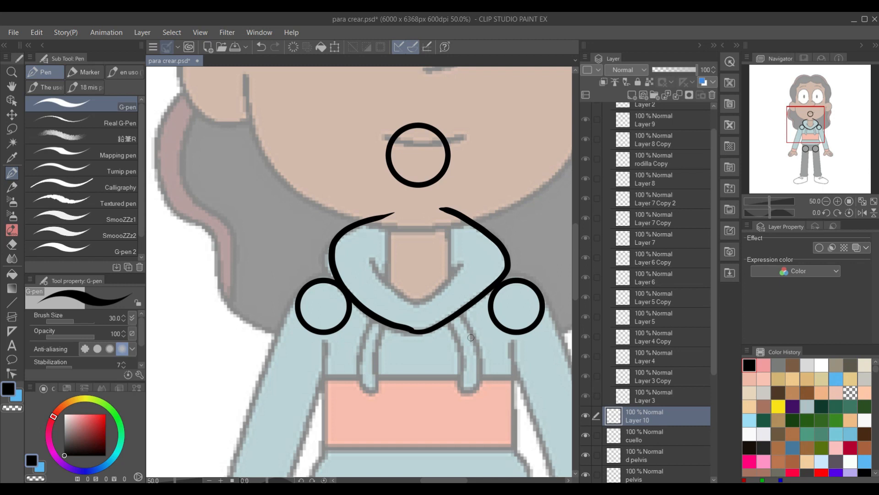
key("ctrl+z")
mouse_move(413, 331)
left_mouse_down()
mouse_move(360, 310)
mouse_move(330, 272)
mouse_move(336, 237)
mouse_move(389, 210)
left_mouse_up()
mouse_move(460, 215)
left_mouse_down()
mouse_move(451, 207)
mouse_move(371, 212)
left_mouse_up()
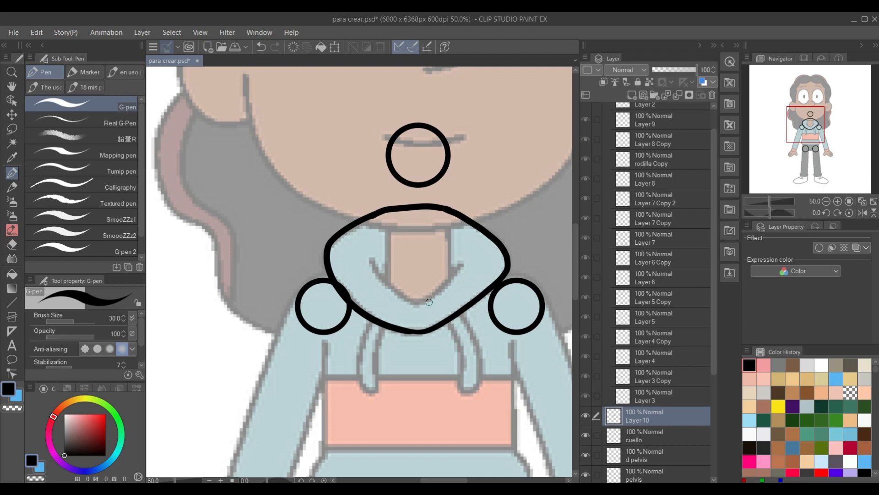
Ink the V-shaped inner neckline of the hood with two strokes meeting at its lowest point.
left_click_drag(417, 302, 466, 250)
mouse_move(418, 302)
left_mouse_down()
mouse_move(391, 291)
mouse_move(365, 250)
left_mouse_up()
key("ctrl+z")
key("ctrl+z")
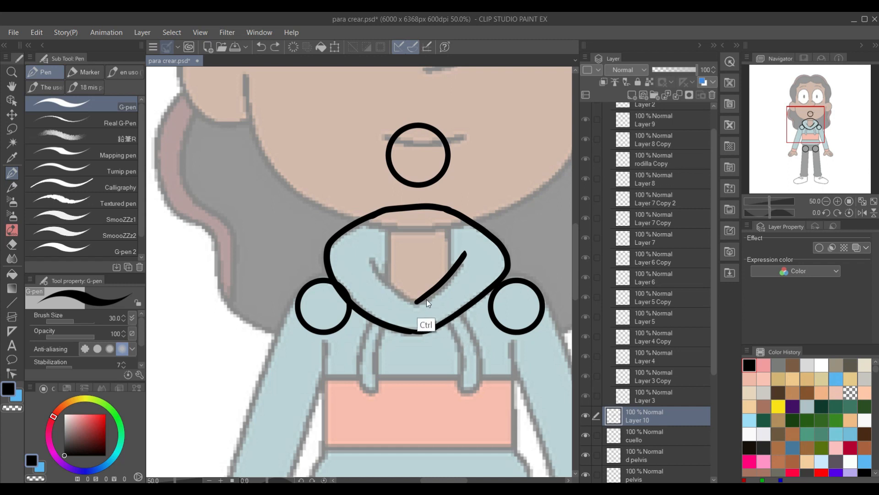
left_click_drag(418, 302, 466, 260)
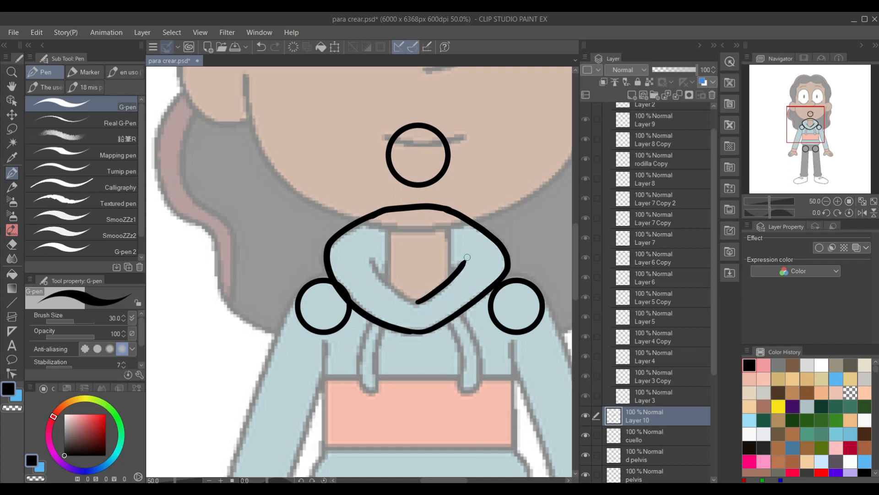
mouse_move(419, 301)
left_mouse_down()
mouse_move(381, 278)
mouse_move(372, 259)
left_mouse_up()
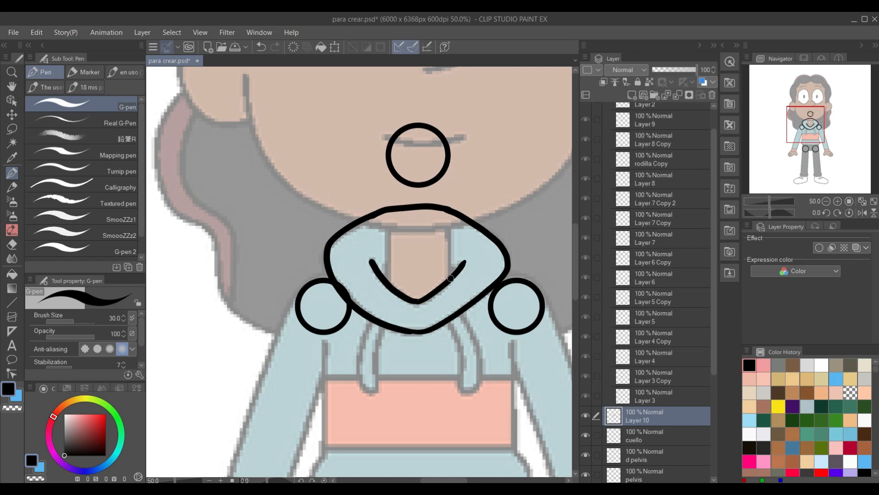
Draw the neck's edge on the drawing's right side, from the cuello circle down to the hood's inner neckline.
mouse_move(449, 280)
left_mouse_down()
mouse_move(449, 148)
mouse_move(453, 258)
left_mouse_up()
key("ctrl+z")
key("ctrl+z")
left_click_drag(448, 144, 449, 278)
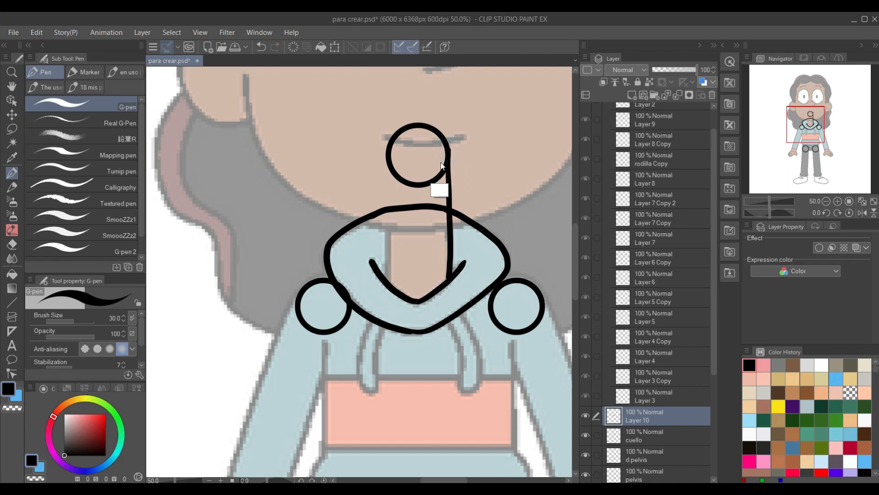
key("ctrl+z")
left_click_drag(447, 150, 448, 283)
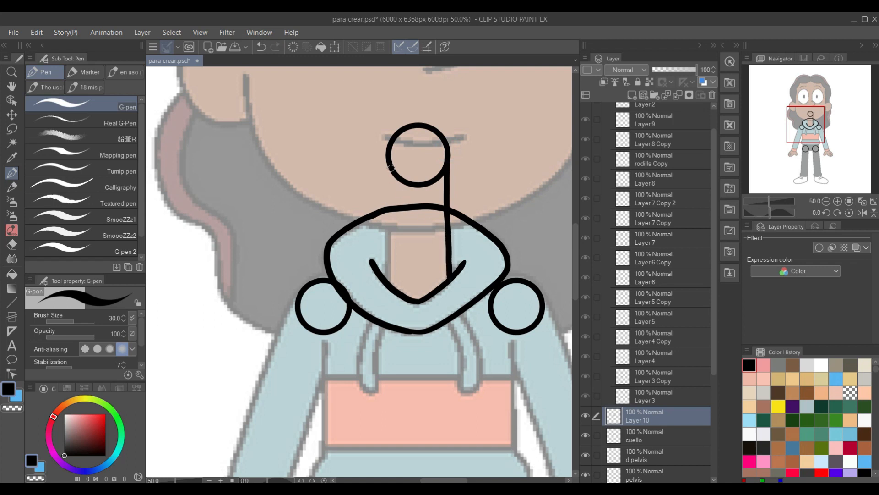
Draw the neck's edge on the drawing's left side, from the cuello circle down to the hood's inner neckline.
left_click_drag(391, 158, 390, 282)
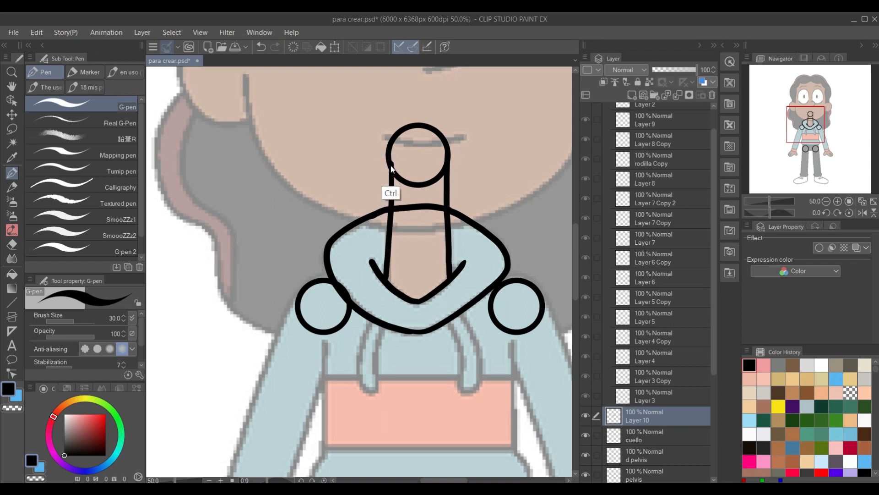
key("ctrl+z")
left_click_drag(388, 147, 383, 284)
key("ctrl+z")
left_click_drag(389, 148, 383, 286)
key("ctrl+z")
left_click_drag(389, 148, 385, 283)
key("ctrl+z")
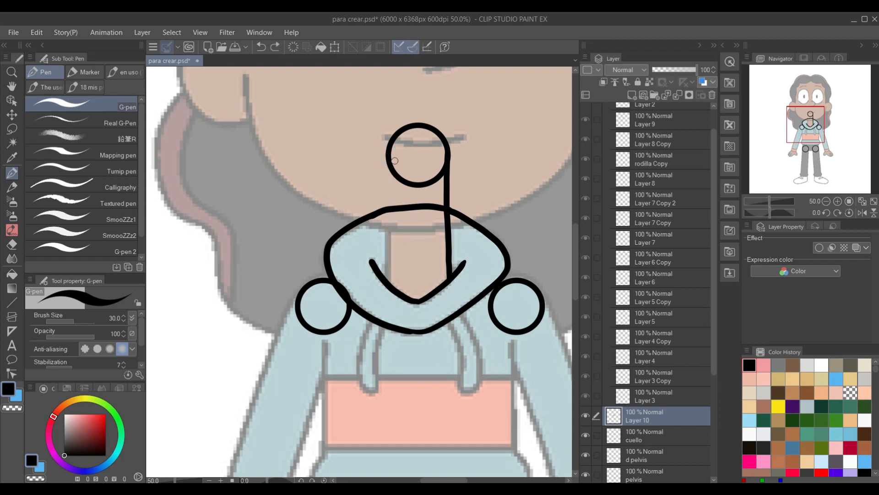
left_click_drag(387, 153, 387, 284)
key("ctrl+z")
left_click_drag(389, 149, 386, 270)
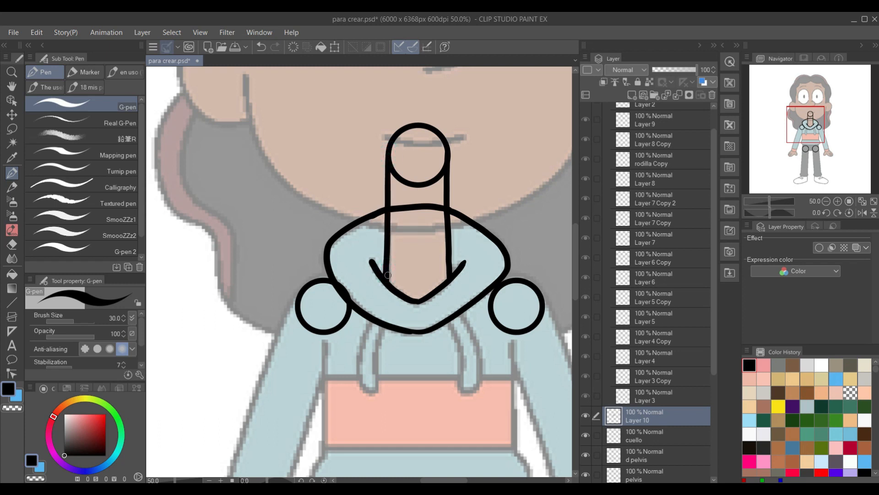
Erase the part of the hood outline that crosses the neck between its two side lines.
scroll(504, 312, "down", 2)
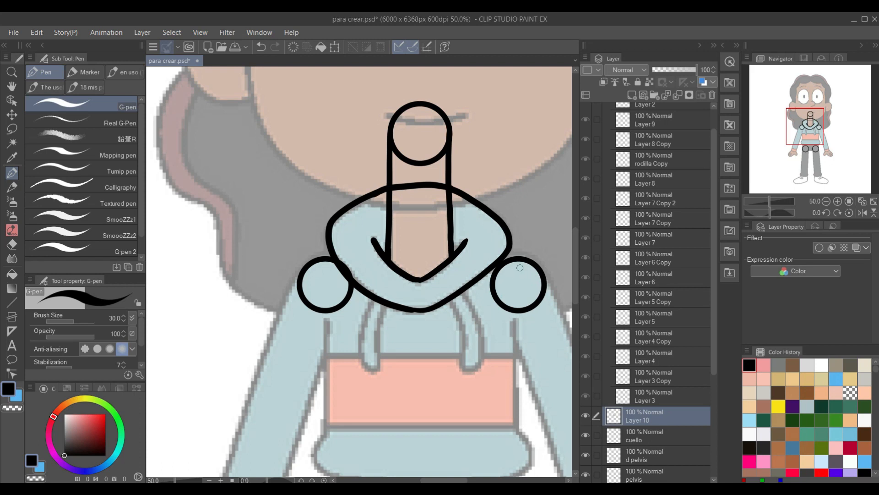
scroll(389, 206, "up", 4)
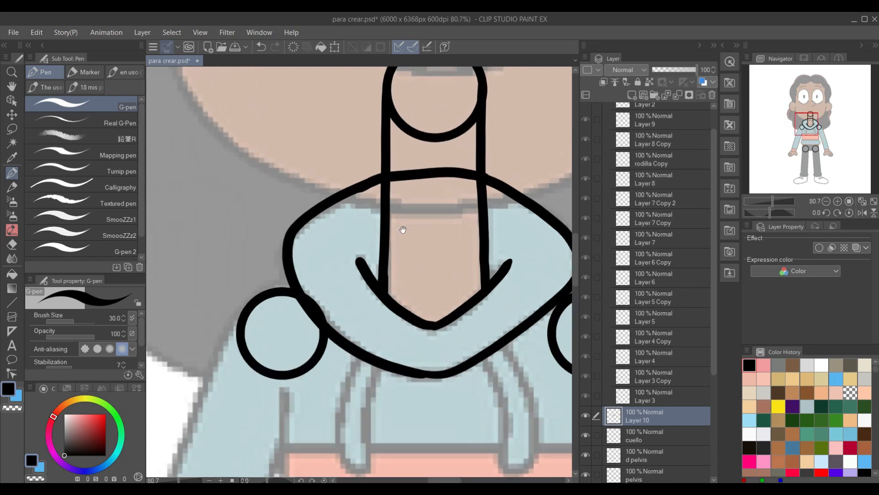
key("e")
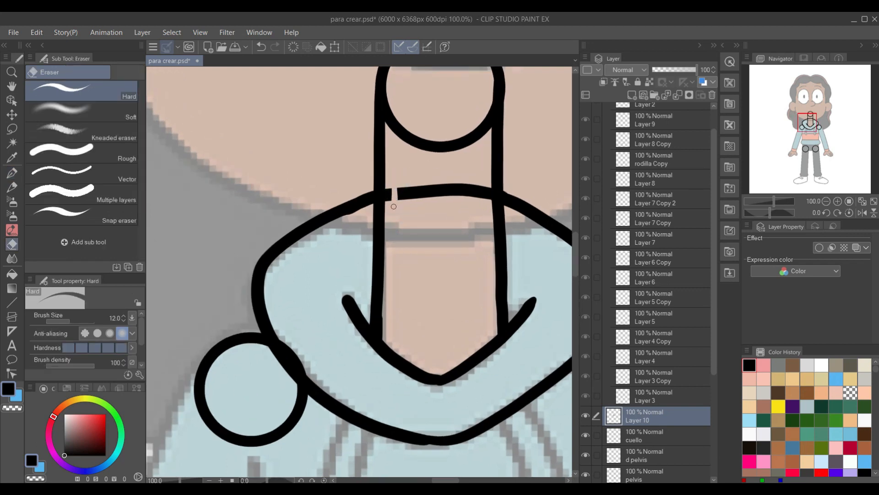
mouse_move(393, 195)
left_mouse_down()
mouse_move(392, 186)
mouse_move(389, 199)
left_mouse_up()
left_click_drag(489, 172, 489, 208)
mouse_move(489, 171)
left_mouse_down()
mouse_move(490, 201)
mouse_move(456, 198)
mouse_move(464, 180)
mouse_move(454, 178)
mouse_move(427, 203)
mouse_move(402, 202)
mouse_move(430, 184)
left_mouse_up()
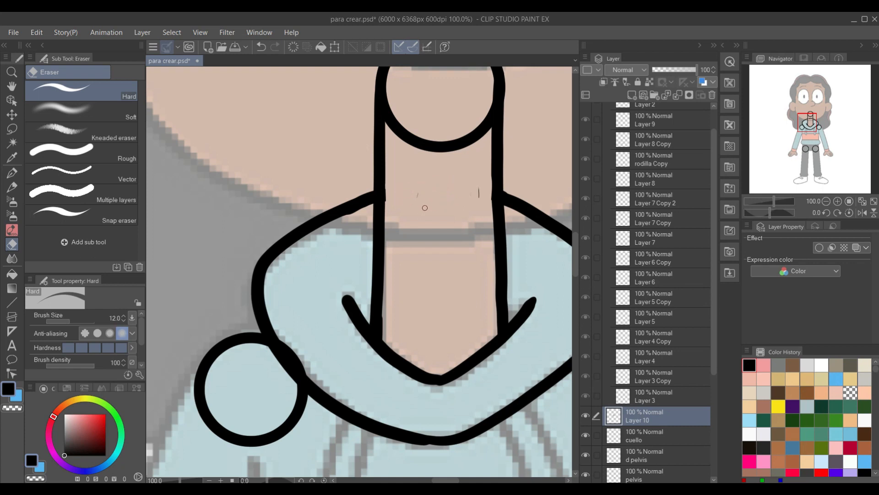
Draw the crotch line joining the lower parts of the two pelvis circles with the G-pen.
scroll(430, 217, "down", 5)
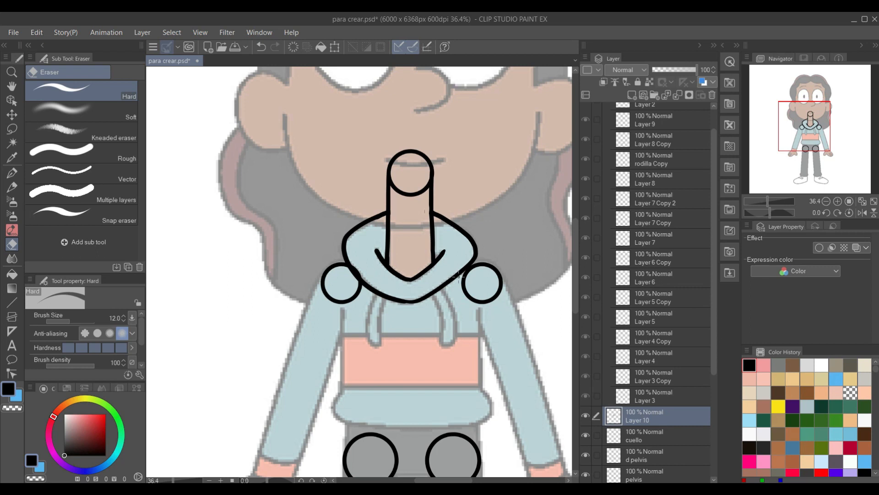
scroll(458, 275, "up", 2)
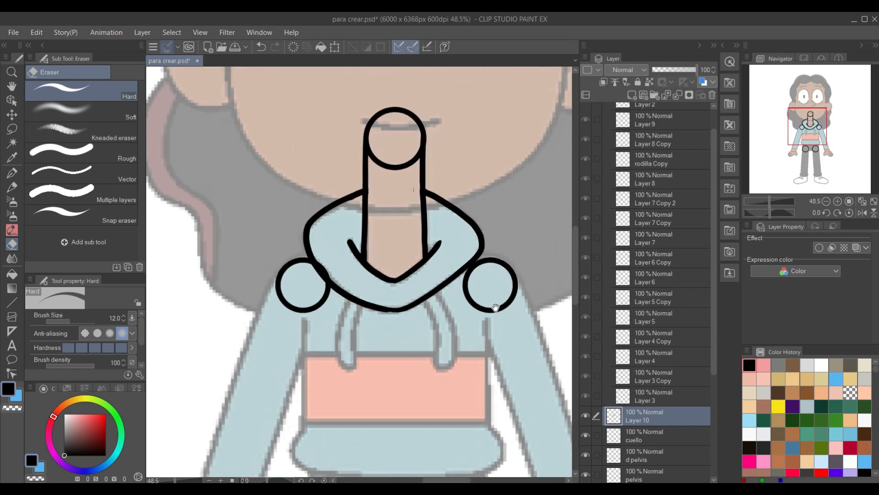
left_click_drag(496, 307, 472, 269)
scroll(472, 274, "up", 1)
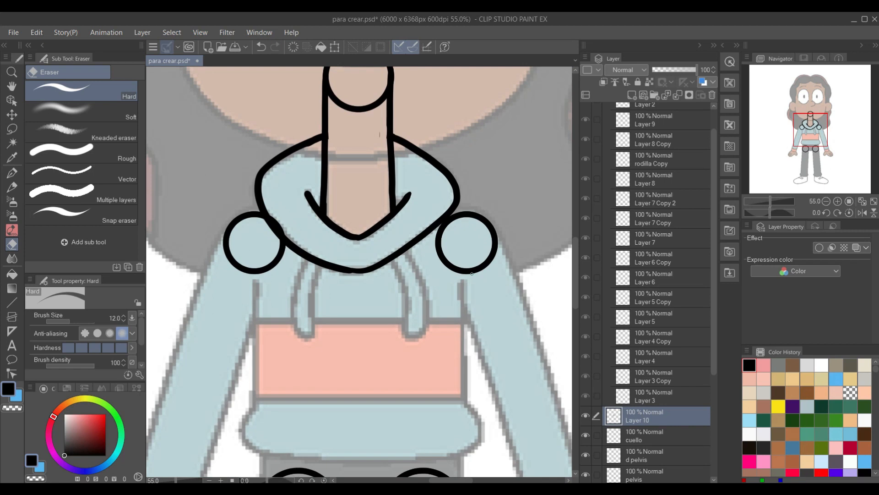
scroll(472, 274, "down", 2)
scroll(461, 282, "down", 1)
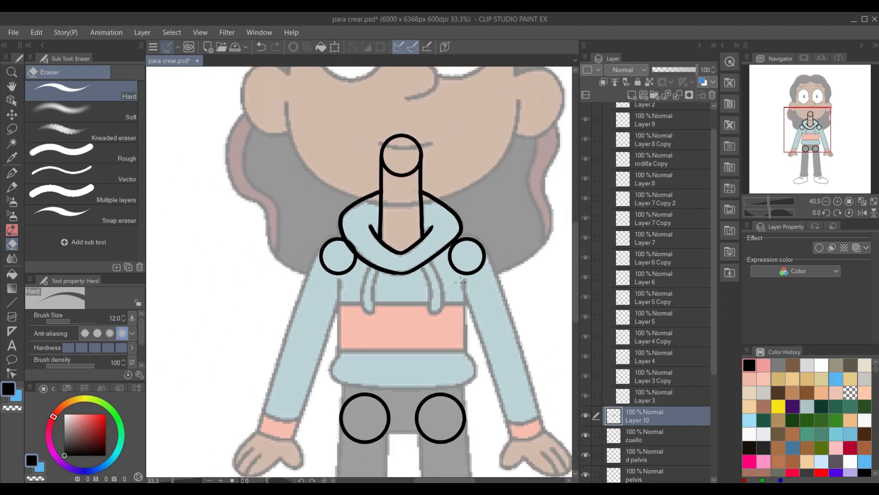
scroll(461, 282, "up", 3)
left_click_drag(461, 282, 462, 163)
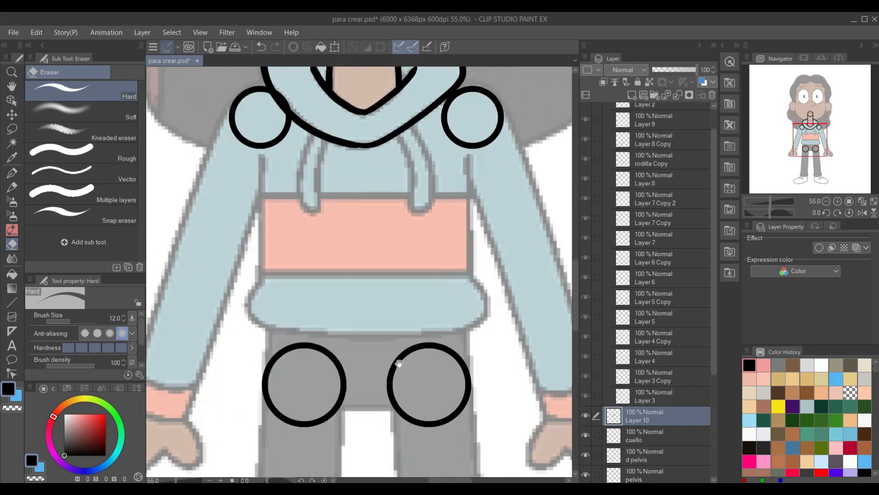
left_click_drag(398, 363, 430, 276)
scroll(425, 324, "up", 3)
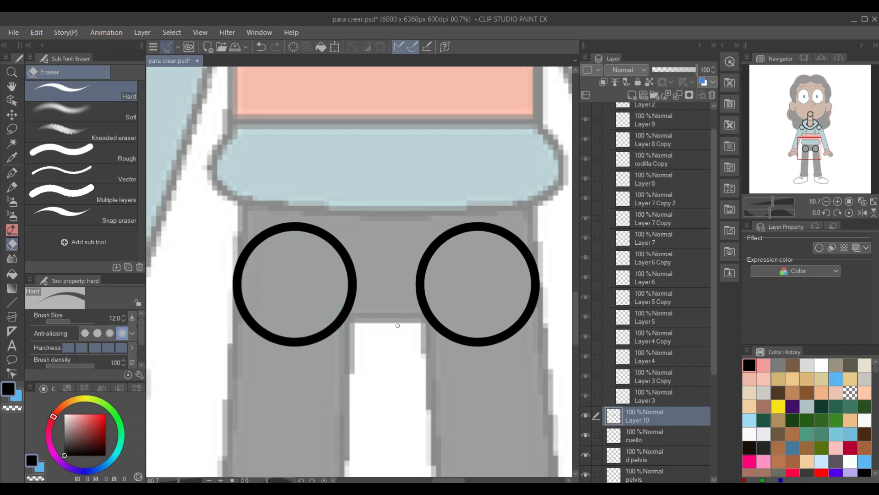
key("p")
left_click_drag(347, 319, 431, 316)
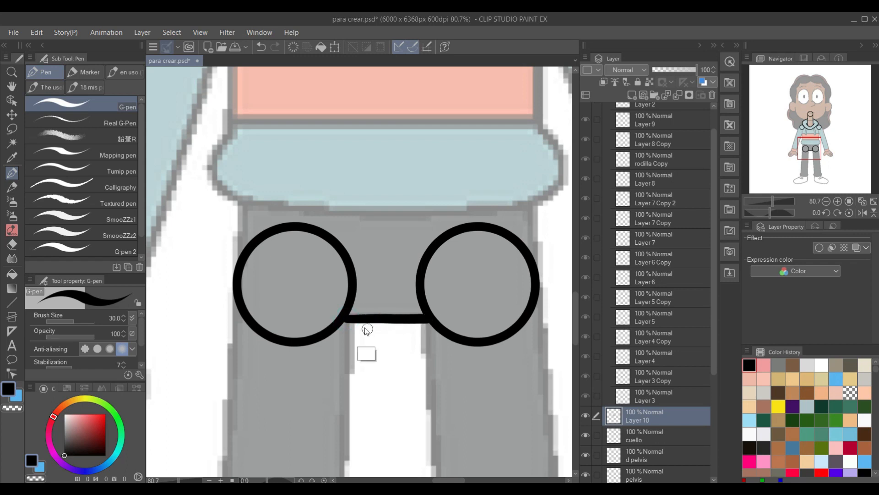
key("ctrl+z")
left_click_drag(338, 319, 431, 316)
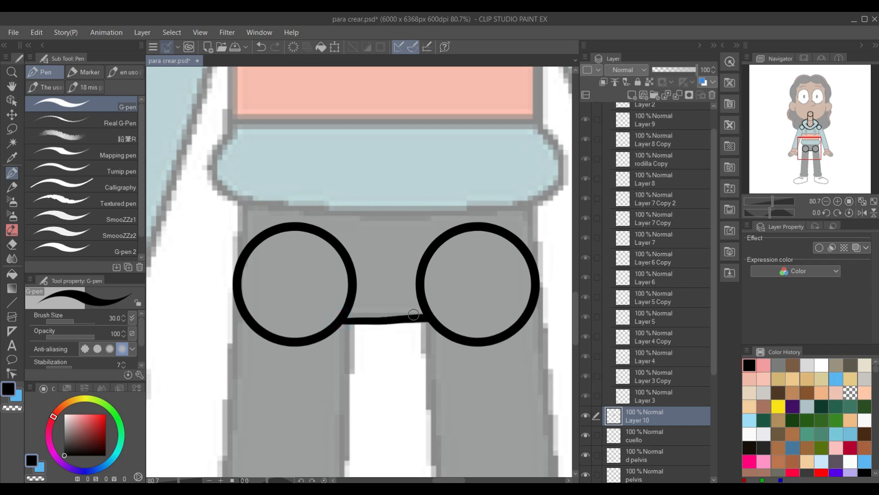
key("ctrl+z")
left_click_drag(343, 320, 421, 317)
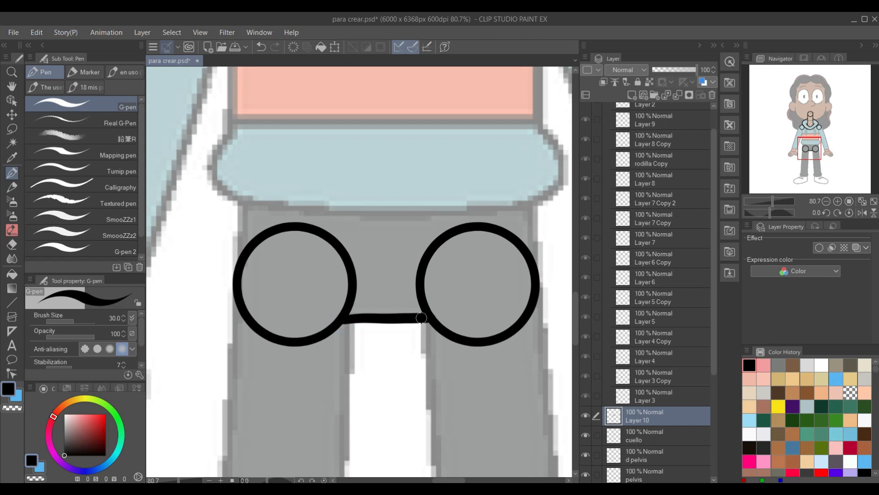
key("ctrl+z")
left_click_drag(339, 316, 433, 316)
key("e")
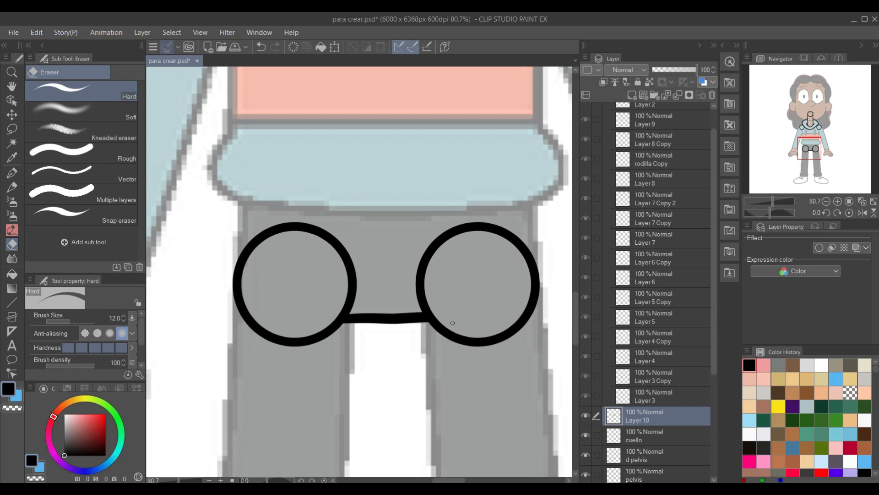
Draw both outer hip lines from the pelvis circles up to the lower edge of the hoodie's waistband.
key("p")
scroll(458, 326, "up", 3)
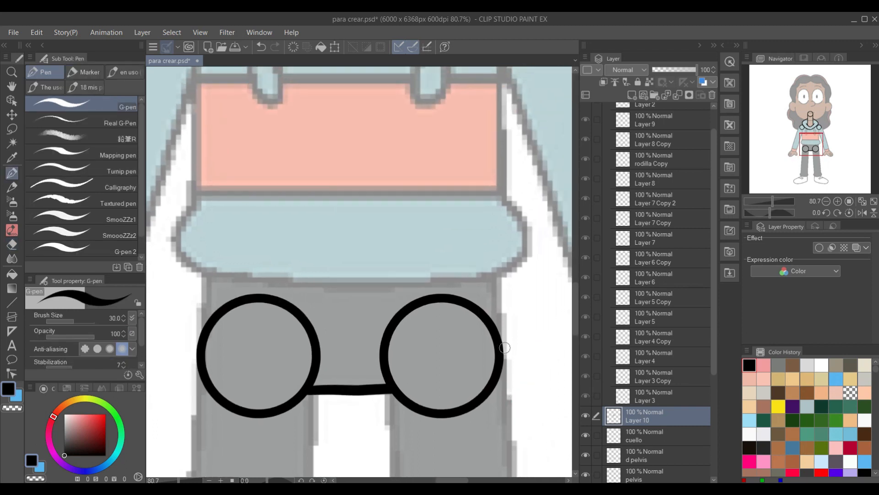
left_click_drag(502, 351, 496, 272)
left_click_drag(200, 352, 205, 271)
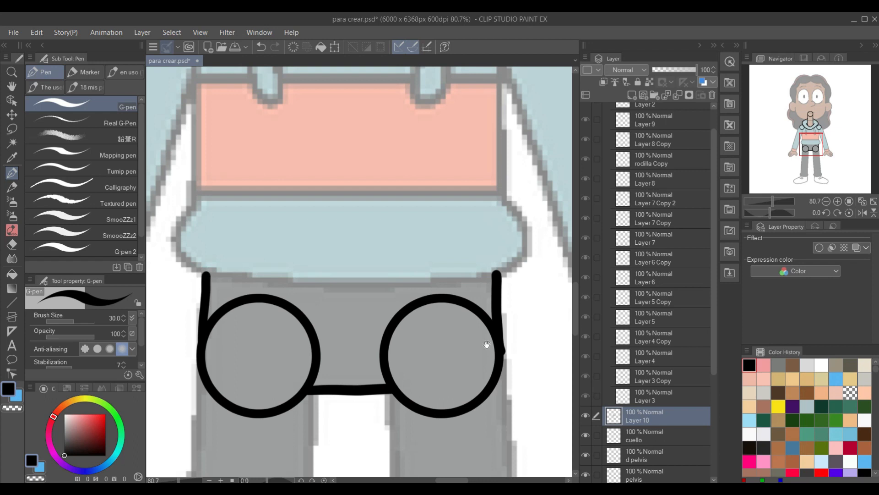
scroll(490, 339, "up", 3)
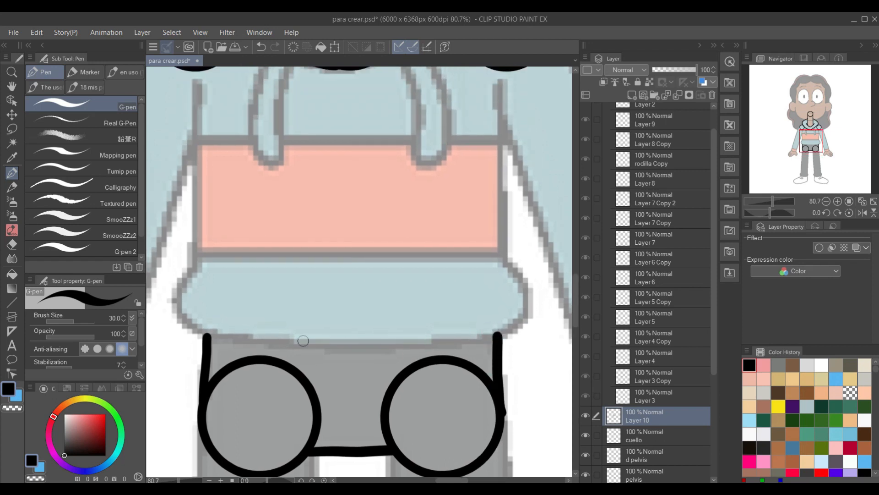
mouse_move(206, 335)
left_mouse_down()
mouse_move(485, 336)
mouse_move(514, 329)
mouse_move(528, 307)
mouse_move(522, 273)
mouse_move(489, 256)
mouse_move(284, 262)
left_mouse_up()
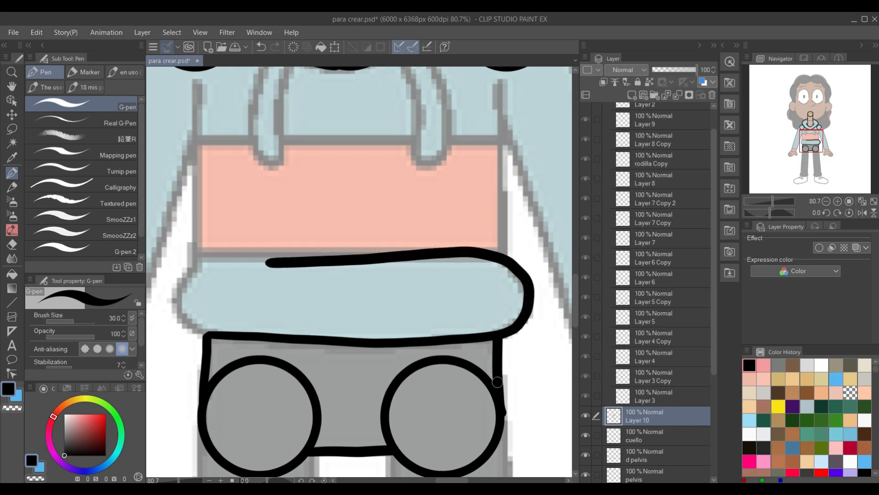
key("ctrl+z")
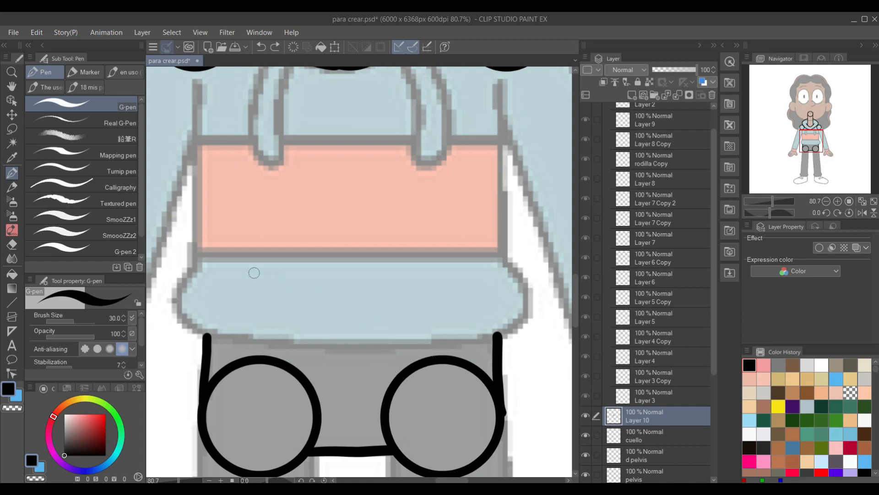
left_click_drag(206, 252, 484, 246)
key("ctrl+z")
Draw straight lines along the upper and lower edges of the hoodie's waistband.
key("u")
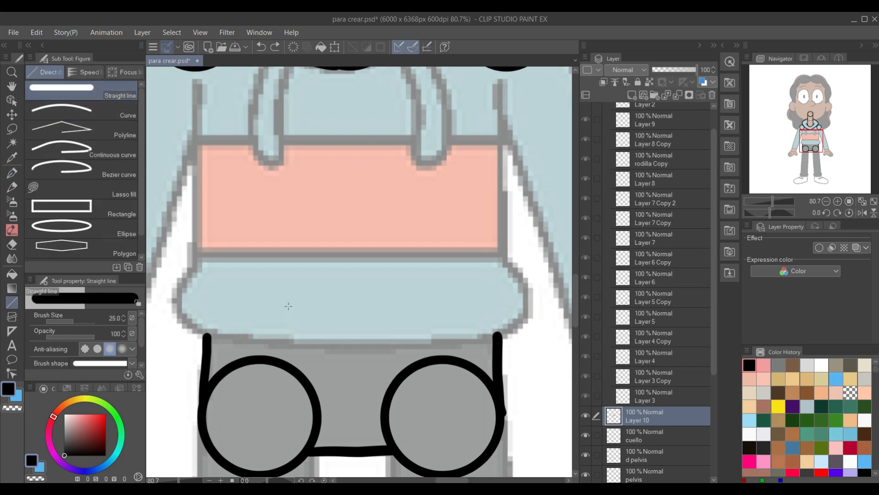
left_click_drag(198, 258, 505, 257)
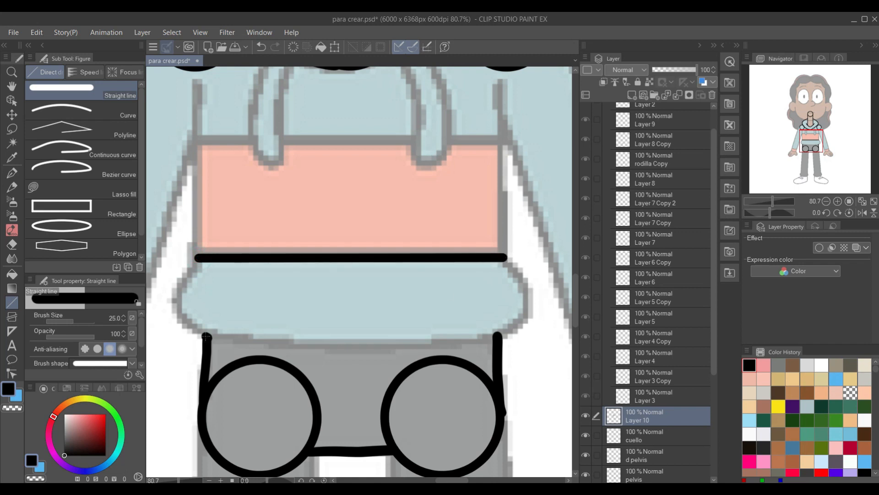
left_click_drag(207, 337, 343, 339)
key("ctrl+z")
left_click_drag(207, 335, 497, 337)
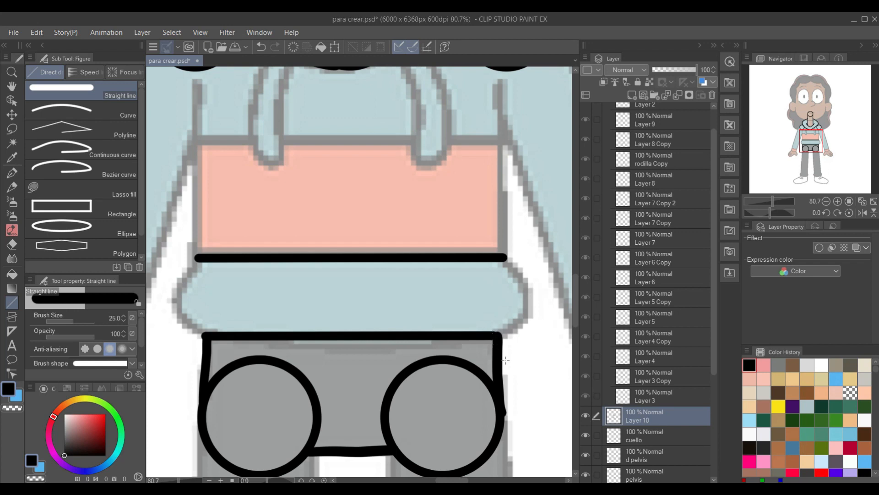
Close both ends of the waistband with curved G-pen strokes that follow the reference.
key("p")
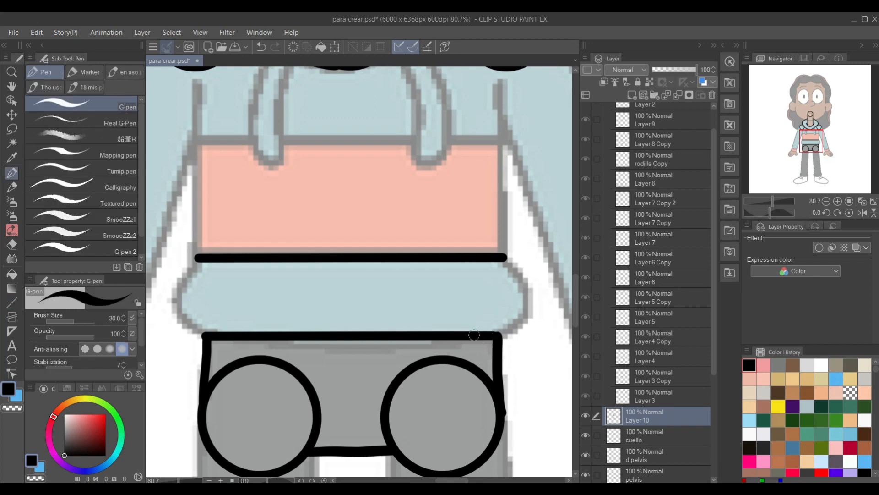
mouse_move(496, 335)
left_mouse_down()
mouse_move(525, 311)
mouse_move(523, 279)
mouse_move(508, 253)
left_mouse_up()
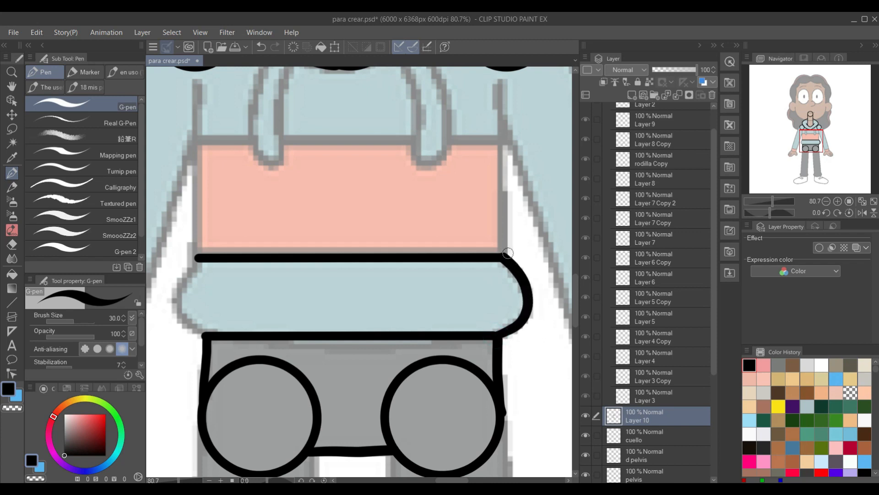
mouse_move(213, 334)
left_mouse_down()
mouse_move(184, 319)
mouse_move(177, 297)
mouse_move(197, 262)
left_mouse_up()
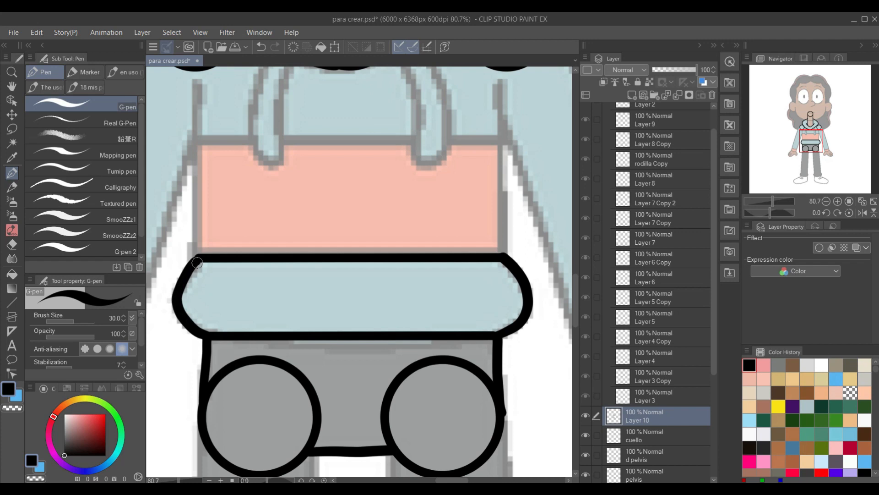
Draw the torso's two straight side lines from the waistband's upper corners up to the shoulder circles.
scroll(510, 363, "up", 5)
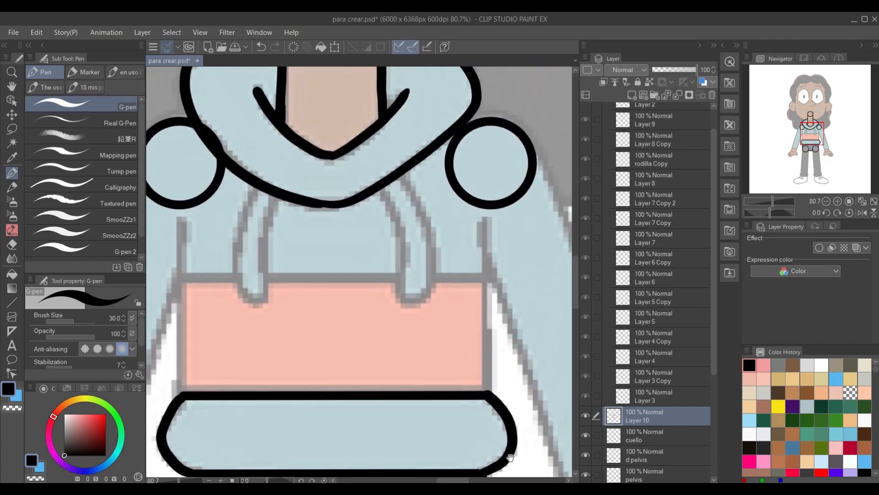
key("u")
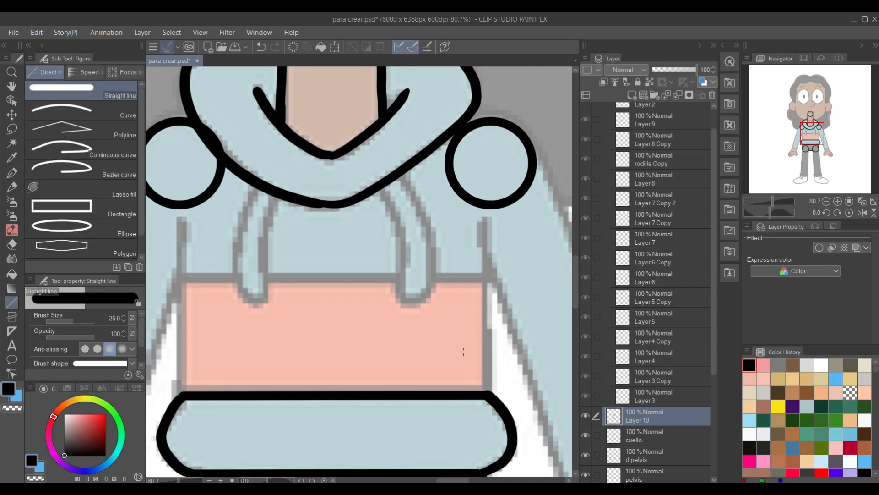
left_click_drag(487, 395, 486, 205)
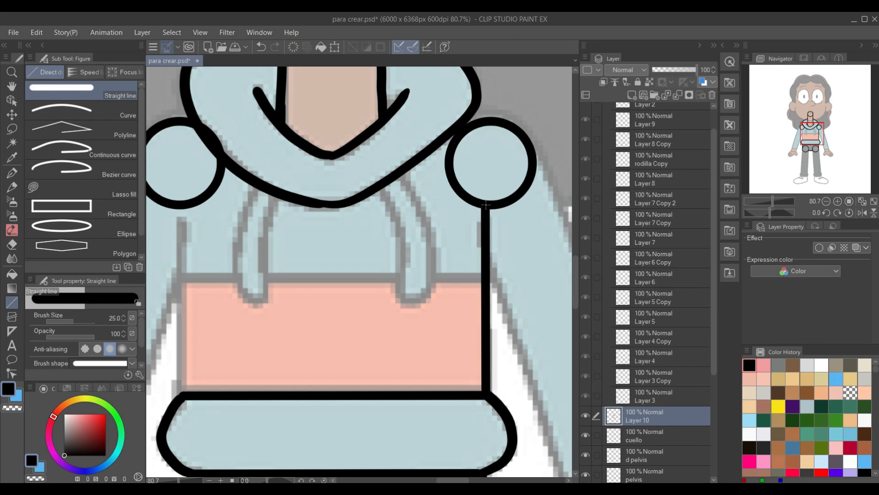
left_click_drag(181, 399, 182, 206)
Draw a straight line along the upper edge of the pink chest stripe between the two torso sides.
left_click_drag(499, 338, 518, 426)
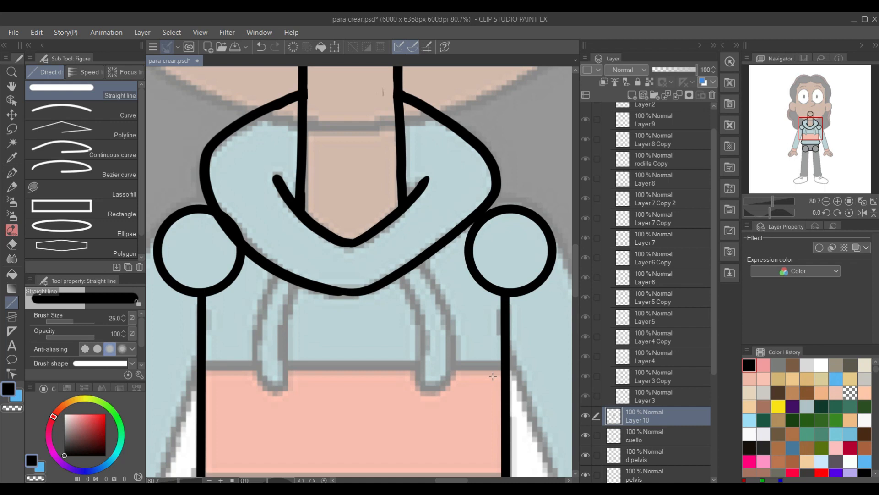
left_click_drag(548, 393, 529, 379)
left_click_drag(543, 438, 513, 341)
left_click_drag(484, 366, 533, 378)
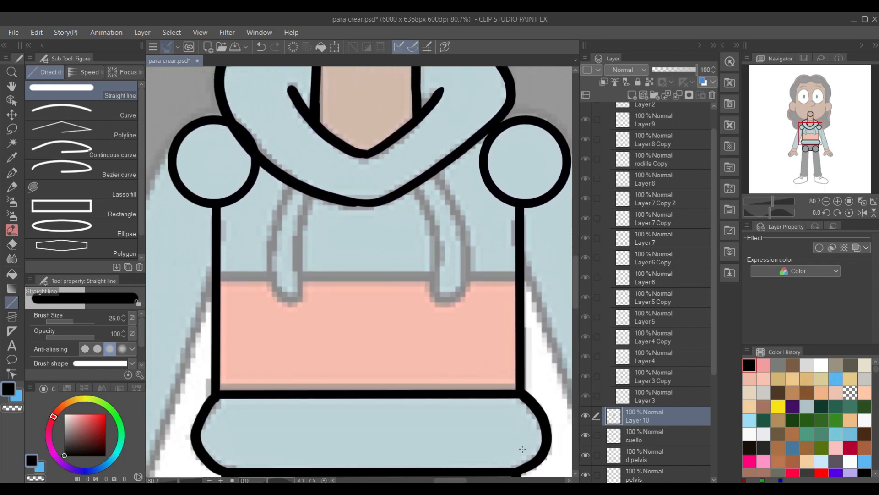
left_click_drag(219, 273, 523, 267)
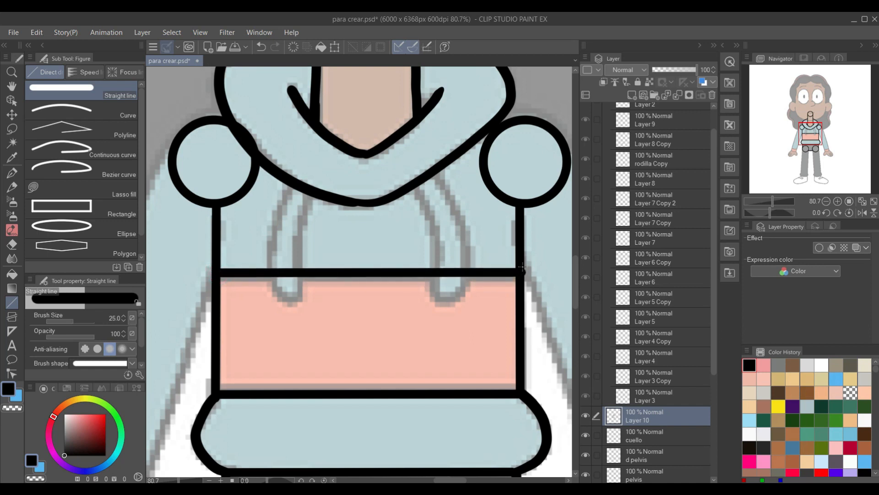
key("ctrl+z")
left_click_drag(220, 277, 521, 273)
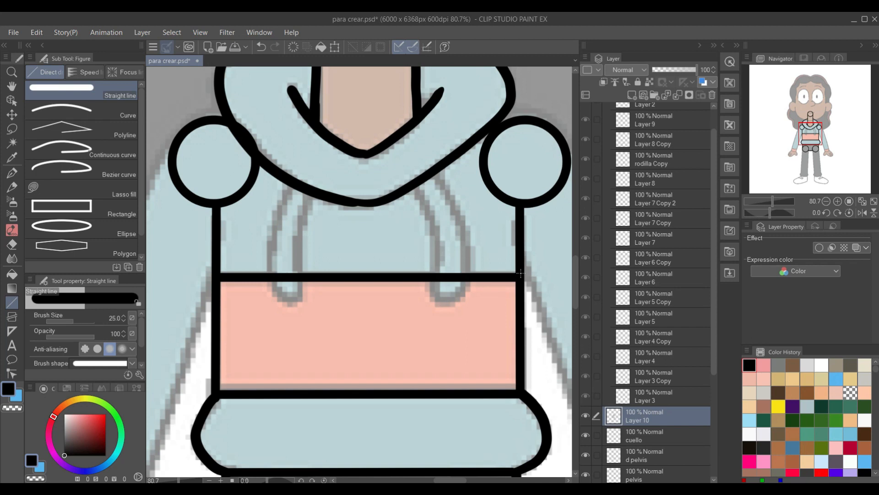
Outline both hoodie drawstrings with the G-pen, starting and ending at the hood's lower edge.
key("p")
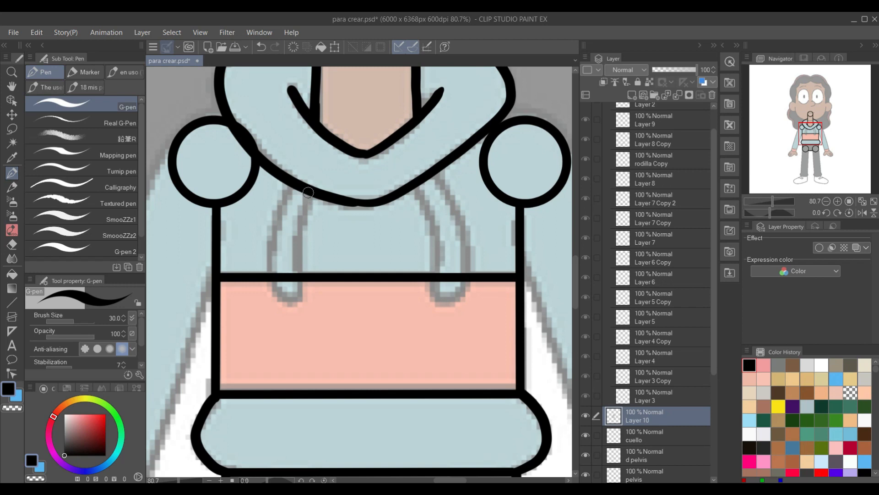
mouse_move(308, 189)
left_mouse_down()
mouse_move(300, 295)
mouse_move(277, 298)
mouse_move(272, 232)
mouse_move(295, 175)
left_mouse_up()
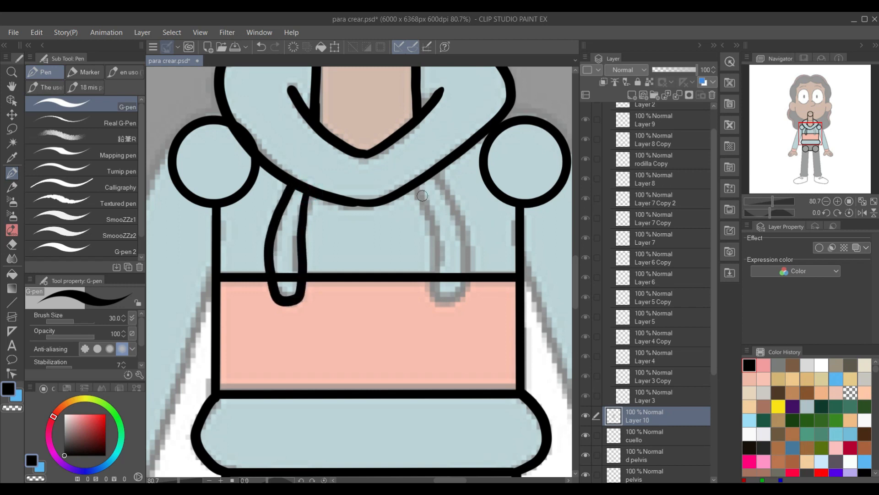
mouse_move(414, 186)
left_mouse_down()
mouse_move(430, 220)
mouse_move(438, 303)
mouse_move(455, 299)
mouse_move(464, 258)
mouse_move(434, 159)
left_mouse_up()
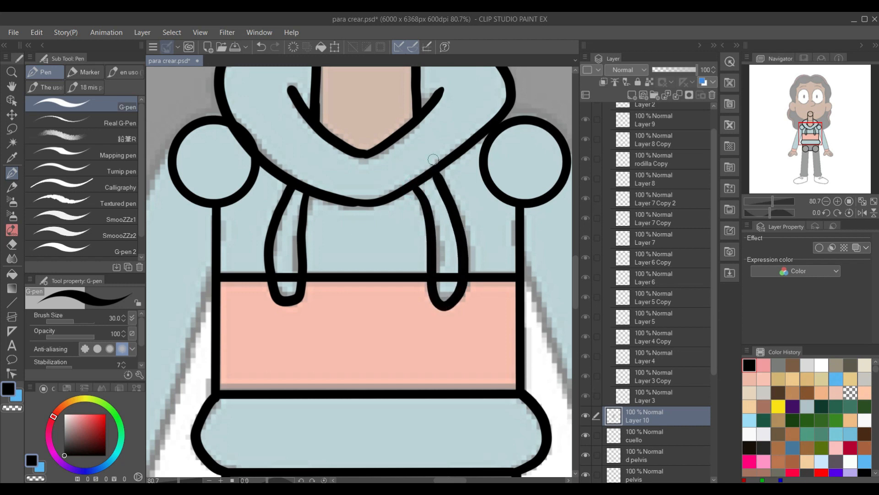
Erase the stripe line where it crosses the inside of the drawstring on the drawing's right side.
key("e")
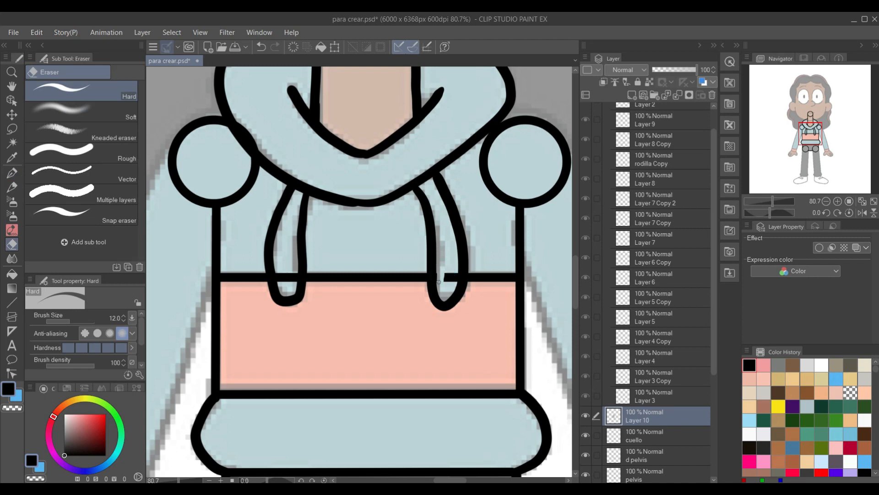
left_click_drag(444, 258, 448, 276)
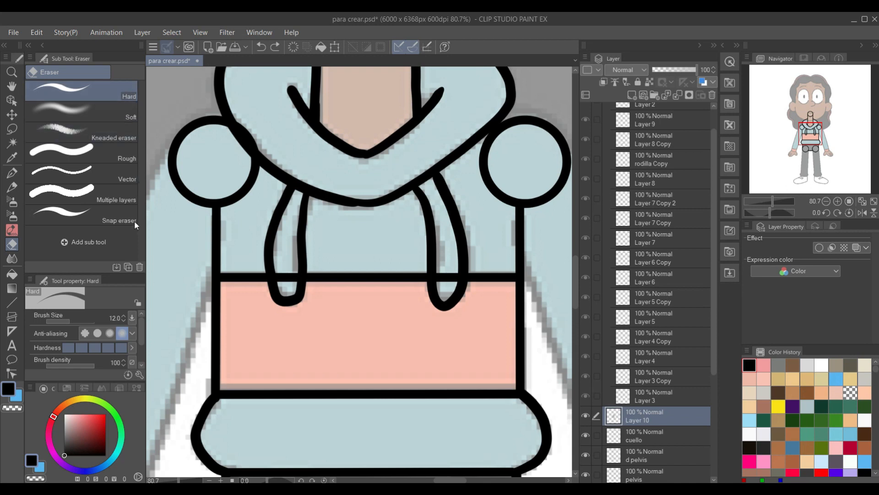
left_click_drag(141, 332, 142, 361)
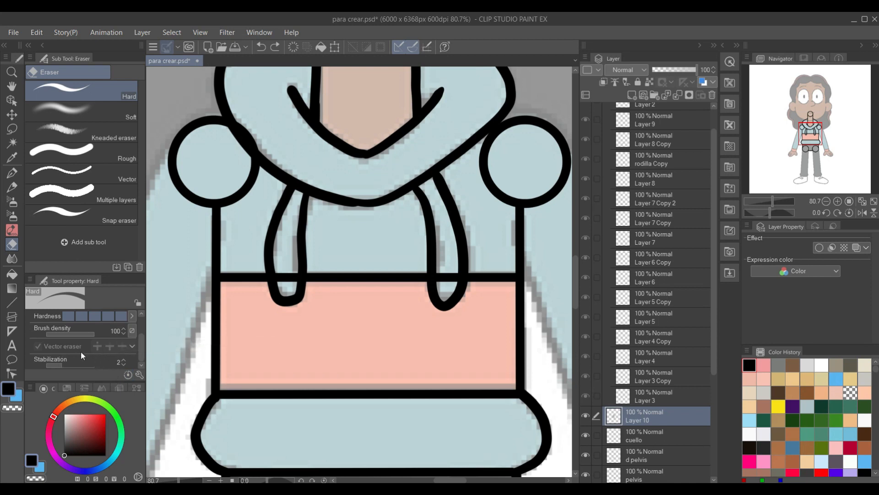
left_click(110, 347)
scroll(138, 346, "up", 3)
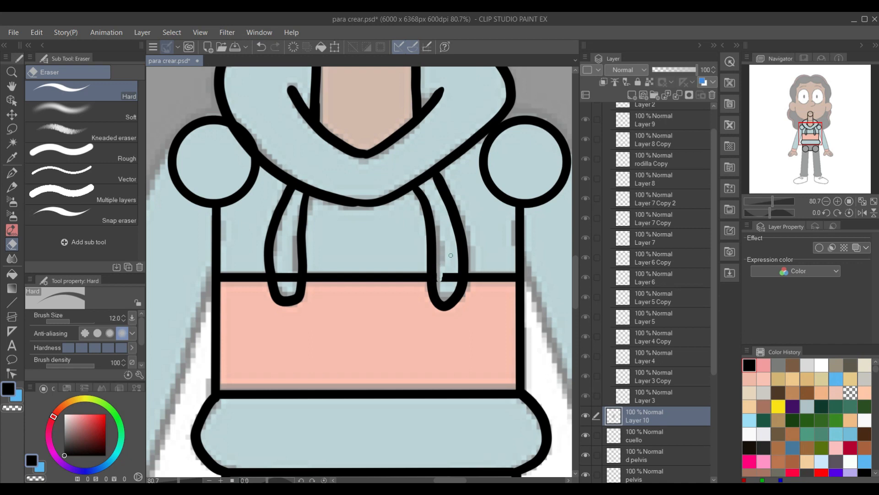
mouse_move(448, 269)
left_mouse_down()
mouse_move(458, 238)
mouse_move(445, 271)
left_mouse_up()
Thicken the lower outer edge of the drawing's right drawstring again with the G-pen.
key("p")
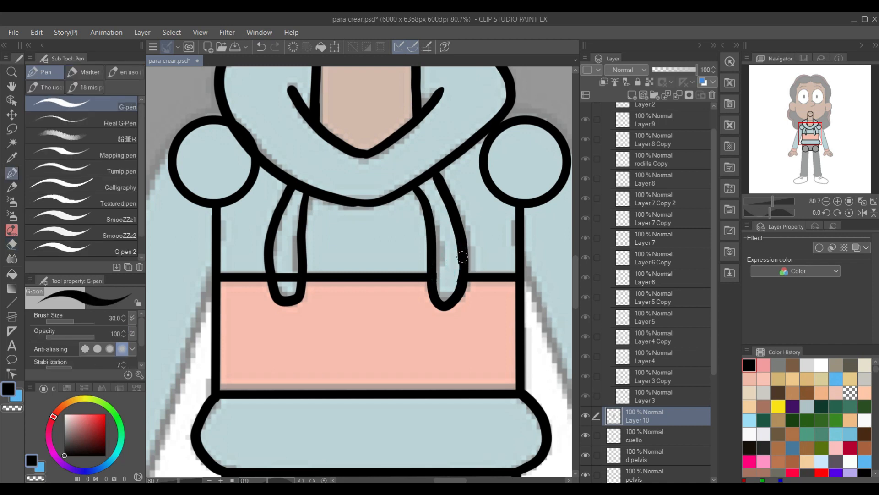
left_click_drag(461, 246, 459, 294)
left_click_drag(462, 259, 451, 299)
key("ctrl+z")
key("ctrl+z")
mouse_move(467, 247)
left_mouse_down()
mouse_move(453, 300)
mouse_move(442, 289)
left_mouse_up()
Erase the stripe line inside the drawstring on the drawing's left side and check the whole torso outline.
key("e")
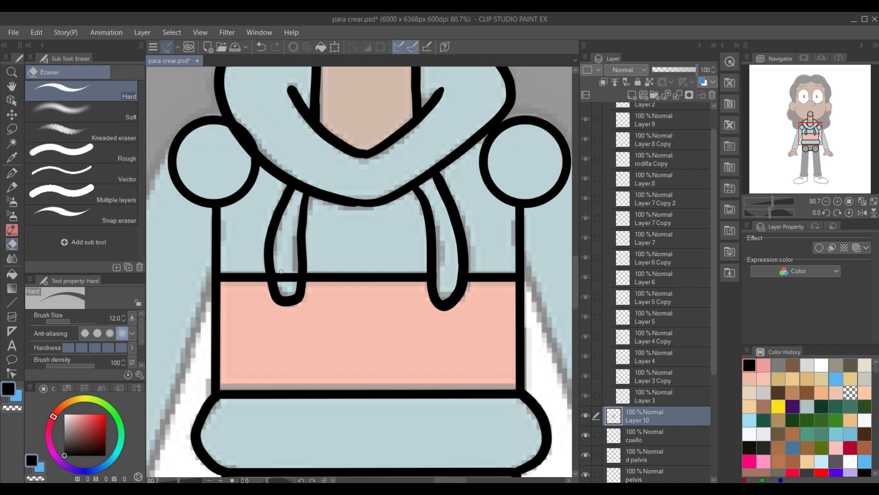
mouse_move(281, 277)
left_mouse_down()
mouse_move(278, 267)
mouse_move(295, 280)
mouse_move(296, 266)
left_mouse_up()
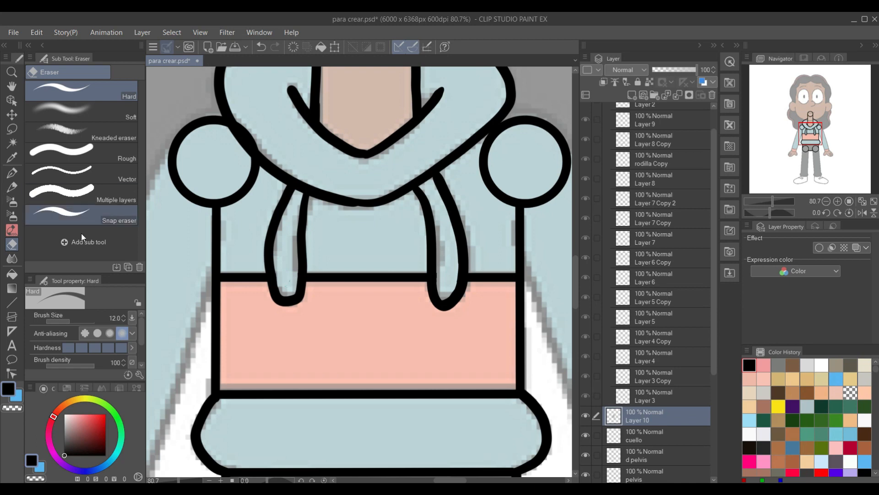
scroll(235, 263, "down", 1)
scroll(235, 262, "down", 3)
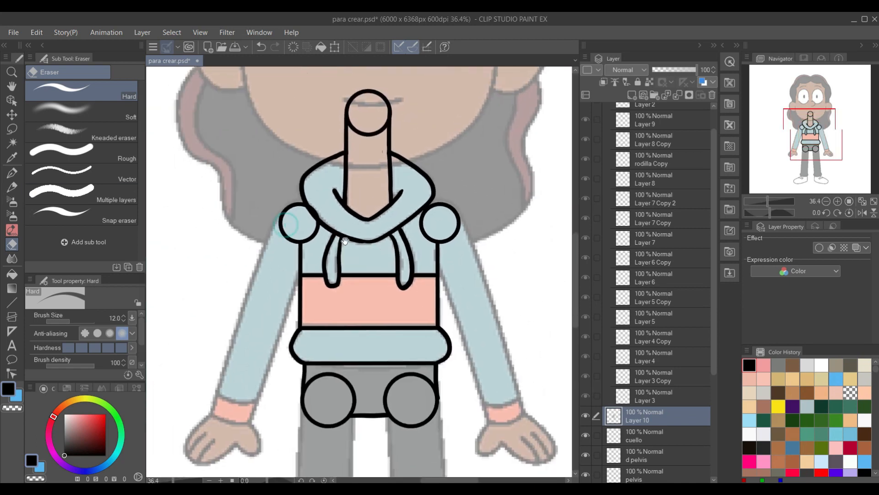
scroll(347, 225, "up", 1)
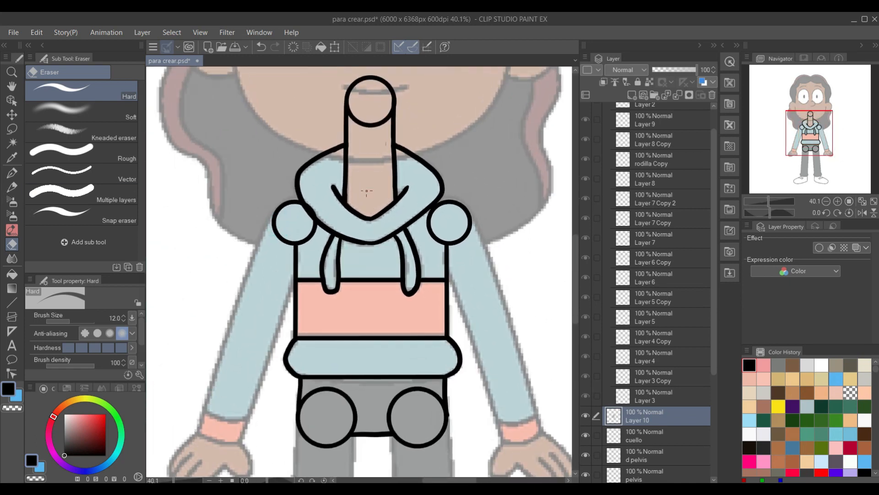
scroll(367, 193, "up", 4)
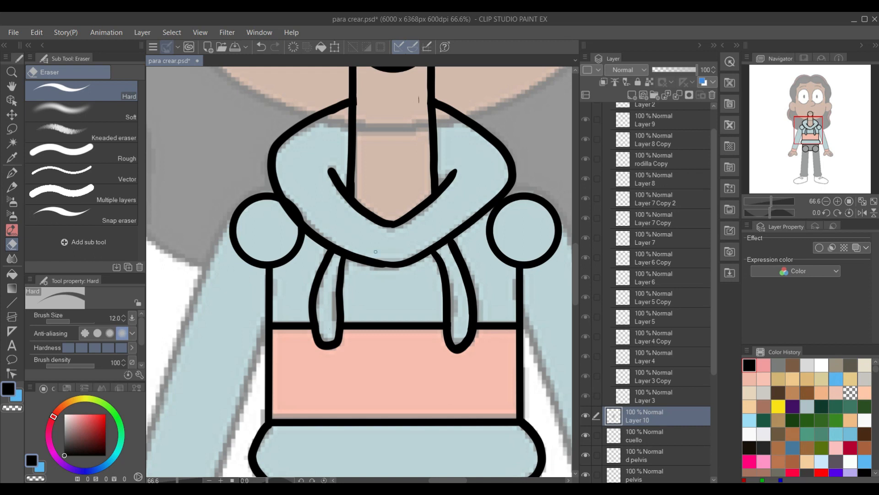
scroll(450, 271, "down", 3)
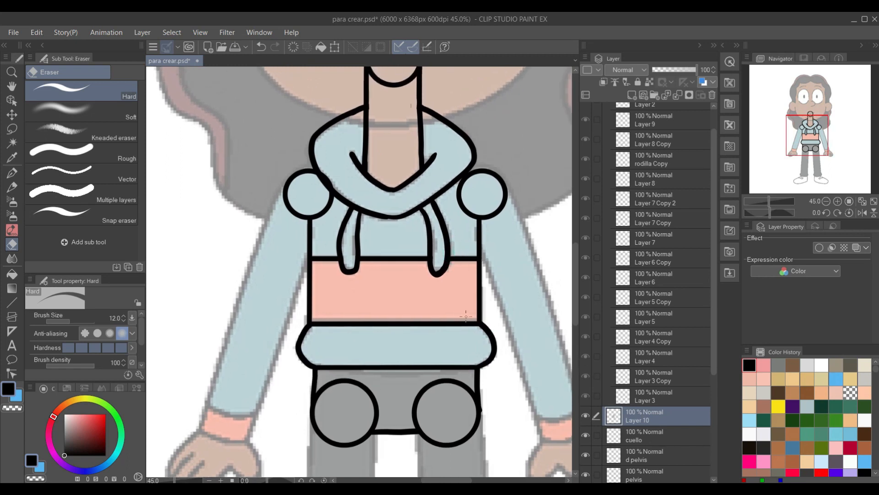
On the hombro layer, ink short G-pen strokes closing the gaps between the tops of both shoulder circles and the hood.
scroll(644, 436, "down", 5)
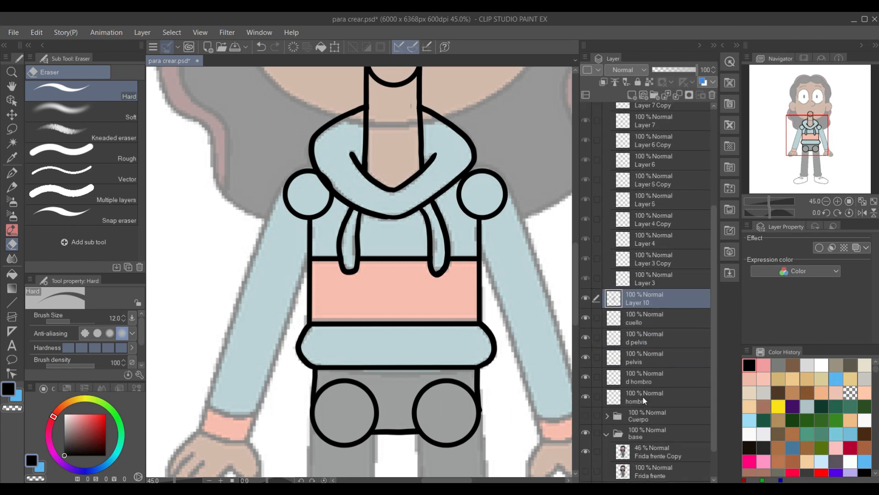
left_click(643, 396)
scroll(539, 309, "up", 3)
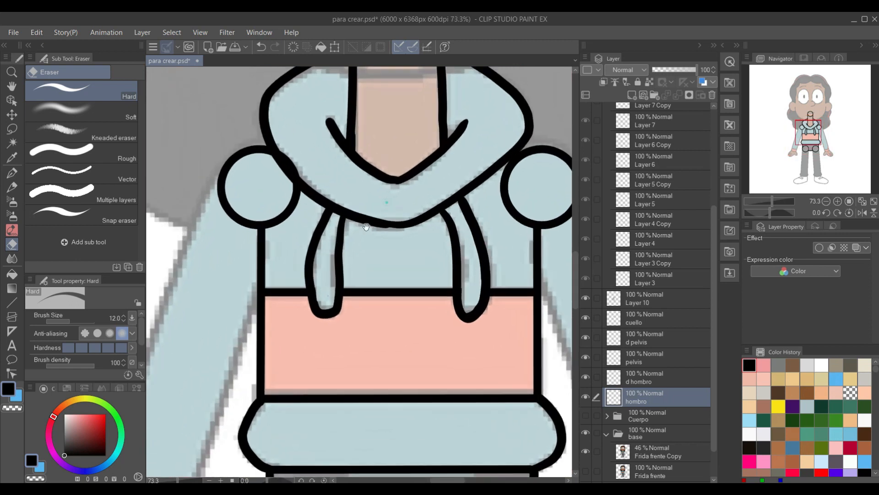
scroll(330, 280, "up", 2)
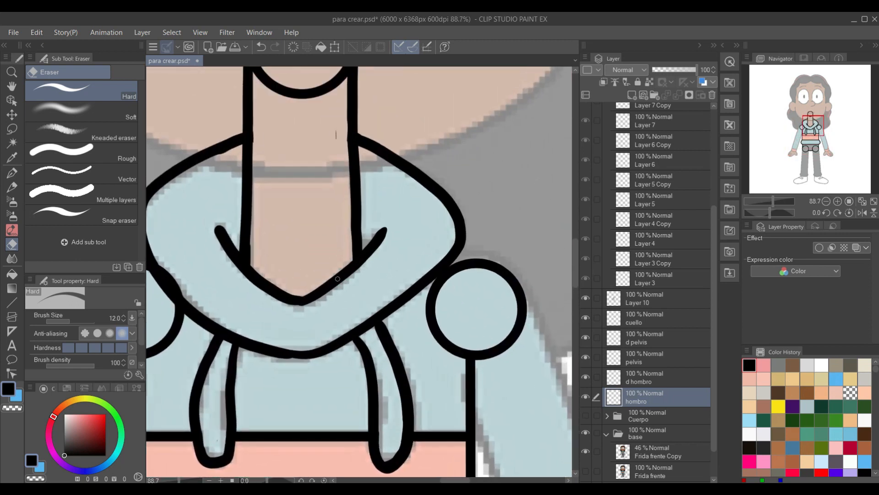
key("p")
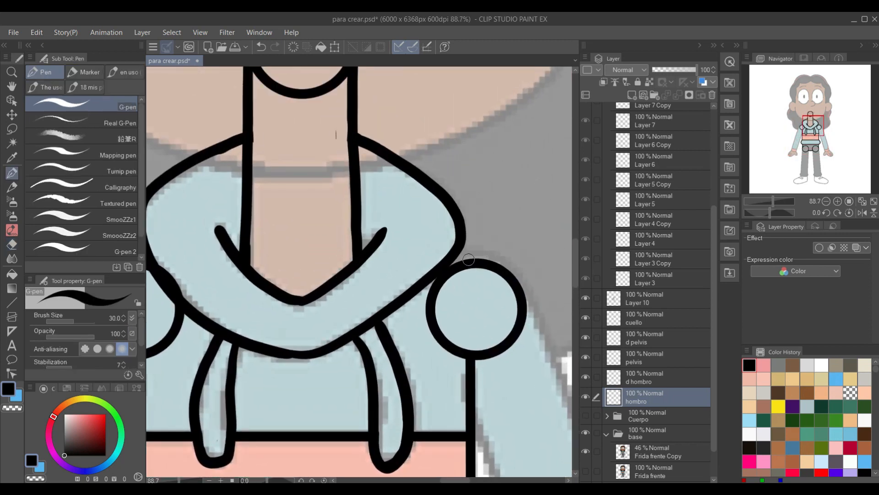
left_click_drag(472, 261, 454, 243)
key("ctrl+z")
left_click_drag(459, 255, 458, 243)
left_click_drag(257, 356, 390, 356)
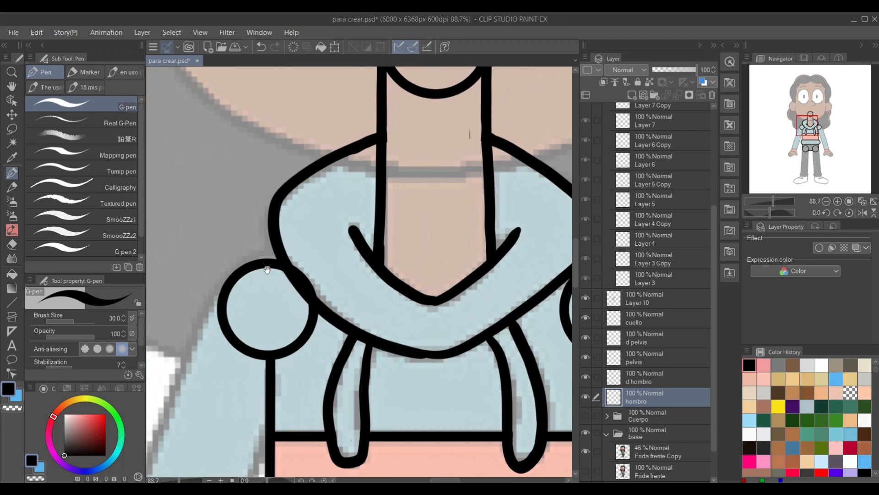
left_click_drag(255, 260, 278, 247)
Merge Layer 10, cuello, d pelvis, pelvis and d hombro down into the hombro layer.
left_click_drag(536, 385, 493, 283)
mouse_move(527, 428)
left_mouse_down()
mouse_move(501, 385)
mouse_move(526, 412)
mouse_move(486, 316)
left_mouse_up()
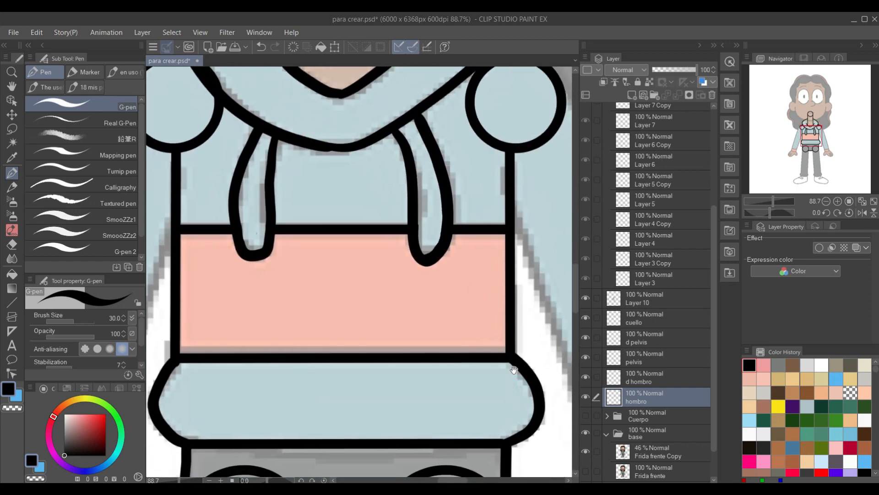
scroll(514, 370, "down", 5)
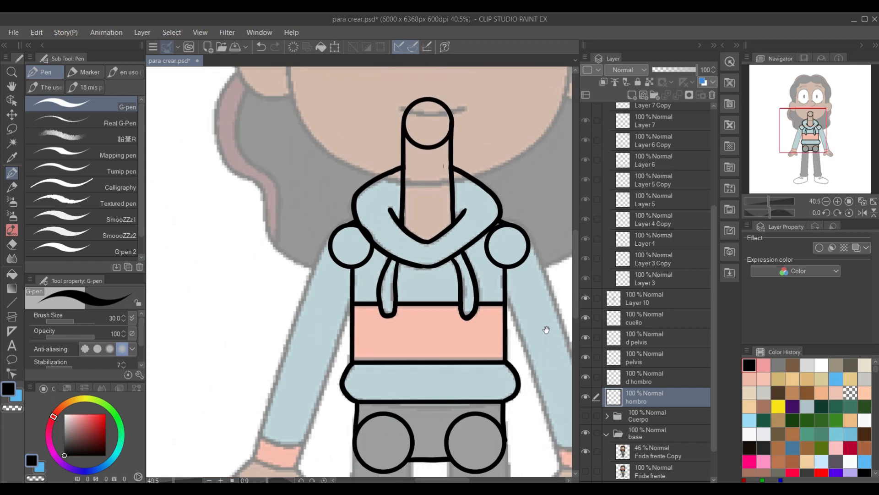
left_click_drag(480, 313, 476, 293)
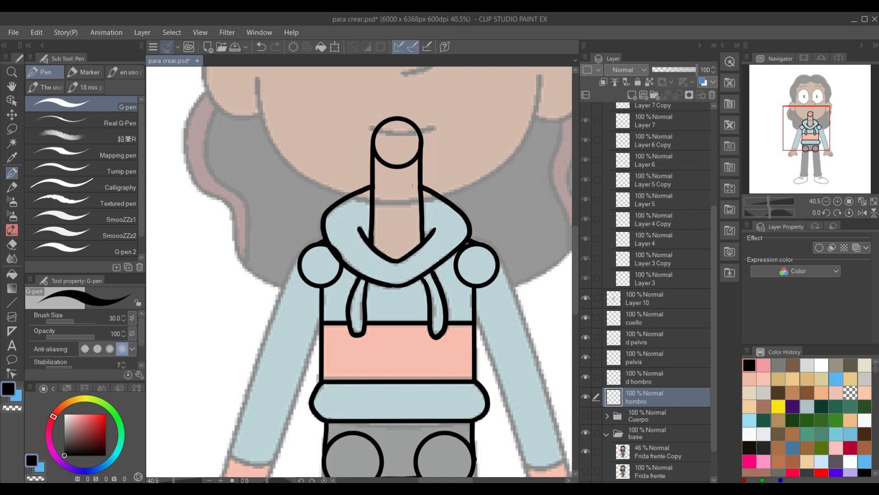
left_click(655, 299)
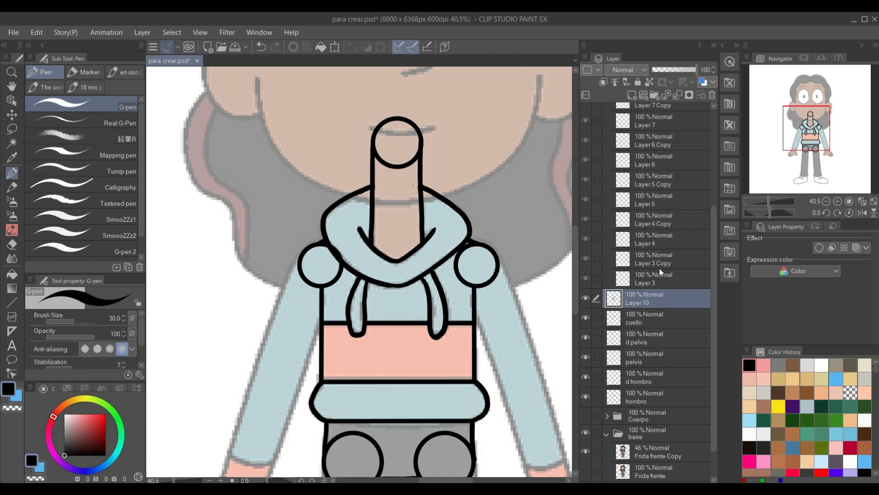
left_click(679, 97)
left_click(679, 97)
left_click(678, 97)
left_click(679, 98)
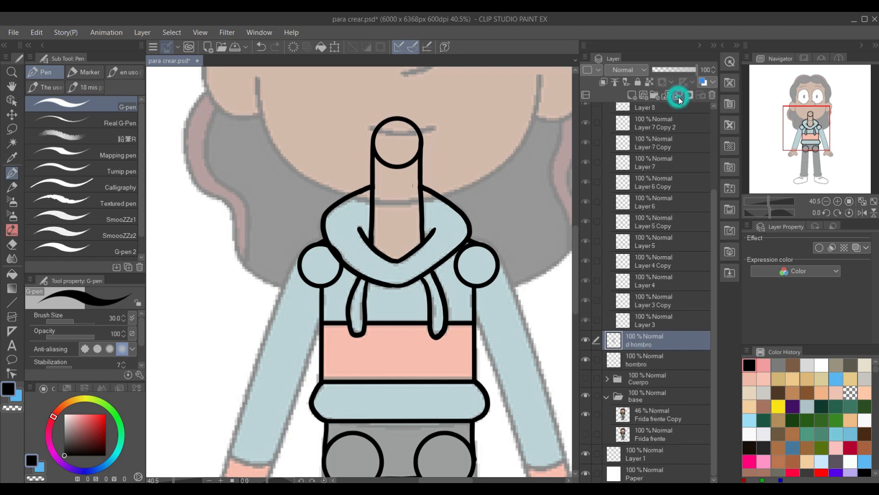
left_click(679, 97)
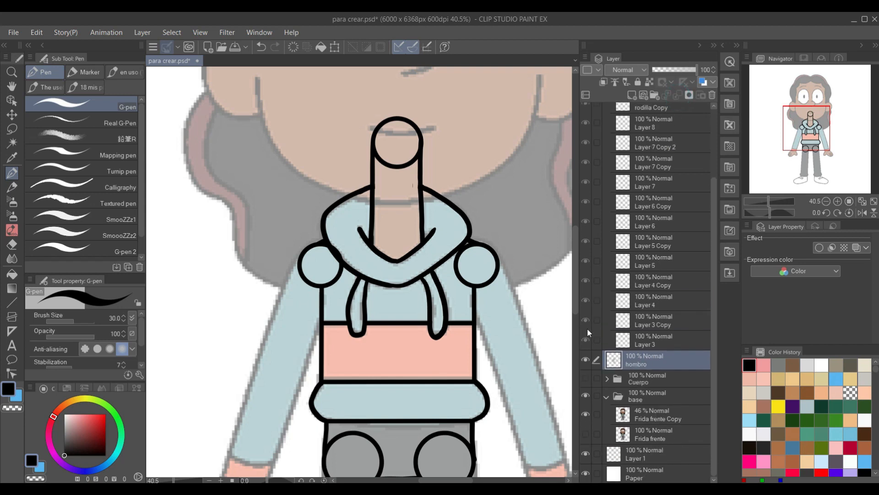
Check the merged layer by toggling its visibility and rename it Torso.
left_click(586, 357)
left_click(587, 357)
double_click(643, 361)
Erase the inner arc of the shoulder circle on the drawing's right side, opening it into the torso.
scroll(501, 273, "up", 1)
scroll(464, 278, "up", 1)
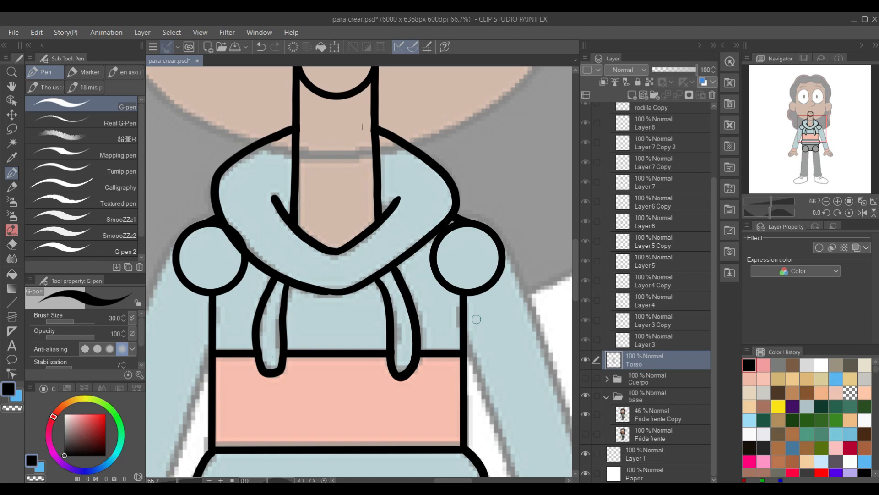
key("e")
mouse_move(449, 235)
left_mouse_down()
mouse_move(451, 224)
mouse_move(433, 244)
mouse_move(430, 279)
mouse_move(435, 259)
mouse_move(444, 295)
mouse_move(453, 271)
mouse_move(460, 290)
left_mouse_up()
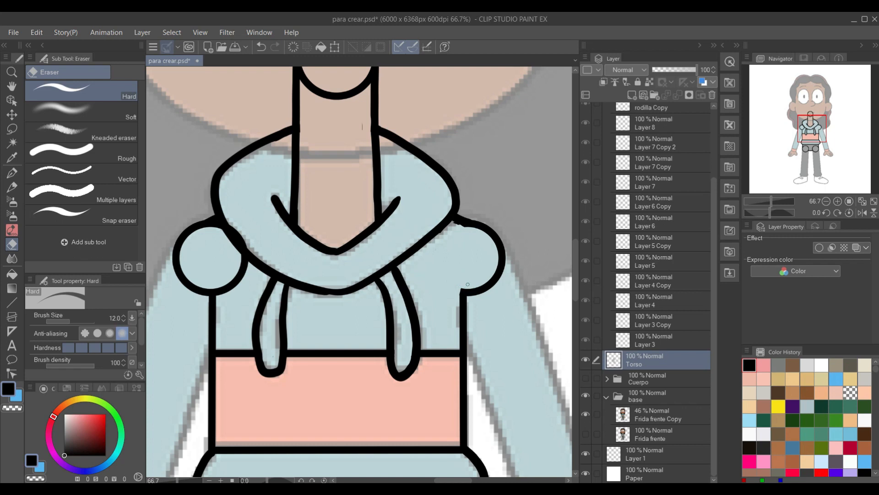
Erase the inner arc of the shoulder circle on the drawing's left side and trim the hood line beside it.
left_click_drag(284, 307, 389, 311)
left_click_drag(323, 292, 326, 293)
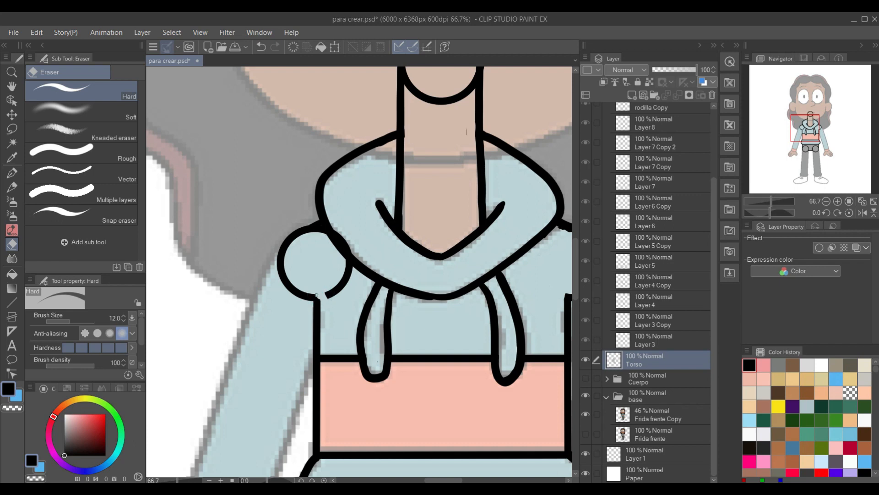
mouse_move(342, 267)
left_mouse_down()
mouse_move(347, 255)
mouse_move(350, 267)
mouse_move(337, 253)
mouse_move(345, 258)
mouse_move(342, 290)
left_mouse_up()
key("ctrl+z")
key("ctrl+z")
mouse_move(338, 280)
left_mouse_down()
mouse_move(326, 297)
mouse_move(343, 285)
left_mouse_up()
left_click_drag(350, 272, 352, 277)
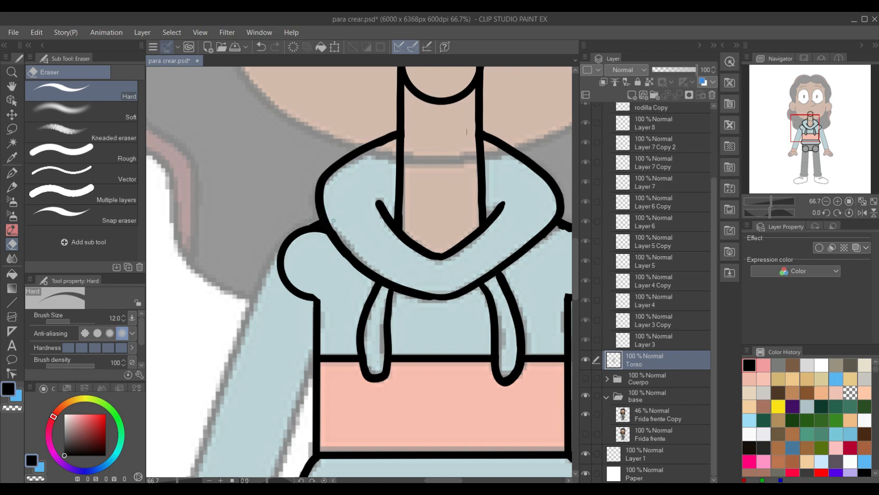
left_click_drag(337, 232, 344, 243)
Erase the arc of the hip circle inside the pelvis on the drawing's left side, including leftover specks.
scroll(527, 374, "down", 5)
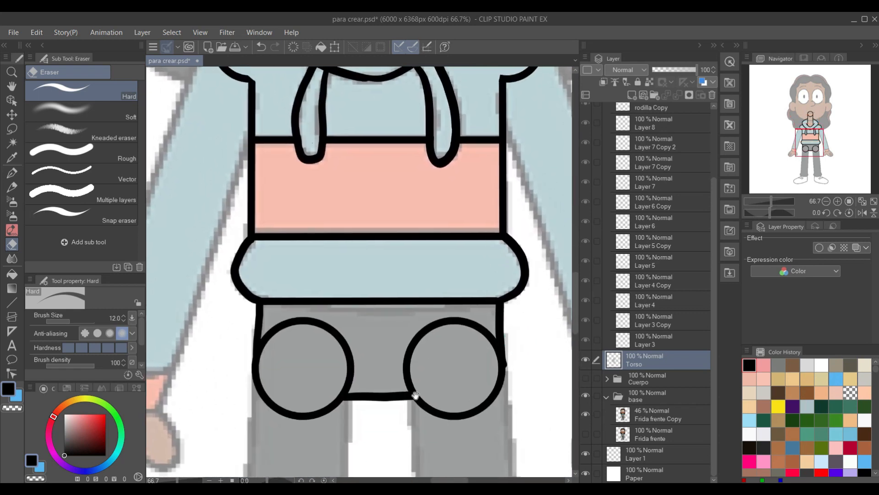
left_click_drag(416, 394, 484, 364)
mouse_move(421, 350)
left_mouse_down()
mouse_move(407, 358)
mouse_move(420, 358)
left_mouse_up()
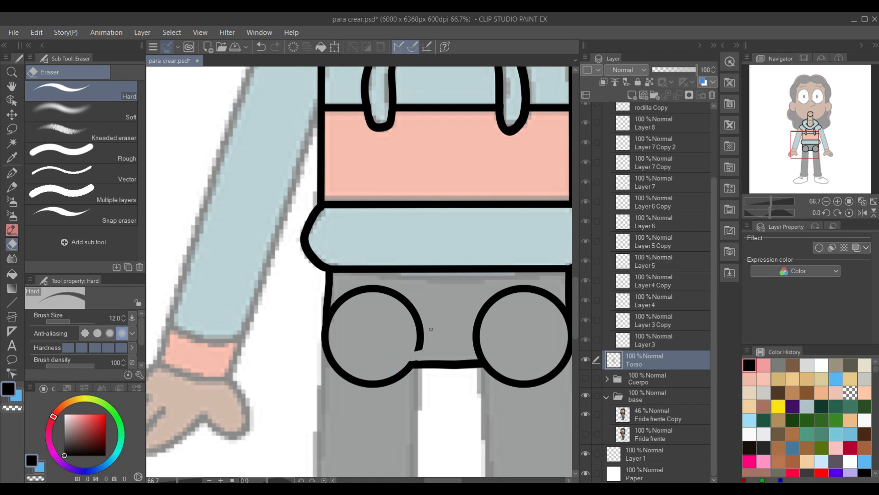
left_click_drag(340, 297, 336, 316)
mouse_move(427, 347)
left_mouse_down()
mouse_move(416, 345)
mouse_move(430, 337)
mouse_move(403, 298)
mouse_move(398, 305)
mouse_move(369, 287)
mouse_move(341, 298)
mouse_move(363, 291)
left_mouse_up()
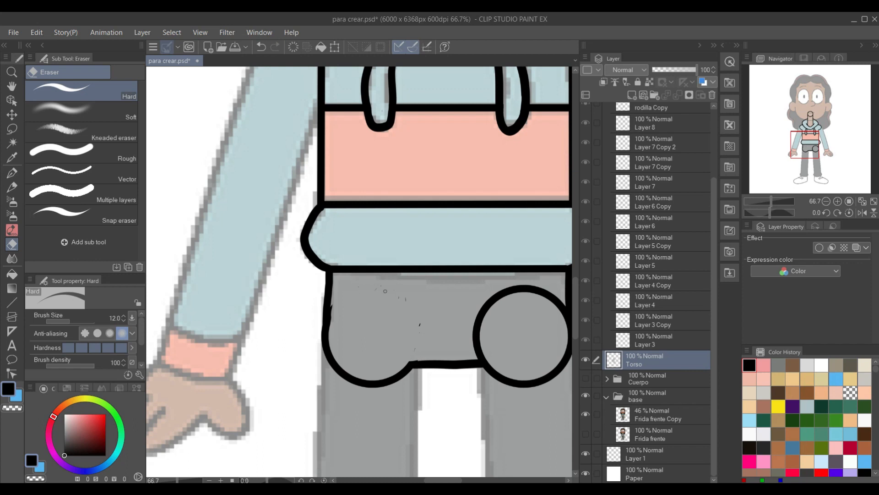
left_click_drag(470, 354, 483, 357)
left_click_drag(419, 326, 421, 321)
Remove the inner arc of the hip circle on the drawing's right side, erasing its ends and lassoing and deleting the rest.
left_click_drag(511, 348, 427, 339)
mouse_move(479, 286)
left_mouse_down()
mouse_move(496, 330)
mouse_move(496, 309)
mouse_move(493, 321)
mouse_move(478, 291)
mouse_move(472, 305)
mouse_move(476, 280)
mouse_move(466, 280)
mouse_move(472, 301)
mouse_move(444, 291)
left_mouse_up()
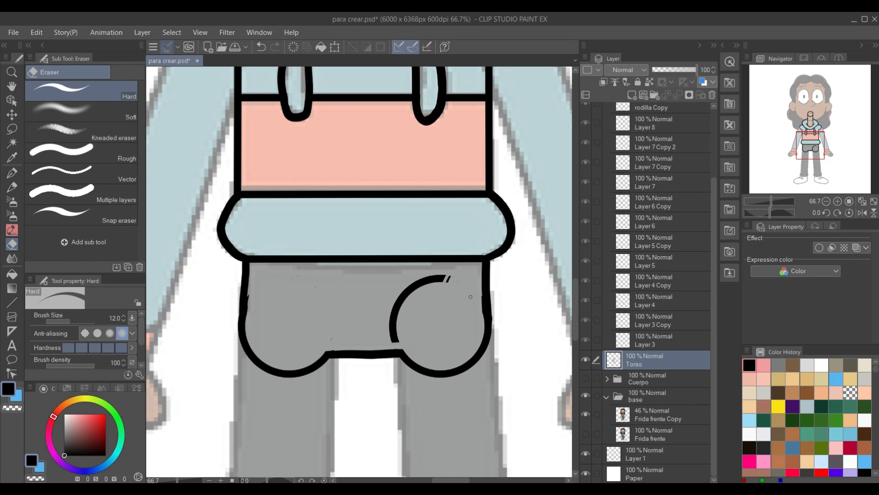
key("m")
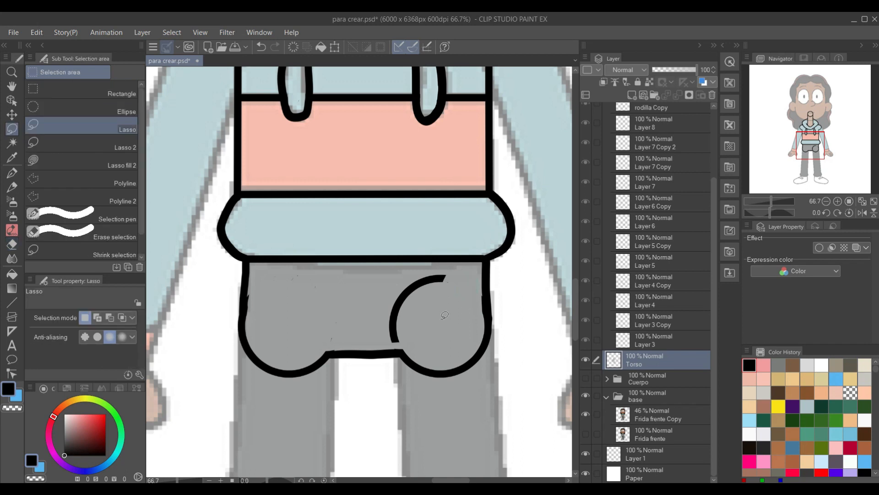
mouse_move(421, 324)
left_mouse_down()
mouse_move(399, 341)
mouse_move(381, 306)
mouse_move(404, 277)
mouse_move(445, 265)
mouse_move(456, 278)
mouse_move(452, 296)
mouse_move(417, 326)
left_mouse_up()
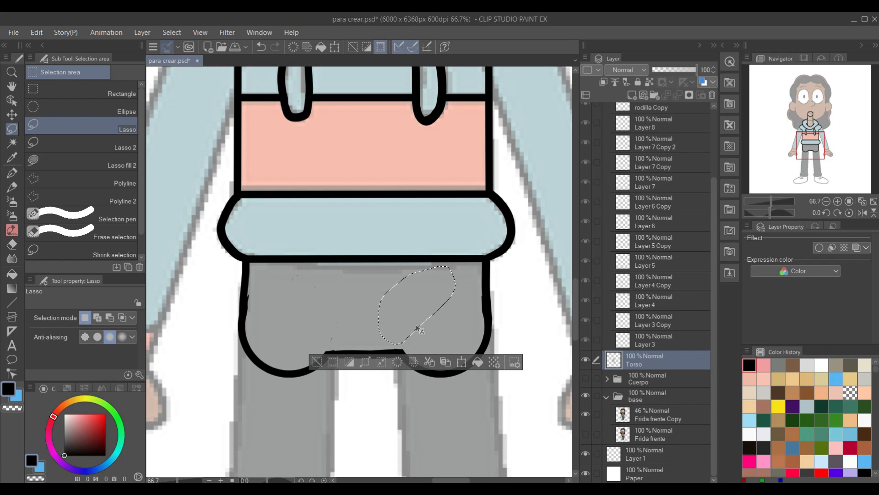
key("ctrl+d")
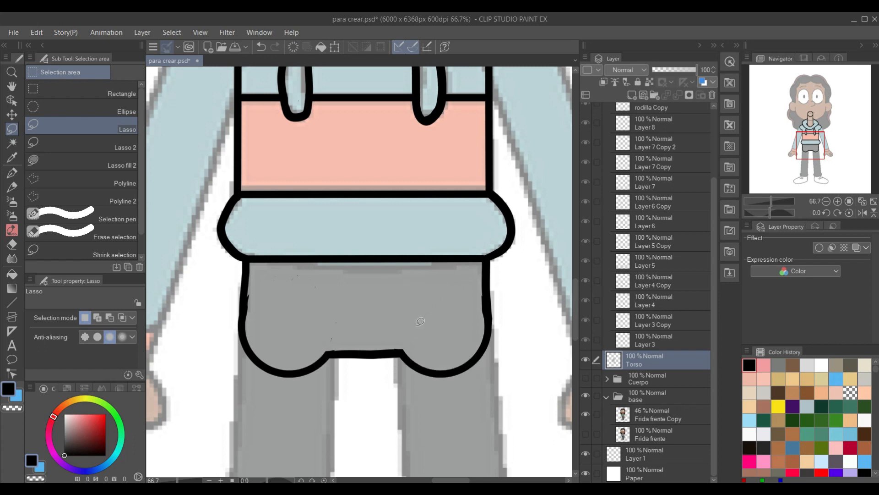
Clean up the junctions between the hood and both shoulders with the Hard eraser and G-pen.
left_click_drag(501, 301, 531, 293)
left_click_drag(535, 249, 486, 419)
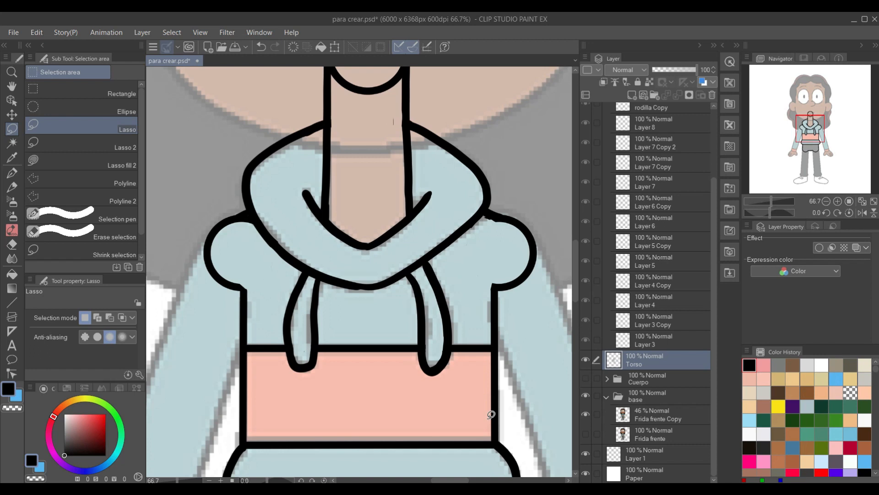
key("e")
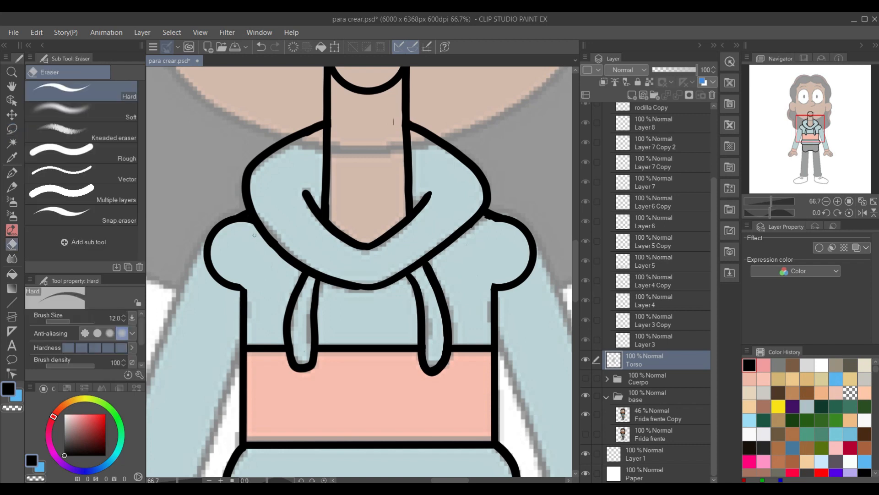
left_click_drag(251, 221, 288, 259)
key("p")
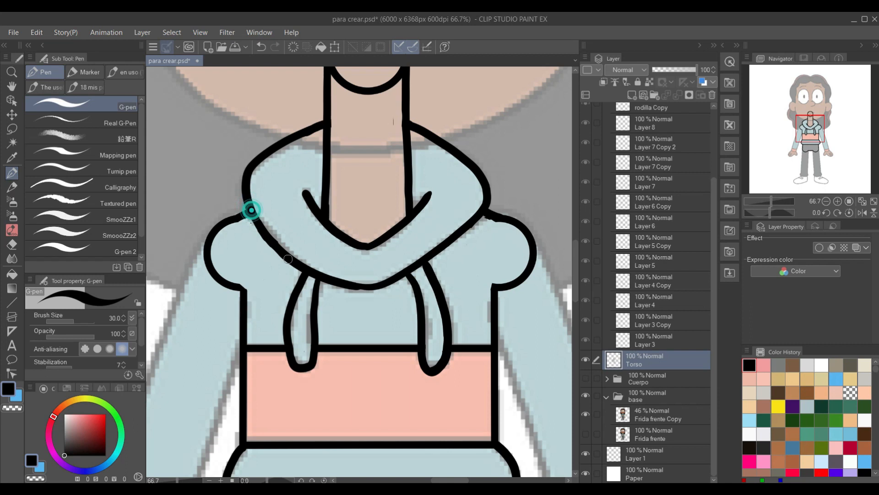
mouse_move(230, 124)
left_mouse_down()
mouse_move(223, 116)
mouse_move(230, 131)
left_mouse_up()
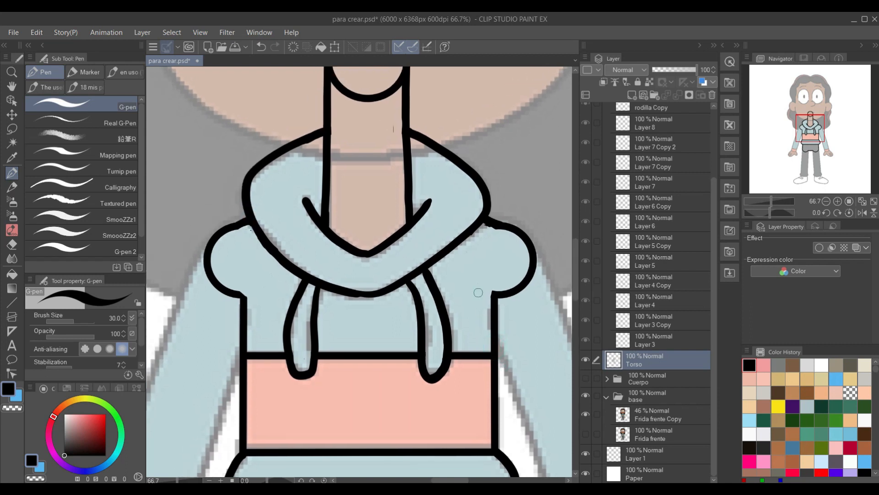
key("e")
left_click(484, 227)
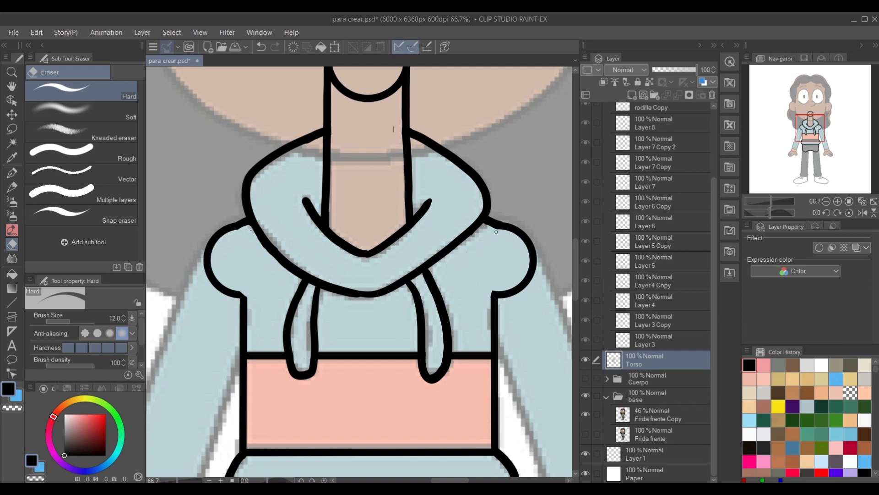
Erase most of the neck circle's lower arc so the circle opens into the neck outline, including the stray mark below it.
mouse_move(542, 370)
left_mouse_down()
mouse_move(500, 299)
mouse_move(494, 269)
left_mouse_up()
left_click_drag(493, 389, 482, 271)
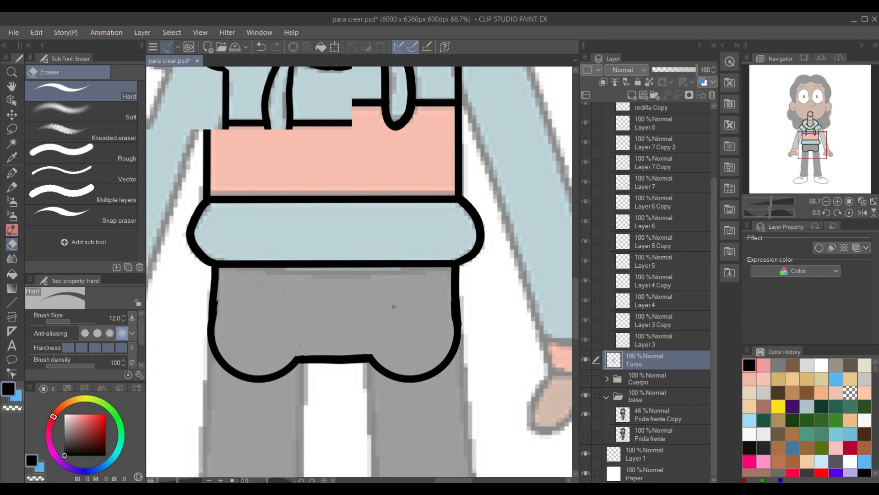
scroll(403, 293, "down", 3)
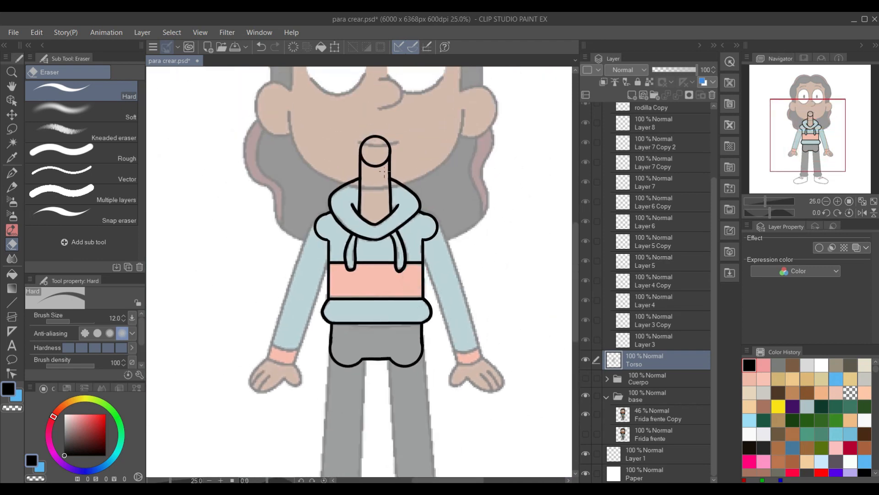
scroll(412, 278, "up", 3)
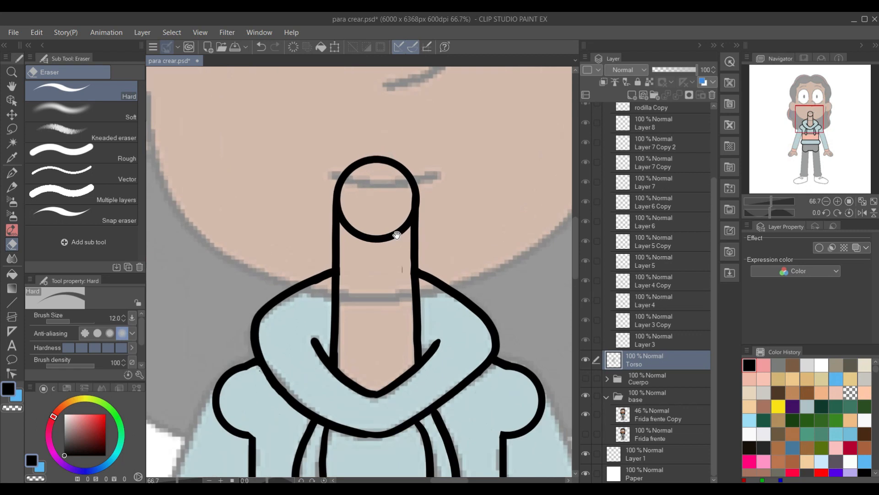
scroll(392, 233, "up", 3)
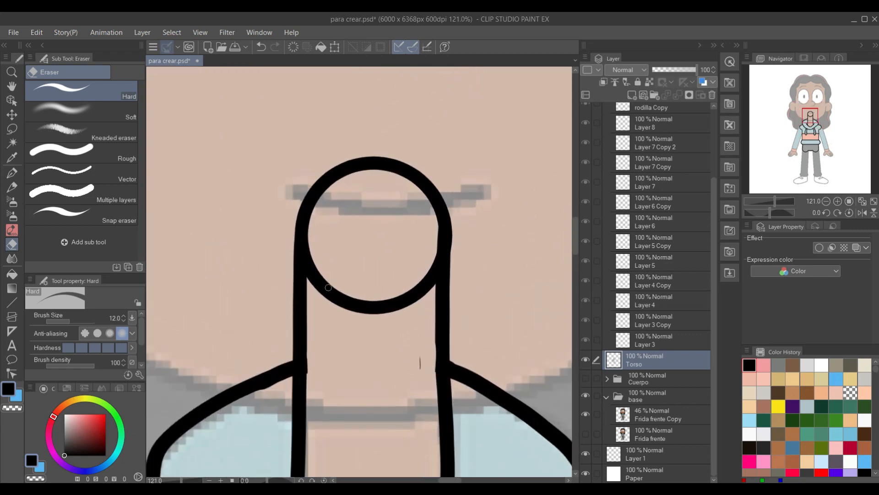
mouse_move(317, 237)
left_mouse_down()
mouse_move(313, 284)
mouse_move(313, 228)
mouse_move(320, 293)
left_mouse_up()
left_click_drag(319, 241, 327, 299)
left_click_drag(428, 237, 421, 372)
mouse_move(415, 291)
left_mouse_down()
mouse_move(392, 316)
mouse_move(405, 316)
mouse_move(416, 297)
mouse_move(390, 321)
left_mouse_up()
left_click_drag(391, 295, 386, 316)
left_click_drag(382, 299, 381, 315)
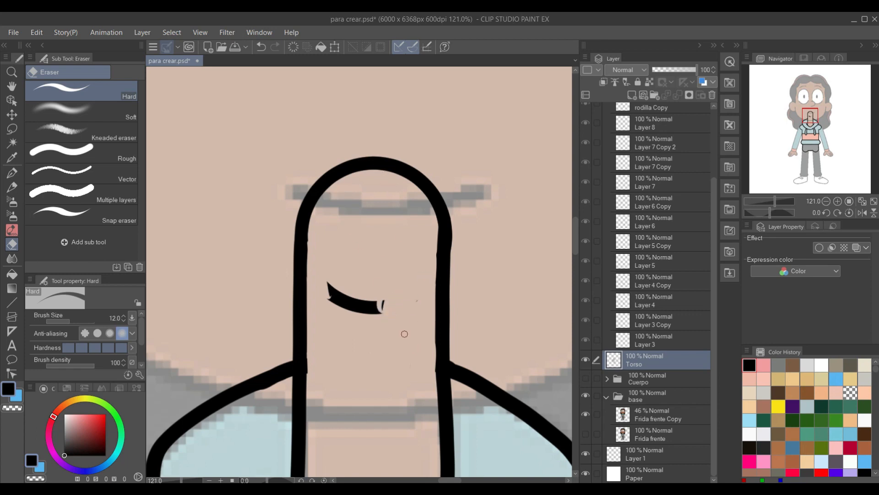
Lasso and delete the remaining fragment of the neck circle's lower arc, then deselect and return to the Hard eraser.
mouse_move(333, 280)
left_mouse_down()
mouse_move(330, 303)
mouse_move(343, 279)
mouse_move(337, 286)
mouse_move(374, 267)
left_mouse_up()
key("m")
key("Delete")
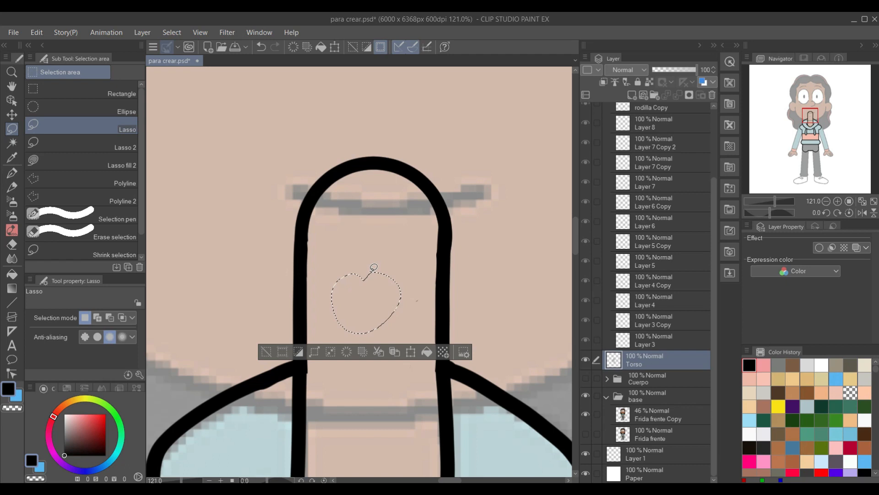
key("ctrl+d")
scroll(455, 299, "down", 3)
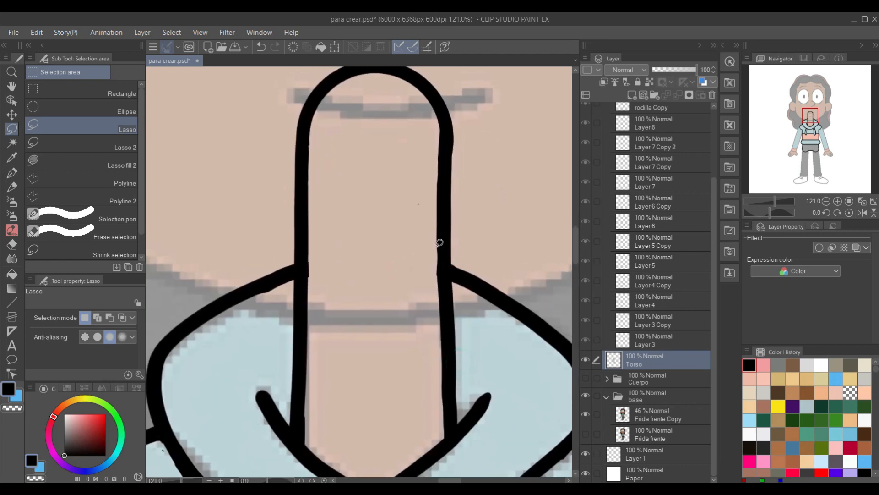
key("e")
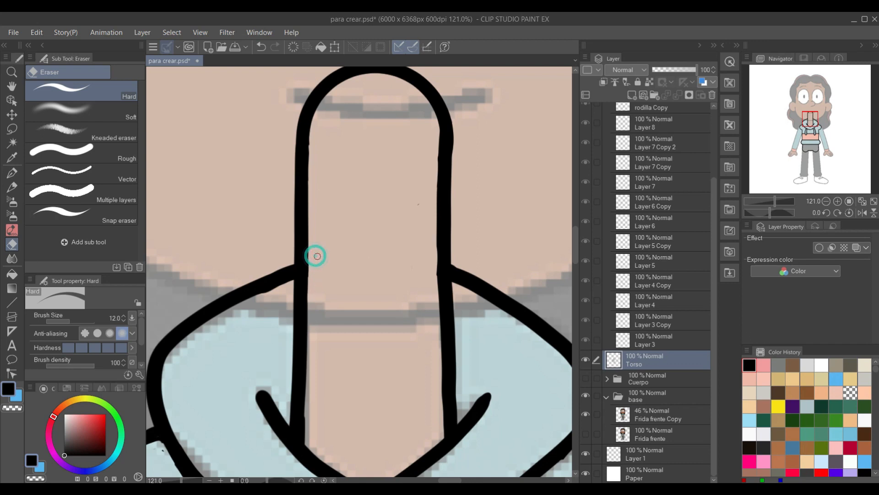
Touch up the neck lines and the hood's lower outline with the Hard eraser and the G-pen at size 15.
left_click_drag(434, 282, 438, 305)
key("ctrl+z")
left_click(433, 251)
left_click_drag(484, 385, 468, 272)
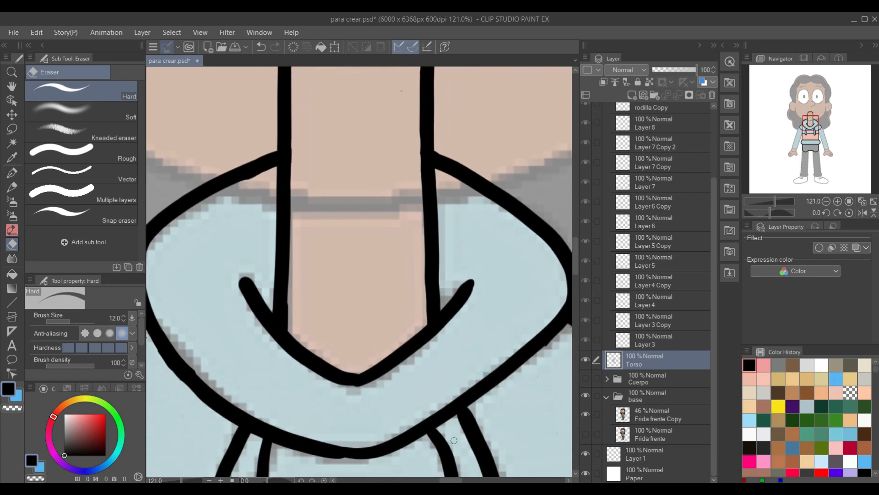
scroll(472, 458, "down", 1)
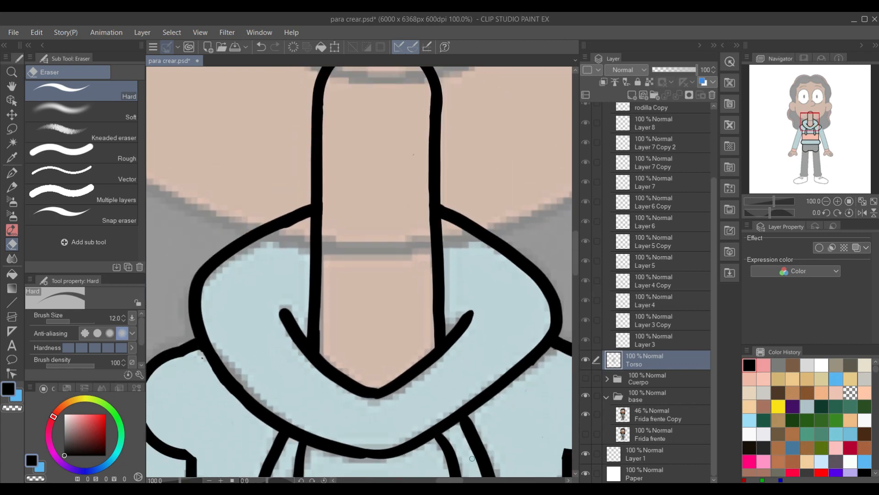
scroll(462, 398, "up", 3)
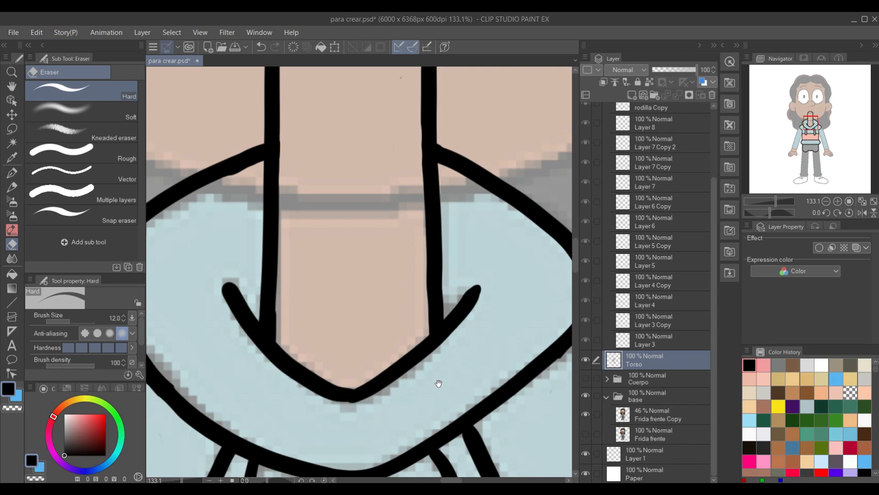
left_click_drag(323, 387, 350, 354)
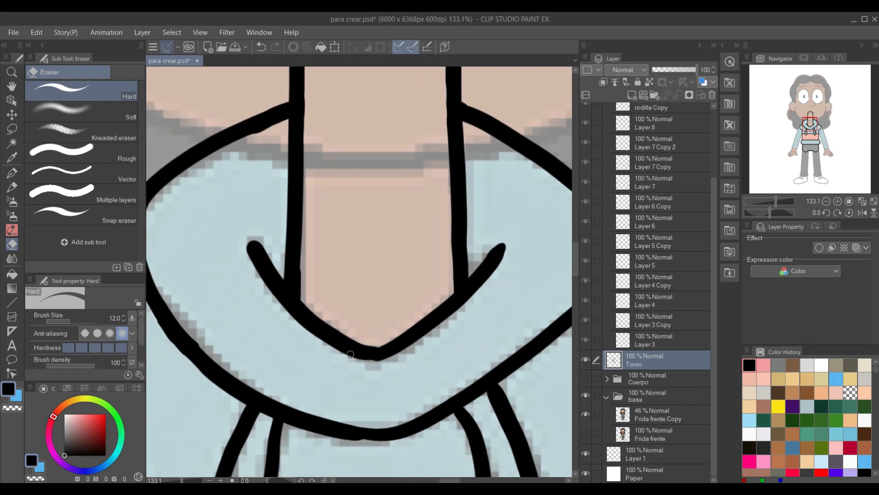
key("p")
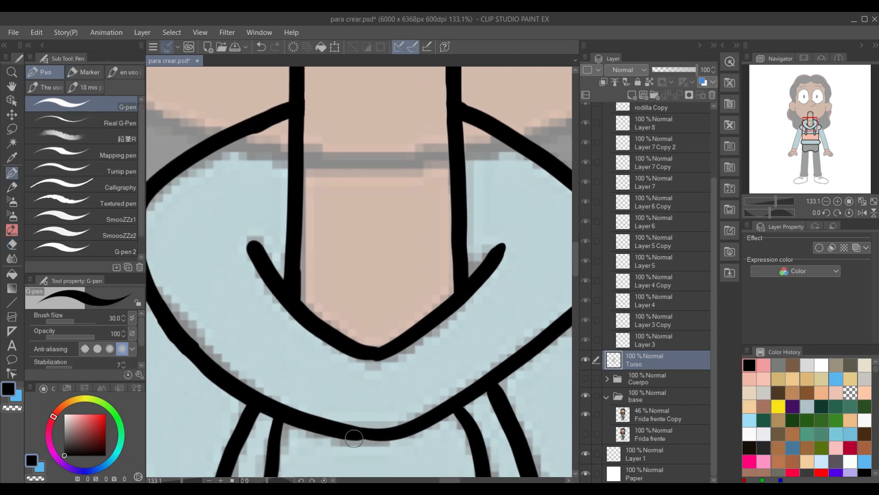
key("bracketleft")
key("bracketleft")
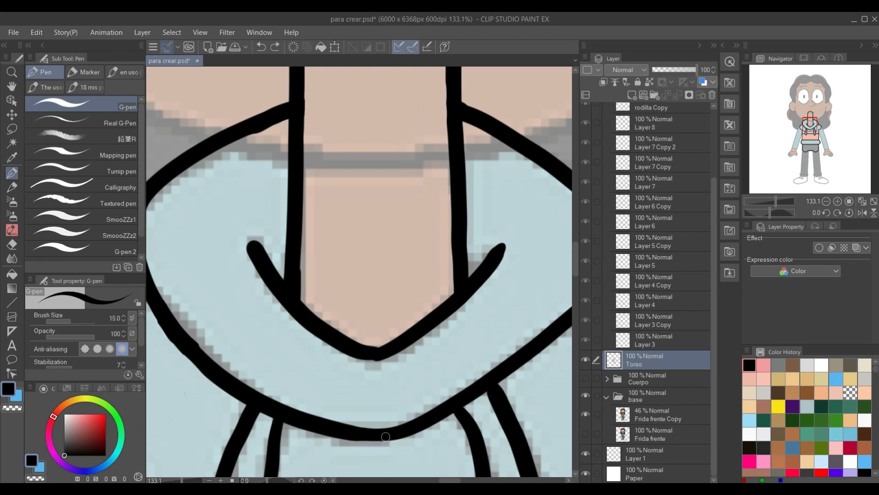
Examine the cleaned Torso outline against the reference character, from the hood down to the hips.
scroll(414, 420, "down", 14)
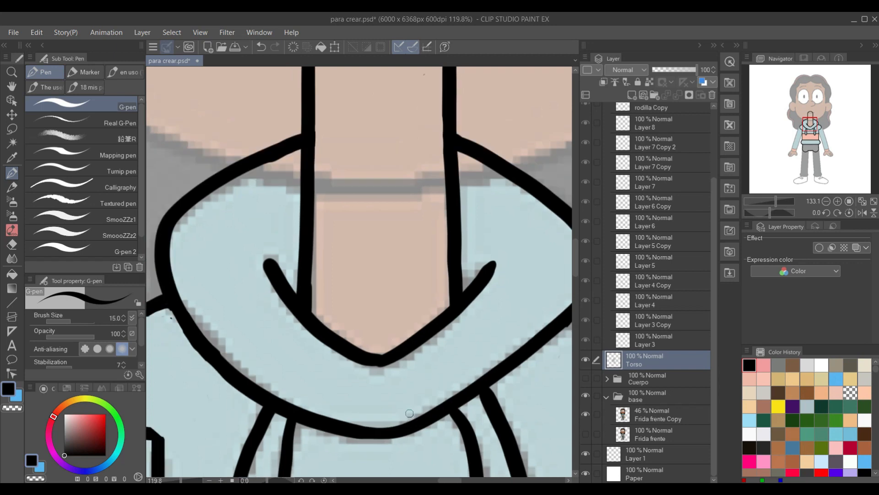
left_click_drag(407, 332, 396, 255)
scroll(401, 243, "down", 4)
scroll(389, 280, "up", 2)
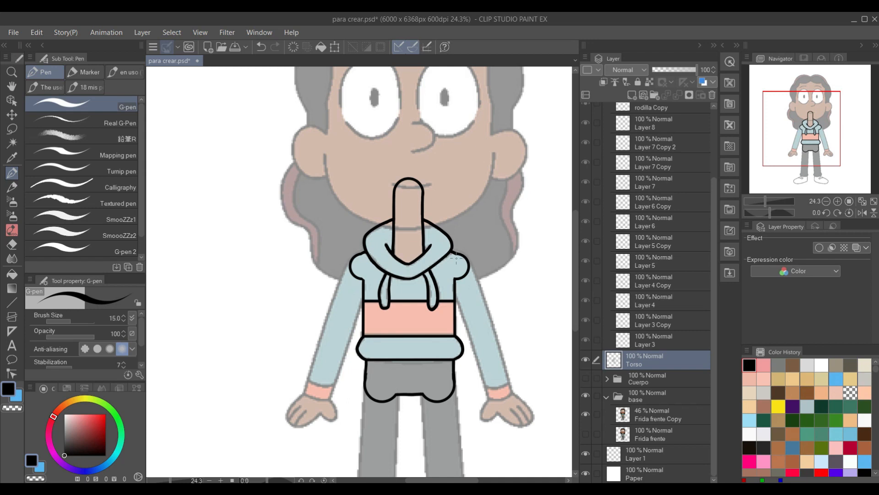
left_click_drag(443, 316, 437, 271)
scroll(443, 287, "down", 1)
scroll(443, 287, "up", 2)
scroll(443, 287, "up", 2)
scroll(436, 270, "down", 6)
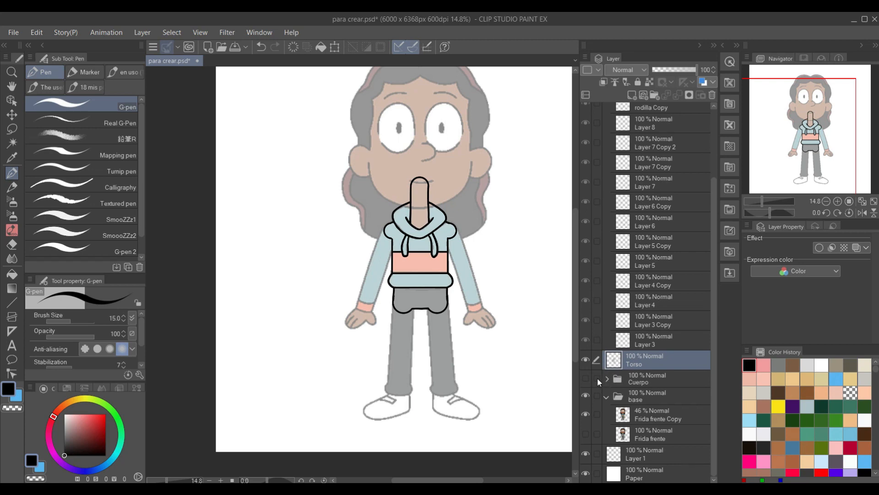
Show and expand the Cuerpo folder and move the Torso layer into it, above d pantorrilla.
left_click(585, 379)
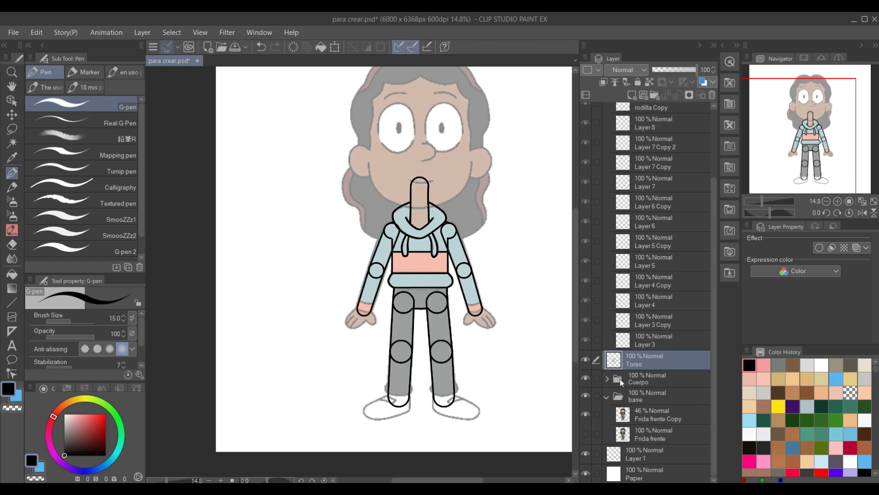
left_click(608, 378)
scroll(632, 378, "down", 2)
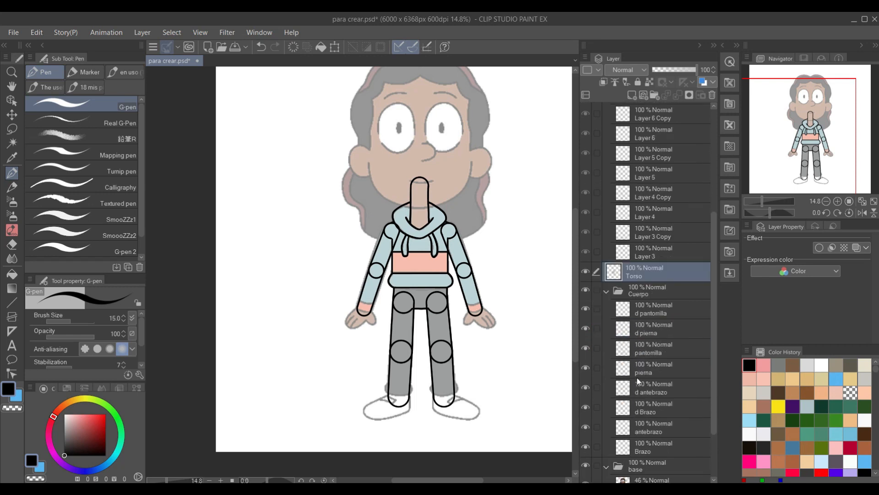
scroll(644, 300, "down", 2)
left_click_drag(651, 236, 671, 263)
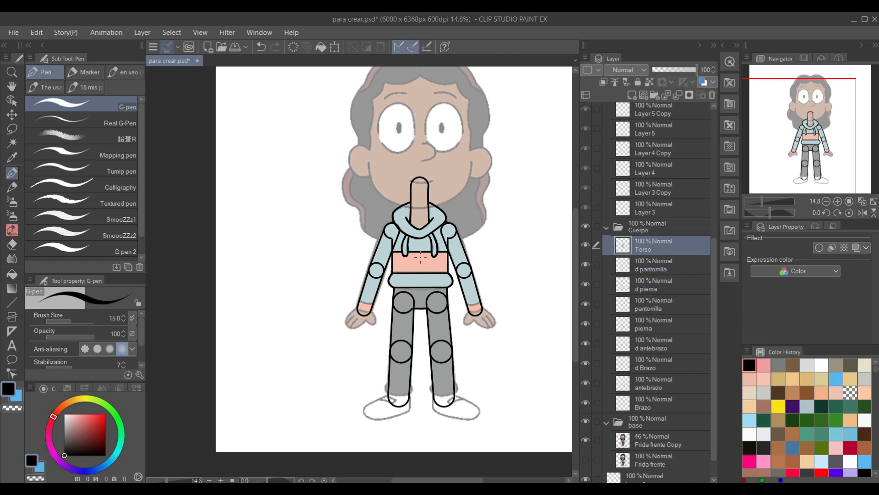
Erase the rounded wrist end of the forearm on the antebrazo layer with the Hard eraser.
scroll(420, 257, "up", 4)
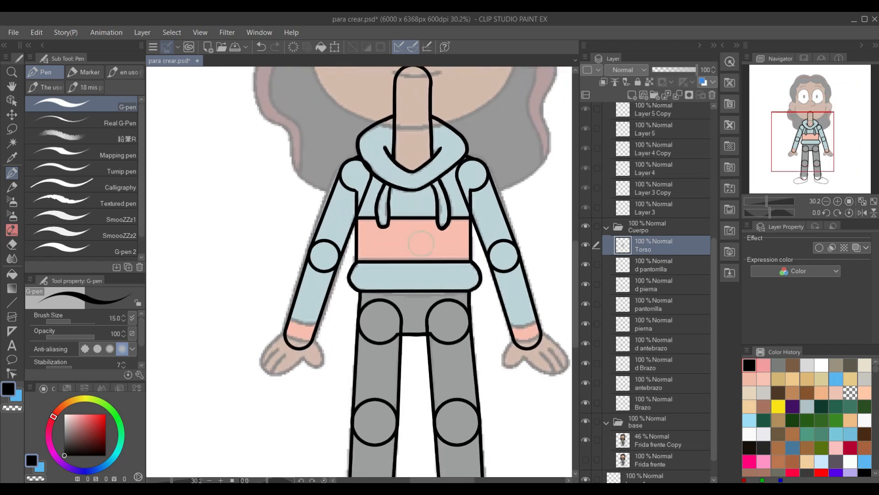
scroll(422, 252, "up", 1)
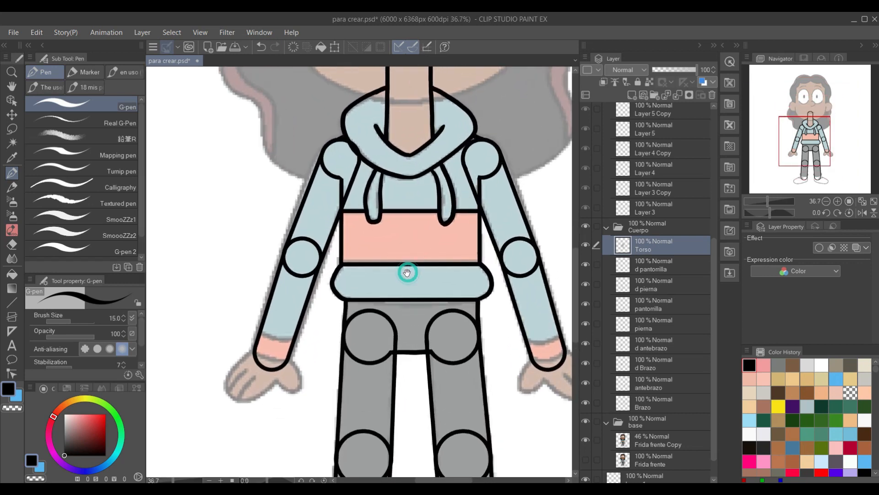
left_click_drag(407, 272, 365, 255)
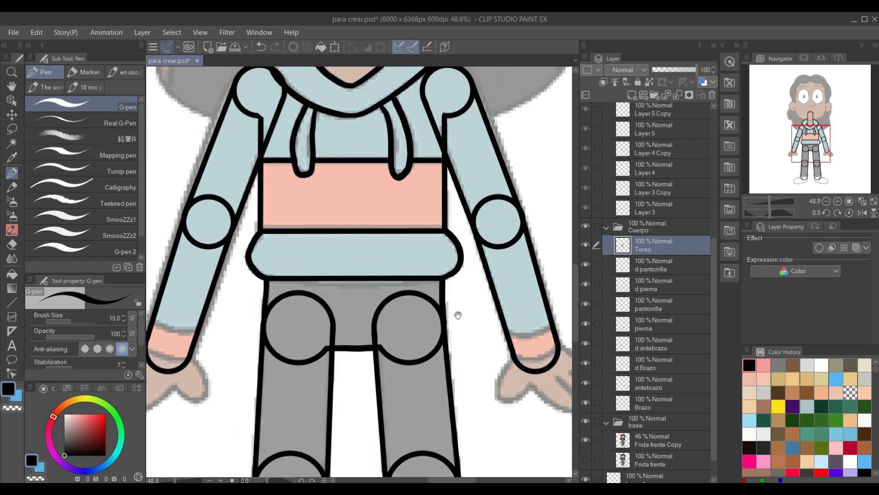
scroll(458, 314, "up", 5)
scroll(470, 318, "up", 1)
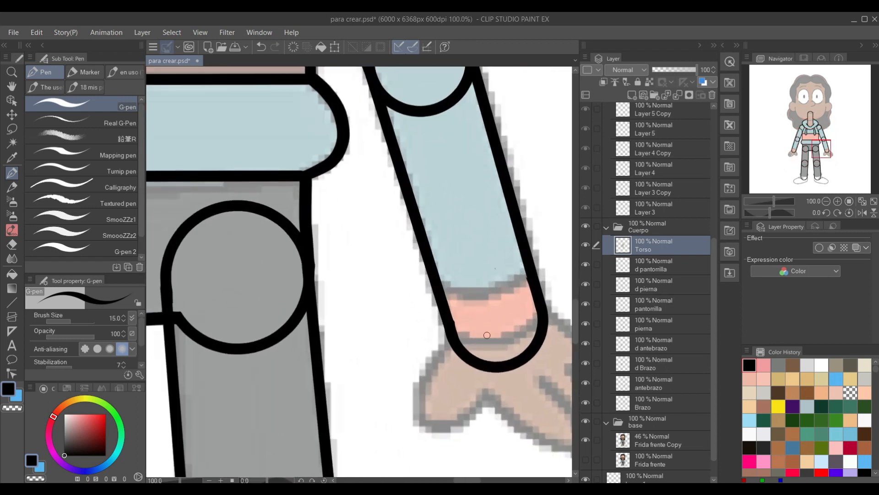
key("o")
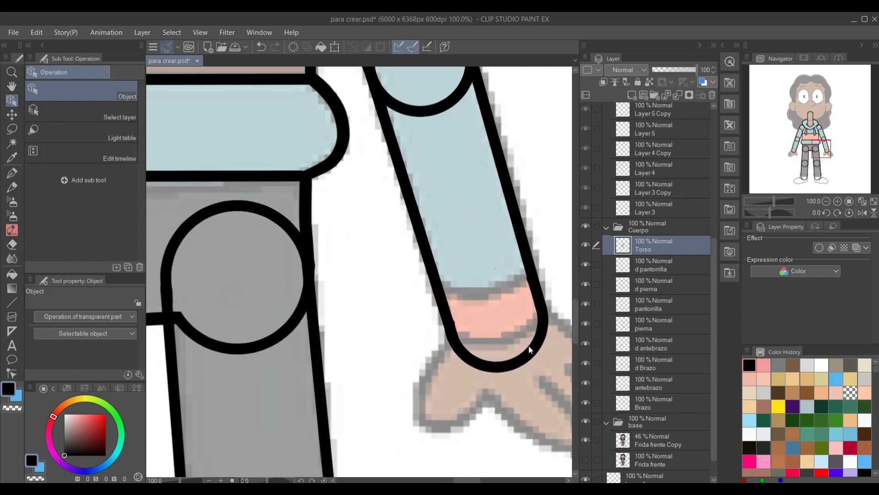
left_click(530, 350)
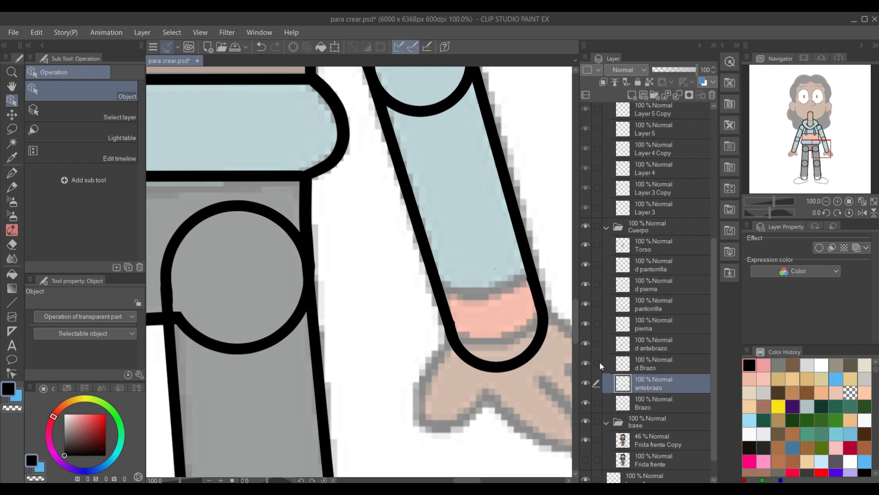
scroll(550, 342, "up", 3)
left_click_drag(488, 330, 414, 326)
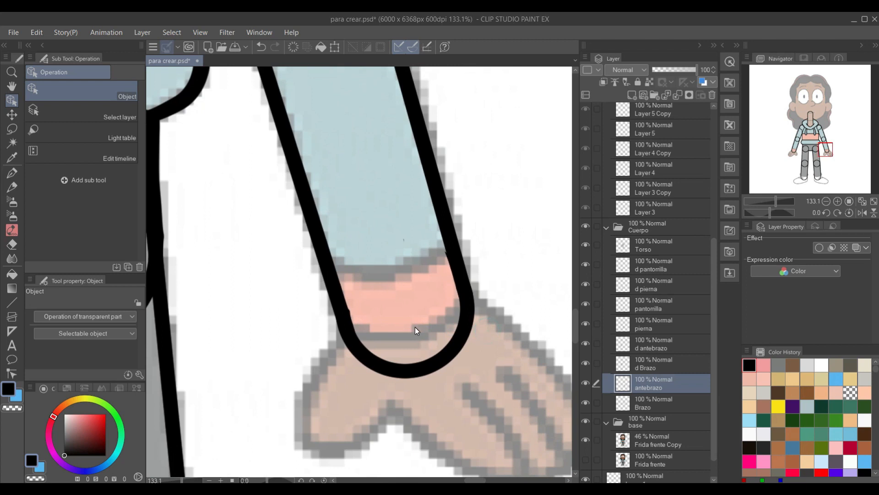
key("e")
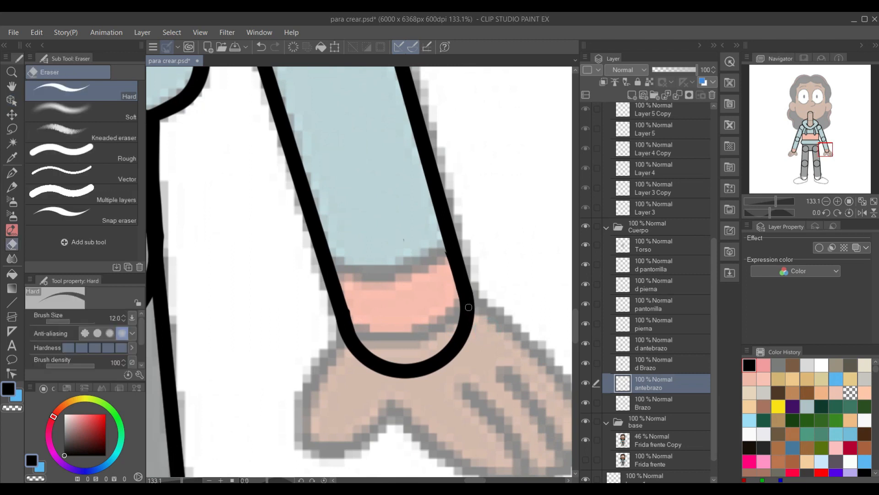
mouse_move(458, 325)
left_mouse_down()
mouse_move(467, 311)
mouse_move(460, 328)
mouse_move(473, 324)
mouse_move(458, 345)
left_mouse_up()
mouse_move(346, 346)
left_mouse_down()
mouse_move(369, 345)
mouse_move(375, 363)
mouse_move(427, 367)
mouse_move(376, 372)
mouse_move(417, 370)
mouse_move(449, 350)
mouse_move(412, 374)
left_mouse_up()
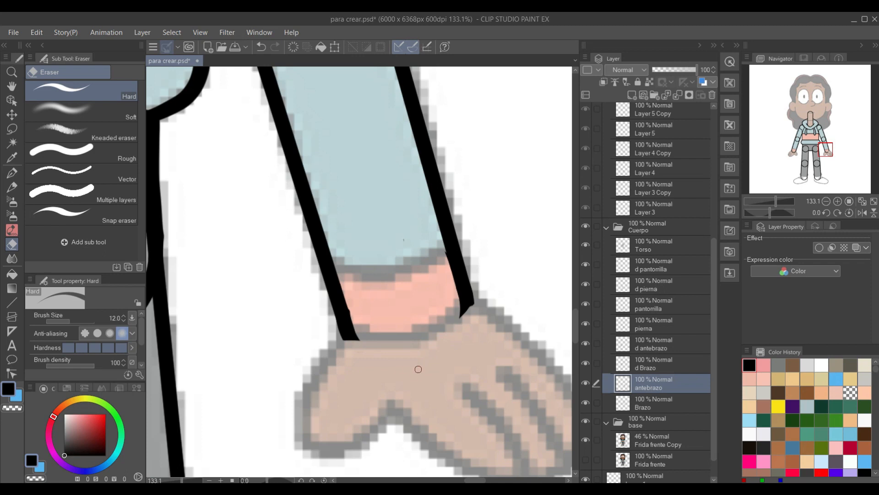
Draw the curved lower and upper edges of the cuff on the antebrazo layer with the G-pen at size 25.
key("p")
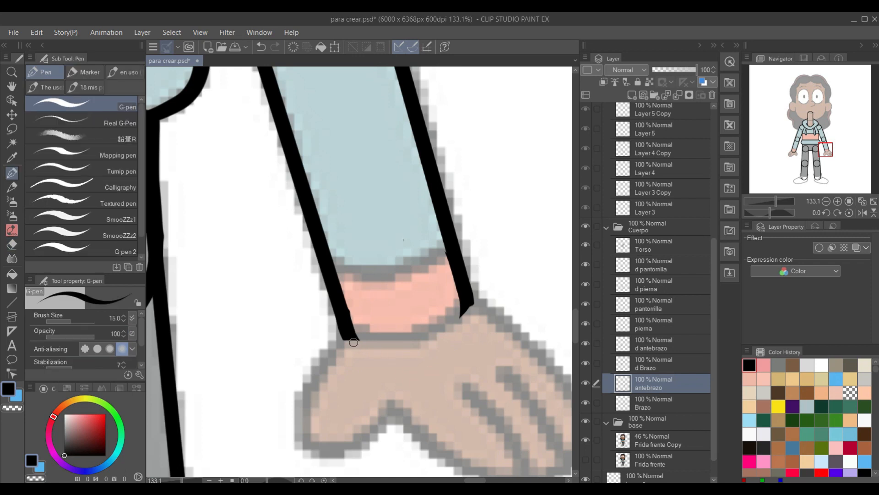
mouse_move(351, 333)
left_mouse_down()
mouse_move(419, 329)
mouse_move(463, 308)
left_mouse_up()
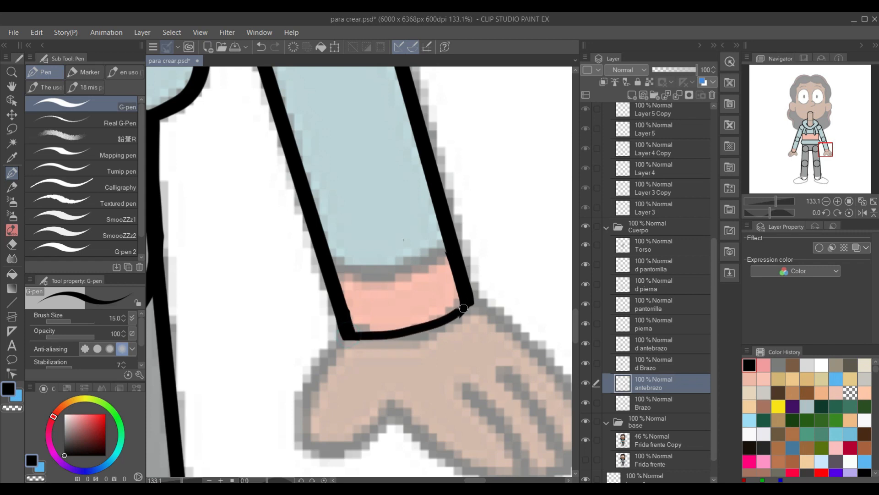
key("ctrl+z")
key("bracketright")
key("bracketright")
key("bracketright")
left_click_drag(366, 370, 518, 331)
key("ctrl+z")
mouse_move(348, 335)
left_mouse_down()
mouse_move(408, 331)
mouse_move(461, 310)
mouse_move(472, 293)
left_mouse_up()
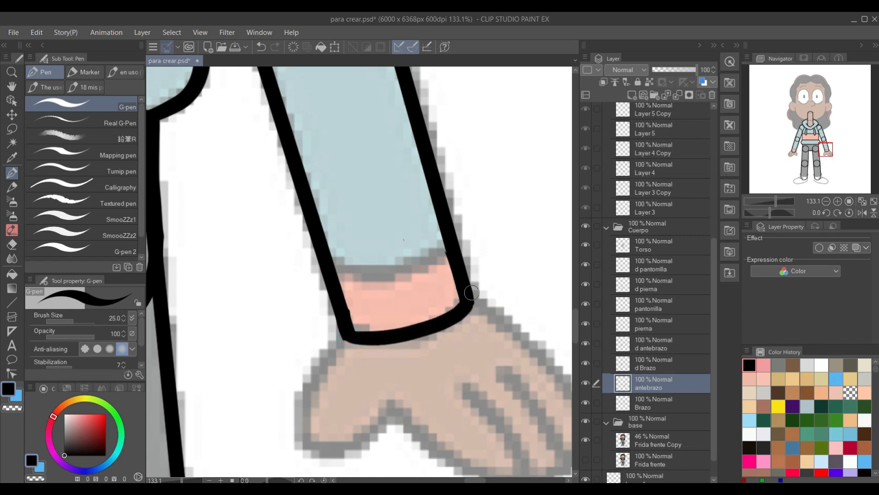
mouse_move(328, 270)
left_mouse_down()
mouse_move(381, 269)
mouse_move(454, 233)
left_mouse_up()
Select the opposite forearm's d antebrazo layer and erase its rounded wrist end with the Hard eraser.
key("space")
left_click_drag(310, 365, 444, 380)
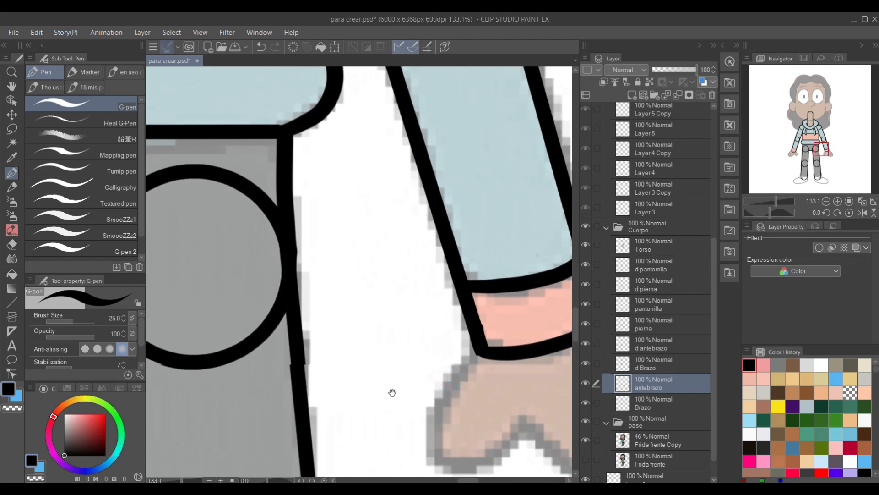
left_click_drag(392, 393, 426, 384)
scroll(433, 390, "down", 6)
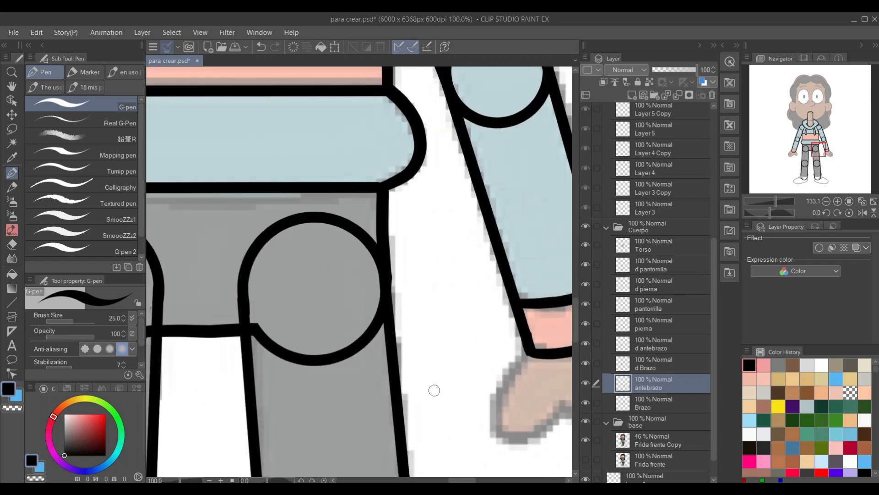
left_click_drag(437, 397, 459, 370)
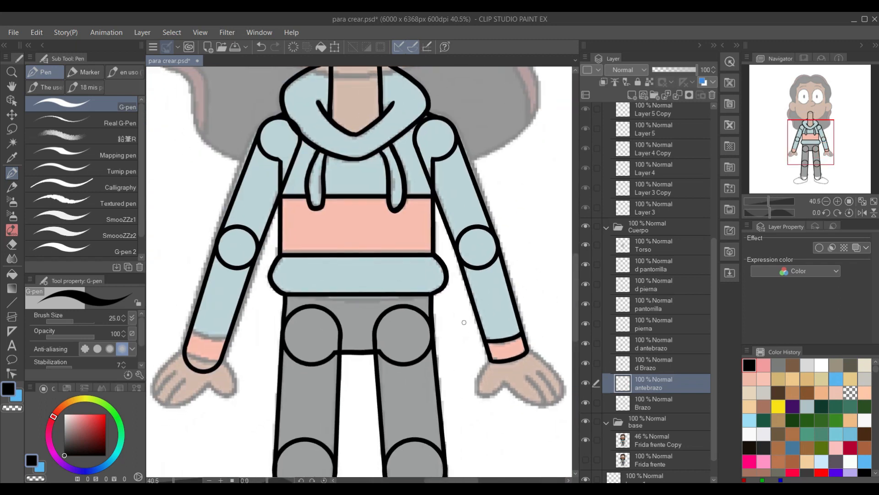
scroll(292, 341, "up", 5)
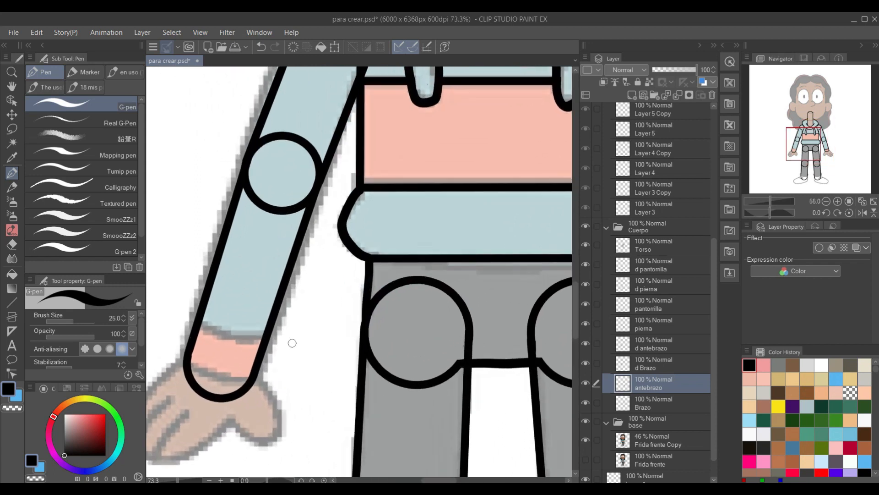
key("o")
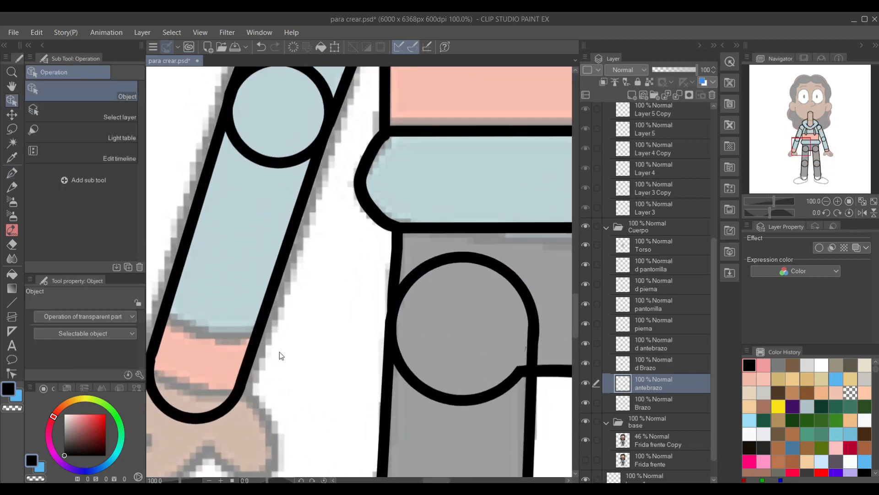
left_click(238, 374)
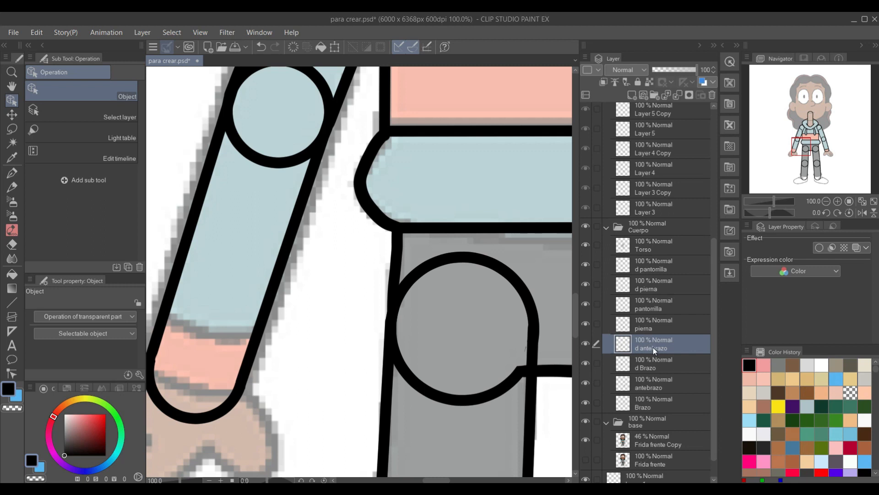
left_click_drag(298, 330, 517, 308)
scroll(420, 343, "up", 3)
left_click_drag(420, 344, 417, 277)
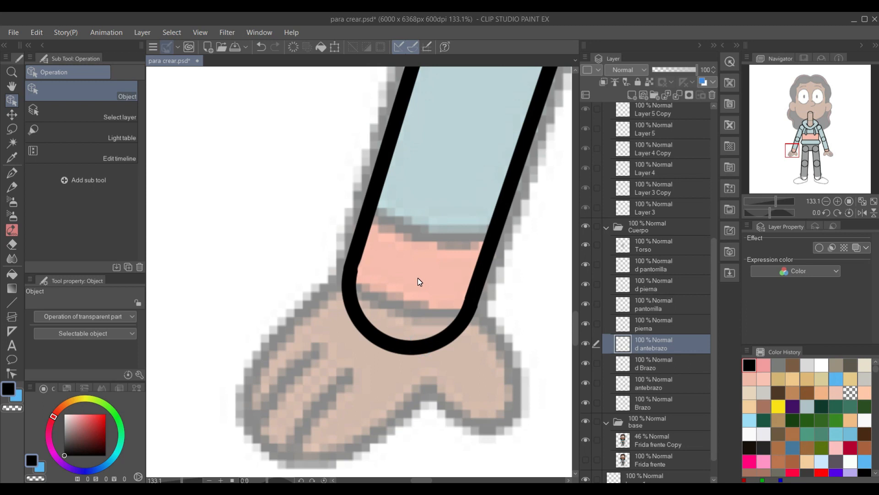
key("e")
left_click_drag(339, 288, 361, 310)
mouse_move(426, 326)
left_mouse_down()
mouse_move(477, 316)
mouse_move(451, 346)
mouse_move(453, 335)
mouse_move(418, 339)
mouse_move(399, 361)
left_mouse_up()
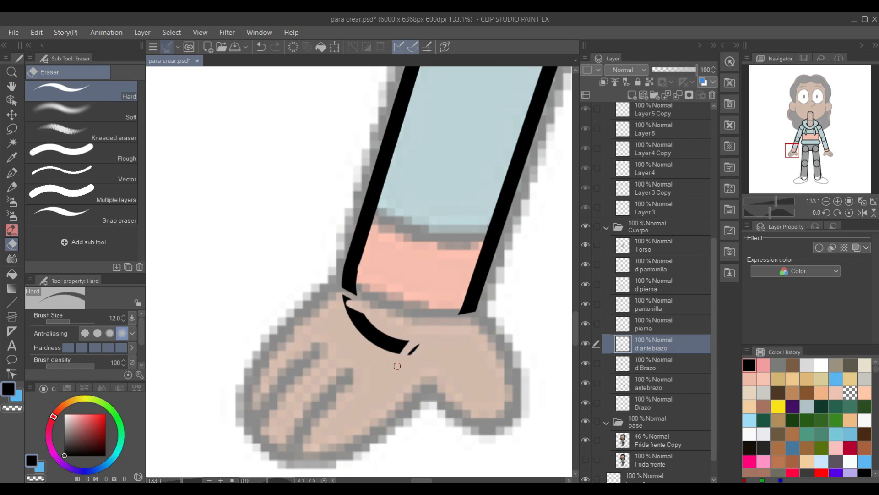
mouse_move(357, 321)
left_mouse_down()
mouse_move(340, 295)
mouse_move(354, 324)
mouse_move(356, 305)
mouse_move(391, 345)
mouse_move(378, 346)
mouse_move(411, 346)
left_mouse_up()
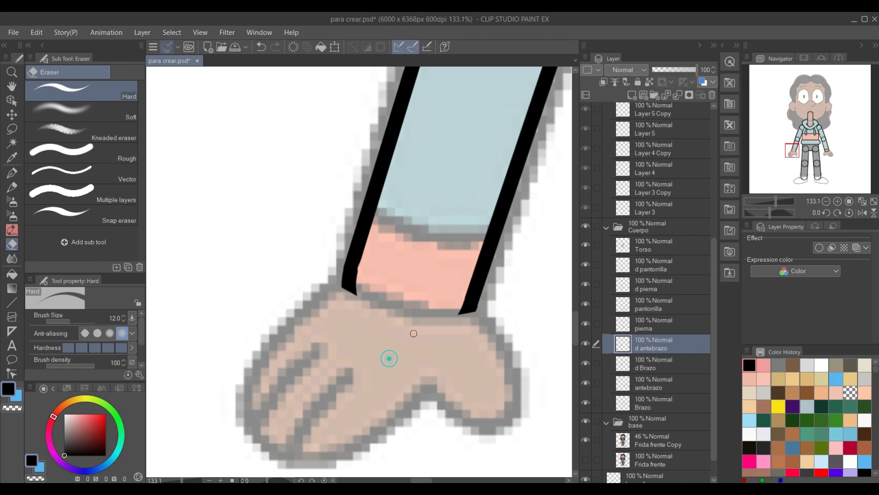
Draw the curved lower and upper edges of the cuff on the d antebrazo layer with the G-pen at size 25.
key("p")
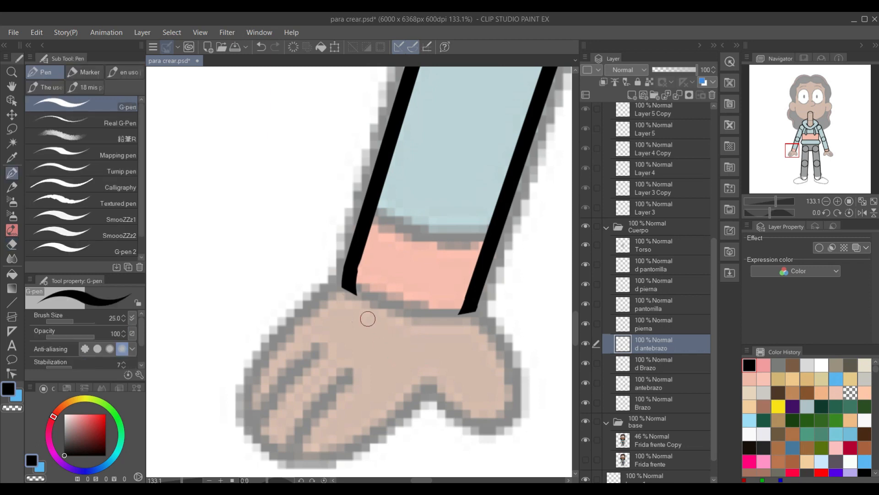
mouse_move(348, 287)
left_mouse_down()
mouse_move(430, 308)
mouse_move(464, 311)
mouse_move(482, 301)
mouse_move(464, 317)
mouse_move(454, 311)
mouse_move(466, 307)
mouse_move(452, 331)
left_mouse_up()
key("ctrl+z")
key("ctrl+z")
left_click_drag(359, 254, 463, 276)
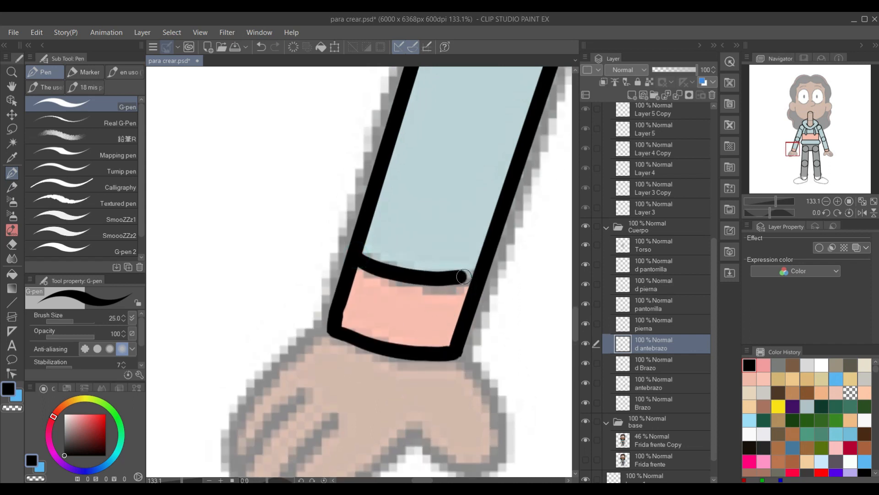
Undo the last stroke and redraw the curved upper edge of the cuff across the full width of the d antebrazo forearm.
key("ctrl+z")
mouse_move(359, 257)
left_mouse_down()
mouse_move(475, 281)
mouse_move(479, 270)
left_mouse_up()
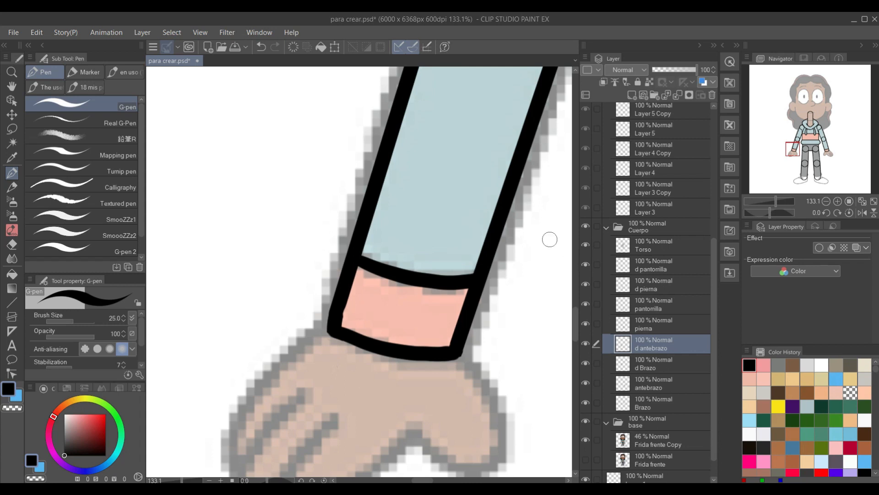
Hide the Cuerpo folder and show the guias folder with the joint circles.
scroll(426, 252, "down", 12)
left_click_drag(401, 256, 329, 320)
scroll(329, 320, "down", 4)
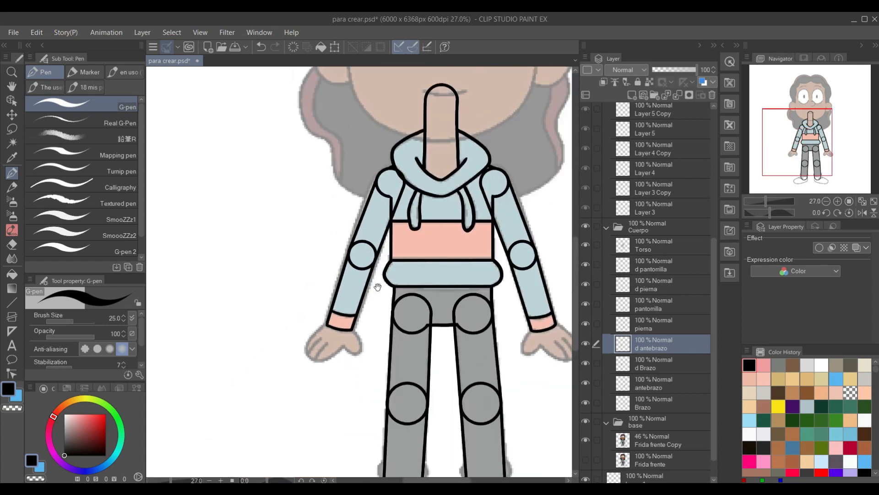
left_click_drag(344, 275, 326, 277)
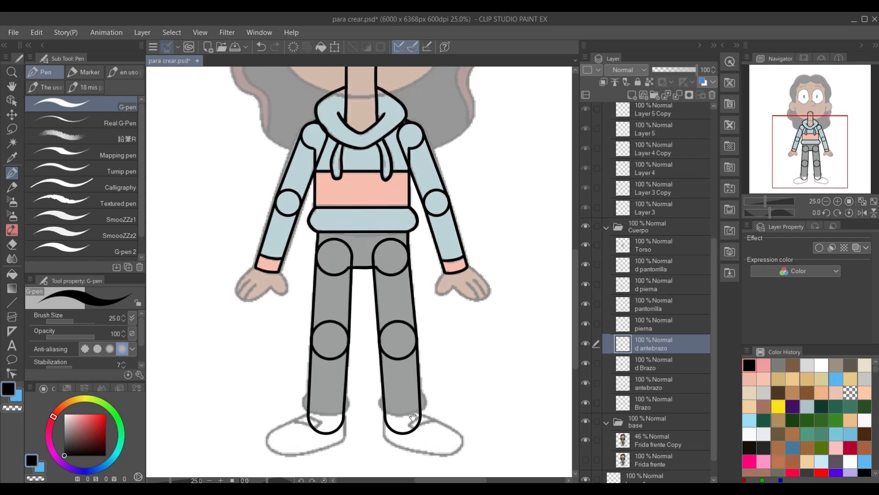
left_click_drag(413, 414, 414, 387)
scroll(415, 387, "up", 1)
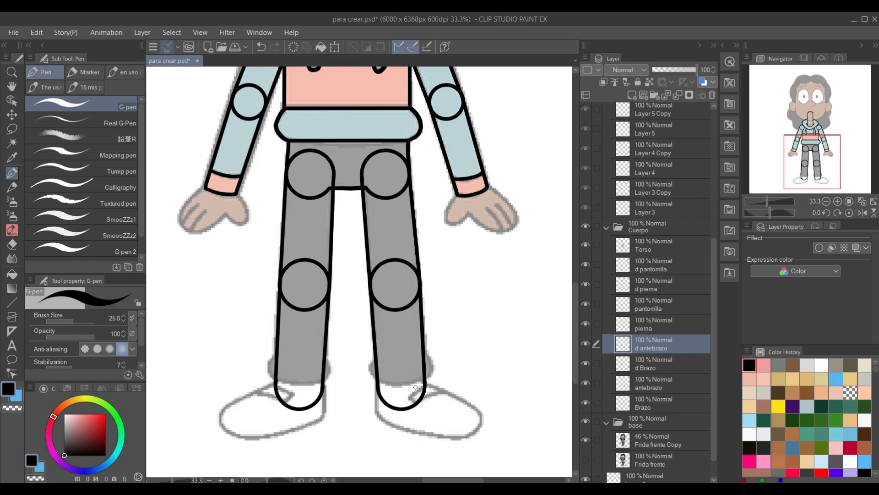
scroll(416, 387, "down", 1)
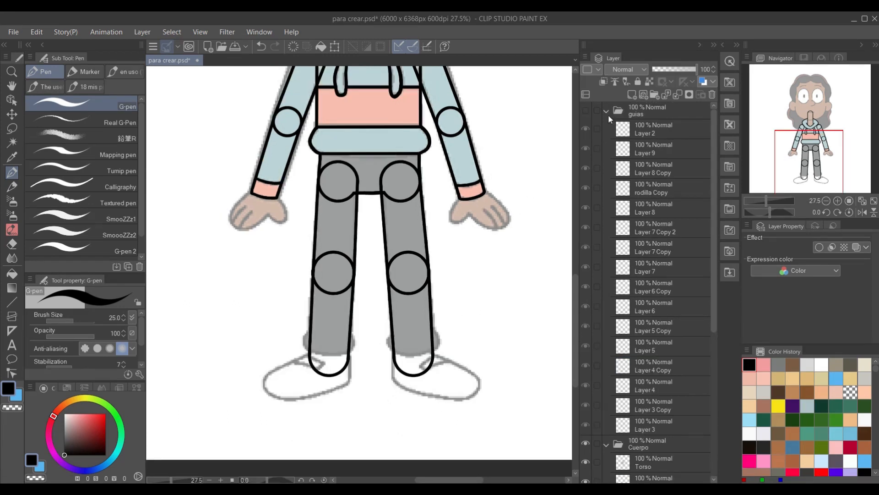
scroll(591, 321, "down", 4)
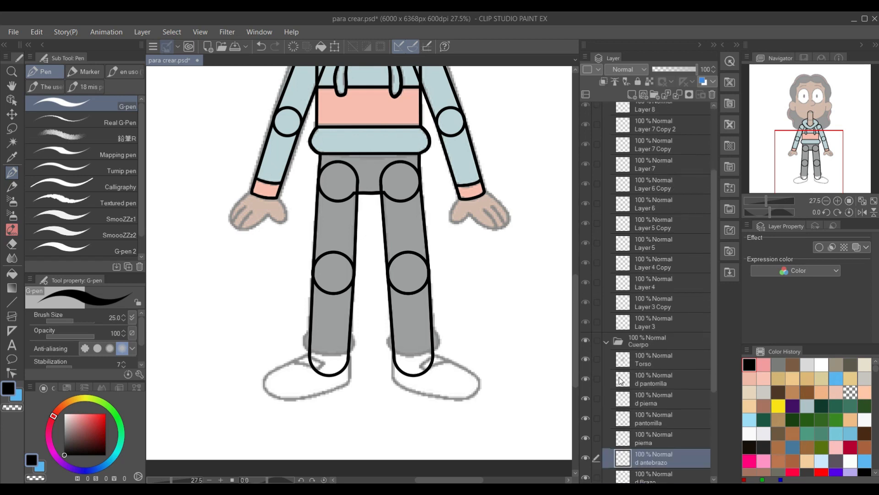
left_click(585, 339)
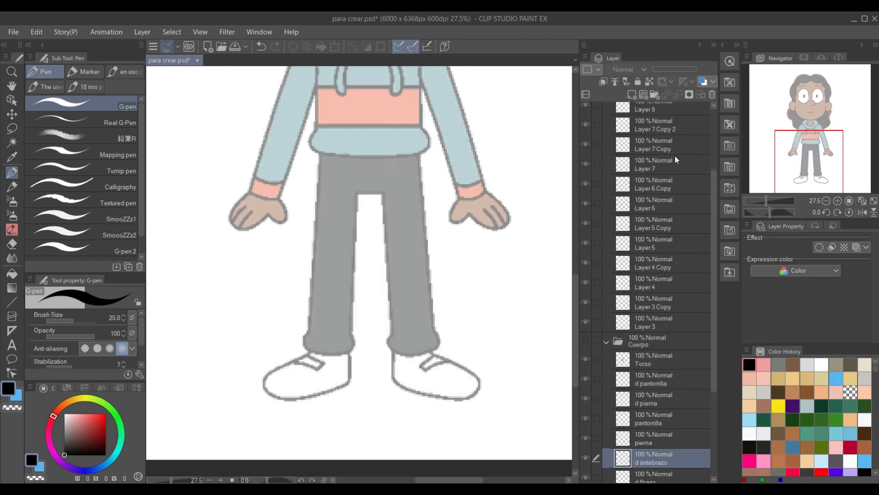
scroll(671, 158, "up", 4)
left_click(586, 109)
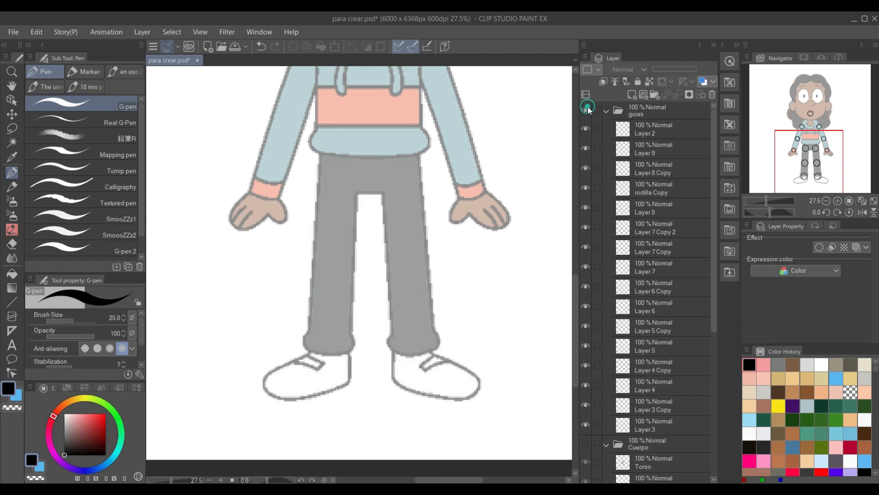
Pick the right-hand leg's ankle circle guide with the Object tool, check its layer by toggling visibility, and duplicate the layer.
scroll(293, 361, "up", 1)
scroll(292, 362, "up", 2)
left_click_drag(410, 348, 355, 311)
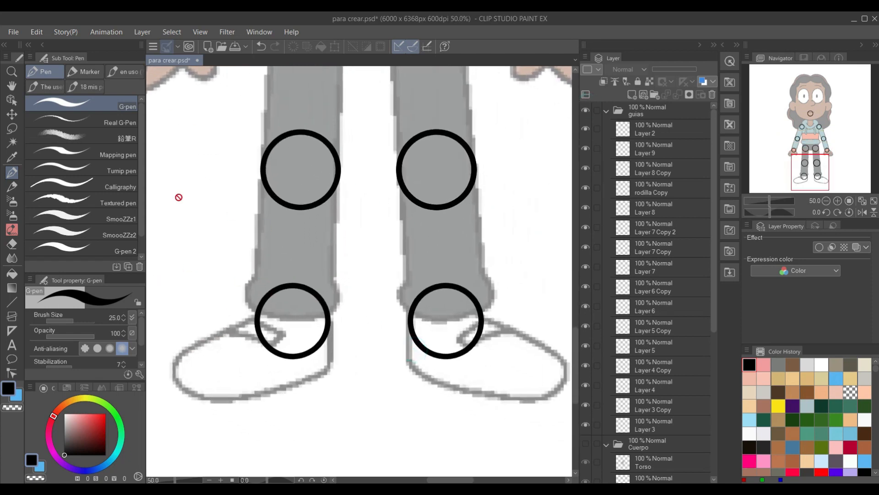
left_click(9, 87)
left_click(12, 101)
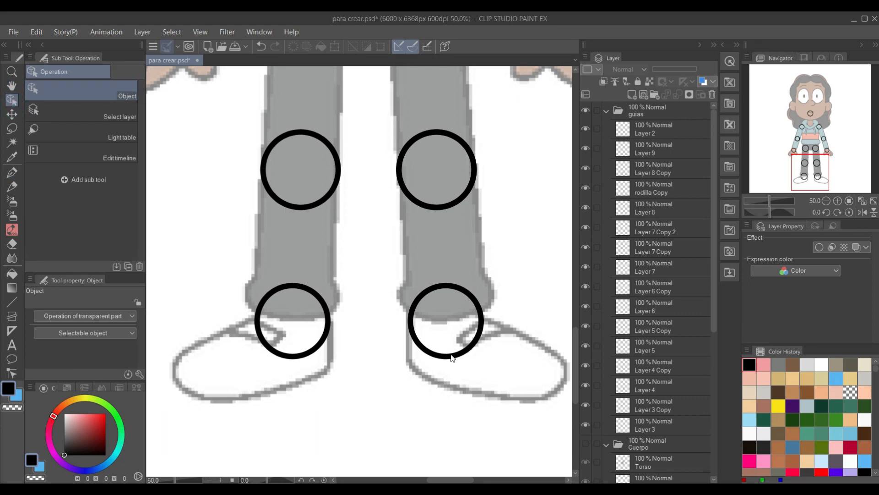
left_click(453, 358)
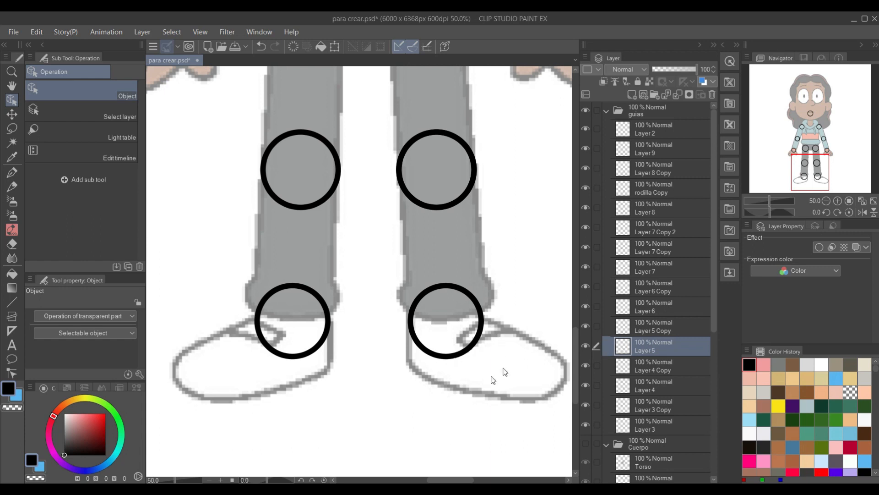
left_click(586, 347)
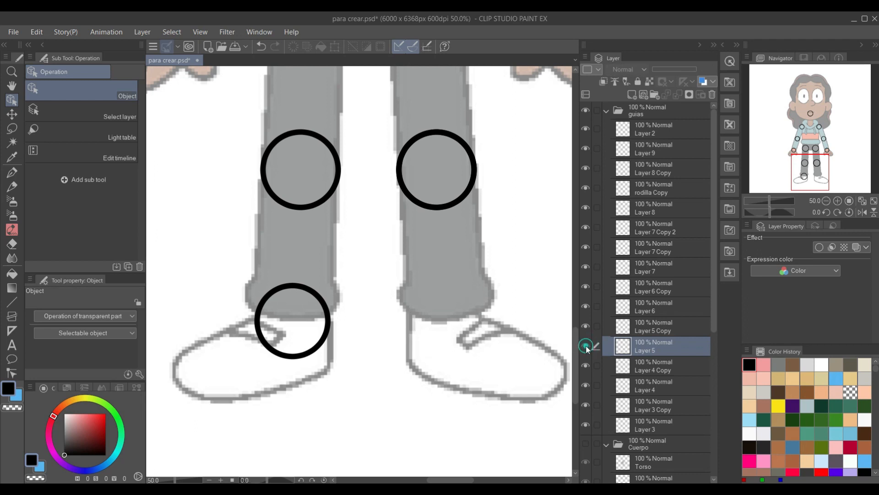
left_click(586, 346)
right_click(653, 345)
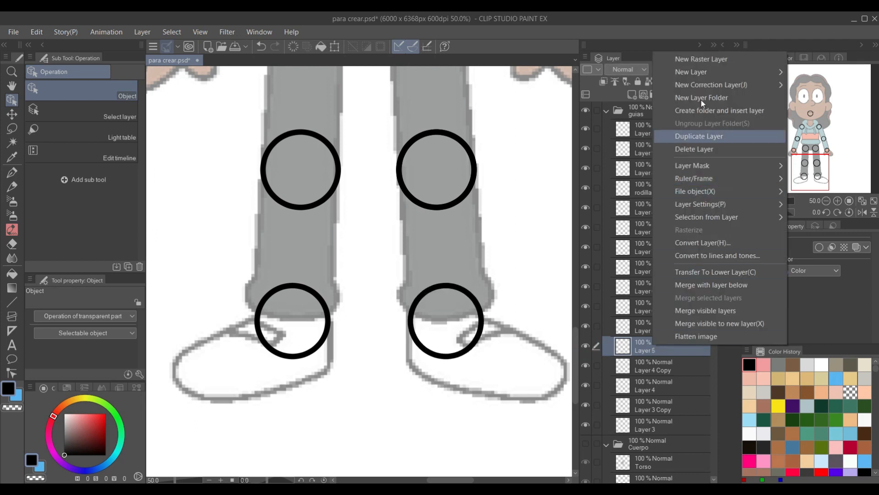
left_click(699, 136)
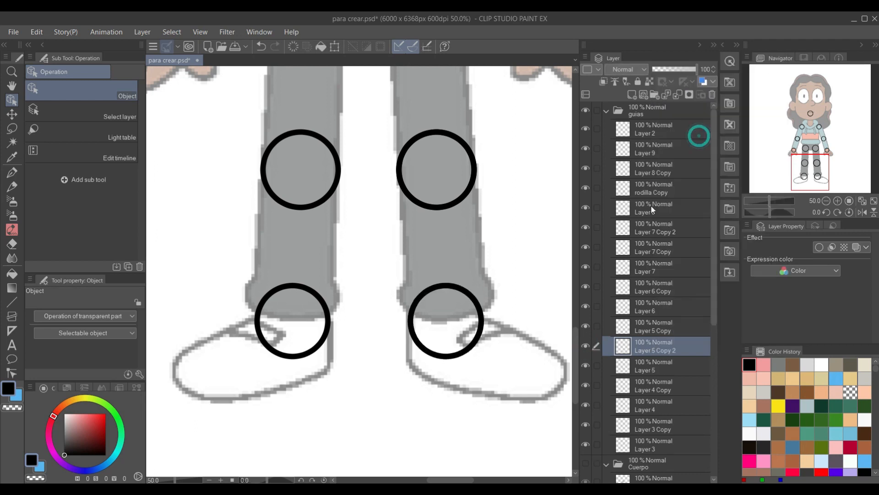
Rename the duplicated ankle circle layer as pie and move it into the Cuerpo folder above Torso.
double_click(647, 350)
type("P")
scroll(649, 350, "down", 6)
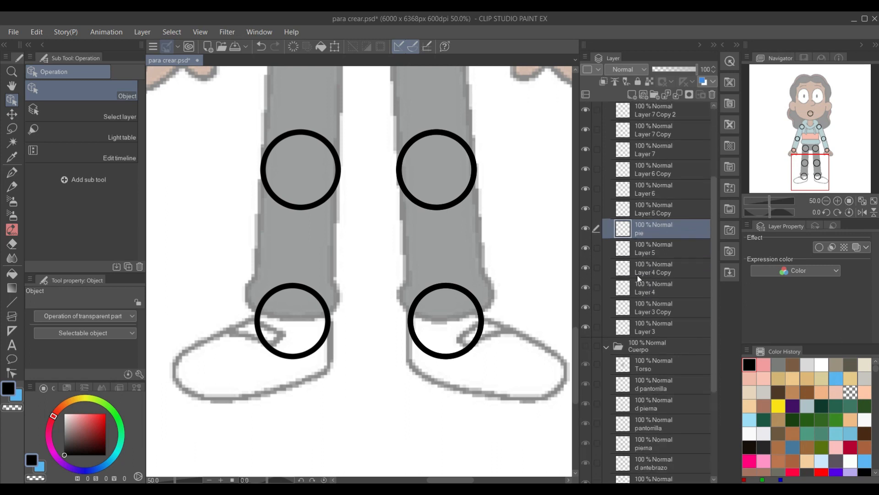
left_click_drag(640, 230, 646, 356)
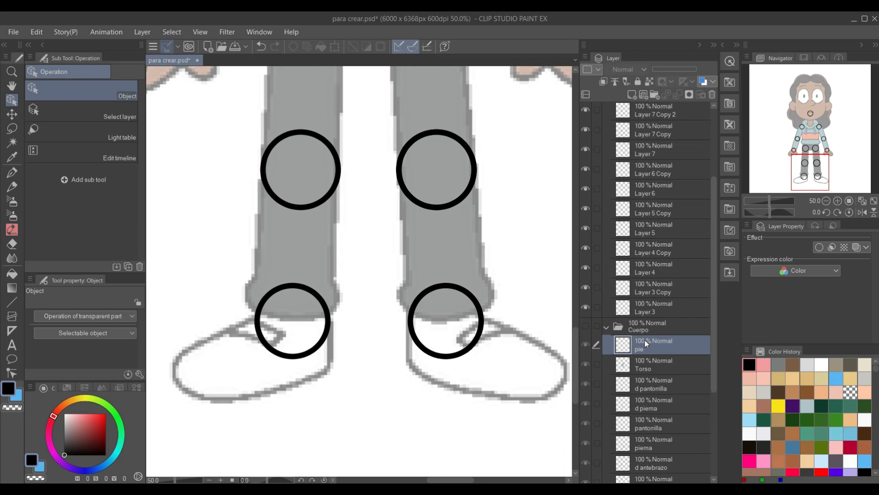
Hide the guias folder and show the Cuerpo folder again.
scroll(658, 310, "up", 5)
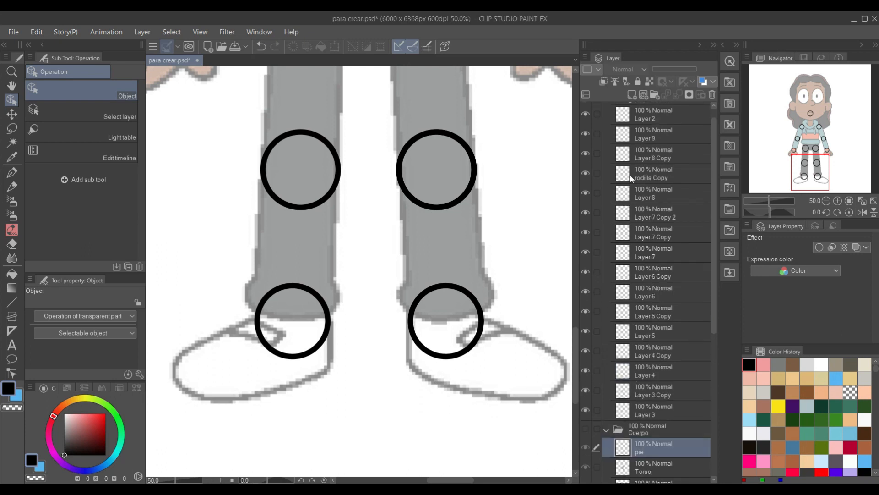
scroll(631, 178, "up", 1)
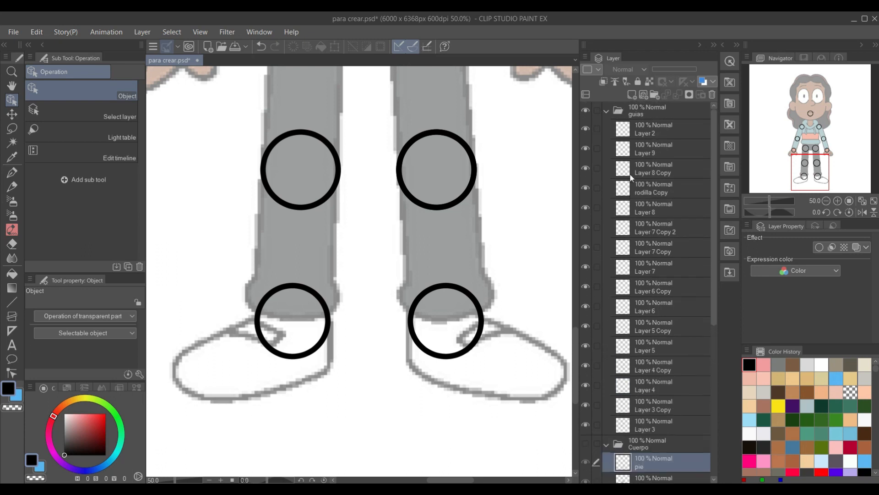
left_click(585, 111)
scroll(644, 350, "down", 7)
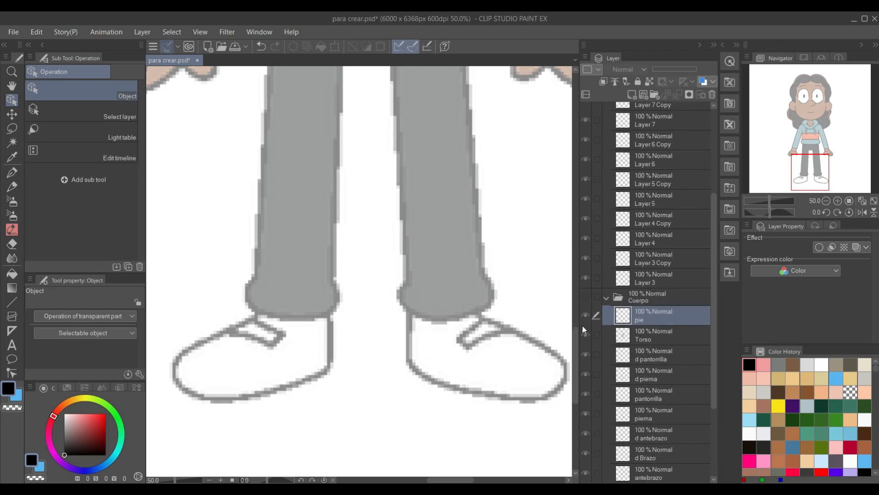
left_click(586, 297)
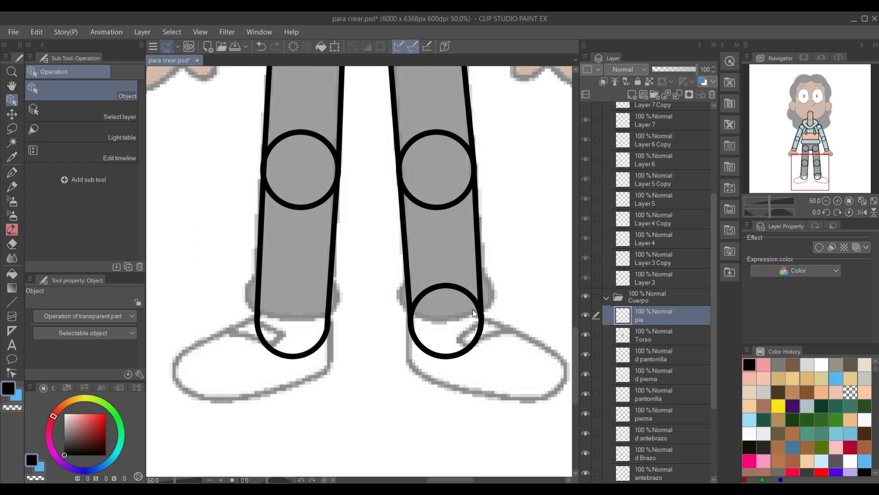
Hide the pantorrilla layer and select the ankle circle on the pie layer over the right-hand shoe.
left_click(609, 397)
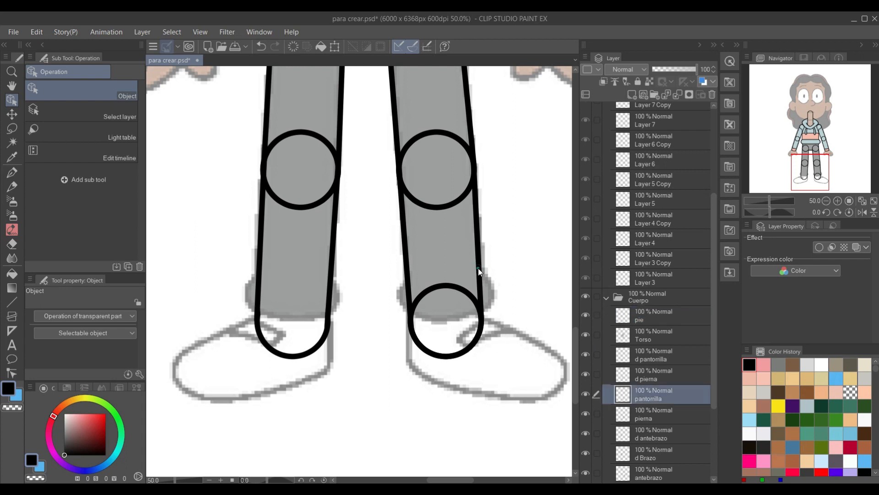
left_click(585, 394)
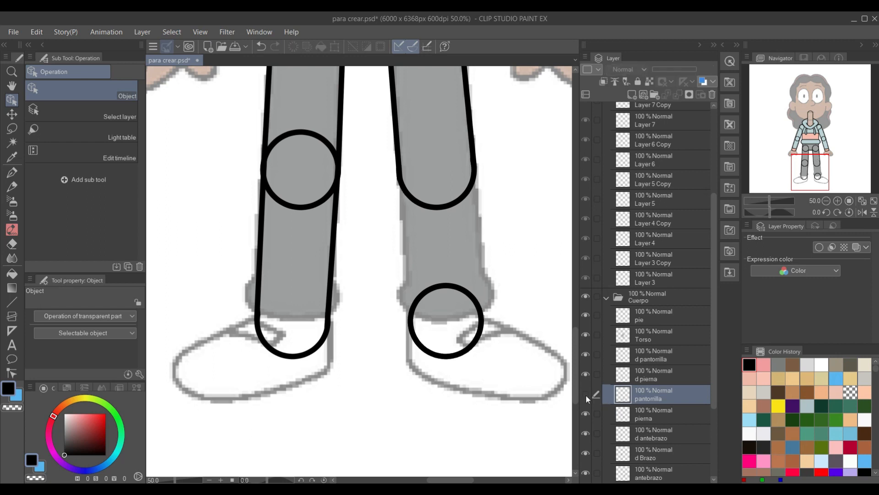
left_click(443, 358)
scroll(433, 357, "up", 1)
mouse_move(578, 296)
left_mouse_down()
mouse_move(483, 293)
mouse_move(621, 294)
mouse_move(575, 294)
left_mouse_up()
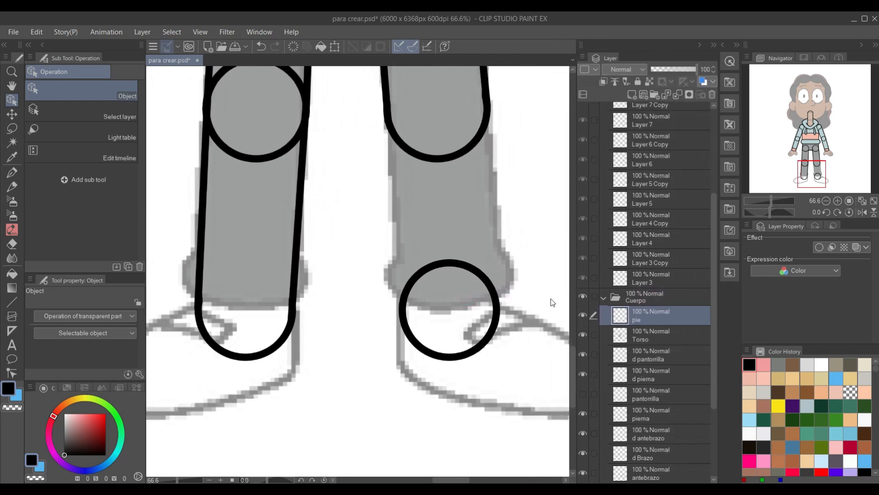
scroll(453, 314, "up", 2)
left_click_drag(451, 314, 296, 216)
scroll(374, 297, "up", 1)
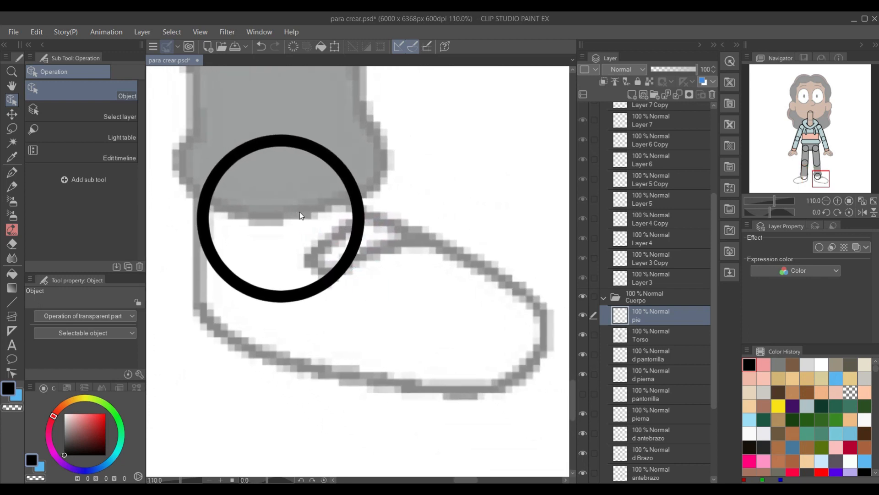
Set up the Continuous curve tool with brush size 25, trying out and cancelling short curves over the shoe.
key("u")
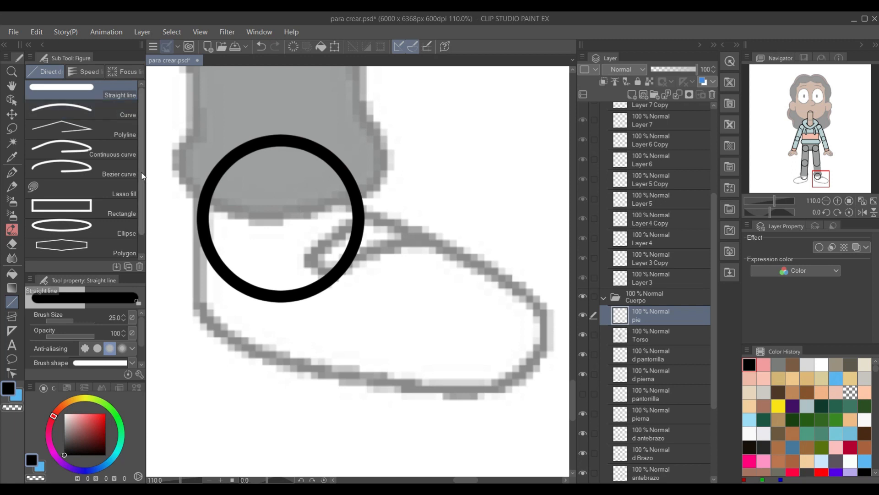
left_click(133, 154)
left_click(415, 226)
left_click(465, 285)
left_click(481, 329)
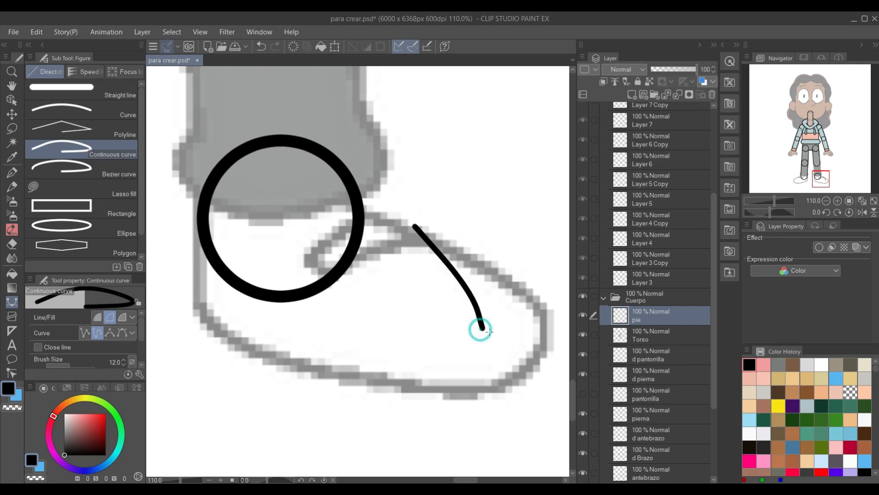
key("Escape")
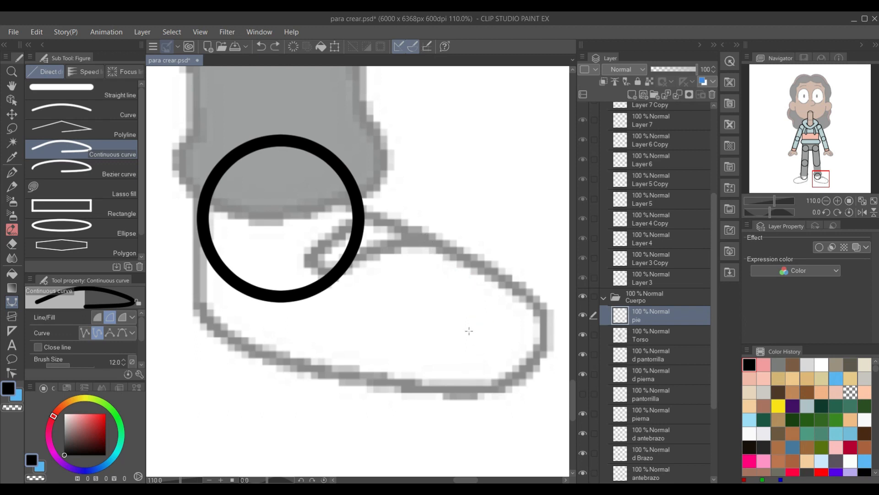
left_click(454, 272)
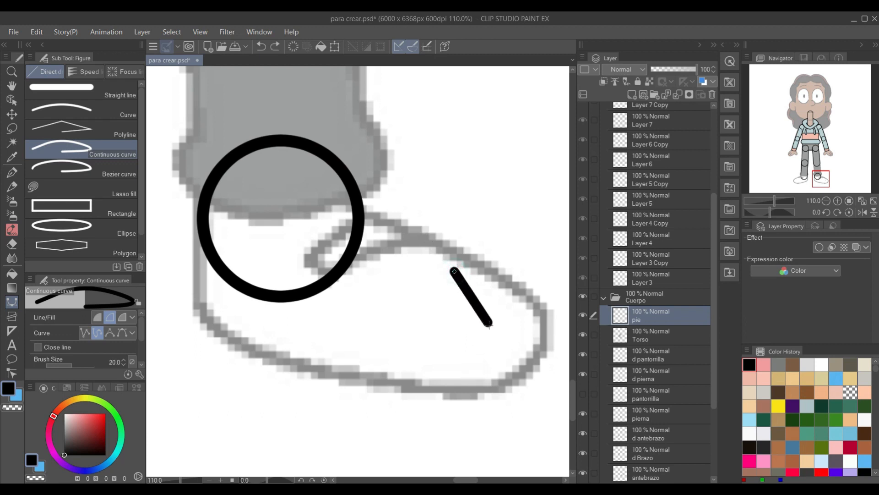
key("Escape")
left_click(394, 217)
key("Escape")
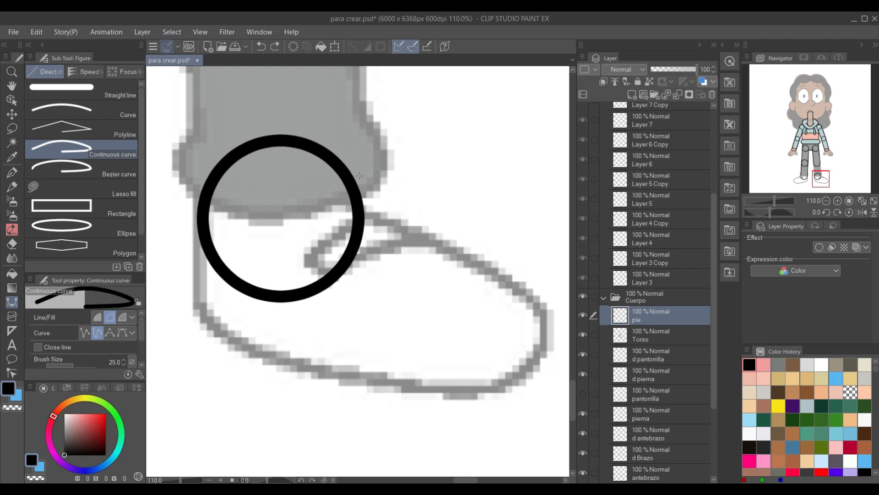
Trace the right-hand shoe's outline on the pie layer as a continuous curve running from one side of the ankle circle around to the other.
left_click(359, 207)
left_click(418, 234)
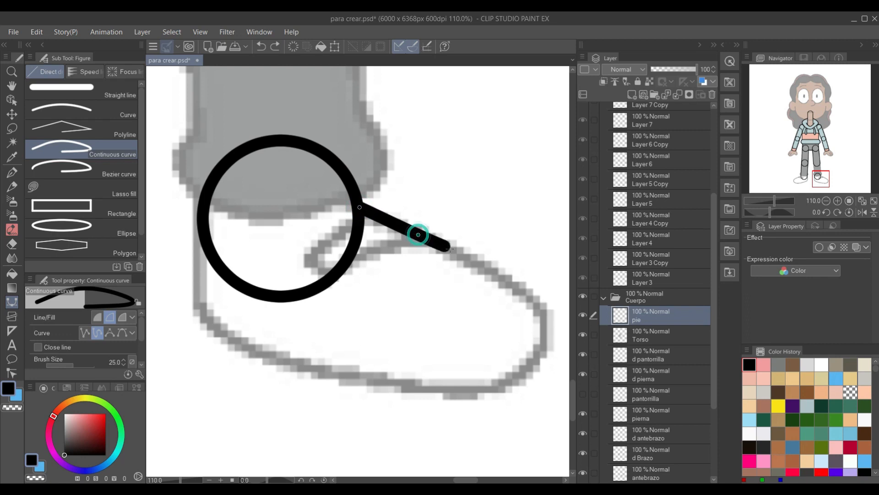
left_click(482, 268)
left_click(535, 305)
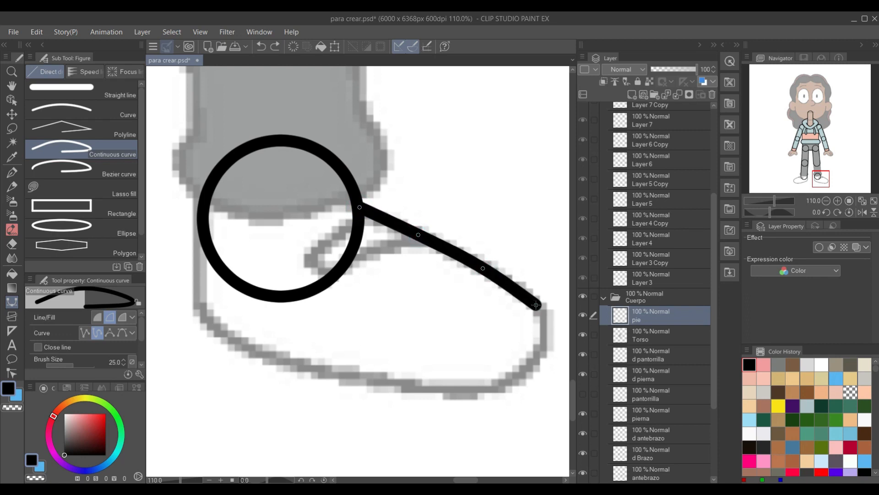
left_click(547, 344)
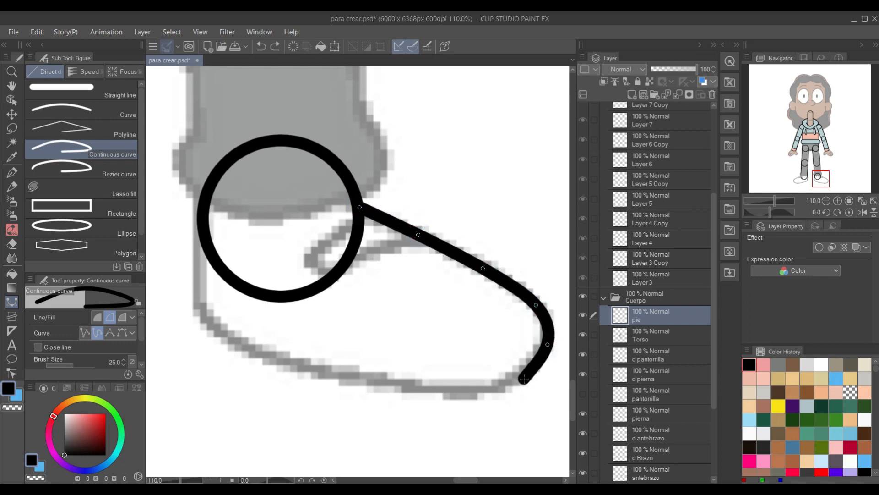
left_click(525, 379)
left_click(455, 390)
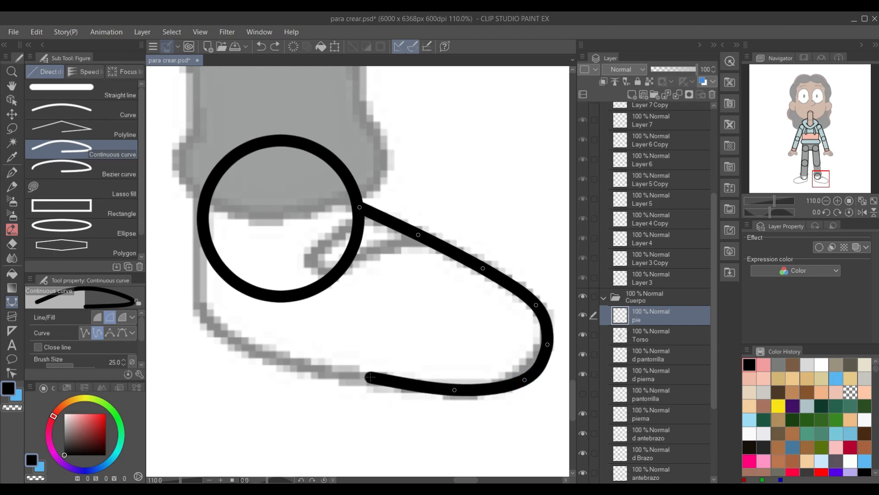
left_click(370, 379)
left_click(279, 360)
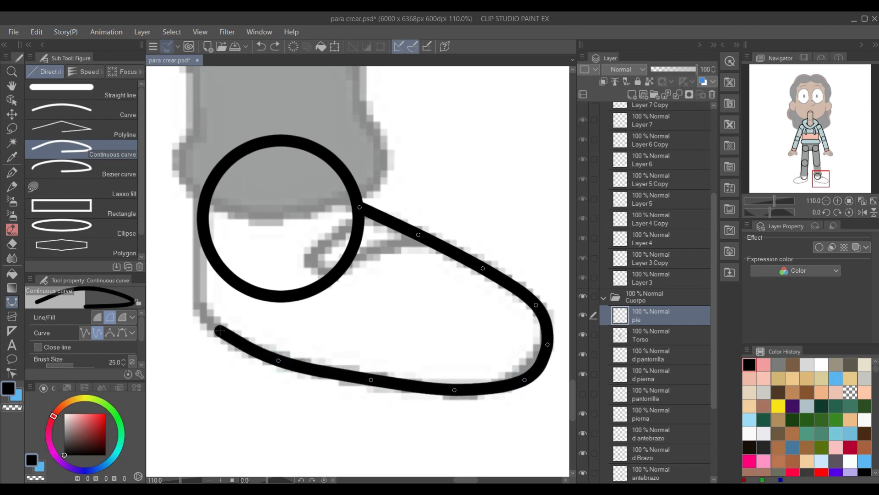
left_click(201, 311)
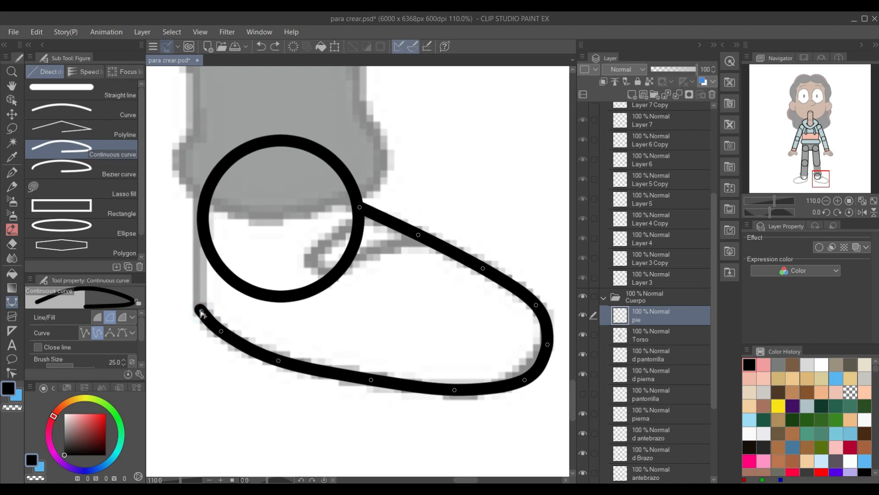
double_click(200, 223)
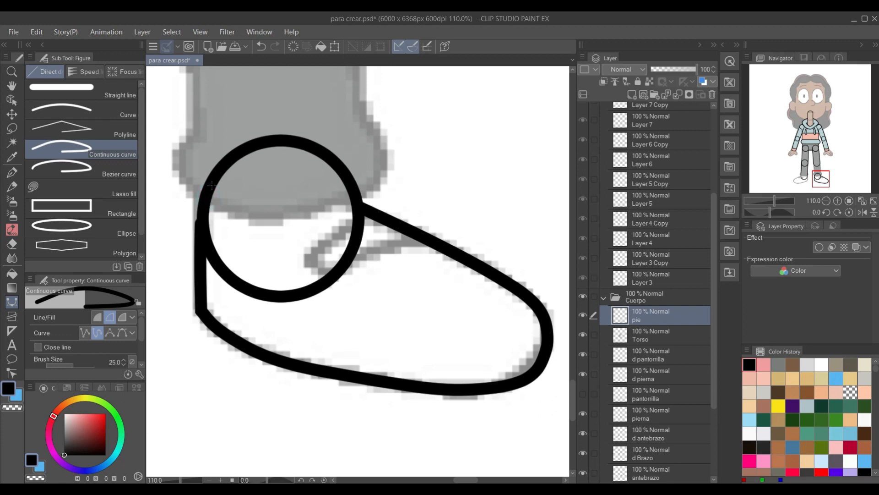
Erase the ankle circle's lower arc inside the foot outline, cutting it free with the eraser, deleting the lassoed remainder and clearing the selection.
key("e")
mouse_move(218, 230)
left_mouse_down()
mouse_move(218, 220)
mouse_move(215, 259)
left_mouse_up()
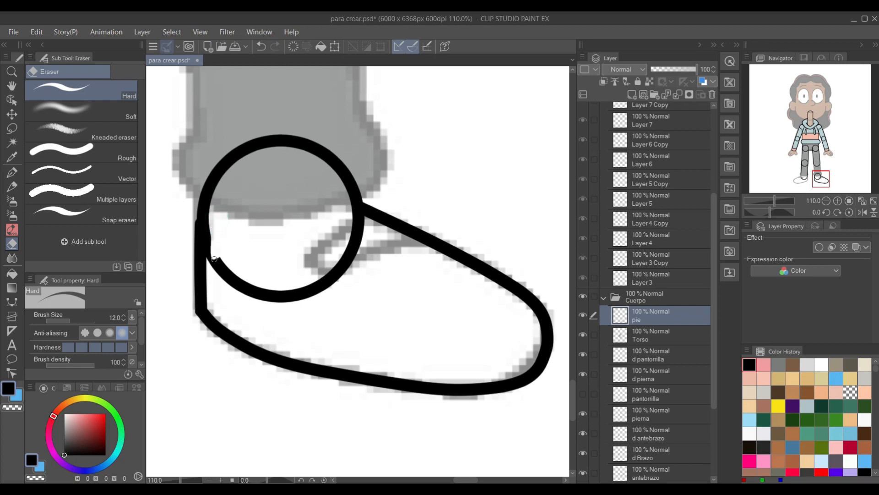
mouse_move(213, 229)
left_mouse_down()
mouse_move(211, 266)
mouse_move(213, 215)
mouse_move(210, 245)
left_mouse_up()
mouse_move(357, 213)
left_mouse_down()
mouse_move(372, 233)
mouse_move(354, 211)
left_mouse_up()
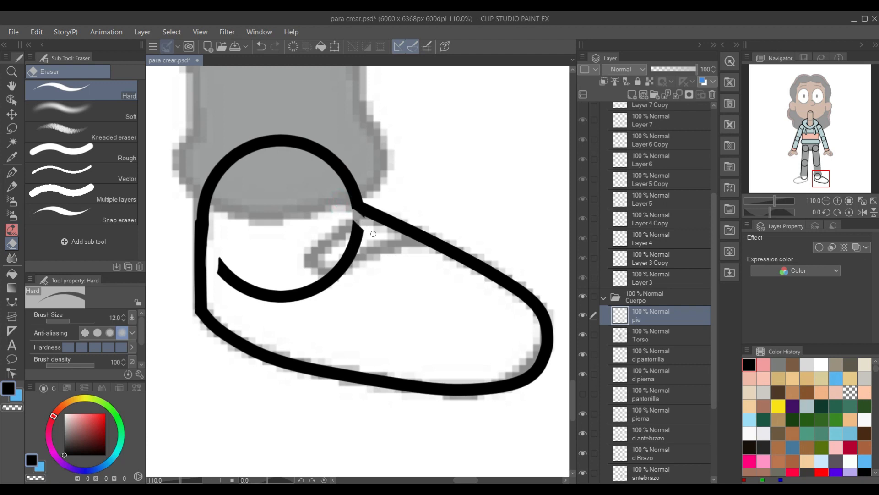
mouse_move(351, 238)
left_mouse_down()
mouse_move(356, 256)
mouse_move(347, 225)
mouse_move(303, 234)
mouse_move(239, 231)
mouse_move(218, 247)
mouse_move(213, 282)
mouse_move(234, 308)
mouse_move(354, 316)
mouse_move(378, 269)
mouse_move(374, 245)
left_mouse_up()
key("m")
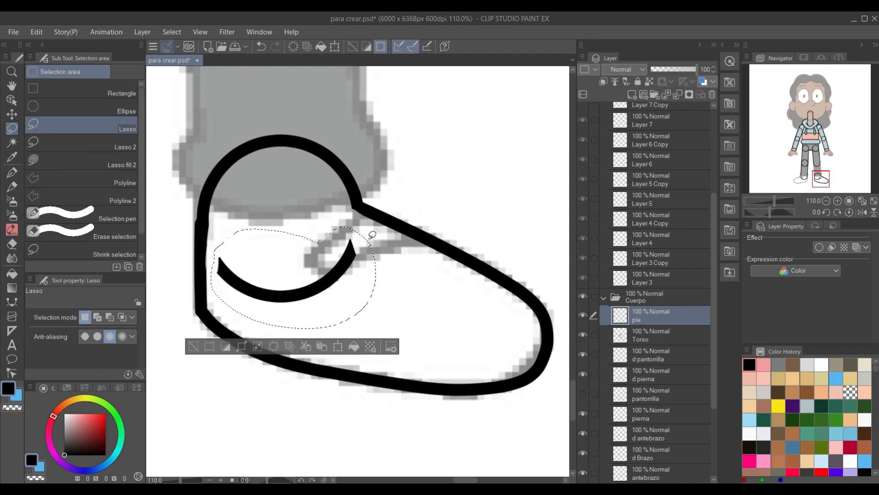
key("Delete")
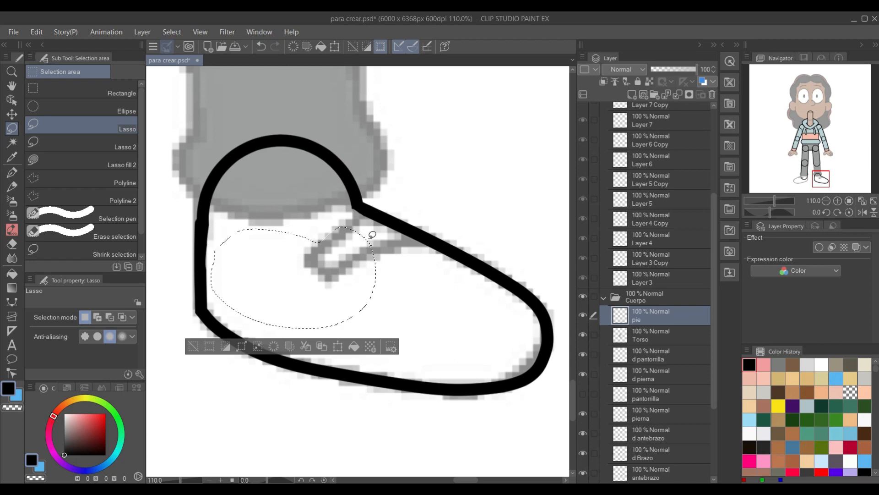
key("ctrl+d")
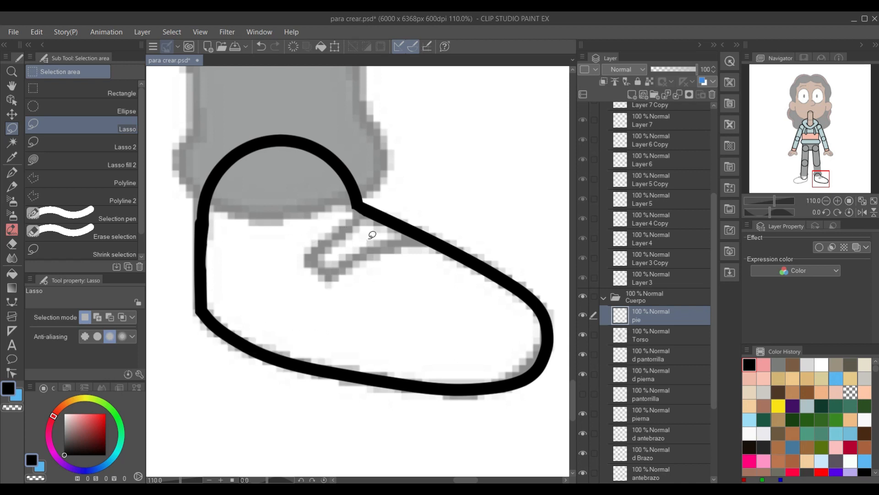
Duplicate the pie layer inside the Cuerpo folder.
scroll(372, 234, "down", 5)
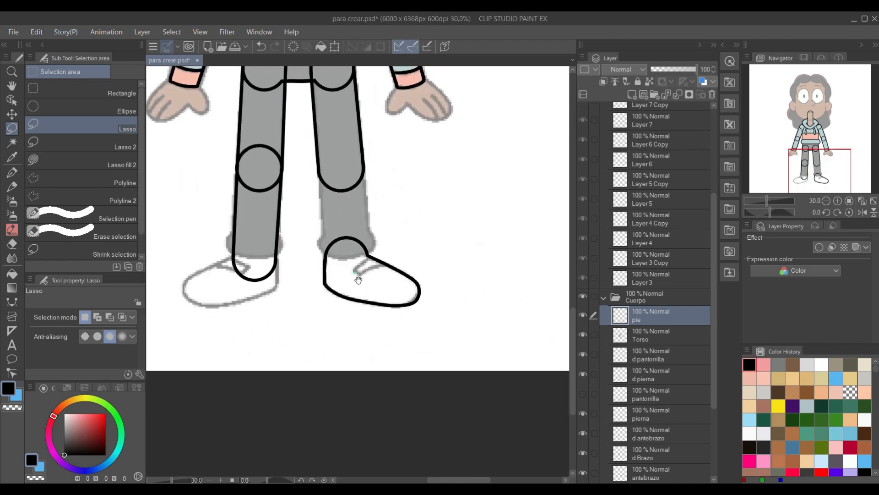
scroll(368, 268, "up", 3)
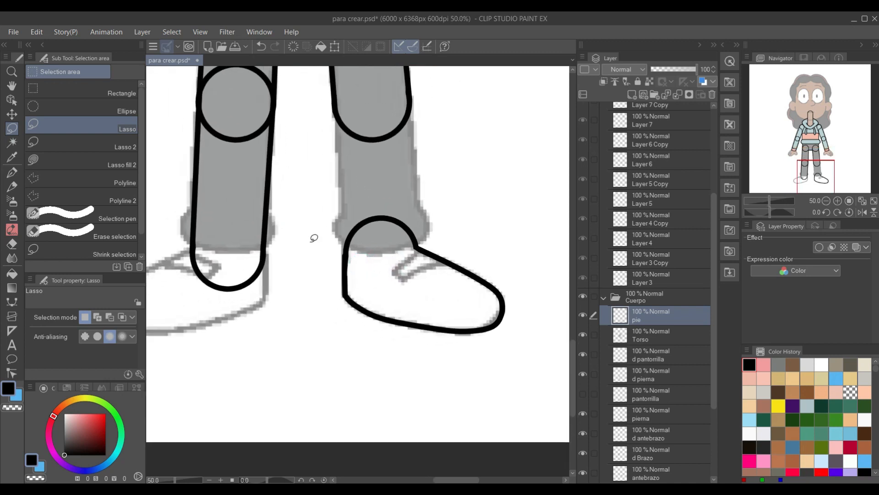
left_click_drag(308, 241, 347, 244)
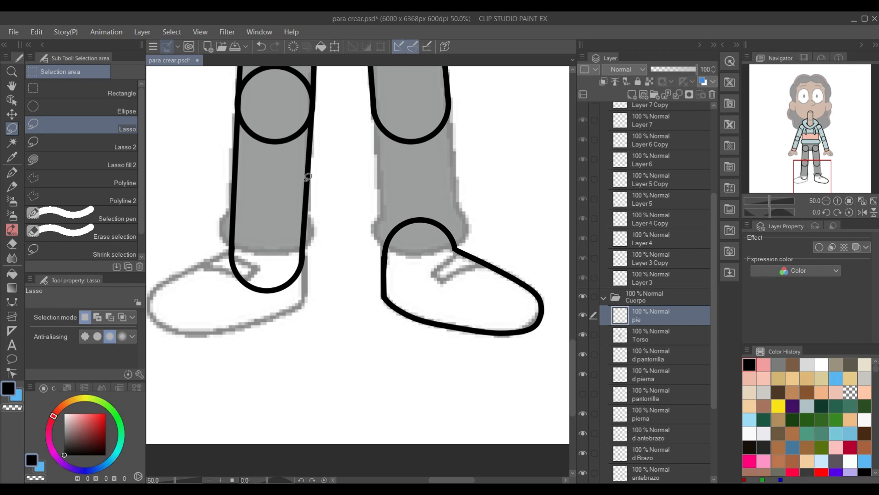
scroll(661, 321, "up", 1)
right_click(660, 318)
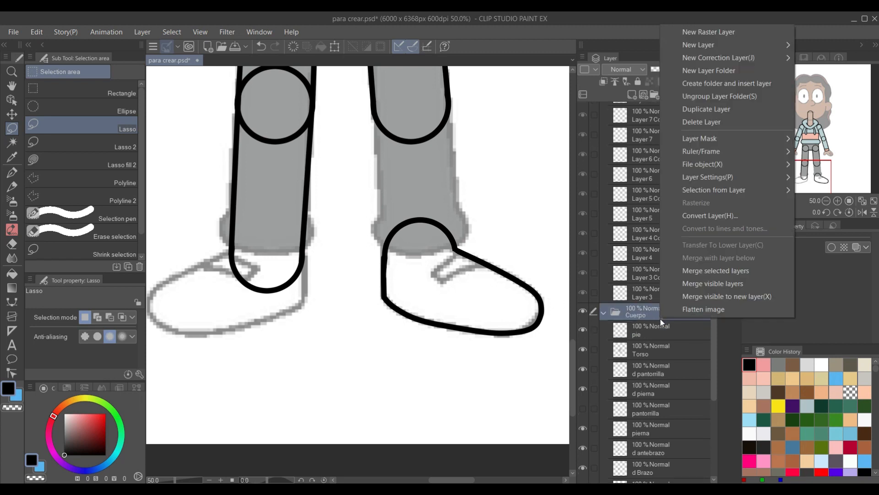
left_click(620, 330)
left_click(639, 333)
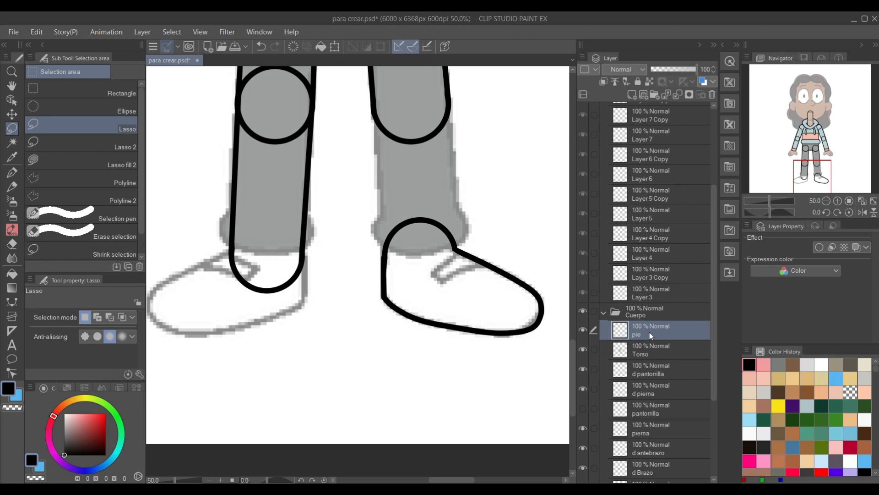
right_click(649, 332)
left_click(697, 123)
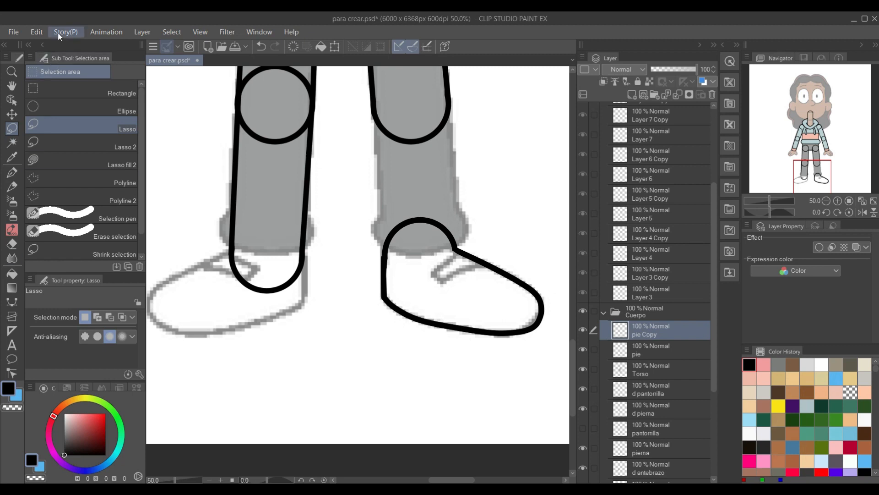
Flip the copied foot horizontally and move it over the left-hand shoe so its ankle arc lines up with the calf's rounded end.
left_click(37, 33)
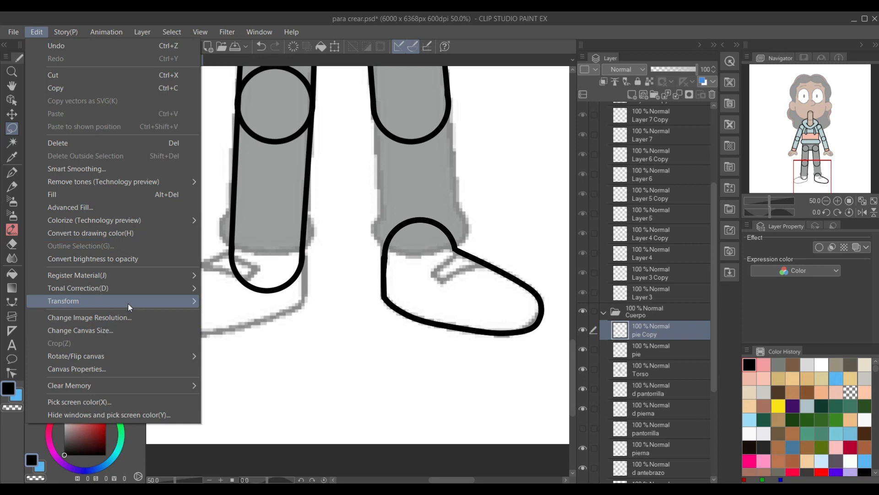
mouse_move(127, 304)
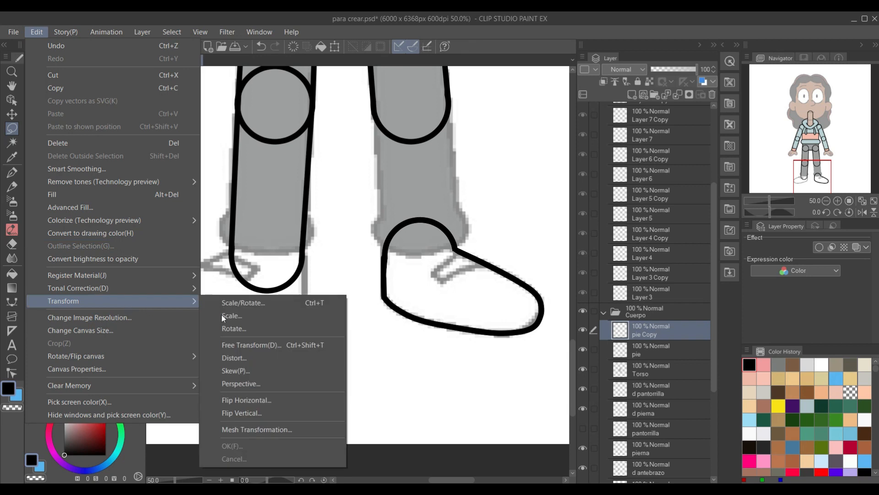
left_click(282, 396)
key("Left")
key("Left")
key("Left")
key("Left")
key("Left")
key("Left")
key("Left")
key("Left")
key("Left")
key("Left")
key("Left")
key("Left")
key("Left")
key("Left")
key("Left")
key("Left")
key("Left")
key("Left")
key("Left")
key("Left")
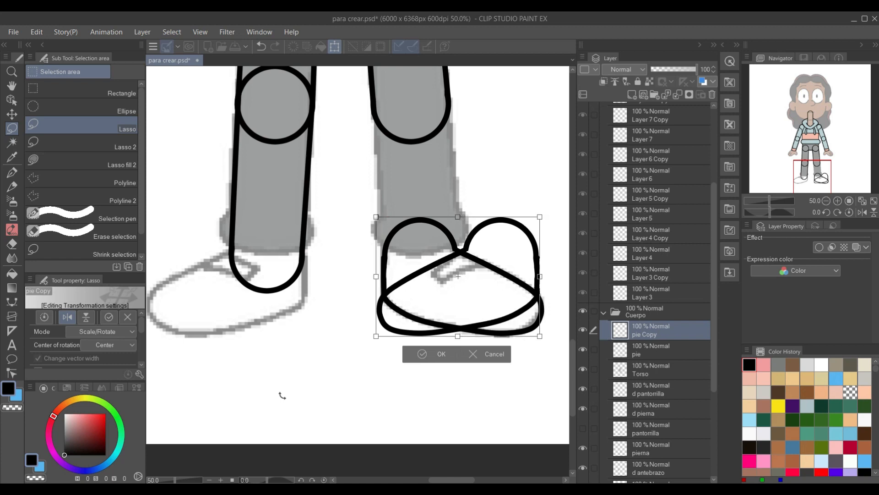
key("Left")
key("Left")
key("Left")
key("Left")
key("Left")
key("Left")
key("Left")
key("Left")
key("Left")
key("Left")
key("Left")
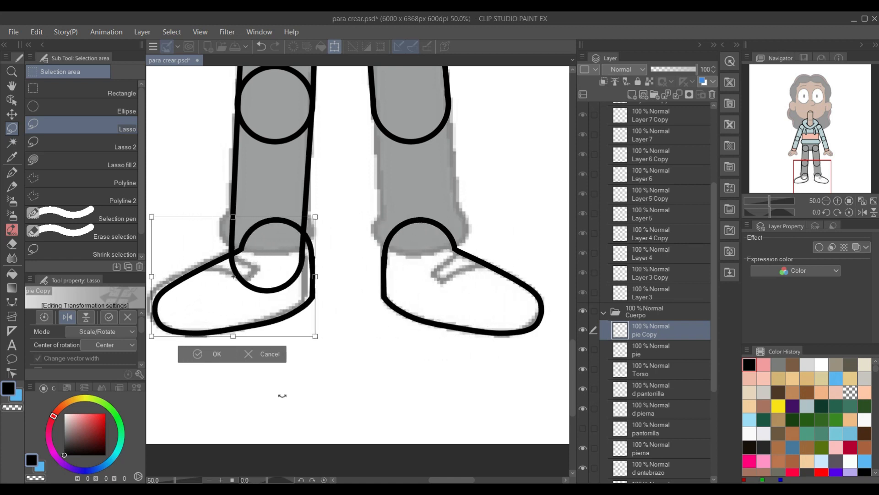
key("Right")
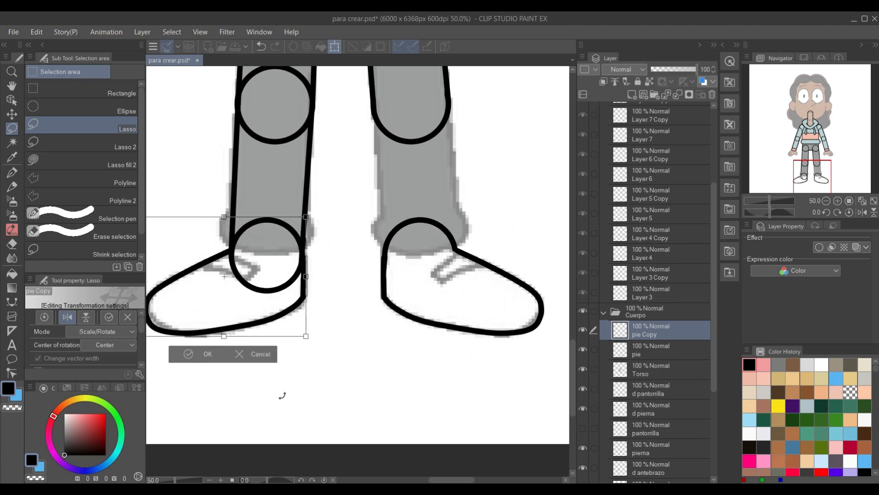
scroll(239, 256, "up", 4)
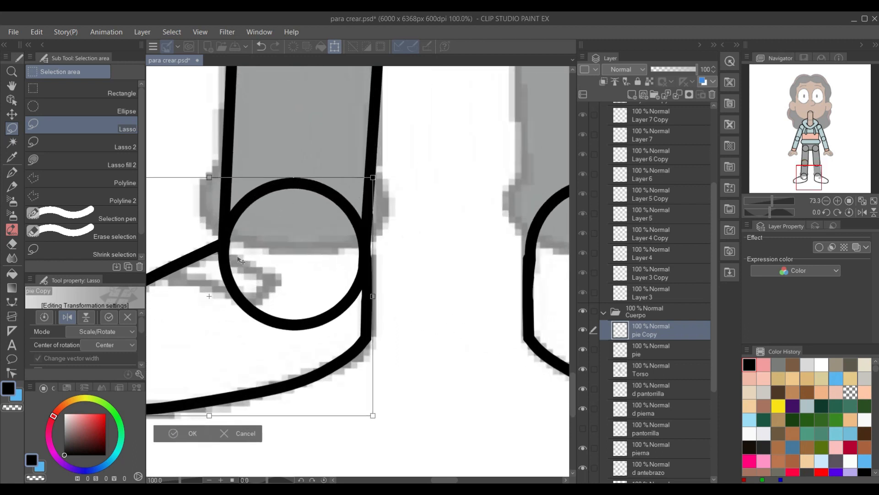
left_click_drag(239, 257, 390, 257)
scroll(389, 261, "down", 2)
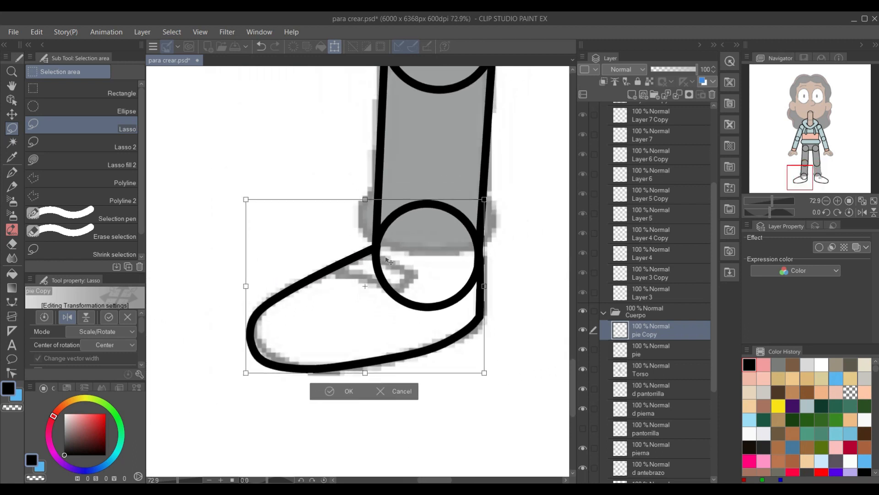
key("Return")
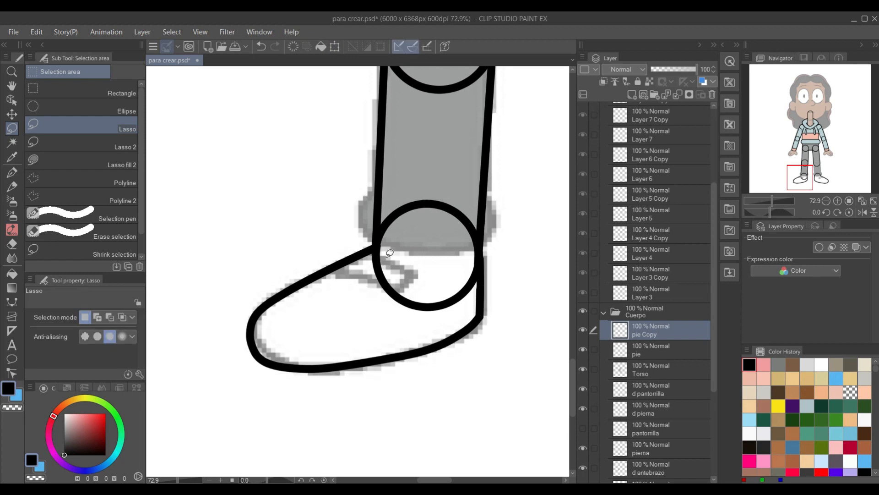
Rename the copied foot layer as d pie.
scroll(389, 253, "down", 3)
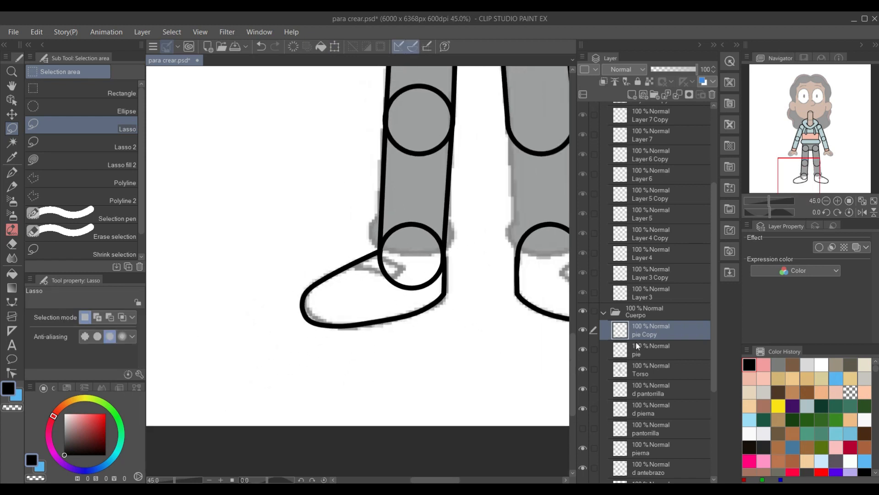
double_click(660, 333)
type("Pi")
Show the pantorrilla layer again and check the assembled body segments against the reference character.
scroll(342, 369, "down", 4)
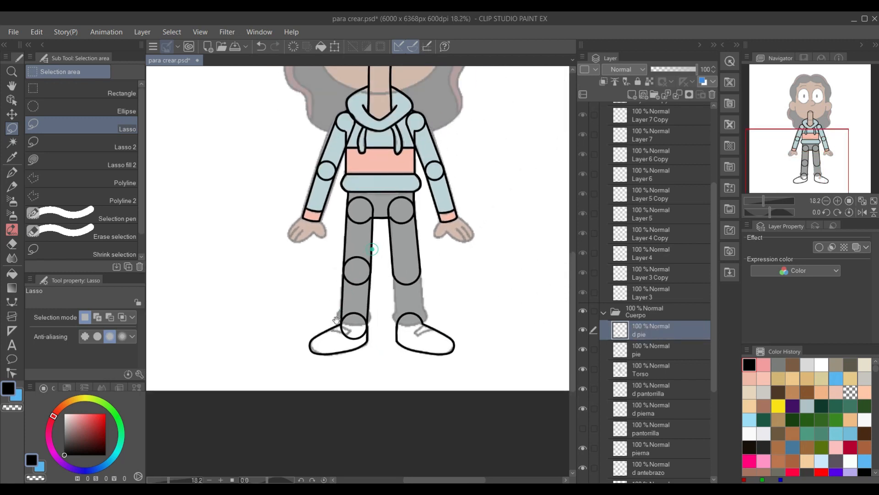
scroll(336, 320, "up", 8)
scroll(336, 319, "down", 3)
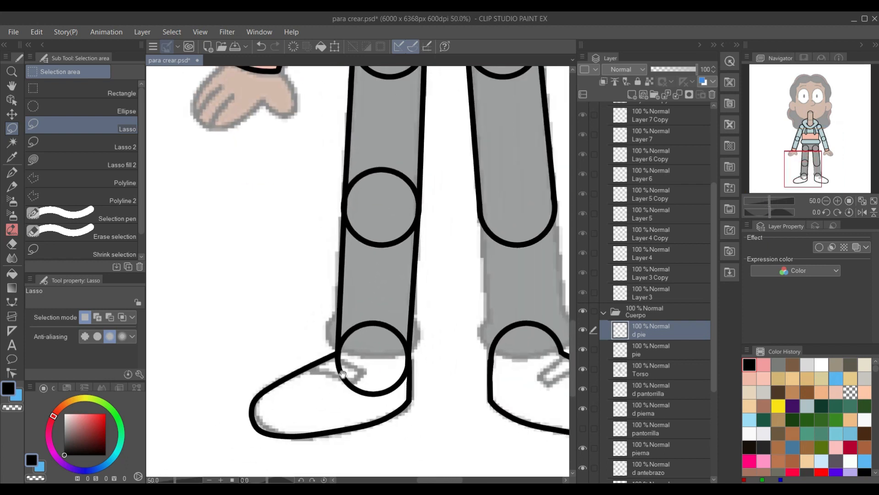
scroll(343, 374, "down", 3)
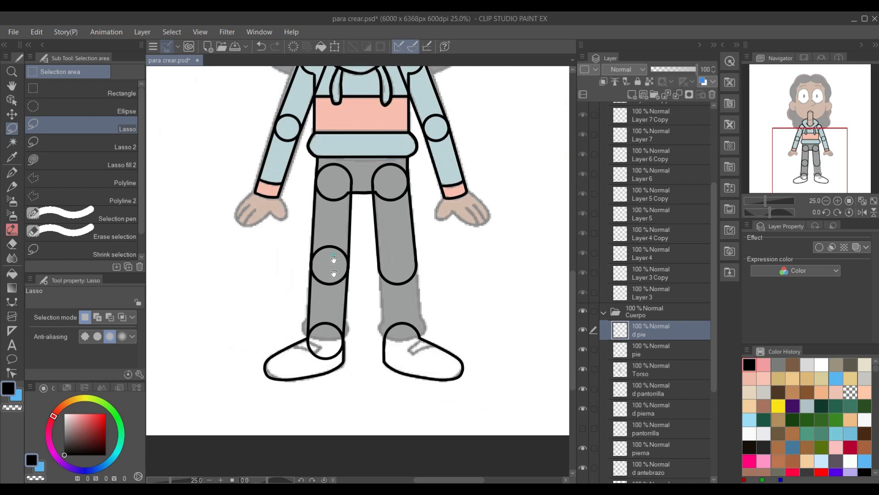
left_click_drag(334, 259, 339, 321)
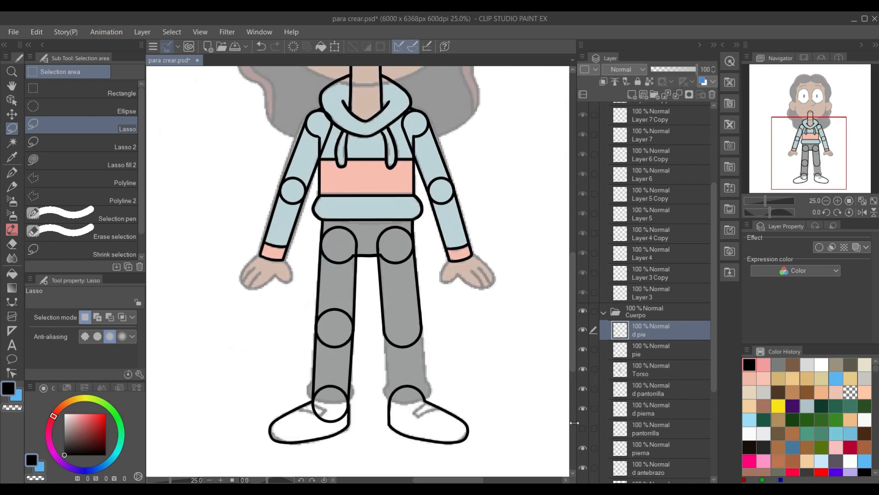
scroll(401, 362, "down", 2)
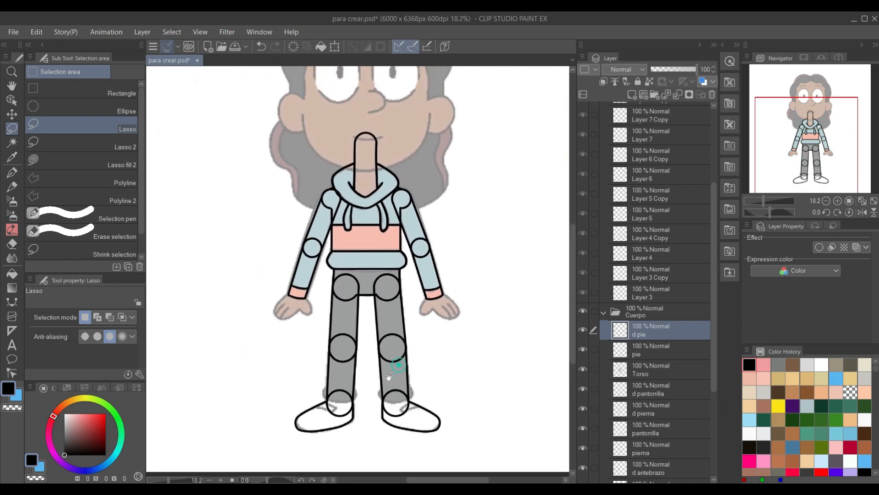
scroll(396, 330, "up", 2)
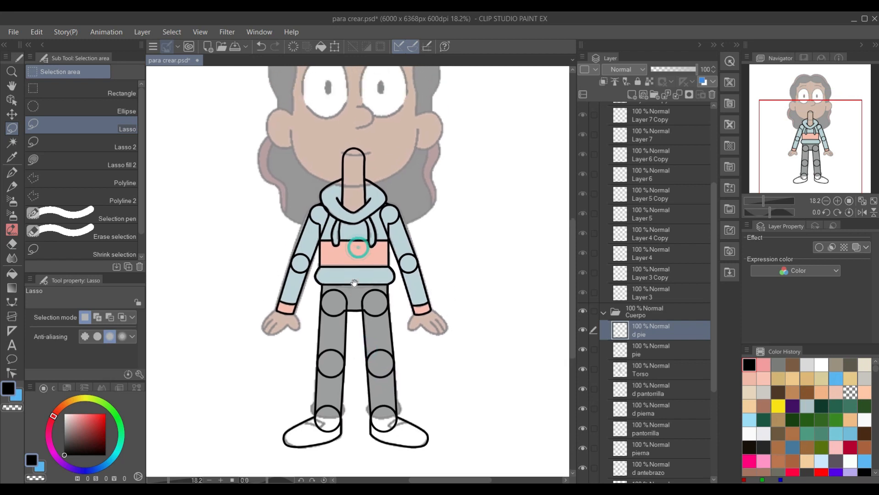
scroll(398, 315, "up", 4)
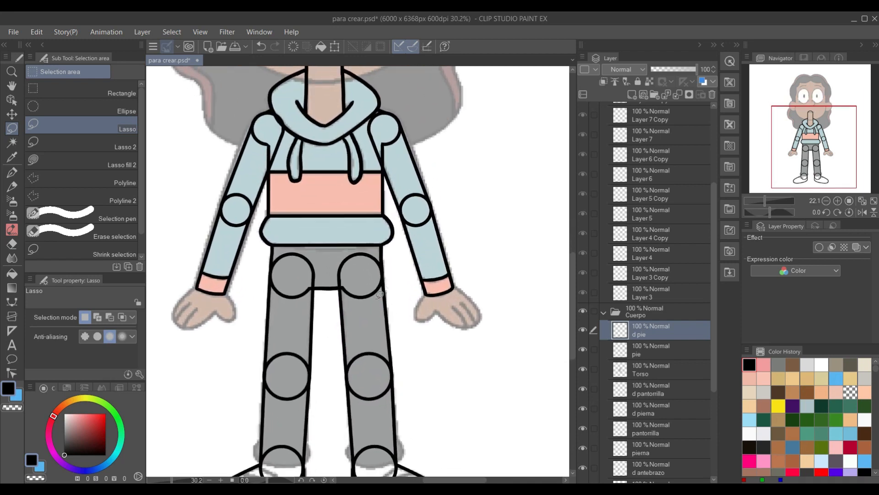
scroll(431, 278, "down", 3)
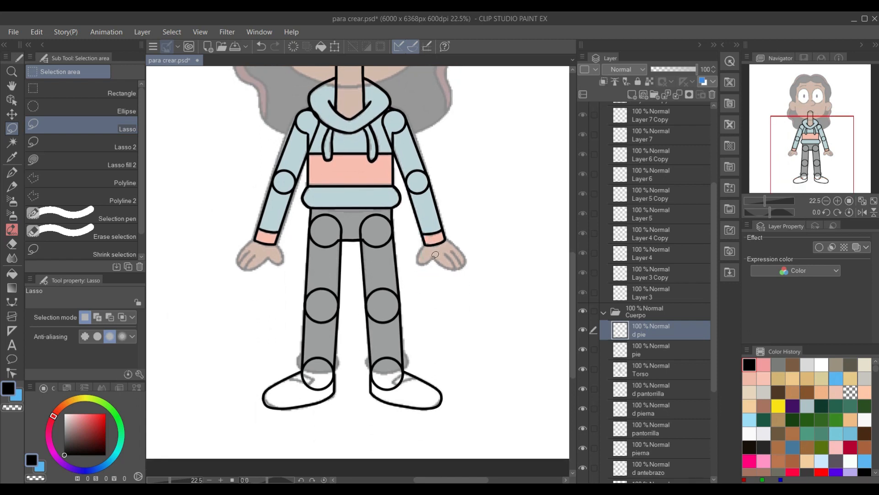
Hide the Cuerpo folder and show the guias folder so the wrist guide circle by the hand can be used.
scroll(437, 254, "up", 4)
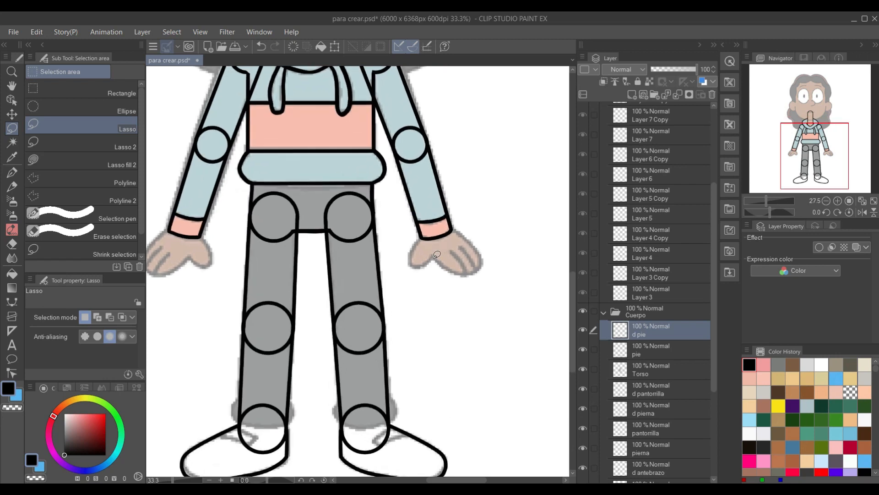
left_click_drag(441, 246, 408, 298)
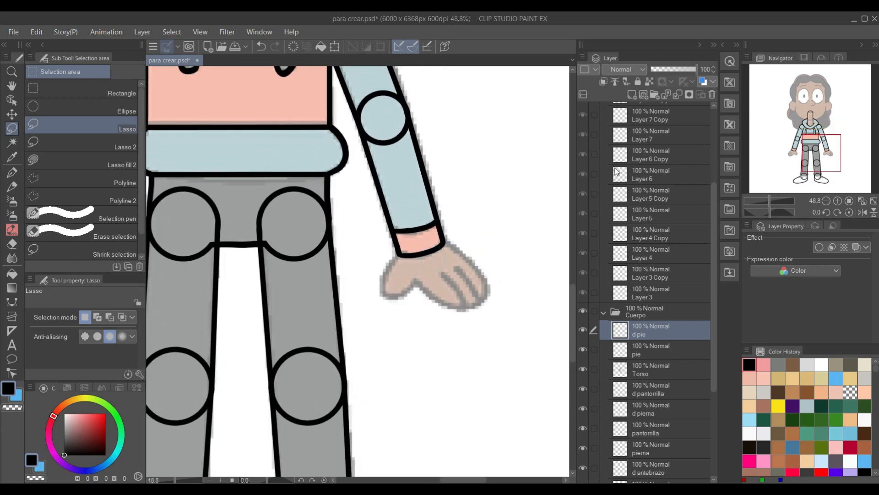
left_click(583, 312)
scroll(637, 130, "up", 3)
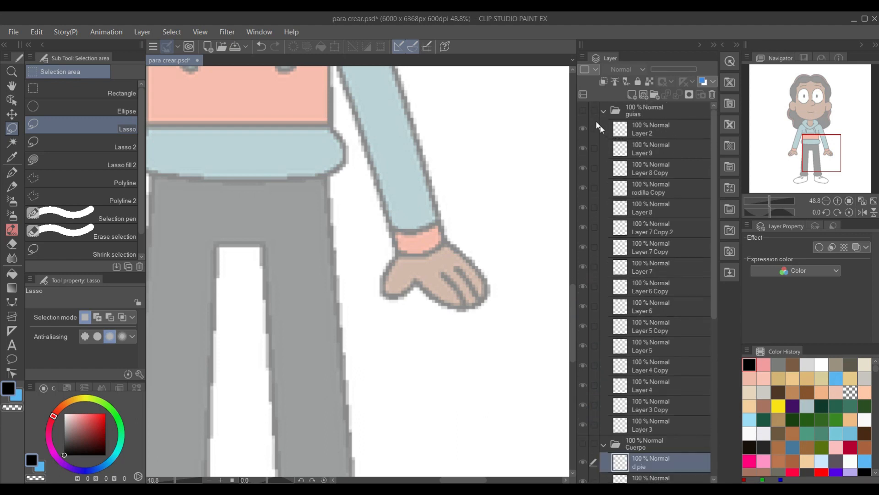
left_click(582, 110)
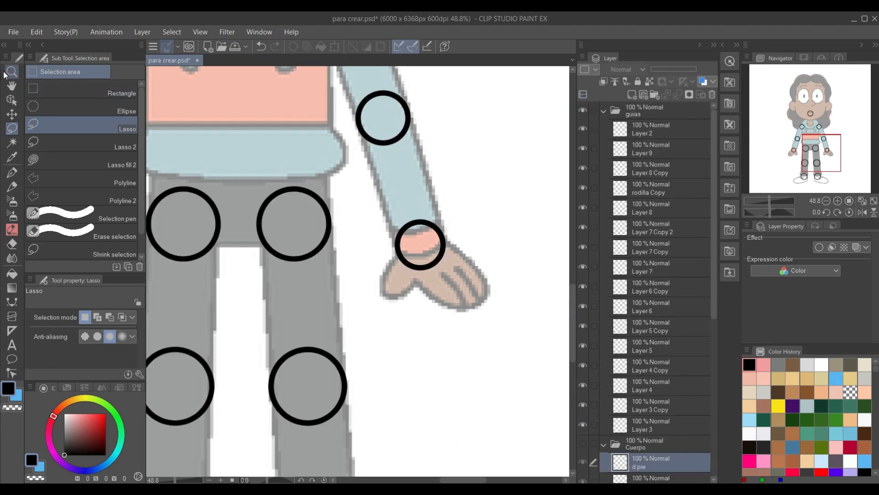
Duplicate Layer 6, which holds the wrist guide circle, and rename the copy as mano.
left_click(11, 99)
scroll(530, 329, "up", 2)
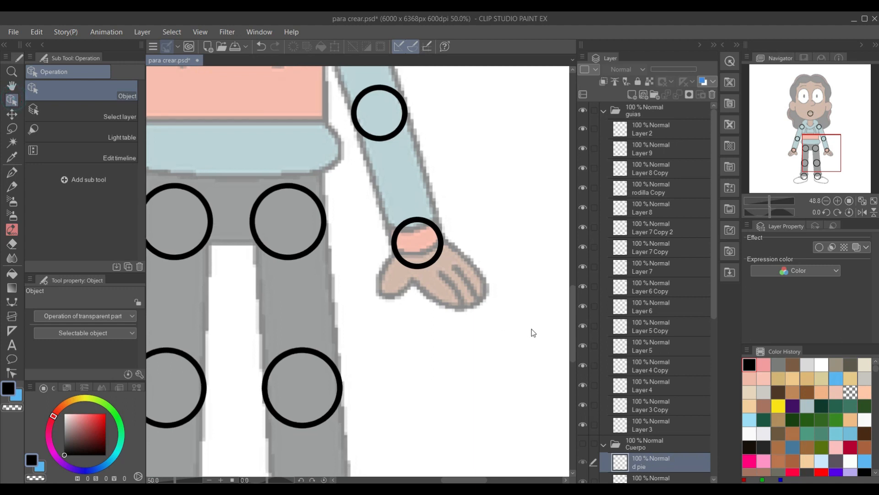
left_click(403, 255)
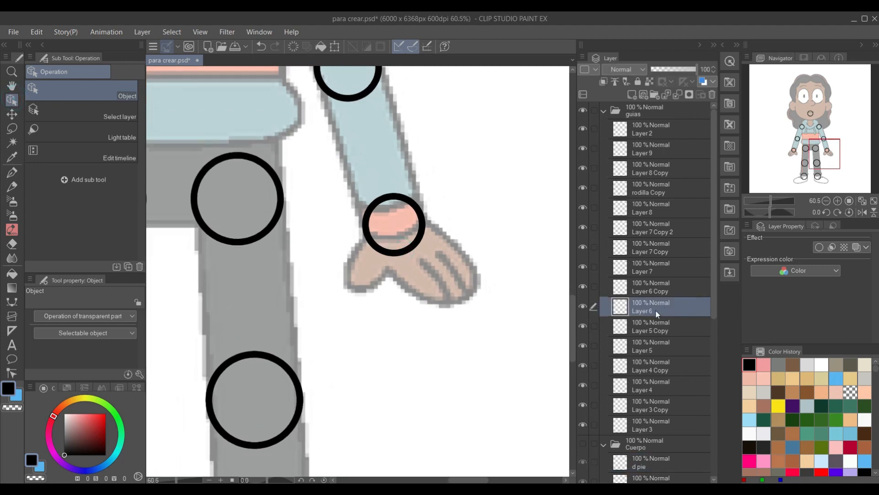
left_click(584, 306)
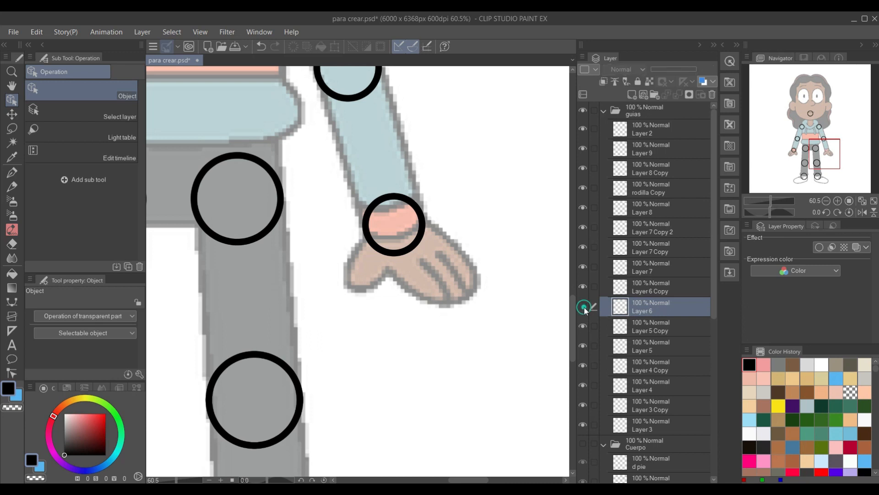
left_click(584, 306)
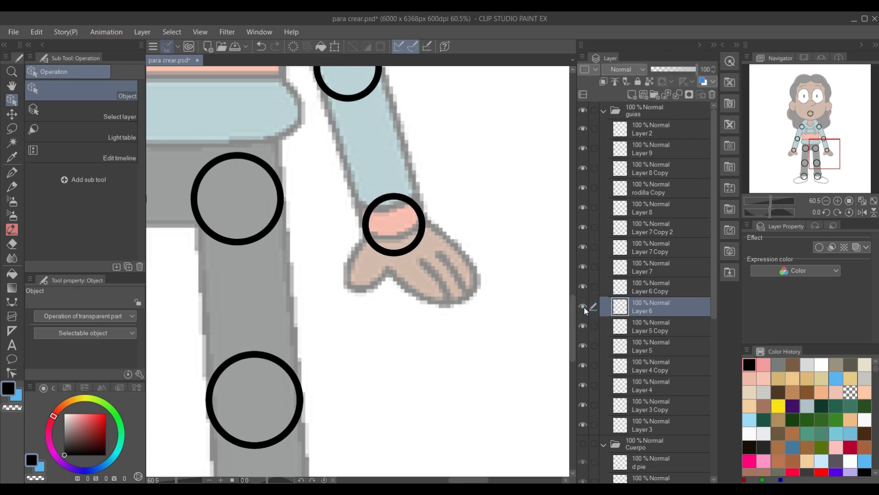
right_click(642, 310)
left_click(710, 100)
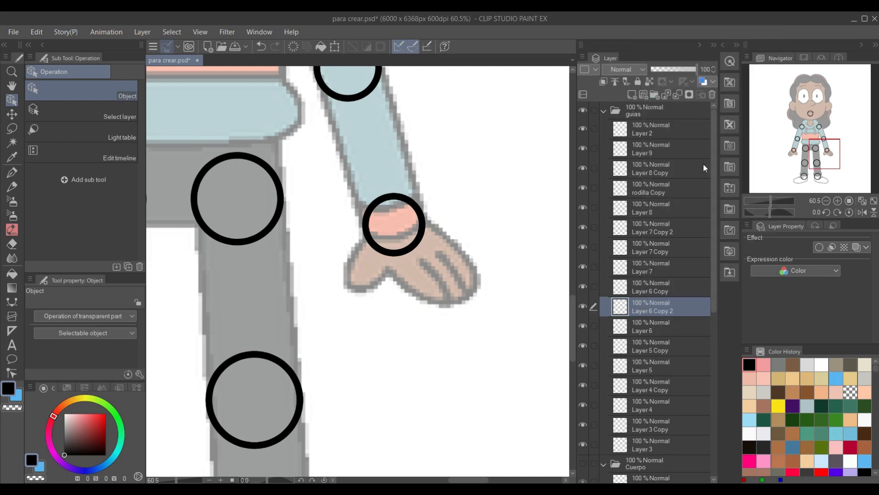
double_click(669, 311)
type("mano")
Move the mano layer into the Cuerpo folder, between the antebrazo and Brazo layers.
scroll(644, 308, "down", 3)
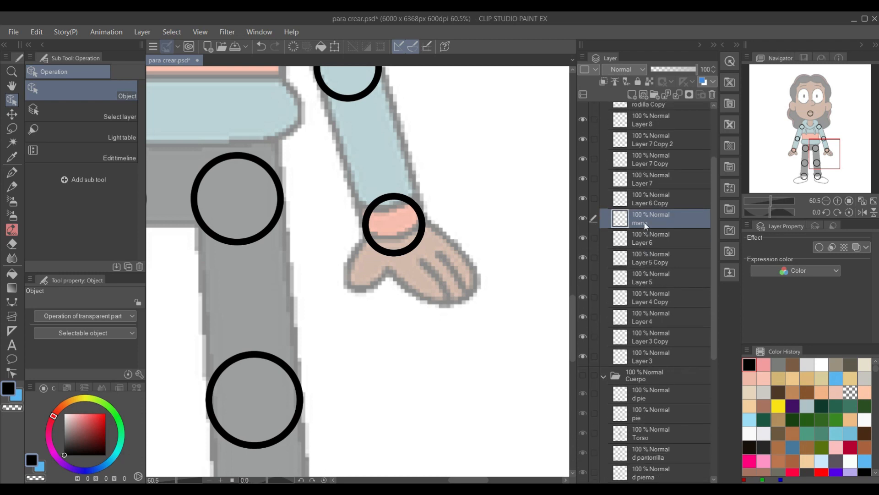
left_click_drag(645, 224, 658, 380)
scroll(657, 380, "down", 4)
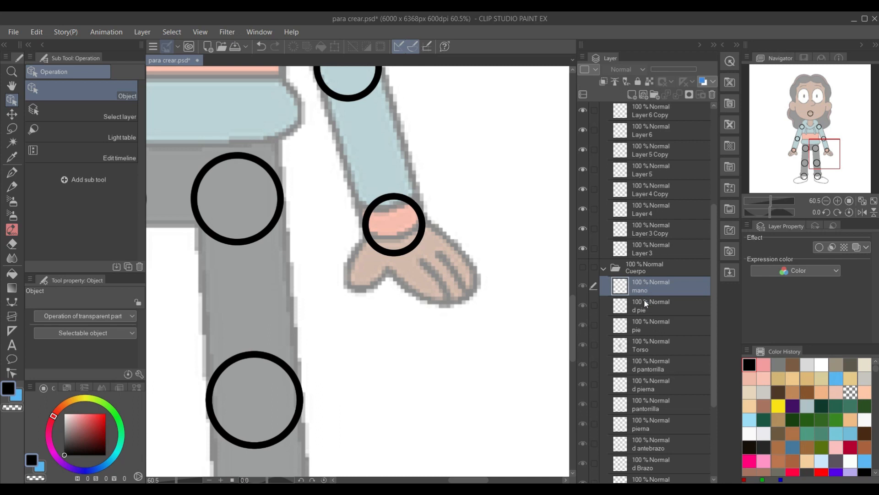
scroll(650, 369, "down", 2)
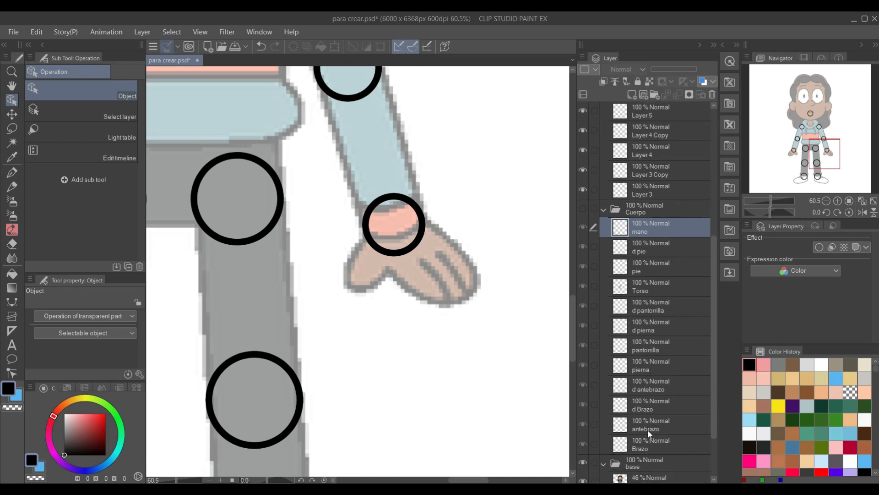
left_click_drag(654, 224, 670, 433)
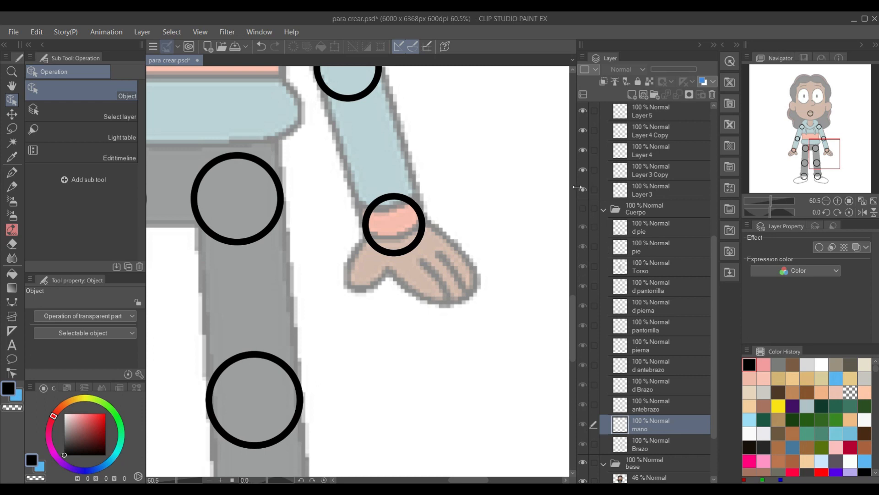
Show the Cuerpo folder again and hide the guias folder.
left_click(584, 209)
scroll(605, 141, "up", 5)
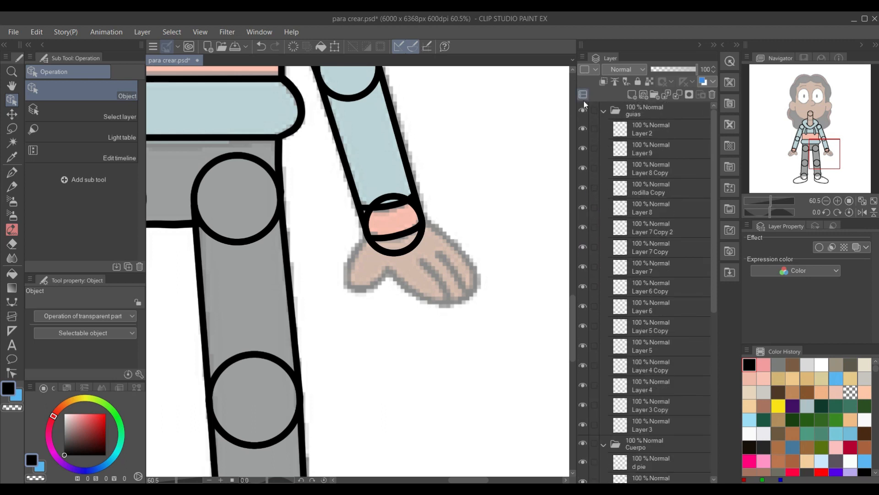
left_click(584, 110)
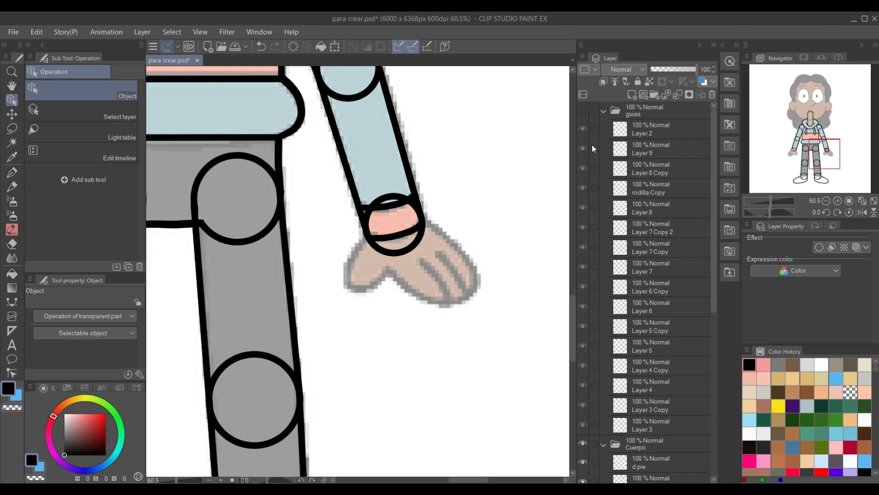
scroll(511, 397, "down", 2)
scroll(641, 294, "down", 1)
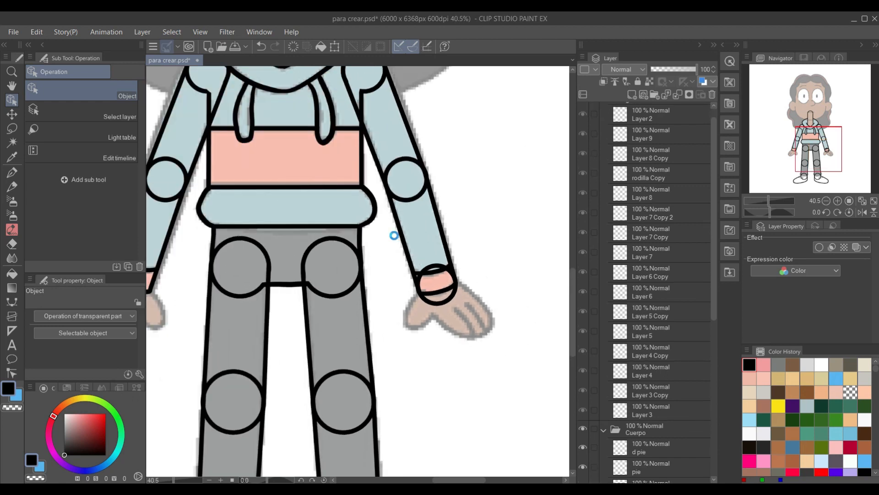
scroll(442, 313, "up", 1)
Duplicate the mano layer inside the Cuerpo folder and hide the copy.
scroll(644, 386, "down", 5)
left_click(645, 387)
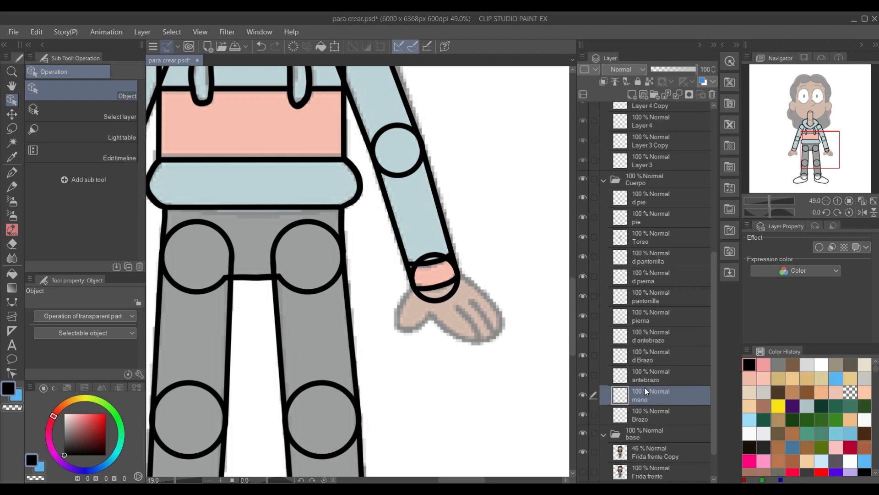
scroll(417, 266, "up", 4)
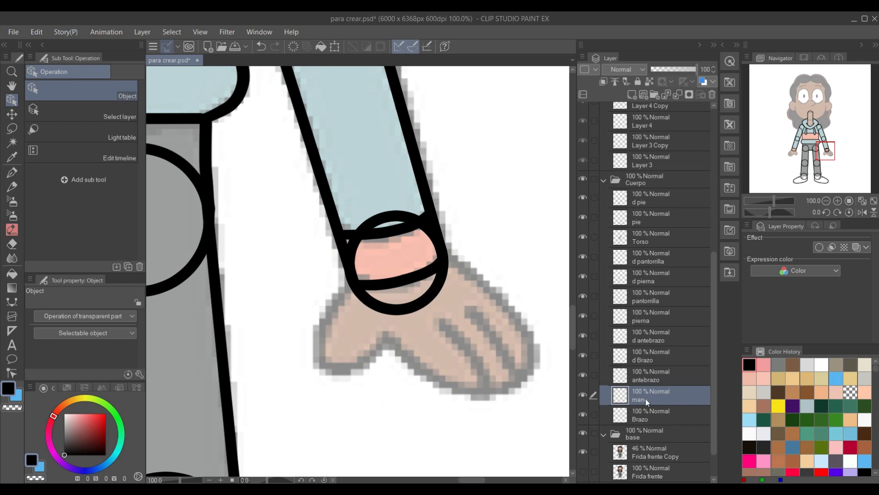
scroll(645, 398, "up", 1)
right_click(645, 397)
left_click(640, 397)
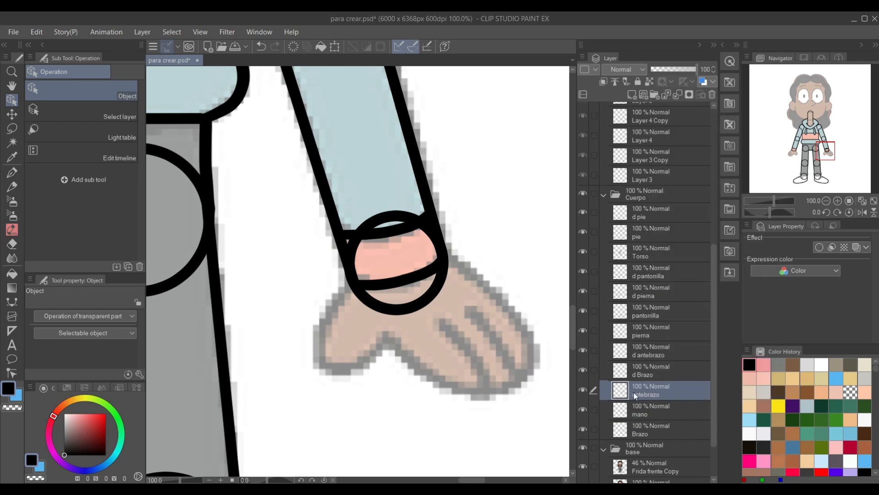
left_click(644, 414)
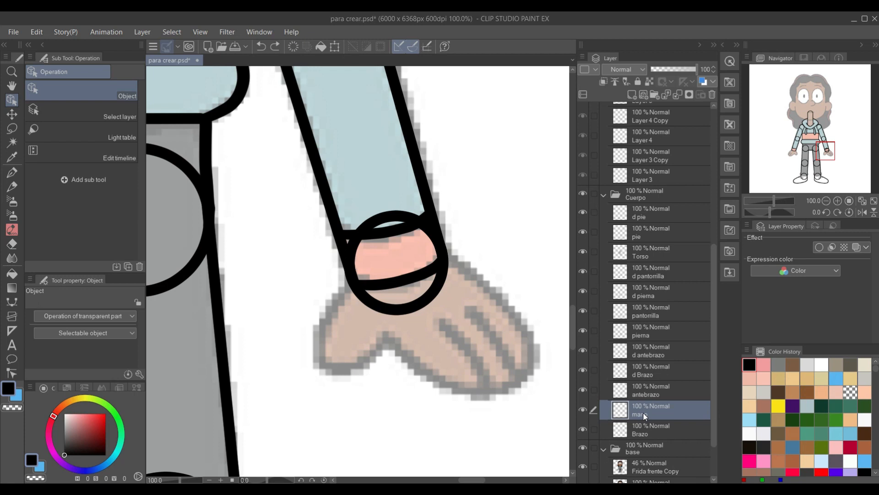
right_click(643, 412)
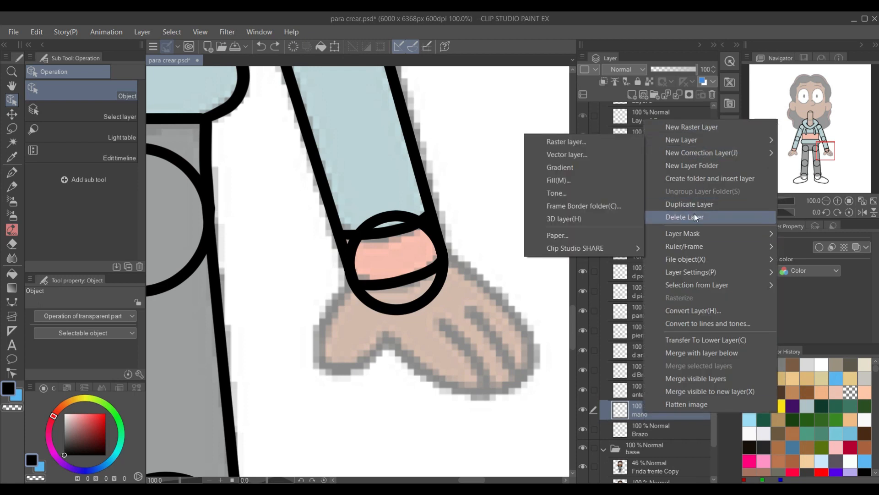
left_click(694, 211)
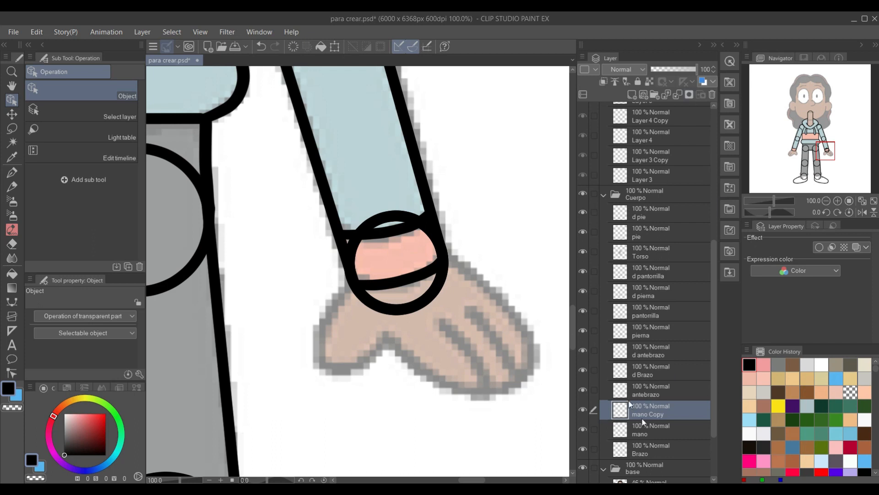
left_click(582, 409)
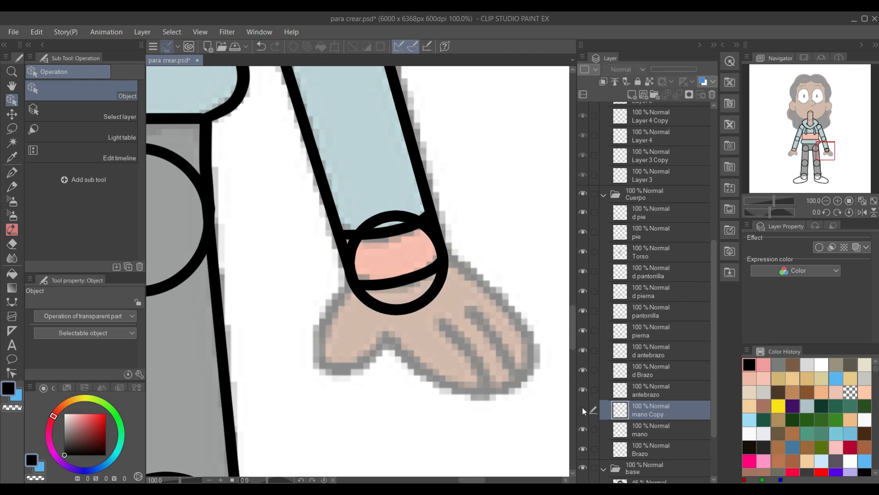
Hide the antebrazo layer and outline the thumb on the mano layer with the G-pen at size 25, starting from the wrist circle.
left_click(638, 433)
scroll(391, 252, "up", 2)
left_click_drag(387, 270, 355, 210)
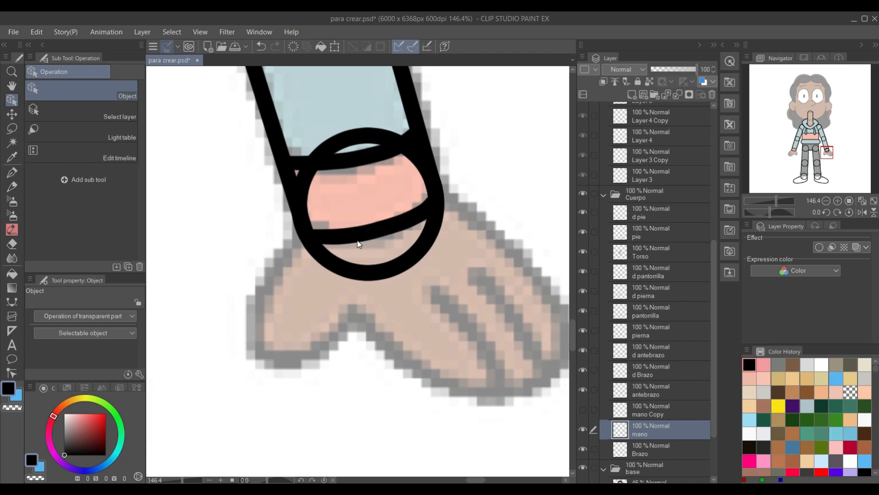
key("p")
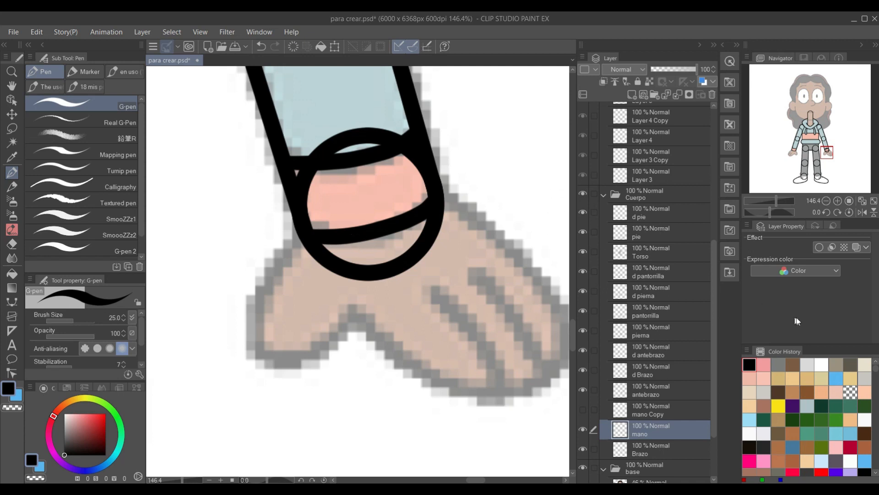
left_click(583, 389)
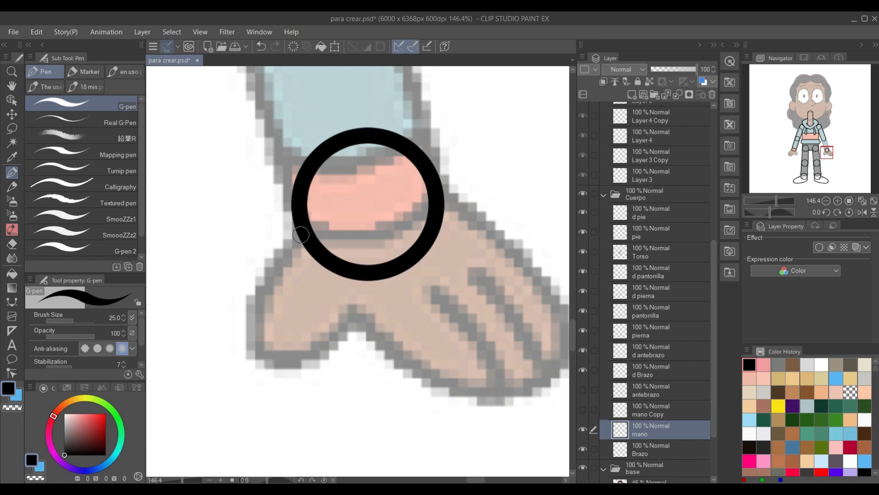
mouse_move(301, 236)
left_mouse_down()
mouse_move(261, 322)
mouse_move(270, 355)
mouse_move(313, 363)
mouse_move(358, 314)
left_mouse_up()
Outline the three fingers over the reference and carry the hand's outer edge back up to the wrist circle.
left_click_drag(513, 377, 436, 329)
mouse_move(282, 277)
left_mouse_down()
mouse_move(353, 337)
mouse_move(400, 356)
mouse_move(431, 329)
mouse_move(420, 295)
mouse_move(365, 230)
left_mouse_up()
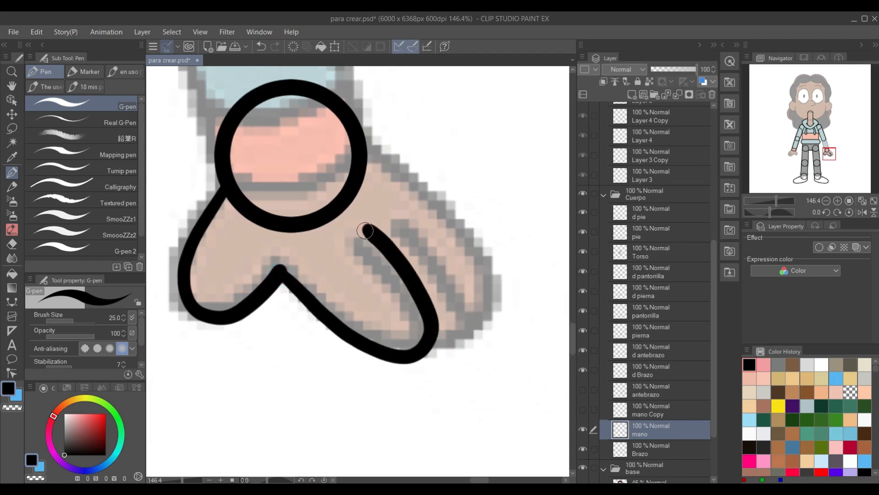
key("ctrl+z")
mouse_move(284, 273)
left_mouse_down()
mouse_move(357, 340)
mouse_move(398, 359)
mouse_move(420, 353)
mouse_move(422, 322)
mouse_move(366, 244)
left_mouse_up()
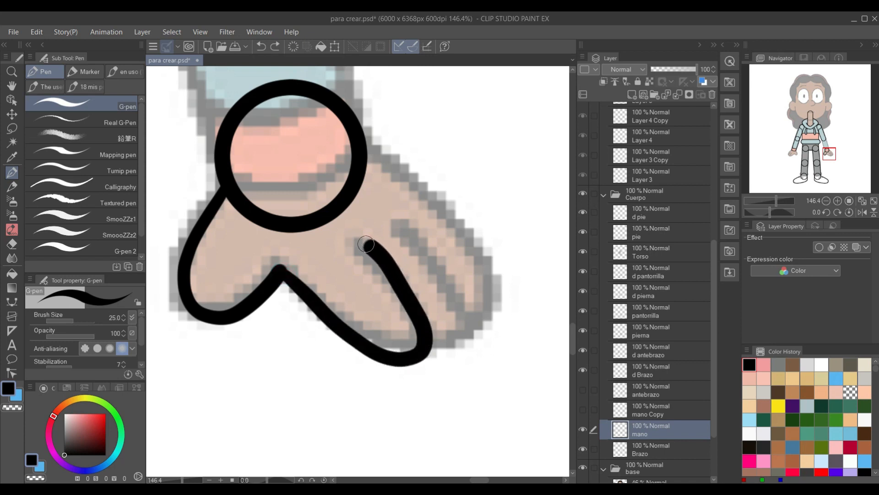
key("ctrl+z")
mouse_move(284, 275)
left_mouse_down()
mouse_move(340, 333)
mouse_move(408, 355)
mouse_move(420, 328)
mouse_move(359, 237)
mouse_move(414, 315)
mouse_move(412, 344)
mouse_move(367, 336)
mouse_move(280, 274)
mouse_move(369, 346)
mouse_move(411, 349)
mouse_move(417, 341)
mouse_move(410, 312)
mouse_move(360, 232)
left_mouse_up()
key("ctrl+z")
key("ctrl+z")
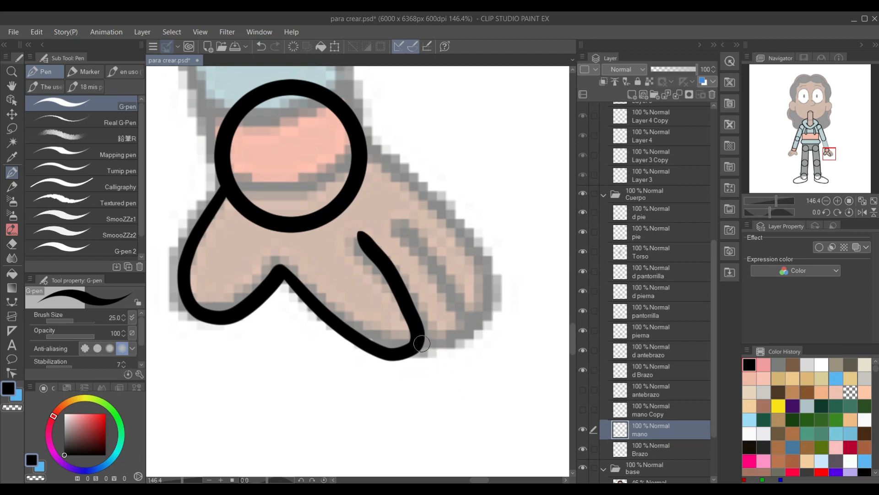
mouse_move(419, 344)
left_mouse_down()
mouse_move(462, 330)
mouse_move(456, 297)
mouse_move(397, 220)
left_mouse_up()
mouse_move(494, 328)
left_mouse_down()
mouse_move(492, 374)
mouse_move(469, 300)
mouse_move(361, 195)
left_mouse_up()
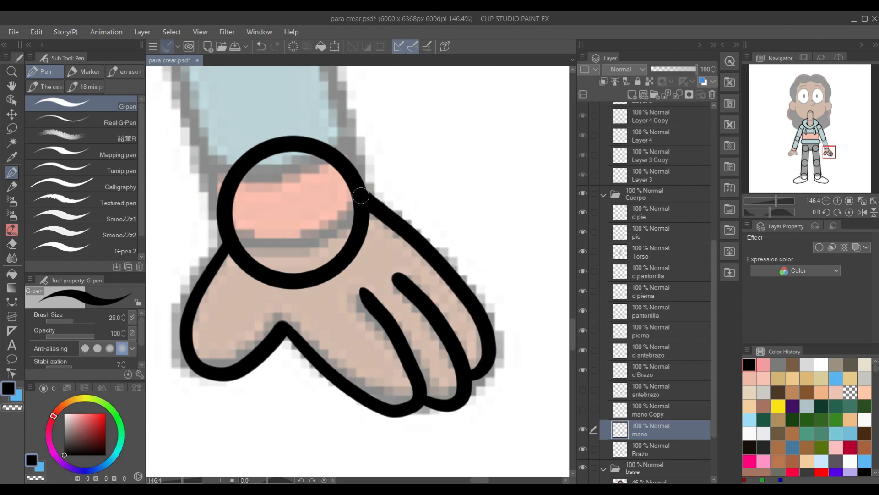
Remove the part of the wrist circle that lies inside the hand, leaving only the upper arc joined to the hand outline.
key("e")
left_click_drag(359, 217, 372, 223)
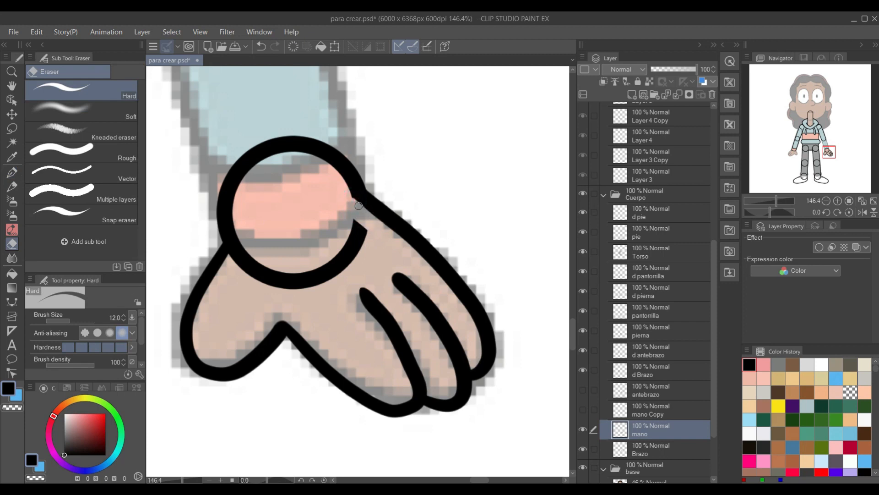
mouse_move(231, 261)
left_mouse_down()
mouse_move(242, 241)
mouse_move(233, 278)
mouse_move(248, 243)
mouse_move(246, 273)
mouse_move(258, 258)
mouse_move(267, 286)
left_mouse_up()
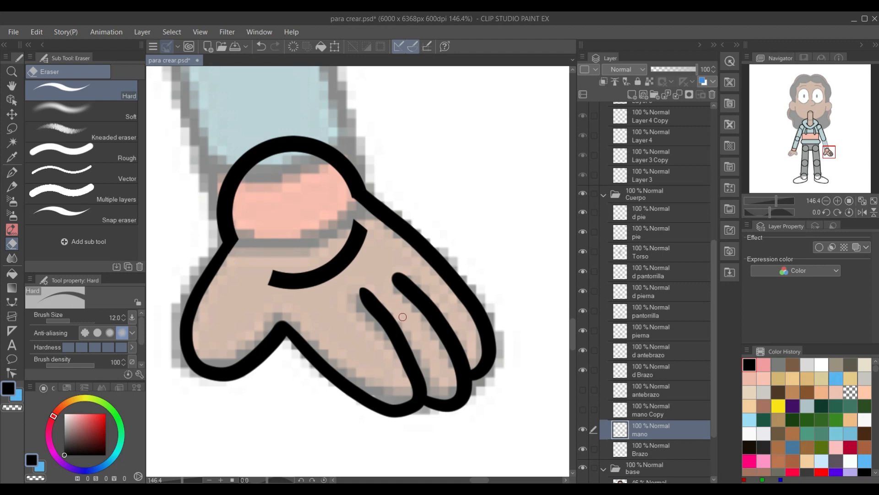
key("m")
mouse_move(376, 245)
left_mouse_down()
mouse_move(327, 293)
mouse_move(303, 298)
mouse_move(266, 270)
mouse_move(343, 210)
mouse_move(373, 216)
mouse_move(383, 245)
left_mouse_up()
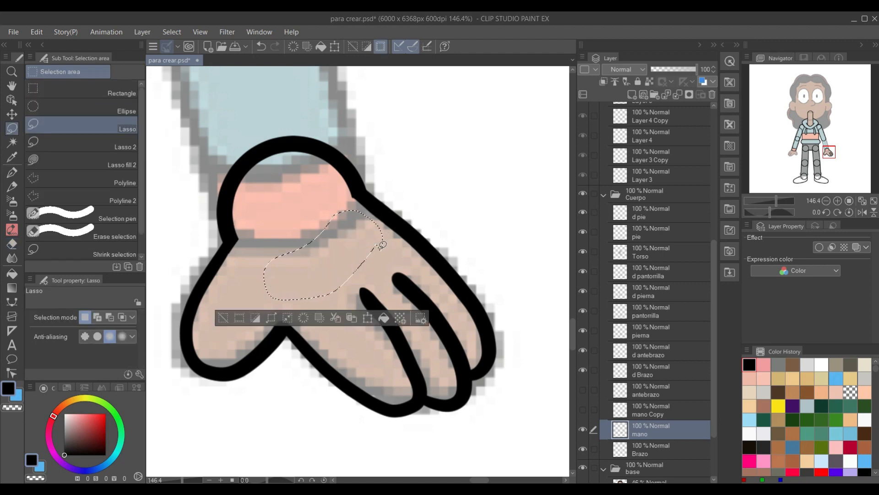
key("ctrl+d")
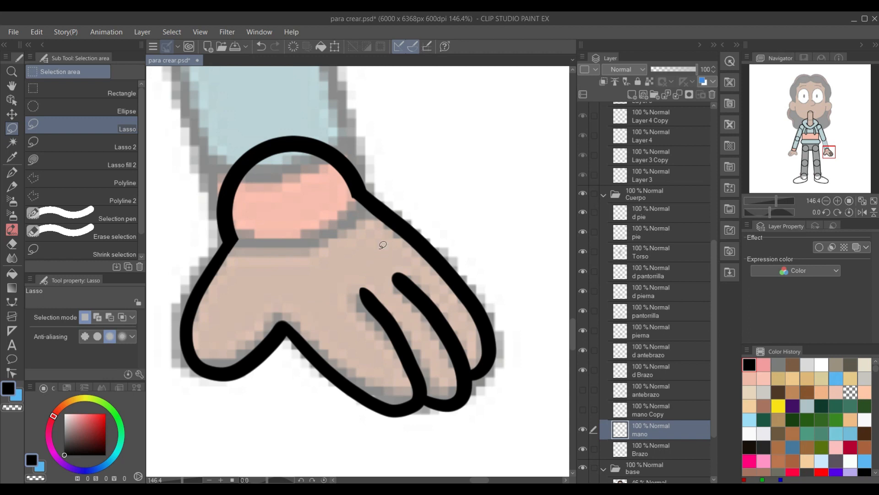
scroll(383, 245, "down", 5)
left_click_drag(394, 263, 474, 275)
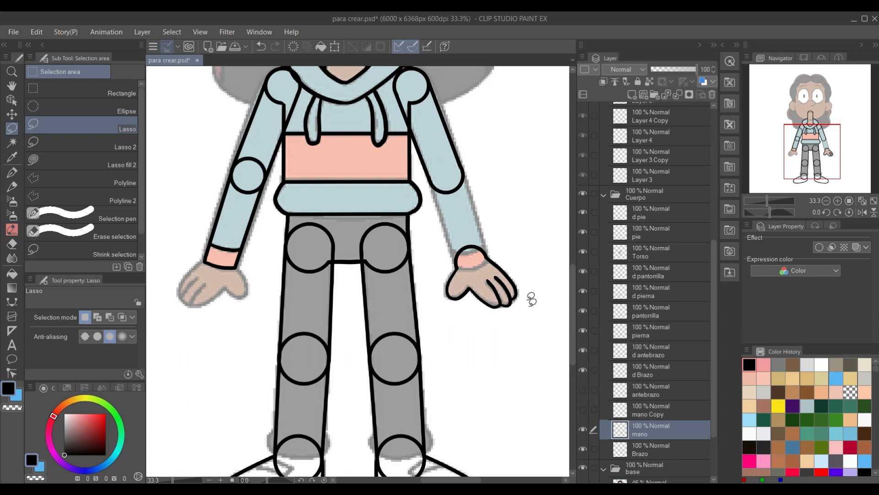
Duplicate the mano layer in the Cuerpo folder and rename the copy as d mano.
mouse_move(463, 308)
left_mouse_down()
mouse_move(399, 310)
mouse_move(410, 323)
mouse_move(452, 316)
left_mouse_up()
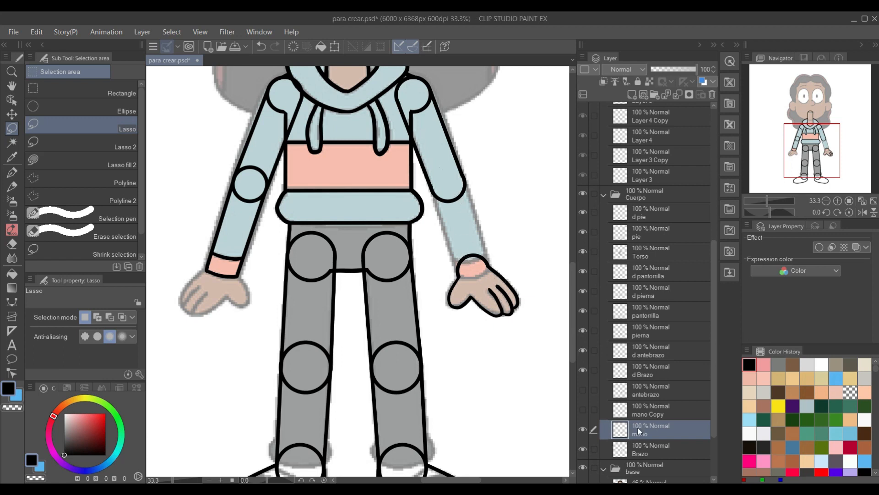
right_click(649, 432)
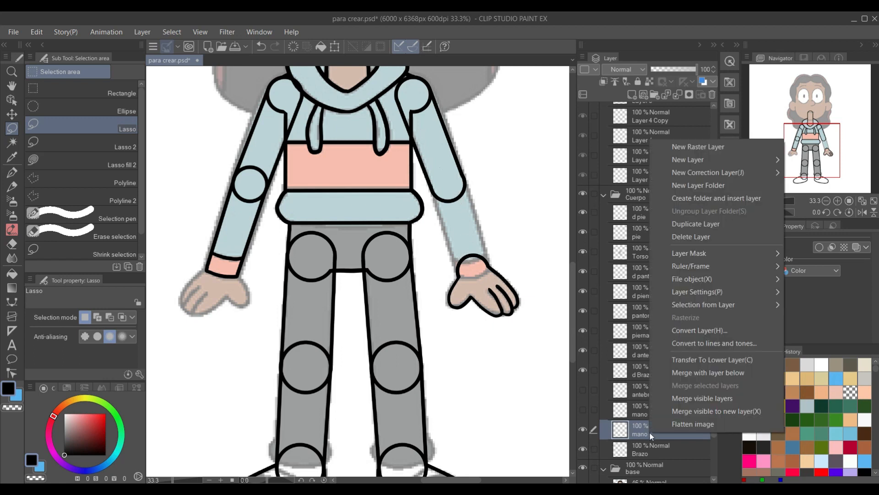
left_click(699, 225)
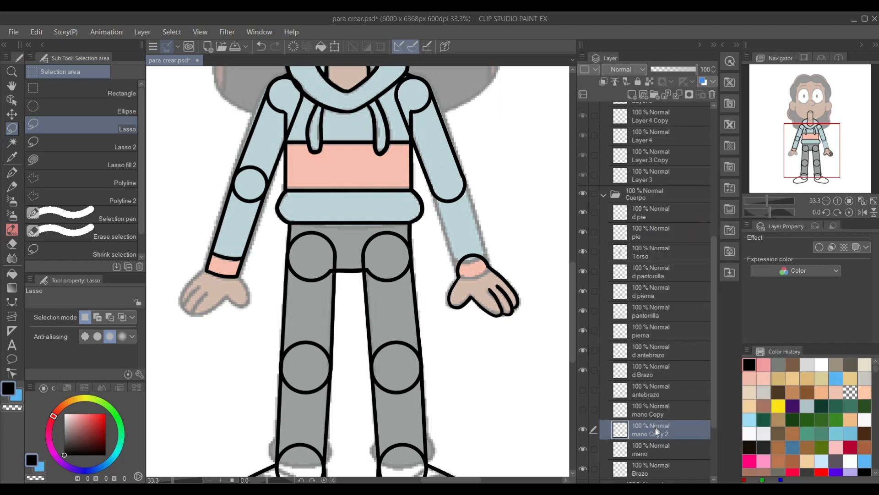
double_click(653, 432)
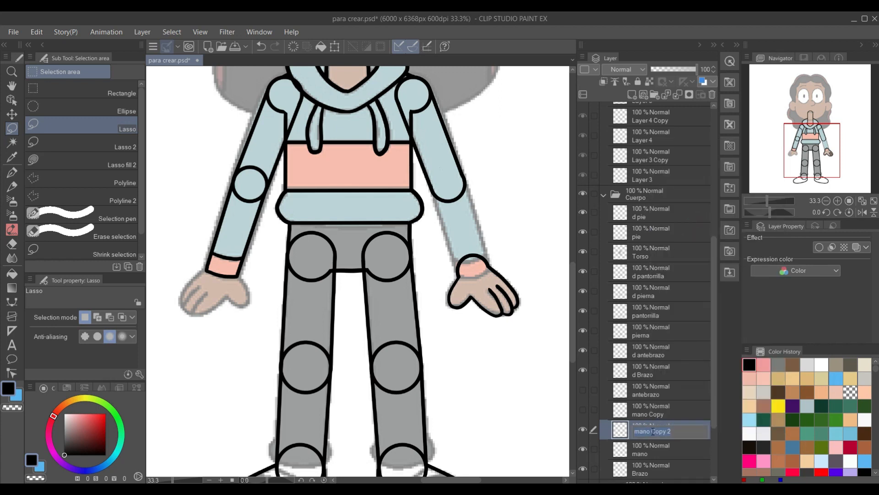
type("d mano")
key("Return")
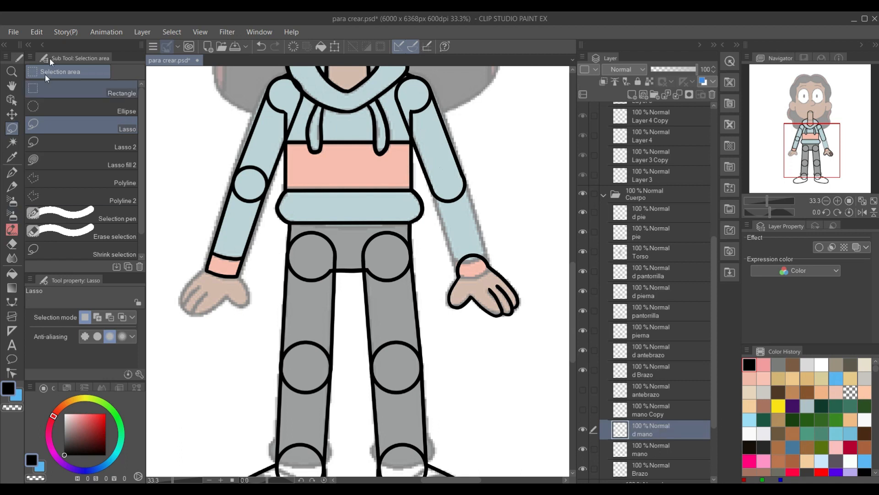
Flip the d mano layer horizontally and move it across the body onto the opposite wrist.
left_click(36, 31)
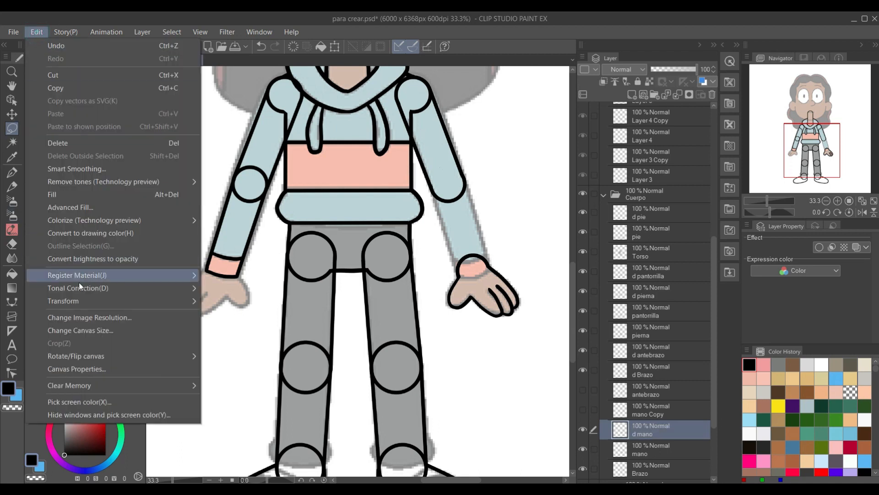
mouse_move(84, 301)
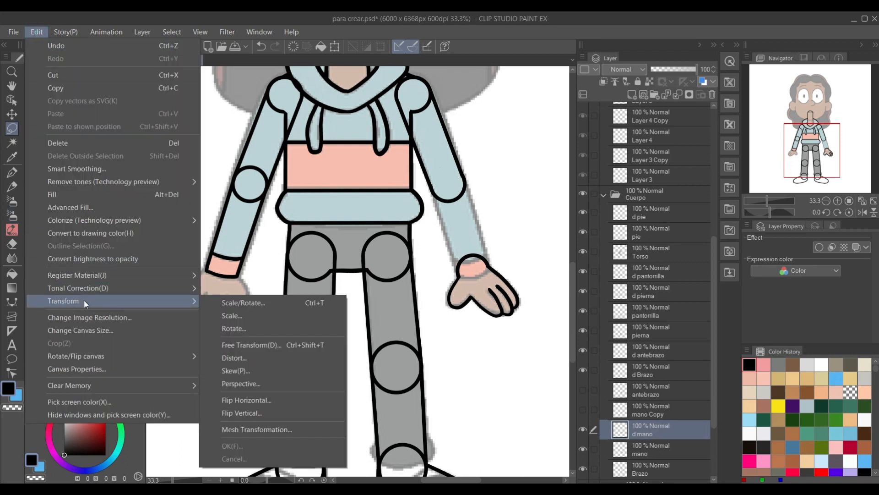
left_click(278, 400)
key("Left")
key("Left")
key("Left")
key("Left")
key("Left")
key("Left")
key("Left")
key("Left")
key("Left")
key("Left")
key("Left")
key("Left")
key("Left")
key("Left")
key("Left")
key("Left")
key("Left")
key("Left")
key("Left")
key("Left")
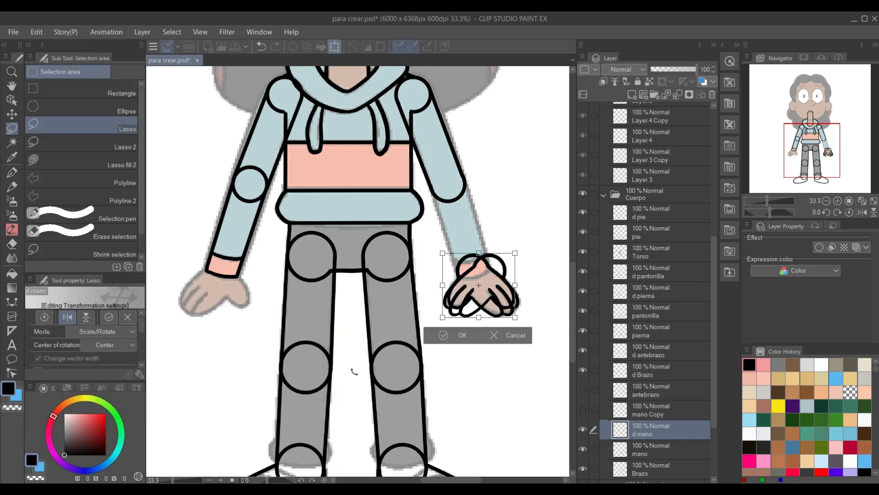
key("Left")
key("Left")
key("Left")
key("Left")
key("Left")
key("Left")
key("Left")
key("Left")
key("Left")
key("Left")
key("Left")
key("Left")
key("Left")
key("Left")
key("Left")
key("Left")
key("Left")
key("Left")
key("Left")
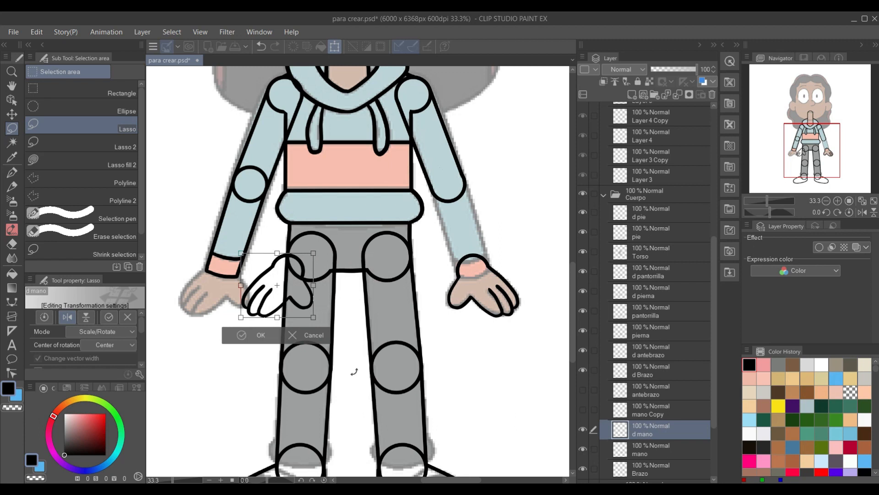
key("Left")
key("Left")
key("Left")
key("Left")
key("Left")
key("Left")
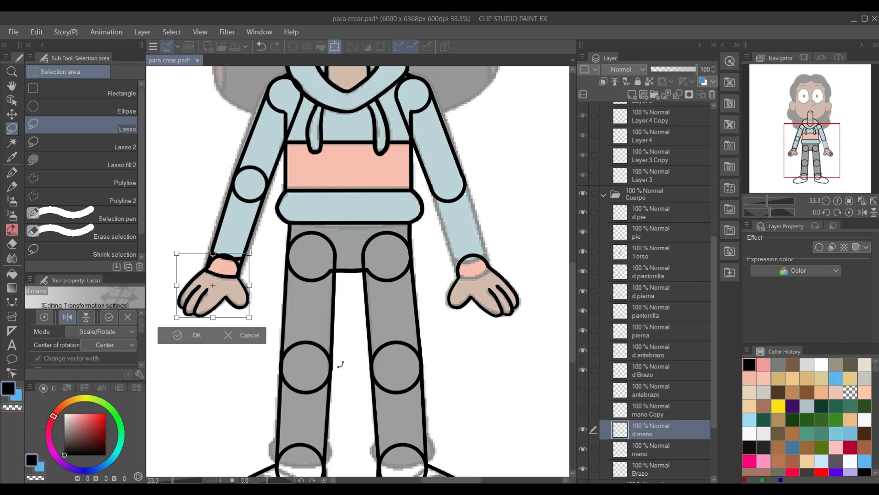
Nudge the mirrored hand slightly left to line up with the forearm cuff and apply the transformation.
scroll(341, 365, "up", 2)
left_click_drag(212, 228, 492, 300)
scroll(458, 304, "up", 2)
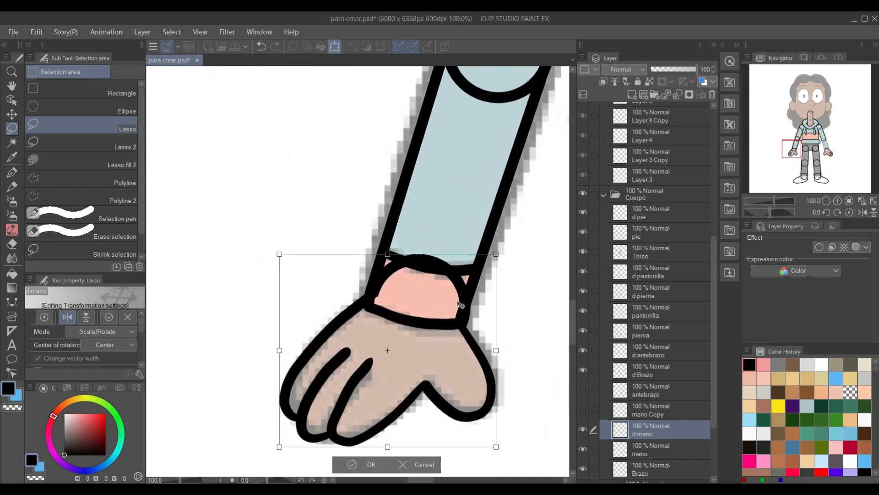
key("Left")
key("Left")
key("Left")
key("Left")
key("Left")
key("Left")
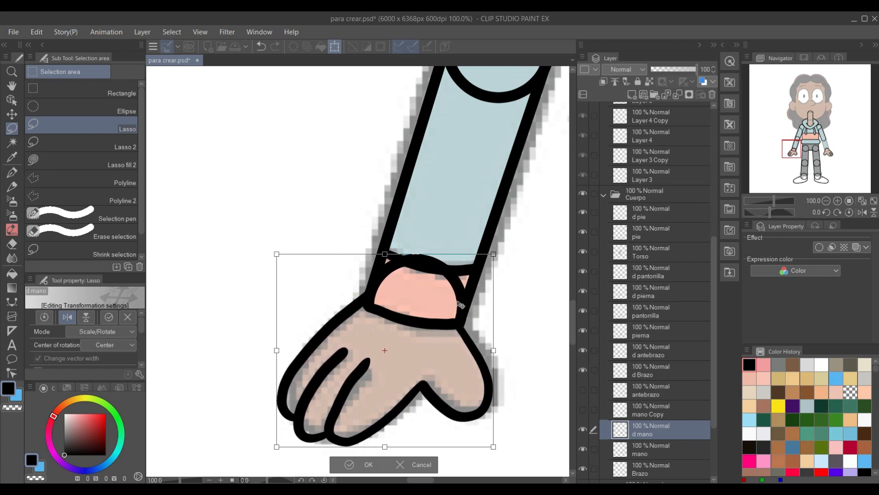
key("Return")
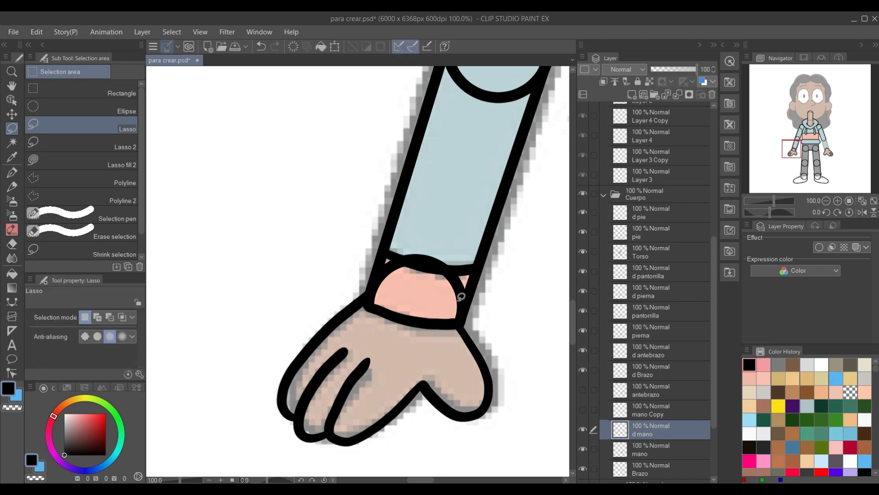
Show the antebrazo layer again and check the whole figure.
scroll(458, 303, "down", 3)
left_click_drag(457, 301, 334, 294)
scroll(280, 270, "down", 2)
scroll(335, 273, "down", 1)
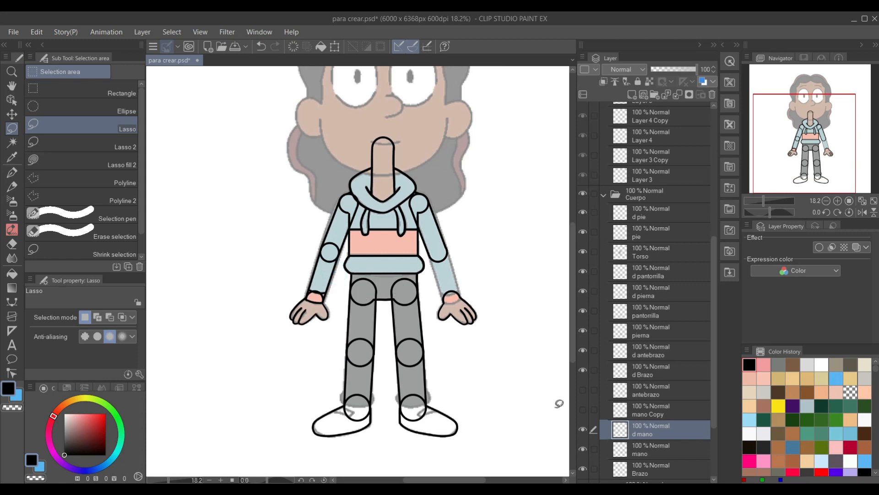
left_click(584, 389)
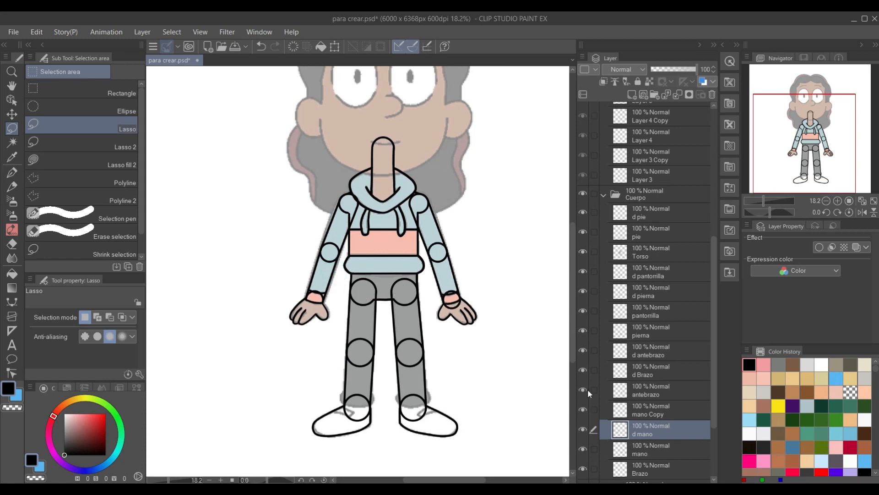
scroll(462, 174, "down", 2)
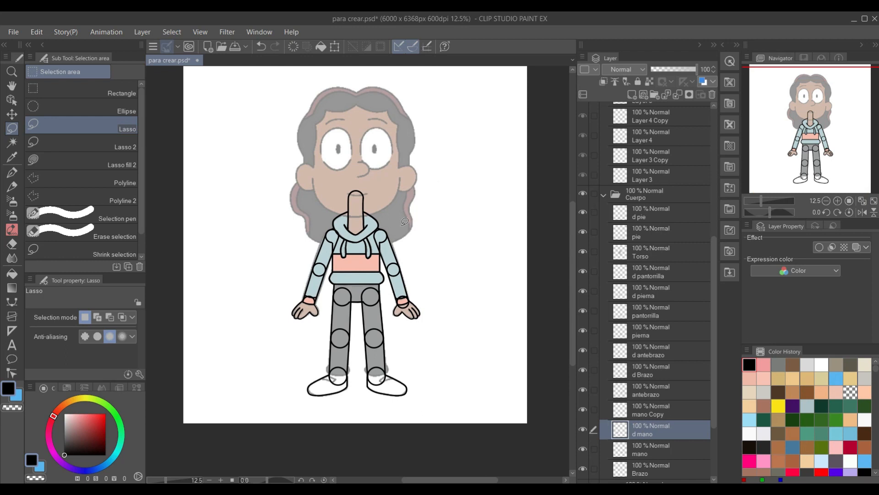
scroll(373, 218, "up", 1)
left_click_drag(373, 218, 375, 201)
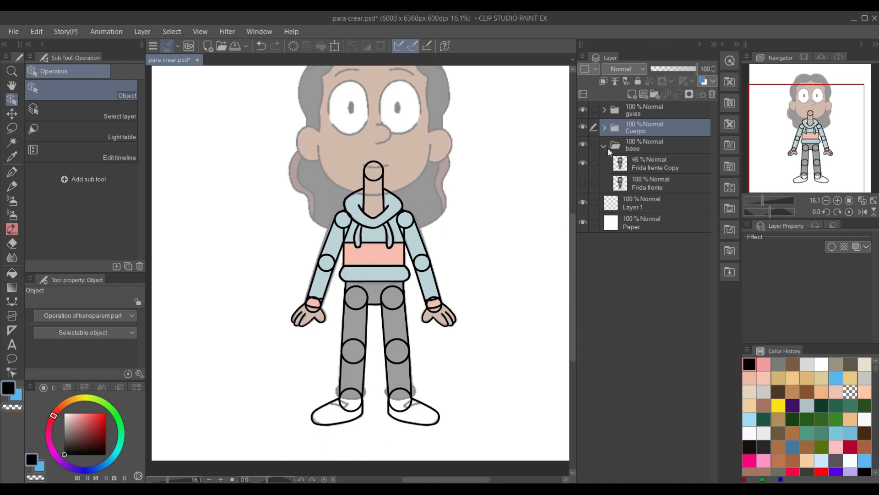
Hide the faded Frida frente Copy reference in the base folder and show the full-opacity Frida frente layer.
left_click(583, 166)
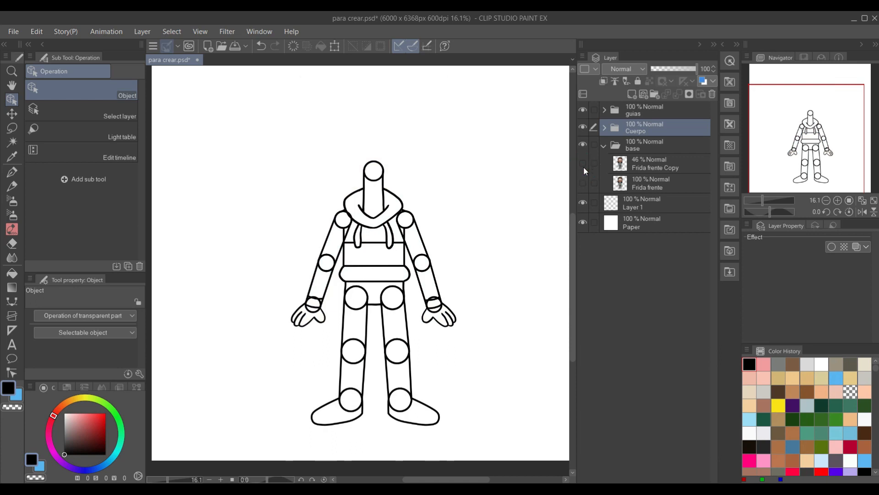
left_click(660, 183)
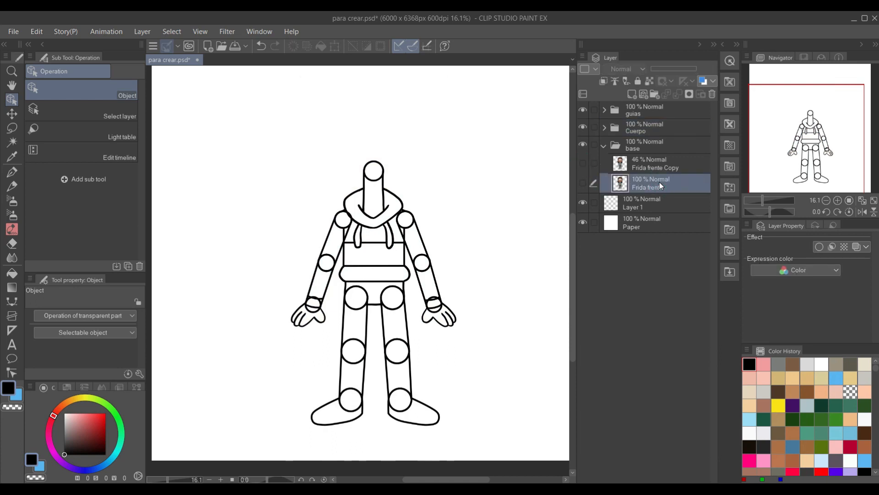
left_click(583, 183)
scroll(400, 229, "up", 2)
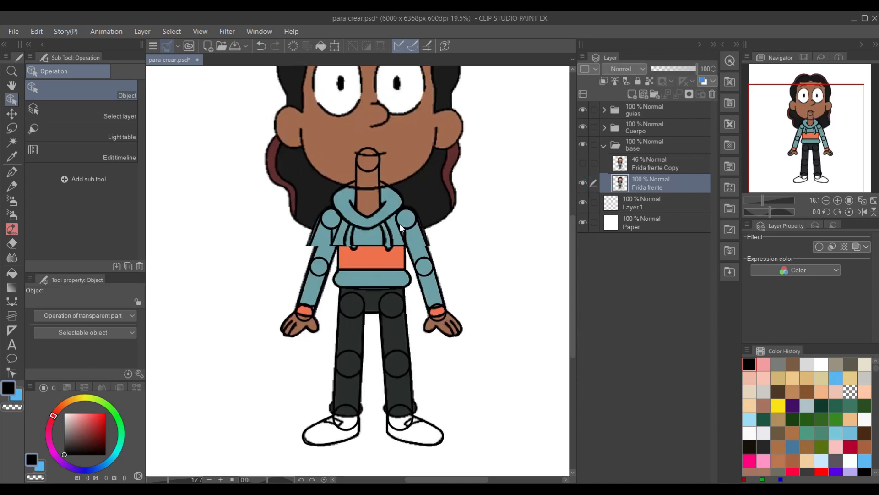
Move the Frida frente reference layer to the left so it stands beside the puppet outline.
scroll(400, 224, "down", 3)
scroll(400, 225, "up", 1)
left_click_drag(399, 225, 468, 224)
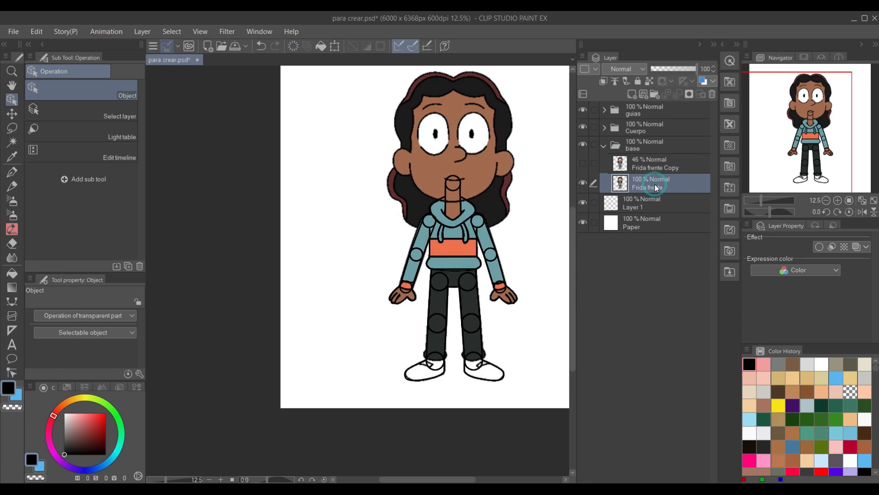
key("k")
left_click_drag(501, 243, 353, 248)
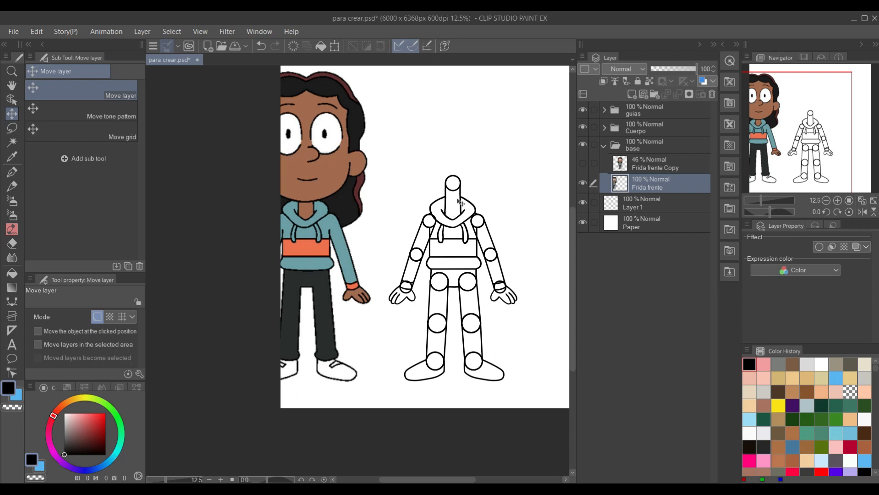
Hide the guias folder, expand the Cuerpo folder and toggle the mano Copy layer's visibility to compare.
left_click(587, 109)
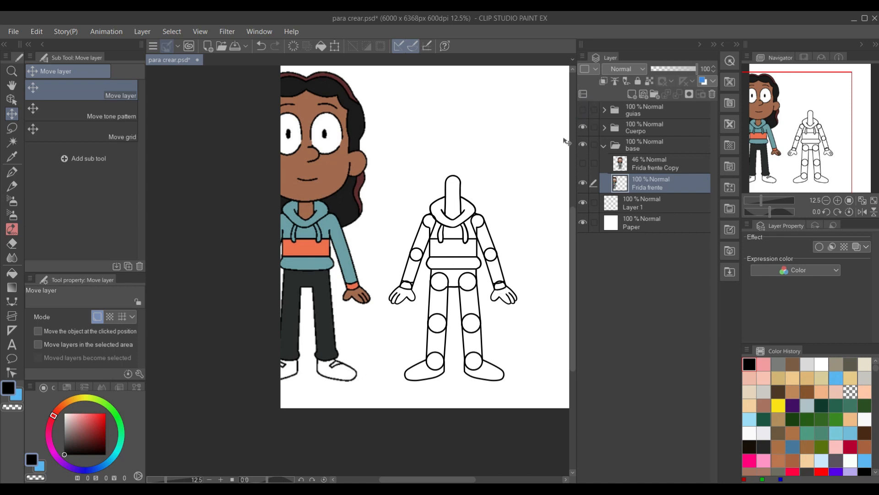
left_click(605, 128)
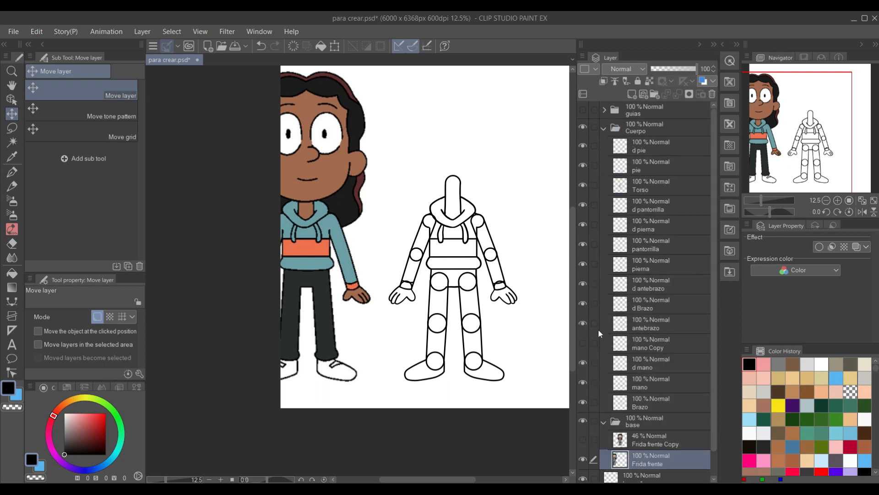
left_click(584, 343)
left_click(583, 343)
left_click(584, 343)
left_click(585, 343)
left_click(583, 342)
left_click(583, 343)
Hide every body part layer in the Cuerpo folder except Torso.
left_click_drag(585, 147, 589, 226)
left_click_drag(589, 310, 585, 354)
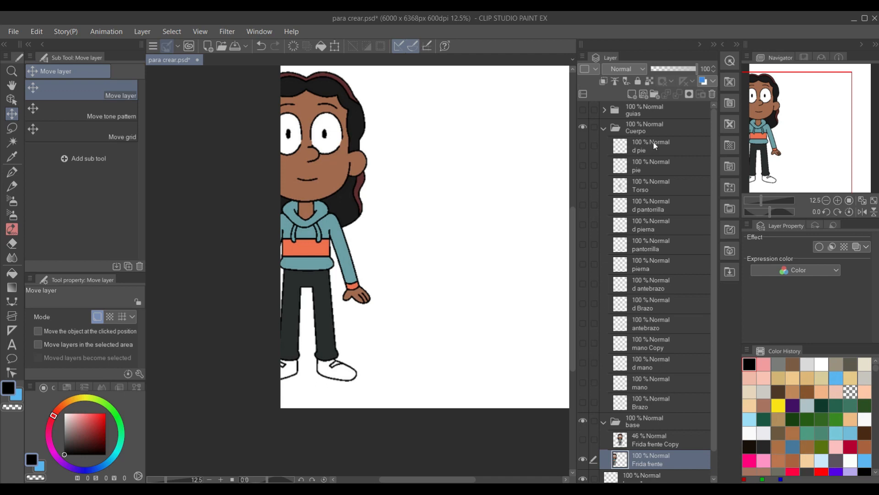
left_click(583, 185)
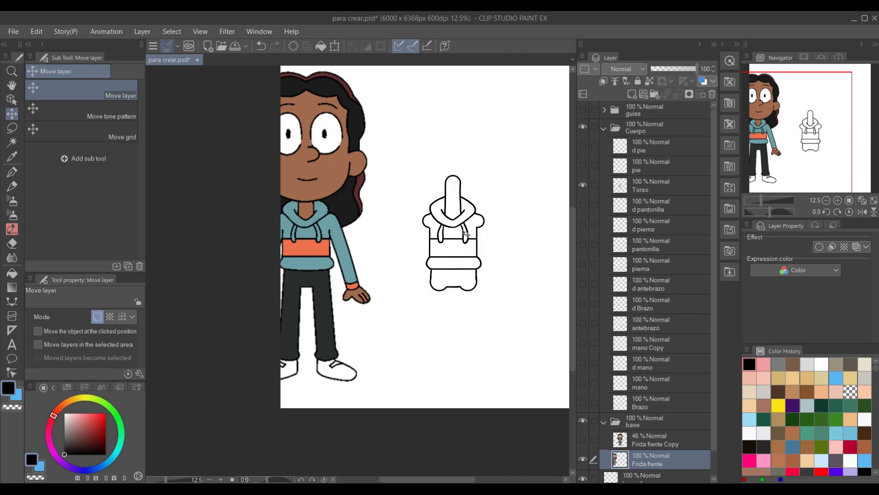
scroll(443, 236, "up", 1)
scroll(443, 234, "up", 1)
left_click_drag(443, 232, 482, 283)
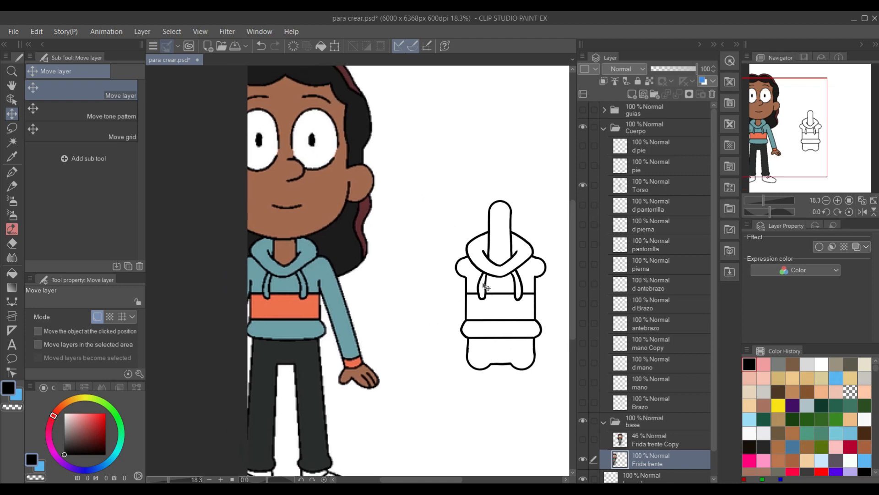
scroll(483, 283, "up", 1)
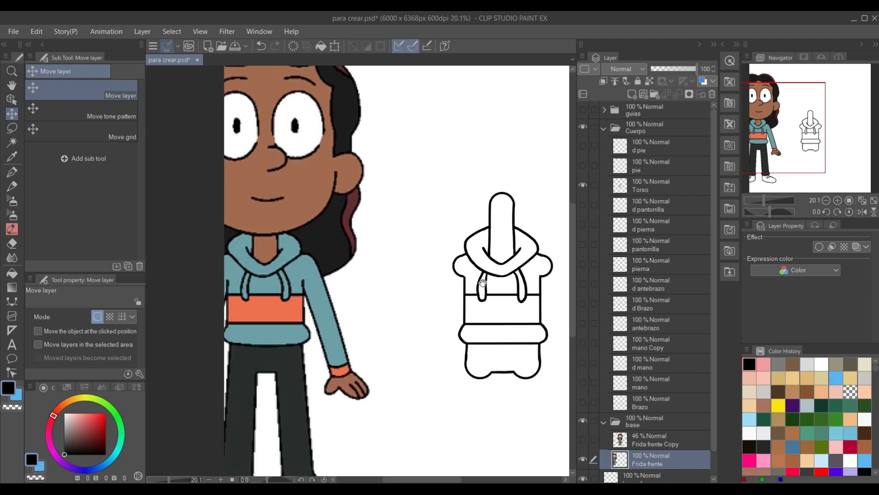
Add a new raster layer directly beneath the Torso layer, above d pantorrilla.
left_click(648, 188)
left_click(648, 205)
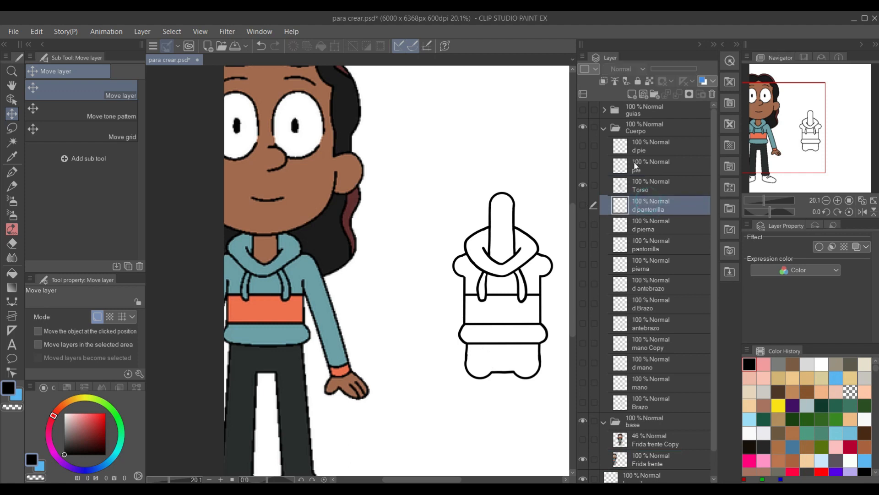
left_click(633, 95)
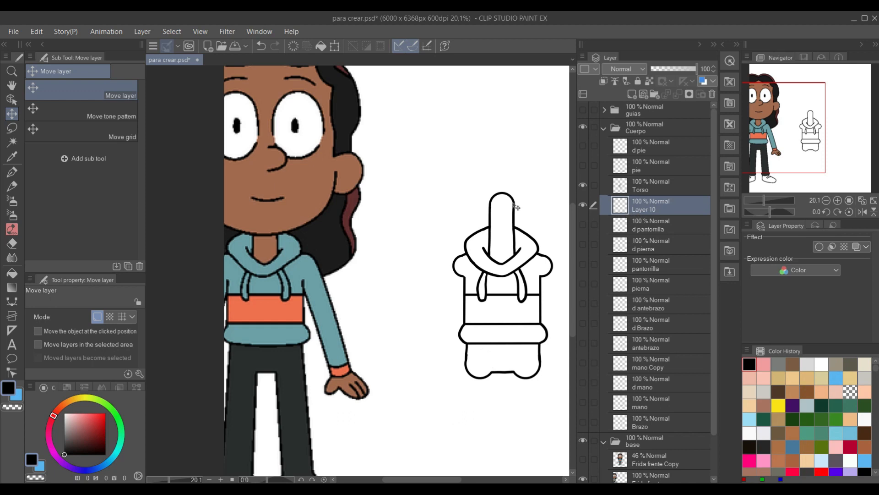
Sample the brown skin color from the reference face and fill the neck on the new layer, using Refer other layers.
key("i")
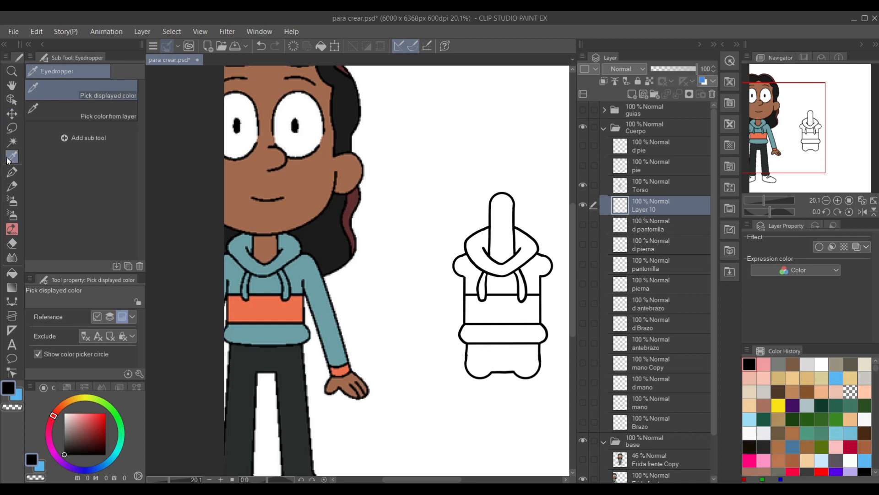
left_click(312, 180)
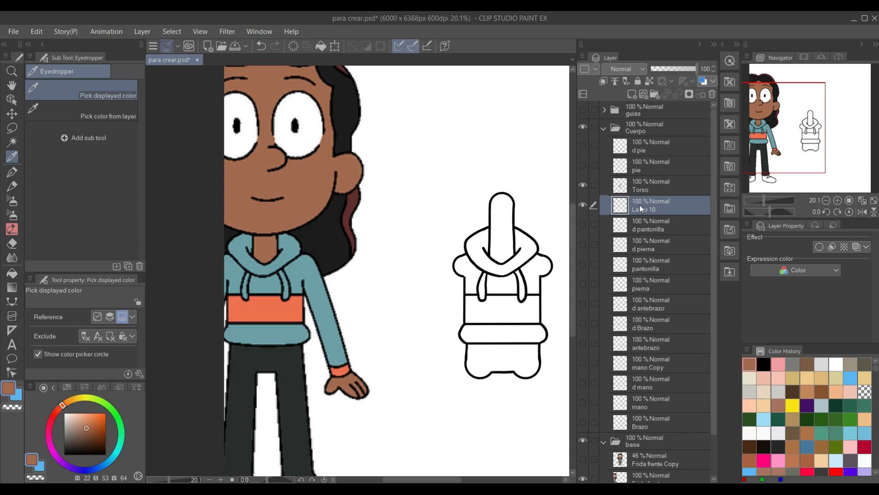
key("g")
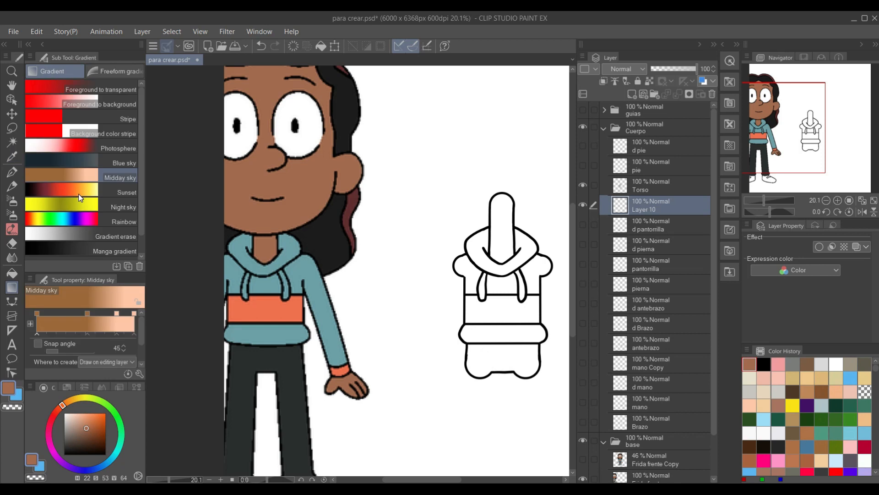
key("g")
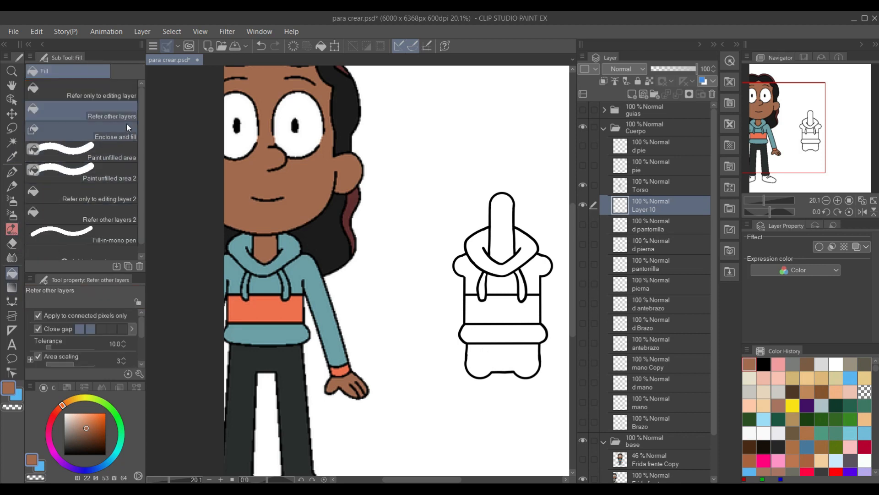
left_click(510, 212)
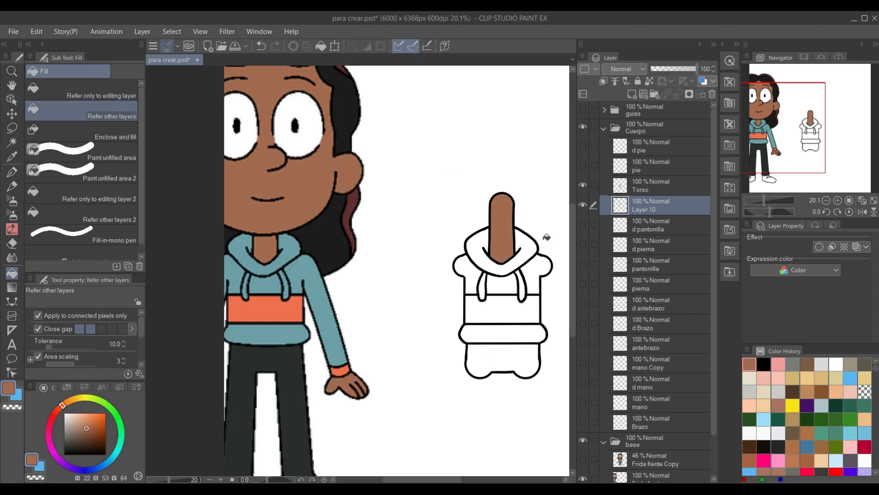
Sample the teal from the reference hoodie and fill the torso's hood, upper chest, shoulders, drawstrings and waistband on Layer 10.
key("i")
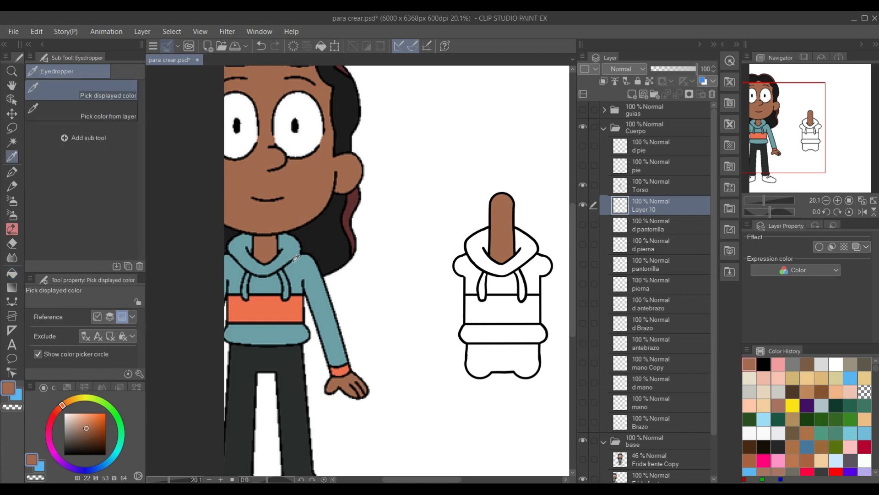
left_click(298, 265)
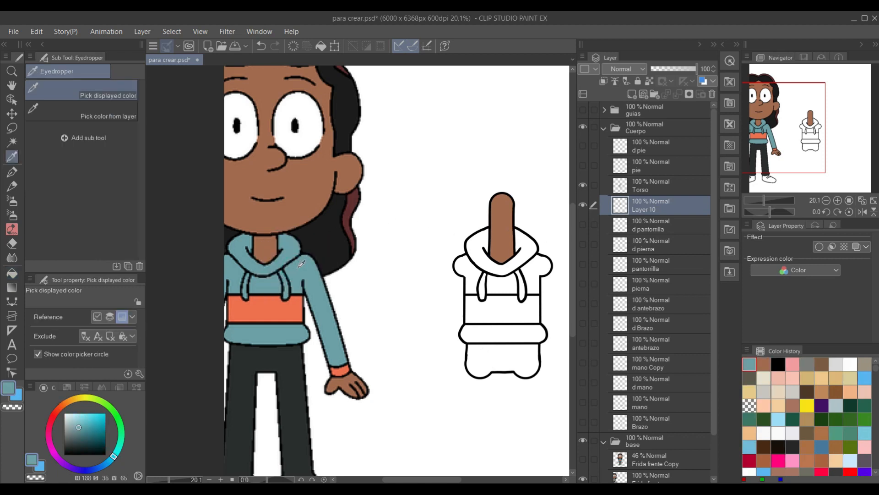
key("g")
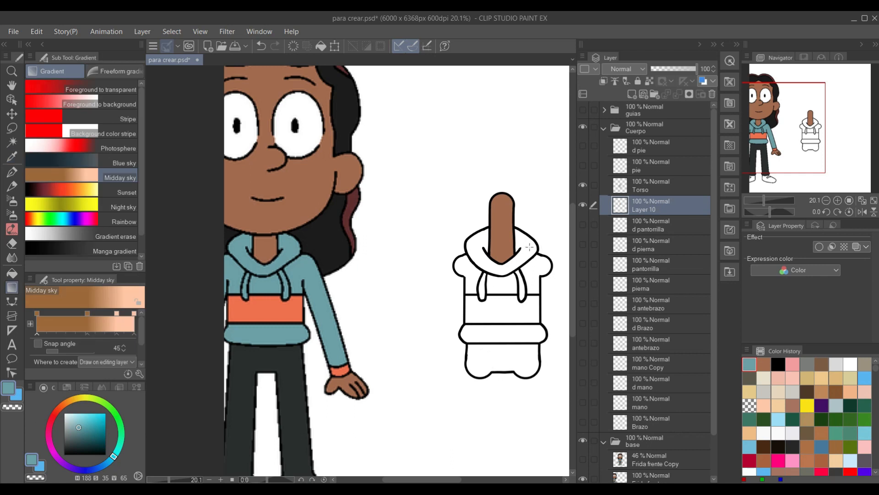
left_click(530, 247)
key("g")
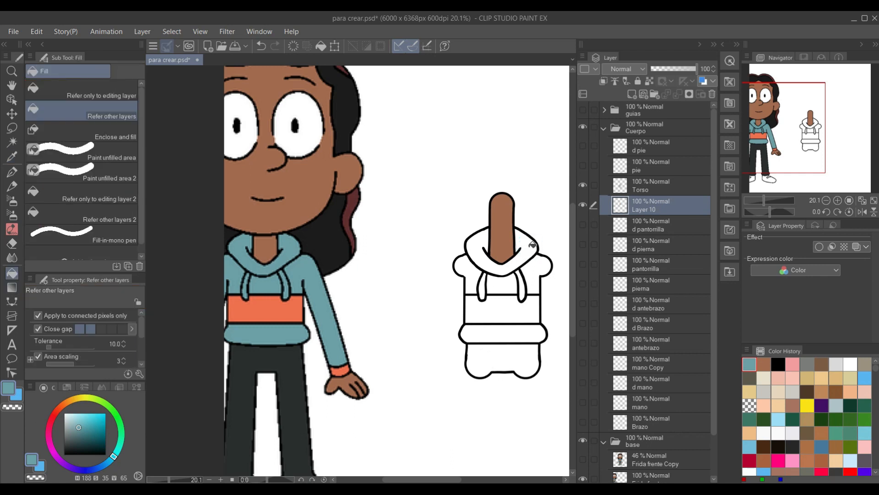
left_click(532, 246)
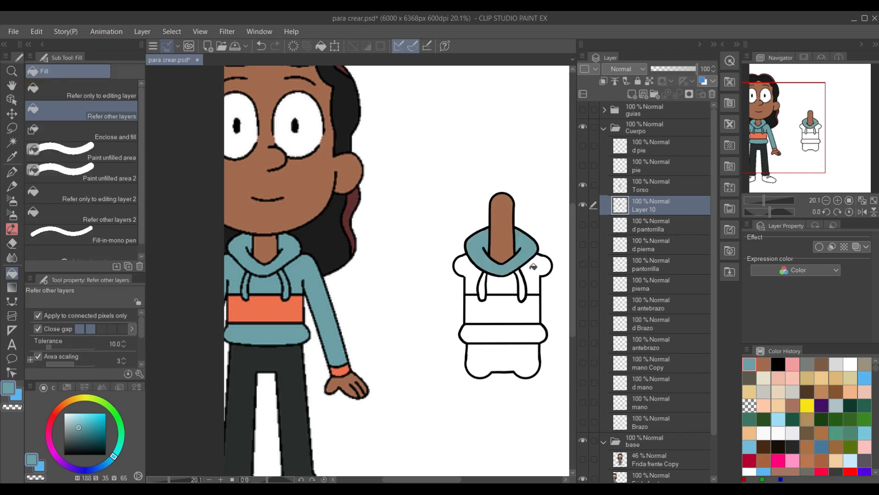
left_click(533, 266)
left_click(511, 280)
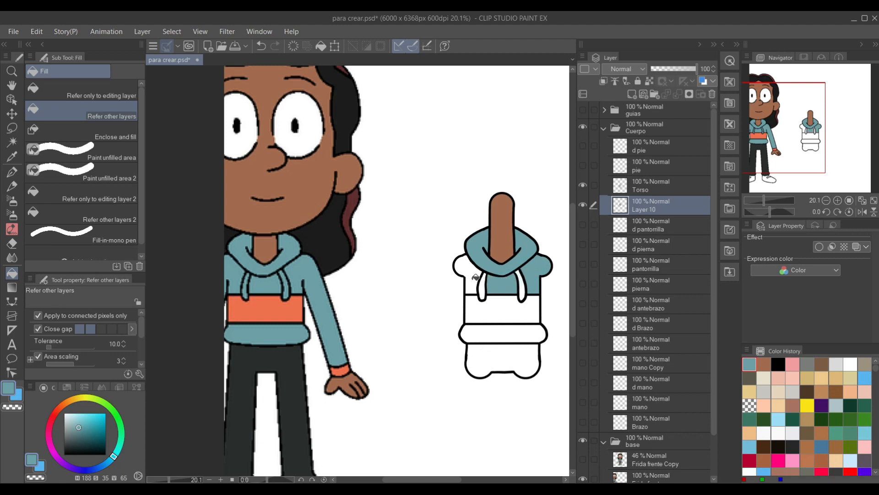
left_click(476, 277)
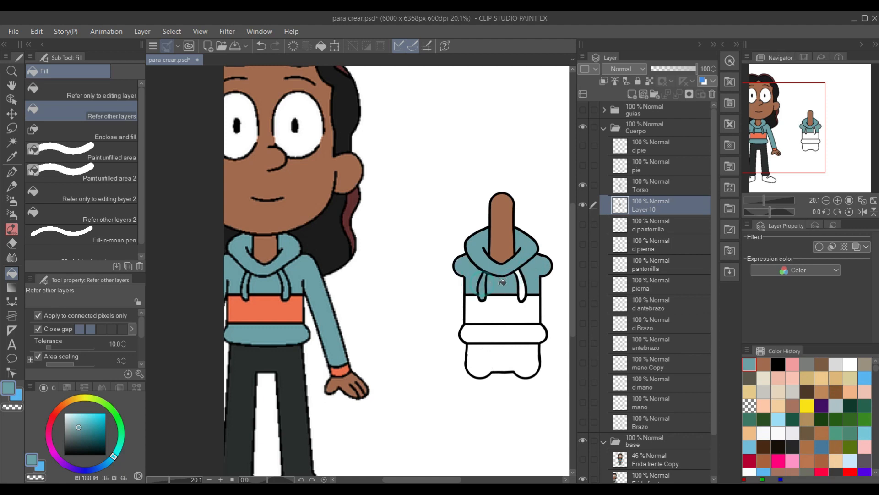
left_click(524, 295)
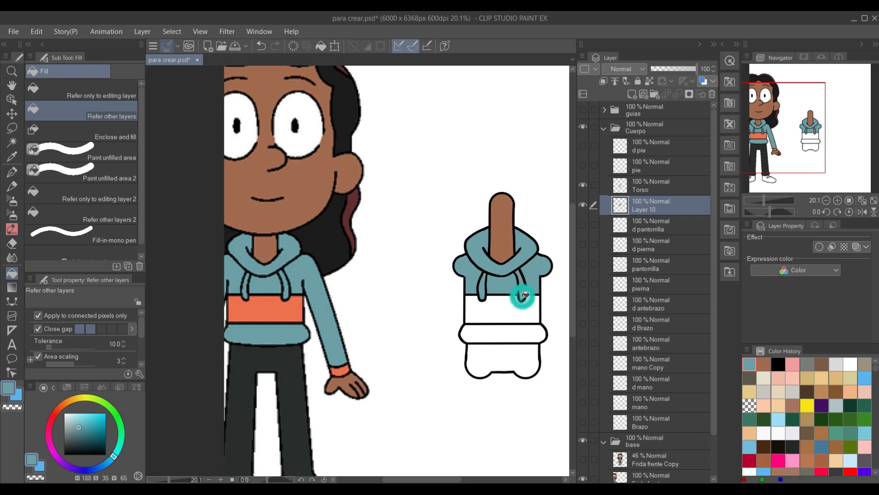
left_click(491, 337)
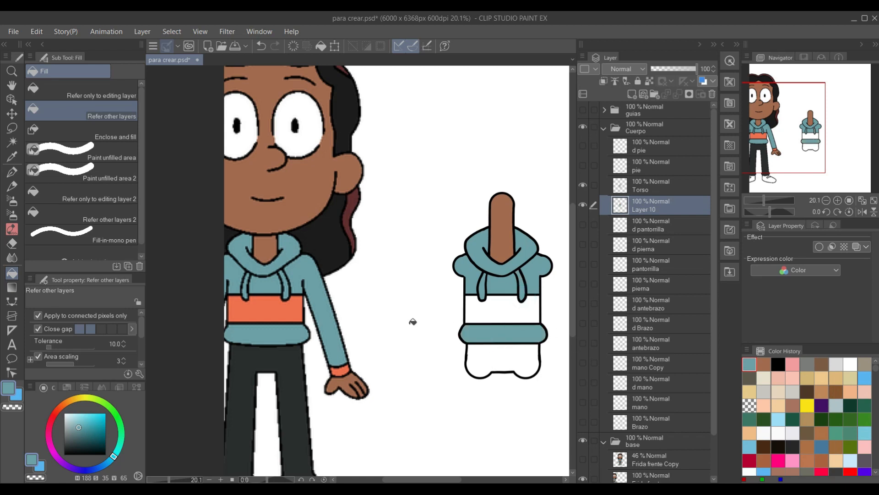
Sample the orange from the reference hoodie's stripe and fill the torso's middle band with it on Layer 10.
key("i")
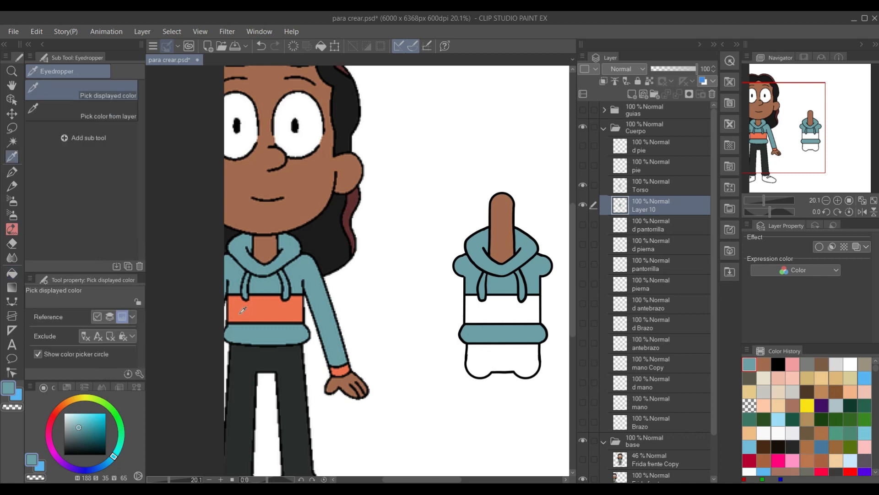
left_click(279, 304)
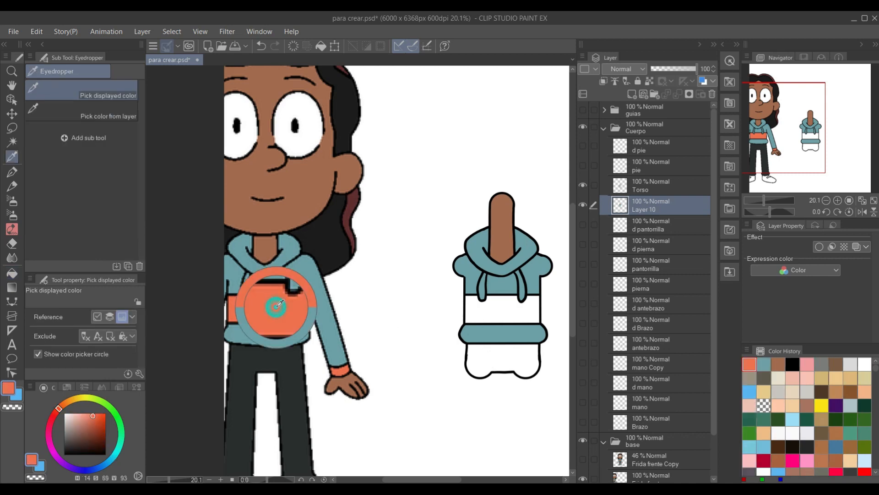
key("g")
left_click(488, 311)
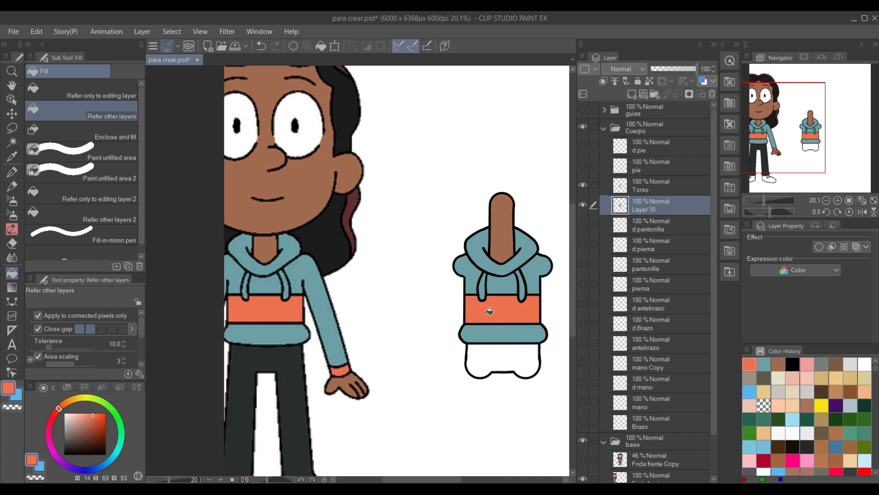
Sample the dark color from the reference trousers and fill the hip section below the hoodie's waistband on Layer 10.
key("i")
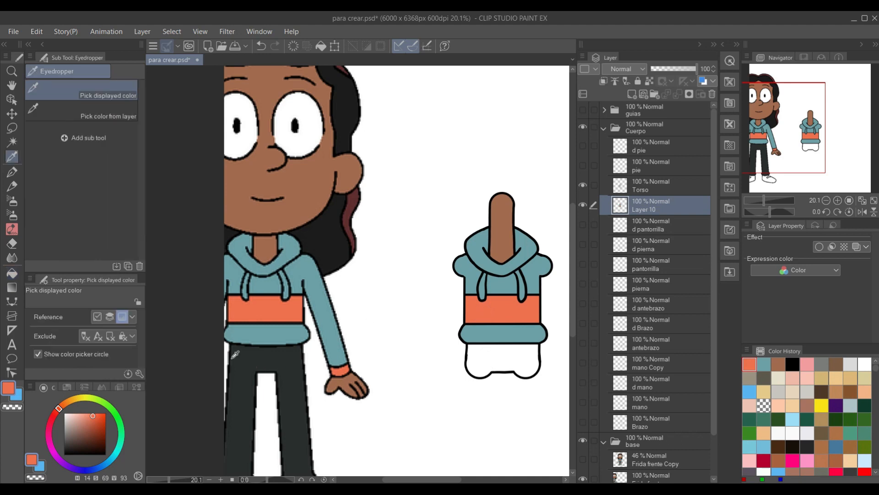
left_click(264, 356)
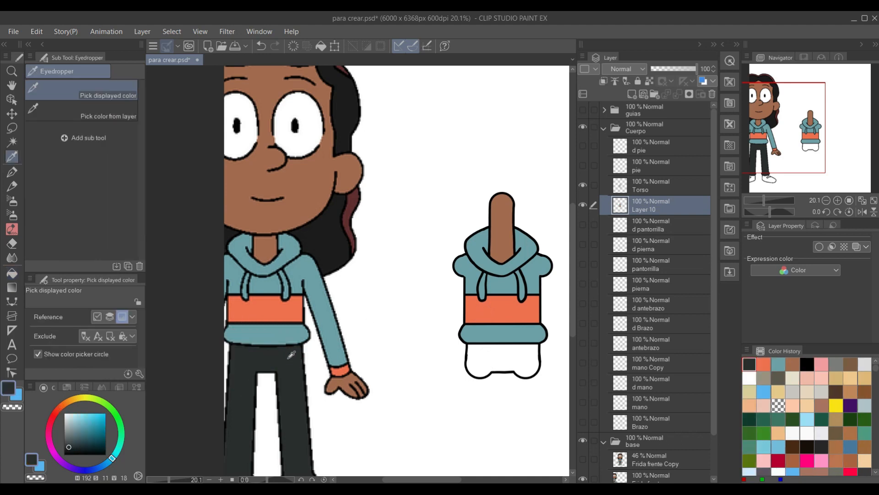
key("g")
key("g")
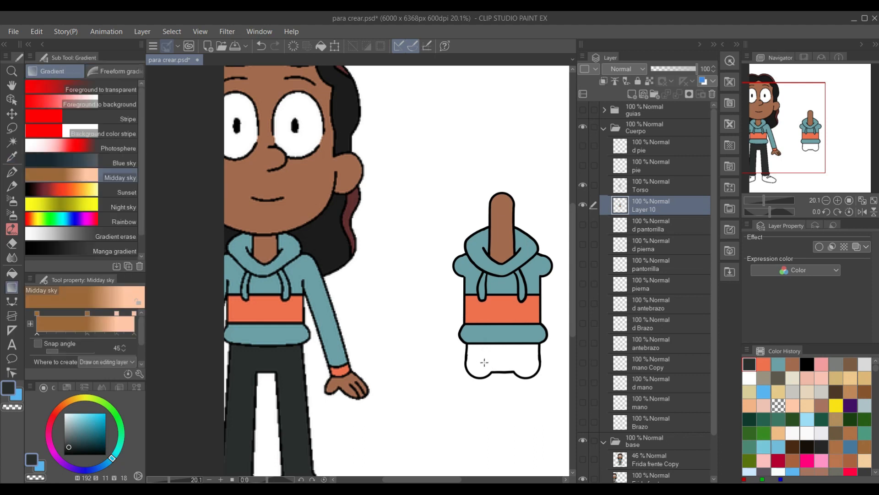
left_click(481, 359)
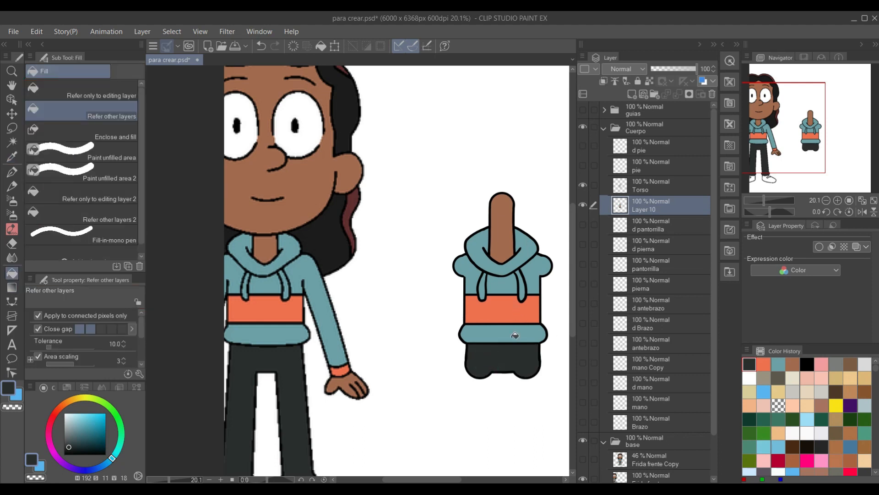
left_click(508, 355)
Merge the Torso line art layer down into the color fill layer beneath it, Layer 10.
left_click(652, 188)
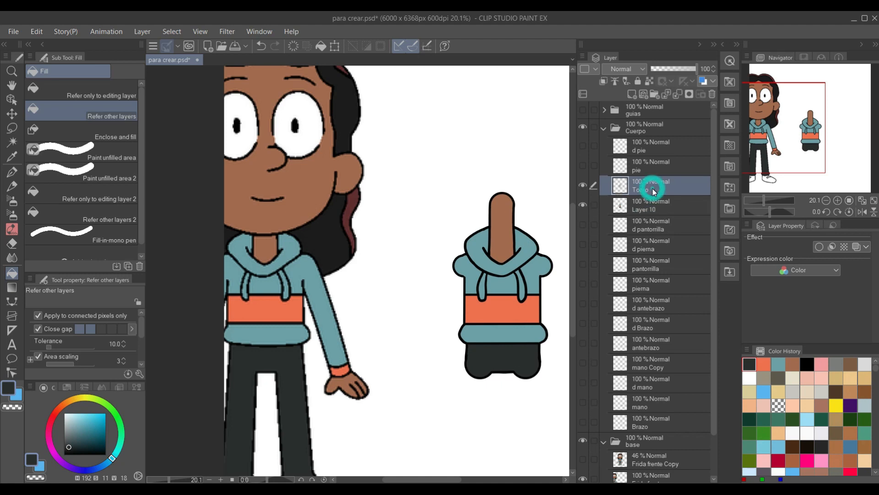
left_click(677, 95)
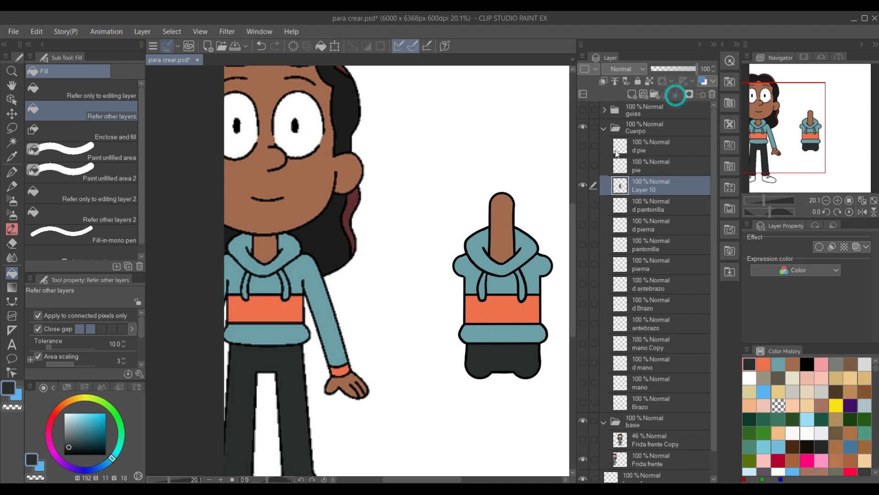
Check the coloured torso against the reference character and hide the torso's layer, Layer 10.
left_click(582, 185)
left_click(583, 185)
scroll(449, 252, "down", 3)
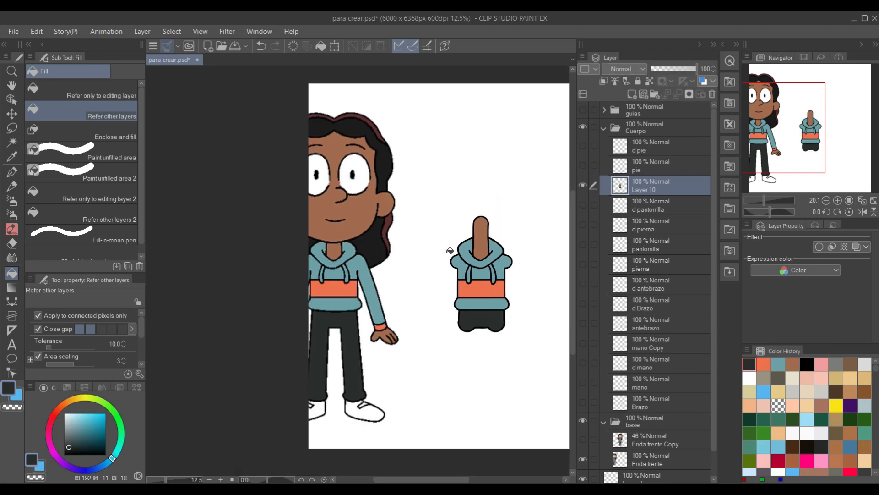
left_click_drag(447, 253, 435, 266)
scroll(439, 261, "up", 2)
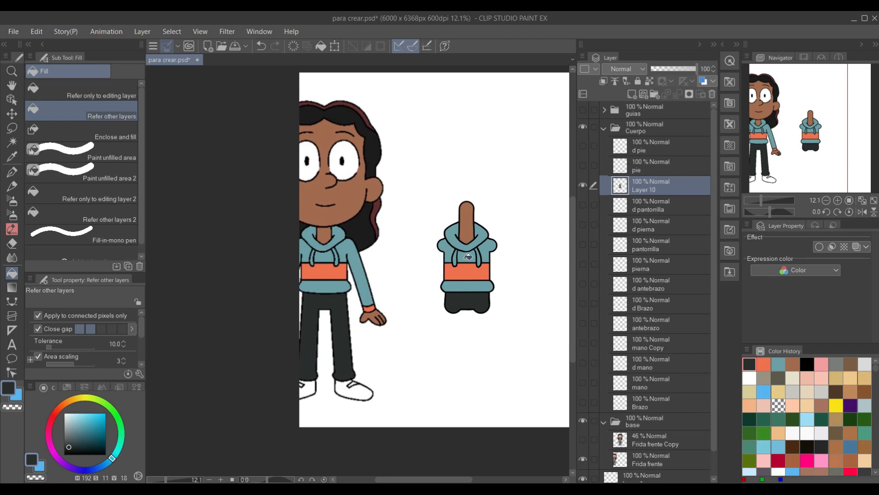
scroll(465, 255, "up", 1)
scroll(469, 271, "up", 1)
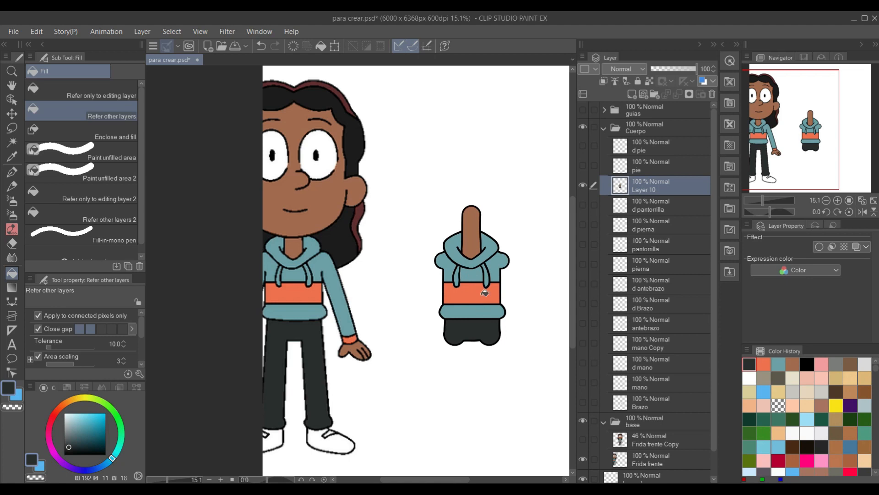
left_click(586, 185)
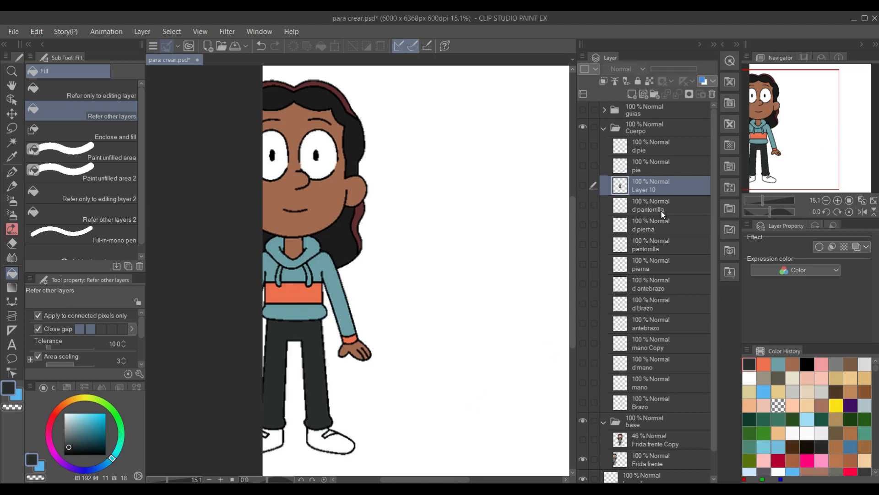
Fill the Brazo arm with the sweater's teal, sampled from the reference, on a new layer beneath its line art.
left_click(646, 402)
scroll(397, 273, "up", 1)
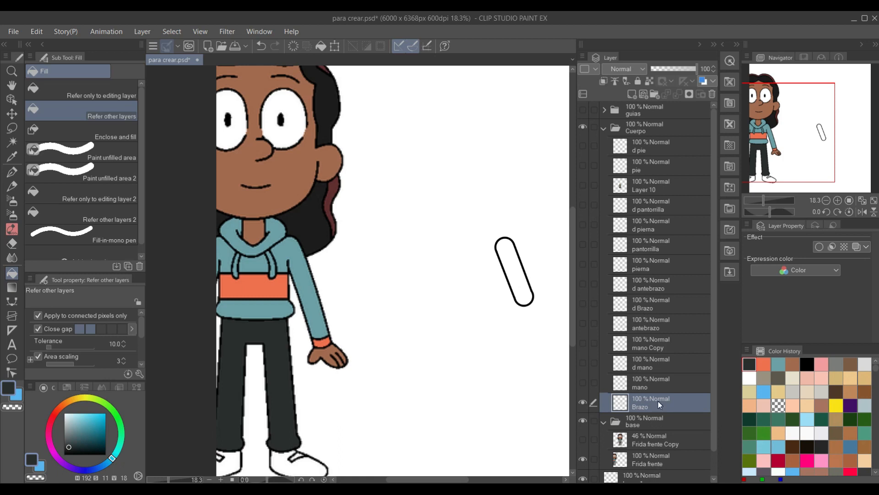
left_click(632, 94)
left_click_drag(645, 422, 646, 397)
left_click(647, 419)
scroll(306, 281, "up", 3)
left_click(305, 280, "alt")
left_click_drag(540, 256, 365, 252)
left_click(413, 250)
scroll(413, 250, "down", 3)
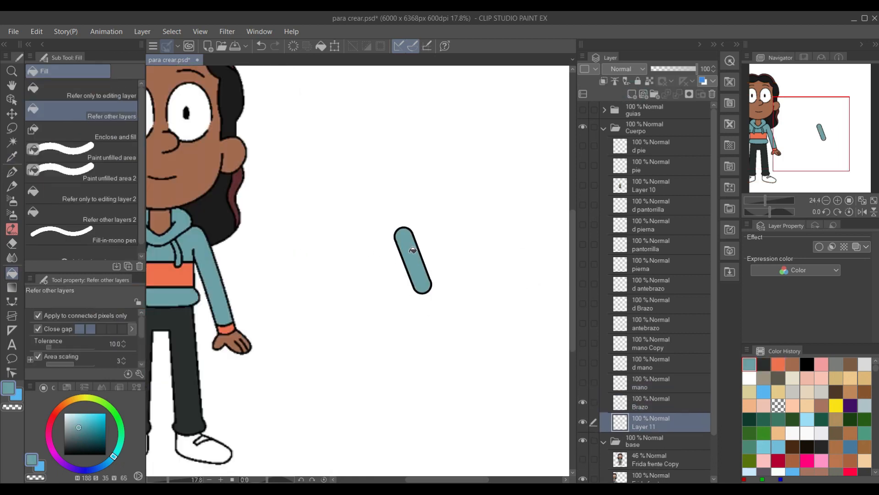
Merge the Brazo line art with its teal fill and name the merged layer "Brazo".
scroll(412, 250, "down", 2)
left_click(645, 403)
left_click(678, 94)
double_click(651, 408)
type("Brazo")
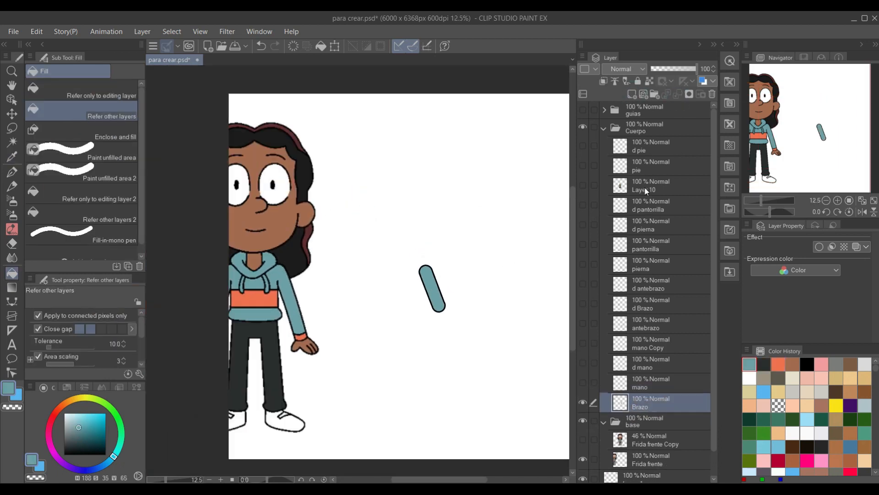
Rename the torso's layer as "Torso" and hide the Brazo layer.
double_click(644, 185)
type("Torso")
left_click(584, 403)
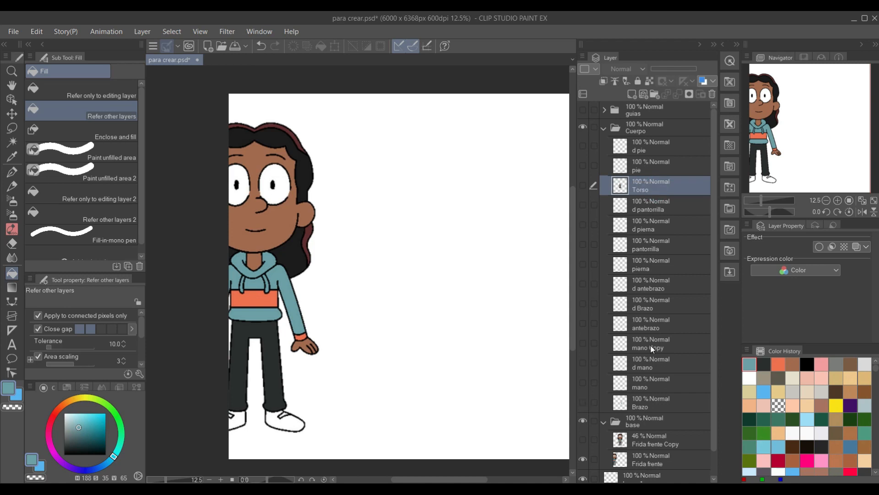
Show the d Brazo layer and fill the arm with teal on a new layer beneath its line art.
left_click(648, 306)
left_click(583, 304)
left_click(646, 324)
left_click(633, 94)
left_click(371, 289)
Merge the d Brazo line art with its teal fill and hide the merged layer.
left_click(654, 309)
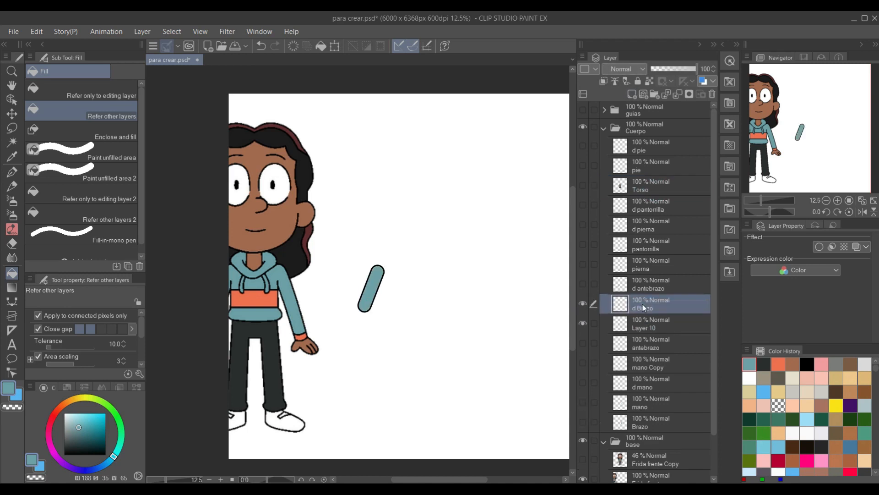
left_click(678, 93)
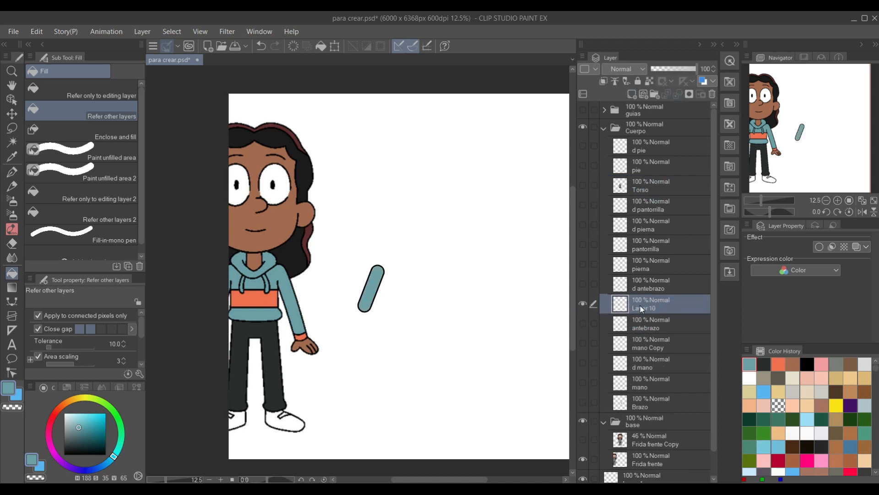
left_click(581, 303)
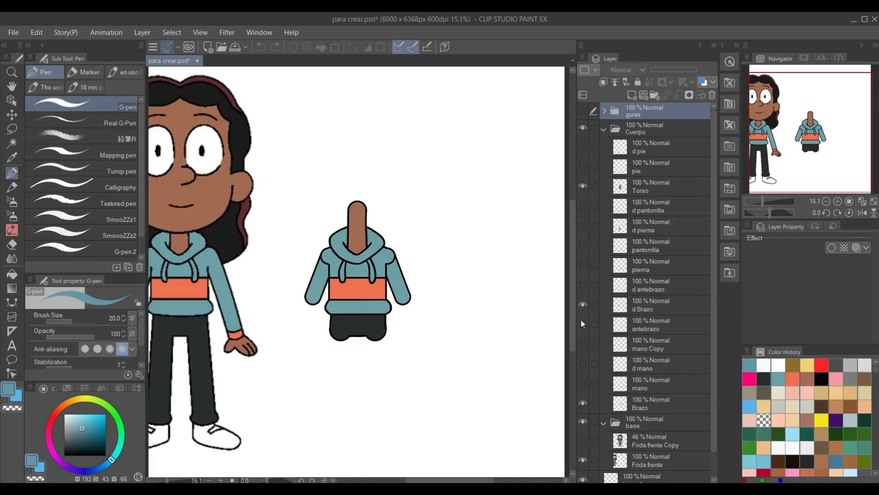
Hide the d Brazo, Torso and Brazo layers.
left_click(583, 304)
left_click(583, 186)
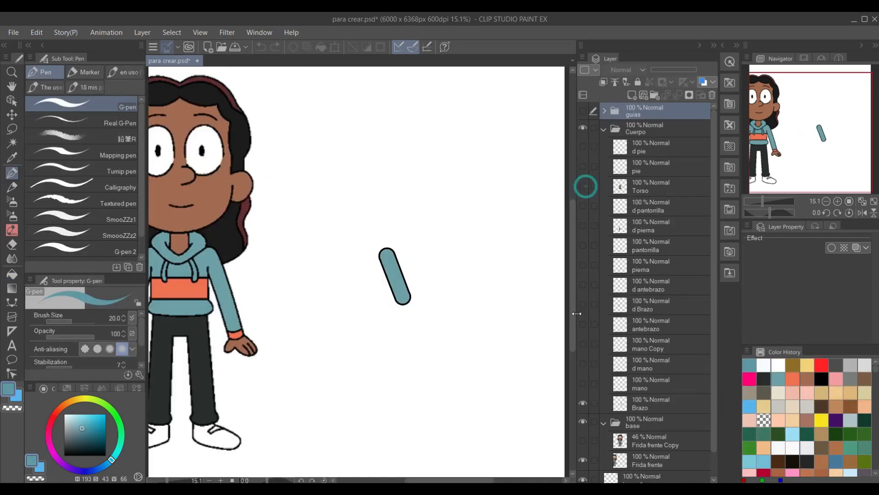
left_click(583, 403)
Show the d mano hand and fill it with brown sampled from the reference hand on a new layer beneath it.
left_click(583, 363)
key("i")
left_click(239, 349)
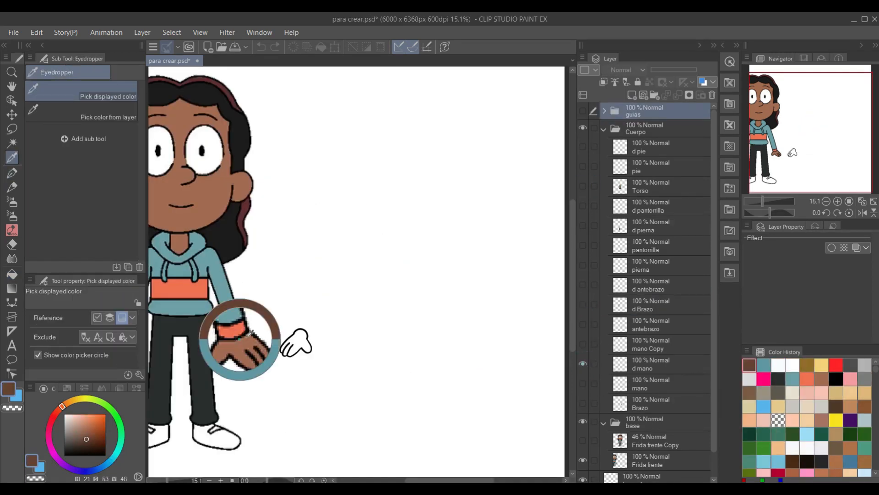
left_click(650, 378)
key("ctrl+shift+n")
key("g")
left_click(296, 344)
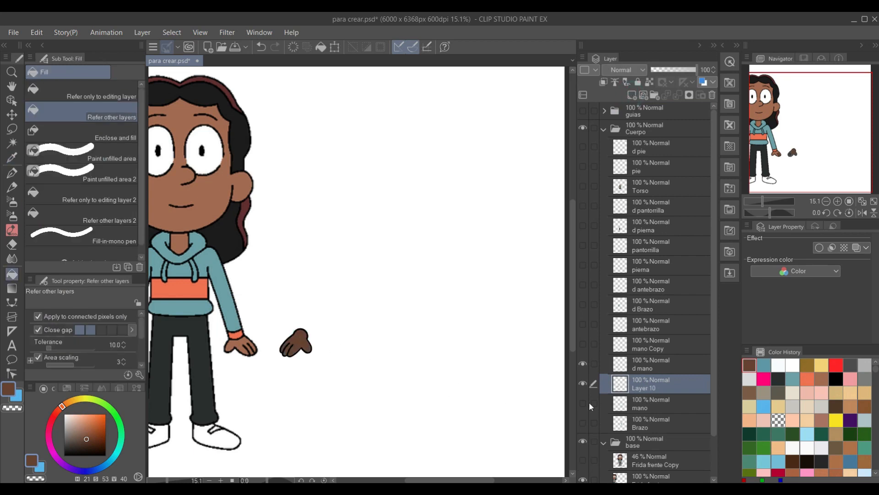
Merge the d mano line art with its brown fill, keep the name "d mano" and hide the layer.
left_click(651, 365)
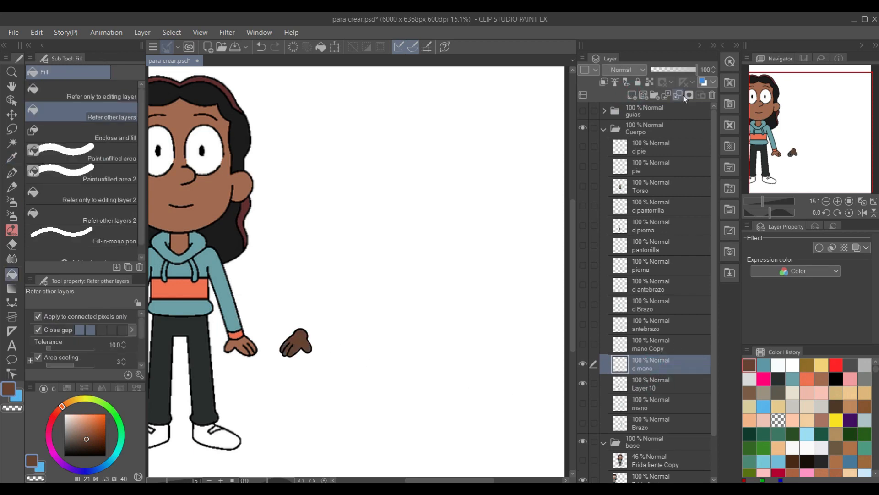
key("ctrl+e")
double_click(660, 367)
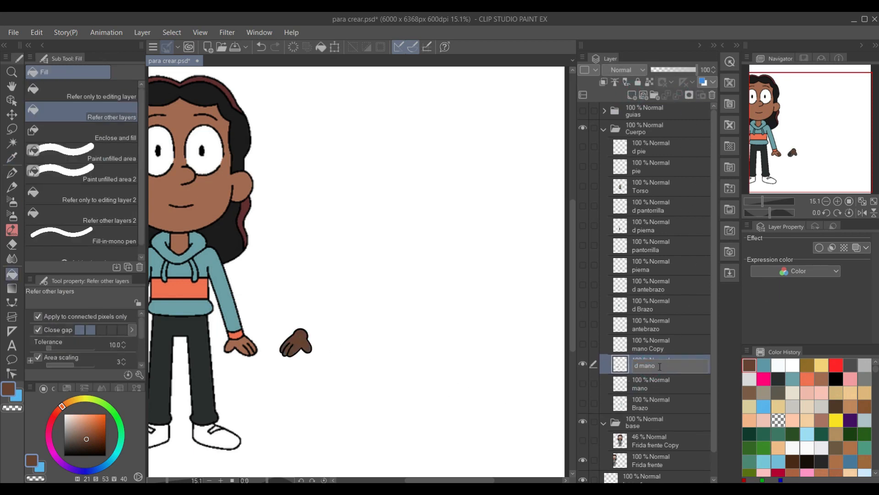
left_click(582, 366)
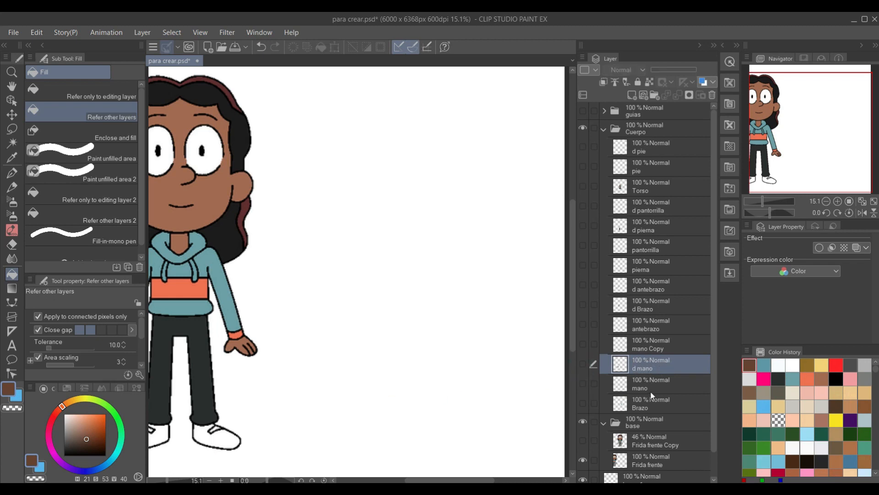
Show the mano layer and fill the hand with the same brown on a new layer beneath it.
left_click(583, 384)
left_click(640, 402)
left_click(633, 95)
left_click(423, 341)
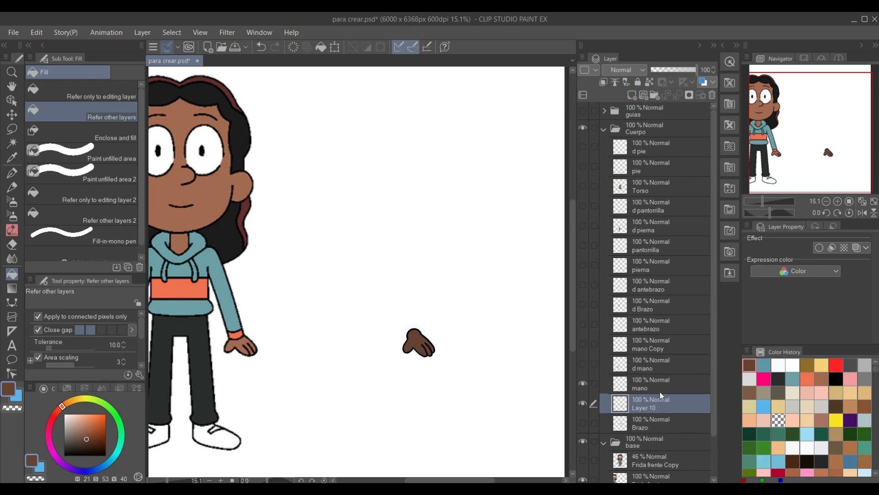
Merge the mano line art with its fill, name the merged layer "mano" and hide it.
left_click(658, 386)
left_click(677, 95)
double_click(650, 386)
type("mano")
key("Return")
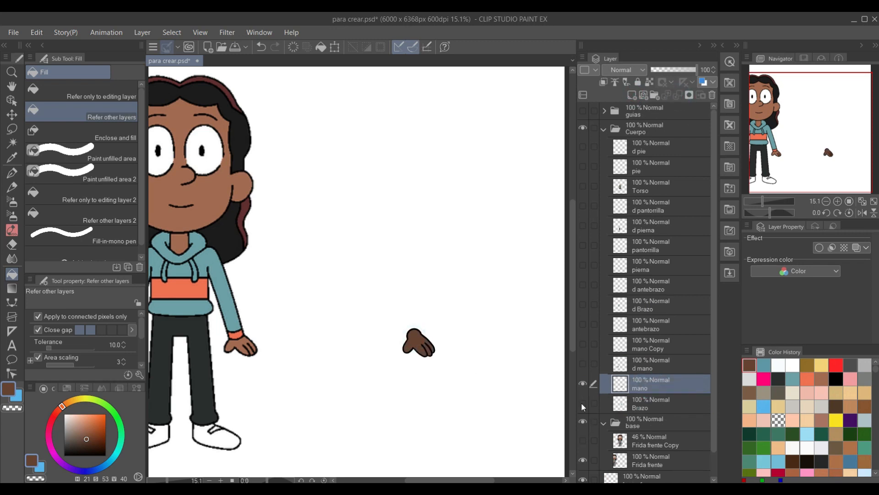
left_click(583, 383)
Fill the antebrazo sleeve teal and its cuff orange, sampled from the reference, on a new layer beneath the line art.
left_click(633, 343)
left_click(582, 323)
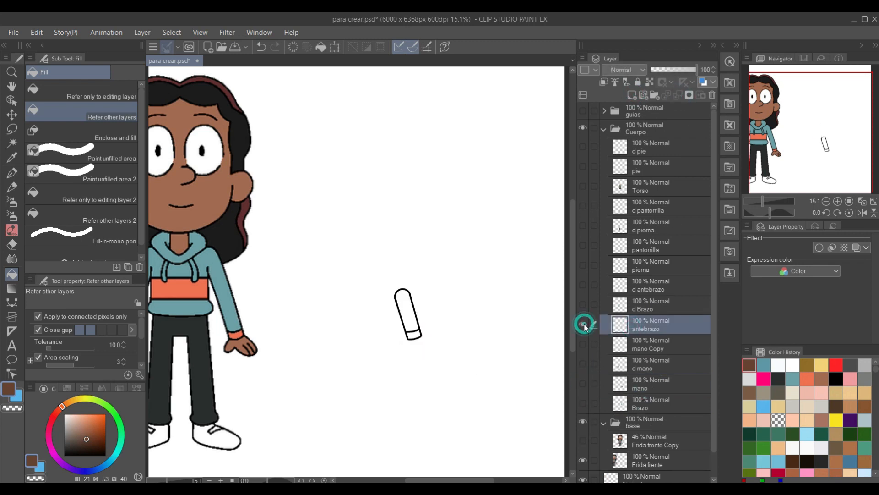
left_click(633, 95)
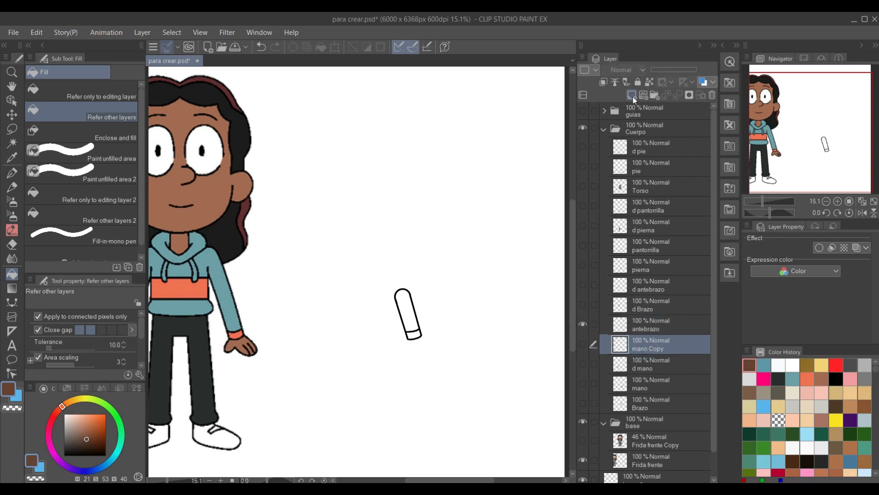
left_click(234, 322, "alt")
left_click(407, 303)
left_click(239, 331, "alt")
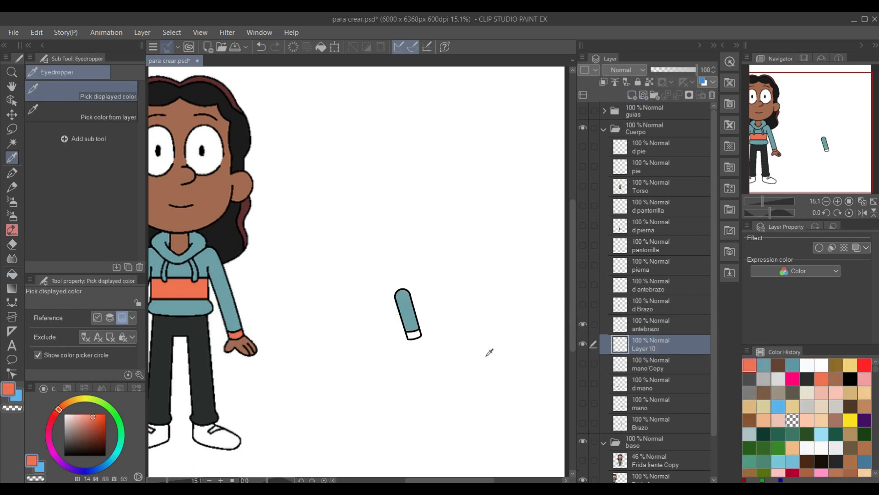
left_click(413, 334)
Merge the antebrazo line art with its fill, name the merged layer "antebrazo" and hide it.
double_click(653, 327)
key("ctrl+c")
left_click(677, 95)
double_click(656, 323)
key("ctrl+v")
left_click(583, 324)
left_click(583, 304)
left_click(583, 304)
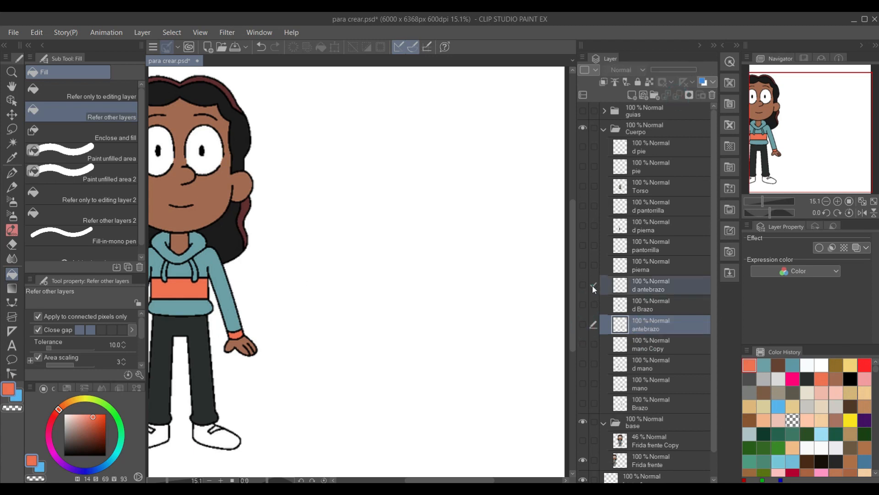
Show d antebrazo and fill its cuff orange and sleeve teal on a new layer beneath the line art.
left_click(583, 284)
left_click(648, 305)
left_click(632, 94)
left_click(303, 334)
left_click(229, 308, "alt")
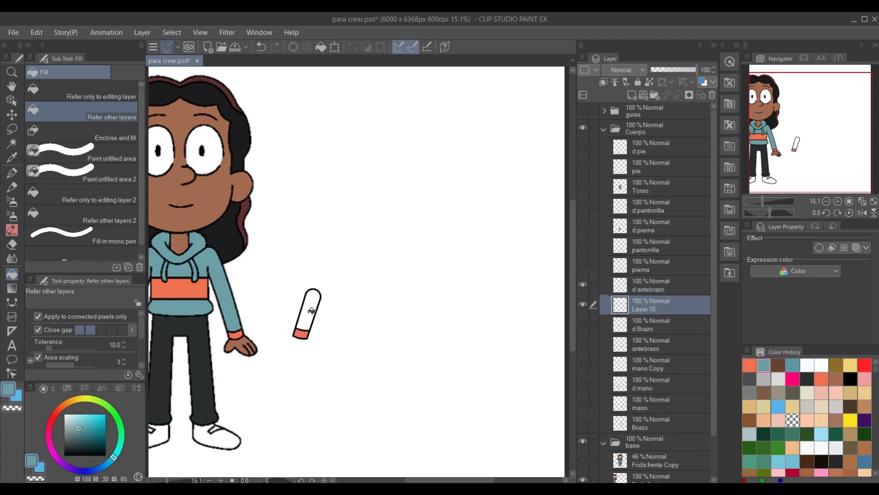
left_click(312, 309)
Merge the d antebrazo line art with its fill and hide the merged layer.
double_click(655, 287)
key("Return")
left_click(677, 96)
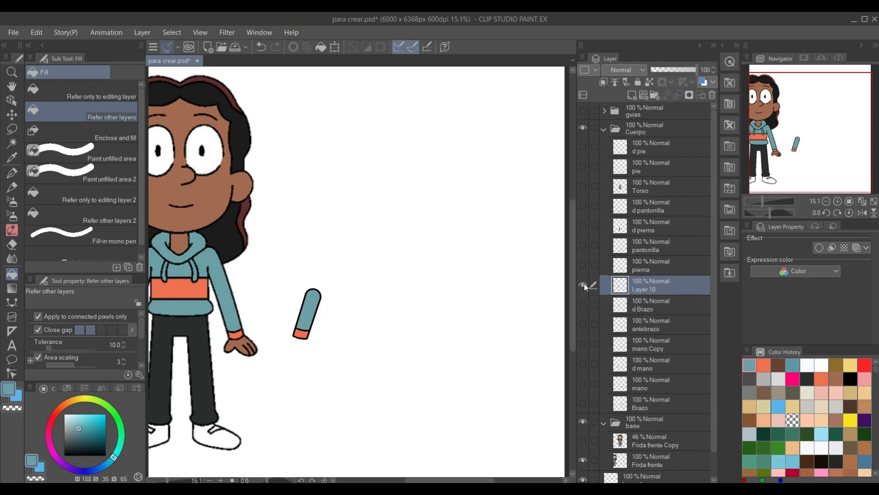
left_click(583, 285)
Show the pierna layer and fill the leg with the trousers' dark grey on a new layer beneath it.
left_click(583, 265)
left_click(648, 268)
left_click(651, 285)
left_click(632, 95)
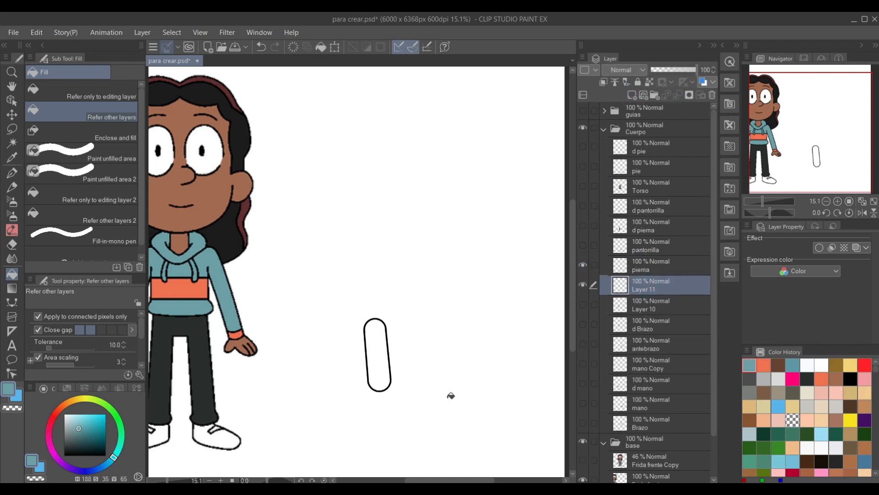
left_click(206, 372, "alt")
left_click(378, 362)
Merge the pierna line art with its dark grey fill and name the merged layer "pierna".
double_click(659, 267)
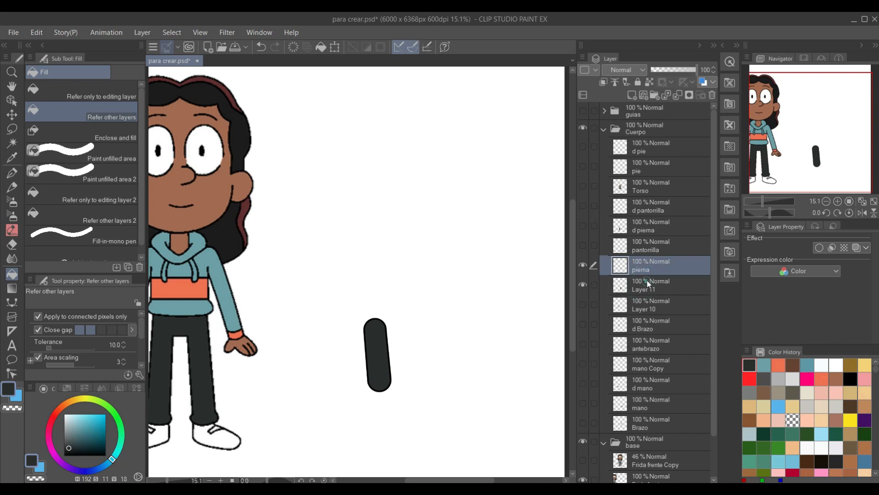
key("ctrl+e")
double_click(650, 266)
type("pierna")
key("ctrl+z")
key("ctrl+z")
key("ctrl+z")
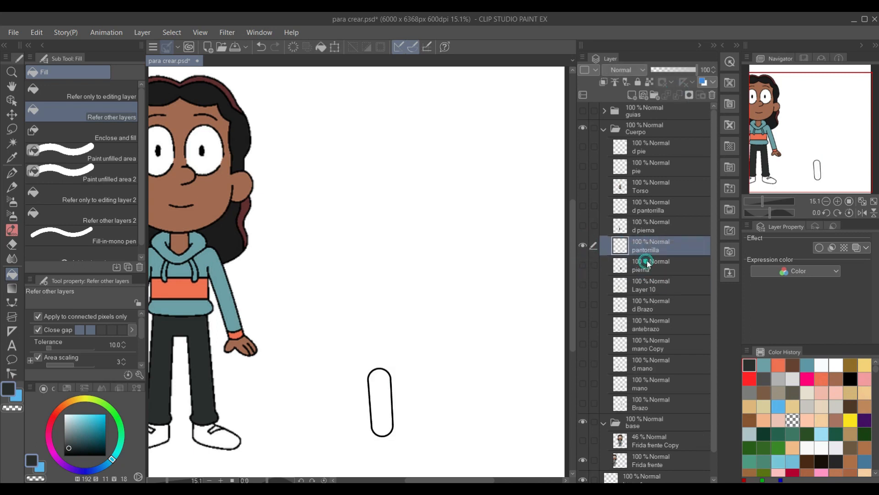
Select the pantorrilla layer and show the faded Frida frente Copy reference behind the calf.
left_click(582, 266)
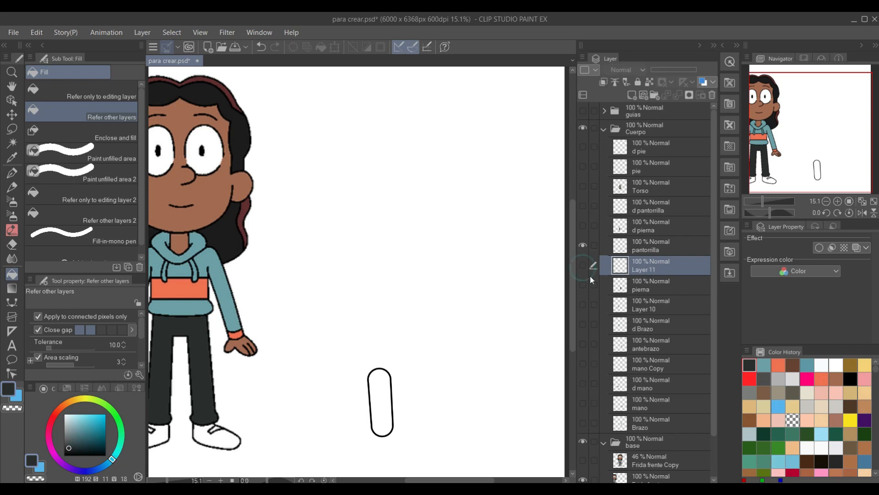
left_click(586, 204)
left_click(586, 204)
left_click(655, 246)
left_click(582, 459)
scroll(403, 398, "up", 6)
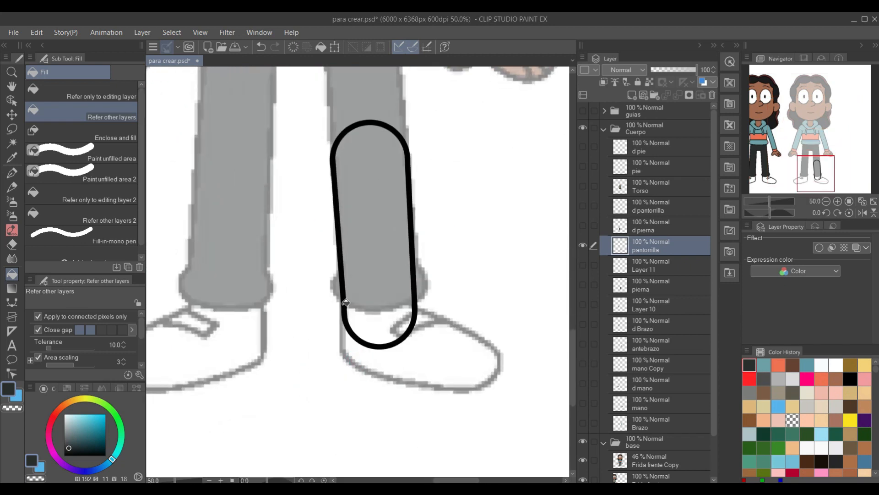
Outline the trouser hem around the ankle in black on the pantorrilla layer, using a larger G-pen and tracing the reference.
key("i")
left_click(344, 303)
key("p")
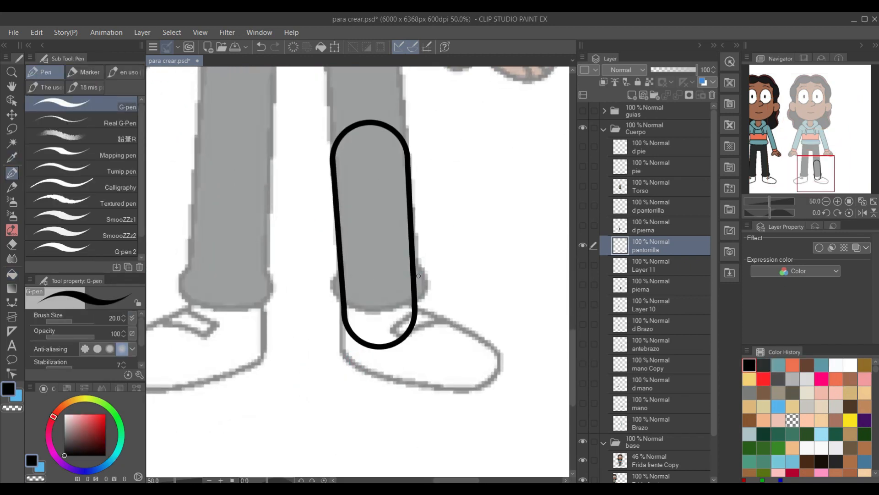
mouse_move(415, 258)
left_mouse_down()
mouse_move(421, 269)
mouse_move(349, 309)
mouse_move(342, 262)
left_mouse_up()
key("ctrl+z")
key("bracketright")
key("bracketright")
mouse_move(415, 258)
left_mouse_down()
mouse_move(427, 292)
mouse_move(376, 307)
mouse_move(341, 269)
left_mouse_up()
Erase the original calf outline running through the inside of the new trouser hem.
key("e")
left_click_drag(412, 263, 417, 271)
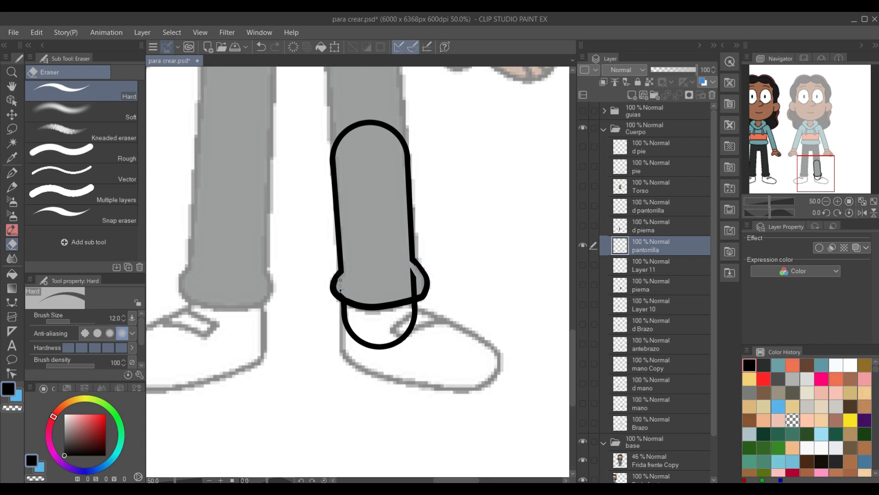
left_click_drag(406, 271, 412, 282)
Hide the faded reference and fill the calf dark grey and the ankle near-white on a new layer beneath pantorrilla.
left_click(632, 94)
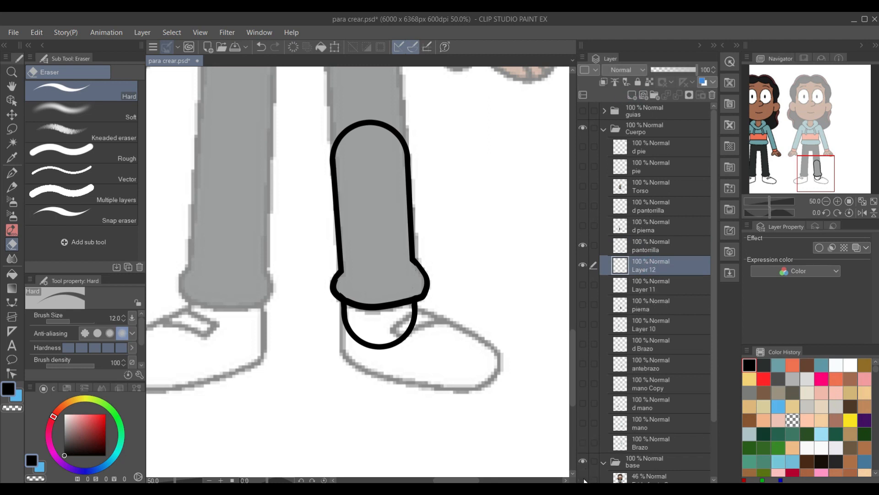
left_click(584, 479)
left_click(763, 365)
key("g")
left_click(388, 264)
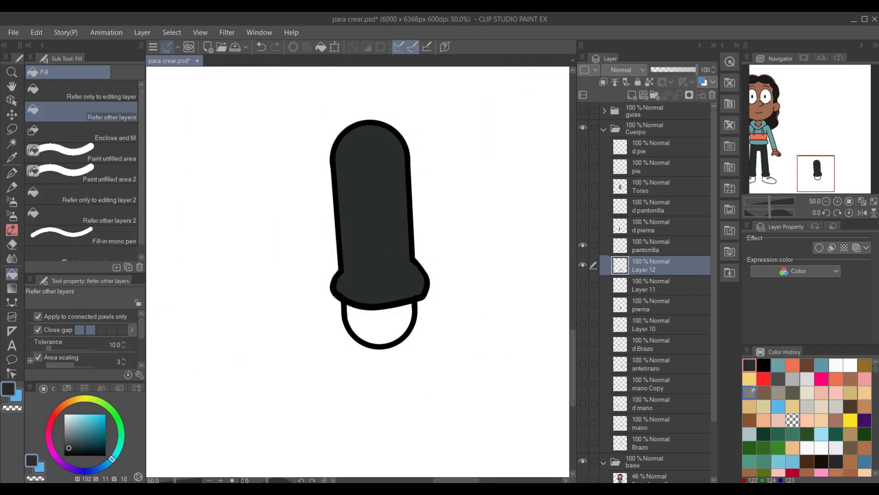
left_click(851, 365)
left_click(392, 320)
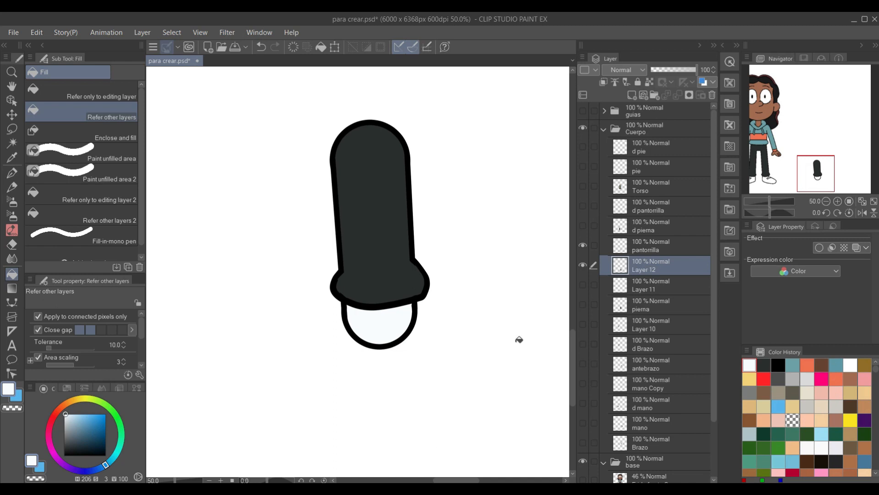
Merge the pantorrilla outline with its Layer 12 colour fill and keep the name pantorrilla on the merged layer.
double_click(645, 249)
key("ctrl+c")
double_click(650, 267)
left_click(662, 244)
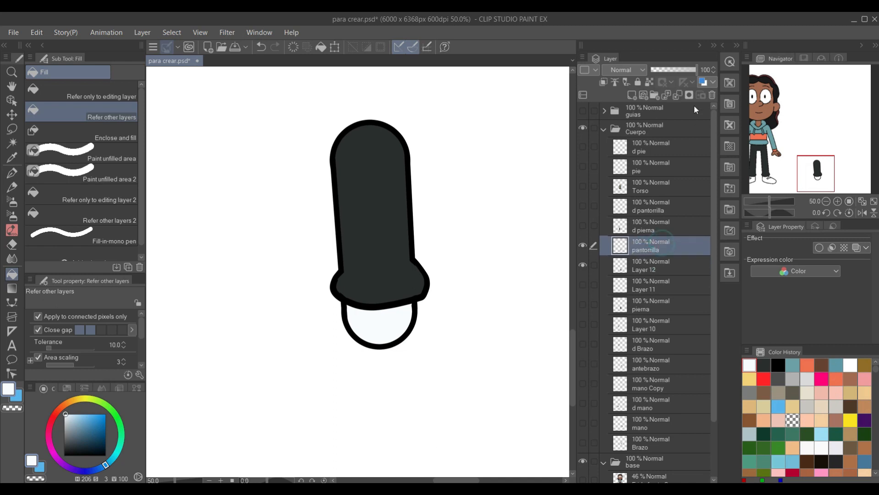
left_click(676, 95)
double_click(648, 249)
key("ctrl+v")
key("Return")
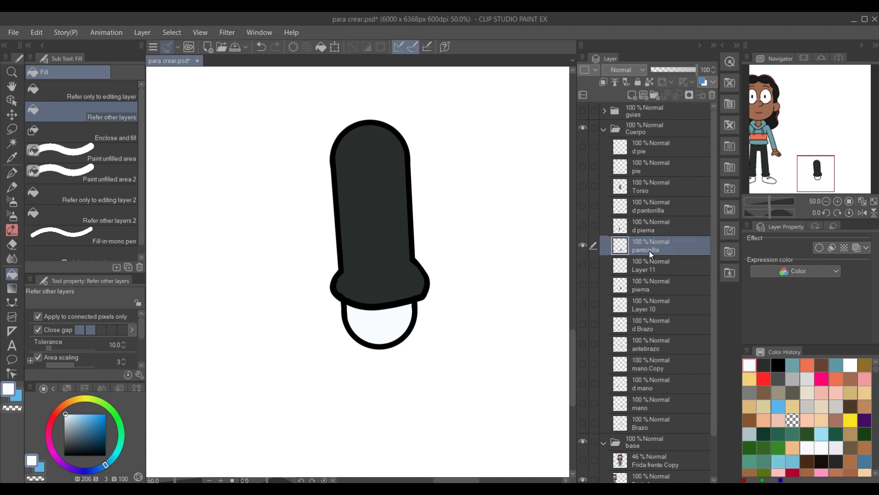
Swap the visible calf to d pantorrilla, add a new layer beneath it and show the faded Frida frente Copy reference.
left_click(643, 202)
left_click(583, 246)
left_click(584, 206)
left_click(642, 225)
left_click(632, 95)
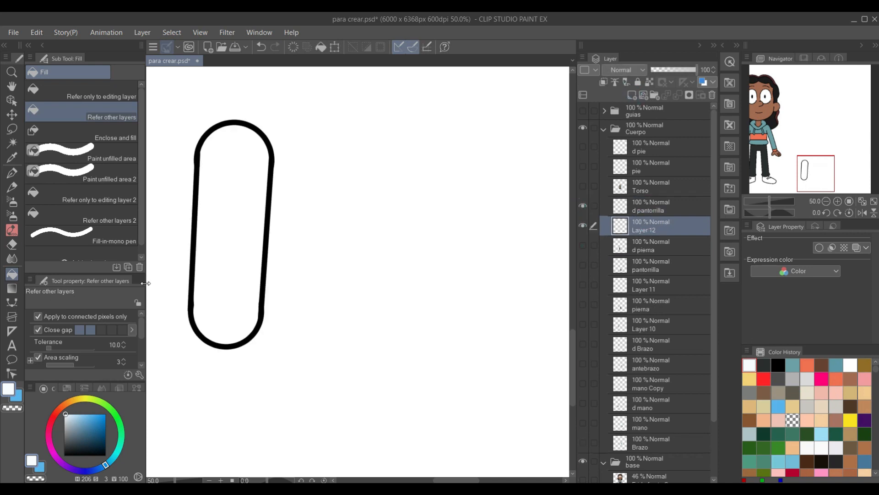
scroll(473, 303, "down", 4)
scroll(324, 309, "up", 5)
left_click(583, 478)
scroll(328, 306, "up", 4)
left_click_drag(332, 293, 369, 322)
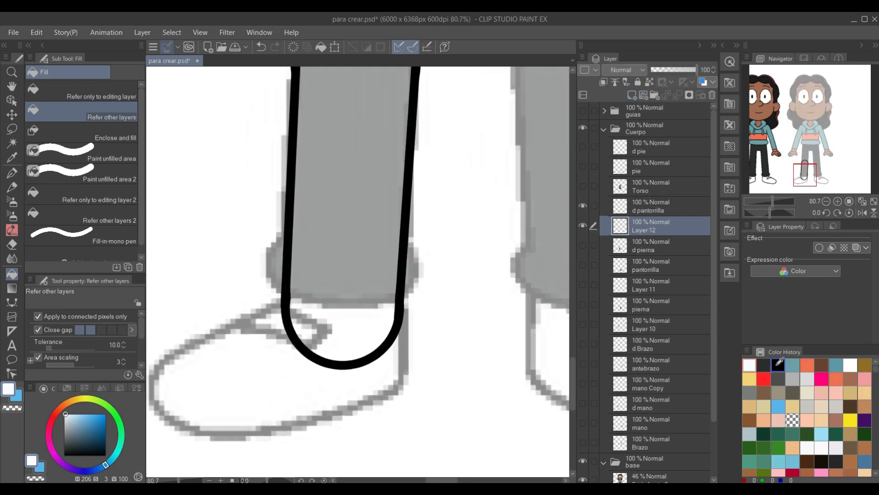
Outline the trouser hem in black on d pantorrilla by tracing the reference, and erase the original calf lines inside it.
left_click(778, 365)
left_click(658, 205)
key("p")
mouse_move(289, 224)
left_mouse_down()
mouse_move(325, 303)
mouse_move(409, 288)
mouse_move(408, 210)
mouse_move(407, 253)
mouse_move(400, 238)
mouse_move(404, 256)
mouse_move(398, 240)
mouse_move(388, 289)
mouse_move(403, 280)
mouse_move(391, 291)
mouse_move(408, 232)
mouse_move(401, 255)
left_mouse_up()
key("e")
mouse_move(280, 241)
left_mouse_down()
mouse_move(303, 219)
mouse_move(288, 240)
mouse_move(293, 287)
left_mouse_up()
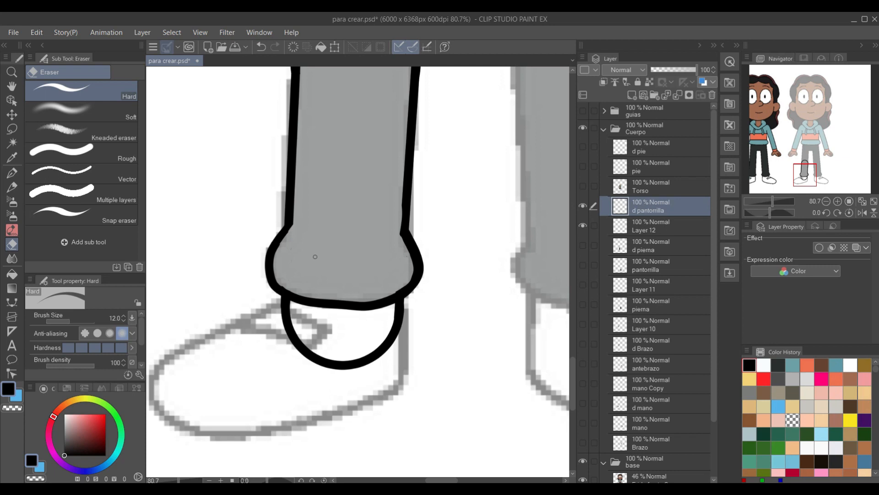
Hide the reference and fill the d pantorrilla calf dark grey and its ankle near-white on Layer 12.
scroll(365, 267, "down", 2)
left_click(583, 479)
left_click(647, 230)
left_click(778, 365)
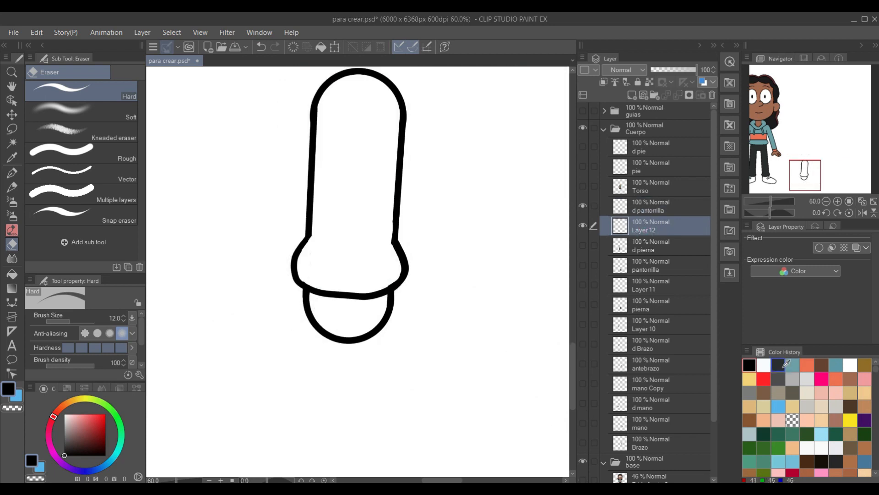
key("g")
left_click(375, 172)
left_click(778, 365)
left_click(371, 309)
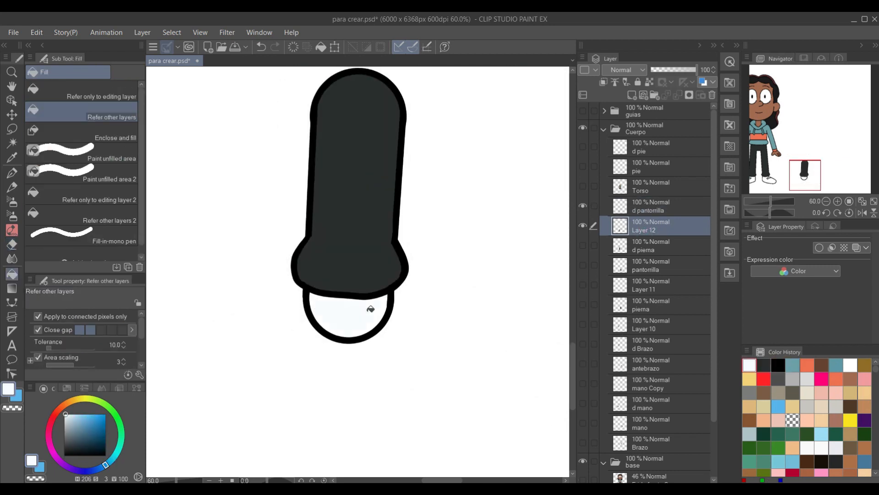
Merge the d pantorrilla outline with its Layer 12 fill and hide the merged calf.
double_click(664, 210)
left_click(651, 215)
left_click(678, 95)
double_click(583, 207)
scroll(385, 221, "down", 2)
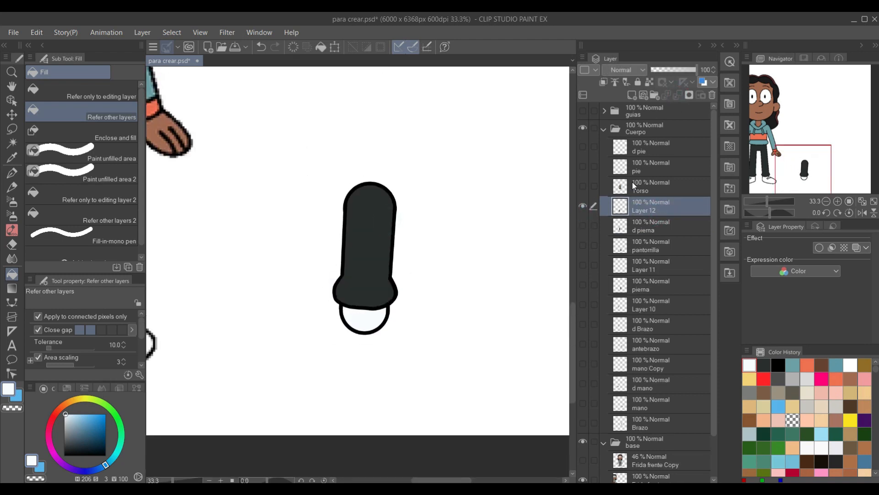
left_click(584, 207)
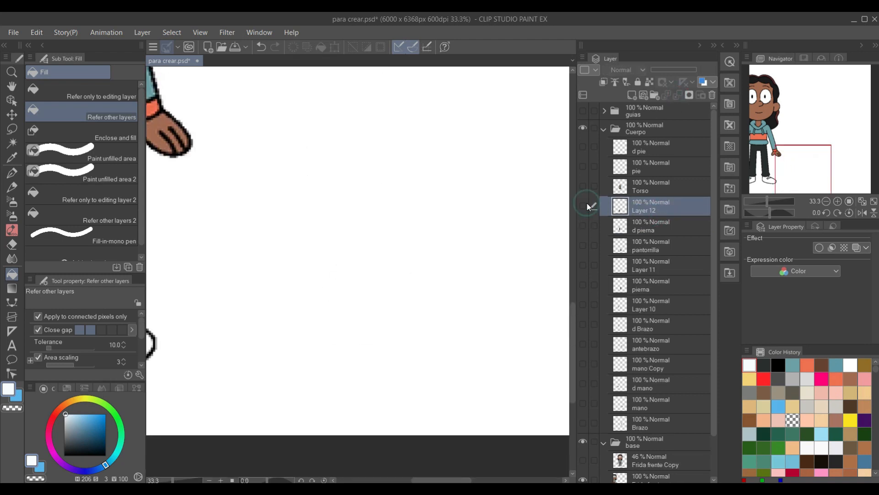
Show the pie layer together with the faded Frida frente Copy reference around the shoes.
left_click(583, 166)
scroll(303, 277, "down", 1)
left_click_drag(303, 272, 372, 234)
left_click(583, 460)
scroll(531, 268, "up", 3)
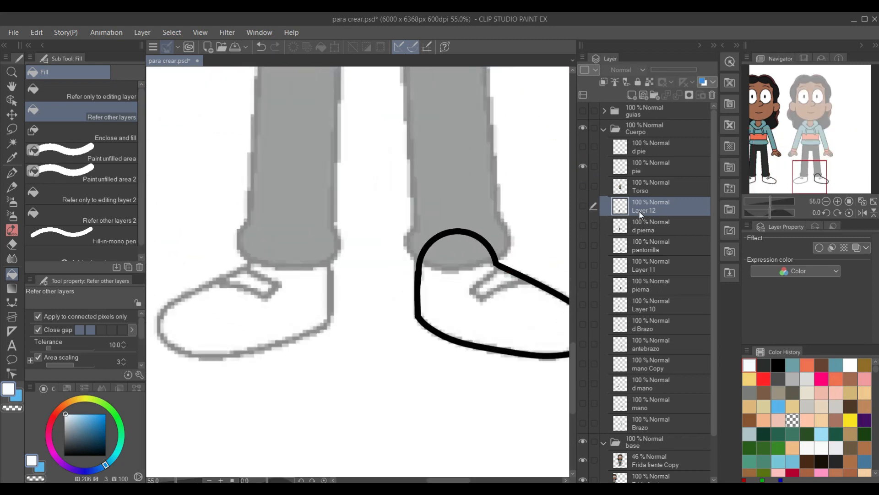
Draw the shoe's tongue detail in black on the pie layer with the G-pen, tracing the reference.
left_click(647, 149)
left_click(650, 167)
scroll(520, 251, "up", 1)
left_click(778, 366)
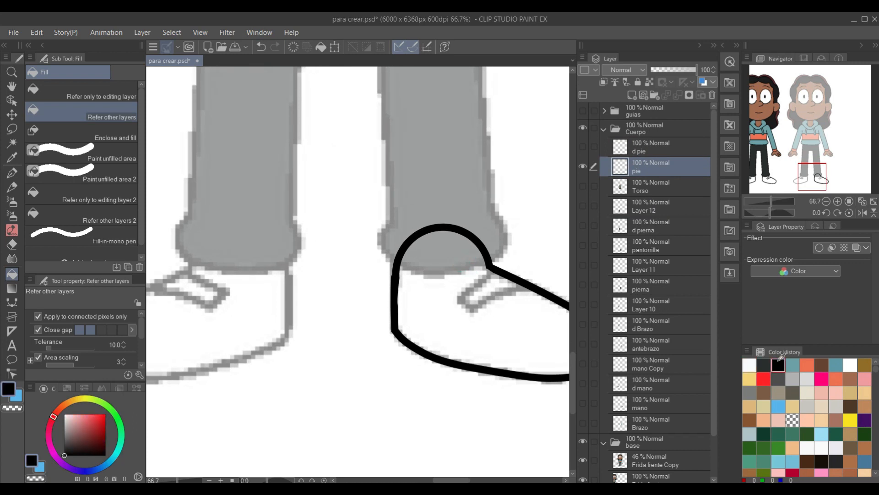
key("p")
mouse_move(531, 286)
left_mouse_down()
mouse_move(476, 308)
mouse_move(490, 269)
left_mouse_up()
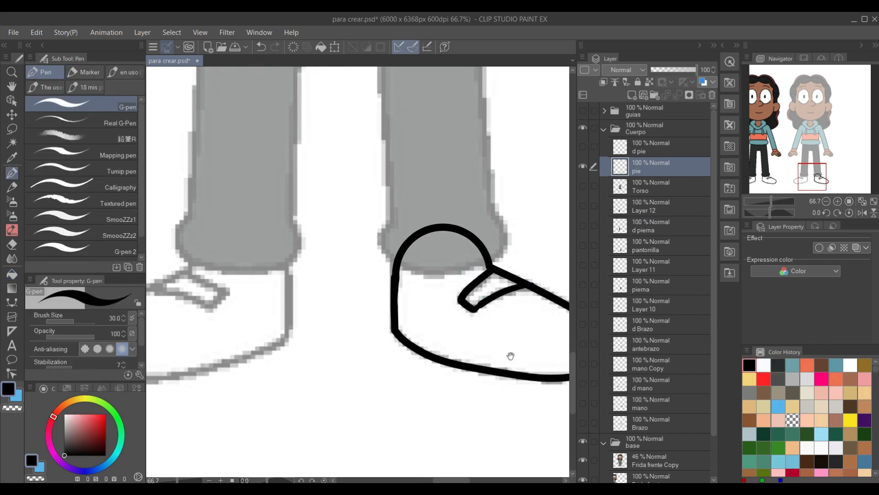
Show the d pie layer and draw the matching black tongue detail on its shoe.
left_click_drag(510, 356, 534, 364)
left_click(629, 145)
left_click(583, 146)
mouse_move(172, 297)
left_mouse_down()
mouse_move(247, 303)
mouse_move(214, 280)
mouse_move(234, 312)
mouse_move(215, 276)
mouse_move(319, 267)
left_mouse_up()
key("ctrl+z")
scroll(220, 284, "down", 2)
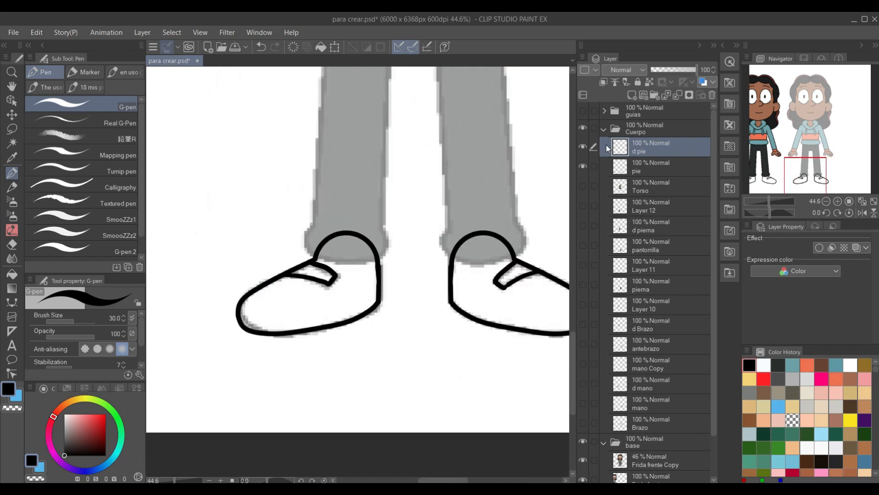
Hide the reference and fill the pie shoe with white sampled from the canvas on a new layer beneath pie.
left_click(643, 169)
left_click(583, 460)
scroll(527, 201, "down", 2)
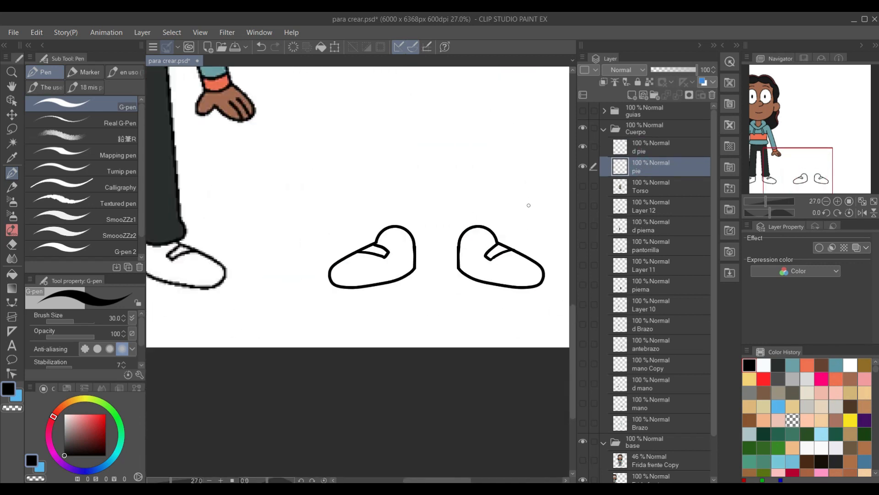
key("i")
left_click(526, 202)
left_click(632, 94)
key("g")
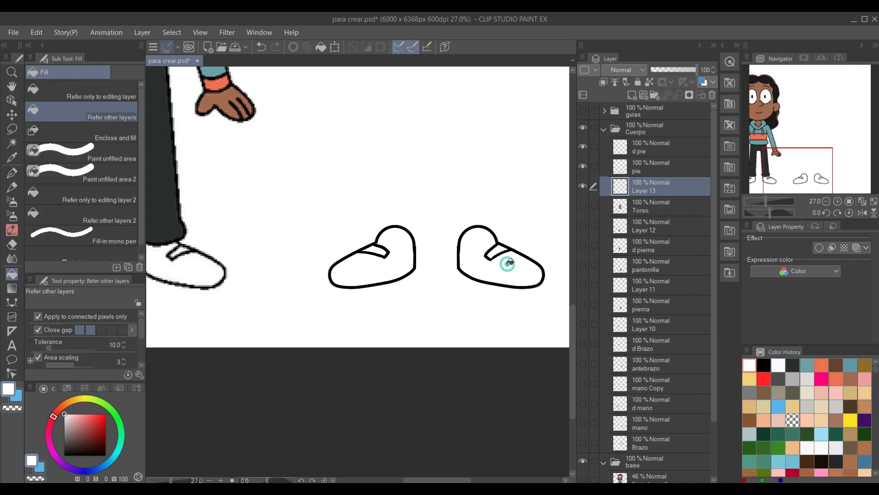
Add a new layer between d pie and pie and fill the d pie shoe white on it.
left_click(646, 168)
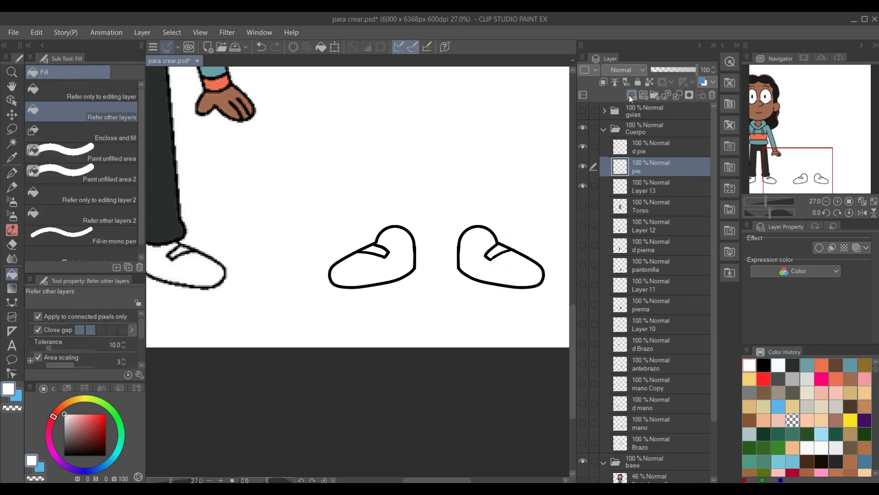
left_click(631, 95)
left_click(379, 251)
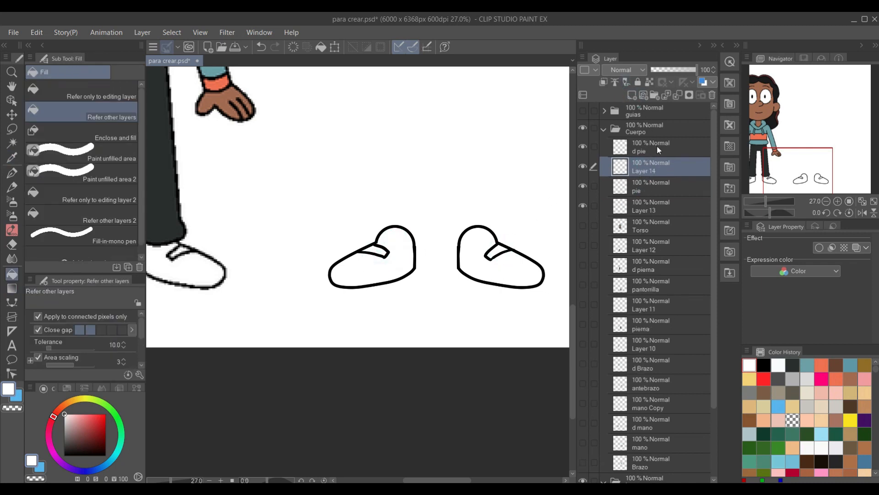
Merge the d pie outline with its Layer 14 fill and name the merged layer d pie.
double_click(667, 151)
key("ctrl+c")
key("ctrl+e")
left_click(635, 172)
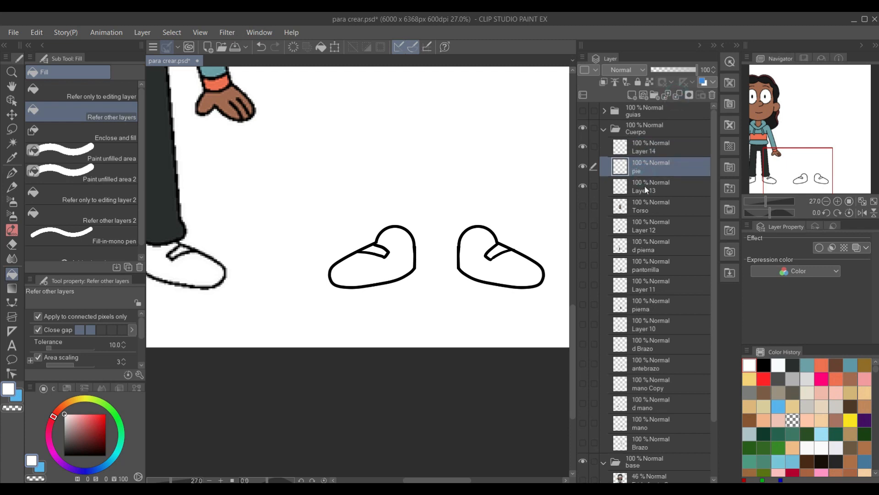
left_click(645, 190)
left_click(643, 169)
double_click(646, 151)
key("ctrl+v")
key("Return")
Merge the pie outline with its Layer 13 fill and name the merged layer pie.
left_click(643, 167)
key("ctrl+e")
double_click(655, 170)
key("ctrl+v")
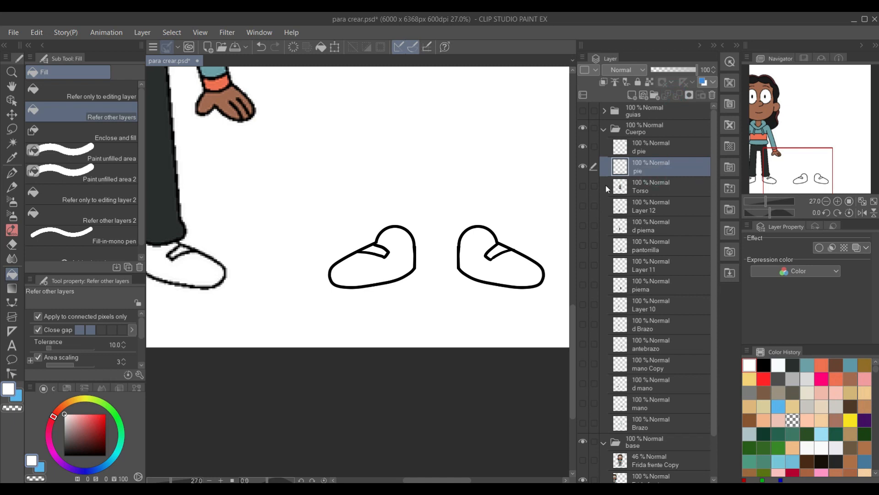
Make all the hidden body part layers in the Cuerpo folder visible to assemble the full body.
left_click_drag(586, 386, 584, 424)
scroll(510, 273, "down", 2)
left_click_drag(476, 229, 463, 275)
scroll(477, 257, "down", 1)
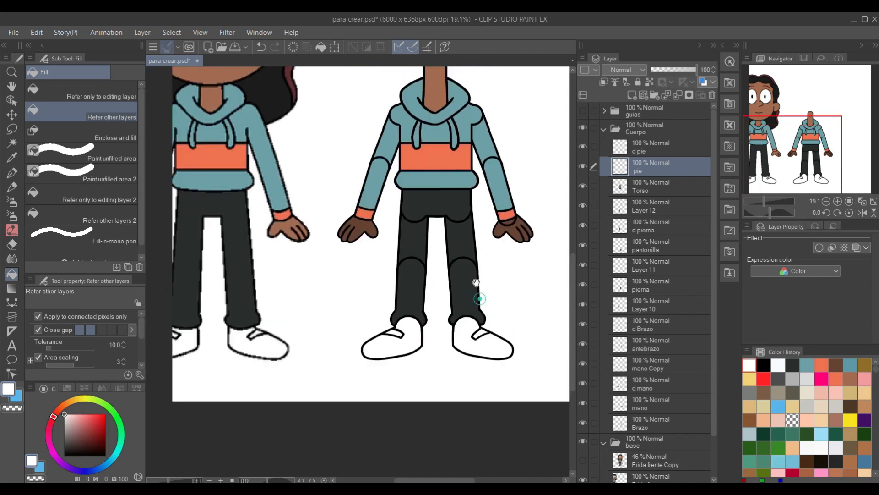
scroll(649, 225, "down", 1)
Reorder the feet so pie sits directly beneath pantorrilla and d pie directly beneath Layer 12.
left_click_drag(666, 188, 672, 230)
left_click(651, 137)
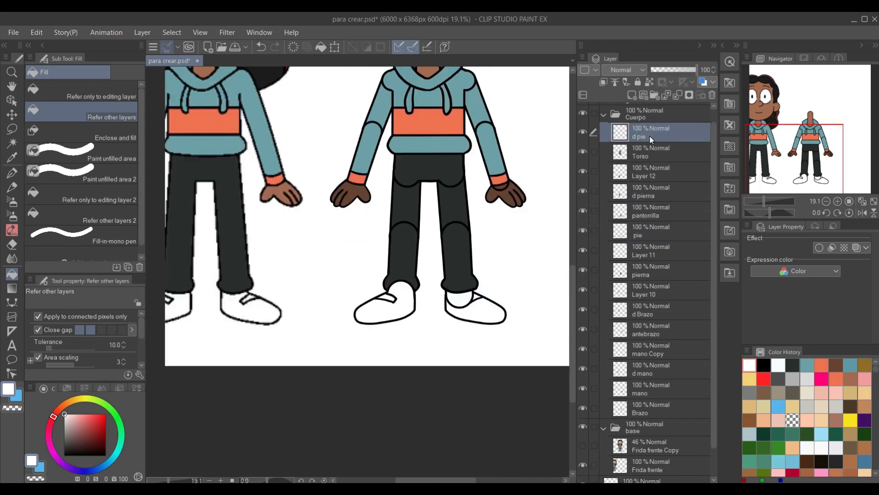
left_click_drag(650, 141, 645, 169)
Rename Layer 12 as d oantorrilla.
double_click(645, 155)
type("d")
type("illa")
key("Return")
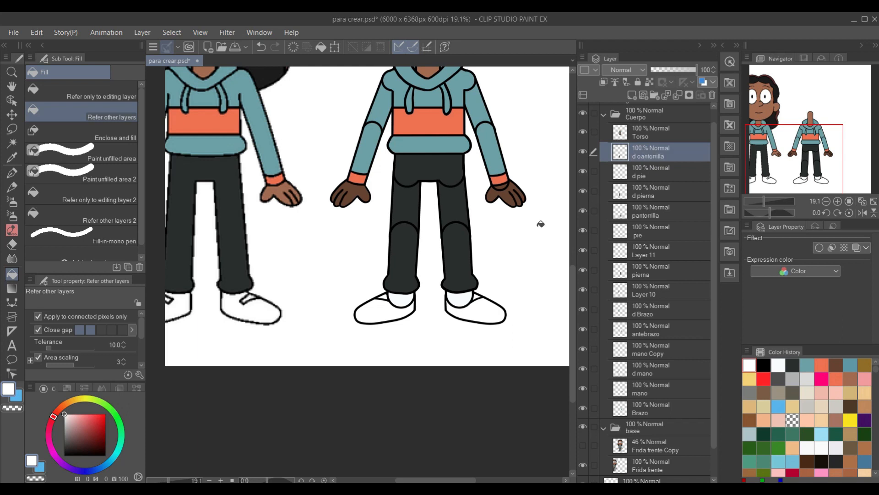
Delete the near-white ankle fill and its black outline below the trouser hem on the d oantorrilla layer.
scroll(541, 221, "up", 4)
scroll(328, 253, "up", 1)
mouse_move(332, 246)
left_mouse_down()
mouse_move(265, 248)
mouse_move(326, 251)
mouse_move(171, 329)
mouse_move(332, 252)
left_mouse_up()
left_click(12, 129)
left_click(12, 143)
left_click(255, 298)
key("Delete")
key("ctrl+d")
left_click(12, 129)
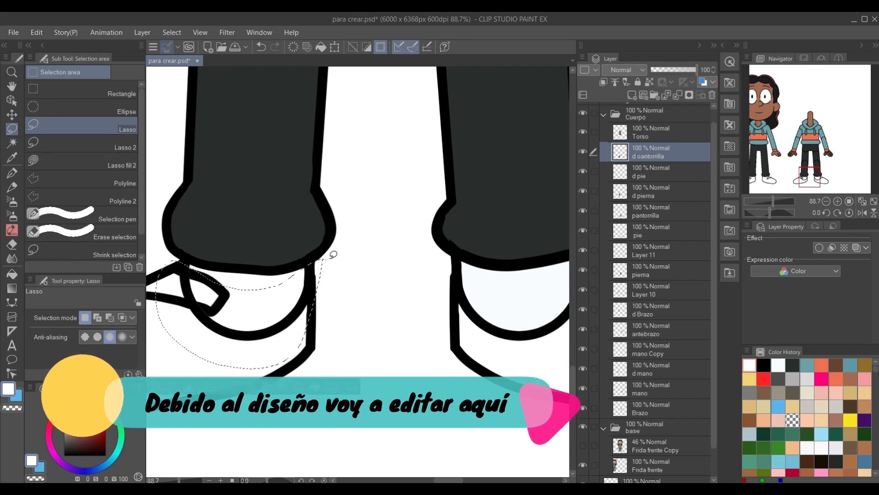
key("Delete")
key("ctrl+d")
key("e")
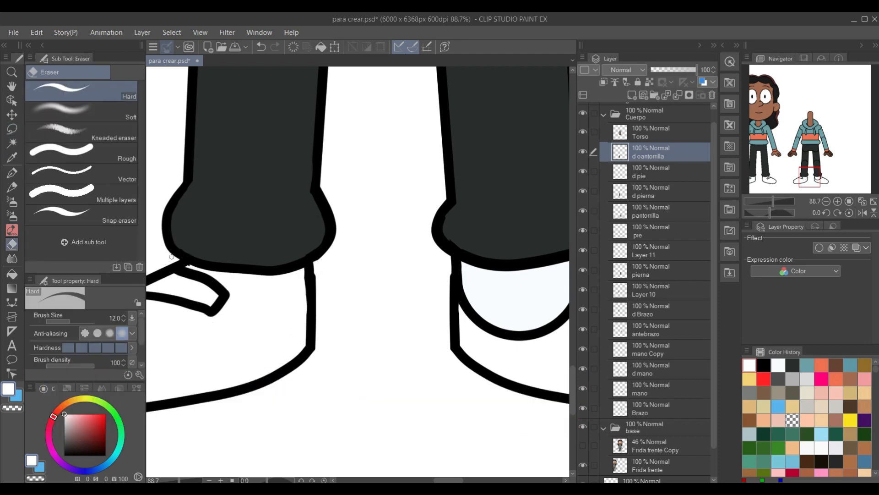
Select the near-white ankle area on the pantorrilla layer with Auto select and delete it.
left_click_drag(520, 424, 431, 435)
key("o")
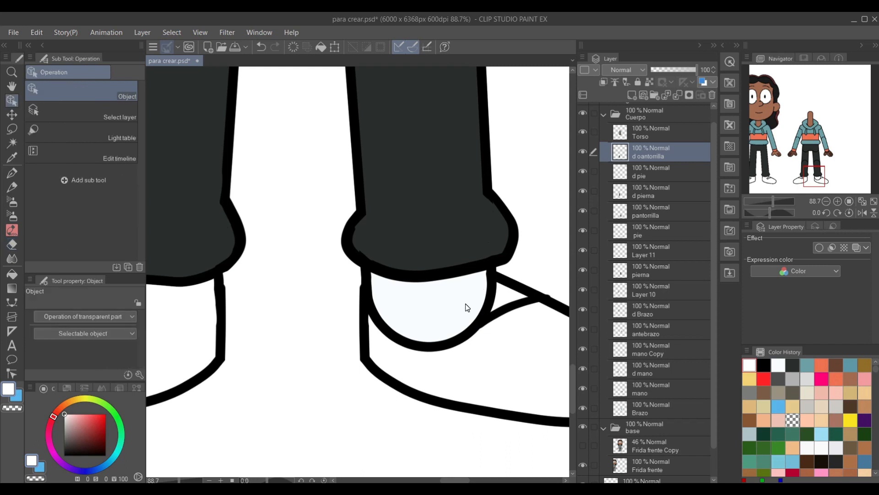
left_click(644, 218)
key("w")
left_click(452, 314)
key("Delete")
key("ctrl+d")
Remove the rounded black ankle outline below the trouser hem on the pantorrilla layer.
key("e")
left_click_drag(502, 269, 471, 275)
key("ctrl+z")
left_click_drag(361, 278, 363, 273)
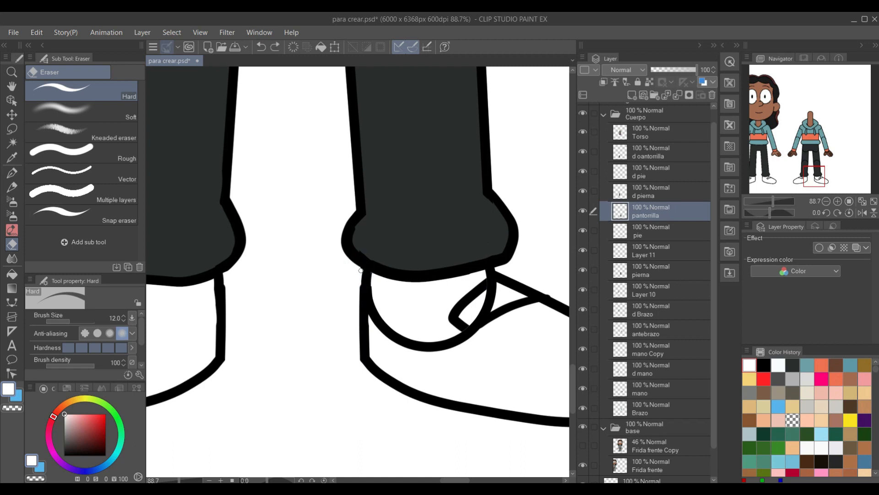
key("m")
mouse_move(504, 272)
left_mouse_down()
mouse_move(453, 284)
mouse_move(374, 276)
mouse_move(504, 274)
left_mouse_up()
key("Delete")
key("ctrl+d")
Hide the pie layer, erase the leftover marks along the pantorrilla hem, and show pie again.
left_click(583, 231)
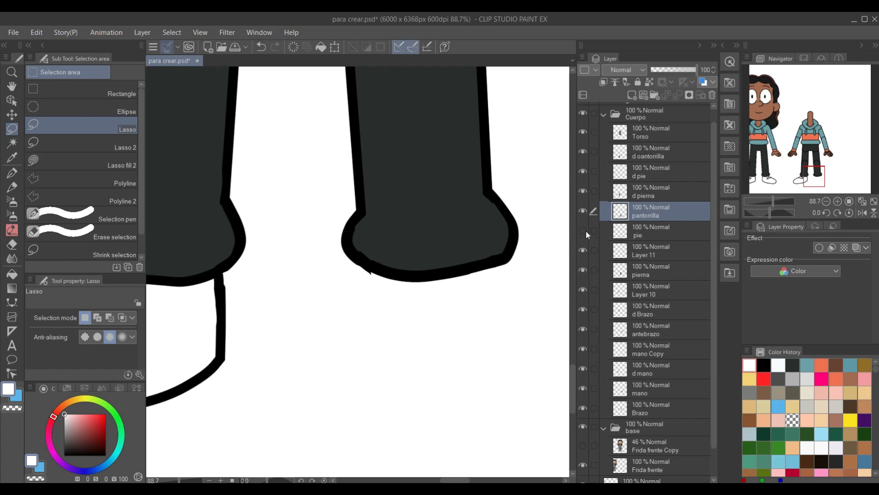
key("e")
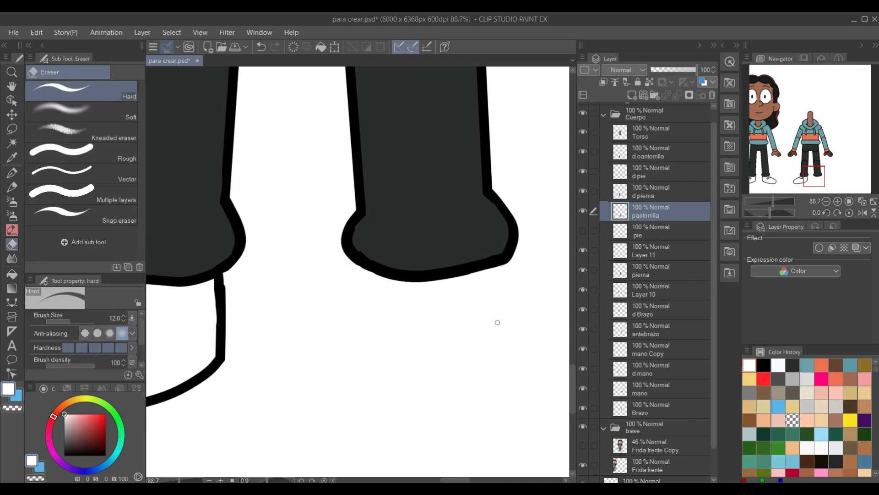
scroll(497, 320, "down", 2)
left_click(583, 230)
scroll(456, 248, "down", 1)
scroll(456, 247, "down", 2)
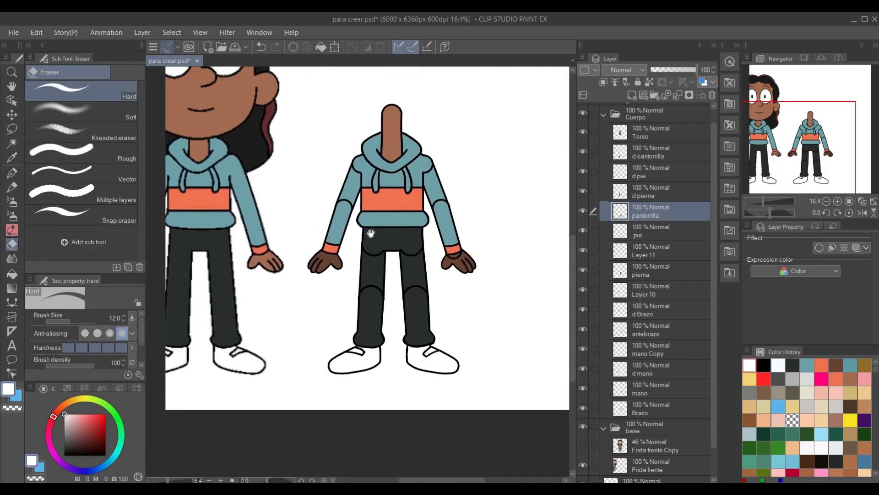
scroll(432, 264, "up", 3)
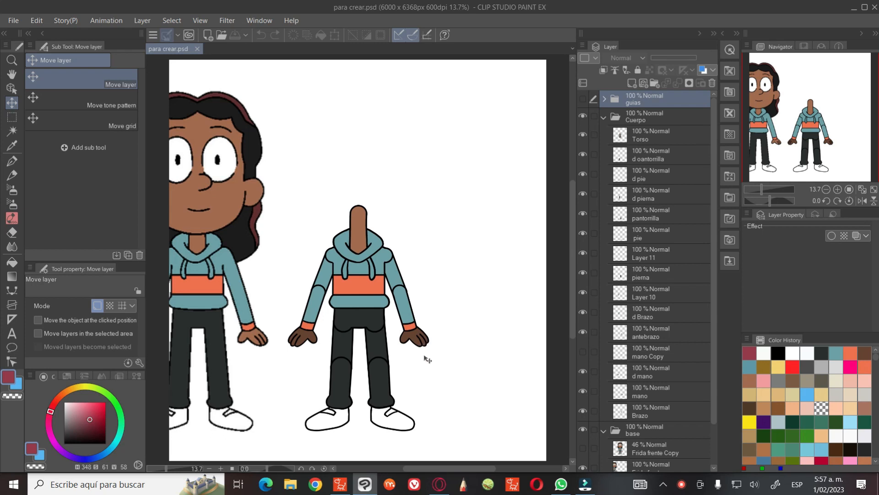
Check the layers of both hands by picking each hand with the Object tool and toggling its visibility.
left_click(12, 88)
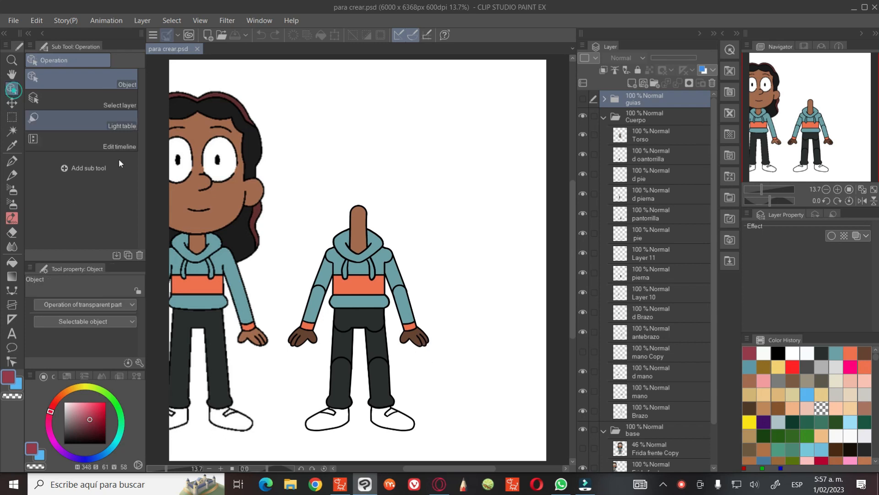
left_click(411, 339)
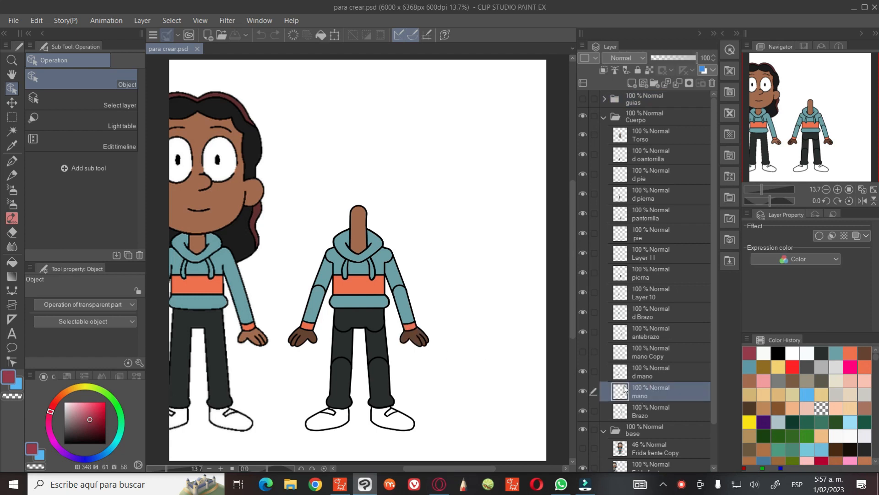
left_click(583, 391)
left_click(584, 390)
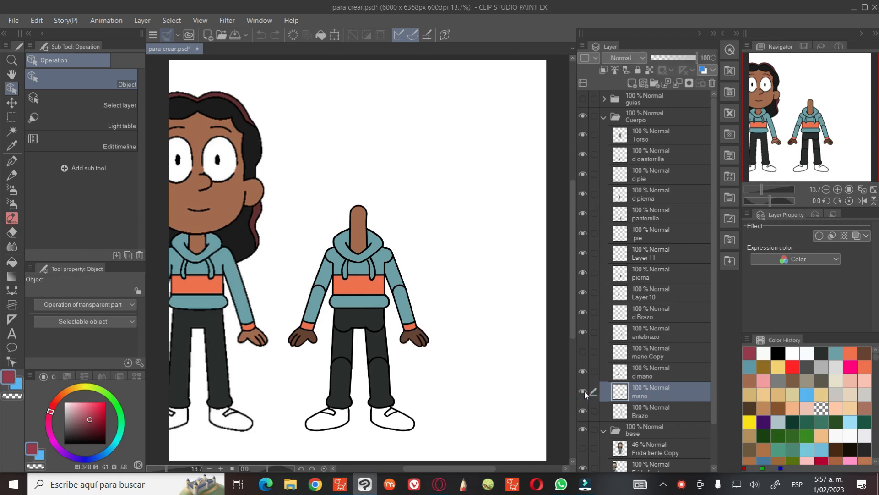
left_click(307, 341)
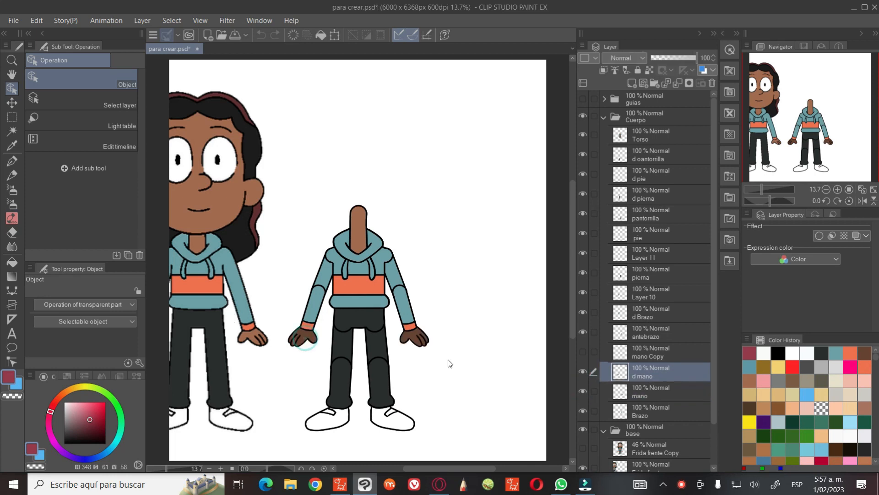
left_click(584, 372)
left_click(583, 371)
Switch to Cartoon Animator 4.
left_click(341, 484)
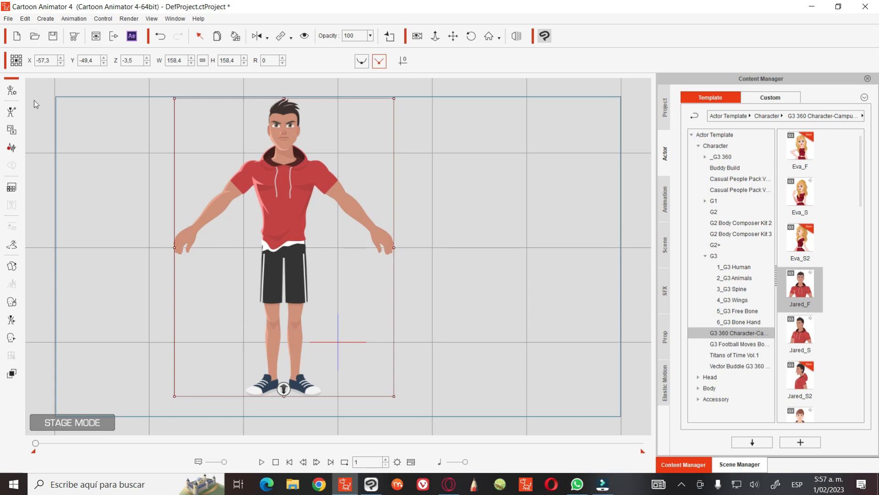
Open the Sprite Editor for the Jared character and bring up the sprite set of its LHand part.
left_click(12, 266)
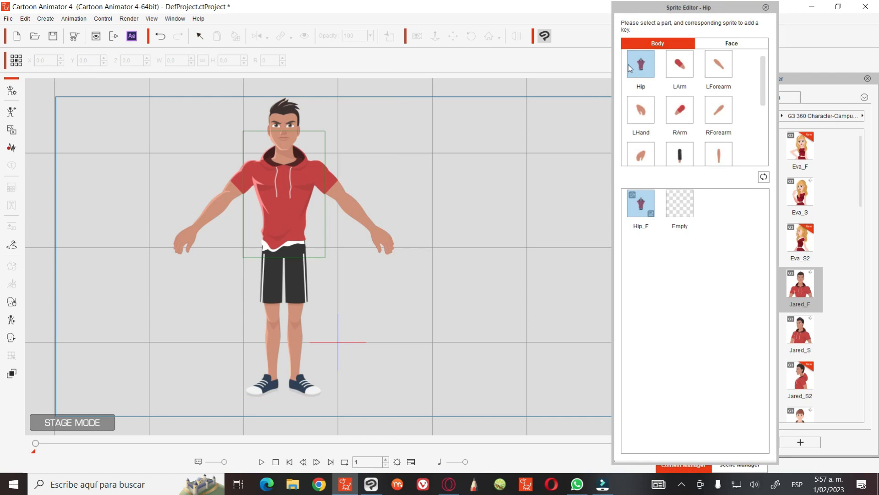
left_click(388, 237)
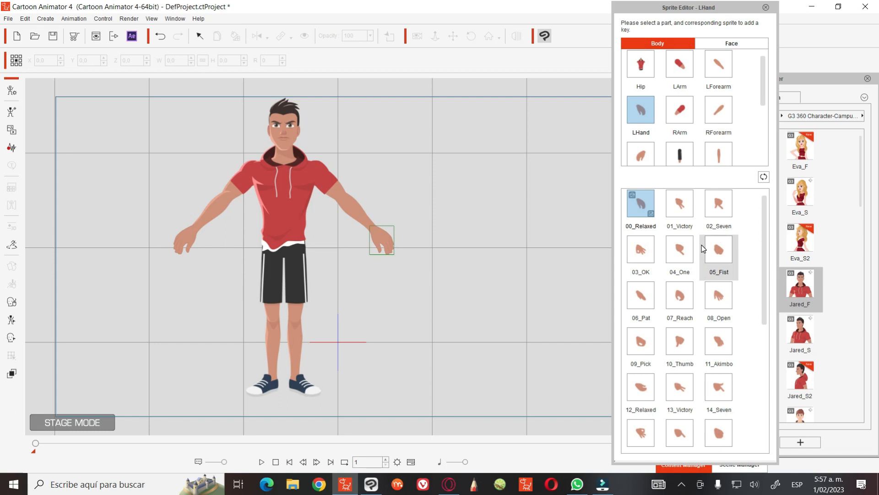
scroll(704, 249, "down", 5)
scroll(701, 249, "up", 5)
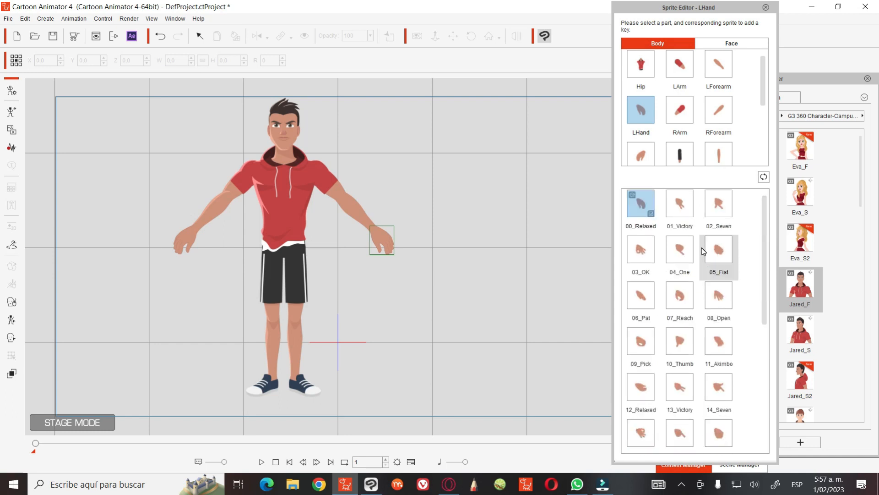
Preview the 01_Victory, 02_Seven and 03_OK hand sprites, return to 00_Relaxed, and look through the rest of the LHand set.
left_click(681, 209)
left_click(714, 212)
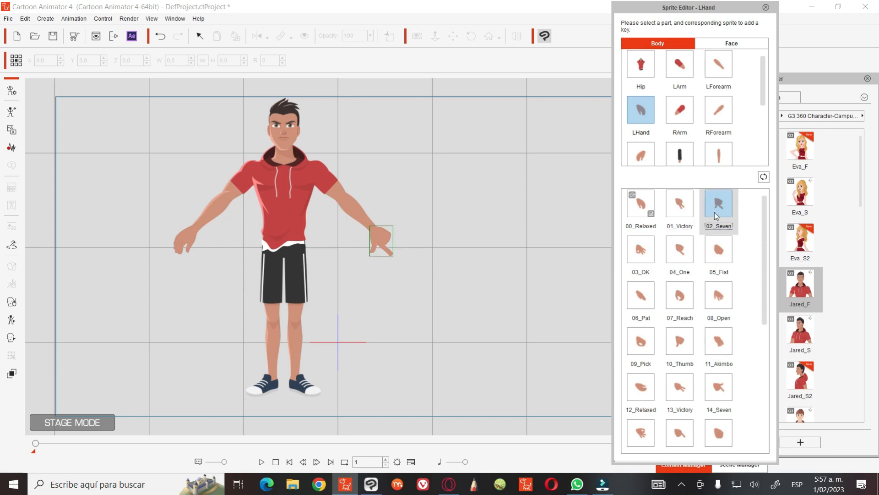
left_click(643, 247)
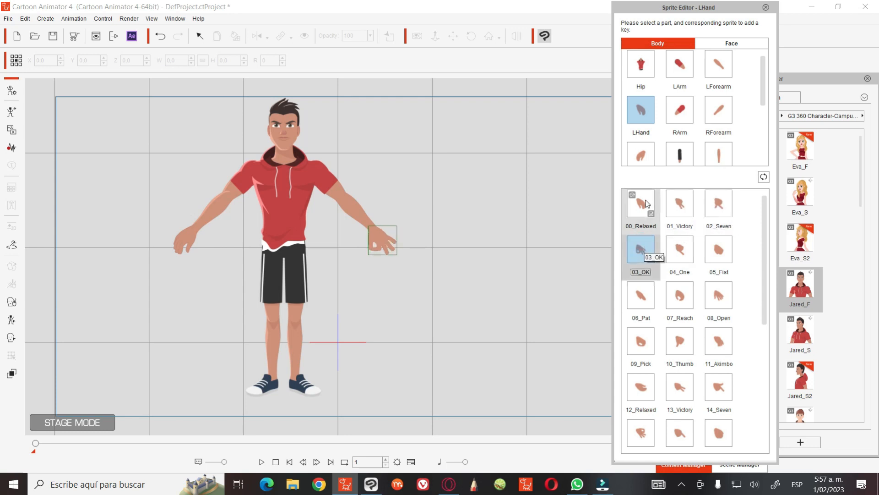
left_click(642, 201)
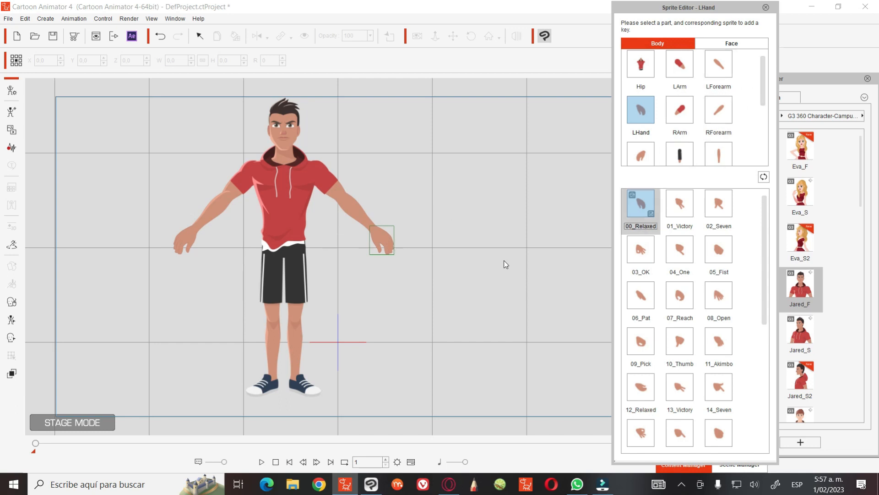
scroll(660, 357, "down", 5)
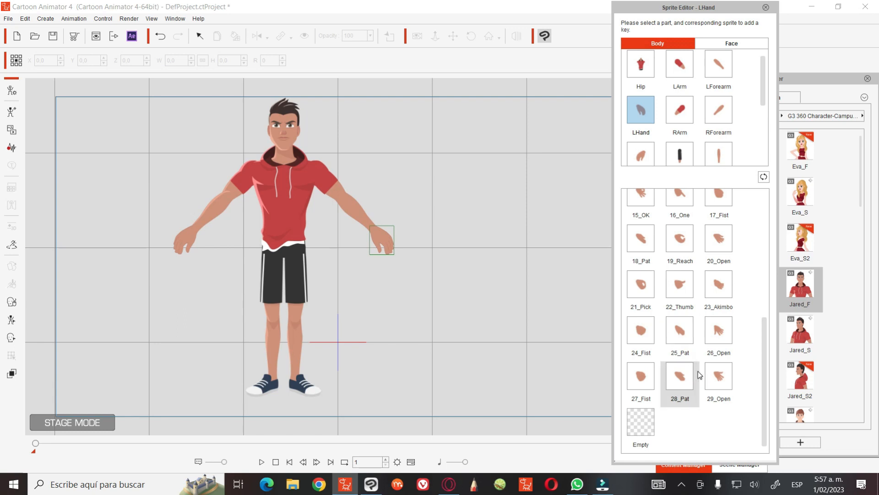
scroll(697, 366, "up", 5)
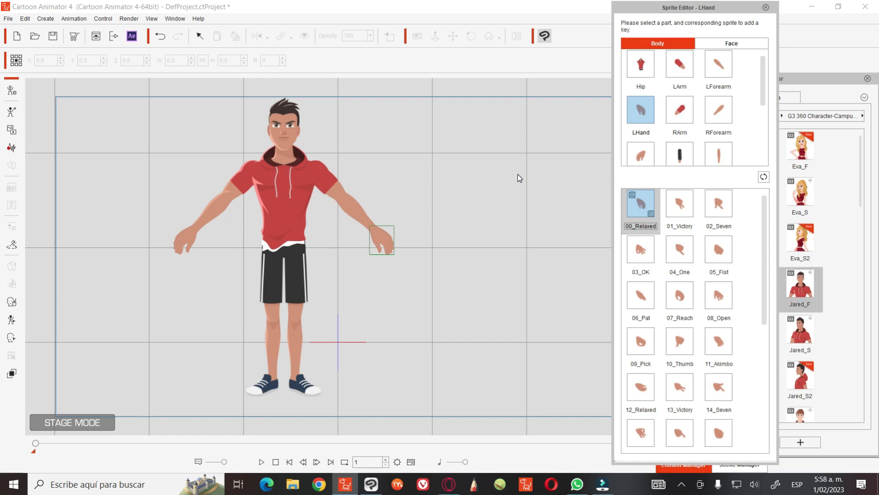
Switch to Clip Studio Paint and show the mano Copy layer, toggling its visibility to check the wrist circle.
key("alt+Tab")
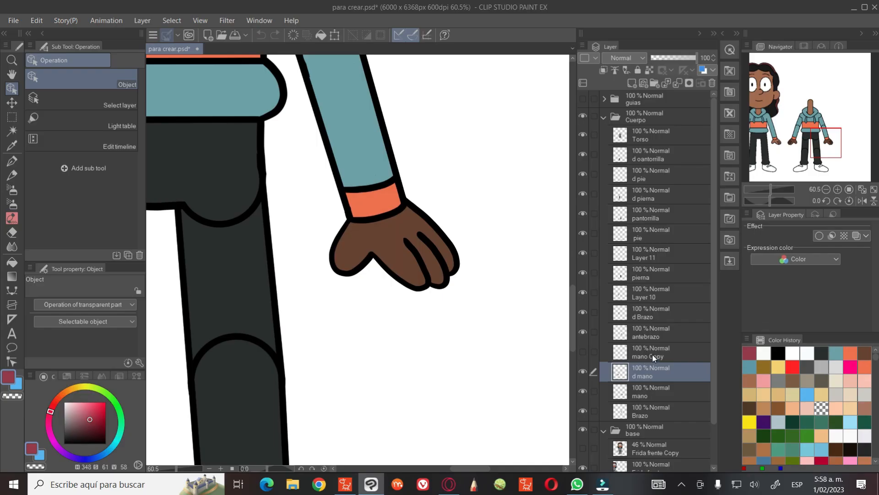
left_click(653, 354)
left_click(582, 352)
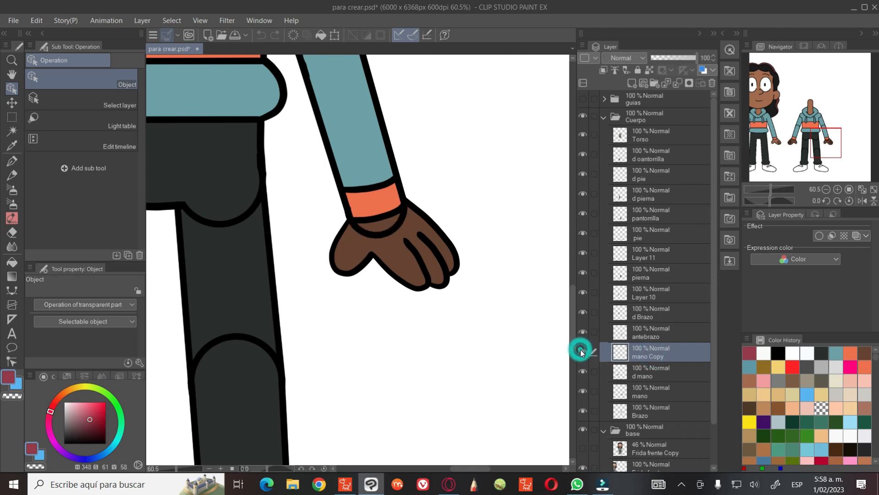
left_click(582, 351)
left_click(582, 352)
left_click(581, 351)
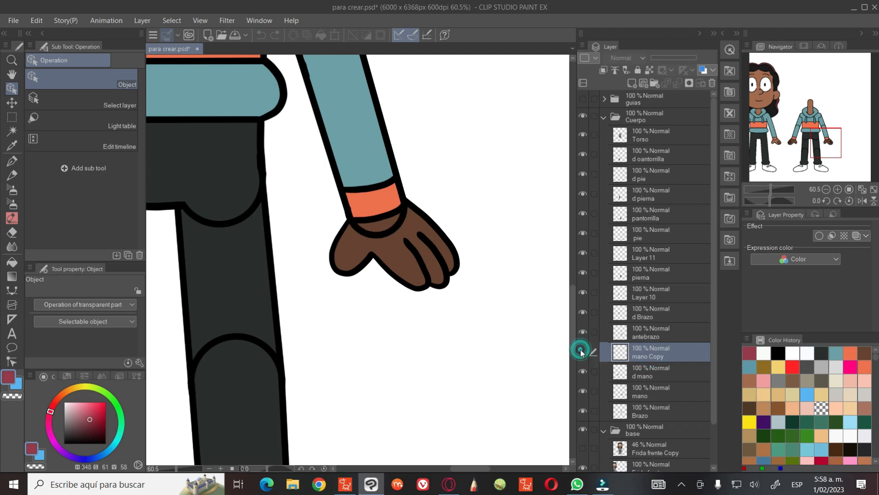
left_click(582, 351)
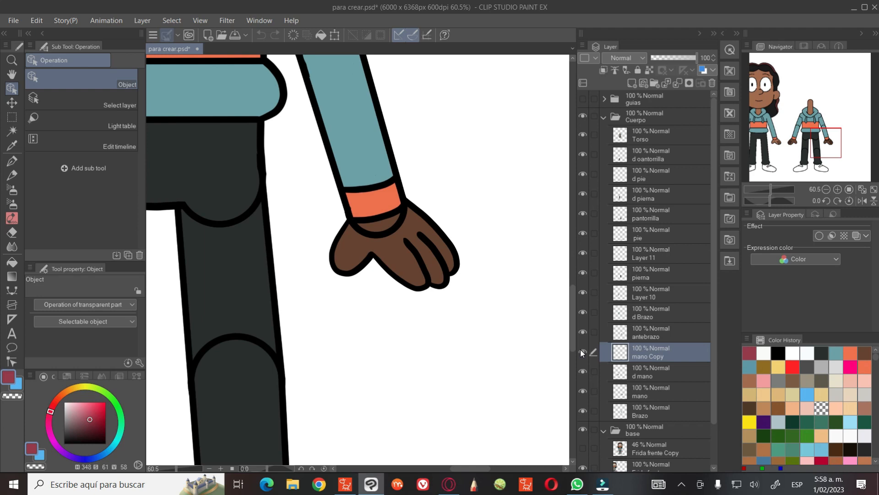
Move the mano Copy layer below the mano layer in the Cuerpo folder.
left_click(651, 373)
left_click(643, 354)
left_click_drag(643, 356, 650, 396)
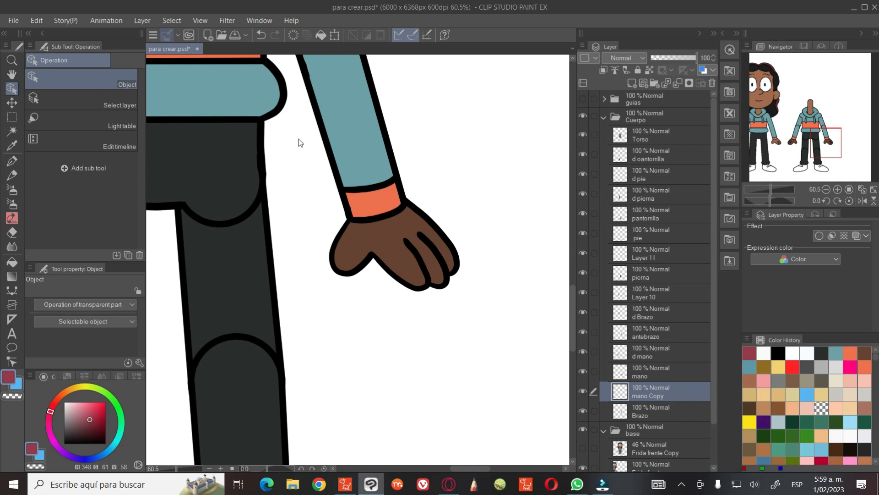
Hide the antebrazo layer and lower the mano layer's opacity to 52% as a tracing reference.
left_click(374, 148)
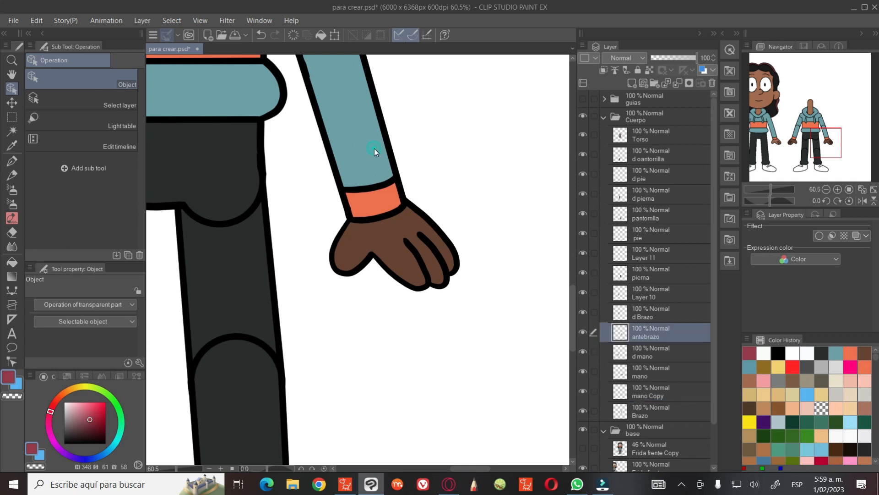
left_click(584, 331)
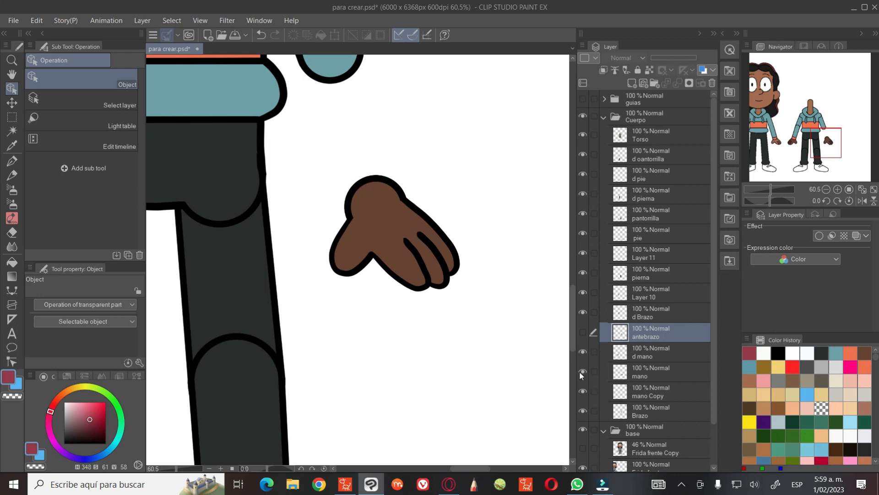
left_click(639, 372)
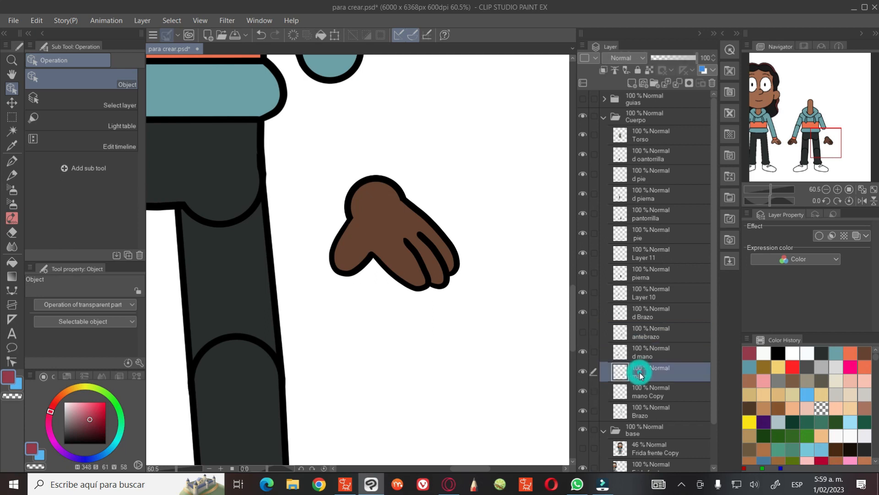
left_click(672, 65)
left_click(675, 59)
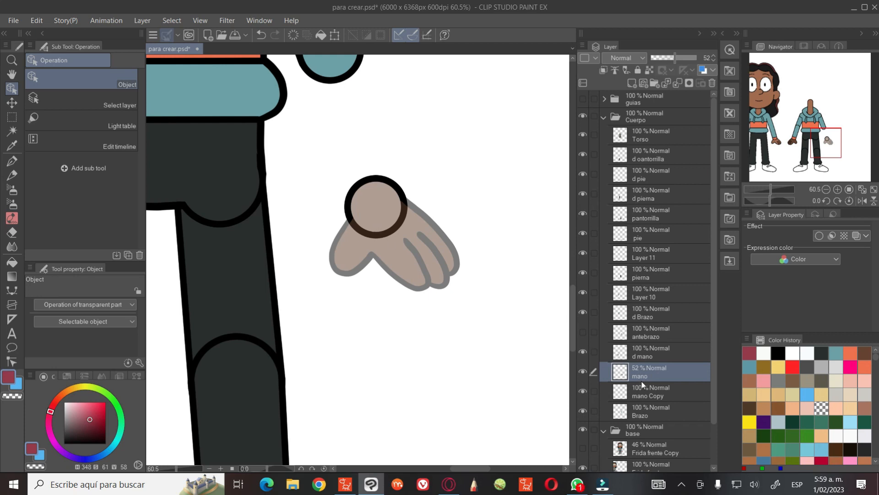
Duplicate the mano Copy layer holding the wrist circle.
left_click(650, 395)
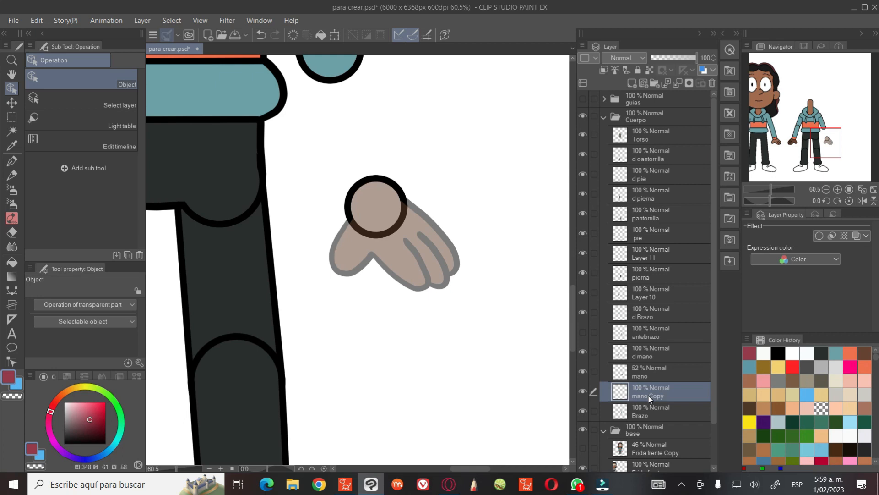
right_click(647, 395)
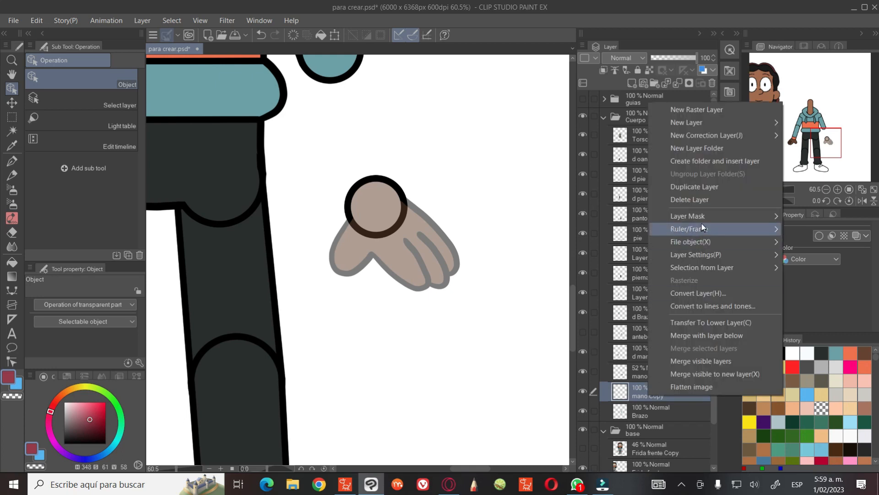
left_click(707, 187)
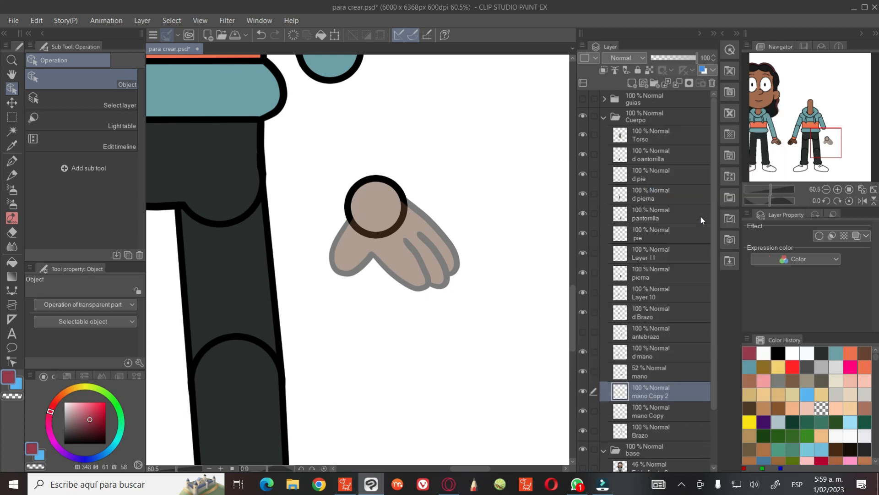
left_click(660, 394)
left_click(658, 417)
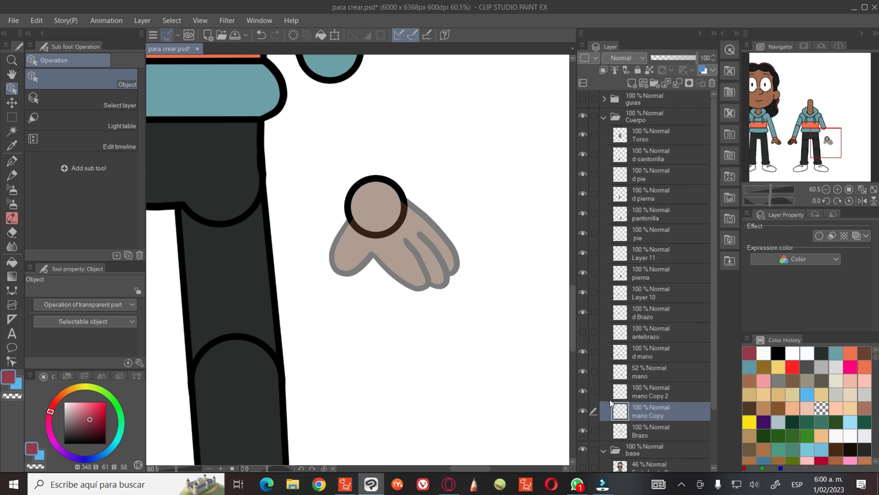
Set up the G-pen with black as the drawing colour, making a test stroke near the hand and undoing it.
left_click(650, 393)
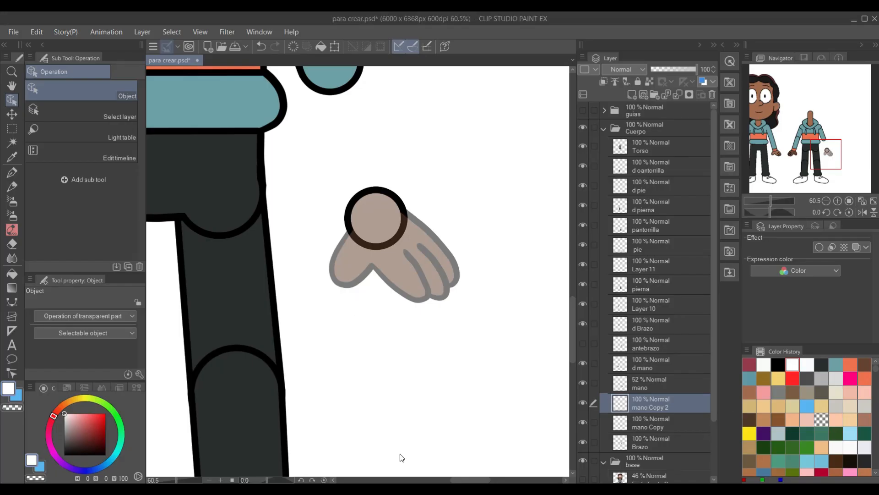
left_click(395, 489)
left_click(351, 243)
left_click_drag(352, 242, 359, 217)
key("p")
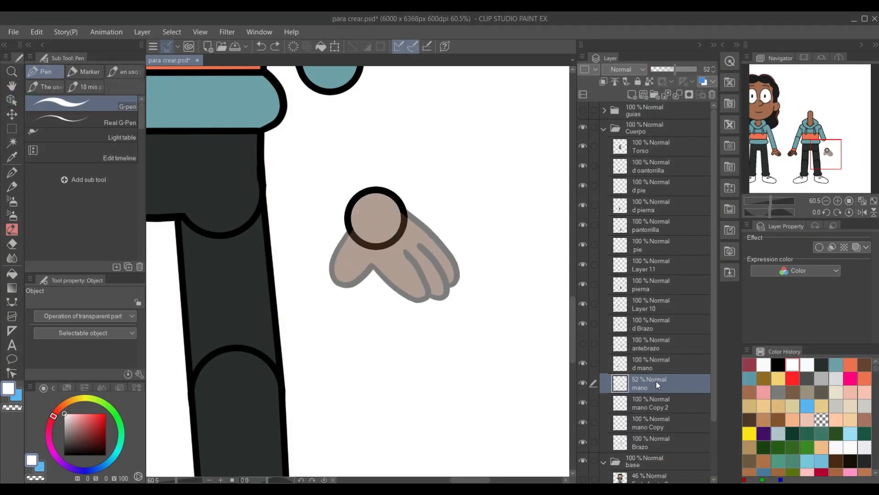
left_click(794, 365)
left_click_drag(485, 339, 465, 369)
key("ctrl+z")
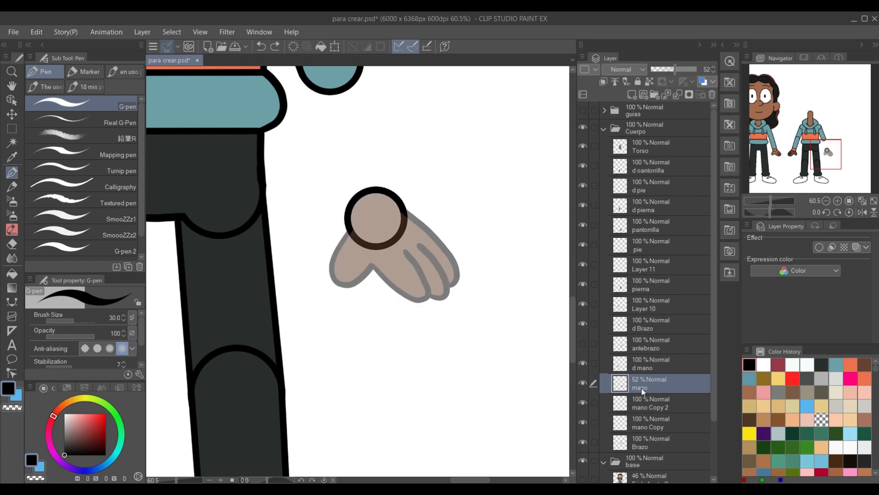
Draw the outline of a victory hand with two extended fingers from the wrist circle on the mano Copy 2 layer.
left_click(644, 403)
key("ctrl+z")
mouse_move(350, 230)
left_mouse_down()
mouse_move(378, 286)
mouse_move(386, 275)
mouse_move(434, 316)
mouse_move(423, 275)
mouse_move(464, 293)
mouse_move(431, 256)
mouse_move(398, 193)
left_mouse_up()
key("ctrl+z")
left_click_drag(432, 256, 387, 193)
left_click_drag(421, 212, 397, 196)
key("ctrl+z")
mouse_move(436, 258)
left_mouse_down()
mouse_move(391, 187)
mouse_move(426, 208)
mouse_move(389, 180)
mouse_move(429, 215)
mouse_move(444, 260)
left_mouse_up()
key("ctrl+z")
key("ctrl+z")
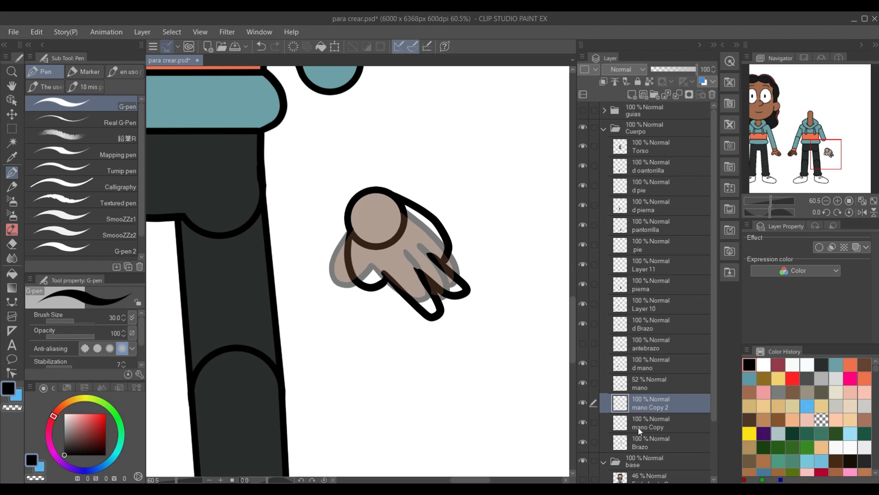
Hide the mano and mano Copy layers and erase the wrist circle's line inside the victory hand with a size 20 eraser.
left_click(583, 384)
key("e")
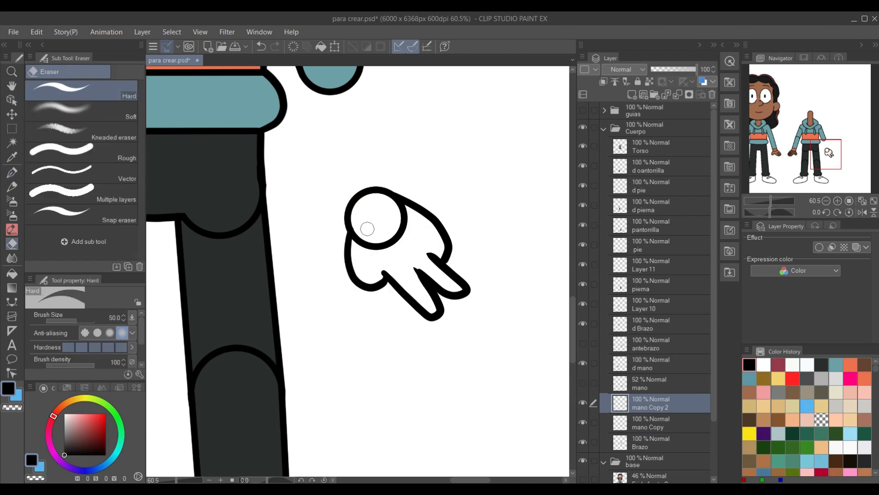
left_click(583, 423)
mouse_move(403, 214)
left_mouse_down()
mouse_move(403, 207)
mouse_move(392, 247)
left_mouse_up()
key("ctrl+z")
key("[")
key("[")
key("[")
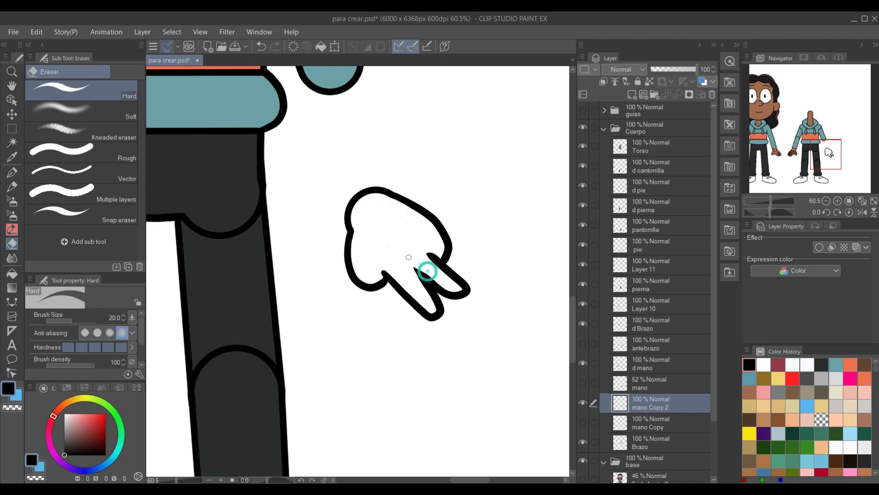
Fill the victory hand with the sampled brown skin colour on a new layer and merge it with the outline layer.
left_click(655, 423)
left_click_drag(238, 319, 509, 343)
key("i")
left_click(208, 271)
left_click_drag(550, 410, 421, 373)
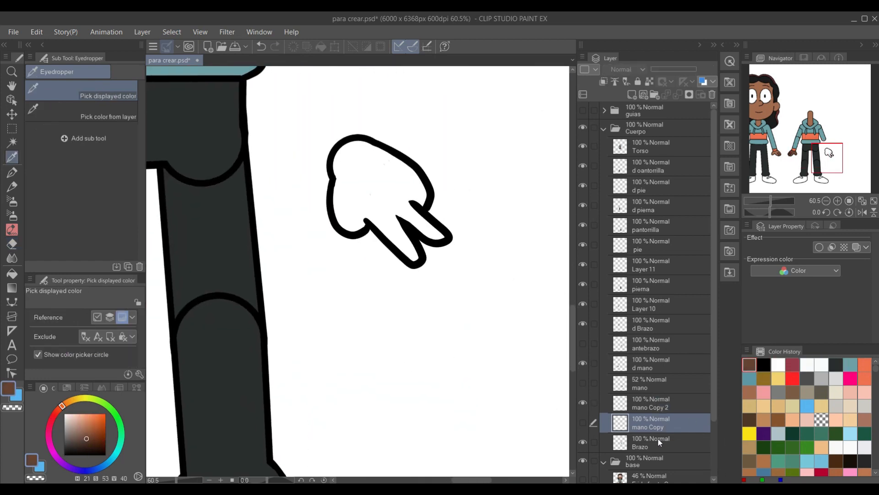
left_click(632, 95)
key("g")
left_click(390, 197)
left_click(672, 404)
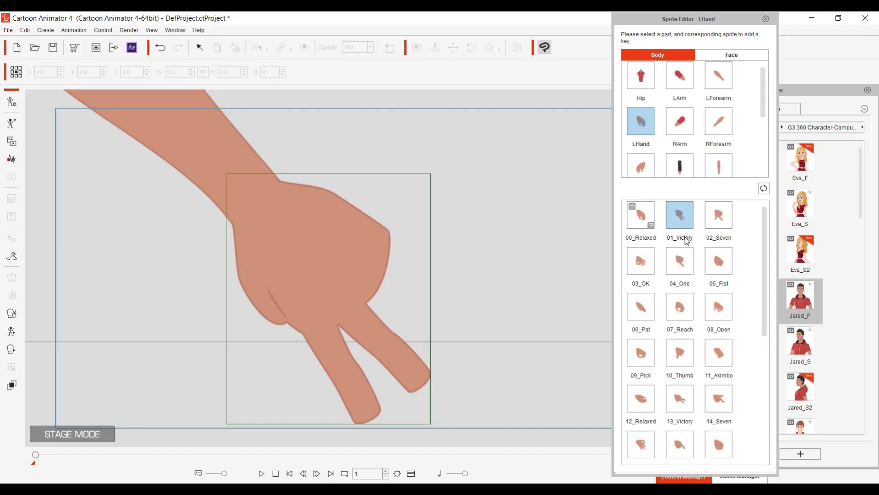
Rename the merged hand layer as 01_Victory, matching the sprite name in Cartoon Animator 4.
left_click(683, 239)
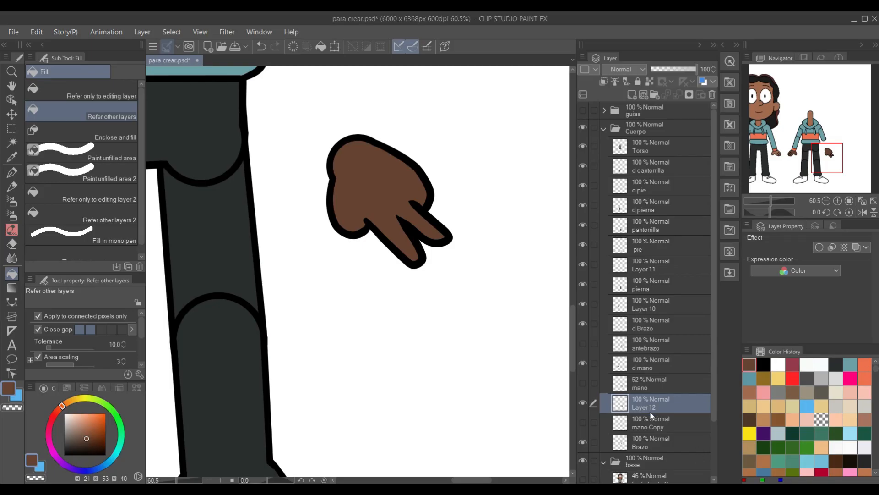
double_click(651, 407)
key("Return")
Compare the 01_Victory and mano layers by toggling their visibility, leaving both hidden.
left_click(583, 402)
left_click(583, 403)
left_click(584, 385)
left_click(585, 386)
left_click(583, 403)
Show the mano Copy layer and duplicate it as the base for another hand pose.
left_click(632, 423)
left_click(583, 422)
right_click(673, 423)
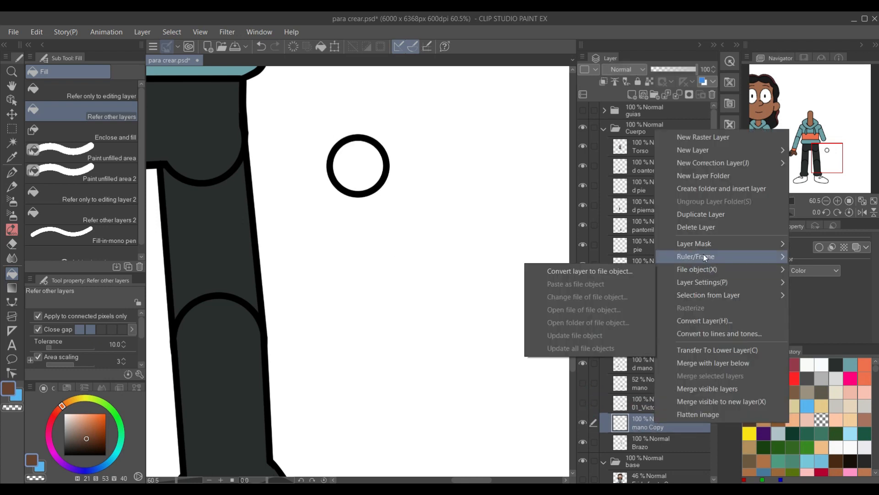
left_click(703, 214)
Show 01_Victory at 54% opacity as the tracing reference with mano hidden, and choose black as the drawing colour.
left_click(583, 382)
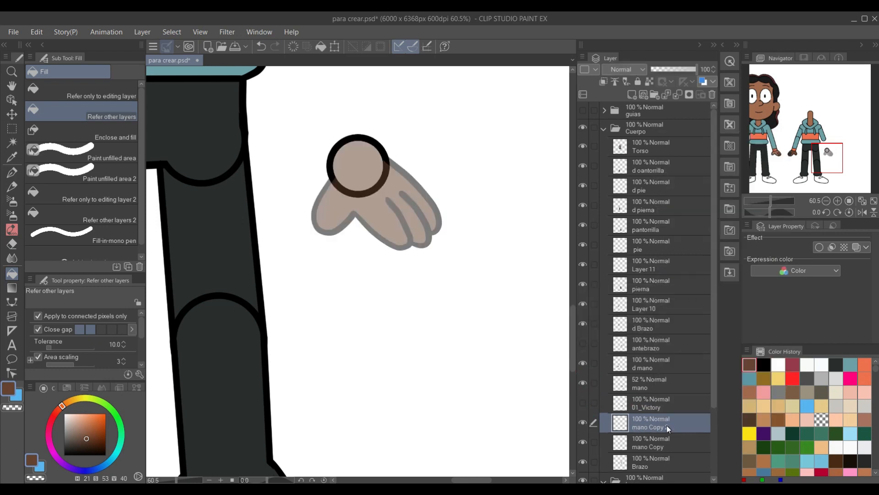
left_click(763, 364)
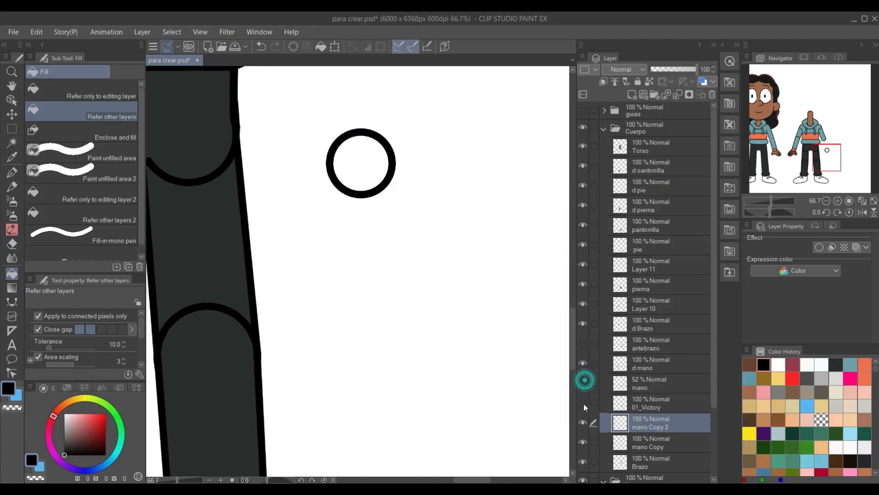
left_click(584, 402)
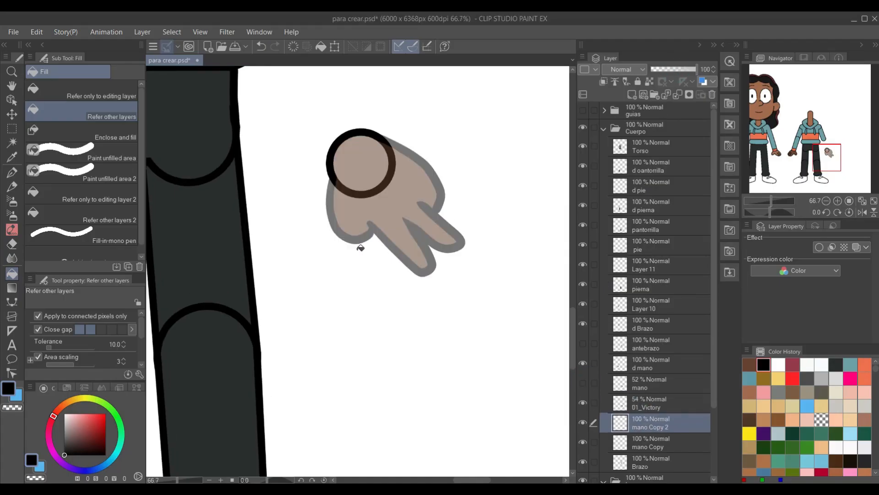
scroll(360, 248, "up", 2)
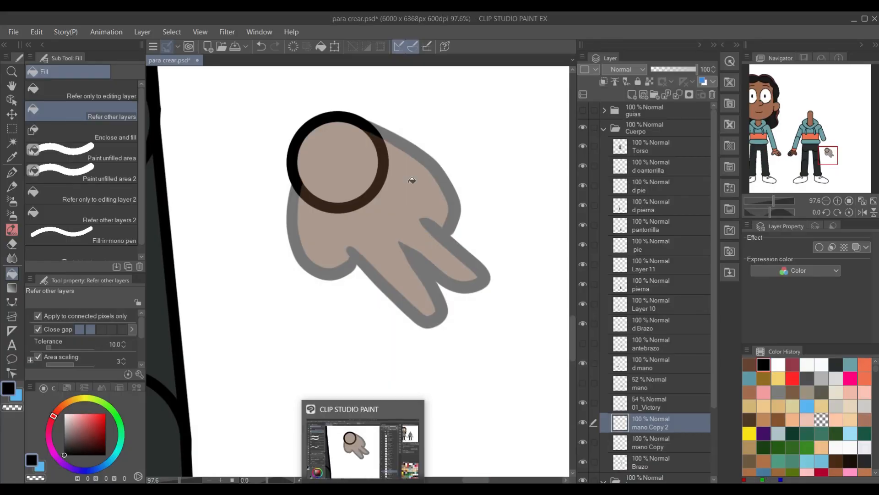
Draw the thumb-and-index hand outline with the G-pen on mano Copy 2 around the wrist circle, and hide mano Copy.
key("p")
mouse_move(293, 186)
left_mouse_down()
mouse_move(309, 293)
mouse_move(374, 256)
mouse_move(422, 326)
mouse_move(443, 232)
mouse_move(415, 152)
mouse_move(362, 120)
left_mouse_up()
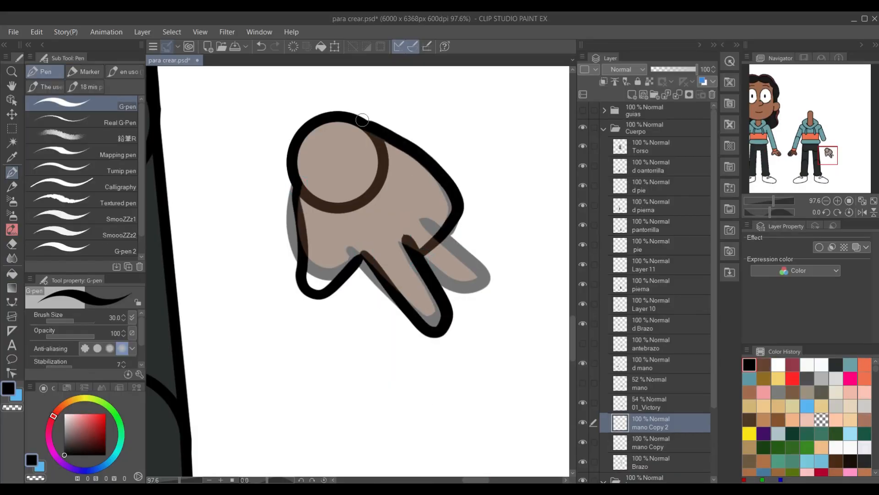
left_click(590, 443)
left_click(611, 447)
left_click(583, 443)
left_click(647, 426)
Erase the wrist circle's inner arc and the stray lines inside the thumb-and-index hand, hiding the 01_Victory reference.
key("e")
mouse_move(317, 207)
left_mouse_down()
mouse_move(314, 185)
mouse_move(306, 200)
mouse_move(322, 212)
left_mouse_up()
left_click(583, 404)
mouse_move(383, 147)
left_mouse_down()
mouse_move(366, 140)
mouse_move(388, 178)
mouse_move(366, 201)
mouse_move(324, 200)
mouse_move(380, 184)
mouse_move(305, 203)
left_mouse_up()
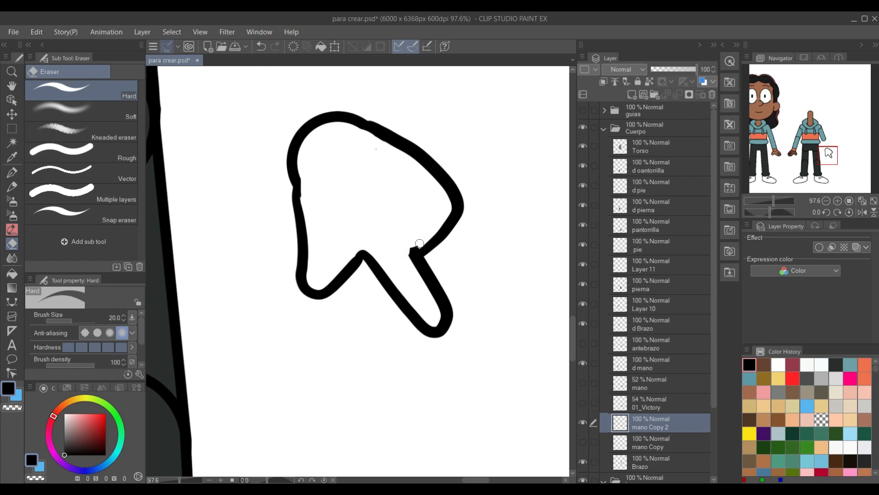
left_click_drag(416, 250, 424, 270)
Fill the thumb-and-index hand with dark brown on a new layer beneath its outline, and merge the outline into it.
left_click(661, 445)
left_click(632, 95)
left_click(765, 364)
key("g")
left_click(396, 200)
left_click(661, 423)
left_click(677, 95)
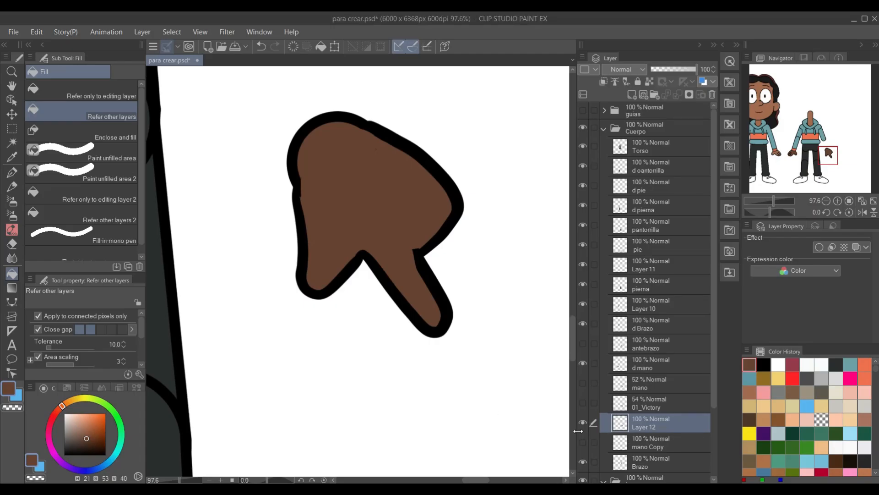
Rename the merged hand layer as 02_Seven and hide it.
double_click(639, 424)
type("02_Seven")
key("Return")
left_click(583, 423)
Duplicate the mano Copy layer as the next pose's base, and check the 03_OK sprite name in Cartoon Animator 4.
left_click(582, 442)
right_click(651, 443)
left_click(711, 238)
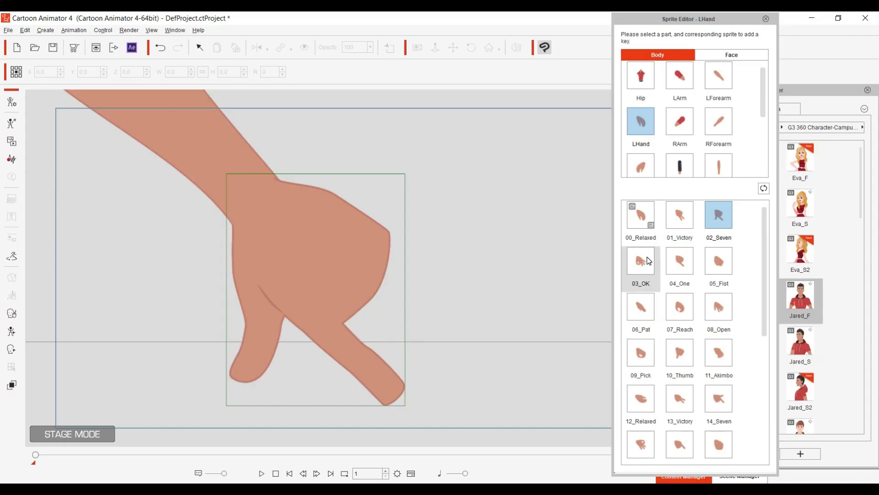
left_click(364, 488)
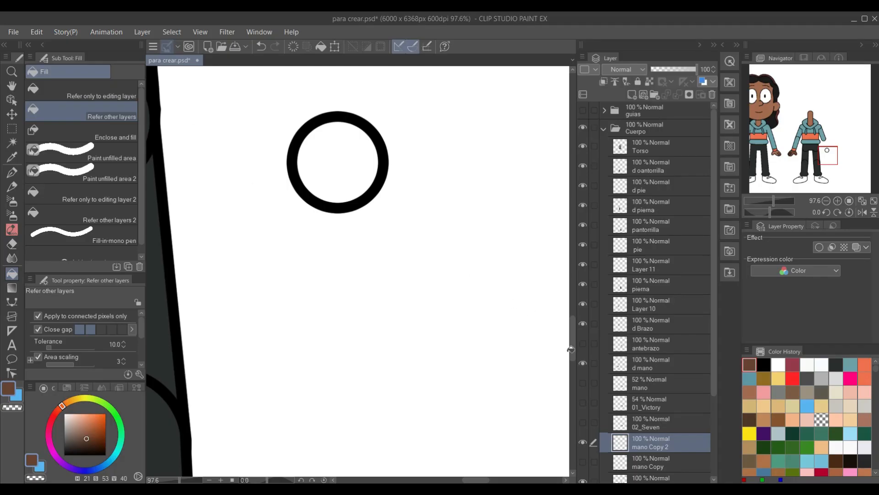
Draw the OK-sign hand outline in black with the G-pen on mano Copy 2, showing 01_Victory only while tracing.
left_click(583, 402)
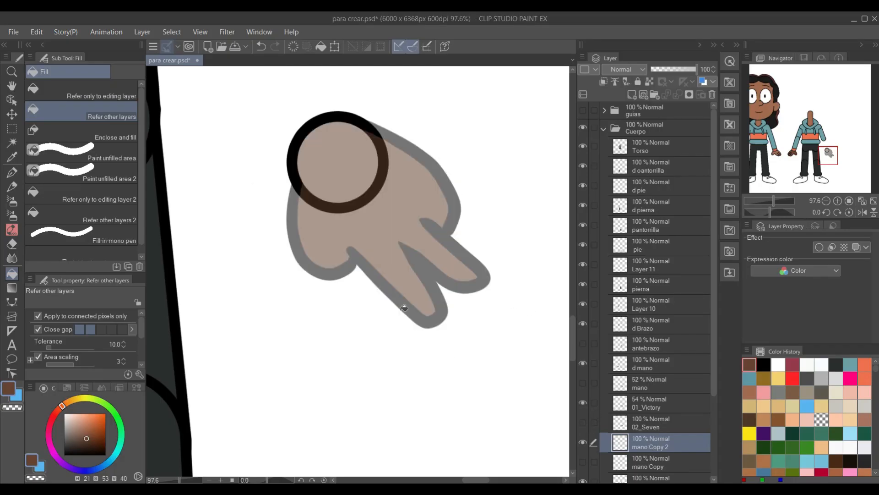
left_click(764, 365)
key("p")
mouse_move(299, 181)
left_mouse_down()
mouse_move(292, 227)
mouse_move(328, 244)
mouse_move(333, 282)
mouse_move(384, 321)
mouse_move(410, 267)
mouse_move(457, 265)
mouse_move(474, 301)
mouse_move(437, 235)
mouse_move(499, 236)
mouse_move(458, 208)
mouse_move(434, 157)
mouse_move(433, 171)
mouse_move(360, 113)
left_mouse_up()
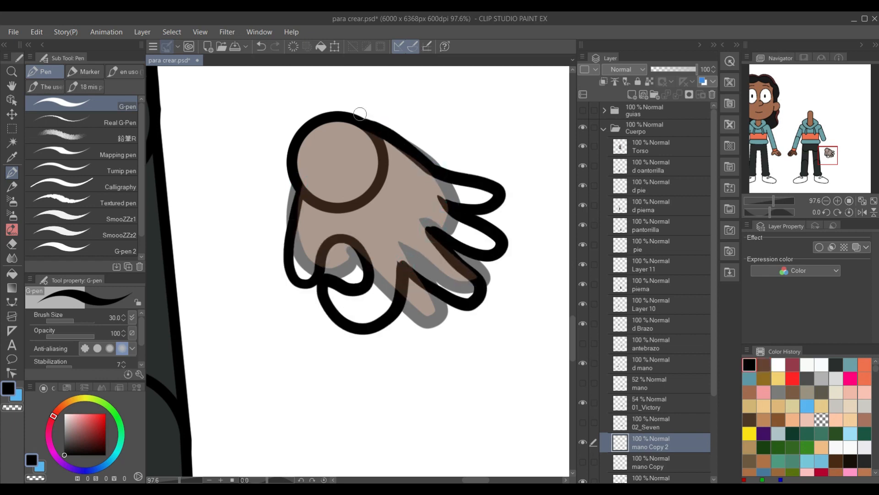
left_click(589, 397)
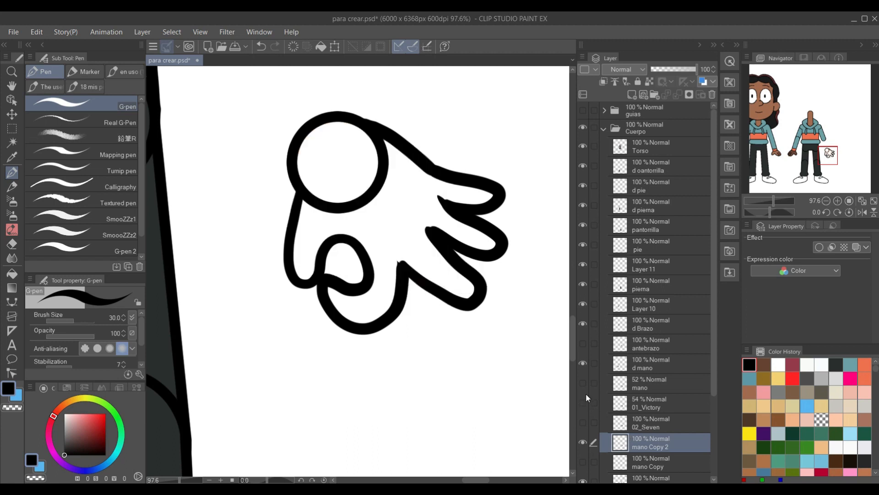
Erase the wrist circle's inner arc and tidy the line between the fingers of the OK-sign hand.
key("e")
mouse_move(359, 138)
left_mouse_down()
mouse_move(383, 167)
mouse_move(364, 194)
mouse_move(332, 207)
mouse_move(316, 188)
left_mouse_up()
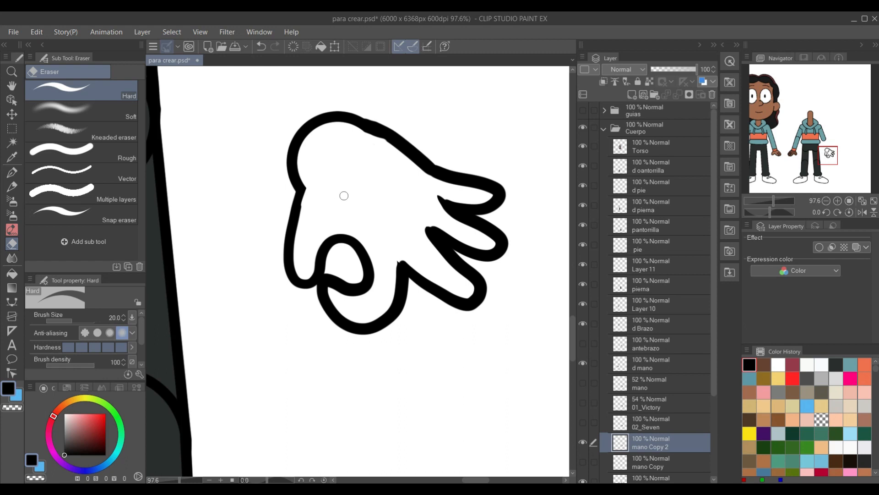
left_click_drag(391, 270, 401, 248)
Fill the OK-sign hand with dark brown on a new layer beneath its outline, and merge the two layers.
scroll(672, 448, "down", 1)
left_click(657, 449)
left_click(633, 94)
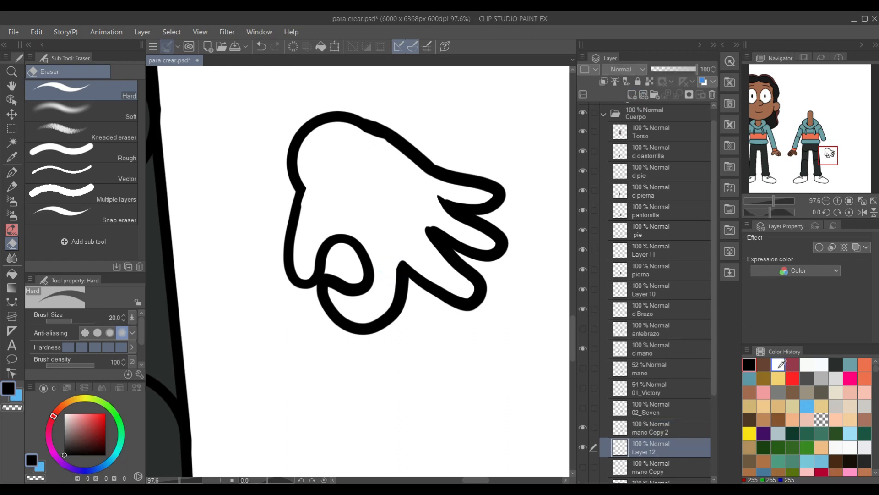
left_click(764, 365)
key("g")
left_click(406, 212)
scroll(646, 406, "down", 2)
left_click(645, 405)
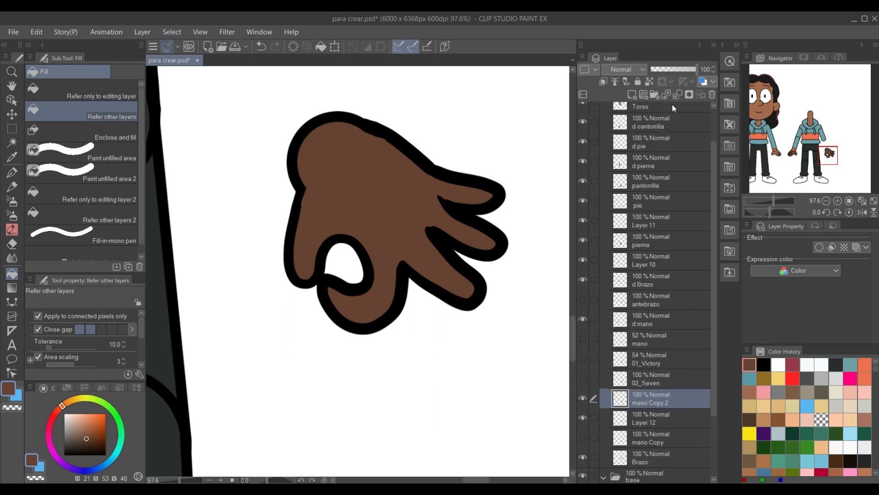
left_click(678, 95)
Rename the merged OK-sign hand layer as 03_Ok and hide it.
double_click(636, 405)
type("03_Ok")
key("Return")
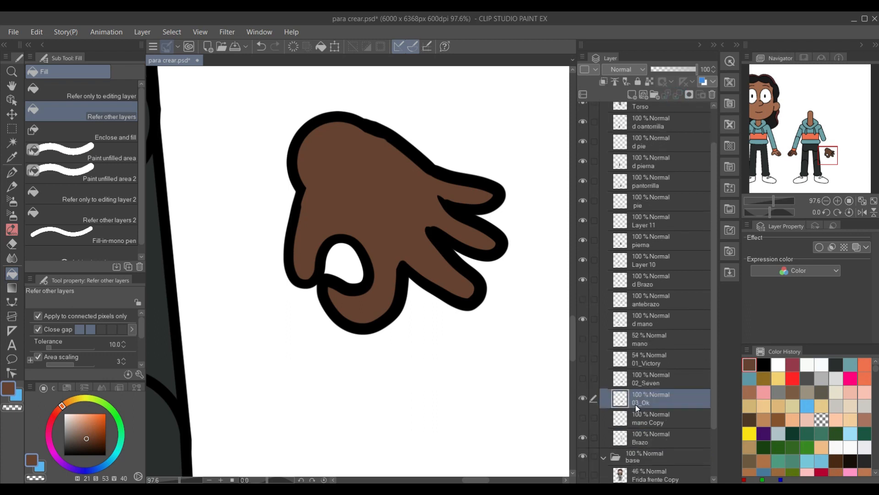
left_click(583, 398)
Duplicate mano Copy for another pose with 01_Victory shown as reference, and view the 04_One sprite in Cartoon Animator 4.
left_click(583, 418)
right_click(675, 418)
left_click(695, 208)
left_click(583, 439)
left_click(583, 357)
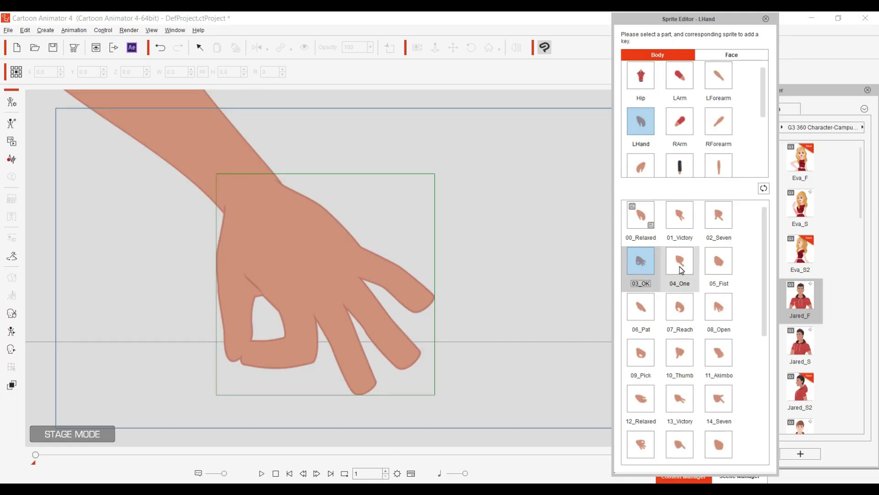
left_click(680, 265)
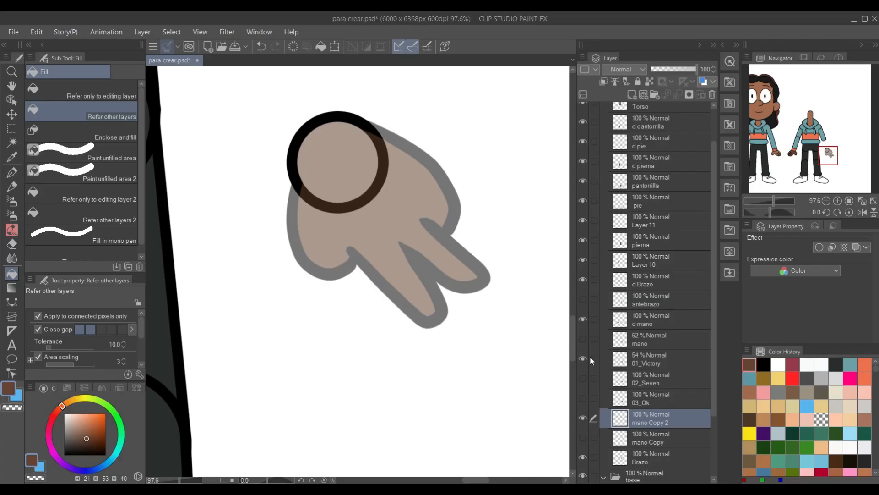
Draw the pointing-index hand outline in black with the G-pen over the 01_Victory reference, and hide the reference.
left_click(763, 364)
scroll(335, 235, "up", 1)
key("p")
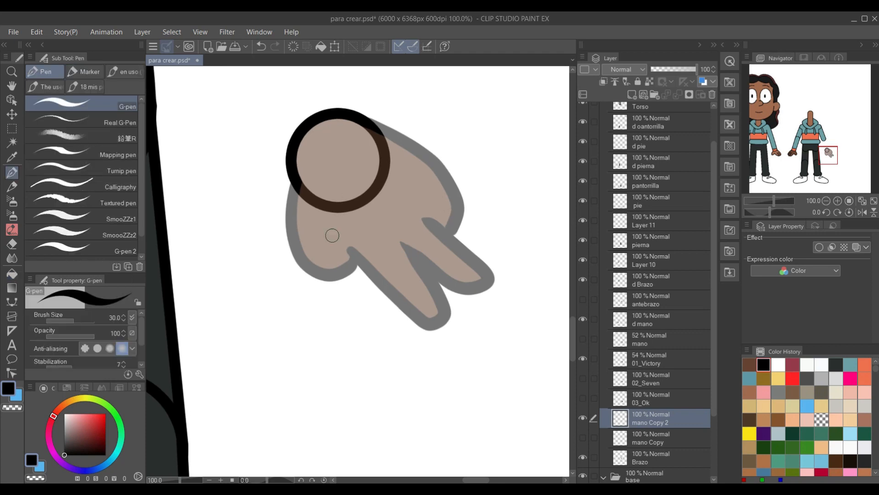
mouse_move(297, 181)
left_mouse_down()
mouse_move(427, 331)
mouse_move(408, 243)
mouse_move(423, 258)
mouse_move(456, 218)
mouse_move(434, 161)
mouse_move(360, 118)
left_mouse_up()
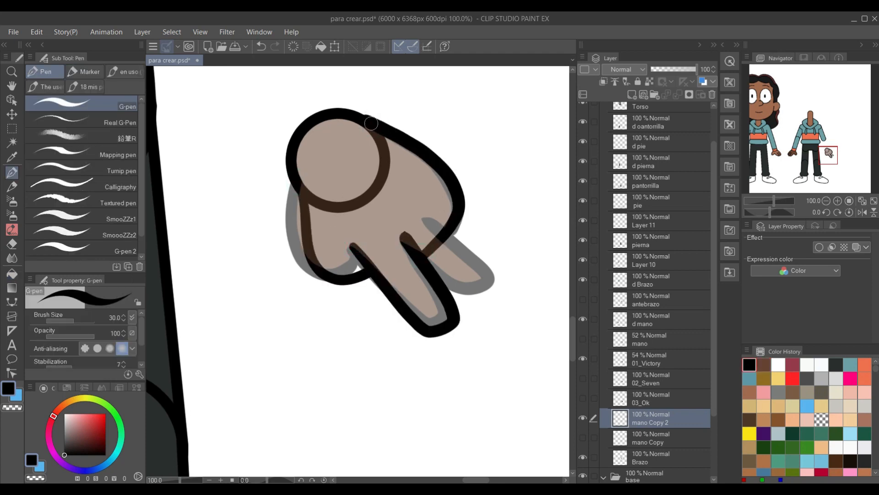
left_click(583, 358)
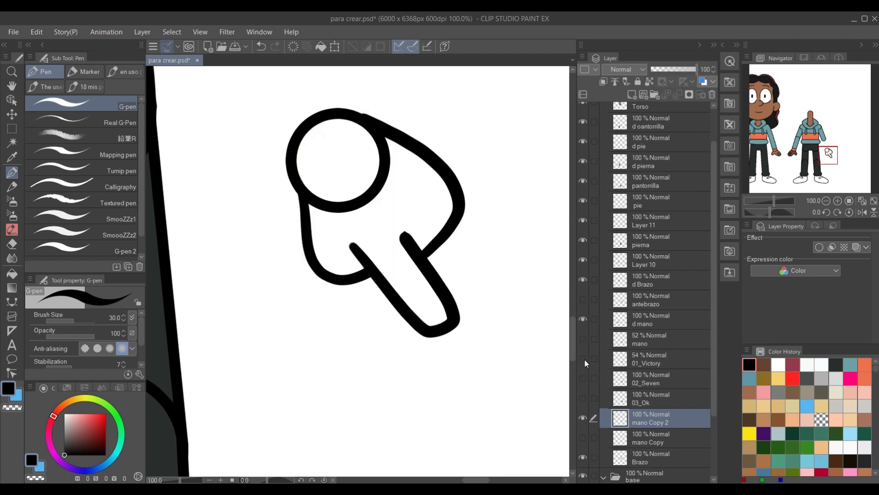
Erase the wrist circle's inner arc and leftover marks inside the pointing-index hand.
key("e")
mouse_move(316, 178)
left_mouse_down()
mouse_move(317, 203)
mouse_move(313, 193)
left_mouse_up()
mouse_move(372, 135)
left_mouse_down()
mouse_move(401, 157)
mouse_move(366, 134)
mouse_move(379, 136)
mouse_move(381, 150)
mouse_move(389, 143)
mouse_move(380, 184)
mouse_move(384, 147)
mouse_move(390, 165)
mouse_move(382, 158)
mouse_move(385, 179)
mouse_move(360, 215)
mouse_move(327, 215)
left_mouse_up()
key("ctrl+z")
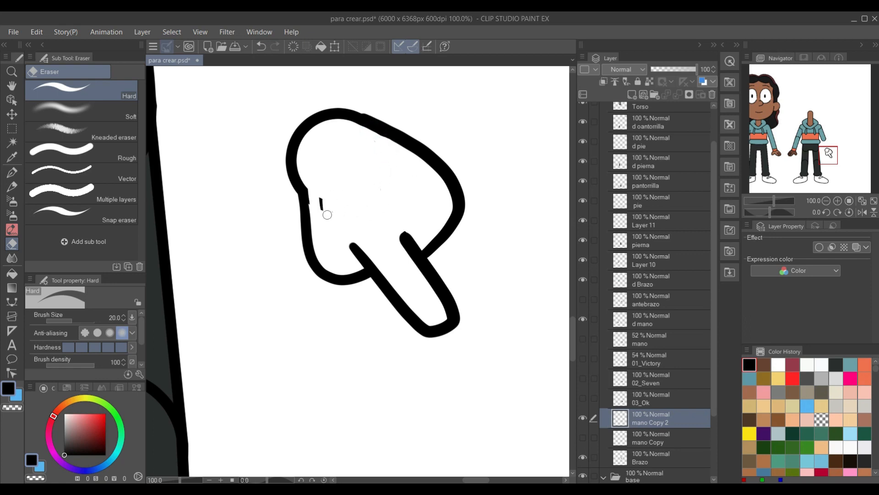
Fill the pointing-index hand with dark brown on a new layer beneath its outline, and merge the two layers.
left_click(660, 441)
left_click(632, 94)
left_click(763, 366)
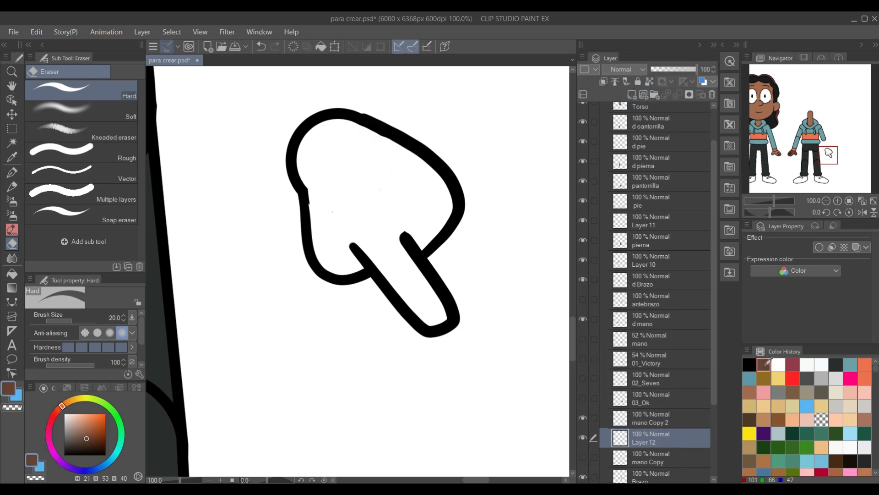
key("g")
left_click(373, 195)
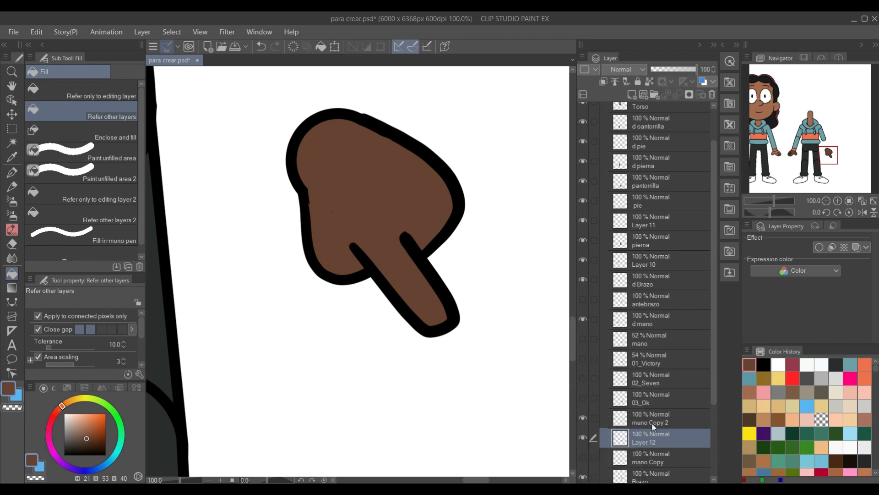
left_click(655, 422)
Rename the merged layer as 04_One, matching the sprite name in Cartoon Animator 4, and hide it.
left_click(385, 489)
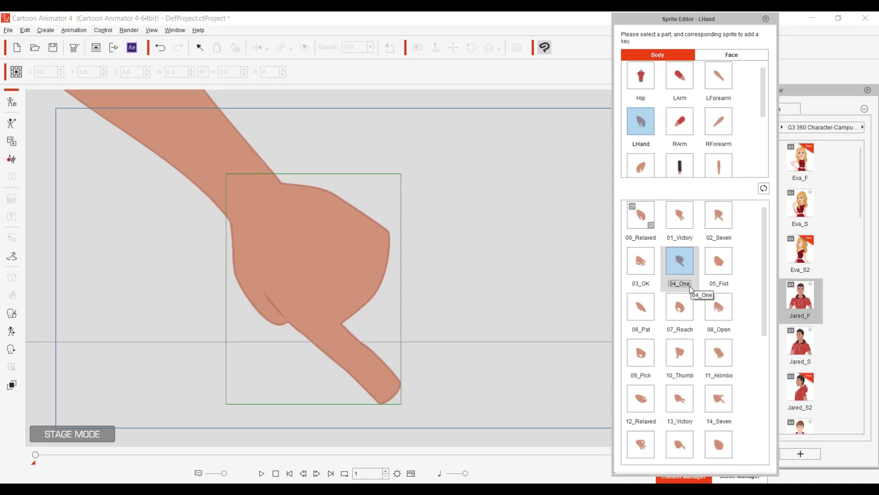
left_click(363, 489)
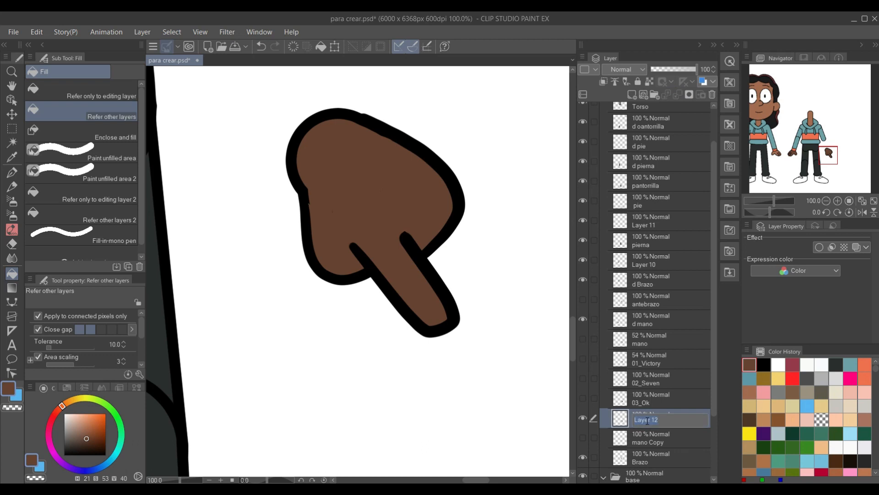
key("Return")
left_click(583, 418)
Show and duplicate the mano Copy layer as the base for a further hand pose, hiding the original.
left_click(646, 438)
left_click(583, 438)
right_click(678, 441)
left_click(742, 232)
left_click(583, 457)
View the 05_Fist sprite of the LHand set in Cartoon Animator 4 and return to the drawing in Clip Studio Paint.
left_click(385, 489)
left_click(714, 262)
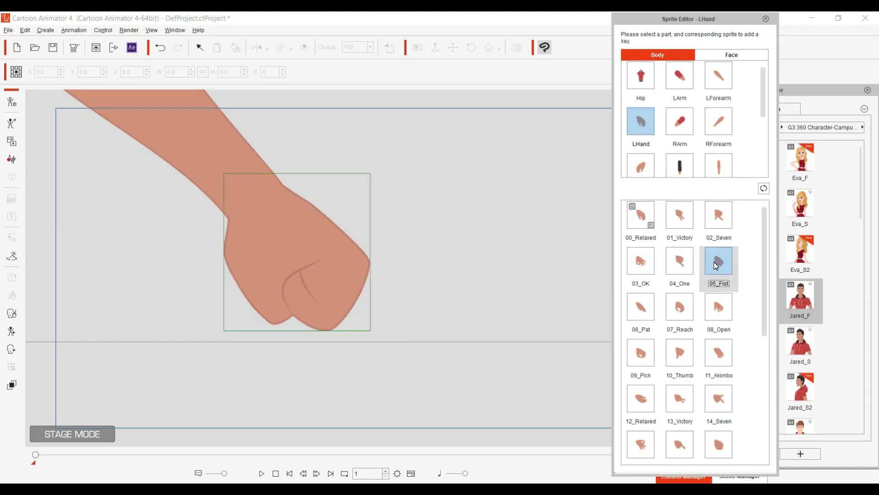
left_click(403, 489)
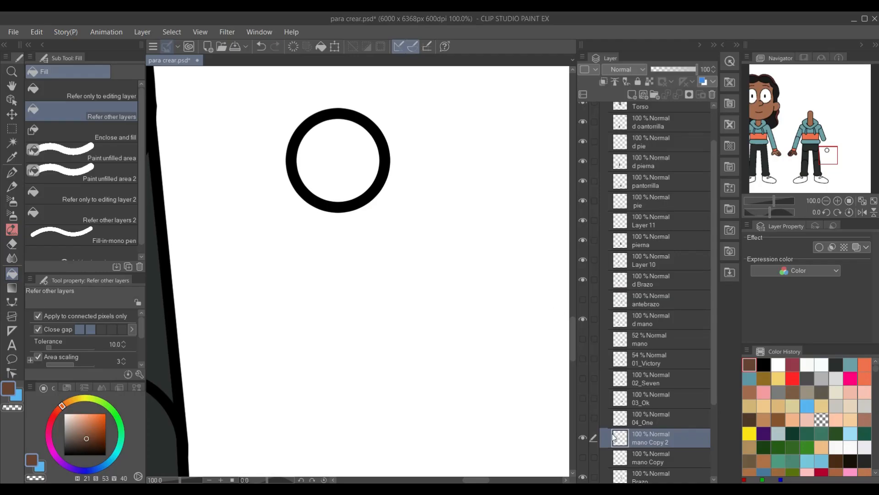
Draw the closed-fist outline in black on mano Copy 2 over the mano reference, and erase the wrist circle's inner arc.
left_click(763, 364)
key("p")
left_click(583, 338)
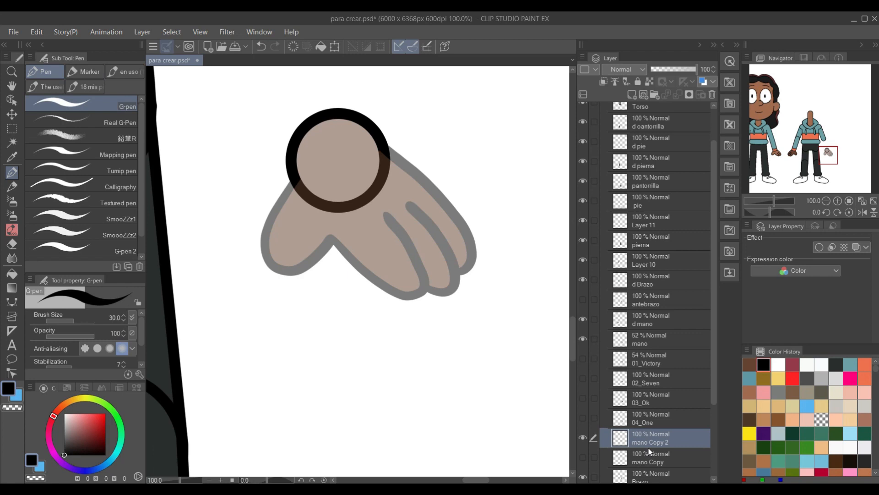
mouse_move(297, 183)
left_mouse_down()
mouse_move(356, 286)
mouse_move(364, 256)
mouse_move(389, 307)
mouse_move(454, 218)
mouse_move(382, 136)
left_mouse_up()
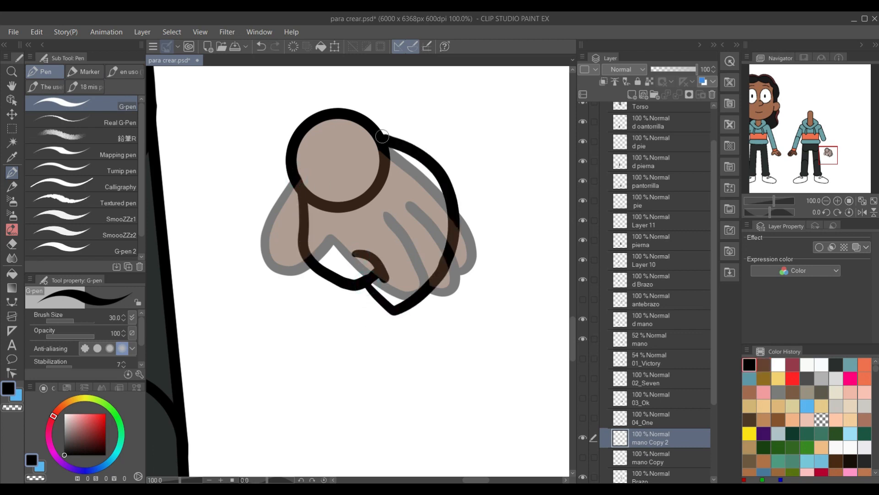
key("e")
mouse_move(314, 203)
left_mouse_down()
mouse_move(313, 185)
mouse_move(315, 199)
left_mouse_up()
mouse_move(387, 158)
left_mouse_down()
mouse_move(366, 141)
mouse_move(394, 155)
mouse_move(379, 188)
mouse_move(337, 204)
mouse_move(345, 202)
left_mouse_up()
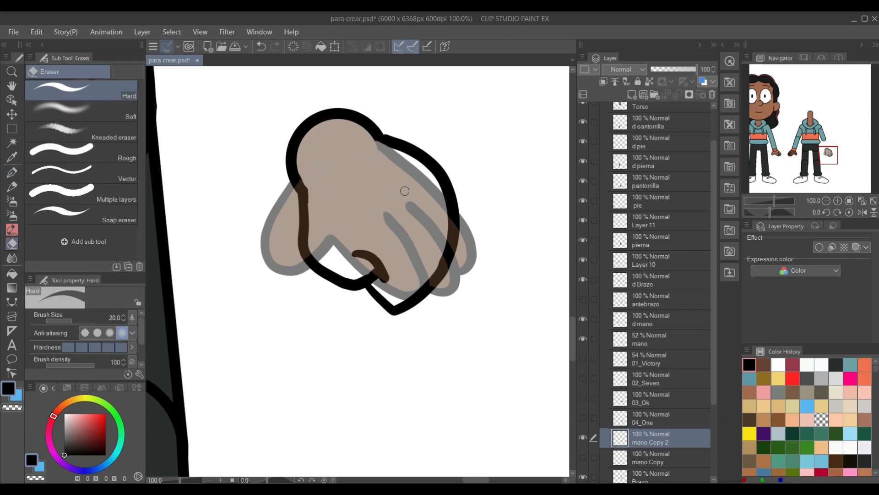
Fill the fist with dark brown on a new layer beneath its outline with mano hidden, and merge the two layers.
left_click(664, 459)
left_click(632, 95)
left_click(583, 339)
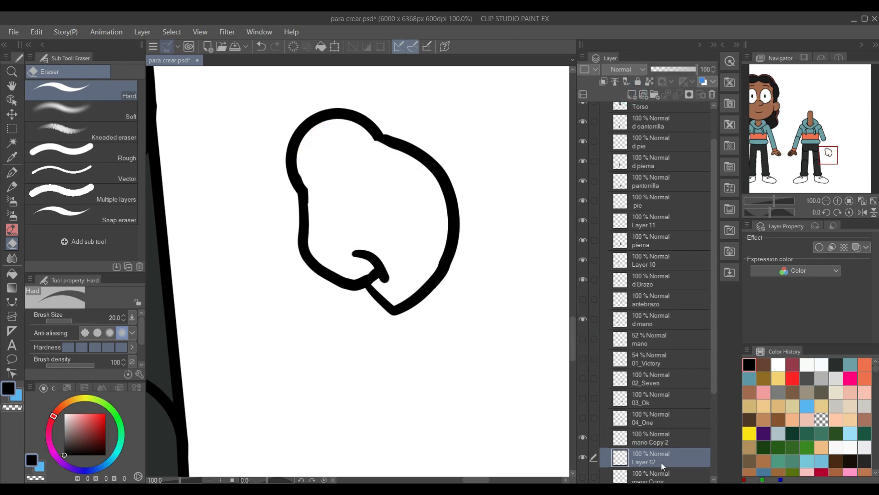
left_click(767, 361)
key("g")
left_click(394, 210)
left_click(664, 439)
left_click(678, 95)
Rename the merged fist layer as 05_Fist, and view the 06_Pat sprite in Cartoon Animator 4.
left_click(583, 437)
left_click(583, 438)
double_click(645, 440)
type("05_Fist")
key("Return")
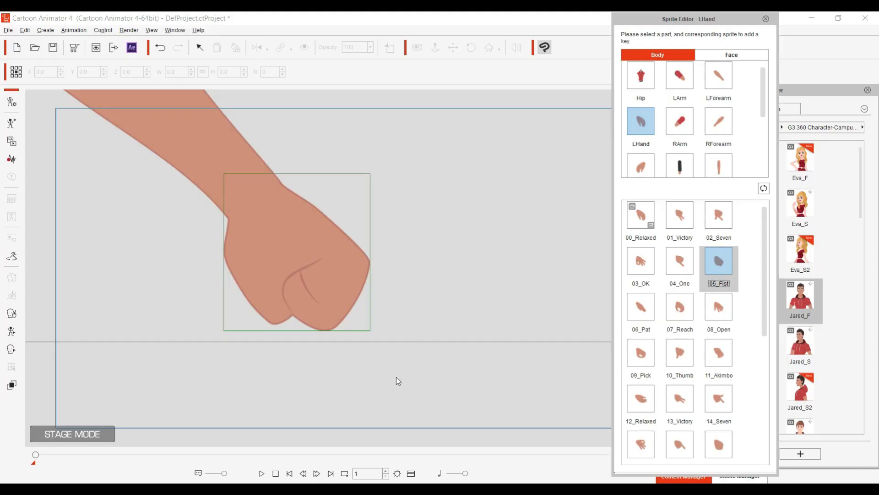
left_click(642, 310)
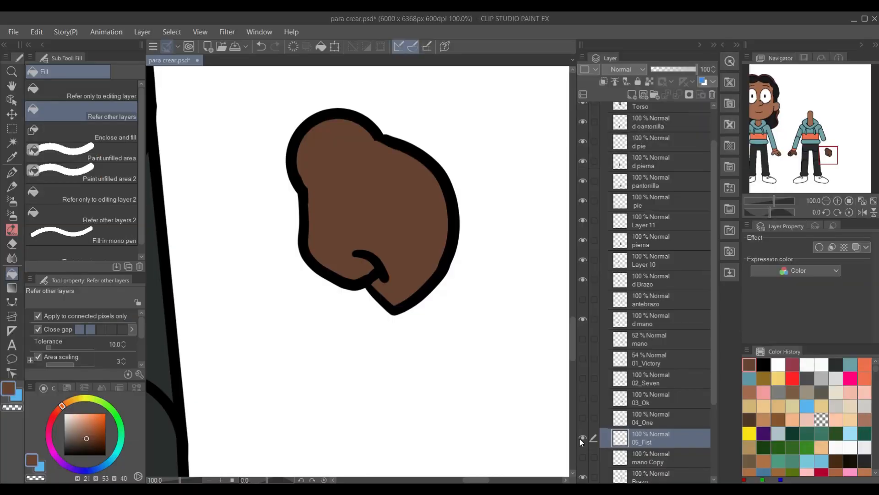
Replace the visible 05_Fist with a duplicate of mano Copy, and show the mano layer as the tracing reference.
left_click(582, 438)
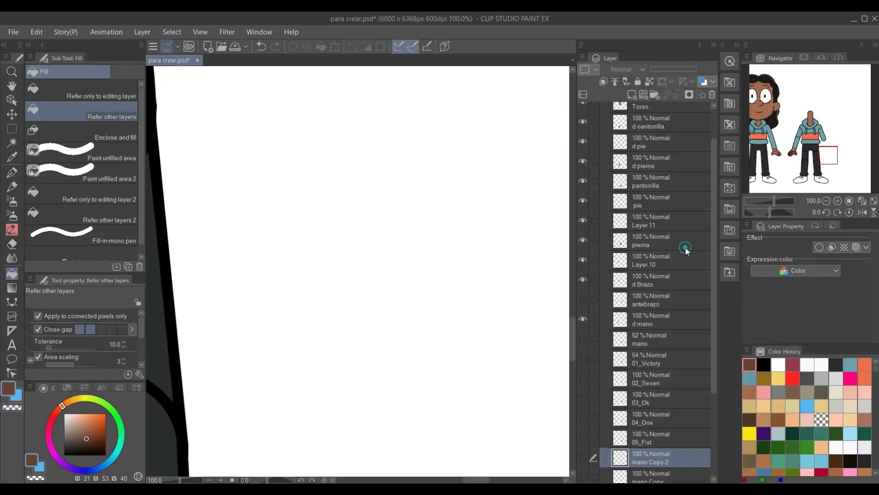
left_click(584, 339)
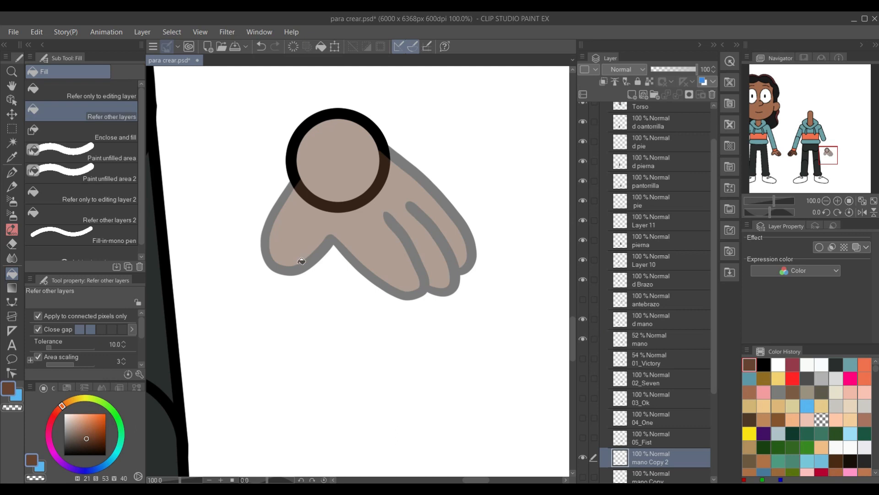
Draw the flat patting hand's outline and fingers in black on mano Copy 2, and erase the wrist circle's inner arc.
left_click(764, 364)
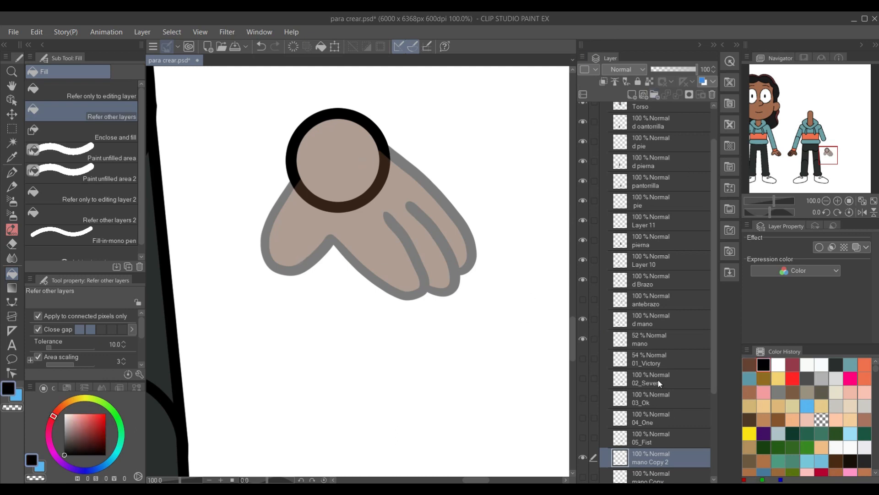
key("p")
mouse_move(300, 192)
left_mouse_down()
mouse_move(332, 246)
mouse_move(358, 229)
mouse_move(394, 270)
left_mouse_up()
mouse_move(360, 229)
left_mouse_down()
mouse_move(391, 279)
mouse_move(402, 225)
left_mouse_up()
left_click_drag(463, 294, 421, 218)
mouse_move(478, 268)
left_mouse_down()
mouse_move(475, 238)
mouse_move(433, 203)
left_mouse_up()
left_click_drag(473, 230, 384, 149)
key("ctrl+z")
left_click_drag(477, 248, 373, 126)
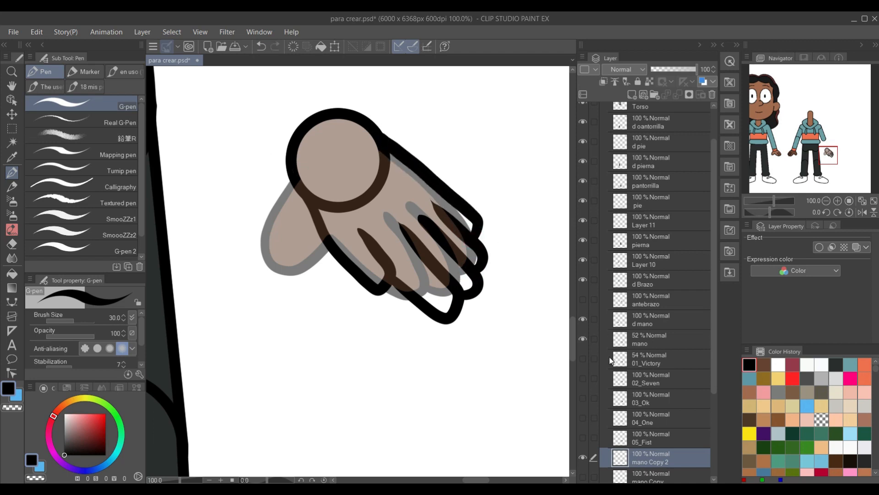
key("e")
mouse_move(374, 153)
left_mouse_down()
mouse_move(370, 185)
mouse_move(335, 210)
left_mouse_up()
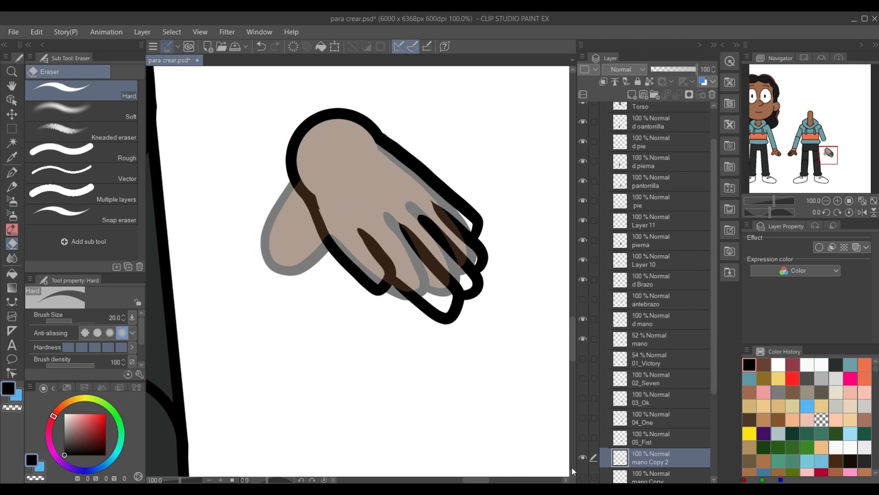
Fill the patting hand with dark brown on a new layer beneath its outline with mano hidden, and merge the two layers.
left_click(652, 477)
left_click(632, 94)
left_click(583, 310)
left_click(767, 366)
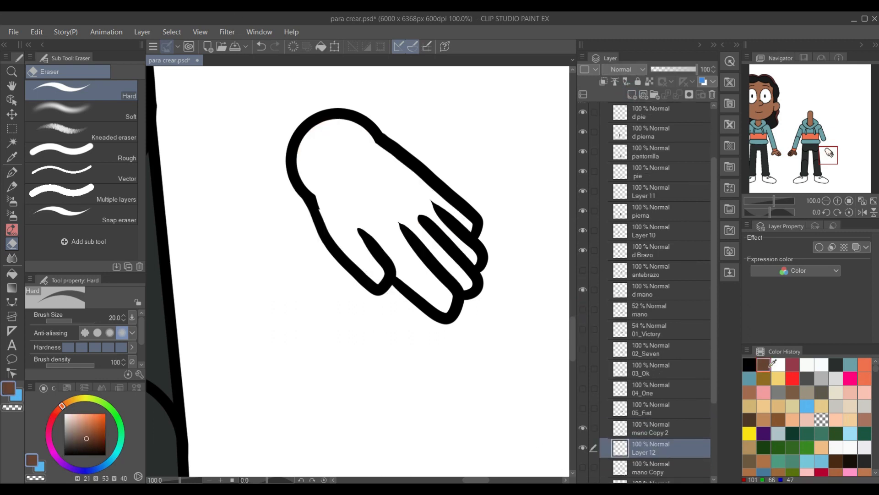
key("g")
left_click(398, 193)
left_click(660, 432)
left_click(675, 95)
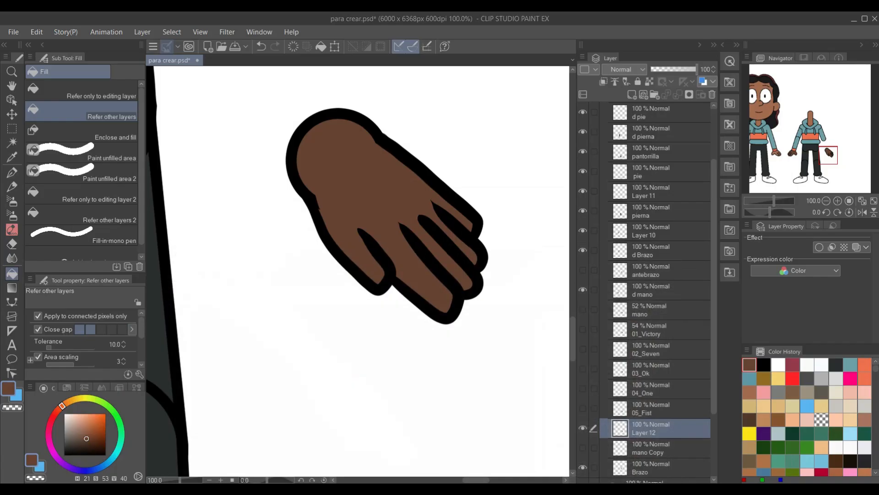
Rename the merged layer as 06_Pat and hide it, and duplicate mano Copy for the next pose.
double_click(652, 431)
left_click(583, 428)
right_click(648, 454)
left_click(700, 247)
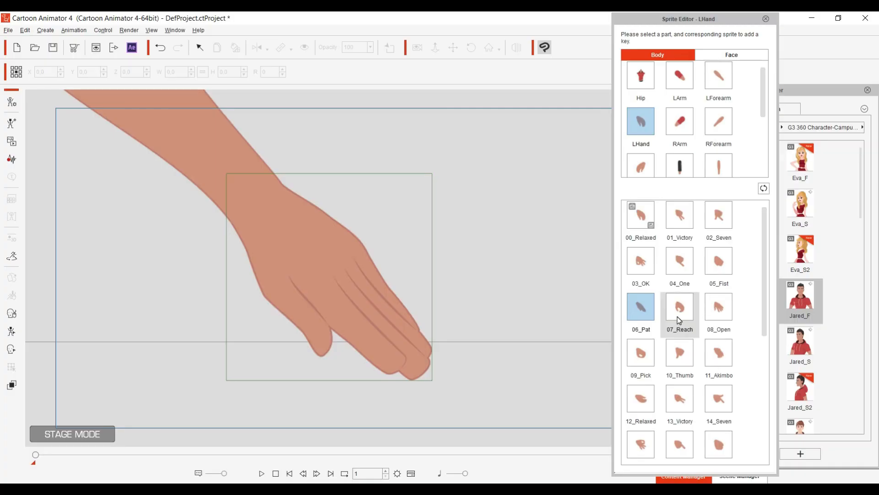
View the 07_Reach sprite in Cartoon Animator 4, and draw the curled reaching hand in black on mano Copy 2 over the mano reference.
left_click(680, 312)
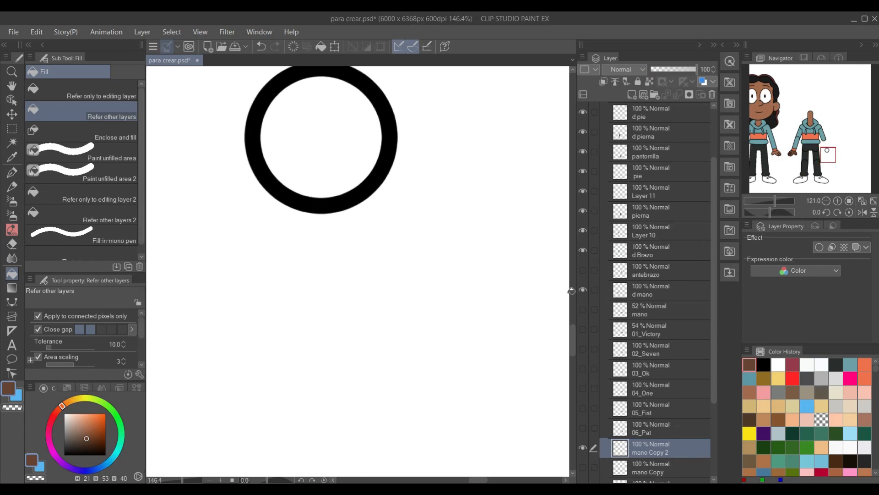
key("p")
mouse_move(255, 165)
left_mouse_down()
mouse_move(252, 258)
mouse_move(353, 255)
left_mouse_up()
key("ctrl+z")
left_click(584, 309)
mouse_move(257, 169)
left_mouse_down()
mouse_move(260, 315)
mouse_move(339, 256)
mouse_move(320, 329)
mouse_move(420, 340)
mouse_move(459, 293)
mouse_move(495, 303)
mouse_move(503, 210)
mouse_move(380, 106)
left_mouse_up()
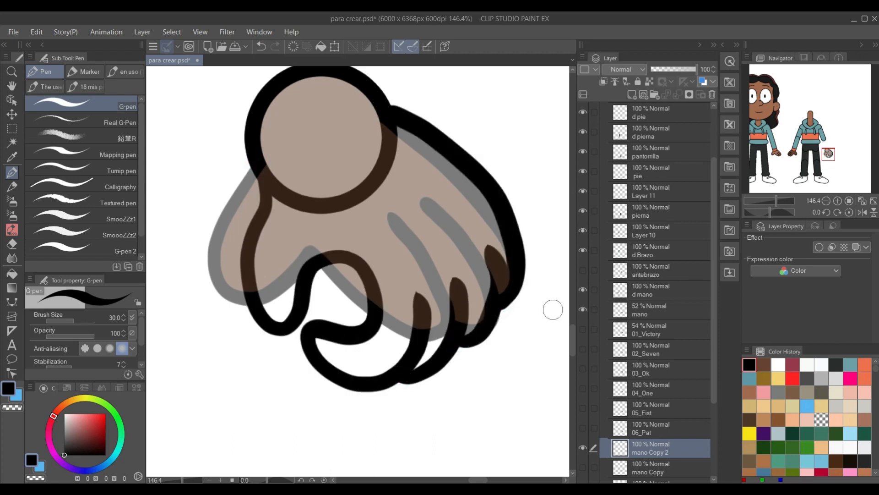
Hide mano and erase the wrist circle's inner arc from the reaching hand's outline.
left_click(582, 309)
scroll(649, 372, "down", 2)
key("e")
mouse_move(285, 206)
left_mouse_down()
mouse_move(405, 149)
mouse_move(378, 120)
mouse_move(393, 187)
mouse_move(382, 146)
mouse_move(357, 192)
mouse_move(296, 215)
mouse_move(330, 200)
left_mouse_up()
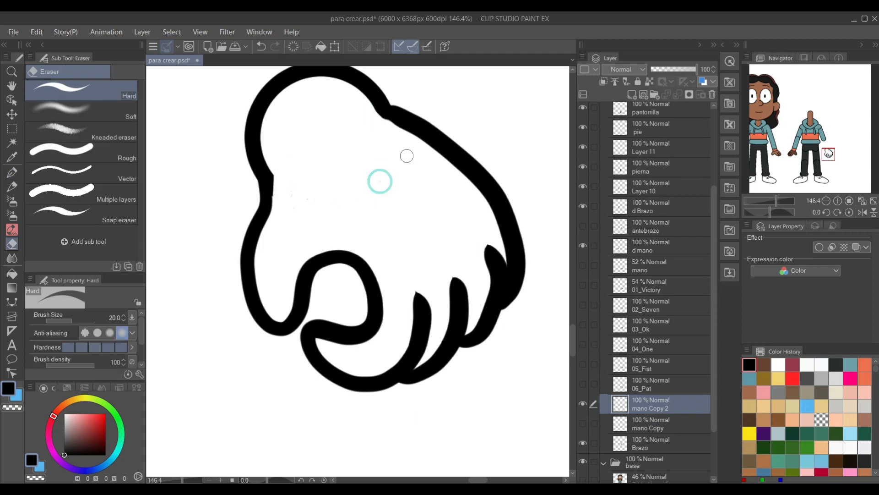
Fill the reaching hand and its fingers with dark brown on a new layer beneath the outline, and merge the two layers.
left_click(665, 420)
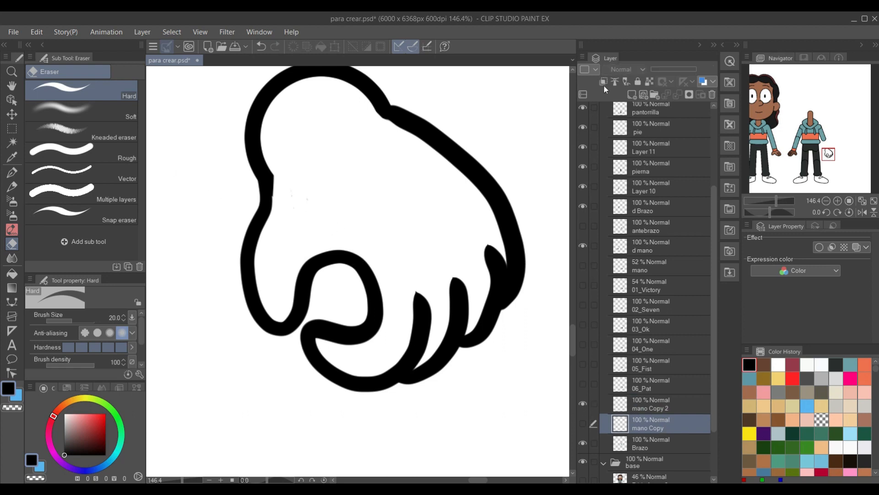
left_click(632, 95)
left_click(762, 363)
key("g")
left_click(371, 213)
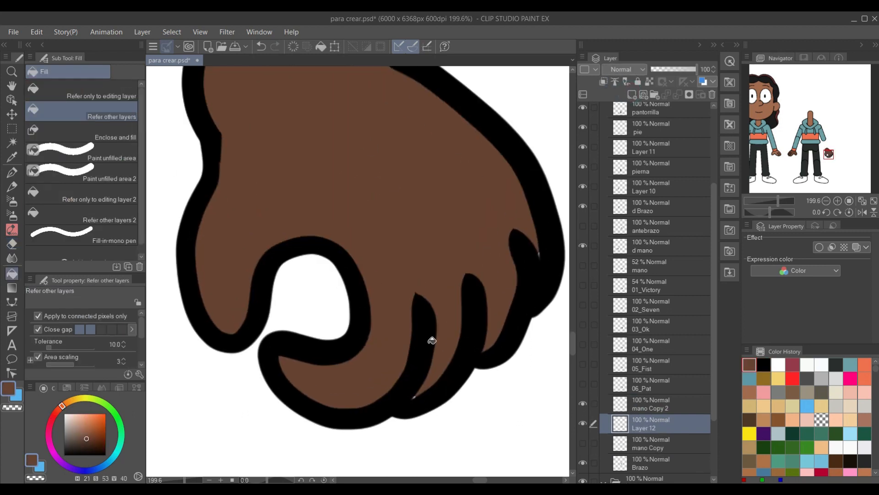
key("p")
scroll(406, 234, "down", 2)
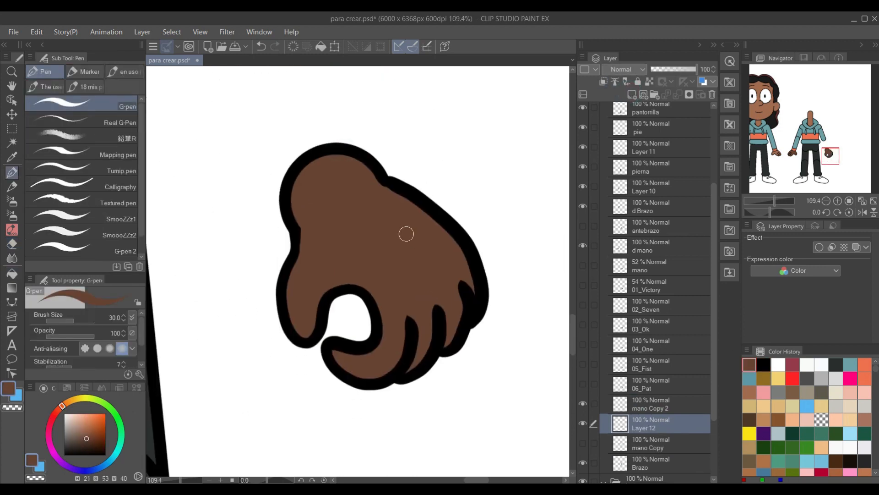
left_click(672, 408)
left_click(678, 94)
Rename the merged reaching-hand layer as 07_Reach and hide it.
left_click(645, 407)
type("07_Reach")
key("Return")
left_click(582, 404)
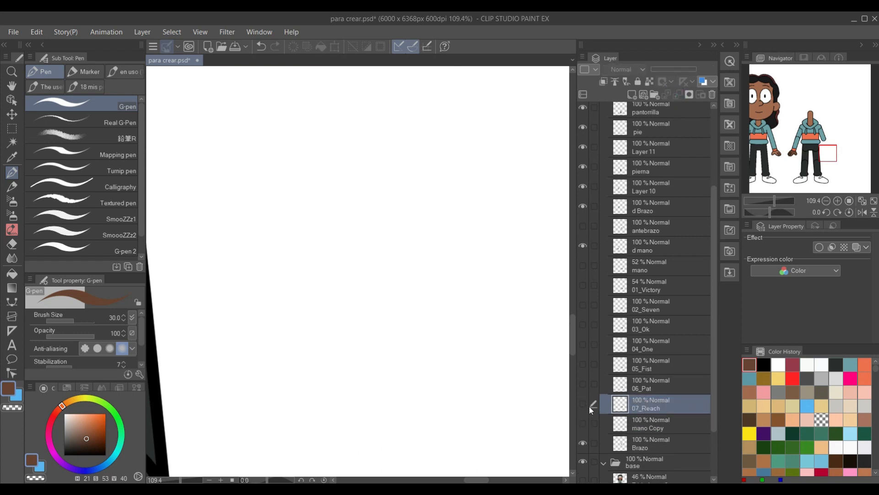
Duplicate mano Copy with mano shown as the tracing reference, and choose black as the drawing colour.
left_click(590, 423)
left_click(583, 423)
right_click(644, 425)
left_click(701, 213)
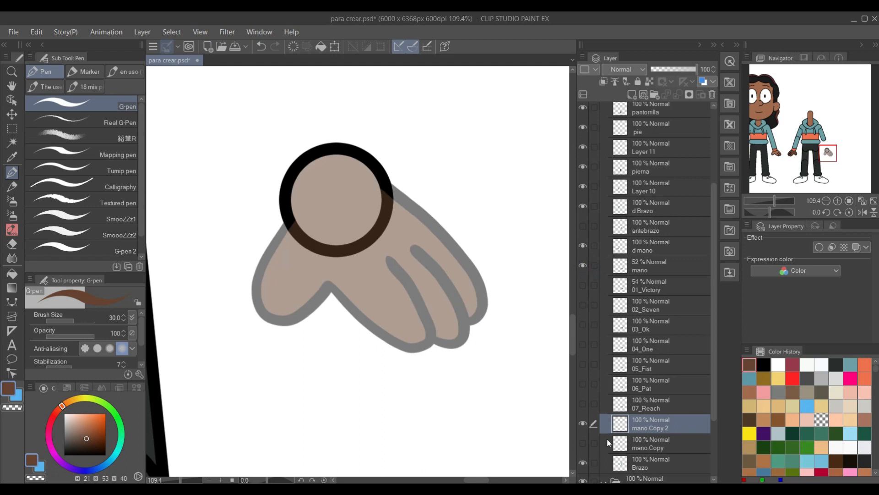
left_click(764, 365)
mouse_move(297, 231)
left_mouse_down()
mouse_move(349, 284)
mouse_move(334, 356)
mouse_move(360, 297)
left_mouse_up()
key("ctrl+z")
key("ctrl+z")
mouse_move(298, 232)
left_mouse_down()
mouse_move(312, 317)
mouse_move(359, 293)
mouse_move(367, 304)
mouse_move(414, 290)
mouse_move(521, 300)
mouse_move(522, 219)
left_mouse_up()
key("ctrl+z")
key("ctrl+z")
mouse_move(451, 250)
left_mouse_down()
mouse_move(522, 224)
mouse_move(380, 176)
mouse_move(523, 235)
mouse_move(393, 183)
mouse_move(511, 226)
mouse_move(381, 170)
left_mouse_up()
key("ctrl+z")
key("ctrl+z")
key("ctrl+z")
key("ctrl+z")
key("ctrl+z")
key("ctrl+z")
mouse_move(365, 311)
left_mouse_down()
mouse_move(385, 363)
mouse_move(424, 340)
mouse_move(416, 410)
mouse_move(409, 295)
mouse_move(491, 368)
mouse_move(428, 263)
left_mouse_up()
key("ctrl+z")
key("ctrl+z")
mouse_move(405, 292)
left_mouse_down()
mouse_move(483, 334)
mouse_move(427, 266)
left_mouse_up()
mouse_move(437, 275)
left_mouse_down()
mouse_move(520, 305)
mouse_move(461, 254)
mouse_move(507, 333)
mouse_move(510, 268)
mouse_move(470, 215)
mouse_move(378, 168)
left_mouse_up()
key("ctrl+z")
key("ctrl+z")
key("ctrl+z")
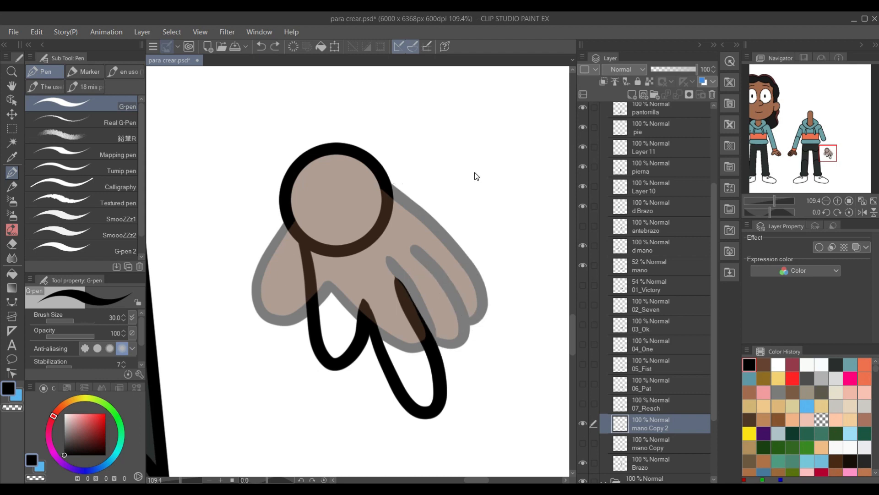
key("ctrl+z")
key("ctrl+z")
Draw the open hand's black outline with thumb and four spread fingers on mano Copy 2, following the mano reference.
mouse_move(290, 219)
left_mouse_down()
mouse_move(420, 326)
mouse_move(392, 275)
left_mouse_up()
key("ctrl+z")
key("ctrl+z")
mouse_move(333, 281)
left_mouse_down()
mouse_move(427, 332)
mouse_move(344, 287)
mouse_move(415, 379)
mouse_move(381, 248)
mouse_move(405, 295)
mouse_move(404, 244)
mouse_move(435, 277)
mouse_move(505, 299)
mouse_move(442, 235)
mouse_move(463, 203)
mouse_move(370, 157)
left_mouse_up()
key("ctrl+z")
key("ctrl+z")
left_click_drag(465, 245, 521, 223)
key("ctrl+z")
mouse_move(465, 245)
left_mouse_down()
mouse_move(508, 239)
mouse_move(428, 184)
mouse_move(374, 162)
left_mouse_up()
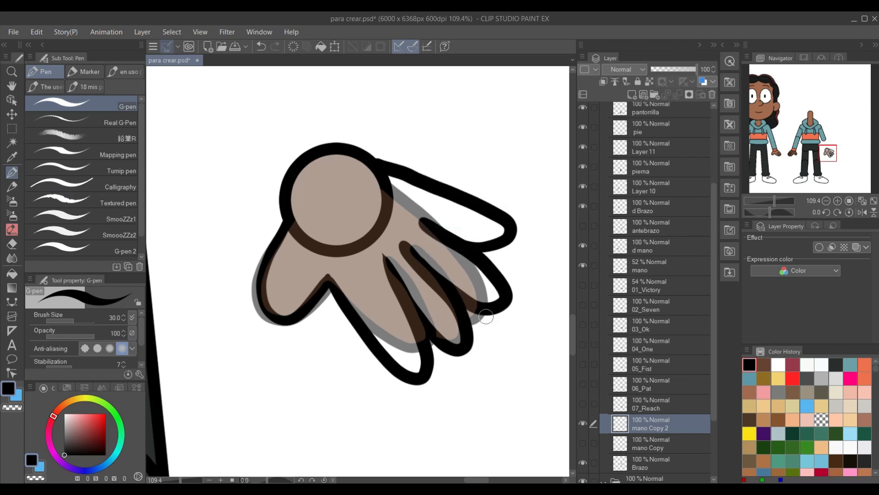
Add a new layer beneath mano Copy 2 and hide the mano reference.
left_click(620, 444)
left_click(632, 95)
left_click(583, 265)
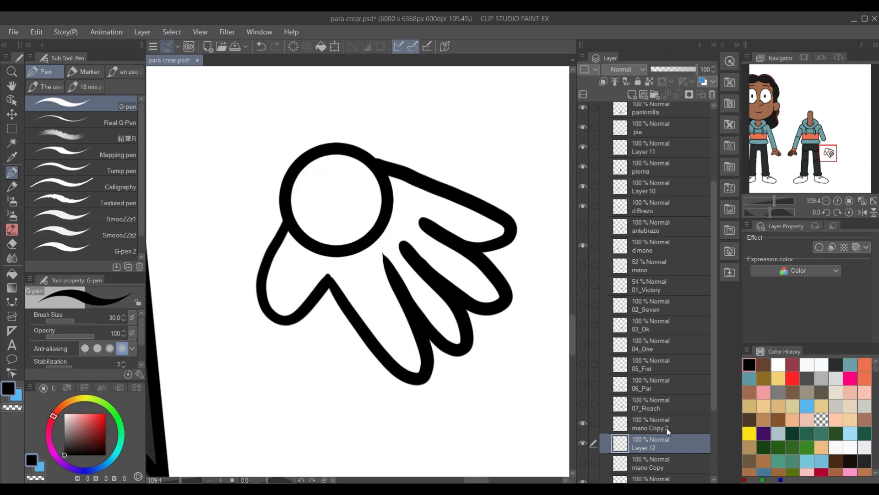
Cut the wrist circle's inner arc loose with the eraser on mano Copy 2 and remove it with a lasso selection.
left_click(667, 431)
key("e")
left_click_drag(287, 246, 297, 227)
mouse_move(389, 182)
left_mouse_down()
mouse_move(367, 183)
mouse_move(383, 188)
left_mouse_up()
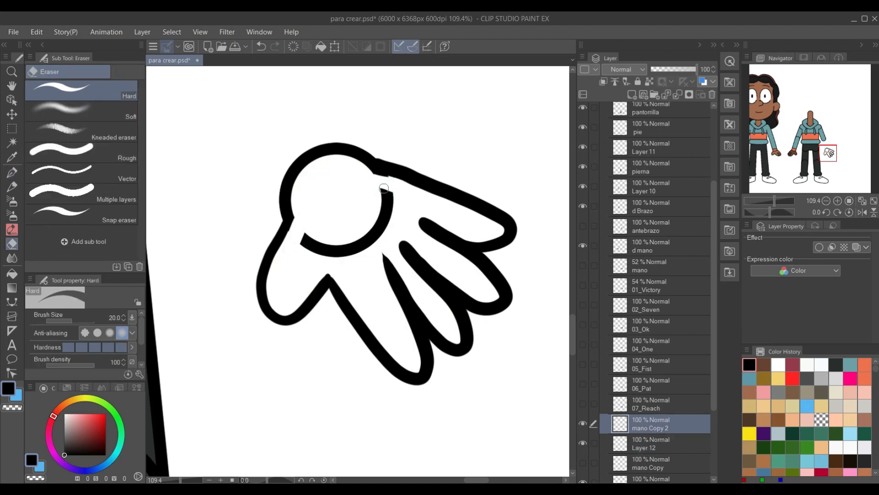
key("m")
left_click(104, 129)
mouse_move(337, 225)
left_mouse_down()
mouse_move(334, 259)
mouse_move(361, 209)
mouse_move(340, 222)
left_mouse_up()
key("ctrl+d")
Fill the open hand with dark brown on Layer 12, and merge it with the mano Copy 2 outline.
left_click(657, 446)
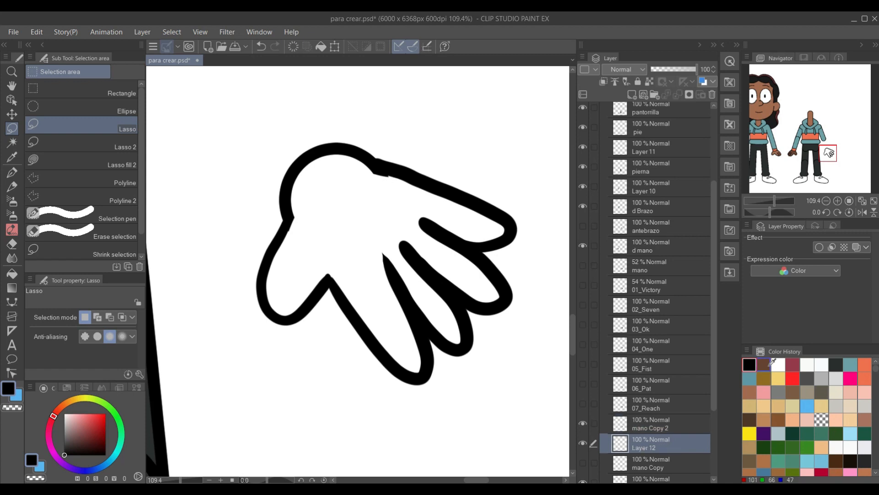
left_click(764, 365)
key("g")
left_click(380, 234)
left_click(664, 424)
left_click(679, 94)
Rename the merged layer as 08_Open and hide it, and view the 09_Pick sprite in Cartoon Animator 4.
key("alt+Tab")
key("alt+Tab")
double_click(647, 425)
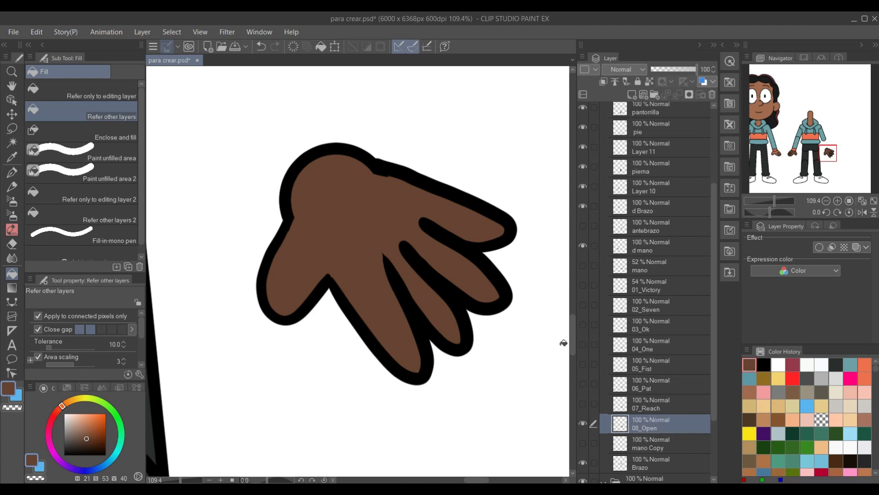
left_click(583, 424)
key("alt+Tab")
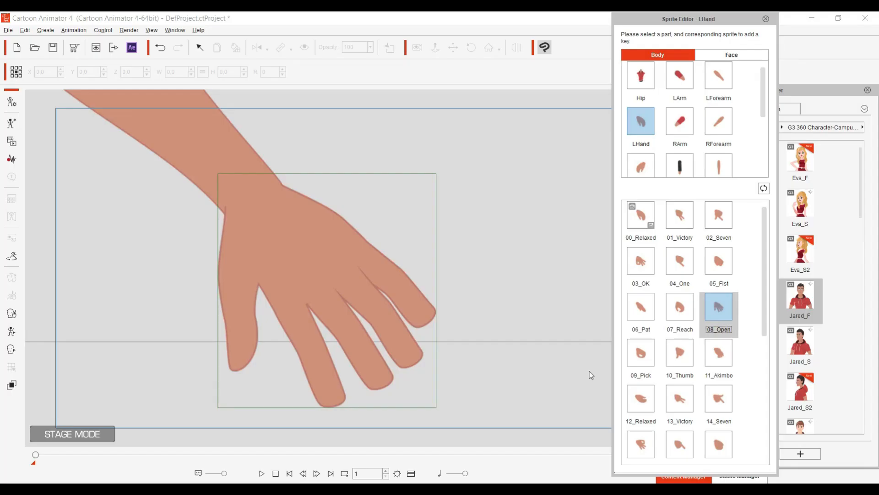
left_click(641, 354)
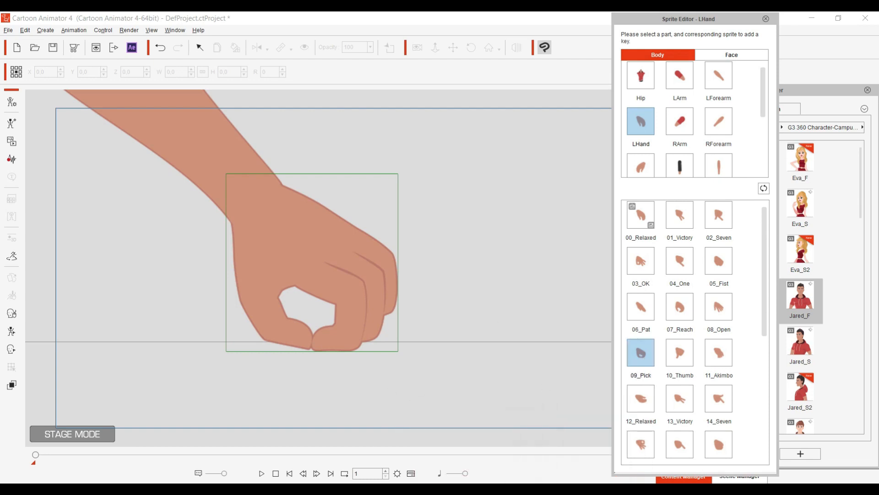
Switch back to Clip Studio Paint and duplicate mano Copy, leaving only the duplicate visible.
key("alt+Tab")
right_click(648, 442)
left_click(693, 235)
left_click(583, 443)
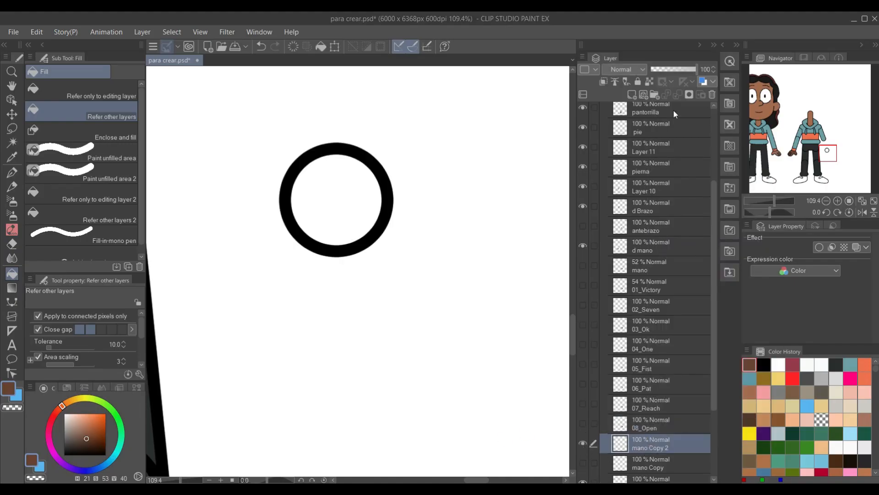
Choose black, and show the 07_Reach layer at 51% opacity as the tracing reference for mano Copy 2.
left_click(765, 362)
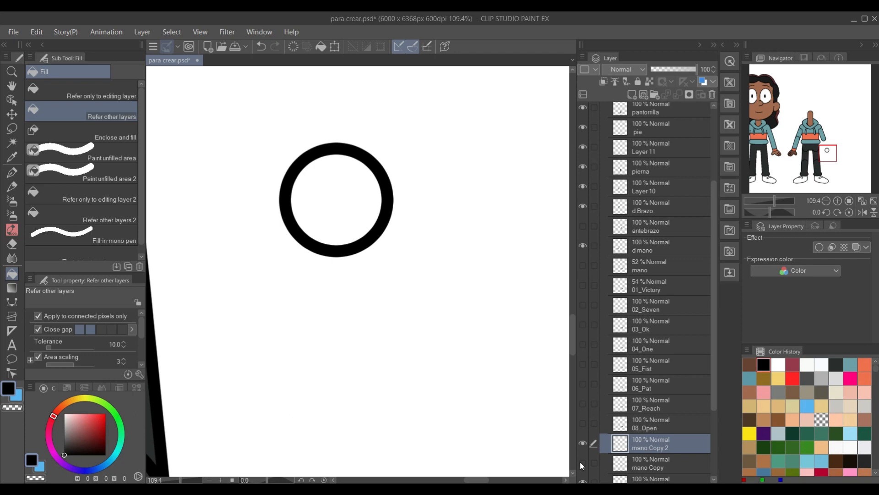
left_click(583, 403)
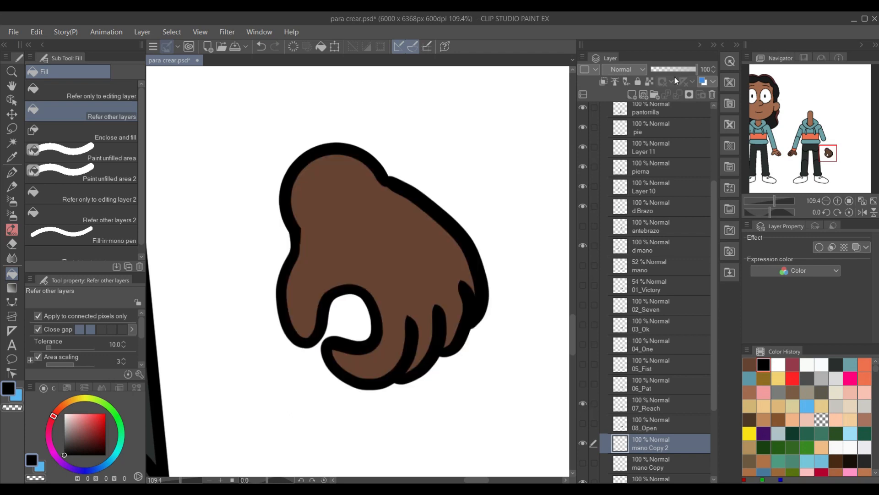
left_click(653, 403)
left_click(655, 446)
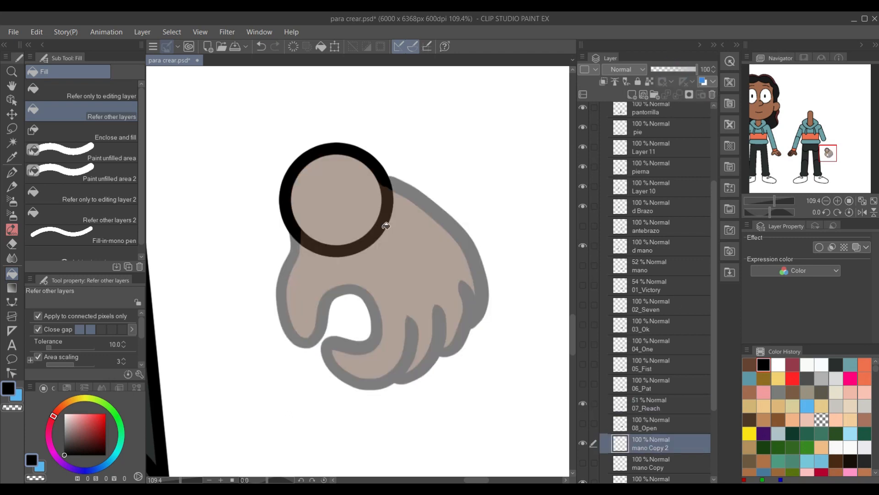
Draw the pinching hand's black outline, finger lines and closed thumb-and-index gap on mano Copy 2 over the 07_Reach reference.
key("p")
mouse_move(294, 230)
left_mouse_down()
mouse_move(316, 353)
mouse_move(329, 303)
mouse_move(343, 338)
left_mouse_up()
mouse_move(324, 360)
left_mouse_down()
mouse_move(349, 386)
mouse_move(414, 318)
left_mouse_up()
mouse_move(413, 367)
left_mouse_down()
mouse_move(449, 346)
mouse_move(466, 314)
mouse_move(449, 335)
mouse_move(478, 282)
mouse_move(474, 252)
mouse_move(378, 160)
left_mouse_up()
key("ctrl+z")
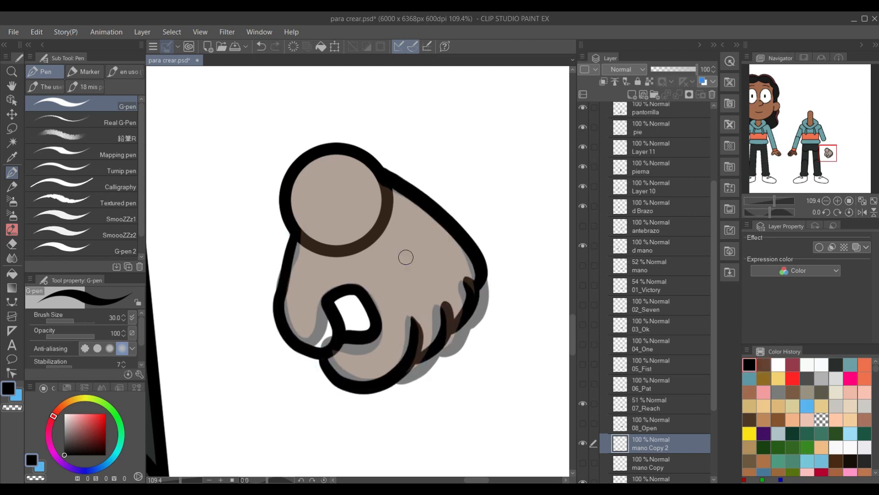
Add a new layer beneath mano Copy 2 with dark brown selected, and hide 07_Reach.
scroll(660, 460, "down", 2)
left_click(655, 405)
left_click(632, 95)
left_click(764, 365)
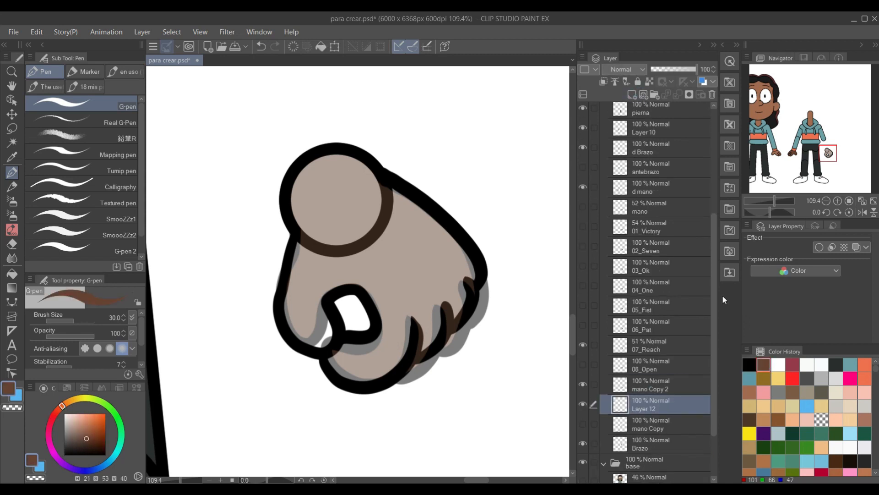
left_click(583, 345)
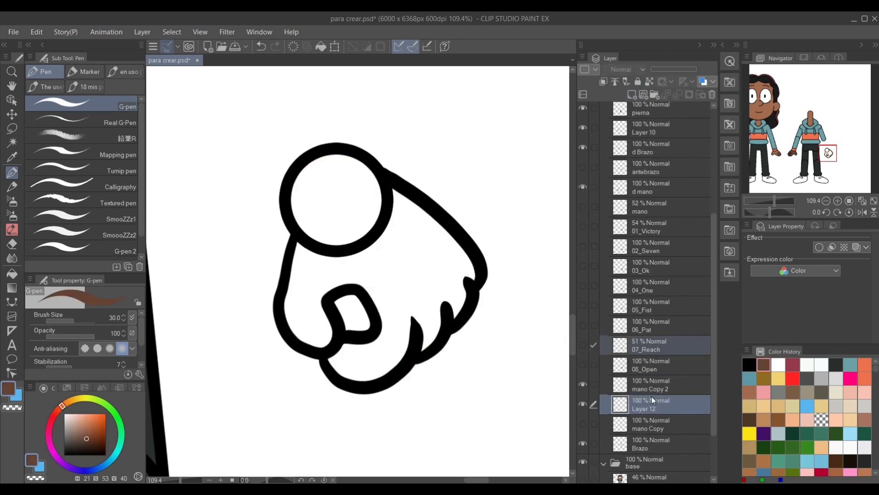
Erase the ends of the wrist circle's inner arc on the pinching hand, and delete the remaining arc with a lasso selection.
left_click(664, 388)
key("e")
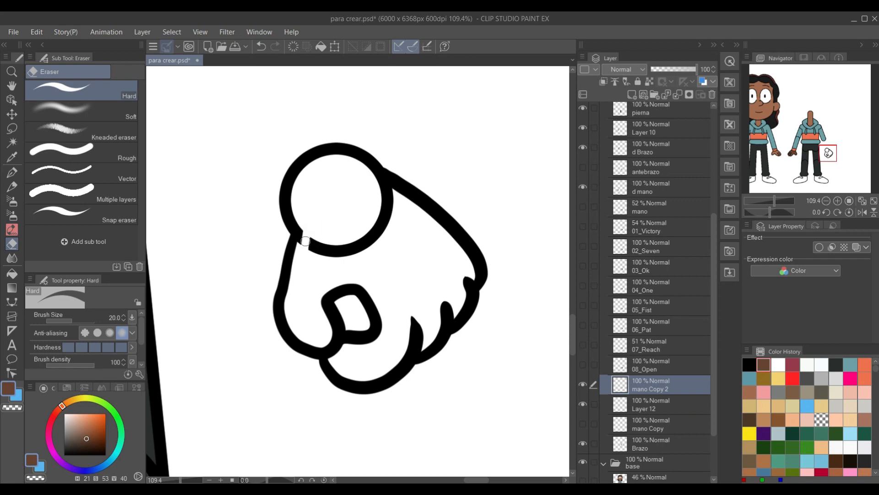
left_click_drag(374, 182, 416, 219)
mouse_move(385, 188)
left_mouse_down()
mouse_move(416, 223)
mouse_move(346, 221)
mouse_move(393, 231)
mouse_move(401, 205)
left_mouse_up()
key("m")
key("Delete")
key("ctrl+d")
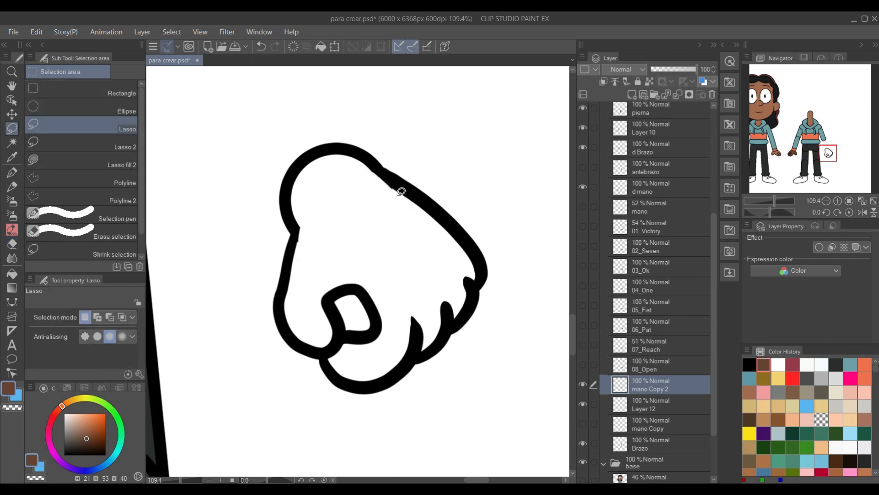
Fill the pinching hand with dark brown on Layer 12, and merge it with its outline.
left_click(669, 404)
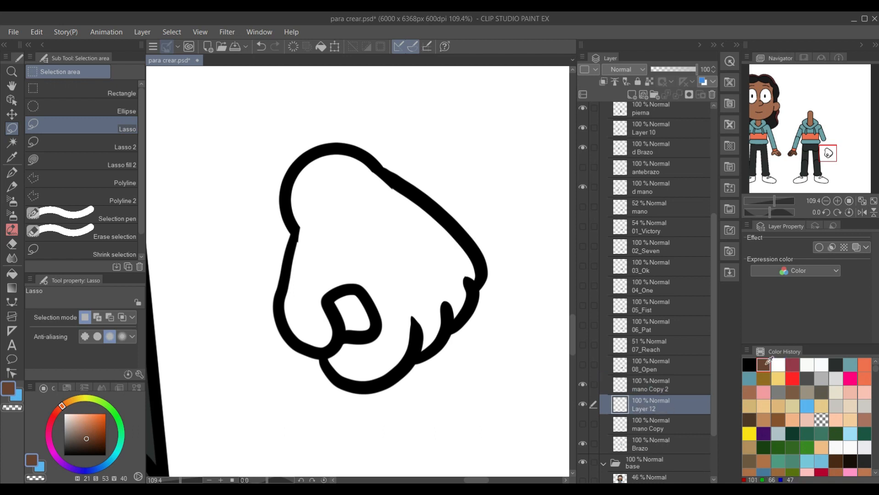
key("g")
left_click(429, 288)
left_click(678, 94)
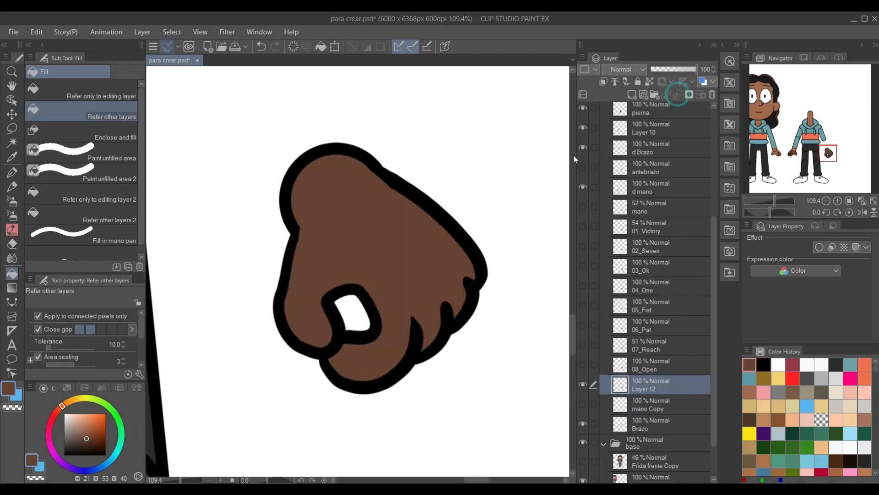
Rename the merged layer as 09_Pick and hide it, and view the 10_Thumb sprite in Cartoon Animator 4.
double_click(641, 388)
type("09_Pick")
left_click(584, 385)
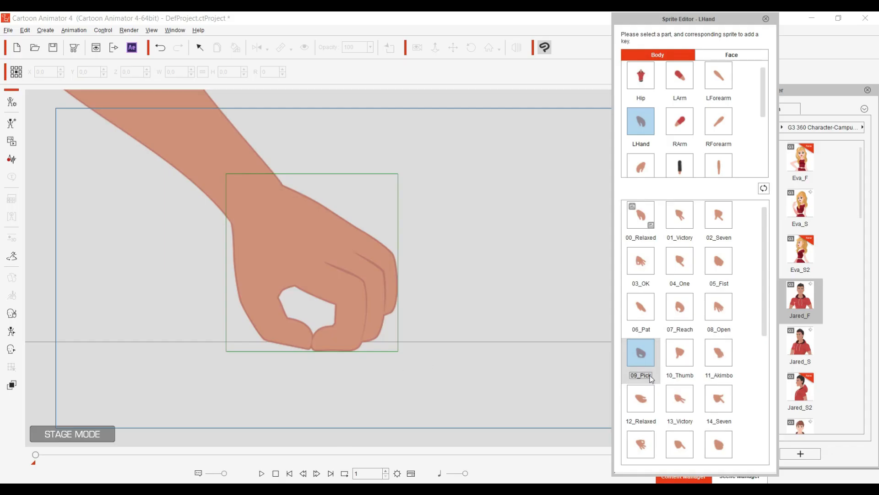
left_click(685, 362)
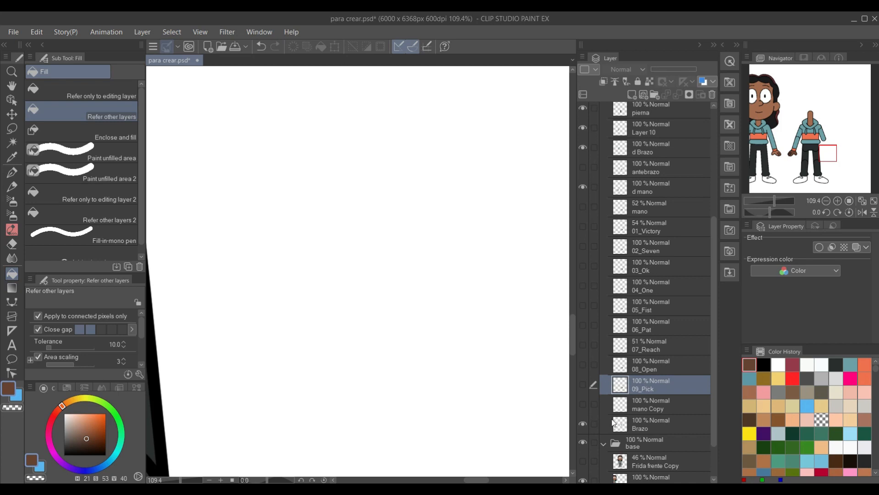
Duplicate mano Copy, show 02_Seven at 42% opacity as the tracing reference, and ready the black G-pen on the duplicate.
right_click(650, 403)
left_click(639, 323)
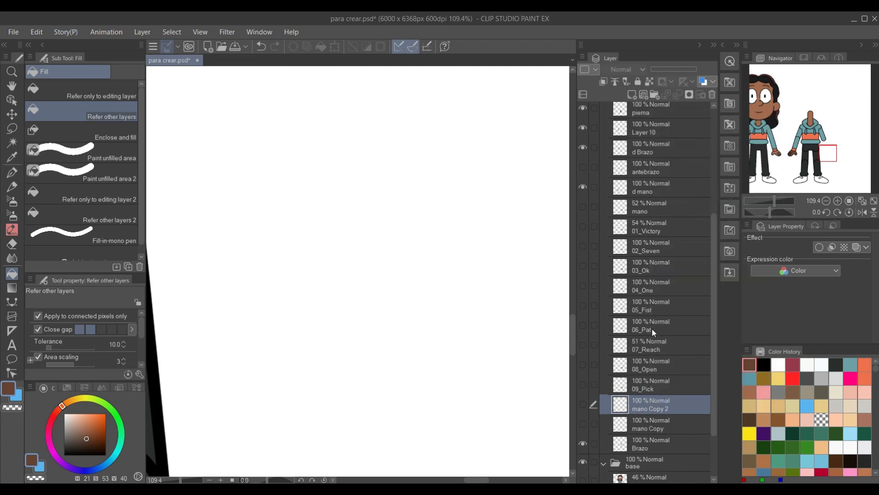
left_click(583, 246)
left_click(646, 246)
left_click(670, 69)
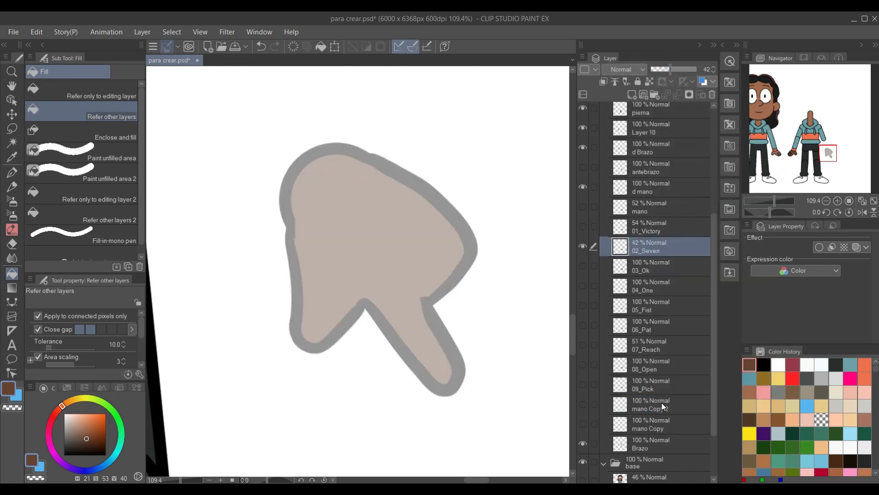
left_click(655, 405)
left_click(764, 366)
key("p")
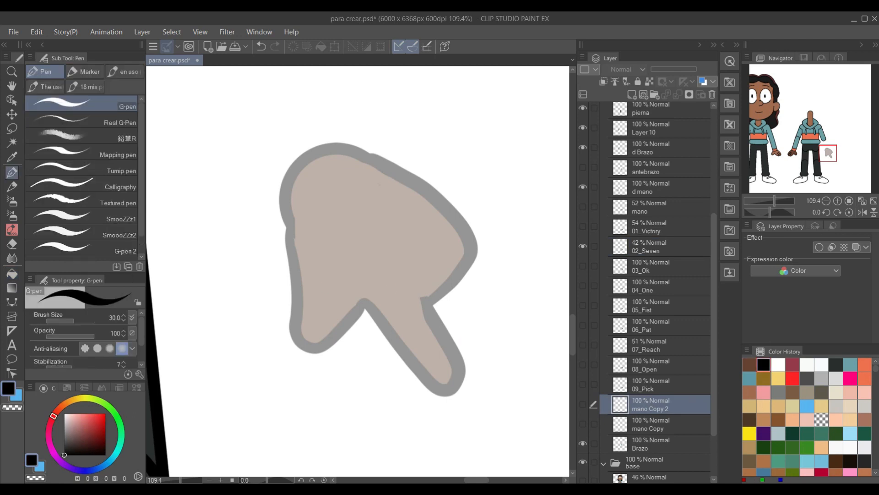
Show mano Copy 2 and draw the thumb hand's black outline around the thumb and closed fist, joined to the wrist circle.
left_click(582, 404)
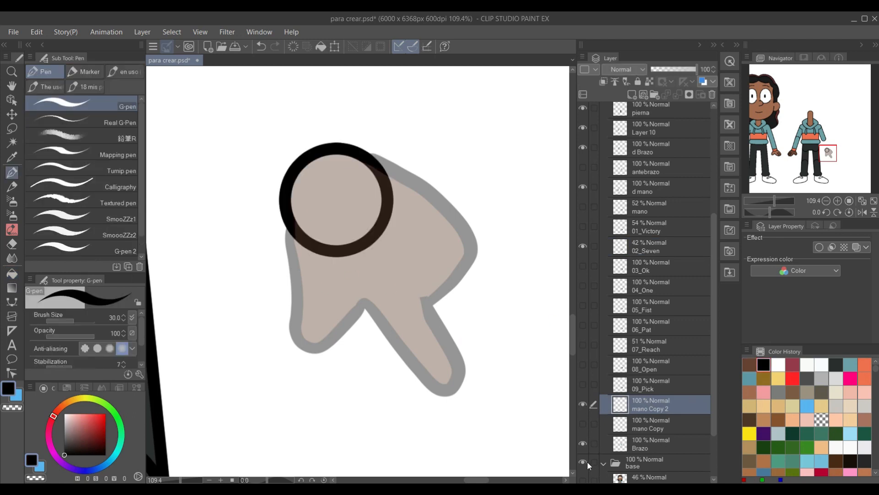
mouse_move(294, 223)
left_mouse_down()
mouse_move(294, 326)
mouse_move(369, 300)
left_mouse_up()
key("ctrl+z")
mouse_move(288, 211)
left_mouse_down()
mouse_move(313, 360)
mouse_move(369, 304)
mouse_move(463, 176)
mouse_move(394, 151)
left_mouse_up()
key("ctrl+z")
mouse_move(371, 306)
left_mouse_down()
mouse_move(472, 229)
mouse_move(366, 154)
left_mouse_up()
key("ctrl+z")
key("ctrl+z")
mouse_move(289, 231)
left_mouse_down()
mouse_move(296, 280)
mouse_move(343, 325)
mouse_move(365, 305)
mouse_move(437, 294)
mouse_move(464, 223)
mouse_move(373, 151)
left_mouse_up()
key("ctrl+z")
mouse_move(366, 302)
left_mouse_down()
mouse_move(440, 295)
mouse_move(418, 308)
mouse_move(459, 256)
mouse_move(438, 300)
mouse_move(457, 216)
mouse_move(366, 154)
left_mouse_up()
key("ctrl+z")
key("ctrl+z")
Erase the ends of the wrist circle's inner arc on the thumb hand, and delete the remaining arc with a lasso selection.
key("e")
mouse_move(304, 250)
left_mouse_down()
mouse_move(304, 211)
mouse_move(324, 256)
mouse_move(305, 214)
left_mouse_up()
key("ctrl+z")
left_click_drag(370, 179, 399, 196)
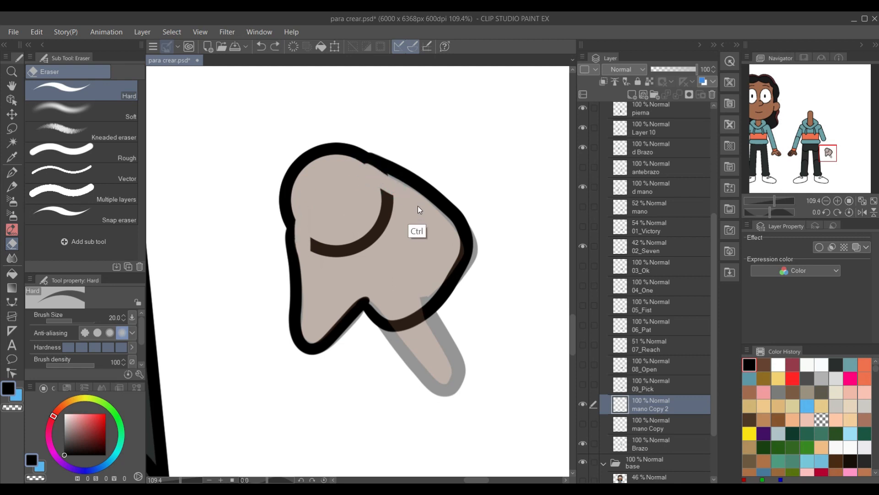
key("ctrl+z")
key("ctrl+z")
key("ctrl+z")
left_click_drag(303, 254, 296, 215)
left_click_drag(357, 161, 406, 200)
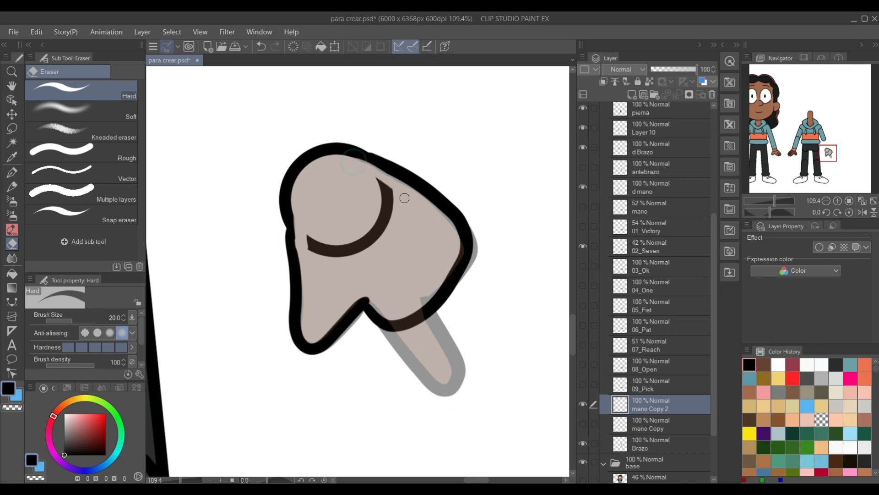
key("m")
left_click_drag(316, 224, 400, 211)
key("Delete")
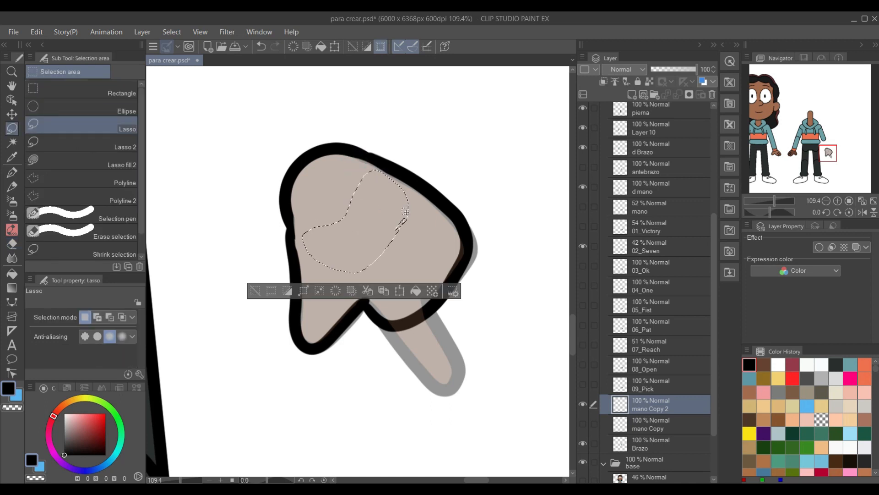
key("ctrl+d")
Fill the thumb hand with dark brown on a new layer beneath the outline with 02_Seven hidden, and merge both layers.
left_click(664, 424)
left_click(633, 95)
left_click(583, 246)
left_click(764, 364)
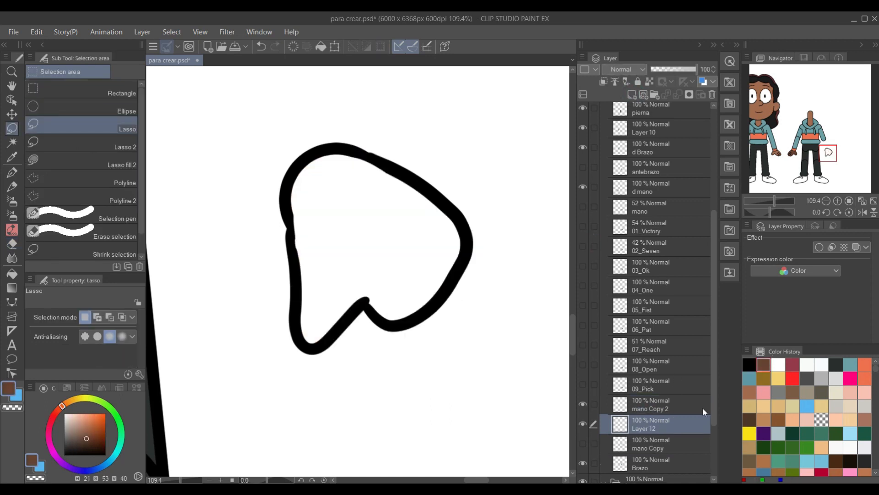
key("g")
left_click(406, 269)
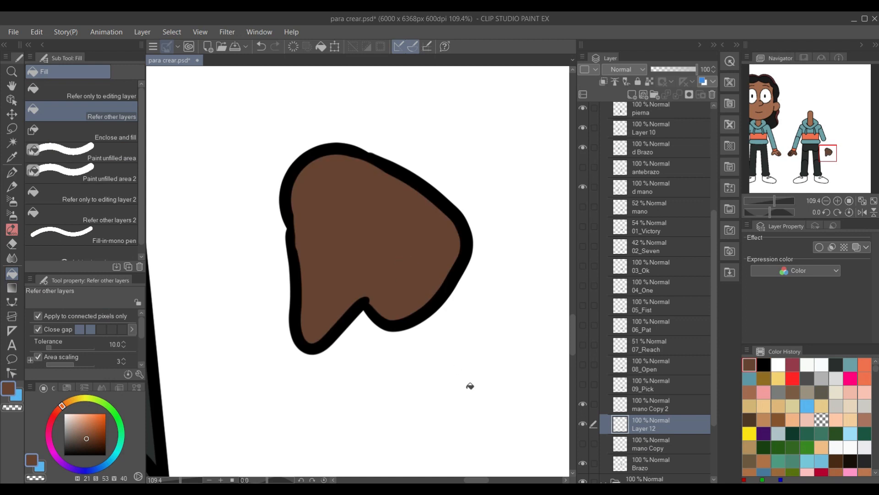
left_click(651, 406)
left_click(679, 96)
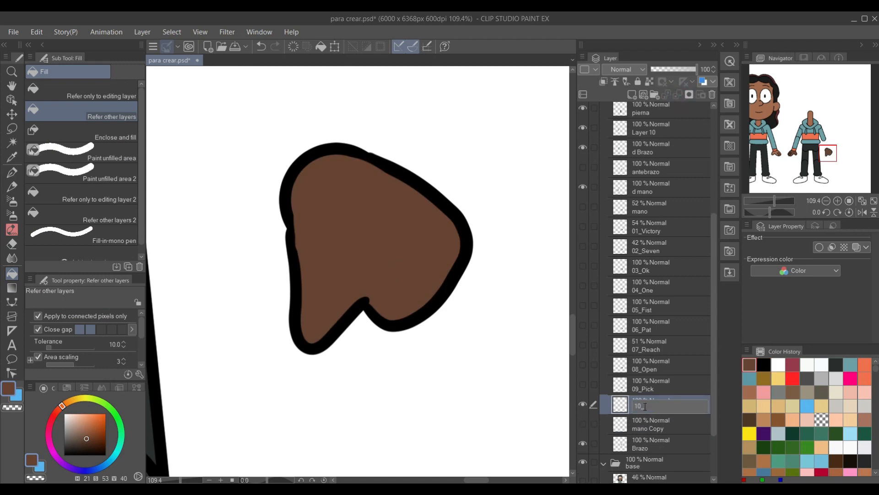
Rename the merged thumb-hand layer as 10_Thumb and hide it.
left_click(653, 407)
type("10_Thumb")
key("Return")
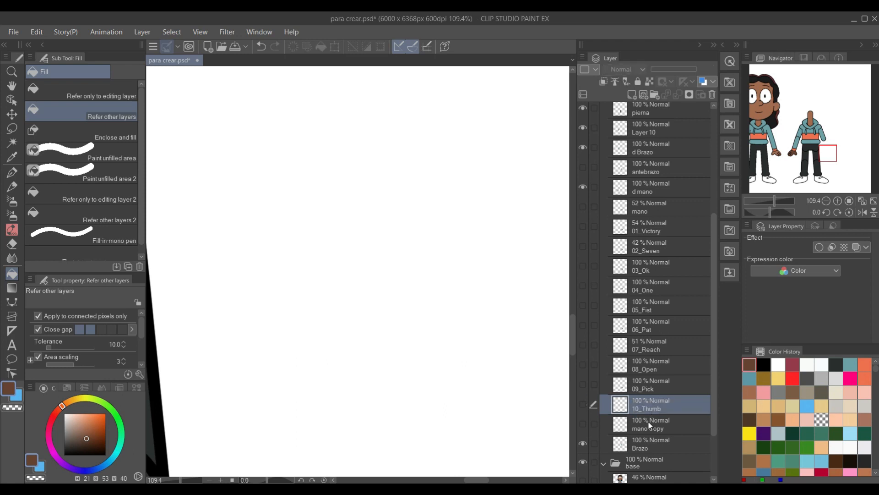
View the 11_Akimbo sprite in Cartoon Animator 4, and set up a visible duplicate of mano Copy with the 52% mano layer as reference.
right_click(648, 420)
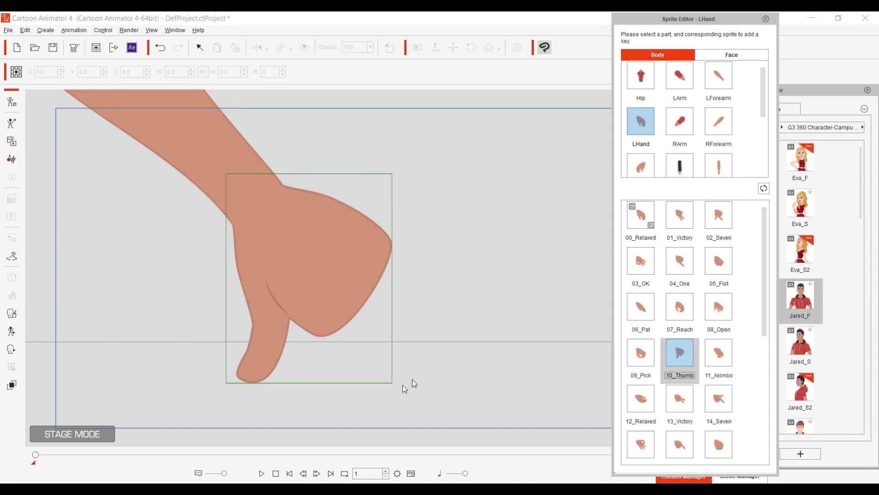
left_click(721, 359)
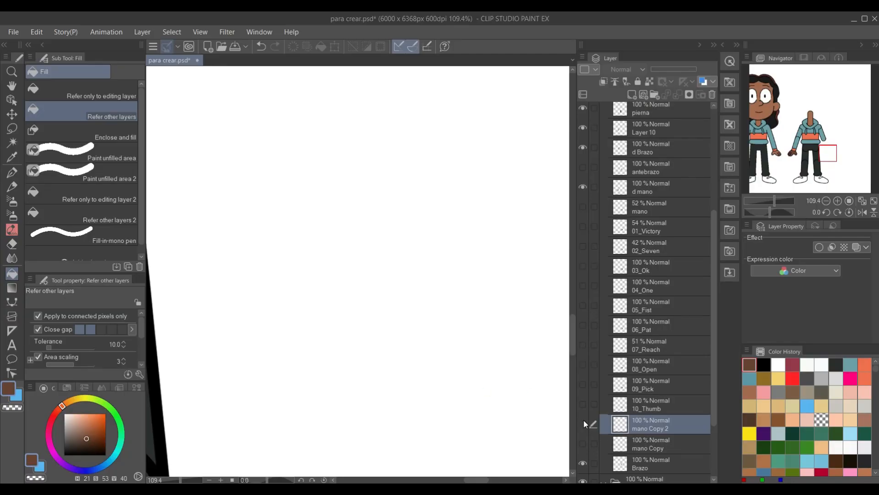
left_click(583, 424)
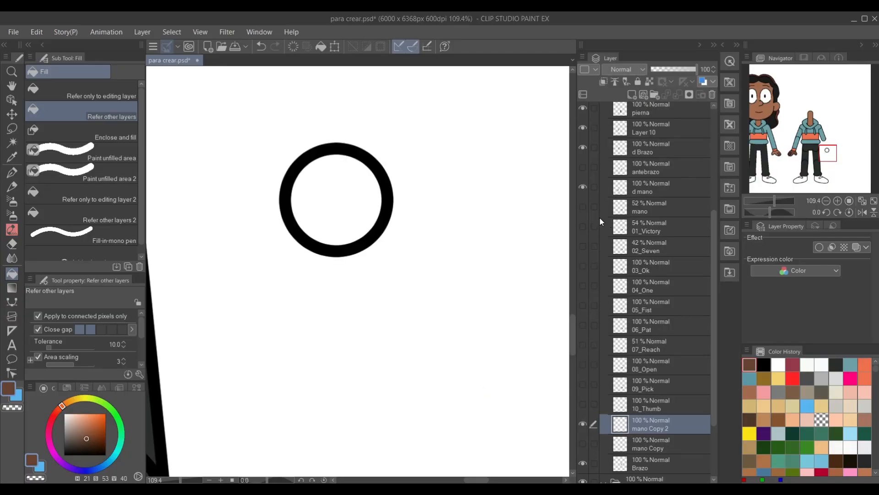
left_click(582, 207)
key("p")
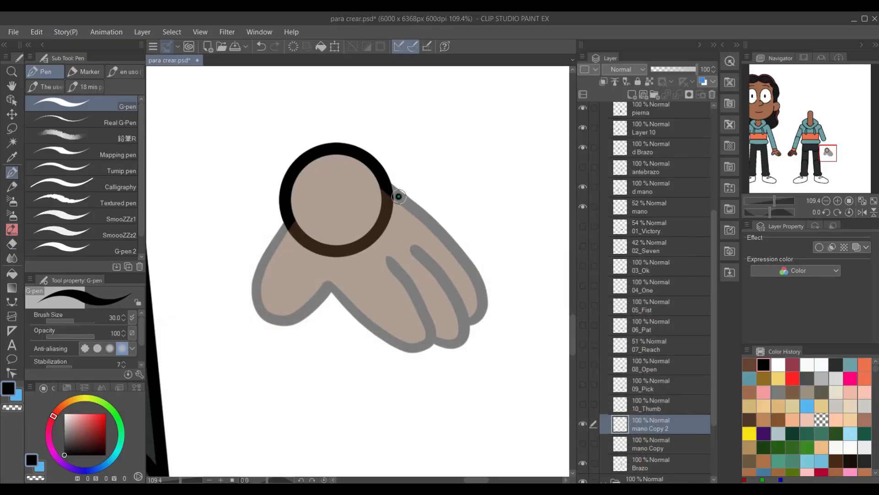
Draw the akimbo hand's black outline with hanging fingers and folded thumb on mano Copy 2, and add a raster layer beneath it.
mouse_move(399, 196)
left_mouse_down()
mouse_move(389, 237)
mouse_move(422, 289)
mouse_move(383, 247)
left_mouse_up()
key("ctrl+z")
mouse_move(373, 164)
left_mouse_down()
mouse_move(452, 312)
mouse_move(450, 372)
mouse_move(410, 327)
mouse_move(387, 390)
mouse_move(379, 331)
mouse_move(287, 192)
left_mouse_up()
left_click(655, 444)
left_click(632, 95)
left_click(659, 423)
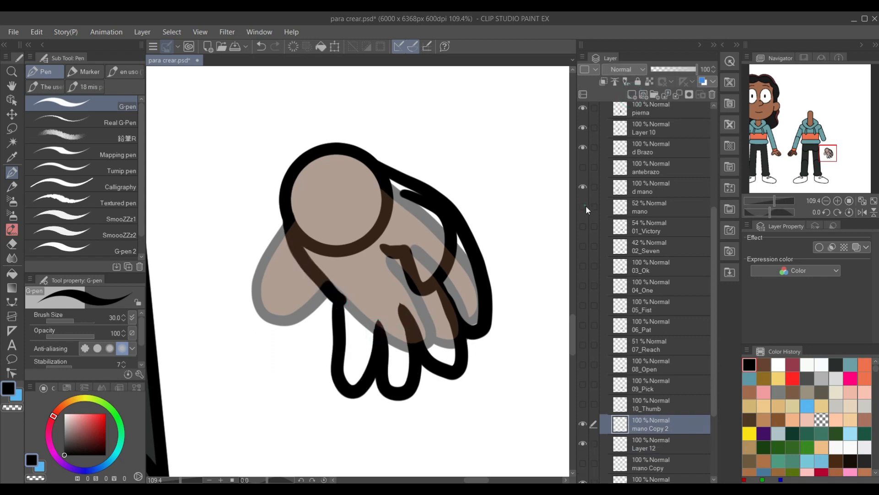
Hide the mano reference, and remove the wrist circle's inner arc from the akimbo hand with the eraser and a lasso selection.
left_click(583, 207)
key("e")
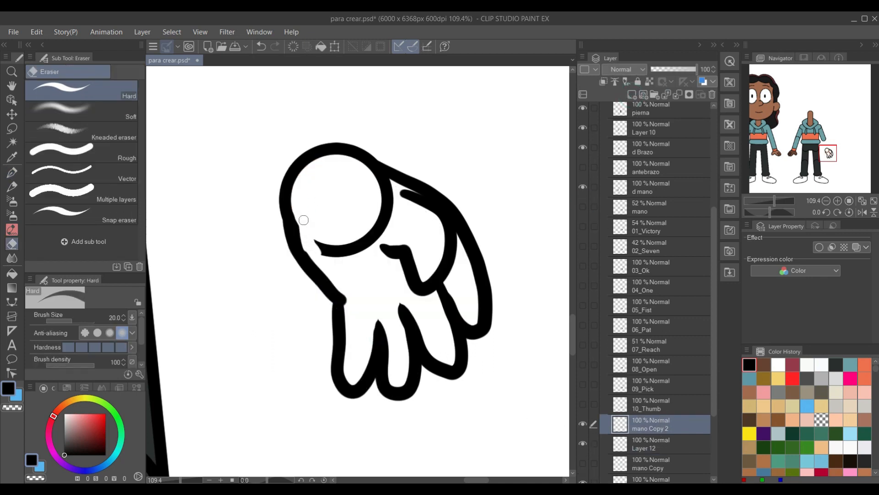
mouse_move(365, 180)
left_mouse_down()
mouse_move(403, 193)
mouse_move(356, 162)
mouse_move(388, 207)
mouse_move(309, 227)
mouse_move(406, 208)
left_mouse_up()
key("ctrl+z")
key("m")
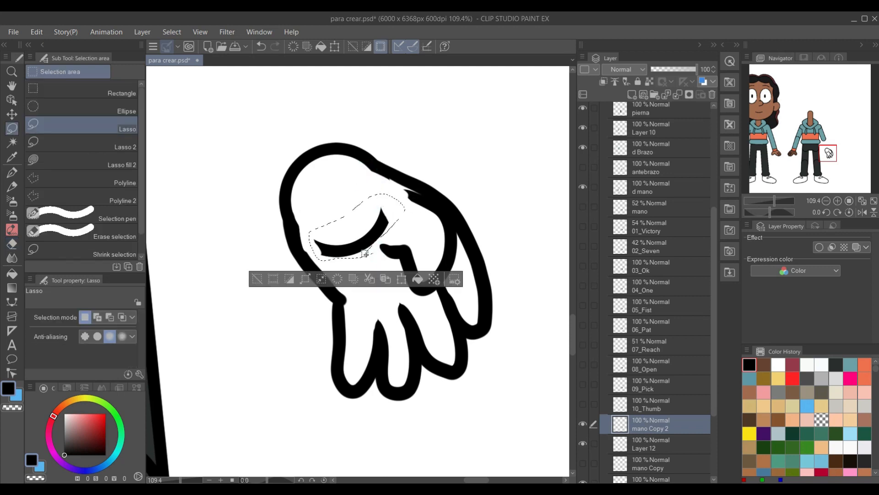
left_click(368, 248)
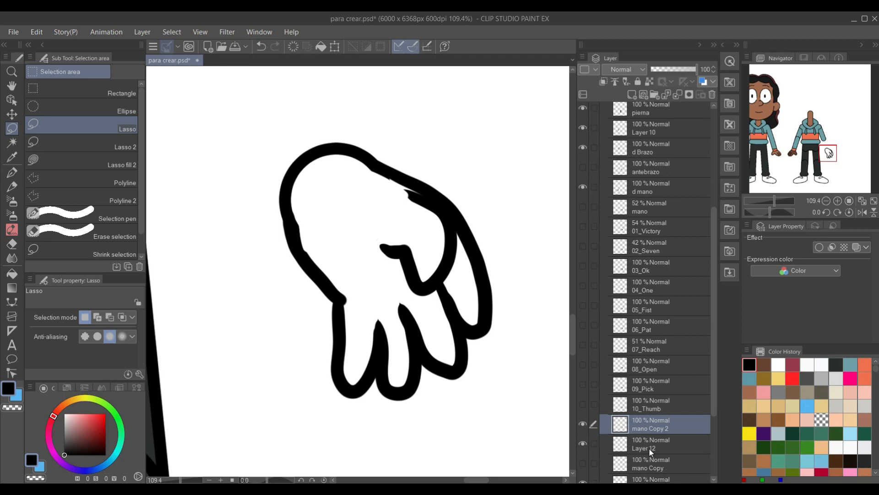
Fill the akimbo hand and its separate finger with dark brown on Layer 12, and merge the outline into it.
left_click(664, 441)
left_click(765, 365)
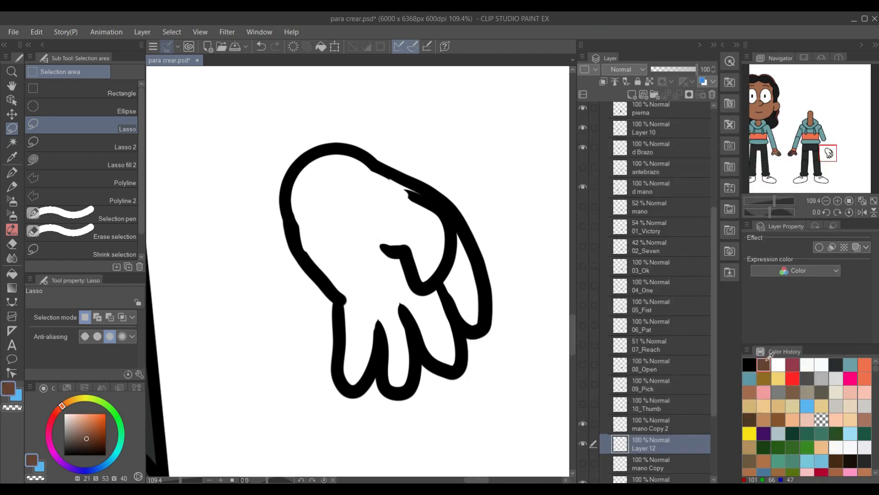
key("g")
left_click(394, 225)
left_click(471, 275)
key("p")
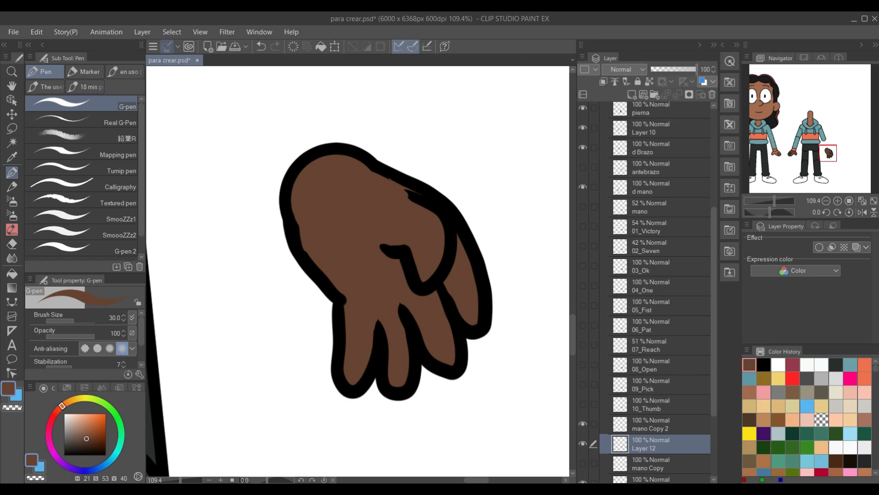
left_click(653, 430)
key("ctrl+e")
Rename the merged akimbo-hand layer as 11_Akimbo and hide it.
double_click(645, 428)
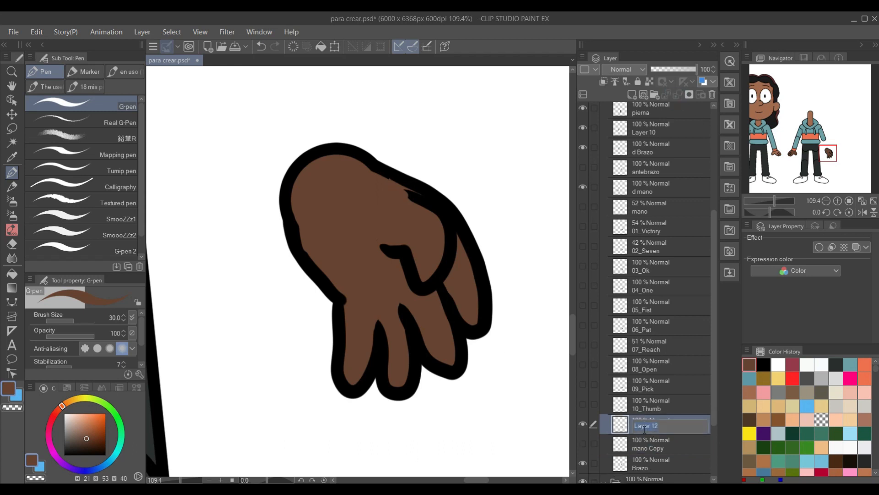
type("11_Akimbo")
key("Return")
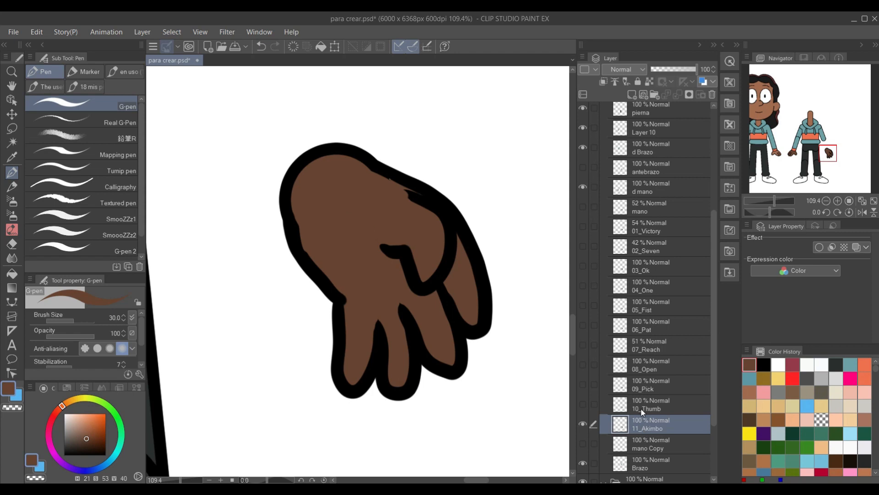
left_click(581, 424)
Duplicate mano Copy and show the duplicate over the mano reference, after viewing the 12_Relaxed sprite in Cartoon Animator 4.
right_click(650, 440)
left_click(677, 233)
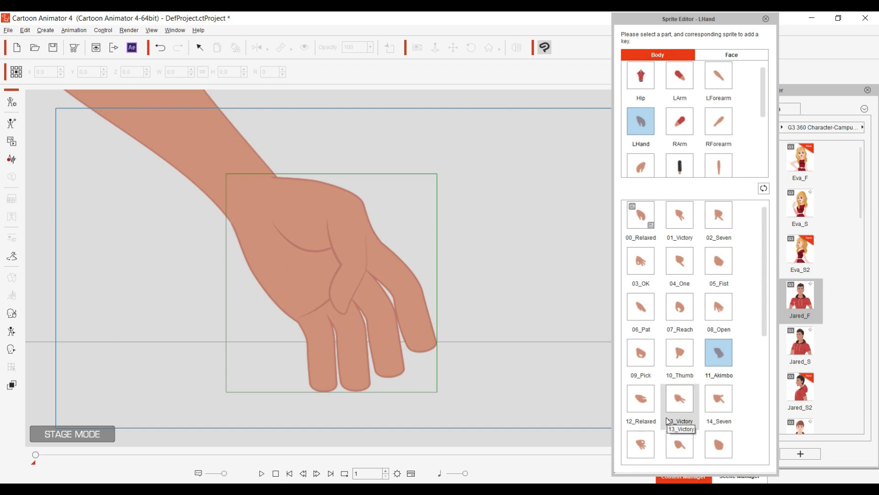
left_click(641, 398)
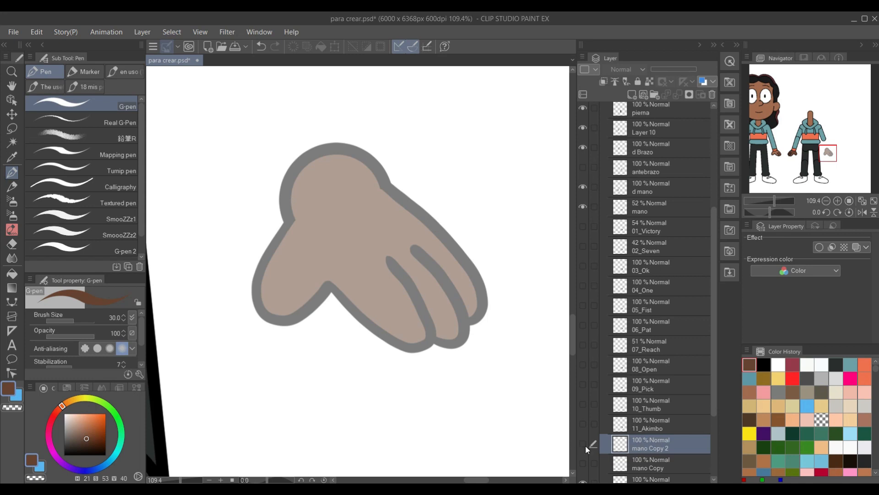
left_click(583, 443)
Draw the relaxed open hand's black outline with its overlapping fingers and extended thumb on mano Copy 2.
left_click(764, 365)
mouse_move(298, 225)
left_mouse_down()
mouse_move(338, 309)
mouse_move(414, 329)
mouse_move(379, 285)
left_mouse_up()
key("ctrl+z")
left_click_drag(449, 345, 404, 263)
left_click_drag(475, 311, 418, 237)
mouse_move(490, 266)
left_mouse_down()
mouse_move(435, 202)
mouse_move(504, 174)
mouse_move(372, 151)
left_mouse_up()
key("ctrl+z")
mouse_move(433, 213)
left_mouse_down()
mouse_move(412, 159)
mouse_move(374, 158)
mouse_move(434, 216)
mouse_move(480, 172)
mouse_move(370, 153)
mouse_move(439, 222)
mouse_move(471, 170)
mouse_move(364, 146)
mouse_move(435, 213)
mouse_move(449, 163)
mouse_move(352, 156)
mouse_move(438, 219)
mouse_move(505, 195)
mouse_move(365, 151)
left_mouse_up()
key("ctrl+z")
key("ctrl+z")
key("ctrl+z")
key("ctrl+z")
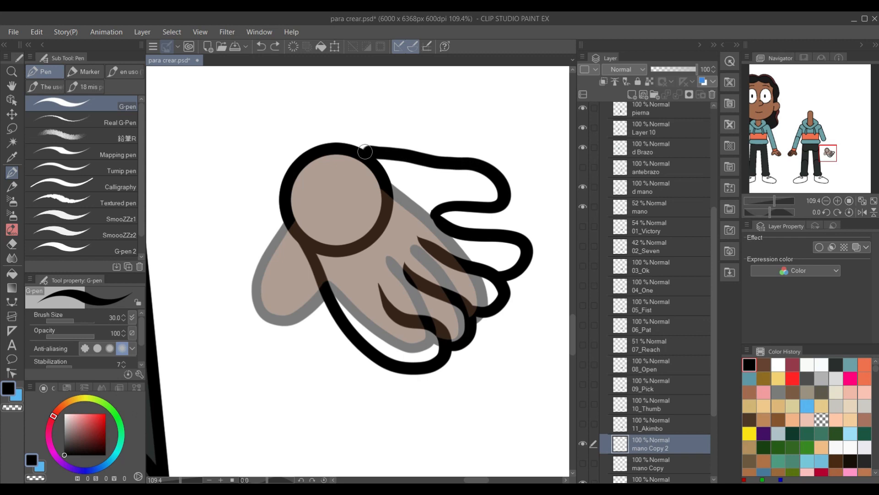
Erase the ends of the wrist circle's inner arc on the relaxed hand, and delete the remaining arc with a lasso selection.
key("e")
left_click_drag(315, 226, 323, 253)
mouse_move(356, 165)
left_mouse_down()
mouse_move(386, 162)
mouse_move(364, 161)
left_mouse_up()
key("m")
key("Delete")
key("ctrl+d")
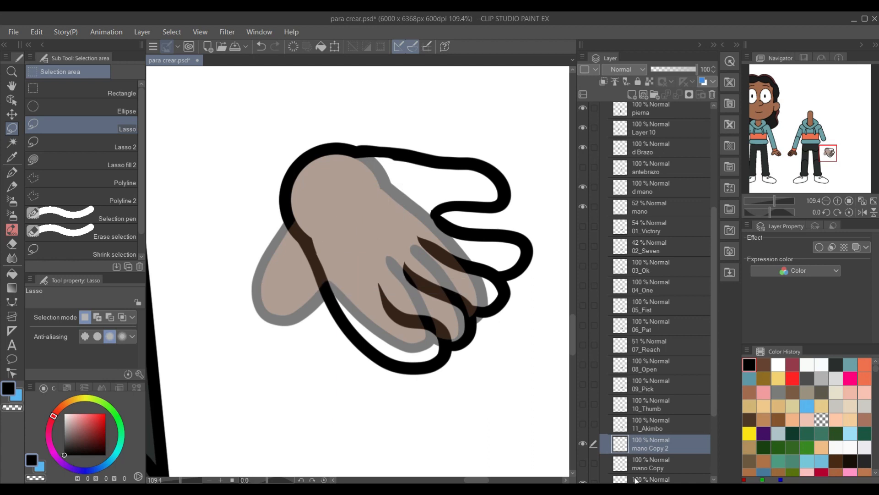
Hide the mano reference, and fill the relaxed hand with dark brown on a new raster layer beneath its outline.
left_click(655, 459)
left_click(632, 95)
left_click(764, 365)
left_click(583, 207)
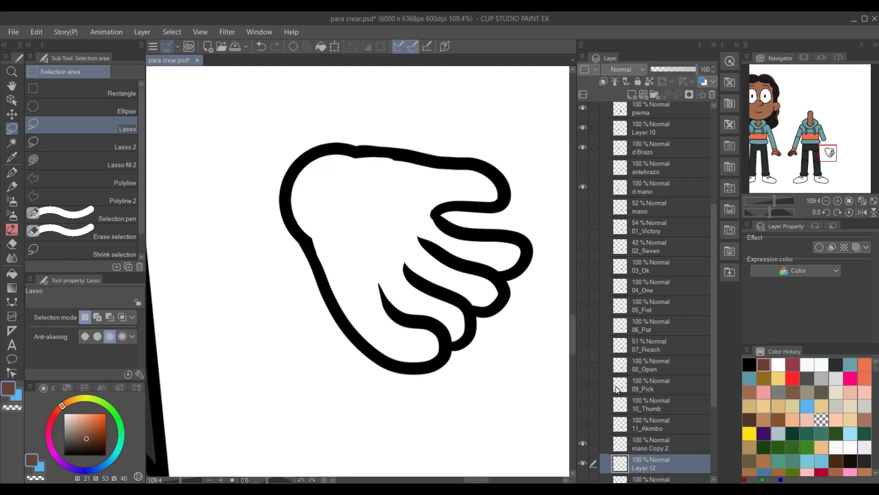
key("g")
left_click(384, 239)
scroll(716, 430, "down", 3)
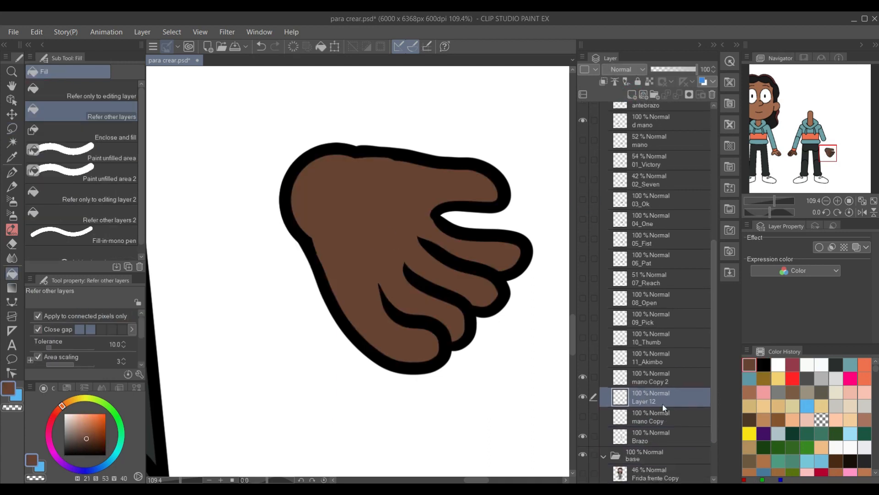
Merge the relaxed hand's outline and fill into a hidden layer named 12_Relaxed.
left_click(655, 385)
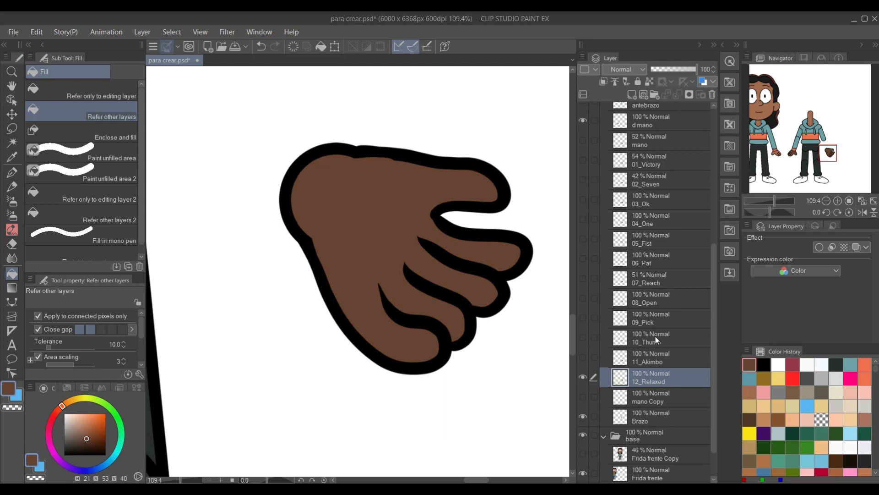
left_click(582, 376)
View the 13_Victory sprite in Cartoon Animator 4, and set up a duplicate of mano Copy over the 01_Victory reference with black selected.
left_click(582, 396)
right_click(644, 397)
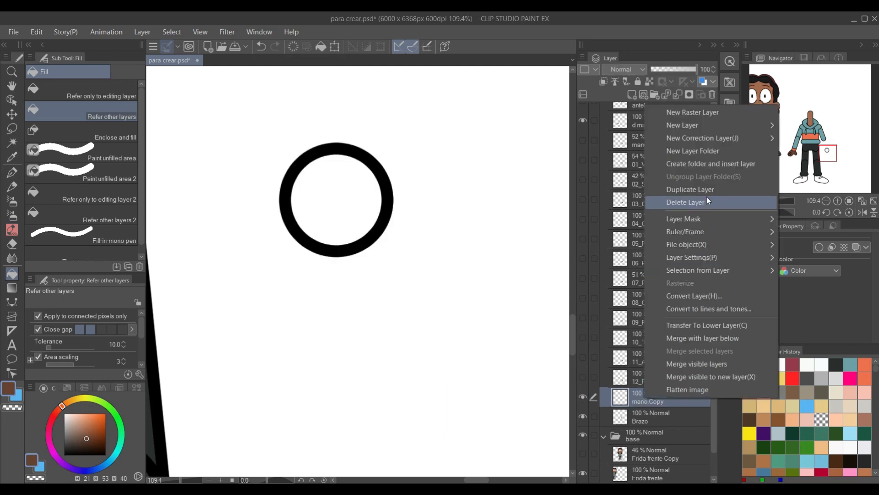
key("Escape")
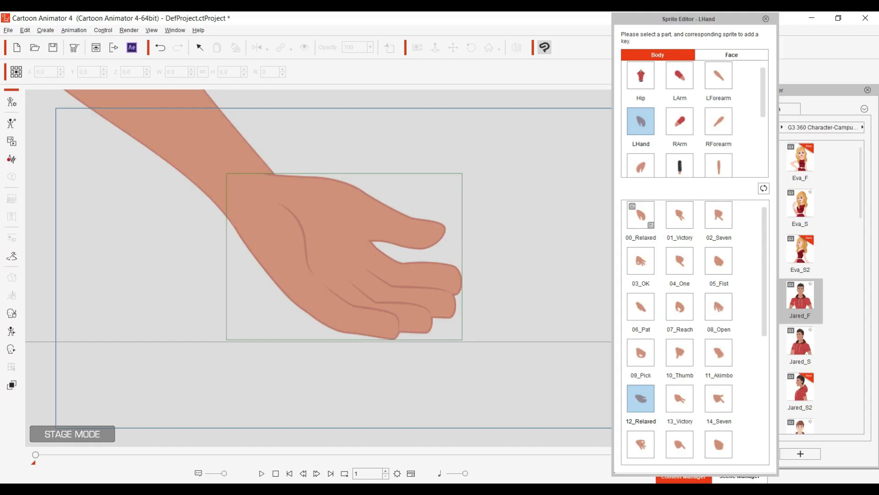
left_click(680, 397)
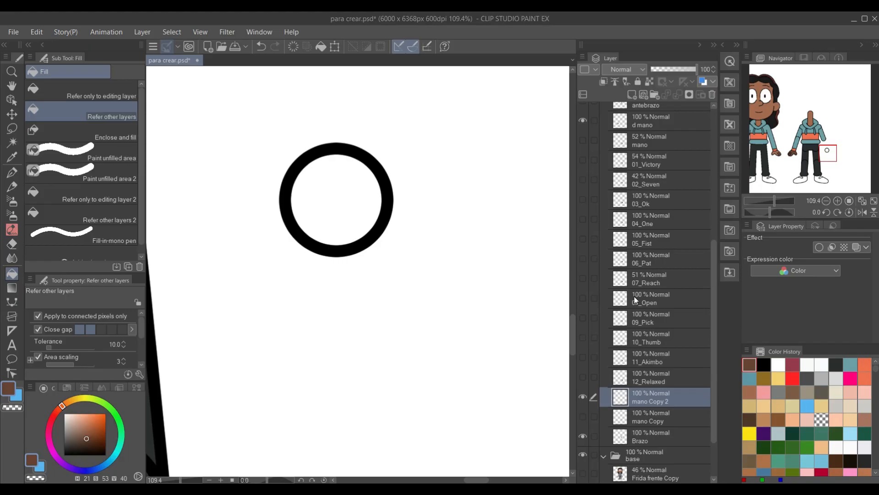
left_click(583, 159)
left_click(767, 362)
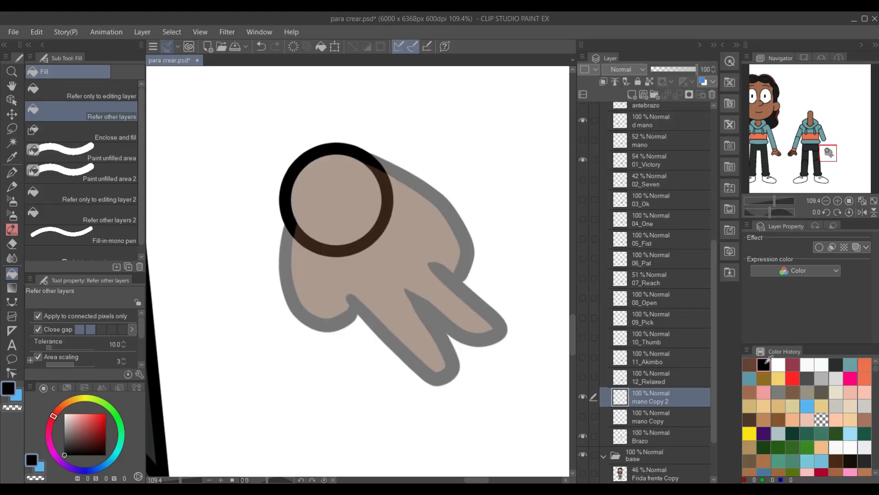
Draw the palm-side victory hand's black outline on mano Copy 2, with two extended fingers, two curled fingers and a folded thumb.
key("p")
mouse_move(388, 172)
left_mouse_down()
mouse_move(439, 183)
mouse_move(410, 281)
mouse_move(372, 229)
mouse_move(370, 185)
mouse_move(372, 242)
mouse_move(381, 191)
mouse_move(367, 243)
left_mouse_up()
key("ctrl+z")
key("e")
key("p")
mouse_move(373, 155)
left_mouse_down()
mouse_move(459, 219)
mouse_move(372, 210)
left_mouse_up()
mouse_move(463, 223)
left_mouse_down()
mouse_move(440, 279)
mouse_move(540, 294)
mouse_move(458, 270)
left_mouse_up()
key("ctrl+z")
mouse_move(462, 274)
left_mouse_down()
mouse_move(502, 372)
mouse_move(407, 285)
left_mouse_up()
left_click_drag(441, 326, 408, 288)
mouse_move(407, 367)
left_mouse_down()
mouse_move(369, 303)
mouse_move(382, 305)
mouse_move(364, 323)
mouse_move(322, 278)
mouse_move(286, 216)
left_mouse_up()
key("ctrl+z")
key("ctrl+z")
key("ctrl+z")
left_click_drag(364, 346, 287, 219)
Erase the wrist circle's inner arc from the victory hand's outline.
key("e")
mouse_move(356, 247)
left_mouse_down()
mouse_move(338, 257)
mouse_move(314, 244)
left_mouse_up()
mouse_move(380, 173)
left_mouse_down()
mouse_move(392, 184)
mouse_move(361, 170)
left_mouse_up()
key("ctrl+z")
left_click_drag(389, 175, 409, 182)
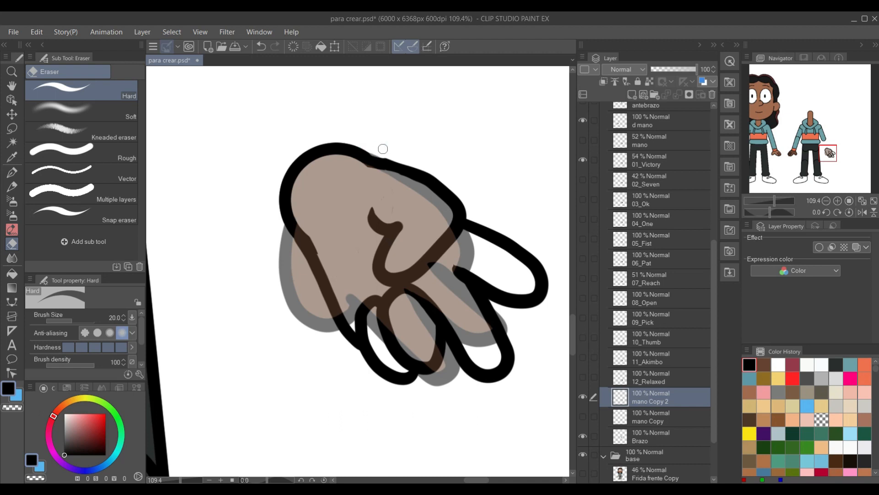
Hide the 01_Victory reference, and fill the victory hand's palm and fingers with dark brown on a new layer beneath the outline.
left_click(659, 421)
left_click(632, 94)
left_click(763, 365)
left_click(583, 159)
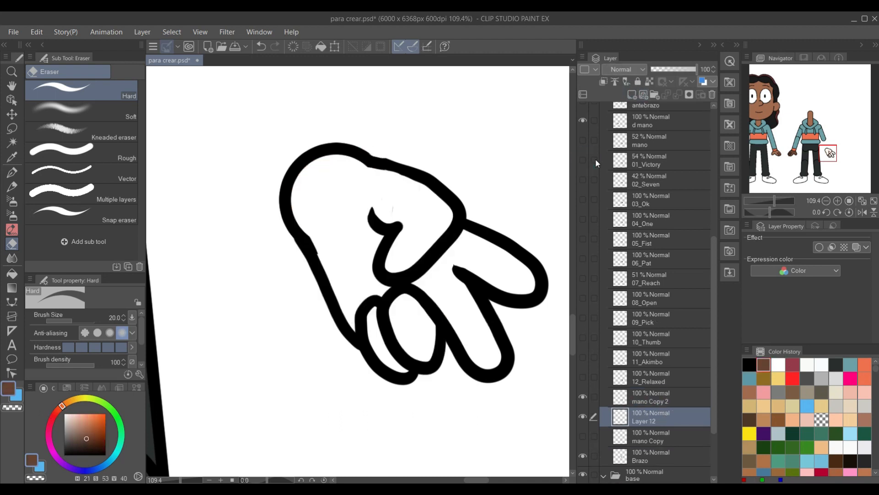
key("g")
left_click(477, 256)
left_click(412, 328)
left_click(387, 339)
left_click(344, 271)
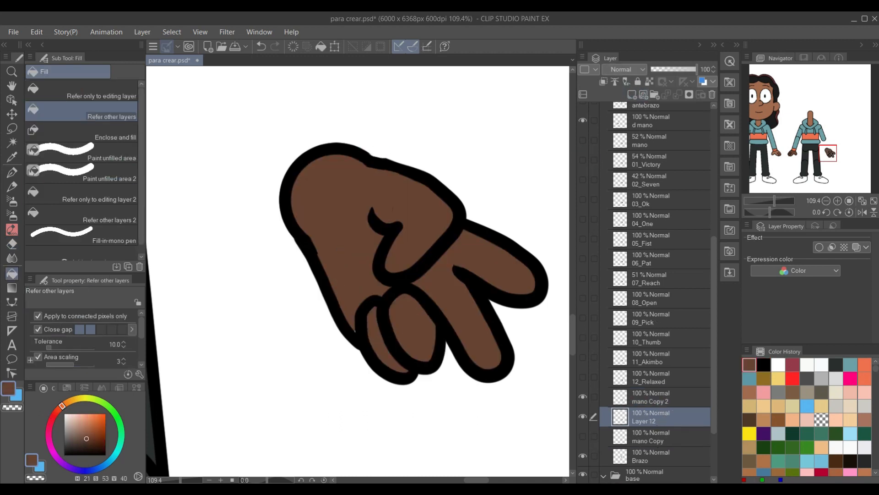
key("p")
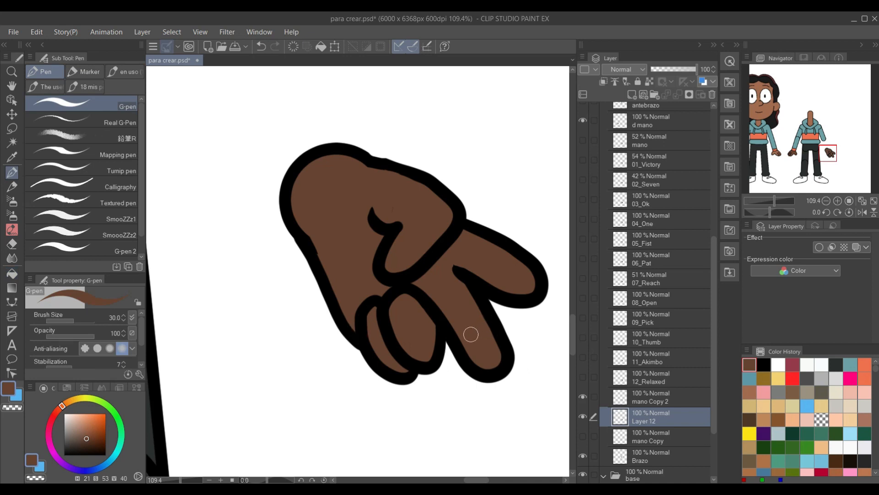
Merge the victory hand's outline with its fill layer, name the merged layer 13_Victory, and hide it.
left_click(655, 399)
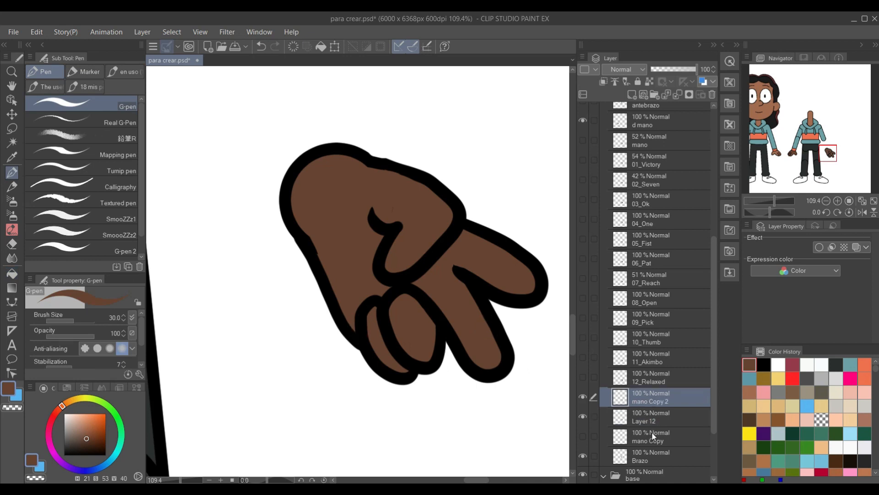
left_click(680, 94)
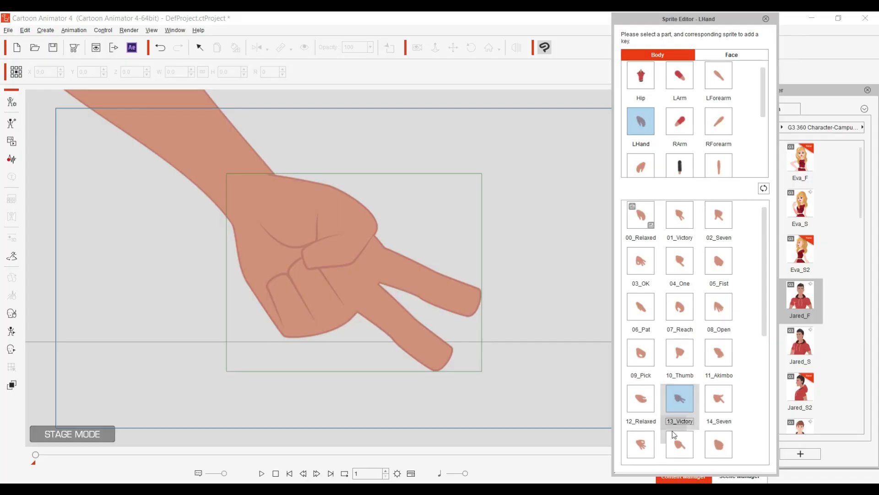
double_click(646, 401)
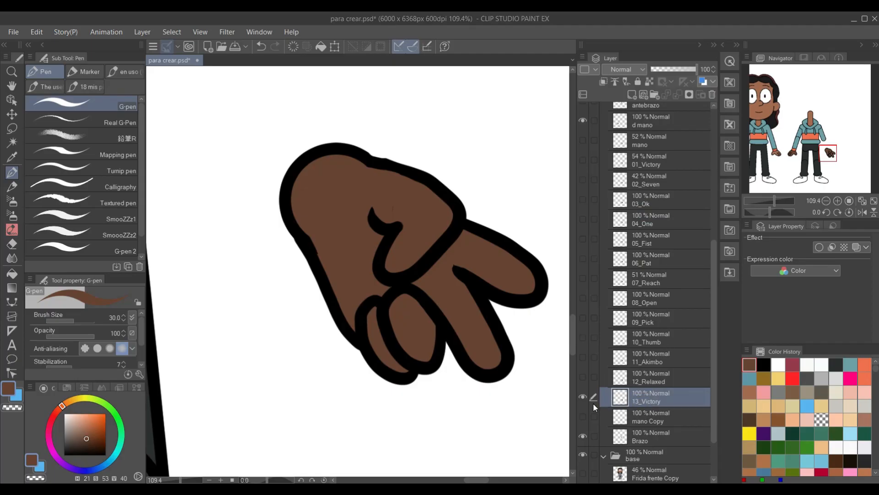
left_click(580, 396)
Duplicate mano Copy, check the 14_Seven sprite in Cartoon Animator 4, and show the 02_Seven layer as a reference.
right_click(647, 415)
left_click(694, 207)
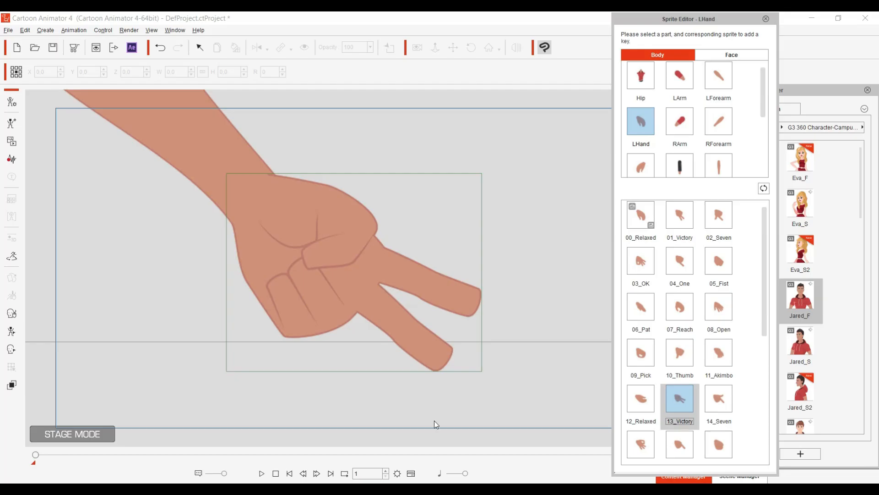
left_click(719, 405)
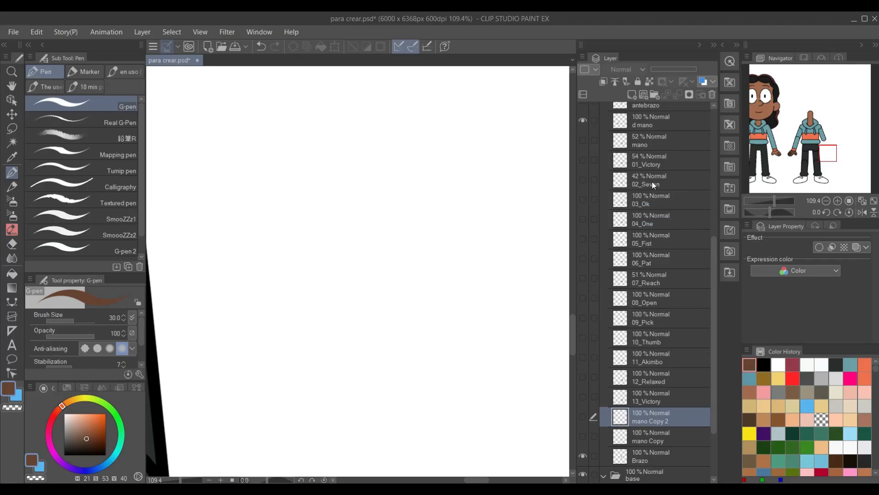
left_click(582, 179)
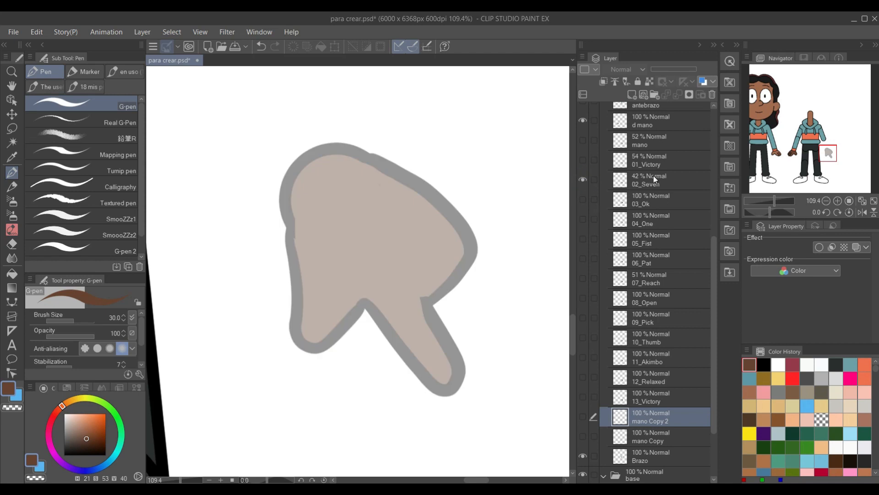
right_click(652, 180)
left_click(713, 269)
left_click_drag(656, 195, 671, 427)
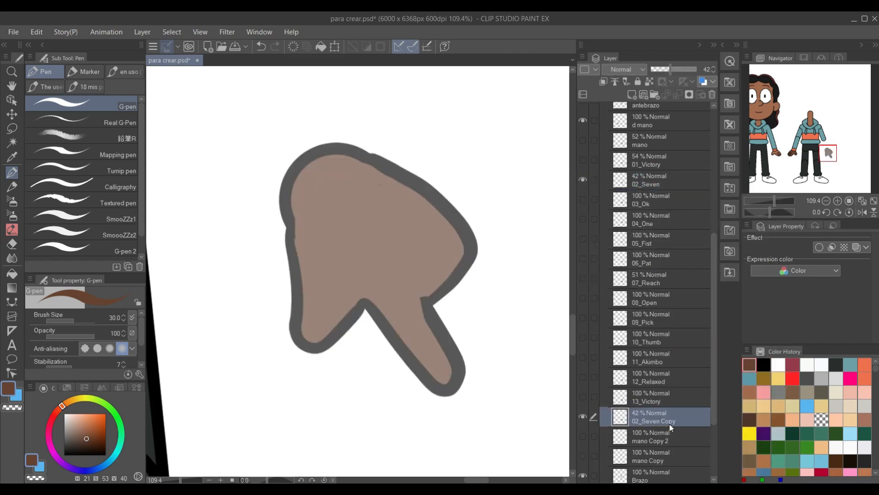
left_click(37, 31)
mouse_move(115, 296)
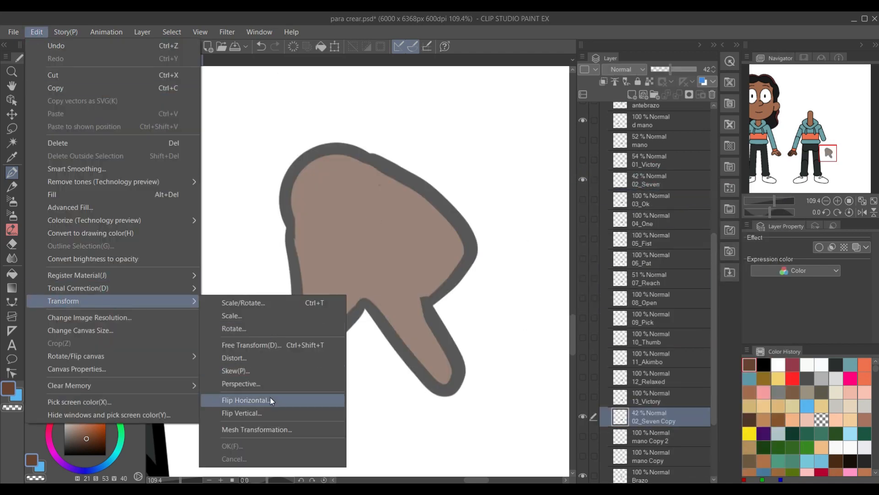
left_click(270, 397)
left_click_drag(484, 404, 541, 226)
key("ctrl+z")
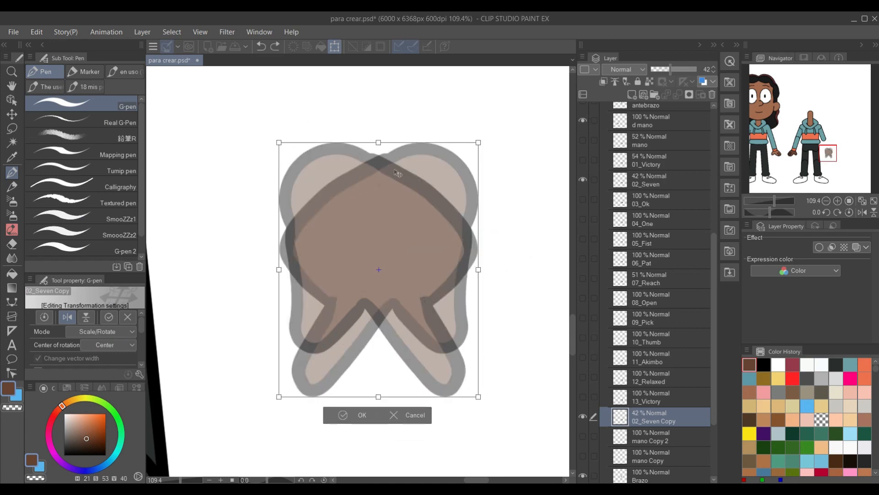
key("ctrl+z")
key("Escape")
left_click(711, 94)
left_click(448, 196)
Draw the palm-side seven hand's black outline on mano Copy 2, with a raised thumb, extended index finger and three curled fingers.
left_click(767, 363)
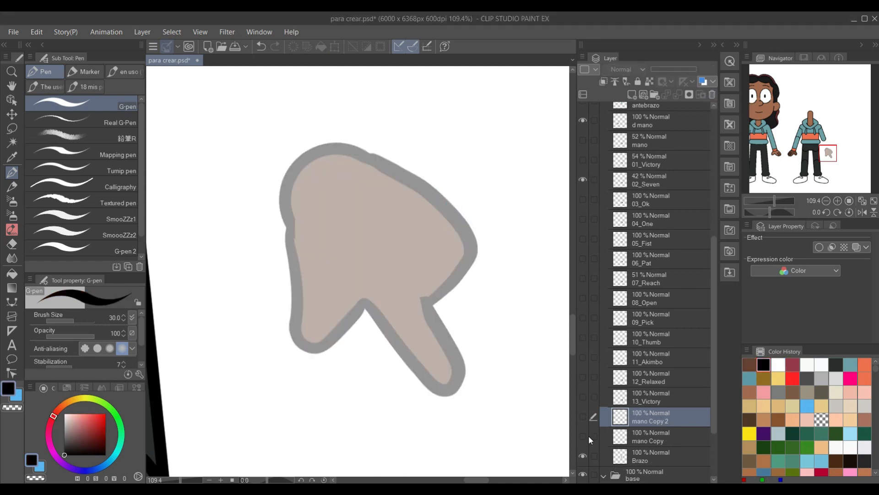
left_click(582, 416)
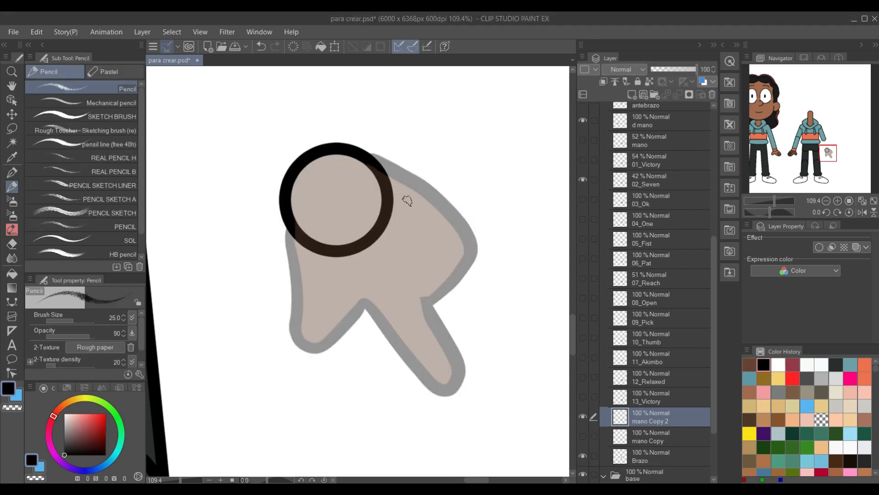
mouse_move(369, 158)
left_mouse_down()
mouse_move(435, 220)
mouse_move(465, 318)
mouse_move(472, 130)
mouse_move(431, 207)
mouse_move(491, 338)
mouse_move(405, 264)
left_mouse_up()
key("ctrl+z")
key("ctrl+z")
mouse_move(425, 200)
left_mouse_down()
mouse_move(522, 337)
mouse_move(456, 275)
mouse_move(409, 341)
mouse_move(290, 221)
left_mouse_up()
Erase the wrist circle's inner arc from the seven hand's outline.
key("e")
left_click_drag(428, 195, 433, 202)
left_click_drag(331, 255, 321, 252)
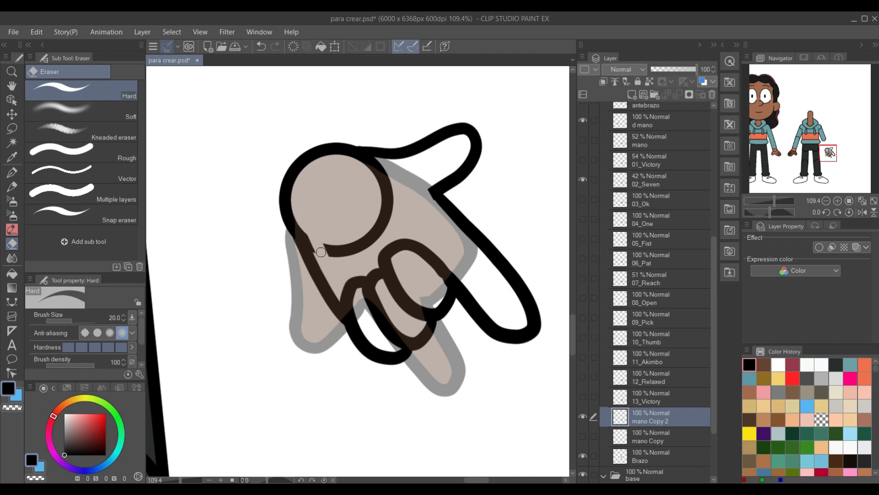
mouse_move(361, 161)
left_mouse_down()
mouse_move(381, 163)
mouse_move(328, 228)
mouse_move(409, 203)
mouse_move(401, 179)
left_mouse_up()
key("m")
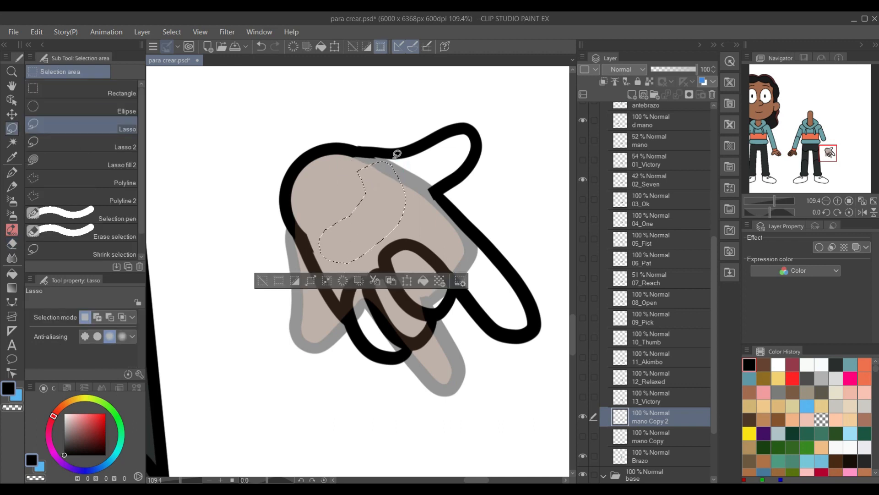
key("ctrl+d")
Hide the 02_Seven reference, and fill the seven hand's palm and fingers with dark brown on a new layer beneath the outline.
left_click(657, 439)
left_click(632, 95)
left_click(763, 365)
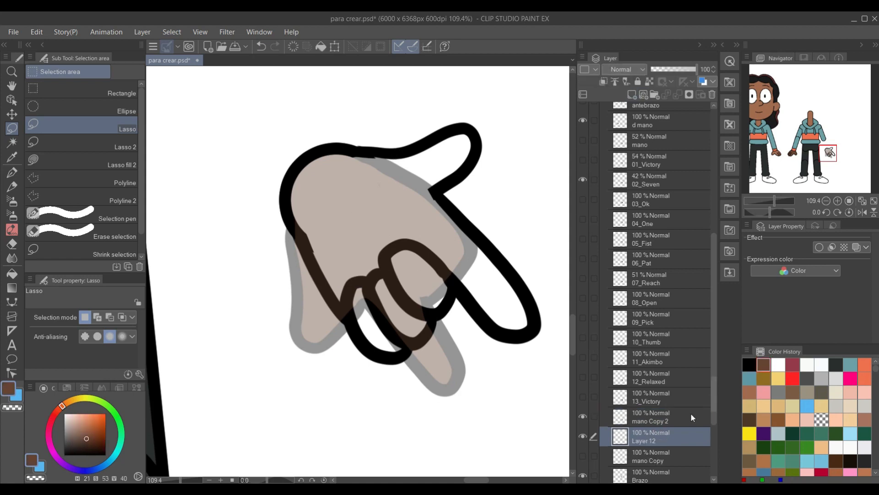
left_click(584, 179)
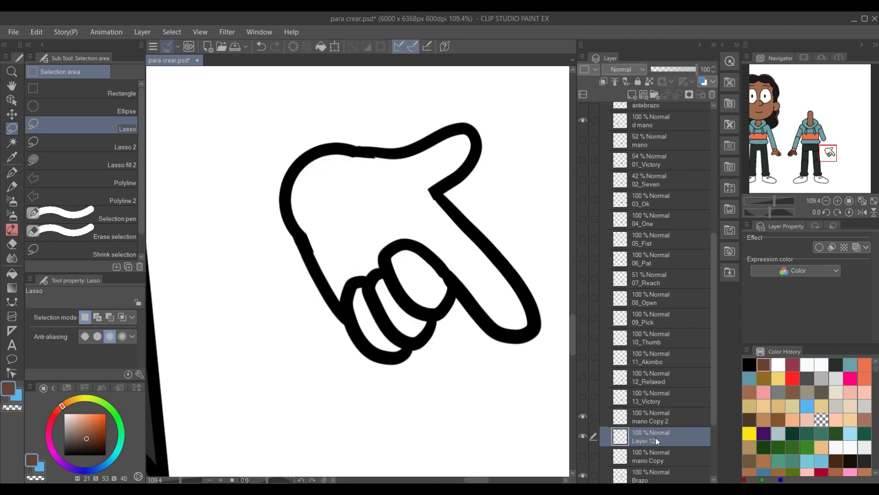
key("g")
left_click(419, 280)
left_click(394, 316)
left_click(369, 326)
left_click(362, 229)
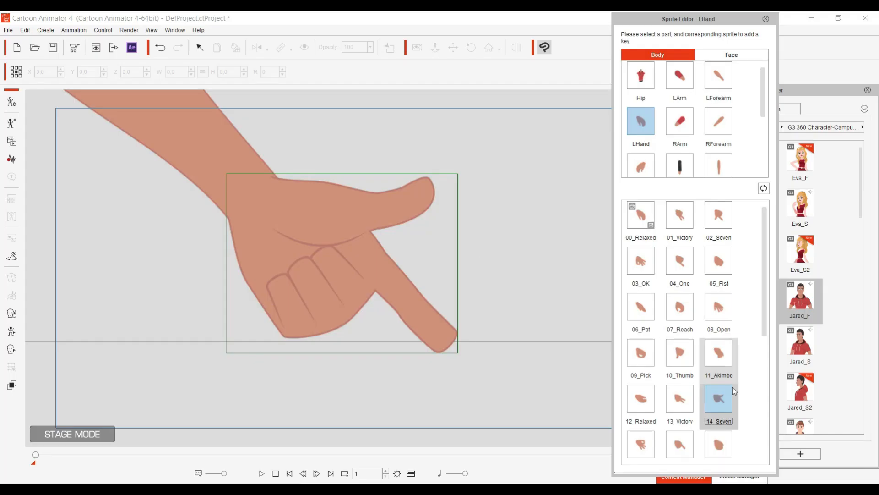
View the 15_Ok sprite in Cartoon Animator 4, and show a duplicate of mano Copy with the 03_Ok reference at 59% opacity.
scroll(732, 387, "down", 3)
left_click(641, 279)
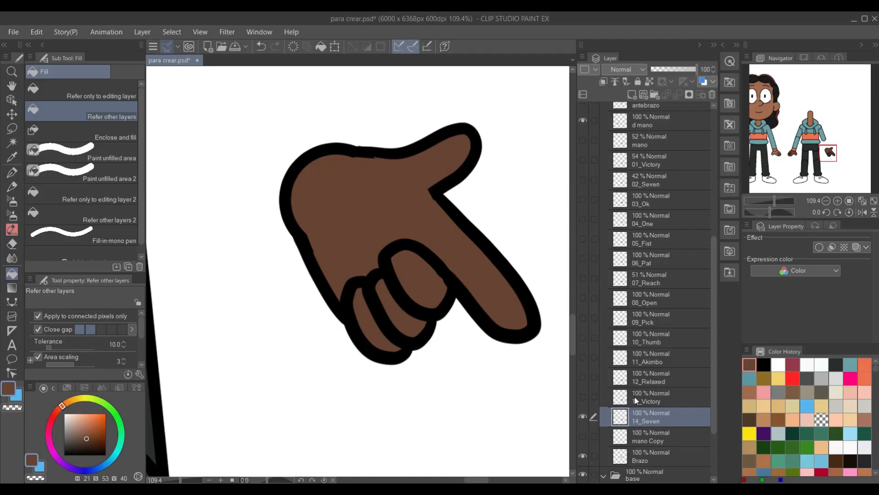
left_click(651, 436)
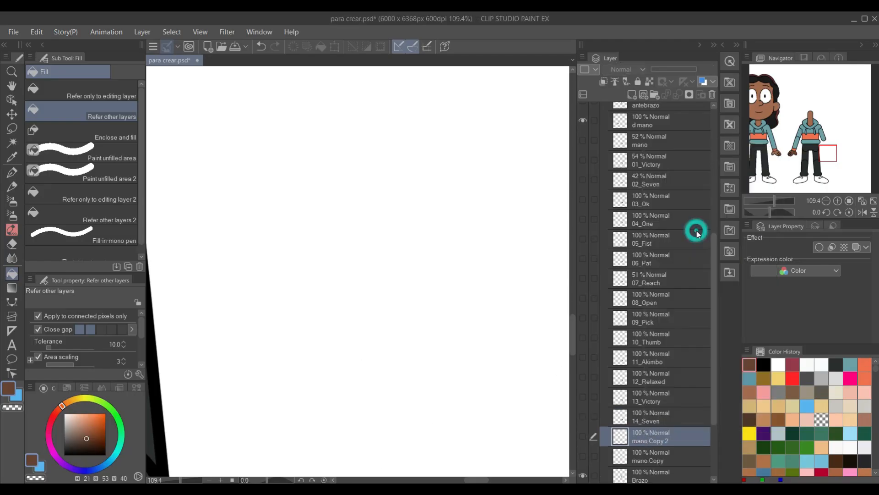
left_click(584, 199)
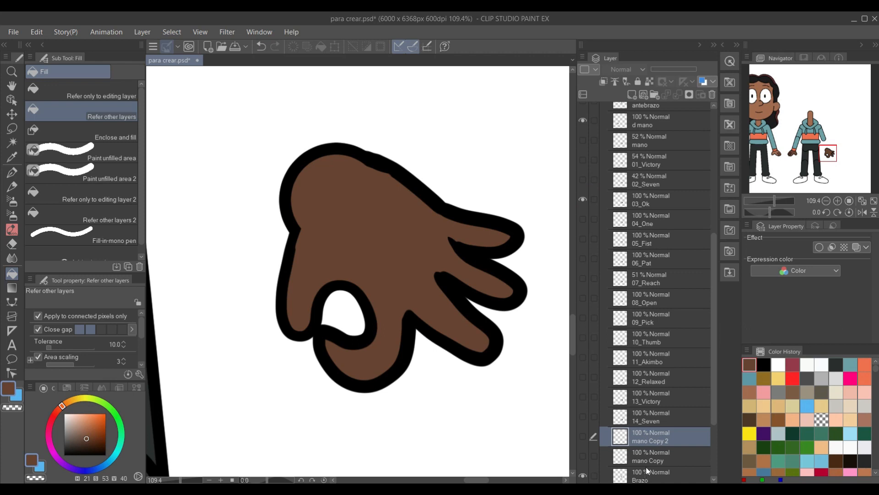
left_click(651, 200)
left_click(678, 70)
left_click(646, 431)
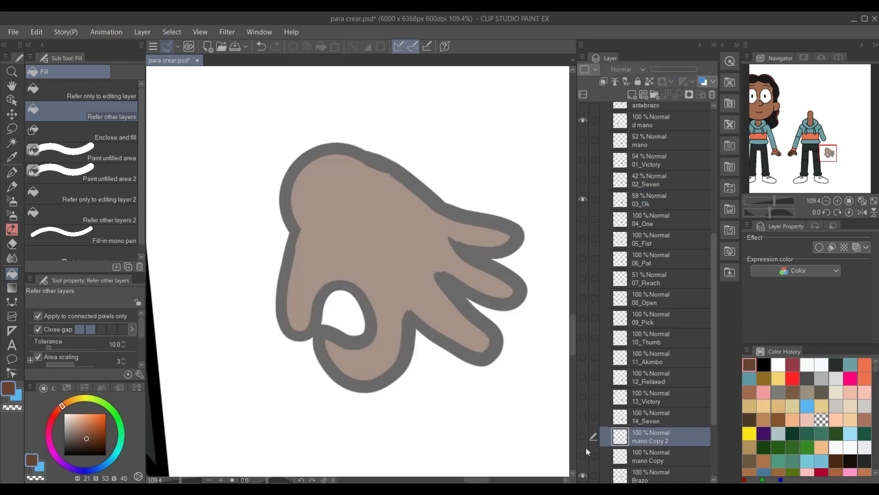
left_click(583, 436)
Draw the OK hand's black outline on mano Copy 2, with thumb and index finger forming a ring and three fingers extended.
left_click(763, 364)
key("p")
mouse_move(369, 152)
left_mouse_down()
mouse_move(452, 232)
mouse_move(468, 184)
mouse_move(451, 278)
left_mouse_up()
mouse_move(314, 249)
left_mouse_down()
mouse_move(477, 346)
mouse_move(426, 326)
left_mouse_up()
key("ctrl+z")
mouse_move(451, 277)
left_mouse_down()
mouse_move(454, 374)
mouse_move(428, 327)
mouse_move(392, 342)
mouse_move(335, 319)
mouse_move(286, 209)
left_mouse_up()
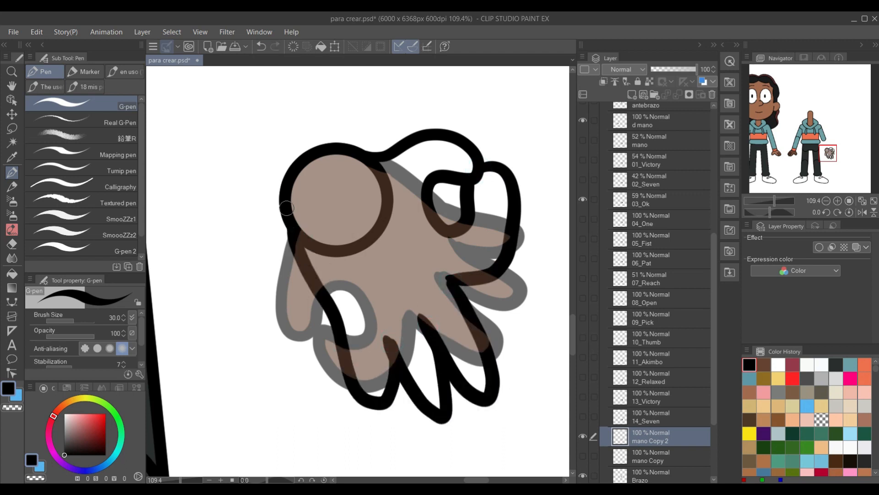
Add a new layer beneath the OK hand's outline, and hide the 03_Ok reference.
left_click(658, 454)
left_click(634, 95)
scroll(610, 451, "down", 1)
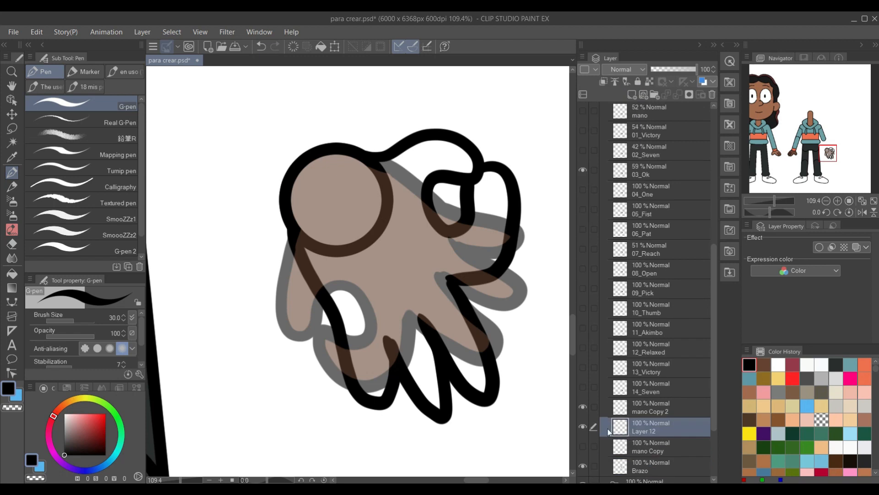
left_click(583, 170)
Erase the wrist circle's inner arc from the OK hand's outline on mano Copy 2.
left_click(655, 409)
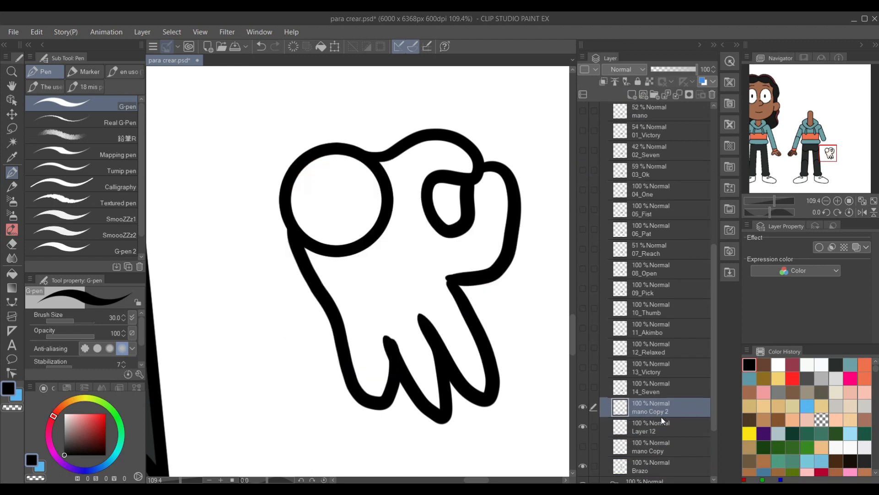
key("e")
left_click_drag(305, 218, 318, 252)
left_click_drag(396, 163, 350, 167)
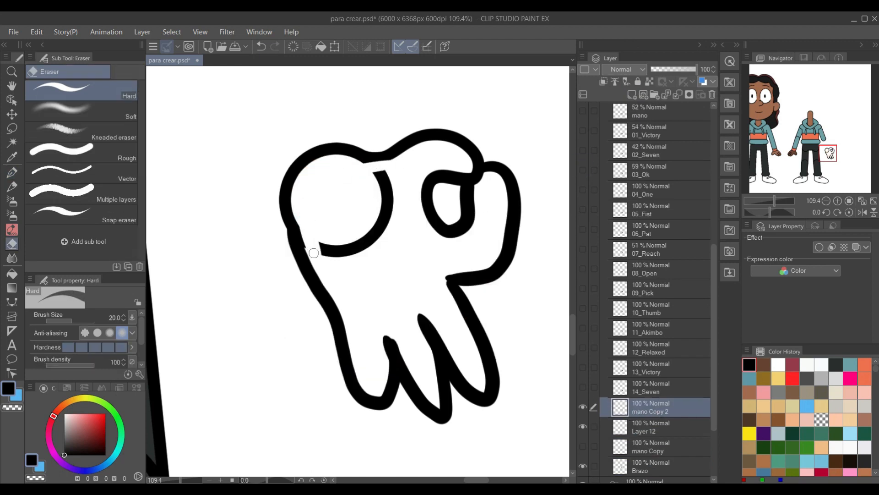
key("m")
mouse_move(401, 229)
left_mouse_down()
mouse_move(323, 216)
mouse_move(411, 222)
left_mouse_up()
key("Delete")
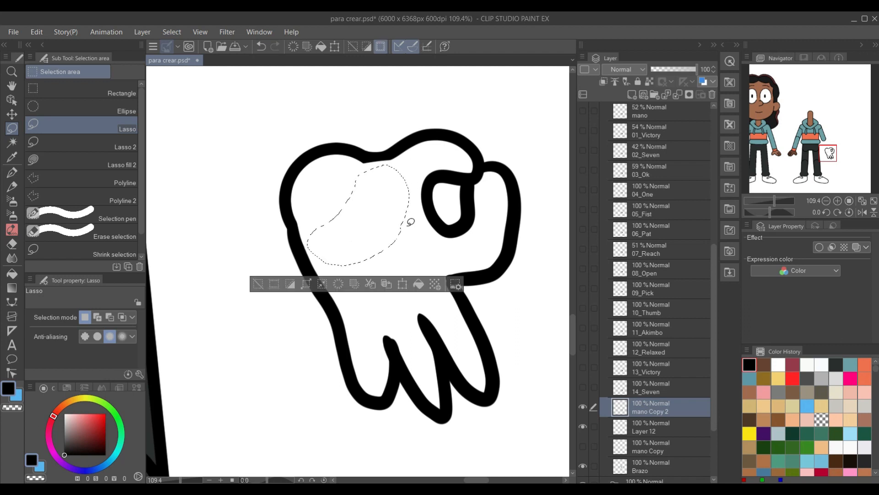
key("ctrl+d")
Fill the OK hand with dark brown on the layer beneath the outline, leaving the finger ring's opening empty.
key("alt+bracketleft")
key("g")
left_click(413, 266)
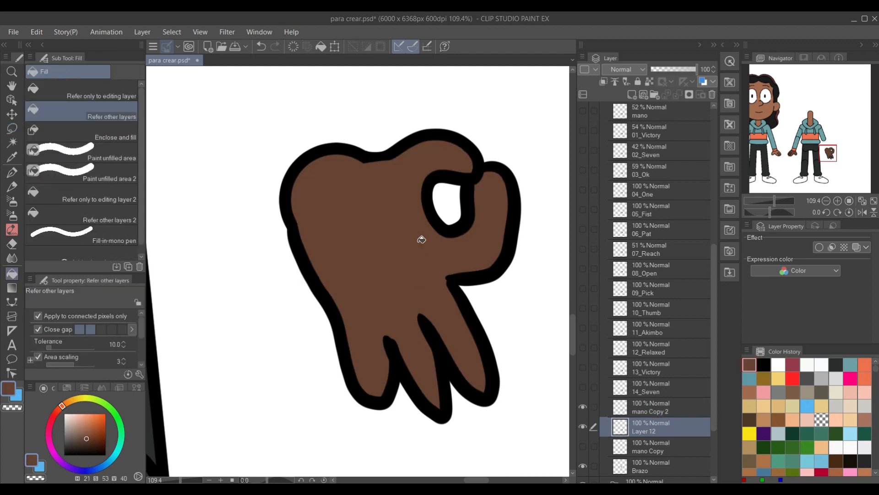
Merge the OK hand's outline with its fill layer, and name the merged layer 15_Ok.
left_click(650, 407)
left_click(678, 94)
double_click(652, 410)
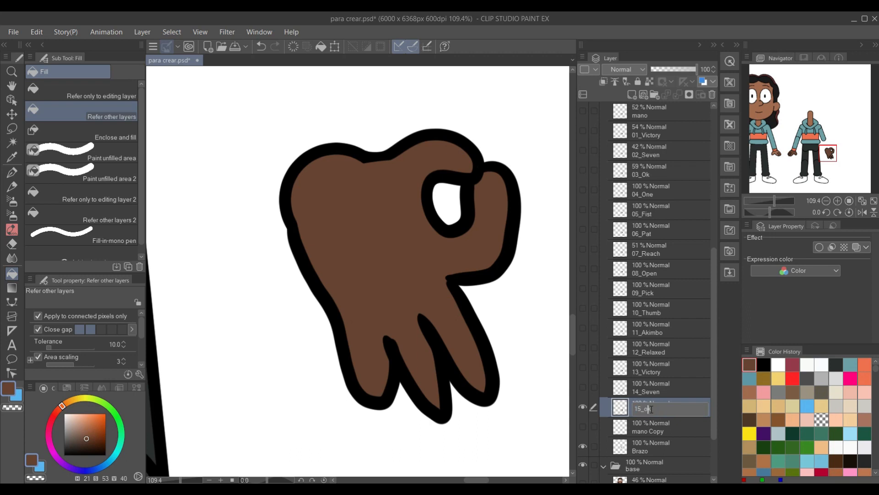
type("15_Ok")
View the next hand sprite in Cartoon Animator 4, and show the 04_One reference layer at 58% opacity.
left_click(677, 284)
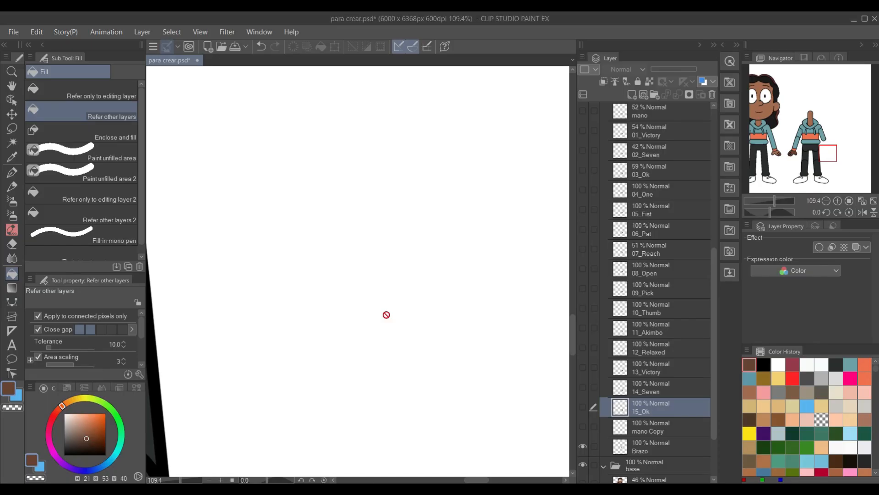
left_click(583, 190)
left_click(660, 191)
left_click(677, 68)
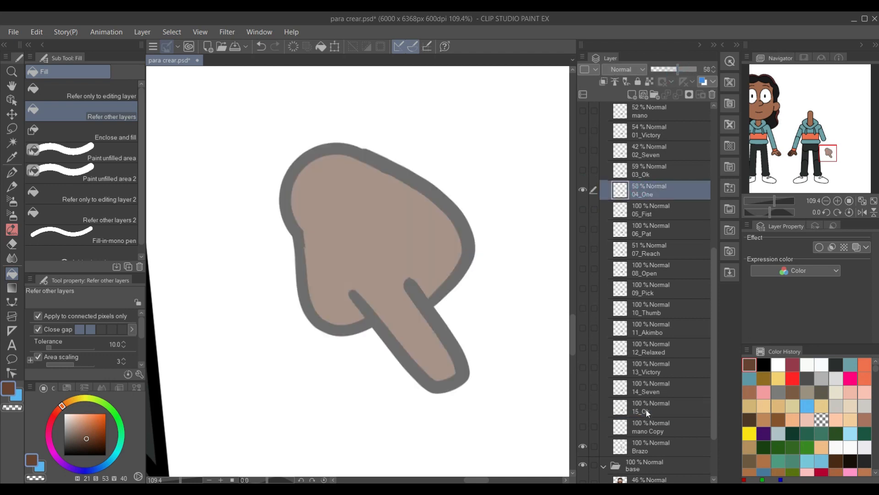
Duplicate mano Copy, and make the duplicate visible with the G-pen and black ready for drawing.
left_click(646, 431)
right_click(646, 433)
left_click(691, 196)
left_click(764, 364)
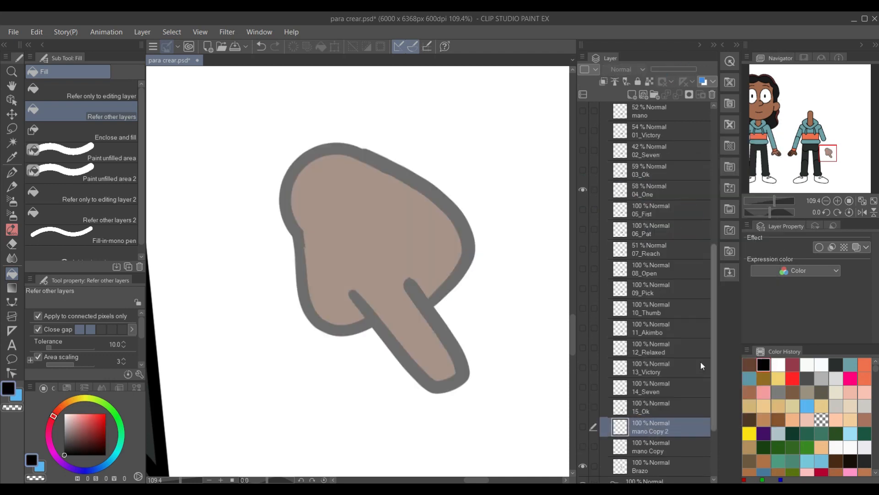
key("p")
left_click(583, 427)
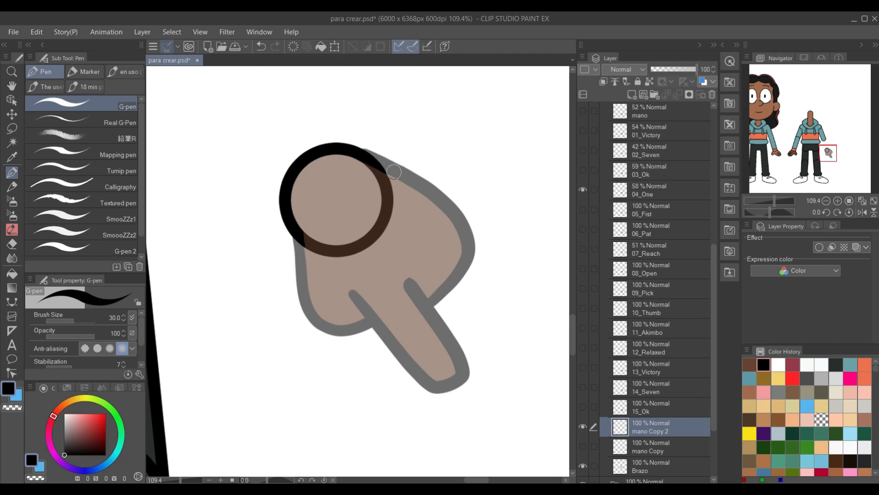
Draw the pointing hand's upper contour, folded thumb and long extended index finger in black on mano Copy 2.
mouse_move(366, 152)
left_mouse_down()
mouse_move(458, 201)
mouse_move(403, 216)
left_mouse_up()
left_click_drag(467, 224, 459, 301)
left_click_drag(443, 264, 409, 299)
mouse_move(440, 359)
left_mouse_down()
mouse_move(366, 308)
mouse_move(380, 284)
left_mouse_up()
key("ctrl+z")
key("ctrl+z")
key("ctrl+z")
mouse_move(462, 198)
left_mouse_down()
mouse_move(515, 319)
mouse_move(517, 288)
mouse_move(534, 307)
mouse_move(529, 333)
mouse_move(446, 264)
left_mouse_up()
key("ctrl+z")
key("ctrl+z")
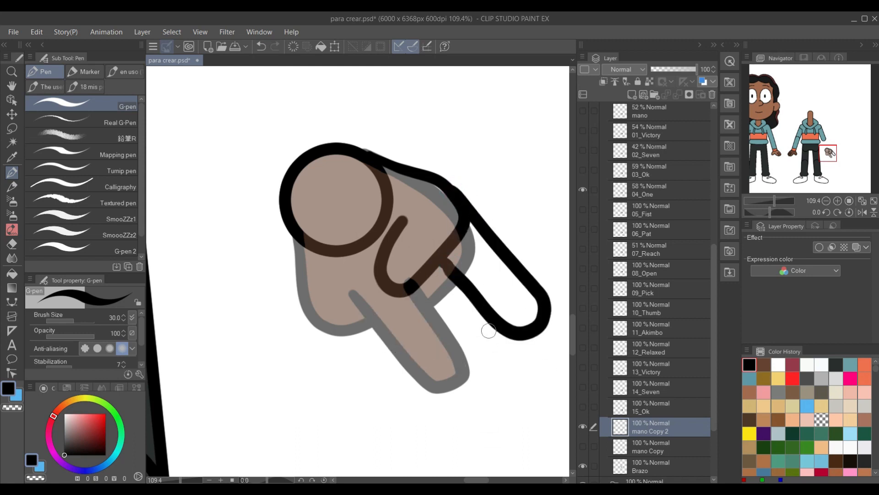
Draw the pointing hand's three curled fingers and the outer palm edge back to the wrist circle.
left_click_drag(467, 292, 412, 285)
left_click_drag(448, 330, 381, 286)
mouse_move(425, 356)
left_mouse_down()
mouse_move(359, 342)
mouse_move(378, 305)
mouse_move(355, 329)
mouse_move(292, 218)
left_mouse_up()
Erase the wrist circle's inner arc from the pointing hand, and draw a curved palm crease beside the thumb.
key("e")
left_click_drag(323, 254, 308, 233)
mouse_move(384, 177)
left_mouse_down()
mouse_move(366, 168)
mouse_move(392, 177)
left_mouse_up()
mouse_move(385, 170)
left_mouse_down()
mouse_move(362, 167)
mouse_move(400, 180)
left_mouse_up()
mouse_move(390, 225)
left_mouse_down()
mouse_move(384, 180)
mouse_move(371, 226)
mouse_move(325, 246)
left_mouse_up()
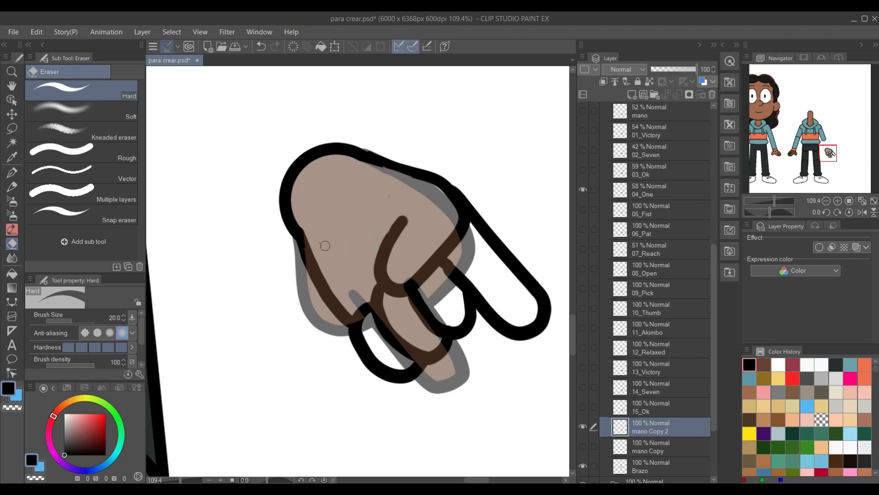
key("p")
left_click_drag(398, 226, 356, 237)
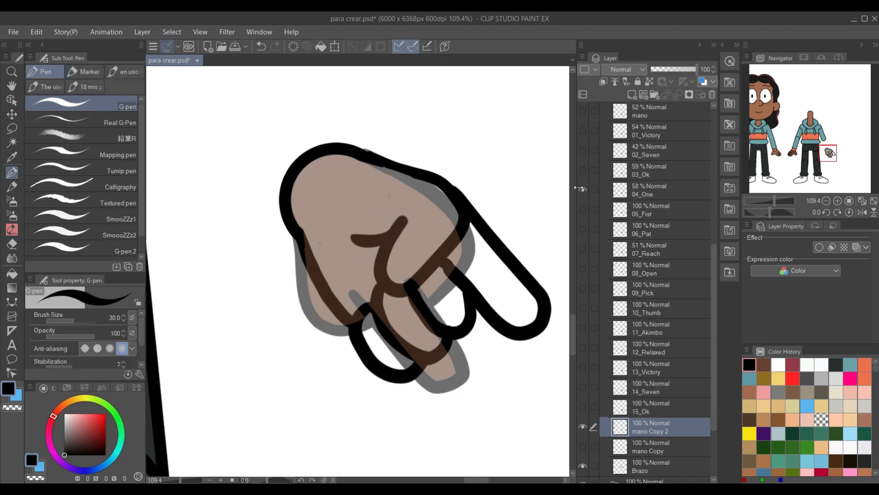
Hide the 04_One reference, and add a new layer beneath the pointing hand's outline.
left_click(582, 189)
left_click(653, 445)
left_click(632, 95)
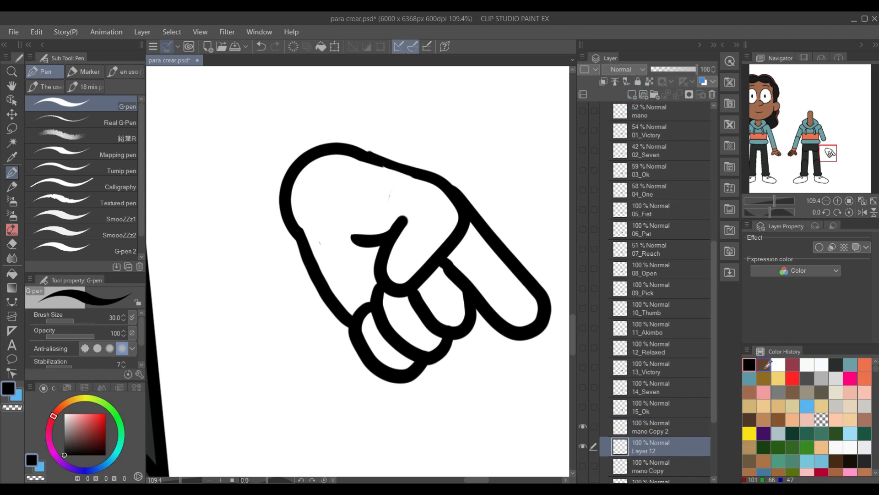
Fill the pointing hand with brown on the layer beneath, and erase the bump on its upper outline on mano Copy 2.
left_click(764, 364)
key("g")
mouse_move(495, 279)
left_mouse_down()
mouse_move(390, 335)
mouse_move(355, 261)
left_mouse_up()
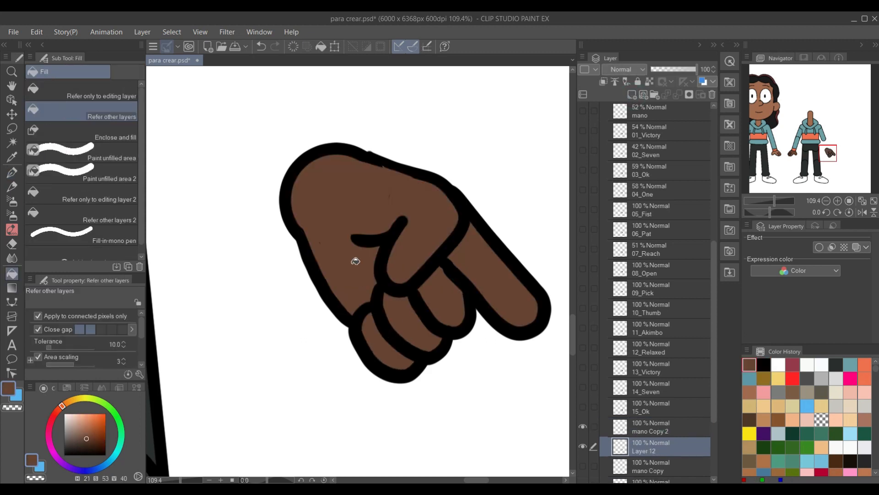
key("p")
left_click(664, 433)
key("e")
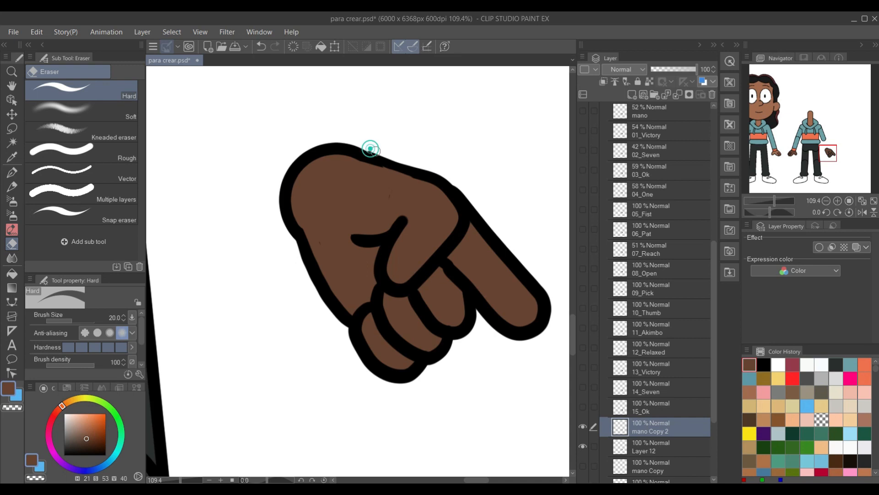
Merge the pointing hand's outline with its brown fill, and name the resulting layer 16_One.
left_click(659, 414)
left_click(660, 432)
left_click(584, 427)
left_click(584, 427)
left_click(658, 446)
left_click(658, 431)
left_click(677, 95)
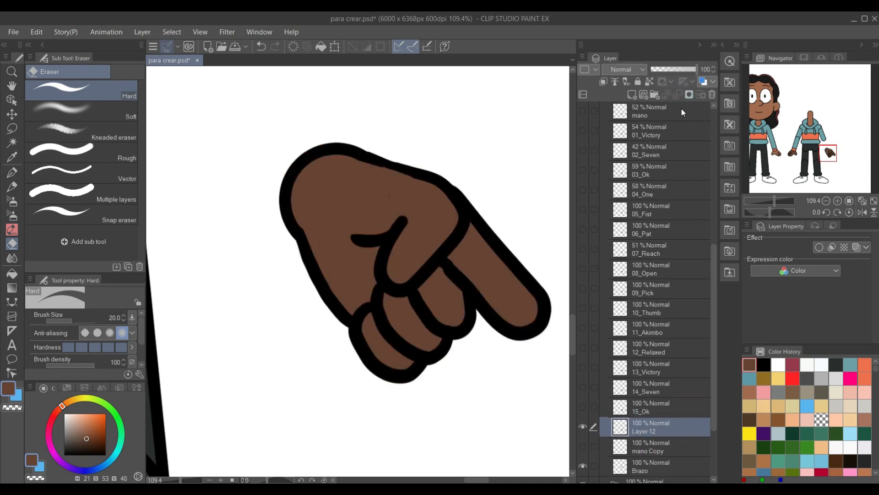
double_click(652, 432)
type("16_oNE")
key("Return")
double_click(653, 431)
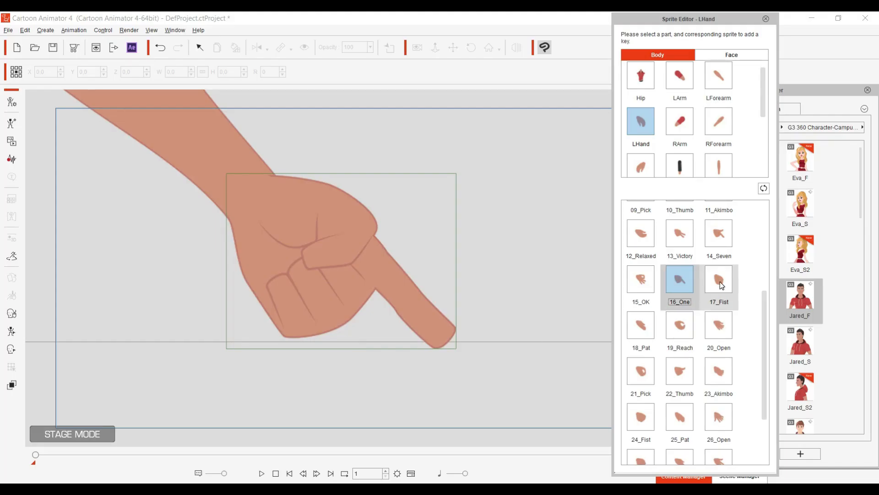
Preview 17_Fist in Cartoon Animator 4, and prepare a mano Copy duplicate with 05_Fist as a 50% opacity reference in Clip Studio Paint.
left_click(719, 281)
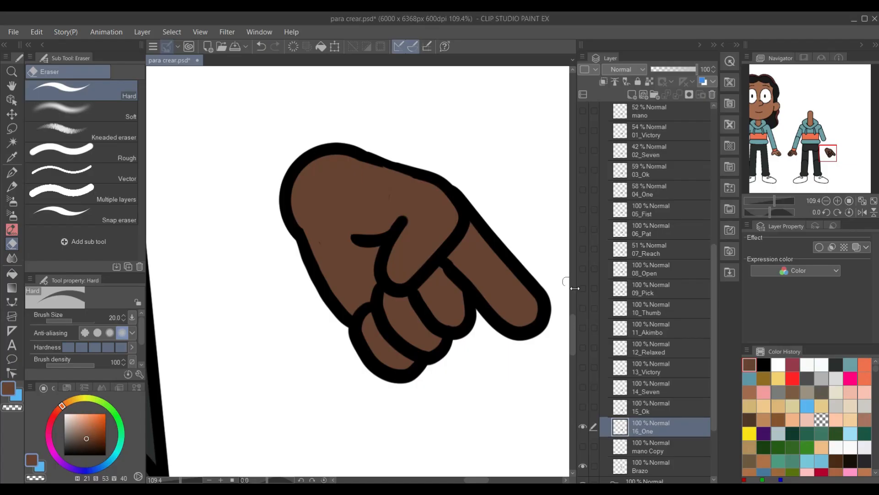
left_click(583, 209)
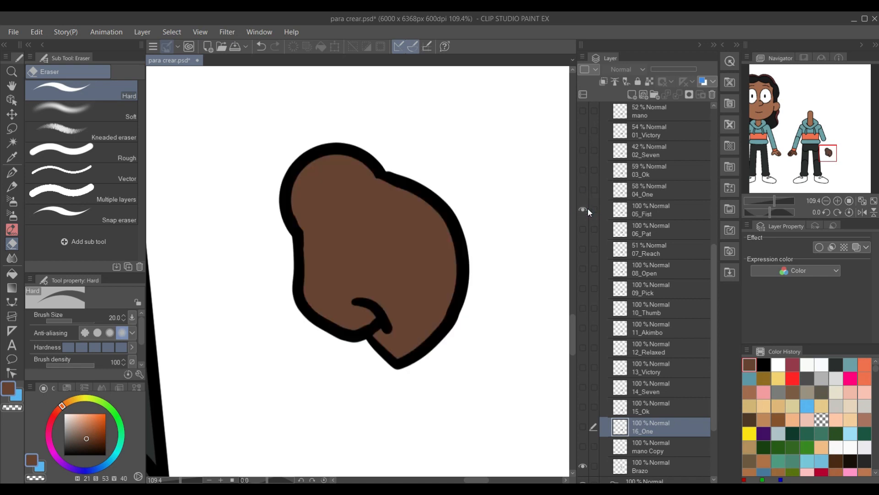
left_click(646, 214)
right_click(646, 445)
left_click(687, 234)
left_click(584, 431)
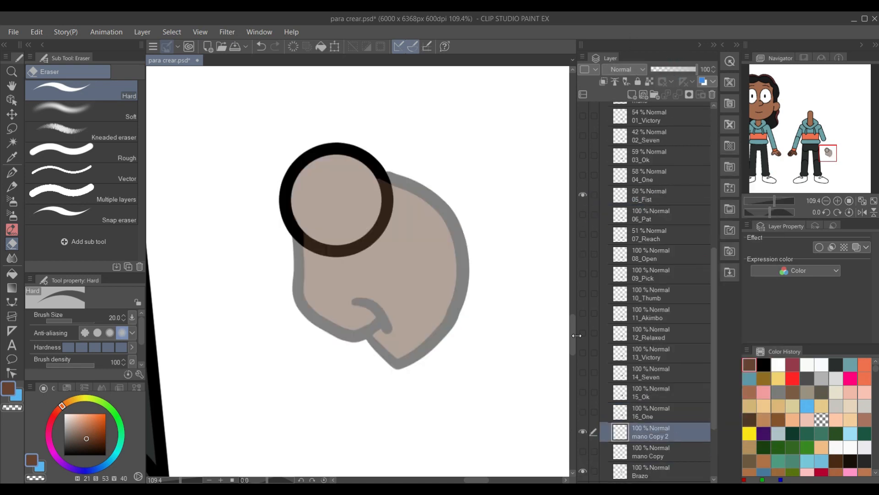
Draw the palm-side fist's outer palm edge, curled fingers and folded thumb in black on mano Copy 2.
key("p")
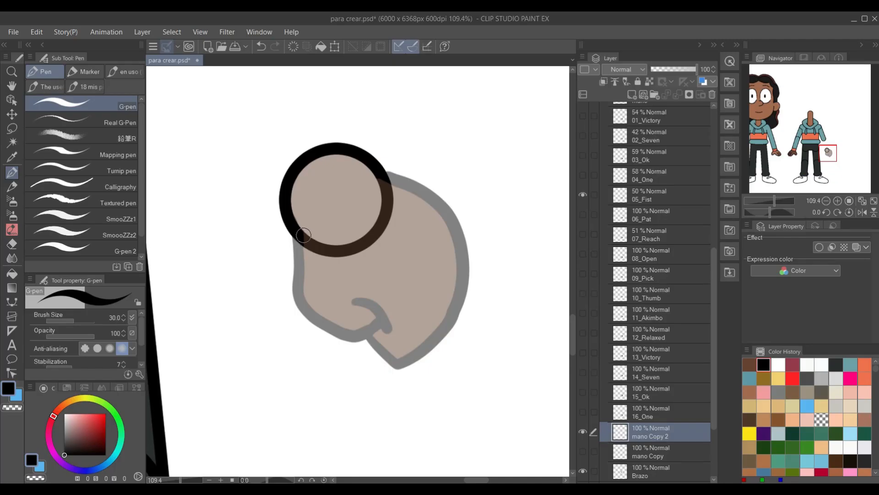
mouse_move(306, 235)
left_mouse_down()
mouse_move(374, 364)
mouse_move(426, 288)
mouse_move(390, 314)
left_mouse_up()
left_click_drag(398, 307, 355, 299)
mouse_move(446, 332)
left_mouse_down()
mouse_move(436, 244)
mouse_move(422, 249)
mouse_move(460, 195)
mouse_move(378, 161)
left_mouse_up()
mouse_move(433, 266)
left_mouse_down()
mouse_move(417, 210)
mouse_move(404, 211)
left_mouse_up()
key("w")
key("e")
mouse_move(426, 252)
left_mouse_down()
mouse_move(417, 236)
mouse_move(422, 245)
mouse_move(439, 249)
left_mouse_up()
key("p")
mouse_move(476, 308)
left_mouse_down()
mouse_move(497, 270)
mouse_move(468, 195)
left_mouse_up()
Erase the wrist circle's inner arc so the wrist opens into the fist's palm.
key("e")
mouse_move(377, 172)
left_mouse_down()
mouse_move(394, 181)
mouse_move(372, 170)
left_mouse_up()
mouse_move(308, 229)
left_mouse_down()
mouse_move(337, 257)
mouse_move(352, 231)
mouse_move(401, 198)
mouse_move(379, 246)
left_mouse_up()
key("m")
key("Delete")
key("ctrl+d")
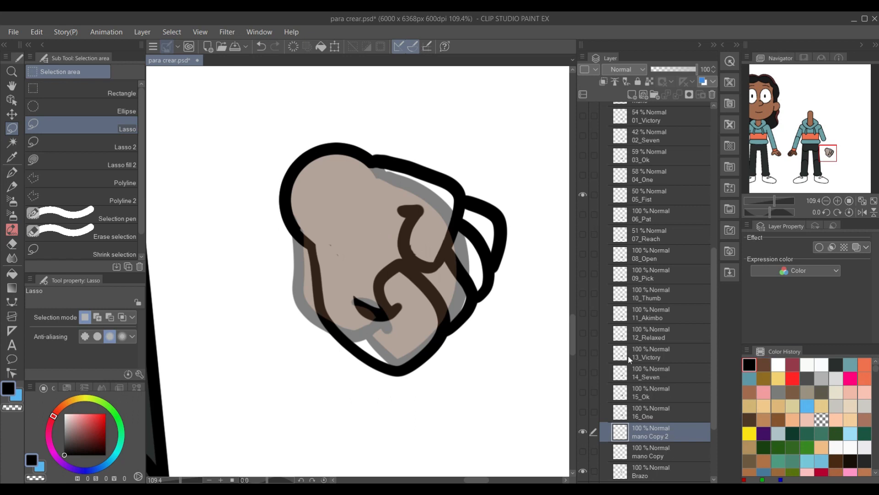
Hide the 05_Fist reference, and fill the fist with brown on a new layer beneath its outline.
left_click(583, 195)
left_click(764, 365)
left_click(667, 450)
left_click(632, 95)
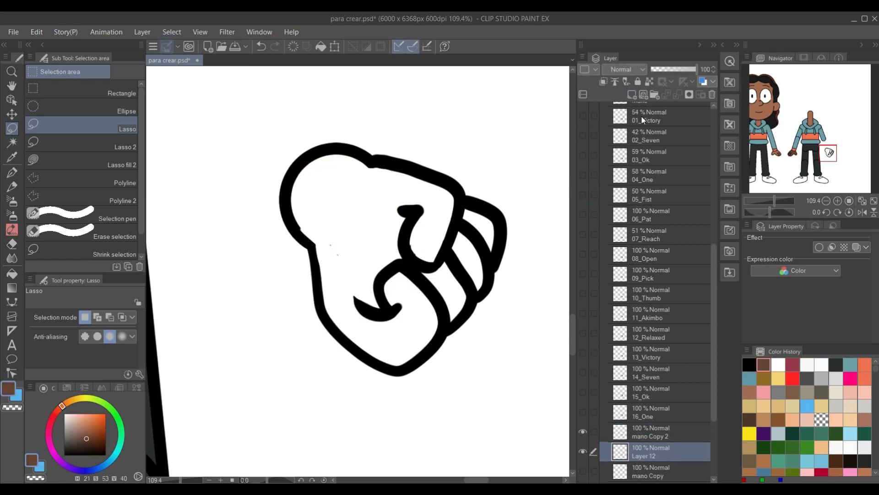
key("g")
mouse_move(412, 266)
left_mouse_down()
mouse_move(471, 245)
mouse_move(479, 227)
left_mouse_up()
key("p")
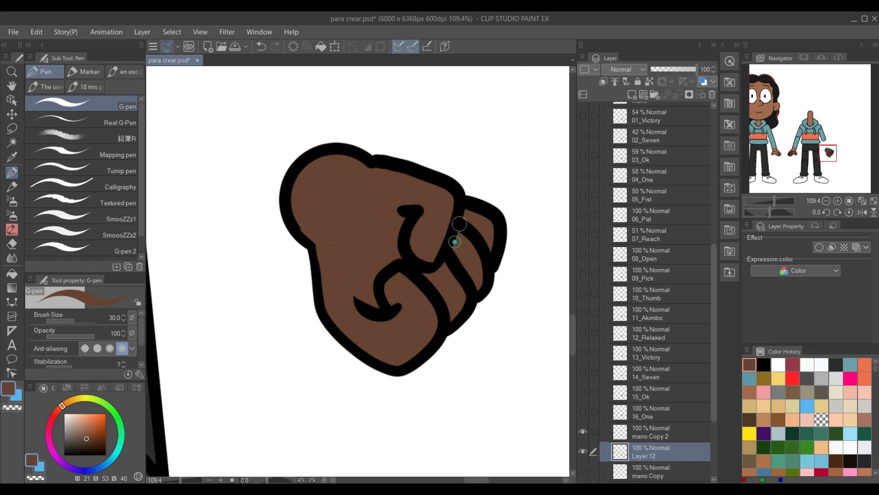
Merge the fist's outline with its brown fill, and name the layer 17_Fist.
left_click(655, 431)
left_click(678, 94)
double_click(651, 437)
key("Return")
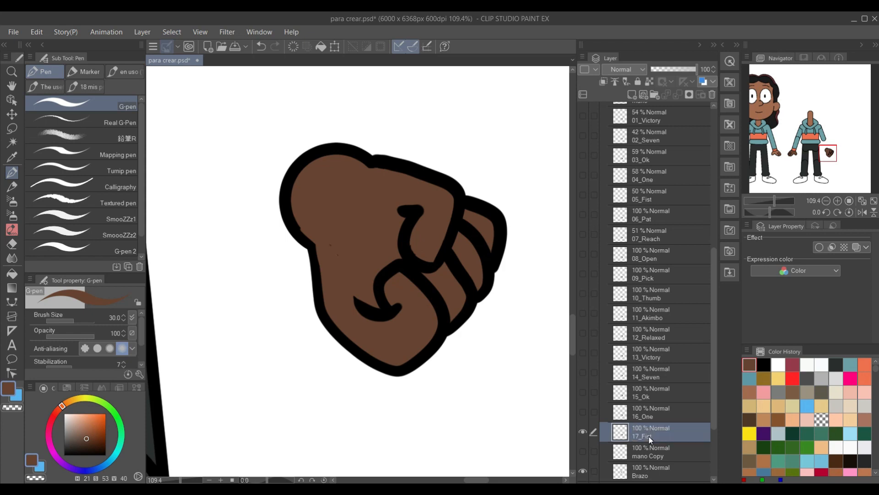
Hide the 17_Fist layer, and duplicate the mano Copy wrist circle for the next pose.
left_click(590, 434)
right_click(640, 456)
left_click(687, 247)
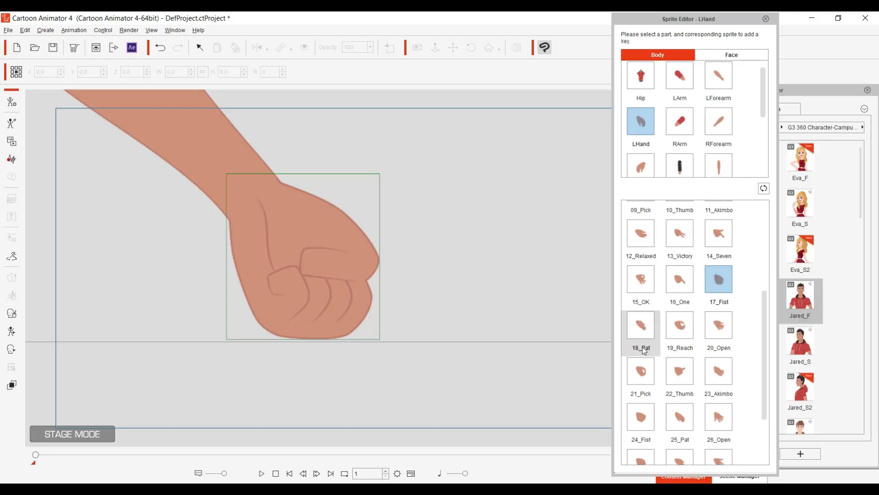
Preview 18_Pat in Cartoon Animator 4, and show 06_Pat at 44% opacity under the wrist circle copy in Clip Studio Paint.
left_click(643, 327)
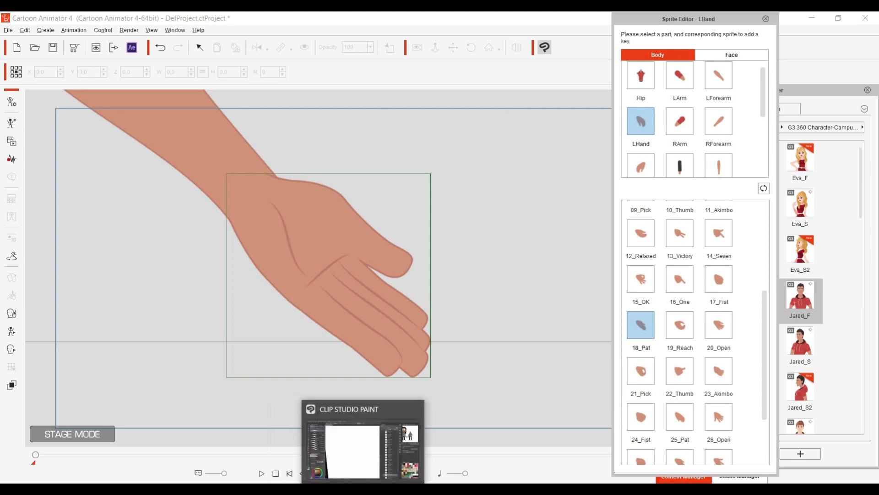
left_click(359, 488)
scroll(668, 450, "down", 3)
left_click(583, 422)
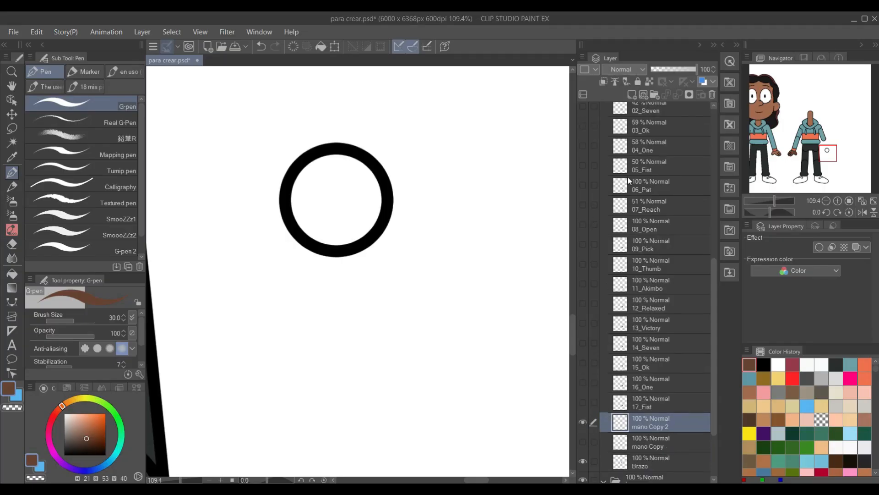
left_click(583, 185)
left_click(647, 187)
left_click(672, 67)
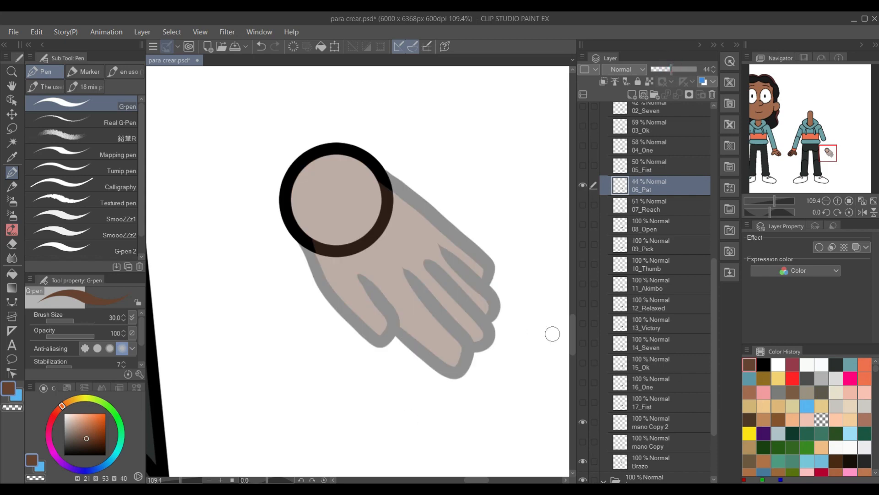
left_click(657, 427)
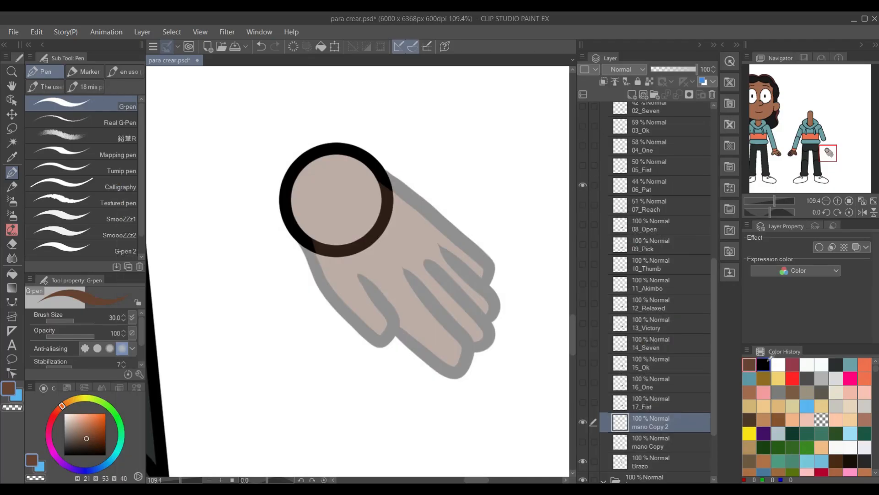
key("p")
mouse_move(304, 243)
left_mouse_down()
mouse_move(419, 360)
mouse_move(444, 330)
mouse_move(372, 273)
left_mouse_up()
key("ctrl+z")
key("p")
key("ctrl+z")
Draw the pat hand's outer palm edge, four extended fingers and separate thumb in black on mano Copy 2.
mouse_move(301, 238)
left_mouse_down()
mouse_move(315, 254)
mouse_move(394, 277)
left_mouse_up()
left_click_drag(456, 335, 407, 251)
mouse_move(486, 312)
left_mouse_down()
mouse_move(496, 316)
mouse_move(419, 228)
left_mouse_up()
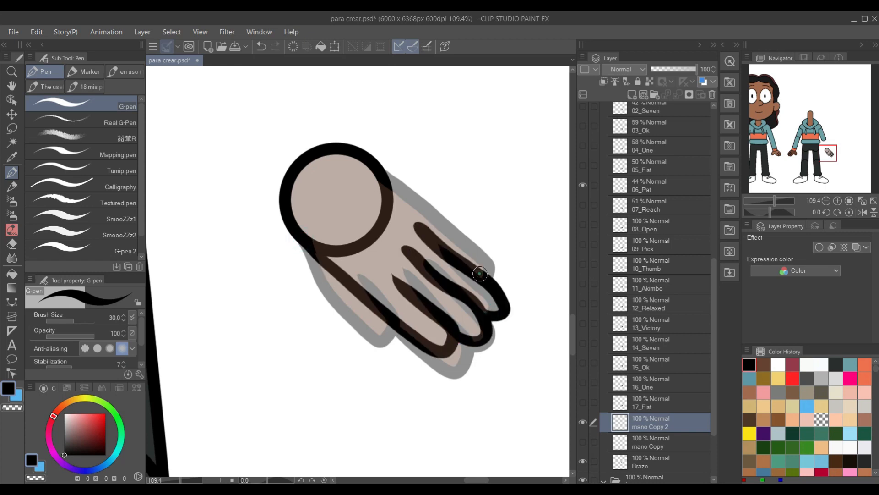
left_click_drag(481, 274, 428, 202)
mouse_move(377, 159)
left_mouse_down()
mouse_move(433, 207)
mouse_move(494, 180)
mouse_move(428, 204)
left_mouse_up()
key("ctrl+z")
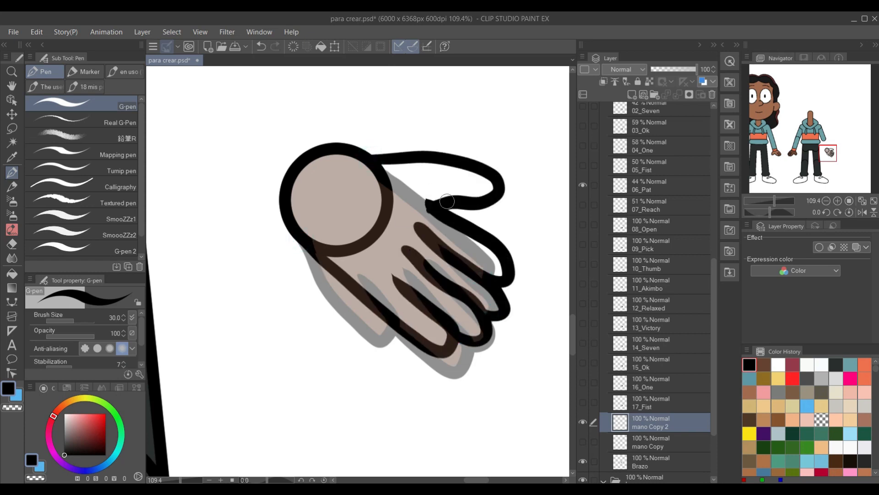
Erase the wrist circle's inner arc from the pat hand between the outer palm edge and the thumb.
key("e")
left_click_drag(342, 245, 323, 246)
left_click_drag(383, 170, 371, 171)
key("m")
mouse_move(340, 238)
left_mouse_down()
mouse_move(406, 193)
mouse_move(378, 170)
left_mouse_up()
key("Delete")
key("ctrl+d")
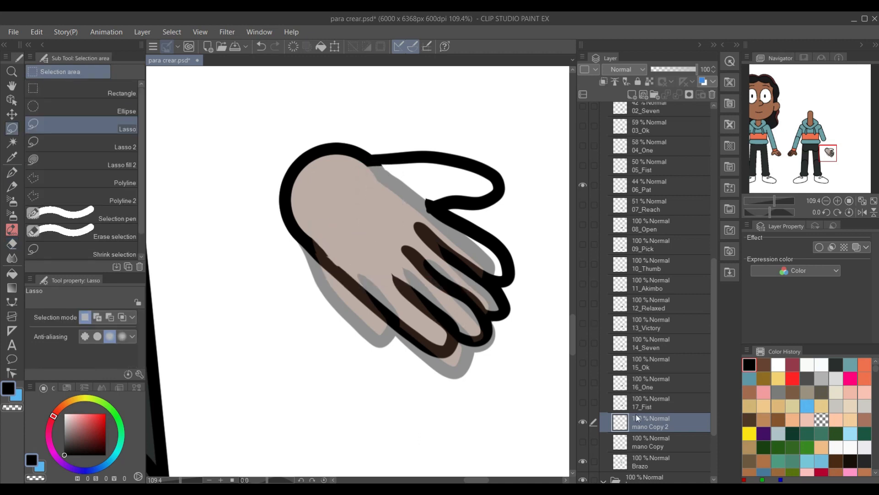
Hide the 06_Pat reference, and fill the pat hand with brown on a new layer beneath its outline.
left_click(583, 185)
left_click(646, 441)
left_click(632, 94)
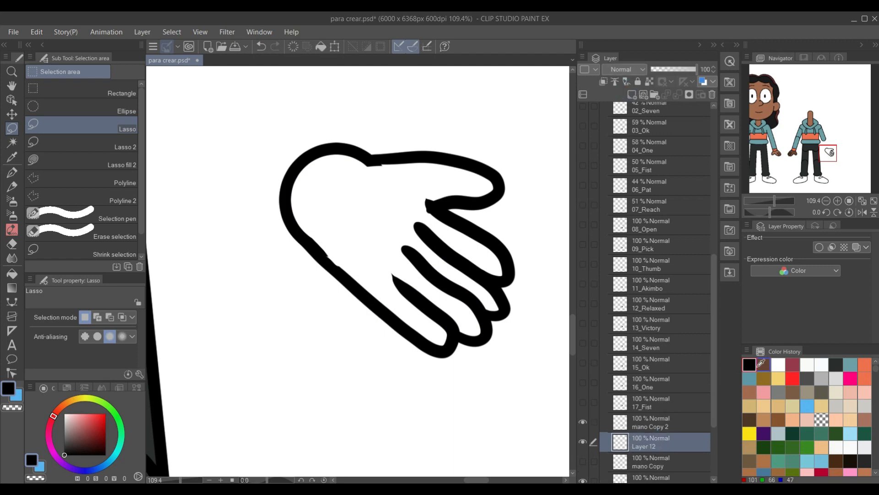
left_click(763, 365)
key("g")
left_click(381, 203)
Merge the pat hand's outline with its brown fill, and name the layer 18_Pat.
left_click(650, 428)
left_click(678, 95)
double_click(655, 426)
type("18")
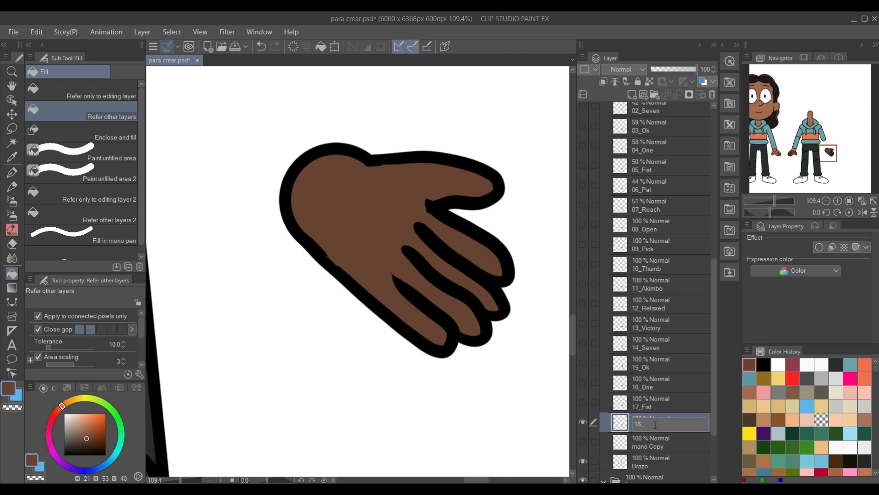
type("_Pat")
key("Return")
Hide the 18_Pat layer, and create a visible duplicate of the mano Copy wrist circle.
left_click(582, 421)
right_click(646, 442)
left_click(692, 237)
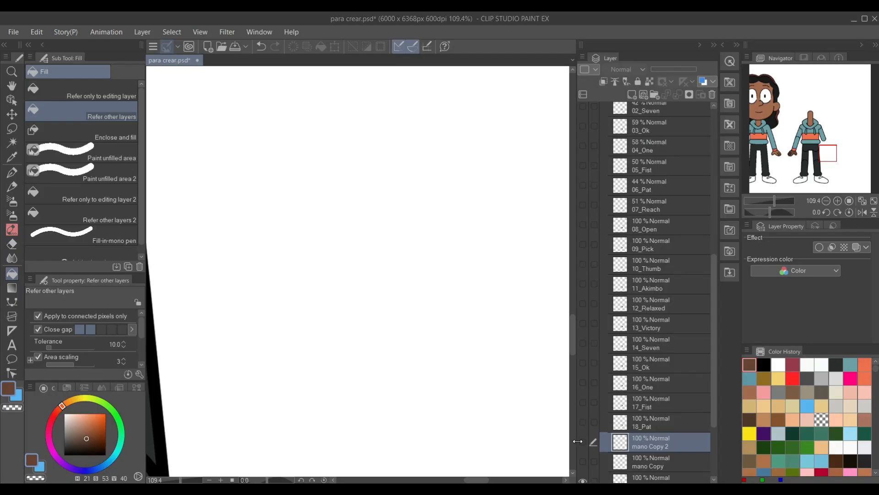
left_click(583, 441)
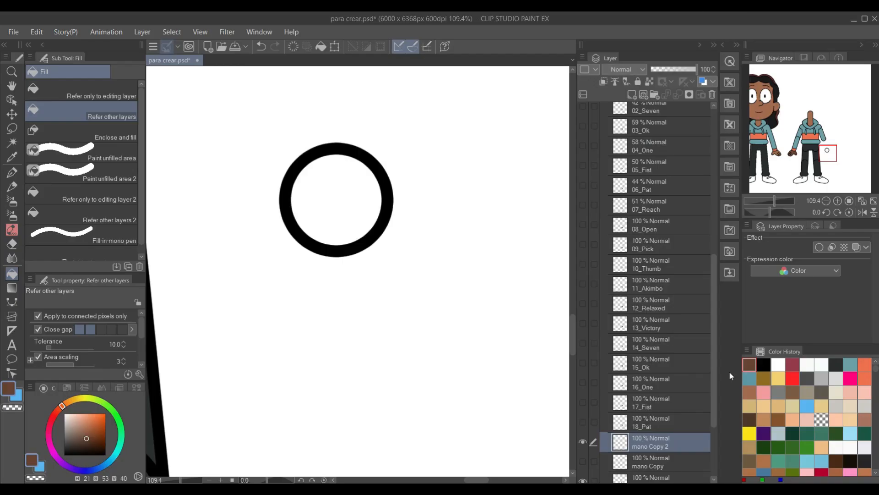
Show the 07_Reach reference with black as the drawing colour, and compare it with 19_Reach in Cartoon Animator 4.
left_click(763, 364)
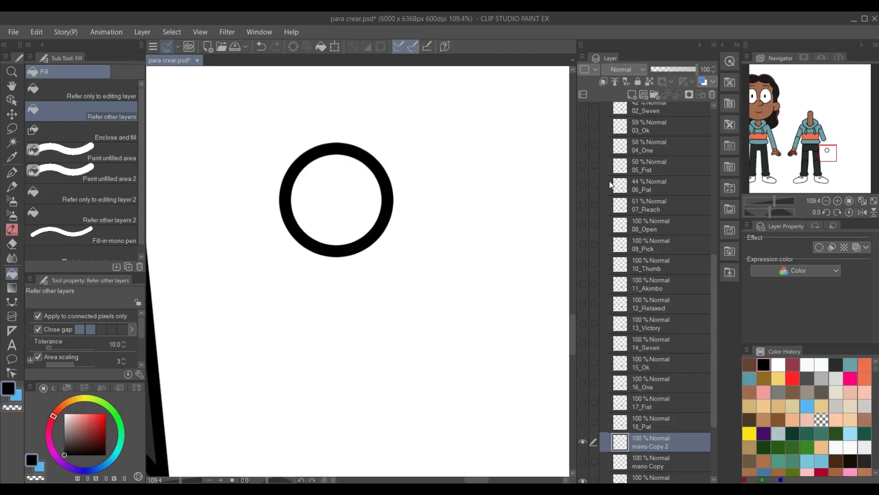
left_click(583, 204)
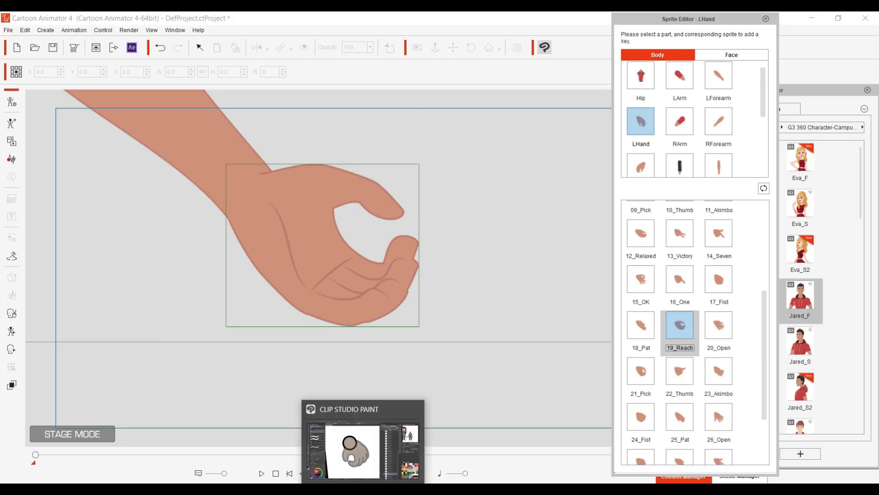
left_click(363, 446)
Draw the reach hand's outer palm edge, four curved fingers and extended thumb in black on mano Copy 2 in Clip Studio Paint.
key("p")
mouse_move(298, 230)
left_mouse_down()
mouse_move(401, 391)
mouse_move(443, 313)
mouse_move(451, 317)
mouse_move(383, 299)
left_mouse_up()
key("ctrl+z")
mouse_move(461, 334)
left_mouse_down()
mouse_move(482, 284)
mouse_move(406, 264)
left_mouse_up()
mouse_move(487, 291)
left_mouse_down()
mouse_move(498, 256)
mouse_move(423, 244)
left_mouse_up()
mouse_move(503, 258)
left_mouse_down()
mouse_move(427, 217)
mouse_move(478, 184)
left_mouse_up()
key("ctrl+z")
key("ctrl+z")
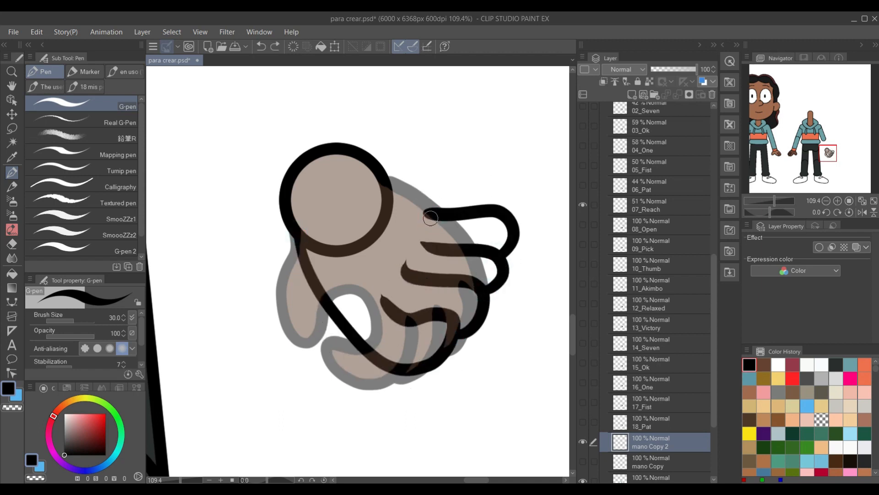
left_click_drag(427, 216, 355, 151)
Add a new layer beneath the reach hand's outline with brown as the drawing colour, and hide the 07_Reach reference.
key("ctrl+shift+n")
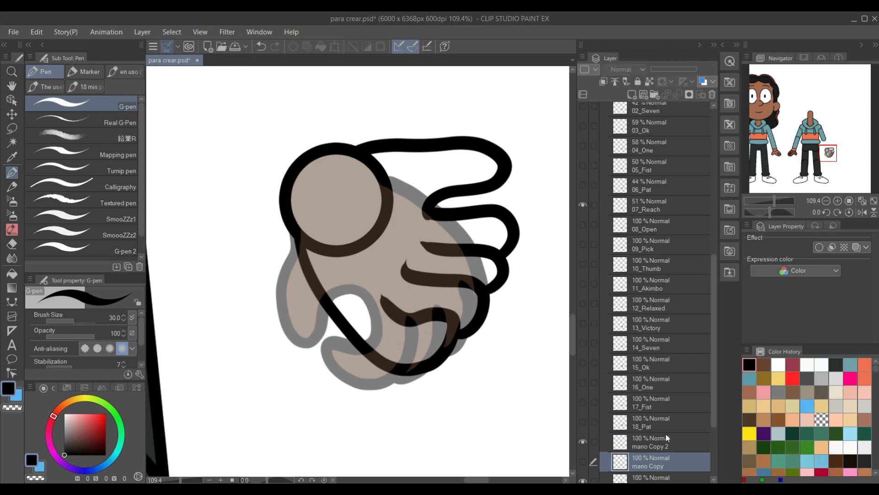
left_click(764, 364)
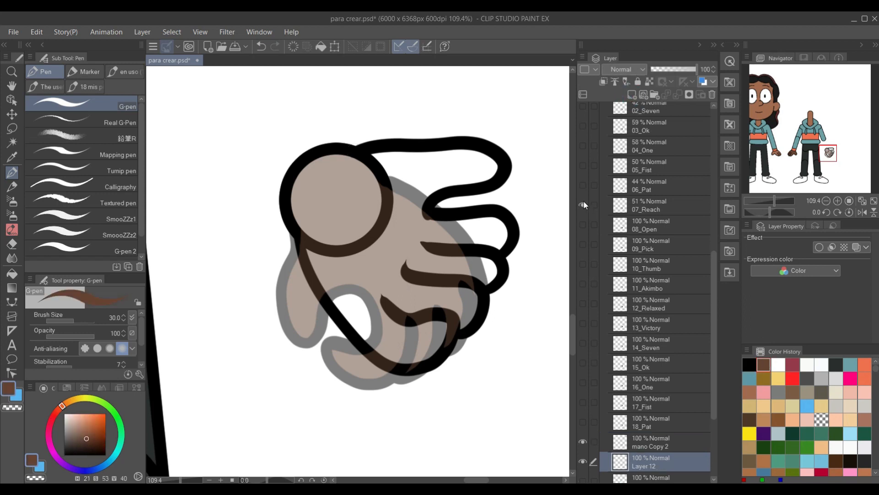
left_click(582, 205)
scroll(641, 366, "down", 2)
Erase the wrist circle's inner arc from the reach hand on mano Copy 2.
left_click(637, 416)
key("e")
left_click_drag(307, 219, 307, 247)
mouse_move(350, 158)
left_mouse_down()
mouse_move(356, 169)
mouse_move(385, 158)
mouse_move(331, 259)
mouse_move(403, 179)
left_mouse_up()
key("m")
key("Delete")
key("ctrl+d")
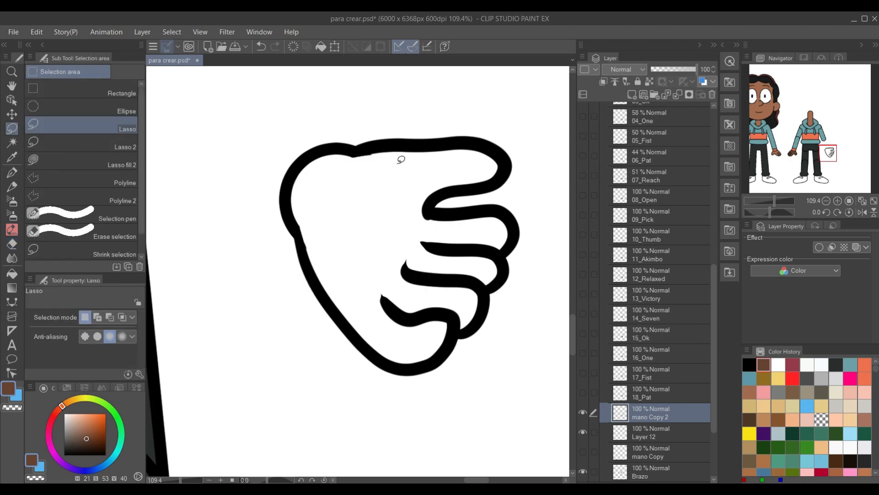
Fill the reach hand with brown on the layer beneath its outline.
left_click(661, 431)
key("g")
left_click(382, 241)
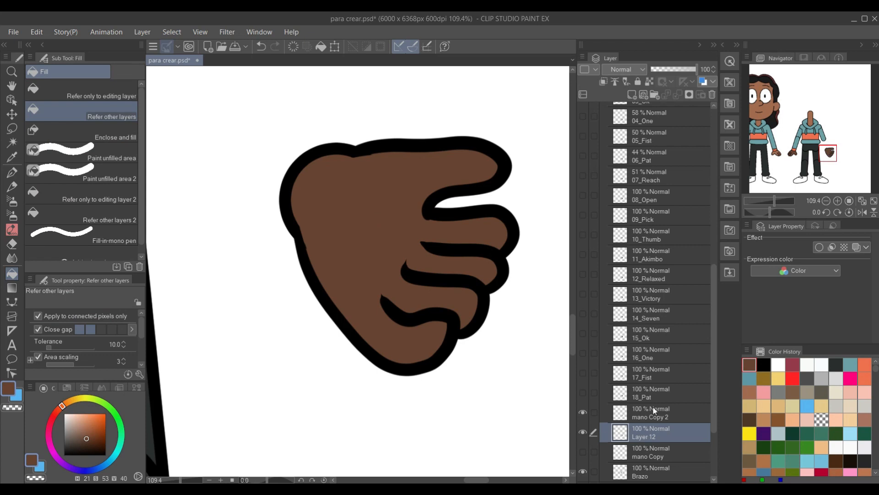
Merge the reach hand's outline with its brown fill, and name the layer 19_Reach.
left_click(654, 409)
left_click(679, 93)
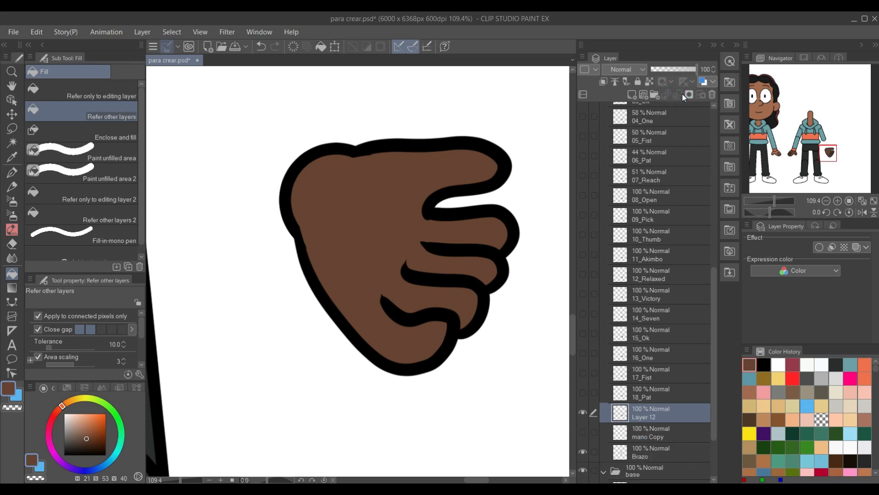
double_click(644, 416)
Hide the 19_Reach layer, and make a visible duplicate of the mano Copy wrist circle.
left_click(584, 413)
left_click(656, 437)
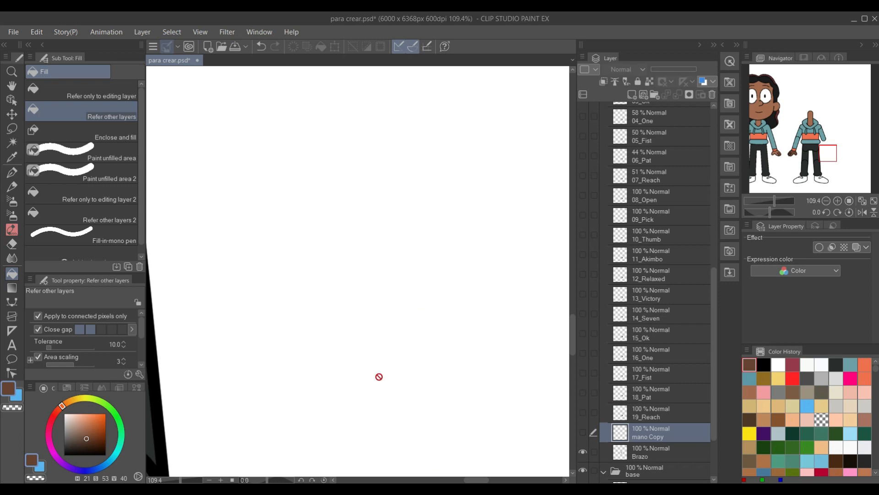
right_click(655, 431)
left_click(707, 220)
left_click(582, 433)
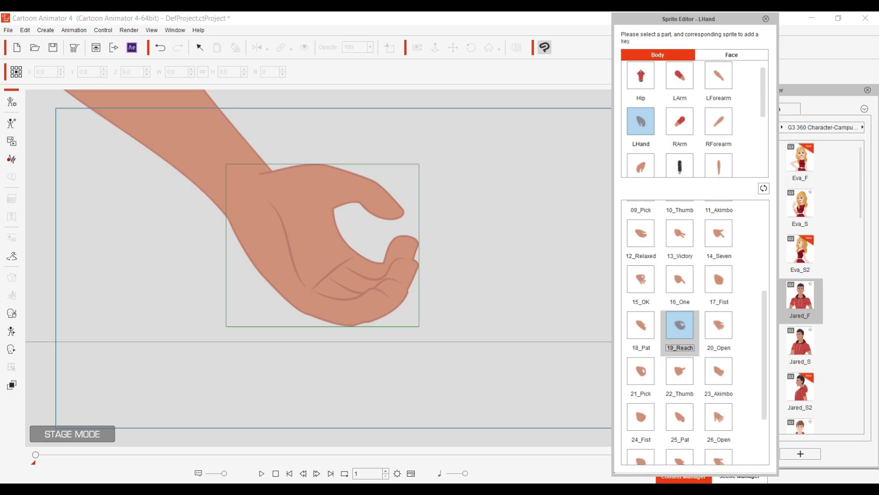
Preview the 20_Open hand sprite in Cartoon Animator 4 as the model for the next pose.
left_click(720, 324)
scroll(721, 329, "down", 2)
scroll(717, 357, "up", 3)
scroll(713, 381, "down", 3)
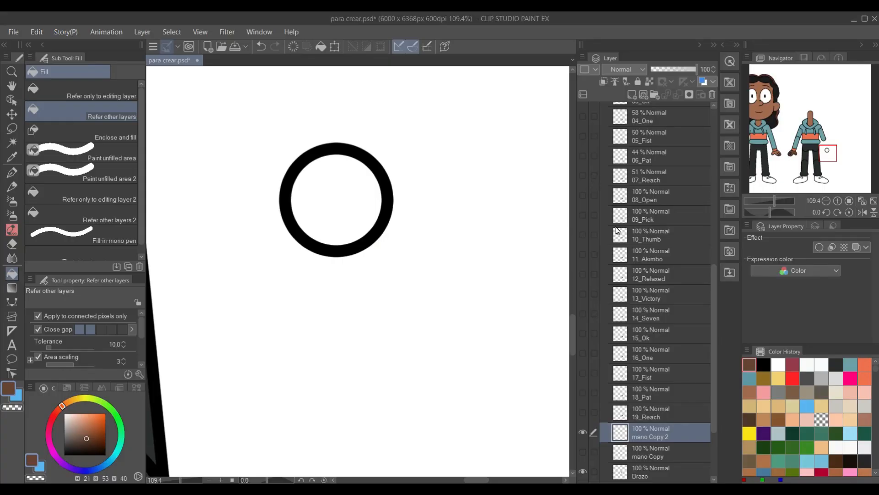
Show the 08_Open layer at 45% opacity as a tracing guide, and ready a black G-pen on the mano Copy 2 layer.
left_click(583, 195)
left_click(648, 199)
left_click_drag(694, 69, 672, 69)
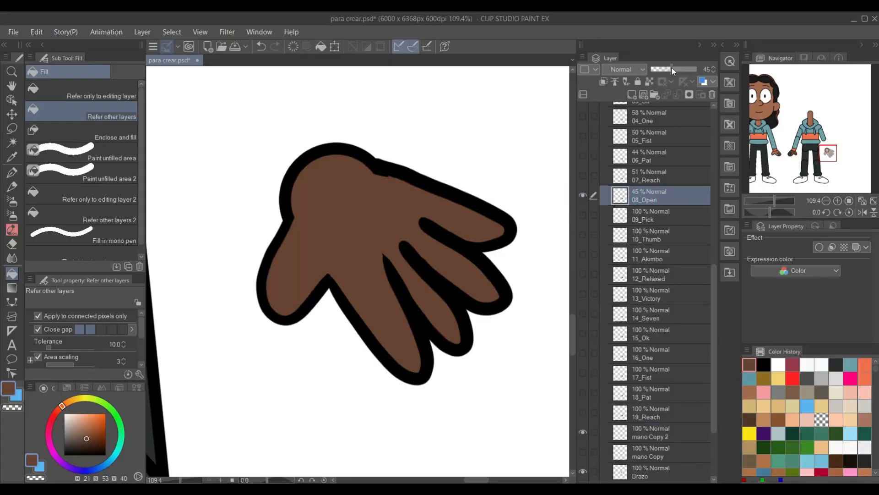
left_click(666, 437)
left_click(763, 364)
key("p")
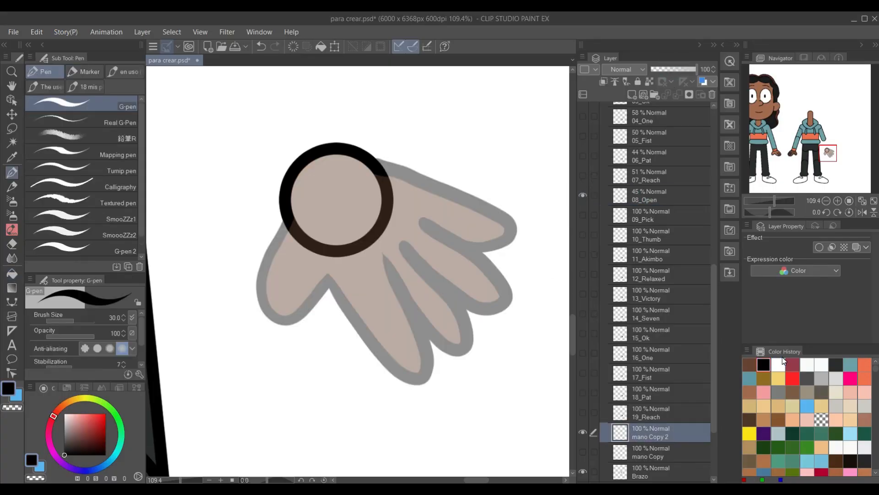
Try to ink the palm-side open hand's thumb and four fingers around the wrist circle over the faded guide.
mouse_move(377, 161)
left_mouse_down()
mouse_move(426, 214)
mouse_move(511, 162)
mouse_move(444, 214)
mouse_move(427, 205)
left_mouse_up()
key("ctrl+z")
key("ctrl+z")
mouse_move(308, 244)
left_mouse_down()
mouse_move(336, 279)
mouse_move(393, 289)
mouse_move(455, 370)
mouse_move(419, 298)
left_mouse_up()
key("ctrl+z")
mouse_move(426, 304)
left_mouse_down()
mouse_move(491, 294)
mouse_move(511, 320)
mouse_move(442, 262)
left_mouse_up()
key("ctrl+z")
mouse_move(451, 270)
left_mouse_down()
mouse_move(549, 282)
mouse_move(459, 220)
left_mouse_up()
key("ctrl+z")
key("ctrl+z")
left_click_drag(431, 317, 493, 230)
left_click_drag(450, 206, 490, 233)
left_click_drag(537, 344, 475, 373)
key("ctrl+z")
key("ctrl+z")
key("ctrl+z")
key("ctrl+z")
key("ctrl+z")
mouse_move(296, 190)
left_mouse_down()
mouse_move(385, 184)
mouse_move(381, 142)
mouse_move(371, 210)
left_mouse_up()
key("ctrl+z")
mouse_move(258, 288)
left_mouse_down()
mouse_move(351, 415)
mouse_move(345, 324)
left_mouse_up()
key("ctrl+z")
mouse_move(377, 297)
left_mouse_down()
mouse_move(398, 400)
mouse_move(389, 384)
left_mouse_up()
left_click_drag(392, 250, 389, 303)
mouse_move(373, 204)
left_mouse_down()
mouse_move(431, 263)
mouse_move(449, 257)
mouse_move(419, 266)
mouse_move(423, 256)
mouse_move(510, 249)
mouse_move(434, 269)
left_mouse_up()
key("ctrl+z")
key("ctrl+z")
key("ctrl+z")
key("ctrl+z")
key("ctrl+z")
key("e")
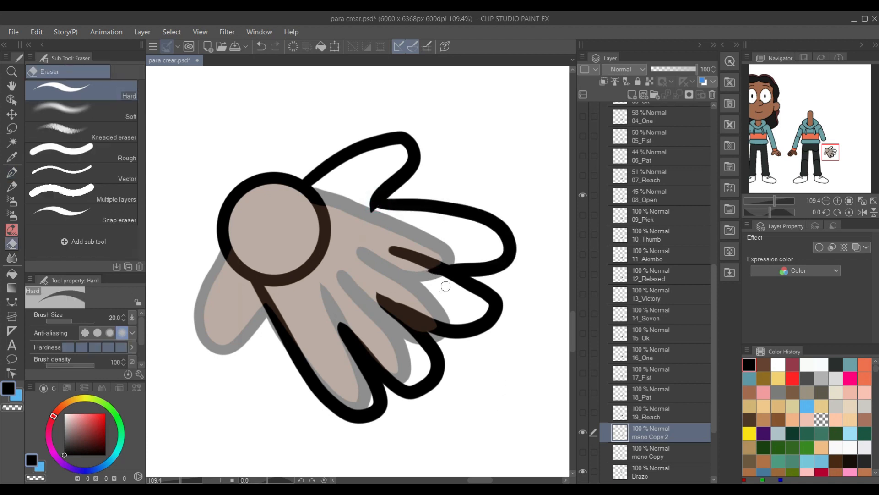
left_click_drag(385, 208, 373, 201)
Undo the inked open-hand outline and the 08_Open opacity change.
key("ctrl+z")
key("ctrl+z")
key("ctrl+z")
key("ctrl+z")
key("ctrl+z")
key("ctrl+z")
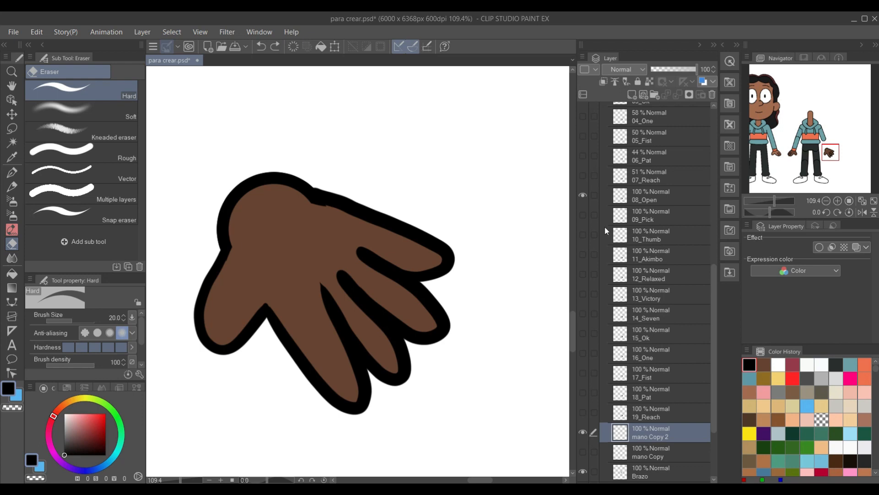
Duplicate the 08_Open layer and move the copy directly above mano Copy 2.
left_click(641, 196)
right_click(642, 196)
left_click(693, 279)
left_click_drag(669, 202, 679, 441)
scroll(660, 416, "down", 1)
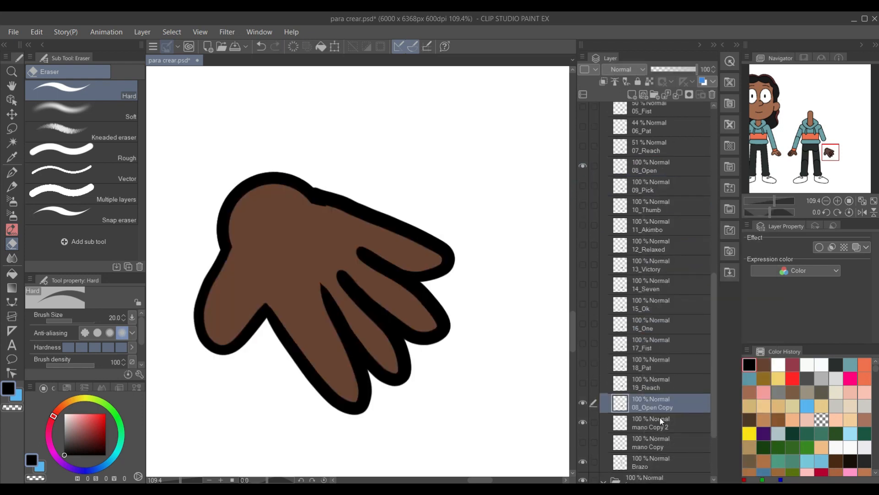
Try flipping the copied open hand horizontally and vertically.
left_click(36, 32)
mouse_move(105, 298)
left_click(265, 399)
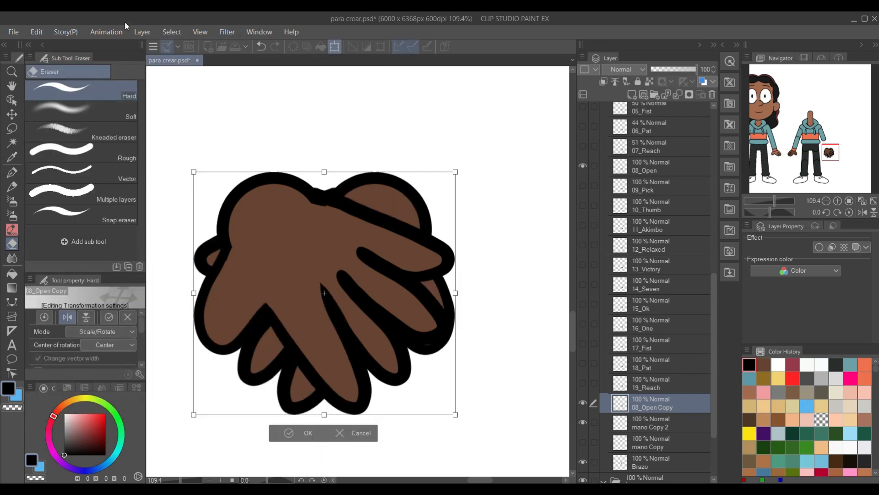
left_click(36, 32)
left_click(263, 413)
left_click(36, 32)
left_click(263, 413)
left_click(65, 32)
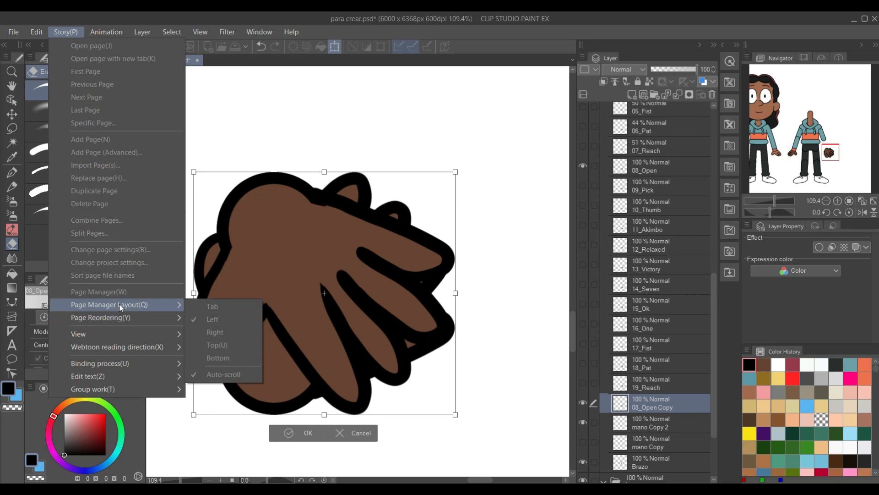
left_click(37, 32)
mouse_move(92, 297)
left_click(257, 412)
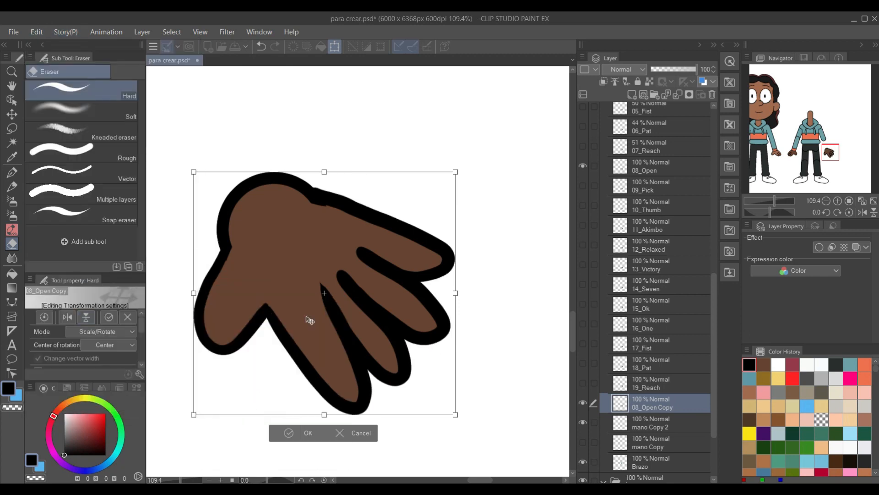
key("Return")
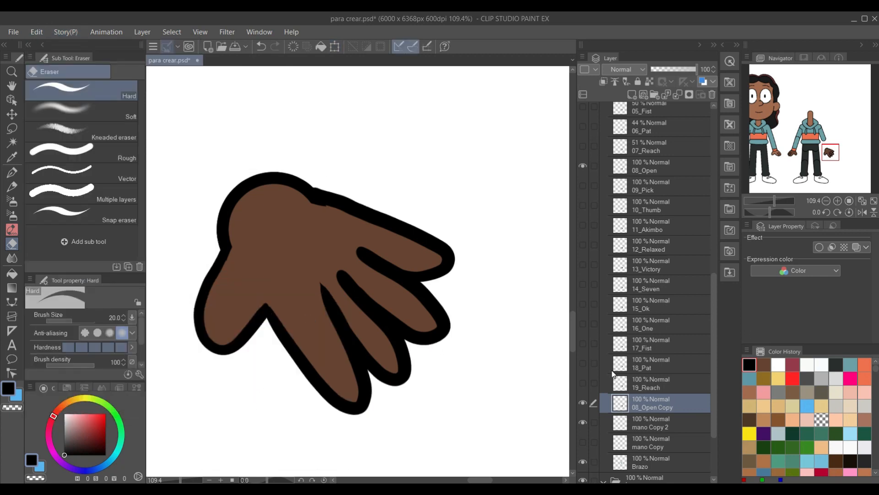
Flip the copied open hand horizontally and rotate it so the thumb points up and the fingers point down.
left_click(36, 32)
mouse_move(89, 301)
left_click(248, 301)
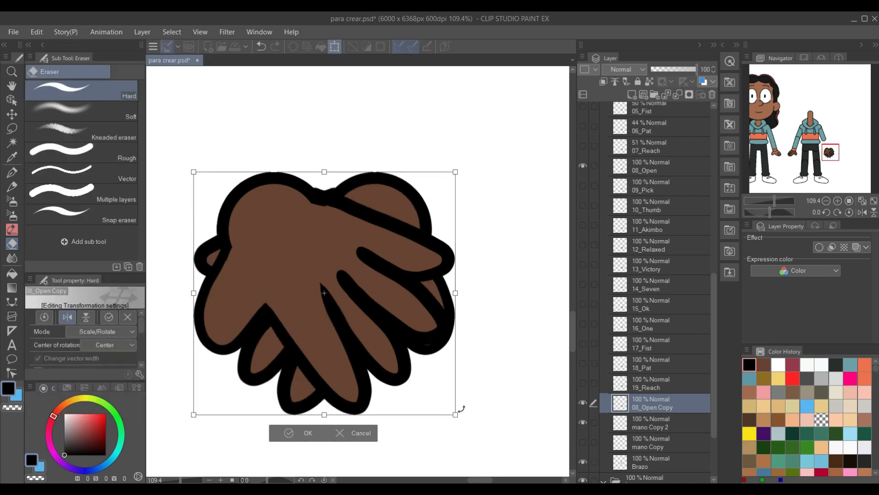
left_click_drag(462, 408, 468, 183)
key("Return")
Fade 08_Open to 40% and its copy to 53% to compare alignment, restore the copy to 100% and hide 08_Open.
left_click(651, 166)
left_click(670, 69)
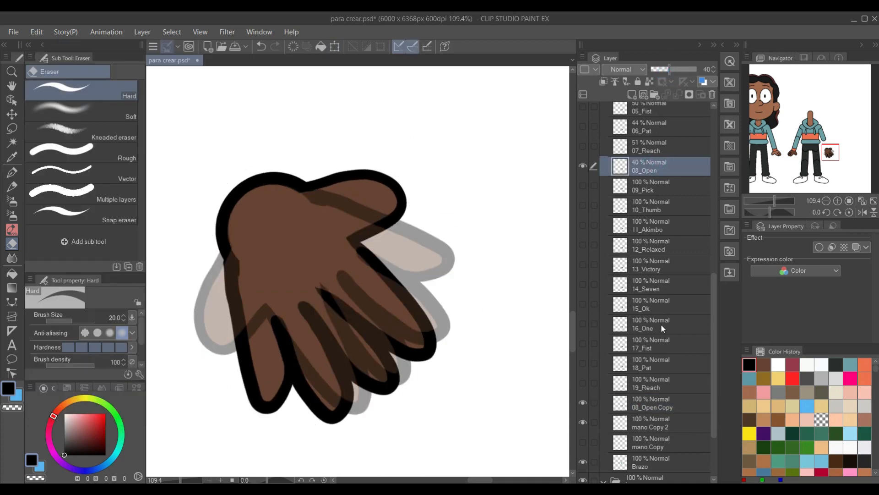
left_click(651, 403)
left_click(675, 69)
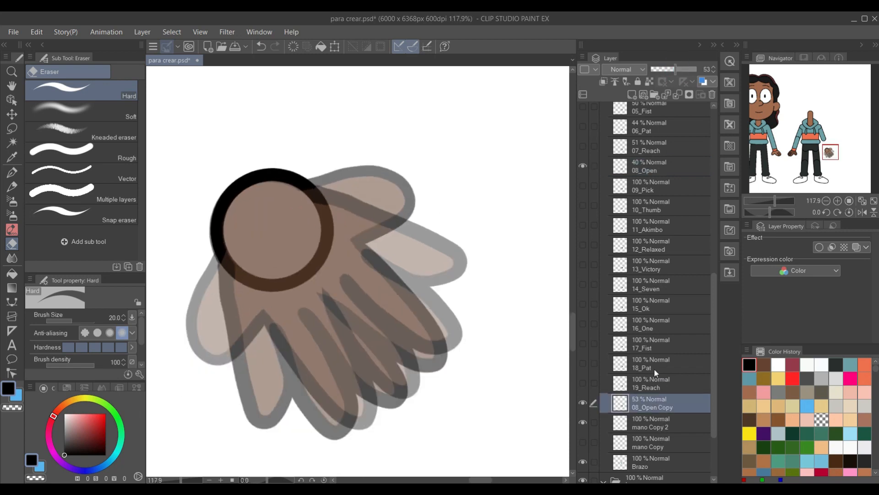
left_click_drag(693, 71, 701, 70)
left_click(583, 166)
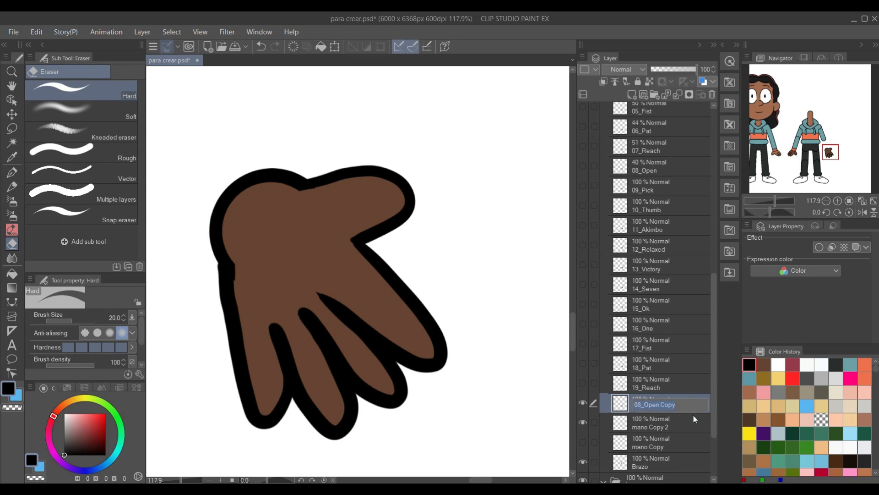
Rename the flipped open-hand copy as 20_Open and hide it.
type("20_Open")
key("Return")
left_click(583, 403)
Preview the 21_Pick hand sprite in Cartoon Animator 4 as the model for the next pose.
left_click(638, 427)
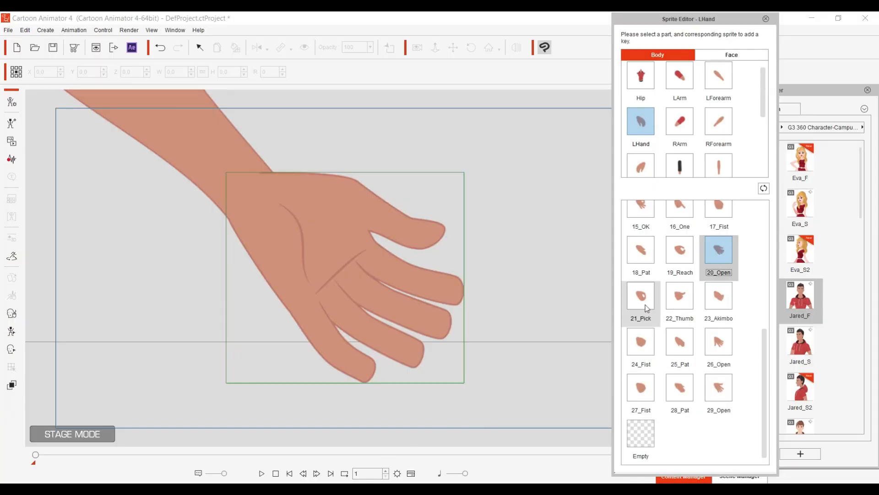
left_click(642, 298)
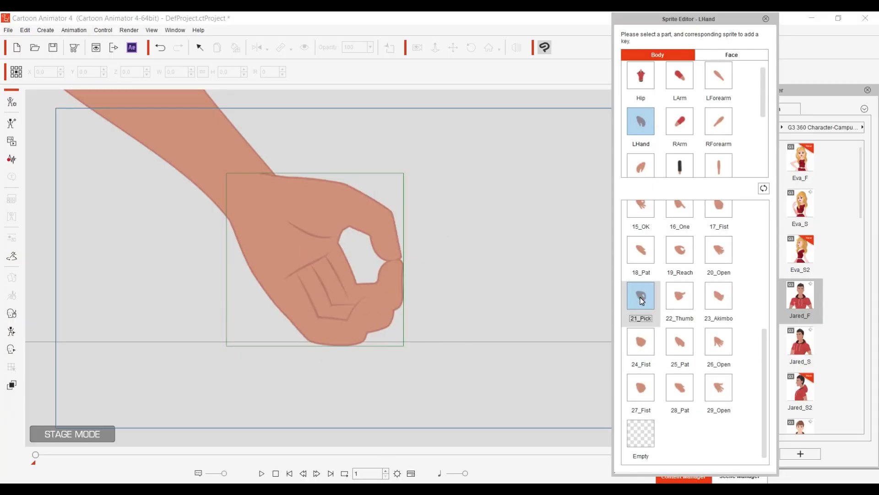
key("alt+Tab")
Show the 09_Pick layer at 51% opacity as a guide, and make mano Copy 2 the drawing layer.
left_click(583, 186)
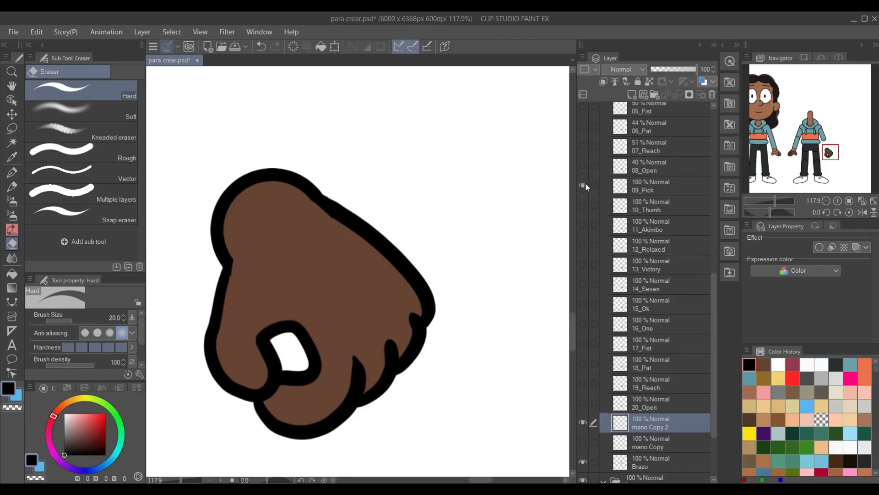
left_click(650, 186)
left_click(658, 426)
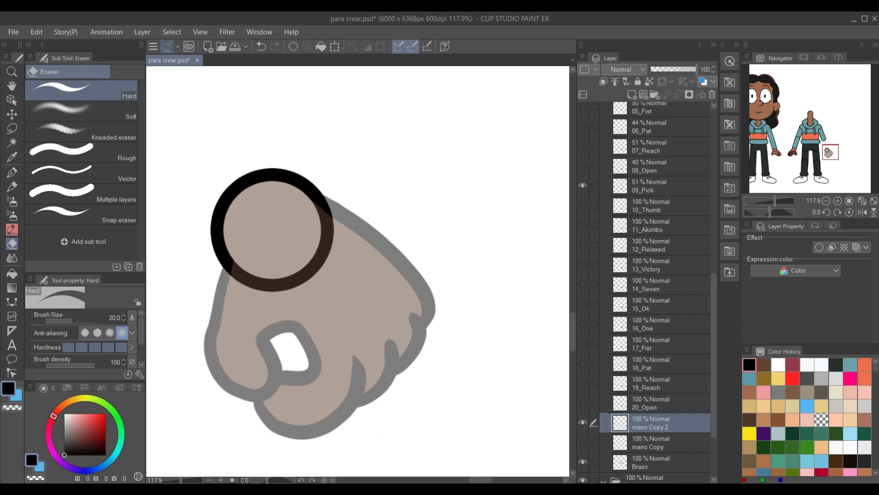
Ink the palm-side pick pose on mano Copy 2 in black, with the thumb and index finger pinching and the other fingers curled.
key("p")
mouse_move(322, 197)
left_mouse_down()
mouse_move(416, 251)
mouse_move(383, 255)
mouse_move(438, 236)
mouse_move(373, 241)
mouse_move(379, 235)
mouse_move(406, 273)
left_mouse_up()
key("ctrl+z")
left_click_drag(444, 248, 378, 347)
mouse_move(322, 365)
left_mouse_down()
mouse_move(380, 310)
mouse_move(360, 321)
mouse_move(390, 368)
mouse_move(387, 330)
mouse_move(364, 354)
mouse_move(393, 363)
left_mouse_up()
key("e")
key("p")
left_click_drag(236, 268, 382, 415)
mouse_move(383, 361)
left_mouse_down()
mouse_move(310, 362)
mouse_move(386, 399)
mouse_move(317, 379)
left_mouse_up()
key("ctrl+z")
key("ctrl+z")
key("ctrl+z")
mouse_move(232, 270)
left_mouse_down()
mouse_move(342, 421)
mouse_move(354, 336)
mouse_move(344, 385)
mouse_move(307, 350)
left_mouse_up()
key("e")
mouse_move(335, 384)
left_mouse_down()
mouse_move(346, 366)
mouse_move(356, 388)
mouse_move(376, 378)
left_mouse_up()
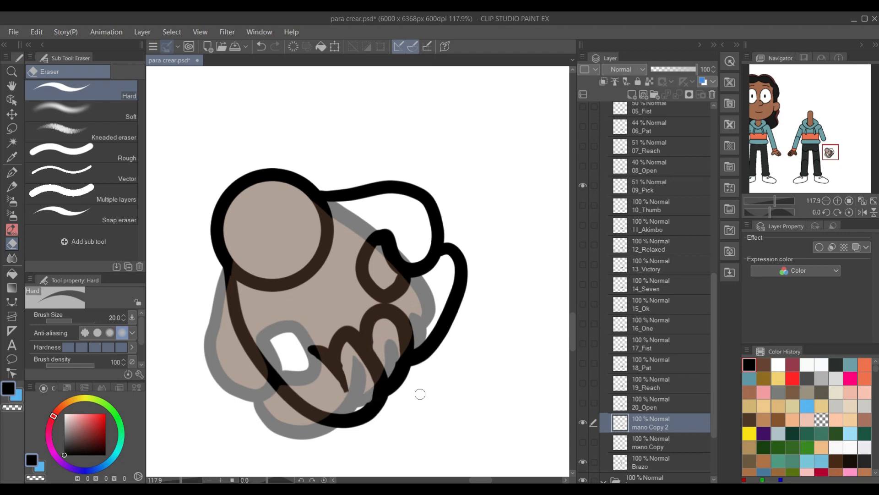
Add the missing curled finger's contour between the pinched index finger and the neighbouring finger of the pick hand.
key("p")
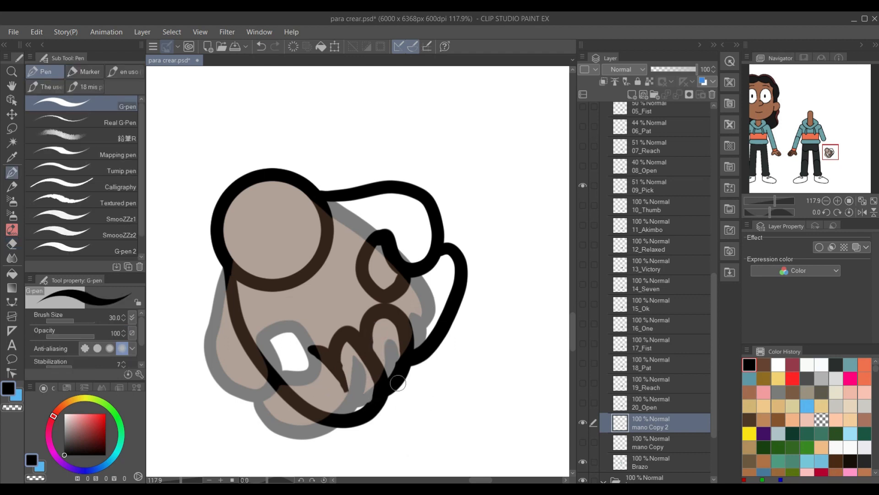
left_click_drag(413, 357, 434, 284)
mouse_move(383, 258)
left_mouse_down()
mouse_move(387, 304)
mouse_move(389, 290)
mouse_move(412, 305)
mouse_move(411, 339)
left_mouse_up()
Remove the wrist circle's arc that crosses the inside of the pick hand's palm.
key("e")
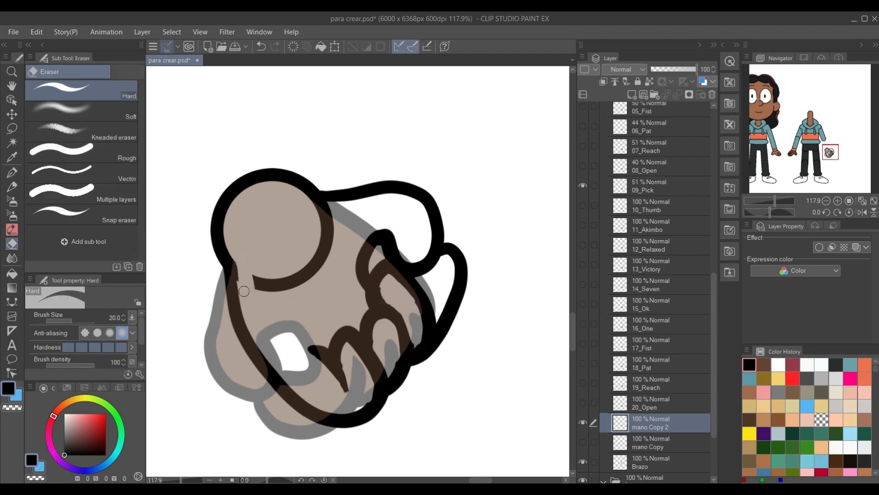
key("m")
mouse_move(345, 215)
left_mouse_down()
mouse_move(261, 262)
mouse_move(346, 204)
left_mouse_up()
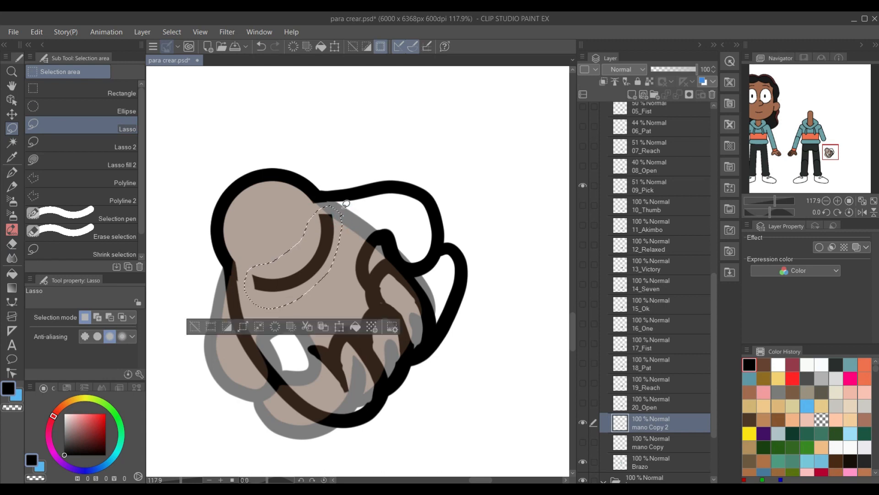
key("Delete")
key("ctrl+d")
Fill the pick hand's palm and fingers with brown on a new layer beneath the outline, with the 09_Pick guide hidden.
left_click(653, 446)
left_click(632, 94)
left_click(763, 365)
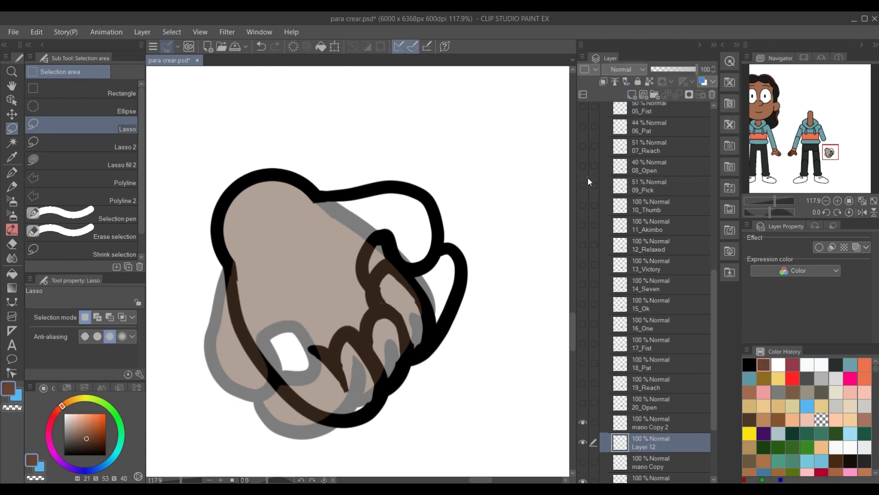
left_click(583, 185)
key("g")
key("g")
left_click(325, 290)
left_click(400, 311)
left_click(384, 348)
left_click(442, 281)
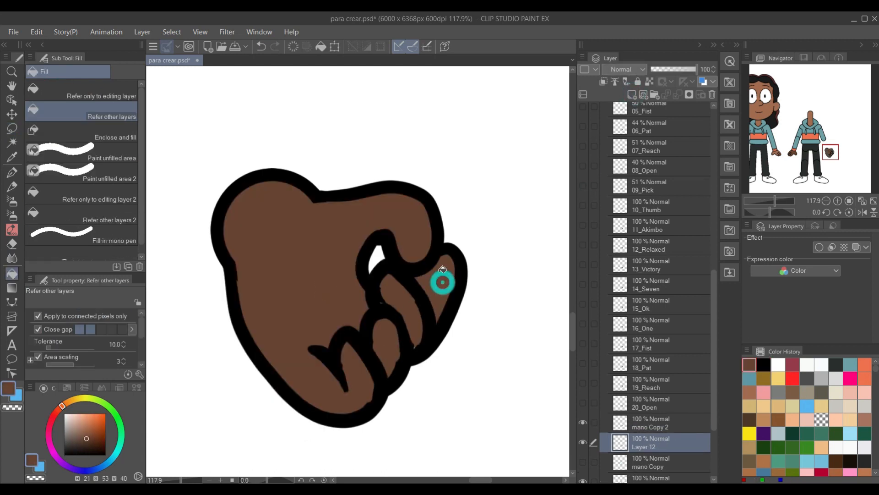
key("p")
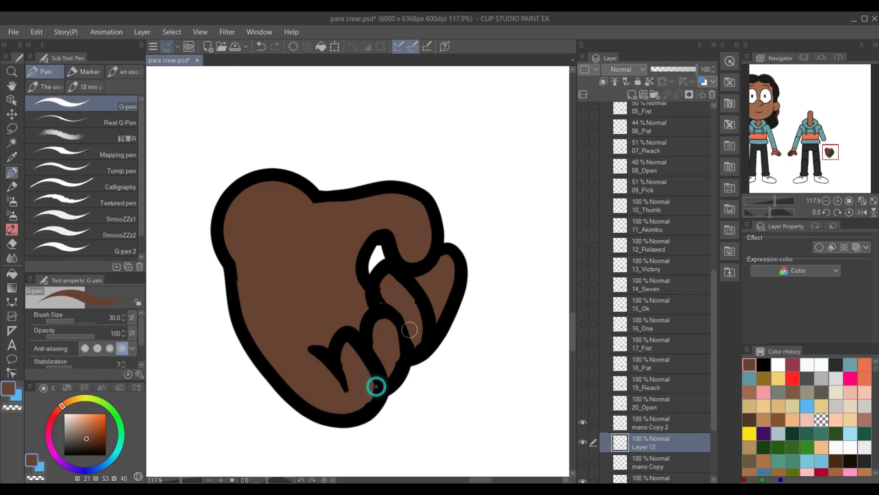
Merge the pick hand's outline with its brown fill, and name the layer 21_Pick.
left_click(640, 423)
left_click(677, 94)
double_click(646, 426)
type("21_Pick")
key("Return")
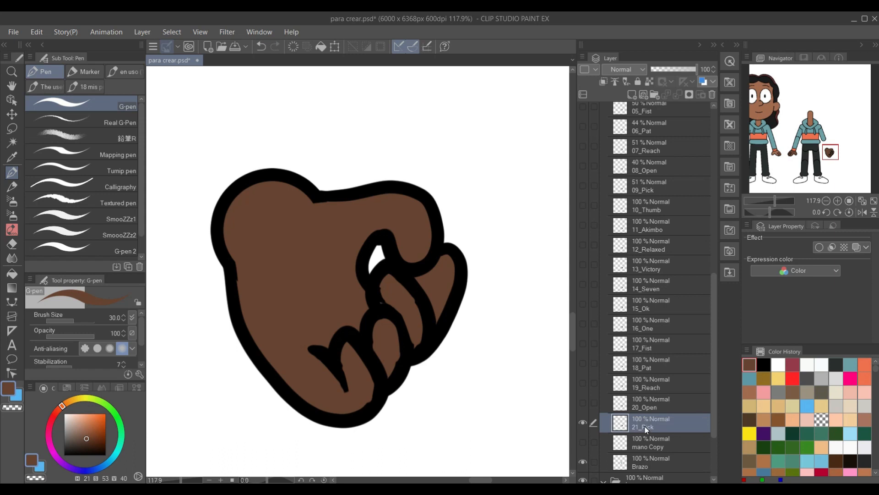
Hide the 21_Pick layer and duplicate the mano Copy wrist circle.
scroll(632, 407, "down", 3)
left_click(585, 362)
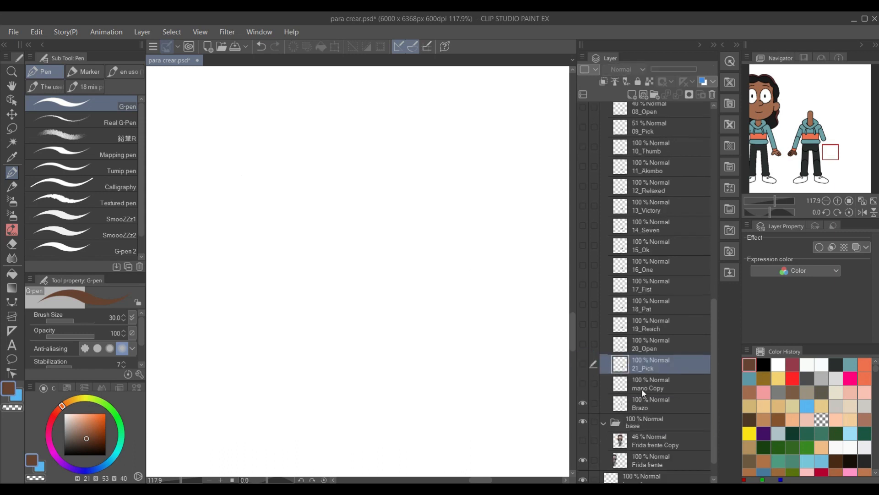
right_click(642, 386)
left_click(706, 177)
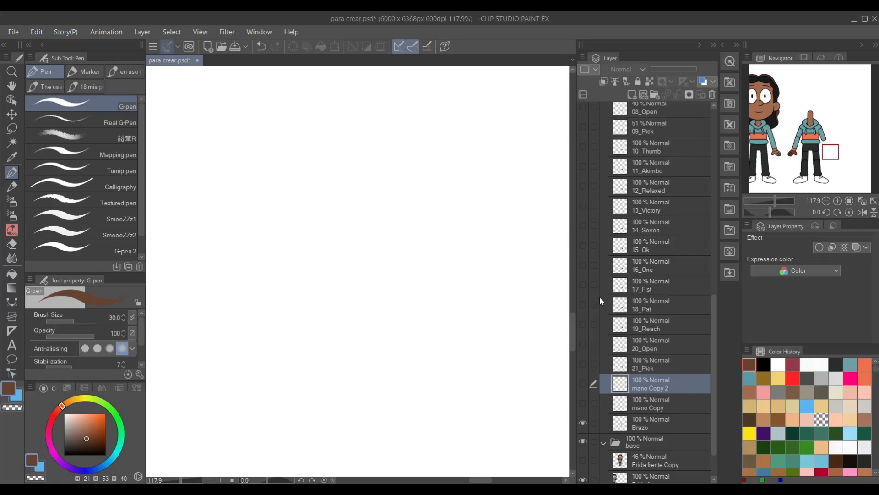
Show the 10_Thumb layer, duplicate it, and move the copy directly below 21_Pick.
left_click(651, 145)
left_click(583, 147)
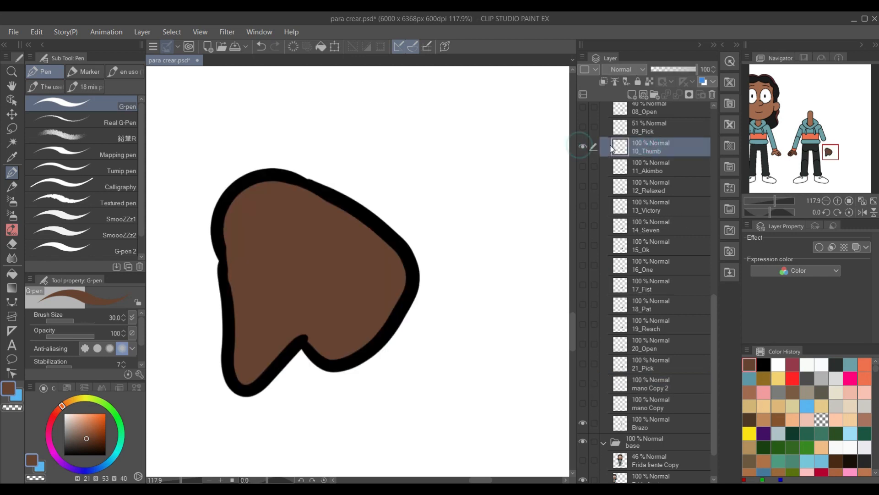
right_click(657, 143)
left_click(701, 226)
left_click_drag(651, 150, 666, 388)
Rename the copied thumb layer as 22_Thumb.
double_click(652, 386)
left_click(702, 377)
key("BackSpace")
key("BackSpace")
key("BackSpace")
key("BackSpace")
key("BackSpace")
key("Home")
key("Delete")
key("Delete")
type("22")
key("Return")
Lower the opacity of 10_Thumb to 52% and of 22_Thumb to 59% for comparing them.
left_click(653, 142)
left_click(676, 70)
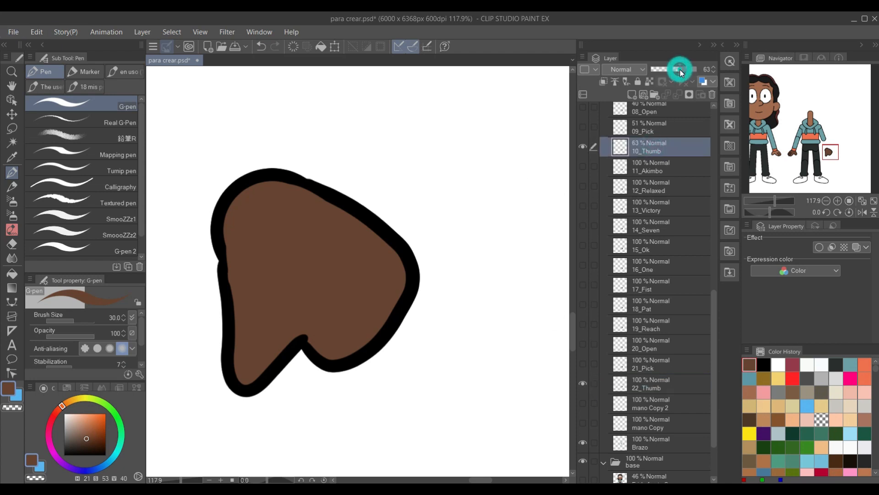
left_click(660, 384)
left_click(679, 70)
Flip the 22_Thumb hand horizontally and rotate it so its wrist circle lines up with the 10_Thumb hand.
left_click(39, 31)
mouse_move(94, 300)
left_click(270, 400)
left_click_drag(428, 397, 447, 200)
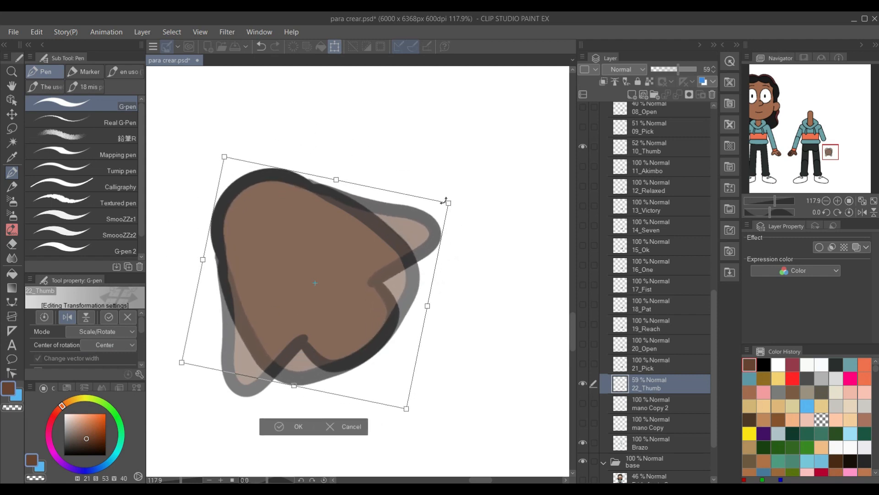
scroll(306, 203, "up", 2)
scroll(306, 203, "down", 1)
mouse_move(512, 205)
left_mouse_down()
mouse_move(513, 218)
mouse_move(513, 206)
left_mouse_up()
key("Return")
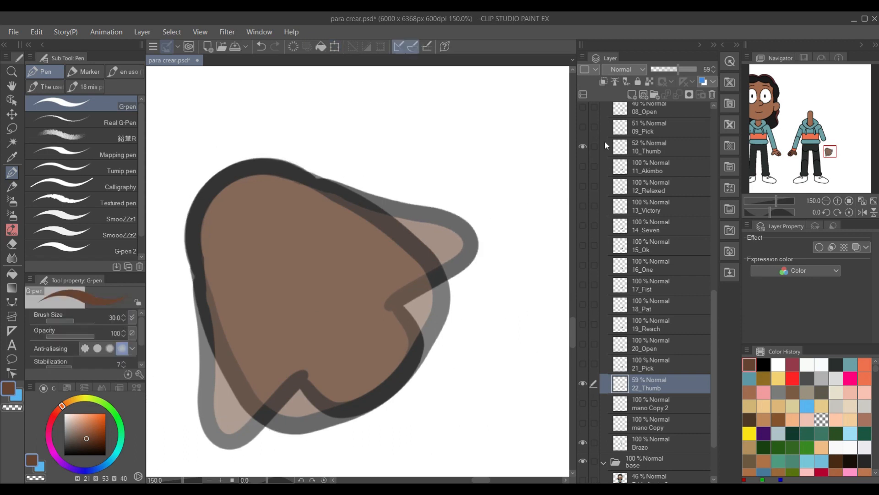
Hide the 10_Thumb layer and restore 22_Thumb to 100% opacity.
left_click(583, 147)
left_click_drag(685, 69, 705, 71)
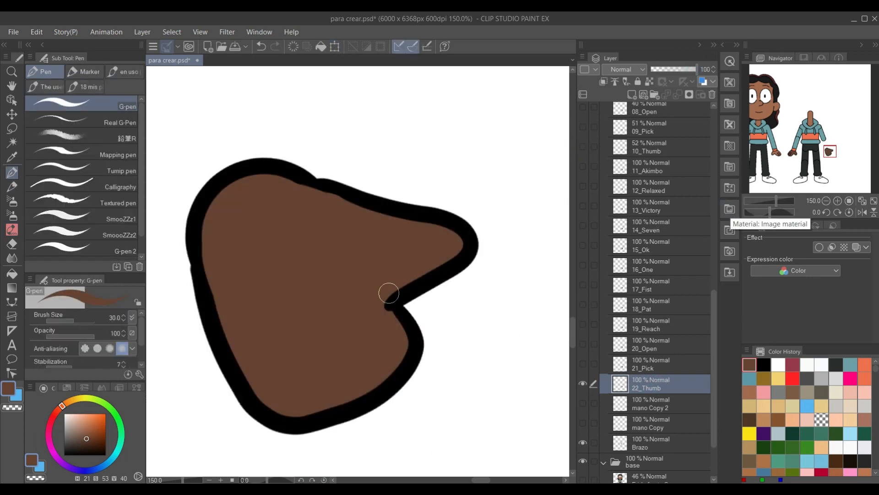
Draw four curled fingers in black with the G-pen inside the 22_Thumb hand, extending the lines to its lower edge.
left_click(764, 365)
mouse_move(306, 419)
left_mouse_down()
mouse_move(253, 356)
mouse_move(259, 374)
left_mouse_up()
mouse_move(356, 401)
left_mouse_down()
mouse_move(314, 292)
mouse_move(285, 301)
left_mouse_up()
mouse_move(396, 367)
left_mouse_down()
mouse_move(321, 266)
mouse_move(316, 271)
left_mouse_up()
left_click_drag(404, 315, 404, 377)
mouse_move(407, 297)
left_mouse_down()
mouse_move(349, 259)
mouse_move(396, 320)
left_mouse_up()
Touch up the 22_Thumb finger lines in brown and black with the brush size at 15.
left_click(383, 288, "alt")
key("bracketleft")
key("bracketleft")
key("bracketleft")
key("bracketleft")
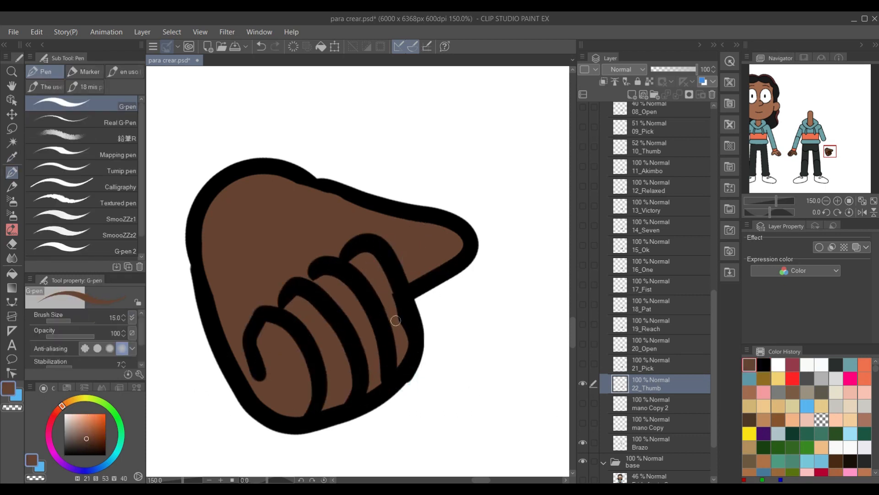
left_click(764, 364)
key("p")
key("p")
left_click_drag(316, 270, 306, 275)
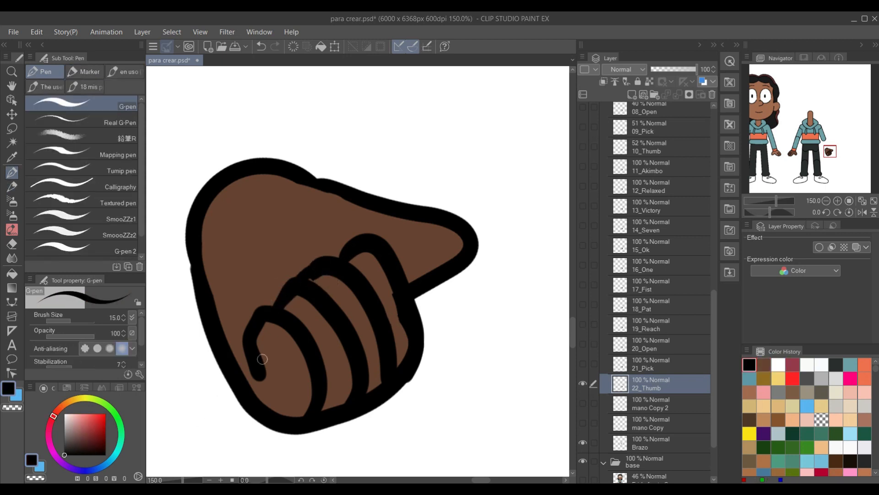
Hide 22_Thumb, show mano Copy 2, and display 11_Akimbo at 42% opacity as the tracing reference.
left_click(582, 383)
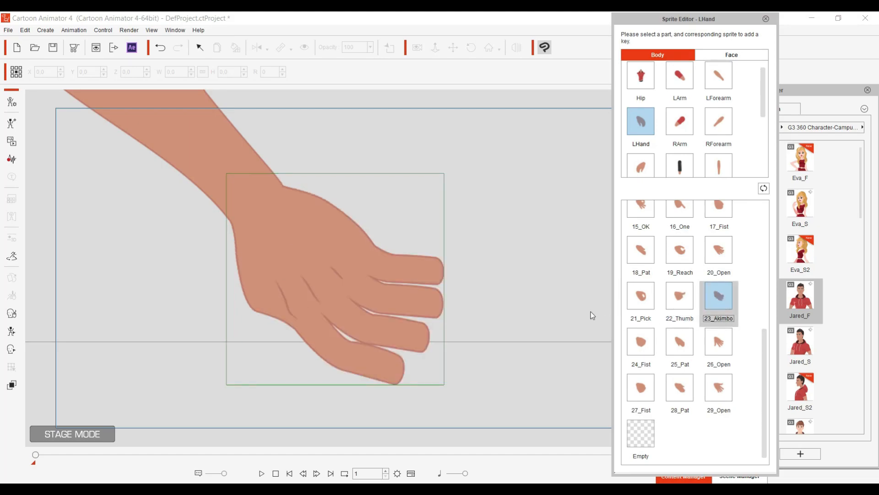
left_click(650, 403)
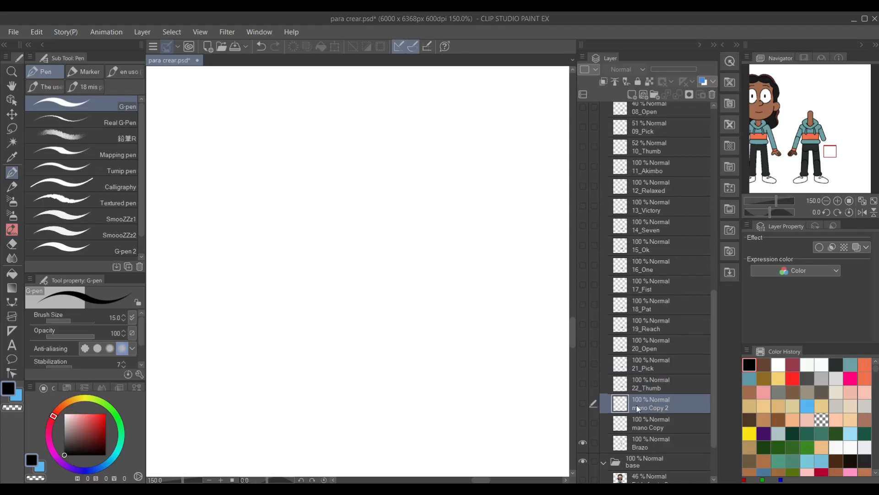
left_click(582, 403)
left_click(582, 166)
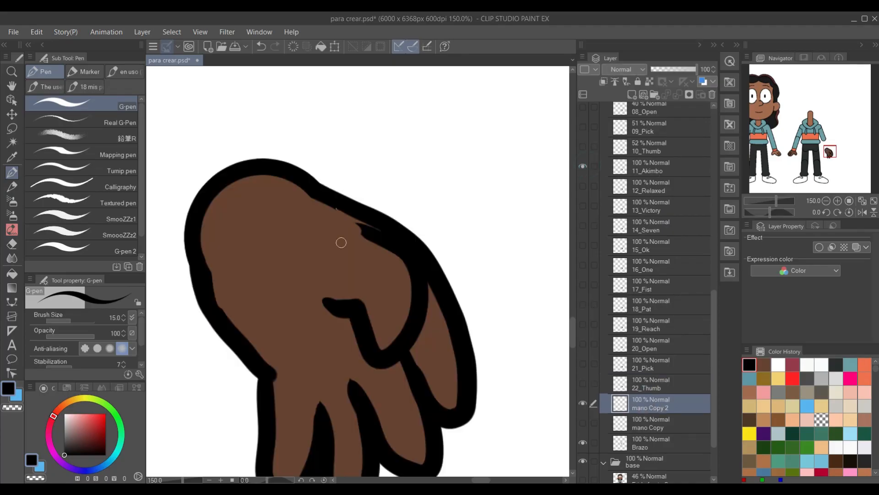
scroll(353, 225, "down", 2)
left_click(654, 166)
left_click(670, 69)
left_click(654, 404)
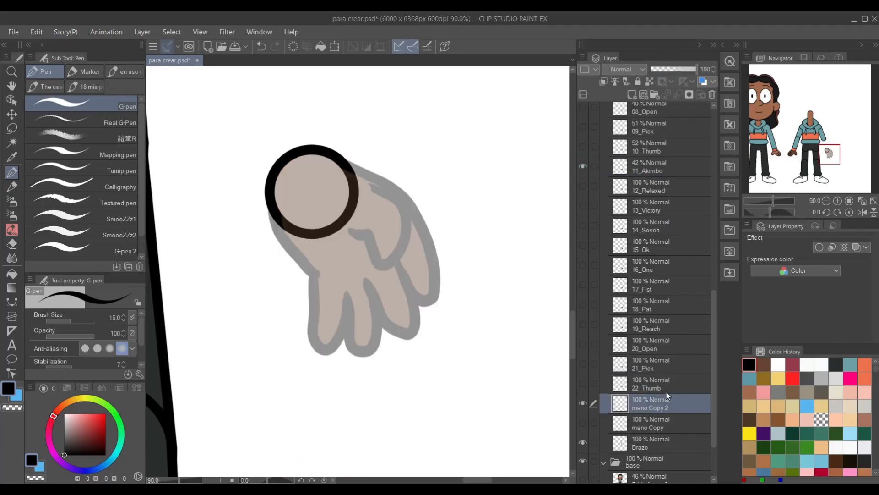
Draw the black palm outline with thumb and four bent fingers around the wrist circle on mano Copy 2, using brush size 30.
left_click_drag(274, 216, 353, 303)
key("ctrl+z")
key("]")
key("]")
key("]")
key("]")
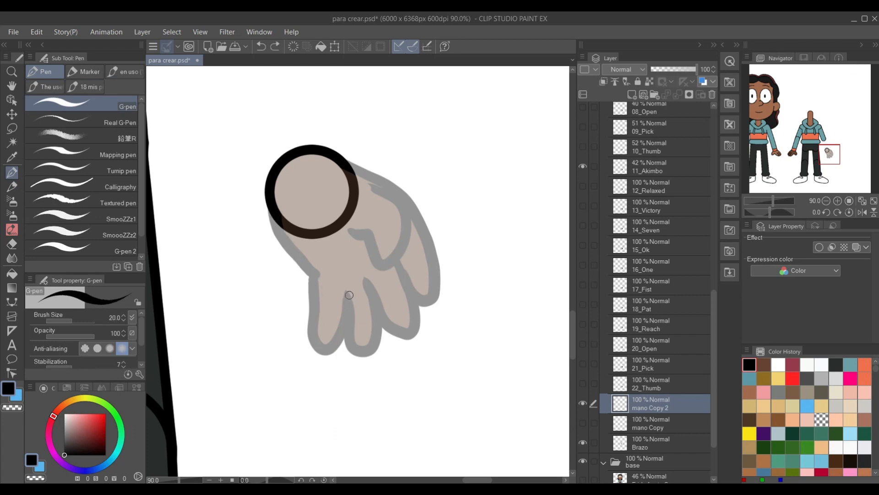
mouse_move(273, 215)
left_mouse_down()
mouse_move(316, 300)
mouse_move(351, 304)
mouse_move(451, 279)
mouse_move(386, 271)
left_mouse_up()
left_click_drag(458, 279, 397, 243)
left_click_drag(474, 237, 402, 220)
mouse_move(474, 199)
left_mouse_down()
mouse_move(450, 180)
mouse_move(402, 195)
left_mouse_up()
left_click_drag(401, 201, 349, 160)
key("ctrl+z")
left_click_drag(400, 199, 350, 161)
Add a new layer beneath mano Copy 2 for the brown fill and hide 11_Akimbo.
left_click(663, 423)
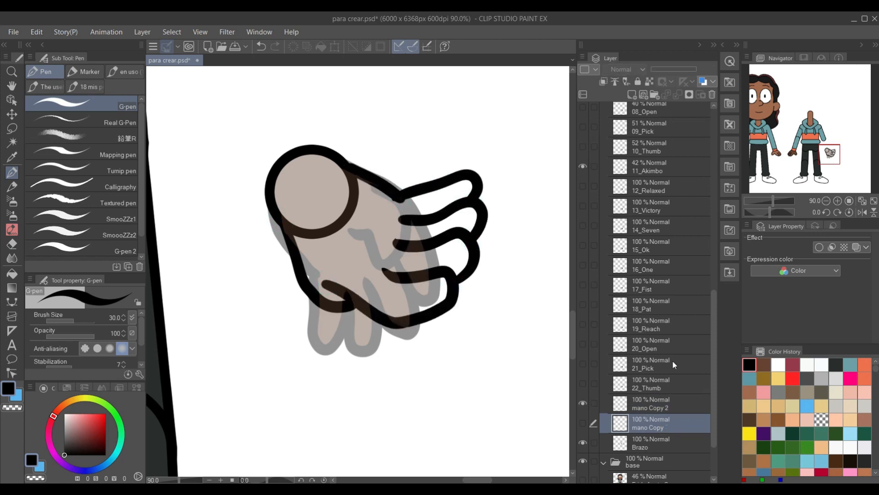
left_click(632, 94)
left_click(763, 365)
left_click(583, 166)
left_click(660, 405)
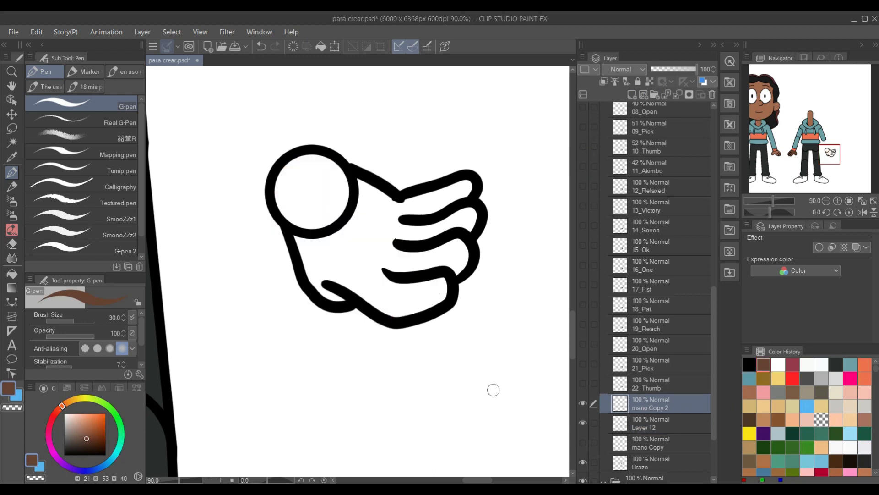
Remove the part of the wrist circle's line that lies inside the hand on mano Copy 2.
key("e")
left_click_drag(349, 177, 355, 184)
mouse_move(308, 232)
left_mouse_down()
mouse_move(294, 221)
mouse_move(297, 245)
mouse_move(365, 194)
left_mouse_up()
key("m")
key("Delete")
key("ctrl+d")
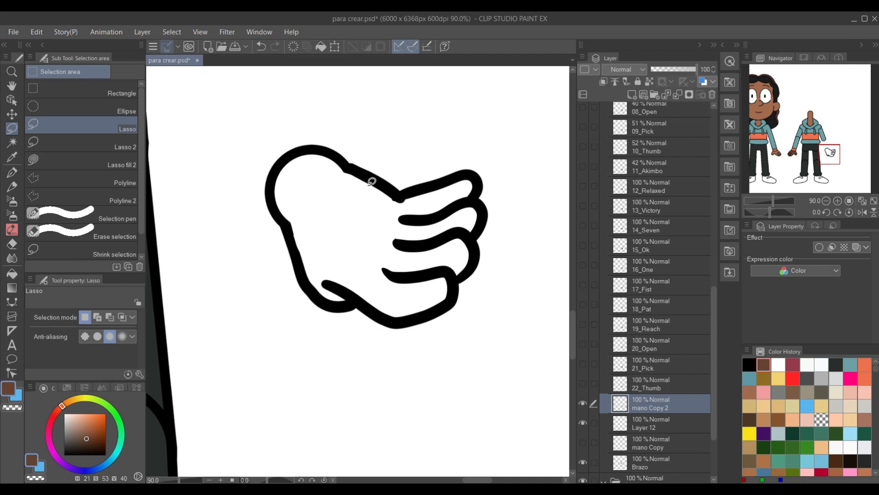
Fill the akimbo hand with brown on Layer 12.
left_click(668, 425)
key("g")
left_click(355, 209)
left_click(662, 404)
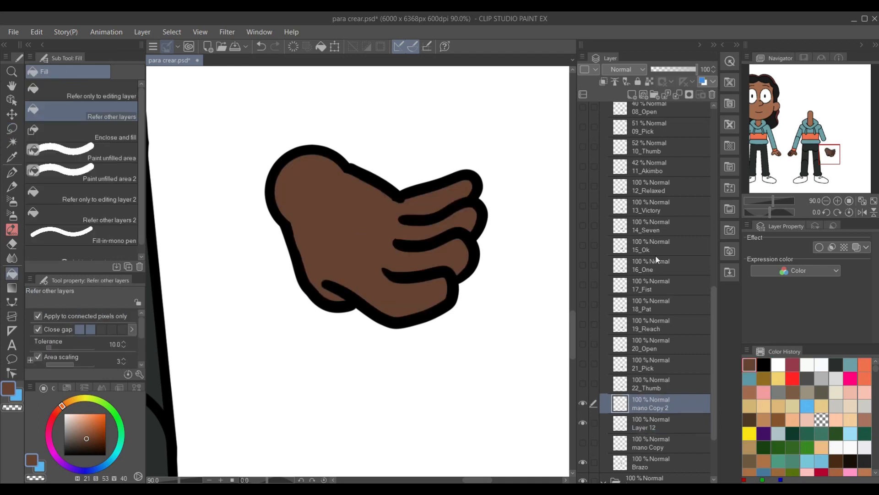
Merge the akimbo hand's outline with its fill layer and rename the result 23_Akimbo.
left_click(679, 97)
double_click(653, 412)
type("23_Akimbo")
key("Return")
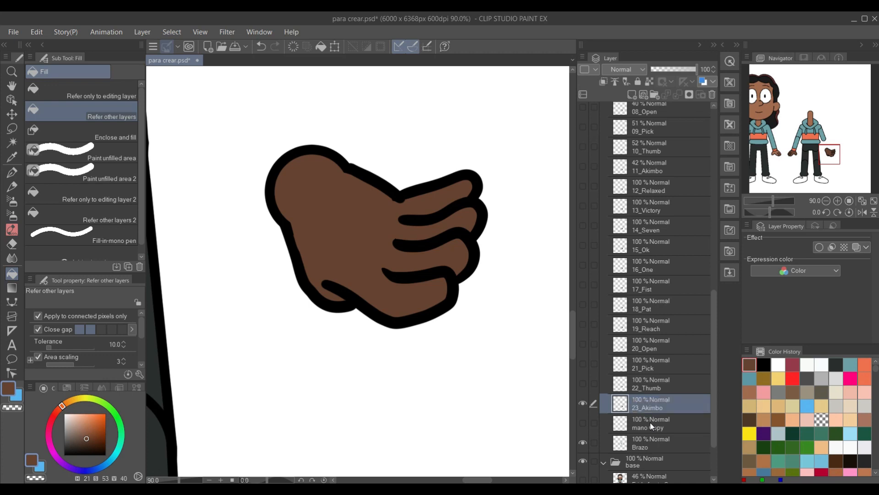
Hide 23_Akimbo and duplicate the mano Copy wrist-circle layer.
left_click(585, 403)
left_click(603, 423)
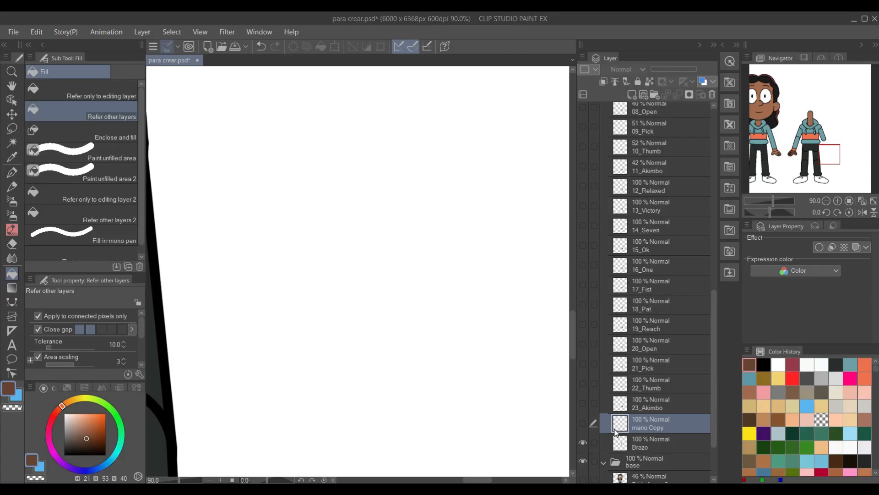
right_click(615, 433)
left_click(700, 215)
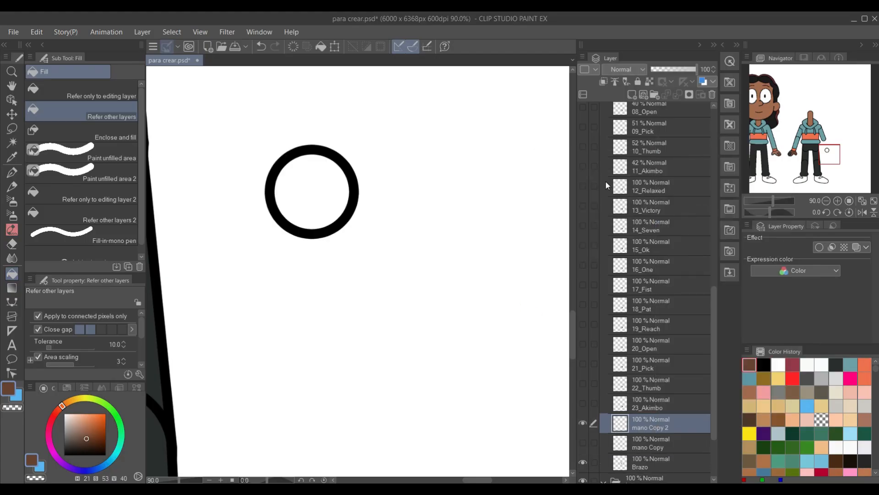
Show 17_Fist at 64% opacity as the tracing reference for mano Copy 2.
left_click(583, 285)
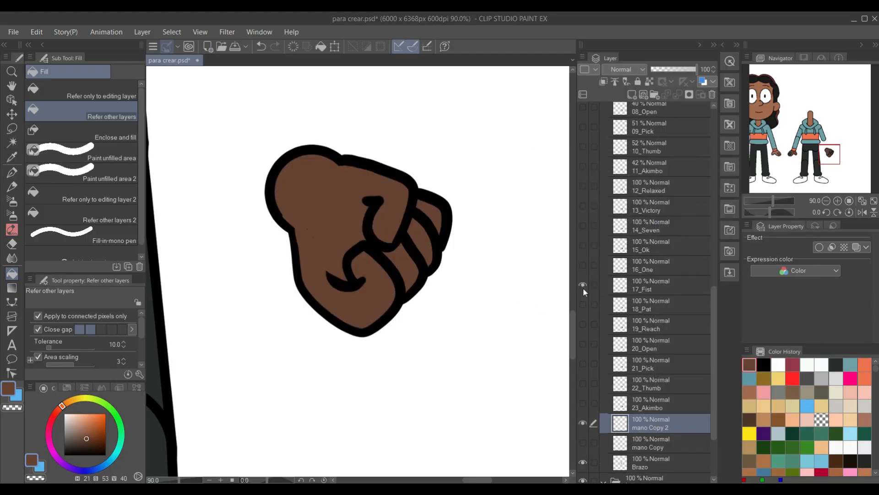
left_click(642, 286)
left_click(680, 70)
left_click(646, 424)
Draw the black outline of the closed fist with its small thumb bulge on mano Copy 2.
left_click(764, 365)
key("p")
mouse_move(277, 215)
left_mouse_down()
mouse_move(327, 316)
mouse_move(330, 296)
mouse_move(452, 281)
mouse_move(334, 154)
left_mouse_up()
key("ctrl+z")
mouse_move(345, 320)
left_mouse_down()
mouse_move(444, 254)
mouse_move(374, 168)
mouse_move(340, 150)
left_mouse_up()
Add a new layer beneath mano Copy 2, hide 17_Fist, and fill the fist and wrist circle with brown.
left_click(667, 447)
left_click(632, 95)
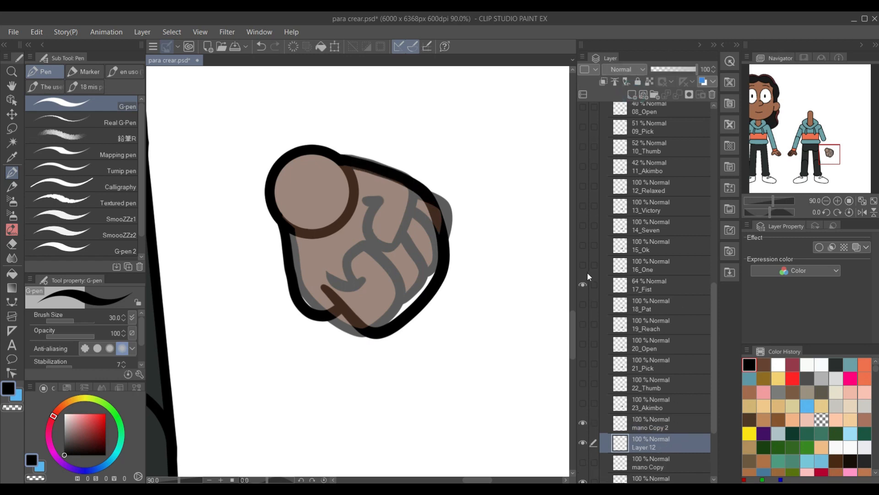
left_click(583, 284)
left_click(764, 364)
key("g")
left_click(359, 257)
left_click(312, 193)
key("p")
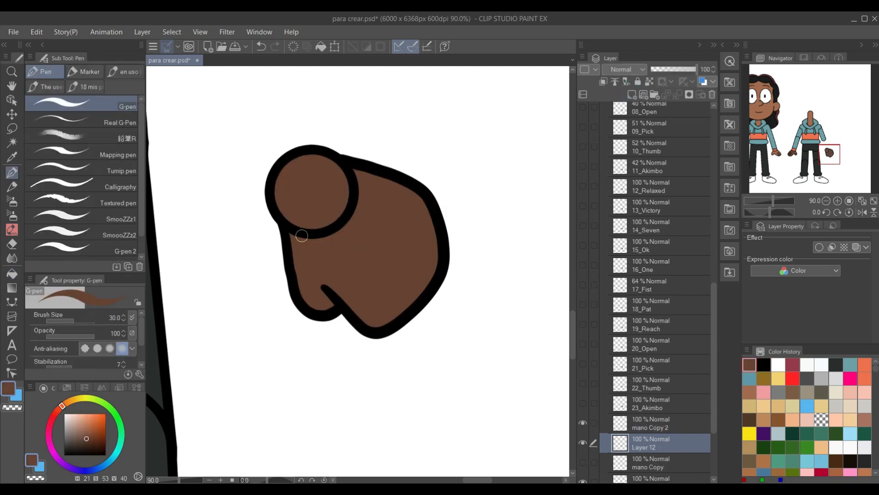
Paint brown over the wrist circle's line inside the fist on mano Copy 2.
left_click(656, 426)
left_click_drag(298, 230, 301, 253)
mouse_move(329, 172)
left_mouse_down()
mouse_move(354, 226)
mouse_move(354, 179)
mouse_move(311, 239)
left_mouse_up()
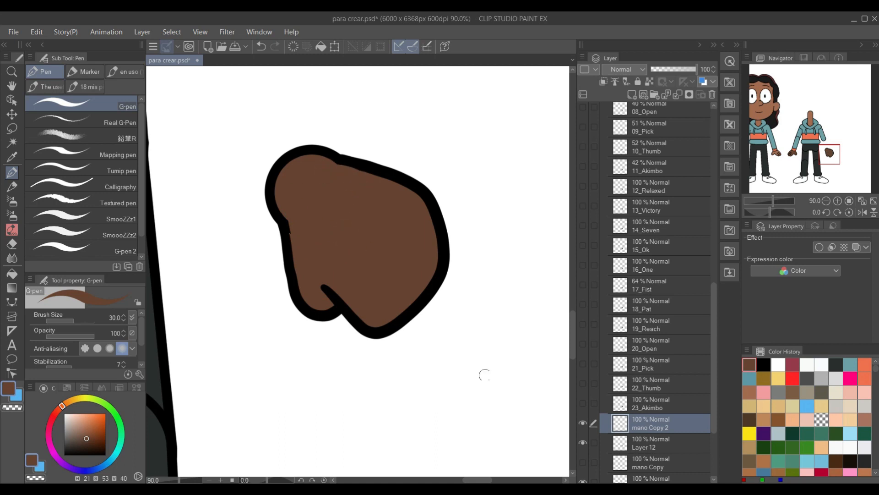
Merge the fist's outline with its fill layer and rename the result 24_Fist.
left_click(676, 95)
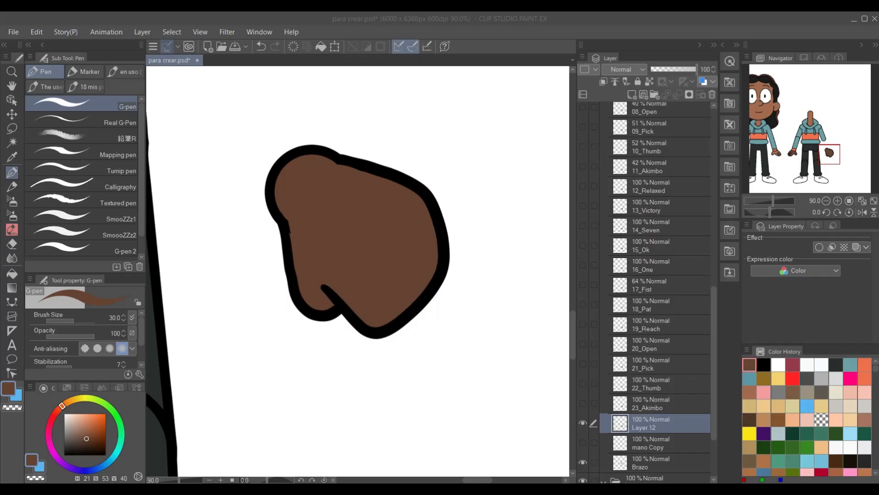
left_click(628, 428)
type("24_Fist")
key("Return")
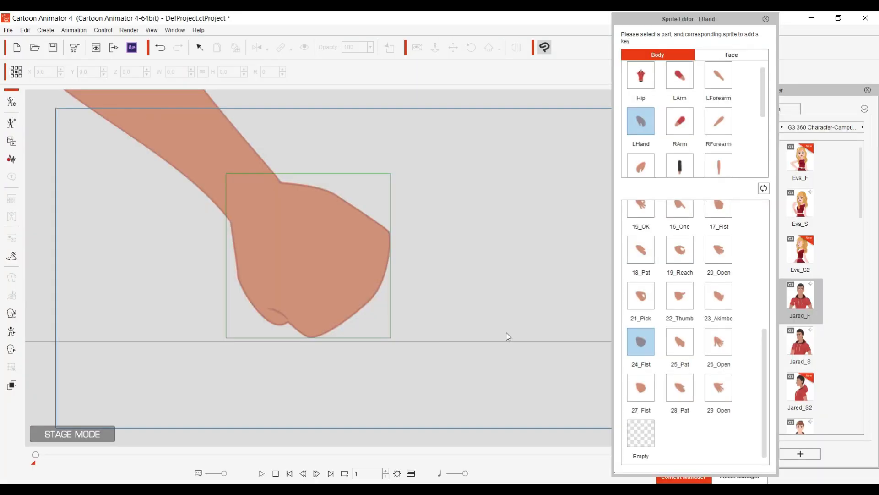
Preview the 25_Pat sprite in Cartoon Animator 4; in Clip Studio Paint, hide 24_Fist and duplicate the mano Copy layer.
left_click(679, 342)
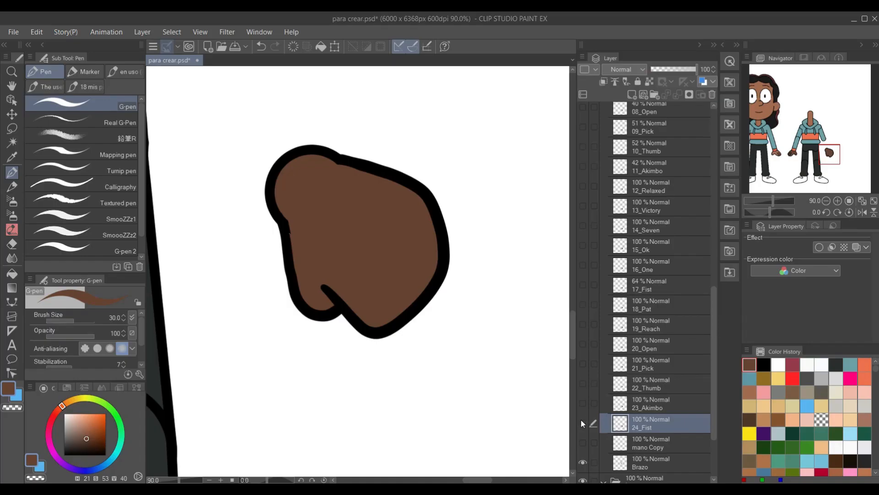
left_click(581, 421)
left_click(645, 442)
right_click(646, 441)
left_click(664, 245)
Find an earlier hand-pose layer with close fingers and a spread thumb and show it as the tracing reference.
left_click(583, 304)
left_click(584, 304)
scroll(664, 457, "down", 1)
left_click(583, 384)
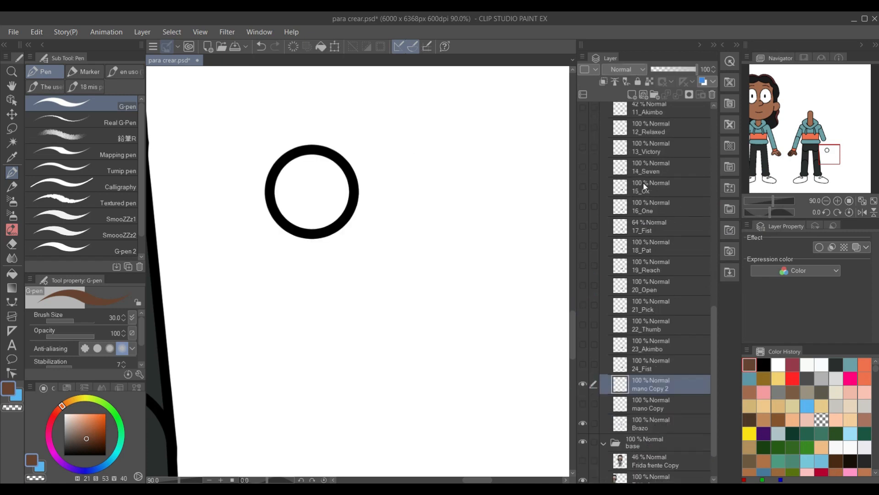
left_click(594, 128)
scroll(612, 149, "up", 4)
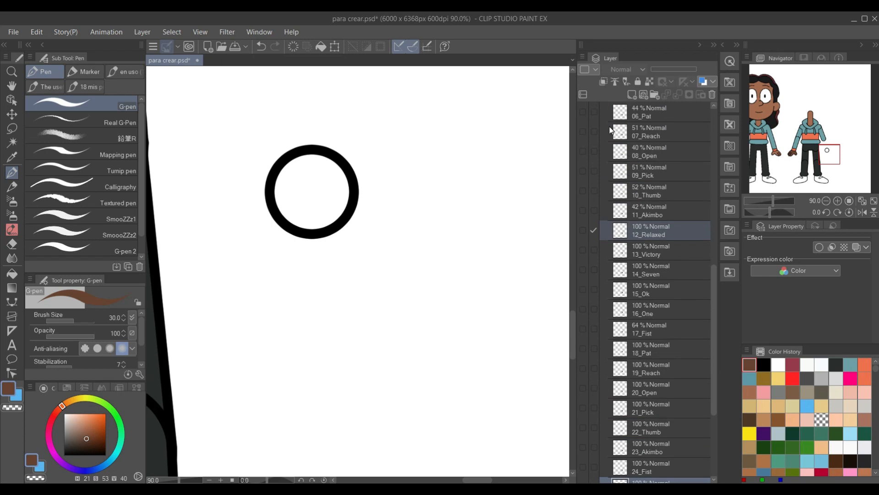
scroll(618, 155, "up", 1)
scroll(393, 247, "down", 2)
left_click_drag(393, 247, 432, 326)
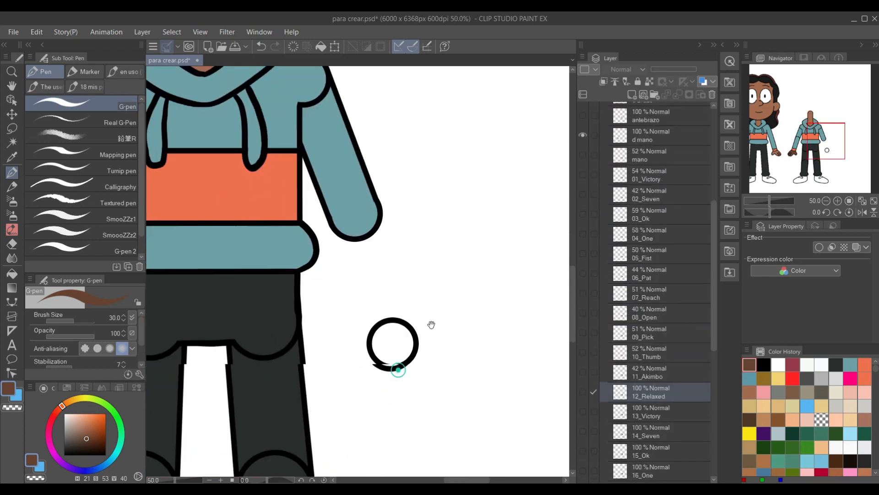
scroll(397, 358, "up", 1)
scroll(628, 206, "up", 2)
left_click(583, 255)
scroll(647, 354, "down", 5)
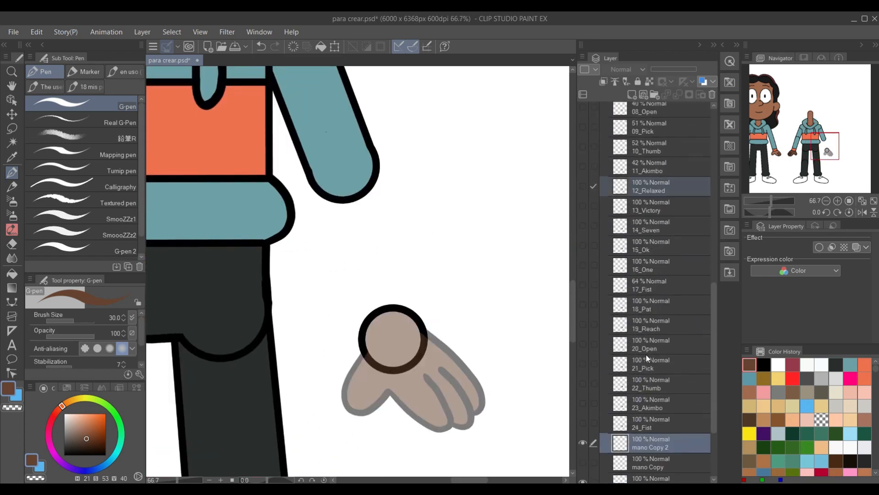
Draw the black outline of the patting hand on mano Copy 2 and erase the wrist circle's line inside it.
left_click(661, 426)
scroll(661, 427, "down", 1)
left_click(764, 365)
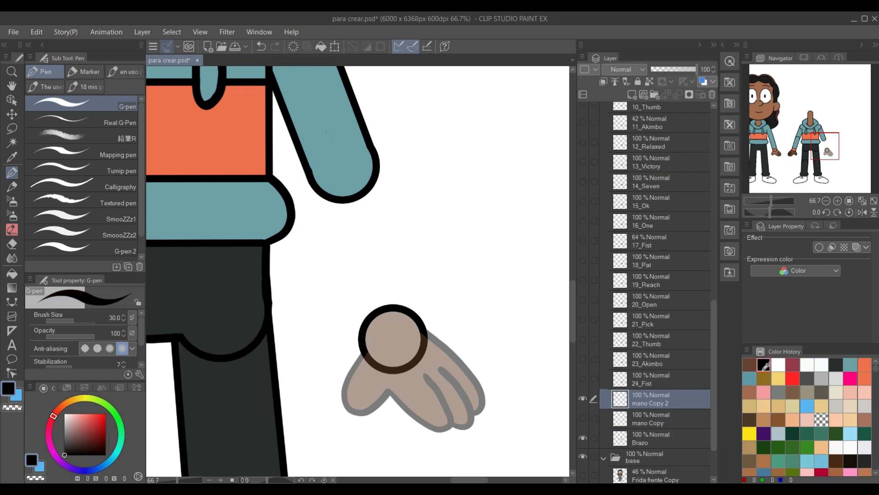
mouse_move(408, 380)
left_mouse_down()
mouse_move(396, 357)
mouse_move(421, 371)
left_mouse_up()
key("ctrl+z")
mouse_move(364, 340)
left_mouse_down()
mouse_move(423, 393)
mouse_move(400, 357)
left_mouse_up()
left_click_drag(426, 400, 425, 355)
key("ctrl+z")
left_click_drag(467, 405, 435, 350)
left_click_drag(474, 390, 445, 339)
left_click_drag(473, 364, 409, 292)
key("ctrl+z")
key("ctrl+z")
mouse_move(474, 365)
left_mouse_down()
mouse_move(408, 286)
mouse_move(372, 338)
mouse_move(385, 347)
mouse_move(415, 313)
mouse_move(383, 349)
left_mouse_up()
key("e")
Hide the reference hand, add a new layer beneath mano Copy 2, and fill the patting hand with brown.
left_click(642, 419)
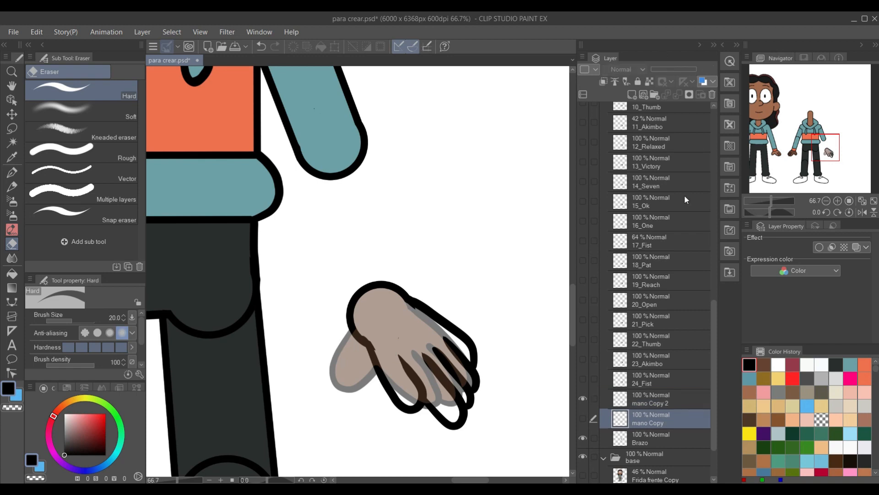
scroll(685, 199, "up", 6)
left_click(583, 198)
scroll(648, 293, "down", 7)
left_click(643, 392)
left_click(652, 374)
left_click(632, 94)
key("g")
key("g")
left_click(764, 365)
left_click(396, 311)
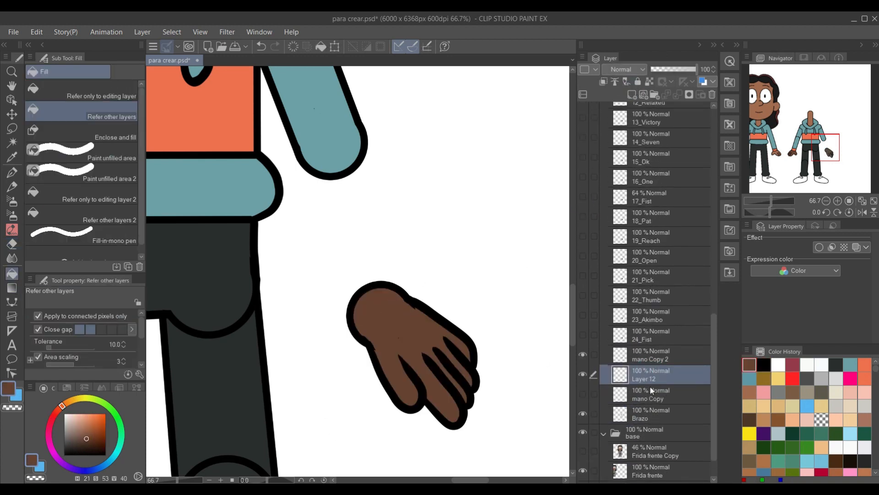
Merge the patting hand's outline with its fill layer and rename the result 25_Pat.
left_click(650, 361)
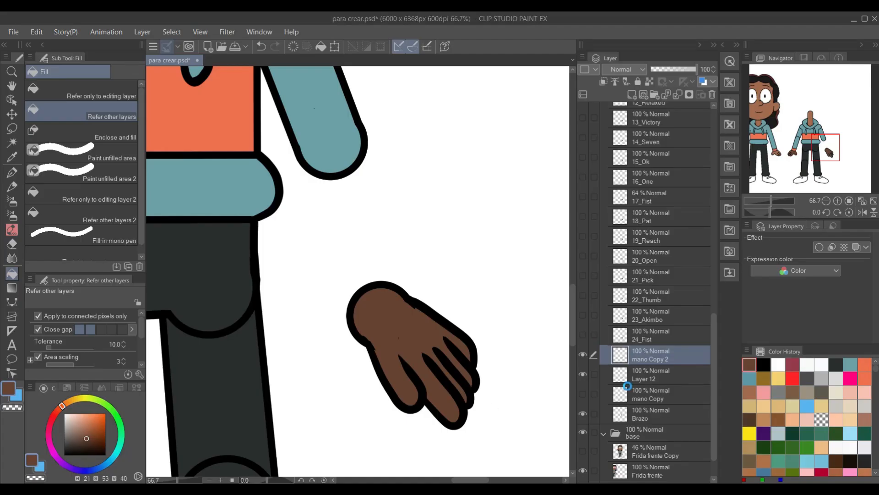
double_click(653, 356)
double_click(652, 359)
left_click(666, 369)
left_click(678, 94)
double_click(648, 360)
key("ctrl+v")
key("Return")
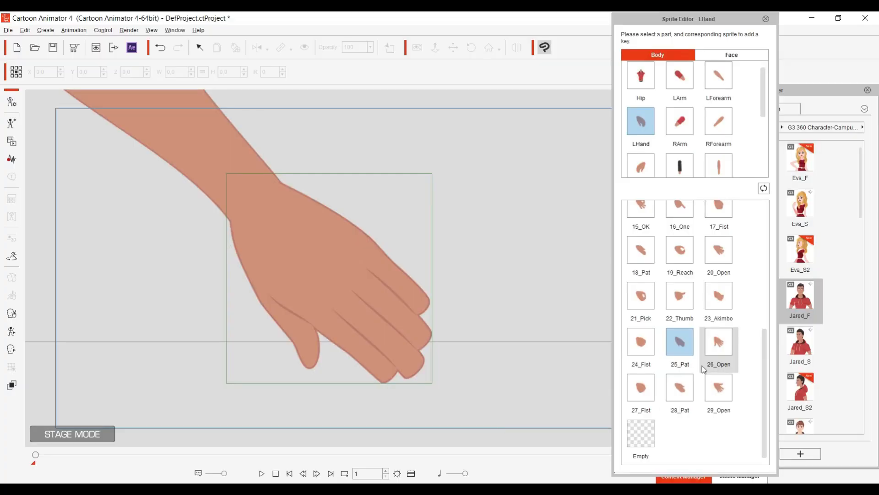
Preview the 26_Open sprite in Cartoon Animator 4; in Clip Studio Paint, duplicate 20_Open and place the copy beneath 25_Pat.
left_click(732, 358)
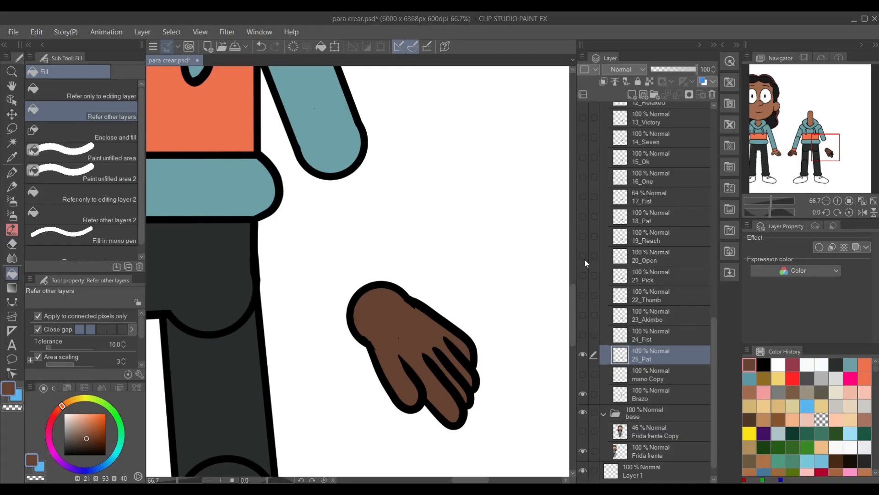
left_click(584, 255)
left_click(584, 256)
left_click(660, 261)
right_click(640, 255)
left_click(680, 287)
left_click_drag(661, 260, 665, 379)
Rename the copied open-hand layer 26_Open, hide 25_Pat and show 26_Open.
double_click(666, 376)
type("6")
key("Return")
left_click(583, 354)
left_click(583, 374)
Show 20_Open at 64% opacity and lower 26_Open to 58% for comparing them.
left_click(37, 31)
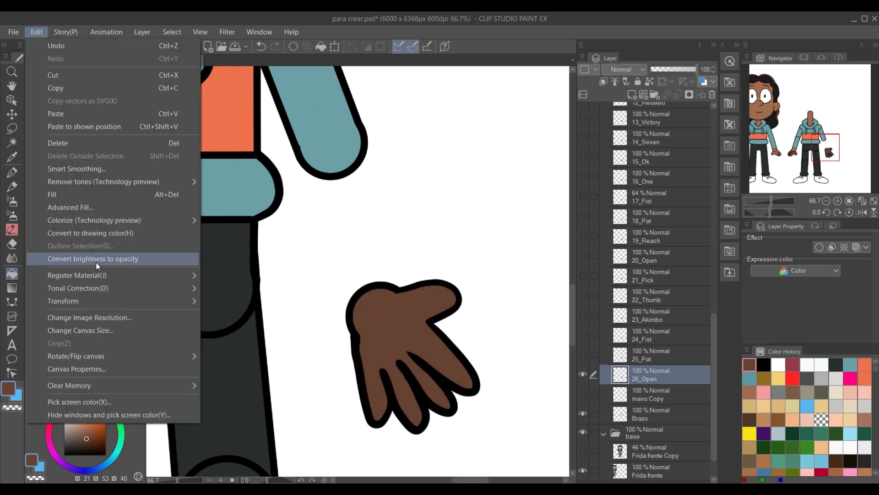
left_click(651, 255)
left_click(583, 256)
left_click(646, 257)
left_click(681, 69)
left_click(656, 377)
left_click(678, 66)
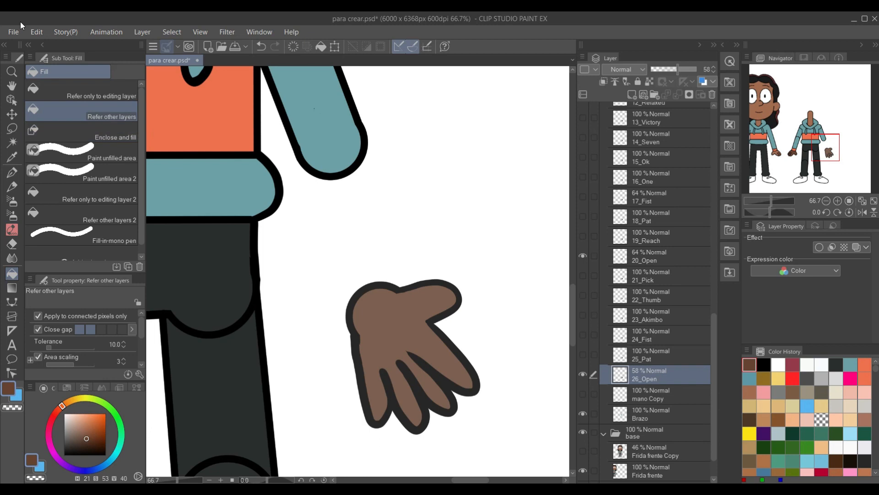
Flip the 26_Open hand horizontally and rotate it so its wrist lines up with the 20_Open hand.
left_click(37, 32)
mouse_move(59, 300)
left_click(294, 386)
left_click_drag(488, 266, 328, 197)
scroll(317, 210, "up", 3)
scroll(417, 311, "down", 5)
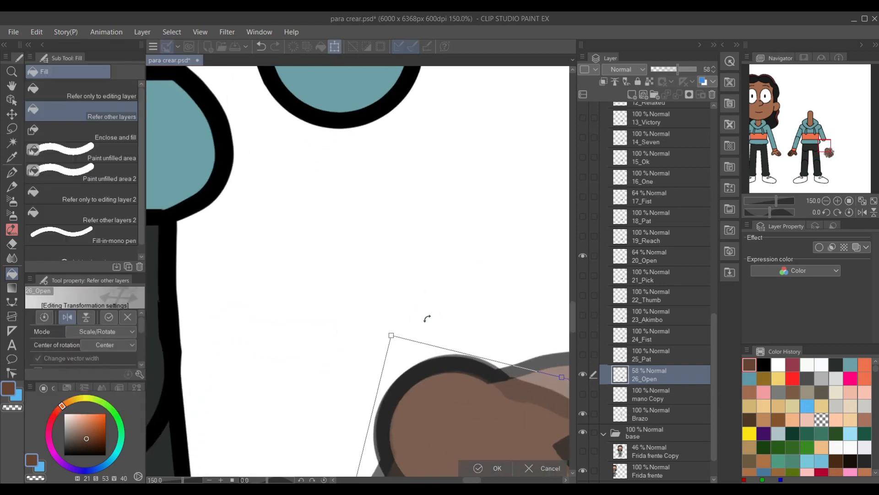
key("Return")
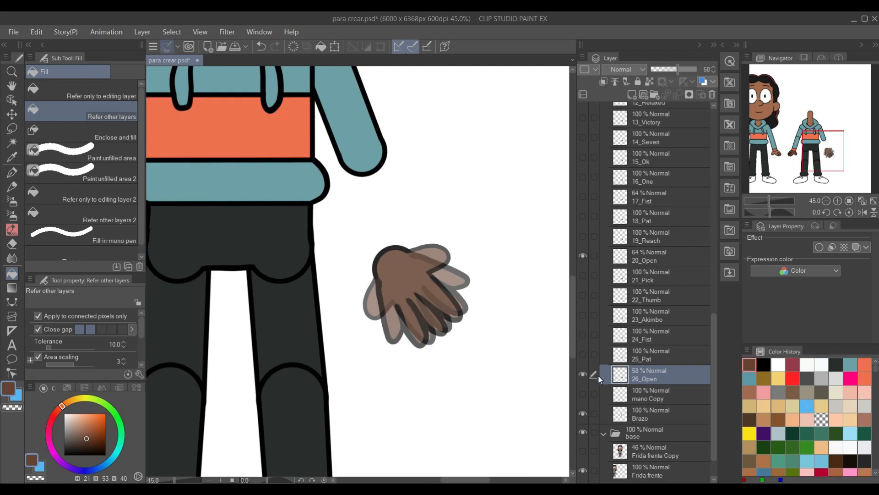
Hide the 26_Open and 20_Open layers and make mano Copy the active layer.
left_click(582, 374)
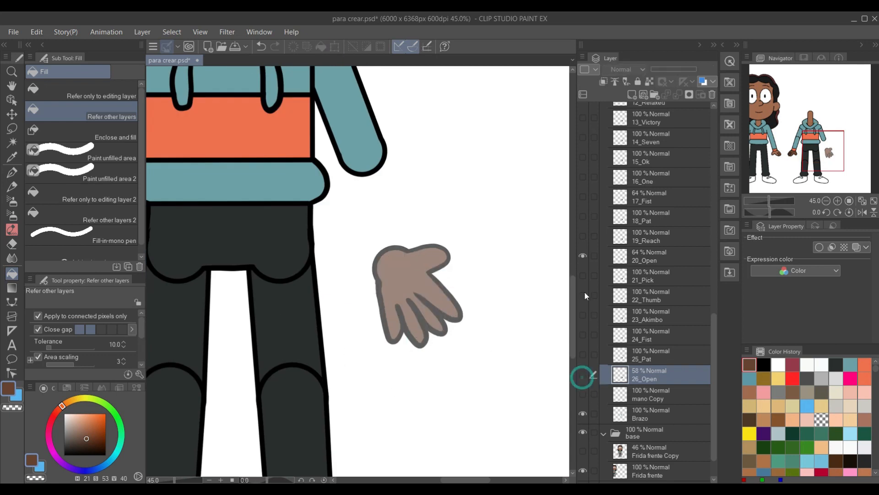
left_click(582, 255)
left_click(655, 395)
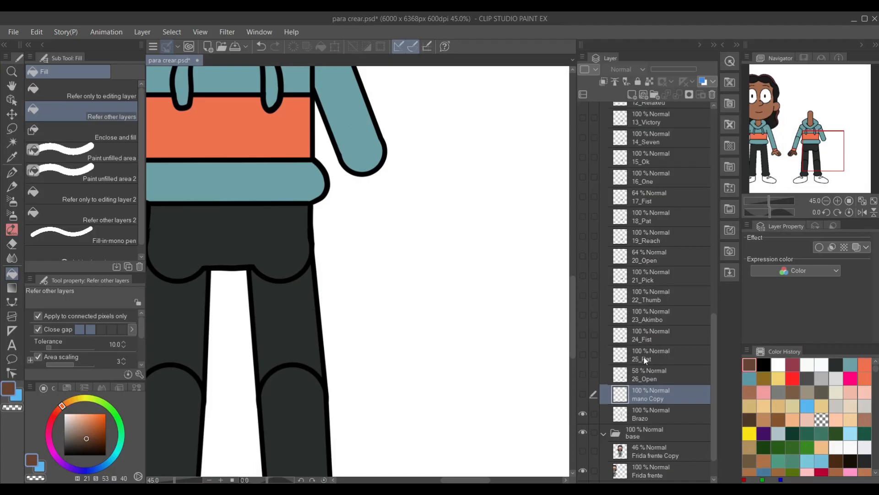
Examine the existing 17_Fist, 05_Fist and 24_Fist sprites one at a time as a possible base for the next pose.
scroll(642, 217, "up", 3)
left_click(583, 241)
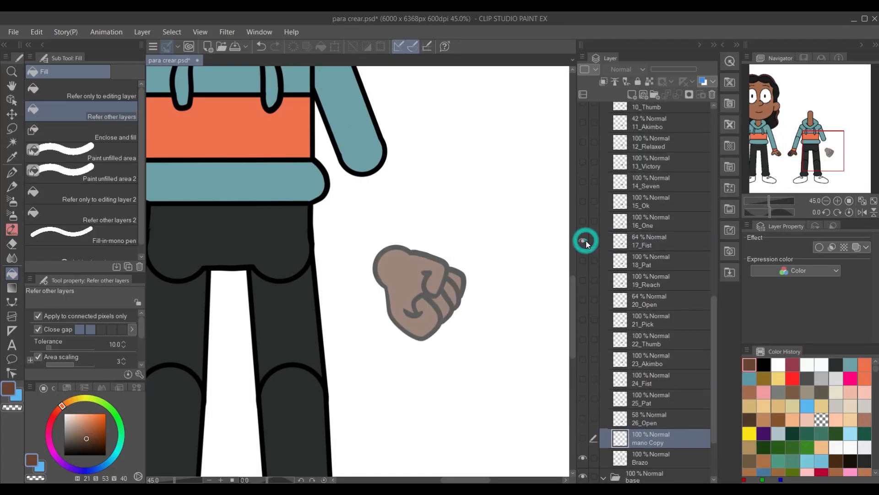
left_click(583, 241)
scroll(586, 240, "up", 7)
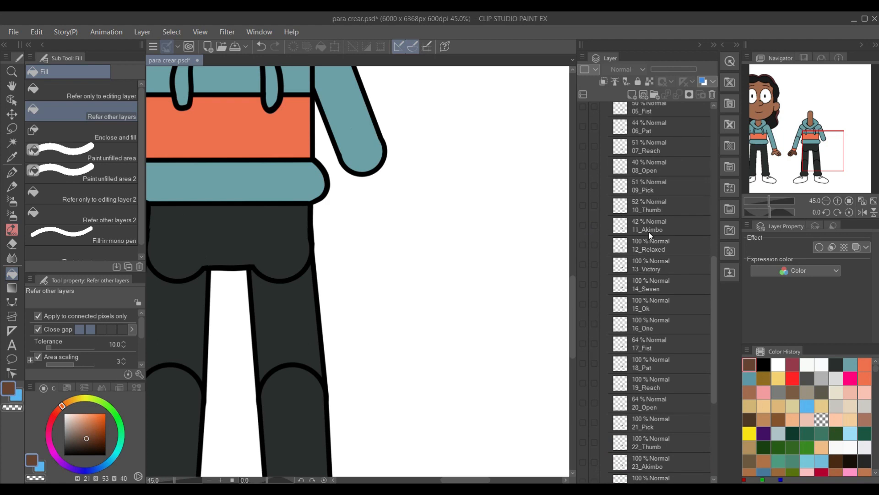
scroll(650, 235, "up", 2)
left_click(581, 133)
left_click(581, 133)
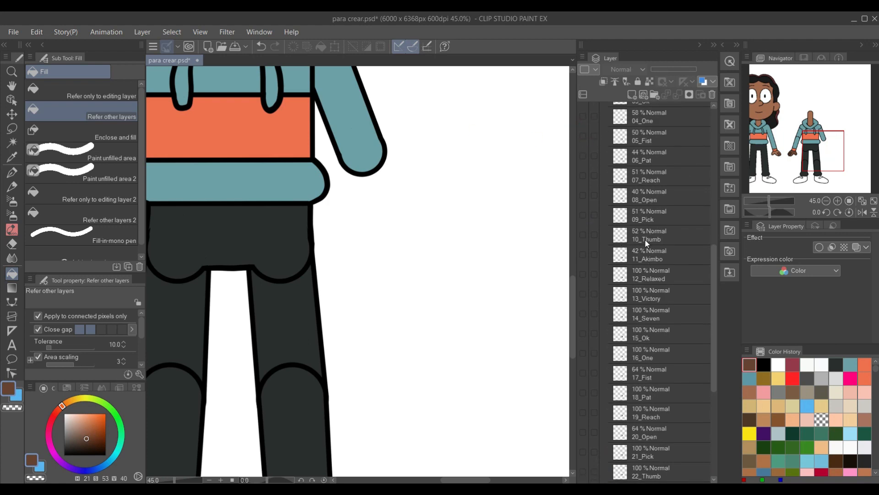
scroll(599, 375, "down", 5)
left_click(585, 440)
left_click(585, 439)
Duplicate the 24_Fist layer, place the visible copy beneath 26_Open and rename it 27_Fist.
left_click(646, 436)
scroll(652, 408, "down", 4)
scroll(652, 405, "down", 4)
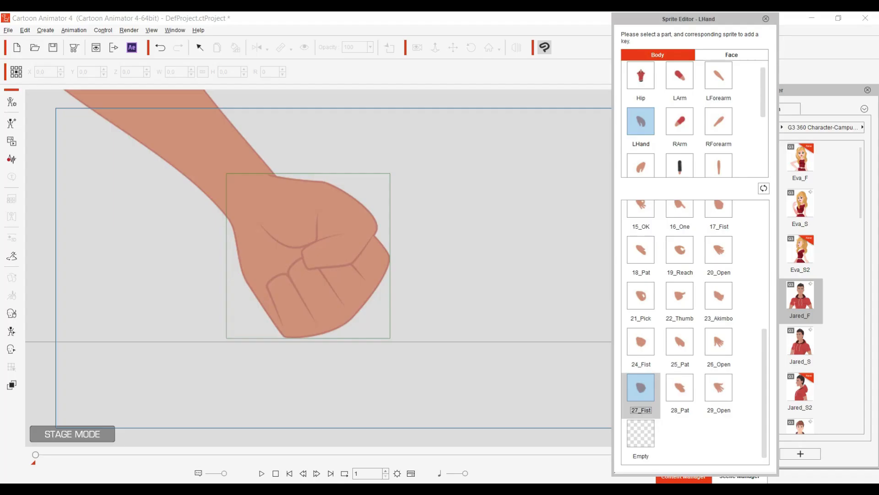
right_click(649, 321)
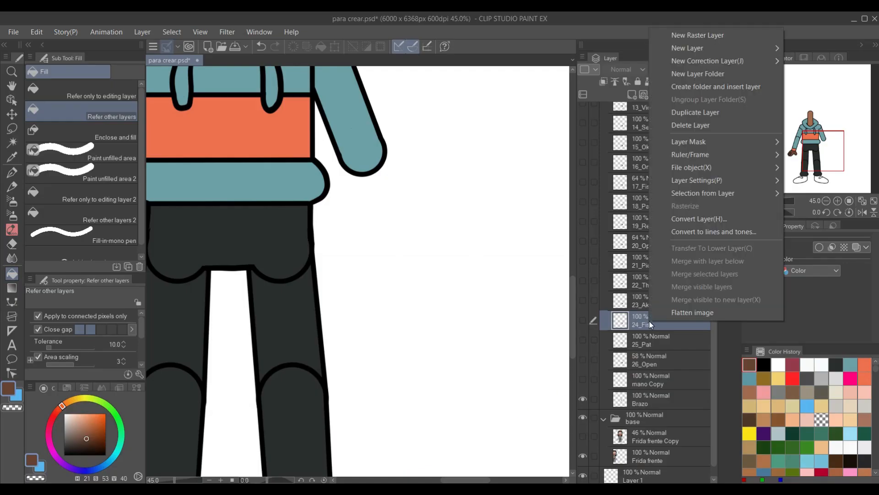
left_click(695, 113)
left_click(582, 320)
left_click_drag(658, 328, 634, 383)
double_click(657, 383)
type("27_Fist")
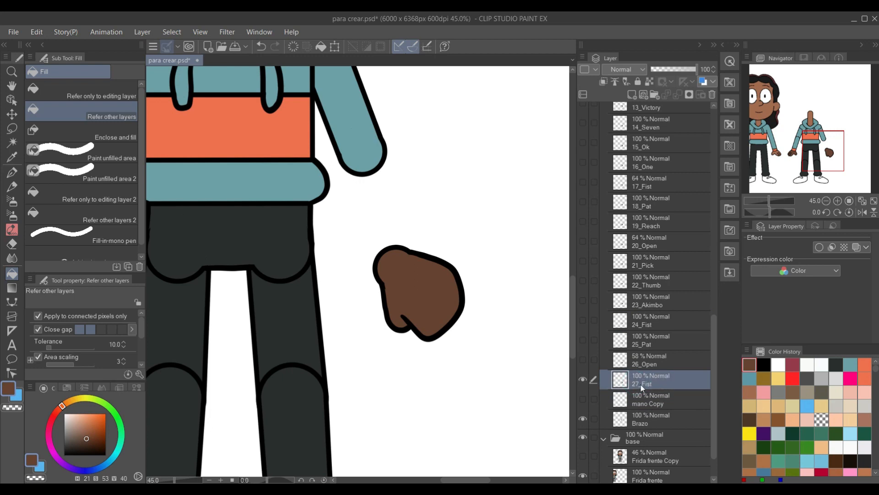
Show the 24_Fist layer and lower the opacity of 24_Fist to 62% and 27_Fist to 58% for overlay comparison.
scroll(610, 208, "up", 10)
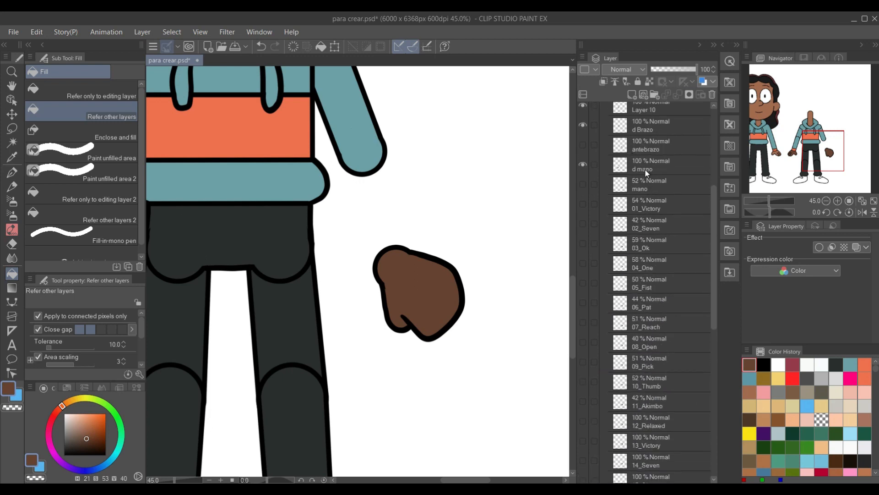
key("o")
scroll(657, 320, "down", 10)
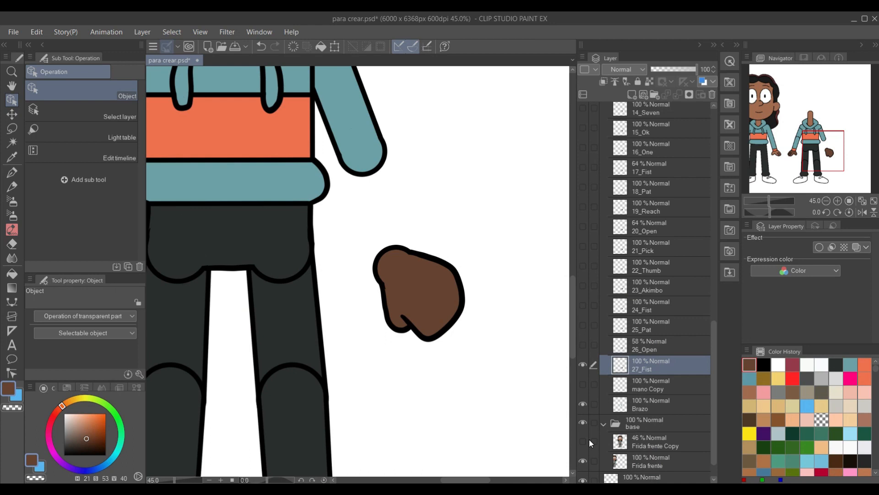
scroll(647, 385, "up", 1)
scroll(424, 324, "up", 2)
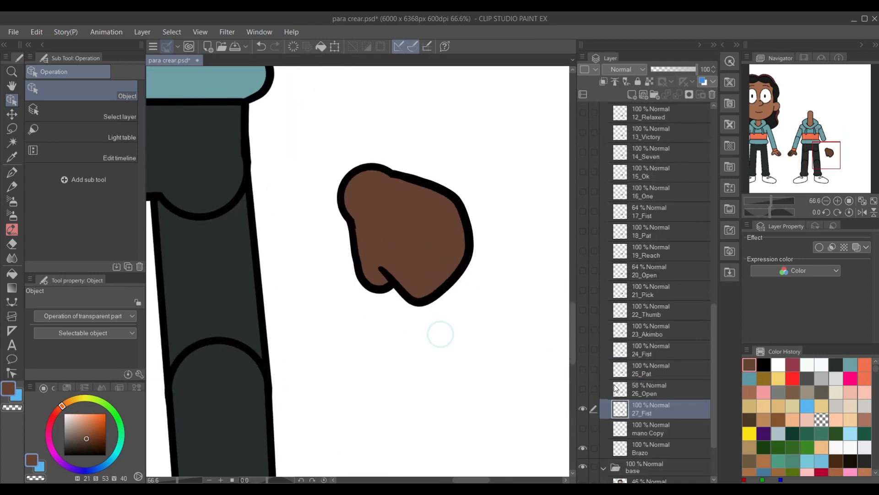
left_click(582, 350)
left_click(650, 350)
left_click(666, 405)
left_click(677, 69)
Transform the 27_Fist hand to put its notch on the opposite side against 24_Fist, hide 24_Fist and restore 27_Fist to 100% opacity.
left_click(36, 32)
mouse_move(67, 302)
left_click(249, 400)
left_click_drag(497, 287, 473, 164)
scroll(418, 163, "up", 2)
left_click_drag(418, 161, 393, 147)
scroll(388, 170, "up", 1)
key("Return")
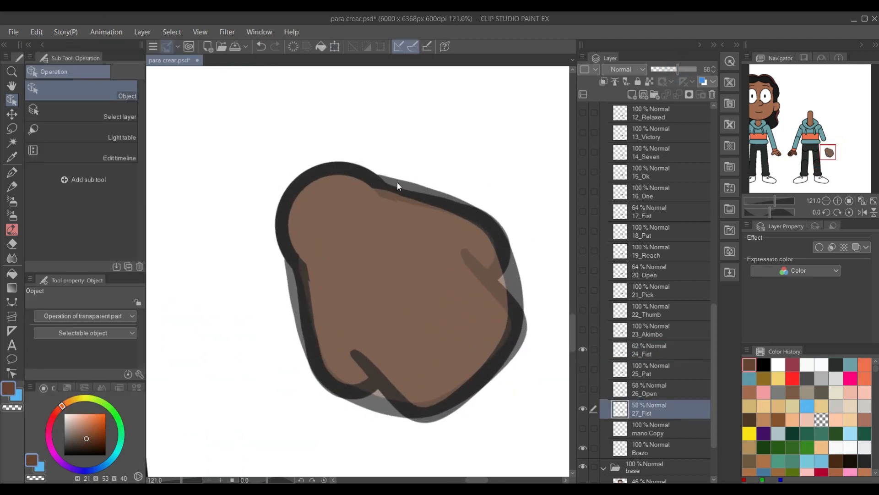
left_click(583, 349)
left_click_drag(680, 69, 719, 70)
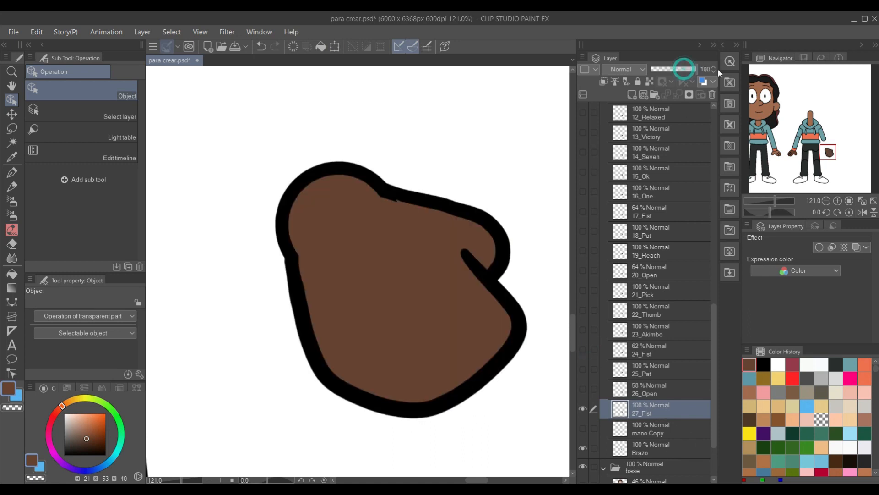
key("p")
mouse_move(465, 254)
left_mouse_down()
mouse_move(476, 284)
mouse_move(482, 280)
mouse_move(418, 318)
left_mouse_up()
key("p")
left_click(775, 364)
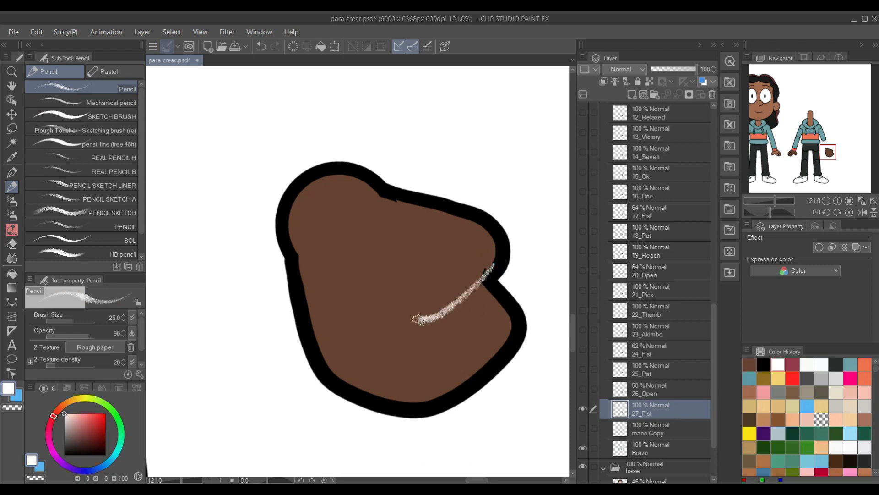
key("ctrl+z")
Draw the folded thumb and finger lines of the fist in black with the G-pen on the 27_Fist layer.
key("p")
left_click_drag(494, 264, 465, 293)
key("ctrl+z")
left_click(493, 267, "alt")
mouse_move(494, 263)
left_mouse_down()
mouse_move(403, 318)
mouse_move(363, 224)
left_mouse_up()
left_click_drag(447, 305, 479, 368)
mouse_move(407, 322)
left_mouse_down()
mouse_move(436, 397)
mouse_move(391, 408)
left_mouse_up()
mouse_move(334, 329)
left_mouse_down()
mouse_move(363, 347)
mouse_move(338, 387)
left_mouse_up()
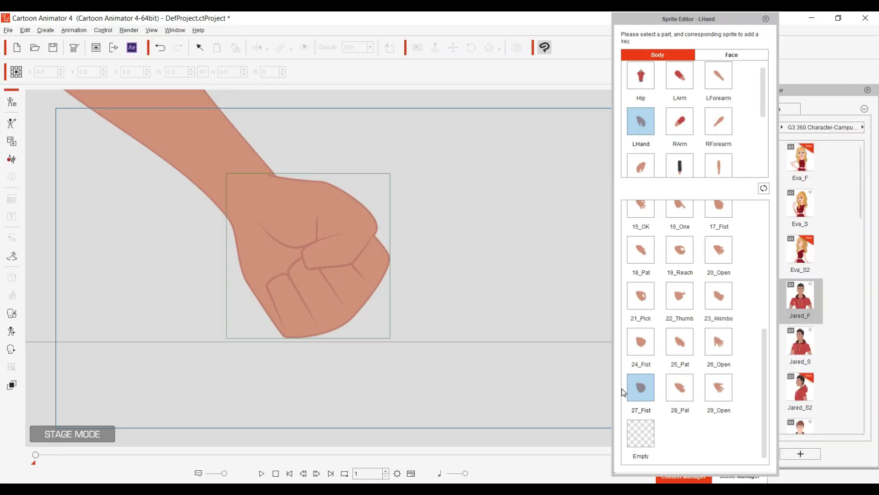
Look up the 28_Pat hand sprite in Cartoon Animator's Sprite Editor and compare it with the 18_Pat layer in Clip Studio Paint.
left_click(677, 393)
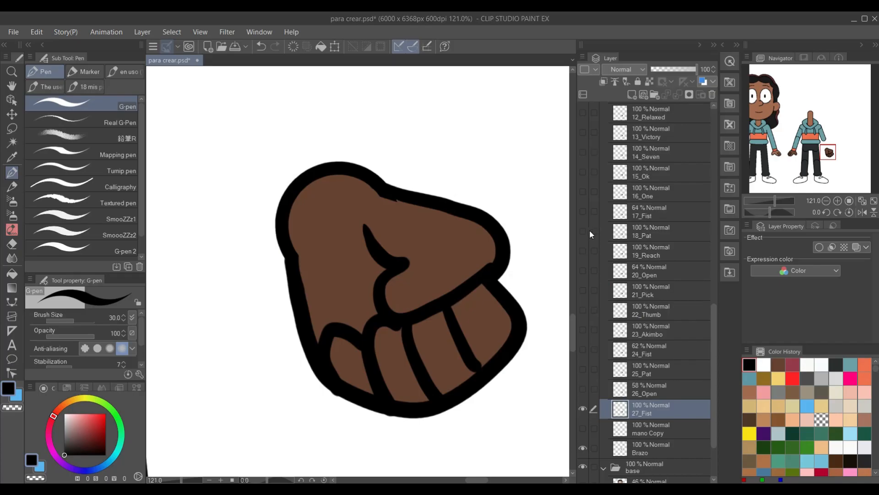
left_click(583, 231)
left_click(584, 408)
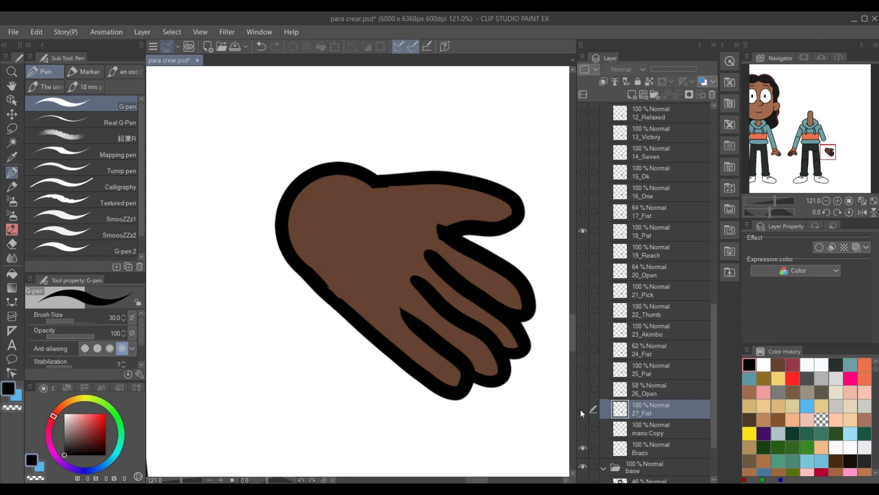
left_click(582, 408)
left_click(583, 231)
Duplicate the mano Copy layer, show the duplicate, and display 18_Pat at 51% opacity as a tracing reference.
right_click(665, 433)
left_click(714, 208)
left_click(584, 231)
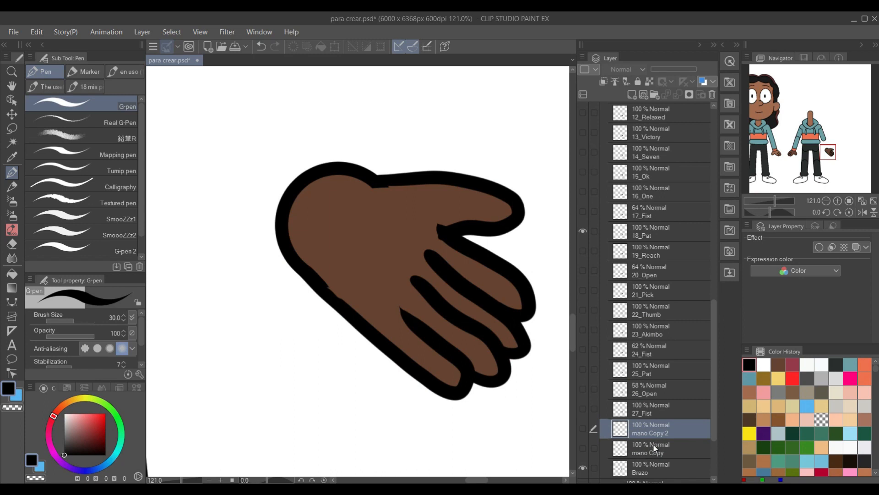
scroll(643, 152, "down", 1)
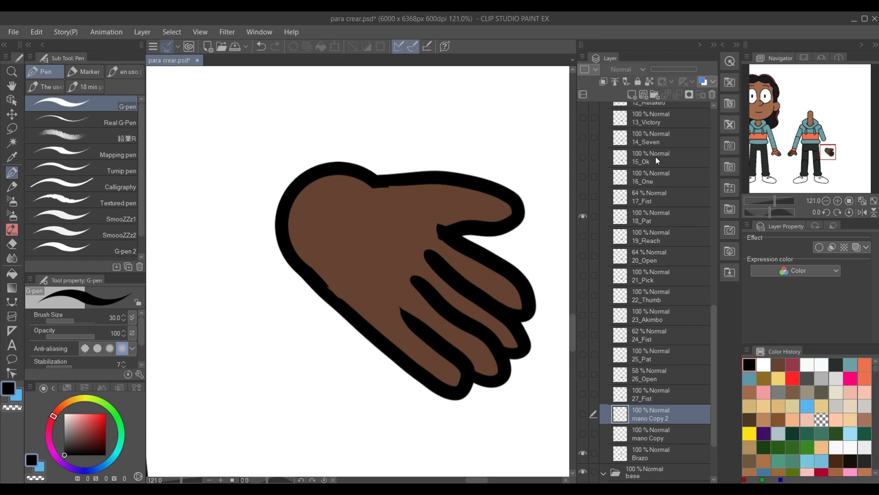
left_click(584, 411)
left_click(653, 215)
left_click(641, 416)
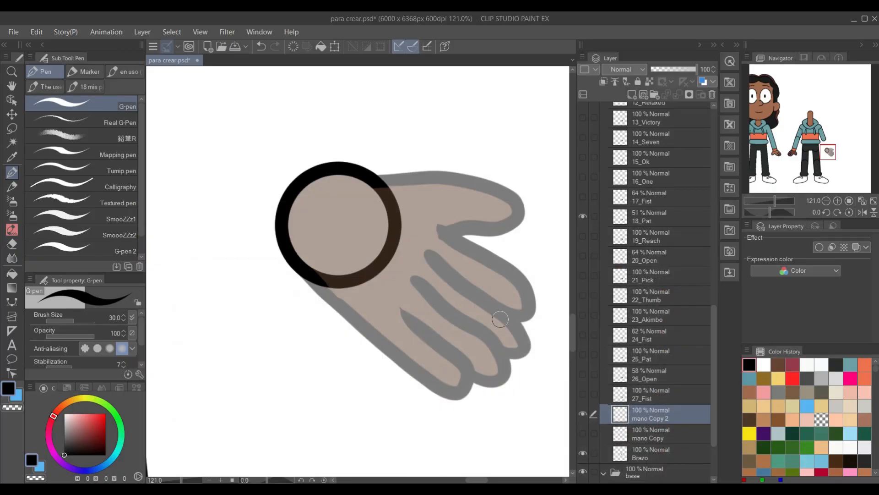
left_click(761, 365)
left_click_drag(377, 184, 457, 180)
key("ctrl+z")
left_click(583, 414)
left_click(583, 414)
Ink the thumb, palm and fingers of the hand in black on mano Copy 2, using the faded 18_Pat hand as a guide.
left_click(763, 365)
mouse_move(376, 180)
left_mouse_down()
mouse_move(512, 263)
mouse_move(442, 244)
left_mouse_up()
left_click_drag(309, 278, 405, 308)
left_click_drag(478, 388, 426, 287)
left_click_drag(507, 368, 444, 267)
left_click_drag(539, 338, 490, 265)
key("ctrl+z")
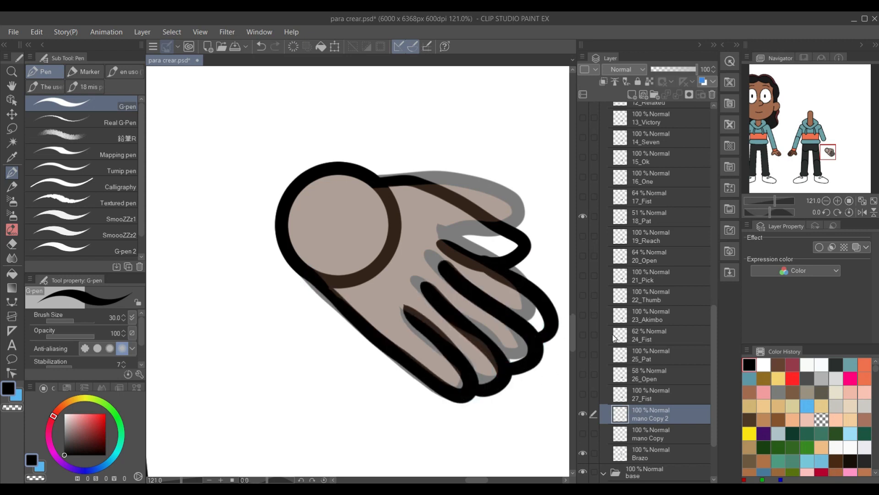
Add a new layer beneath mano Copy 2, hide 18_Pat, and fill the hand and wrist circle with the brown skin colour.
left_click(650, 433)
left_click(632, 95)
left_click(583, 216)
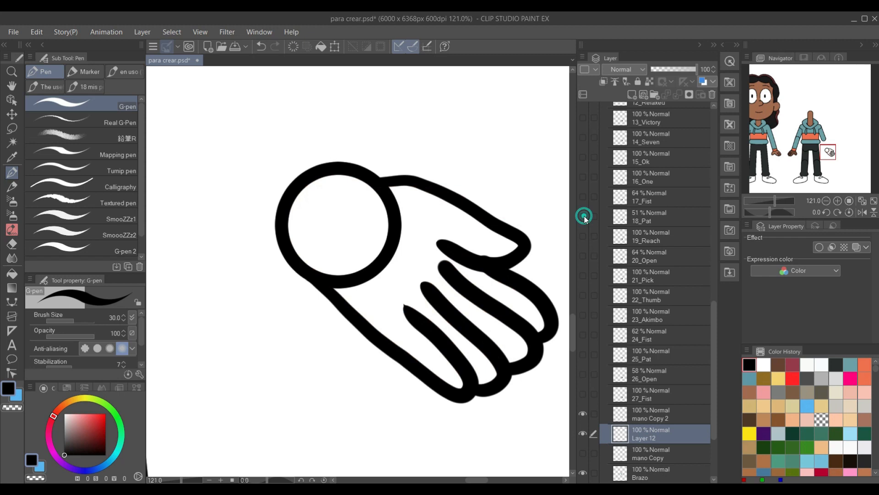
left_click(778, 365)
key("g")
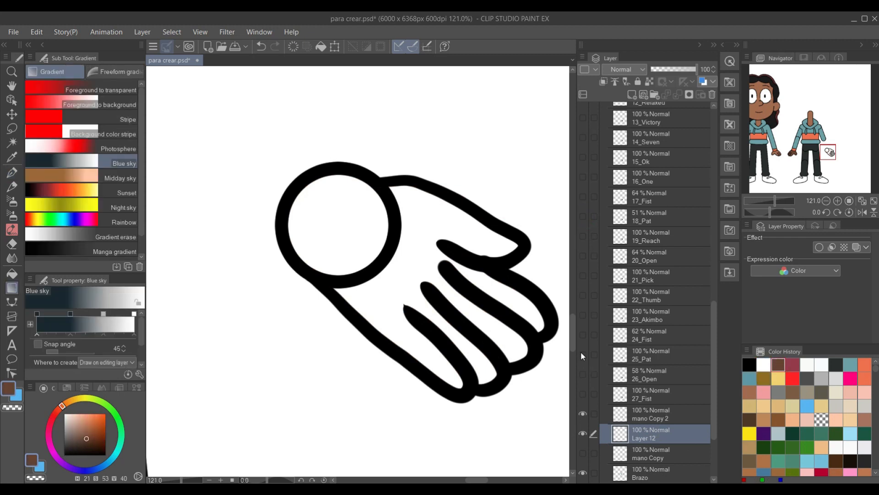
key("g")
left_click(534, 309)
left_click(342, 233)
Paint over the inner wrist-circle outline in brown and rename the merged hand layer as 28_Pat.
key("p")
left_click(663, 423)
mouse_move(403, 193)
left_mouse_down()
mouse_move(362, 302)
mouse_move(336, 278)
mouse_move(371, 297)
mouse_move(389, 216)
left_mouse_up()
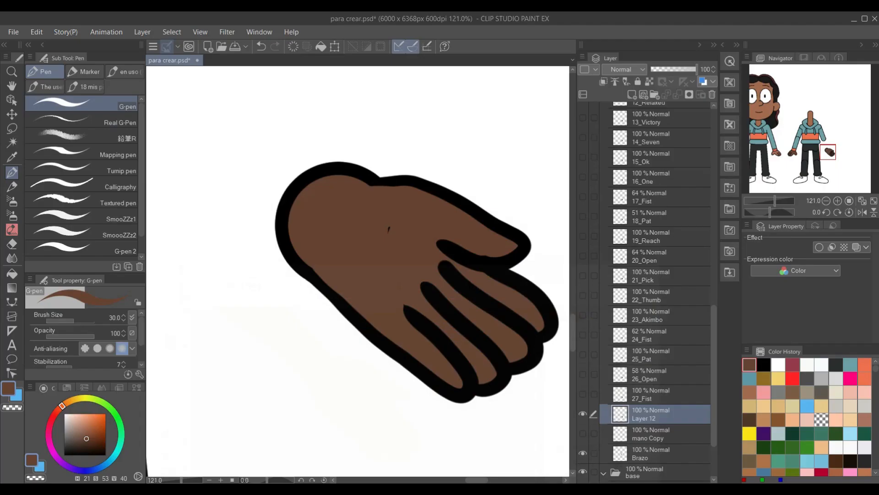
double_click(648, 415)
type("28_Pat")
key("Return")
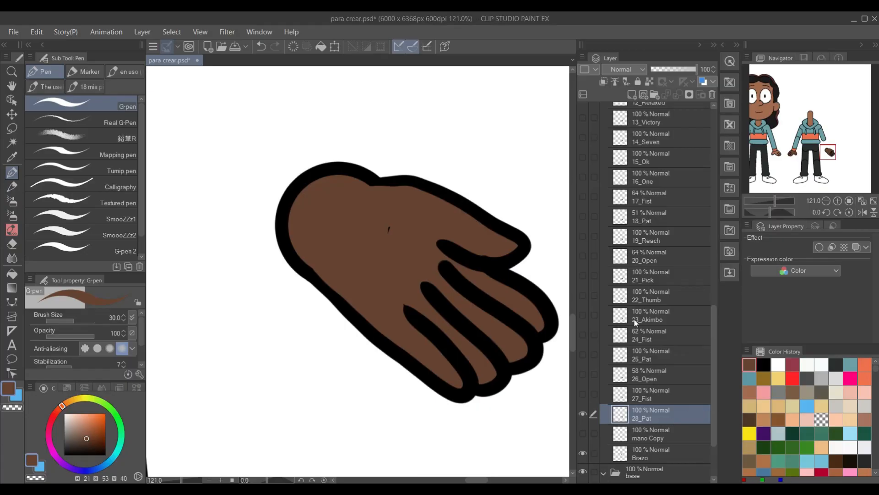
Duplicate the 20_Open layer and move the copy directly below 28_Pat.
scroll(625, 280, "up", 1)
left_click(586, 299)
left_click(660, 299)
right_click(659, 299)
left_click(728, 276)
scroll(639, 318, "down", 4)
left_click_drag(653, 243, 646, 427)
Rename the copied layer as 29_Open, set its opacity to 100% and hide it.
double_click(638, 423)
key("BackSpace")
type("9")
key("End")
key("BackSpace")
key("BackSpace")
key("BackSpace")
key("BackSpace")
key("BackSpace")
key("Return")
left_click_drag(686, 70, 701, 69)
left_click(583, 418)
Delete the mano Copy layer and hide the hand pose layers that are still showing.
left_click(638, 438)
left_click(712, 94)
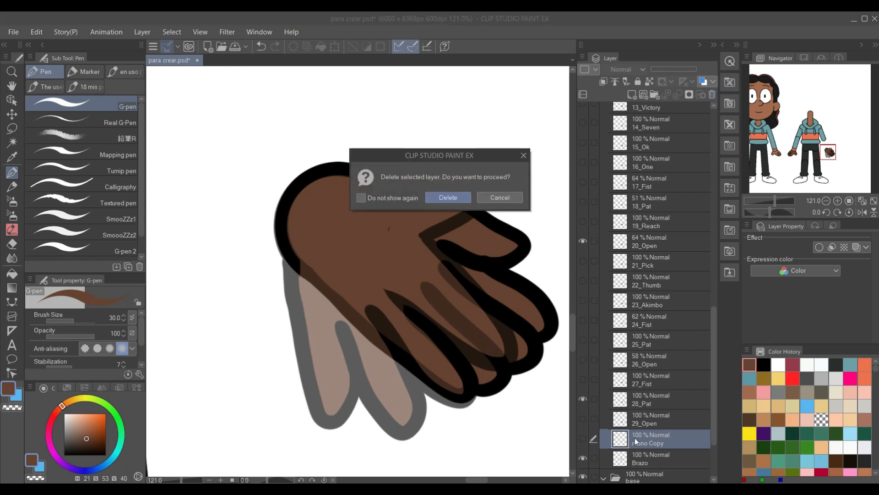
key("Return")
left_click(583, 419)
left_click(586, 382)
left_click_drag(584, 420, 583, 241)
Identify the mano layer by toggling its visibility and rename it as 00_Relaxed.
scroll(608, 203, "up", 10)
scroll(650, 346, "down", 1)
left_click(584, 325)
left_click(584, 326)
left_click(637, 351)
left_click(584, 349)
left_click(585, 349)
left_click(584, 350)
left_click(584, 349)
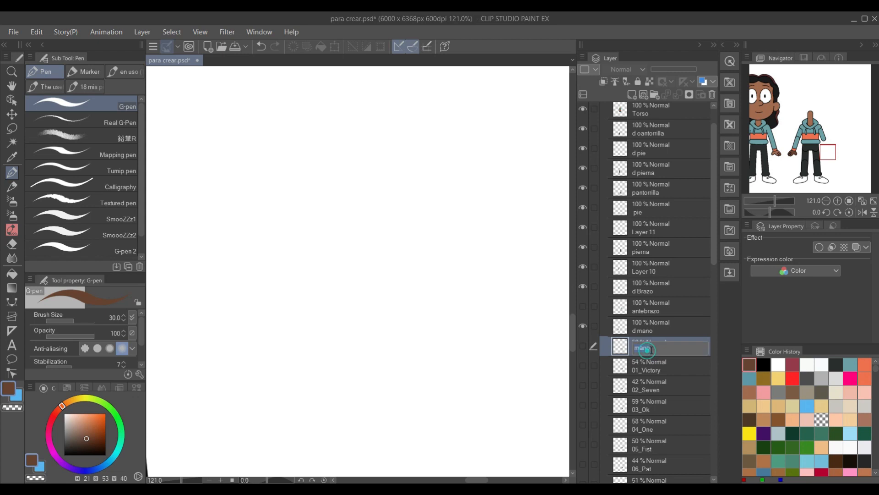
type("00_Relaxed")
key("Return")
Set the 00_Relaxed layer's opacity to 100% and hide the layer.
left_click(583, 343)
left_click(583, 344)
left_click(583, 344)
left_click_drag(678, 70, 716, 105)
left_click(583, 345)
Show the 01_Victory and 02_Seven layers in turn, set each to 100% opacity and hide them again.
left_click(584, 365)
left_click(657, 365)
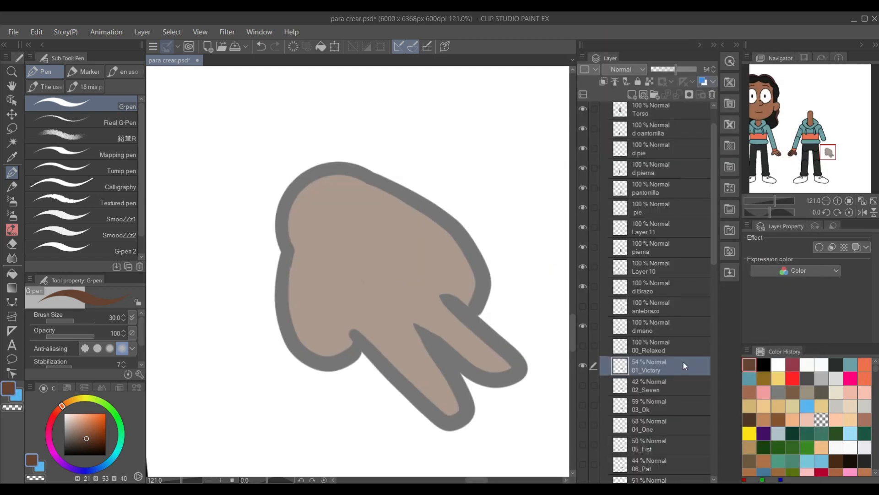
left_click_drag(686, 68, 697, 70)
left_click(641, 387)
left_click(583, 365)
left_click(583, 385)
left_click(581, 383)
Bring the 03_Ok and 04_One layers to 100% opacity one after the other and hide both.
scroll(652, 357, "down", 3)
left_click(651, 287)
left_click(582, 287)
left_click(583, 287)
left_click(648, 307)
left_click(583, 307)
left_click(583, 307)
Bring the 05_Fist and 06_Pat layers to 100% opacity one after the other and hide both.
left_click(639, 329)
left_click(583, 326)
left_click(583, 327)
left_click(648, 347)
left_click(583, 347)
left_click(583, 347)
Bring the 07_Reach and 08_Open layers to 100% opacity one after the other and hide both.
left_click(648, 366)
left_click(583, 366)
left_click(583, 366)
left_click(640, 386)
left_click(583, 386)
left_click(583, 386)
Bring the 09_Pick and 10_Thumb layers to 100% opacity one after the other and hide both.
left_click(595, 408)
left_click(583, 406)
scroll(650, 275, "down", 5)
left_click(583, 186)
left_click(594, 205)
left_click(583, 205)
left_click(583, 205)
Bring the 11_Akimbo and 12_Relaxed layers to 100% opacity one after the other and hide both.
left_click(594, 225)
left_click(583, 225)
left_click(583, 225)
left_click(594, 244)
left_click(583, 245)
left_click(583, 245)
Bring the 13_Victory and 14_Seven layers to 100% opacity one after the other and hide both.
left_click(595, 264)
left_click(583, 264)
left_click(583, 264)
left_click(634, 290)
left_click(583, 285)
left_click(583, 284)
Bring the 15_Ok and 16_One layers to 100% opacity one after the other and hide both.
left_click(633, 300)
left_click(583, 304)
left_click(583, 304)
left_click(636, 323)
left_click(583, 323)
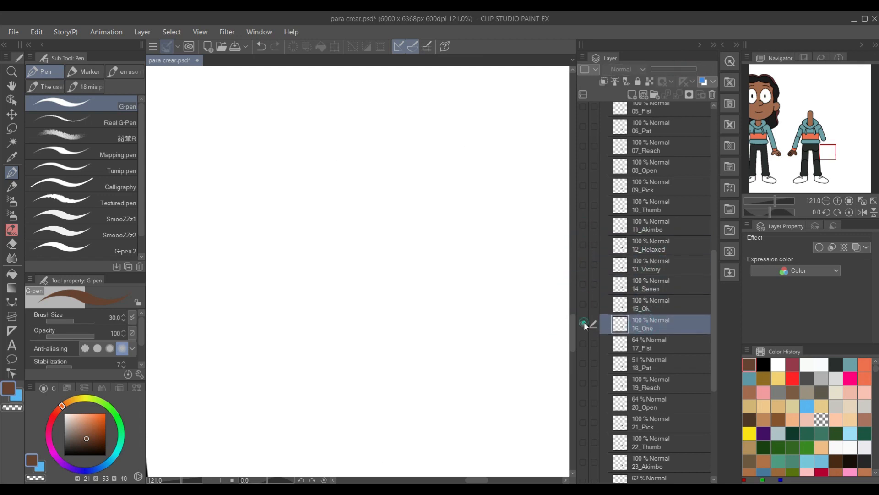
left_click(583, 324)
Show the 17_Fist and 18_Pat layers in turn, set each to 100% opacity and hide them again.
left_click(595, 343)
left_click(583, 343)
left_click_drag(680, 69, 699, 70)
left_click(583, 344)
left_click(640, 365)
left_click(583, 364)
scroll(589, 293, "down", 3)
left_click(583, 290)
Check the 19_Reach layer, set the 20_Open layer's opacity to 100%, and leave both hidden.
left_click(591, 309)
left_click(583, 309)
left_click(583, 309)
left_click(594, 329)
left_click(583, 328)
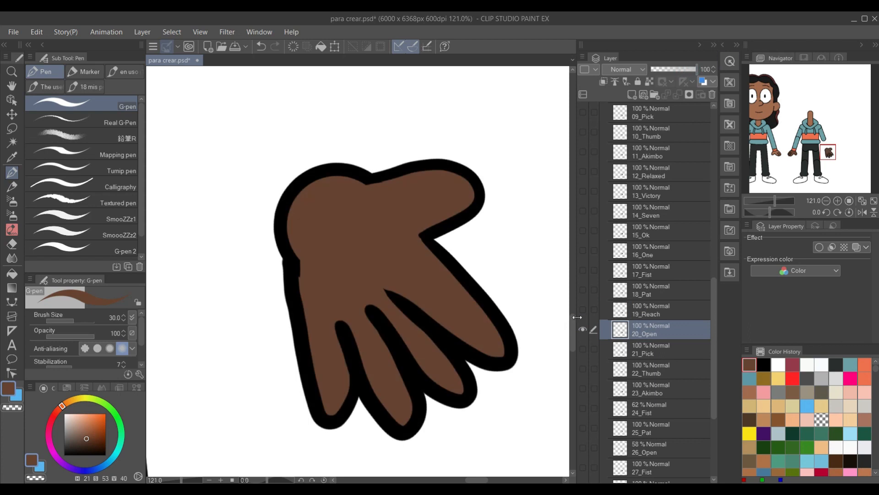
left_click(583, 328)
Show and hide the 21_Pick, 22_Thumb and 23_Akimbo layers in turn to check their hand drawings and opacity.
left_click(593, 348)
left_click(583, 348)
left_click(583, 349)
left_click(593, 369)
left_click(583, 369)
left_click(583, 369)
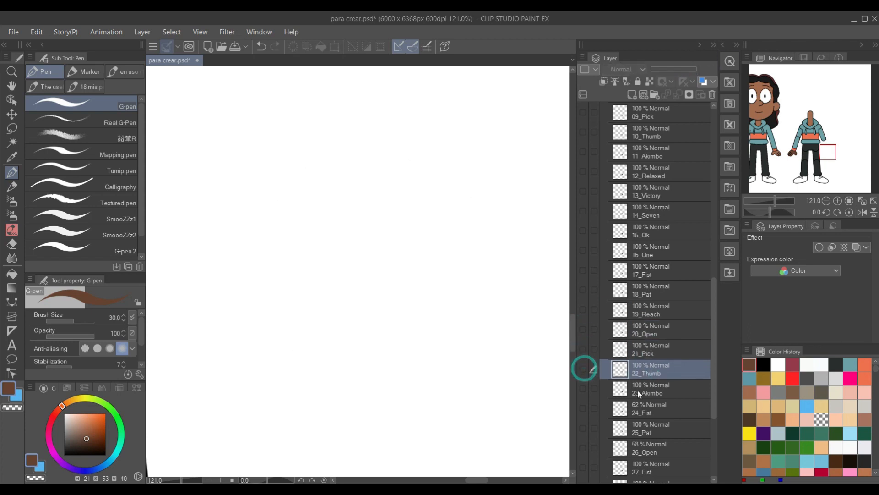
left_click(593, 389)
left_click(584, 388)
left_click(584, 388)
Set the 24_Fist layer's opacity to 100%, check the 25_Pat layer, and leave both hidden.
scroll(586, 385, "down", 5)
left_click(593, 262)
left_click(583, 261)
left_click_drag(680, 69, 699, 69)
left_click(583, 262)
left_click(593, 282)
left_click(583, 281)
left_click(583, 281)
Set the 26_Open layer's opacity to 100%, check the 27_Fist layer, and leave both hidden.
left_click(651, 305)
left_click(583, 301)
left_click(583, 301)
left_click(594, 321)
left_click(583, 321)
left_click(583, 321)
Show and hide the 28_Pat and 29_Open layers in turn to check their hand drawings and opacity.
left_click(650, 340)
left_click(583, 340)
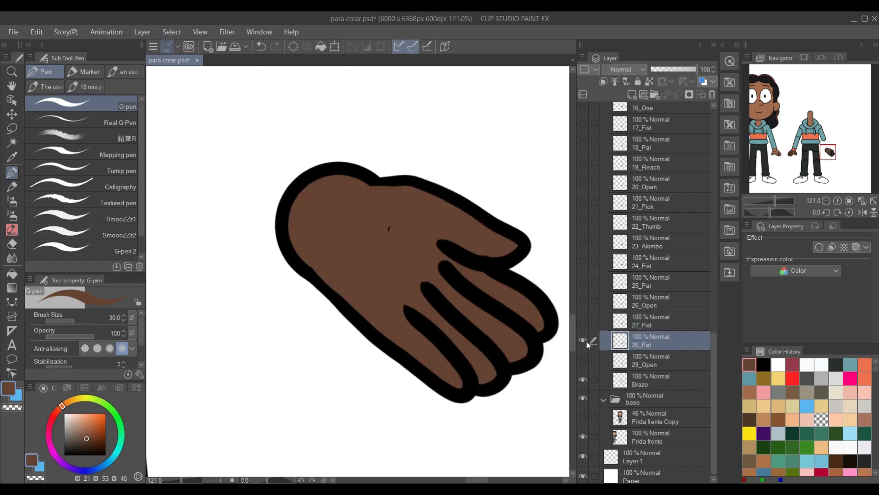
left_click(583, 340)
left_click(650, 360)
left_click(583, 360)
left_click(583, 360)
Show the 00_Relaxed hand layer and the antebrazo layer on the character.
scroll(649, 316, "up", 3)
scroll(648, 316, "up", 10)
left_click(651, 282)
left_click(583, 282)
scroll(433, 275, "down", 10)
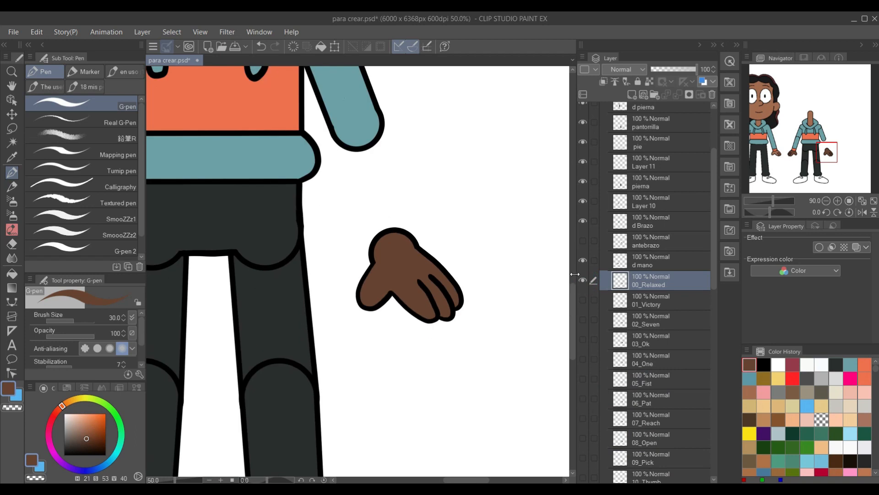
scroll(641, 284, "up", 1)
left_click(583, 284)
scroll(512, 330, "down", 14)
left_click_drag(512, 329, 443, 308)
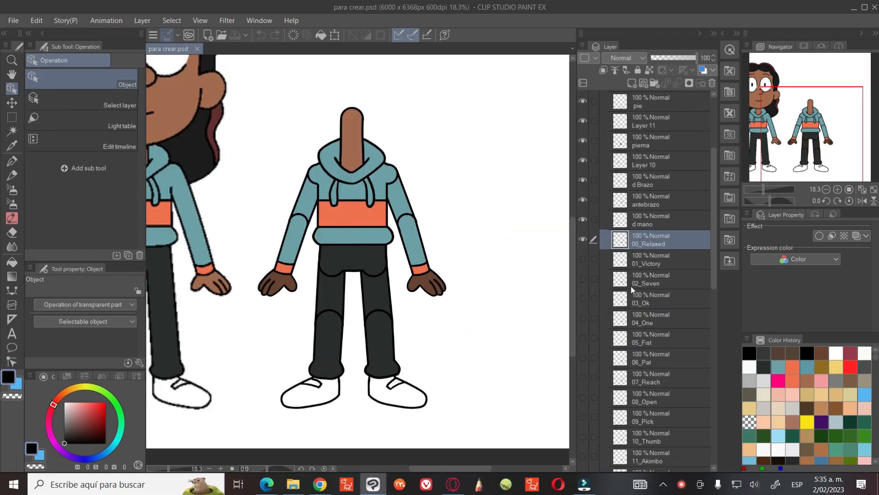
left_click(652, 269)
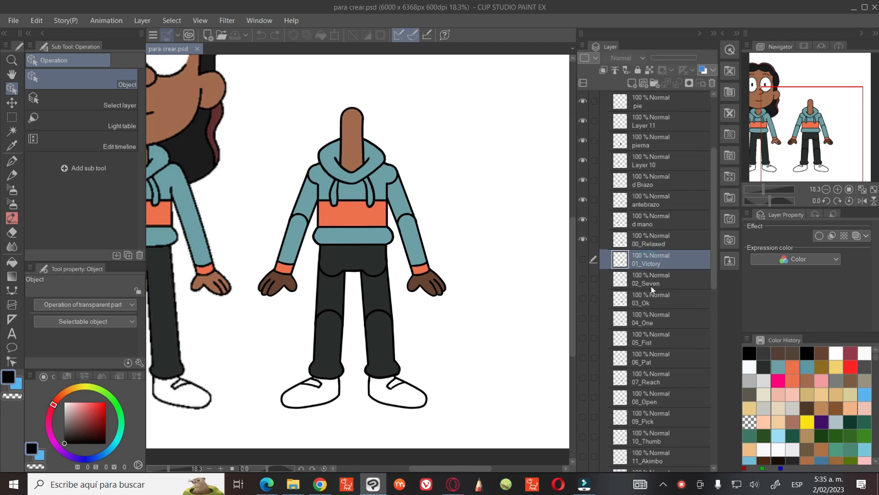
left_click(649, 287)
left_click(647, 309)
left_click(647, 322)
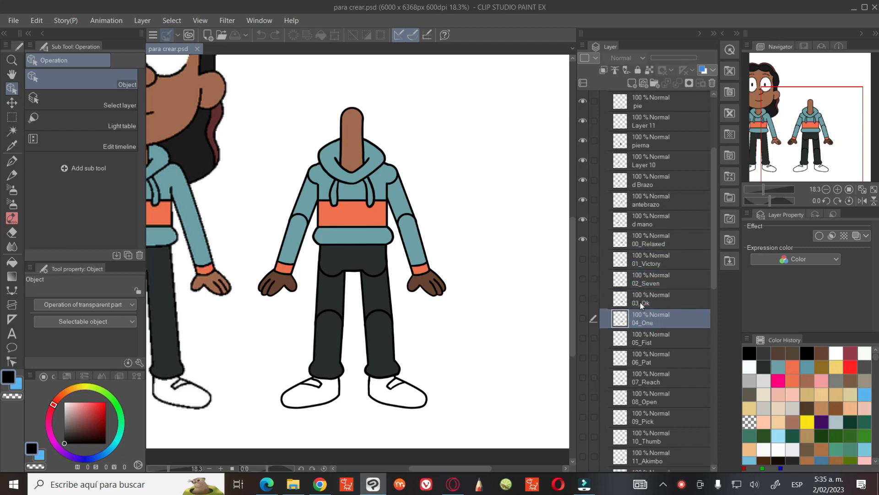
Select all hand pose layers from 00_Relaxed through 29_Open and group them in a new folder.
left_click(651, 250)
scroll(652, 304, "down", 3)
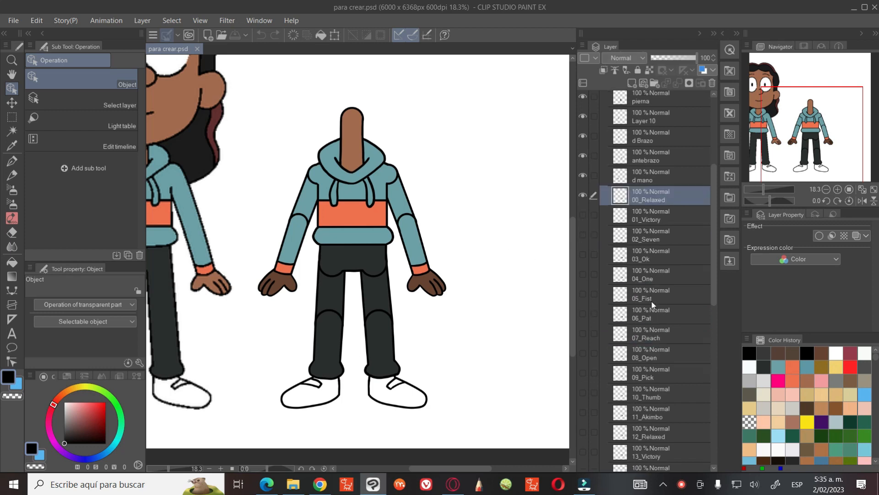
scroll(652, 306, "down", 8)
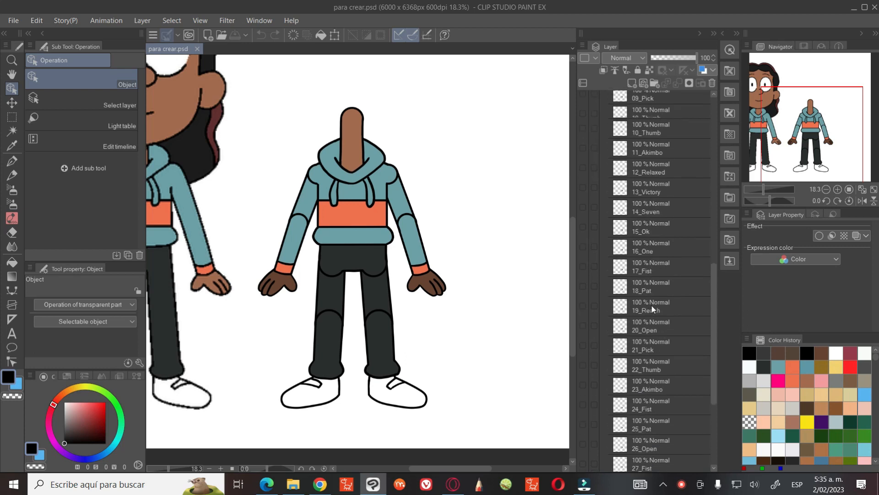
scroll(653, 306, "down", 2)
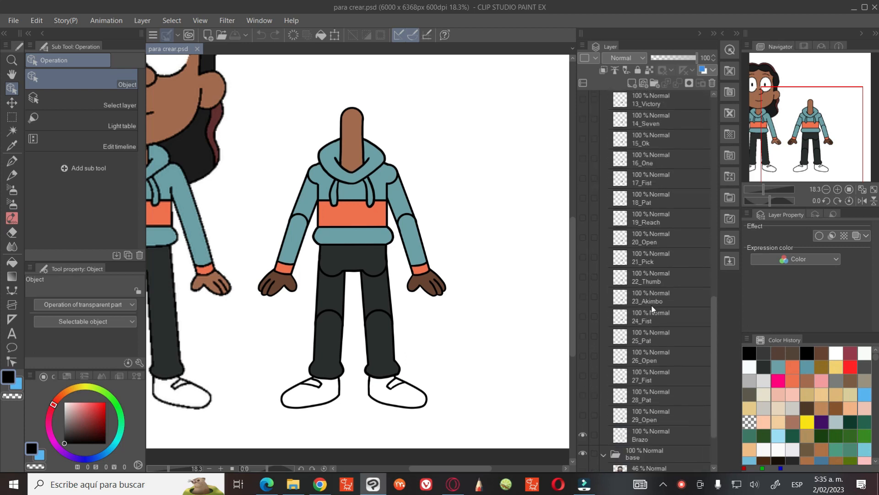
left_click(655, 415, "shift")
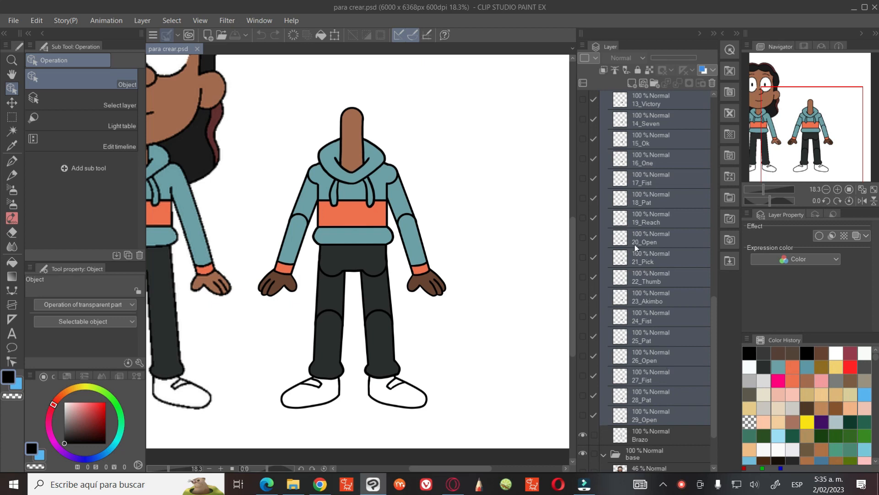
key("ctrl+g")
Name the new hand pose folder LHand and collapse it.
scroll(685, 141, "up", 4)
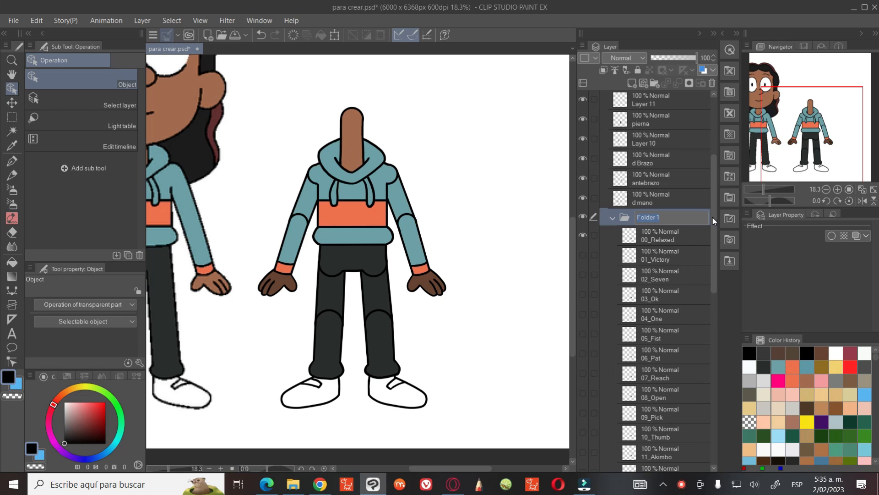
type("4")
type("Hand")
key("Return")
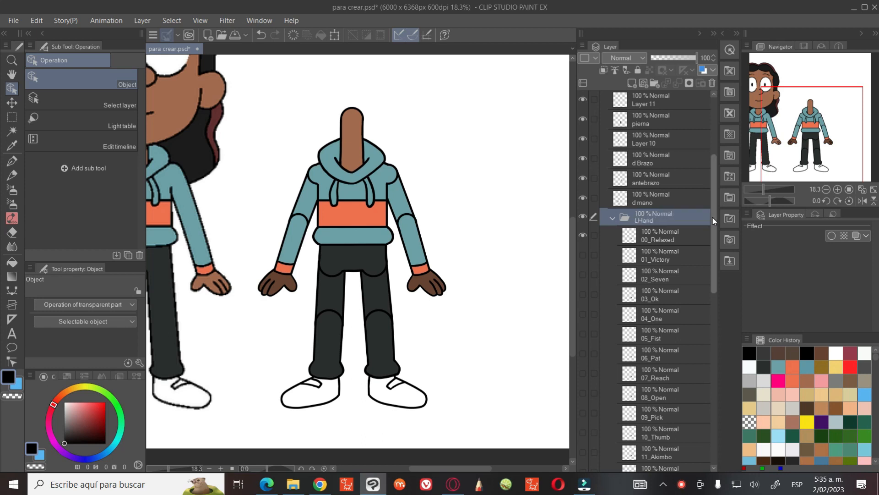
left_click(613, 218)
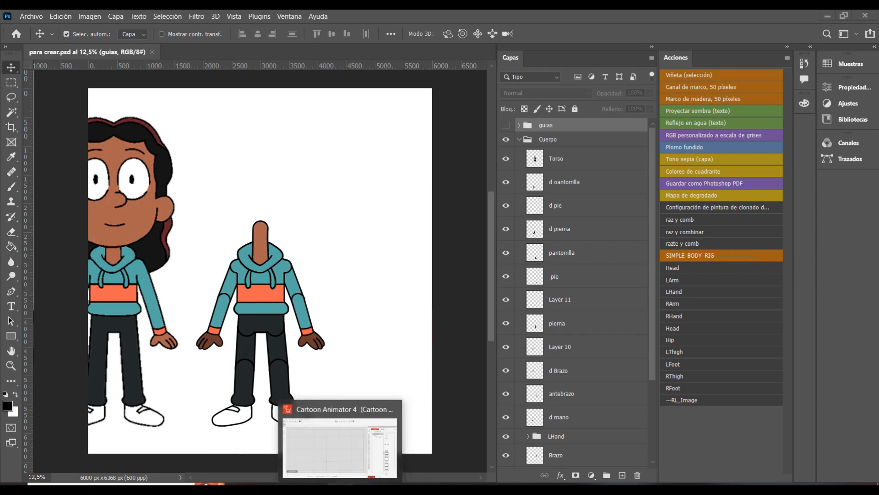
Switch to Cartoon Animator 4 and open the 1_G3 360 Human folder of the actor character templates.
left_click(341, 484)
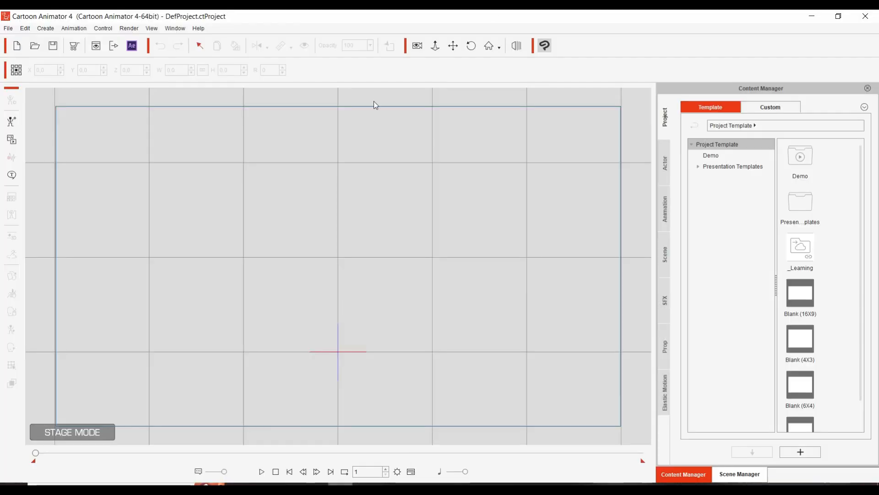
left_click(666, 158)
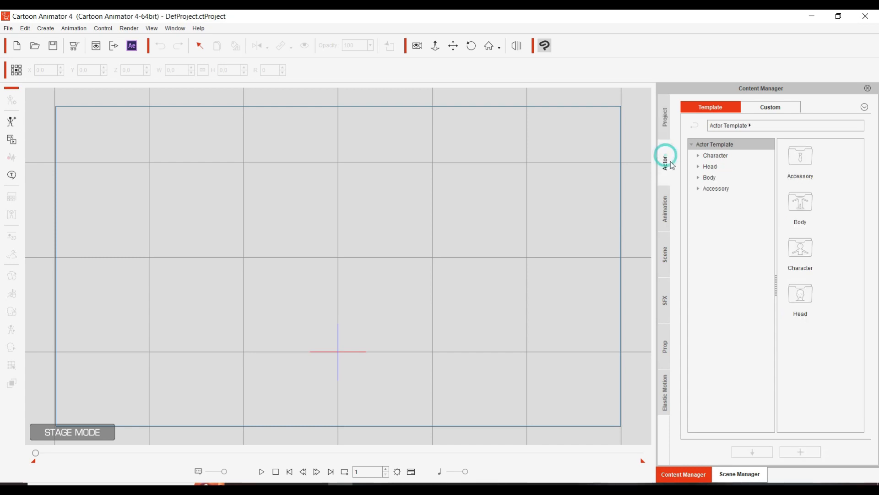
left_click(713, 156)
left_click(700, 157)
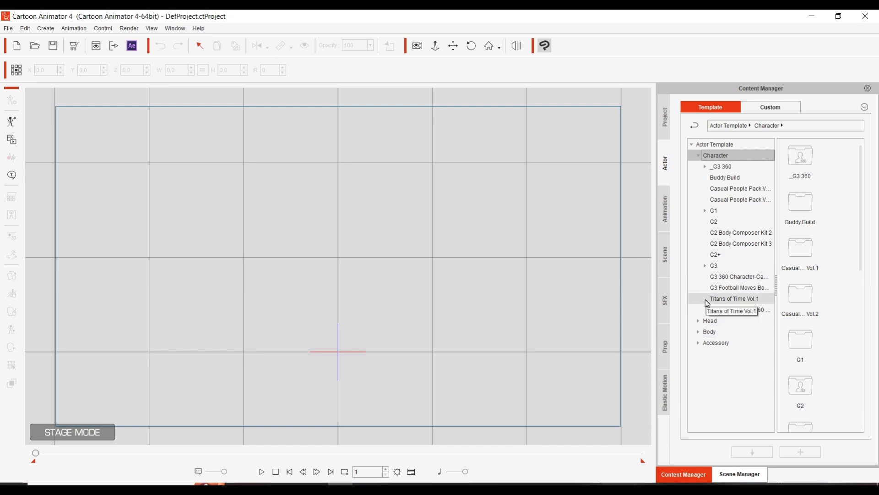
left_click(705, 167)
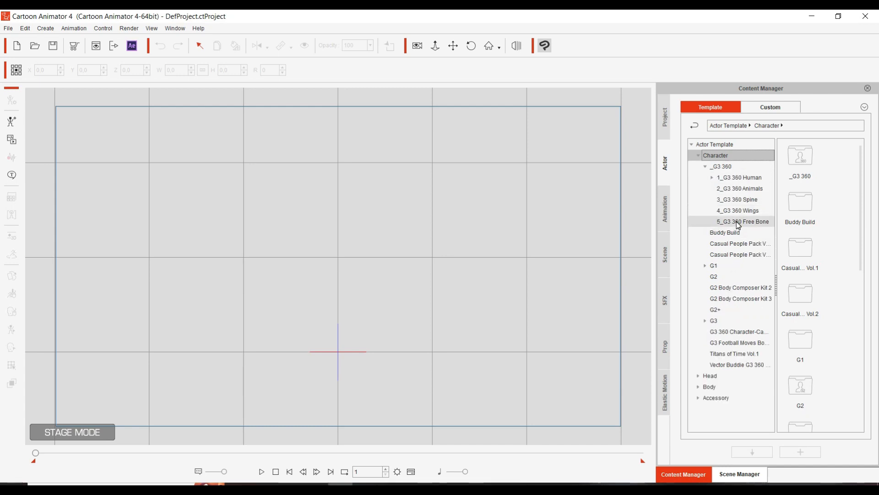
left_click(751, 178)
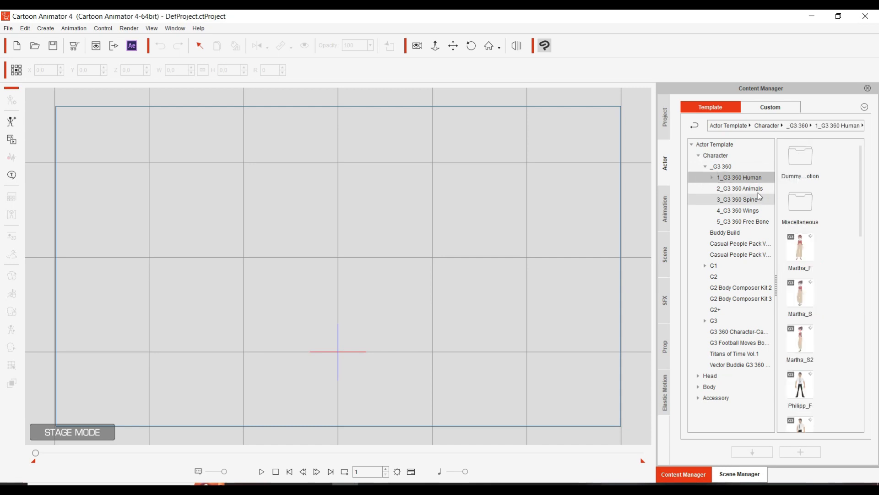
Place the Ted_F character on the stage, reset its position to the origin and open it in Composer mode.
scroll(822, 326, "down", 5)
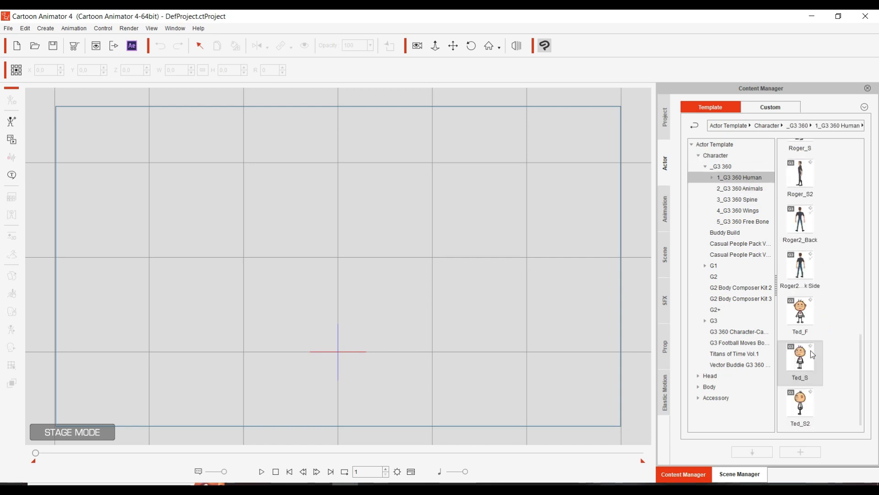
left_click(801, 316)
left_click_drag(801, 316, 470, 281)
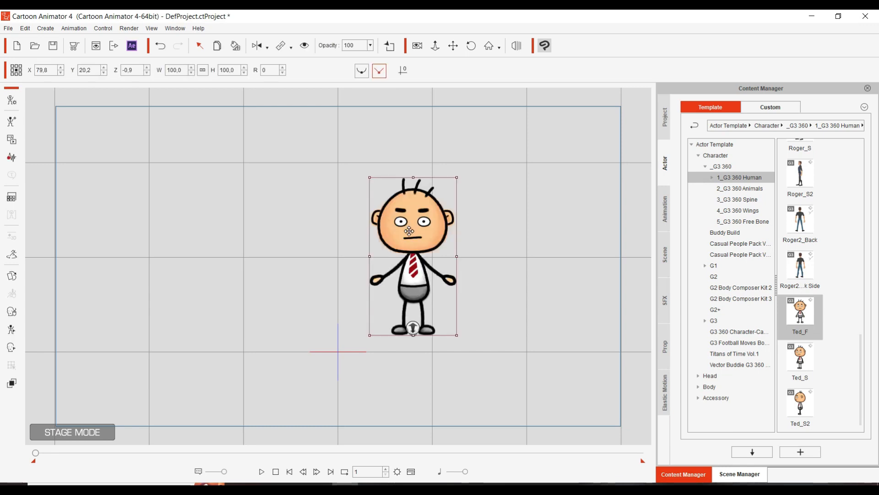
double_click(420, 270)
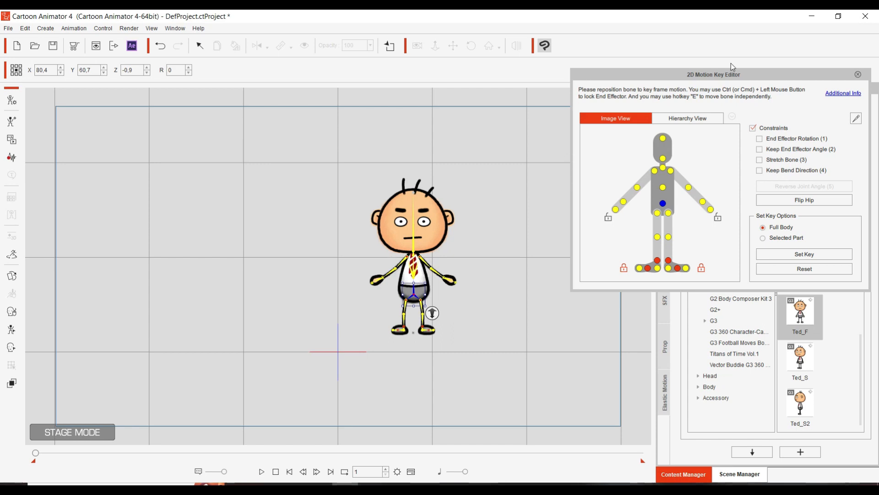
left_click(858, 75)
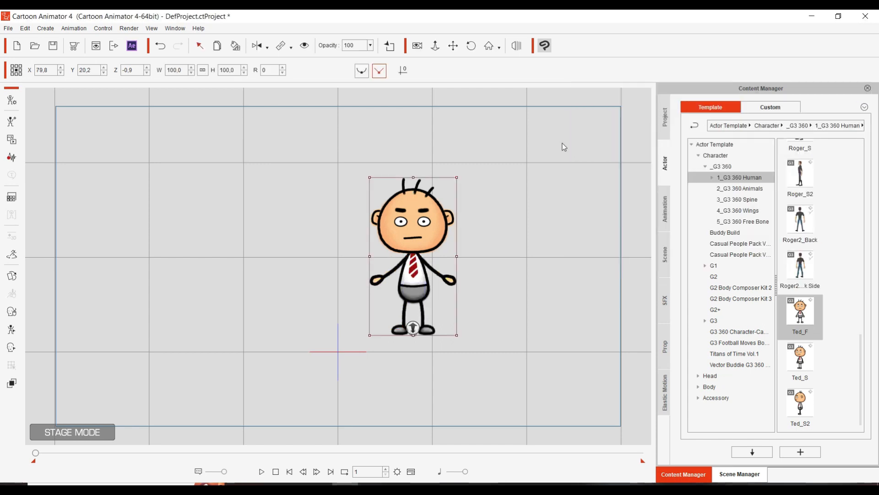
left_click(403, 72)
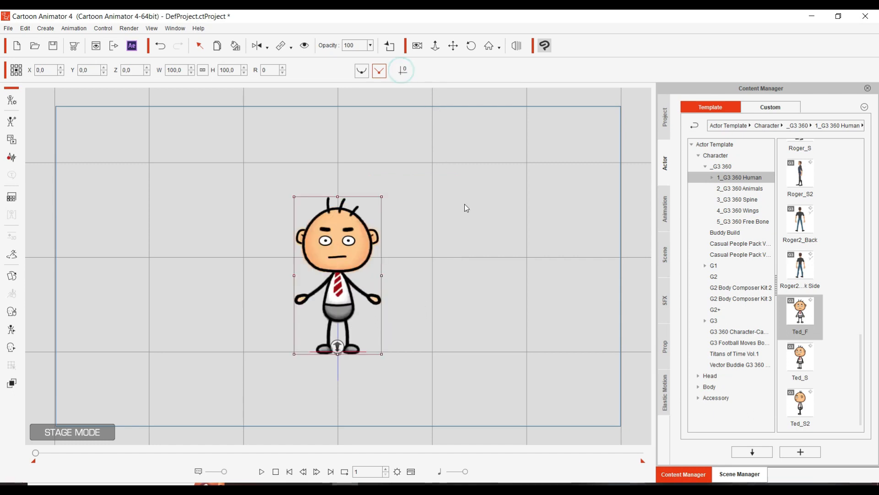
left_click(14, 101)
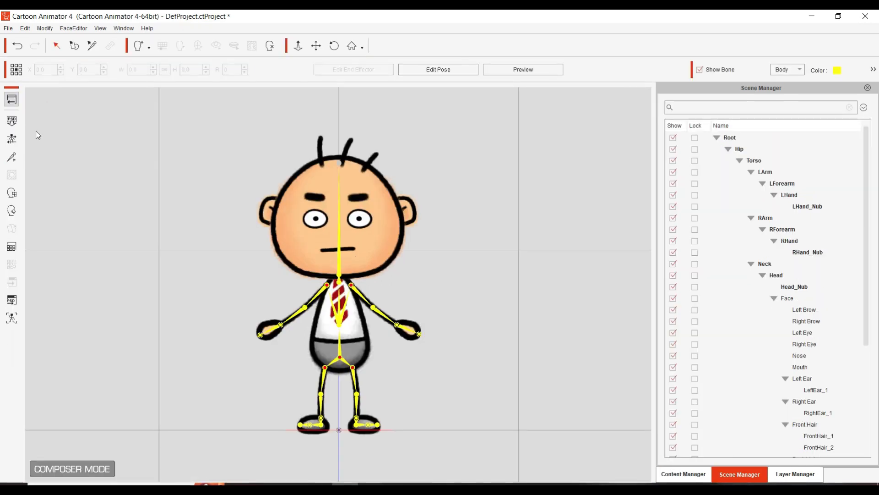
Set the preferred image editor to Photoshop.exe from the Adobe Photoshop 2022 program folder and apply the preference.
left_click(26, 28)
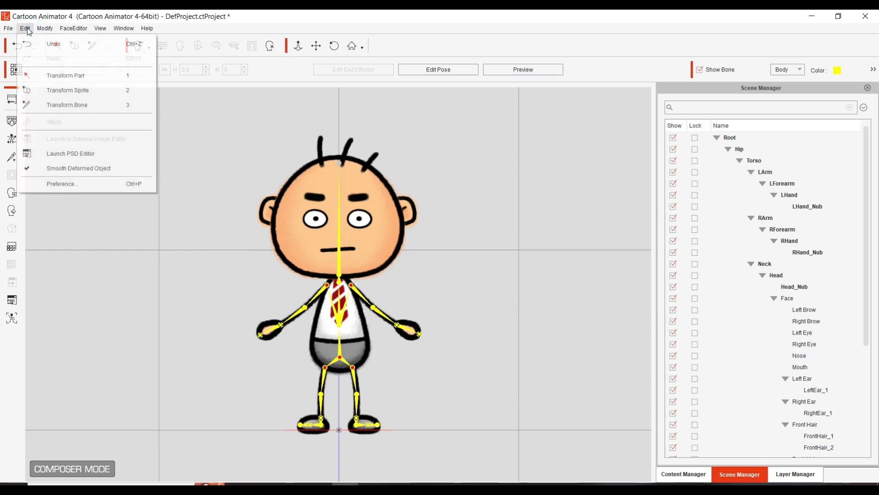
left_click(68, 183)
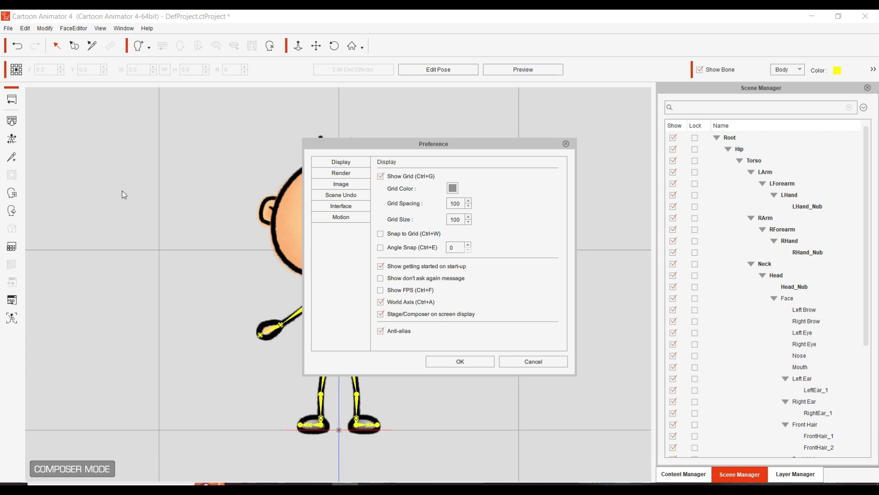
left_click(345, 189)
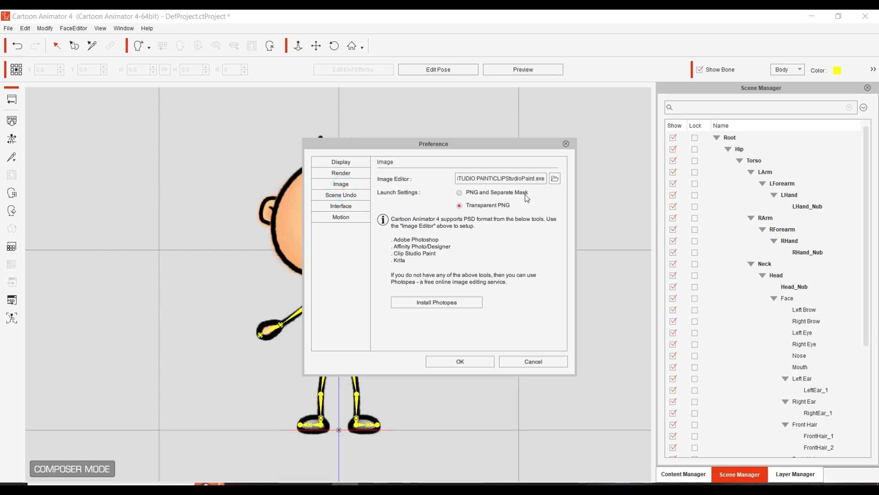
left_click(554, 179)
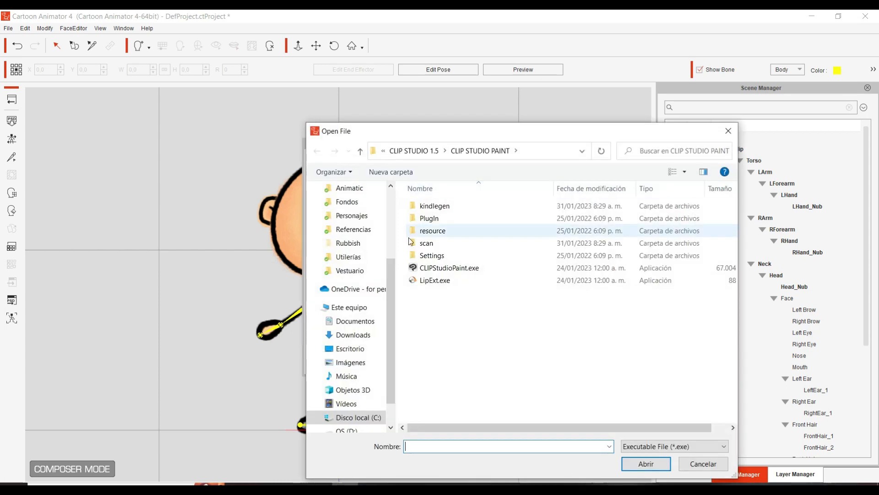
left_click(420, 149)
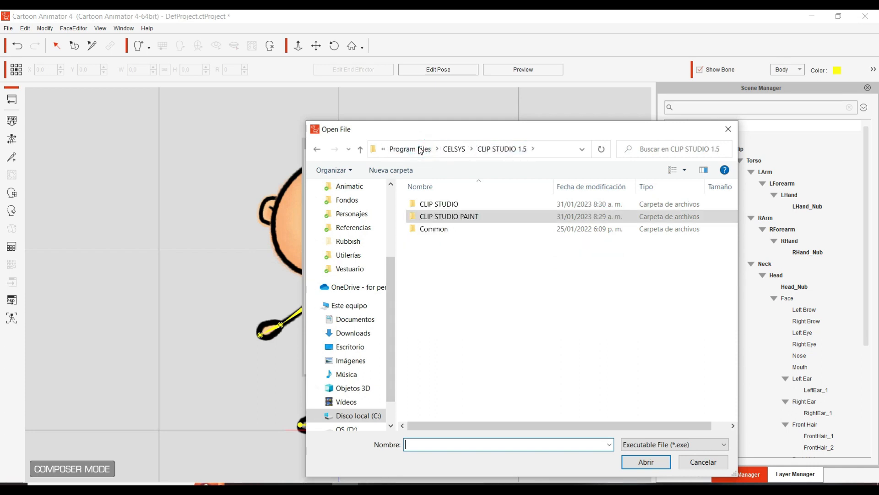
left_click(418, 149)
double_click(441, 217)
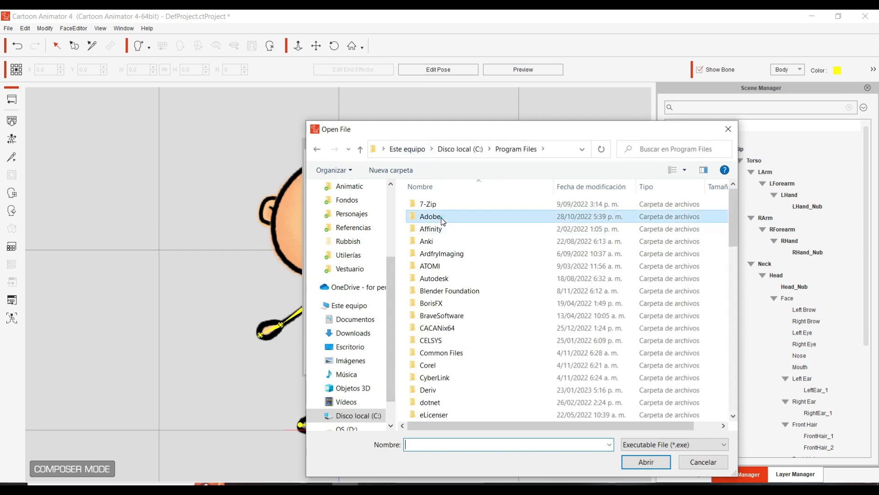
left_click(485, 280)
double_click(485, 280)
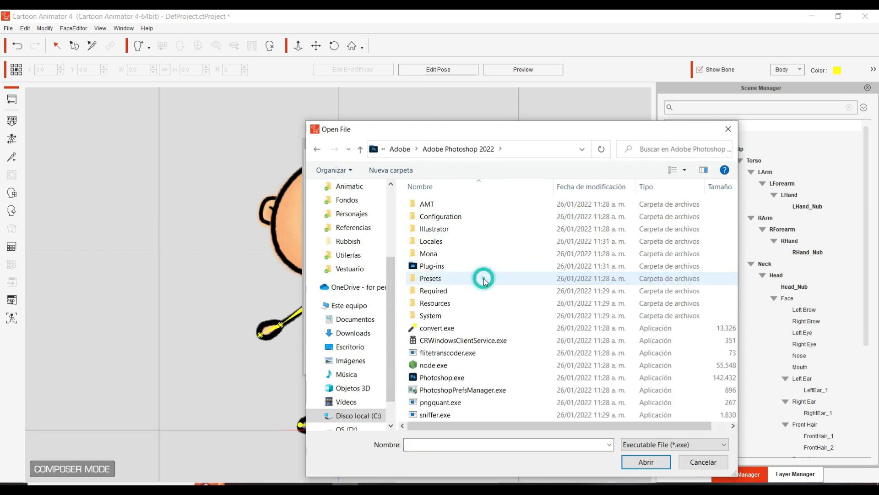
left_click(443, 380)
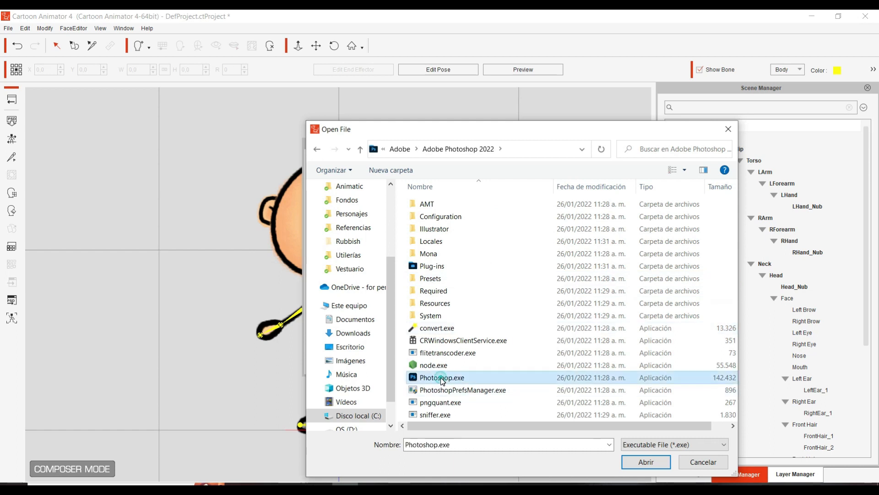
left_click(659, 464)
left_click(476, 362)
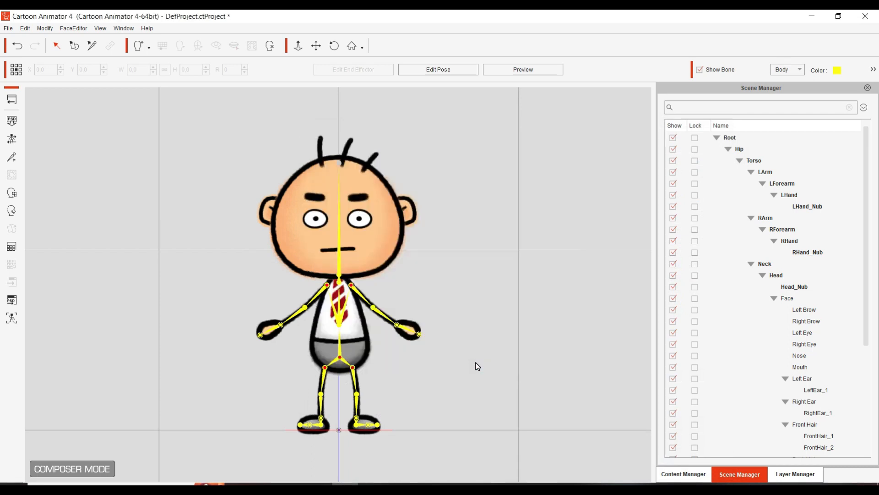
Launch the character in the PSD editor with head and body in one file at scale 1.0, leaving its colour profile unmodified in Photoshop.
left_click(345, 334)
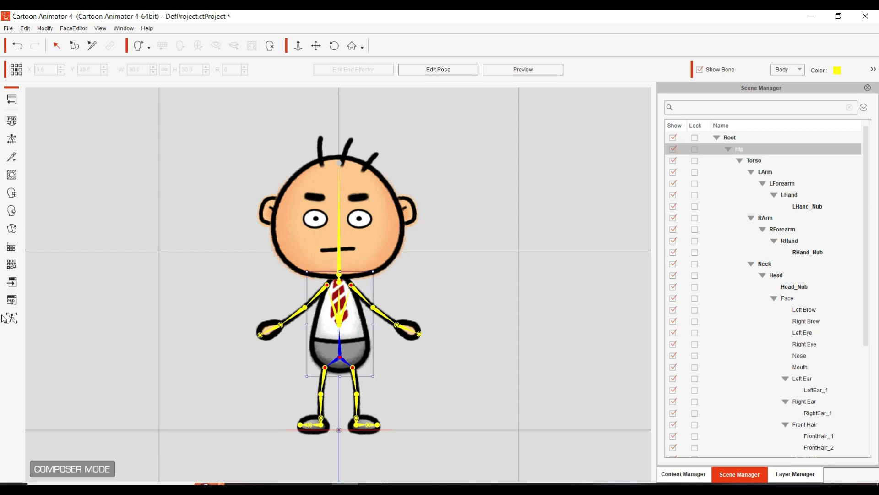
left_click(15, 301)
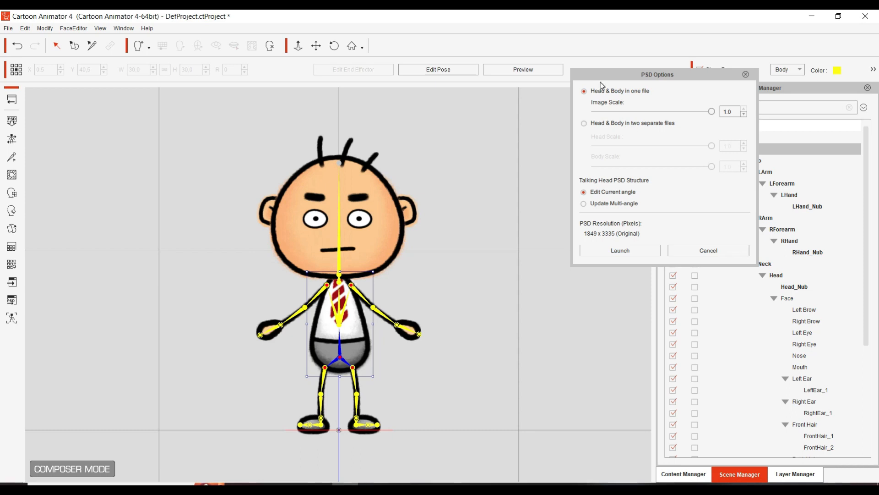
left_click(622, 252)
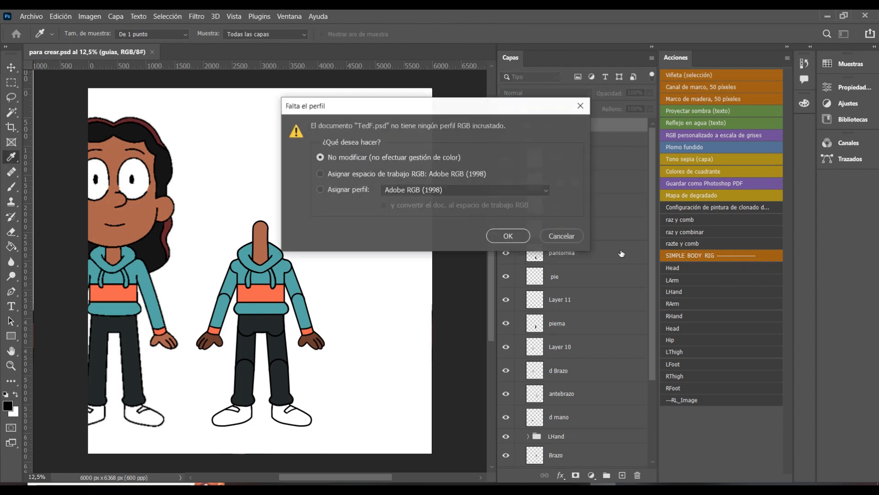
left_click(508, 236)
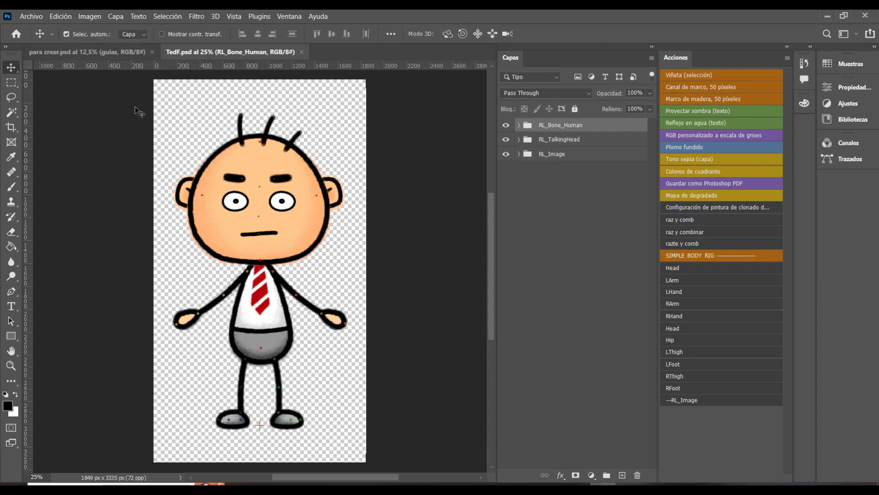
Toggle the RL_Bone_Human group's visibility and examine the bone joint markers along the arms and body.
left_click(505, 128)
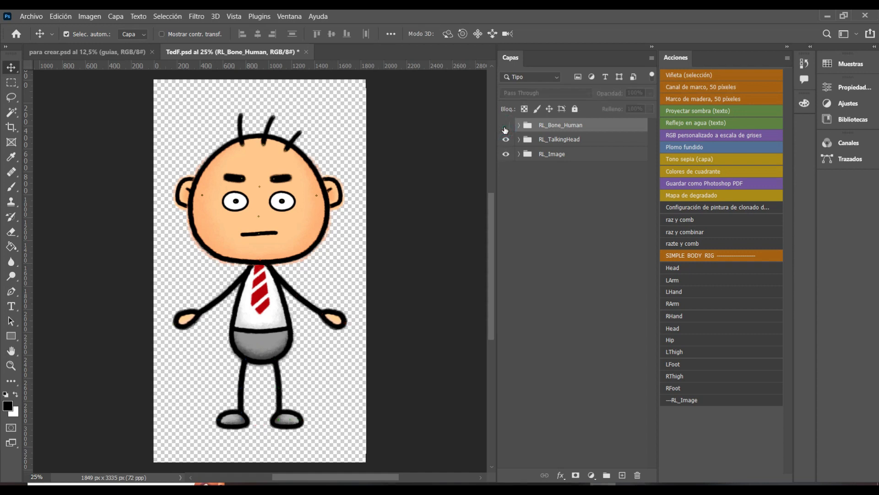
left_click(505, 125)
scroll(189, 279, "up", 2)
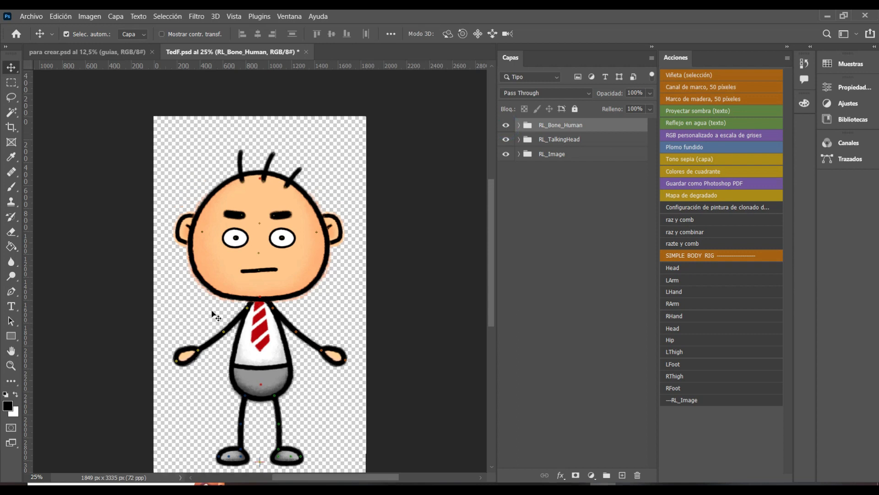
scroll(220, 340, "up", 5)
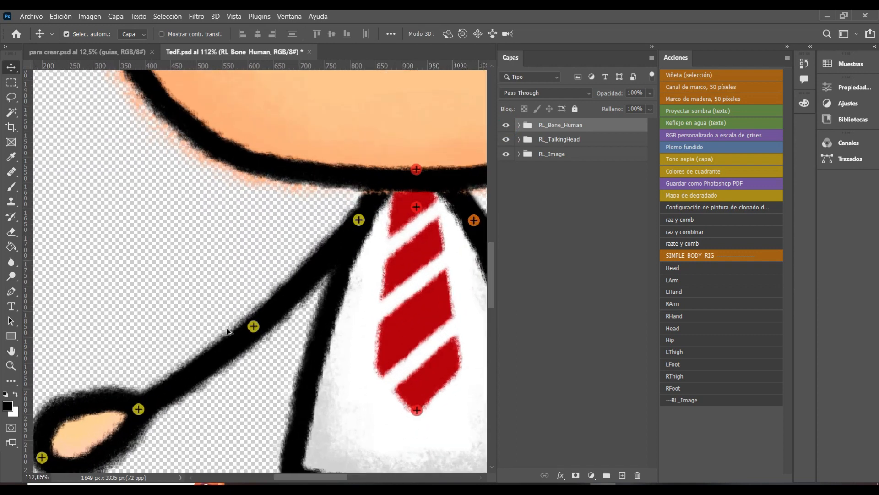
scroll(254, 326, "up", 3)
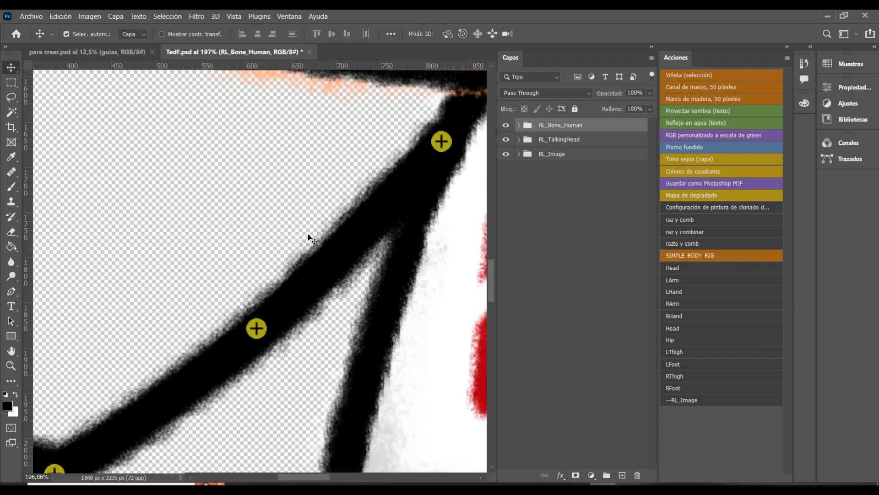
scroll(301, 224, "down", 6)
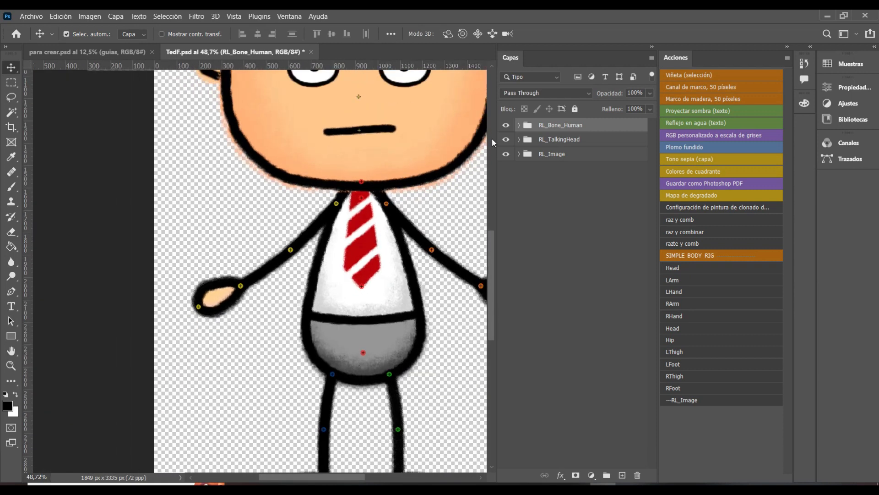
left_click_drag(428, 180, 367, 231)
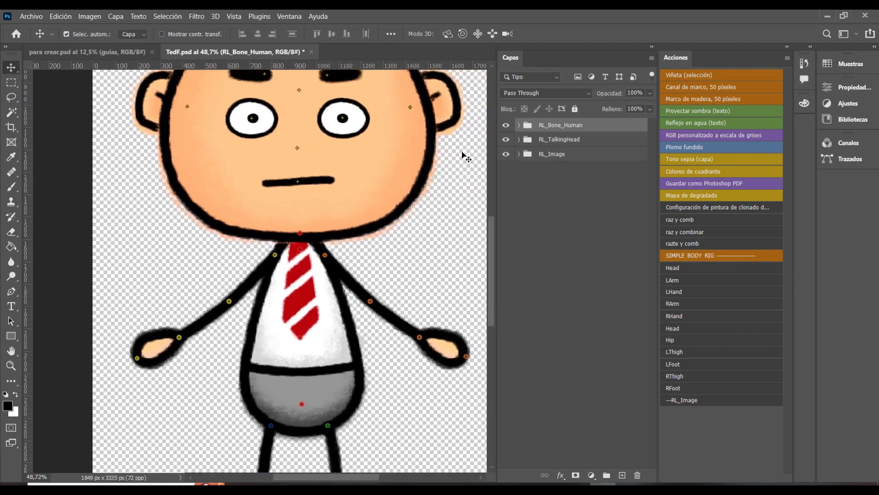
Toggle and expand the RL_TalkingHead group, and examine the facial markers by hiding and showing HeadBone.
left_click(506, 144)
left_click(506, 144)
left_click(507, 144)
left_click(507, 145)
left_click(519, 140)
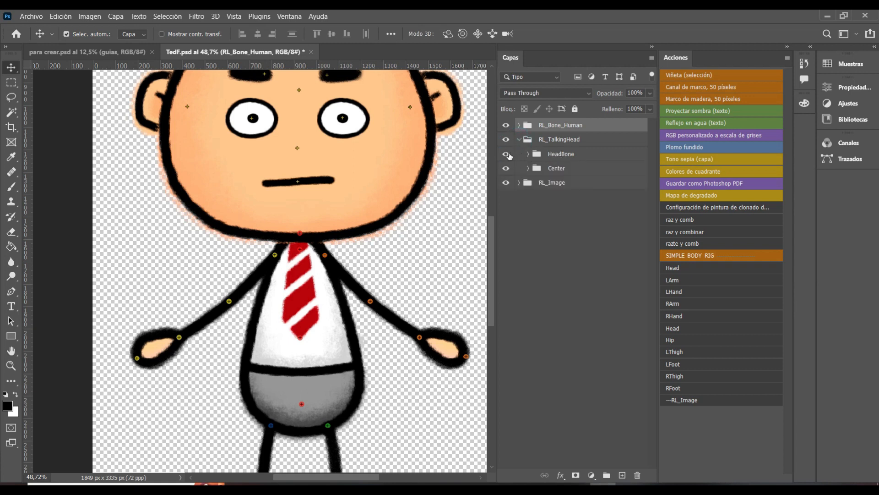
left_click(504, 156)
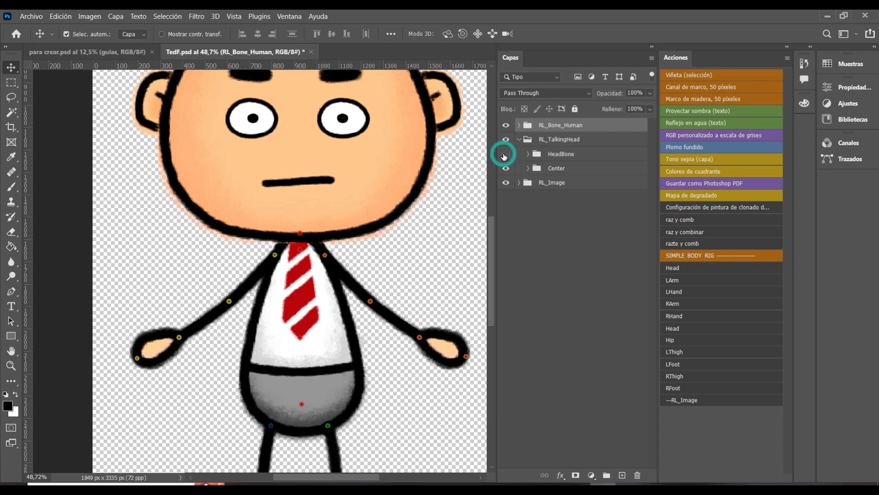
left_click(504, 156)
scroll(305, 147, "up", 3)
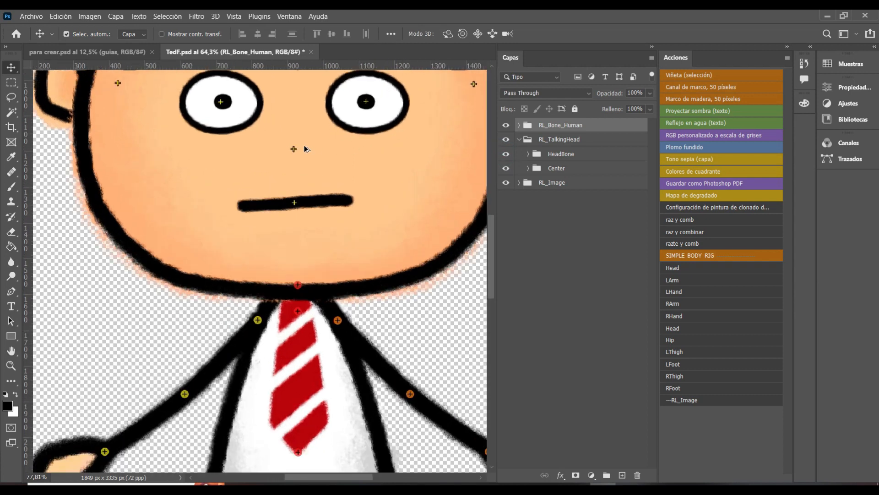
scroll(305, 147, "down", 3)
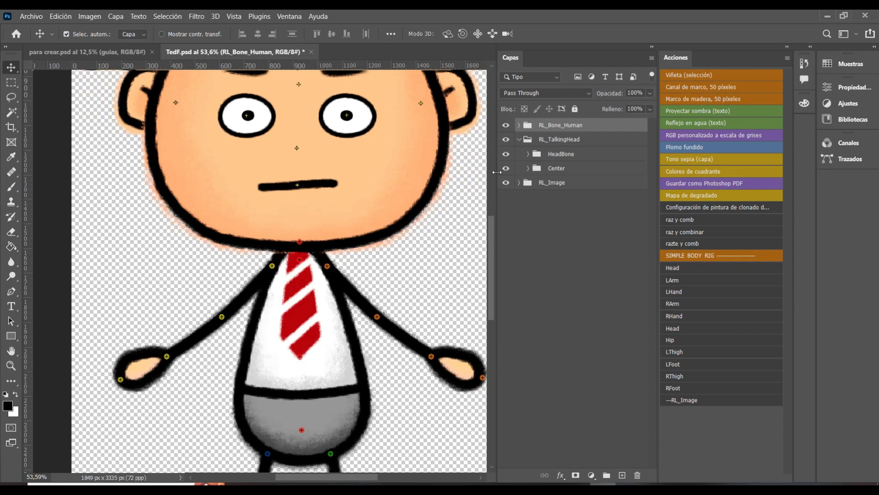
Hide and show the Center group to examine which head artwork it contains.
left_click(506, 169)
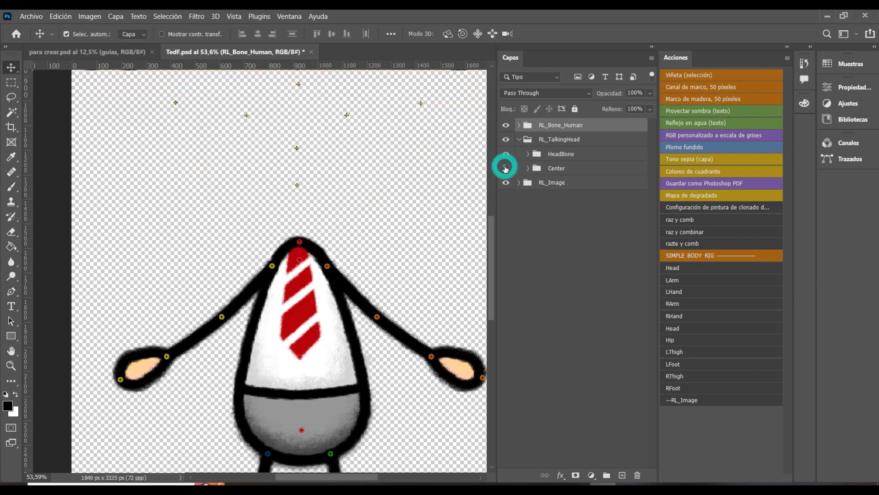
left_click(506, 169)
left_click(505, 168)
left_click(506, 169)
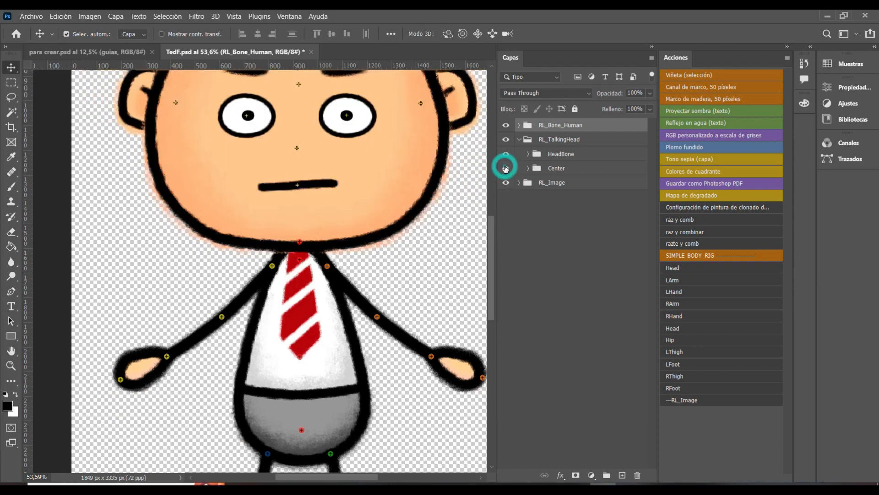
left_click(506, 169)
left_click(505, 169)
Hide and show the RL_Image group repeatedly to examine which body artwork it holds.
left_click(507, 183)
left_click(506, 183)
left_click(507, 183)
left_click(508, 184)
left_click(507, 184)
left_click(508, 184)
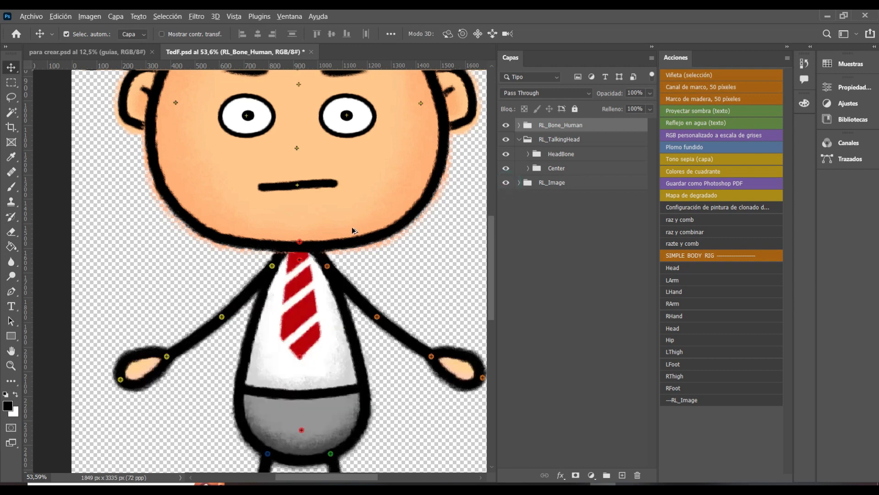
scroll(352, 226, "down", 3)
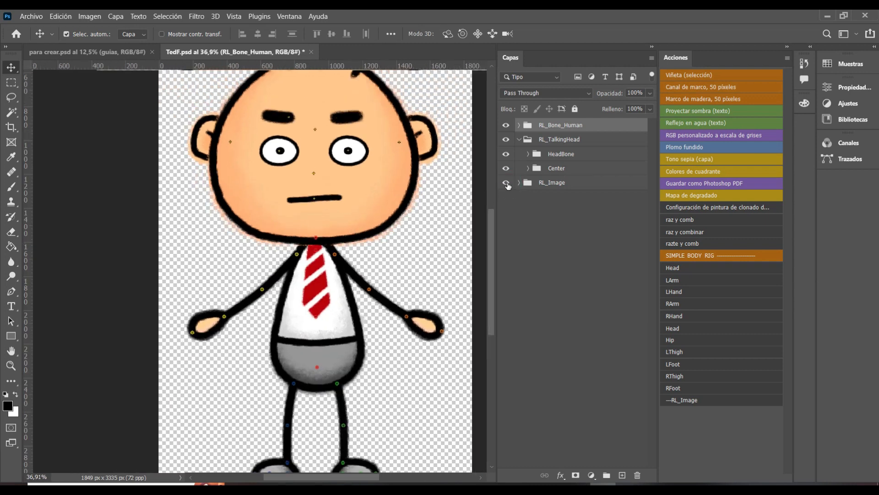
left_click(507, 183)
left_click(506, 184)
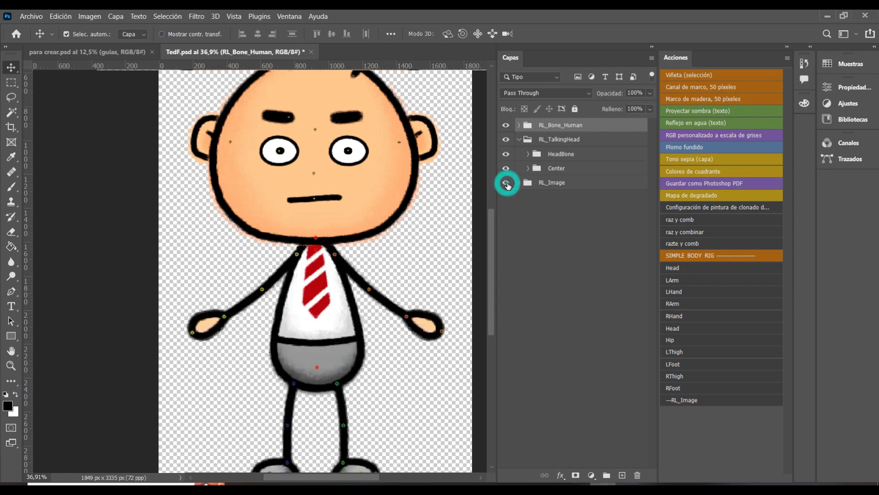
scroll(292, 179, "down", 2)
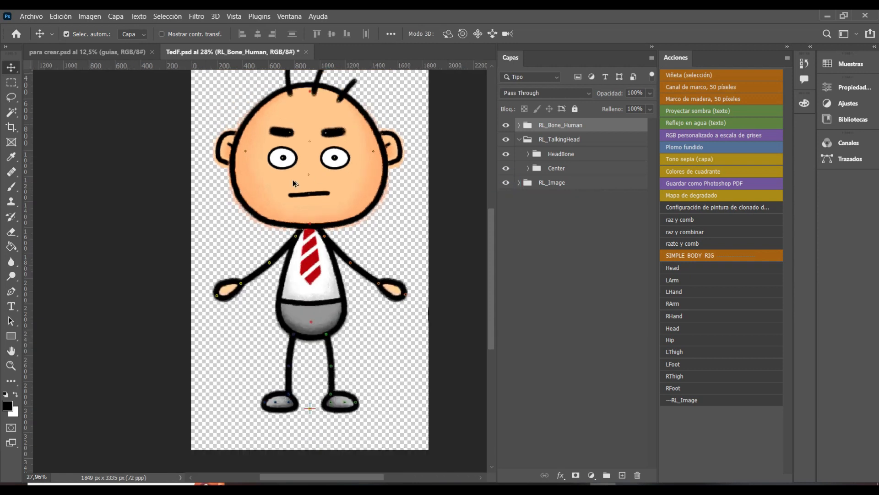
Switch to the para crear.psd document and inspect the shoulder joint circle on Layer 3 by toggling its visibility.
key("ctrl+Tab")
scroll(352, 256, "up", 6)
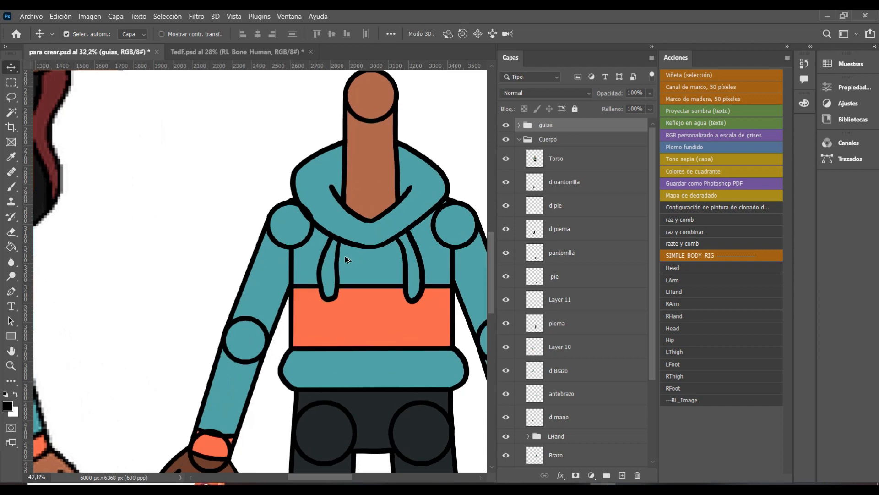
left_click_drag(385, 252, 306, 308)
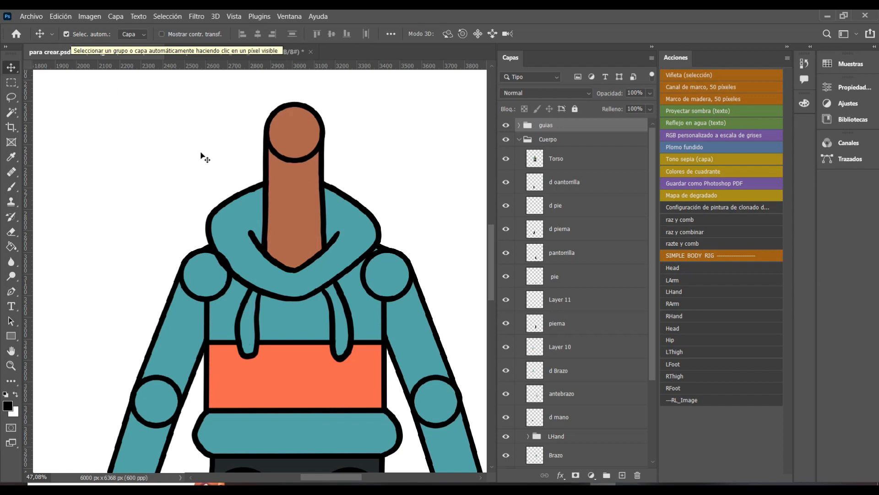
left_click(403, 297)
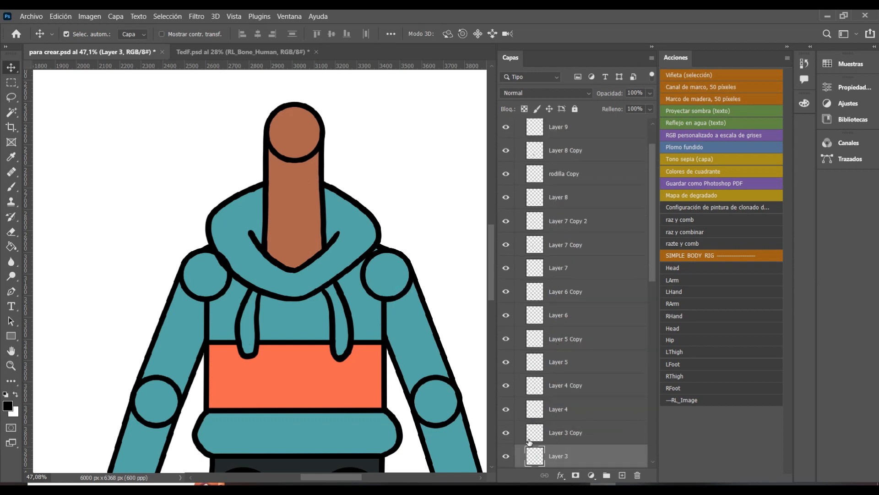
left_click(506, 457)
left_click(507, 457)
left_click(506, 456)
left_click(506, 456)
Select the circle at the top of the neck, on Layer 9, and examine it up close.
left_click(291, 163)
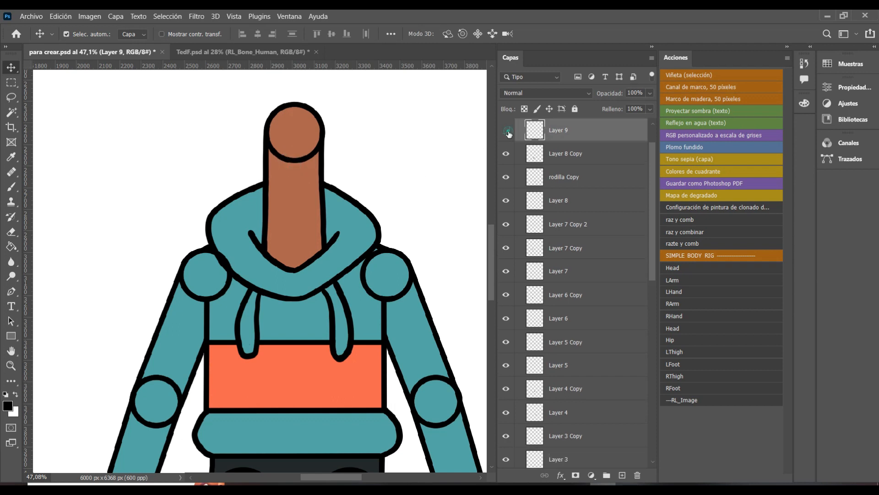
scroll(287, 129, "up", 3)
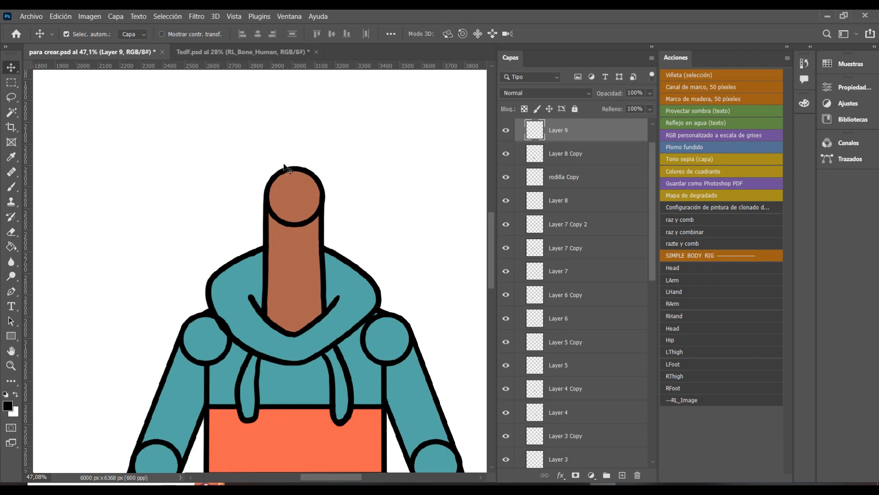
scroll(285, 181, "up", 5)
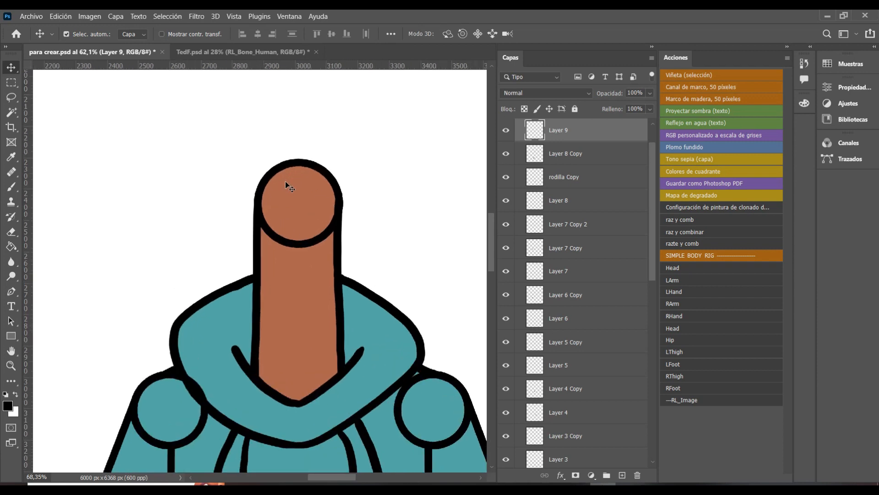
Enter Free Transform on the Layer 9 neck circle, toggle its reference point off and on, and leave the transform.
scroll(287, 185, "up", 3)
left_click(284, 140)
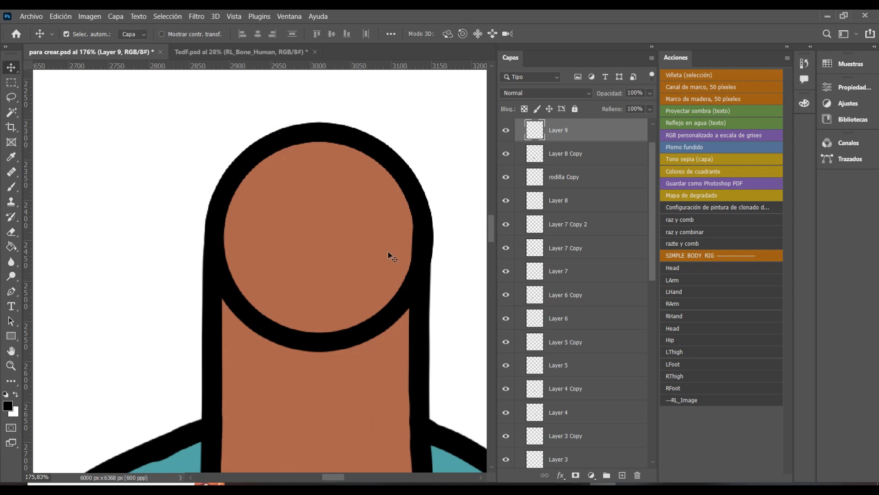
key("ctrl+t")
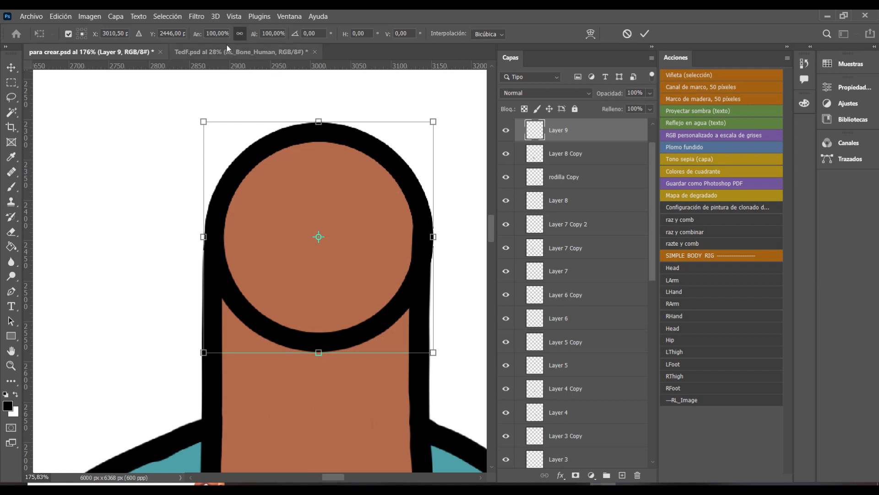
left_click(68, 34)
left_click(68, 34)
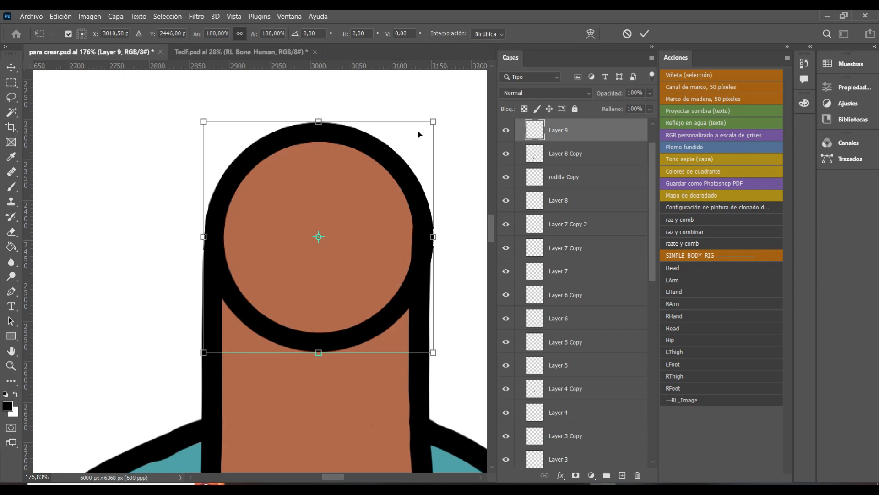
key("Return")
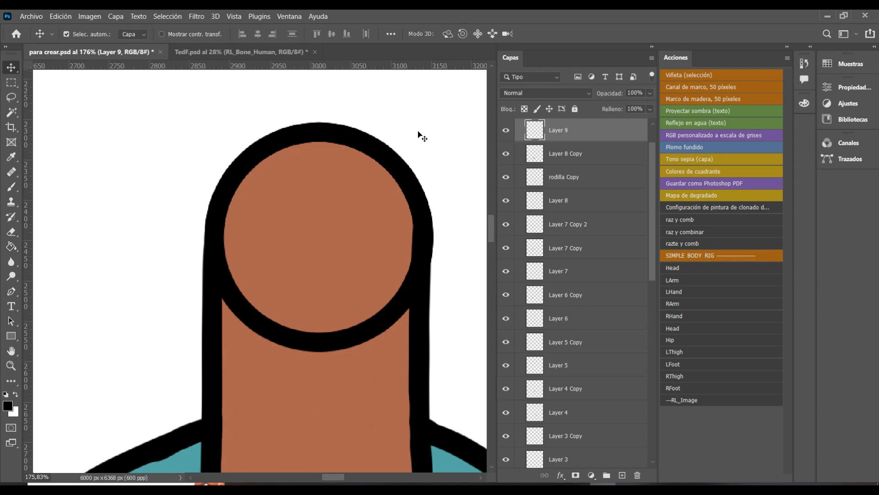
With the rulers shown, place a vertical and a horizontal guide crossing at the centre of the Layer 9 neck circle.
key("ctrl+r")
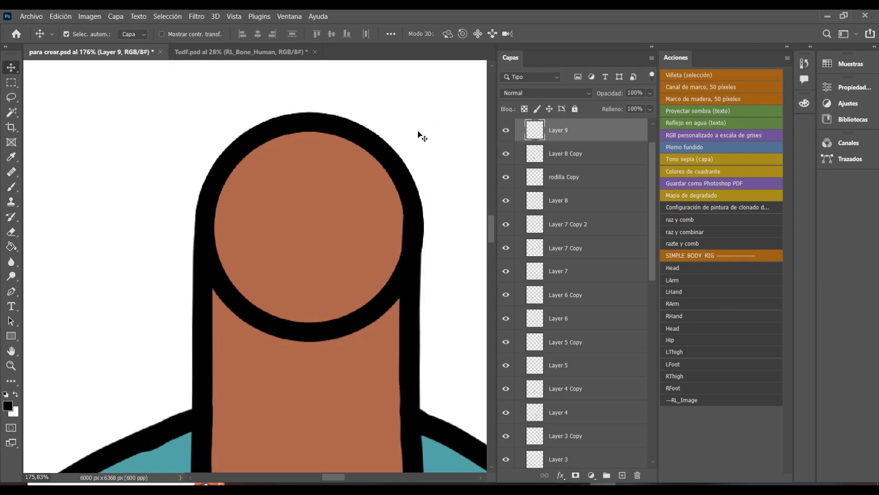
key("ctrl+r")
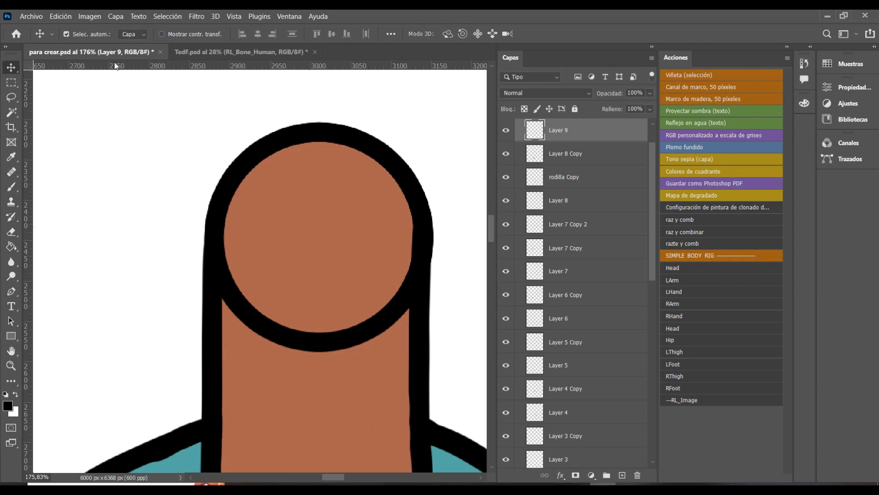
left_click(339, 345)
key("ctrl+t")
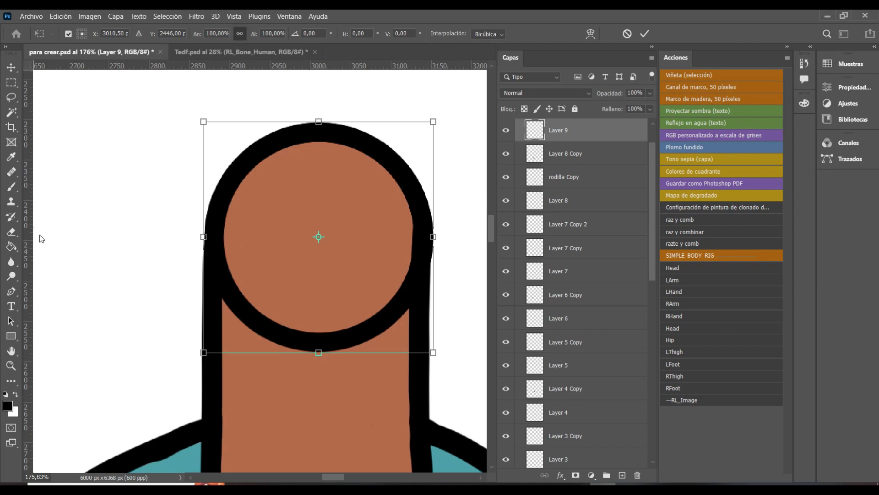
left_click_drag(27, 229, 318, 241)
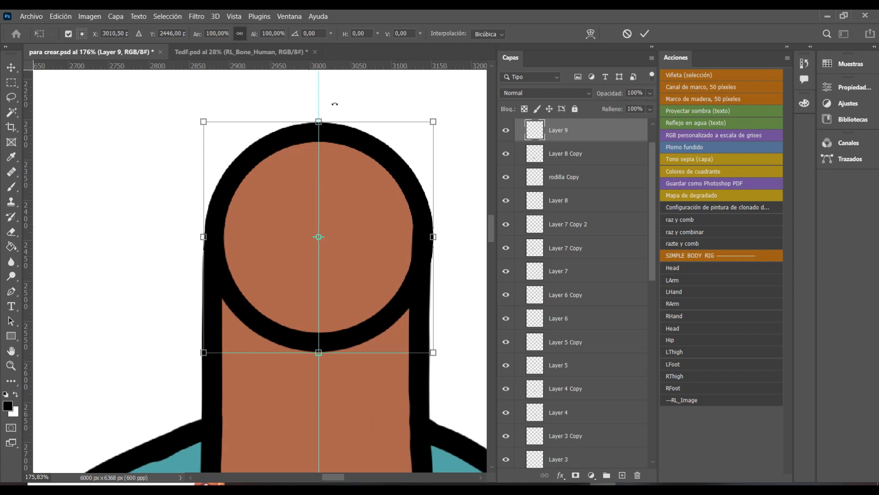
left_click_drag(369, 67, 365, 237)
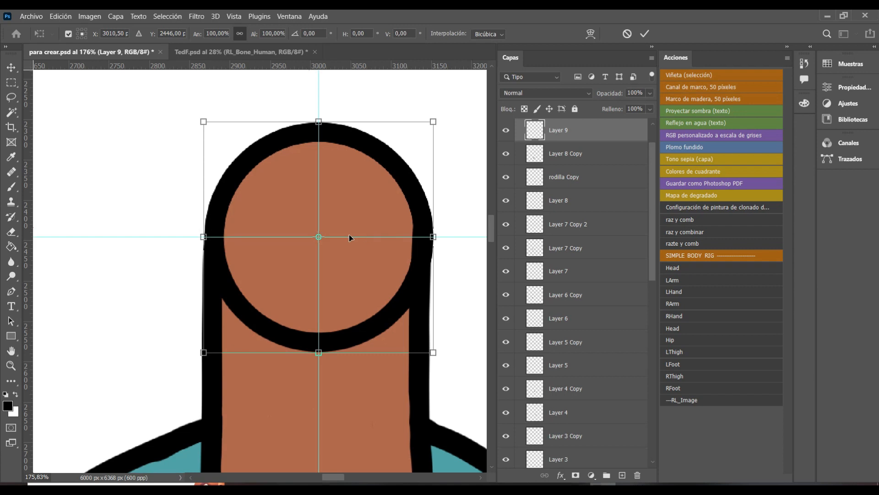
scroll(334, 184, "down", 3)
scroll(334, 184, "up", 1)
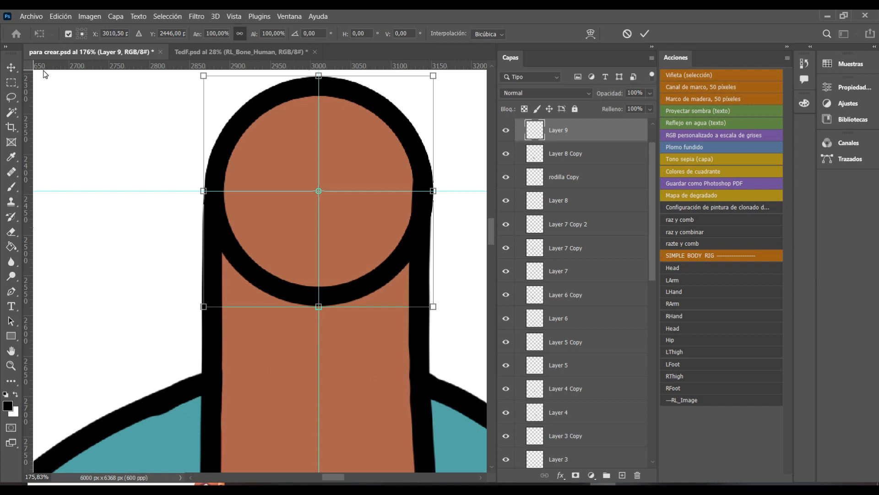
left_click(11, 67)
Select the left shoulder circle on Layer 3 Copy and toggle its visibility to identify it.
scroll(366, 230, "down", 5)
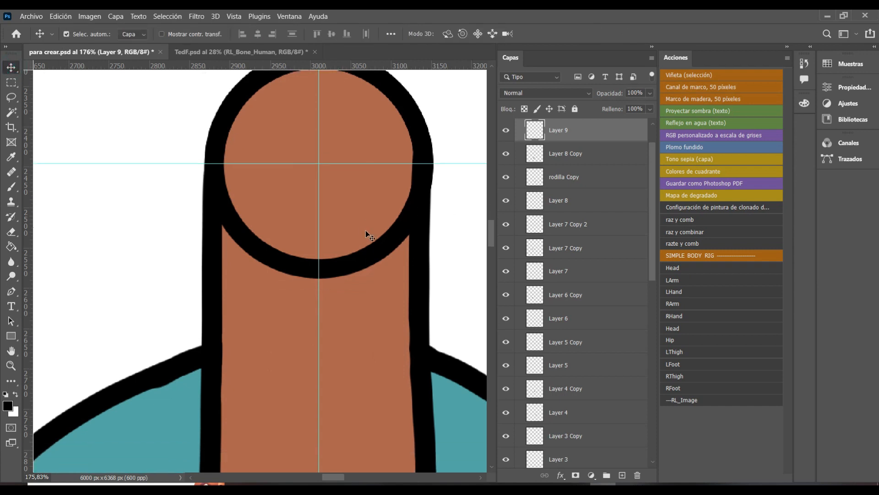
scroll(286, 234, "down", 8)
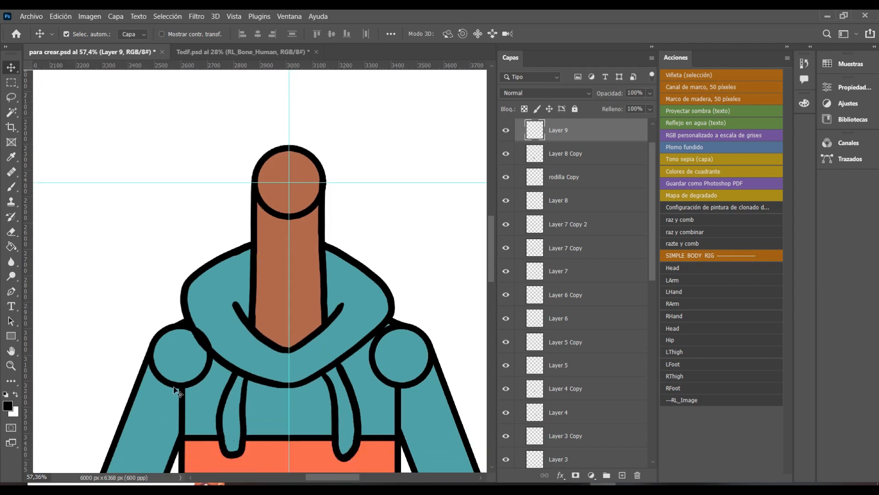
scroll(177, 389, "up", 3)
left_click(177, 390)
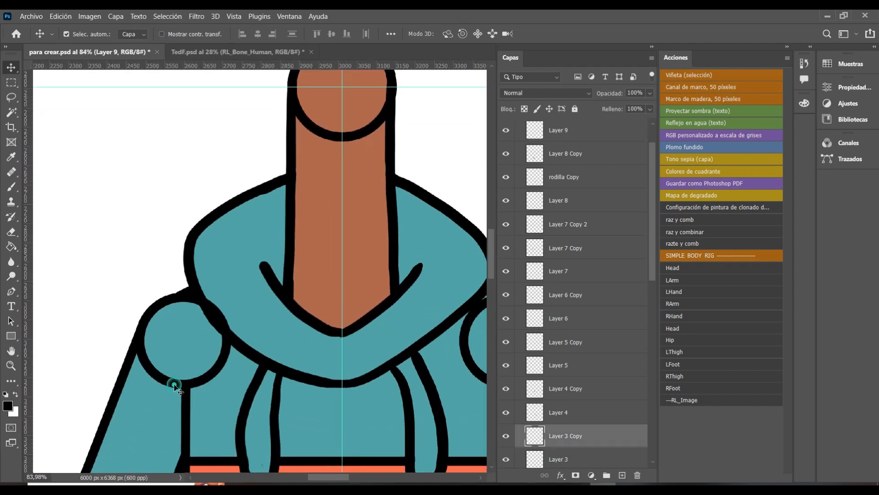
left_click(506, 436)
left_click(507, 435)
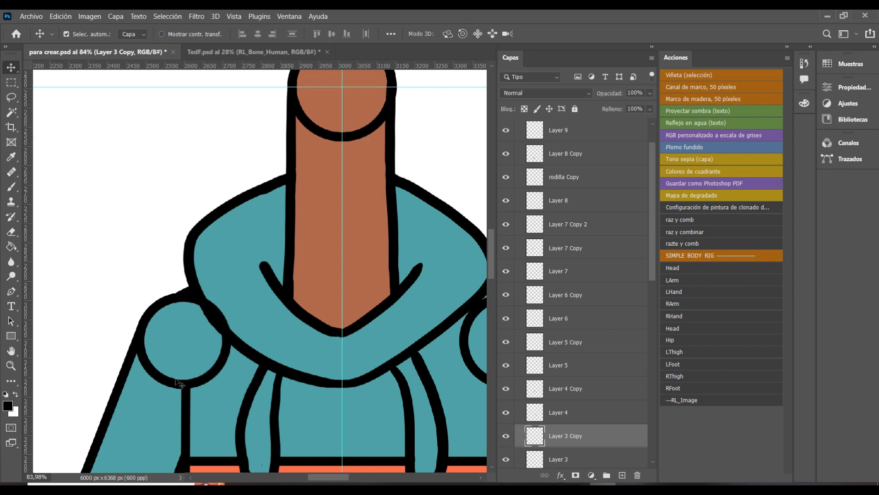
Place a vertical and a horizontal guide through the centre of the Layer 3 Copy shoulder circle, using Free Transform to locate it.
left_click(206, 379)
key("ctrl+t")
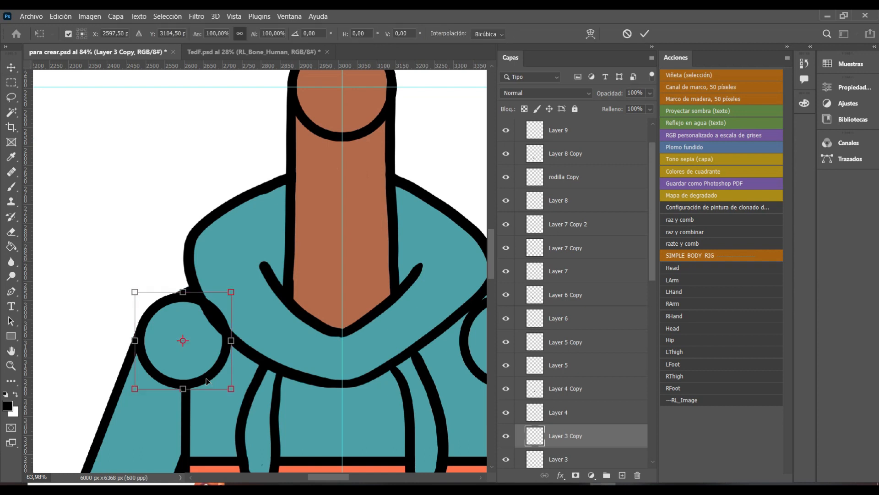
left_click_drag(25, 299, 183, 311)
left_click_drag(254, 69, 243, 339)
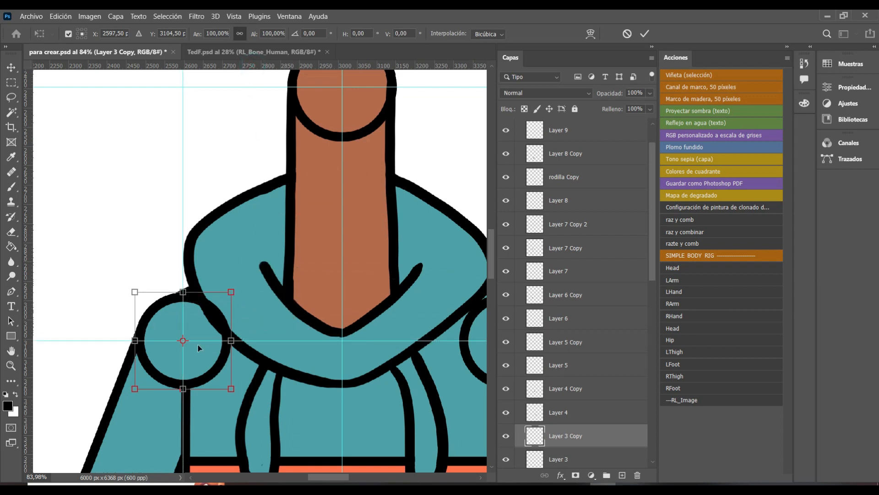
scroll(260, 323, "down", 3)
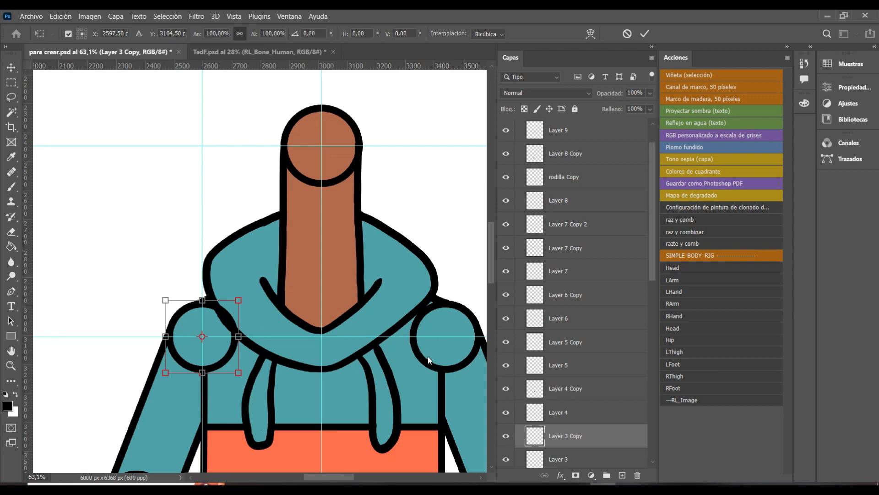
key("Return")
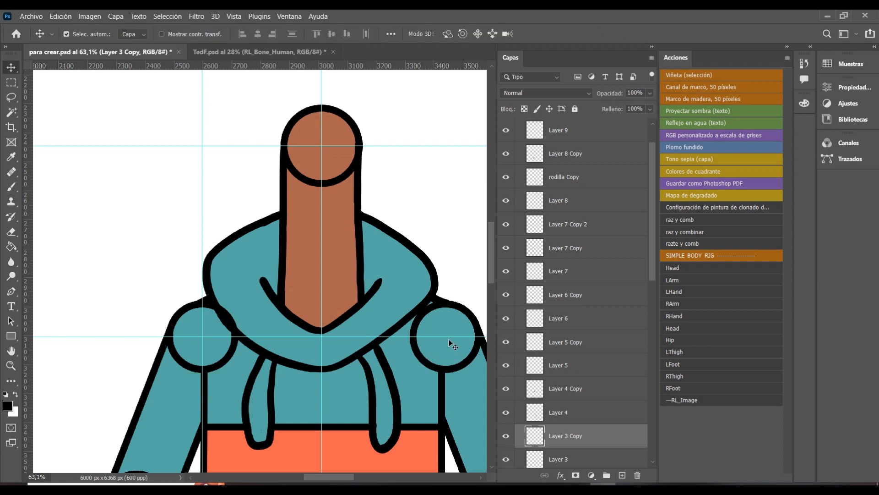
Add a vertical guide through the centre of the opposite shoulder circle on Layer 3, using its transform box as reference.
left_click(459, 367)
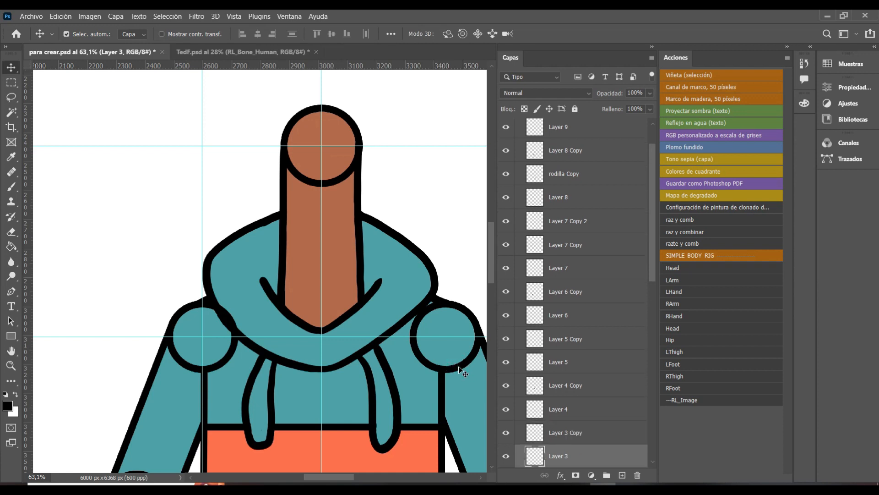
key("ctrl+t")
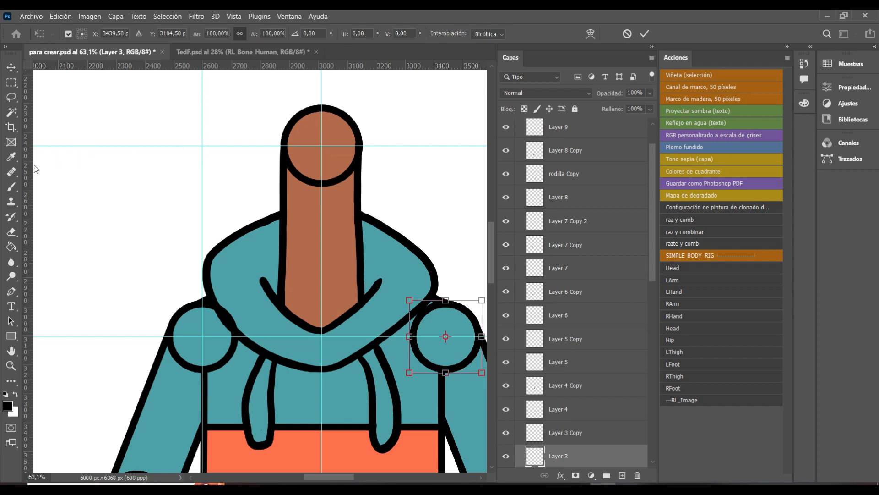
left_click_drag(31, 168, 442, 202)
scroll(405, 232, "down", 3)
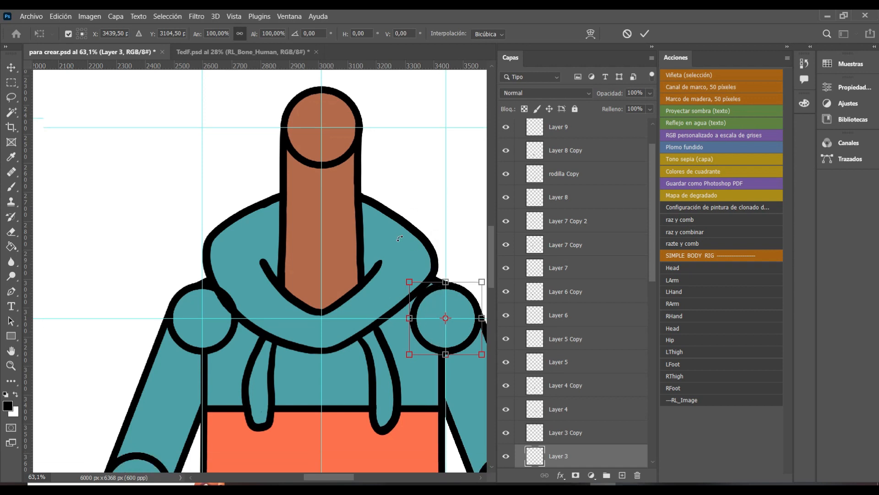
left_click_drag(473, 292, 472, 292)
key("Return")
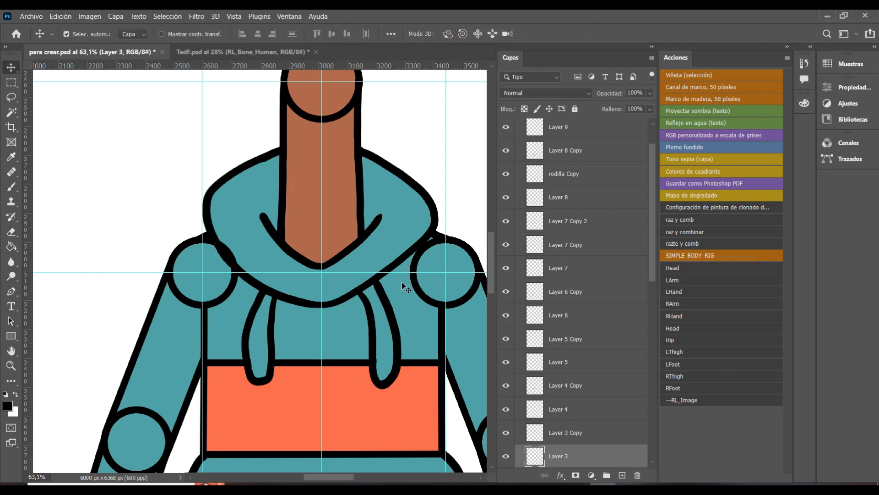
Place a horizontal and a vertical guide crossing at the centre of the left elbow circle on Layer 7 Copy 2.
scroll(367, 286, "down", 5)
scroll(143, 353, "down", 3)
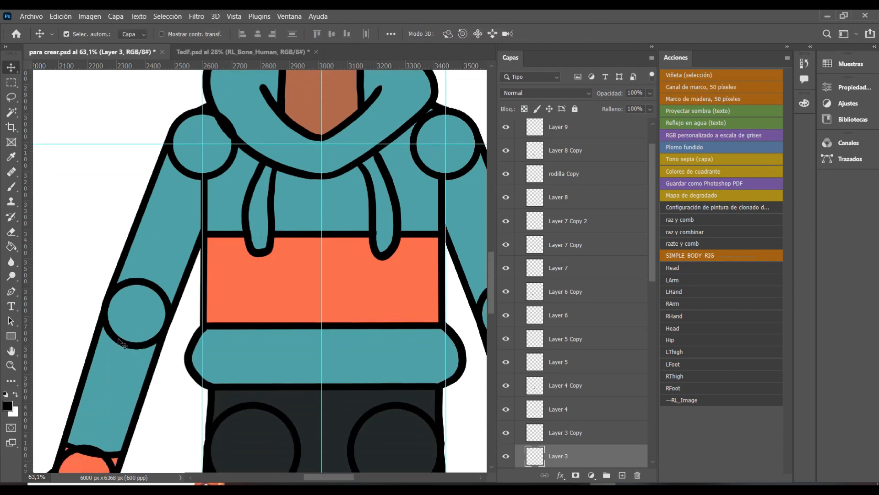
left_click(121, 346)
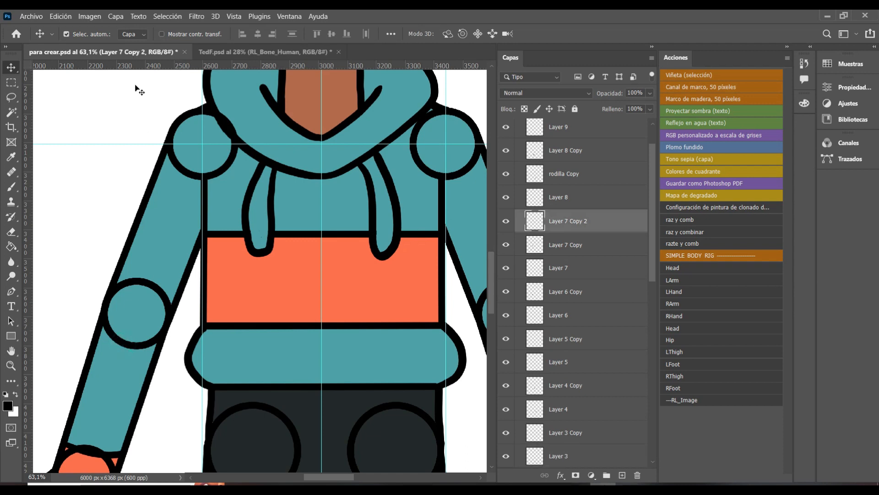
key("ctrl+t")
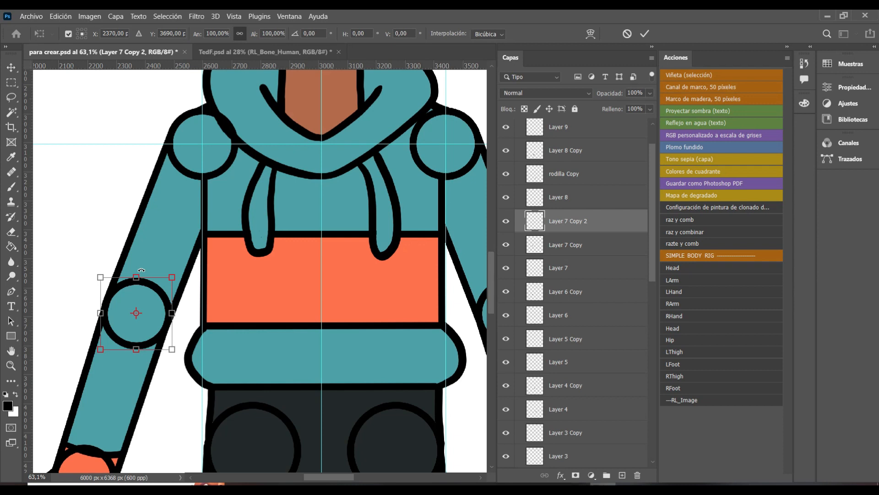
left_click_drag(108, 67, 108, 317)
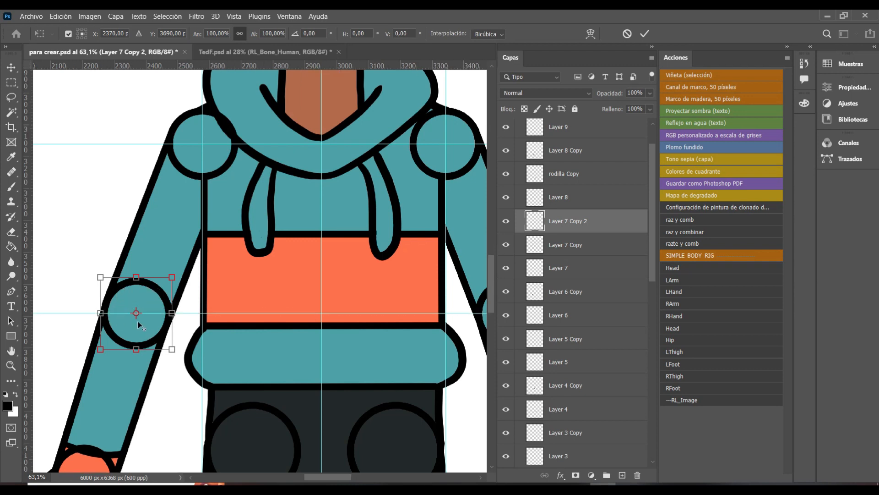
scroll(136, 316, "up", 5)
scroll(139, 325, "down", 6)
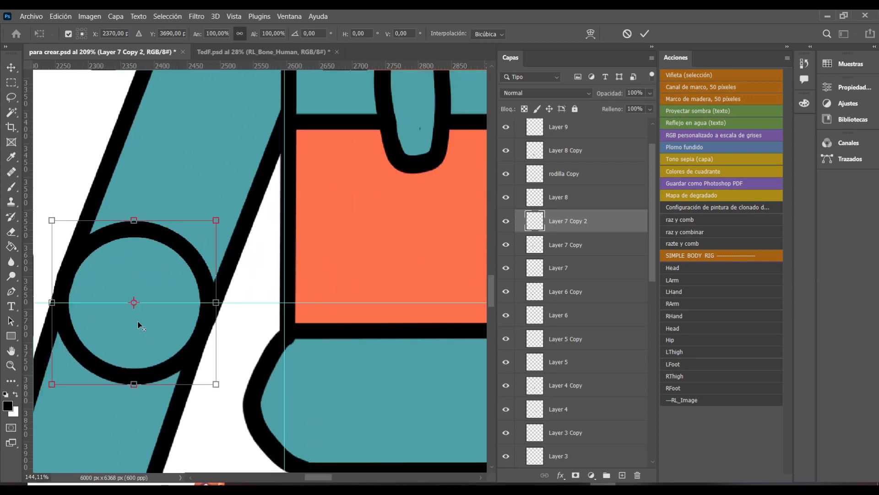
scroll(96, 316, "down", 1)
left_click_drag(29, 293, 136, 304)
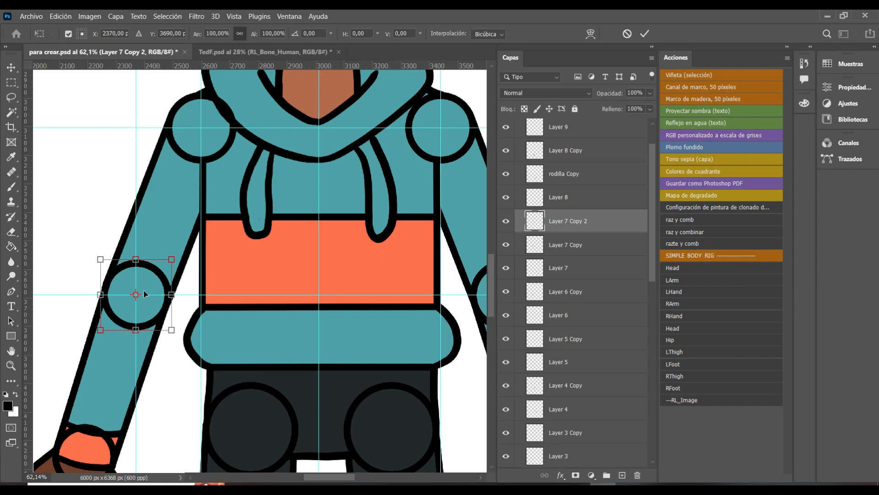
key("Return")
Add a vertical guide through the centre of the right elbow circle on Layer 7 and close its transform.
scroll(345, 304, "down", 3)
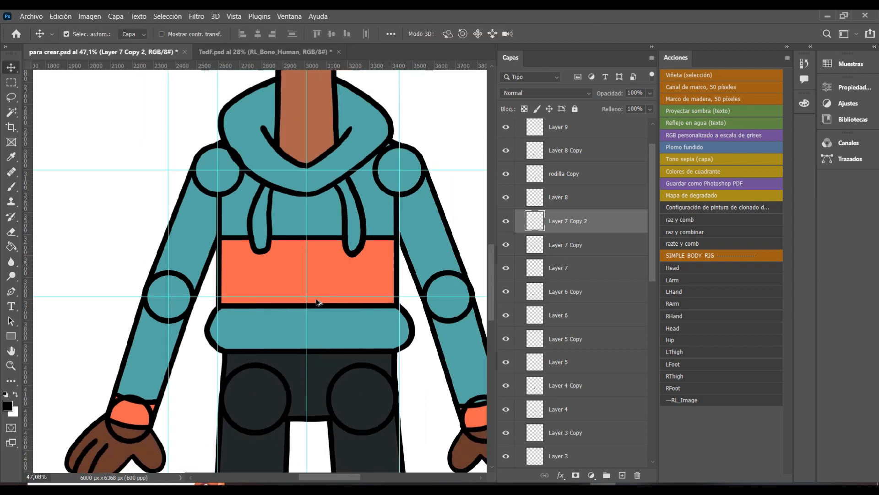
mouse_move(448, 293)
left_mouse_down()
mouse_move(456, 306)
mouse_move(452, 298)
left_mouse_up()
scroll(452, 299, "up", 3)
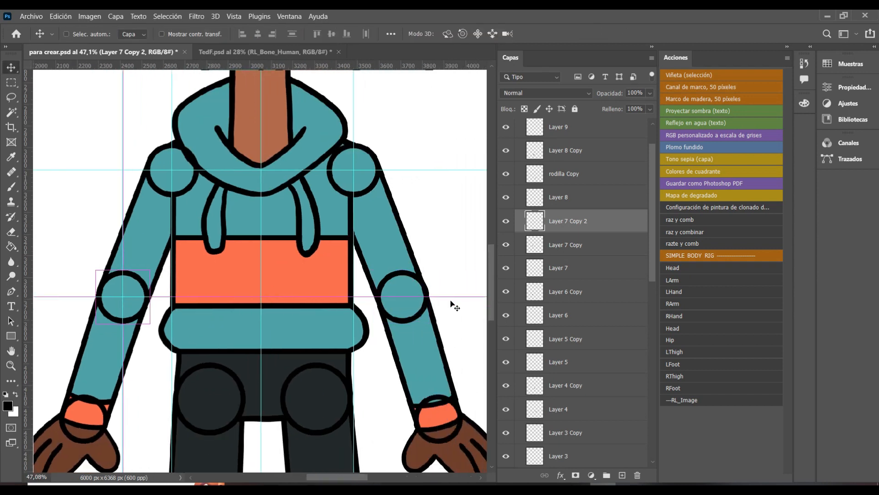
scroll(404, 309, "up", 2)
left_click(386, 328)
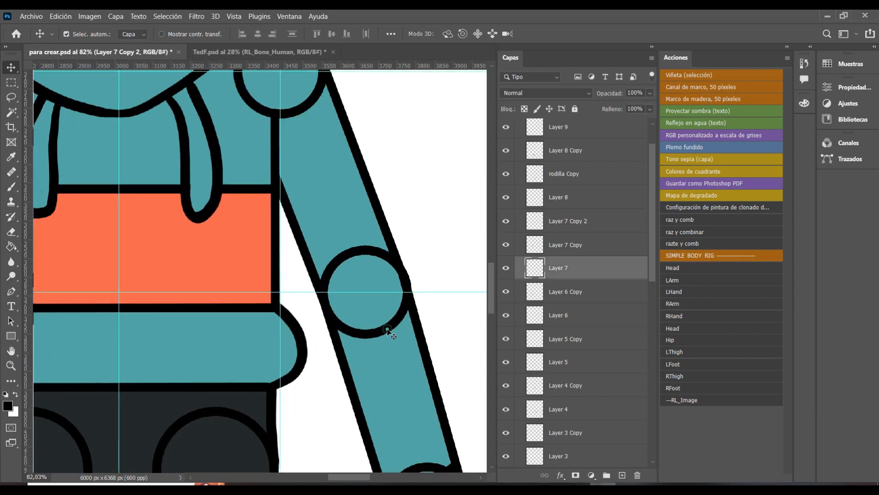
key("ctrl+t")
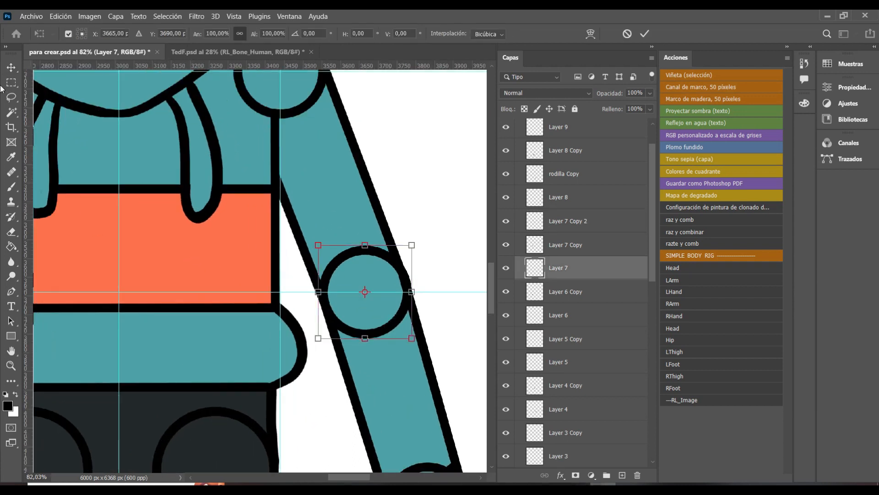
left_click_drag(29, 117, 365, 148)
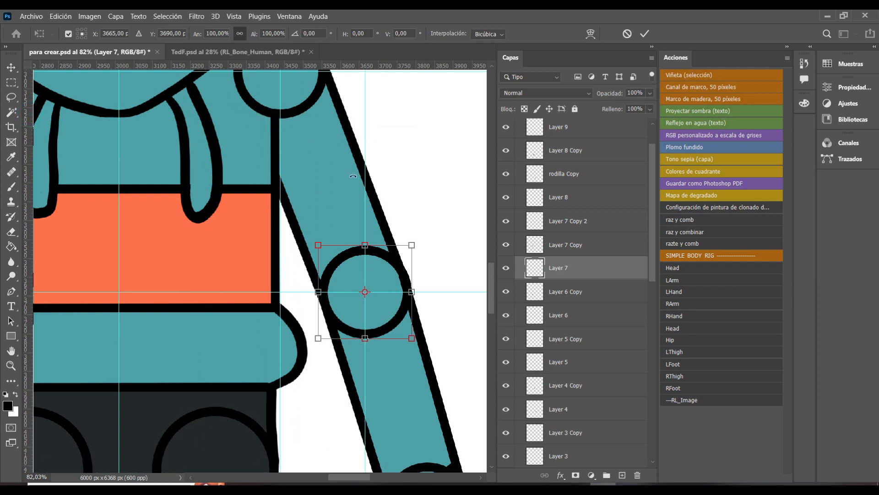
scroll(337, 175, "down", 5)
scroll(263, 151, "down", 8)
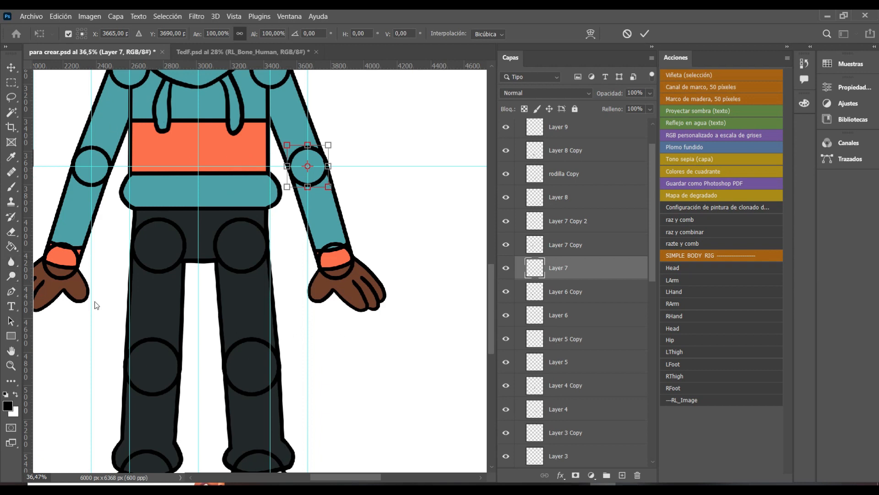
scroll(60, 286, "up", 4)
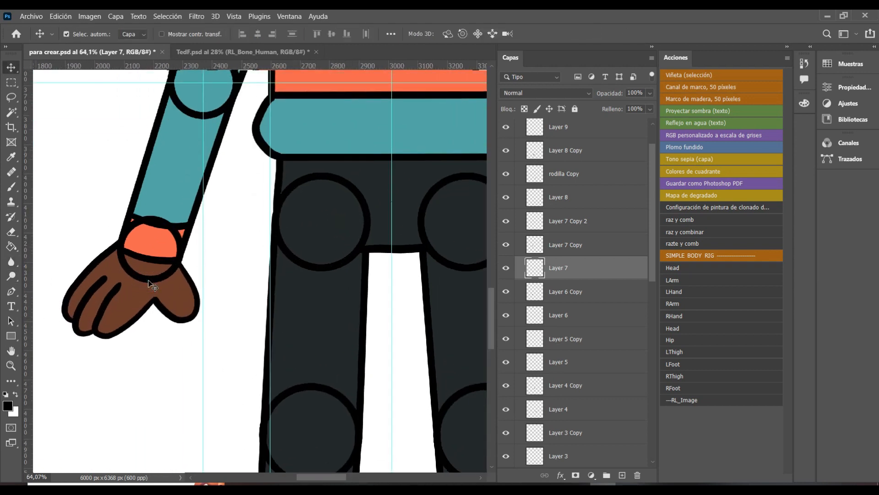
Place a horizontal and a vertical guide crossing at the centre of the left wrist circle on Layer 6 Copy, using Free Transform to locate it.
left_click(149, 281)
left_click(181, 240)
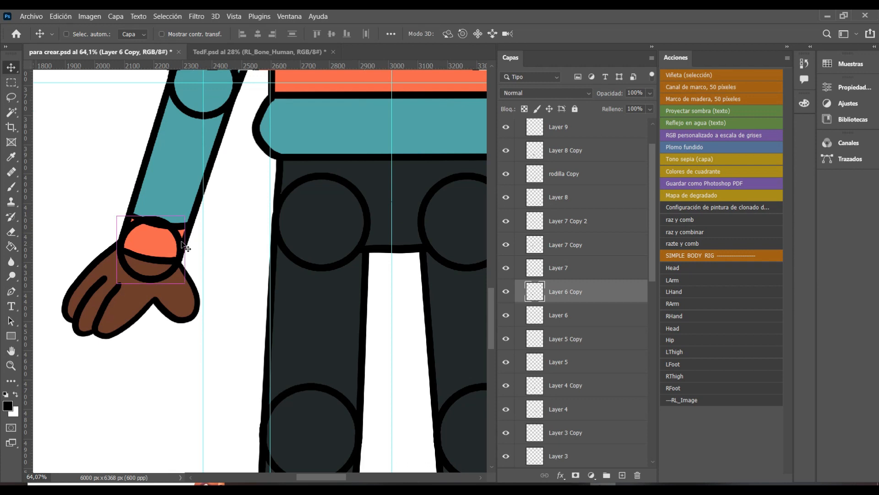
key("ctrl+t")
left_click_drag(24, 194, 151, 190)
left_click_drag(256, 65, 243, 249)
scroll(243, 245, "down", 1)
scroll(328, 239, "right", 10)
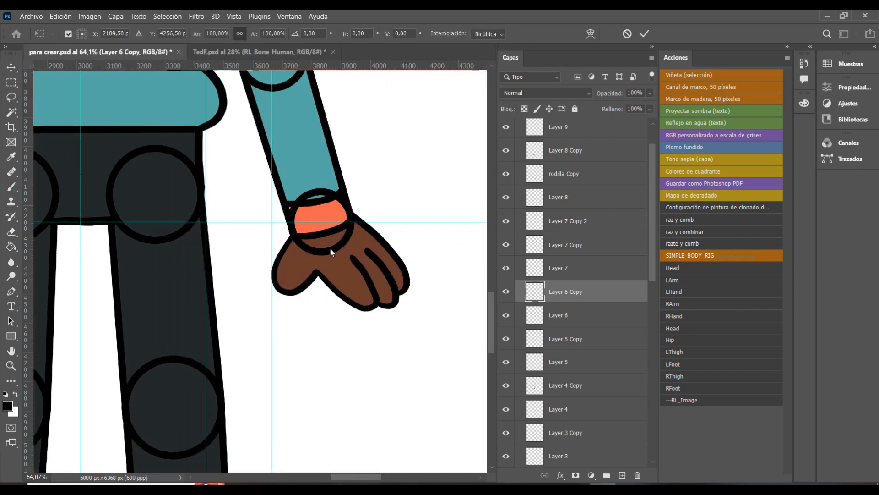
key("Return")
Add a vertical guide through the centre of the right wrist circle on Layer 6 and close its transform.
left_click(332, 252)
key("ctrl+t")
left_click_drag(28, 107, 321, 141)
scroll(243, 229, "left", 8)
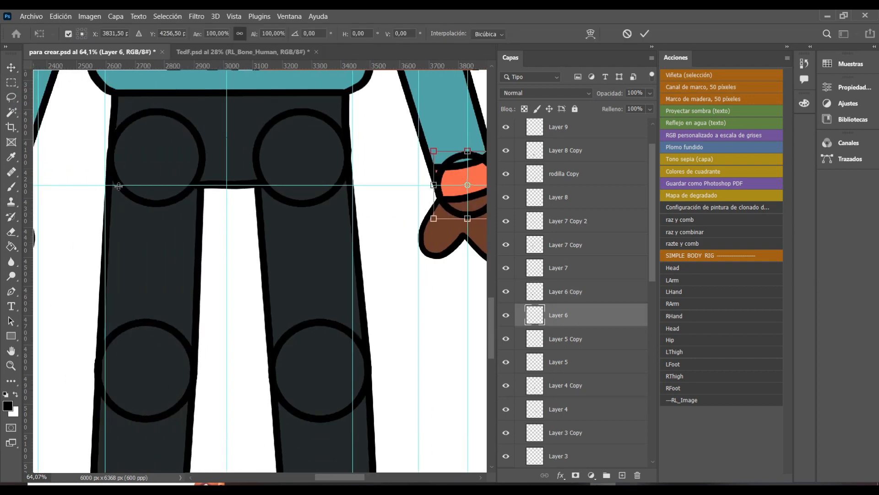
key("Return")
Place a vertical and a horizontal guide crossing at the centre of the left hip circle on Layer 4 Copy.
left_click(229, 205)
key("ctrl+t")
left_click_drag(25, 118, 238, 151)
left_click_drag(284, 67, 280, 158)
key("Return")
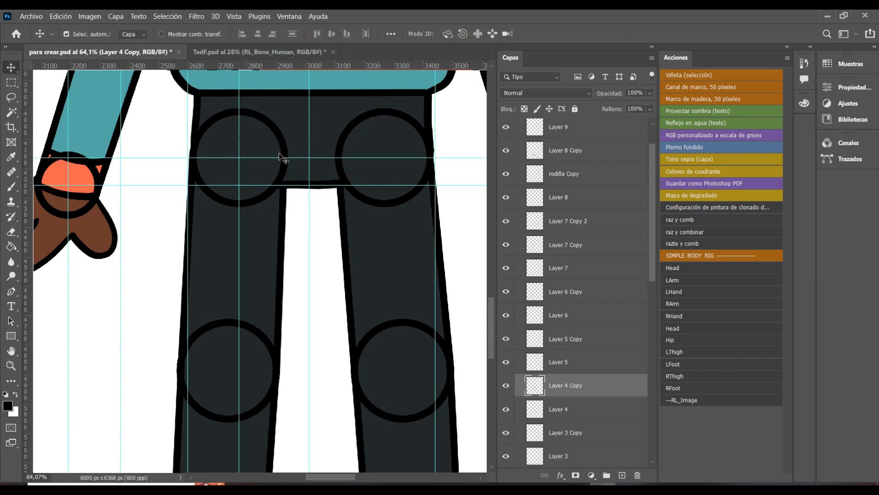
Add a vertical guide through the centre of the right hip circle on Layer 4, using its transform box as reference.
left_click(379, 200)
key("ctrl+t")
left_click_drag(28, 110, 384, 110)
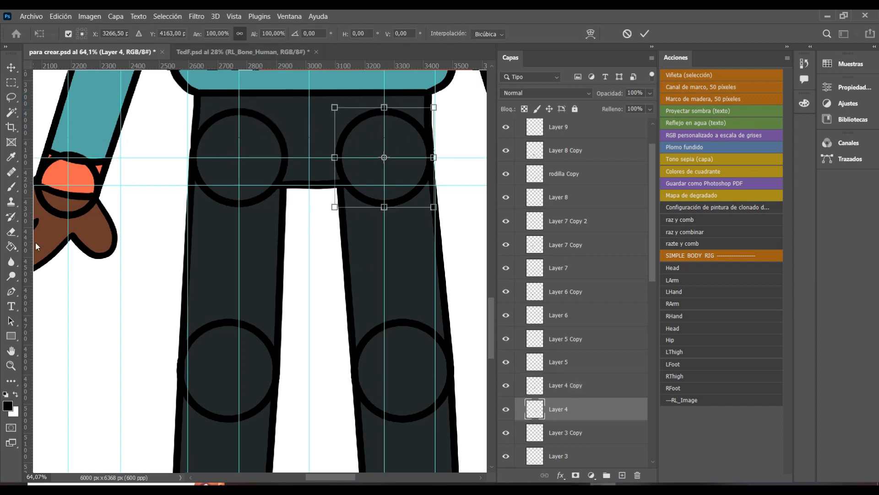
scroll(229, 343, "down", 3)
key("Return")
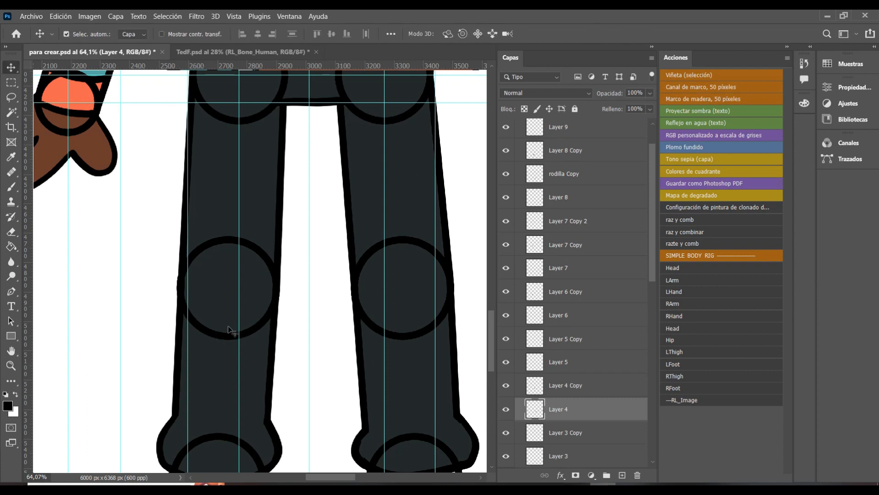
Place a vertical and a horizontal guide crossing at the centre of the left knee circle.
left_click(229, 331)
key("ctrl+t")
left_click_drag(27, 255, 228, 252)
left_click_drag(329, 66, 334, 287)
key("Return")
Add a vertical guide through the centre of the right knee circle on the rodilla Copy layer.
left_click(422, 253)
key("ctrl+t")
left_click_drag(29, 234, 403, 242)
mouse_move(448, 67)
left_mouse_down()
mouse_move(464, 265)
mouse_move(445, 65)
left_mouse_up()
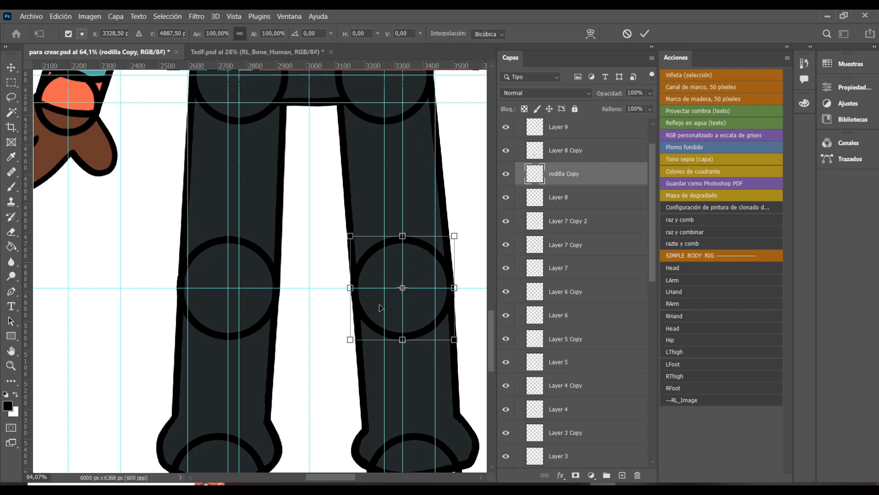
key("Return")
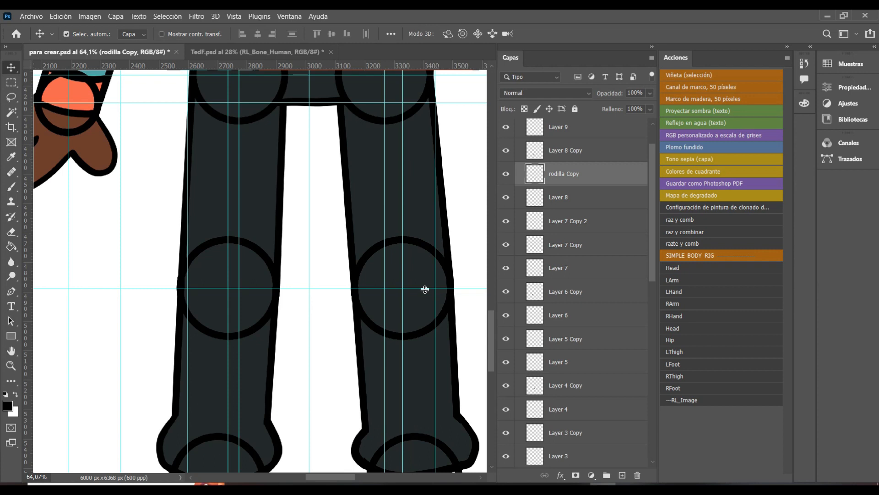
left_click(417, 247)
left_click(425, 245)
key("ctrl+t")
scroll(407, 313, "up", 4)
key("alt+space")
key("Escape")
key("Escape")
left_click(213, 269)
key("ctrl+t")
key("Return")
scroll(188, 362, "down", 4)
scroll(140, 408, "up", 3)
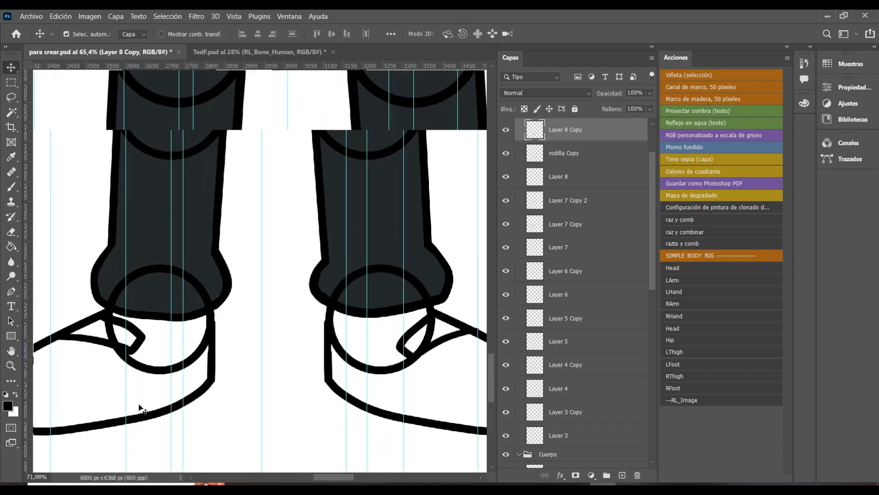
Place a vertical and a horizontal guide crossing at the centre of the left ankle circle, using its transform box as reference.
scroll(139, 408, "up", 2)
left_click(161, 370)
key("ctrl+t")
left_click_drag(28, 306, 164, 306)
left_click_drag(281, 66, 277, 307)
key("Return")
key("ctrl+t")
key("Return")
Add a vertical guide through the centre of the right ankle circle on Layer 5 and leave its transform.
left_click(447, 369)
key("ctrl+t")
left_click_drag(29, 209, 430, 220)
scroll(370, 267, "down", 5)
key("alt+space")
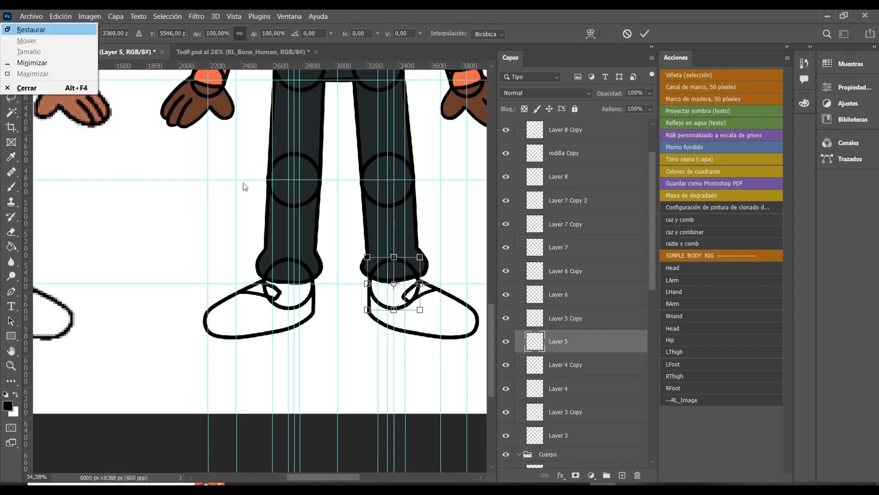
key("Escape")
key("Escape")
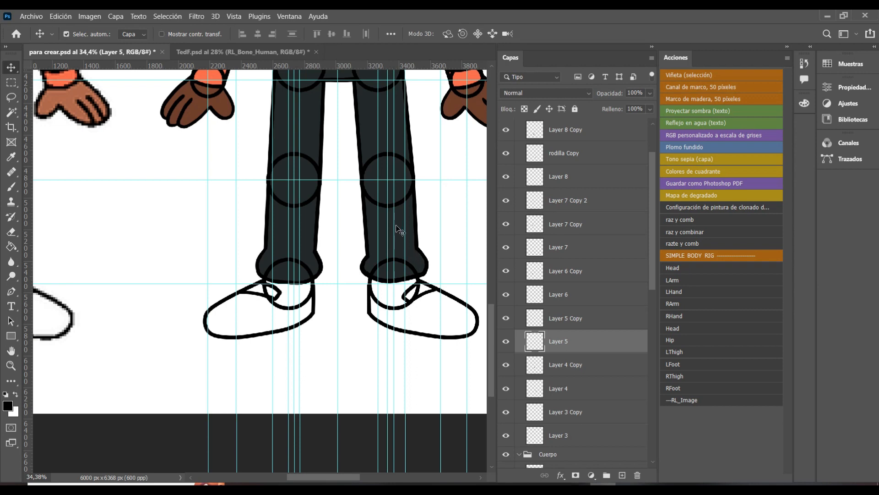
Turn off the Move tool's automatic layer selection, then collapse and select the guias layer group in para crear.psd.
scroll(398, 229, "up", 10)
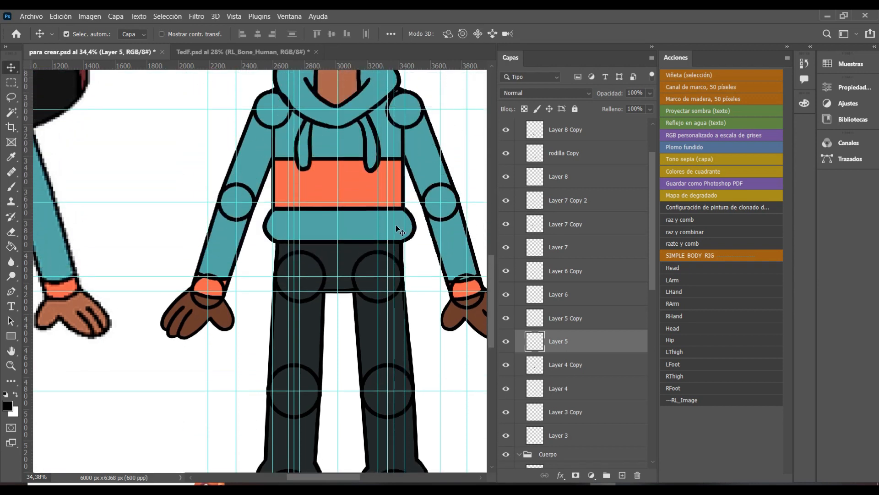
scroll(397, 229, "up", 3)
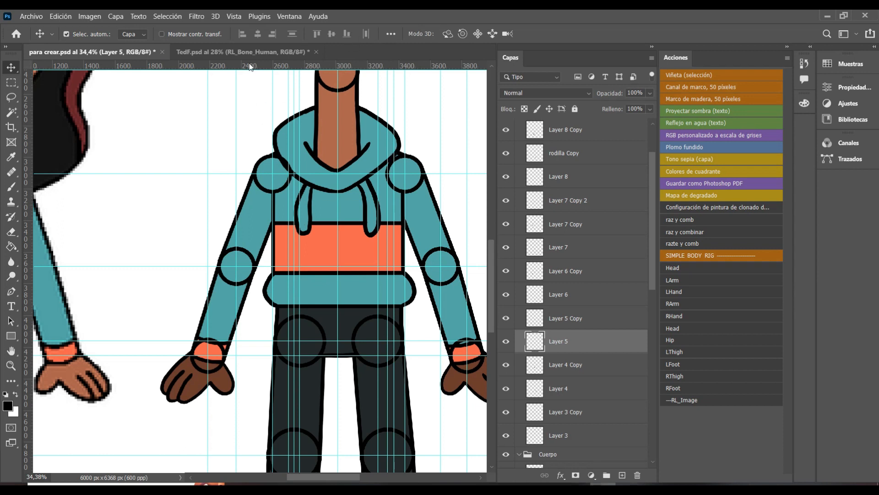
left_click(245, 52)
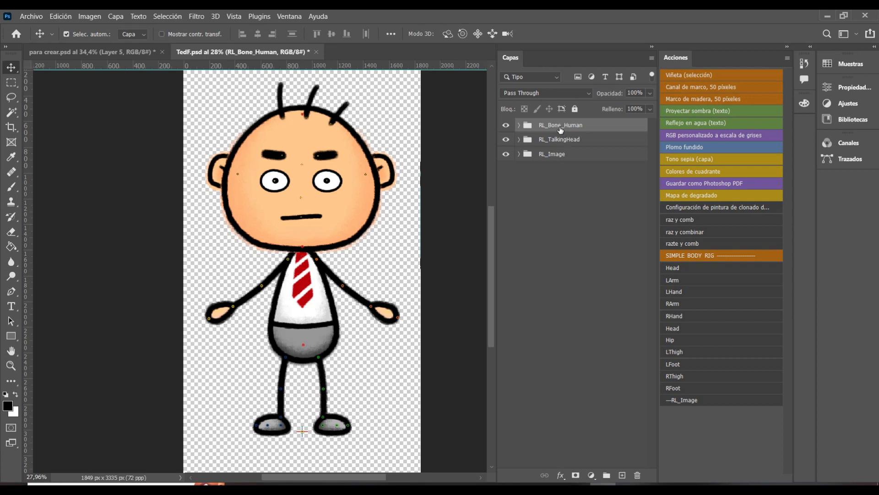
left_click(66, 34)
left_click(84, 52)
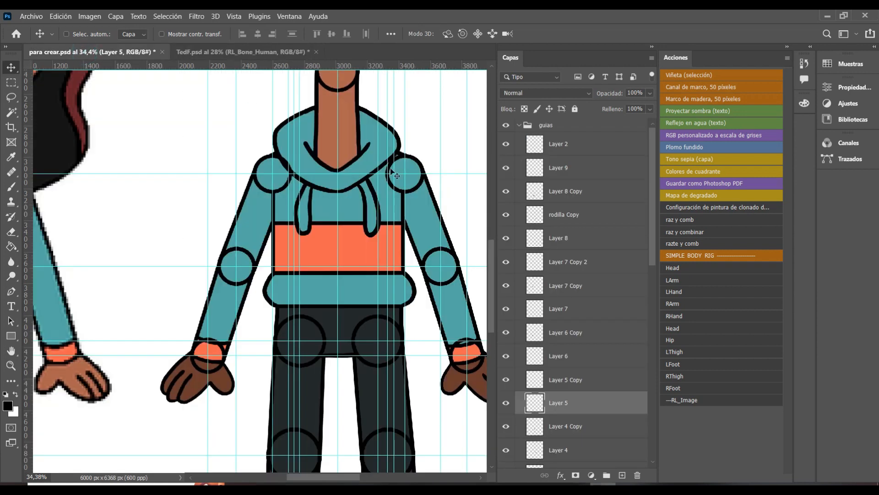
scroll(396, 176, "up", 3)
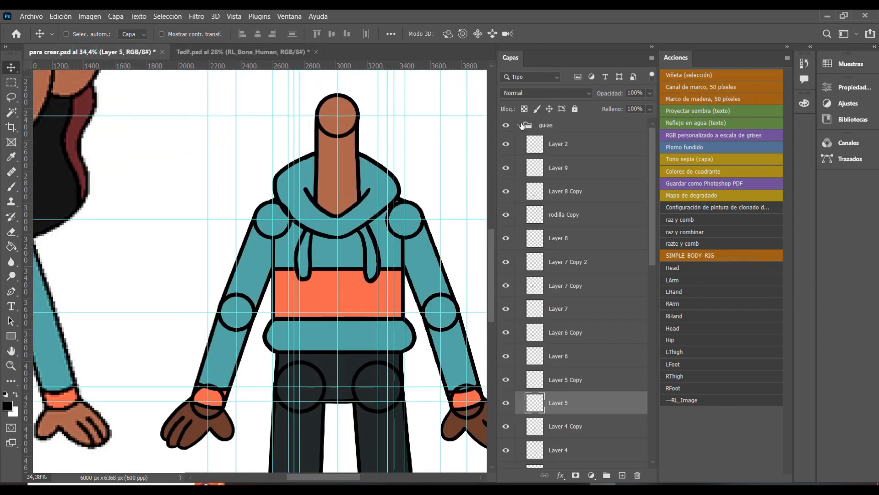
left_click(519, 126)
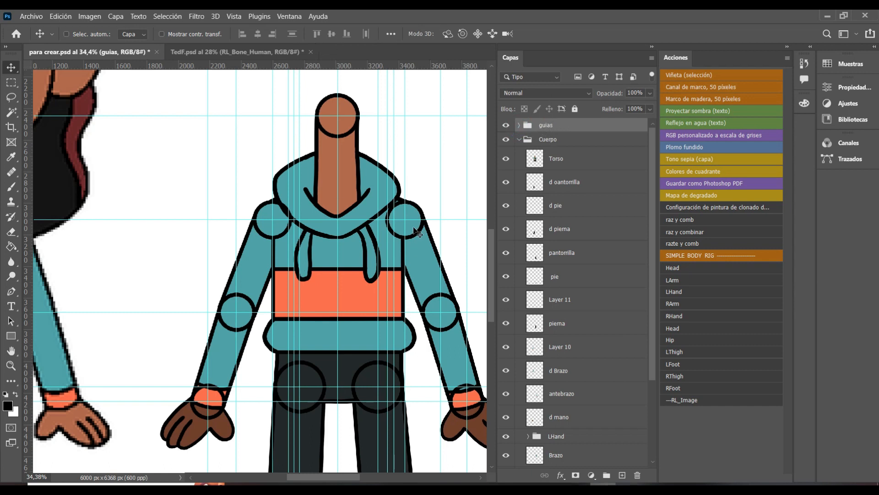
Copy the RL_Bone_Human group from TedF.psd into para crear.psd, dropping it over the character's body.
left_click(246, 54)
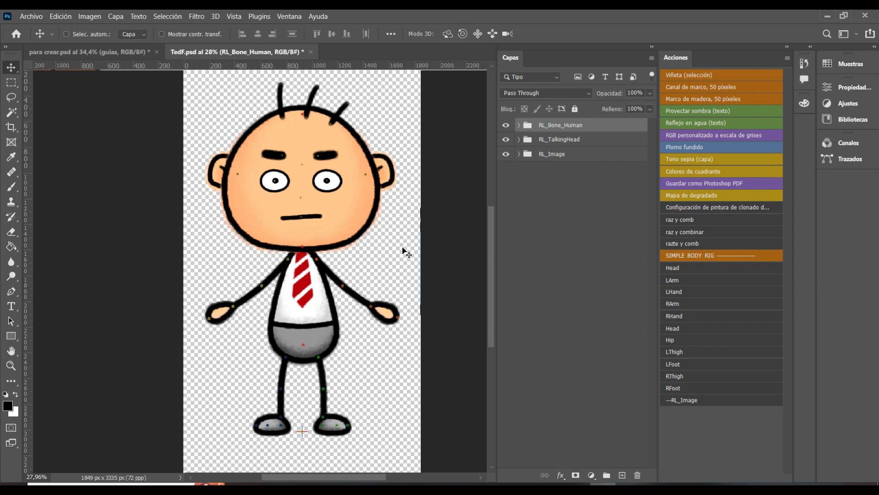
left_click_drag(407, 254, 174, 87)
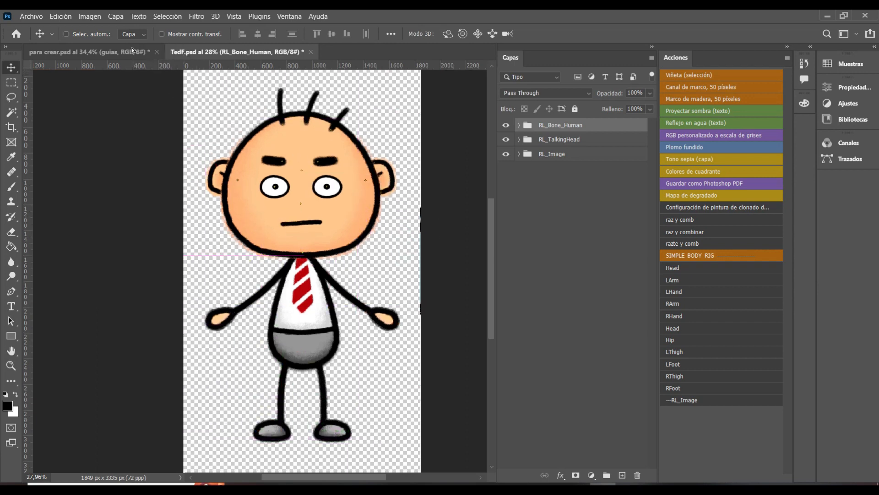
left_click(131, 50)
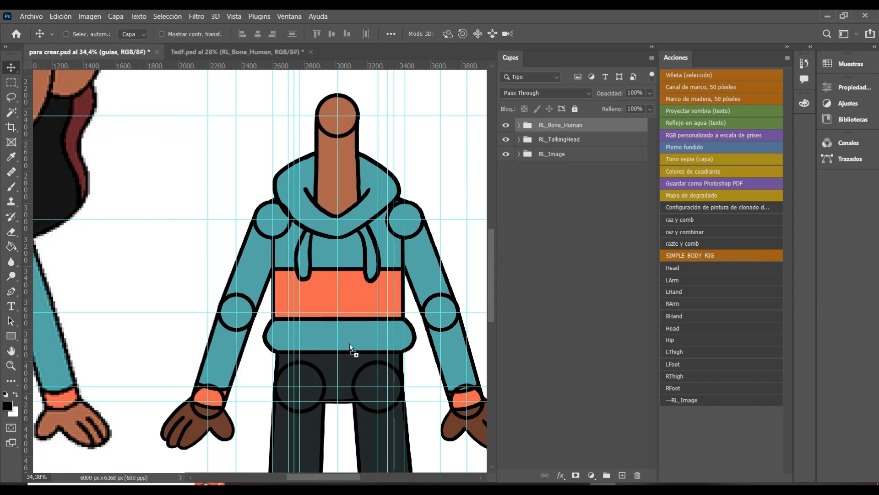
left_click_drag(350, 342, 350, 343)
Move the whole RL_Bone_Human group down until its cross-shaped root marker sits on the central vertical guide between the feet.
scroll(350, 345, "down", 3)
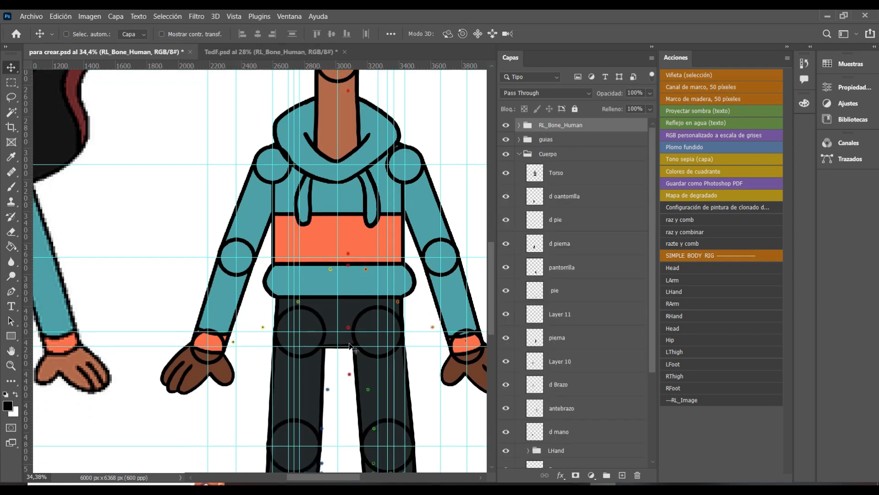
scroll(352, 347, "right", 3)
scroll(333, 338, "down", 5)
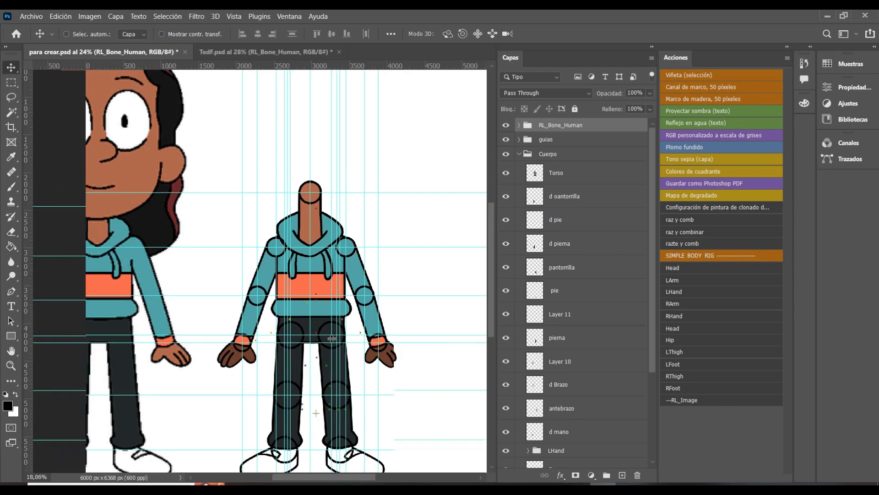
scroll(332, 339, "down", 2)
scroll(304, 362, "up", 4)
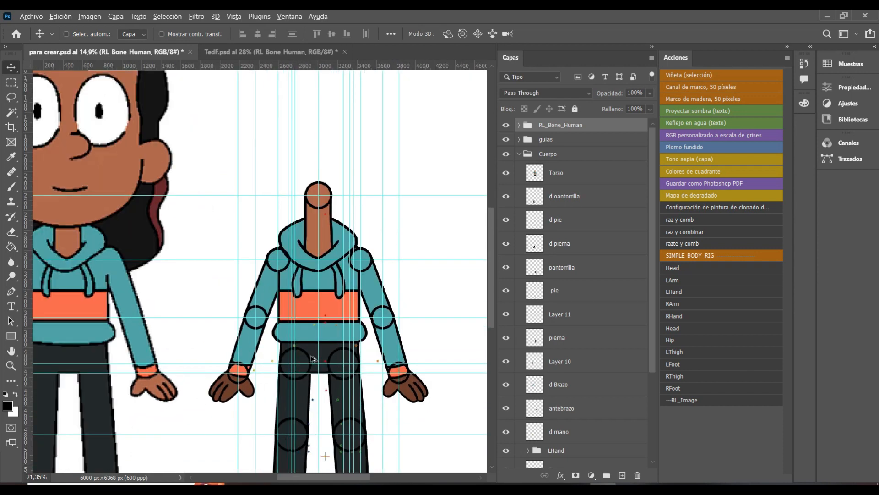
scroll(312, 358, "down", 2)
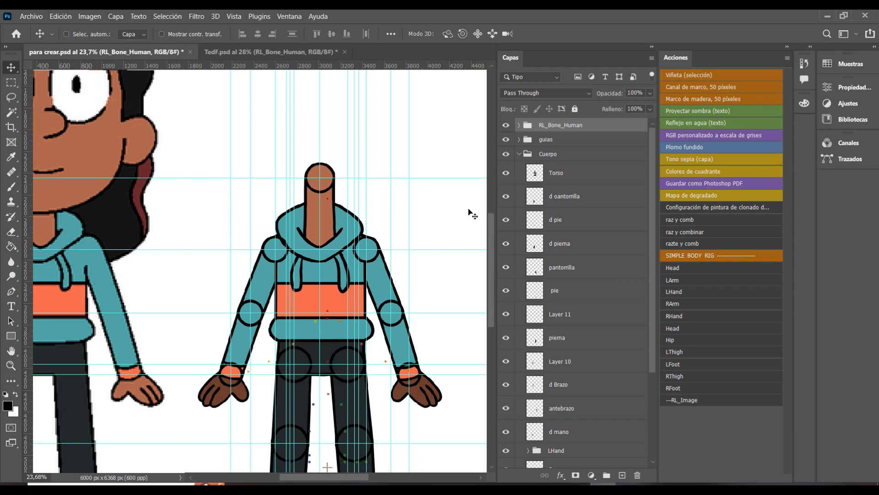
scroll(299, 337, "down", 3)
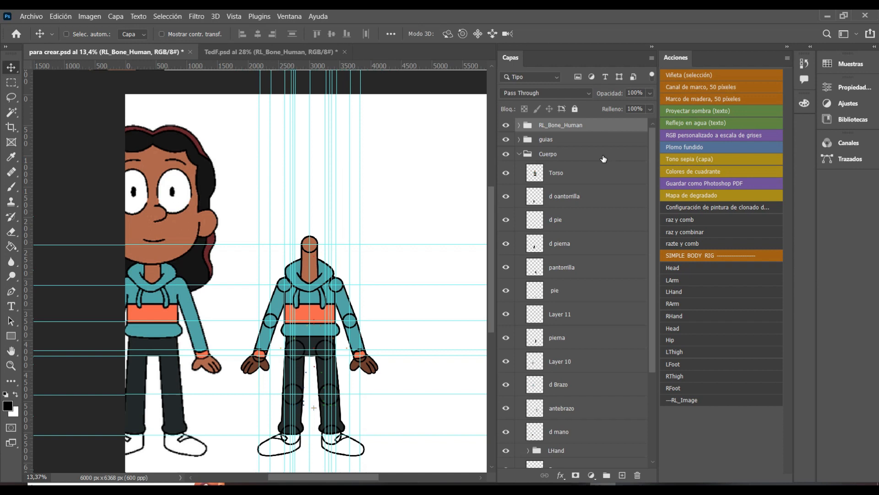
scroll(331, 376, "up", 3)
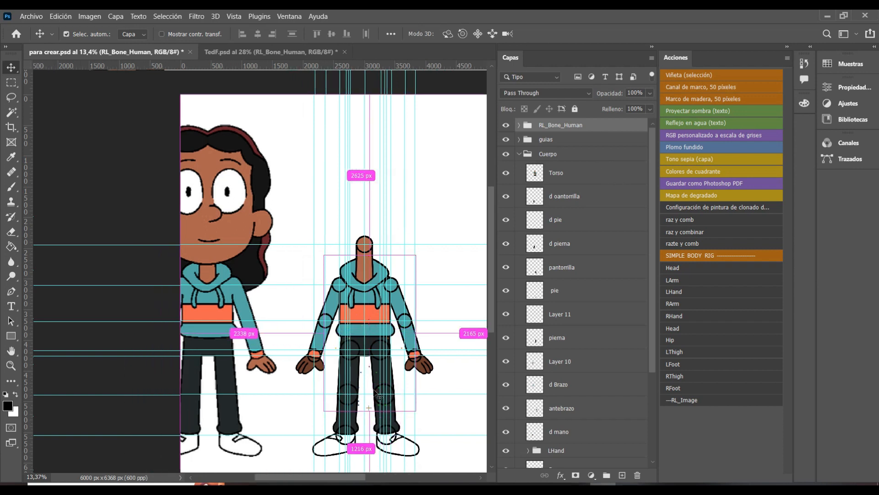
scroll(366, 393, "down", 5)
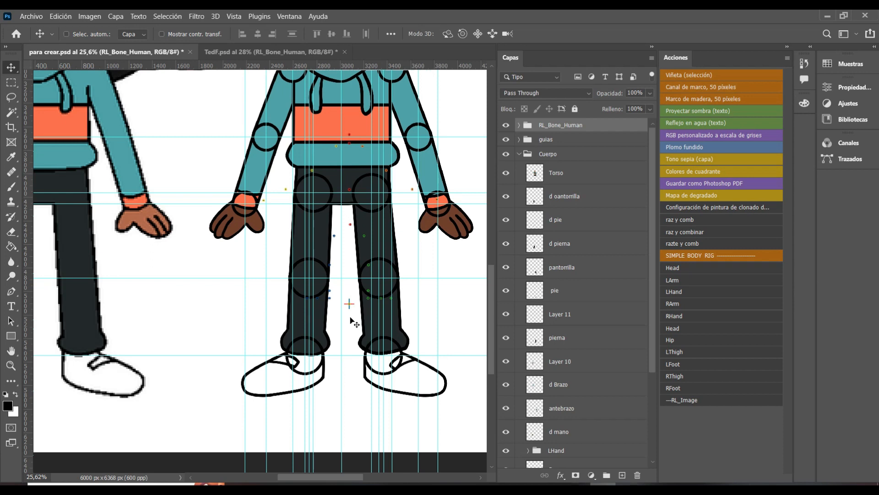
left_click_drag(354, 321, 346, 389)
scroll(346, 389, "up", 6)
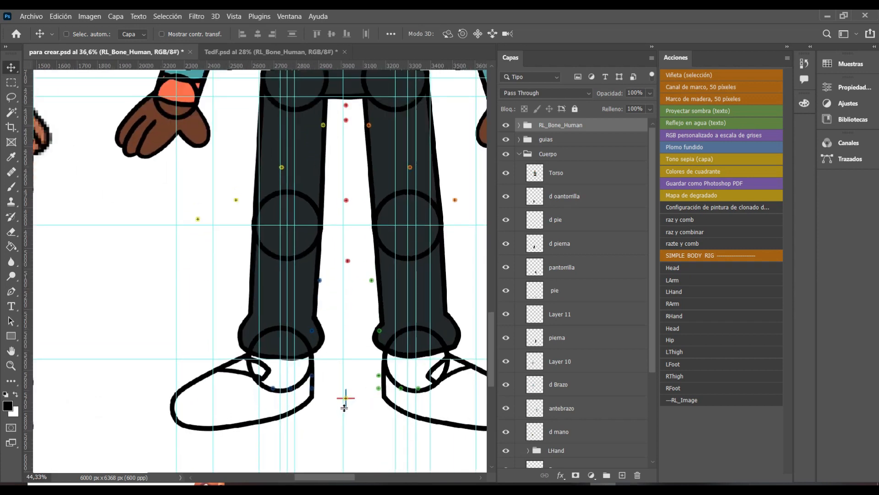
scroll(349, 403, "up", 2)
left_click_drag(363, 421, 360, 422)
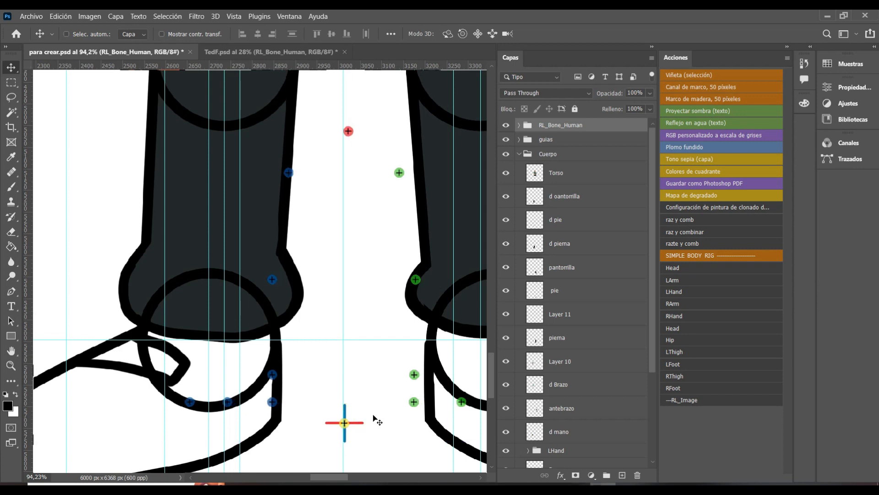
scroll(373, 418, "up", 4)
left_click_drag(403, 417, 397, 408)
Move the LFoot bone marker onto the guide crossing at the centre of the right ankle circle.
scroll(386, 390, "down", 5)
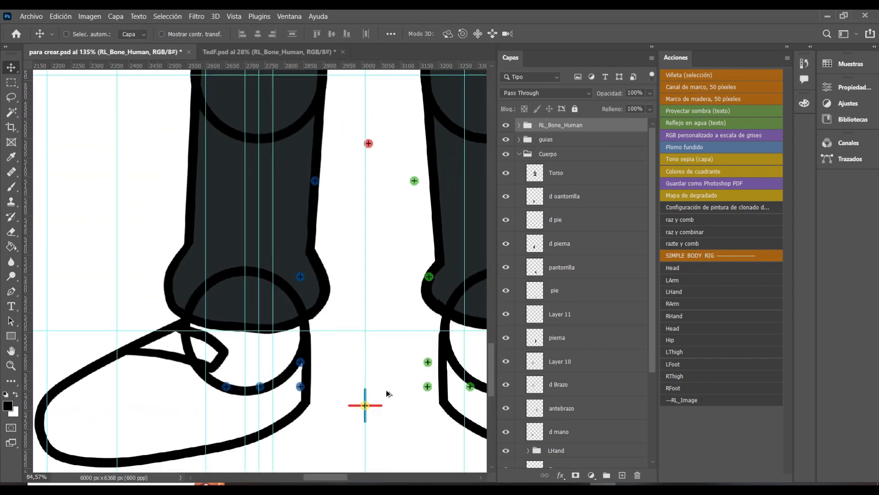
scroll(387, 376, "down", 2)
left_click_drag(397, 357, 303, 366)
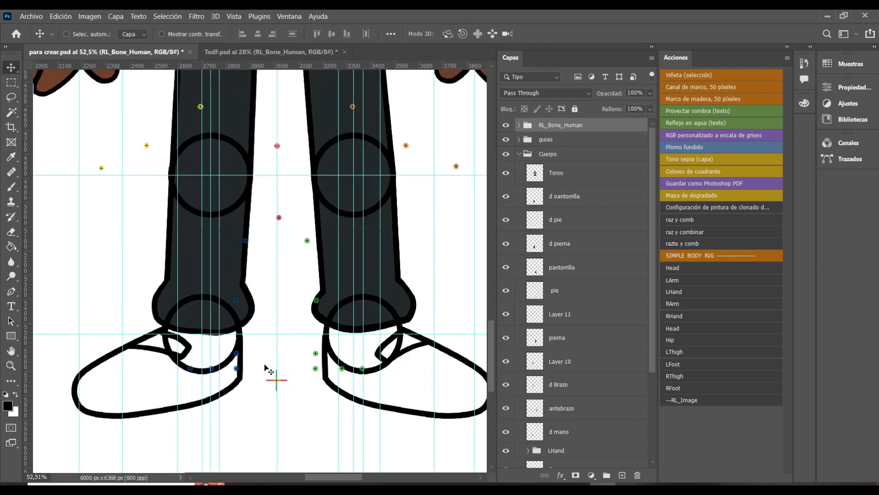
scroll(269, 376, "up", 3)
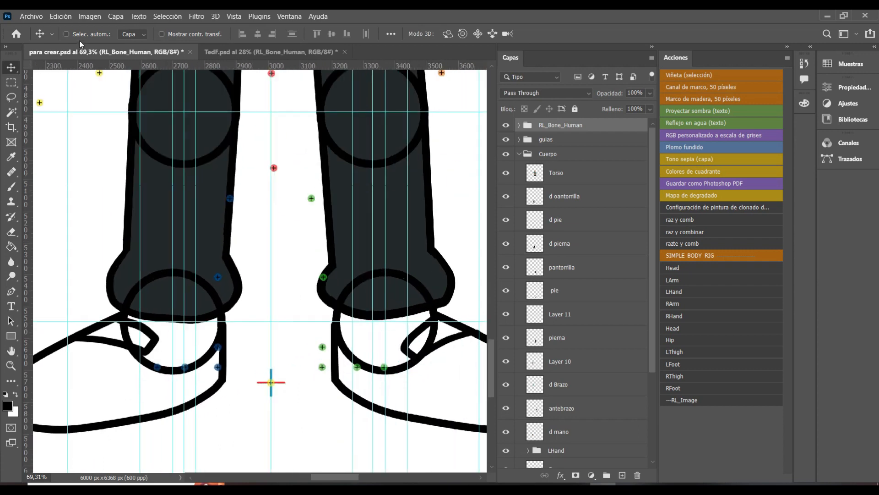
left_click(322, 347)
scroll(322, 348, "up", 4)
left_click_drag(321, 347, 424, 314)
scroll(425, 308, "up", 5)
scroll(416, 316, "down", 5)
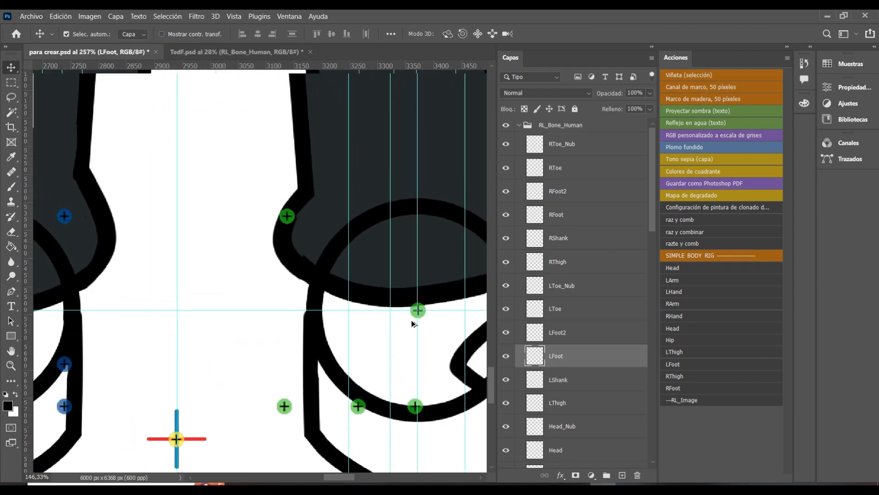
Select the LFoot2, LToe and LToe_Nub layers and move them together so LFoot2 lies on the vertical guide below the LFoot marker.
left_click(554, 324)
left_click(571, 311, "shift")
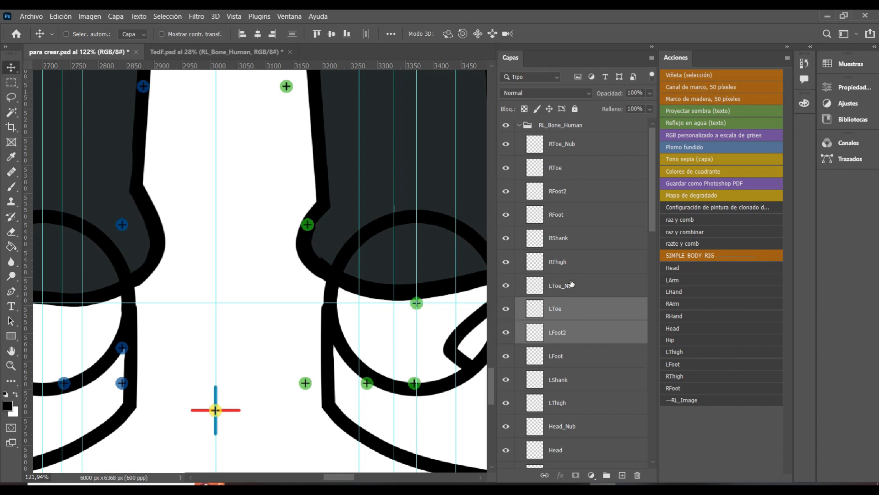
left_click(568, 286, "shift")
scroll(320, 359, "right", 4)
left_click_drag(333, 397, 438, 413)
scroll(265, 397, "up", 4)
scroll(263, 402, "up", 3)
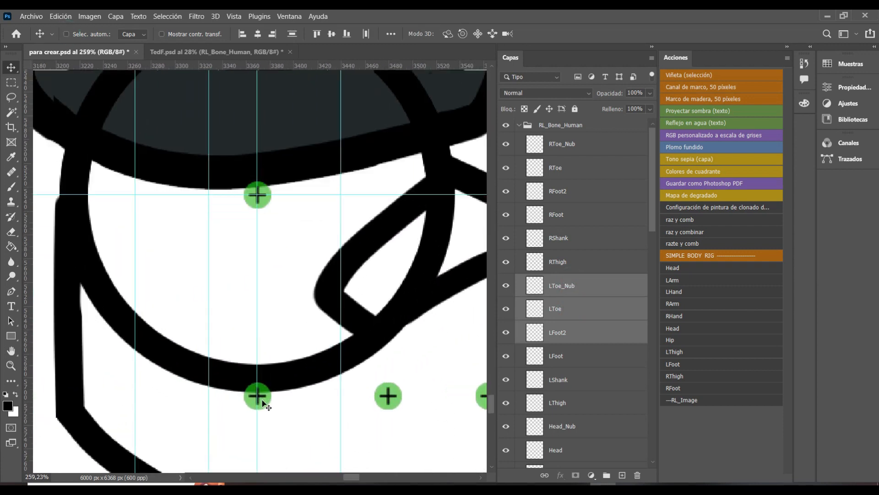
Move the RFoot bone marker onto the guide crossing at the centre of the left ankle circle.
scroll(264, 402, "down", 5)
scroll(126, 368, "left", 4)
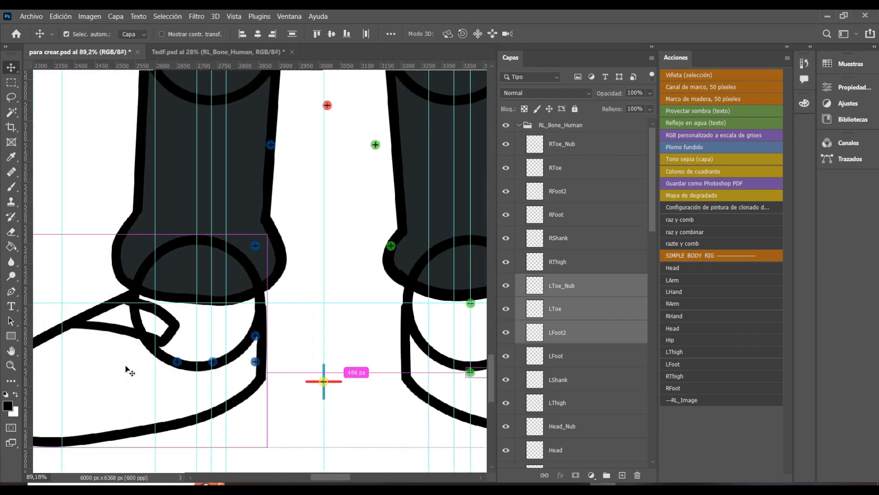
scroll(257, 341, "up", 2)
left_click_drag(295, 338, 218, 295)
scroll(219, 296, "up", 5)
key("Down")
key("Down")
key("Left")
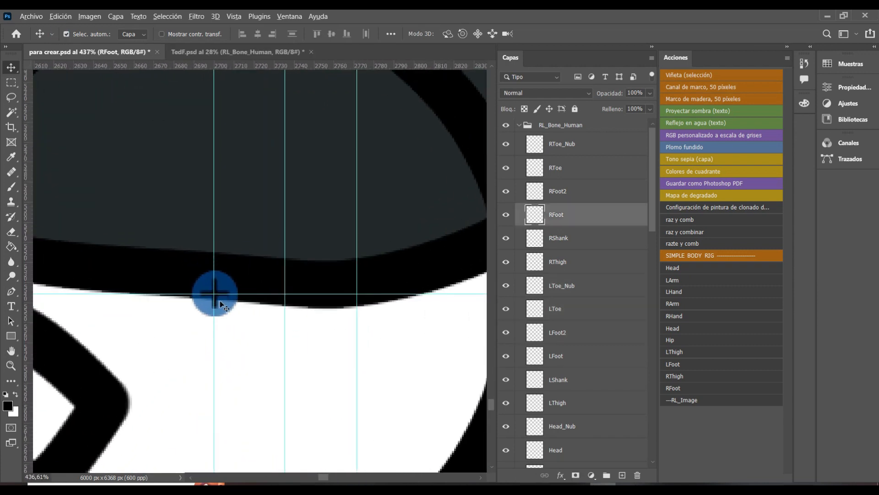
Select the RFoot2, RToe and RToe_Nub layers and move them together so RFoot2 lies on the vertical guide below the RFoot marker.
scroll(220, 304, "down", 6)
key("alt+bracketright")
key("shift+alt+bracketright")
key("shift+alt+bracketright")
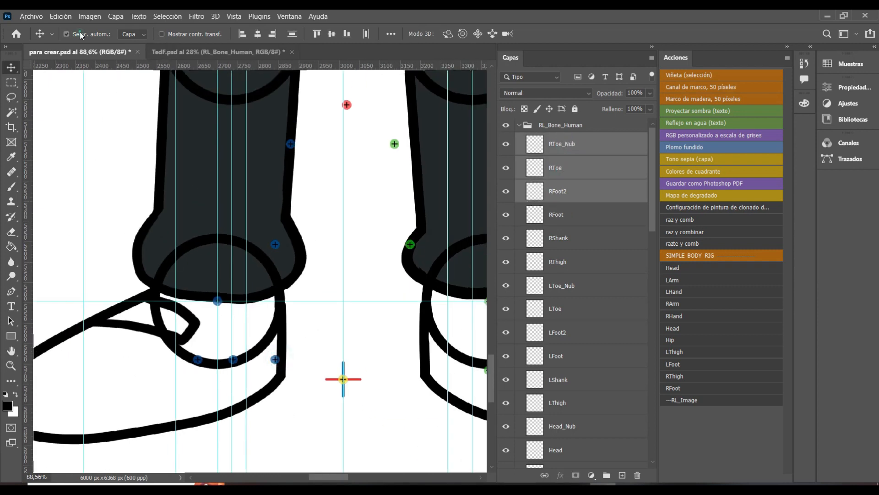
left_click(80, 35)
scroll(197, 360, "left", 1)
left_click_drag(225, 372, 165, 372)
scroll(220, 374, "up", 4)
key("Right")
key("Right")
key("Right")
key("Right")
key("Right")
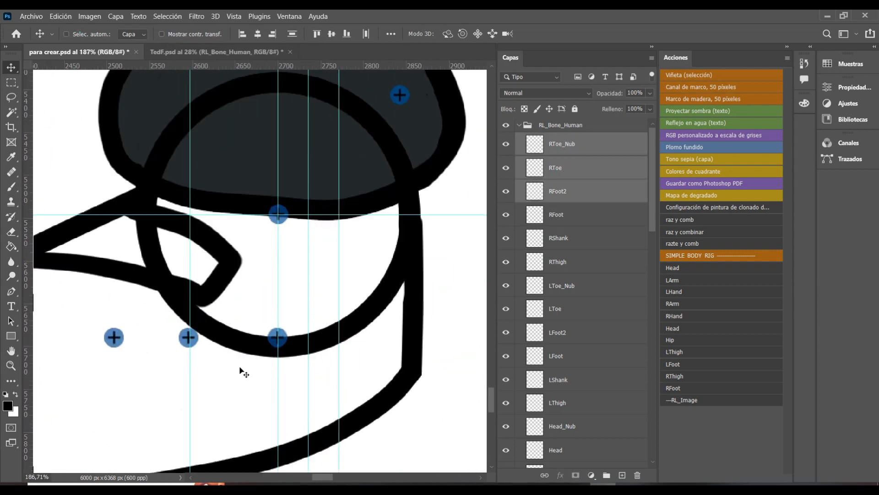
Move the RShank and LShank bone markers onto the guide crossings at the centres of the left and right knee circles.
scroll(240, 370, "down", 5)
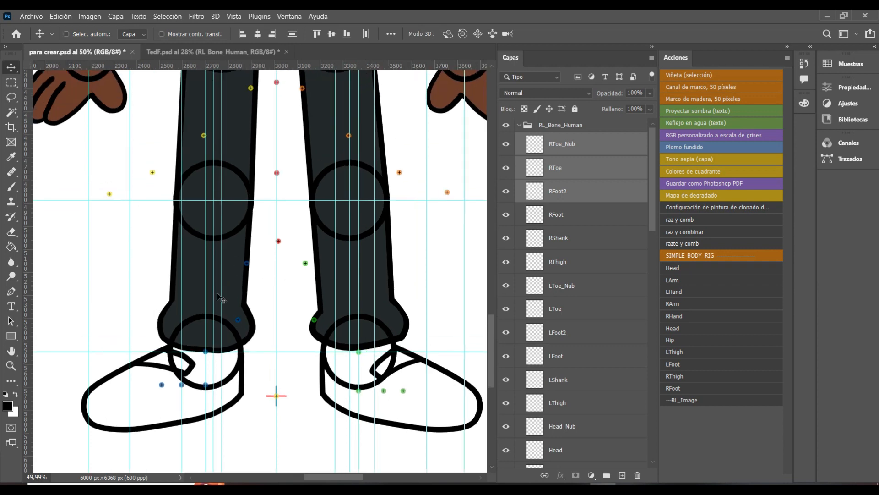
scroll(255, 339, "up", 1)
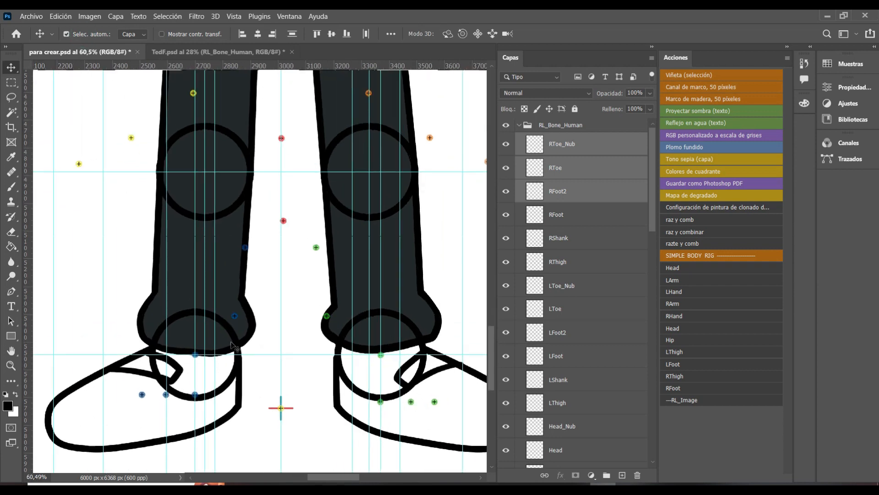
left_click(536, 238)
mouse_move(236, 316)
left_mouse_down()
mouse_move(214, 153)
mouse_move(207, 173)
left_mouse_up()
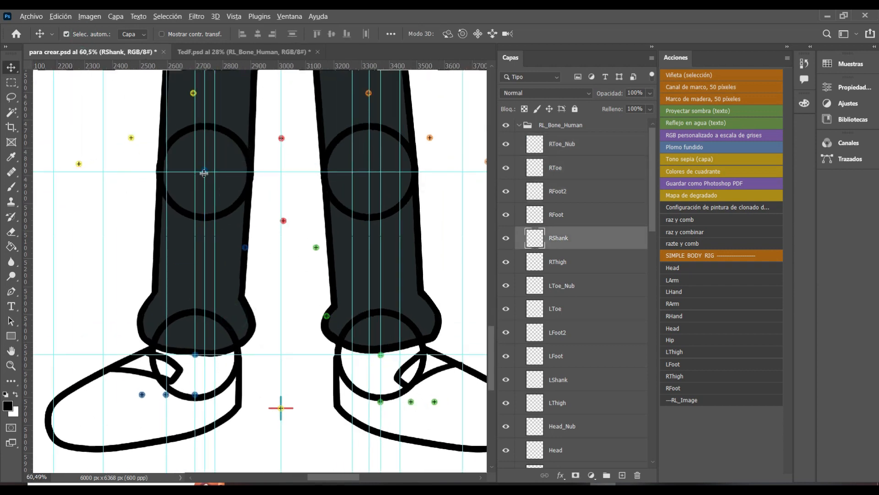
scroll(208, 176, "up", 8)
scroll(221, 190, "down", 8)
left_click_drag(321, 321, 366, 169)
scroll(366, 168, "up", 9)
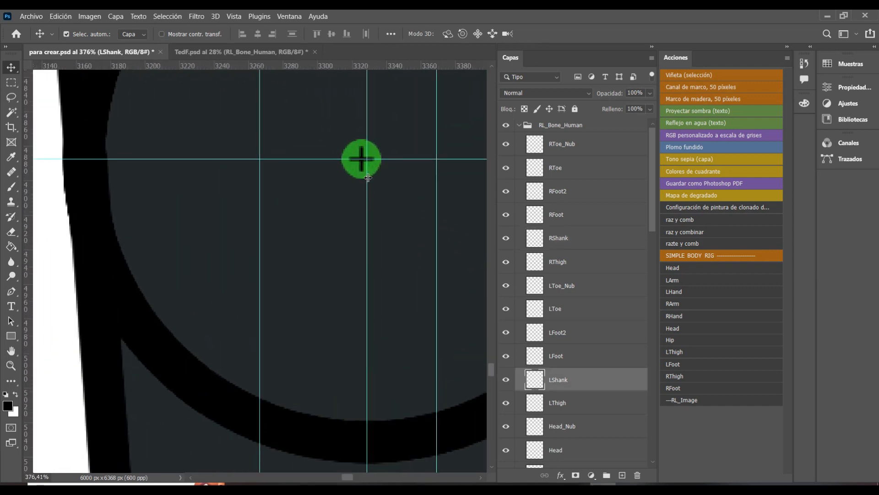
scroll(367, 177, "down", 6)
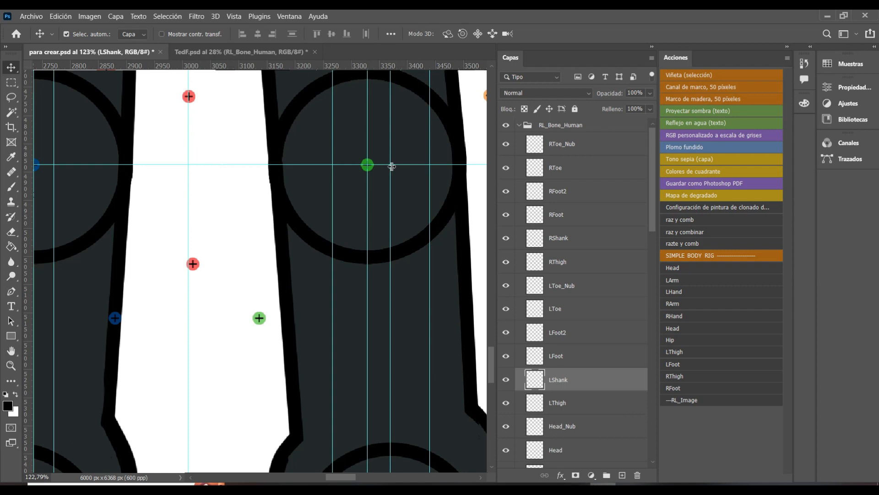
left_click(321, 246)
key("ctrl+t")
key("Escape")
scroll(91, 272, "down", 2)
scroll(91, 272, "left", 2)
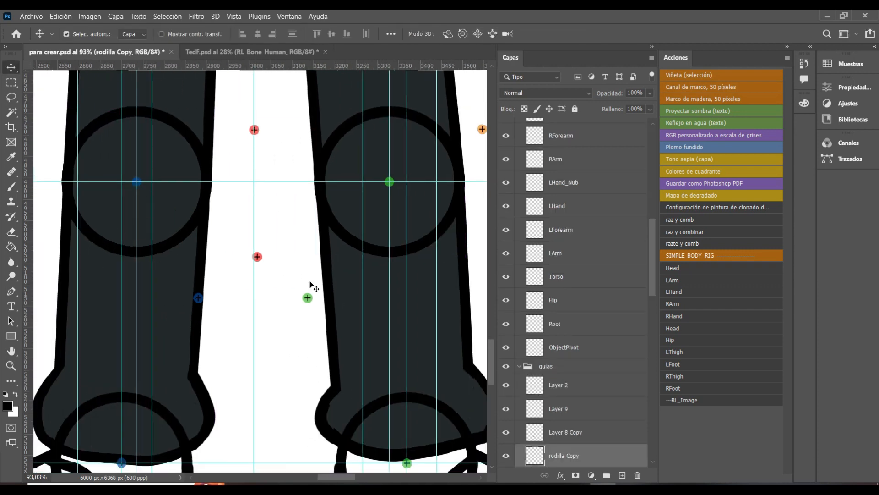
scroll(357, 216, "down", 2)
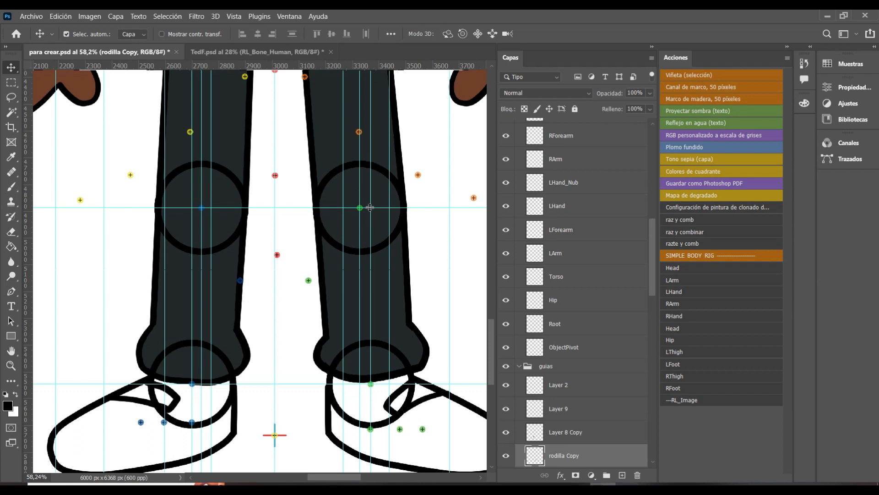
left_click(247, 282)
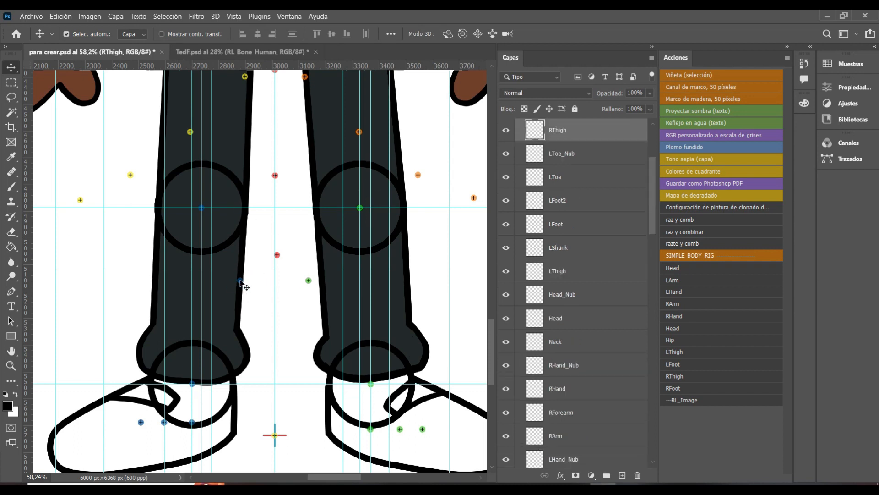
Move the Head bone marker up the central guide from between the legs towards the neck, undoing the last stray move.
scroll(455, 226, "up", 5)
scroll(541, 173, "up", 4)
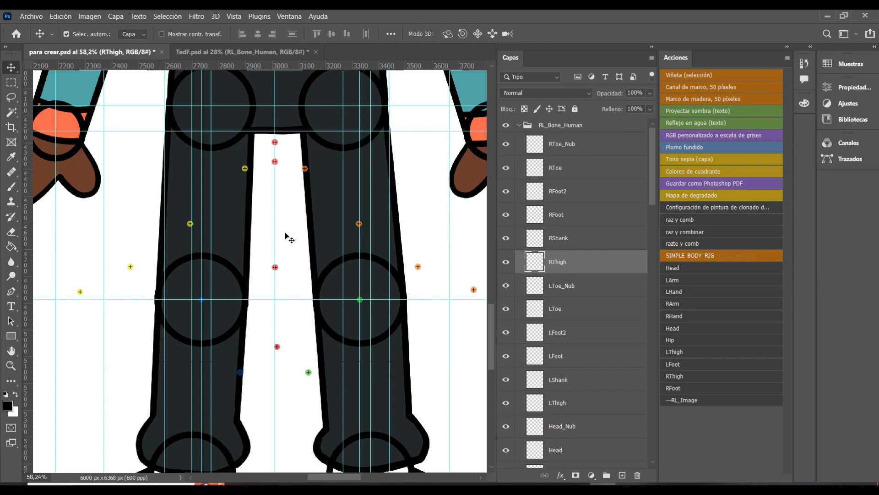
scroll(275, 335, "down", 1)
scroll(269, 334, "down", 2)
scroll(287, 234, "up", 7)
scroll(280, 345, "up", 3)
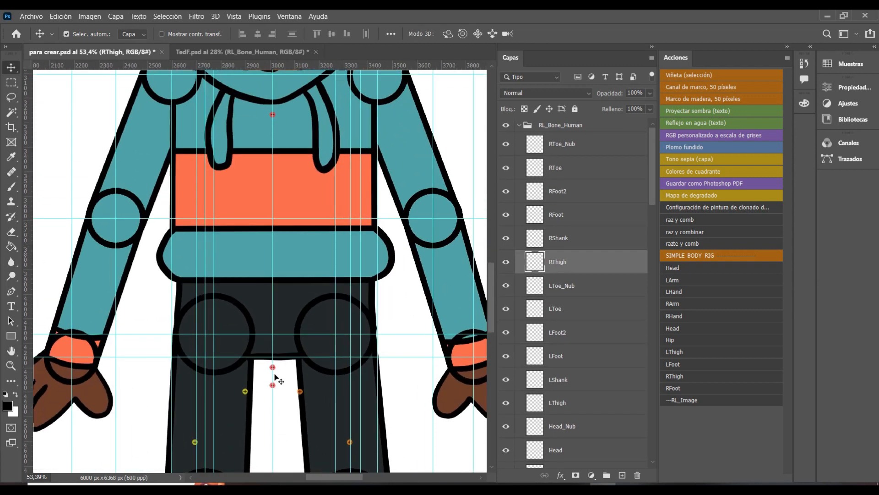
left_click(316, 389)
mouse_move(317, 389)
left_mouse_down()
mouse_move(355, 229)
mouse_move(301, 101)
left_mouse_up()
scroll(300, 106, "down", 1)
scroll(299, 107, "up", 8)
left_click_drag(300, 394, 300, 68)
scroll(299, 100, "up", 8)
mouse_move(302, 262)
left_mouse_down()
mouse_move(317, 229)
mouse_move(310, 227)
mouse_move(314, 152)
mouse_move(260, 152)
left_mouse_up()
key("ctrl+z")
Switch to TedF.psd and check which bone markers sit at the top and the base of the template's head.
left_click(247, 52)
scroll(306, 176, "up", 9)
left_click(301, 159)
left_click(302, 431)
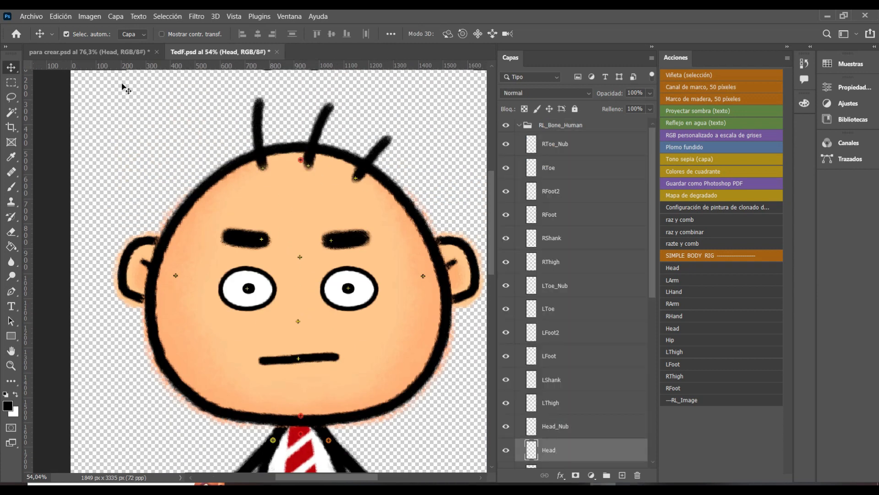
Return to para crear.psd and place the Head bone marker on the guide crossing in the circle at the top of the neck.
left_click(115, 52)
left_click_drag(260, 152, 315, 227)
scroll(336, 292, "down", 4)
scroll(320, 335, "down", 4)
Move the Head_Nub bone marker up the central guide to a point well above the neck.
scroll(326, 234, "up", 3)
left_click(334, 235)
mouse_move(335, 238)
left_mouse_down()
mouse_move(329, 129)
mouse_move(334, 262)
mouse_move(298, 160)
mouse_move(331, 87)
left_mouse_up()
Move the Neck bone marker up the central guide to the base of the neck.
scroll(326, 244, "down", 10)
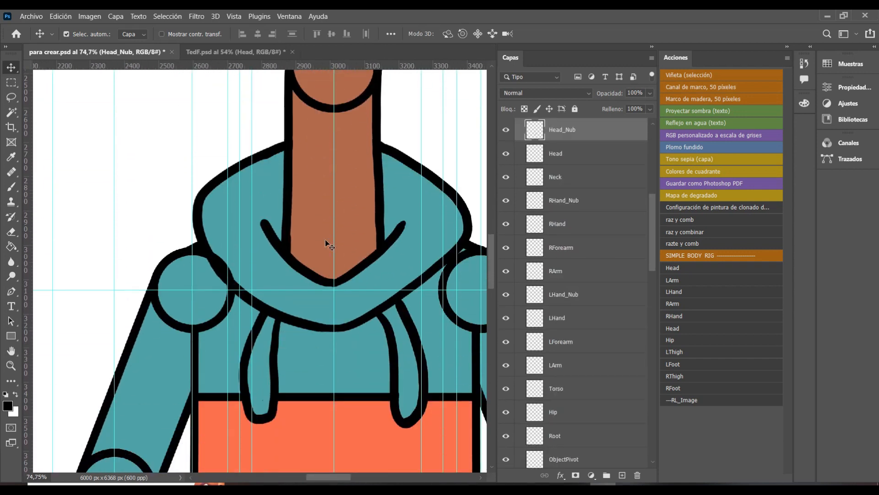
left_click(334, 312)
mouse_move(338, 312)
left_mouse_down()
mouse_move(290, 75)
mouse_move(363, 76)
mouse_move(348, 180)
mouse_move(363, 343)
mouse_move(336, 96)
mouse_move(360, 291)
mouse_move(334, 308)
left_mouse_up()
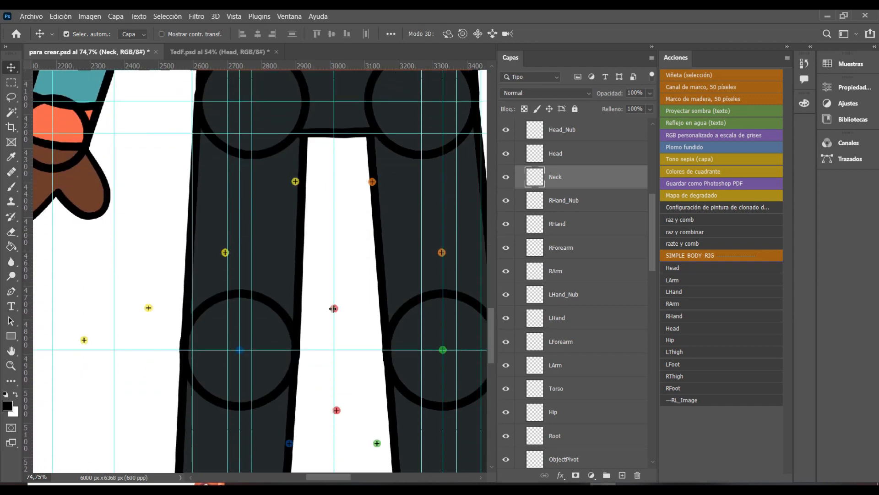
Move the Torso bone marker to the orange band's upper edge and the Hip marker just below the waist, both on the central guide.
left_click(336, 312)
scroll(330, 112, "up", 7)
scroll(367, 293, "down", 4)
mouse_move(336, 396)
left_mouse_down()
mouse_move(363, 311)
mouse_move(363, 104)
mouse_move(382, 316)
mouse_move(361, 366)
mouse_move(339, 184)
mouse_move(338, 383)
mouse_move(344, 129)
left_mouse_up()
scroll(345, 146, "up", 5)
left_click_drag(341, 285, 338, 173)
scroll(356, 318, "down", 4)
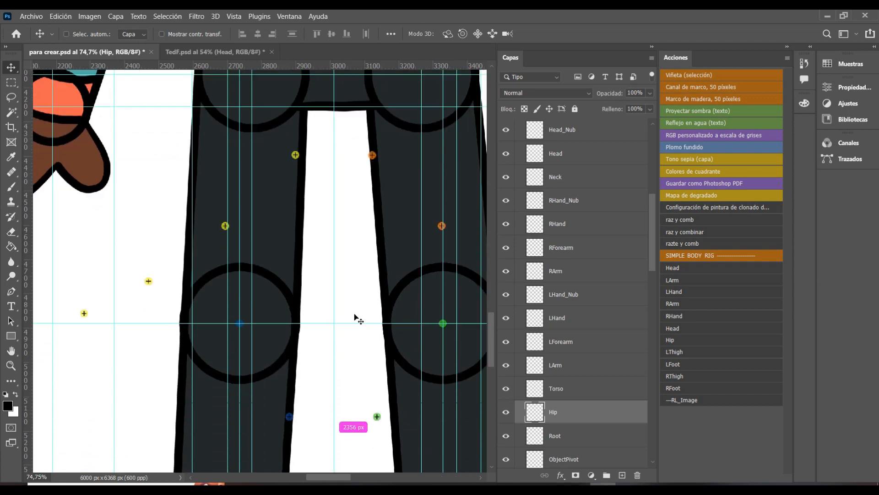
Move the RThigh and LThigh bone markers onto the guide crossings at the centres of the left and right hip circles.
scroll(354, 314, "right", 2)
left_click_drag(235, 418, 209, 93)
left_click_drag(321, 414, 347, 93)
scroll(347, 137, "up", 4)
scroll(349, 209, "up", 3)
left_click_drag(347, 202, 371, 181)
scroll(365, 179, "up", 5)
scroll(186, 254, "down", 5)
scroll(133, 271, "left", 3)
left_click_drag(205, 252, 186, 229)
scroll(186, 229, "up", 5)
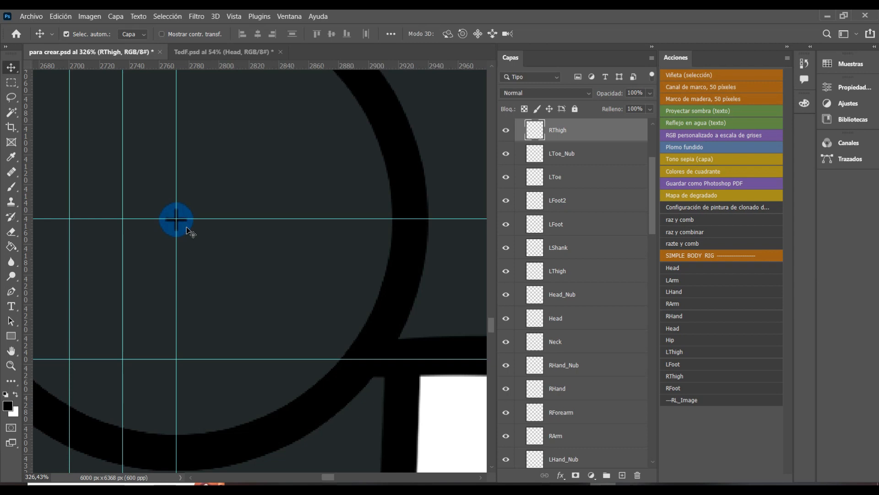
Select the RArm, RForearm, RHand and RHand_Nub layers and move them together up to the left shoulder.
scroll(187, 228, "down", 7)
left_click(263, 280)
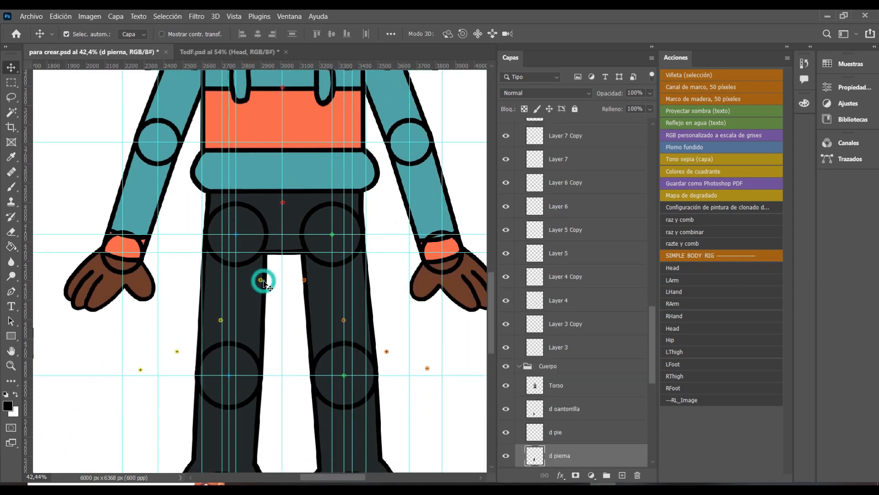
left_click(260, 280)
scroll(495, 192, "up", 1)
scroll(591, 173, "up", 3)
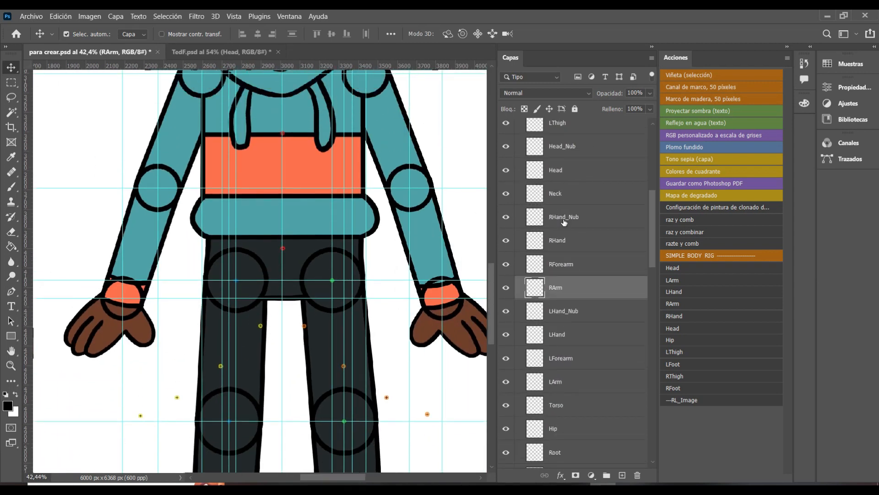
left_click(571, 219, "shift")
left_click(82, 35)
left_click_drag(239, 352, 190, 118)
scroll(170, 161, "down", 1)
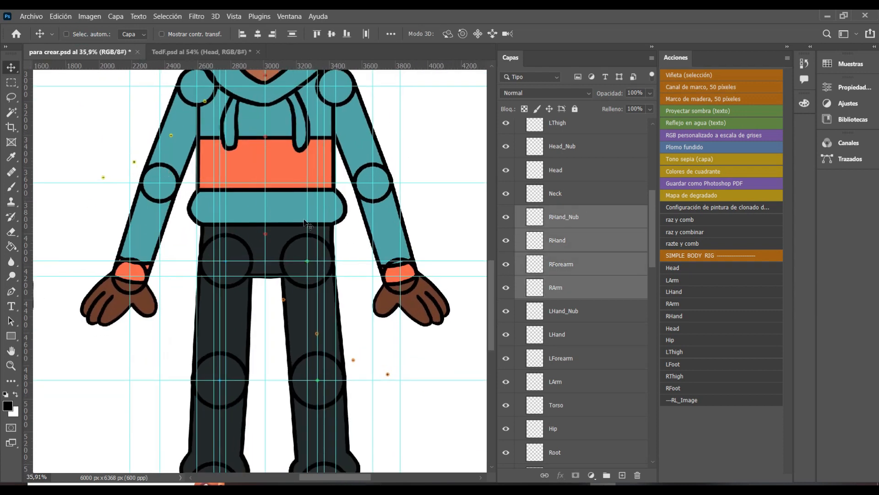
Select the LArm, LForearm, LHand and LHand_Nub layers and move them together up to the right shoulder.
left_click(553, 248)
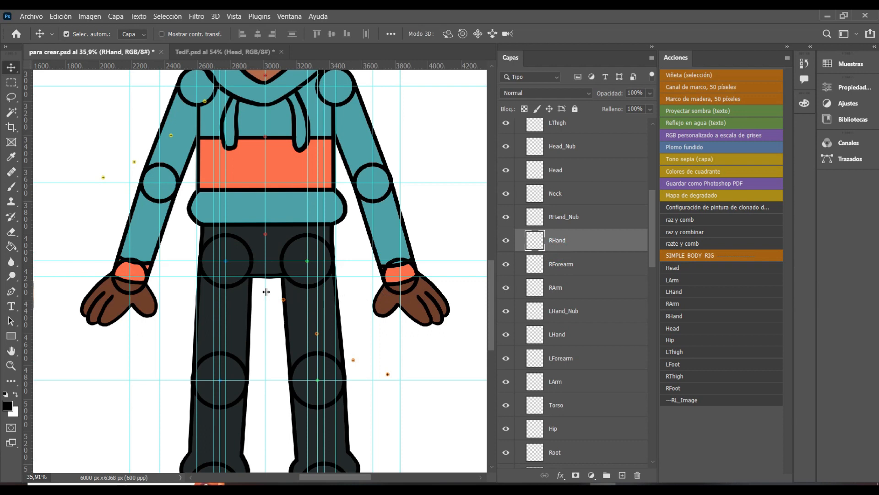
left_click(284, 300)
left_click(578, 316, "shift")
left_click_drag(376, 337, 459, 160)
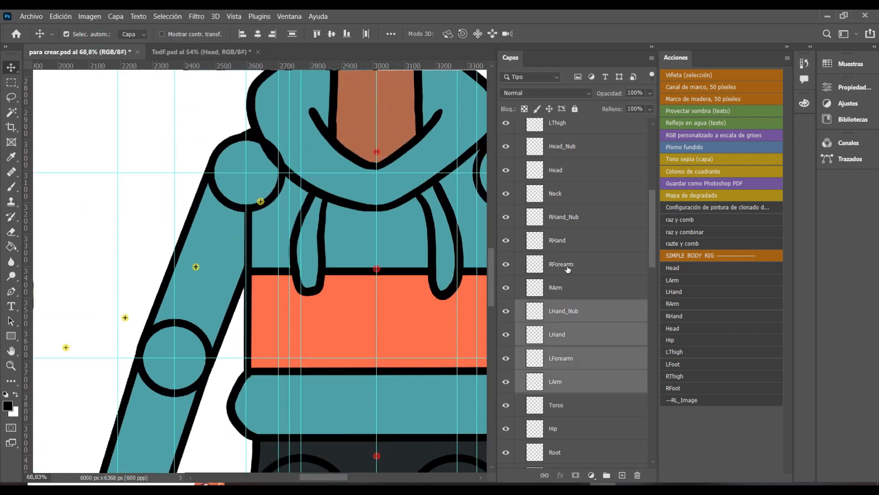
Place the RArm bone marker on the left shoulder circle's guide crossing and the RForearm marker on the left elbow circle's crossing.
left_click(567, 268)
left_click_drag(261, 204, 248, 175)
scroll(249, 175, "up", 5)
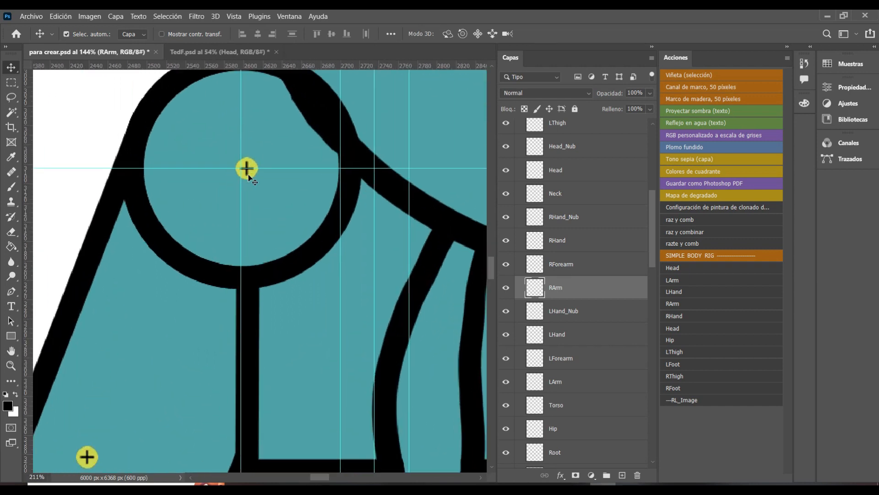
scroll(81, 420, "down", 9)
scroll(108, 398, "left", 3)
scroll(190, 287, "up", 1)
mouse_move(209, 108)
left_mouse_down()
mouse_move(132, 388)
mouse_move(140, 387)
left_mouse_up()
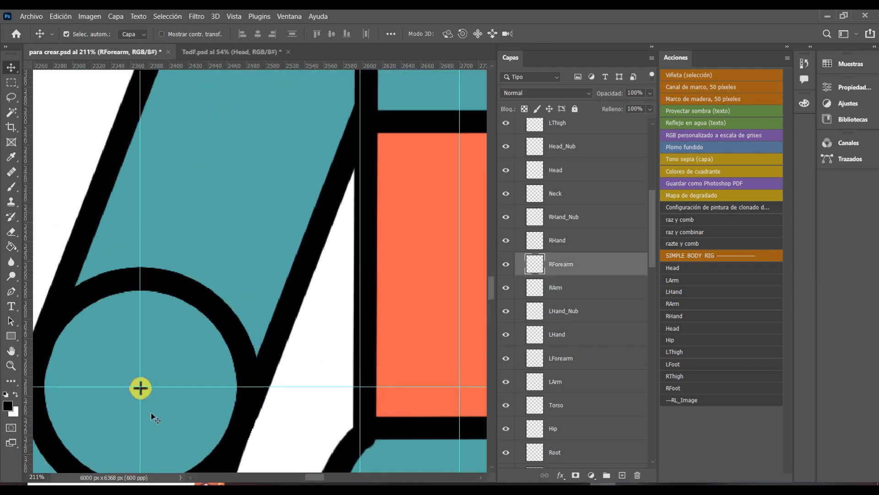
scroll(158, 420, "up", 3)
Move the RHand bone marker onto the guide crossing at the left wrist and the RHand_Nub marker down over the hand.
scroll(164, 408, "down", 10)
scroll(190, 364, "down", 6)
left_click_drag(120, 135, 113, 331)
mouse_move(67, 163)
left_mouse_down()
mouse_move(52, 286)
mouse_move(53, 408)
left_mouse_up()
scroll(104, 349, "up", 9)
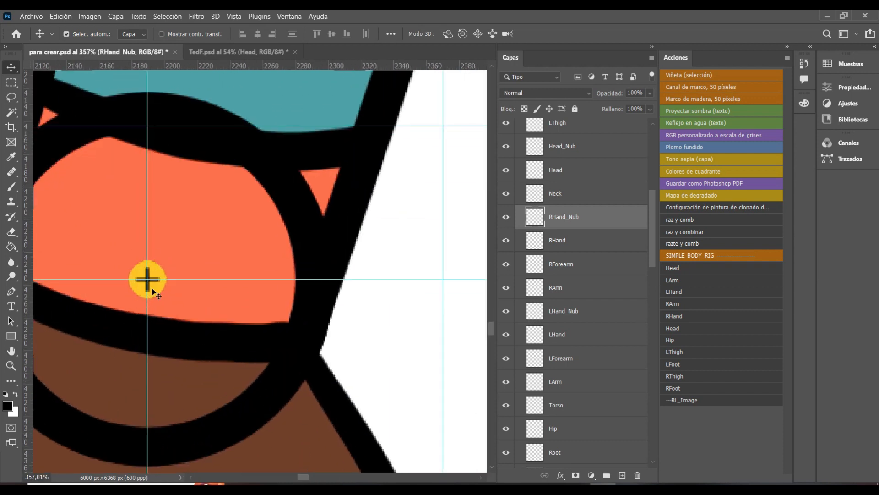
scroll(110, 395, "down", 9)
scroll(174, 234, "up", 9)
Place the LArm bone marker on the right shoulder circle's guide crossing and the LForearm marker on the right elbow circle's crossing.
scroll(391, 260, "up", 10)
scroll(389, 256, "down", 10)
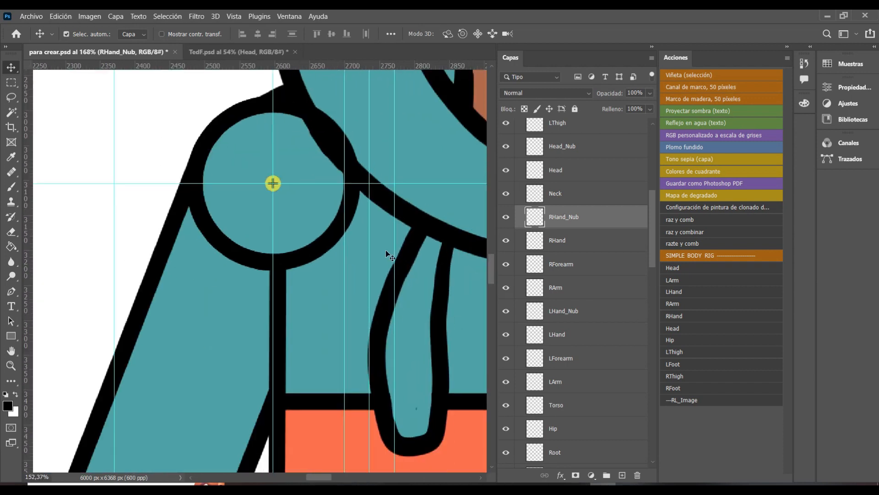
scroll(433, 245, "up", 3)
left_click_drag(340, 227, 293, 170)
scroll(292, 170, "up", 6)
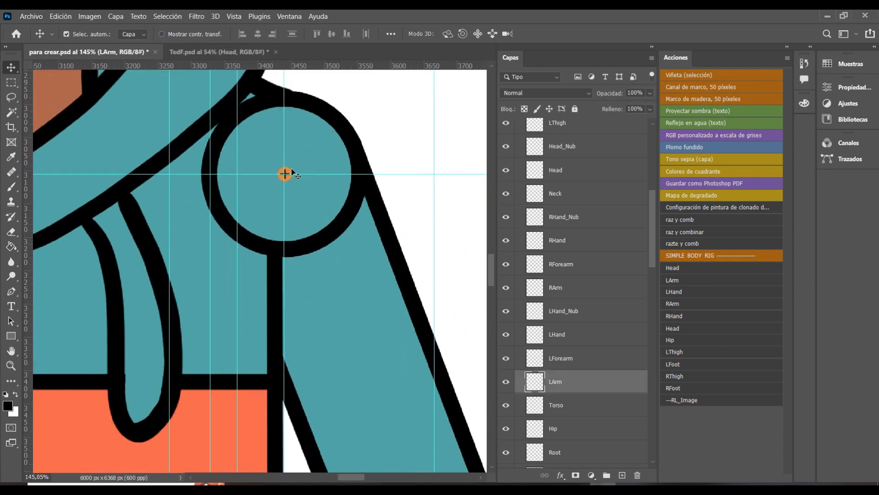
scroll(316, 229, "down", 3)
scroll(373, 325, "right", 3)
left_click_drag(426, 365, 315, 443)
scroll(314, 417, "up", 3)
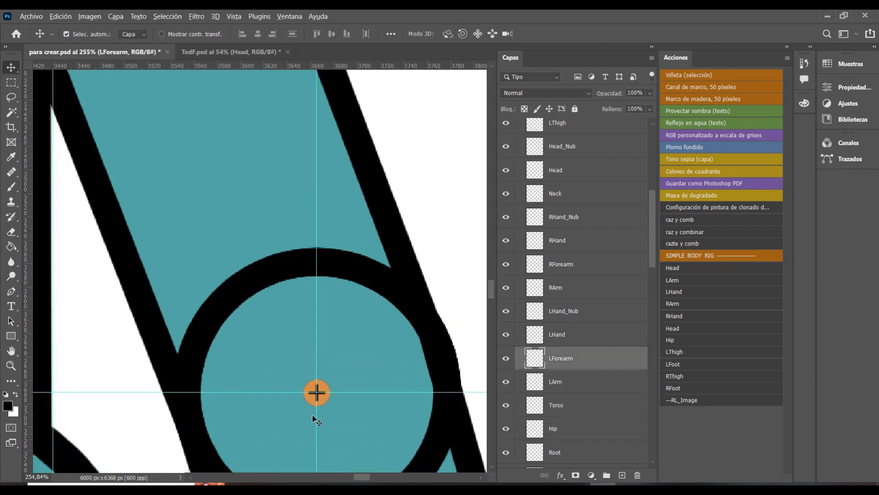
Move the LHand bone marker onto the guide crossing at the right wrist and the LHand_Nub marker down over the hand.
scroll(314, 416, "down", 11)
scroll(342, 398, "right", 3)
left_click(369, 155)
left_click_drag(368, 155, 270, 422)
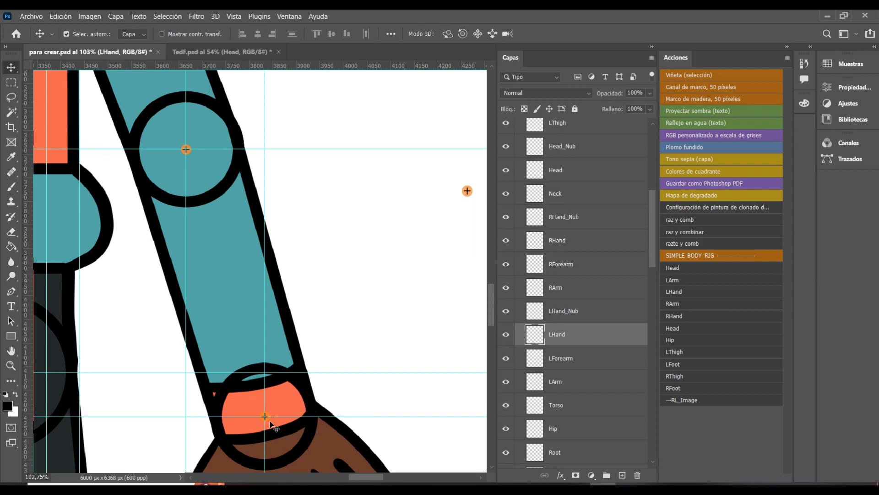
left_click_drag(468, 192, 355, 463)
scroll(355, 463, "down", 3)
left_click_drag(355, 312, 372, 388)
scroll(259, 245, "up", 5)
left_click(263, 261)
left_click_drag(264, 261, 262, 260)
Examine the placement of all the bone markers over the character's whole body.
scroll(224, 196, "right", 1)
scroll(218, 191, "down", 5)
scroll(173, 155, "up", 7)
scroll(103, 245, "down", 8)
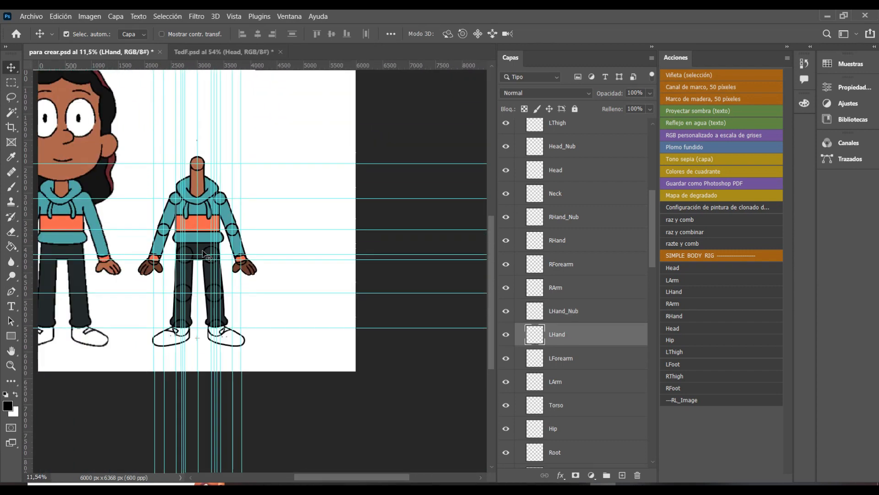
scroll(205, 255, "up", 3)
scroll(238, 364, "up", 3)
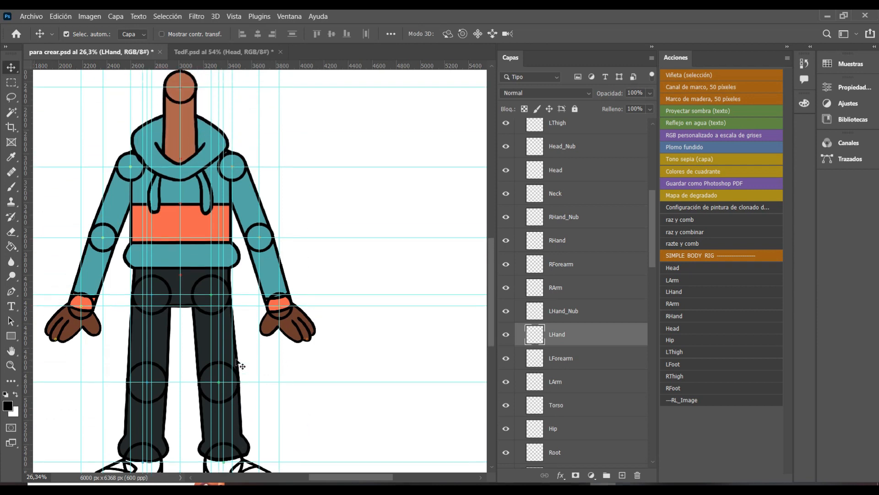
scroll(237, 364, "up", 3)
scroll(236, 353, "down", 3)
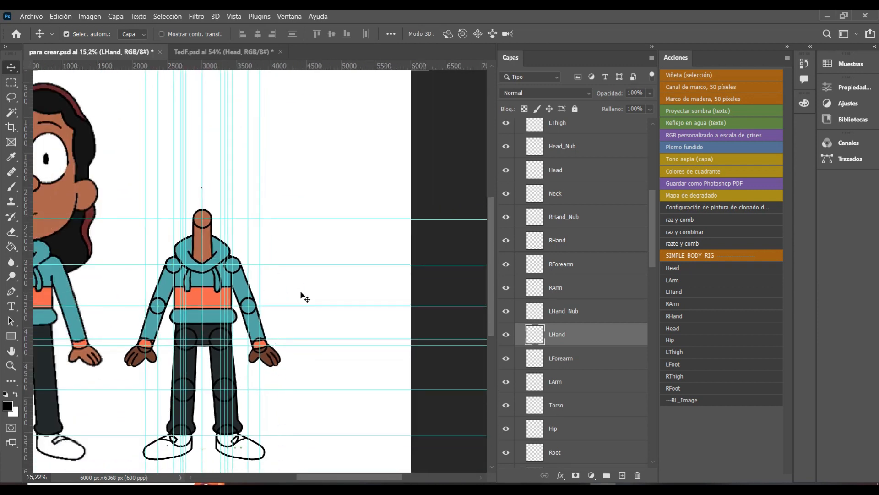
Switch to TedF.psd, collapse its RL_Bone_Human group and select the RL_TalkingHead group with layer auto-select turned off.
left_click(259, 52)
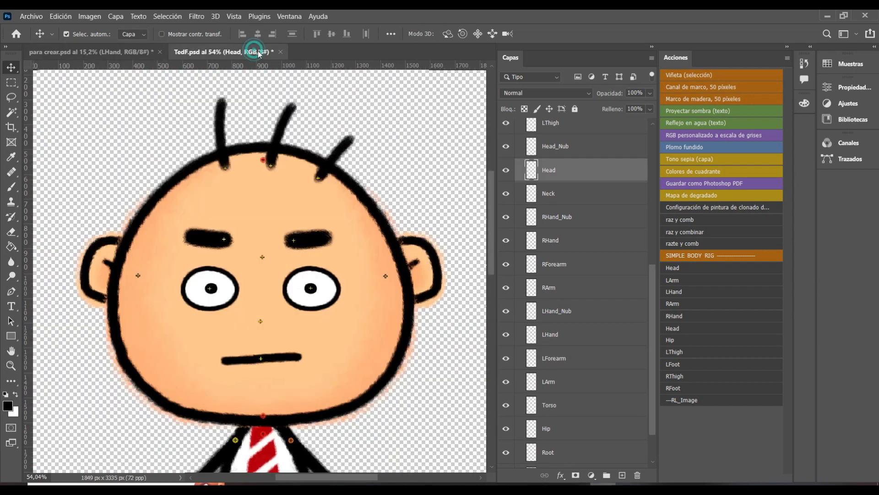
scroll(520, 151, "up", 5)
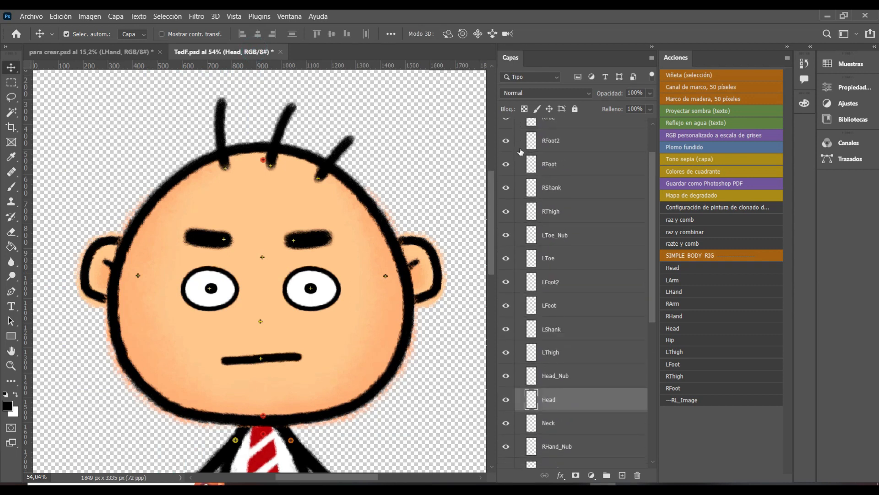
scroll(520, 151, "up", 2)
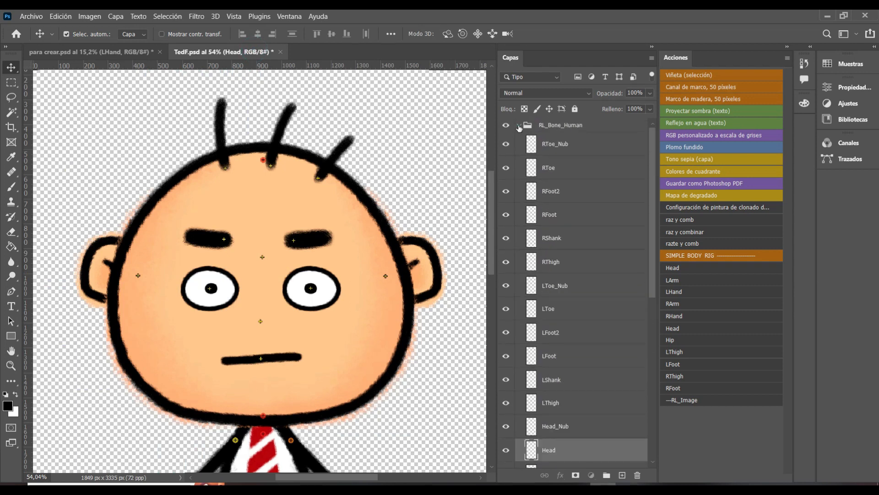
left_click(519, 126)
left_click(558, 140)
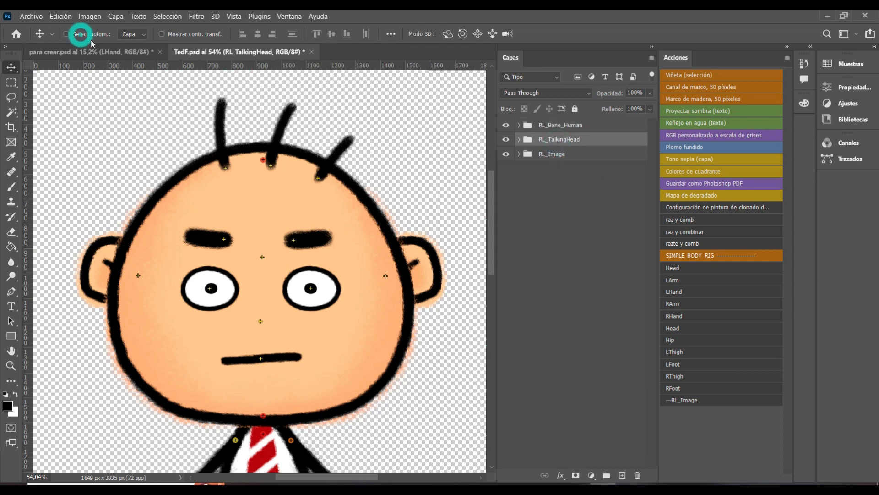
In para crear.psd, collapse the RL_Bone_Human, guias and Cuerpo groups and select the Cuerpo group.
left_click(93, 51)
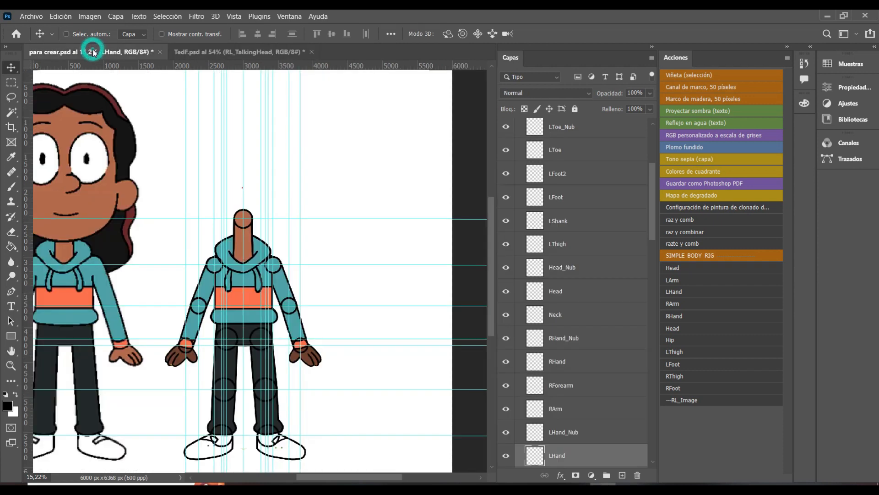
scroll(542, 190, "up", 5)
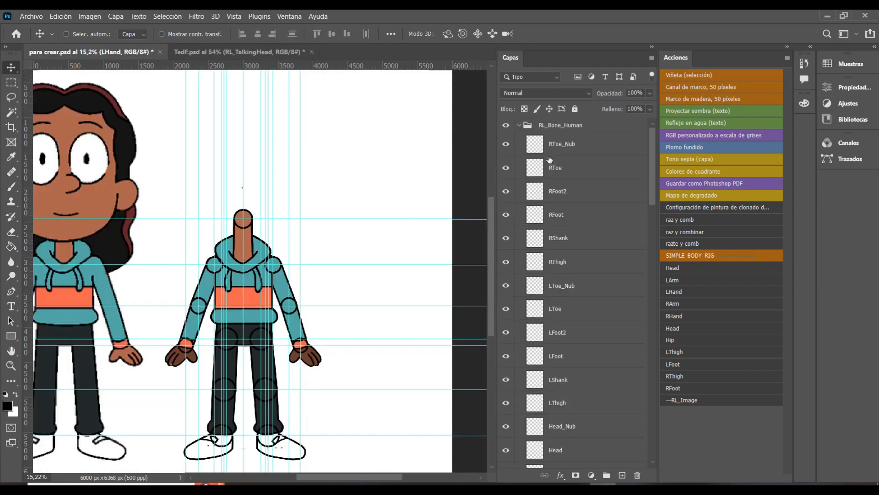
left_click(520, 126)
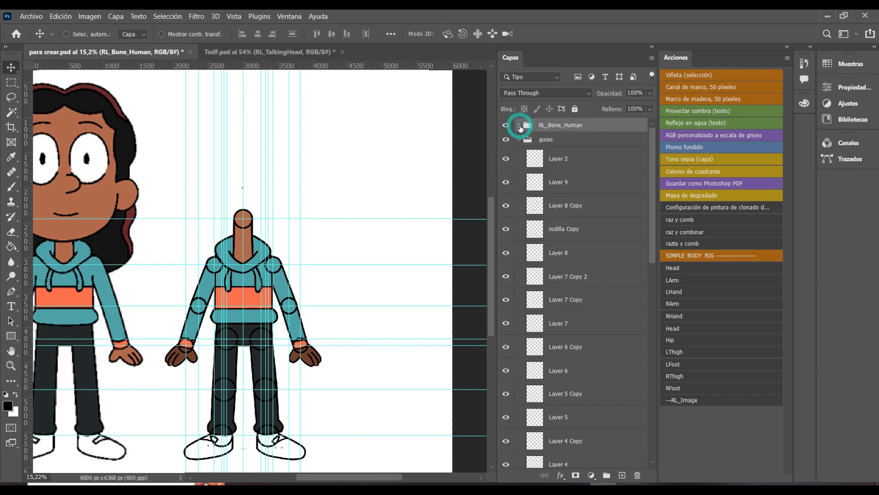
left_click(519, 139)
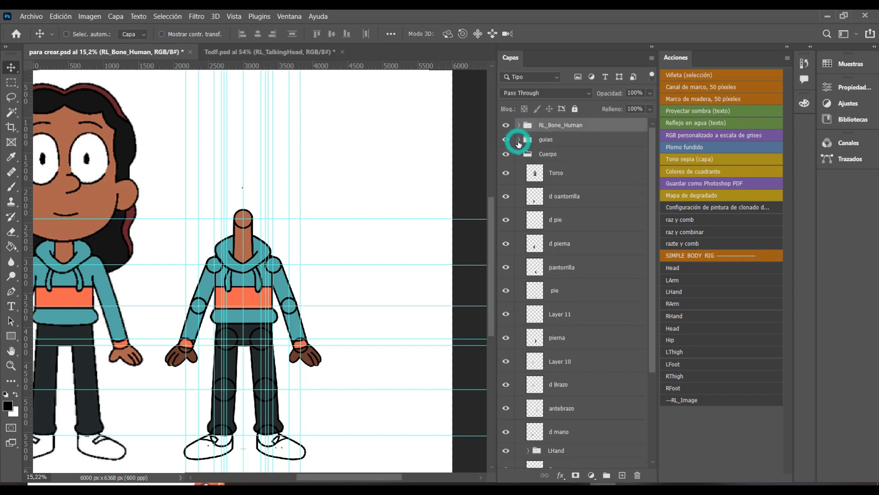
left_click(519, 155)
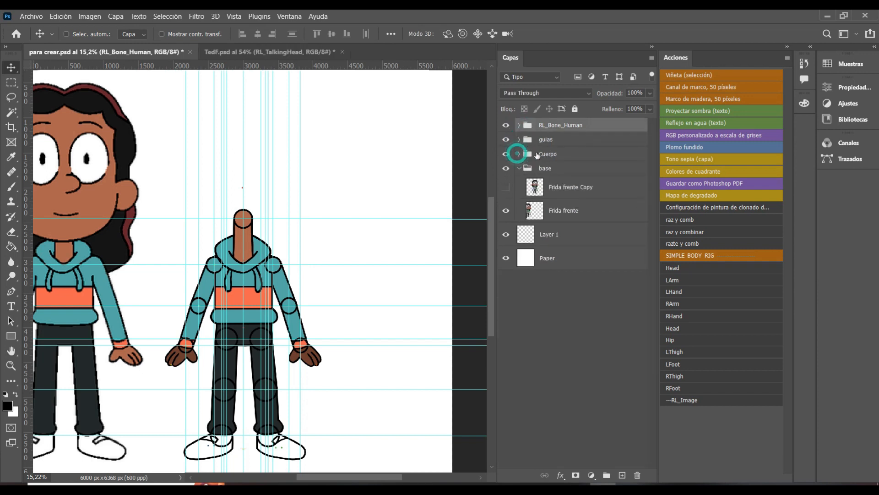
left_click(553, 154)
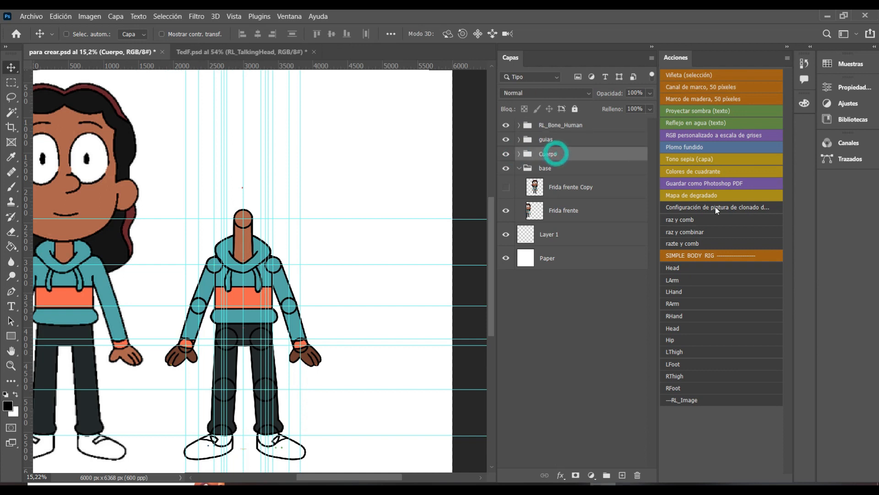
left_click(506, 154)
left_click(505, 154)
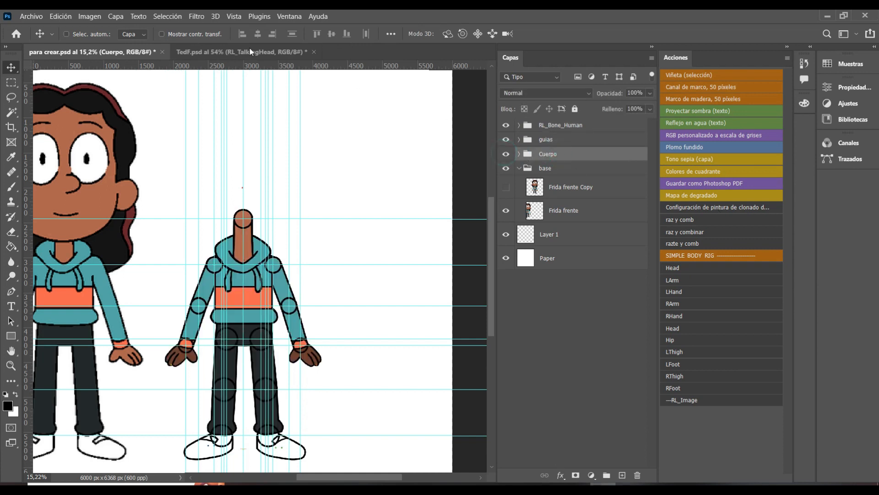
Copy the RL_TalkingHead group from TedF.psd into para crear.psd above Cuerpo and position the head over the neck's top circle.
left_click(211, 49)
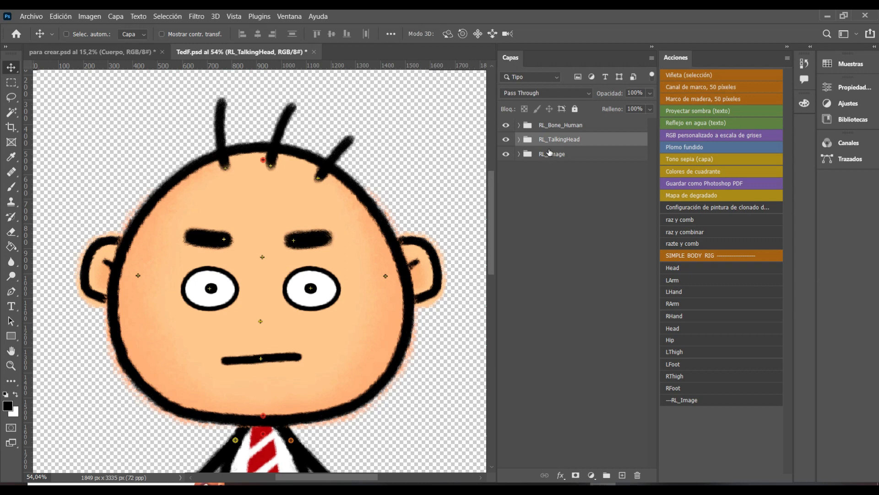
mouse_move(435, 223)
left_mouse_down()
mouse_move(335, 139)
mouse_move(161, 51)
mouse_move(183, 137)
mouse_move(219, 186)
mouse_move(254, 198)
left_mouse_up()
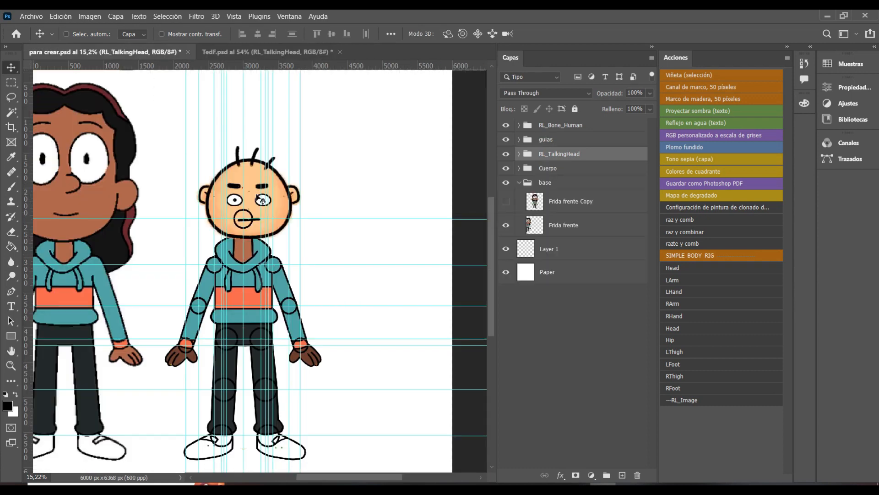
scroll(254, 219, "up", 3)
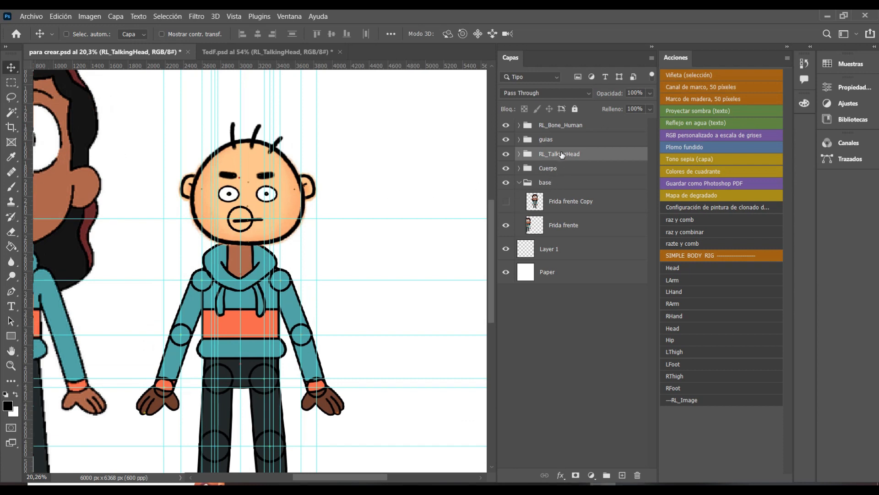
left_click(13, 71)
left_click_drag(287, 233, 275, 222)
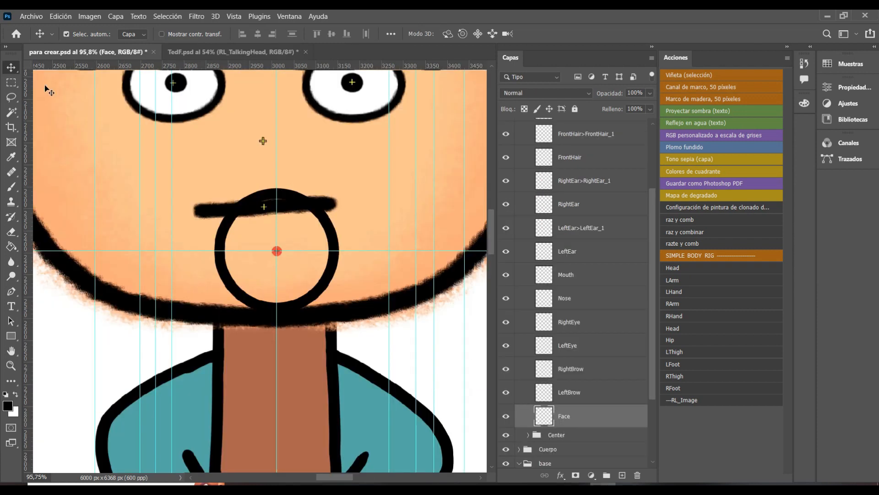
left_click(72, 34)
mouse_move(311, 331)
left_mouse_down()
mouse_move(319, 285)
mouse_move(343, 303)
mouse_move(290, 334)
mouse_move(323, 320)
mouse_move(321, 278)
left_mouse_up()
Find the layer of the hand that already has poses, 00_Relaxed, and collapse its LHand group inside Cuerpo.
scroll(321, 278, "down", 6)
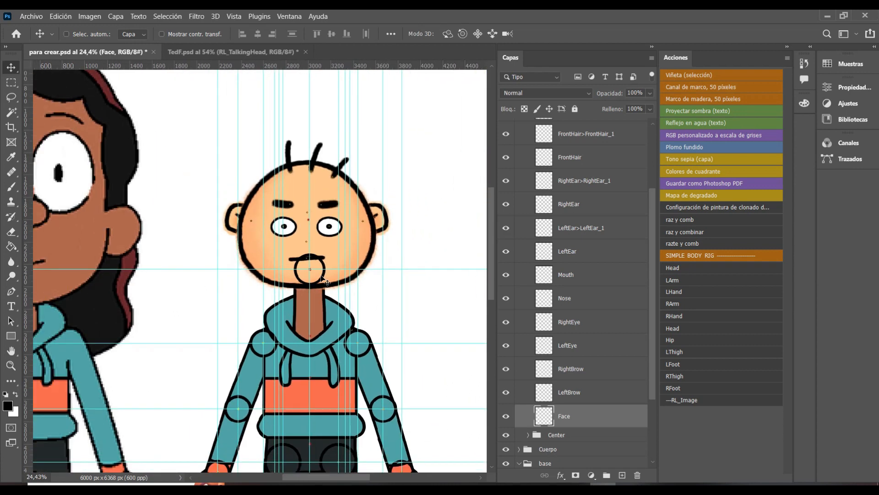
scroll(322, 278, "down", 4)
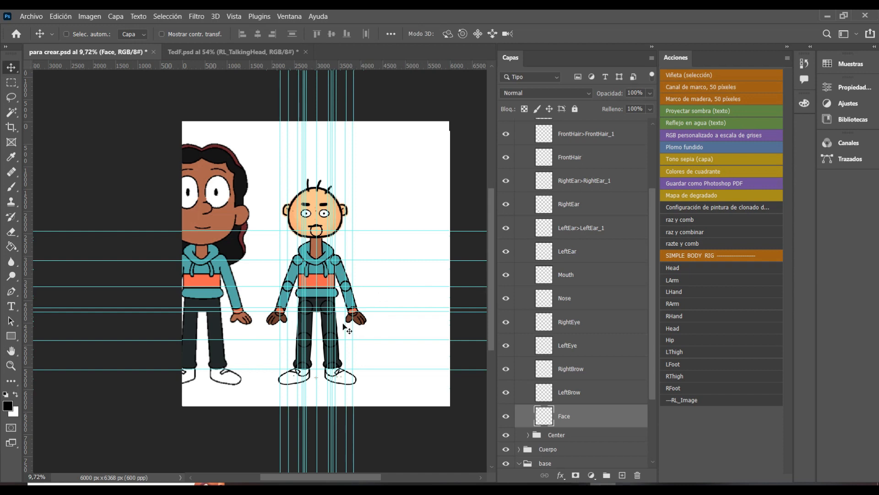
scroll(348, 329, "up", 3)
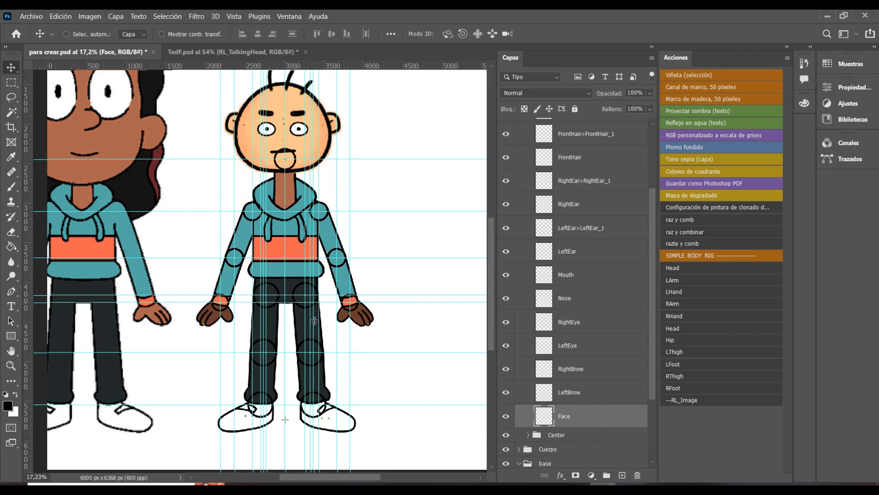
scroll(353, 320, "up", 2)
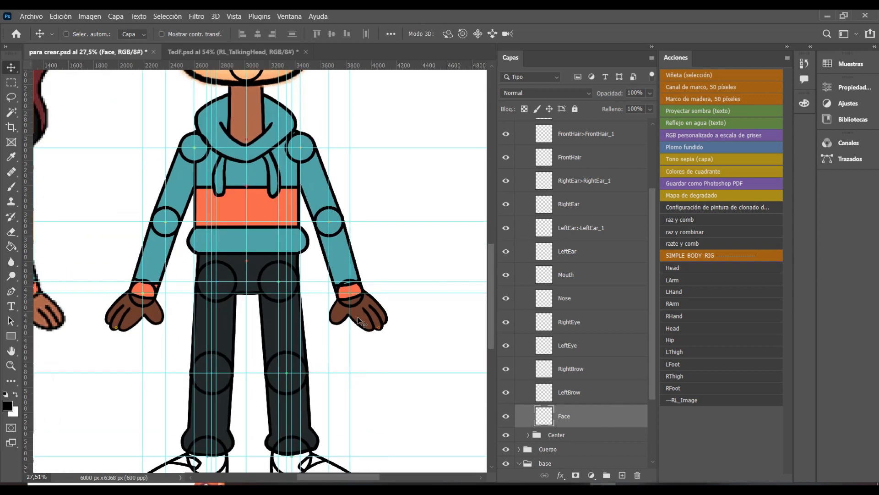
left_click(67, 35)
left_click(357, 316)
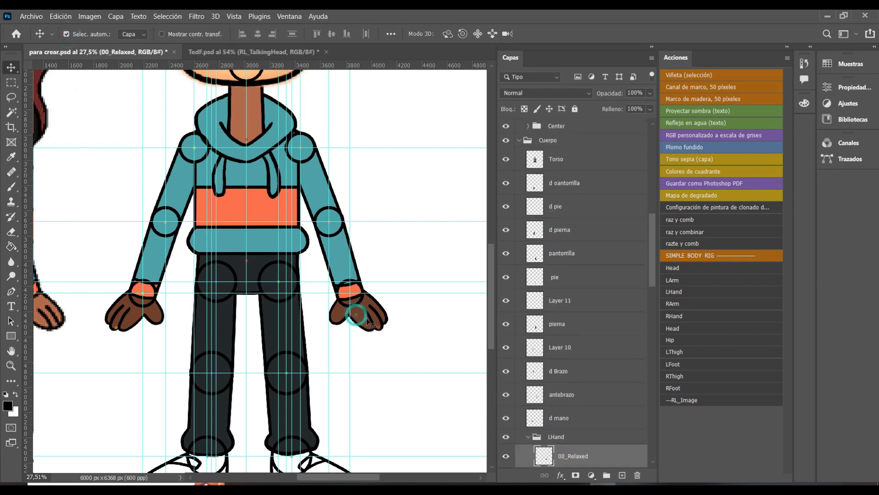
scroll(577, 396, "down", 3)
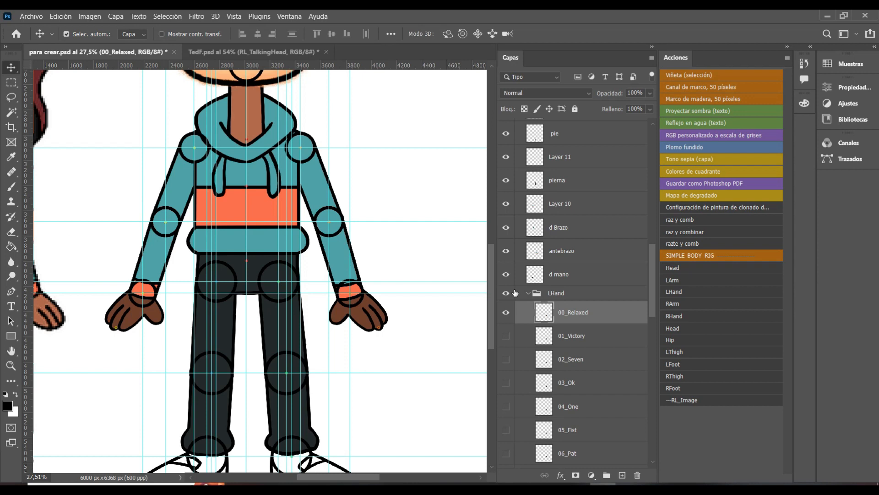
left_click(529, 294)
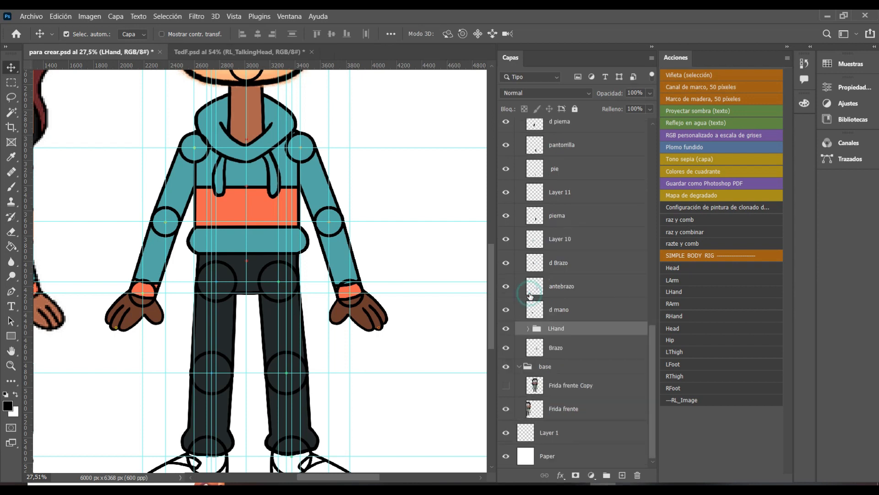
Duplicate the LHand group within para crear.psd under the name RHand.
right_click(552, 329)
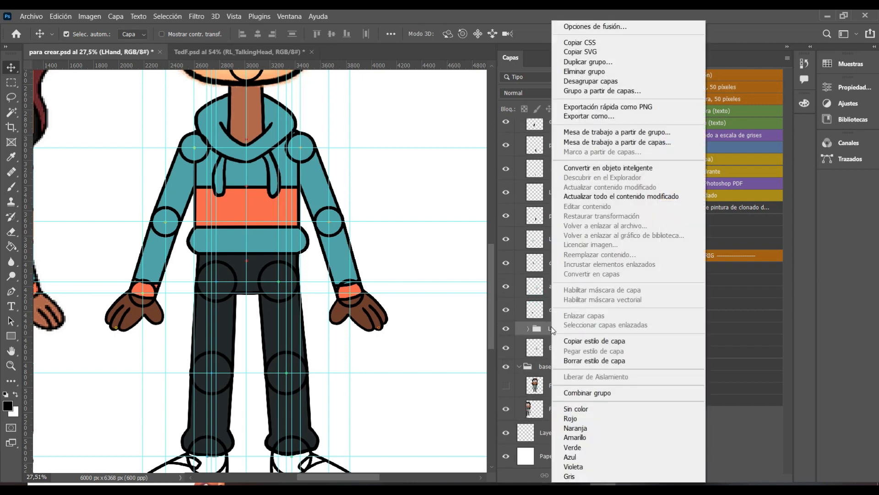
left_click(604, 62)
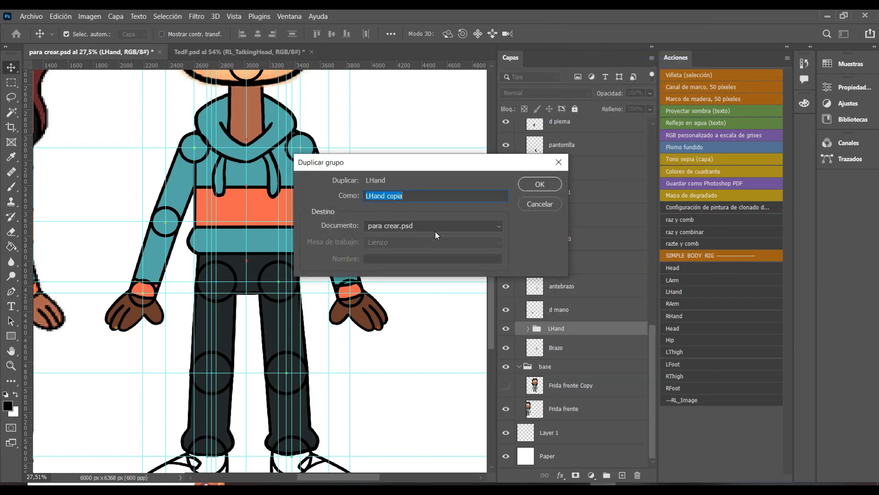
key("End")
key("BackSpace")
key("BackSpace")
key("BackSpace")
key("BackSpace")
key("BackSpace")
key("Home")
key("Delete")
type("R")
key("Return")
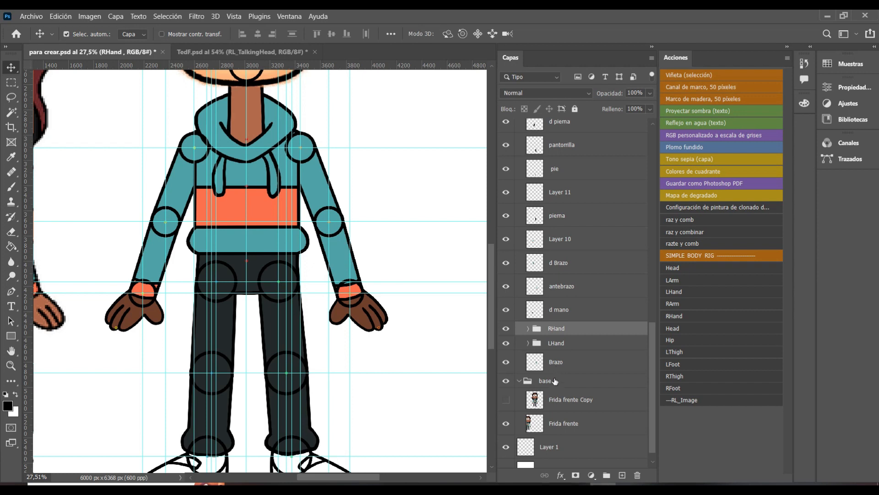
Locate the opposite hand's d mano layer and move the RHand group directly above it in the Cuerpo group.
scroll(559, 307, "up", 5)
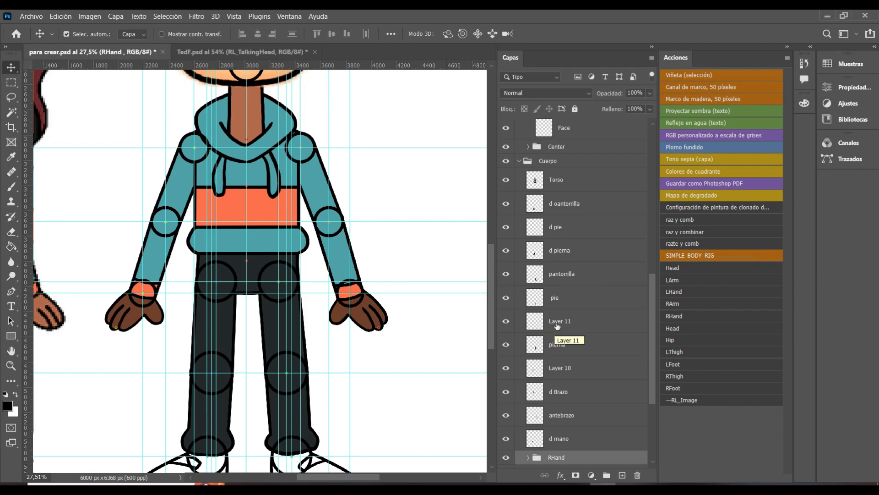
scroll(557, 326, "up", 3)
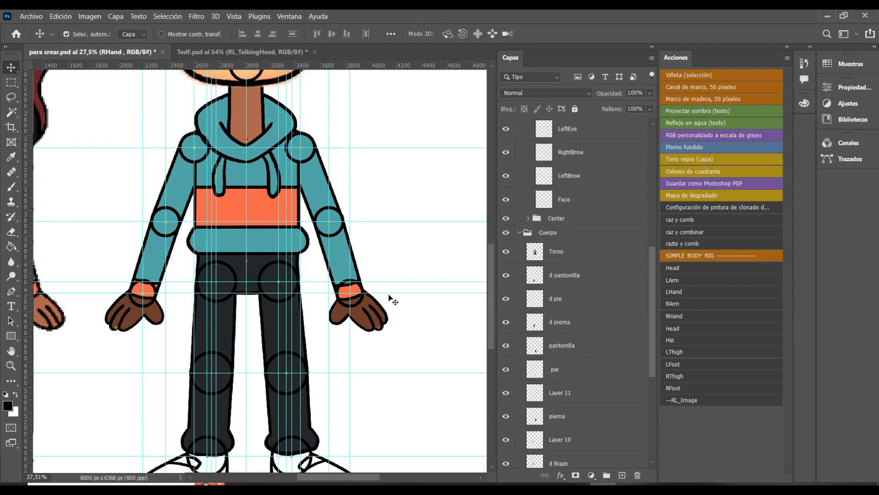
left_click(128, 319)
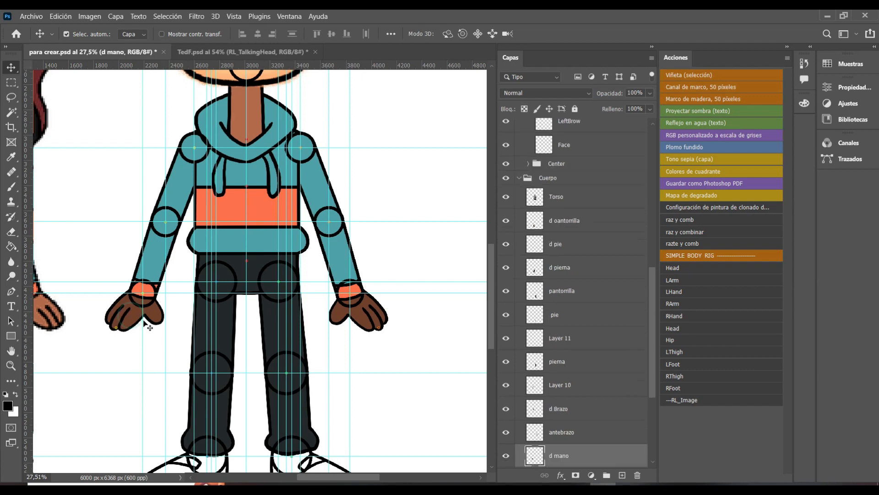
scroll(586, 432, "down", 3)
scroll(580, 440, "down", 1)
scroll(558, 298, "up", 3)
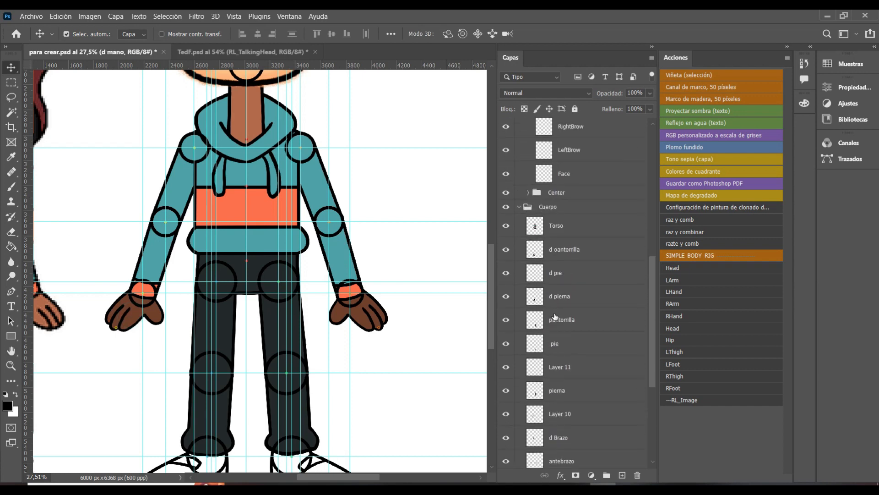
scroll(558, 284, "down", 5)
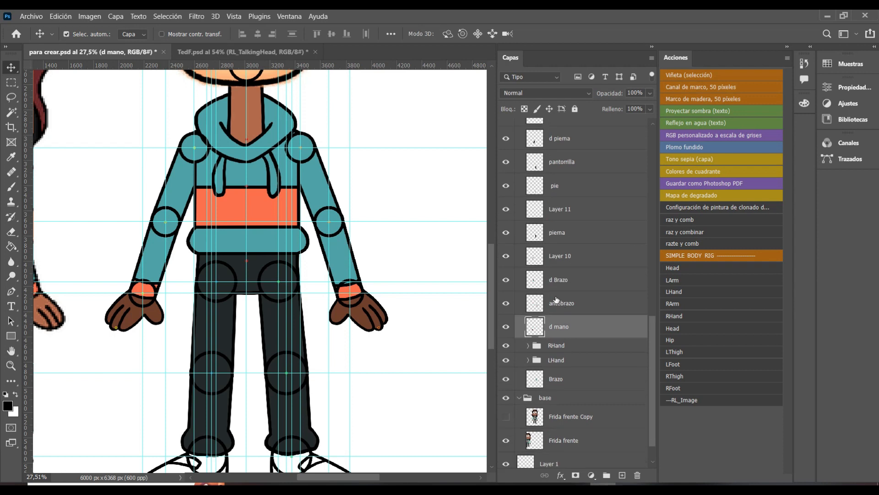
left_click(557, 346)
left_click_drag(558, 348, 558, 317)
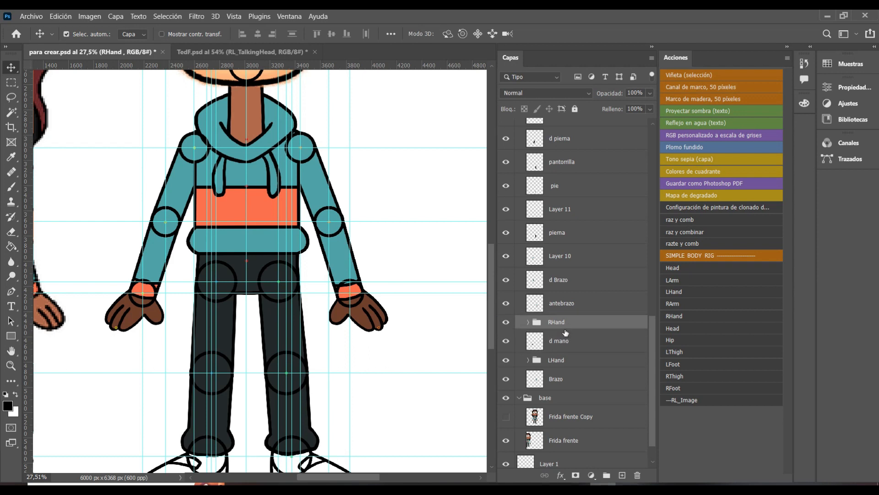
Flip the RHand group horizontally.
left_click(60, 16)
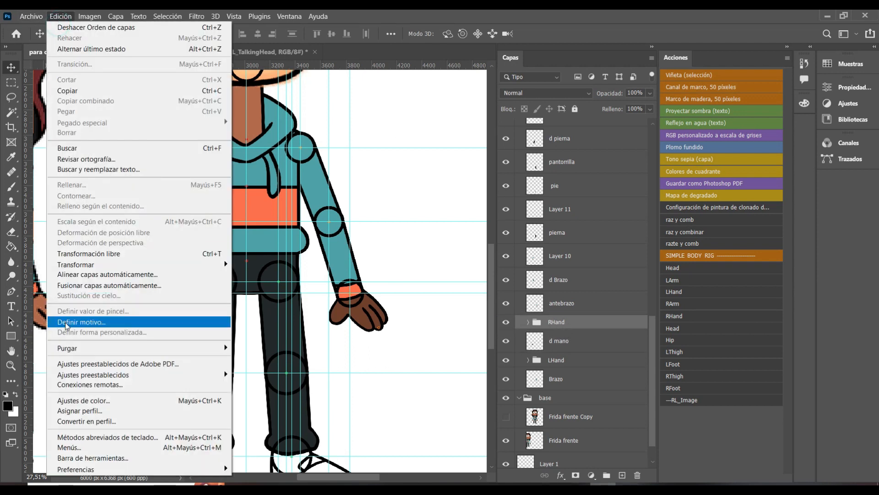
mouse_move(94, 265)
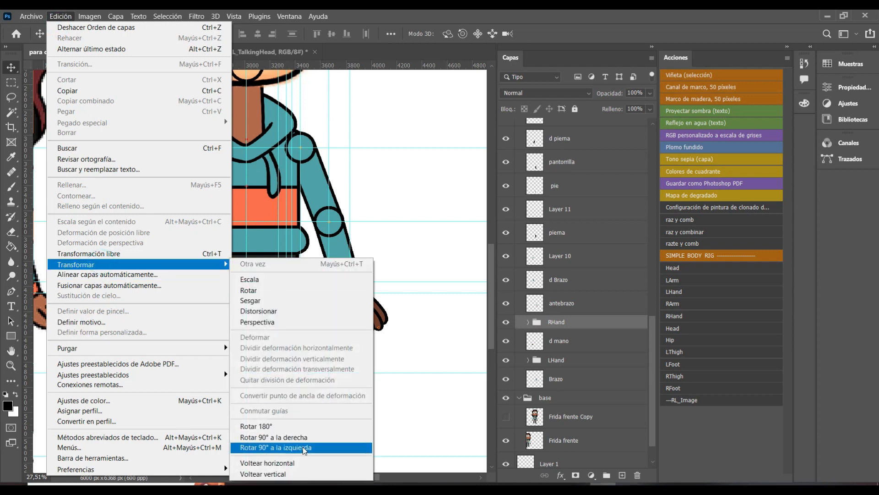
left_click(294, 462)
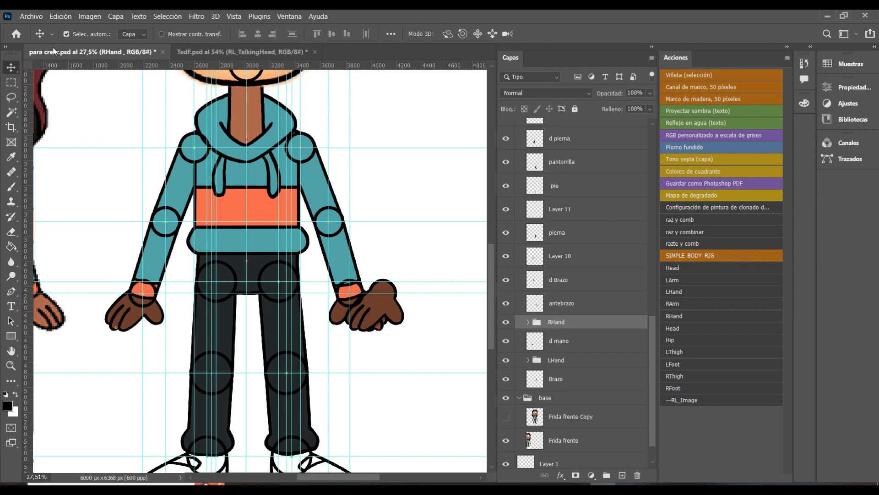
Turn off automatic layer selection and move the RHand group across the body onto the opposite wrist.
left_click(71, 33)
key("shift+Left")
key("shift+Left")
key("shift+Left")
key("shift+Left")
key("shift+Left")
key("shift+Left")
key("shift+Left")
key("shift+Left")
key("shift+Left")
key("shift+Left")
key("shift+Left")
key("shift+Left")
key("shift+Left")
key("shift+Left")
key("shift+Left")
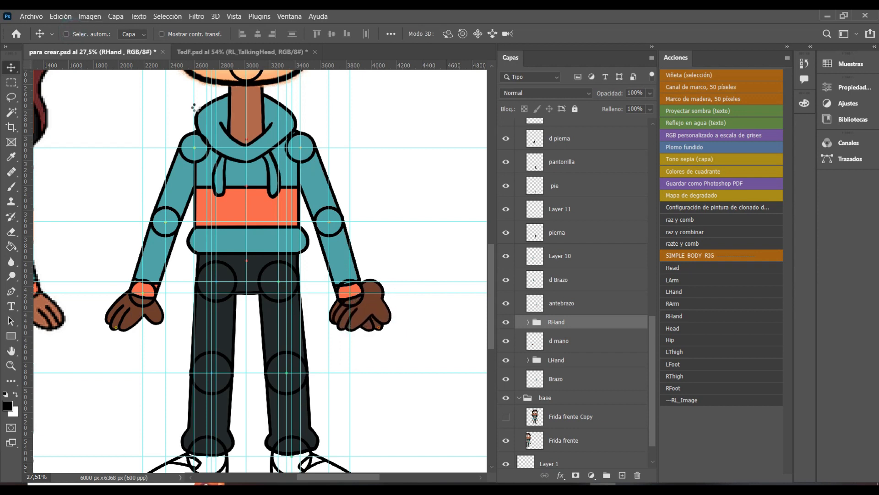
key("shift+Left")
key("shift+Left")
key("shift+Left")
key("shift+Left")
key("shift+Left")
key("shift+Left")
key("shift+Left")
key("shift+Left")
key("shift+Left")
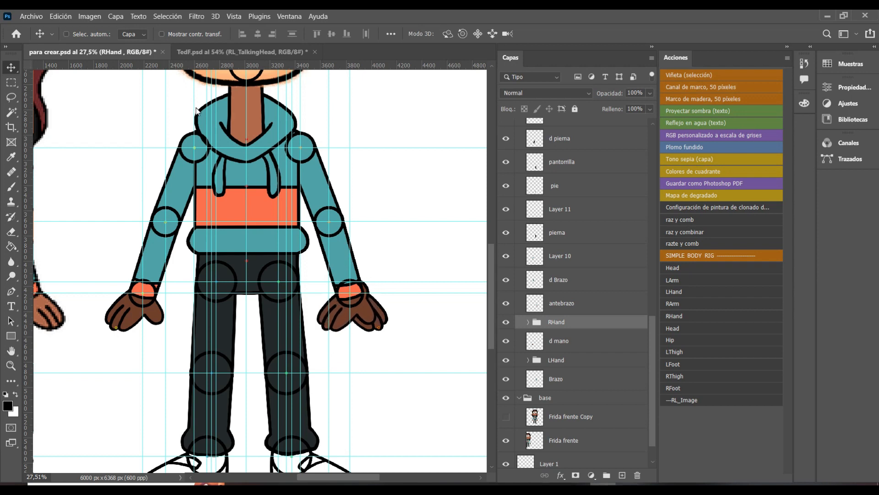
key("shift+Left")
key("shift+Left")
key("shift+Left")
key("shift+Left")
key("shift+Left")
key("shift+Left")
key("shift+Left")
key("shift+Left")
key("shift+Left")
key("shift+Left")
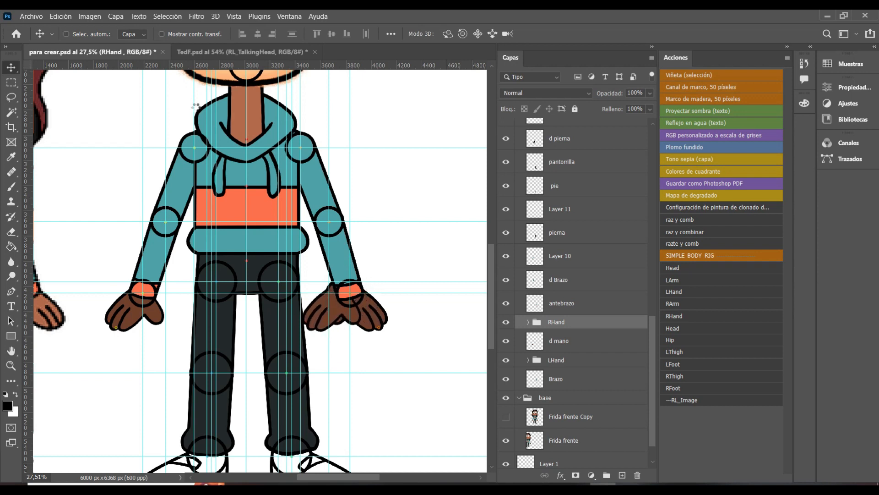
key("shift+Left")
key("shift+Left")
key("shift+Left")
key("shift+Left")
key("shift+Left")
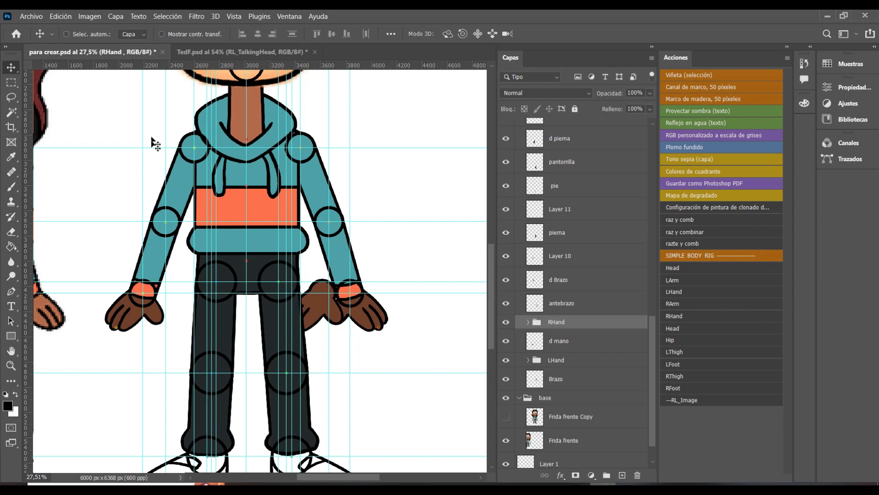
left_click_drag(308, 312, 142, 313)
Nudge the RHand group sideways in small increments until its outline coincides with the original d mano drawing.
scroll(130, 344, "up", 8)
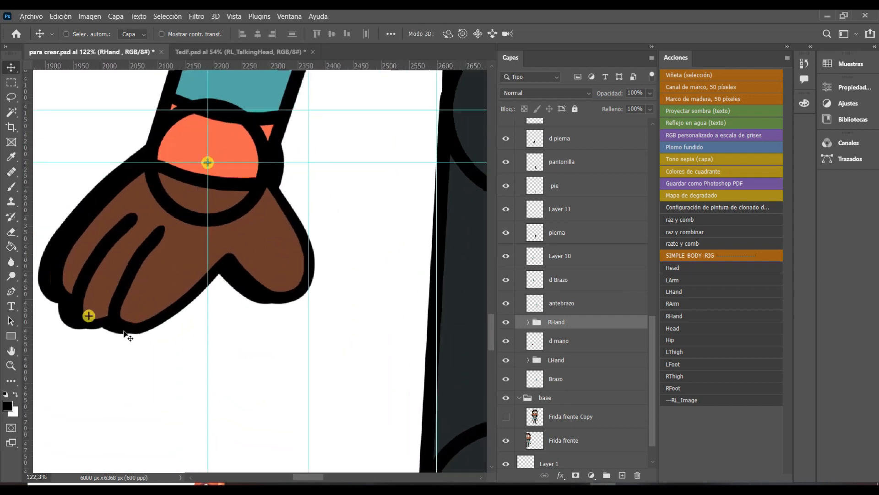
key("Left")
key("Left")
key("Left")
key("Left")
key("Left")
key("Left")
key("Left")
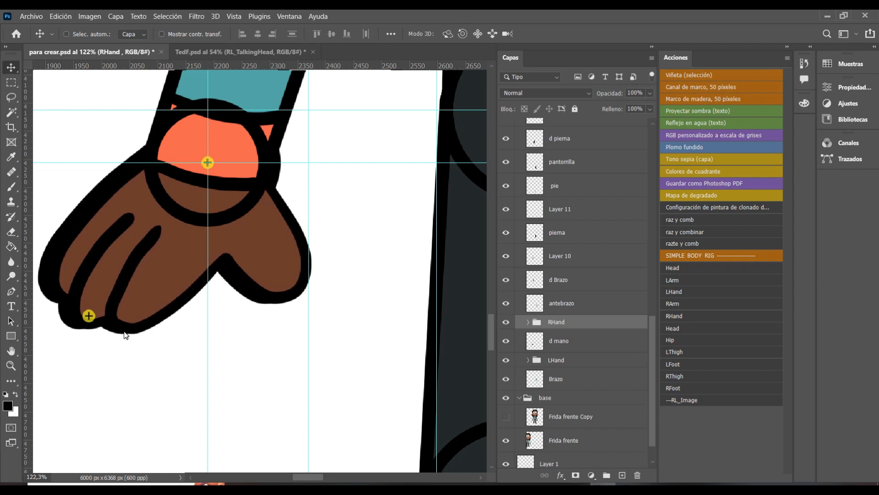
key("Left")
key("Left")
key("Left")
key("Left")
key("Left")
key("Left")
key("Left")
key("Left")
key("Left")
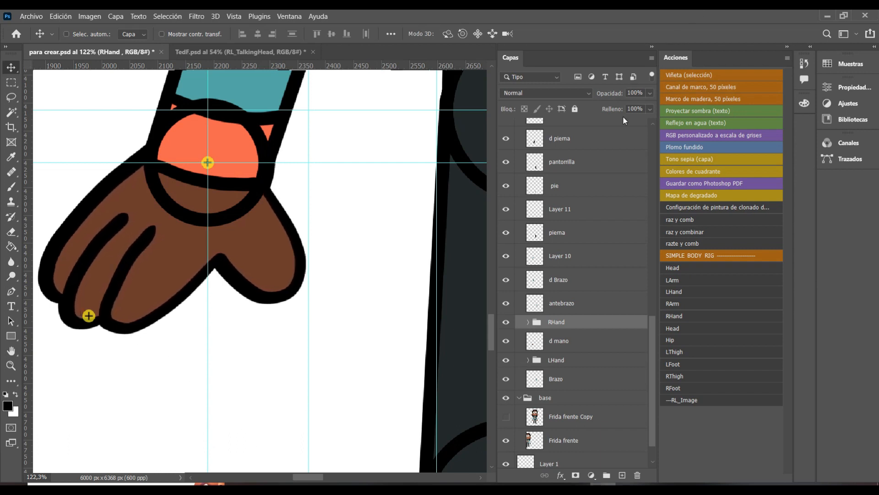
Lower the opacity of RHand to 48% and d mano to 60% to compare how the two hands line up.
left_click(649, 94)
left_click(622, 105)
left_click(563, 343)
left_click(563, 343)
left_click(650, 93)
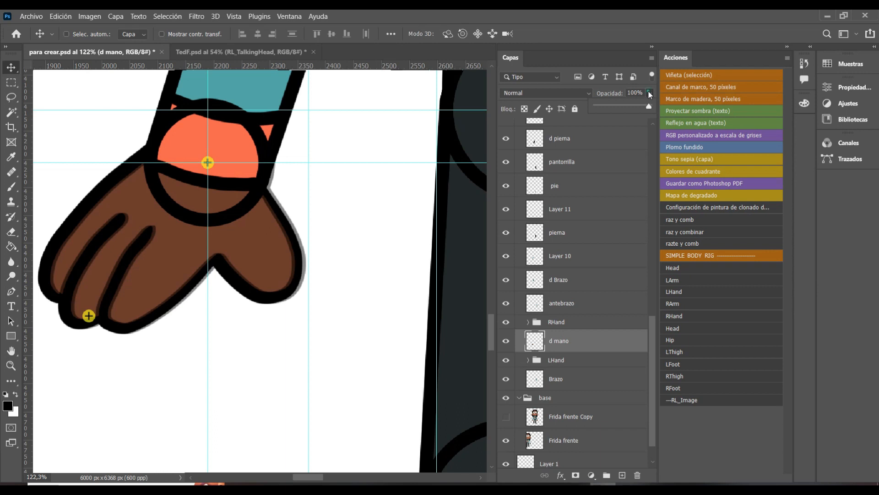
left_click(628, 105)
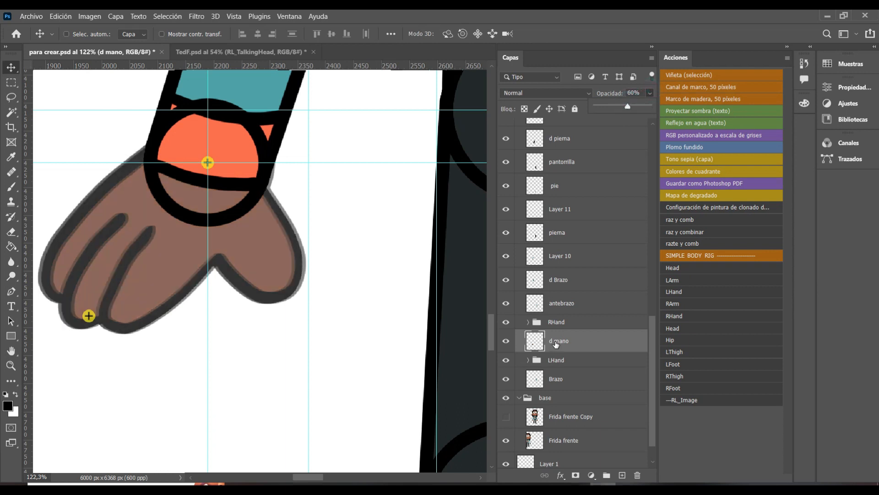
left_click(550, 321)
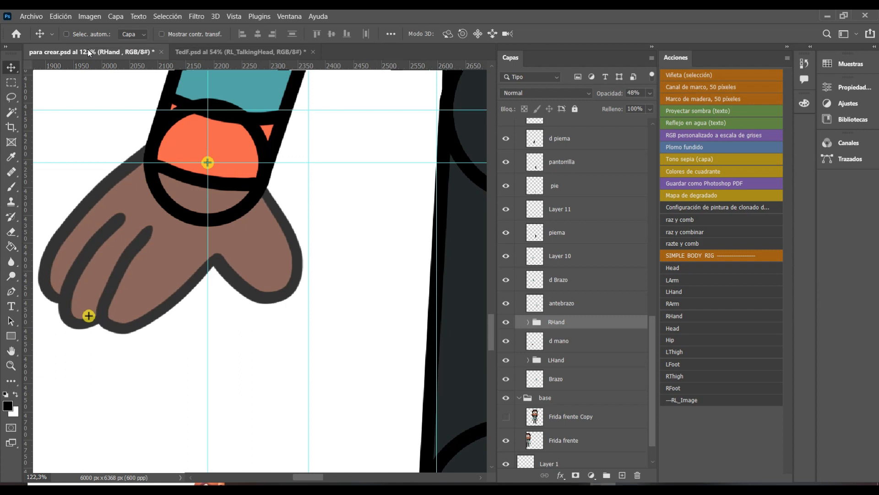
scroll(215, 268, "up", 4)
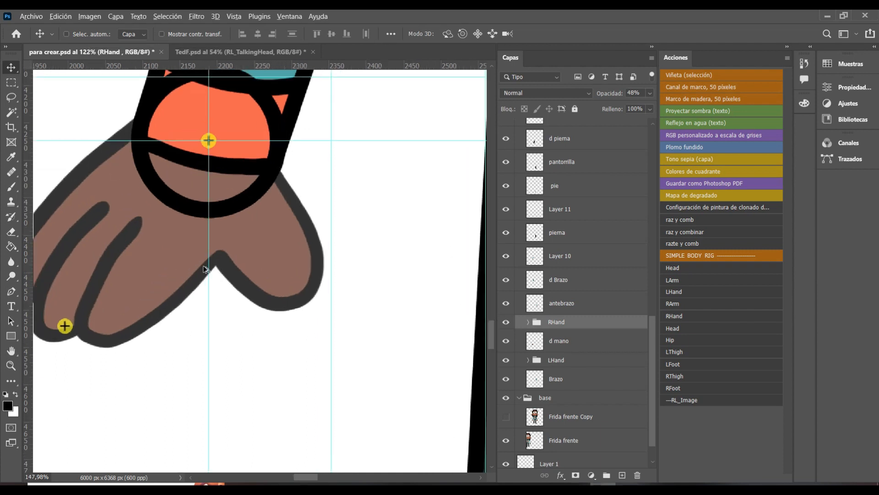
scroll(217, 268, "up", 1)
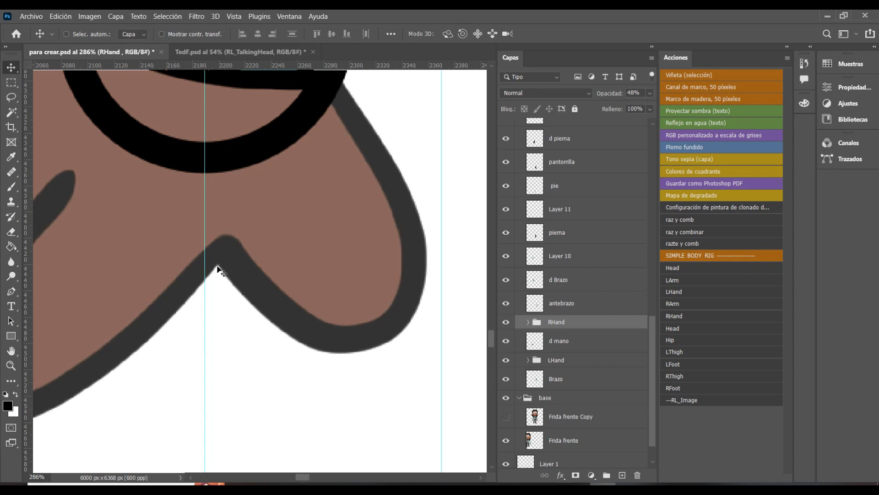
scroll(252, 270, "down", 5)
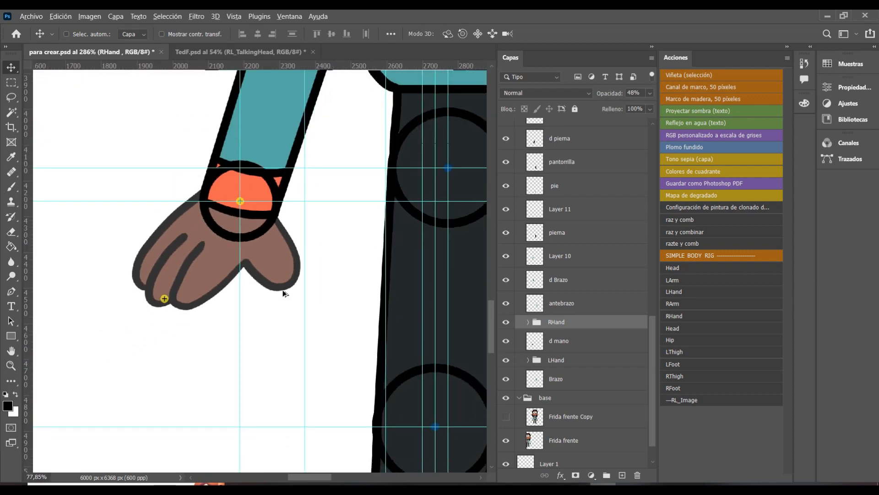
Delete the original d mano layer beneath the RHand group.
left_click(571, 340)
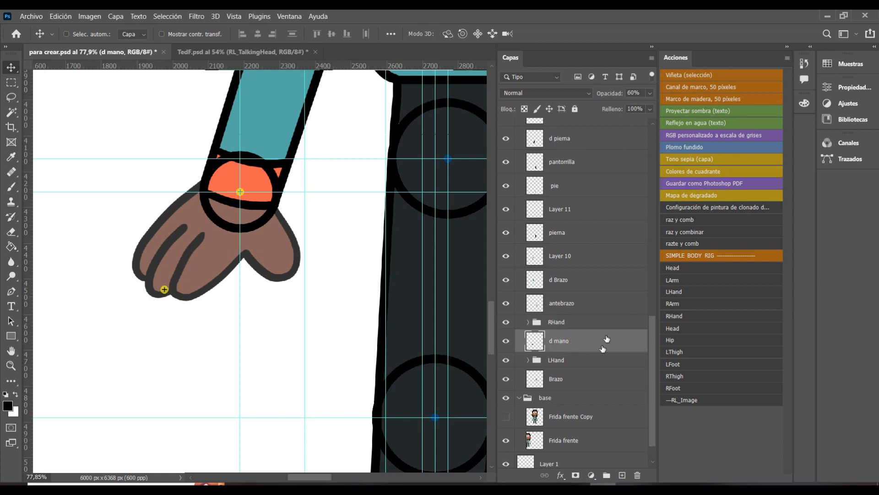
left_click(639, 476)
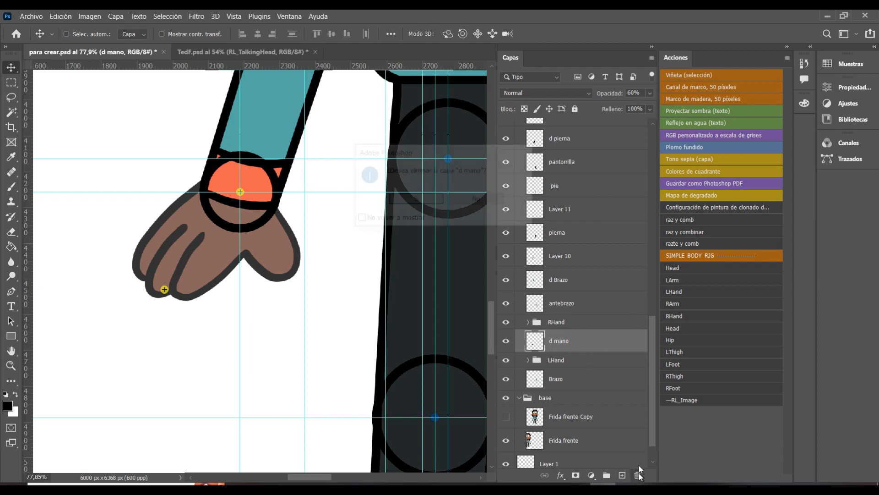
left_click(433, 200)
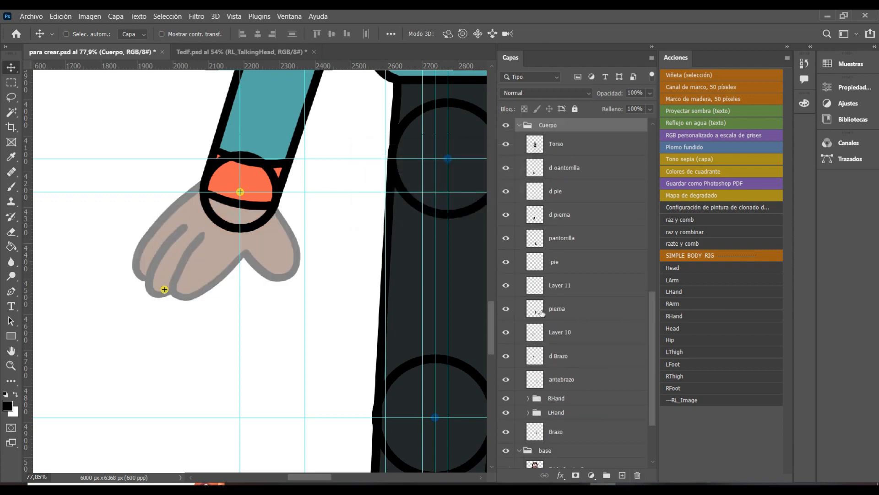
Set the RHand group's opacity to 100%.
scroll(576, 353, "down", 1)
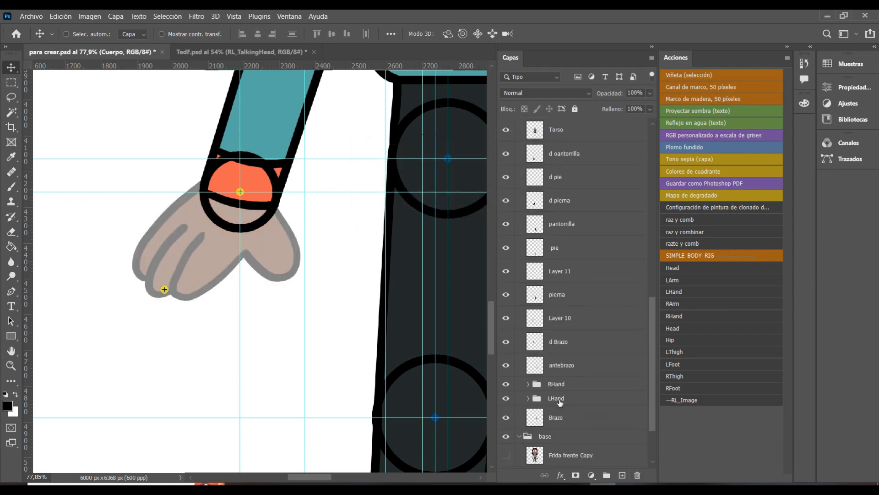
left_click(565, 371)
left_click(564, 385)
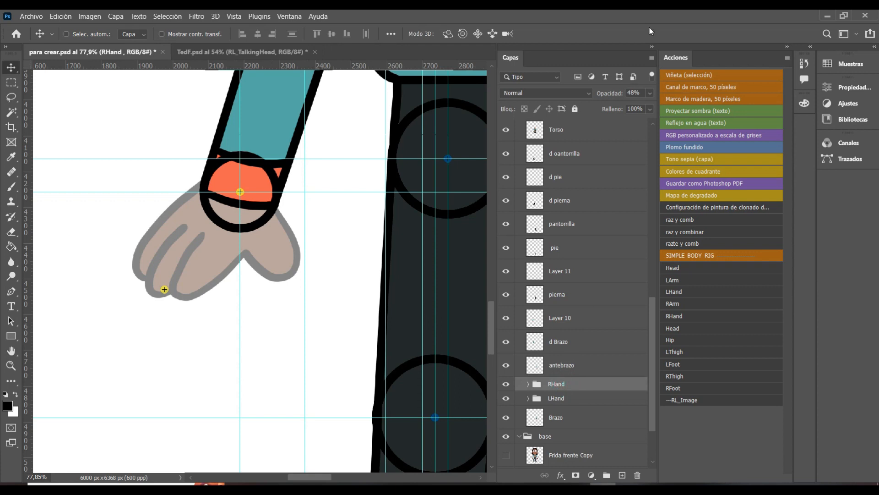
left_click(650, 93)
left_click_drag(620, 108, 692, 106)
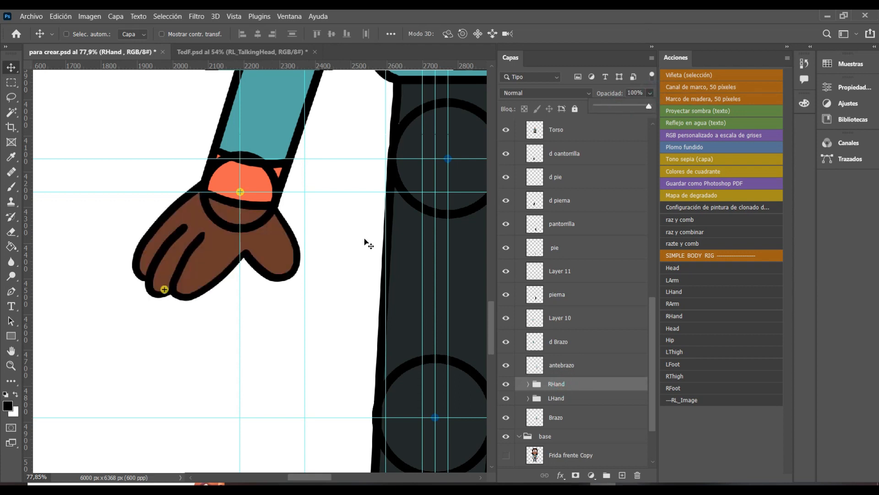
Collapse the RL_TalkingHead group and save para crear.psd.
scroll(333, 249, "down", 8)
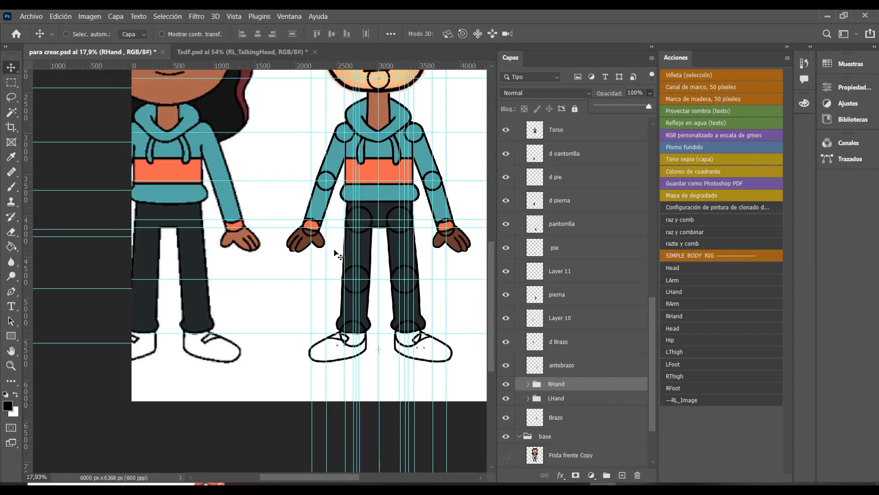
scroll(335, 251, "up", 3)
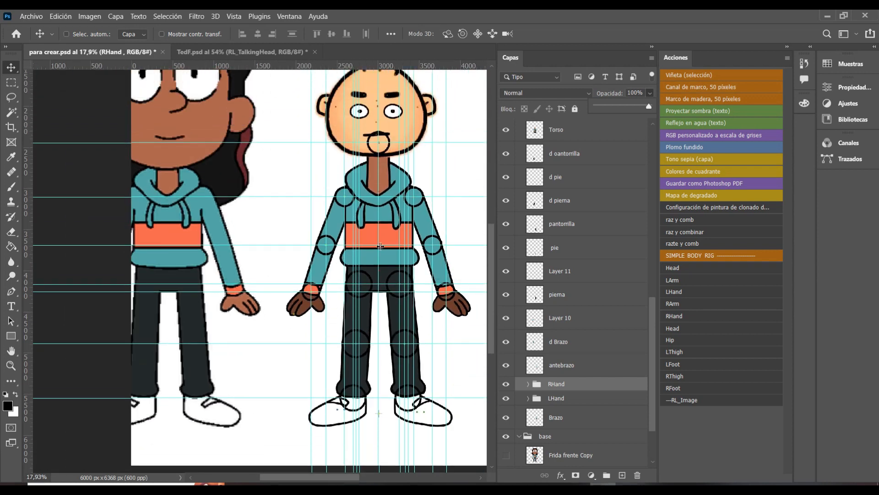
scroll(553, 210, "up", 10)
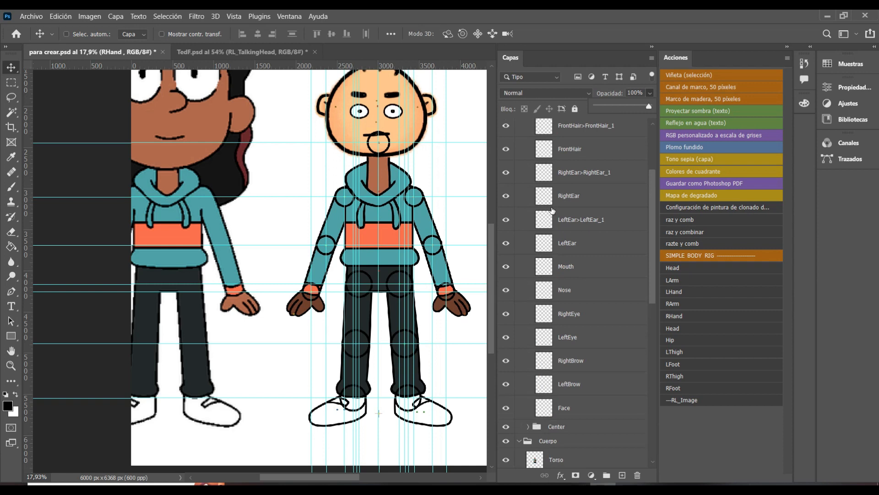
scroll(553, 210, "up", 4)
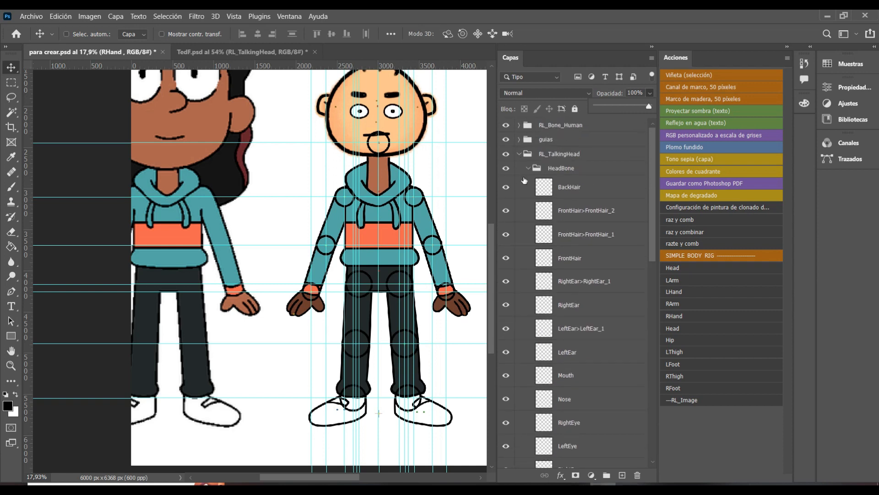
left_click(525, 157)
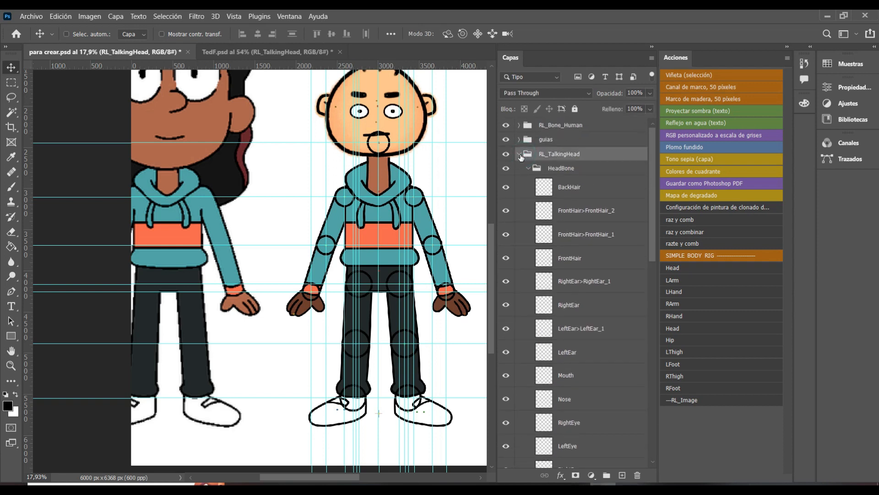
left_click(520, 155)
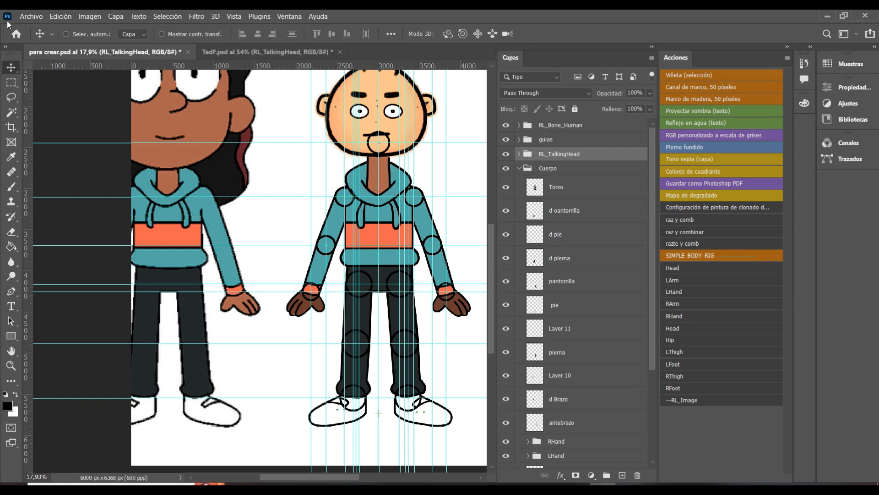
left_click(26, 14)
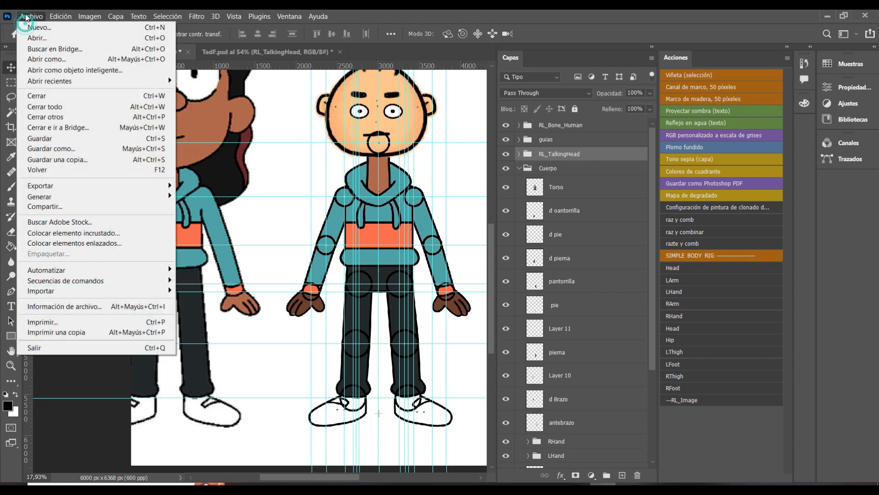
left_click(45, 136)
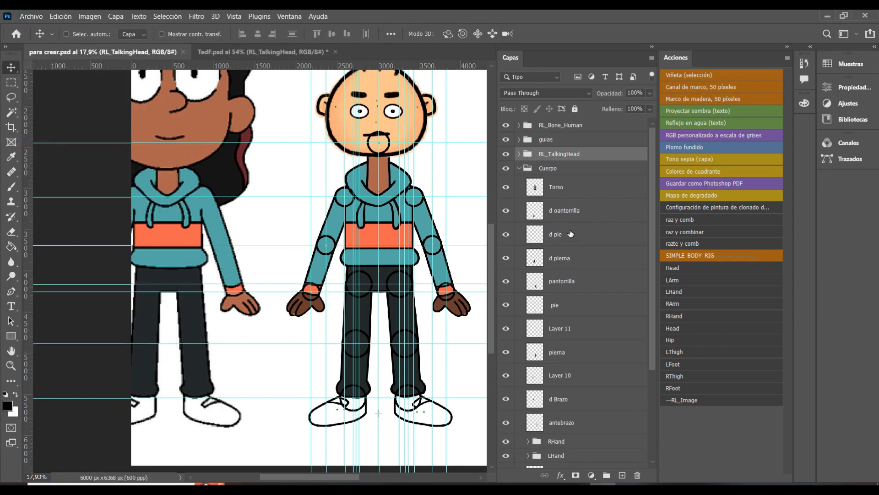
Rename the Cuerpo group as RL_Image, copying the name from the matching group in TedF.psd.
left_click(555, 187)
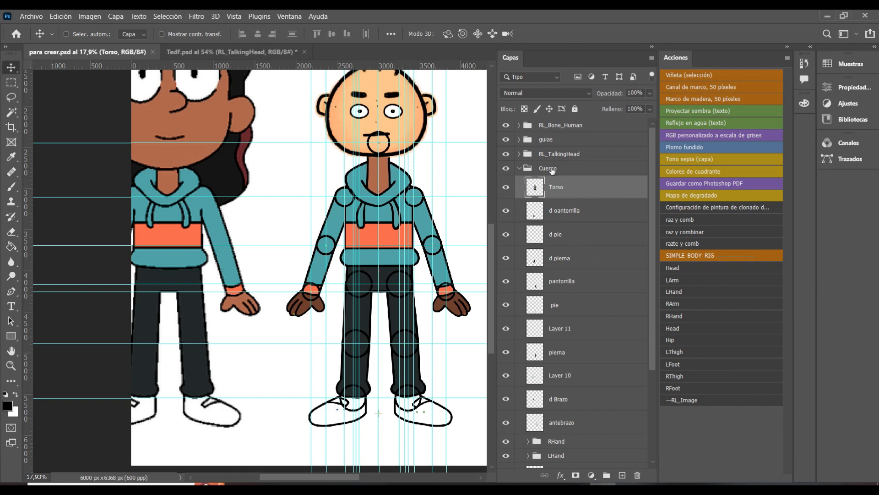
left_click(228, 52)
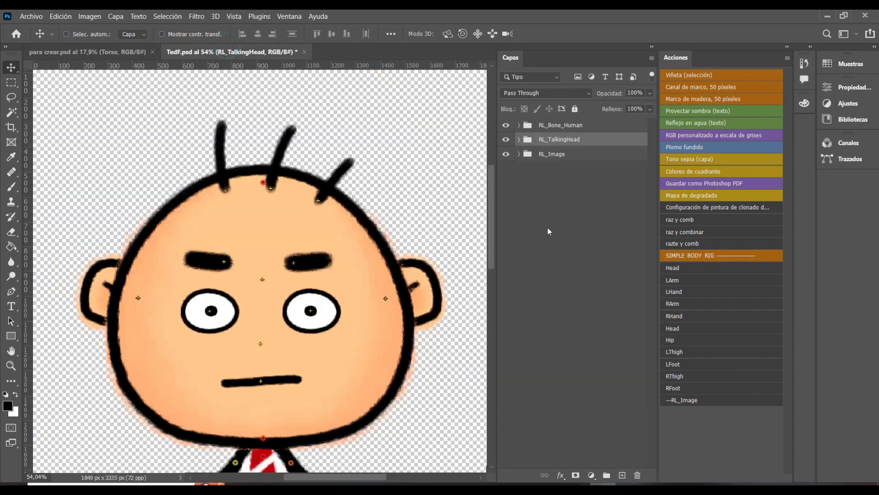
double_click(551, 154)
key("ctrl+c")
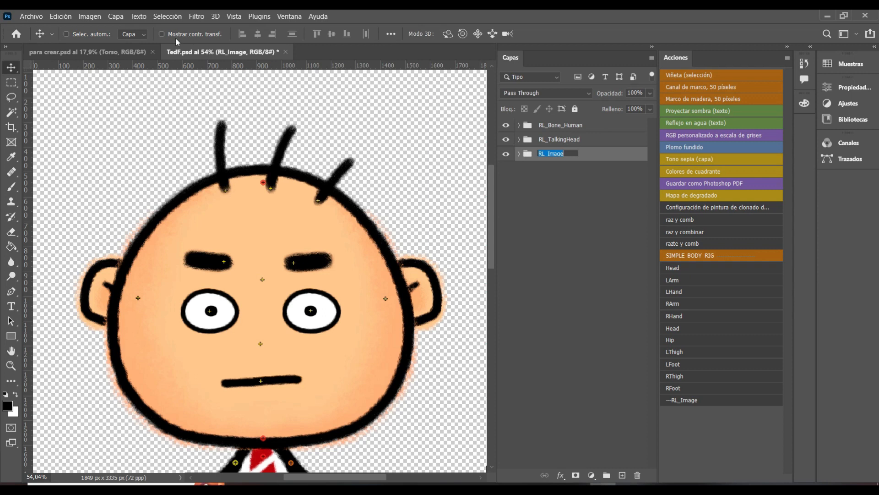
key("Return")
left_click(74, 54)
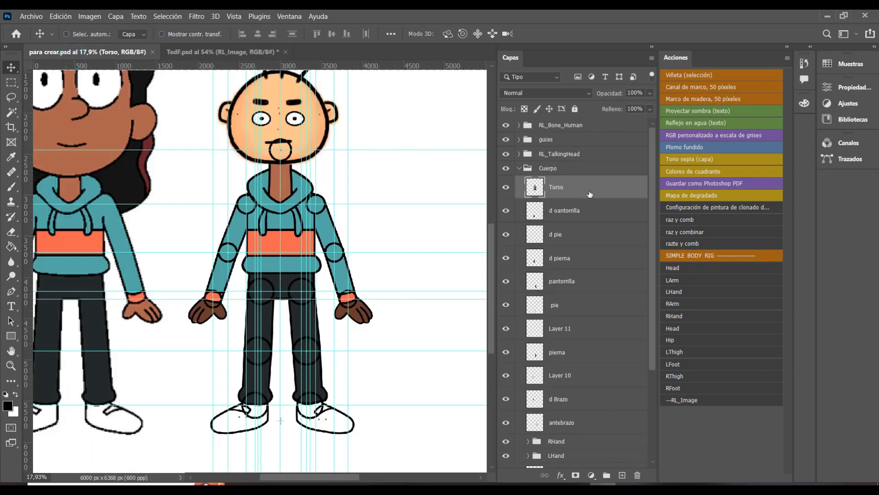
double_click(548, 168)
key("ctrl+v")
key("Return")
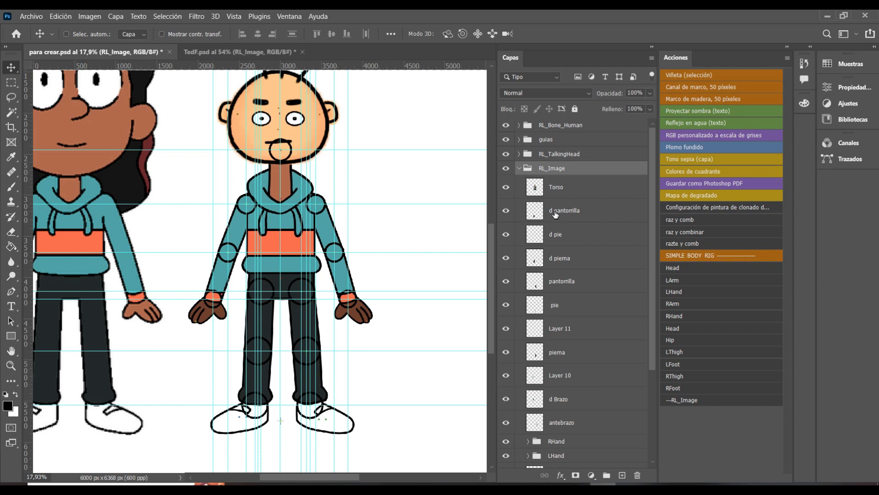
Switch to TedF.psd and expand its RL_Image group to examine how the body-part subgroups are organized.
left_click(555, 190)
scroll(567, 266, "down", 1)
scroll(566, 265, "up", 1)
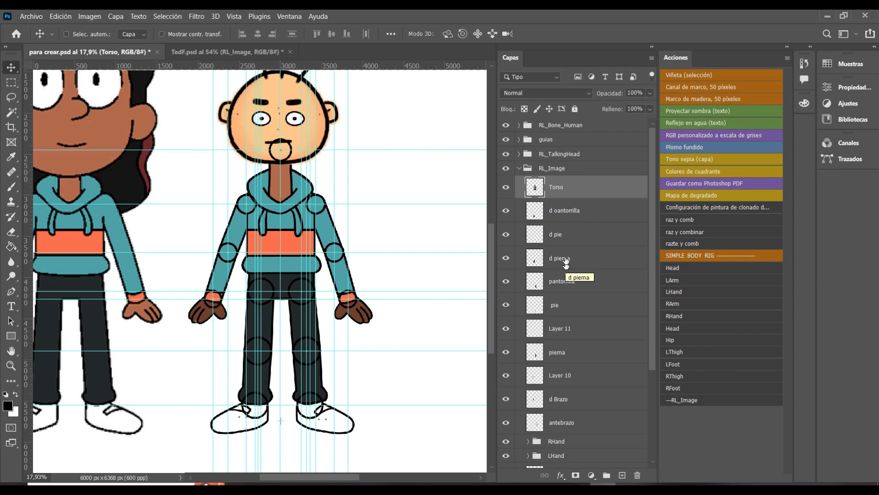
left_click(241, 52)
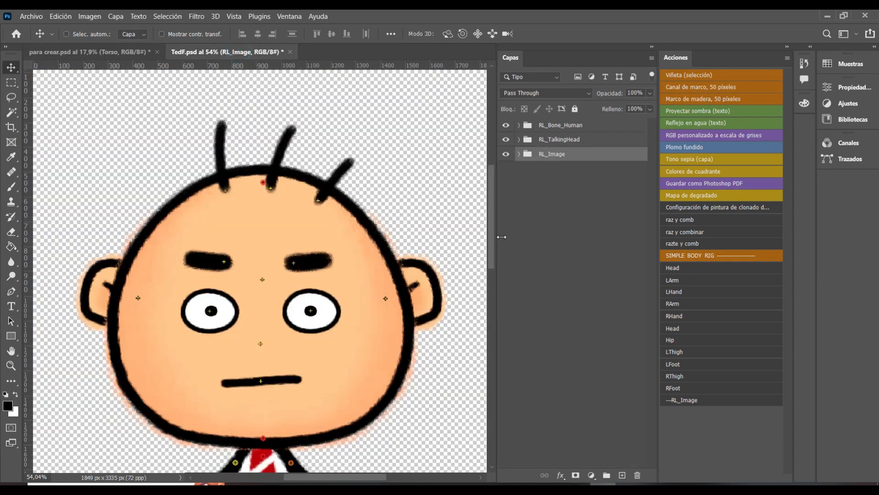
left_click(519, 154)
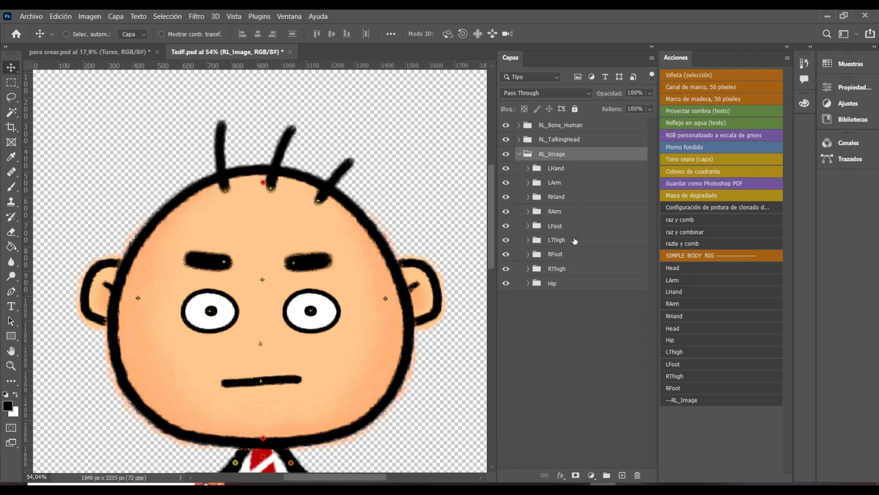
Return to para crear.psd and place the Torso layer in a new group named Hip, matching the template's group name, collapsed.
double_click(553, 286)
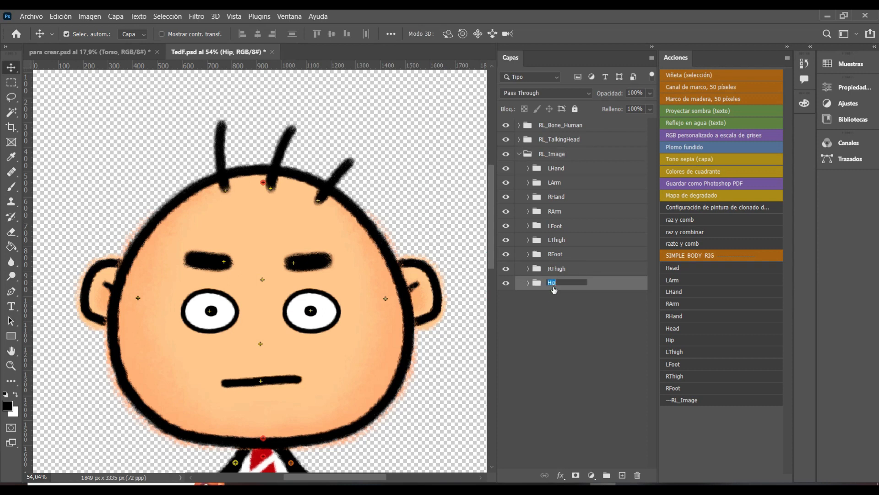
left_click(67, 53)
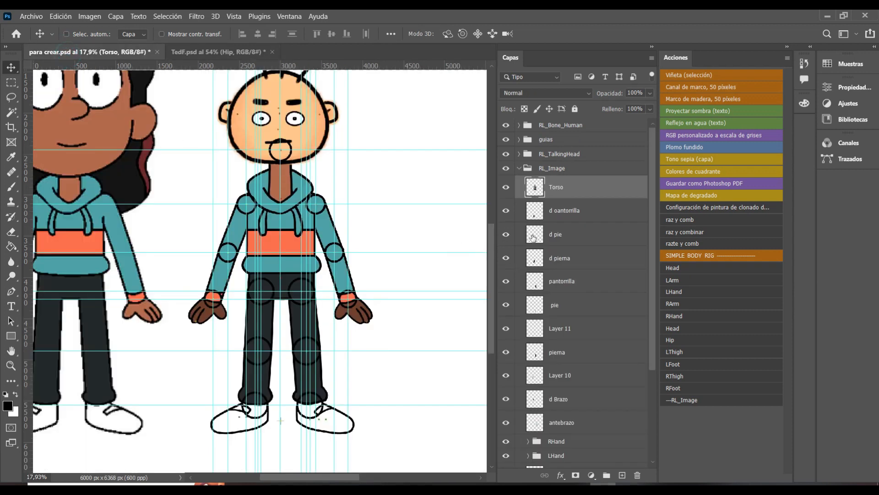
right_click(558, 192)
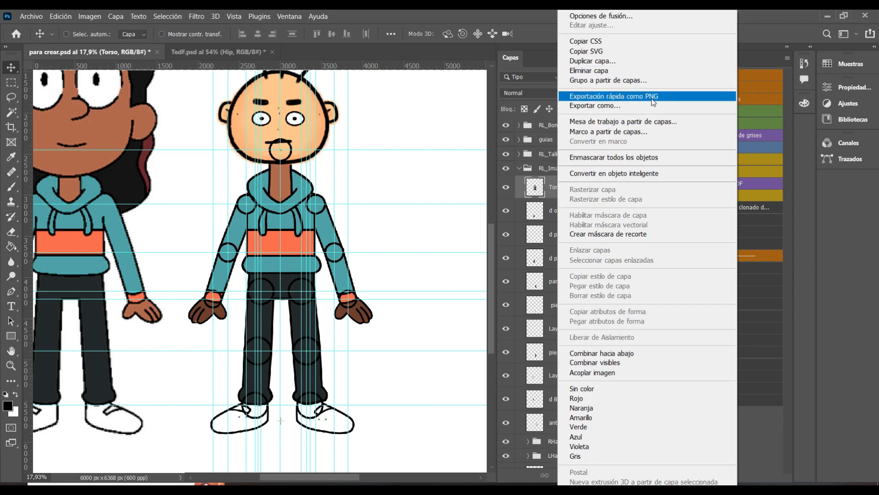
left_click(627, 82)
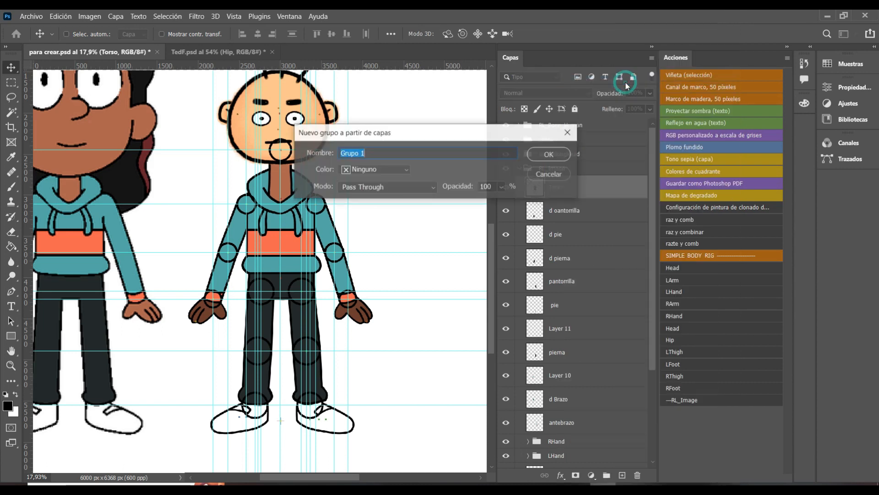
type("Hip")
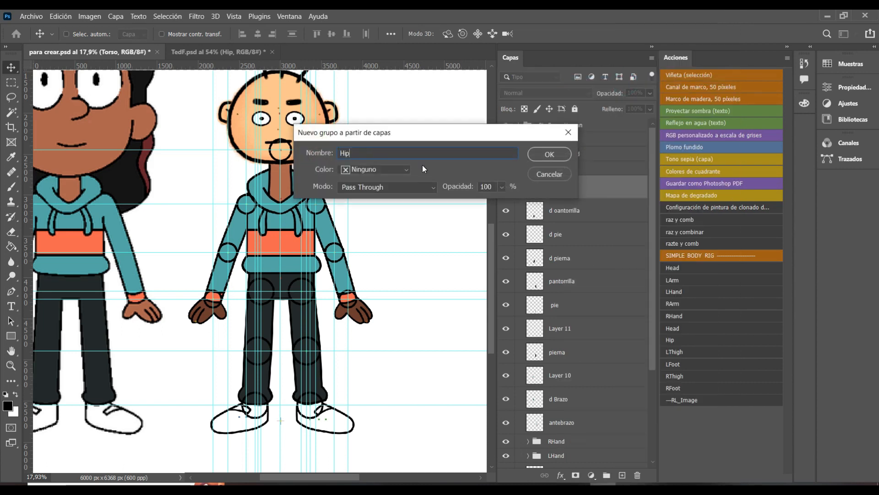
left_click(549, 154)
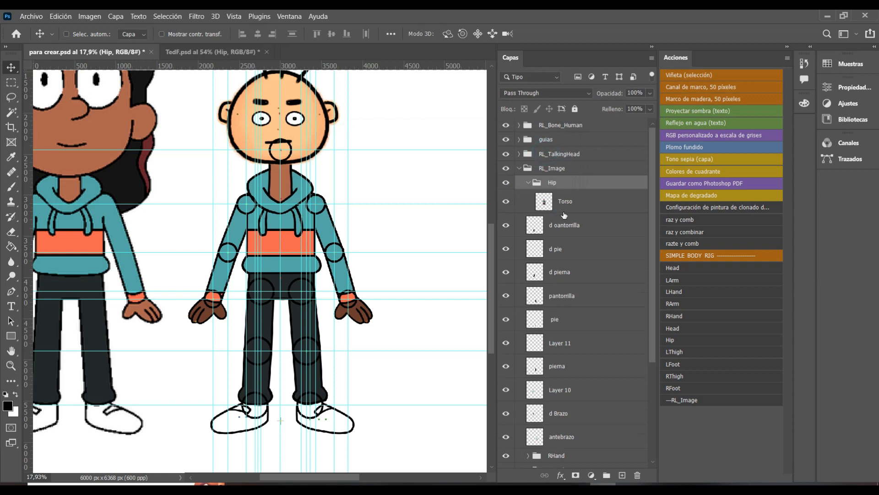
left_click(529, 183)
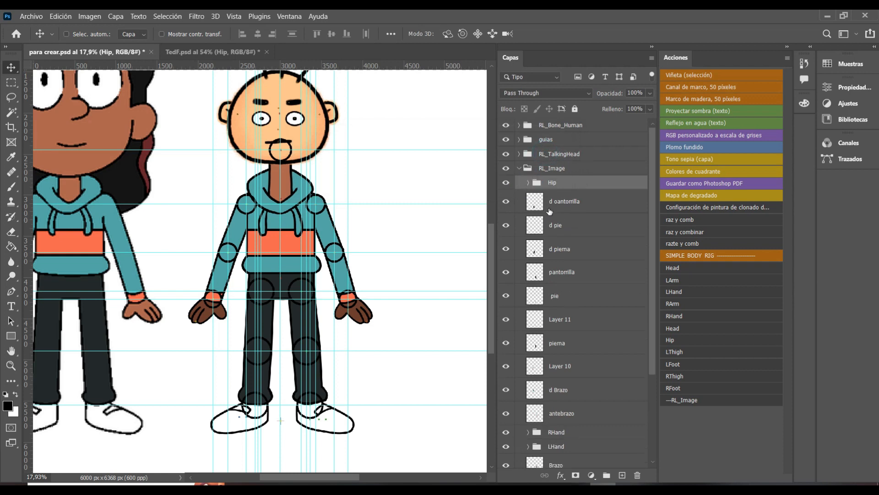
Identify which body part the d oantorrilla layer holds by toggling its visibility, and check the leg group names in TedF.psd.
left_click(569, 203)
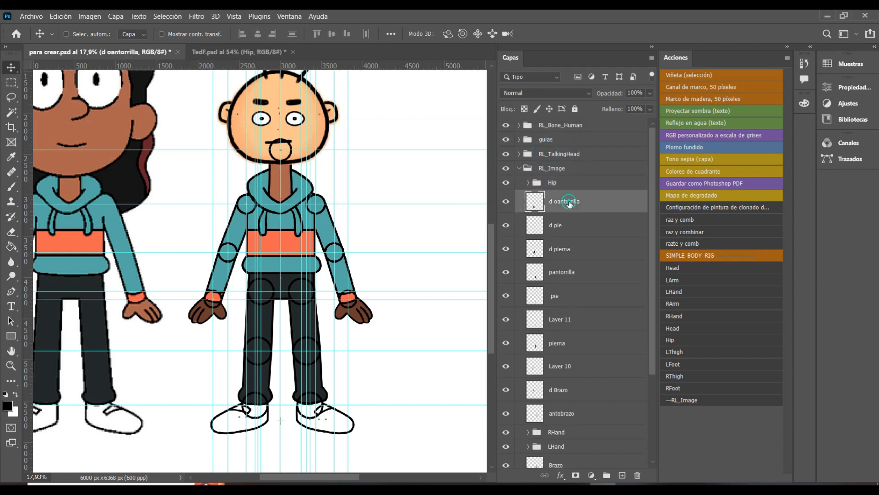
left_click(506, 205)
left_click(505, 205)
left_click(505, 205)
left_click(506, 205)
key("ctrl+Tab")
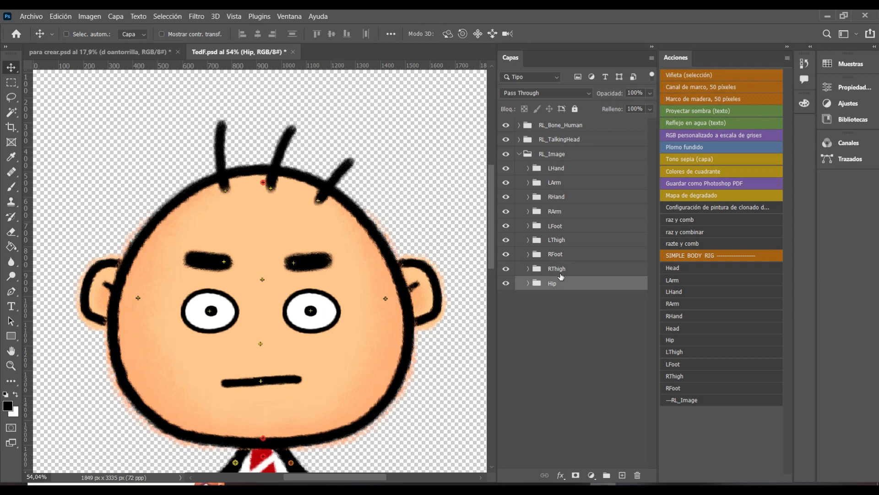
key("ctrl+Tab")
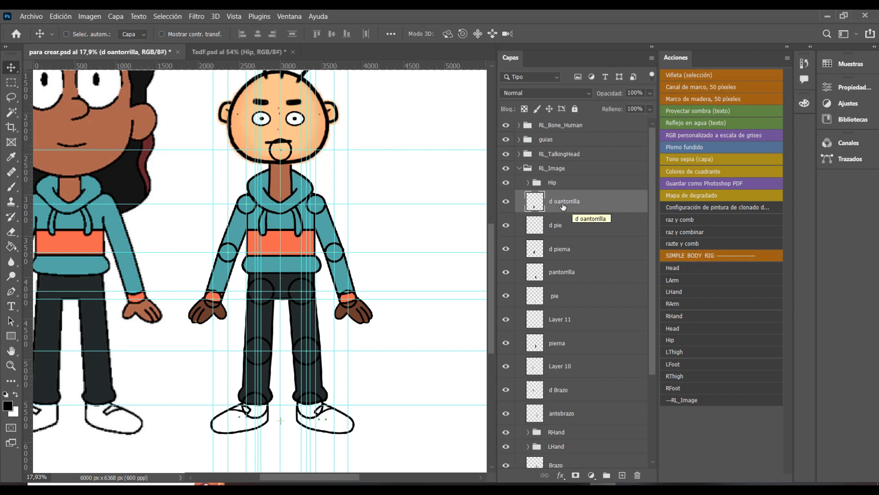
left_click(506, 202)
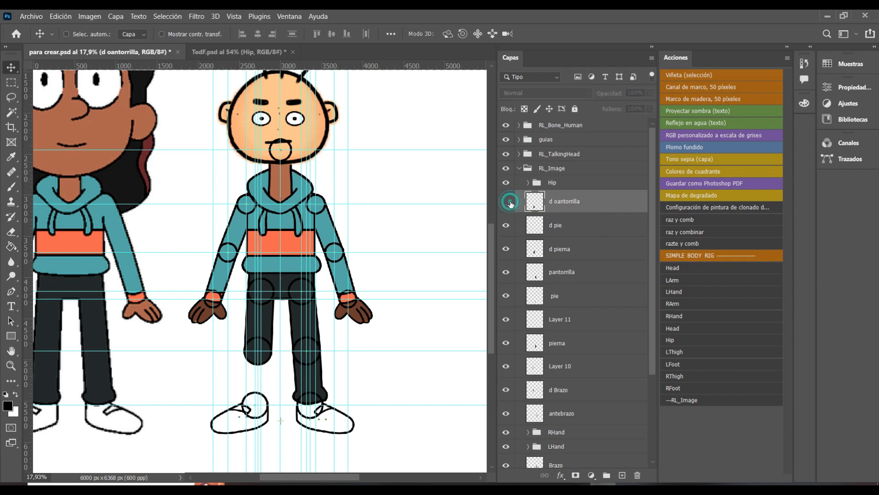
left_click(506, 202)
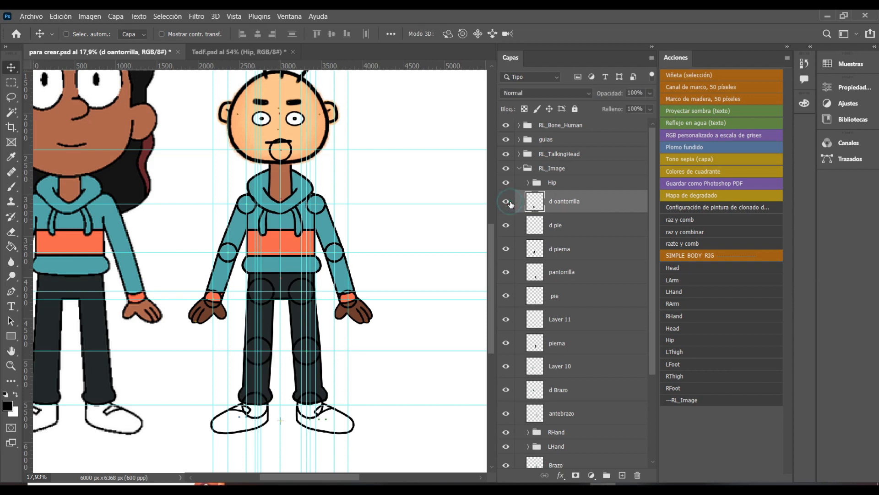
Place the d oantorrilla layer in a new group named RShank and collapse the group.
right_click(570, 207)
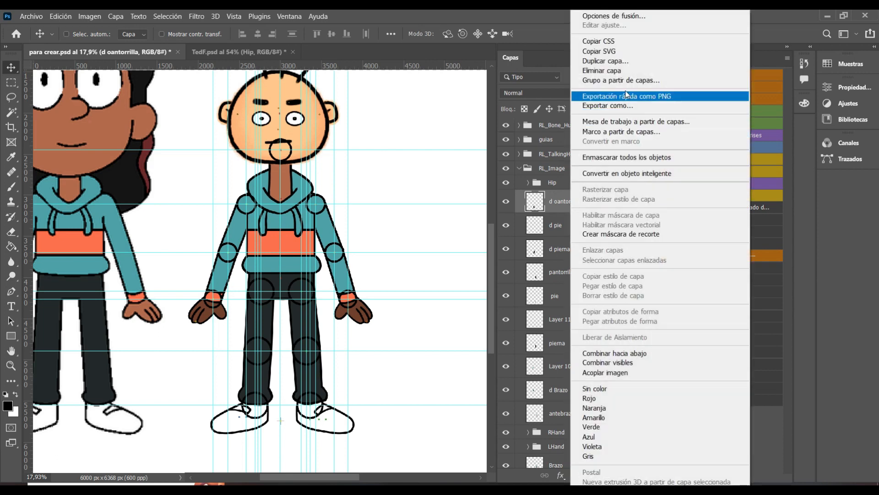
left_click(621, 80)
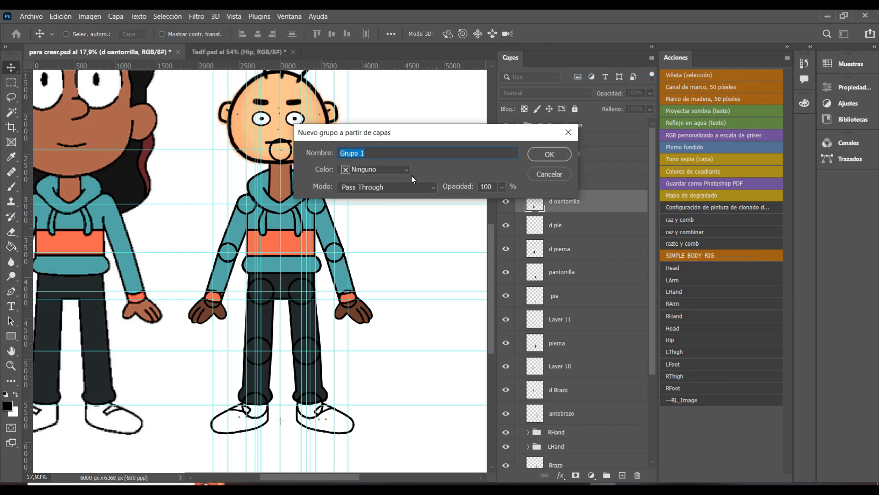
type("r")
type("Shank")
key("Return")
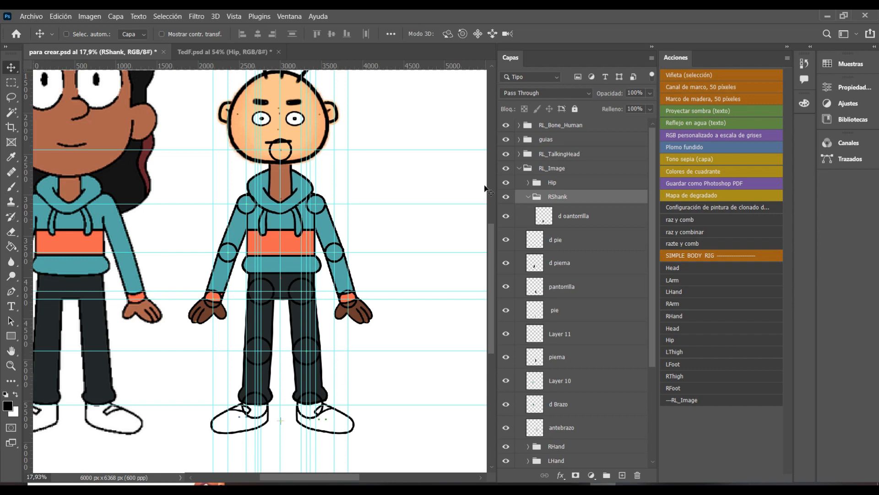
left_click(528, 197)
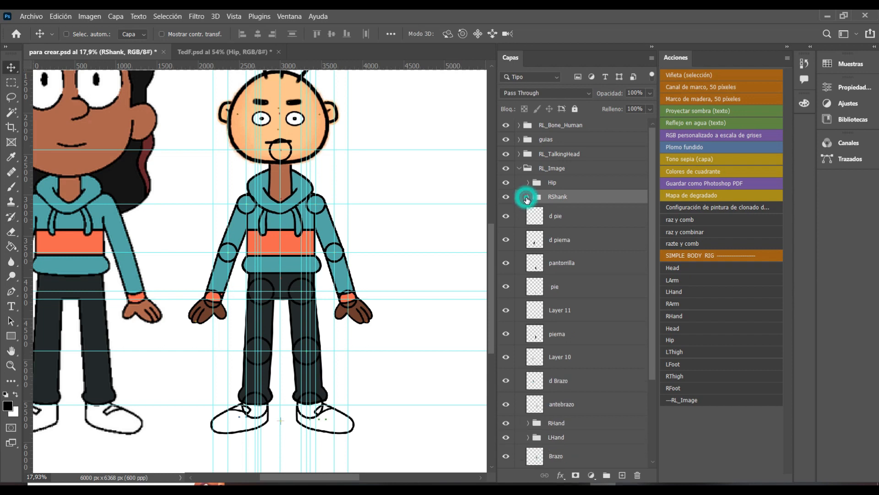
Place the d pie layer in a new group named RFoot and collapse the group.
left_click(558, 221)
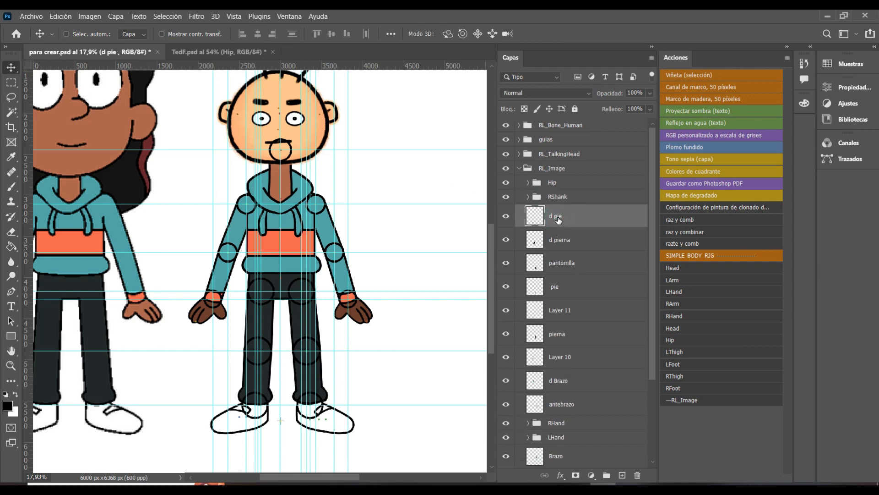
left_click(506, 216)
right_click(562, 219)
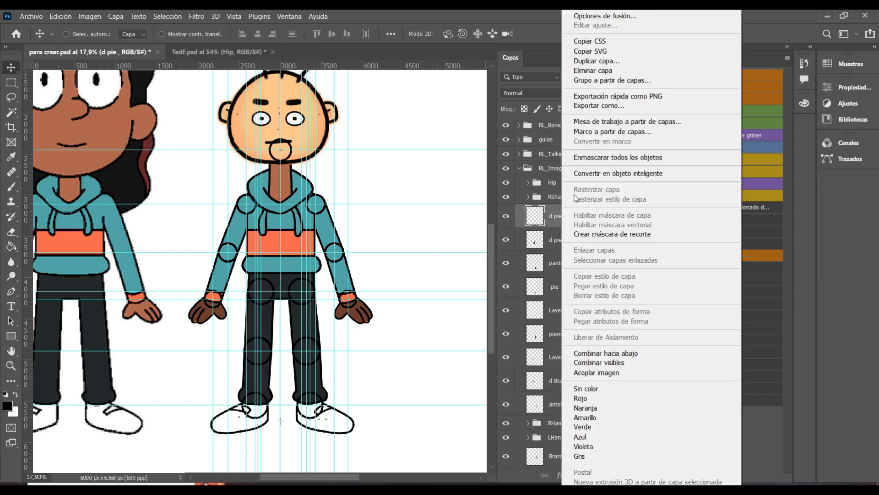
left_click(609, 81)
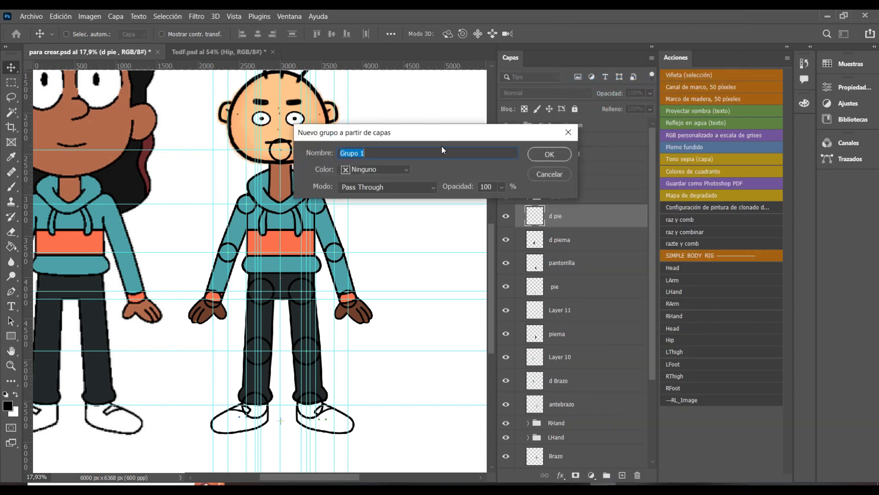
type("RFoot")
key("Return")
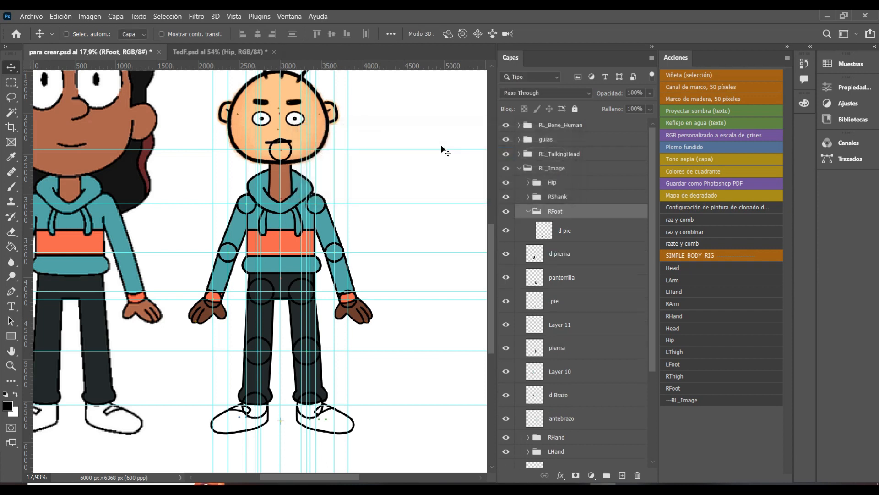
left_click(528, 211)
Check the d pierna layer by toggling its visibility and place it in a new collapsed group named RThigh.
left_click(534, 229)
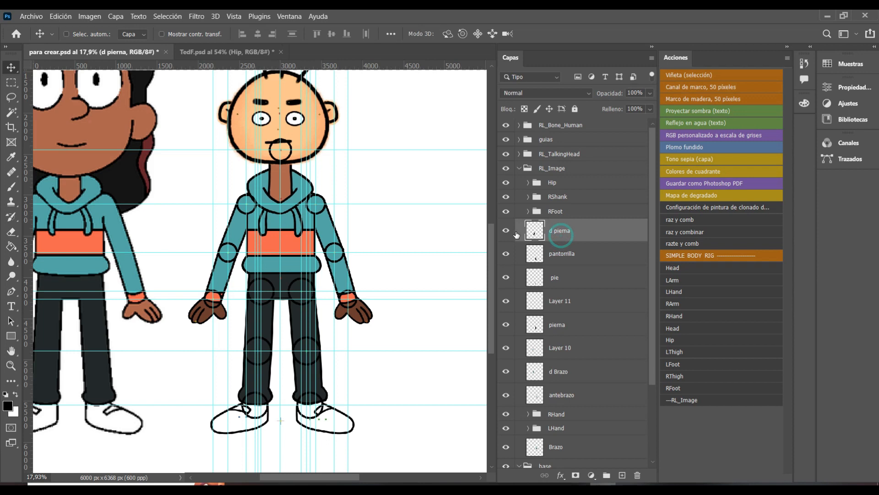
left_click(506, 235)
left_click(506, 235)
left_click(506, 235)
left_click(506, 235)
right_click(558, 235)
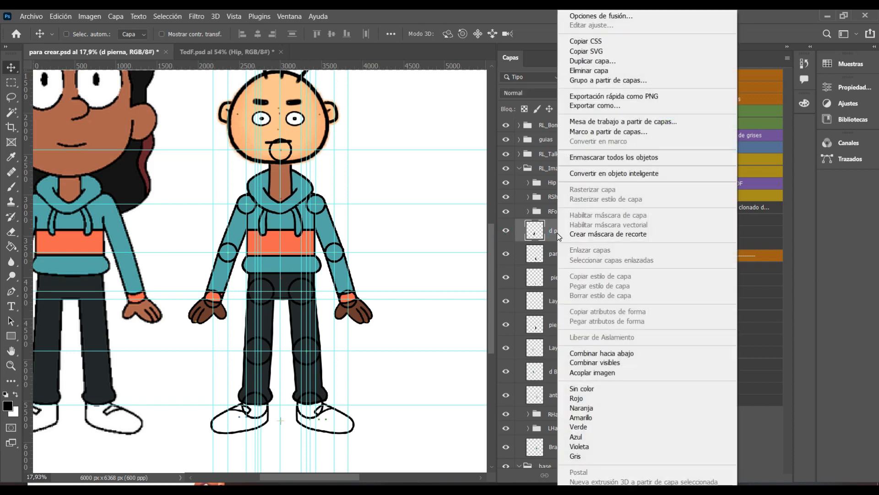
left_click(606, 81)
type("RThi")
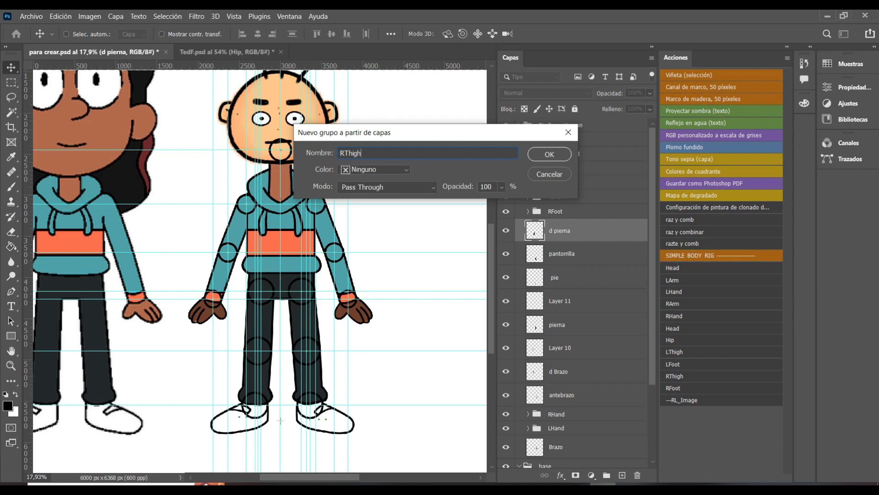
type("gh")
key("Return")
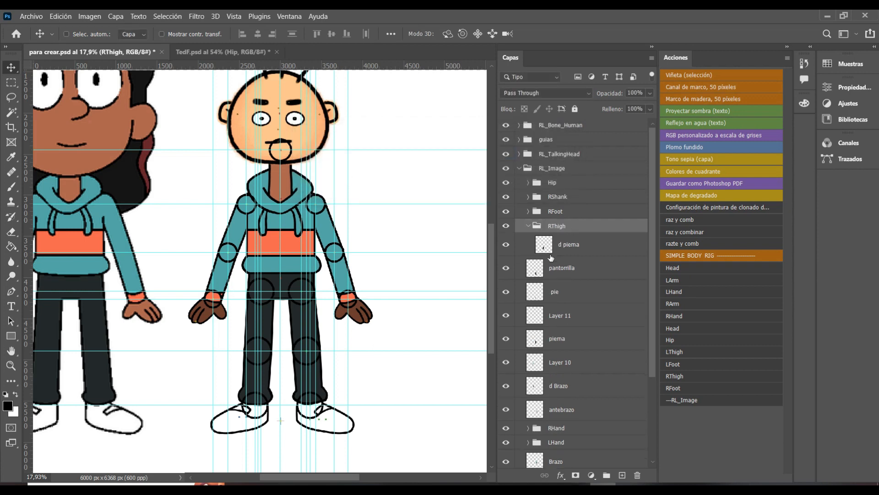
left_click(528, 226)
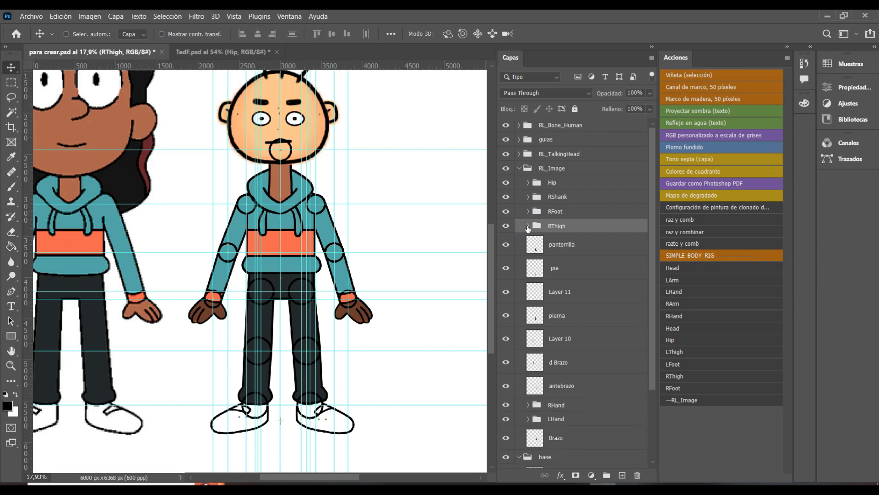
Check the pantorrilla layer by toggling its visibility and place it in a new collapsed group named LShank.
left_click(553, 254)
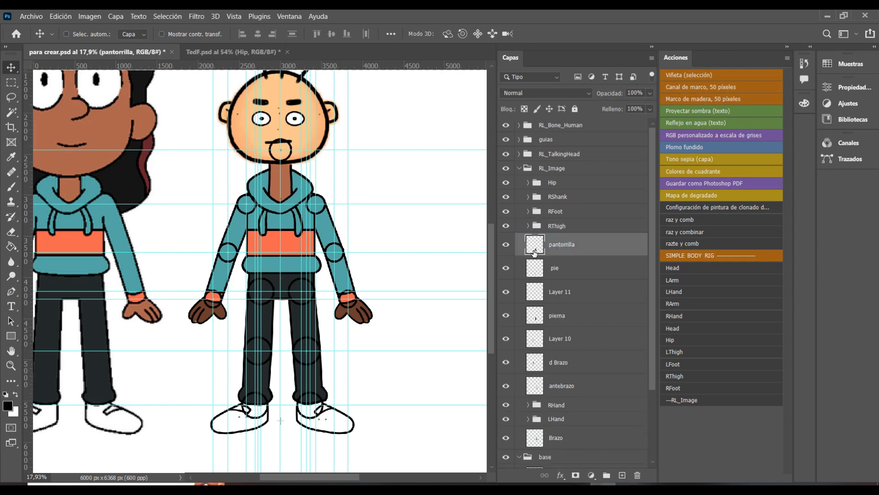
left_click(510, 246)
left_click(507, 245)
right_click(566, 248)
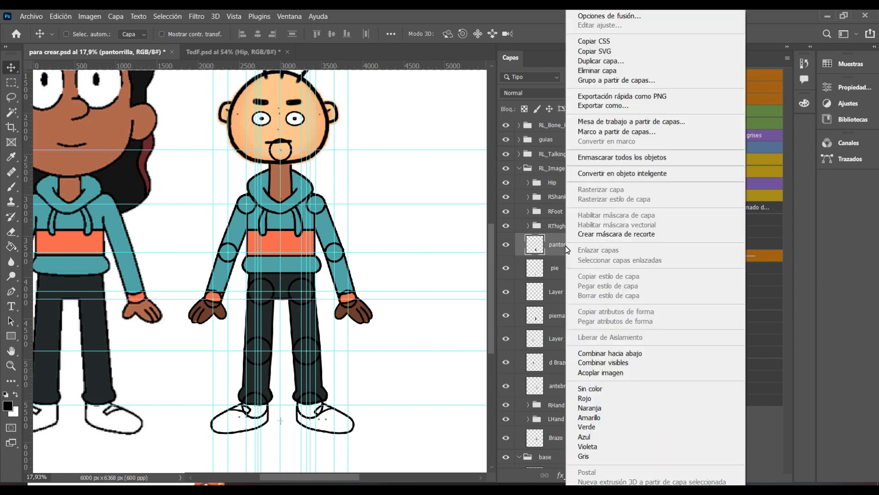
left_click(623, 81)
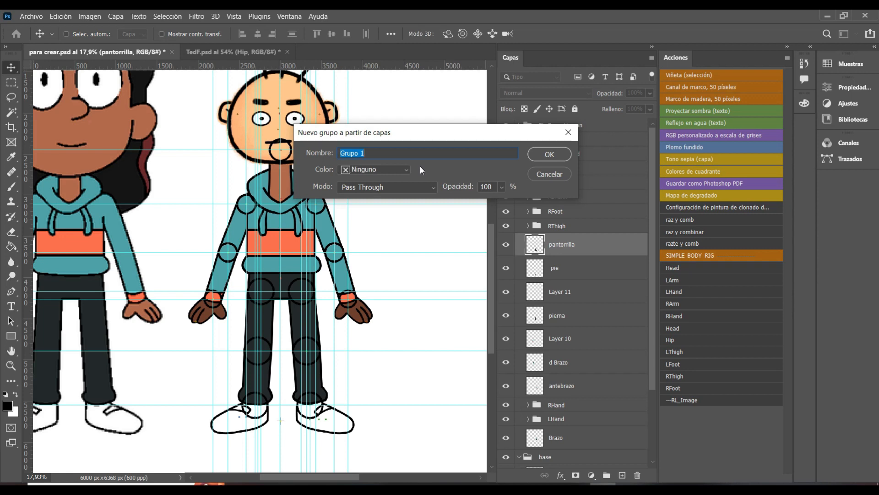
type("LShank")
key("Return")
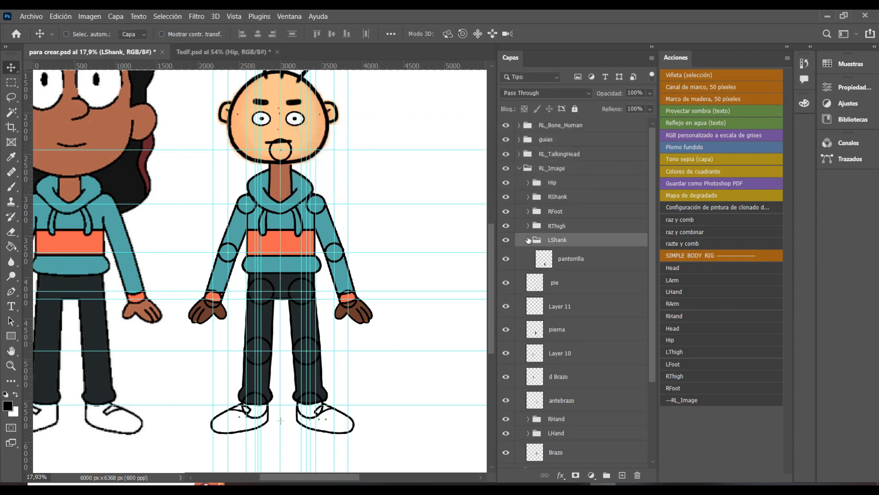
left_click(529, 239)
Place the pie layer in a new group named LFoot and collapse the group.
left_click(536, 263)
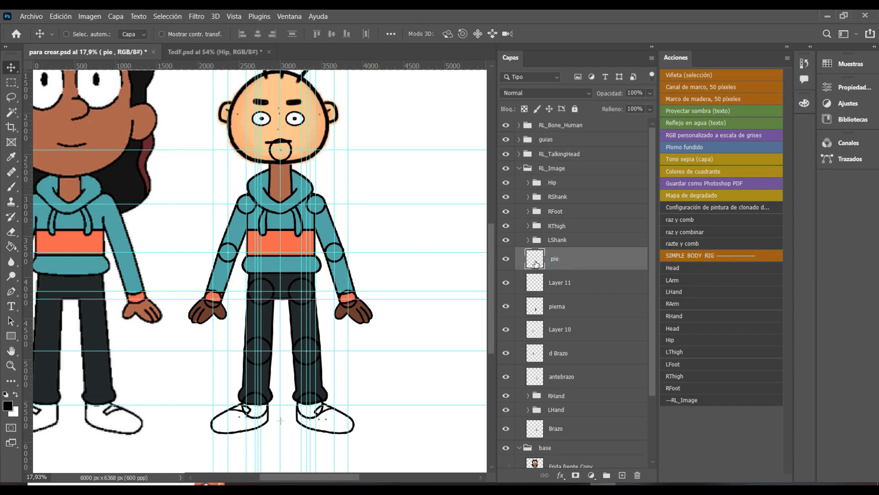
right_click(548, 261)
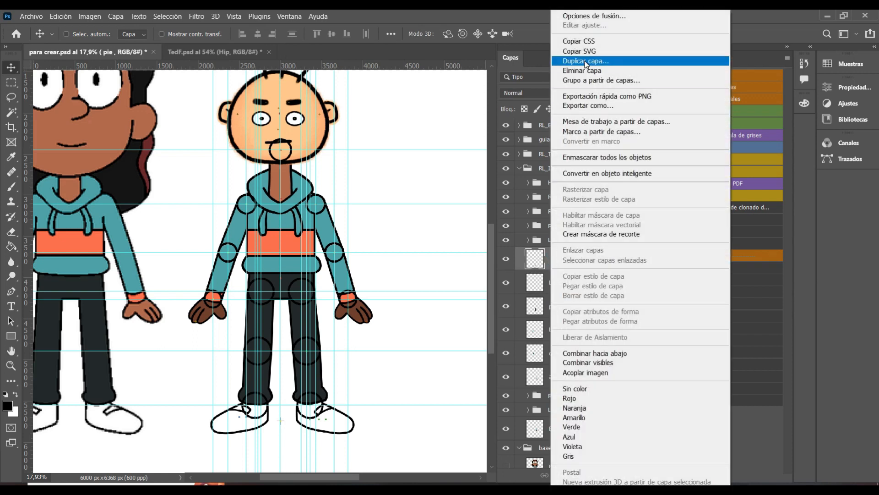
left_click(586, 81)
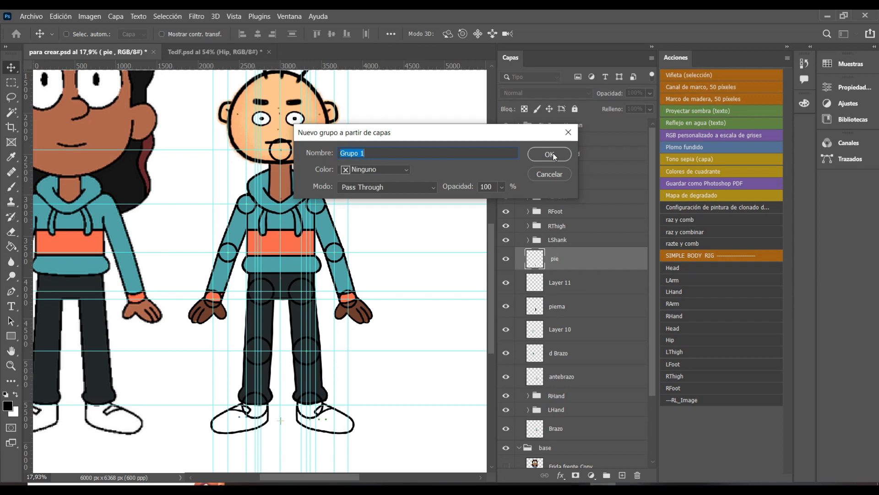
type("LFoot")
left_click(552, 155)
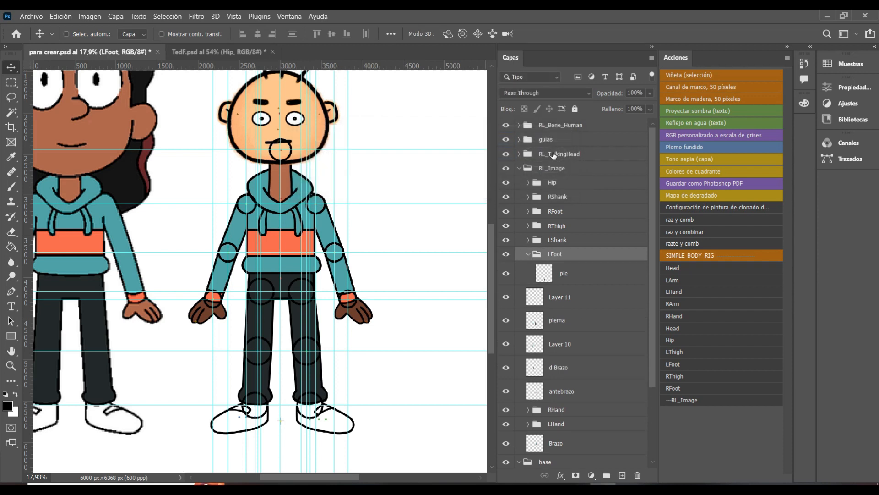
left_click(527, 255)
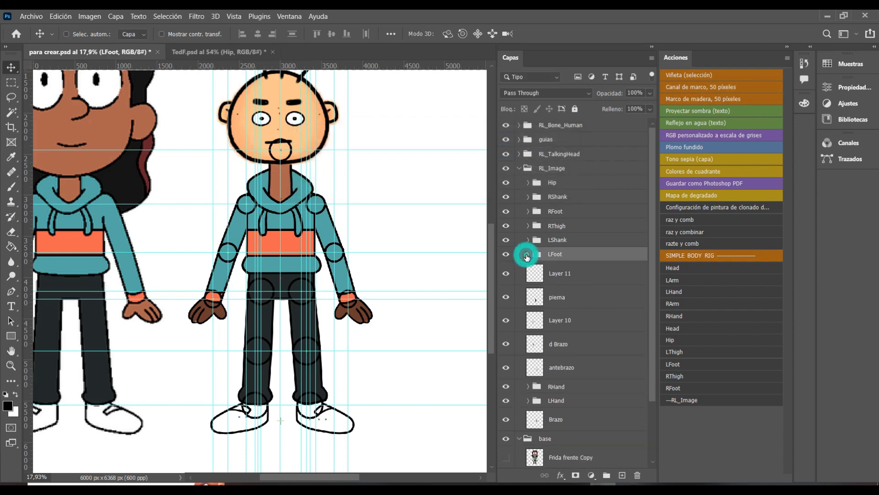
Delete Layer 11 from the RL_Image group.
left_click(561, 275)
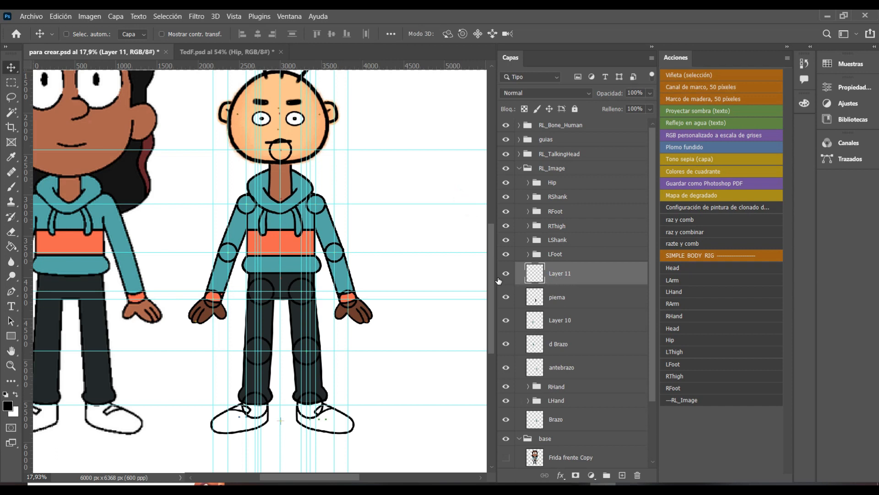
left_click(637, 475)
left_click(421, 197)
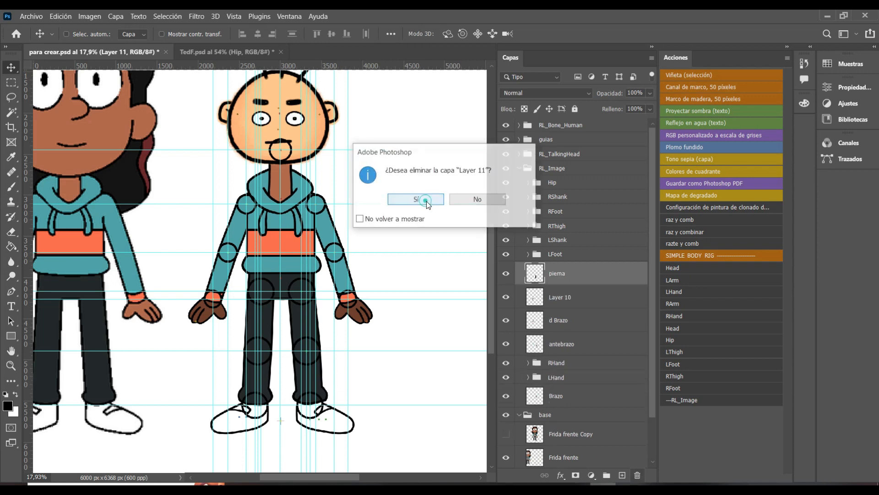
Check the pierna layer by toggling its visibility and place it in a new collapsed group named LThigh.
left_click(506, 274)
left_click(506, 273)
left_click(506, 274)
left_click(506, 273)
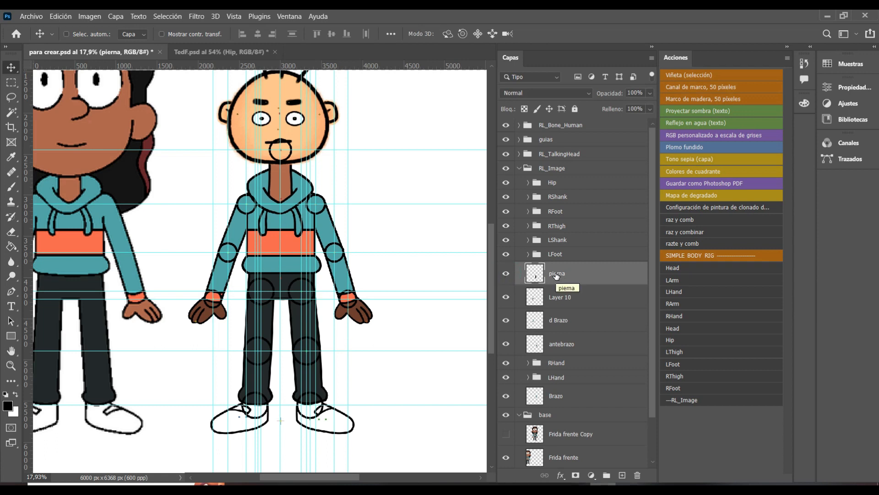
key("ctrl+g")
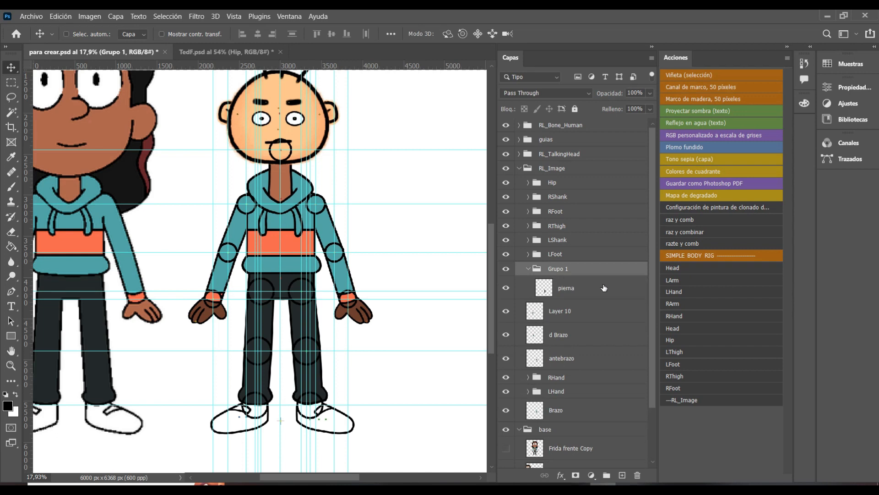
double_click(564, 270)
key("BackSpace")
key("Return")
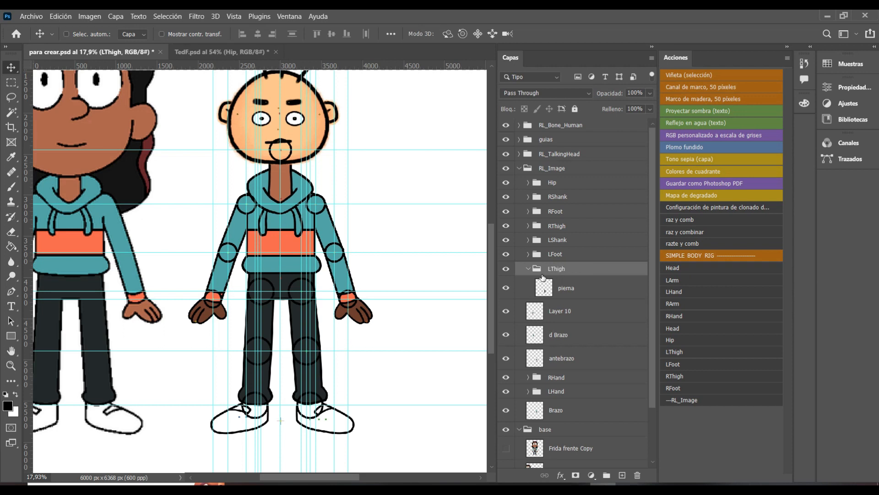
left_click(528, 268)
Check Layer 10 by toggling its visibility and place it in a new collapsed group named RForearm.
left_click(533, 287)
left_click(508, 289)
left_click(509, 289)
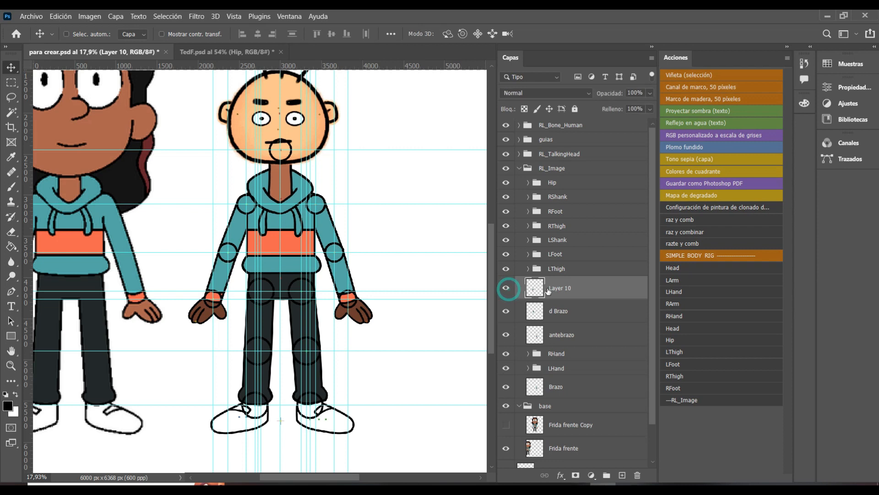
key("ctrl+g")
double_click(566, 283)
type("RForearm")
key("Return")
left_click(529, 283)
Place the d Brazo layer in a new group named RArm and collapse the group.
left_click(570, 302)
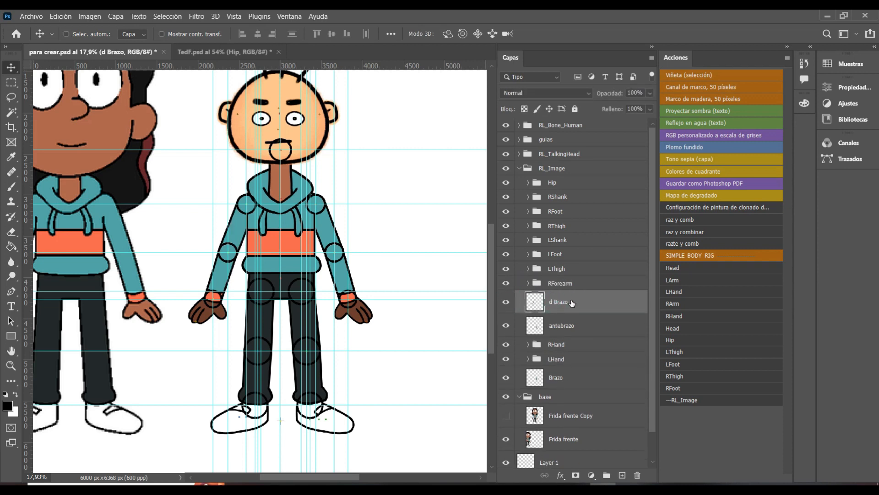
key("ctrl+g")
double_click(566, 298)
type("RArm")
key("Return")
left_click(529, 298)
Place the antebrazo layer in a new group named LForearm and collapse the group.
left_click(533, 318)
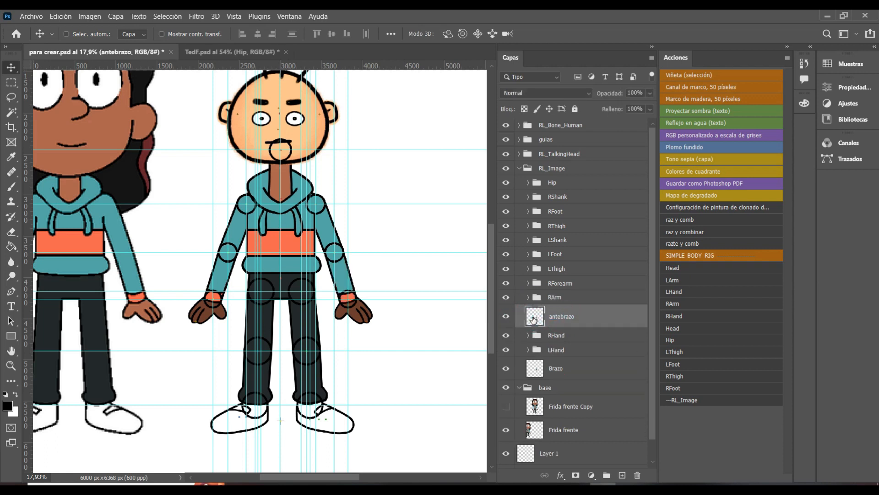
key("ctrl+g")
double_click(560, 312)
type("LForearm")
key("Return")
left_click(528, 312)
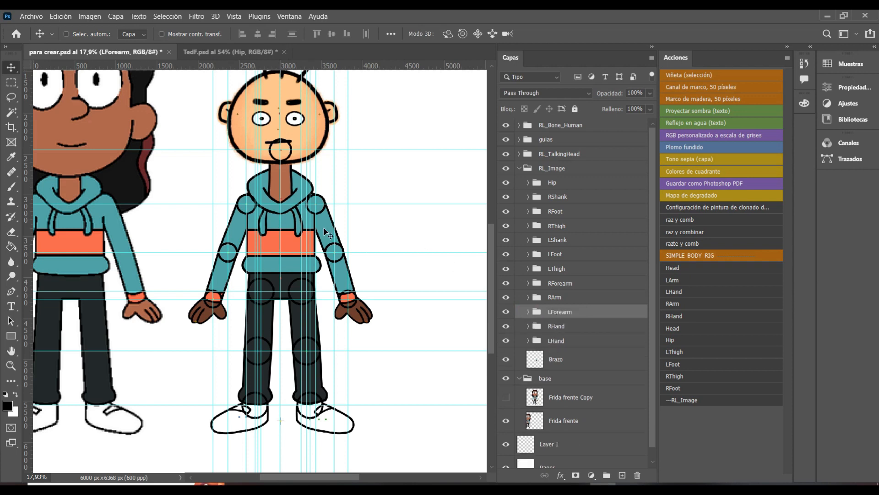
Enable automatic layer selection for the Move tool and place the Brazo layer in a new collapsed group named LArm.
left_click(67, 34)
left_click(556, 359)
key("ctrl+g")
double_click(558, 354)
key("BackSpace")
type("LArm")
key("Return")
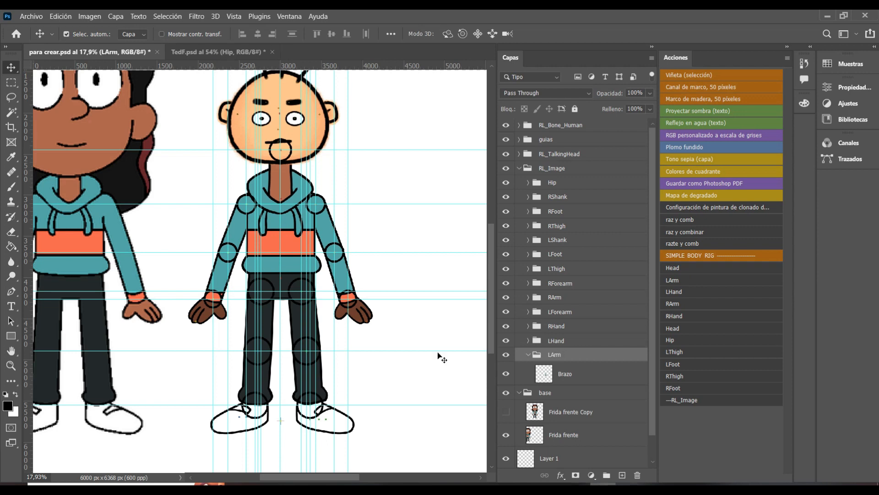
left_click(529, 354)
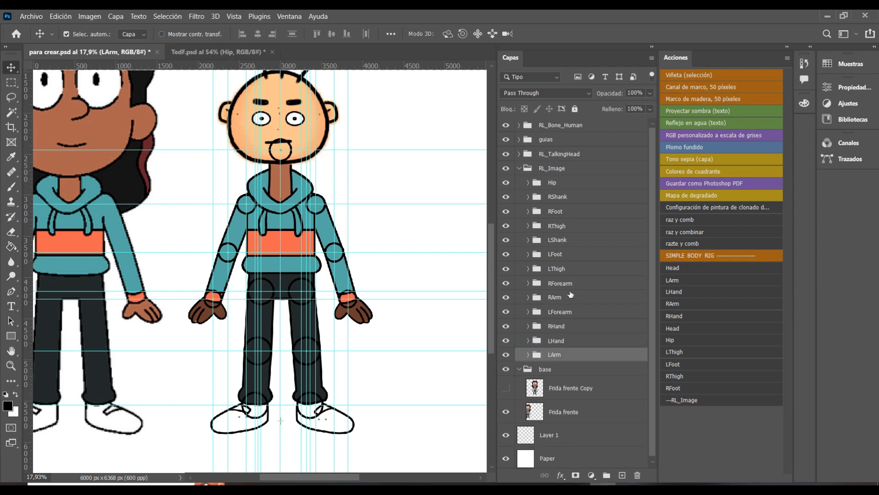
Look over the figure with its named body-part groups and collapse the RL_Image group.
scroll(571, 250, "down", 1)
scroll(572, 249, "up", 1)
scroll(572, 250, "down", 1)
scroll(572, 249, "up", 1)
scroll(562, 273, "down", 1)
scroll(561, 274, "up", 1)
left_click(522, 169)
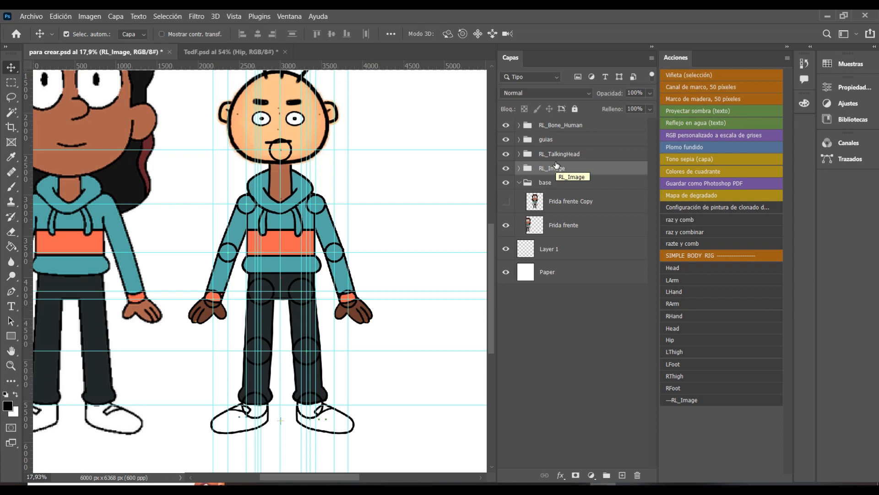
Delete the base group together with its contents.
left_click(553, 201)
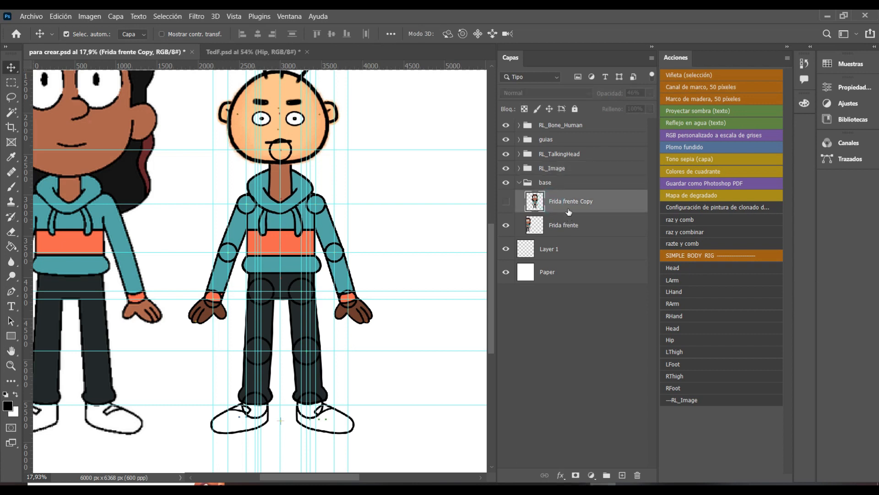
left_click(548, 187)
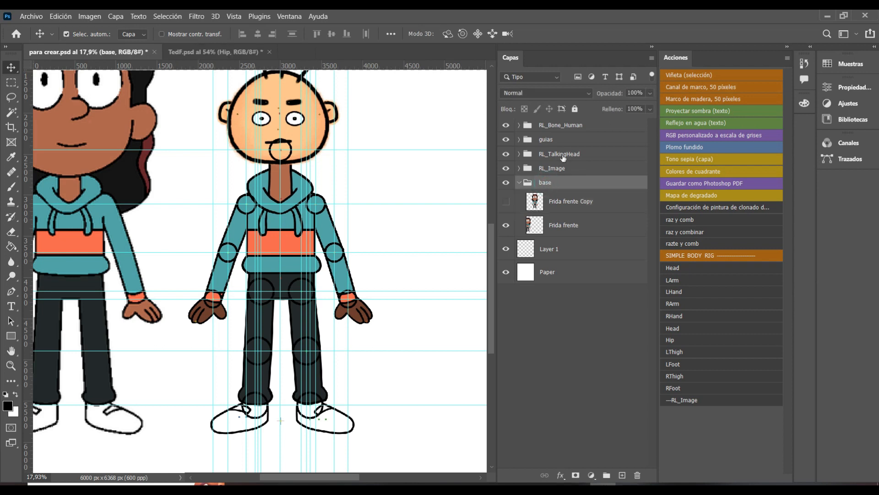
left_click(637, 475)
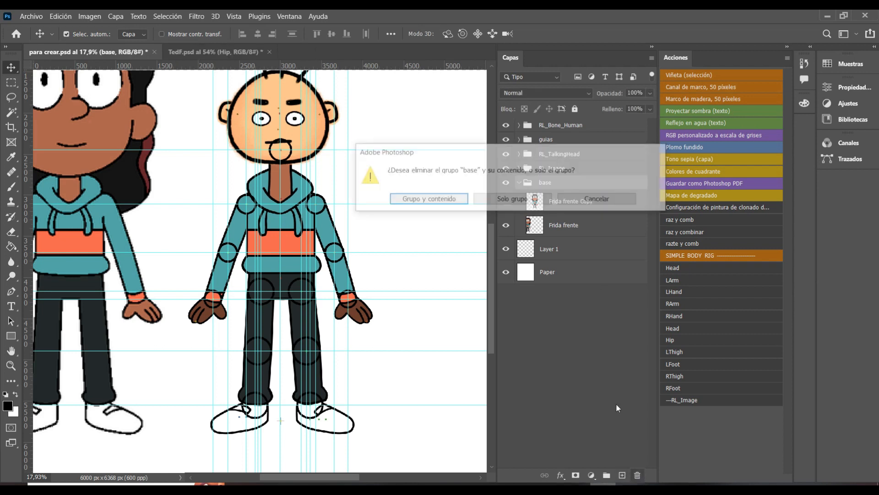
left_click(455, 202)
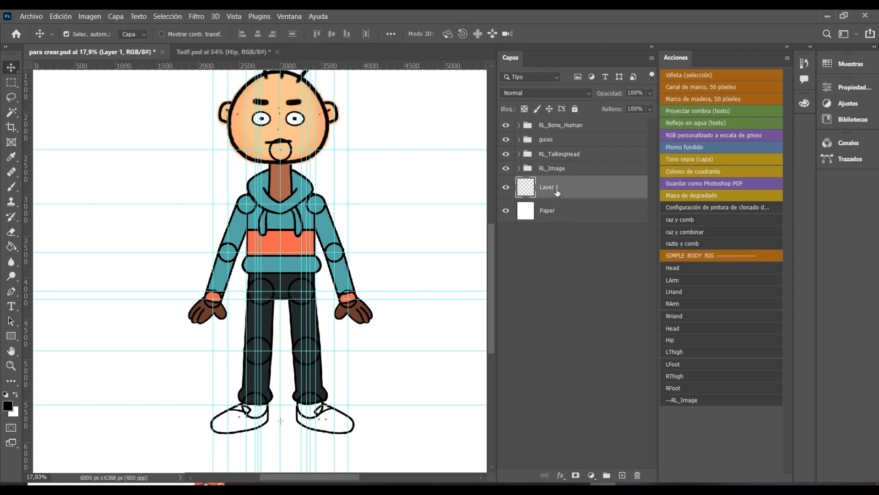
Delete the Layer 1 and Paper layers at the bottom of the layer stack.
left_click(550, 142)
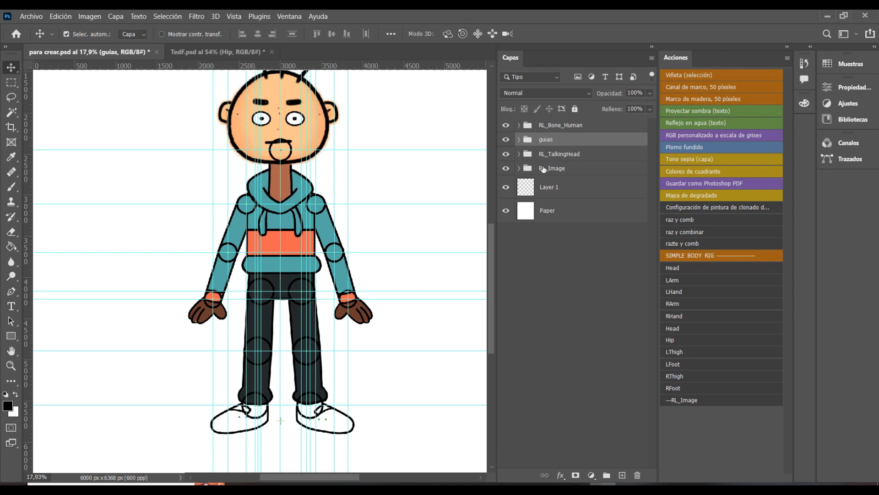
left_click(554, 191)
left_click(553, 219, "shift")
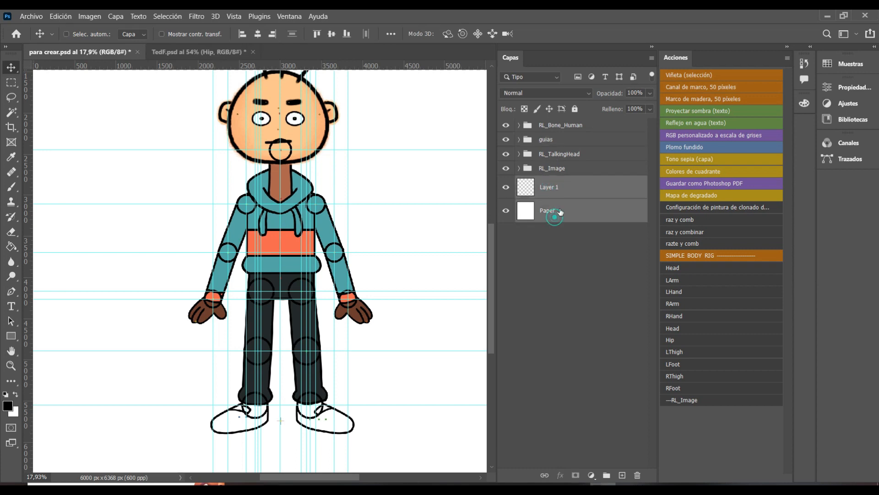
left_click(637, 475)
left_click(437, 200)
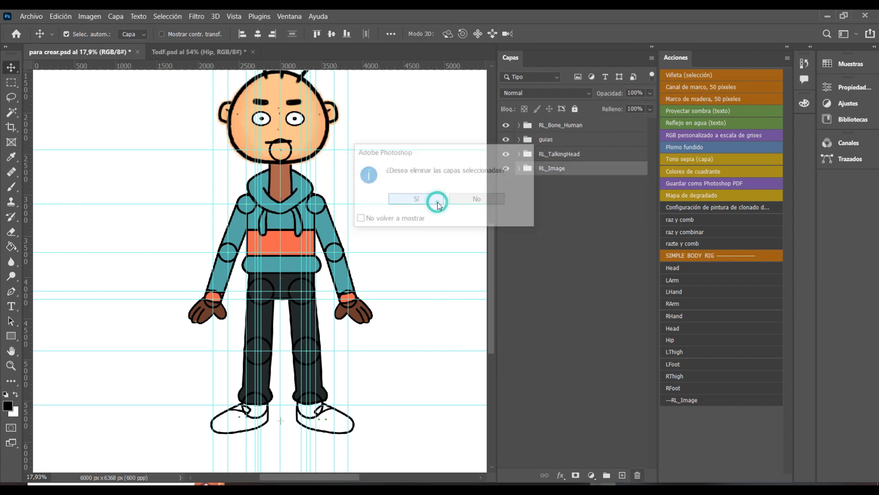
Delete the guias group together with its contents.
left_click(548, 140)
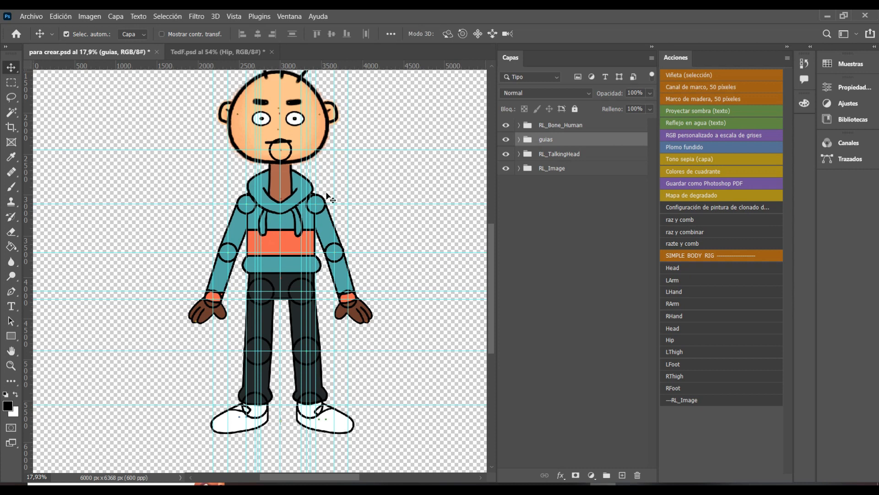
scroll(327, 196, "up", 2)
scroll(327, 196, "down", 4)
scroll(327, 195, "up", 2)
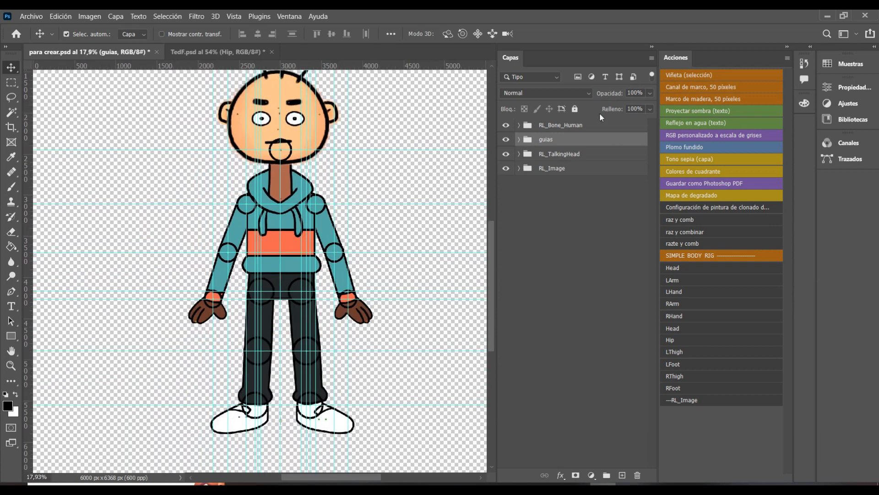
left_click(638, 476)
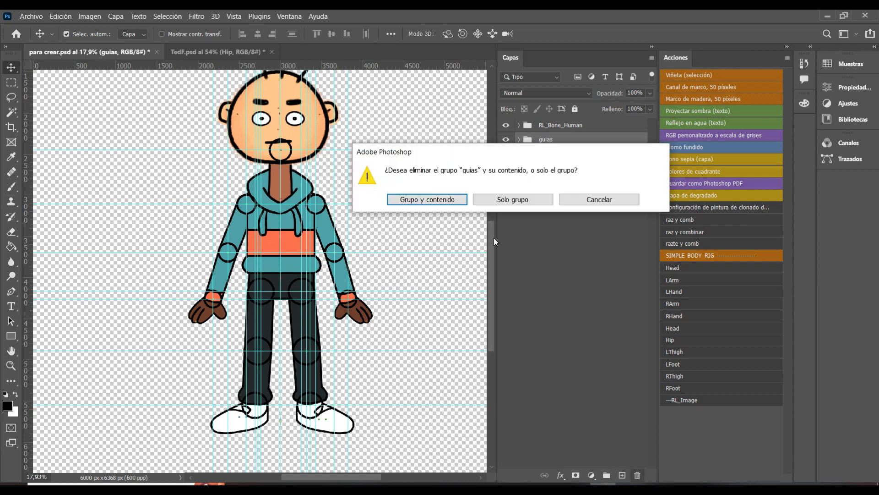
left_click(436, 199)
scroll(477, 170, "up", 1)
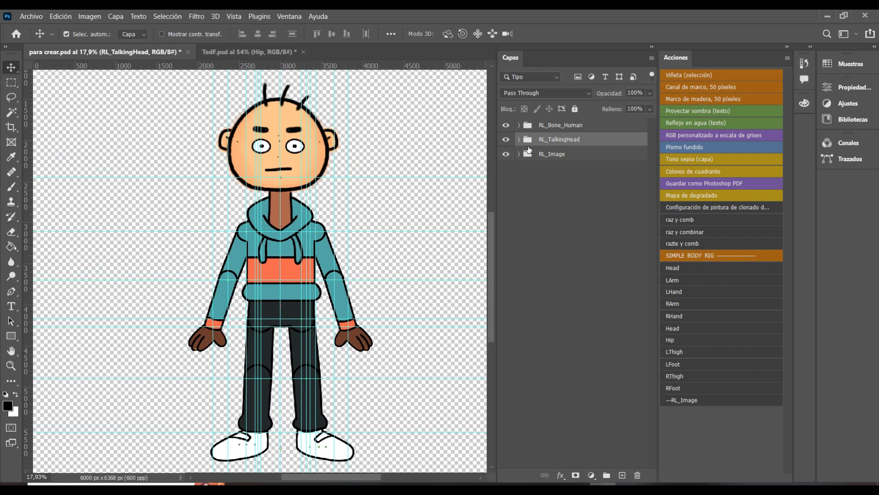
Expand the RL_Image group and compare its group order with the template in TedF.psd.
left_click(521, 142)
left_click(522, 142)
left_click(521, 141)
left_click(519, 155)
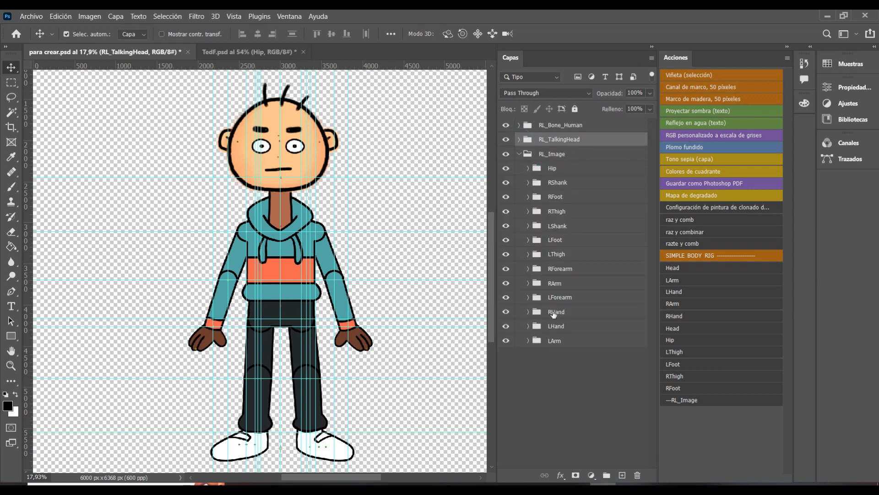
left_click(215, 49)
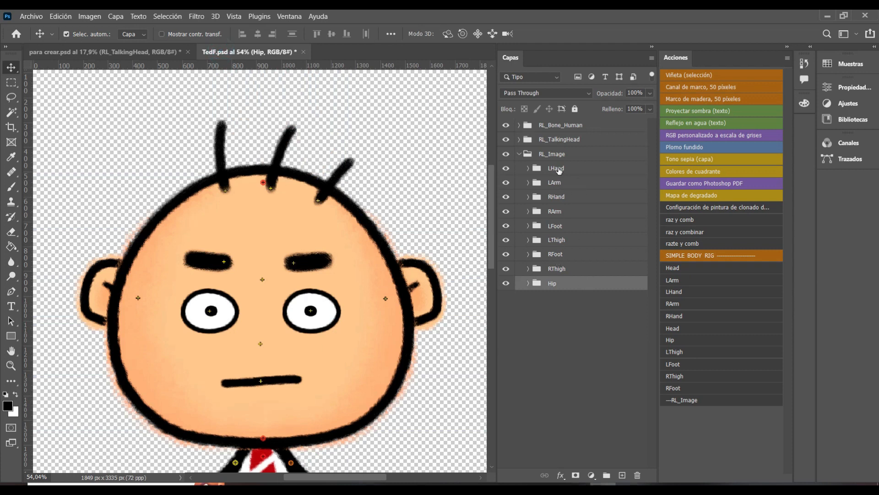
Return to para crear.psd and move the LForearm, LHand and LArm groups to the top of RL_Image.
key("ctrl+Tab")
left_click(558, 341)
left_click(556, 326, "shift")
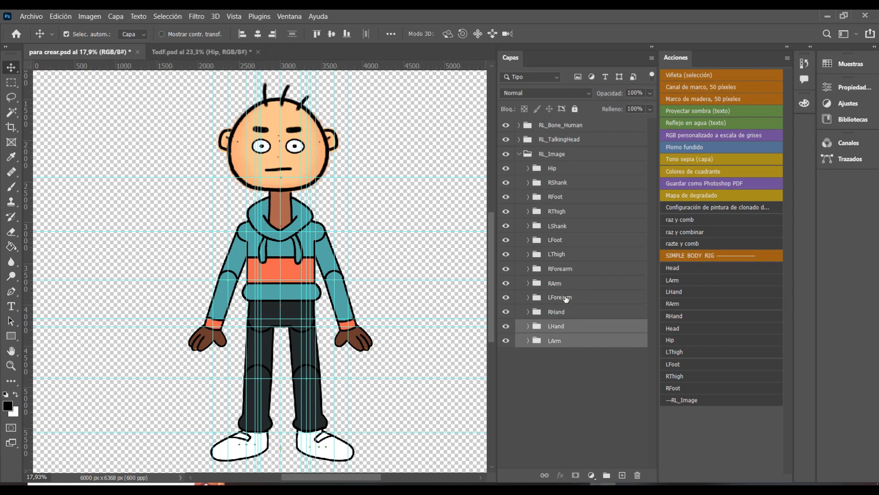
left_click(566, 298, "ctrl")
left_click_drag(566, 298, 567, 161)
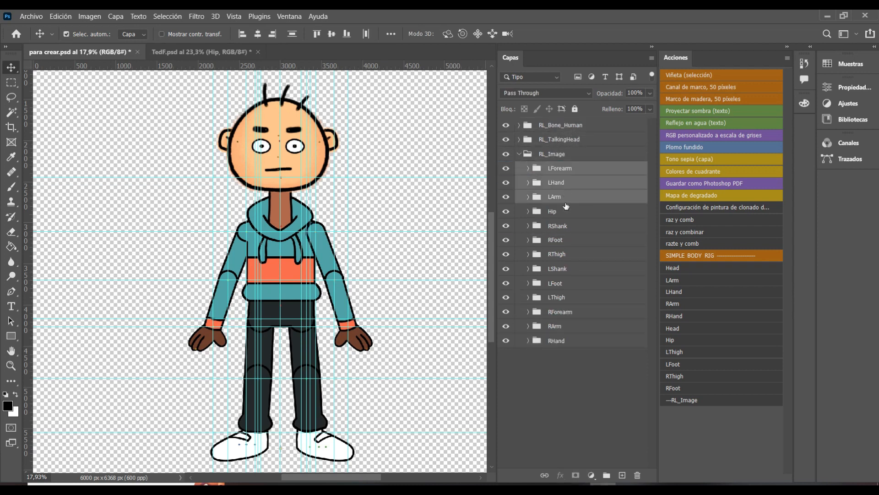
left_click(565, 200)
Check the group order in TedF.psd and move the RForearm, RArm and RHand groups directly below LArm in para crear.psd.
key("ctrl+Tab")
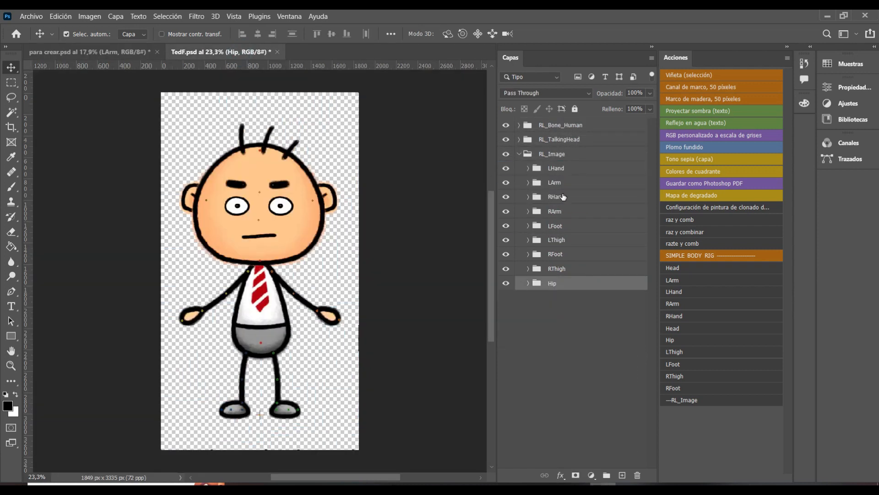
key("ctrl+Tab")
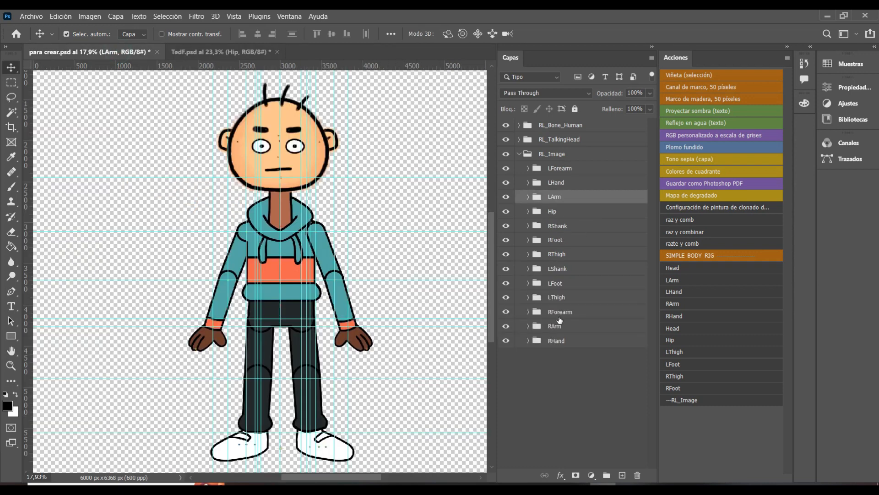
left_click(561, 342)
left_click(560, 327, "ctrl")
left_click(563, 312, "ctrl")
left_click_drag(563, 341, 578, 204)
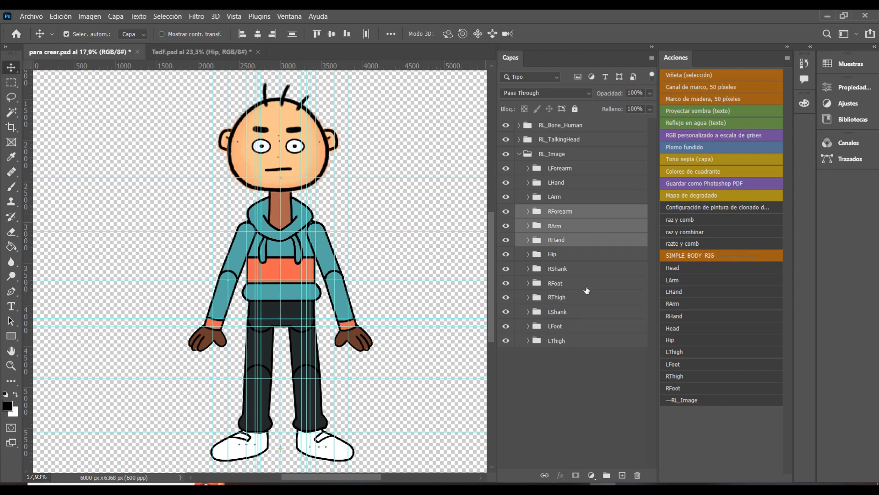
Move the LShank, LFoot and LThigh groups directly below RHand in RL_Image.
left_click(562, 341)
left_click(563, 326, "ctrl")
left_click(562, 312, "ctrl")
left_click_drag(562, 342, 569, 248)
Move the Hip group to the bottom of RL_Image and check the whole figure.
scroll(269, 324, "up", 4)
scroll(269, 324, "down", 1)
left_click_drag(554, 299, 555, 346)
scroll(341, 335, "down", 2)
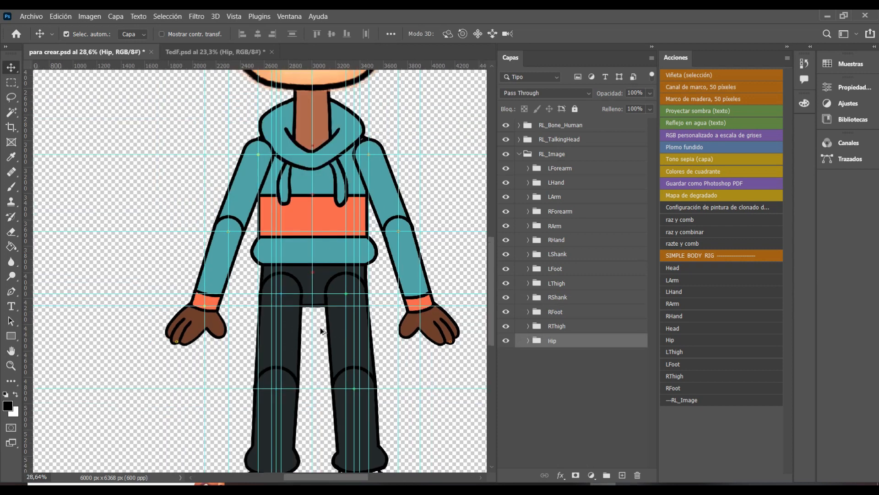
scroll(322, 331, "down", 5)
scroll(320, 359, "up", 1)
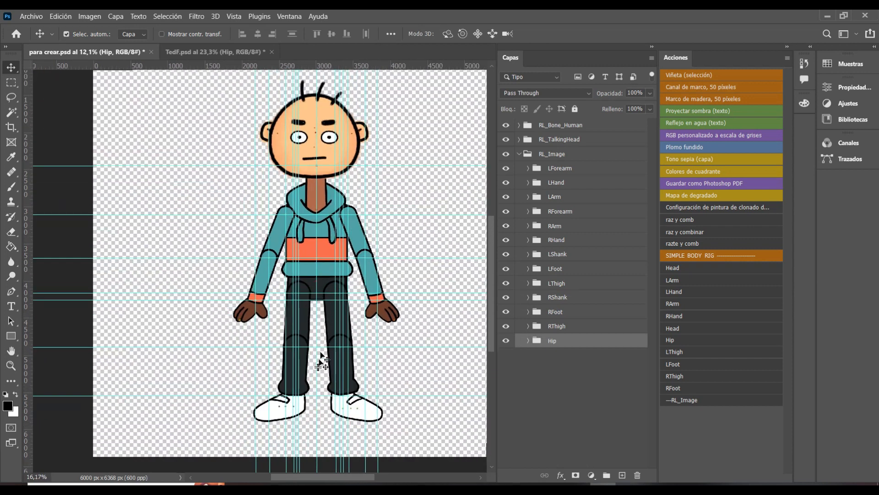
Collapse the reordered RL_Image group.
left_click(523, 158)
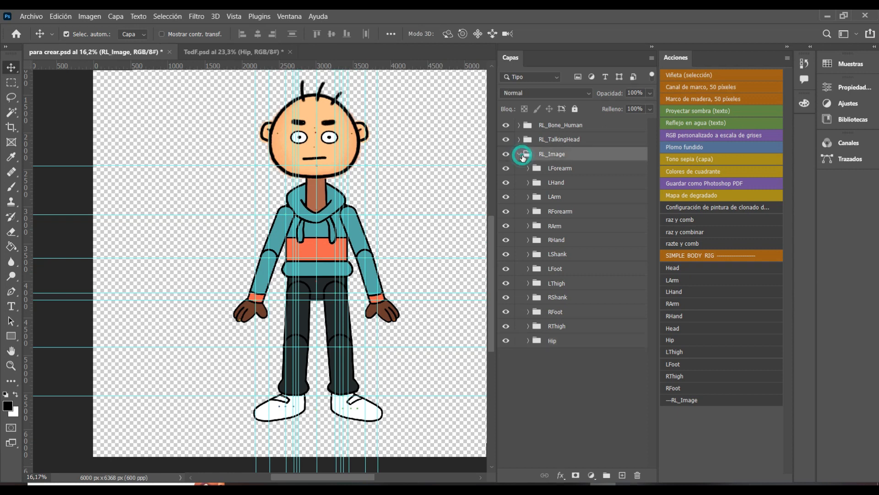
left_click(521, 155)
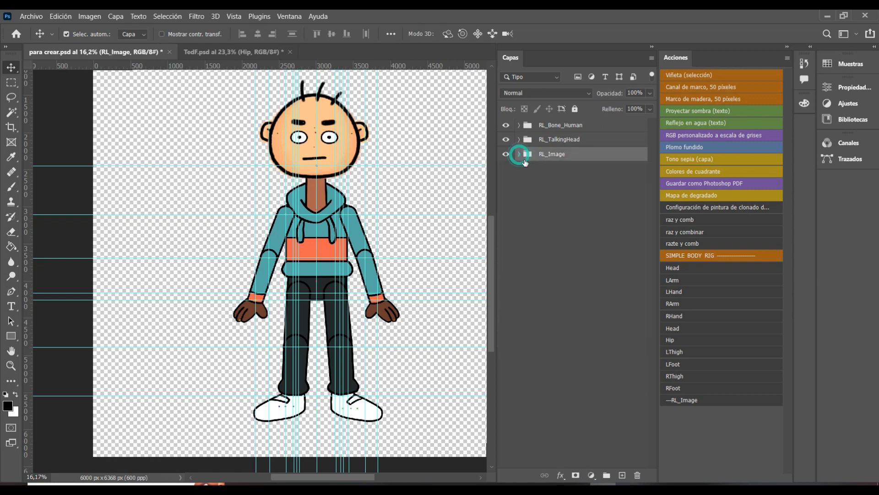
scroll(529, 166, "up", 2)
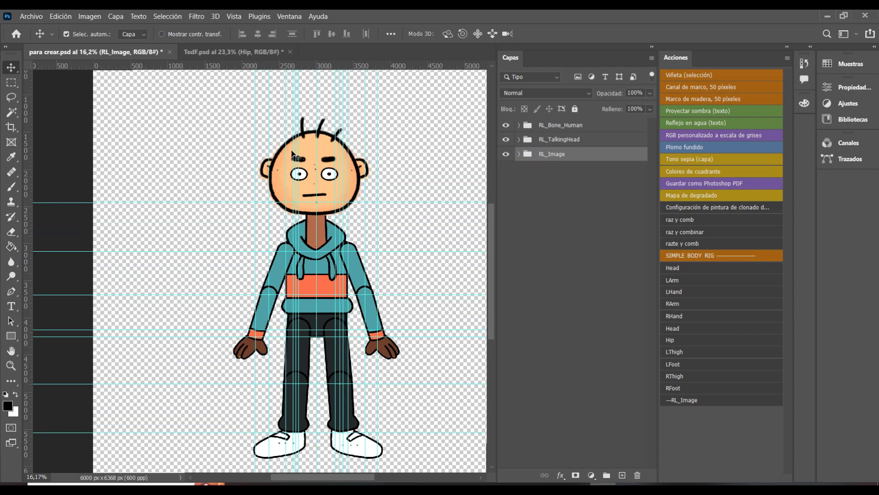
Save the layered document under the new name Frida.psd in the Cartoon animator folder.
left_click(30, 13)
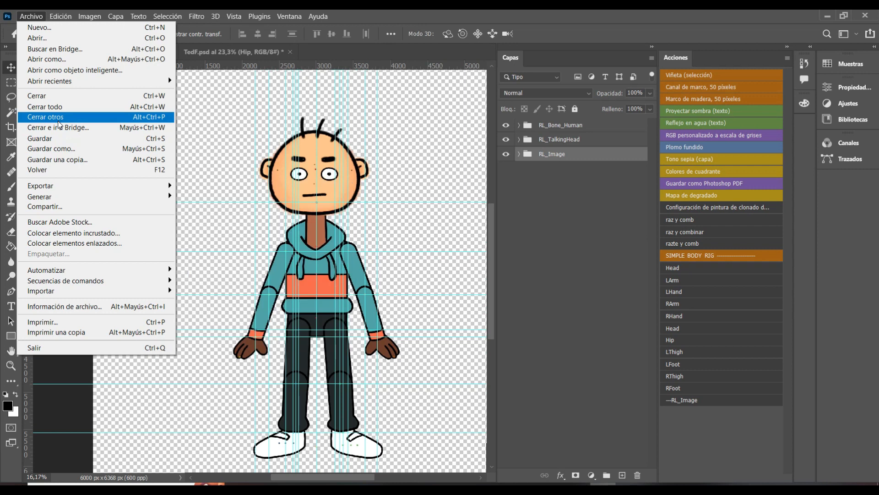
left_click(50, 152)
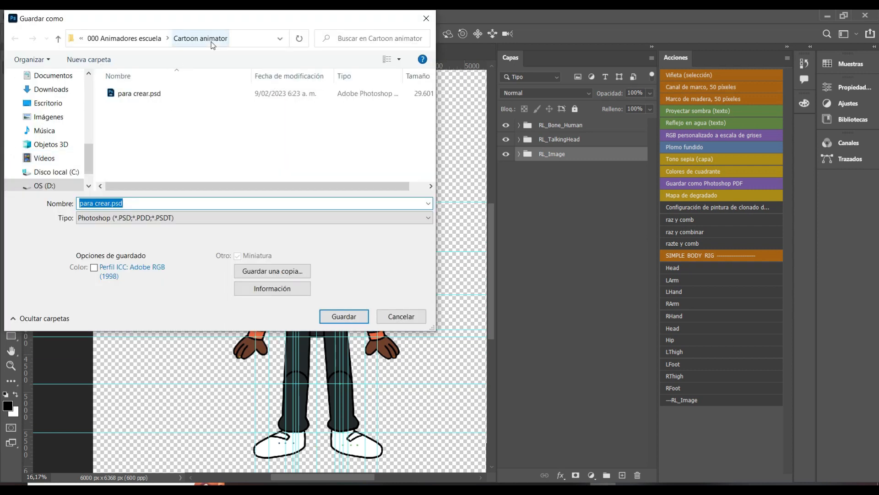
left_click(110, 203)
key("ctrl+shift+Left")
key("ctrl+shift+Left")
type("Frida")
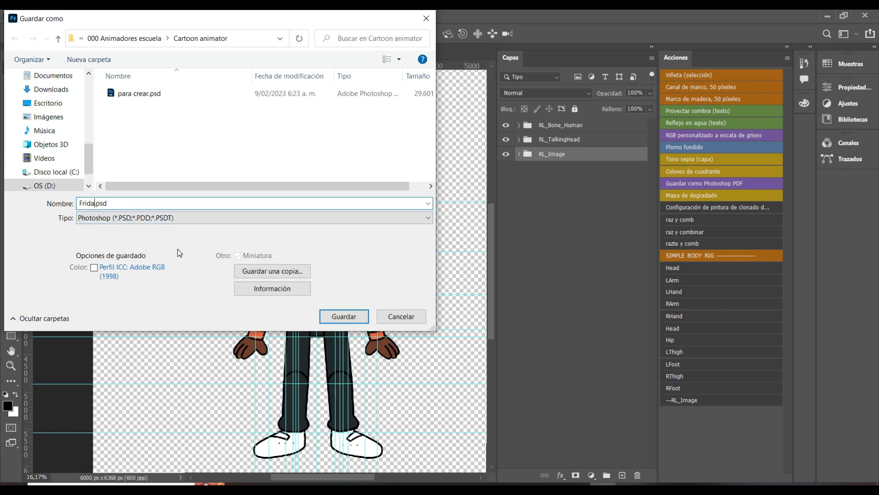
left_click(347, 317)
left_click(605, 141)
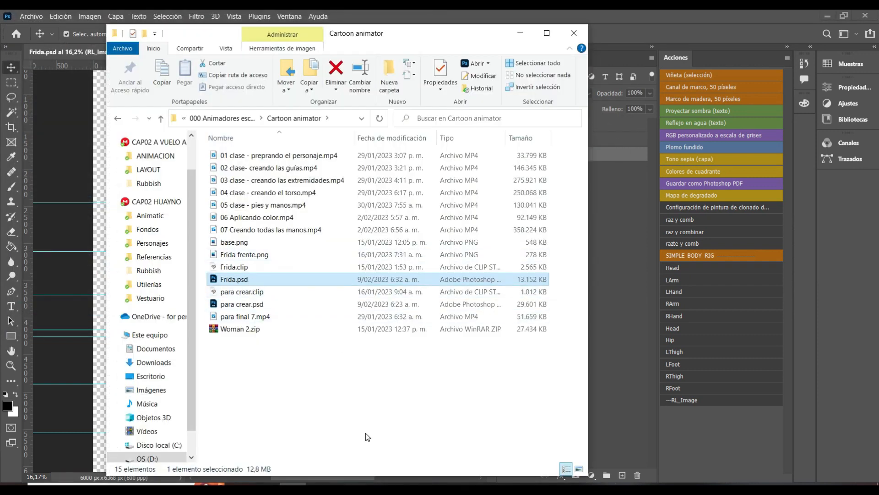
Switch to Cartoon Animator, return to Stage mode and delete the Ted_F character from the scene.
left_click(346, 488)
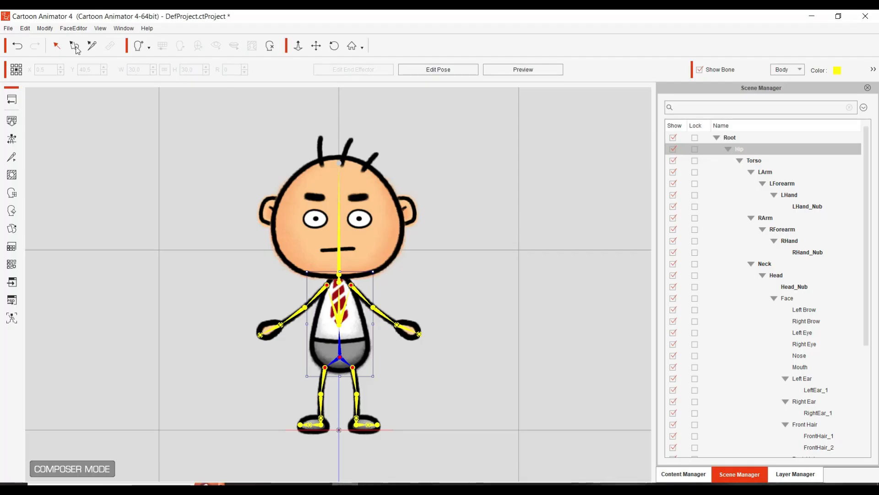
left_click(17, 105)
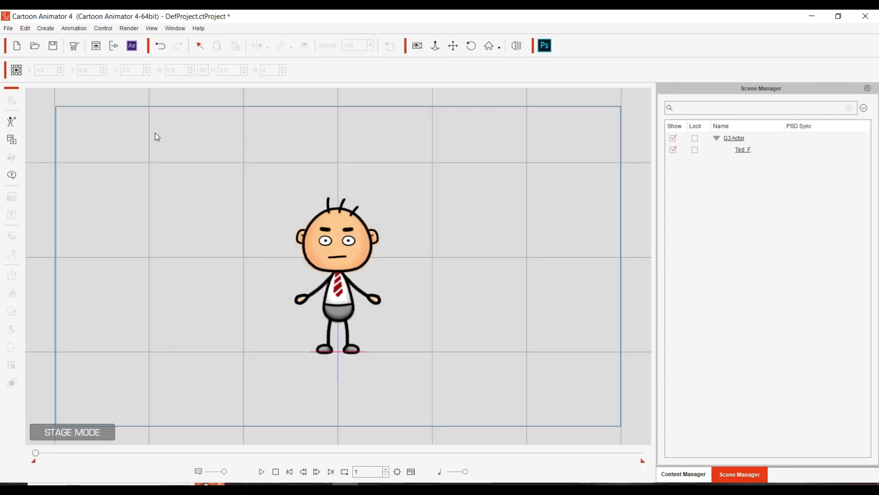
left_click(309, 248)
left_click_drag(308, 248, 510, 245)
key("Delete")
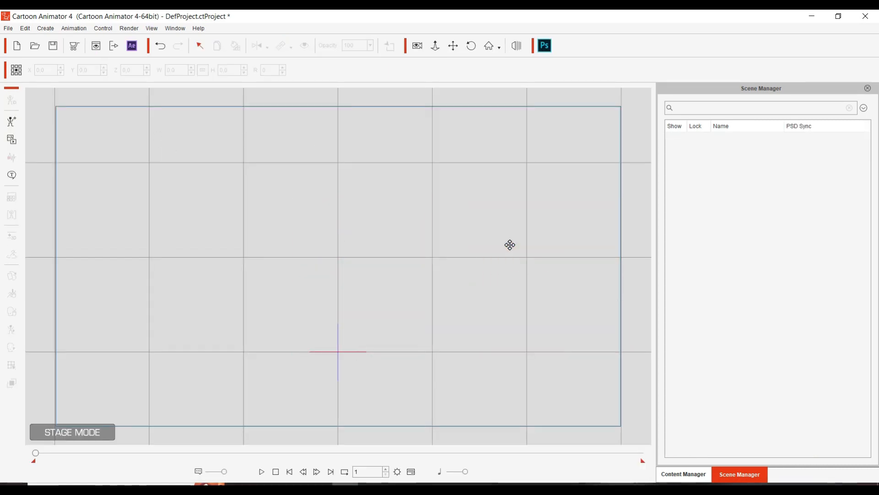
Import Frida.psd from the Cartoon animator folder into the empty Cartoon Animator stage as a character.
left_click(293, 484)
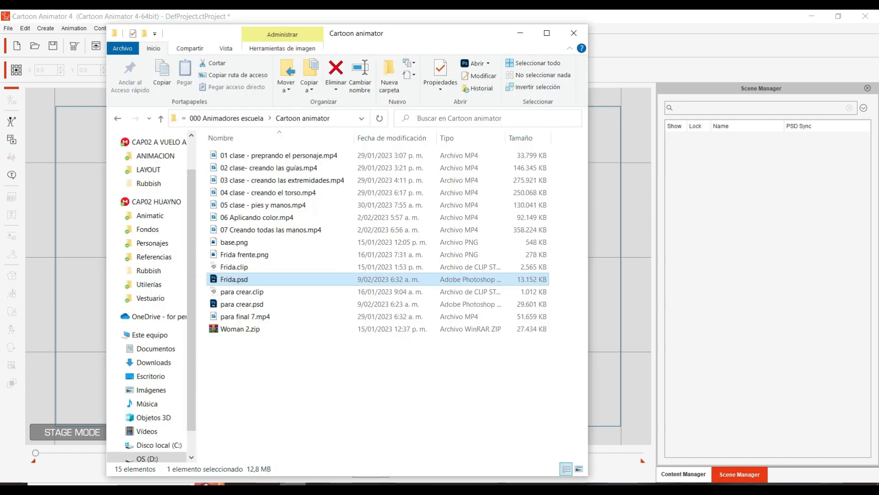
left_click_drag(418, 35, 878, 45)
left_click_drag(567, 265, 320, 219)
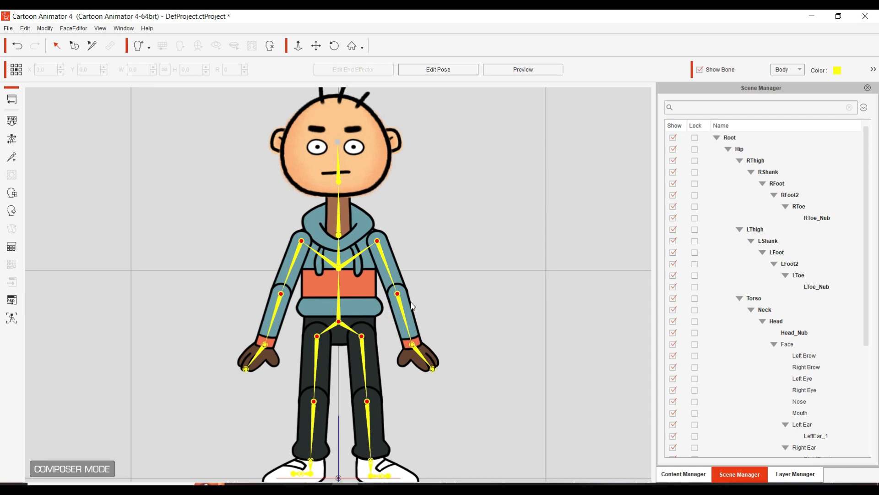
Test the rigging of both forearms by rotating each one, and undo the rotations.
left_click(401, 315)
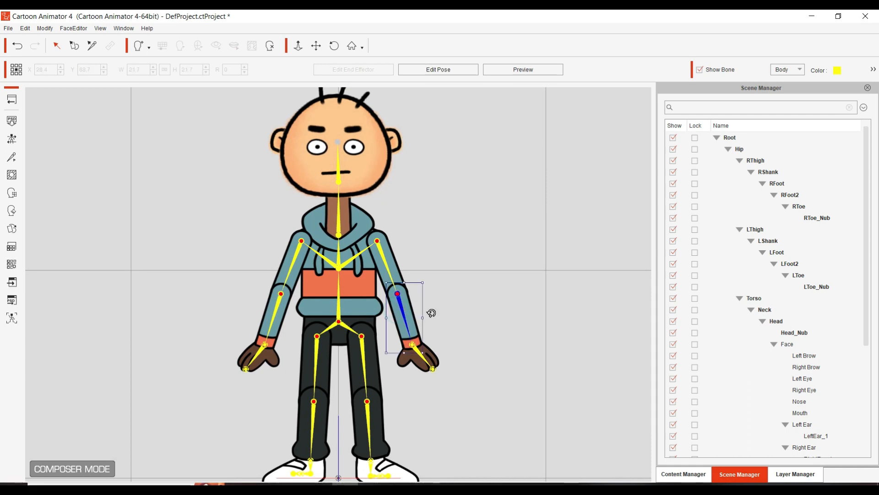
left_click_drag(431, 313, 403, 196)
key("ctrl+z")
left_click(283, 311)
left_click_drag(293, 332, 360, 204)
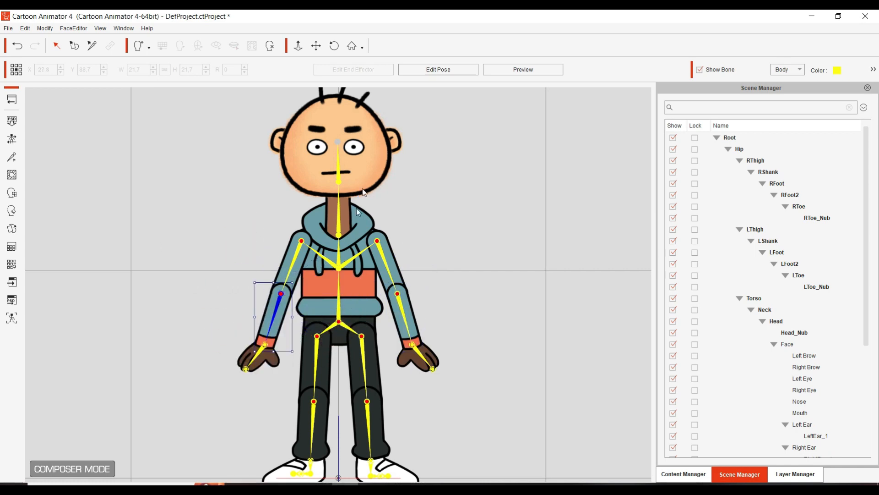
Test the rotation of the thighs and the face, and undo the changes.
left_click(364, 364)
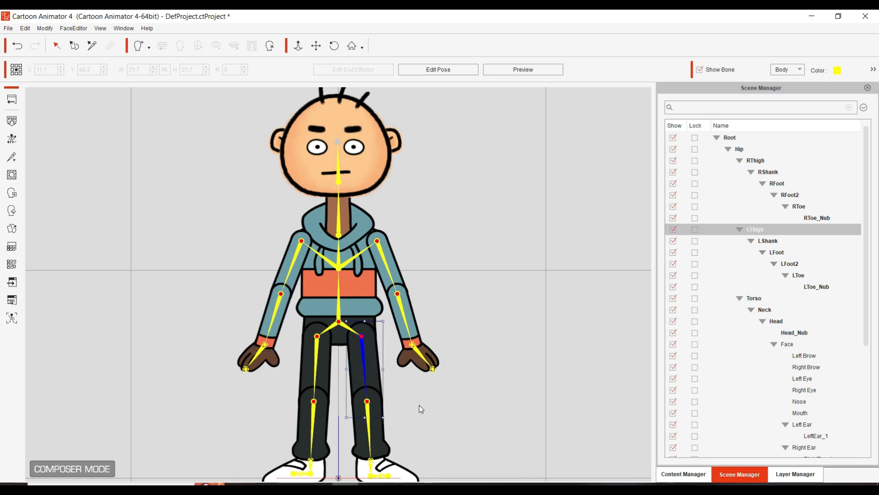
left_click_drag(395, 397, 376, 331)
left_click(325, 374)
left_click(347, 192)
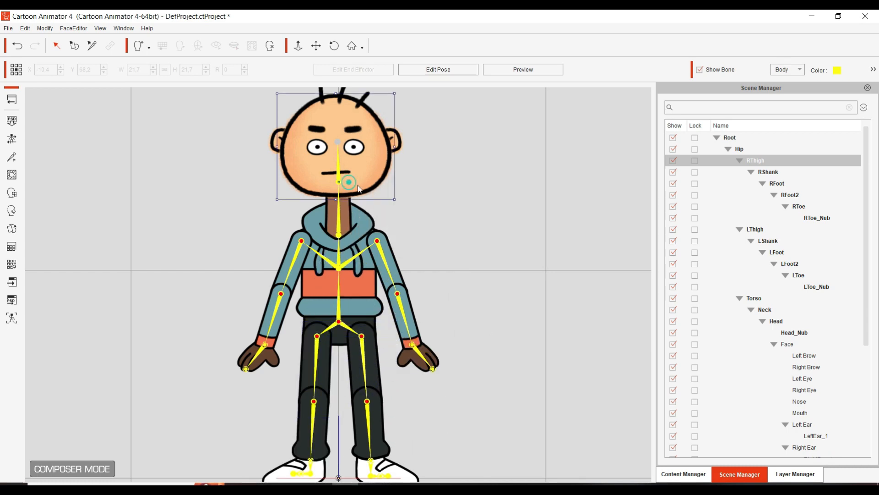
left_click_drag(411, 203, 426, 242)
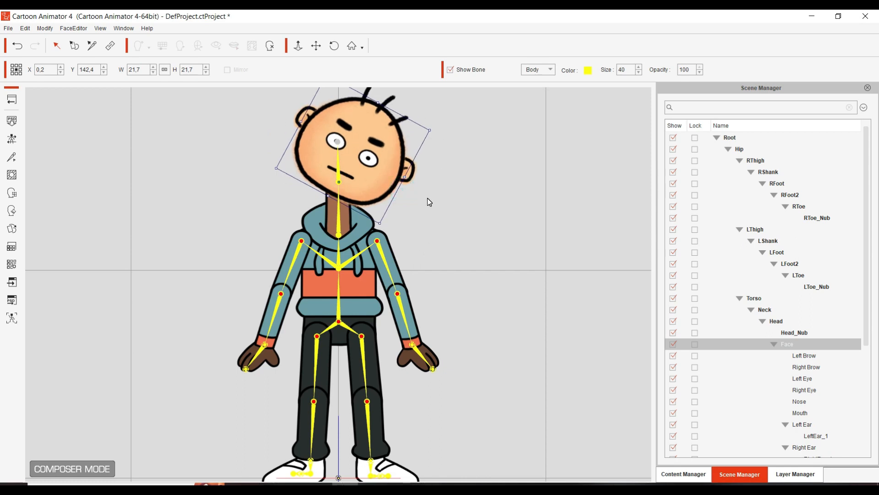
key("ctrl+z")
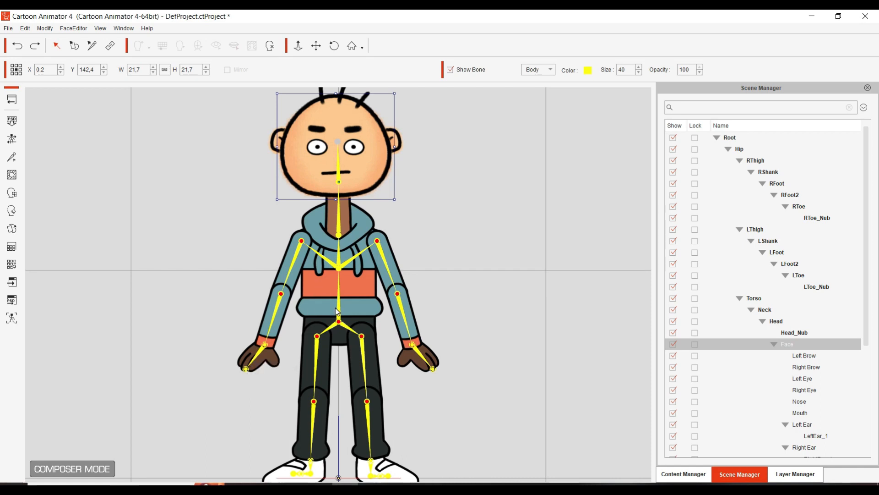
Return to Stage mode and save the project as "Frida curso" in the Project folder.
scroll(327, 401, "down", 2)
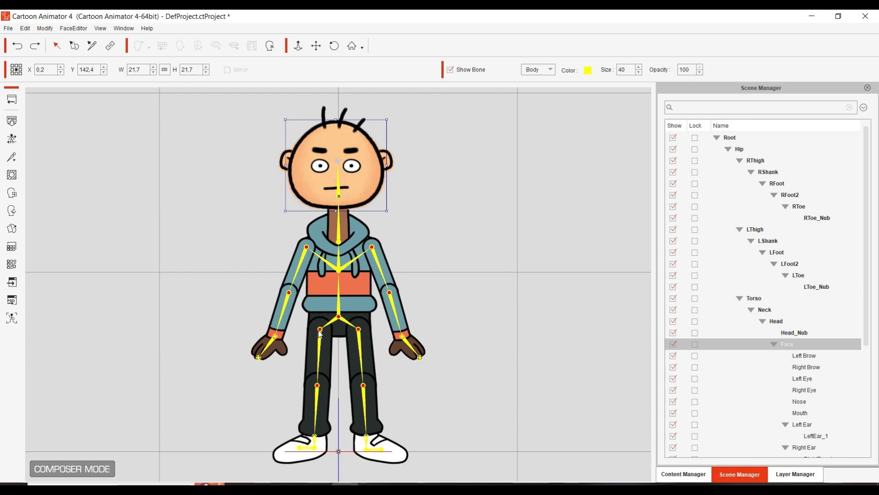
left_click(11, 100)
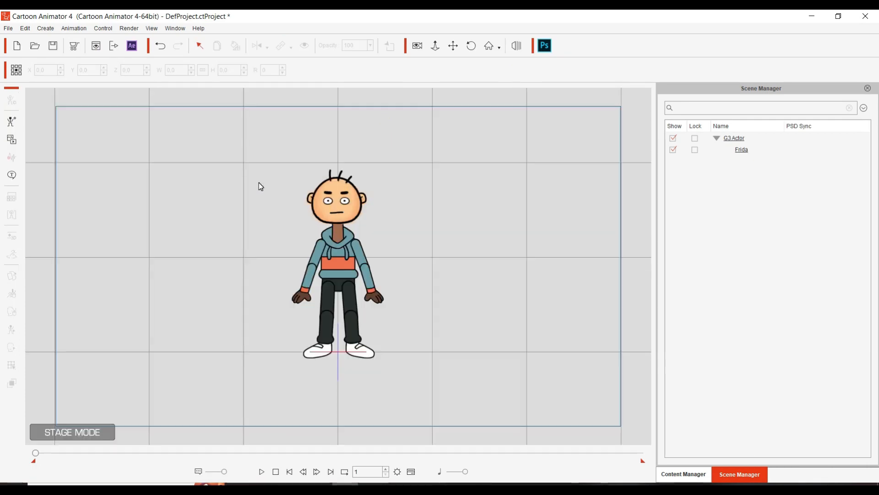
left_click(8, 28)
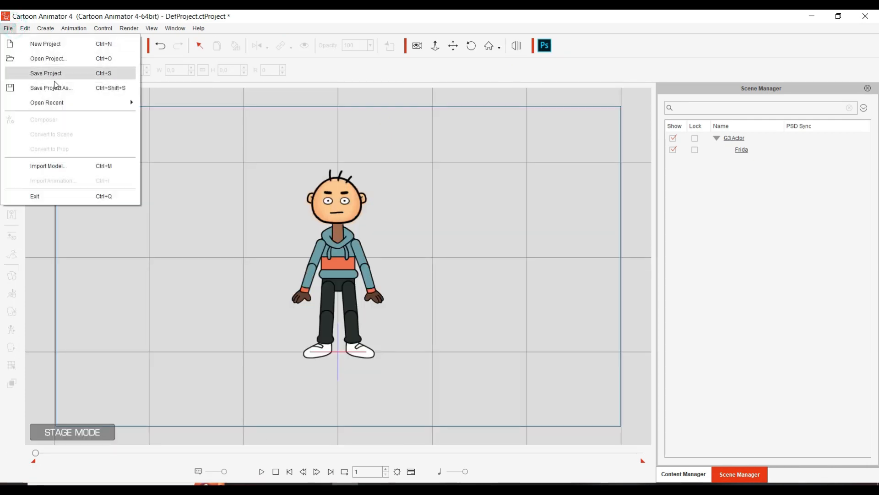
left_click(60, 86)
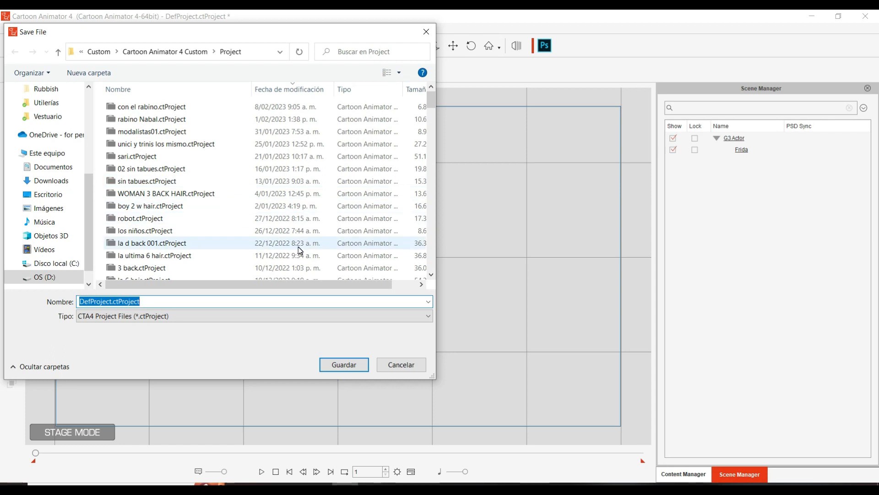
type("Fri")
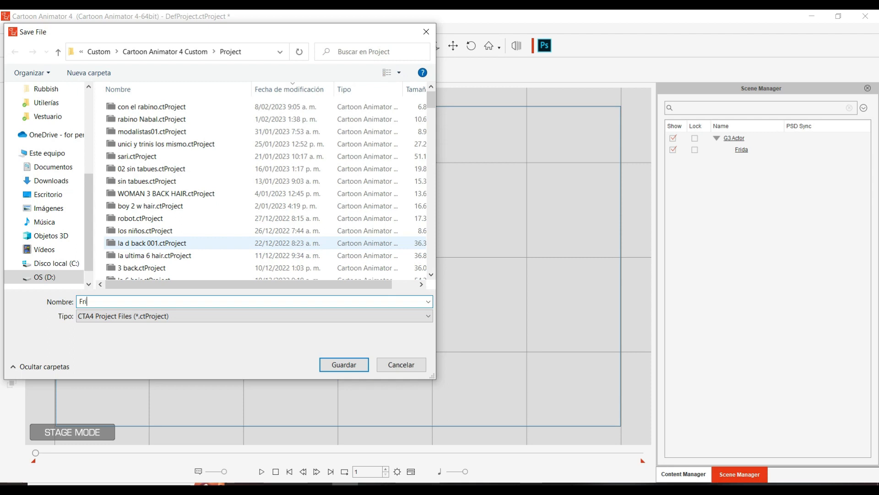
type("da curso")
left_click(339, 366)
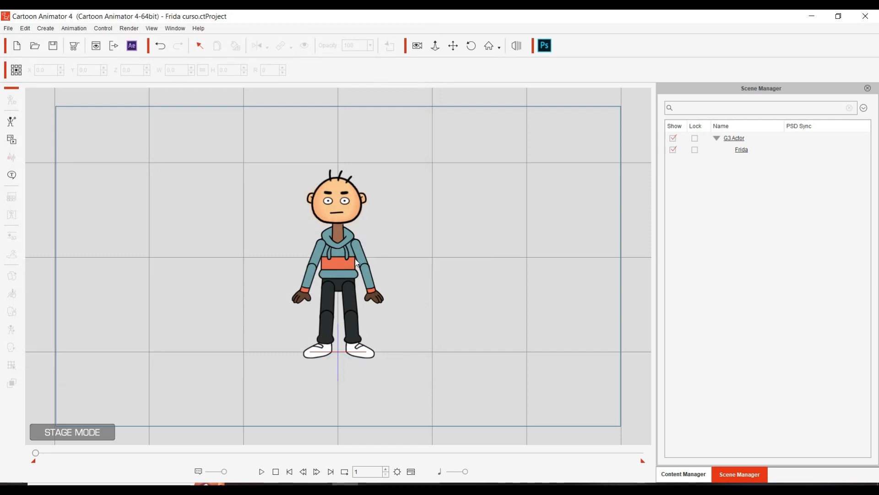
Switch to Clip Studio Paint and move the Frida frente reference drawing fully inside the canvas, beside the separated body.
left_click(357, 263)
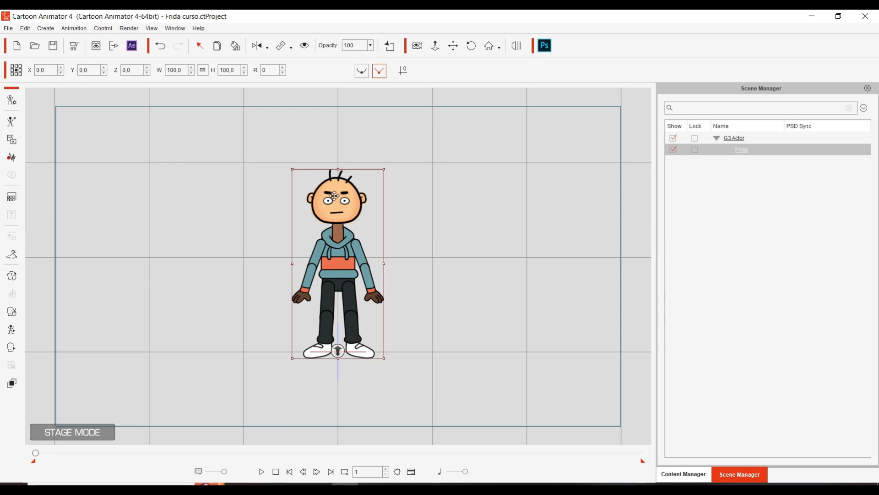
left_click(372, 484)
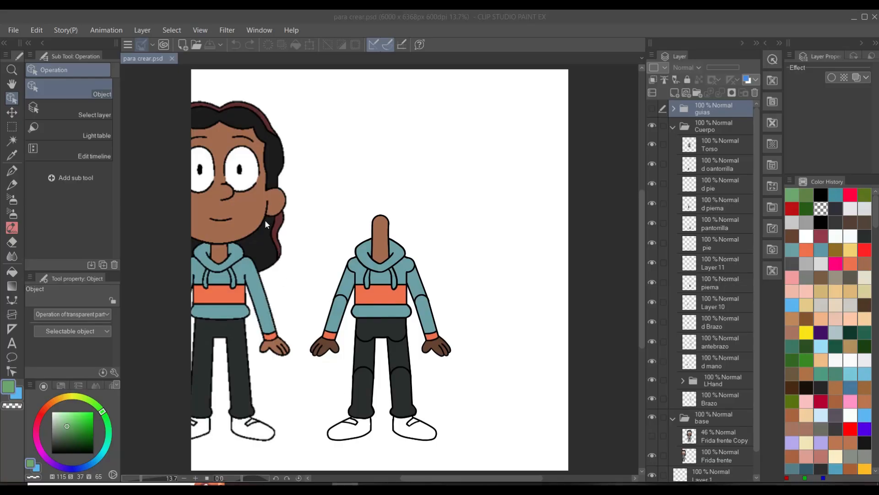
left_click(14, 101)
scroll(263, 218, "down", 1)
left_click_drag(243, 219, 285, 236)
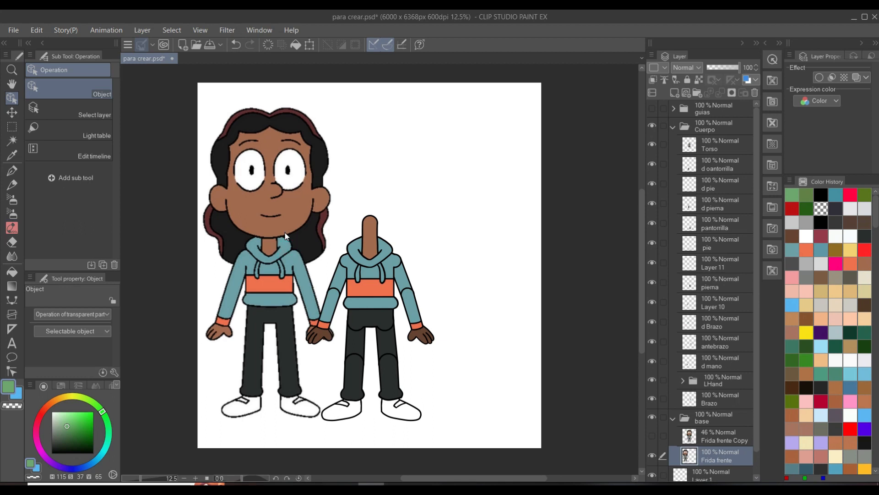
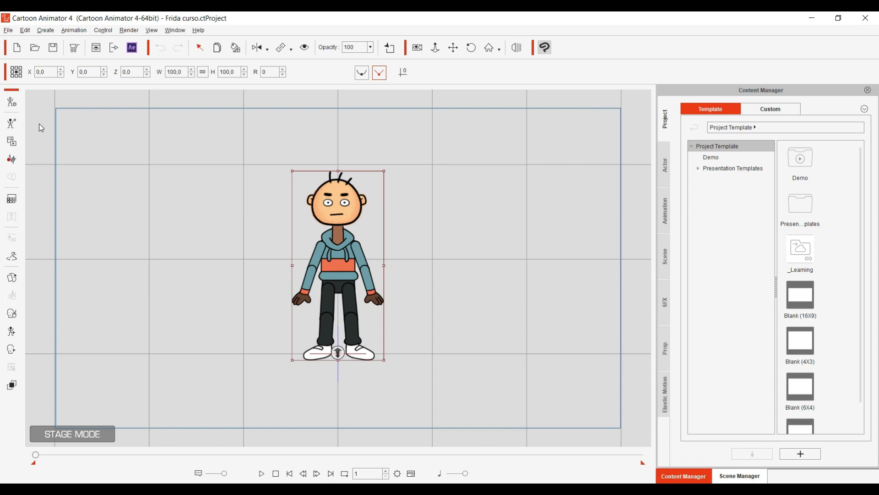
Open the Frida character from the Cartoon Animator stage in Composer mode and select its Head bone.
left_click(15, 104)
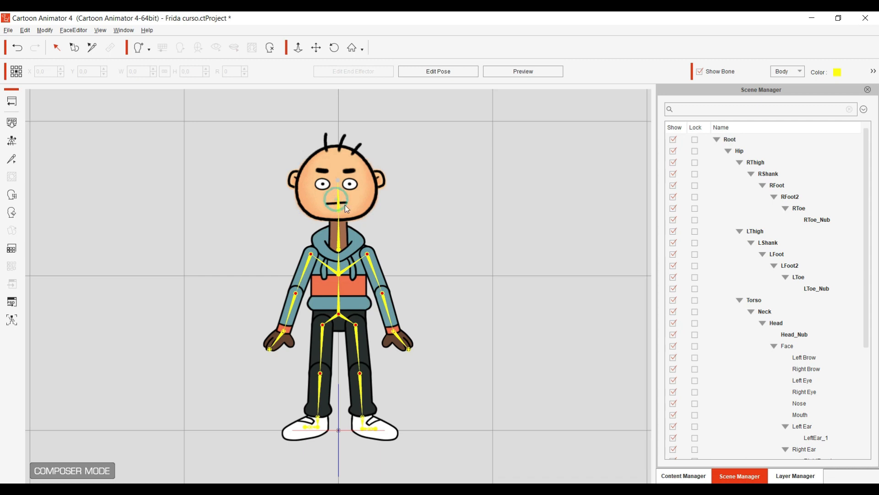
left_click(345, 205)
left_click(339, 204)
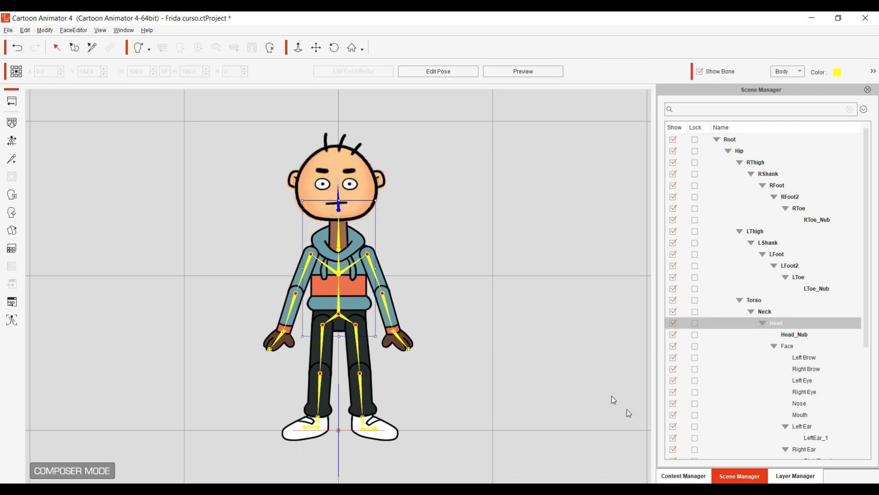
Browse the _G3 360 head templates in the Content Manager for a replacement head.
left_click(697, 477)
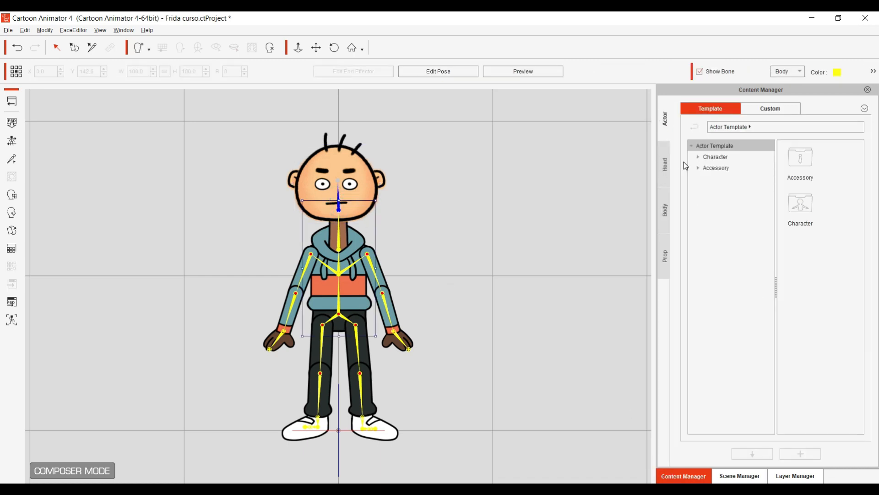
left_click(665, 167)
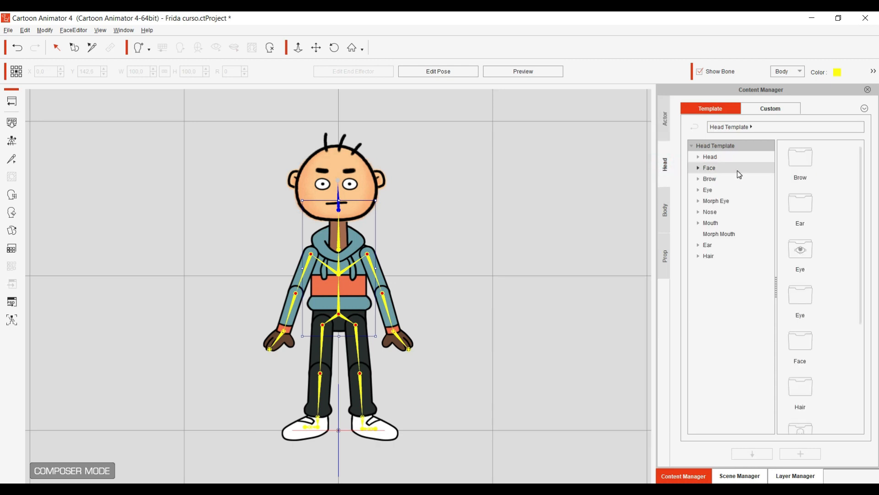
left_click(699, 158)
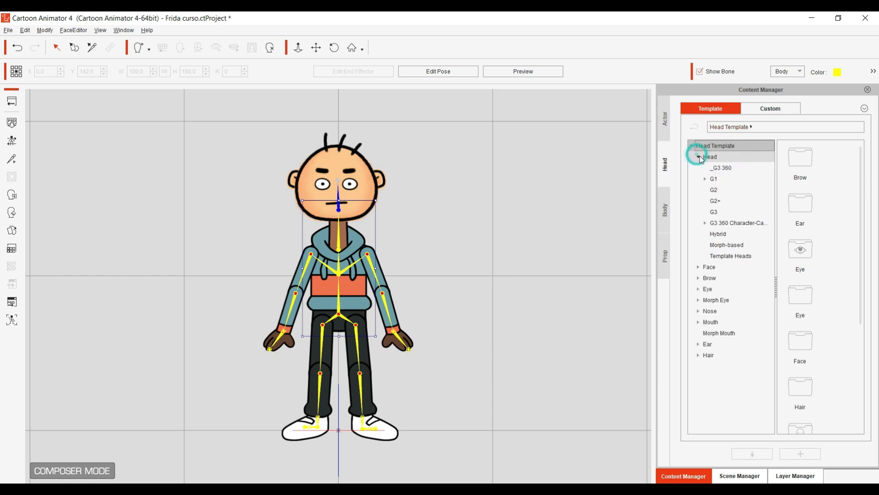
left_click(731, 168)
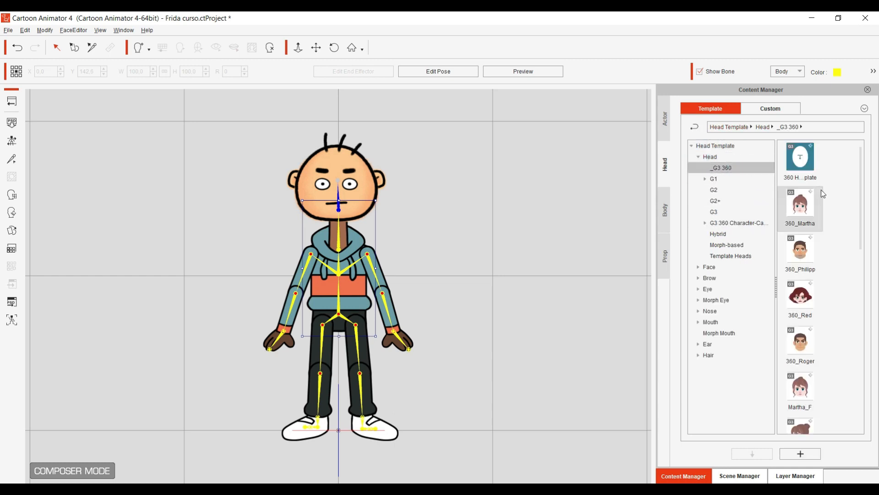
scroll(827, 224, "down", 8)
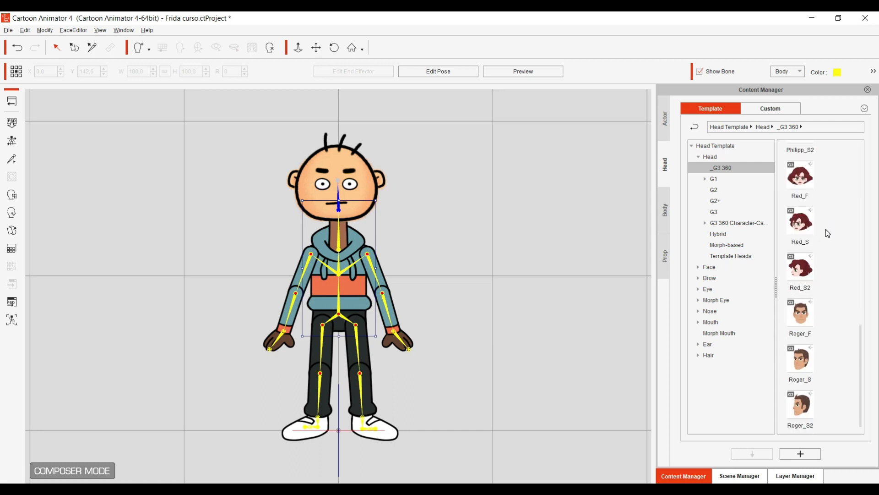
Replace the character's head with the blank 360 head template from the _G3 360 head library.
scroll(825, 229, "up", 8)
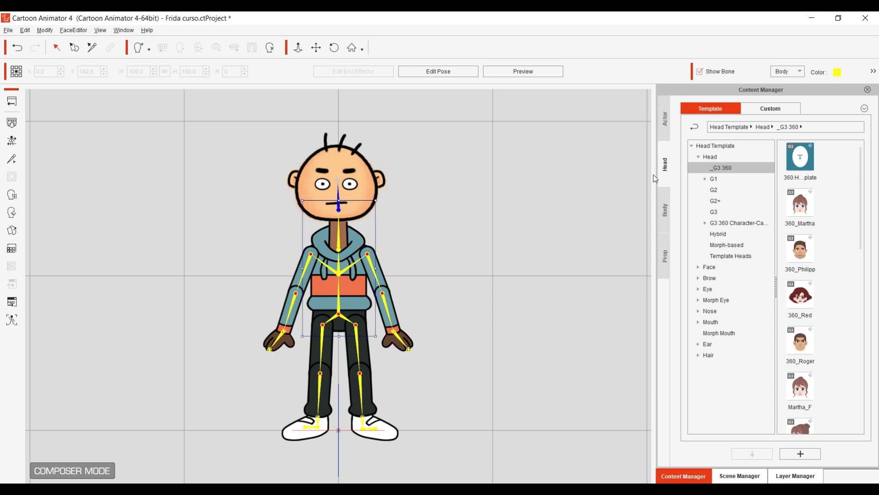
left_click(801, 167)
double_click(800, 167)
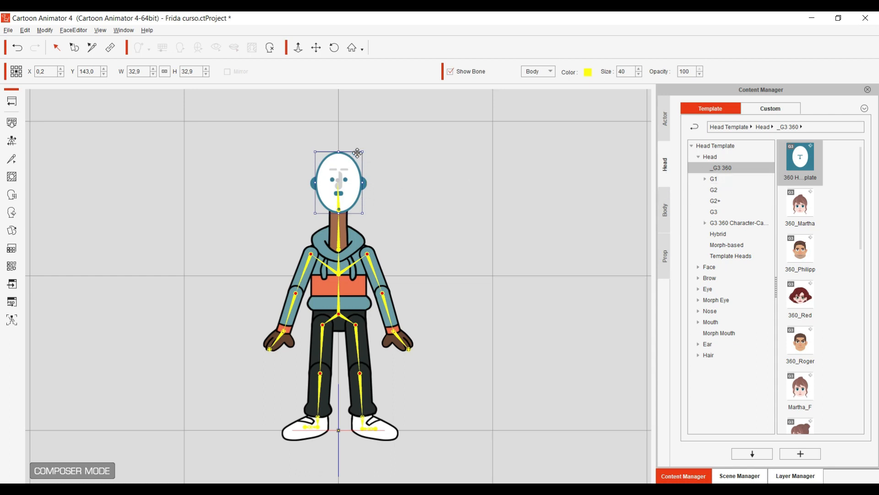
Enlarge the template head to about 77.8 in width and height and lower it onto the character's neck.
left_click_drag(358, 153, 410, 114)
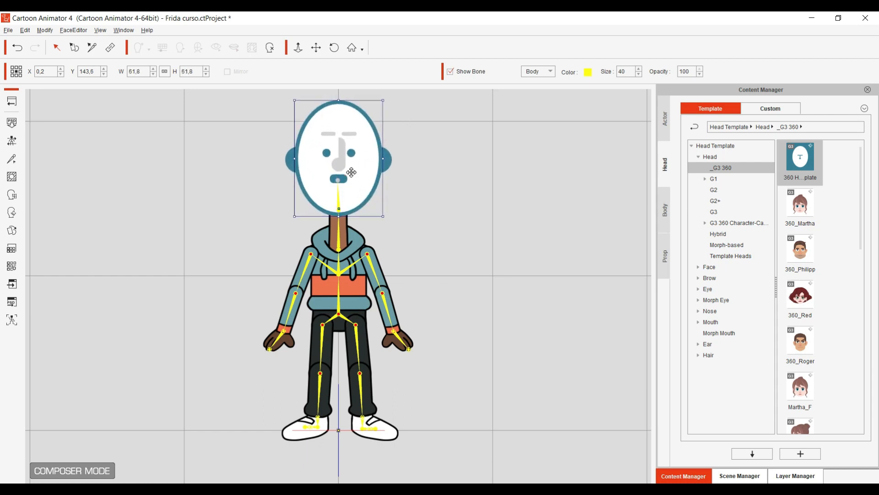
left_click_drag(356, 182, 356, 192)
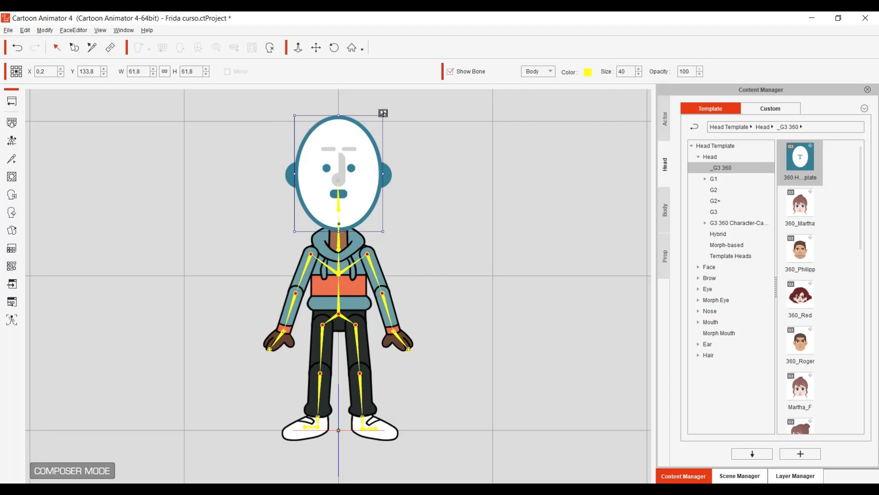
left_click_drag(384, 113, 407, 89)
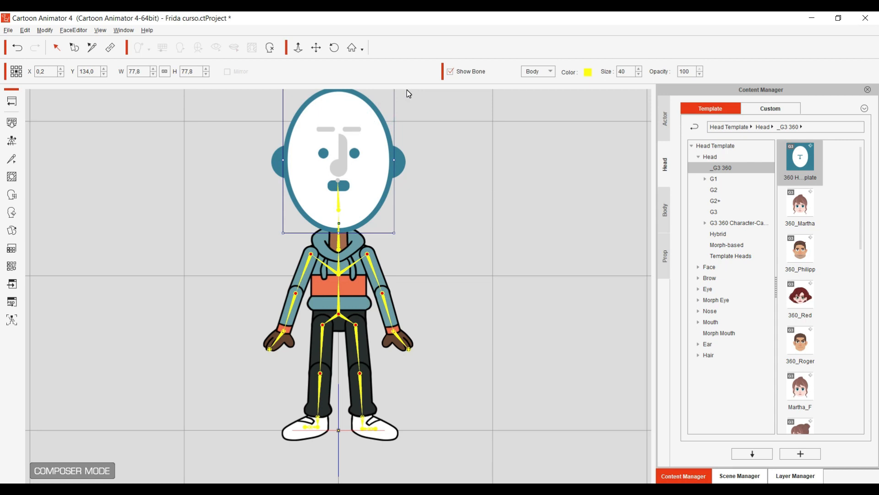
scroll(376, 202, "down", 1)
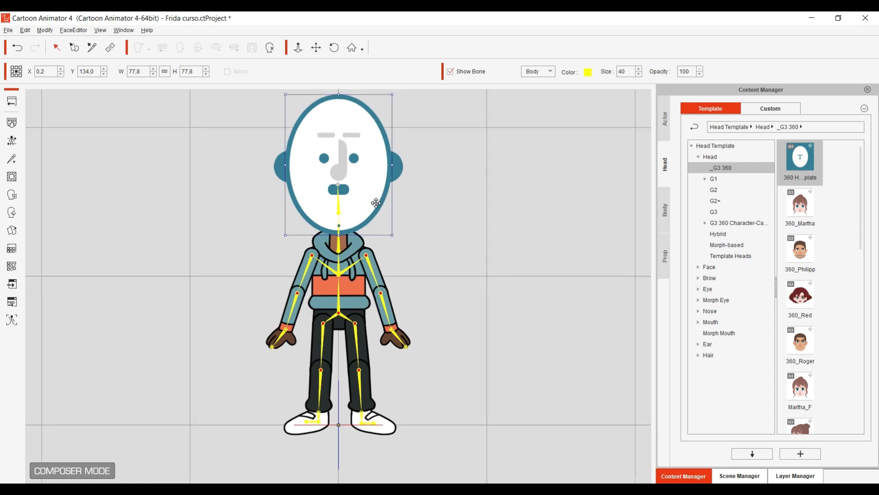
scroll(376, 203, "down", 2)
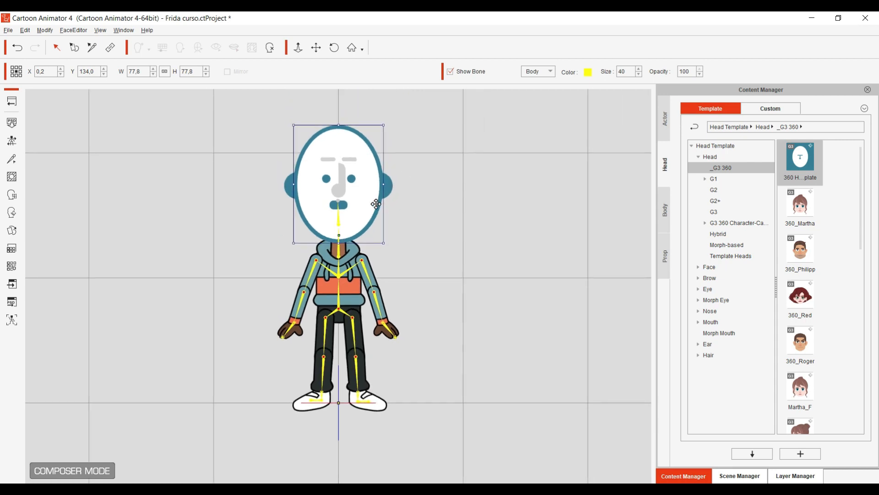
left_click_drag(376, 212, 378, 214)
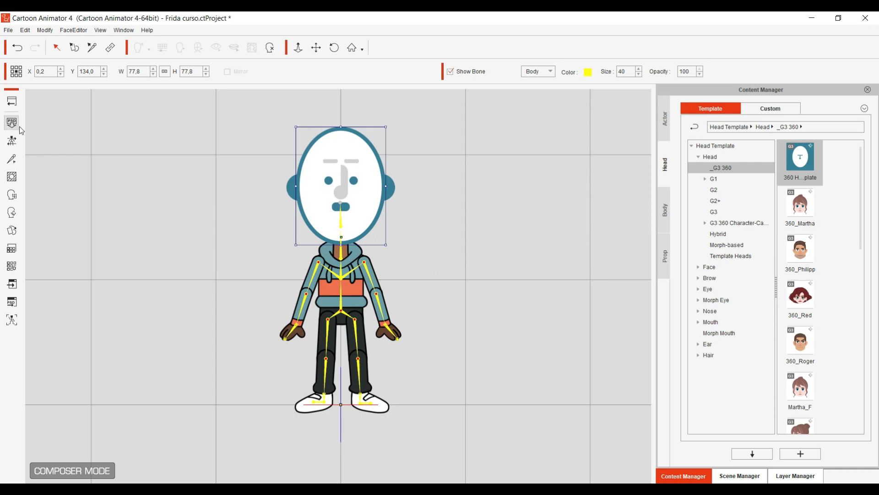
Return to stage mode and save the project.
left_click(9, 101)
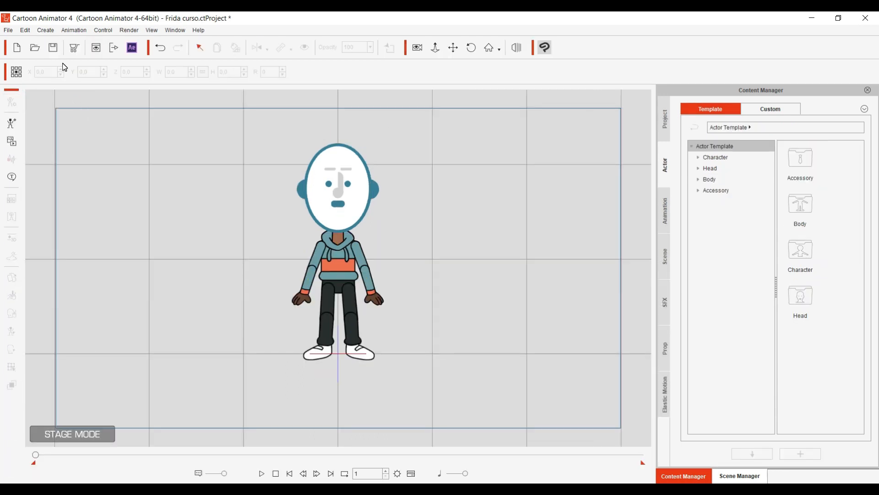
left_click(11, 30)
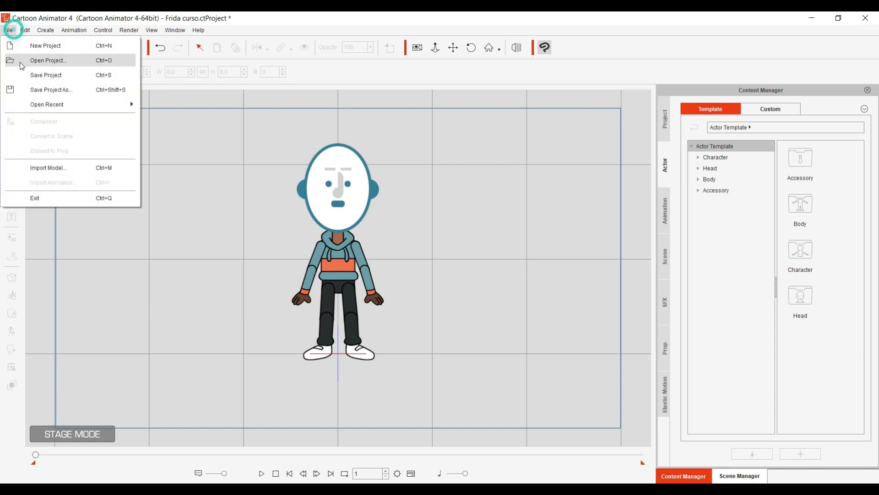
left_click(57, 77)
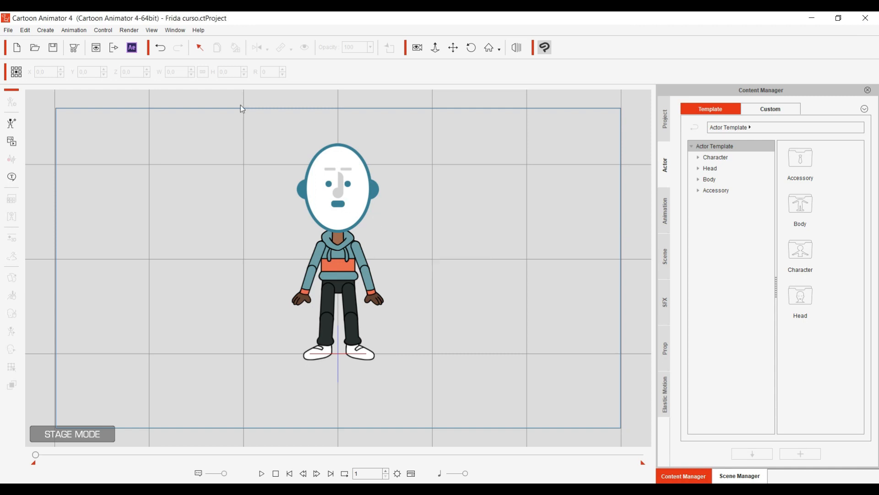
Reopen the character in composer mode and launch its PSD in Clip Studio Paint with Head & Body in one file and Edit Current angle.
left_click(355, 196)
left_click(11, 102)
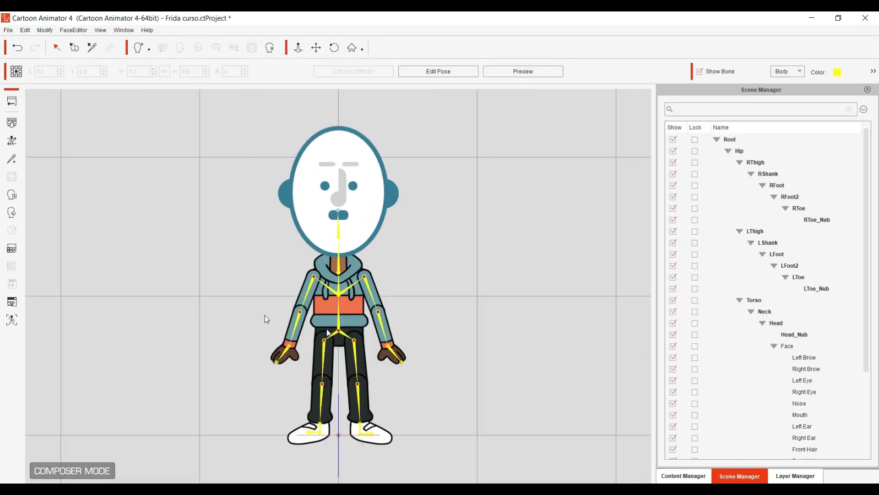
left_click(318, 308)
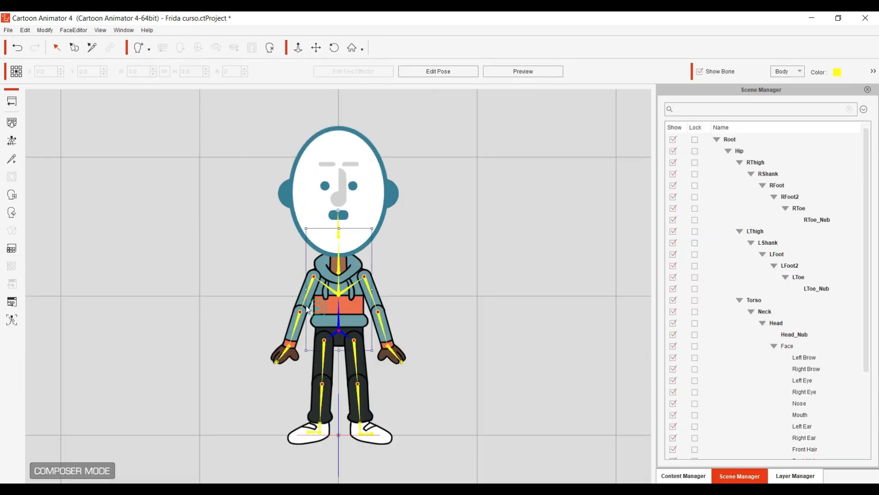
left_click(13, 301)
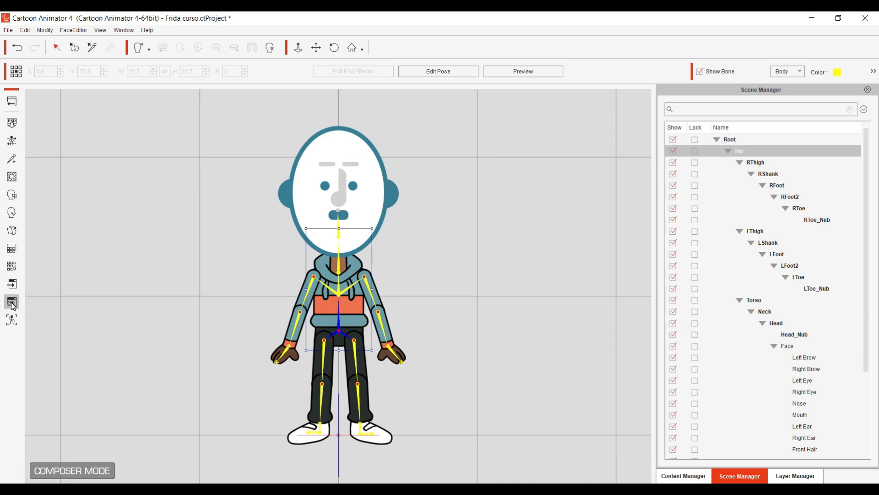
left_click(12, 302)
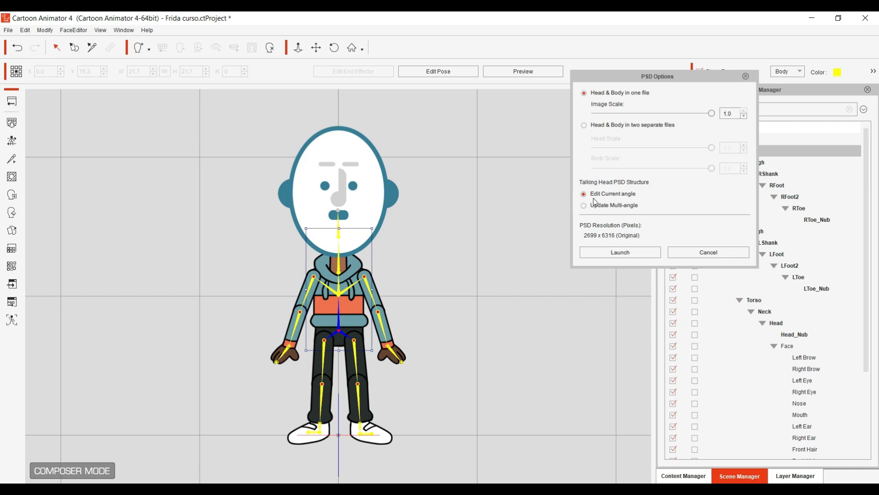
left_click(621, 252)
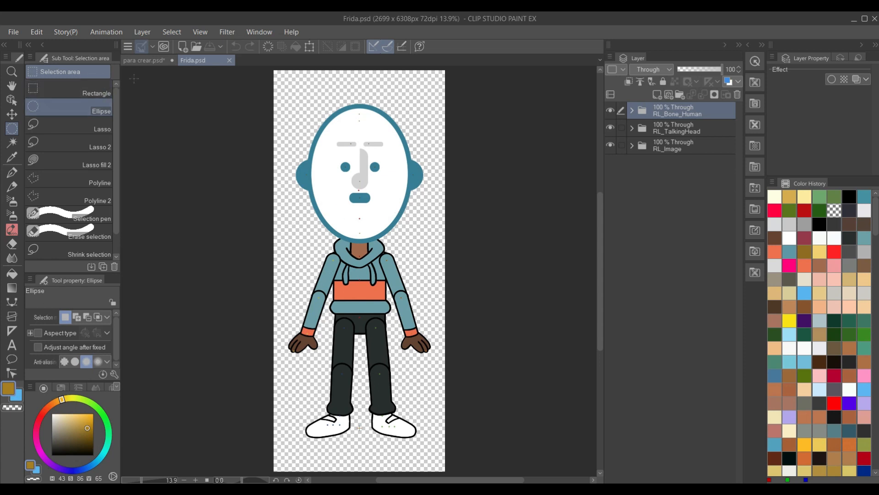
Copy the Frida frente layer from para crear.psd and paste it above the RL_Bone_Human folder in Frida.psd.
left_click(156, 61)
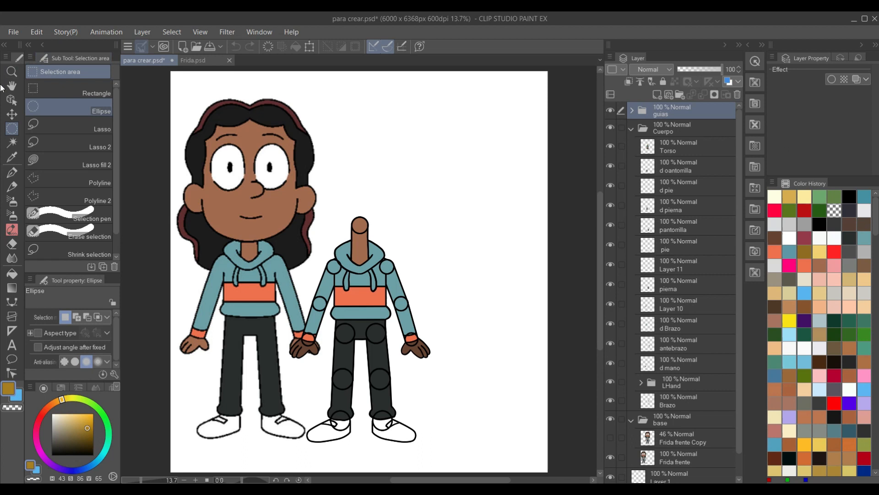
left_click(11, 105)
left_click(236, 183)
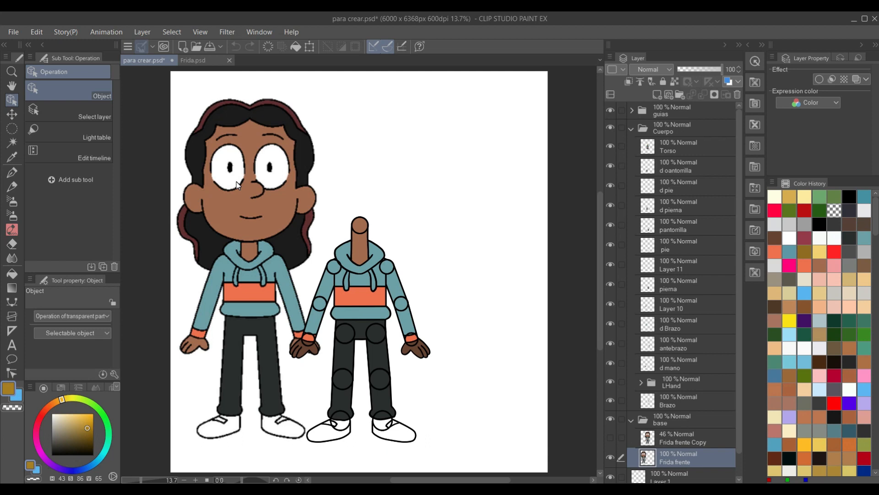
left_click(194, 63)
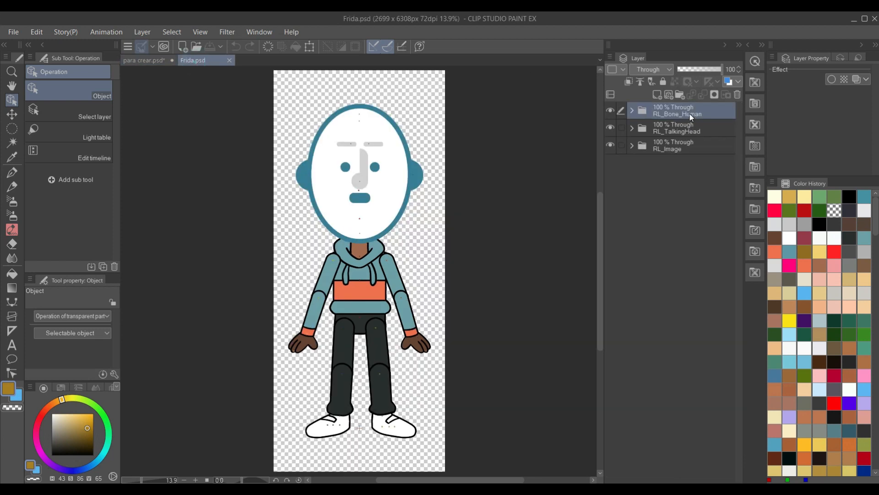
key("ctrl+v")
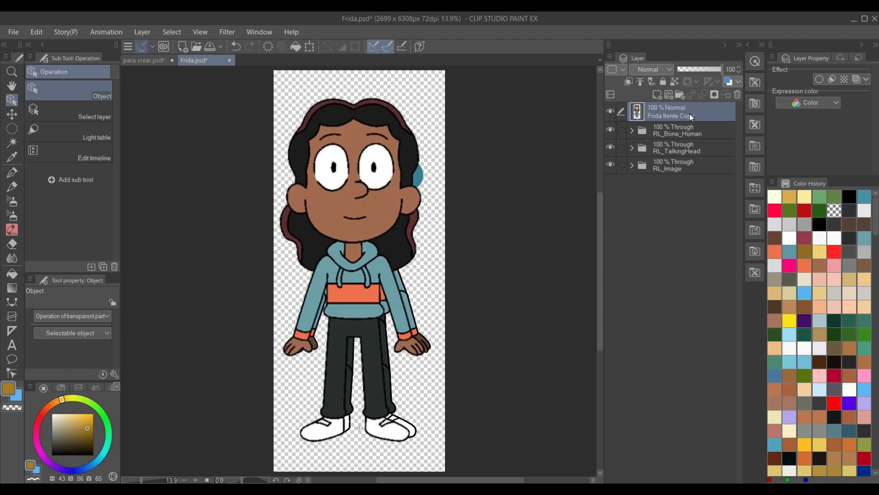
Align the pasted Frida frente Copy layer over the rigged body and lower its opacity to 35%.
key("k")
mouse_move(394, 324)
left_mouse_down()
mouse_move(401, 325)
mouse_move(395, 318)
left_mouse_up()
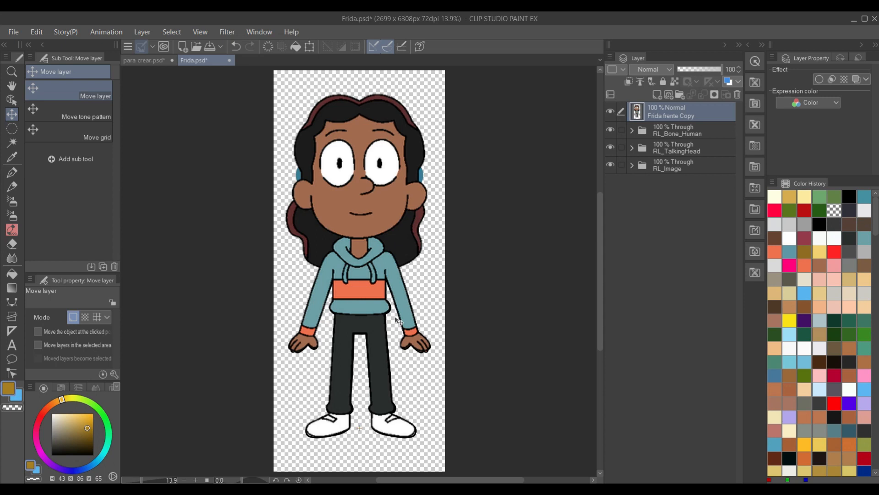
scroll(369, 223, "down", 1)
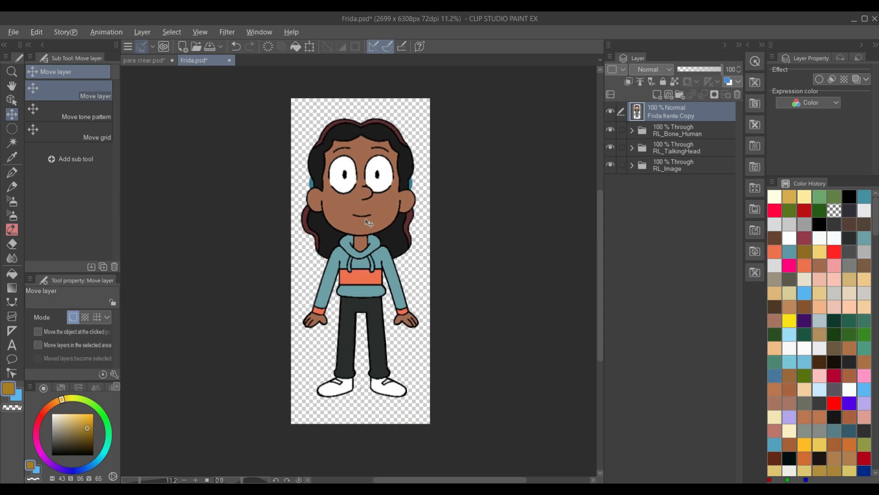
left_click_drag(723, 70, 694, 72)
Examine how the semi-transparent reference face lines up with the template head's eyes, nose, mouth, ears and outline.
scroll(340, 205, "up", 3)
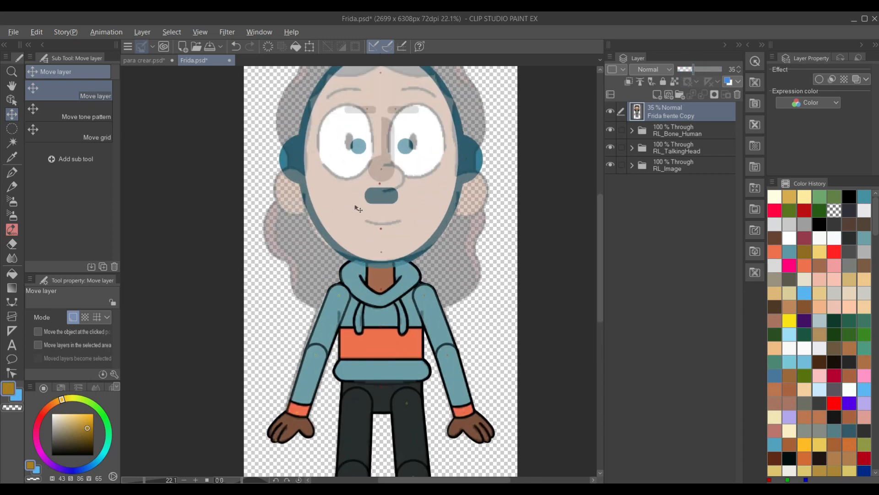
scroll(359, 208, "up", 1)
left_click_drag(429, 227, 390, 328)
left_click_drag(367, 274, 364, 288)
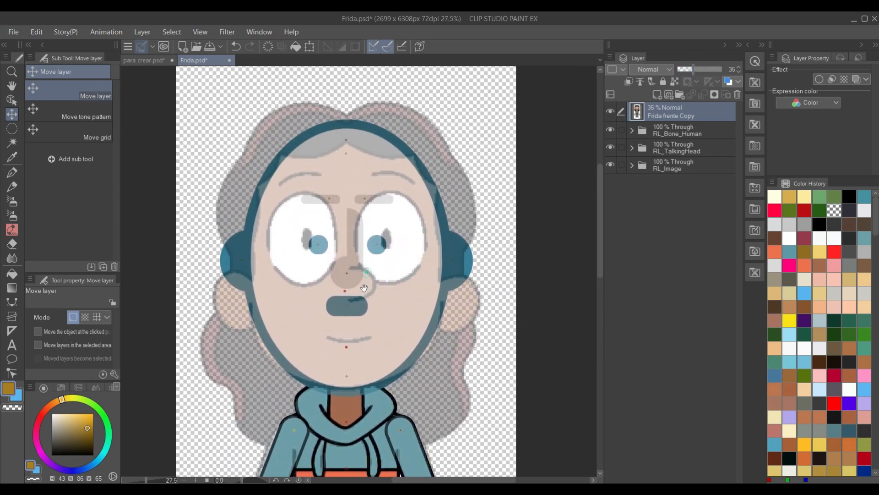
scroll(364, 291, "up", 1)
scroll(364, 294, "down", 1)
left_click_drag(380, 227, 381, 205)
scroll(376, 241, "down", 2)
left_click_drag(374, 255, 357, 192)
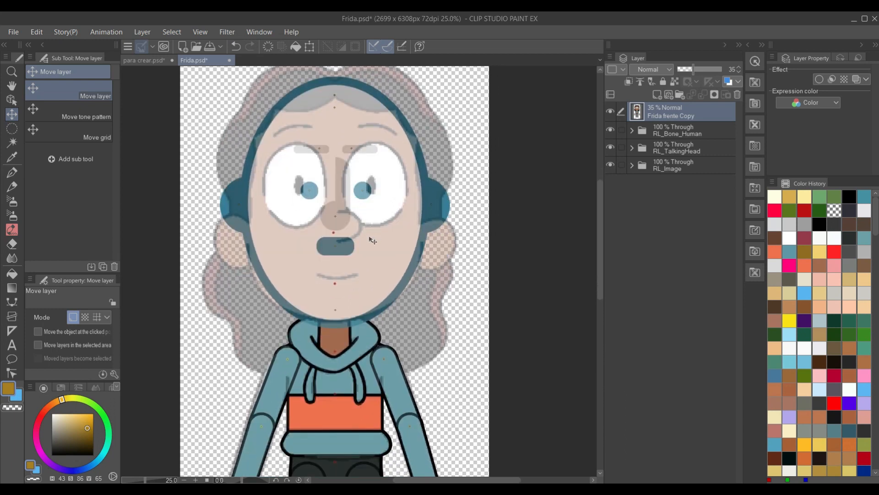
scroll(368, 243, "up", 1)
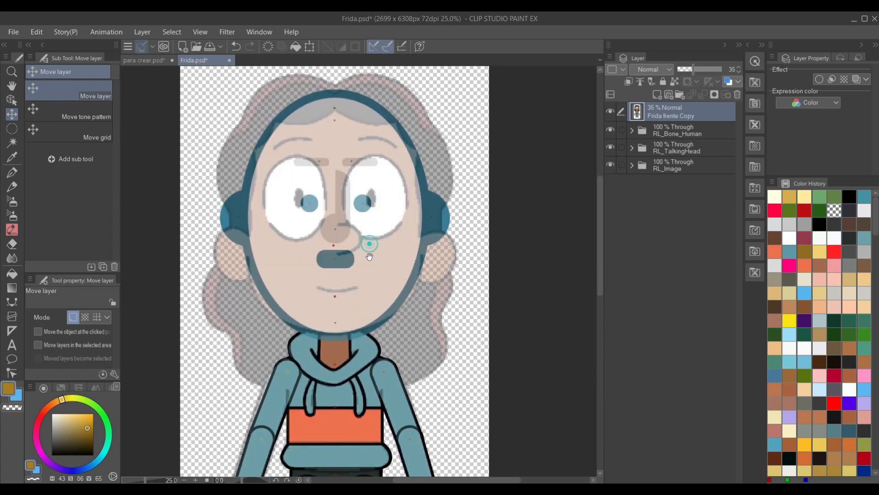
Hide the Frida frente Copy reference layer and select the template head's Face layer from the canvas.
left_click(610, 112)
scroll(329, 271, "down", 1)
scroll(329, 271, "down", 1)
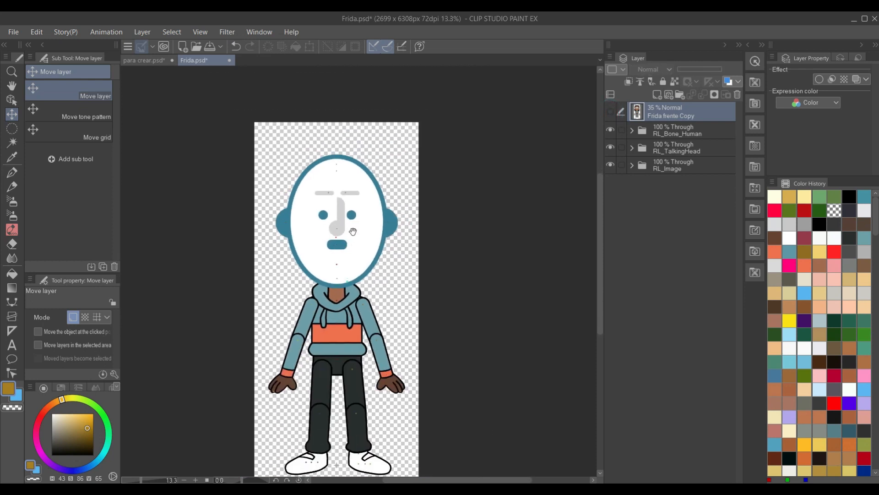
scroll(355, 259, "up", 2)
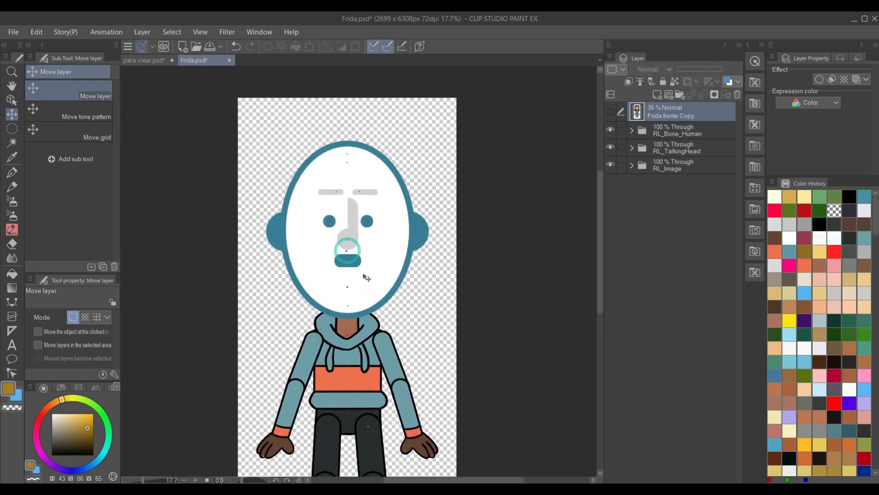
scroll(364, 275, "up", 1)
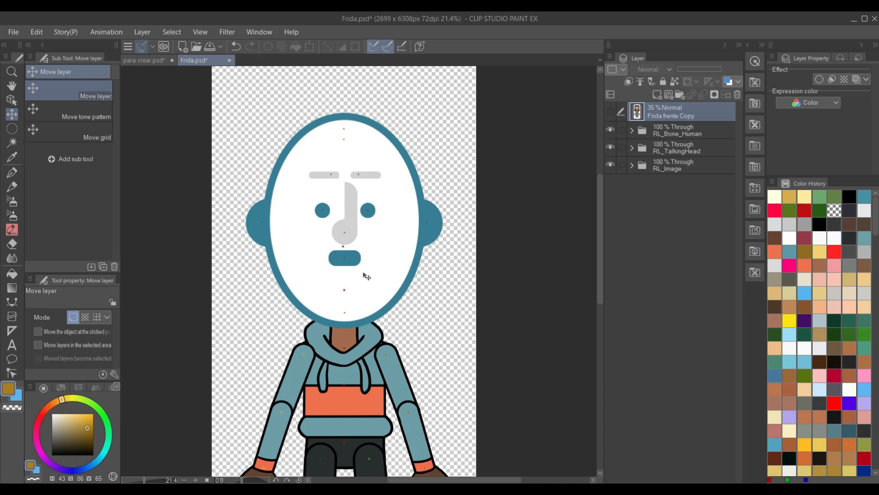
left_click(17, 106)
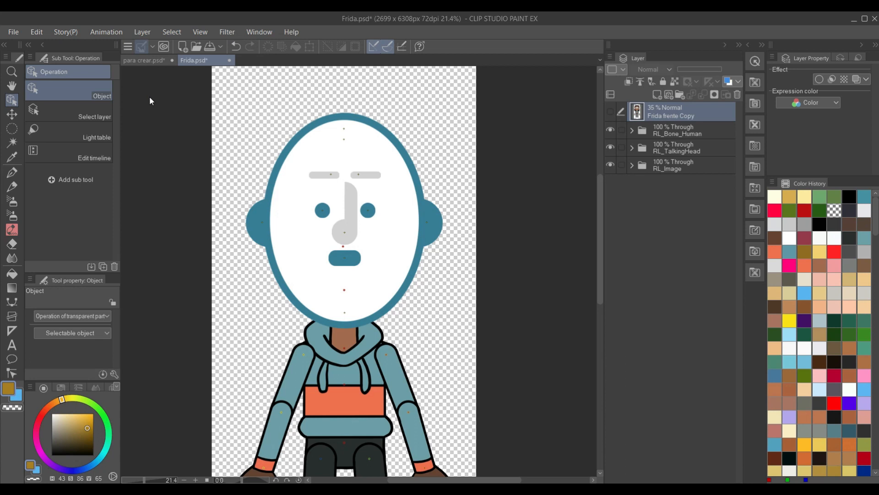
left_click(394, 253)
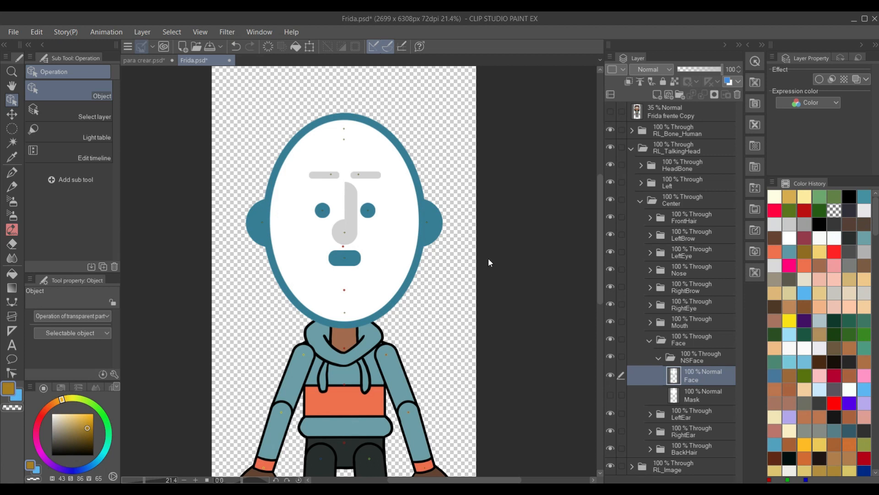
Show the Frida frente Copy reference layer again and lock it against editing.
left_click(612, 113)
left_click(665, 112)
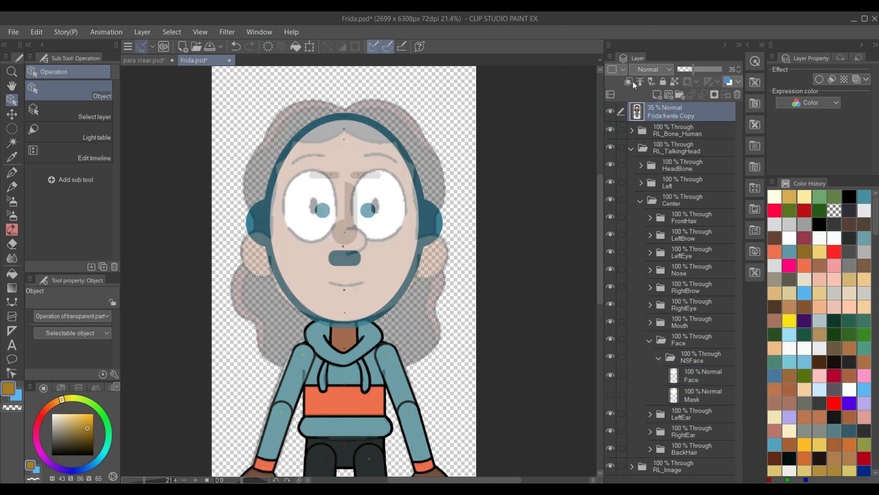
left_click(663, 81)
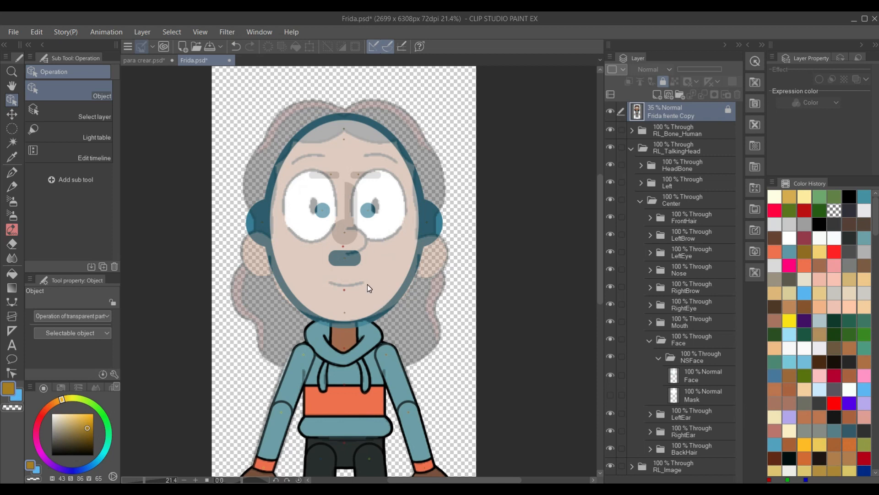
Examine Frida's drawn face up close in para crear.psd and return to Frida.psd with its Face layer selected.
left_click(701, 375)
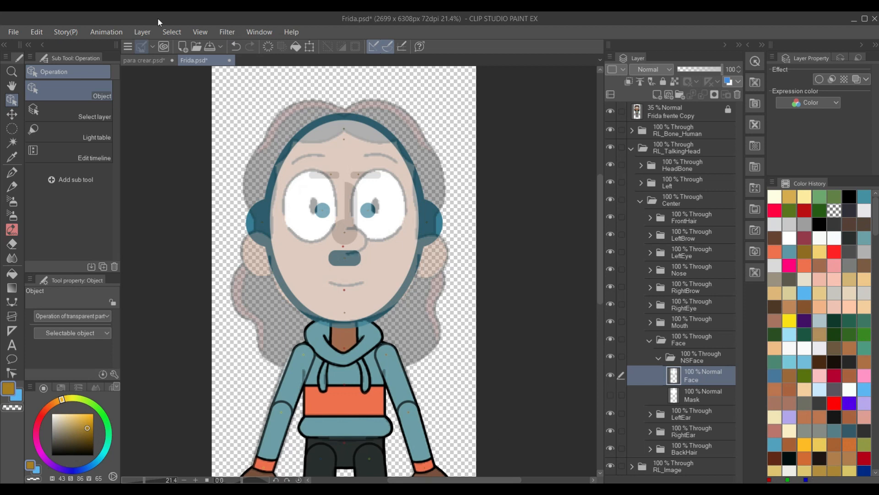
left_click(149, 61)
scroll(268, 262, "up", 4)
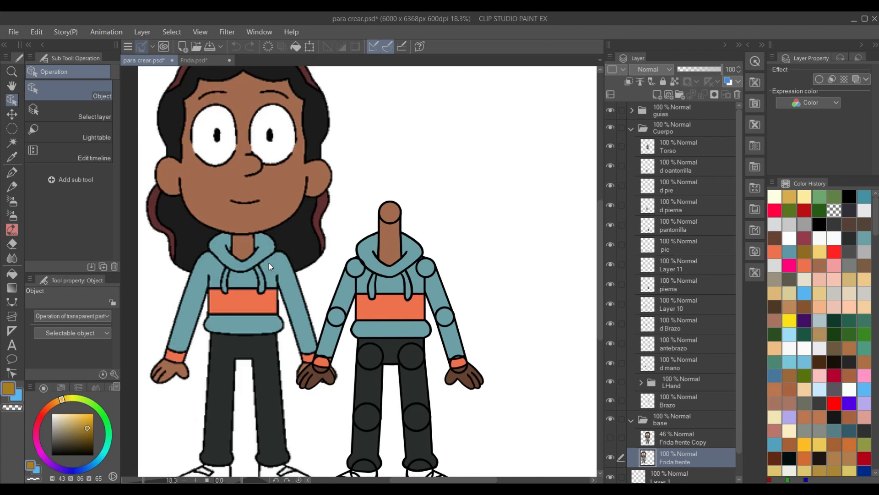
left_click_drag(277, 213, 400, 373)
scroll(384, 337, "up", 1)
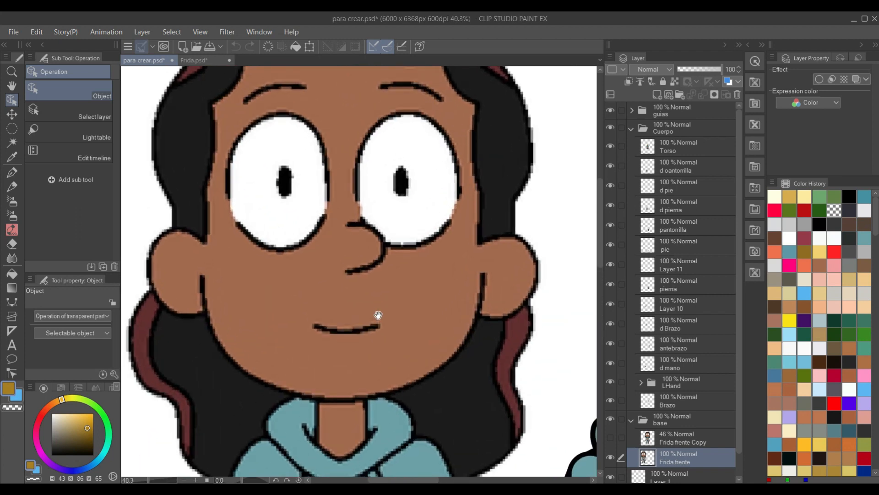
scroll(378, 315, "down", 4)
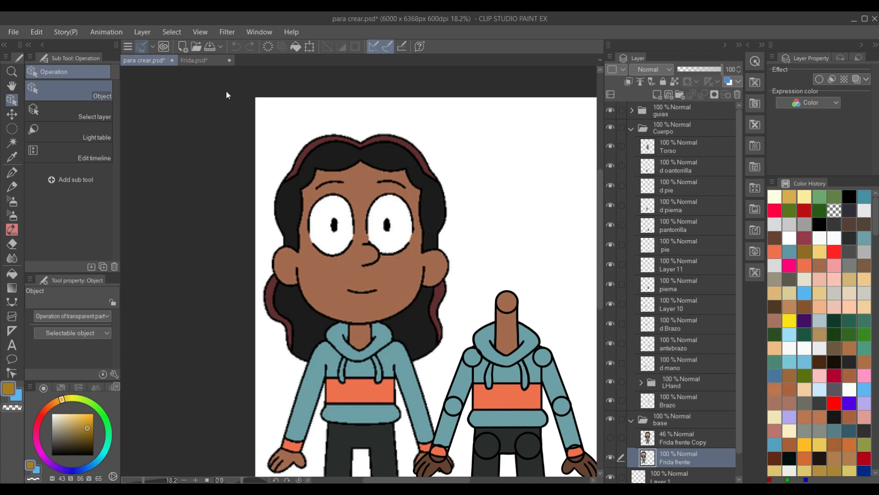
left_click(204, 60)
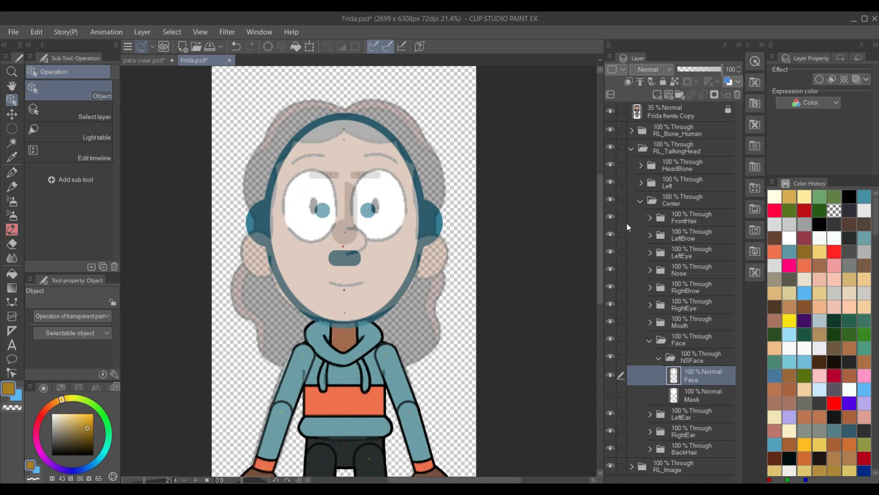
Hide the template head's Face layer, the RL_Image group, and the RightEar and LeftEar groups.
left_click(613, 375)
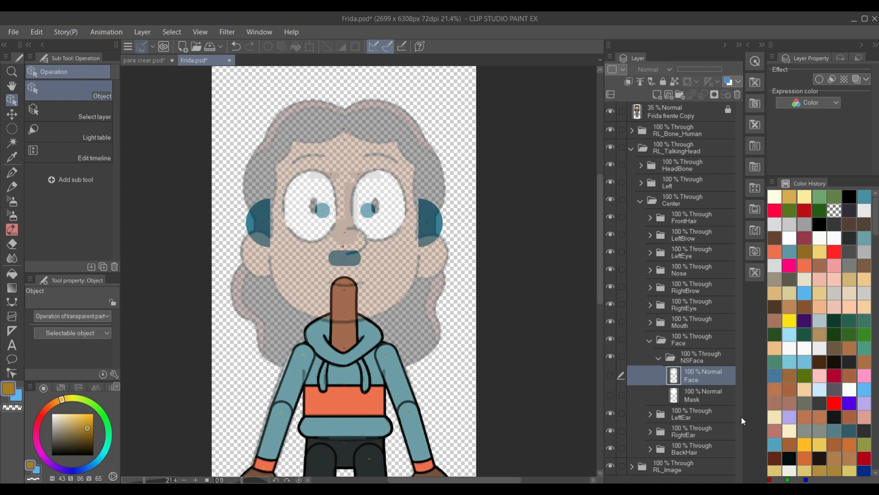
left_click(611, 467)
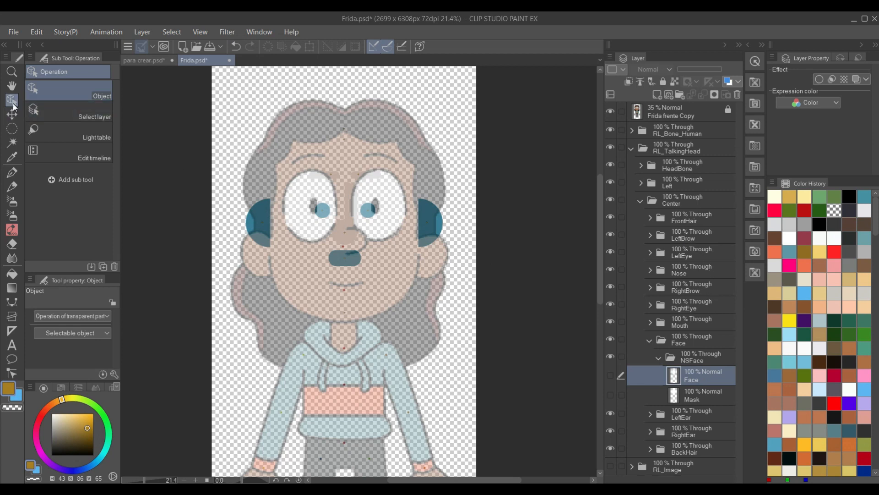
left_click(254, 217)
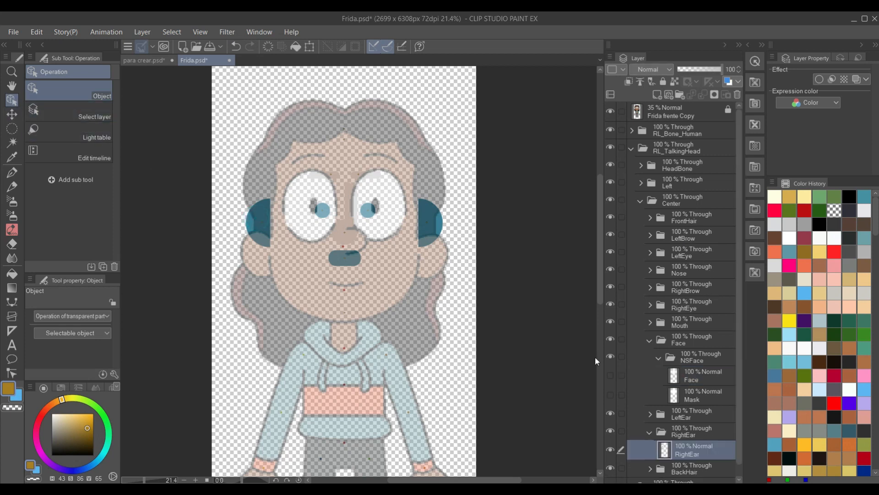
left_click(612, 430)
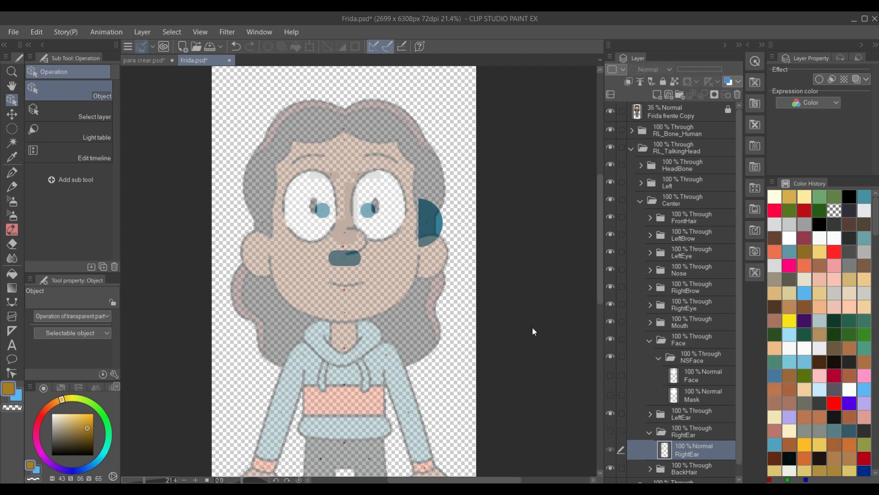
left_click(433, 227)
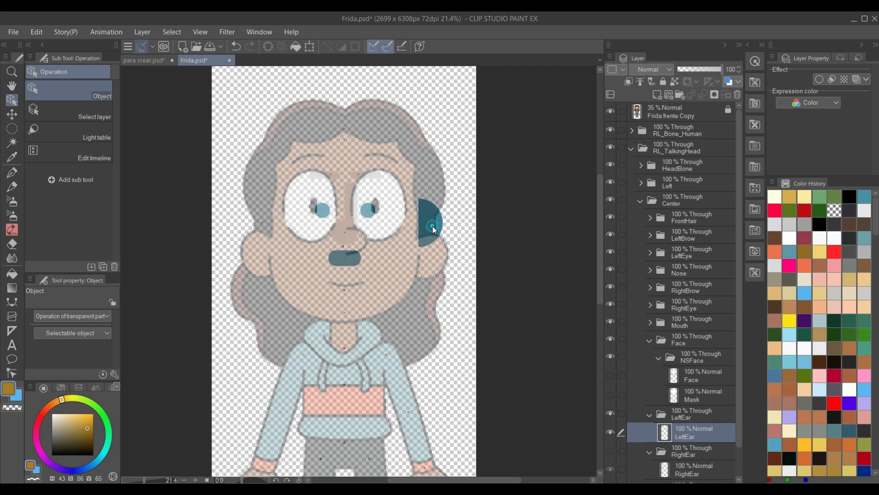
left_click(619, 414)
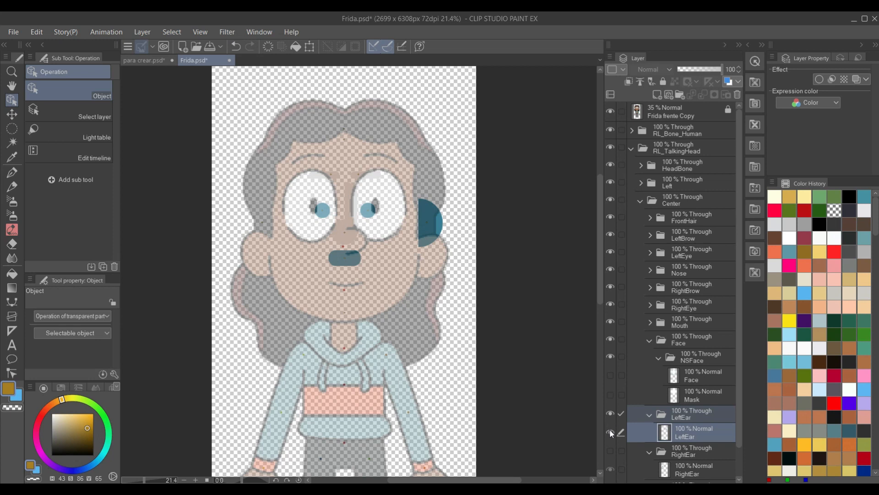
left_click(610, 414)
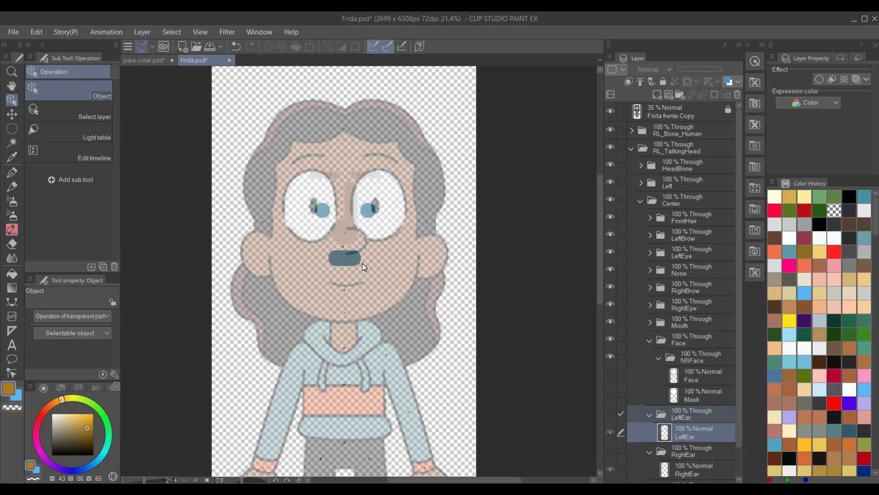
Add a raster layer and a vector layer above Face in the NSFace group, keeping the vector layer active.
scroll(365, 267, "up", 3)
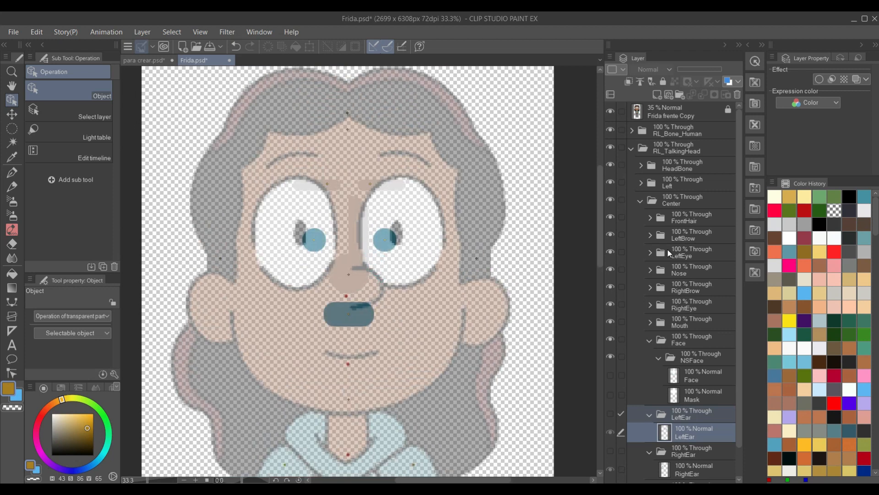
scroll(384, 341, "down", 1)
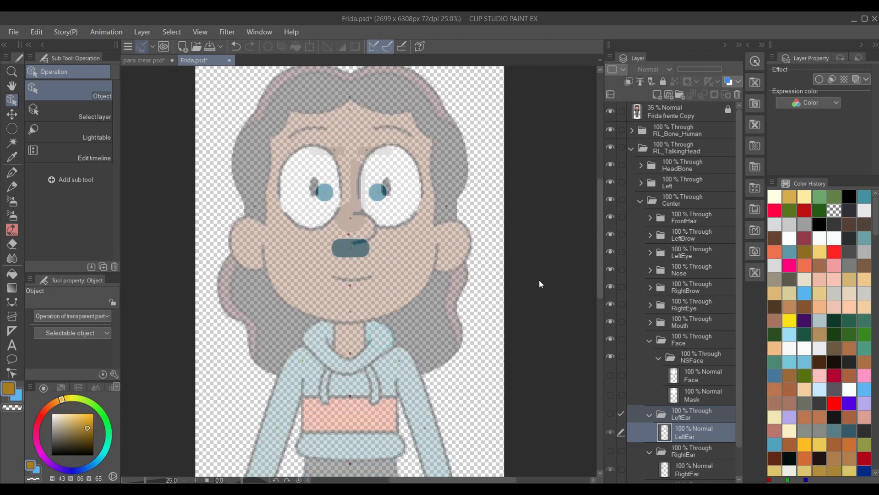
left_click(693, 381)
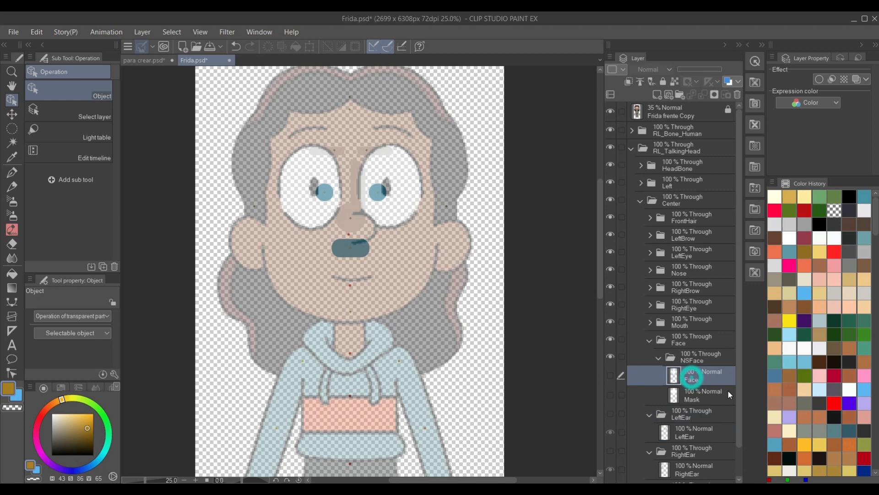
left_click(655, 96)
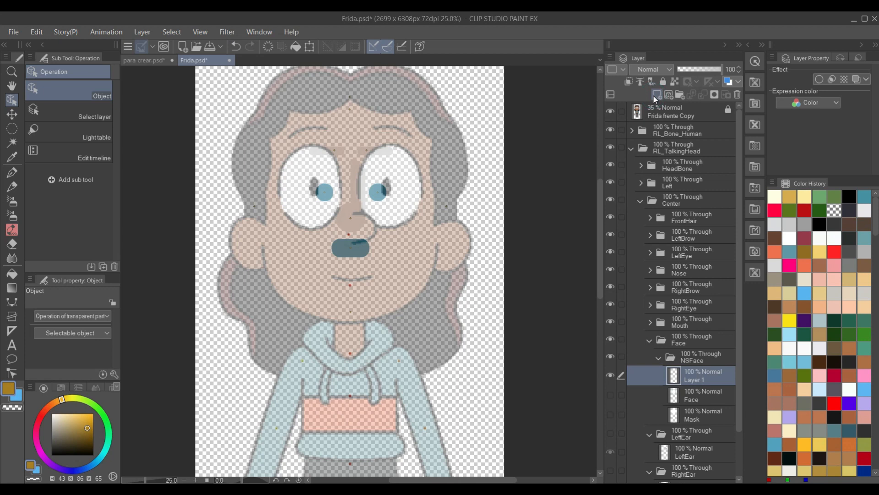
left_click(669, 95)
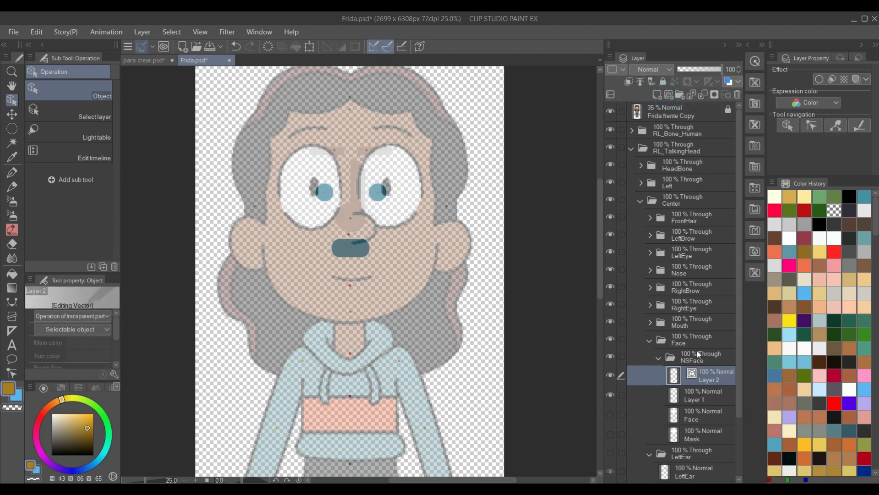
left_click(694, 399)
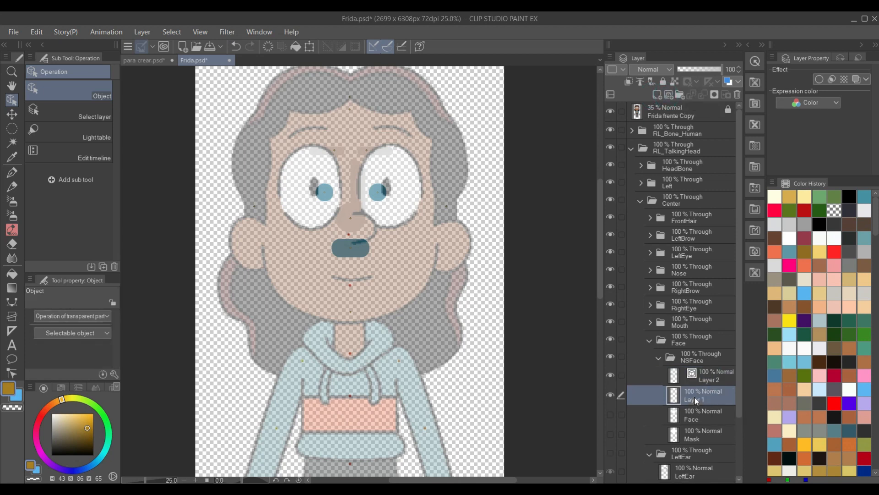
left_click(711, 370)
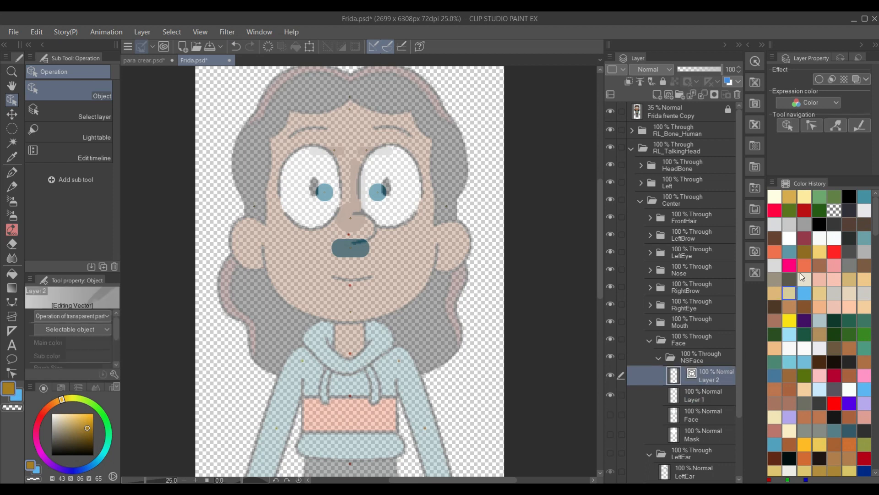
Set the drawing colour to black, switch to the G-pen and reduce its brush size to 100.
left_click_drag(71, 442, 20, 467)
scroll(281, 233, "up", 1)
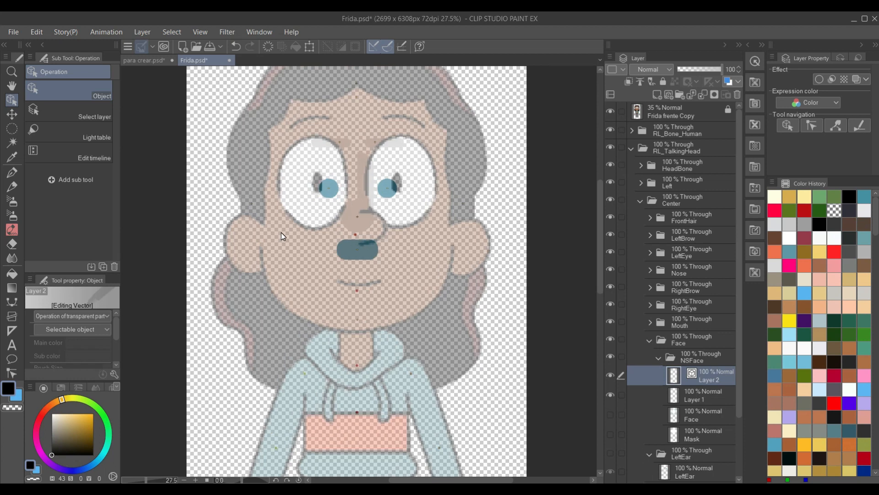
key("p")
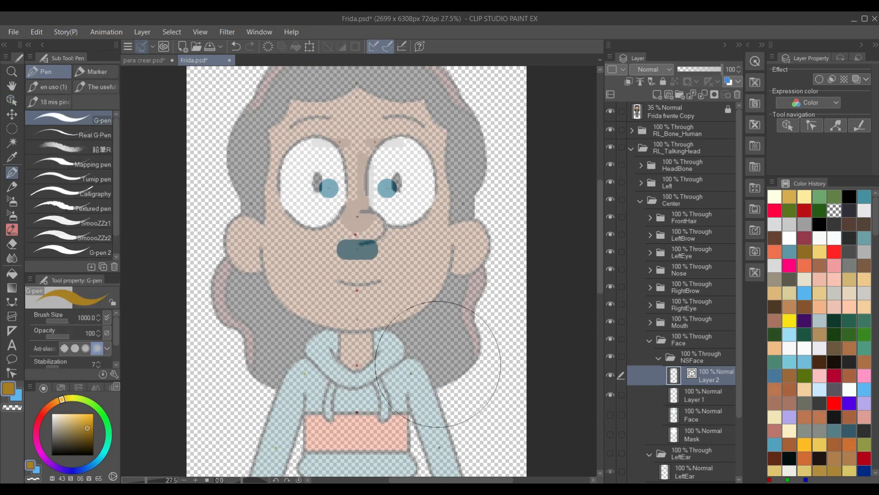
key("bracketleft")
key("bracketleft")
key("bracketleft")
key("bracketleft")
key("bracketleft")
key("bracketleft")
key("bracketleft")
key("bracketleft")
key("bracketleft")
key("bracketleft")
key("bracketleft")
key("bracketleft")
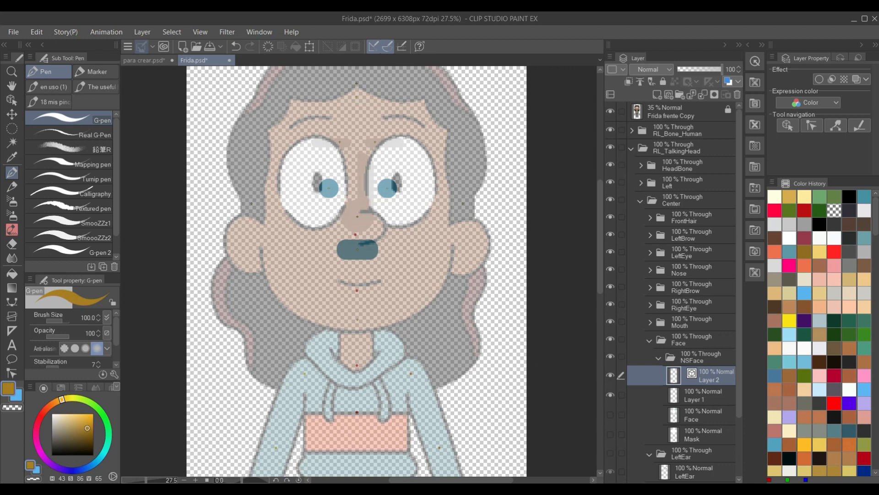
Show the RL_Image group again and try a G-pen stroke beside the neck, undoing it.
scroll(687, 407, "down", 3)
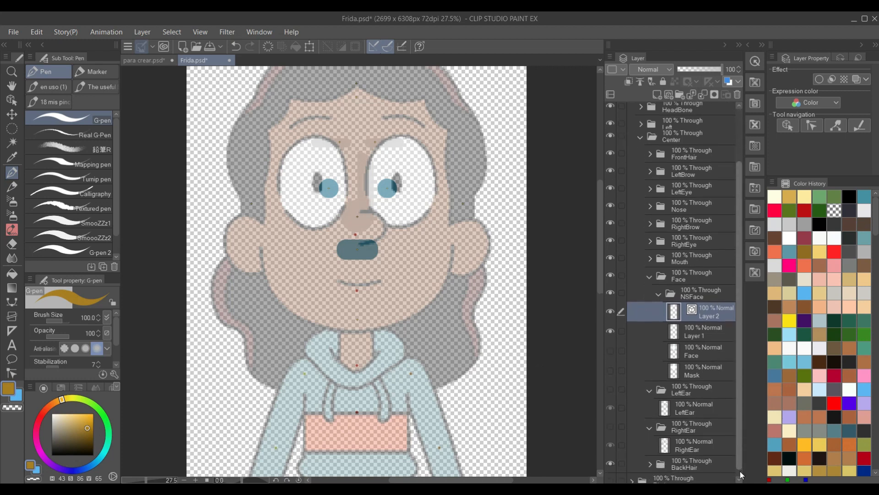
left_click(611, 475)
scroll(229, 367, "up", 4)
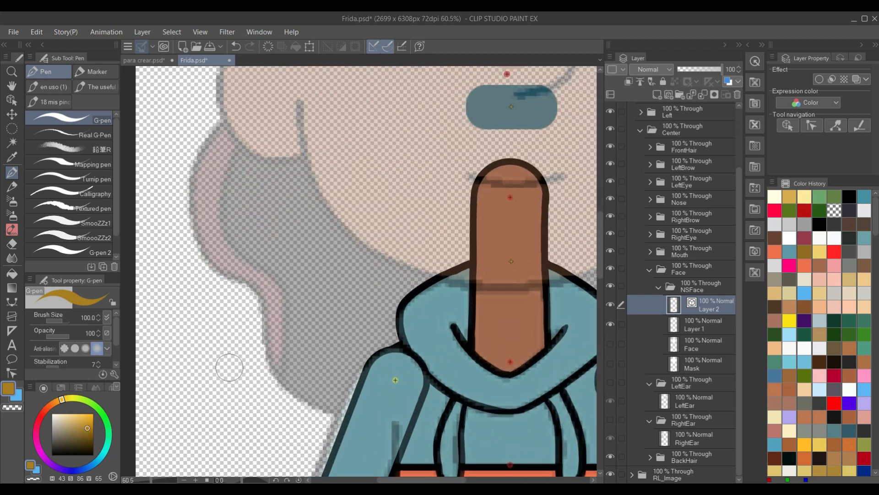
left_click_drag(437, 170, 440, 246)
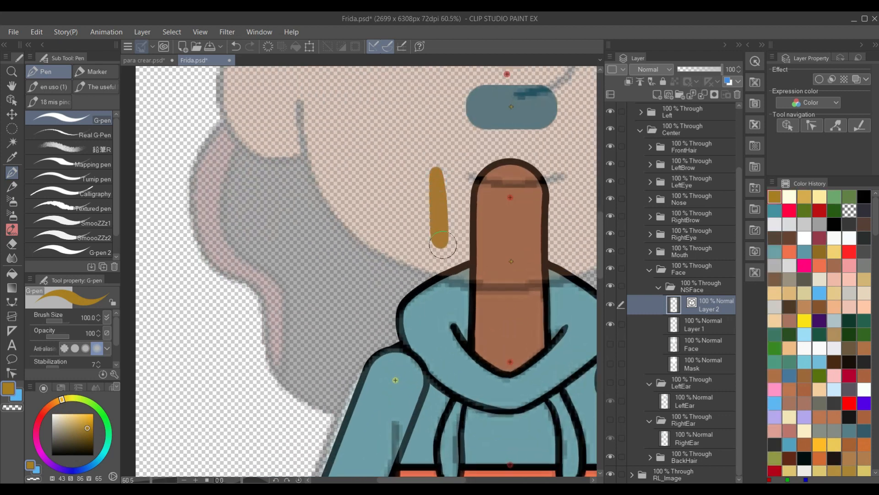
key("ctrl+z")
Set the G-pen colour to black and test vertical strokes against the neck outline's thickness, undoing each and settling on brush size 40.
left_click_drag(84, 445, 15, 475)
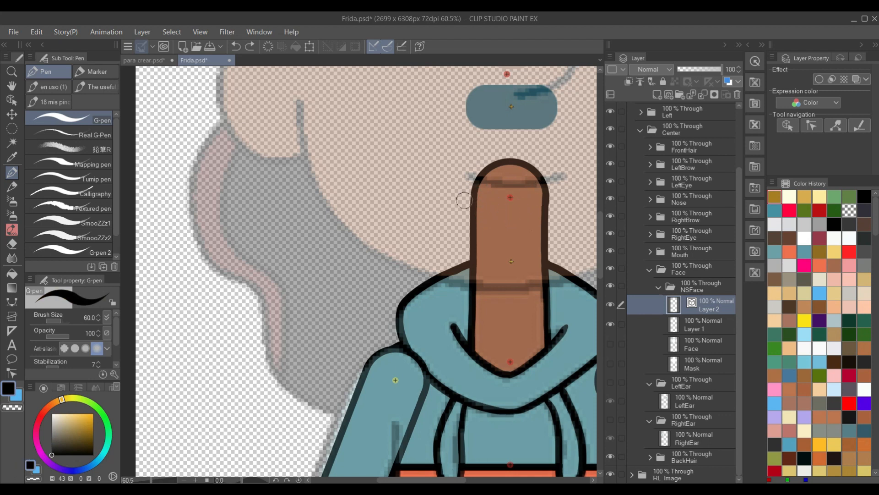
left_click_drag(453, 174, 446, 259)
key("ctrl+z")
key("bracketright")
key("bracketright")
left_click_drag(453, 170, 449, 256)
key("ctrl+z")
key("bracketleft")
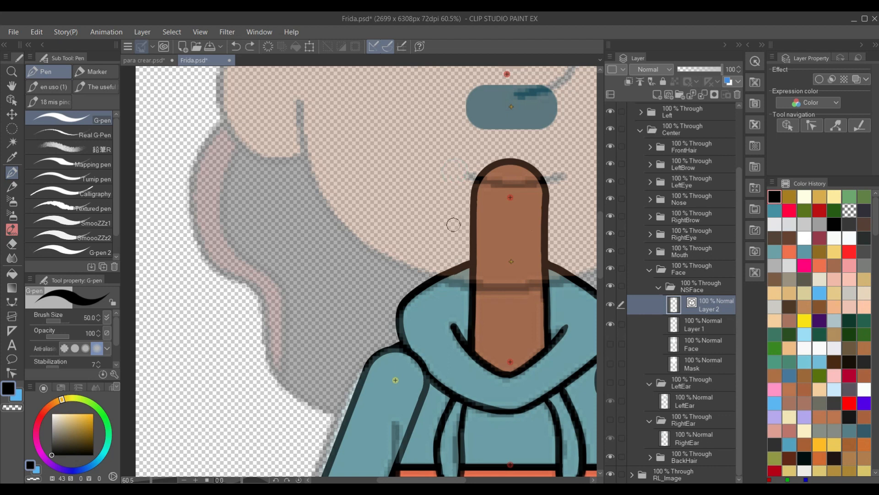
left_click_drag(461, 173, 457, 257)
key("ctrl+z")
left_click_drag(461, 170, 457, 257)
key("ctrl+z")
left_click_drag(458, 164, 456, 256)
key("ctrl+z")
left_click_drag(459, 161, 454, 267)
key("ctrl+z")
left_click_drag(459, 138, 454, 266)
key("ctrl+z")
Switch to the Continuous curve tool and try a curve at brush size 25 inside the jaw, undoing it.
scroll(455, 235, "down", 4)
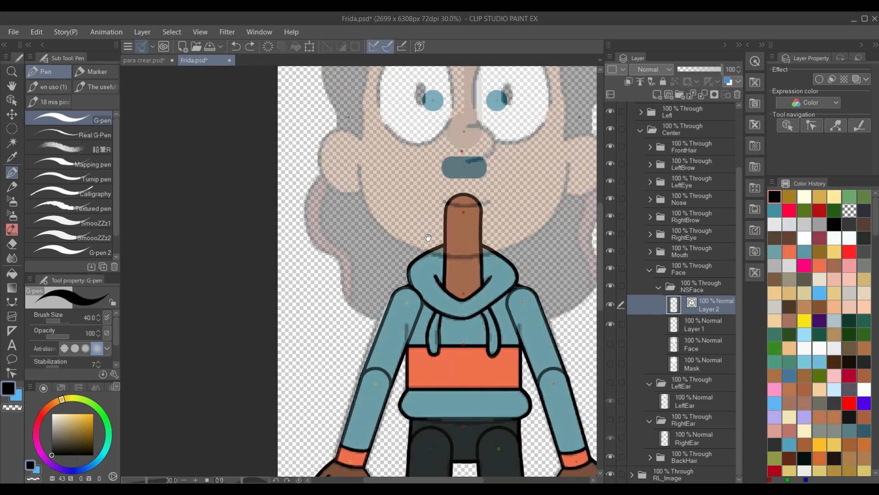
left_click_drag(332, 211, 318, 213)
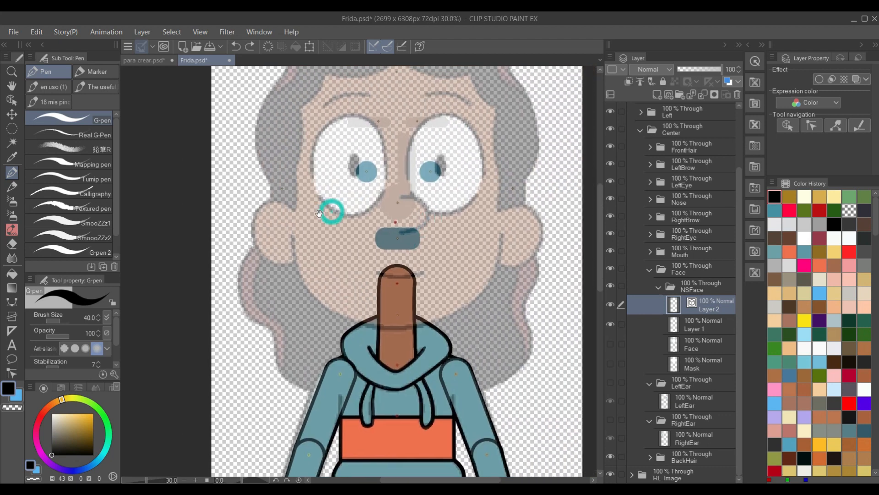
key("u")
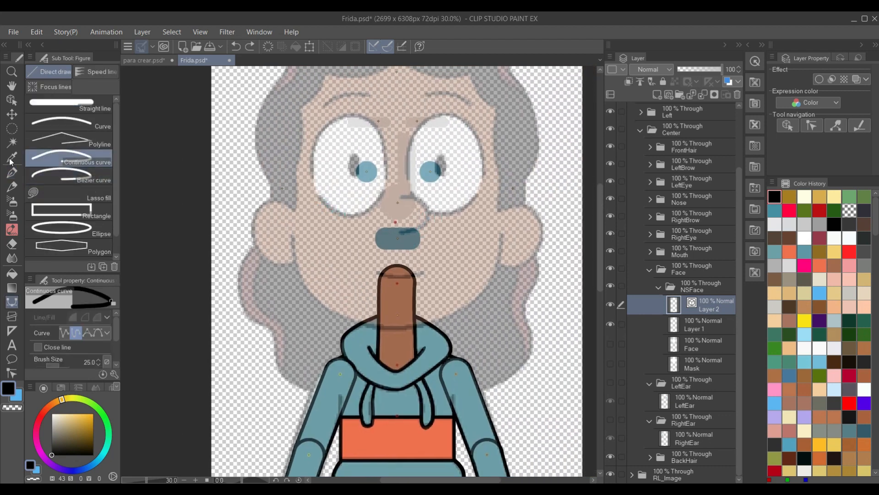
left_click(74, 163)
left_click(327, 244)
left_click(330, 276)
left_click(353, 303)
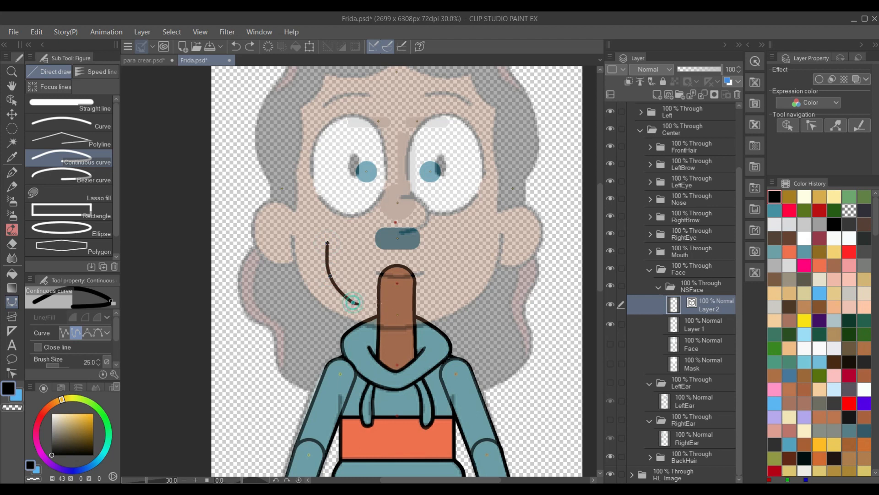
double_click(393, 303)
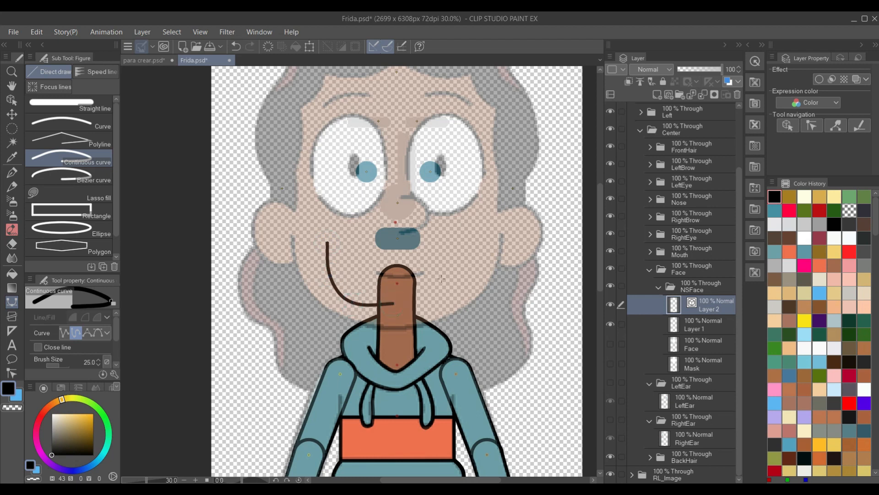
scroll(329, 287, "up", 5)
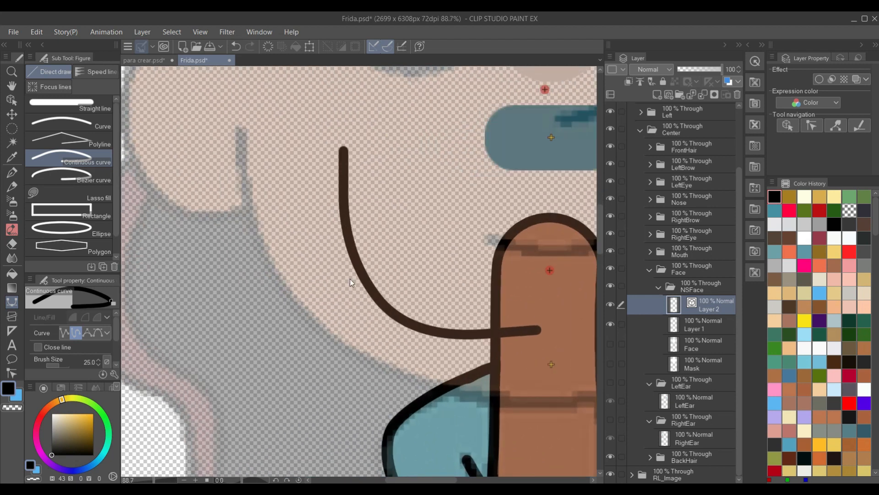
key("ctrl+z")
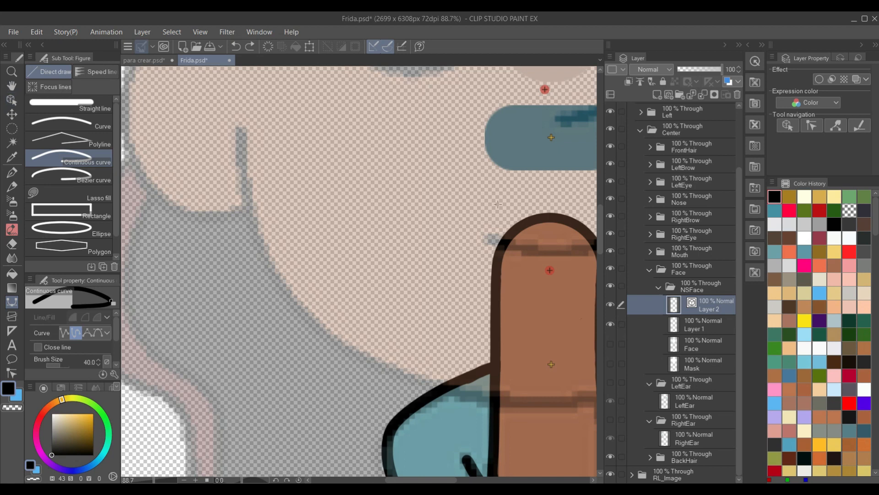
Draw a short vertical test line beside the neck with the Continuous curve tool at brush size 40.
left_click(455, 245)
double_click(454, 334)
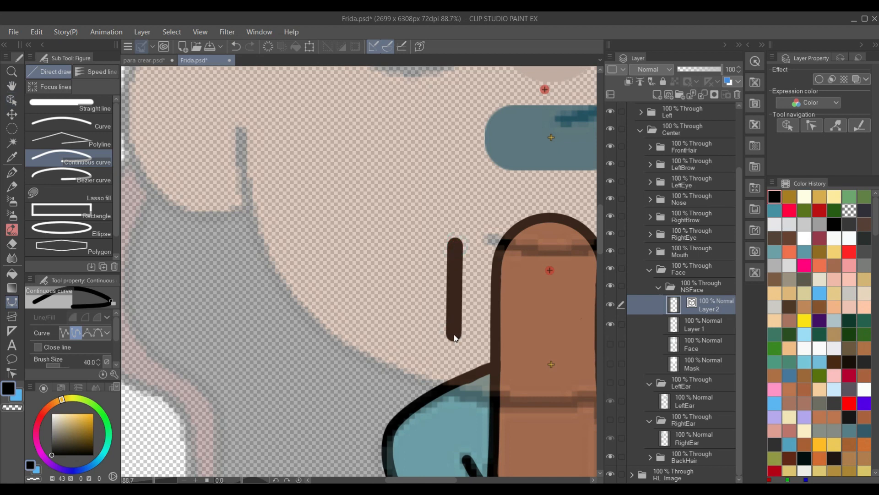
Undo the thick test line and test a vertical line at brush size 25 against the neck outline, undoing it.
key("ctrl+z")
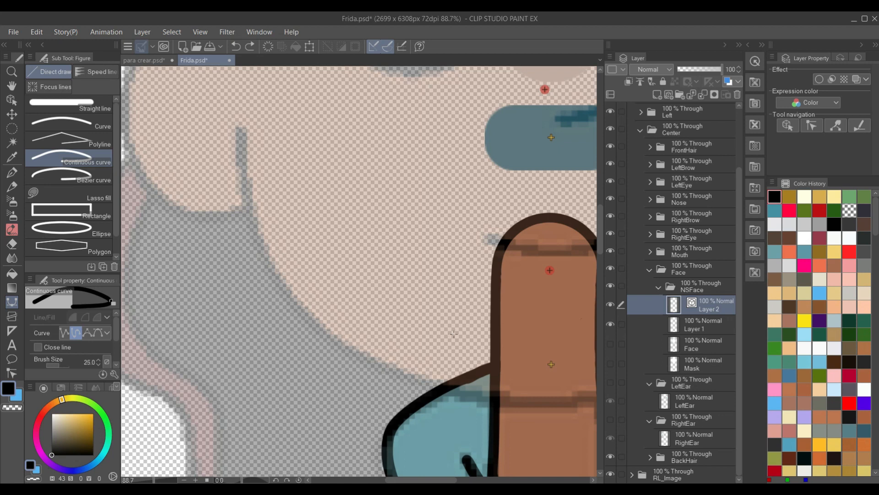
left_click(406, 274)
double_click(407, 353)
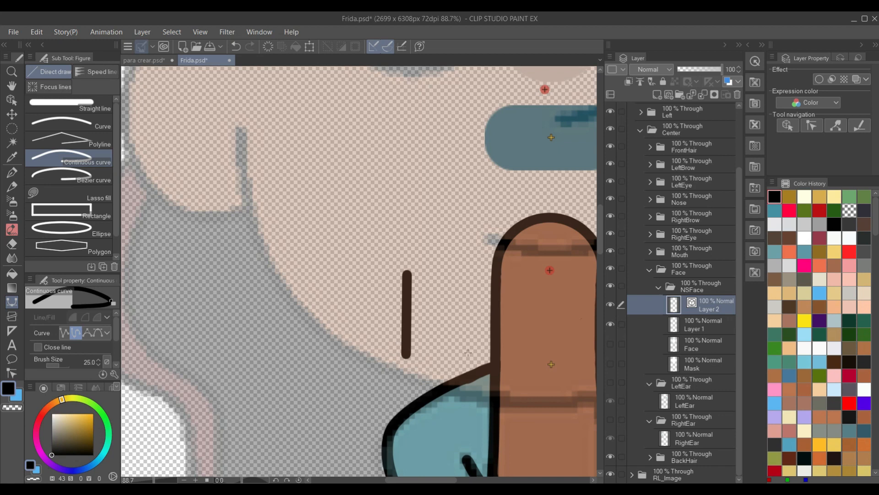
scroll(468, 352, "up", 3)
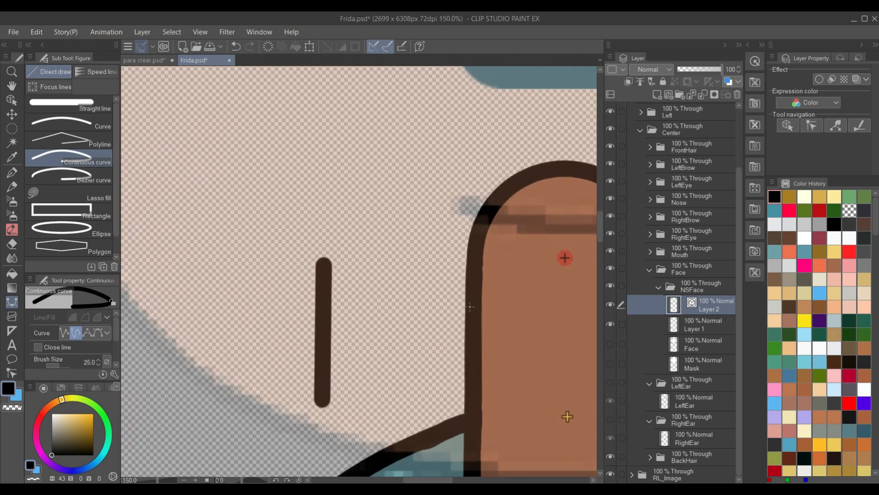
key("ctrl+z")
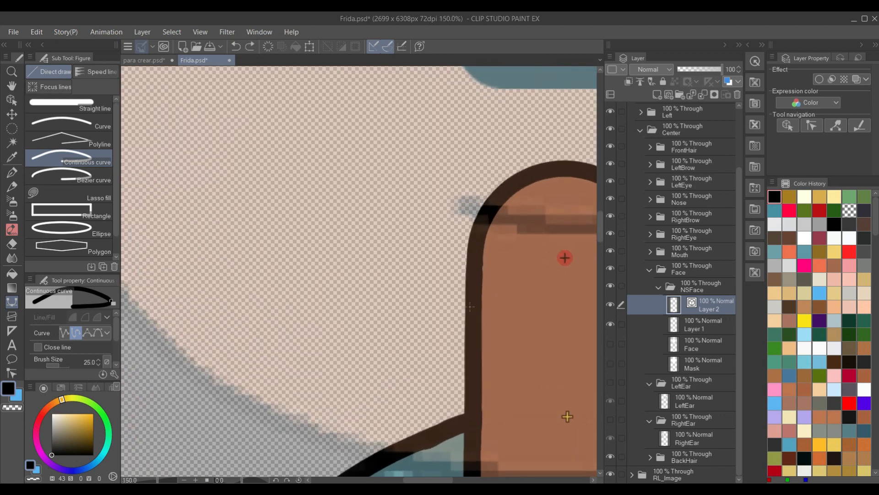
Try a curve beside the neck at brush size 30, undo it and return to brush size 25.
key("bracketright")
left_click(331, 254)
left_click(335, 360)
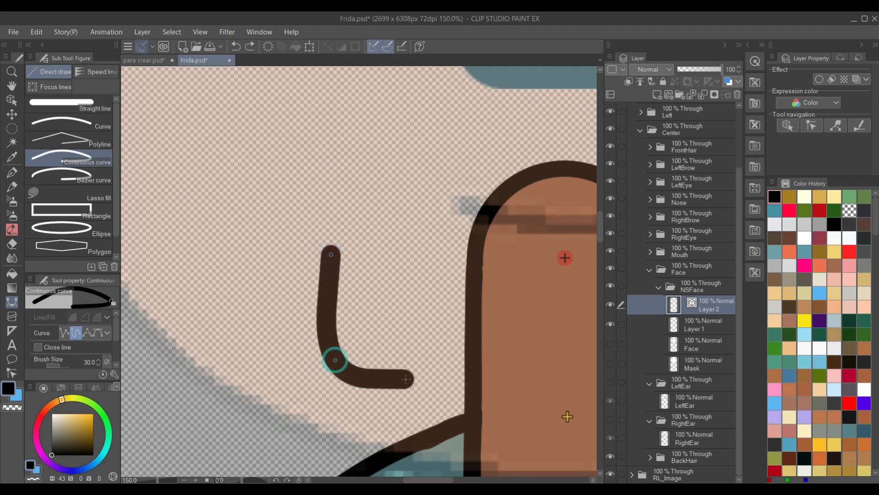
double_click(406, 379)
key("ctrl+z")
key("bracketleft")
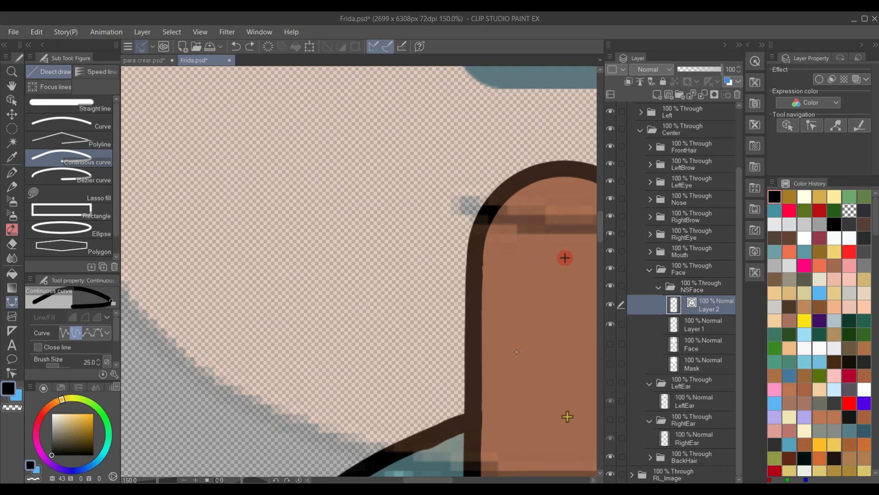
Try a short vertical line at brush size 25 inside the jaw, undoing both it and the selection of the whole canvas.
left_click(291, 107)
double_click(287, 211)
key("ctrl+a")
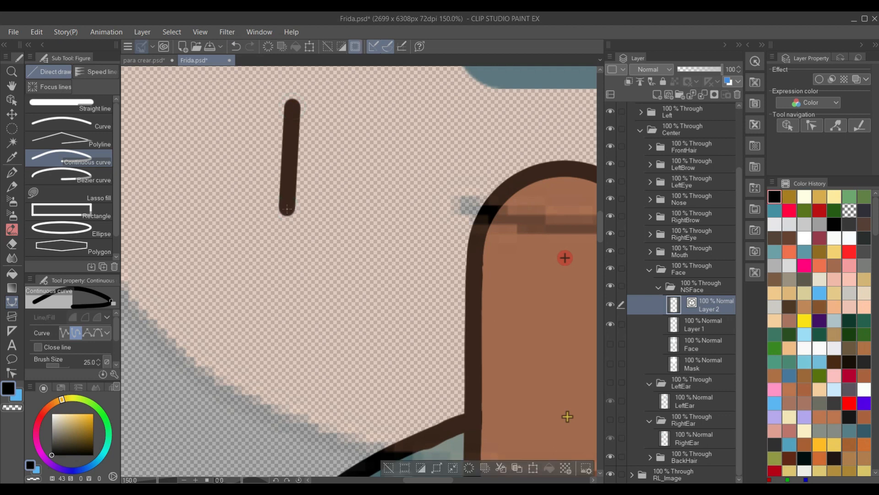
scroll(287, 209, "down", 5)
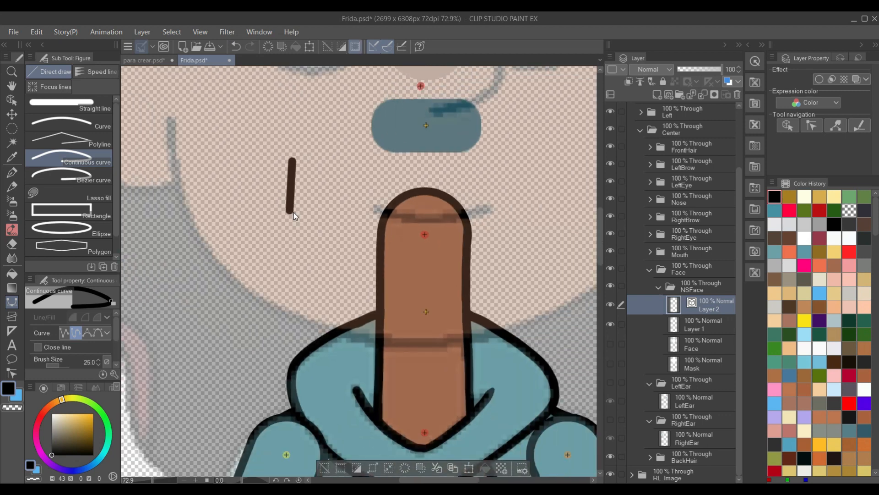
key("ctrl+z")
key("ctrl+z")
Hide the RL_Image group so that only the faded Frida drawing guides the face outline.
scroll(293, 212, "down", 2)
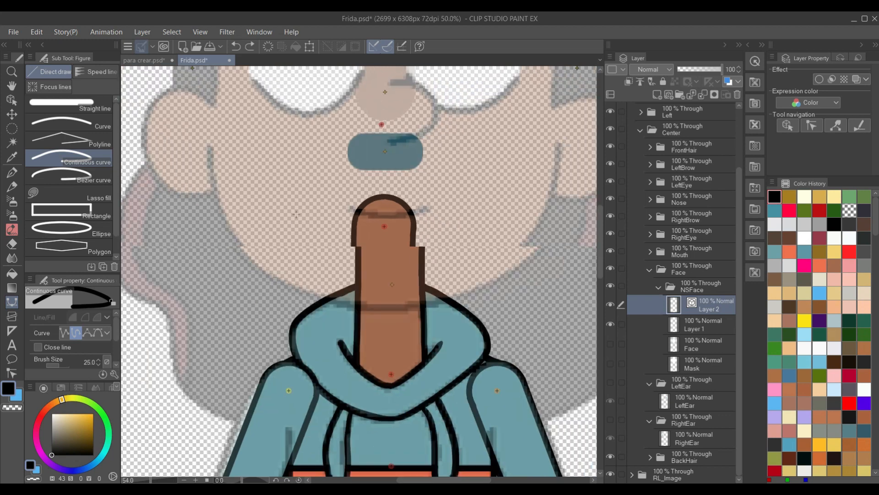
scroll(296, 214, "down", 2)
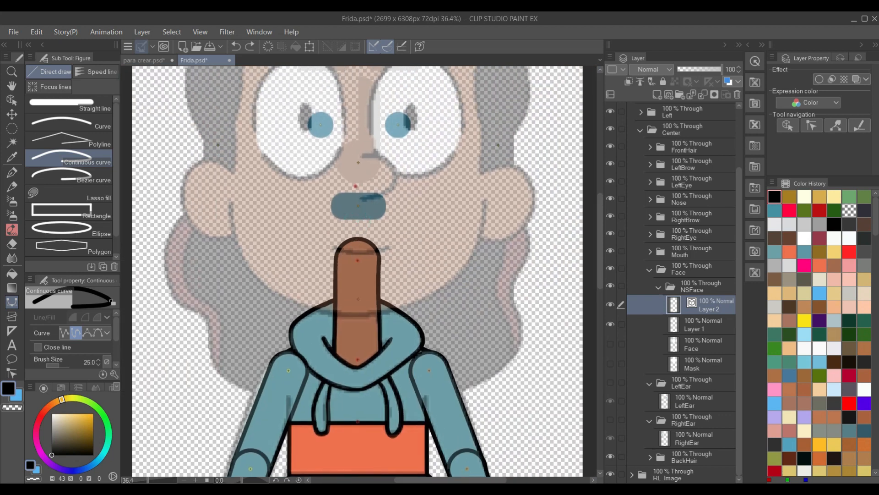
left_click(611, 475)
scroll(233, 200, "down", 2)
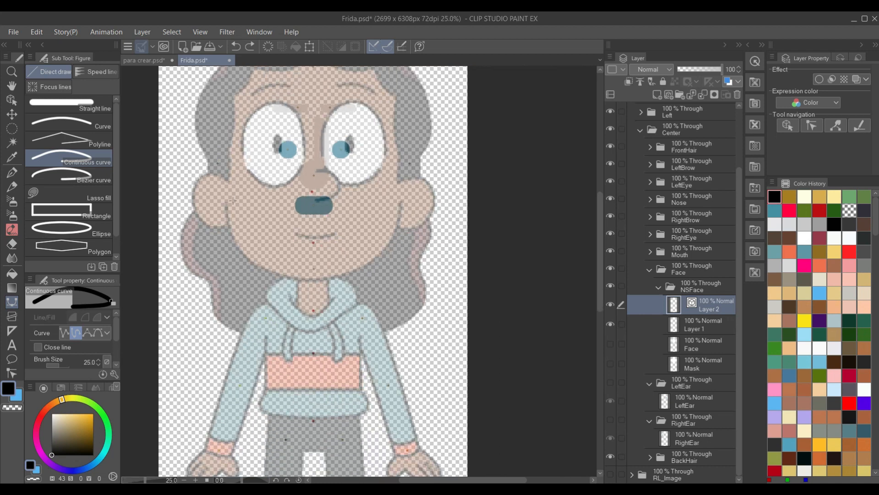
left_click_drag(239, 199, 267, 271)
left_click_drag(251, 241, 265, 253)
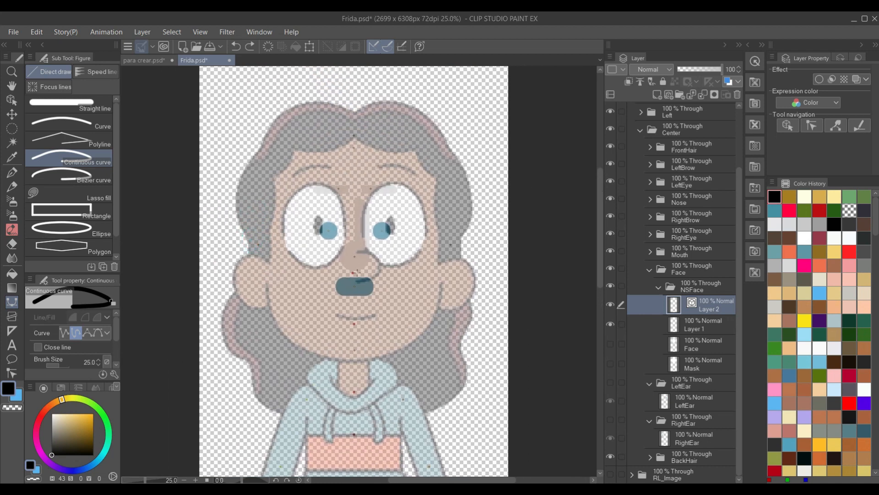
scroll(364, 278, "up", 1)
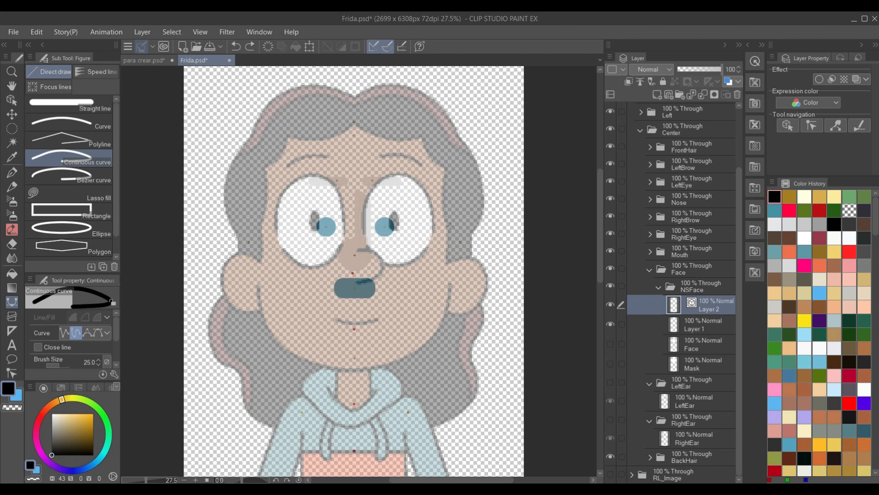
Trace the face outline with the Continuous curve tool from the right temple down the cheek, around the chin and up to the left temple.
left_click(457, 180)
left_click(457, 224)
left_click(452, 283)
left_click(445, 317)
left_click(430, 342)
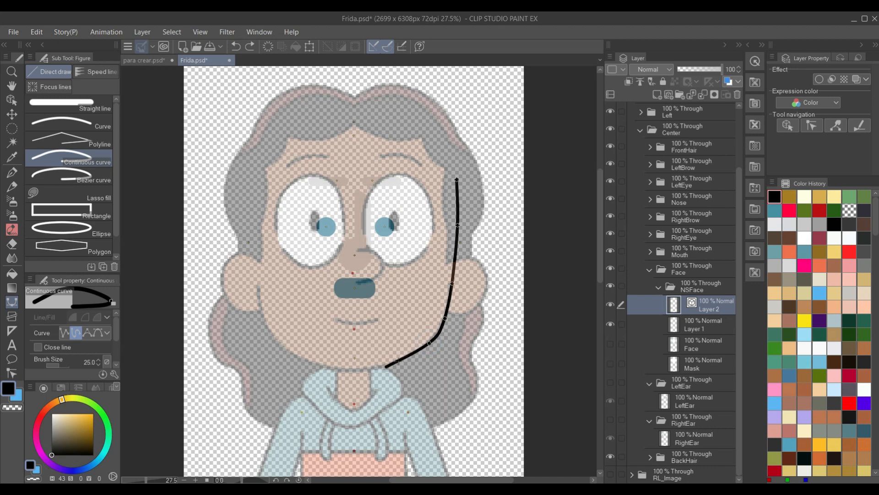
left_click(400, 359)
left_click(372, 368)
left_click(343, 368)
left_click(308, 361)
left_click(280, 342)
left_click(264, 309)
left_click(259, 286)
left_click(254, 246)
double_click(253, 190)
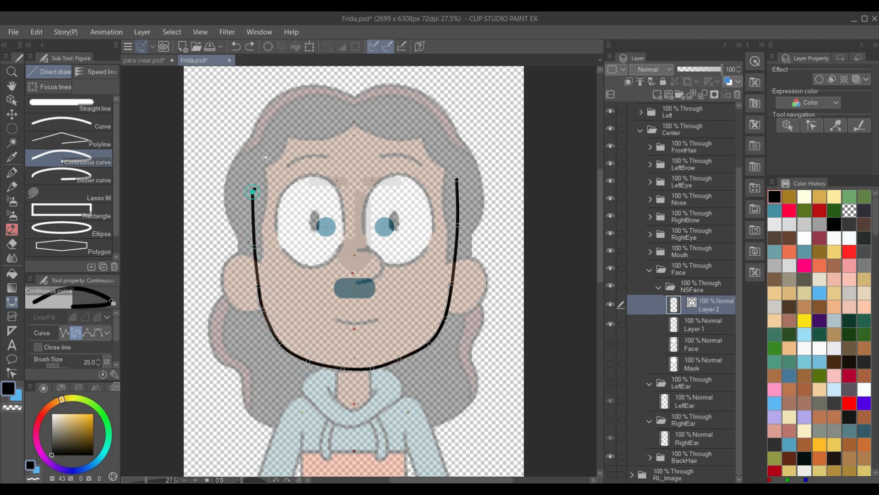
Continue the curve over the forehead beneath the hair and close the face outline at its starting point on the right temple.
left_click(266, 140)
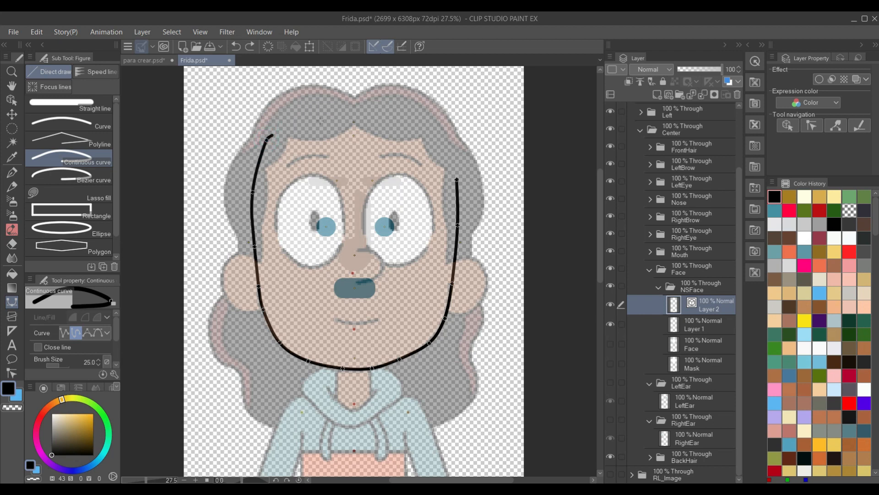
left_click(312, 121)
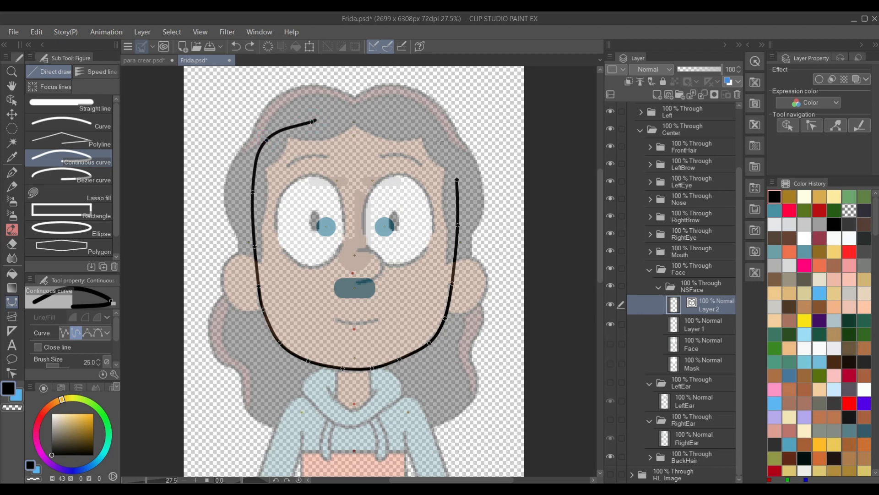
left_click(392, 113)
left_click(418, 123)
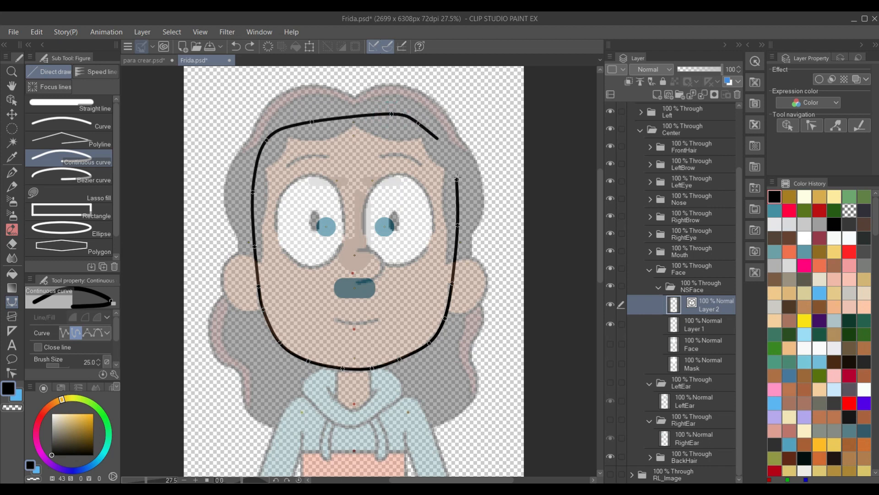
left_click(453, 145)
left_click(457, 179)
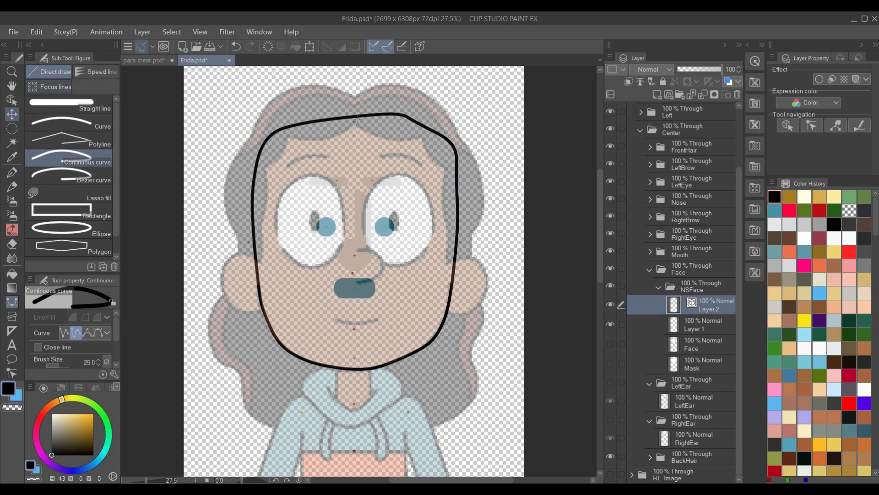
Reshape the top of the face outline with the Object tool, moving its control points outward into a rounder, more symmetrical arc.
left_click(12, 100)
left_click(350, 119)
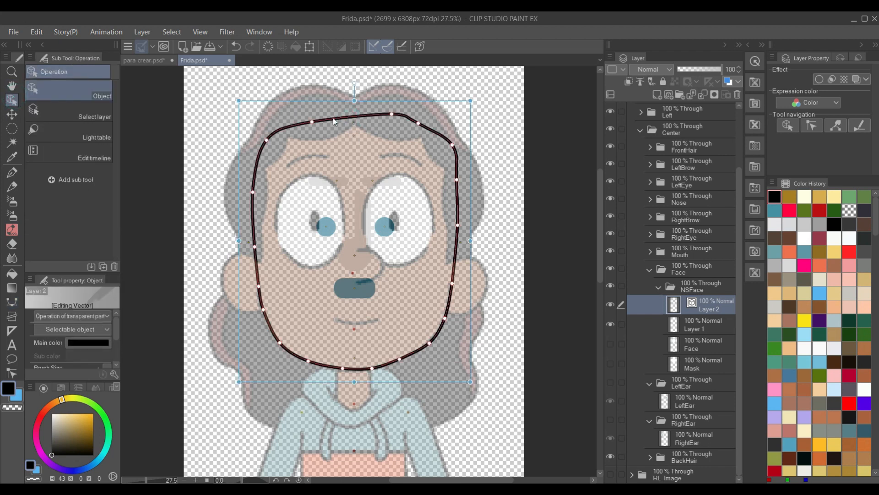
mouse_move(312, 123)
left_mouse_down()
mouse_move(309, 105)
mouse_move(314, 114)
left_mouse_up()
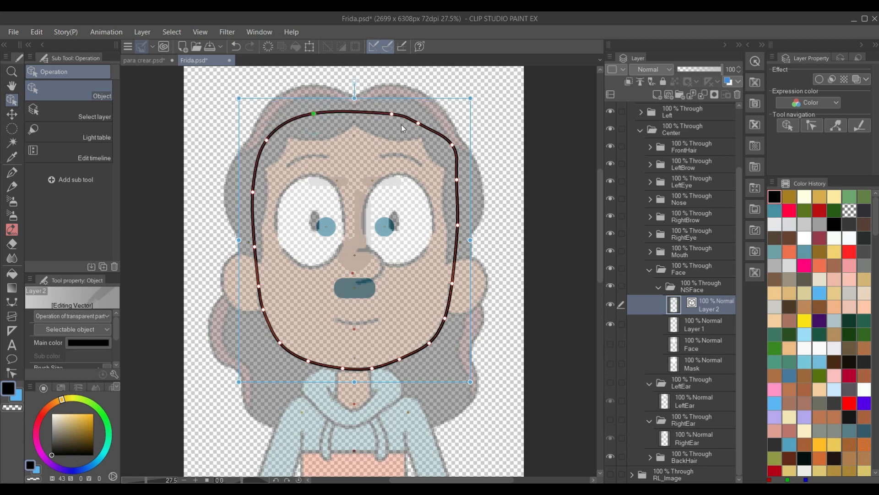
left_click_drag(420, 128, 359, 112)
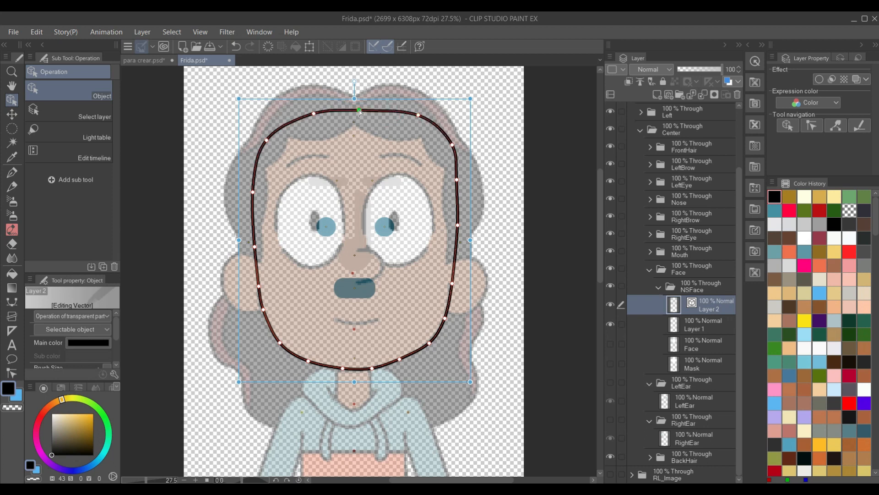
left_click(453, 146)
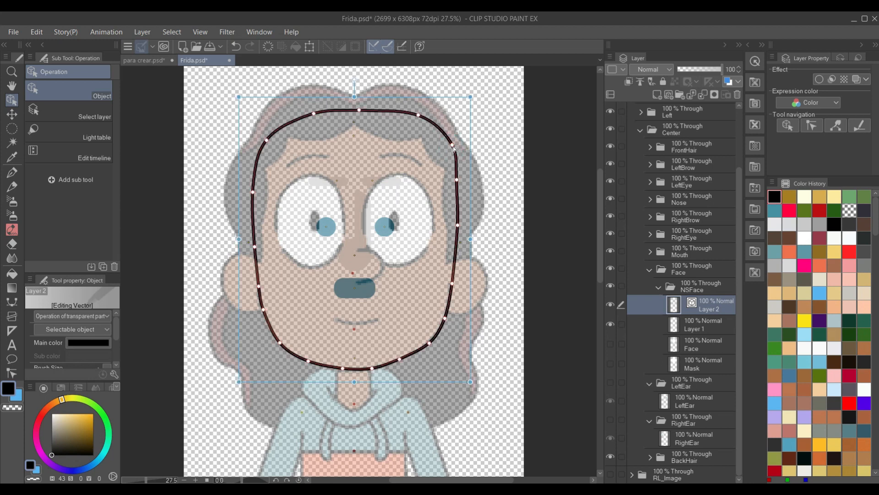
left_click_drag(453, 146, 447, 138)
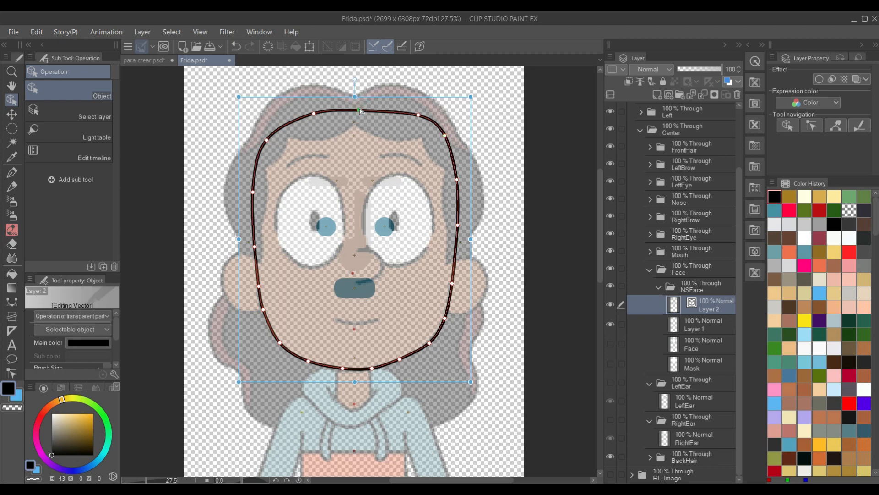
left_click_drag(360, 109, 359, 106)
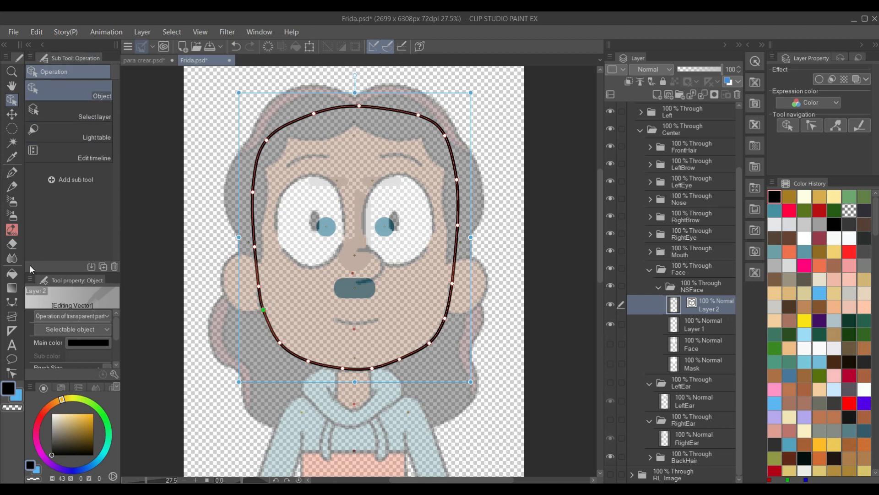
Smooth the lower cheeks and jaw of the face outline by moving its control points with the Control point tool.
key("y")
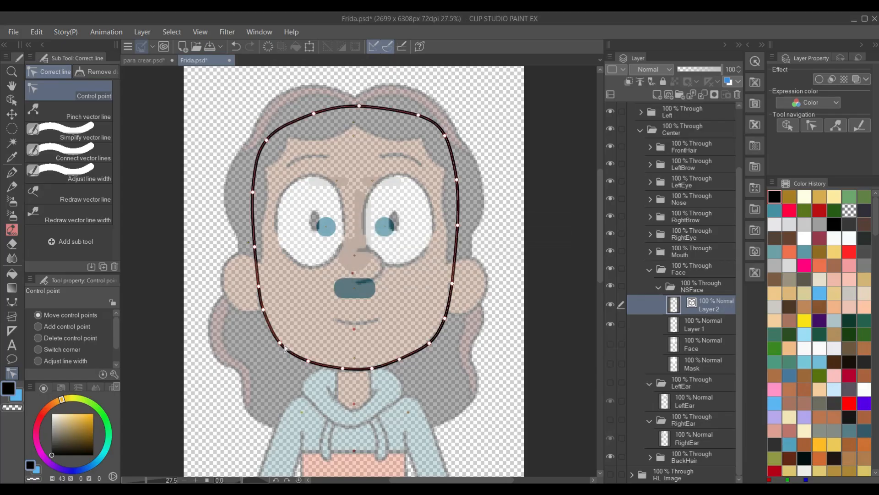
scroll(285, 348, "up", 1)
left_click(274, 337)
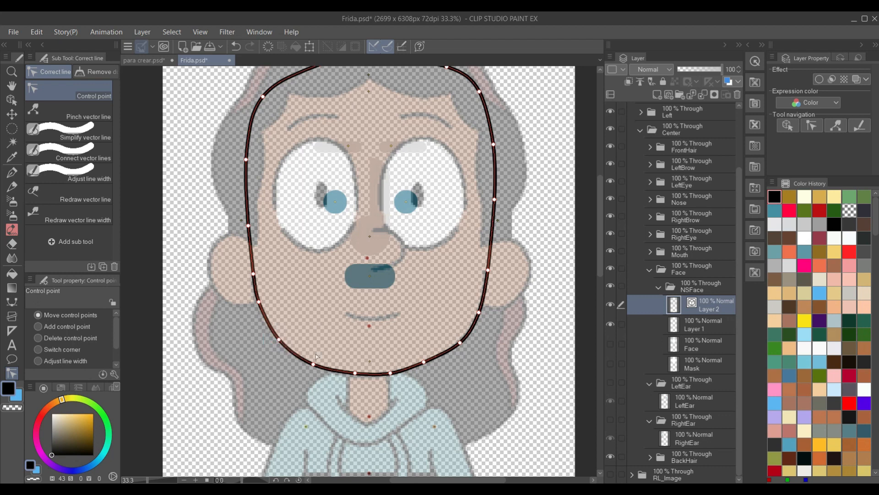
left_click(424, 363)
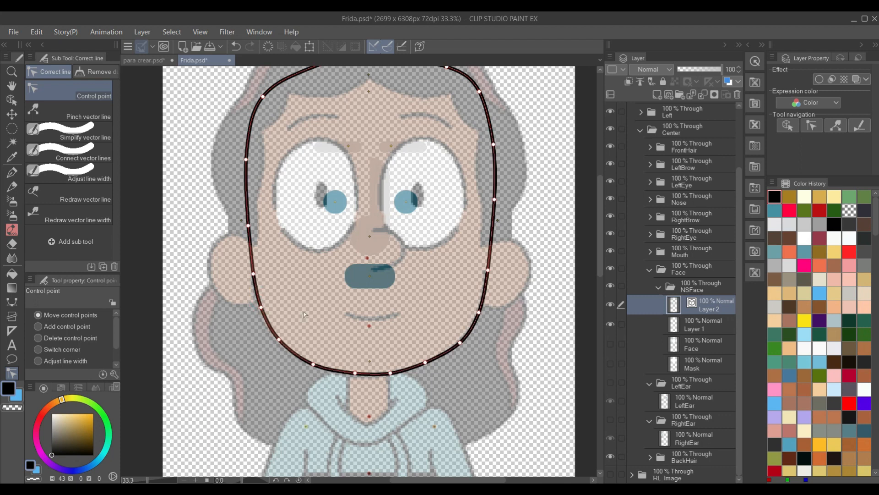
left_click(461, 341)
scroll(469, 353, "down", 3)
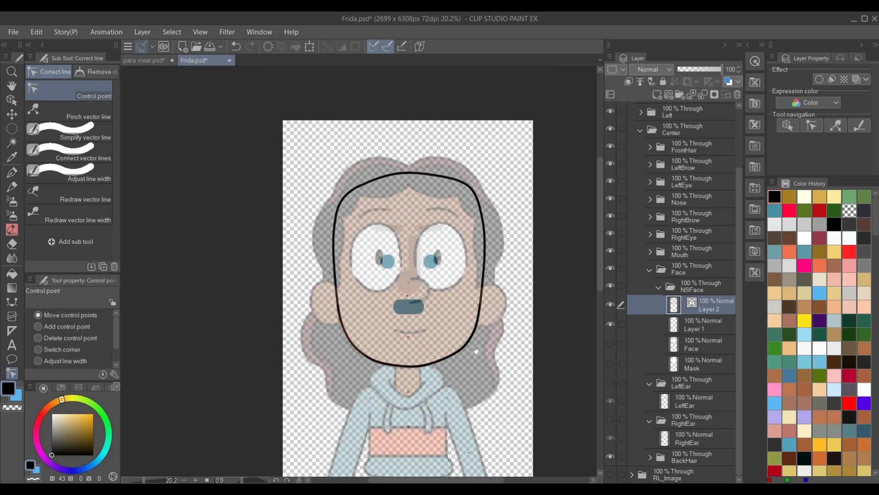
scroll(472, 351, "up", 2)
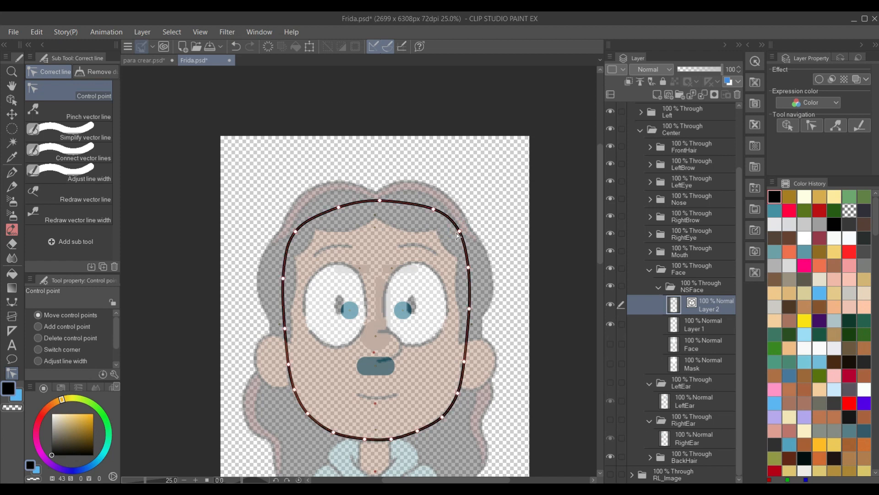
scroll(376, 278, "down", 3)
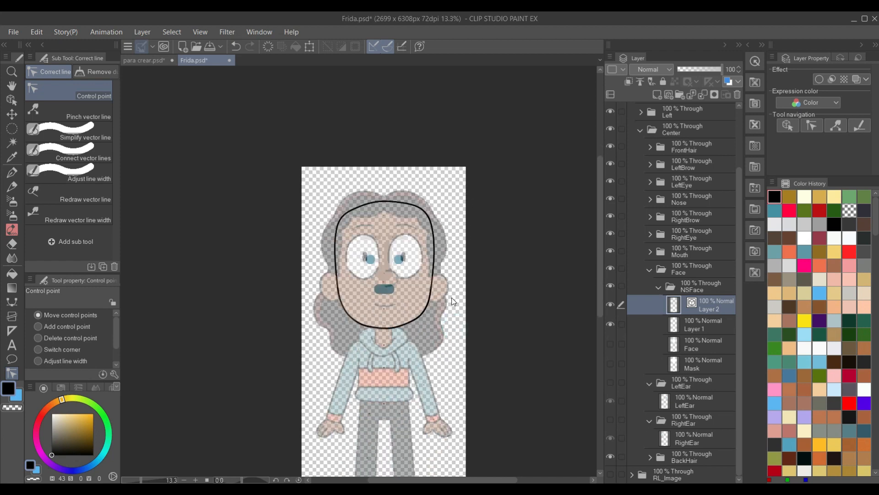
Hide the FrontHair, LeftBrow, LeftEye, Nose, RightBrow and RightEye groups of the Center head.
scroll(451, 297, "up", 2)
scroll(661, 206, "up", 3)
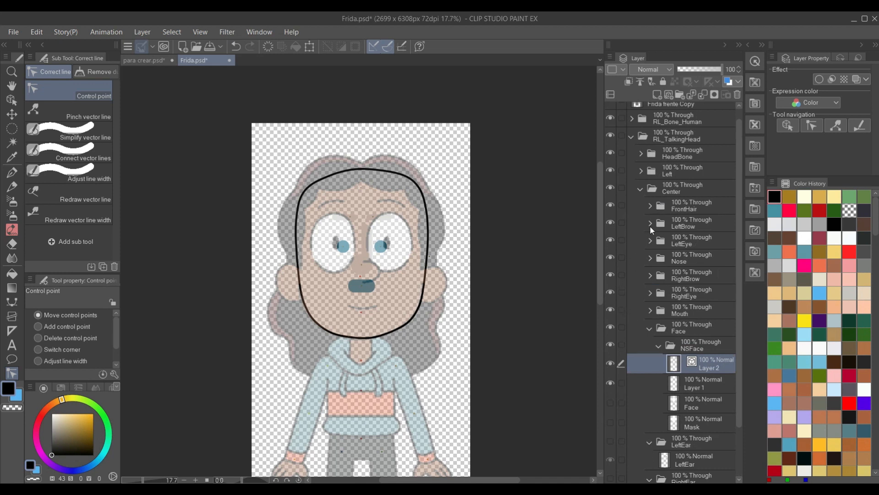
left_click(611, 240)
left_click(611, 224)
left_click(617, 276)
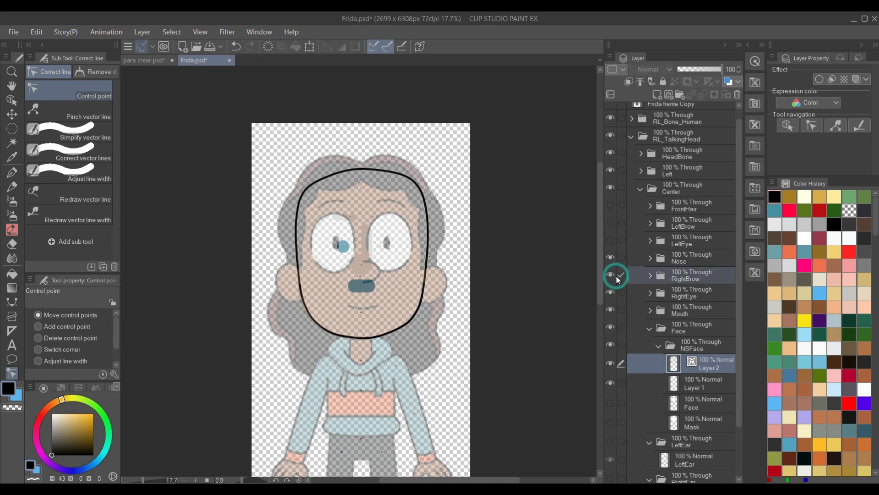
left_click(611, 275)
left_click(611, 258)
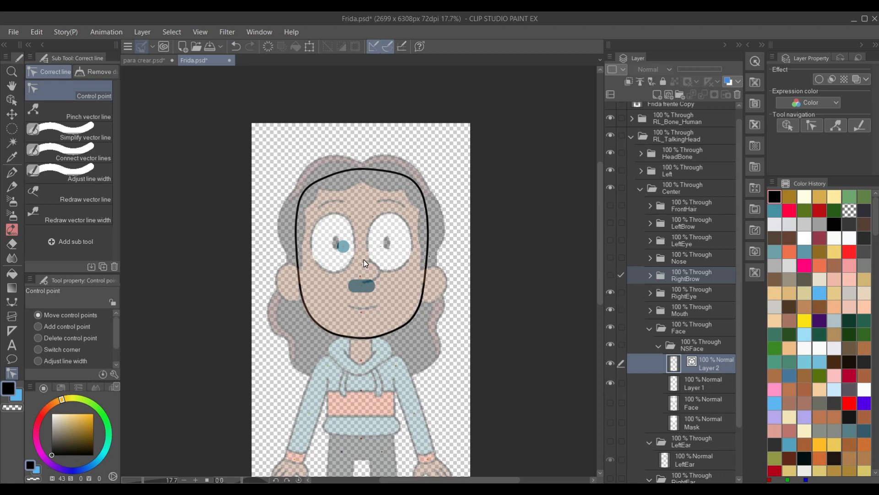
left_click(611, 292)
scroll(362, 241, "up", 1)
scroll(362, 243, "up", 3)
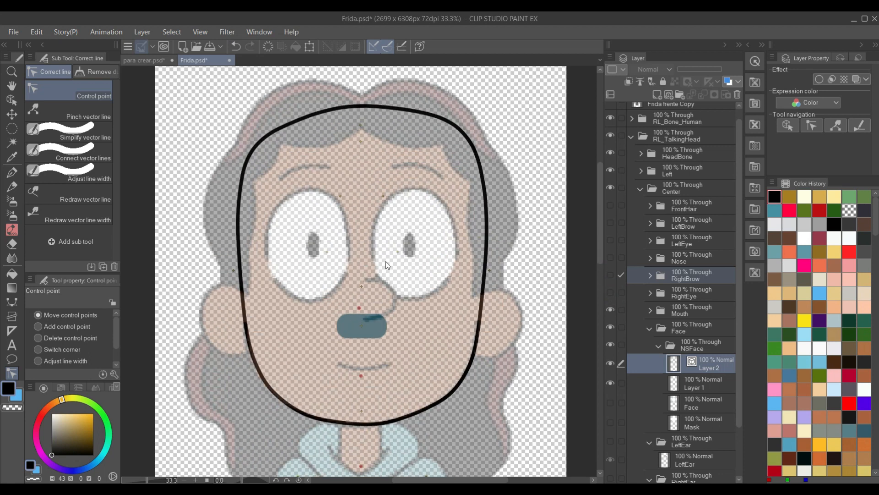
Hide the Mouth group, the RL_Bone_Human and HeadBone groups, and the Frida frente Copy reference layer.
left_click(611, 310)
scroll(439, 303, "down", 3)
scroll(437, 302, "down", 2)
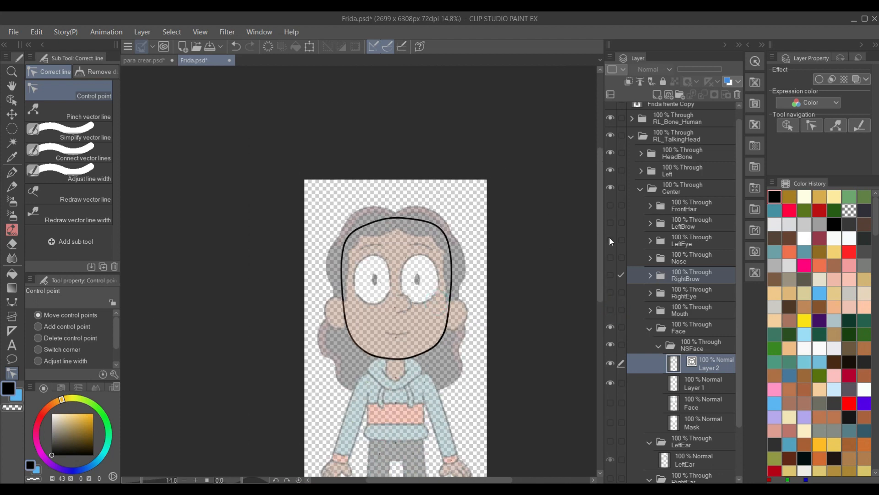
scroll(656, 162, "up", 1)
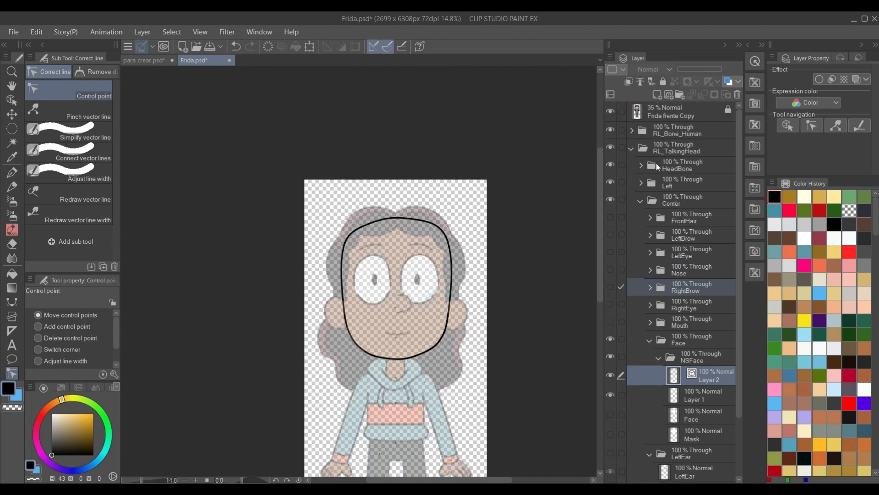
left_click(612, 130)
left_click(611, 164)
scroll(407, 287, "up", 2)
scroll(408, 288, "up", 3)
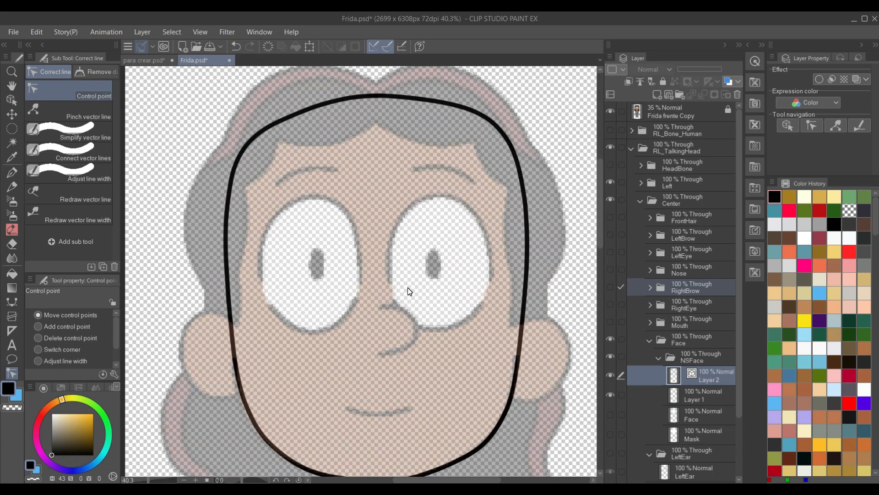
scroll(407, 287, "down", 3)
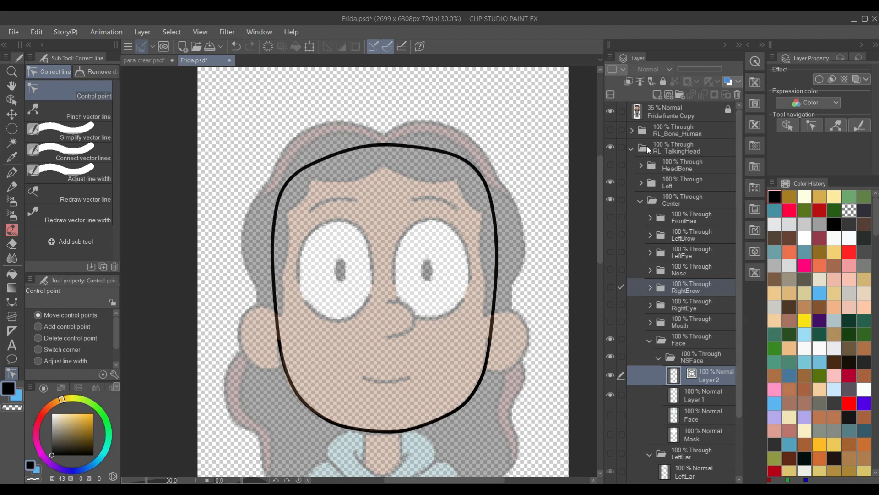
left_click(611, 111)
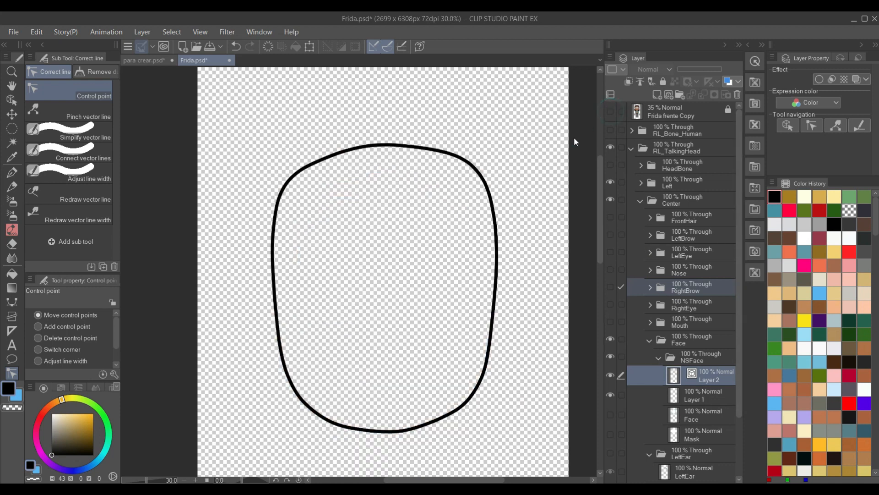
scroll(450, 279, "down", 4)
left_click_drag(467, 286, 456, 209)
scroll(644, 375, "down", 3)
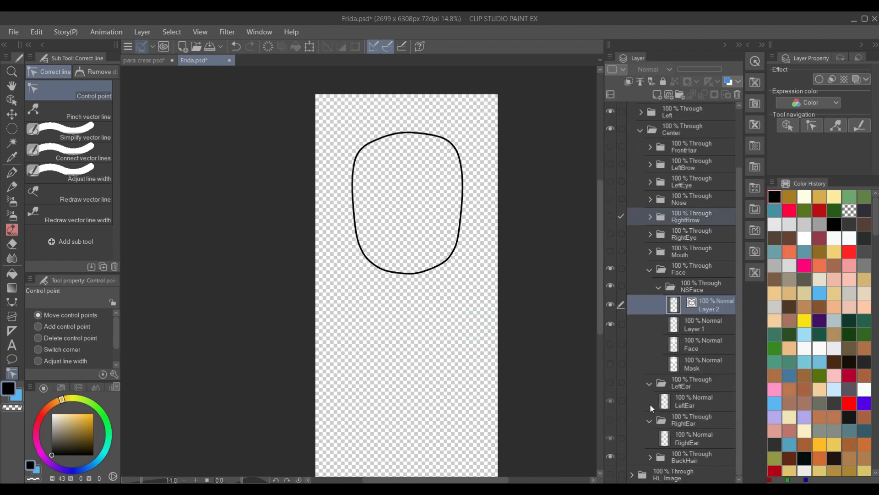
Show the RL_Image body artwork, sample the brown skin colour from its neck, and hide the artwork again.
left_click(611, 470)
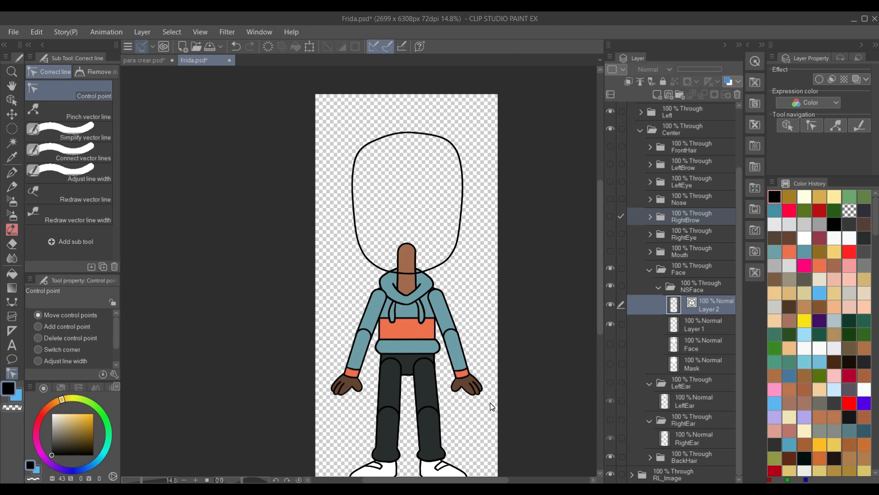
key("i")
scroll(406, 248, "up", 2)
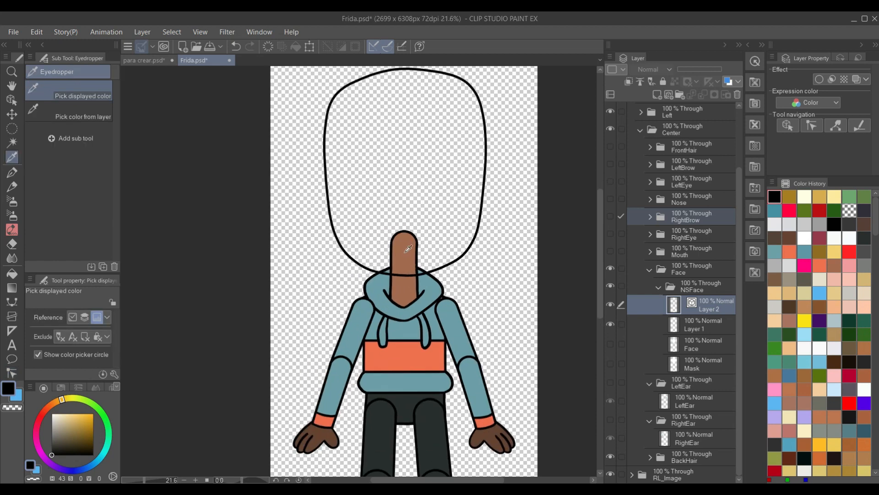
scroll(408, 249, "up", 1)
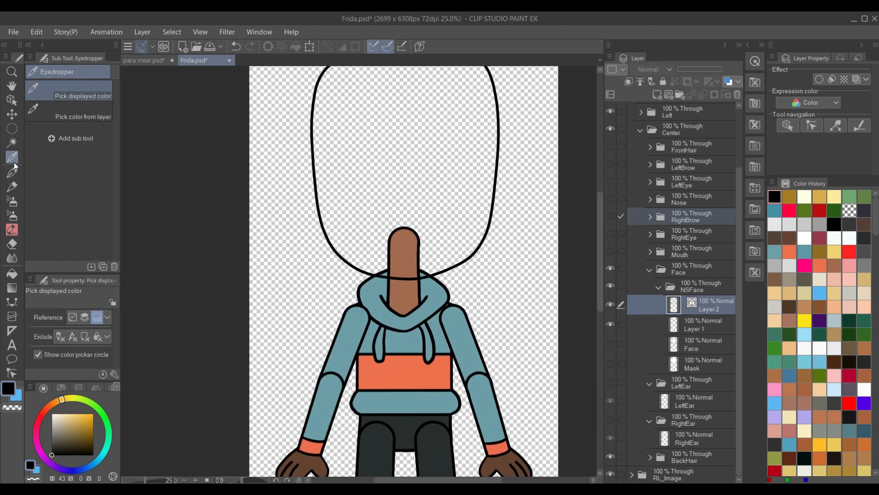
left_click(415, 257)
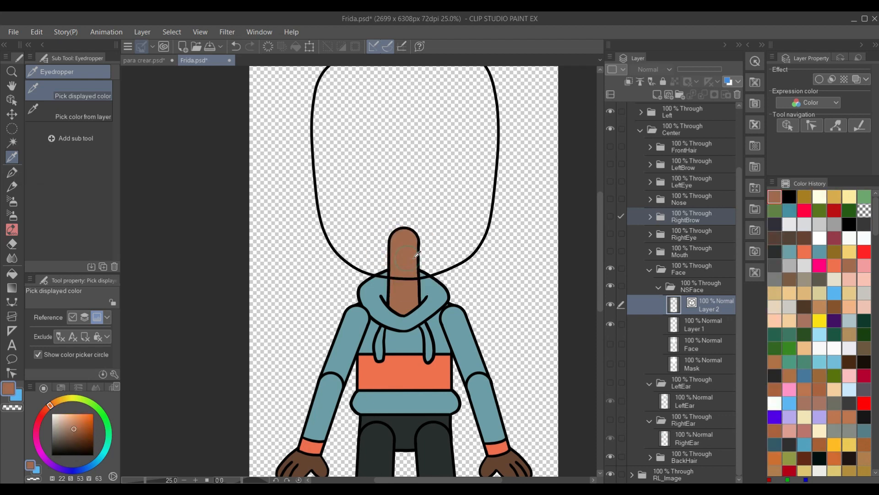
left_click(610, 474)
scroll(397, 260, "down", 3)
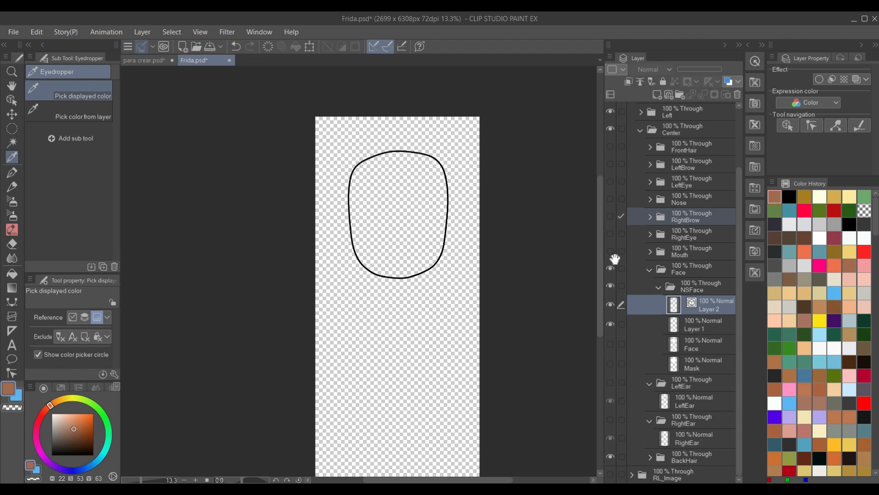
Fill the inside of the face outline with the sampled brown on Layer 1, referring to other layers.
left_click(686, 330)
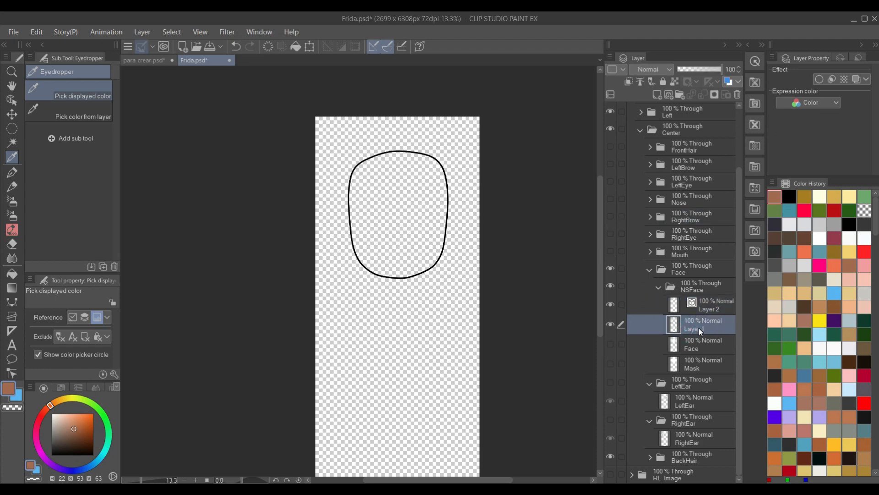
key("g")
key("g")
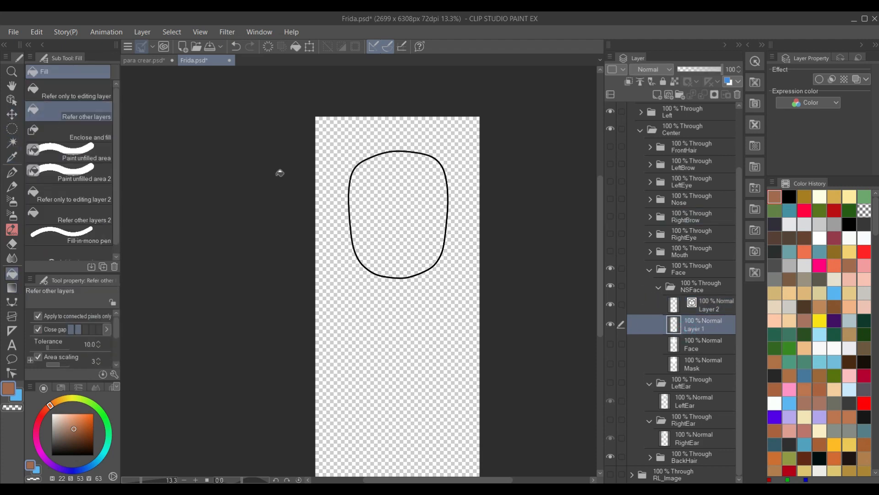
left_click(402, 208)
scroll(426, 239, "up", 5)
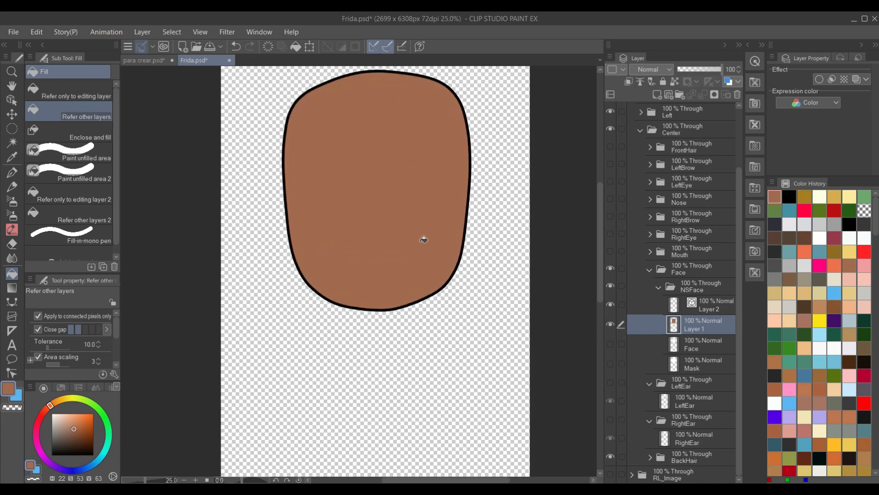
scroll(423, 240, "down", 4)
left_click_drag(421, 242, 420, 262)
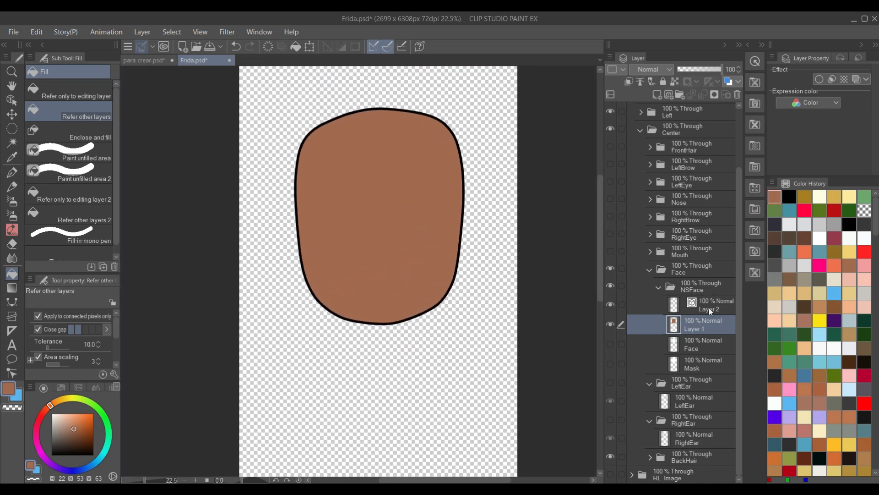
Duplicate the filled Layer 1 and rename the lower of the two layers Mask.
left_click(709, 308)
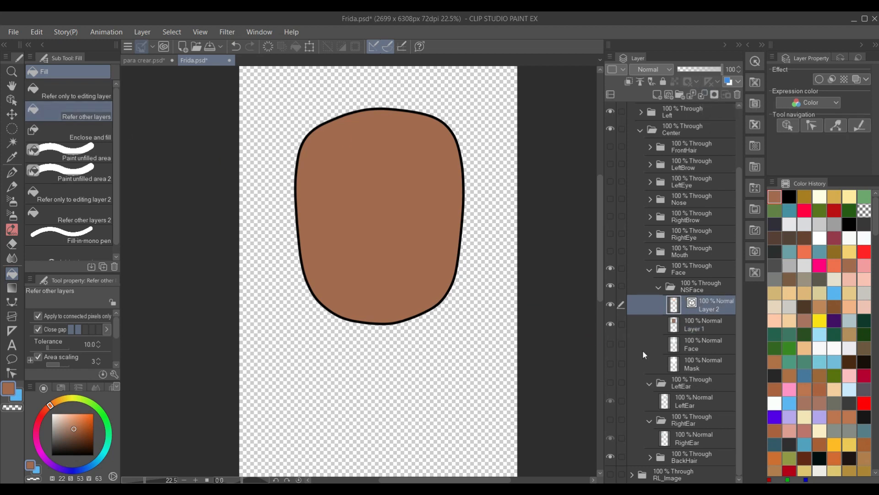
left_click(710, 321)
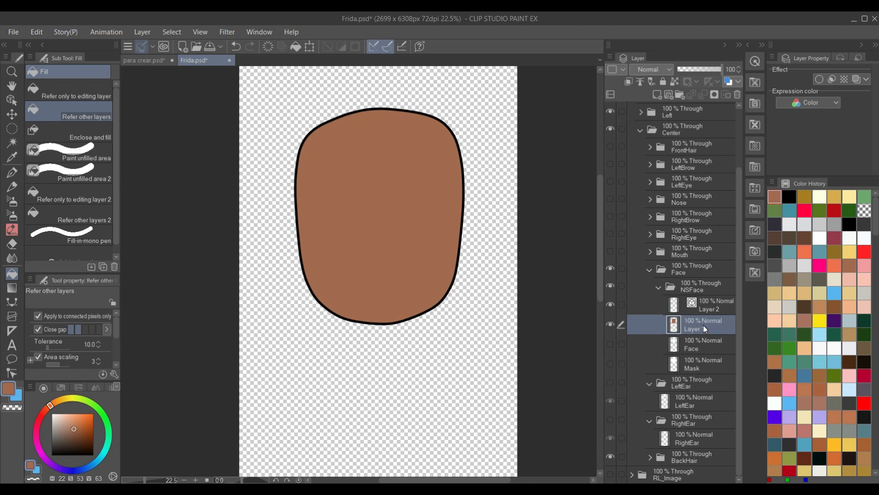
right_click(704, 325)
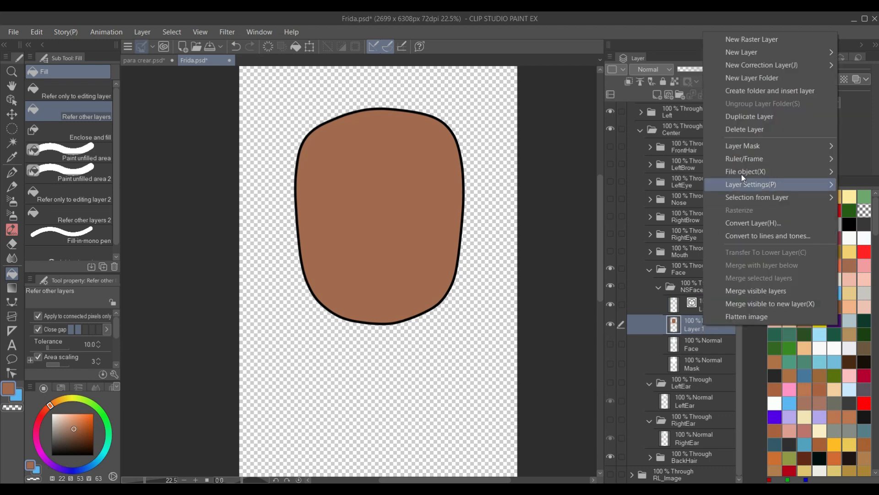
left_click(754, 120)
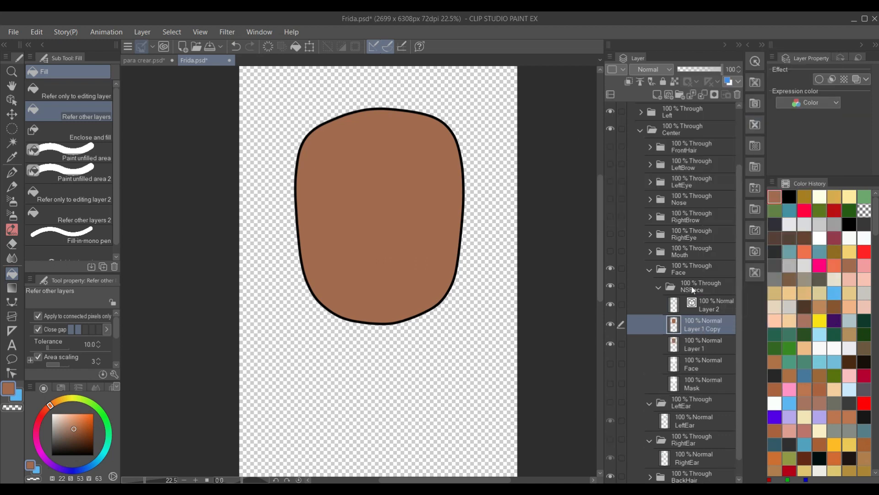
double_click(694, 348)
type("Mask")
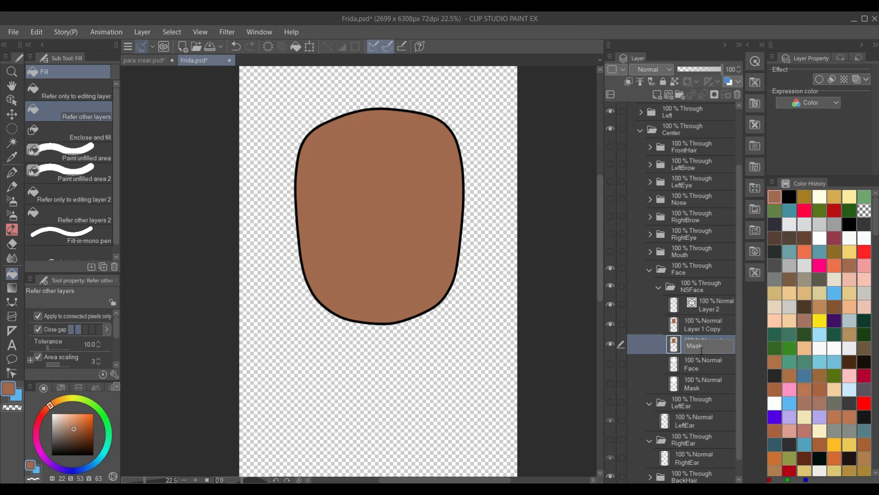
key("Return")
Merge the face outline on Layer 2 into Layer 1 Copy directly below it.
left_click(705, 305)
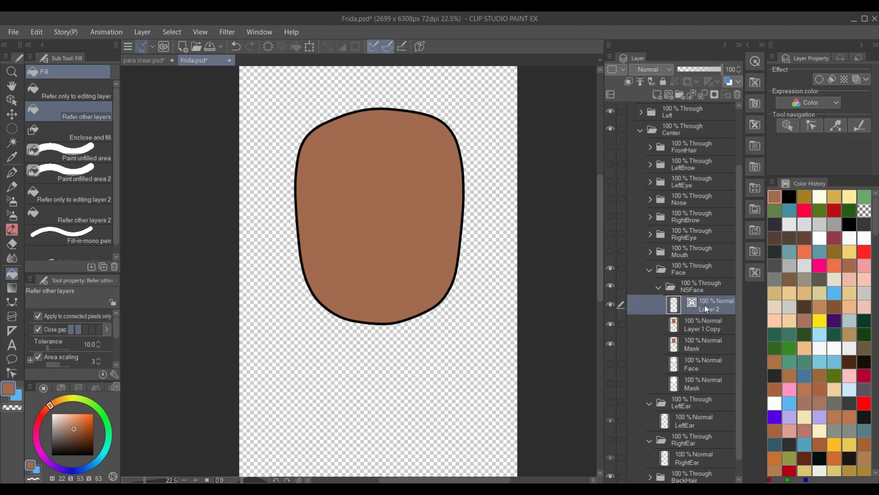
left_click(705, 96)
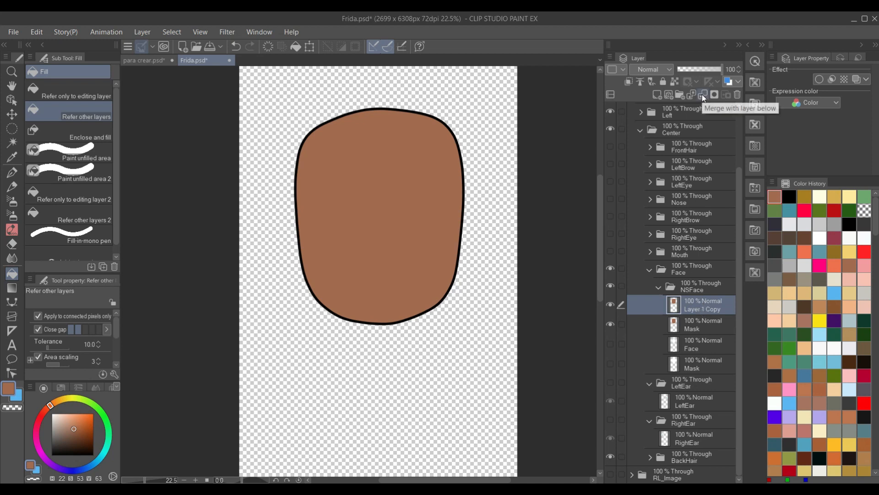
Compare the merged outlined face with the plain Mask fill by toggling the visibility of each layer.
left_click(611, 305)
left_click(611, 306)
left_click(611, 307)
left_click(611, 307)
left_click(611, 307)
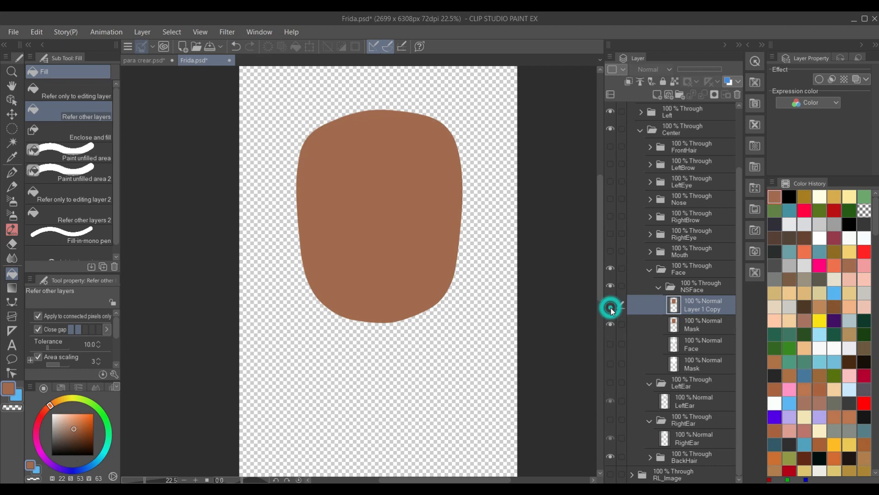
left_click(611, 308)
left_click(610, 307)
left_click(610, 308)
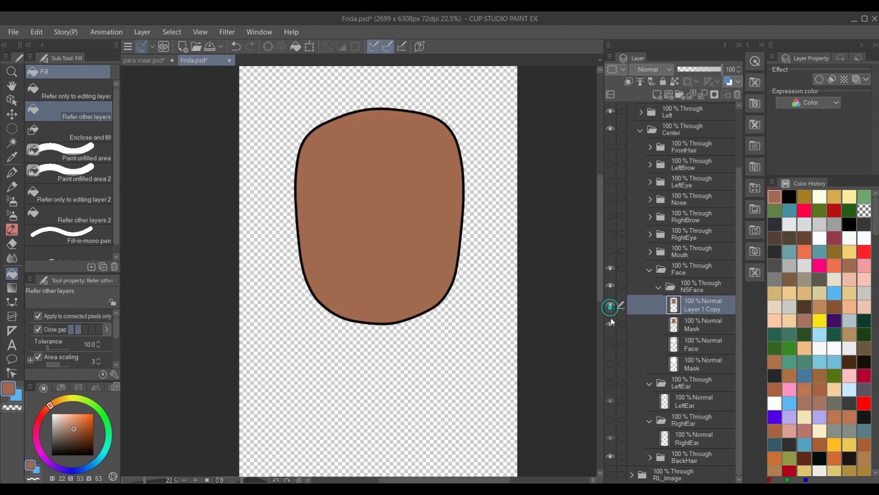
left_click(611, 309)
left_click(611, 325)
left_click(611, 325)
left_click(611, 325)
left_click(611, 324)
left_click(611, 308)
Rename the merged outline and fill layer as Face.
double_click(697, 307)
type("Face")
key("BackSpace")
key("BackSpace")
type("ce")
Delete the template's old hidden Face and Mask layers from the NSFace folder.
left_click(707, 346)
left_click(707, 366, "ctrl")
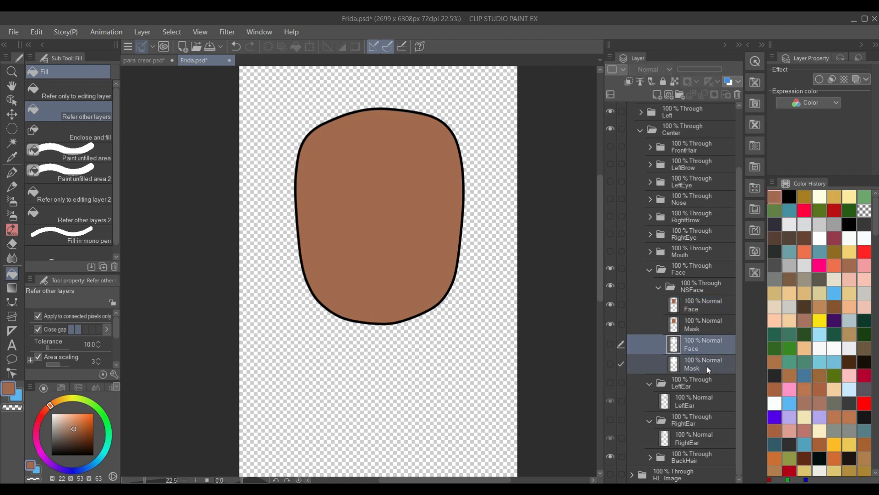
left_click(738, 95)
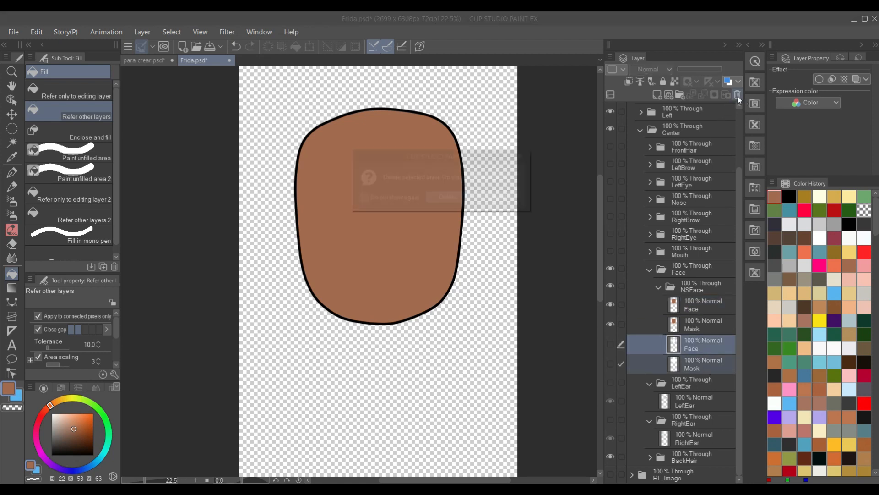
left_click(451, 197)
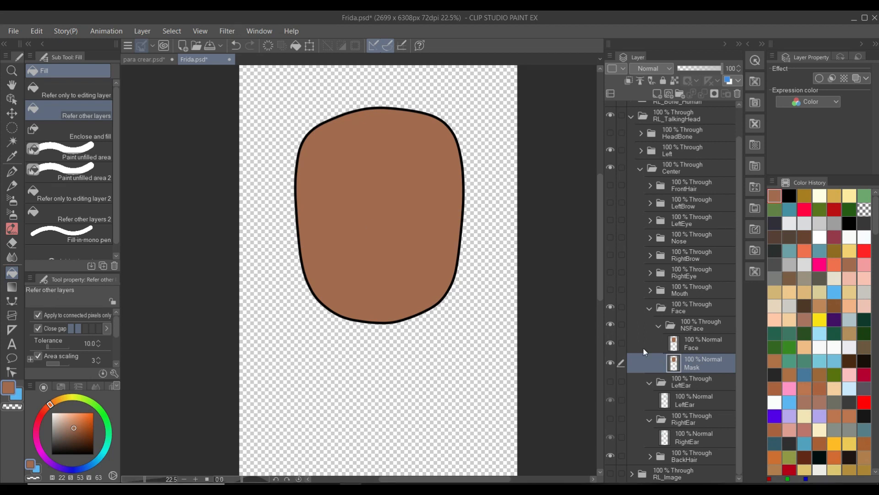
Collapse the Face group, then expand the Mouth group and its Normal folder and make the mouth visible.
left_click(658, 327)
left_click(649, 339)
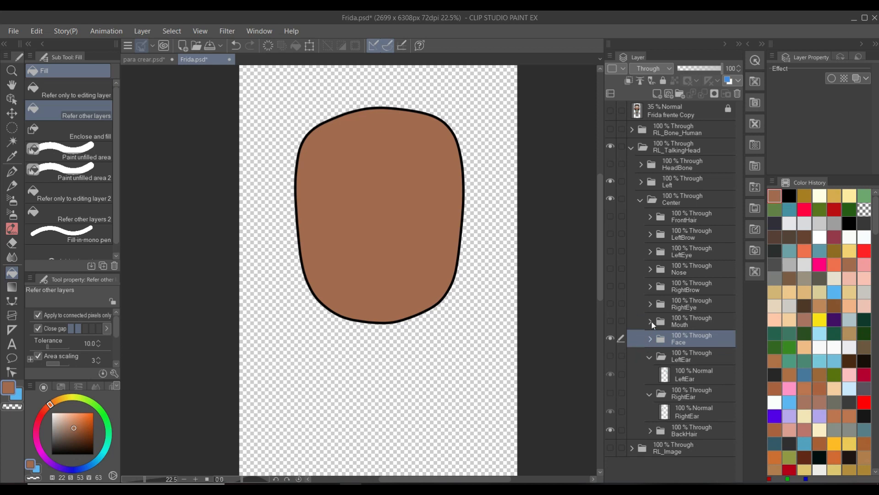
left_click(651, 322)
left_click(656, 339)
left_click(610, 322)
scroll(378, 222, "up", 3)
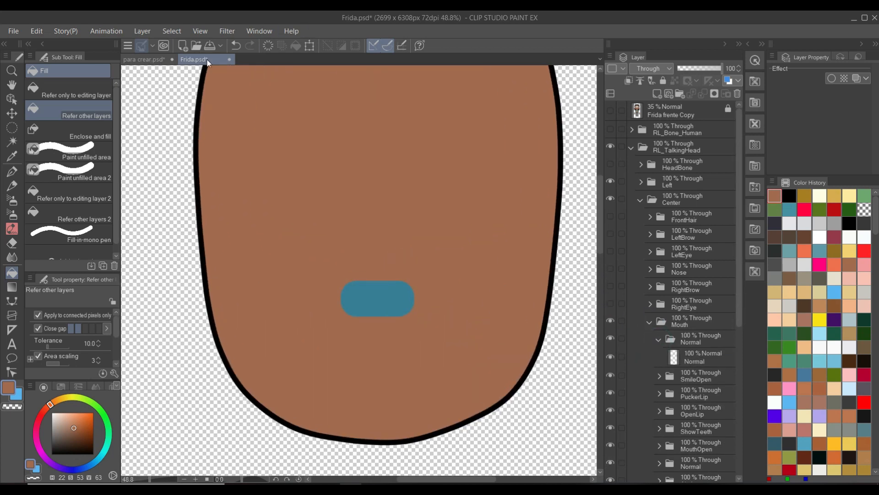
scroll(344, 325, "up", 1)
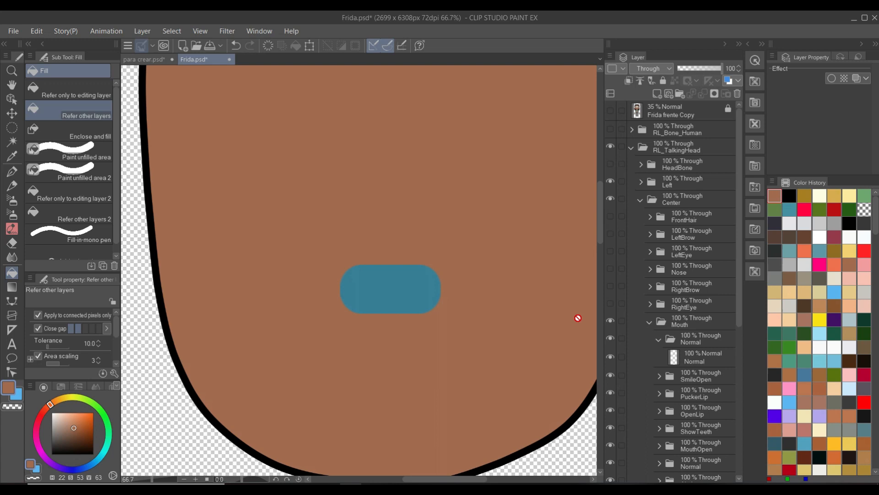
Add a vector layer above the Normal mouth layer and set the drawing colour to black.
left_click(698, 357)
left_click(669, 94)
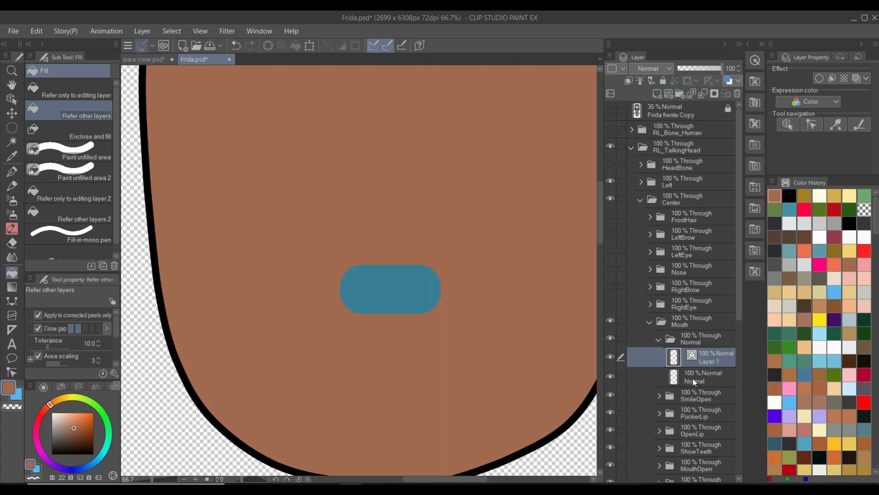
left_click(789, 196)
key("p")
key("u")
left_click(340, 288)
left_click(397, 295)
double_click(440, 290)
key("ctrl+z")
Draw a slightly sagging black mouth line across the blue template mouth and smooth its curve by lowering a control point.
left_click(342, 291)
left_click(394, 295)
double_click(442, 292)
key("y")
left_click_drag(379, 293, 379, 297)
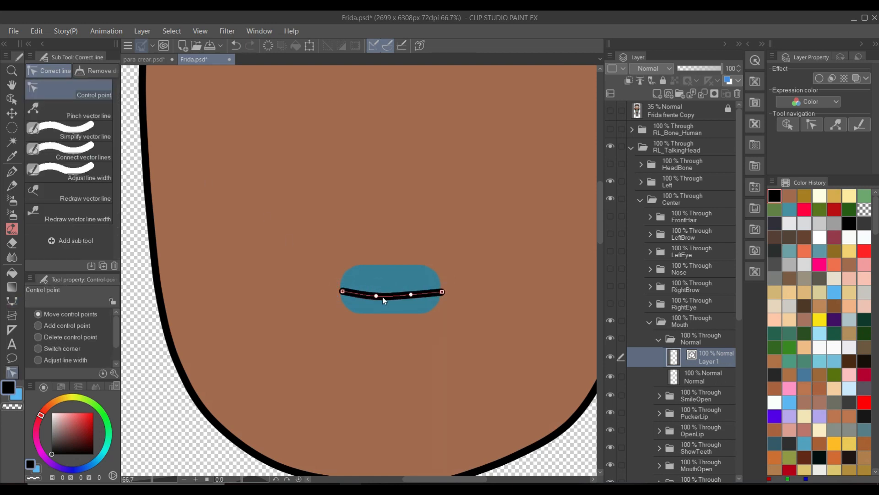
scroll(479, 275, "down", 1)
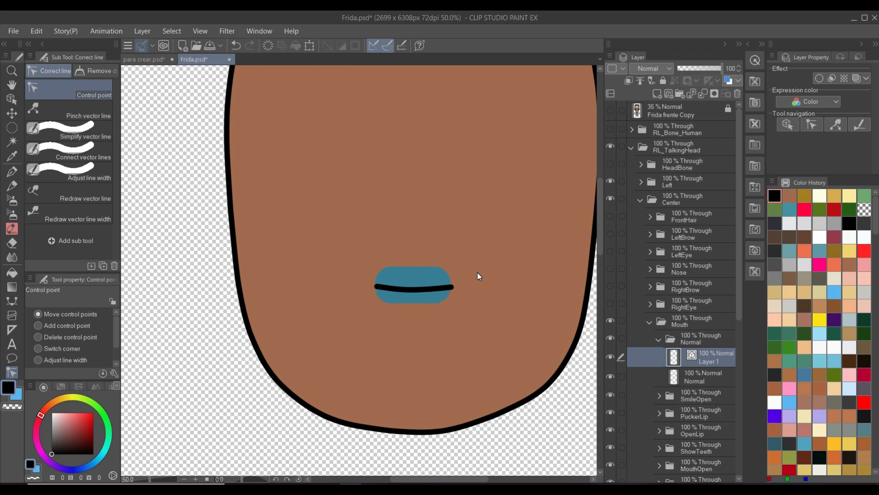
Show the Frida frente Copy reference layer again and collapse the Mouth group.
left_click(611, 110)
scroll(413, 291, "up", 1)
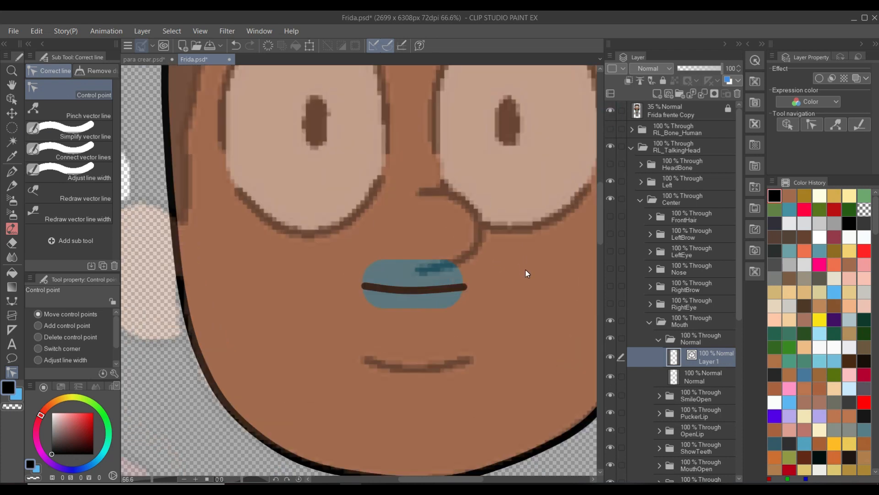
left_click(649, 323)
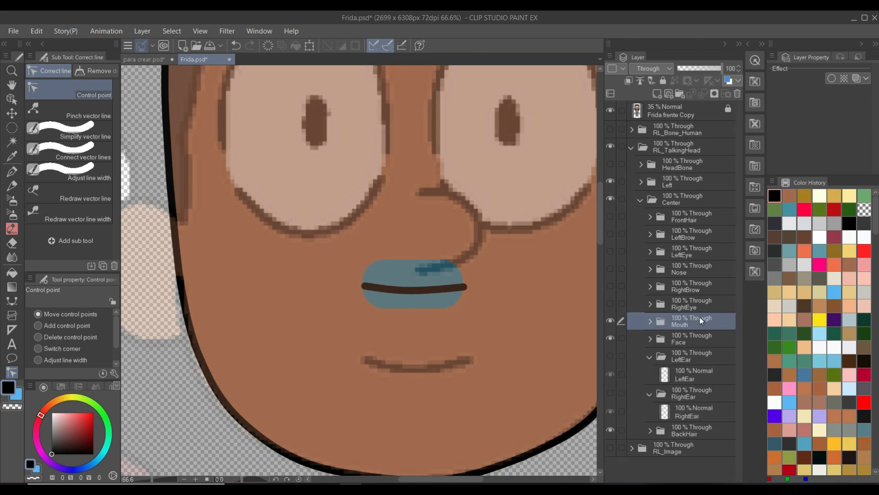
Move the Mouth group down onto the reference drawing's mouth and expand the group.
key("k")
left_click_drag(479, 299, 475, 374)
left_click(650, 322)
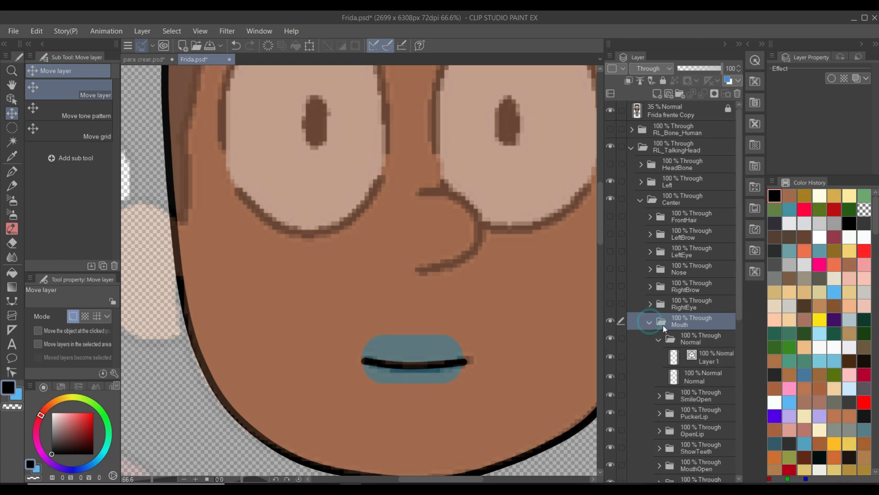
Rasterize the drawn mouth line layer and use it, named Normal, in place of the deleted blue template mouth layer.
left_click(708, 360)
right_click(708, 363)
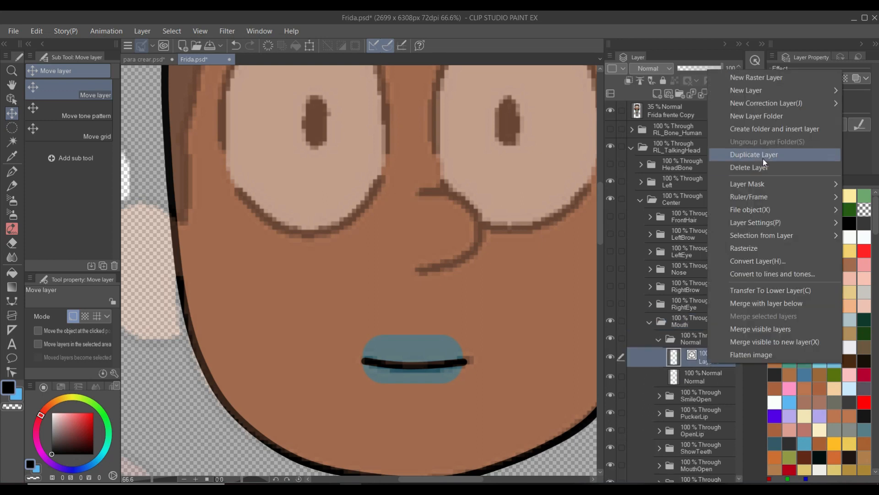
mouse_move(755, 226)
left_click(702, 383)
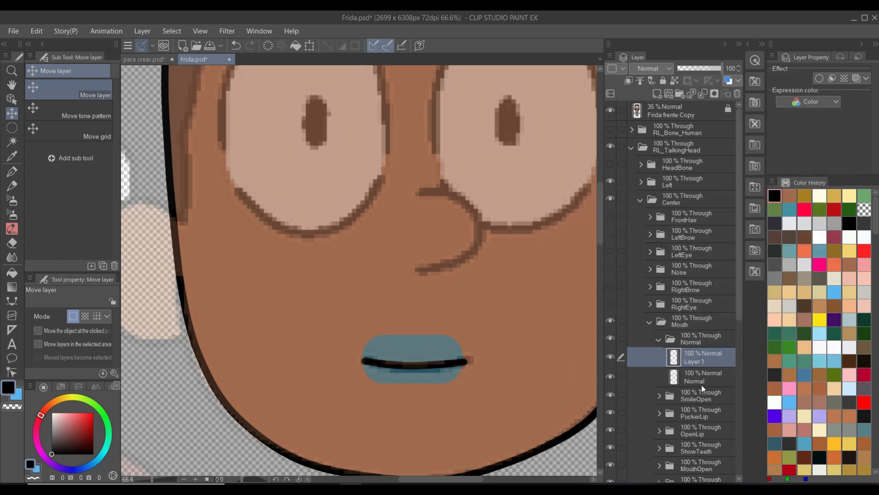
double_click(698, 379)
left_click(689, 382)
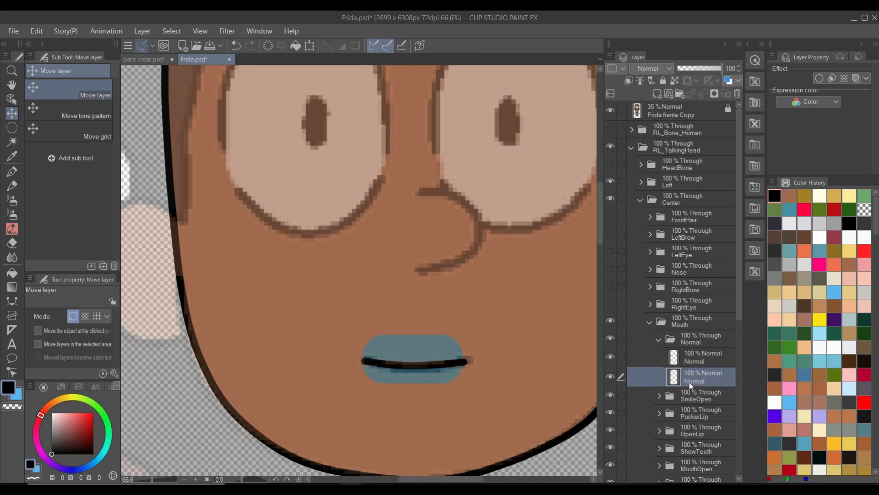
left_click(737, 94)
left_click(448, 198)
scroll(433, 312, "down", 3)
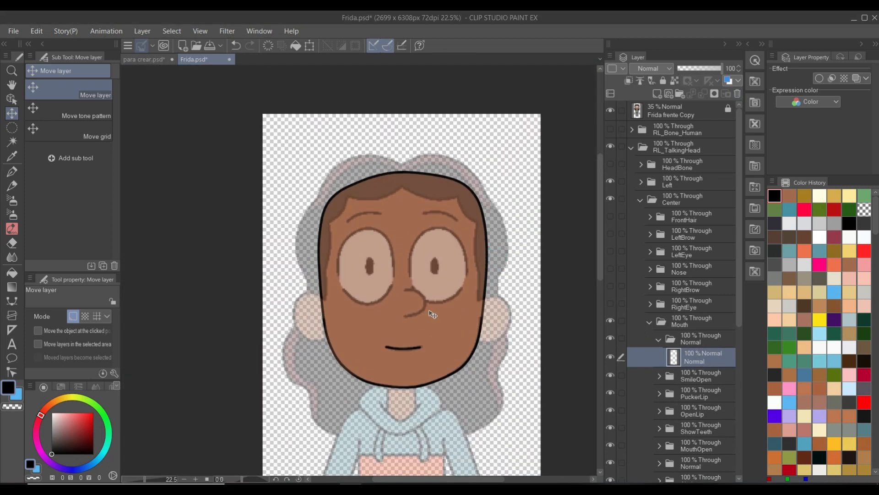
scroll(433, 313, "up", 1)
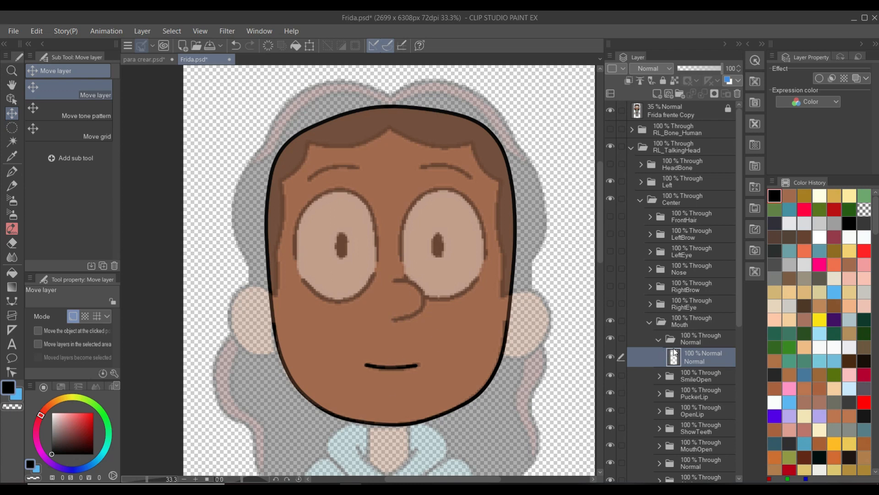
Collapse the Mouth group, make the LeftBrow group visible, and expand it and its Normal folder.
left_click(650, 322)
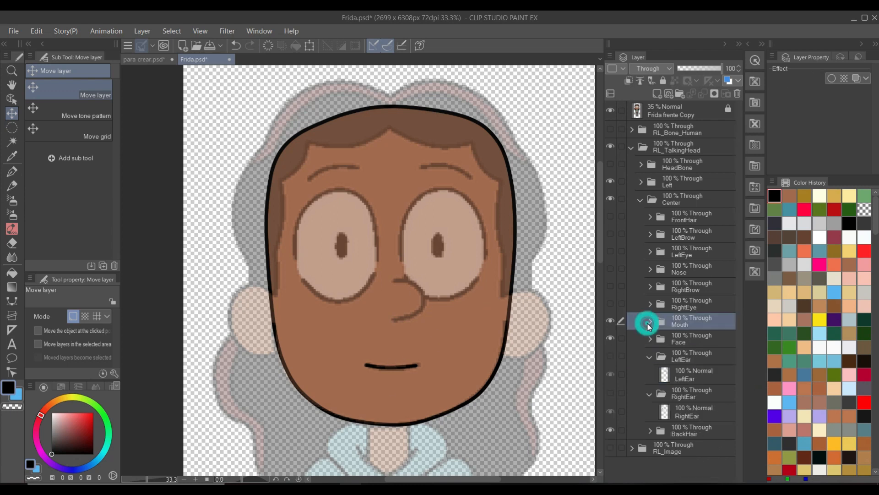
left_click(621, 303)
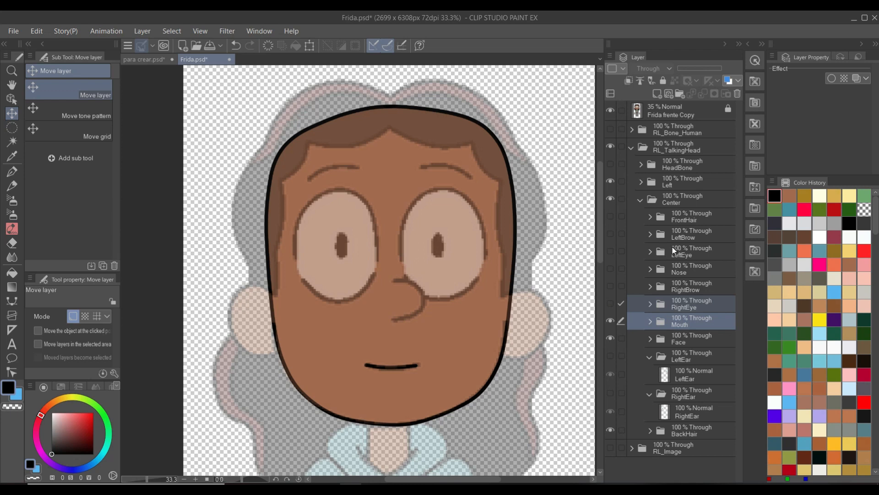
left_click(621, 235)
left_click(611, 233)
left_click(651, 235)
left_click(658, 252)
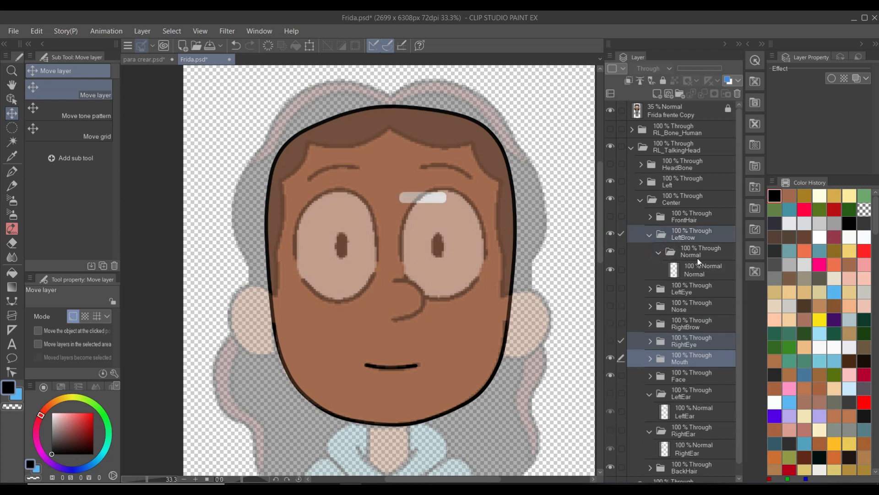
Add a vector layer in LeftBrow's Normal folder and trace the reference's left eyebrow with a black continuous curve.
left_click(699, 267)
left_click(669, 94)
scroll(451, 110, "up", 4)
key("u")
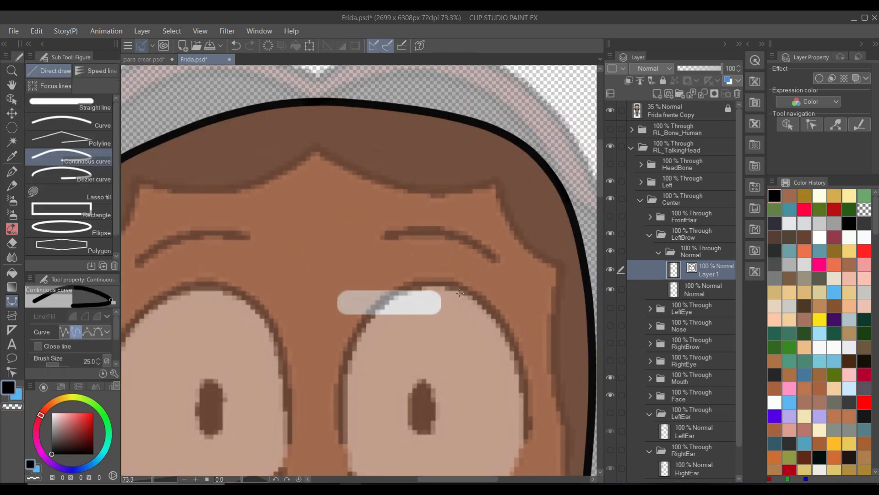
left_click(387, 236)
left_click(420, 231)
double_click(491, 256)
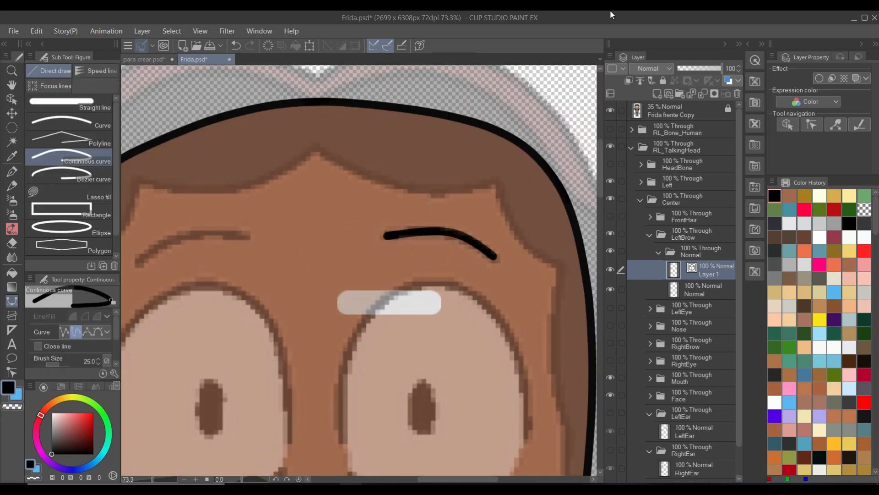
Rename the traced LeftBrow layer as Normal and delete the template brow layer beneath it.
scroll(470, 297, "down", 2)
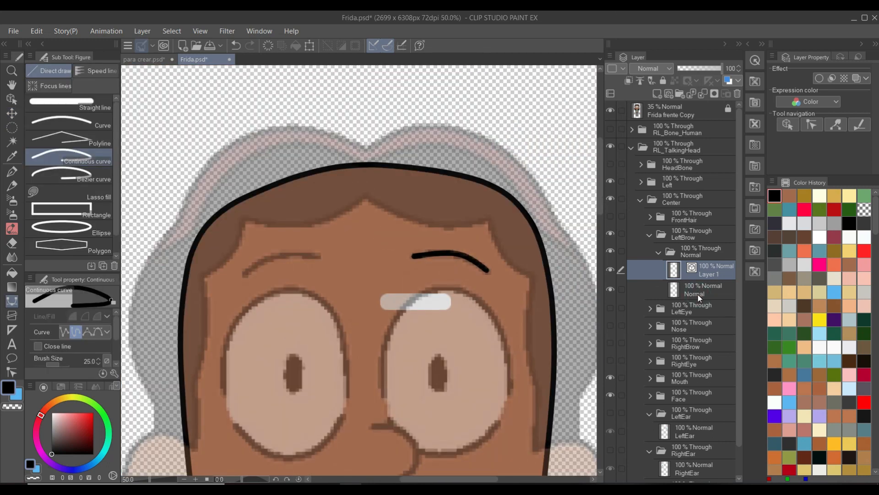
double_click(698, 295)
key("ctrl+c")
double_click(715, 275)
key("ctrl+v")
key("Return")
left_click(700, 297)
left_click(738, 93)
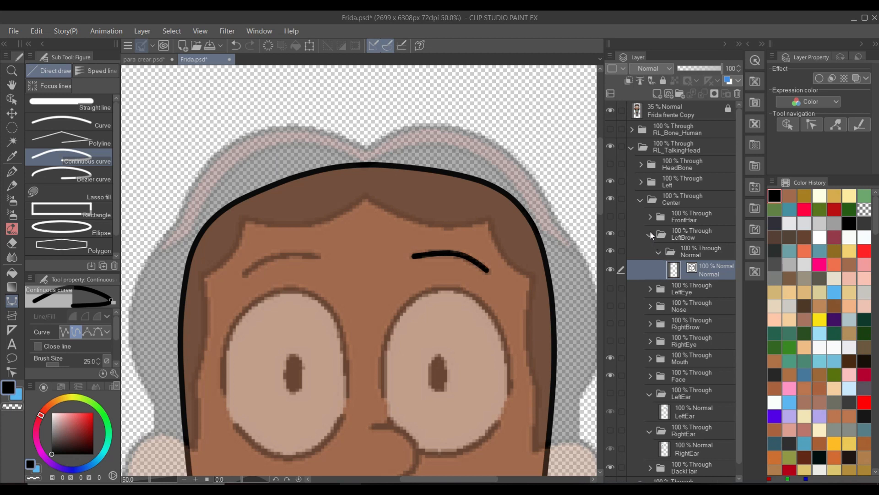
Make the RightBrow group visible, expand it and its Normal folder, and select the template brow layer.
scroll(687, 337, "down", 1)
scroll(687, 337, "up", 1)
left_click(610, 323)
left_click(650, 324)
left_click(687, 339)
left_click(659, 341)
left_click(684, 358)
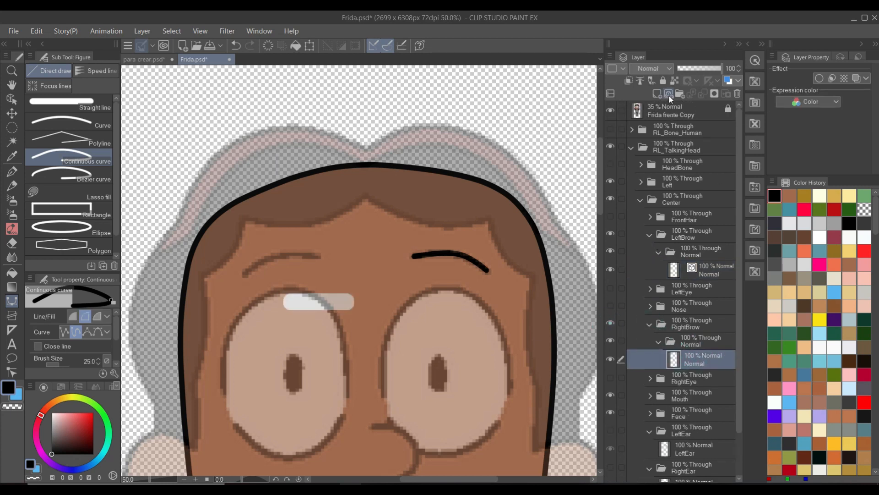
Add a vector layer above the RightBrow template and trace the reference's right eyebrow with a black continuous curve.
left_click(669, 93)
scroll(370, 226, "up", 4)
left_click_drag(359, 250, 450, 279)
left_click(382, 300)
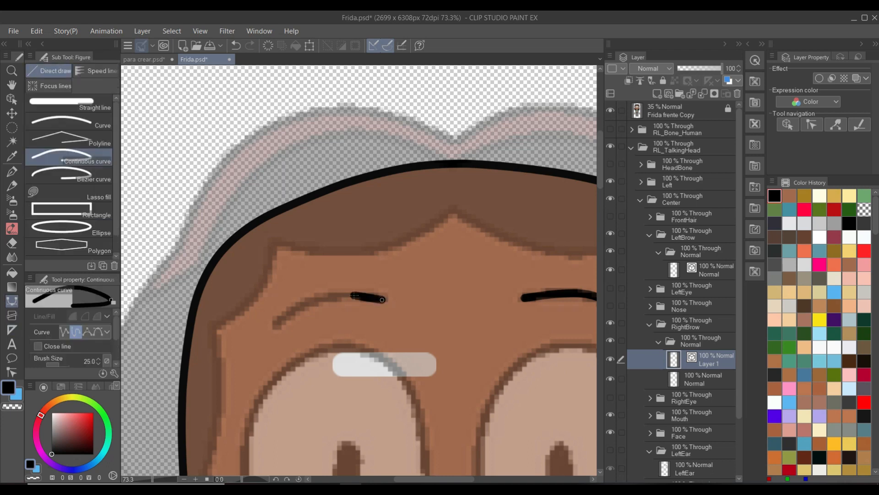
left_click(353, 297)
left_click(326, 298)
left_click(300, 308)
double_click(281, 318)
scroll(403, 213, "down", 4)
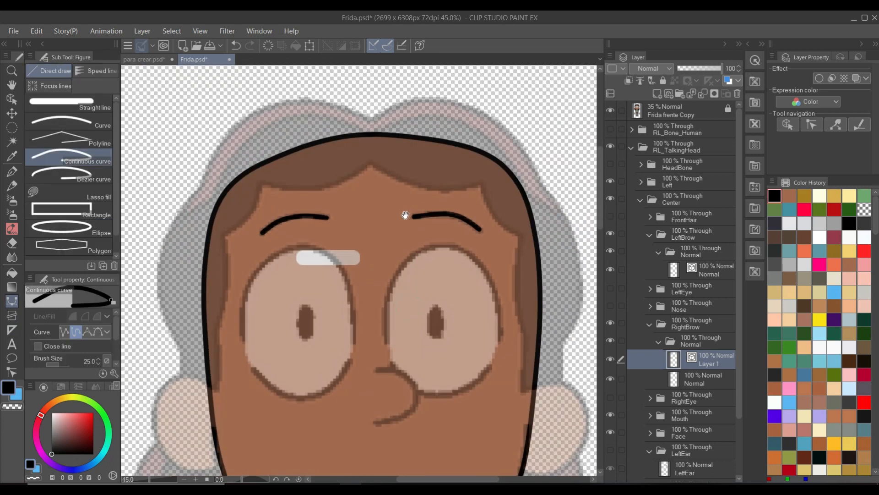
Delete the template RightBrow layer and rasterize the traced eyebrow layer named Normal.
double_click(706, 381)
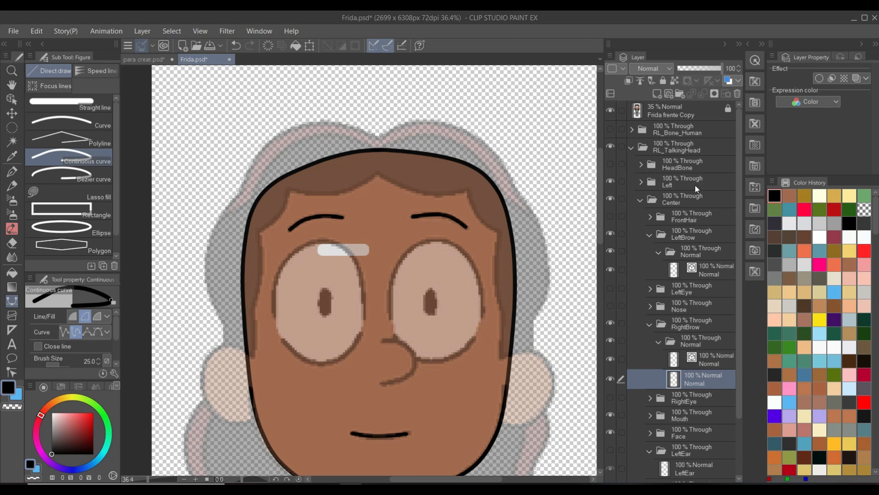
left_click(737, 93)
left_click(458, 194)
right_click(713, 364)
left_click(760, 248)
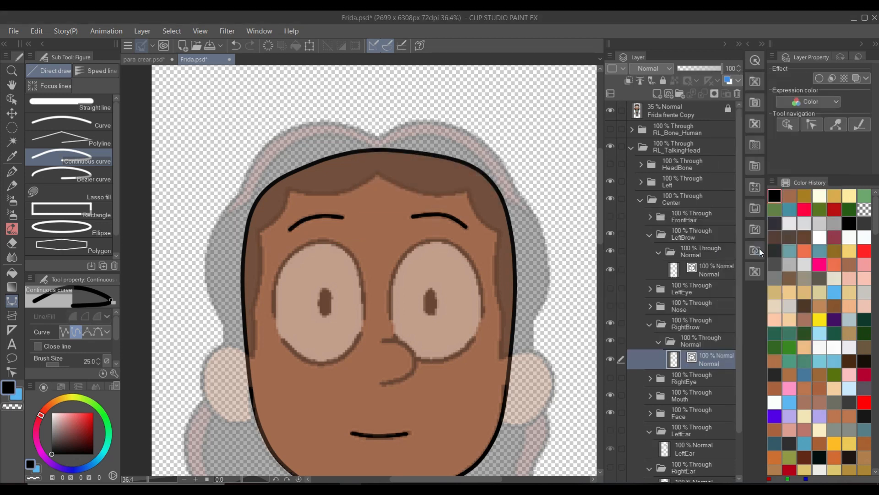
Show and expand the Nose group, then add a raster layer and a vector layer above its first Normal layer.
scroll(282, 193, "down", 2)
left_click(651, 306)
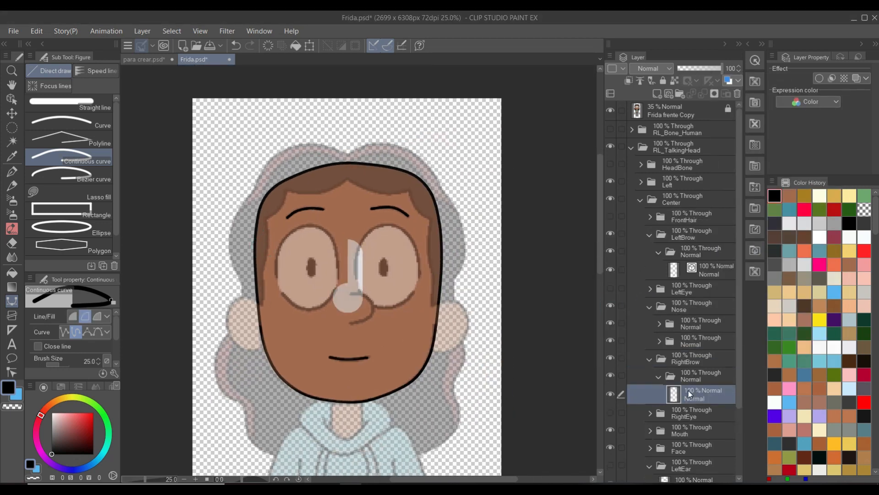
left_click(660, 323)
left_click(698, 347)
left_click(657, 93)
left_click(669, 93)
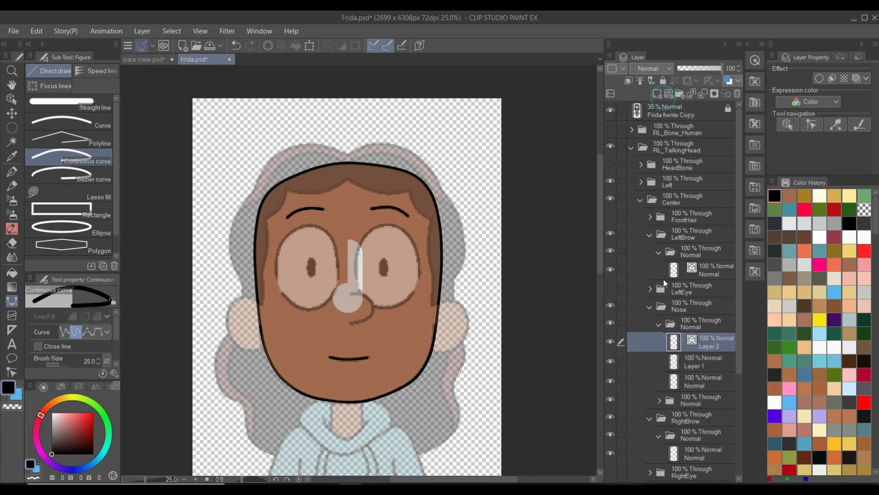
Trace the reference nose's curved outline in black with the G-pen on the new vector layer.
scroll(350, 287, "up", 8)
key("p")
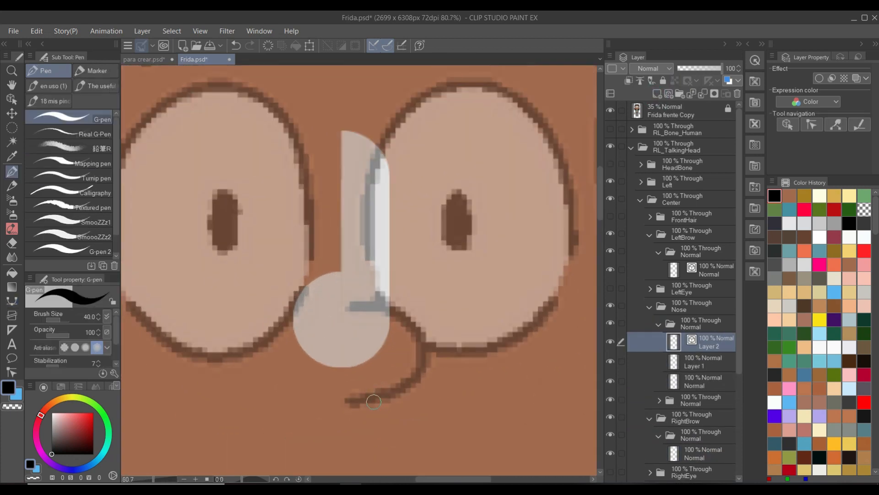
mouse_move(351, 400)
left_mouse_down()
mouse_move(403, 307)
mouse_move(343, 303)
left_mouse_up()
key("ctrl+z")
mouse_move(346, 399)
left_mouse_down()
mouse_move(406, 322)
mouse_move(348, 305)
left_mouse_up()
Close the open side of the nose with a skin-brown stroke on the raster layer below the outline.
left_click(697, 362)
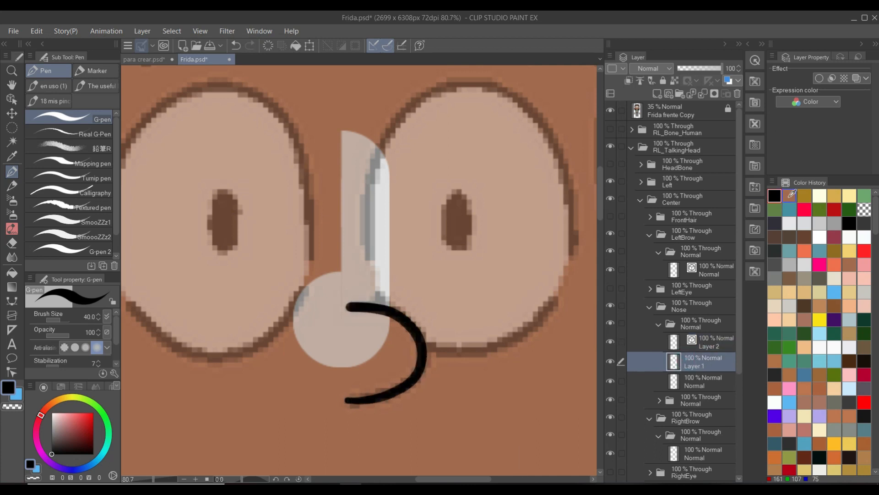
left_click(789, 195)
left_click_drag(353, 307, 352, 389)
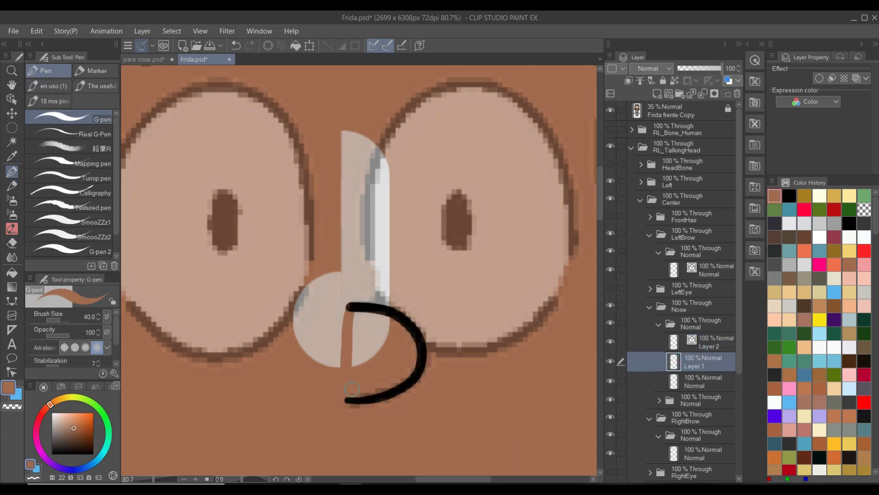
Hide the reference, the Face group and the template nose, and fill the nose shape with skin brown.
left_click(610, 110)
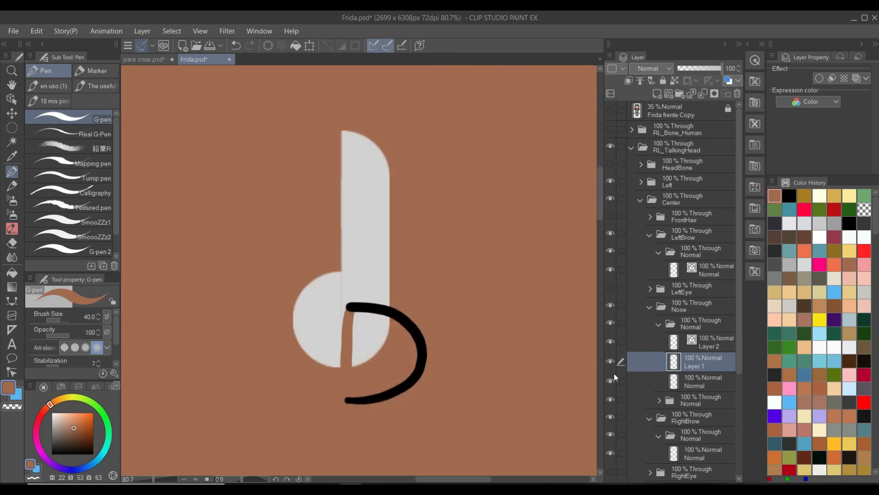
scroll(662, 429, "down", 2)
left_click(611, 433)
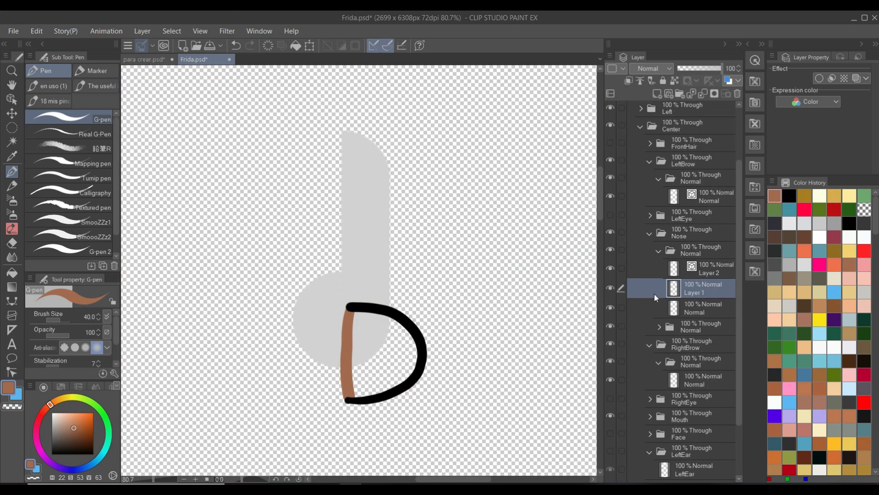
left_click(610, 308)
key("g")
left_click(402, 366)
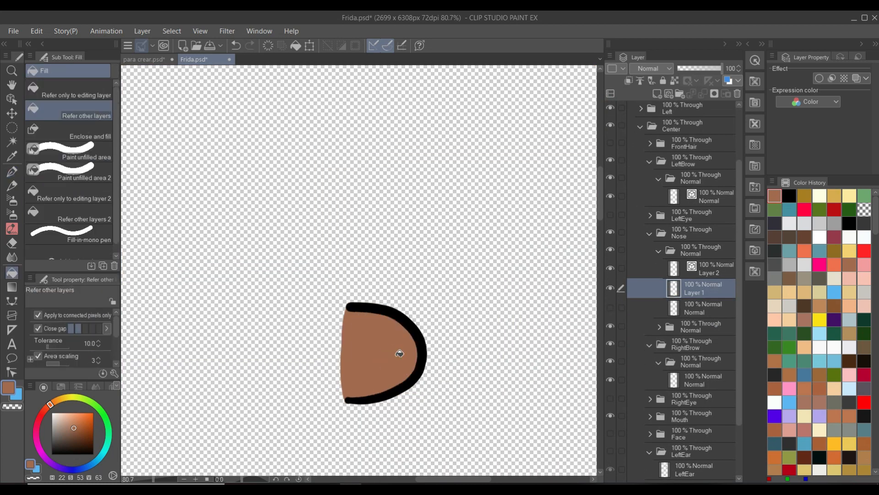
Merge the nose outline and fill into one layer named Normal and delete the template nose layer.
left_click(706, 271)
left_click(704, 93)
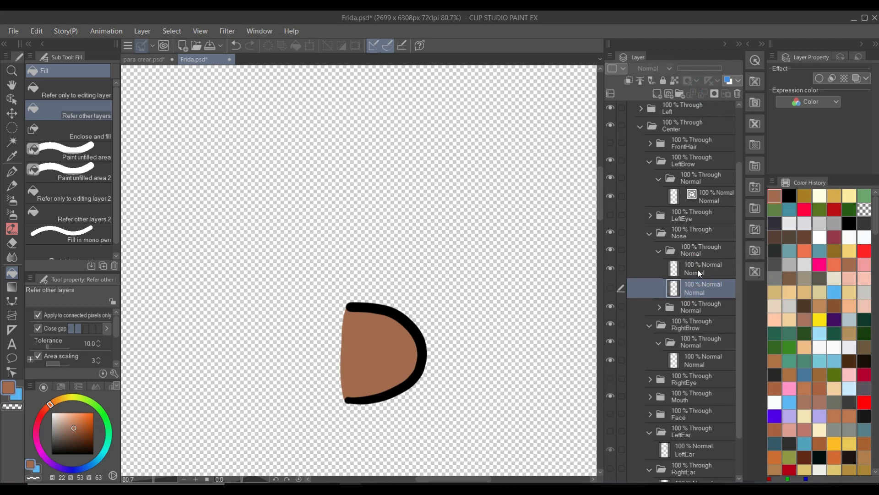
left_click(738, 94)
left_click(447, 196)
Show the Frida frente Copy reference layer again and make the LeftEar group visible.
scroll(636, 163, "up", 4)
left_click(611, 111)
scroll(452, 337, "down", 4)
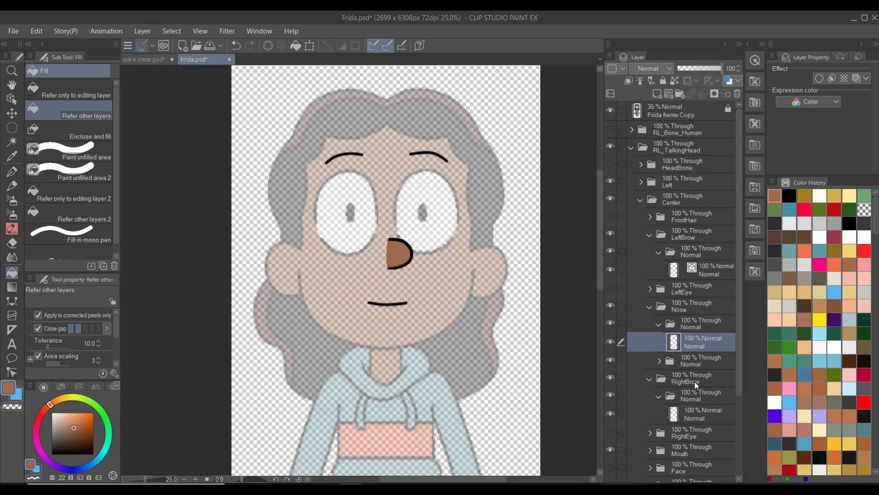
scroll(708, 337, "down", 4)
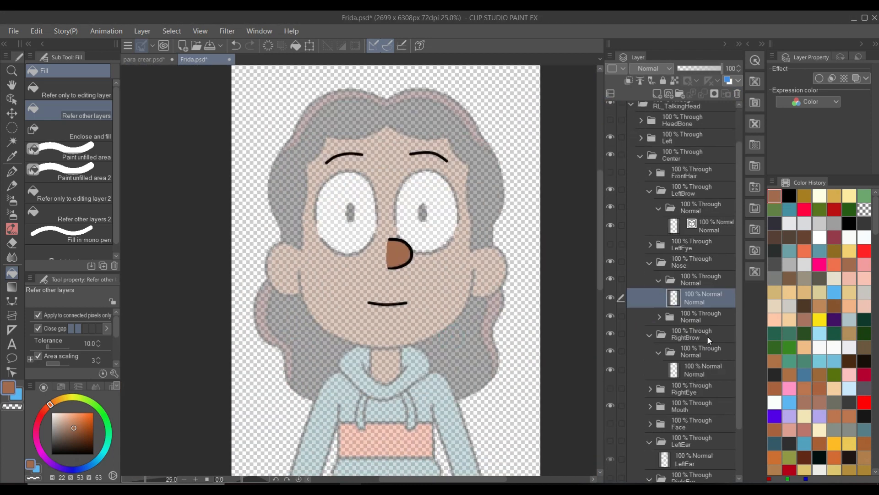
left_click(611, 411)
Add a raster and a vector layer above the LeftEar template and trace the reference ear's outline in black.
left_click(697, 431)
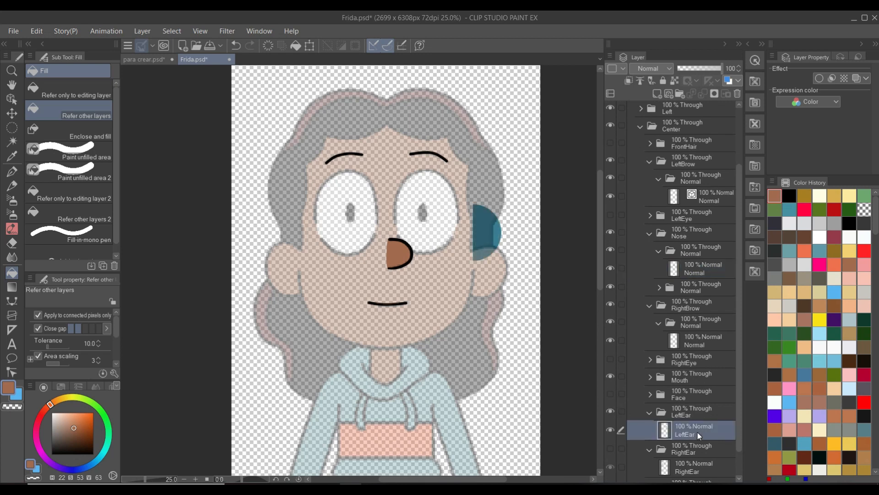
left_click(658, 94)
left_click(669, 94)
left_click(789, 196)
scroll(430, 222, "up", 3)
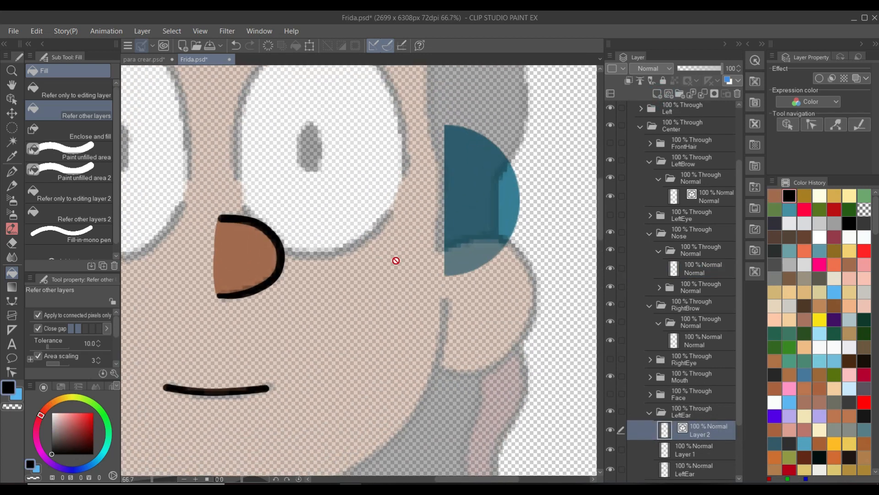
key("p")
mouse_move(439, 253)
left_mouse_down()
mouse_move(501, 241)
mouse_move(532, 296)
mouse_move(486, 367)
mouse_move(428, 355)
left_mouse_up()
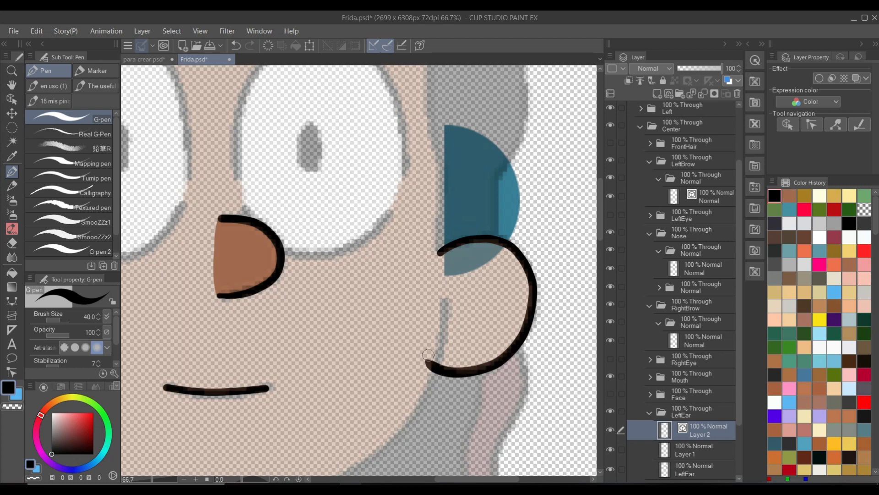
Close the ear's inner edge with skin brown on the raster layer below the outline and colour the whole ear shape.
left_click(789, 196)
left_click(693, 450)
mouse_move(441, 253)
left_mouse_down()
mouse_move(425, 344)
mouse_move(432, 354)
left_mouse_up()
key("g")
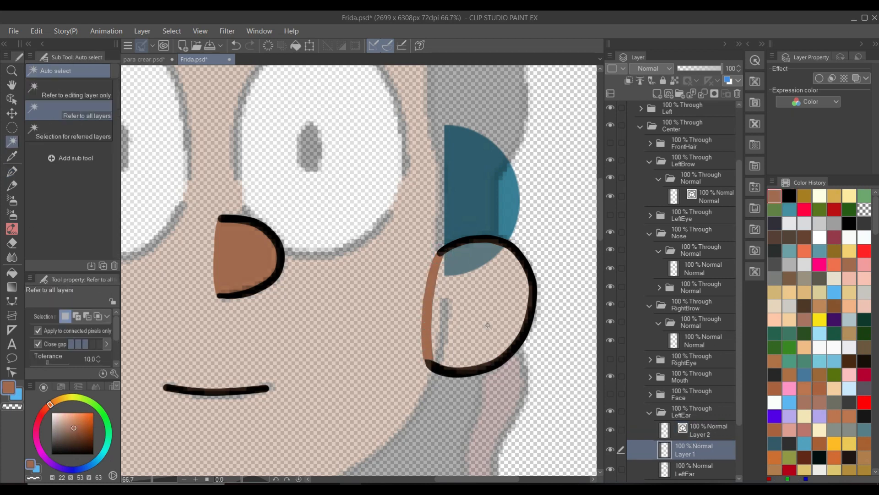
left_click(496, 321)
key("ctrl+d")
key("p")
mouse_move(445, 300)
left_mouse_down()
mouse_move(451, 348)
mouse_move(437, 335)
mouse_move(457, 255)
left_mouse_up()
mouse_move(511, 269)
left_mouse_down()
mouse_move(521, 290)
mouse_move(452, 360)
mouse_move(438, 338)
mouse_move(442, 279)
left_mouse_up()
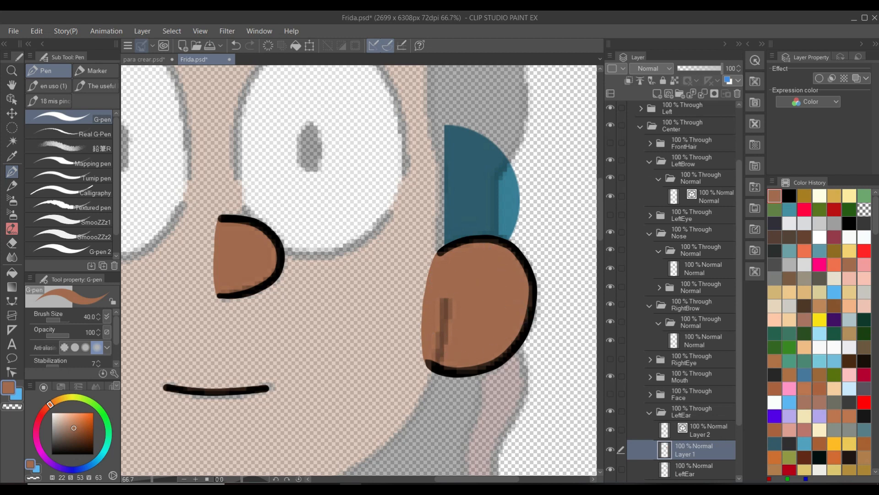
Merge the ear outline and fill into one layer named LeftEar and delete the template ear layer.
left_click(714, 433)
scroll(484, 307, "down", 3)
left_click(703, 94)
left_click(611, 430)
left_click(611, 430)
left_click(702, 458)
double_click(699, 435)
type("LeftEar")
key("Return")
left_click(738, 94)
key("Return")
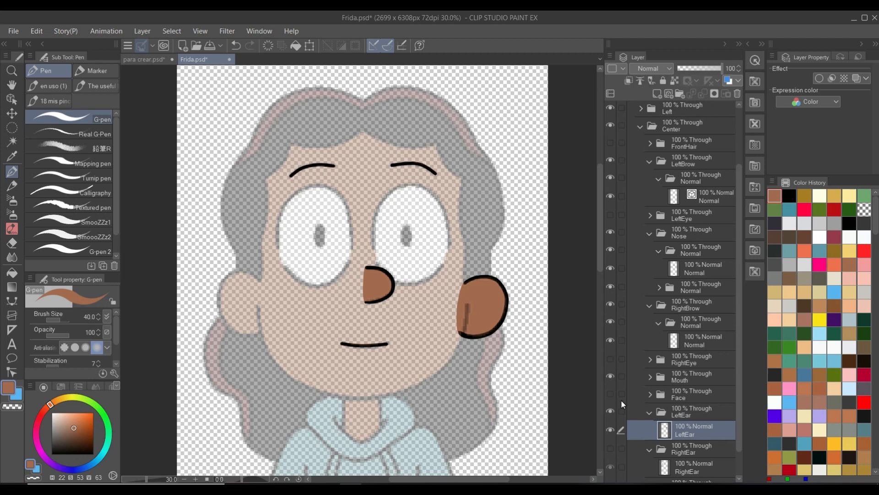
Duplicate the finished LeftEar layer by copy and paste and move the copy into the RightEar group above its template.
left_click(11, 99)
key("ctrl+c")
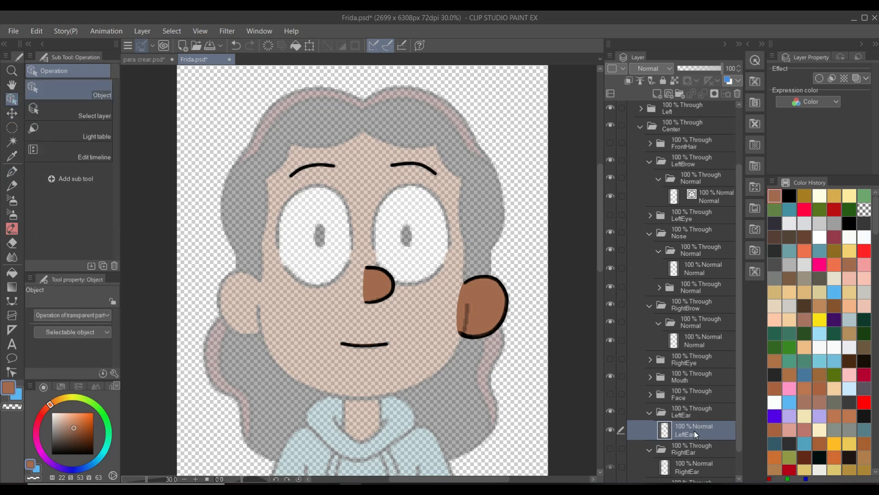
key("ctrl+v")
scroll(683, 397, "down", 3)
left_click_drag(692, 382, 694, 419)
Flip the ear copy horizontally and place it over the reference's opposite ear.
left_click(36, 29)
mouse_move(92, 354)
left_click(241, 380)
left_click(37, 31)
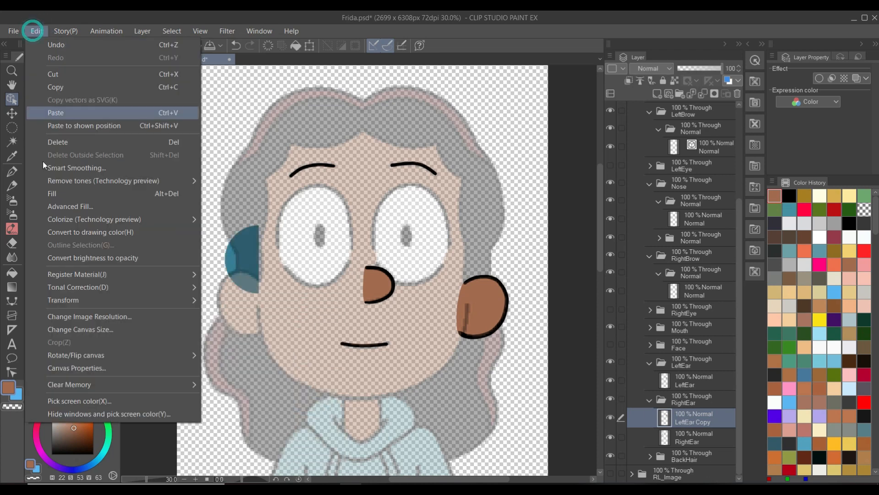
left_click(268, 394)
left_click_drag(307, 311, 248, 311)
key("Return")
scroll(270, 307, "up", 1)
scroll(259, 309, "down", 2)
left_click_drag(400, 303, 413, 318)
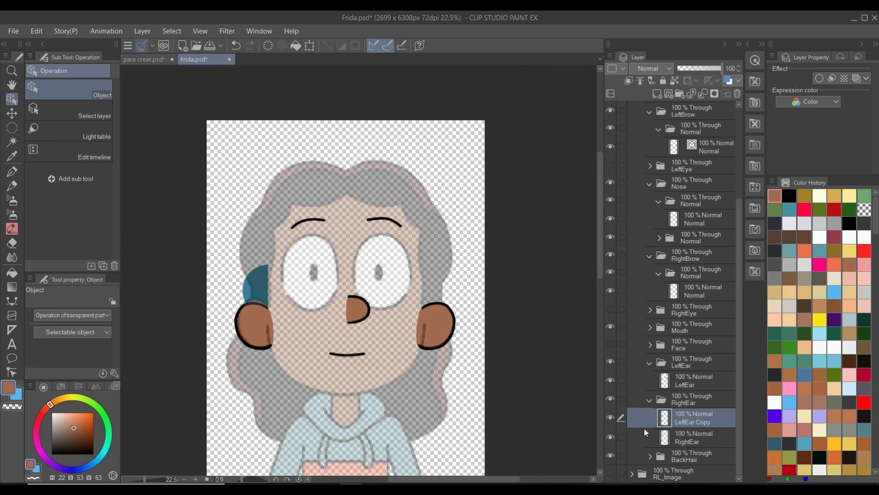
Name the flipped ear layer RightEar and delete the template ear layer in that group.
double_click(687, 441)
left_click(693, 424)
key("Delete")
left_click(463, 196)
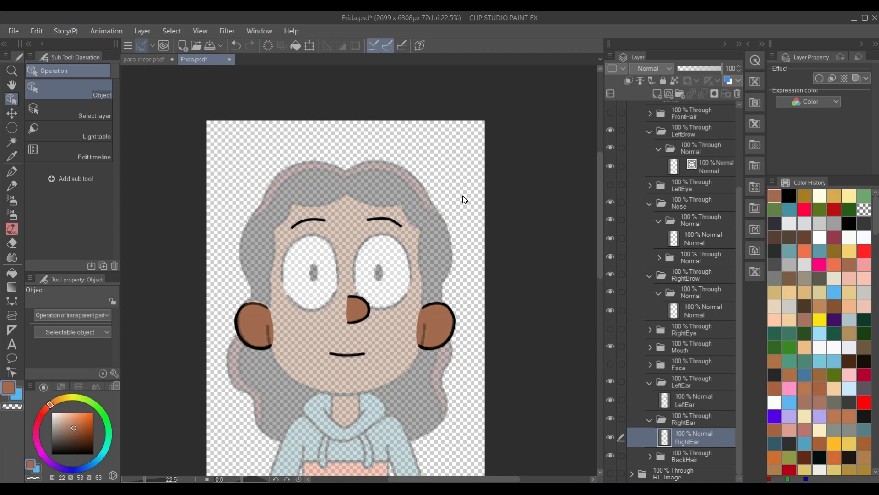
scroll(367, 312, "up", 2)
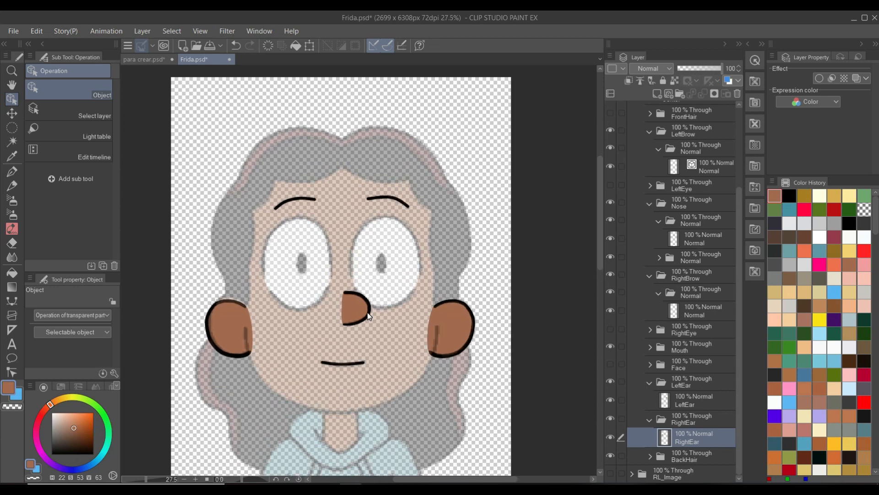
scroll(368, 311, "down", 3)
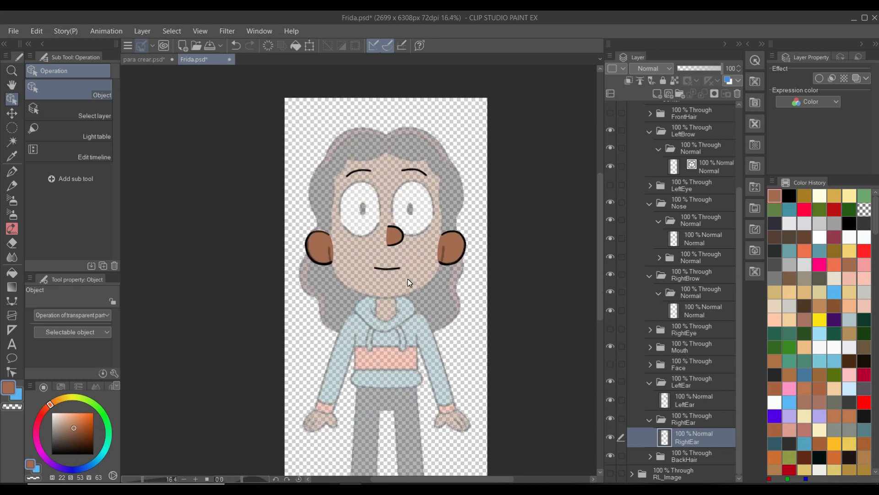
scroll(408, 279, "up", 2)
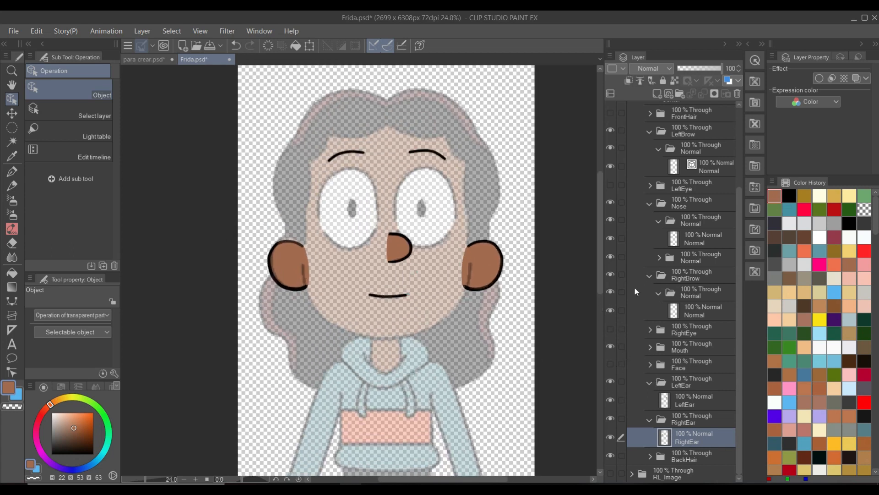
Hide the Nose group, show the LeftEye group and expand it down to the Iris folder under Normal.
left_click(611, 203)
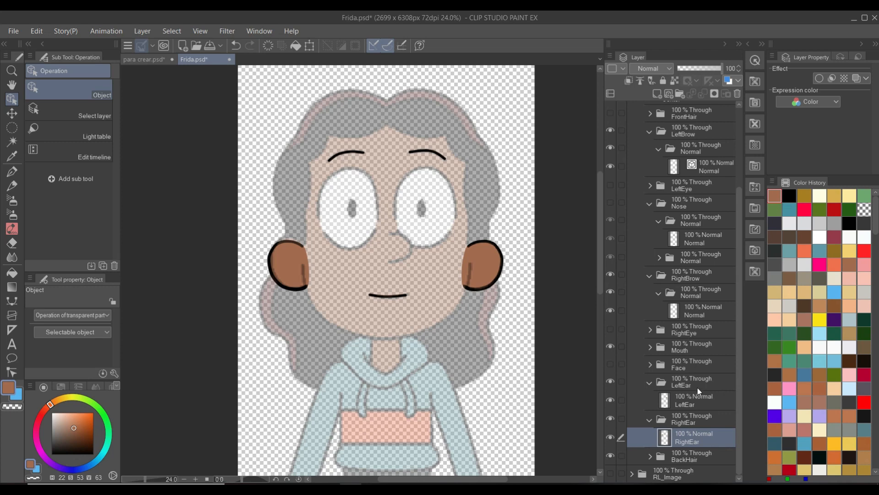
scroll(683, 339, "up", 3)
left_click(610, 243)
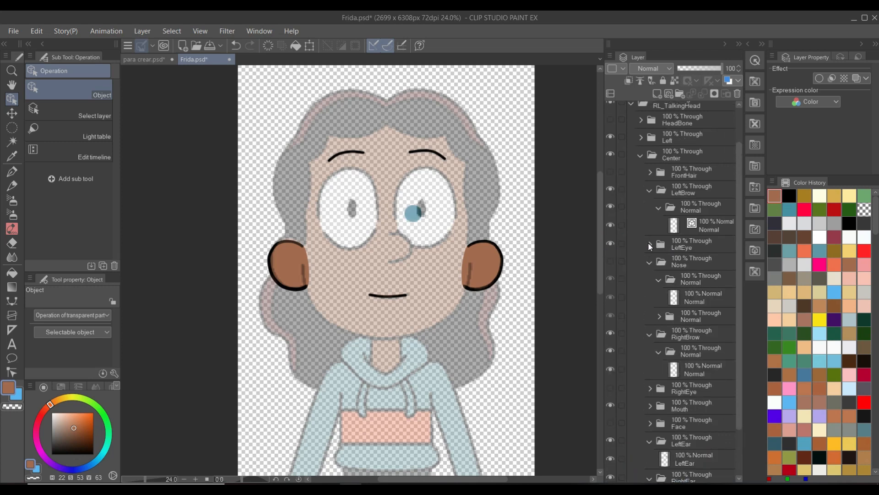
left_click(650, 244)
left_click(658, 262)
left_click(707, 278)
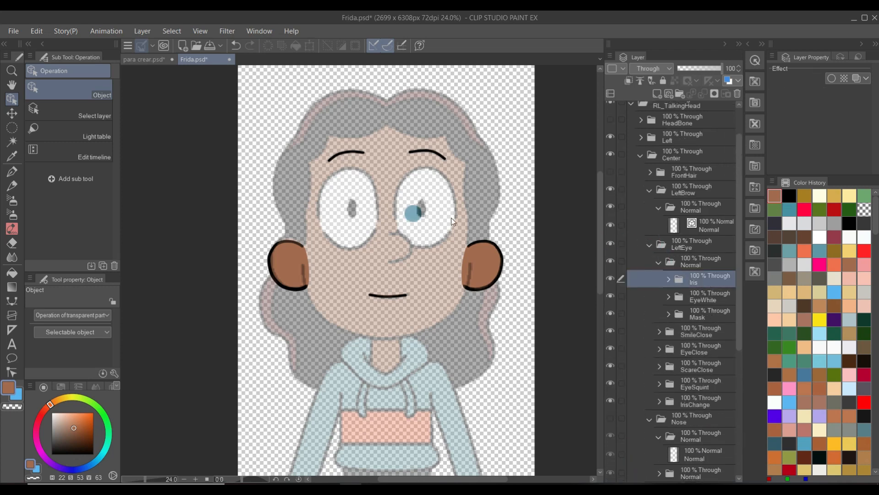
scroll(452, 218, "up", 4)
left_click(668, 279)
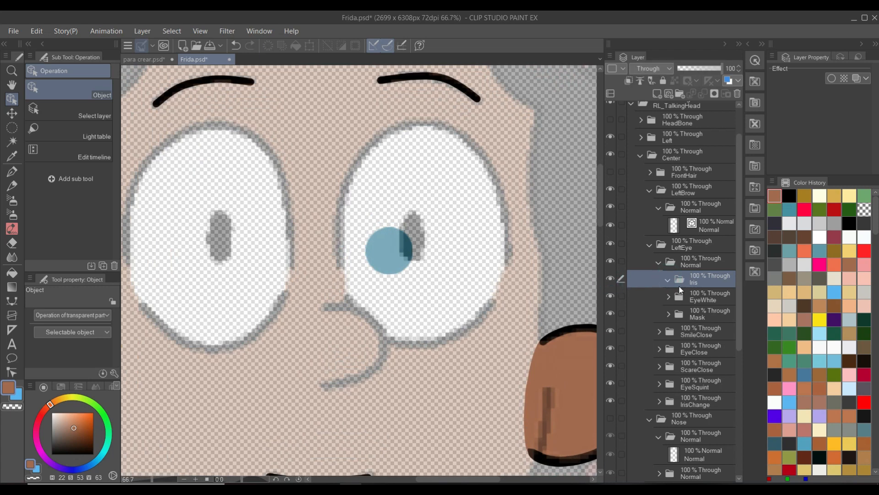
Add a raster layer in the Iris folder and paint a black oval pupil over the reference's pupil.
left_click(658, 94)
scroll(416, 223, "up", 2)
key("p")
mouse_move(410, 215)
left_mouse_down()
mouse_move(412, 266)
mouse_move(402, 264)
mouse_move(410, 246)
left_mouse_up()
key("ctrl+z")
mouse_move(406, 212)
left_mouse_down()
mouse_move(401, 271)
mouse_move(423, 219)
mouse_move(414, 254)
mouse_move(410, 228)
mouse_move(406, 249)
left_mouse_up()
scroll(648, 141, "up", 2)
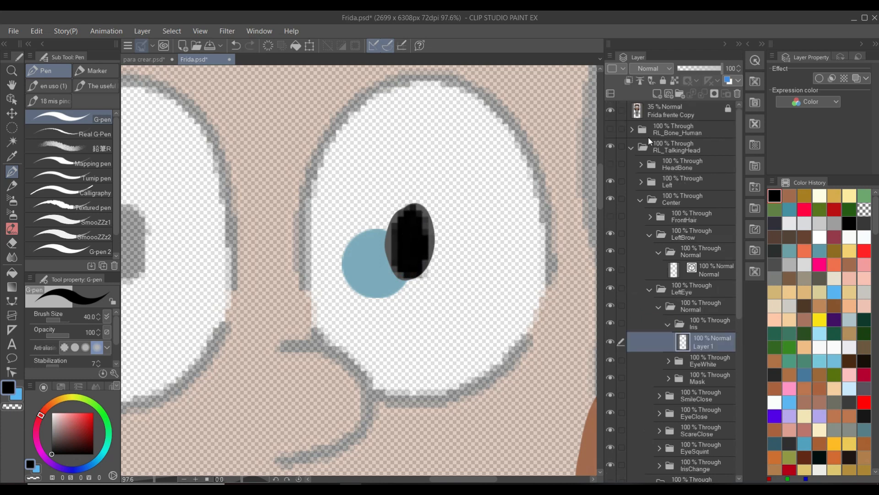
left_click(610, 109)
scroll(394, 213, "up", 2)
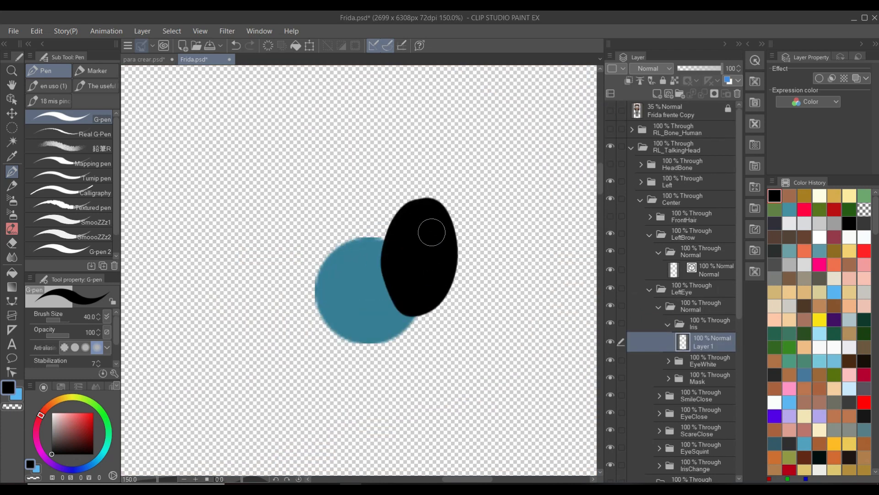
scroll(434, 269, "down", 4)
left_click(611, 110)
scroll(418, 302, "up", 1)
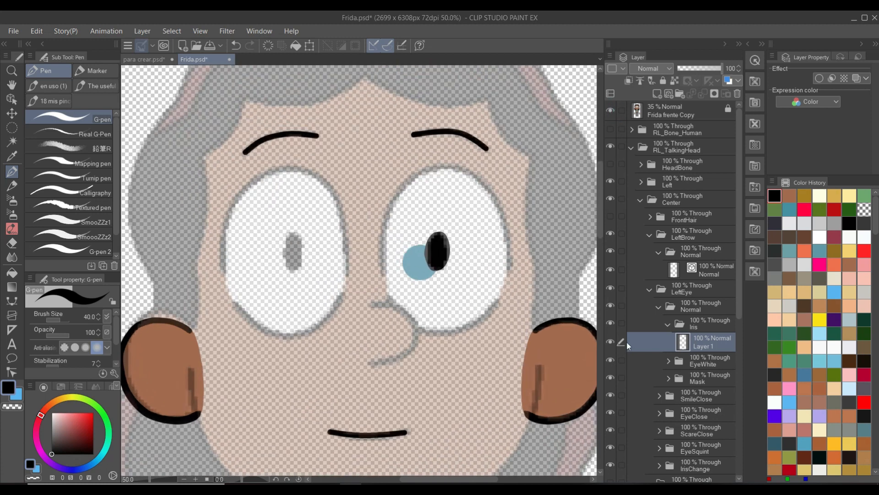
Add a raster layer and a vector layer above the template layer in LeftEye's EyeWhite folder.
left_click(668, 361)
left_click(653, 379)
scroll(519, 292, "up", 1)
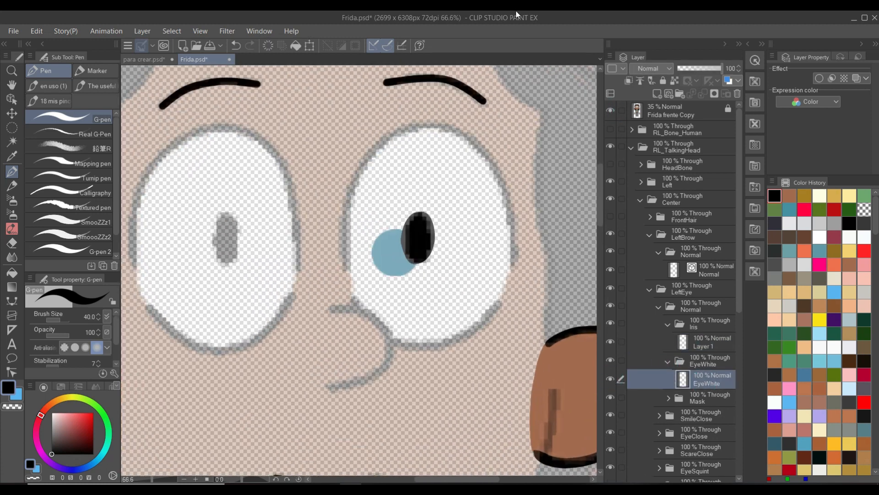
left_click(658, 94)
left_click(669, 94)
Draw a black ellipse outline around the reference's left eye on the vector layer.
left_click(11, 301)
left_click(71, 228)
left_click_drag(358, 137, 520, 341)
left_click(385, 205)
key("ctrl+z")
left_click_drag(326, 116, 512, 353)
left_click(513, 353)
Transform the ellipse's width and height to fit the reference's eye outline.
key("ctrl+t")
left_click_drag(325, 233, 343, 235)
left_click_drag(429, 111, 430, 121)
left_click_drag(429, 356, 429, 352)
left_click_drag(429, 121, 429, 123)
key("Return")
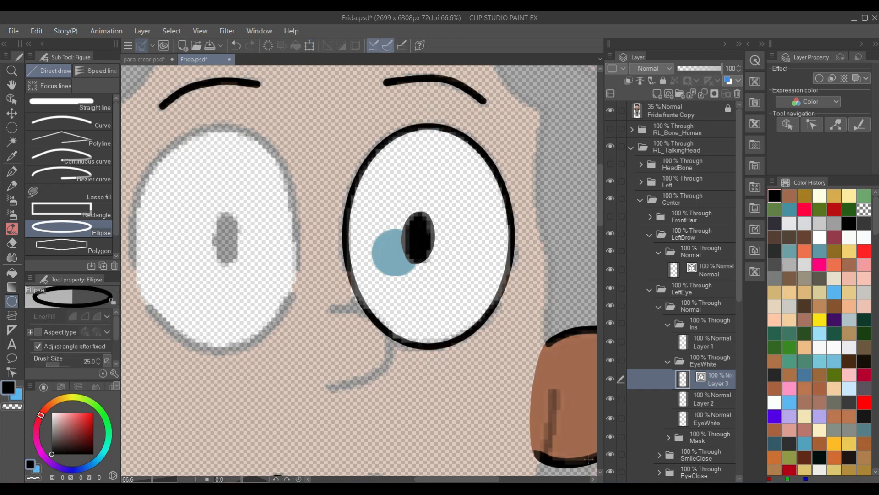
Hide the Frida frente Copy reference layer and select the template EyeWhite layer.
left_click(643, 400)
left_click(610, 110)
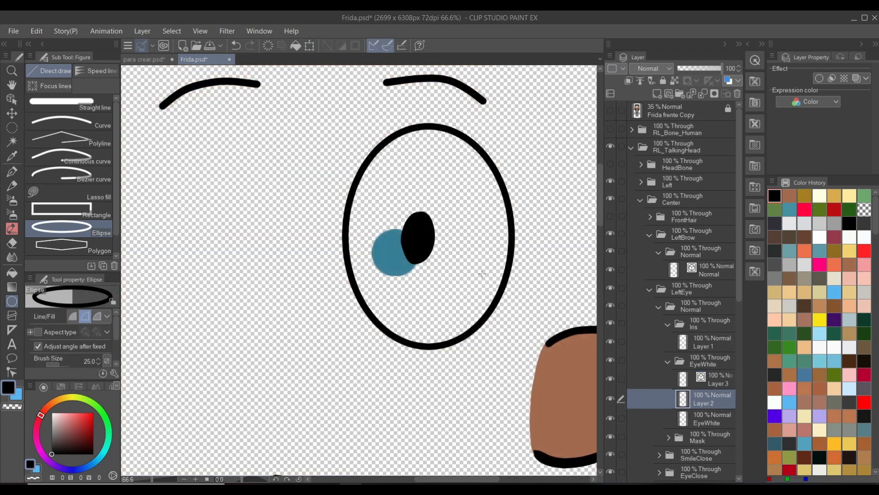
left_click(697, 346)
left_click(610, 342)
left_click(610, 342)
left_click(403, 256, "ctrl")
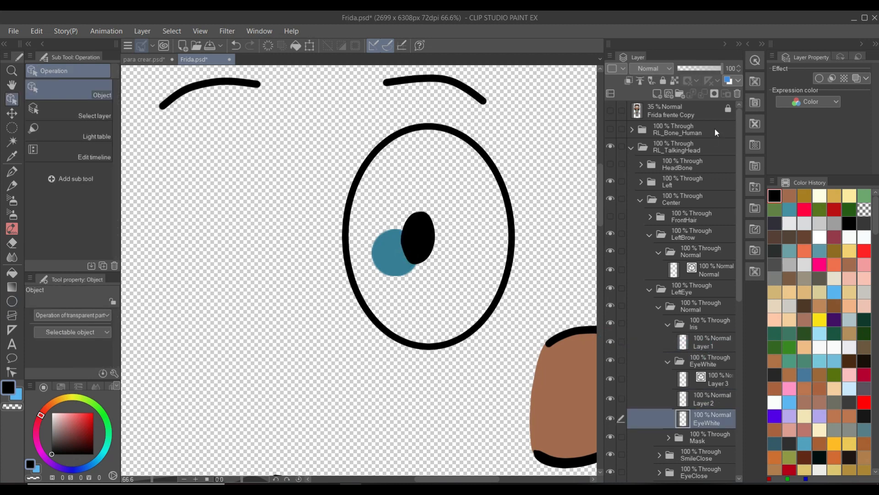
Rename the new vector and raster eye layers EyeWhite and delete the template's EyeWhite layer.
double_click(709, 421)
key("ctrl+c")
double_click(720, 386)
key("ctrl+v")
key("Return")
double_click(712, 401)
key("ctrl+v")
key("Return")
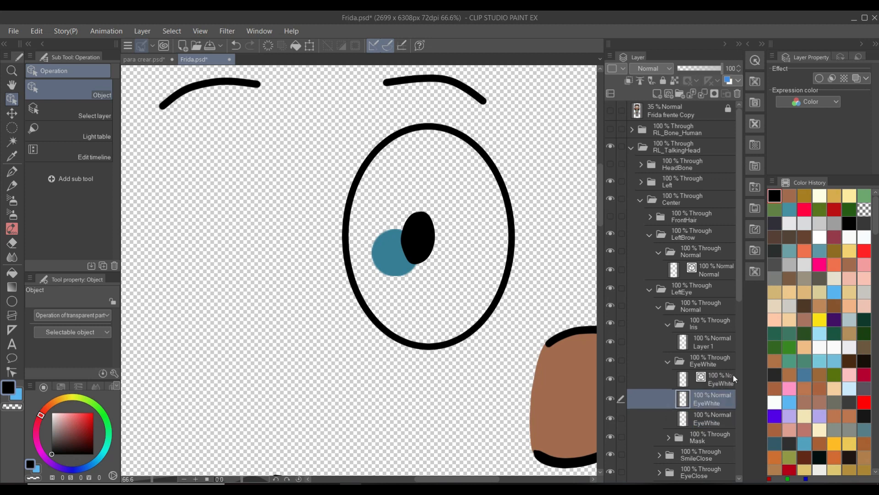
left_click(705, 423)
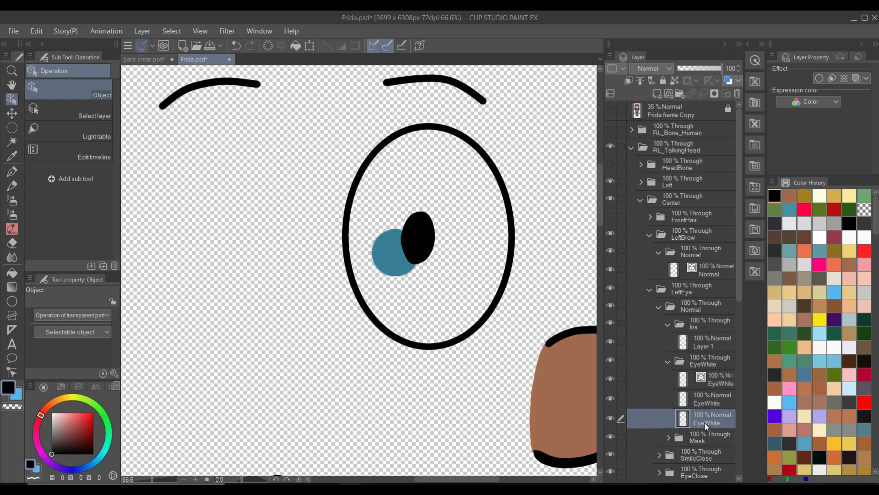
left_click(449, 197)
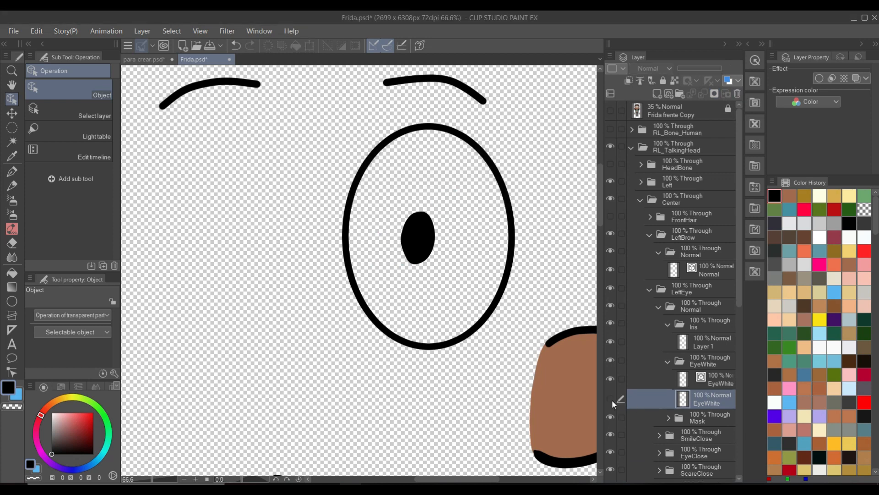
Hide the pupil layer and fill the eye ellipse with white on the raster EyeWhite layer.
left_click(611, 341)
left_click(820, 192)
key("g")
left_click(438, 266)
key("ctrl+z")
left_click_drag(56, 413, 38, 406)
left_click(414, 259)
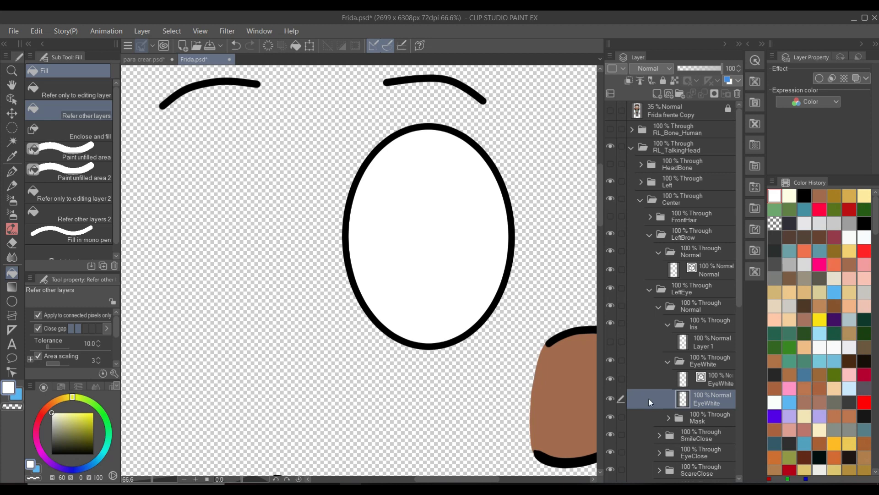
Duplicate the white fill layer, move the copy into the Mask folder and rename it Mask.
scroll(683, 394, "down", 2)
right_click(706, 371)
left_click(733, 162)
left_click_drag(700, 361, 678, 380)
double_click(703, 380)
type("Mask")
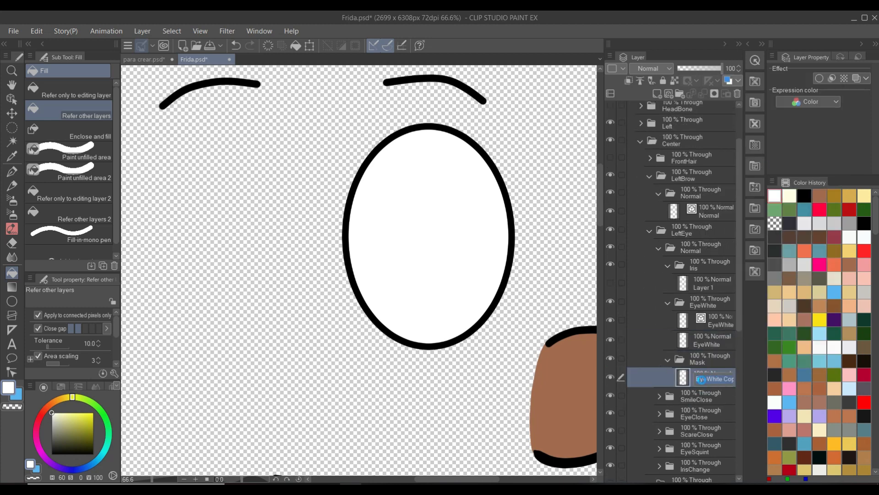
key("Return")
Merge the vector eye outline with the white fill layer below it.
left_click(722, 326)
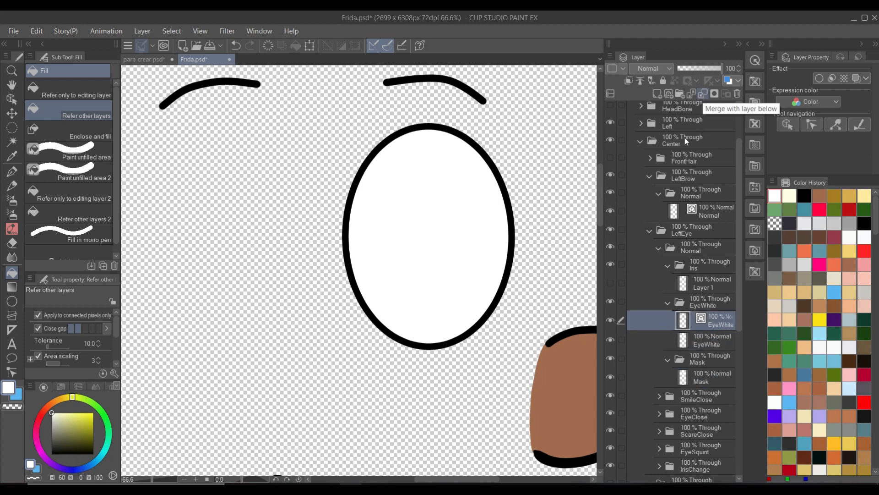
left_click(703, 94)
left_click(611, 320)
left_click(612, 320)
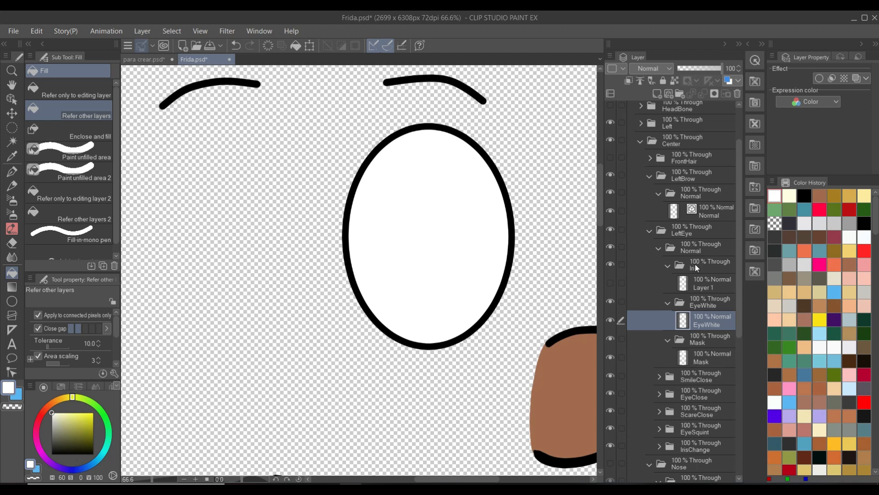
Expand SmileClose's EyeWhite folder and set the opacity of LeftEye's Normal group to 32%.
left_click(660, 249)
left_click(659, 266)
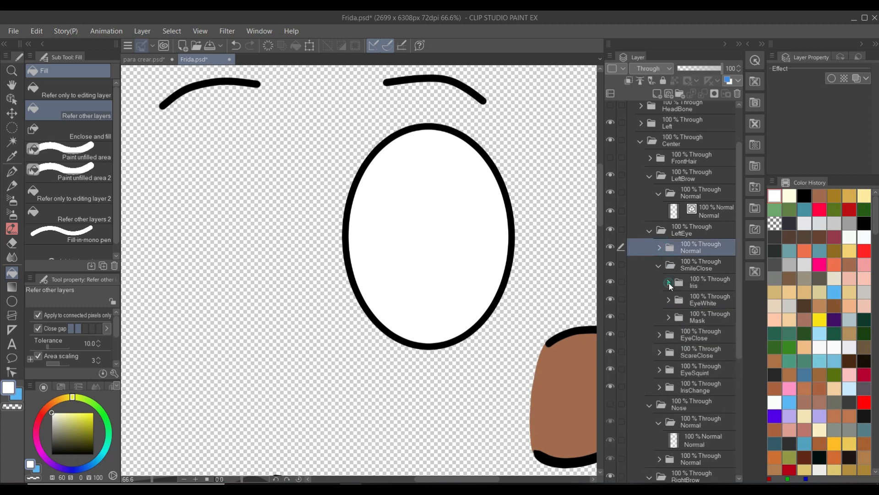
left_click(669, 300)
left_click(710, 318)
scroll(376, 221, "down", 2)
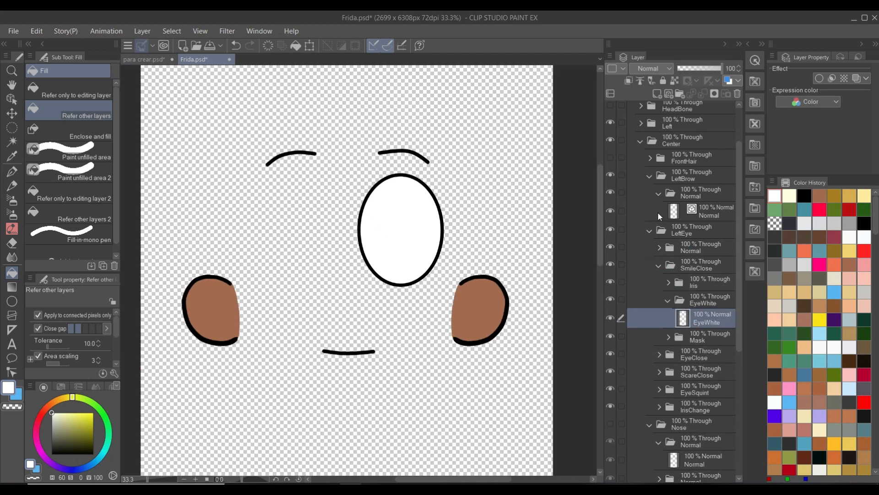
left_click(685, 196)
left_click(699, 250)
left_click_drag(715, 69, 692, 69)
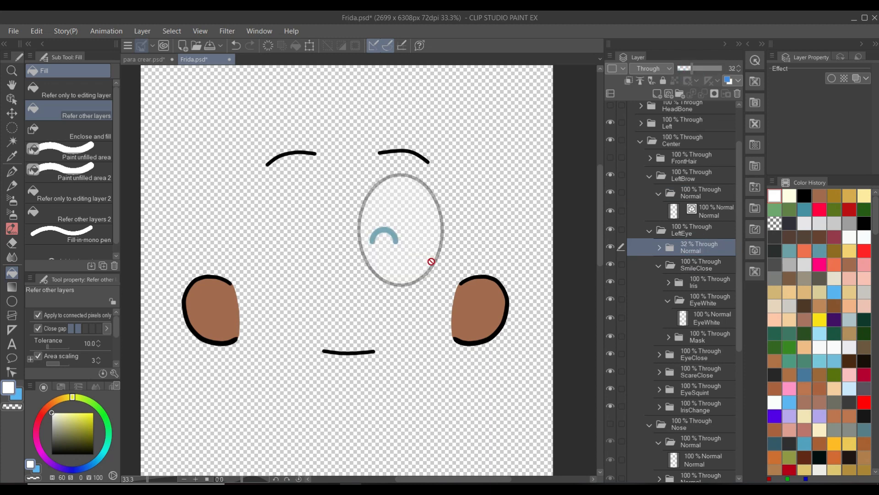
scroll(431, 259, "up", 2)
Erase the template's blue arc from SmileClose's EyeWhite layer with the Hard eraser.
left_click(706, 340)
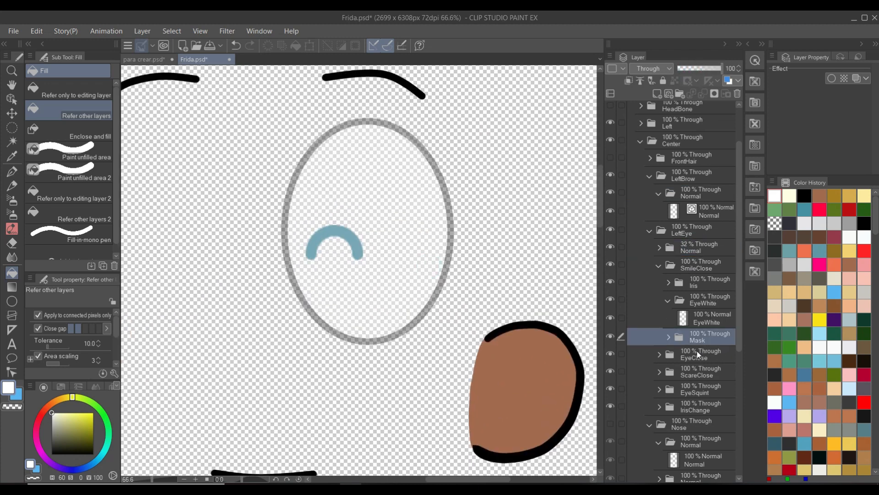
left_click(703, 354)
left_click(708, 317)
left_click(610, 318)
left_click(610, 318)
key("e")
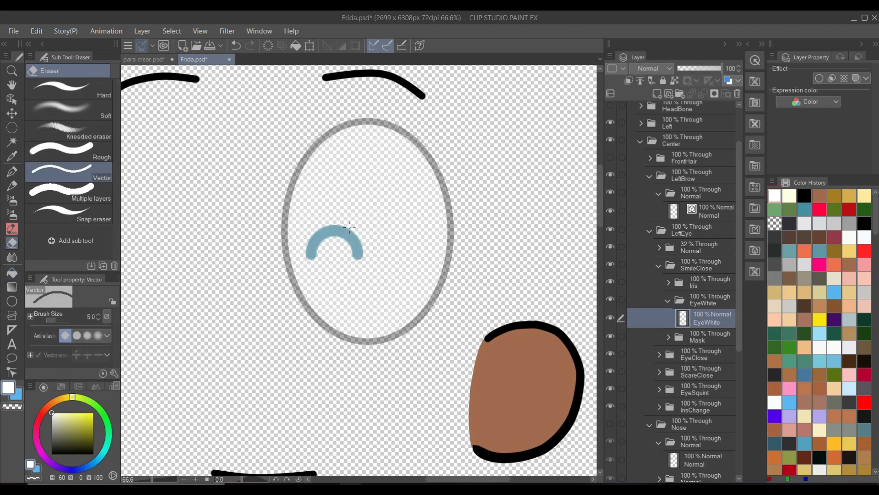
left_click(69, 89)
left_click_drag(321, 234, 348, 259)
Draw a black upward-curving closed-eye line across the faded eye ellipse with the G-pen on SmileClose's EyeWhite layer.
left_click(806, 196)
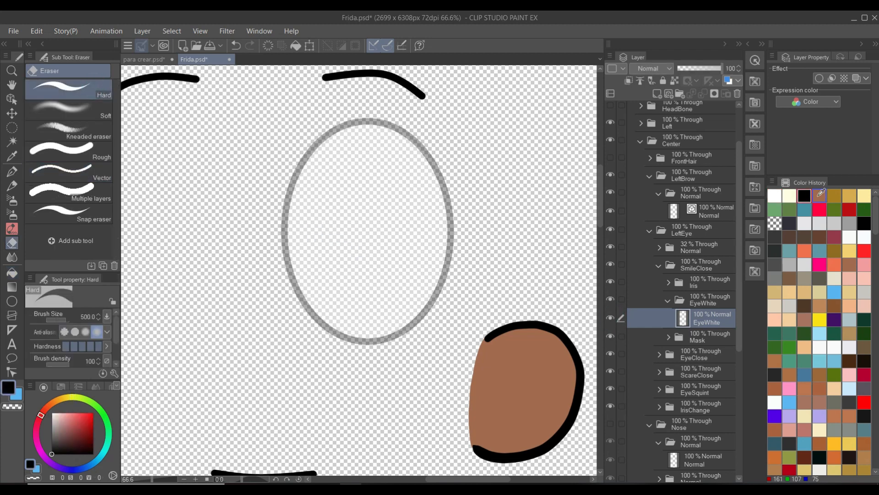
key("p")
left_click_drag(287, 259, 449, 251)
scroll(390, 300, "down", 5)
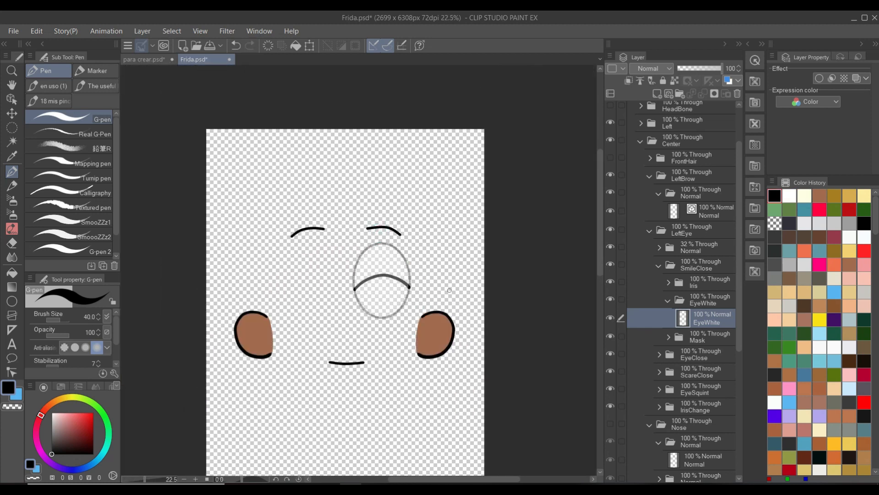
scroll(438, 291, "up", 1)
left_click(611, 264)
left_click(610, 265)
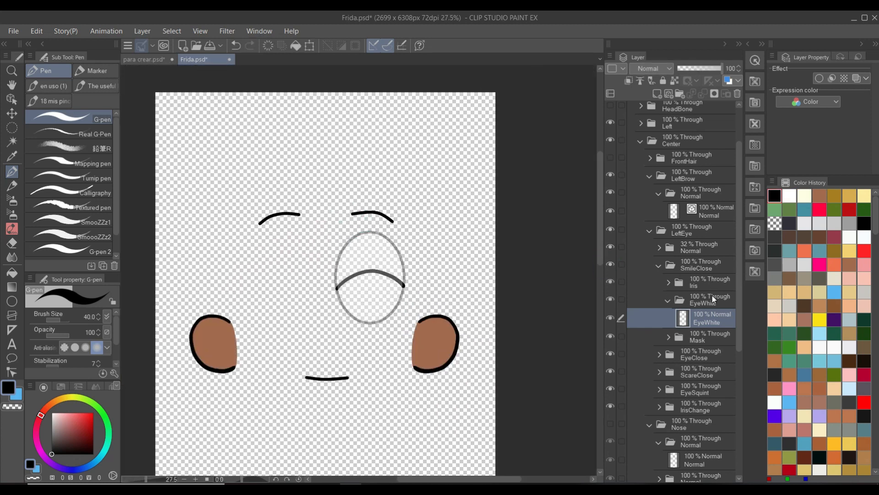
Duplicate SmileClose's EyeWhite layer and move the copy into EyeClose's EyeWhite folder.
right_click(707, 322)
left_click(760, 109)
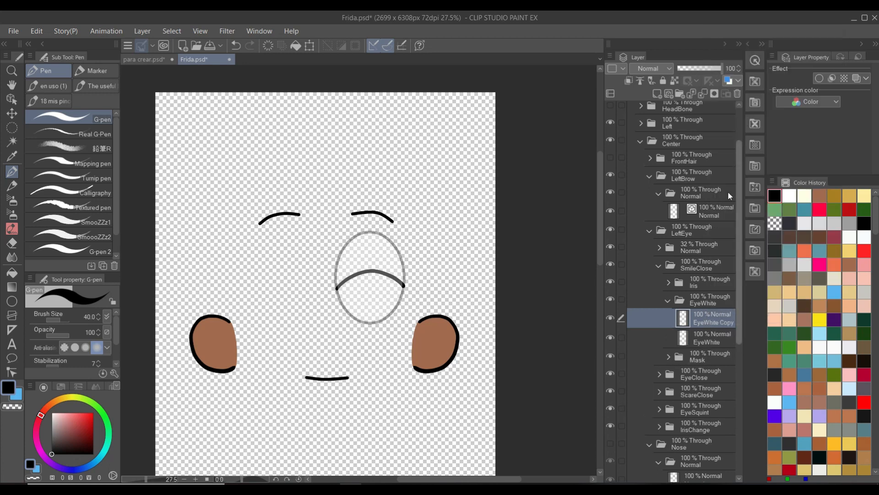
left_click_drag(718, 320, 663, 345)
Rename the copied layer EyeWhite and delete the template's EyeWhite layer from the EyeClose folder.
left_click(713, 365)
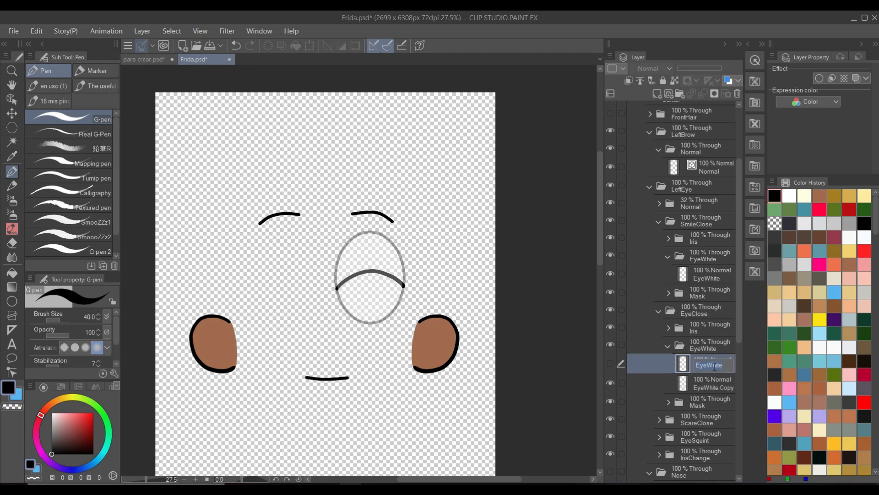
double_click(711, 389)
type("EyeWhite")
key("Return")
left_click(611, 364)
left_click(612, 364)
left_click(738, 94)
key("Return")
left_click(613, 363)
left_click(613, 363)
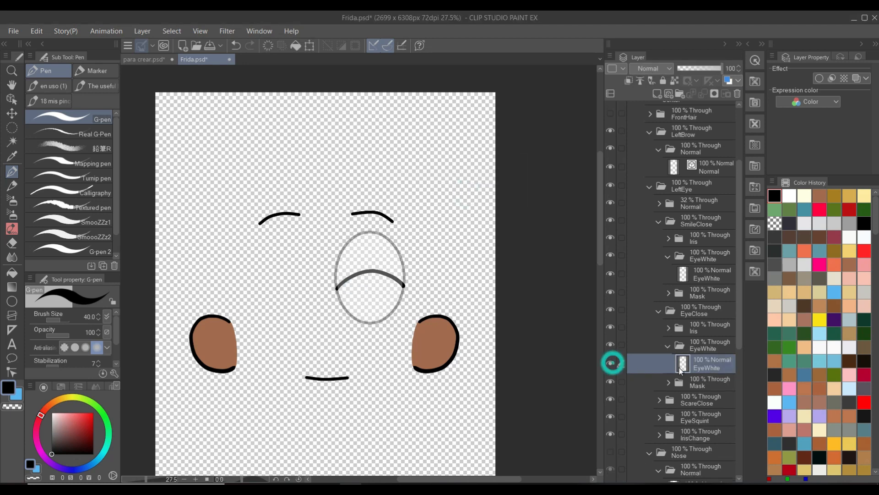
Flip EyeClose's EyeWhite line vertically so that it curves downward.
left_click(39, 31)
mouse_move(96, 300)
left_click(275, 410)
scroll(387, 292, "up", 2)
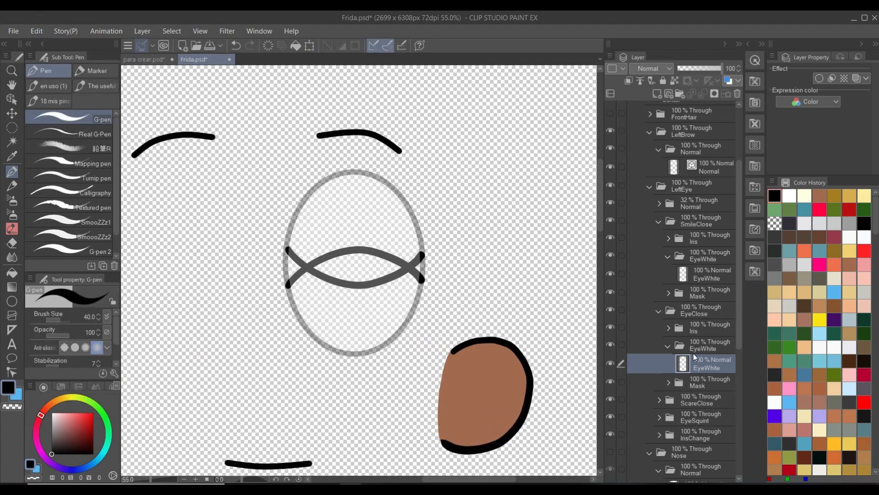
Hide LeftEye's EyeClose and SmileClose folders.
left_click(663, 312)
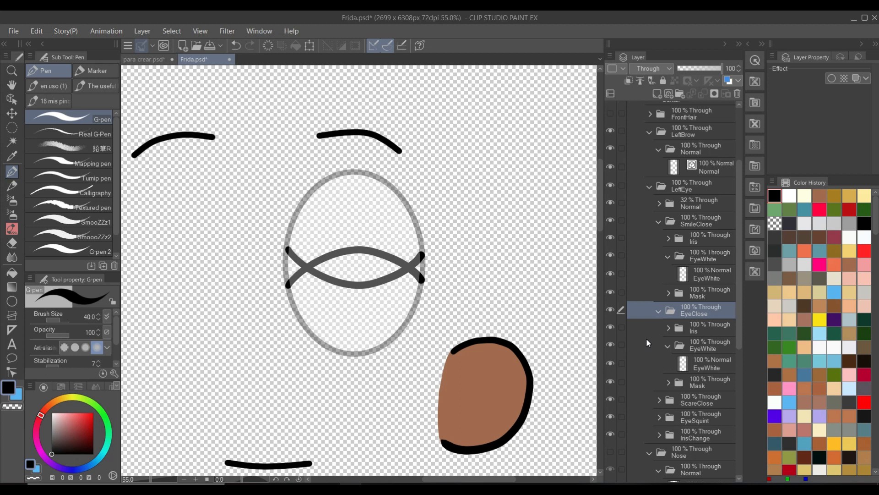
left_click(610, 310)
left_click(612, 219)
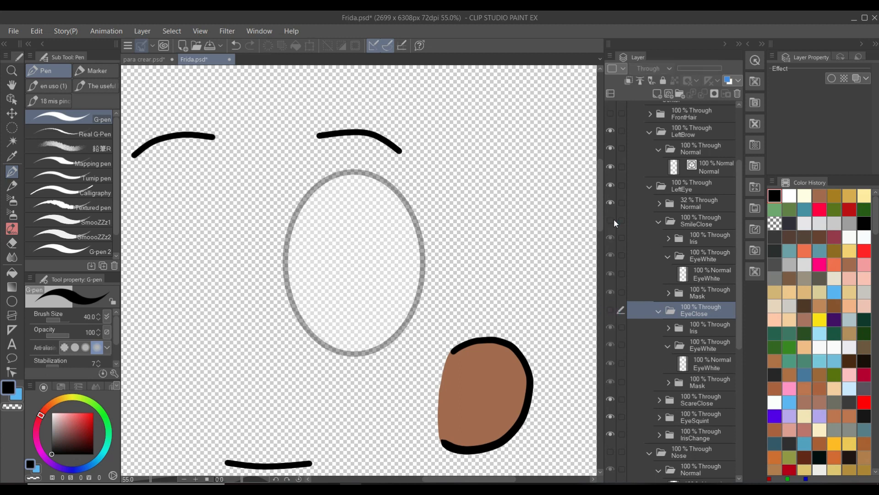
Collapse the SmileClose and EyeClose folders and expand LeftEye's ScareClose folder.
left_click(649, 187)
left_click(649, 203)
left_click(649, 241)
left_click(659, 276)
left_click(659, 294)
left_click(658, 311)
left_click(668, 345)
left_click(668, 345)
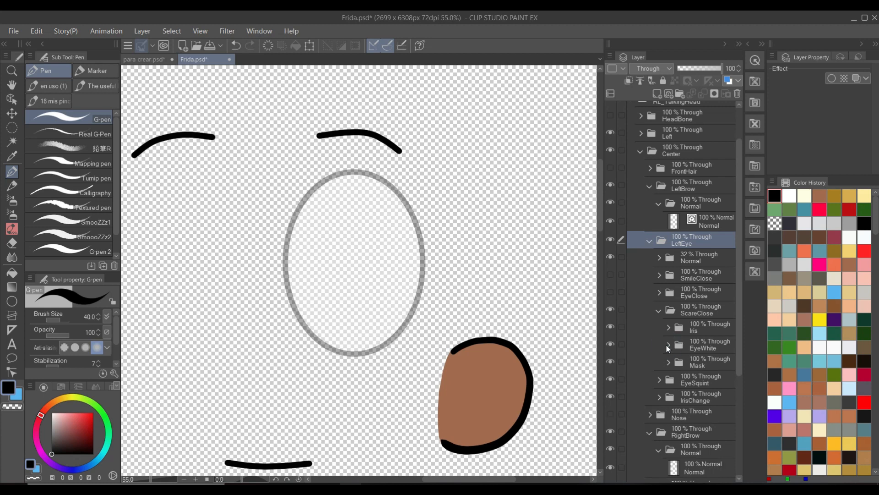
Add a new vector layer above the template's EyeWhite layer in ScareClose's EyeWhite folder.
key("ctrl+minus")
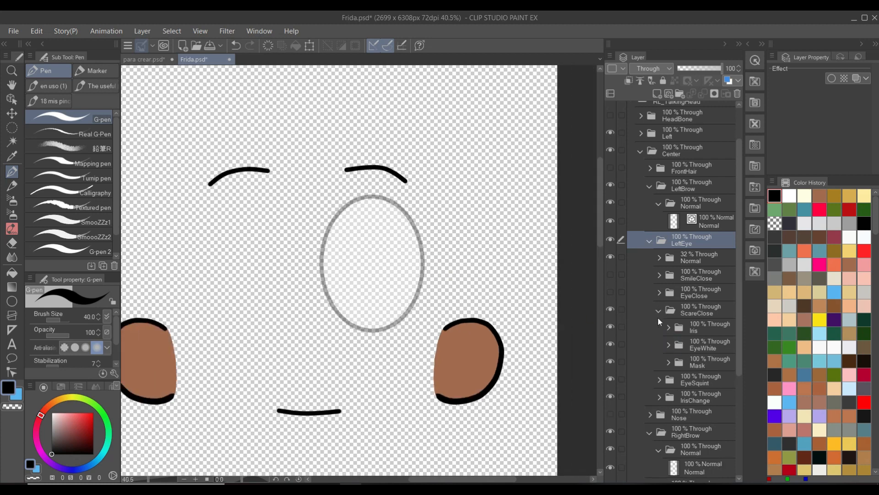
left_click(668, 345)
left_click(701, 364)
scroll(418, 289, "up", 1)
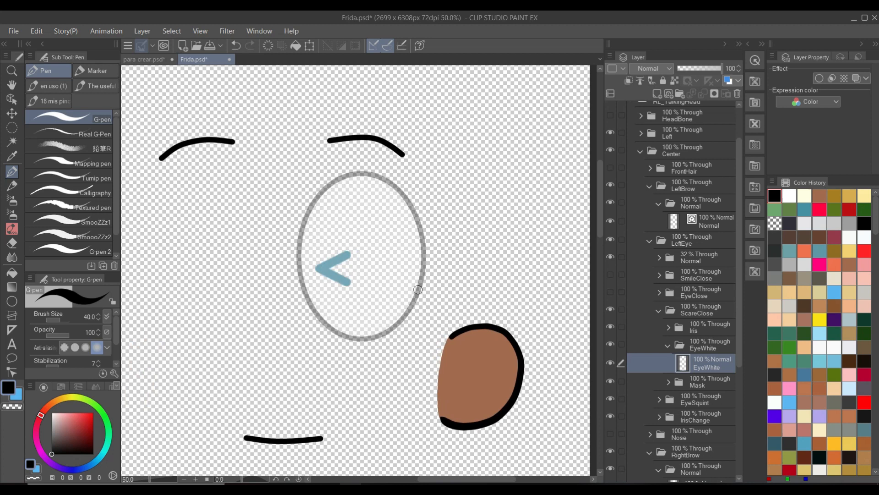
scroll(418, 289, "up", 1)
left_click(669, 93)
scroll(338, 269, "up", 1)
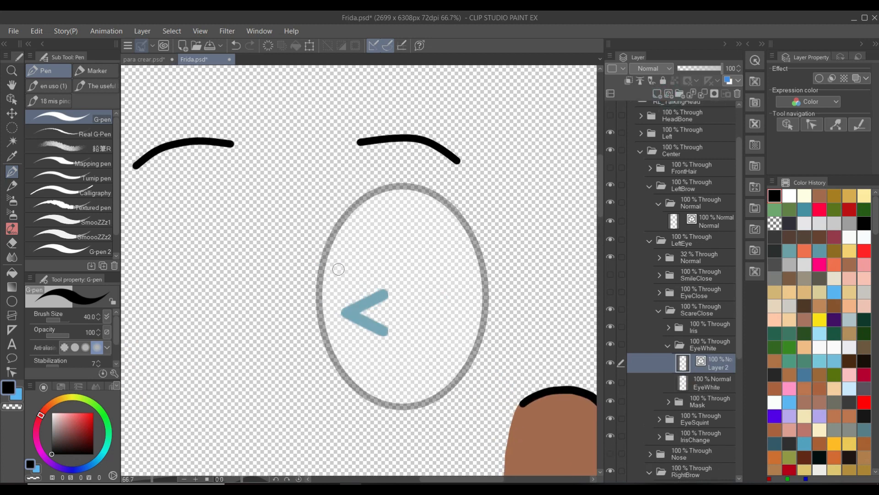
Draw ScareClose's closed eye with the G-pen as a long line across the ellipse and a shorter stroke below it, using EyeClose as reference.
left_click(611, 291)
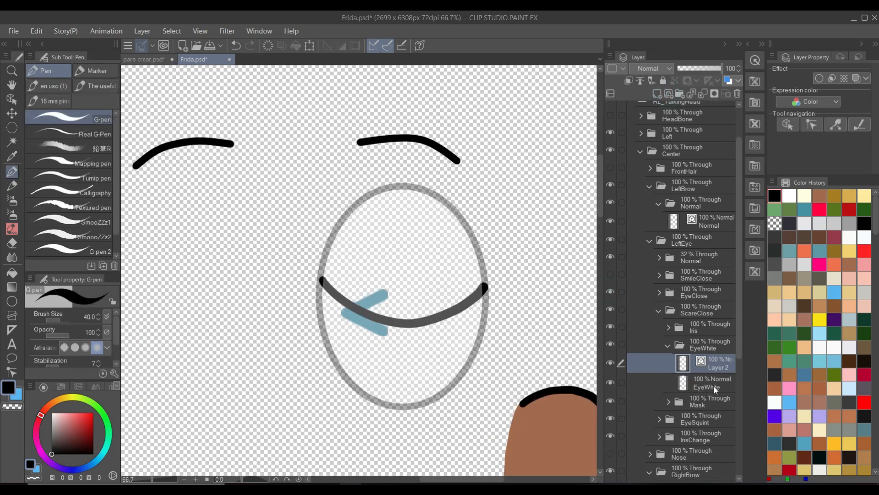
left_click_drag(322, 306, 476, 289)
left_click_drag(324, 309, 386, 327)
key("ctrl+z")
left_click(611, 309)
left_click(610, 309)
left_click(610, 292)
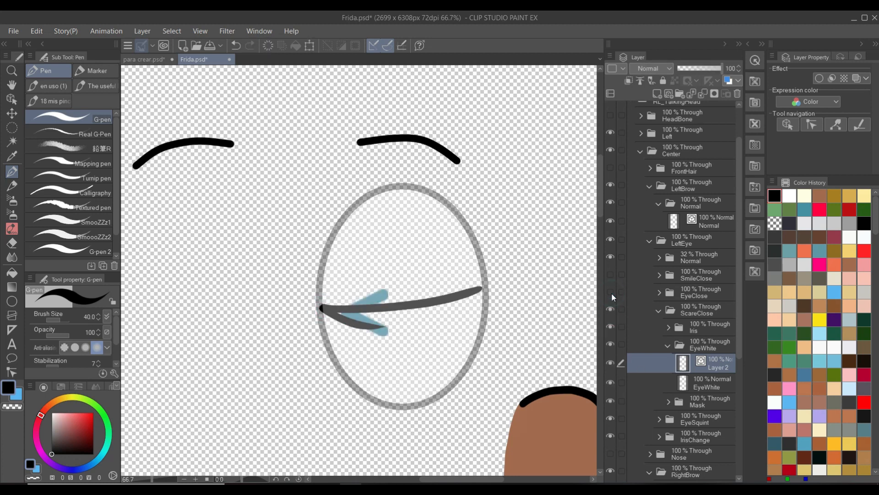
Delete the template's EyeWhite layer from ScareClose and rename the new vector layer EyeWhite.
left_click(710, 381)
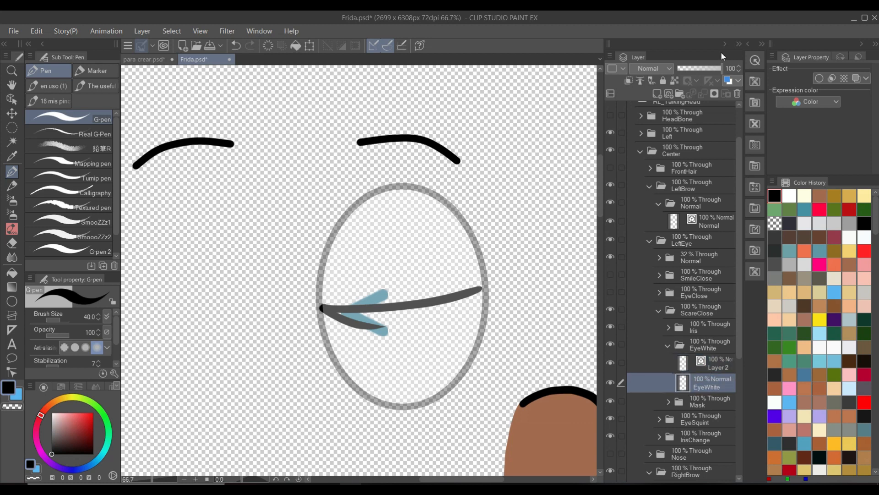
left_click(738, 93)
double_click(715, 367)
type("EyeWhite")
key("Return")
left_click(670, 346)
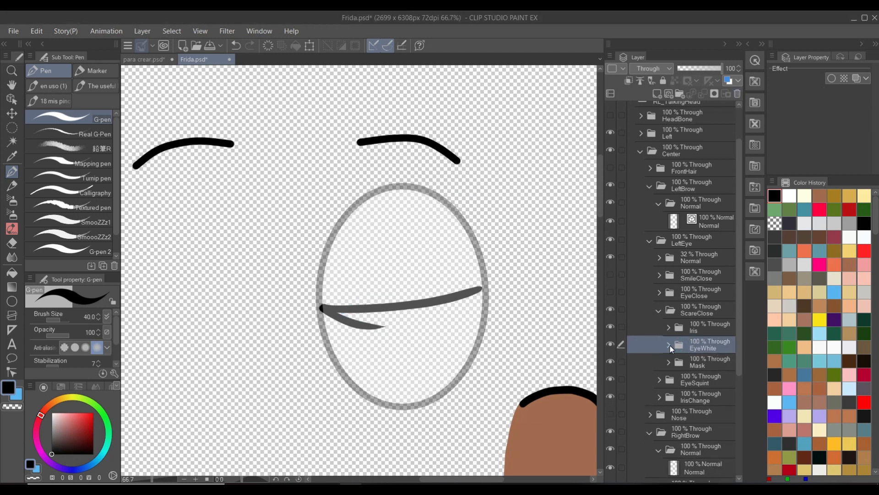
Examine the folder structure inside LeftEye's EyeSquint and Normal folders, leaving them and ScareClose collapsed.
left_click(658, 309)
left_click(659, 328)
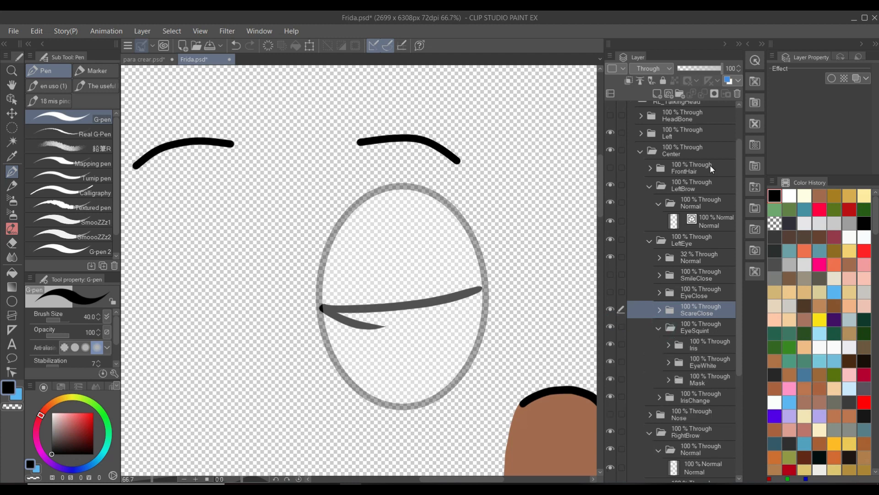
scroll(687, 192, "up", 1)
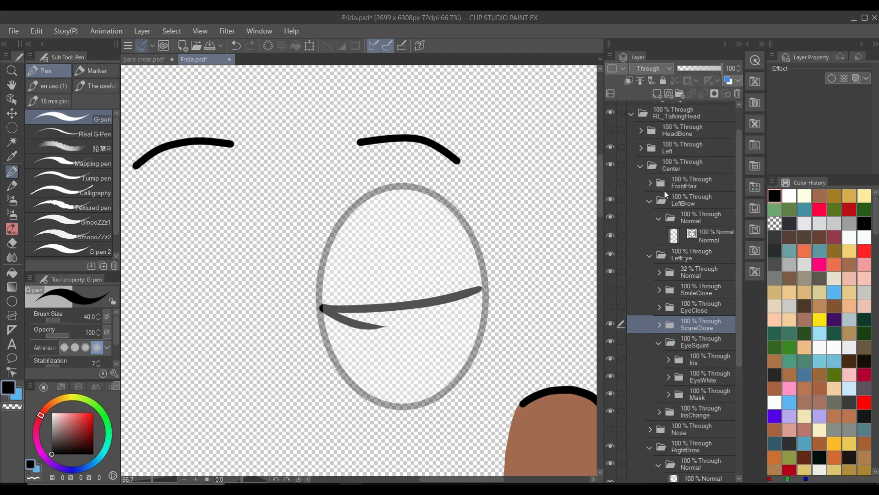
left_click(659, 219)
left_click(659, 255)
scroll(679, 306, "down", 1)
scroll(679, 310, "down", 5)
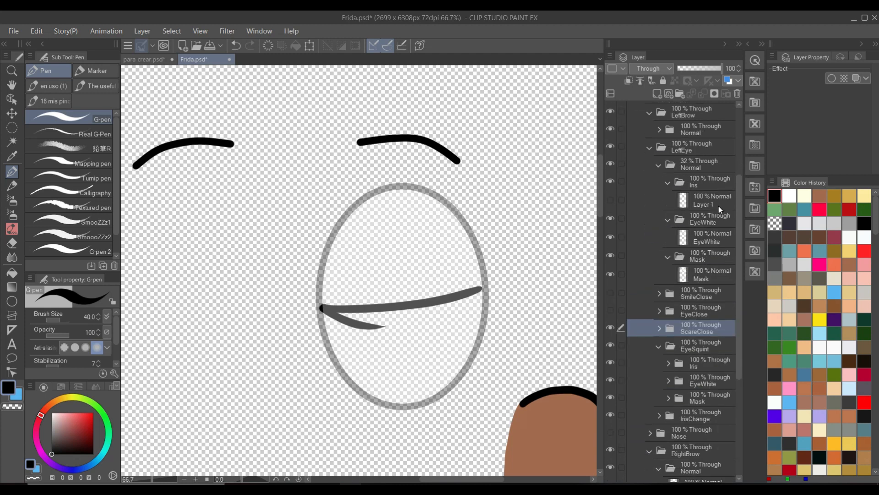
left_click(661, 164)
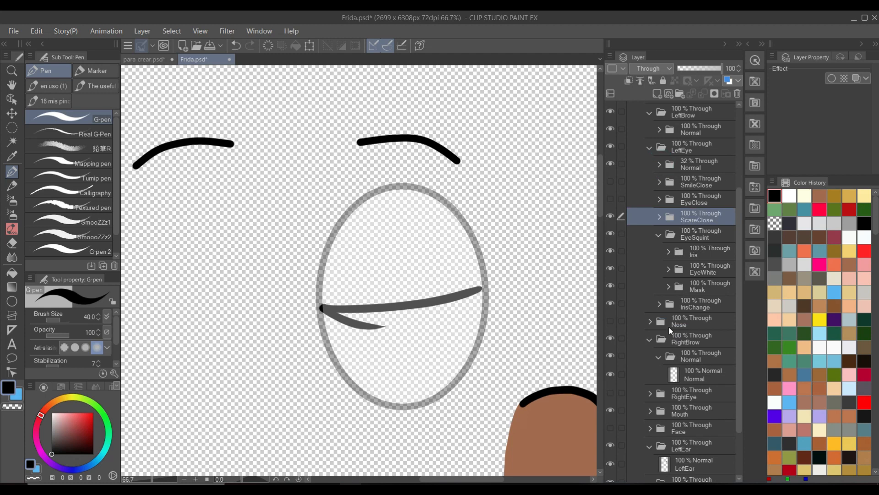
left_click(659, 235)
left_click(708, 235)
scroll(713, 266, "up", 2)
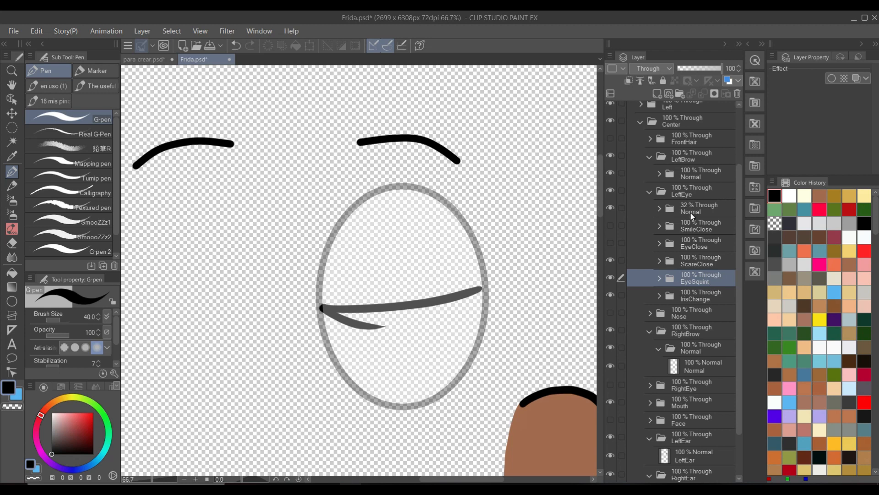
Hide LeftEye's ScareClose folder.
double_click(710, 280)
key("Return")
left_click(693, 210)
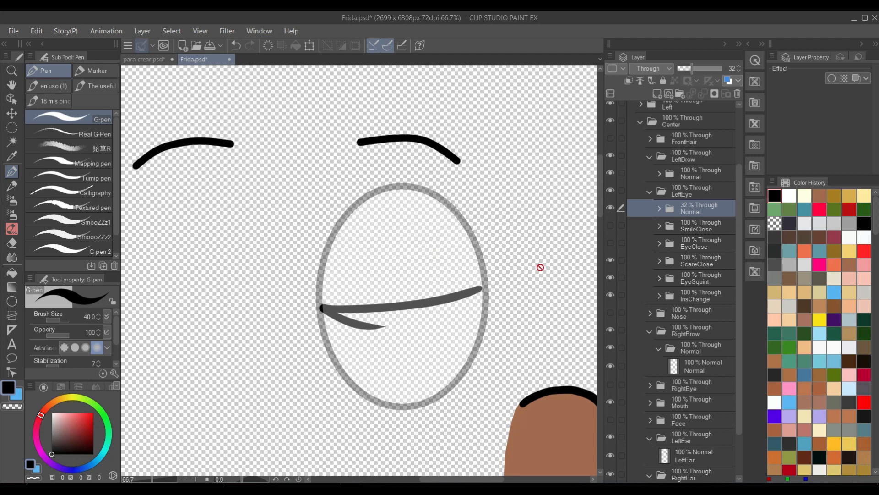
left_click(610, 261)
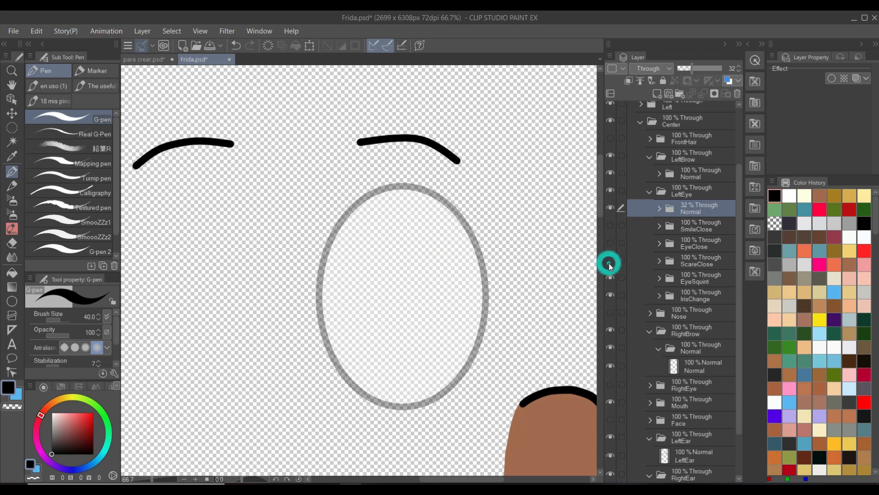
Copy the EyeSquint folder's name, duplicate LeftEye's Normal folder and place the duplicate directly above EyeSquint.
double_click(695, 282)
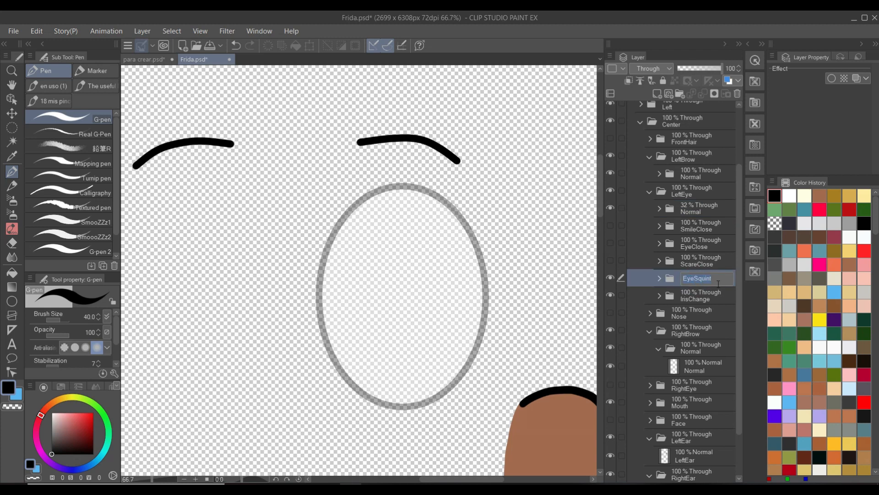
key("Return")
left_click(693, 211)
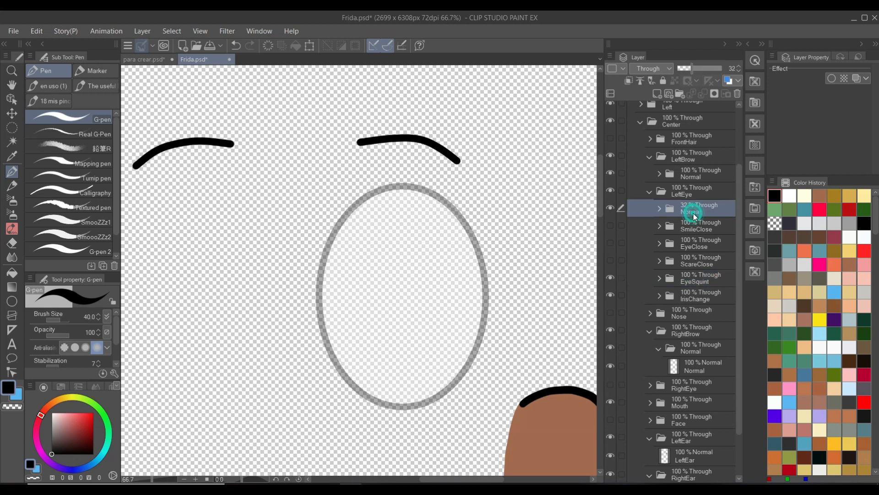
right_click(693, 211)
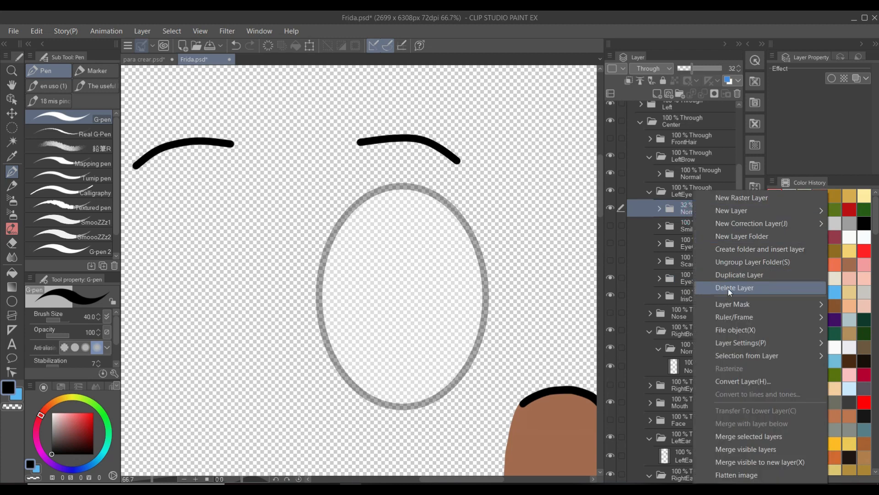
left_click(731, 276)
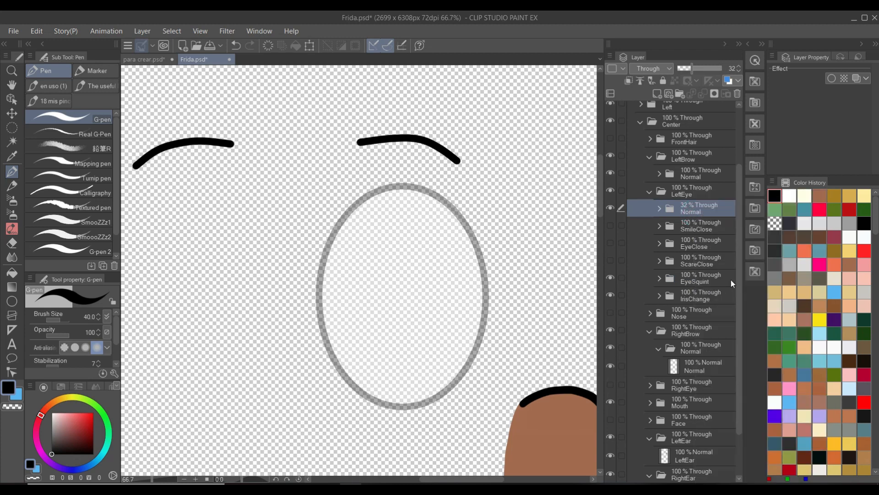
left_click_drag(698, 210, 709, 285)
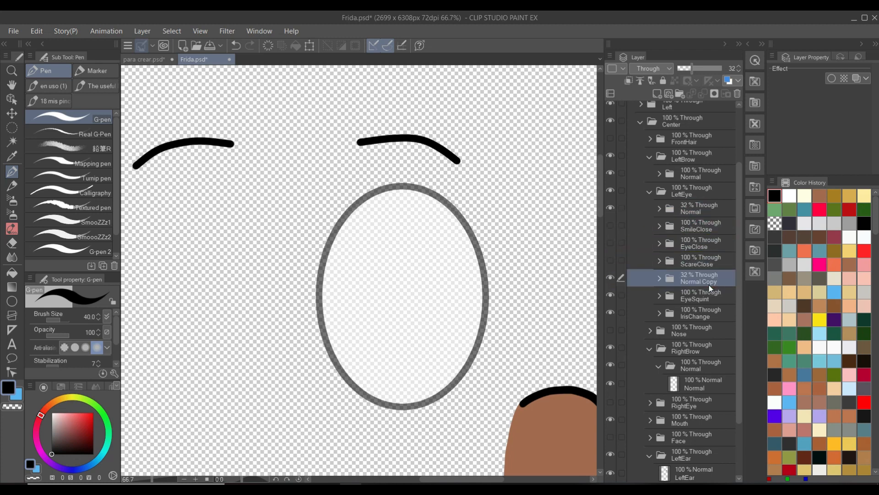
Rename the duplicated folder EyeSquint and hide the original Normal folder.
type("EyeSquint")
left_click(611, 209)
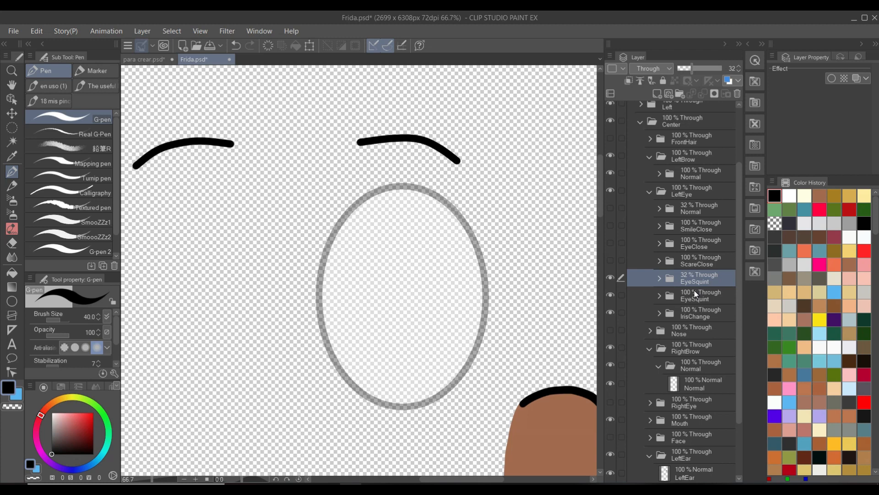
Squash the new EyeSquint folder's EyeWhite Copy 2 and Mask Copy 2 layers together by lowering their upper edge into a rounder eye.
left_click(660, 279)
scroll(660, 279, "down", 3)
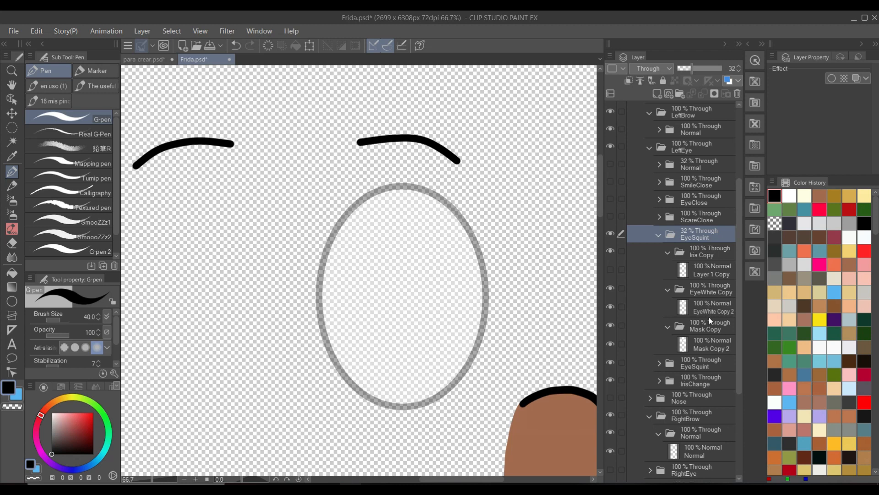
left_click(709, 307)
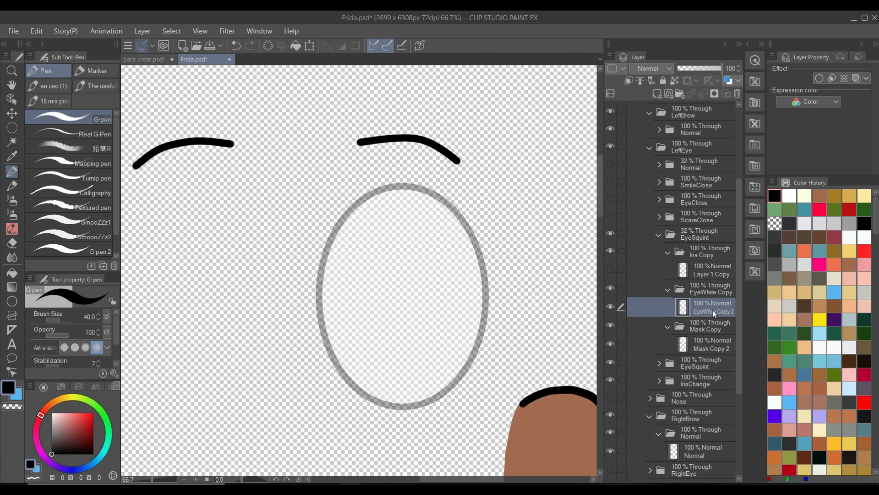
left_click(711, 347, "ctrl")
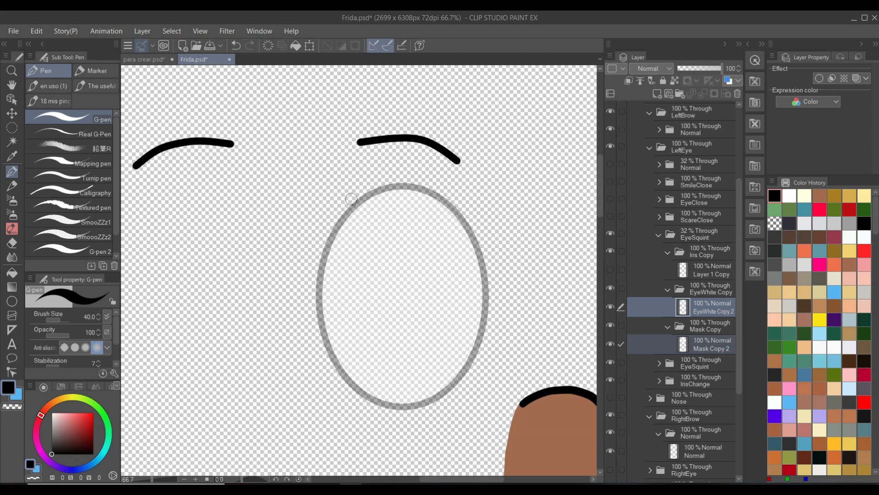
key("ctrl+t")
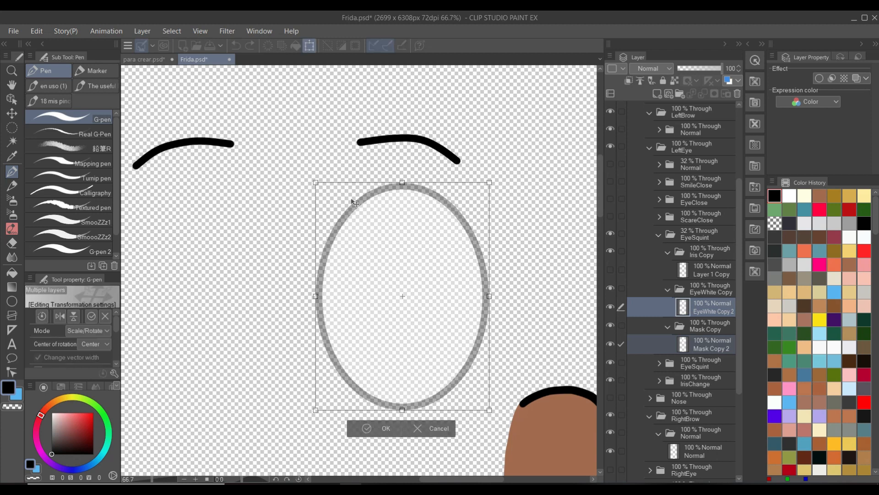
left_click(402, 296)
left_click_drag(403, 409, 404, 407)
left_click_drag(402, 183, 402, 255)
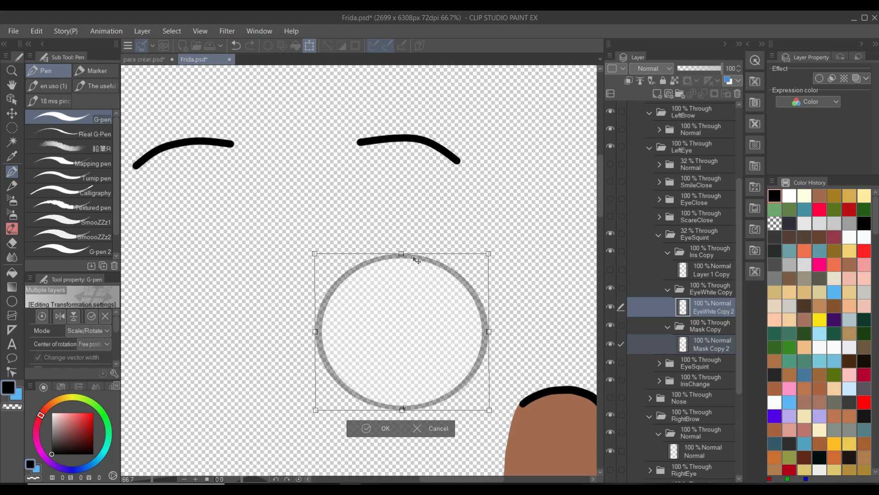
key("Return")
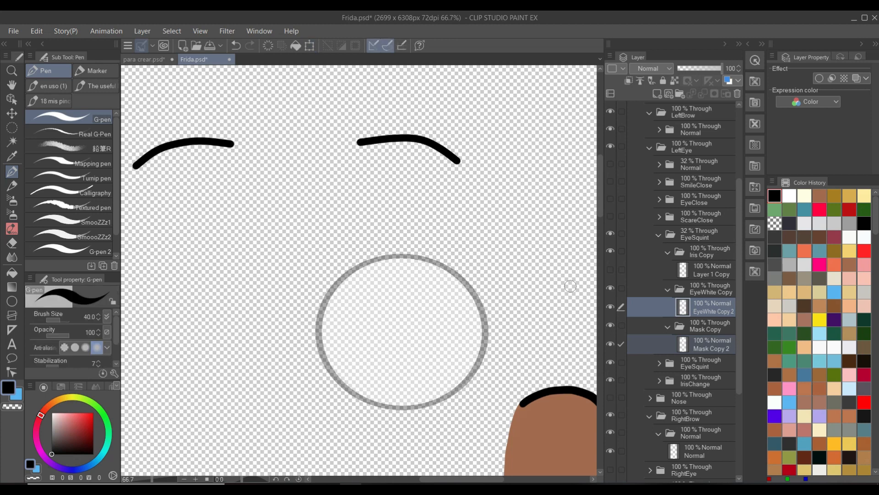
Toggle the visibility of the EyeWhite Copy 2 layer to compare it with the mask beneath.
left_click(694, 309)
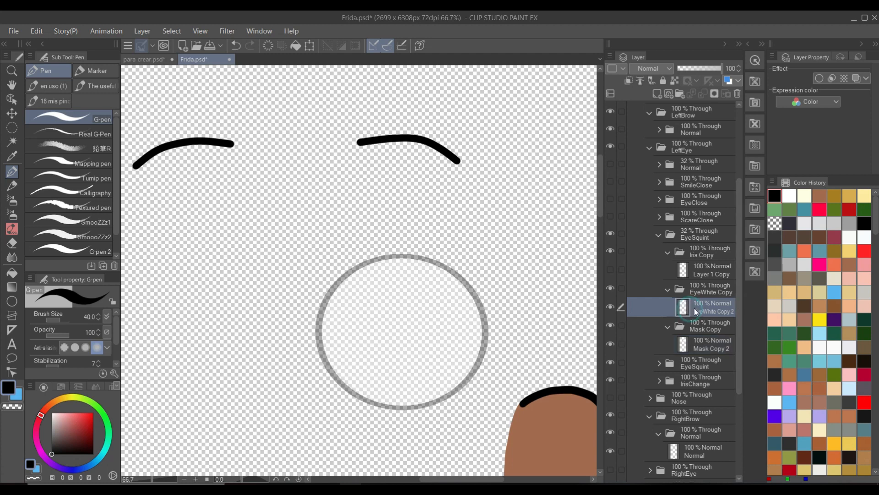
left_click(609, 306)
left_click(609, 306)
left_click(609, 306)
left_click(609, 306)
left_click(610, 306)
left_click(610, 306)
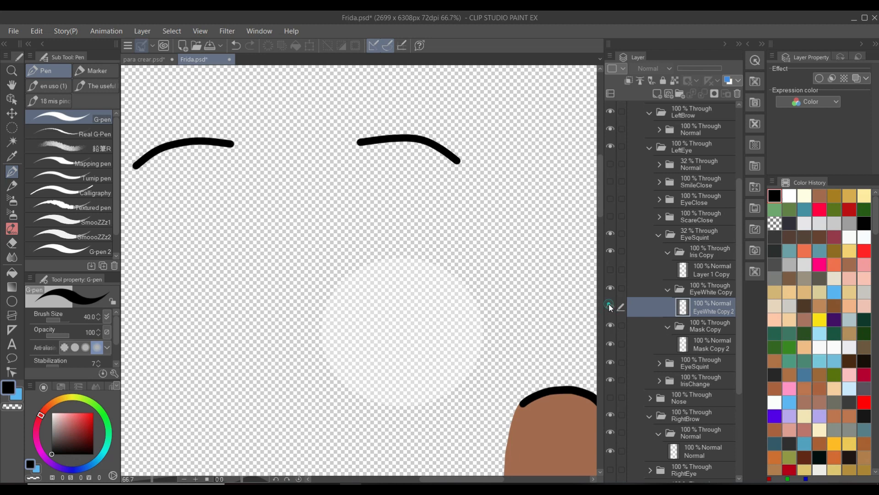
Leave the EyeWhite Copy 2 layer visible and check EyeSquint's mask, eye-white and iris layers in turn.
left_click(609, 306)
left_click(610, 306)
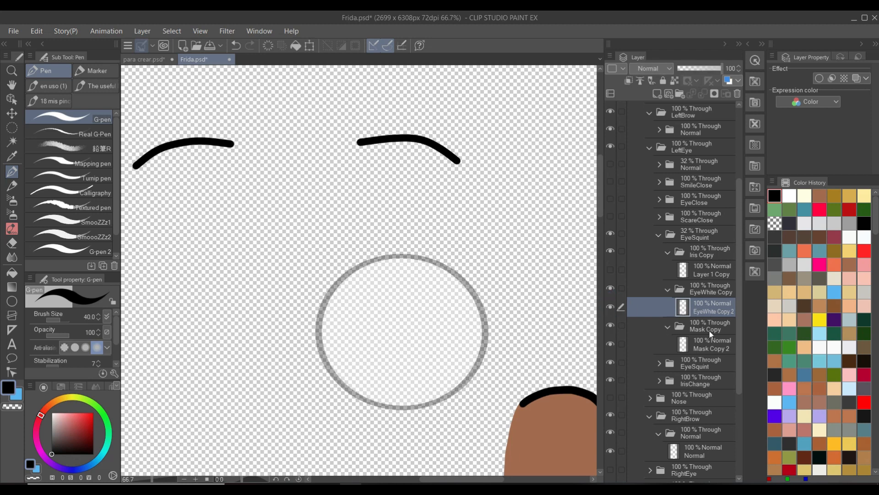
left_click(711, 343)
left_click(711, 311)
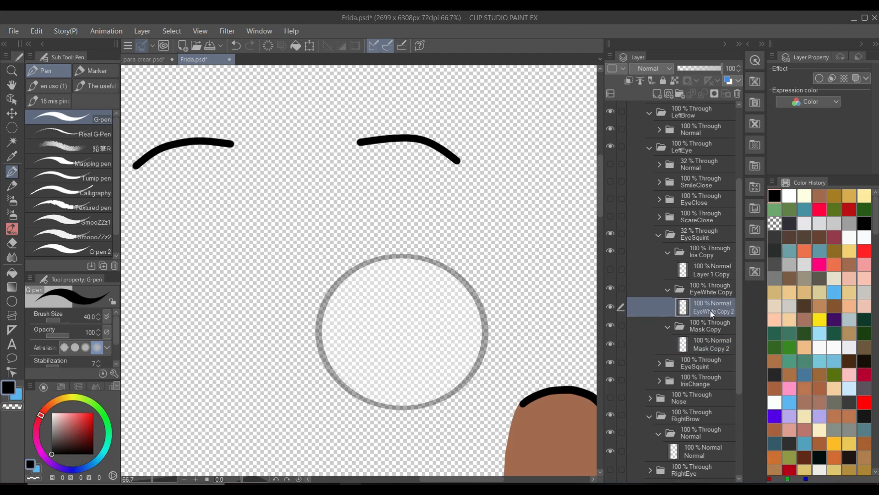
left_click(708, 264)
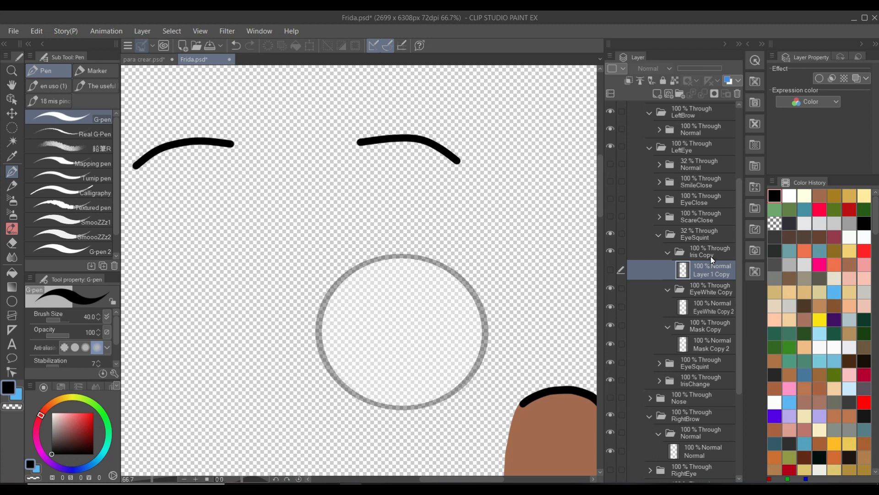
Rename the Iris Copy folder inside the new EyeSquint folder as Iris.
left_click(712, 260)
double_click(714, 258)
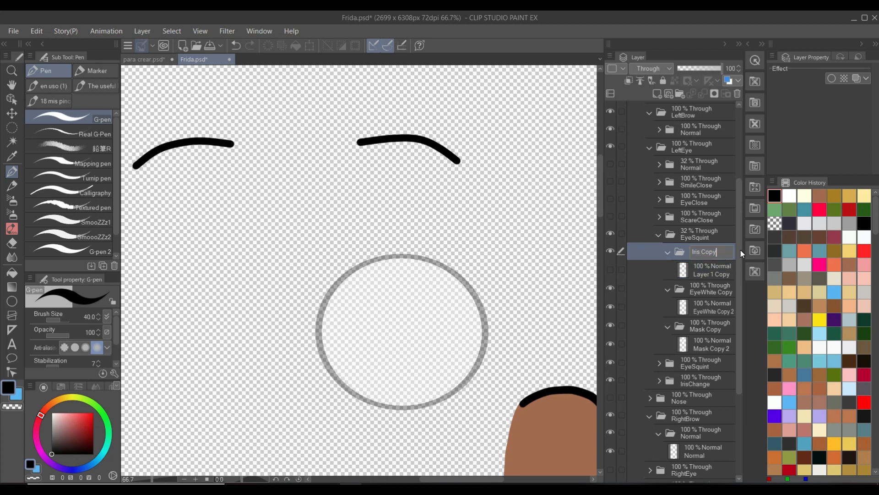
key("BackSpace")
key("BackSpace")
key("BackSpace")
key("BackSpace")
key("BackSpace")
key("Return")
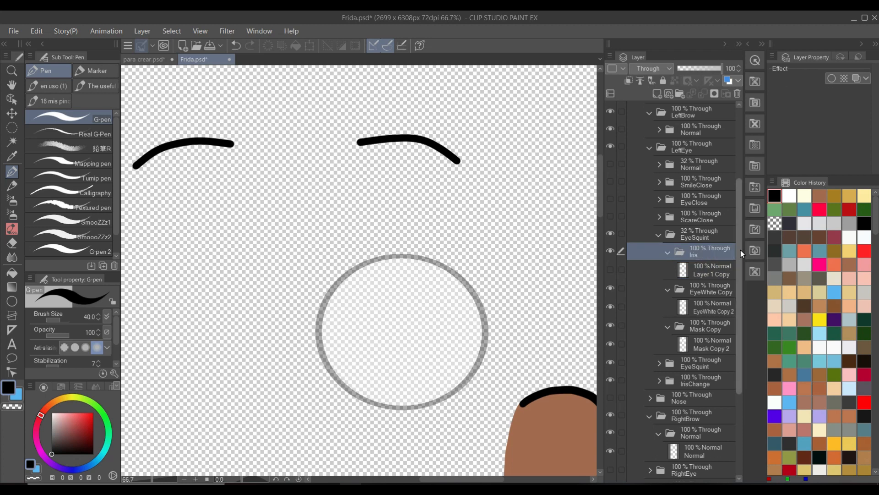
Rename the new EyeSquint folder's EyeWhite Copy and Mask Copy subfolders as EyeWhite and Mask.
double_click(721, 291)
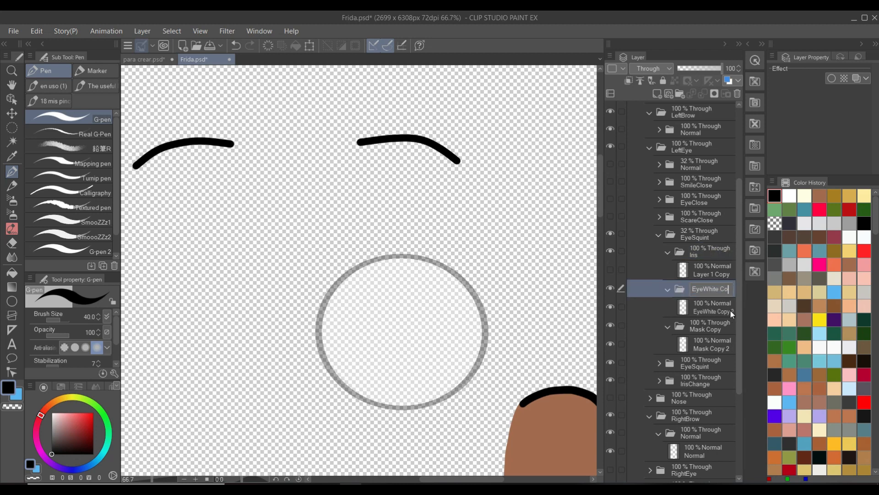
key("Return")
double_click(712, 330)
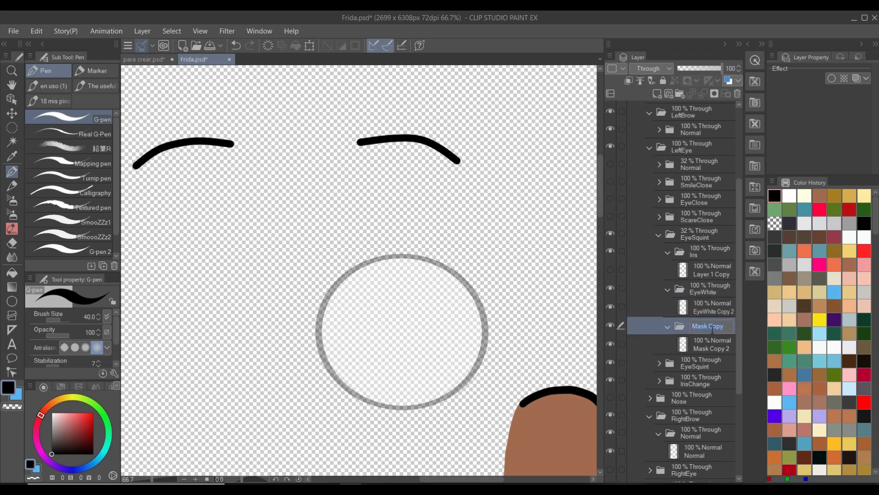
key("Delete")
key("Delete")
key("Delete")
key("BackSpace")
key("BackSpace")
key("Return")
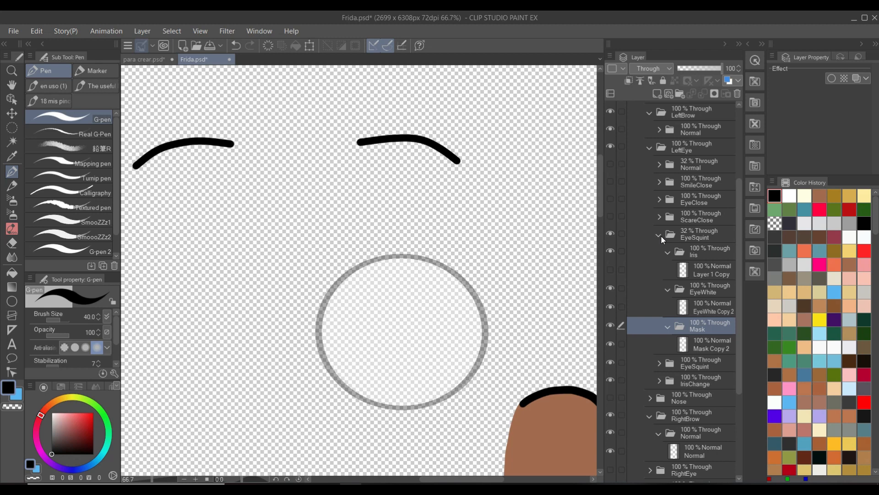
Collapse the new EyeSquint folder and delete the old 100% opacity EyeSquint folder below it.
left_click(660, 235)
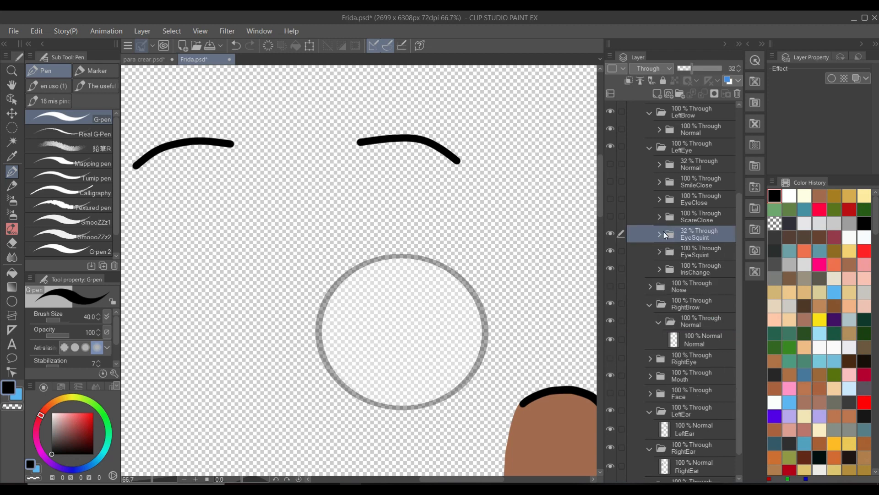
left_click(697, 257)
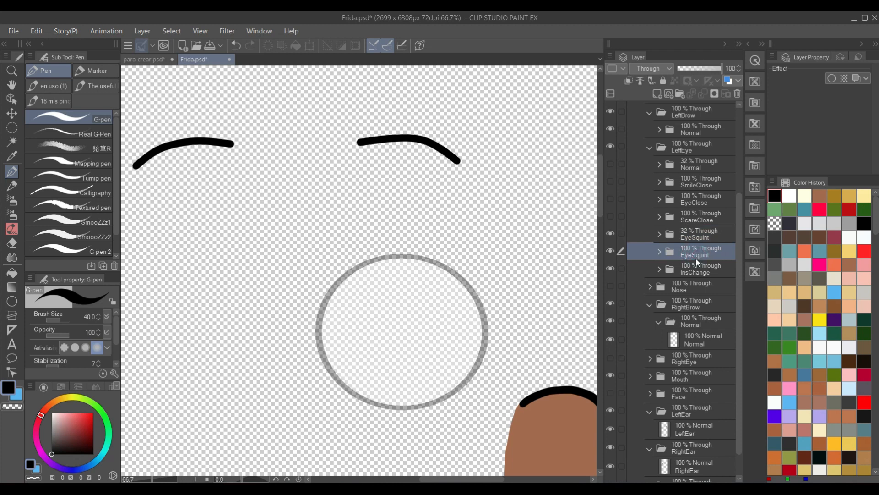
left_click(738, 94)
left_click(457, 196)
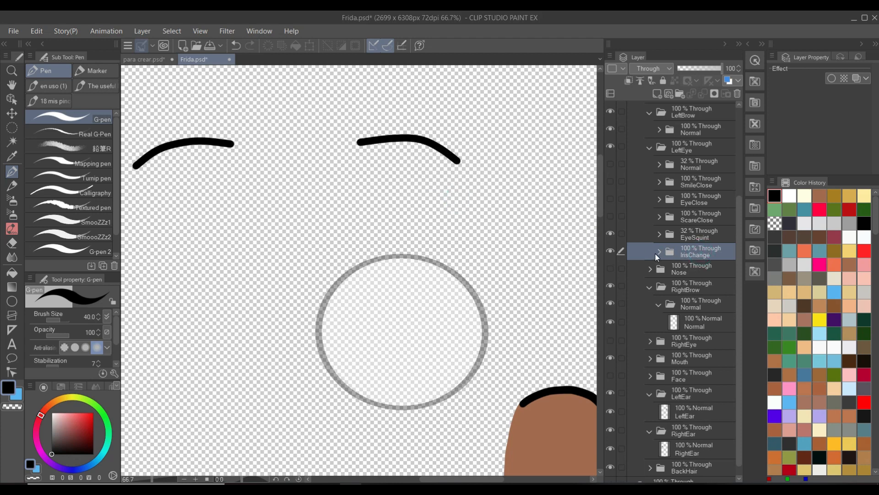
Hide the new EyeSquint folder and copy the IrisChange folder's name.
scroll(693, 172, "up", 1)
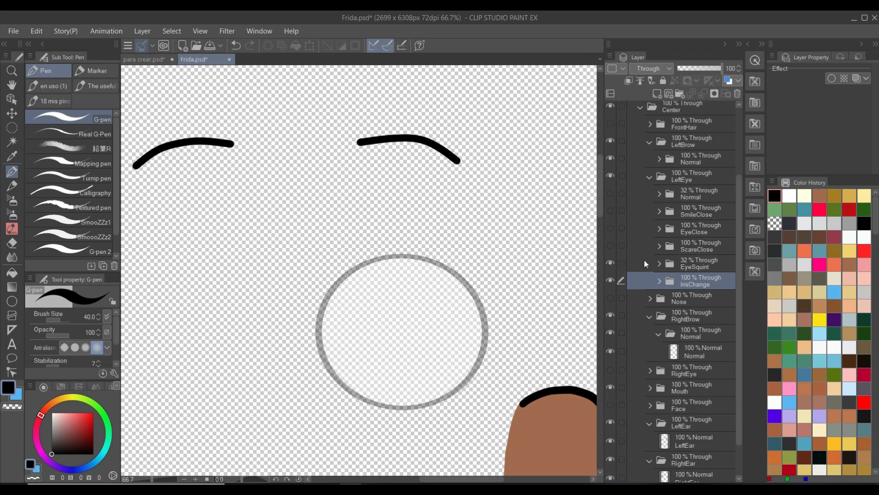
left_click(612, 263)
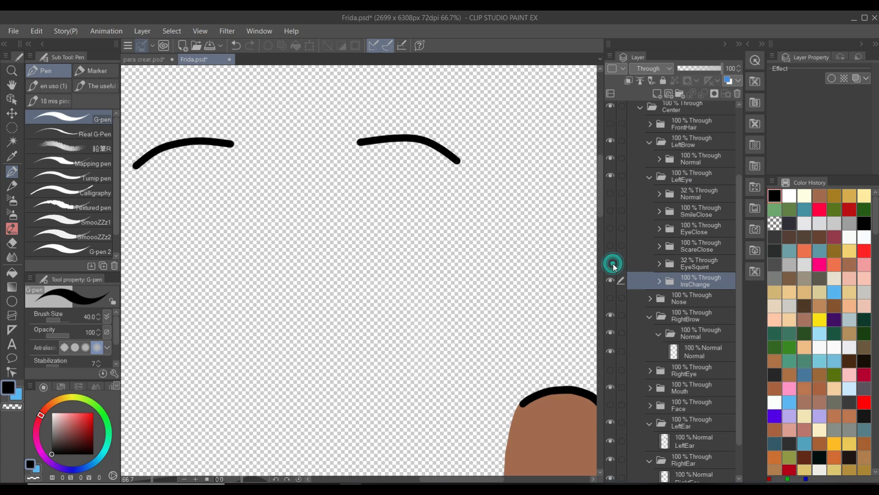
left_click(695, 189)
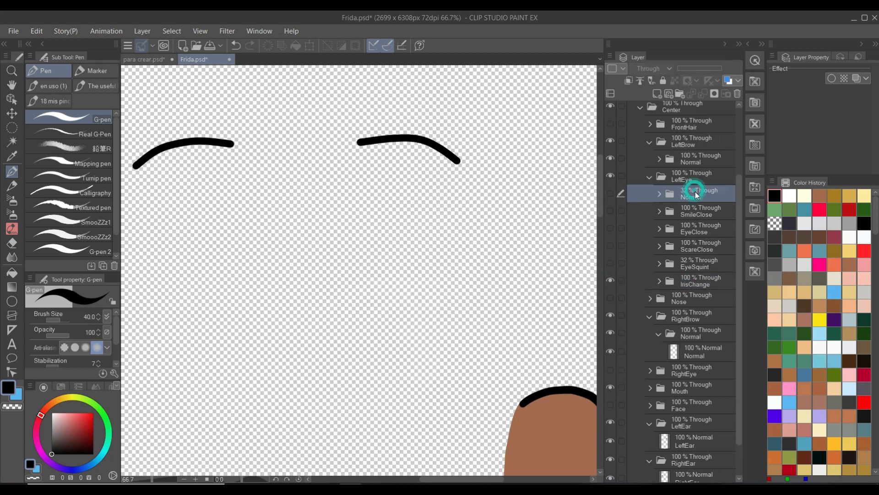
left_click(691, 284)
double_click(691, 282)
key("ctrl+c")
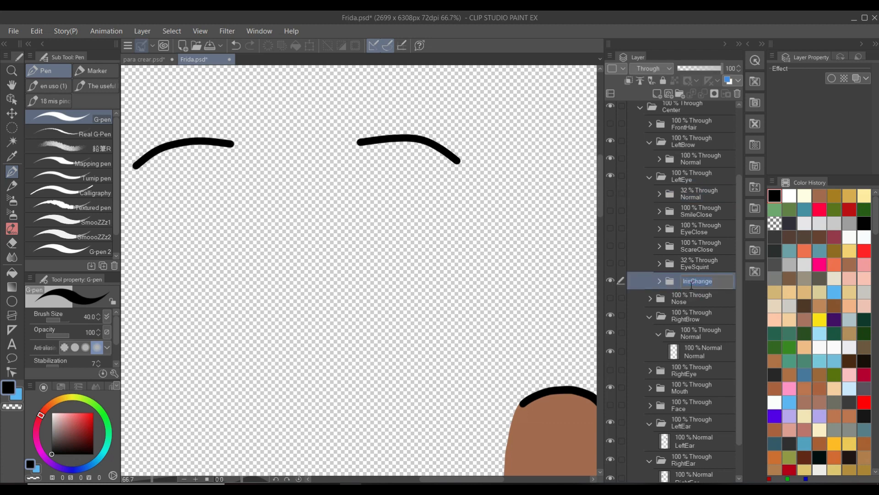
Duplicate LeftEye's Normal folder.
left_click(697, 192)
left_click(698, 194)
right_click(697, 191)
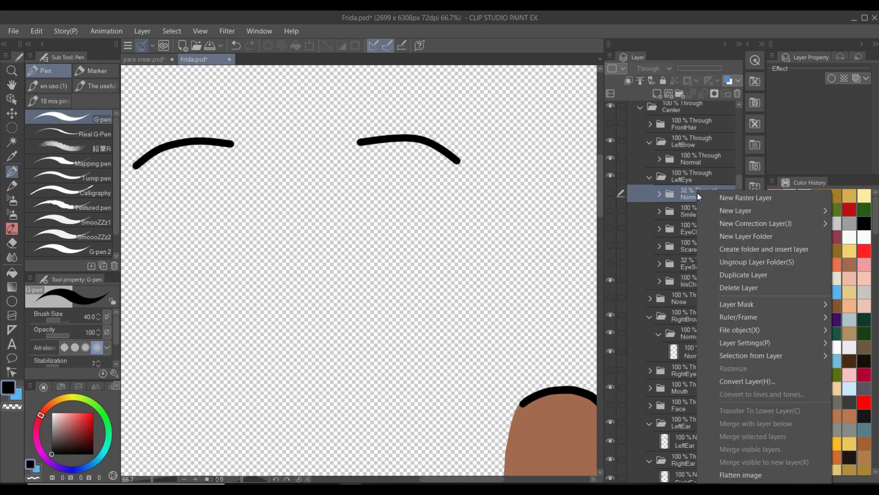
left_click(729, 270)
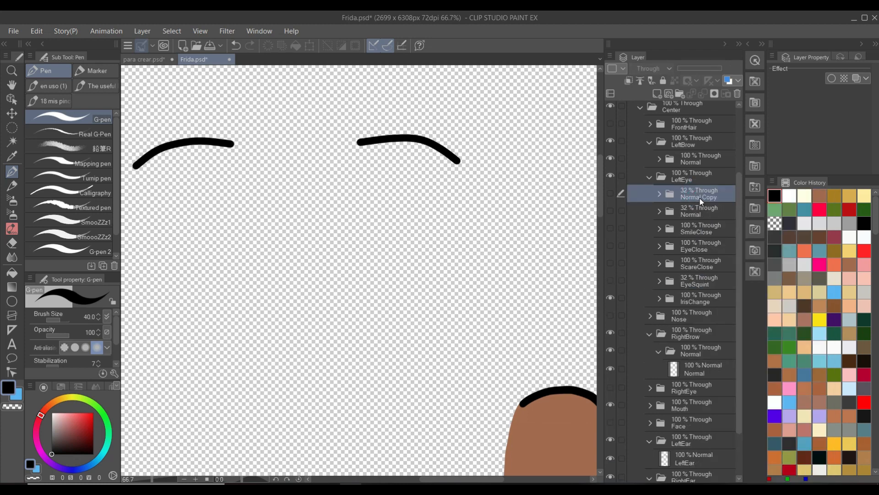
Rename the duplicated Normal folder as IrisChange and place it directly above the old IrisChange folder.
double_click(700, 197)
key("ctrl+v")
key("Return")
left_click_drag(701, 200, 713, 297)
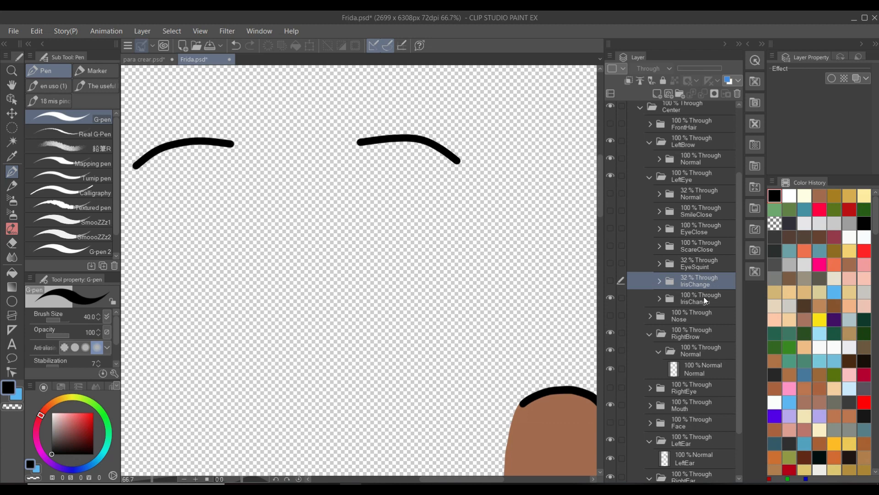
Show the new IrisChange folder and stretch its EyeWhite Copy 3 and Mask Copy 3 layers together upward into a taller eye.
left_click(658, 281)
scroll(682, 327, "down", 1)
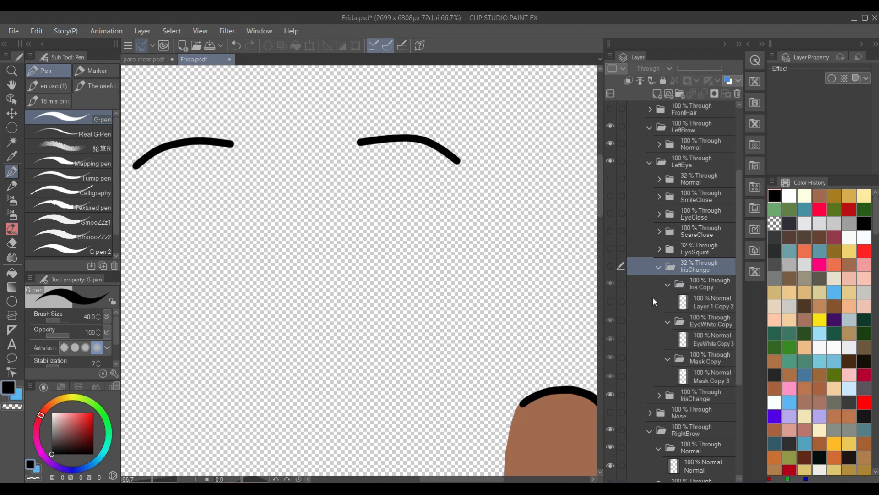
left_click(611, 265)
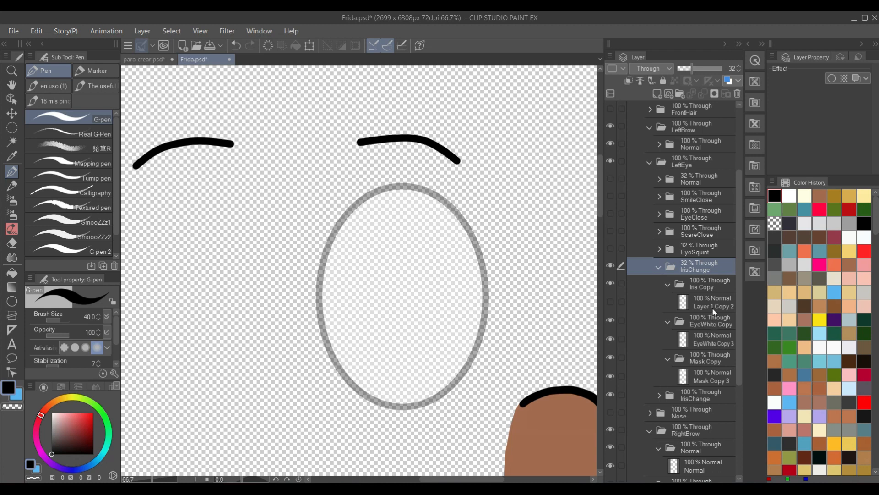
left_click(717, 349)
left_click(716, 343)
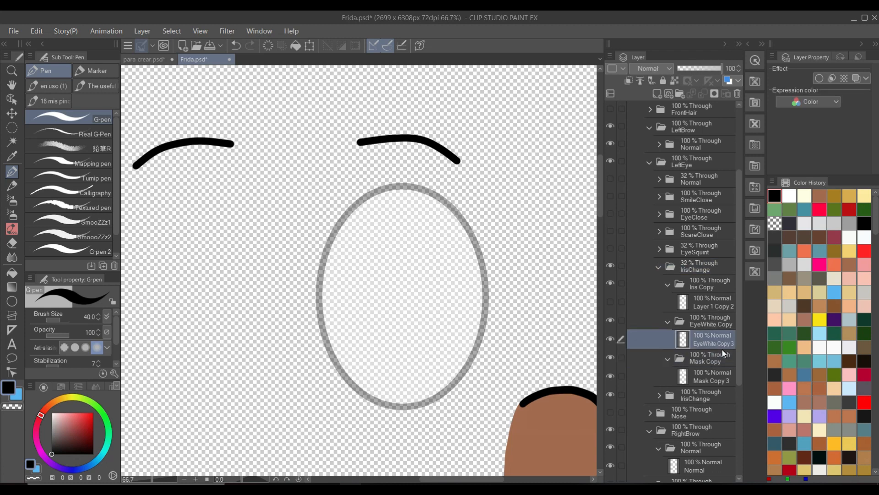
left_click(715, 380, "ctrl")
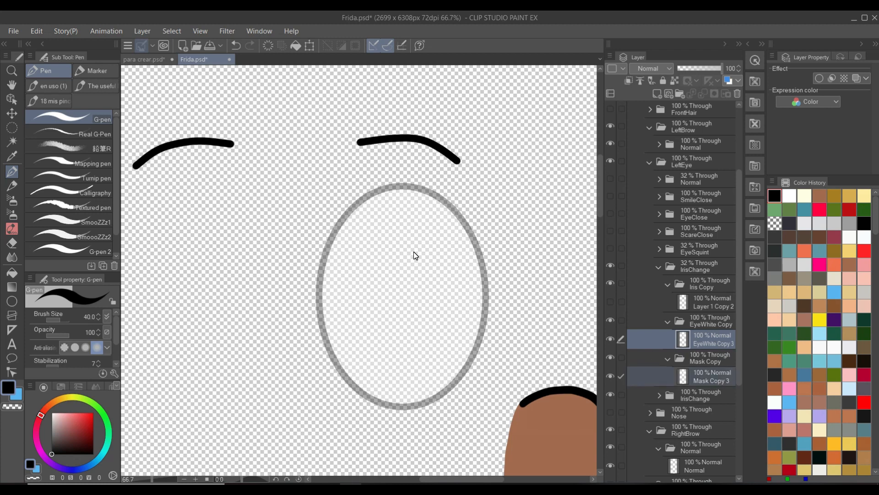
key("ctrl+t")
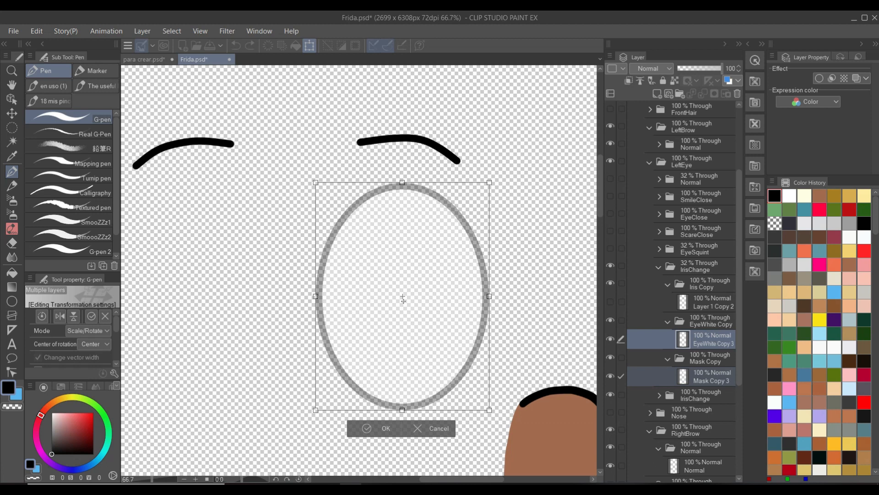
left_click_drag(403, 299, 402, 406)
left_click_drag(402, 183, 404, 157)
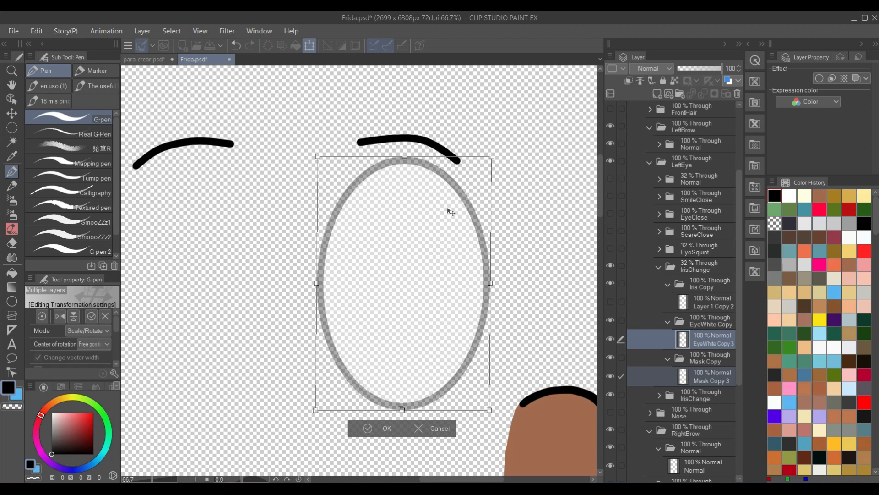
key("Return")
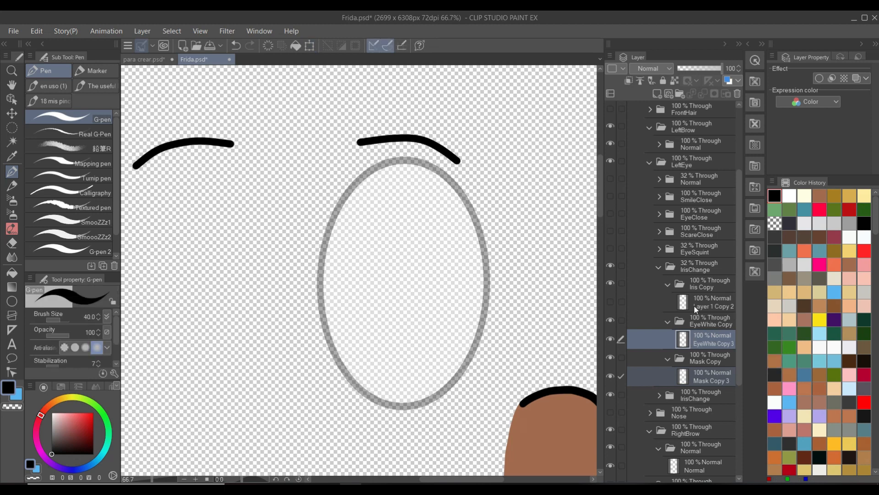
Rename the Iris Copy folder inside the new IrisChange folder as Iris.
double_click(702, 286)
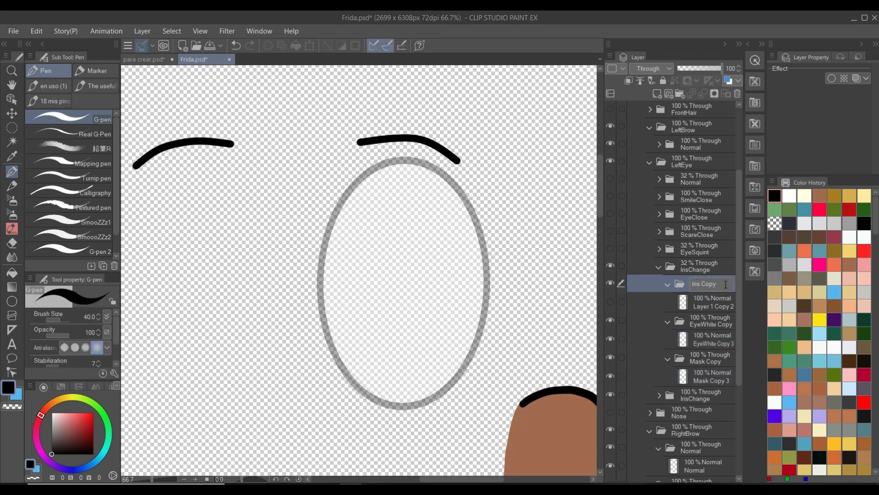
key("BackSpace")
key("BackSpace")
key("BackSpace")
key("BackSpace")
key("BackSpace")
key("Return")
Rename the new IrisChange folder's EyeWhite Copy and Mask Copy subfolders as EyeWhite and Mask.
double_click(710, 320)
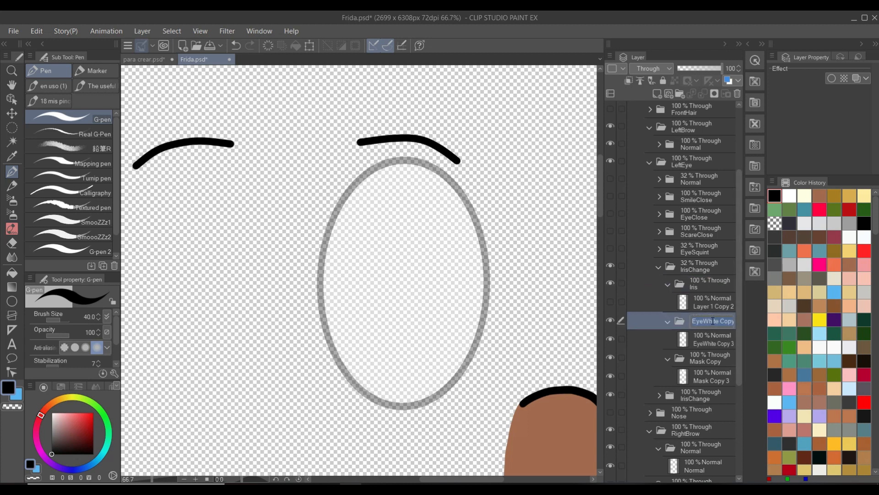
double_click(723, 317)
key("BackSpace")
key("Return")
double_click(720, 361)
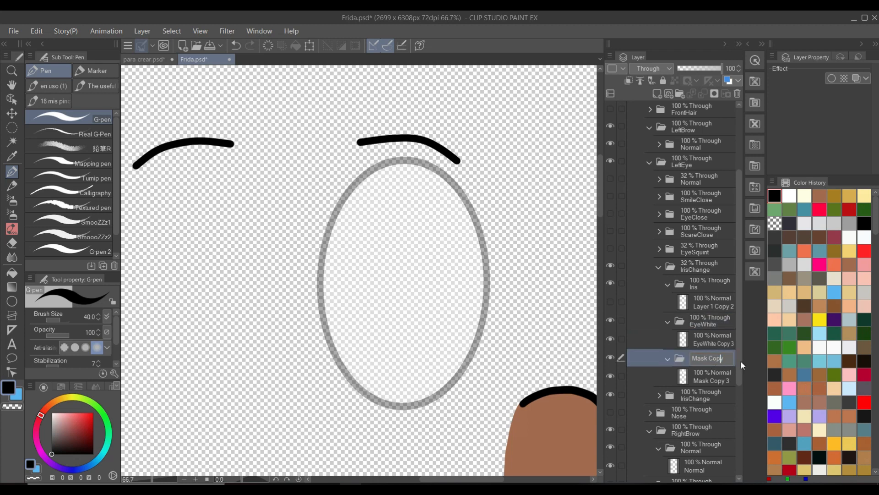
key("BackSpace")
key("BackSpace")
key("BackSpace")
key("BackSpace")
key("Return")
Collapse the new IrisChange folder and the LeftEye folder.
left_click(658, 266)
scroll(661, 209, "up", 2)
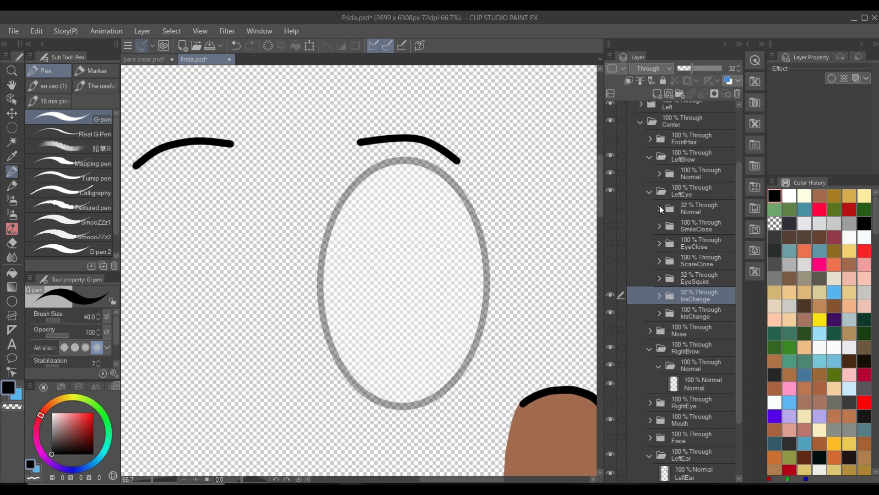
scroll(648, 193, "up", 2)
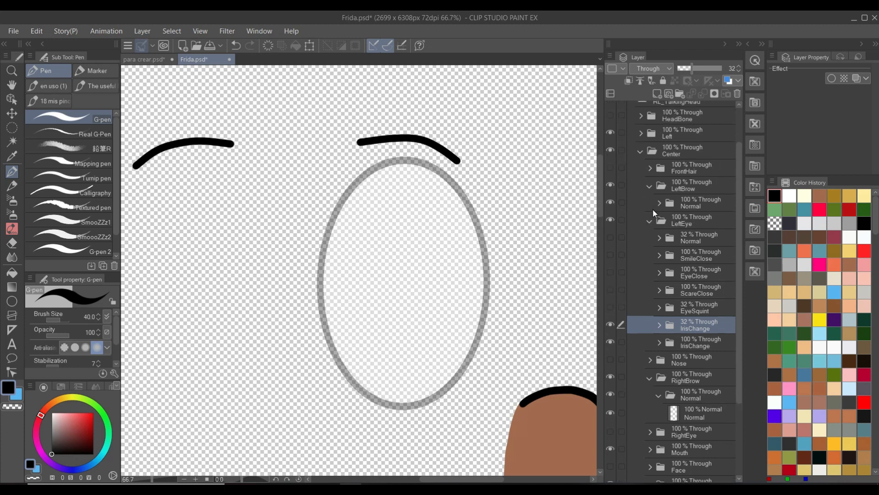
left_click(650, 222)
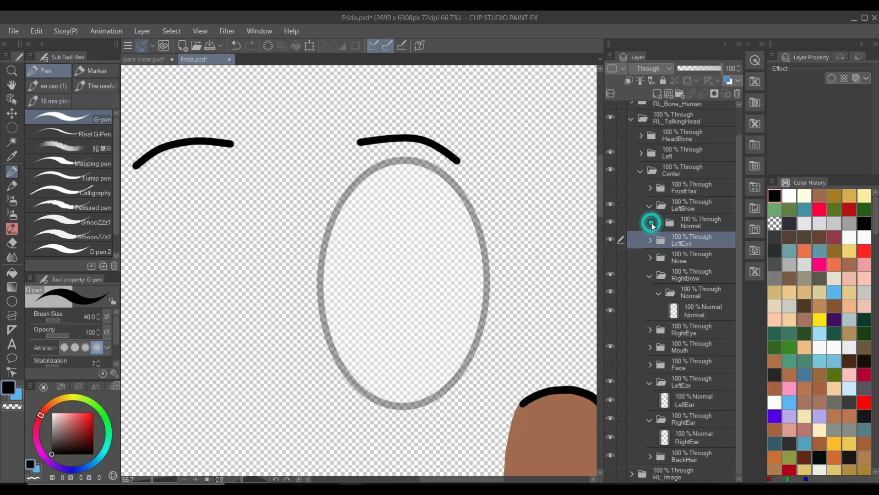
Enlarge the iris on Layer 1 Copy 2 in LeftEye's IrisChange folder slightly on all sides.
scroll(526, 251, "down", 3)
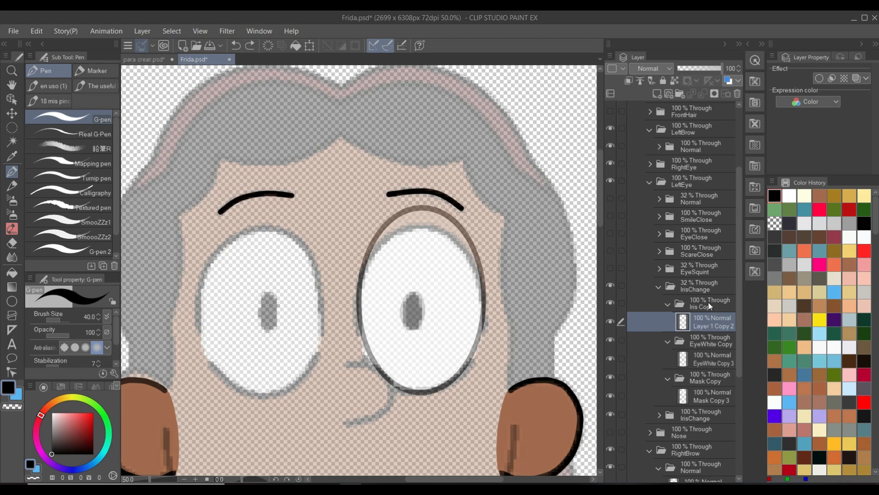
scroll(409, 312, "up", 4)
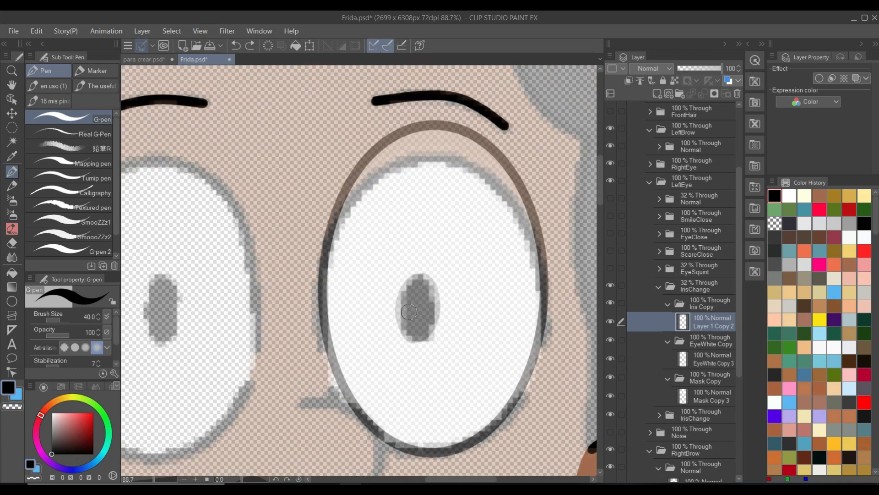
key("ctrl+t")
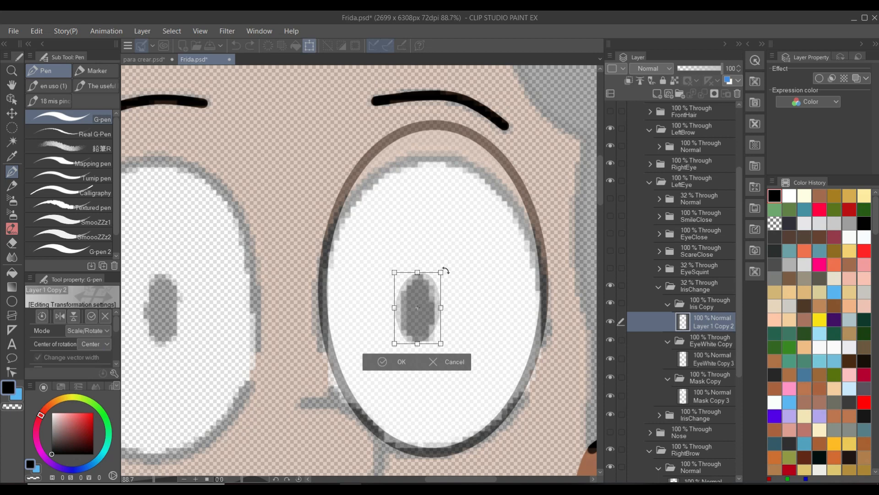
left_click_drag(441, 272, 444, 268)
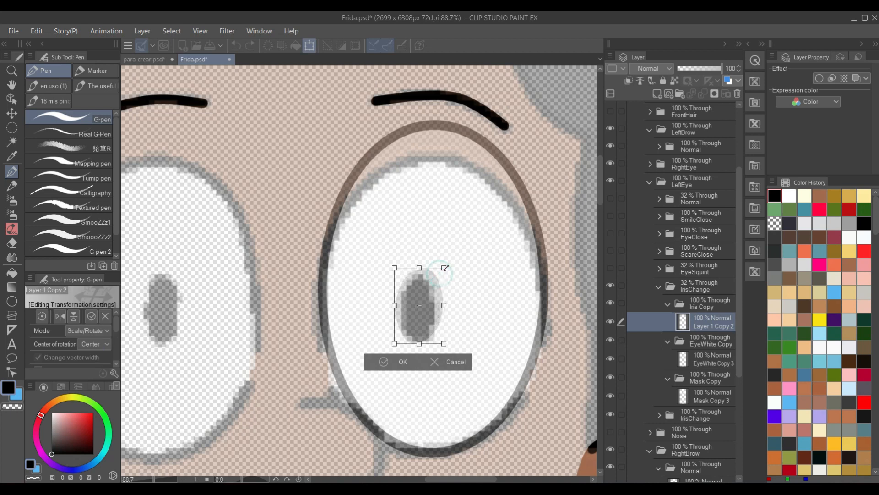
left_click_drag(394, 342, 390, 349)
left_click_drag(444, 267, 447, 264)
left_click_drag(446, 349, 444, 352)
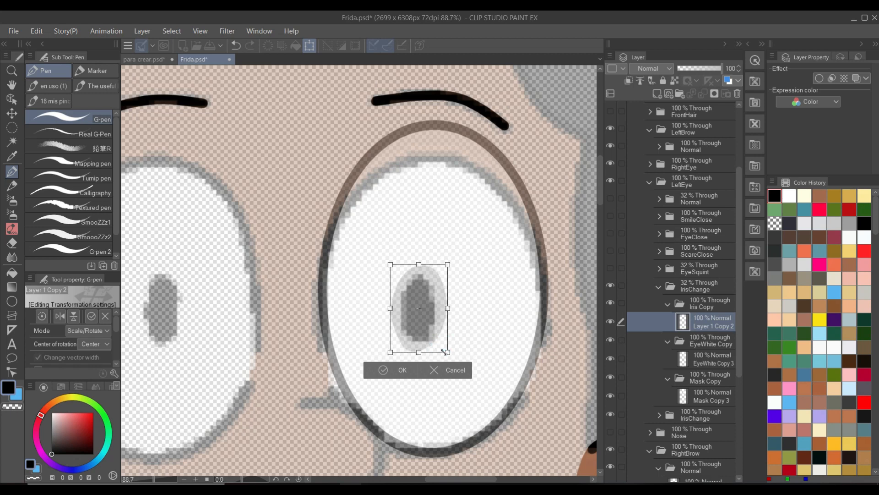
Lock the transparent pixels of the EyeWhite layer in LeftEye's Normal folder and choose white as the drawing colour.
left_click(652, 228)
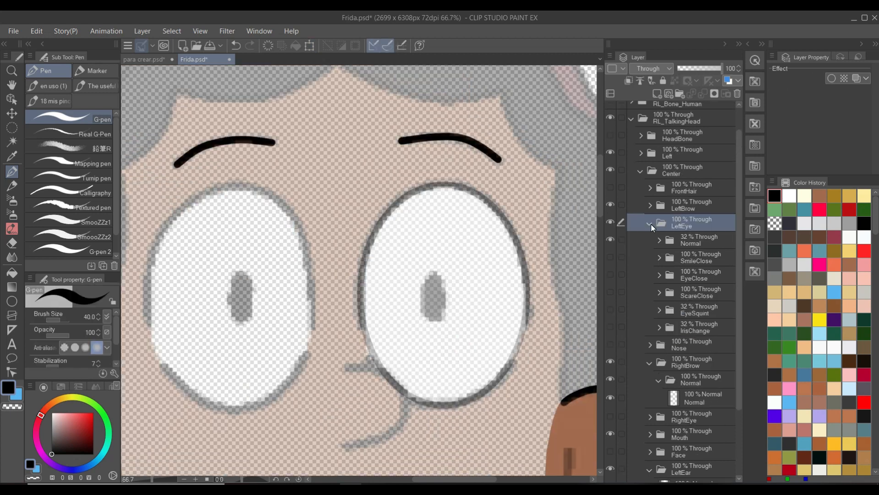
left_click(650, 225)
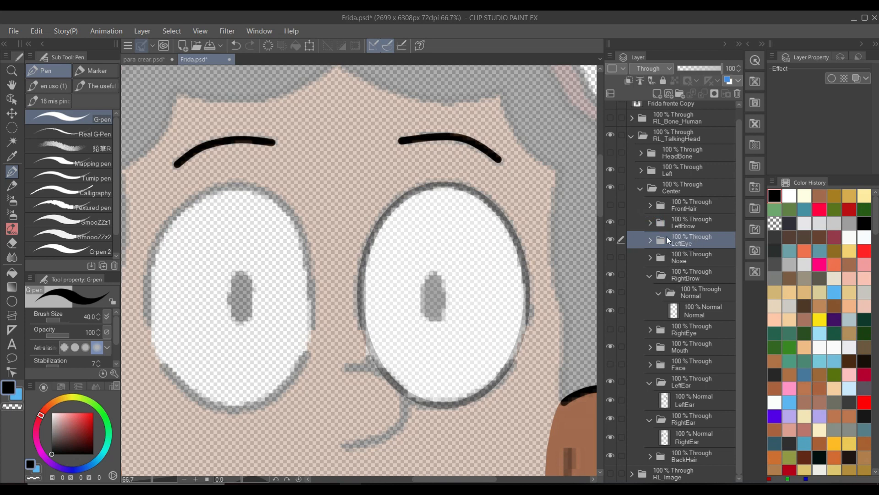
left_click(651, 241)
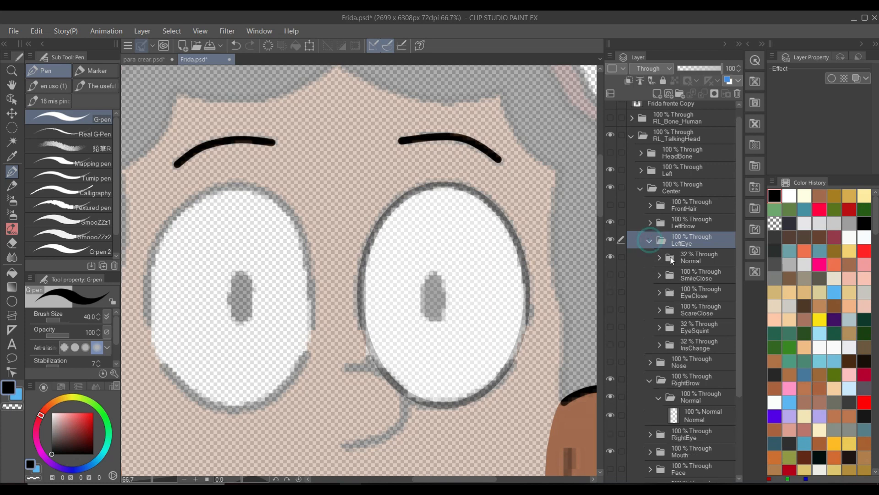
left_click(660, 258)
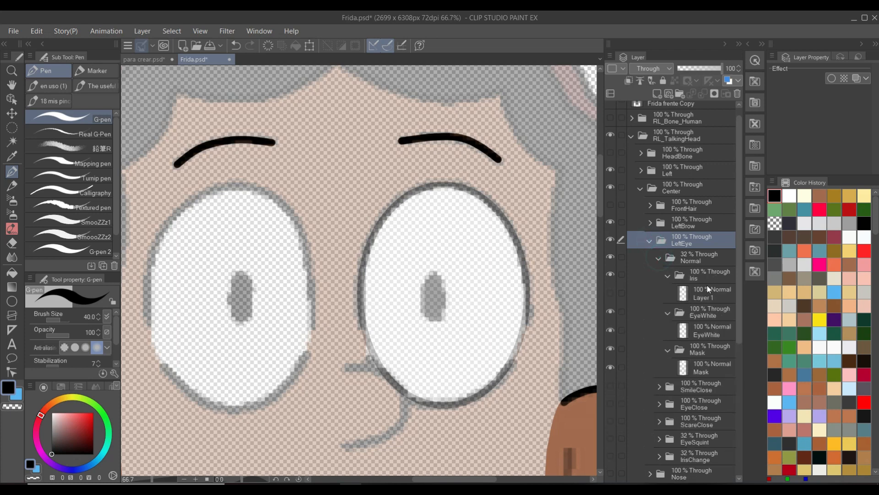
left_click(708, 333)
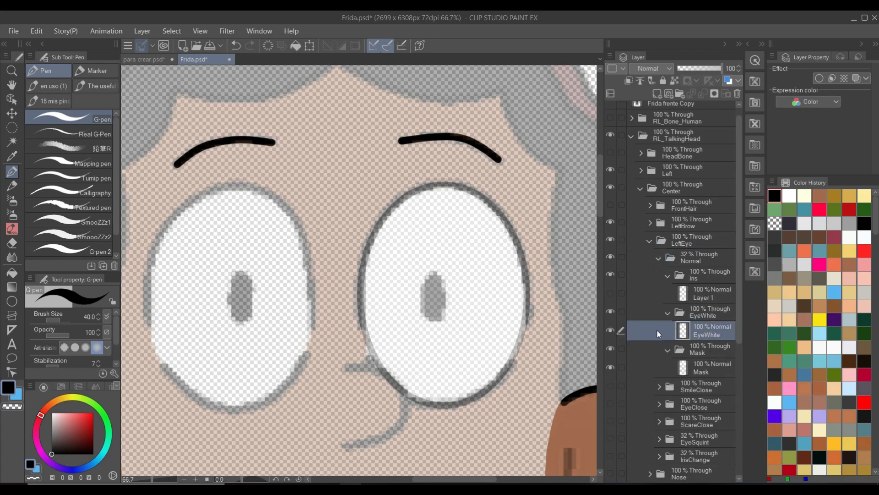
left_click(612, 330)
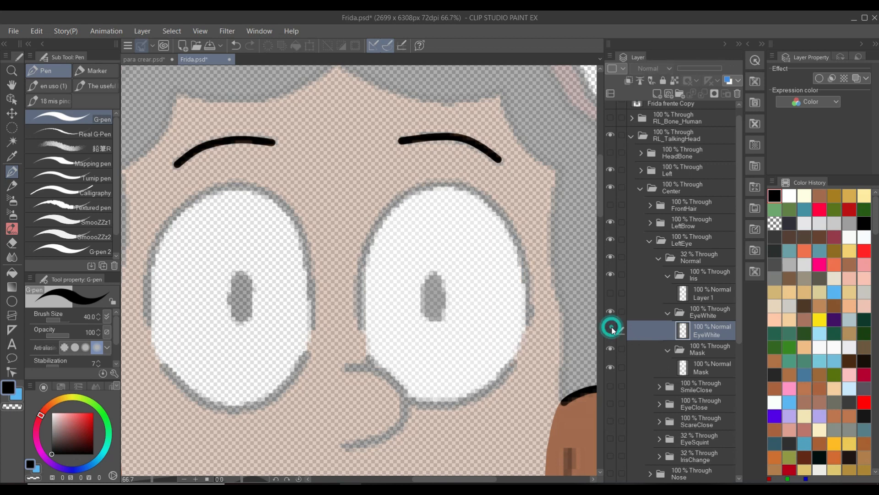
scroll(504, 329, "up", 5)
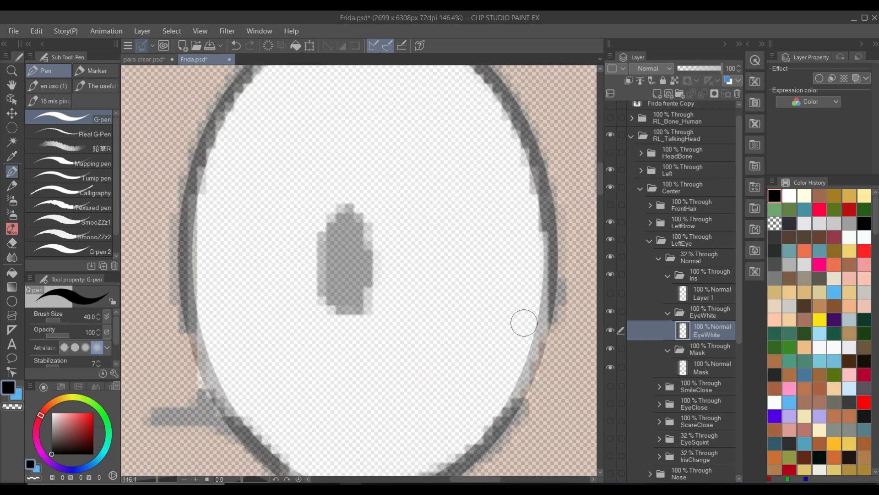
left_click(672, 83)
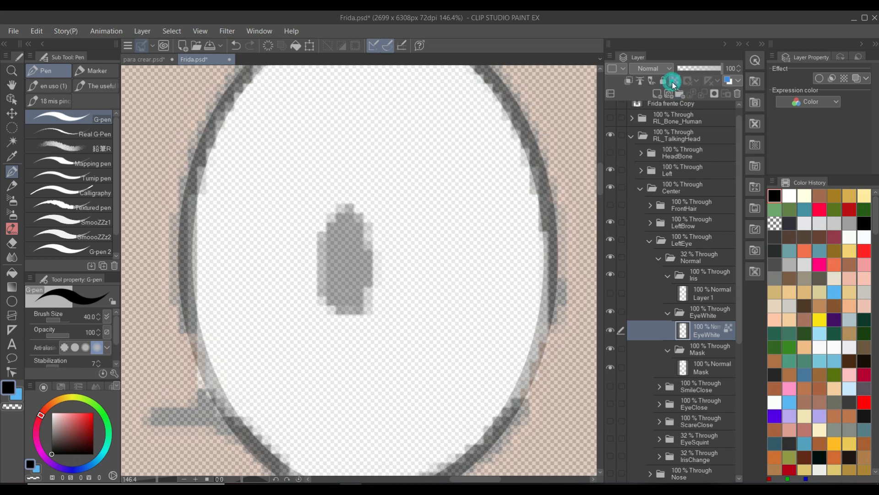
left_click(791, 196)
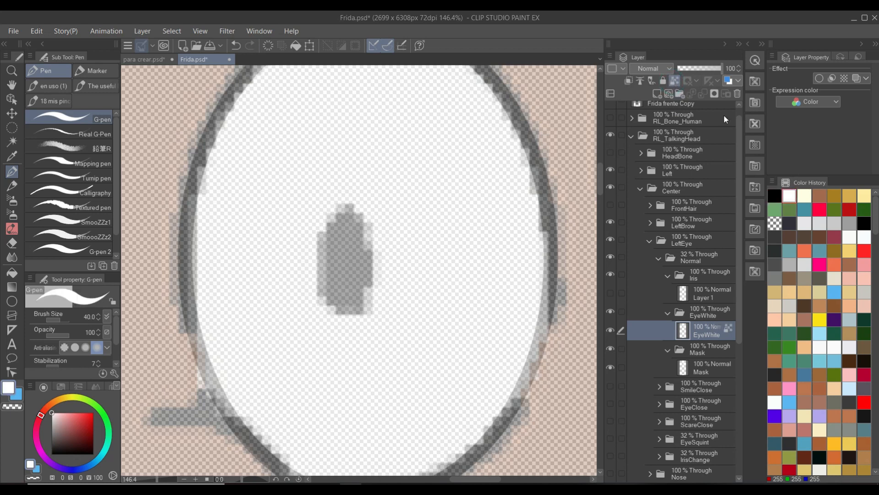
left_click(675, 83)
Paint white over short lower-side sections of the Normal eye's outline with the G-pen, leaving a gap on each side.
scroll(518, 312, "down", 1)
scroll(519, 302, "down", 2)
scroll(521, 300, "up", 1)
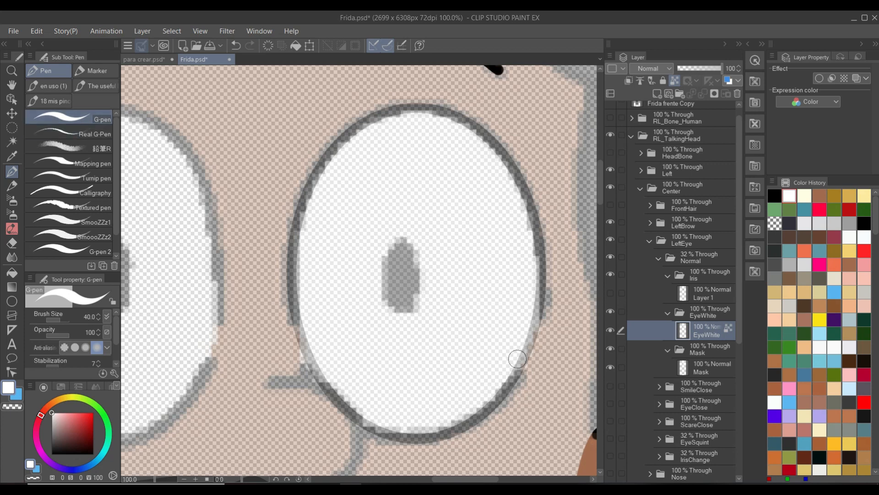
key("p")
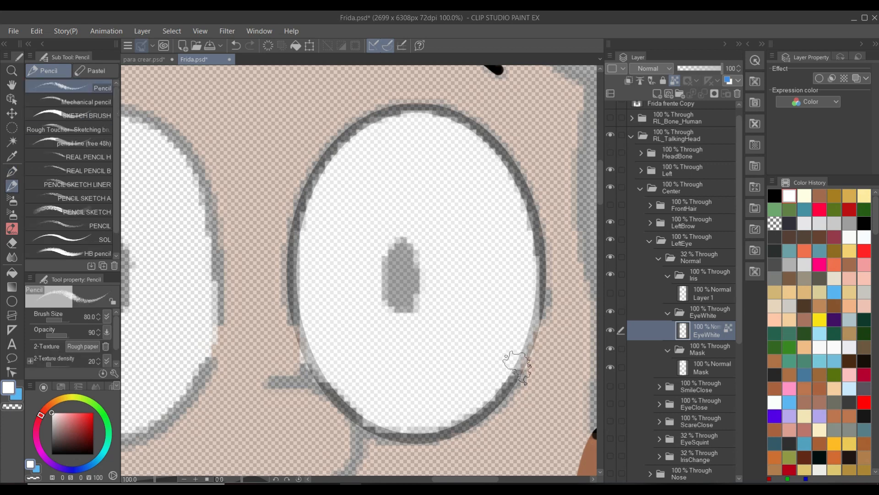
key("p")
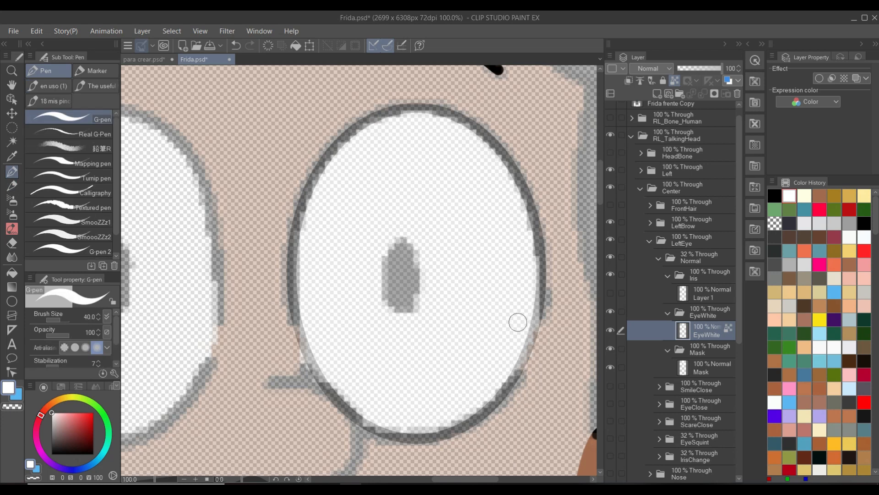
mouse_move(518, 318)
left_mouse_down()
mouse_move(556, 322)
mouse_move(523, 326)
mouse_move(546, 334)
mouse_move(516, 340)
mouse_move(537, 354)
mouse_move(510, 350)
mouse_move(528, 360)
left_mouse_up()
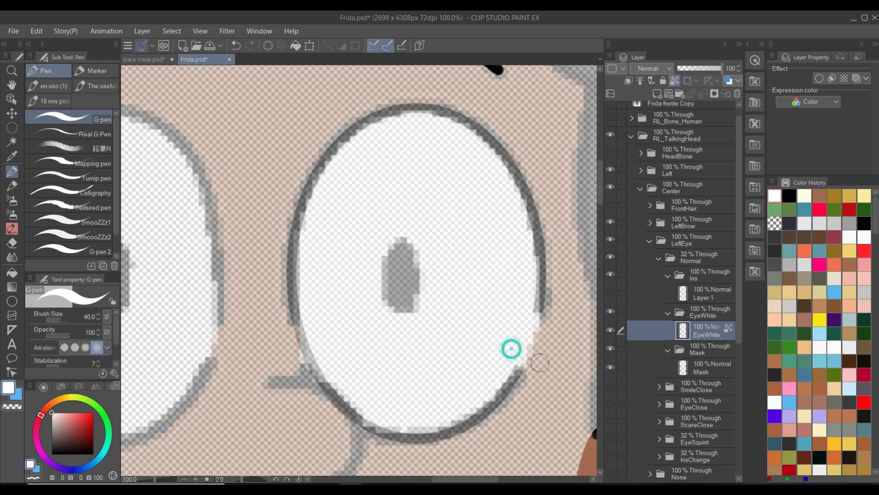
mouse_move(330, 366)
left_mouse_down()
mouse_move(302, 376)
mouse_move(341, 368)
mouse_move(297, 373)
mouse_move(320, 362)
mouse_move(299, 353)
mouse_move(321, 337)
mouse_move(292, 339)
mouse_move(313, 331)
left_mouse_up()
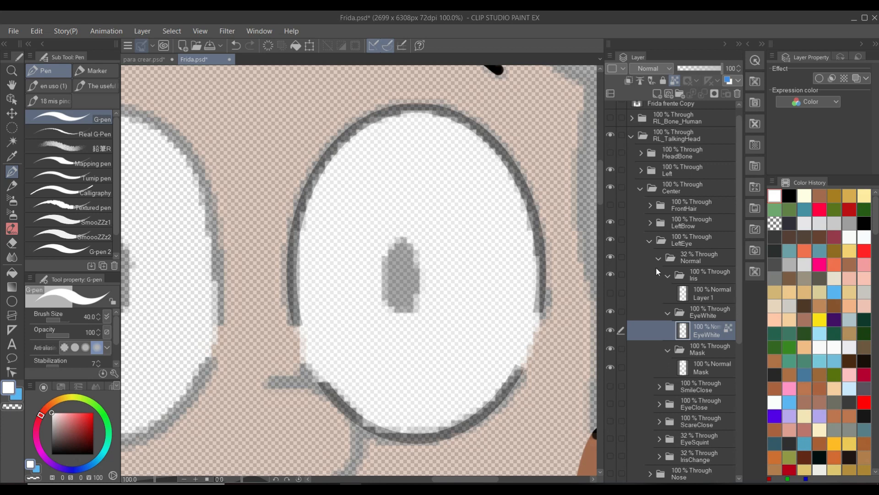
Hide and collapse LeftEye's Normal folder, and show EyeSquint with its EyeWhite Copy 2 layer selected.
left_click(613, 258)
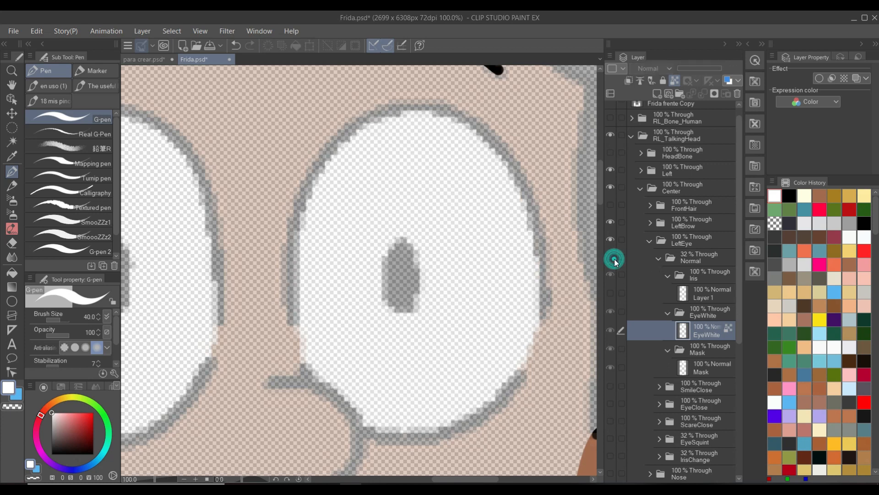
left_click(659, 259)
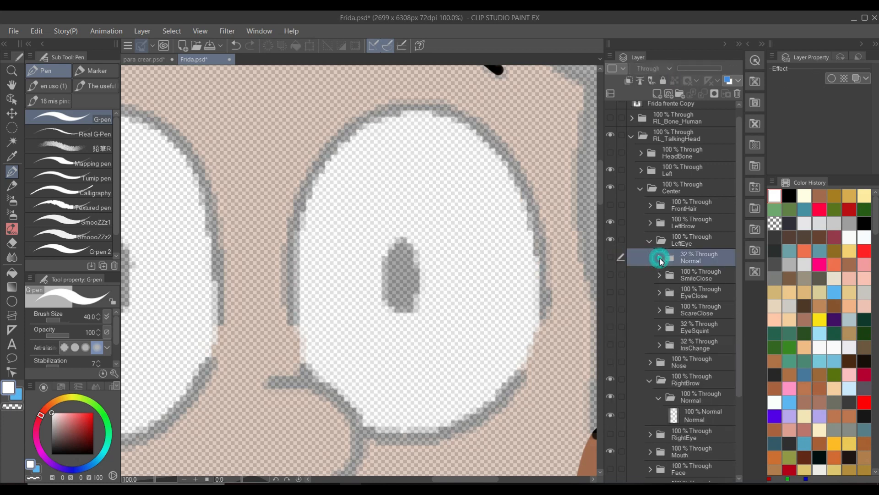
left_click(659, 327)
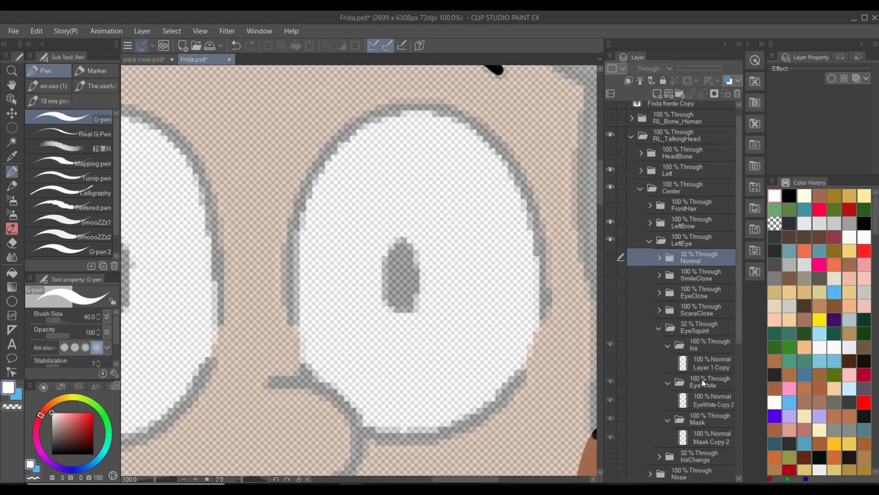
left_click(704, 402)
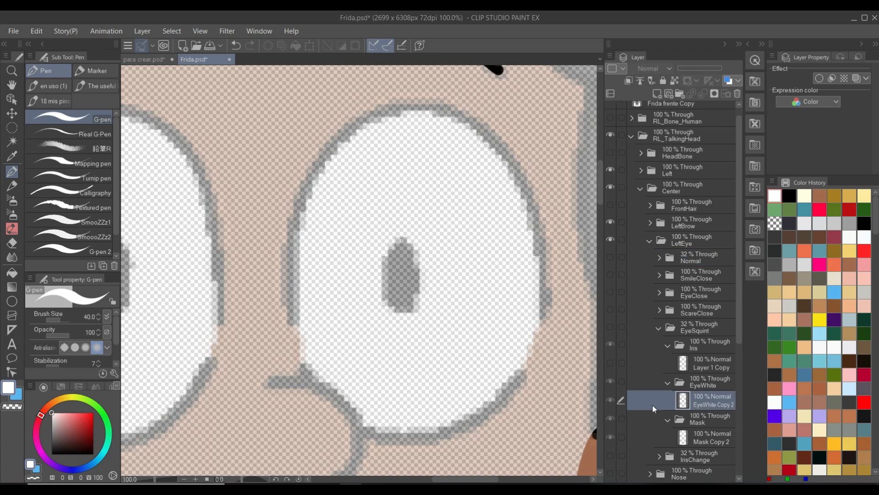
left_click(609, 327)
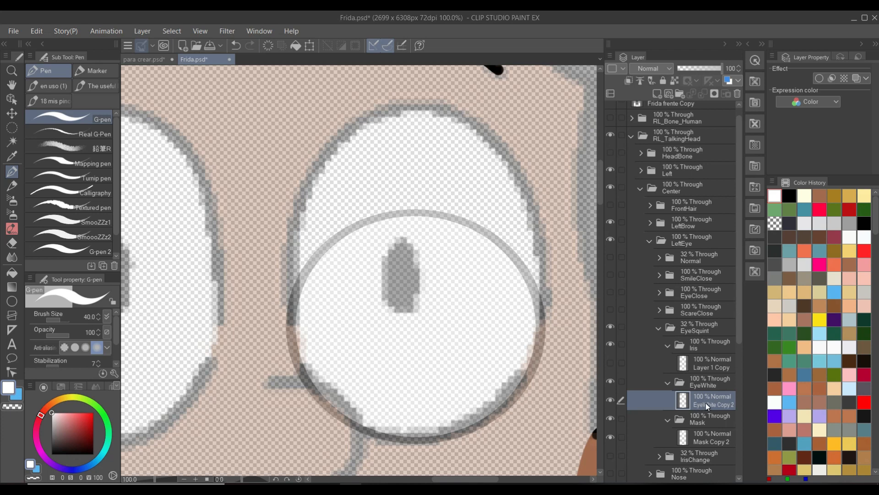
Lock EyeWhite Copy 2's transparent pixels and paint white over its outline at both lower sides to match the drawing's gaps.
left_click(674, 83)
mouse_move(531, 341)
left_mouse_down()
mouse_move(546, 344)
mouse_move(518, 355)
mouse_move(538, 364)
mouse_move(516, 369)
mouse_move(550, 370)
left_mouse_up()
mouse_move(310, 347)
left_mouse_down()
mouse_move(271, 349)
mouse_move(325, 357)
mouse_move(292, 372)
mouse_move(343, 377)
mouse_move(294, 378)
mouse_move(339, 376)
left_mouse_up()
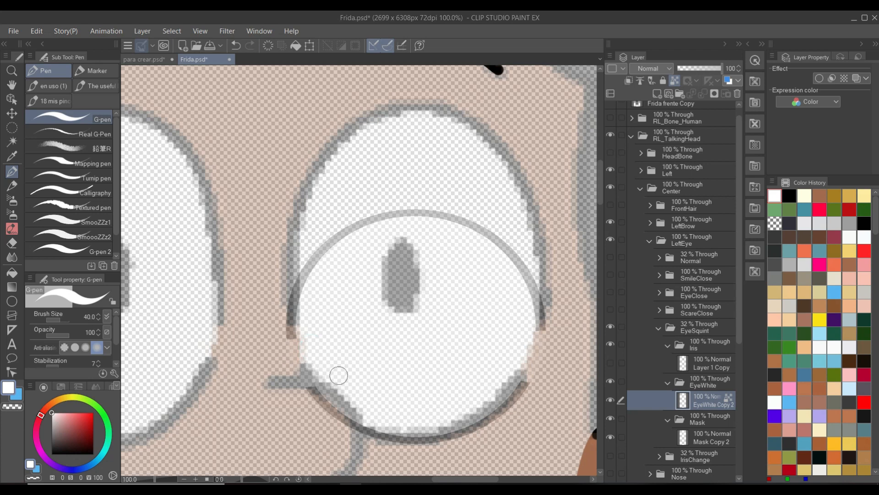
Collapse and hide the EyeSquint folder, and show IrisChange with its EyeWhite Copy 3 layer selected.
left_click(660, 327)
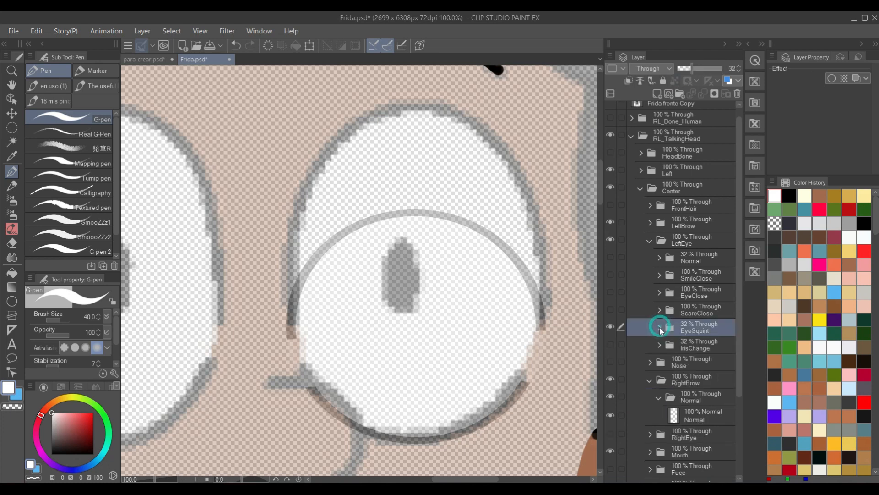
left_click(610, 328)
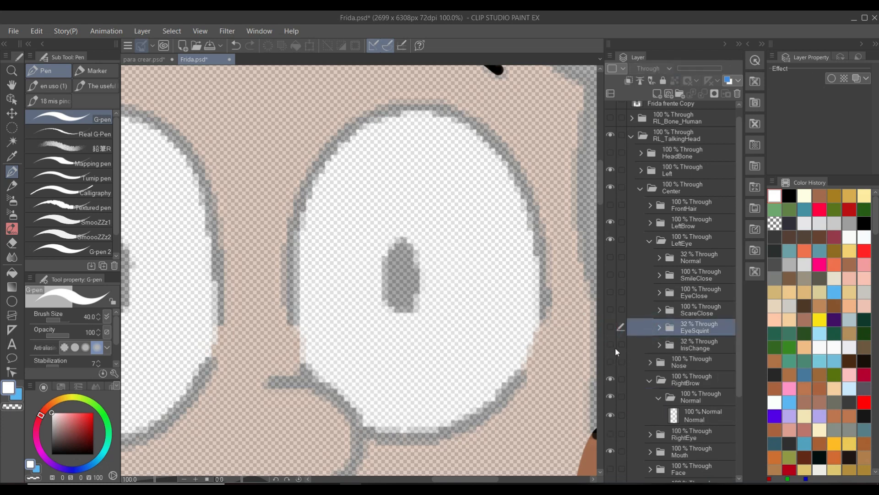
left_click(609, 346)
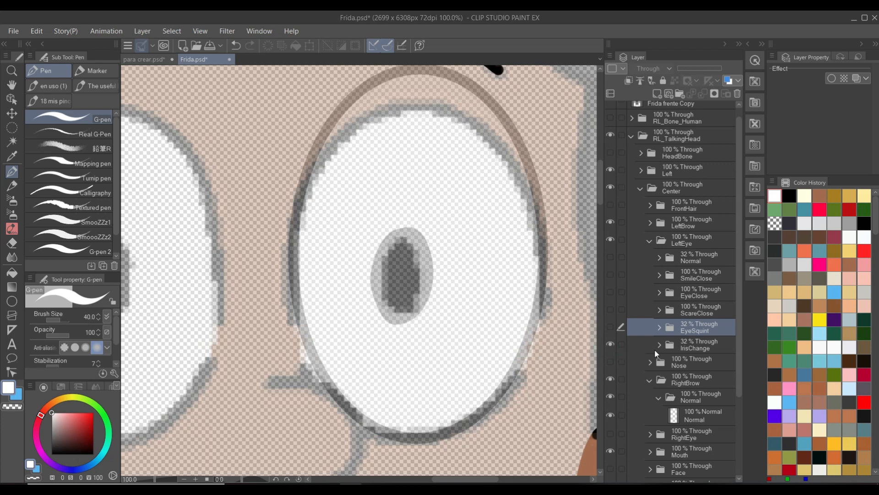
left_click(659, 344)
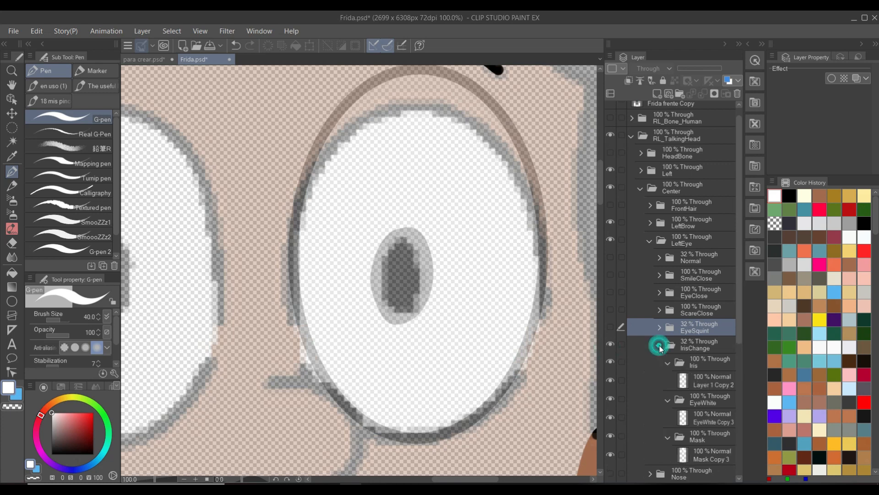
left_click(705, 417)
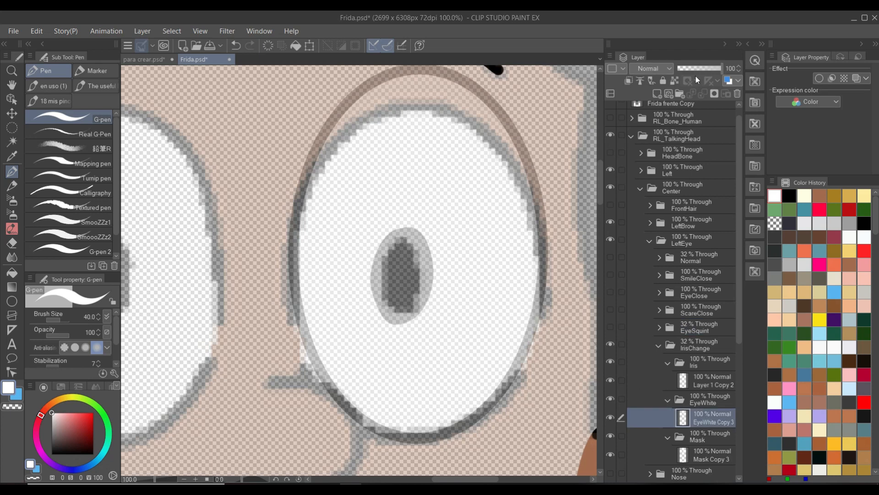
Lock EyeWhite Copy 3's transparent pixels and paint white gaps into its outline at both lower sides.
left_click(674, 80)
mouse_move(520, 317)
left_mouse_down()
mouse_move(560, 313)
mouse_move(508, 316)
mouse_move(557, 324)
mouse_move(505, 329)
mouse_move(545, 345)
mouse_move(518, 348)
mouse_move(528, 353)
mouse_move(517, 353)
mouse_move(522, 360)
mouse_move(534, 359)
mouse_move(501, 359)
mouse_move(543, 355)
left_mouse_up()
mouse_move(323, 311)
left_mouse_down()
mouse_move(293, 326)
mouse_move(289, 340)
mouse_move(333, 331)
mouse_move(319, 331)
mouse_move(327, 347)
mouse_move(307, 361)
mouse_move(334, 369)
mouse_move(314, 374)
mouse_move(346, 366)
left_mouse_up()
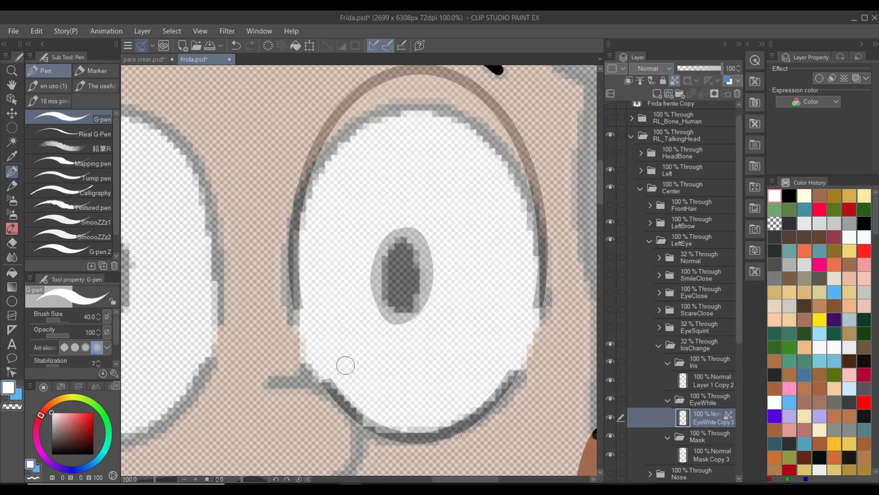
scroll(142, 193, "down", 1)
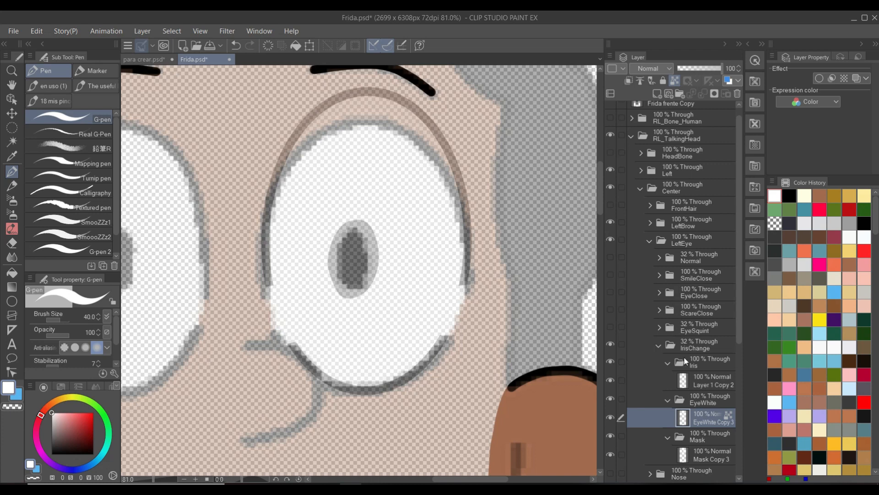
Collapse and hide the IrisChange folder, and show LeftEye's Normal folder again.
left_click(656, 344)
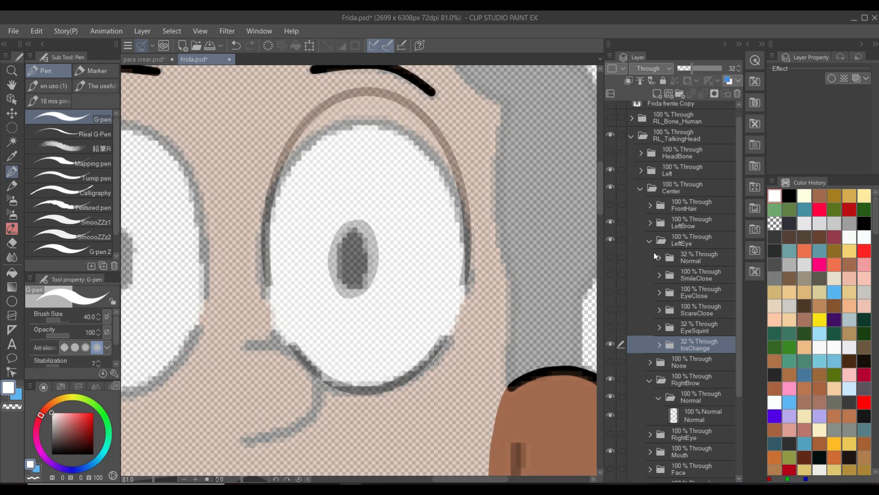
left_click(610, 344)
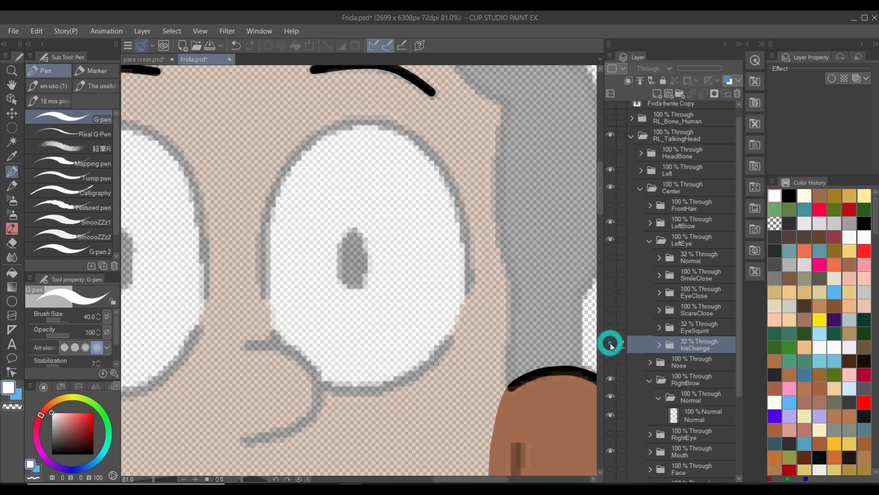
left_click(612, 256)
scroll(449, 217, "down", 1)
scroll(449, 217, "down", 1)
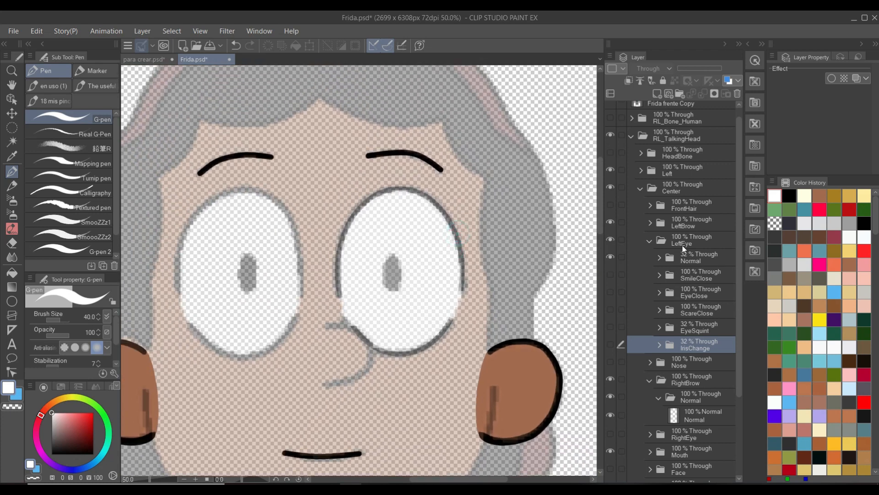
Collapse the LeftEye folder and duplicate it.
double_click(655, 241)
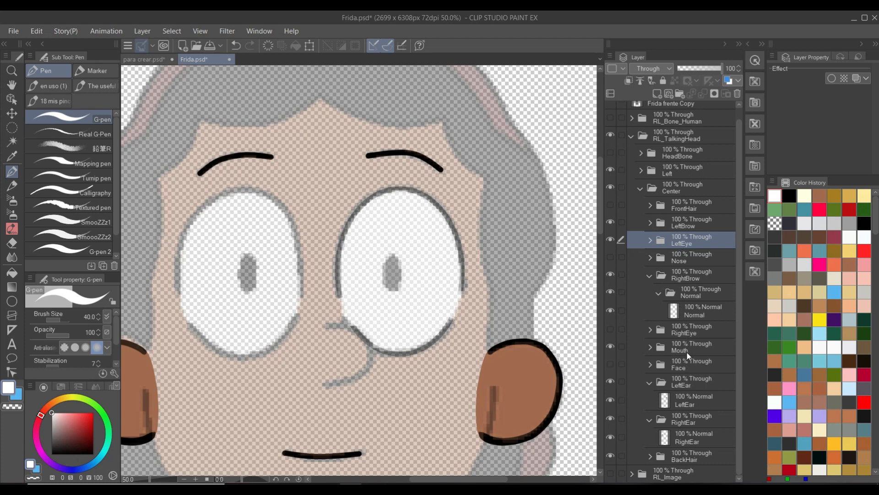
left_click(687, 332)
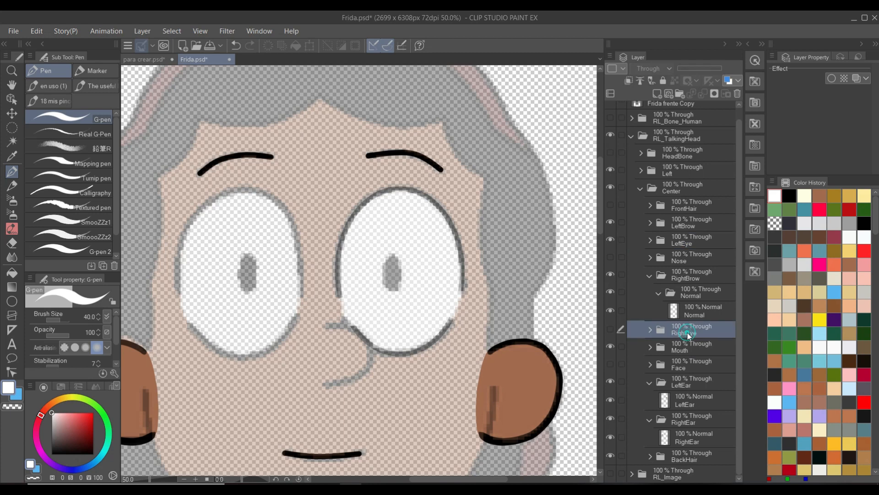
left_click(609, 329)
left_click(607, 327)
left_click(686, 244)
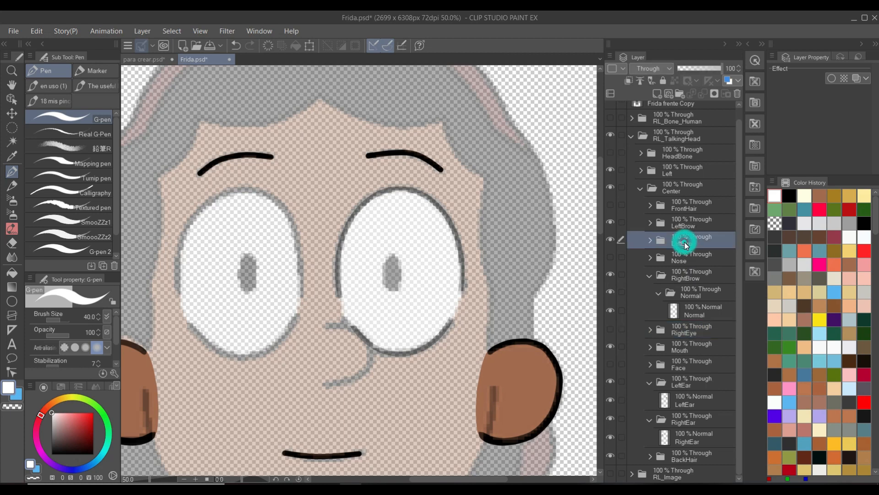
double_click(683, 334)
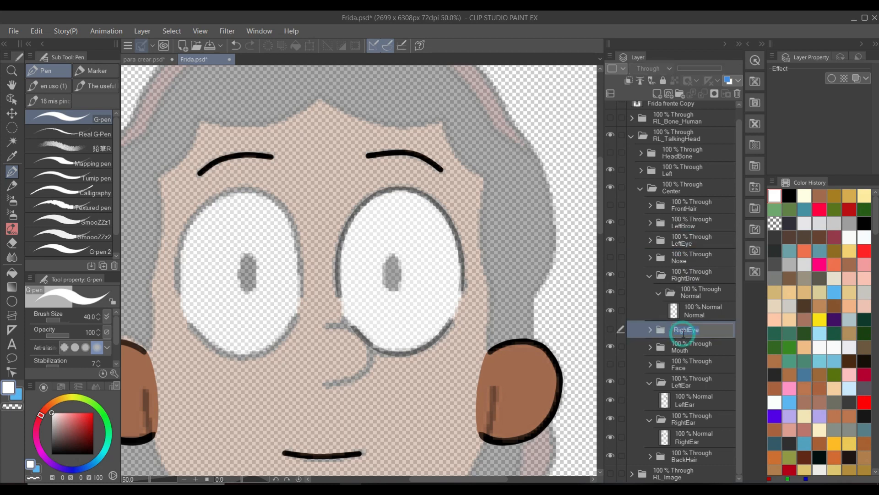
left_click(697, 246)
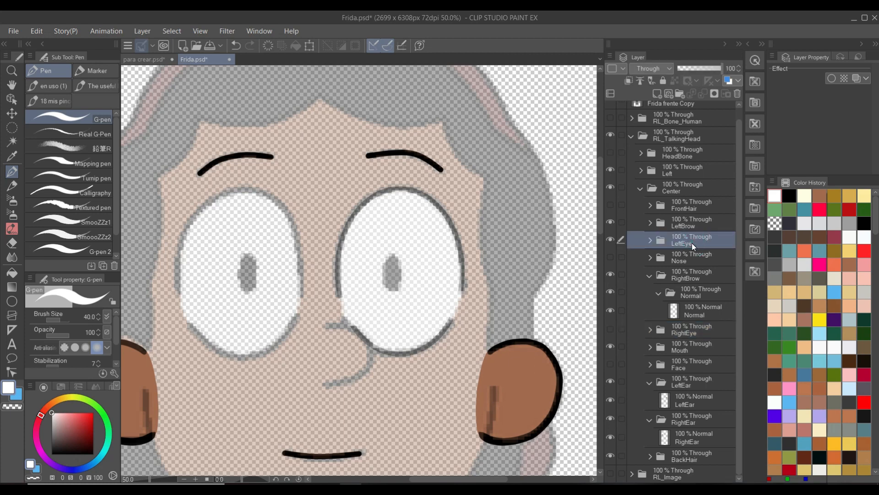
right_click(691, 243)
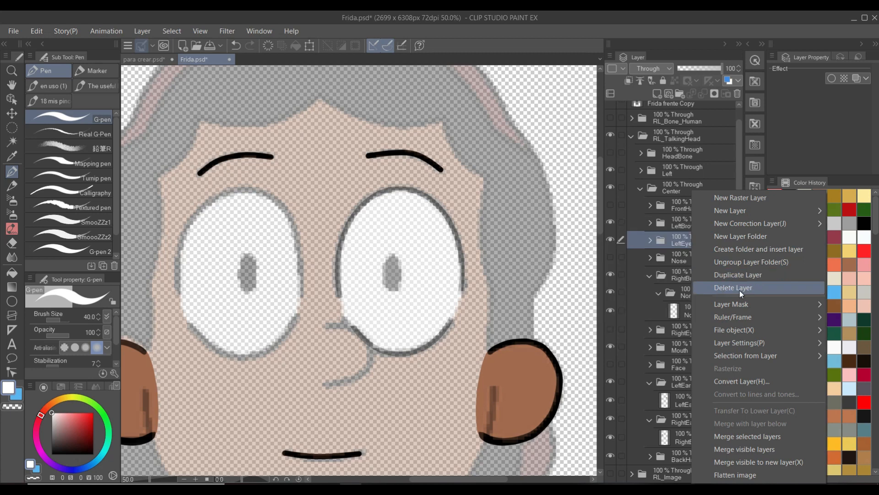
left_click(741, 277)
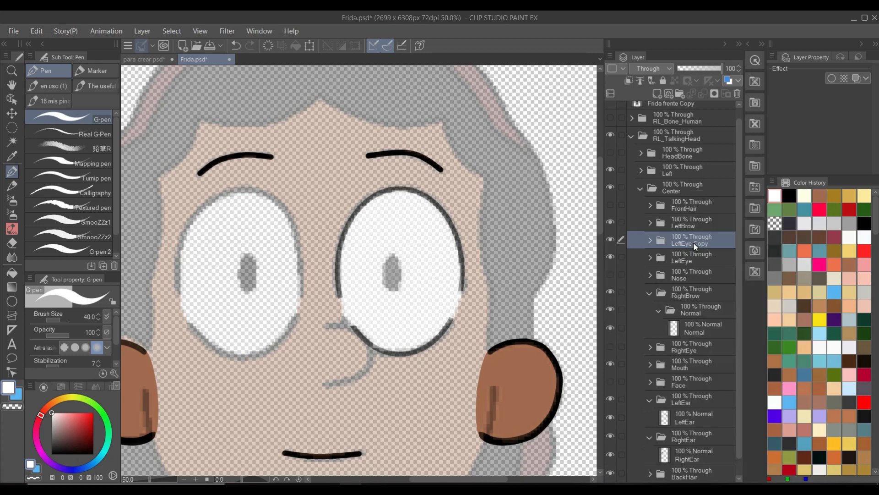
Rename the duplicated eye folder RightEye and move it directly above the old RightEye folder.
double_click(697, 244)
type("RightEye")
key("Return")
left_click_drag(679, 243, 714, 339)
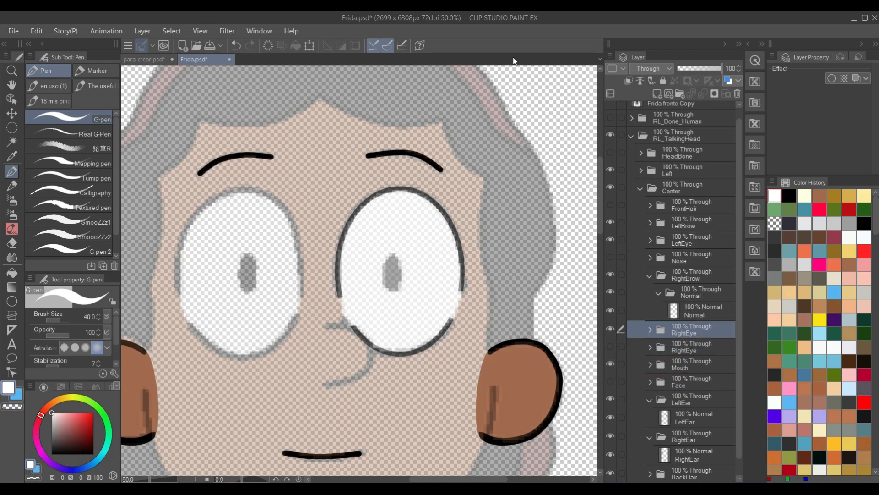
Flip the new RightEye folder horizontally.
left_click(29, 30)
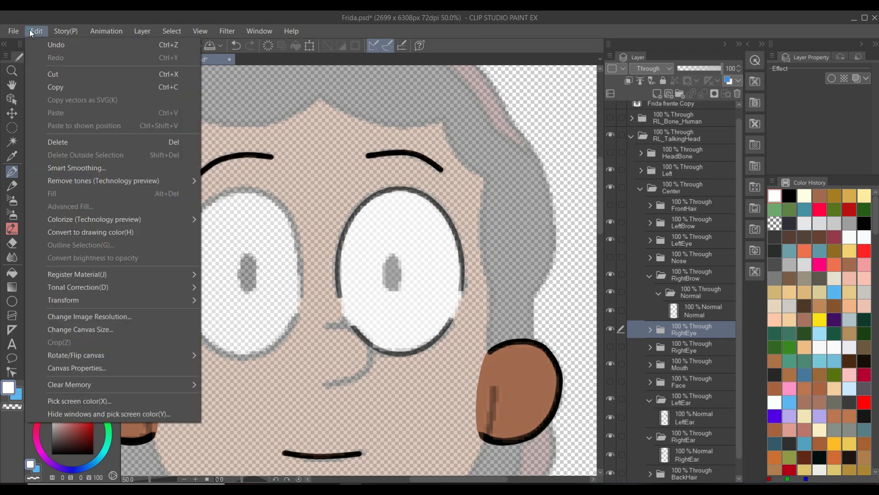
mouse_move(84, 304)
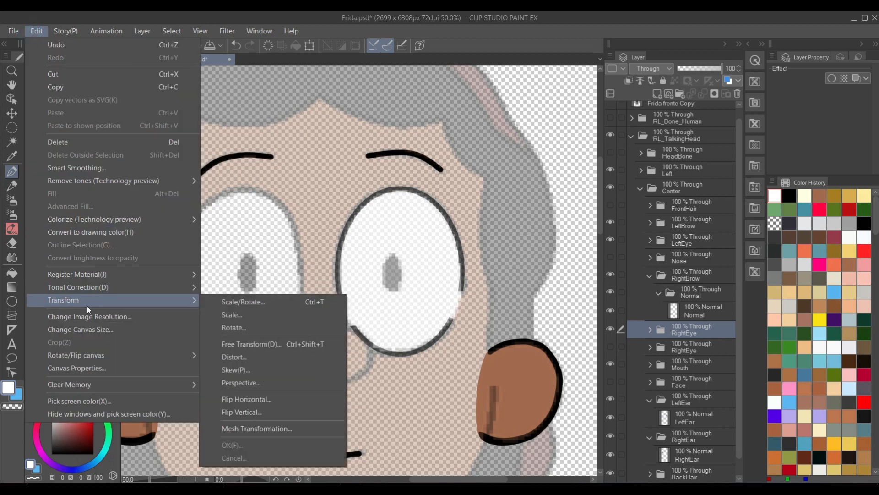
left_click(265, 400)
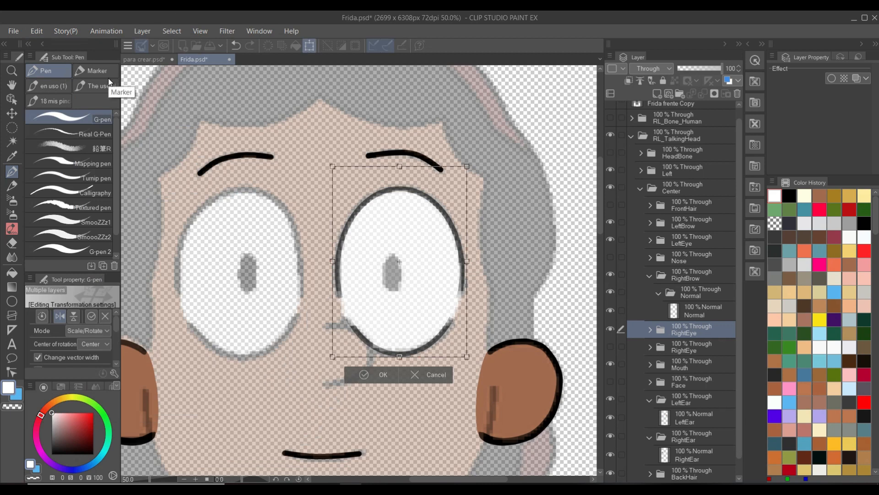
Move the flipped eye left until its outline sits on the drawing's other eye, and apply the transformation.
key("Left")
key("Left")
key("Left")
key("Left")
key("Left")
key("Left")
key("Left")
key("Left")
key("Left")
key("Left")
key("Left")
key("Left")
key("Left")
key("Left")
key("Left")
key("Left")
key("Left")
key("Left")
key("Left")
key("Left")
key("Left")
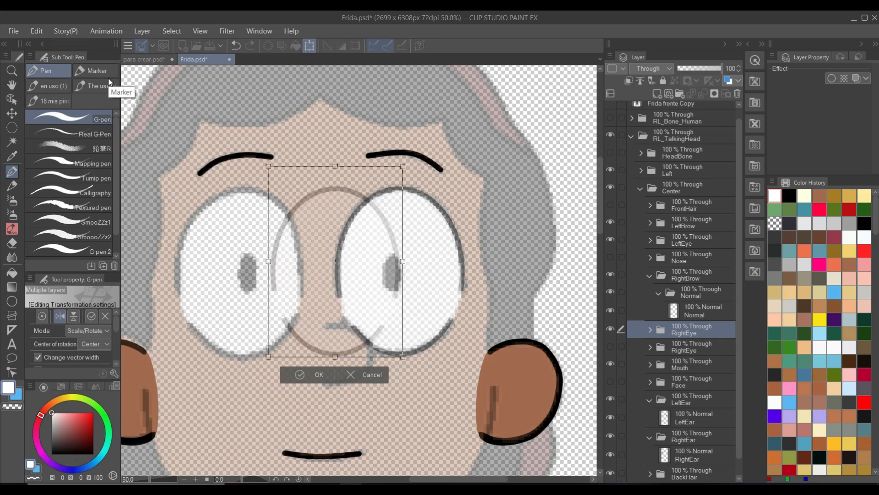
key("Left")
key("Left")
key("Left")
key("Left")
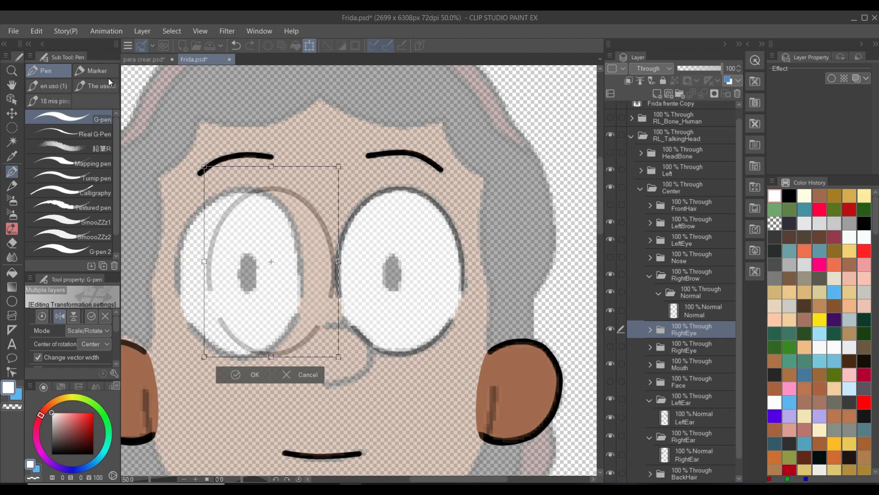
key("Left")
key("Left")
key("Left")
key("Left")
key("Left")
key("Left")
key("Left")
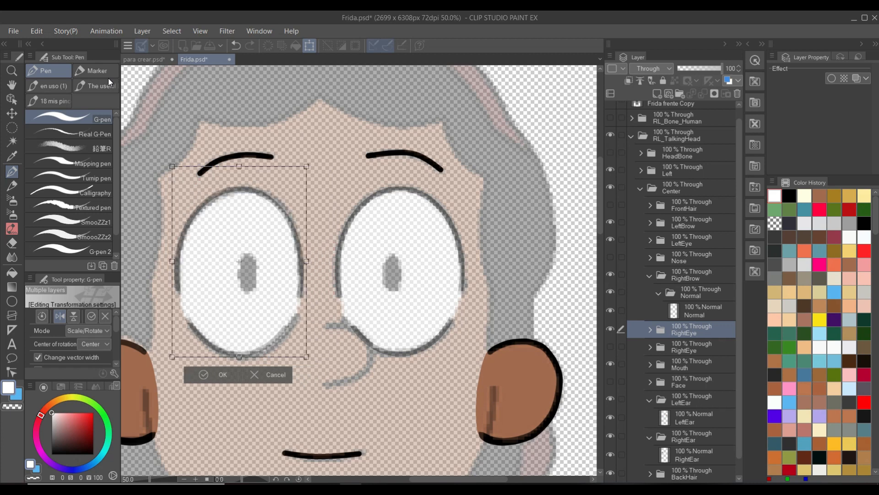
key("Right")
key("Left")
key("Left")
key("Left")
key("Left")
key("Left")
key("Left")
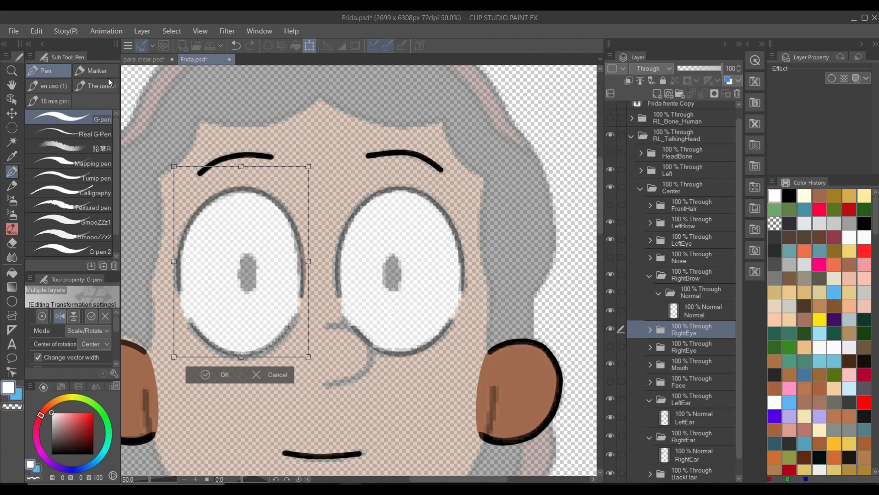
key("Return")
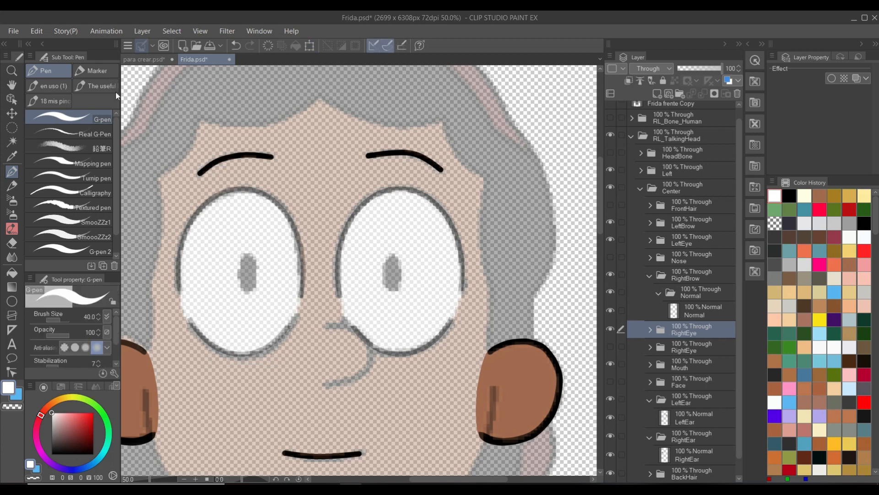
Expand the new RightEye folder and its Normal Copy folder, and show the iris layer, Layer 1 Copy 3.
left_click(649, 329)
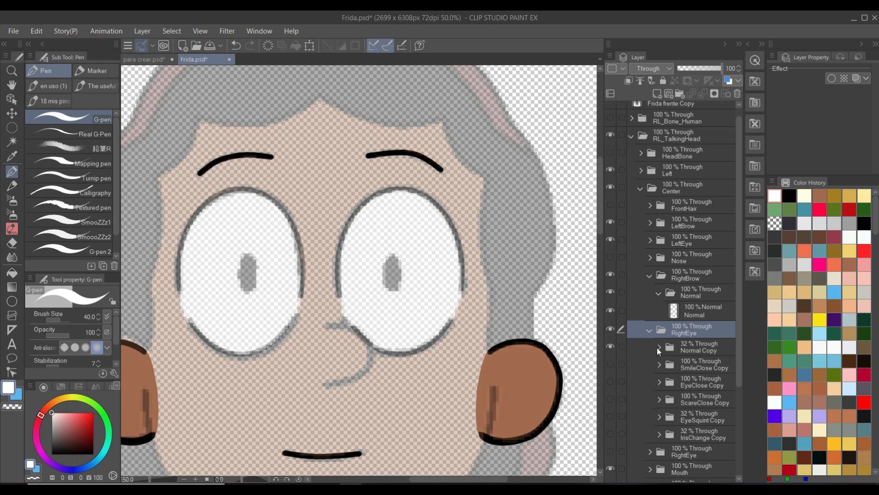
left_click(658, 347)
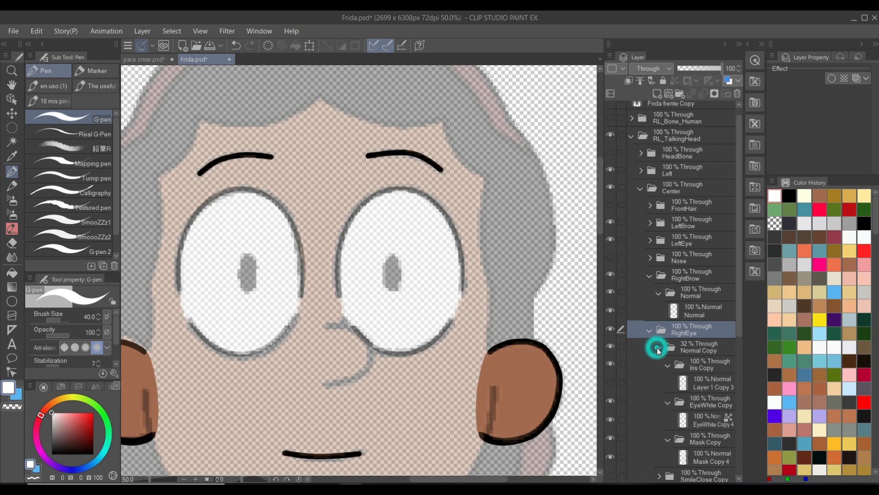
left_click(611, 381)
left_click(611, 381)
left_click(611, 381)
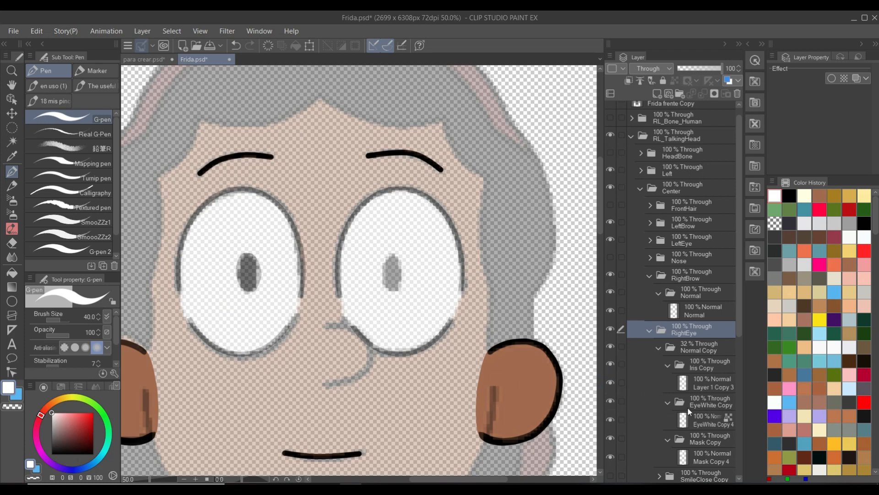
left_click(670, 438)
left_click(670, 437)
scroll(669, 445, "down", 1)
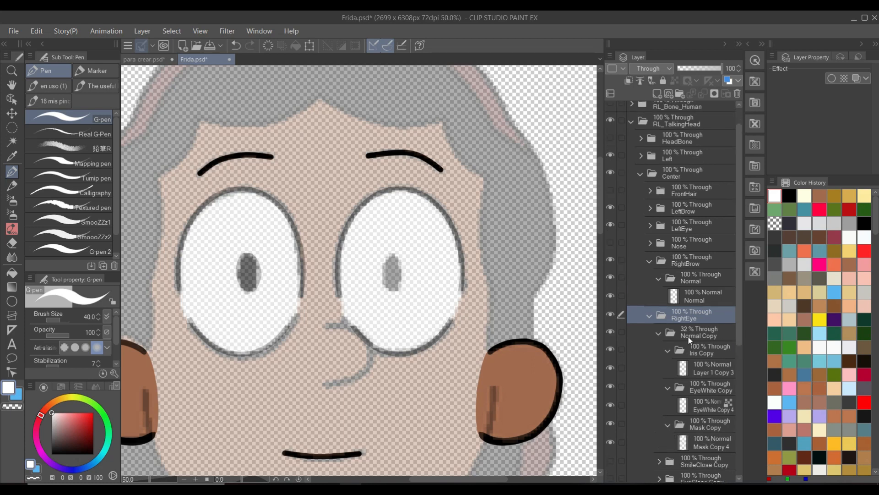
Collapse the new RightEye folder and delete the old hidden RightEye folder.
left_click(650, 316)
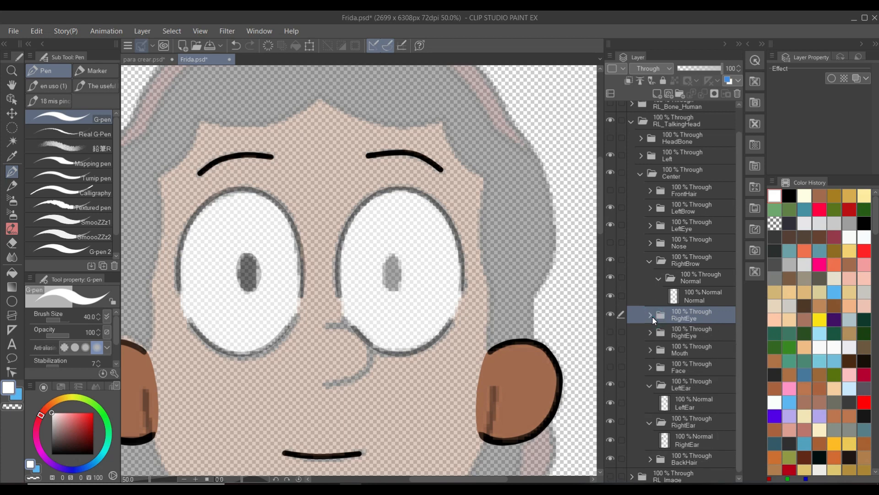
left_click(697, 334)
left_click(739, 94)
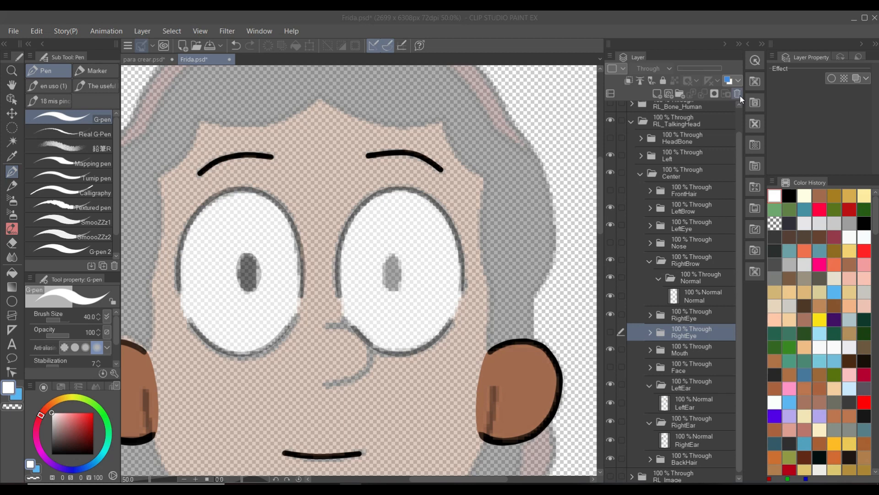
left_click(450, 194)
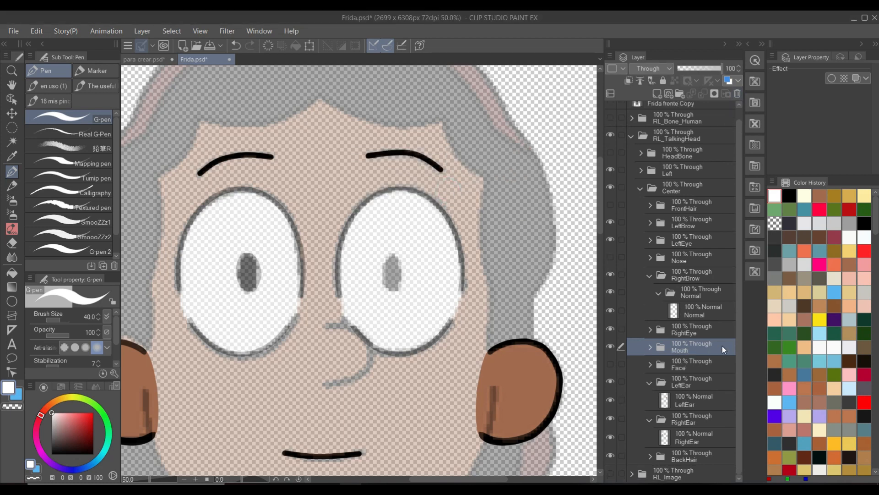
Set the opacity of the Normal Copy folder inside RightEye to 100%.
left_click(689, 328)
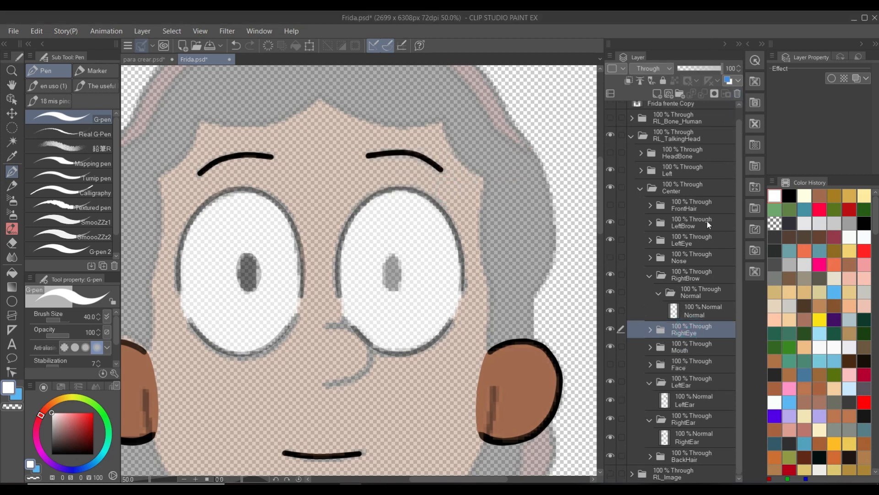
left_click(652, 331)
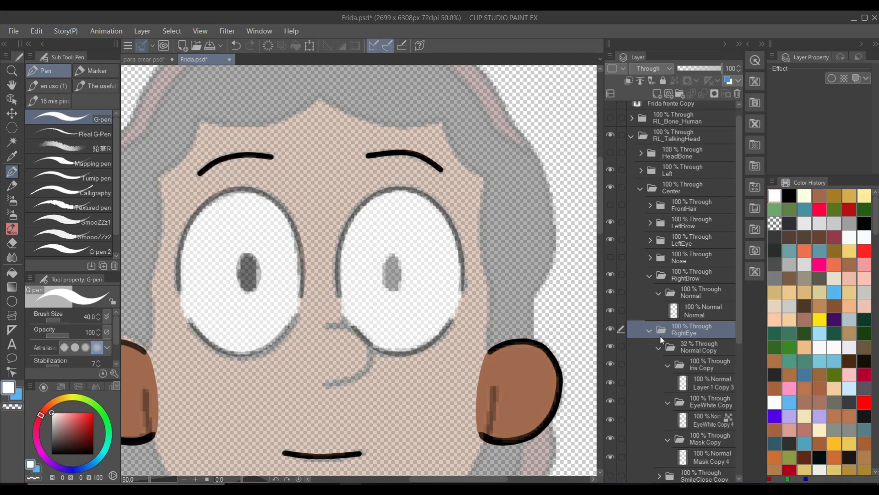
left_click(713, 350)
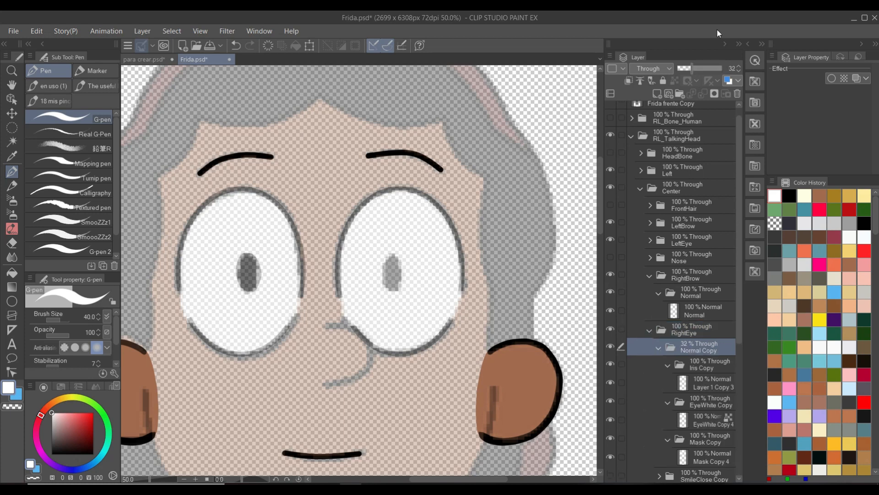
left_click_drag(708, 67, 752, 68)
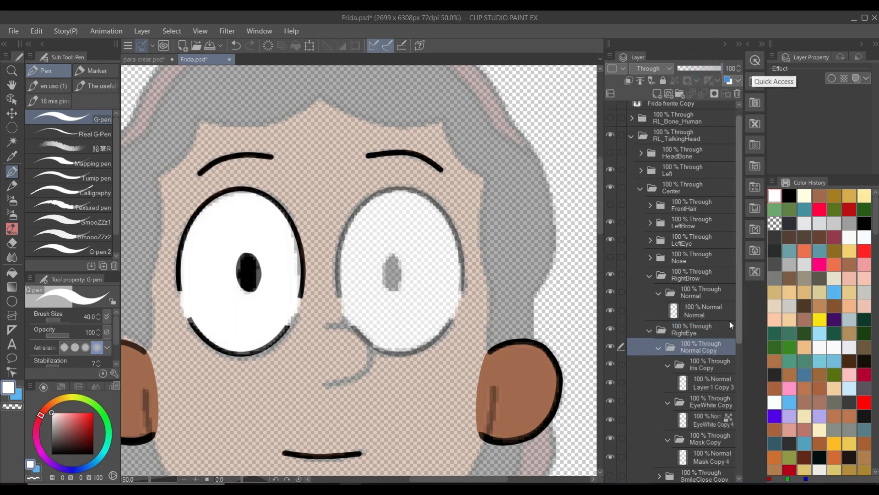
Rename RightEye's Normal Copy folder as Normal.
double_click(705, 348)
key("BackSpace")
key("BackSpace")
key("BackSpace")
key("BackSpace")
key("BackSpace")
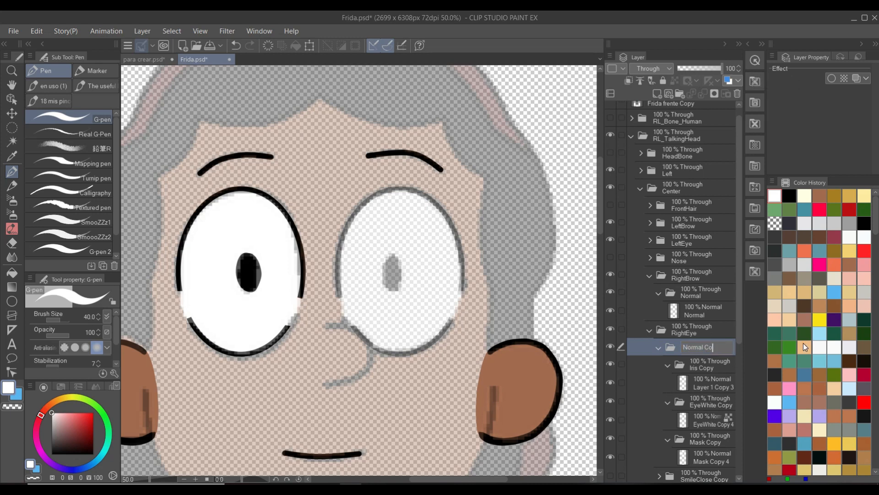
key("Return")
Rename the Iris Copy folder inside RightEye's Normal folder as Iris.
double_click(717, 365)
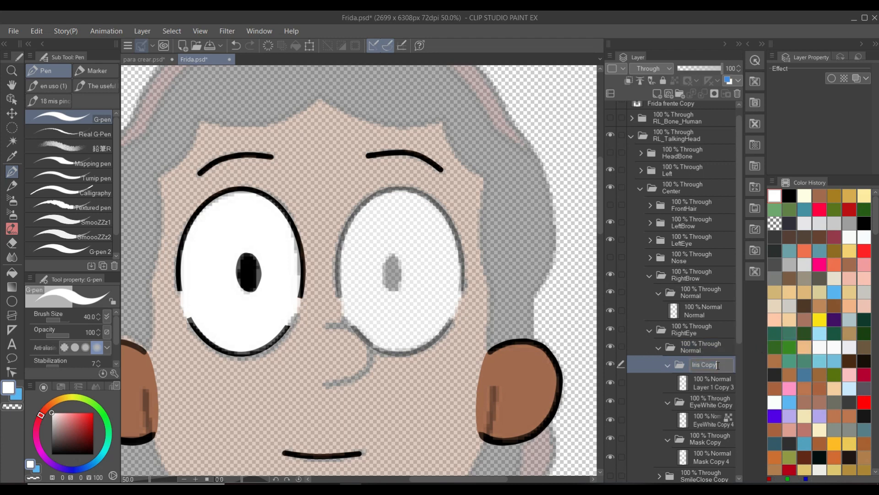
key("BackSpace")
key("BackSpace")
key("BackSpace")
key("BackSpace")
key("BackSpace")
Rename the EyeWhite Copy and Mask Copy folders in RightEye's Normal folder as EyeWhite and Mask.
left_click(712, 404)
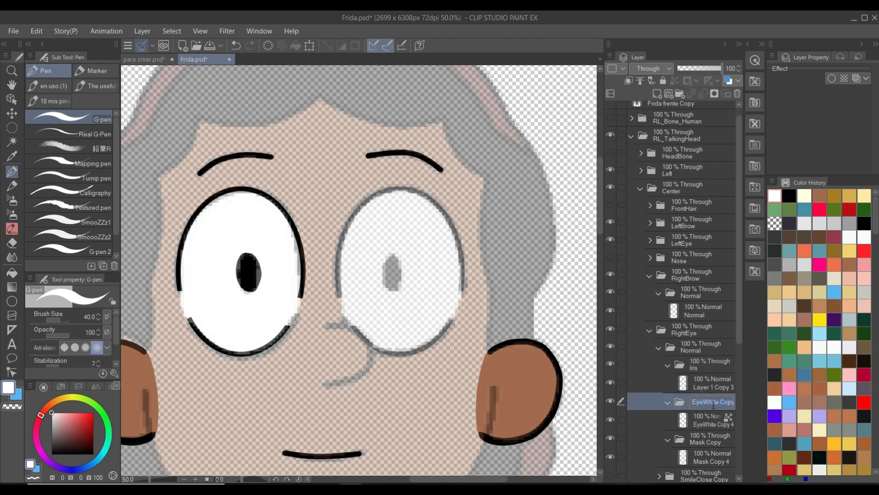
double_click(719, 403)
key("BackSpace")
key("Return")
double_click(717, 440)
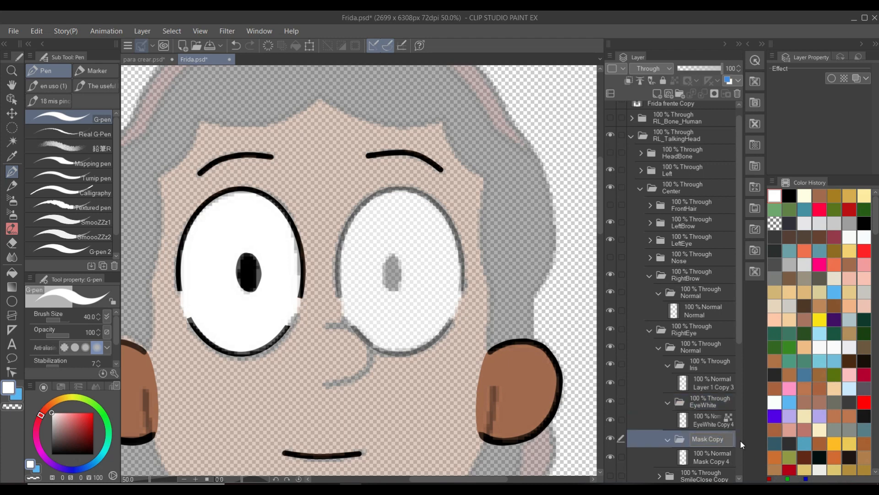
key("BackSpace")
key("BackSpace")
key("BackSpace")
key("Return")
Collapse RightEye's Normal folder, then show SmileClose Copy and rename it SmileClose.
left_click(658, 348)
left_click(680, 364)
left_click(611, 364)
left_click(660, 365)
double_click(685, 364)
key("BackSpace")
key("BackSpace")
key("BackSpace")
key("BackSpace")
key("BackSpace")
key("Return")
Remove the word Copy from the names of the folders inside RightEye's SmileClose, and collapse SmileClose.
double_click(708, 387)
key("BackSpace")
key("BackSpace")
key("BackSpace")
key("BackSpace")
key("BackSpace")
key("BackSpace")
key("BackSpace")
key("Return")
double_click(708, 399)
key("BackSpace")
key("BackSpace")
key("BackSpace")
key("BackSpace")
key("BackSpace")
key("BackSpace")
key("BackSpace")
key("Return")
double_click(708, 436)
key("BackSpace")
key("BackSpace")
key("BackSpace")
key("BackSpace")
key("BackSpace")
key("BackSpace")
key("BackSpace")
key("Return")
scroll(658, 364, "down", 2)
left_click(659, 262)
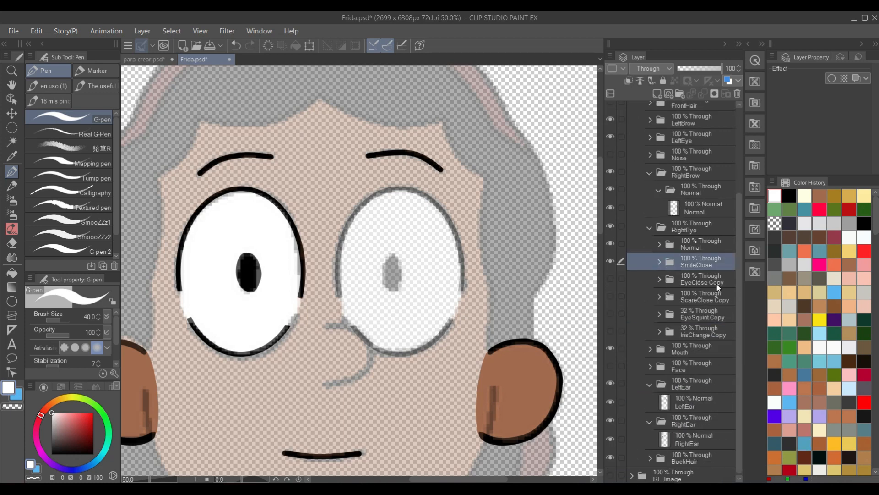
Rename the EyeClose Copy folder inside RightEye as EyeClose.
double_click(716, 281)
key("BackSpace")
key("BackSpace")
key("BackSpace")
key("BackSpace")
key("BackSpace")
key("Return")
Rename the folders inside RightEye's EyeClose as Iris, EyeWhite and Mask, and collapse EyeClose.
left_click(659, 279)
double_click(709, 301)
key("BackSpace")
key("BackSpace")
key("BackSpace")
key("BackSpace")
key("BackSpace")
key("BackSpace")
key("BackSpace")
key("Return")
double_click(711, 317)
key("BackSpace")
key("BackSpace")
key("BackSpace")
key("BackSpace")
key("BackSpace")
key("BackSpace")
key("BackSpace")
key("Return")
double_click(708, 354)
key("BackSpace")
key("BackSpace")
key("BackSpace")
key("BackSpace")
key("BackSpace")
key("BackSpace")
key("BackSpace")
key("Return")
left_click(659, 279)
Rename RightEye's ScareClose Copy, EyeSquint Copy and IrisChange Copy folders as ScareClose, EyeSquint and IrisChange.
double_click(706, 300)
key("BackSpace")
key("BackSpace")
key("BackSpace")
key("BackSpace")
key("BackSpace")
key("Return")
double_click(704, 317)
key("BackSpace")
key("BackSpace")
key("BackSpace")
key("BackSpace")
key("BackSpace")
key("Return")
double_click(708, 333)
key("BackSpace")
key("BackSpace")
key("BackSpace")
key("BackSpace")
key("BackSpace")
key("Return")
left_click(658, 279)
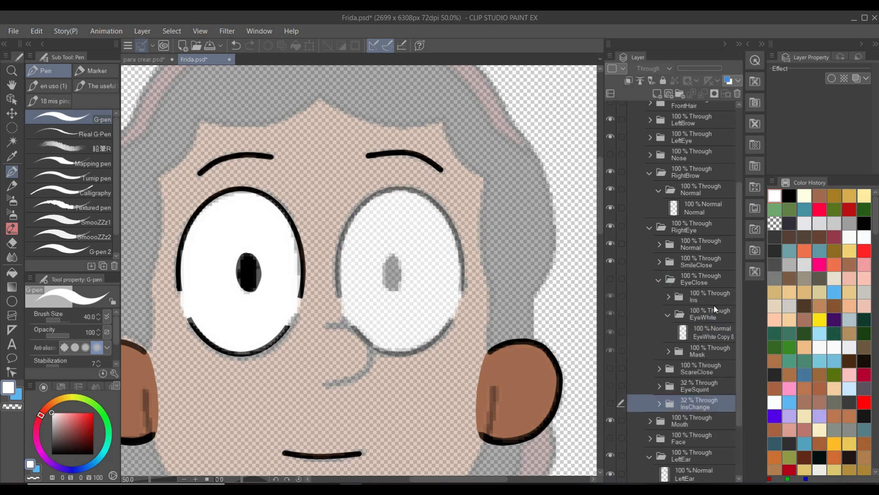
left_click(658, 279)
Rename the folders inside RightEye's ScareClose as Iris, EyeWhite and Mask, and collapse ScareClose.
left_click(658, 297)
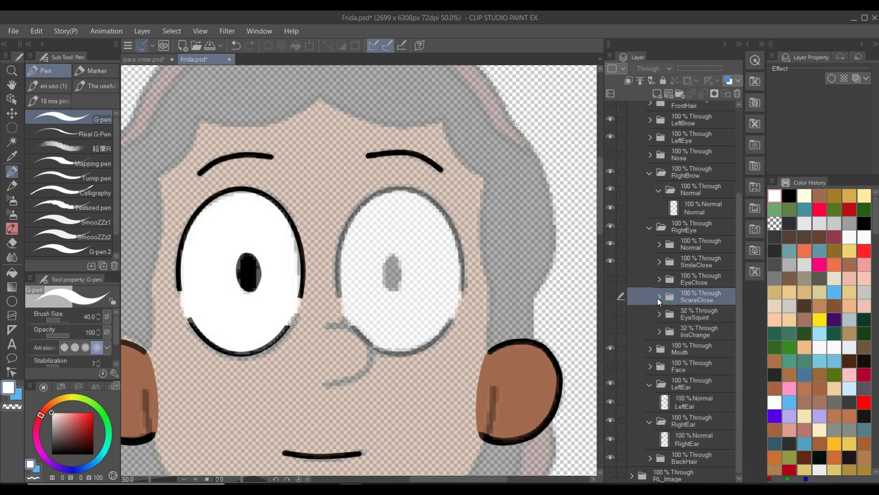
double_click(701, 314)
key("BackSpace")
key("BackSpace")
key("BackSpace")
key("BackSpace")
key("BackSpace")
key("Return")
double_click(713, 334)
key("BackSpace")
key("BackSpace")
key("BackSpace")
key("BackSpace")
key("BackSpace")
key("BackSpace")
key("BackSpace")
key("Return")
double_click(720, 349)
key("BackSpace")
key("BackSpace")
key("BackSpace")
key("BackSpace")
key("BackSpace")
key("BackSpace")
key("BackSpace")
key("Return")
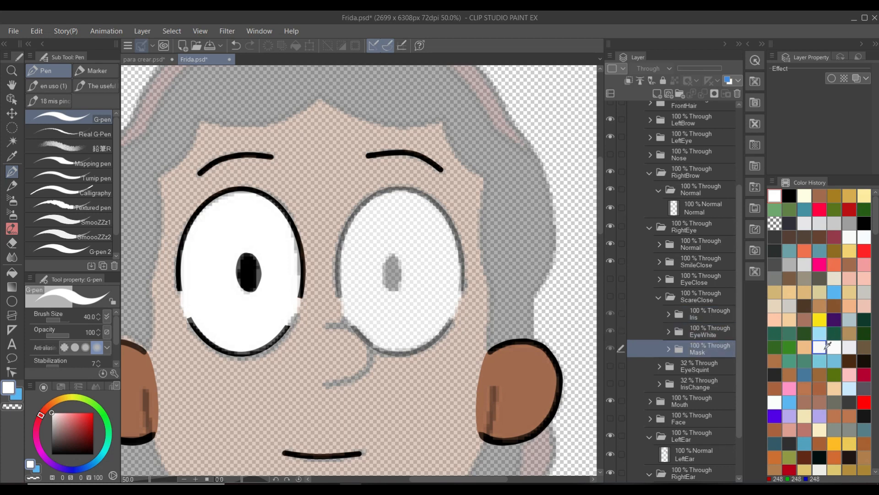
left_click(658, 298)
Rename the folders inside RightEye's EyeSquint as Iris, EyeWhite and Mask, and collapse EyeSquint.
left_click(659, 315)
double_click(704, 333)
left_click_drag(704, 333, 743, 334)
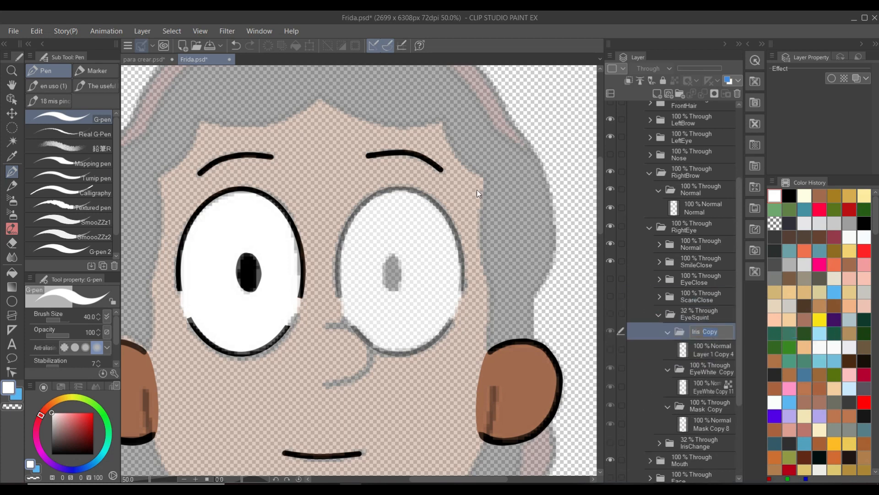
left_click(718, 352)
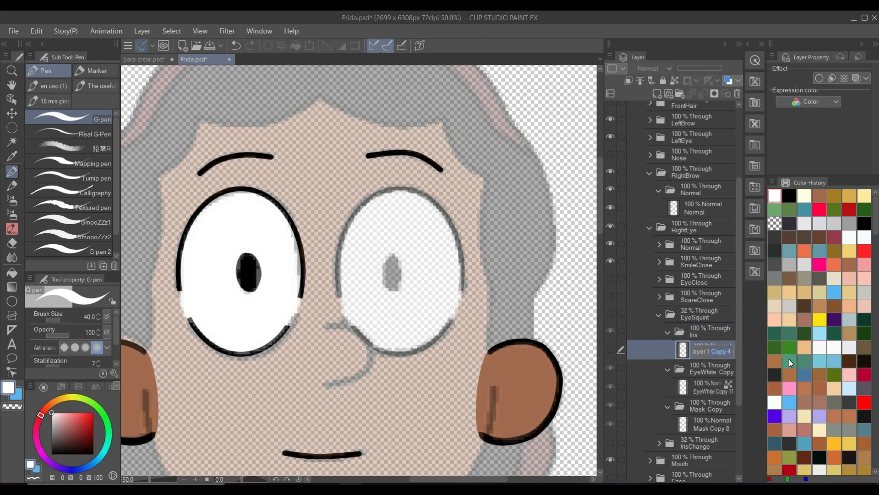
double_click(715, 372)
left_click_drag(716, 371, 835, 369)
key("BackSpace")
key("Return")
double_click(715, 409)
left_click_drag(711, 408, 840, 405)
key("BackSpace")
key("Return")
scroll(687, 320, "down", 2)
left_click(660, 271)
Rename the folders inside RightEye's IrisChange as Iris, EyeWhite and Mask, and collapse IrisChange and RightEye.
left_click(659, 330)
left_click(723, 346)
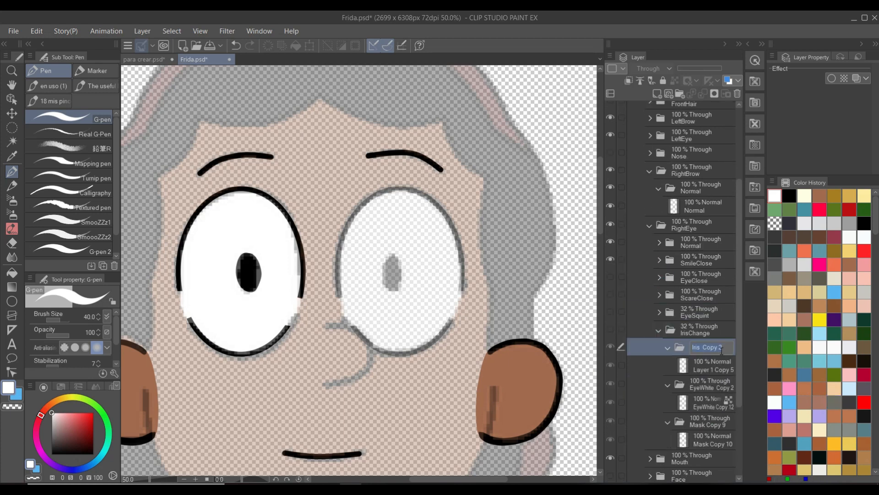
double_click(720, 384)
left_click_drag(721, 384, 805, 387)
key("BackSpace")
key("Return")
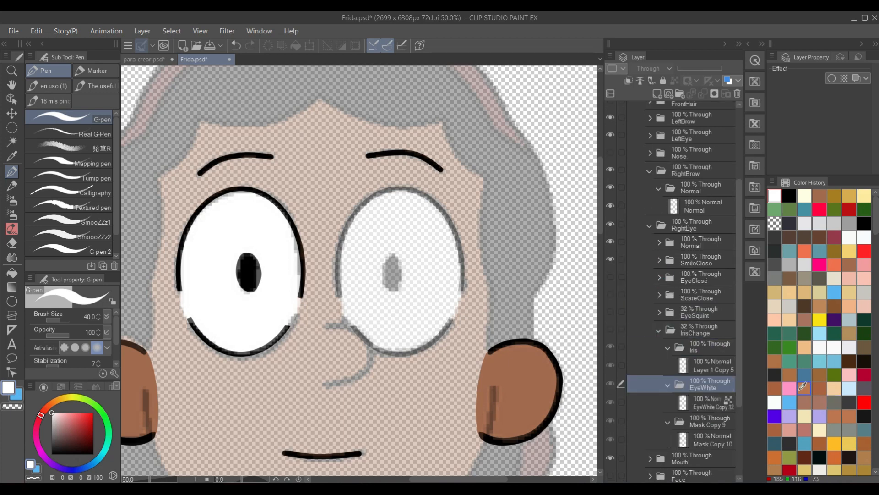
double_click(714, 421)
left_click_drag(715, 421, 801, 420)
key("BackSpace")
key("Return")
left_click(659, 330)
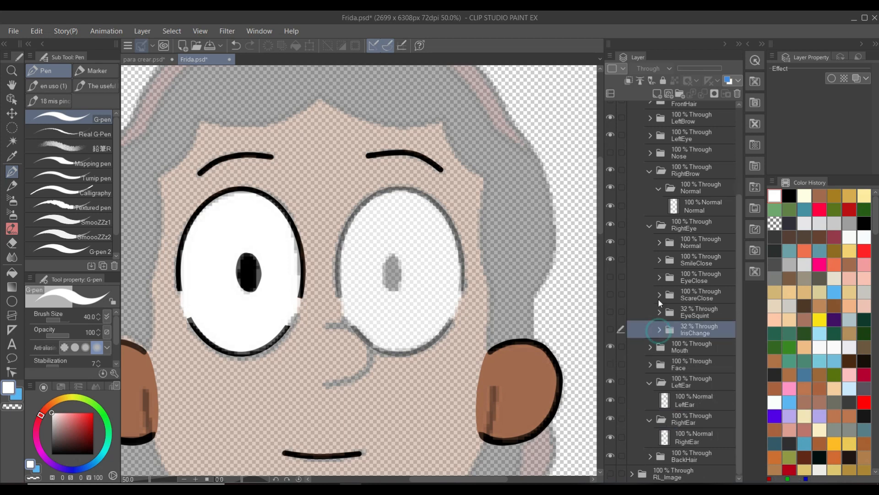
left_click(649, 225)
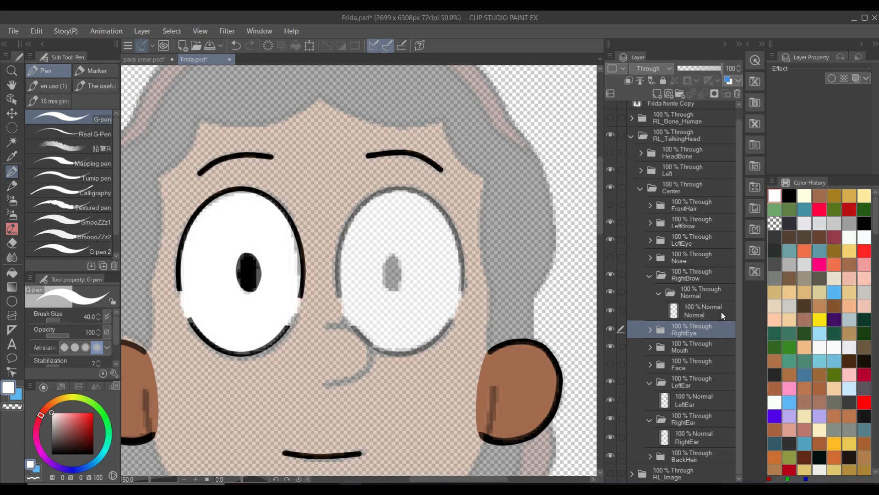
Locate the semi-transparent eye's layer from the canvas and set the opacity of LeftEye's Normal folder to 100%.
left_click(12, 98)
left_click(414, 243)
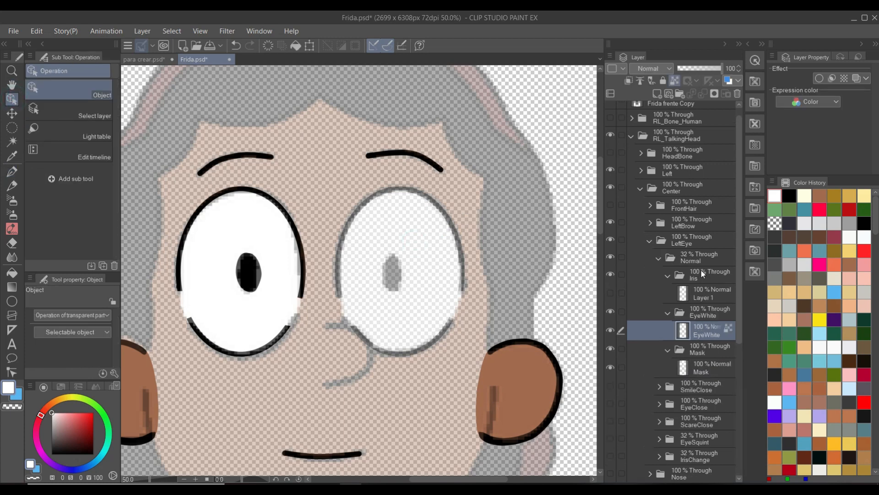
left_click(694, 256)
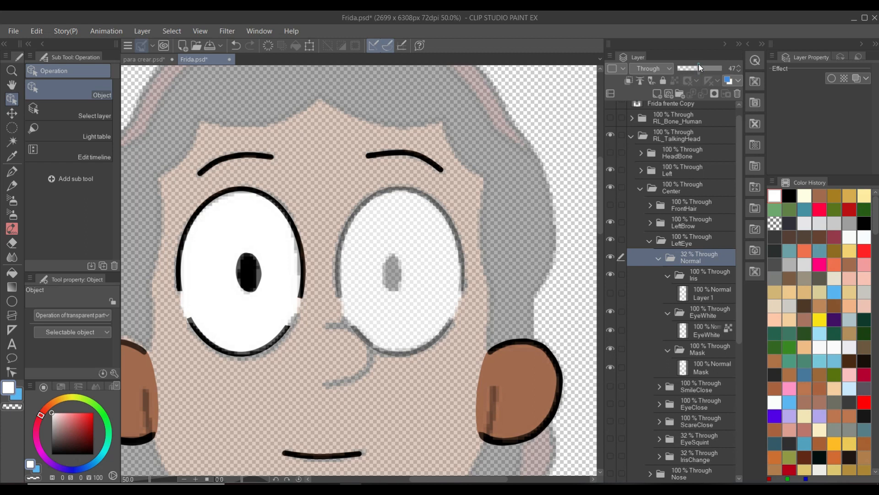
left_click_drag(698, 64, 736, 68)
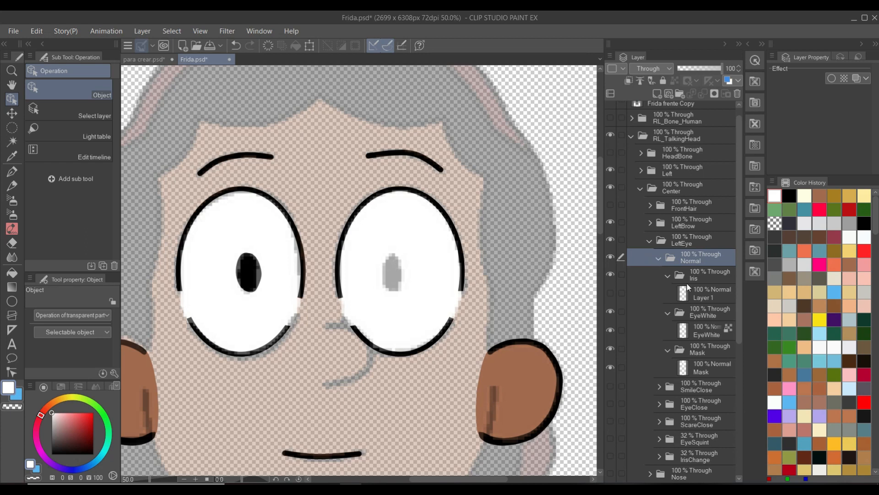
Check which layer of LeftEye's Normal folder the grey pupil on the canvas belongs to.
left_click(700, 282)
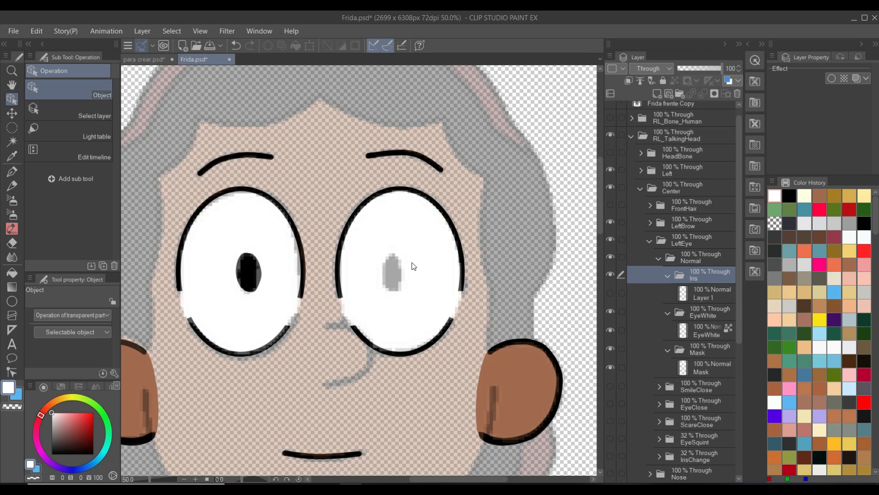
left_click(395, 268)
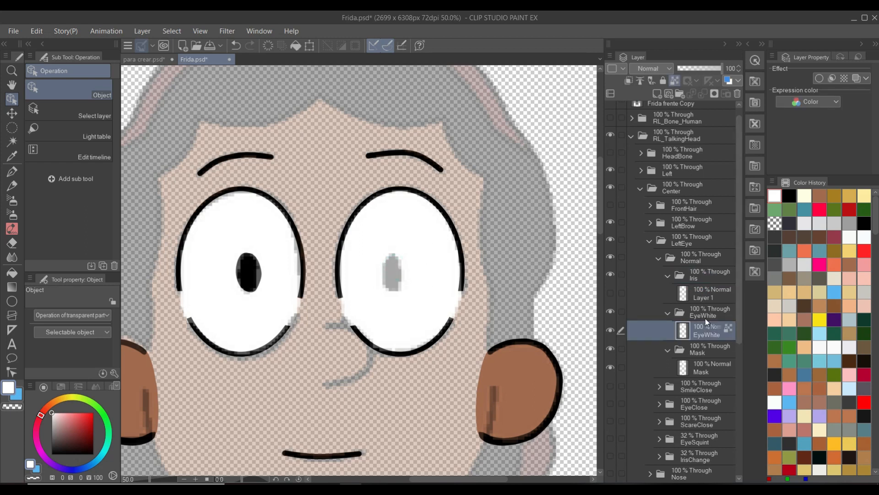
left_click(696, 311)
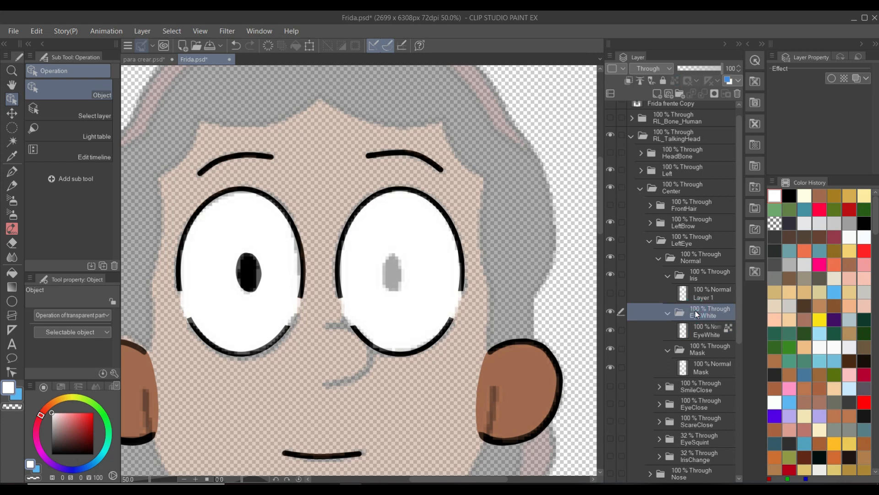
left_click(392, 274)
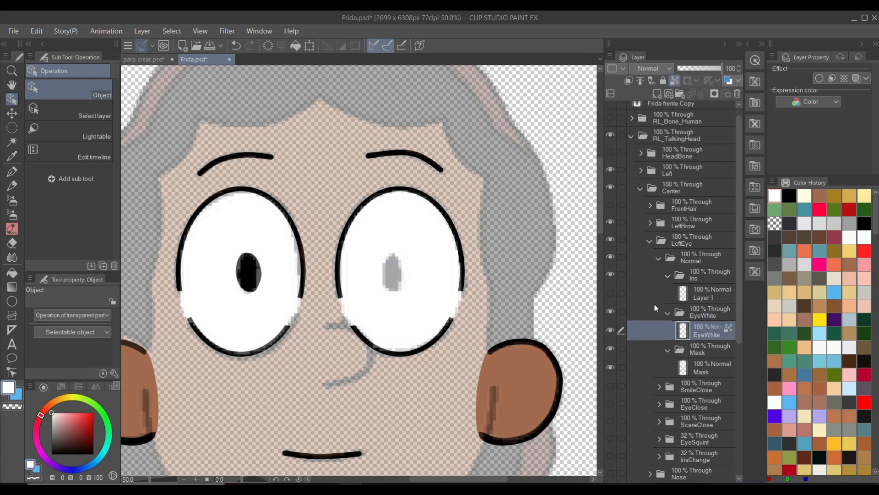
Make the left eye's iris layer visible and collapse the LeftEye folder.
left_click(610, 294)
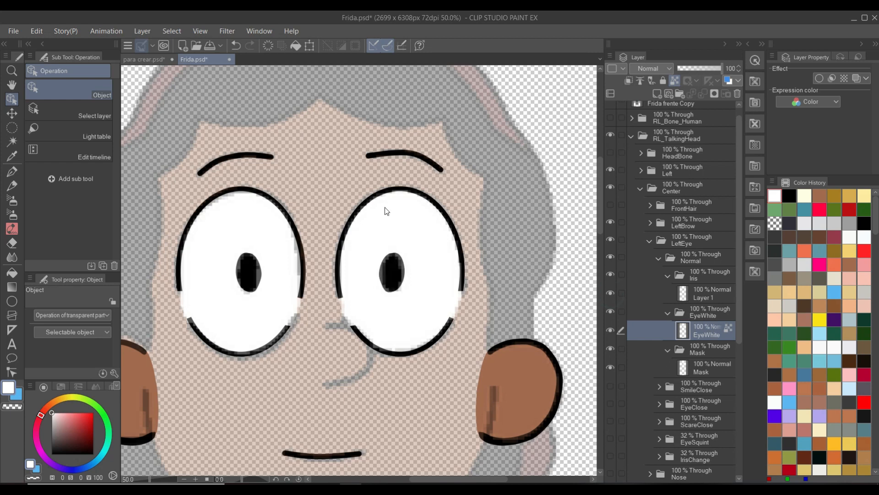
scroll(385, 211, "down", 4)
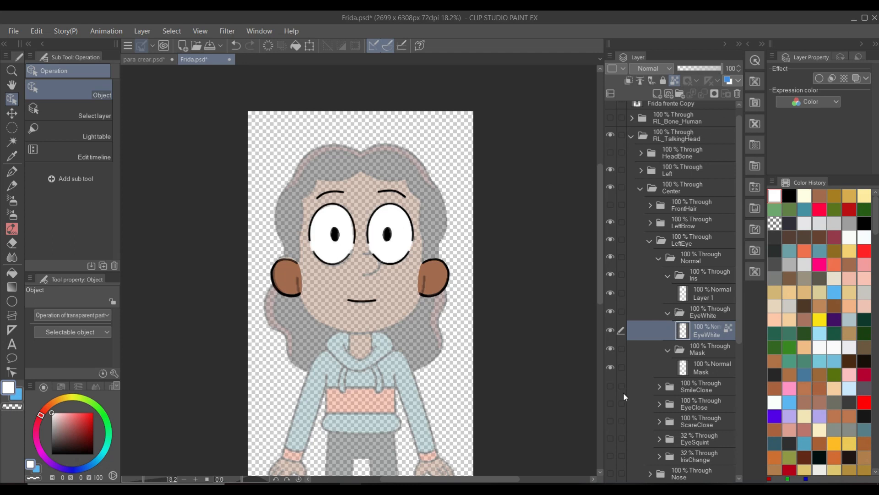
scroll(623, 392, "down", 1)
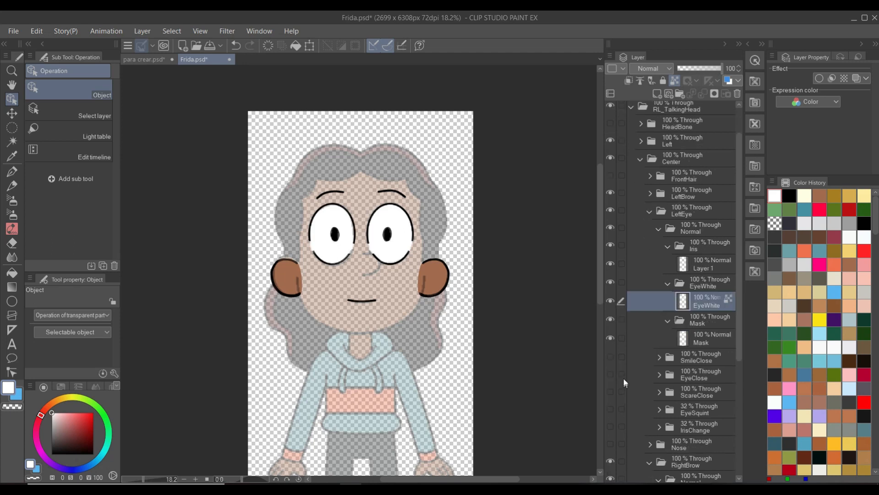
left_click(649, 212)
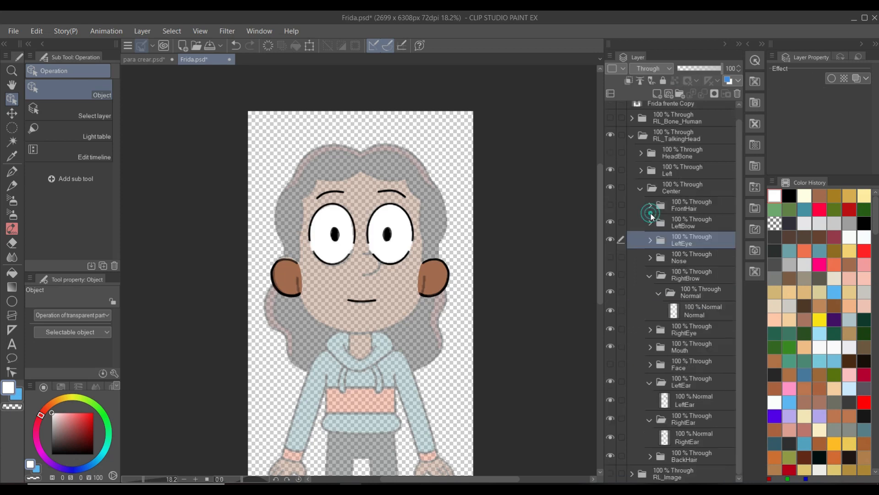
Show the Nose and Face folders and hide the Frida frente Copy reference layer.
left_click(609, 257)
left_click(611, 362)
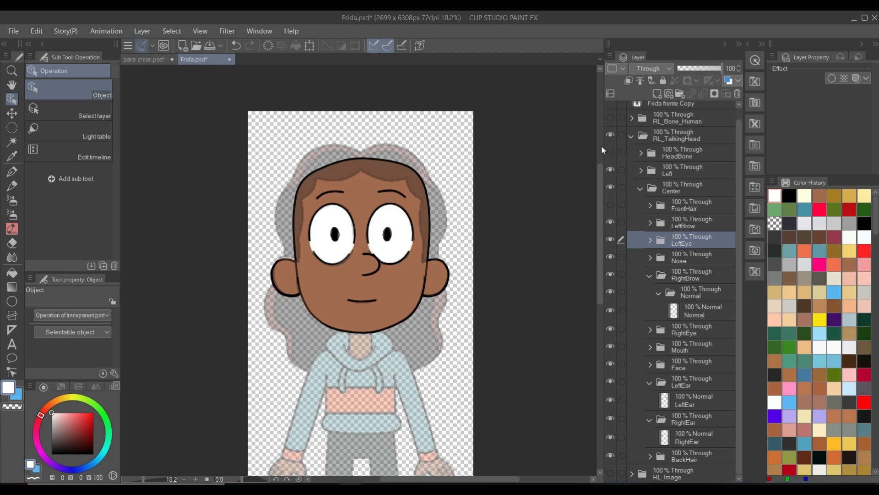
scroll(642, 144, "up", 1)
left_click(612, 109)
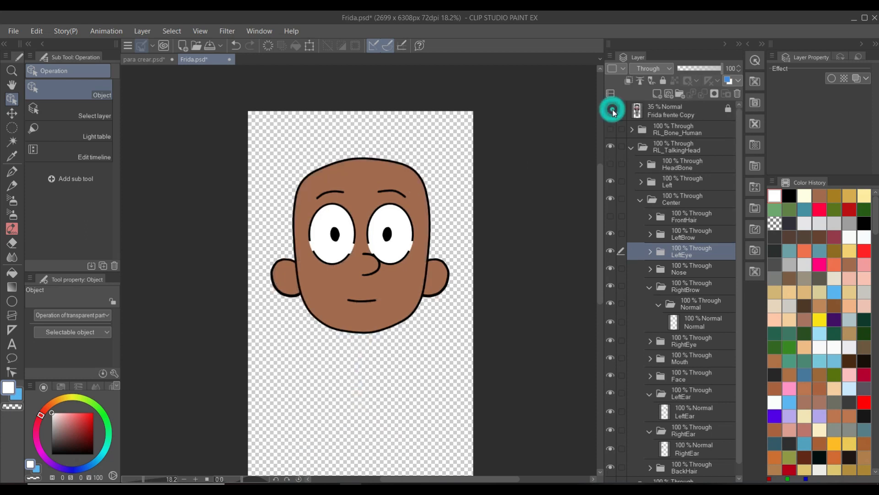
scroll(403, 266, "up", 1)
scroll(394, 246, "up", 2)
left_click_drag(394, 246, 441, 282)
scroll(441, 282, "down", 1)
scroll(442, 286, "down", 2)
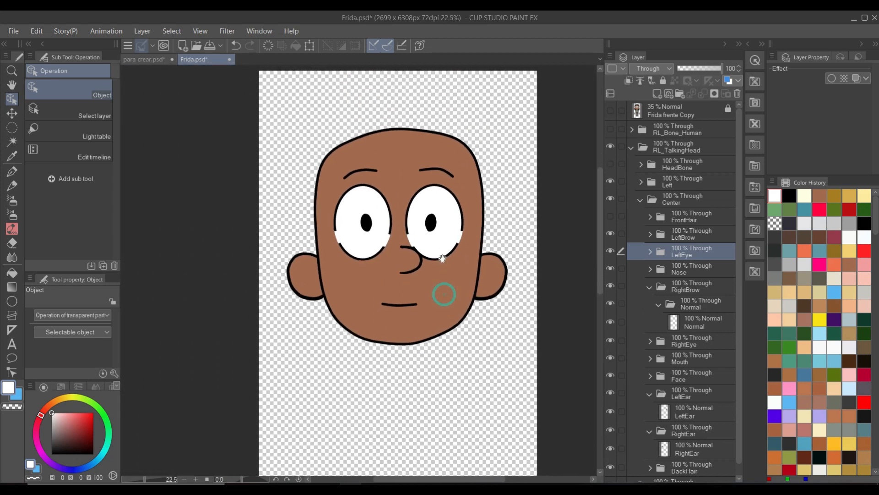
scroll(443, 286, "down", 1)
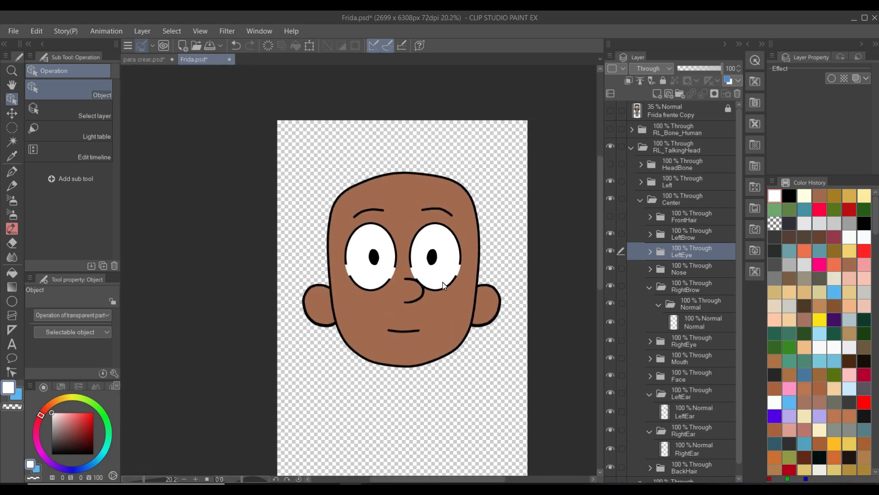
Select the FrontHair folder inside Center, make it visible and expand it.
left_click(611, 132)
left_click(610, 133)
left_click(681, 217)
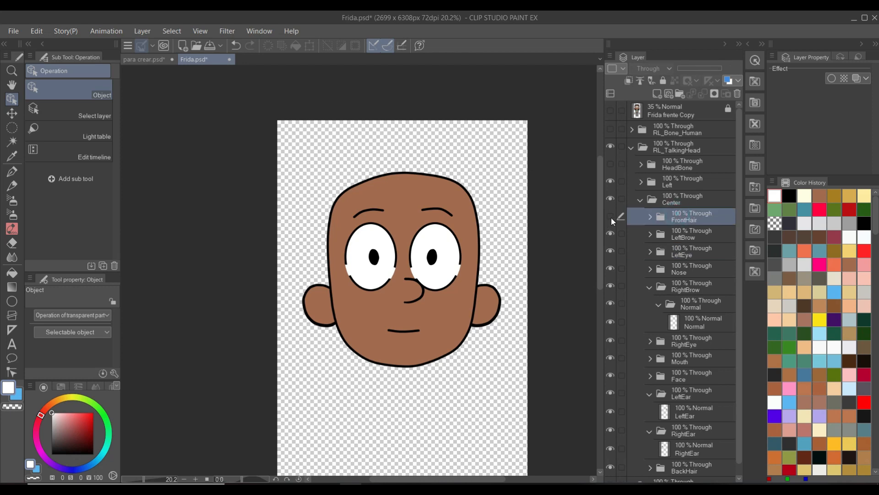
left_click(611, 217)
left_click(611, 217)
left_click(611, 217)
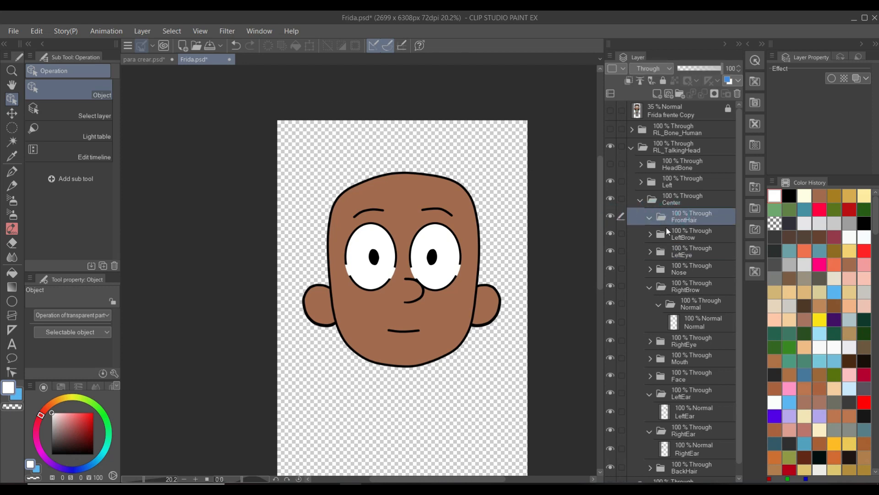
Add a raster layer and a vector layer above it inside the FrontHair folder.
left_click(685, 220)
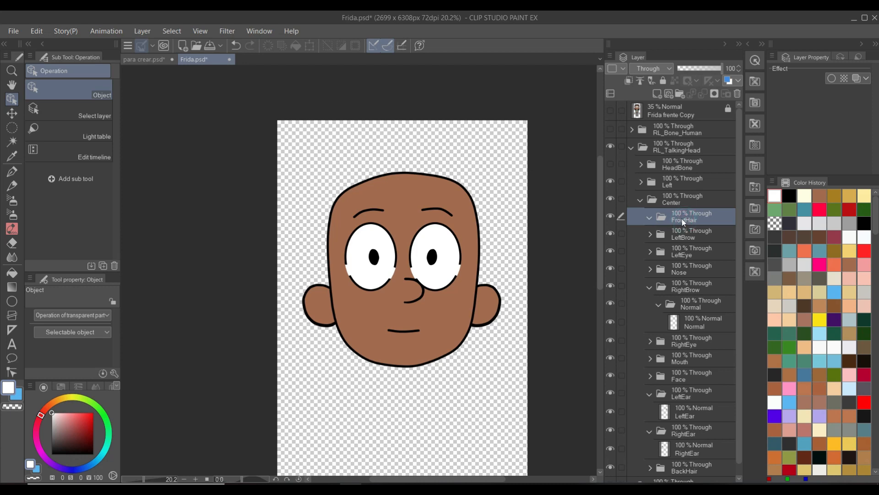
left_click(656, 94)
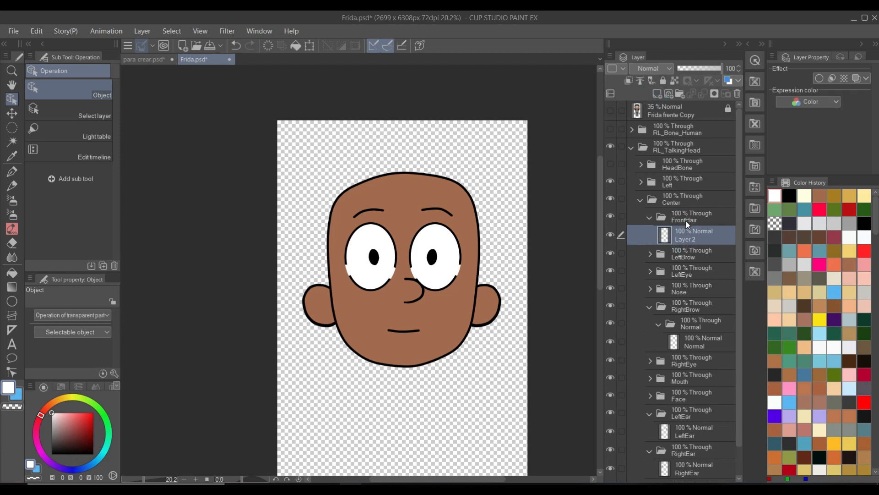
left_click(668, 93)
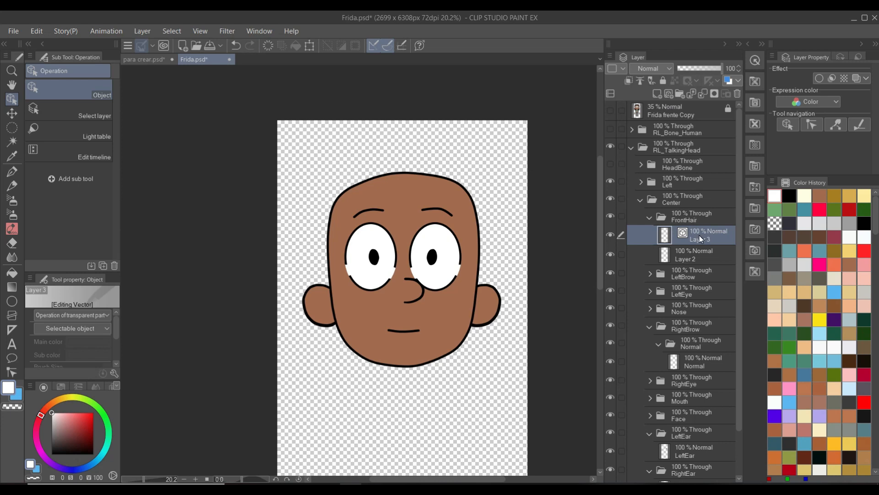
Show the Frida frente Copy reference layer and set up the G-pen with black as the drawing color.
left_click(612, 110)
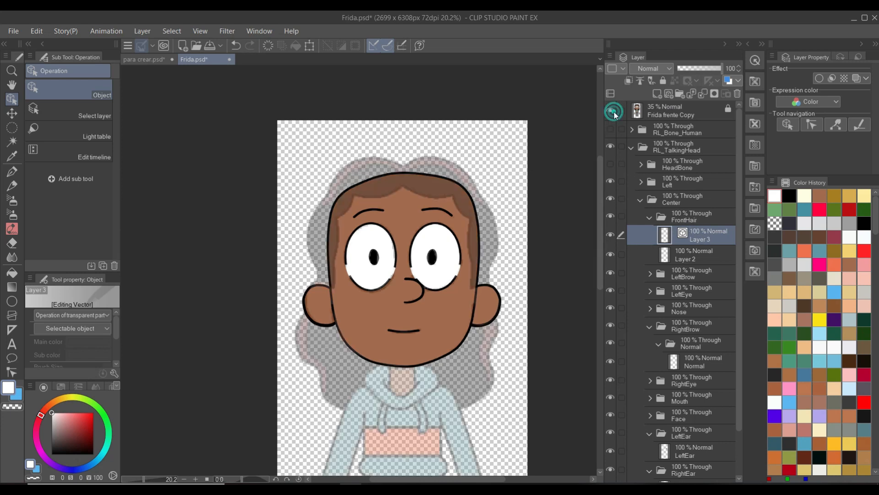
scroll(479, 220, "up", 2)
left_click_drag(424, 244, 453, 286)
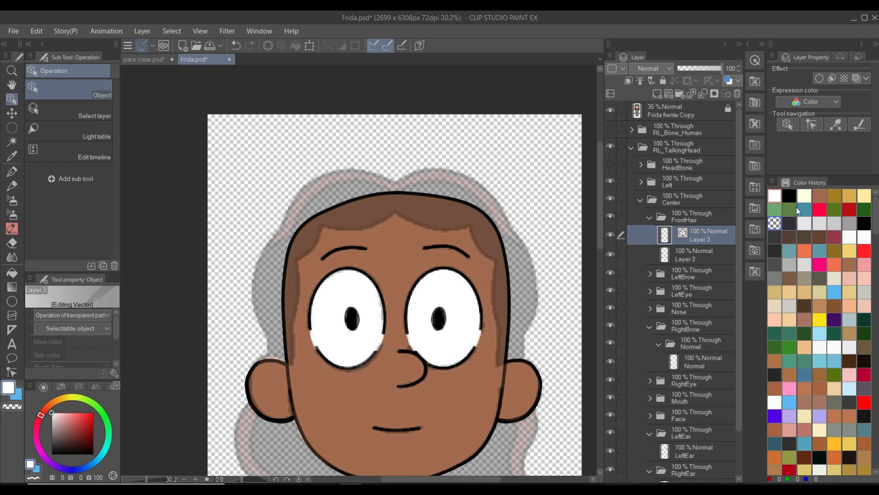
left_click(805, 196)
scroll(424, 241, "up", 3)
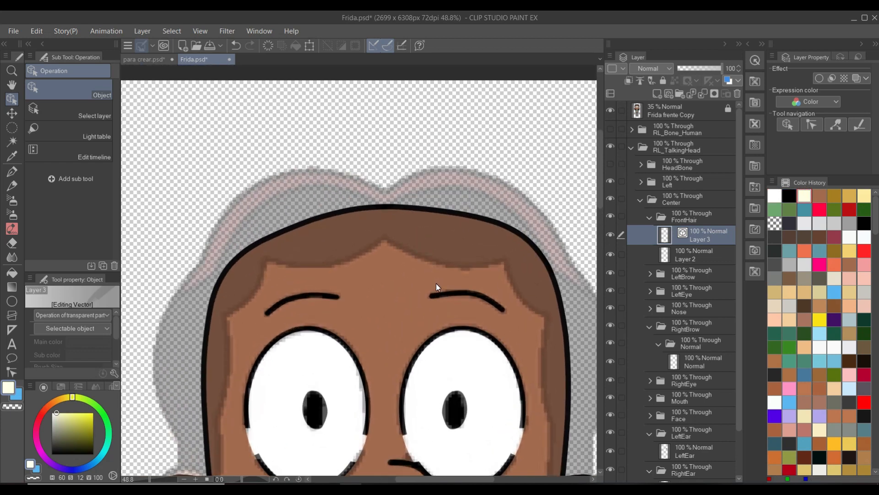
left_click_drag(522, 326, 497, 280)
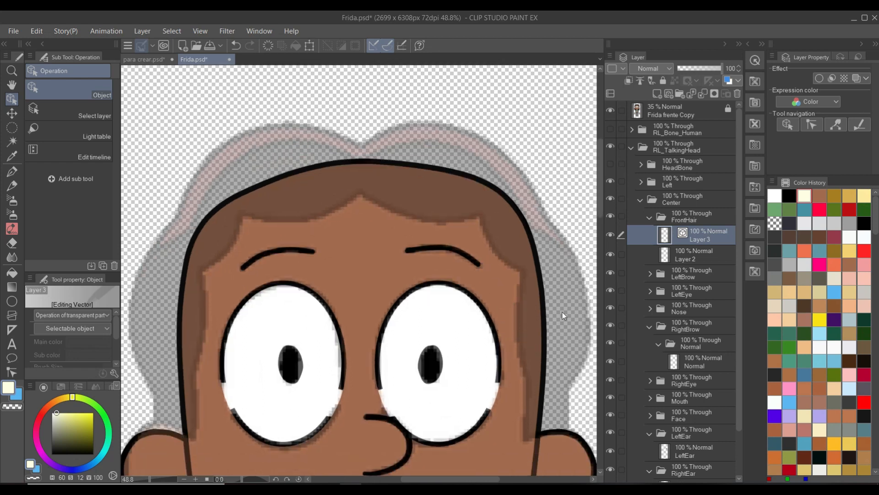
left_click(789, 196)
key("p")
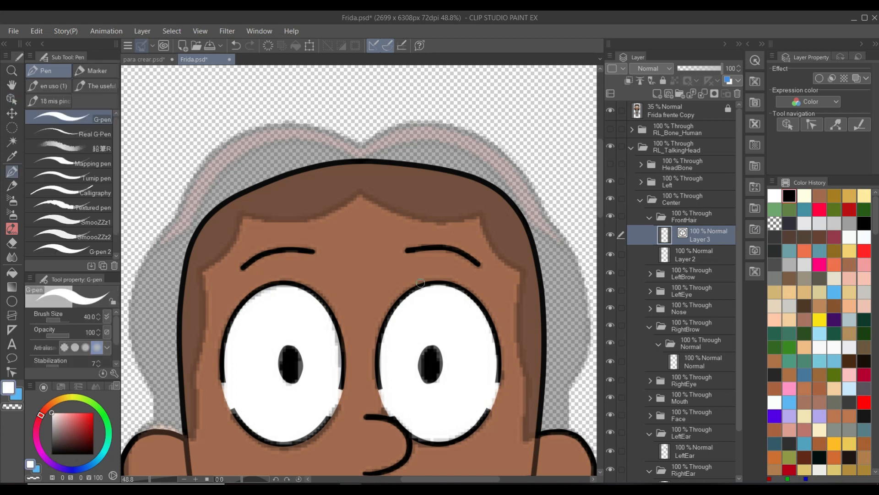
left_click(437, 322, "alt")
left_click(789, 196)
Trace a closed outline around the left half of the front hair on the vector layer, following the reference from the central parting.
left_click_drag(424, 278, 304, 320)
key("ctrl+z")
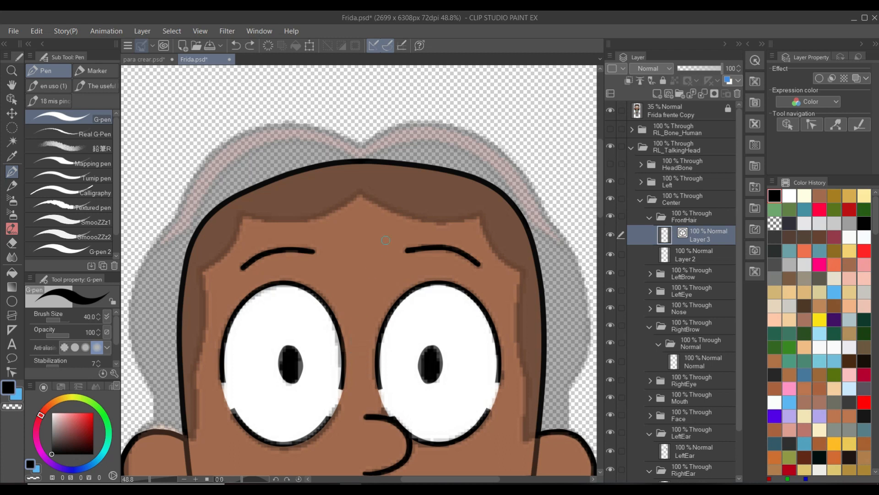
mouse_move(360, 190)
left_mouse_down()
mouse_move(340, 209)
mouse_move(306, 219)
mouse_move(240, 214)
mouse_move(220, 257)
mouse_move(196, 272)
mouse_move(185, 263)
mouse_move(184, 204)
left_mouse_up()
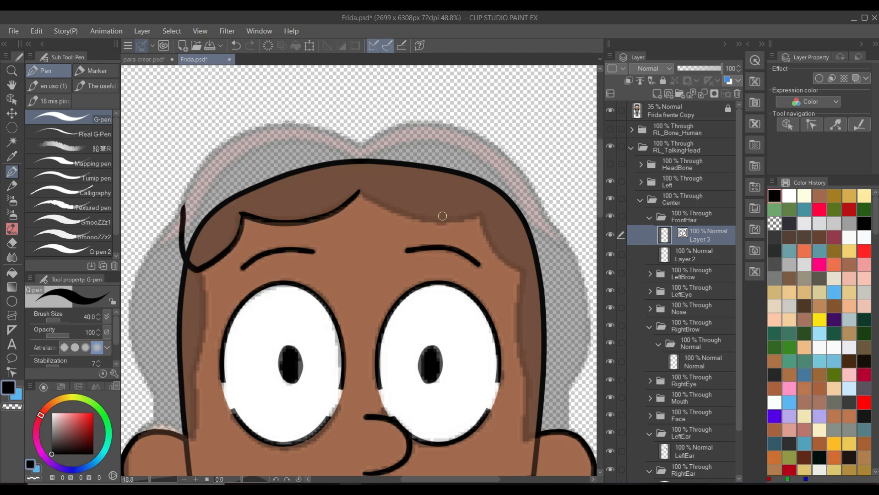
mouse_move(359, 195)
left_mouse_down()
mouse_move(365, 165)
mouse_move(346, 134)
mouse_move(275, 126)
mouse_move(215, 152)
mouse_move(192, 182)
mouse_move(182, 218)
left_mouse_up()
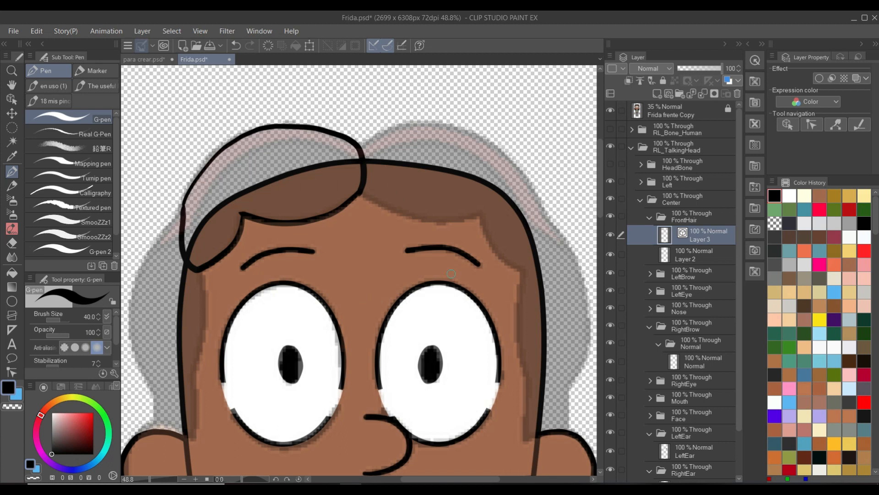
Hide the Frida frente Copy reference layer and the NSFace folder inside Face.
left_click(611, 110)
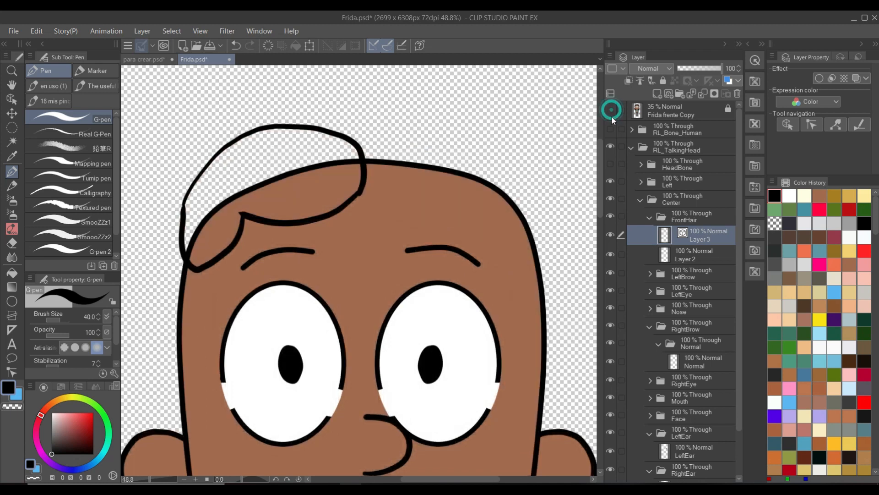
left_click(12, 98)
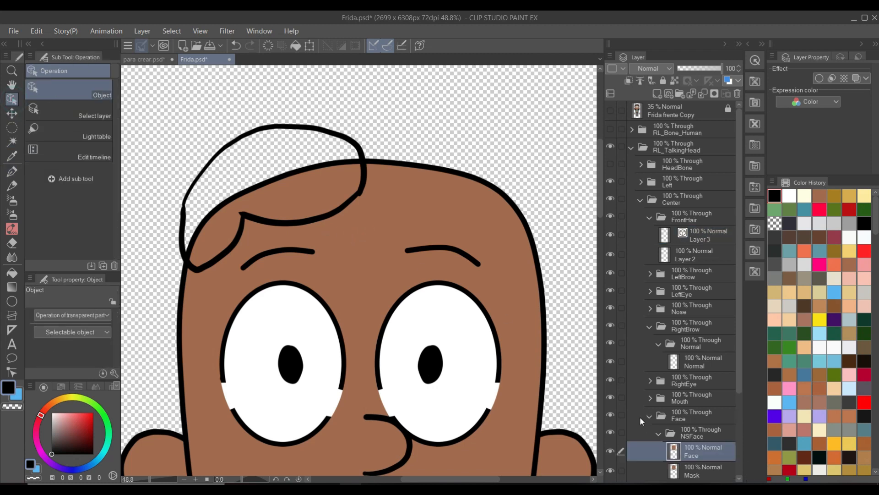
left_click(611, 431)
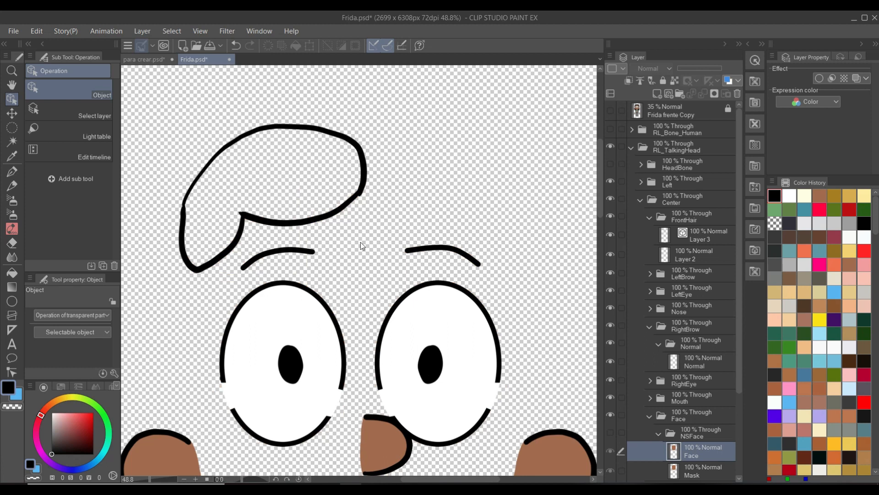
Fill the outlined hair section with black on Layer 2, referring to other layers, and merge the vector outline down into it.
left_click(697, 255)
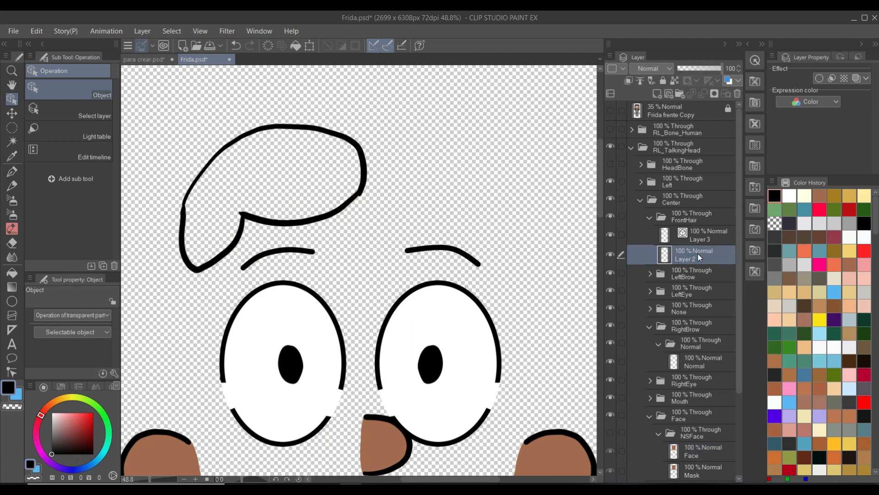
key("g")
key("g")
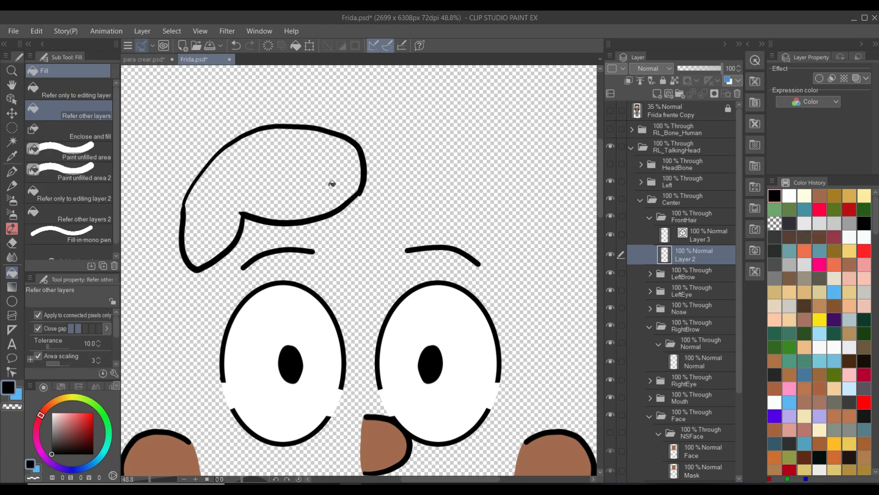
left_click(328, 186)
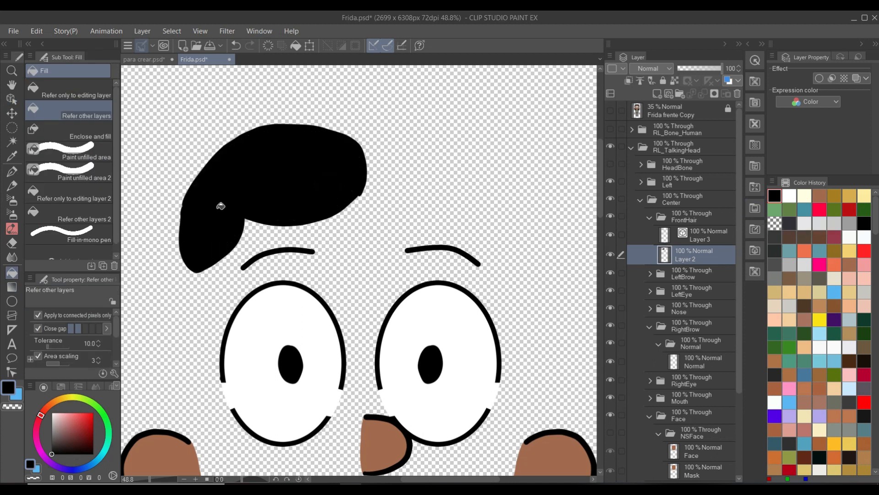
scroll(227, 207, "down", 2)
scroll(229, 210, "up", 1)
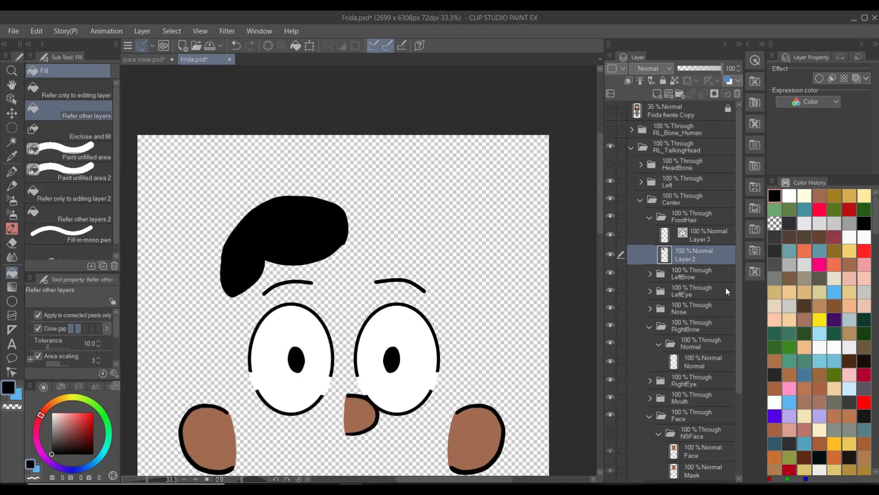
left_click(700, 243)
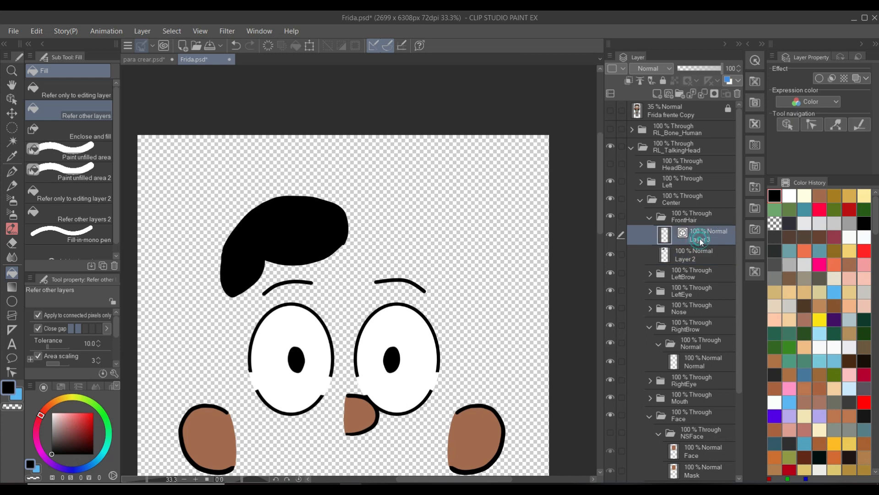
left_click(704, 94)
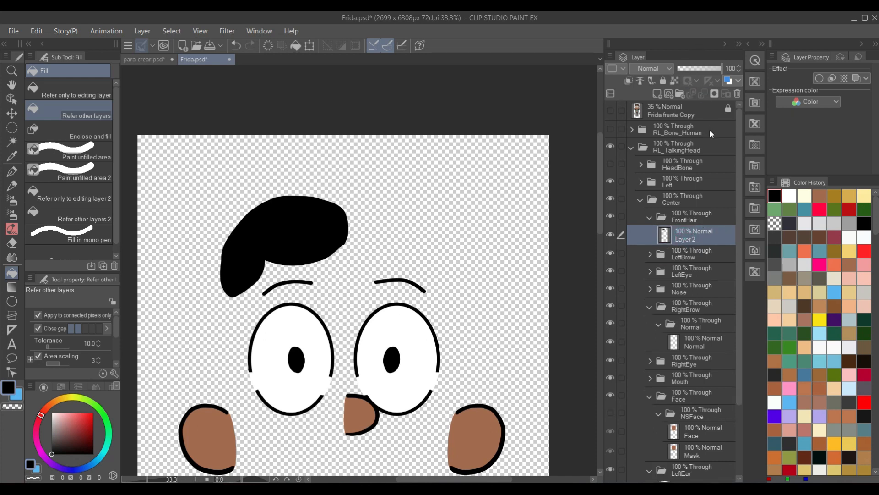
Duplicate the FrontHair folder and rename the copy FrontHair_2.
left_click(692, 221)
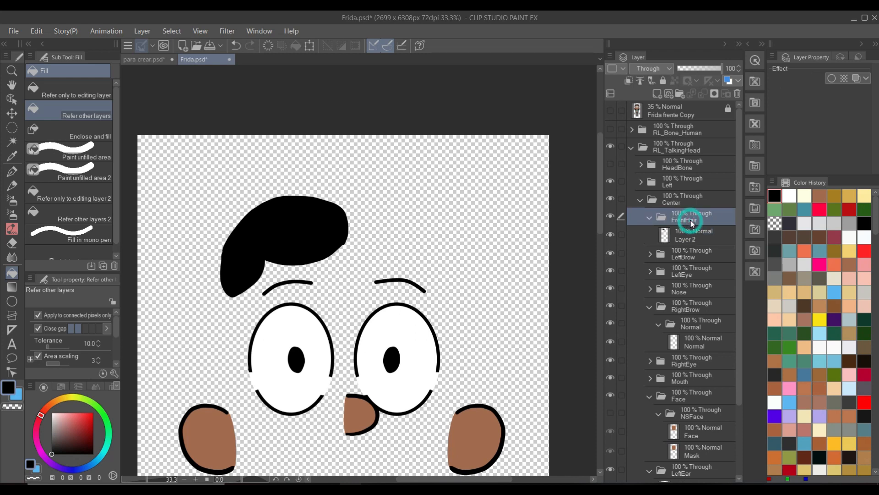
right_click(691, 218)
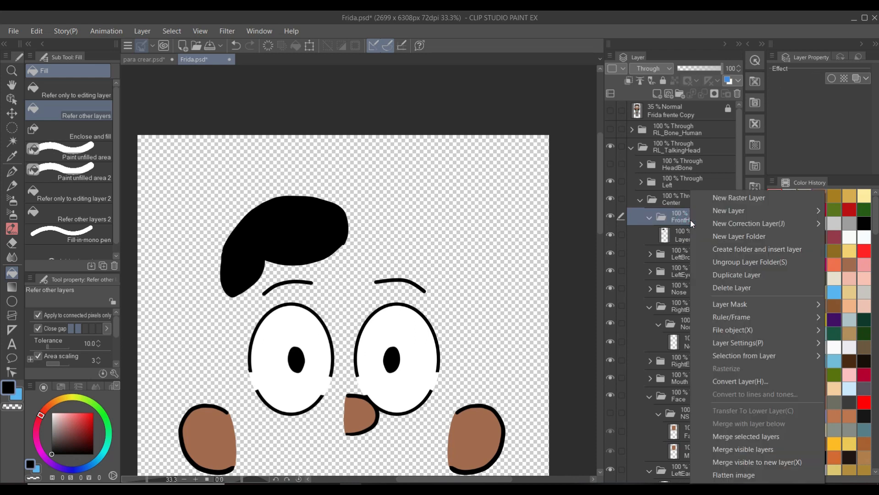
left_click(743, 277)
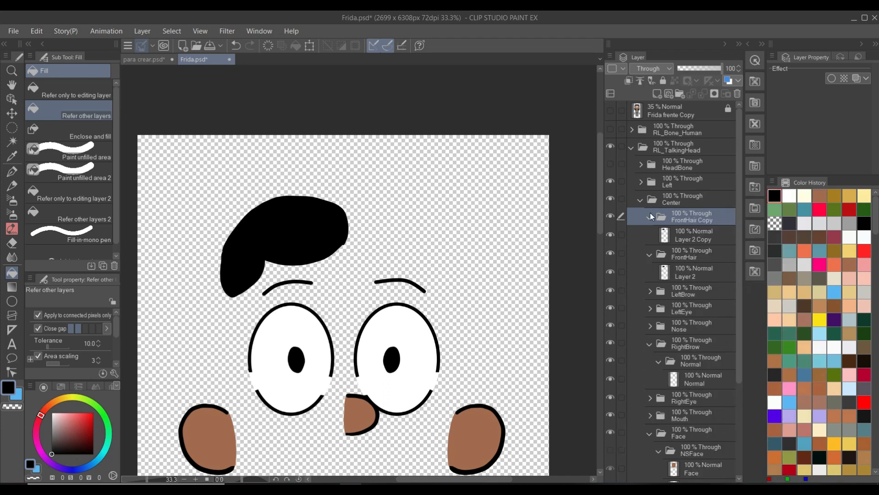
double_click(710, 218)
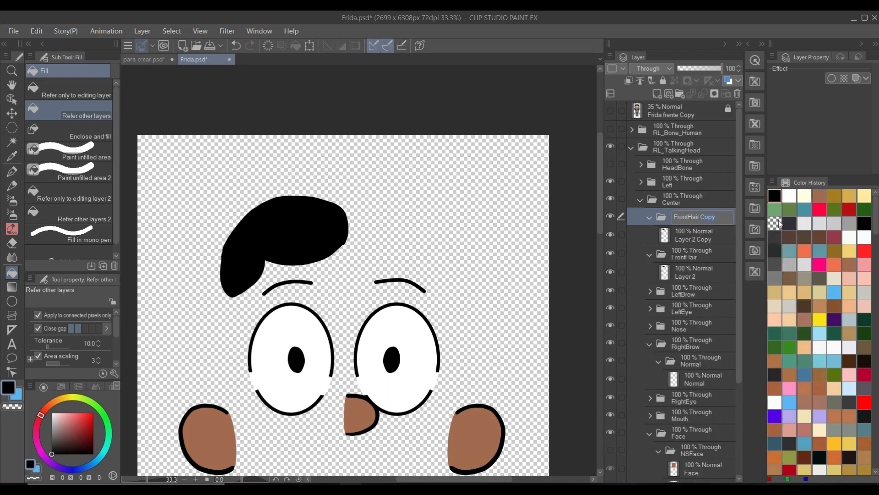
key("BackSpace")
key("BackSpace")
key("BackSpace")
key("BackSpace")
key("BackSpace")
type("_2")
key("Return")
Show the Frida frente Copy reference and flip the FrontHair_2 folder's contents horizontally.
left_click(611, 111)
left_click(33, 30)
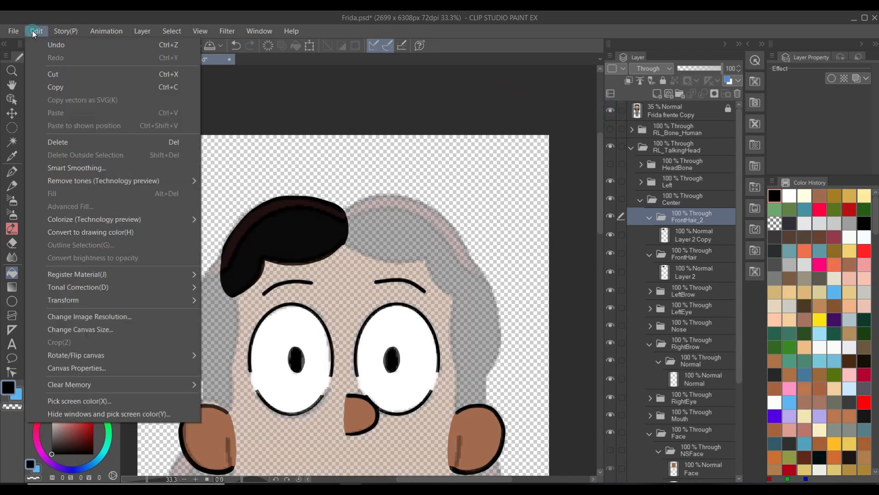
mouse_move(83, 300)
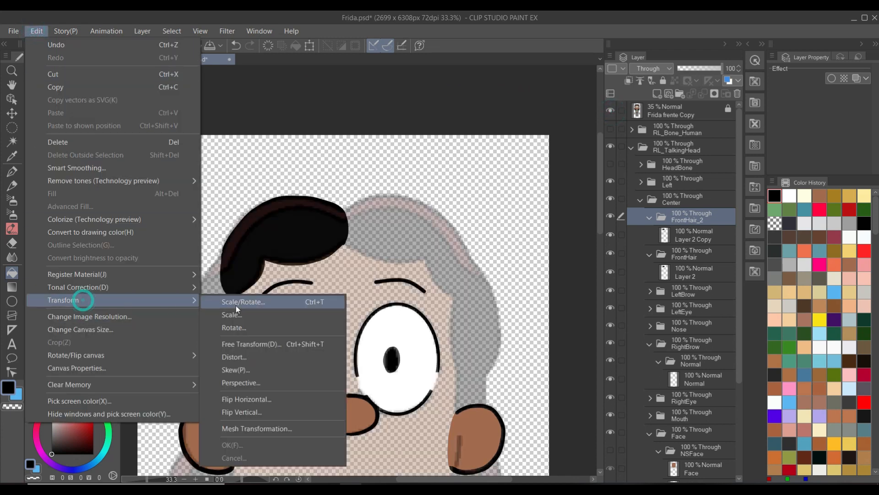
left_click(257, 397)
Shift the flipped hair section horizontally until it covers the right half of the reference's front hair, and apply the transformation.
key("shift+Right")
key("shift+Right")
key("shift+Right")
key("shift+Right")
key("shift+Right")
key("shift+Right")
key("shift+Right")
key("shift+Right")
key("shift+Right")
key("shift+Right")
key("shift+Right")
key("shift+Right")
key("shift+Right")
key("shift+Right")
key("shift+Right")
key("shift+Right")
key("shift+Right")
key("shift+Right")
key("shift+Right")
key("shift+Right")
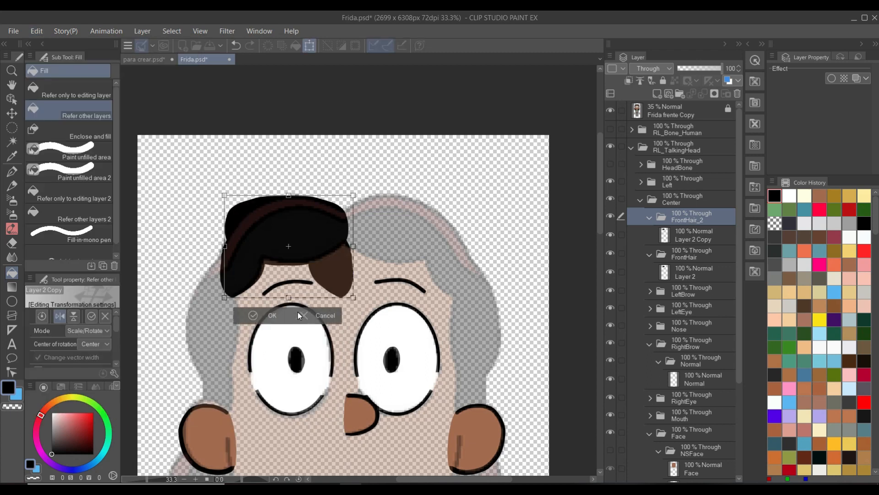
key("shift+Right")
key("shift+Right")
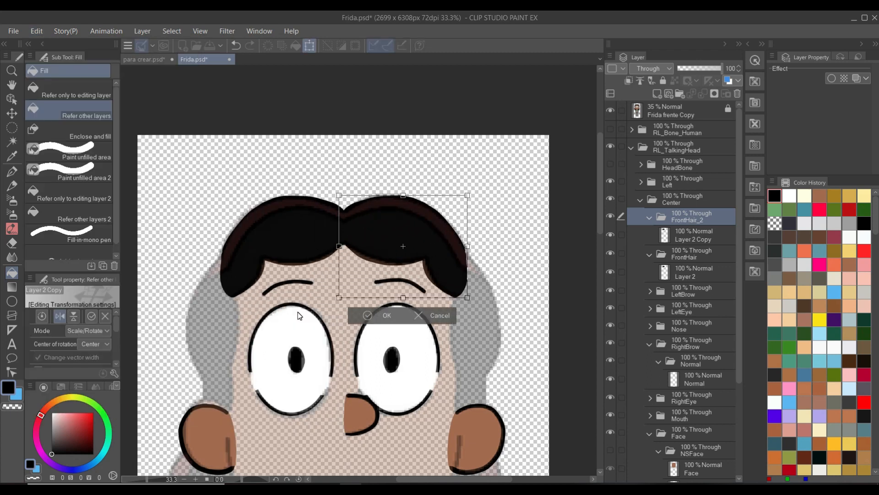
key("shift+Left")
key("Right")
key("Right")
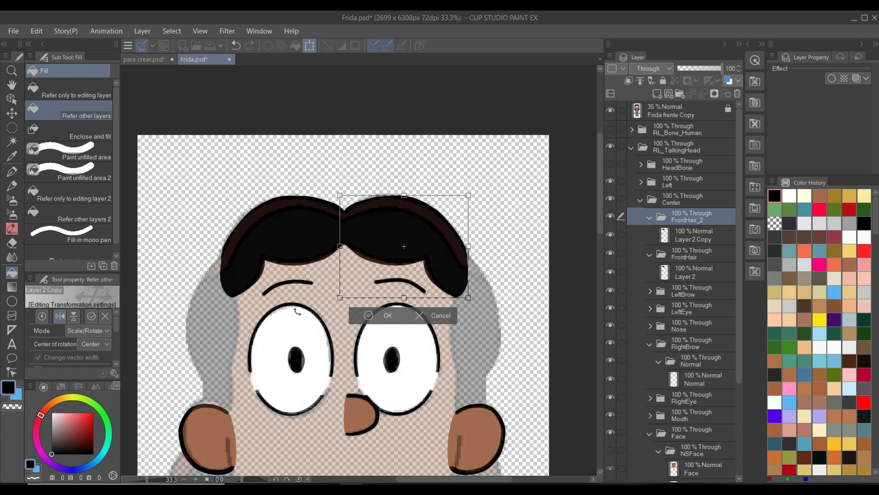
key("Return")
scroll(305, 316, "down", 4)
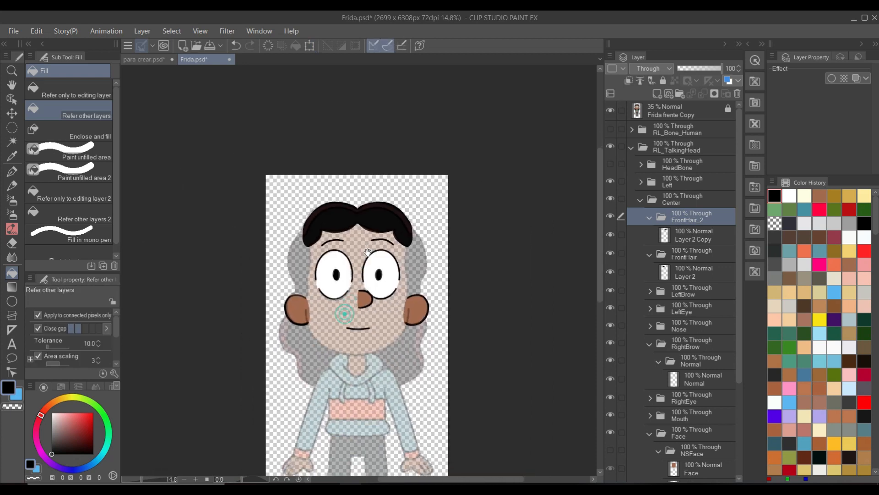
scroll(368, 252, "up", 3)
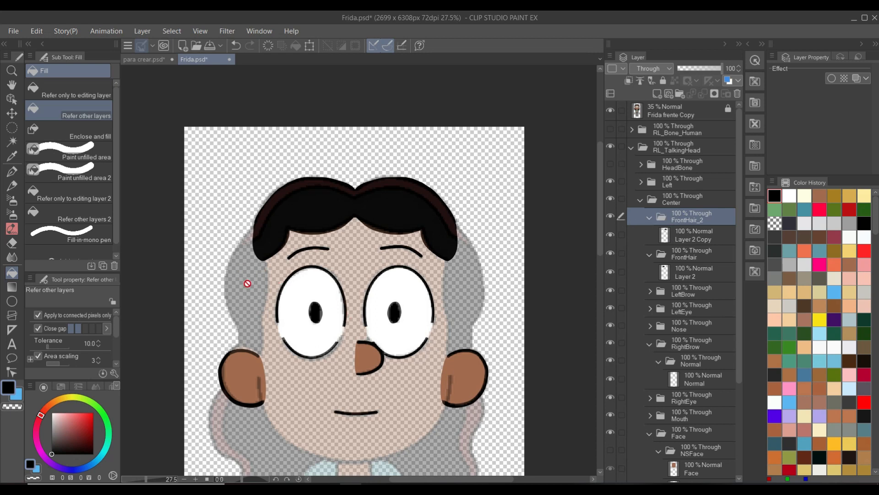
Collapse the FrontHair_2 and FrontHair folders and add a raster layer and a vector layer above them in Center.
left_click(647, 217)
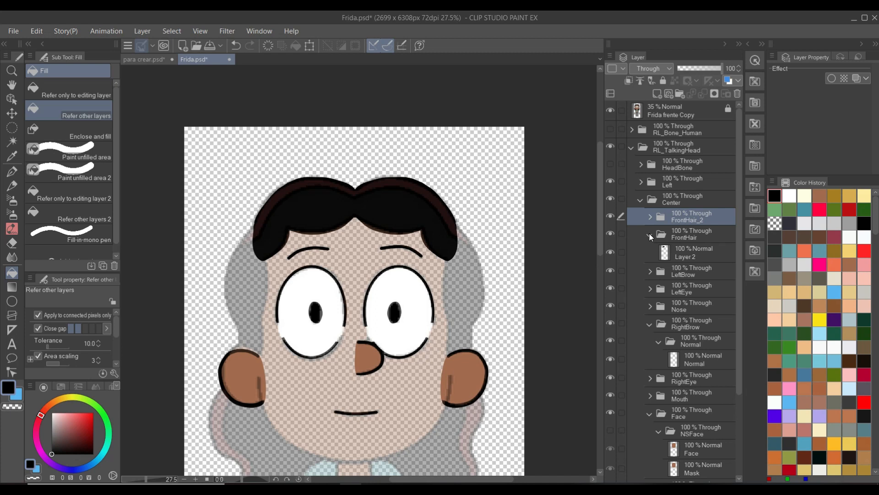
left_click(650, 235)
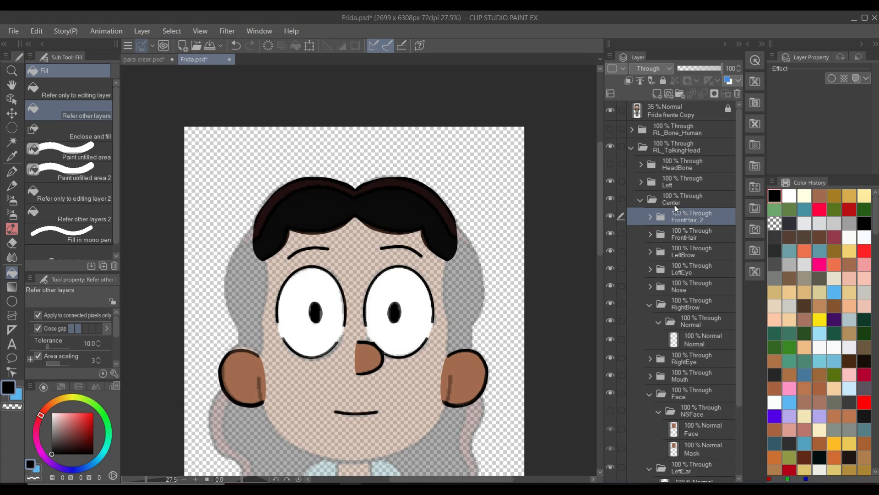
left_click(657, 93)
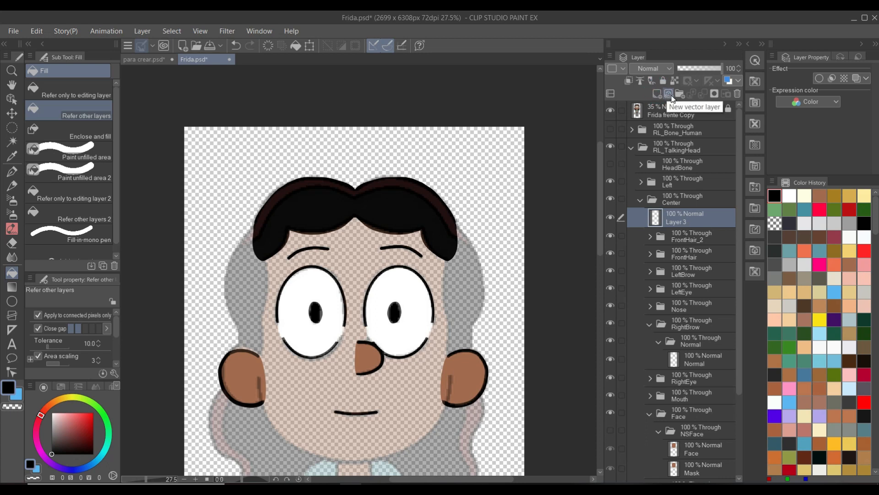
left_click(668, 93)
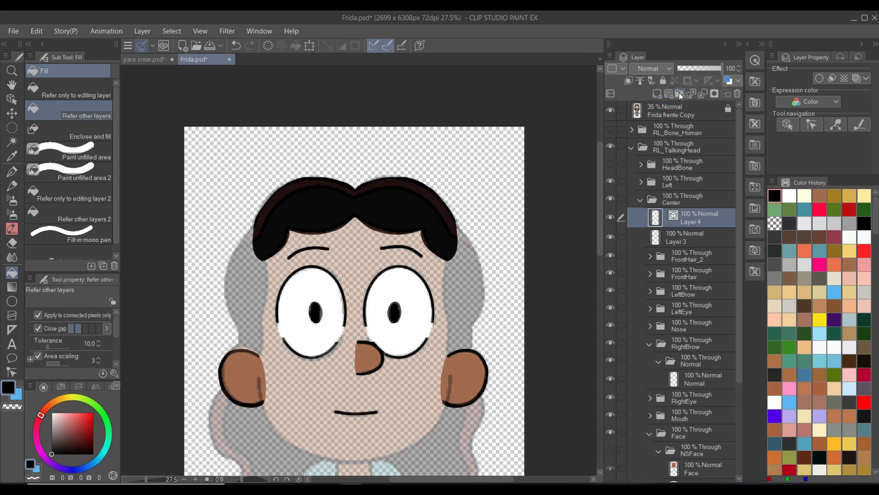
Group the new raster and vector layers into a folder named LHair.
left_click(688, 239, "ctrl")
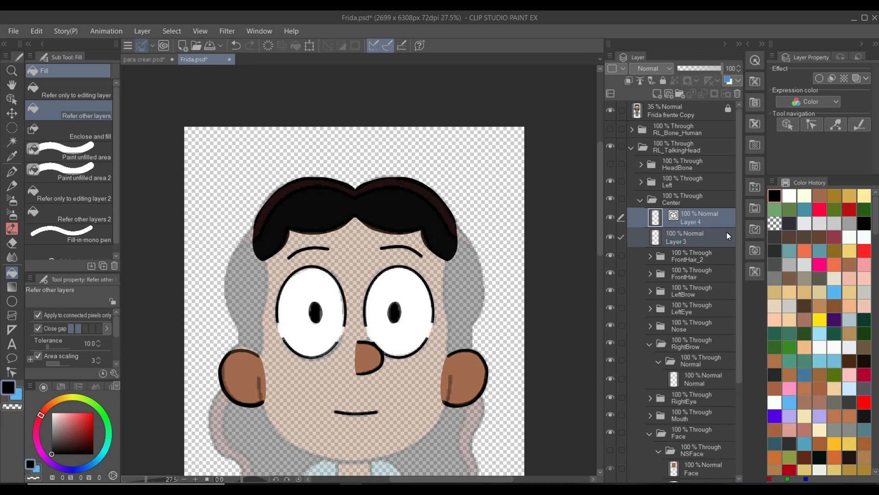
key("ctrl+g")
double_click(680, 220)
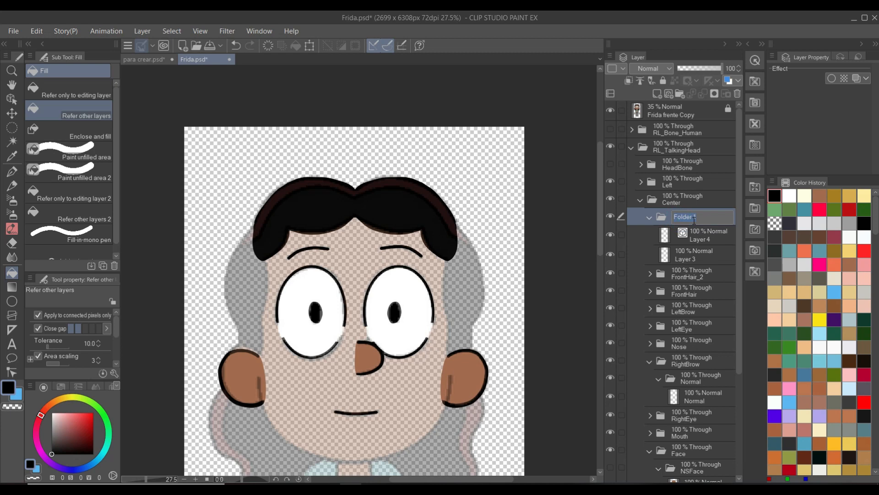
key("BackSpace")
type("LHair")
key("Return")
Trace the inner edge of the right-hand side hair on vector Layer 4 with the G-pen, from the front hair down to the ear.
left_click(704, 243)
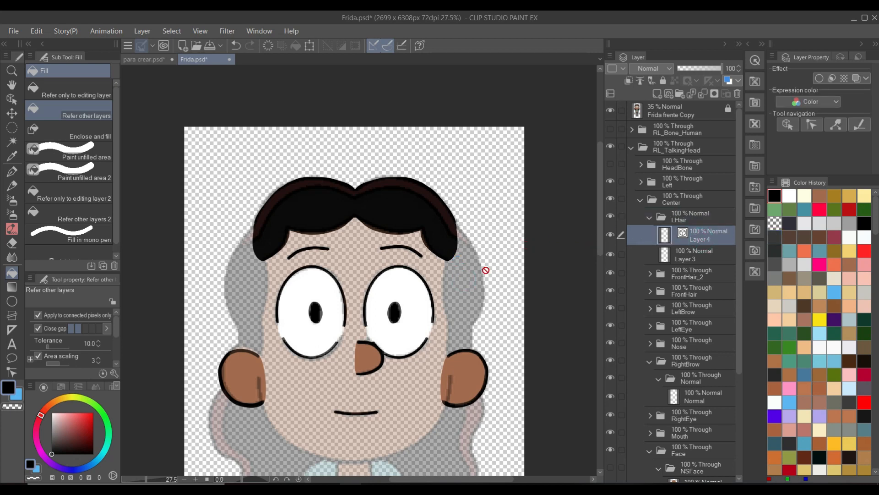
scroll(420, 321, "up", 4)
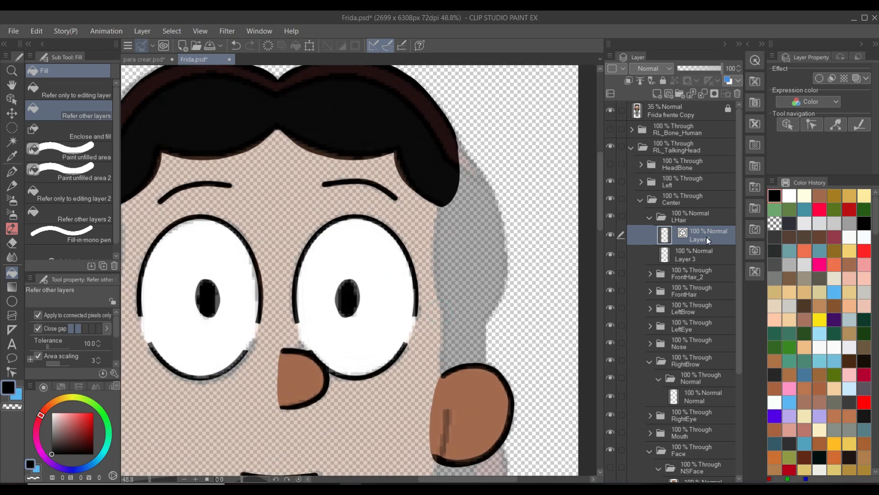
key("p")
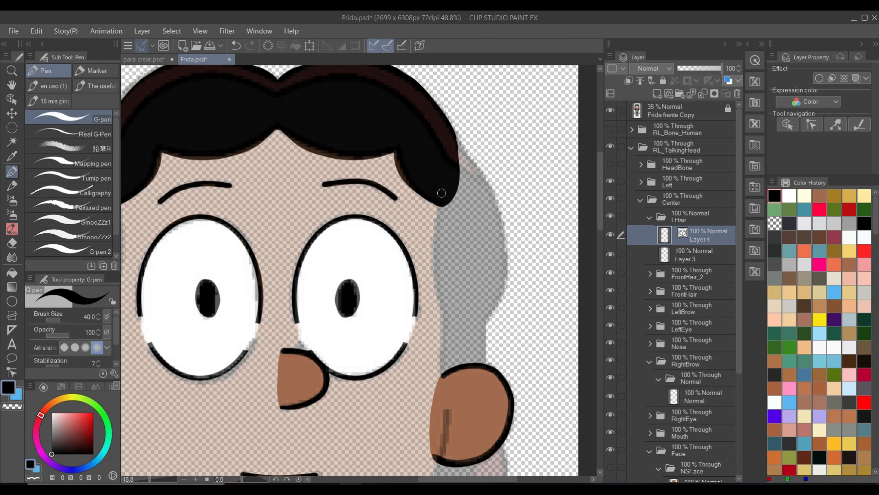
left_click_drag(440, 164, 440, 378)
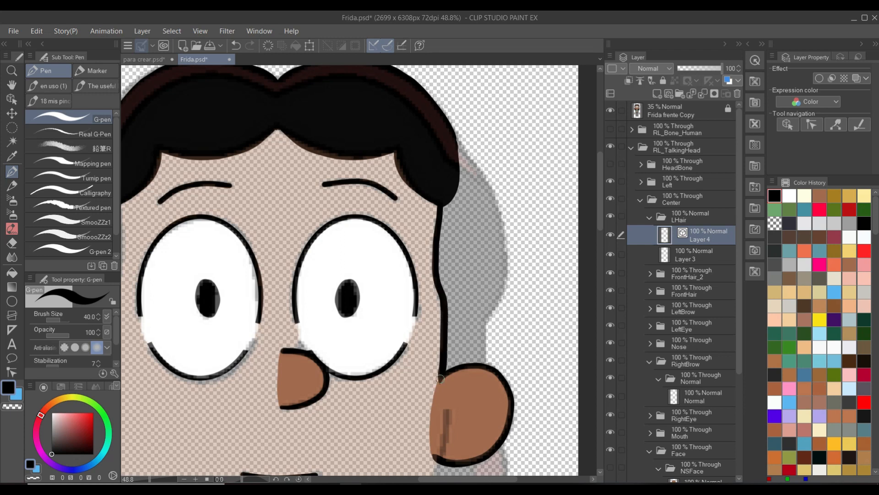
Hide the LeftEar and RightEar folders to expose the reference beneath them.
left_click_drag(511, 429, 505, 312)
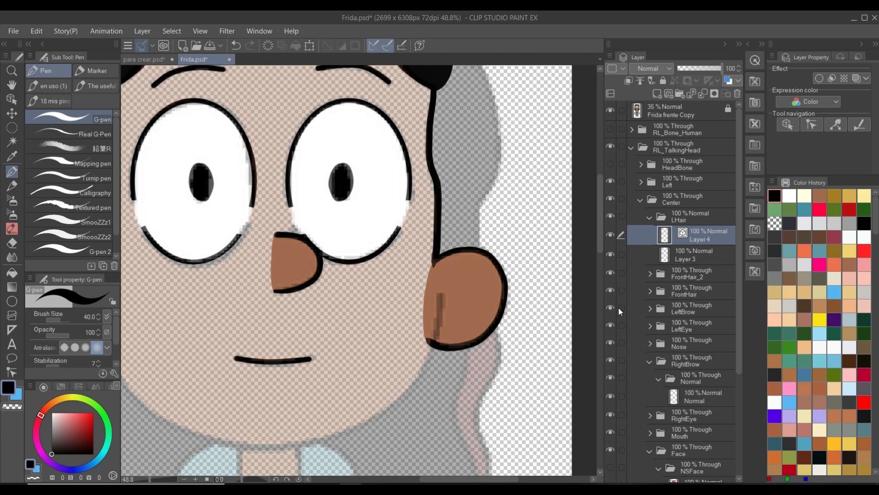
scroll(659, 384, "down", 1)
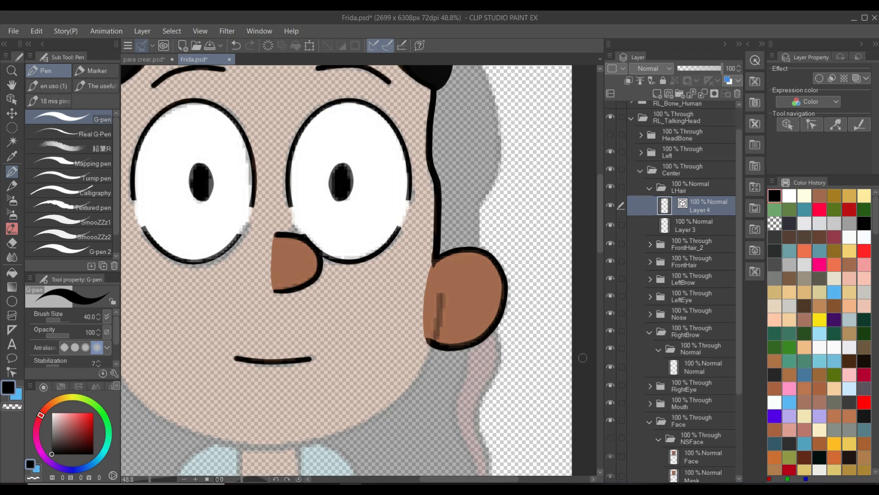
key("o")
left_click(467, 300)
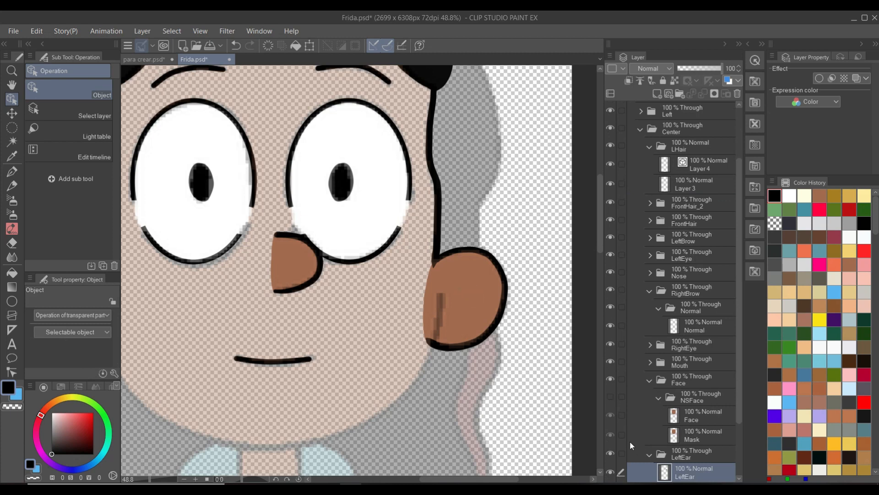
left_click(611, 454)
scroll(387, 311, "down", 3)
left_click_drag(381, 310, 422, 316)
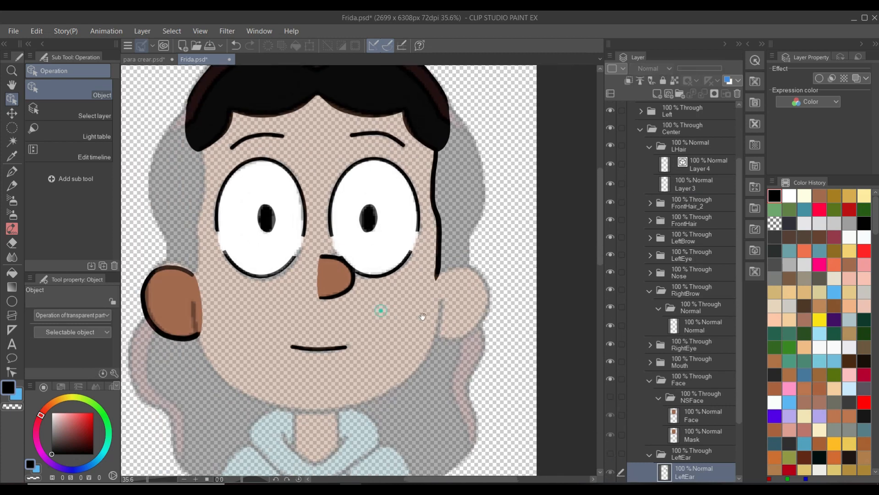
left_click(197, 294)
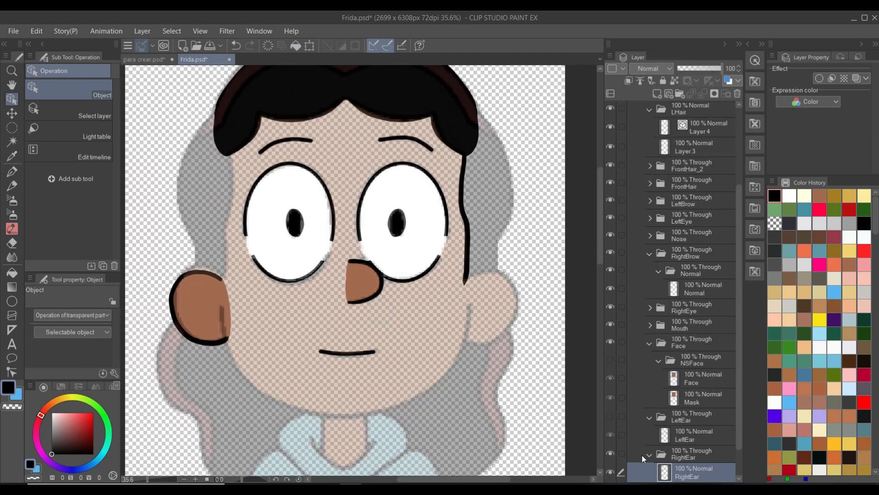
left_click(610, 454)
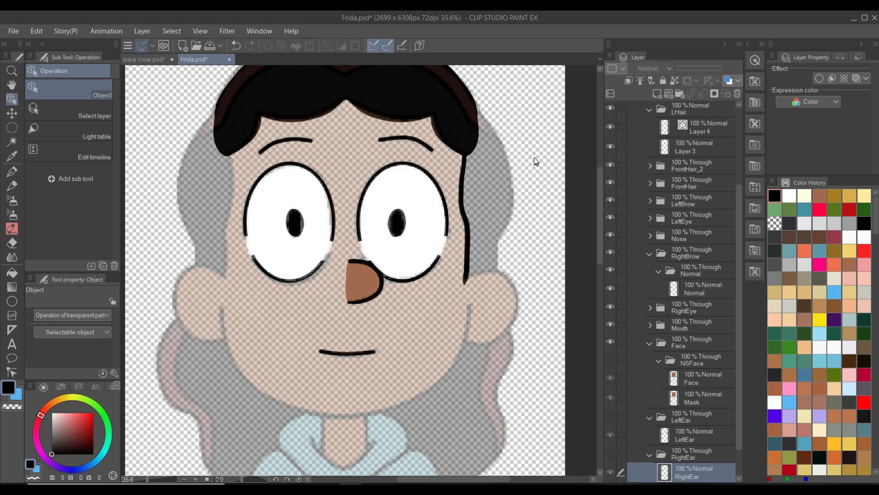
Trace the side hair's lower tip and outer edge on Layer 4 with the G-pen, from above the ear up to the front hair.
left_click(466, 223)
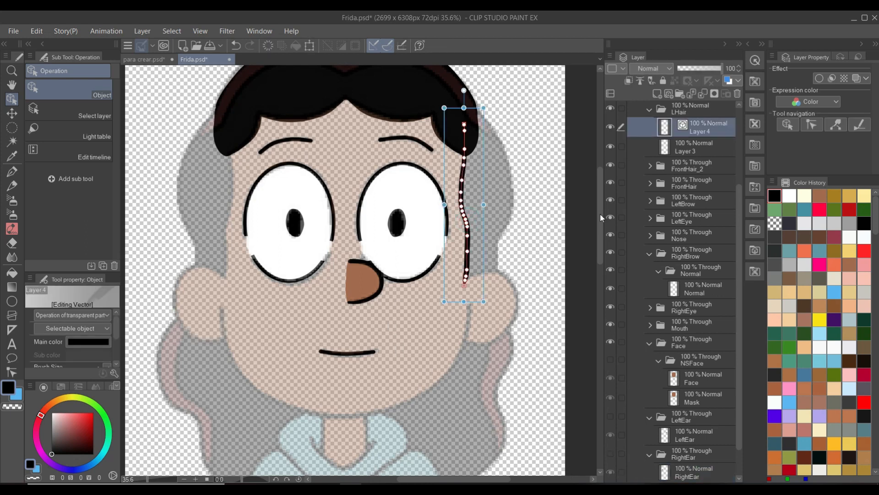
scroll(702, 142, "up", 1)
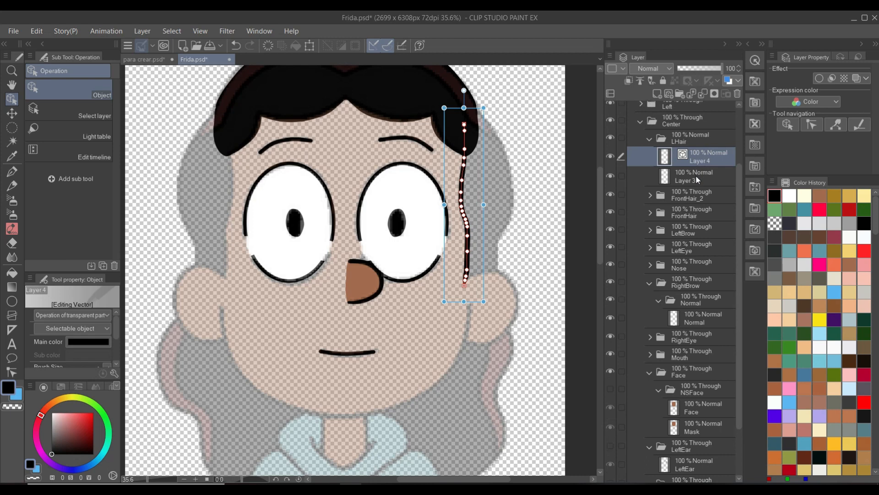
left_click(697, 175)
left_click(699, 155)
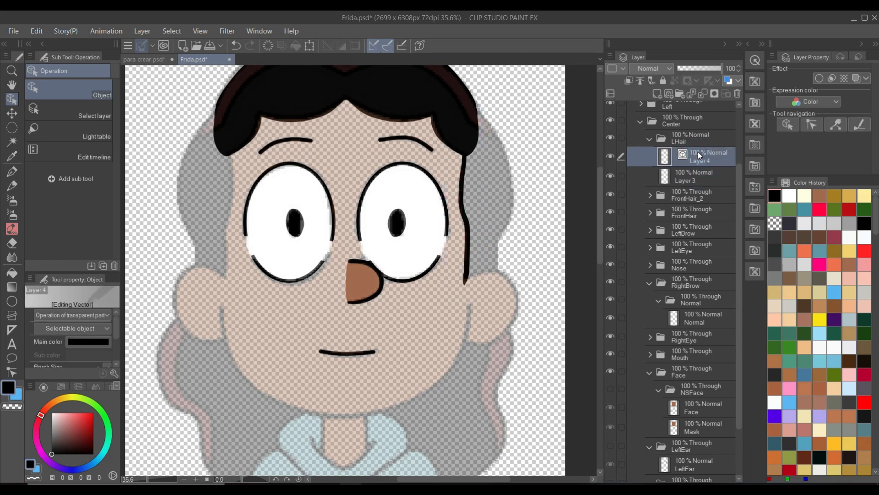
key("p")
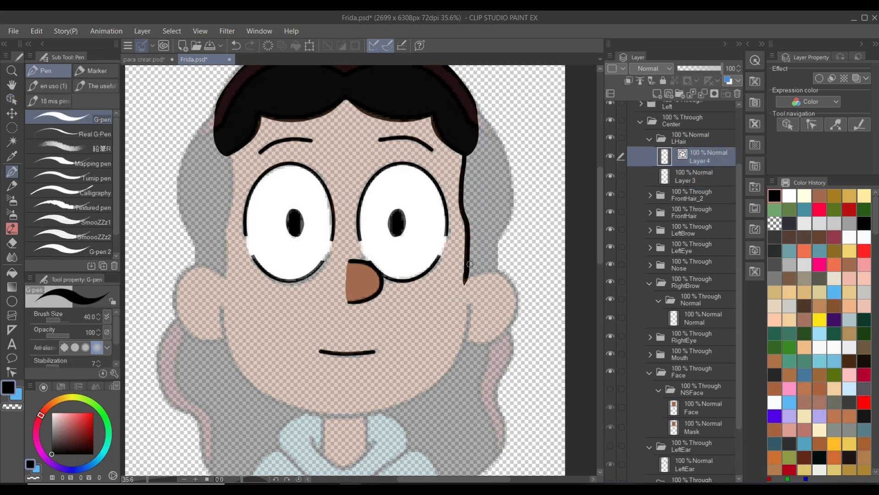
mouse_move(465, 276)
left_mouse_down()
mouse_move(475, 292)
mouse_move(495, 274)
mouse_move(496, 233)
mouse_move(512, 198)
mouse_move(510, 152)
mouse_move(464, 100)
left_mouse_up()
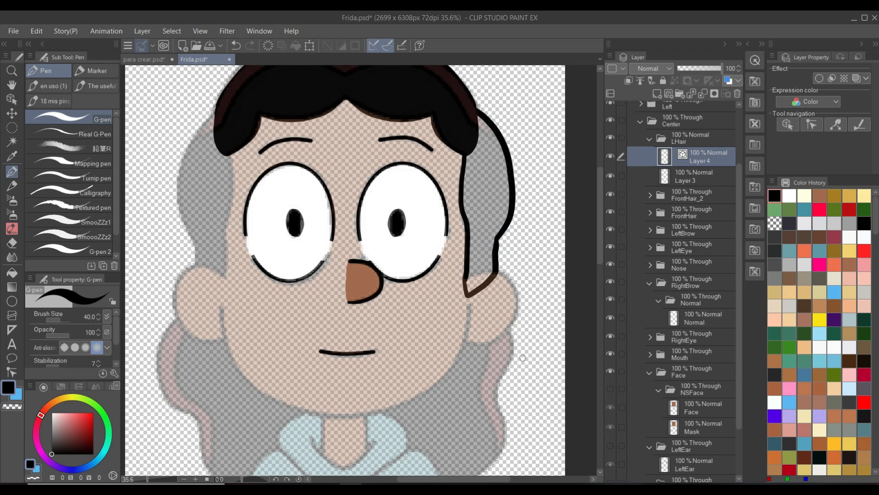
Hide the FrontHair_2 and FrontHair folders to expose the upper end of the side hair outline.
scroll(405, 309, "down", 1)
left_click_drag(405, 310, 404, 338)
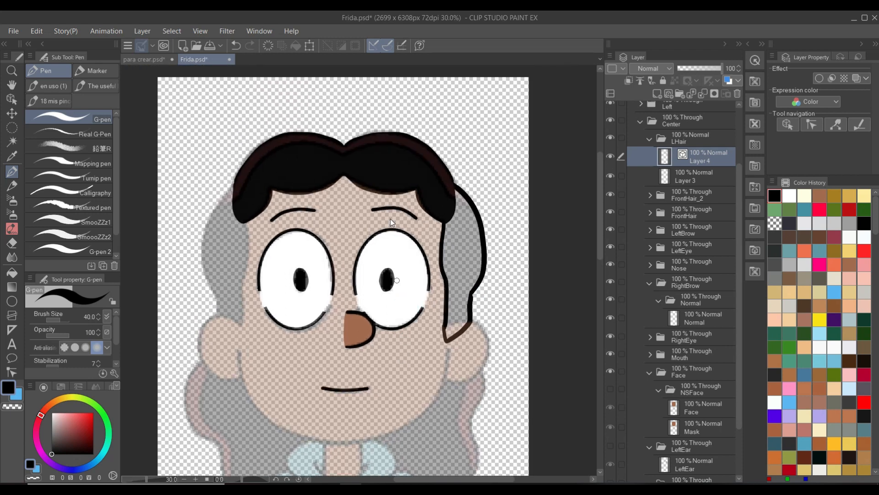
key("o")
left_click(424, 139)
left_click(409, 158)
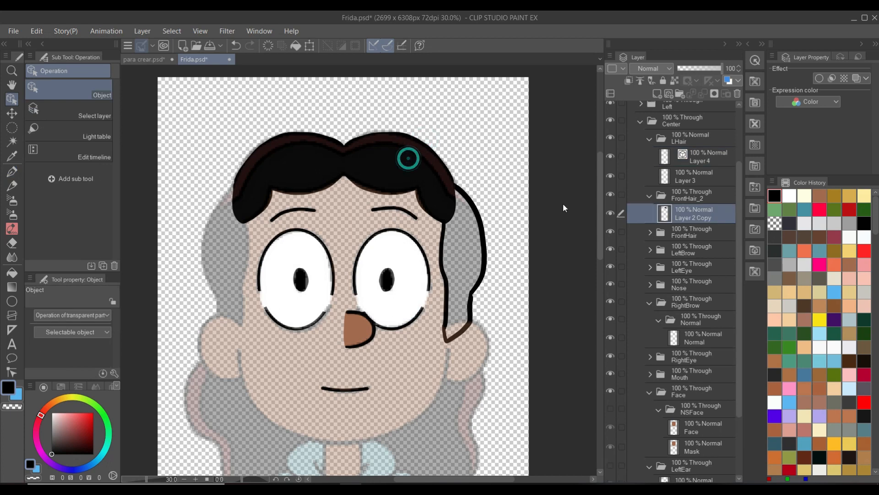
left_click(611, 194)
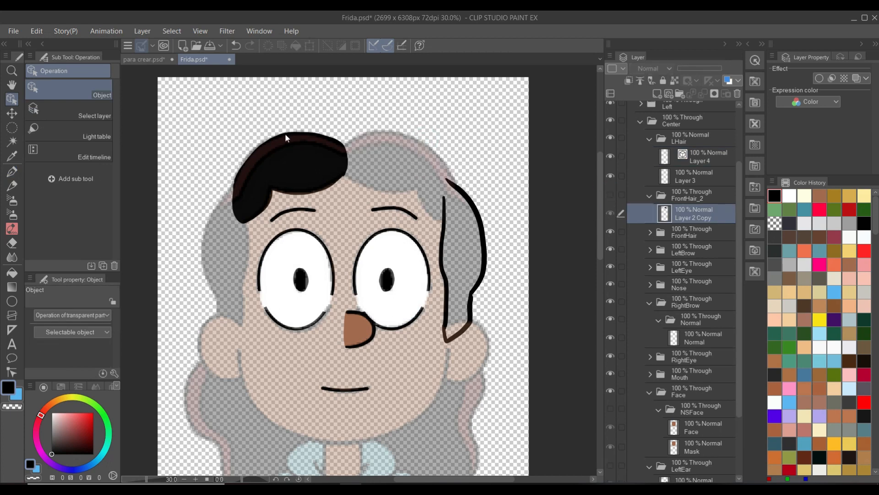
left_click(303, 160)
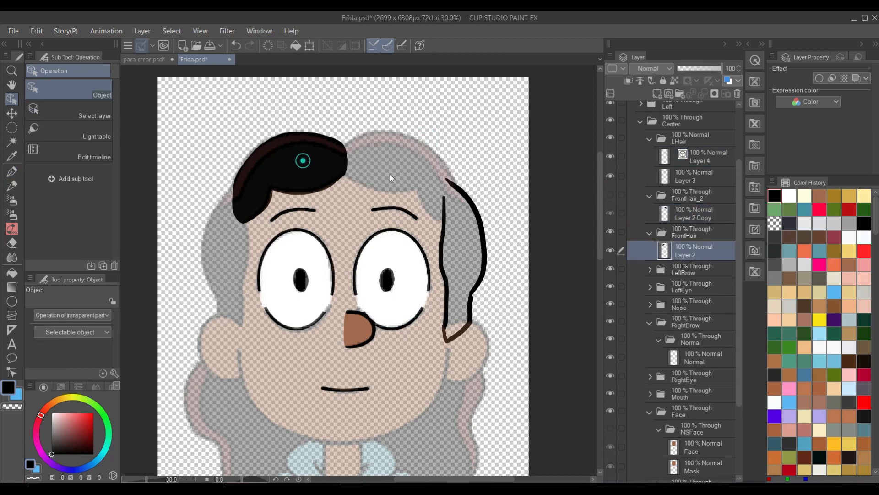
left_click(610, 232)
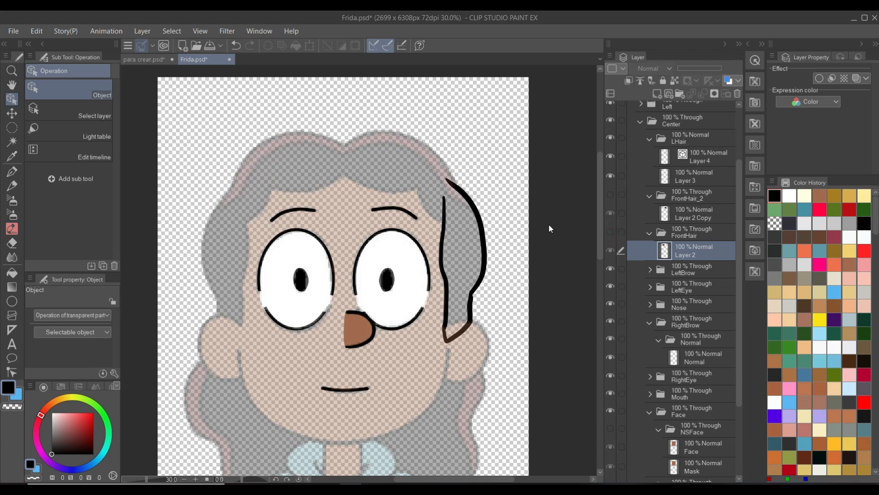
Close the upper end of the side hair outline on vector Layer 4 with the G-pen, joining its outer and inner edges.
left_click(443, 234)
left_click(696, 155)
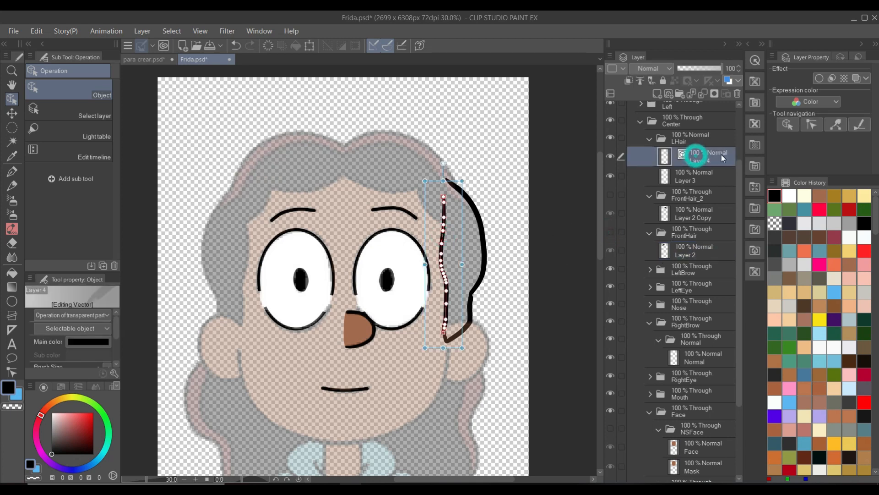
key("p")
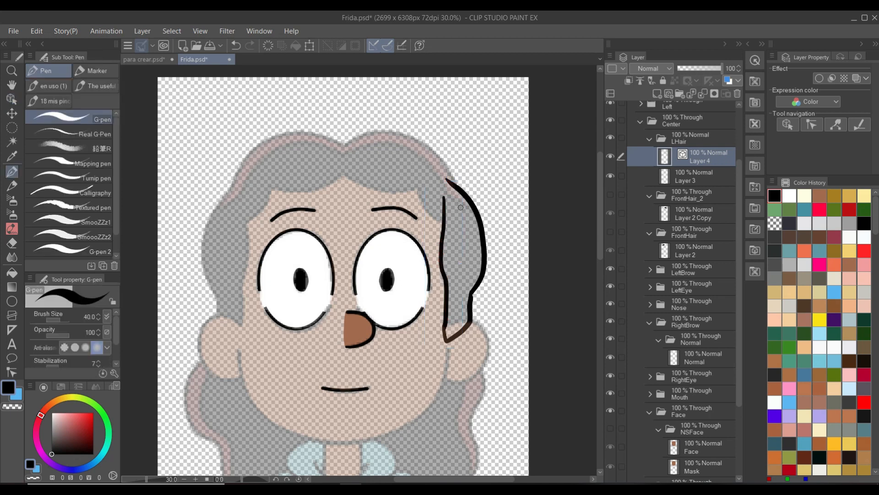
mouse_move(448, 180)
left_mouse_down()
mouse_move(445, 202)
mouse_move(448, 180)
mouse_move(468, 202)
mouse_move(446, 193)
mouse_move(447, 216)
left_mouse_up()
left_click(445, 192)
Hide the Frida frente Copy reference and fill the side hair outline with black on Layer 3, referring to other layers.
scroll(677, 264, "up", 4)
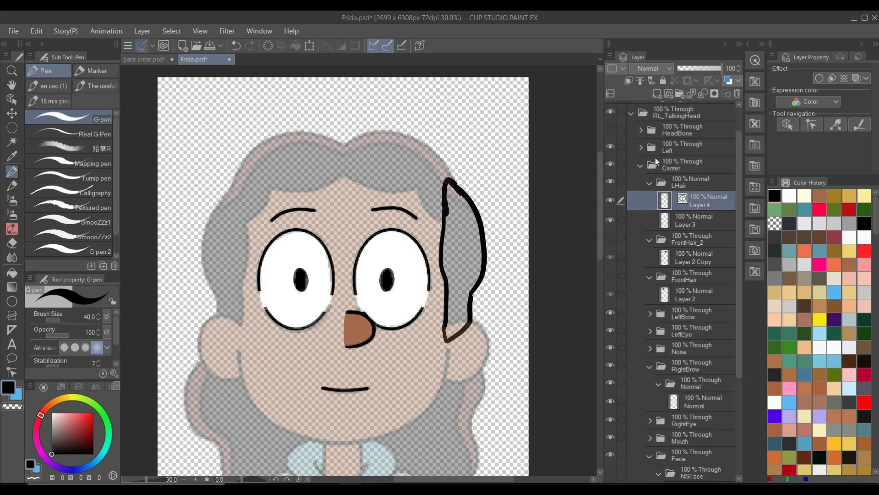
left_click(612, 110)
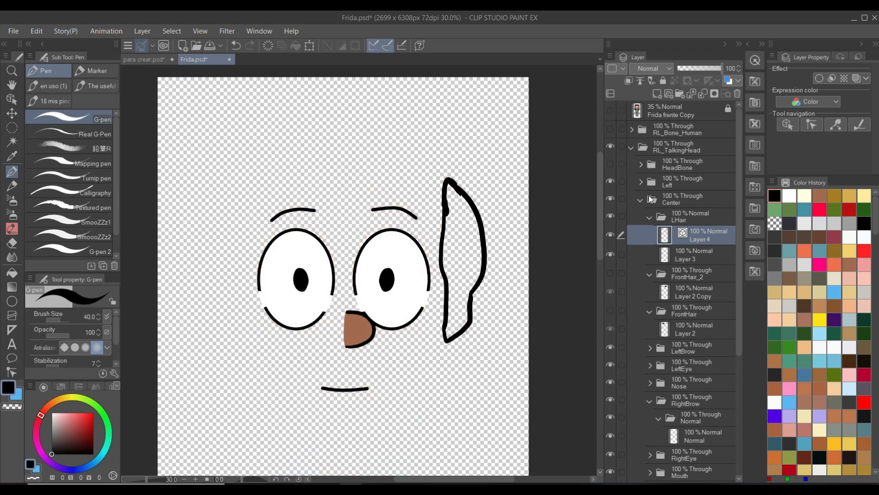
left_click(686, 255)
key("g")
key("g")
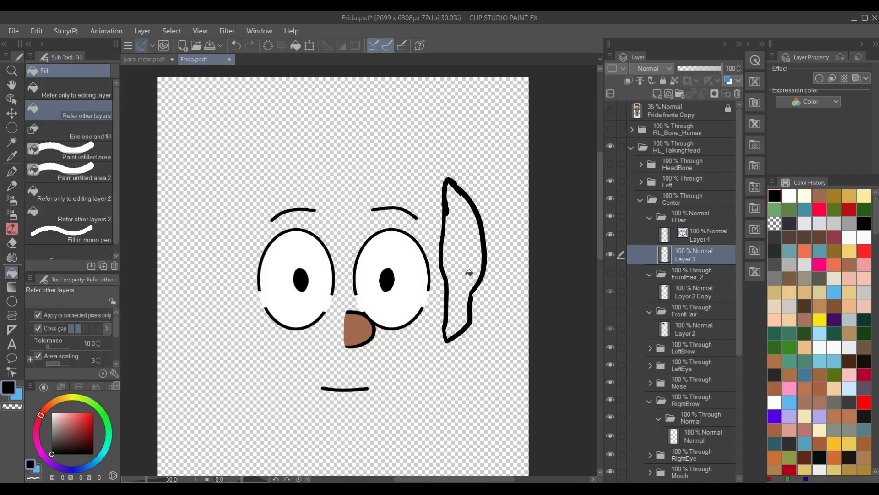
left_click(470, 269)
scroll(469, 268, "up", 2)
scroll(469, 268, "down", 3)
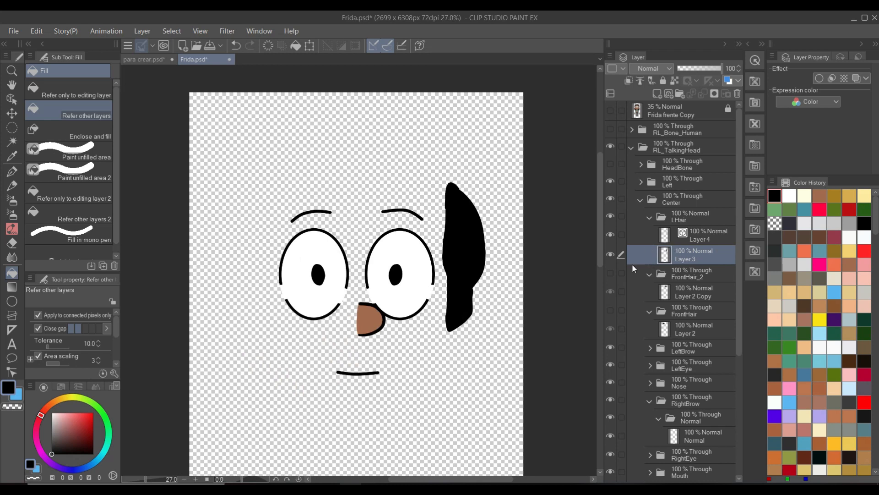
Merge the Layer 4 outline down into Layer 3, rename the merged layer LHair, and collapse its folder.
left_click(694, 234)
left_click(704, 93)
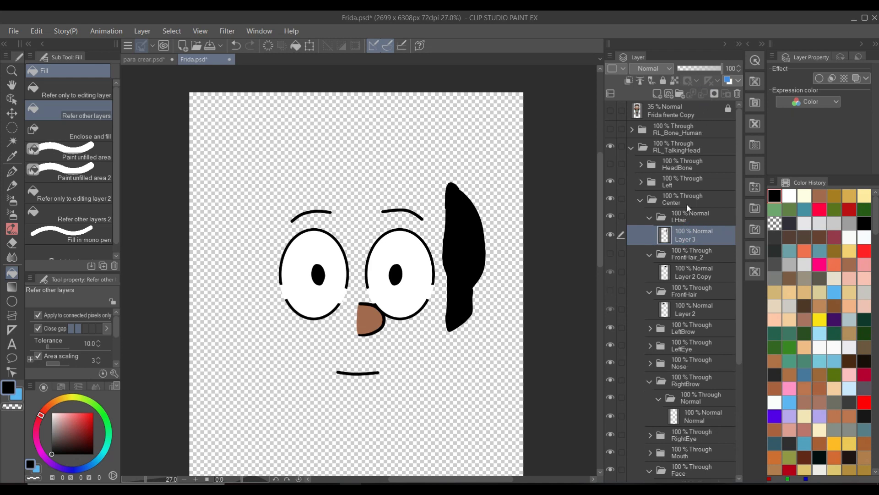
double_click(681, 220)
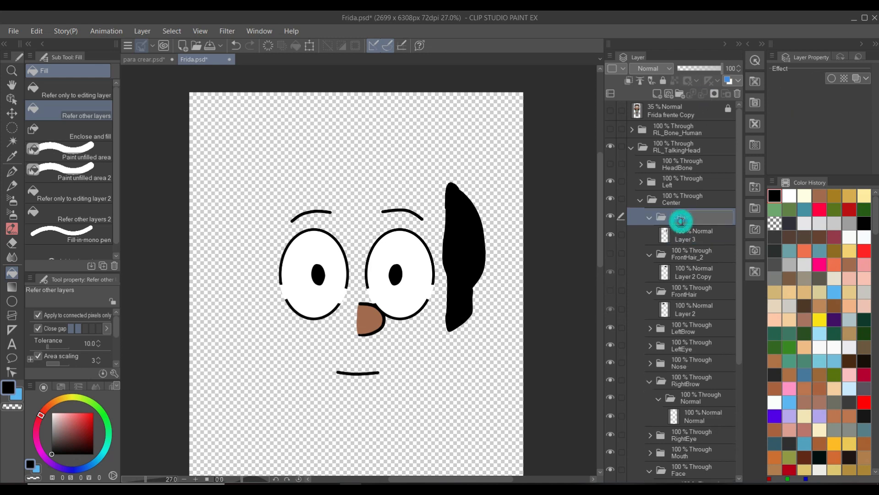
double_click(692, 242)
type("LHair")
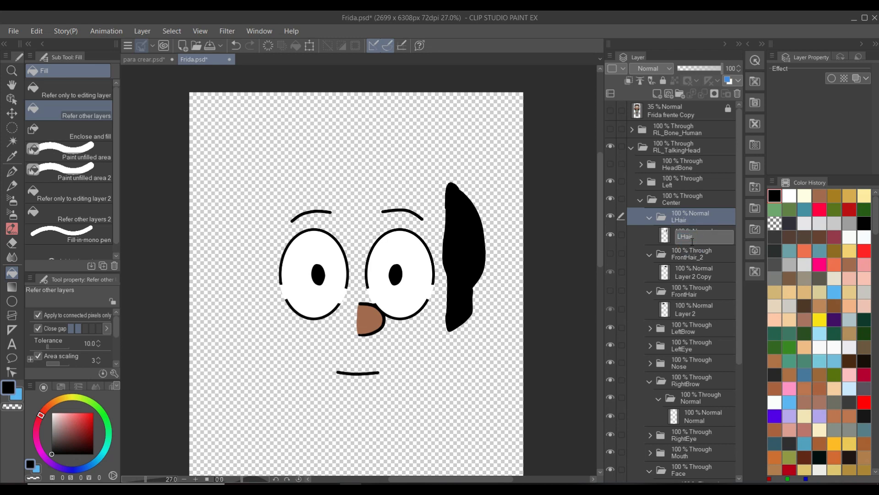
key("Return")
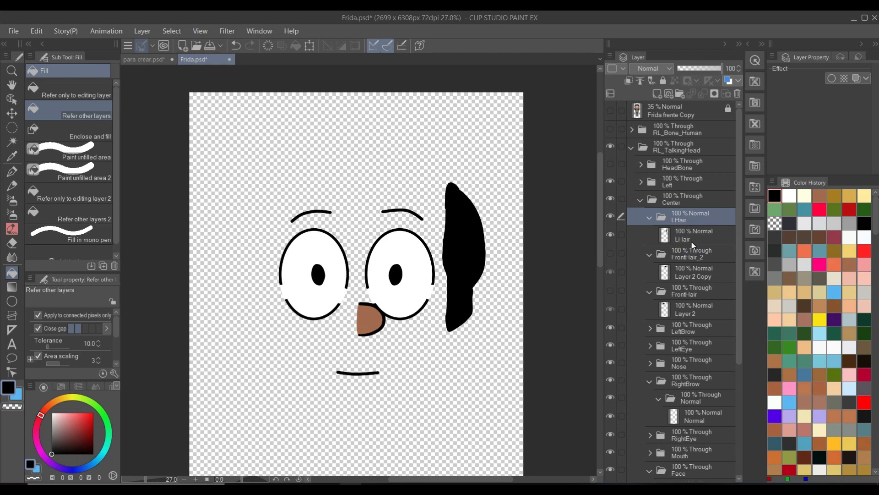
left_click(648, 217)
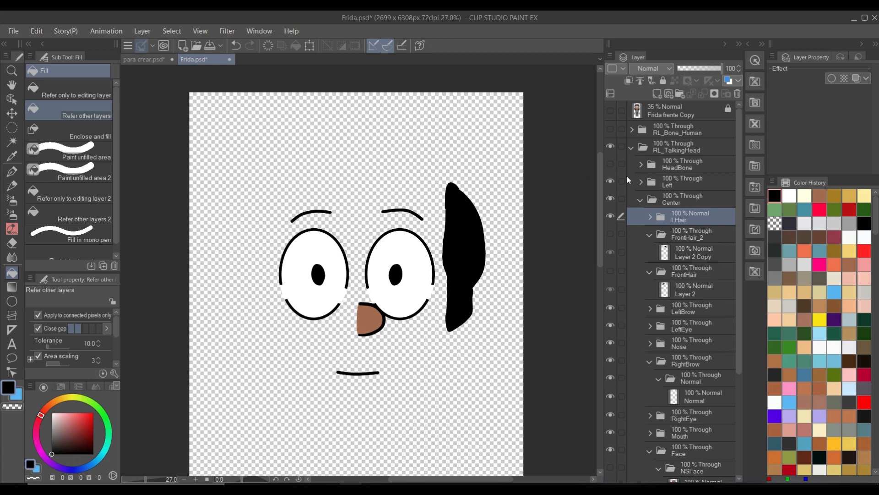
Show the Frida frente Copy reference again and duplicate the LHair folder as RHair.
left_click(610, 110)
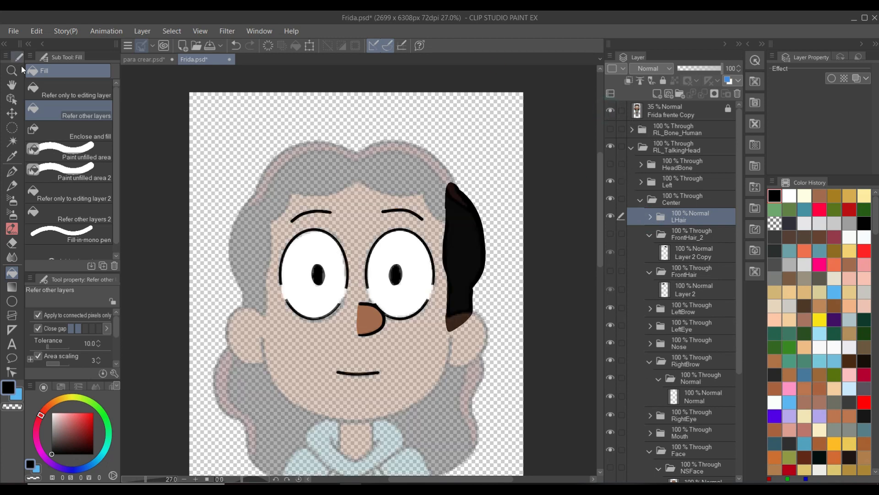
right_click(678, 223)
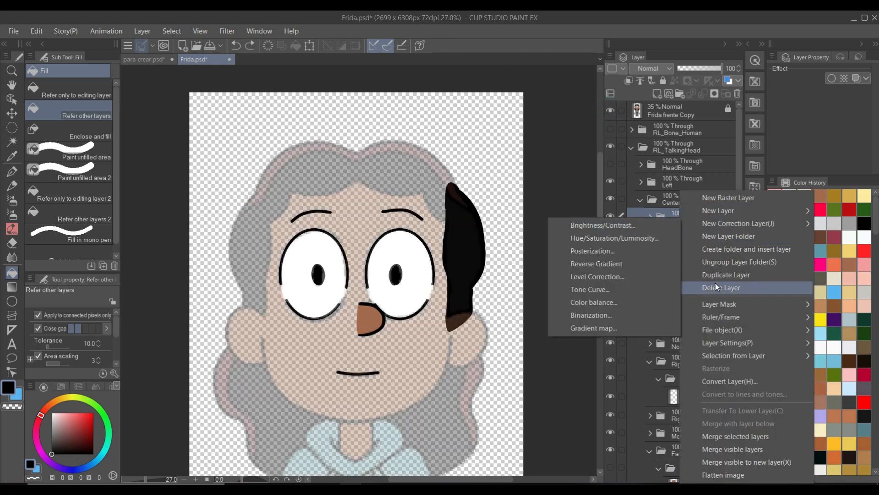
left_click(717, 275)
double_click(690, 218)
left_click_drag(698, 218, 718, 219)
key("BackSpace")
key("BackSpace")
key("BackSpace")
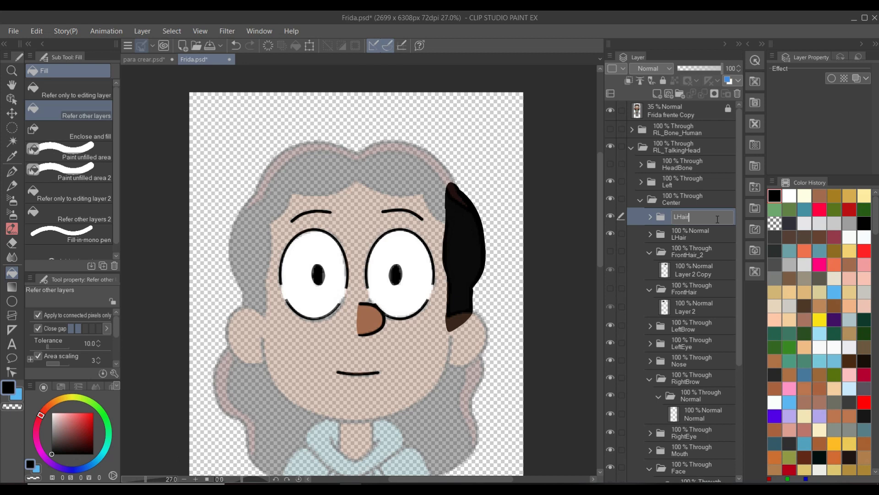
key("Delete")
type("R")
key("Return")
Flip the RHair folder horizontally and move it across the face onto the reference's opposite side hair.
left_click(38, 31)
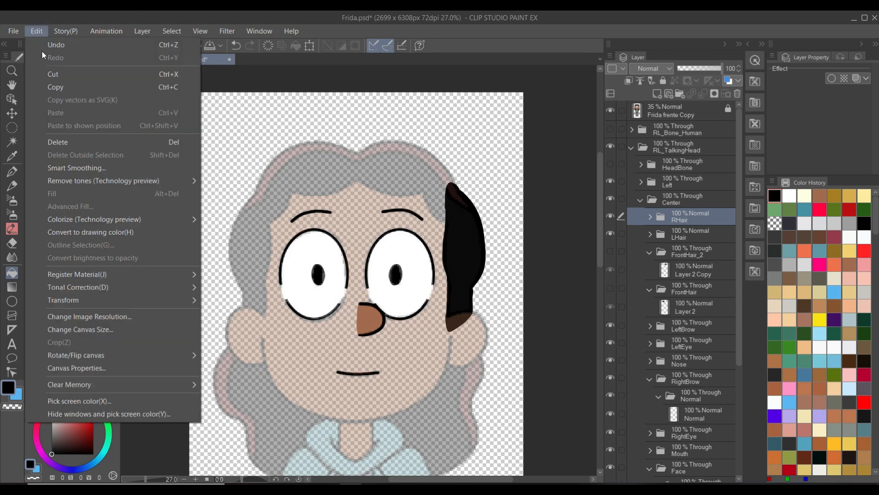
mouse_move(79, 304)
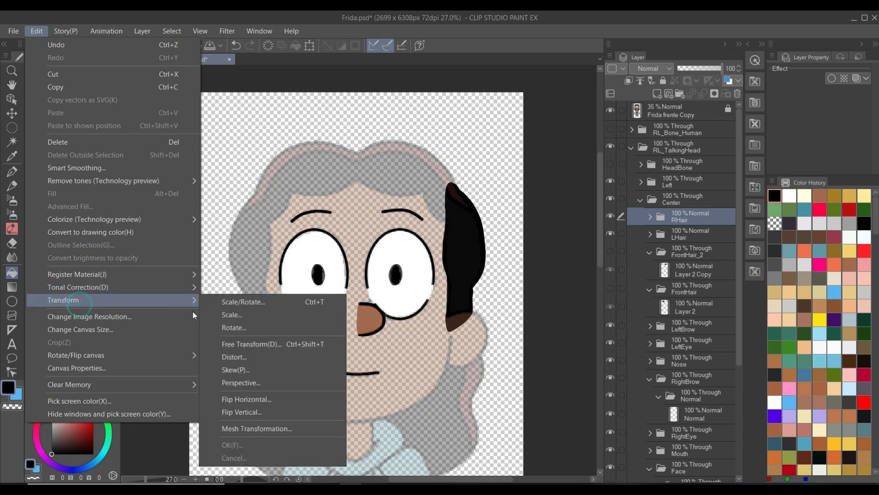
left_click(264, 398)
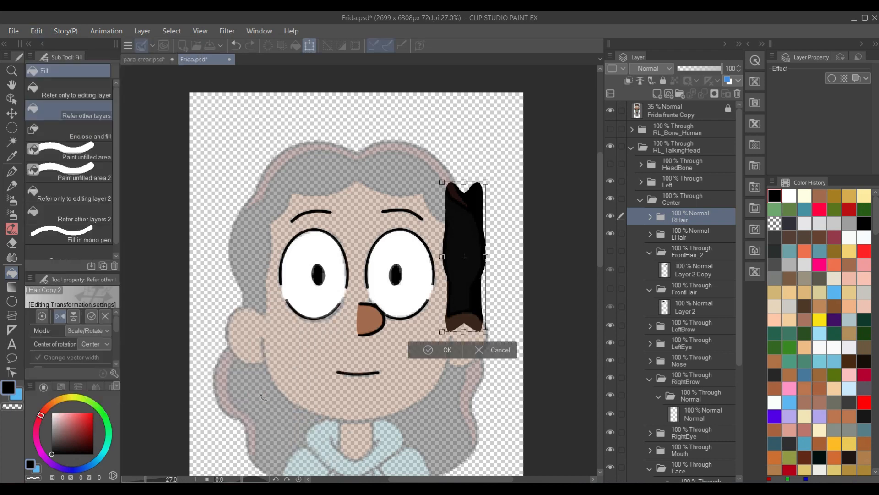
key("shift+Left")
key("shift+Left")
key("shift+Left")
key("shift+Left")
key("shift+Left")
key("shift+Left")
key("shift+Left")
key("shift+Left")
key("shift+Left")
key("shift+Left")
key("shift+Left")
key("shift+Left")
key("shift+Left")
key("shift+Left")
key("shift+Left")
key("shift+Left")
key("shift+Left")
key("shift+Left")
key("shift+Left")
key("shift+Left")
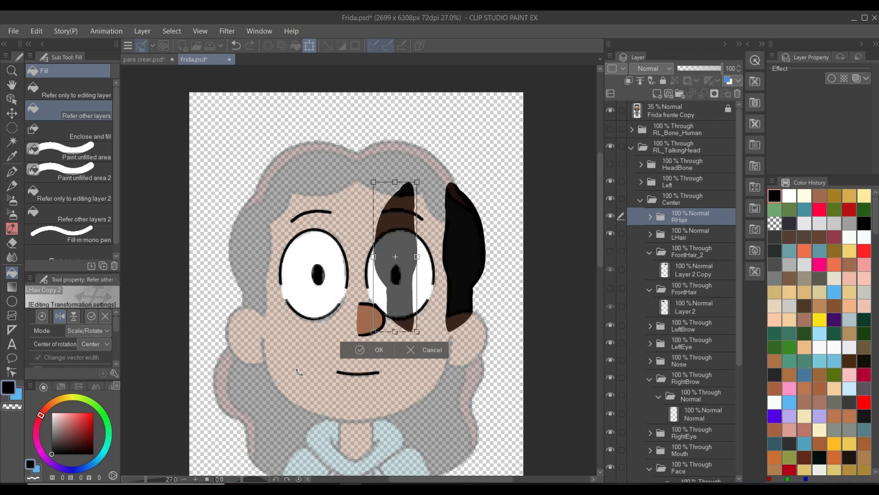
key("shift+Left")
key("shift+Left")
key("shift+Left")
key("shift+Left")
key("shift+Left")
key("shift+Left")
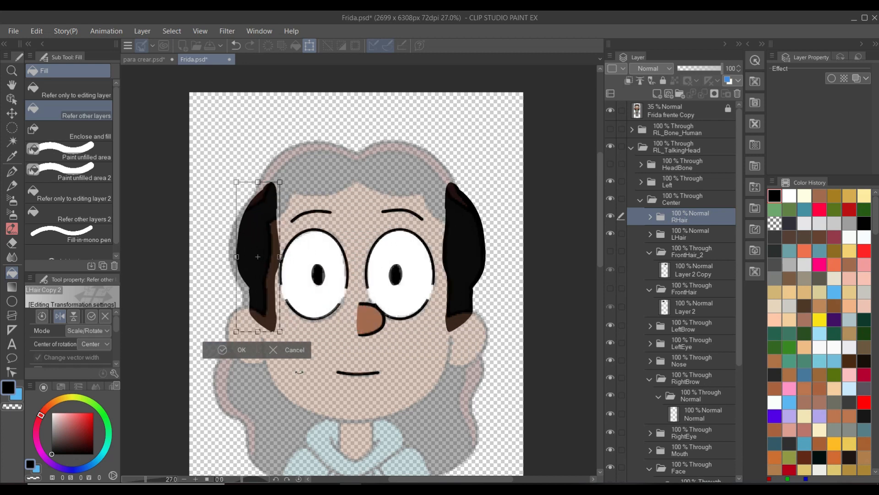
key("Right")
key("Right")
key("Right")
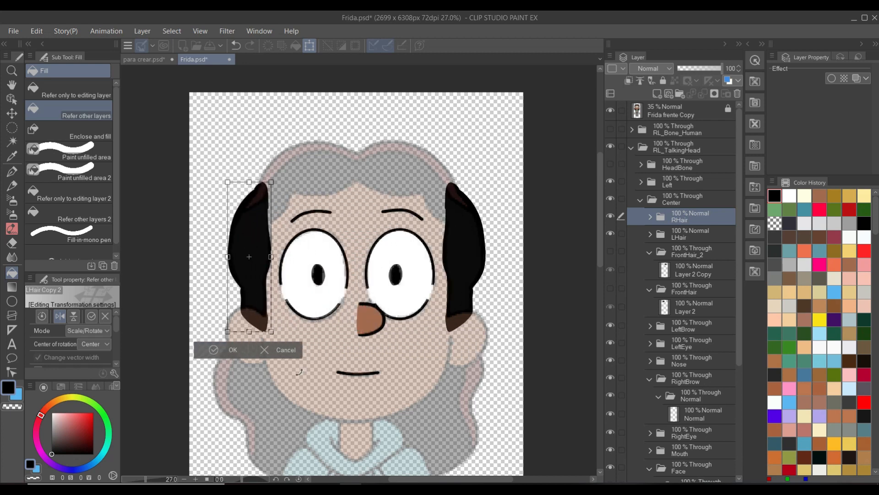
key("Left")
key("Left")
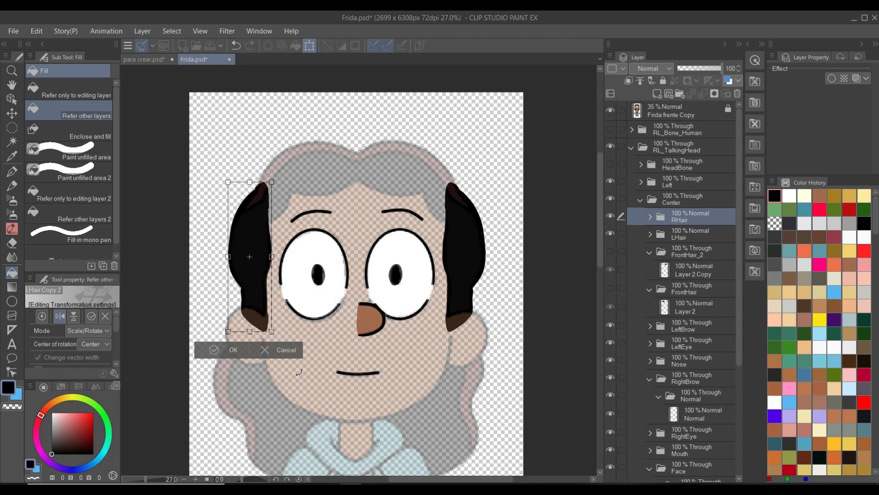
key("Return")
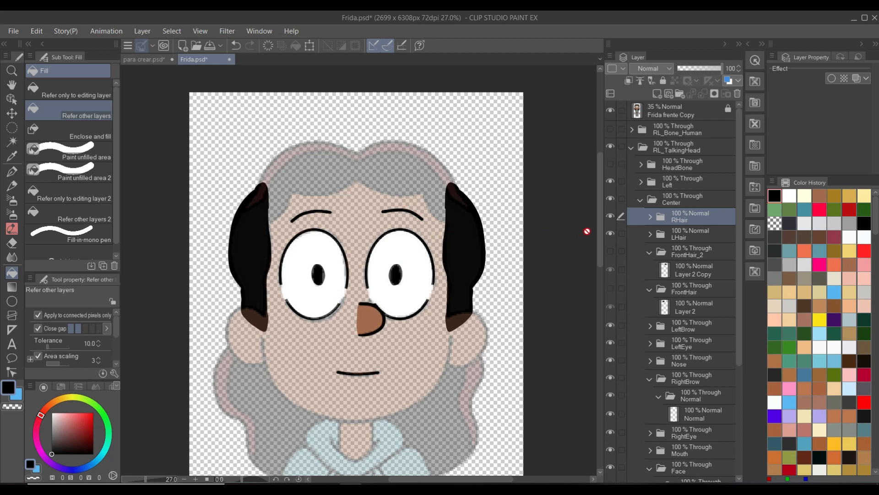
Show the FrontHair_2 and FrontHair folders to check the complete hair against the reference.
left_click(615, 253)
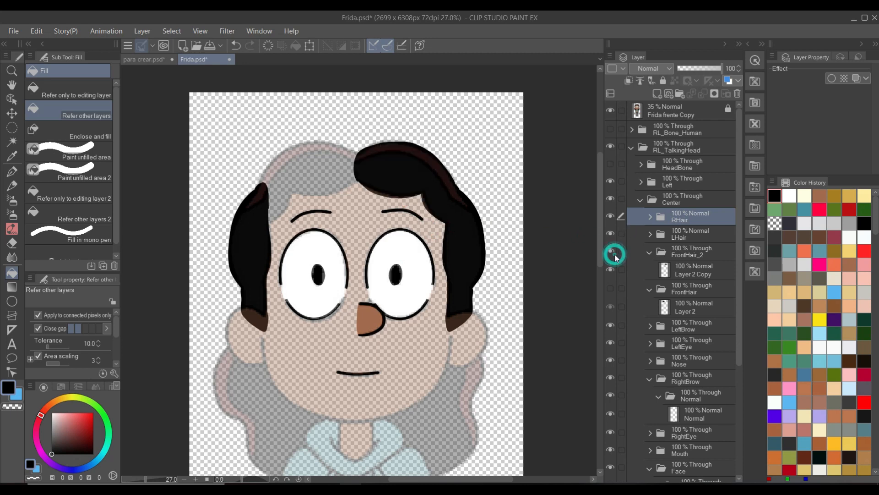
left_click(614, 288)
scroll(403, 190, "down", 3)
scroll(404, 224, "up", 3)
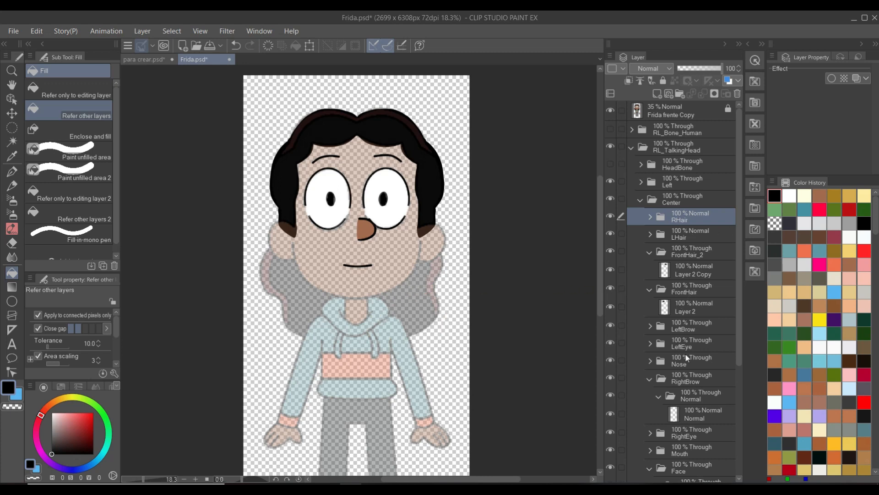
Add a raster layer and a vector layer above it inside the BackHair folder.
scroll(685, 353, "down", 5)
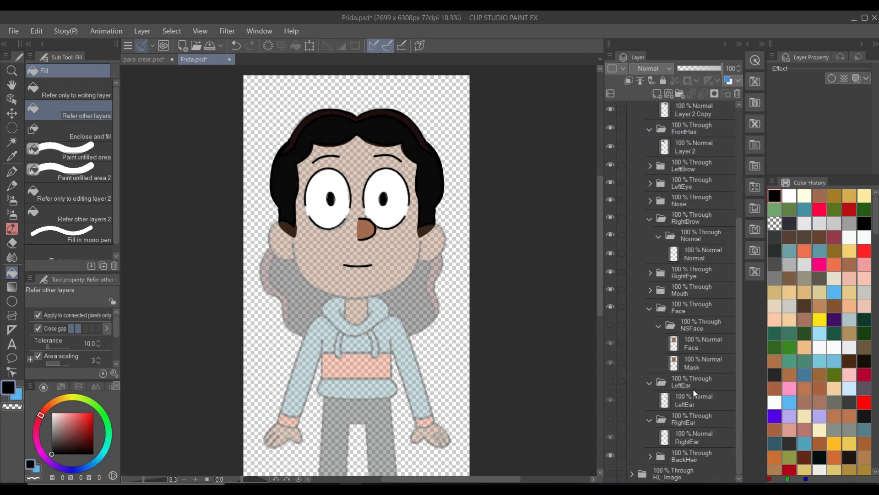
left_click(697, 458)
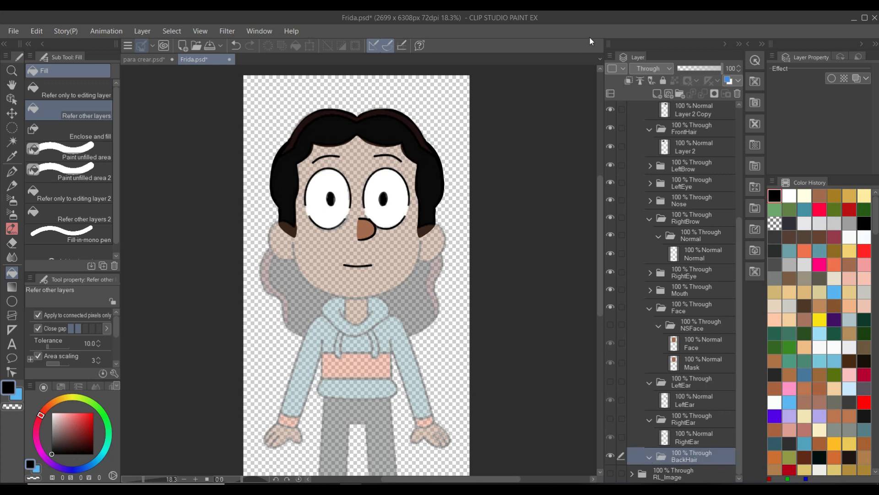
left_click(657, 93)
left_click(669, 94)
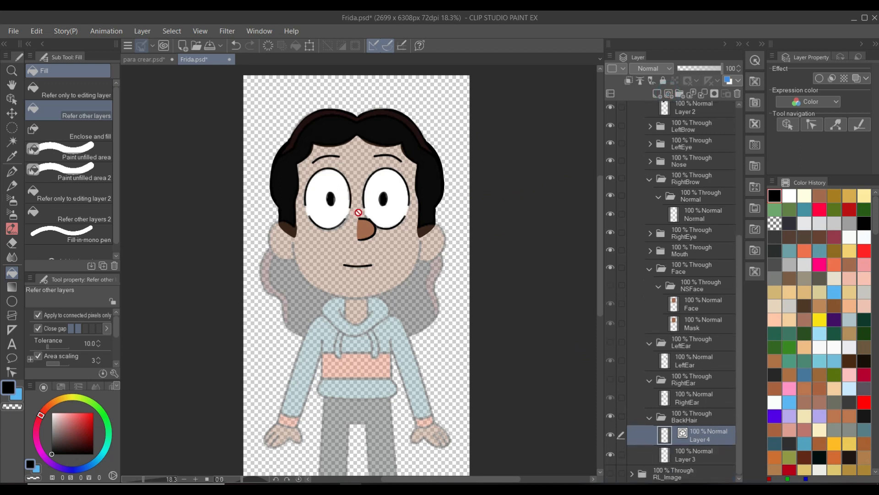
Hide the FrontHair_2 and FrontHair folders to expose the reference's front hair.
scroll(660, 137, "up", 6)
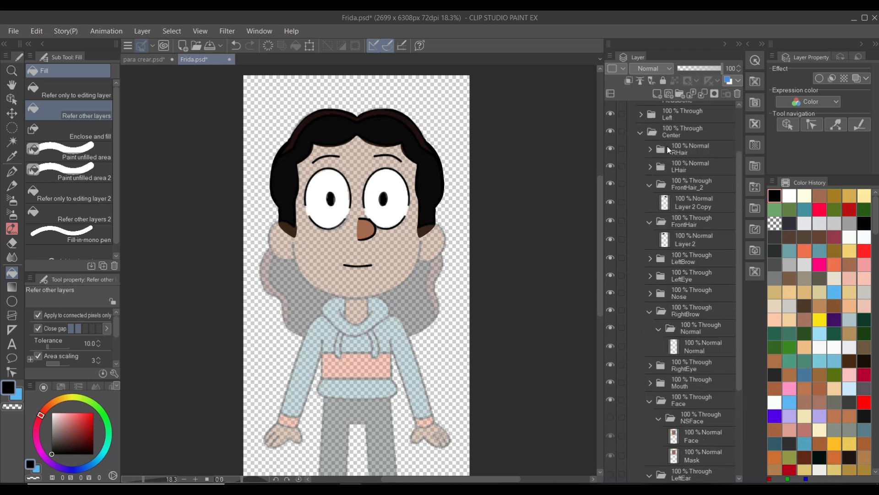
key("o")
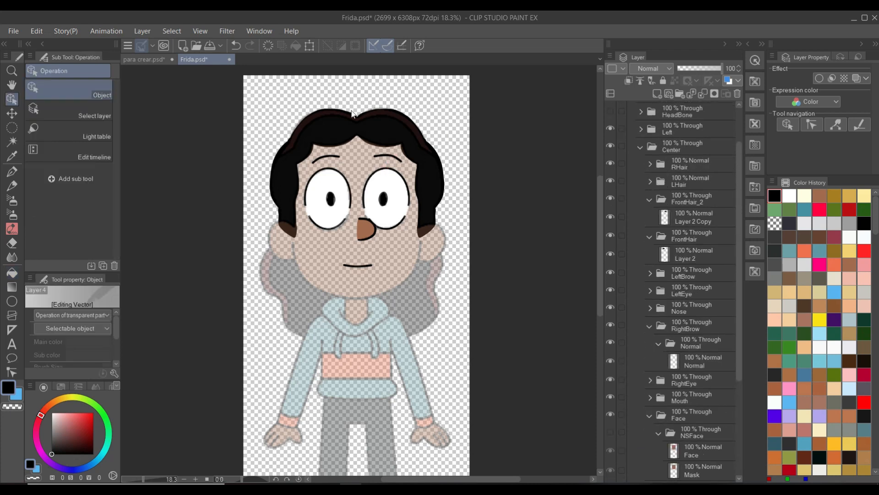
left_click(381, 125)
left_click(610, 199)
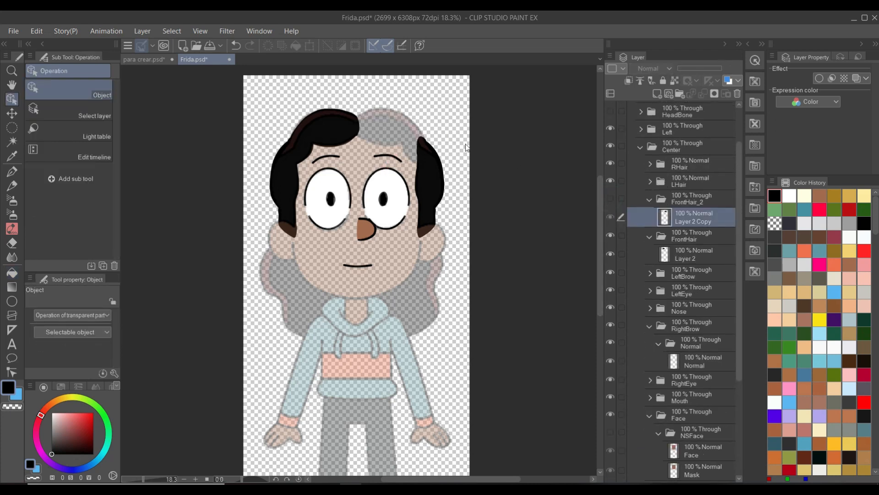
left_click(329, 135)
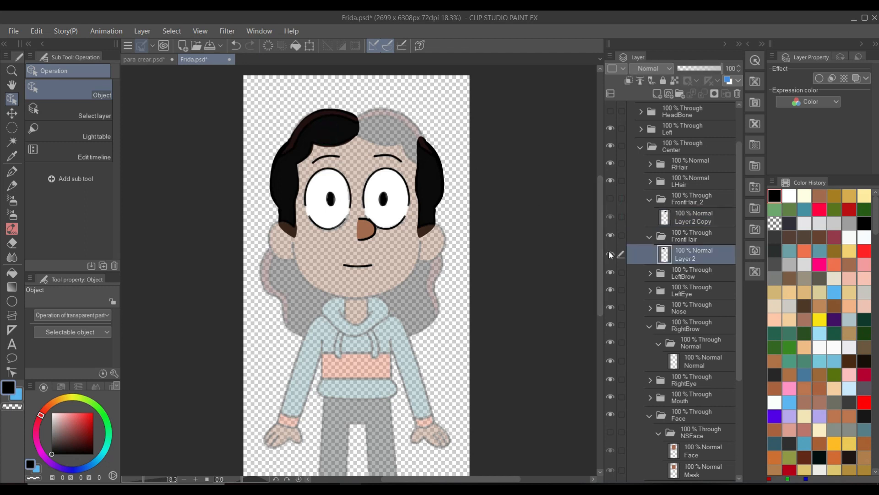
left_click(610, 235)
Hide the LHair Copy 2 layer in RHair and the whole LHair folder to expose the reference's side hair.
left_click(276, 180)
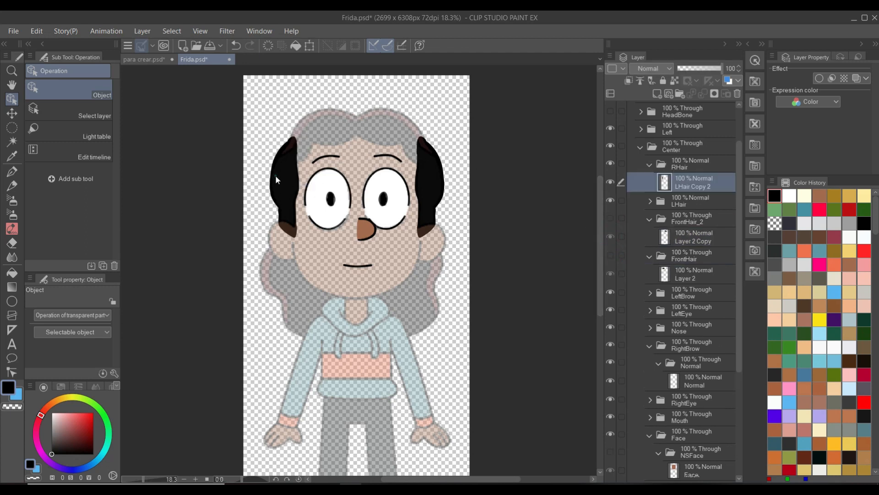
left_click(611, 183)
left_click(433, 169)
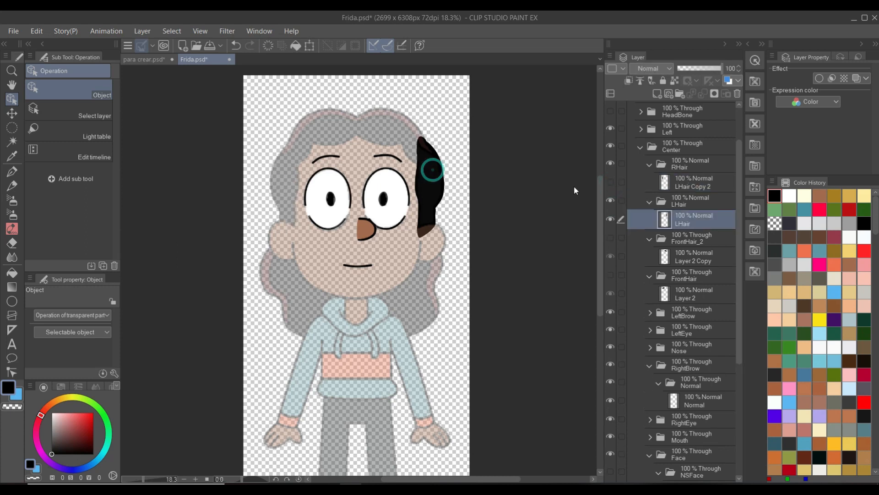
left_click(610, 200)
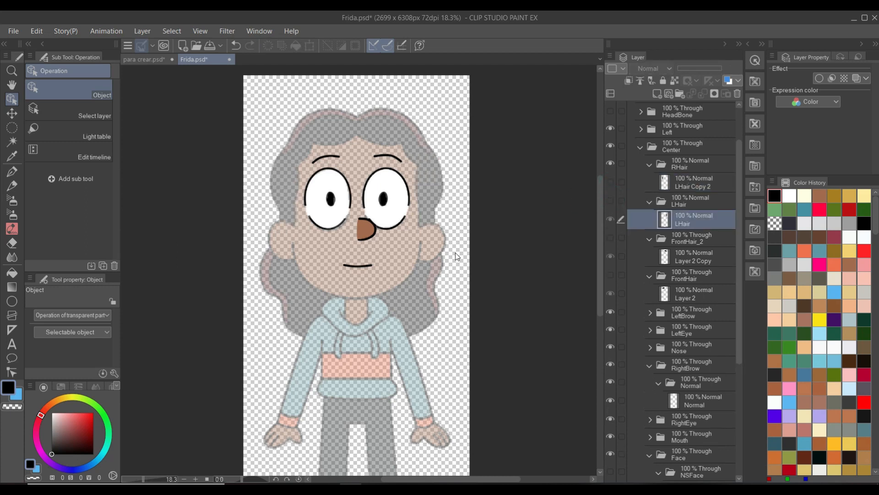
scroll(681, 374, "down", 5)
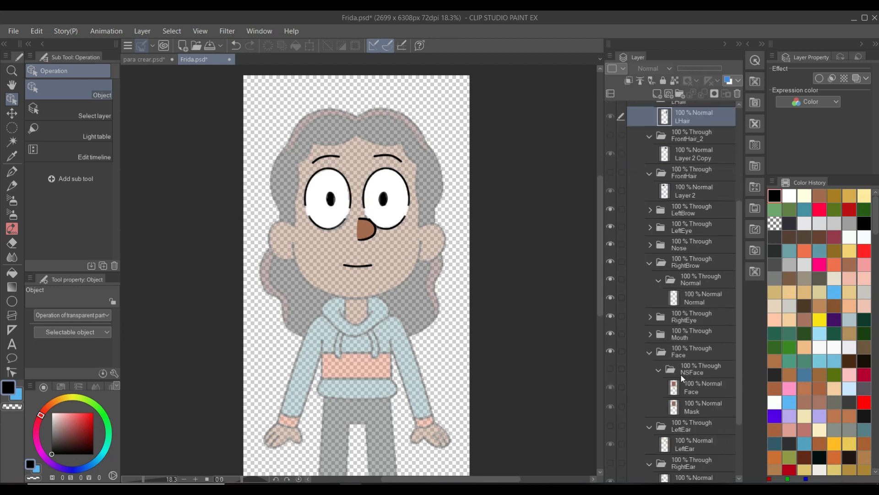
Trace the closed back hair outline in black with the G-pen on Layer 4 in the BackHair folder.
left_click(697, 439)
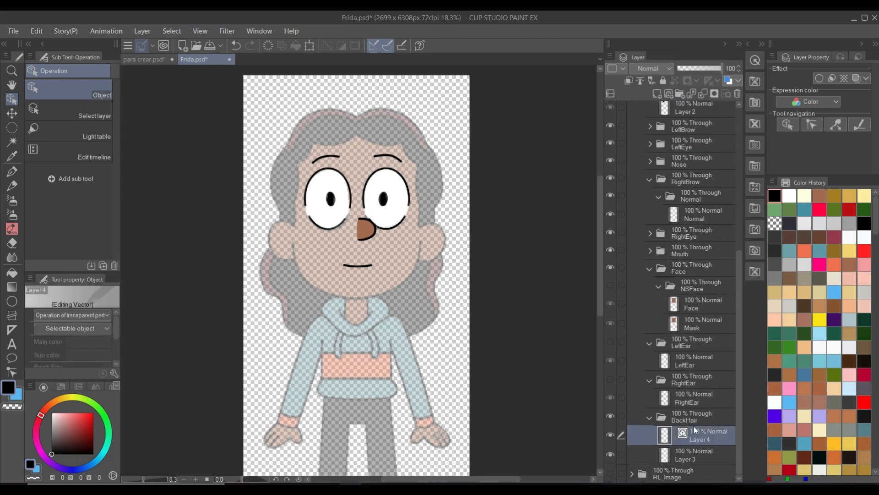
scroll(326, 233, "up", 2)
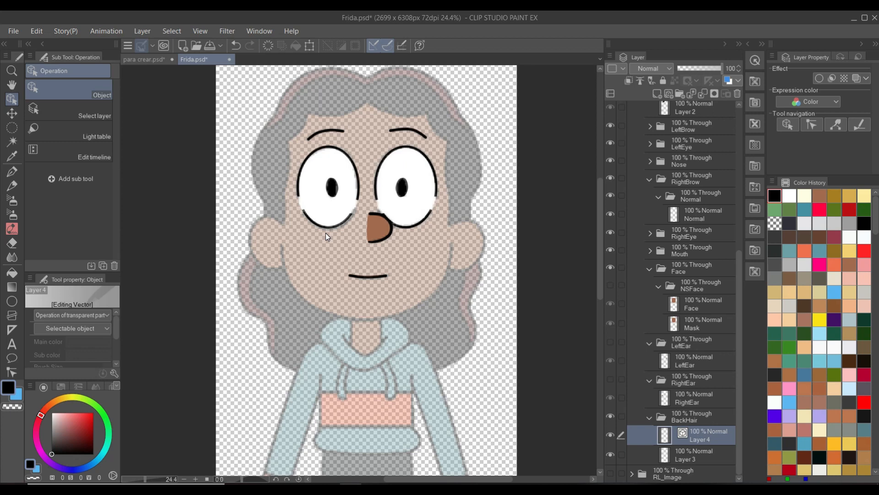
key("p")
mouse_move(466, 231)
left_mouse_down()
mouse_move(476, 210)
mouse_move(476, 366)
left_mouse_up()
key("ctrl+z")
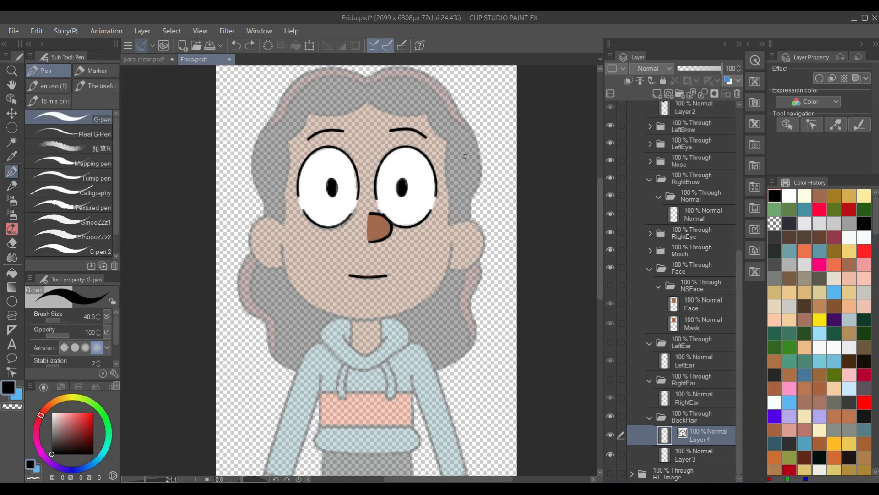
mouse_move(458, 139)
left_mouse_down()
mouse_move(482, 274)
mouse_move(471, 308)
mouse_move(474, 345)
mouse_move(437, 370)
mouse_move(373, 382)
mouse_move(312, 377)
mouse_move(272, 356)
mouse_move(266, 320)
mouse_move(241, 285)
mouse_move(265, 228)
mouse_move(280, 123)
mouse_move(324, 101)
left_mouse_up()
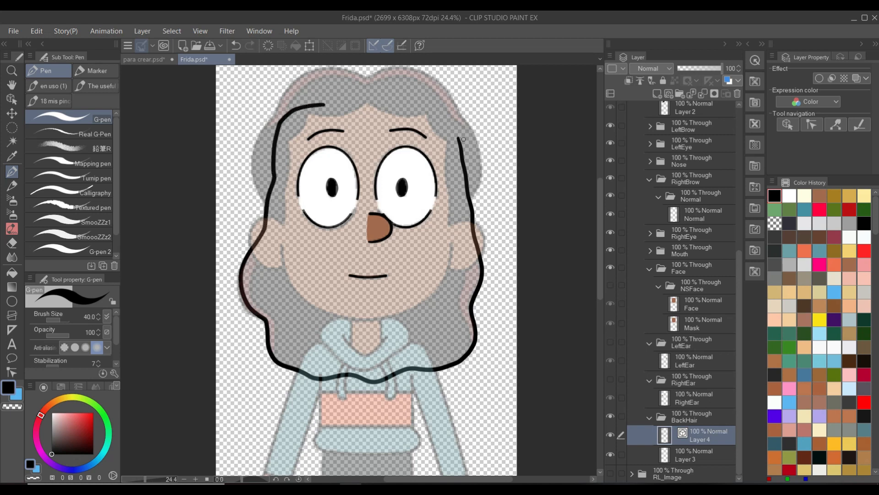
mouse_move(460, 140)
left_mouse_down()
mouse_move(414, 88)
mouse_move(323, 101)
left_mouse_up()
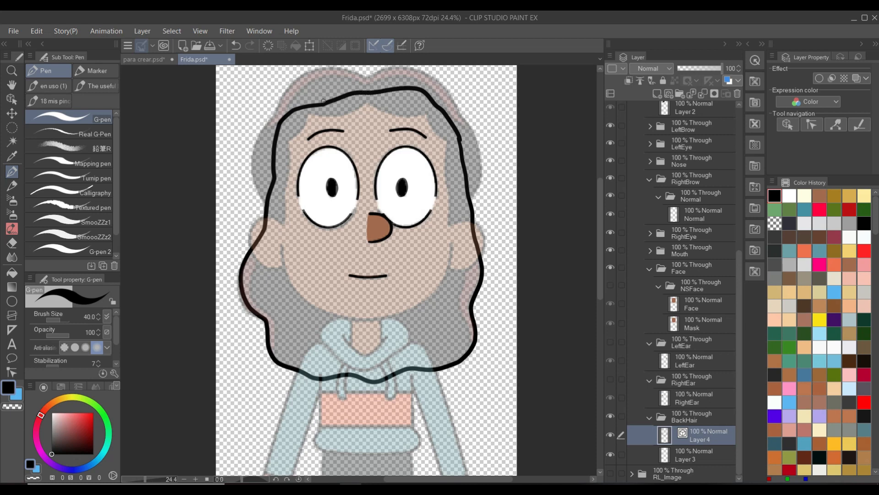
Hide the Frida frente Copy reference layer.
scroll(720, 131, "up", 10)
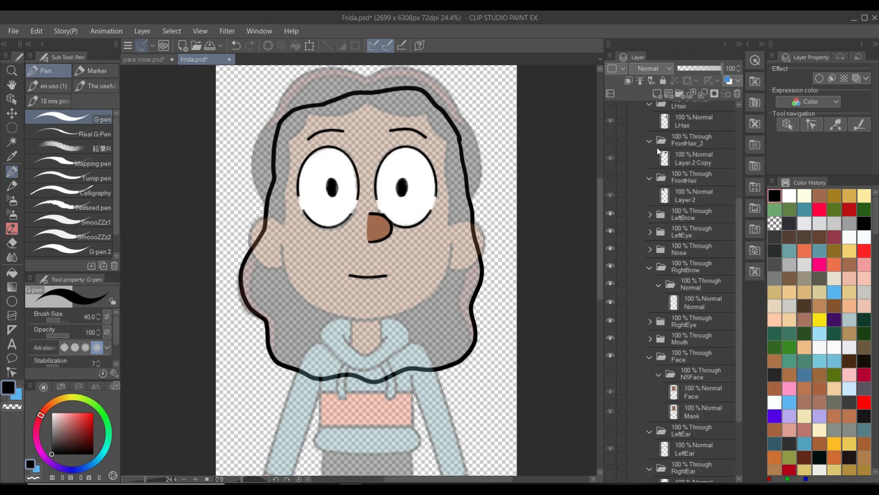
scroll(609, 109, "up", 1)
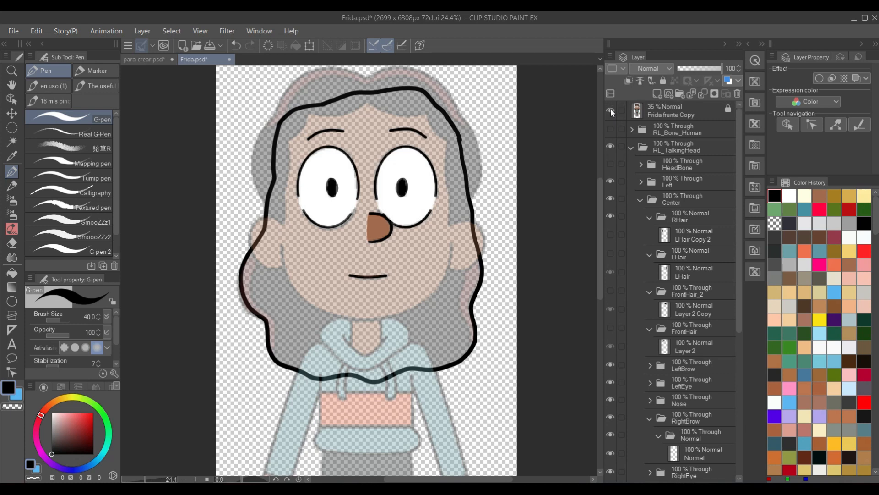
left_click(611, 110)
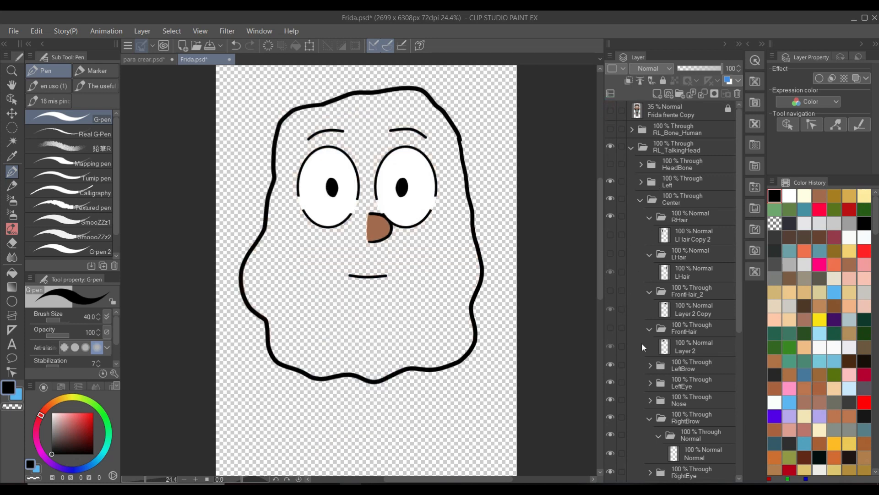
Hide the LeftBrow, LeftEye, Nose, RightBrow, RightEye and Mouth folders to clear the inside of the back hair outline.
left_click(611, 365)
left_click(611, 216)
scroll(645, 327, "down", 4)
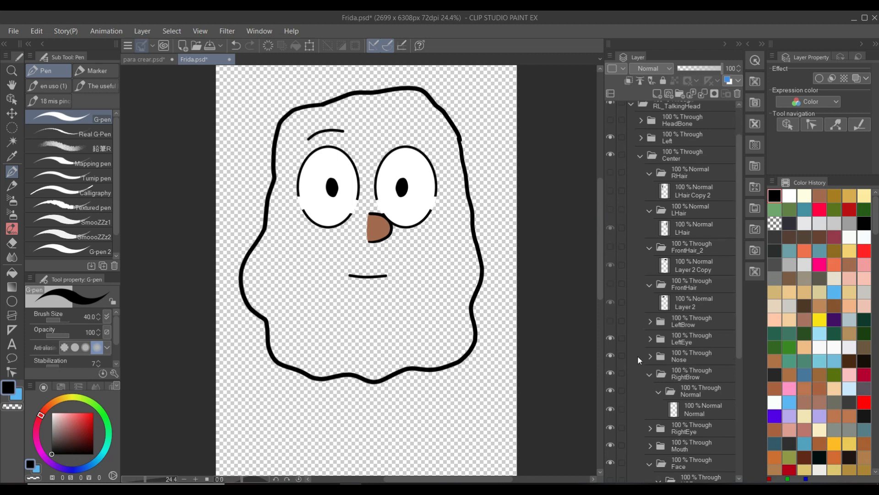
left_click(612, 310)
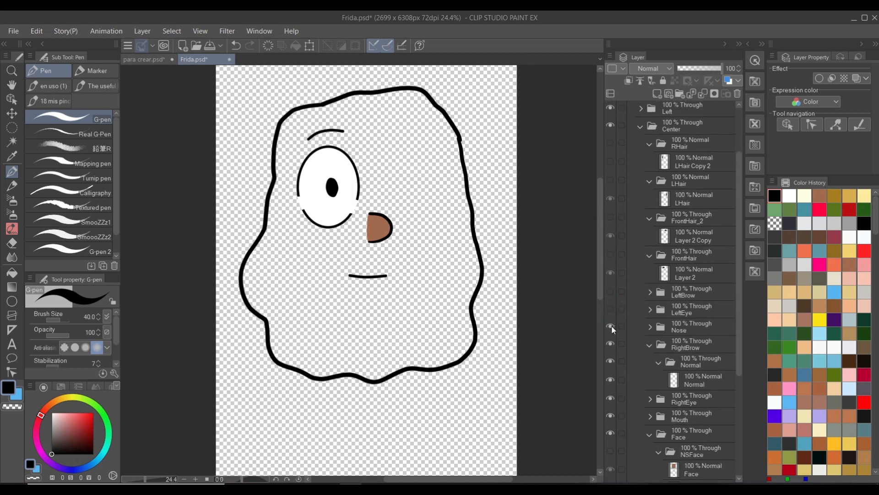
left_click(611, 325)
left_click(611, 344)
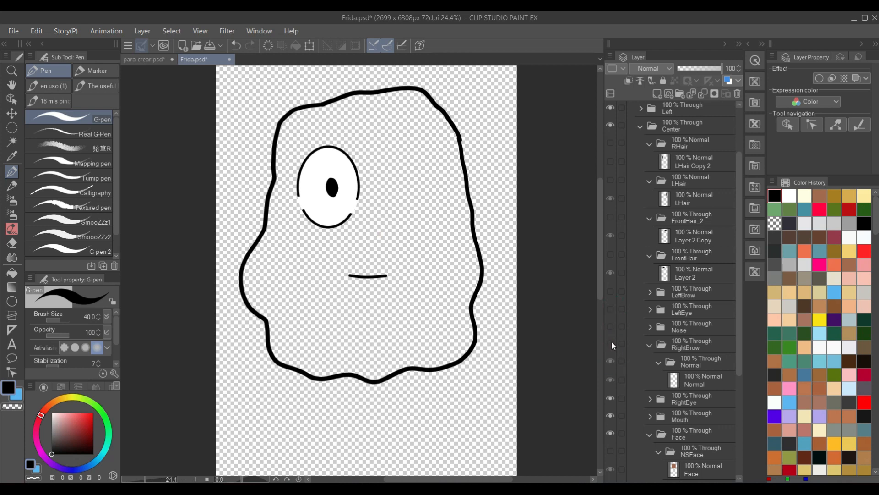
scroll(621, 386, "down", 2)
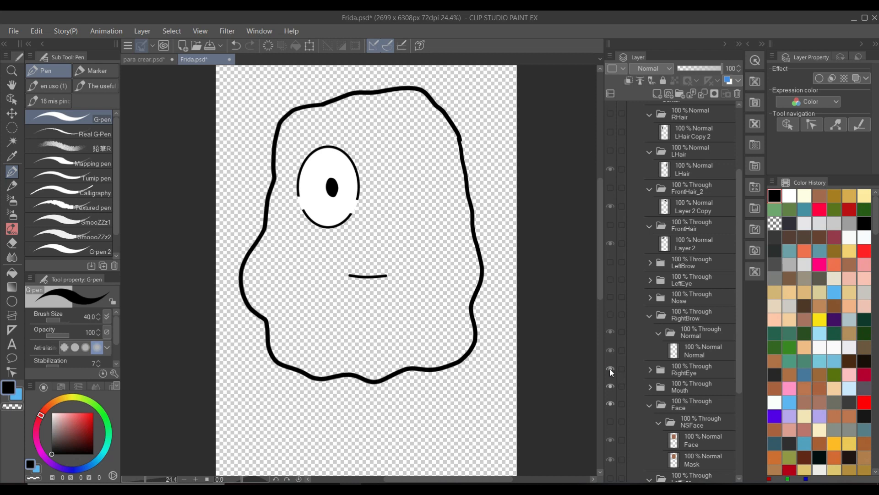
left_click(610, 369)
left_click(610, 386)
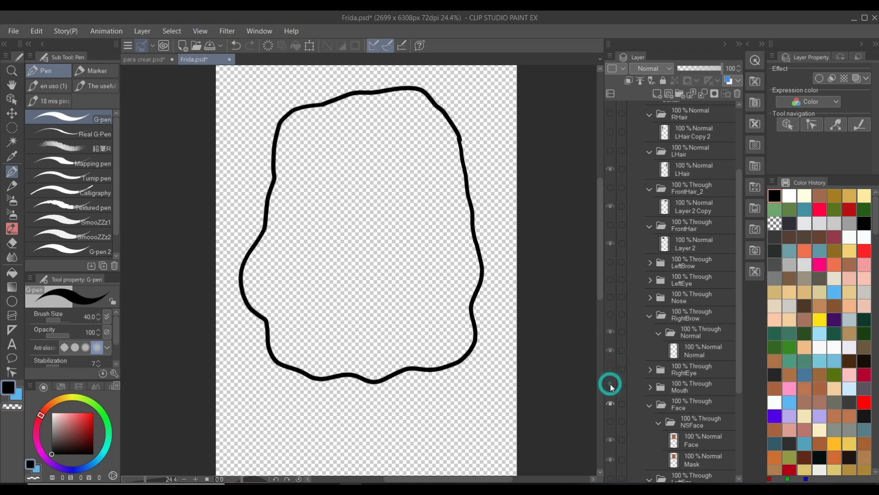
Fill the back hair outline with black on Layer 3 and merge Layer 4 down into it.
scroll(697, 427, "down", 5)
scroll(697, 427, "down", 4)
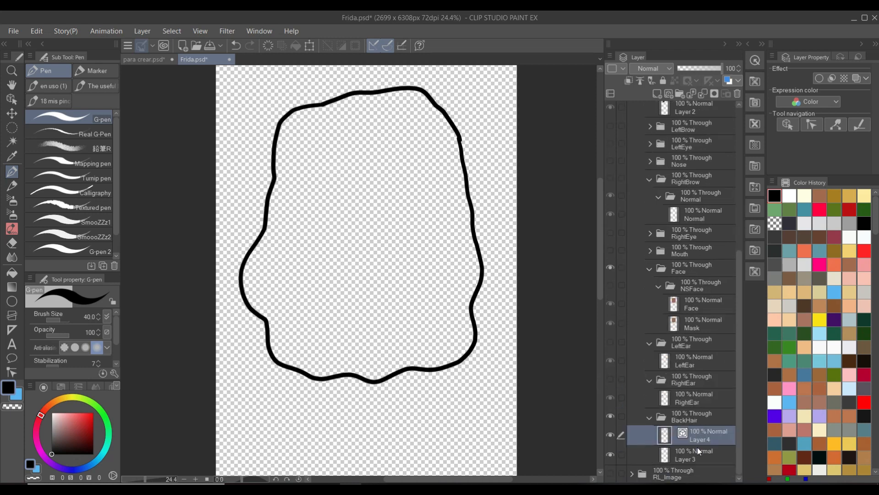
left_click(698, 452)
key("g")
left_click(324, 250)
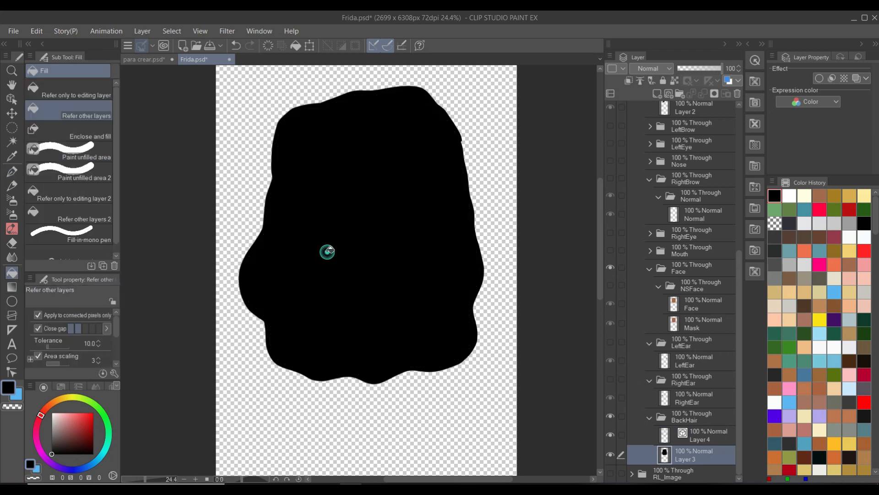
left_click(707, 434)
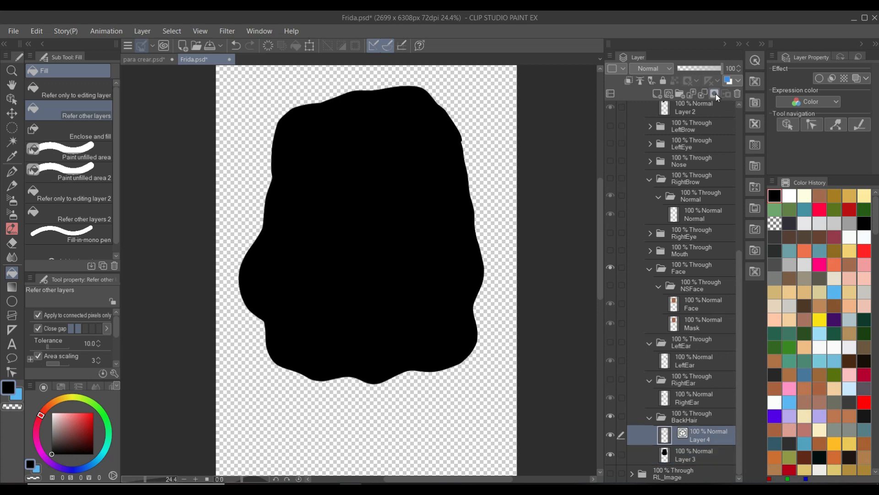
left_click(704, 94)
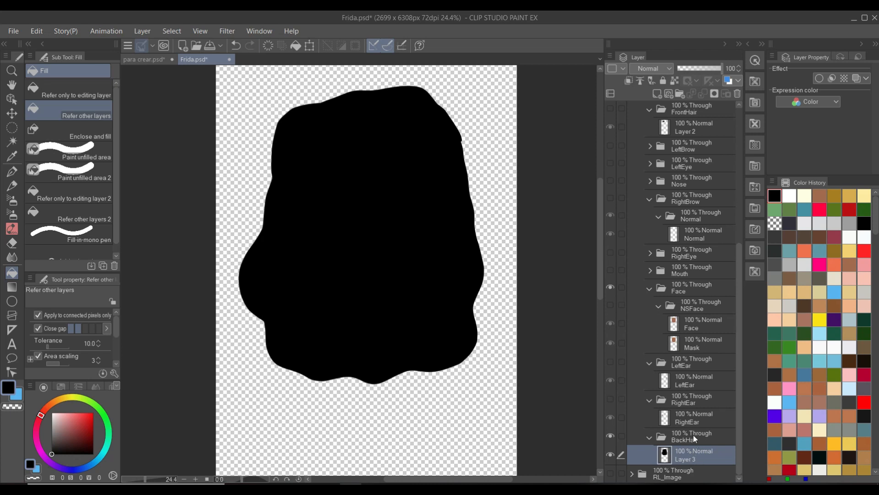
Rename the merged back hair layer as BackHair, copying the name of its folder.
double_click(696, 439)
key("ctrl+c")
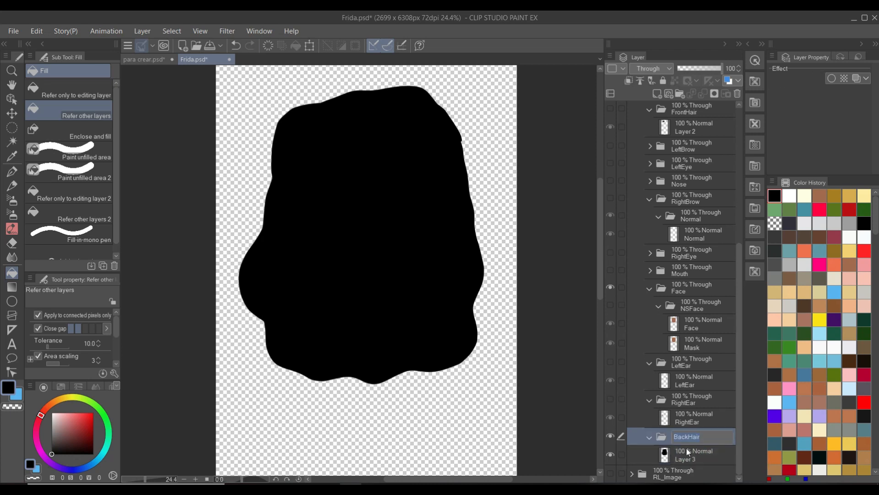
double_click(689, 458)
key("ctrl+v")
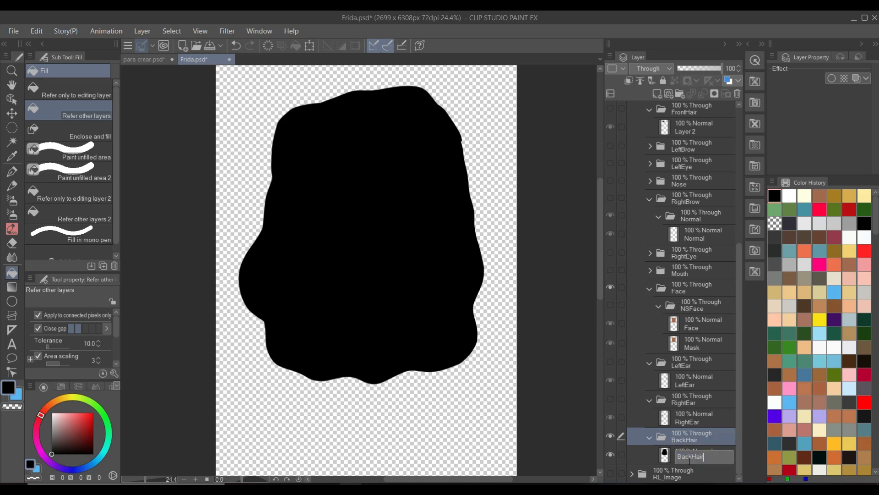
key("Return")
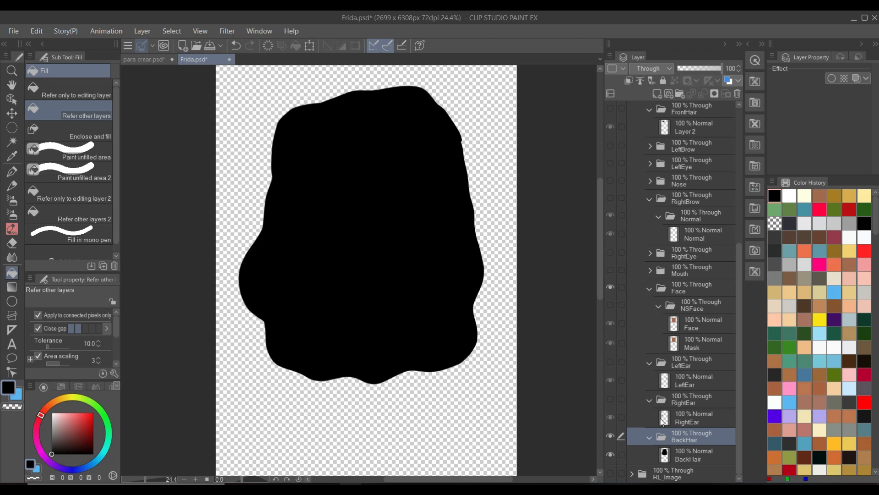
Show the RightEar, LeftEar, NSFace, Mouth, RightEye, RightBrow and LeftEye folders again.
scroll(643, 340, "up", 4)
scroll(626, 320, "down", 3)
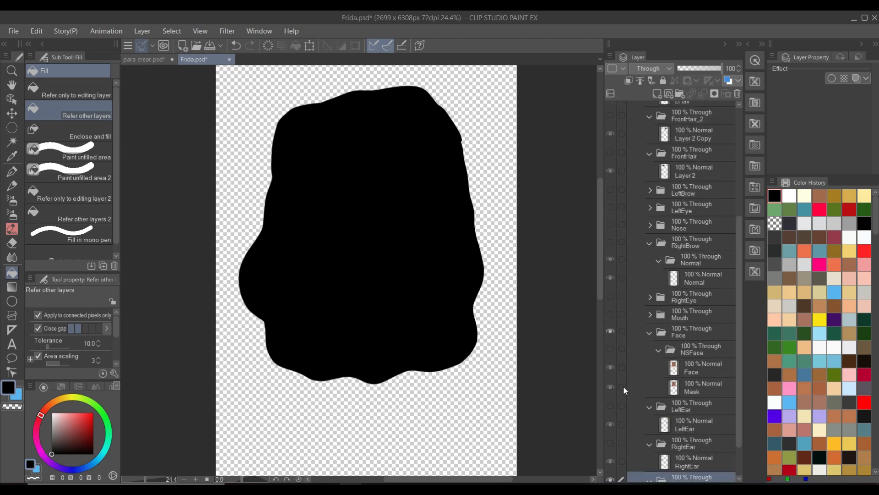
left_click(610, 415)
left_click(611, 376)
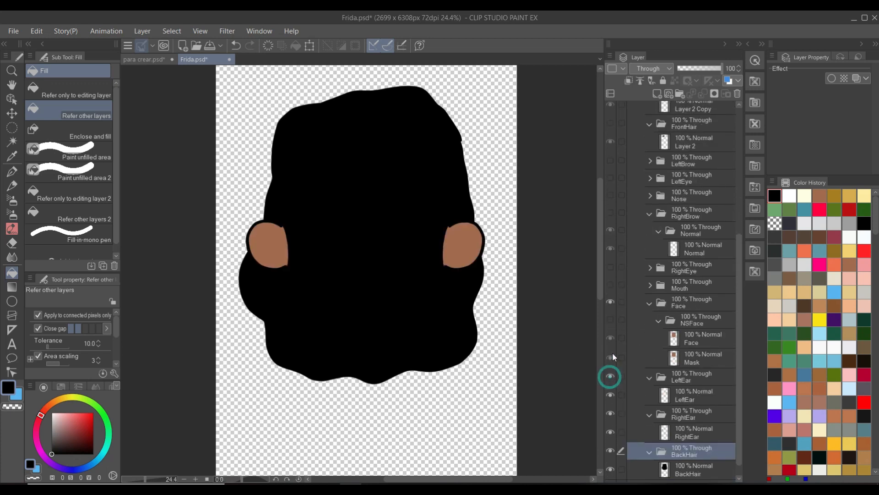
left_click(610, 322)
left_click(610, 284)
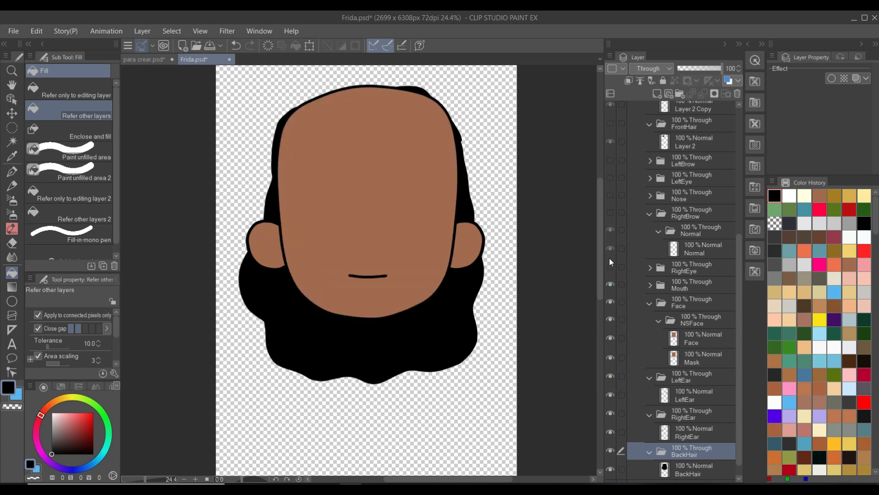
left_click(609, 266)
left_click(610, 212)
left_click(610, 177)
Show the Nose, LeftBrow, FrontHair, FrontHair_2, LHair and RHair folders again, including the LHair Copy 2 layer.
scroll(611, 183, "up", 3)
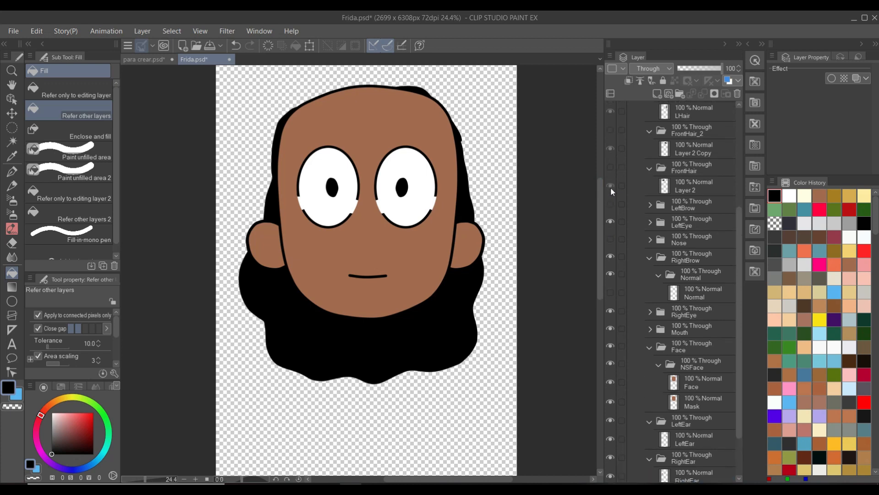
left_click(610, 197)
left_click(611, 233)
left_click(611, 269)
scroll(614, 175, "up", 1)
left_click(611, 189)
scroll(614, 186, "up", 5)
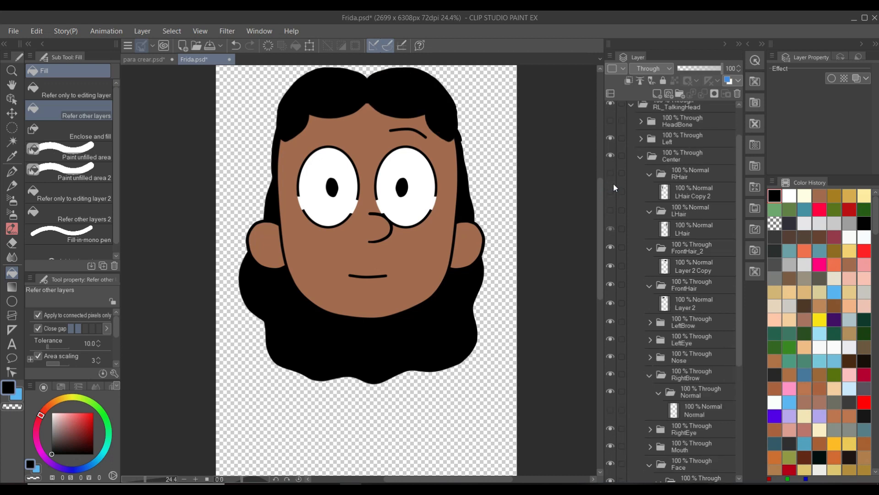
left_click(611, 253)
left_click(611, 234)
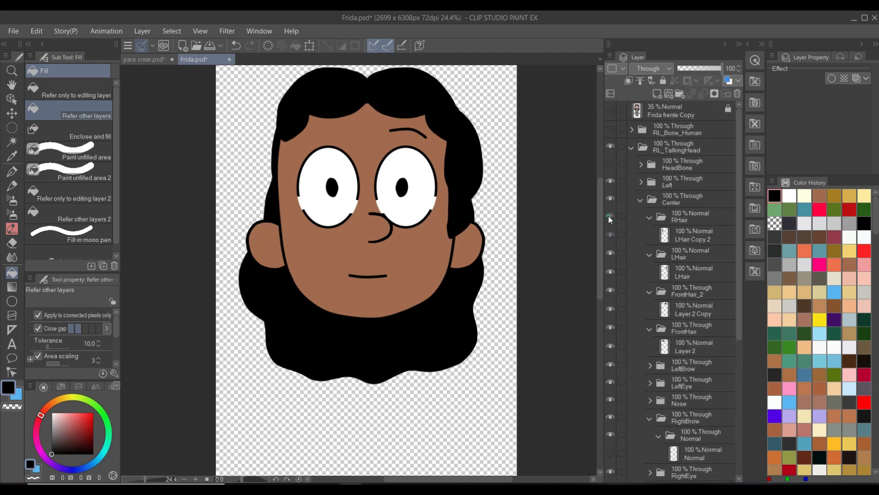
left_click(609, 216)
Show the HeadBone folder's bone markers over the head and select that folder.
left_click(617, 163)
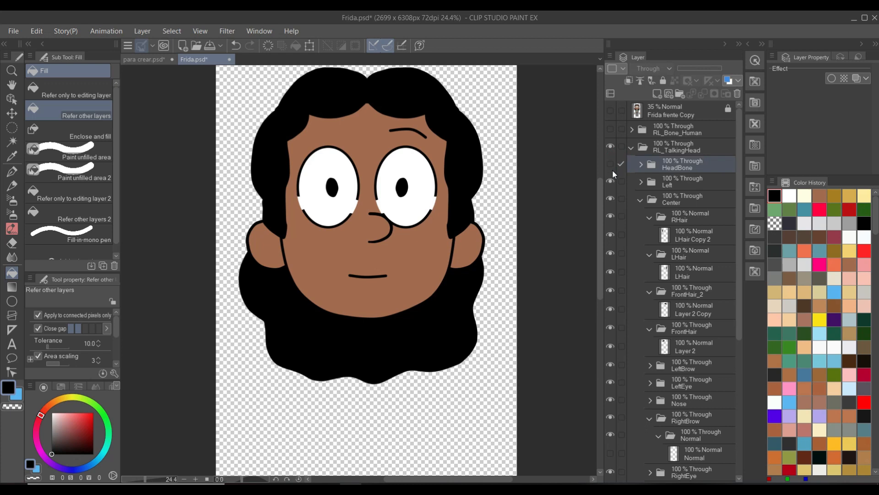
left_click(610, 165)
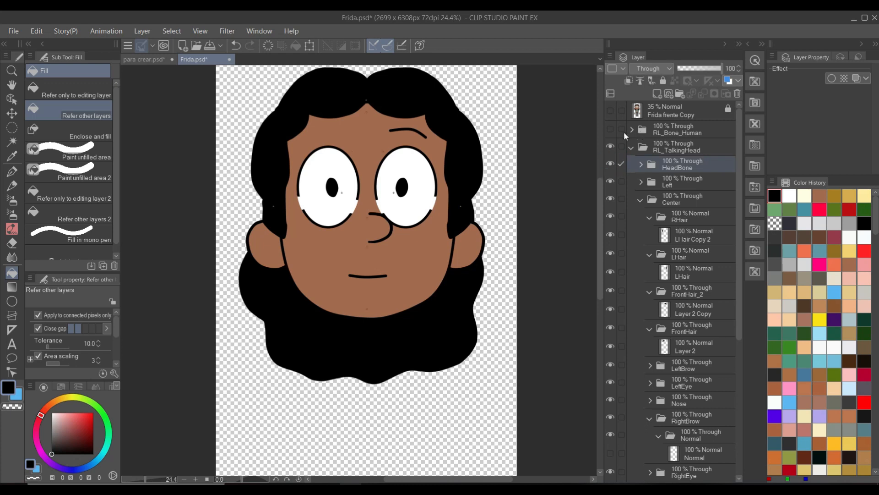
left_click(610, 130)
left_click(672, 164)
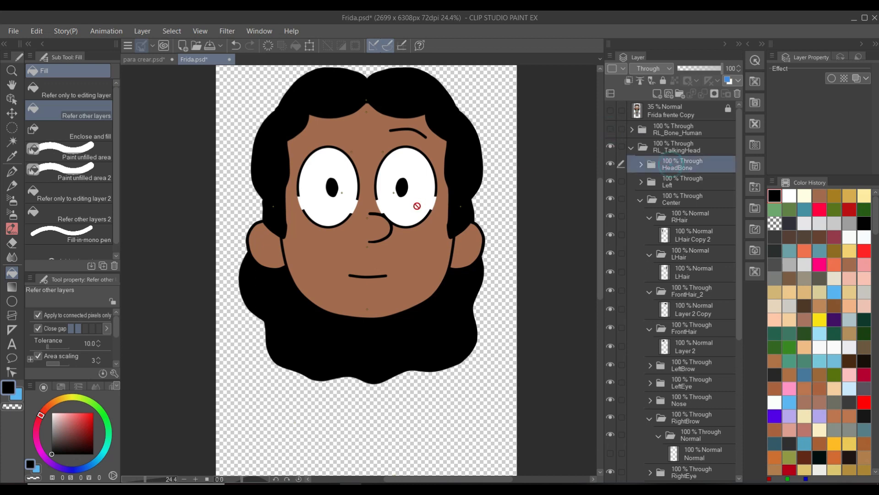
Move the RightEye bone marker in HeadBone onto the centre of the matching pupil.
scroll(403, 221, "up", 1)
scroll(403, 220, "up", 3)
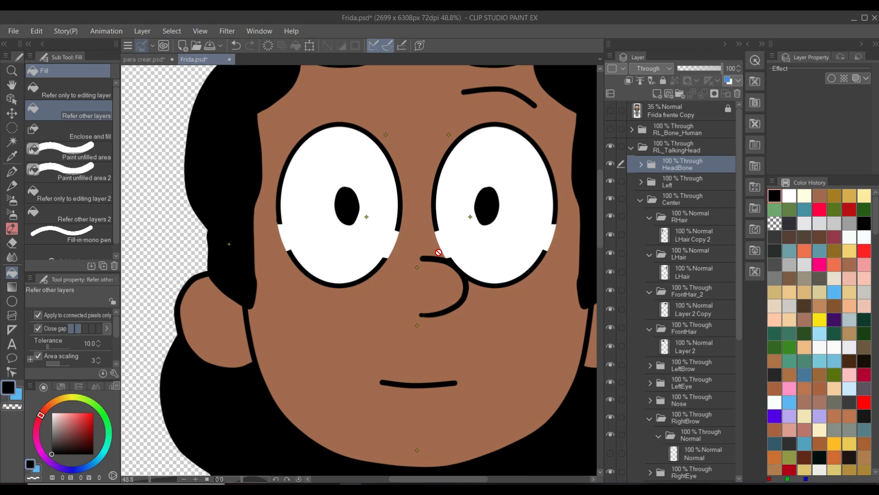
scroll(242, 196, "up", 3)
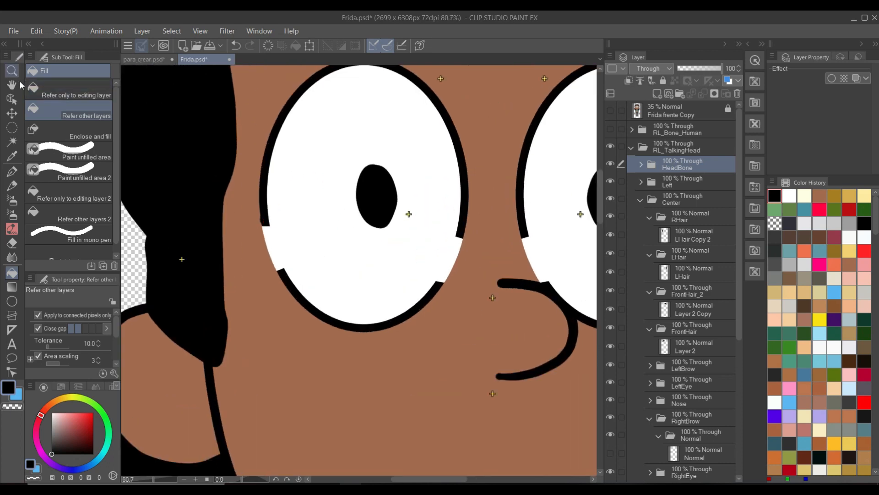
left_click(13, 99)
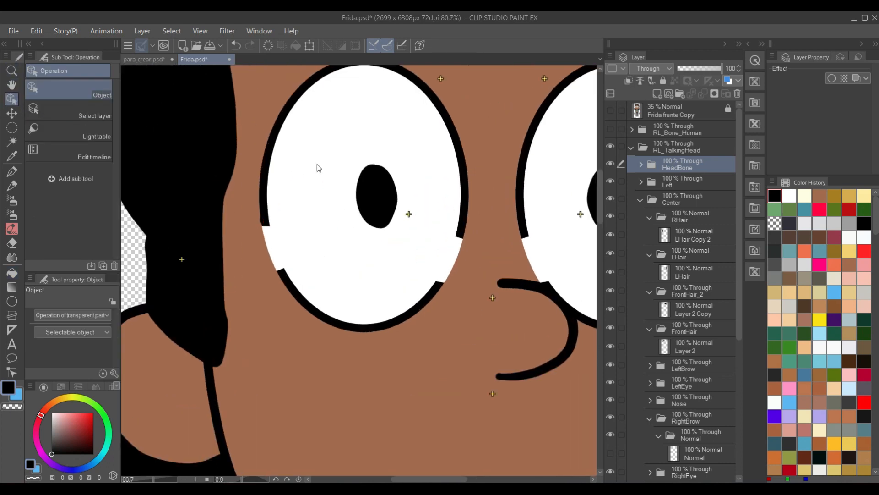
scroll(389, 215, "up", 1)
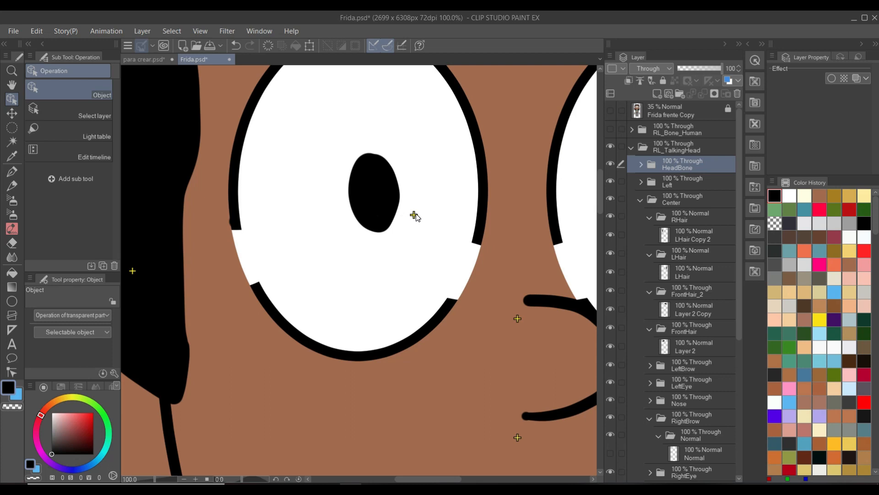
left_click(414, 215)
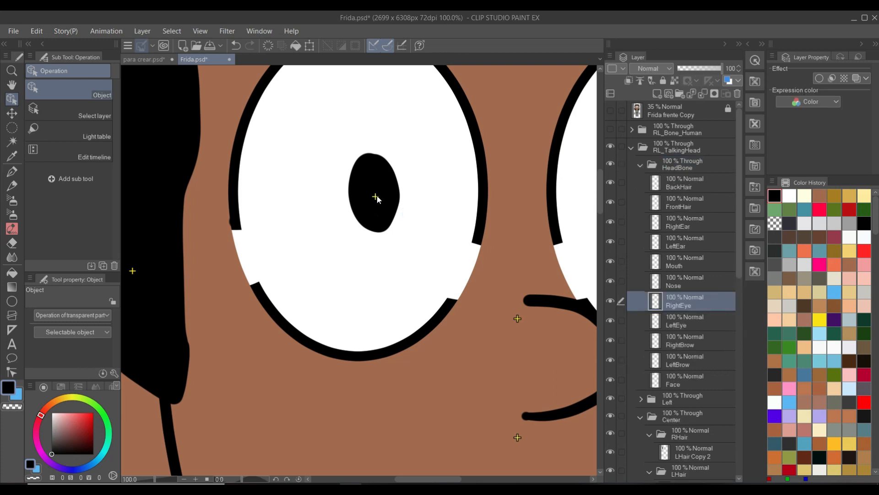
left_click_drag(452, 246, 204, 228)
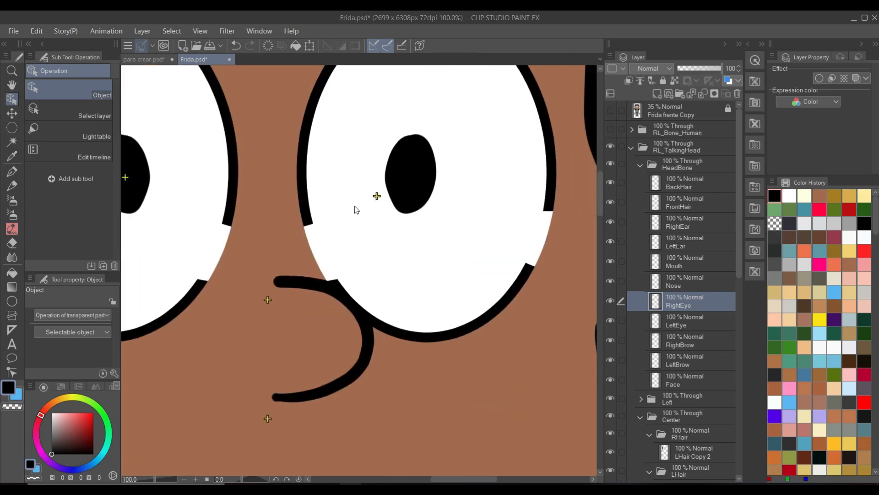
Move the LeftEye bone marker onto the matching pupil's centre and the Nose marker to the middle of the nose curve.
left_click(376, 197)
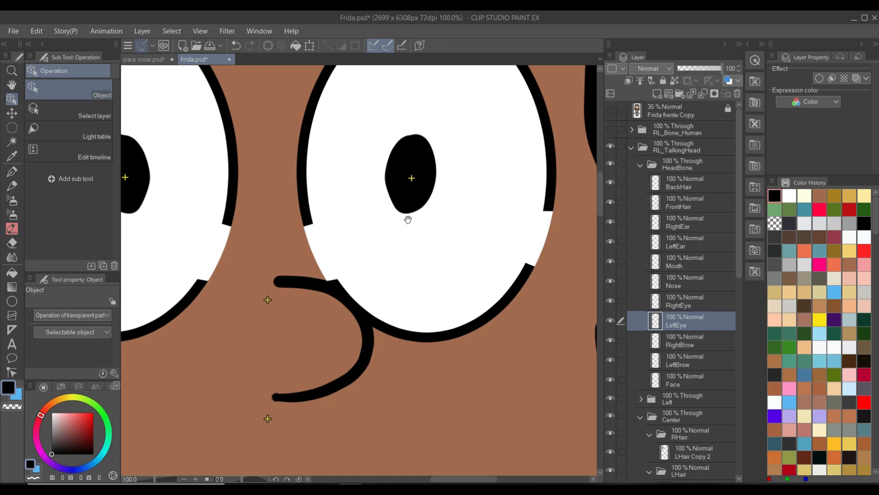
left_click_drag(406, 220, 526, 190)
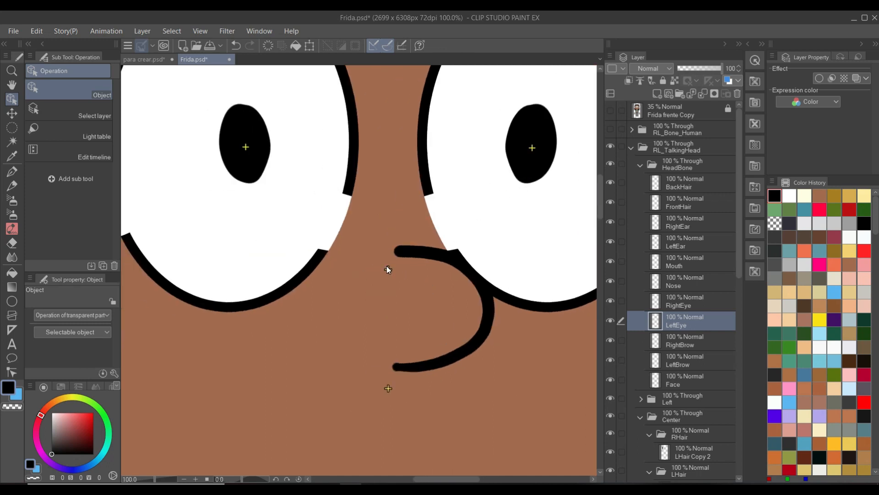
left_click(387, 269)
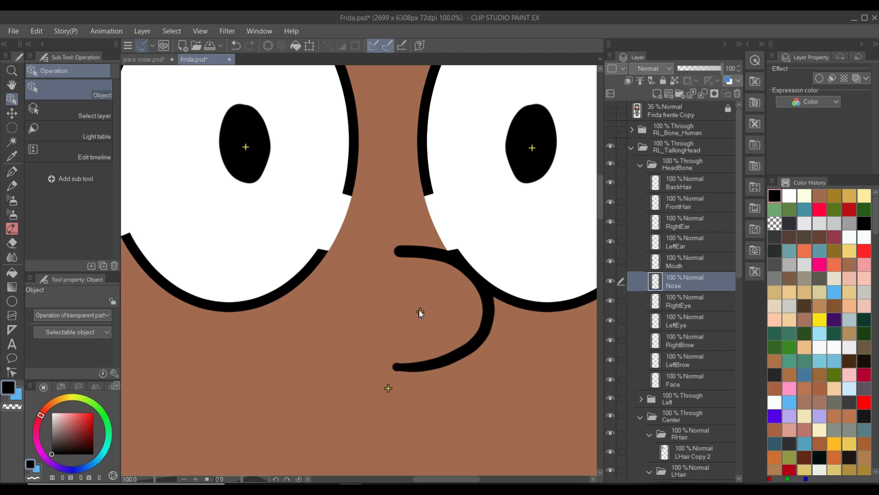
scroll(433, 312, "down", 2)
left_click_drag(435, 338, 409, 246)
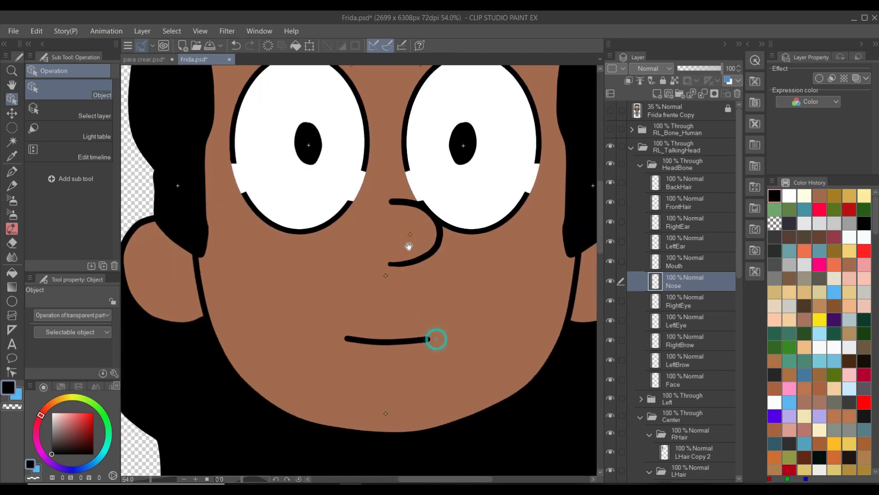
scroll(408, 246, "up", 1)
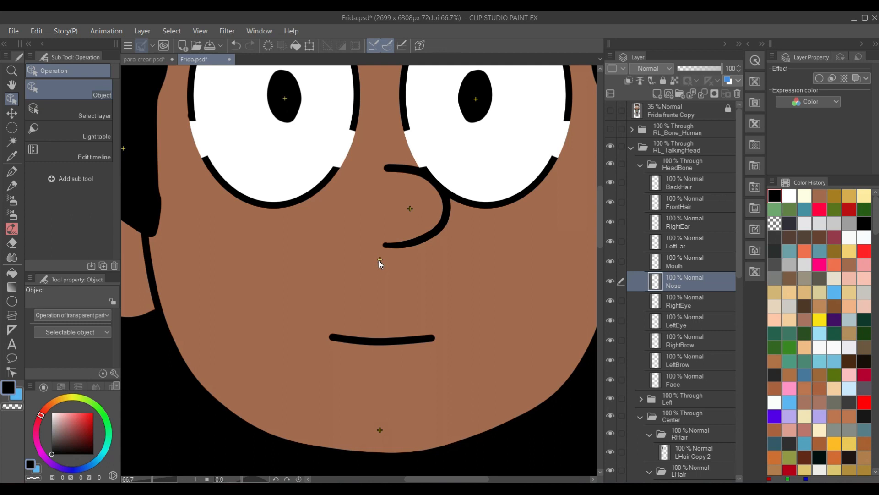
Move the Mouth bone marker down onto the middle of the mouth line.
left_click(379, 259)
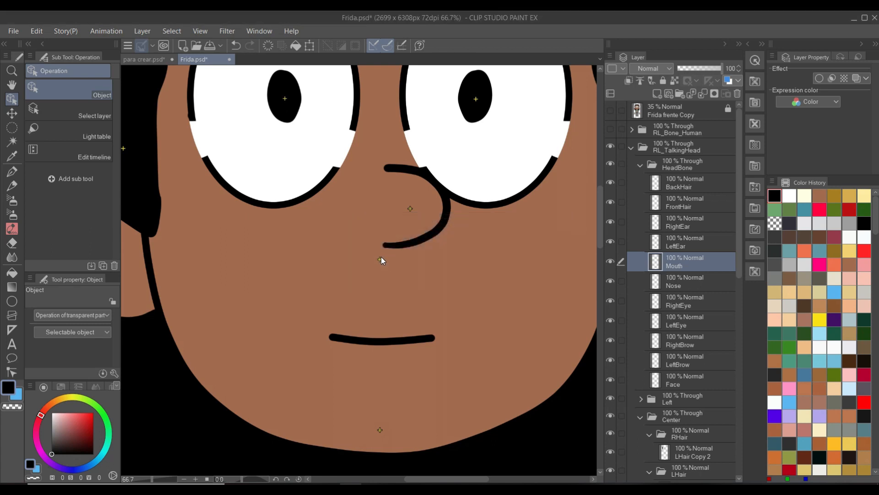
left_click(381, 257)
scroll(384, 339, "down", 4)
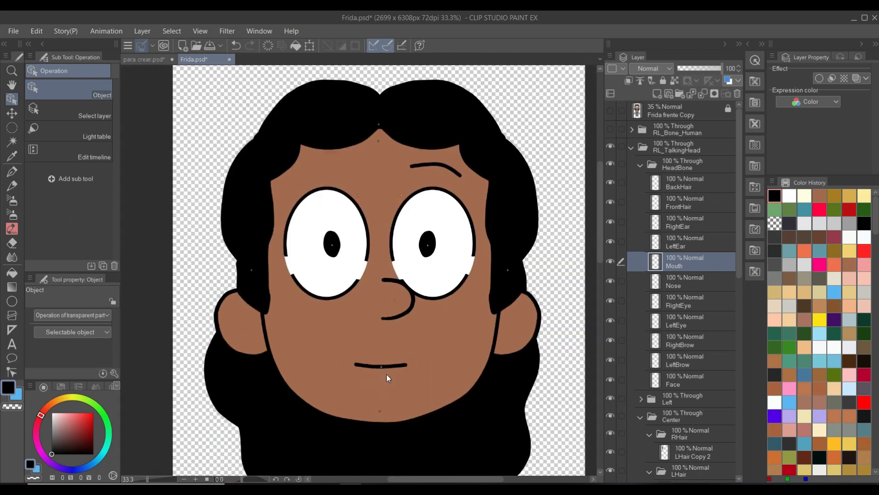
Move the RightEar and LeftEar bone markers down to where each ear joins the face.
scroll(318, 322, "up", 3)
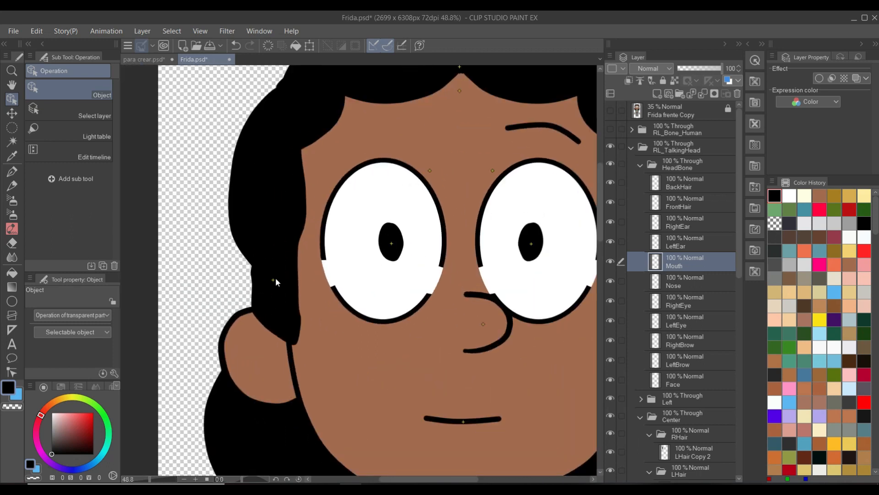
left_click(275, 278)
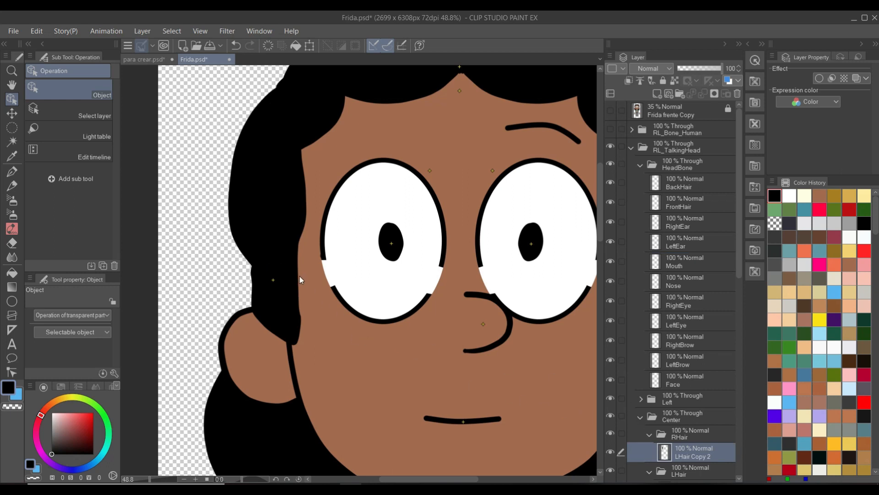
left_click(273, 280)
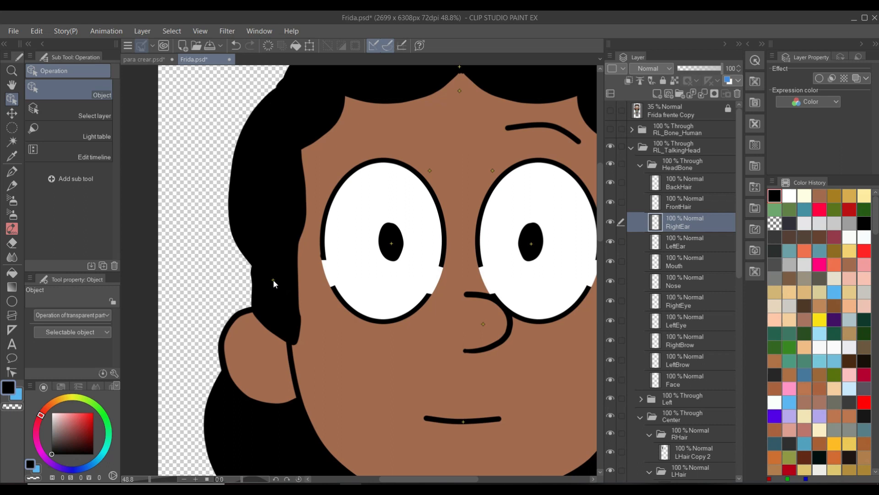
left_click_drag(273, 279, 282, 360)
left_click_drag(453, 362, 315, 328)
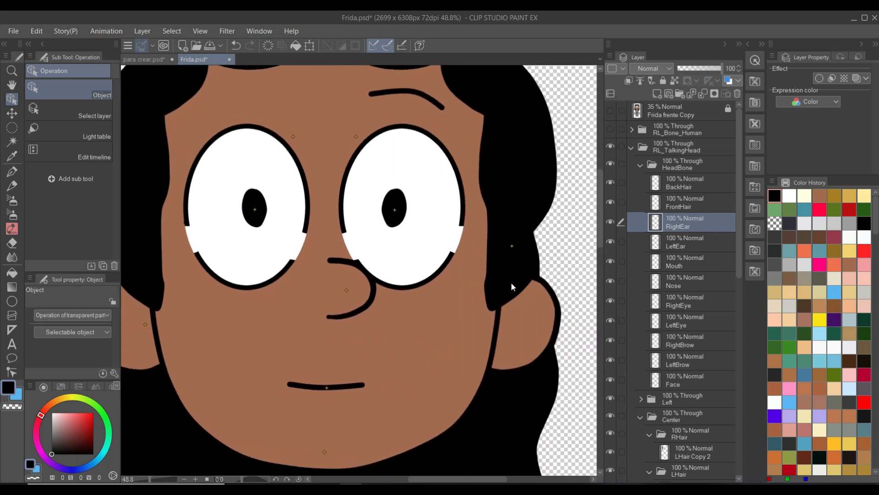
mouse_move(514, 250)
left_mouse_down()
mouse_move(507, 350)
mouse_move(505, 329)
left_mouse_up()
scroll(453, 337, "down", 2)
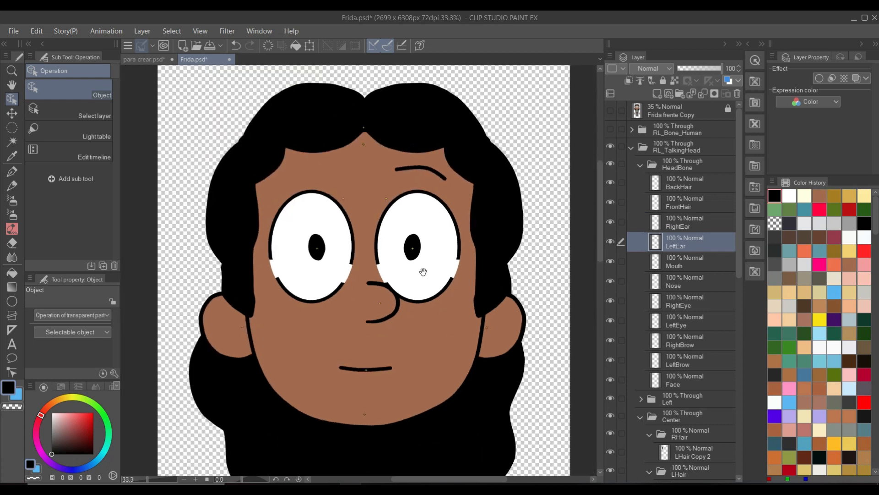
left_click_drag(423, 272, 490, 346)
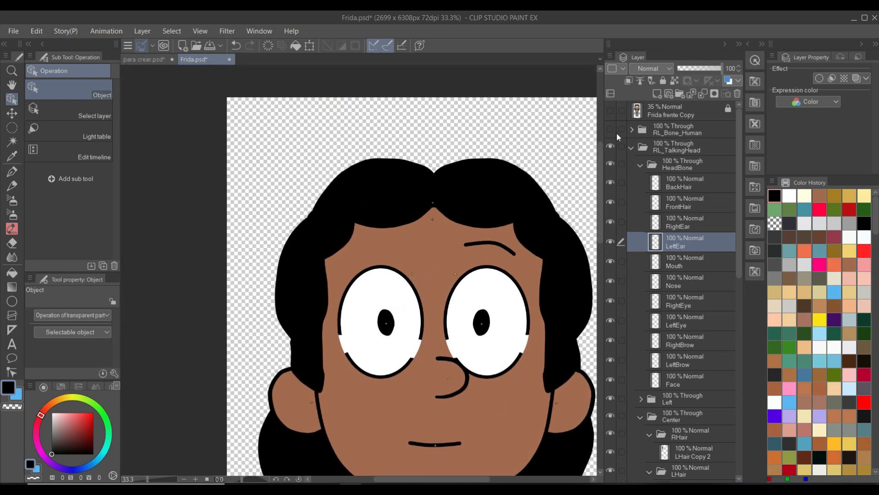
Show the hidden Normal eyebrow layer inside the RightBrow folder.
scroll(677, 370, "down", 5)
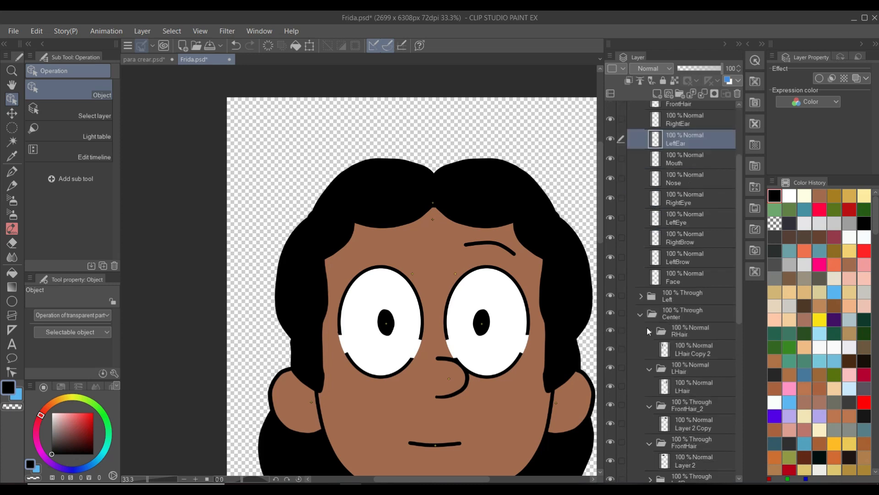
scroll(668, 376, "down", 7)
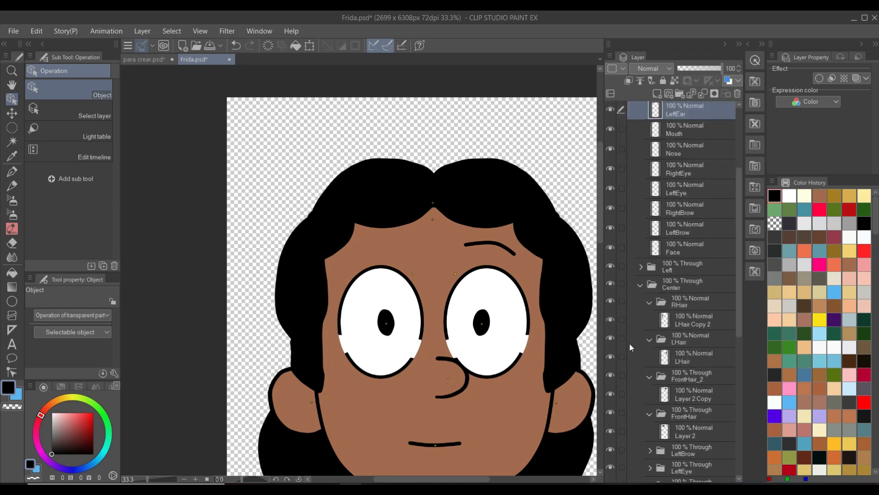
scroll(631, 365, "down", 1)
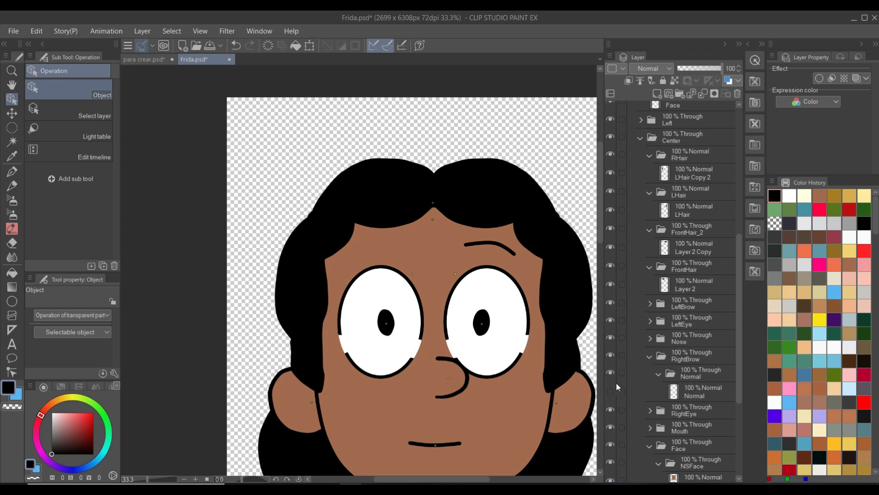
left_click(617, 390)
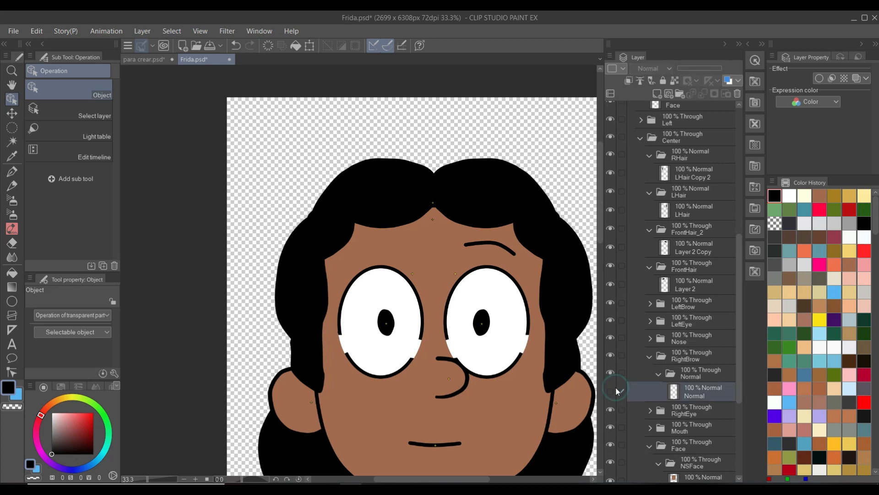
left_click(611, 391)
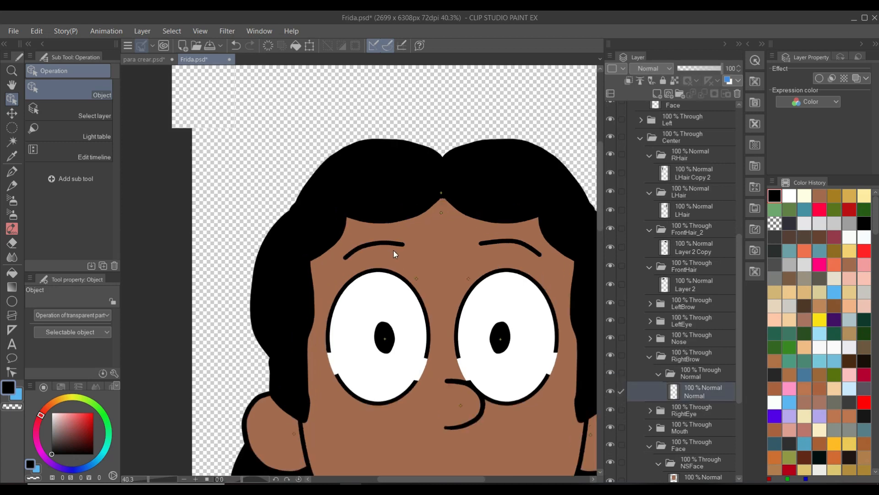
Move the RightBrow and LeftBrow bone markers onto the inner ends of their matching eyebrows.
scroll(398, 245, "up", 2)
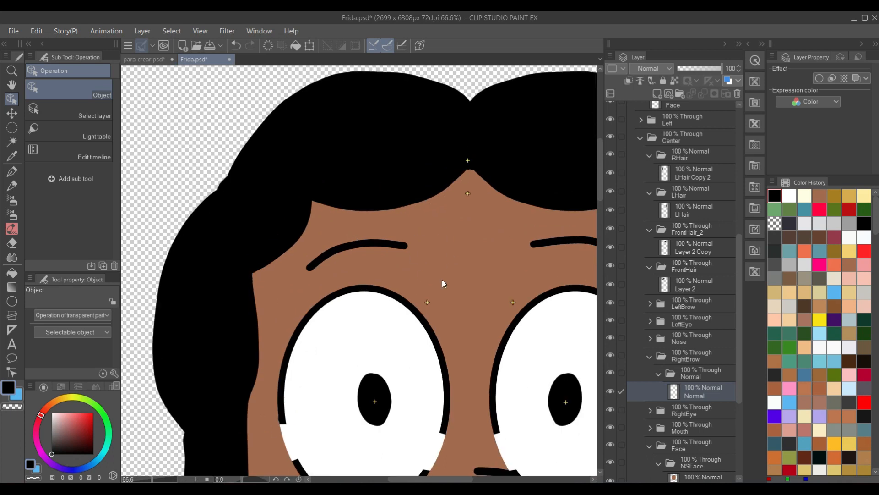
left_click(428, 303)
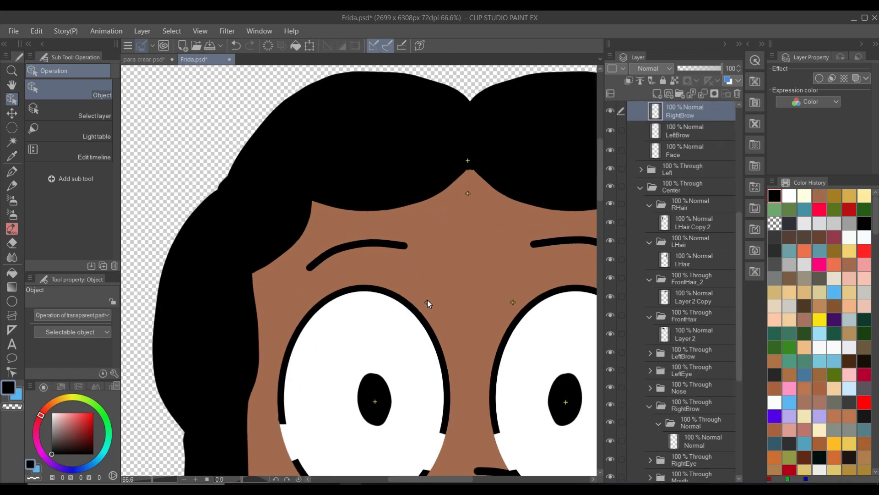
left_click_drag(427, 301, 395, 242)
left_click(512, 305)
left_click_drag(514, 304, 548, 246)
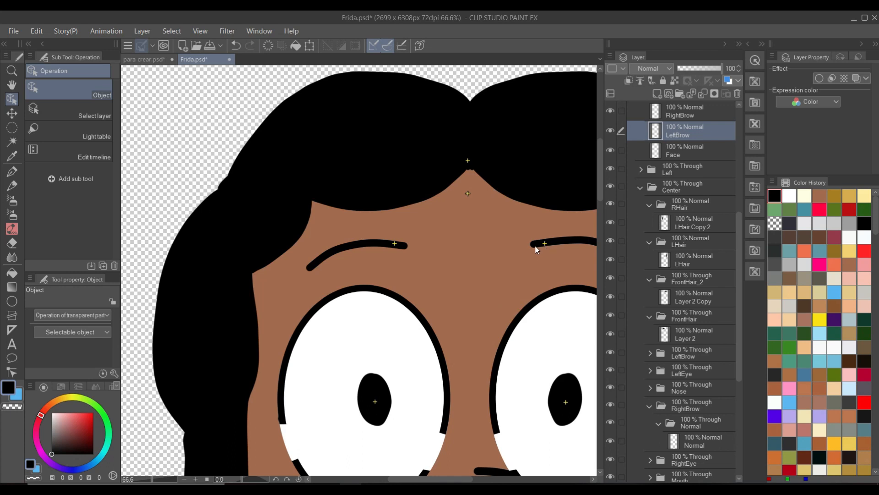
scroll(538, 250, "down", 3)
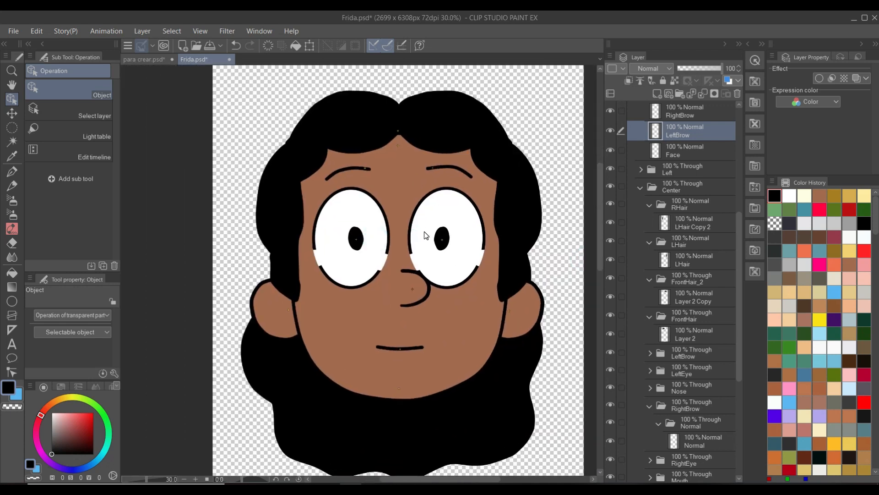
Move the BackHair bone marker from the hair parting down to the middle of the face between the eyes.
scroll(425, 238, "up", 3)
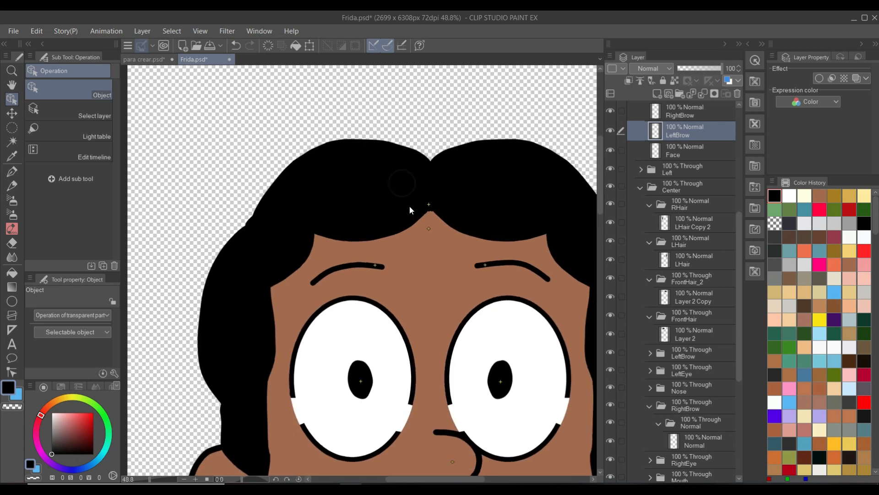
scroll(429, 209, "up", 1)
left_click(429, 208)
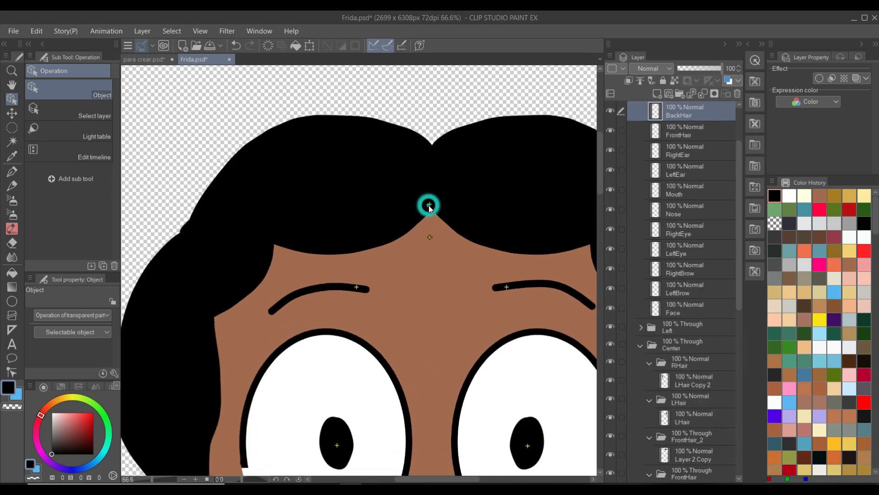
scroll(429, 208, "down", 1)
left_click(430, 208)
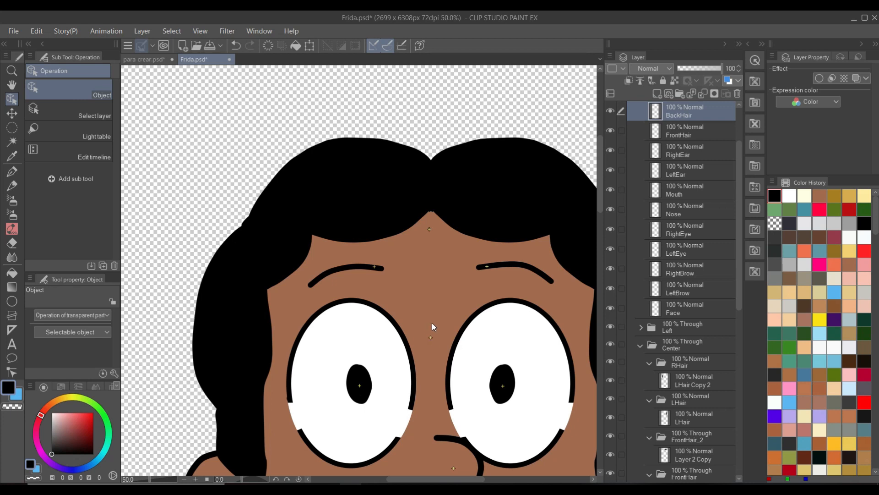
Move the FrontHair bone marker onto the middle of the FrontHair lock, toggling that folder's visibility to identify the lock.
left_click(429, 230)
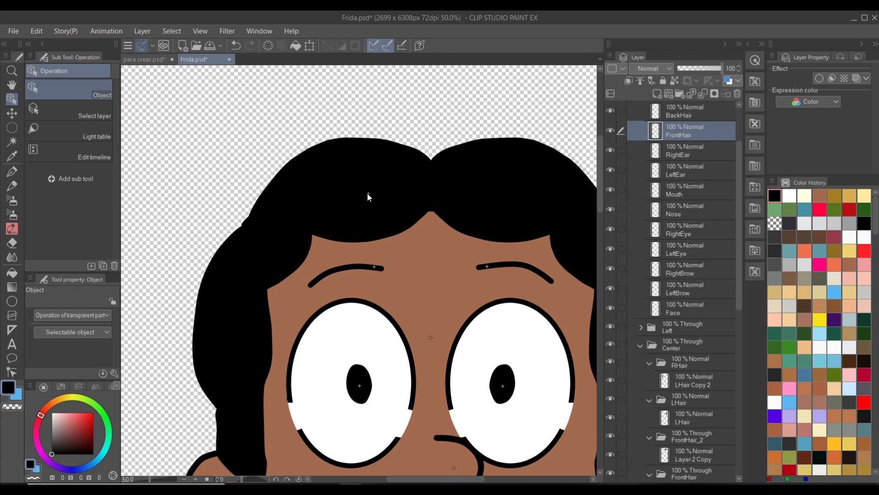
left_click(381, 178)
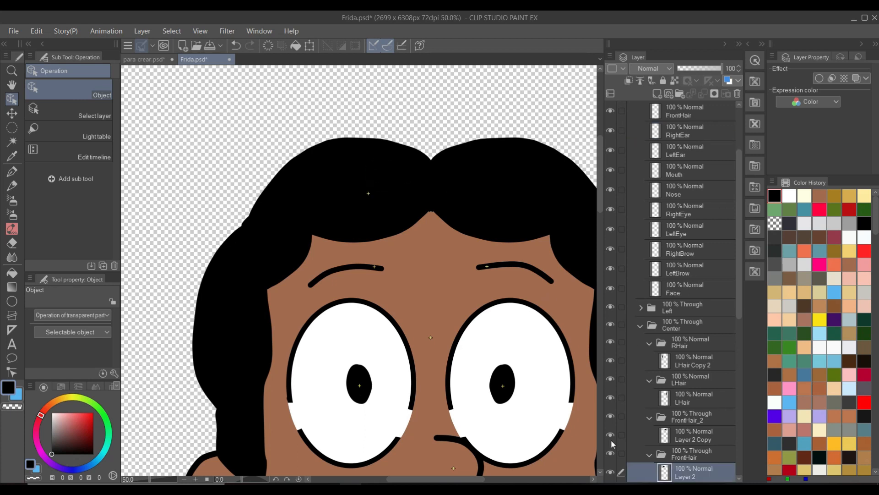
left_click(614, 454)
left_click(615, 454)
left_click(365, 193)
left_click(369, 195)
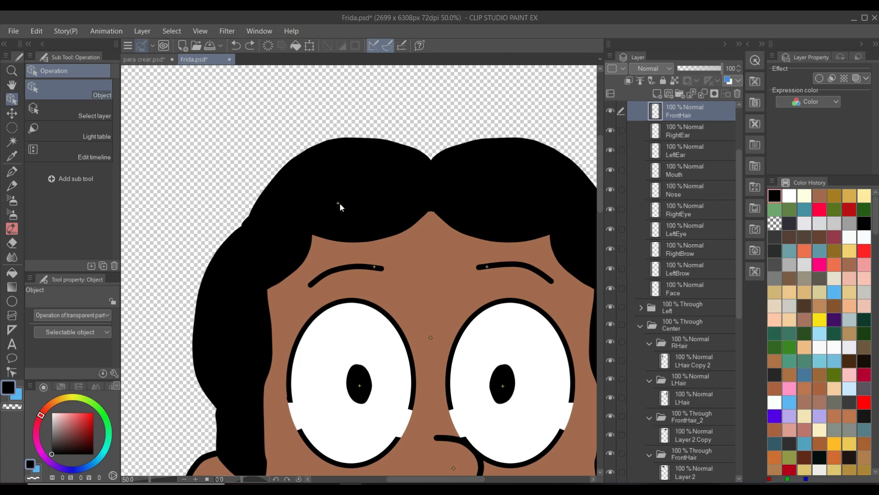
Examine the whole head and pick the other front hair lock and the side hair pieces to identify their layers.
scroll(403, 206, "down", 5)
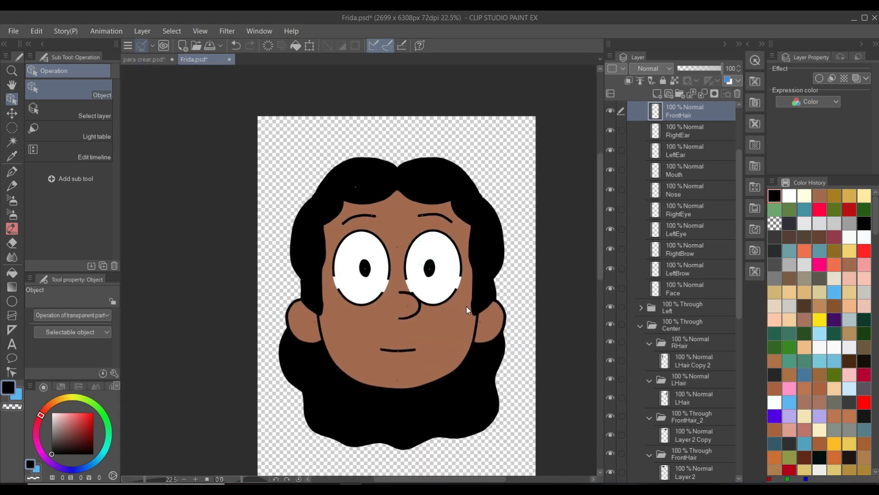
scroll(462, 273, "up", 3)
left_click_drag(451, 269, 469, 304)
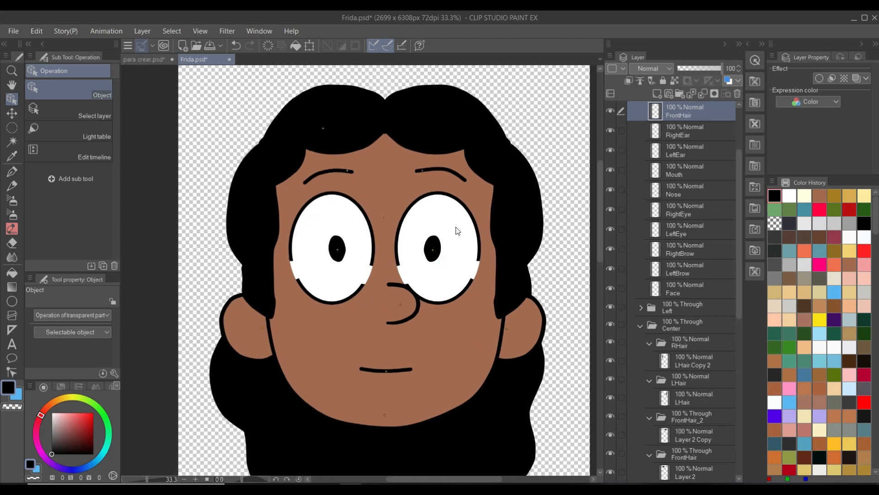
scroll(670, 170, "up", 3)
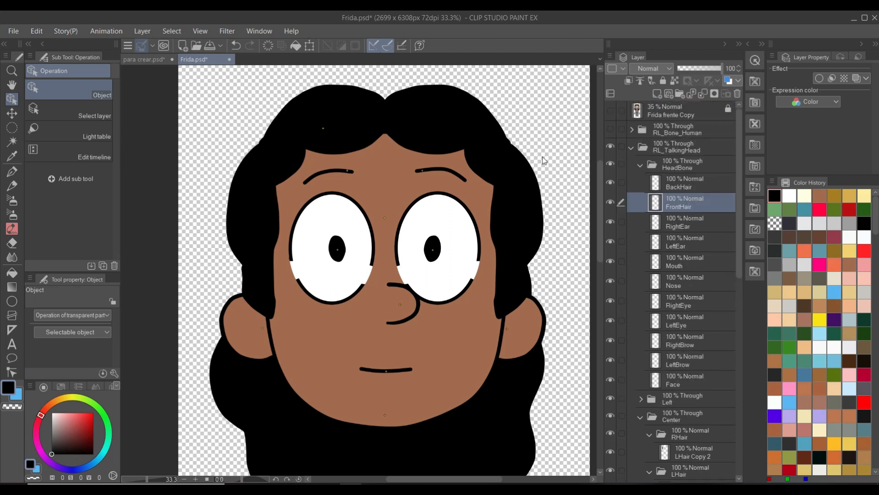
left_click(476, 110)
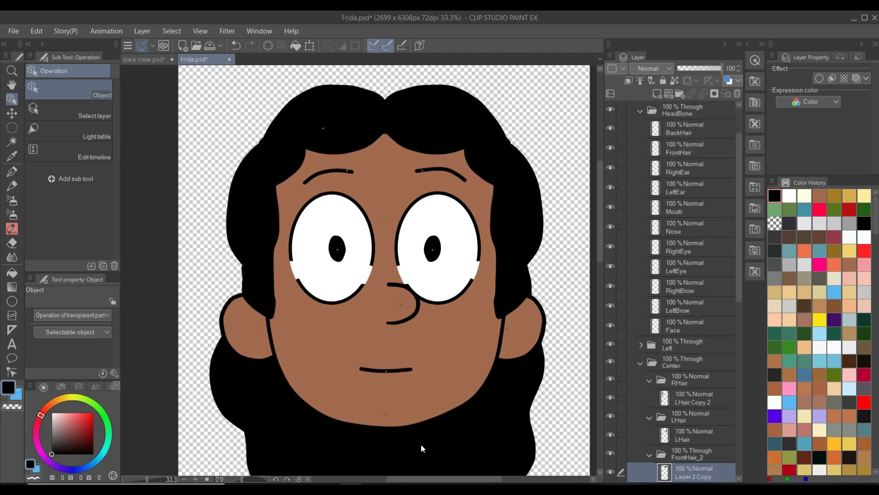
scroll(436, 442, "down", 7)
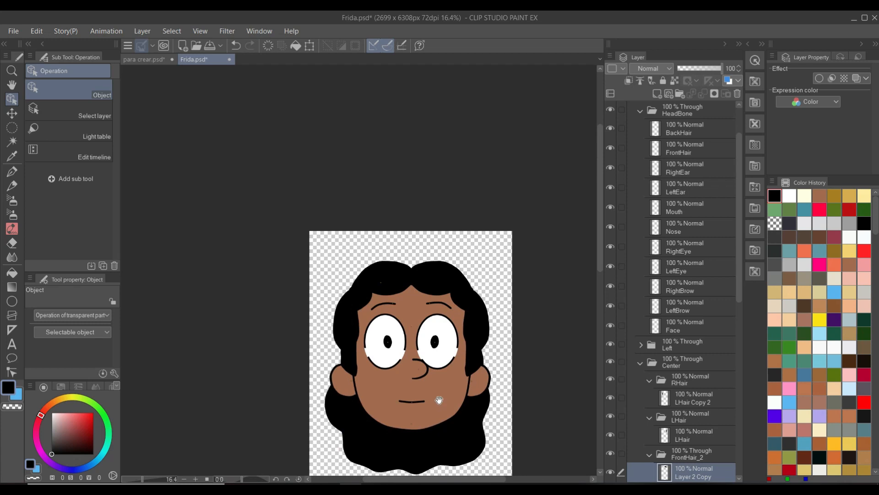
left_click_drag(437, 400, 443, 327)
scroll(432, 310, "up", 3)
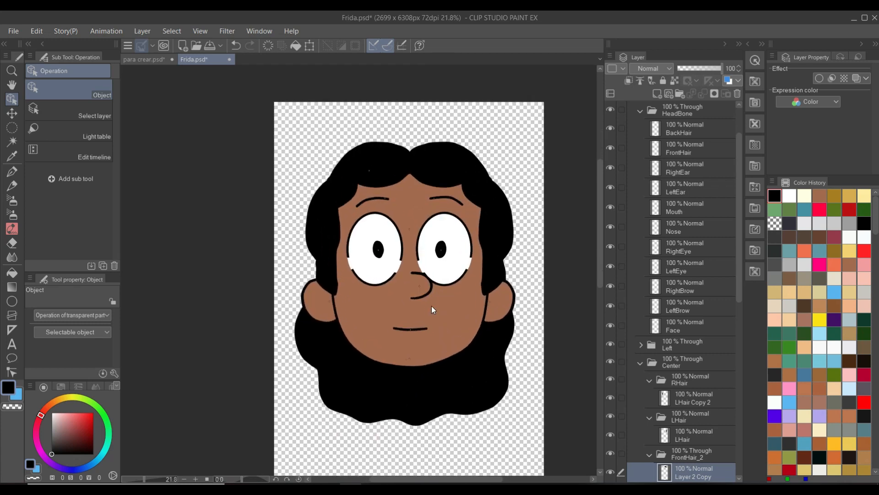
left_click(503, 222)
left_click(322, 241)
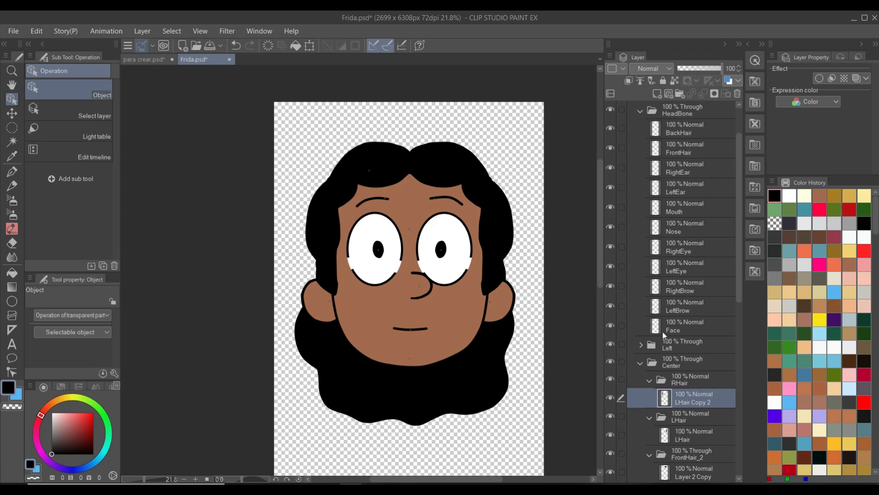
Show the RL_Bone_Human and RL_Image folders so the full body appears with the head.
scroll(664, 336, "up", 2)
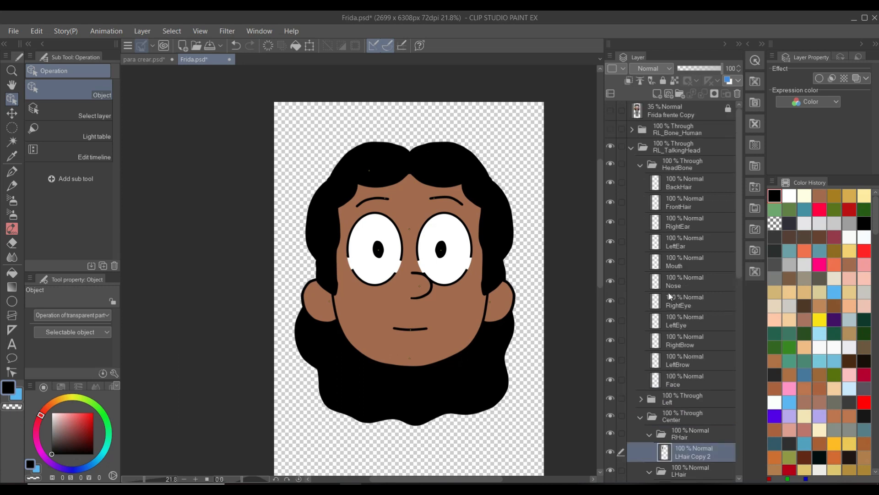
left_click(611, 129)
scroll(504, 334, "down", 2)
left_click_drag(502, 333, 439, 239)
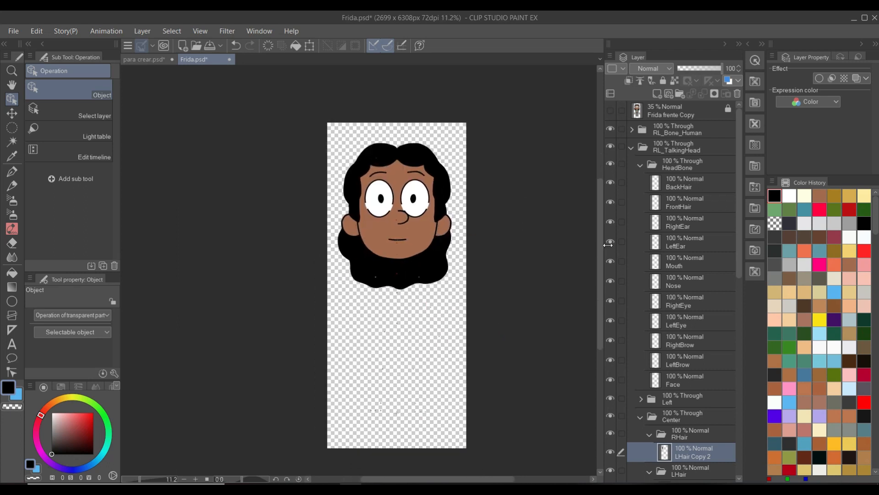
scroll(662, 351, "down", 3)
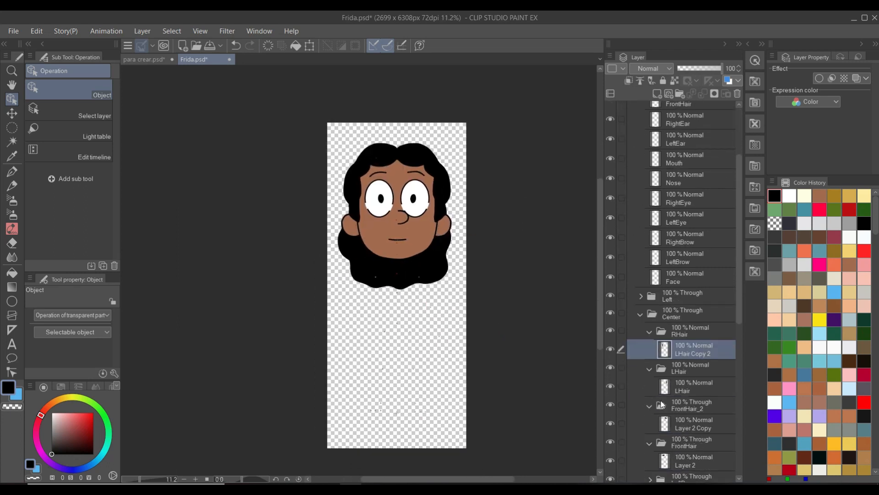
scroll(636, 377, "down", 6)
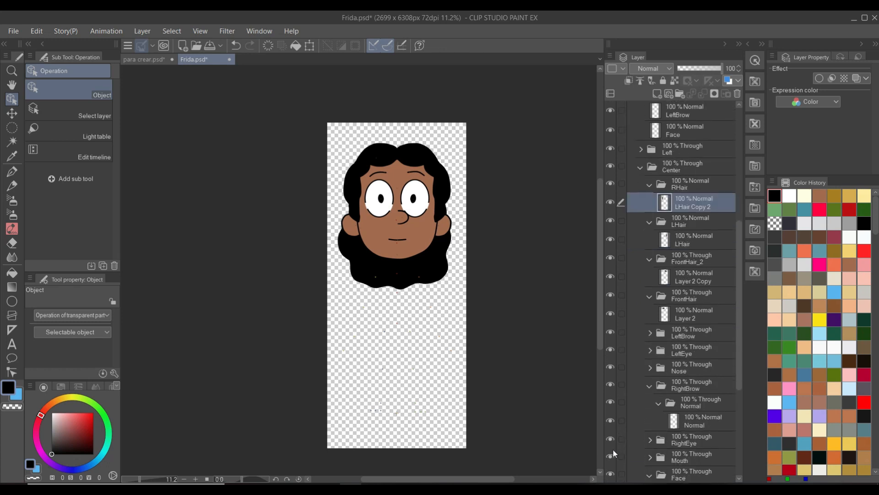
scroll(614, 457, "down", 3)
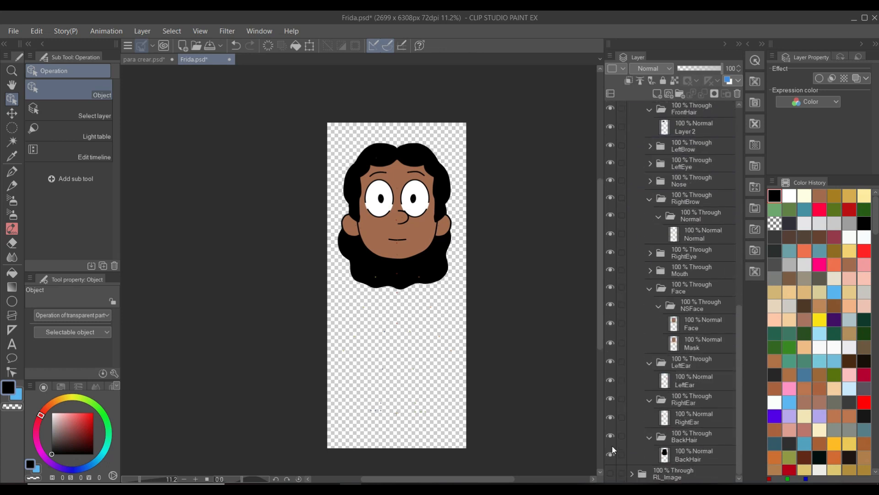
left_click(611, 472)
scroll(589, 316, "up", 1)
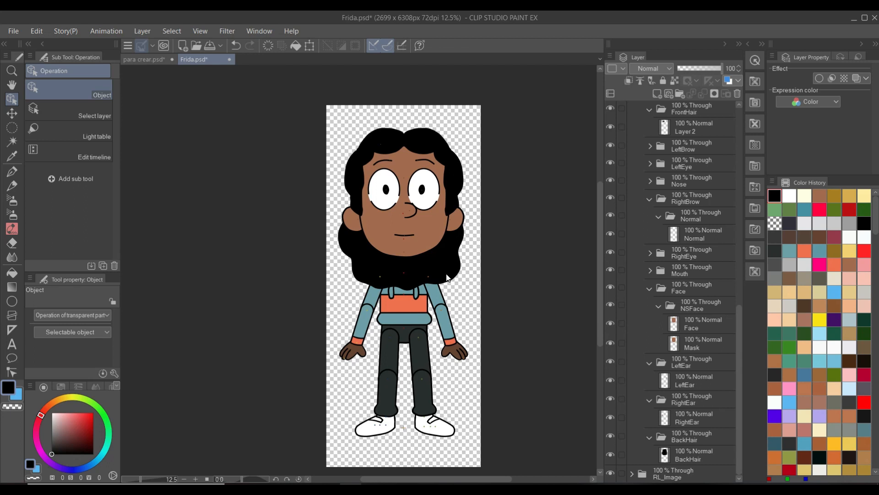
Save Frida.psd in its existing format, agreeing to rasterize the incompatible layers.
key("ctrl+s")
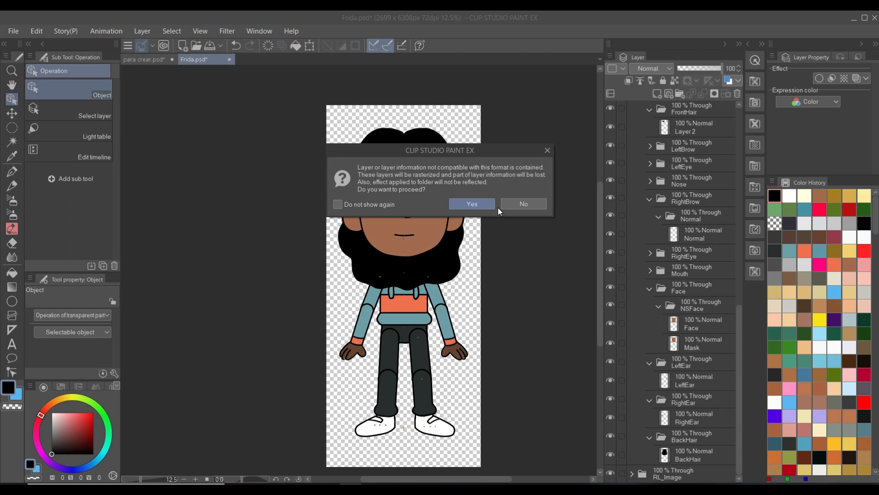
left_click(528, 205)
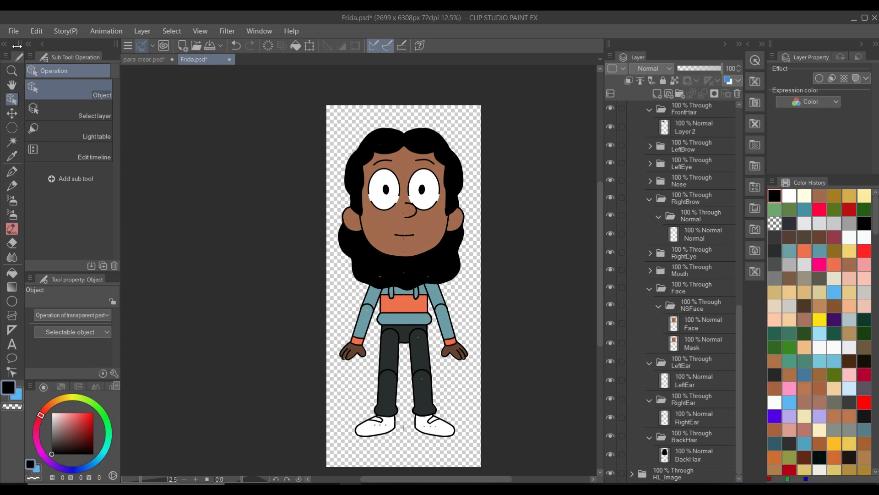
left_click(13, 30)
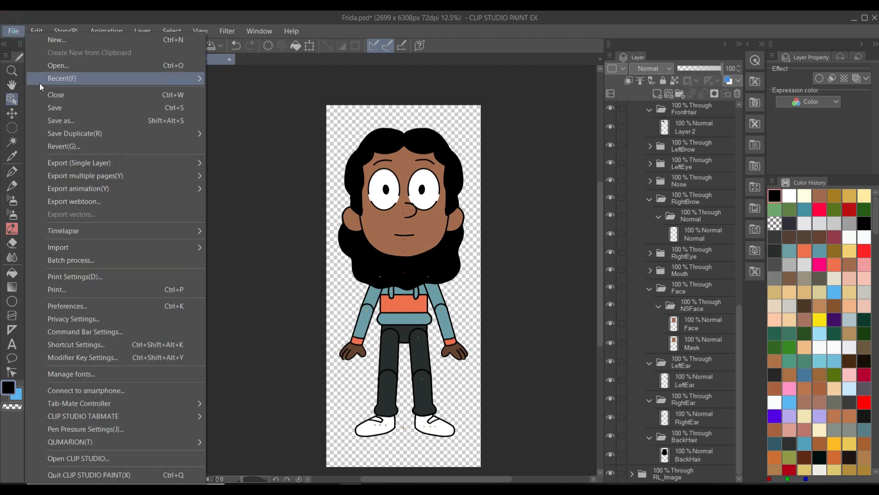
left_click(59, 106)
left_click(473, 204)
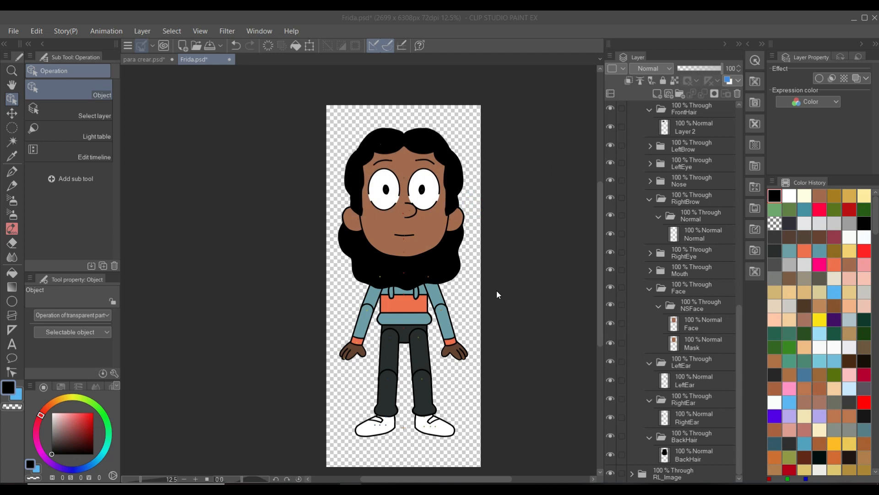
Switch to Cartoon Animator, select the character's face and bring up the layer order list.
mouse_move(329, 489)
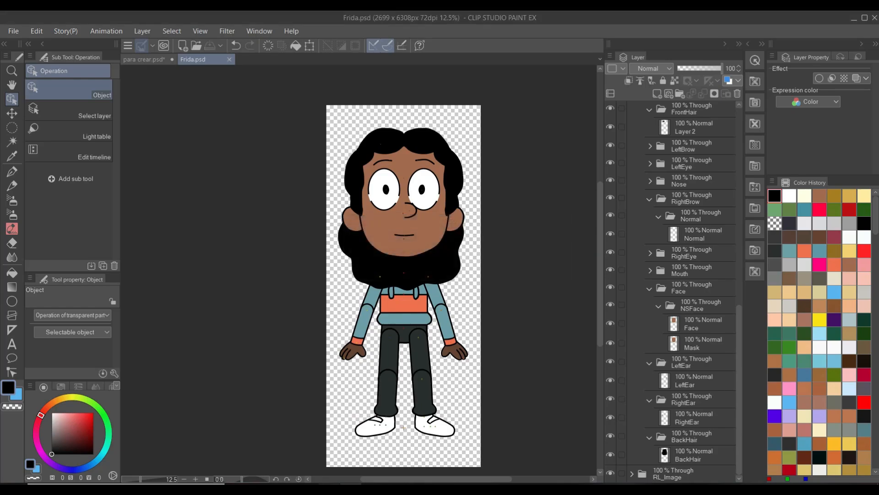
left_click(329, 490)
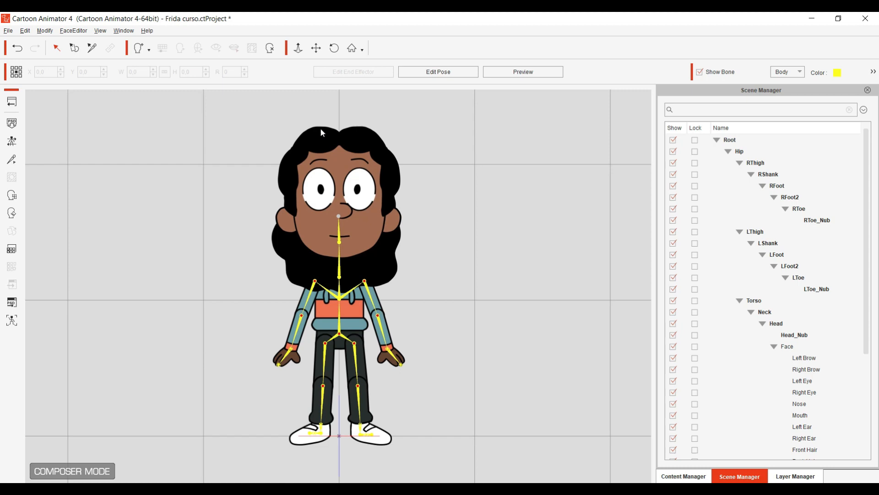
left_click(369, 231)
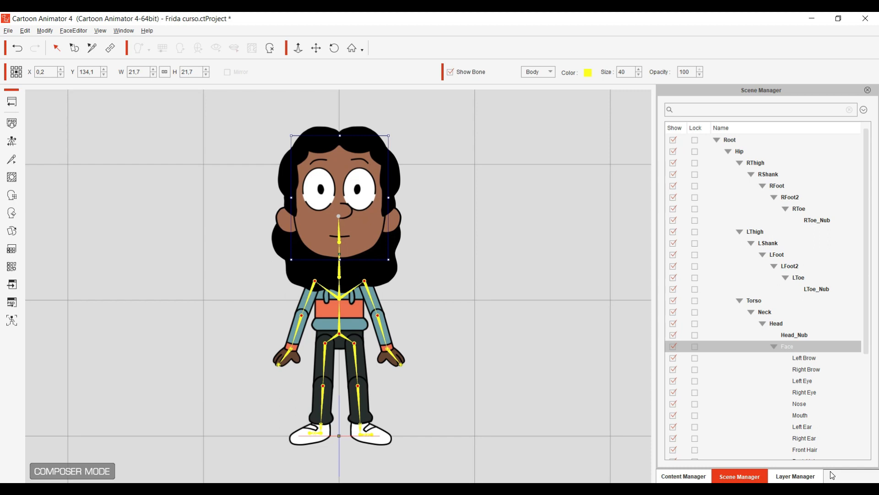
left_click(795, 476)
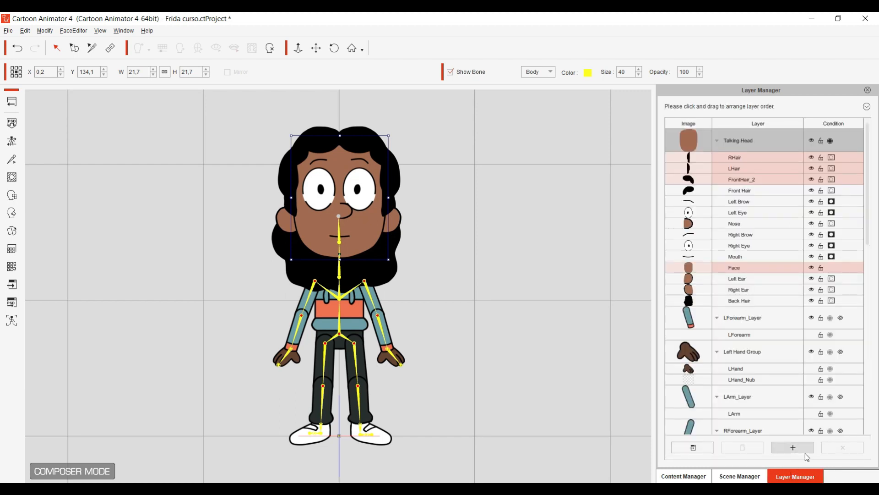
Move the Back Hair layer out of the Talking Head group to the end of the layer order, below Hip_Layer.
left_click(759, 305)
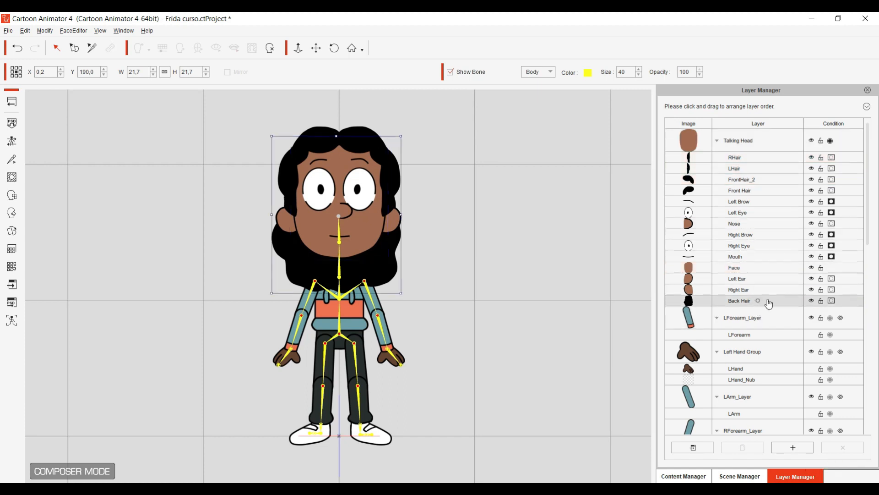
left_click_drag(752, 307, 774, 409)
left_click_drag(870, 234, 872, 352)
left_click_drag(738, 156, 743, 402)
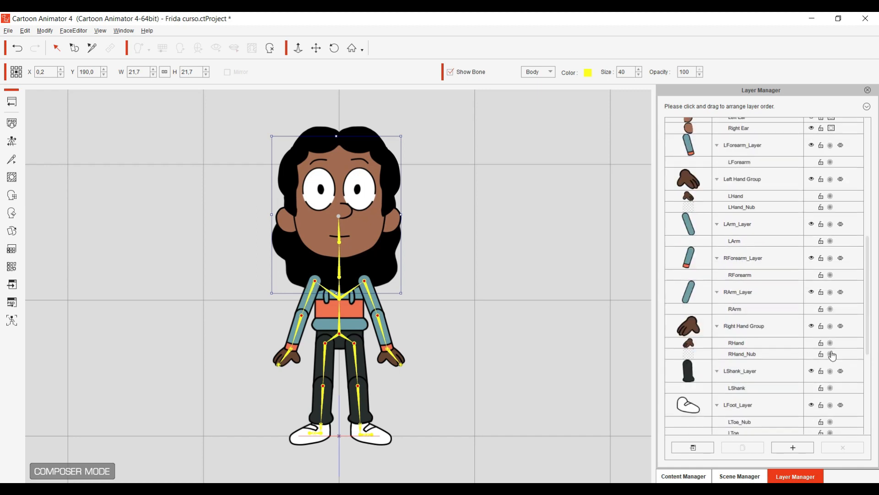
left_click_drag(872, 343, 868, 407)
left_click_drag(742, 210, 743, 380)
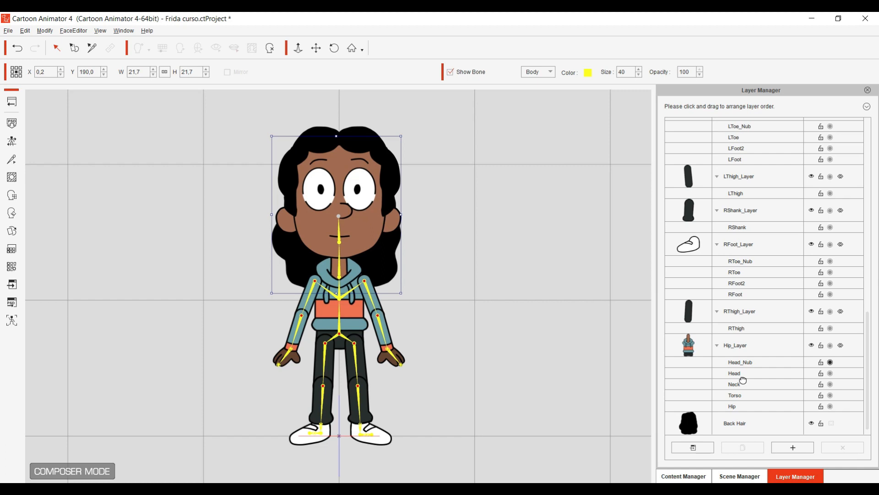
Return from Composer to the stage and save the Frida curso project.
left_click(11, 101)
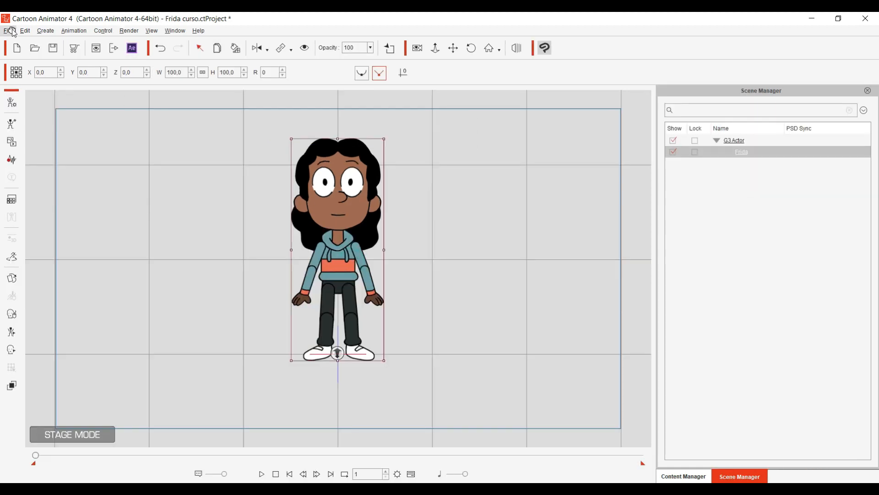
left_click(24, 31)
mouse_move(8, 31)
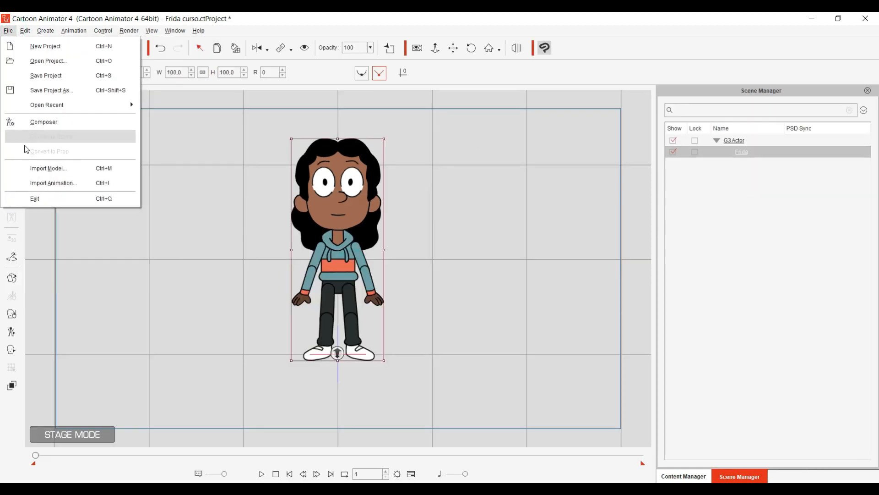
left_click(106, 81)
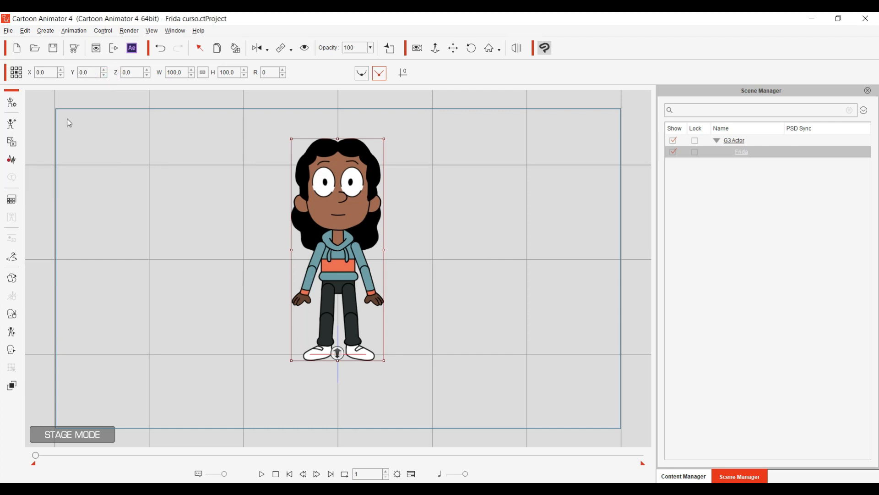
Reopen Frida in Composer and open the Sprite Editor for the left eye.
left_click(12, 101)
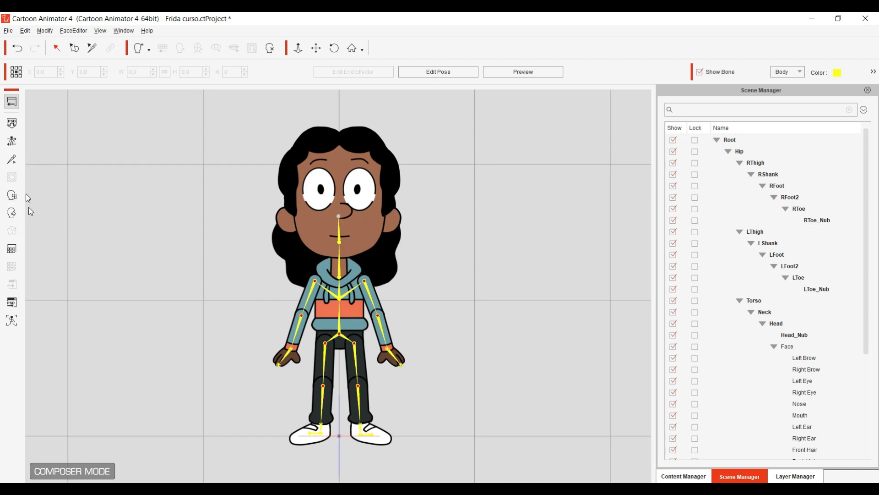
left_click(75, 48)
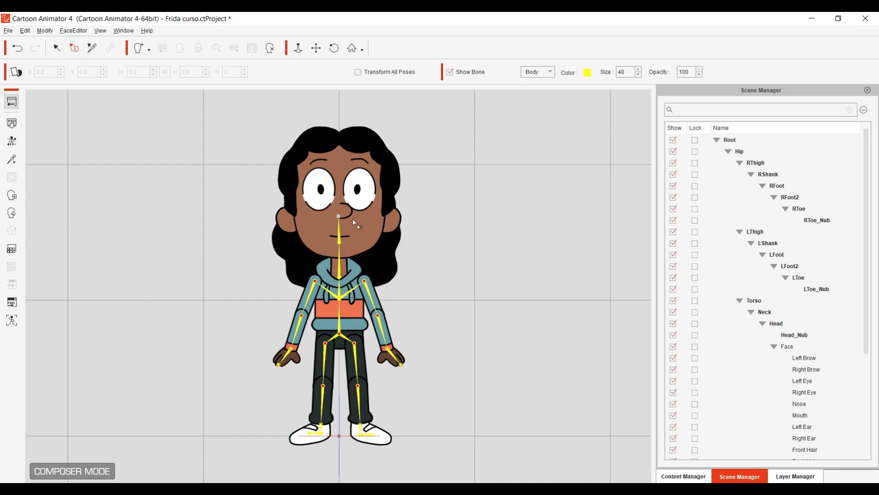
left_click(378, 228)
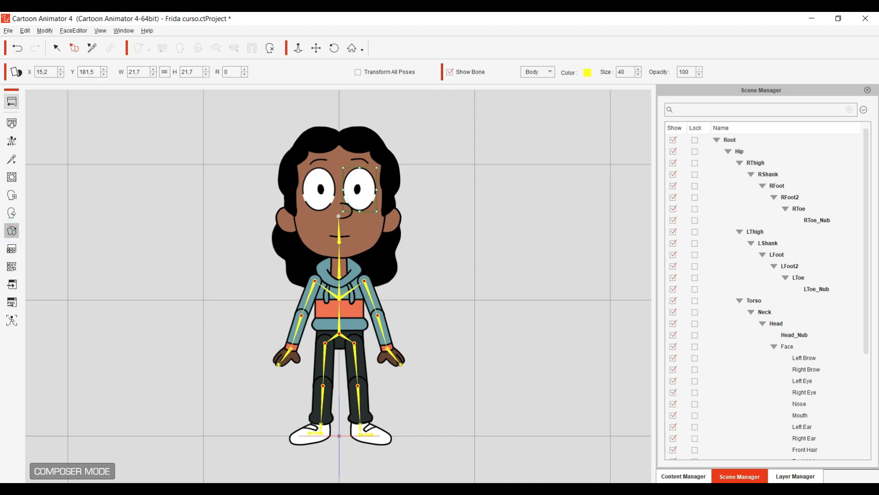
left_click(12, 231)
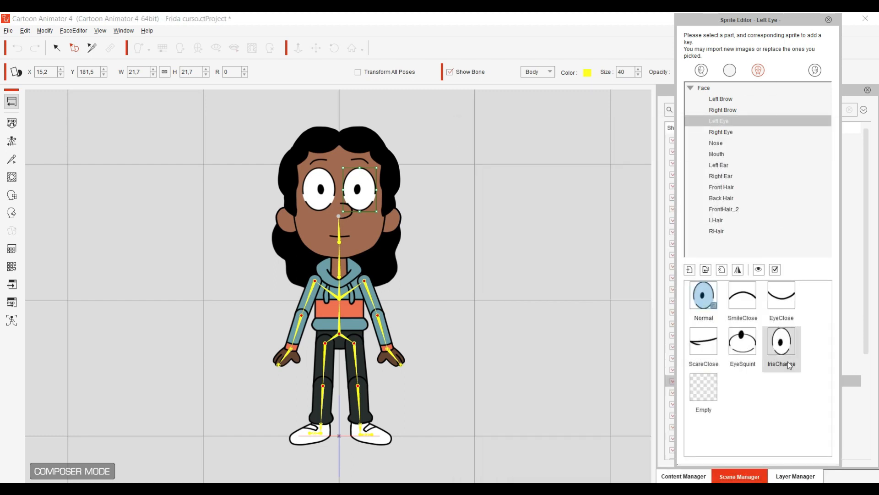
Preview the left eye's SmileClose, EyeClose, ScareClose, EyeSquint and IrisChange sprites, ending on Normal.
left_click(749, 303)
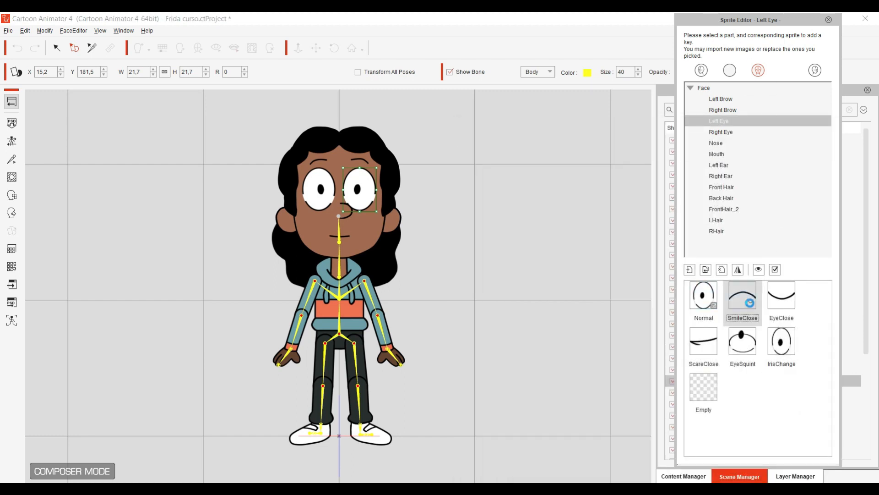
left_click(788, 304)
left_click(716, 343)
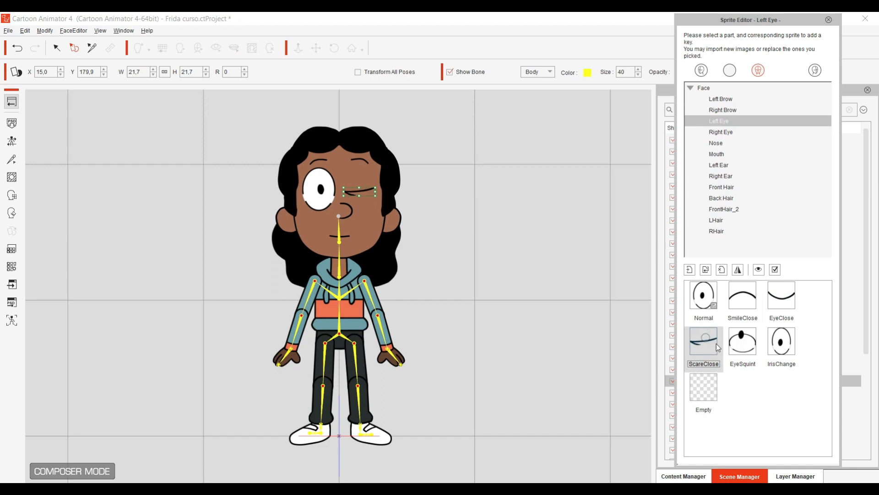
left_click(744, 347)
left_click(784, 344)
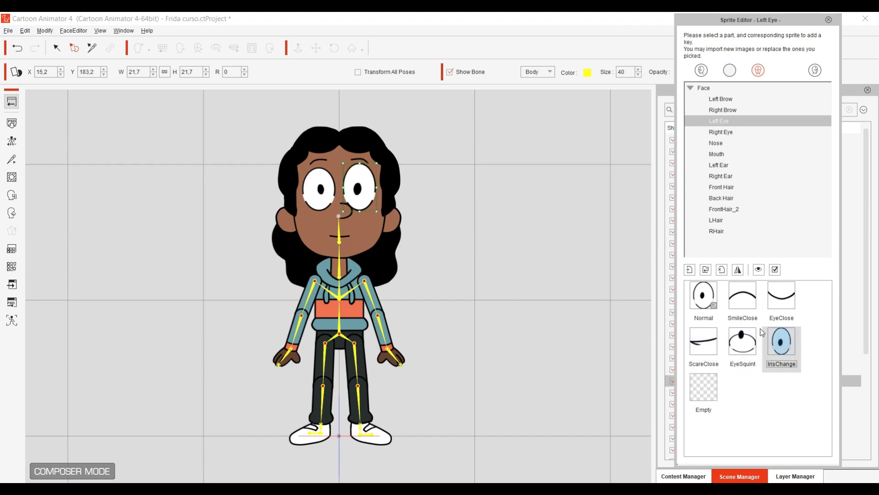
left_click(714, 304)
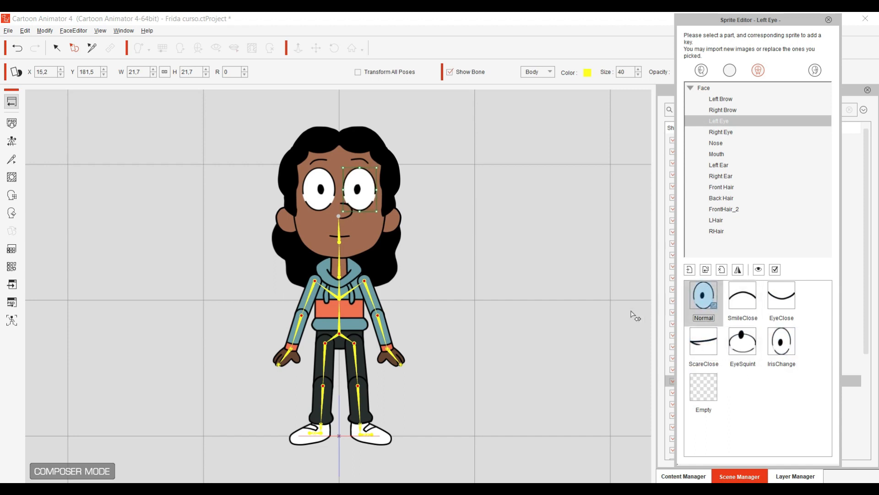
Preview each of the right eye's expression sprites from SmileClose to IrisChange, return it to Normal and close the Sprite Editor.
left_click(321, 190)
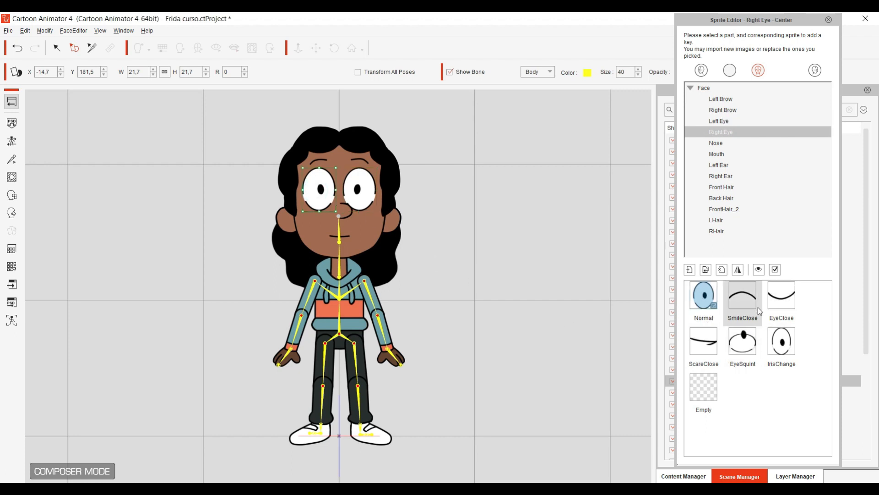
left_click(743, 295)
left_click(782, 295)
left_click(719, 349)
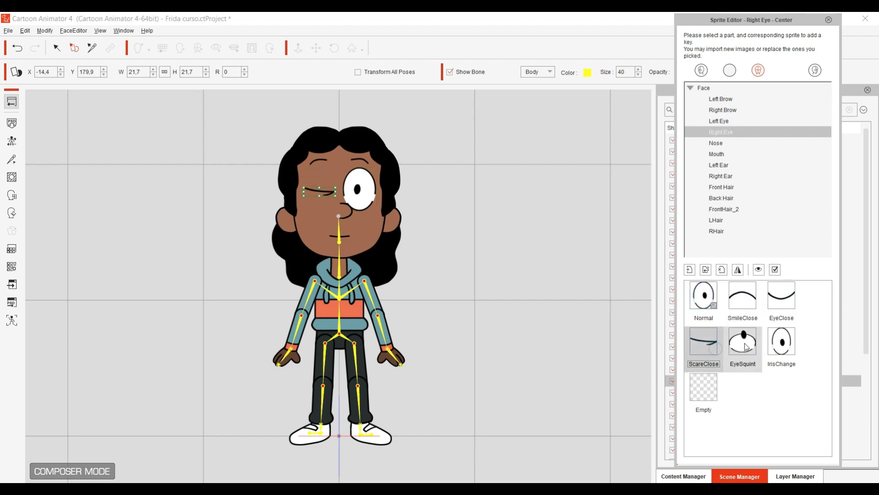
left_click(743, 342)
left_click(771, 346)
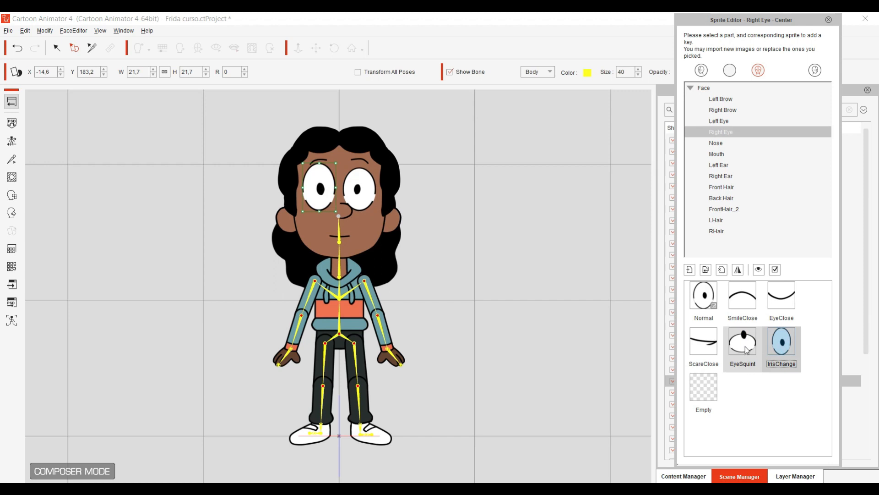
left_click(704, 296)
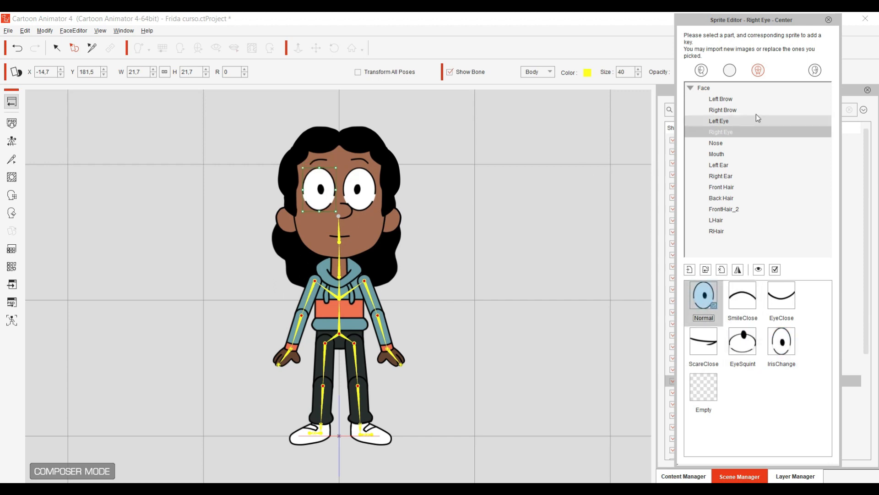
left_click(829, 20)
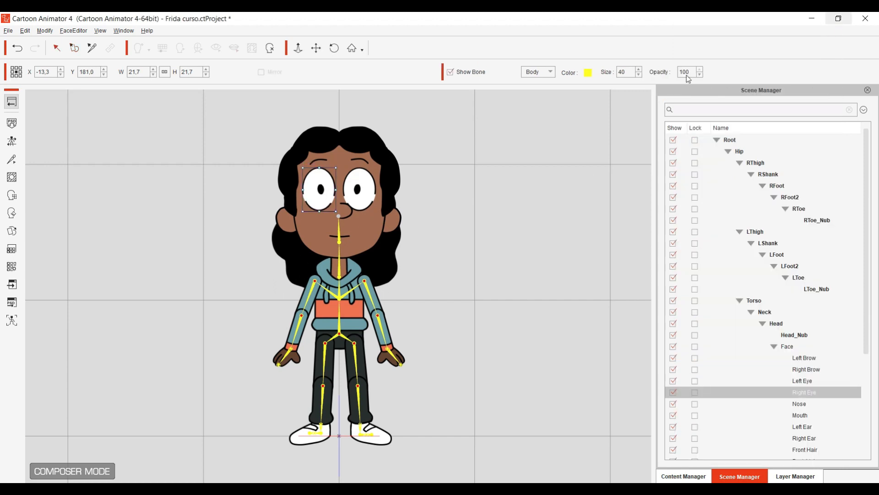
Open Facial Animation Setup and choose the right brow as the face part to check its expressions.
left_click(15, 201)
left_click(12, 194)
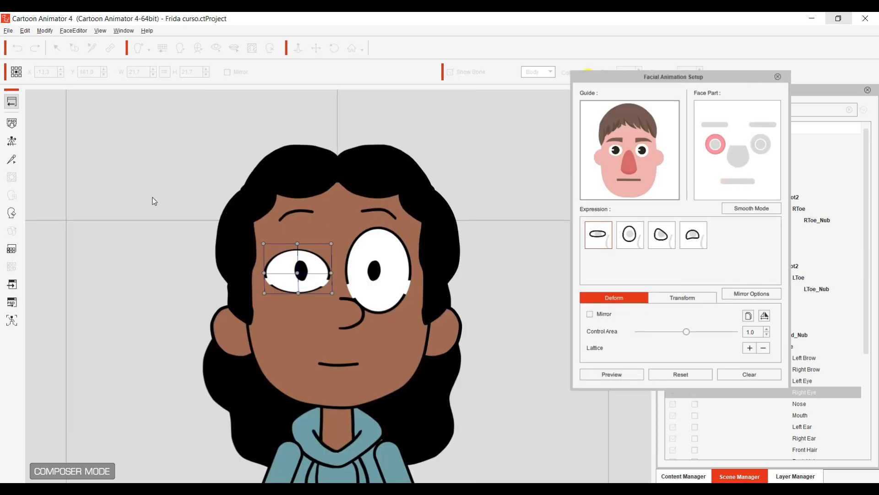
left_click(720, 124)
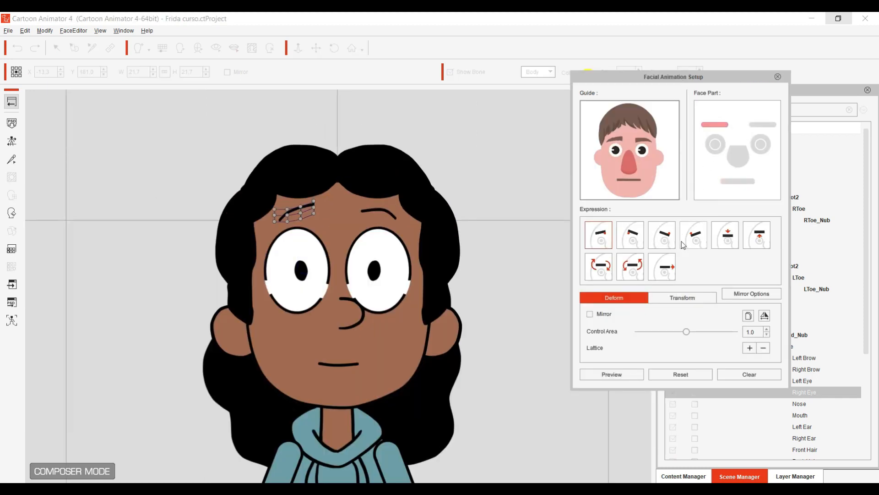
In Transform mode, reposition and tilt the right brow for the first three brow expressions in Facial Animation Setup.
left_click(676, 296)
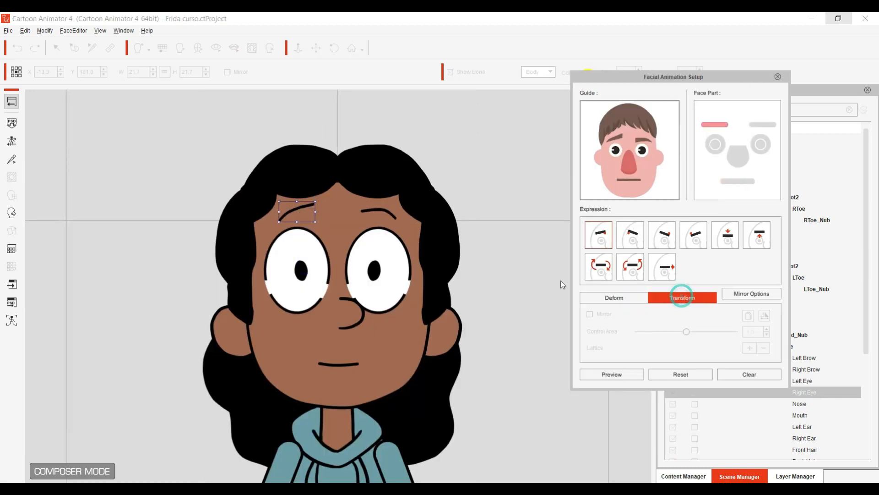
left_click_drag(305, 211, 294, 220)
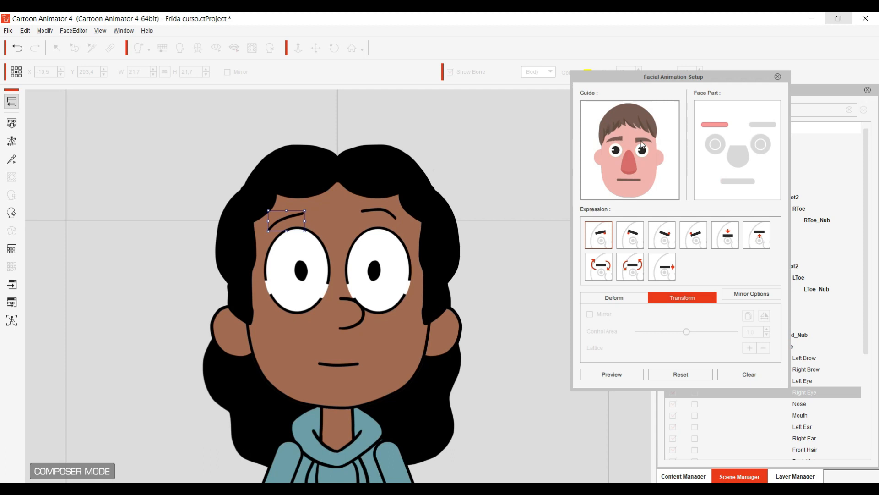
left_click_drag(313, 216, 312, 217)
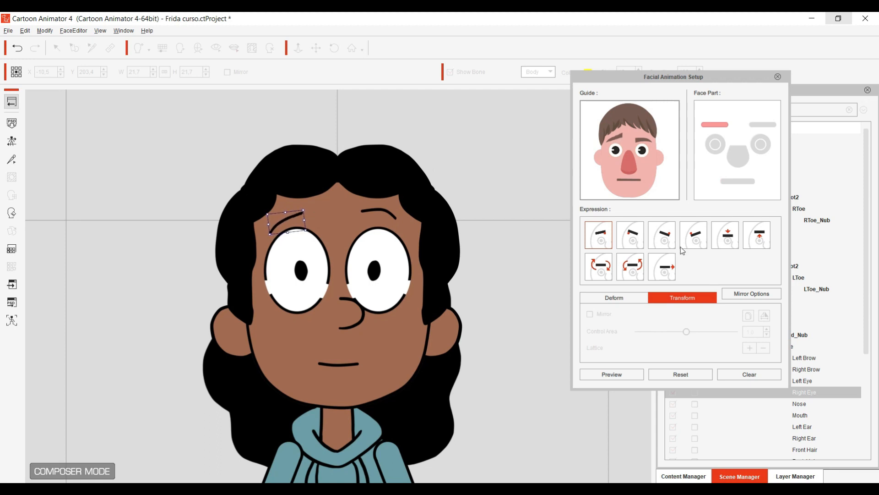
left_click(638, 238)
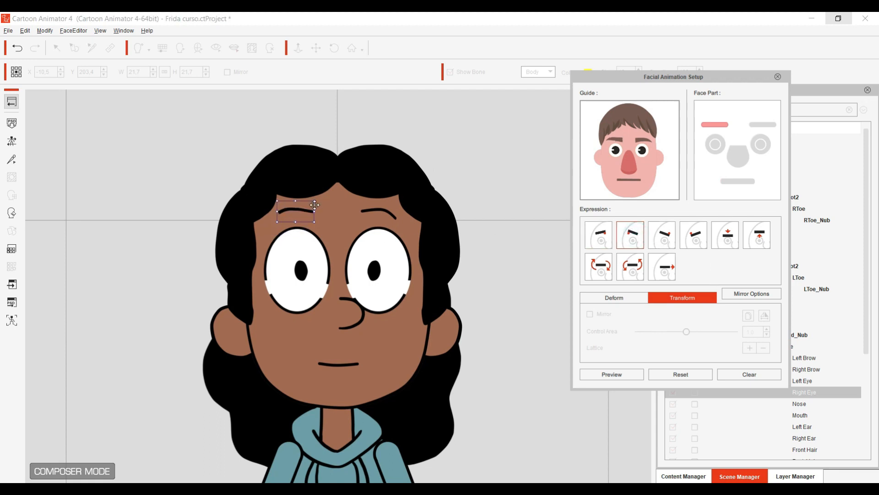
left_click_drag(324, 213, 304, 217)
left_click(665, 234)
mouse_move(323, 215)
left_mouse_down()
mouse_move(323, 223)
mouse_move(307, 219)
left_mouse_up()
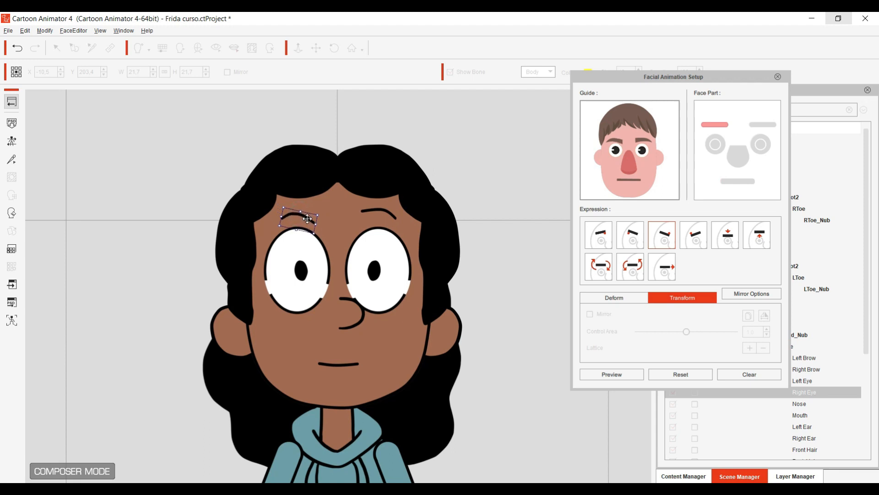
Adjust the right brow's fourth tilt expression, then set its lowered and raised expressions by shifting it down and up.
left_click(698, 236)
left_click_drag(298, 218, 319, 217)
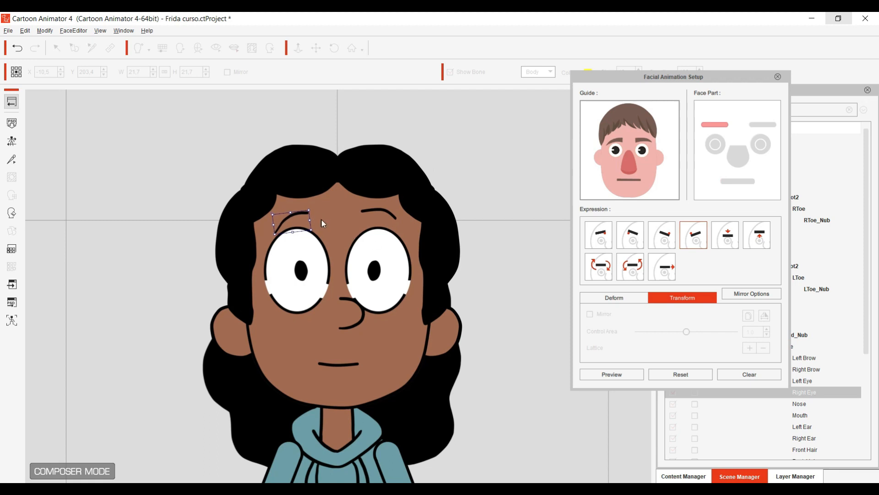
left_click_drag(294, 217, 290, 218)
left_click(728, 237)
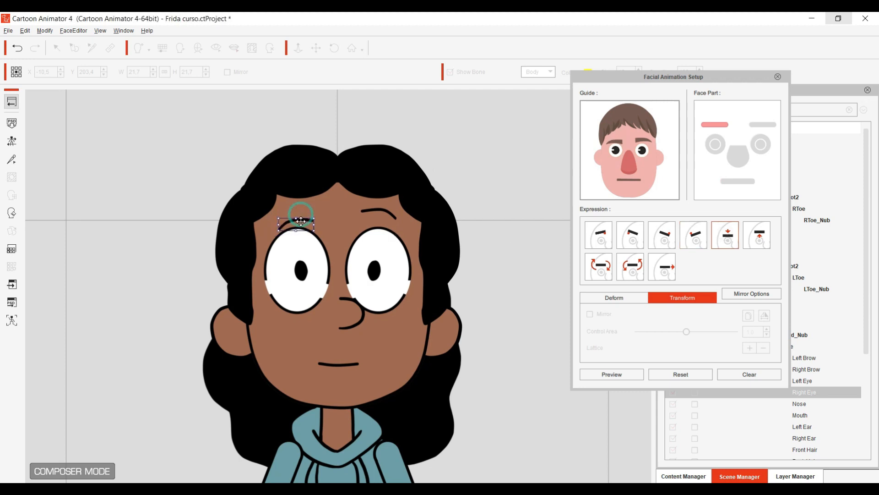
left_click(757, 235)
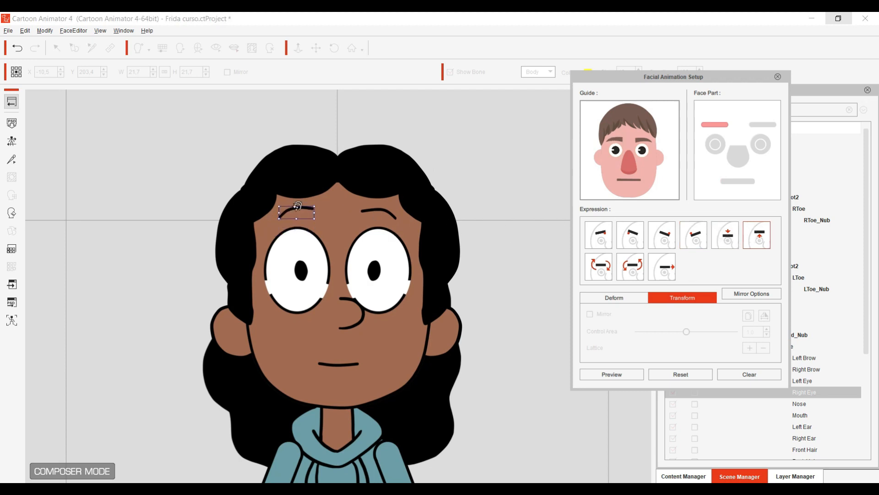
left_click_drag(300, 210, 301, 203)
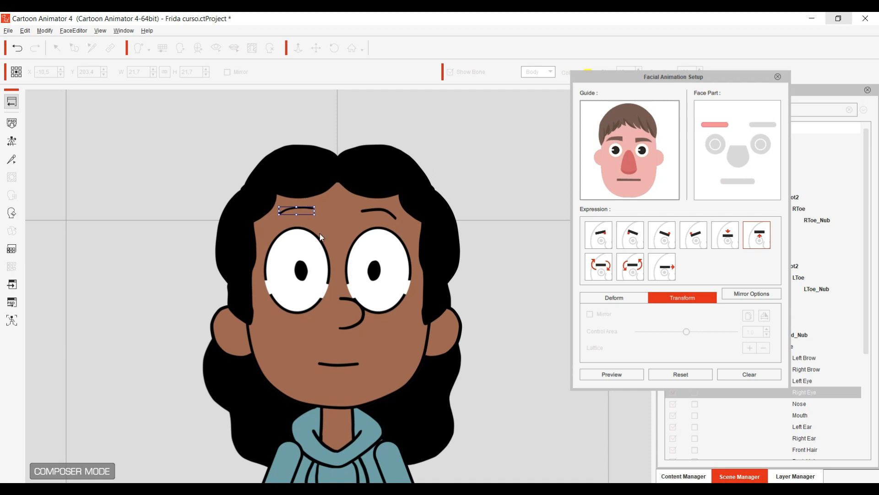
left_click_drag(306, 214, 307, 198)
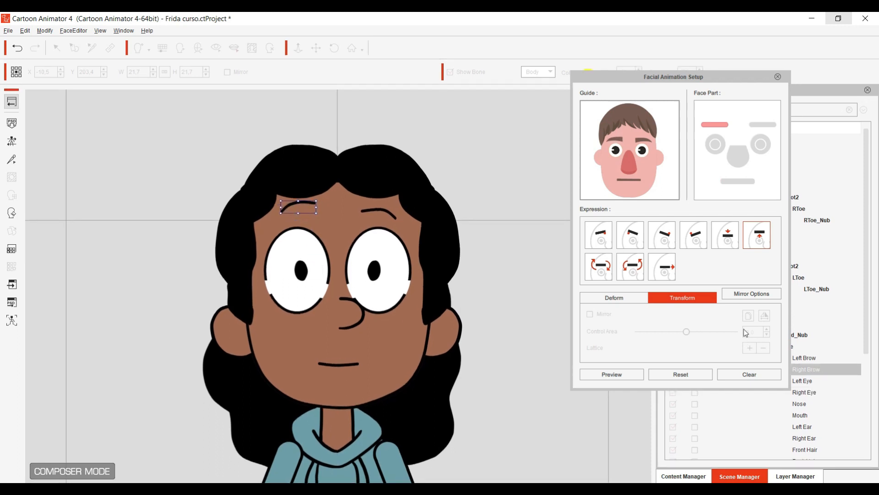
Rotate the right brow clockwise and counterclockwise for the two rotation expressions, and adjust its position for the sideways expression.
left_click(601, 270)
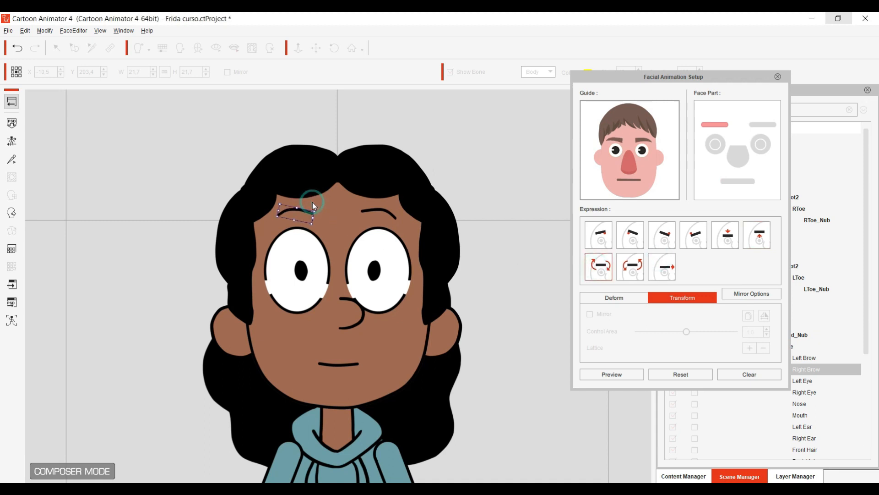
mouse_move(320, 214)
left_mouse_down()
mouse_move(316, 224)
mouse_move(304, 218)
left_mouse_up()
left_click(641, 272)
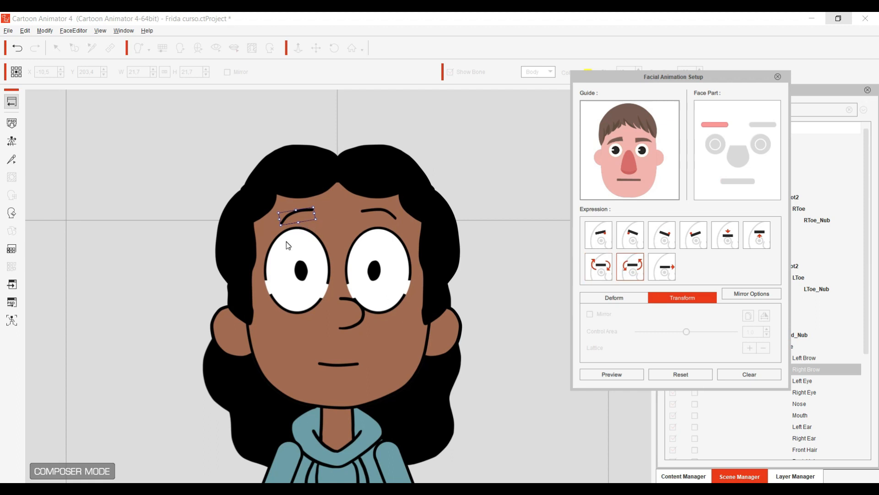
left_click_drag(311, 228, 279, 222)
left_click(662, 267)
left_click_drag(302, 215, 303, 213)
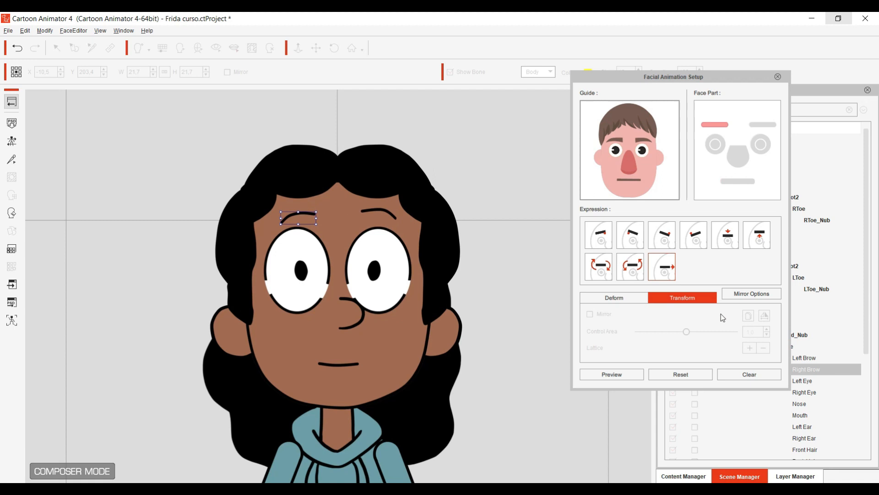
Mirror all expressions from the right brow to the left brow and close Facial Animation Setup.
left_click(750, 295)
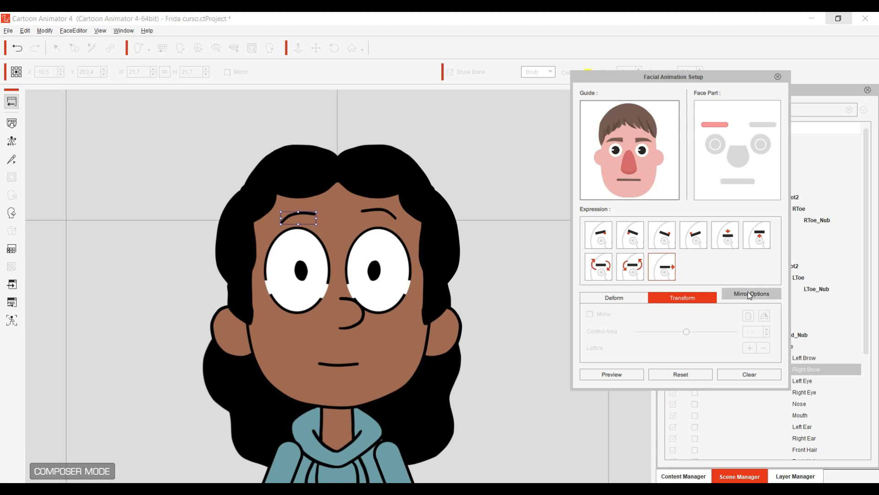
left_click(450, 254)
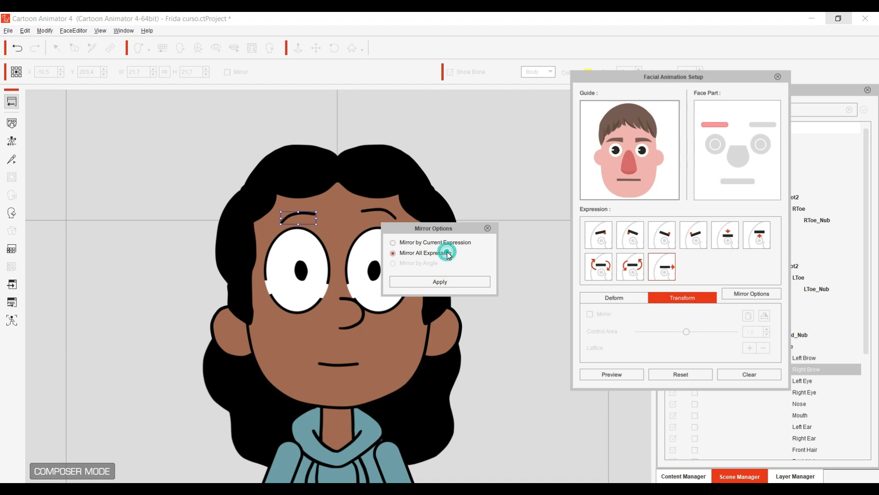
left_click(464, 282)
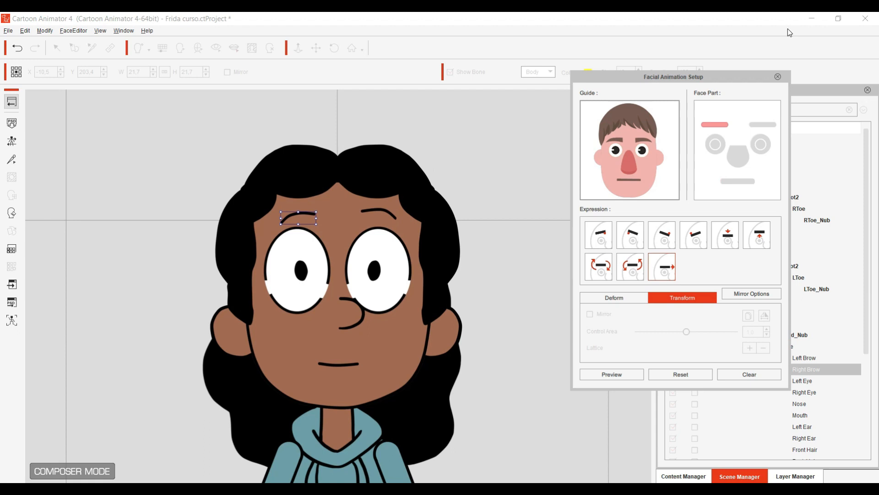
left_click(777, 76)
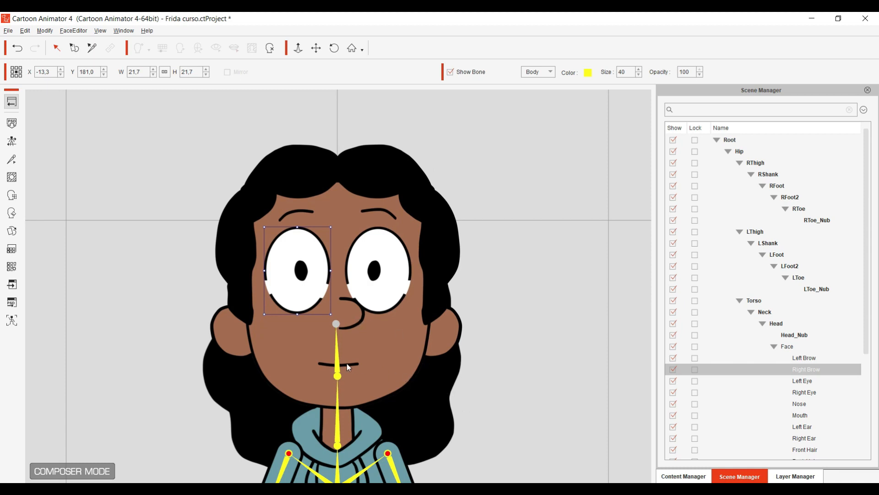
Open the Sprite Editor for the mouth and look through its list of sprites.
left_click(18, 231)
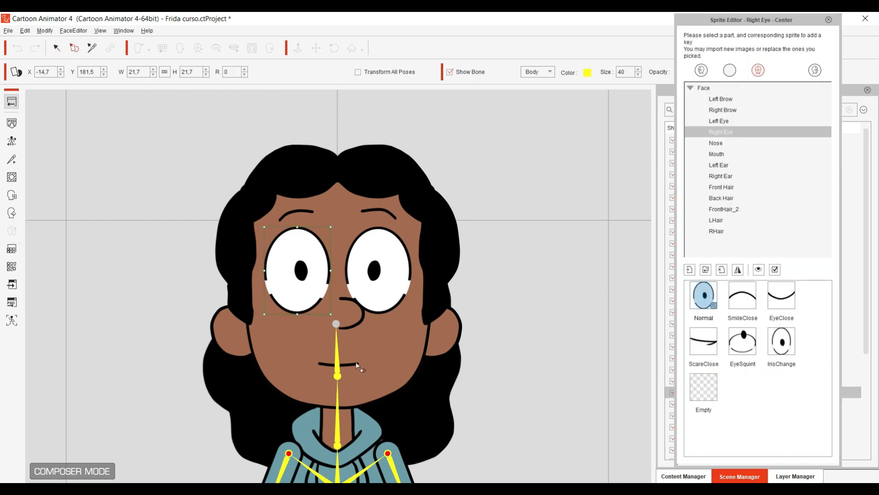
left_click(358, 366)
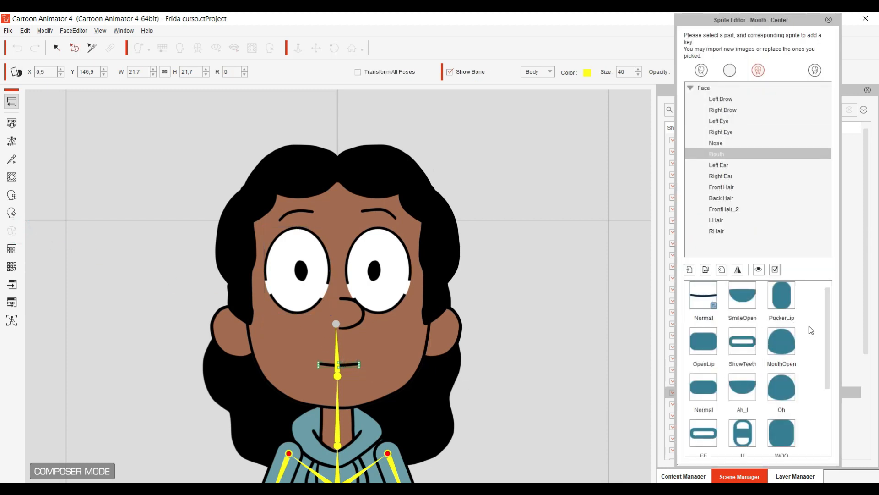
left_click_drag(826, 321, 834, 398)
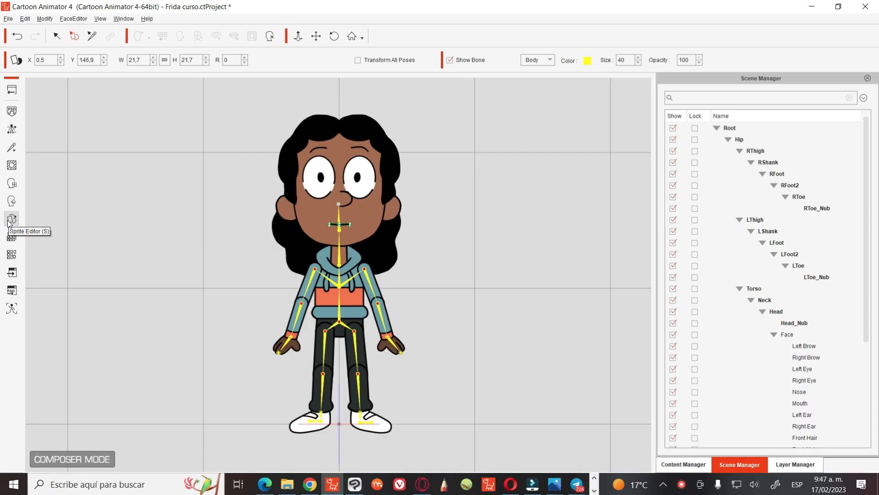
Reopen the mouth's Sprite Editor, preview SmileOpen, U, WOO, FV, LNDTh and CDSKZ, return the mouth to Normal and close the editor.
left_click(10, 220)
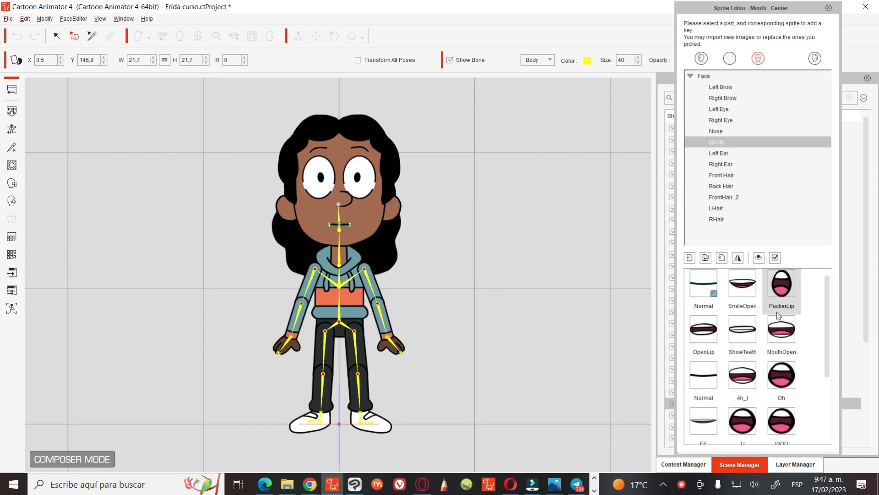
left_click(741, 283)
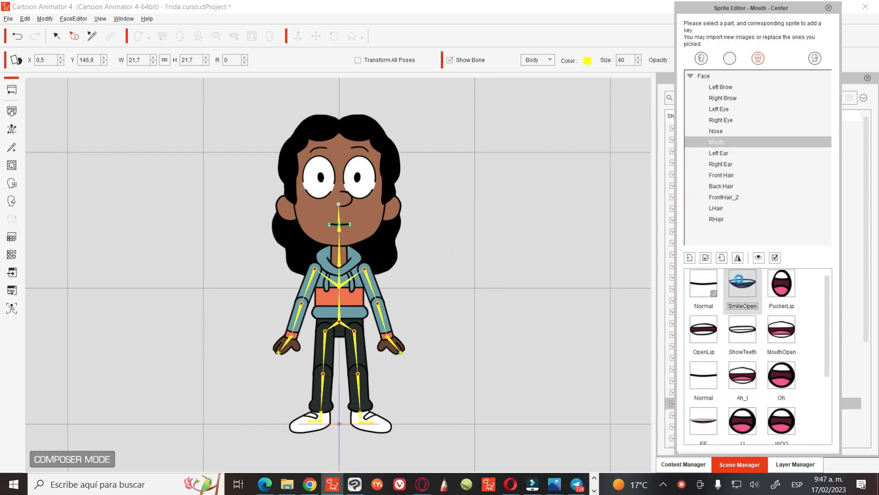
scroll(740, 389, "down", 1)
left_click(741, 408)
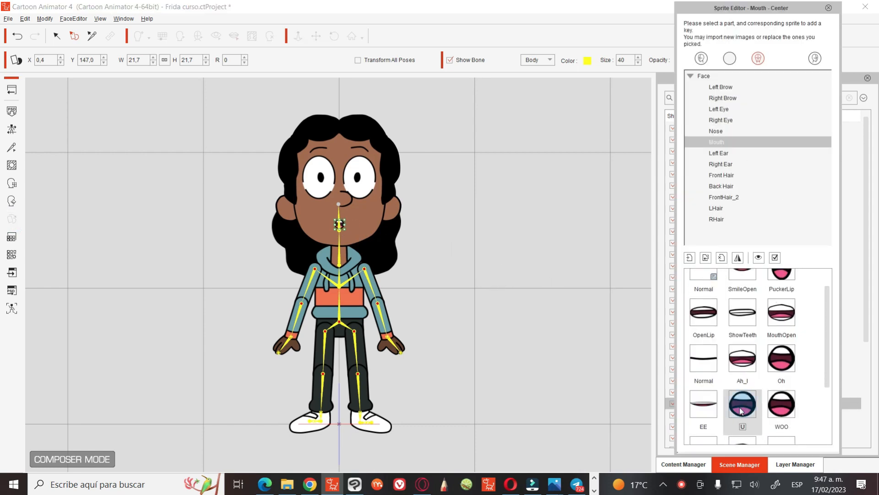
left_click(780, 404)
scroll(778, 406, "down", 2)
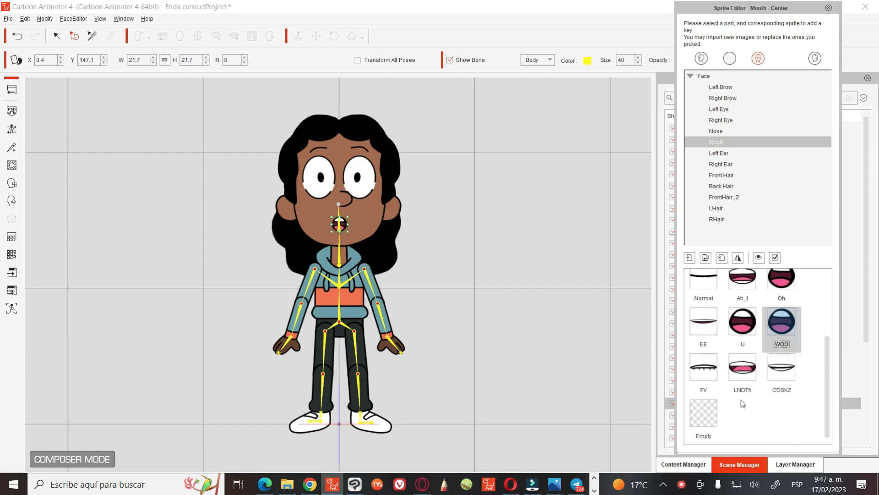
left_click(709, 369)
left_click(755, 368)
left_click(782, 369)
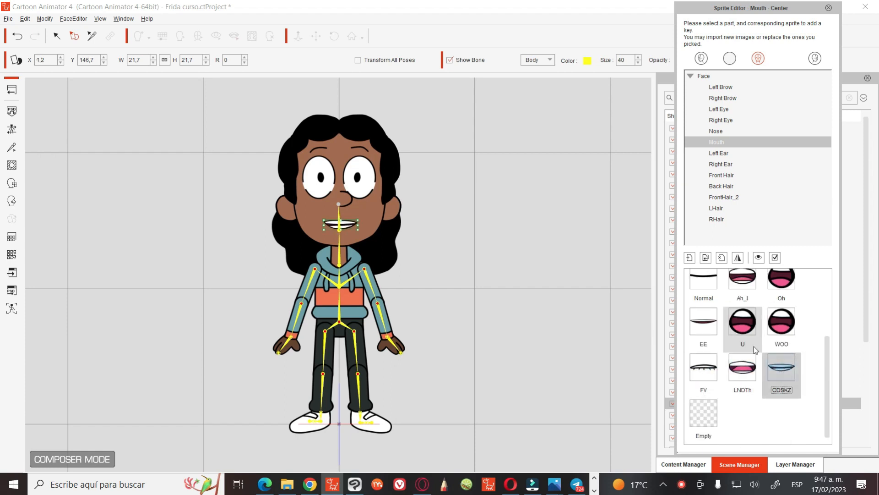
scroll(754, 349, "up", 3)
left_click(703, 283)
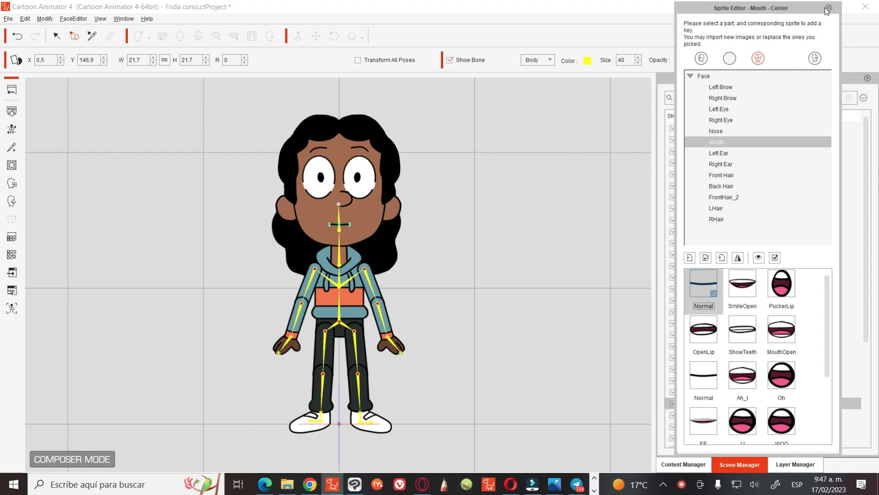
left_click(235, 183)
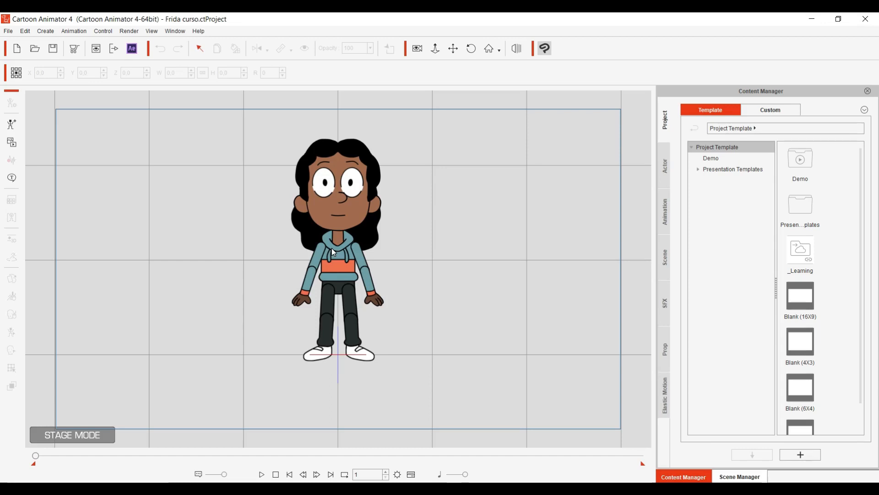
Select Frida on the stage, test her head turning to both sides with the Face Key Editor, and restore the default key.
left_click(339, 246)
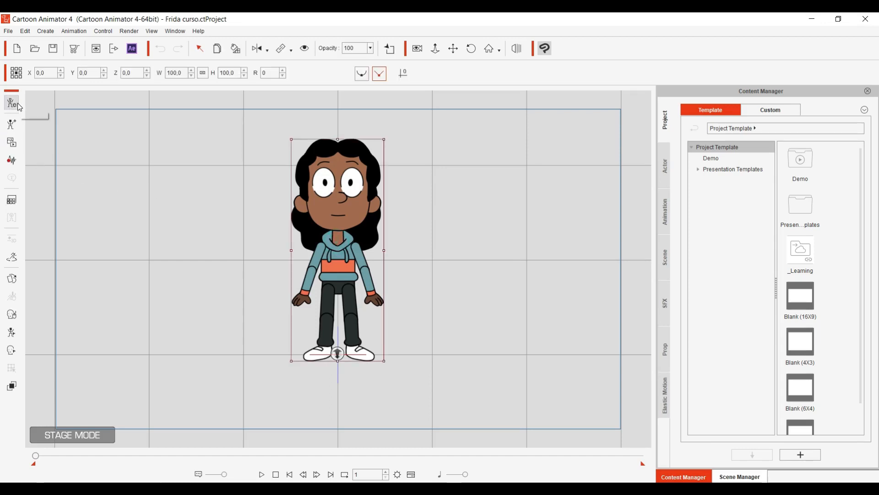
left_click(12, 351)
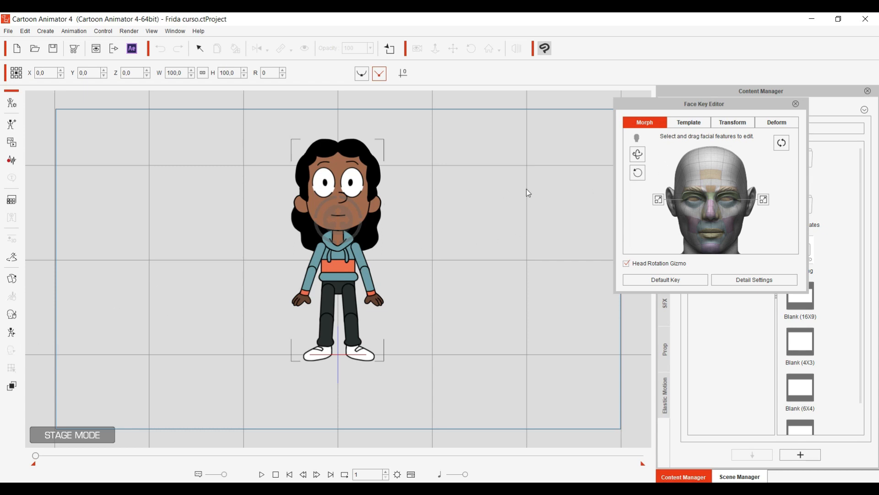
left_click_drag(338, 225, 378, 203)
left_click_drag(267, 185, 231, 230)
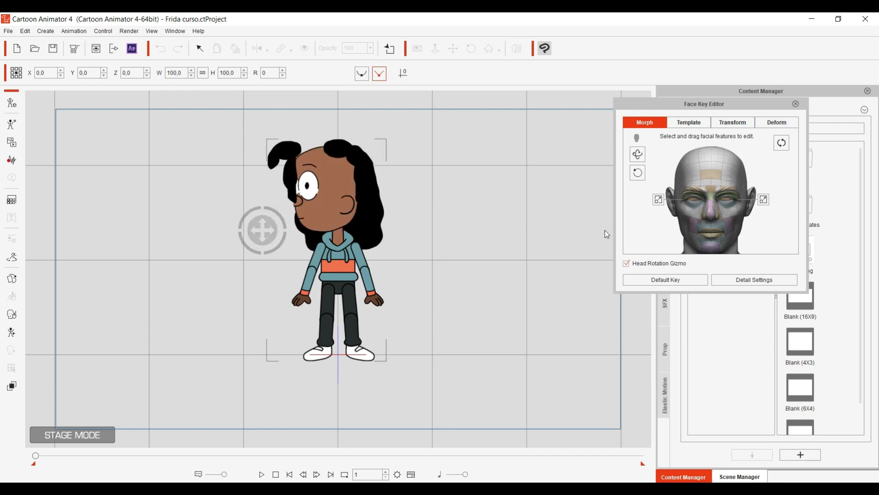
left_click(672, 277)
Open Frida in the composer, launch the 360 Head Creator on her head and compare its side-facing angles with the front view.
left_click(12, 102)
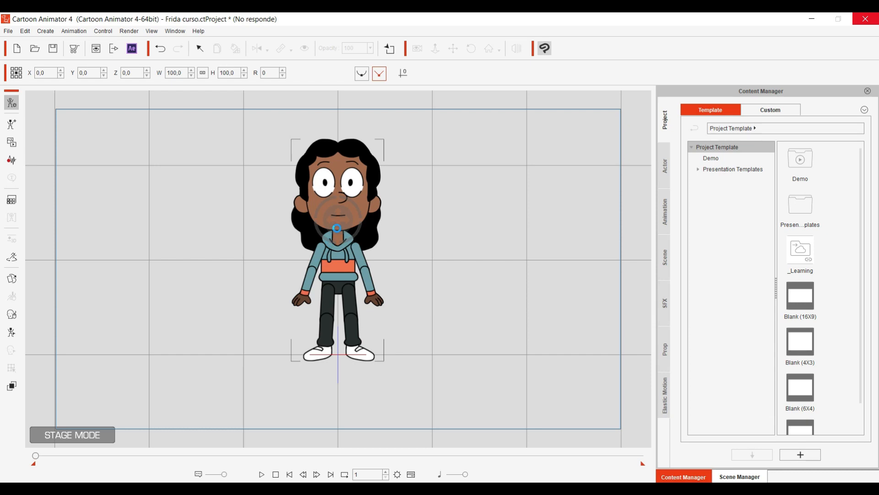
left_click(331, 227)
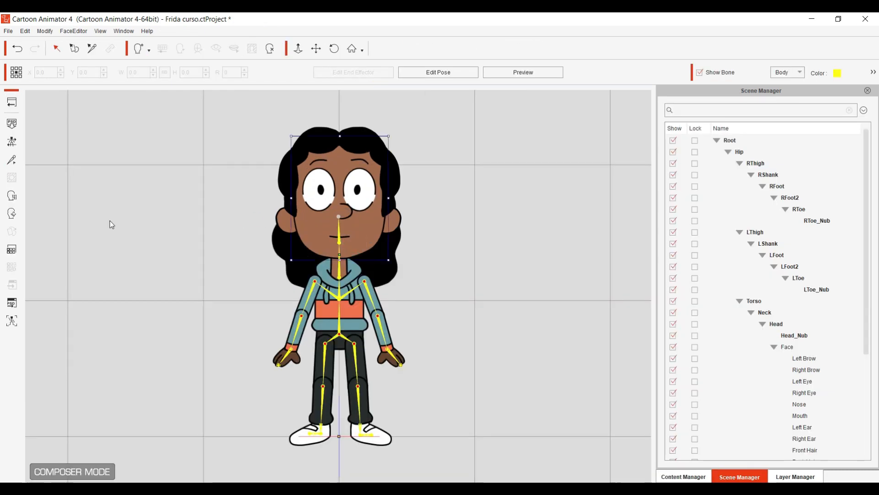
left_click(12, 213)
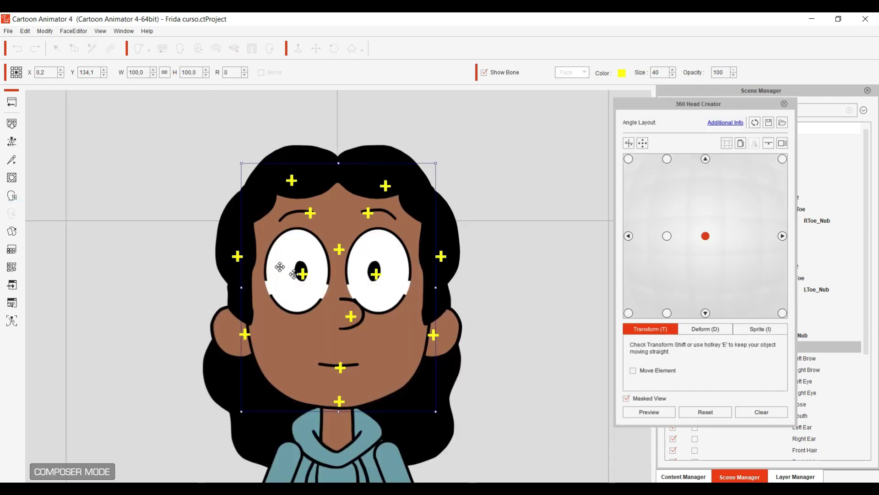
left_click(667, 236)
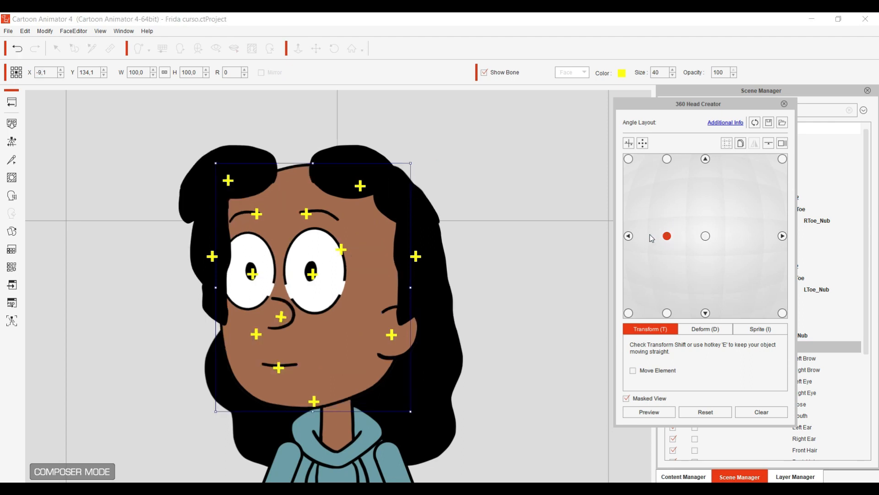
left_click(628, 235)
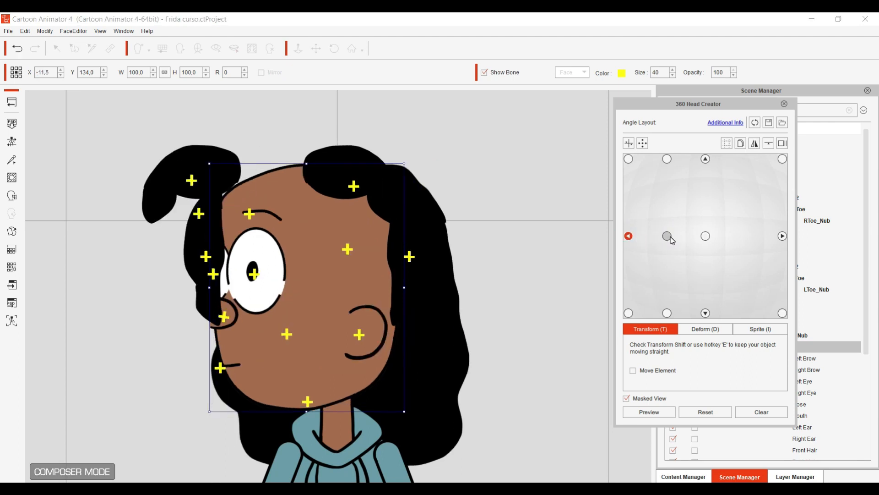
left_click(706, 235)
left_click(706, 236)
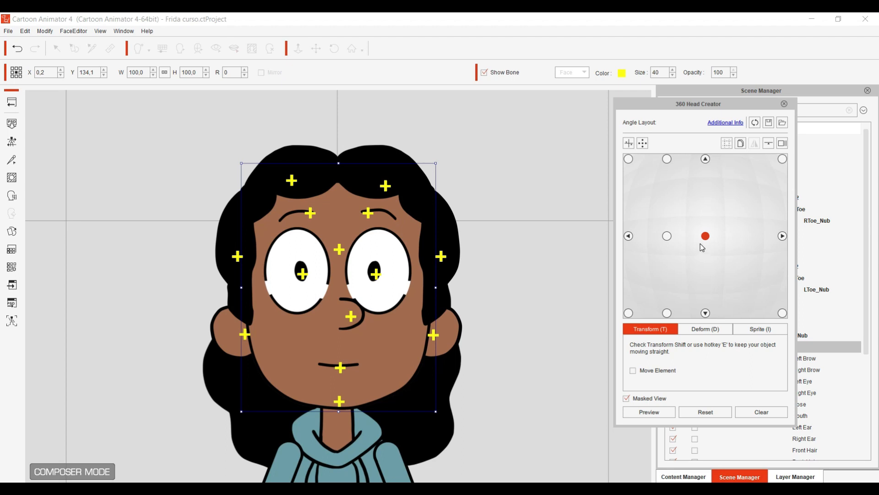
At the full-profile angle facing the screen's left, move both front hair pieces together and shift the LHair strand inward over the face.
left_click(629, 236)
left_click(187, 169)
left_click_drag(181, 167, 246, 167)
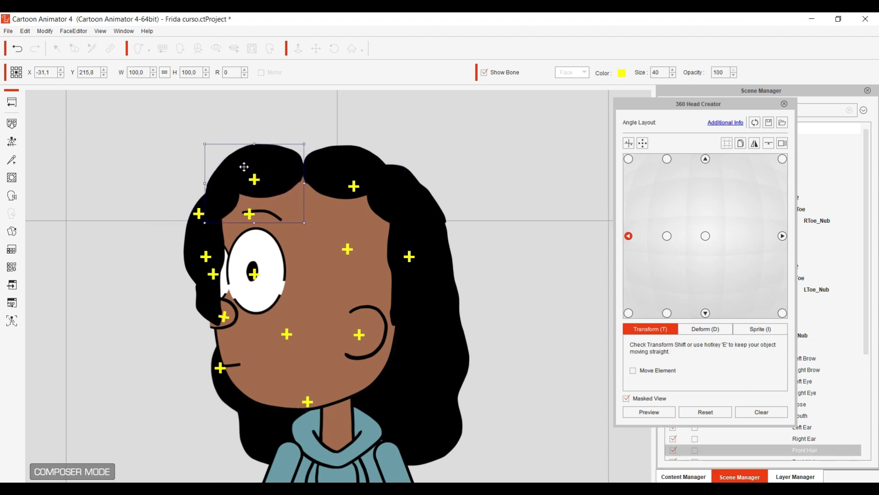
left_click(344, 179)
left_click_drag(334, 171, 314, 173)
left_click(394, 283)
left_click_drag(394, 283, 355, 273)
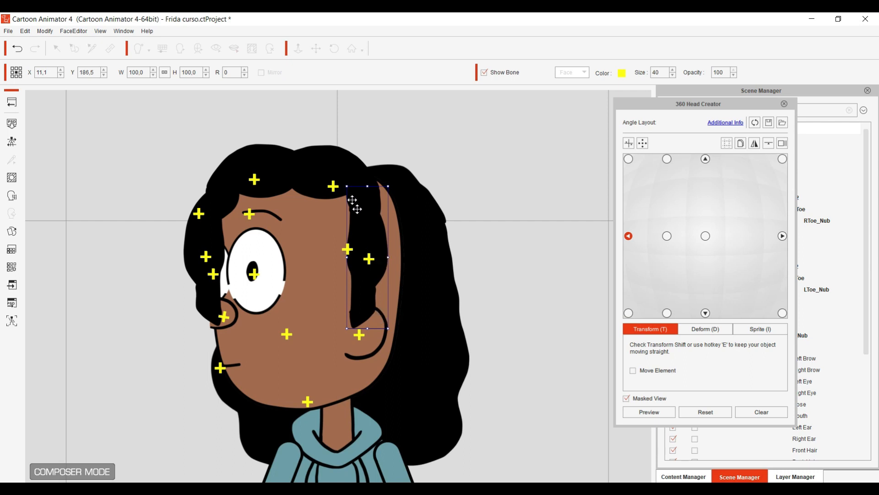
left_click(327, 173)
left_click(430, 330)
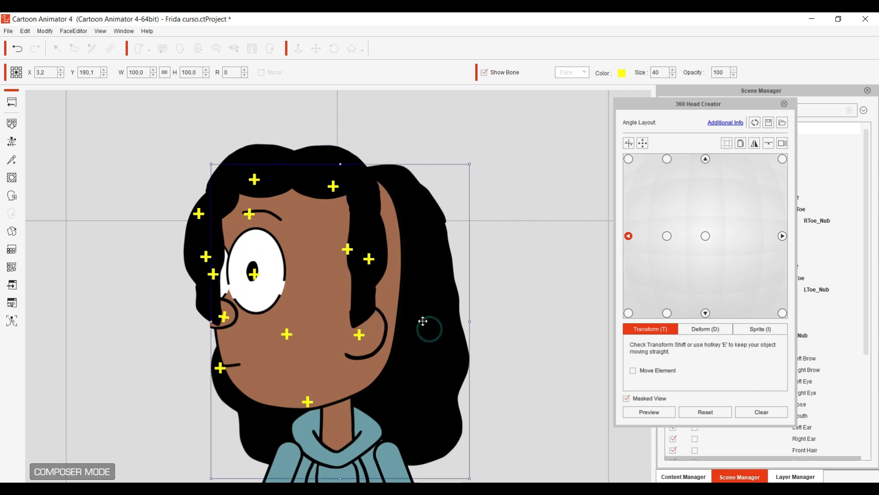
Shift the RHair strand inward at the profile angle and place its layer behind the face.
left_click(212, 271)
left_click_drag(205, 255, 233, 256)
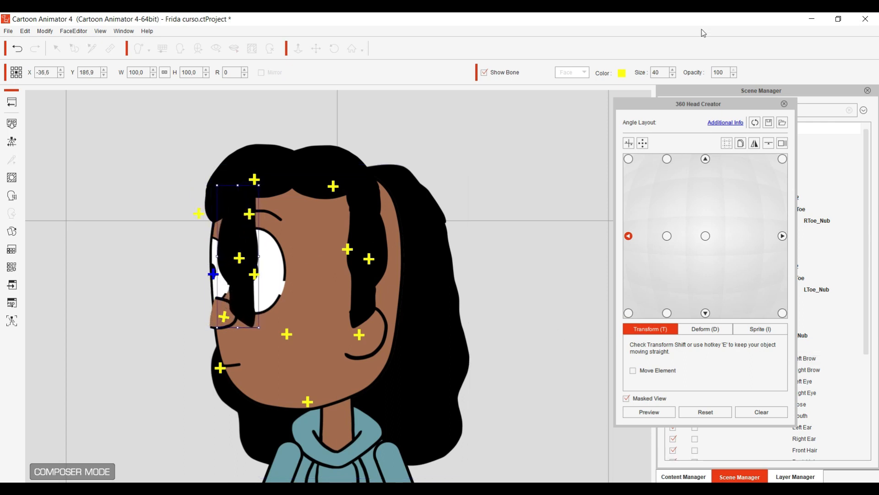
left_click_drag(709, 109, 546, 101)
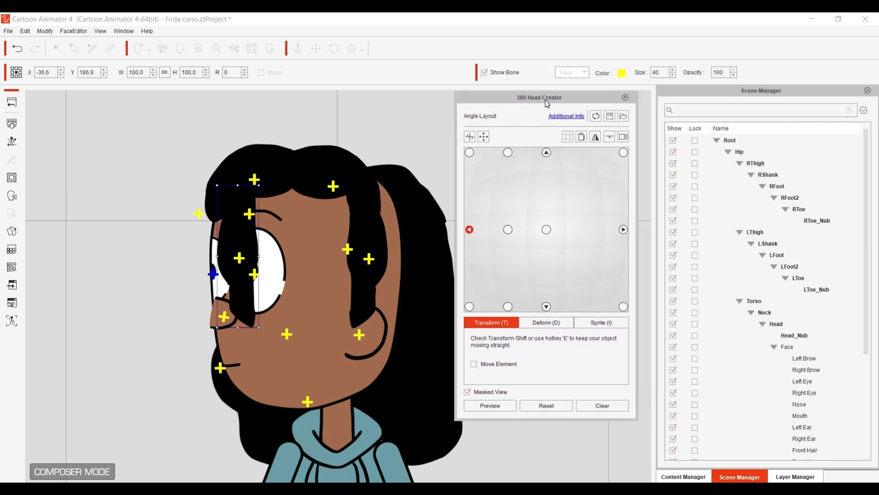
left_click(808, 477)
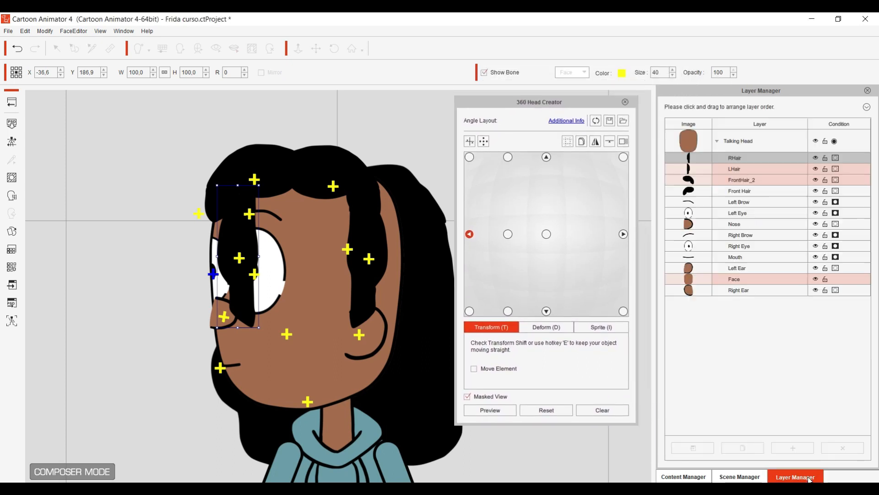
left_click(744, 157)
left_click_drag(742, 157, 745, 289)
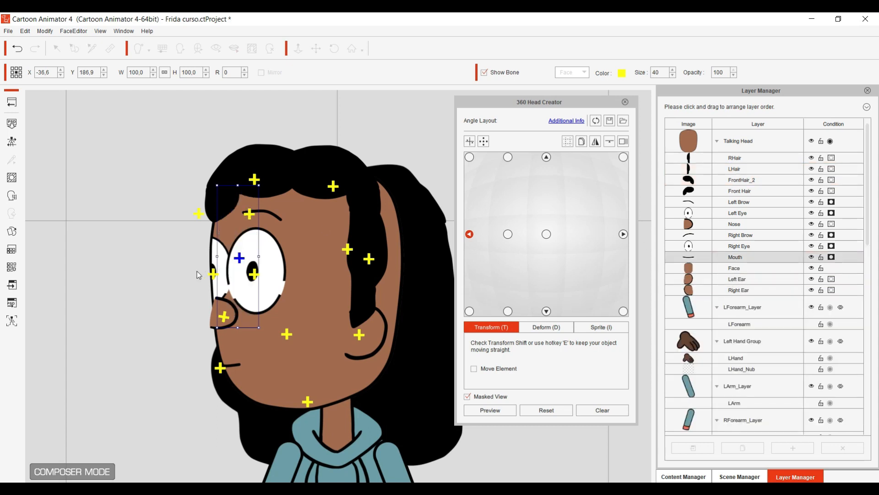
Move the right eye off the face outline at the profile angle and nudge the left eye slightly down.
left_click_drag(215, 267, 189, 264)
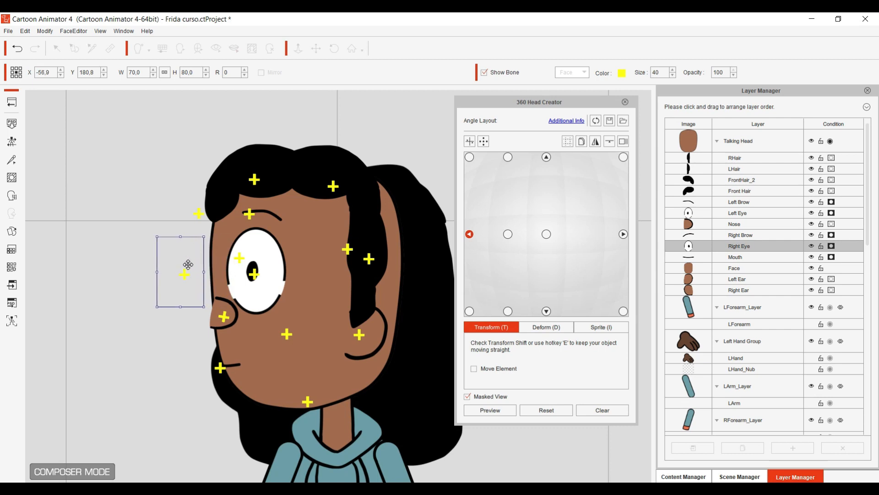
left_click(258, 277)
mouse_move(270, 271)
left_mouse_down()
mouse_move(256, 268)
mouse_move(268, 277)
left_mouse_up()
Flip the nose sprite at the profile angle and move the nose so it protrudes from the front edge of the face.
left_click(223, 320)
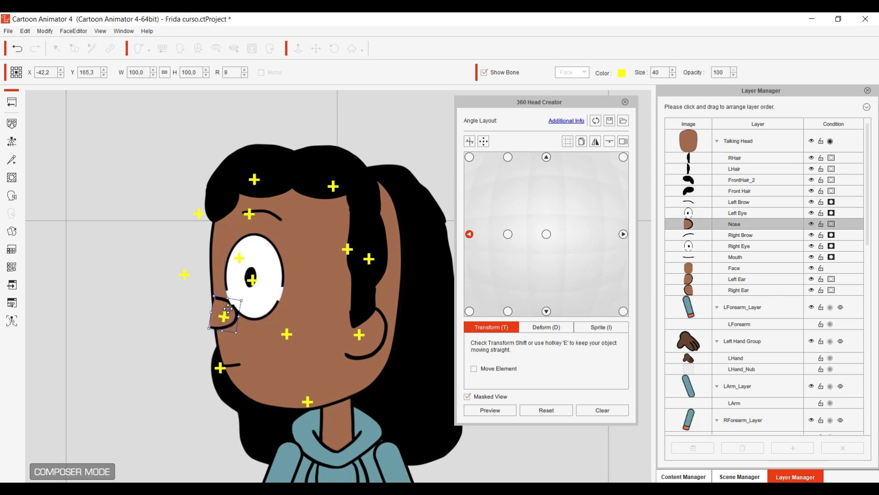
mouse_move(228, 309)
left_mouse_down()
mouse_move(247, 307)
mouse_move(232, 309)
left_mouse_up()
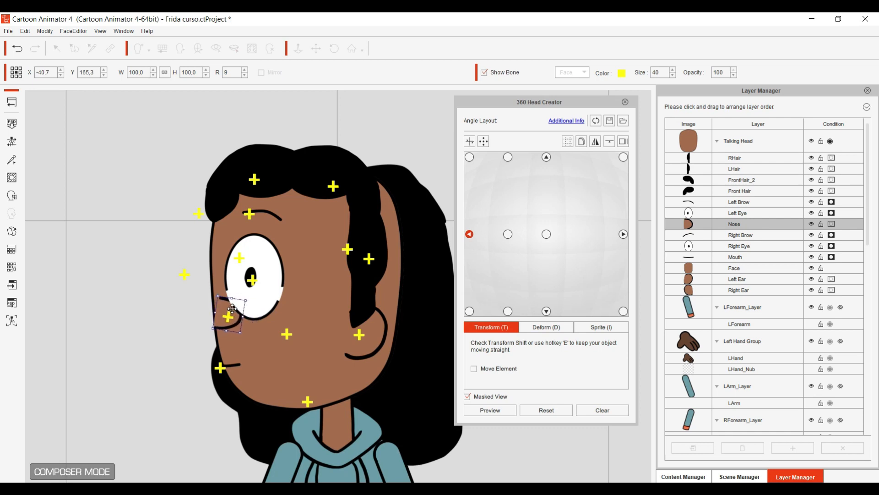
left_click(598, 327)
left_click(546, 368)
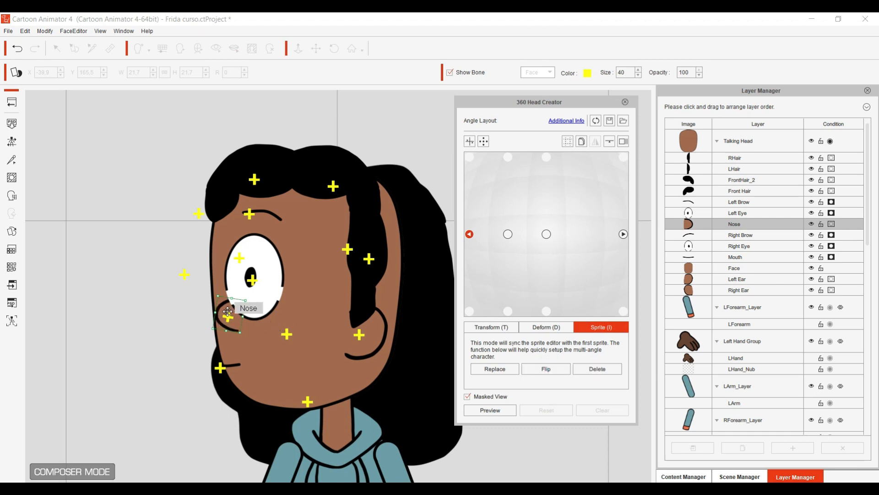
left_click(492, 327)
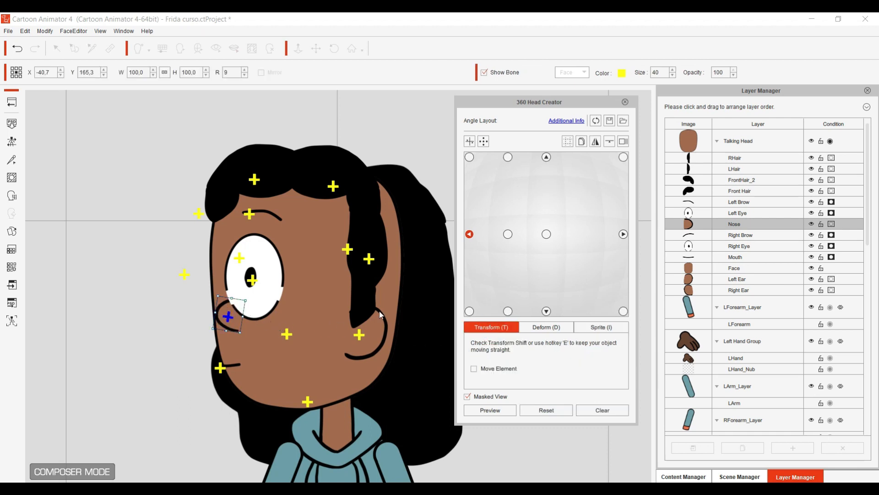
left_click_drag(231, 317, 210, 318)
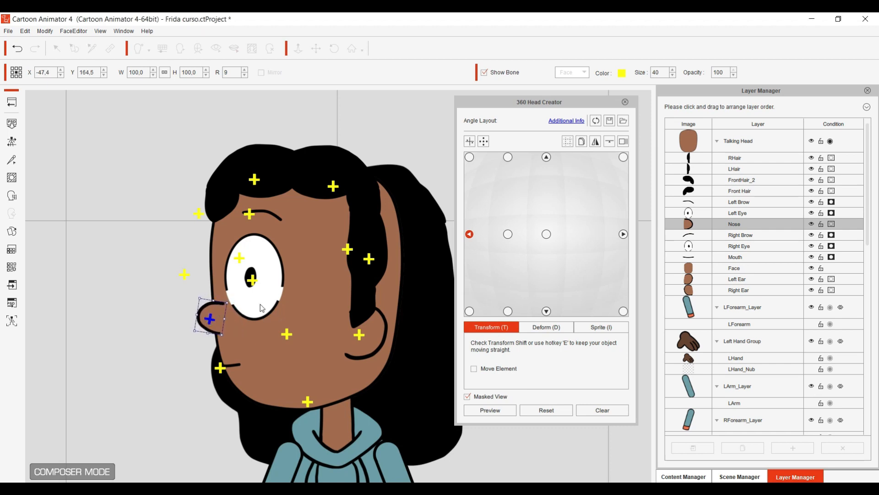
At the half-turned angle, flip the nose sprite and move the nose slightly toward the direction the face is looking.
left_click(508, 234)
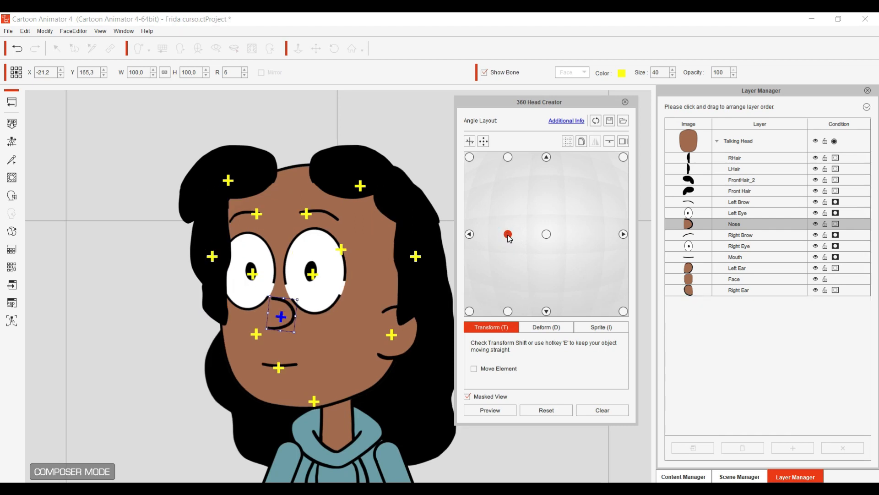
left_click(587, 327)
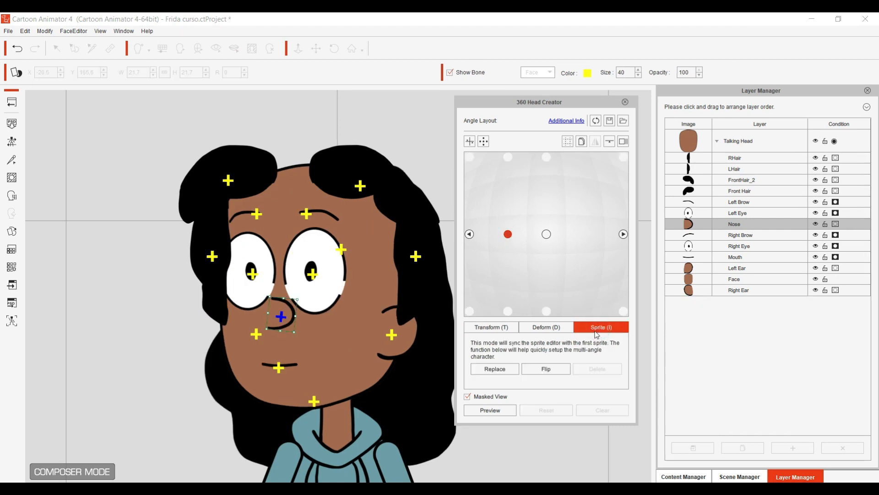
left_click(540, 369)
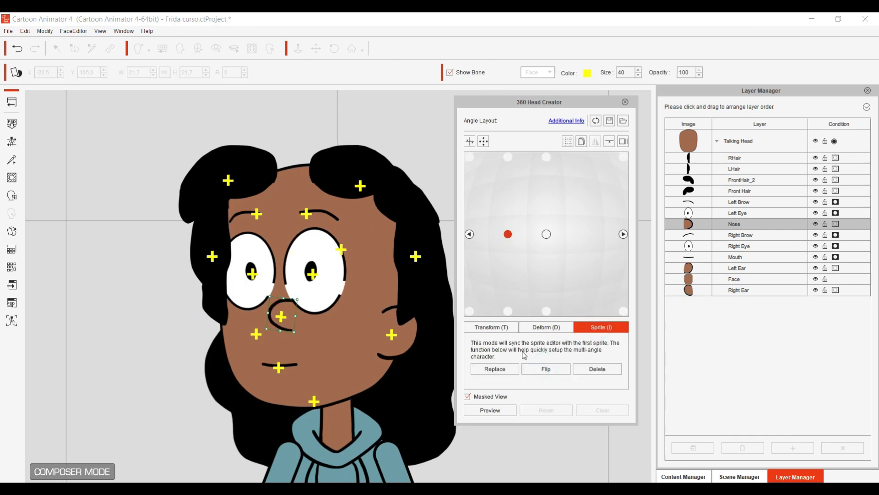
left_click(501, 325)
left_click_drag(283, 313, 270, 315)
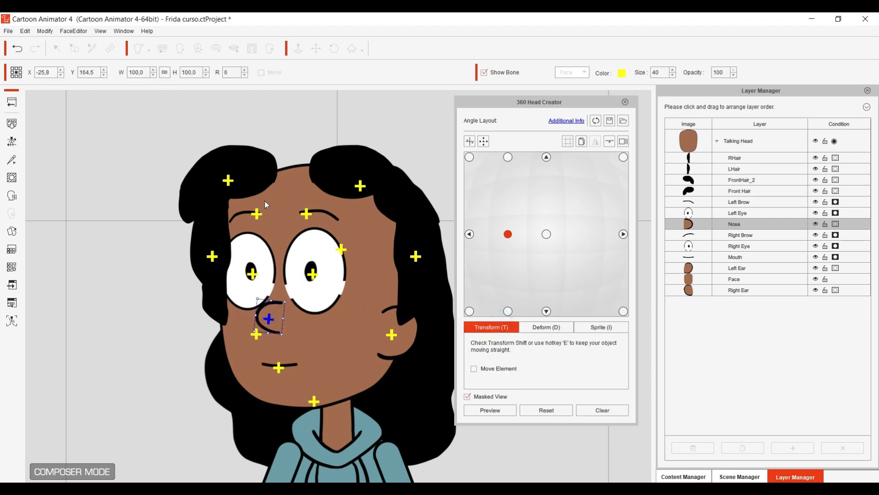
Close the forehead gap at the half-turned angle by joining both front hair pieces, and move the LHair strand inward in front of the ear.
left_click_drag(238, 173, 252, 177)
mouse_move(325, 180)
left_mouse_down()
mouse_move(337, 181)
mouse_move(314, 182)
left_mouse_up()
left_click_drag(386, 184, 368, 183)
left_click_drag(403, 256, 373, 252)
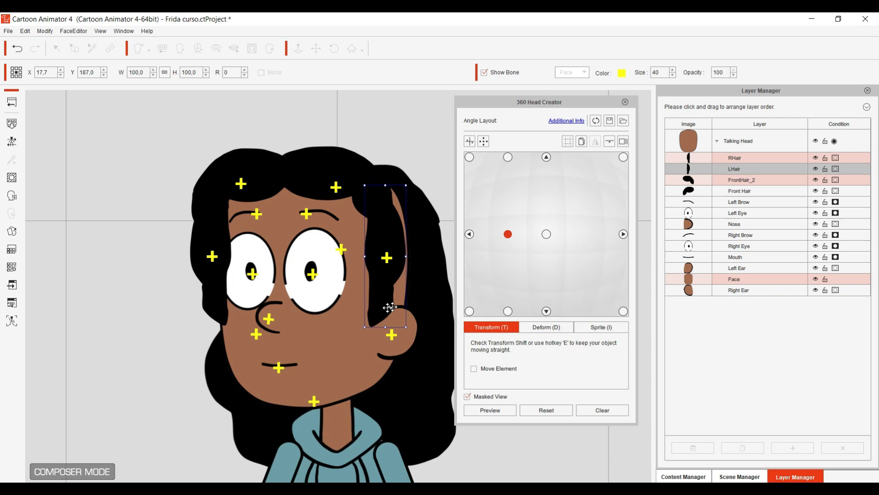
Place the RHair layer behind the face at the half-turned angle, nudge that strand inward and compare the result with the front angle.
left_click(212, 232)
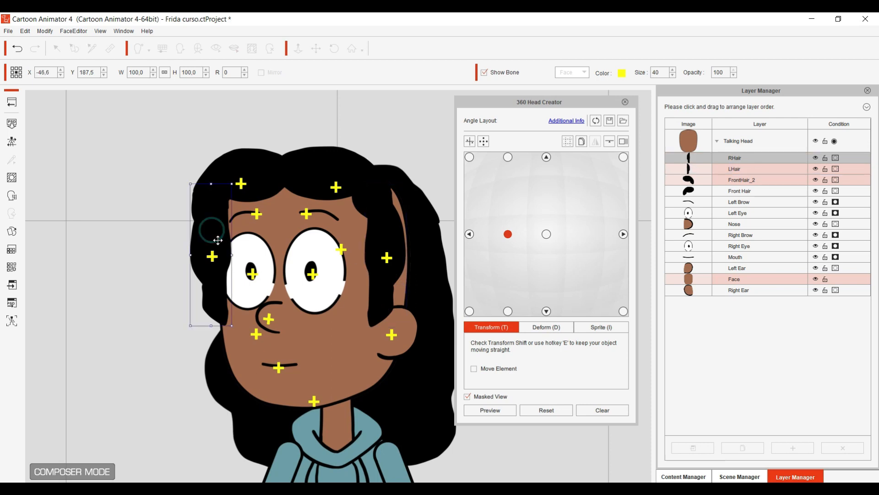
left_click_drag(742, 162, 737, 284)
left_click_drag(205, 249, 216, 248)
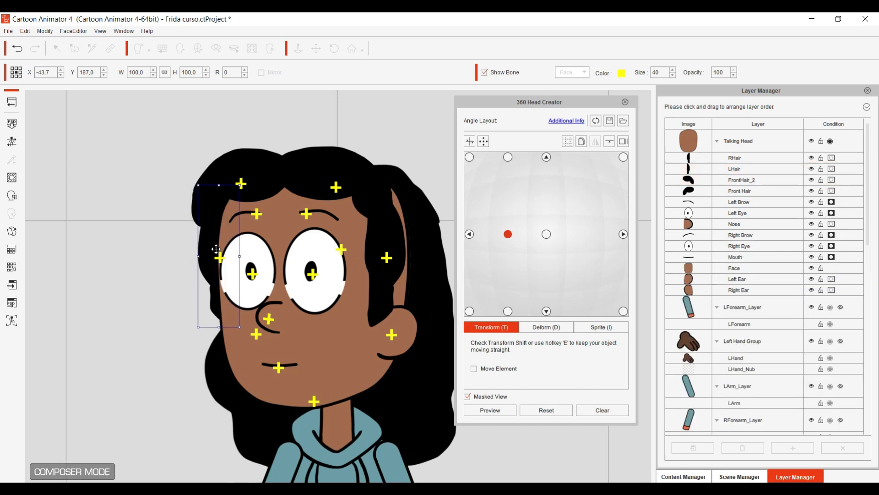
left_click(386, 254)
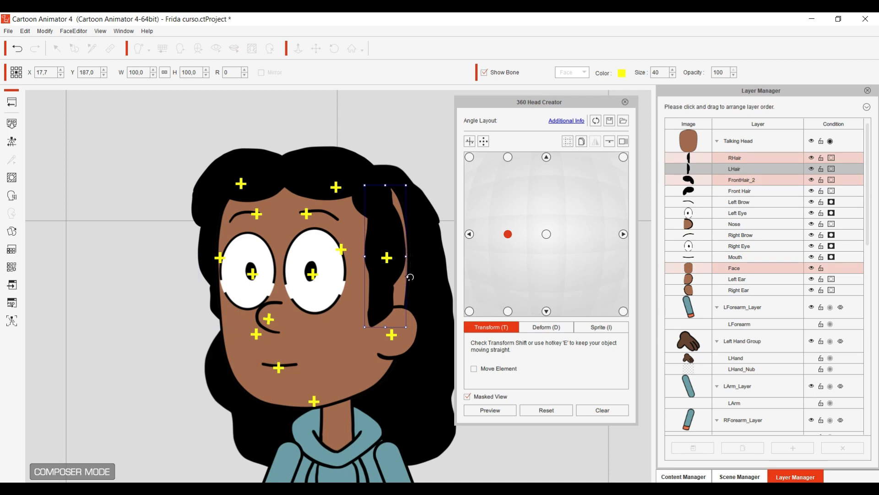
left_click(547, 234)
left_click(508, 234)
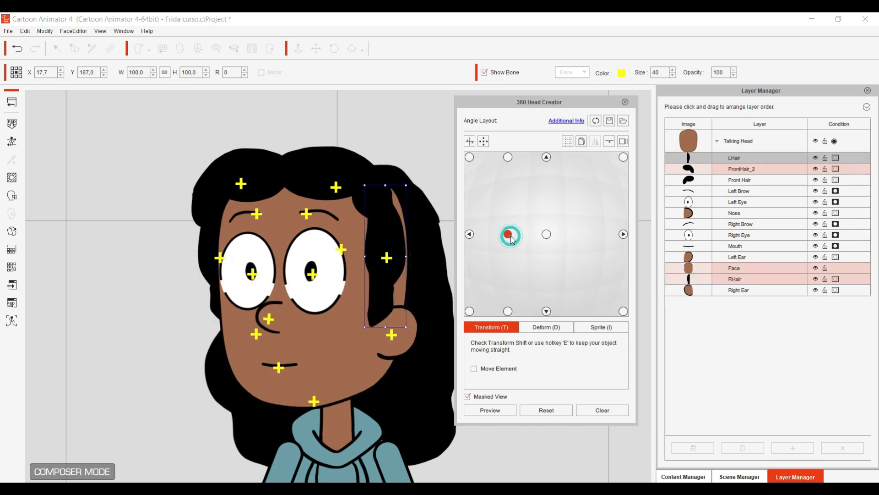
At the full-profile angle, shift the left ear slightly back and up and bring its layer in front of the side hair.
left_click(470, 234)
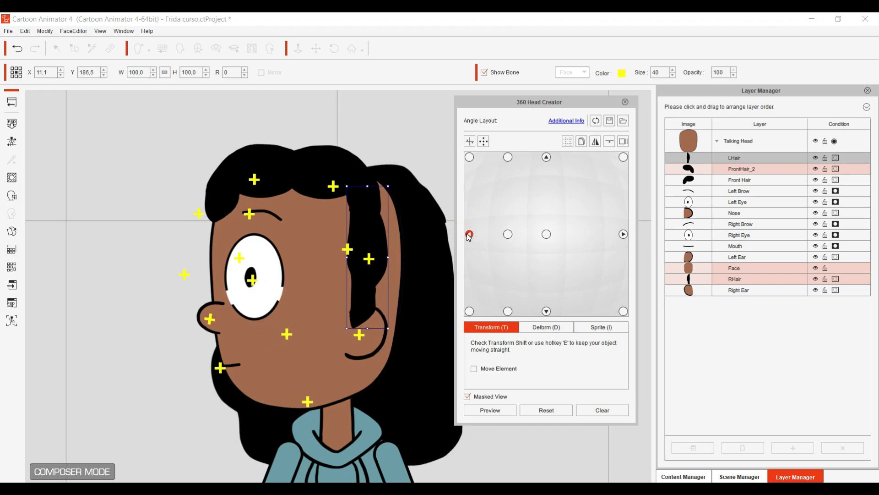
left_click(373, 346)
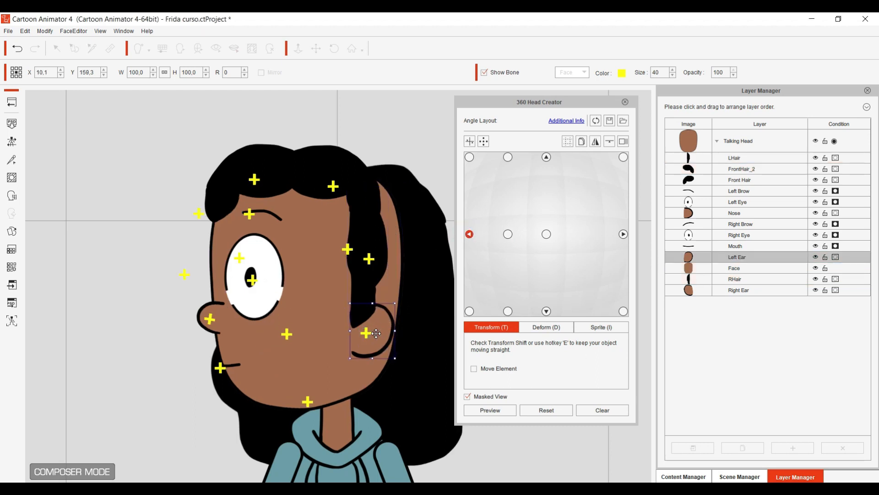
mouse_move(725, 260)
left_mouse_down()
mouse_move(752, 157)
mouse_move(713, 175)
left_mouse_up()
left_click_drag(380, 324, 383, 318)
At the full-profile angle, deform the LHair strand with a 3*3 grid, stretching its rear edge into the back hair to close the gap.
left_click(374, 241)
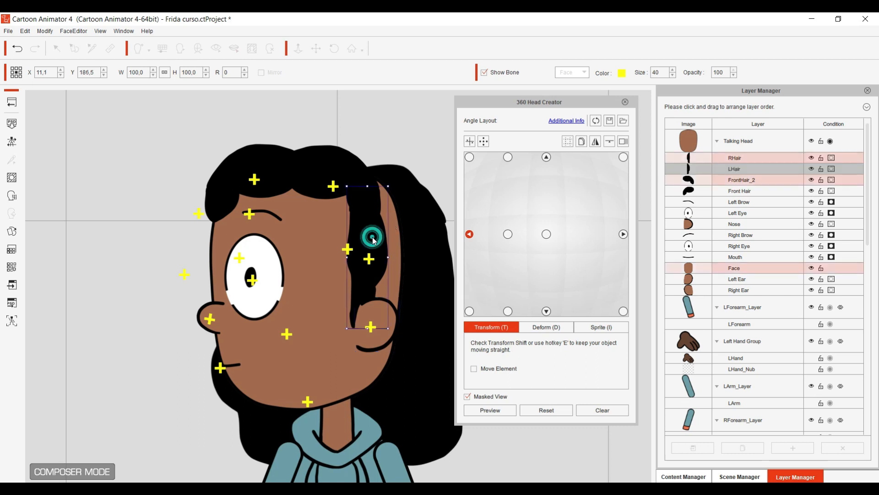
left_click(543, 329)
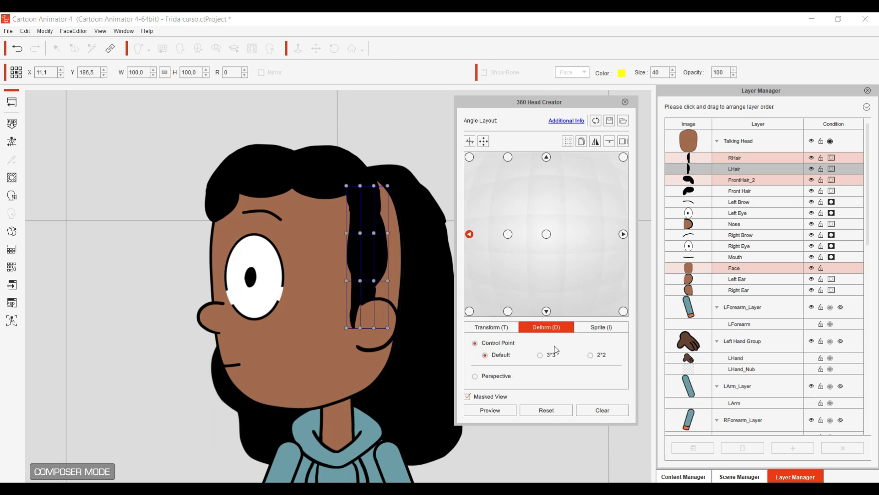
left_click(540, 356)
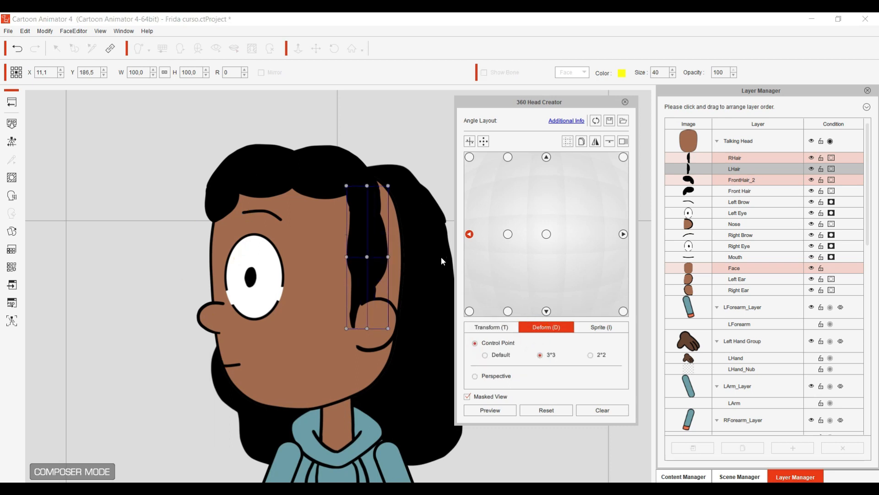
left_click_drag(388, 256, 452, 270)
left_click_drag(391, 329, 451, 342)
left_click_drag(388, 184, 397, 122)
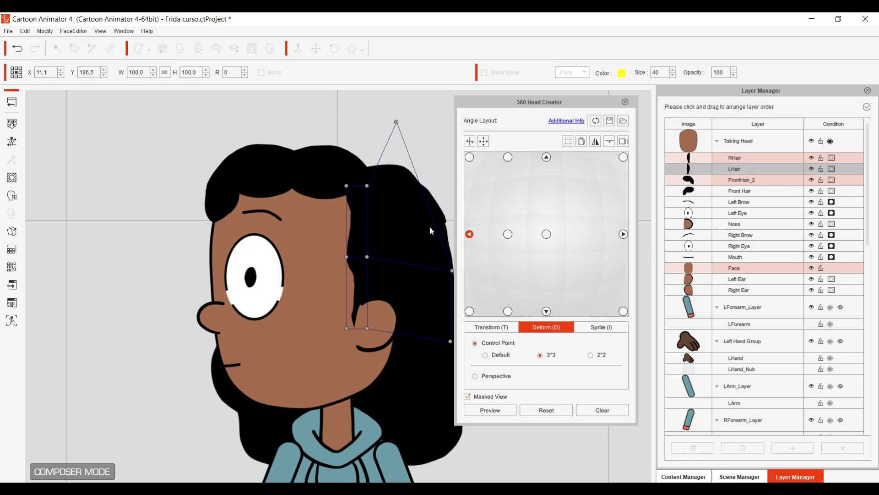
Push the LHair strand's front edge toward the face and shift its lower tip forward beside the ear.
left_click_drag(348, 258, 326, 253)
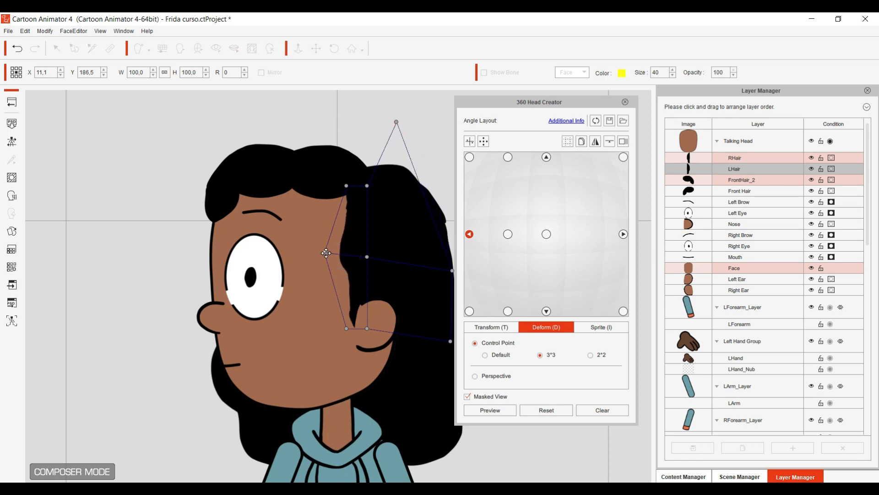
left_click_drag(347, 185, 322, 187)
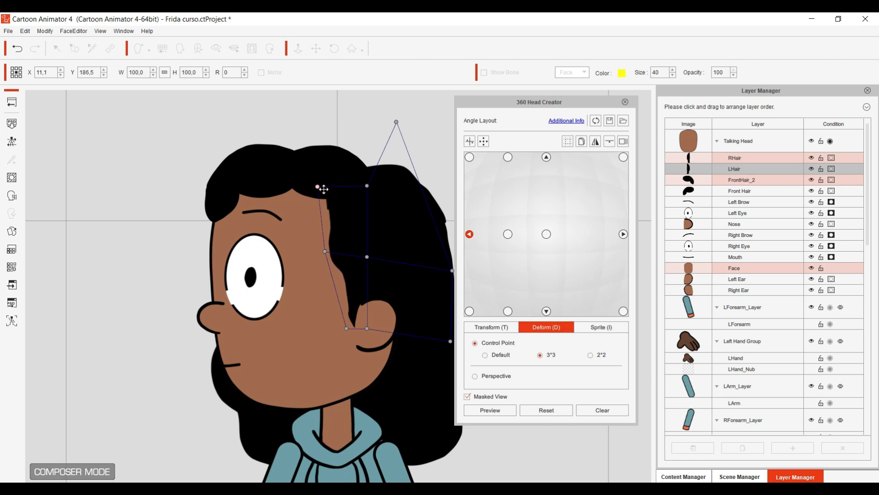
mouse_move(345, 330)
left_mouse_down()
mouse_move(337, 326)
mouse_move(342, 334)
mouse_move(360, 329)
left_mouse_up()
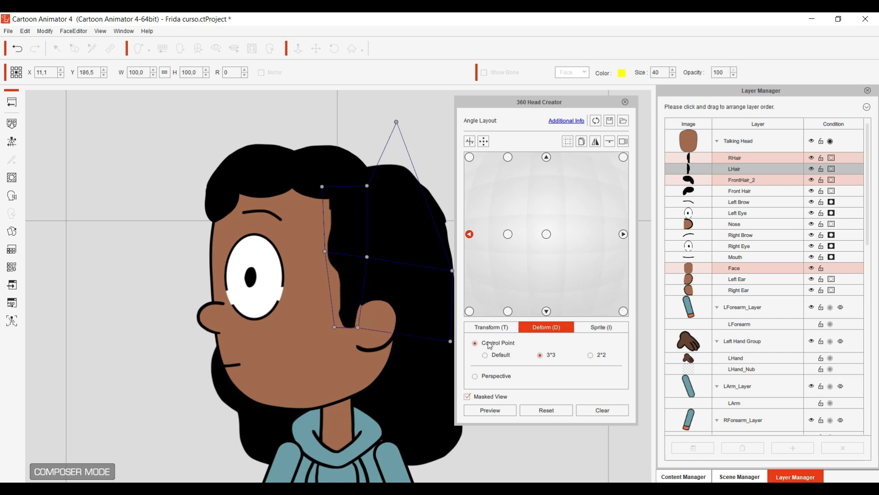
Narrow the left eye at the full-profile angle and move the left brow slightly toward the front of the face.
left_click(497, 328)
left_click(270, 260)
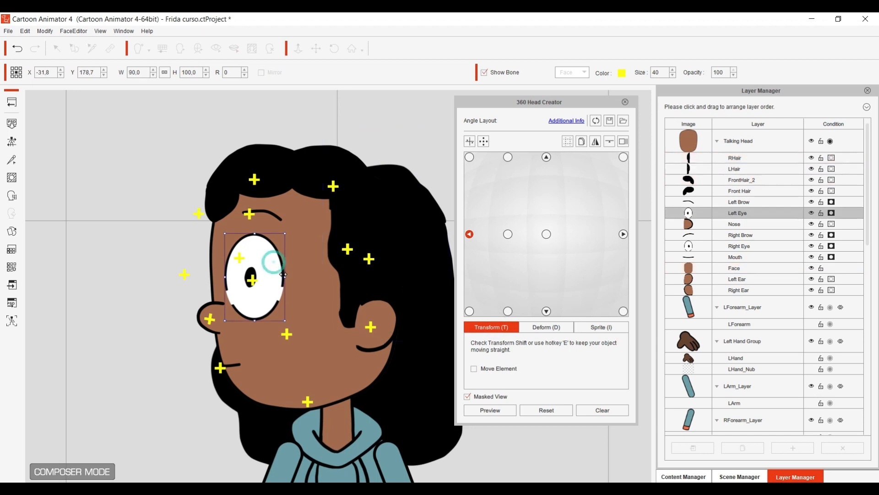
left_click_drag(284, 276, 257, 278)
left_click(275, 212)
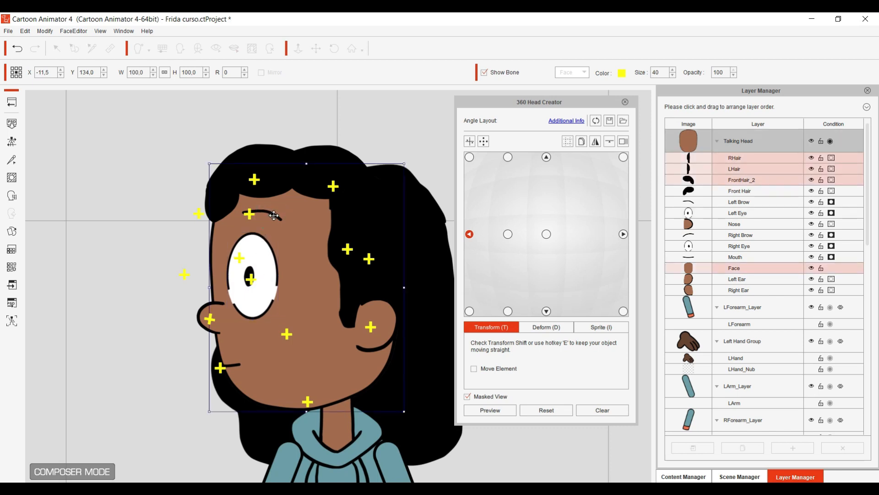
left_click(270, 213)
left_click_drag(270, 213, 262, 213)
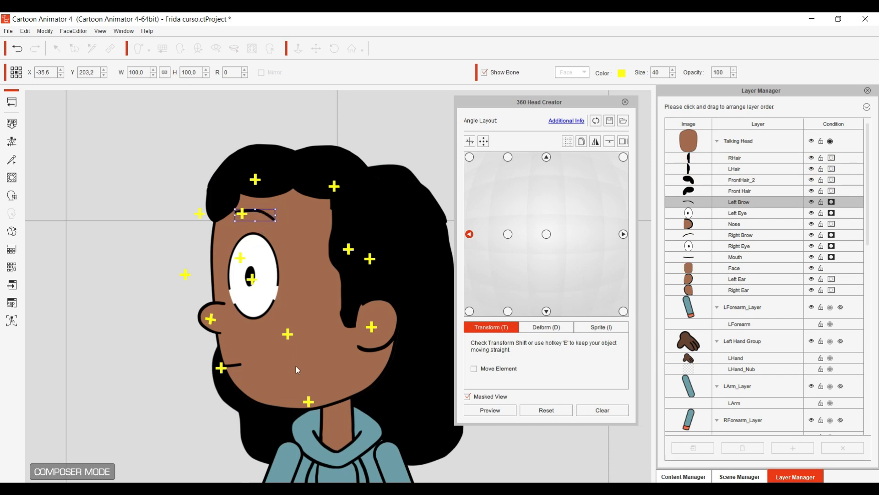
Reshape the profile face with a 3*3 grid, shifting the jaw and chin forward and drawing the front edge slightly inward.
left_click(271, 375)
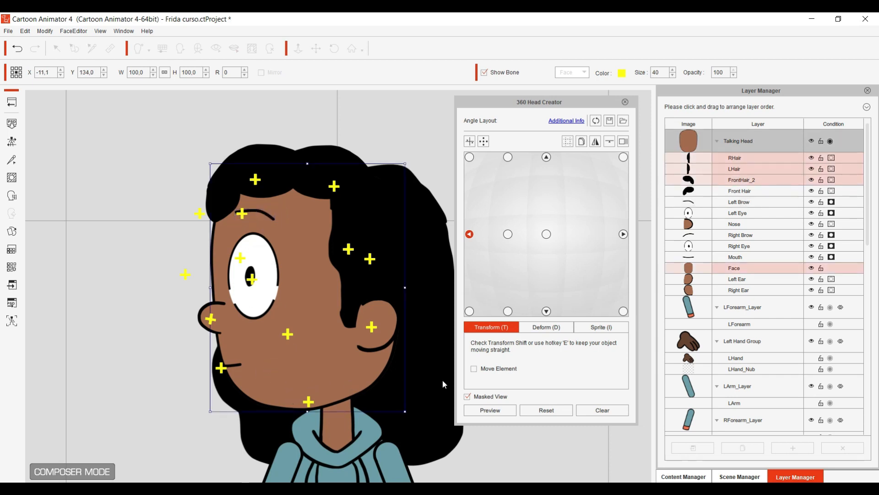
left_click(547, 327)
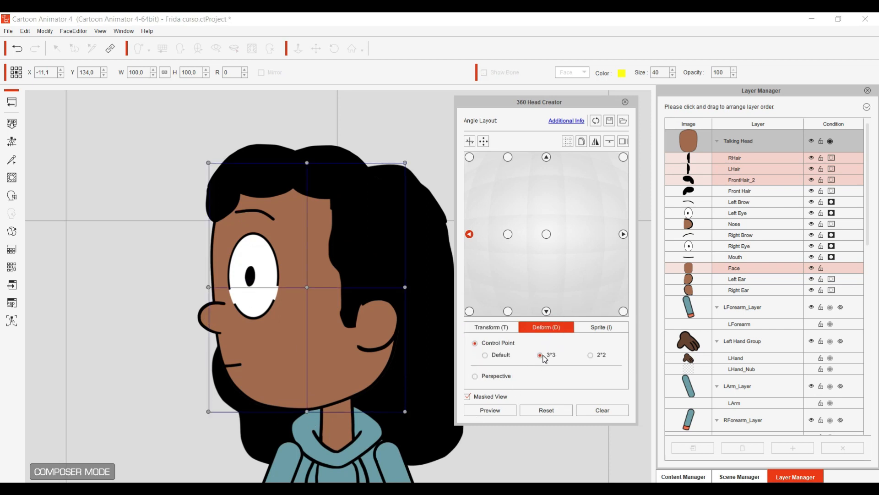
left_click_drag(405, 412, 376, 415)
left_click_drag(307, 412, 267, 416)
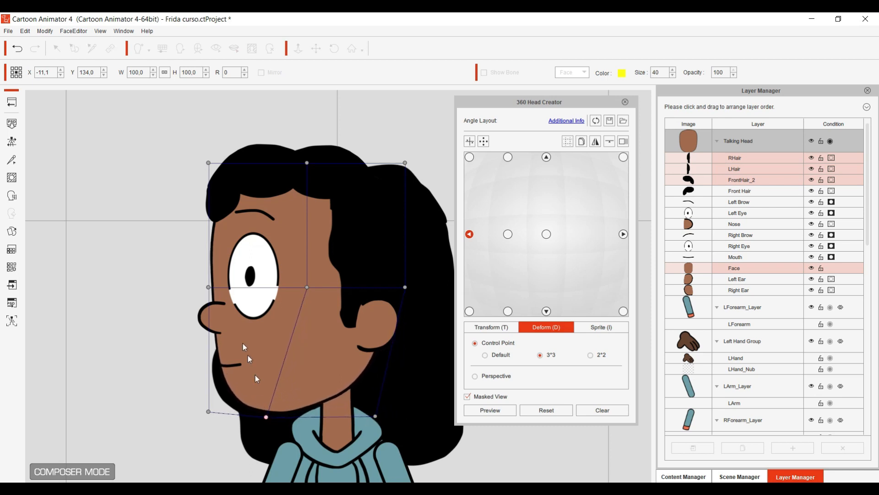
left_click_drag(209, 287, 231, 289)
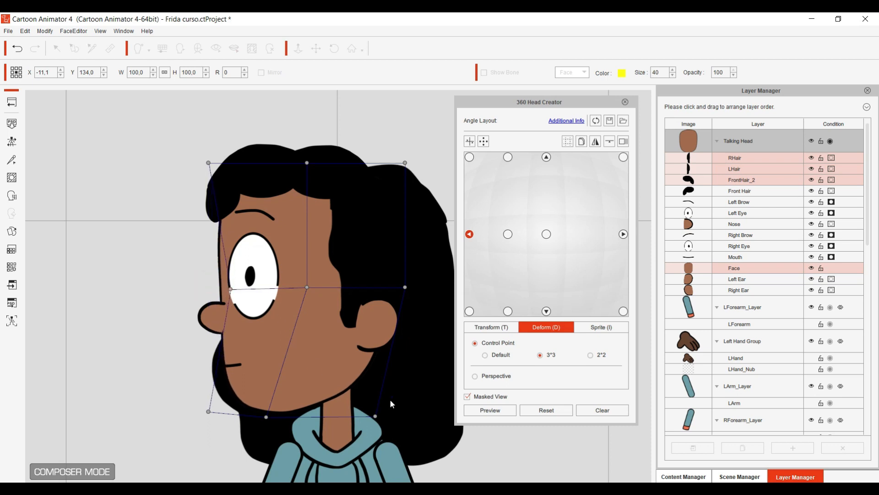
At the half-turned angle, stretch the LHair strand's rear edge into the back hair and bring the Left Ear layer to the front.
left_click(508, 235)
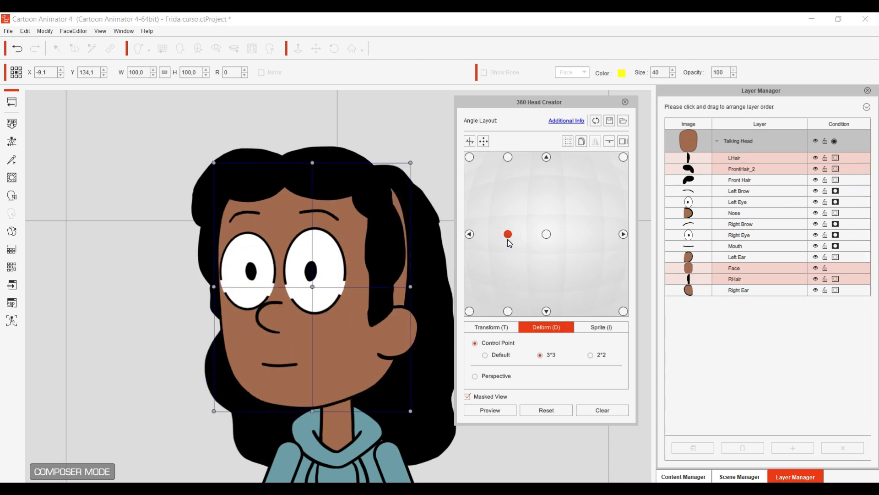
left_click(397, 252)
left_click_drag(406, 253, 429, 260)
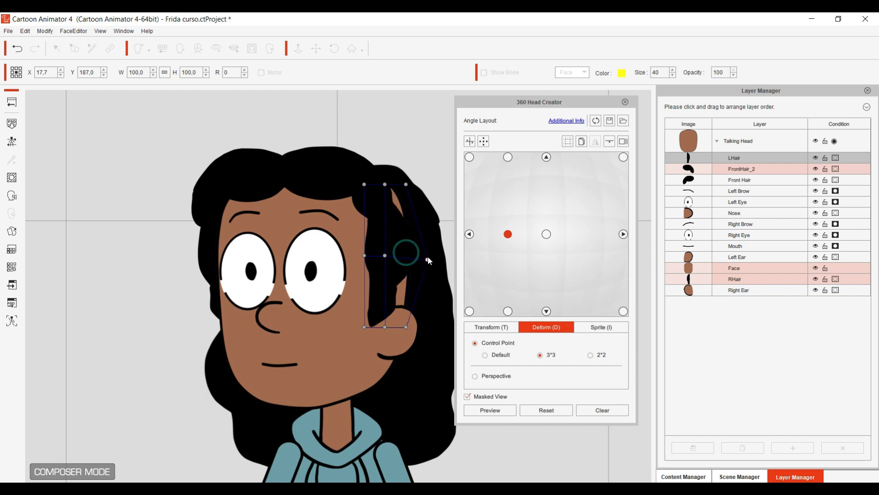
left_click_drag(405, 327, 448, 328)
left_click_drag(403, 173, 418, 158)
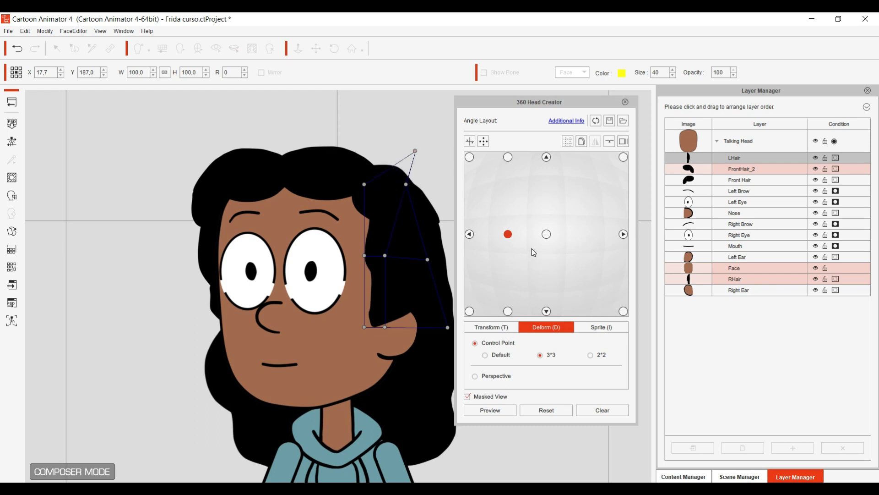
left_click(728, 257)
left_click_drag(732, 257, 727, 162)
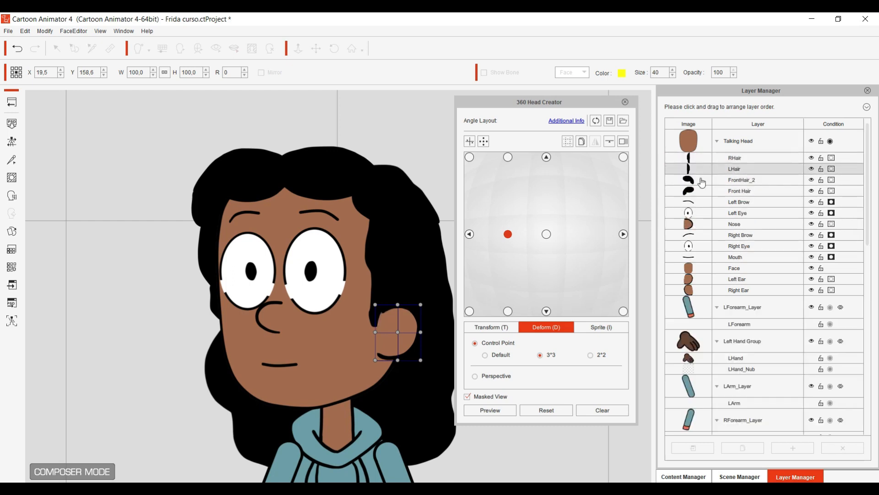
Check the front angle, and at the full-profile angle move the back hair away from the face.
left_click(546, 234)
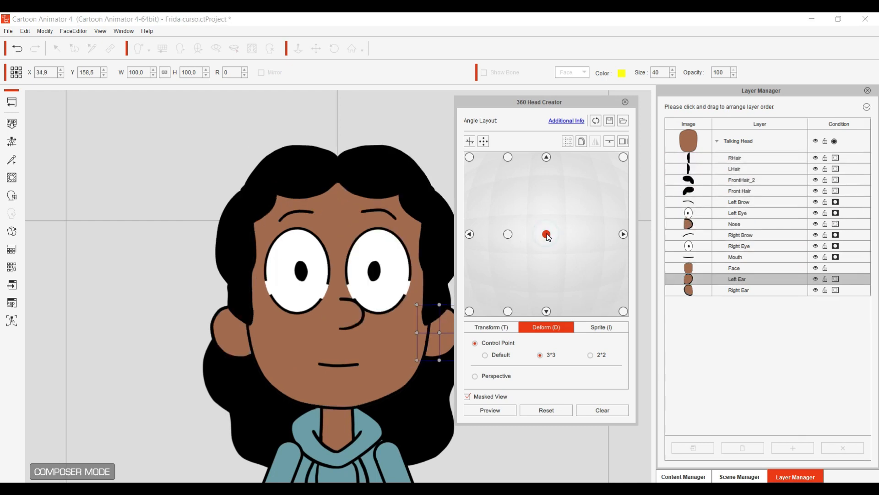
left_click(491, 326)
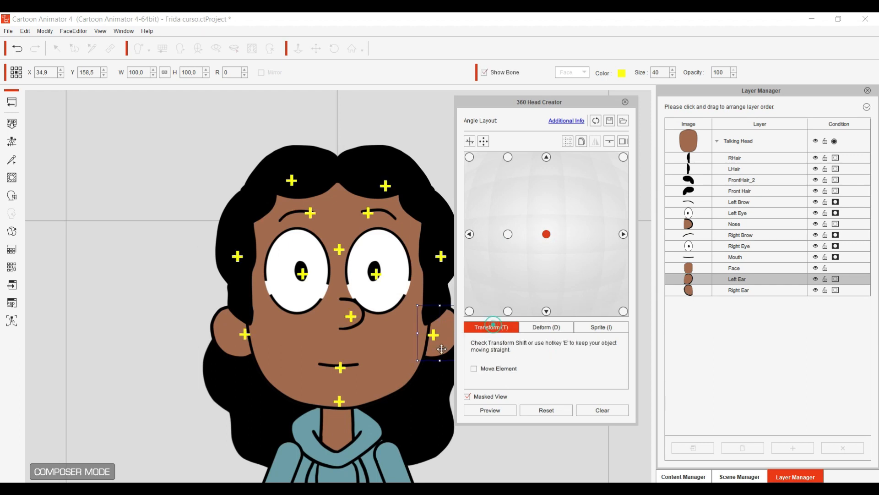
left_click(470, 234)
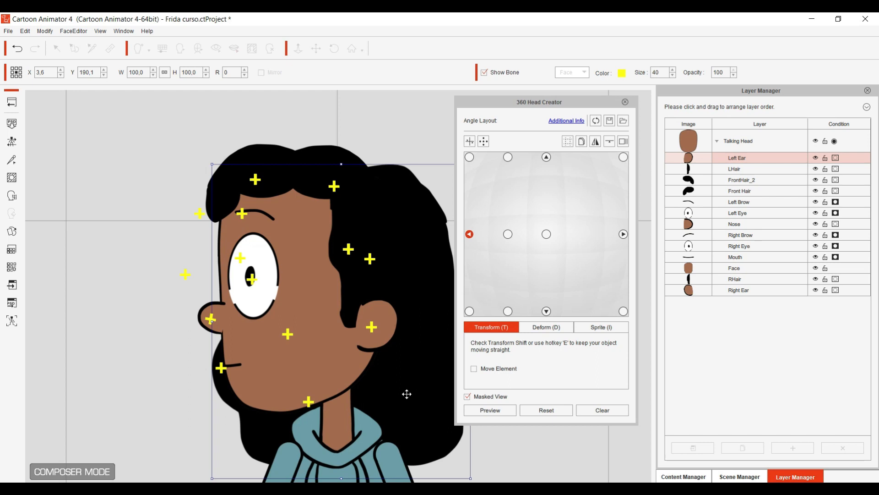
left_click_drag(406, 394, 428, 389)
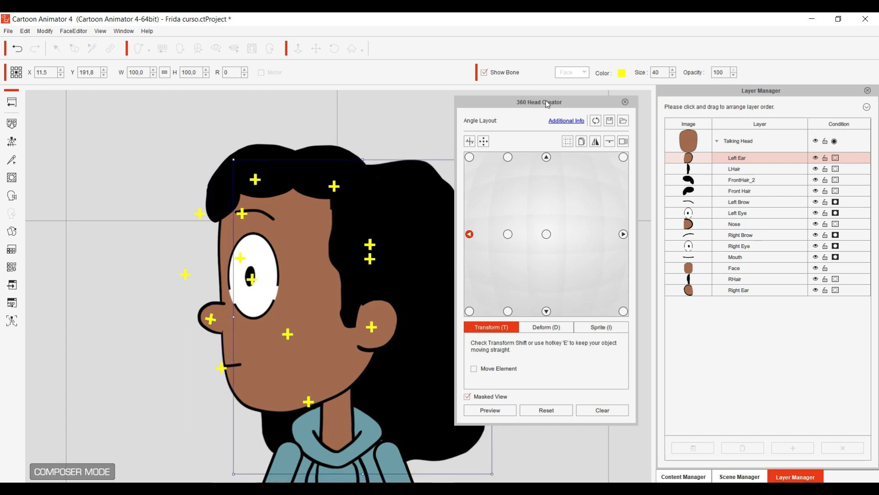
left_click_drag(529, 109, 627, 107)
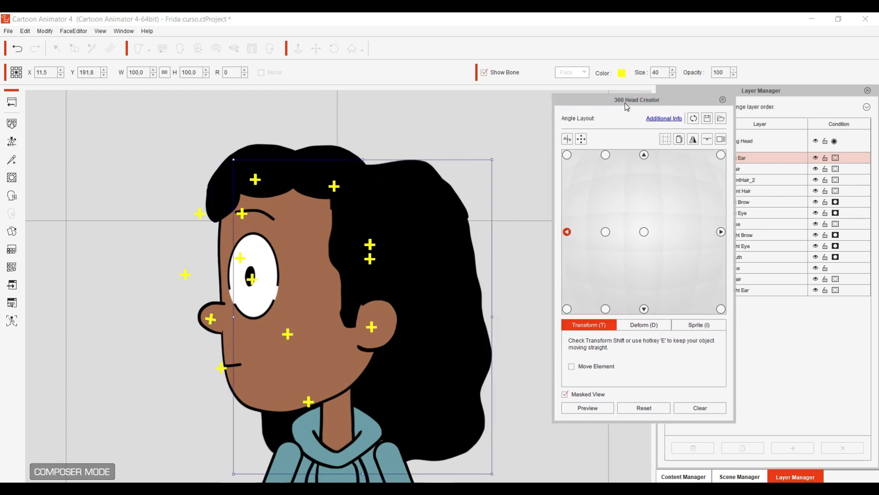
Deform the profile back hair with the Default control points, pulling its upper edge forward and up into a rounder crown.
left_click(644, 325)
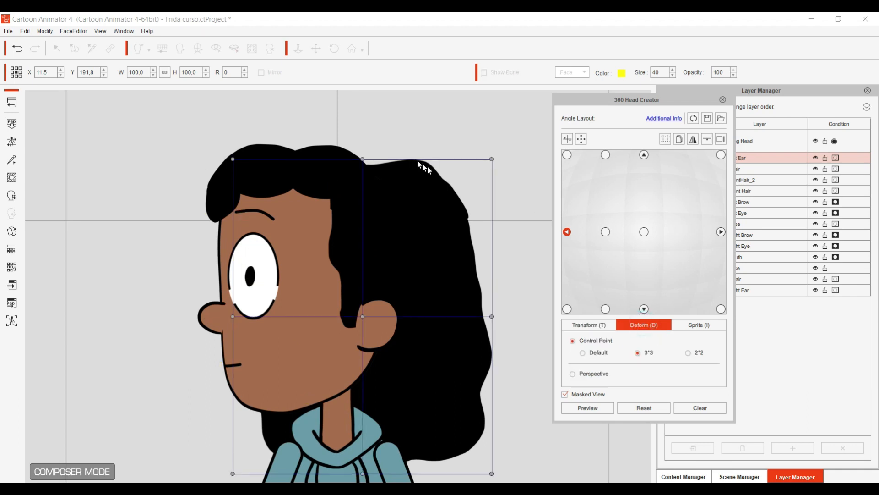
left_click(588, 352)
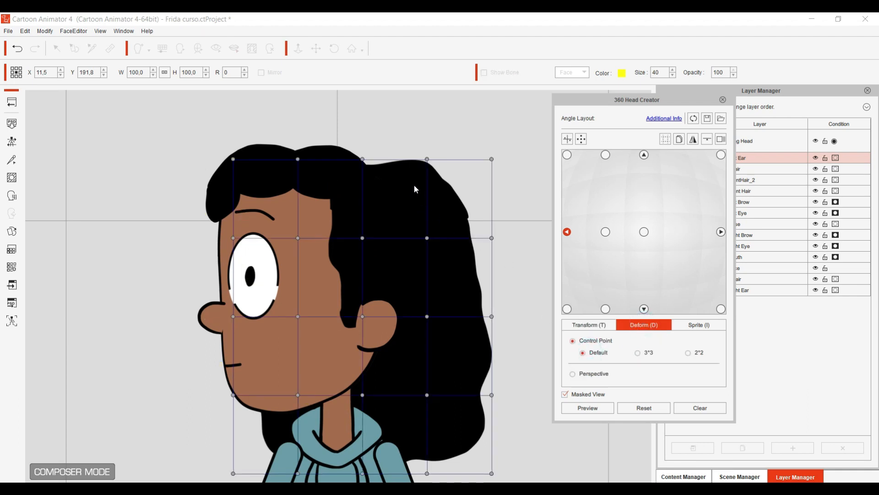
left_click_drag(363, 159, 312, 137)
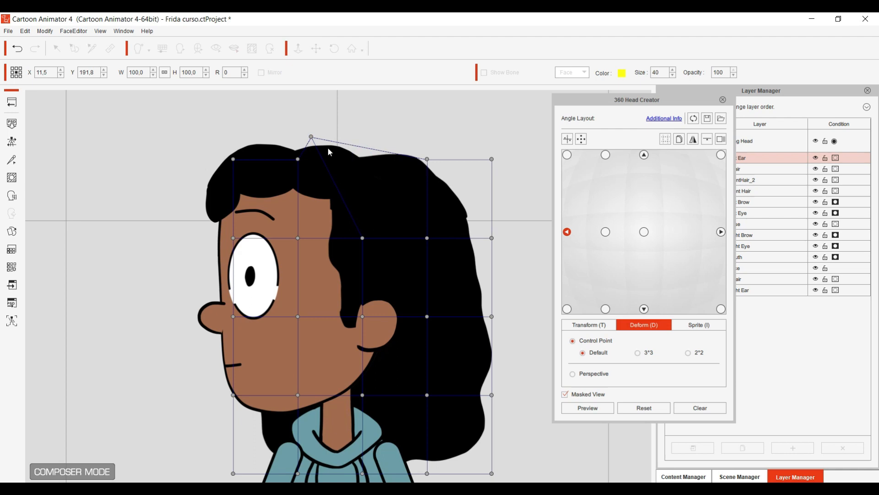
left_click_drag(426, 160, 367, 150)
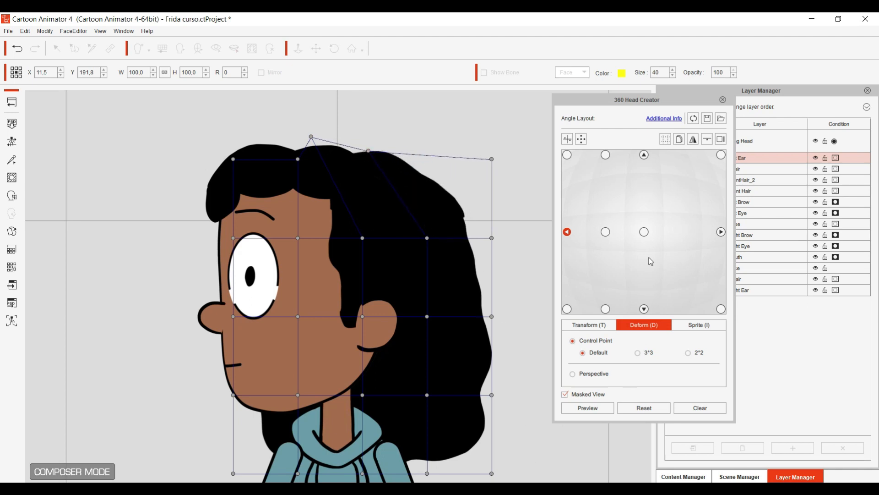
Compare the hair and facial features across the front, half-turned and full-profile head angles.
left_click(606, 233)
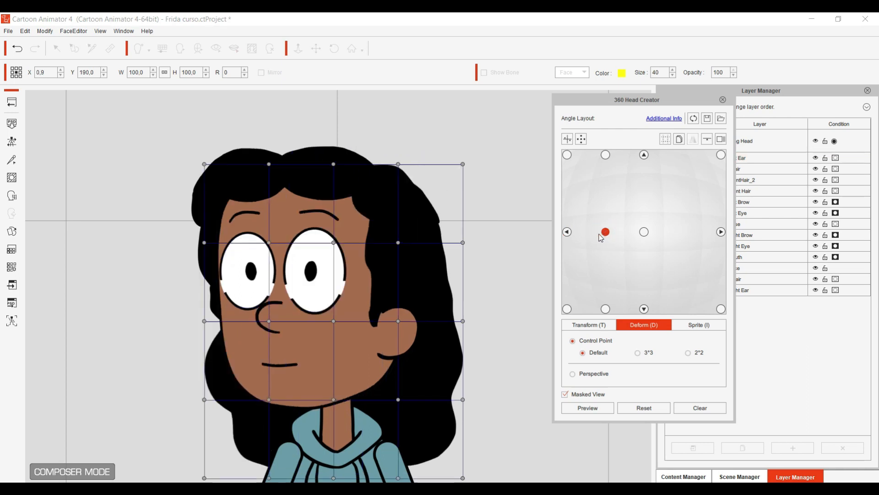
left_click(567, 230)
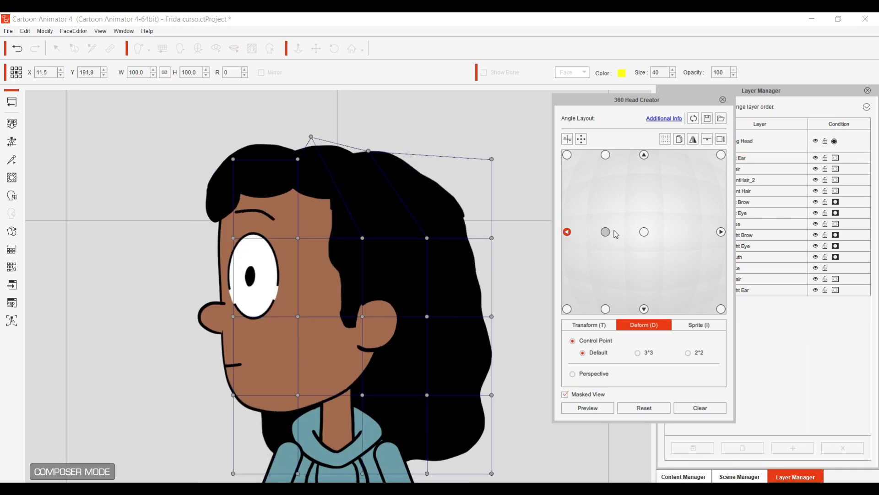
left_click(647, 233)
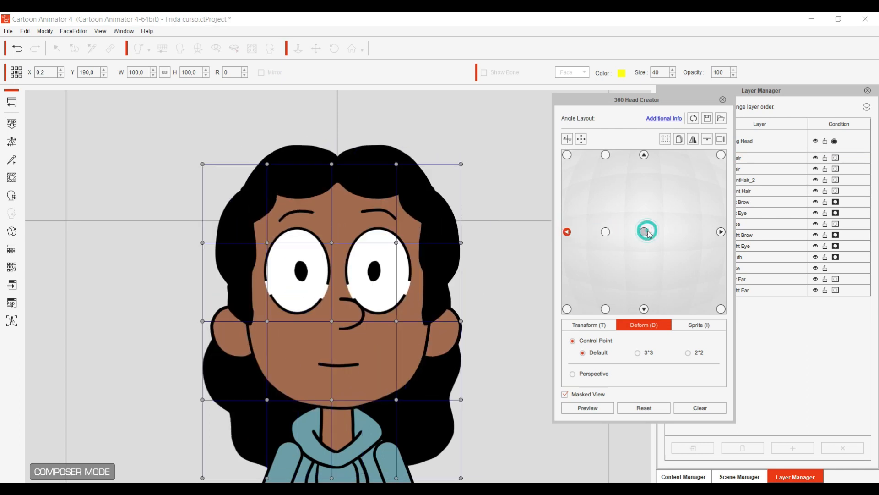
left_click(602, 233)
left_click(604, 232)
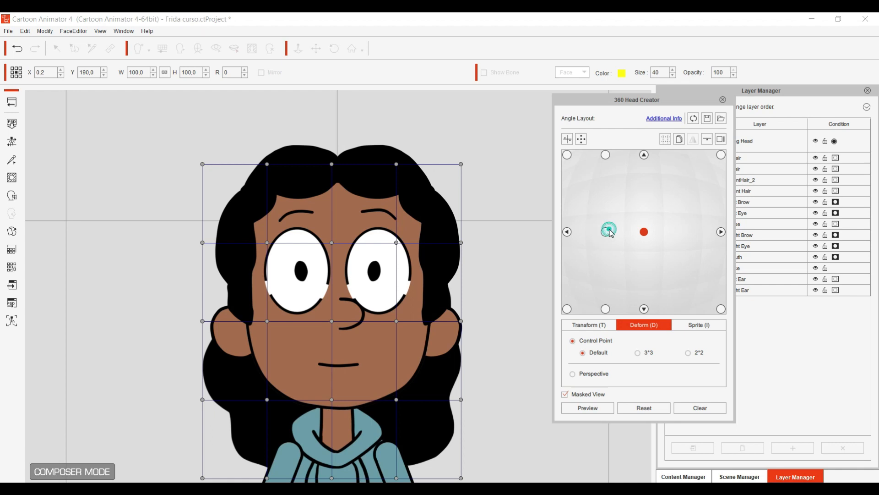
left_click(605, 233)
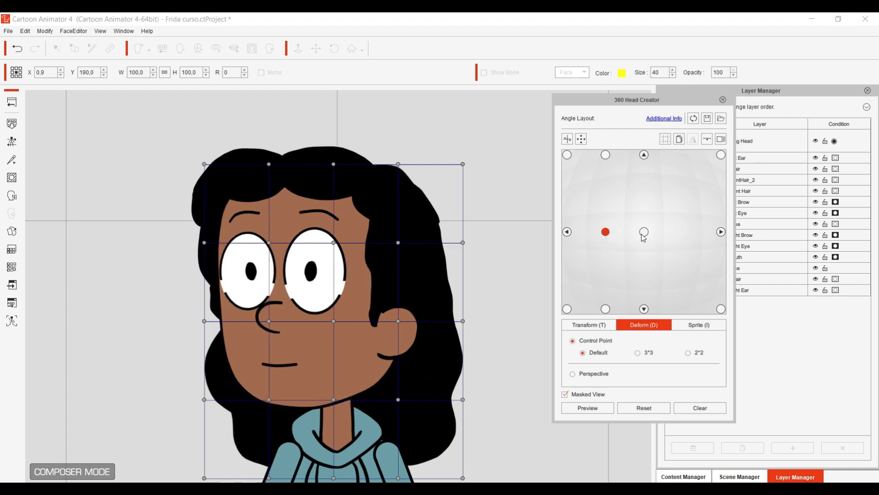
left_click(644, 232)
left_click(604, 233)
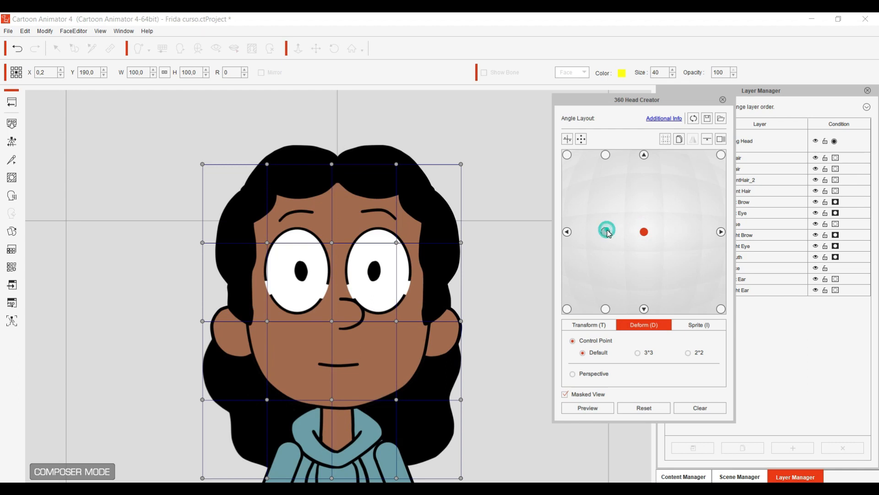
Nudge the back hair slightly backward at the half-turned angle and compare it with the full-profile angle.
left_click(590, 325)
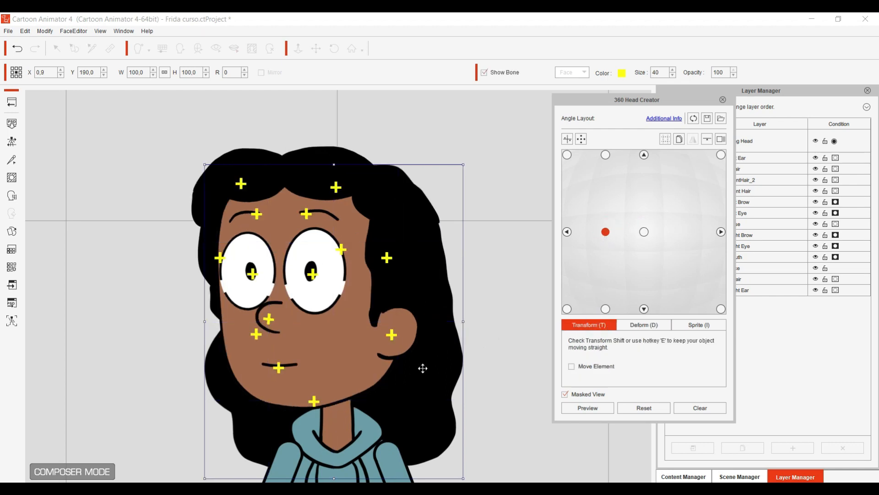
left_click_drag(423, 368, 429, 367)
left_click(567, 232)
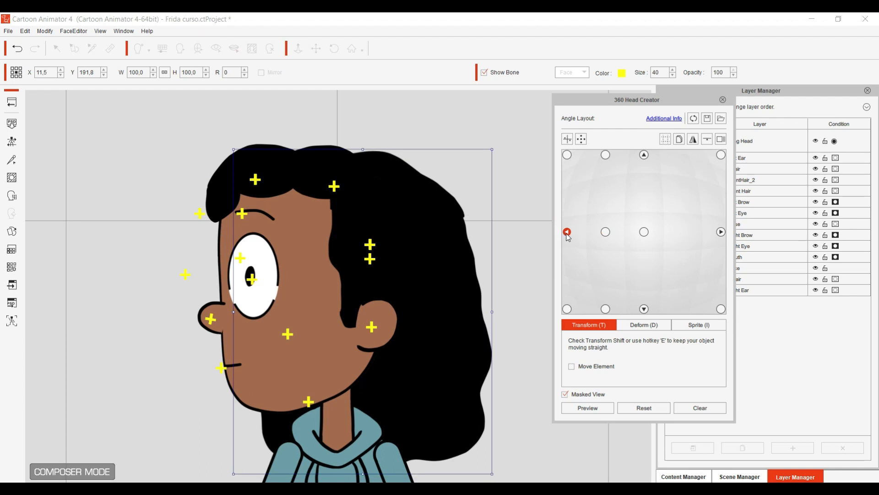
Compare the head's hair and features across the half-turned, front, full-profile and upward-looking angles.
left_click(606, 233)
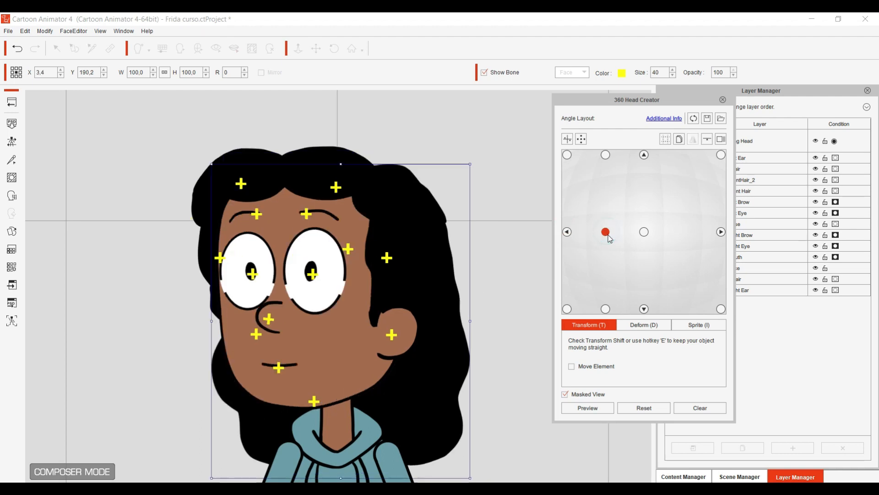
left_click(644, 232)
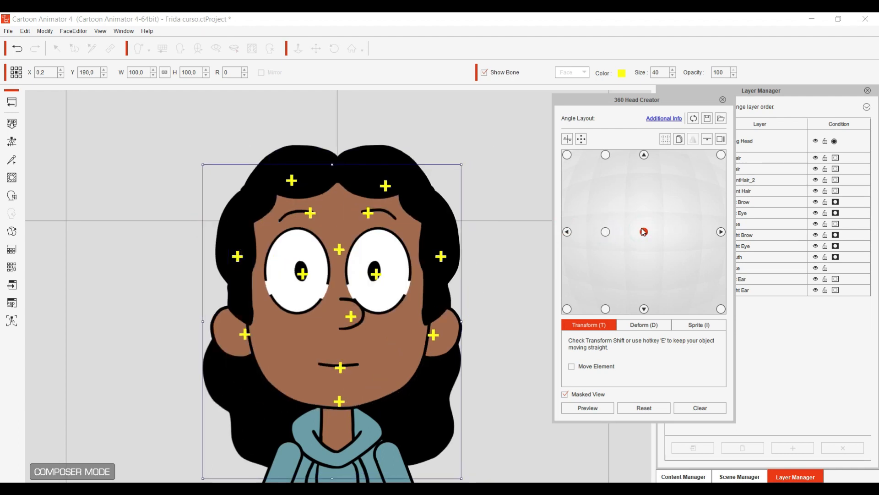
left_click(567, 232)
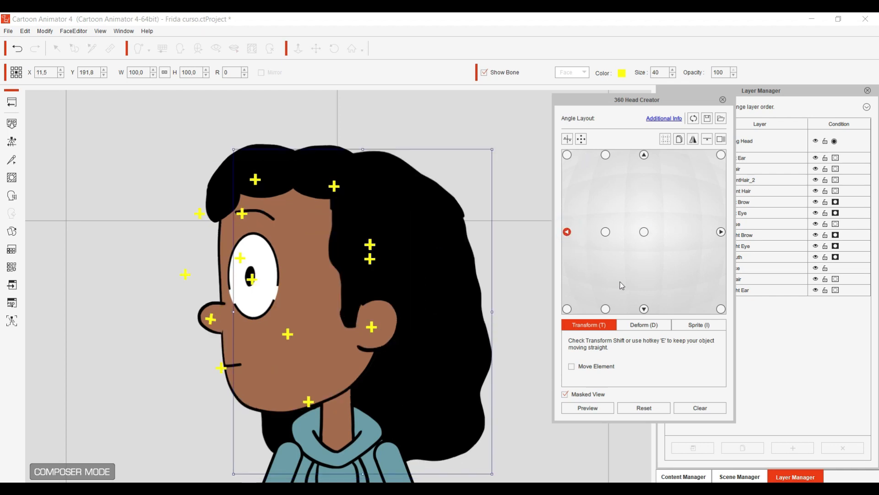
left_click(644, 155)
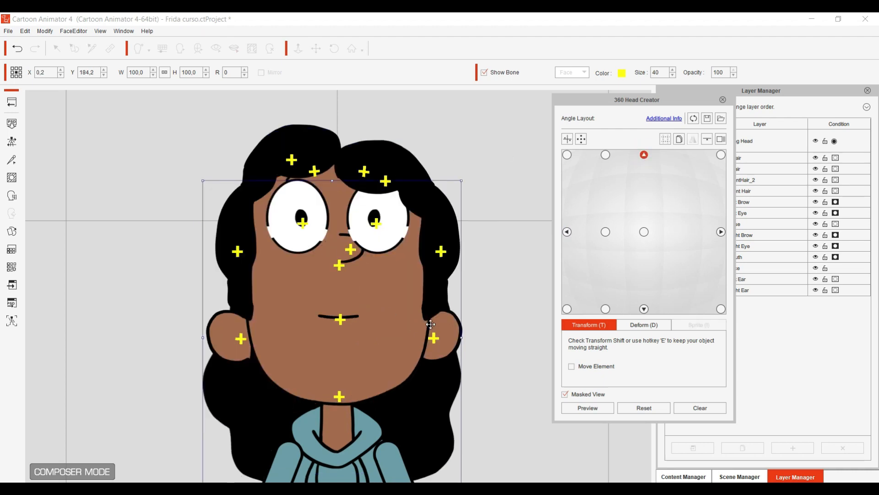
left_click(644, 232)
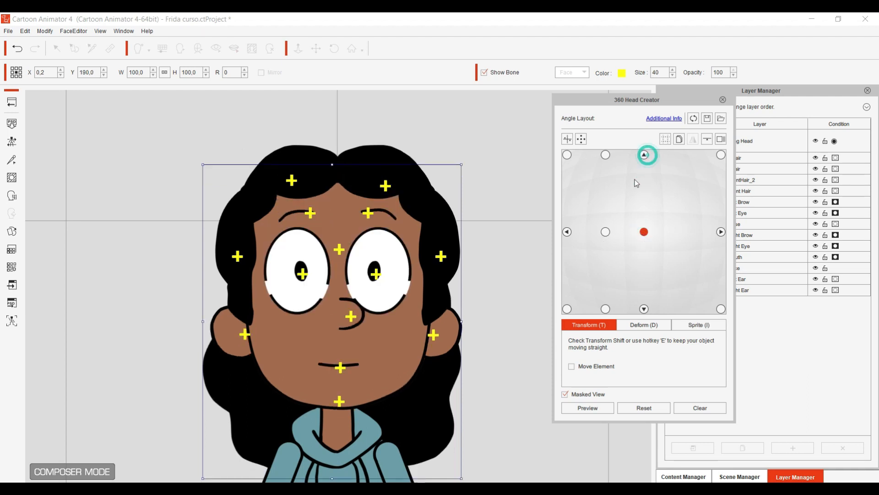
At the upward-looking front angle, nudge both ears slightly inward toward the face.
left_click(643, 155)
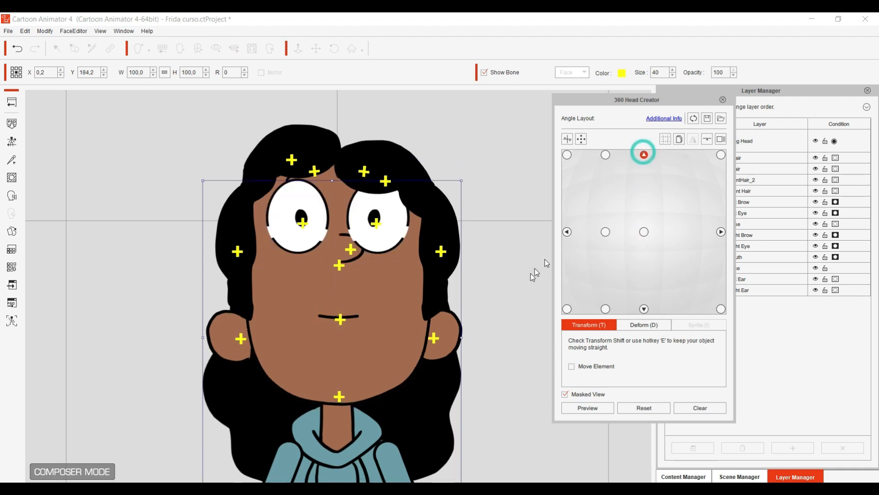
left_click(447, 333)
left_click_drag(447, 333, 444, 335)
left_click(222, 339)
left_click_drag(222, 340, 225, 339)
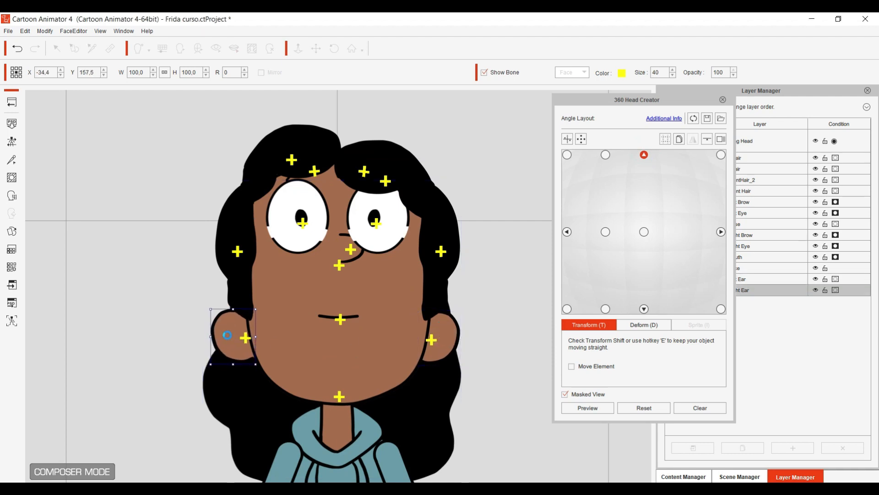
Lower the Front Hair piece over the forehead and move the nose down at the upward-looking angle.
left_click(290, 153)
left_click_drag(296, 145, 300, 157)
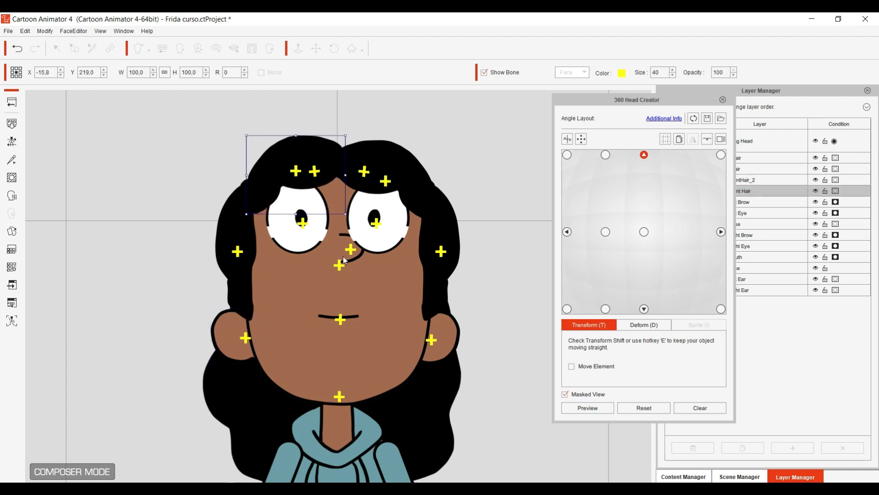
left_click_drag(350, 250, 348, 269)
Lower both eyes at the upward-looking angle and flatten them to heights of 85.6 (Left Eye) and 84.4 (Right Eye).
left_click_drag(307, 233, 310, 245)
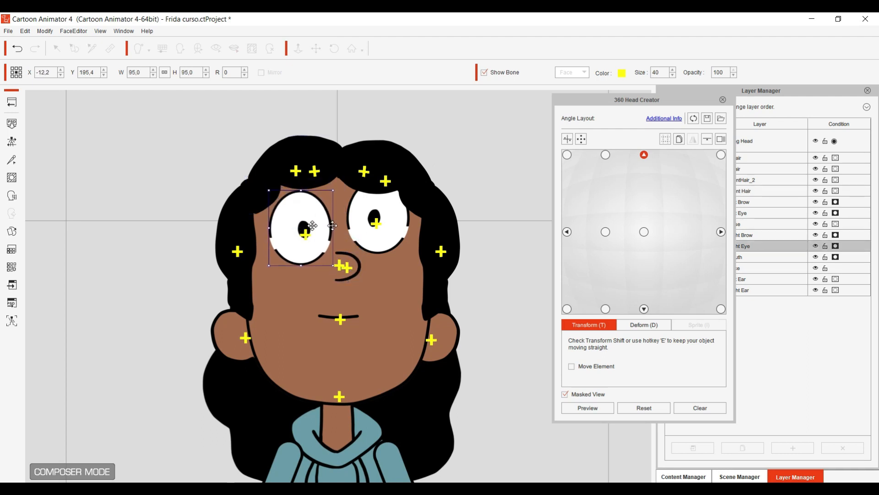
left_click_drag(372, 233, 375, 247)
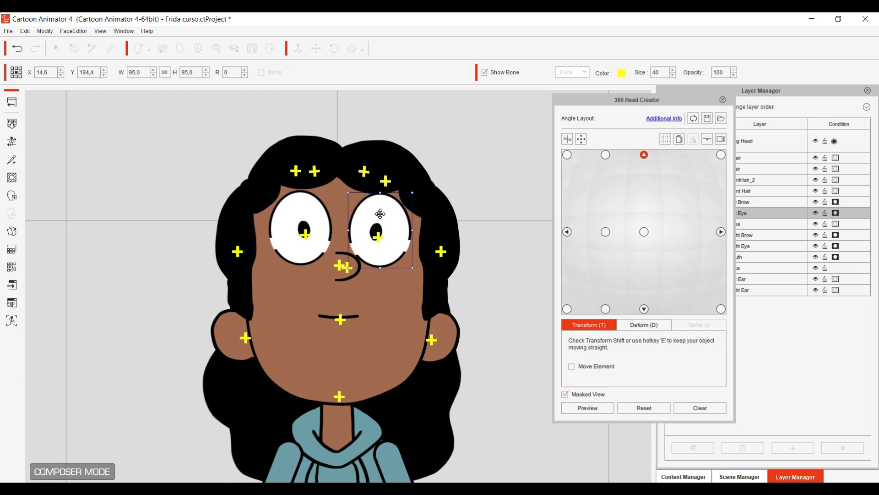
left_click_drag(382, 191, 383, 195)
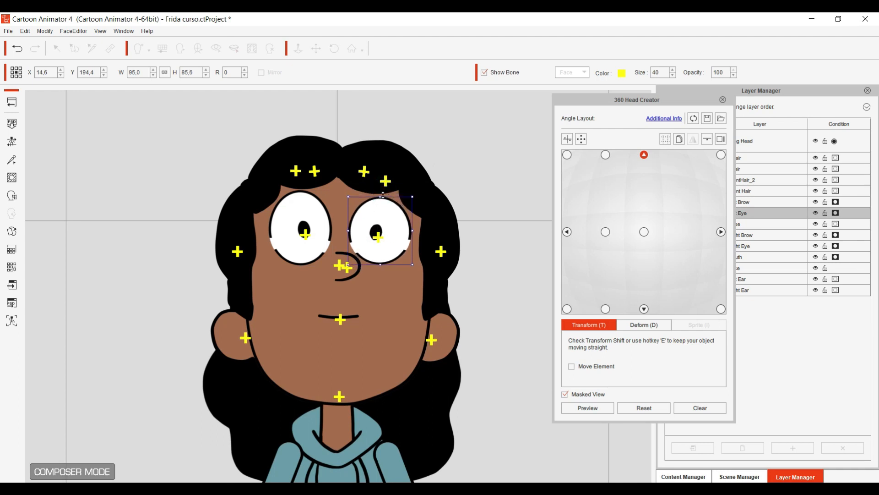
left_click(294, 198)
left_click_drag(297, 191, 299, 195)
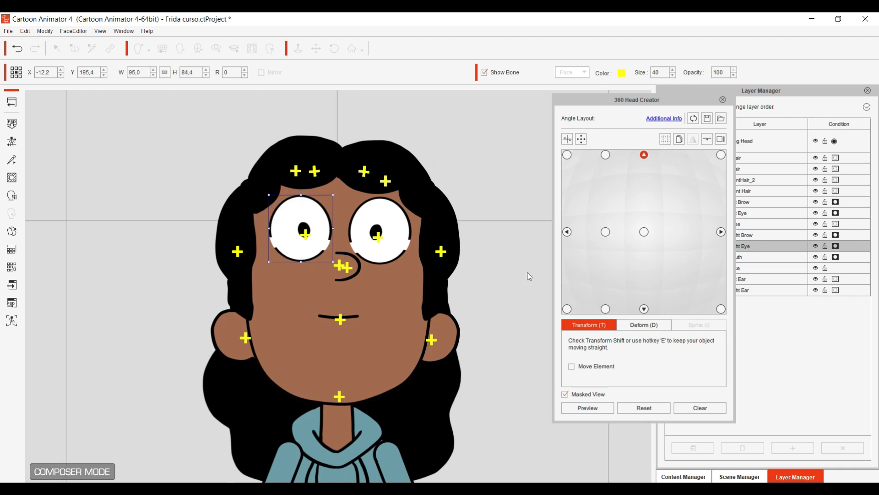
Raise both front hair pieces to matching heights at the upward-looking angle and compare with the straight front angle.
left_click(648, 231)
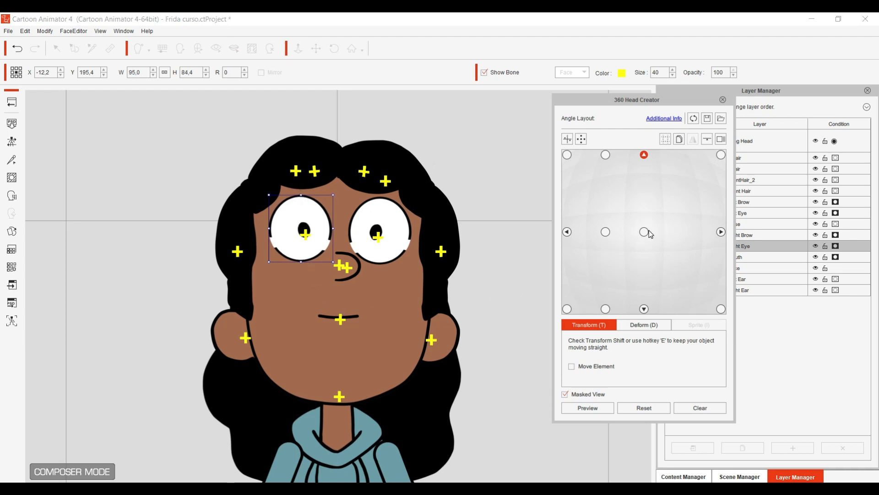
left_click(646, 232)
left_click(643, 154)
left_click(362, 156)
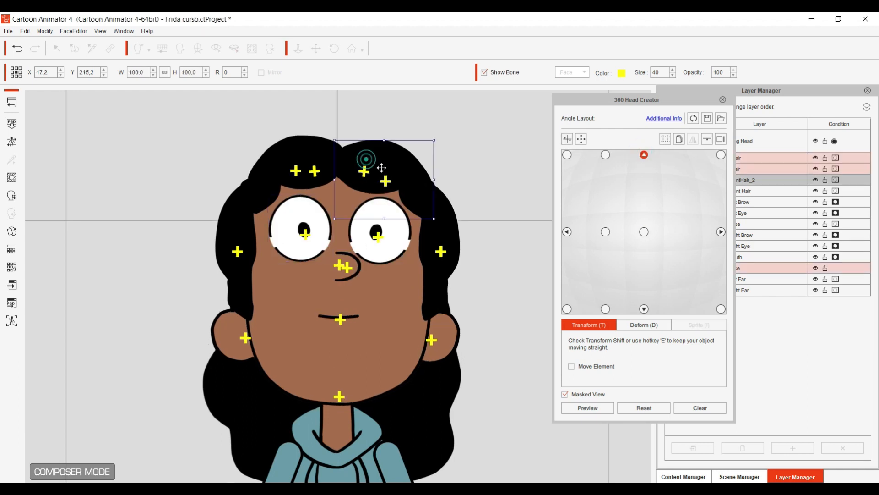
left_click_drag(383, 168, 382, 165)
left_click(291, 173)
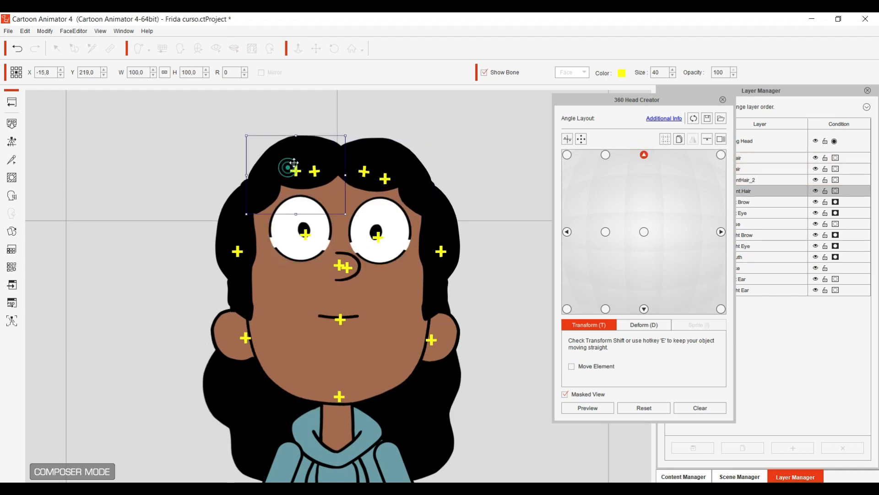
left_click(374, 175)
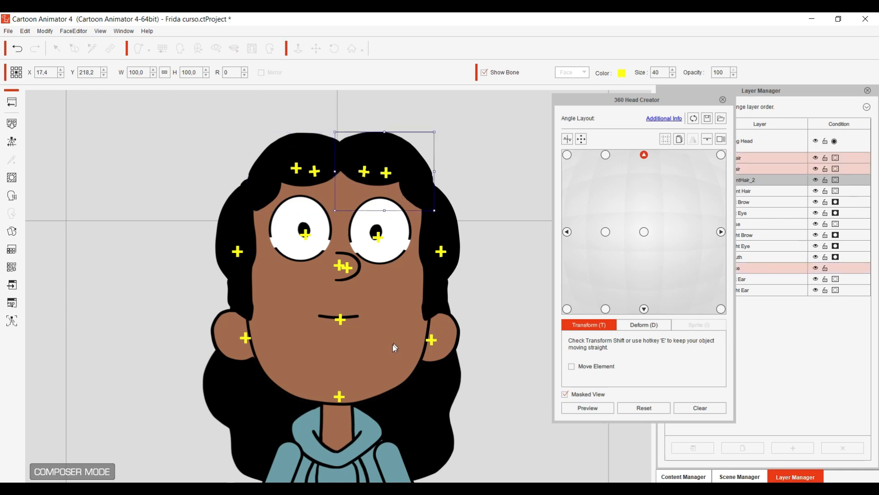
left_click(644, 232)
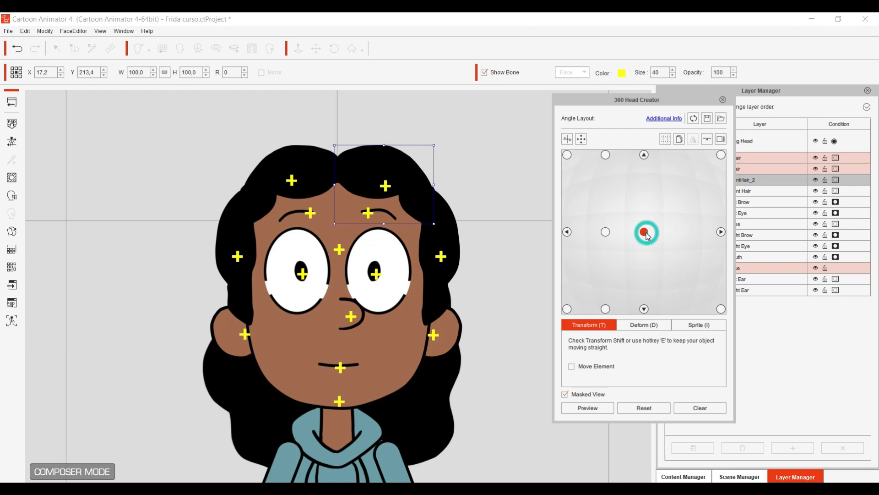
left_click(643, 156)
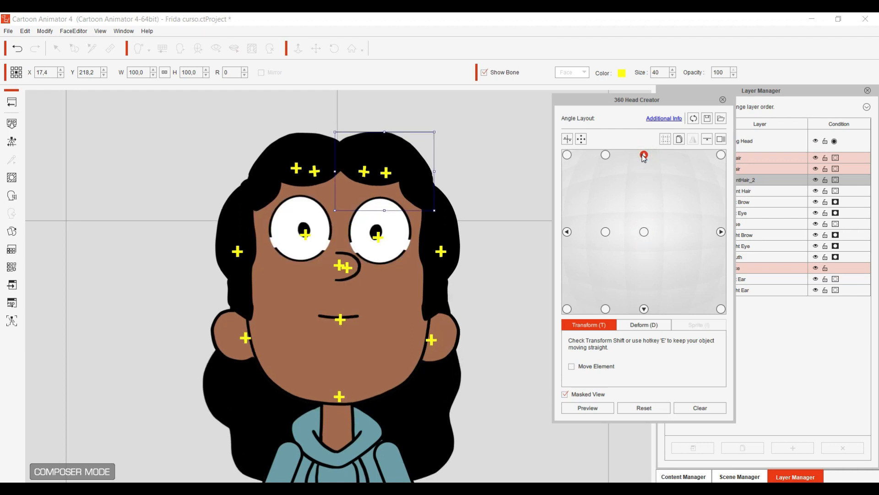
At the downward-looking front angle, lower both front hair pieces over the forehead so they meet at the parting.
left_click(644, 232)
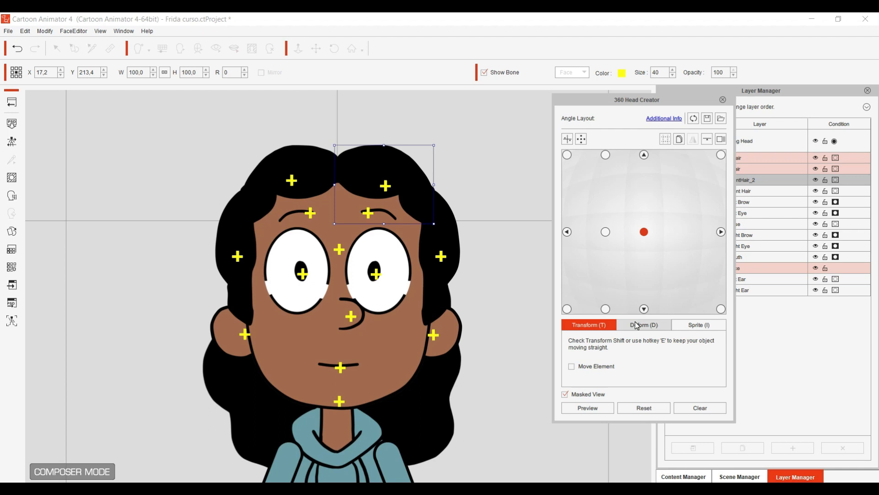
left_click(645, 309)
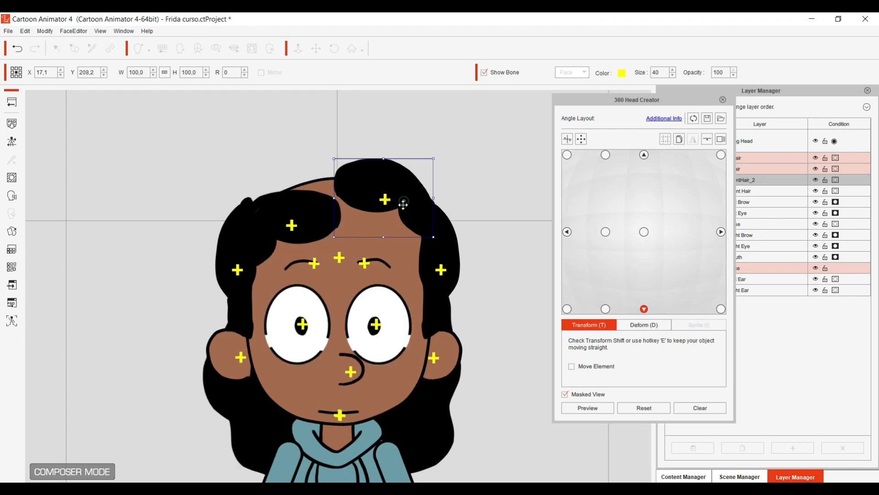
left_click(275, 220)
left_click(366, 221)
left_click_drag(367, 221, 369, 220)
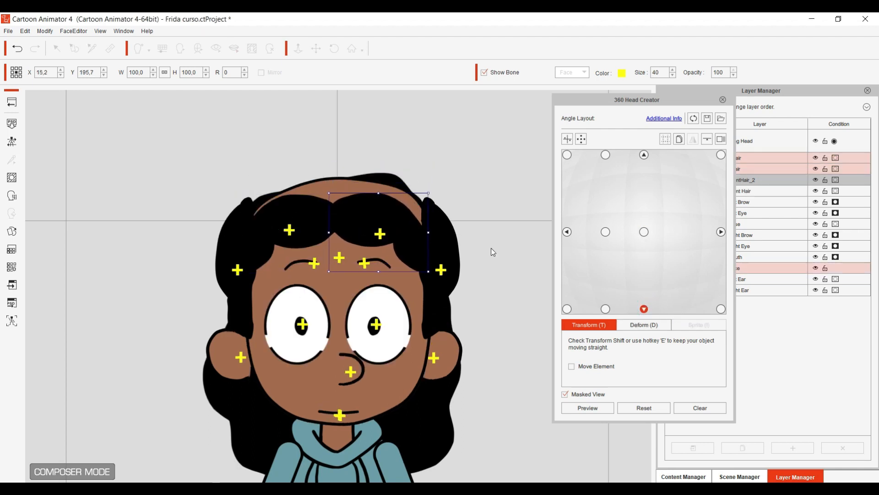
Deform FrontHair_2 with 3*3 control points, stretching its upper edge upward and outward to cover the crown.
left_click(637, 325)
left_click(638, 352)
left_click_drag(329, 193, 314, 163)
left_click_drag(428, 193, 462, 162)
left_click_drag(378, 192, 373, 165)
Deform the Front Hair piece with 3*3 control points, stretching its upper edge over the crown and its lower edge down the forehead.
left_click(293, 214)
left_click_drag(239, 194, 206, 174)
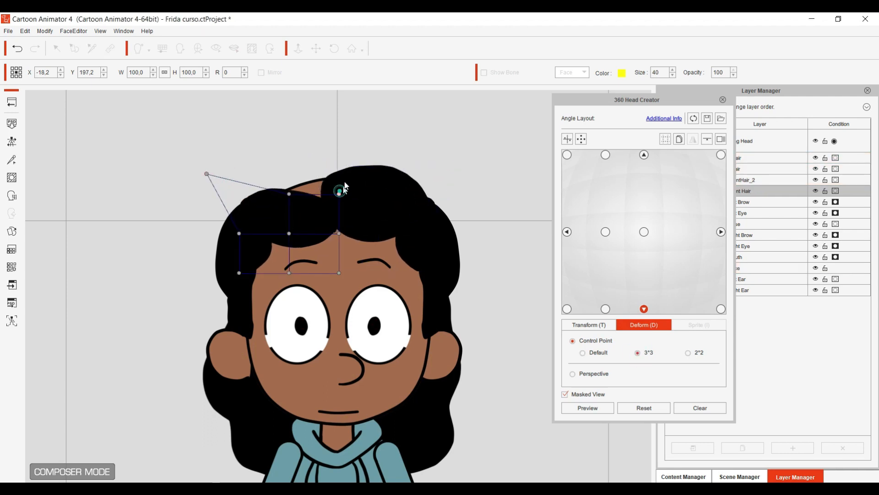
left_click_drag(339, 194, 346, 157)
left_click_drag(289, 194, 292, 175)
left_click_drag(289, 272, 290, 312)
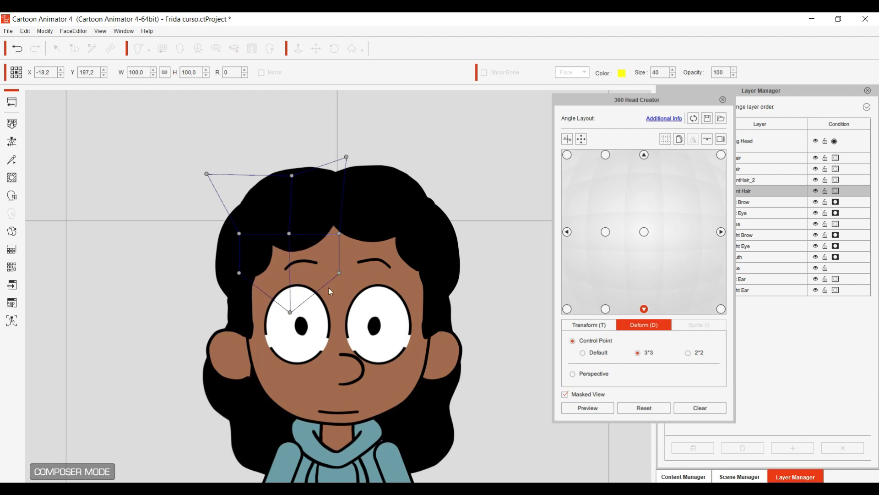
left_click_drag(339, 274, 356, 301)
Stretch FrontHair_2's lower edge down over the forehead, and raise both ears at the downward-looking angle.
left_click(370, 223)
left_click_drag(314, 271, 308, 321)
left_click_drag(388, 271, 388, 285)
left_click(596, 325)
left_click_drag(452, 357, 453, 345)
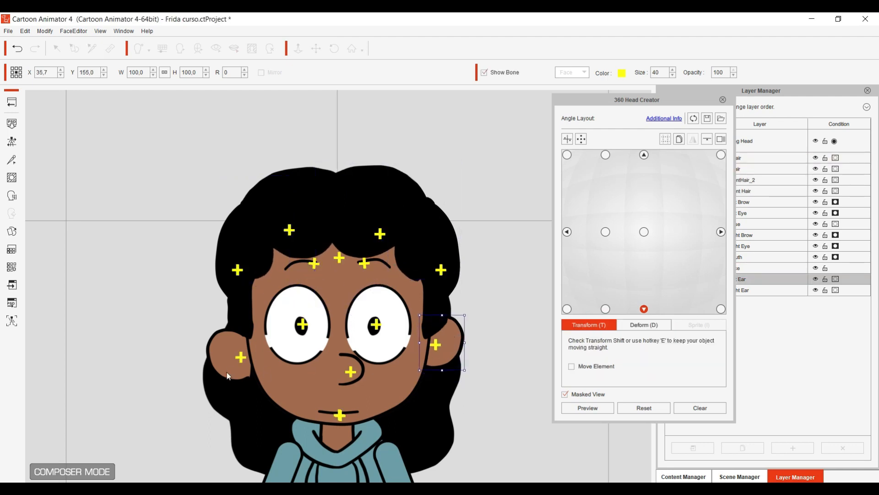
left_click_drag(229, 357, 229, 344)
Slightly flatten both eyes from the top at the downward-looking angle, with the Left Eye at height 95.6.
left_click(298, 331)
left_click_drag(296, 282, 295, 311)
left_click(362, 323)
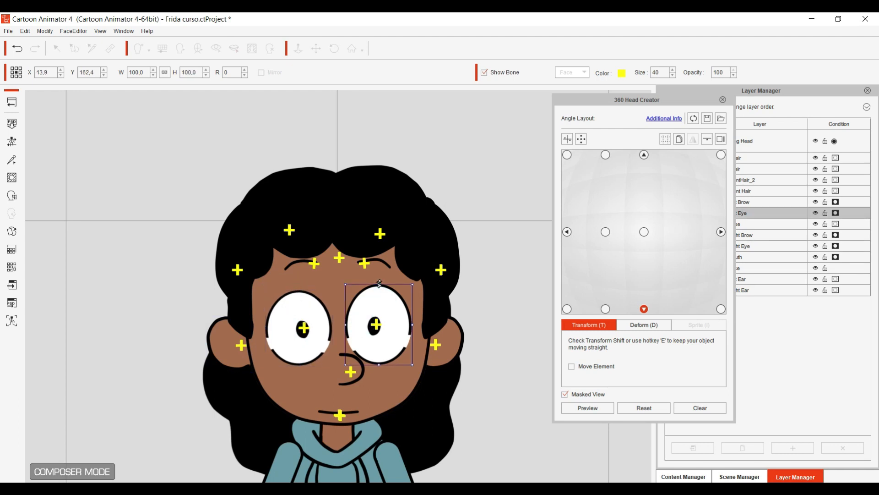
left_click_drag(379, 284, 378, 288)
left_click_drag(379, 308, 380, 307)
left_click(644, 231)
left_click(644, 309)
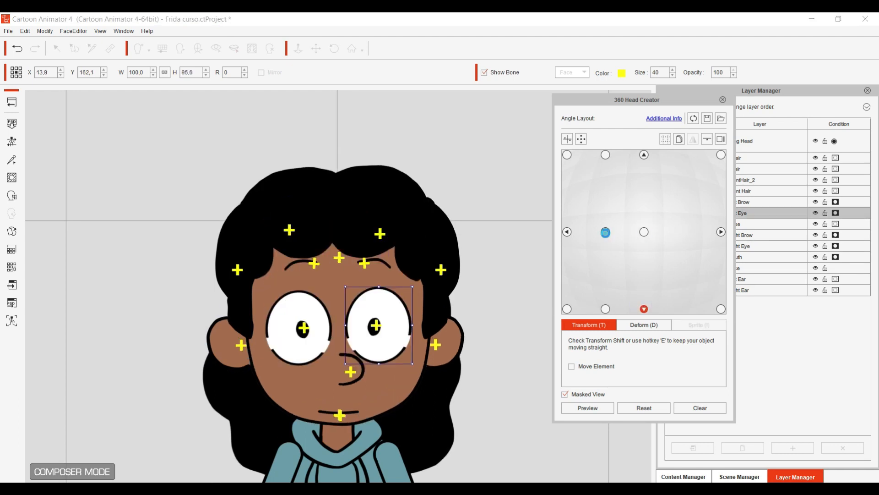
At the half-turned downward angle, move the RHair strand against the face edge and reorder its layer behind the face.
left_click(606, 232)
left_click(605, 308)
left_click(201, 214)
left_click(201, 215)
left_click_drag(192, 307, 197, 321)
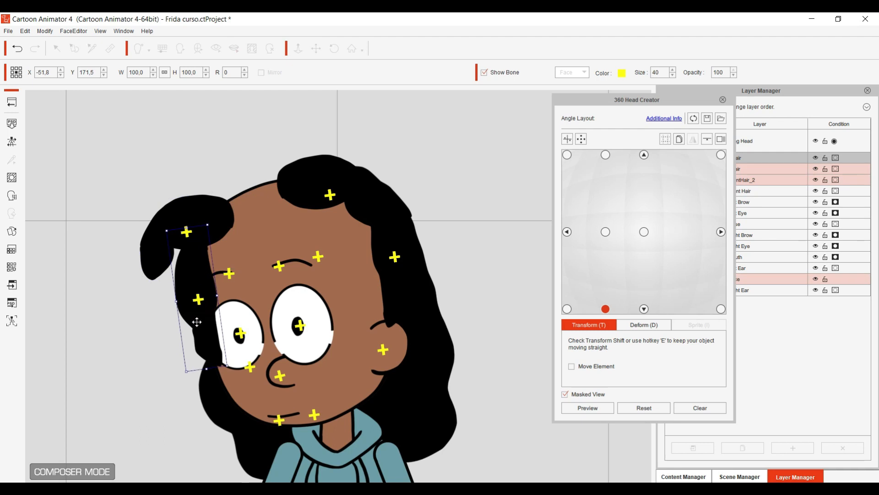
left_click_drag(676, 98, 622, 94)
left_click_drag(745, 158, 746, 292)
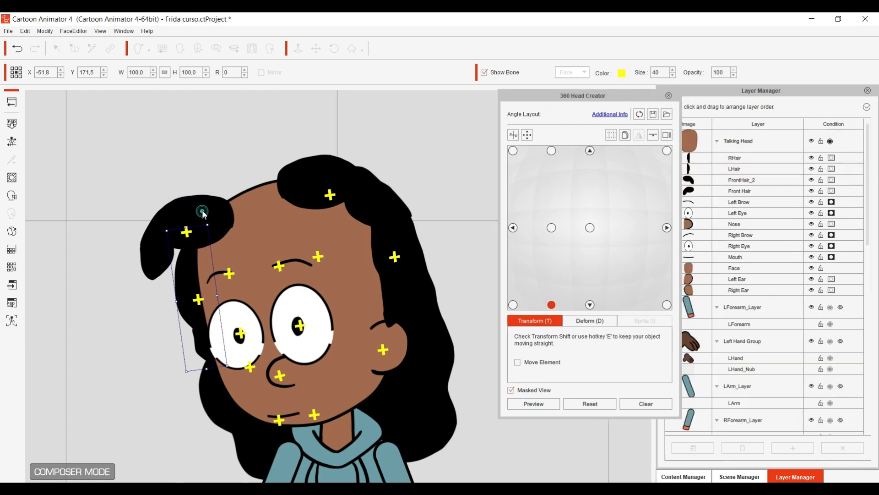
Bring both front hair pieces down over the forehead and shift the LHair strand forward and down at this angle.
left_click_drag(202, 213, 230, 245)
left_click_drag(309, 188, 286, 237)
left_click_drag(381, 257, 358, 277)
left_click_drag(389, 225, 383, 222)
left_click(294, 219)
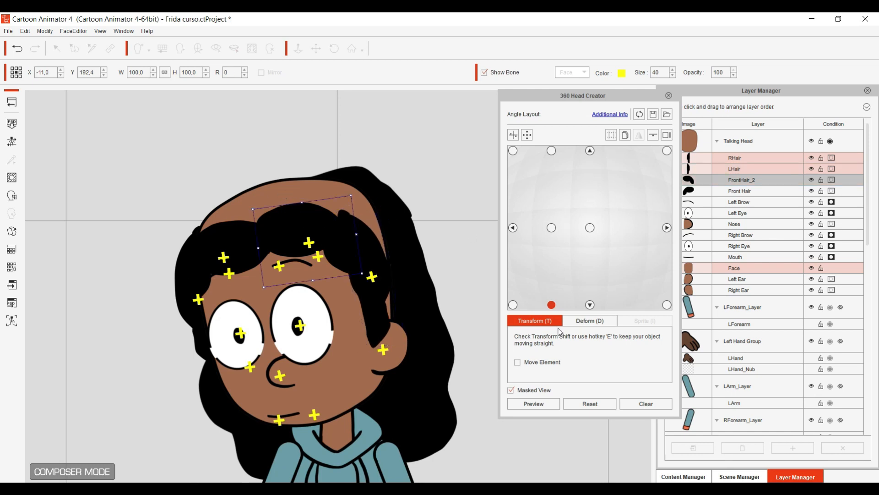
Deform FrontHair_2 at the half-turned downward angle, stretching its upper edge upward and its rear edge backward.
left_click(577, 322)
left_click_drag(253, 209, 245, 188)
left_click_drag(301, 201, 358, 171)
left_click_drag(357, 234, 385, 235)
Deform the Front Hair piece, raising its upper edge over the crown and pulling its lower edge down the forehead.
left_click(221, 238)
left_click_drag(218, 222, 211, 188)
left_click_drag(268, 215, 269, 192)
left_click_drag(169, 229, 158, 220)
left_click_drag(229, 300, 242, 318)
left_click_drag(279, 293, 252, 324)
Refine FrontHair_2's deformation, extending its lower, upper and rear edges slightly outward.
left_click(301, 237)
left_click_drag(326, 284, 329, 296)
left_click_drag(307, 177, 312, 169)
mouse_move(377, 220)
left_mouse_down()
mouse_move(394, 205)
mouse_move(385, 212)
left_mouse_up()
Deform the upper edge of the face downward so the forehead stays beneath the hair.
left_click(358, 196)
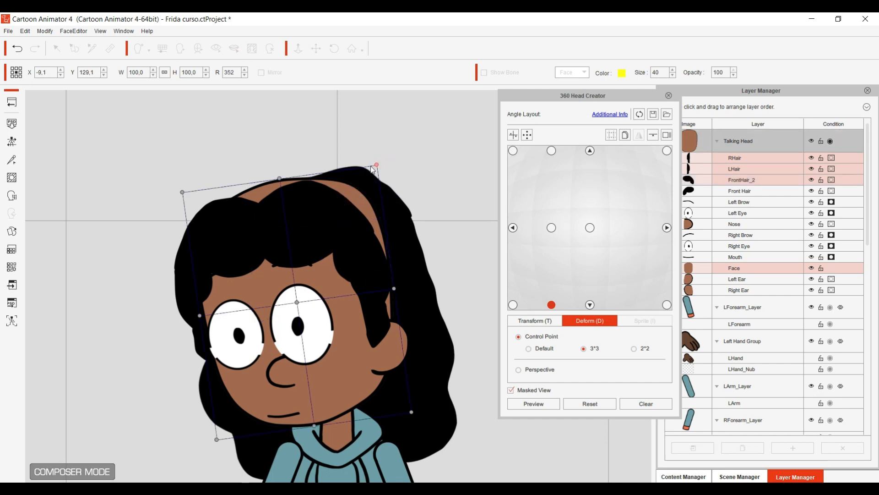
left_click_drag(377, 165, 356, 188)
left_click_drag(279, 178, 271, 225)
left_click_drag(183, 194, 188, 215)
Reposition the eyes and nose at the half-turned downward angle, lowering the eyes and shifting the nose forward.
key("t")
left_click(346, 317)
left_click(244, 337)
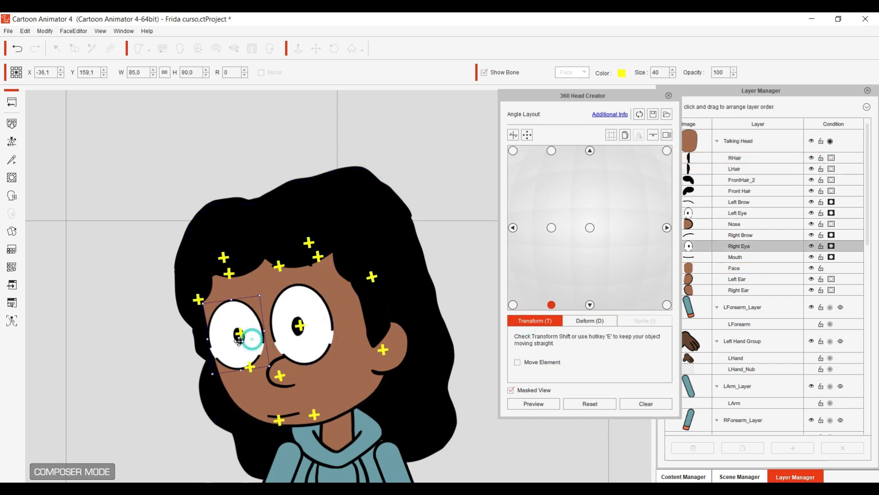
left_click(286, 364)
left_click_drag(285, 370, 276, 374)
left_click_drag(316, 332, 310, 338)
Stretch the chin downward by deforming the middle of the face's lower edge.
left_click_drag(290, 415, 301, 461)
left_click(467, 400)
key("d")
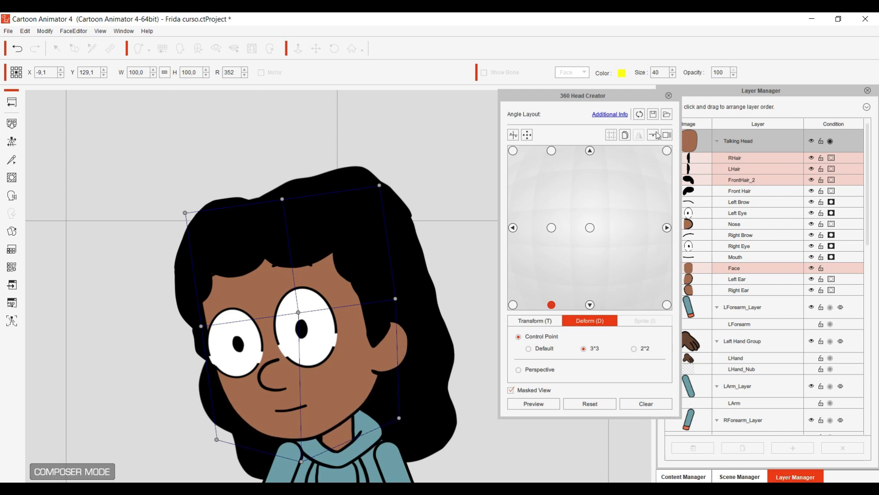
Lower both eyebrows into the space between the fringe and the eyes.
left_click_drag(616, 96, 591, 90)
left_click(744, 235)
left_click(518, 315)
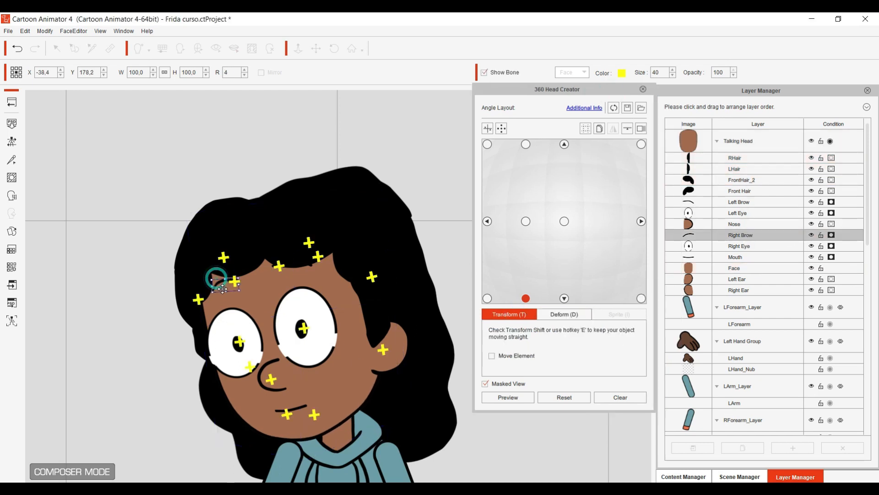
left_click_drag(306, 262, 310, 272)
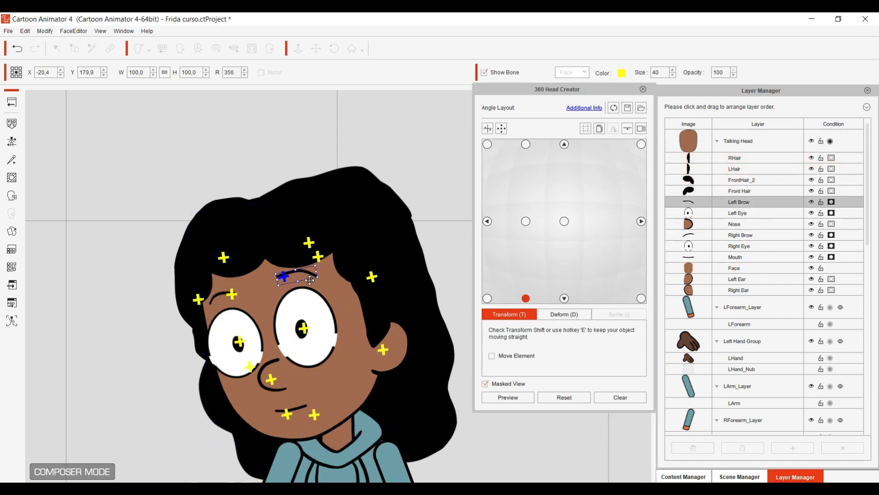
Raise the left ear layer to the front of the head at the half-turned downward angle and narrow the ear slightly.
left_click(738, 279)
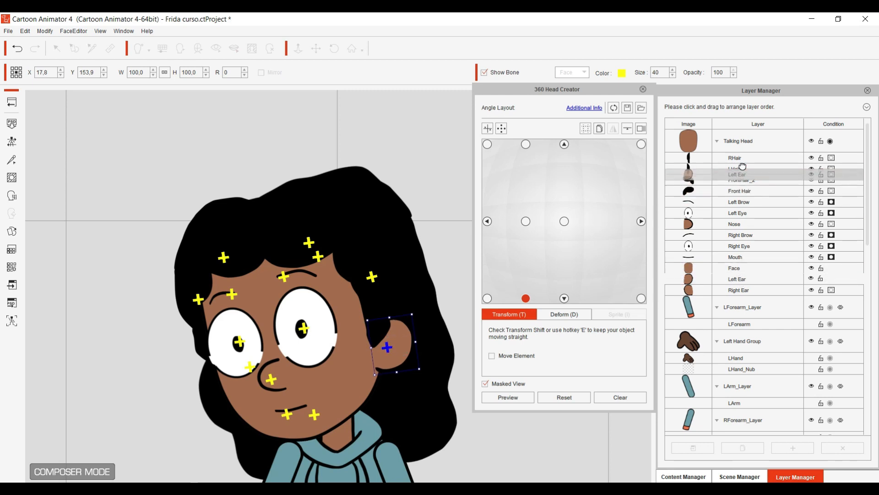
left_click(564, 299)
left_click(526, 298)
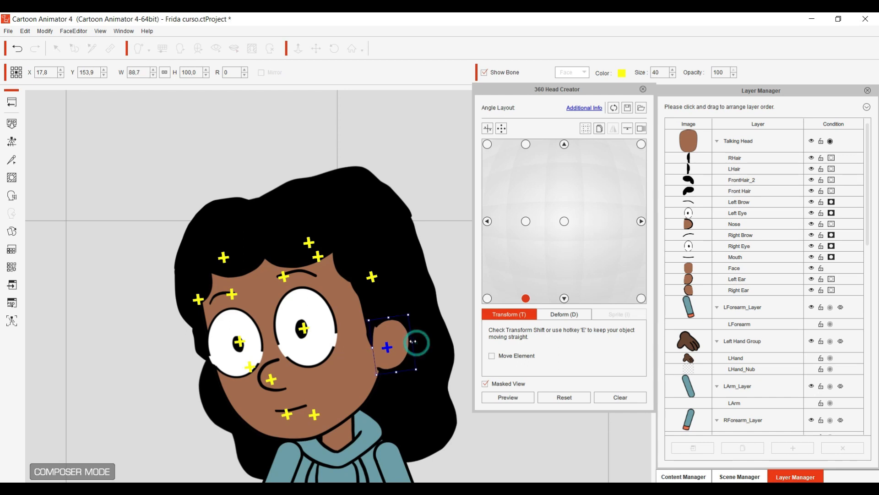
Shift the nose slightly forward and refine both eyes at the half-turned downward angle, making the right eye narrower.
left_click(272, 374)
left_click(223, 348)
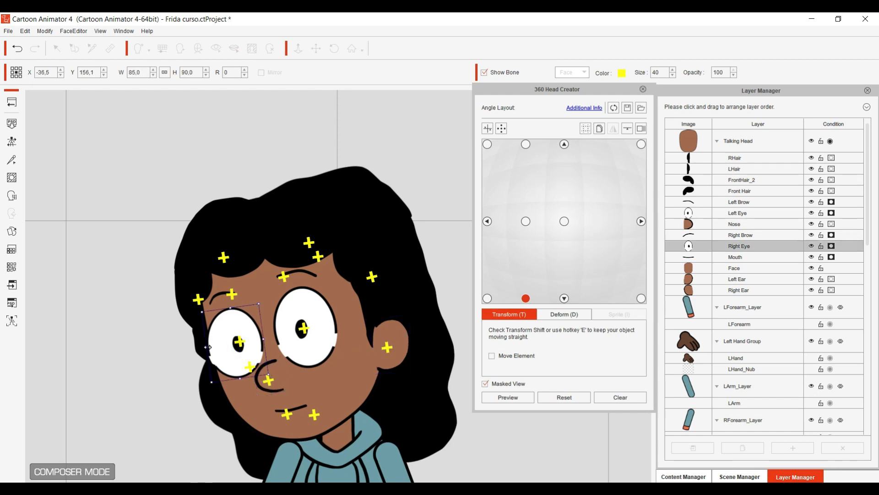
left_click(319, 330)
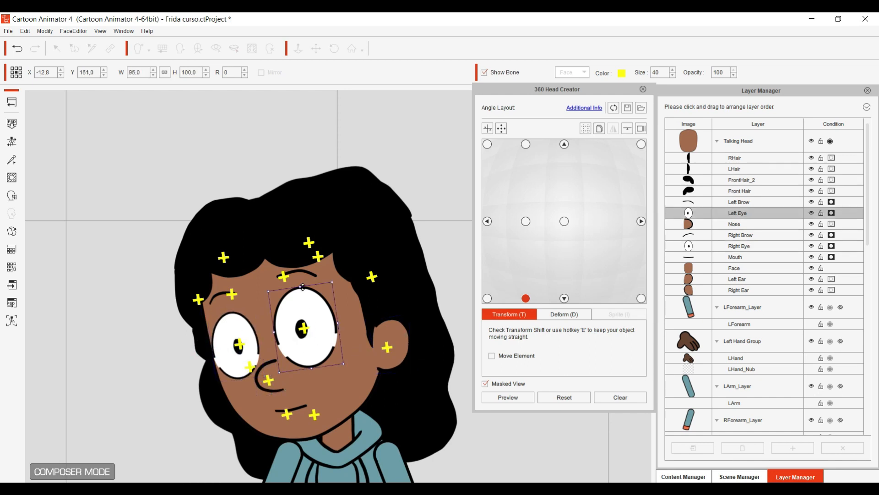
left_click(564, 221)
left_click(526, 221)
left_click(526, 298)
Close the gap between the two front hair pieces at the half-turned upward angle.
left_click(529, 145)
left_click_drag(302, 143, 330, 168)
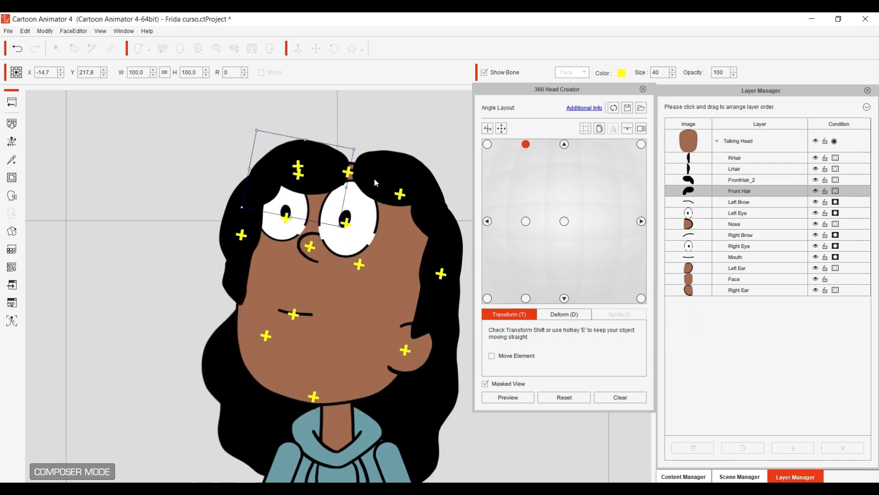
left_click_drag(400, 187, 381, 190)
Stretch the left side hair outward with a 3*3 deform and place the left ear layer above it.
mouse_move(426, 274)
left_mouse_down()
mouse_move(399, 277)
mouse_move(462, 285)
left_mouse_up()
left_click(549, 314)
left_click_drag(417, 342, 444, 341)
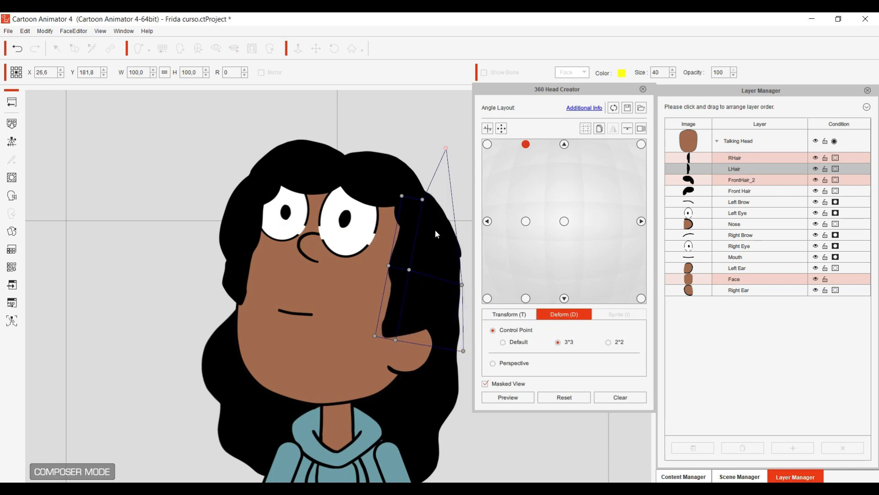
left_click(735, 268)
left_click_drag(735, 268, 731, 168)
Lower the eyes and nose at the half-turned upward angle, narrow the right eye and nudge the mouth.
left_click(517, 314)
left_click_drag(338, 219, 334, 229)
left_click_drag(289, 213, 293, 273)
left_click(289, 230)
left_click_drag(305, 231, 281, 224)
left_click(306, 312)
left_click_drag(305, 314, 303, 309)
Deform the lower edge of the face to raise the jaw and chin at the half-turned upward angle.
left_click(330, 370)
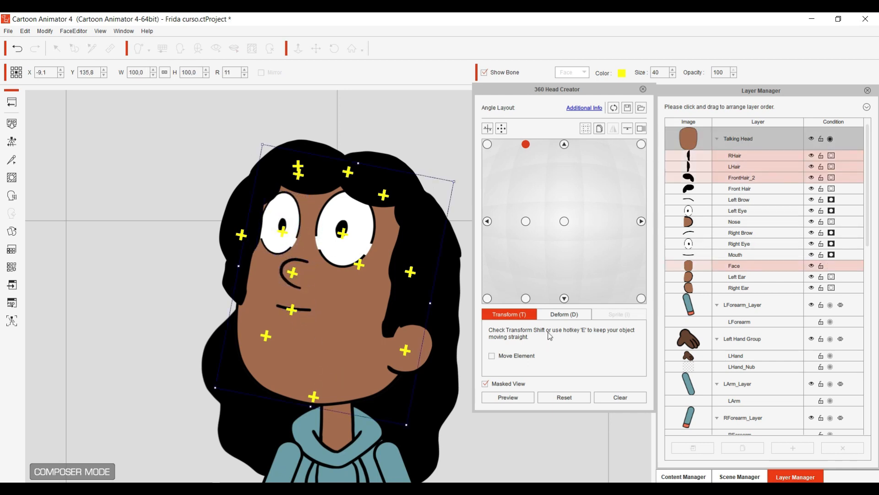
left_click(555, 315)
left_click_drag(214, 387, 206, 370)
left_click_drag(310, 406, 279, 387)
Move the right side hair layer behind the face at the half-turned upward angle.
left_click(244, 221)
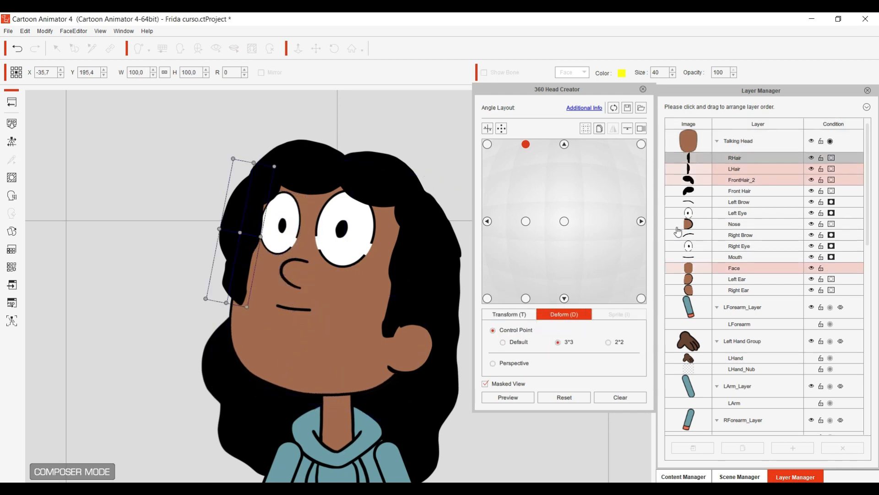
left_click(565, 222)
left_click(525, 145)
left_click_drag(728, 171, 751, 285)
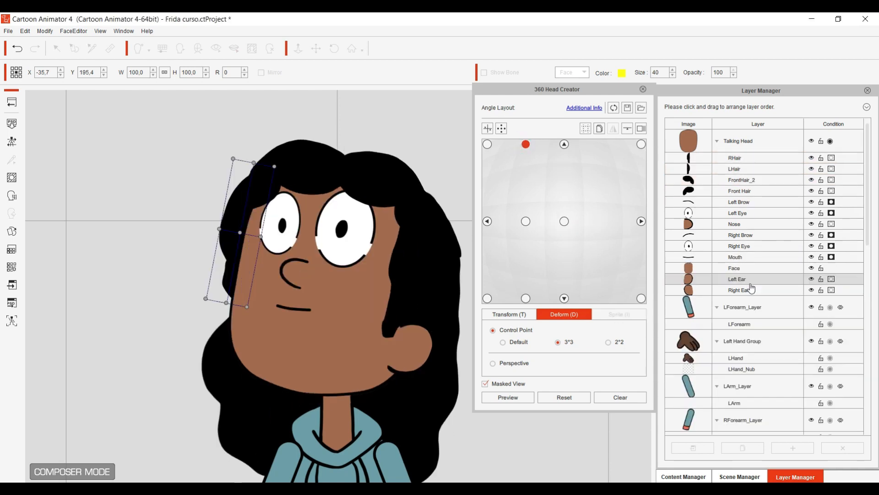
Shift both eyes slightly forward and lower both eyebrows toward the eyes at the half-turned upward angle.
left_click(511, 316)
left_click(284, 236)
left_click(349, 232)
left_click(564, 221)
left_click(525, 145)
left_click(364, 183)
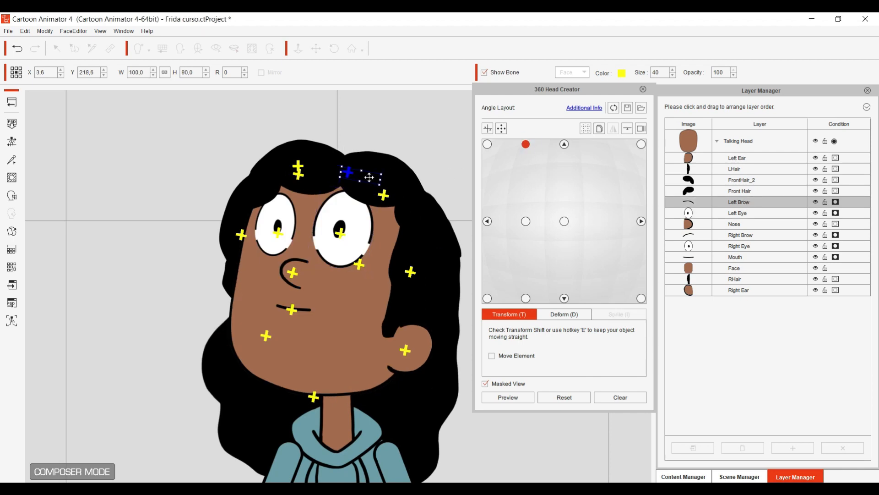
left_click(730, 236)
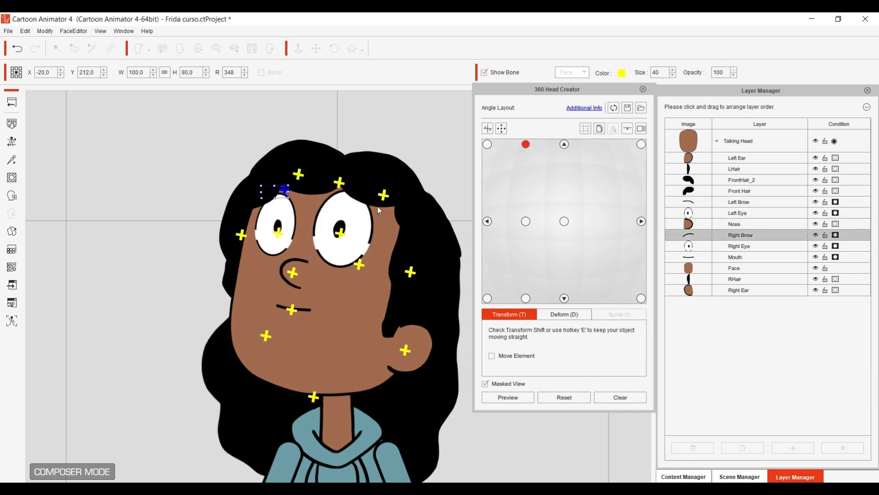
Deform the lower edges of the front hair pieces upward at the half-turned upward angle to uncover the eyebrows.
left_click(315, 163)
left_click(570, 320)
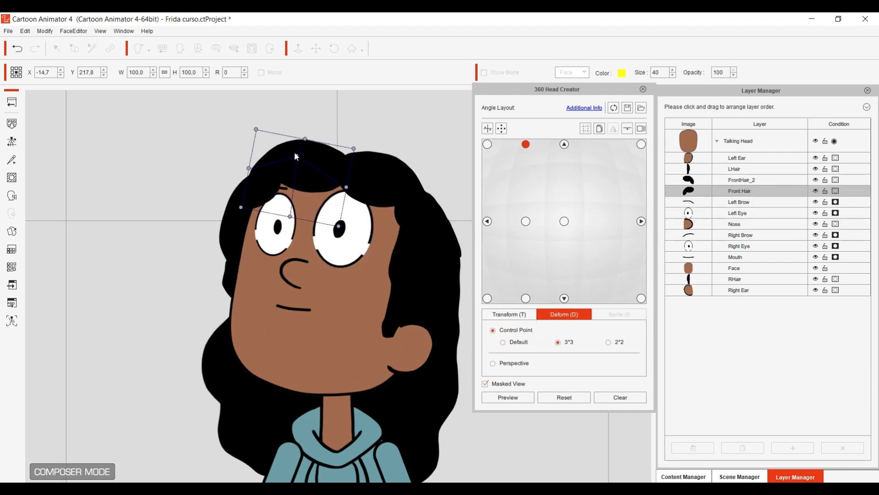
left_click(365, 221)
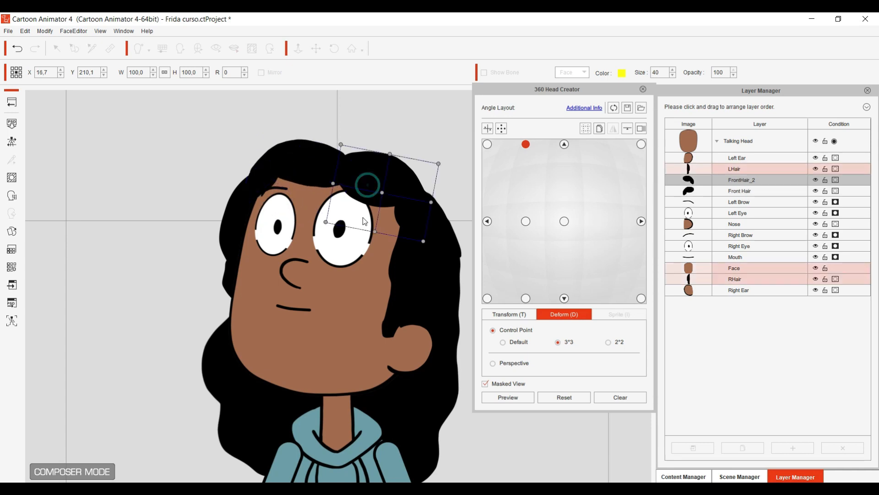
left_click(323, 190)
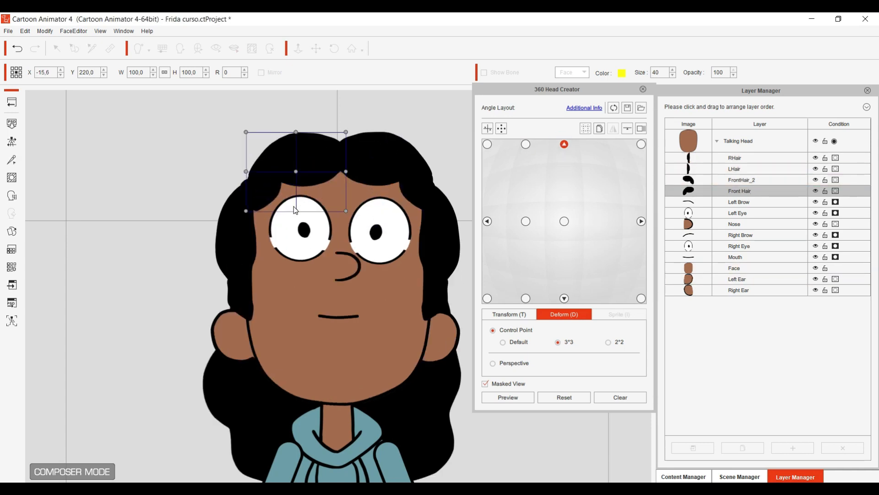
Deform both front hair pieces' lower edges upward at the straight upward angle and reposition the eyebrows beneath the fringe.
left_click_drag(293, 210, 297, 161)
left_click(384, 165)
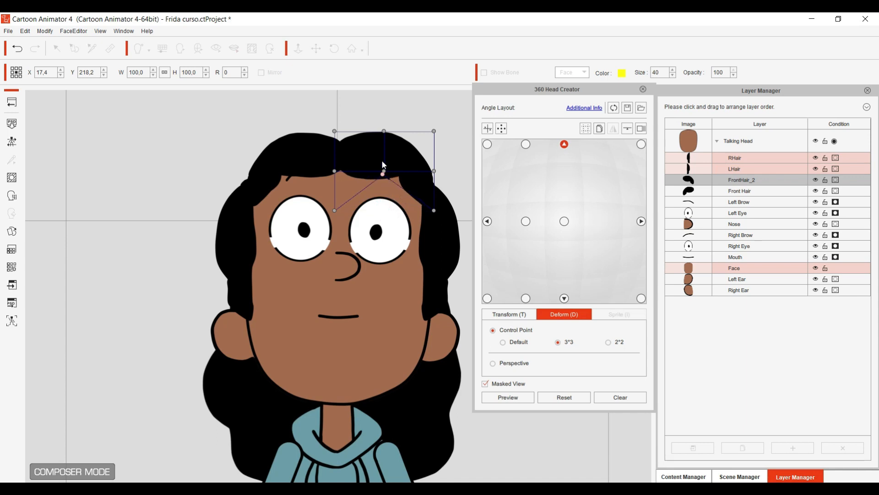
left_click(288, 179)
key("t")
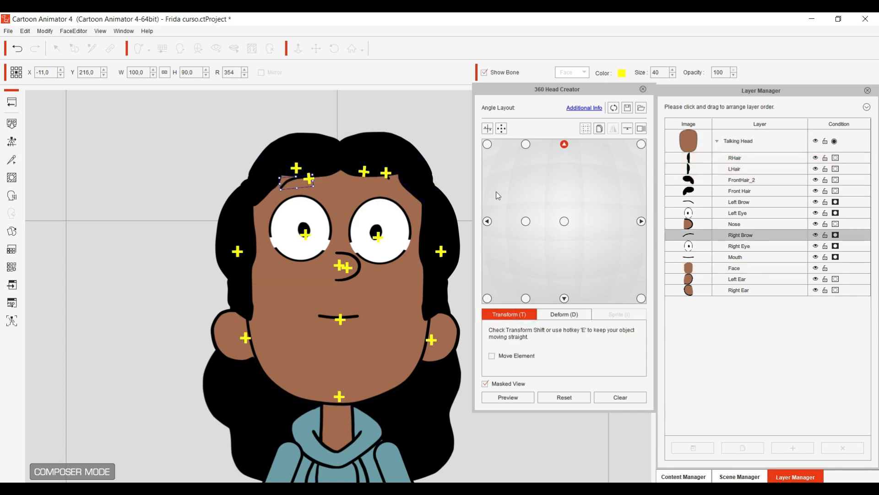
left_click(366, 173)
Lower both eyebrows closer to the eyes at the straight downward angle and refine them at the half-turned downward angle.
left_click(565, 223)
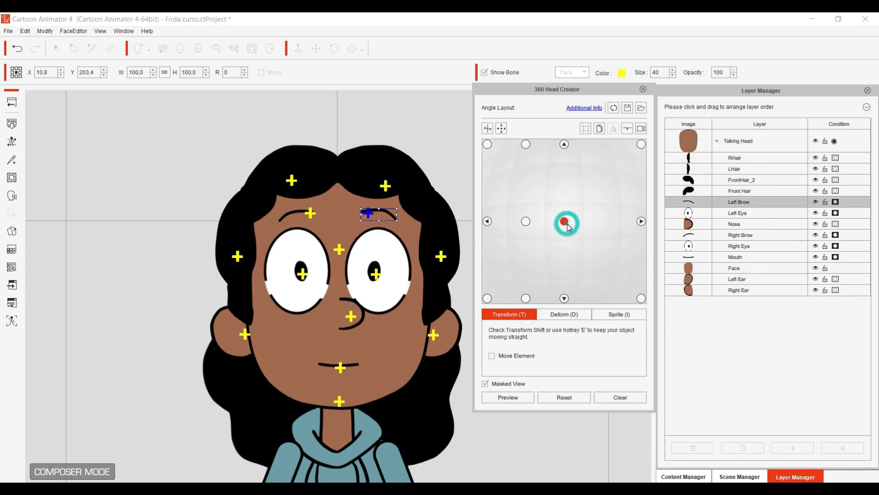
left_click(564, 298)
left_click_drag(376, 262, 379, 274)
left_click_drag(298, 262, 297, 280)
left_click(526, 298)
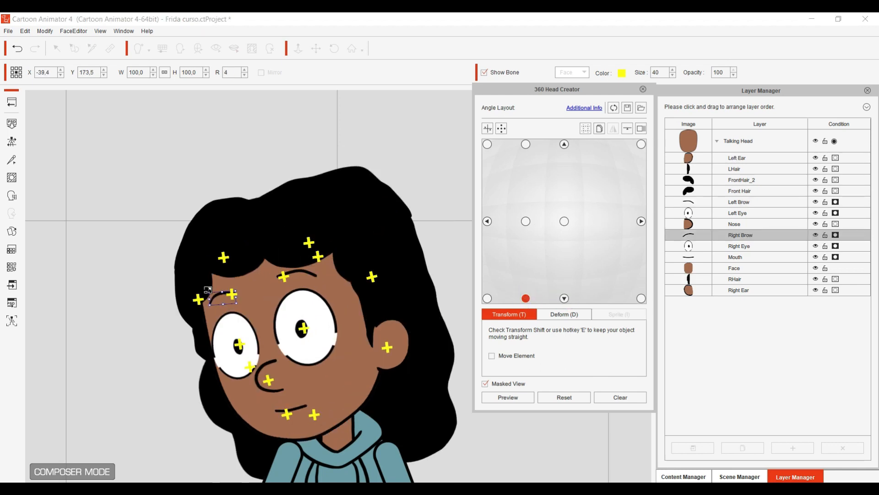
left_click(297, 277)
left_click(526, 221)
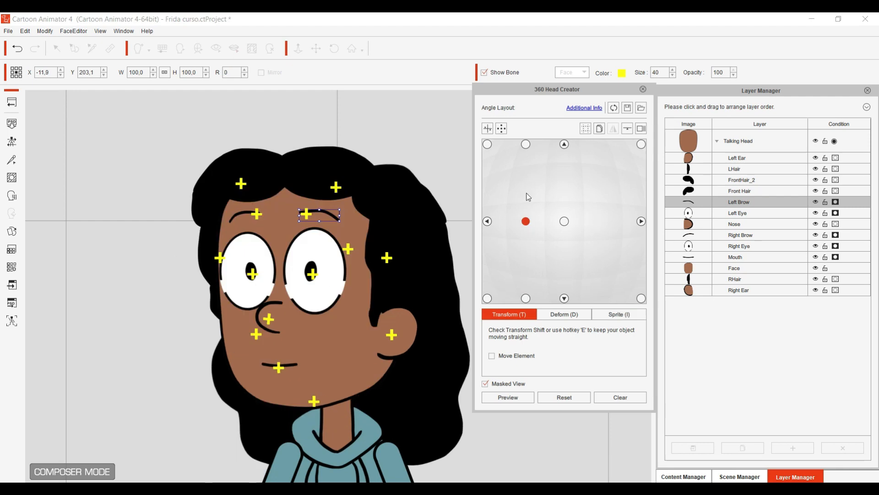
left_click(526, 144)
left_click(278, 188)
left_click_drag(278, 188, 285, 186)
key("ctrl+z")
Compare the three-quarter, left-profile and front head angles across their upward, level and downward positions.
left_click(525, 221)
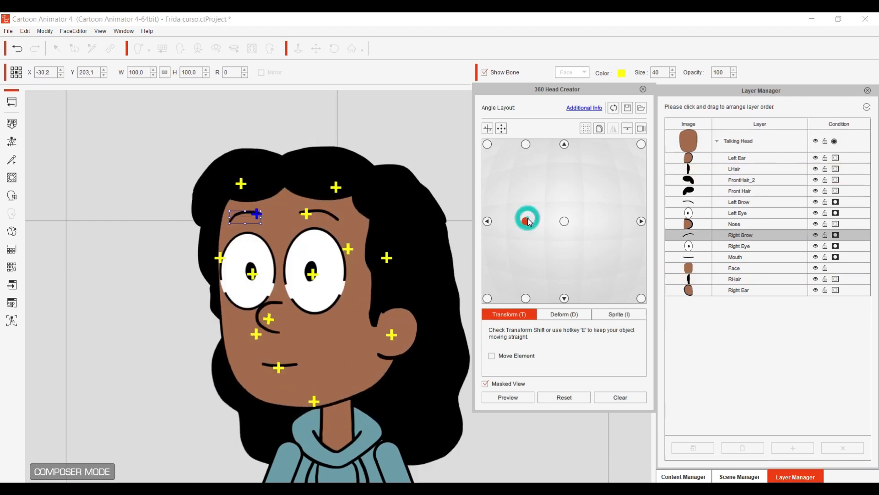
left_click(488, 221)
left_click(488, 144)
left_click(526, 222)
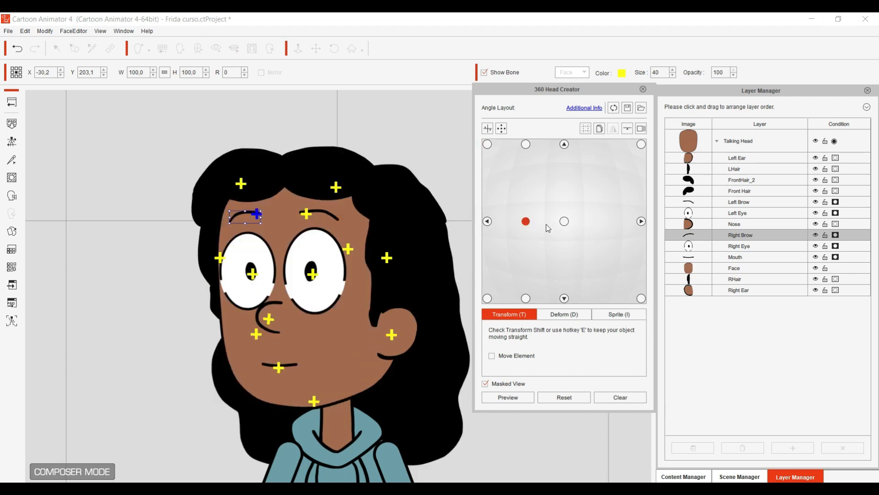
left_click(565, 222)
left_click(525, 144)
left_click(565, 144)
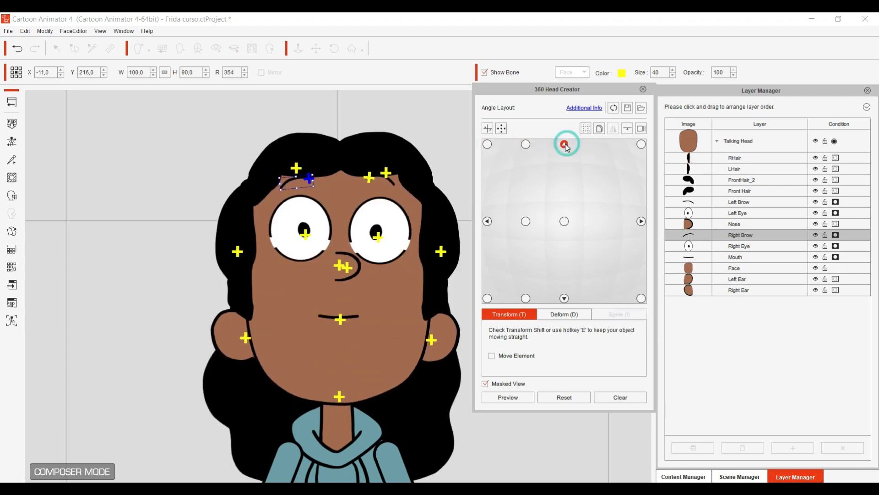
left_click(564, 221)
left_click(564, 299)
left_click(565, 222)
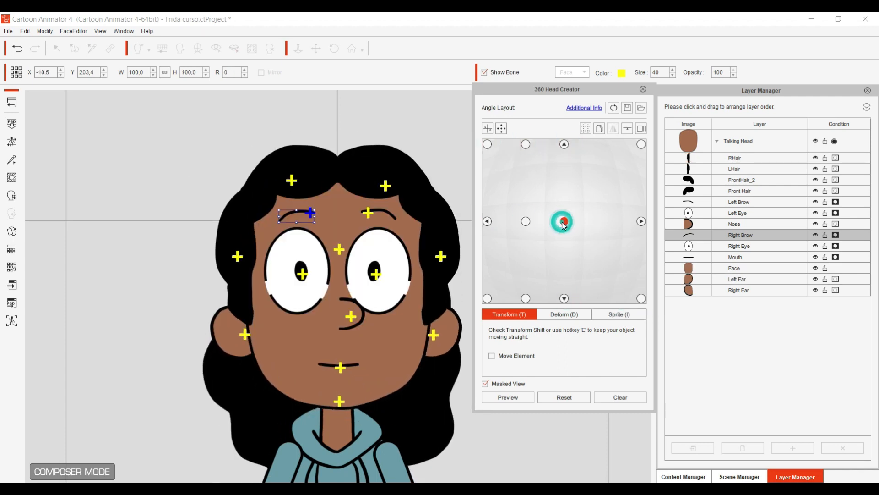
Copy the level left-profile head setup to the upward and downward left-profile angles and check both copies.
left_click(488, 221)
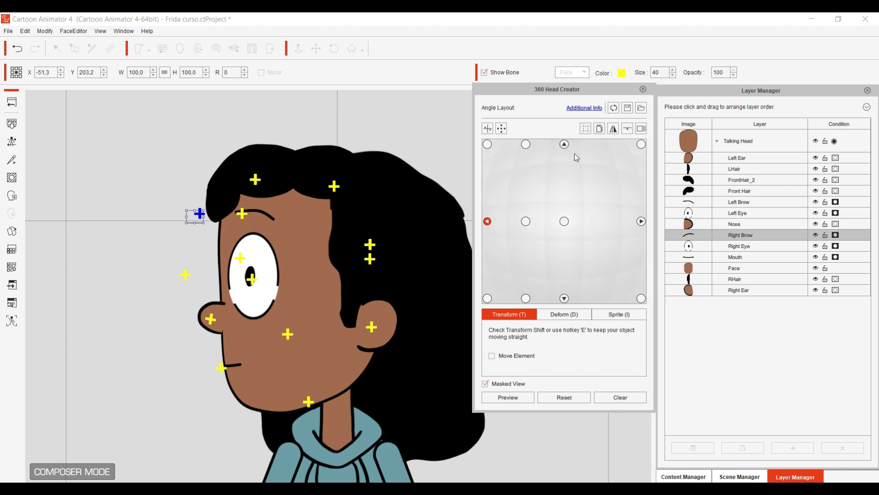
left_click(600, 128)
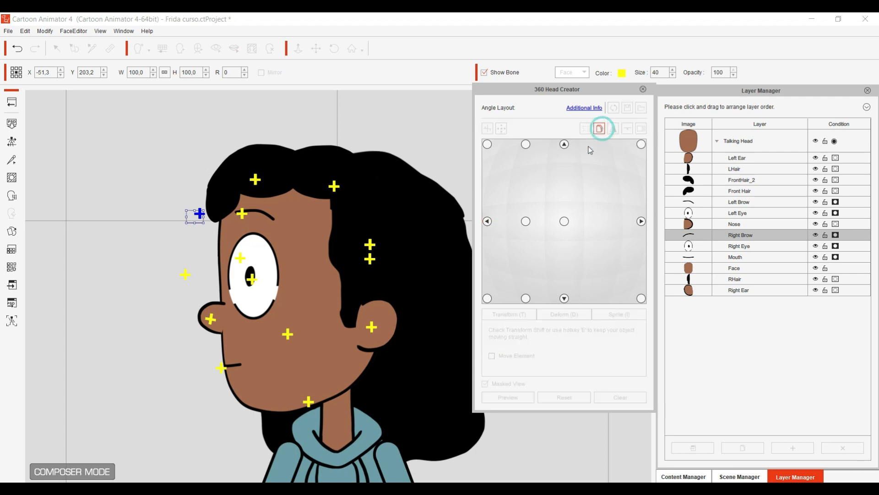
left_click(488, 220)
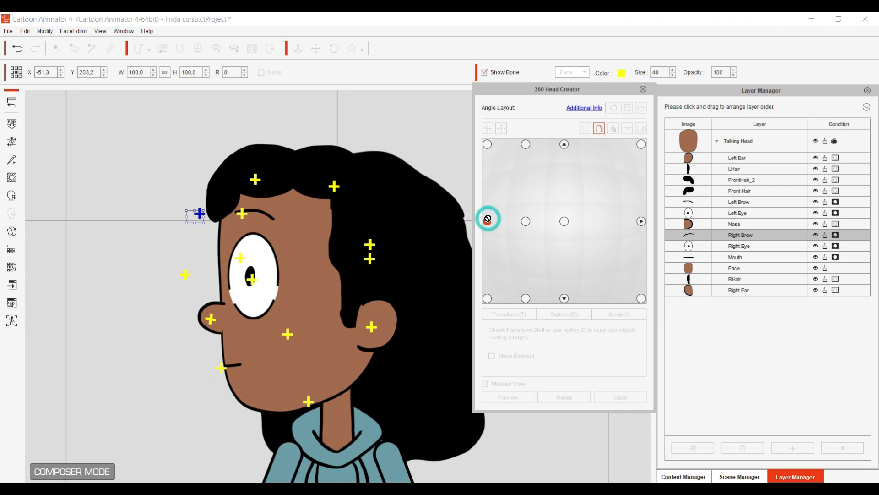
left_click(488, 143)
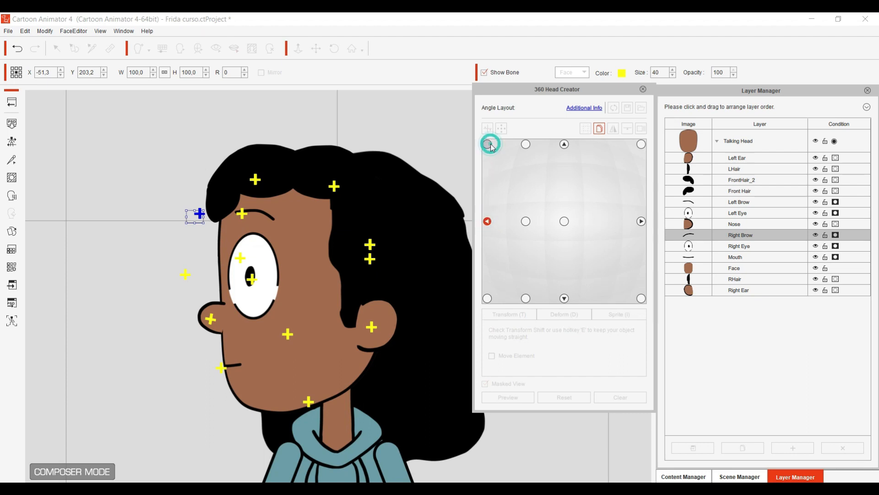
left_click(600, 129)
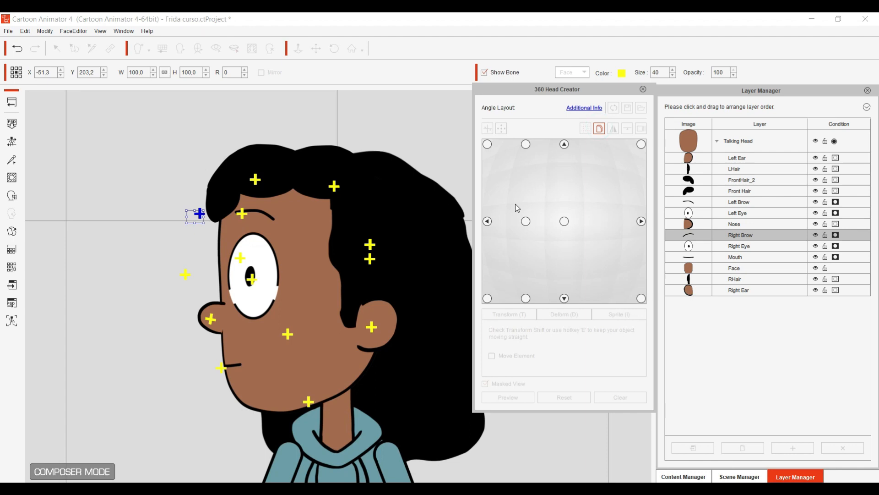
left_click(487, 221)
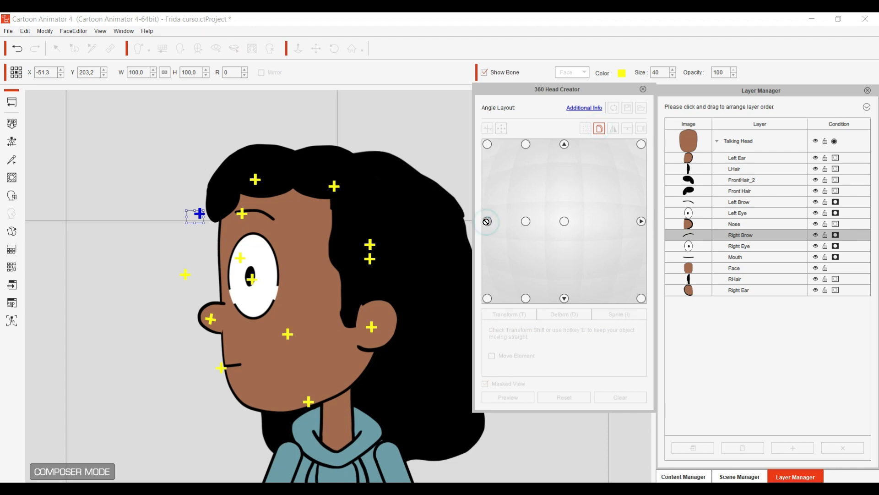
left_click(488, 298)
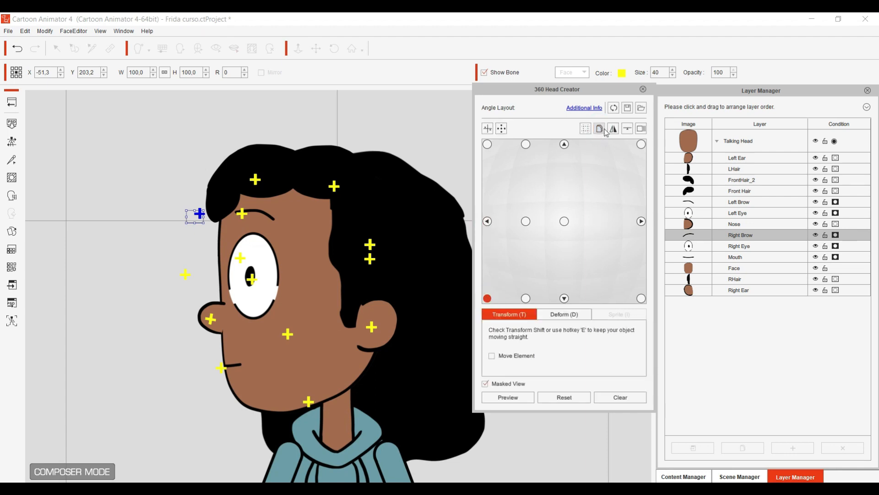
left_click(487, 221)
left_click(487, 143)
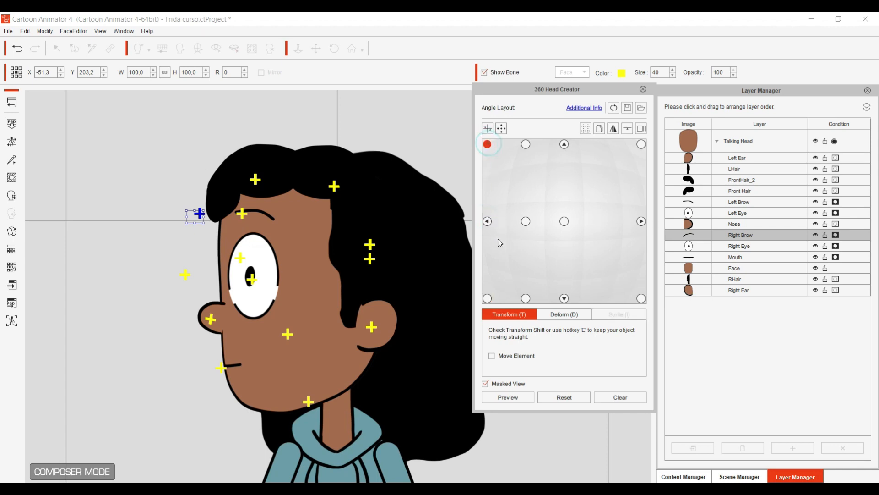
left_click(487, 298)
left_click(488, 221)
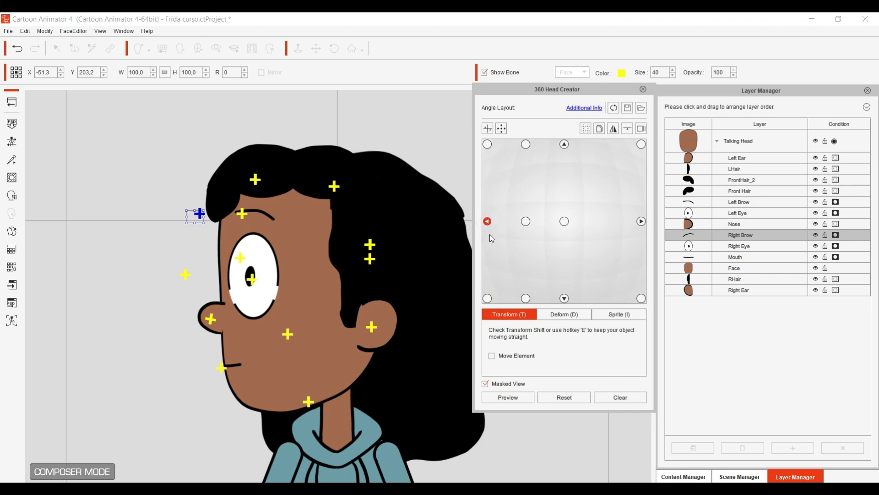
Rotate the whole Talking Head to 20 degrees in the upward left-profile angle and reposition it over the neck.
left_click(342, 351)
left_click(487, 145)
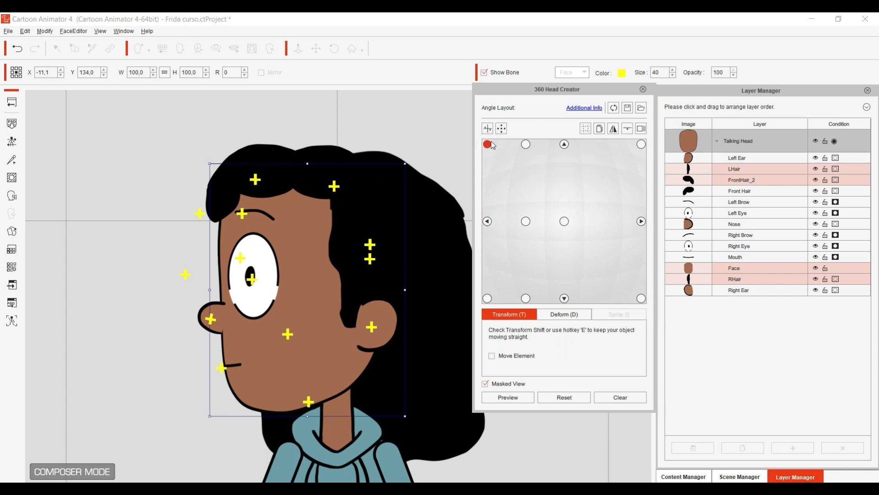
left_click_drag(351, 424, 325, 420)
left_click_drag(334, 378, 334, 373)
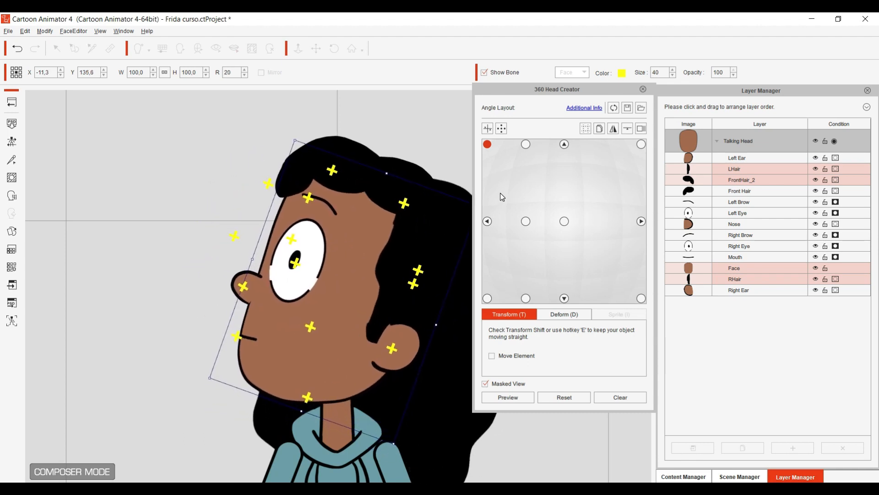
left_click(487, 221)
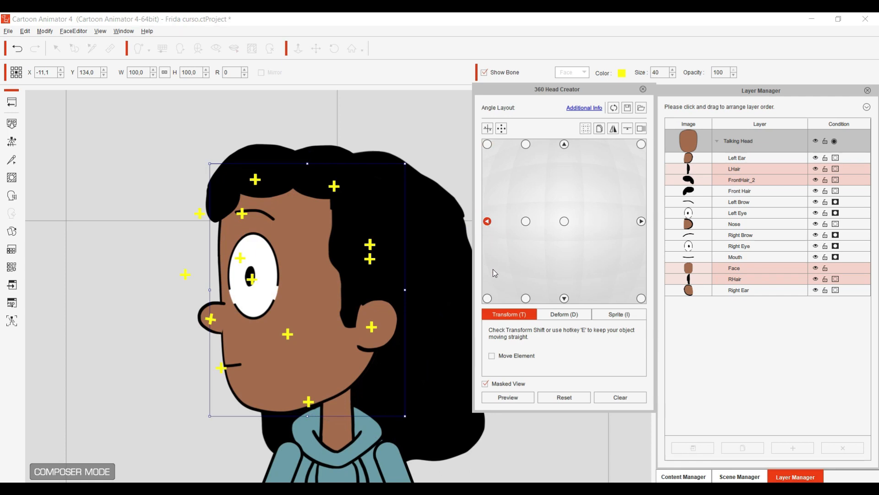
Rotate the whole Talking Head to 345 degrees in the downward left-profile angle and realign it with the neck.
left_click(488, 298)
left_click_drag(362, 425, 387, 405)
left_click_drag(344, 363, 350, 374)
left_click(487, 221)
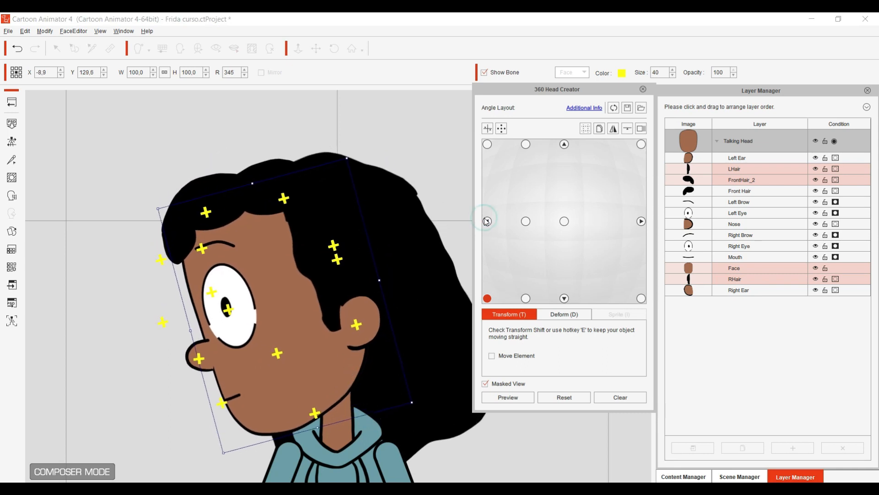
left_click(487, 222)
left_click(488, 145)
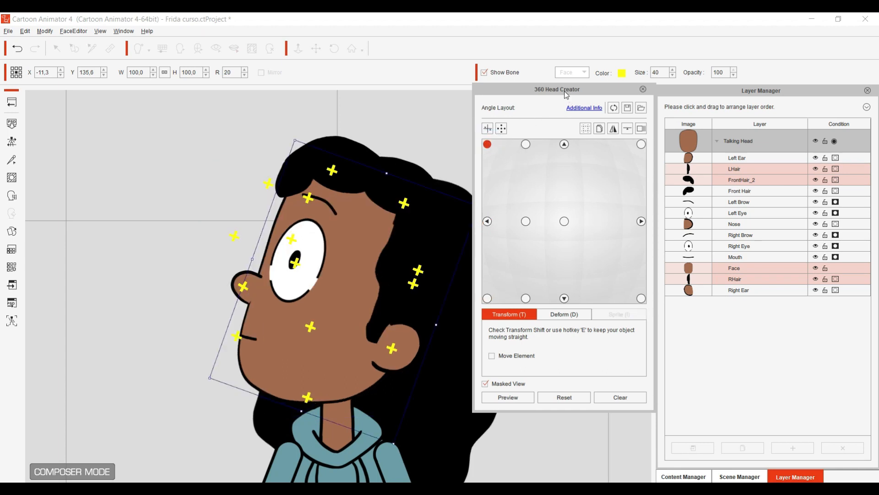
Overlay the upward three-quarter head as an onion-skin reference on the upward left profile, keeping the head unobstructed.
left_click_drag(564, 89, 596, 86)
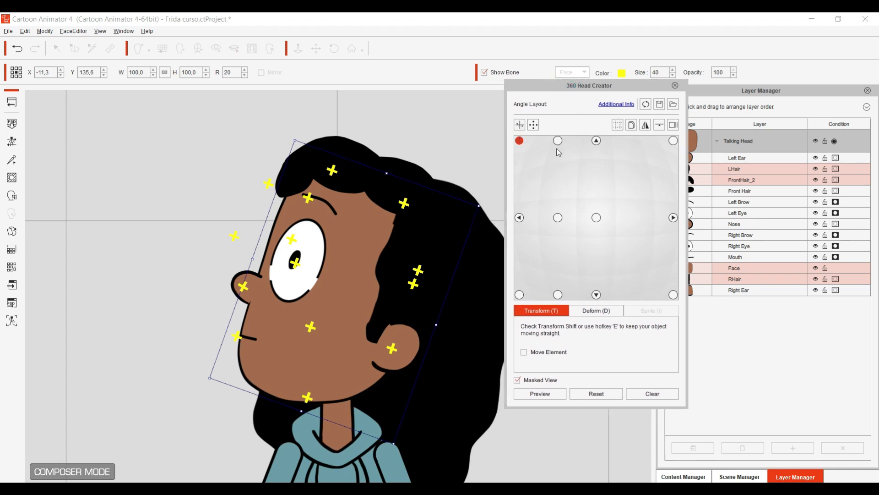
left_click(673, 125)
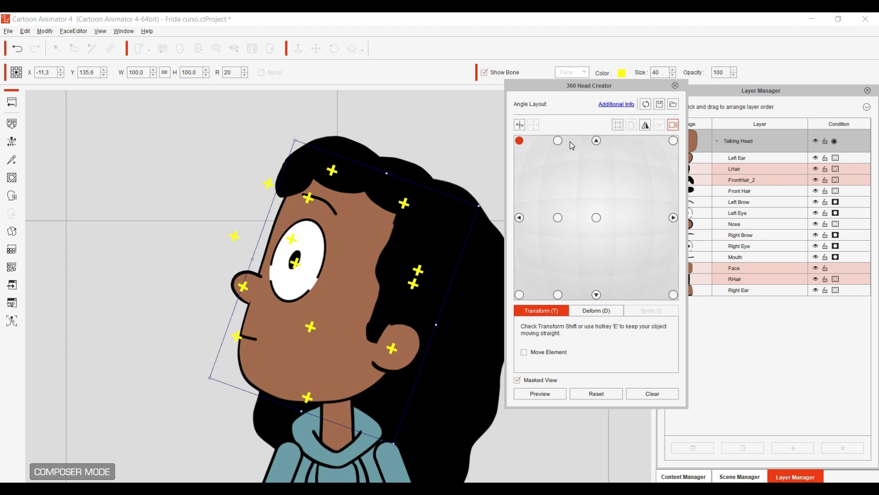
left_click(559, 141)
left_click(558, 141)
left_click(560, 141)
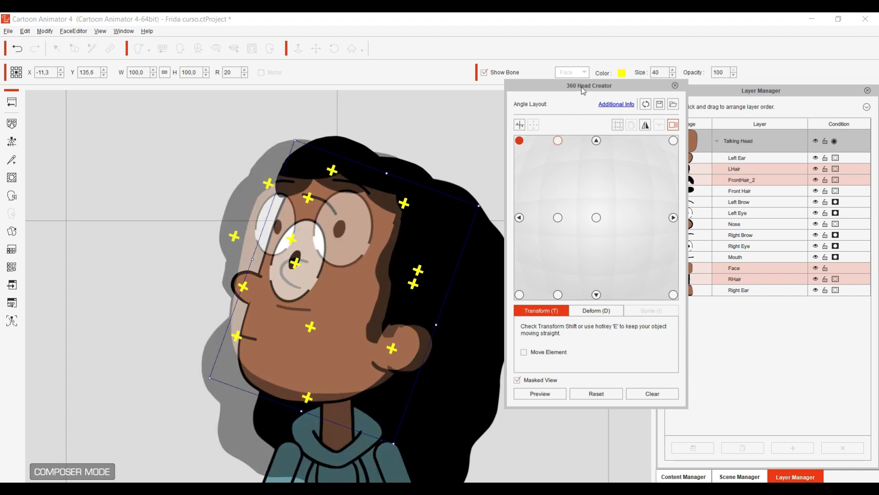
left_click_drag(582, 90, 621, 79)
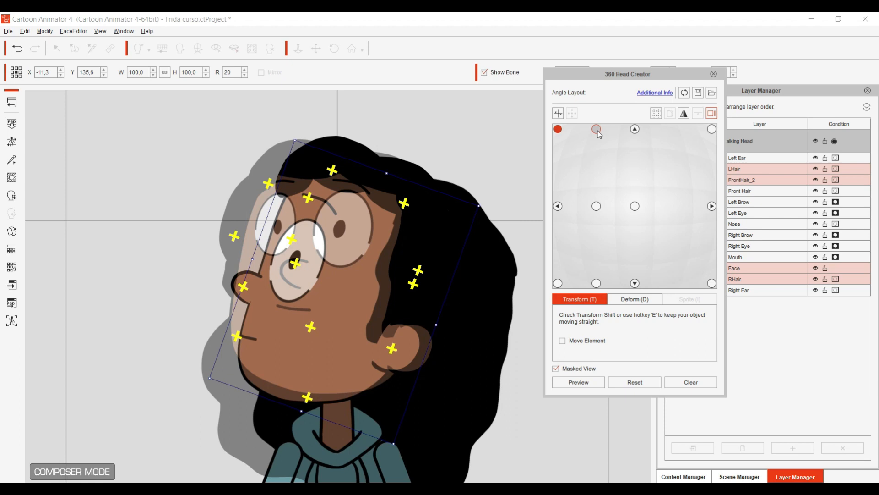
left_click(634, 302)
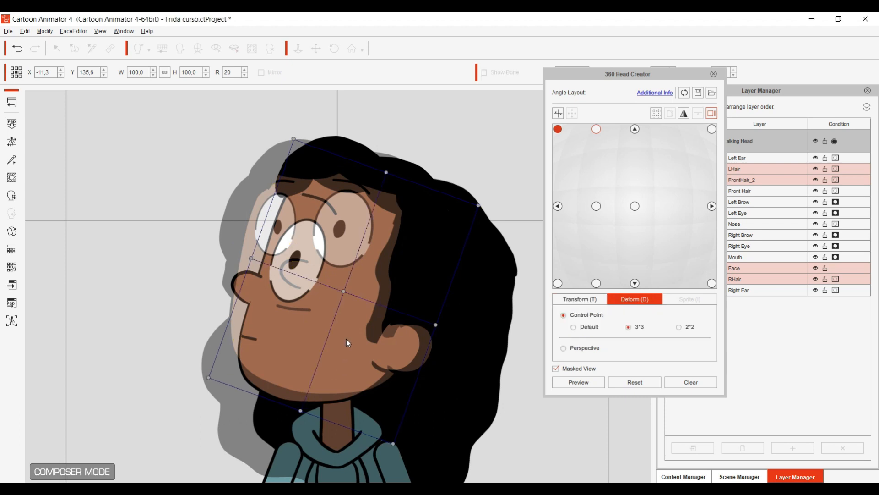
left_click(571, 297)
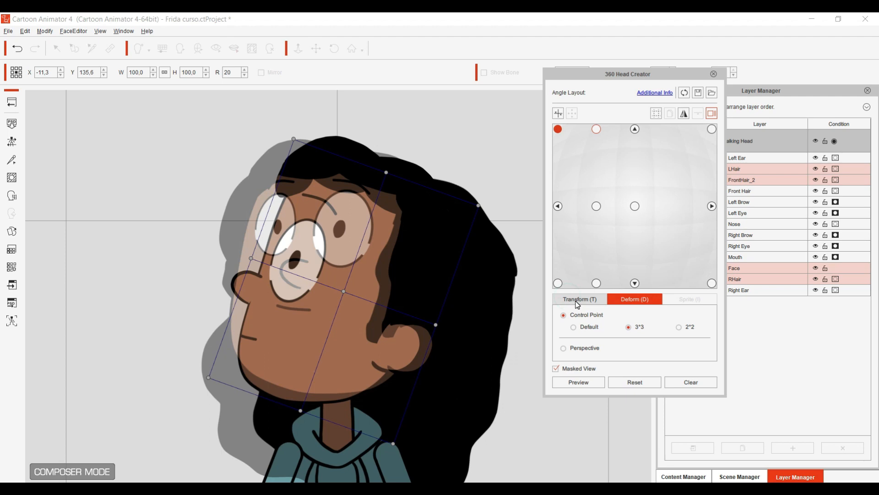
left_click(576, 301)
Close the 360 Head Creator, return to the stage and save the Frida curso project.
left_click(13, 102)
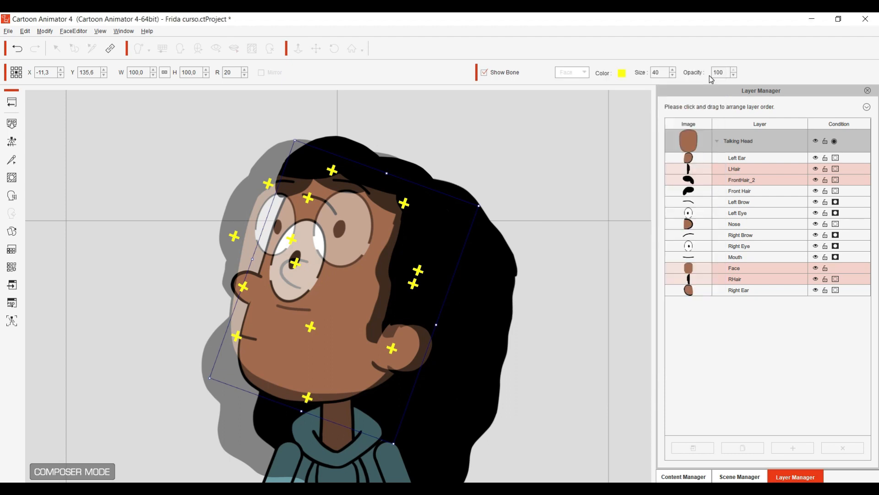
left_click(713, 74)
left_click(12, 103)
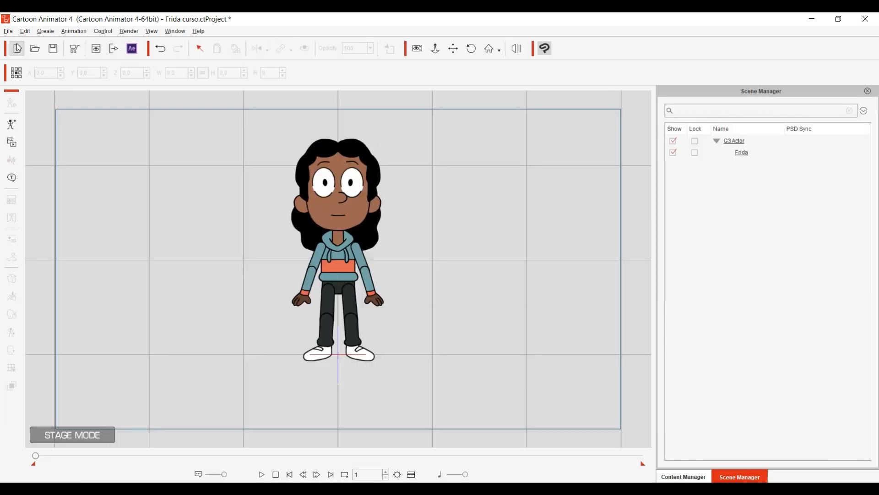
left_click(8, 31)
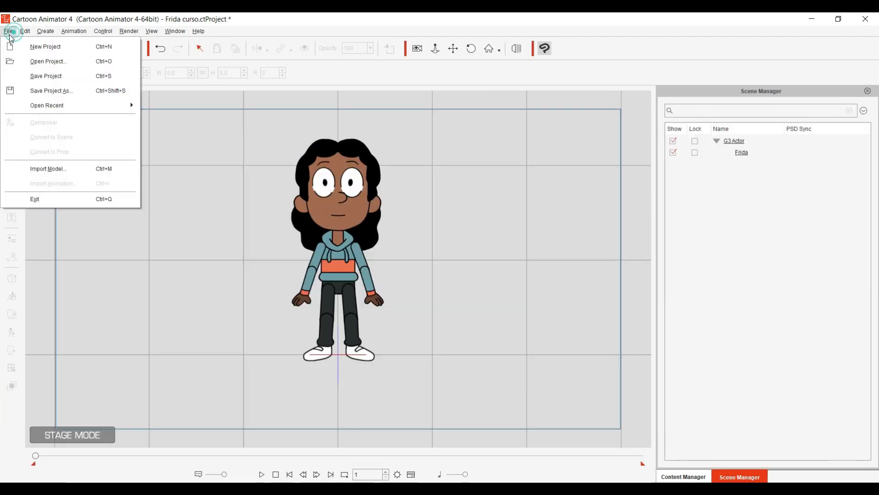
left_click(55, 76)
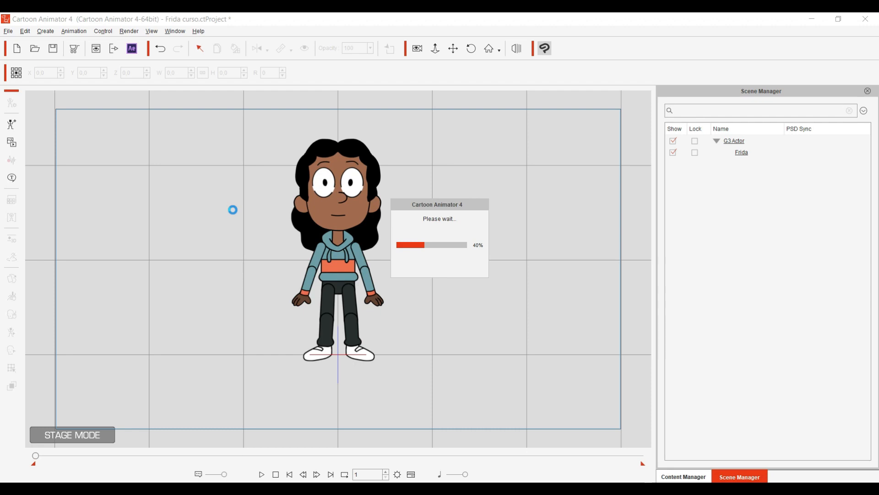
Reopen the Frida actor in the Composer's 360 Head Creator and display the upward left-profile angle.
left_click(335, 175)
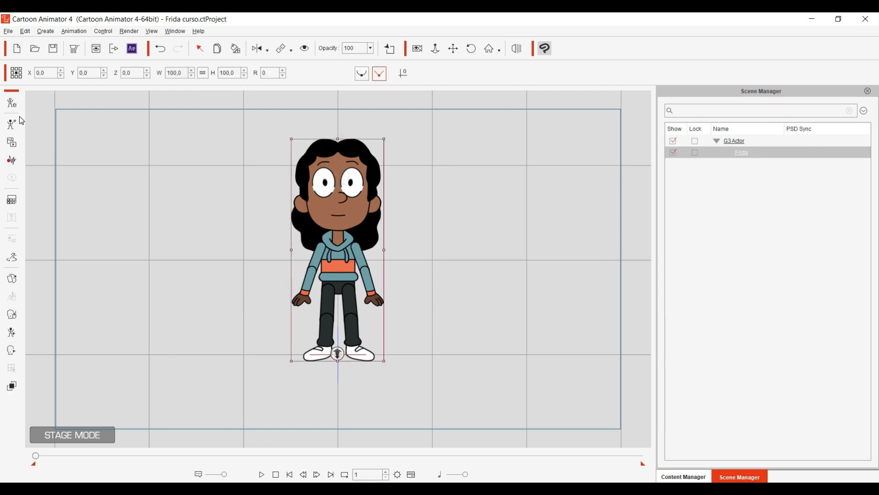
left_click(13, 104)
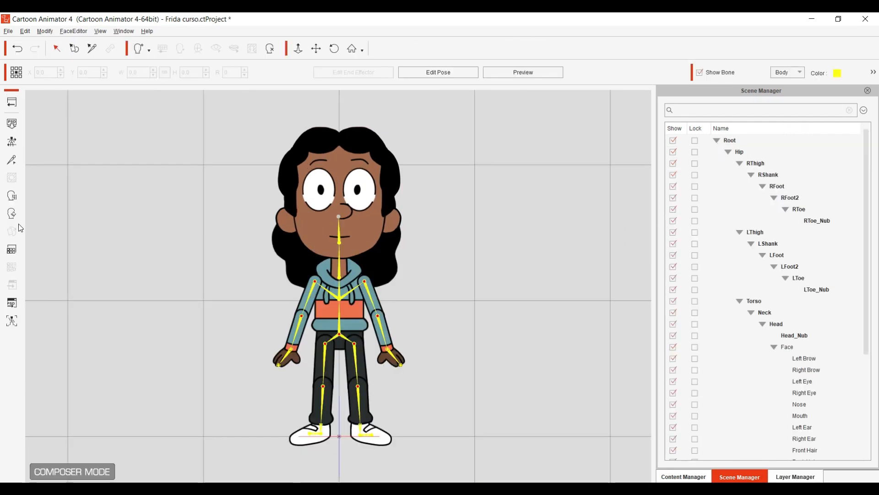
left_click(11, 213)
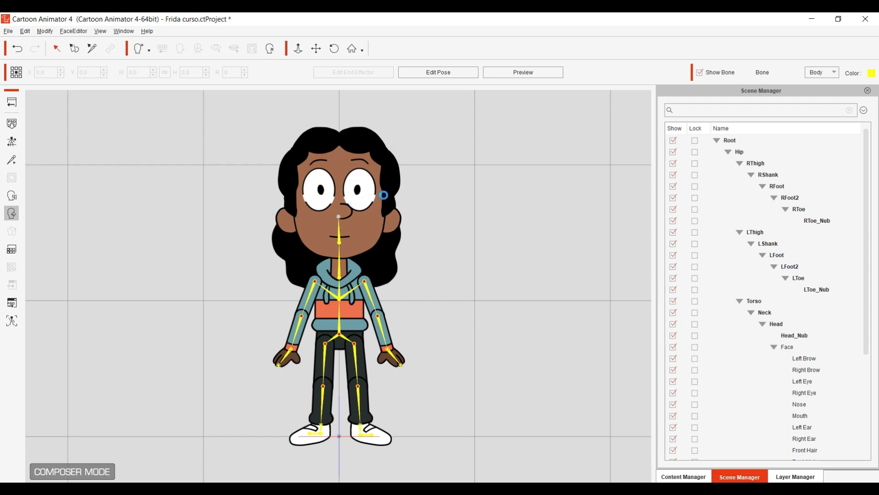
left_click(384, 195)
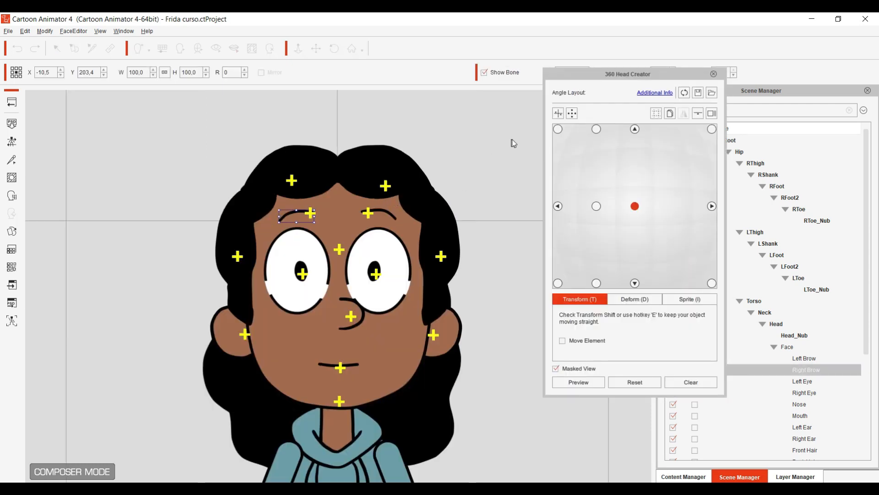
left_click(558, 129)
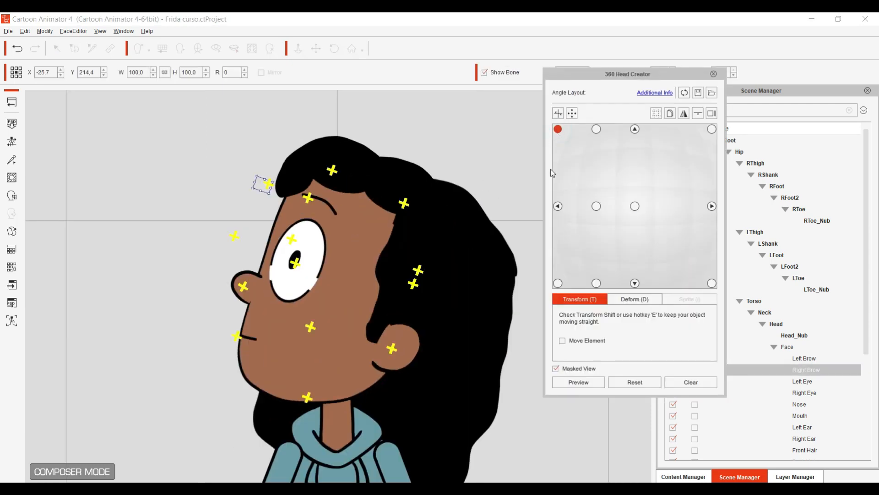
left_click(597, 129)
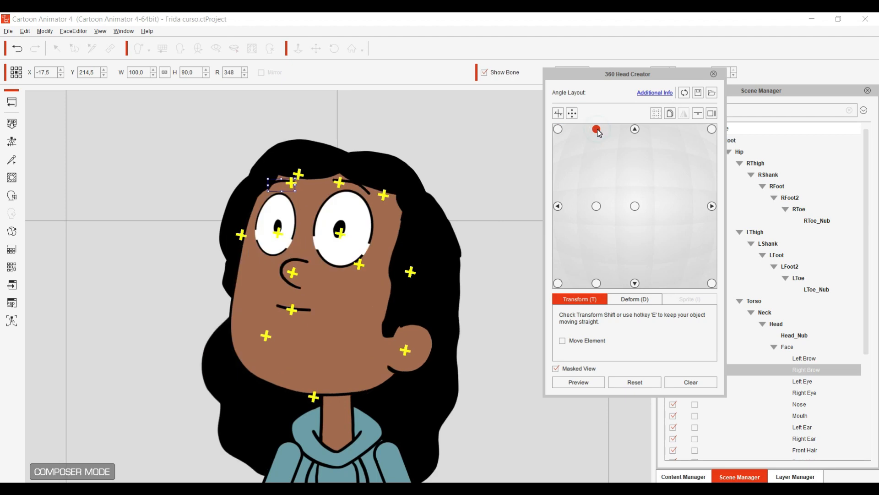
left_click(557, 129)
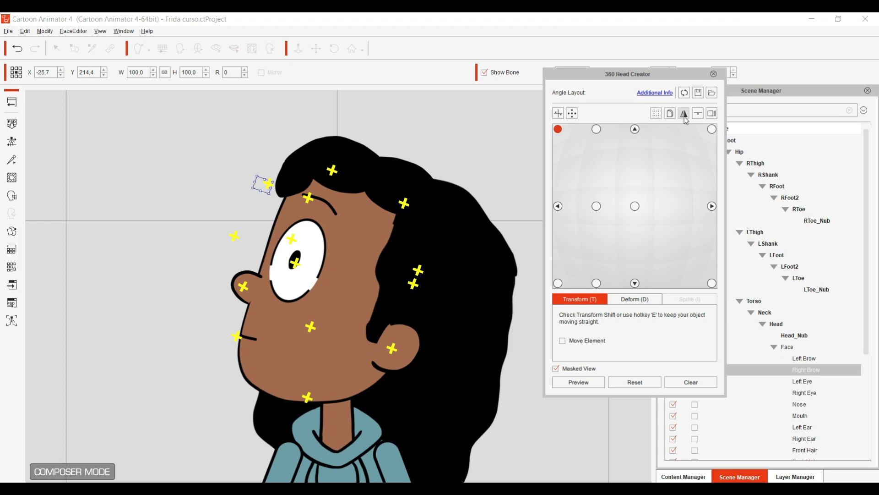
Using the upward three-quarter head as an onion-skin reference, reposition the whole face in the upward left profile and rotate it to 22 degrees.
left_click(710, 115)
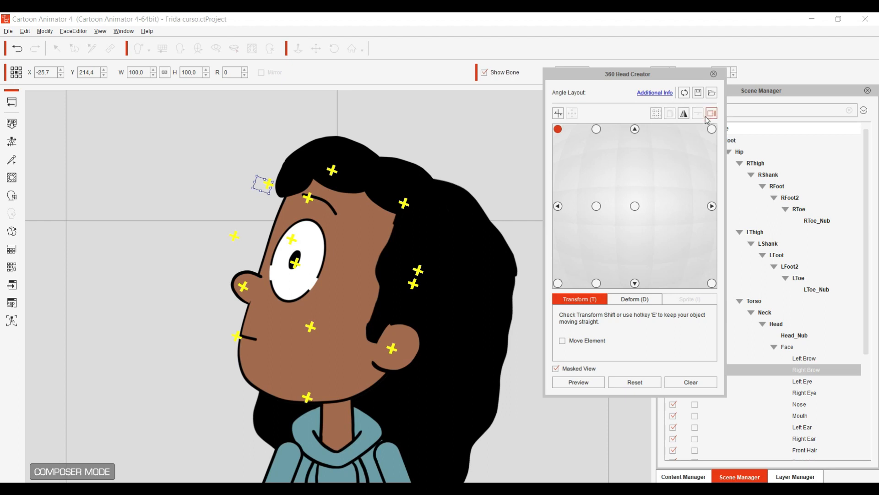
left_click(598, 130)
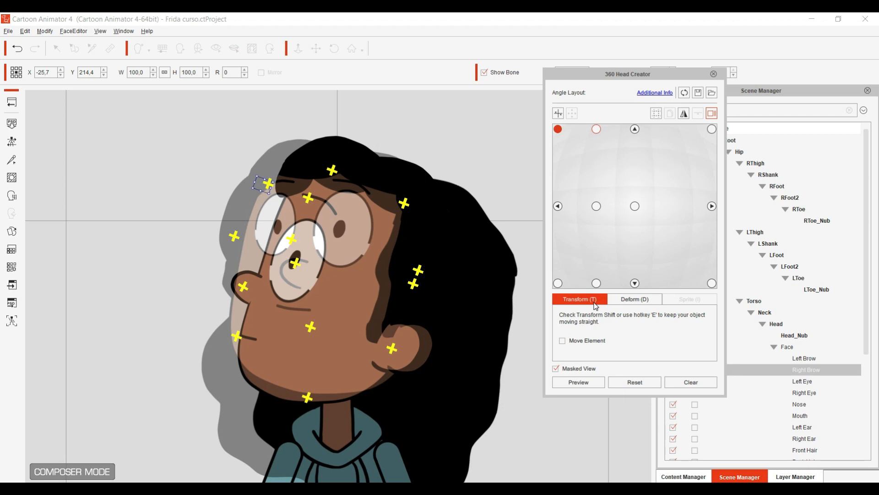
left_click(595, 304)
left_click(302, 361)
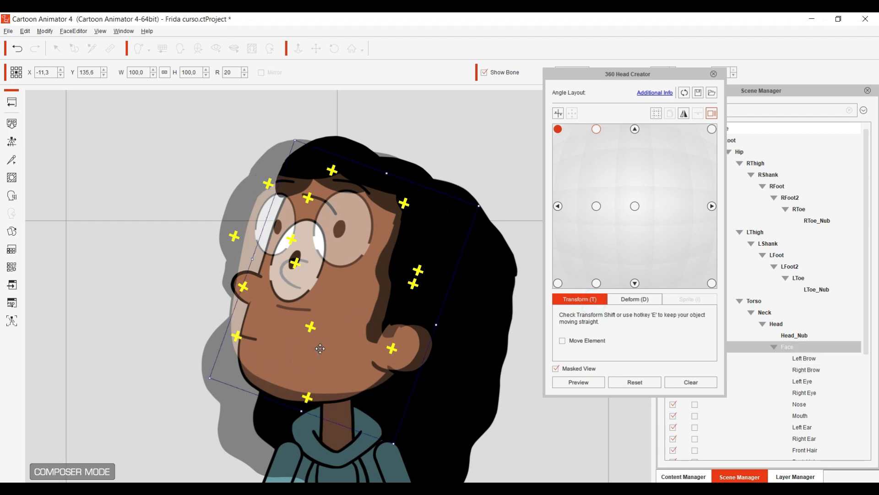
left_click_drag(320, 348, 318, 340)
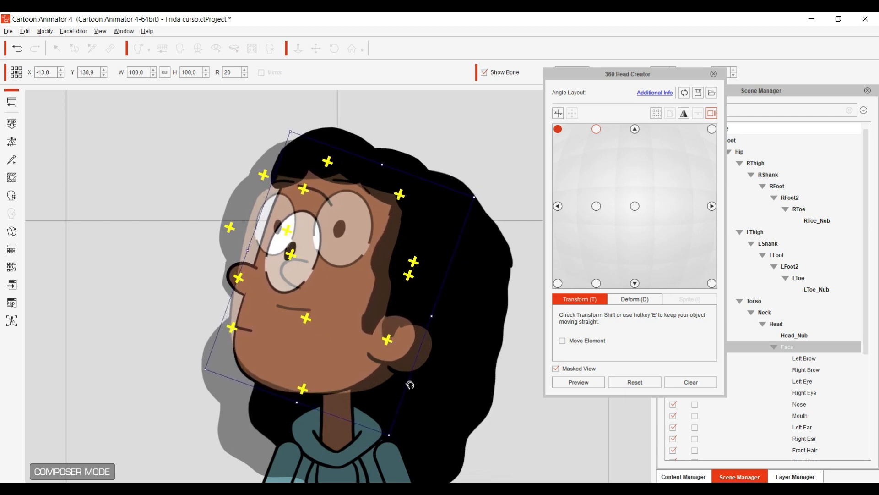
left_click_drag(410, 384, 416, 392)
left_click_drag(358, 369, 364, 370)
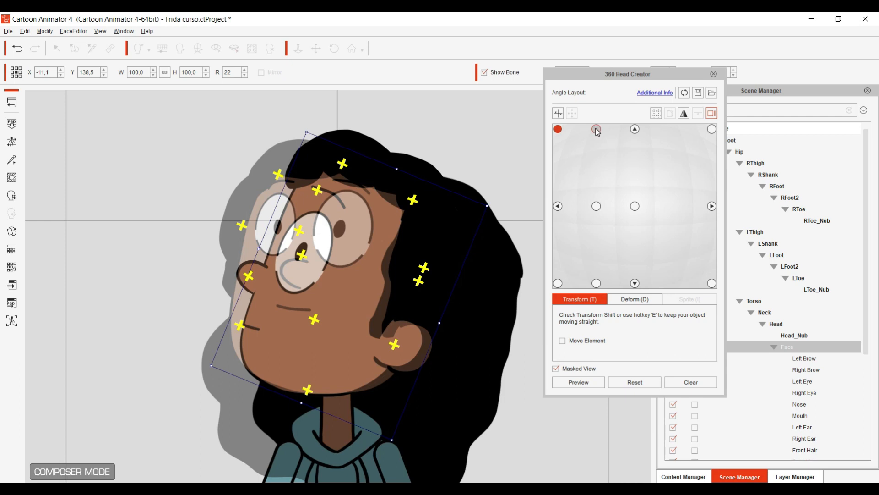
left_click(712, 114)
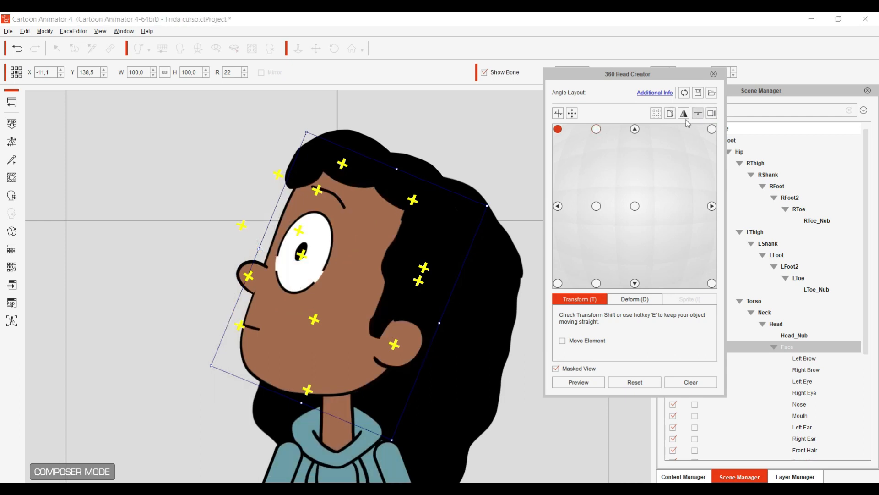
In the upward three-quarter angle, lower both eyes and the nose against an onion-skin overlay of the upward left profile.
left_click(596, 129)
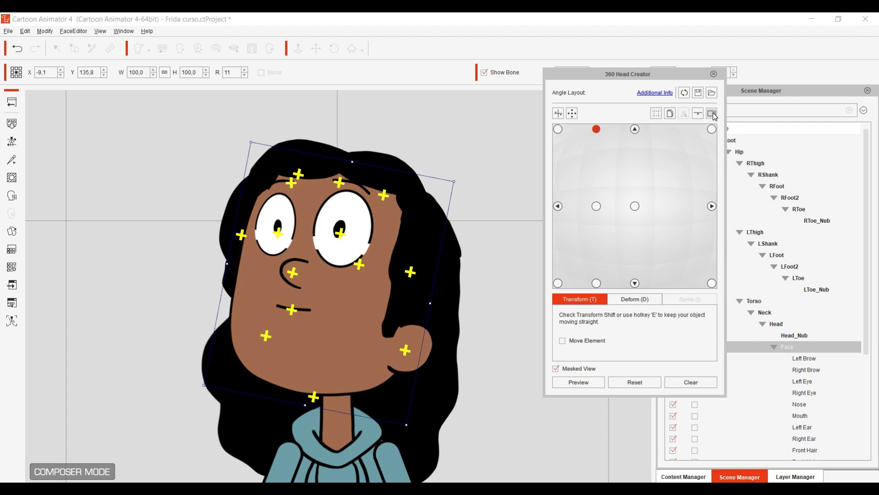
left_click(558, 129)
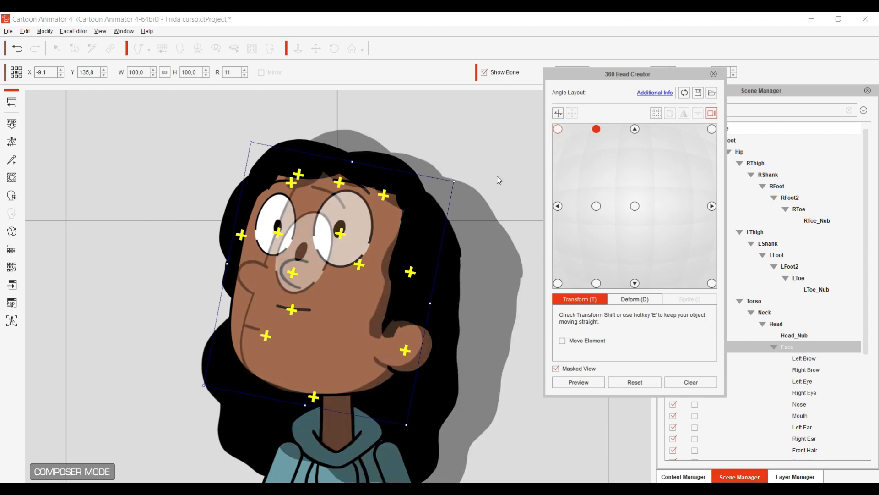
left_click(363, 221)
left_click_drag(354, 229, 353, 250)
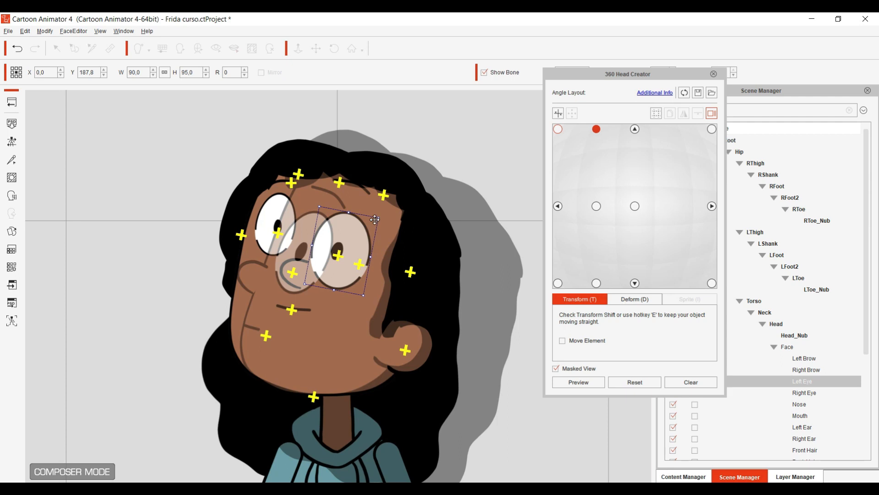
mouse_move(274, 219)
left_mouse_down()
mouse_move(277, 212)
mouse_move(272, 230)
left_mouse_up()
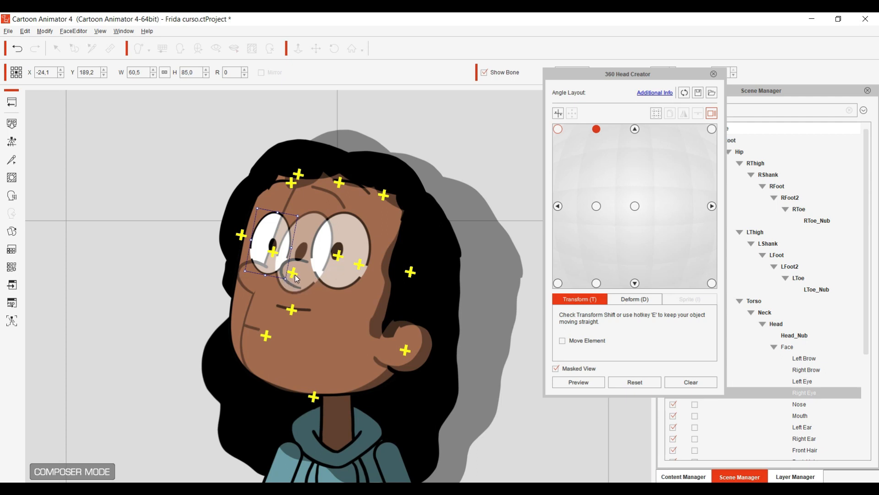
left_click(296, 278)
left_click_drag(303, 271, 300, 279)
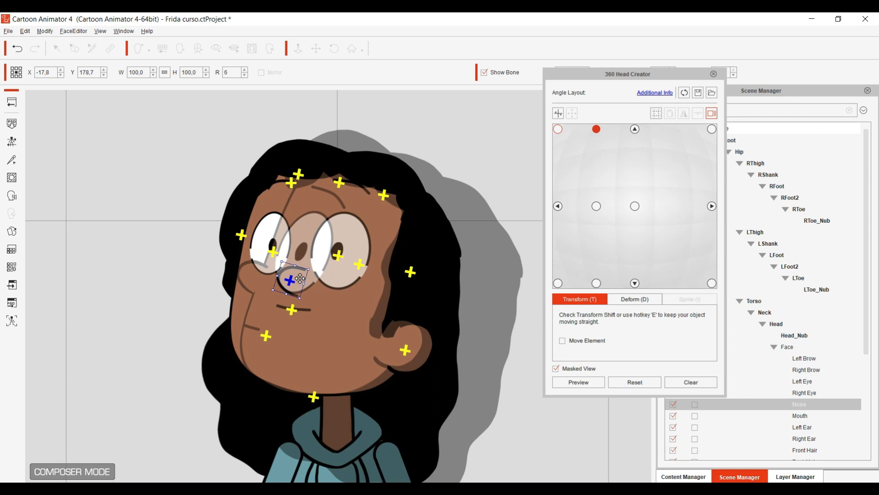
Lower the mouth to about Y 162 in the upward three-quarter angle and raise it to about Y 164 in the upward left profile.
left_click(303, 309)
left_click_drag(305, 306, 301, 325)
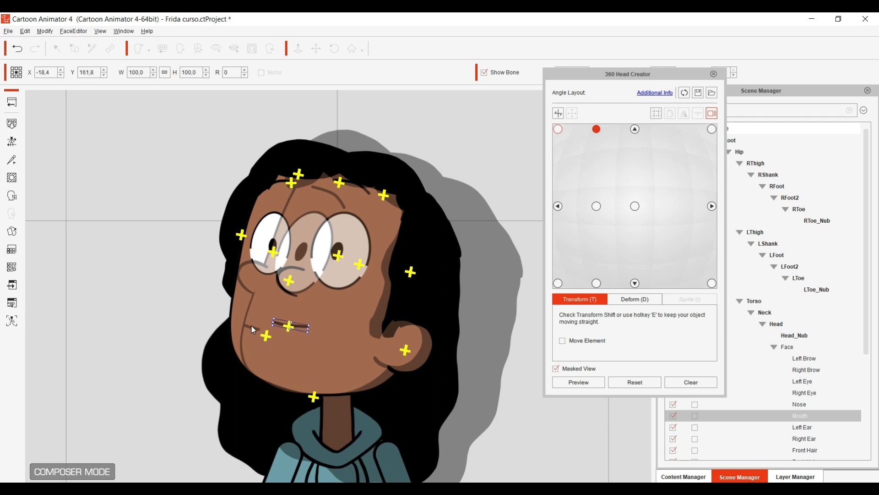
left_click(711, 113)
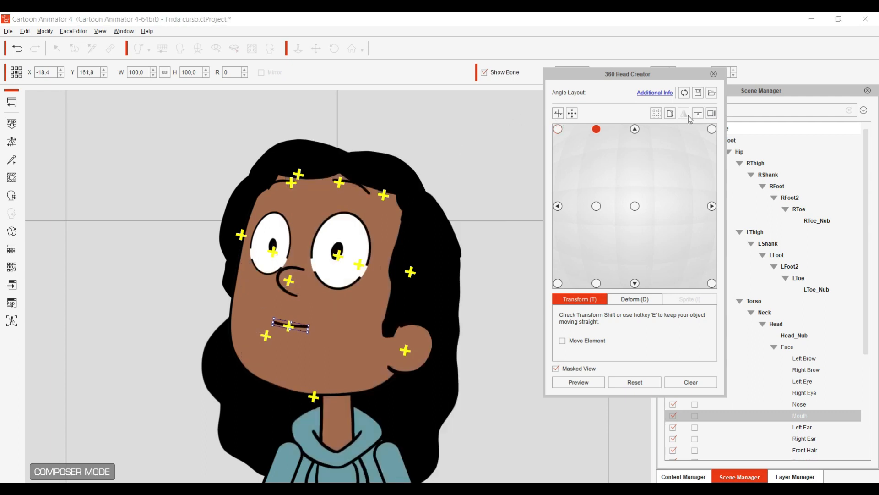
left_click(556, 131)
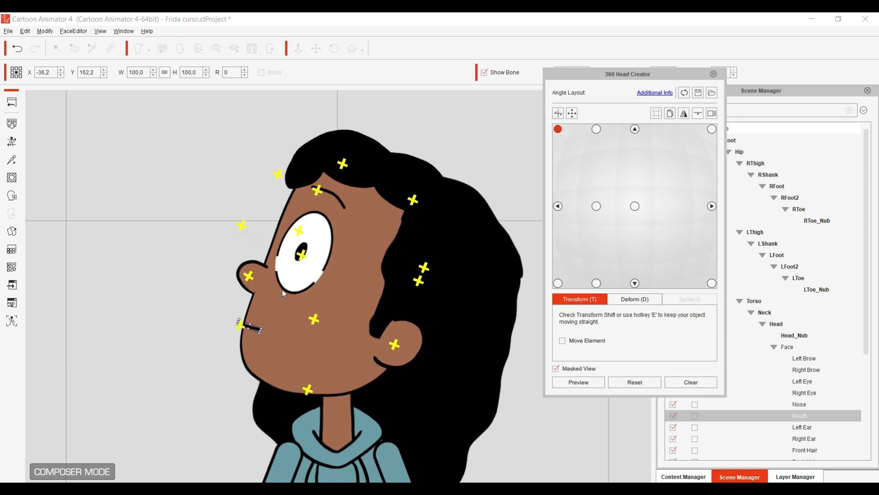
mouse_move(253, 328)
left_mouse_down()
mouse_move(250, 321)
mouse_move(261, 323)
left_mouse_up()
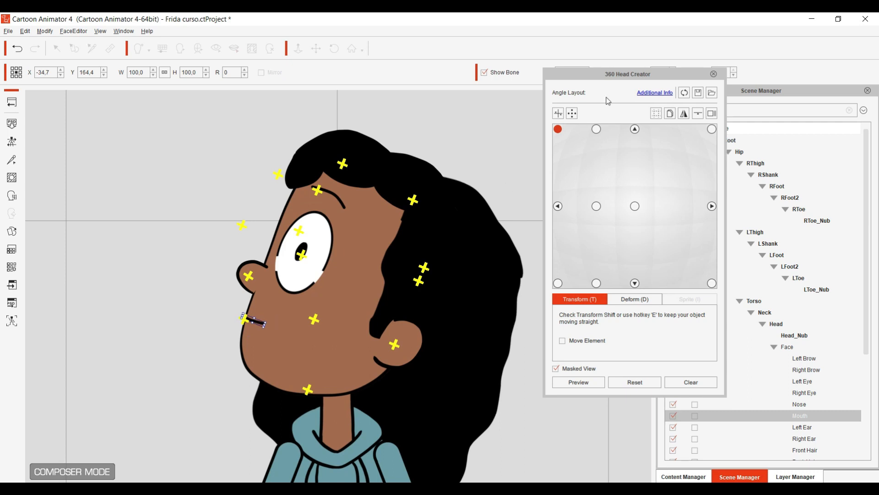
Lower both eyebrows in the upward three-quarter angle, placing the left at about Y 208 and the right at about X -19, Y 209.
left_click(594, 130)
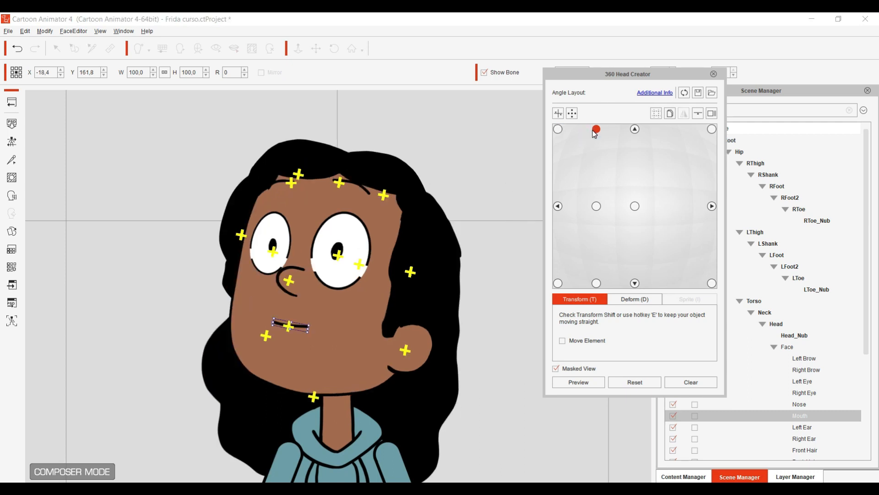
left_click_drag(365, 192, 366, 206)
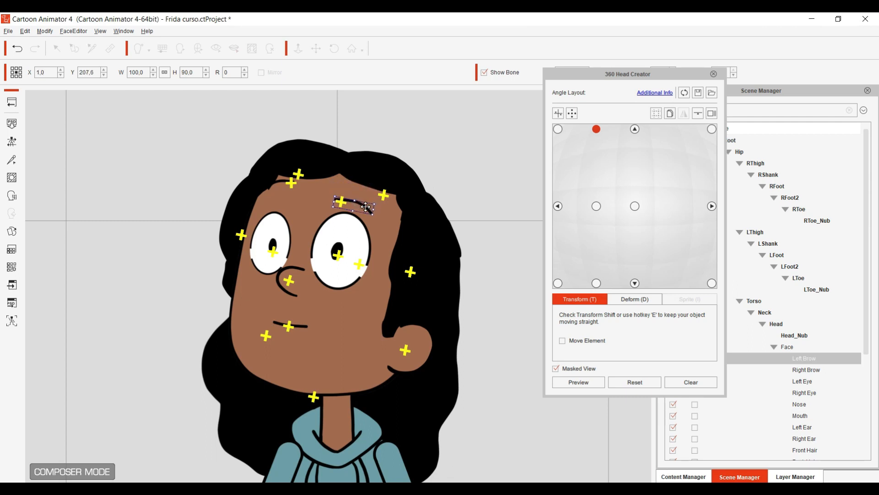
left_click(282, 182)
left_click_drag(286, 181, 286, 195)
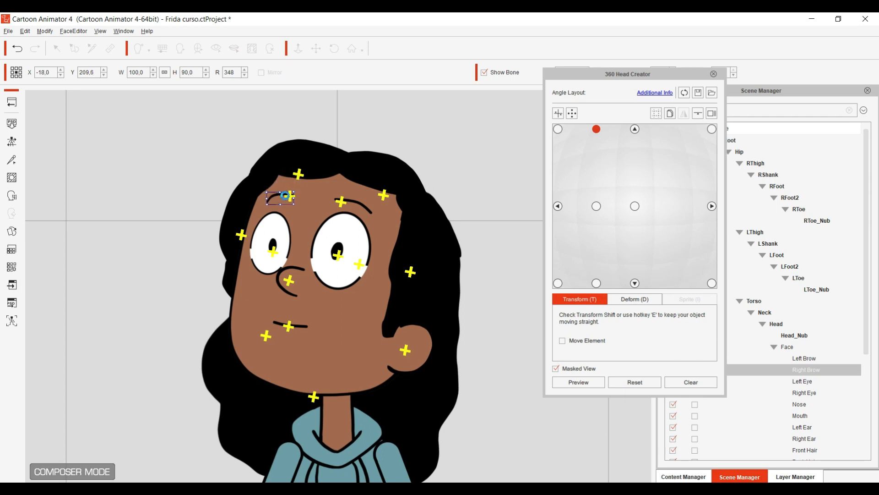
left_click(557, 130)
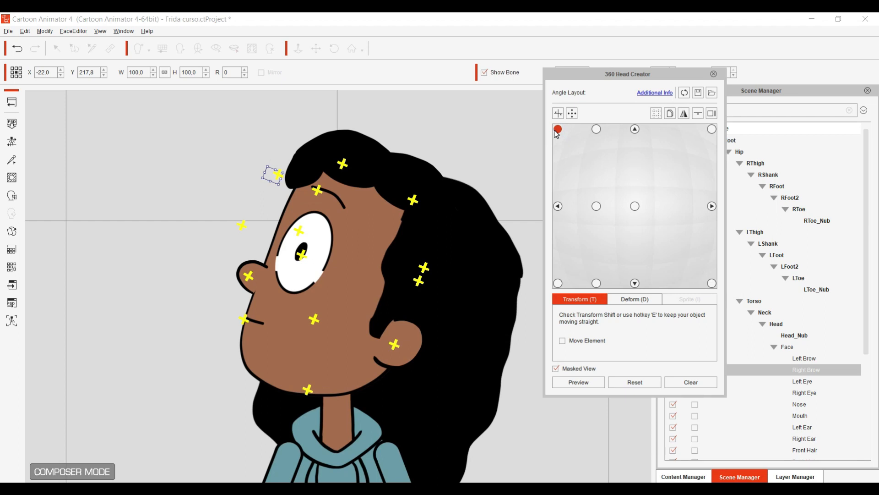
left_click(597, 129)
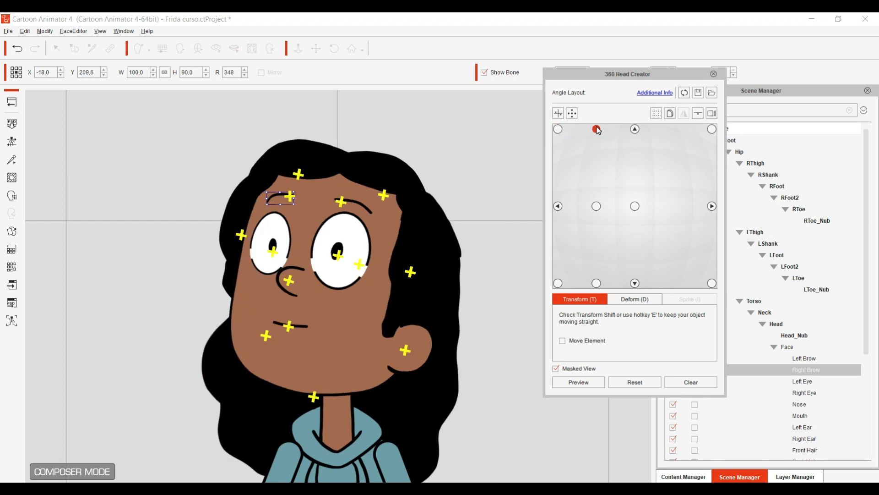
left_click_drag(280, 200, 277, 202)
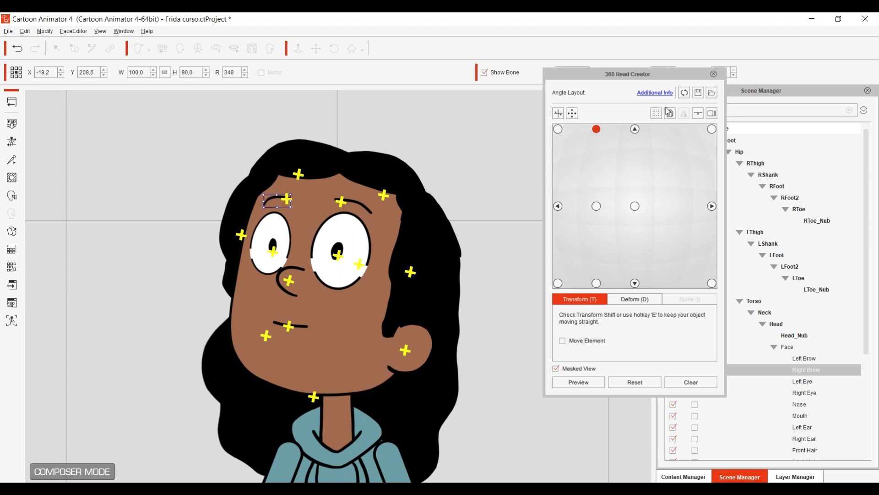
Compare the feature heights of the upward three-quarter head with the upward left profile using an onion-skin overlay.
left_click(712, 114)
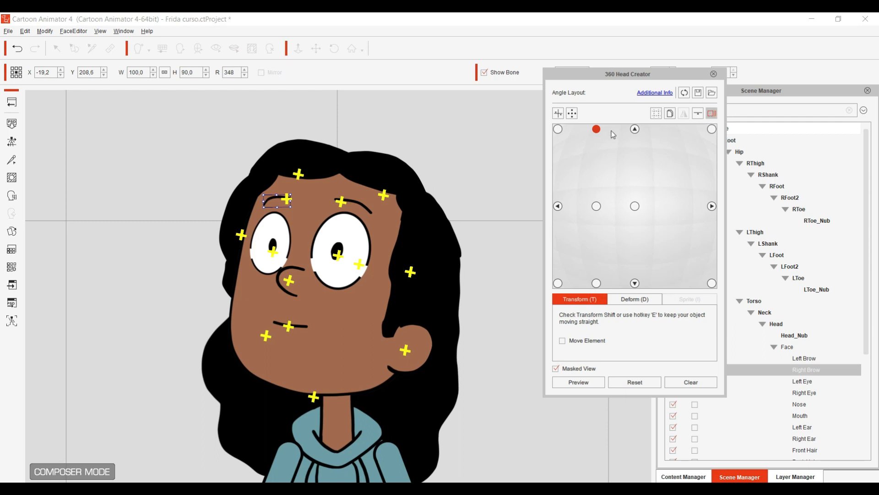
left_click(558, 130)
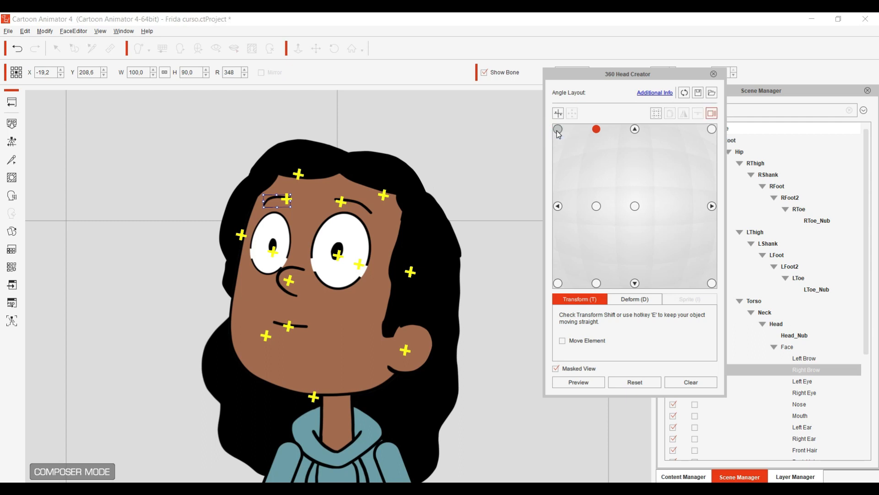
left_click(558, 130)
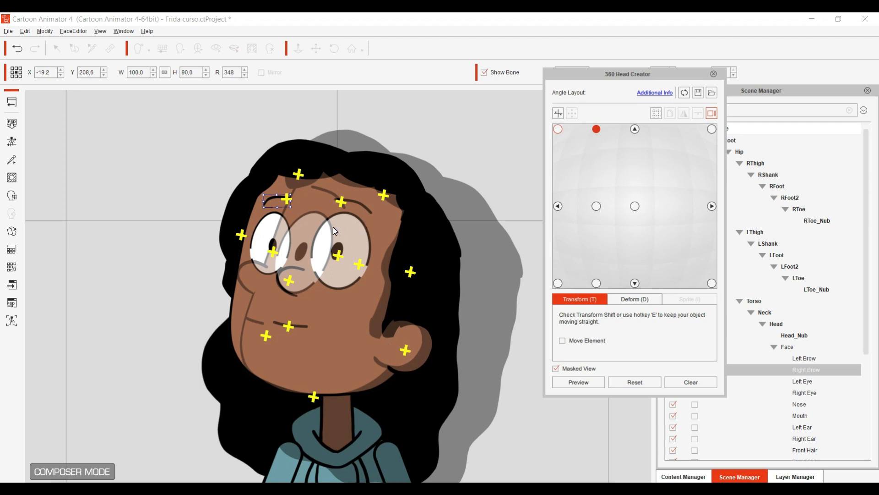
left_click(712, 114)
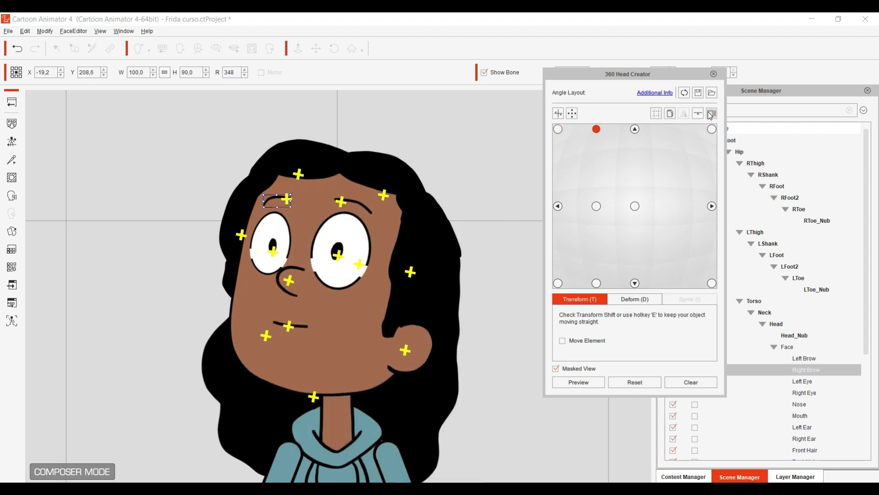
In the upward front angle, overlay the upward profile and three-quarter heads as onion skins and move both eyes down toward the reference eyes.
left_click(636, 129)
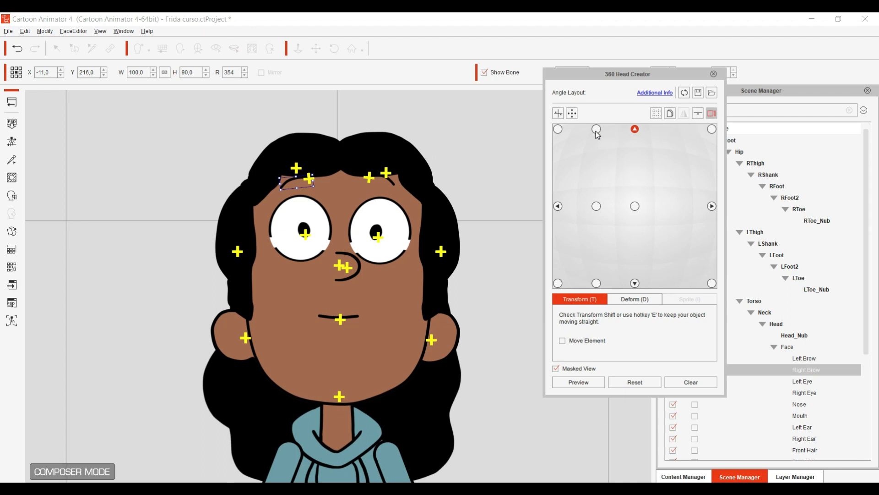
mouse_move(598, 132)
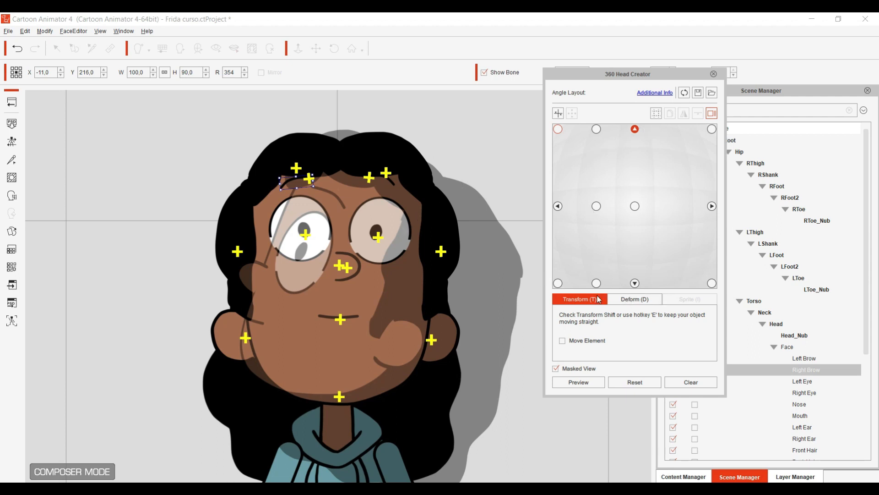
left_click(597, 130)
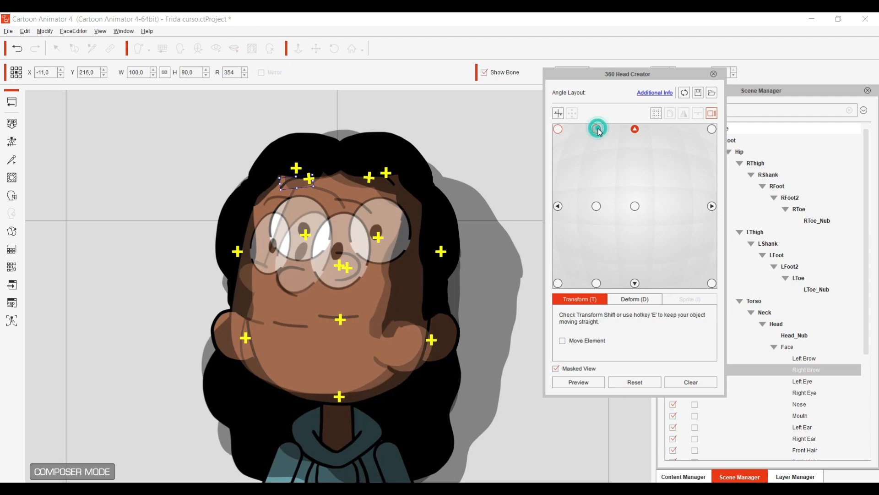
left_click(390, 223)
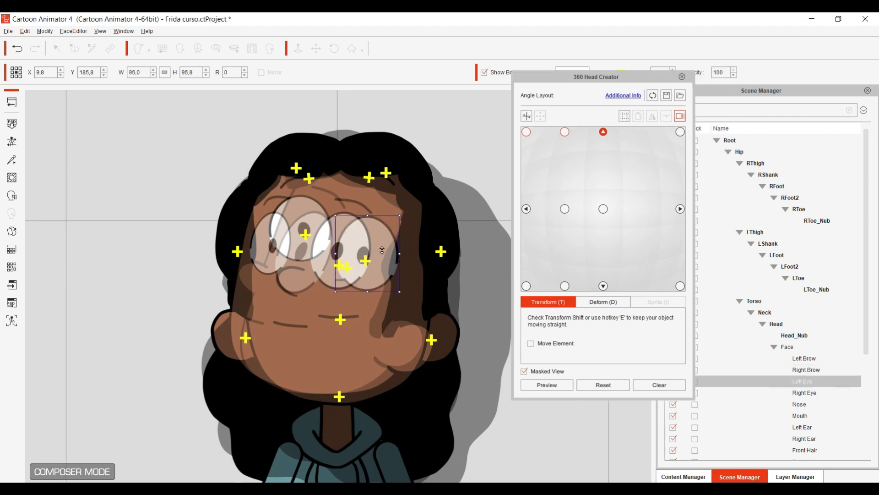
mouse_move(291, 235)
left_mouse_down()
mouse_move(281, 253)
mouse_move(318, 256)
mouse_move(288, 246)
left_mouse_up()
left_click(290, 250)
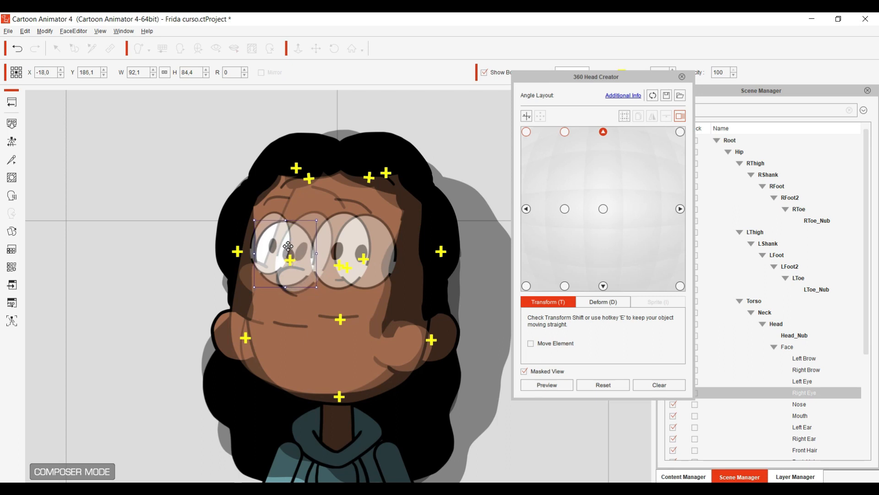
Move the nose to about X -4, Y 178 and the mouth to about X -2, Y 162 in the upward front angle.
left_click(298, 294)
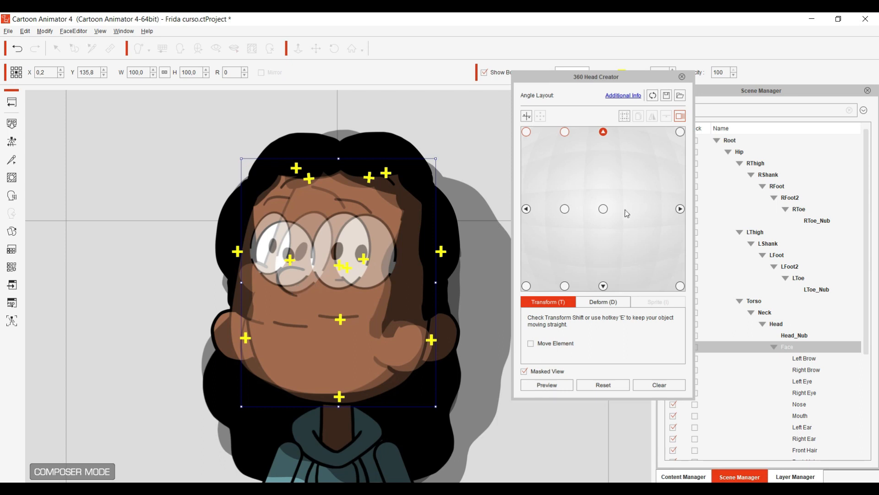
left_click(812, 408)
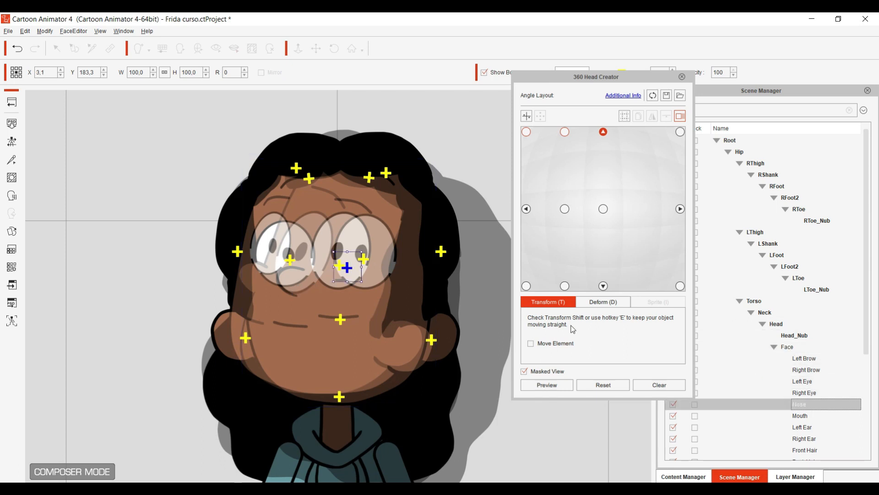
left_click_drag(349, 266, 331, 278)
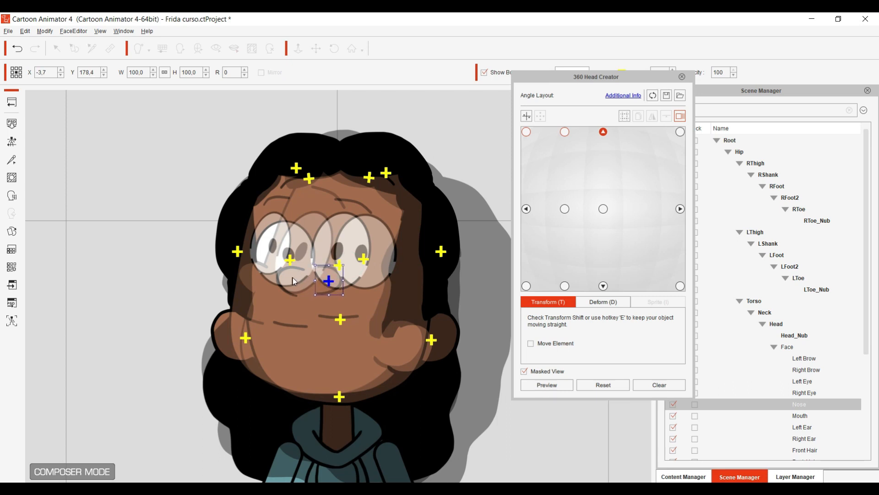
left_click(356, 315)
left_click_drag(356, 316, 345, 323)
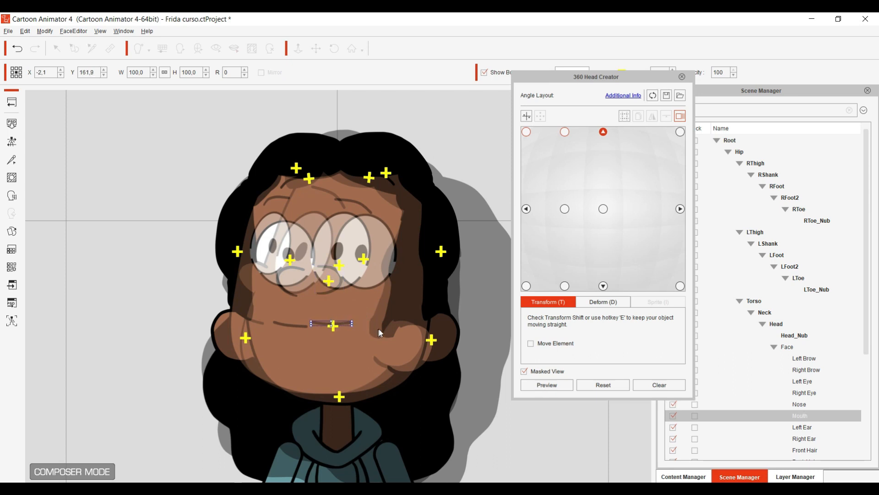
Turn off the onion-skin overlay and move the left eye outward to about X 14 in the upward front angle.
left_click(680, 117)
left_click(379, 264)
left_click_drag(377, 258, 390, 259)
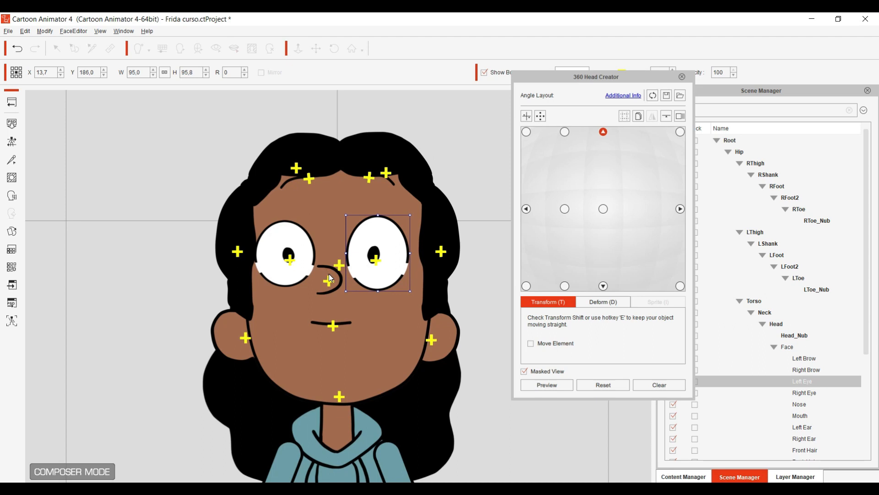
Move the nose to about X -1.5, Y 177.7 and shift the right eye inward in the upward front angle.
left_click(330, 277)
left_click_drag(330, 277, 297, 266)
left_click(300, 256)
Shrink the left eye to W 86.7, H 86.4 and place it at about X 14.2, Y 185.5.
left_click(369, 265)
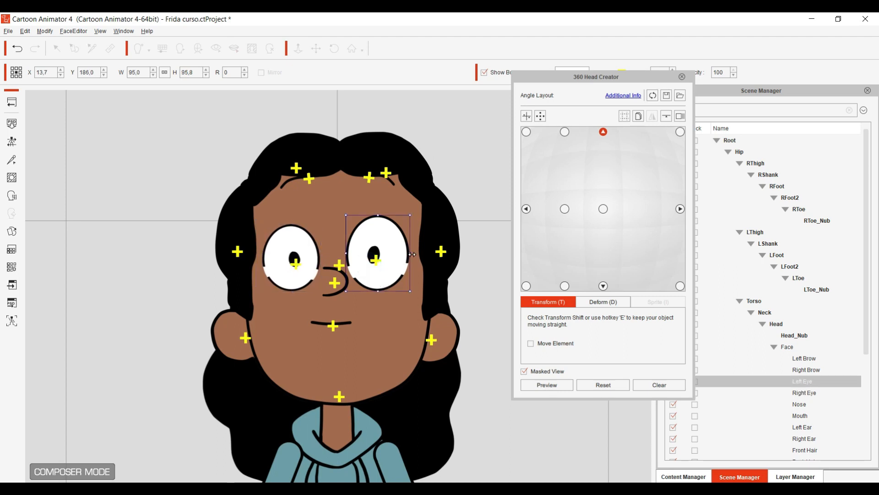
left_click_drag(412, 254, 408, 254)
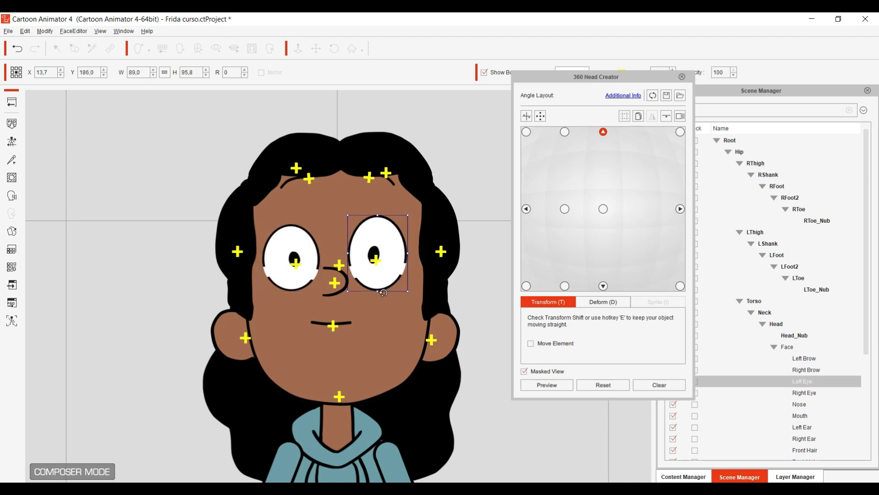
left_click_drag(378, 292, 378, 288)
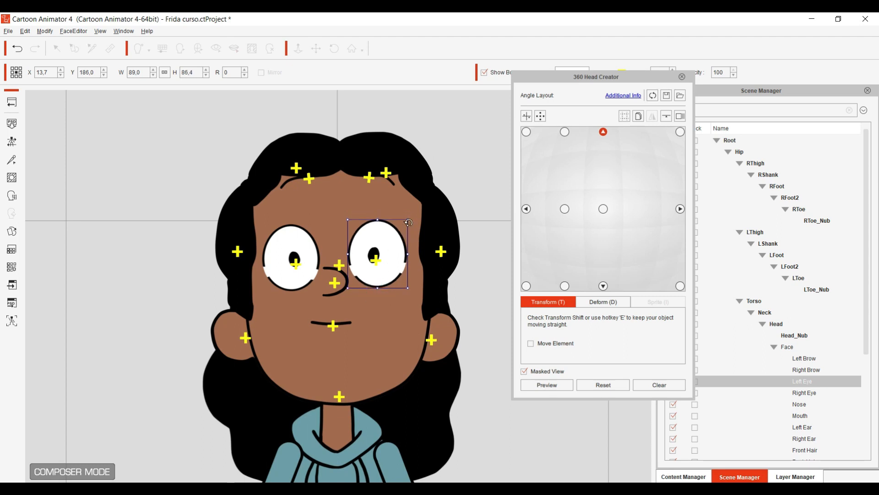
left_click_drag(409, 254, 386, 261)
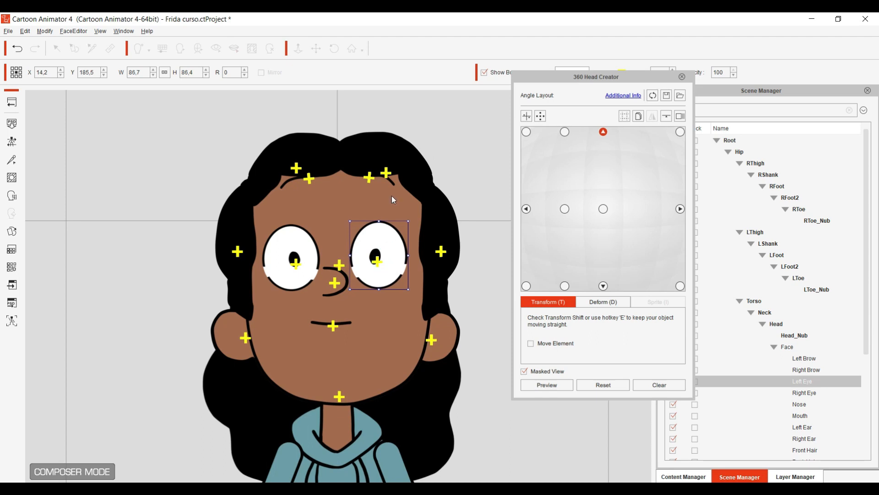
Lower both eyebrows to just above the eyes, with the right brow at about X -14.2, Y 204.5.
left_click(391, 182)
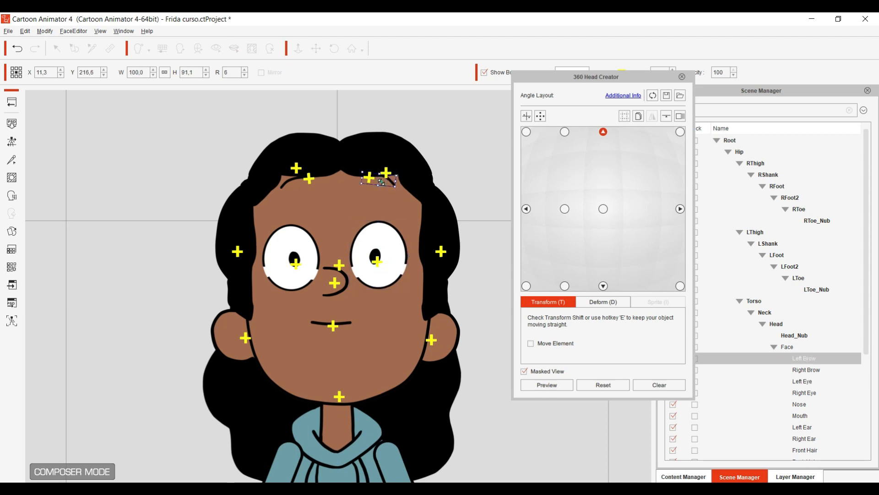
left_click_drag(385, 181, 389, 210)
left_click(290, 181)
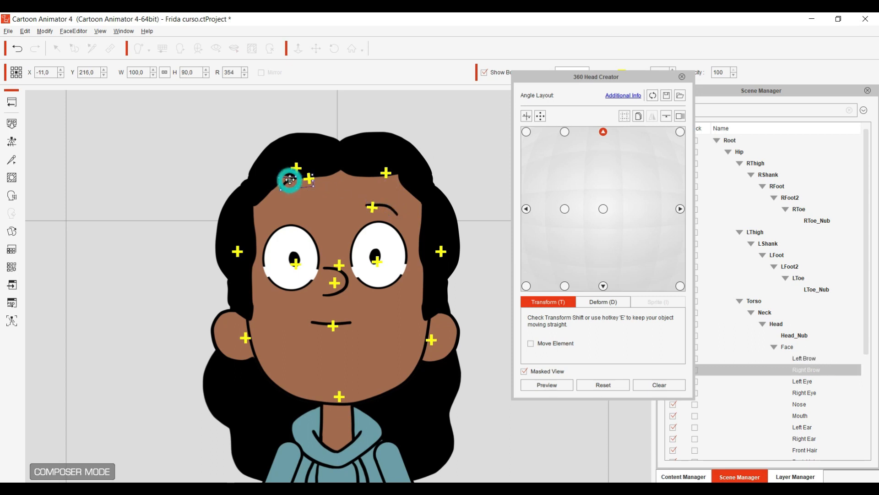
left_click_drag(288, 182, 281, 214)
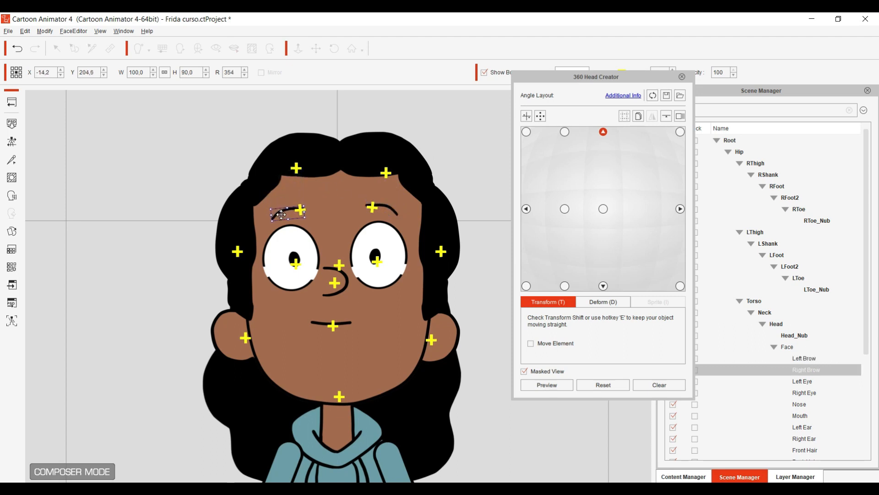
Move the left side hair inward to about X 35.2, Y 188.9 and the left ear to about X 32.6, Y 157.7.
left_click(434, 251)
left_click_drag(435, 242, 433, 242)
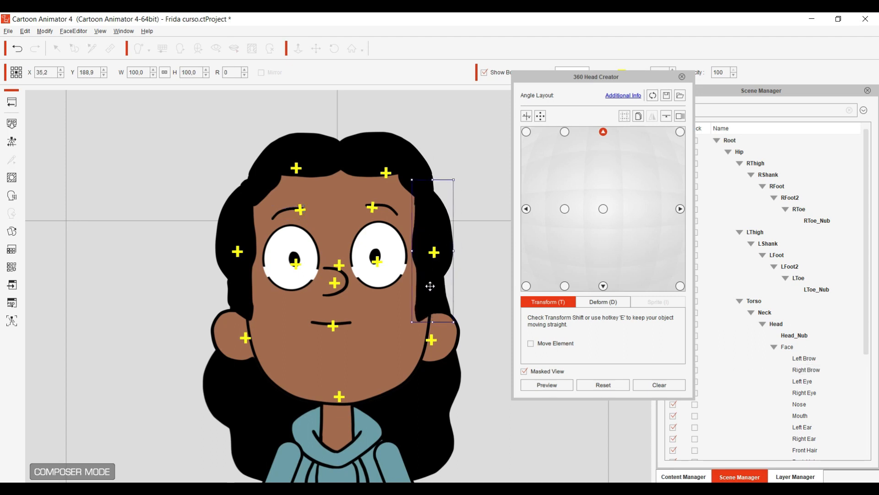
left_click(443, 331)
left_click_drag(445, 333, 441, 330)
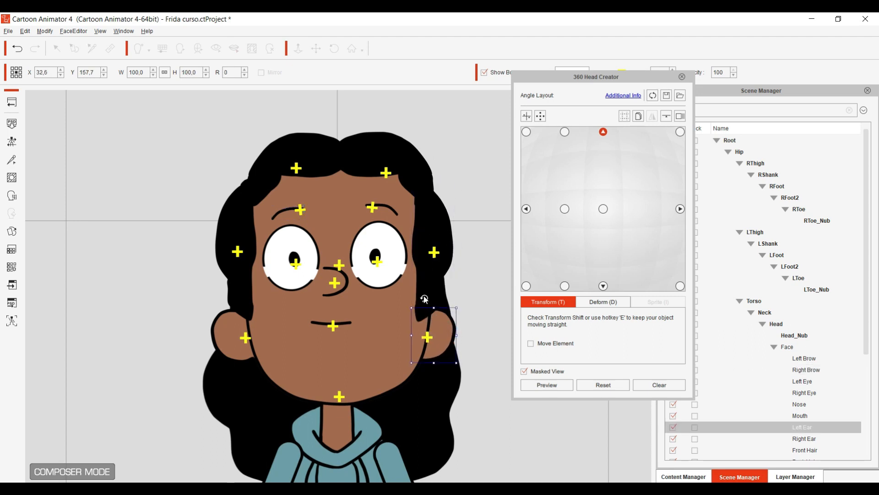
Deform the lower inner end of the left side hair outward toward the left ear.
left_click(420, 294)
left_click(592, 302)
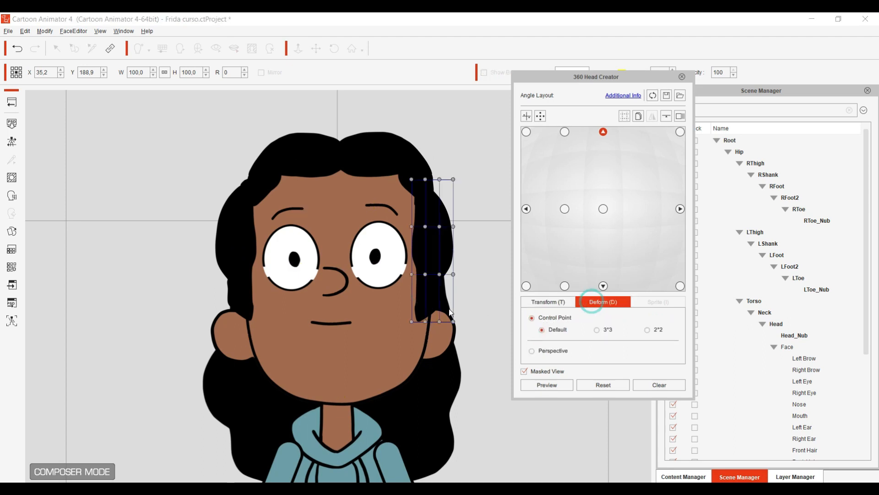
mouse_move(426, 322)
left_mouse_down()
mouse_move(444, 315)
mouse_move(416, 317)
left_mouse_up()
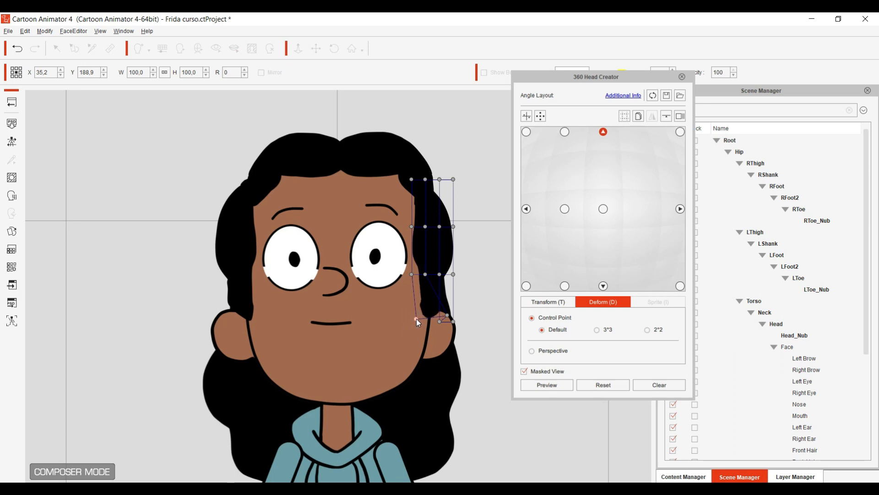
Move the nose to about X 0.4, Y 176.5 and compare the upward angle with the front angle.
left_click(341, 274)
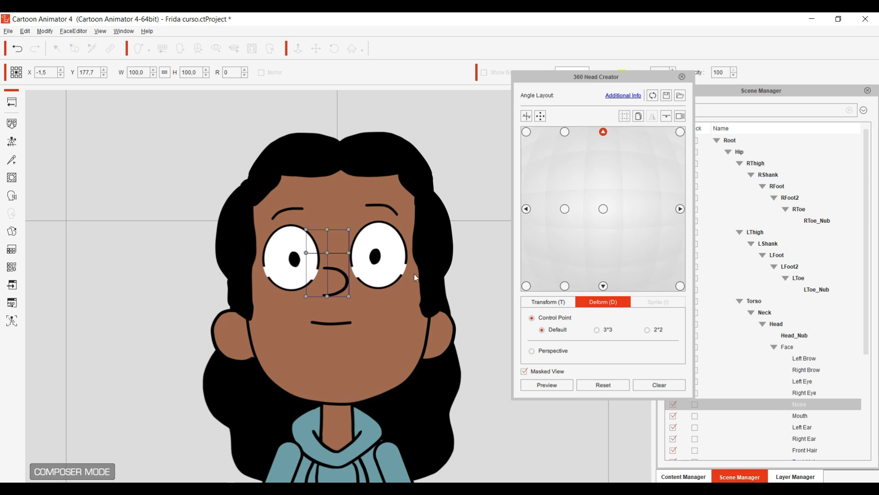
left_click(523, 301)
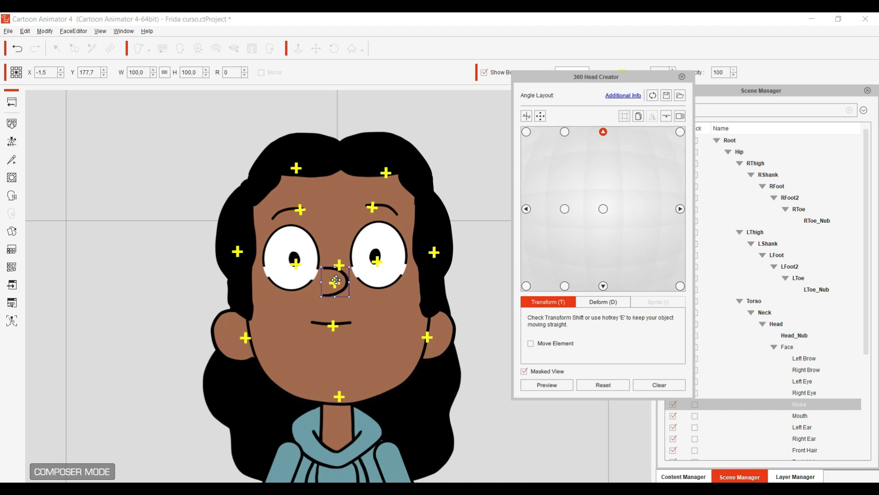
left_click_drag(336, 280, 346, 286)
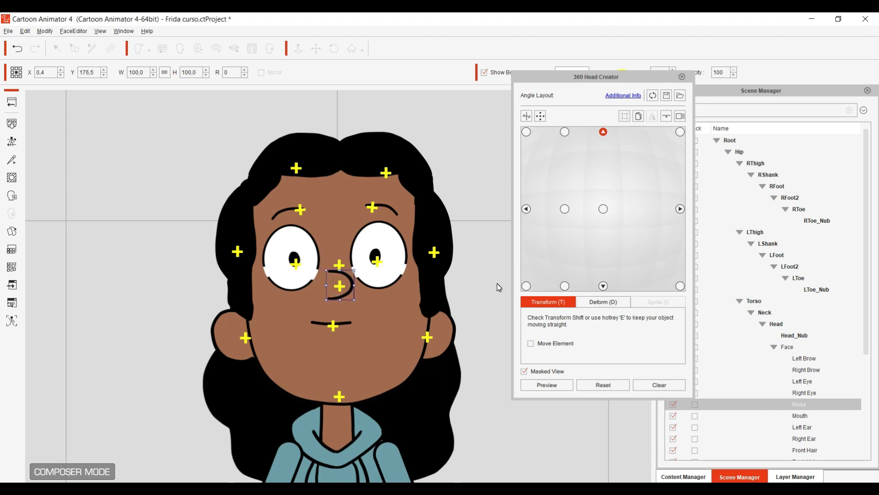
left_click(603, 208)
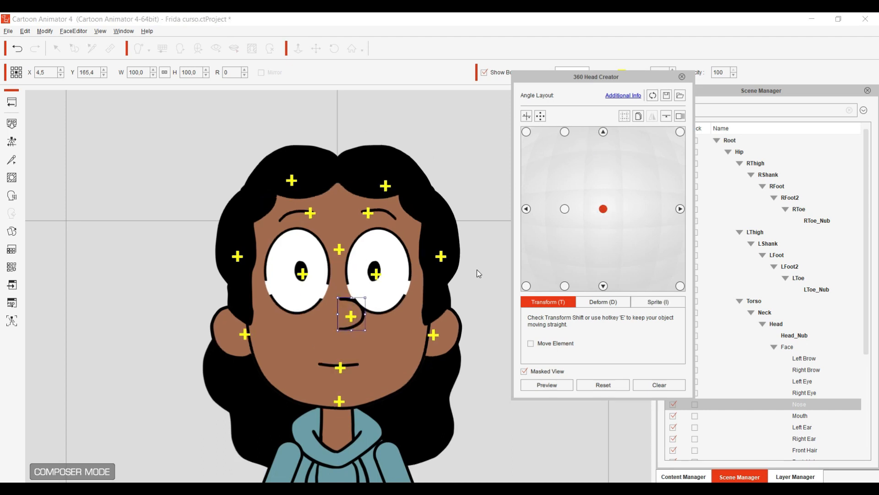
left_click(606, 131)
left_click(606, 132)
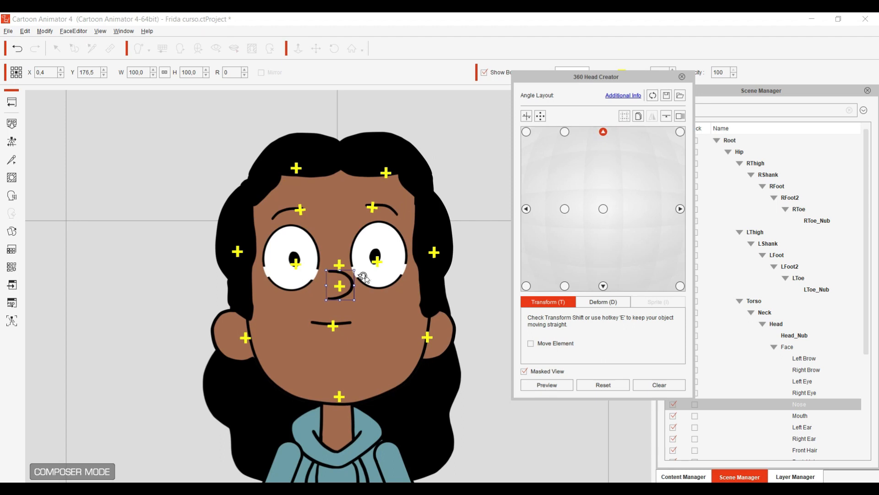
Place the right eye at about X -14.3, Y 185.7 and the left eye at X 13.9, Y 186.2, then compare with the front angle.
left_click(295, 263)
left_click_drag(295, 263, 298, 250)
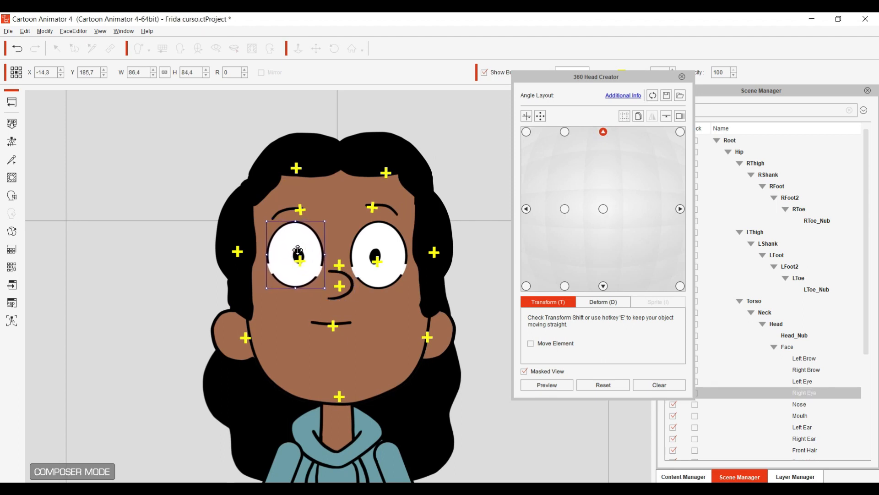
left_click(367, 265)
left_click_drag(382, 269, 381, 266)
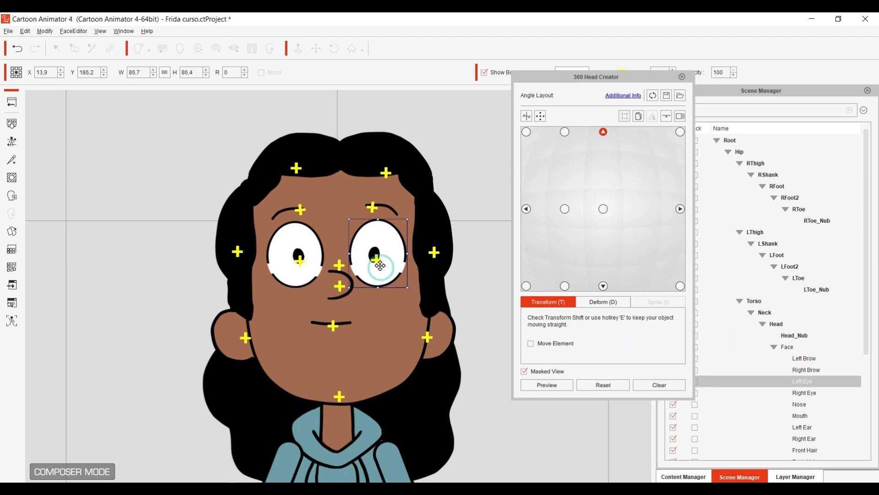
left_click(290, 206)
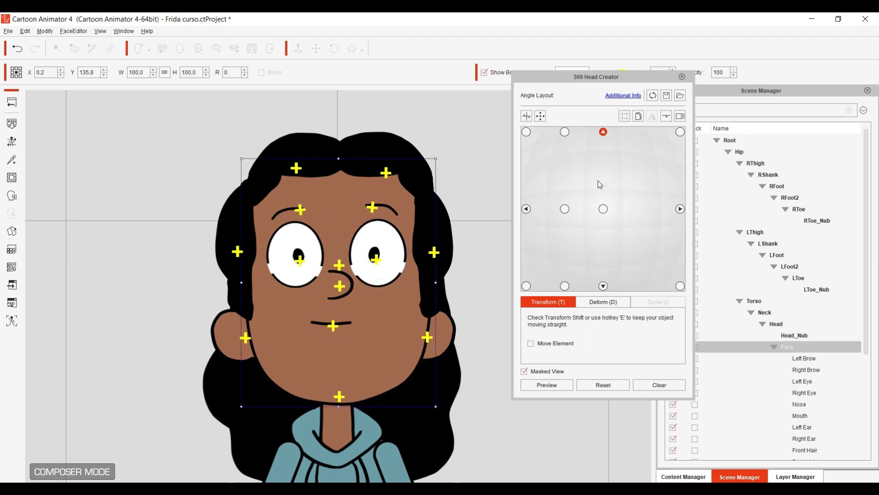
left_click(604, 210)
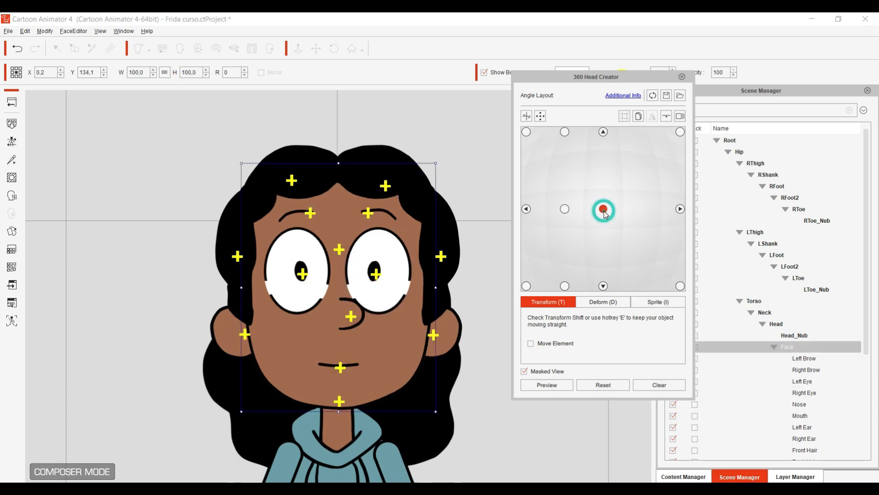
left_click(604, 133)
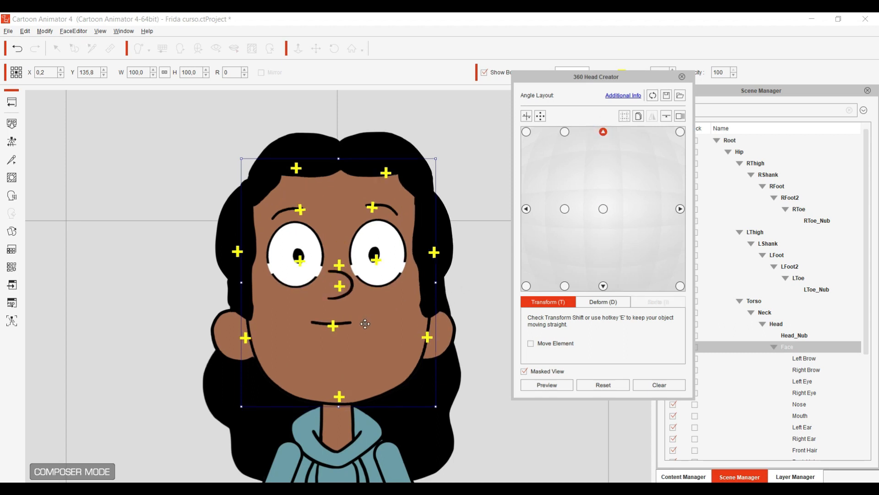
Move the mouth to about X -0.9, Y 162 and check the transition between the front and upward front angles.
left_click(344, 324)
left_click_drag(345, 324, 348, 323)
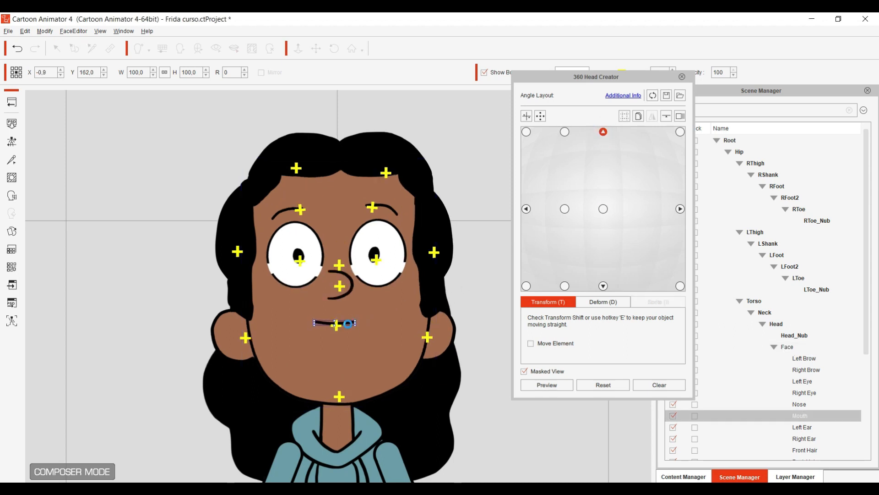
left_click(603, 209)
left_click(604, 133)
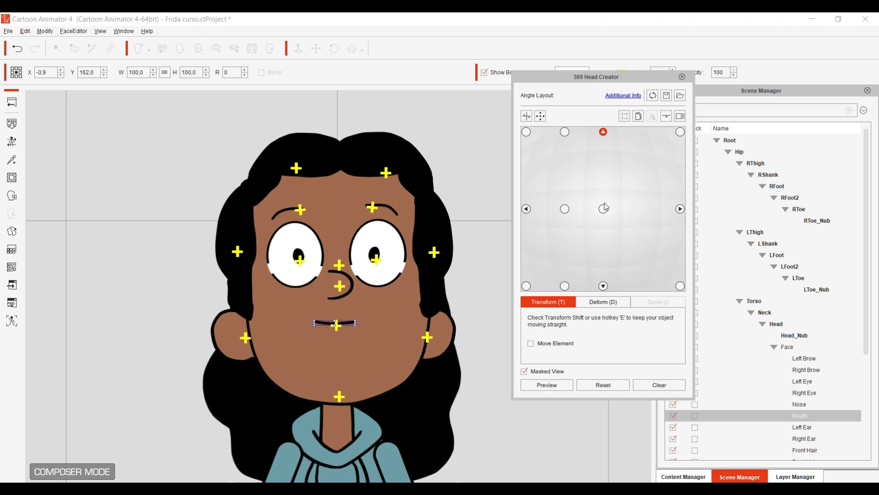
left_click(604, 210)
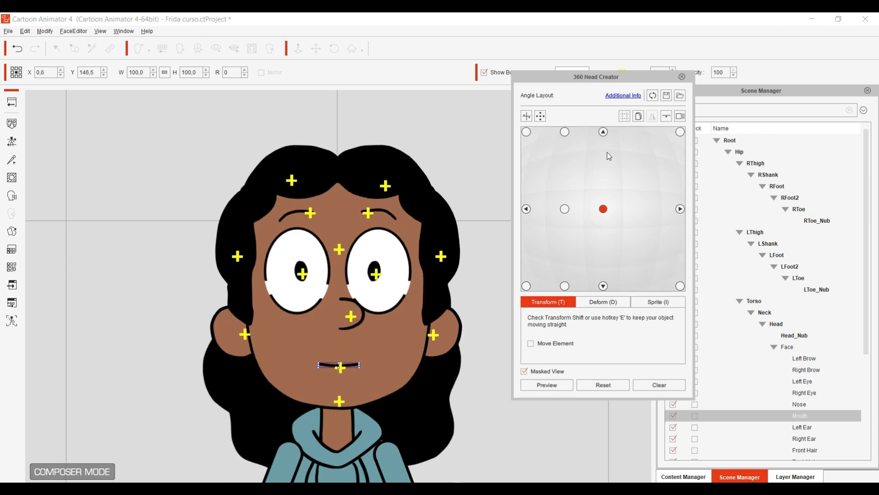
left_click(603, 131)
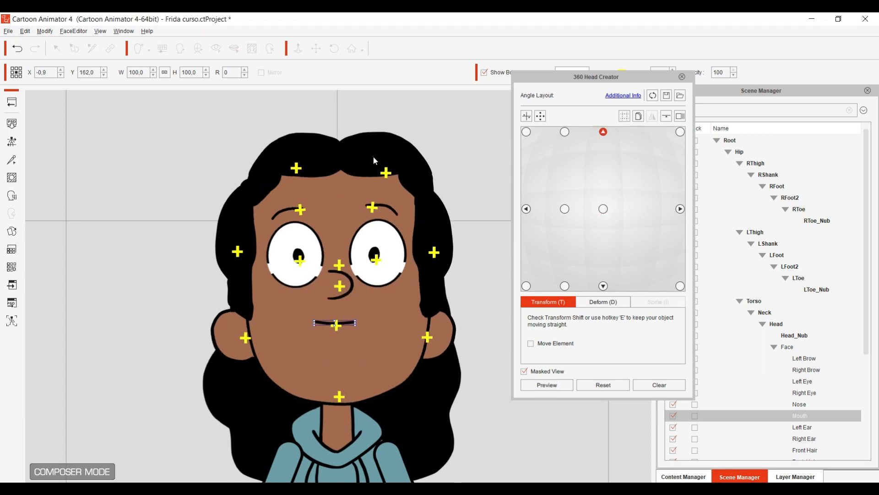
Lower the front hair sections to about X 16.7, Y 215.7 on the character's left and X -15.3, Y 217.9 on the right.
left_click(387, 158)
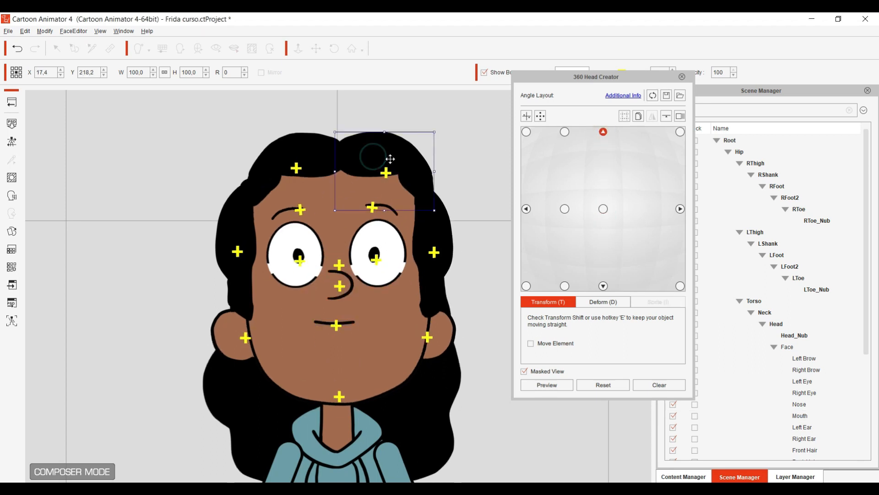
left_click(304, 143)
left_click_drag(301, 137, 301, 142)
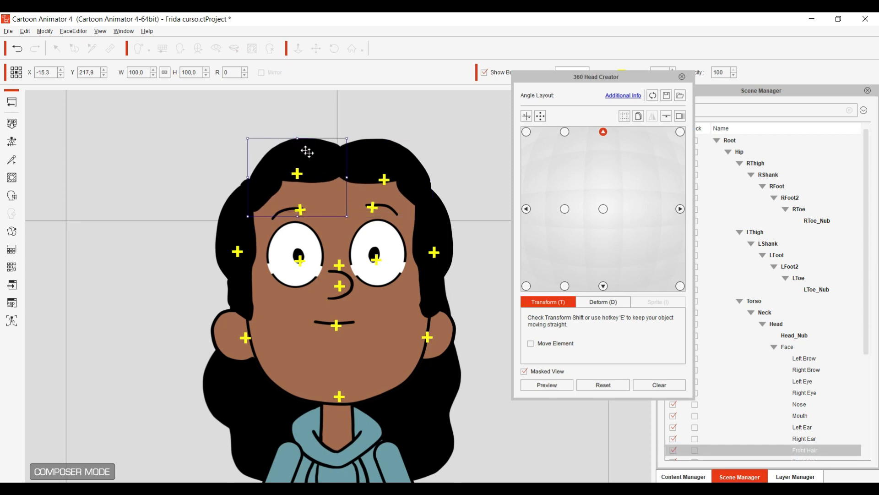
Raise the lower middle edge of both front hair sections with a 3*3 deform grid and compare with the front angle.
left_click(604, 300)
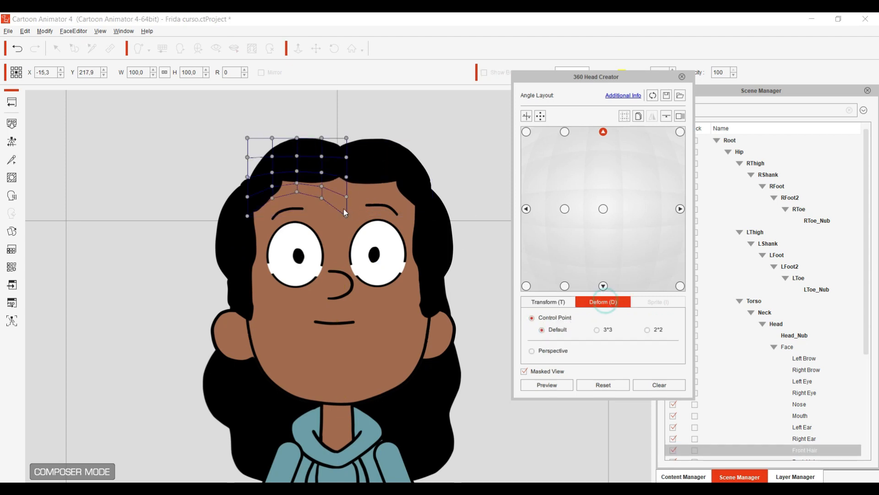
left_click(608, 330)
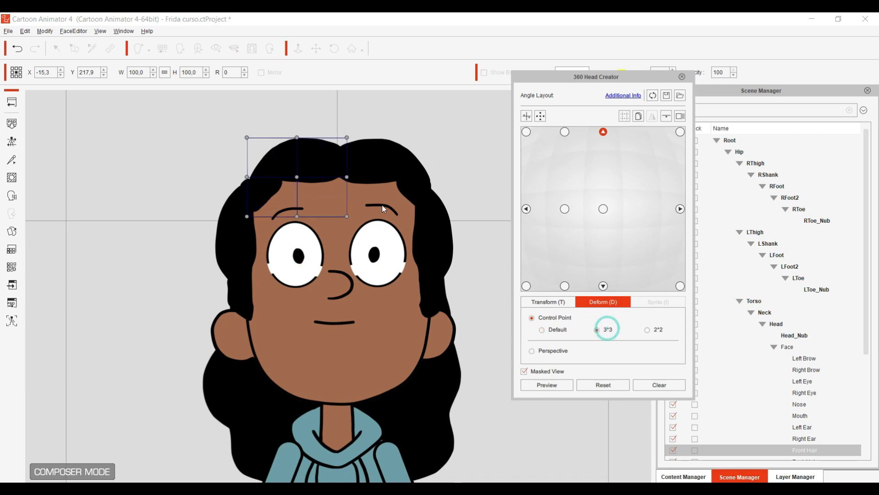
left_click_drag(299, 218, 301, 199)
left_click(371, 172)
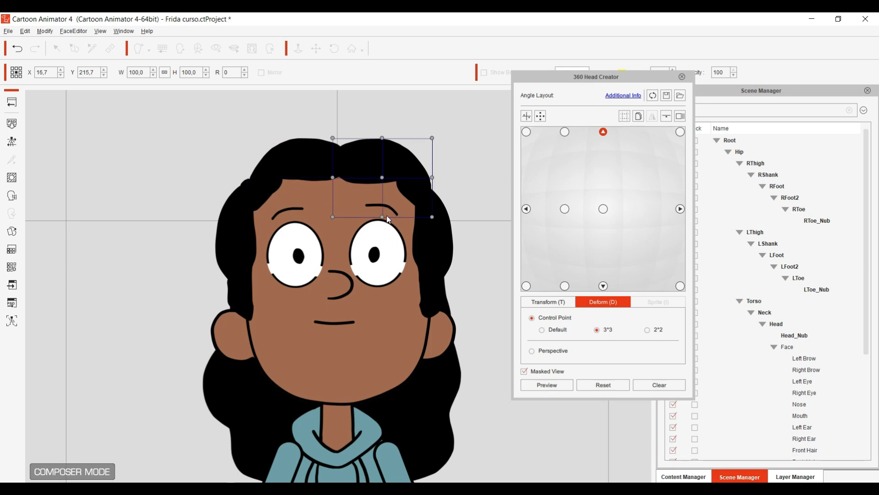
left_click_drag(386, 202, 382, 170)
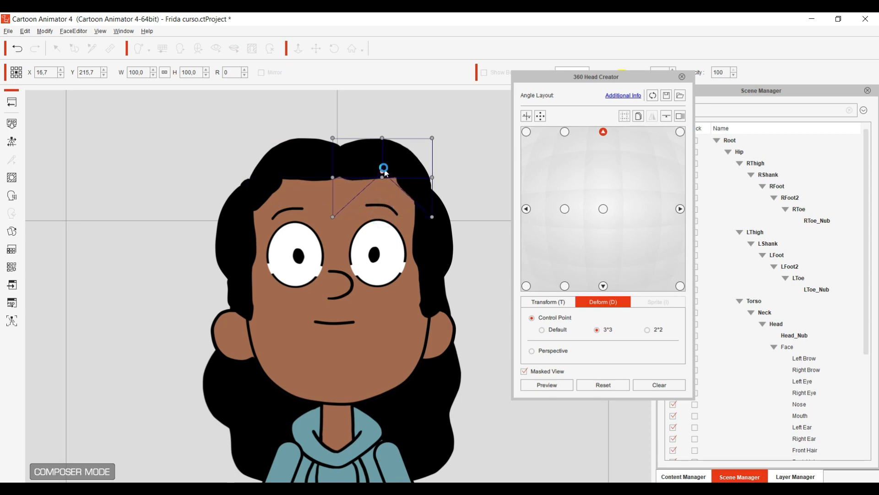
left_click(604, 210)
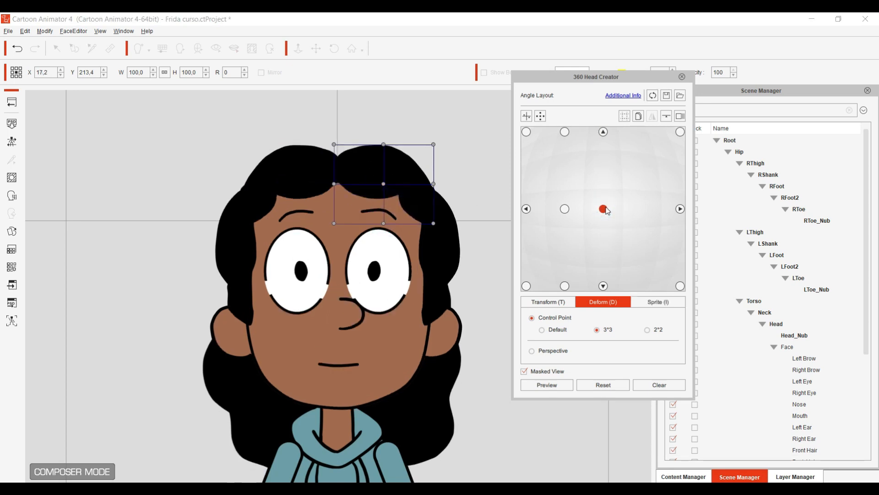
left_click(603, 133)
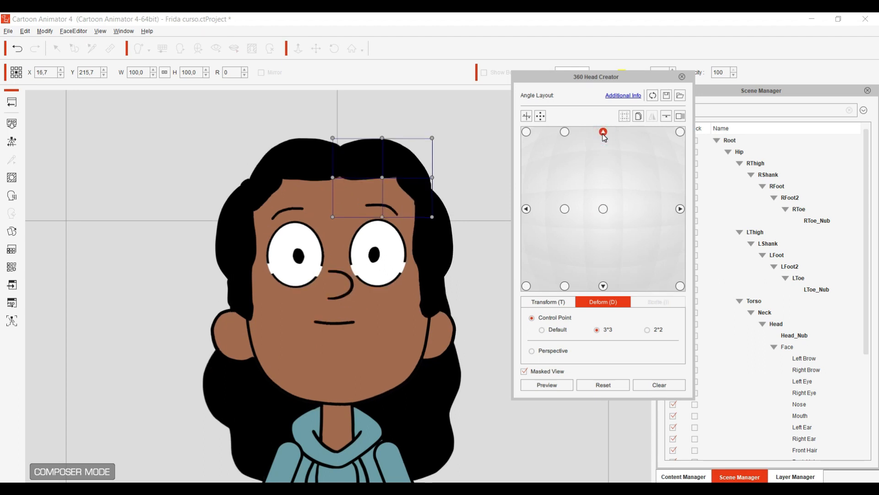
Reshape the outer upper corners of both front hair sections in the upward front angle with the 3*3 deform grid.
left_click(604, 210)
left_click(565, 132)
left_click(603, 132)
mouse_move(432, 138)
left_mouse_down()
mouse_move(422, 143)
mouse_move(427, 149)
left_mouse_up()
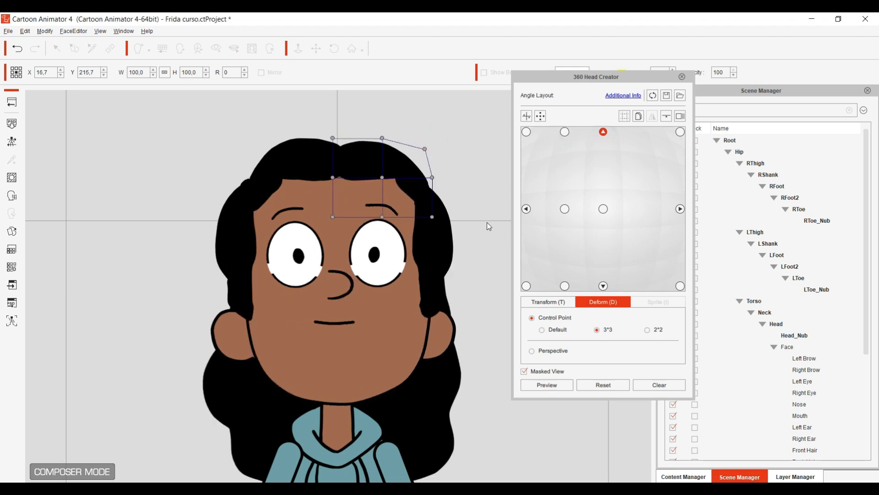
left_click(270, 164)
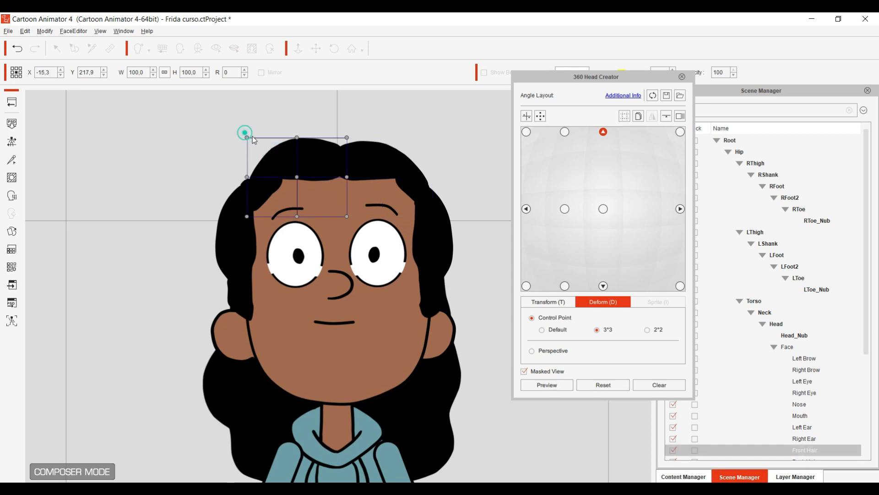
left_click_drag(252, 139, 240, 178)
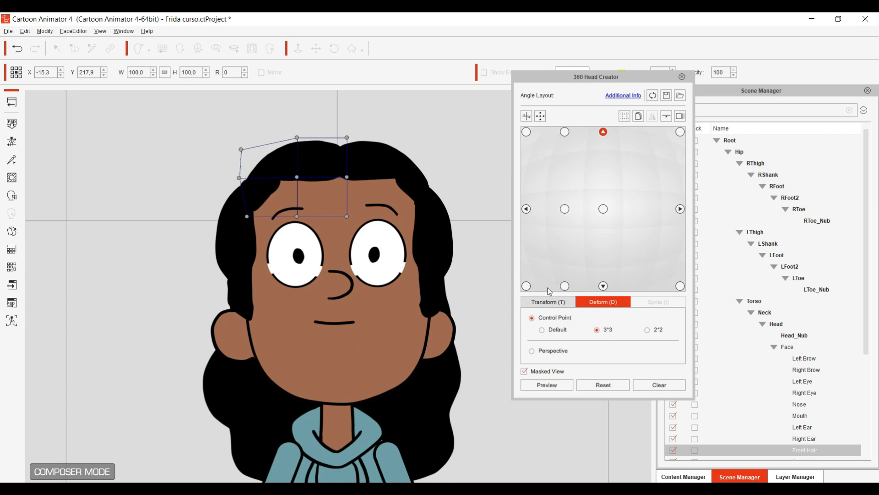
Compare the front angle with the downward front and downward three-quarter angles, overlaying neighbouring head angles to check alignment.
left_click(603, 209)
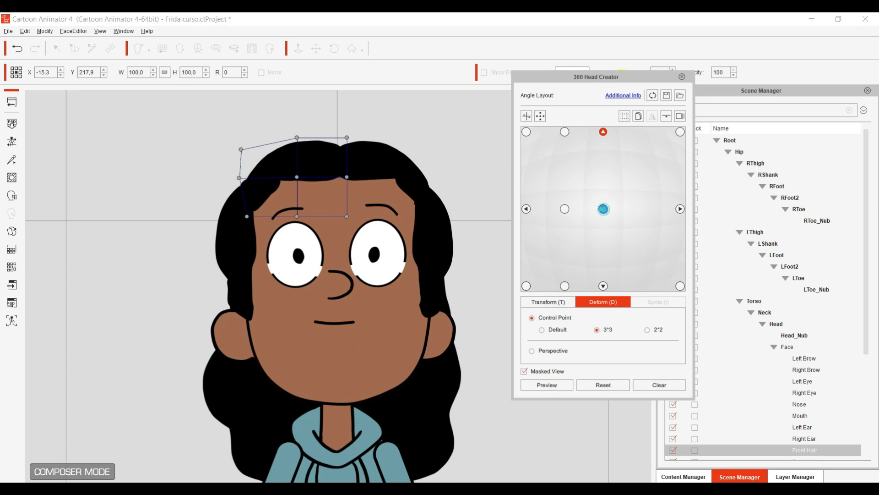
left_click(603, 209)
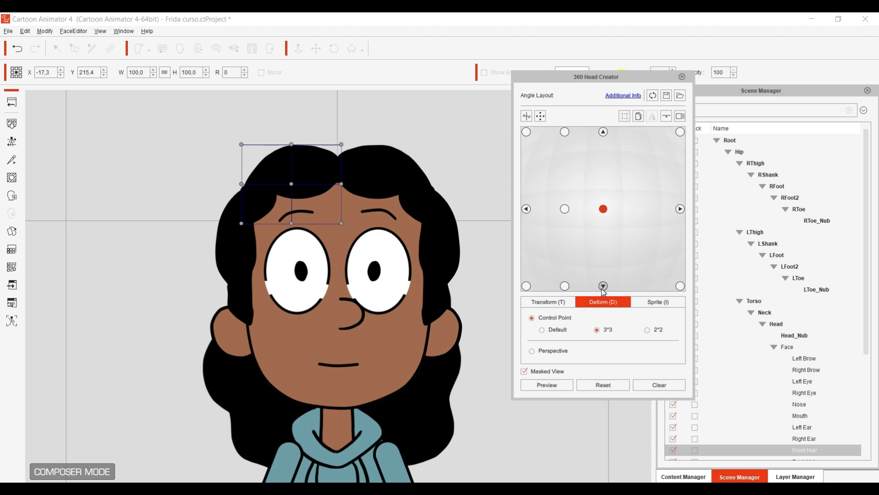
left_click(603, 287)
left_click(566, 286)
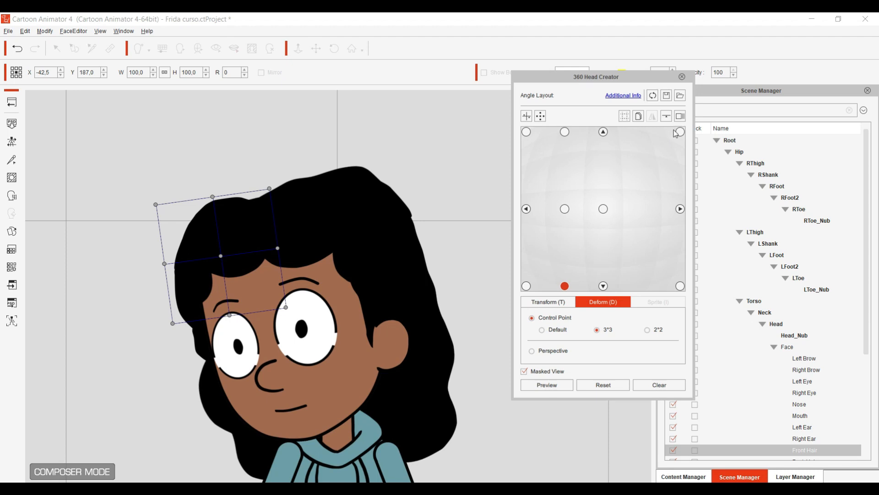
left_click(603, 286)
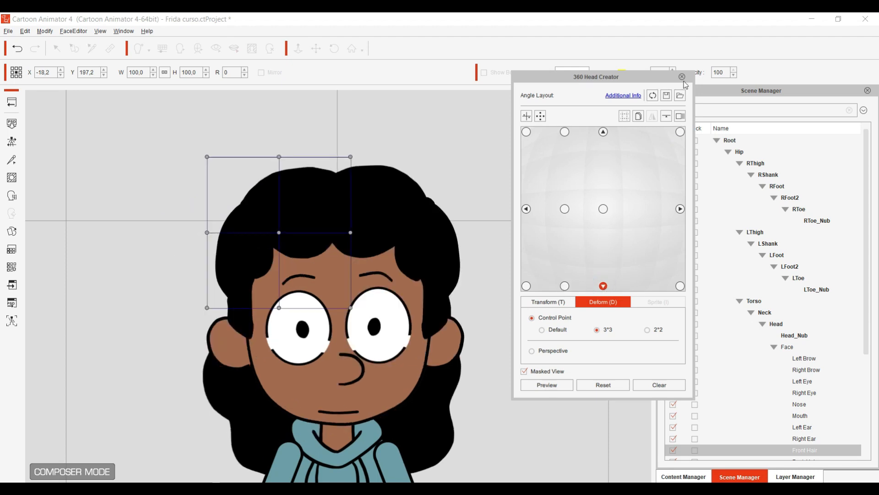
left_click(679, 118)
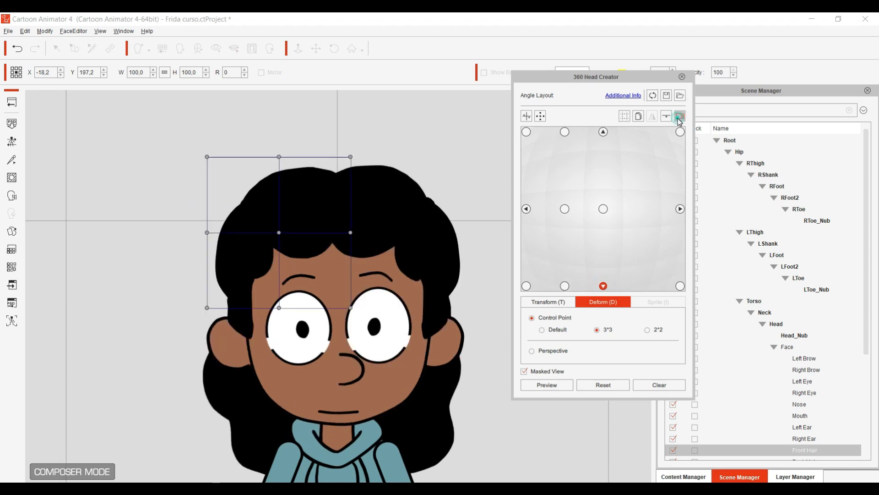
left_click(566, 287)
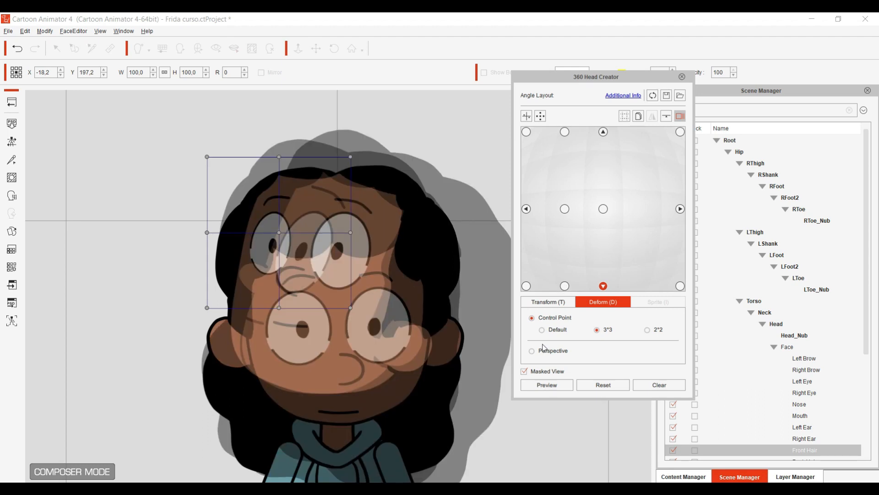
left_click(681, 117)
left_click(565, 286)
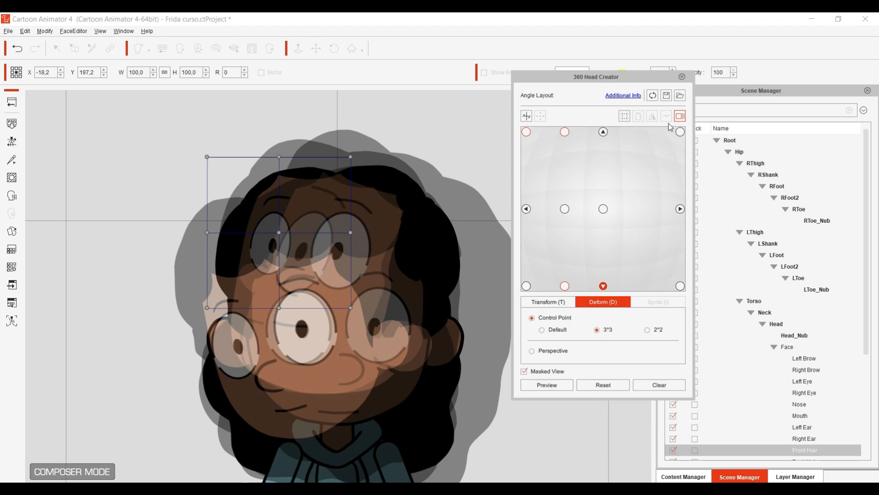
Move the whole face to about X -9.4, Y 127.2 in the downward profile angle and X -10.1, Y 132 in the downward three-quarter angle.
left_click(526, 286)
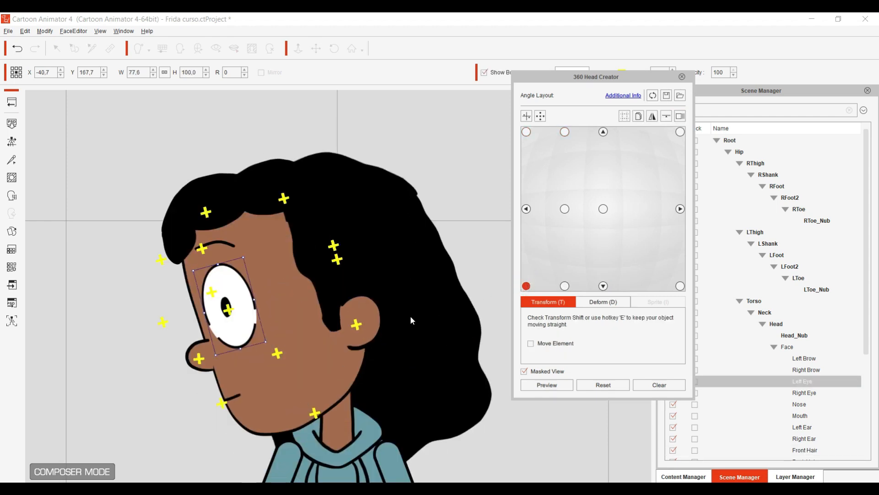
left_click(312, 362)
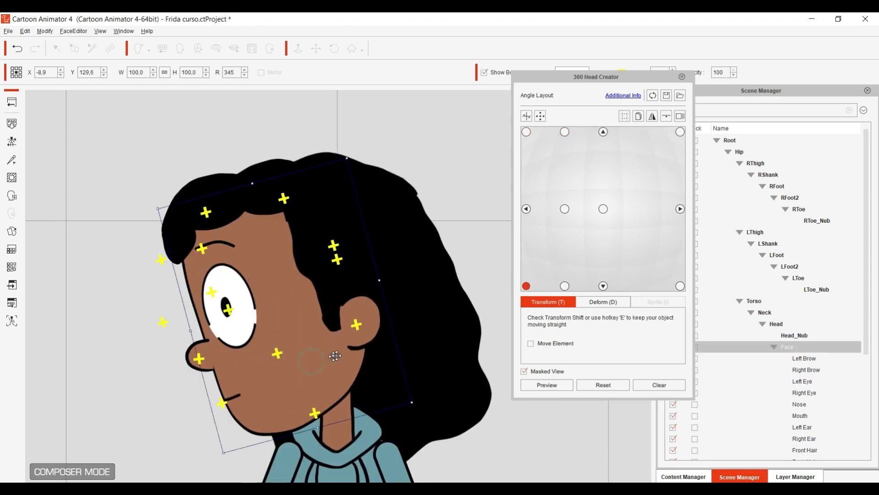
left_click_drag(344, 365, 344, 368)
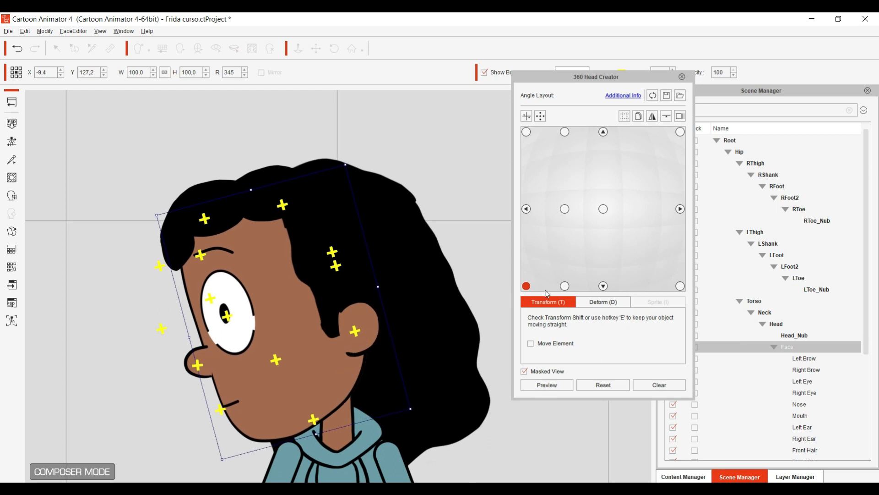
left_click(564, 286)
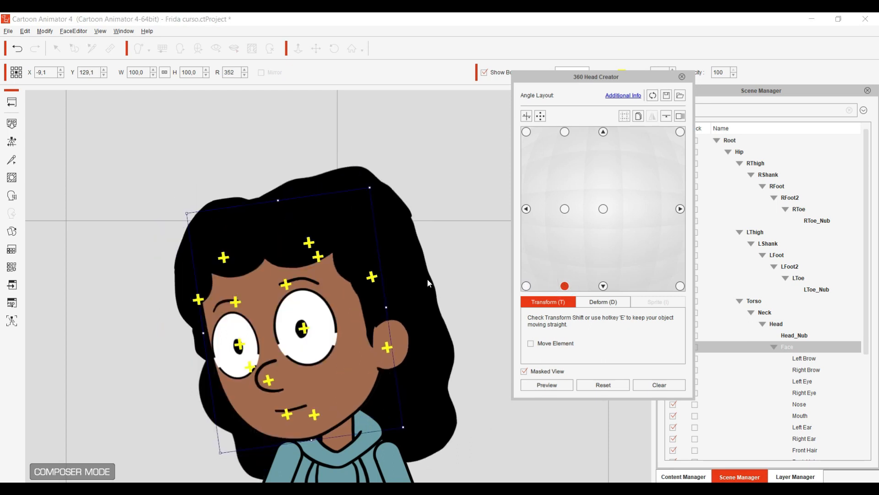
left_click(242, 334)
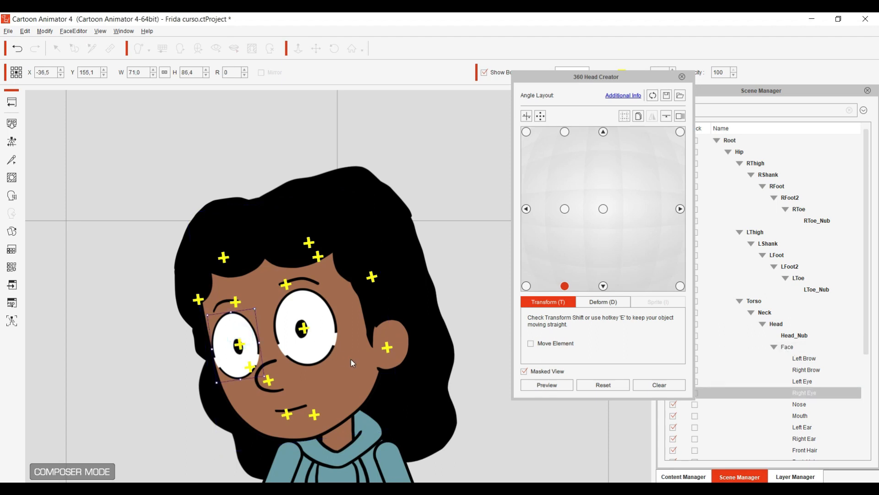
left_click(366, 371)
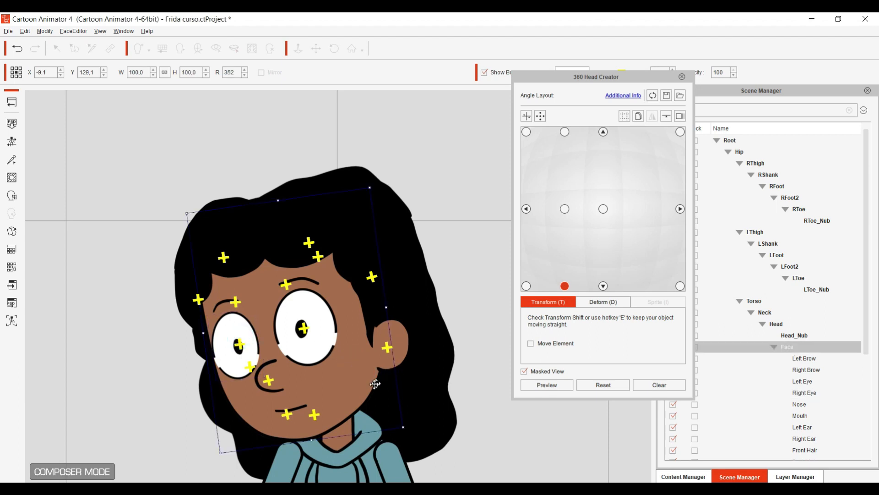
left_click_drag(363, 382, 364, 373)
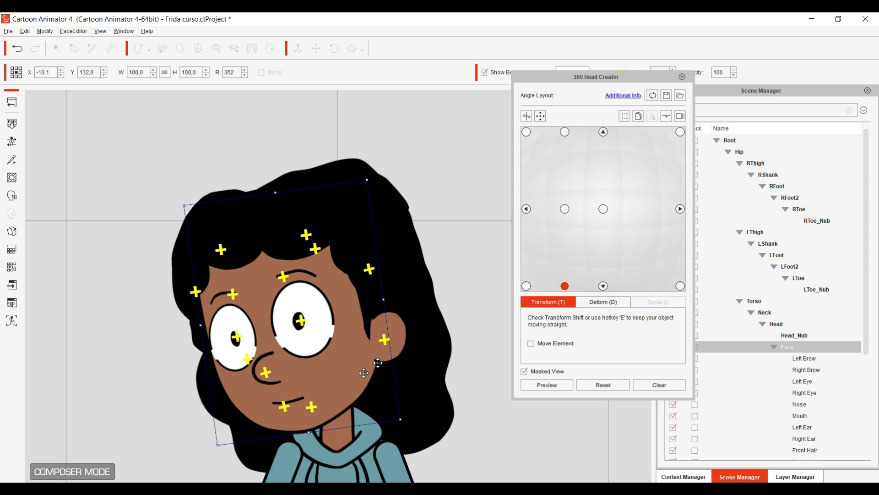
Shift the face in the downward profile angle to about X -8.4, Y 126 and check the transitions between the three downward angles.
left_click(603, 286)
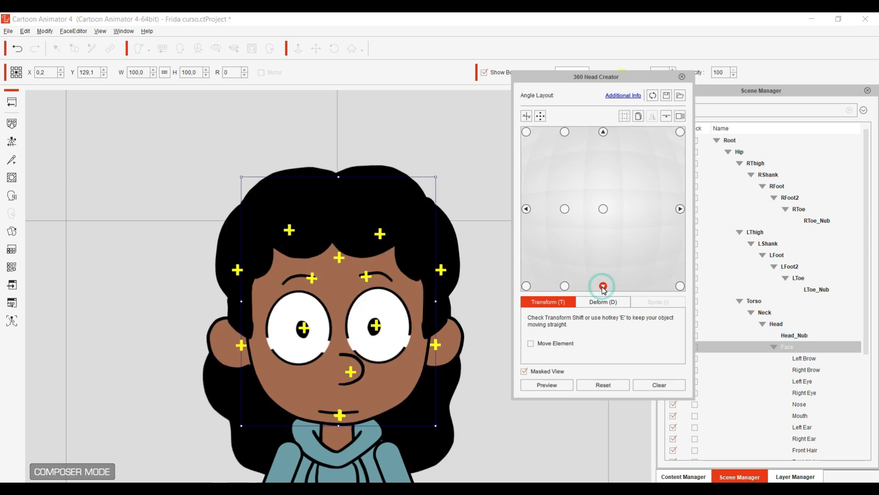
left_click(565, 286)
left_click(527, 285)
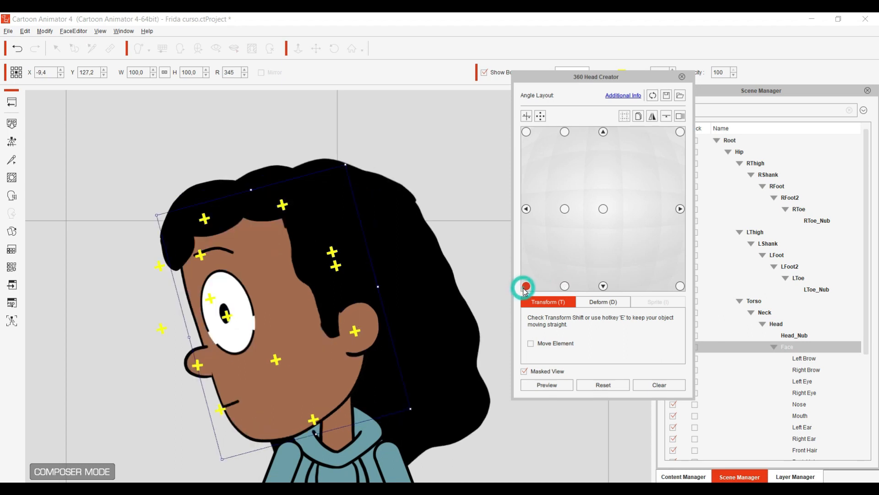
left_click_drag(343, 348, 346, 352)
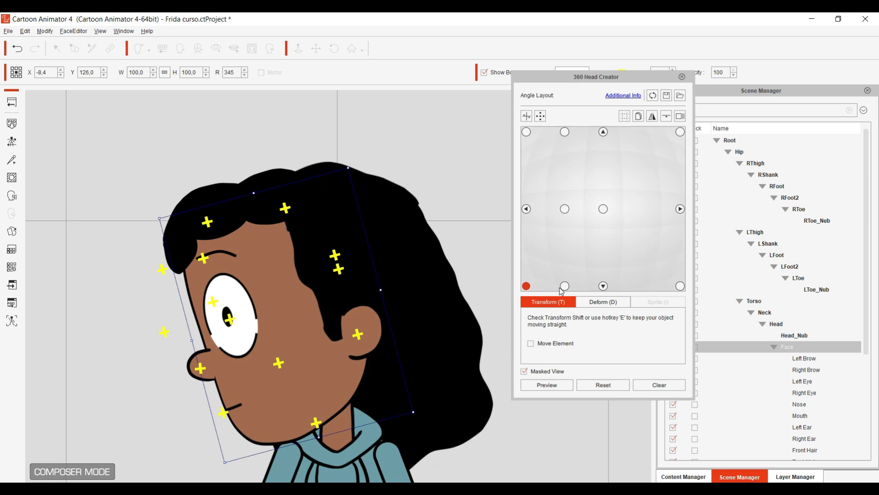
left_click(564, 286)
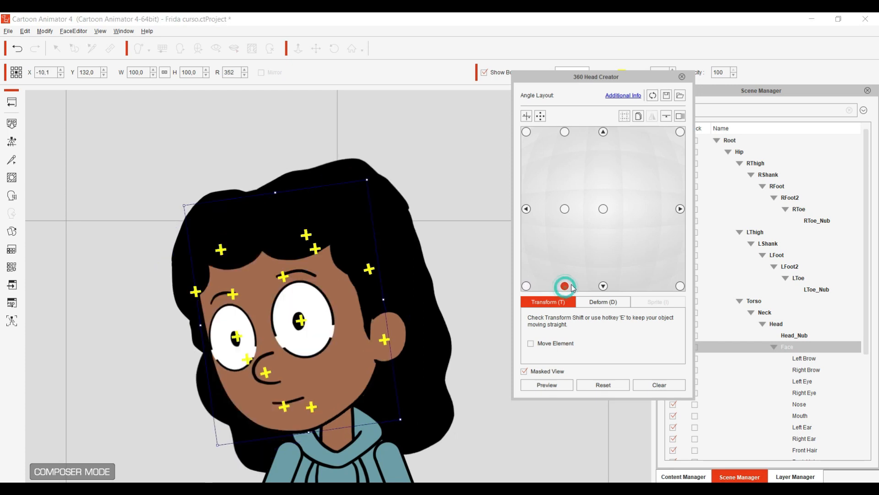
left_click(603, 286)
left_click(523, 287)
left_click(526, 286)
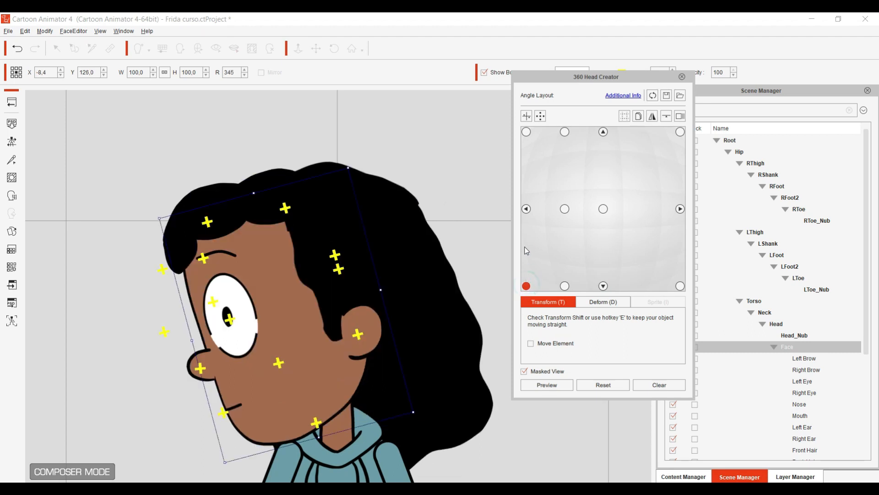
Mirror all elements of the left-facing profile angle onto the right-facing profile, including Transform, Deform and Sprite.
left_click(526, 209)
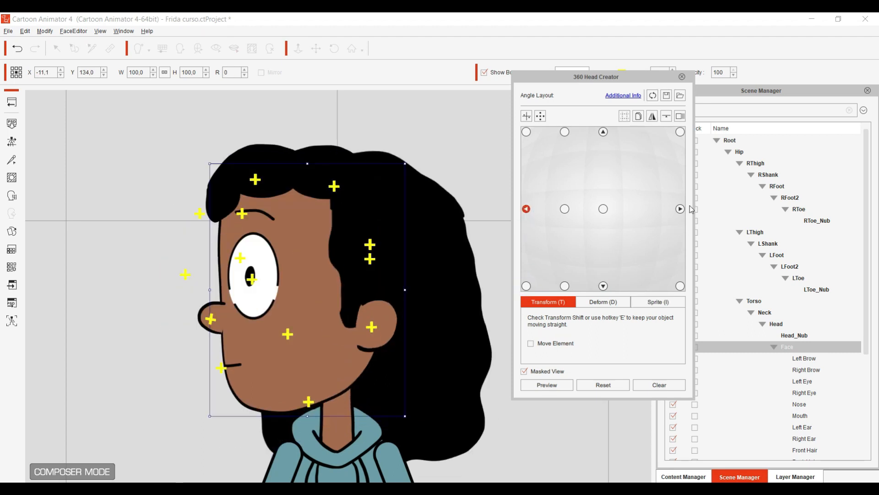
left_click(680, 209)
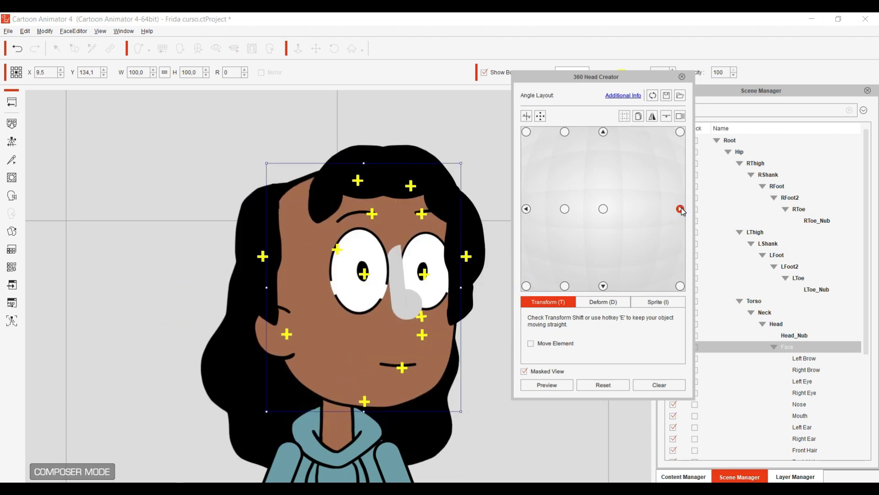
left_click(526, 209)
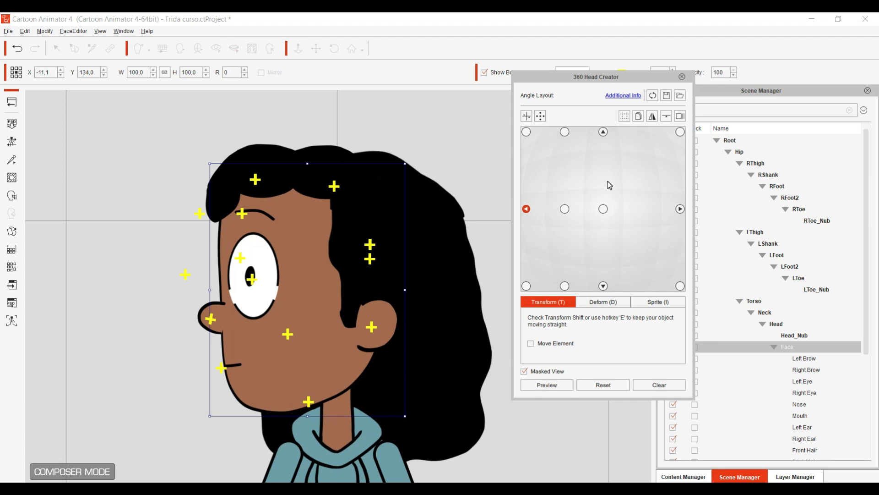
left_click(653, 117)
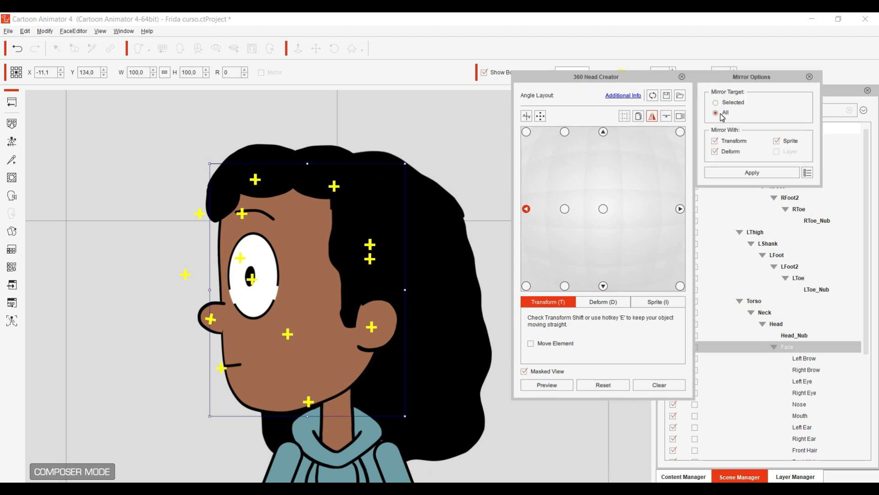
left_click(748, 172)
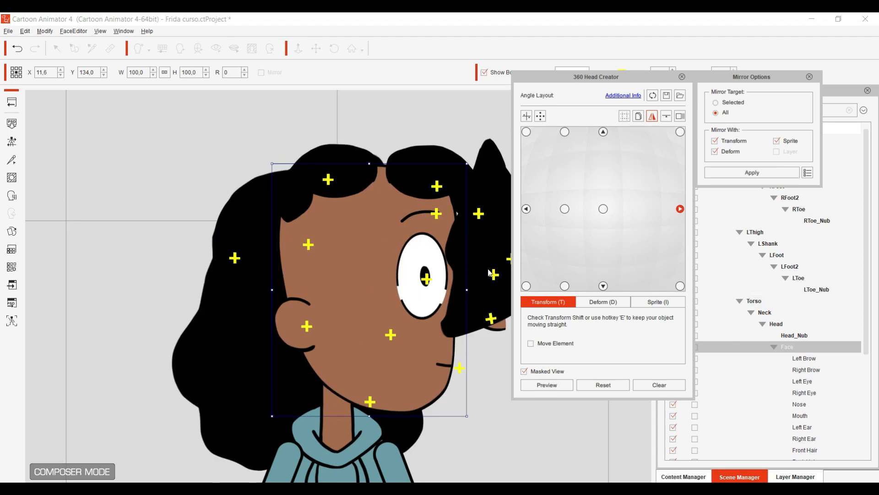
Close the mirror options and move the misplaced side hair section in the right-facing profile to about X 35.2, Y 182.8.
left_click_drag(588, 81, 619, 80)
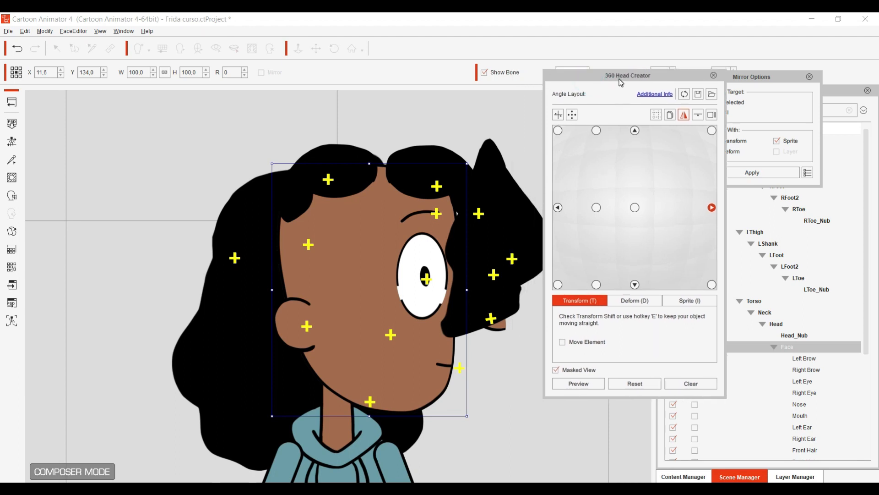
left_click(809, 78)
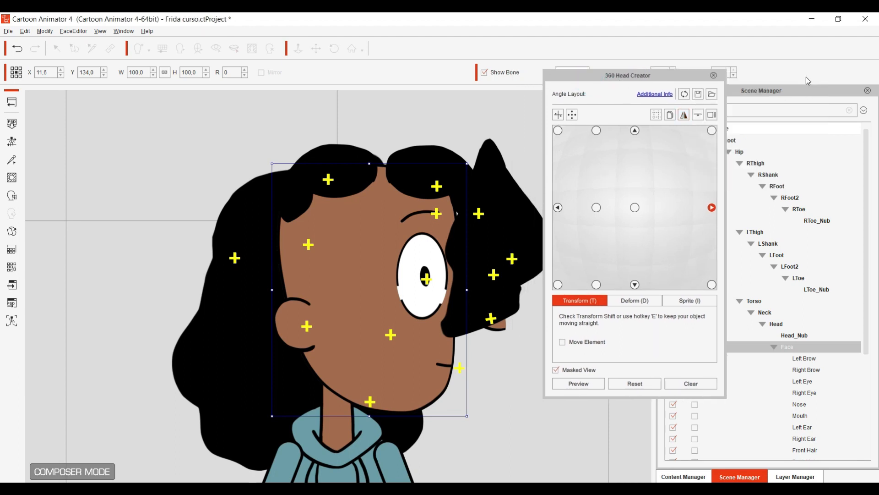
left_click_drag(688, 78, 717, 82)
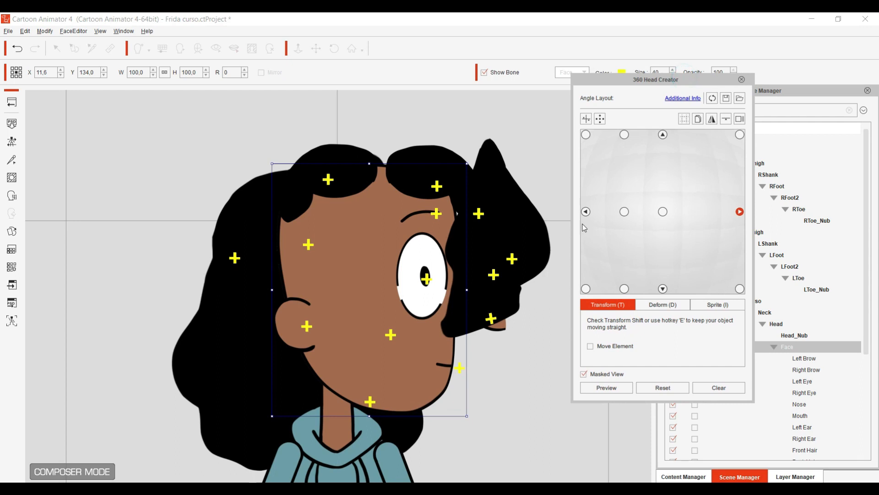
left_click(489, 255)
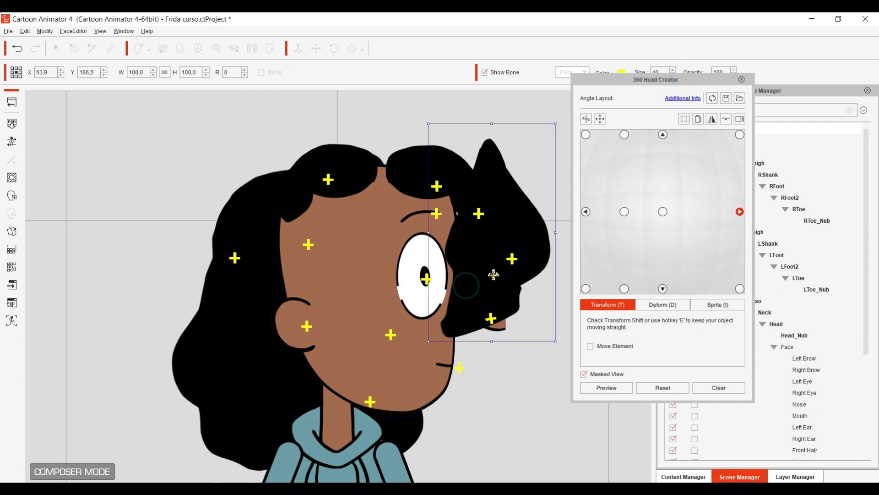
left_click_drag(502, 255, 430, 269)
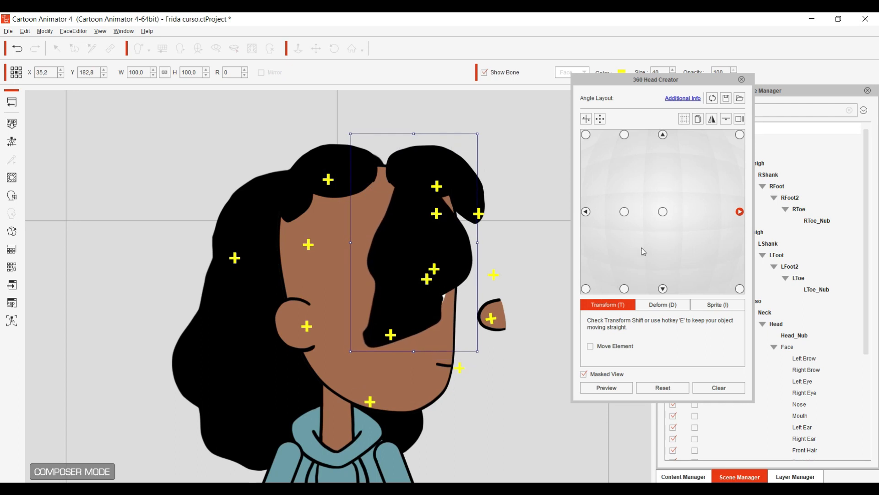
Try moving the side hair section on the character's left outward to about X 52.6 in the front angle, and undo it.
left_click(663, 212)
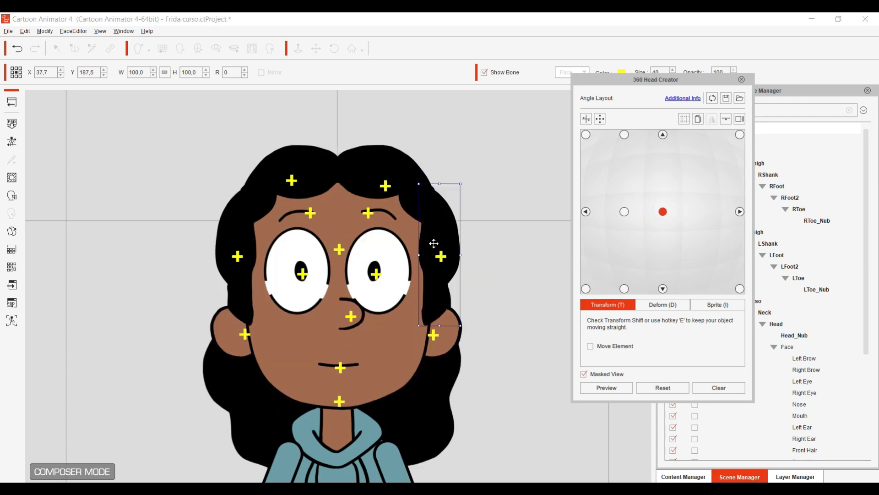
left_click_drag(456, 237, 496, 238)
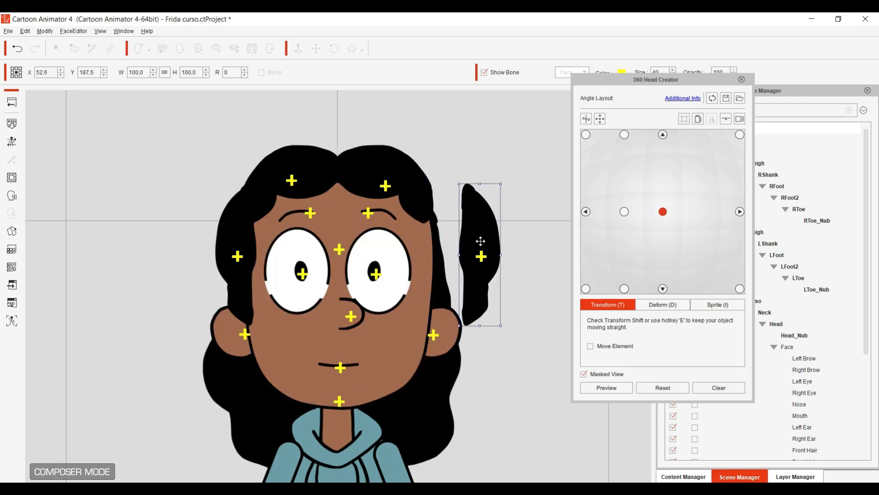
key("ctrl+z")
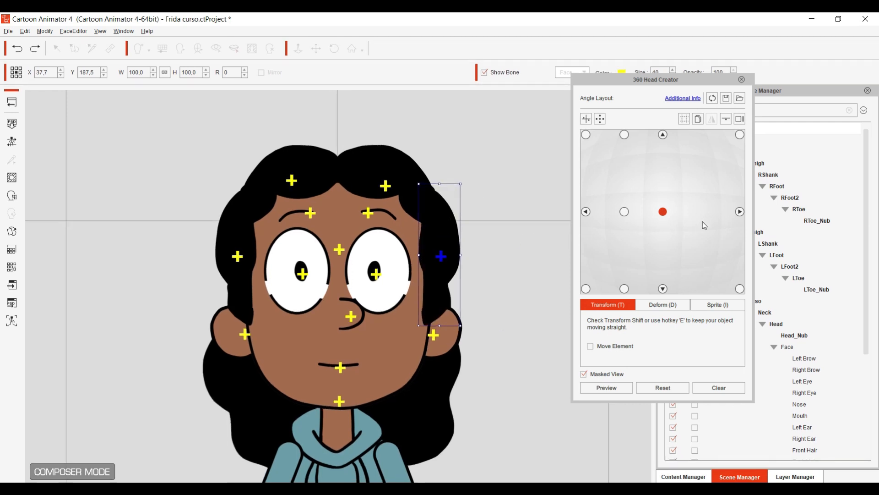
In the right-facing profile, move the LHair section to about X 31.8, Y 179.1 and place its layer directly below Face.
left_click(741, 211)
mouse_move(402, 263)
left_mouse_down()
mouse_move(459, 238)
mouse_move(398, 245)
mouse_move(400, 265)
mouse_move(386, 267)
mouse_move(394, 275)
left_mouse_up()
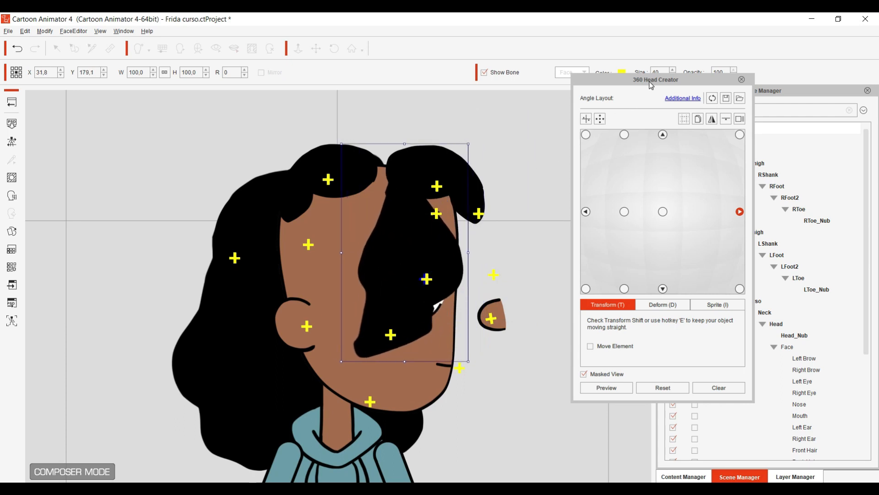
left_click_drag(650, 83, 574, 85)
left_click(795, 477)
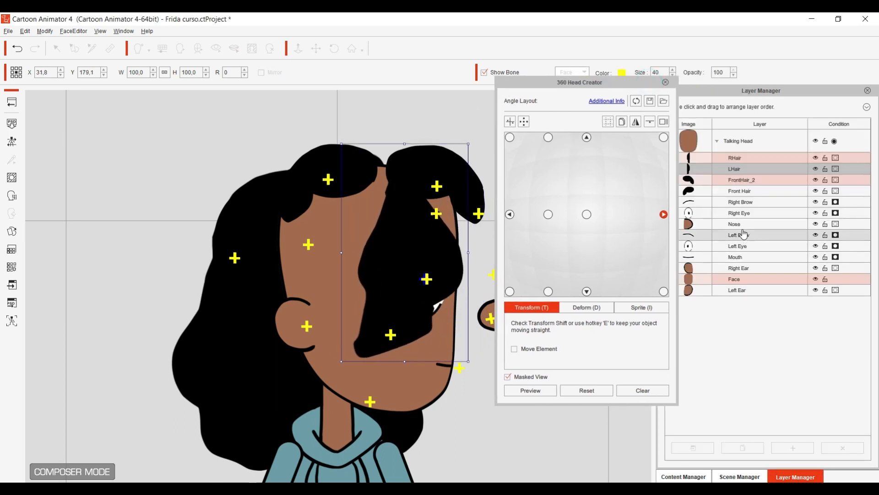
left_click_drag(619, 87, 600, 87)
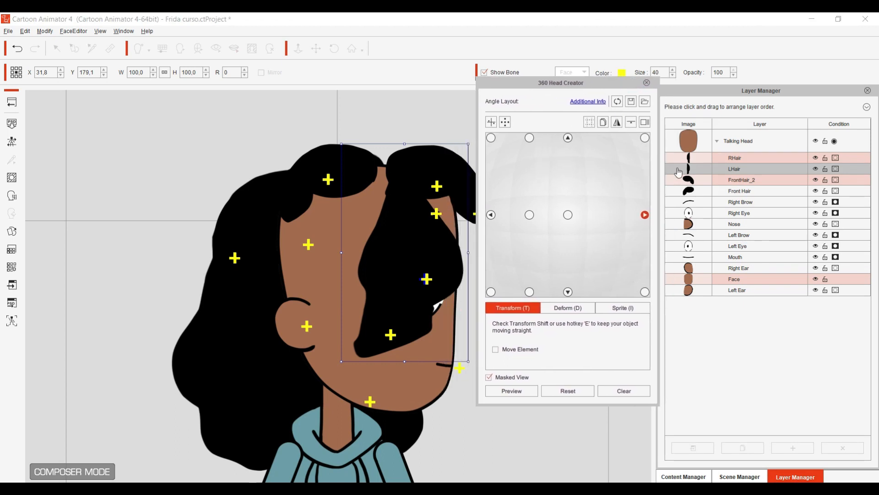
left_click_drag(736, 168, 740, 284)
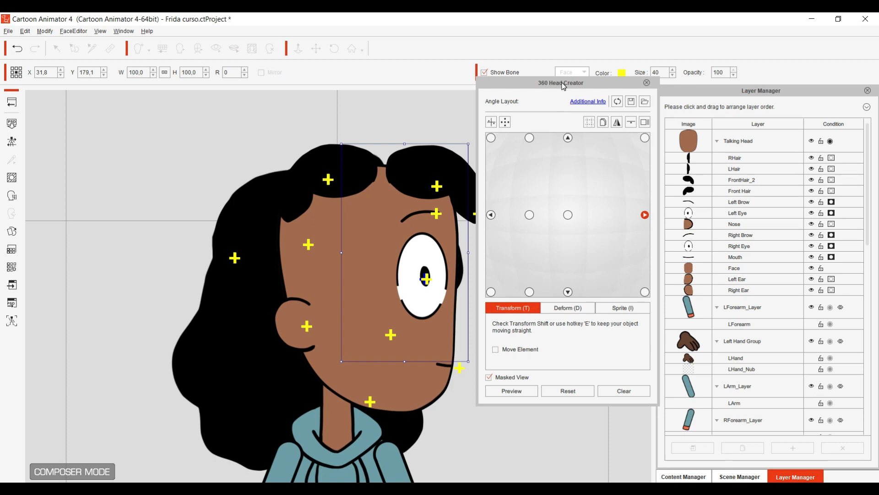
Move the FrontHair_2 piece to about X 29.4, Y 213.9 and the nose to about X 40.2, Y 163.1 in the right-facing profile.
left_click_drag(564, 86, 584, 86)
left_click(449, 192)
left_click_drag(471, 185, 452, 184)
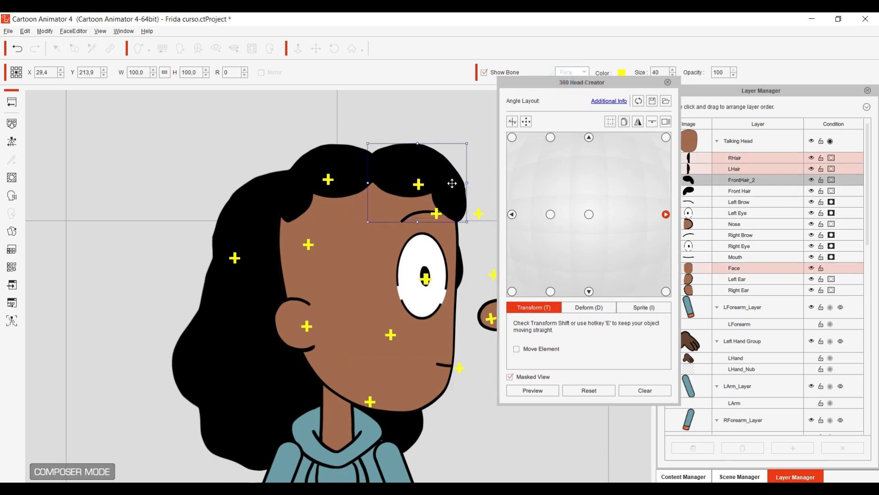
left_click(492, 321)
left_click_drag(491, 320, 448, 322)
left_click_drag(590, 90, 605, 86)
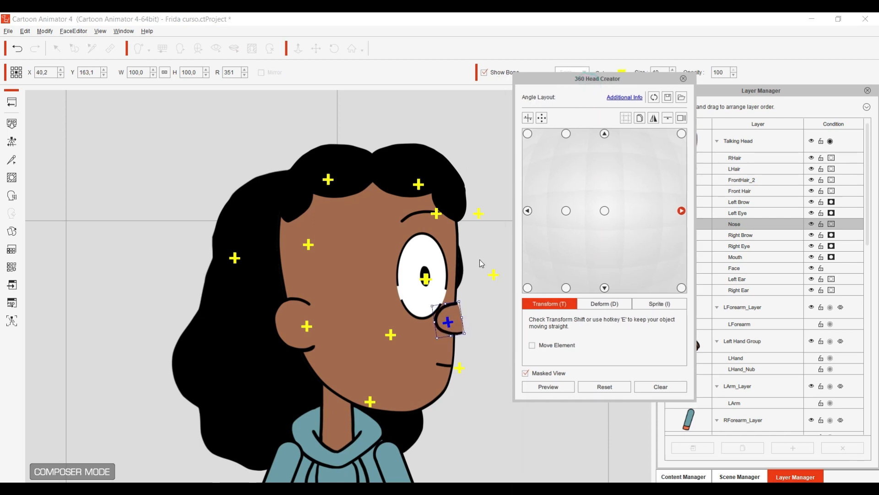
Flip the nose sprite in the right-facing profile.
left_click(277, 250)
left_click(609, 75)
left_click_drag(598, 80, 584, 79)
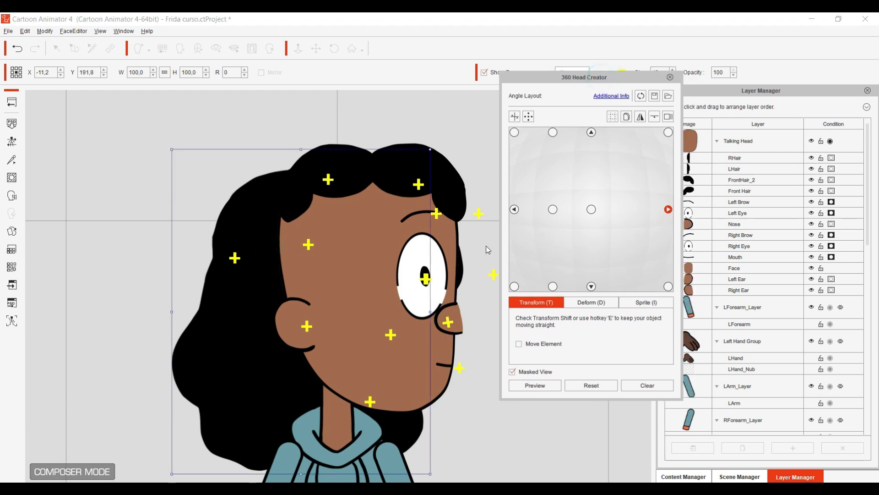
left_click(461, 322)
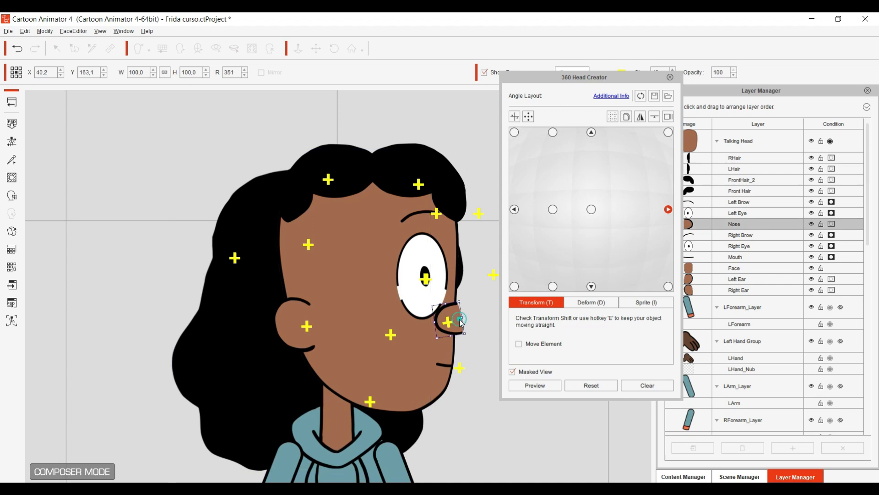
left_click(647, 303)
left_click(593, 344)
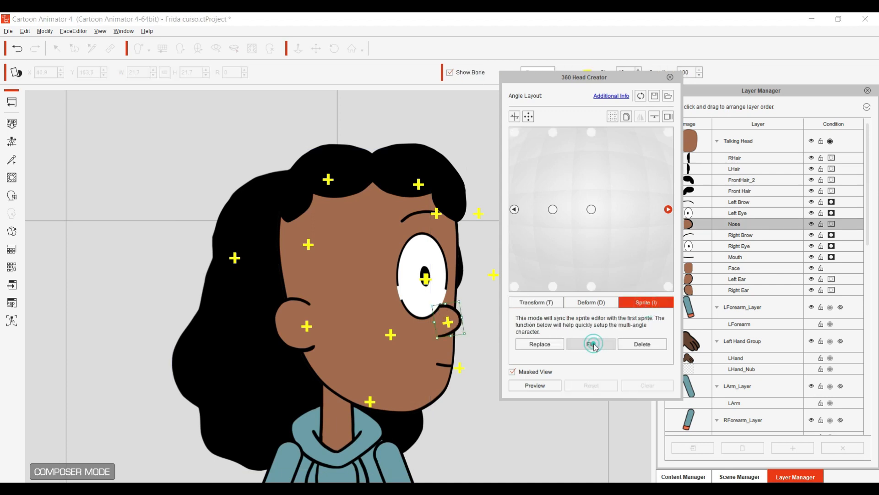
left_click_drag(620, 84, 642, 82)
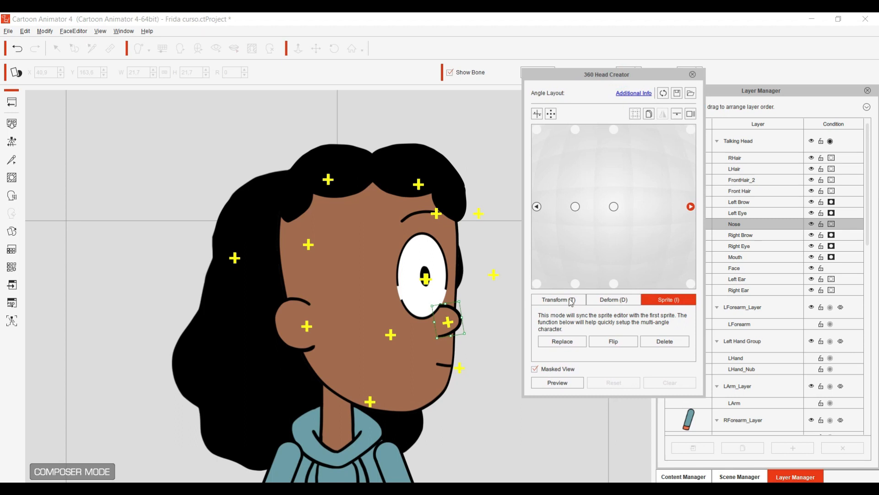
Shift the flipped nose outward to about X 44.8 and rotate it to about 359 degrees.
left_click(561, 299)
left_click_drag(447, 322, 460, 322)
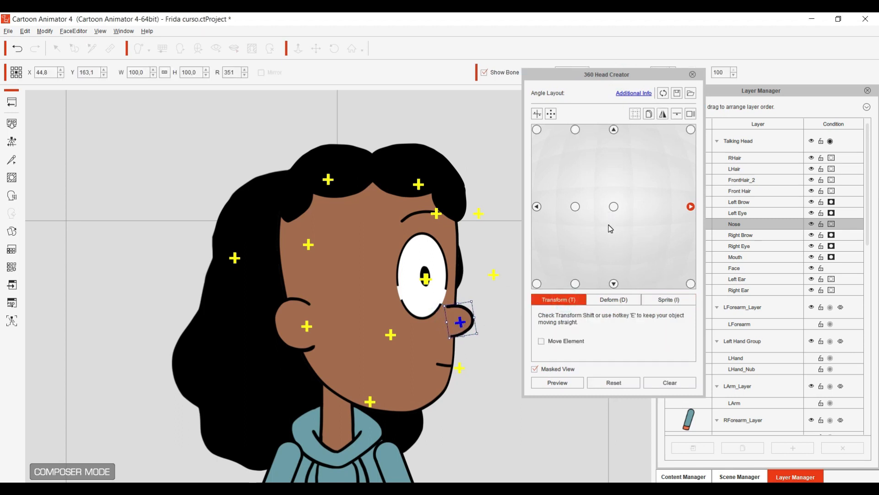
left_click_drag(479, 316, 479, 320)
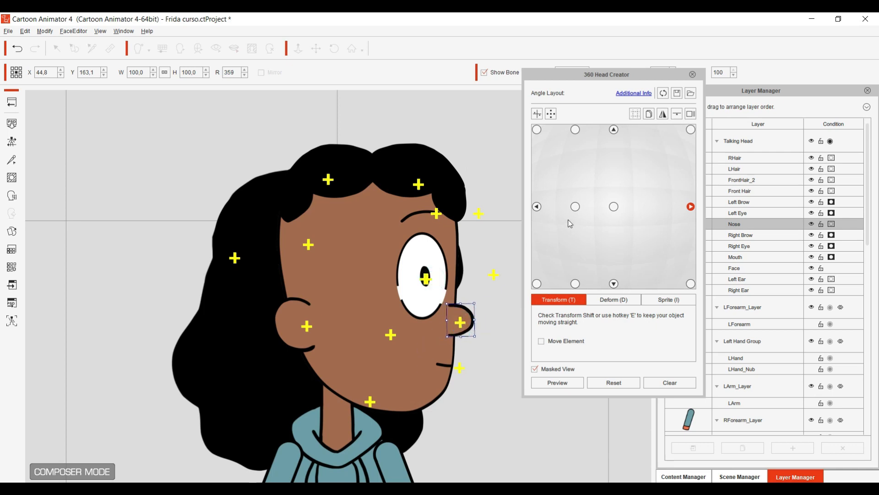
Compare the front angle with the right-facing profile and inspect the LHair section behind the face edge.
left_click(613, 206)
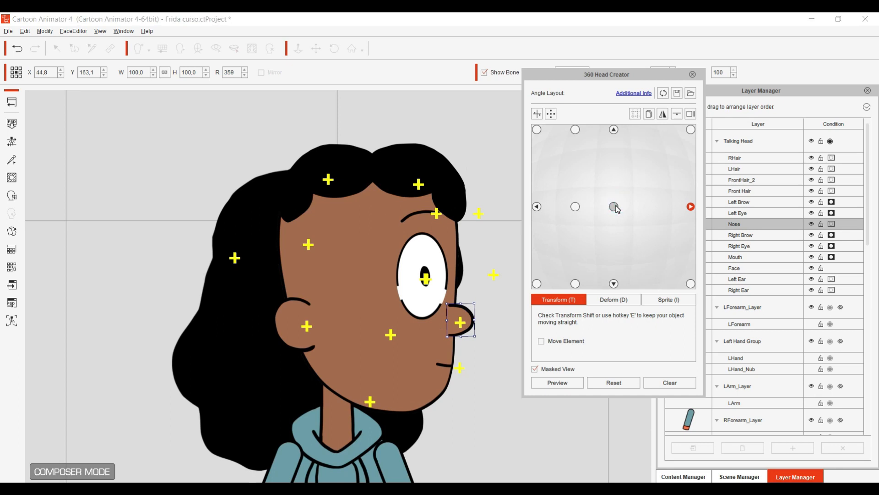
left_click(614, 207)
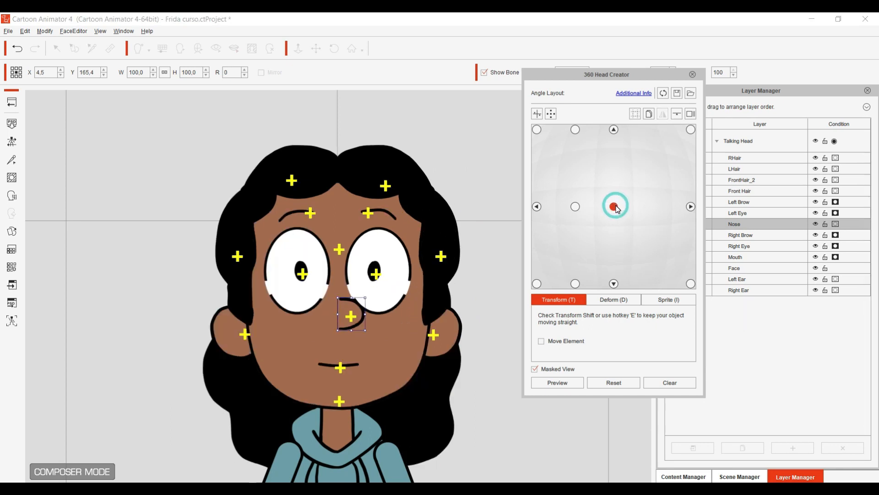
left_click(691, 206)
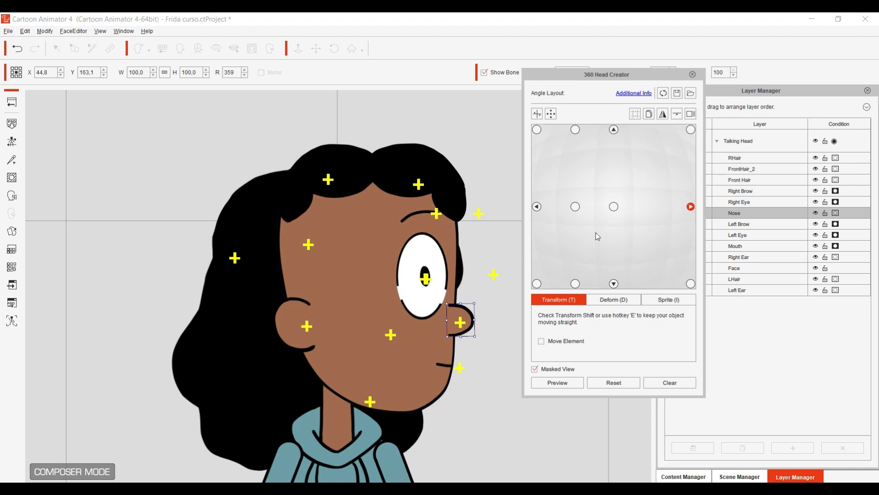
left_click(463, 266)
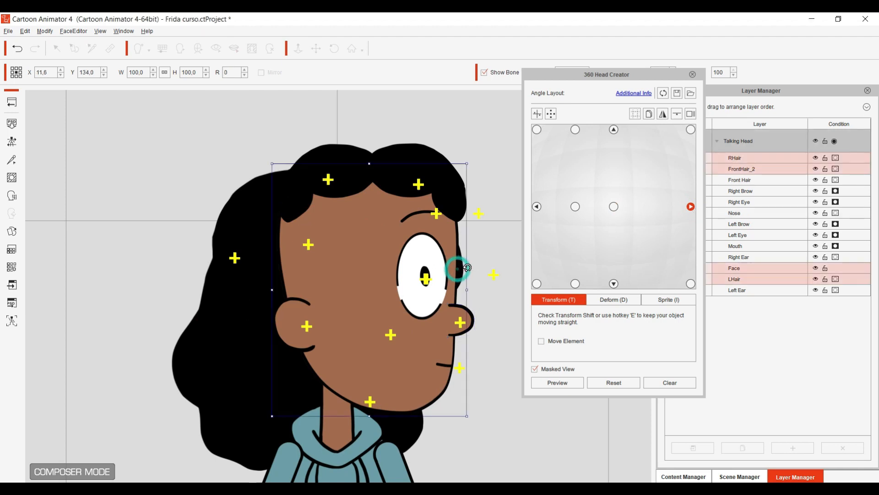
left_click(463, 263)
left_click(464, 266)
left_click(463, 264)
left_click(638, 80)
left_click_drag(639, 81, 612, 81)
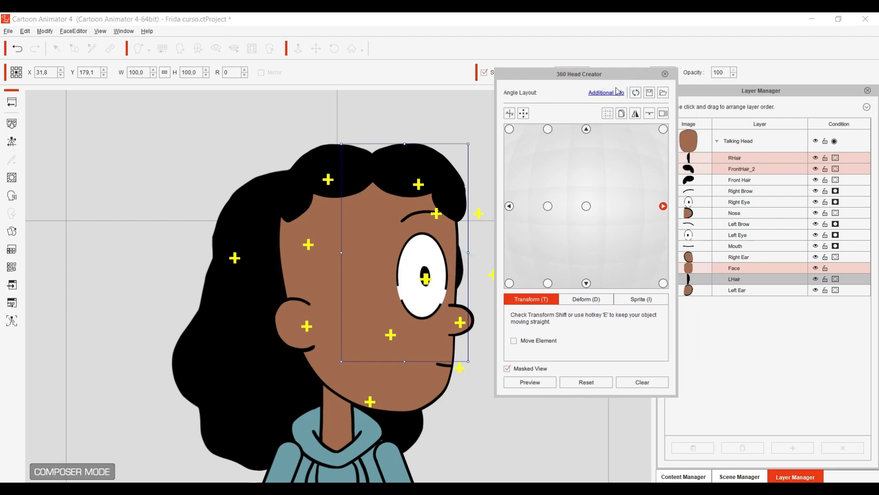
Move the RHair section forward over the side of the face to about X -8.4, Y 187.5 in the right-facing profile.
left_click(750, 159)
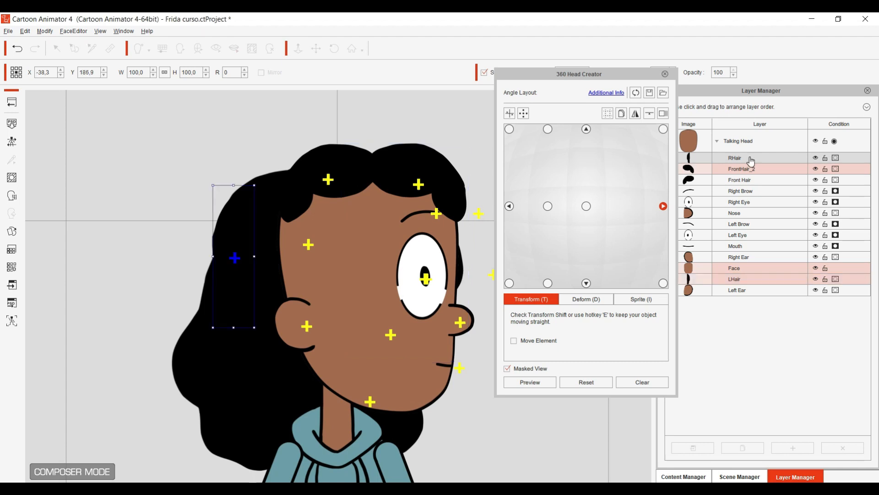
left_click_drag(264, 271, 275, 269)
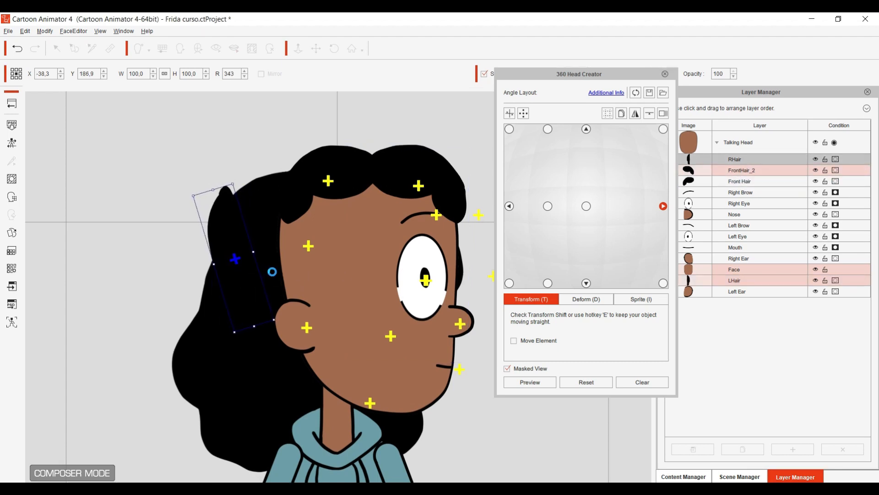
key("ctrl+z")
left_click(249, 280)
left_click_drag(300, 279, 331, 278)
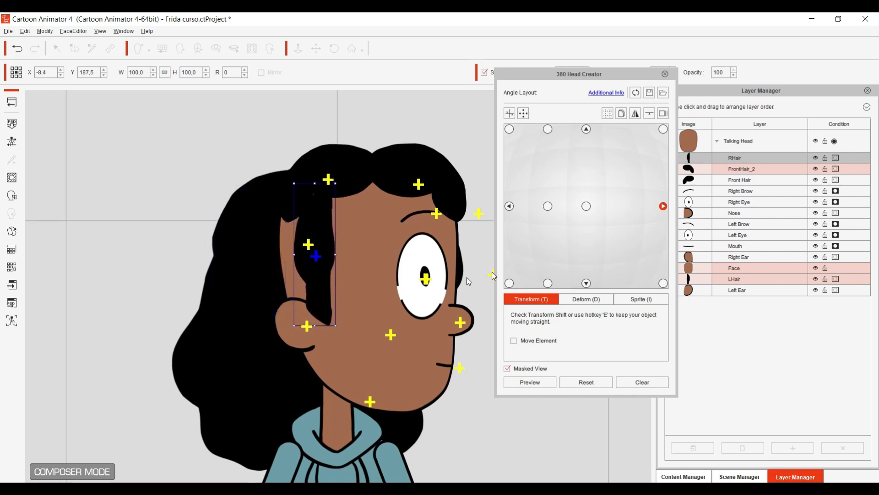
Deform RHair with its 3*3 control points, stretching the rear and lower points backward to cover the gap above the ear.
left_click(596, 299)
left_click_drag(295, 253, 215, 278)
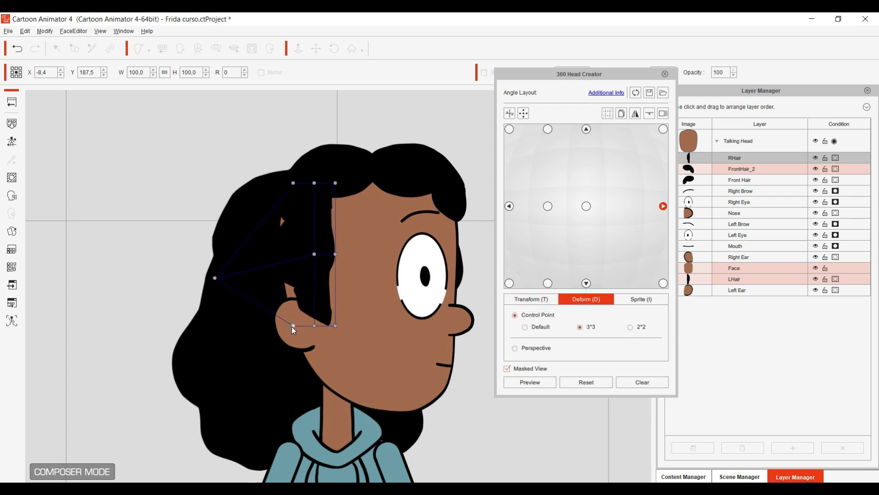
left_click_drag(293, 326, 261, 330)
left_click_drag(314, 326, 303, 326)
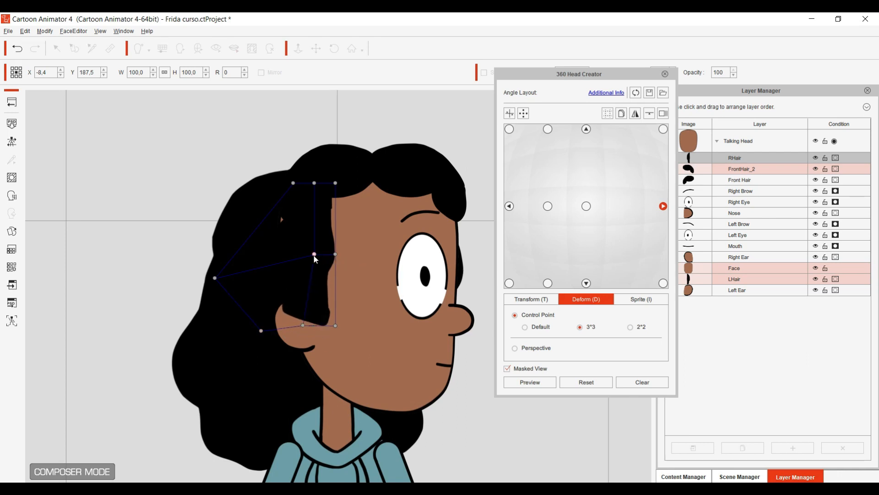
left_click_drag(313, 255, 303, 257)
Place the Right Ear layer above RHair in the right-facing profile and check the transition from the front angle.
left_click(298, 331)
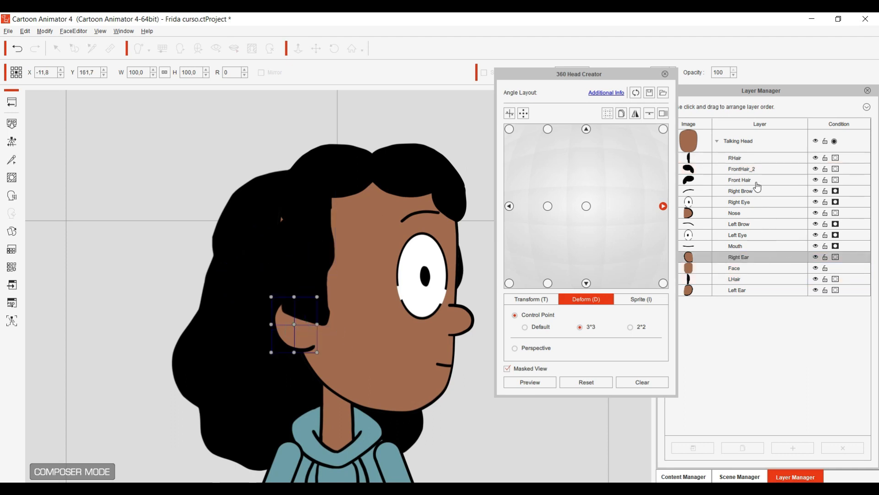
left_click_drag(743, 258, 735, 155)
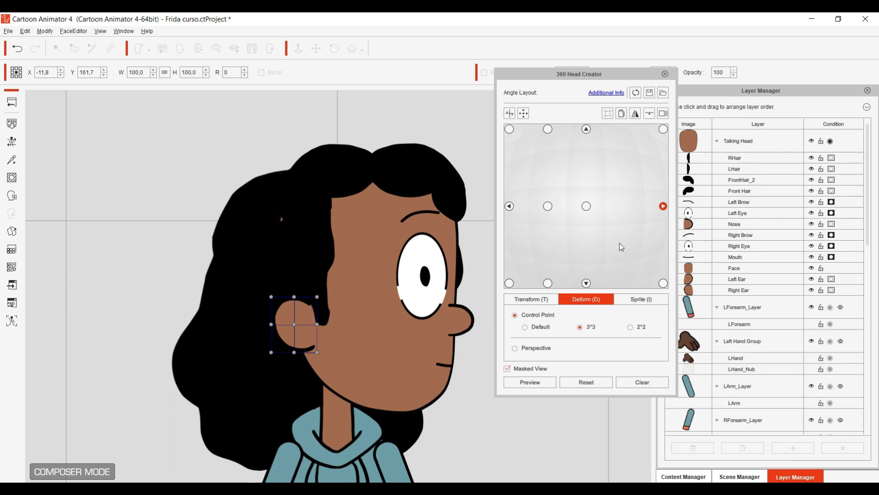
left_click(587, 206)
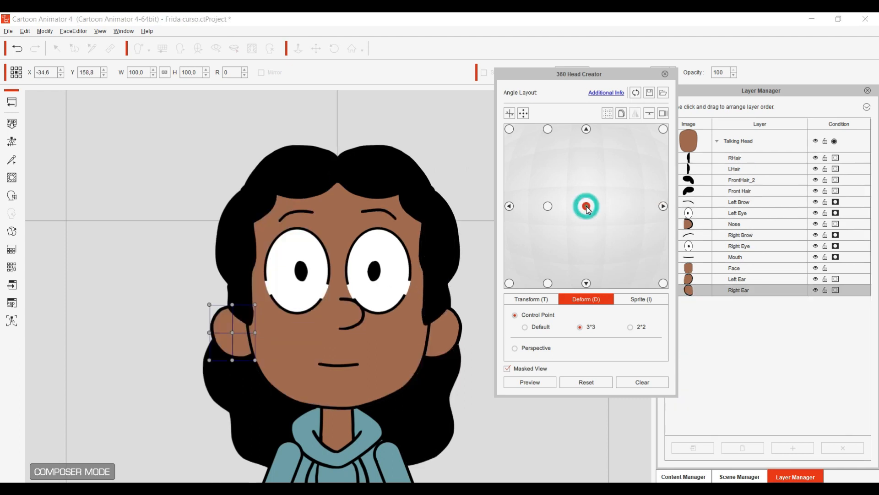
left_click(663, 206)
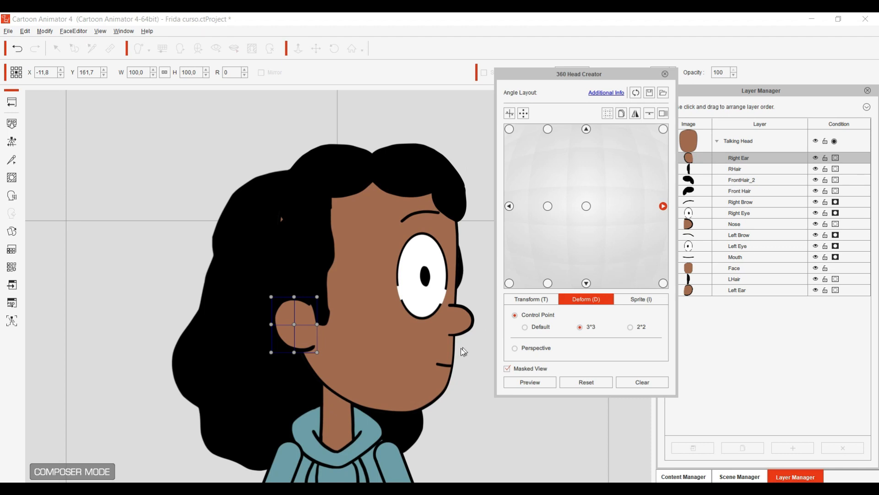
Move the mouth in the right-facing profile to about X 43.2, Y 147.4 and compare it with the front angle.
left_click(444, 365)
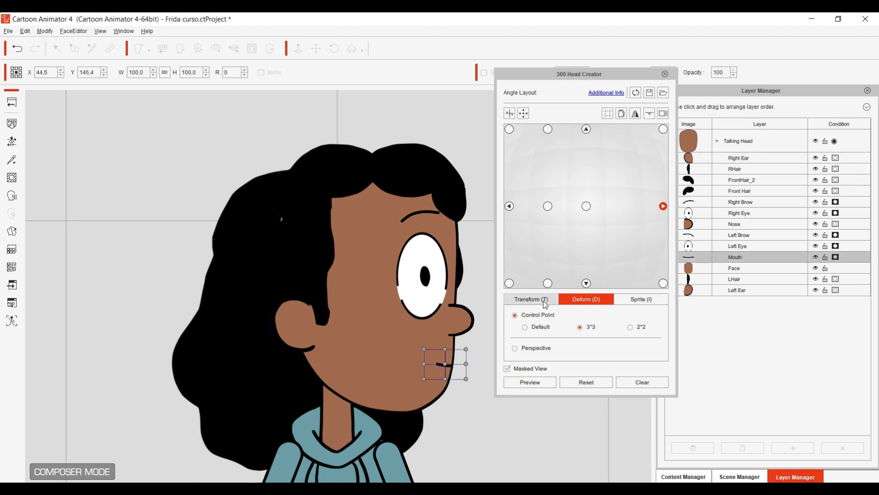
key("t")
left_click_drag(457, 364, 454, 360)
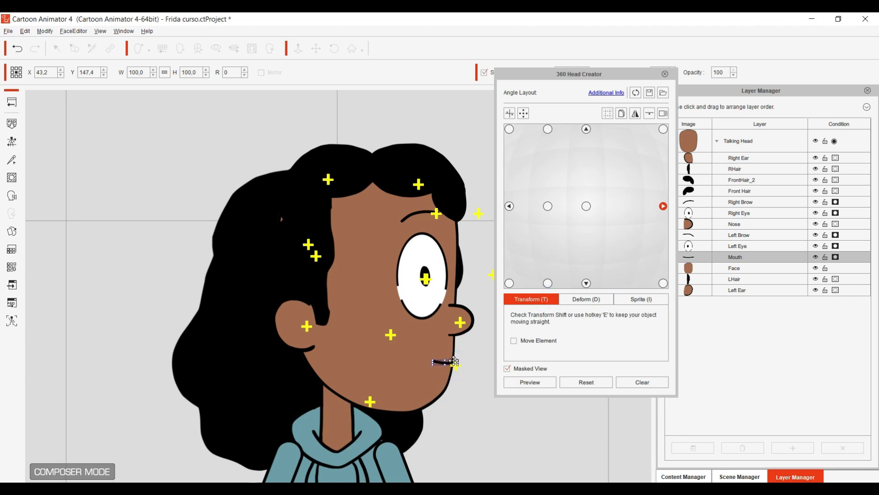
left_click(587, 206)
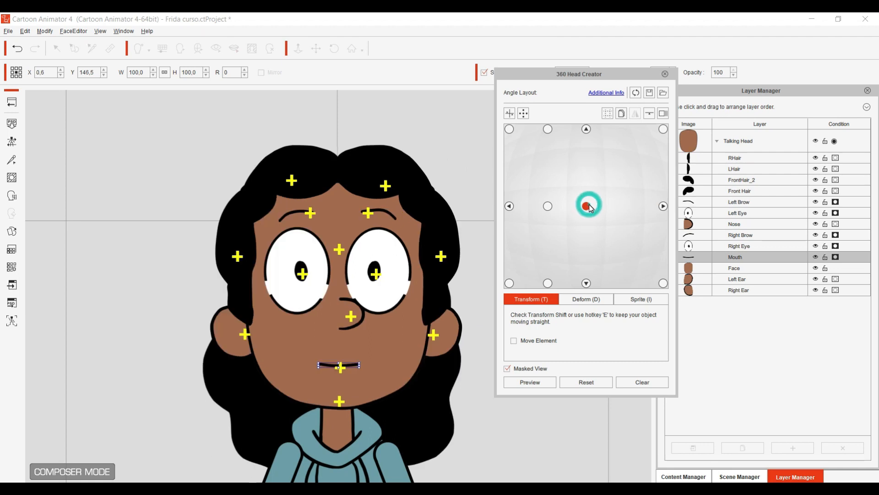
left_click(663, 207)
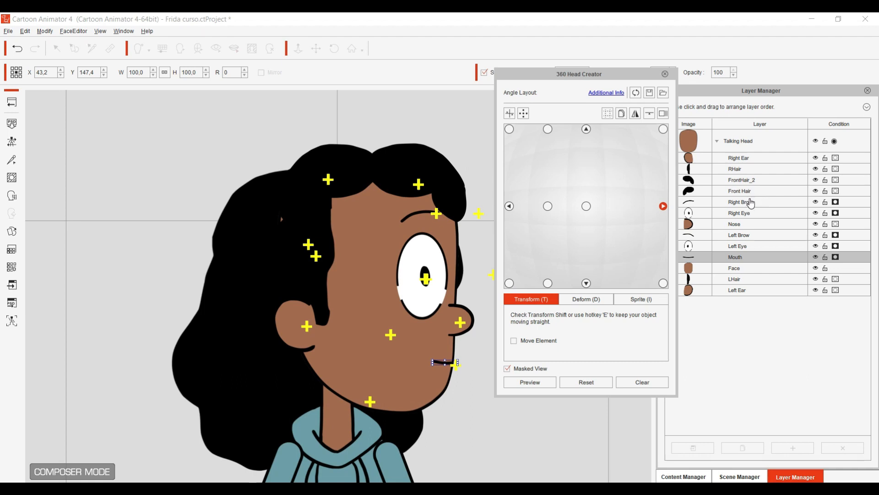
Tuck the LHair section behind the face at about X 27.7, Y 178.9 in the right-facing profile and check the transition from the front.
left_click(753, 169)
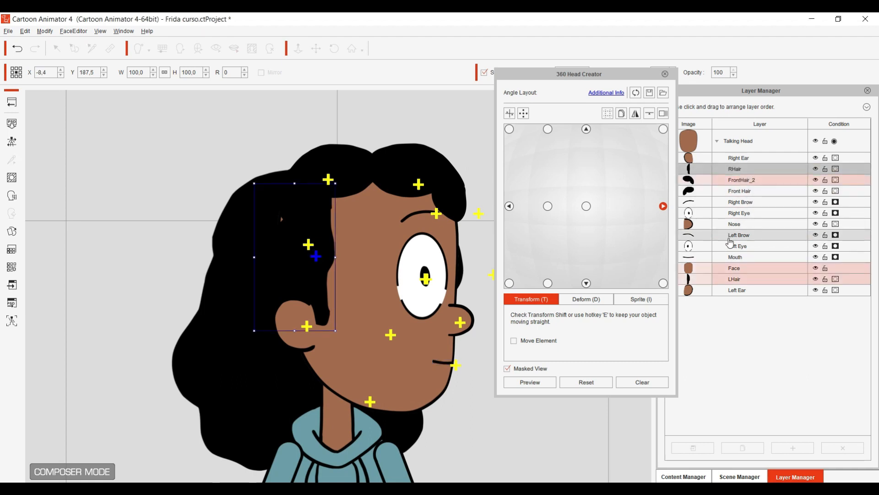
left_click(734, 279)
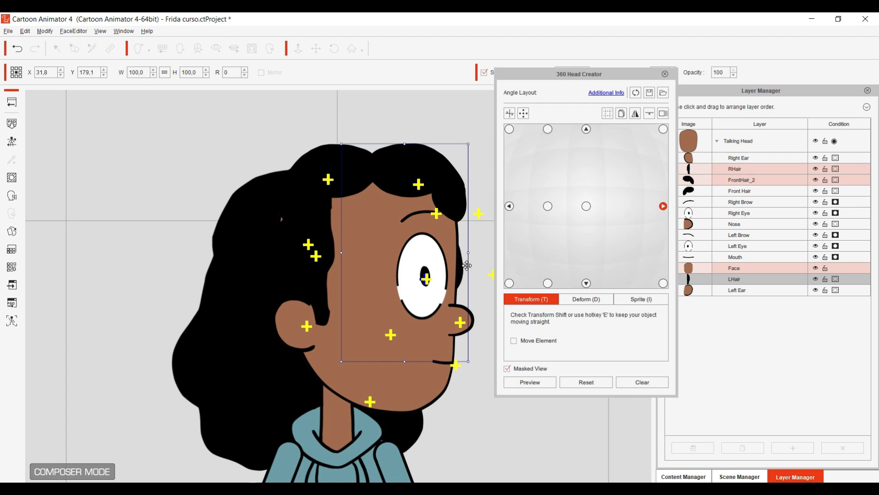
left_click_drag(461, 266, 450, 266)
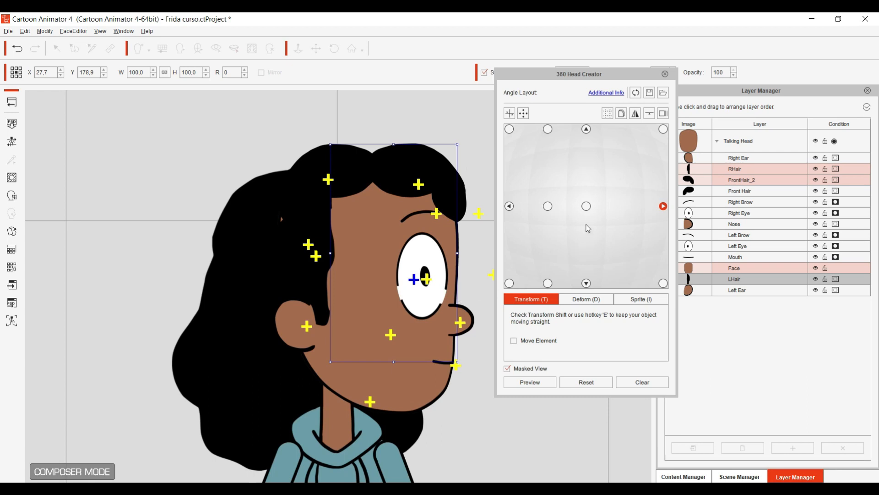
left_click(586, 206)
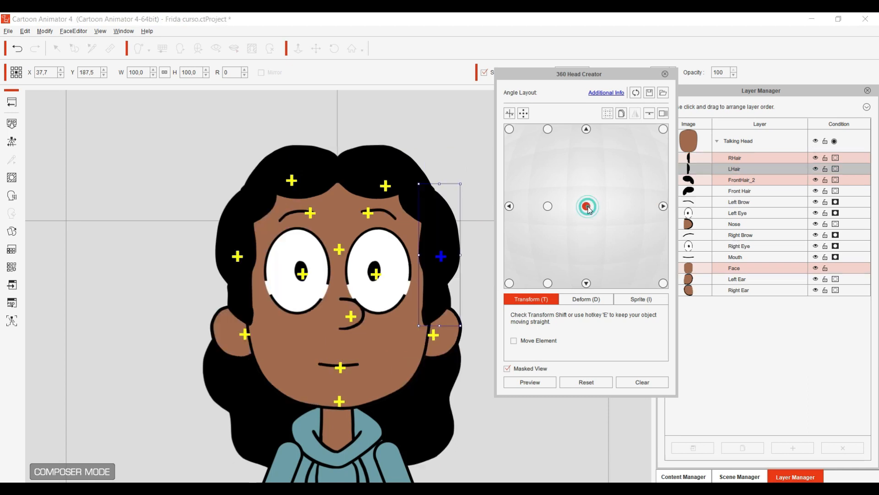
left_click(663, 206)
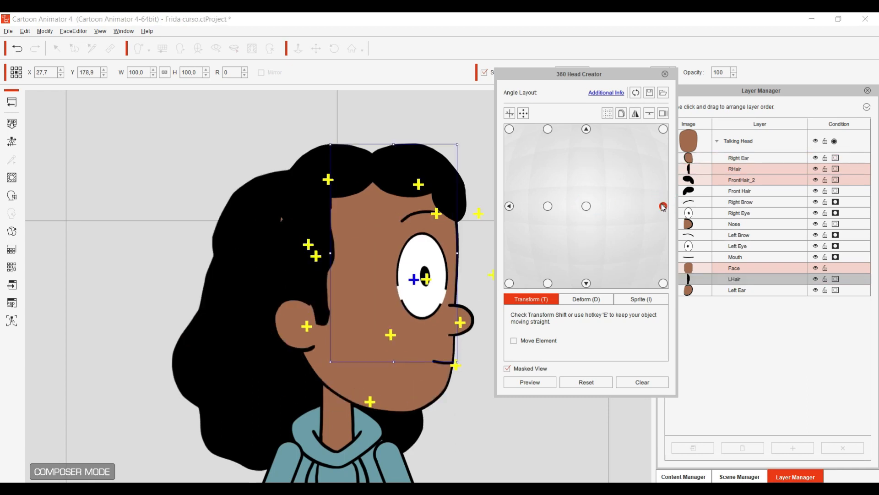
Move Front Hair to about X 2.0, Y 215.1 in the right-facing profile and stretch RHair's upper 3*3 control points upward to fill the gap.
left_click(360, 179)
left_click_drag(346, 171, 354, 173)
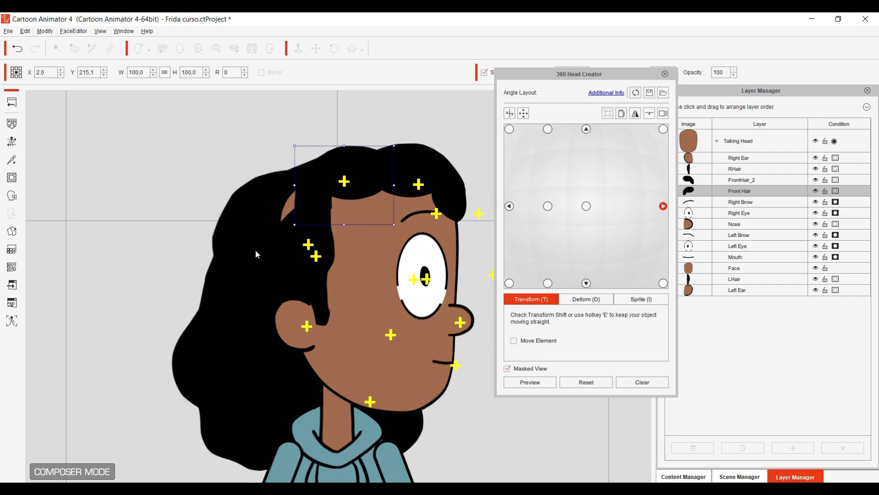
left_click(295, 227)
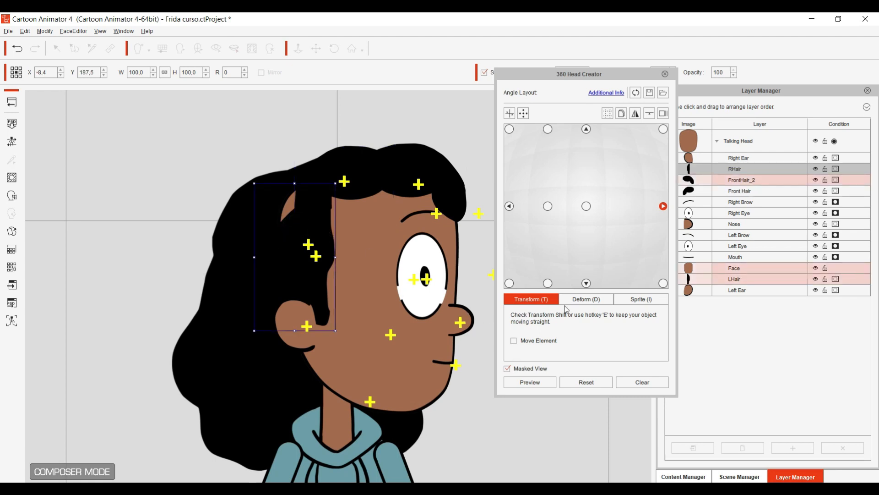
left_click(582, 300)
left_click_drag(286, 181, 262, 105)
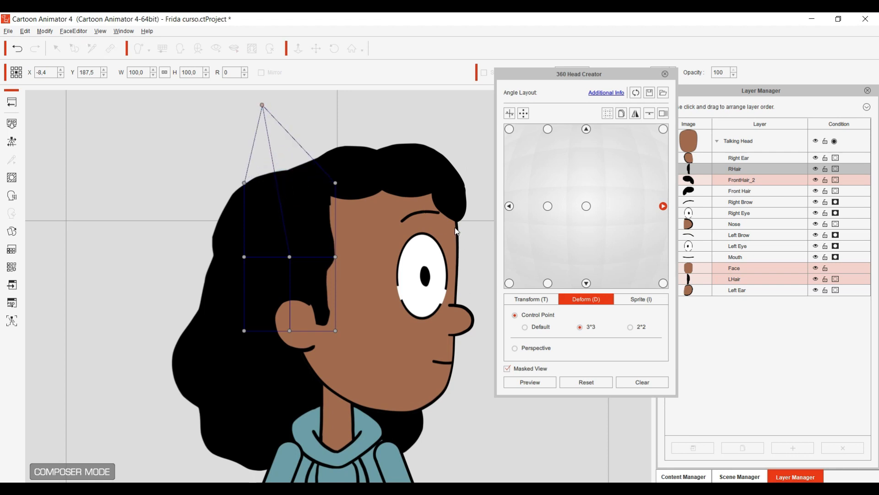
left_click(586, 206)
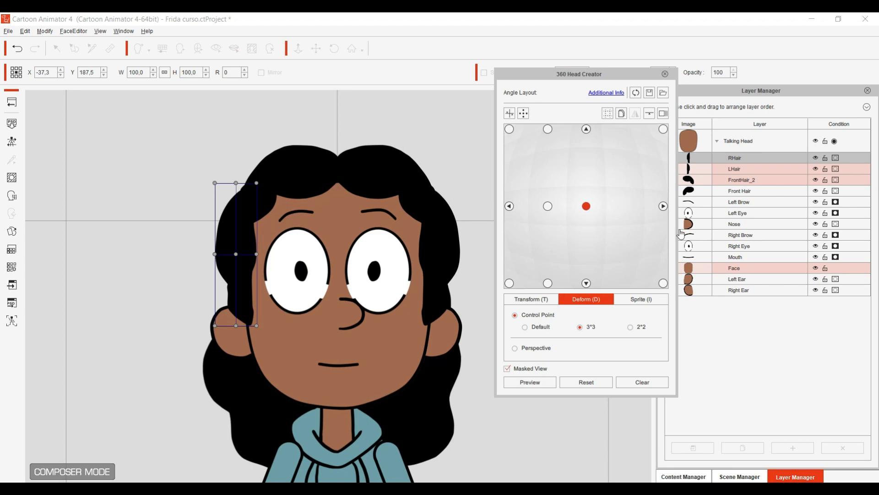
left_click(663, 206)
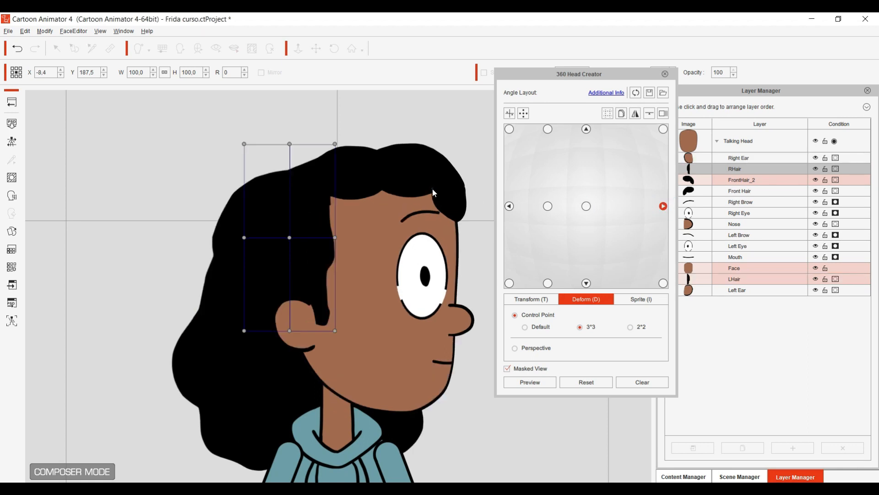
Narrow FrontHair_2 to W 90.1 at about X 32.8, Y 213.3 and lower Right Brow to about X 36.2, Y 200.7 in the right-facing profile.
left_click(432, 189)
left_click(530, 299)
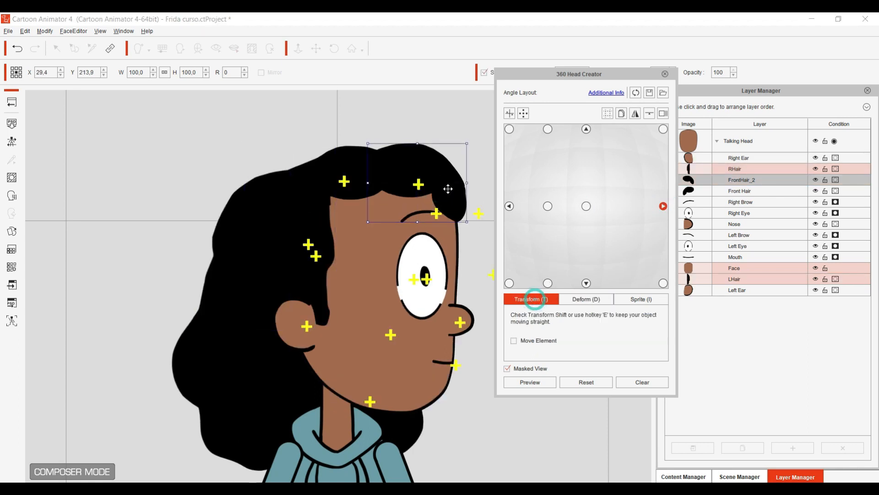
mouse_move(448, 187)
left_mouse_down()
mouse_move(475, 184)
mouse_move(451, 188)
left_mouse_up()
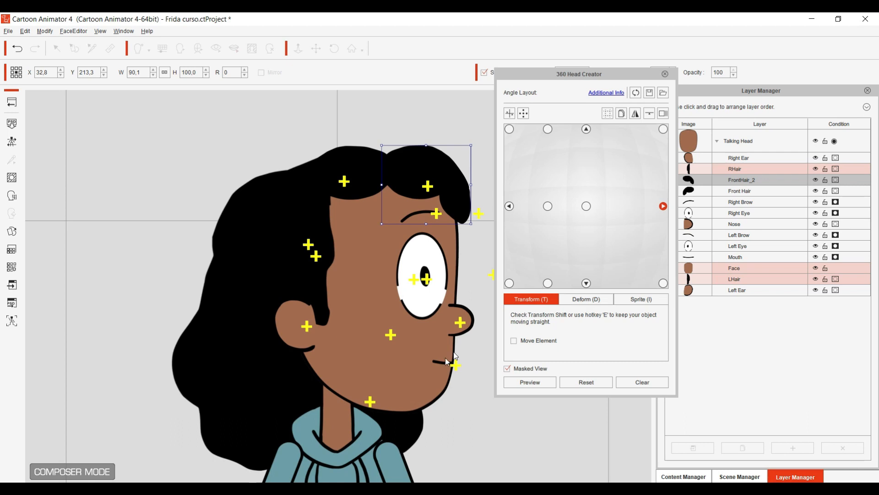
left_click(586, 206)
left_click(664, 207)
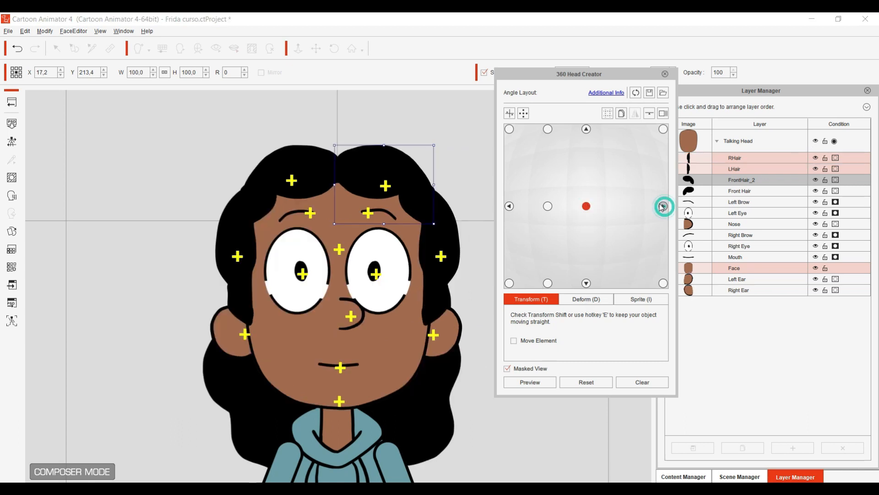
left_click(424, 216)
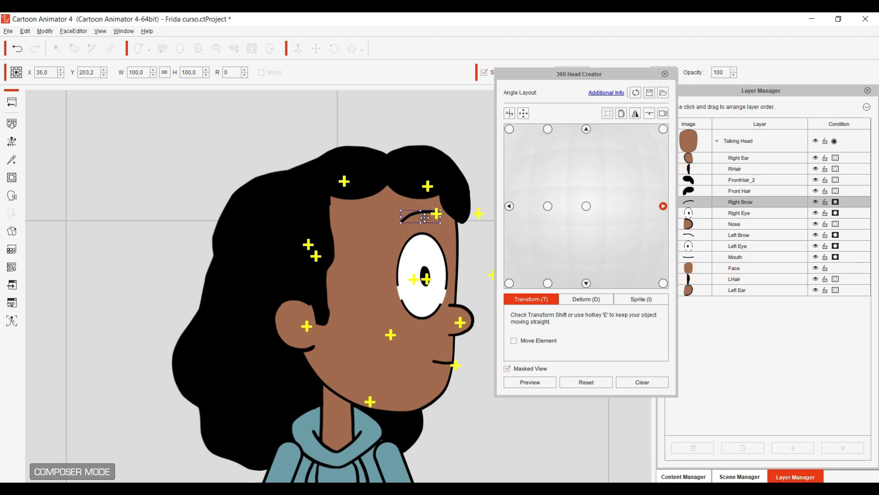
left_click_drag(425, 217, 425, 224)
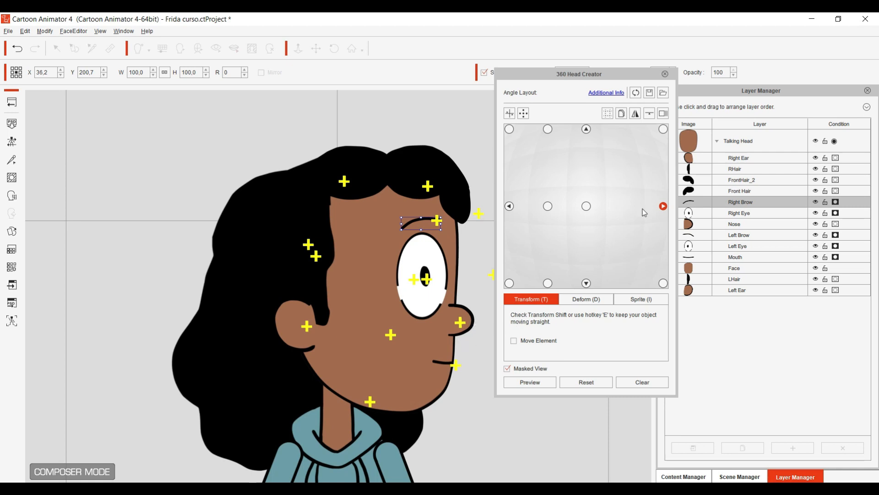
Copy the right-facing profile to the upper-right angle and tilt the whole head up to rotation 343 at about X 11.6, Y 137.3.
left_click(621, 114)
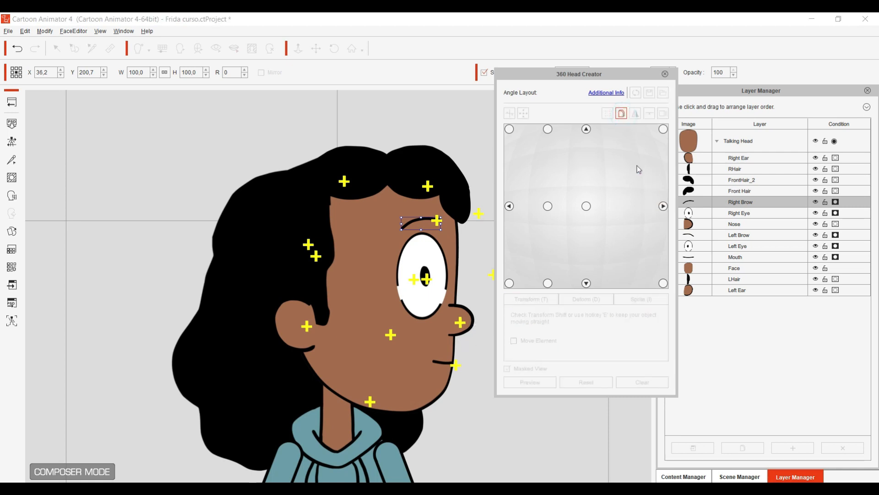
left_click(664, 206)
left_click(663, 129)
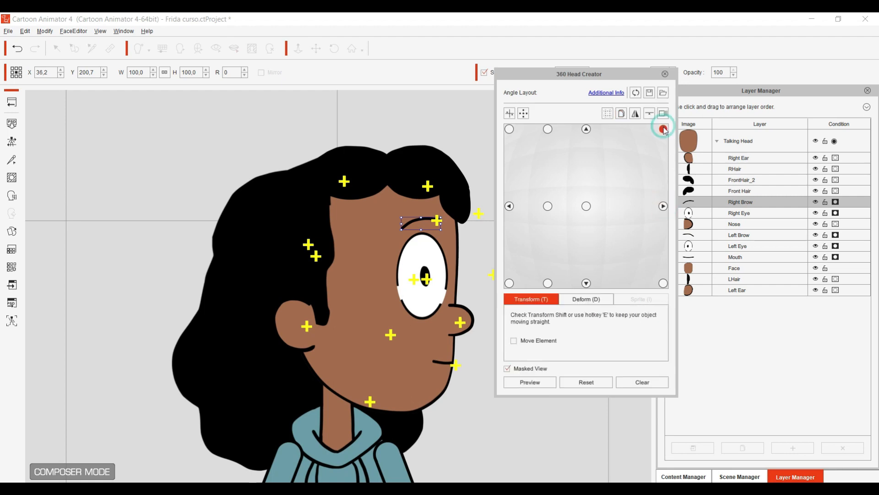
left_click(367, 355)
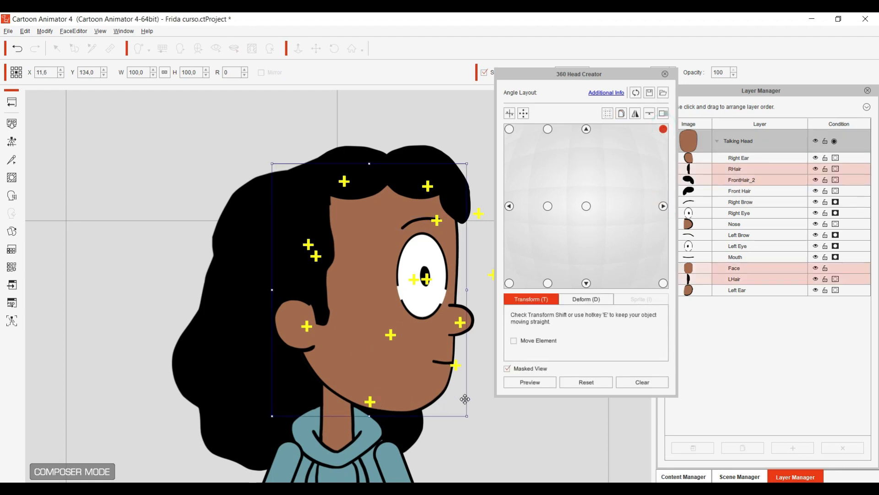
left_click_drag(471, 398, 472, 358)
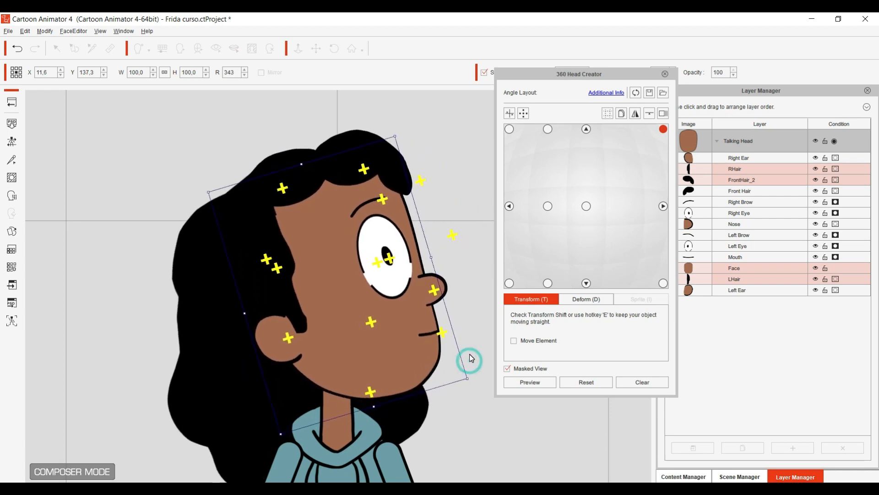
Copy the right-facing profile to the lower-right angle, tilt the head to rotation 11 at about X 9.5, Y 131.6, and compare it with the downward angle.
left_click(663, 206)
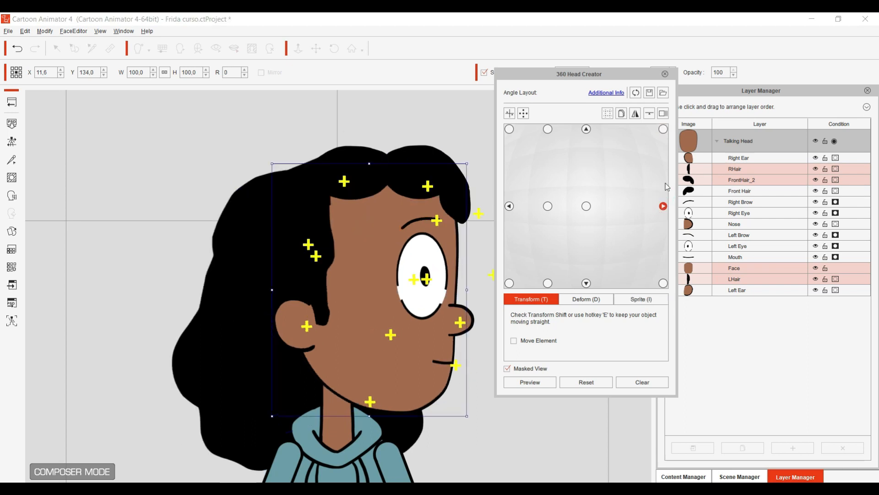
left_click(622, 113)
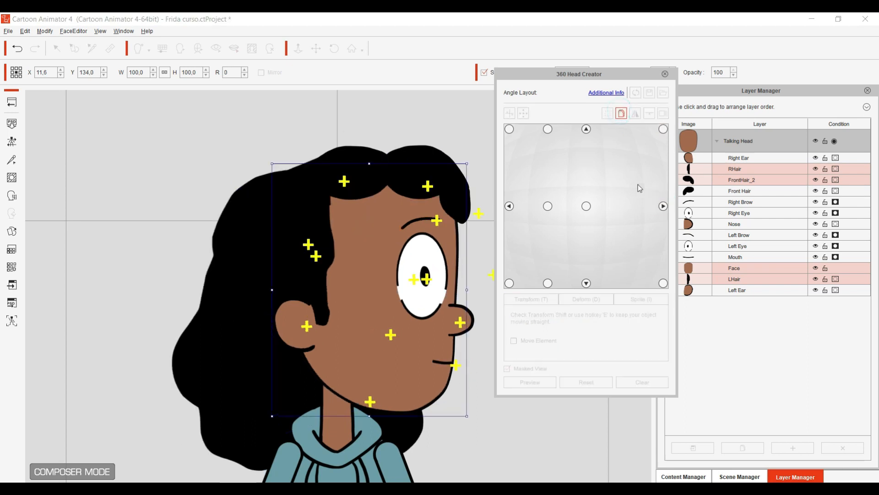
left_click(664, 206)
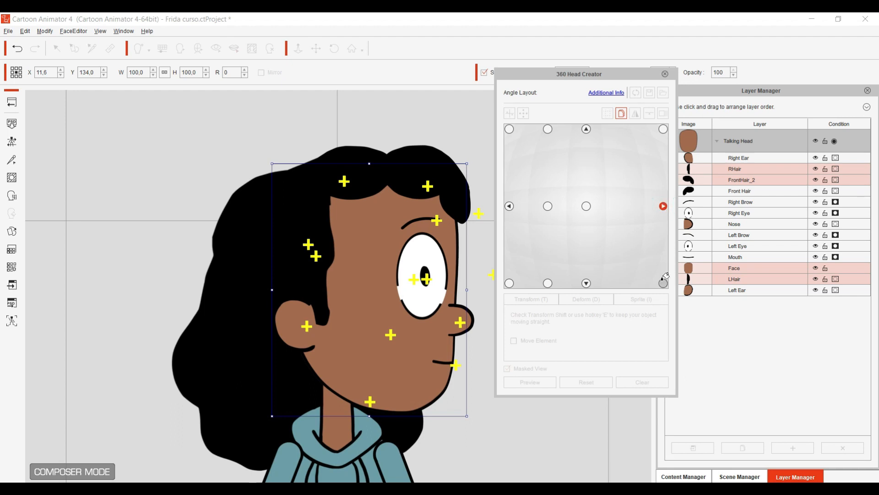
left_click(664, 281)
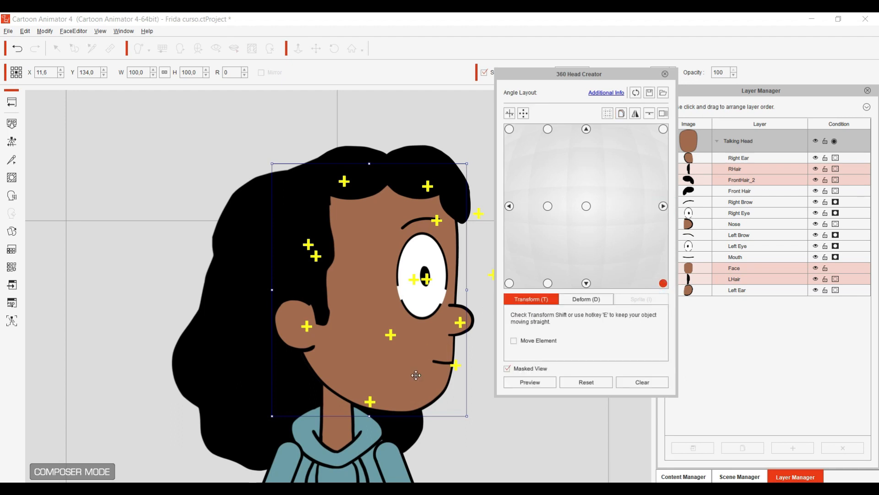
left_click_drag(473, 401, 486, 423)
left_click_drag(424, 404, 424, 405)
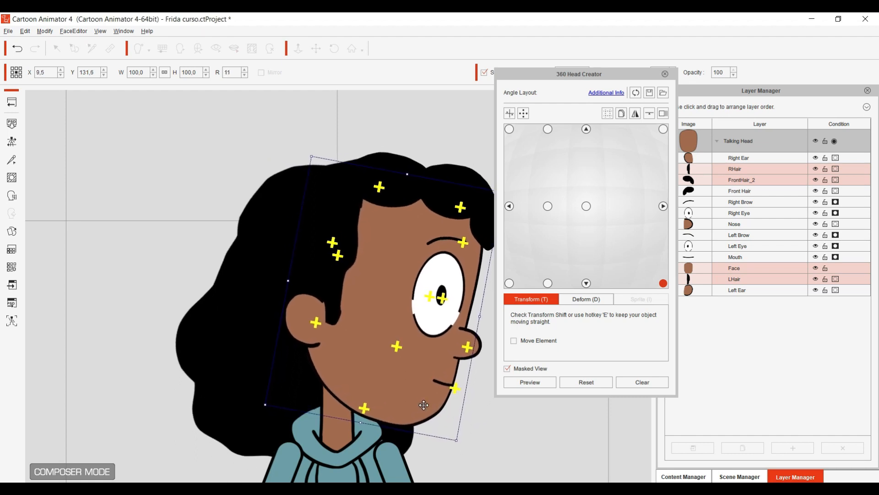
left_click(591, 285)
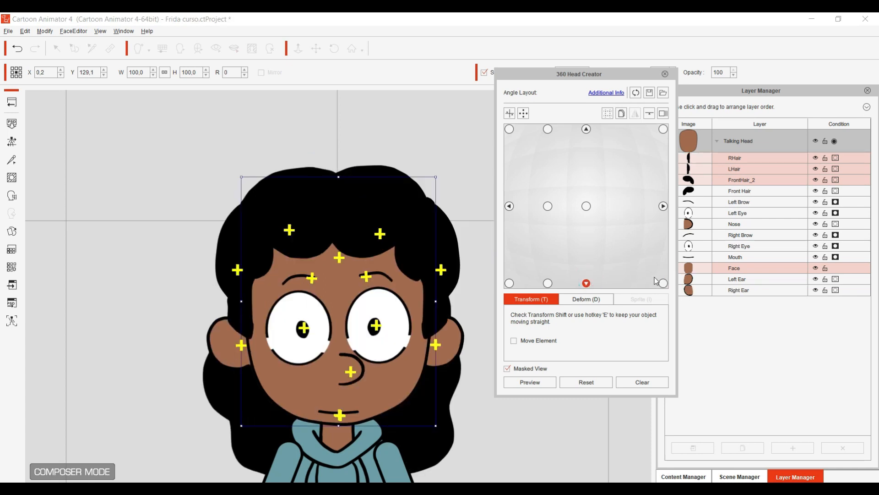
left_click(664, 284)
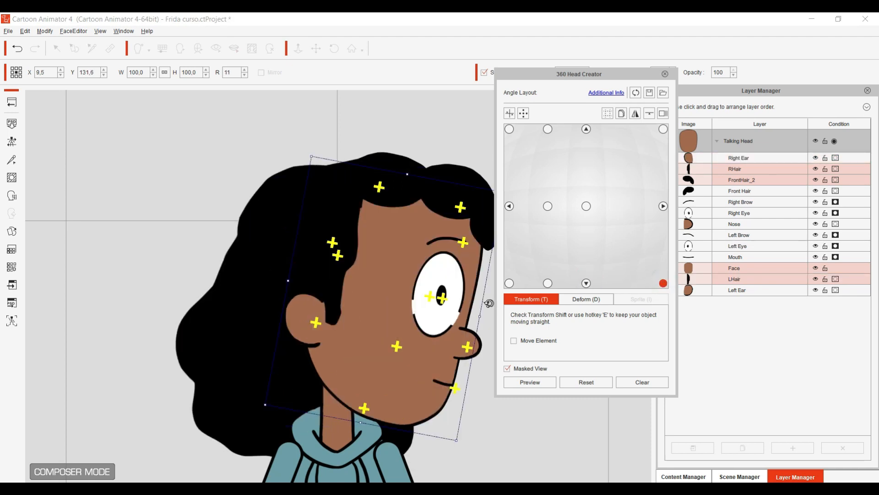
Shift Right Eye, Nose and Mouth downward and slightly back along the face in the lower-right angle, using the downward-facing front angle as reference.
left_click(449, 303)
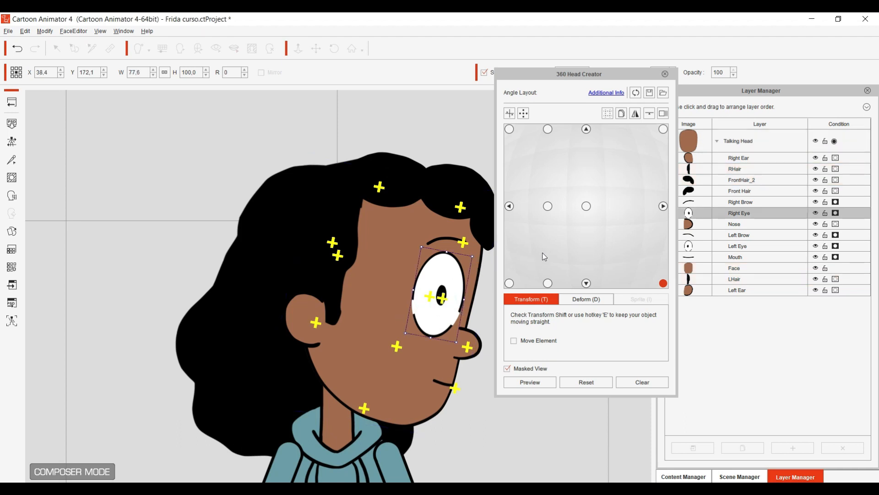
left_click(586, 283)
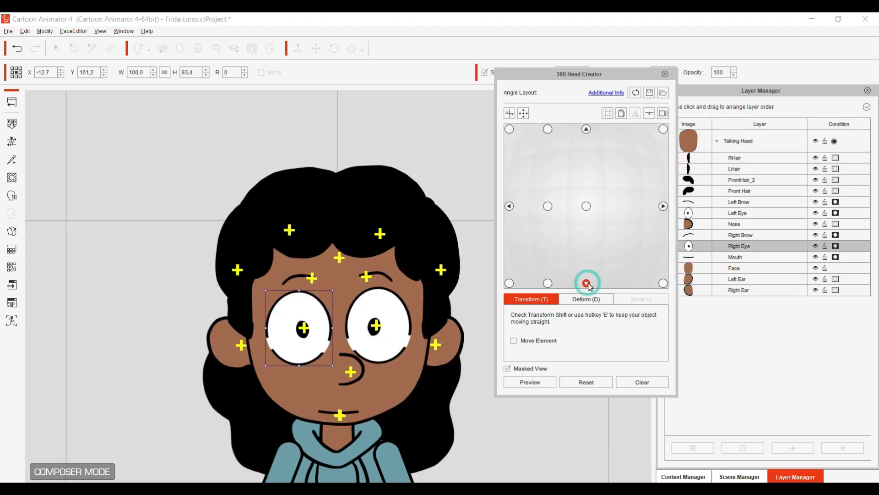
left_click(663, 283)
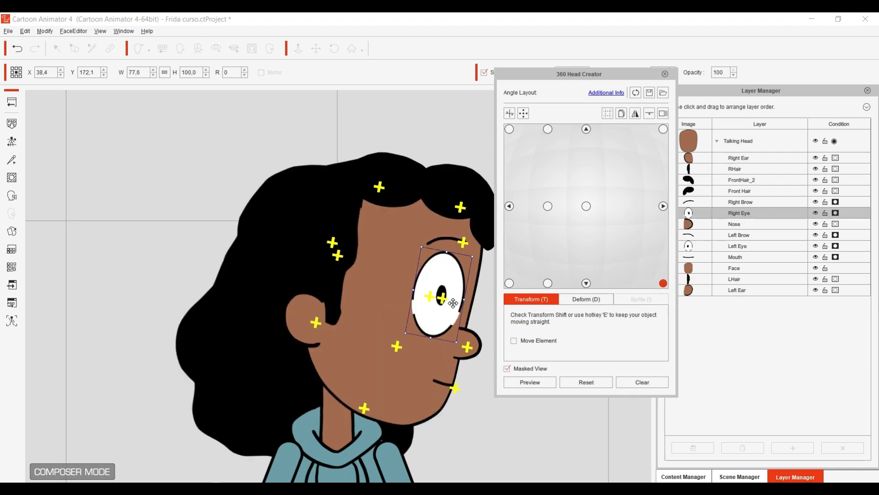
left_click_drag(444, 306, 438, 315)
left_click_drag(468, 345, 463, 350)
left_click(444, 383)
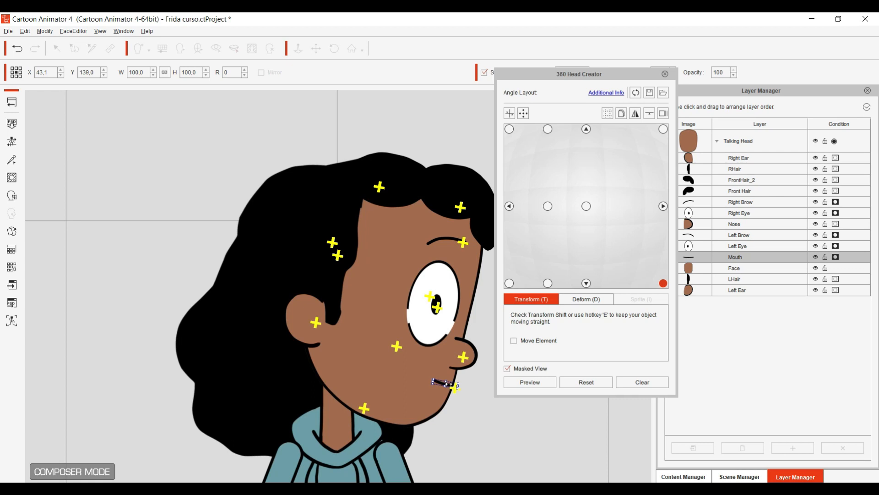
left_click_drag(451, 385, 446, 390)
Lower FrontHair_2 over the forehead to about X 42.6, Y 201.1 in the lower-right angle and compare it with the downward angle.
left_click(473, 177)
left_click_drag(473, 176, 467, 194)
left_click_drag(584, 74, 612, 62)
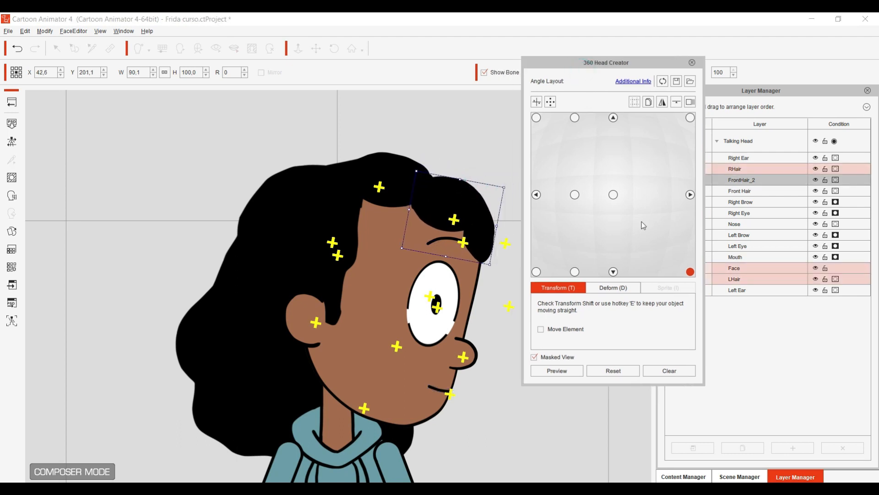
left_click(614, 273)
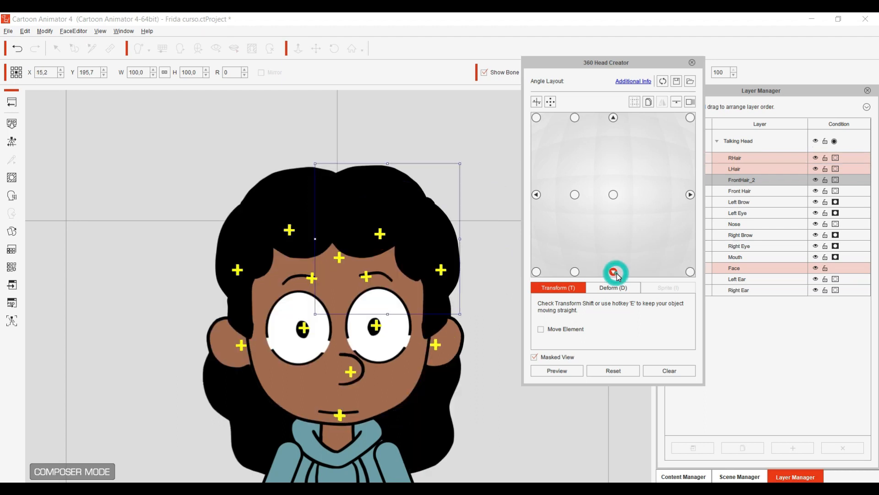
left_click(690, 273)
Lower and slightly shorten Right Eye, and place Right Brow just above it at about X 44.6, Y 185.2 with rotation 9 in the lower-right angle.
left_click(437, 308)
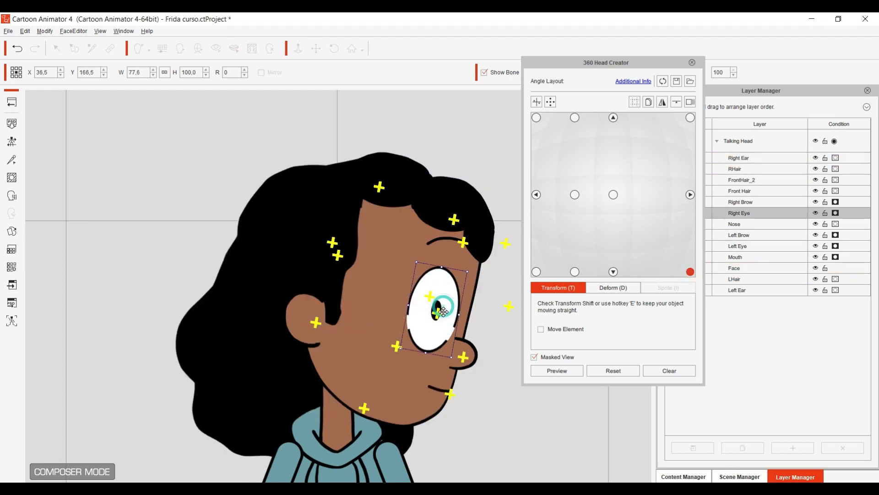
left_click_drag(440, 267, 440, 270)
left_click(453, 240)
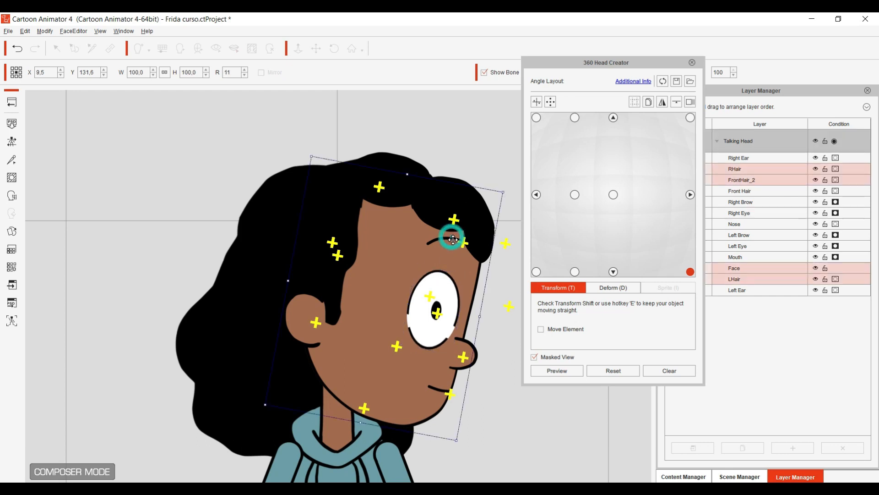
left_click_drag(453, 240, 448, 261)
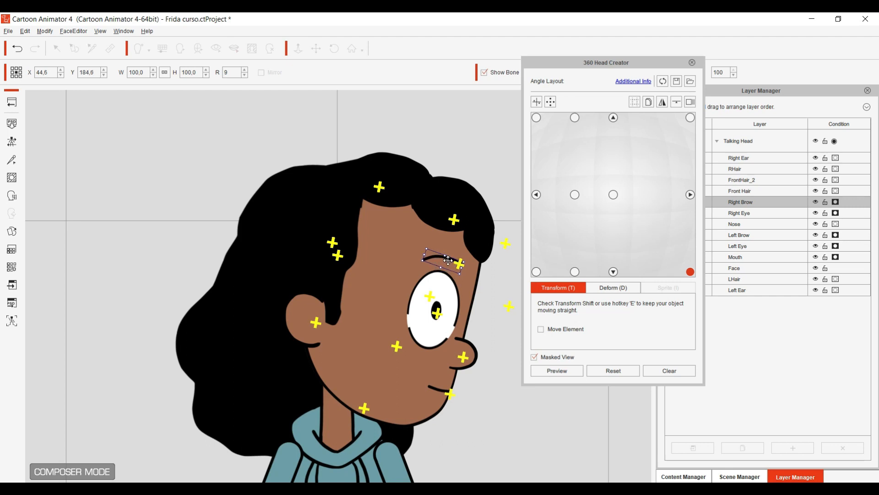
left_click(613, 272)
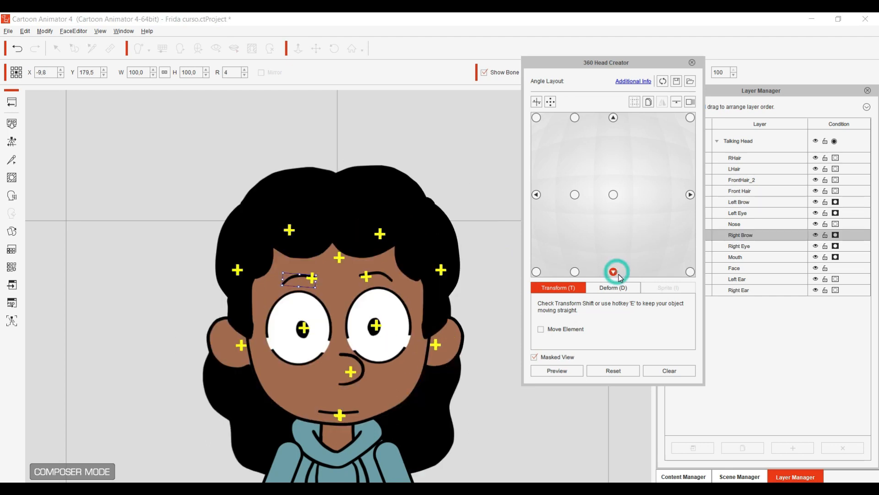
left_click(690, 272)
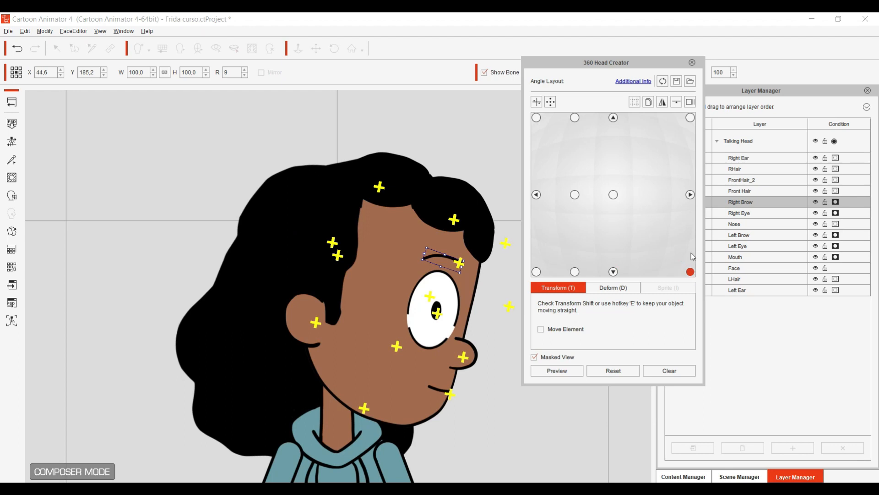
Compare the upward angle with the upper-right one and preview the head's turning between angles.
left_click(613, 118)
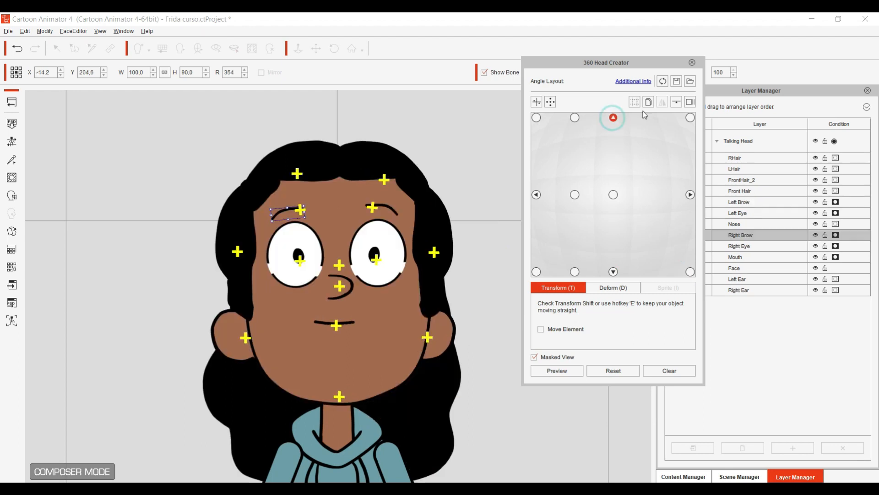
left_click(690, 118)
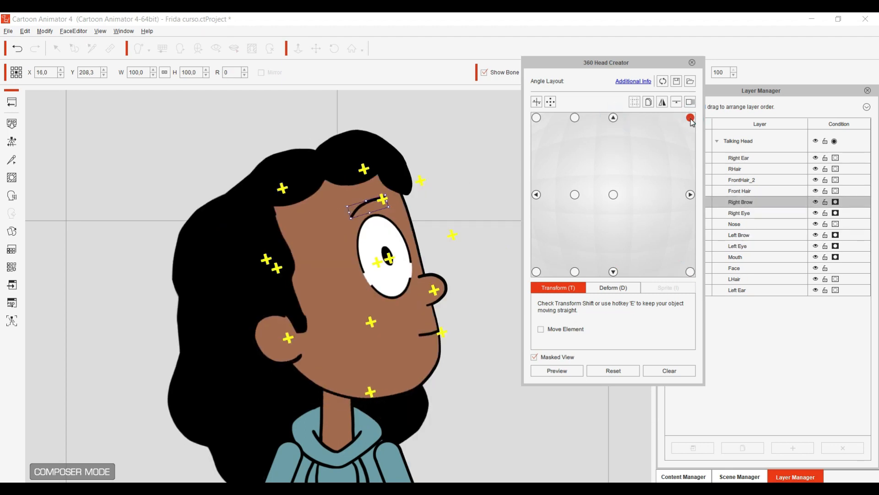
left_click(575, 371)
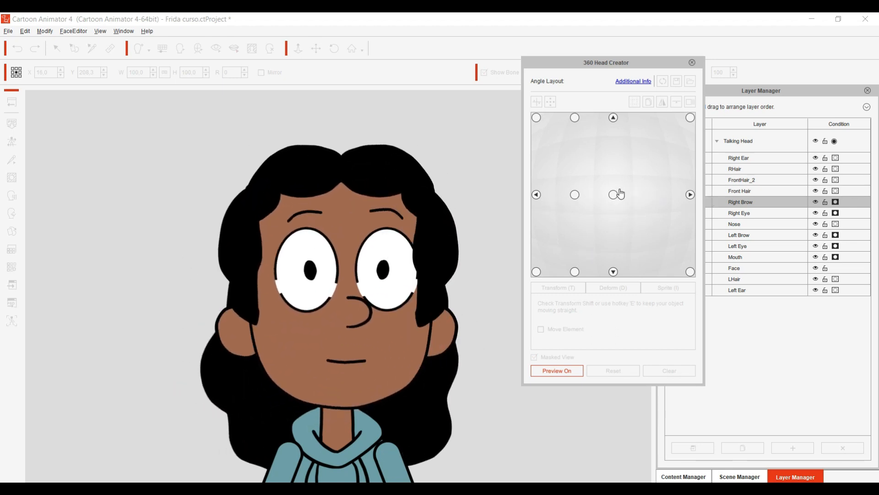
Add a three-quarter right angle midway between the front angle and the right profile.
left_click(621, 194)
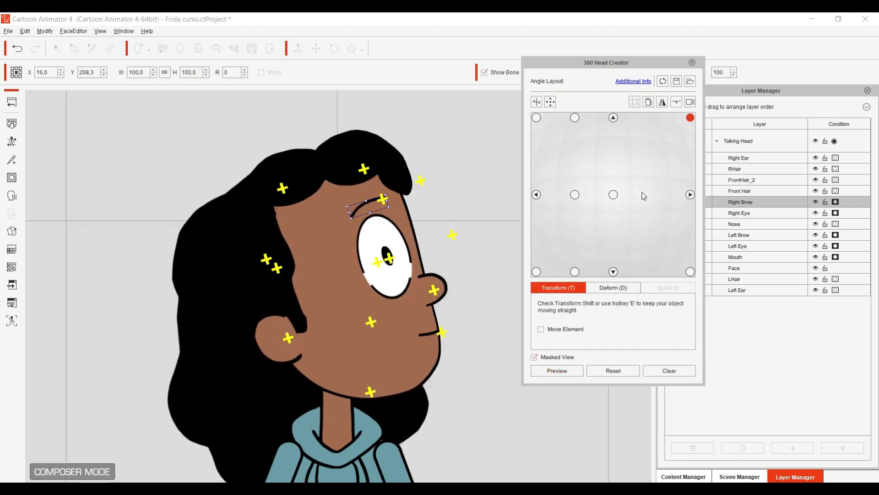
left_click(614, 196)
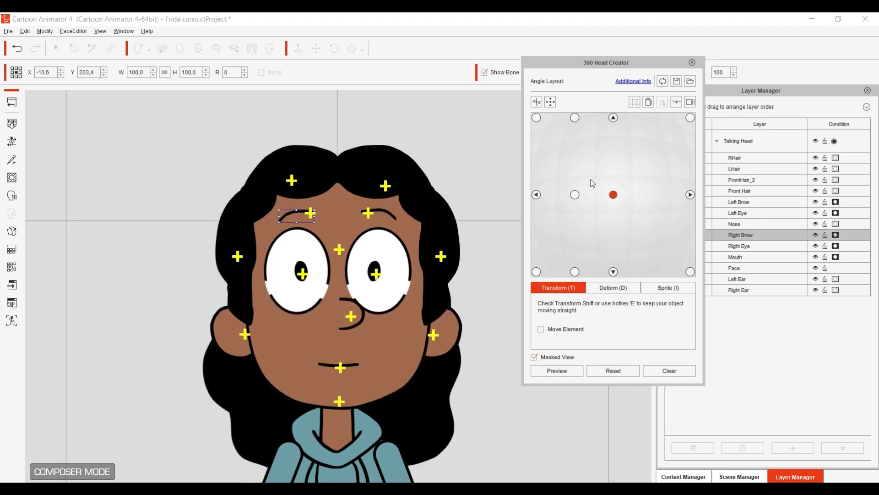
left_click(552, 105)
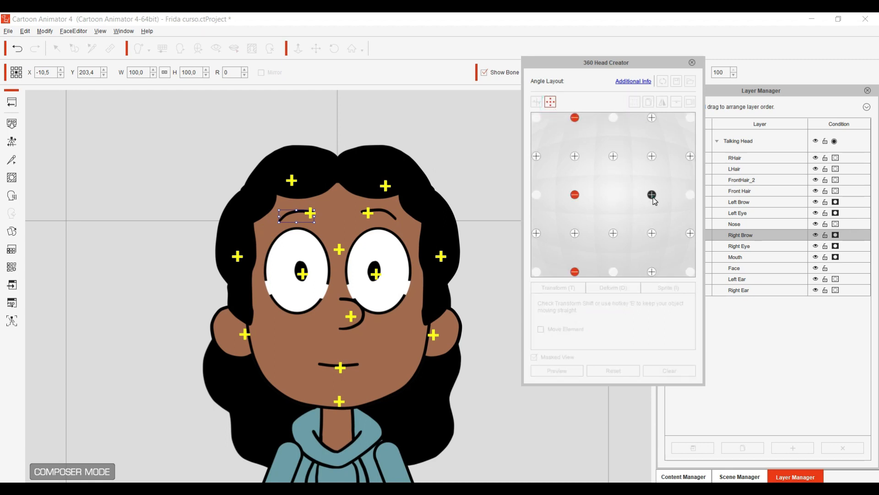
left_click(652, 196)
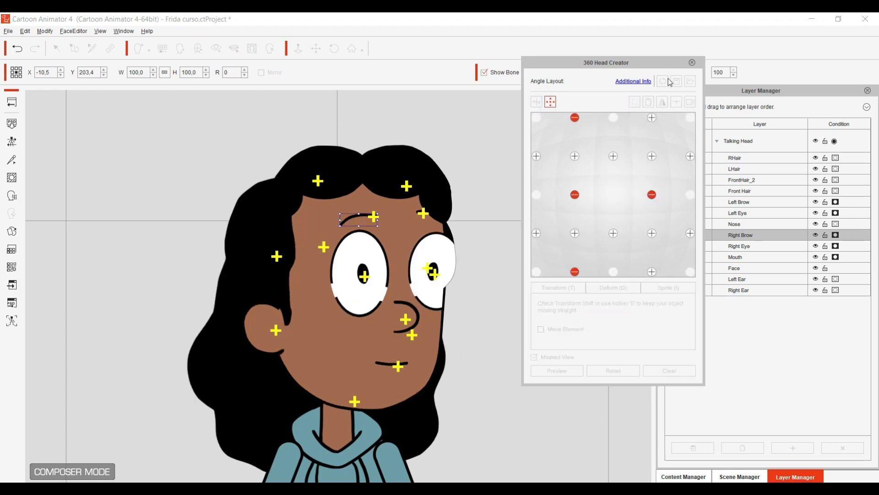
left_click(555, 104)
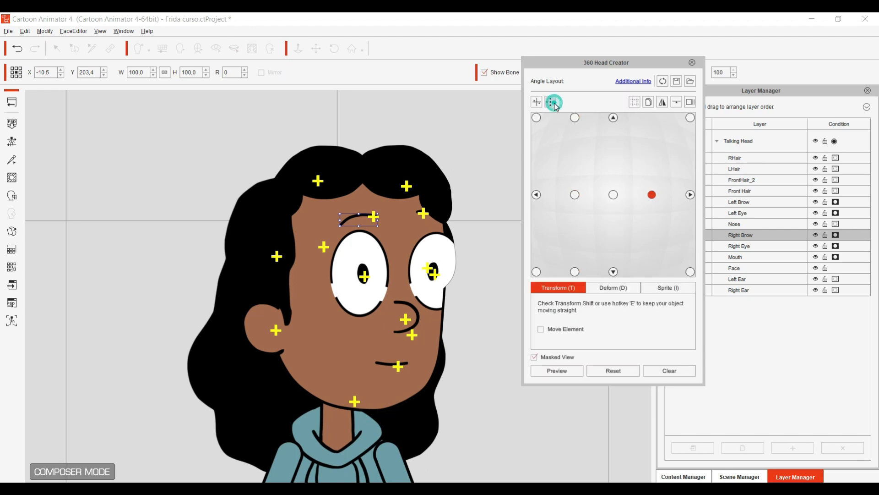
In the three-quarter right angle, move Left Eye inward, resize it to about W 67, H 83.5, and shift Right Eye slightly back.
left_click(428, 281)
left_click_drag(441, 262, 424, 270)
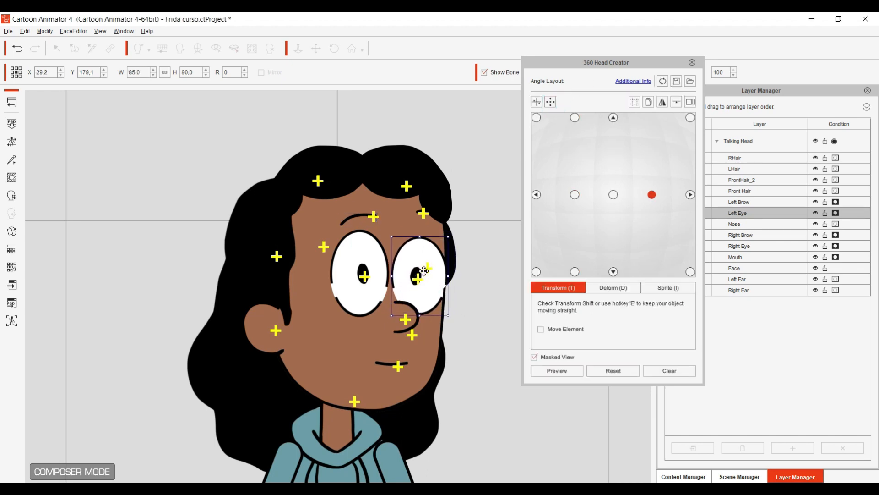
left_click(373, 283)
left_click(428, 274)
left_click_drag(450, 274, 447, 276)
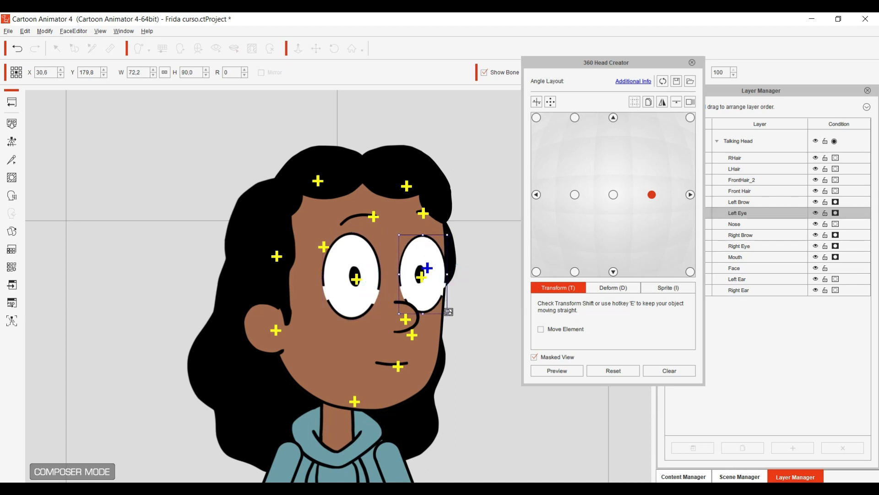
left_click_drag(447, 315, 446, 313)
left_click_drag(423, 282, 418, 283)
Lower Nose slightly and nudge Mouth a little forward in the three-quarter right angle.
left_click(405, 316)
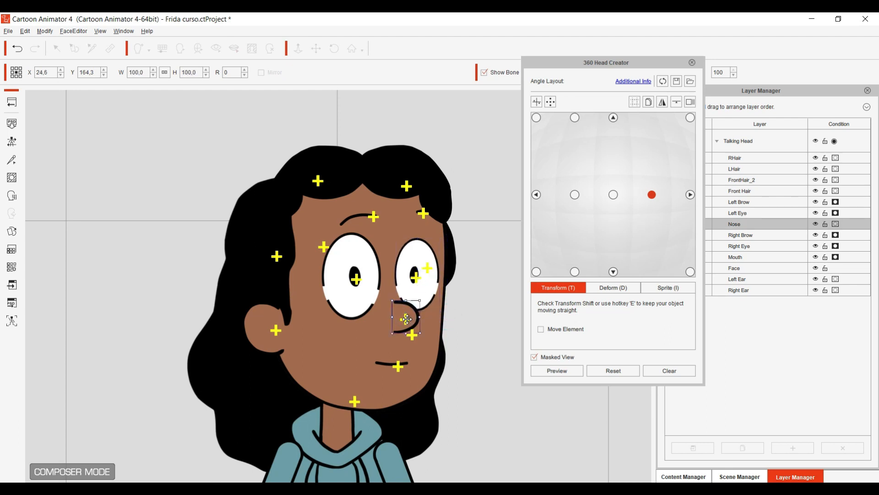
left_click(400, 362)
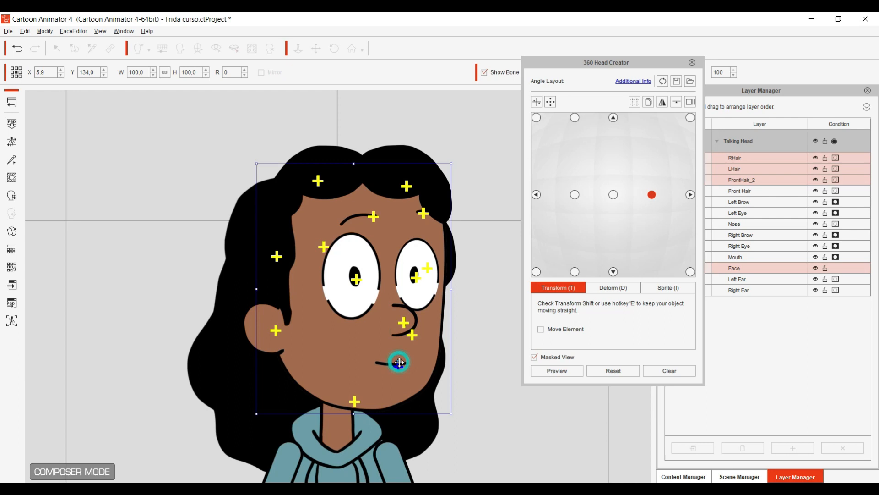
left_click_drag(404, 362, 406, 363)
Move Left Brow to about X 27.7, Y 200.6 and shift Right Brow slightly back and down in the three-quarter right angle.
left_click(420, 213)
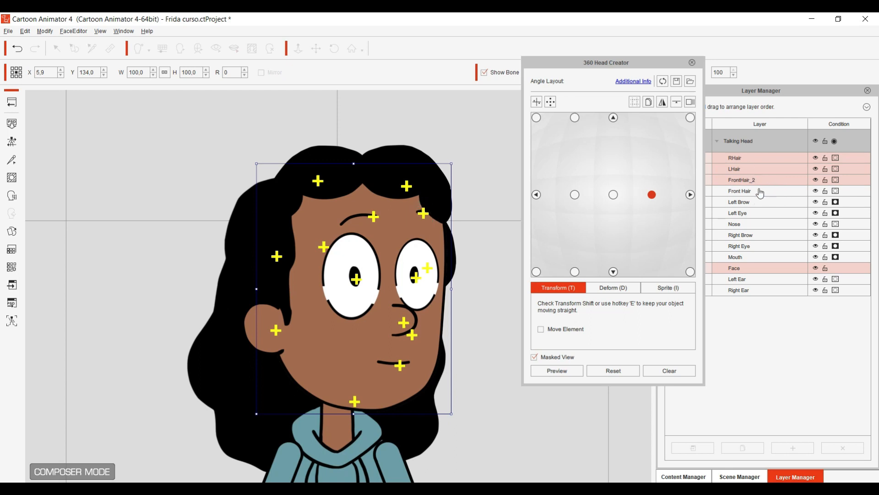
left_click(755, 203)
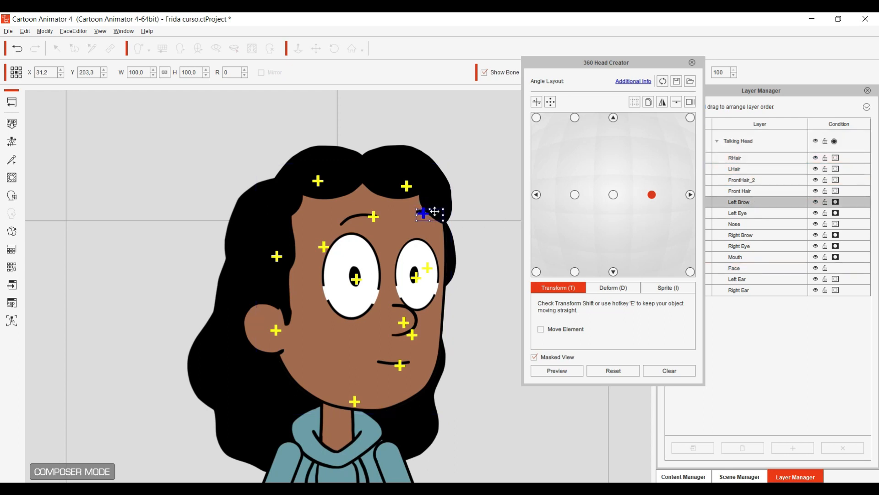
left_click_drag(435, 211, 426, 219)
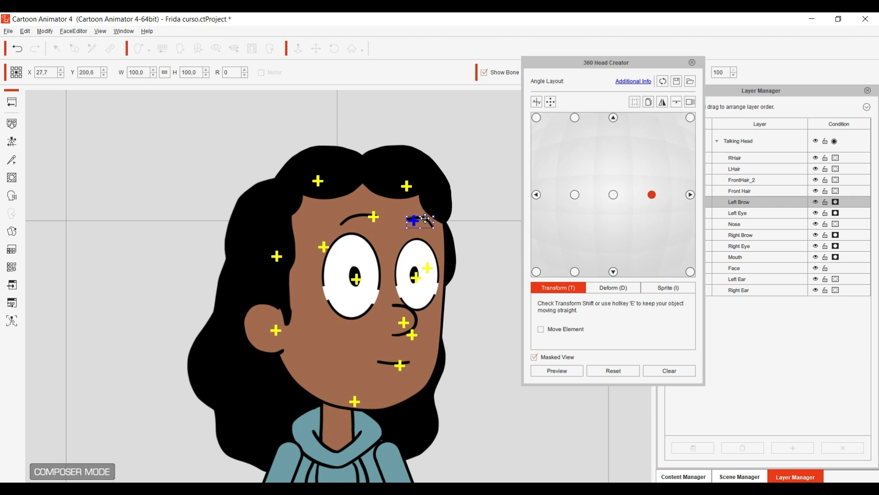
left_click(374, 216)
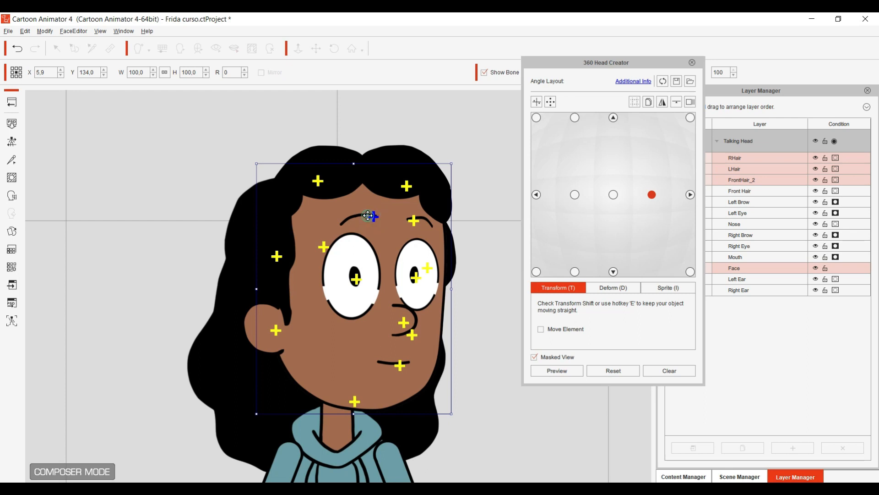
left_click(369, 216)
left_click_drag(363, 221, 358, 224)
Move Left Eye slightly toward the face's far edge, to about X 29.9, Y 179.6.
left_click(421, 270)
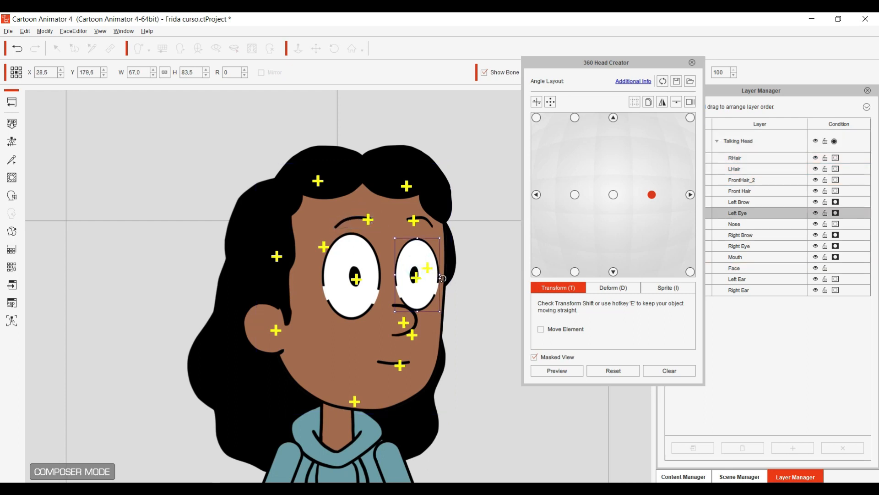
left_click(431, 280)
left_click_drag(431, 279, 433, 279)
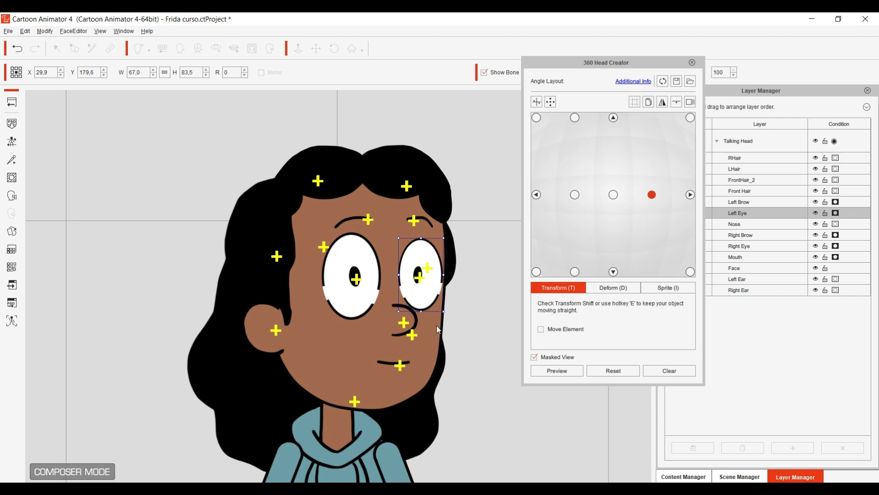
Check the right profile and preview the head turning through the three-quarter right and upper-right angles.
left_click(690, 195)
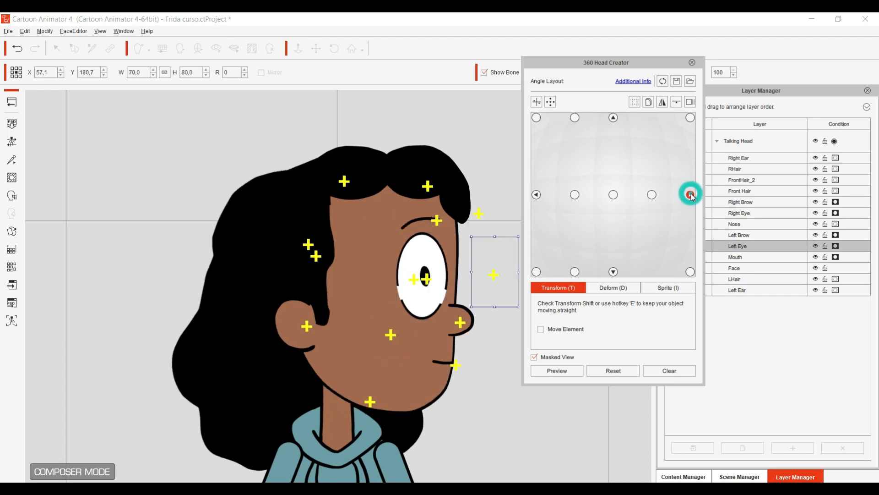
left_click(562, 371)
left_click_drag(644, 159, 656, 120)
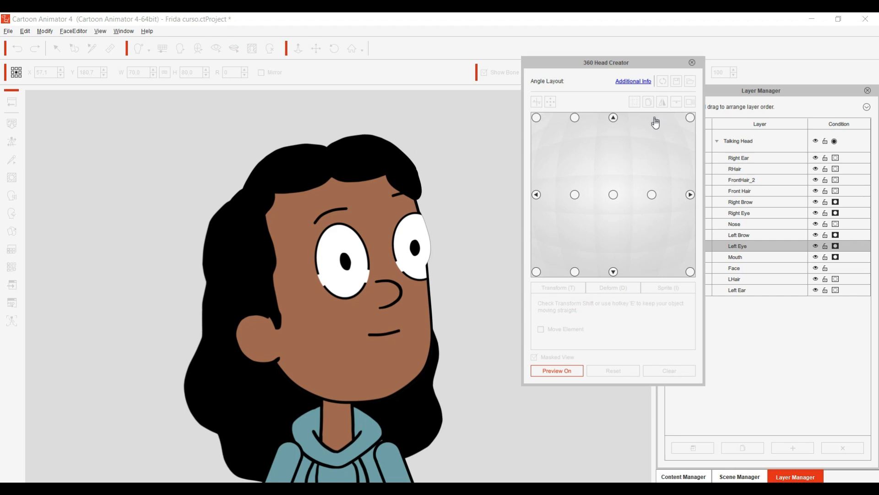
left_click(642, 161)
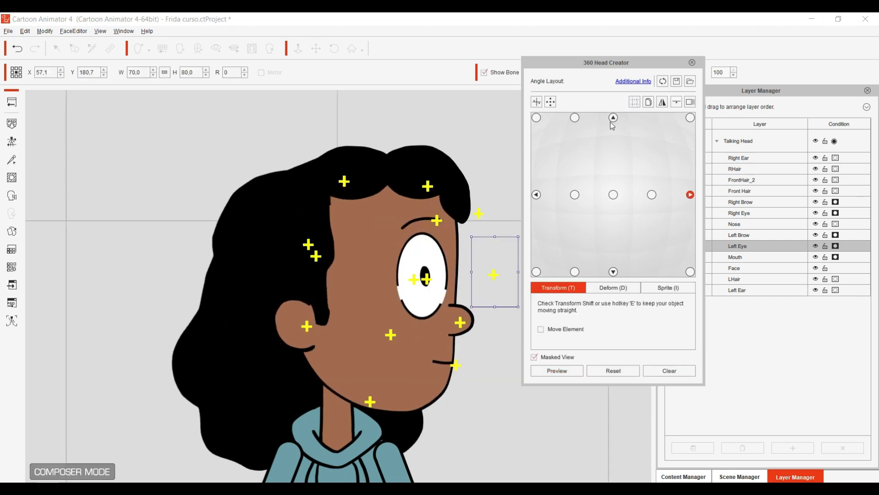
Add three-quarter right angles for full up, half up, half down and full down, and move Left Eye inward in the half-up one.
left_click(613, 195)
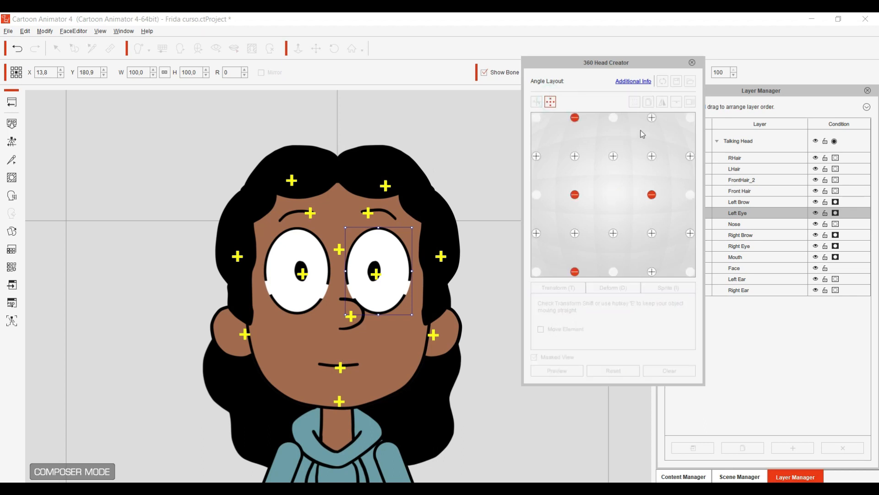
left_click(651, 118)
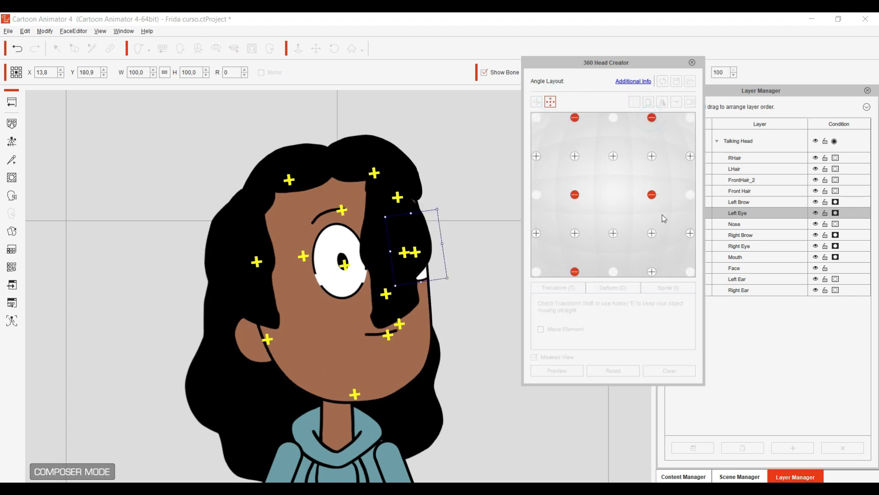
left_click(651, 272)
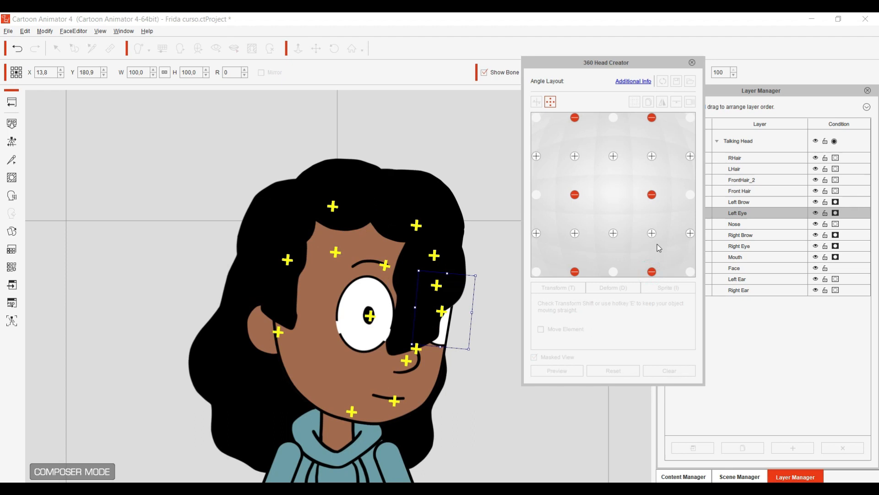
left_click(652, 233)
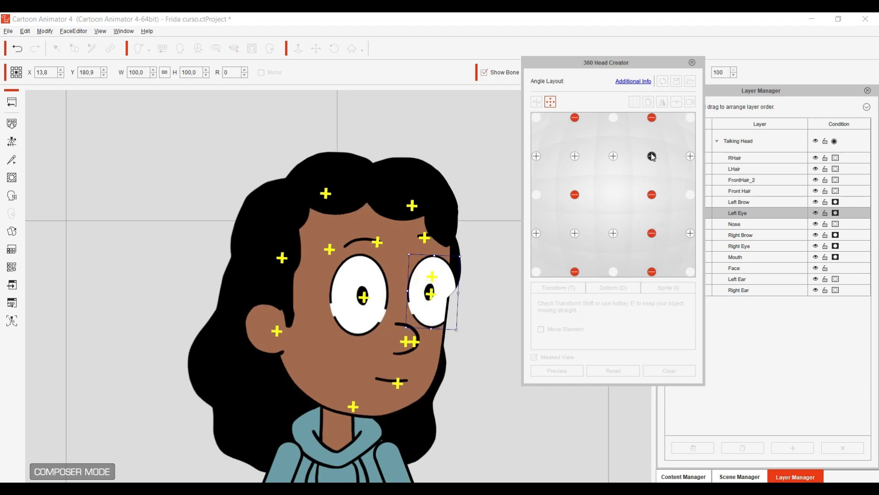
left_click(652, 156)
left_click(551, 101)
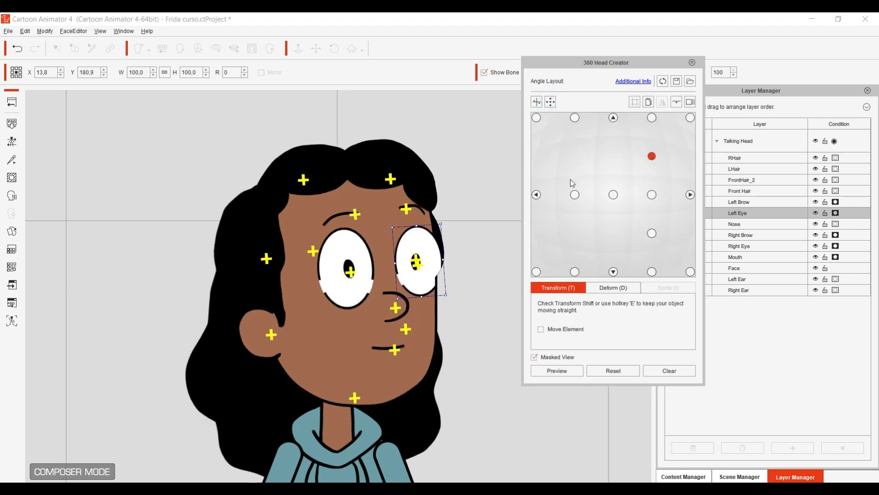
mouse_move(438, 249)
left_mouse_down()
mouse_move(416, 253)
mouse_move(432, 257)
left_mouse_up()
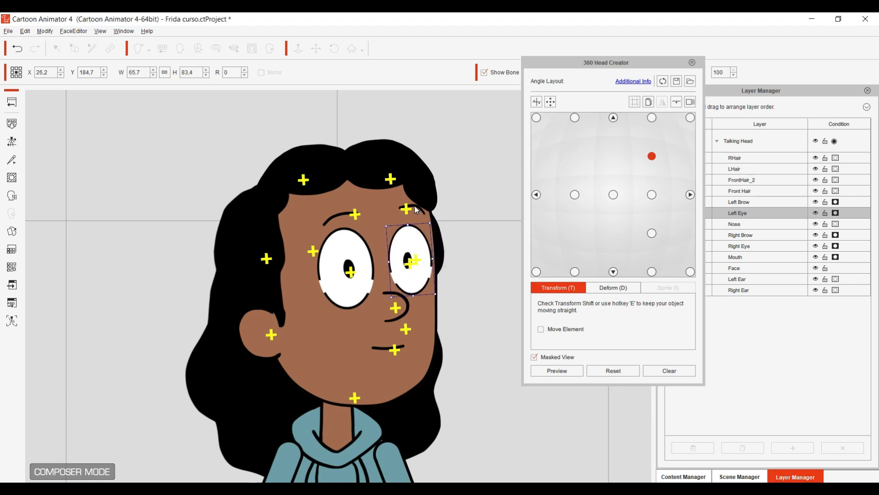
In the full-up three-quarter right angle, reorder LHair below the Face layer so the far-side hair sits behind the head.
left_click(653, 117)
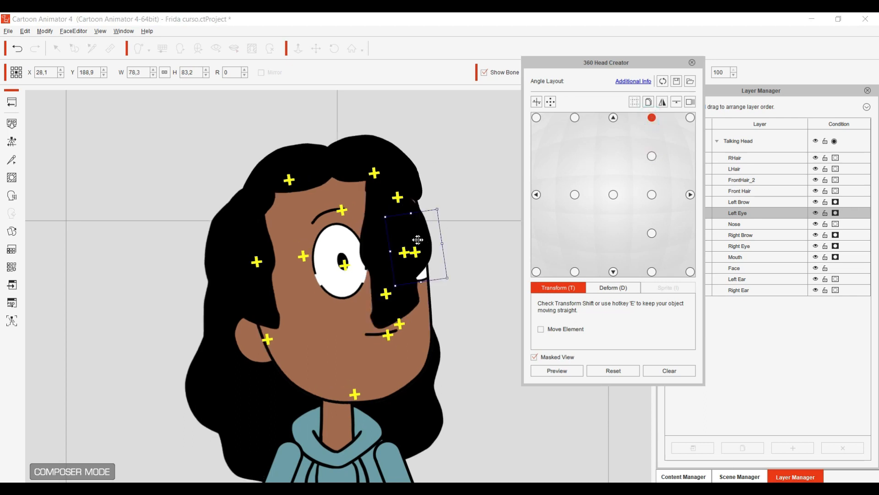
left_click(388, 231)
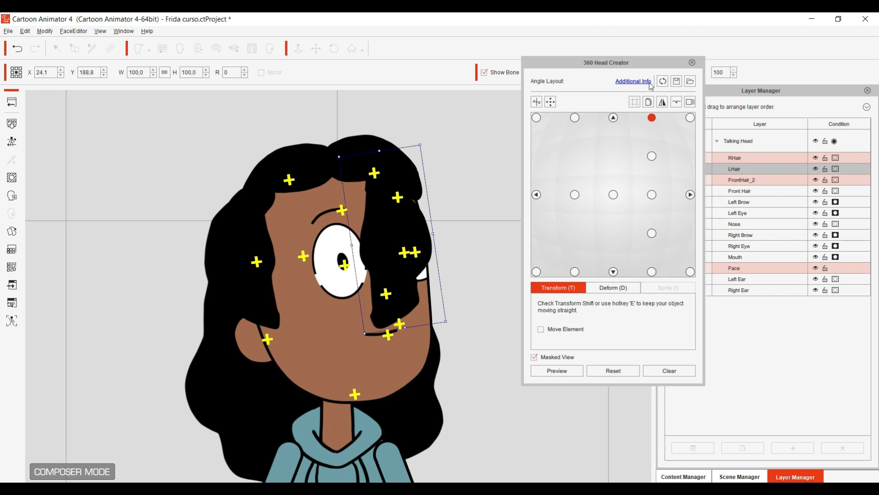
left_click_drag(645, 64, 604, 72)
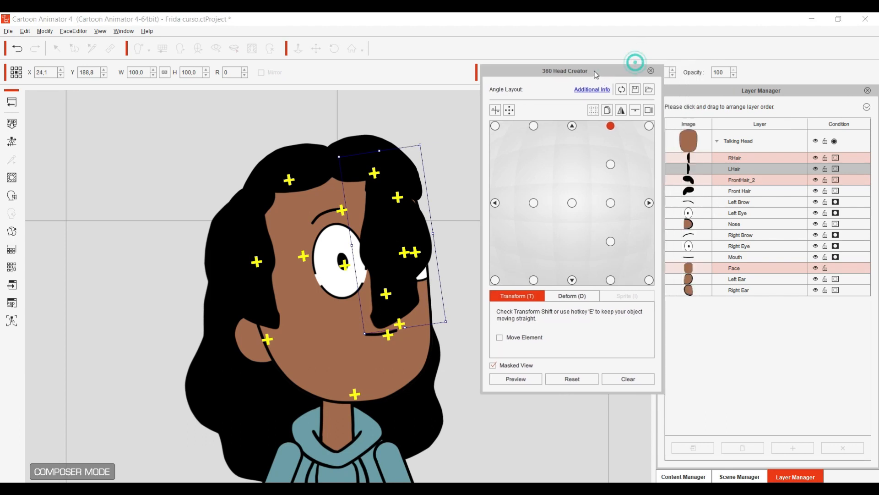
left_click_drag(731, 170, 739, 291)
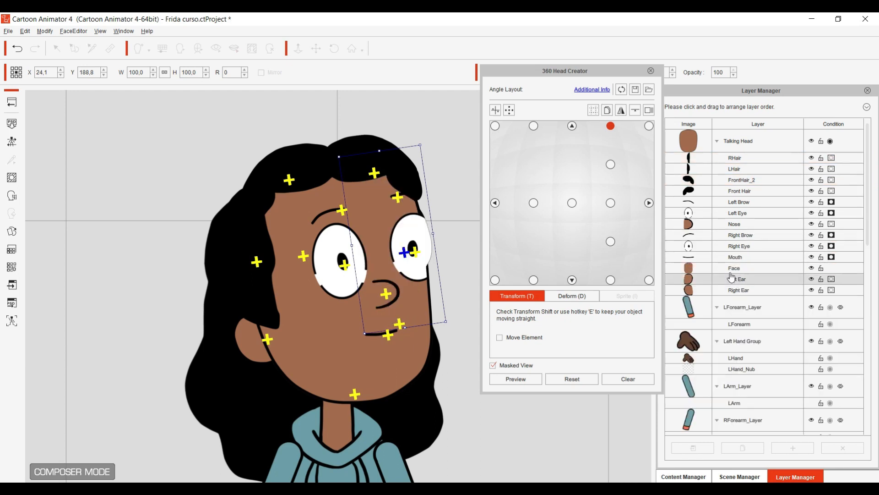
Shift and narrow Left Eye, bring Left Brow inward and tuck LHair to about X 20.9, Y 188.3 in the full-up three-quarter angle.
left_click(410, 234)
left_click_drag(409, 234, 426, 244)
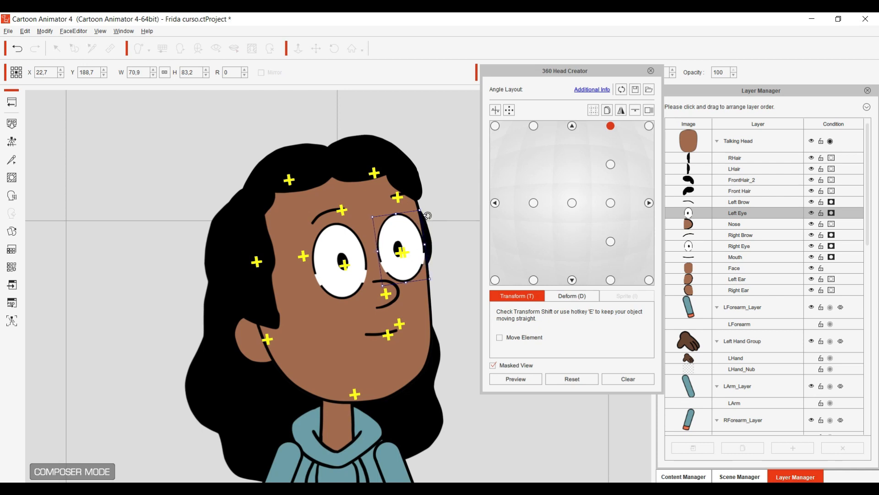
left_click(350, 257)
left_click(394, 200)
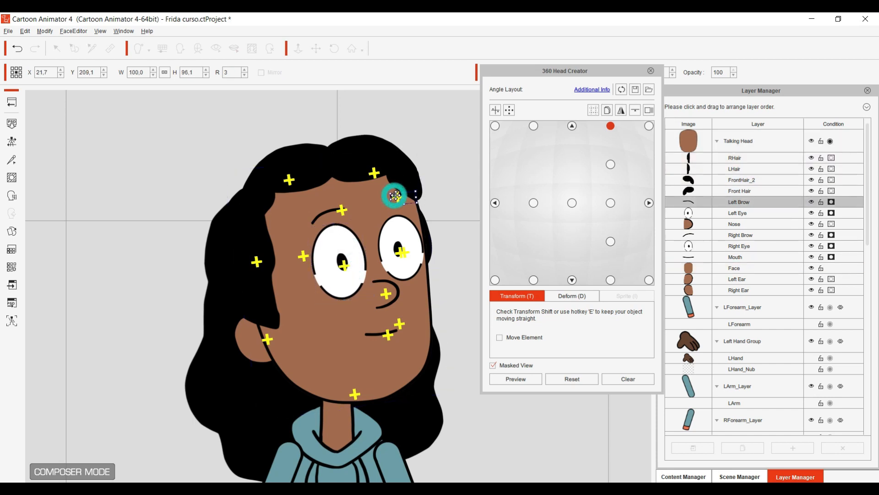
left_click(436, 250)
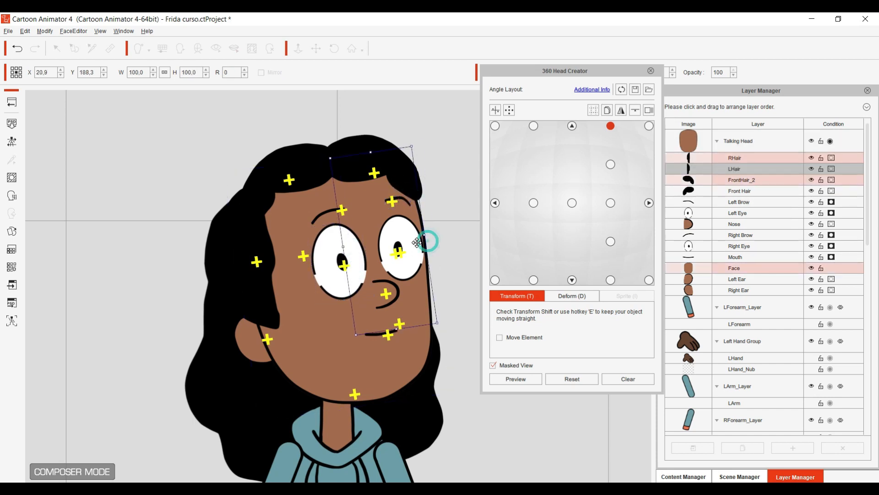
In the half-down three-quarter angle, narrow Left Eye, move Right Eye to about X 6.5, Y 172.2, and adjust Nose and the far brow.
left_click(611, 164)
left_click(611, 202)
left_click(610, 241)
left_click(428, 287)
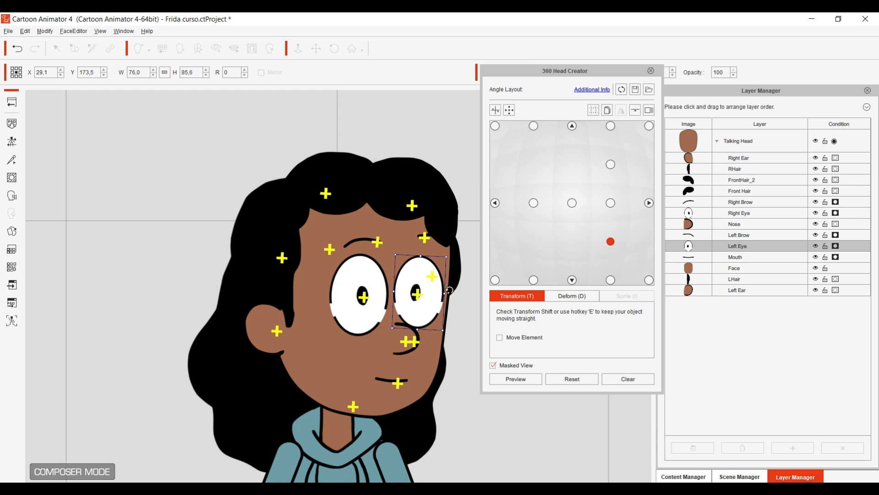
left_click(363, 295)
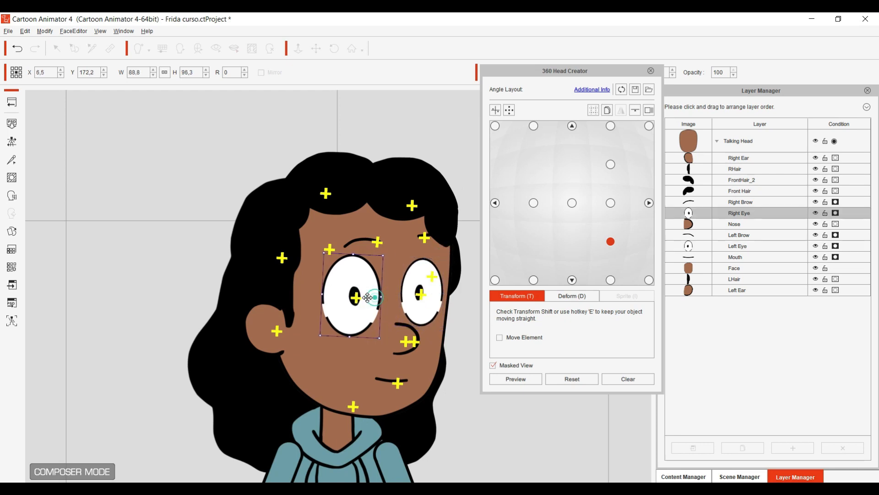
left_click(409, 338)
left_click(430, 241)
In the full-down three-quarter angle, send LHair behind the face and fit both eyes onto it, with Right Eye at about X 10.9, Y 165.7.
left_click(611, 279)
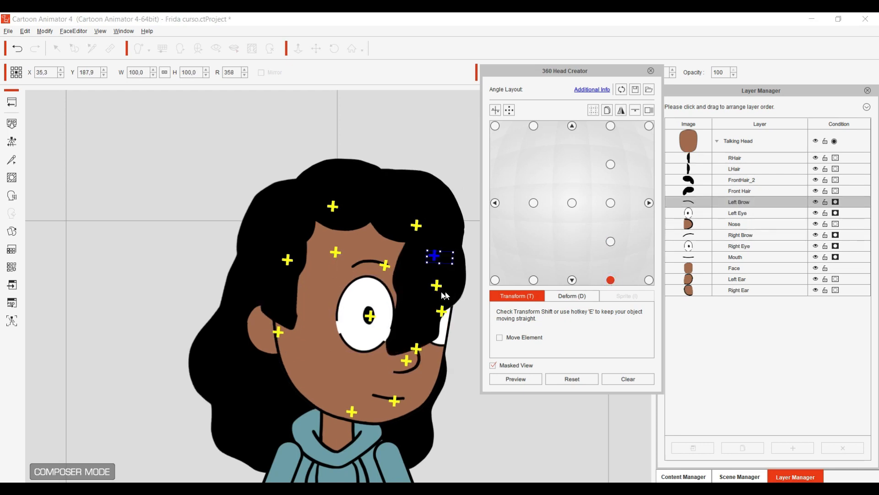
left_click_drag(700, 171, 706, 282)
left_click_drag(460, 308, 445, 312)
left_click_drag(457, 280, 451, 315)
left_click(388, 337)
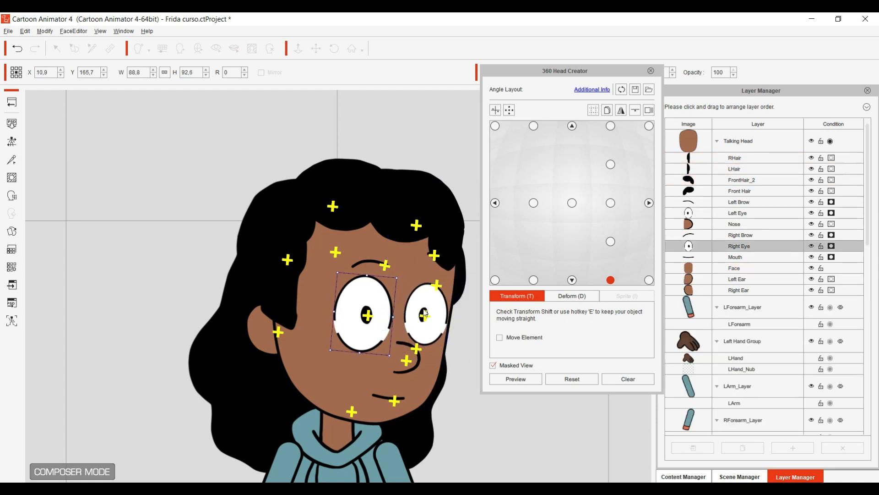
Lower Left Brow to about X 33.2, Y 183.0 in the full-down three-quarter right angle and preview the head turn.
left_click(434, 254)
left_click_drag(433, 254, 428, 269)
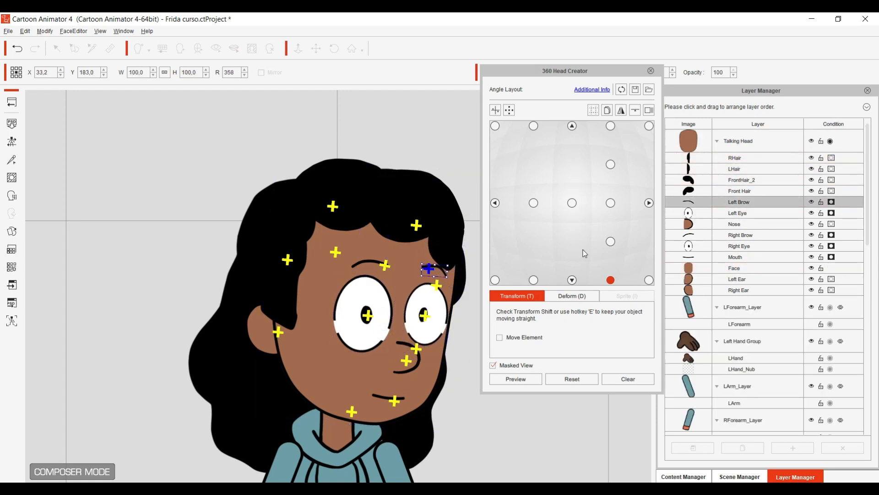
left_click(649, 279)
left_click(572, 202)
left_click(516, 379)
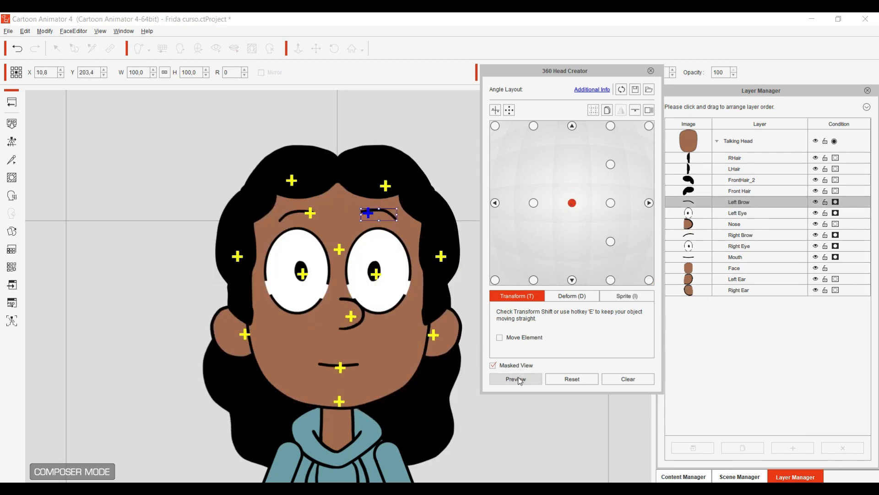
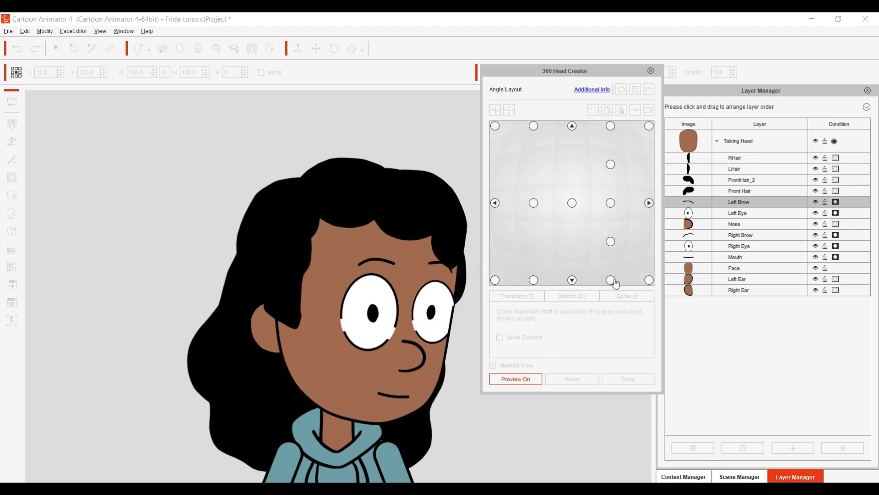
left_click(613, 280)
In the full-down right profile, bring the hidden Left Eye closer to the face, at about X 57.1, Y 162.7.
left_click(649, 280)
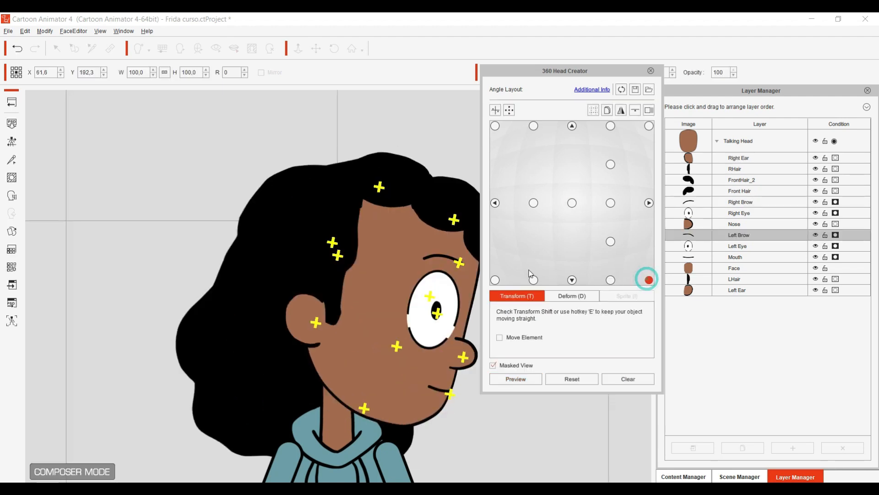
left_click(572, 203)
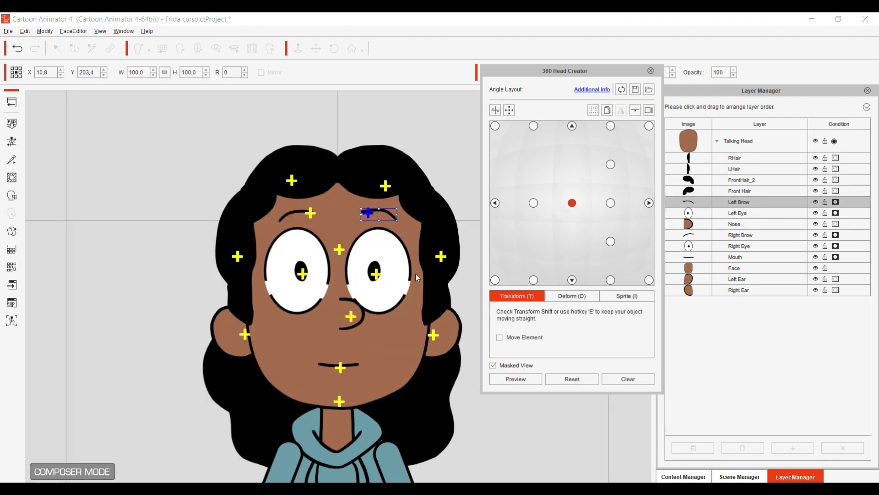
left_click(387, 265)
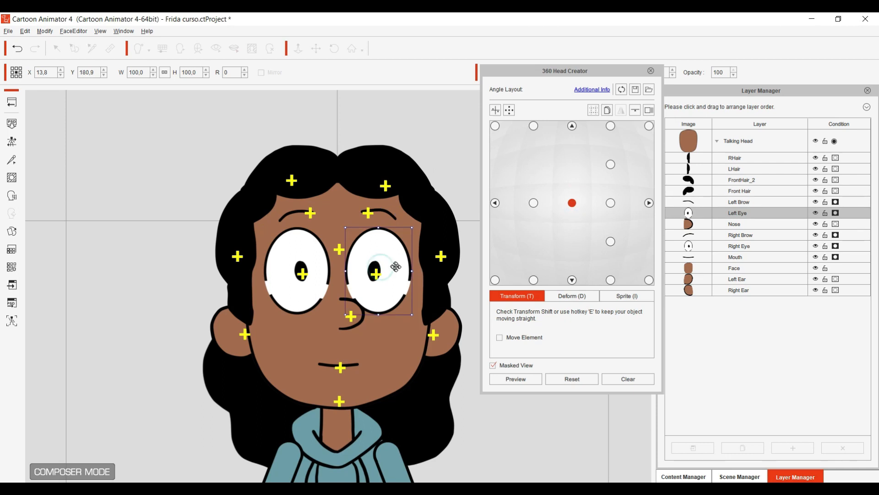
left_click(649, 280)
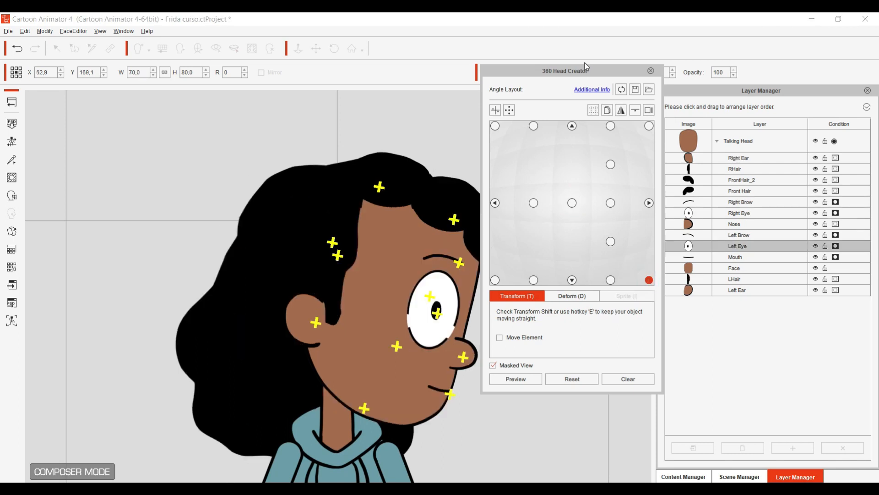
left_click_drag(585, 69, 686, 75)
left_click_drag(512, 304, 497, 321)
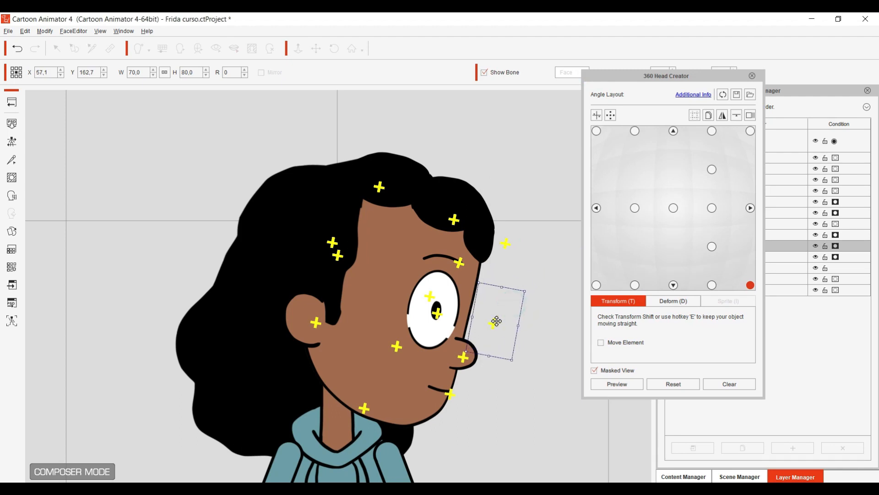
Move the hidden Left Eye inward to about X 54.2, Y 180.5 in the right profile and X 37.7, Y 194.2 in the full-up right profile.
left_click(750, 208)
left_click_drag(496, 276, 487, 277)
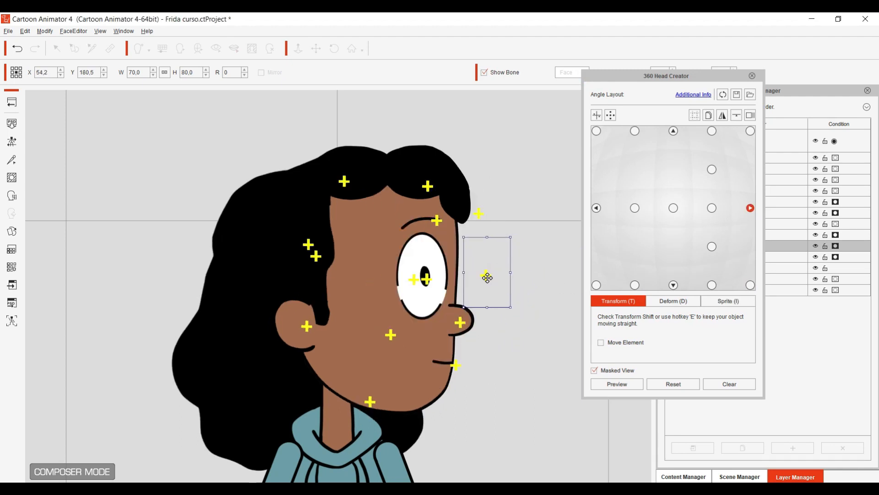
left_click(751, 131)
left_click_drag(459, 243, 444, 240)
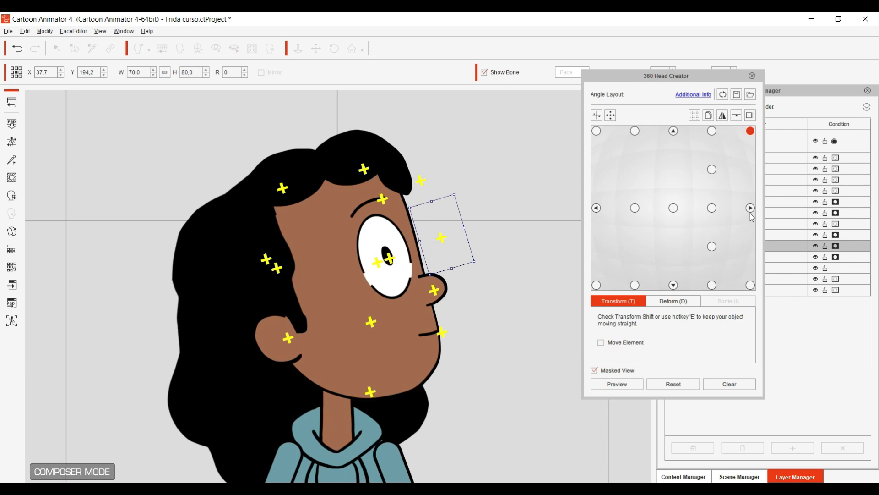
Preview the head turning across the angles to check the eye movement.
left_click(712, 169)
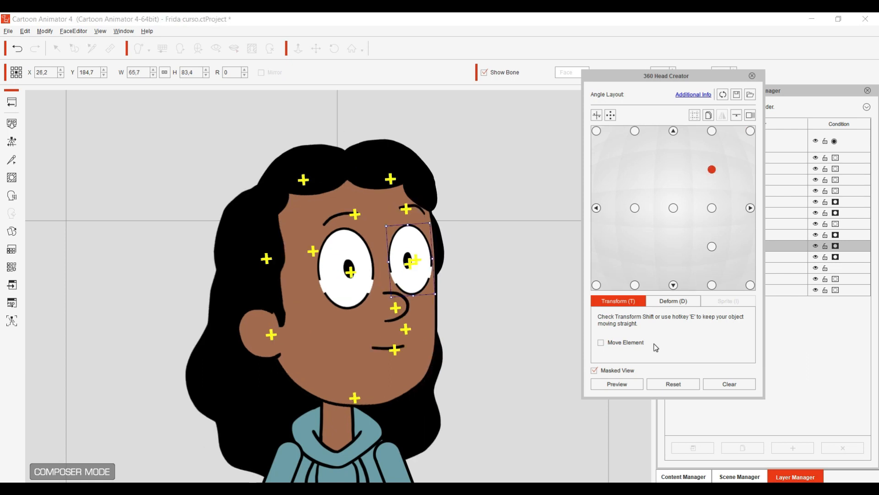
left_click(638, 383)
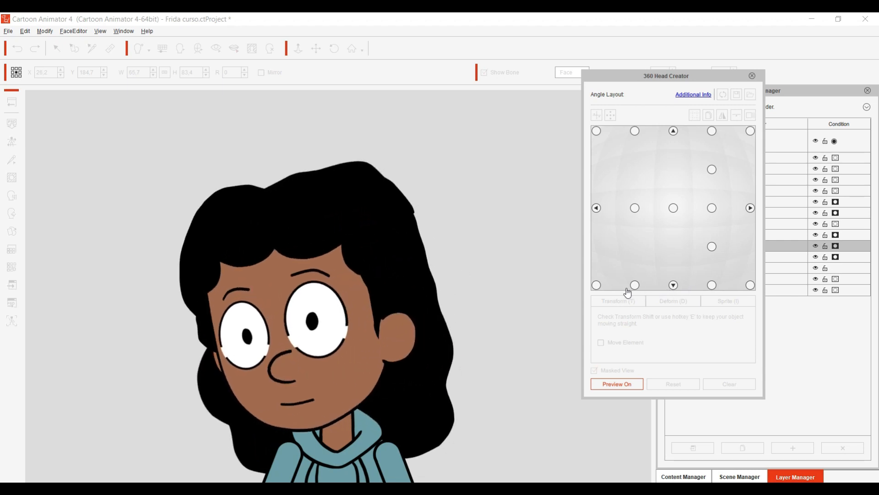
left_click(688, 289)
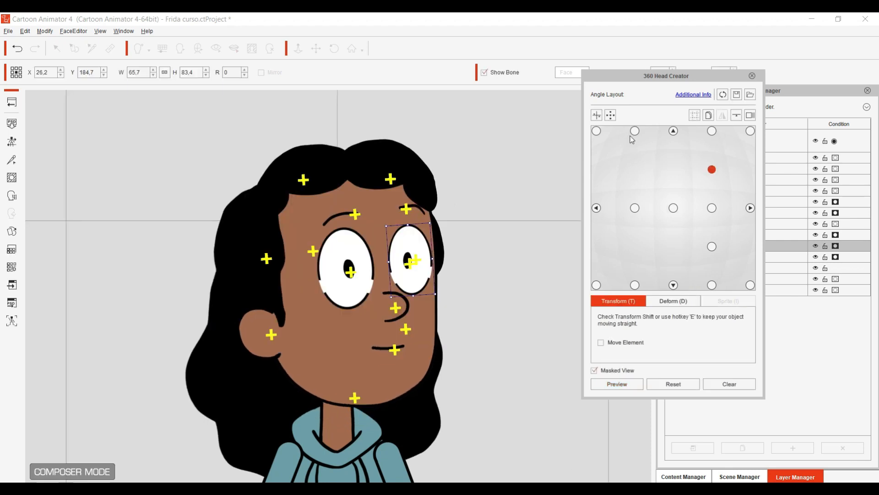
Show the angle ranges, widen the full-down three-quarter right range toward the center, and preview the head turn.
left_click(712, 285)
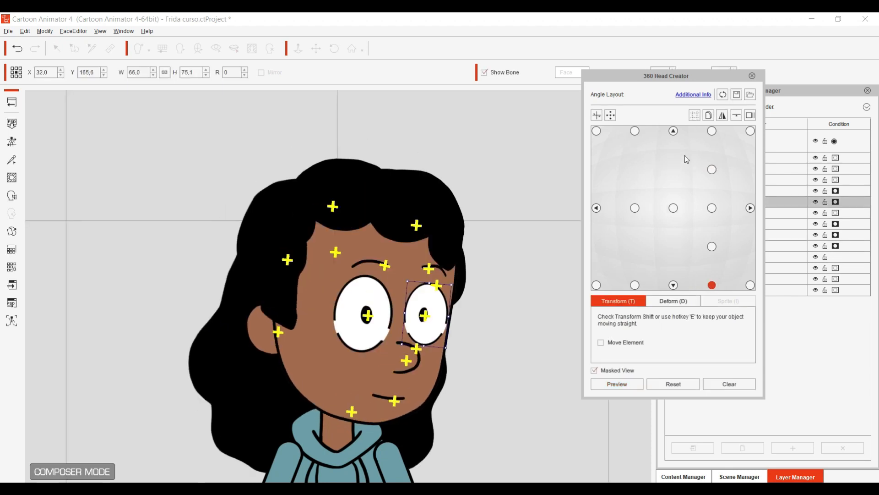
left_click(695, 115)
left_click_drag(693, 273, 701, 274)
left_click(635, 384)
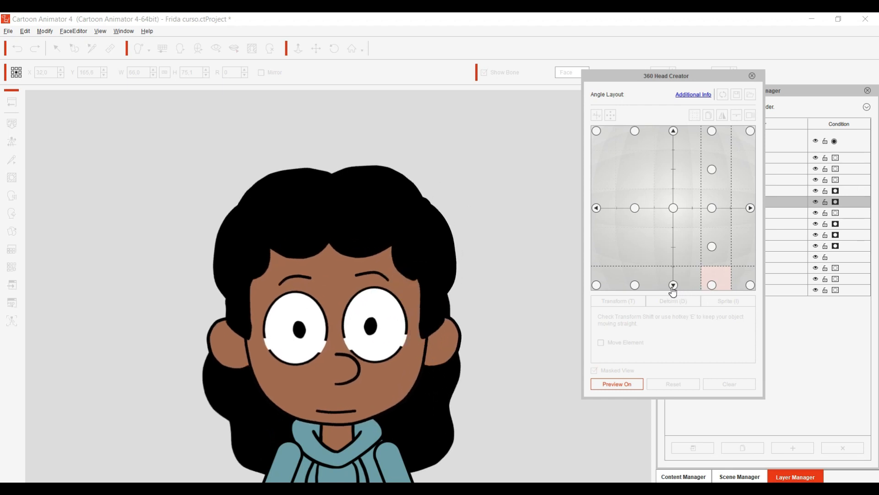
left_click(712, 284)
left_click_drag(701, 253, 685, 257)
left_click(637, 382)
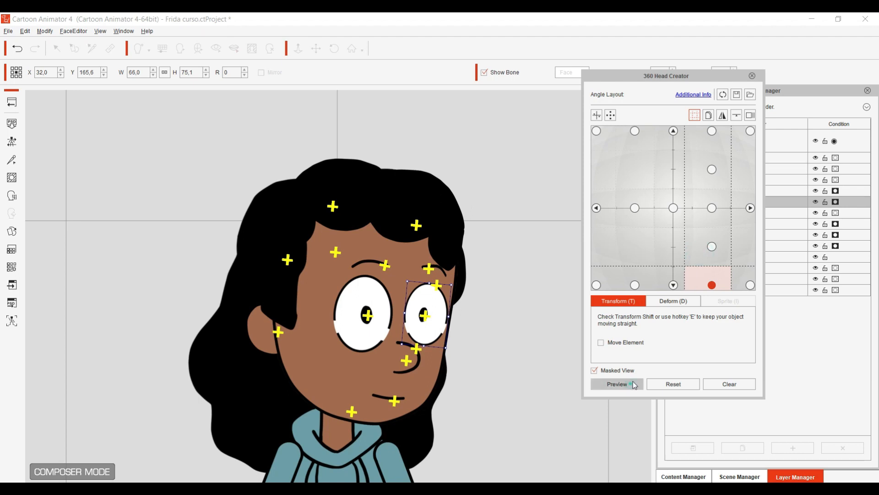
left_click_drag(662, 271, 634, 221)
Switch to the level three-quarter left angle and hide the angle range display.
left_click(663, 209)
left_click(673, 208)
left_click(635, 208)
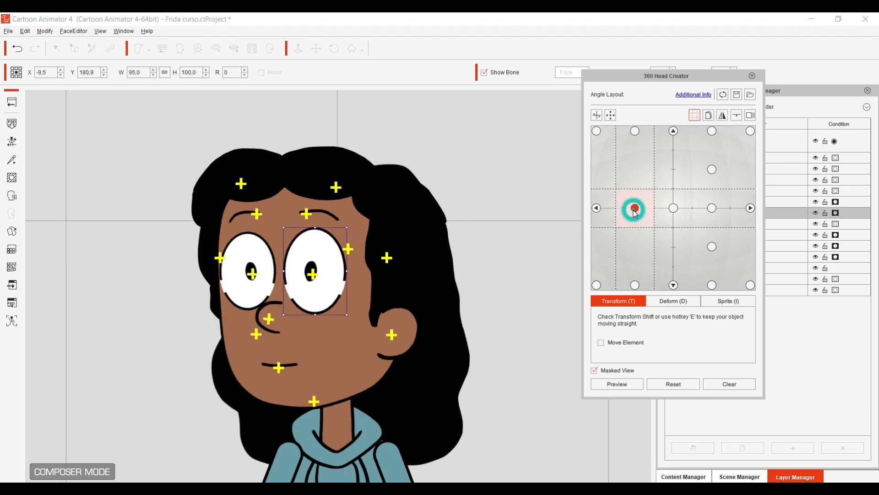
left_click(698, 117)
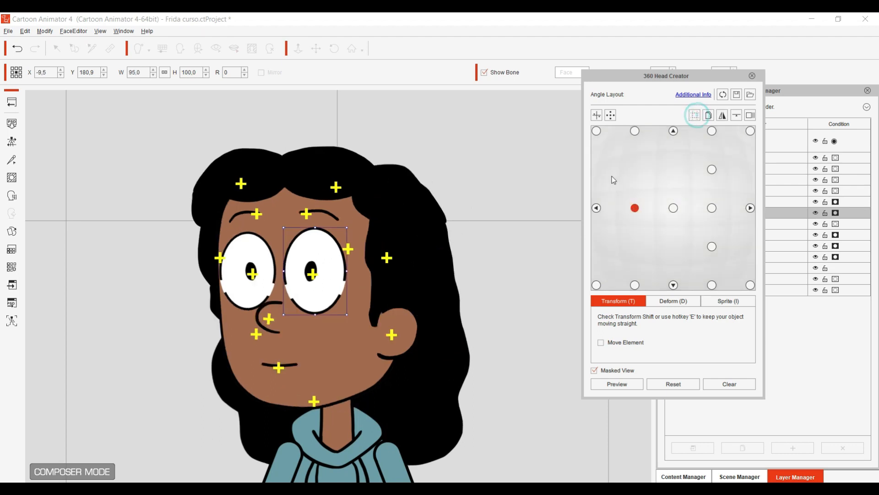
In the level three-quarter left angle, shrink Right Eye to about W 73.9, H 85.9 and place it at about X -32.4, Y 179.4.
left_click(596, 208)
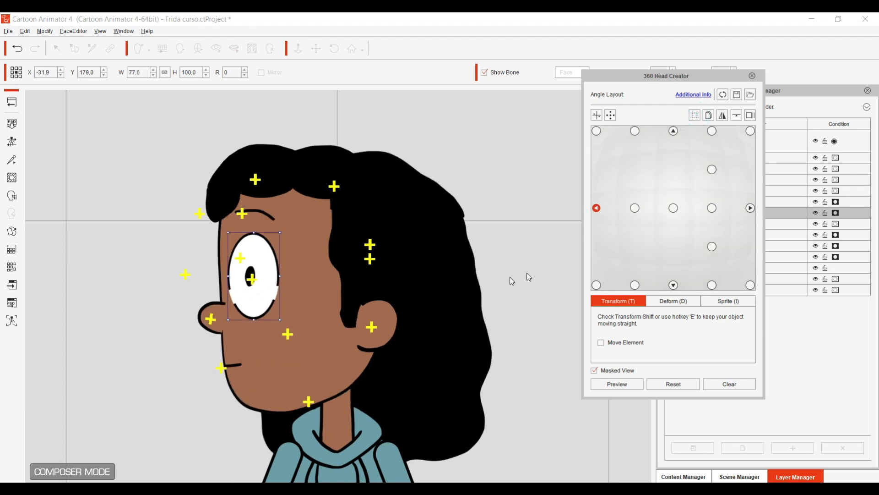
left_click(634, 208)
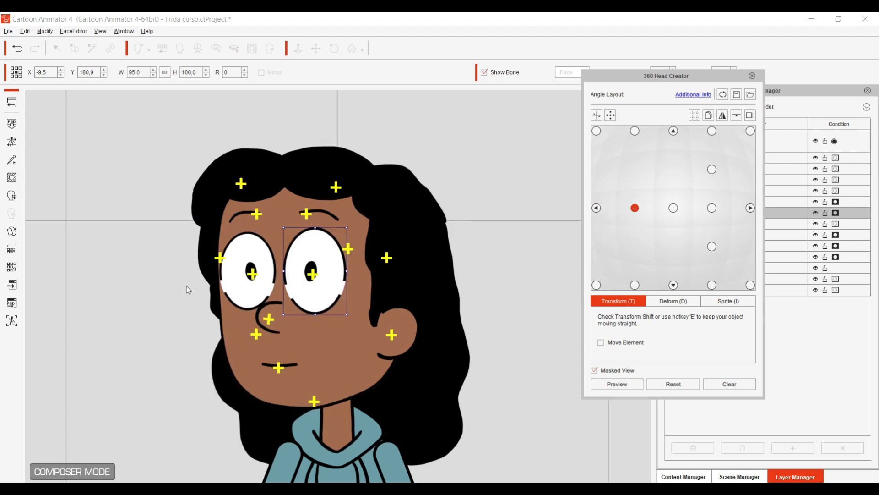
left_click(242, 277)
left_click_drag(276, 271, 275, 270)
left_click_drag(272, 233, 270, 236)
left_click_drag(252, 287, 251, 289)
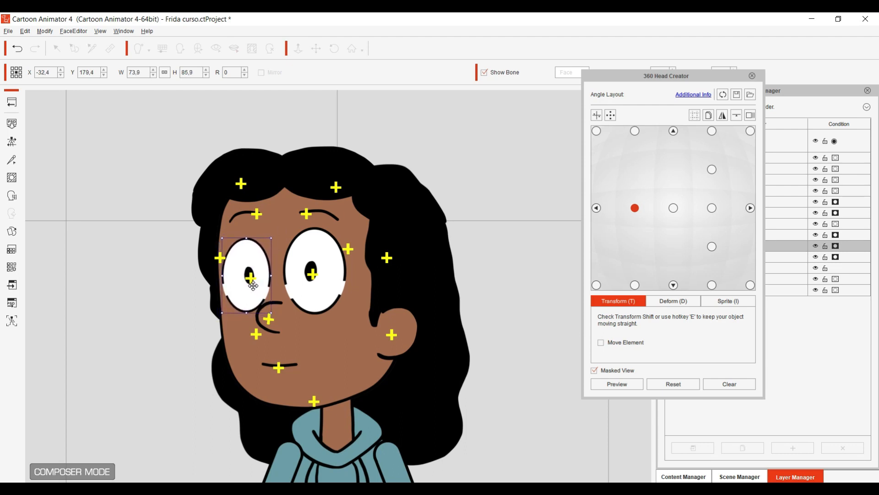
left_click(250, 214)
left_click_drag(255, 214, 255, 213)
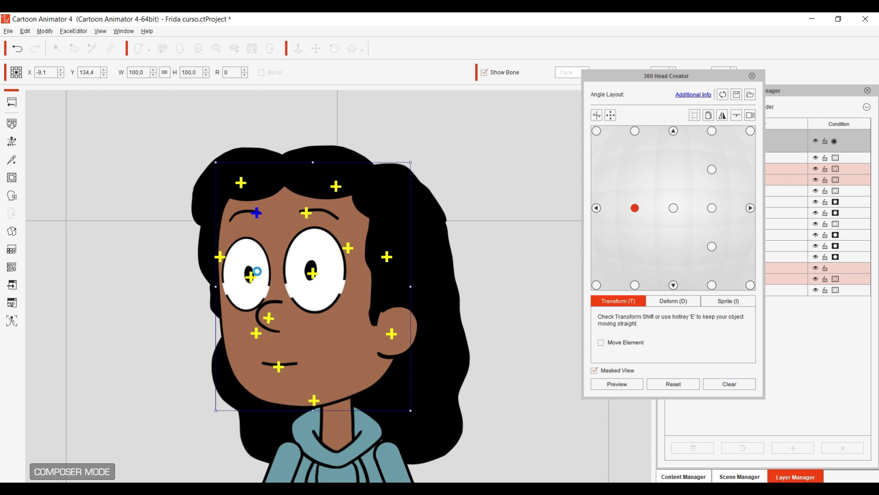
key("ctrl+z")
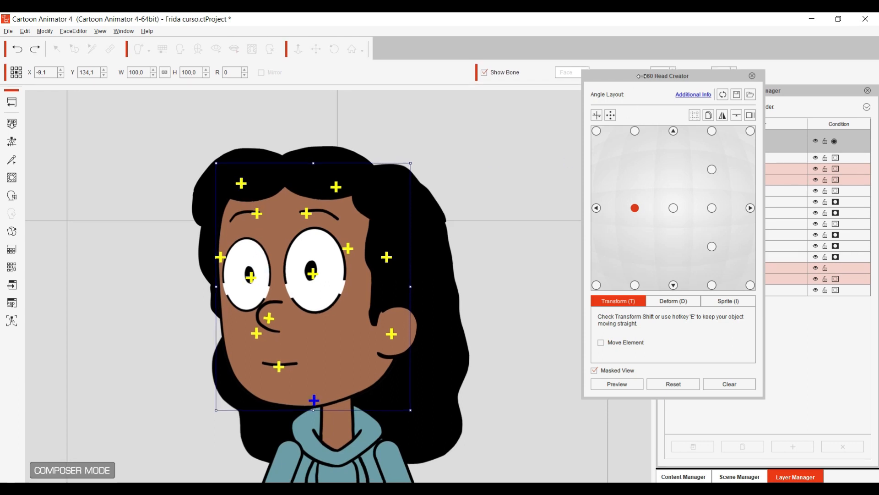
Uncover the layer list and lower Right Brow slightly in the level three-quarter left angle.
left_click_drag(647, 75, 594, 84)
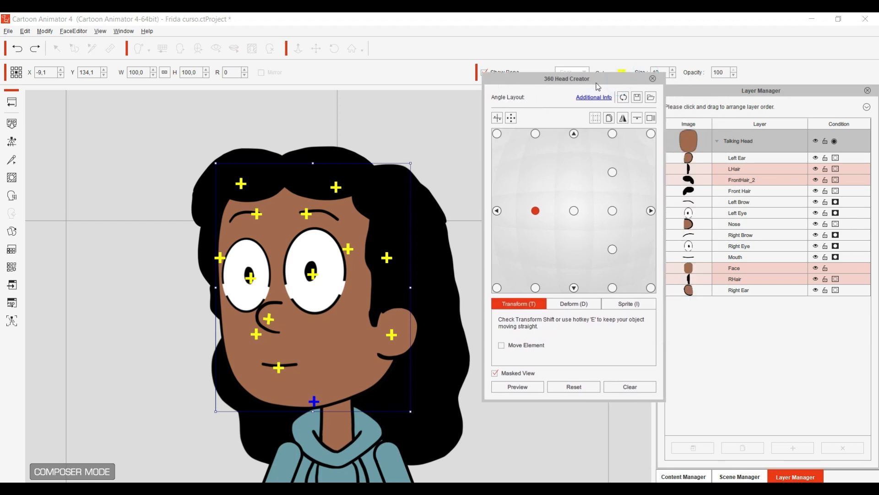
left_click(753, 249)
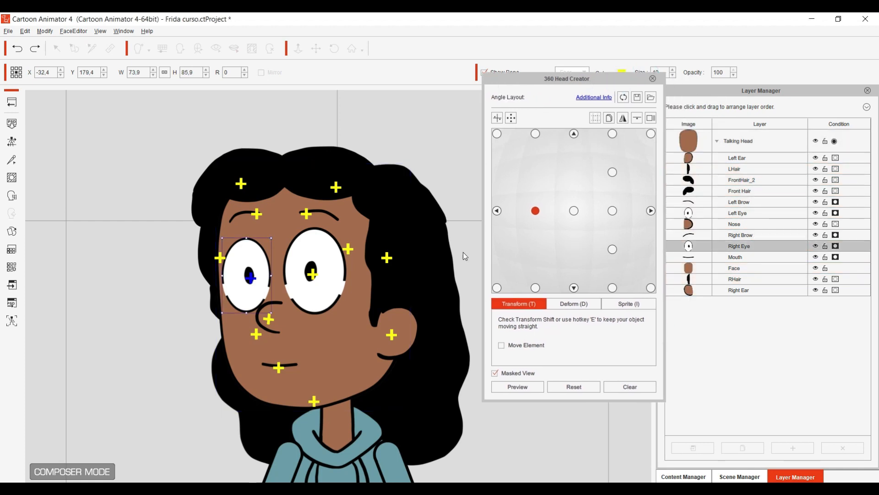
left_click(752, 236)
left_click_drag(247, 215, 247, 218)
Move the hidden Right Eye toward the face, to about X -51.6, Y 180.1 in the left profile and X -59.0, Y 158.6 in the full-down left profile.
left_click(244, 285)
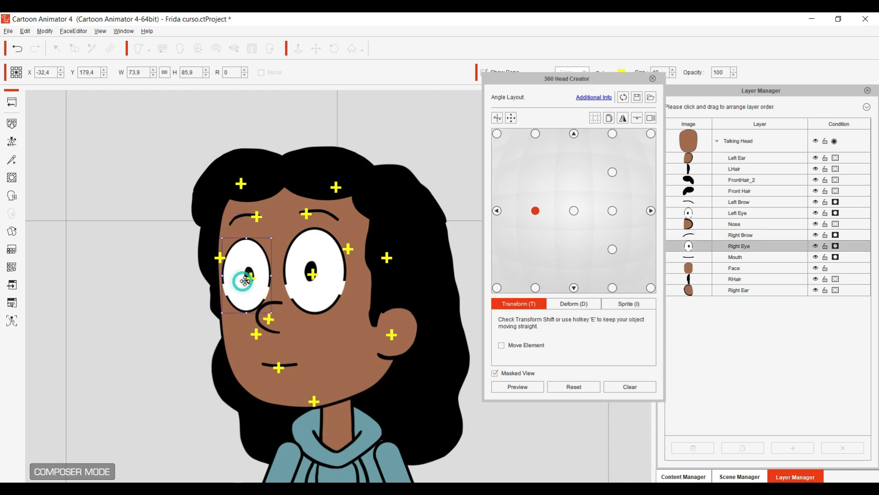
left_click(497, 211)
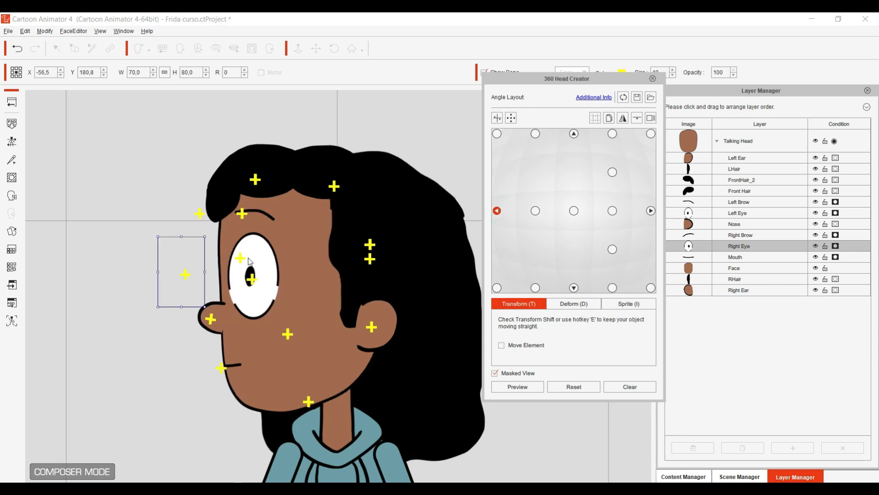
left_click_drag(189, 271, 202, 271)
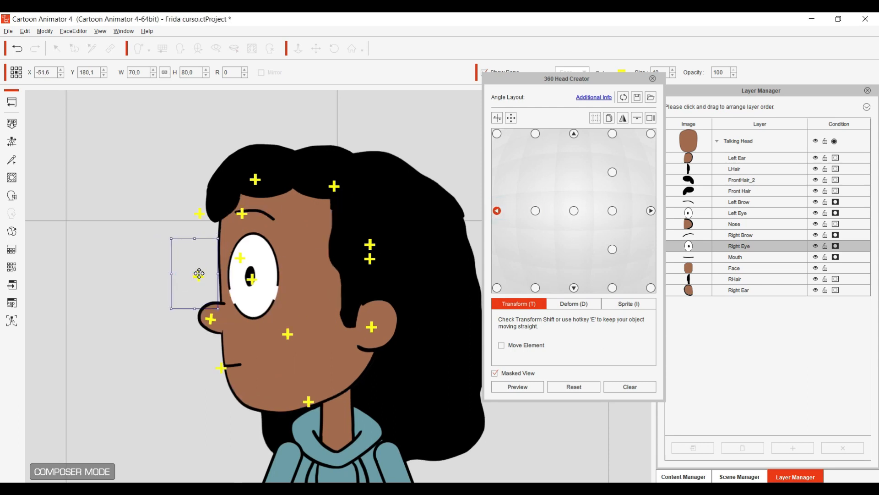
left_click(497, 288)
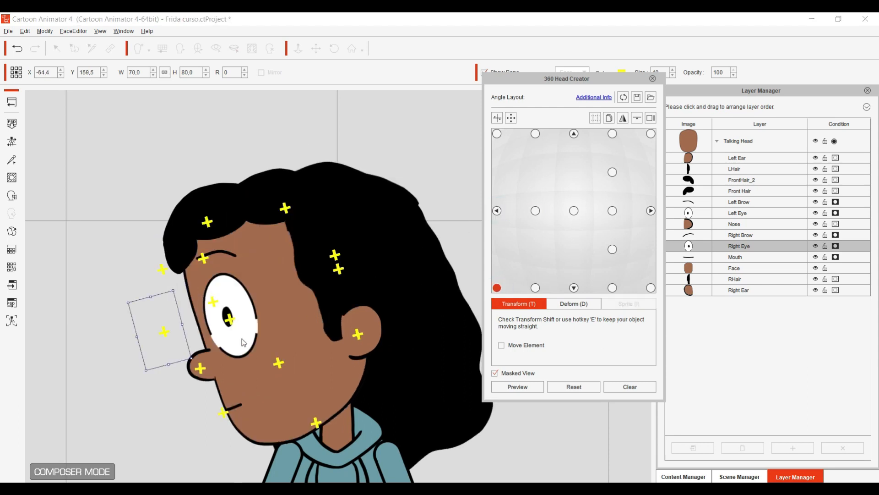
left_click_drag(170, 342, 185, 345)
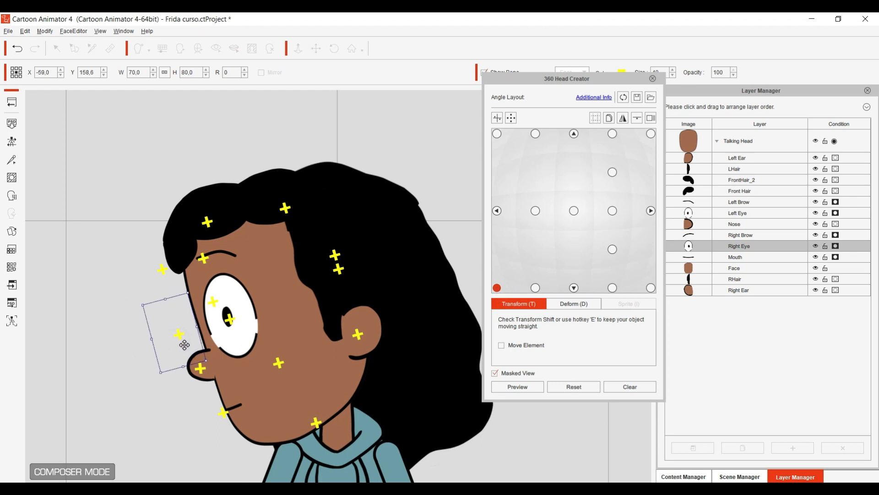
In the full-up left profile, bring Right Eye inward to about X -31.0, Y 196.5 and preview the head turn.
left_click(497, 133)
left_click_drag(246, 227, 258, 233)
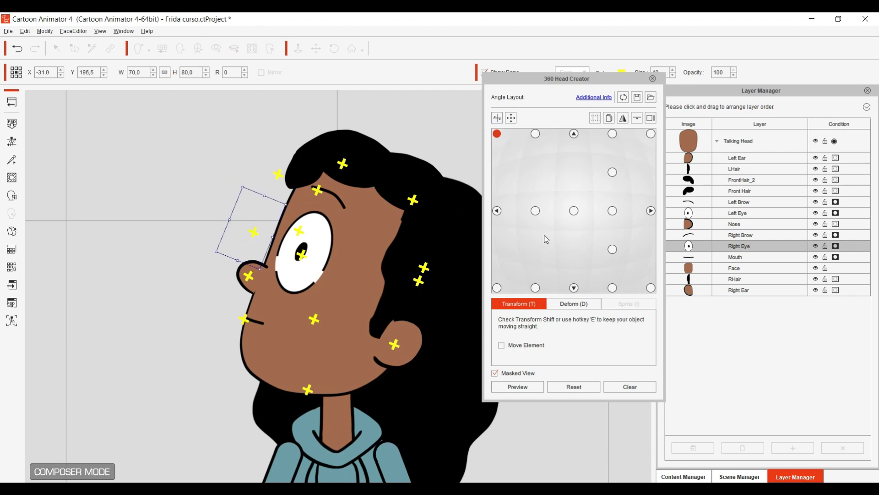
left_click(509, 386)
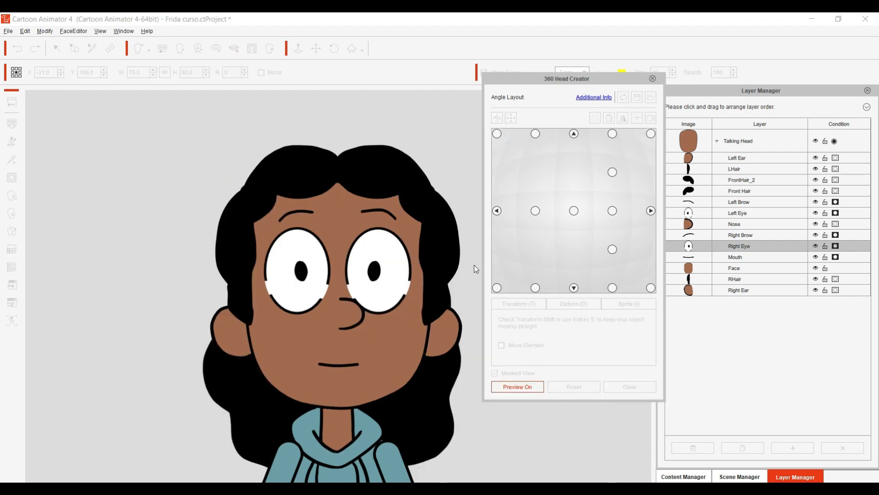
left_click_drag(591, 232, 614, 136)
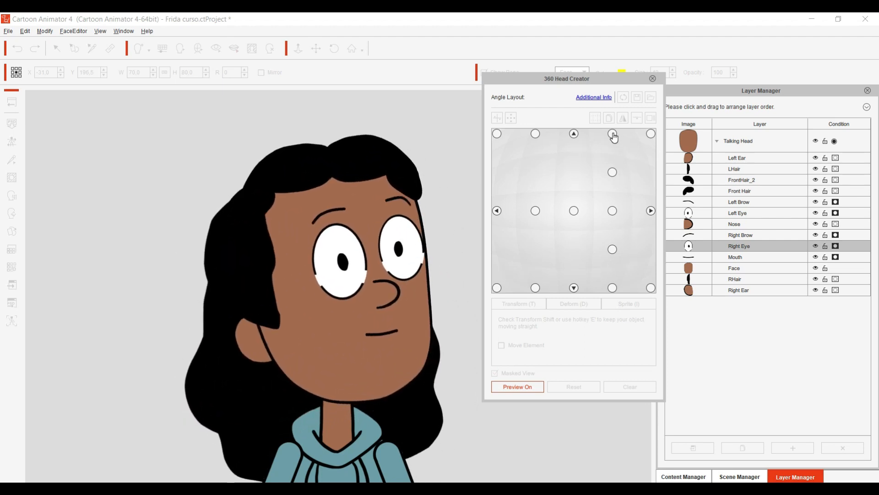
In the full-up three-quarter right angle, reposition Left Eye at about X 22.7, Y 187.9.
left_click(612, 133)
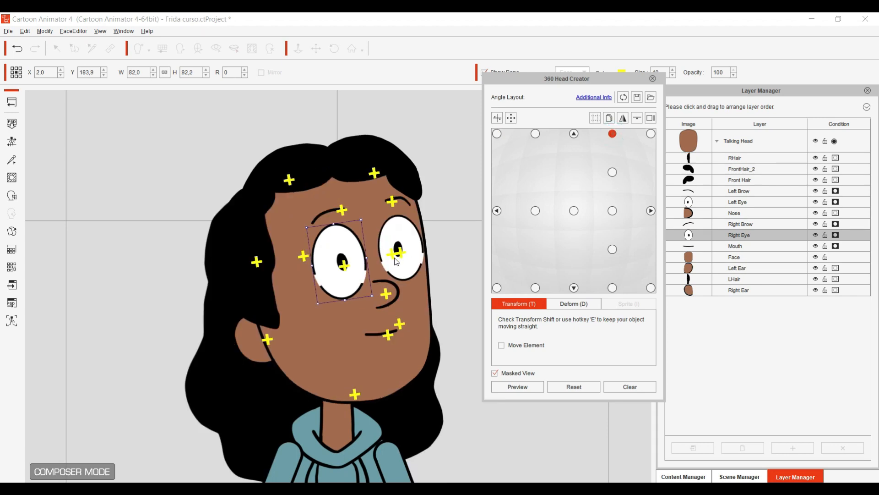
left_click(396, 260)
left_click_drag(405, 259, 404, 243)
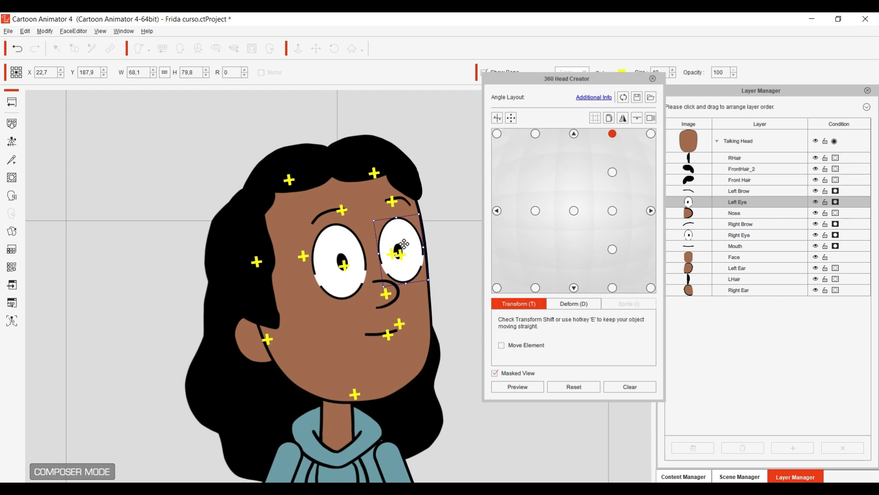
In the full-up three-quarter right angle, move Left Brow to about X 19.1, Y 206.1, and review the other right-facing and front angles.
left_click(403, 200)
left_click_drag(403, 204, 401, 204)
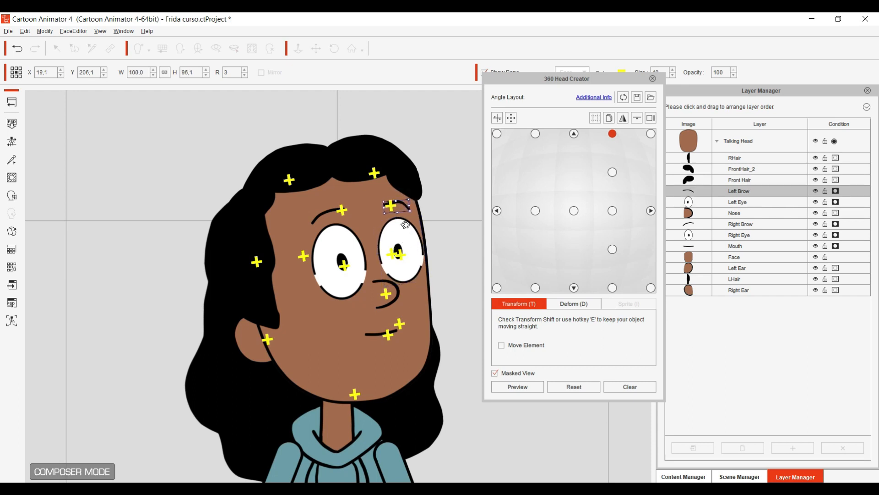
left_click(613, 172)
left_click(651, 211)
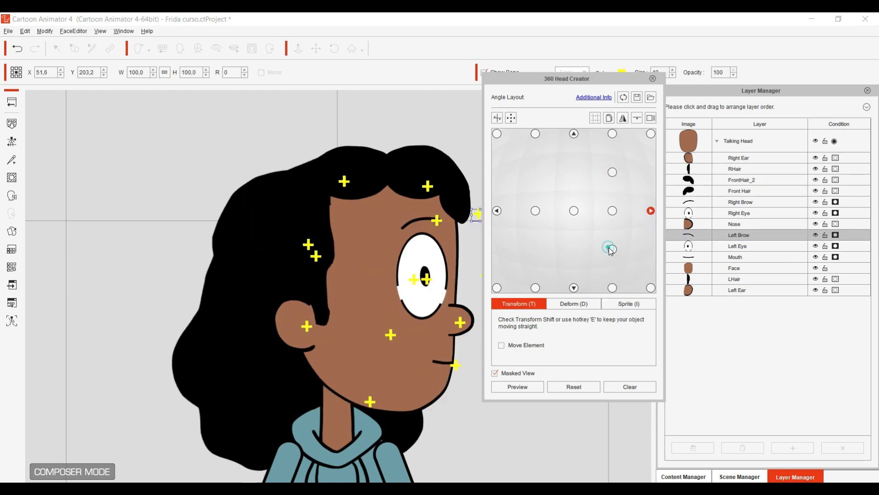
left_click(573, 217)
left_click(575, 212)
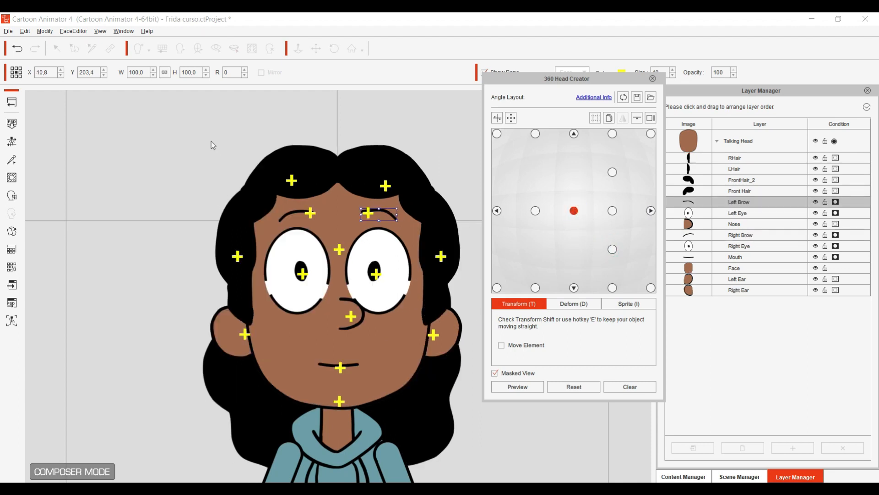
Return from the Composer to Stage mode and save the project.
left_click(12, 102)
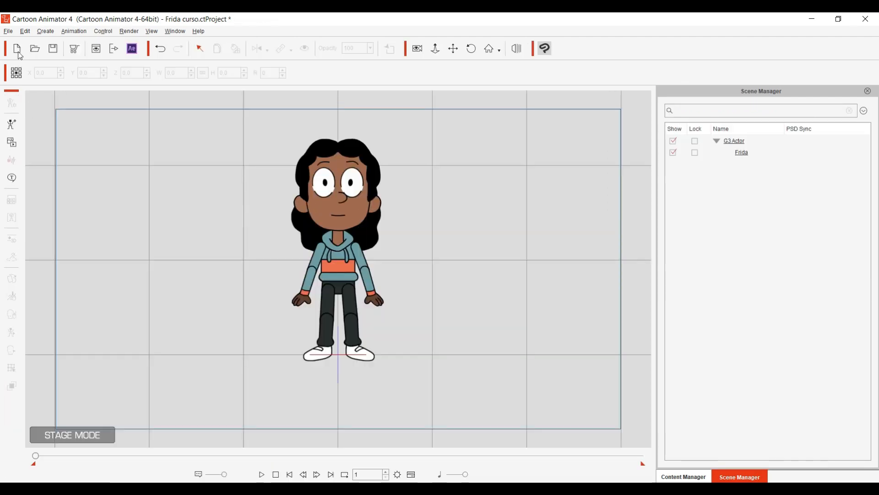
left_click(12, 32)
left_click(22, 76)
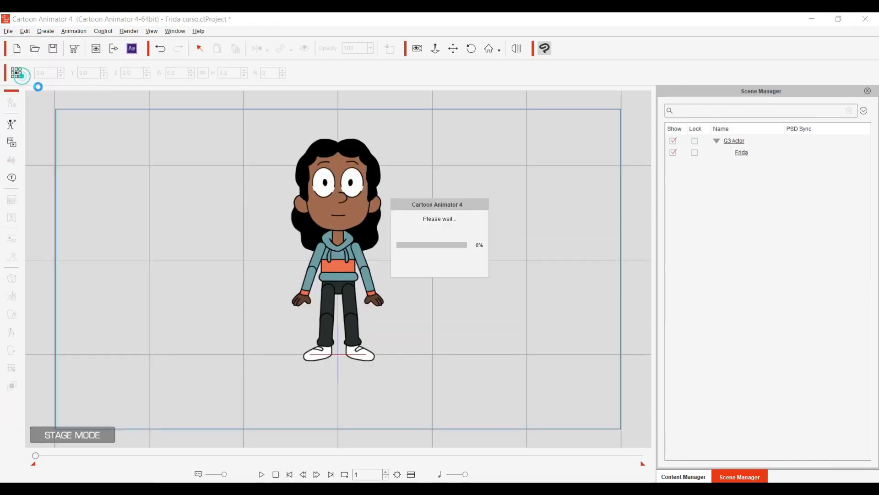
left_click(436, 235)
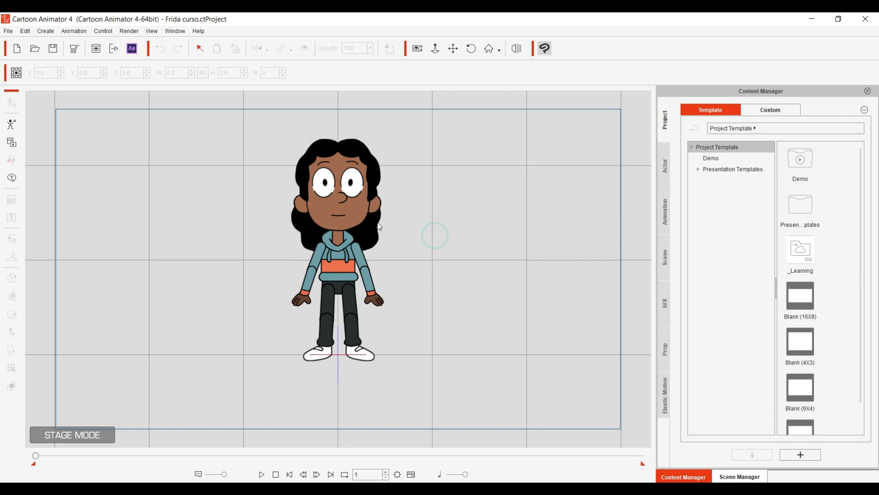
Test Frida's head turning with the Face Key Editor, restore the default key and close the editor.
left_click(348, 215)
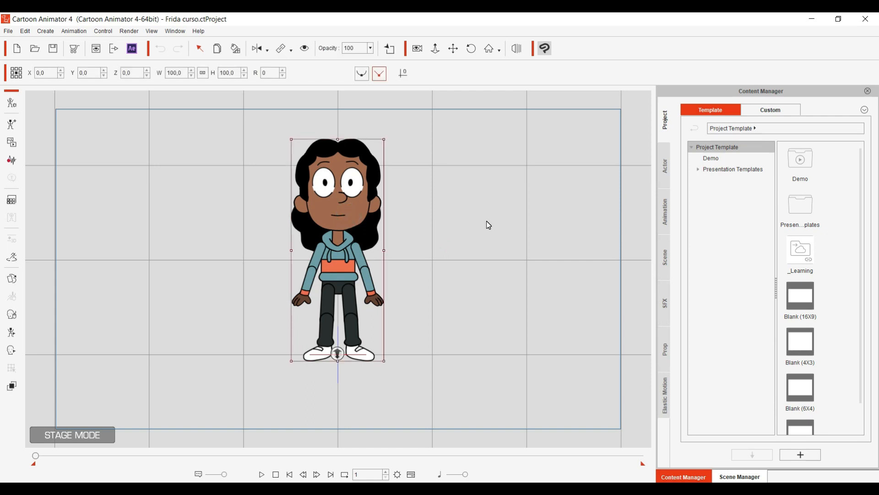
key("k")
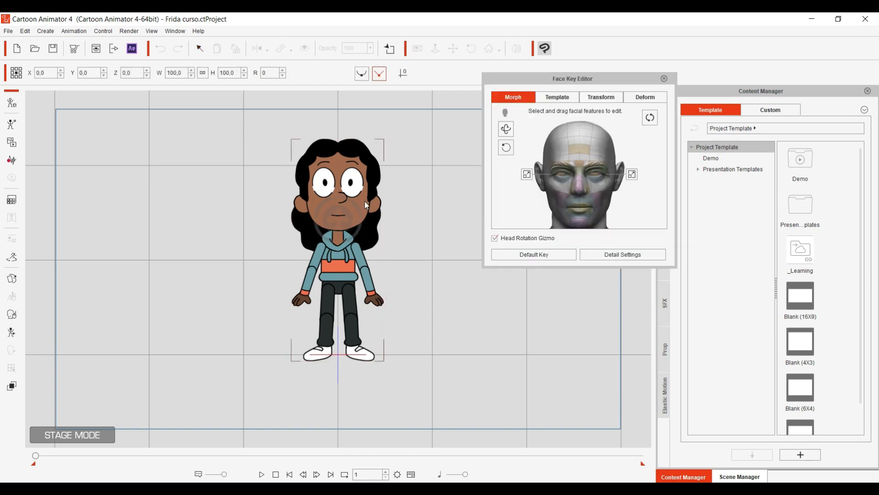
left_click_drag(341, 225, 263, 208)
left_click_drag(177, 261, 398, 247)
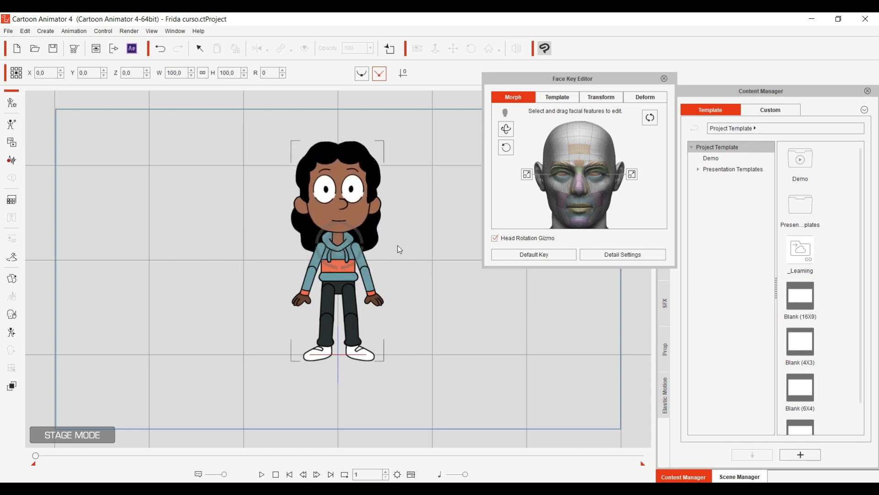
left_click(563, 256)
left_click(665, 78)
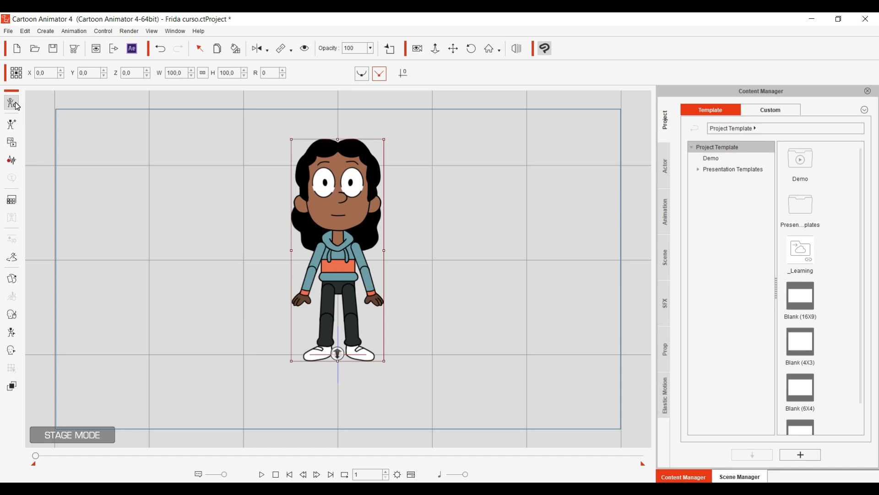
Save the project and reopen Frida in the Composer.
left_click(8, 31)
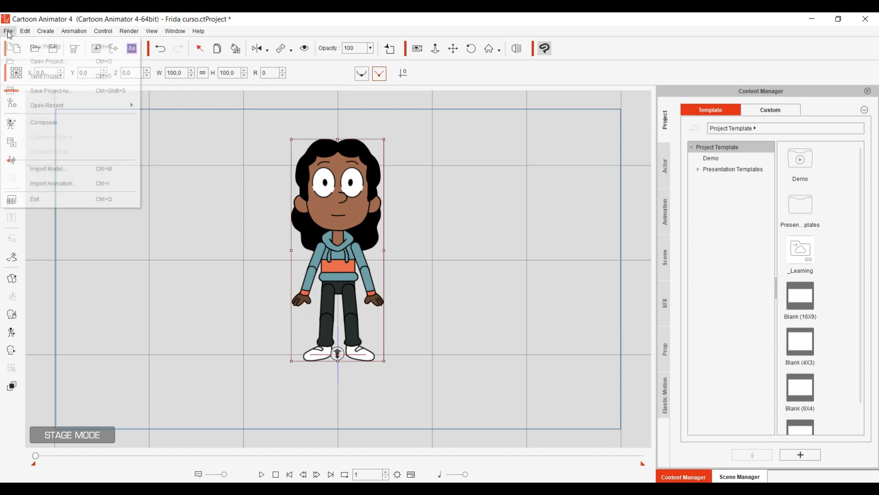
left_click(46, 76)
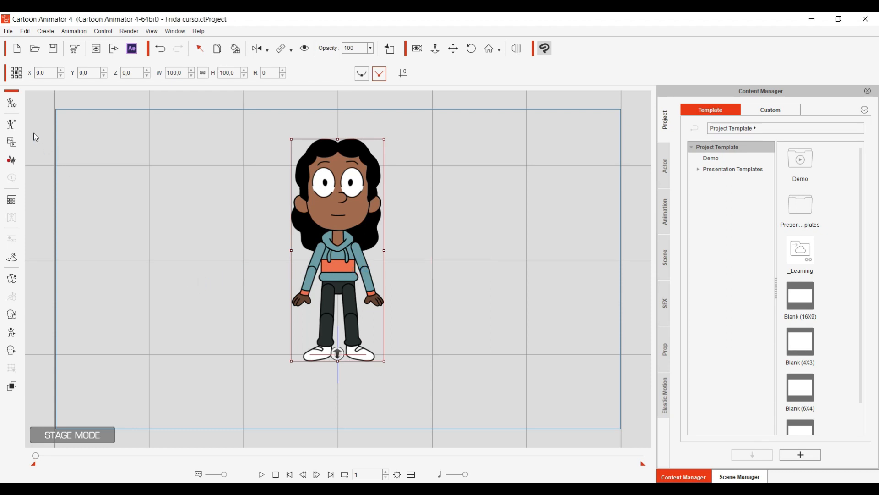
left_click(12, 102)
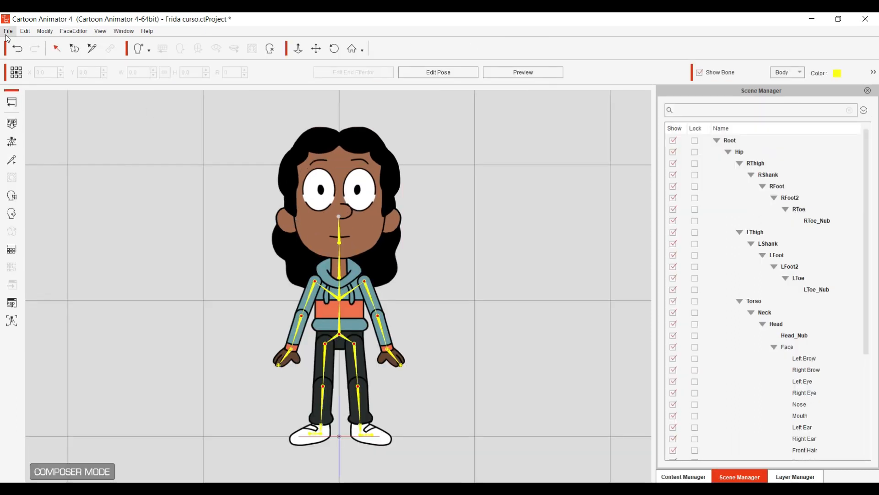
Check the external image editor and launch settings in the Image preferences, and close them without changes.
left_click(25, 31)
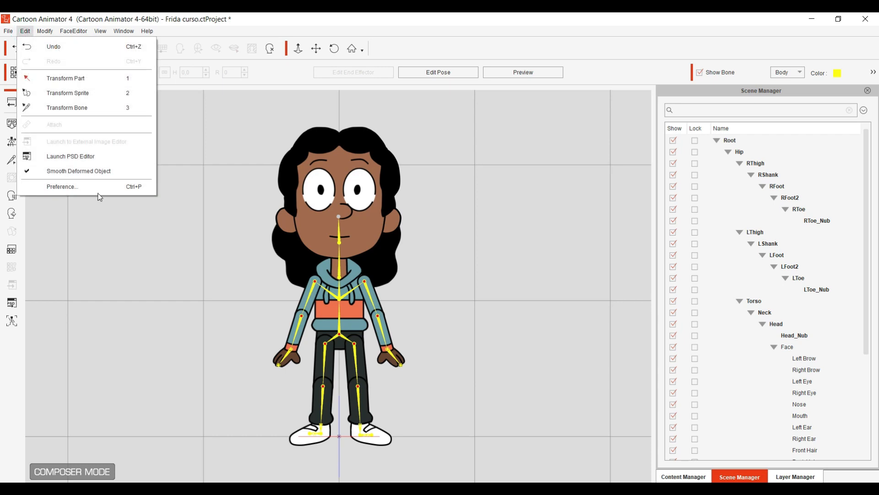
left_click(99, 188)
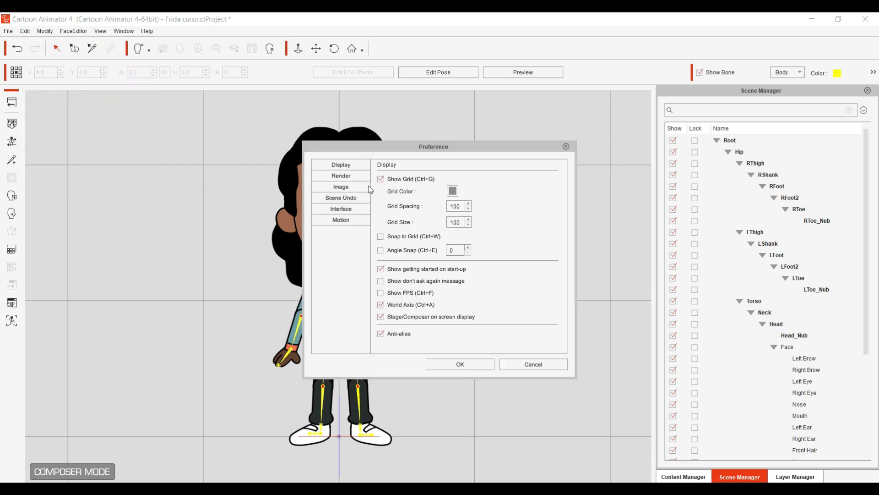
left_click(369, 187)
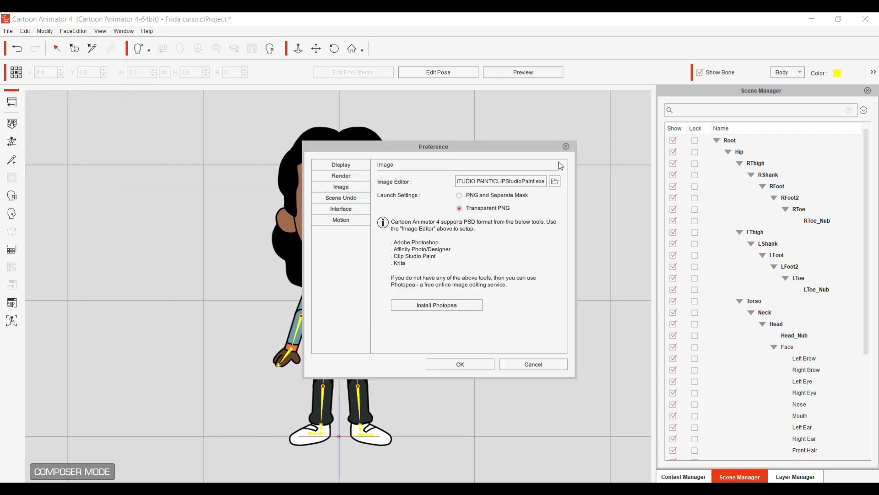
left_click(566, 147)
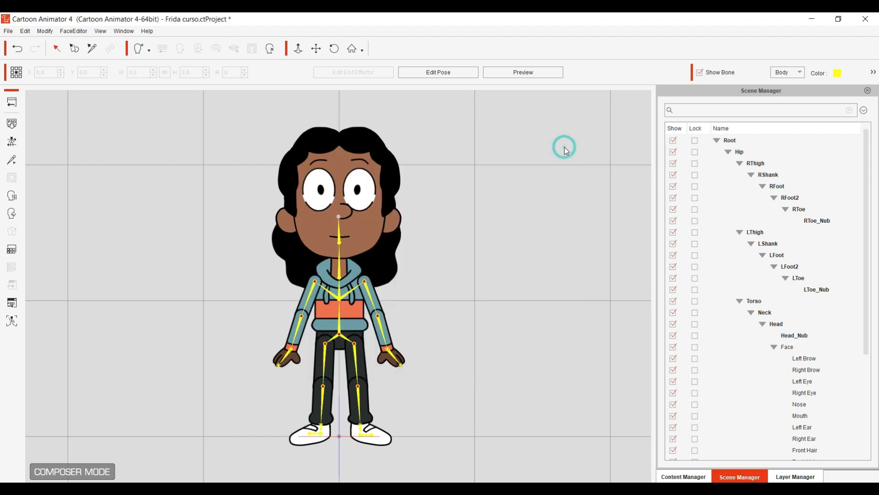
Open Frida's left forearm sprite in Clip Studio Paint and close the other Illustration document.
left_click(388, 336)
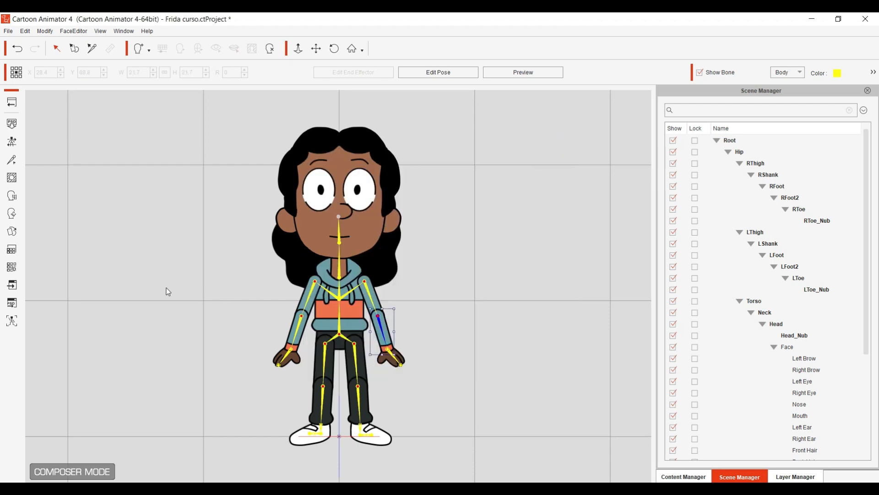
left_click(12, 284)
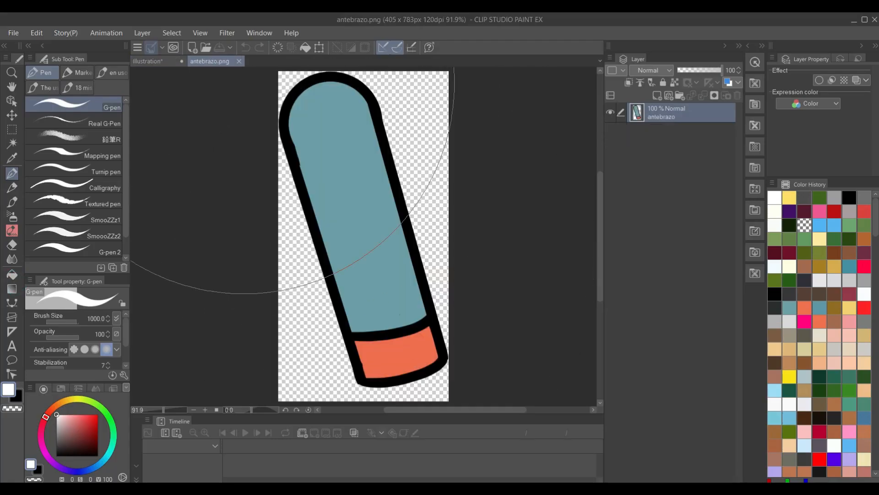
left_click(182, 61)
left_click(460, 201)
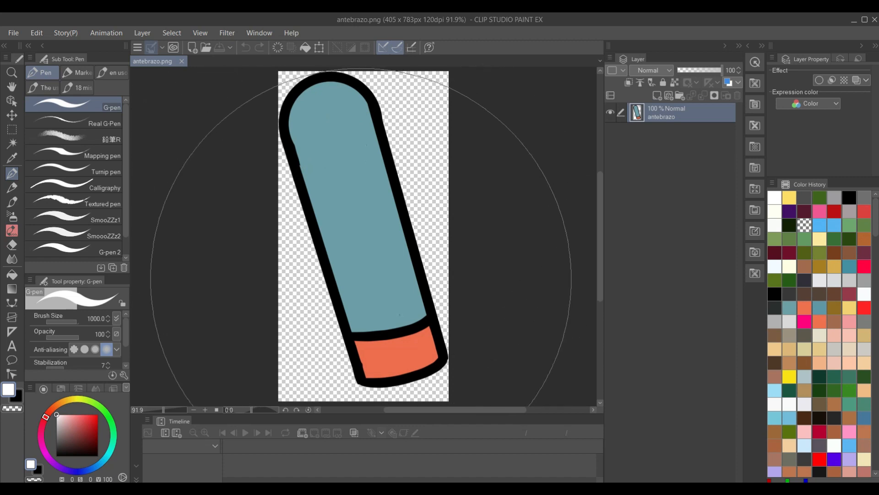
Lasso the rounded elbow end of the antebrazo forearm, delete it with its outline, and save the file.
key("m")
scroll(397, 220, "up", 2)
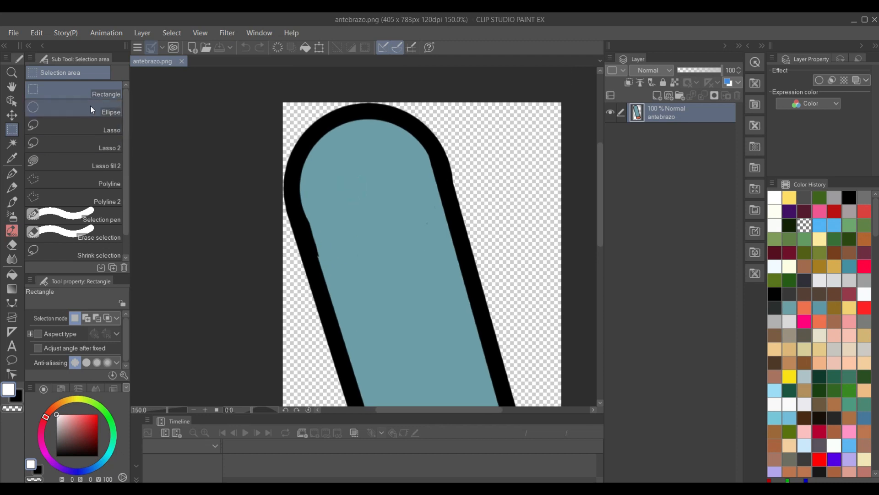
left_click(69, 128)
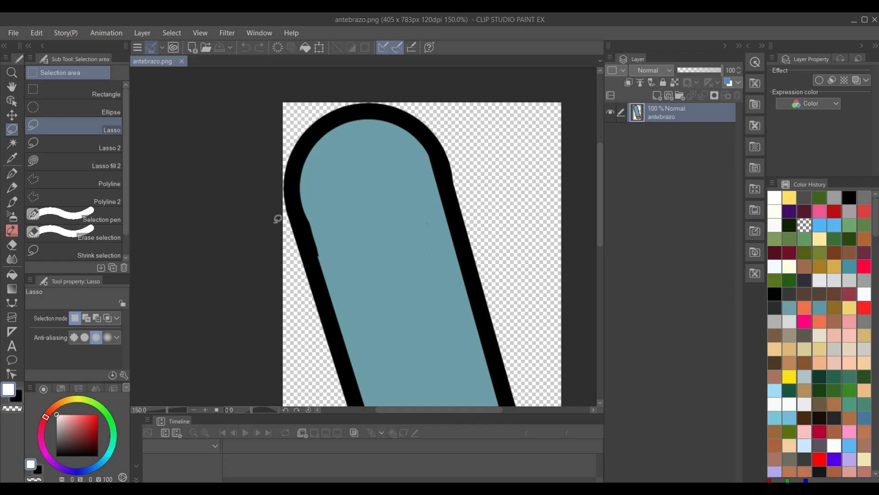
mouse_move(265, 224)
left_mouse_down()
mouse_move(455, 134)
mouse_move(452, 124)
mouse_move(395, 93)
mouse_move(261, 131)
mouse_move(270, 213)
left_mouse_up()
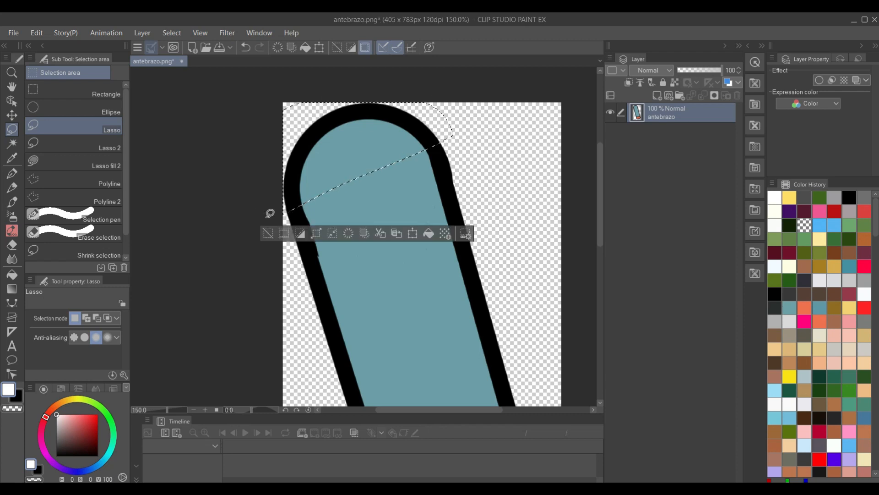
key("Delete")
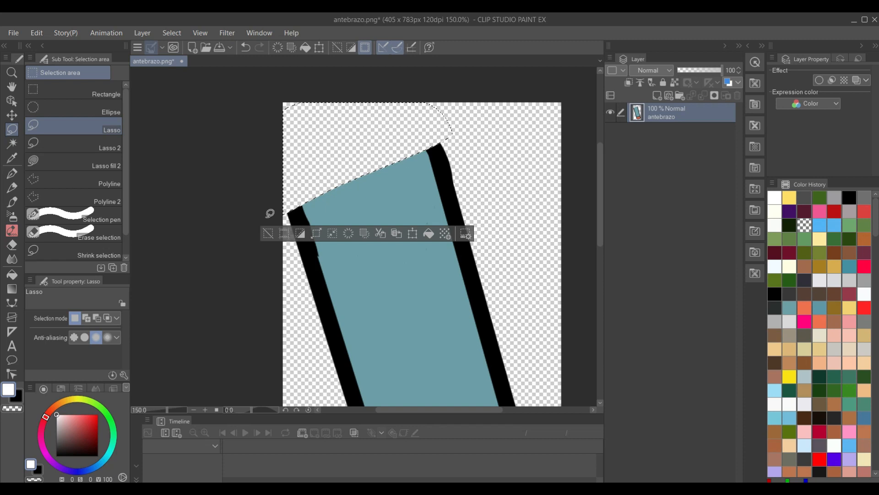
key("ctrl+s")
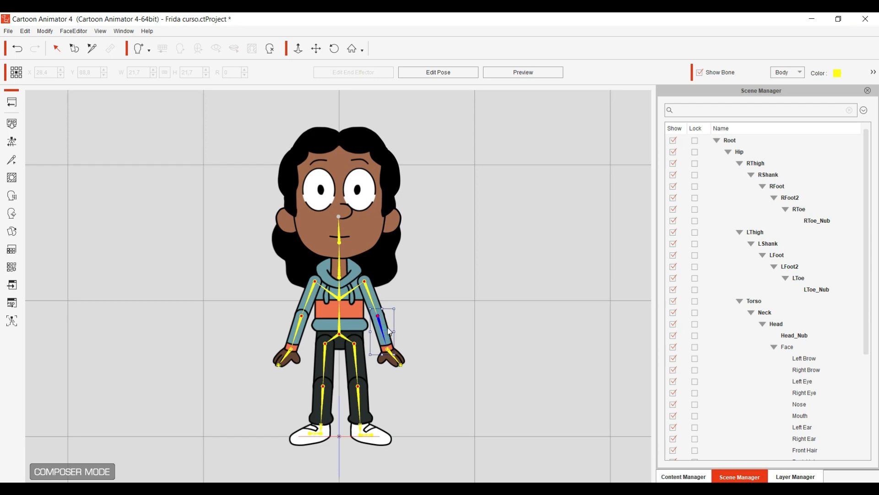
Switch to Cartoon Animator and examine how the trimmed left forearm joins the upper arm at the elbow.
scroll(396, 351, "up", 4)
scroll(446, 353, "up", 5)
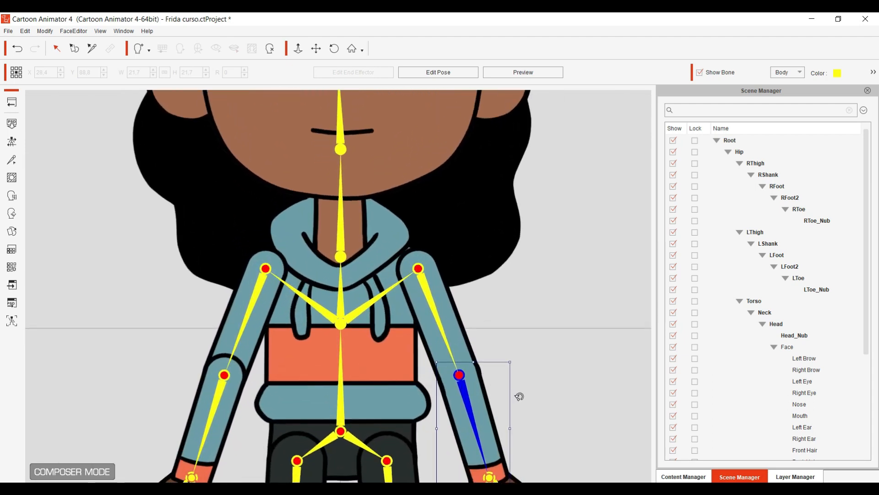
left_click_drag(514, 400, 495, 458)
scroll(491, 367, "down", 4)
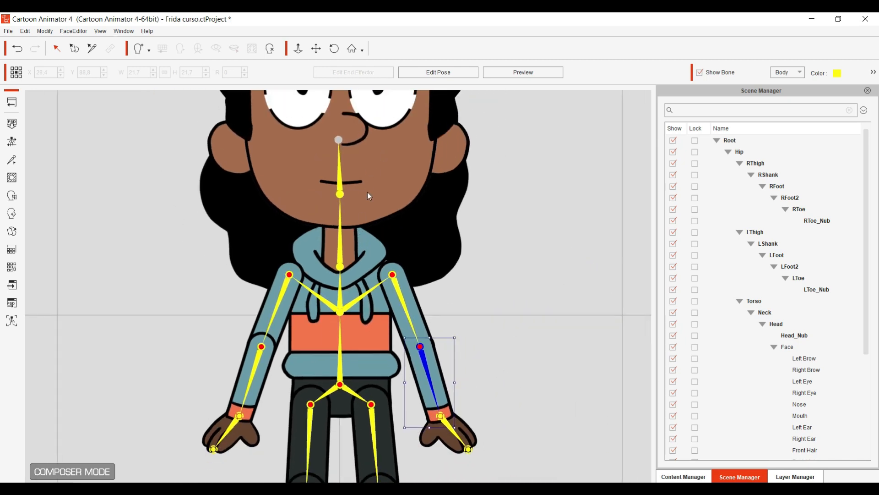
Select Frida's right forearm, close antebrazo.png in Clip Studio Paint and return to Cartoon Animator.
left_click(262, 351)
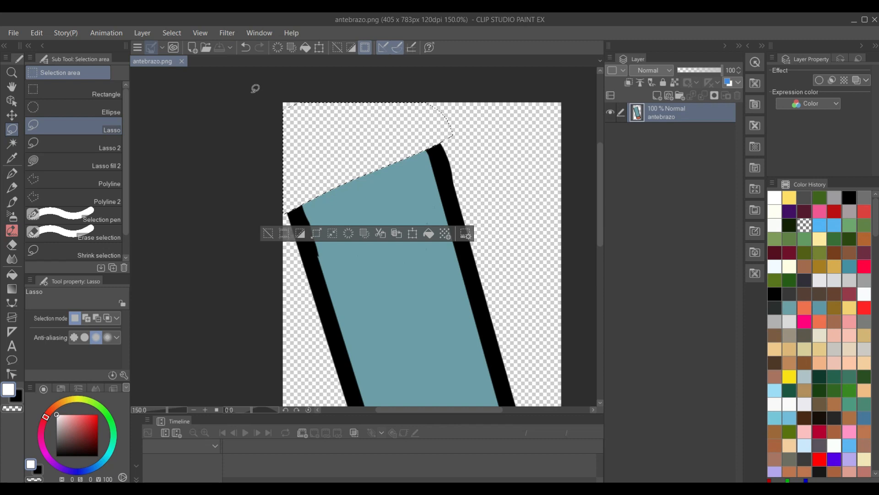
left_click(182, 61)
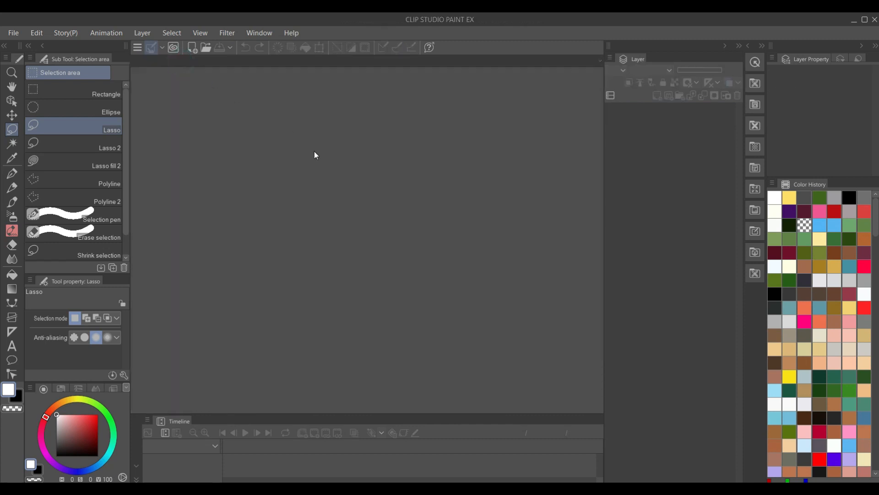
key("alt+Tab")
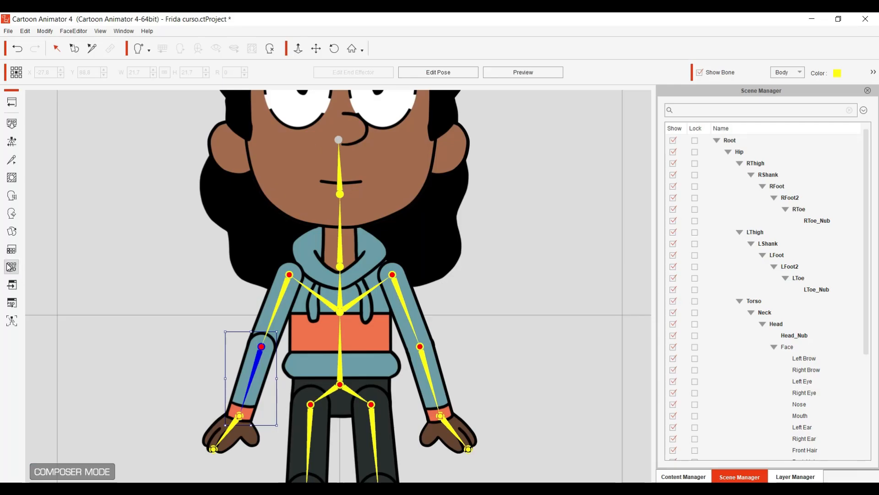
Open the right forearm in the Sprite Editor and rename its Layer 10 sprite as rforearm.
left_click(12, 231)
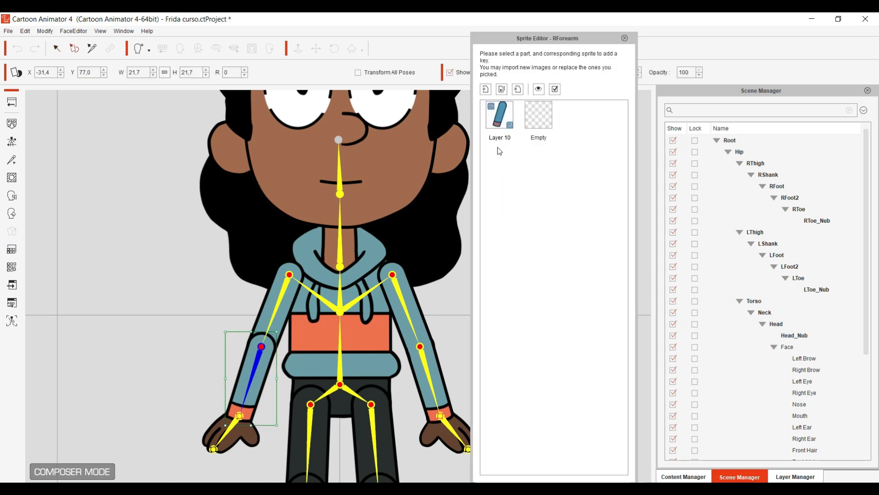
double_click(502, 139)
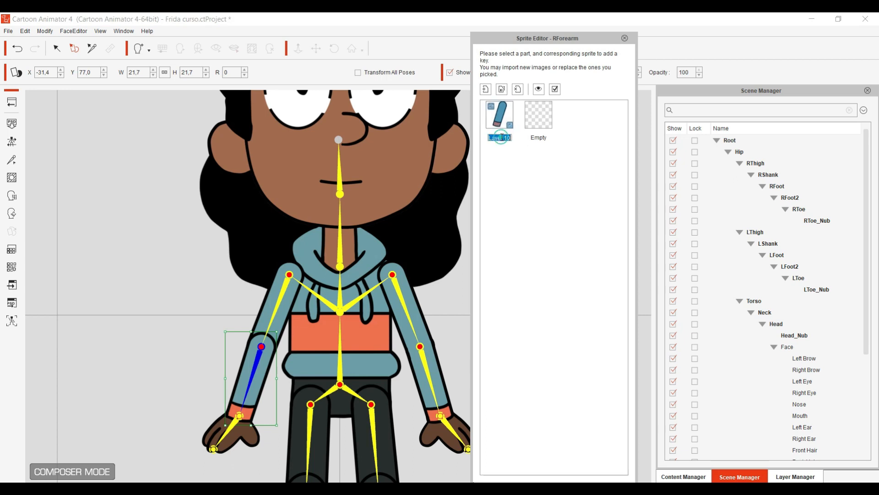
type("r")
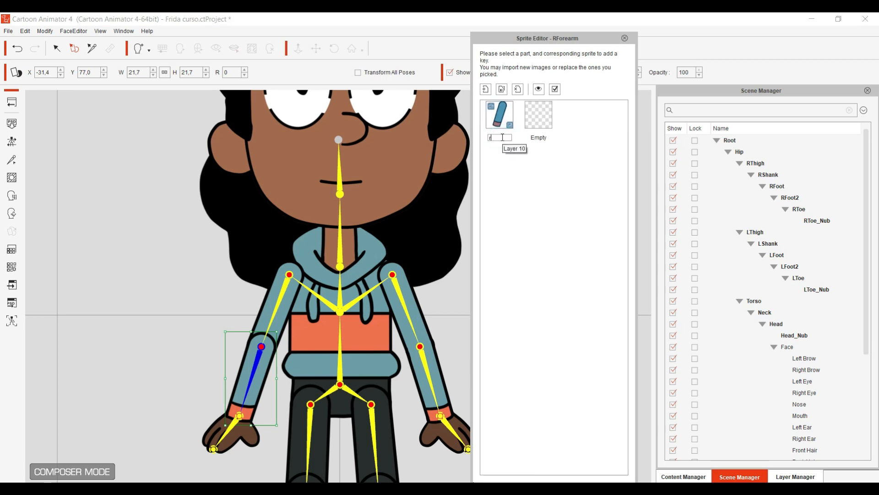
type("forearm")
key("Return")
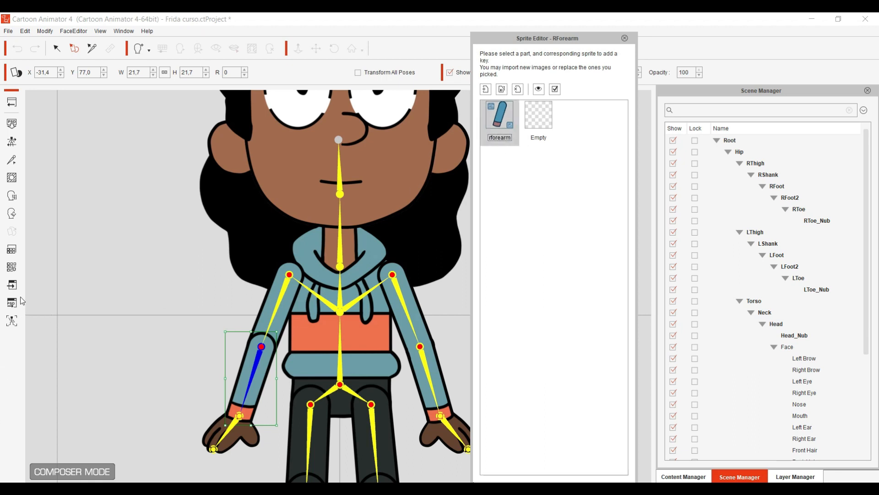
Open the rforearm sprite in Clip Studio Paint, lasso and delete its rounded elbow end with the outline, and save the file.
left_click(18, 284)
scroll(430, 147, "up", 3)
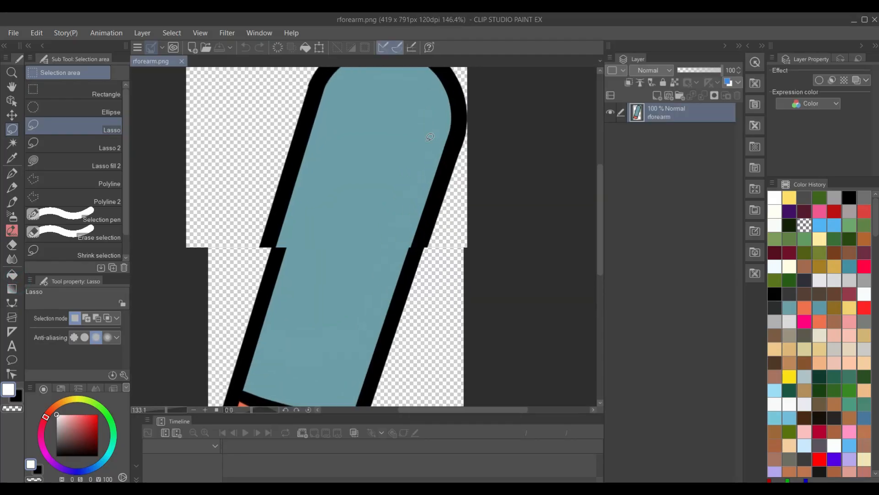
left_click_drag(431, 149, 432, 276)
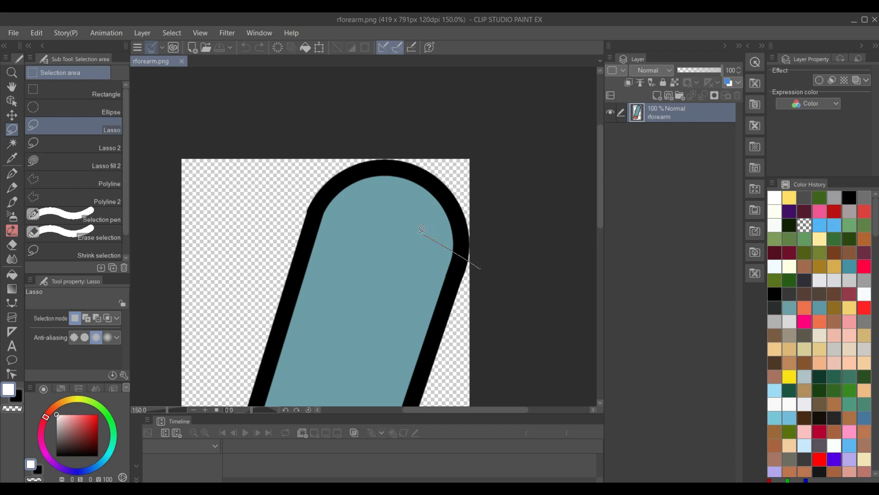
left_click_drag(341, 198, 534, 264)
left_click(493, 243)
left_click_drag(299, 195, 334, 209)
left_click(280, 184)
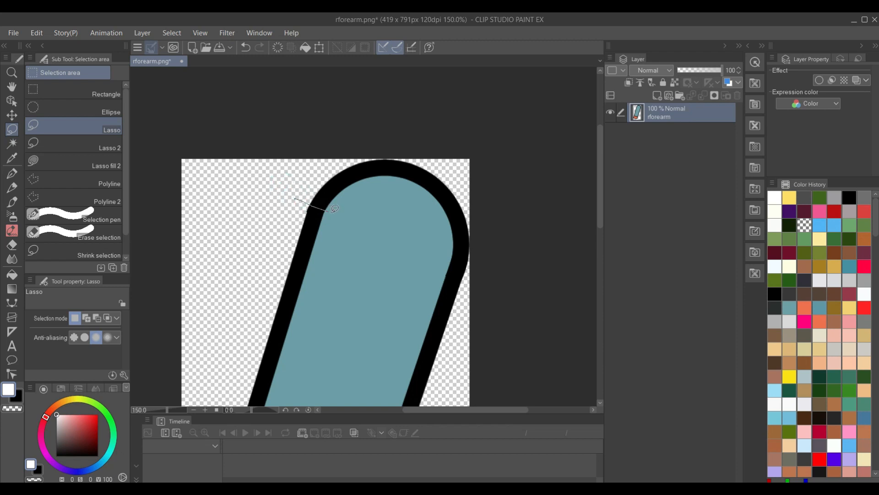
mouse_move(421, 241)
left_mouse_down()
mouse_move(486, 260)
mouse_move(442, 145)
mouse_move(287, 178)
left_mouse_up()
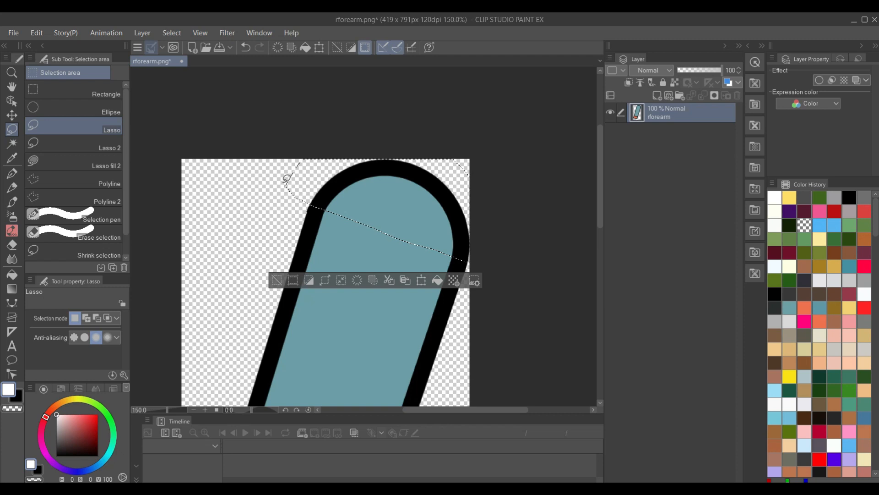
key("Delete")
key("ctrl+s")
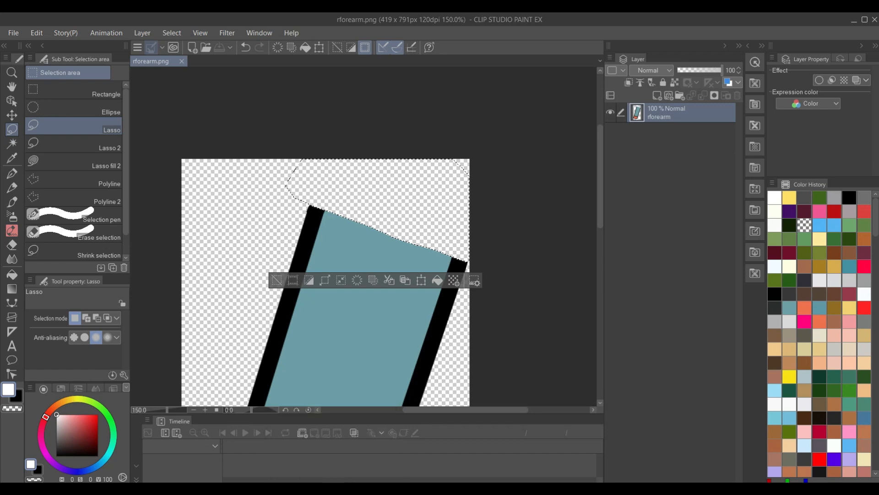
Return to Cartoon Animator, close the Sprite Editor, test the right elbow joint by bending the forearm upward, and undo the bend.
left_click(324, 488)
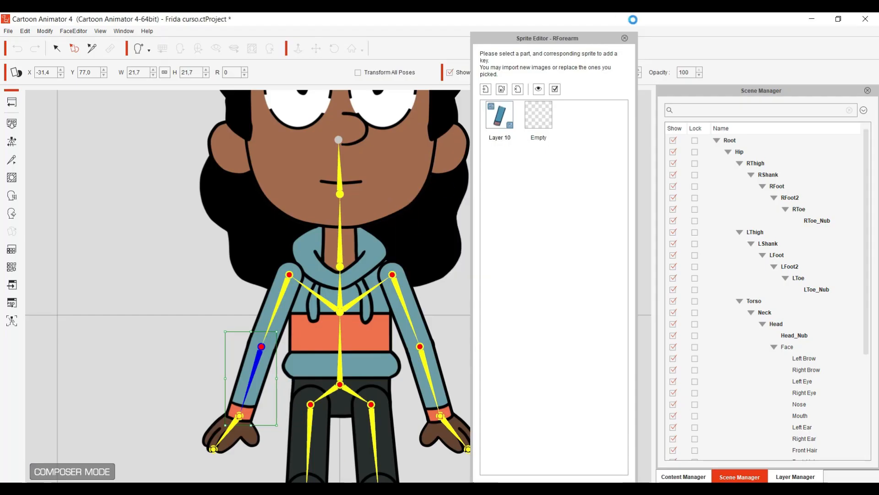
left_click(625, 38)
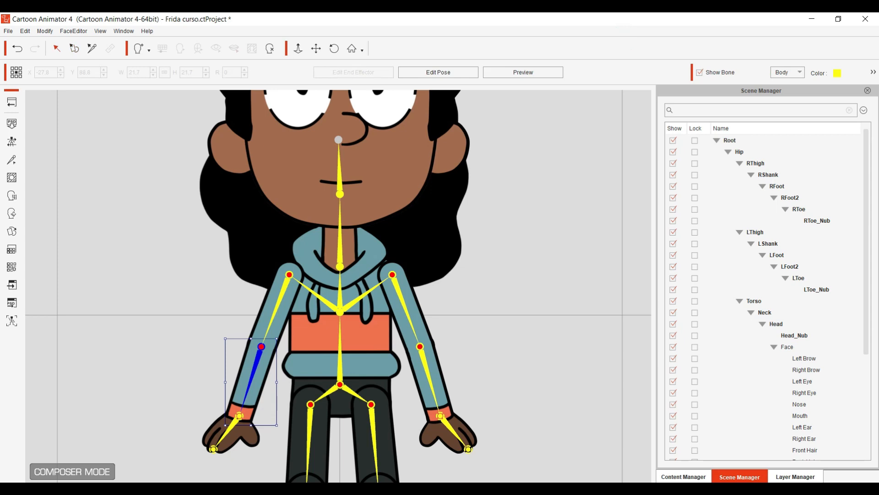
left_click_drag(282, 409, 158, 323)
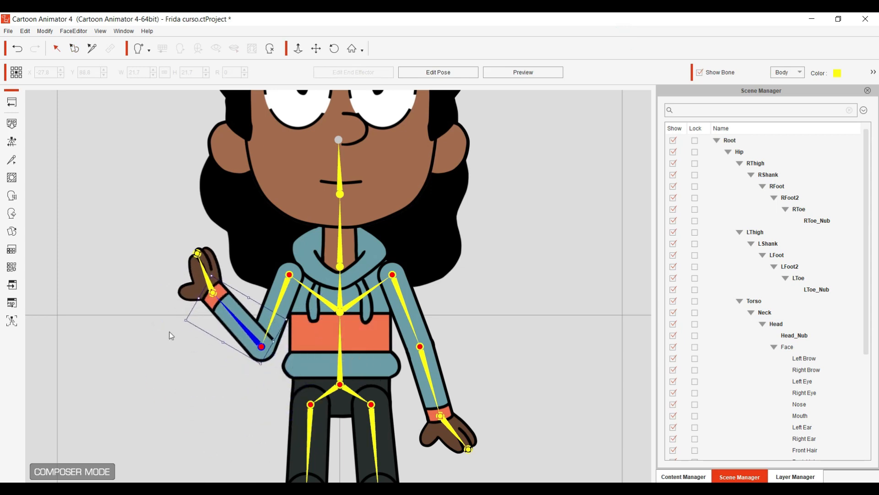
key("ctrl+z")
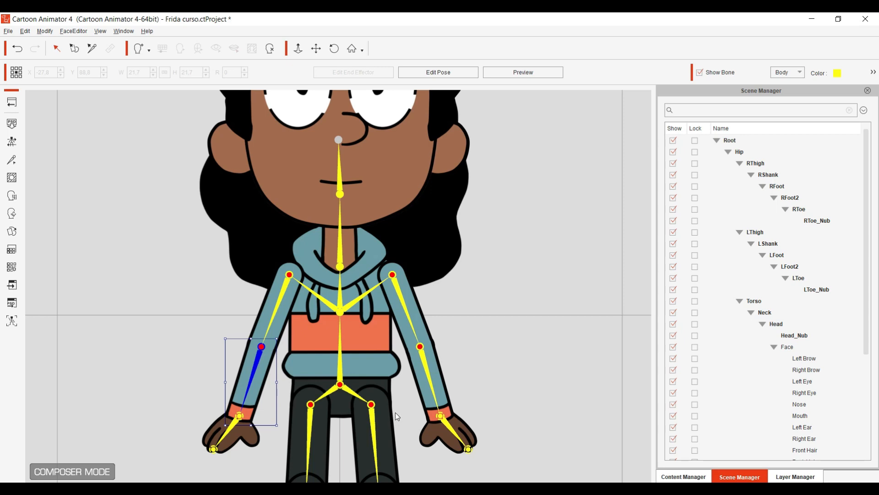
Select Frida's left shank and open its pantorrilla sprite in Clip Studio Paint.
left_click_drag(395, 413, 400, 216)
left_click(389, 327)
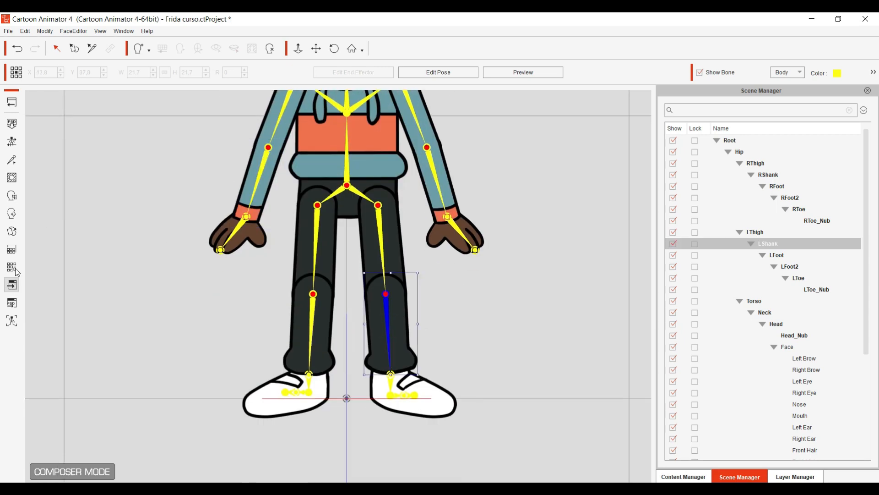
left_click(12, 231)
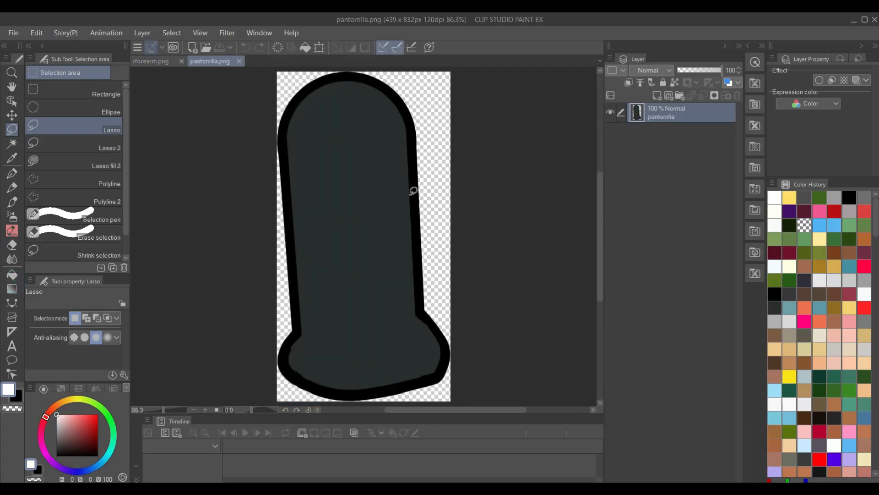
Lasso the rounded knee end of the pantorrilla sprite, delete it with its outline, and save the file.
scroll(412, 190, "up", 2)
left_click_drag(369, 175, 422, 255)
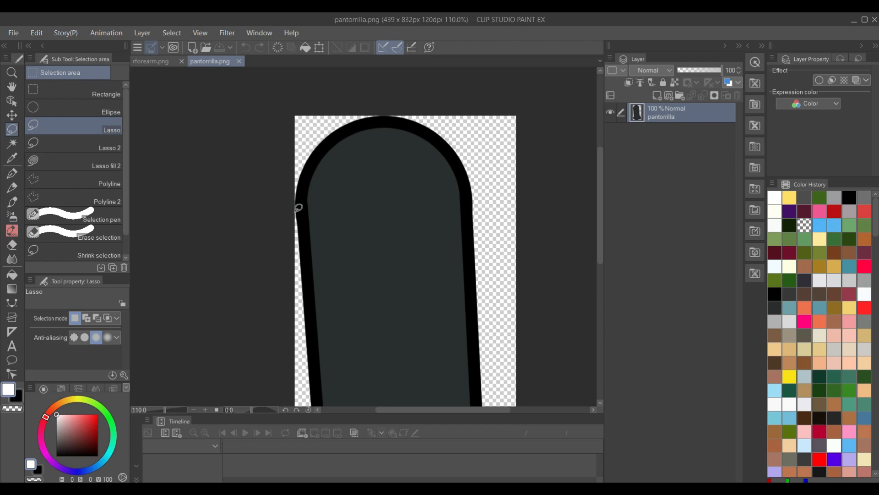
mouse_move(280, 208)
left_mouse_down()
mouse_move(495, 173)
mouse_move(284, 208)
mouse_move(495, 180)
mouse_move(464, 123)
mouse_move(285, 144)
mouse_move(298, 207)
mouse_move(409, 191)
mouse_move(281, 206)
mouse_move(478, 180)
mouse_move(419, 104)
mouse_move(272, 182)
left_mouse_up()
left_click(271, 211)
left_click(515, 173)
left_click(285, 201)
key("Delete")
key("ctrl+s")
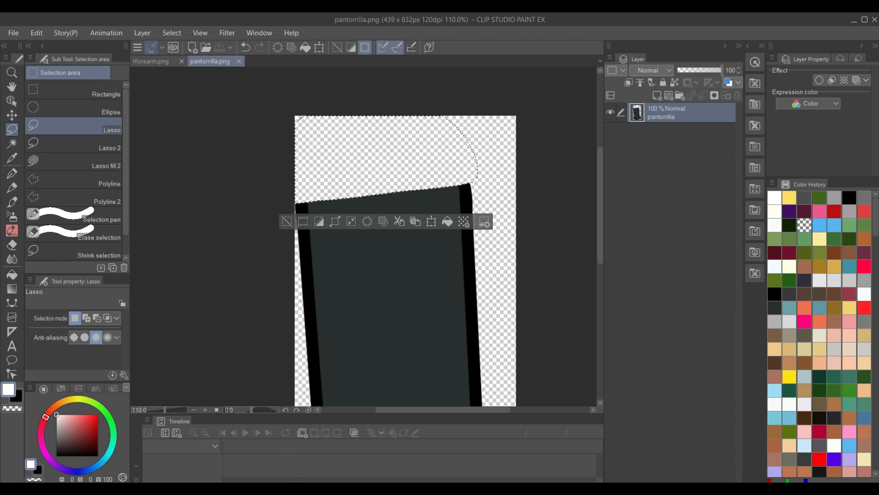
Return to Cartoon Animator, close the Sprite Editor, test the left knee joint by bending the shank, and undo the bend.
mouse_move(335, 490)
left_click(334, 453)
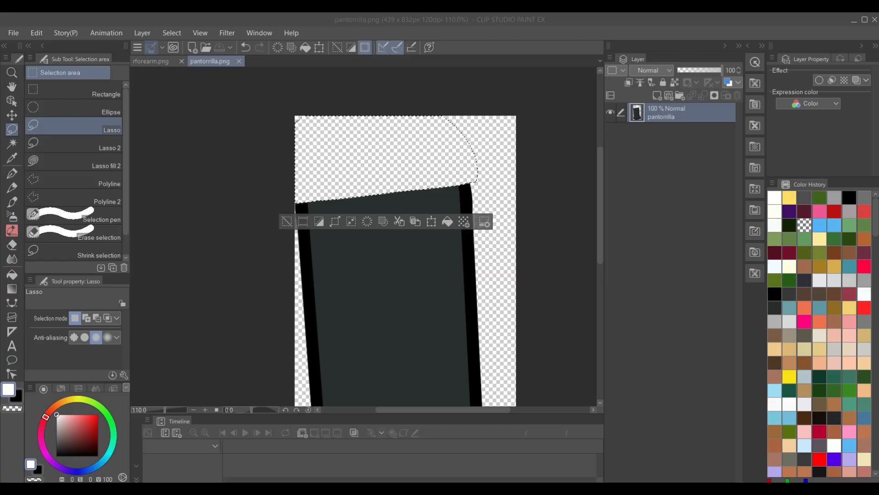
left_click(320, 440)
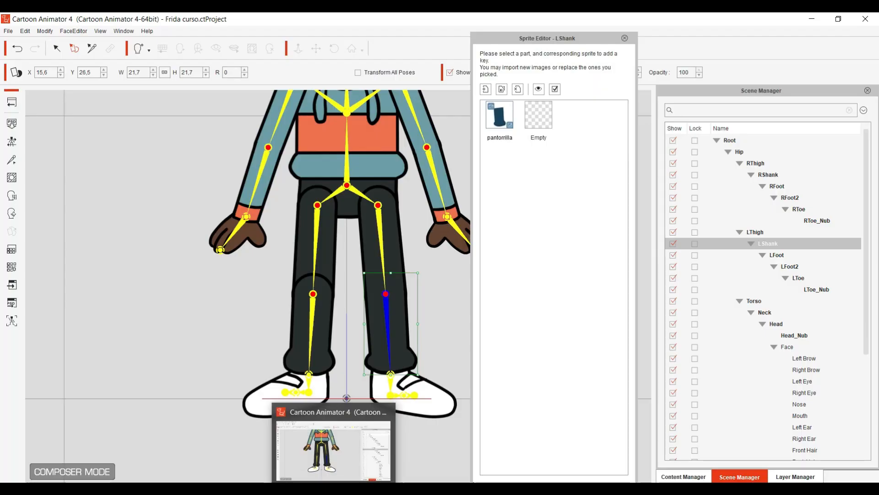
left_click(625, 40)
scroll(410, 321, "up", 3)
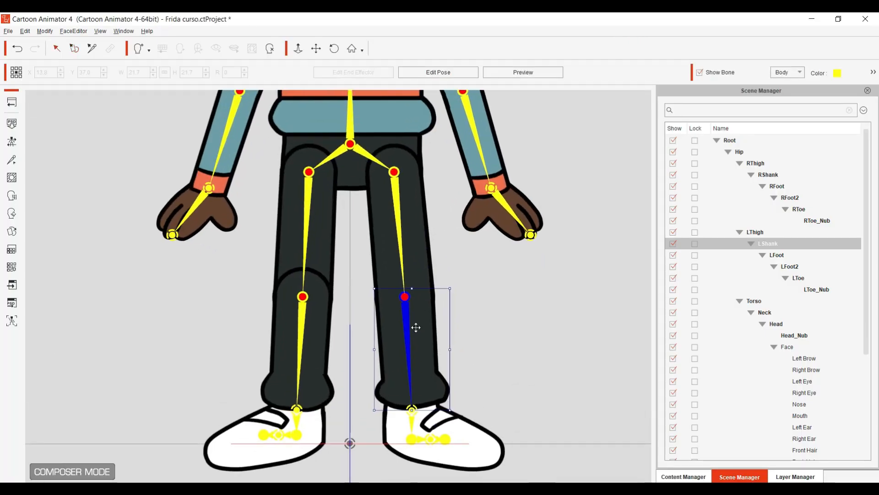
scroll(416, 327, "up", 2)
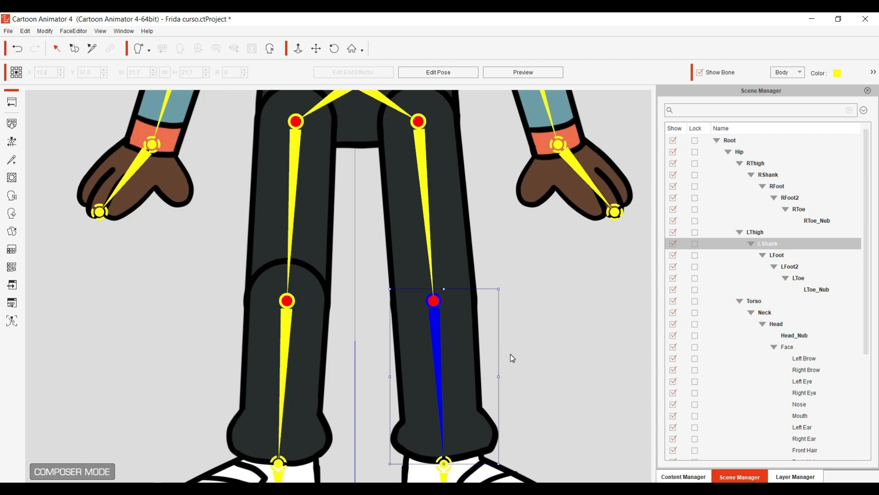
left_click_drag(504, 357, 529, 197)
key("ctrl+z")
Select the right shank, rename its sprite as dpantorrilla in the Sprite Editor, and open it in Clip Studio Paint.
left_click(285, 335)
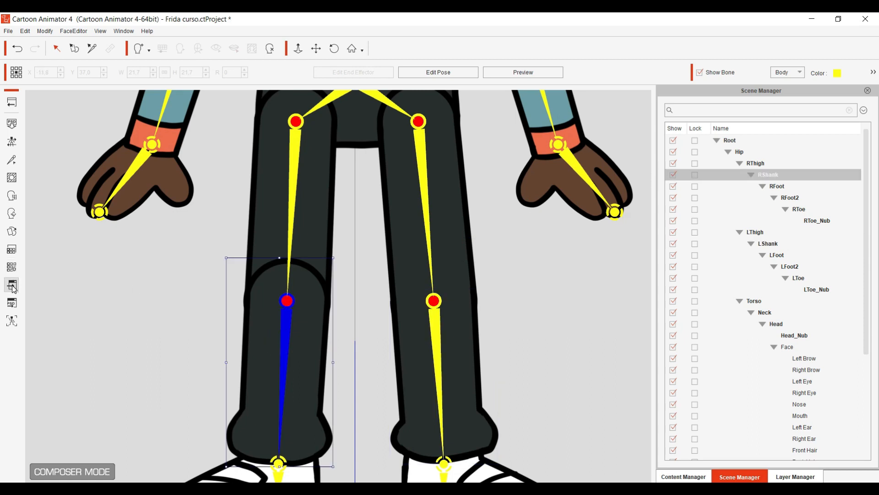
left_click(12, 231)
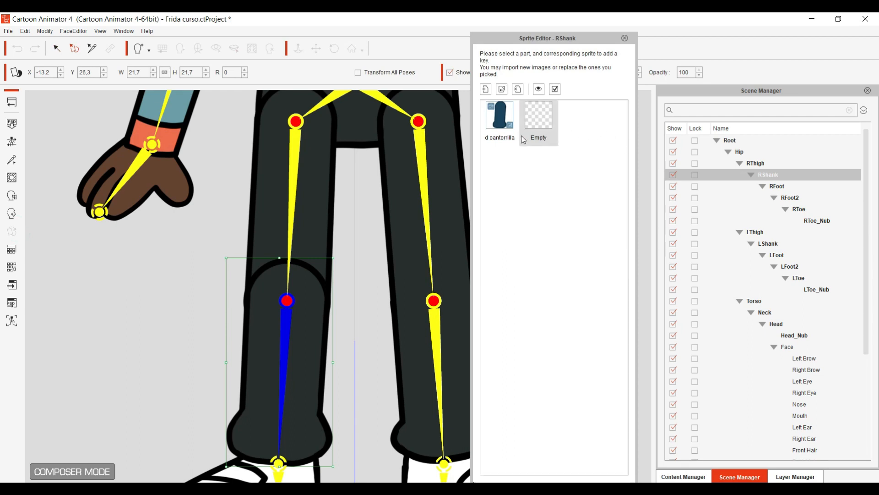
double_click(503, 139)
type("dpantorrilla")
key("Return")
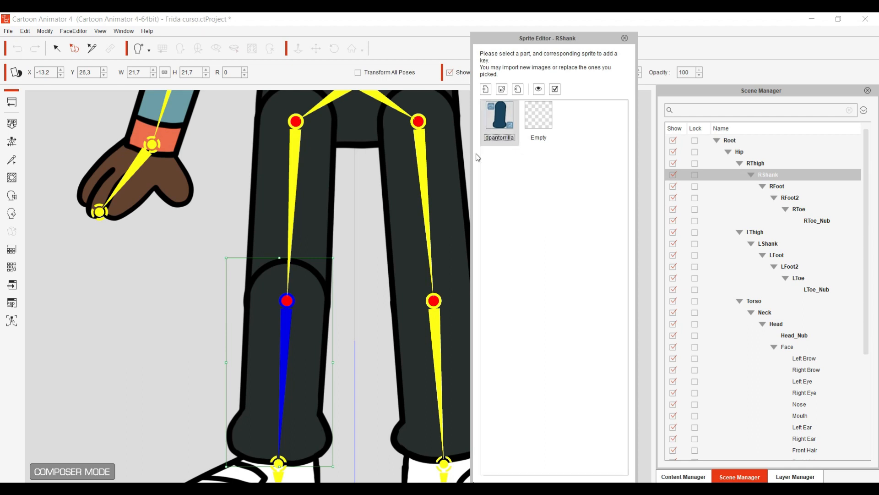
left_click(15, 285)
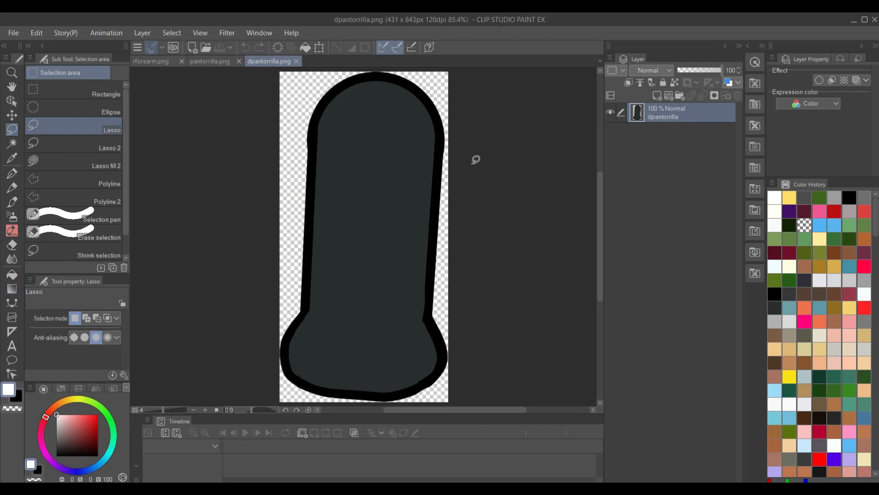
scroll(443, 170, "up", 5)
left_click_drag(411, 173, 453, 269)
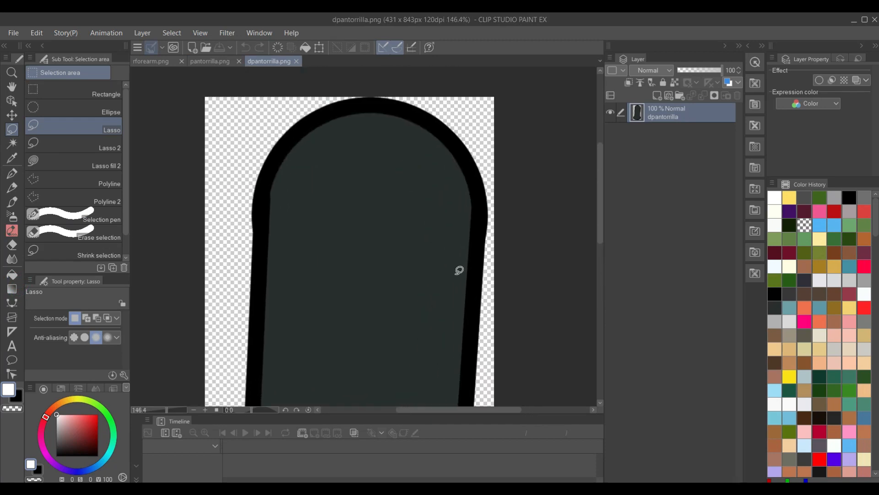
mouse_move(503, 211)
left_mouse_down()
mouse_move(398, 188)
mouse_move(242, 190)
mouse_move(263, 116)
mouse_move(512, 107)
mouse_move(535, 204)
left_mouse_up()
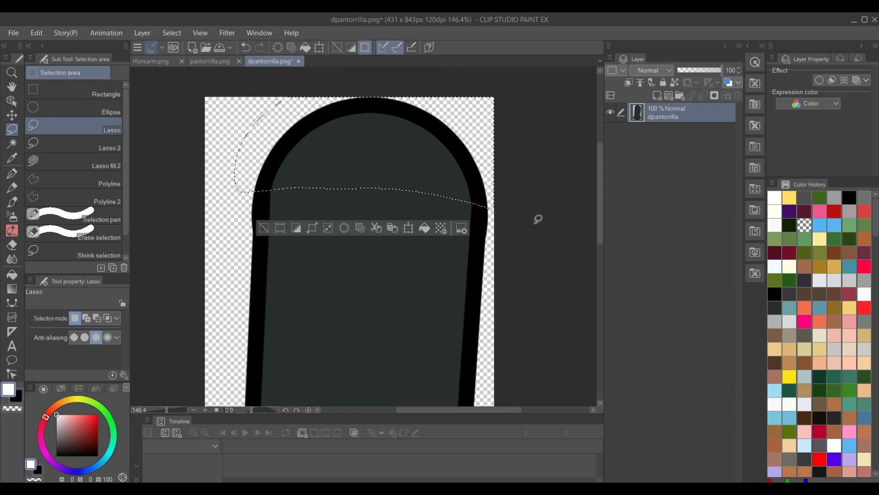
key("ctrl+d")
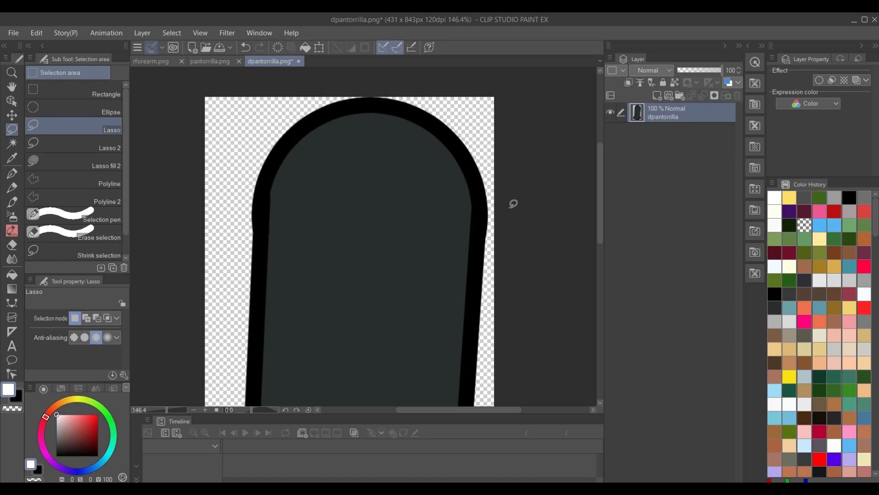
mouse_move(507, 211)
left_mouse_down()
mouse_move(269, 183)
mouse_move(288, 89)
mouse_move(505, 183)
mouse_move(520, 205)
left_mouse_up()
key("ctrl+d")
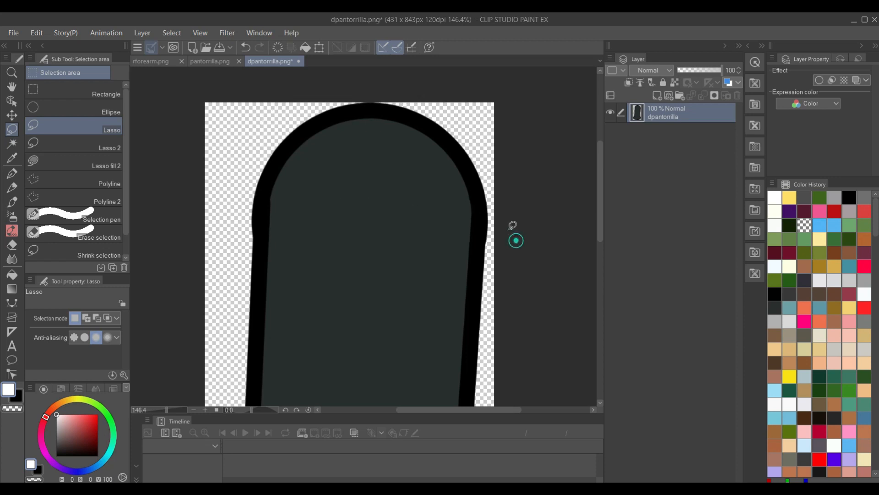
Lasso the rounded knee end of the dpantorrilla sprite just above the straight outlines, delete it, and save the file.
mouse_move(505, 214)
left_mouse_down()
mouse_move(235, 202)
mouse_move(327, 87)
mouse_move(515, 133)
mouse_move(511, 206)
left_mouse_up()
key("Delete")
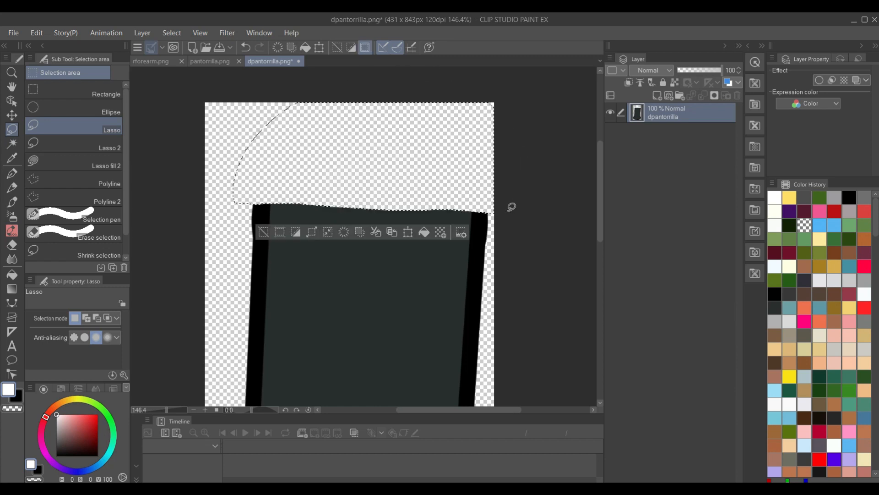
key("ctrl+s")
Return to Cartoon Animator, close the Sprite Editor, test the right knee joint by swinging the shank both ways, and undo the bend.
key("alt+Tab")
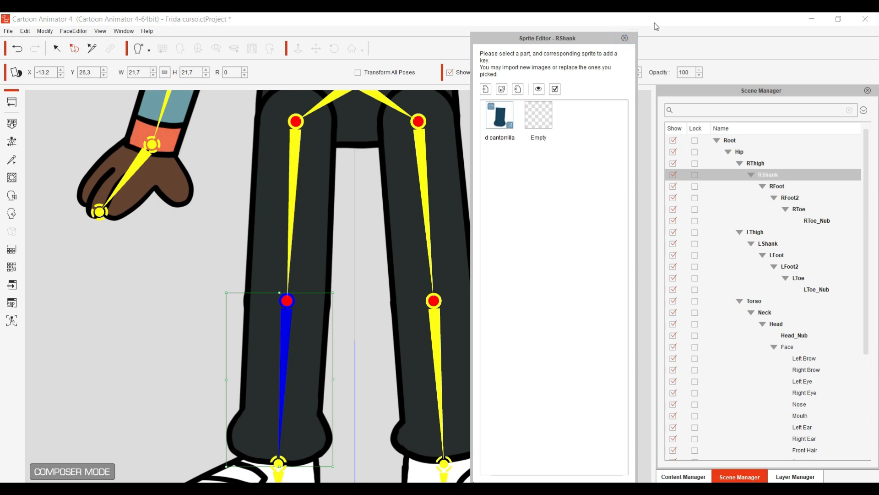
left_click(625, 38)
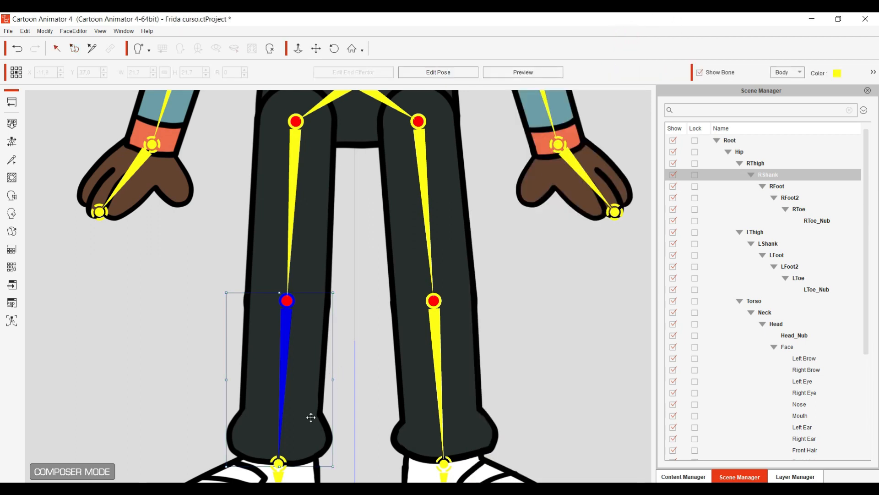
left_click_drag(342, 390, 388, 192)
left_click_drag(193, 437, 5, 441)
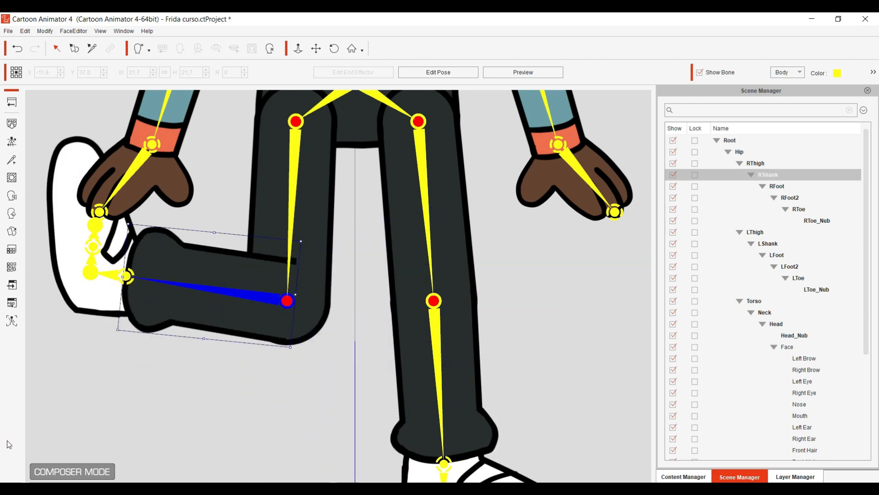
key("ctrl+z")
scroll(179, 407, "down", 5)
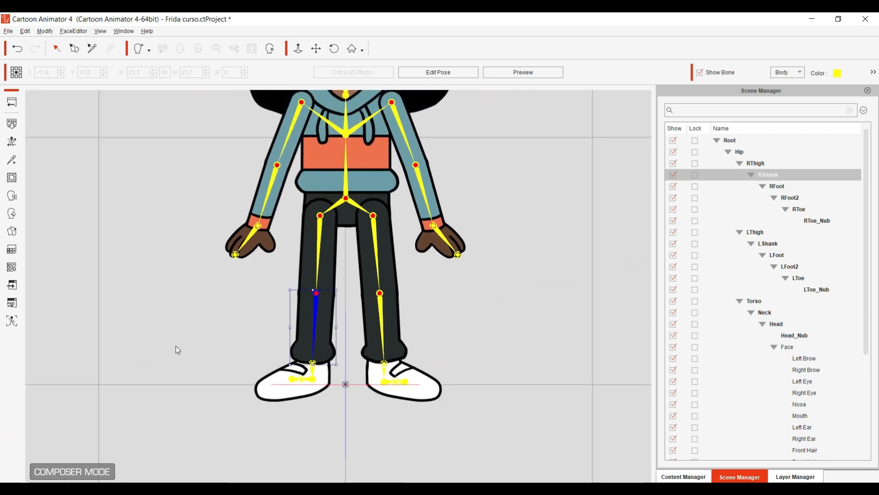
Return to Stage mode to save the project with Frida's edited sprites, and reopen Frida in Composer mode.
left_click(12, 102)
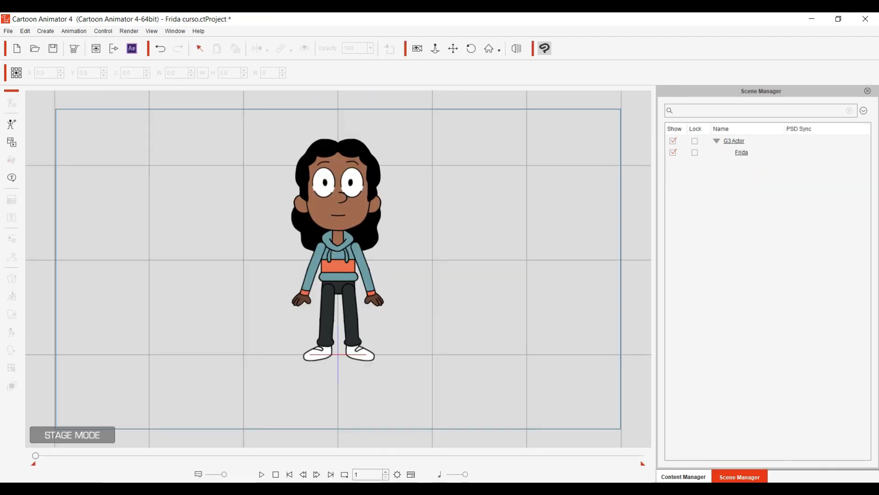
left_click(348, 252)
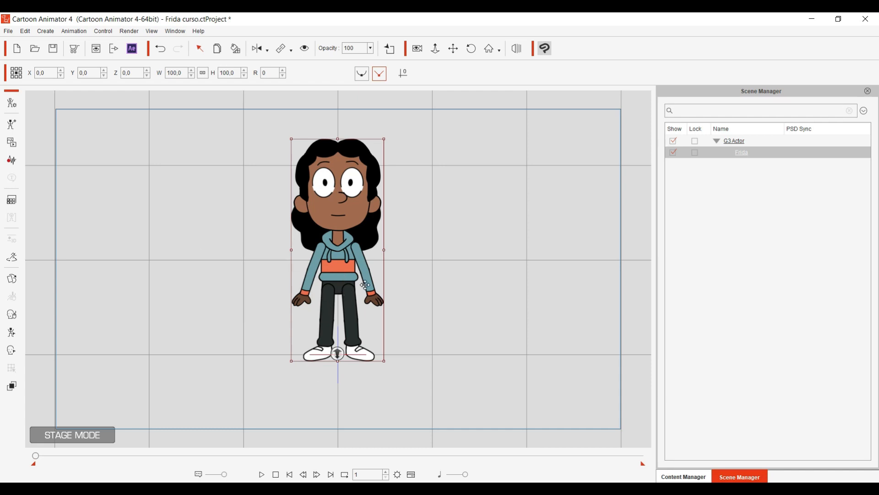
left_click(9, 31)
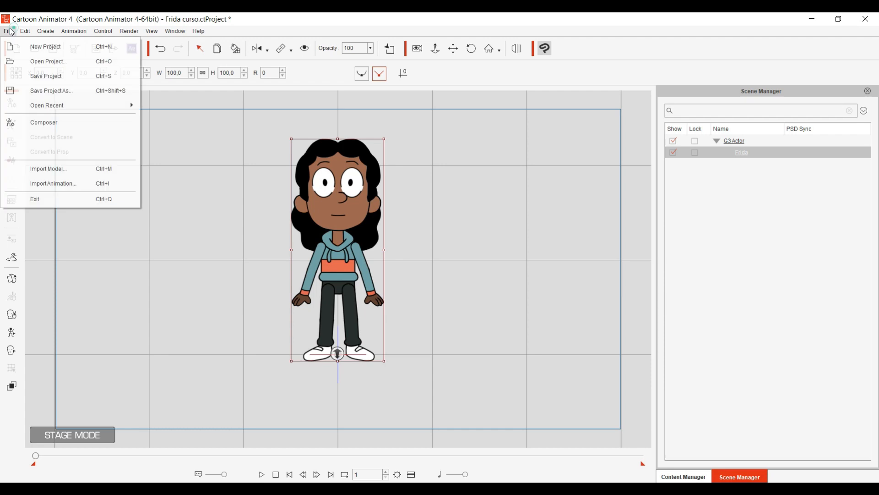
left_click(44, 81)
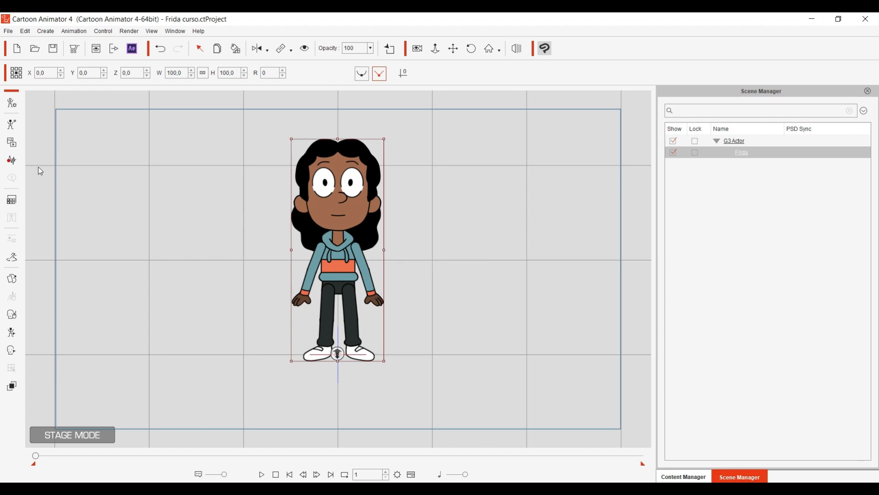
left_click(11, 102)
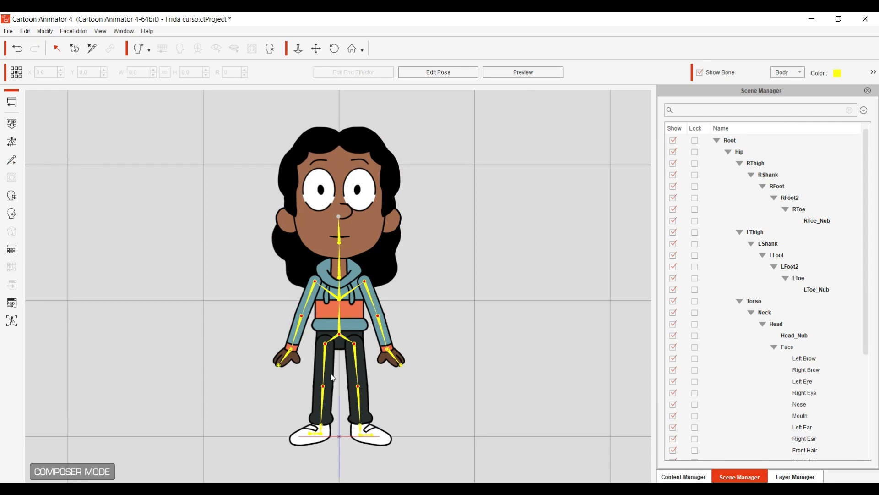
Select Frida's left thigh, open its pierna sprite in the Sprite Editor, and send it to Clip Studio Paint for editing.
scroll(322, 359, "up", 5)
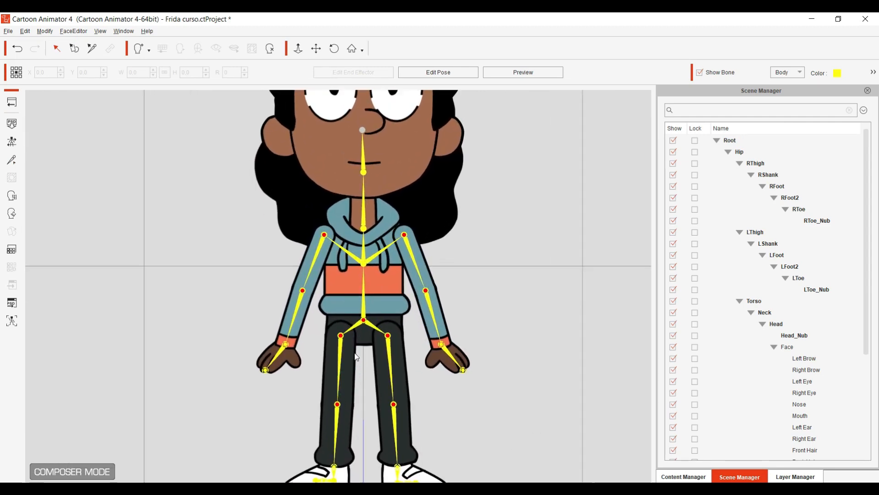
scroll(376, 369, "up", 5)
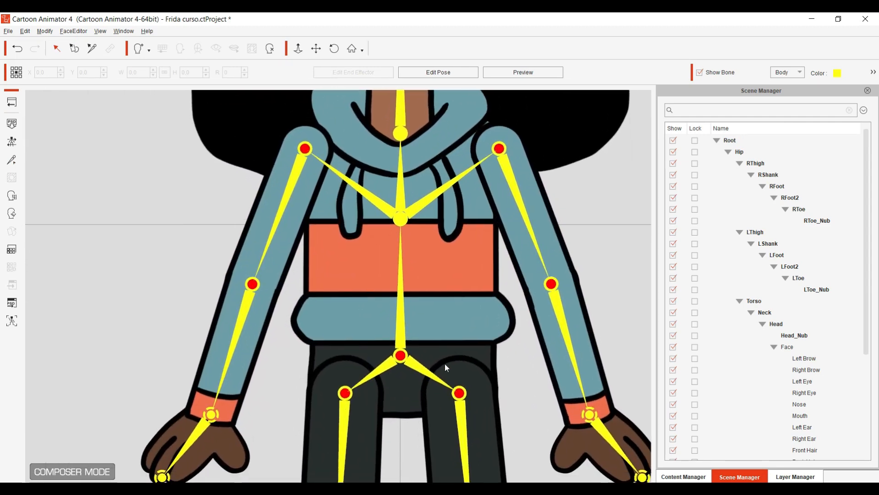
left_click(455, 366)
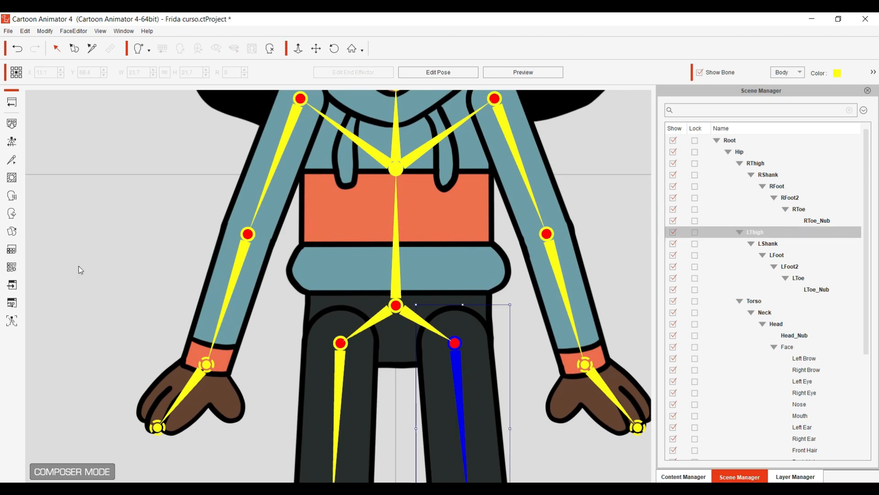
left_click(12, 231)
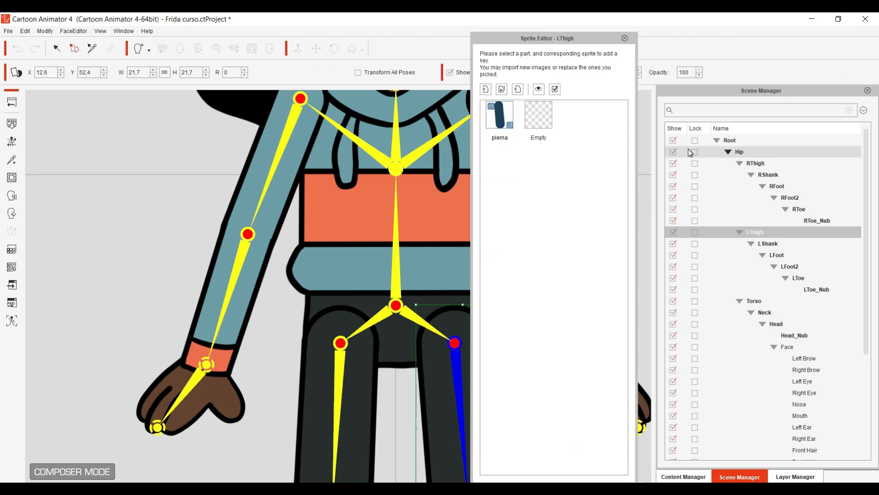
double_click(501, 143)
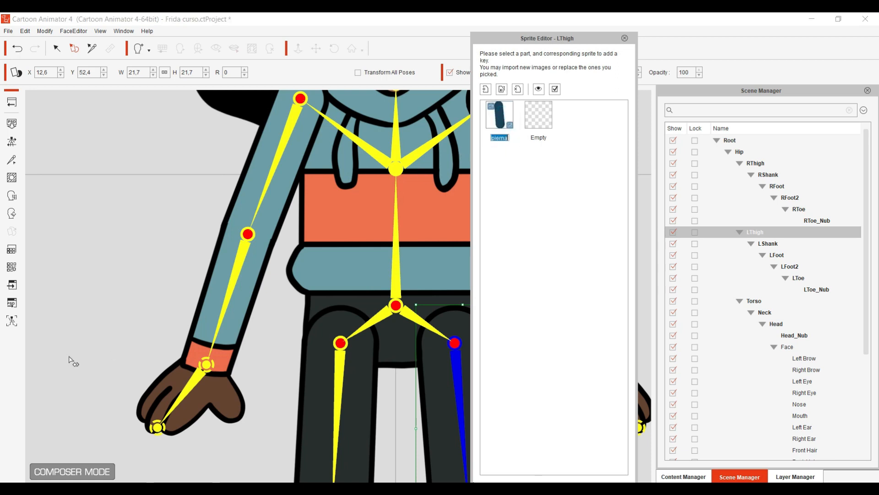
left_click(19, 286)
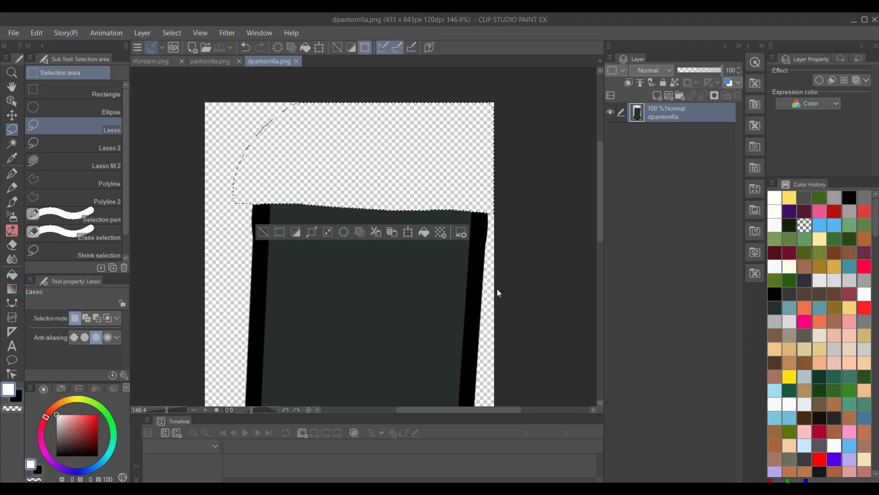
scroll(362, 132, "up", 5)
left_click_drag(344, 159, 365, 284)
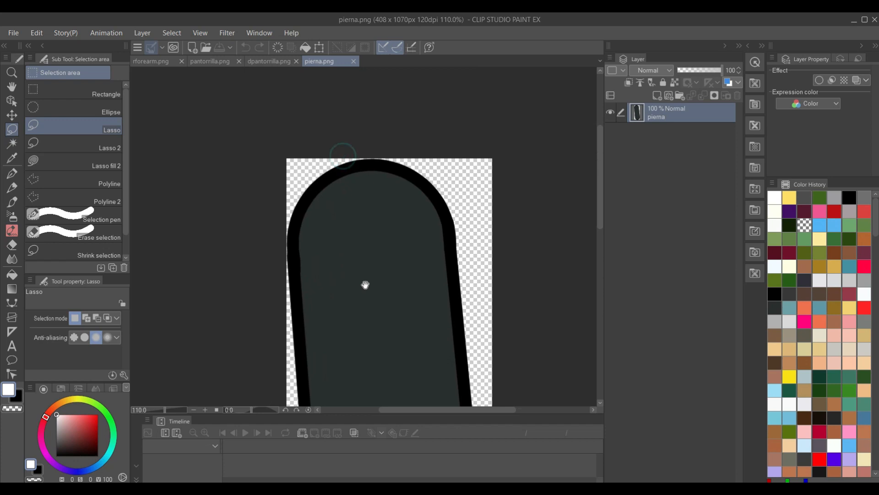
scroll(372, 281, "up", 1)
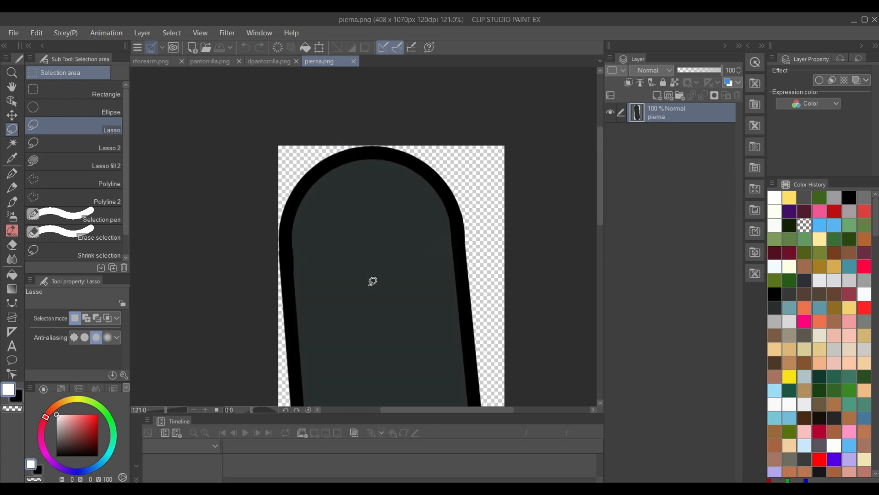
Lock the pierna layer's transparent pixels and prepare the G-pen at brush size 60 in the leg's dark fill color.
left_click(674, 83)
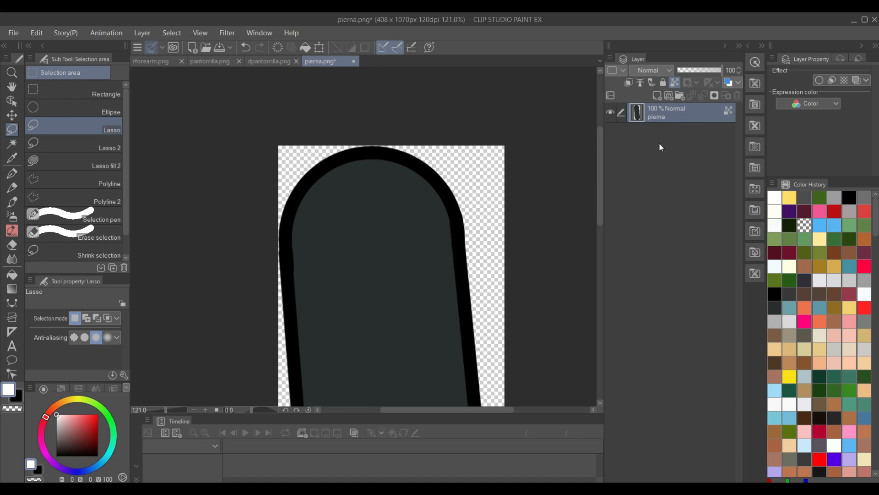
key("i")
left_click(403, 263)
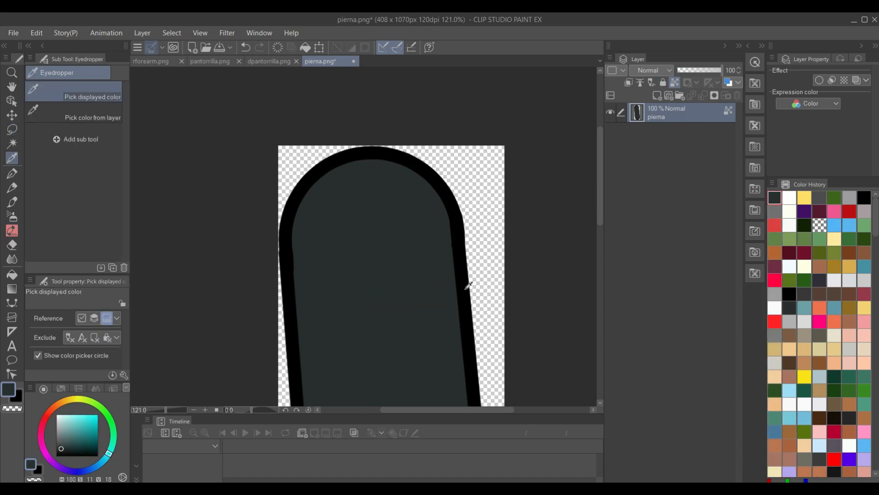
key("p")
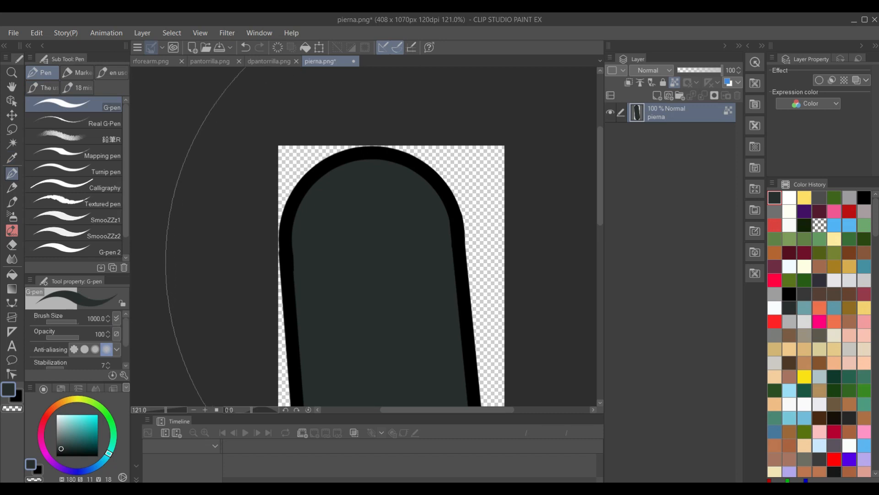
key("bracketleft")
key("bracketleft")
key("bracketleft")
key("bracketleft")
key("bracketleft")
key("bracketleft")
key("bracketleft")
key("bracketleft")
key("bracketleft")
key("bracketleft")
key("bracketleft")
key("bracketleft")
key("bracketleft")
key("bracketleft")
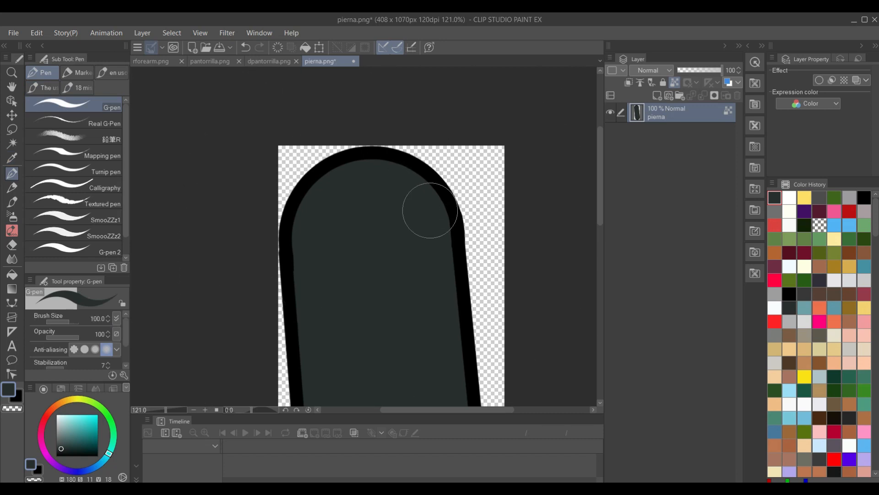
key("bracketleft")
Paint over the black outline around the rounded top of the thigh with the dark fill color and save pierna.png.
left_click_drag(428, 215, 417, 158)
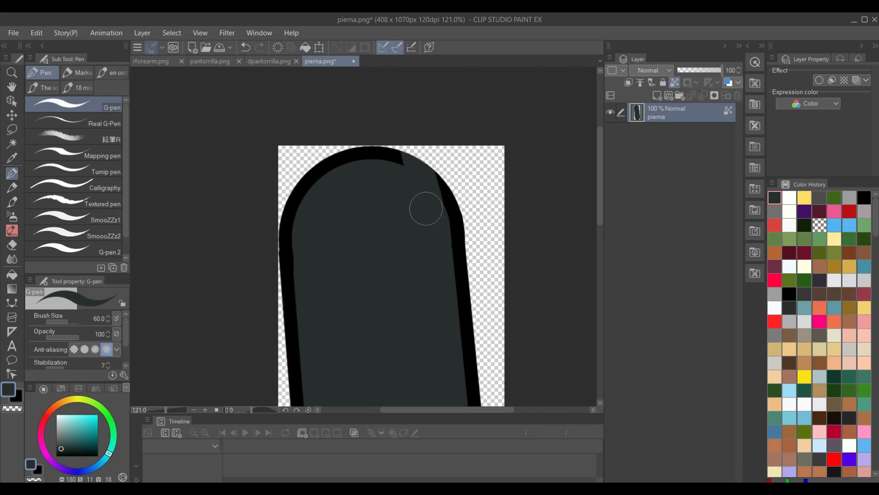
mouse_move(303, 232)
left_mouse_down()
mouse_move(305, 159)
mouse_move(309, 222)
mouse_move(302, 174)
mouse_move(331, 195)
mouse_move(362, 163)
mouse_move(342, 156)
mouse_move(413, 127)
mouse_move(411, 152)
left_mouse_up()
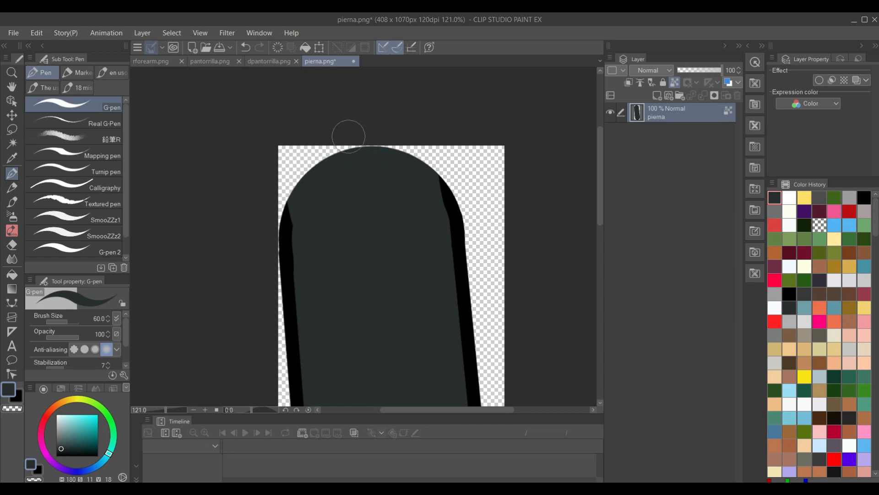
key("ctrl+s")
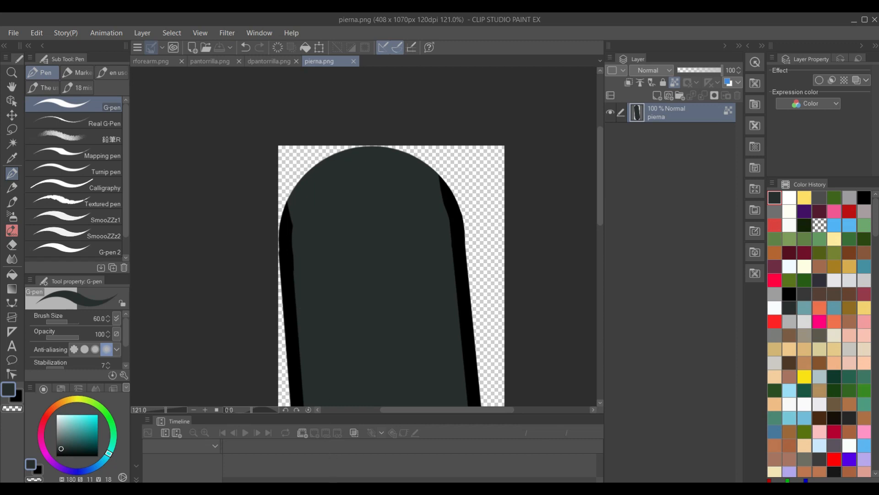
Switch to Cartoon Animator and close the Sprite Editor for LThigh.
key("alt+Tab")
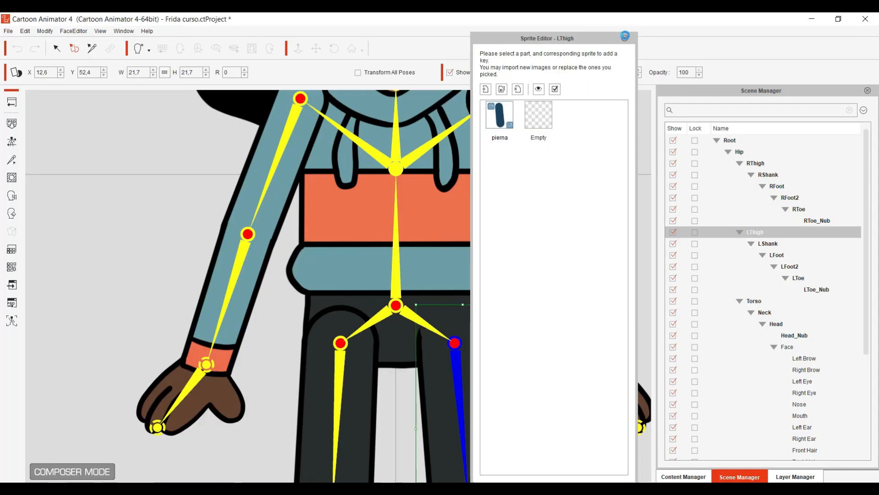
left_click(625, 37)
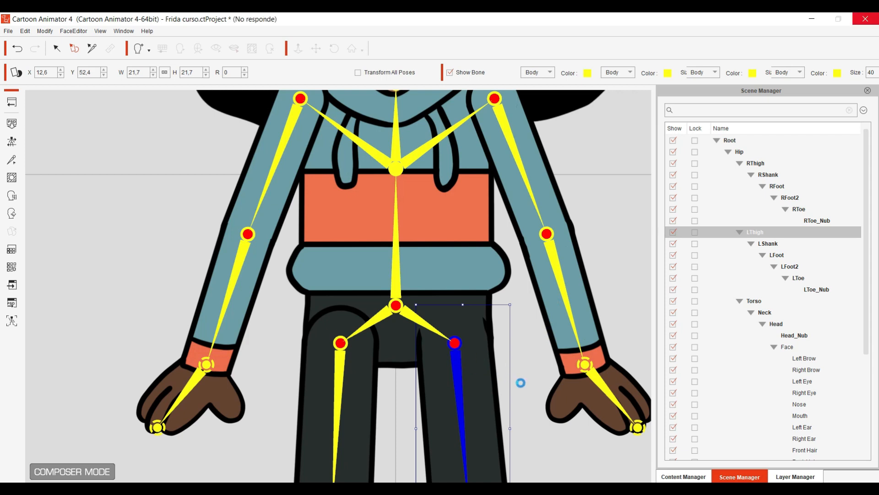
left_click_drag(511, 389, 477, 433)
key("ctrl+z")
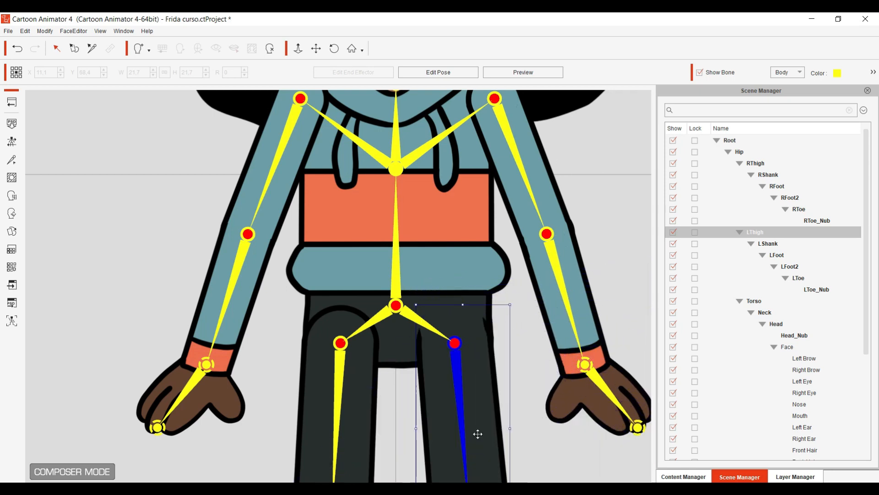
Rename the RThigh sprite to dpierna in the Sprite Editor and open it in Clip Studio Paint for external editing.
left_click(345, 389)
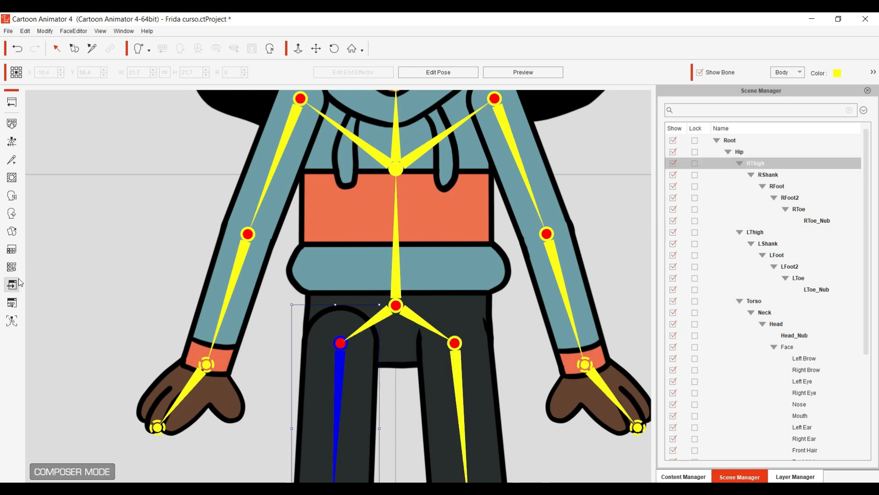
left_click(11, 231)
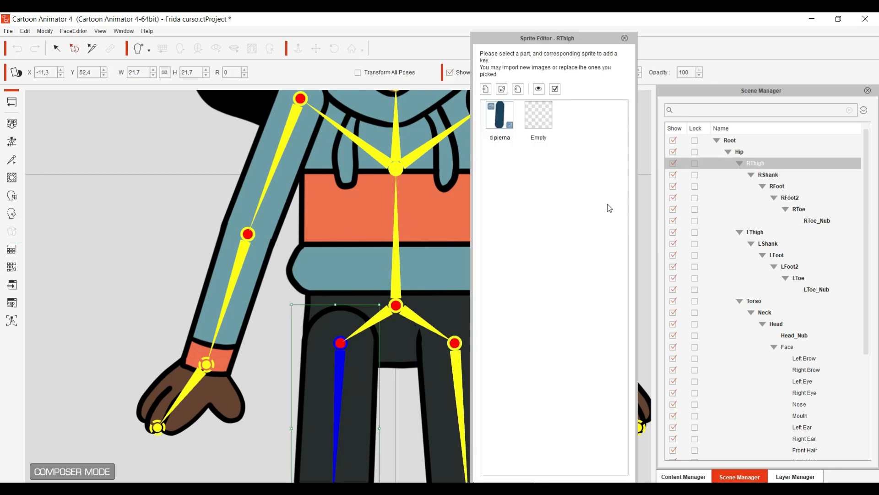
left_click(496, 138)
left_click(493, 138)
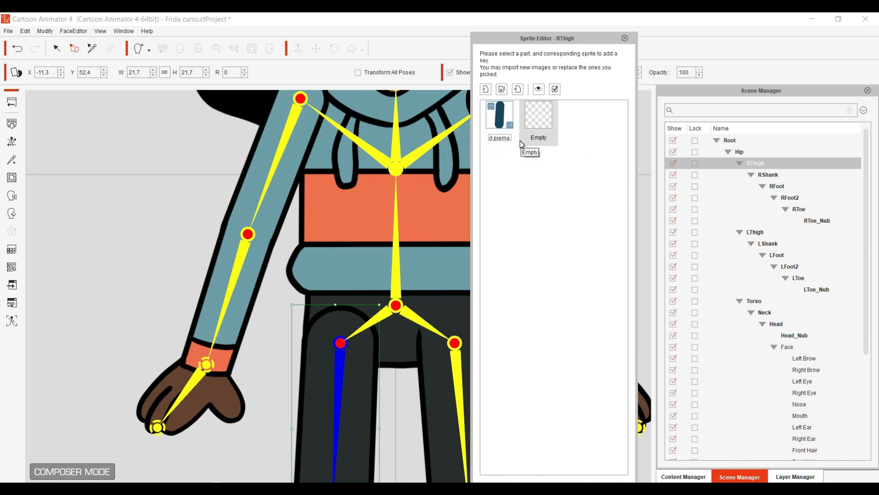
left_click(516, 188)
left_click(12, 284)
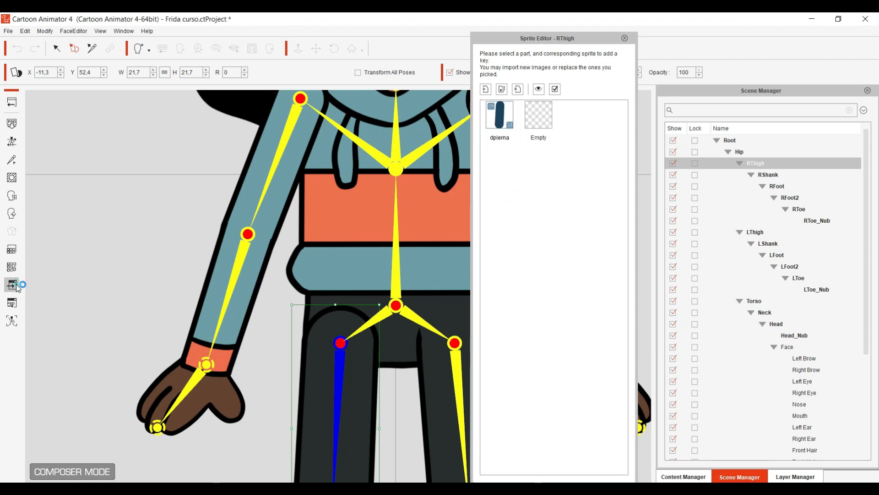
With the dpierna layer's transparent pixels locked, paint over the black outline around the thigh's rounded top and save the image.
scroll(439, 218, "up", 3)
left_click_drag(402, 181, 409, 355)
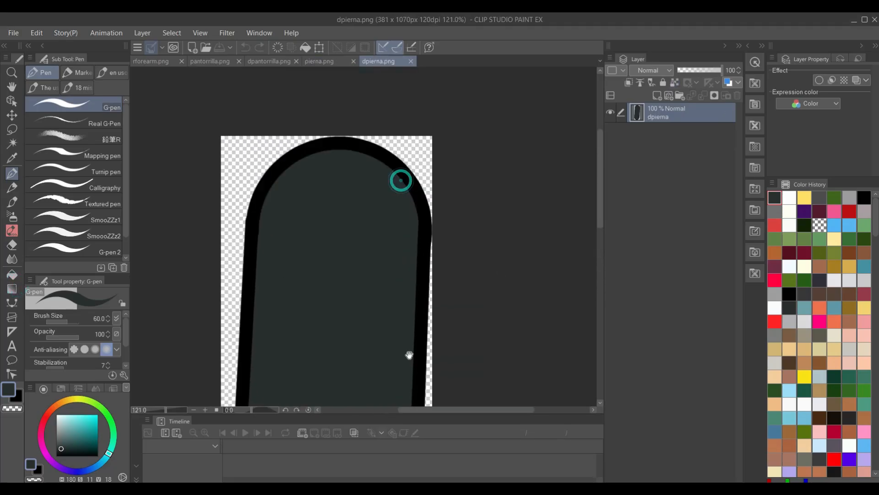
left_click_drag(388, 204, 401, 220)
left_click(676, 83)
left_click_drag(375, 262, 408, 284)
scroll(408, 284, "up", 1)
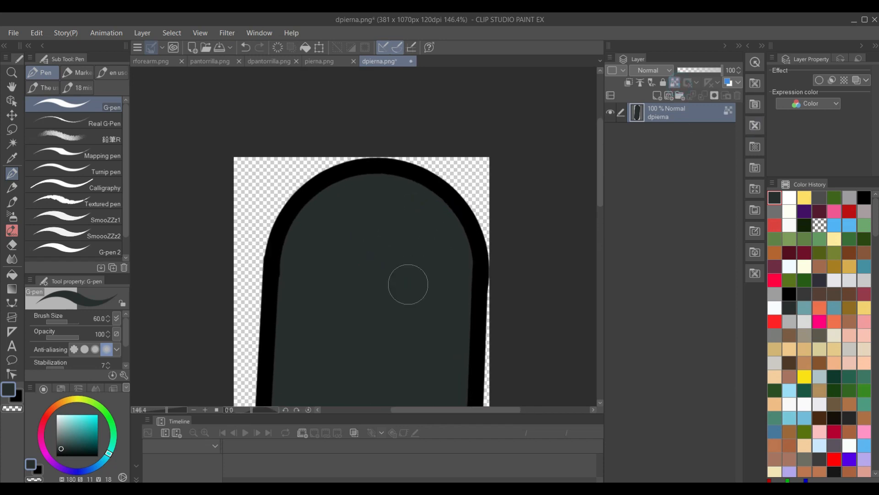
mouse_move(312, 239)
left_mouse_down()
mouse_move(321, 159)
mouse_move(302, 237)
mouse_move(342, 148)
left_mouse_up()
mouse_move(441, 266)
left_mouse_down()
mouse_move(449, 201)
mouse_move(438, 241)
mouse_move(447, 247)
mouse_move(452, 236)
mouse_move(461, 184)
mouse_move(413, 239)
mouse_move(408, 197)
mouse_move(367, 196)
mouse_move(368, 158)
left_mouse_up()
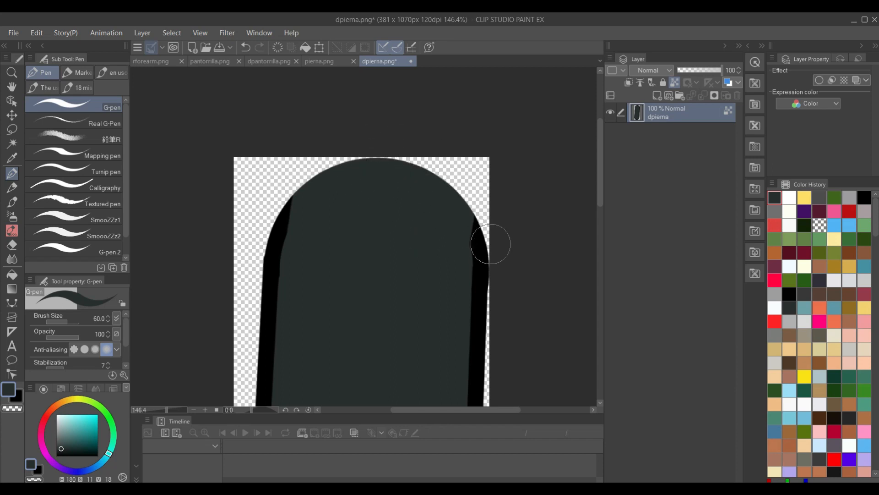
key("ctrl+s")
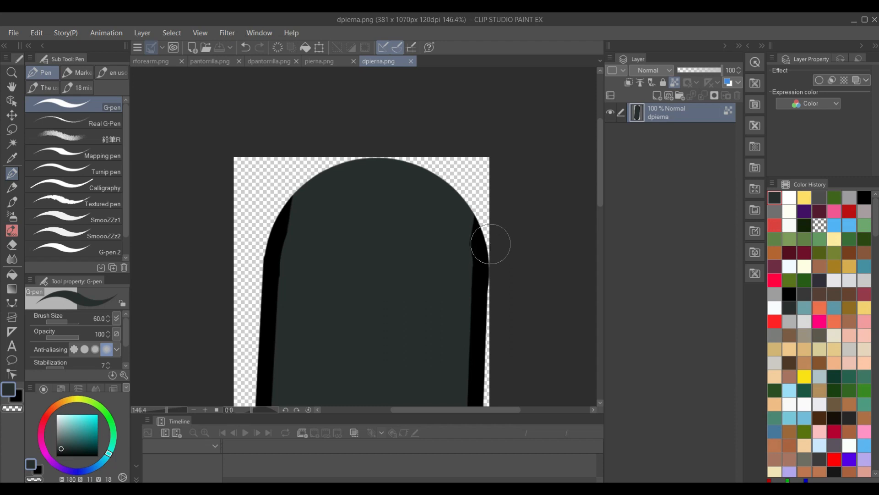
Switch to Cartoon Animator and close the Sprite Editor for RThigh.
left_click(333, 451)
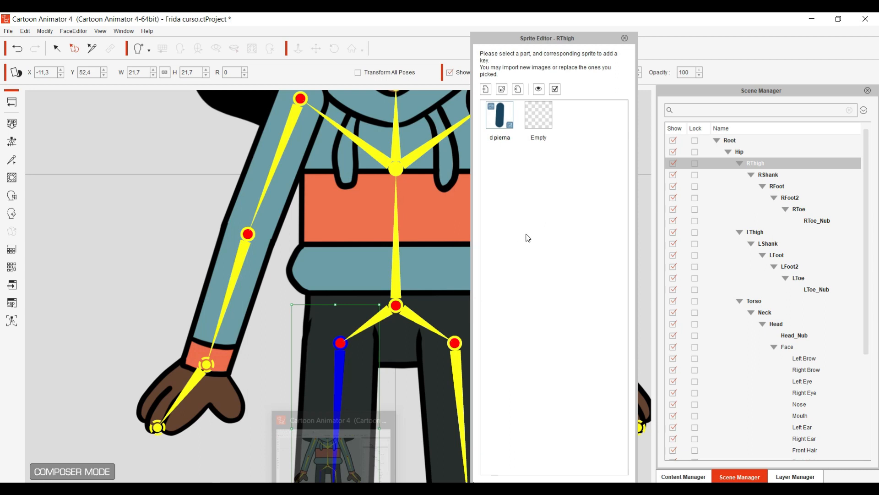
left_click(625, 39)
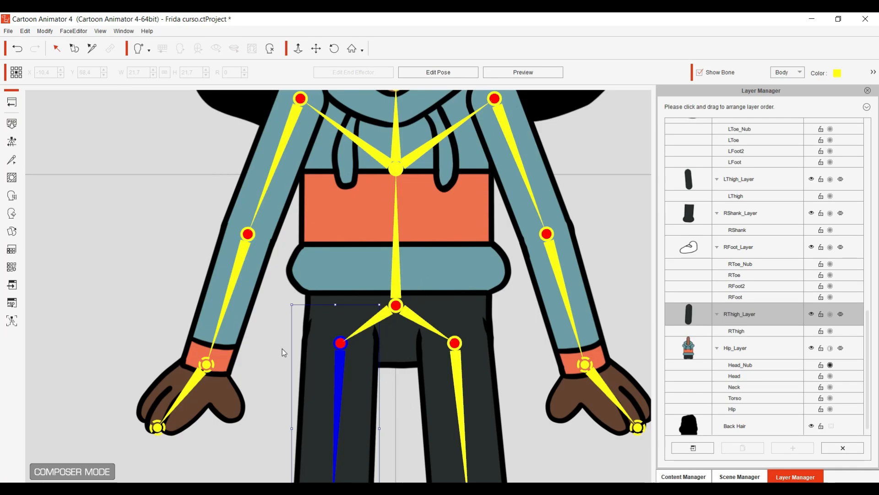
left_click_drag(282, 348, 456, 250)
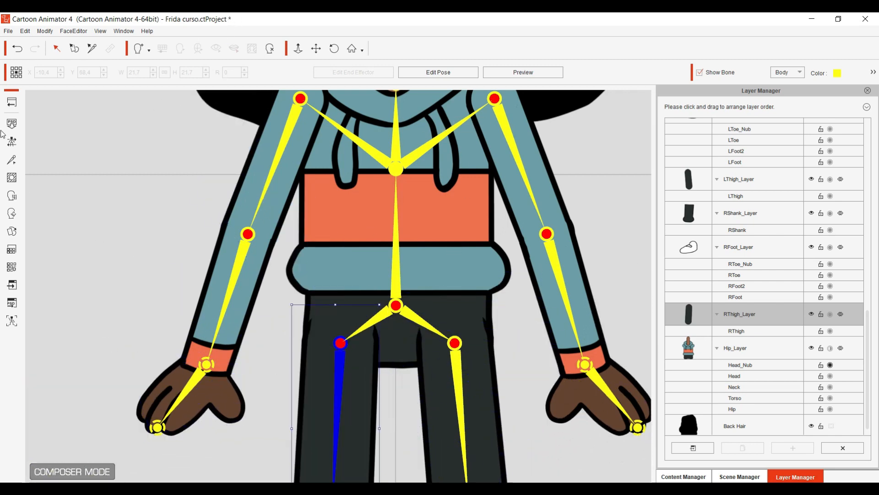
Return to Stage mode and save the Frida curso project.
left_click(12, 102)
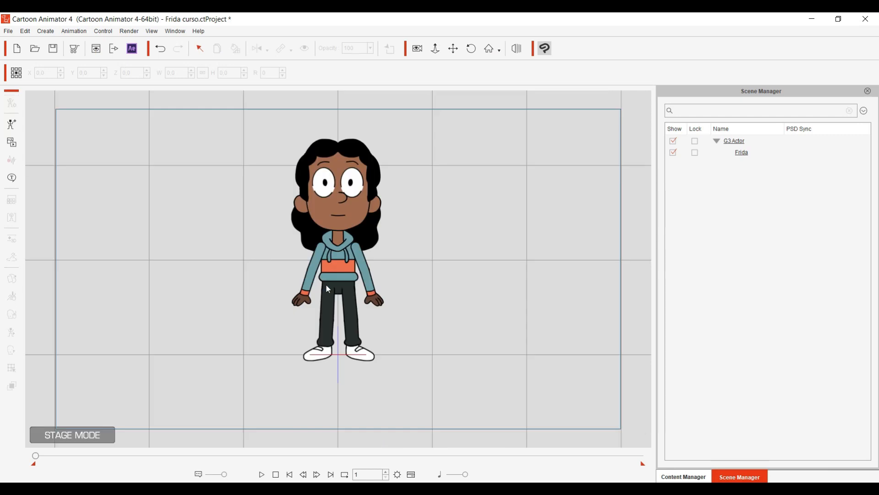
left_click(12, 31)
left_click(54, 78)
Add the front-facing human dummy from the 1_G3 Human character templates to the stage and reset its position to the origin.
left_click(671, 477)
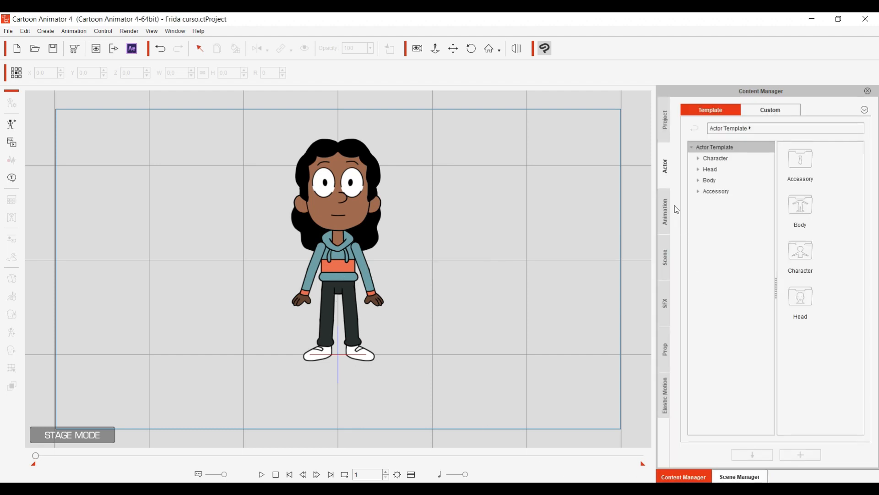
left_click(700, 159)
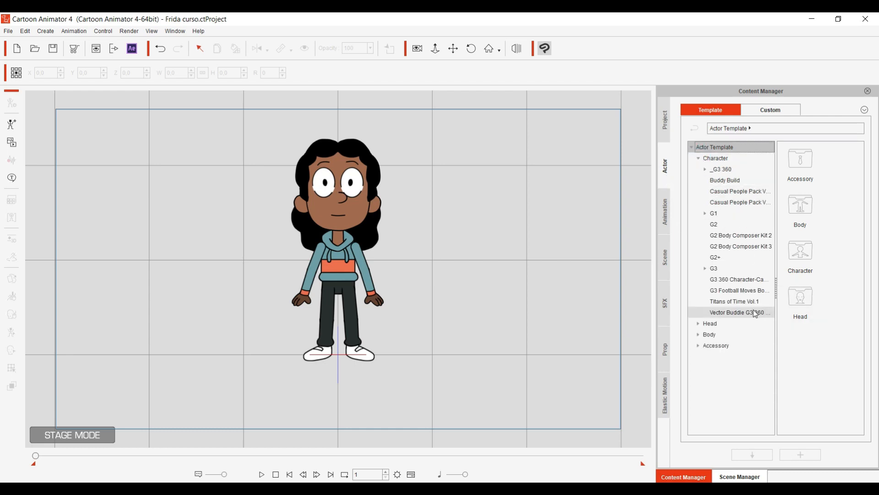
left_click(726, 268)
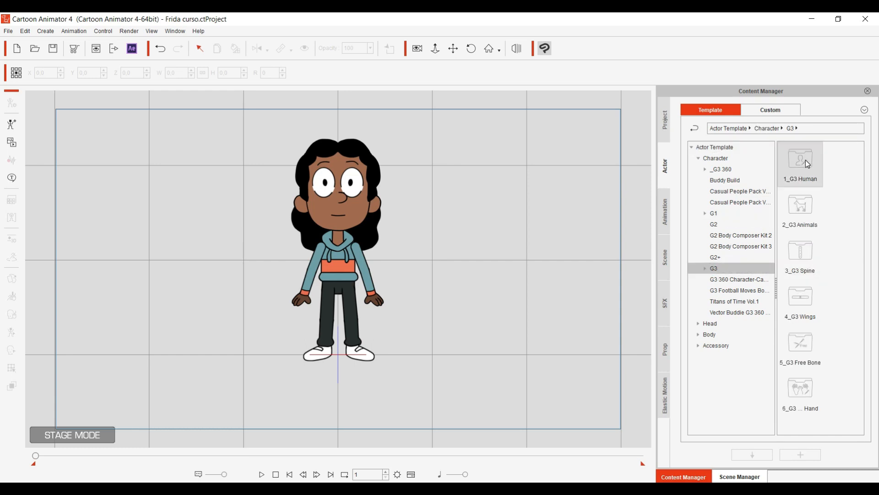
double_click(808, 182)
scroll(815, 265, "down", 5)
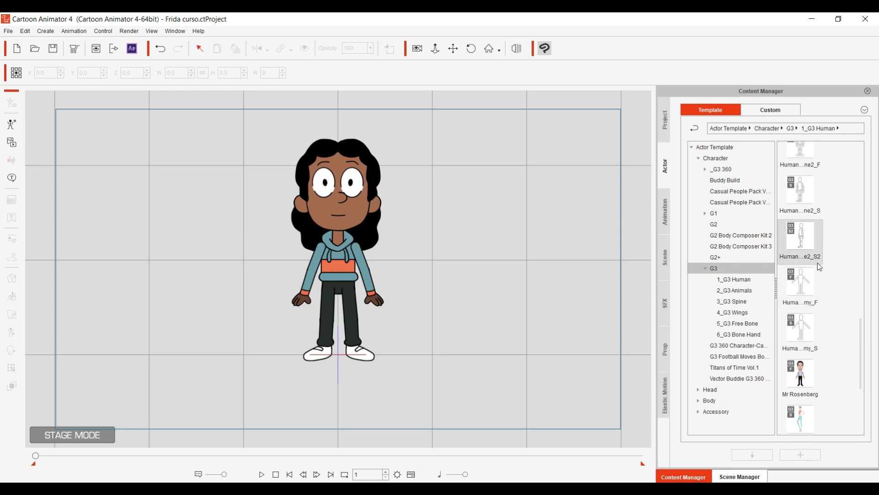
left_click_drag(803, 287, 509, 270)
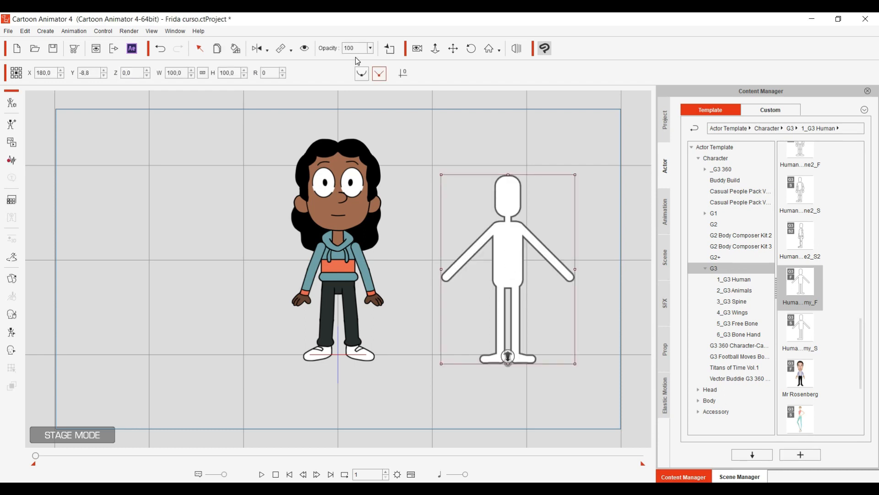
left_click(403, 73)
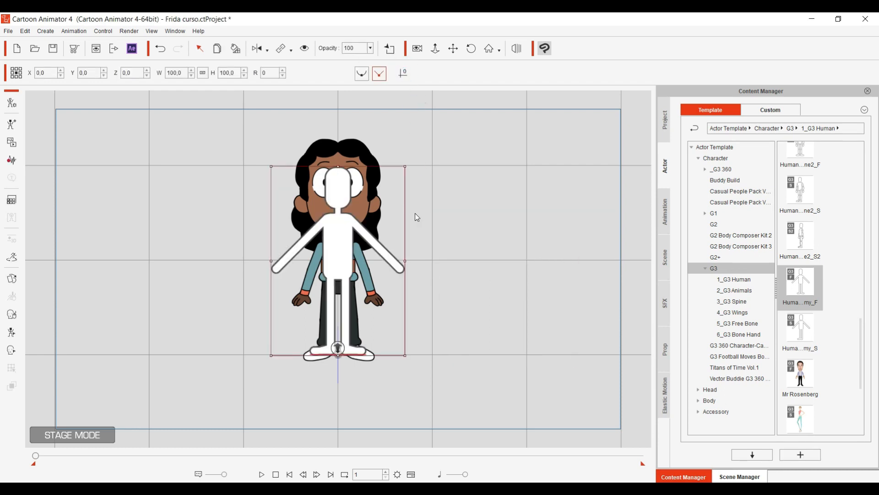
Open the Frida character in Composer mode and turn on Edit Pose.
left_click(317, 267)
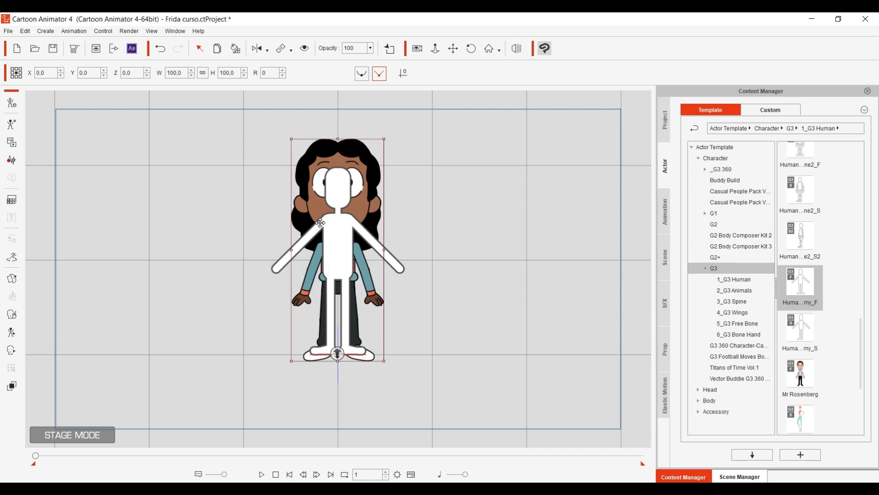
left_click(13, 103)
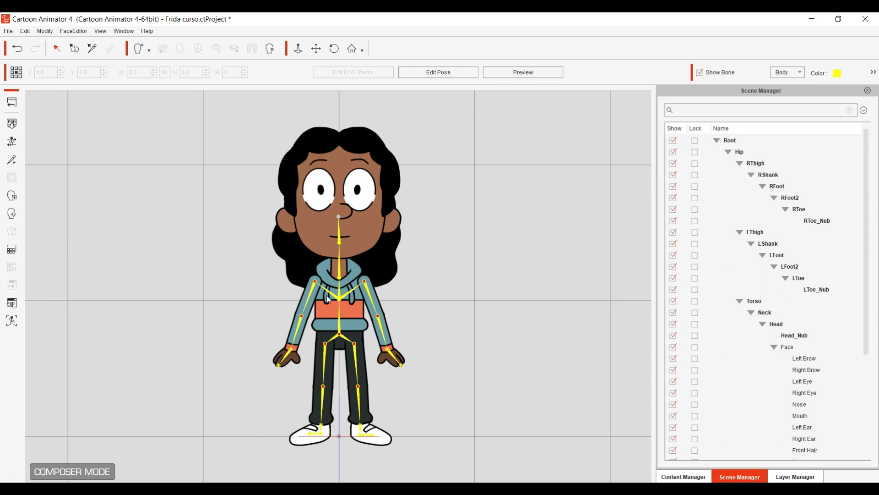
scroll(325, 290, "up", 3)
left_click(441, 69)
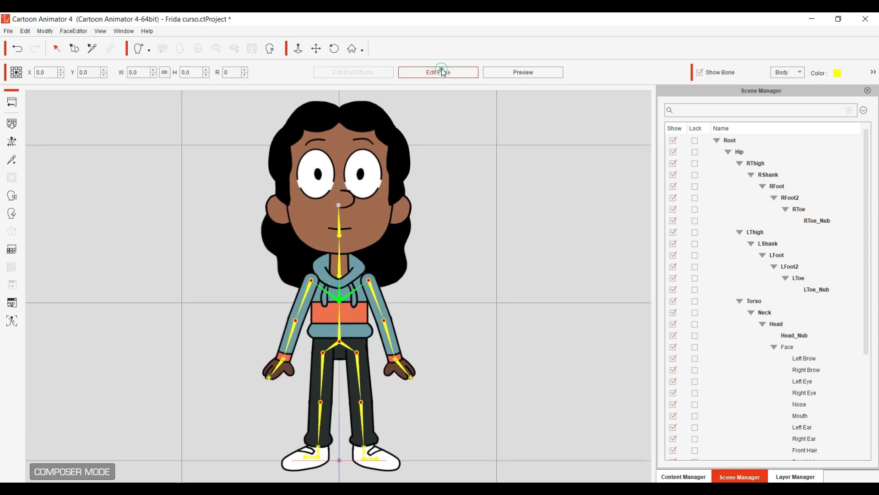
Swing both upper arms outward to match the dummy, rotating the right one to 15 and the left one to 343 degrees.
left_click(303, 299)
left_click_drag(317, 336, 302, 341)
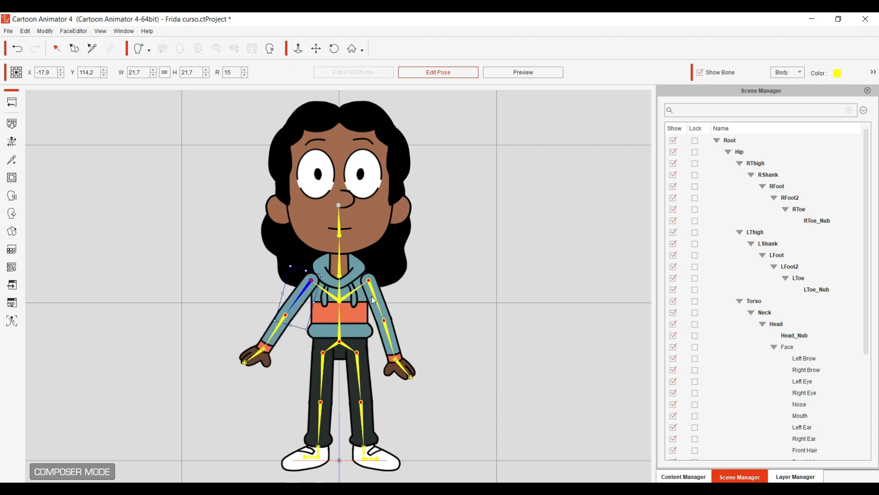
left_click(379, 304)
left_click_drag(401, 307, 407, 295)
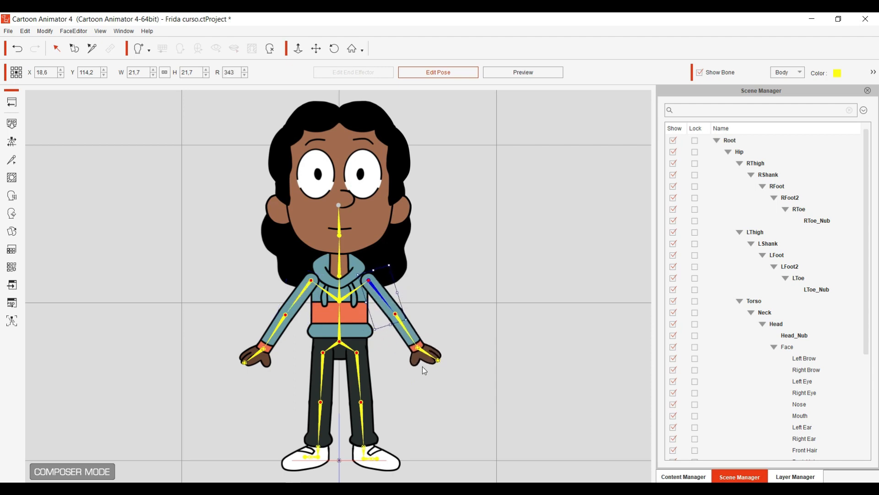
Rotate the left hand bone to 75 degrees.
left_click(428, 352)
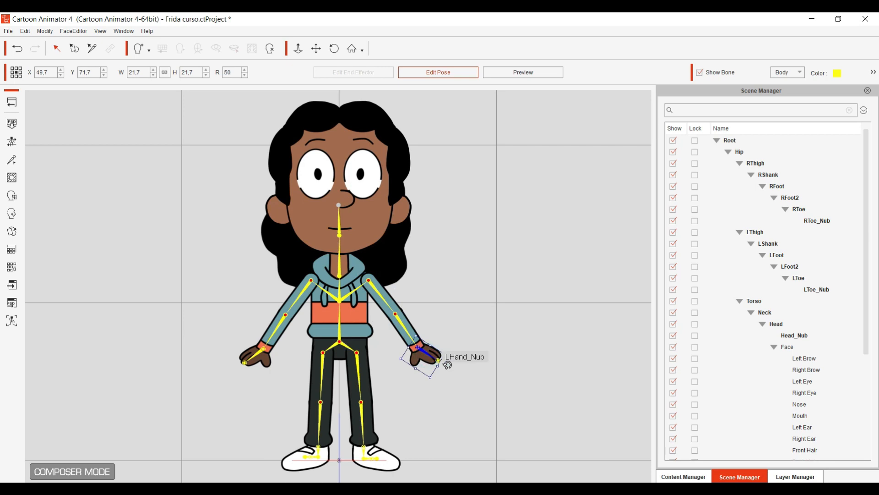
left_click_drag(438, 375, 437, 376)
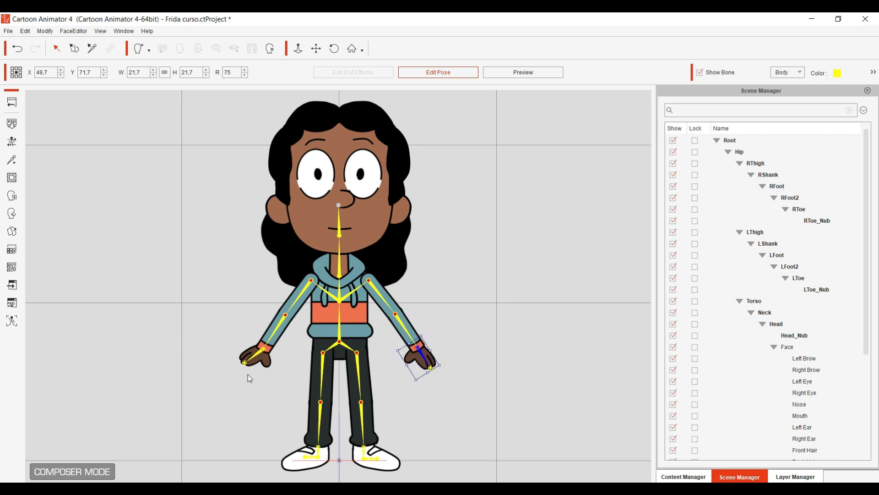
Rotate the right hand bone to 286 degrees and the right upper arm to 17 degrees, finishing back in Stage mode.
left_click(243, 357)
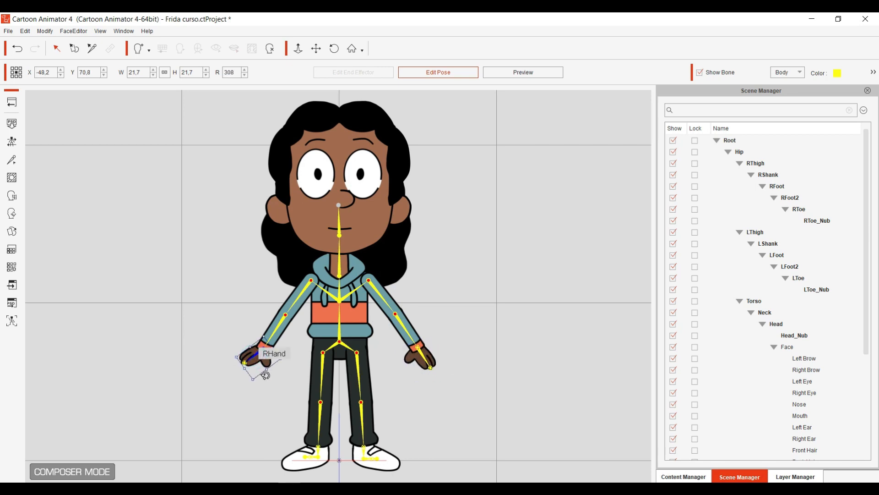
left_click_drag(267, 378, 275, 374)
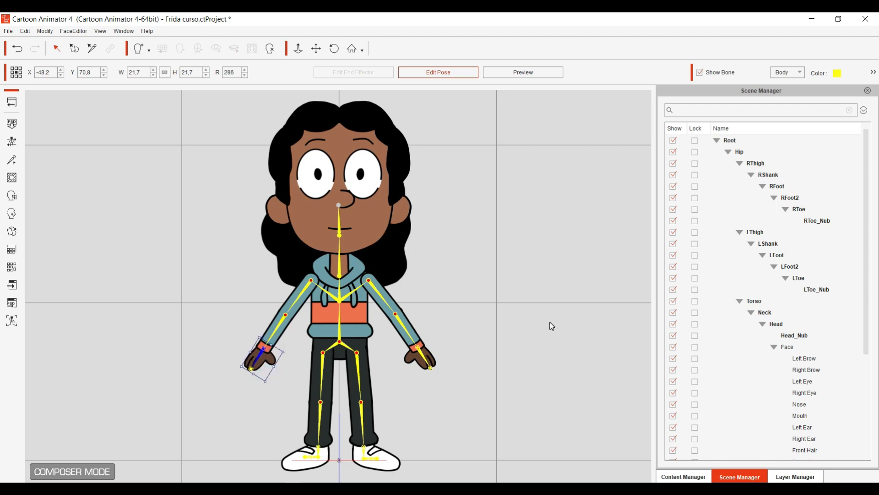
left_click(300, 304)
left_click_drag(314, 330, 312, 330)
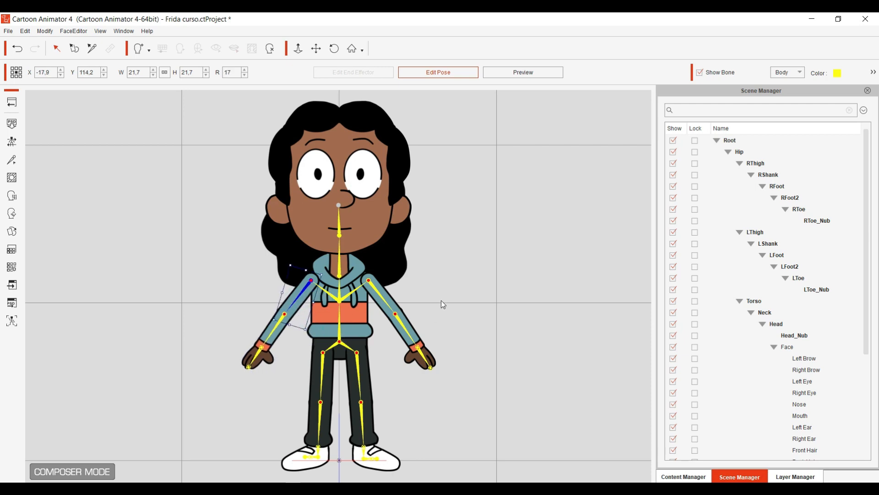
left_click(12, 102)
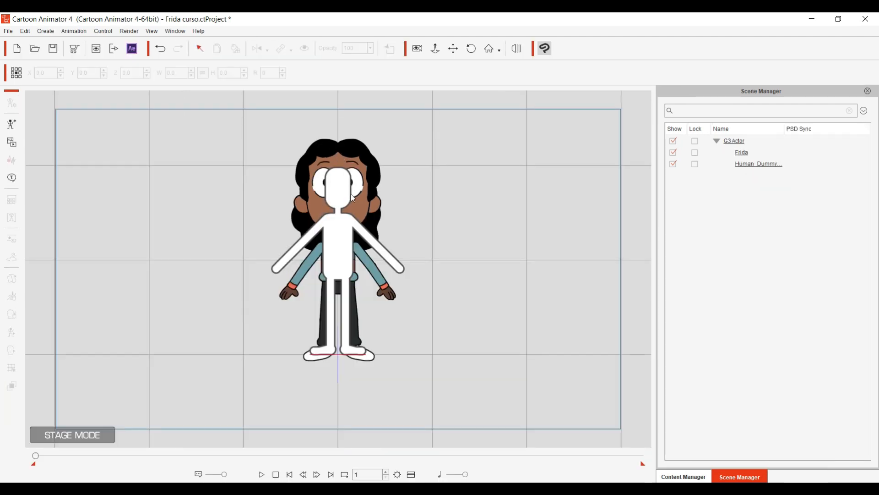
Move Frida and the human dummy apart on the stage and delete the dummy.
left_click(347, 211)
left_click_drag(326, 251, 474, 249)
left_click(346, 256)
left_click_drag(347, 257, 182, 257)
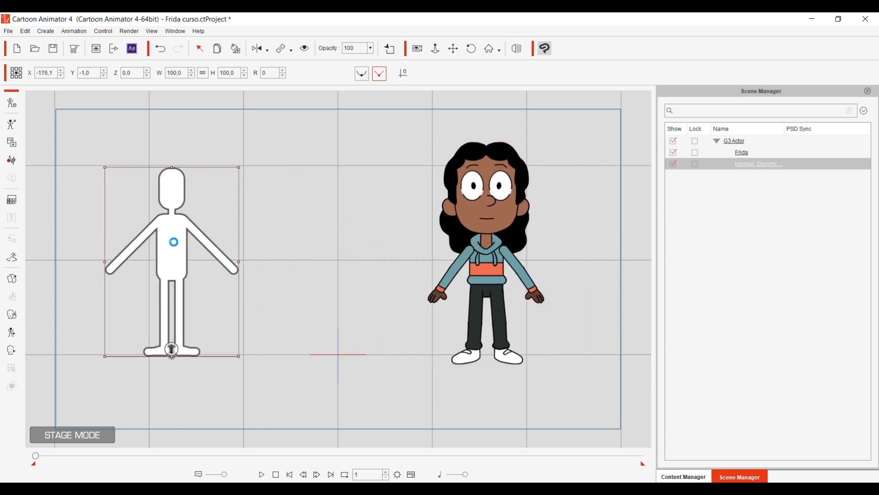
key("Delete")
Reset Frida's stage position to the origin.
left_click(497, 247)
left_click_drag(496, 248, 394, 248)
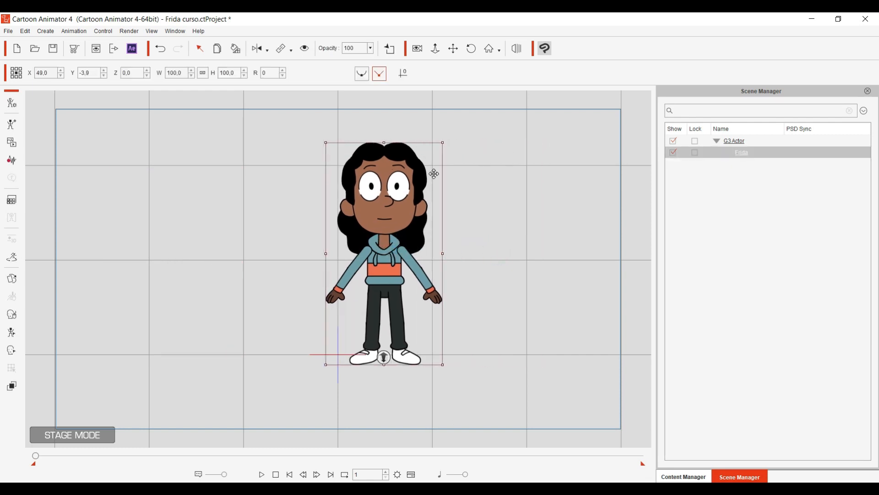
left_click(405, 69)
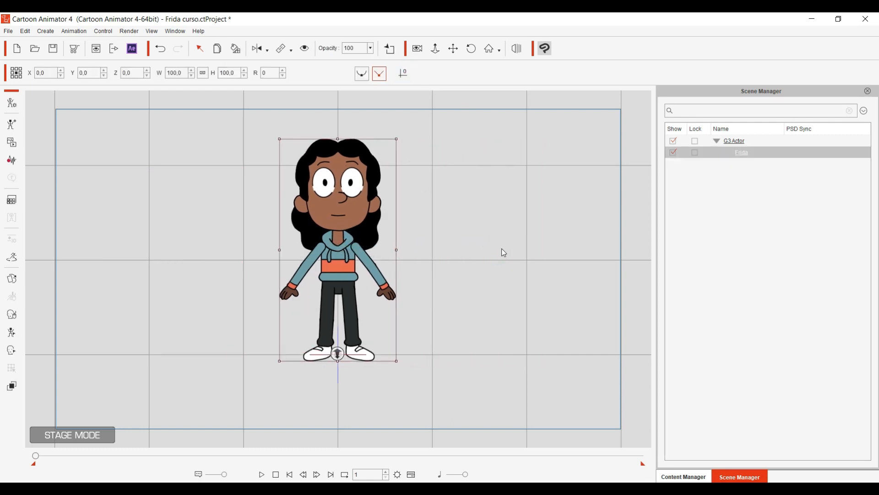
Open the _G3 360 folder of the Perform animation templates.
left_click(684, 476)
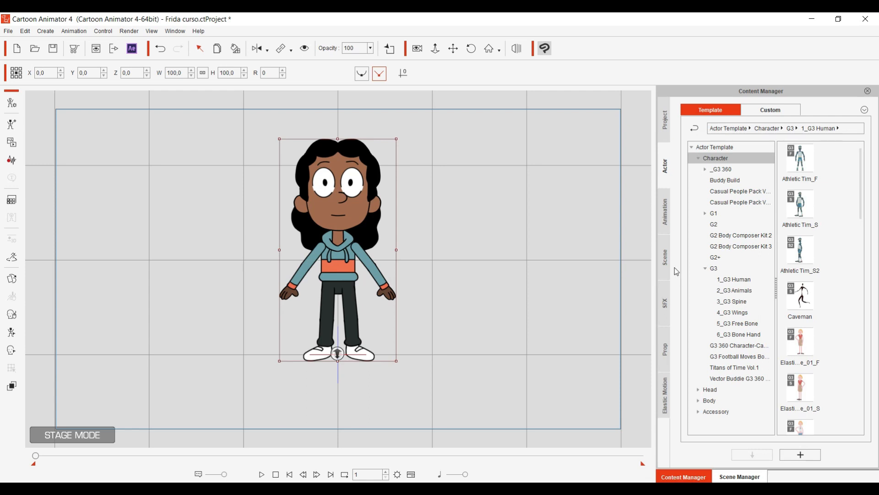
left_click(665, 215)
left_click(699, 158)
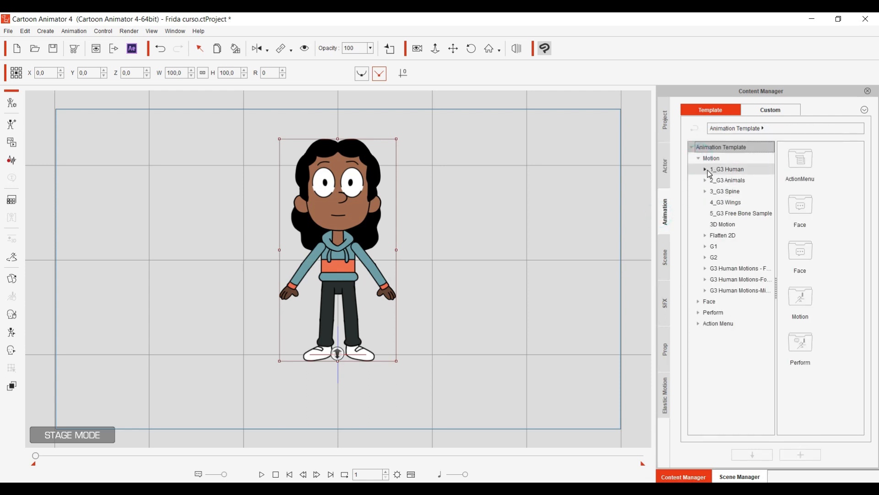
left_click(708, 170)
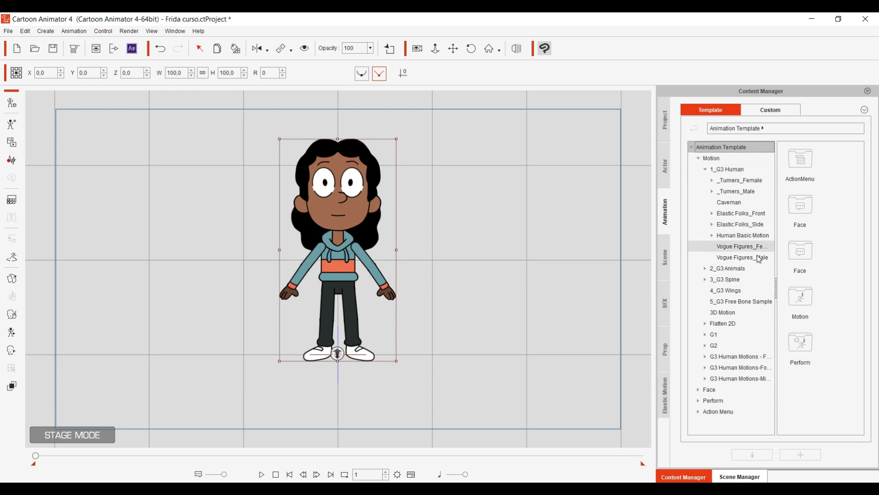
left_click(712, 180)
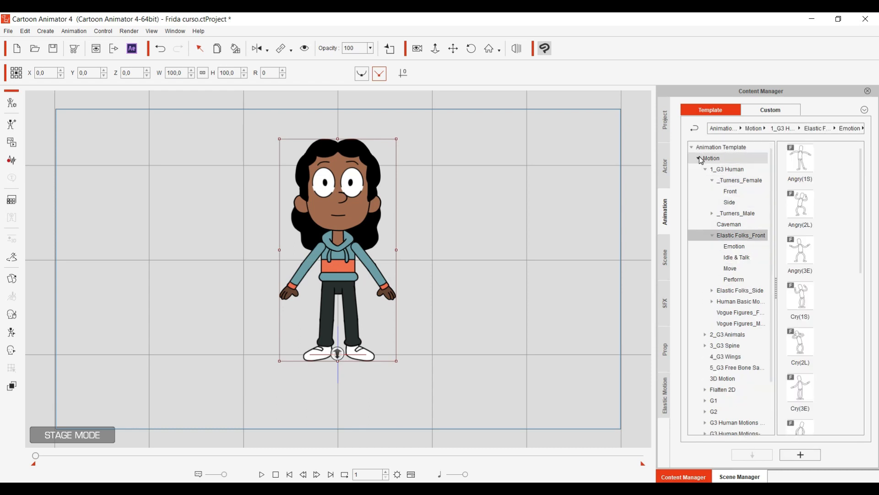
left_click(699, 158)
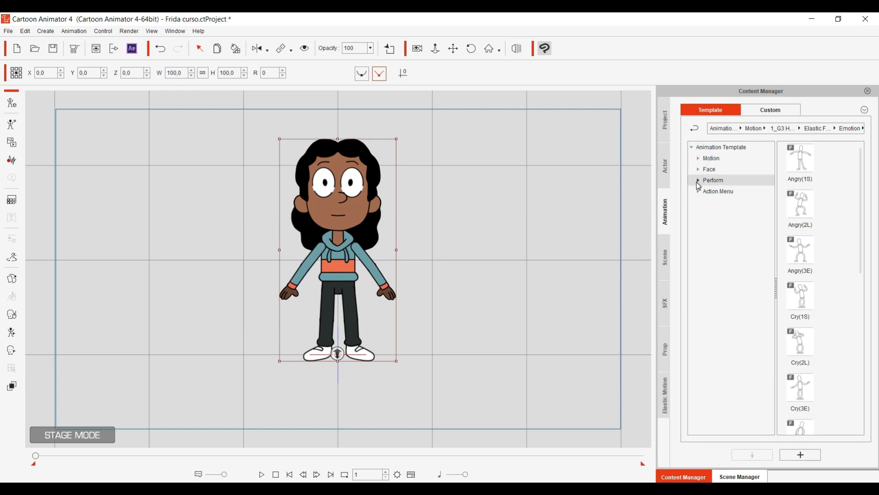
left_click(699, 182)
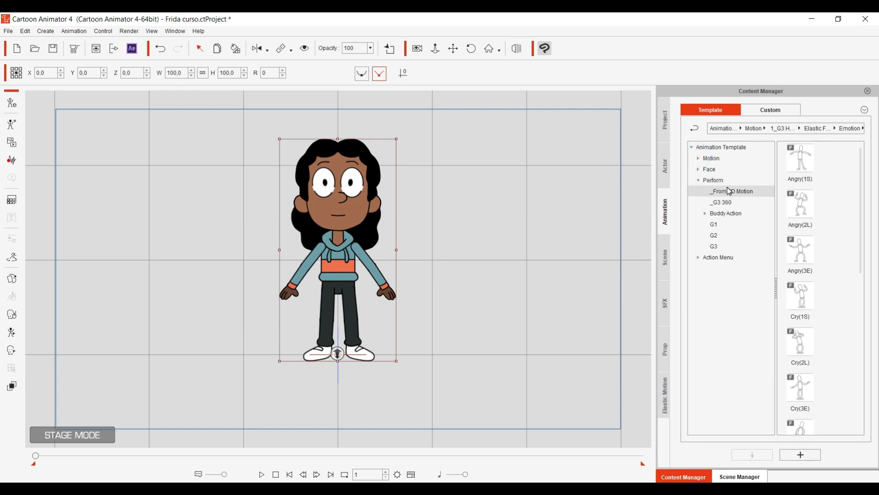
left_click(736, 202)
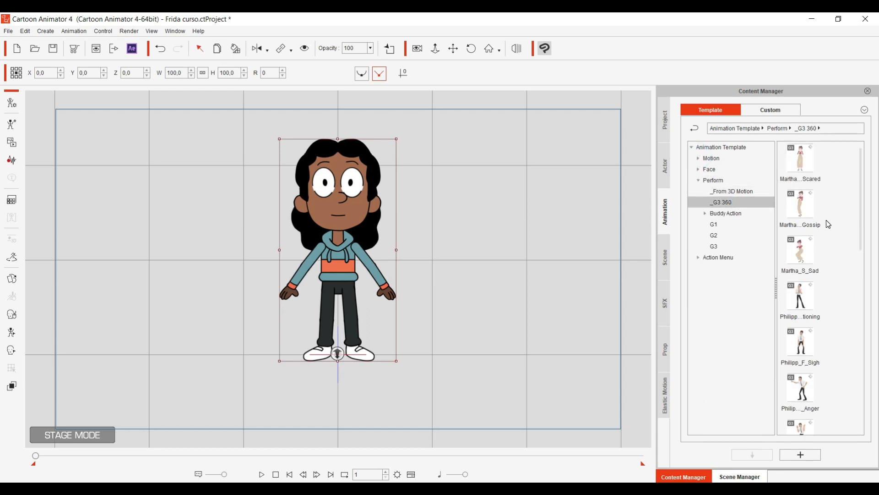
Apply the Martha Scared performance to Frida, preview it and return to frame 1.
left_click_drag(819, 160, 349, 251)
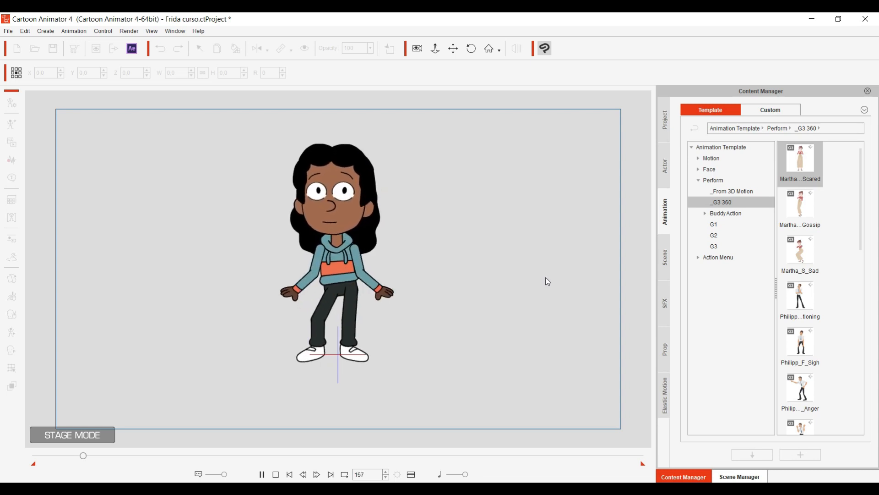
key("space")
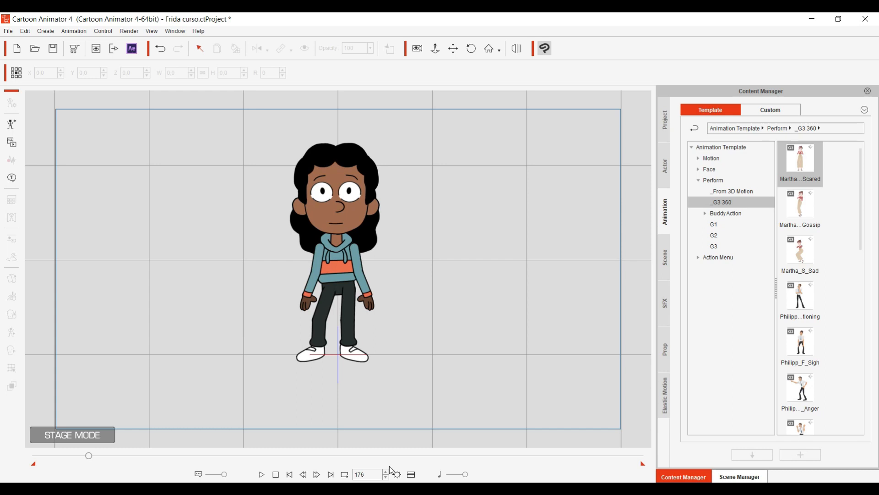
left_click(290, 474)
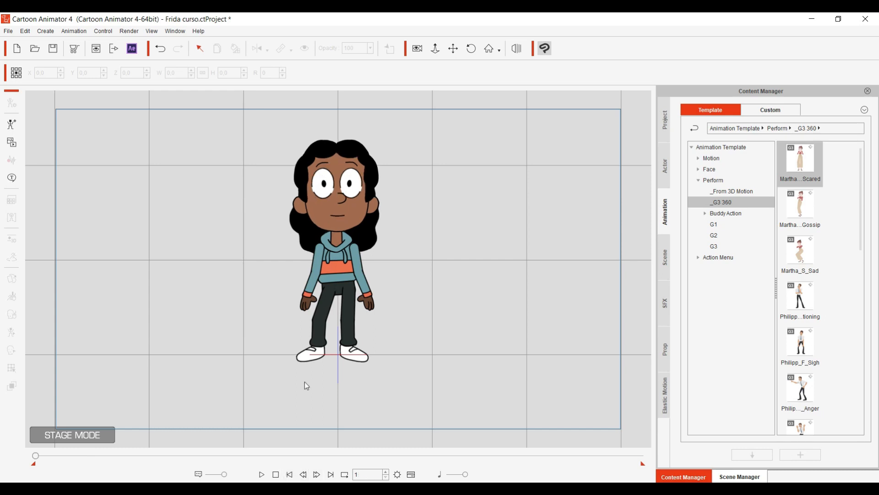
Remove the object animation from Frida.
left_click(339, 249)
right_click(348, 250)
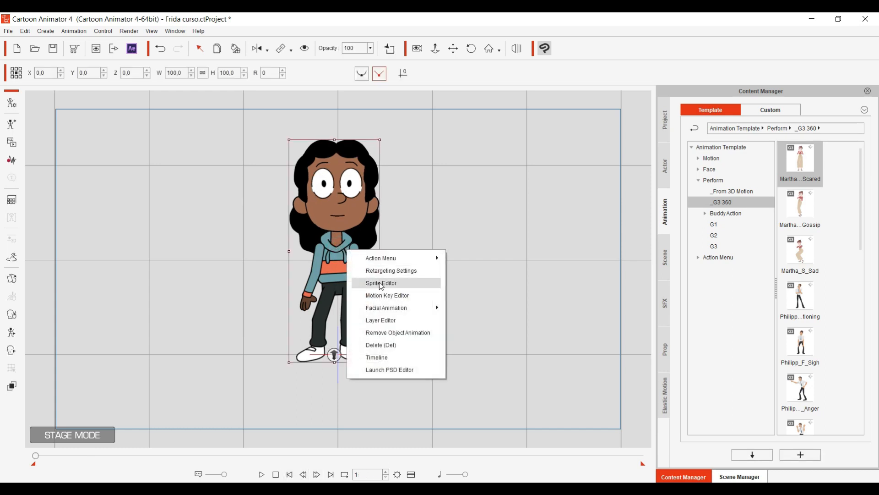
left_click(405, 332)
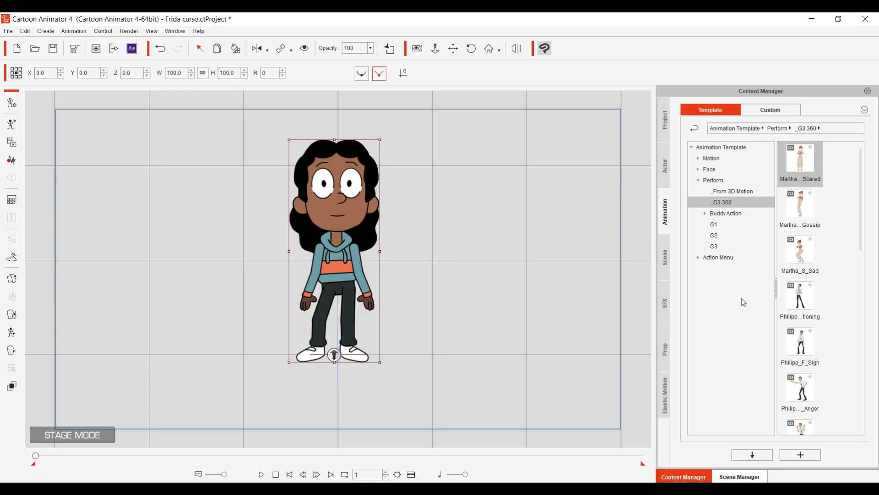
Apply the Red_F_Talk performance to Frida and preview its playback.
scroll(814, 356, "down", 5)
left_click_drag(801, 275, 445, 263)
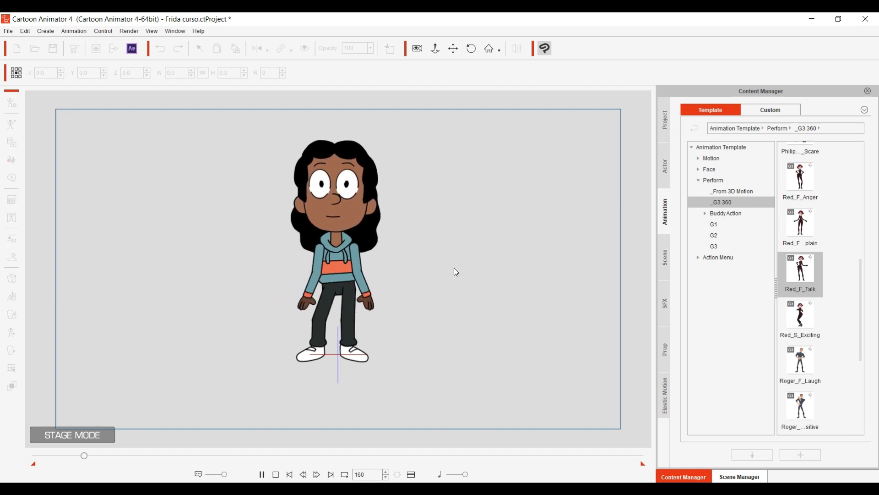
key("space")
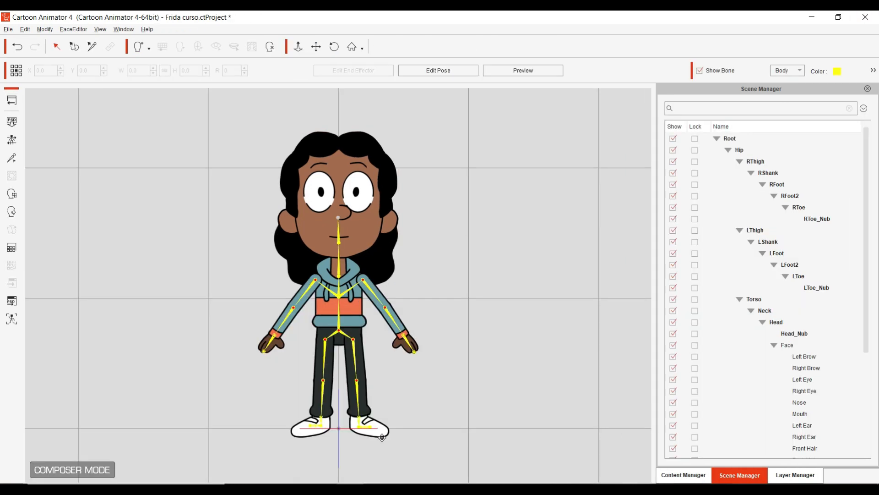
Open Frida's torso sprite in Clip Studio Paint for editing.
left_click(339, 333)
left_click(12, 282)
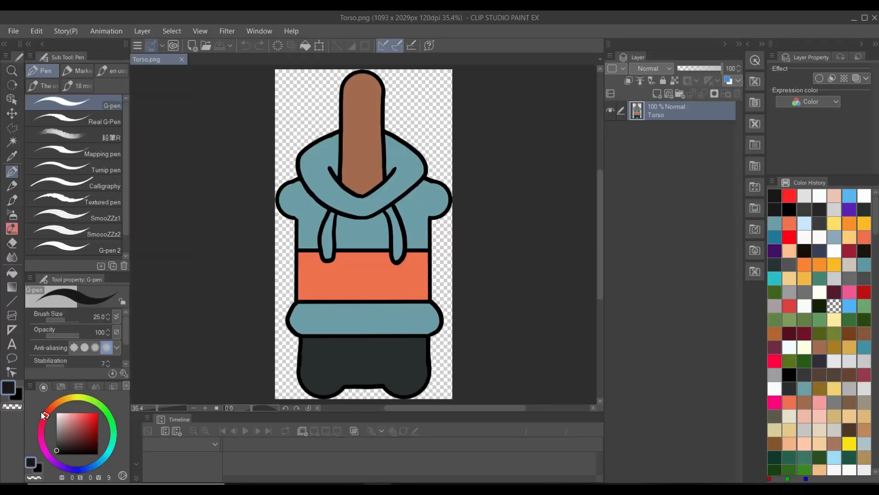
Lasso the hood and neck on the torso drawing and shift them slightly to the left.
key("m")
mouse_move(440, 133)
left_mouse_down()
mouse_move(428, 183)
mouse_move(379, 215)
mouse_move(345, 216)
mouse_move(433, 173)
mouse_move(365, 217)
mouse_move(306, 193)
mouse_move(366, 60)
mouse_move(432, 147)
left_mouse_up()
key("k")
mouse_move(415, 209)
left_mouse_down()
mouse_move(405, 211)
mouse_move(413, 220)
left_mouse_up()
key("ctrl+d")
scroll(461, 281, "up", 3)
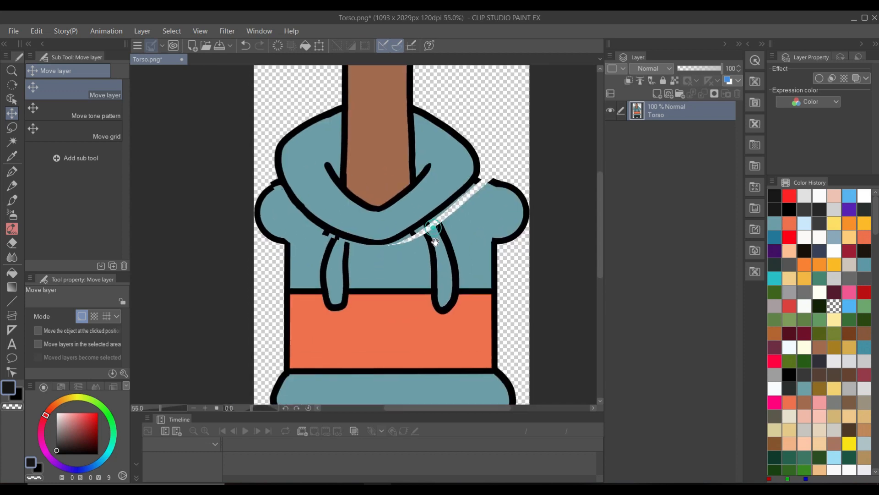
Lasso the right drawstring and move it left so it hangs under the shifted hood.
key("m")
mouse_move(471, 276)
left_mouse_down()
mouse_move(422, 238)
mouse_move(451, 215)
left_mouse_up()
key("k")
left_click_drag(472, 278, 428, 275)
key("ctrl+d")
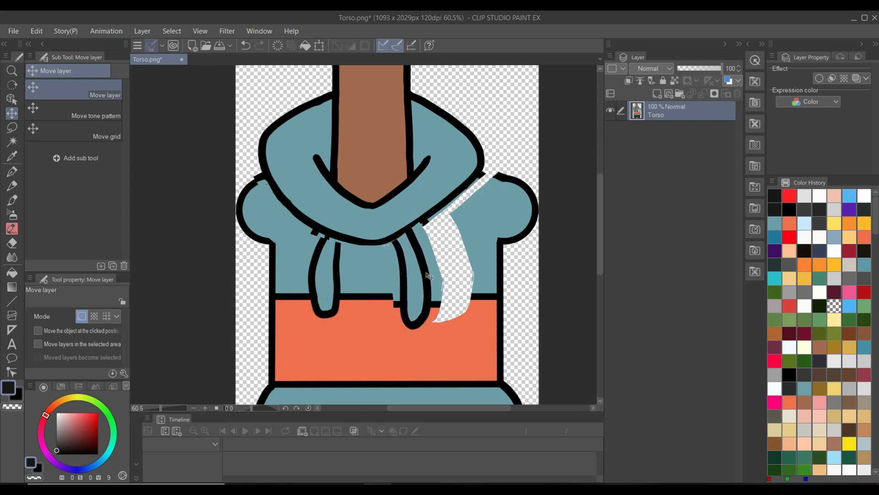
Lasso the left drawstring and move it slightly to the left beneath the hood.
key("m")
mouse_move(341, 239)
left_mouse_down()
mouse_move(309, 244)
mouse_move(348, 315)
mouse_move(340, 242)
left_mouse_up()
key("k")
left_click_drag(340, 287, 328, 282)
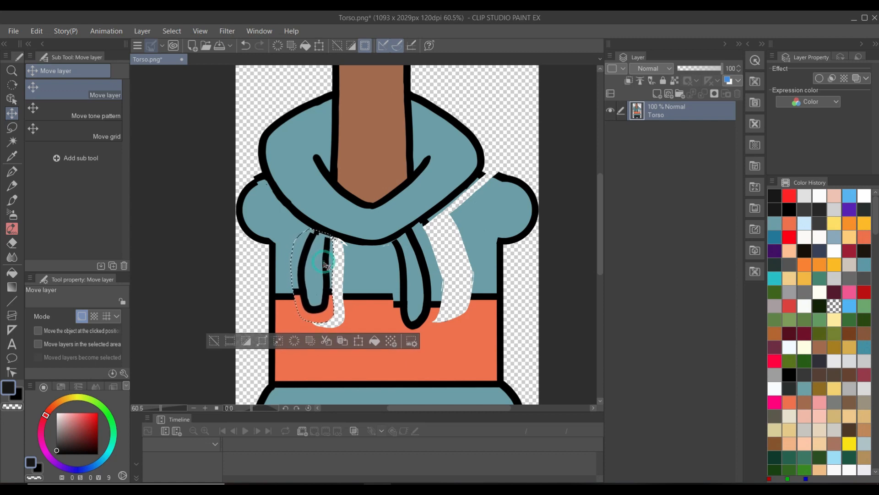
key("ctrl+d")
scroll(328, 264, "up", 2)
Select the left drawstring and stretch it slightly downward with a transform.
key("m")
mouse_move(351, 229)
left_mouse_down()
mouse_move(329, 219)
mouse_move(288, 309)
mouse_move(347, 215)
left_mouse_up()
key("ctrl+t")
left_click_drag(313, 338, 314, 347)
key("Return")
key("ctrl+d")
Redraw the black line above the orange band on both sides of the right drawstring with the G-pen.
key("i")
left_click(394, 350)
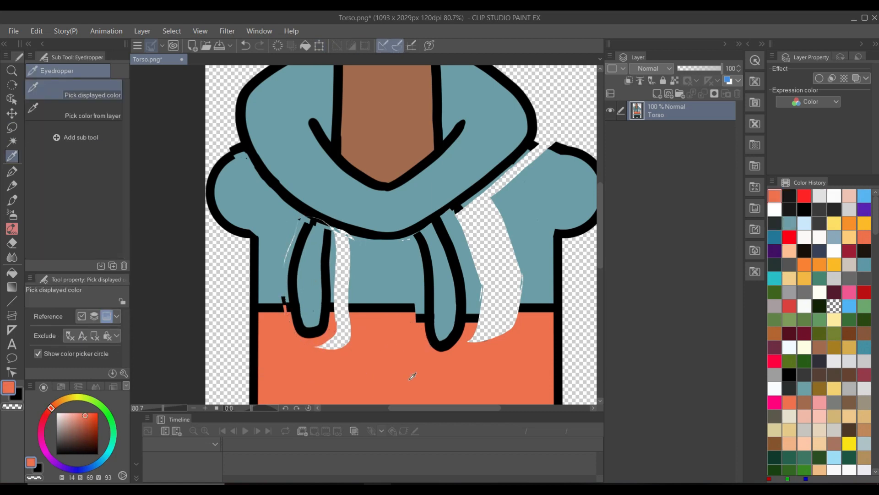
key("p")
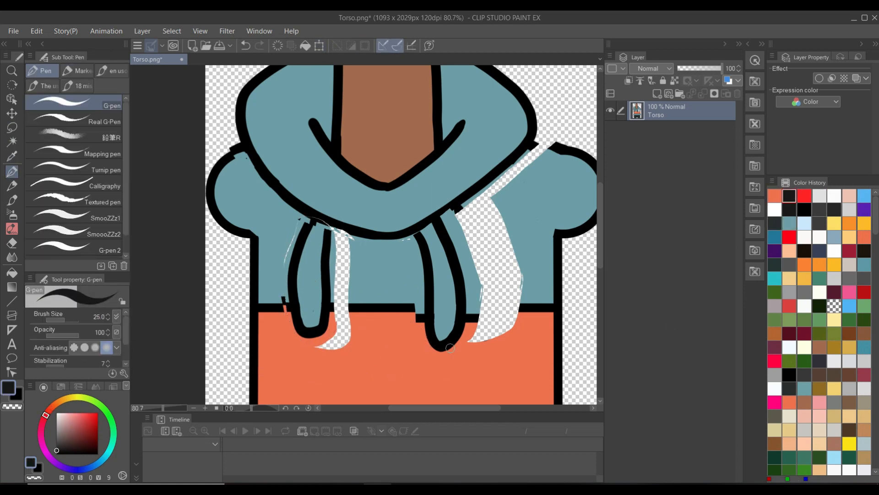
left_click_drag(406, 308, 531, 308)
key("ctrl+z")
left_click_drag(467, 307, 531, 308)
key("ctrl+z")
left_click_drag(464, 307, 535, 308)
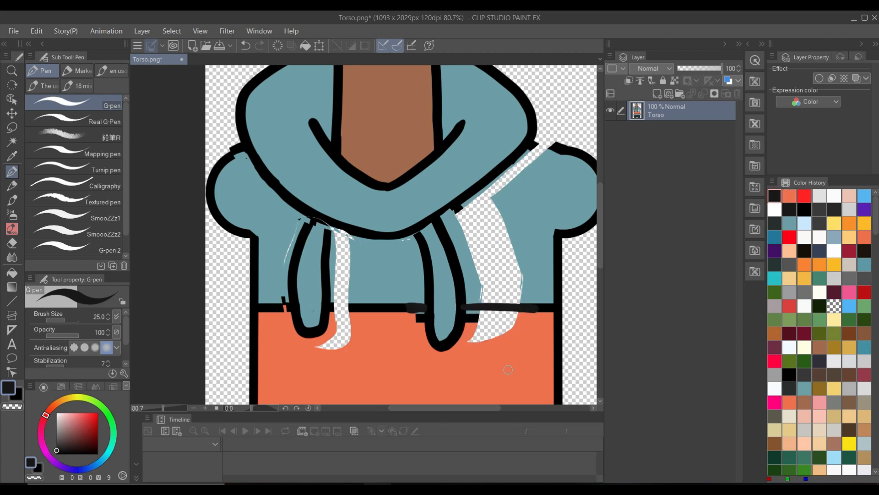
Paint sampled teal along the band line and the hood edge to close off the gap beside the right drawstring.
left_click(531, 284, "alt")
left_click_drag(479, 295, 527, 300)
left_click_drag(459, 213, 512, 184)
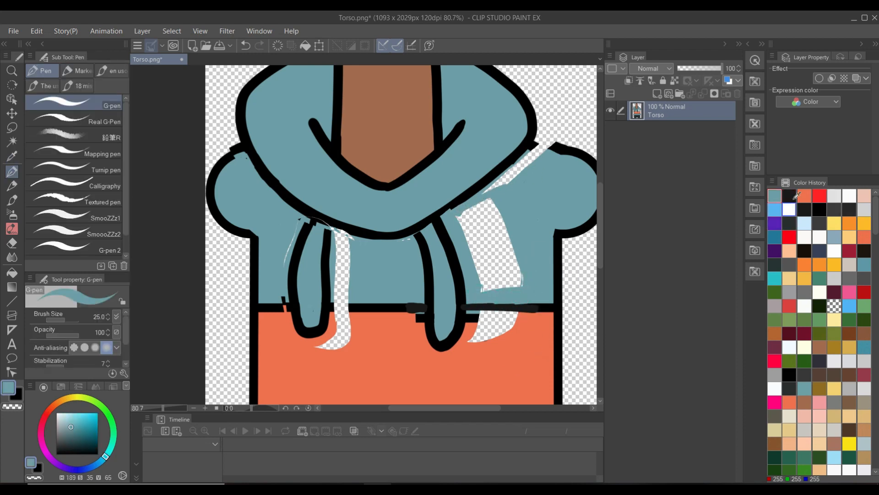
Redraw the right shoulder and side outline in black, curving down from the hood's edge.
left_click(793, 200)
key("p")
key("p")
mouse_move(535, 143)
left_mouse_down()
mouse_move(559, 232)
mouse_move(558, 279)
left_mouse_up()
key("ctrl+z")
left_click_drag(594, 278, 516, 307)
Delete the old shoulder outside the new outline and clean up the leftover edge with the Hard eraser.
key("m")
mouse_move(488, 278)
left_mouse_down()
mouse_move(489, 206)
mouse_move(558, 230)
mouse_move(496, 270)
left_mouse_up()
key("Delete")
key("ctrl+d")
key("e")
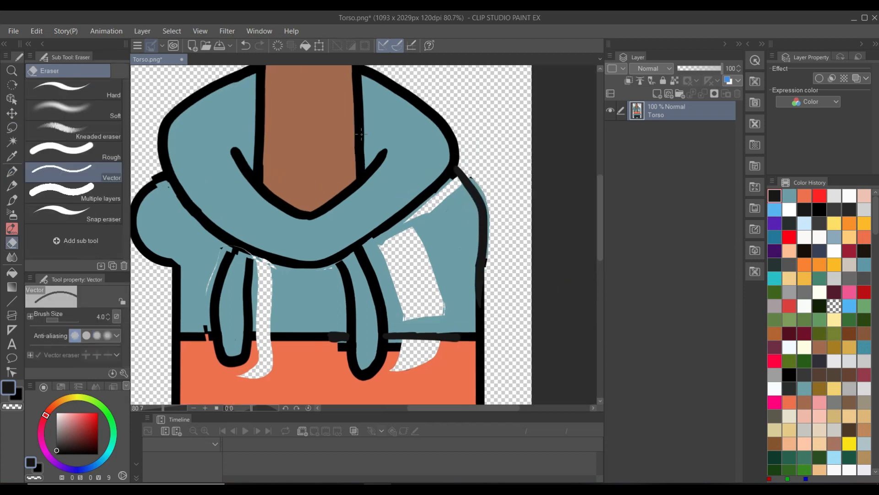
left_click(74, 90)
left_click_drag(471, 174, 494, 241)
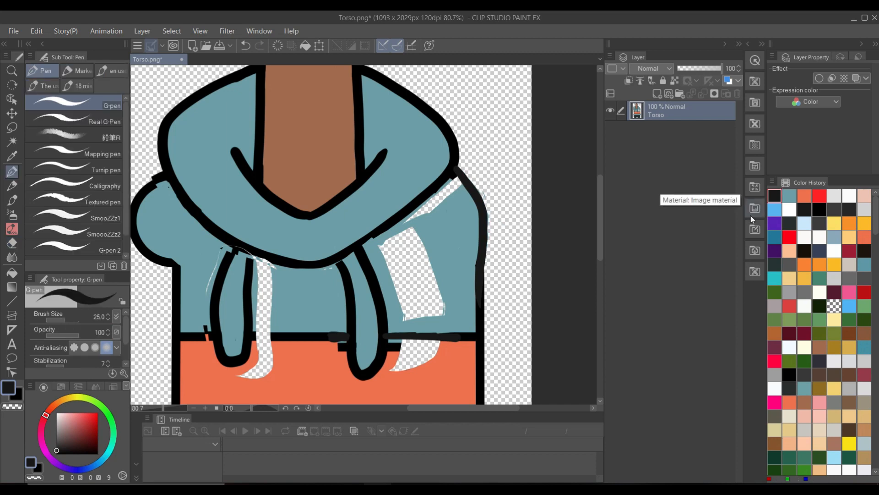
Fill the transparent gaps between the hood, right drawstring and right shoulder with the sampled hoodie teal.
left_click(463, 266, "alt")
left_click_drag(403, 226, 457, 177)
key("ctrl+z")
left_click_drag(415, 317, 440, 302)
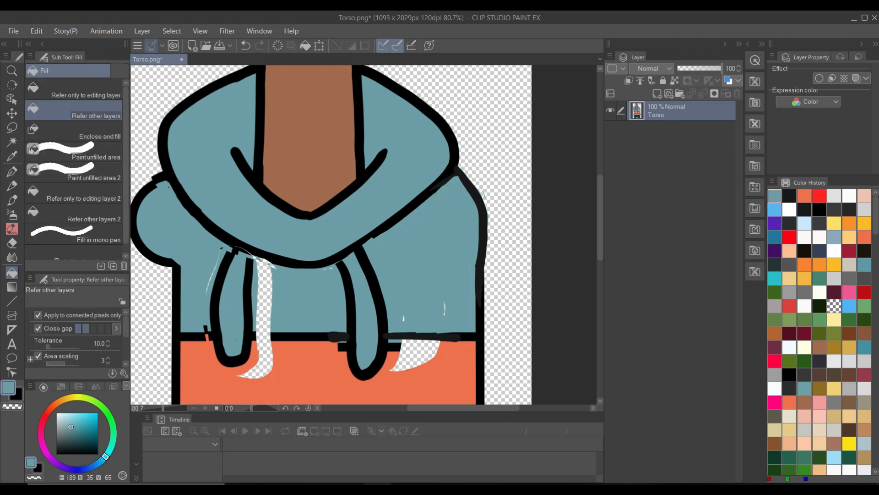
Cover the gaps and stray black marks on the orange band around both drawstrings with sampled orange.
left_click(458, 393, "alt")
mouse_move(437, 348)
left_mouse_down()
mouse_move(393, 358)
mouse_move(448, 343)
mouse_move(433, 353)
left_mouse_up()
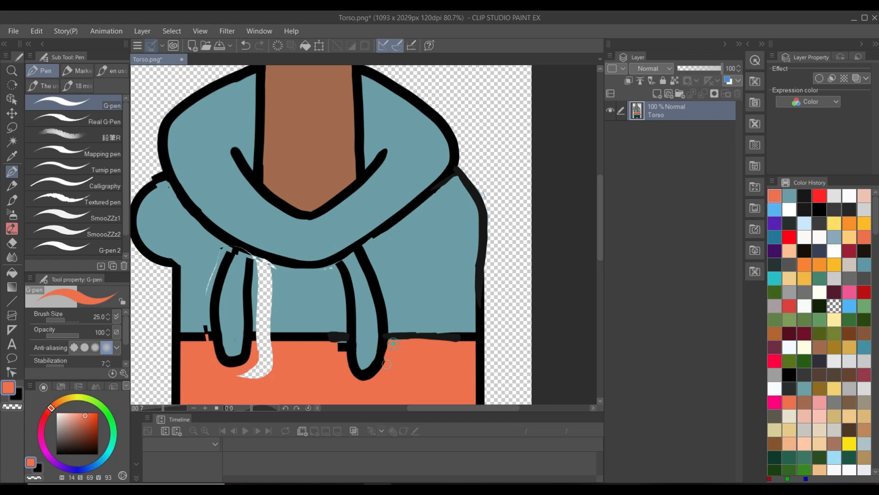
left_click_drag(347, 348, 342, 349)
mouse_move(271, 342)
left_mouse_down()
mouse_move(250, 377)
mouse_move(284, 341)
mouse_move(284, 361)
left_mouse_up()
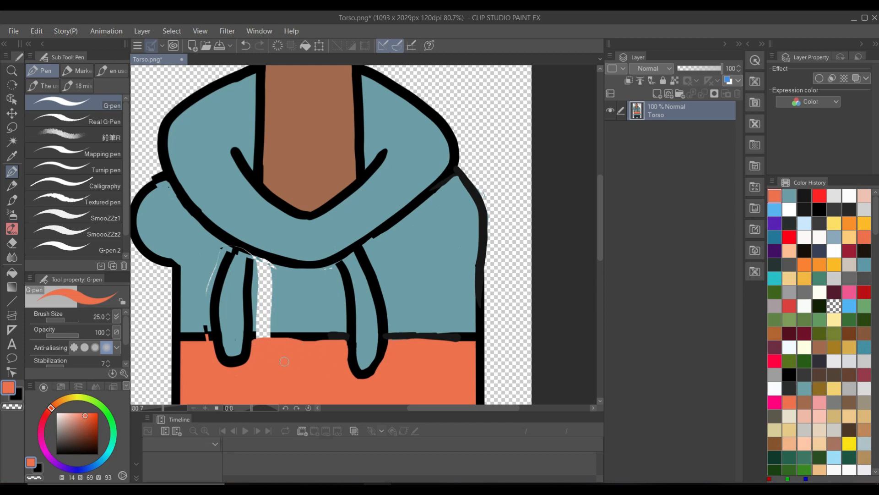
Fill the transparent gap and light seams beside the left drawstring with the sampled hoodie teal.
left_click(278, 306, "alt")
left_click_drag(283, 330, 260, 327)
mouse_move(280, 275)
left_mouse_down()
mouse_move(230, 251)
mouse_move(207, 284)
left_mouse_up()
key("g")
left_click(263, 297)
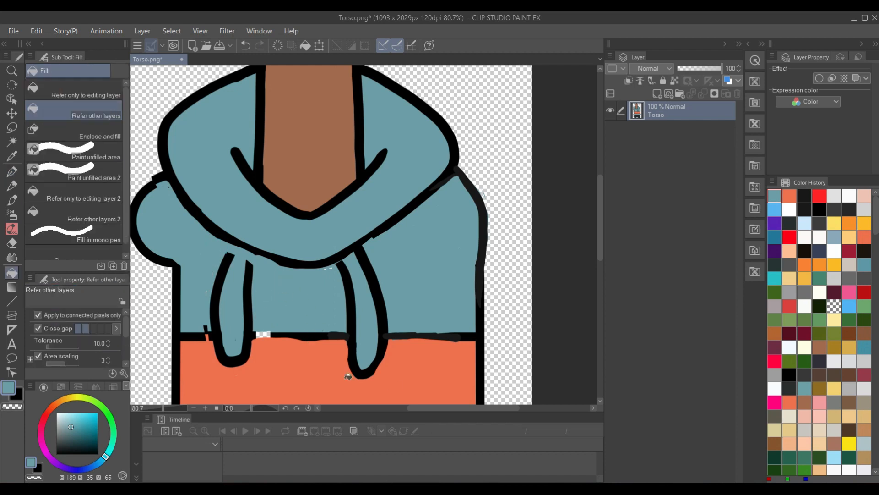
Paint over the stray marks beside the left drawstring and under the hood's lower edge with the G-pen at size 12 in hoodie teal.
key("p")
key("bracketleft")
key("bracketleft")
key("bracketleft")
key("bracketleft")
left_click_drag(206, 327, 210, 332)
left_click(207, 325)
left_click(331, 269)
left_click_drag(333, 266, 328, 279)
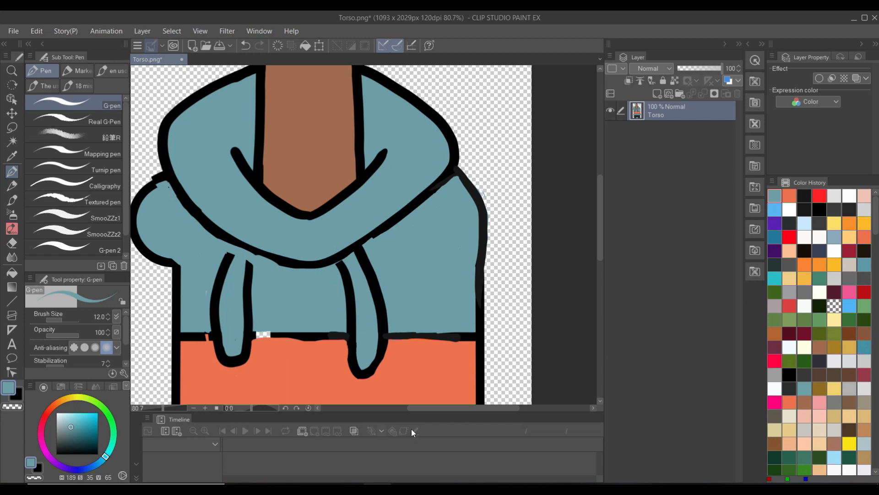
Redraw the black line above the orange band between the drawstrings and out to the right side with straight strokes in sampled black.
key("i")
left_click(346, 335)
left_click(255, 335, "shift")
left_click(347, 339)
left_click(257, 338, "shift")
left_click(295, 336)
left_click(256, 334, "shift")
left_click(389, 335)
left_click(476, 335, "shift")
left_click(389, 340)
left_click(481, 341, "shift")
left_click(389, 341, "shift")
left_click(385, 338, "shift")
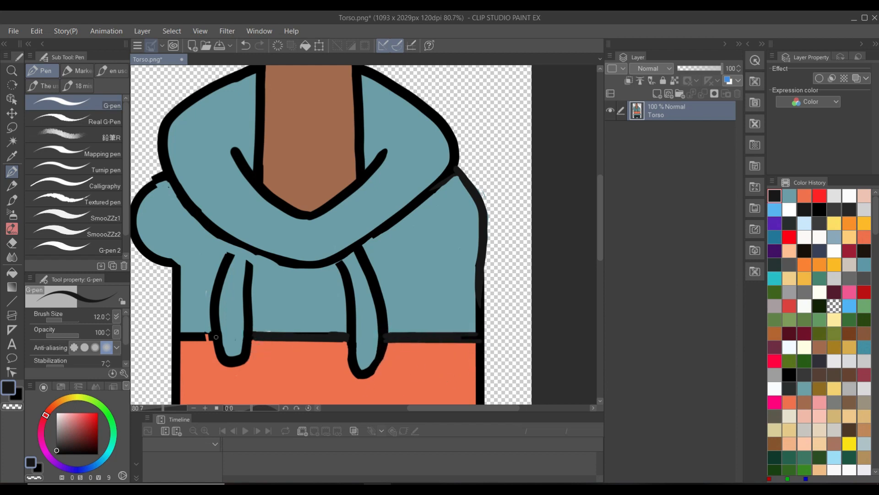
Redraw both sides of the hood's lower outline in black and cover its rounded bottom curve with hoodie teal.
left_click(310, 304, "alt")
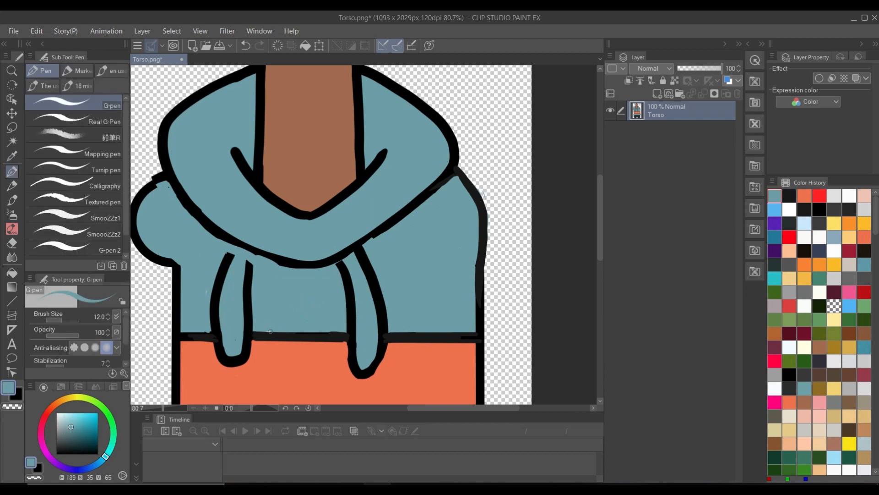
left_click(791, 195)
left_click(339, 261)
left_click_drag(403, 213, 339, 259)
mouse_move(193, 205)
left_mouse_down()
mouse_move(276, 259)
mouse_move(390, 231)
left_mouse_up()
key("ctrl+z")
left_click(334, 325, "alt")
mouse_move(324, 259)
left_mouse_down()
mouse_move(327, 278)
mouse_move(325, 253)
mouse_move(323, 268)
mouse_move(316, 259)
mouse_move(277, 270)
mouse_move(295, 251)
left_mouse_up()
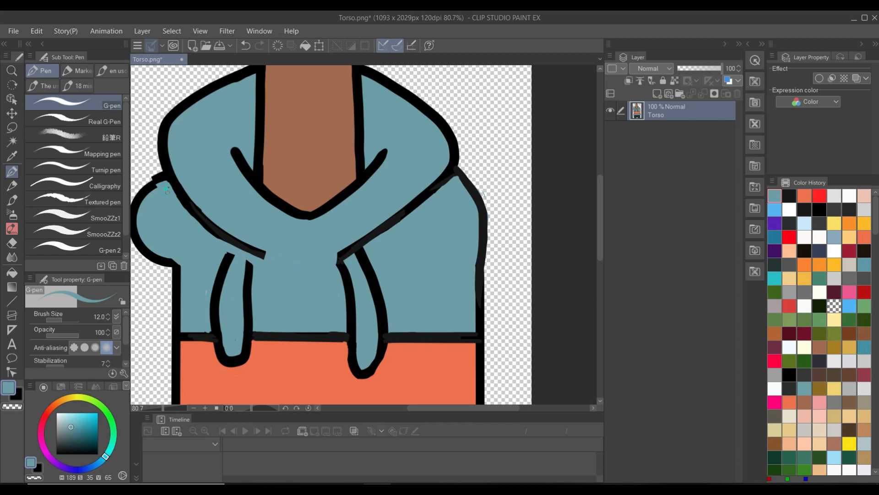
Draw the hood's new slanted lower edge in black from its lowest point up toward the right shoulder.
left_click(788, 192)
left_click_drag(266, 257, 363, 240)
mouse_move(285, 251)
left_mouse_down()
mouse_move(344, 236)
mouse_move(428, 189)
left_mouse_up()
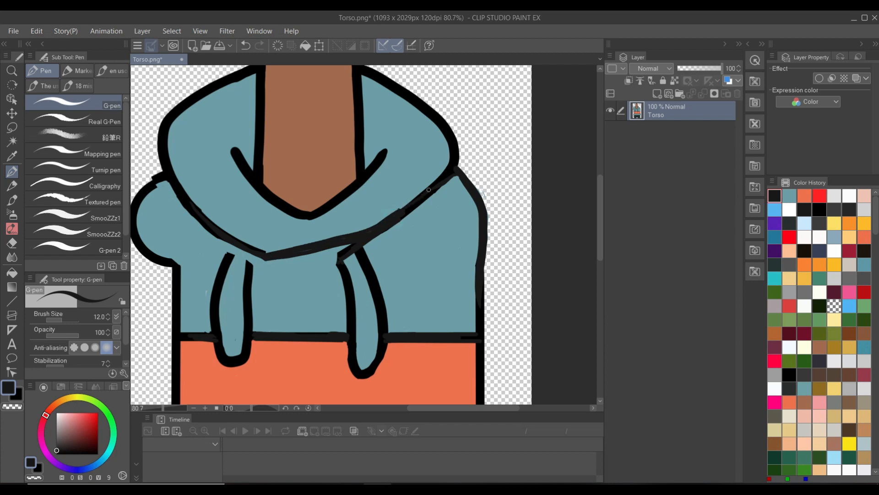
Extend both drawstrings' outlines up to the new hood edge and cover the leftover old line with teal.
mouse_move(343, 269)
left_mouse_down()
mouse_move(331, 249)
mouse_move(341, 261)
left_mouse_up()
left_click(386, 304, "alt")
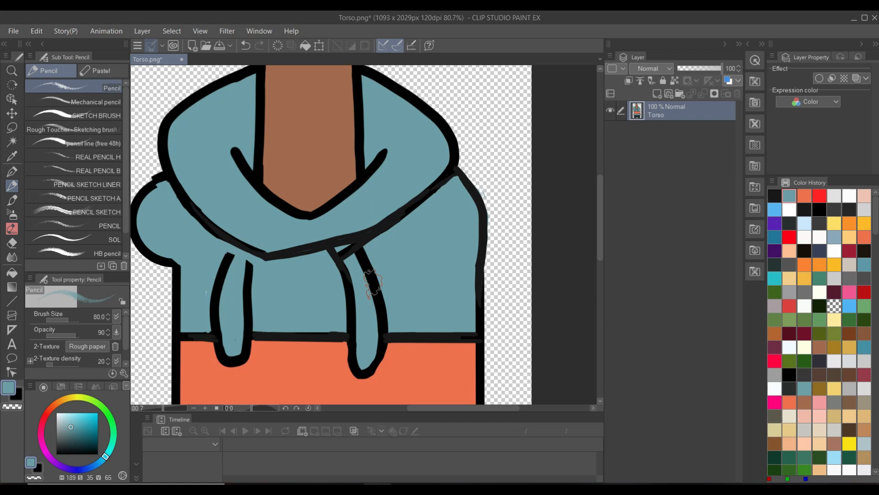
left_click_drag(342, 255, 358, 251)
left_click(252, 264, "alt")
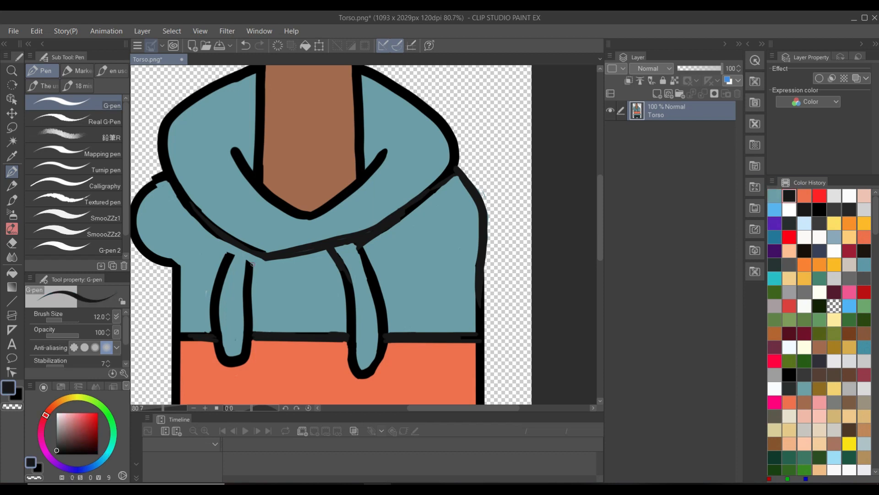
left_click_drag(234, 248, 226, 258)
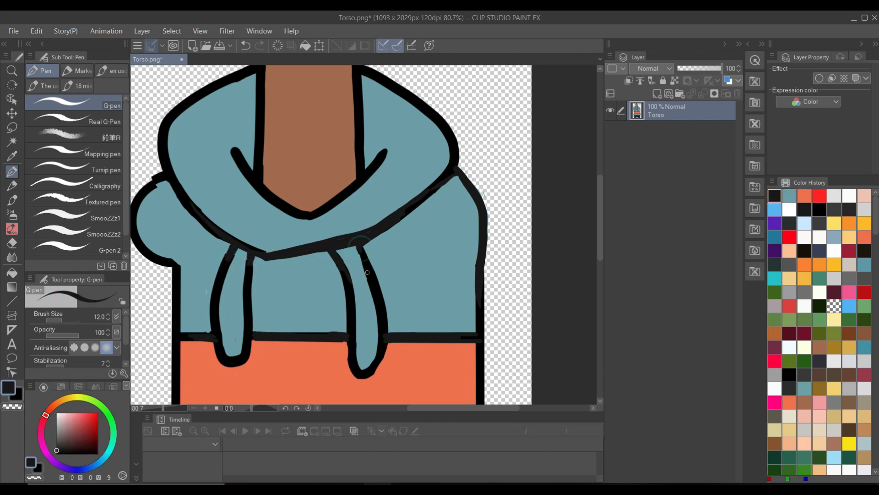
Even out the hood's lower right edge and the top of the right drawstring with teal and black touch-ups.
left_click(442, 275, "alt")
left_click_drag(366, 247, 436, 197)
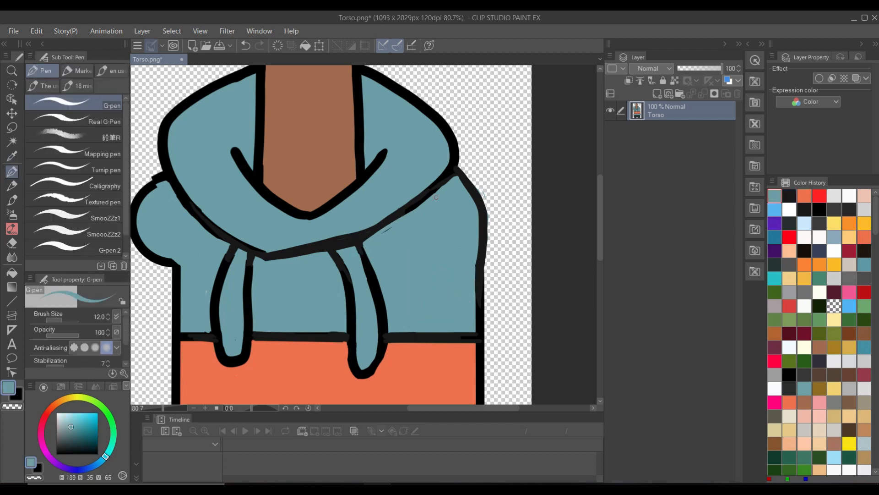
left_click_drag(338, 249, 357, 243)
left_click(459, 337, "alt")
mouse_move(404, 210)
left_mouse_down()
mouse_move(334, 244)
mouse_move(348, 251)
mouse_move(359, 241)
mouse_move(368, 279)
left_mouse_up()
left_click_drag(335, 248, 340, 258)
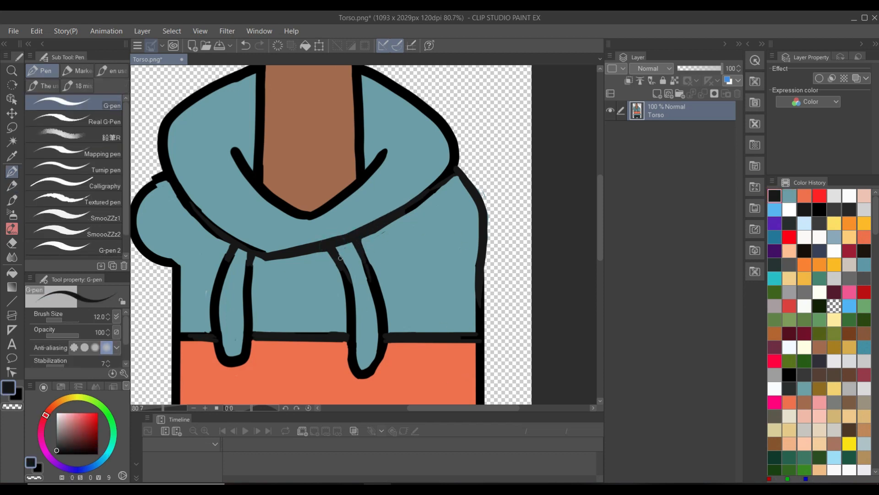
left_click(378, 237, "alt")
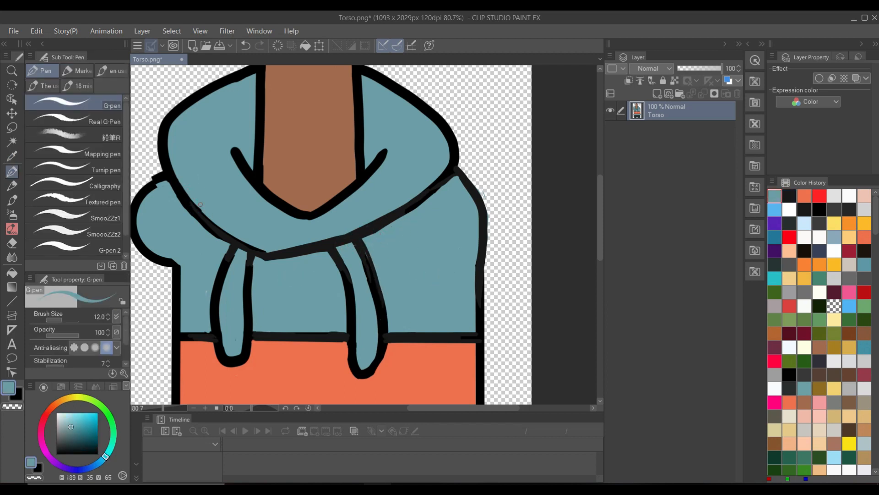
Draw a new slanted black line for the right side of the neck opening and cover the old neckline with hoodie teal.
left_click_drag(440, 374, 502, 436)
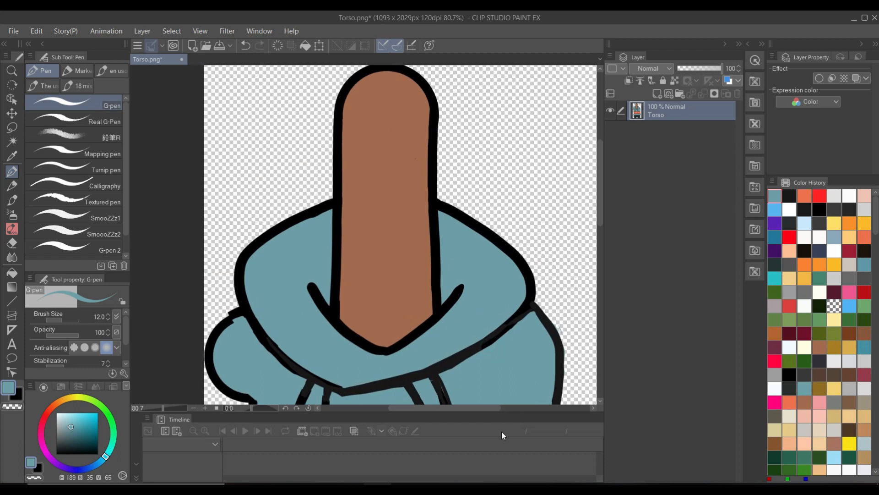
scroll(438, 201, "down", 3)
left_click_drag(447, 221, 469, 234)
scroll(461, 252, "up", 2)
scroll(459, 253, "up", 1)
left_click(545, 381, "alt")
key("p")
key("p")
mouse_move(392, 271)
left_mouse_down()
mouse_move(485, 219)
mouse_move(397, 276)
mouse_move(465, 247)
left_mouse_up()
left_click(479, 250, "alt")
mouse_move(464, 247)
left_mouse_down()
mouse_move(416, 270)
mouse_move(463, 254)
left_mouse_up()
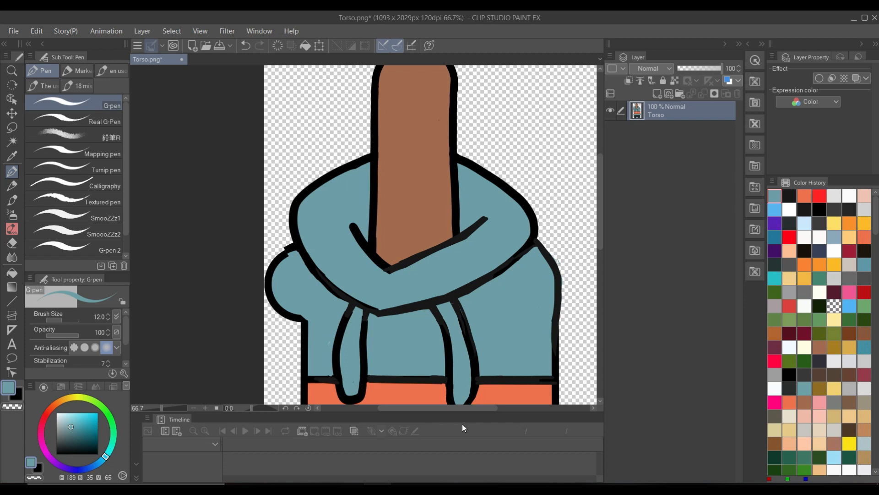
Draw a narrower left shoulder outline in black, delete the old shoulder outside it with the Lasso, and touch up the corner.
left_click(789, 196)
mouse_move(317, 274)
left_mouse_down()
mouse_move(307, 322)
mouse_move(313, 282)
left_mouse_up()
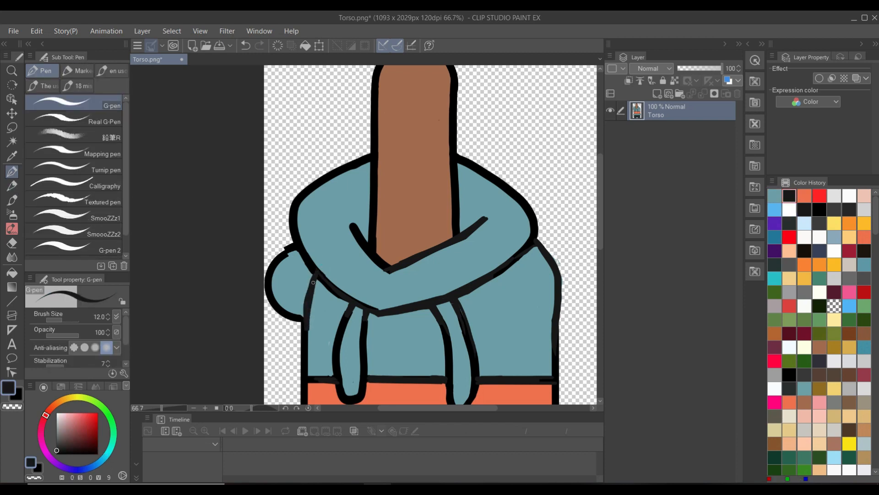
left_click(315, 317, "alt")
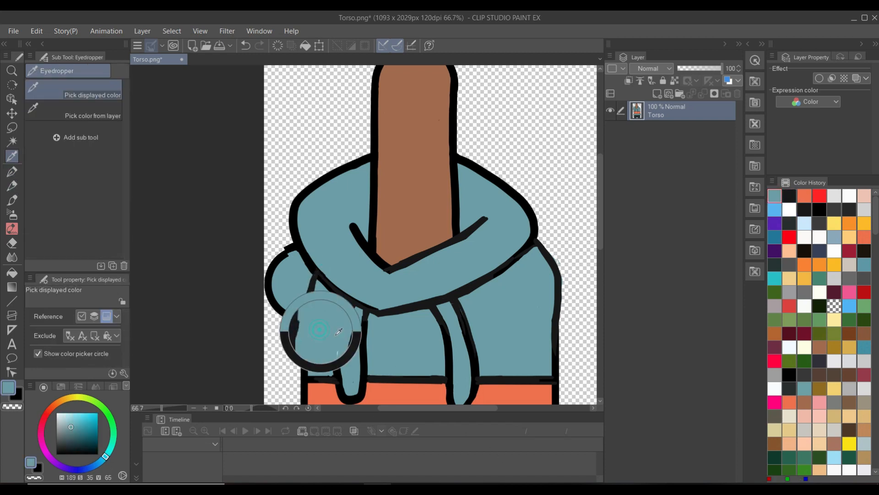
key("m")
mouse_move(317, 272)
left_mouse_down()
mouse_move(268, 243)
mouse_move(286, 216)
mouse_move(317, 272)
left_mouse_up()
key("Delete")
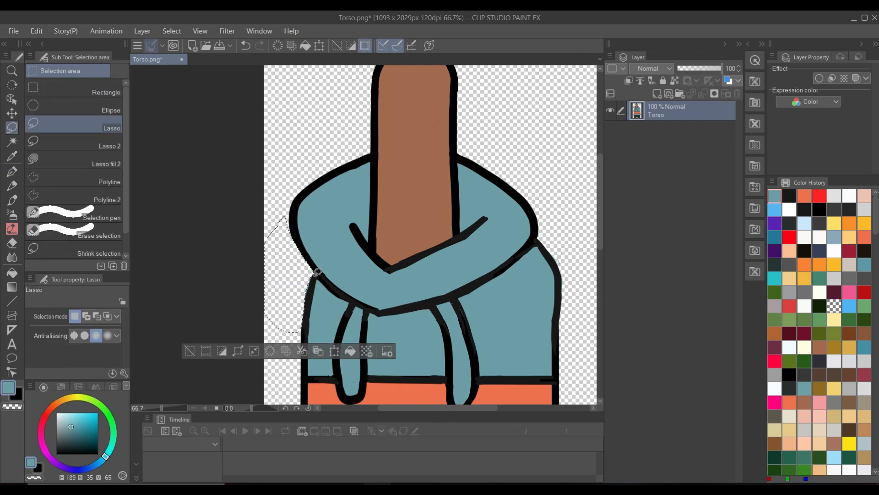
key("ctrl+d")
key("p")
left_click(789, 195)
left_click_drag(316, 270, 316, 274)
Lasso the left bulge of the teal waistband and squash it inward with the Scale/Rotate transform.
left_click_drag(486, 366, 431, 124)
left_click_drag(544, 330, 574, 295)
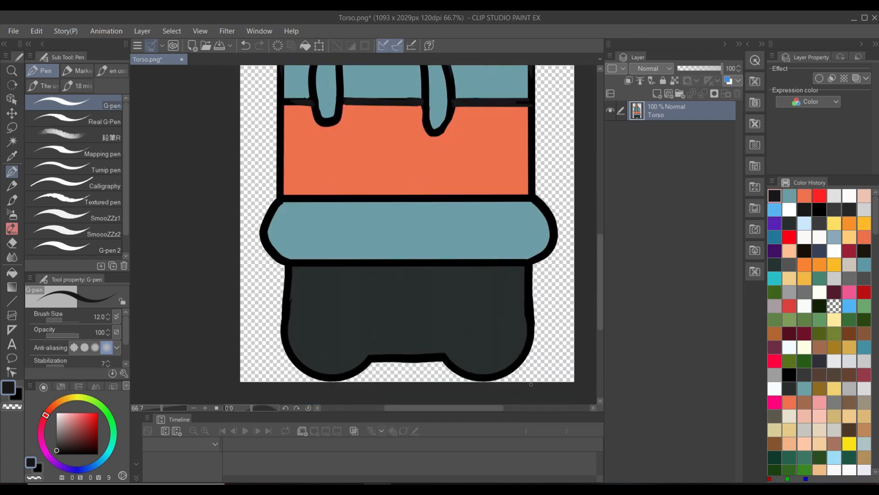
left_click_drag(276, 194, 276, 198)
left_click_drag(274, 168, 284, 280)
key("ctrl+z")
key("m")
mouse_move(273, 162)
left_mouse_down()
mouse_move(286, 250)
mouse_move(277, 167)
mouse_move(277, 174)
mouse_move(251, 155)
left_mouse_up()
key("v")
key("ctrl+t")
left_click_drag(247, 219, 257, 218)
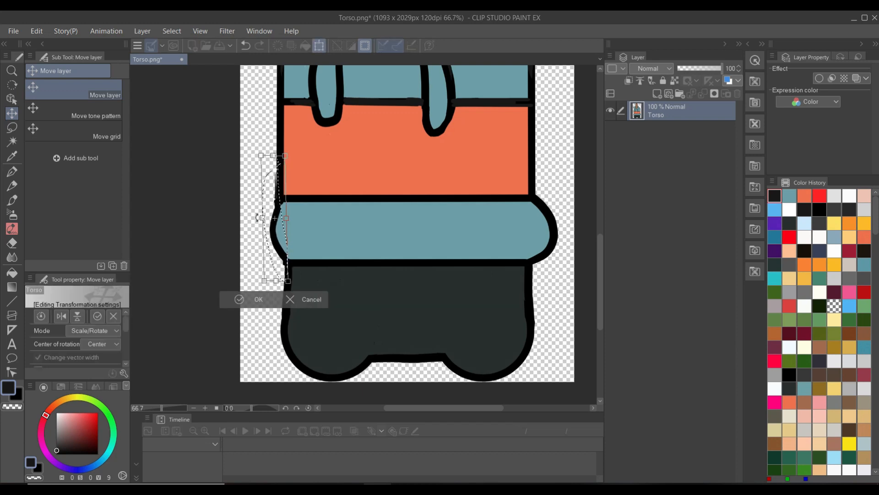
key("Return")
key("ctrl+d")
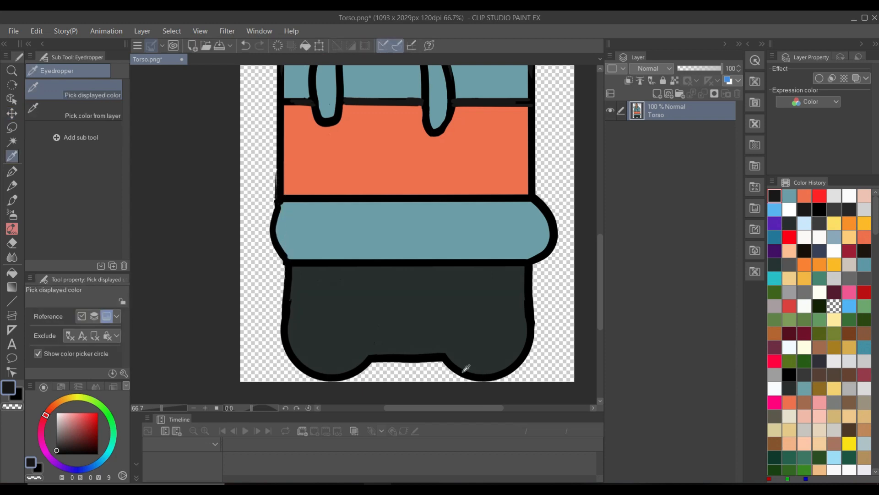
Close the gap between the two trouser bulges with a slanted black line and paint the area above it in sampled dark grey.
key("p")
left_click_drag(463, 371, 375, 362)
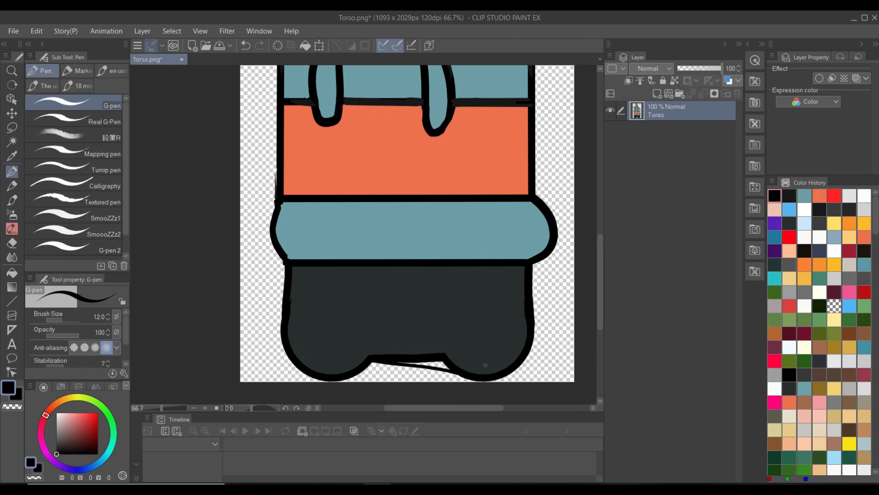
left_click(486, 365, "alt")
mouse_move(434, 356)
left_mouse_down()
mouse_move(379, 354)
mouse_move(453, 357)
mouse_move(400, 360)
mouse_move(457, 366)
mouse_move(413, 360)
left_mouse_up()
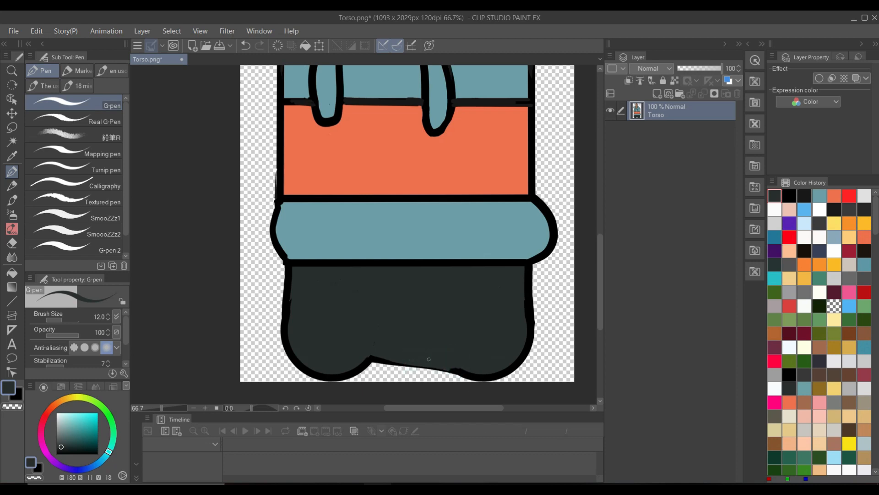
Draw a curved black outline across the left trouser bulge and along the lower edge with the G-pen at size 25.
left_click(792, 196)
key("p")
key("p")
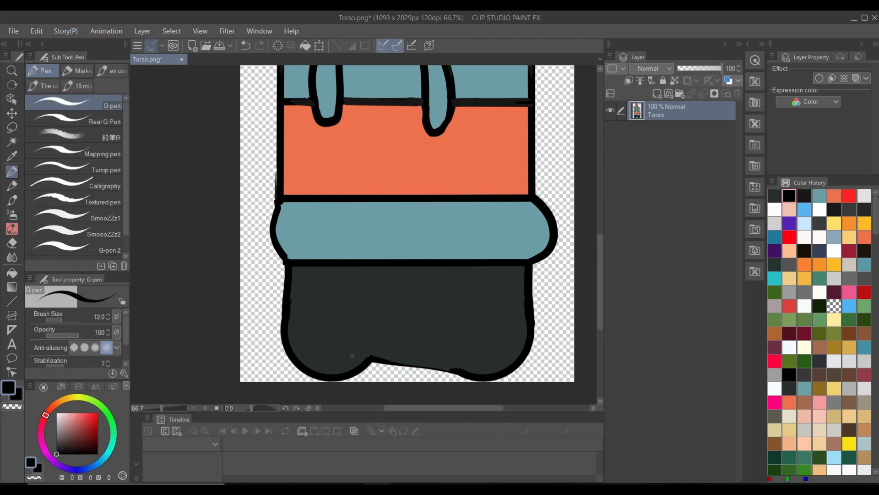
left_click_drag(298, 314, 389, 359)
key("ctrl+z")
key("]")
key("]")
key("]")
key("]")
mouse_move(291, 297)
left_mouse_down()
mouse_move(391, 361)
mouse_move(382, 357)
mouse_move(466, 374)
left_mouse_up()
key("ctrl+z")
left_click_drag(370, 355, 483, 382)
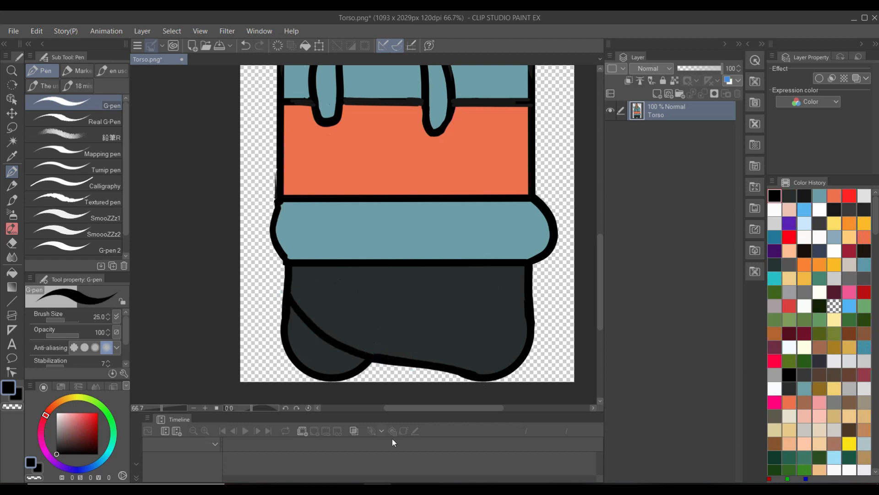
Lasso and delete the left trouser bulge outside the new curved outline.
key("m")
mouse_move(384, 363)
left_mouse_down()
mouse_move(304, 317)
mouse_move(266, 366)
mouse_move(387, 295)
left_mouse_up()
key("Delete")
key("ctrl+d")
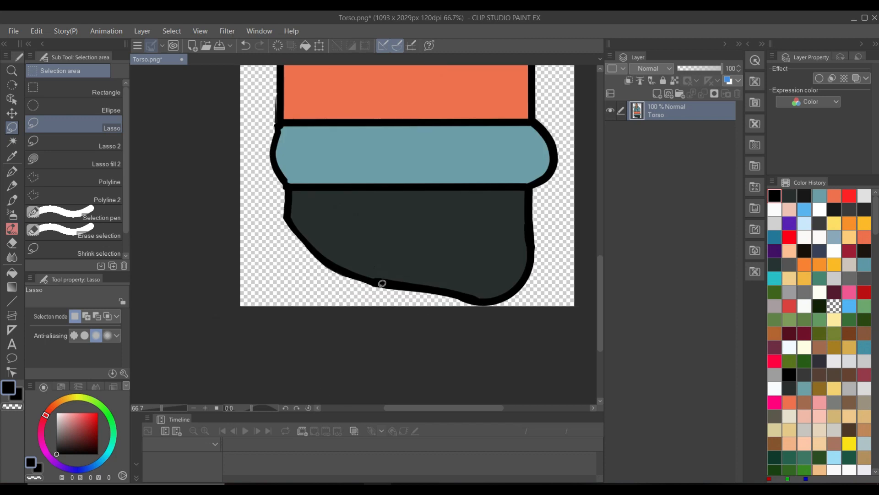
Redraw the trousers' left edge below the waistband further inward and delete the old edge outside it with the Lasso.
scroll(382, 283, "up", 3)
key("p")
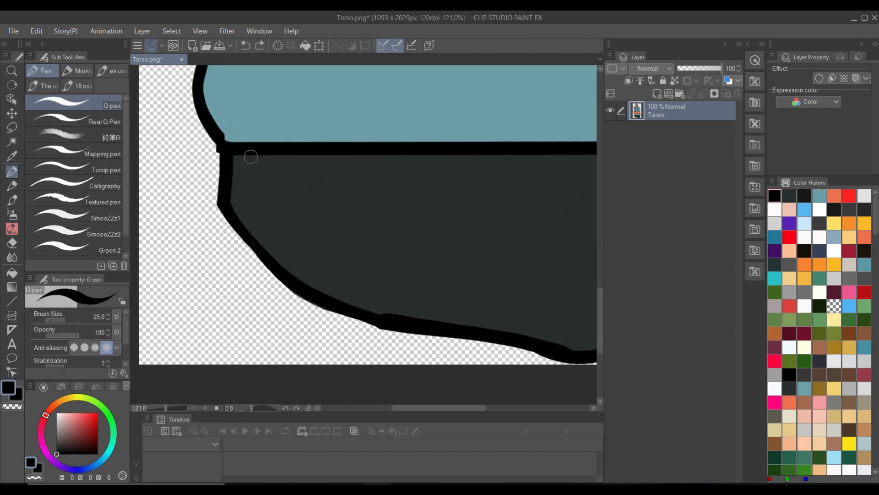
left_click_drag(249, 157, 254, 239)
key("m")
mouse_move(245, 151)
left_mouse_down()
mouse_move(246, 229)
mouse_move(197, 158)
mouse_move(251, 152)
mouse_move(250, 236)
left_mouse_up()
key("Delete")
key("ctrl+d")
Touch up the trousers' lower left outline with the G-pen and save the torso image.
key("p")
mouse_move(331, 300)
left_mouse_down()
mouse_move(384, 325)
mouse_move(316, 299)
left_mouse_up()
key("ctrl+z")
key("ctrl+z")
left_click_drag(388, 324, 327, 300)
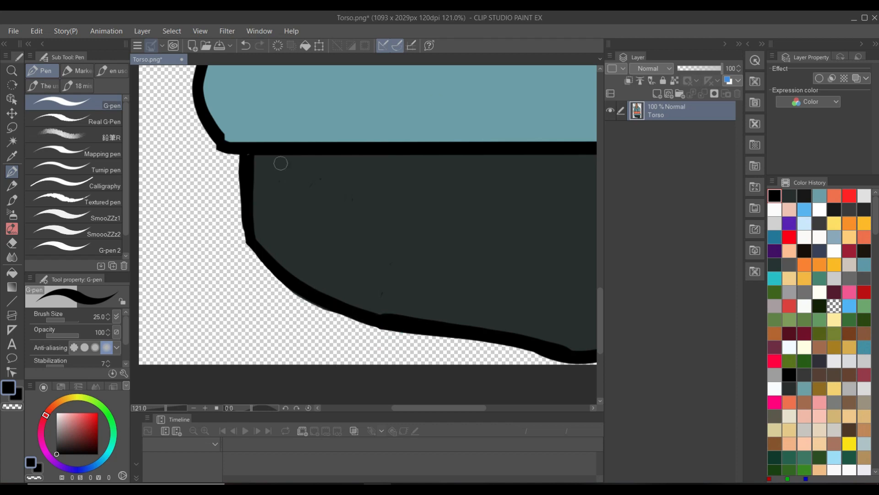
scroll(281, 163, "down", 5)
key("ctrl+s")
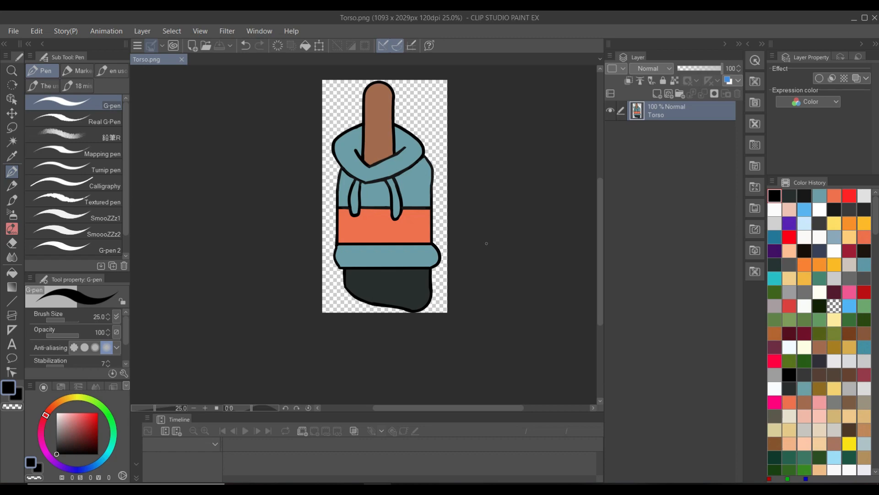
Switch to Cartoon Animator and move both upper arms inward to fit the reworked torso.
key("alt+Tab")
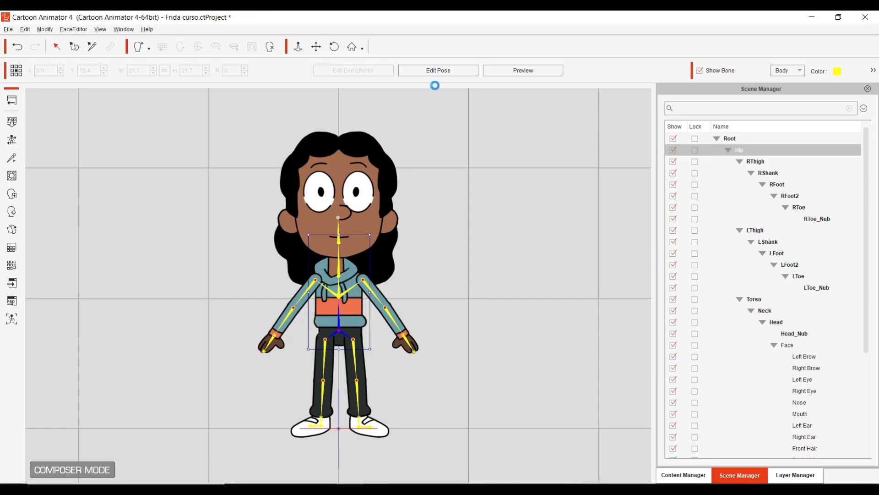
scroll(358, 313, "up", 2)
left_click_drag(357, 313, 398, 246)
left_click_drag(314, 246, 334, 281)
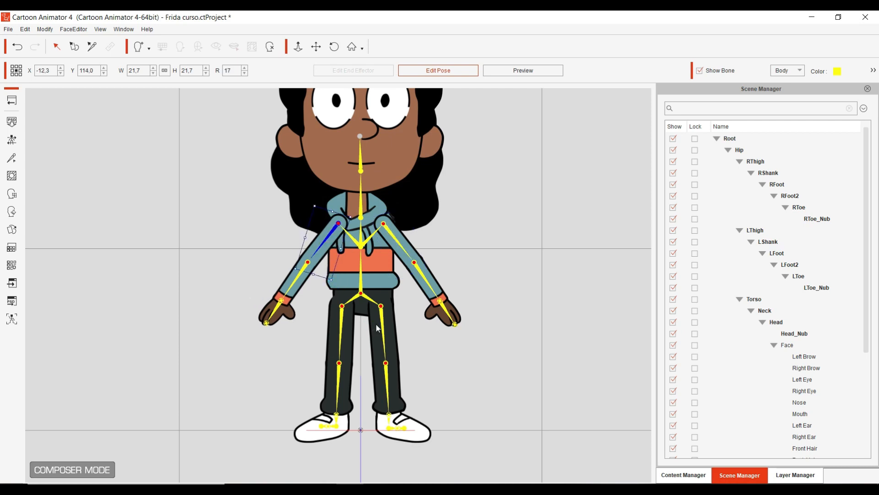
Move both thighs closer together under the hip and rotate the right thigh to 358 degrees.
left_click_drag(401, 326, 406, 336)
left_click_drag(344, 345, 341, 321)
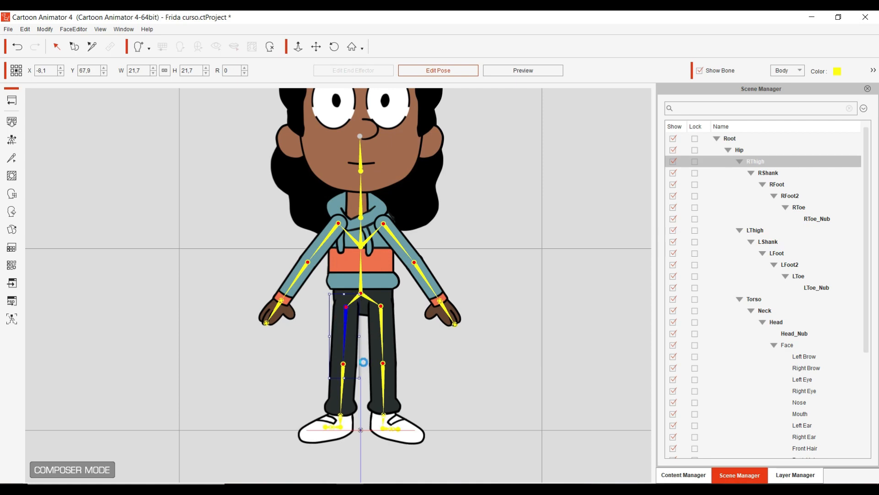
left_click_drag(364, 364, 362, 323)
Scale the right thigh to 21.0 and raise it to Y 68.7.
scroll(347, 378, "up", 2)
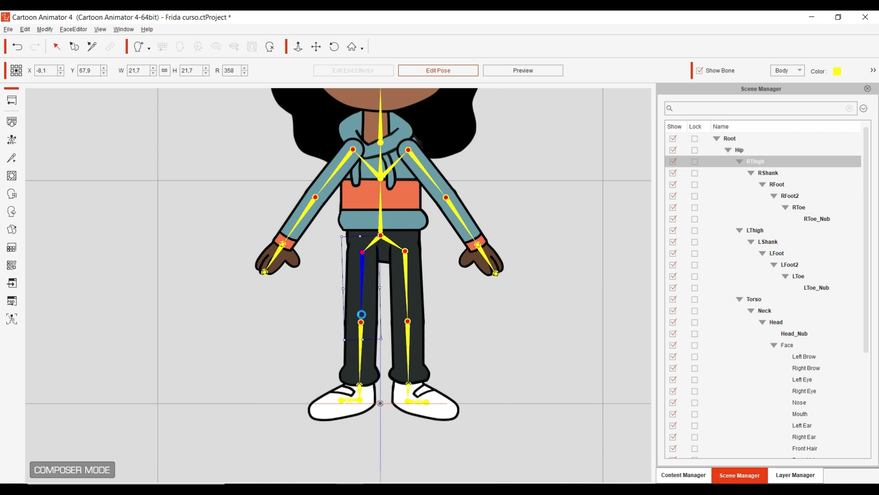
scroll(361, 314, "up", 3)
left_click_drag(408, 381, 415, 341)
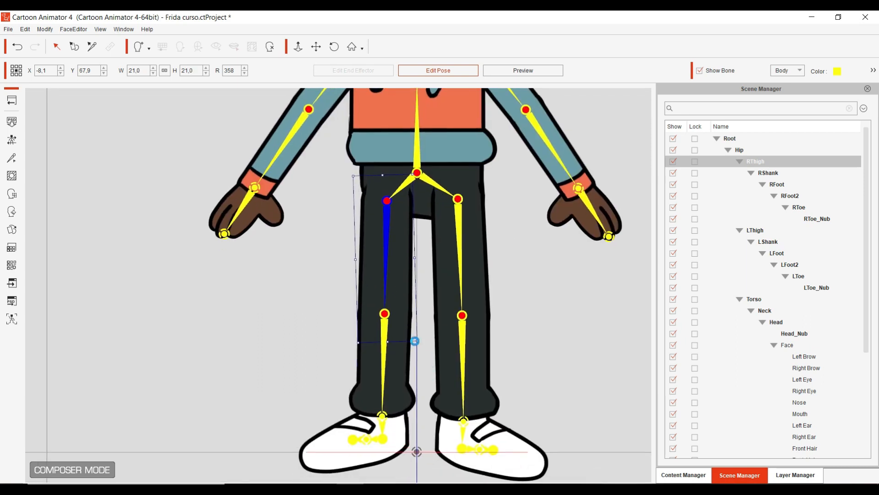
left_click_drag(383, 253, 383, 249)
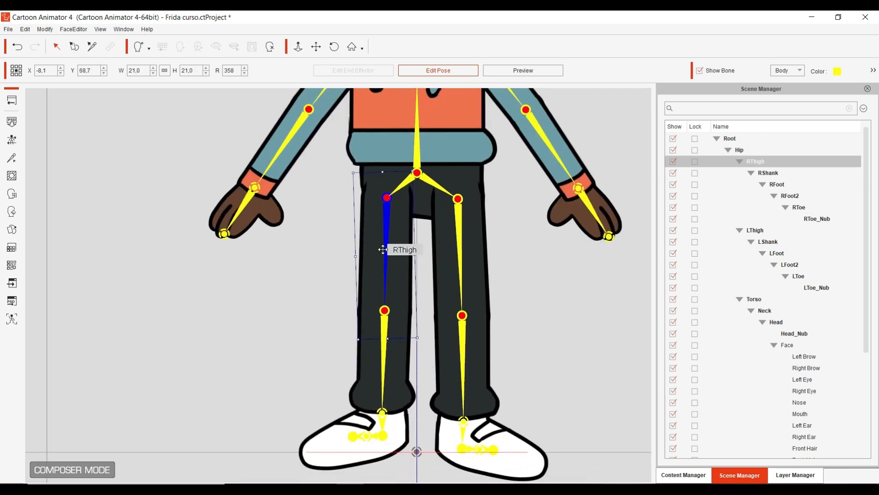
scroll(428, 298, "down", 4)
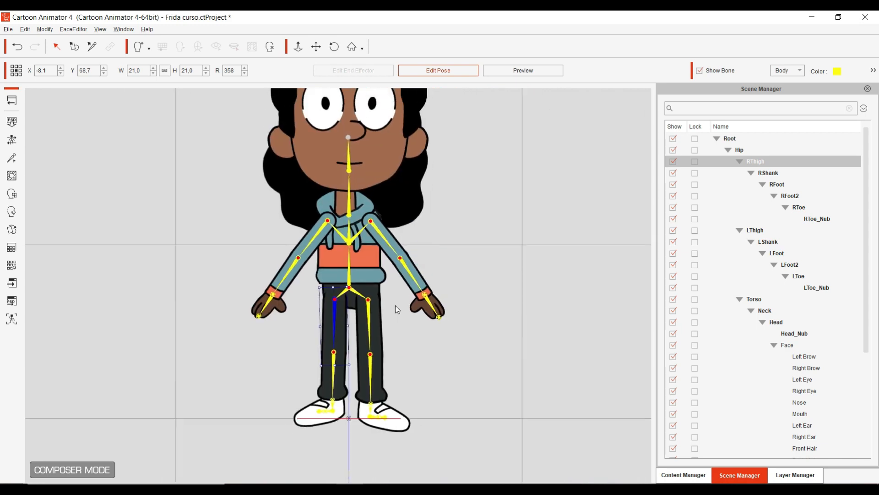
scroll(392, 306, "down", 2)
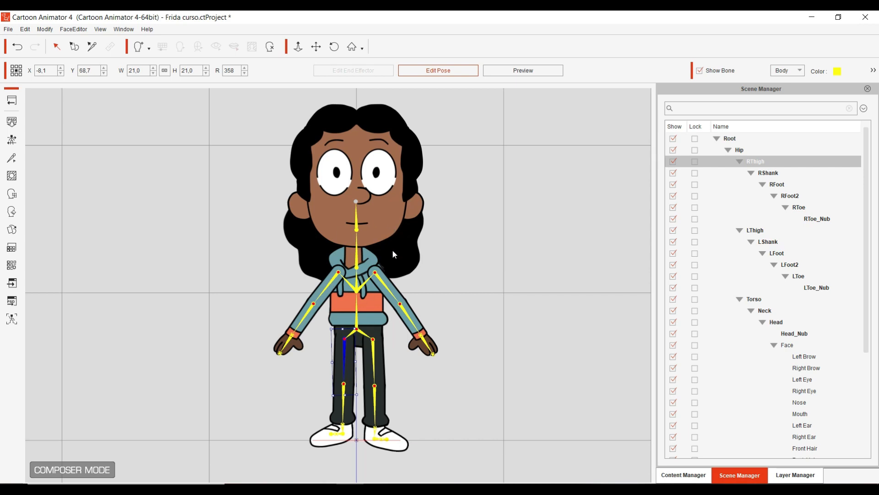
Collapse the layer list and move the right arm, forearm and hand layers behind Hip_Layer, directly above Back Hair.
left_click(795, 475)
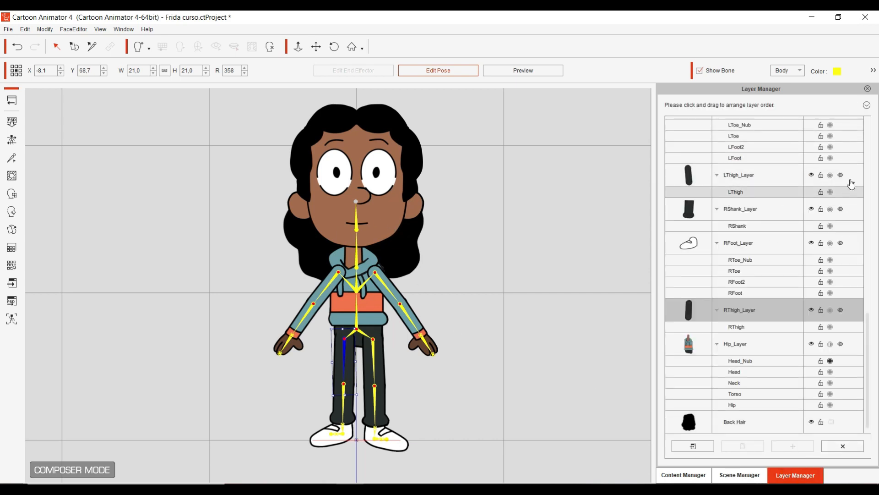
left_click(867, 106)
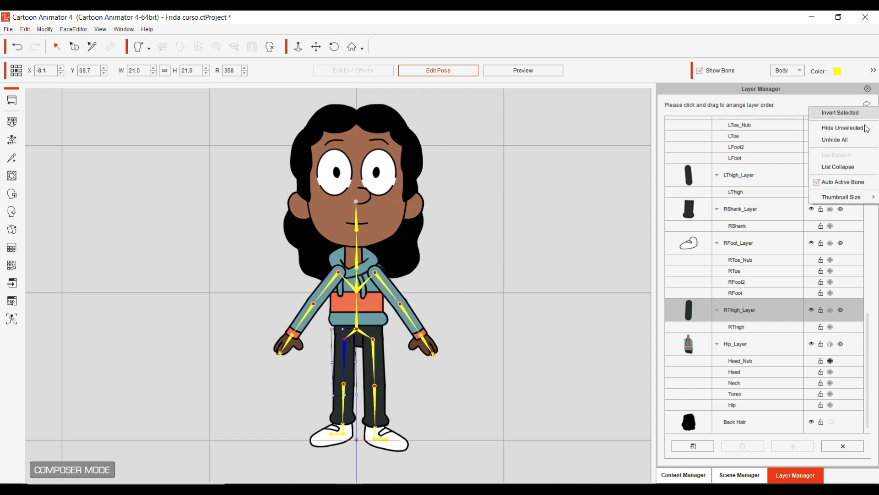
left_click(850, 166)
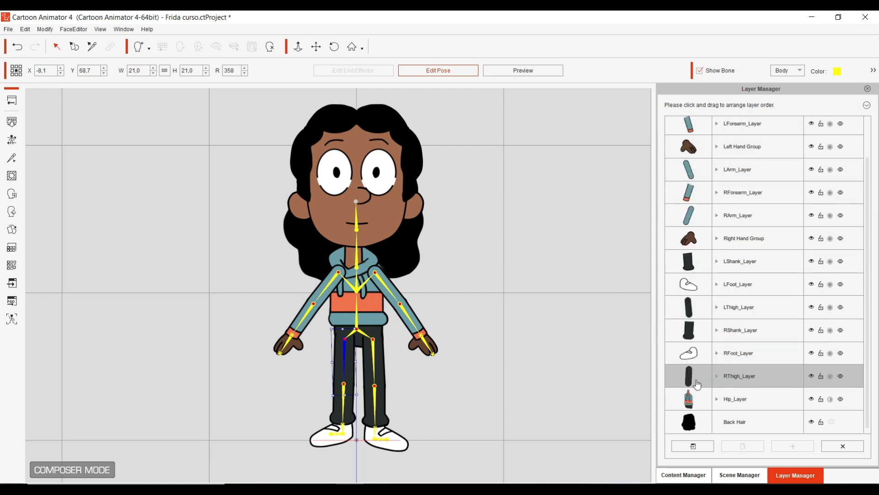
left_click(330, 284)
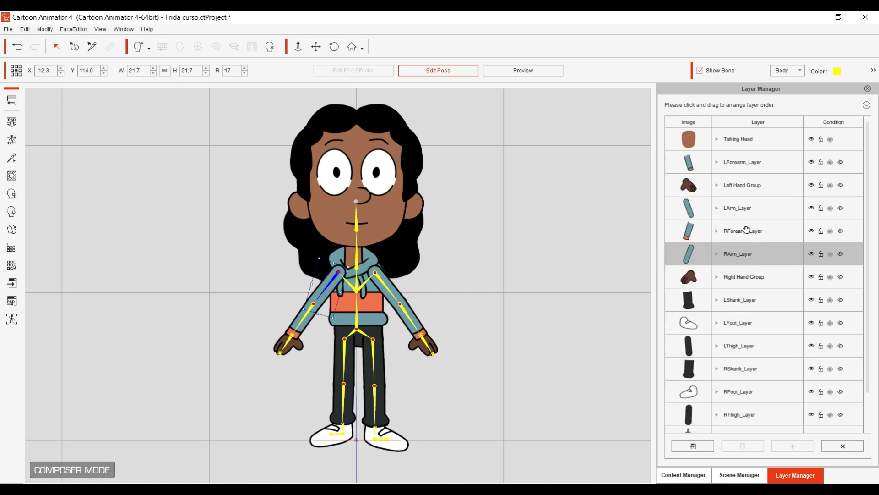
left_click(748, 230, "ctrl")
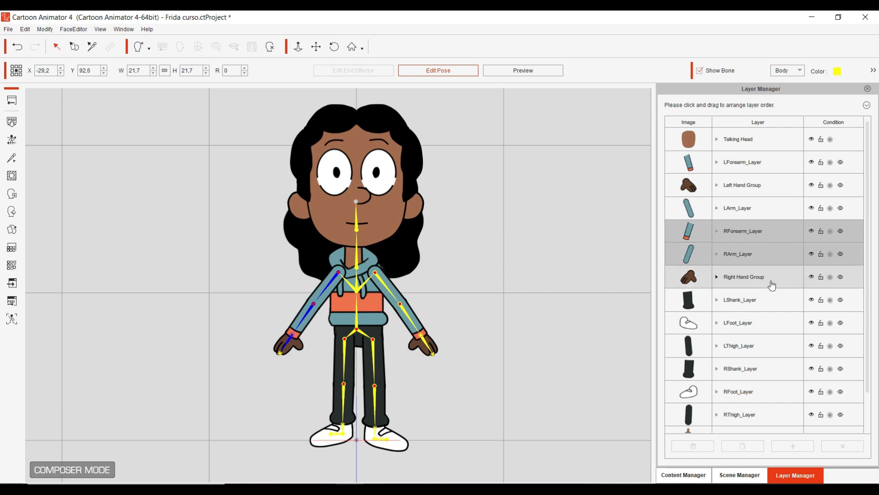
scroll(772, 285, "down", 2)
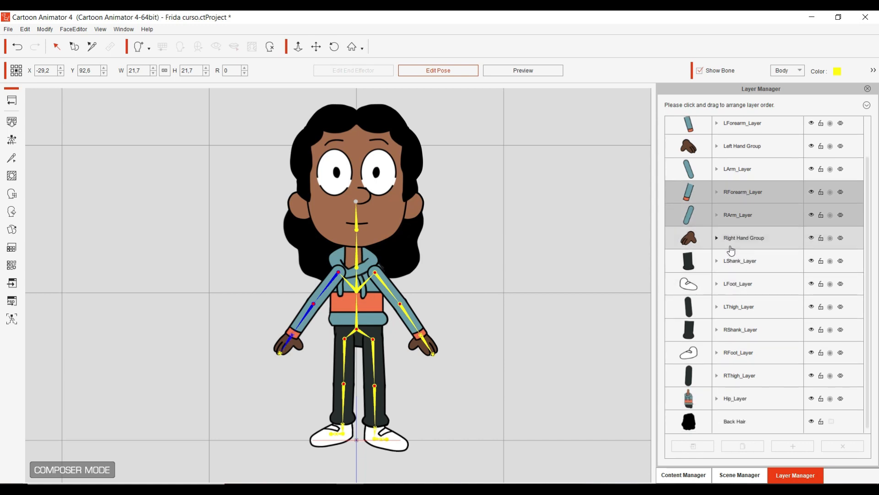
left_click_drag(731, 243, 745, 408)
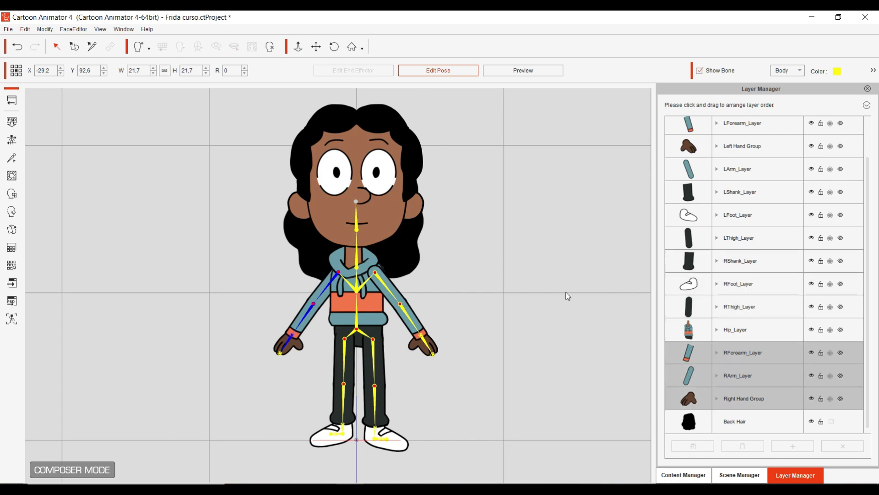
Move the right thigh, foot and shank layers together to directly behind Hip_Layer.
left_click(349, 349)
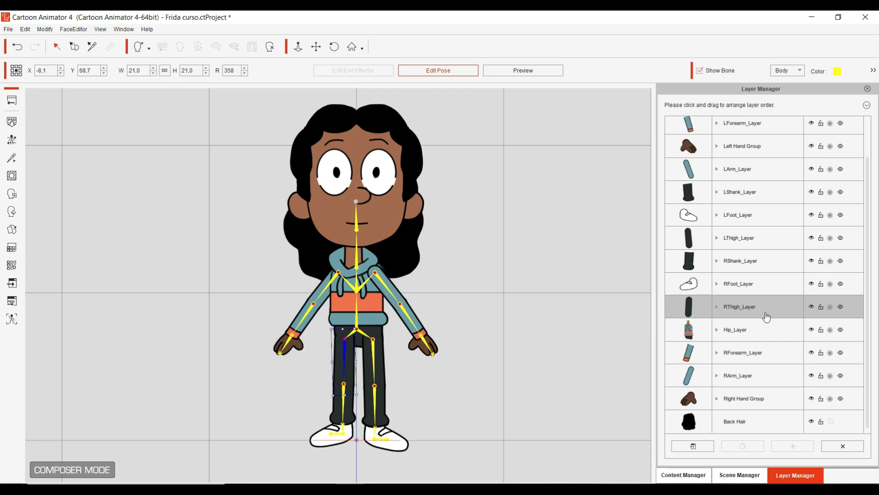
left_click(737, 285, "ctrl")
left_click(739, 262, "ctrl")
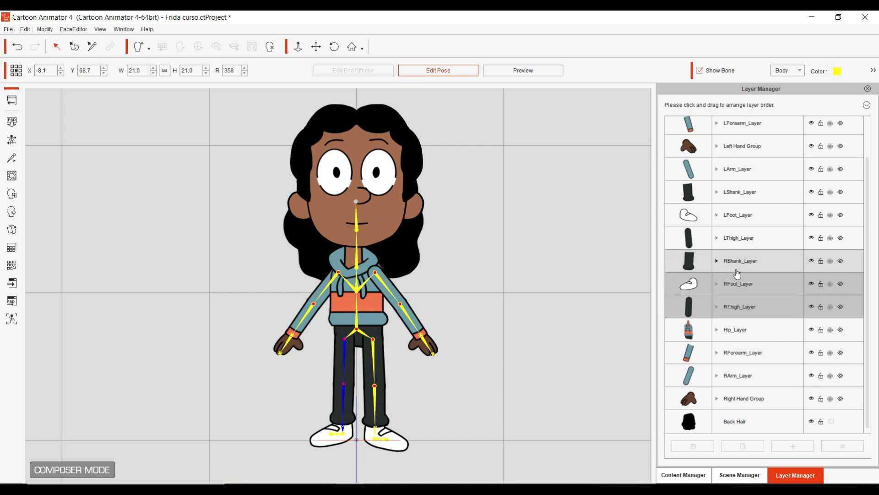
left_click_drag(741, 309, 742, 344)
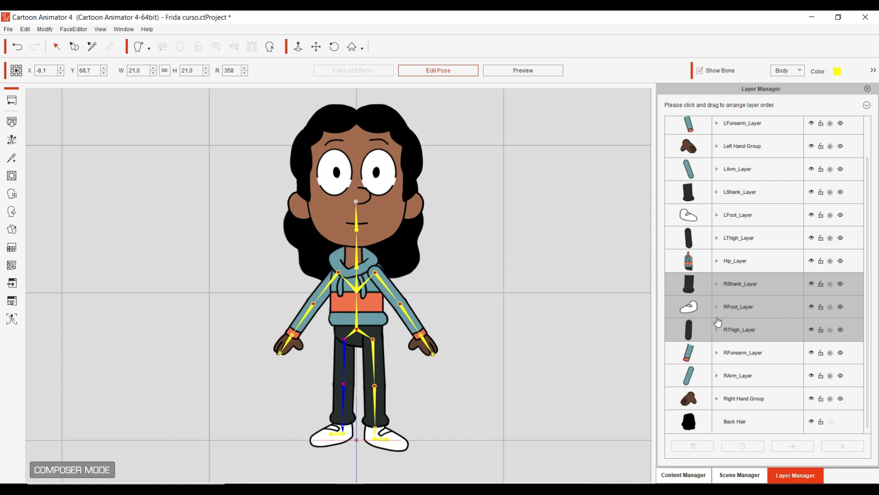
scroll(729, 249, "up", 2)
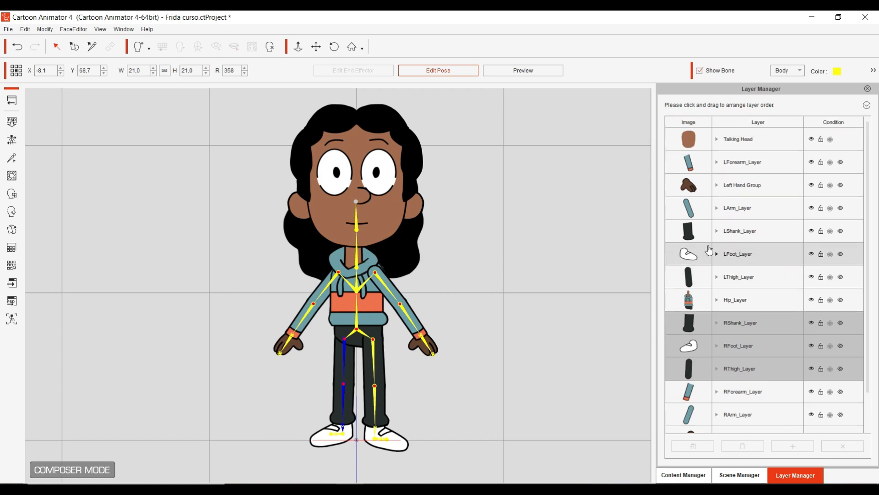
Leave pose editing and send the character as a single head-and-body PSD of the current angle to Clip Studio Paint.
left_click(437, 72)
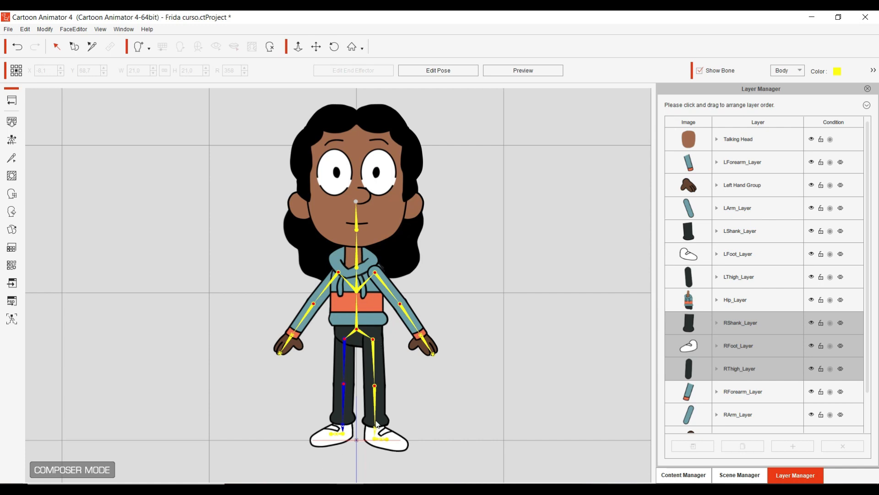
left_click(353, 328)
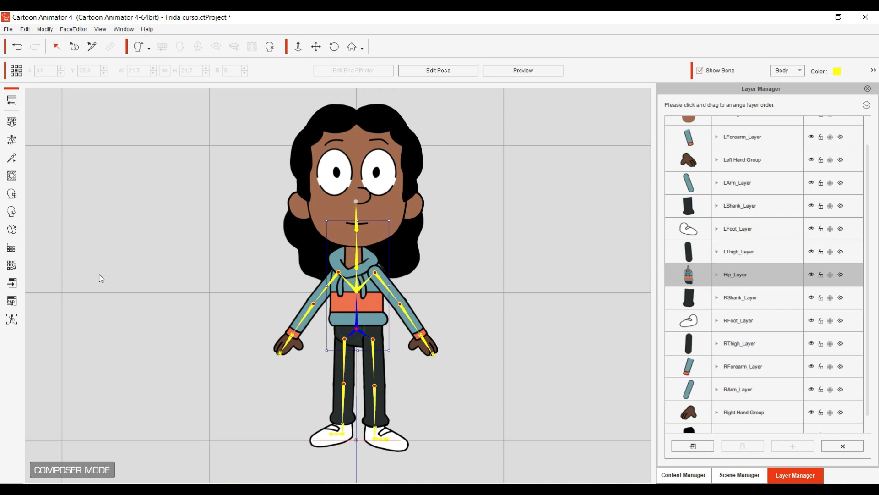
left_click(13, 302)
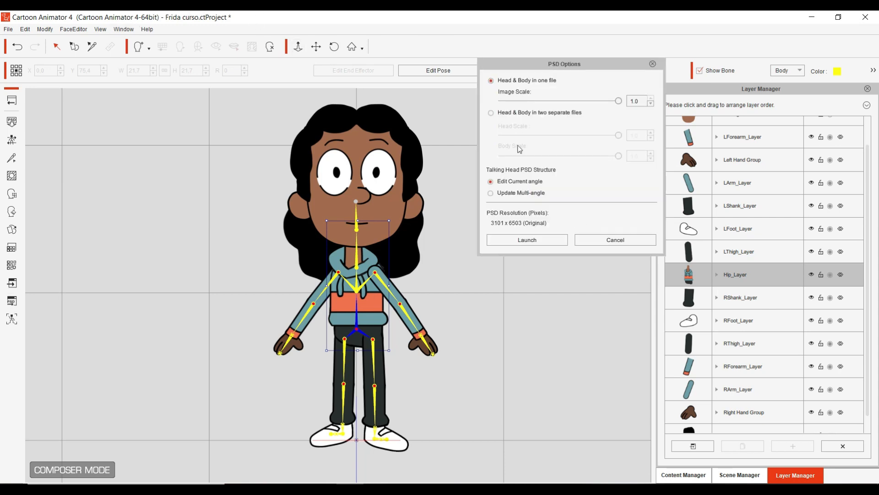
left_click(540, 240)
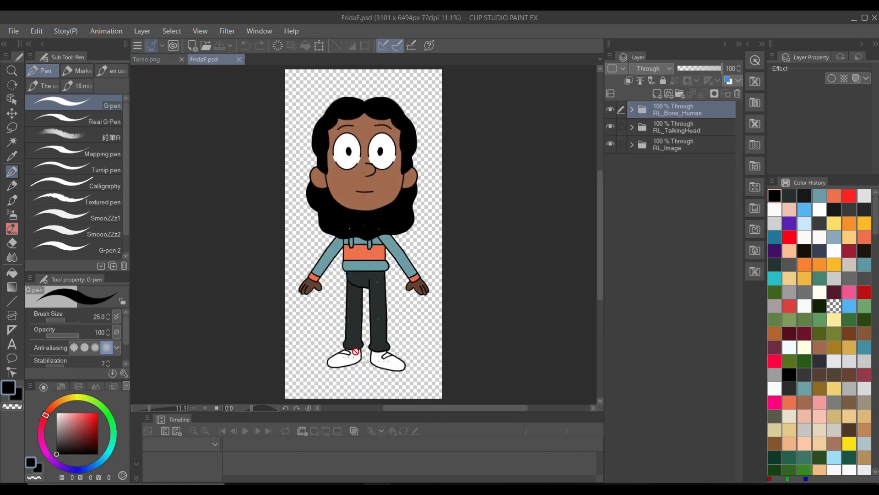
Select the left shoe's drawing in the LFoot folder and flip it horizontally.
scroll(356, 351, "up", 5)
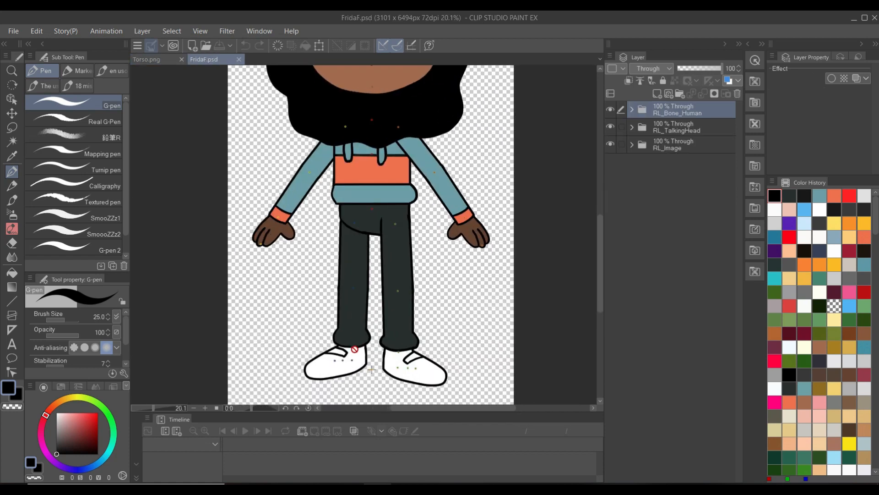
scroll(356, 314, "up", 2)
left_click_drag(395, 397, 359, 261)
scroll(381, 300, "up", 1)
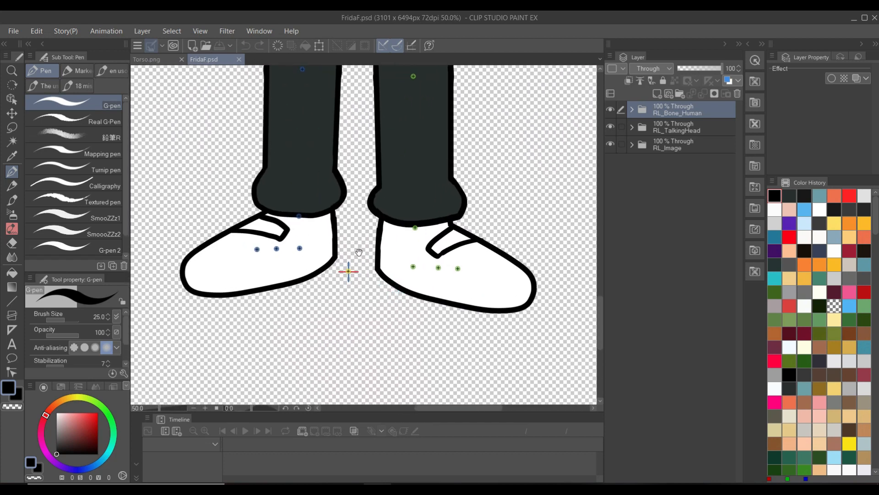
left_click(14, 98)
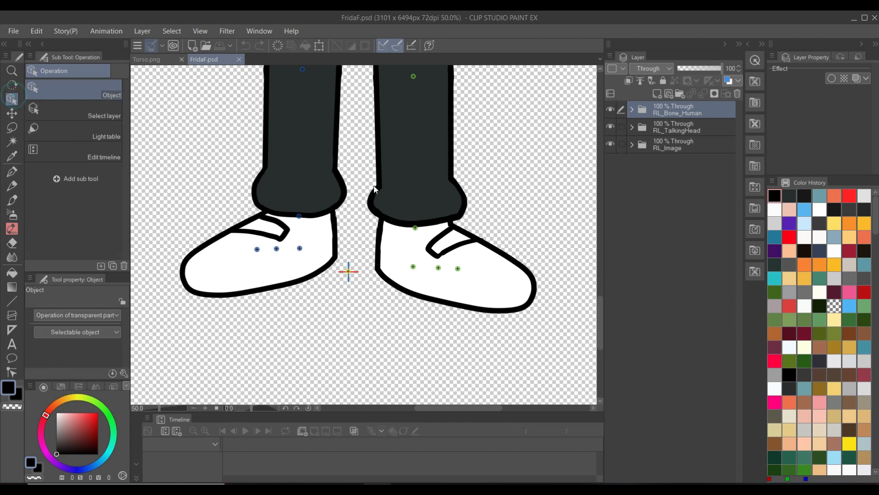
left_click(491, 265)
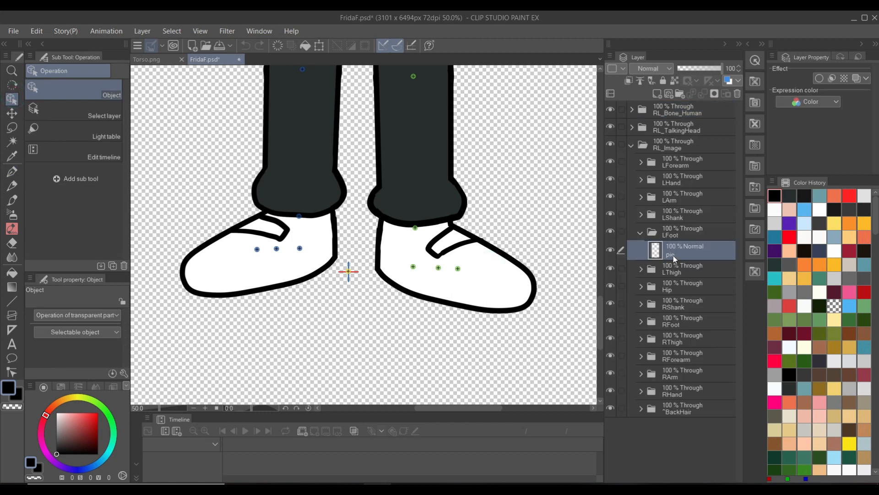
left_click(477, 257)
left_click(37, 30)
left_click(92, 301)
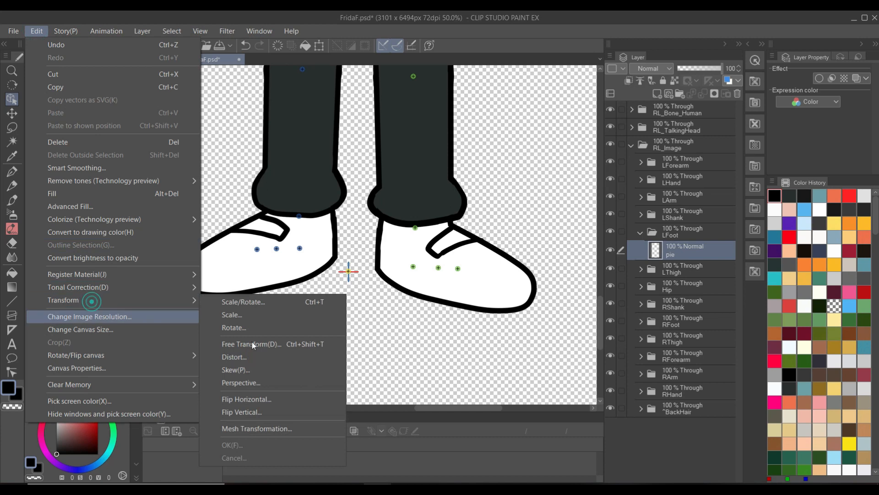
left_click(271, 399)
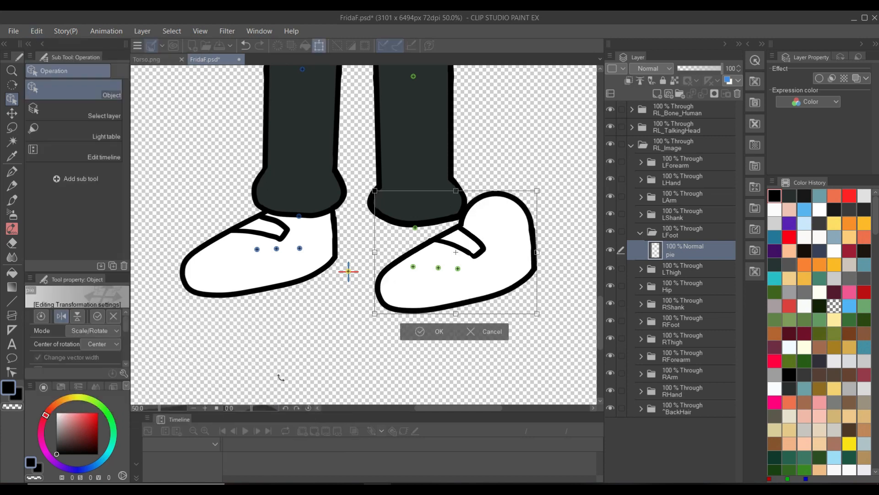
Shift the flipped left shoe toward the right foot until its heel sits under the left trouser cuff.
key("shift+Left")
key("shift+Left")
key("shift+Left")
key("shift+Left")
key("shift+Left")
key("shift+Left")
key("shift+Left")
key("shift+Left")
key("shift+Left")
key("shift+Left")
key("shift+Left")
key("shift+Left")
key("shift+Left")
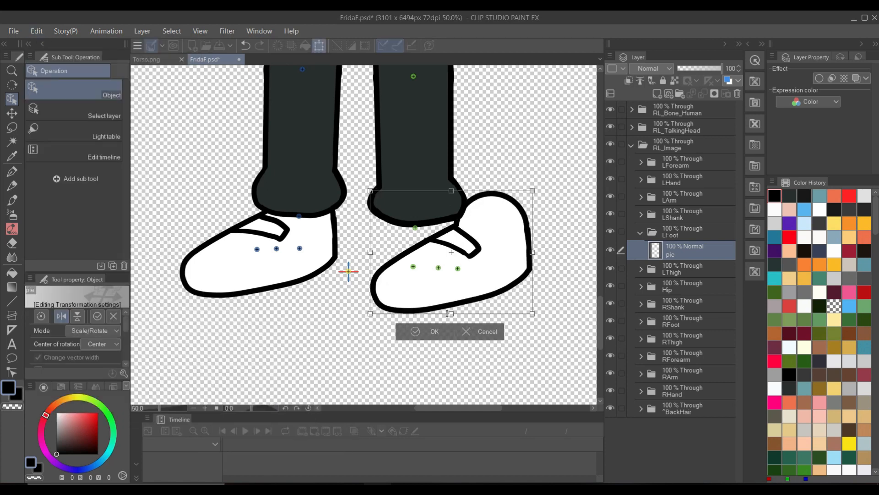
key("shift+Left")
key("shift+Left")
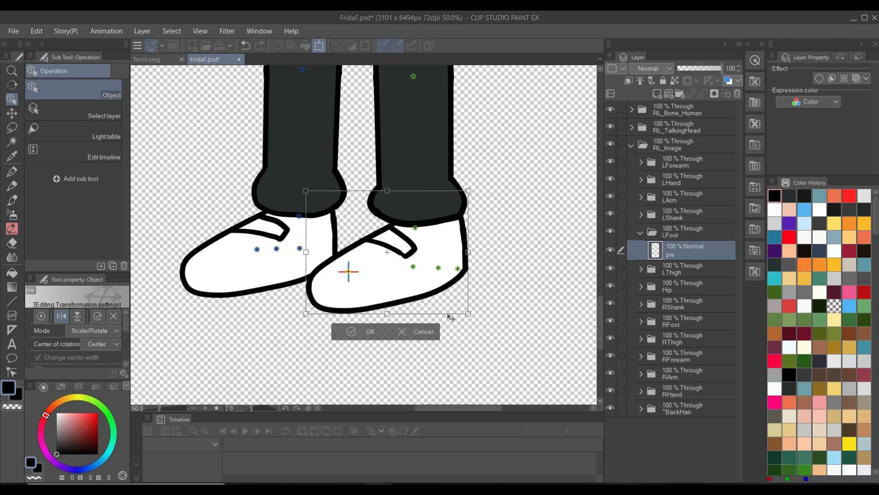
key("shift+Left")
key("shift+Left")
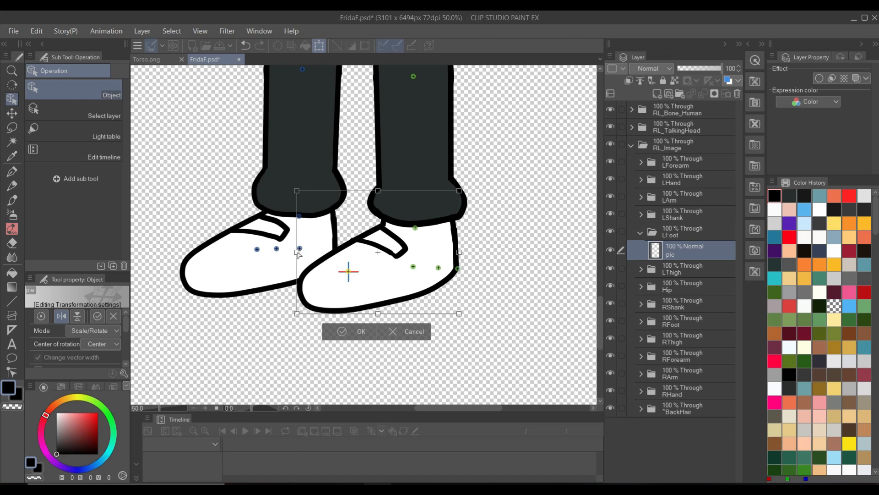
Skew the left shoe so its toe tilts upward, lengthen it slightly forward, and apply the transformation.
left_click_drag(297, 253, 288, 226)
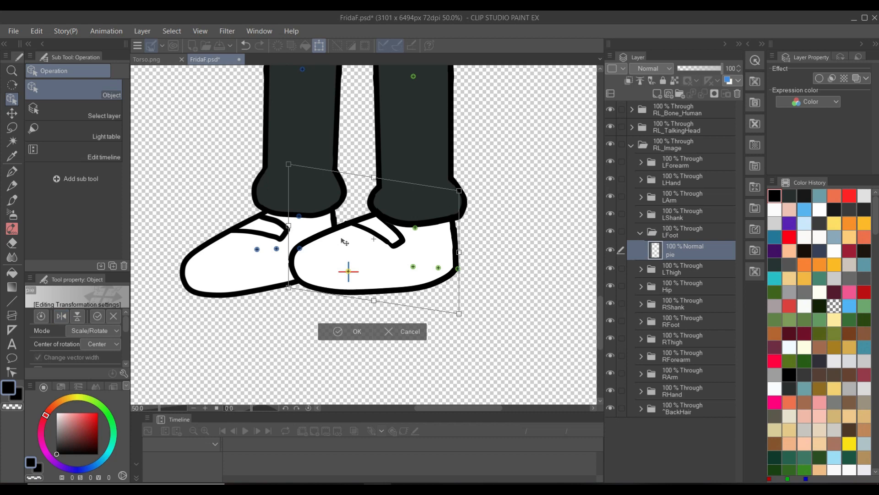
left_click_drag(288, 228, 278, 229)
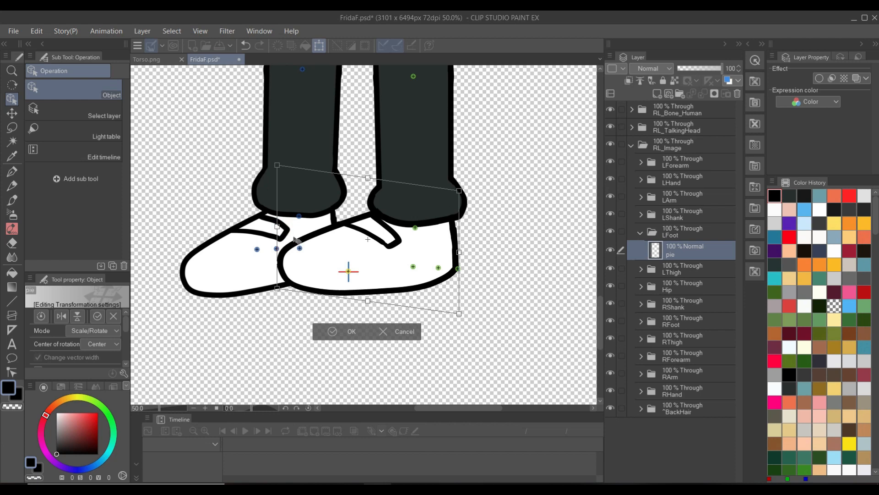
key("Return")
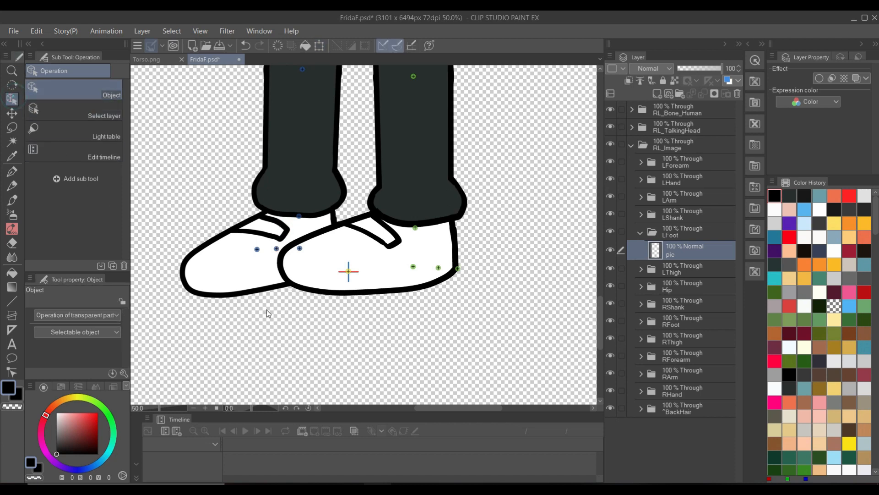
Skew the right shoe in the RFoot folder so its toe rises and its sole levels out, lengthening it slightly.
left_click(245, 256)
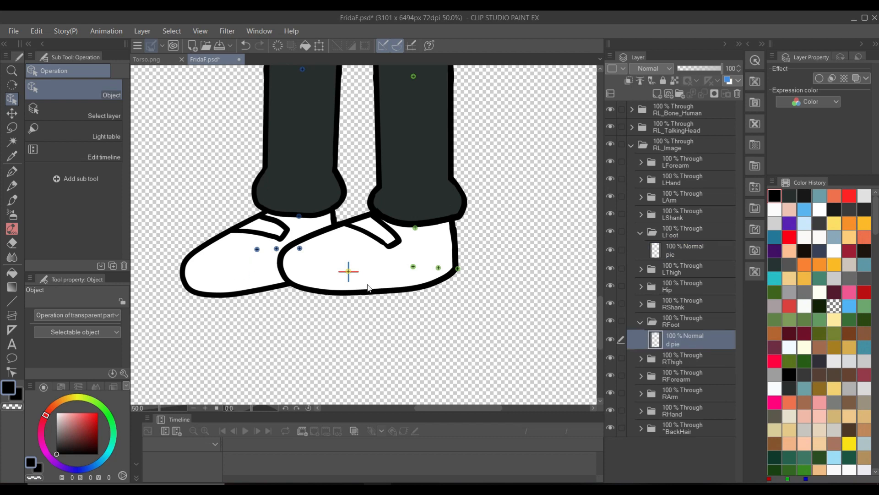
key("ctrl+t")
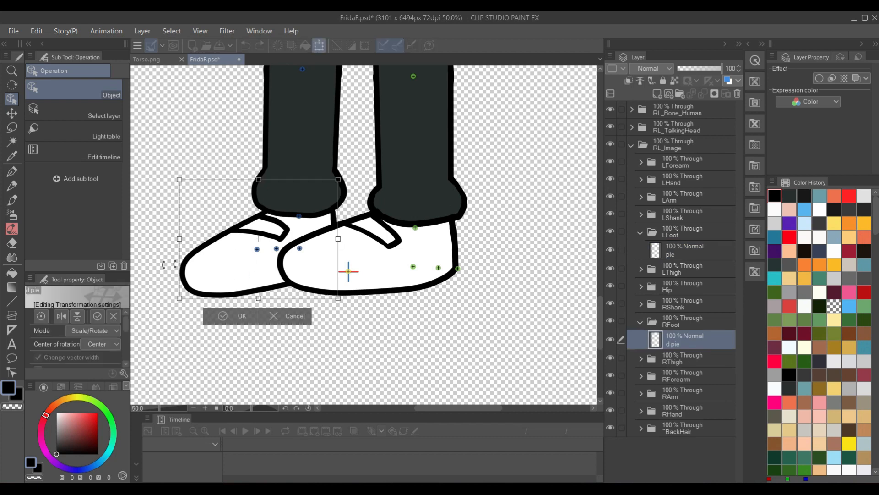
left_click_drag(179, 239, 174, 222)
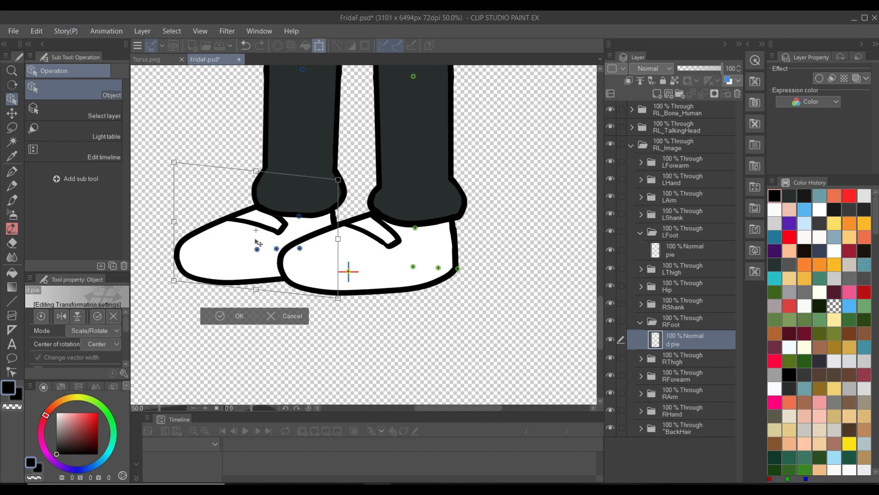
left_click_drag(174, 221, 173, 221)
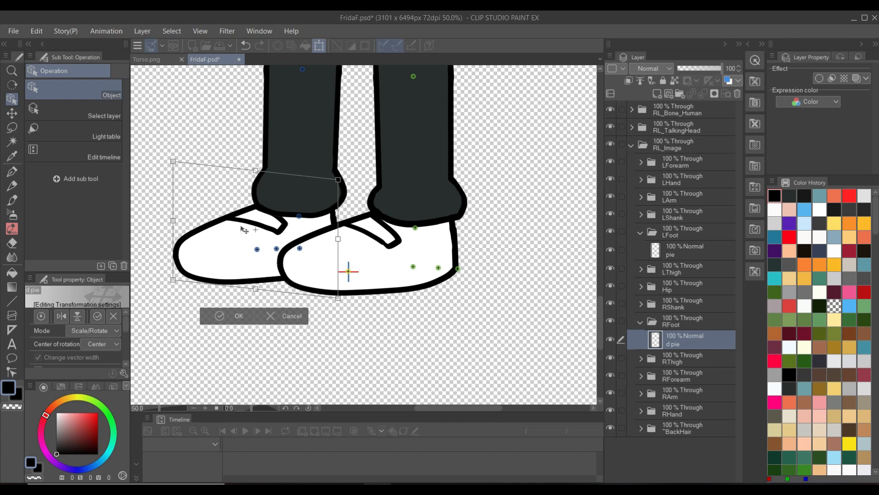
key("Return")
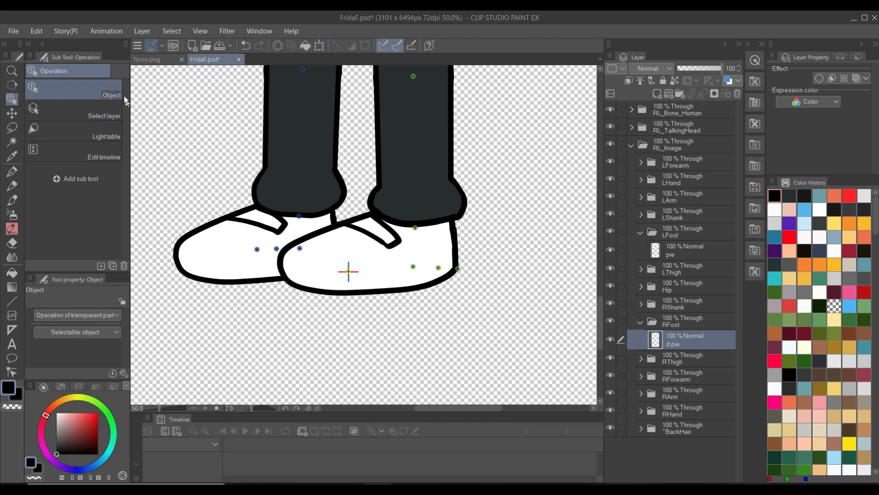
Reposition the left foot's LToe and LToe_Nub bones forward inside the left shoe, toward its tip.
left_click(414, 267)
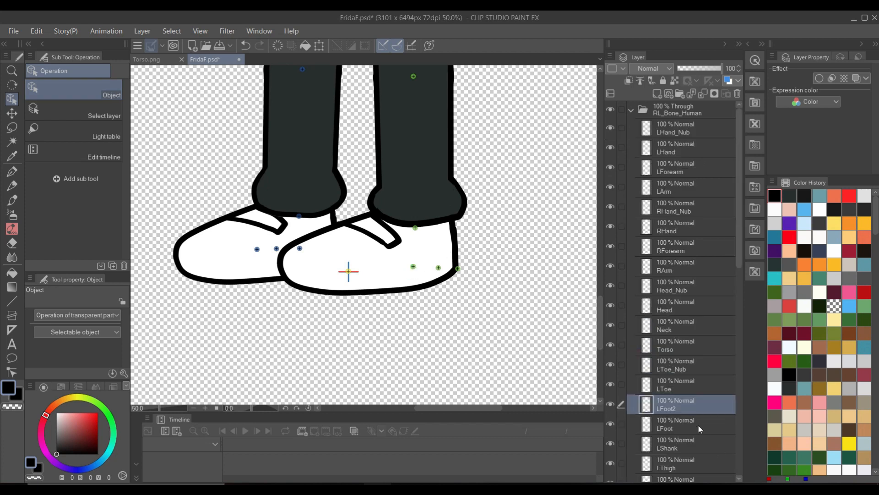
scroll(394, 270, "up", 3)
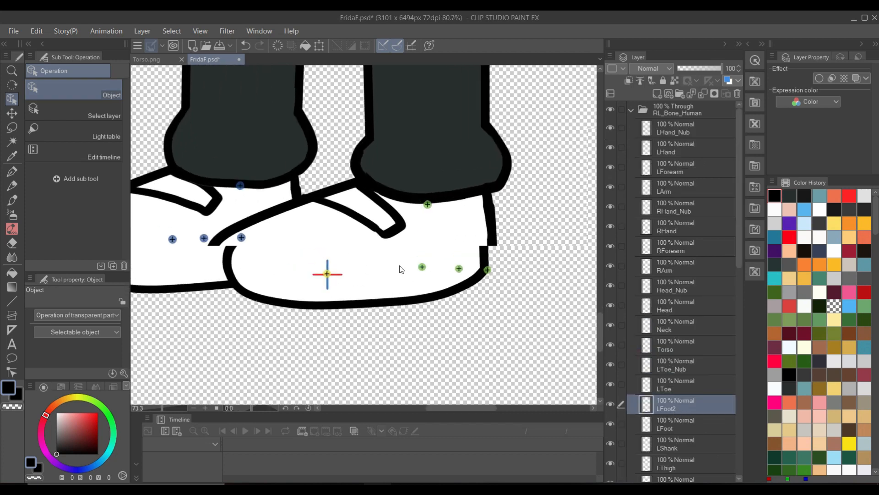
left_click(465, 269)
left_click_drag(465, 269, 344, 268)
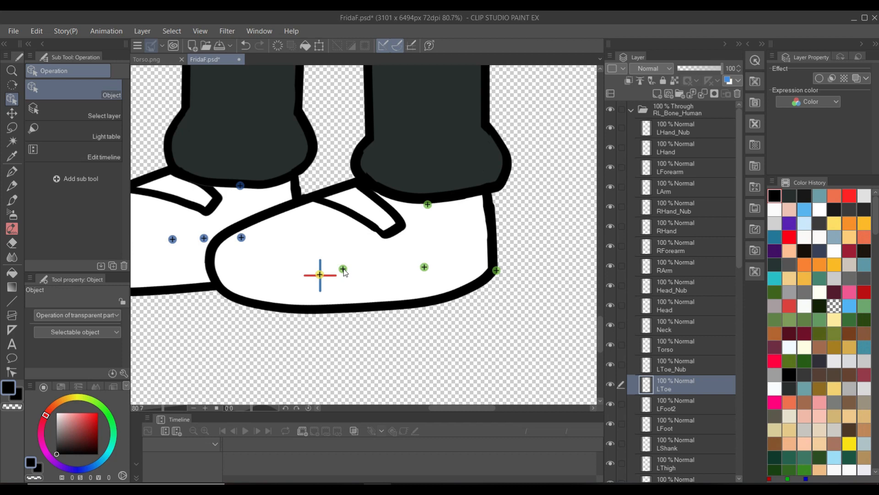
left_click_drag(497, 271, 245, 273)
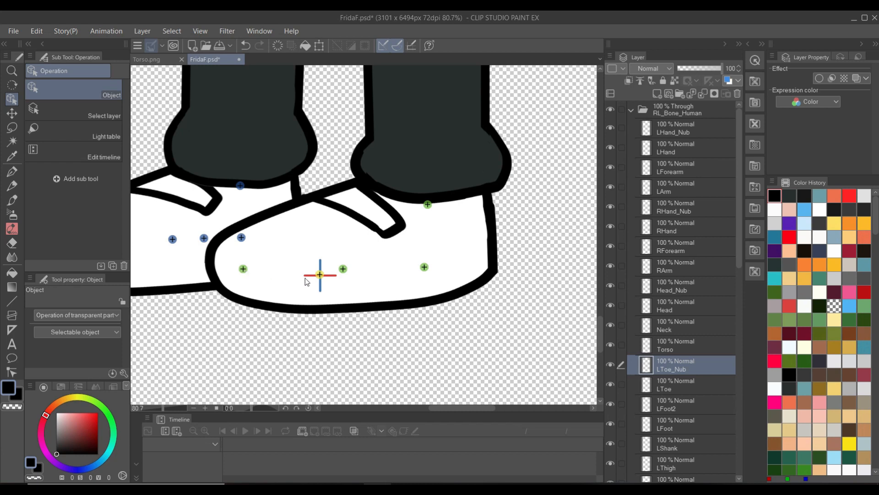
left_click_drag(341, 271, 335, 271)
Move the right foot's RToe_Nub and RToe bones forward inside the right shoe, toward its tip.
left_click_drag(258, 279, 480, 284)
left_click_drag(397, 244, 324, 247)
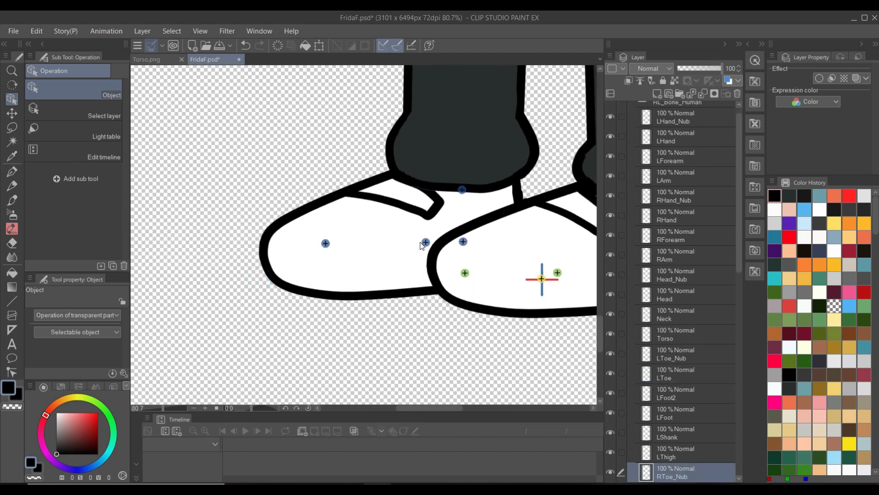
left_click_drag(425, 244, 398, 243)
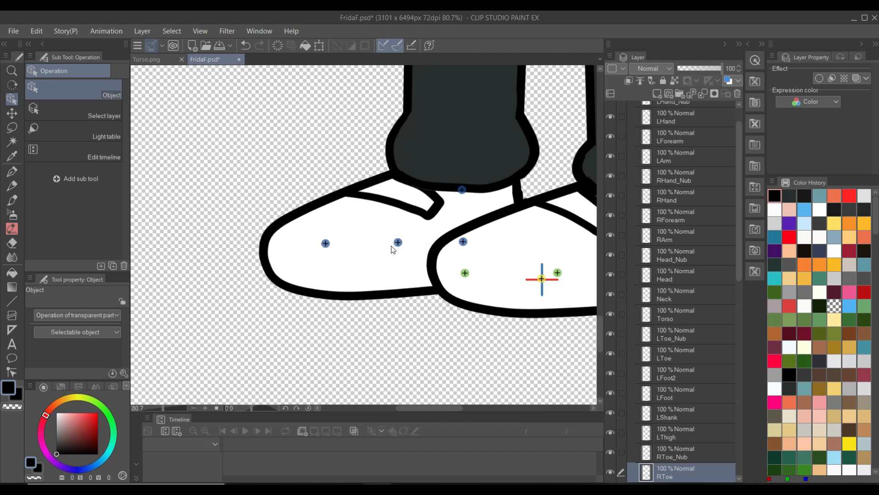
left_click_drag(328, 245, 308, 245)
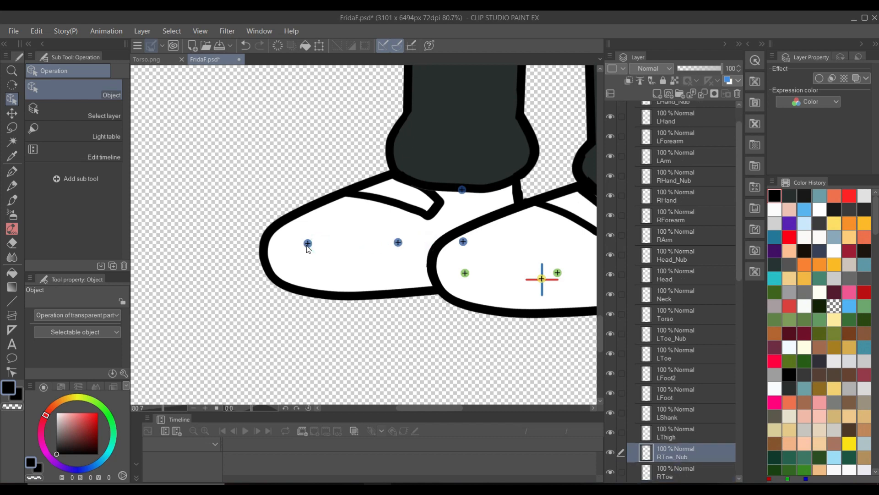
Save FridaF.psd to update the linked character, and switch to Cartoon Animator.
scroll(430, 254, "down", 4)
scroll(429, 255, "down", 1)
left_click_drag(453, 200, 430, 287)
left_click_drag(449, 142, 402, 270)
scroll(408, 272, "down", 2)
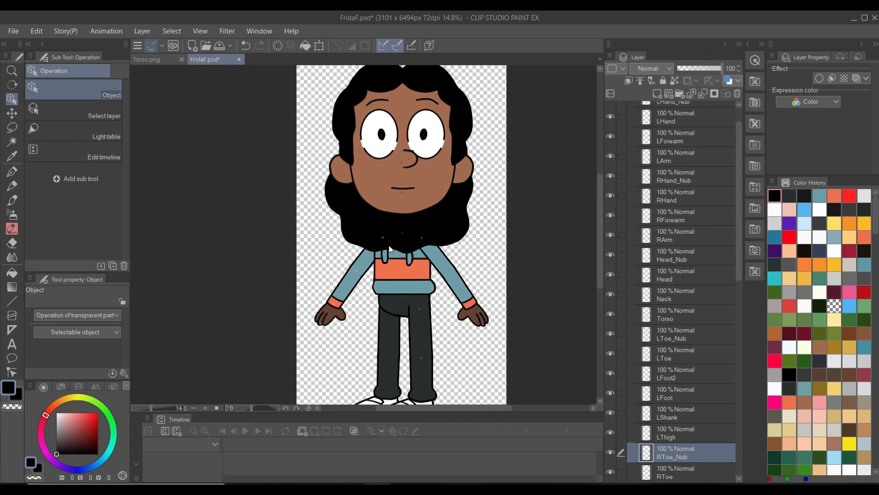
left_click(3, 33)
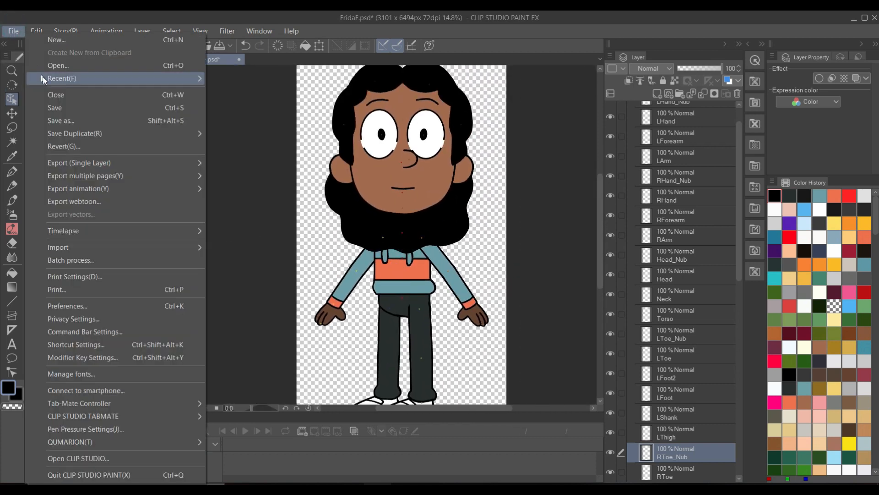
left_click(66, 109)
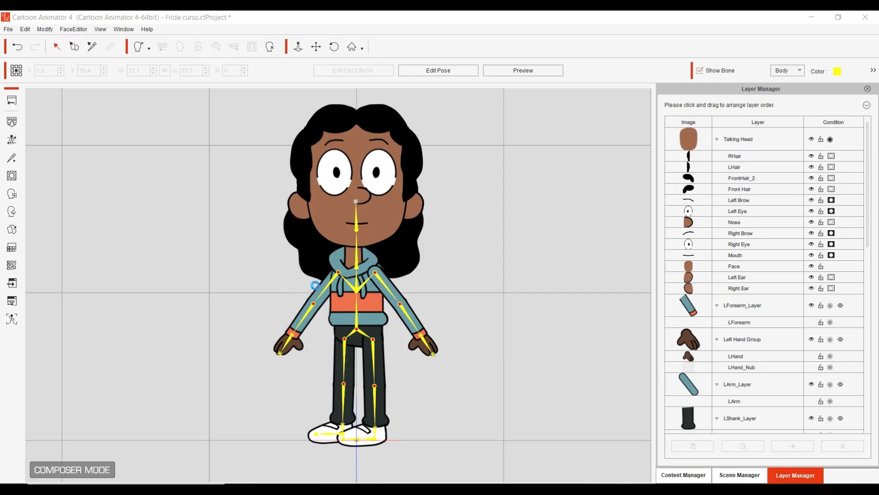
Leave the character composer for the stage and save the Frida curso project.
left_click(376, 217)
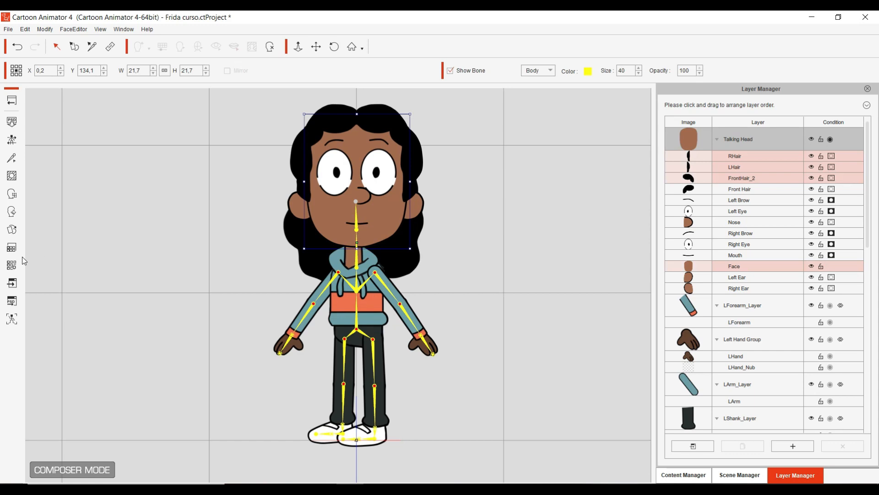
left_click(13, 101)
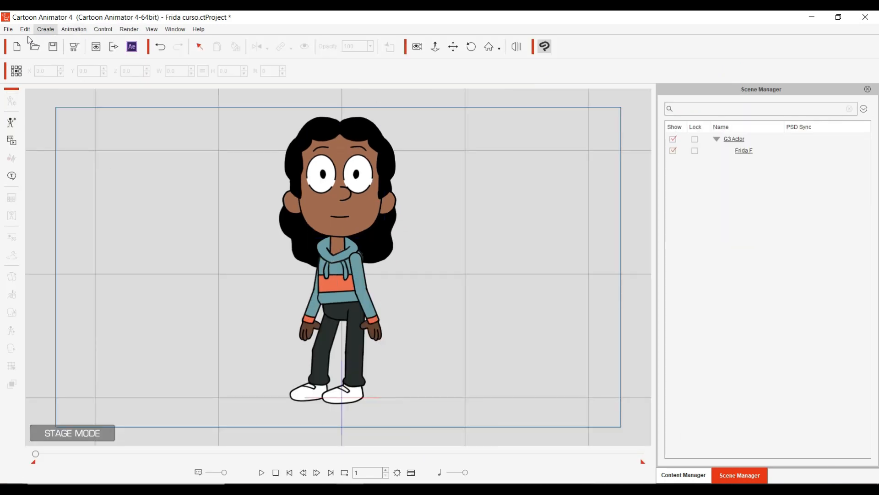
left_click(9, 29)
left_click(59, 78)
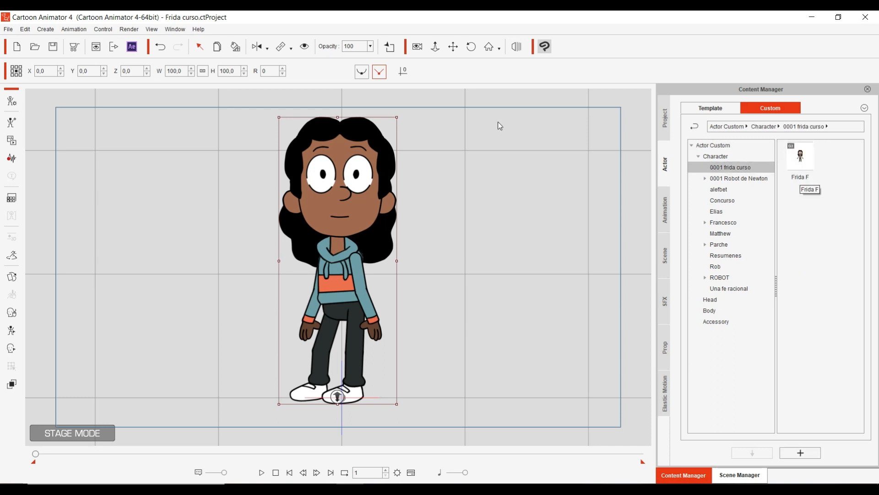
Rename the Frida F actor in the scene as Frida S.
left_click(739, 475)
double_click(744, 154)
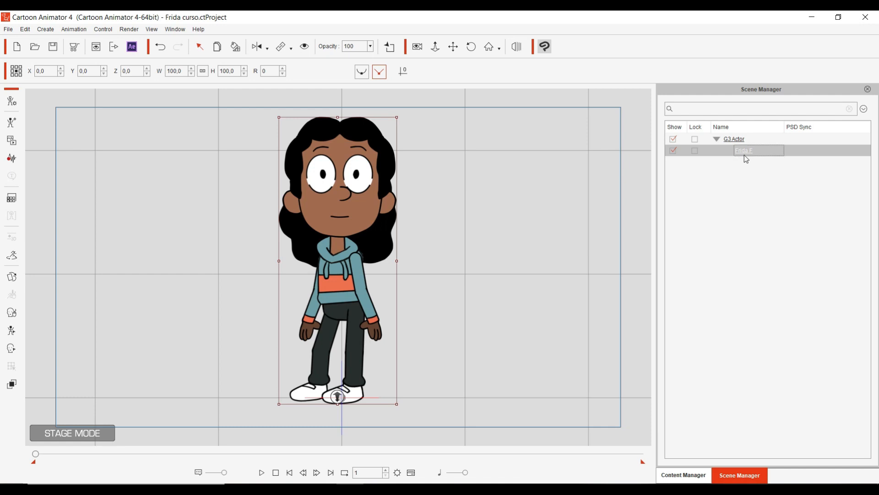
left_click(753, 152)
key("BackSpace")
type("S")
key("Return")
left_click(689, 475)
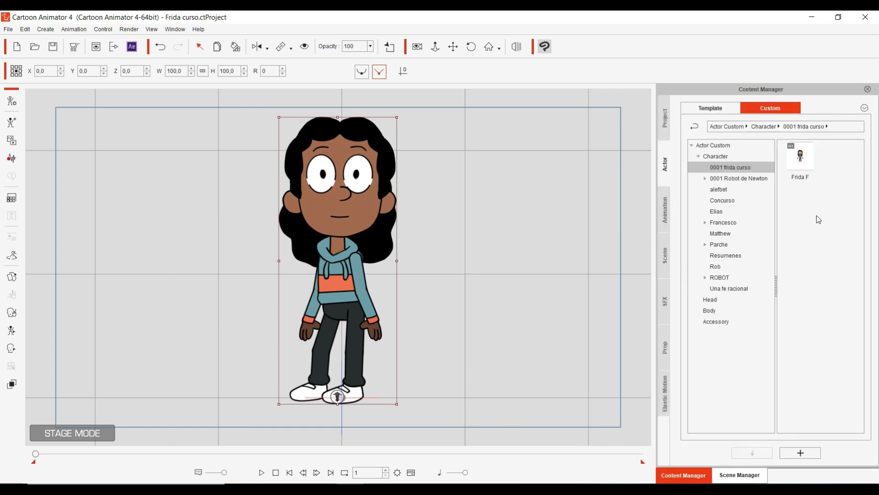
left_click(811, 453)
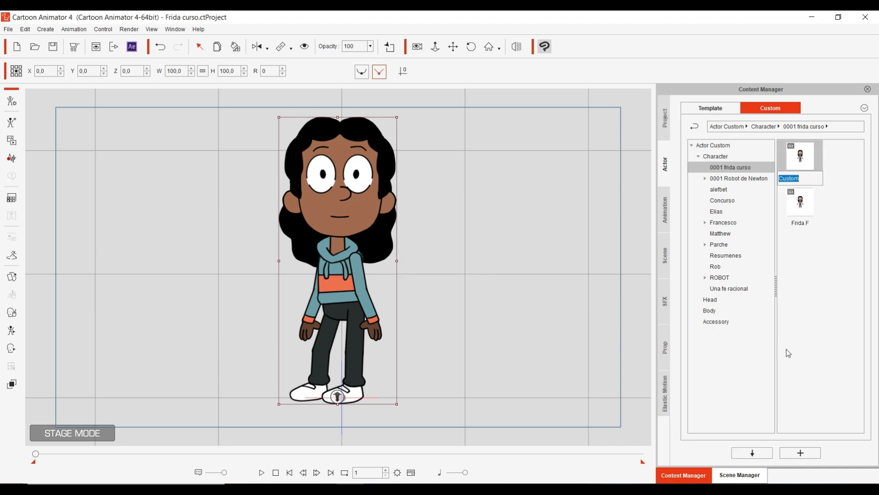
type("fR")
key("Return")
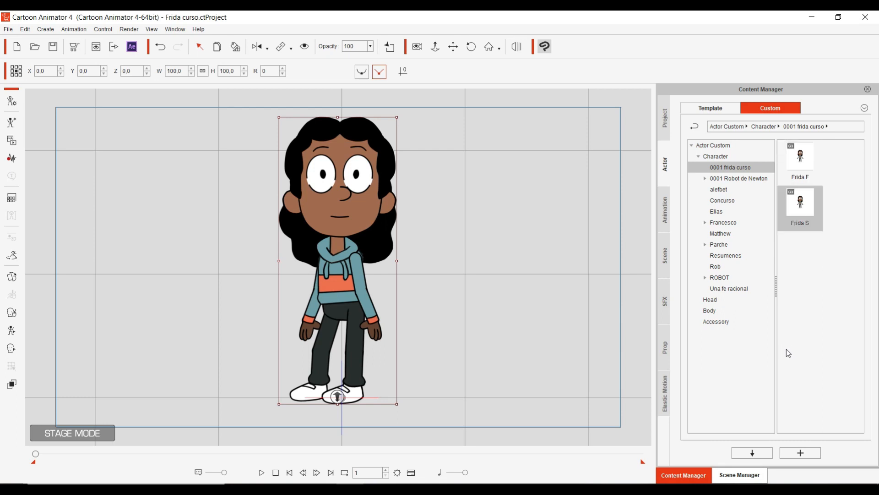
left_click(817, 301)
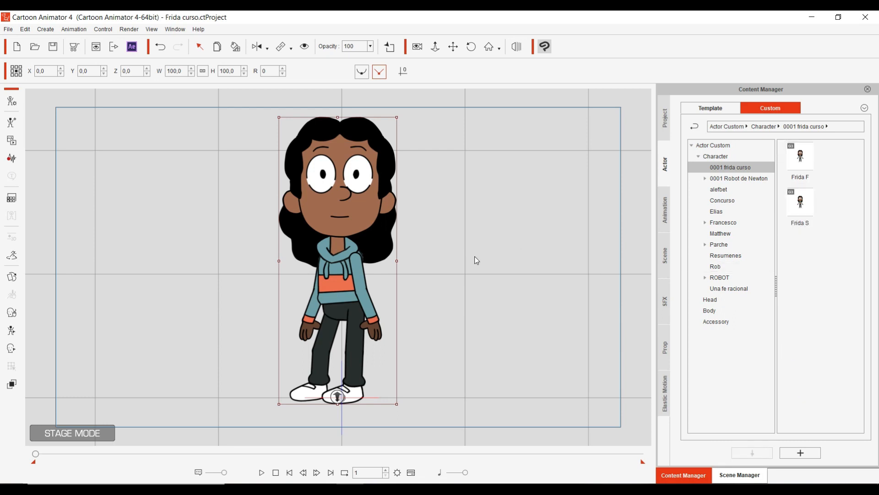
Delete the character on the stage, place Frida S from the custom library, and reset its position to the origin.
left_click_drag(368, 252, 337, 244)
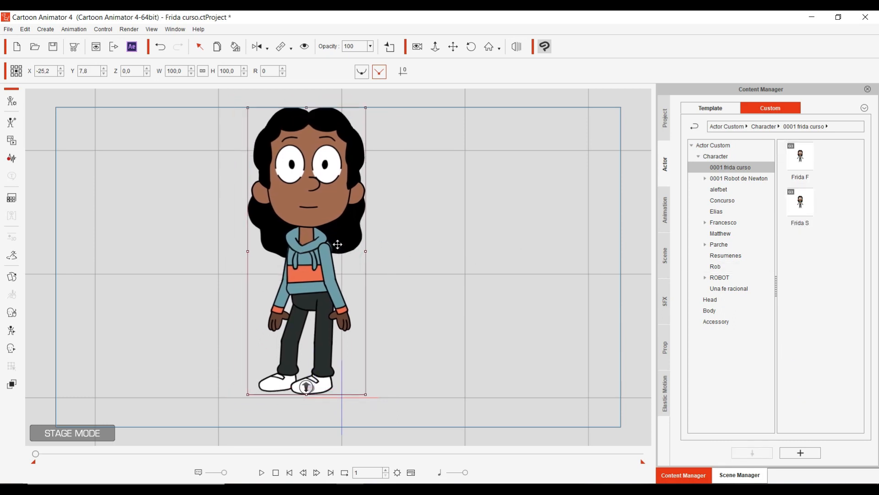
key("Delete")
left_click(815, 204)
left_click_drag(806, 210, 356, 257)
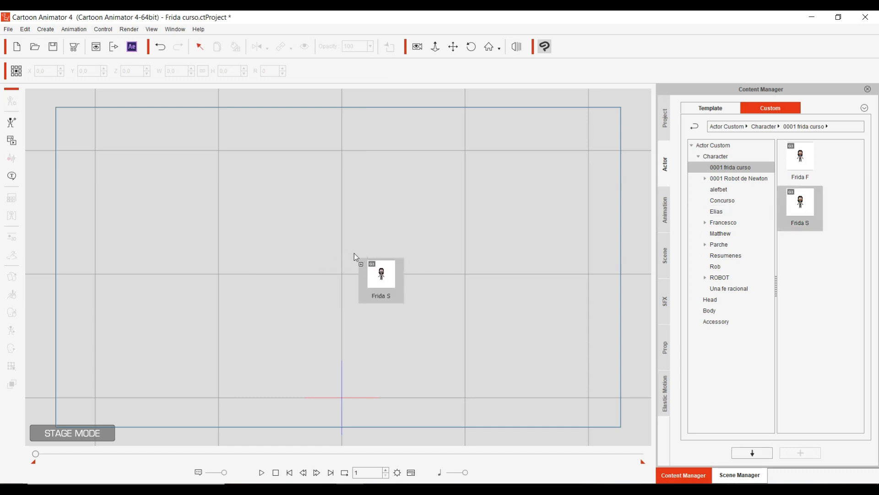
left_click_drag(354, 254, 359, 255)
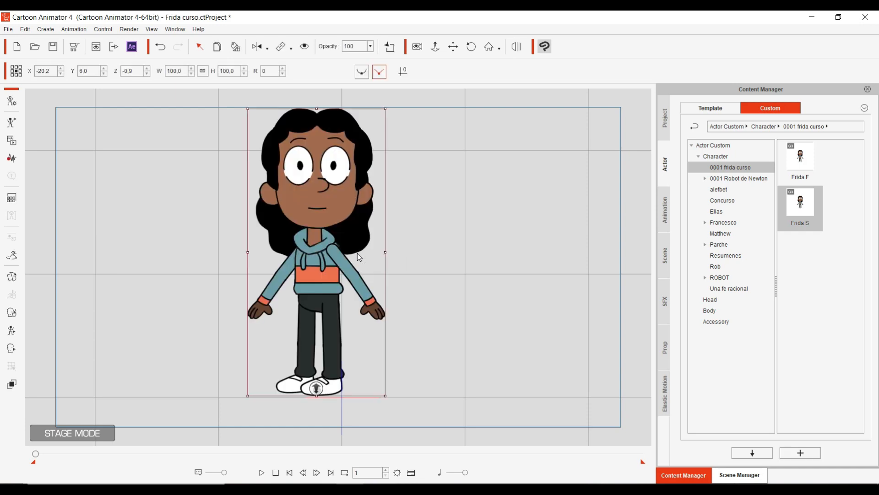
left_click(403, 71)
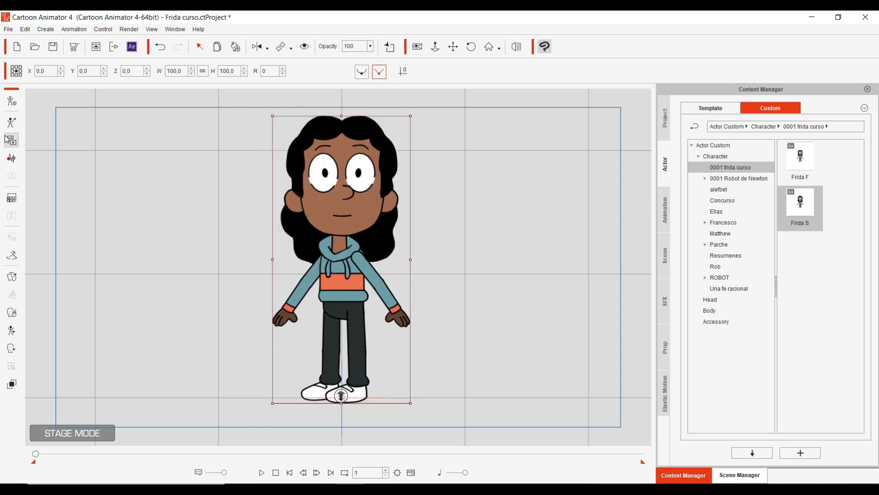
Open Frida S in the composer, launch the 360 Head Creator, and check the half-left head angle against the front one.
left_click(13, 104)
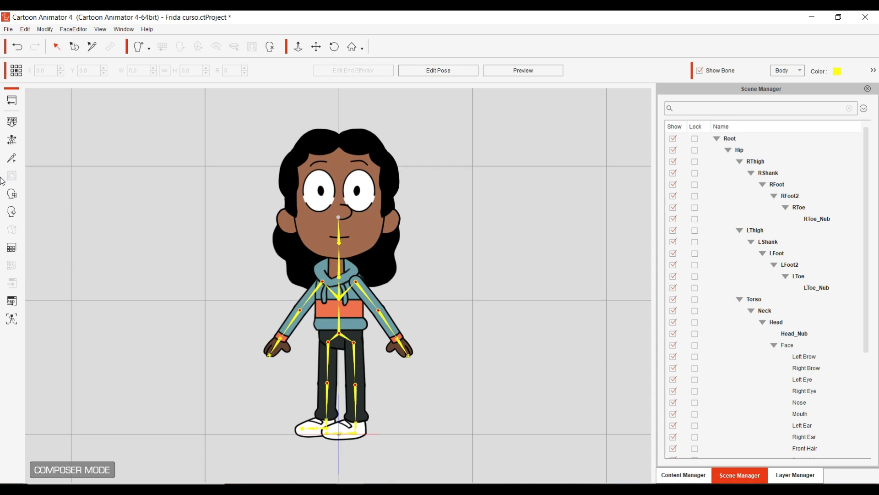
left_click(12, 211)
left_click(383, 283)
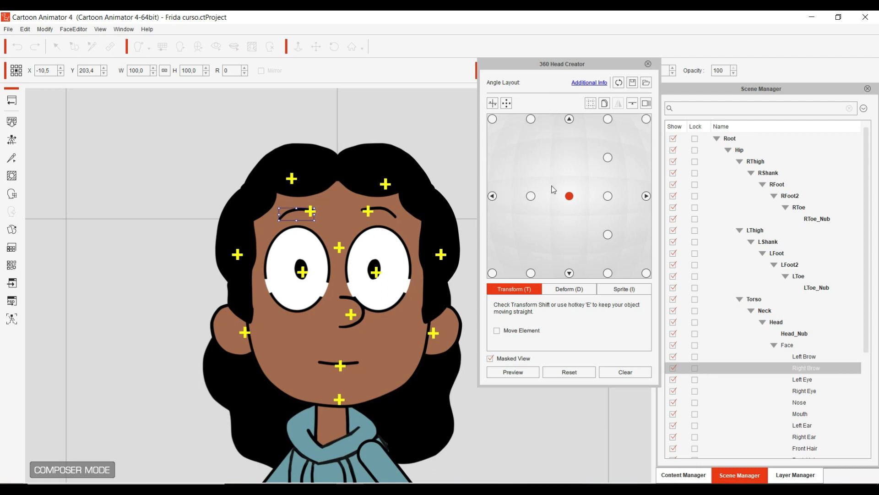
left_click(531, 196)
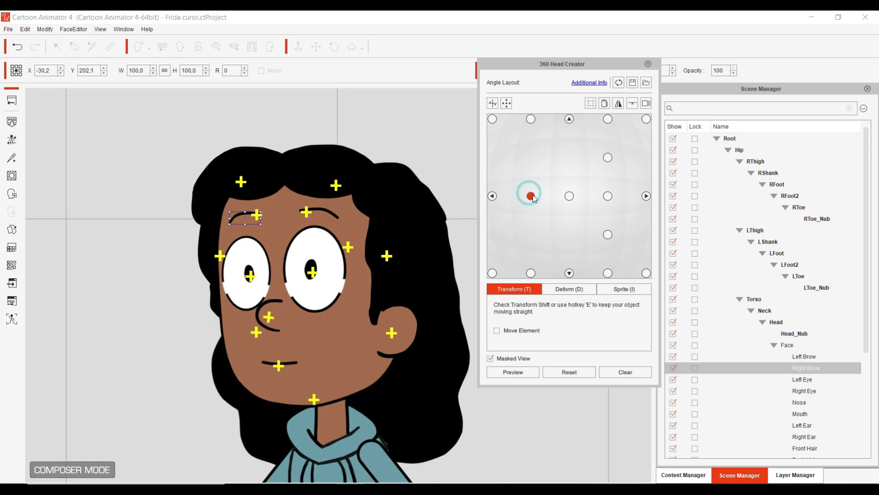
left_click(570, 196)
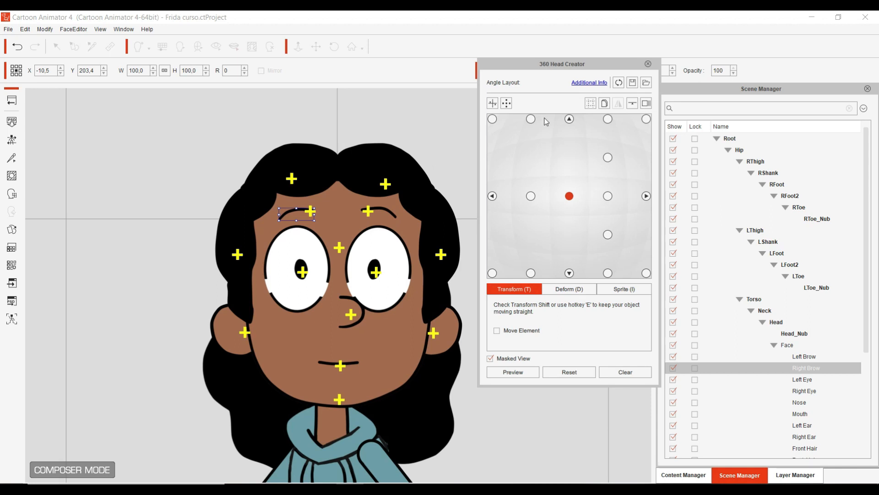
Copy the front head angle onto the full-right angle in the 360 Head Creator.
left_click(605, 103)
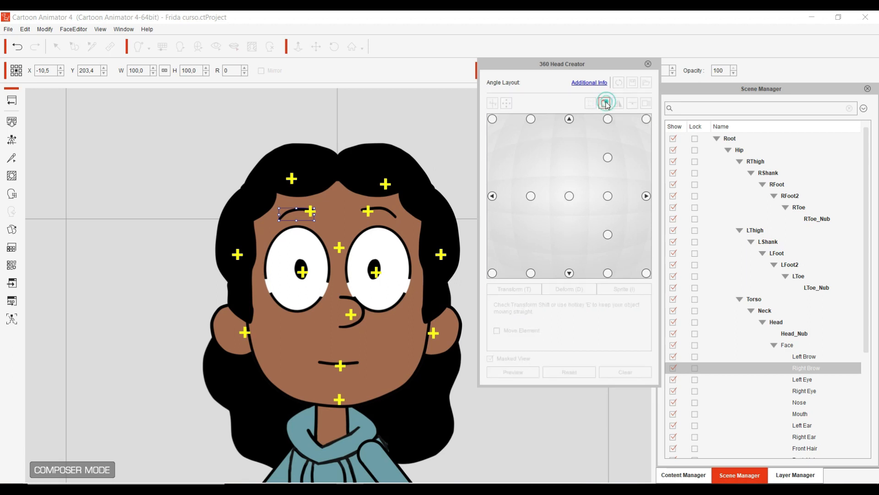
left_click(570, 196)
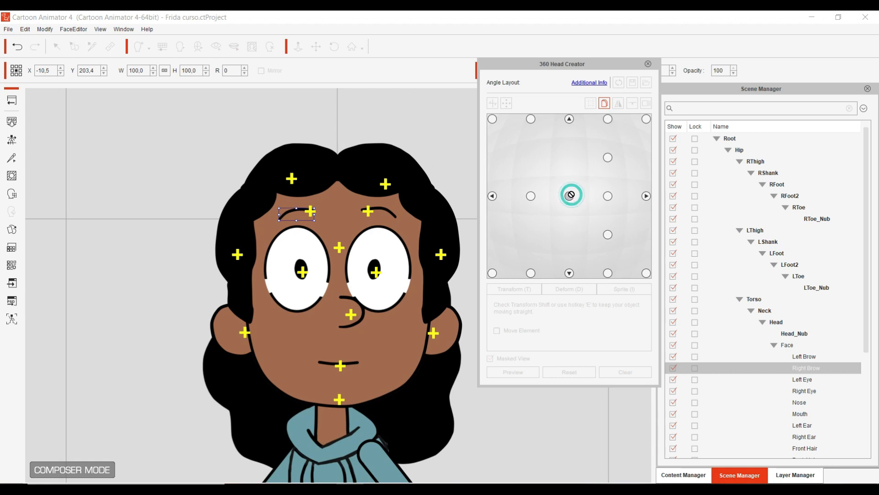
left_click(647, 196)
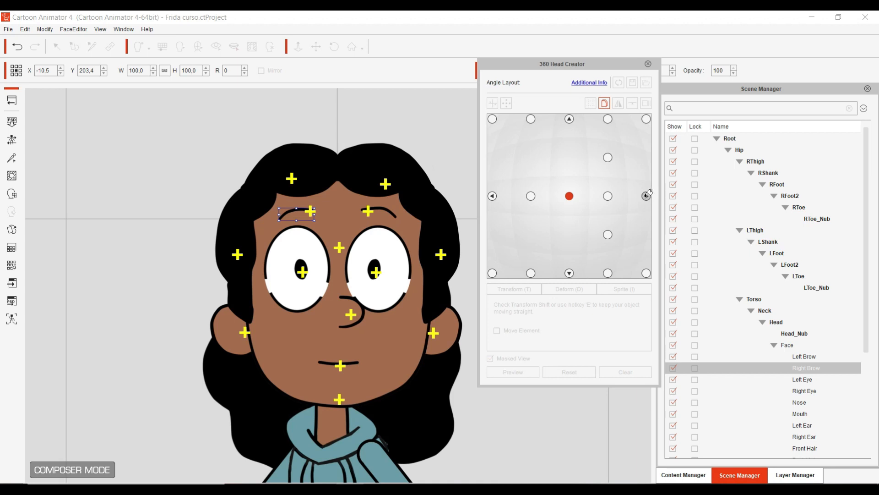
left_click(604, 103)
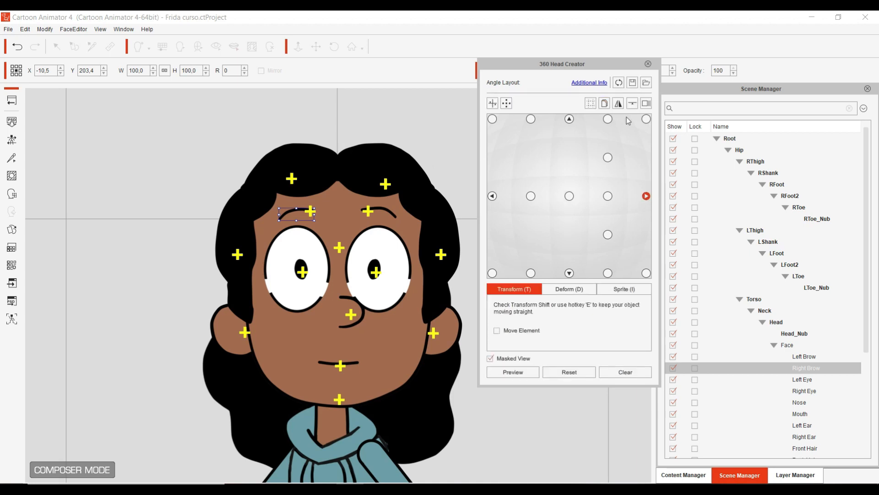
Copy the upward-facing head angle onto the upper-right corner angle.
left_click(606, 105)
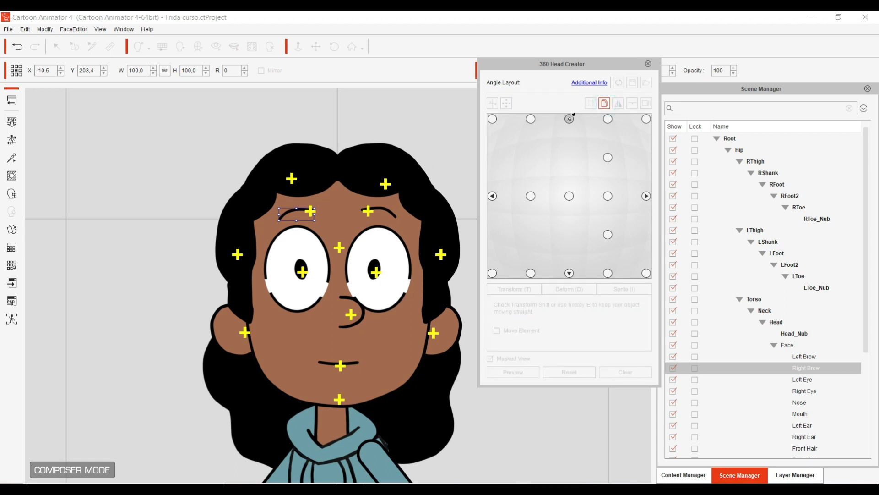
left_click(571, 116)
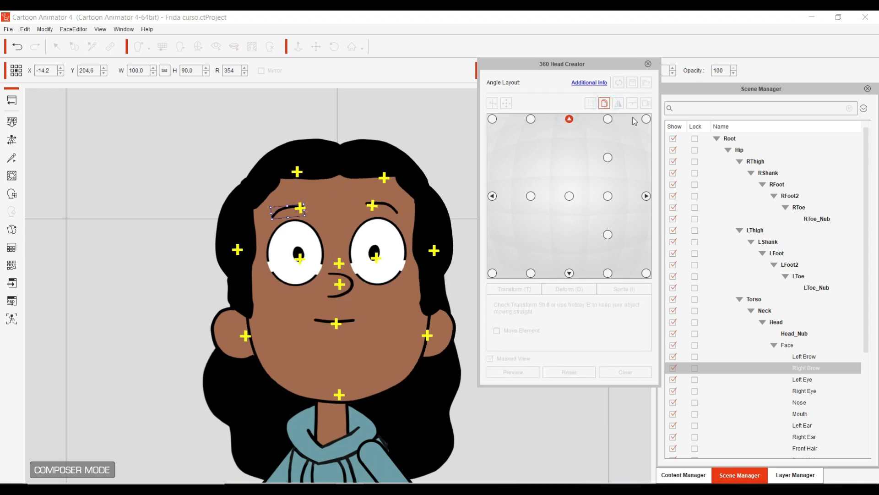
left_click(647, 118)
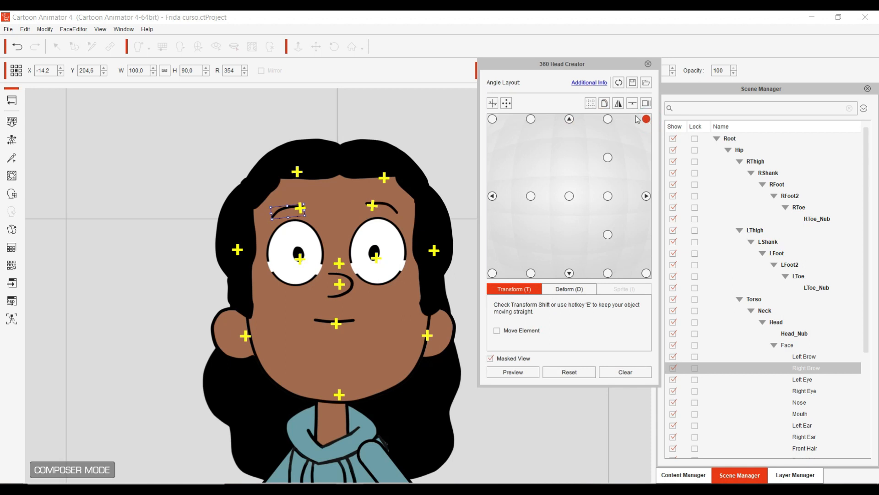
Copy the downward-facing head angle onto the lower-right corner angle.
left_click(604, 104)
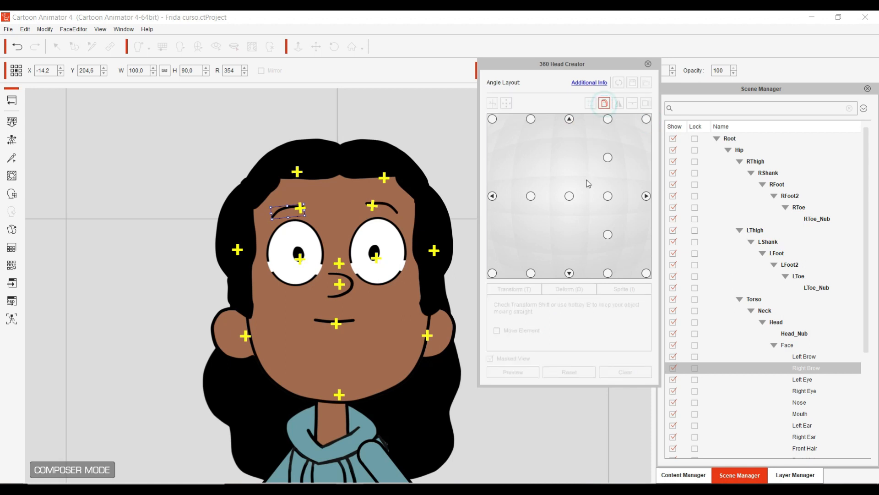
left_click(570, 273)
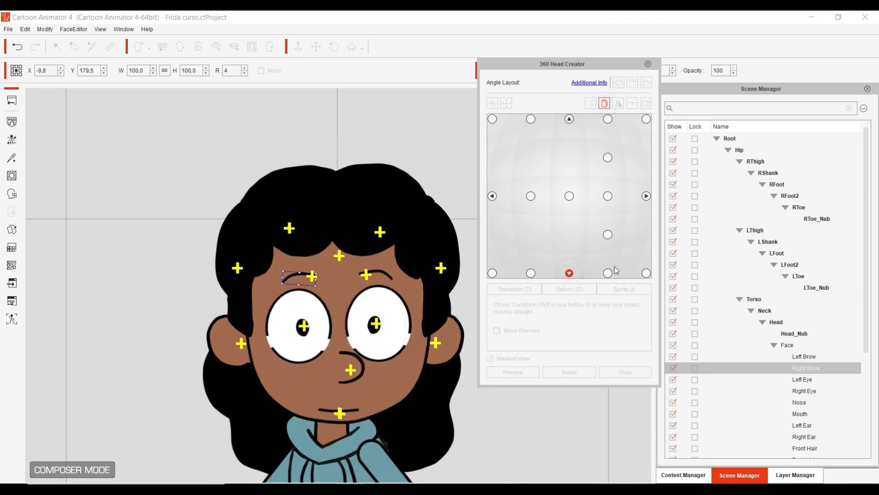
left_click(646, 273)
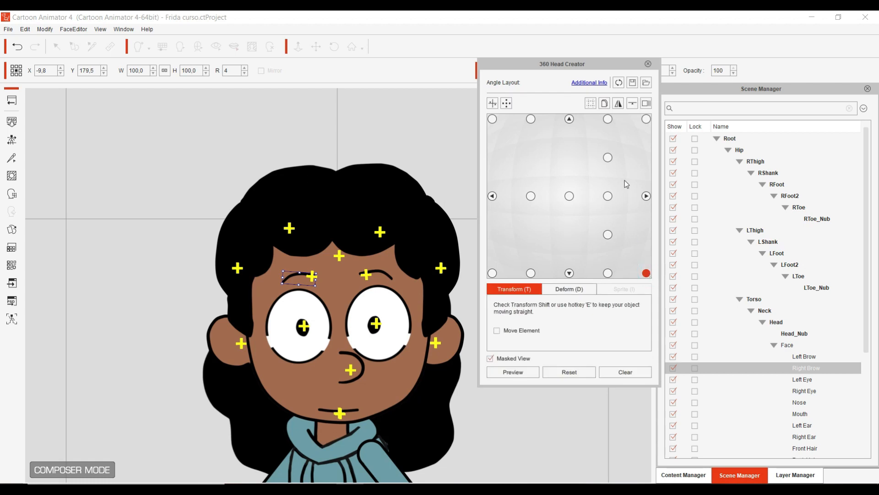
Copy the half-left head angle onto the front angle in the 360 Head Creator.
left_click(531, 196)
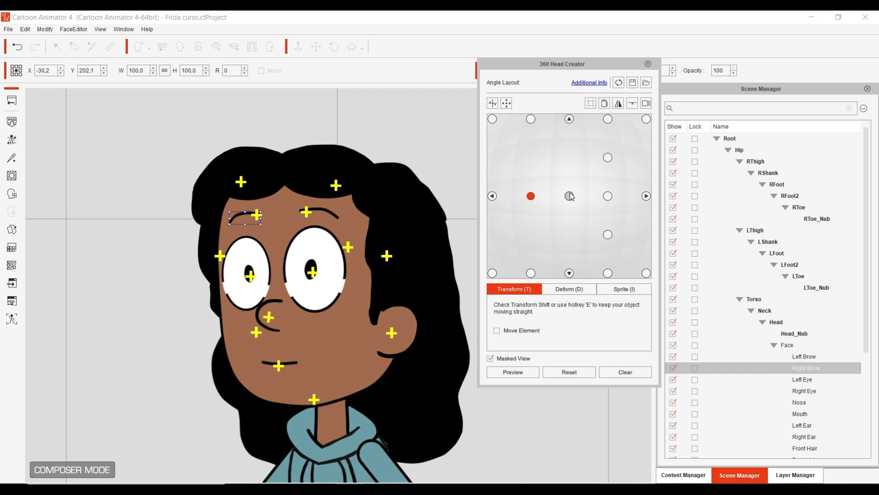
left_click(605, 103)
left_click(531, 196)
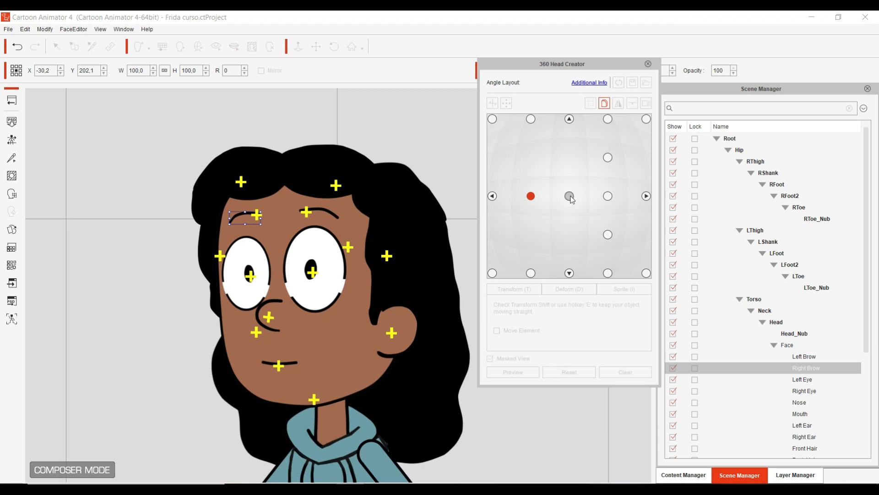
left_click(570, 196)
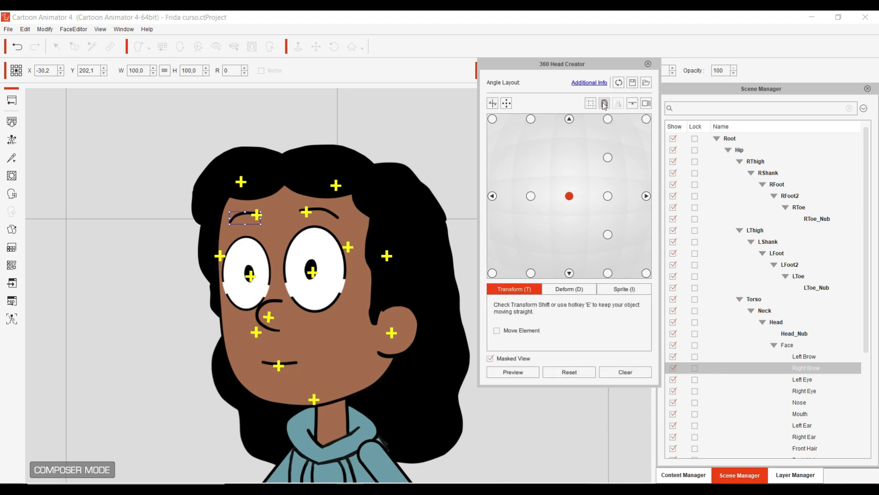
Copy the upward half-left head angle onto the central upward-facing angle.
left_click(605, 104)
left_click(531, 119)
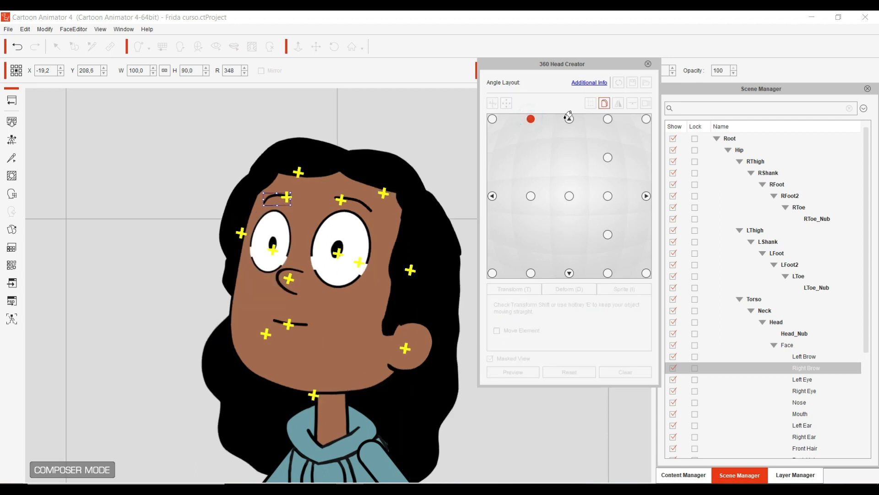
left_click(570, 120)
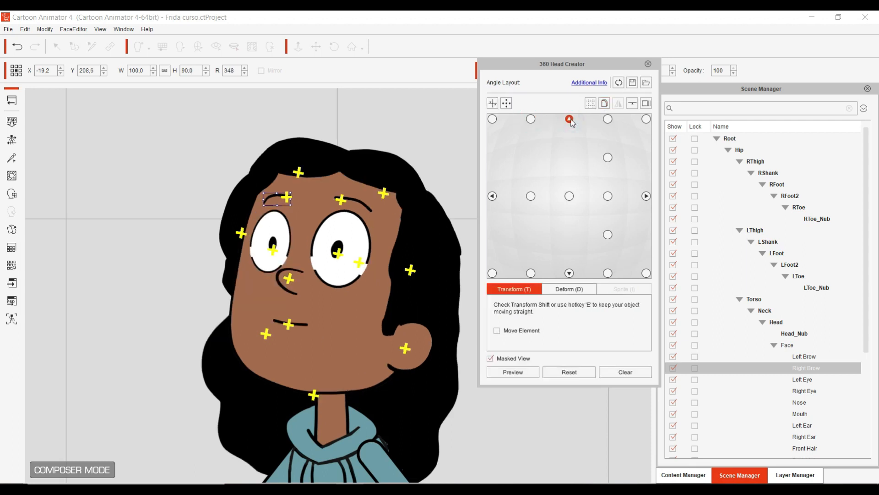
Copy the downward half-left head angle onto the central downward-facing angle.
left_click(605, 104)
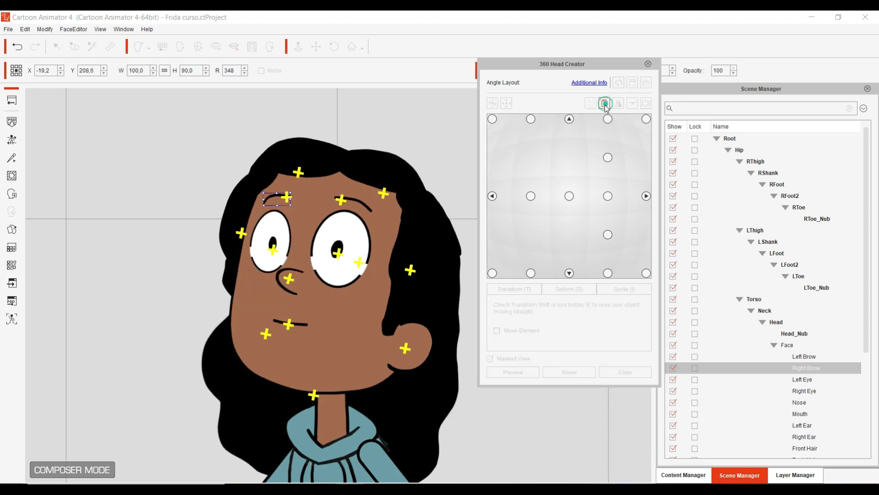
left_click(532, 272)
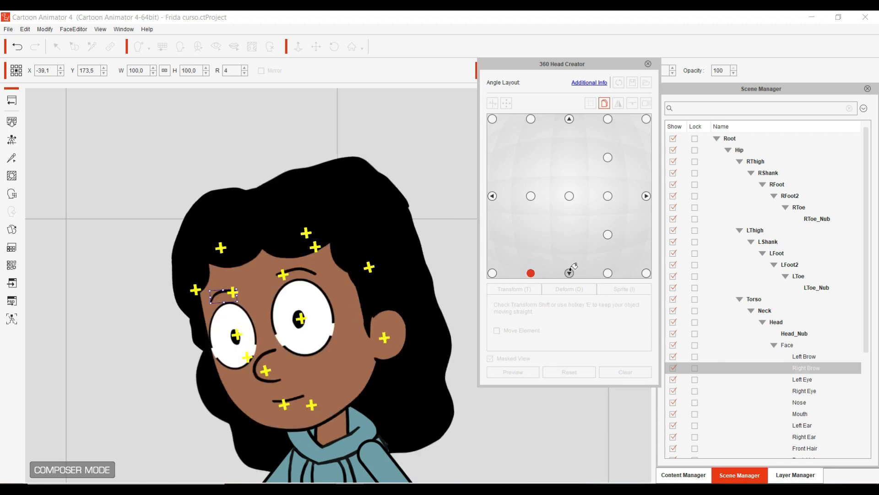
left_click(569, 274)
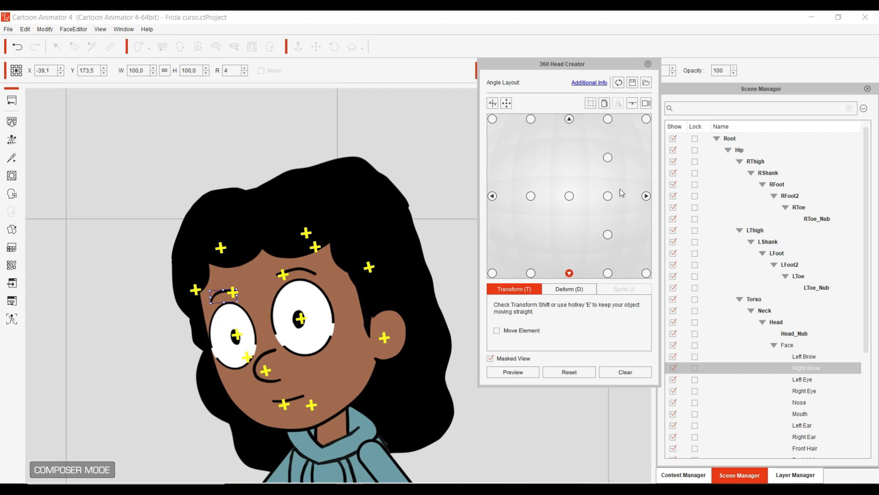
Edit the angle layout and remove the two upper control points of the half-right column, accepting the head turn overwrite.
left_click(507, 103)
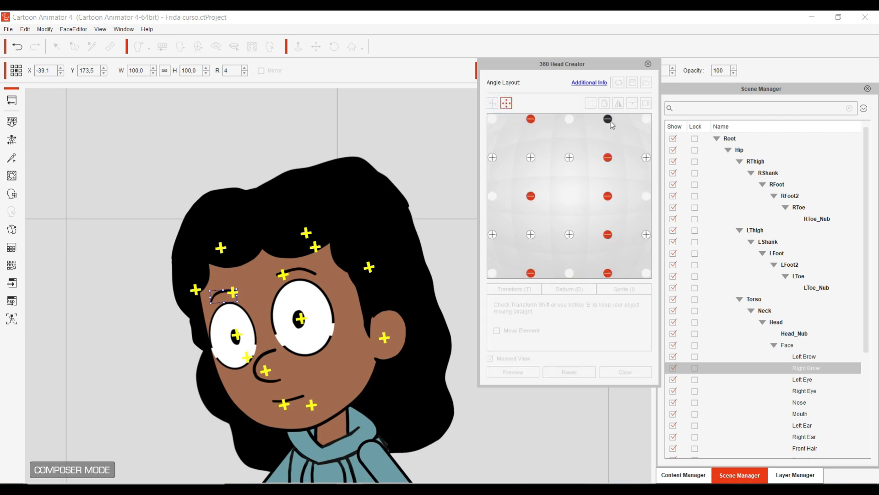
left_click(608, 121)
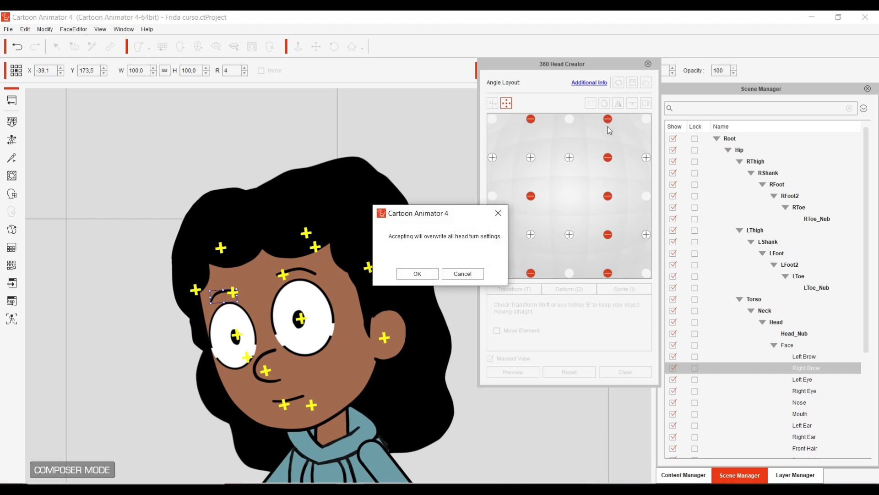
left_click(428, 276)
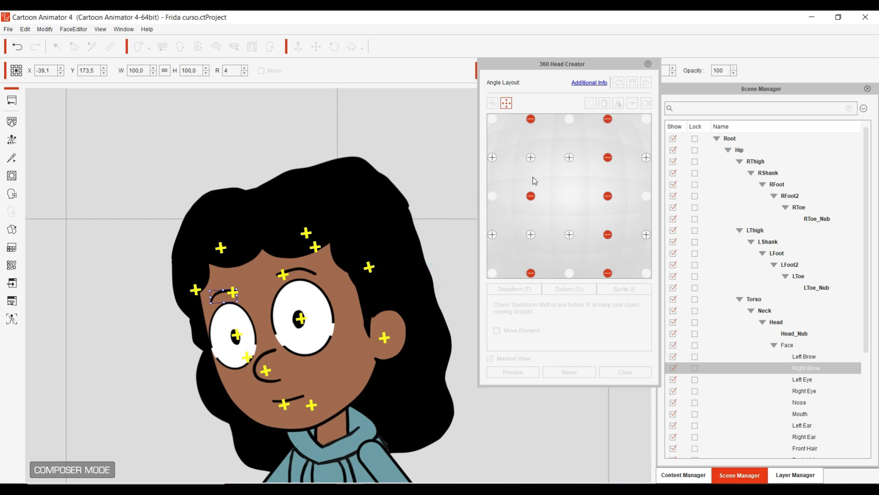
left_click(608, 159)
left_click(609, 159)
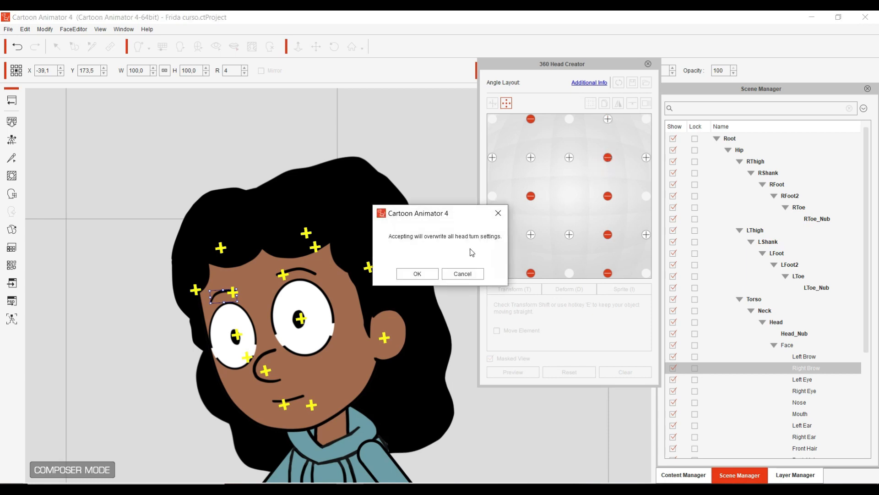
left_click(417, 273)
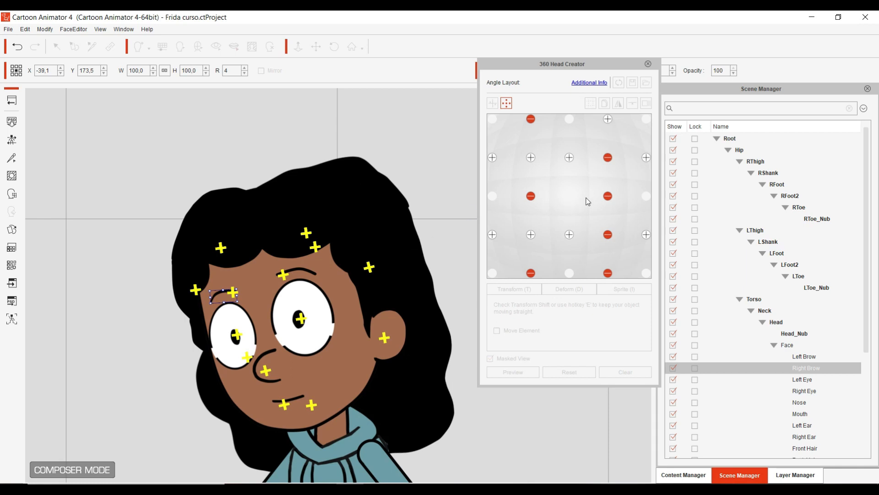
left_click(609, 197)
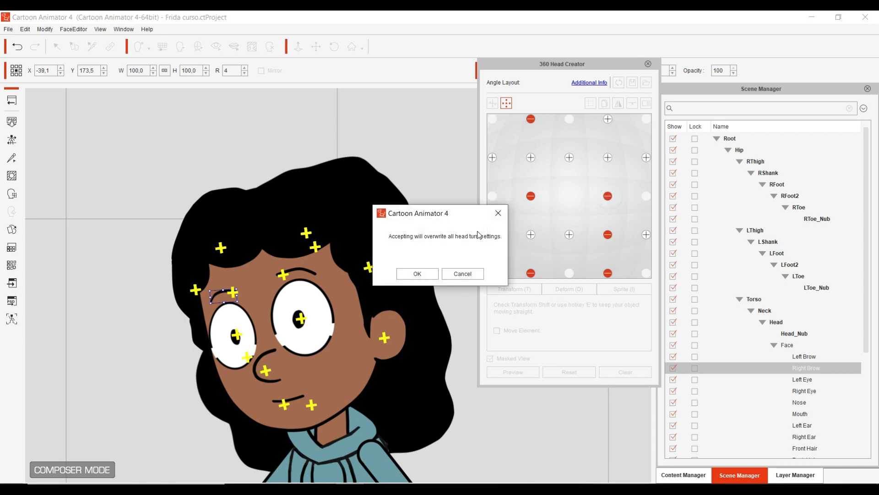
left_click(426, 275)
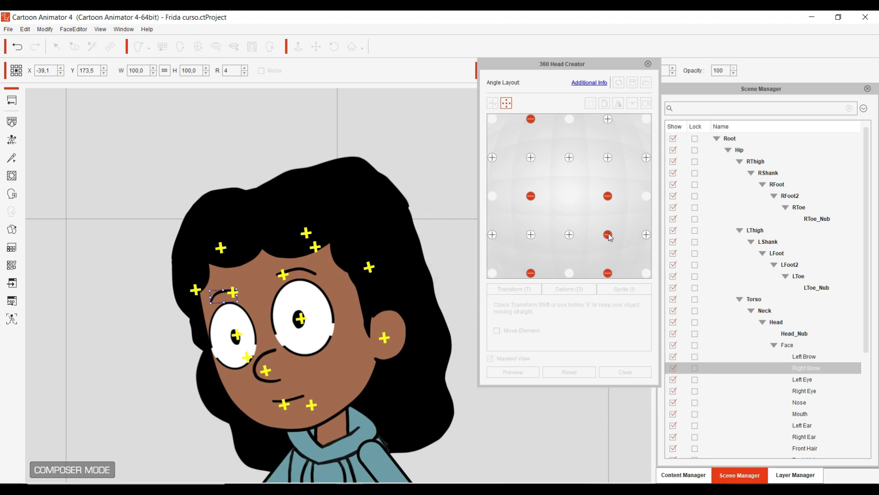
Remove the middle and two lower control points of the half-right column and finish editing the angle layout.
left_click(609, 236)
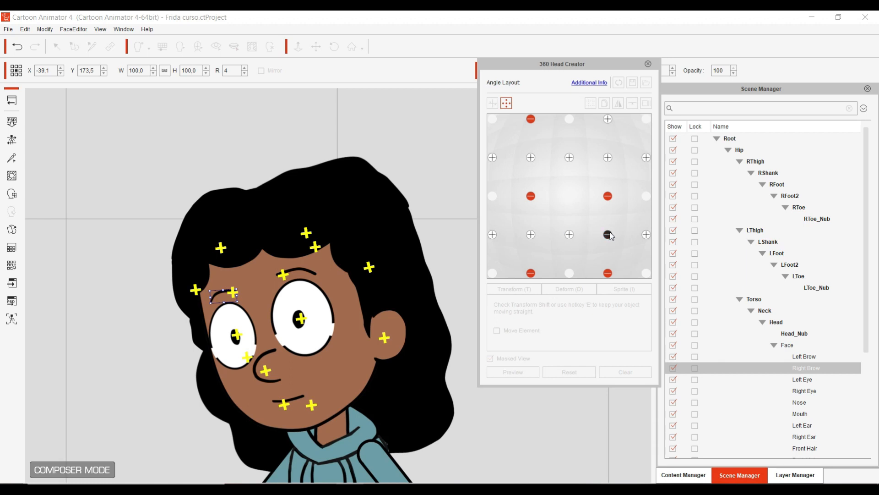
left_click(608, 195)
left_click(608, 237)
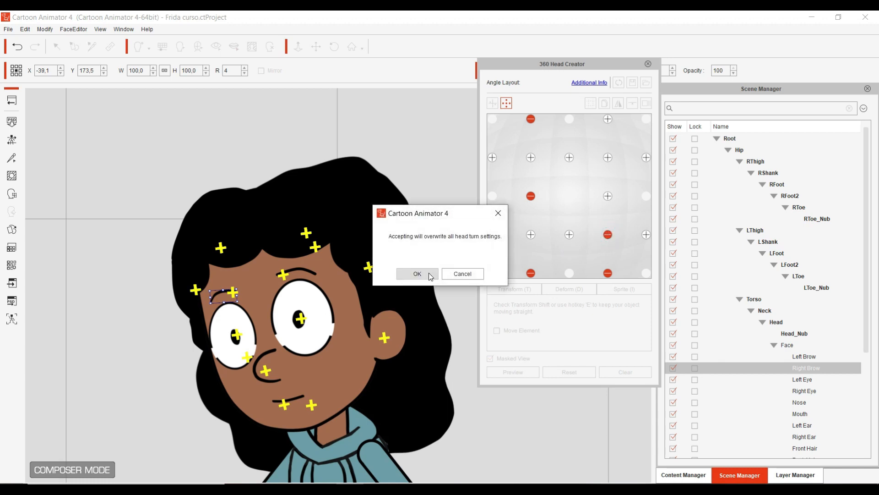
left_click(428, 273)
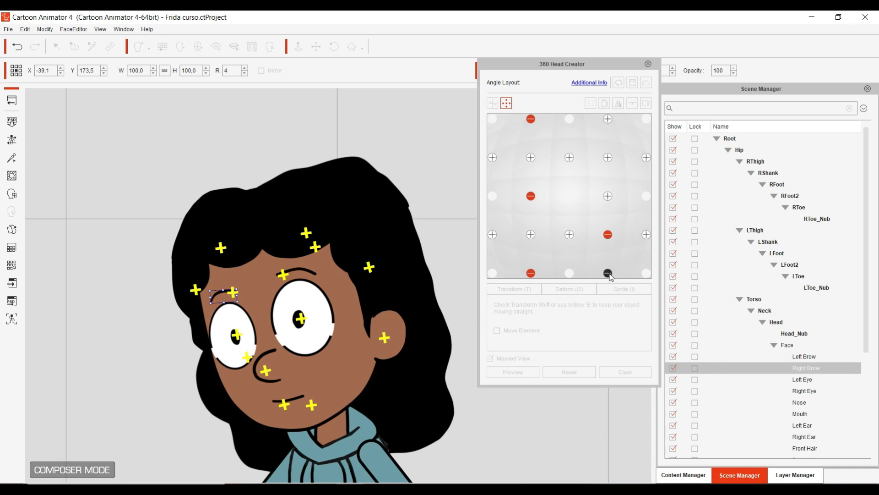
left_click(608, 273)
left_click(430, 274)
left_click(506, 104)
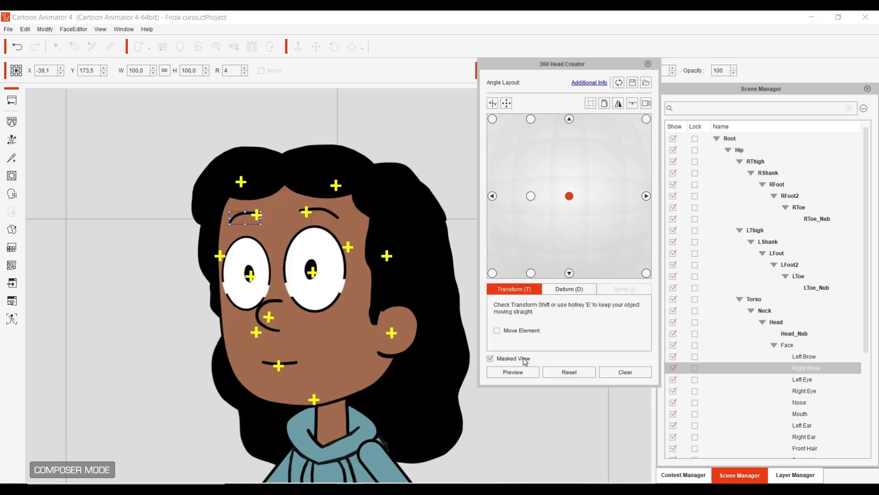
Preview the head turn across the remaining angles and return to the front head angle.
left_click(522, 372)
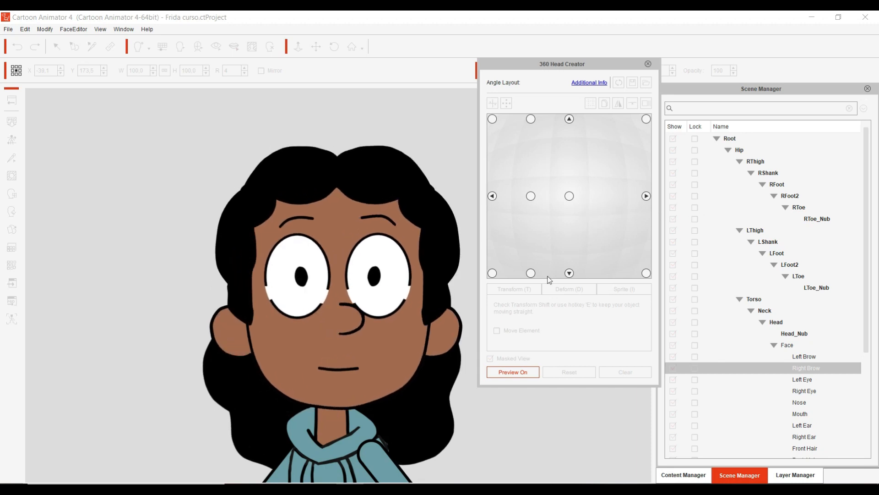
left_click(525, 372)
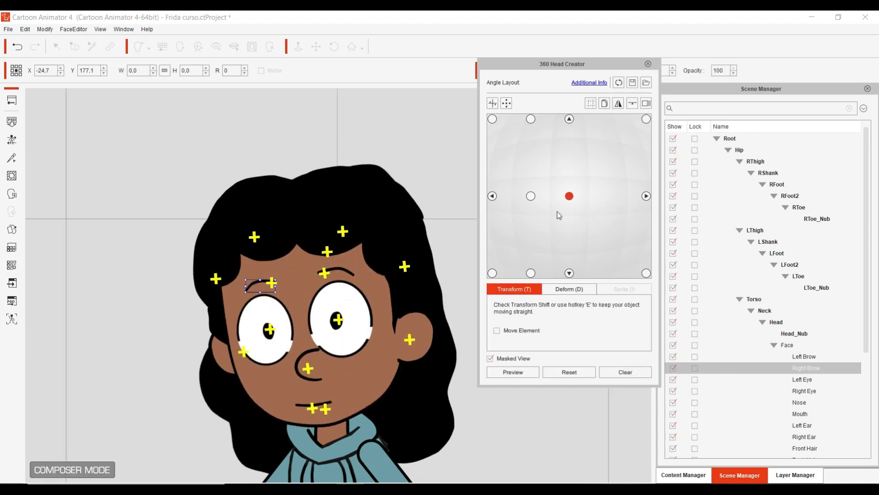
left_click(570, 196)
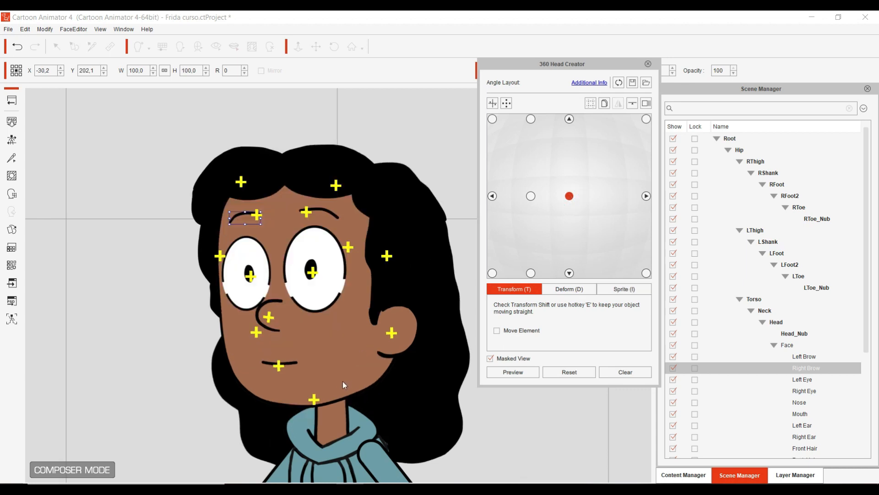
Select the Face group and shift it at the full-right angle towards the character's half-left side, to X -3.6.
scroll(335, 371, "down", 1)
scroll(327, 368, "down", 2)
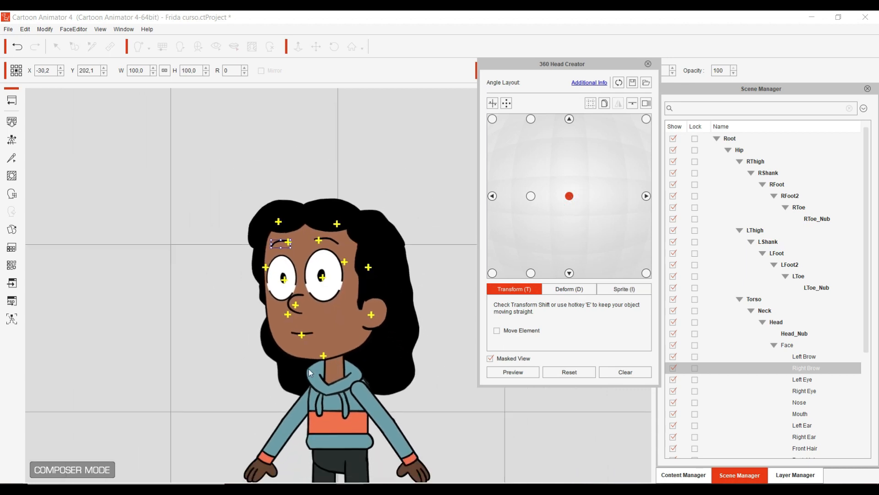
left_click_drag(325, 387, 301, 306)
scroll(301, 306, "up", 1)
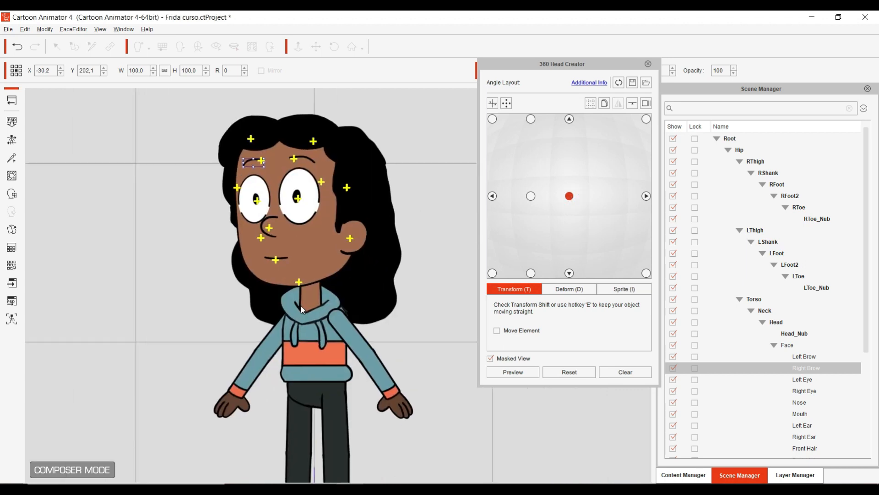
left_click(326, 249)
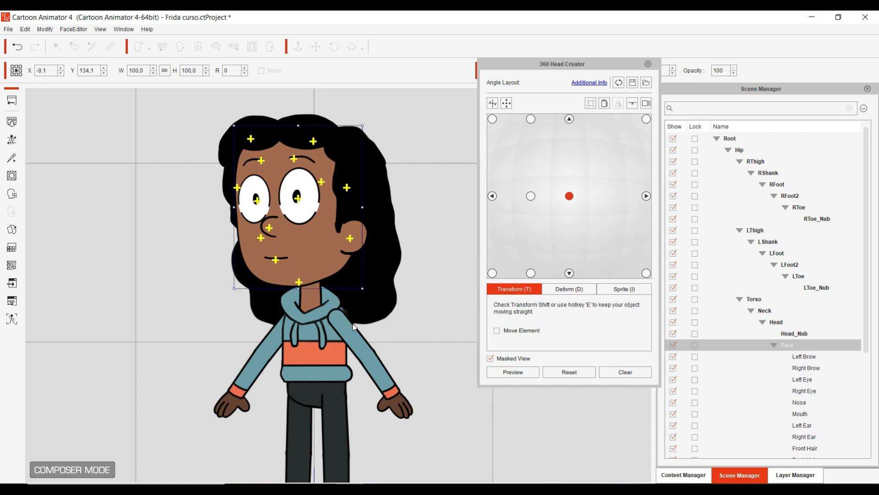
left_click(646, 196)
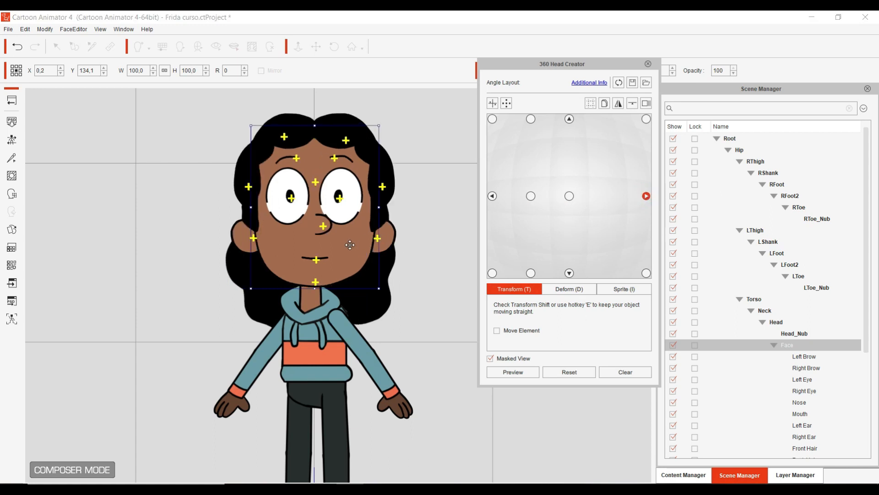
left_click_drag(346, 246, 339, 247)
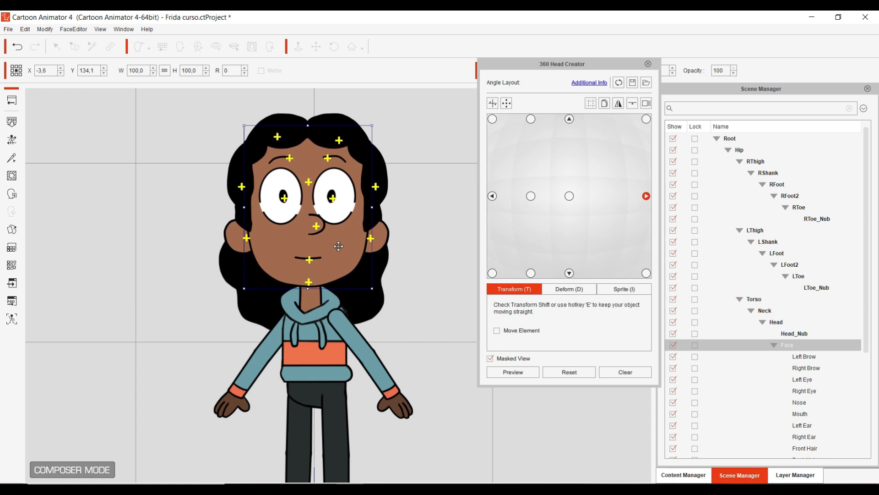
Shift the Face group to X -2.1 at the upper-right corner angle and X -1.8 at the lower-right one, comparing with full right.
left_click(645, 119)
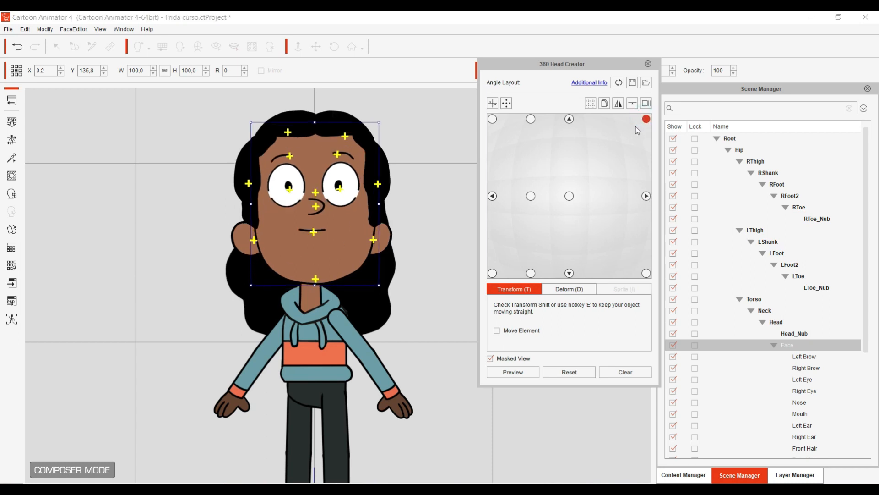
left_click_drag(353, 233, 348, 232)
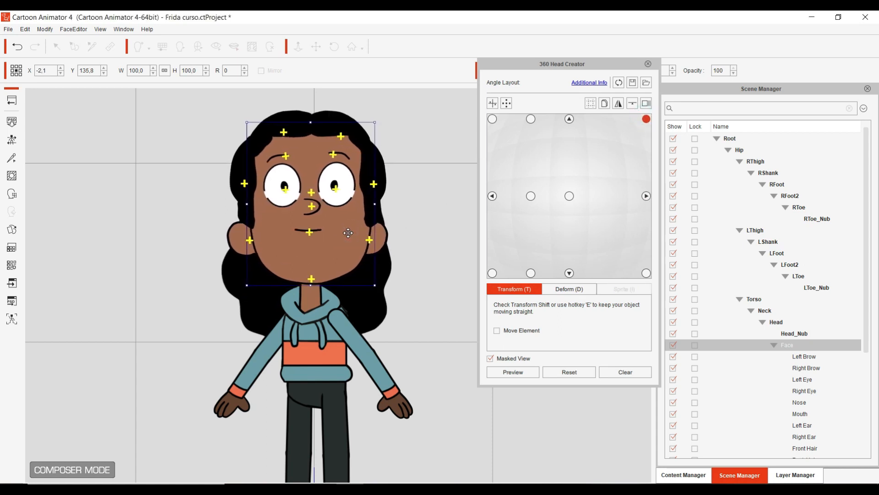
left_click(647, 273)
left_click_drag(359, 266, 346, 264)
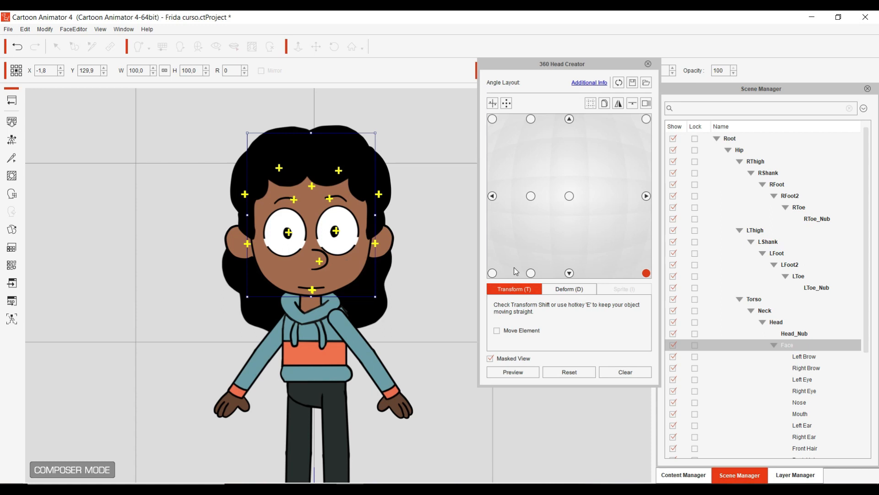
left_click(646, 196)
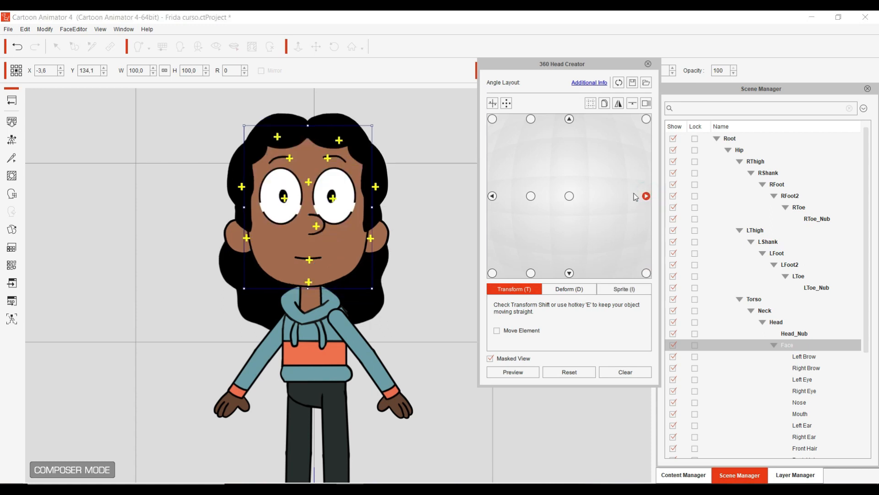
left_click(646, 273)
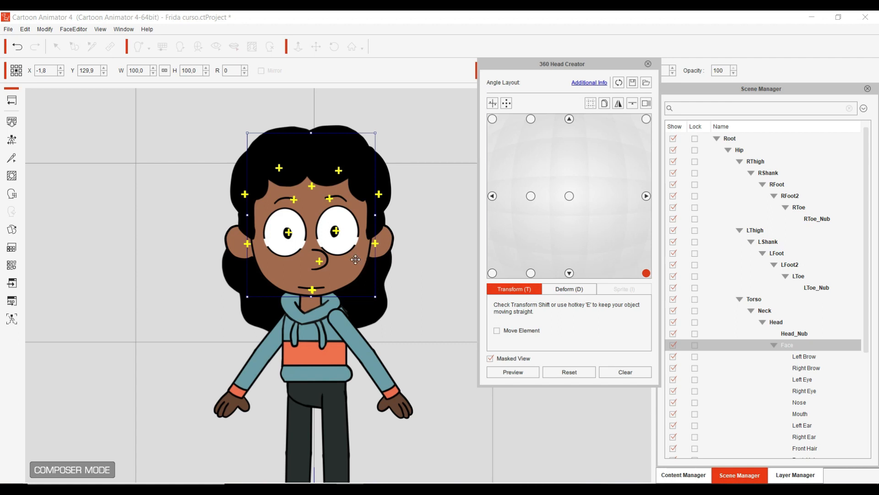
Nudge the Face group at the full-right angle to X -3.4, Y 133.3, check the upper-right corner angle, and return to the front angle.
left_click(646, 196)
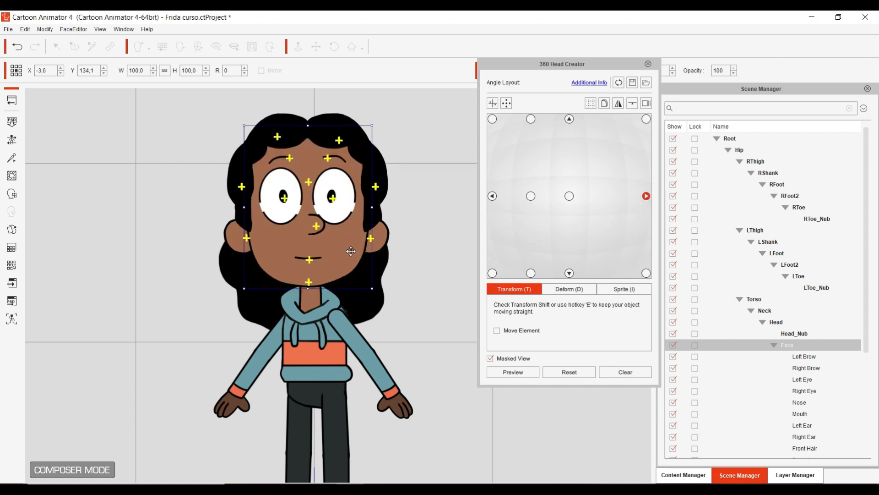
left_click_drag(351, 251, 351, 253)
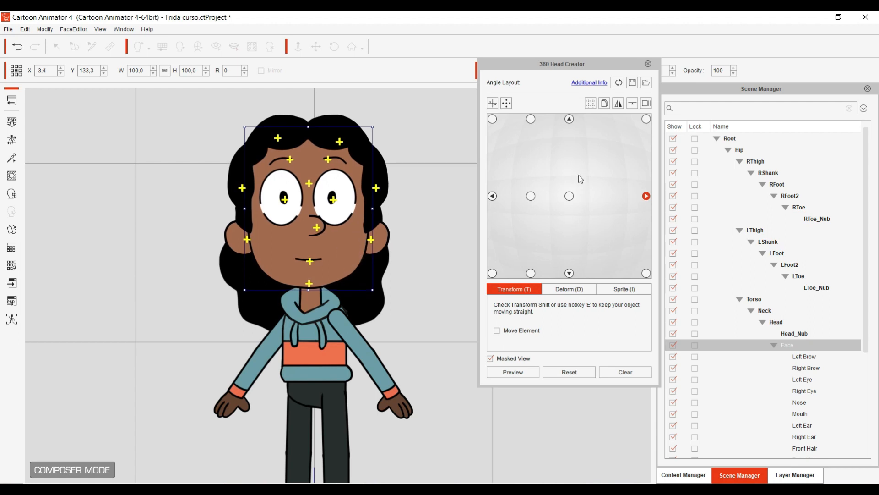
left_click(648, 121)
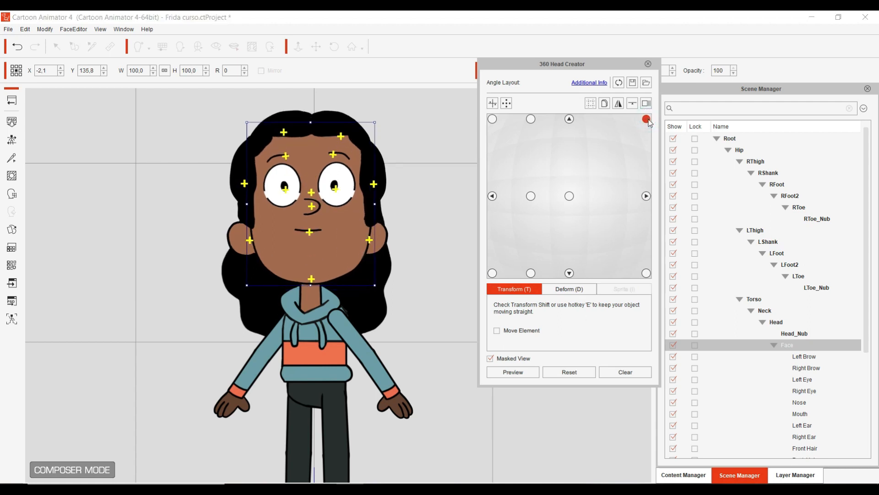
left_click(570, 196)
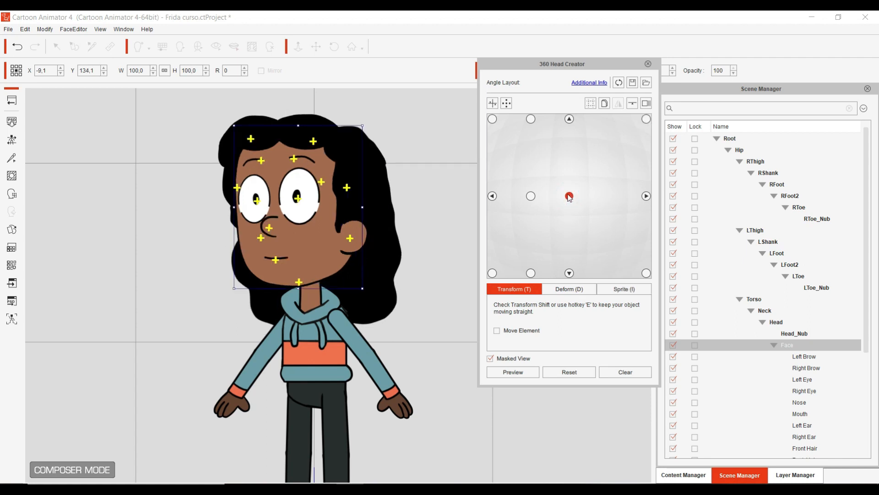
Check the whole body at the front head angle and close the 360 Head Creator.
scroll(348, 297, "down", 5)
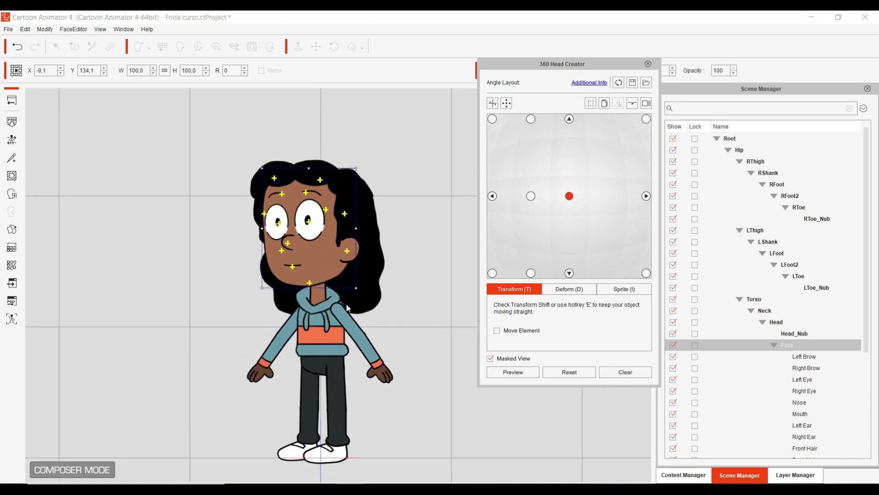
scroll(384, 279, "up", 3)
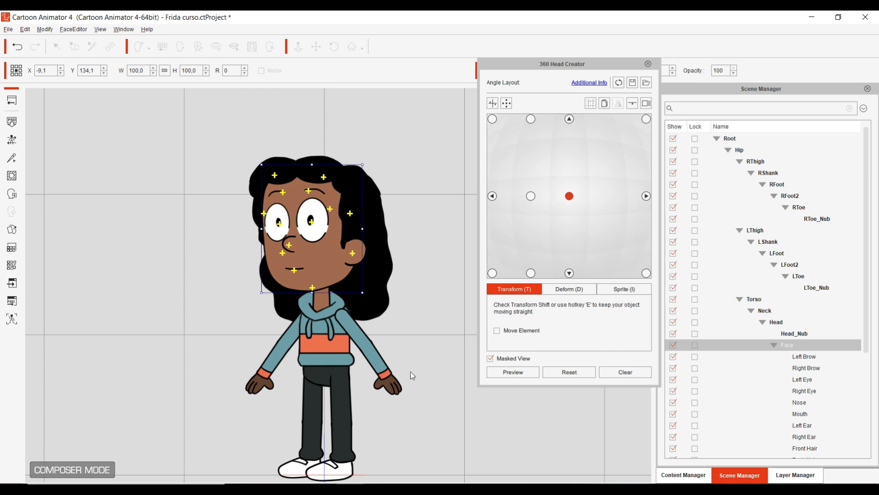
scroll(344, 356, "up", 2)
left_click_drag(338, 354, 333, 215)
left_click_drag(439, 246, 433, 276)
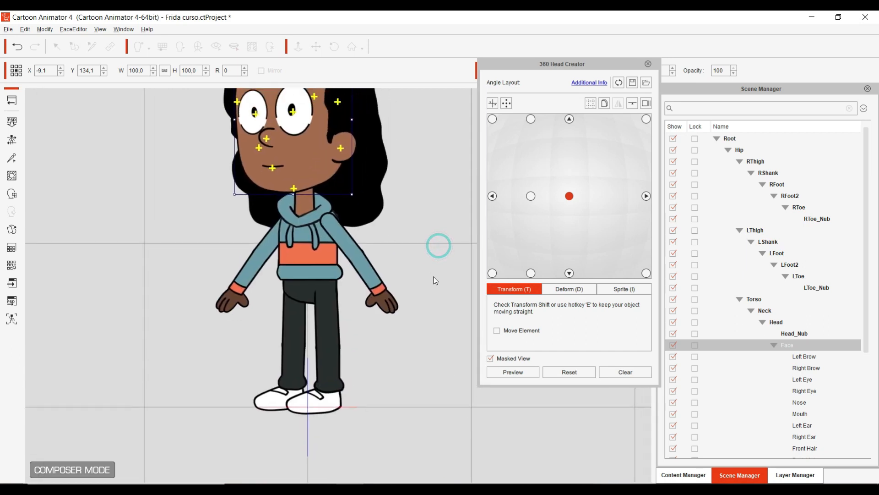
left_click(648, 64)
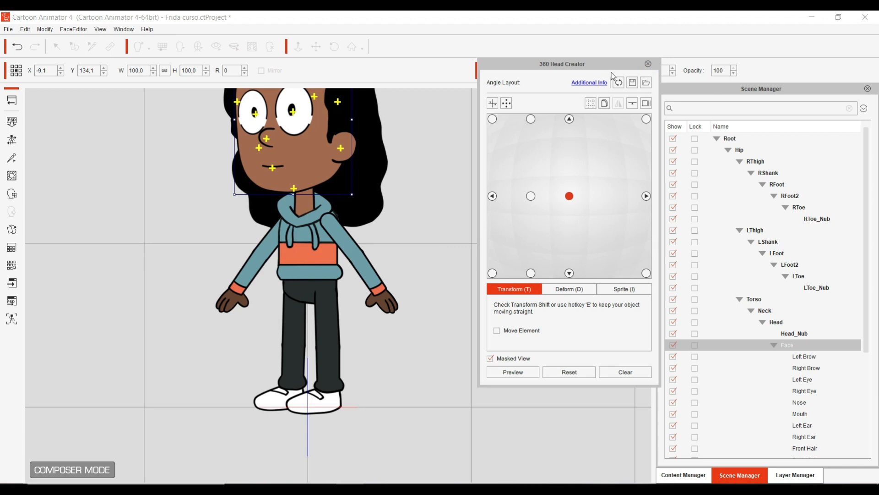
left_click(648, 65)
Test the leg joints by swinging the left and right thigh bones outward, undoing each rotation.
scroll(314, 330, "up", 3)
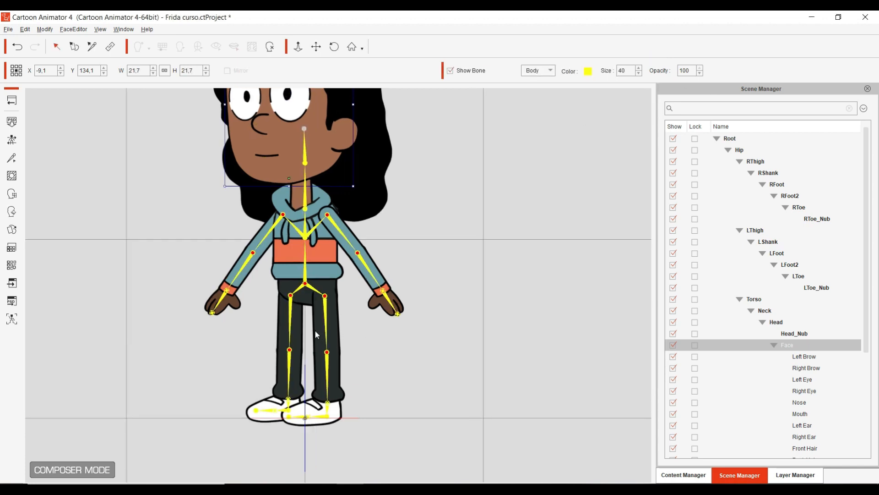
scroll(313, 328, "up", 2)
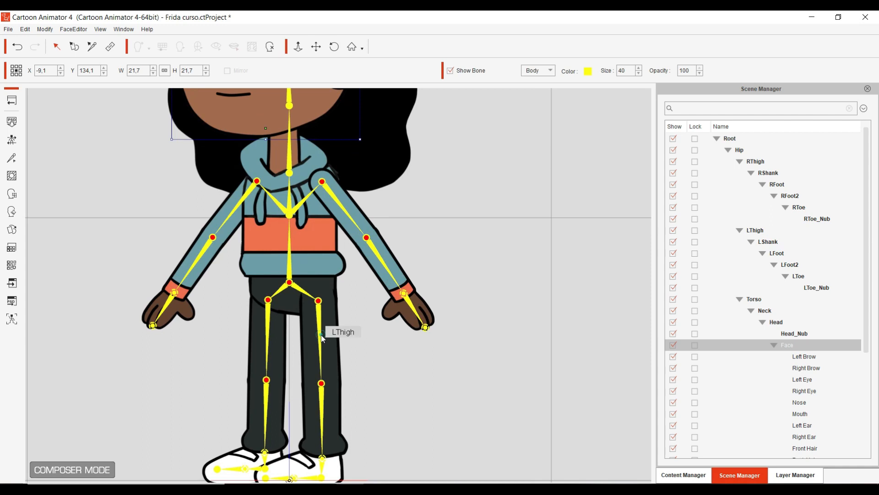
left_click(349, 341)
left_click_drag(349, 341, 522, 302)
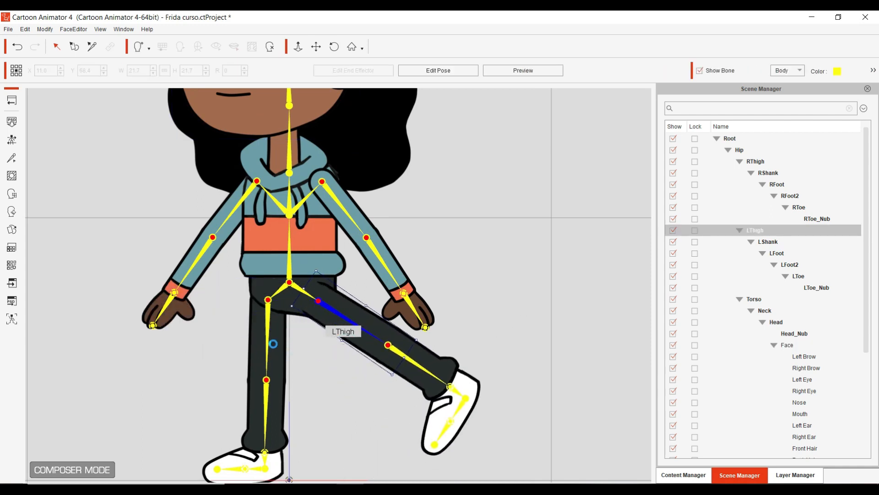
key("ctrl+z")
left_click(269, 339)
left_click_drag(290, 359, 497, 391)
key("ctrl+z")
scroll(409, 303, "down", 5)
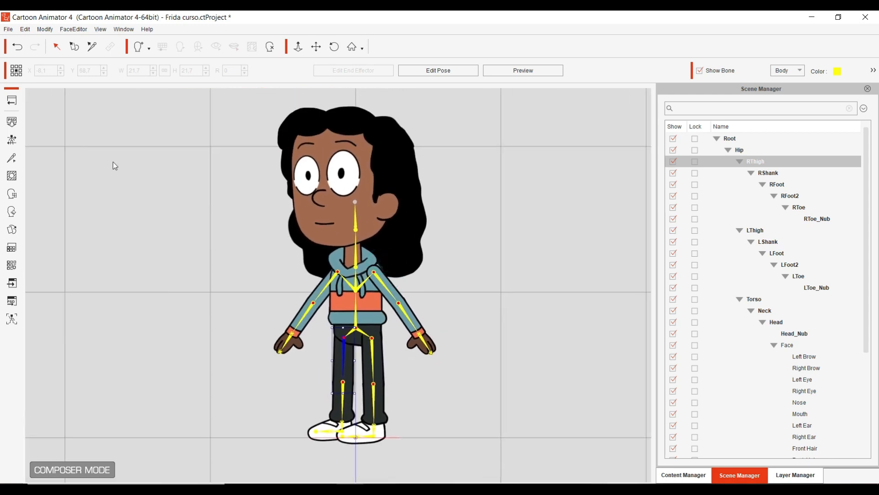
Reopen the 360 Head Creator on the right eye and resize the eye at the front angle to W 72.5, H 84.3, positioned at X -32.0, Y 179.5.
scroll(312, 195, "up", 2)
scroll(344, 280, "up", 4)
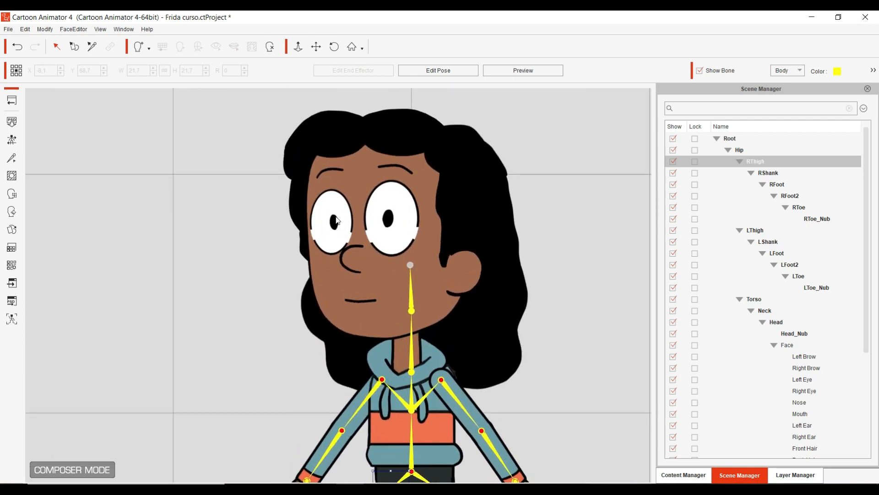
left_click(345, 230)
left_click(11, 211)
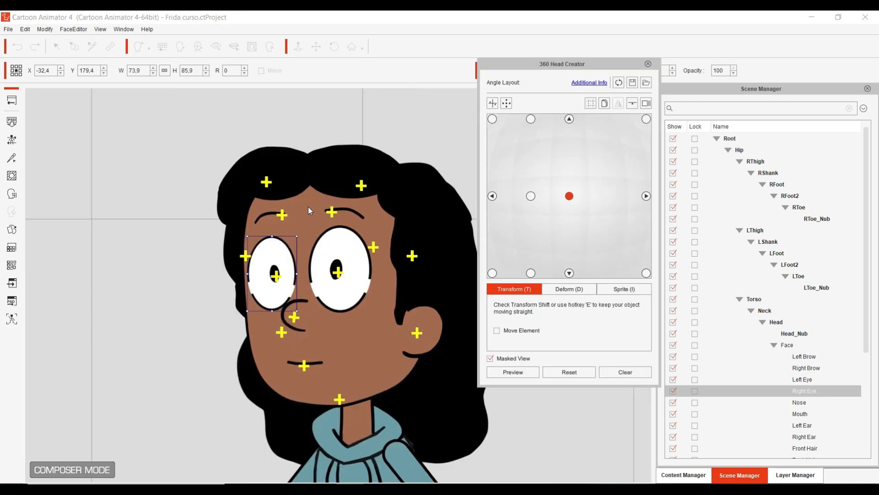
scroll(270, 270, "up", 3)
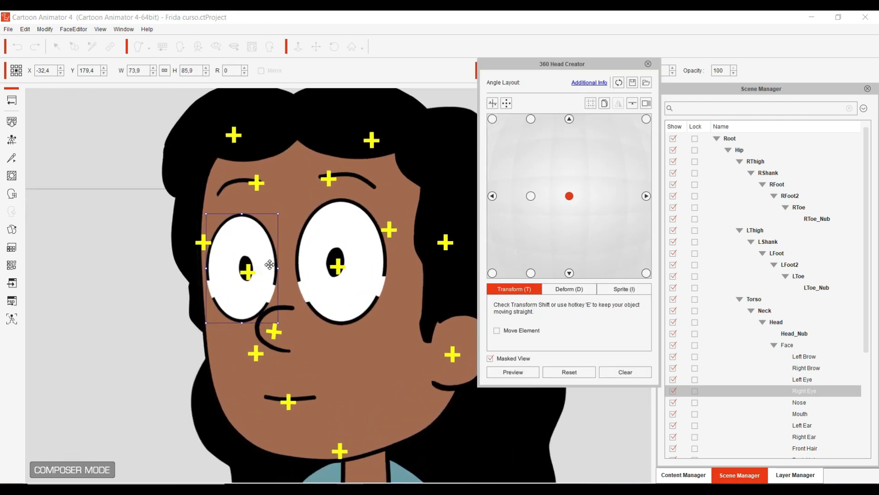
left_click_drag(259, 257, 259, 254)
left_click_drag(278, 319, 281, 321)
left_click_drag(246, 275, 247, 278)
left_click_drag(280, 212, 281, 217)
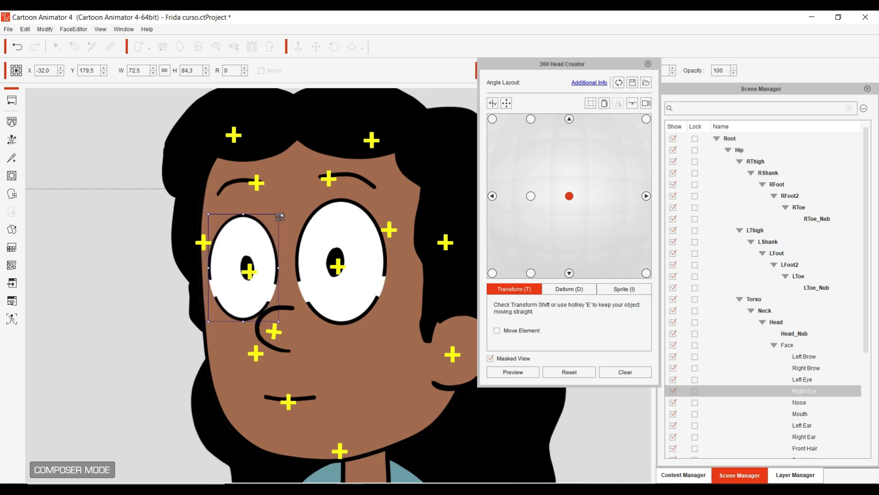
Move the right brow at the front angle slightly down to X -30.0, Y 201.6.
left_click(251, 182)
left_click(246, 184)
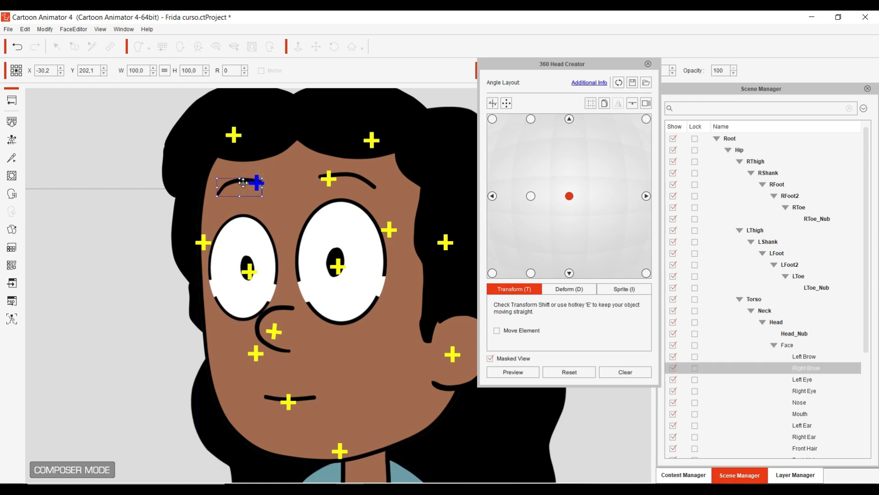
left_click_drag(244, 185, 244, 186)
scroll(348, 316, "down", 5)
scroll(304, 320, "up", 8)
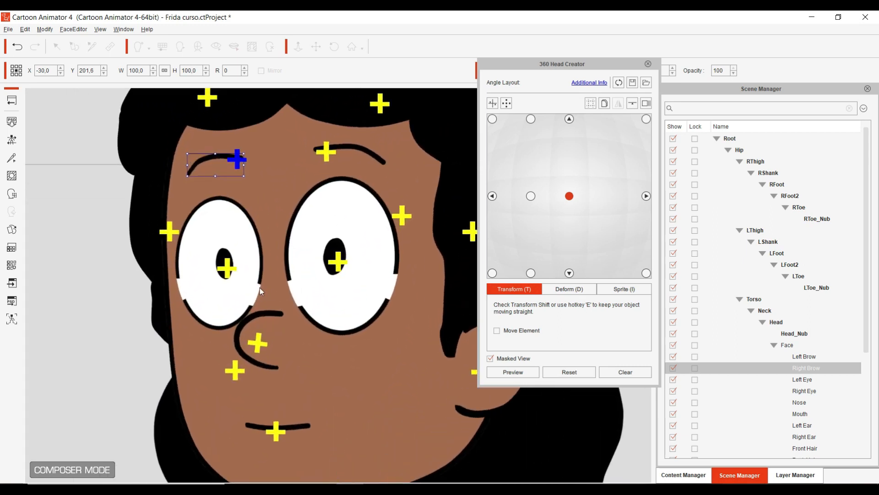
Enlarge the right eye at the front angle to W 75.8, H 91.5 and place it at X -32.2, Y 179.4.
left_click(260, 287)
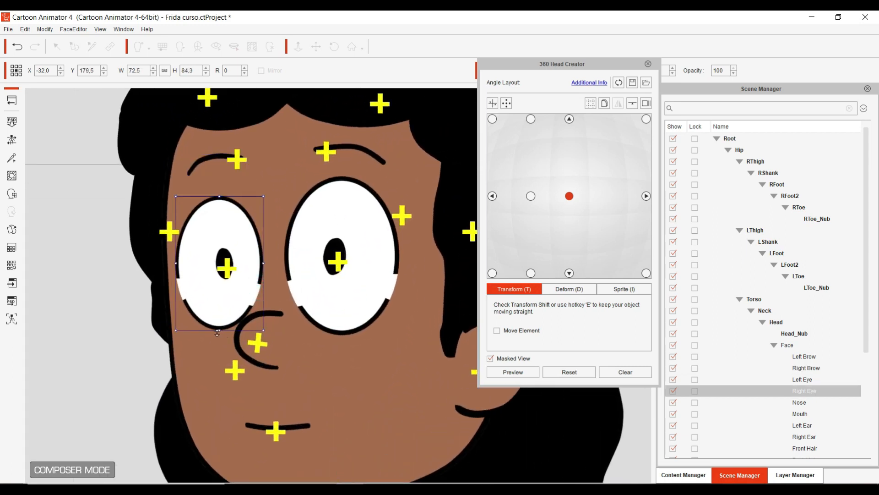
left_click_drag(217, 332, 216, 335)
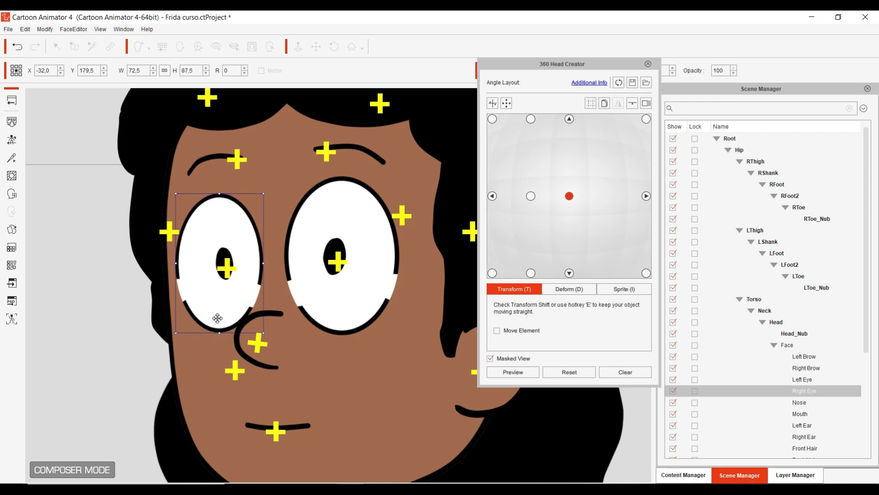
left_click_drag(223, 304, 224, 305)
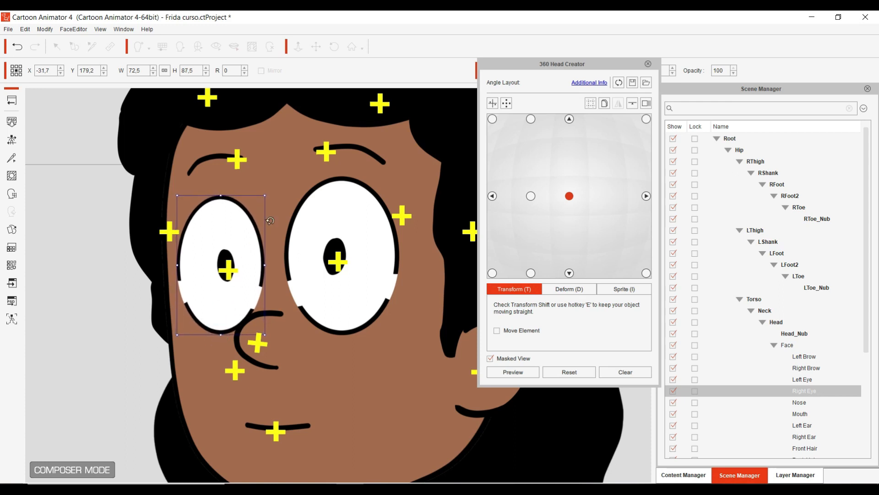
left_click_drag(265, 195, 270, 192)
left_click_drag(236, 293, 235, 292)
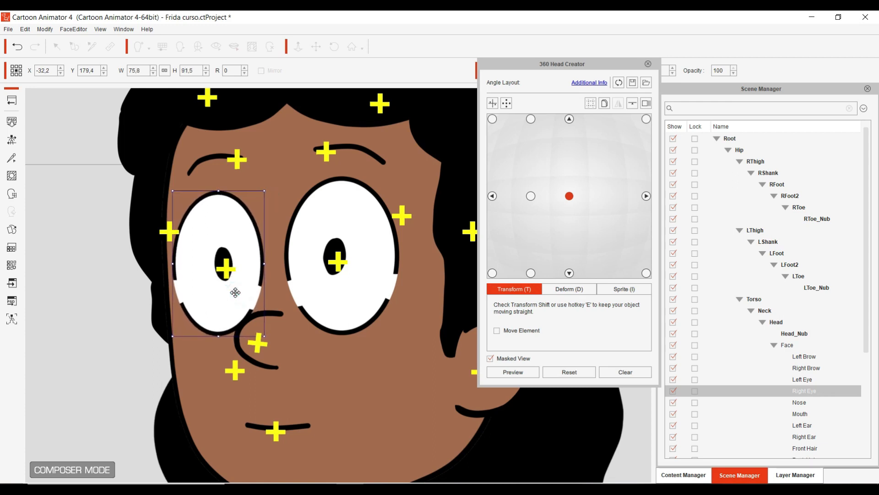
scroll(257, 293, "down", 5)
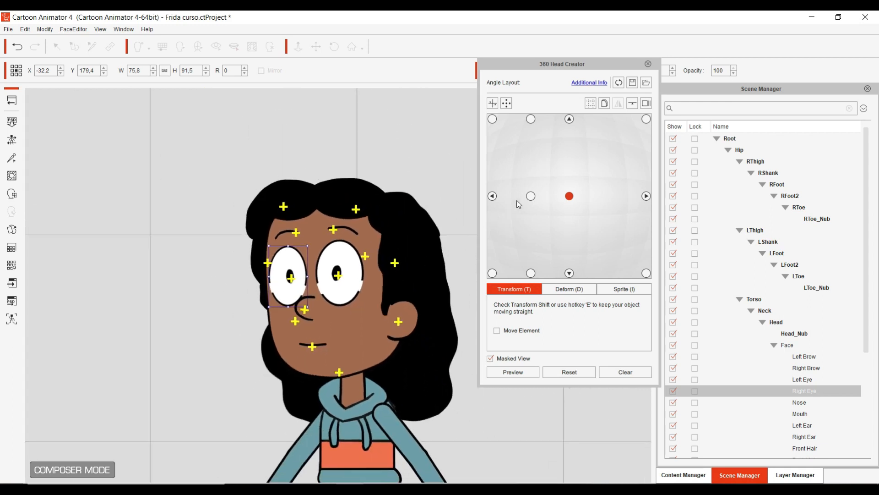
left_click(530, 196)
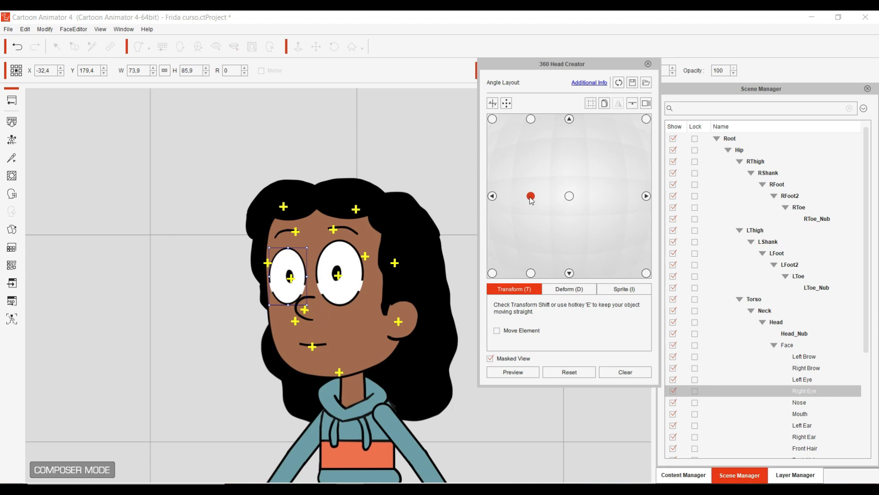
left_click(506, 103)
left_click(531, 196)
left_click(417, 274)
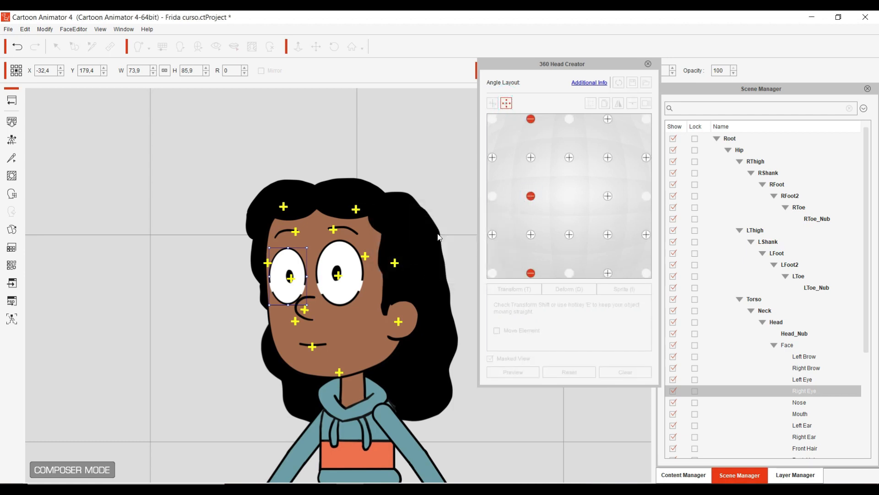
left_click(531, 119)
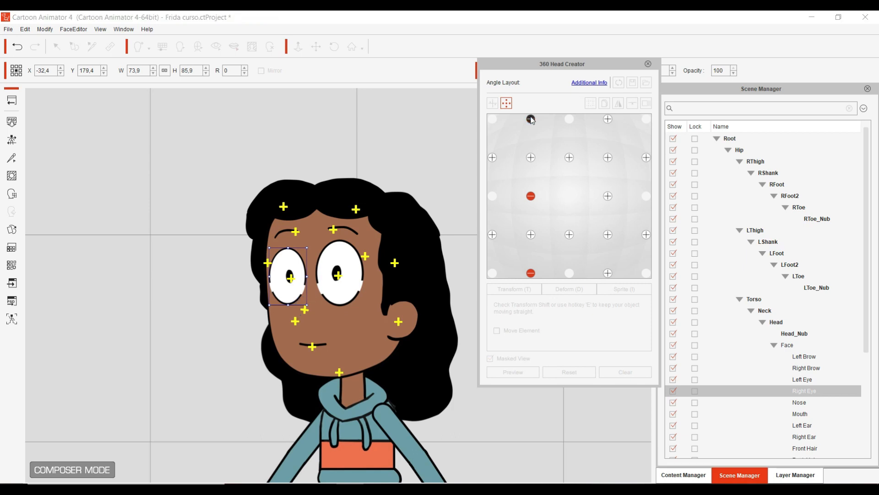
left_click(426, 278)
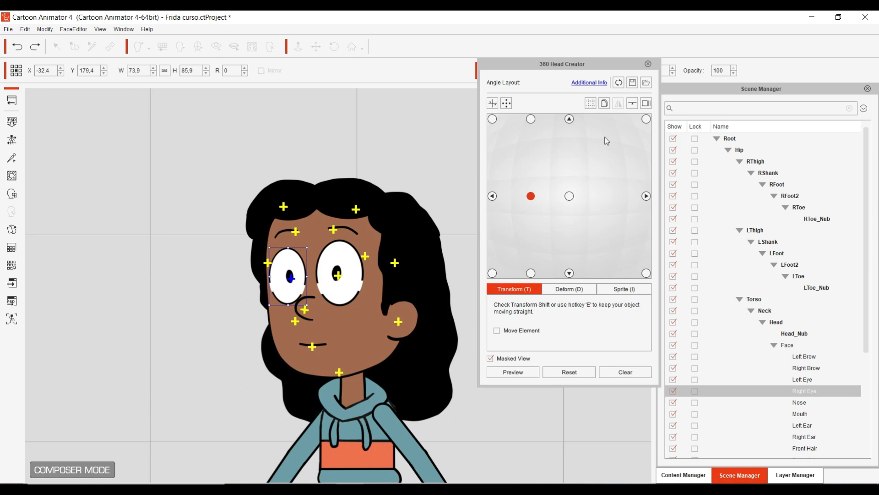
Compare the front and left head angles, and shift the right eye to X -33.0 and the left eye to X -11.0 at the half-left angle.
left_click(569, 195)
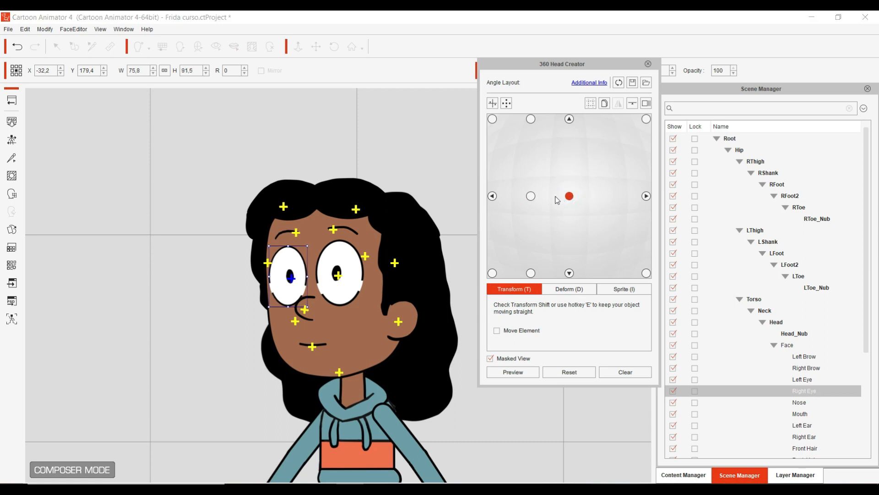
left_click(531, 196)
left_click(492, 196)
left_click(531, 196)
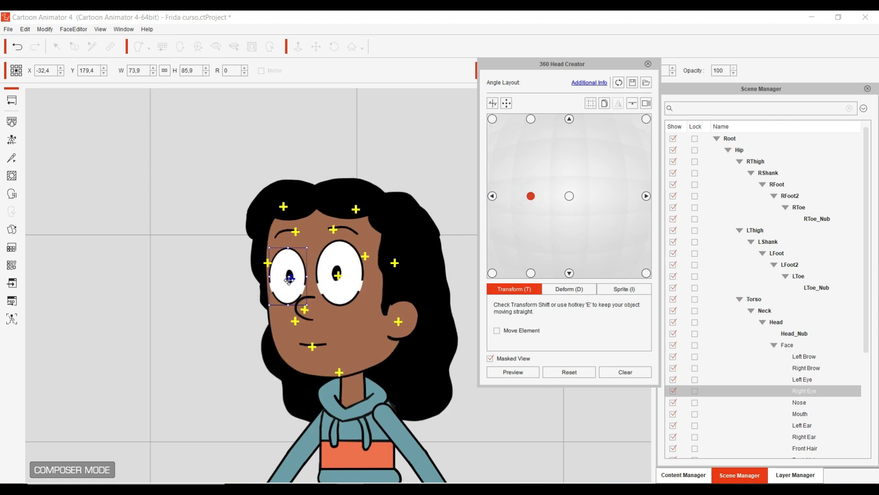
scroll(294, 285, "up", 3)
scroll(293, 285, "up", 3)
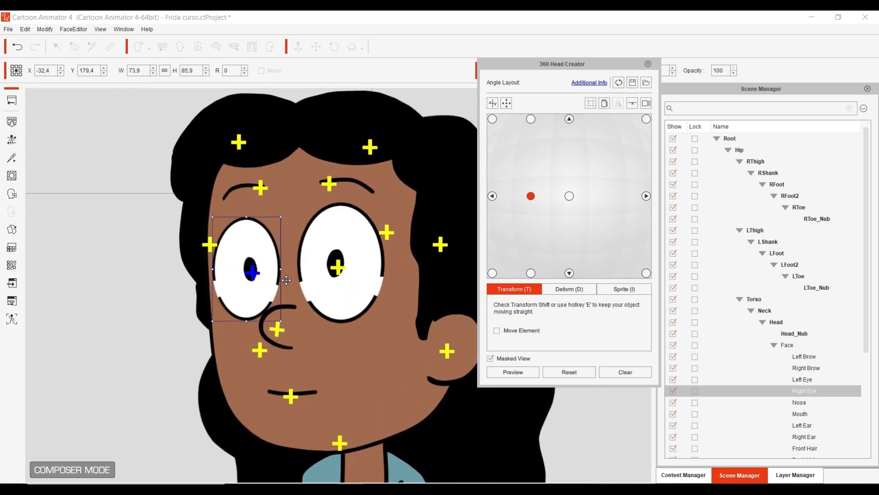
left_click_drag(268, 276, 266, 276)
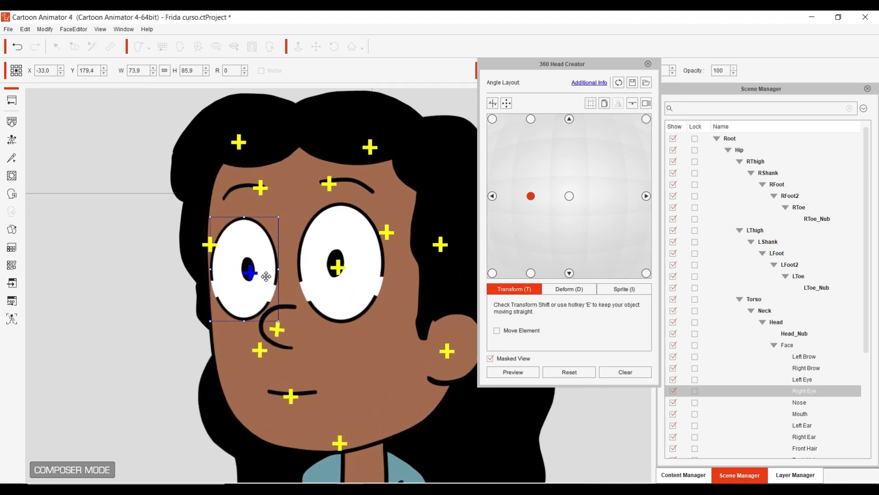
left_click(320, 272)
left_click_drag(339, 279, 334, 279)
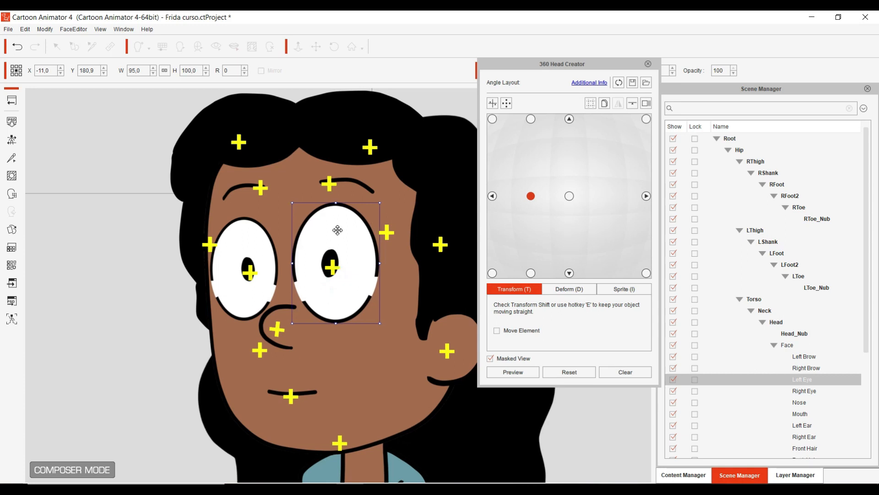
At the half-left angle, shift the left brow to X -13.4, Y 202.8, the right brow to X -31.0 and the nose to X -26.7.
left_click(364, 184)
left_click_drag(362, 184, 357, 185)
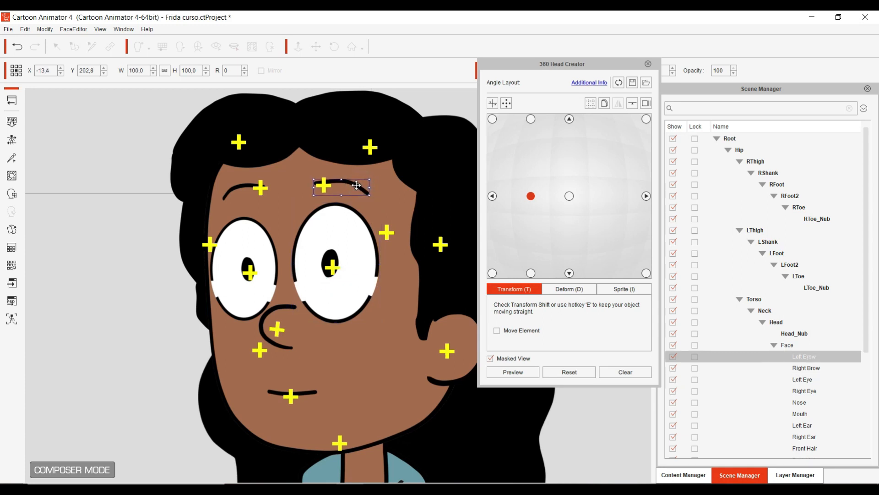
left_click(247, 186)
left_click_drag(249, 187, 246, 187)
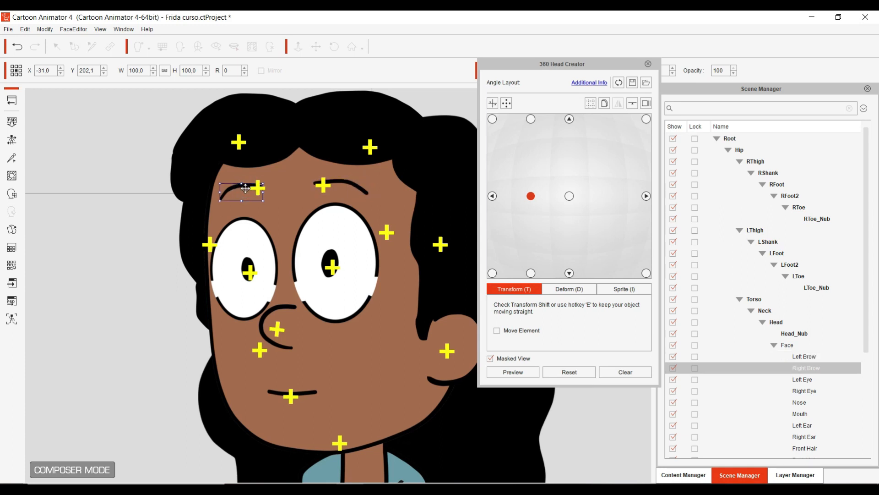
left_click(271, 331)
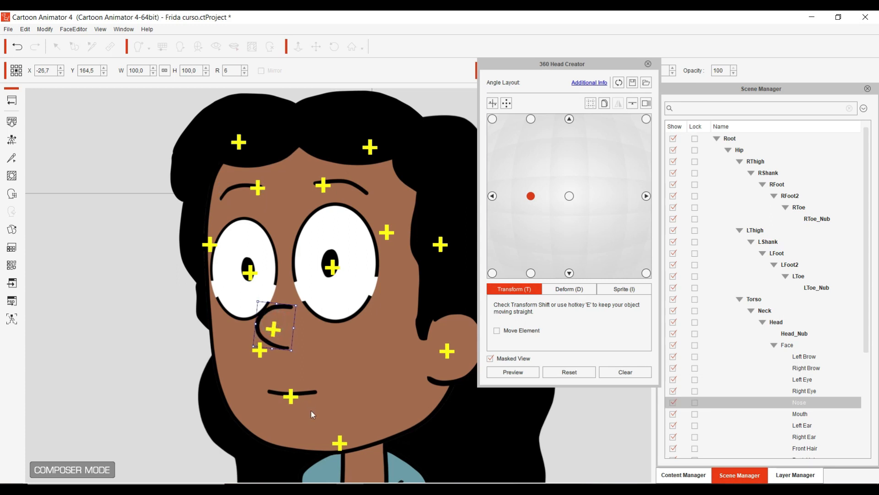
At the half-left angle, shift the mouth and left ear slightly toward the turned side and the left side hair to X 15.8.
left_click(299, 393)
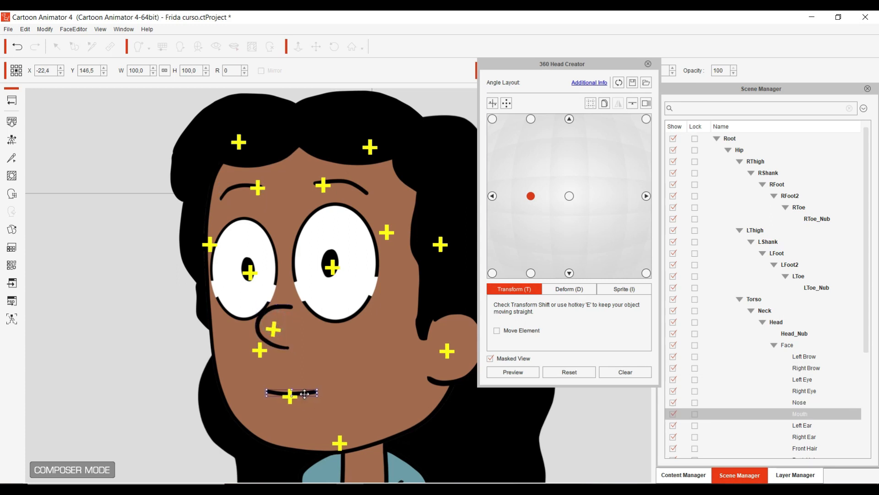
left_click(462, 348)
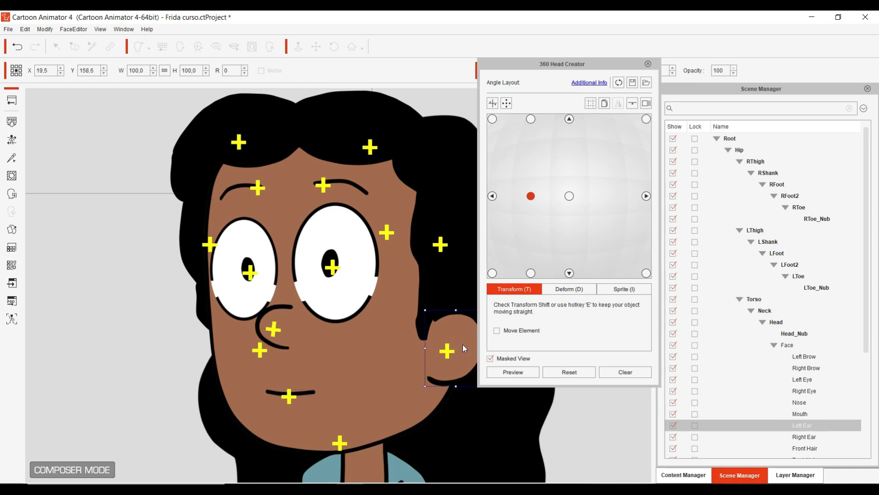
left_click_drag(459, 344, 453, 342)
left_click_drag(435, 290, 422, 275)
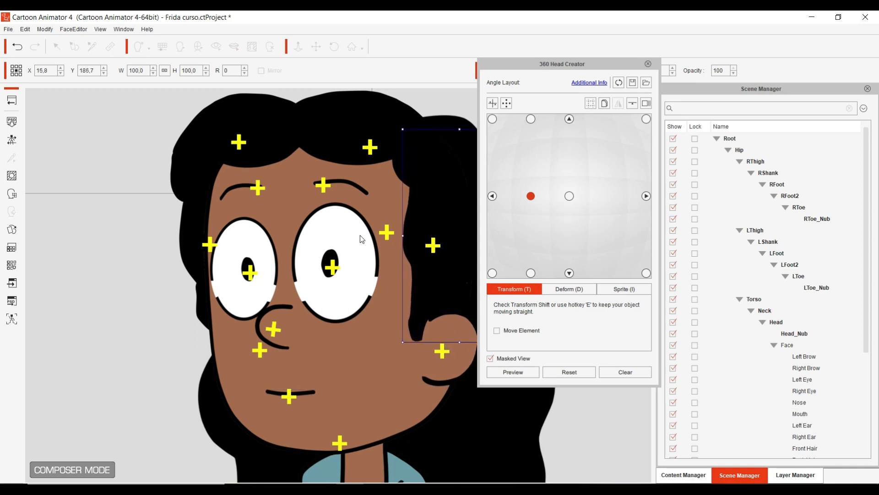
Move the left front hair at the half-left angle to X -2.5, Y 212.9 and deform its top and outer edge to reshape the lock.
left_click(365, 138)
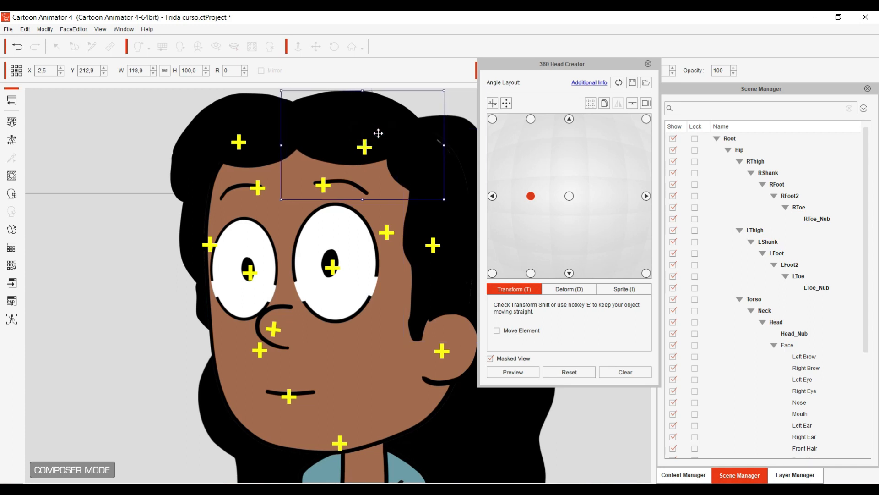
left_click_drag(358, 198, 332, 215)
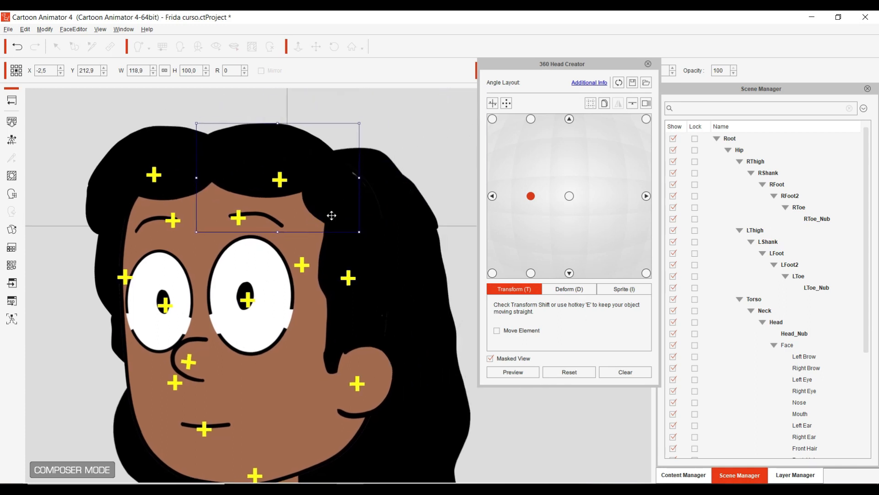
left_click(569, 289)
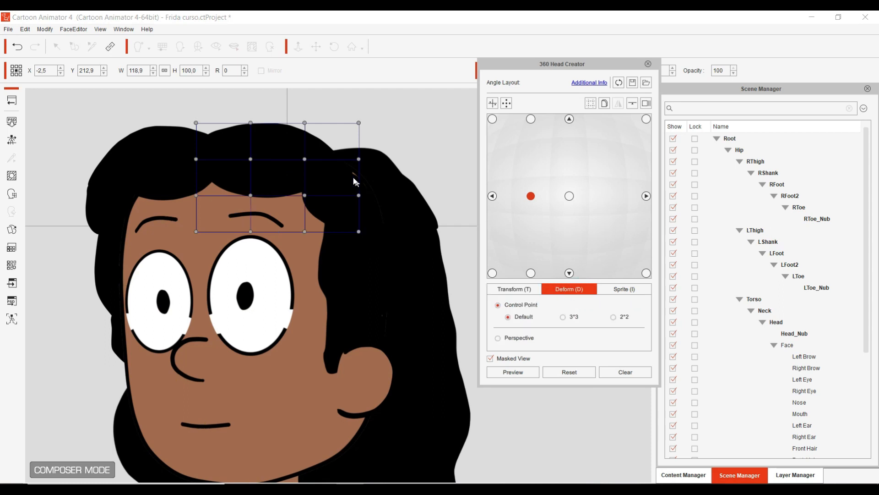
left_click_drag(359, 159, 371, 147)
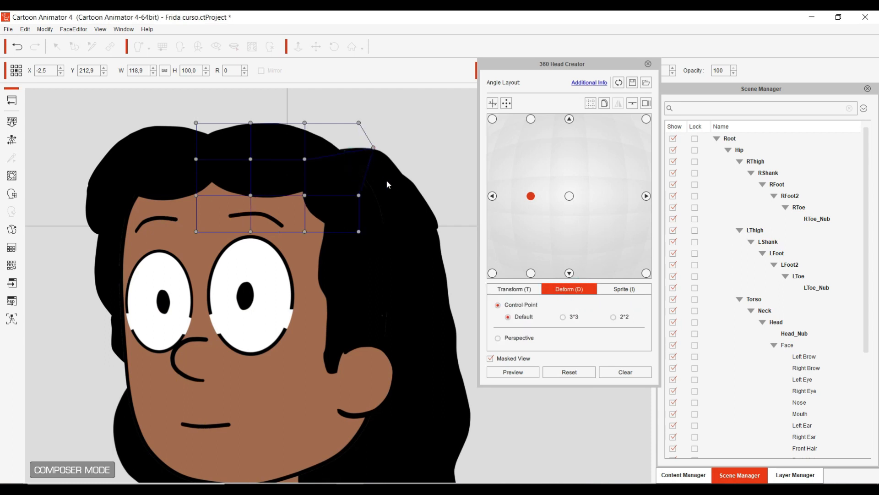
left_click_drag(306, 125, 284, 128)
Move the right front hair at the half-left angle to X -37.0, Y 214.5 and deform its lower outer corner slightly inward.
left_click(160, 143)
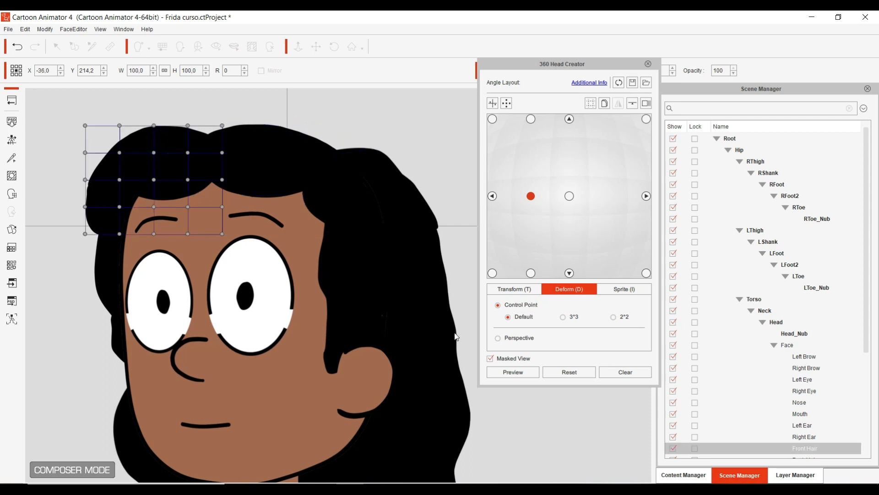
left_click(522, 290)
left_click_drag(186, 181, 183, 179)
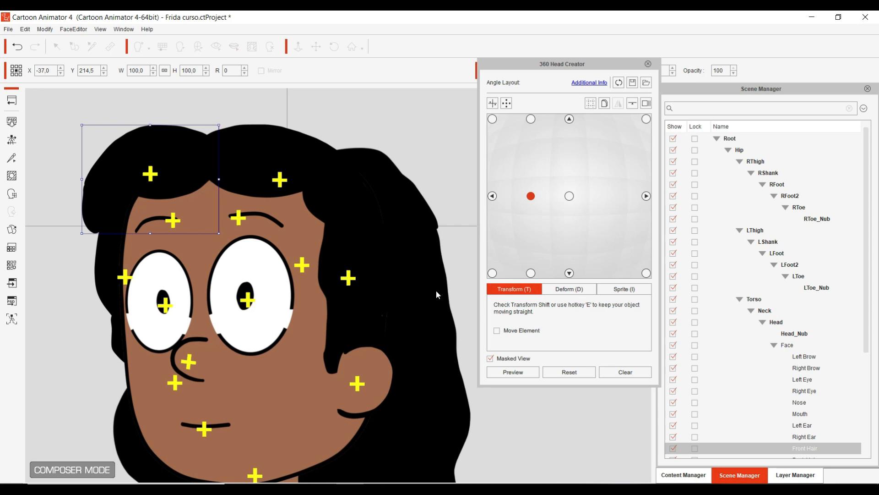
left_click(563, 292)
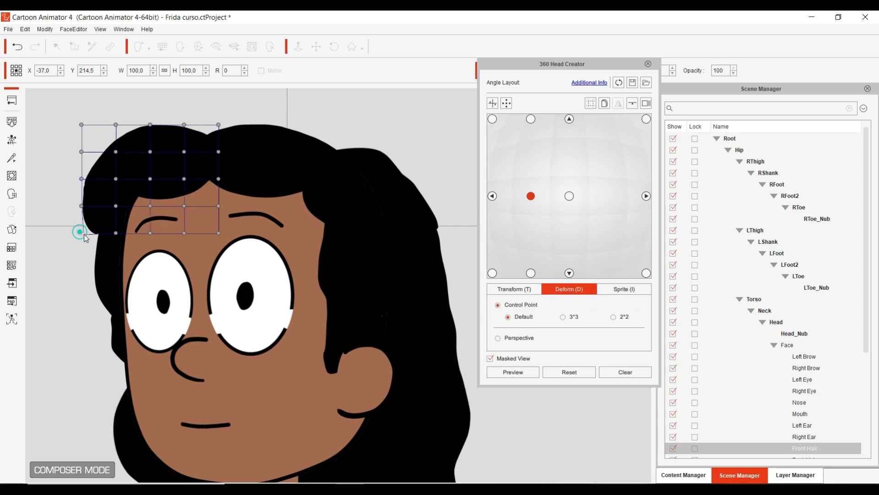
left_click_drag(88, 238, 89, 236)
Shift the right side hair to X -42.4 and the back hair to X 4.3 at the half-left angle, checking against the front angle.
left_click(507, 289)
left_click(112, 258)
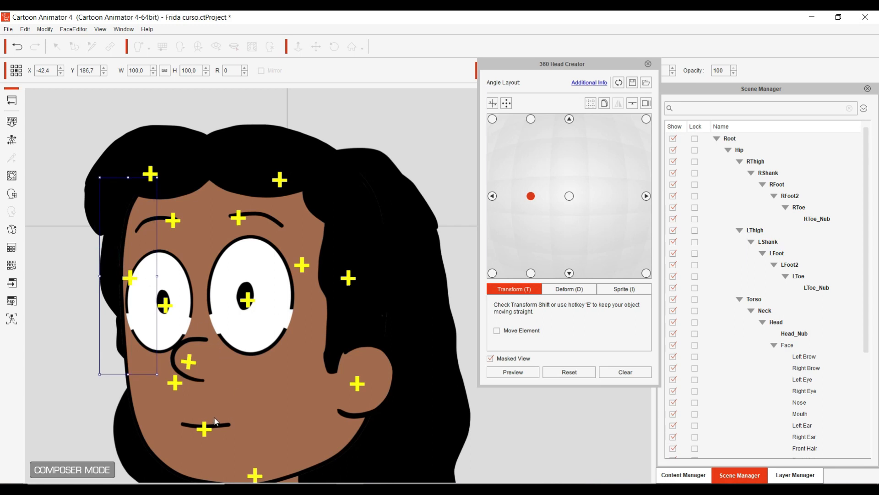
scroll(217, 412, "down", 2)
left_click_drag(214, 383, 219, 291)
left_click(393, 375)
left_click_drag(390, 370, 393, 369)
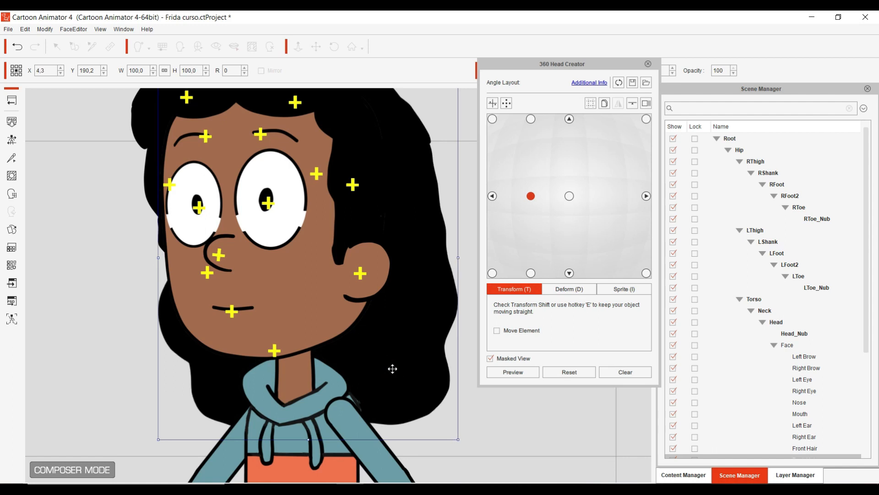
scroll(393, 369, "down", 2)
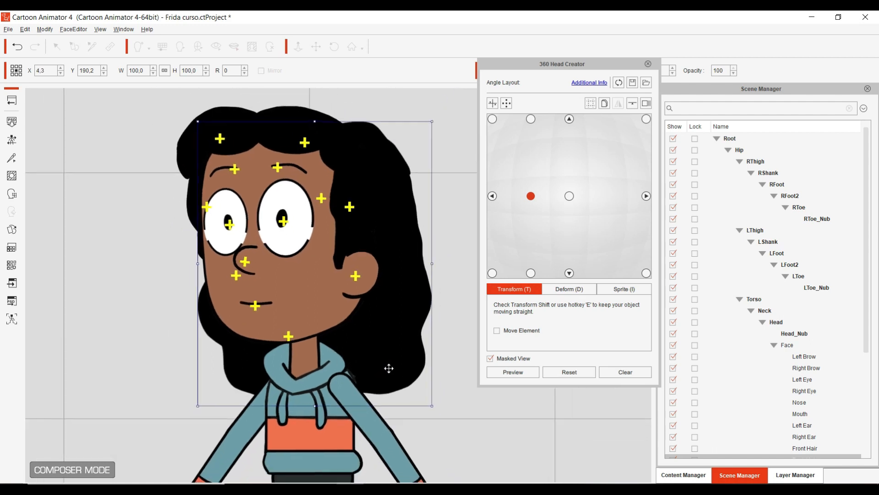
left_click(570, 196)
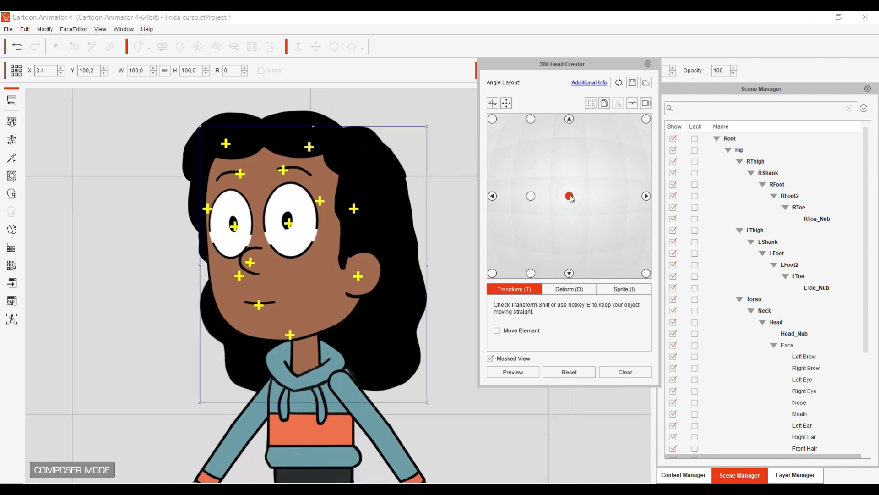
left_click(531, 197)
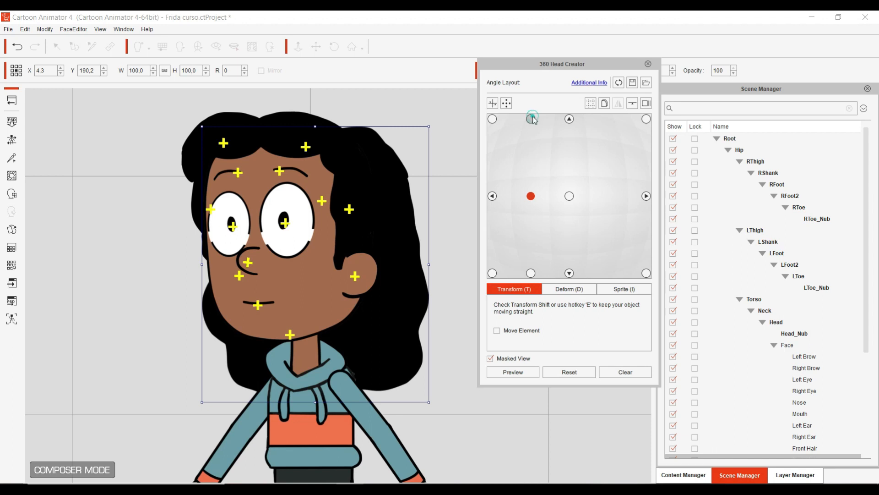
At the upper half-left head angle, shift the left eye, right eye and nose slightly toward the turned side.
left_click(531, 119)
left_click(312, 204)
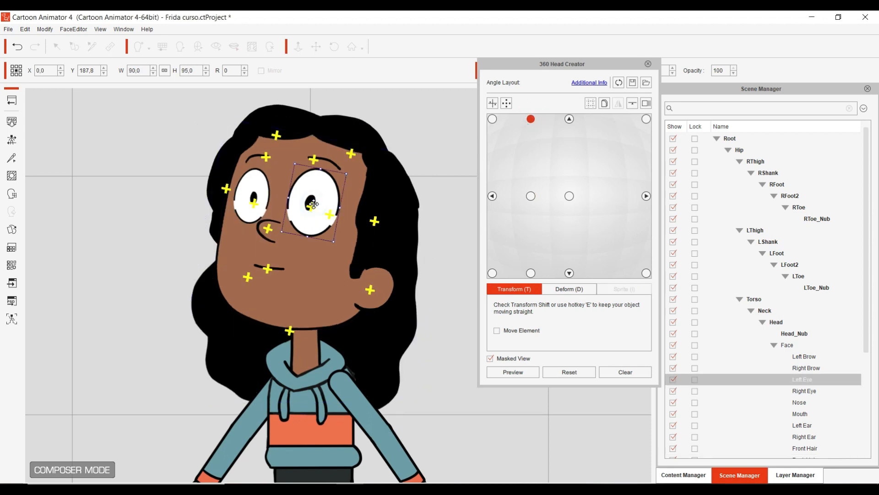
left_click(252, 199)
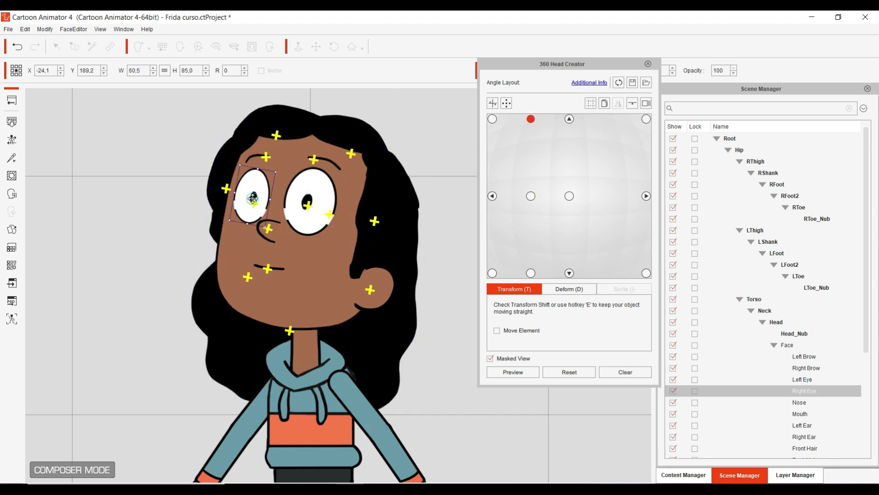
left_click_drag(253, 199, 251, 198)
left_click(268, 229)
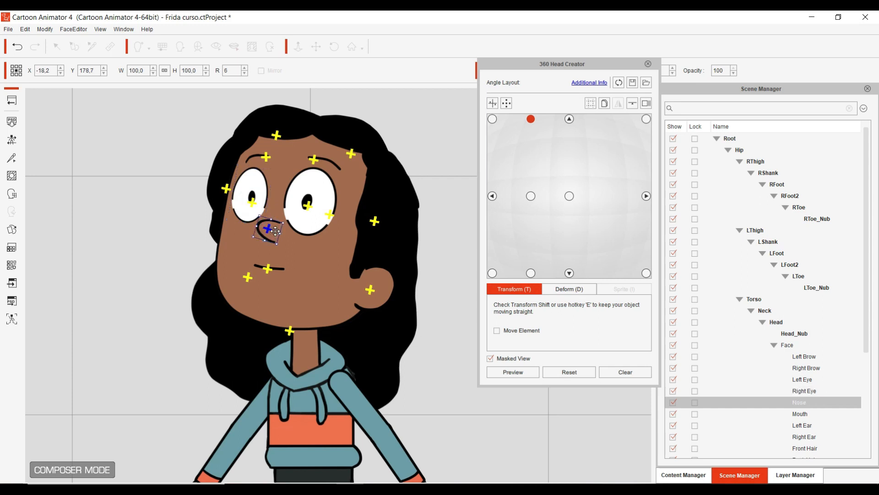
Place the mouth at X -20.1, Y 162.2 at the upper half-left angle and shift the left ear slightly toward the face.
left_click(277, 269)
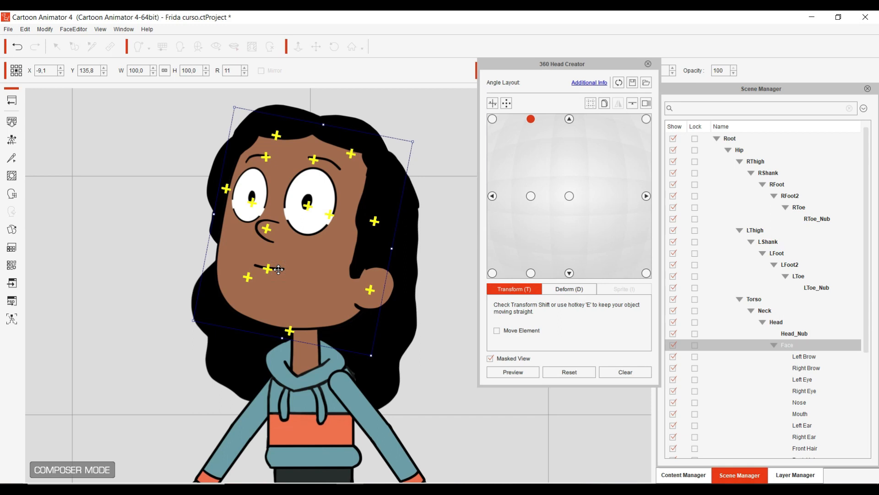
left_click(278, 269)
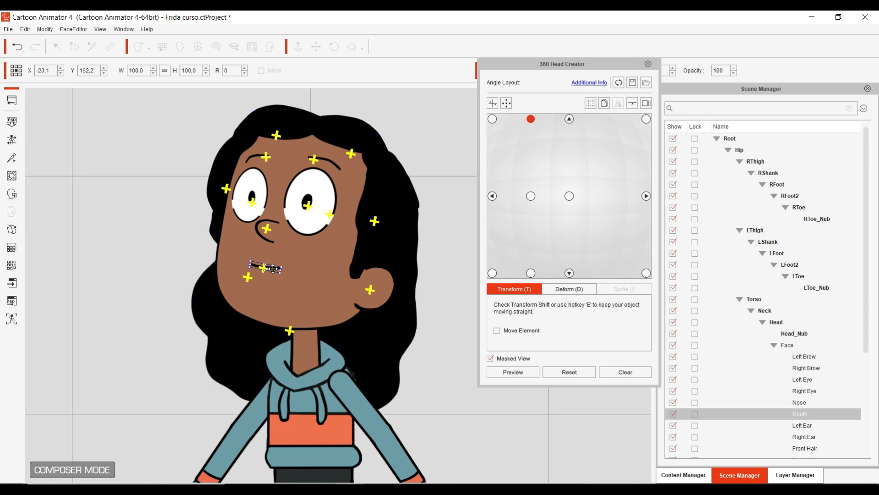
left_click(370, 287)
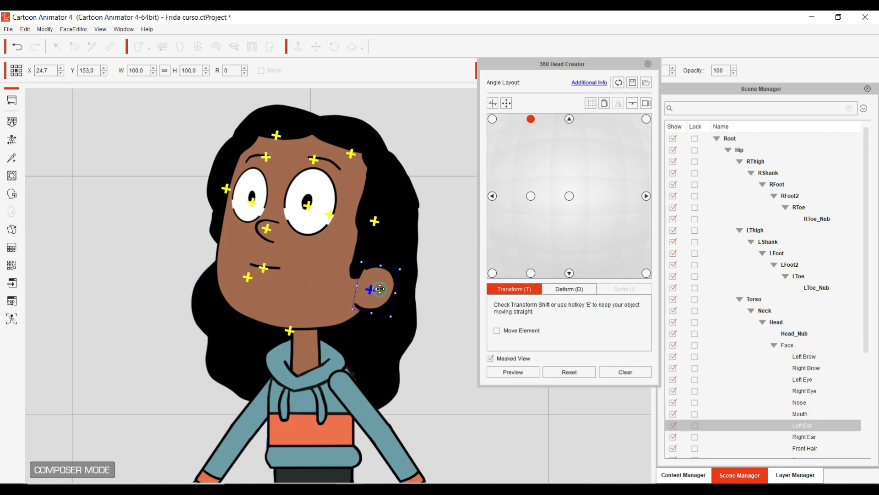
left_click_drag(380, 289, 377, 288)
At the upper half-left angle, place the left side hair at X 25.0, left front hair at X 15.9 and right front hair at X -15.8.
left_click(365, 249)
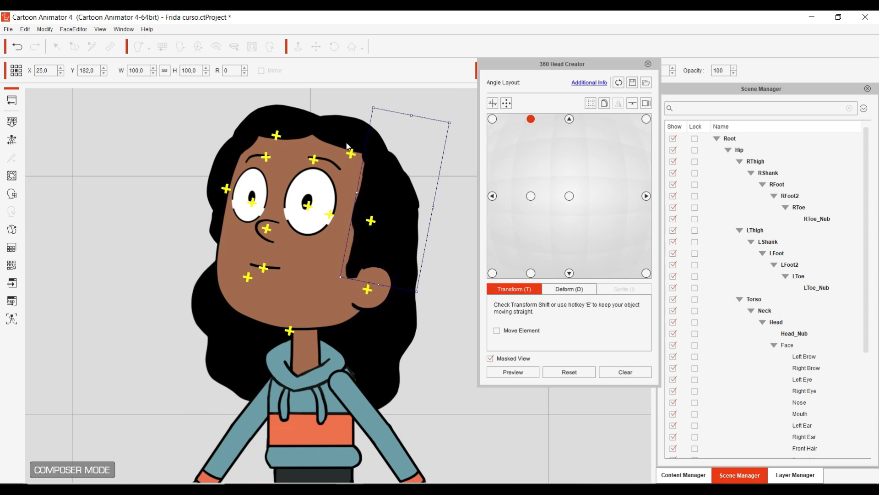
left_click(354, 133)
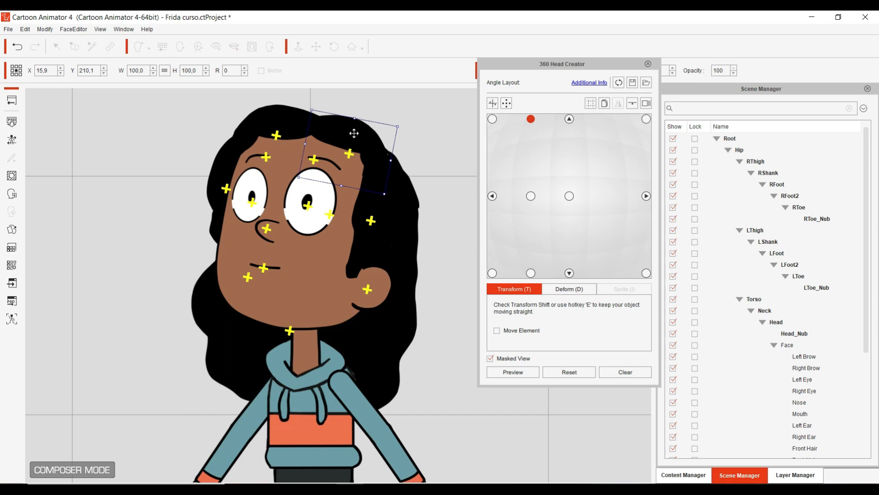
left_click(292, 122)
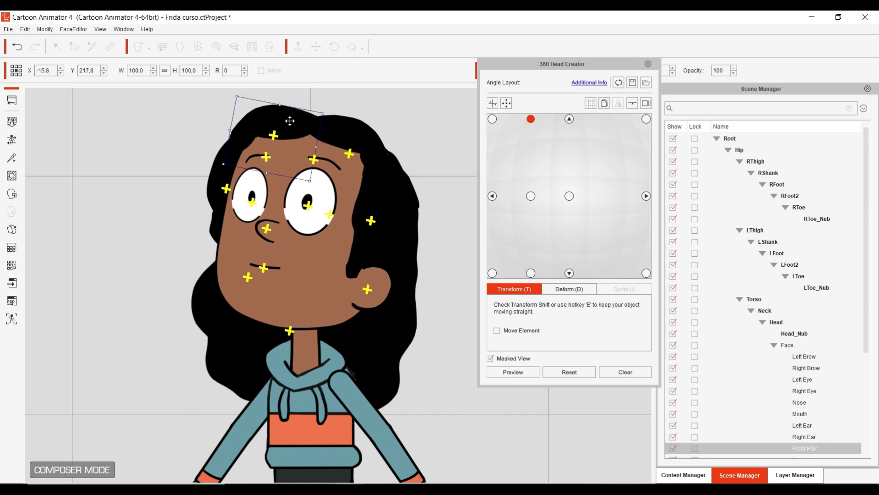
Place the right side hair at X -34.8, Y 195.4 and the back hair at X 8.6, Y 184.4, comparing the upper half-left and upper front angles.
left_click(220, 167)
left_click_drag(220, 179, 223, 179)
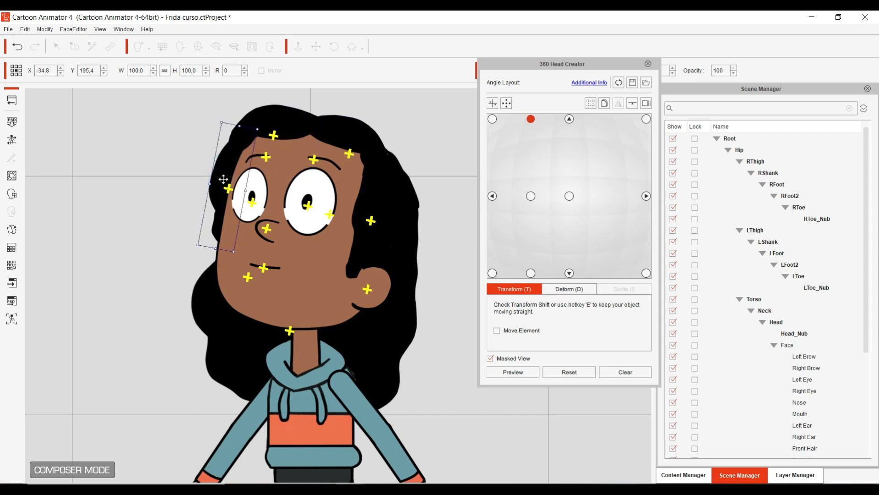
left_click(365, 354)
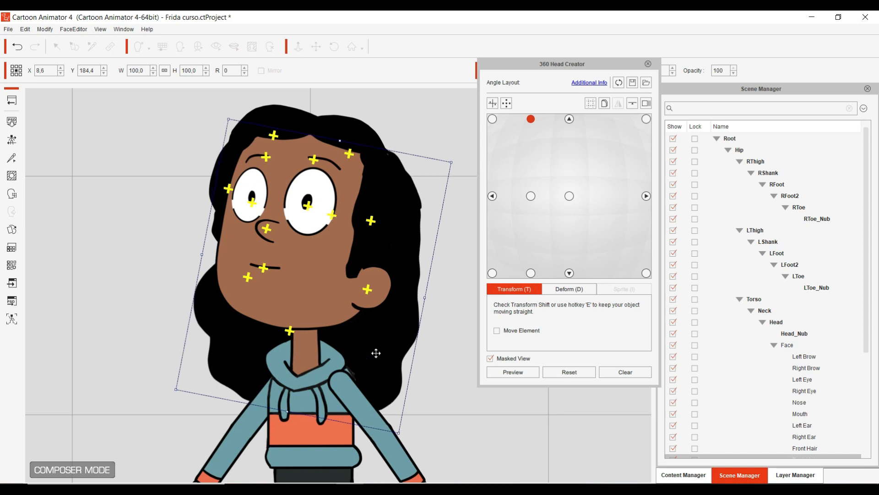
left_click(569, 119)
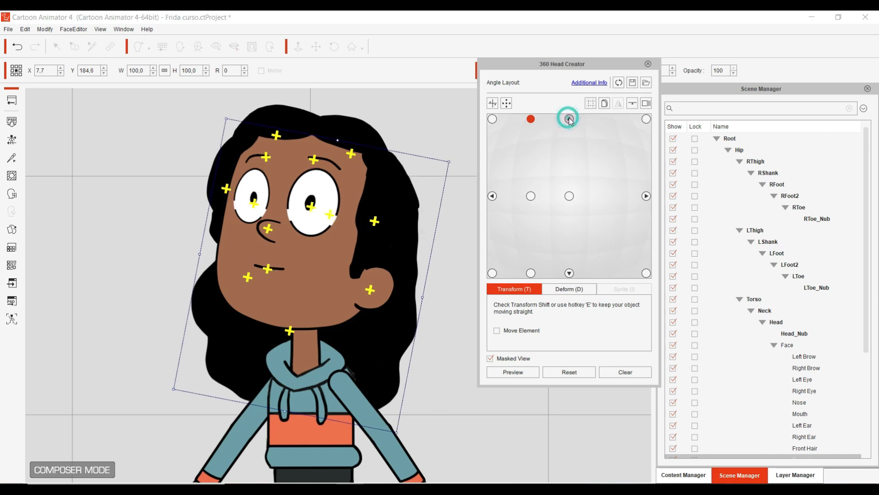
left_click(531, 120)
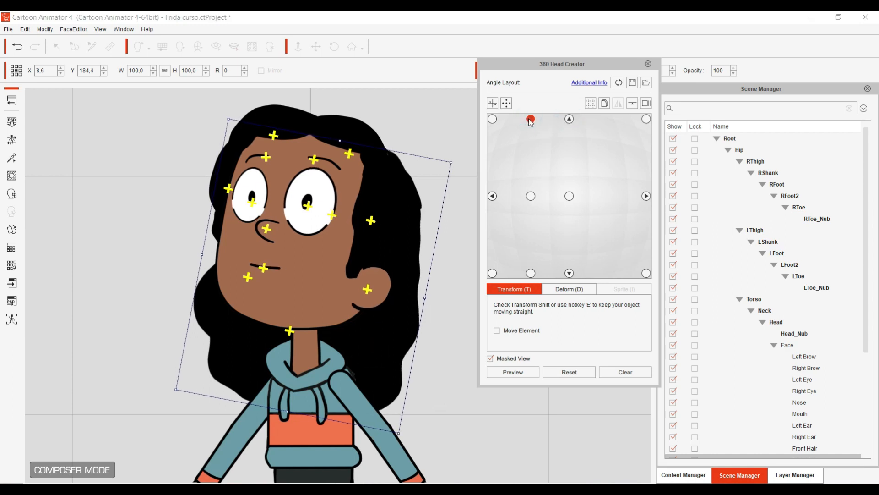
left_click(569, 119)
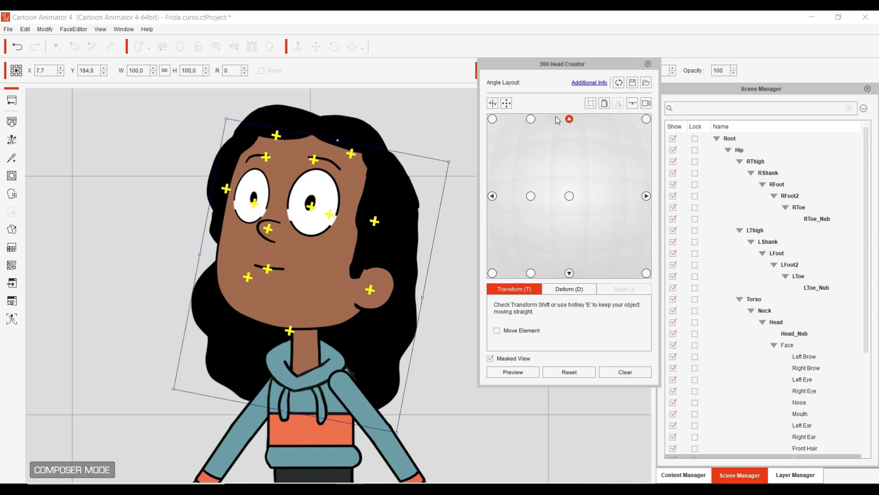
left_click(532, 119)
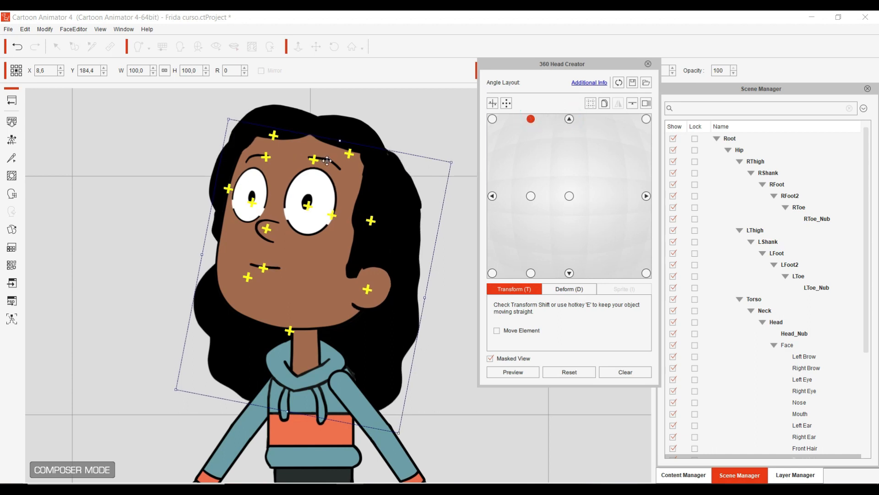
Move the left brow to X -0.5, Y 207.8 and the right brow to X -20.5, Y 208.8 at the upper half-left angle.
left_click(327, 160)
left_click_drag(327, 162, 329, 161)
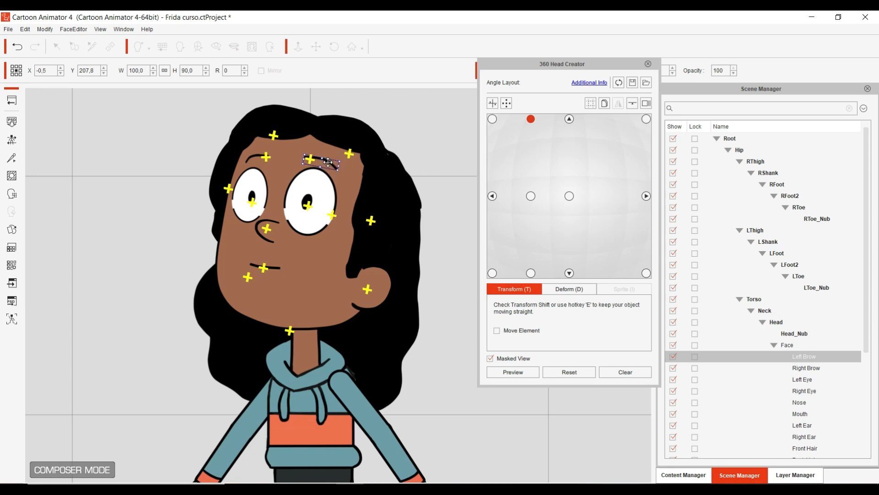
left_click(254, 154)
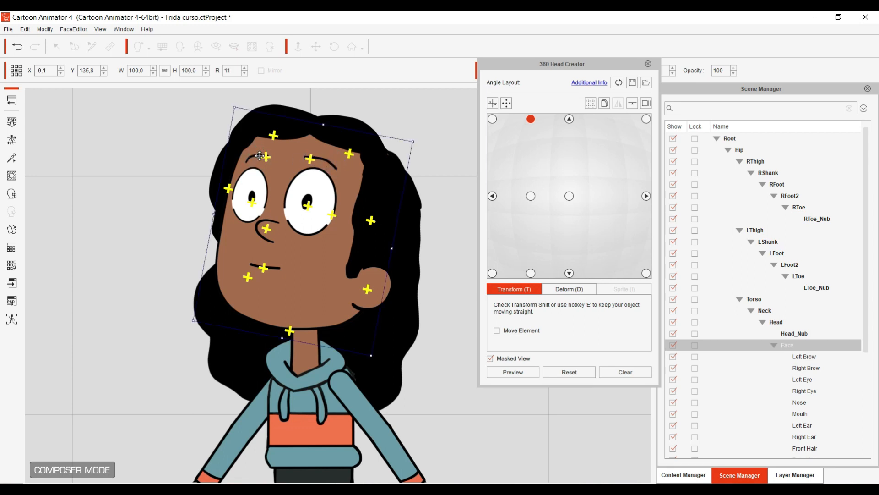
left_click(259, 157)
left_click_drag(256, 159, 253, 159)
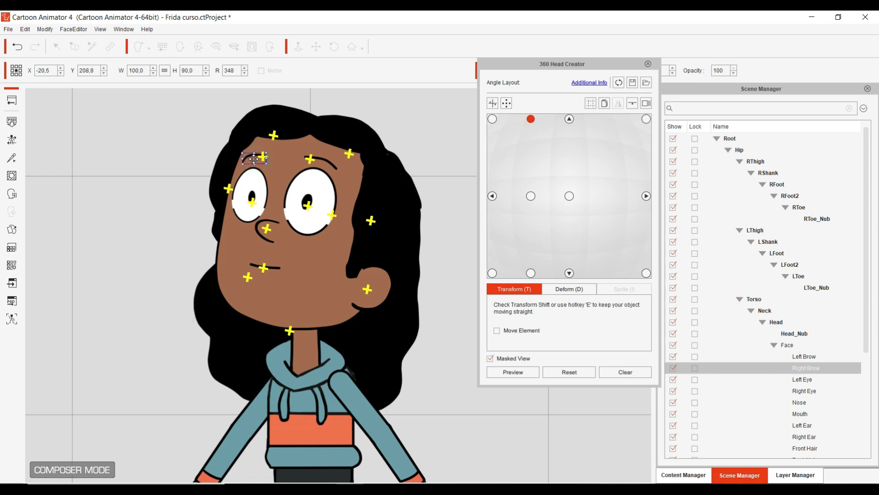
left_click(570, 119)
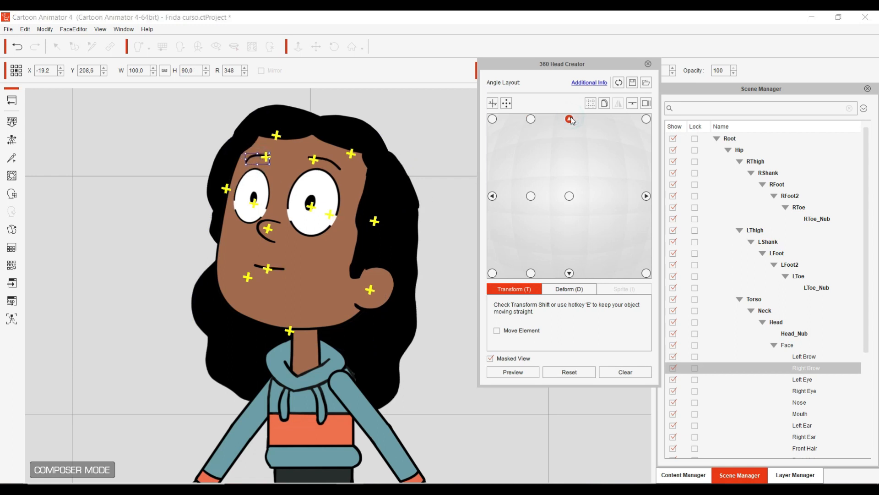
At the lower half-left angle, place the left eye at X -14.4, Y 163.1 and the right eye at X -38.8, narrowed to W 60.9.
left_click(570, 273)
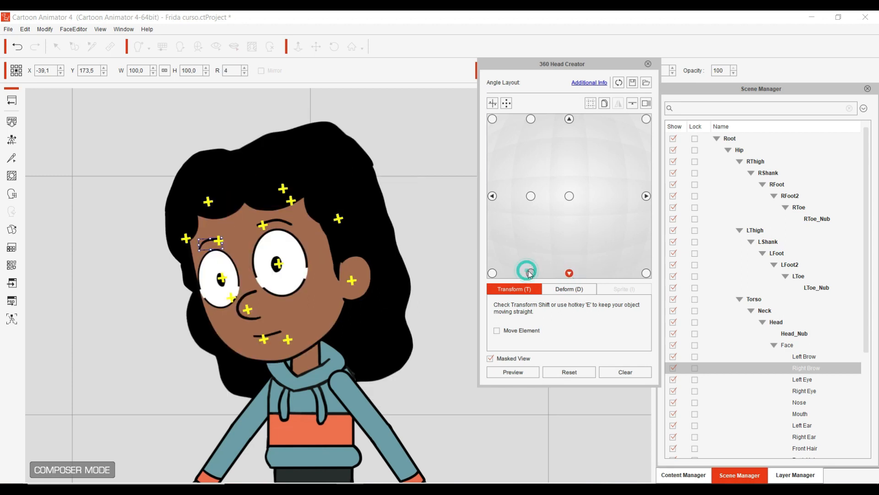
left_click(530, 273)
left_click(272, 265)
left_click_drag(284, 260, 285, 260)
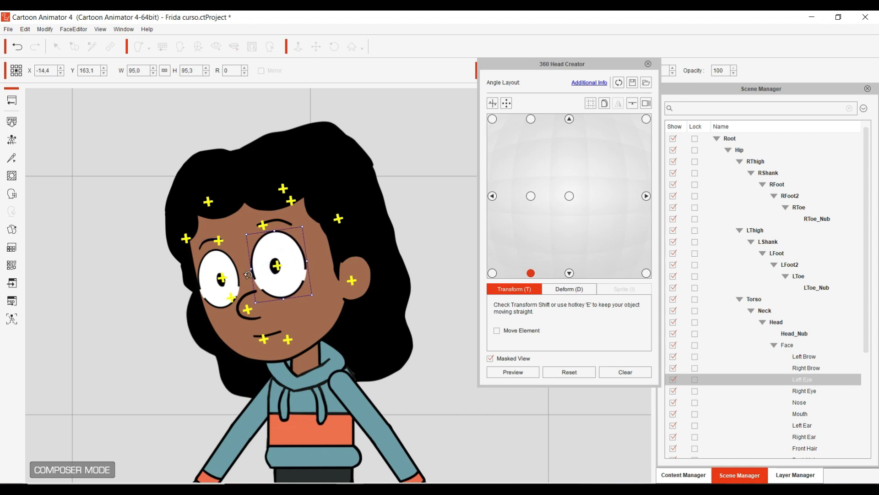
left_click(223, 278)
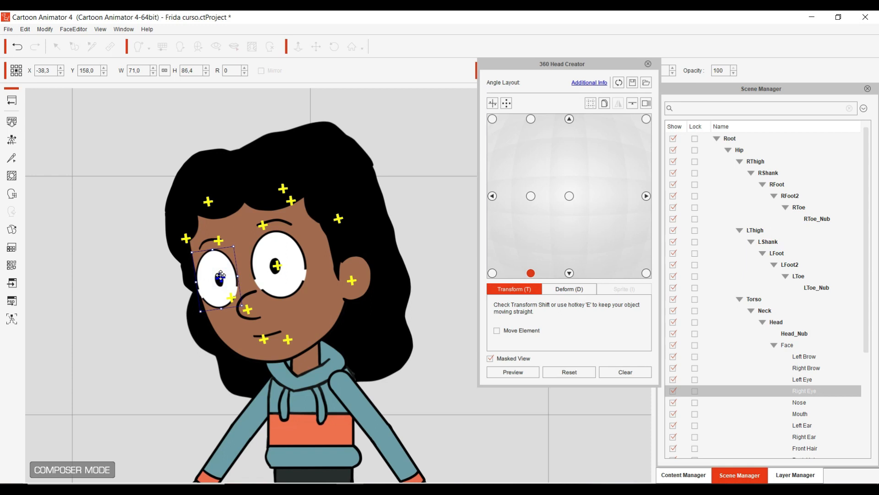
scroll(205, 286, "up", 5)
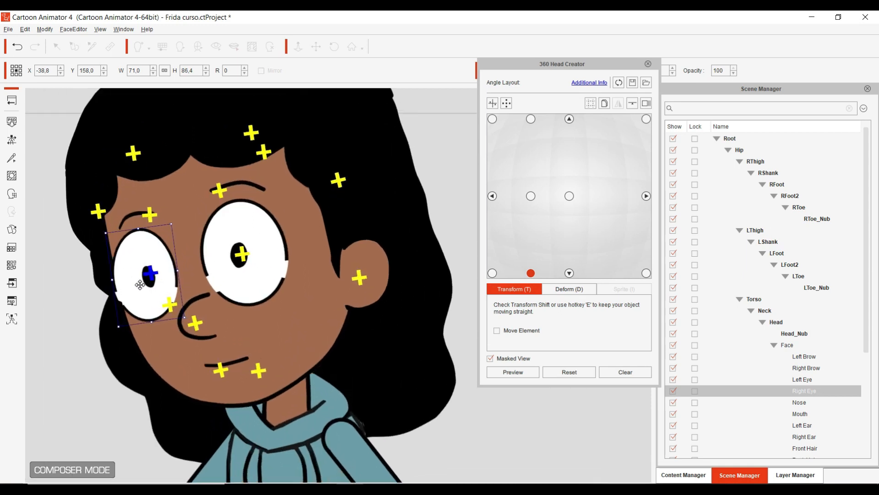
left_click_drag(40, 277, 47, 276)
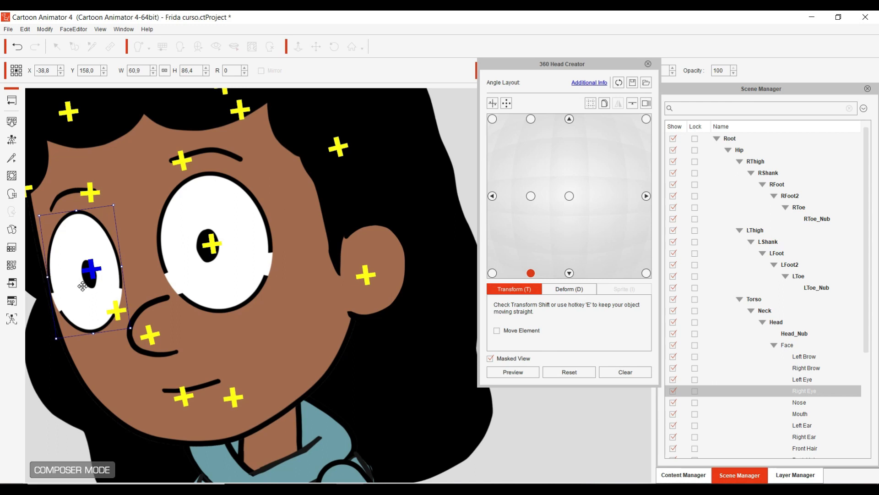
scroll(113, 296, "down", 1)
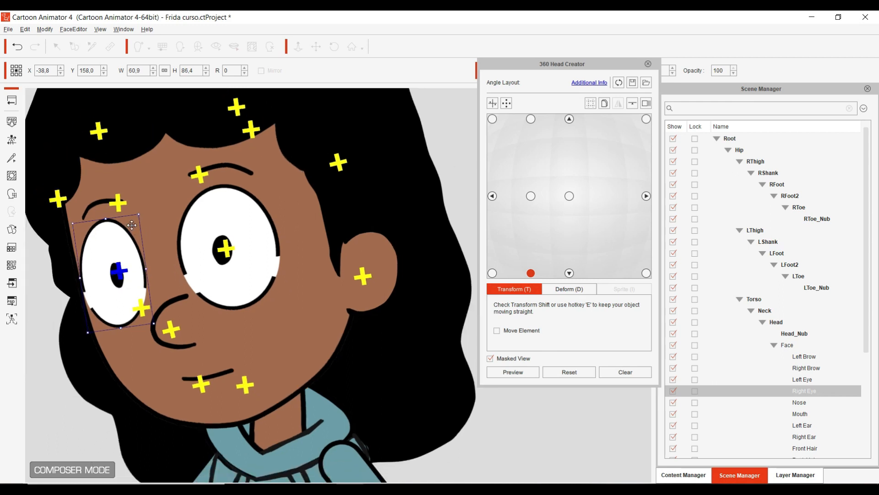
Move the right brow to X -40.9, Y 172.8 and the left brow to X -22.0, Y 179.1 at the lower half-left angle.
left_click(105, 203)
left_click_drag(105, 204, 97, 209)
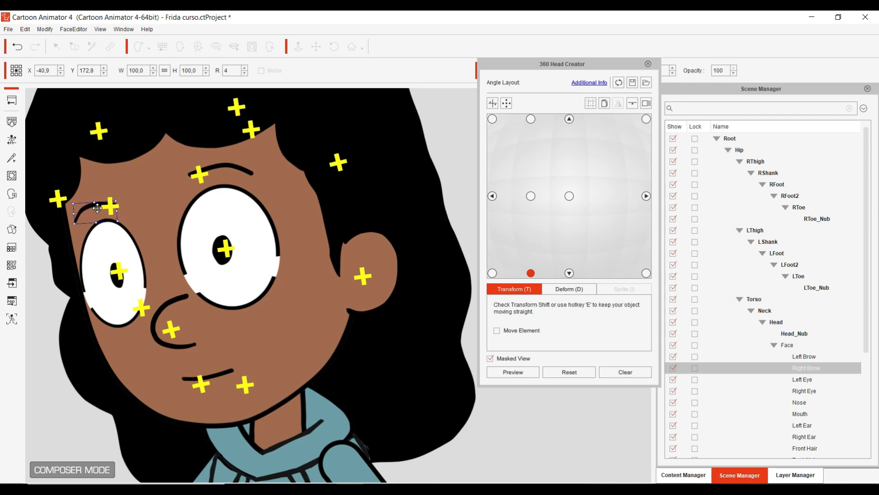
left_click(225, 169)
left_click_drag(229, 167, 226, 169)
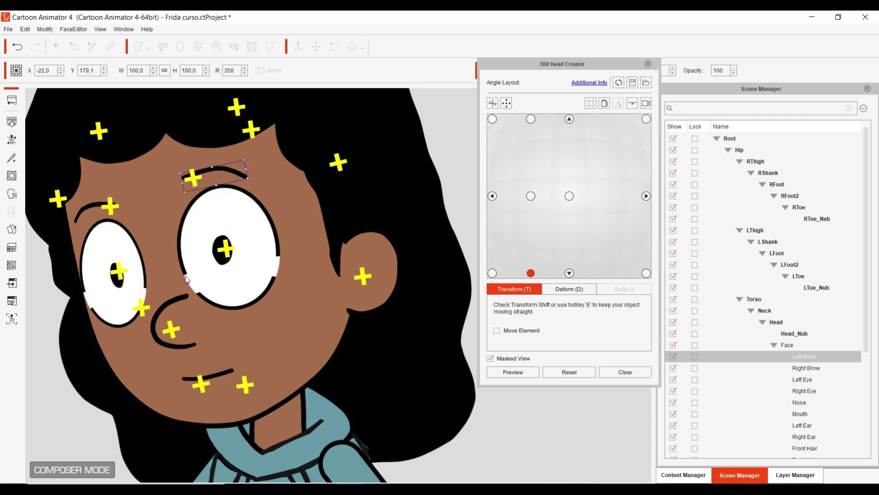
Place the nose at X -28.6, Y 143.4 and shift the mouth slightly in the direction the face is turned at the lower half-left angle.
left_click(167, 316)
left_click_drag(166, 316, 160, 317)
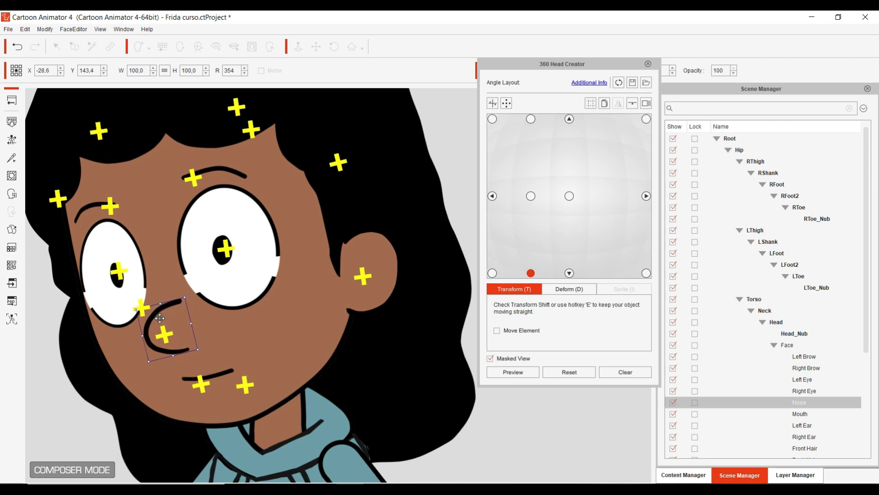
left_click(215, 375)
left_click_drag(220, 374, 215, 376)
Move the left ear to X 15.0, Y 156.5 and the left side hair to X 9.0, Y 182.1 at the lower half-left angle.
left_click(375, 290)
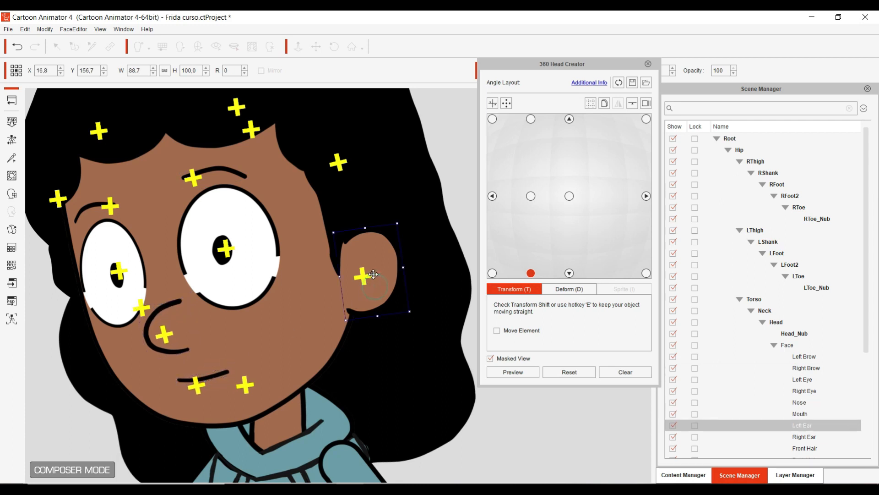
left_click_drag(375, 290, 368, 290)
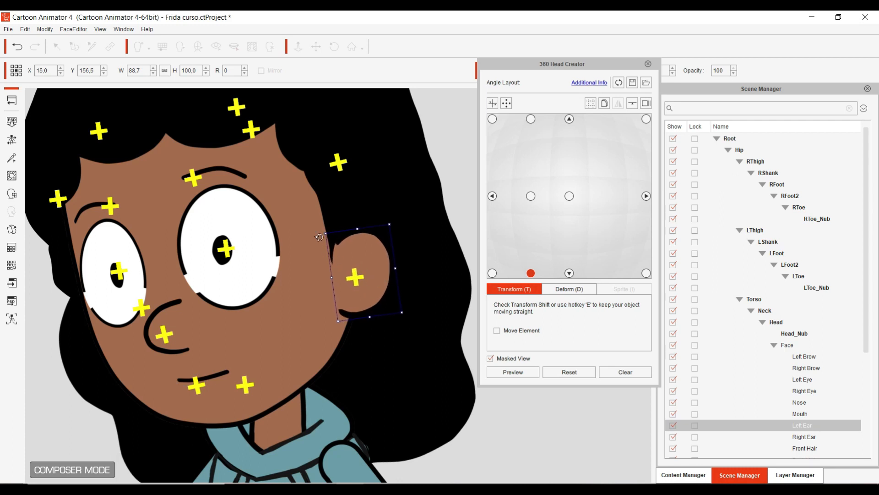
left_click(325, 195)
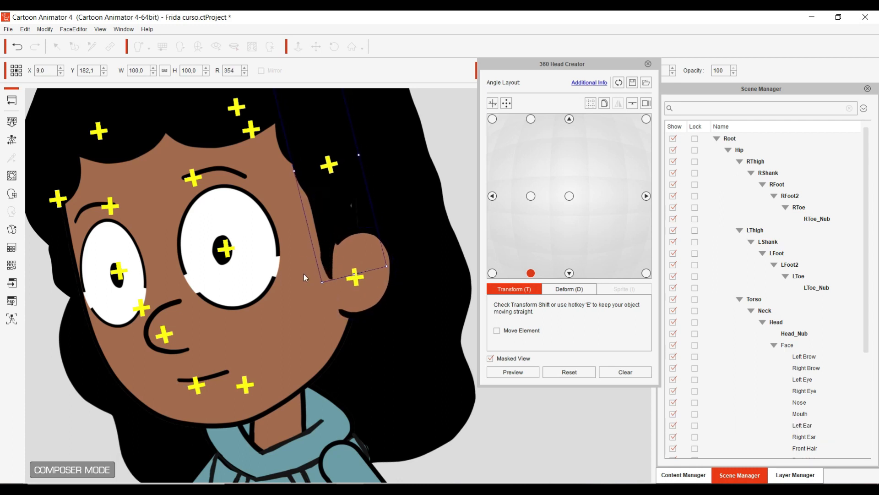
At the lower half-left angle, shift the left front hair slightly in the face's turning direction and place the right front hair at X -45.7, Y 189.6.
scroll(293, 276, "down", 1)
left_click_drag(276, 271, 289, 317)
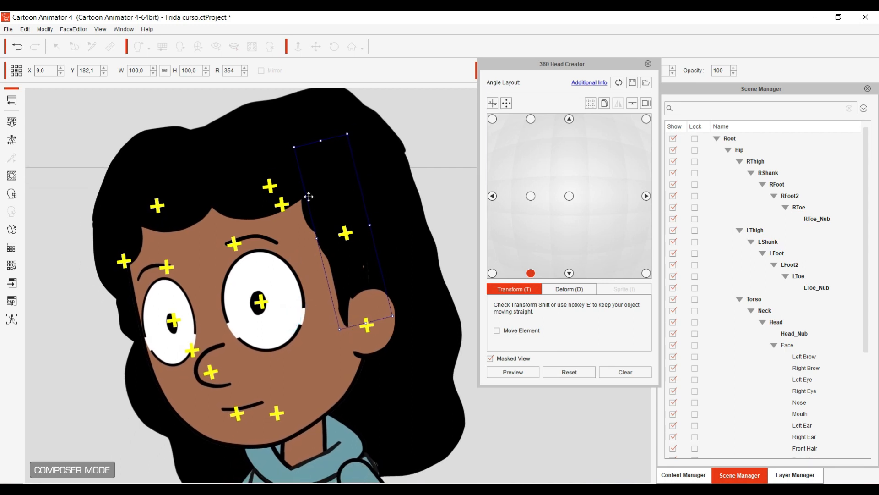
left_click(245, 169)
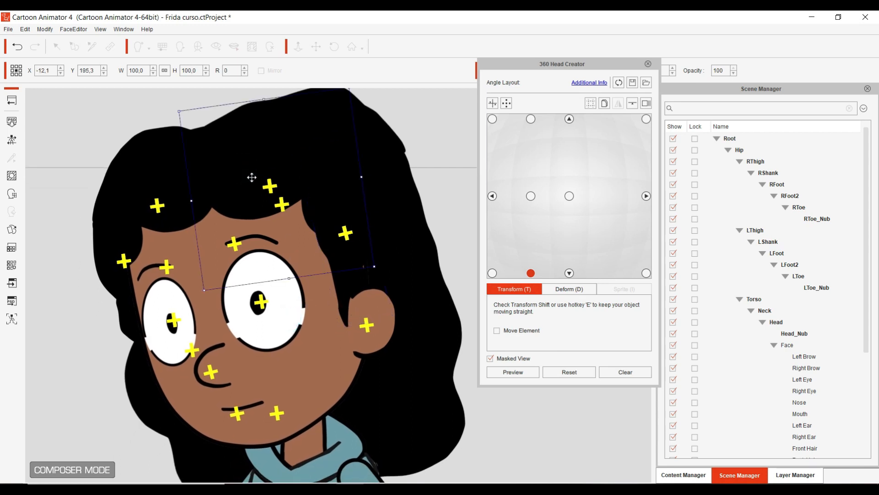
left_click_drag(155, 202, 136, 194)
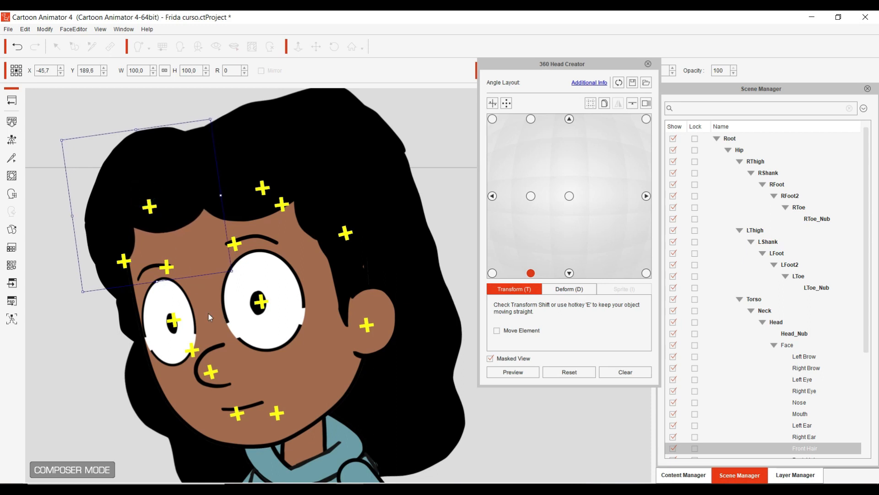
Place the back hair at X -7.9, Y 190.2 and the right side hair at X -51.8, Y 174.4 at the lower half-left angle.
left_click(140, 385)
left_click_drag(143, 386, 145, 386)
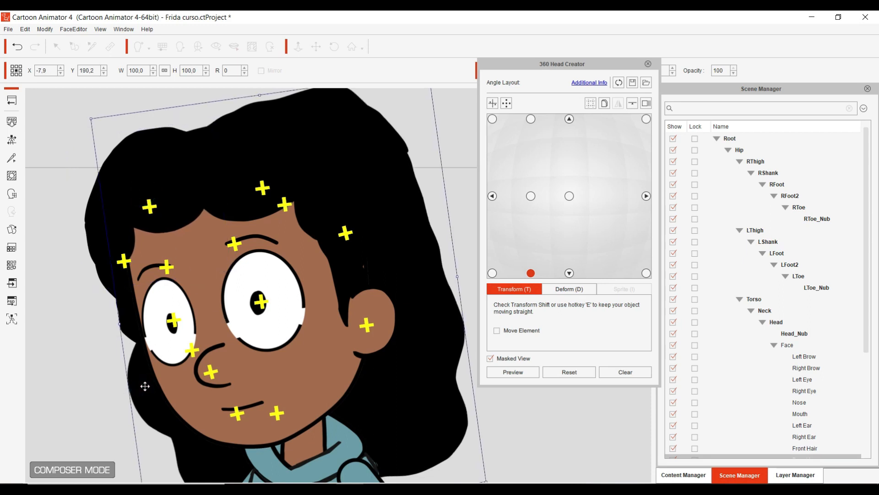
left_click_drag(122, 313, 124, 310)
scroll(171, 339, "down", 6)
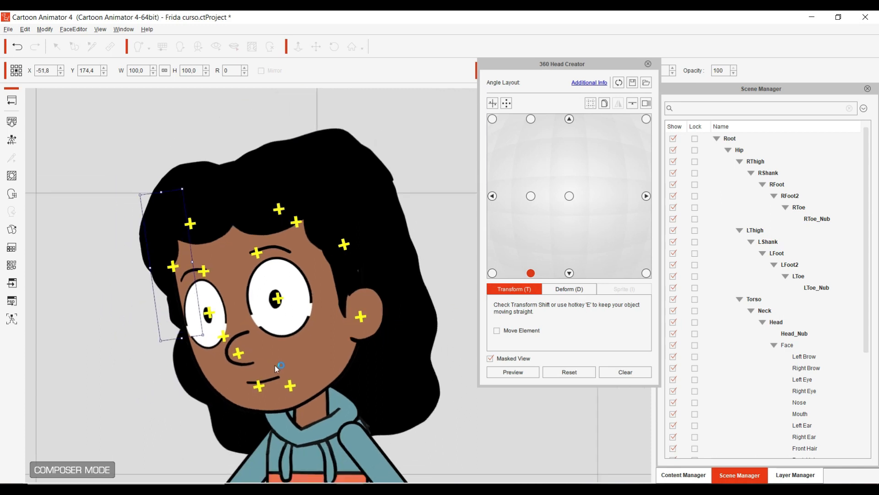
Compare the lower front, lower half-left and front angles, and preview the head turning through its 360 range.
left_click(569, 274)
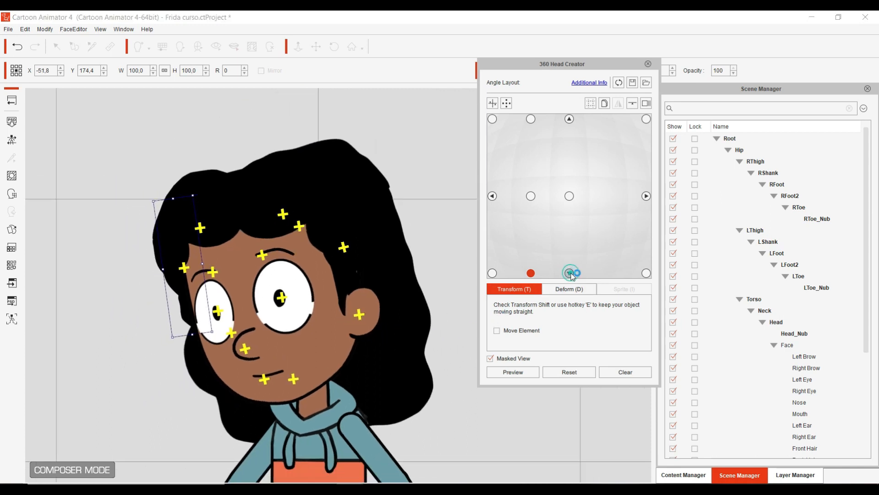
left_click(530, 273)
scroll(389, 295, "down", 2)
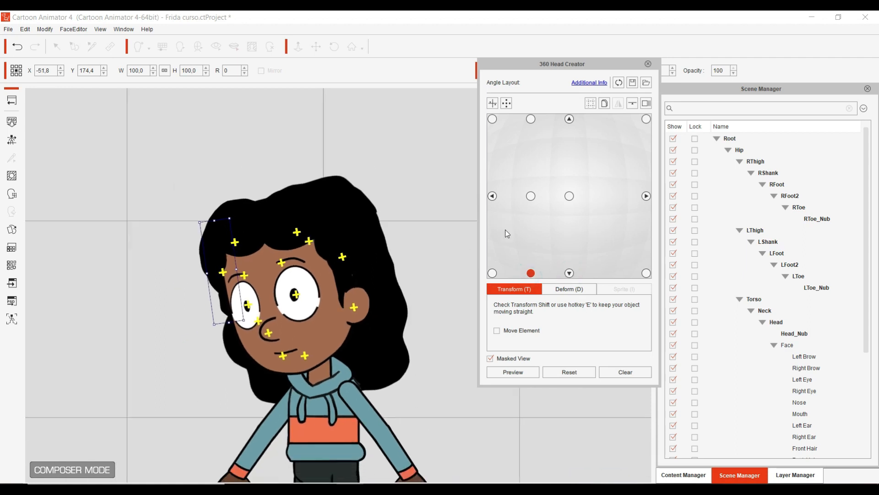
left_click(569, 196)
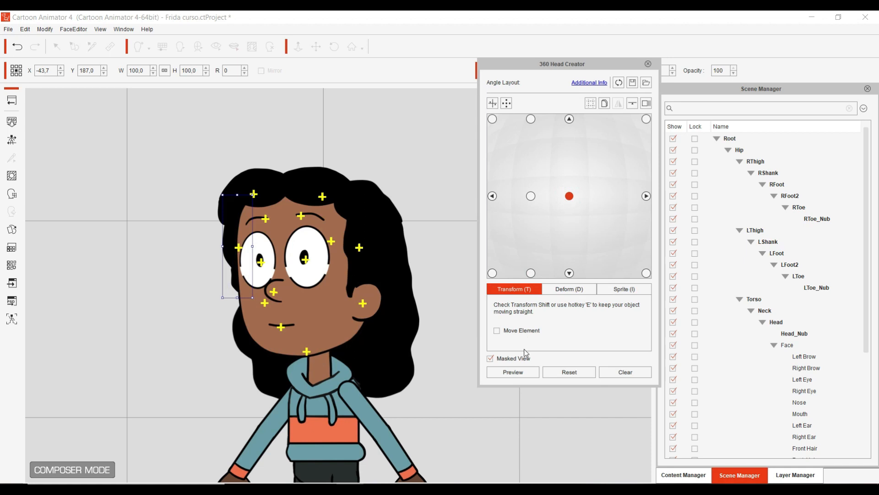
left_click(527, 371)
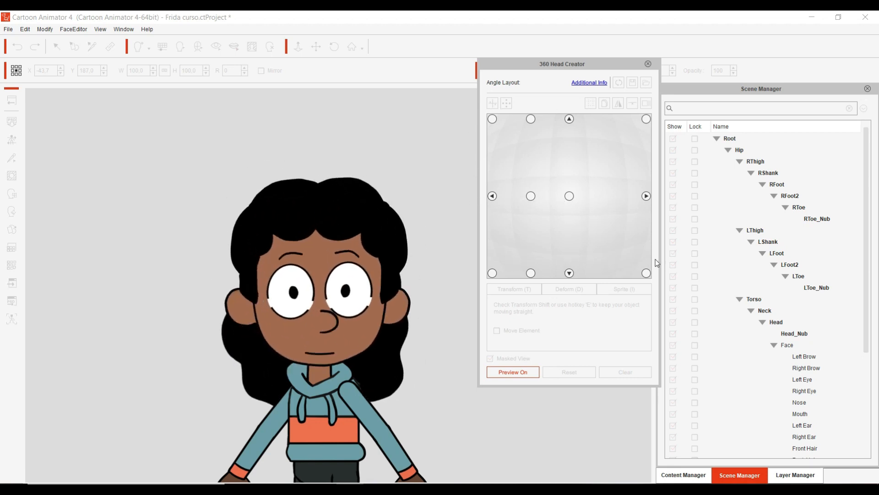
left_click(651, 209)
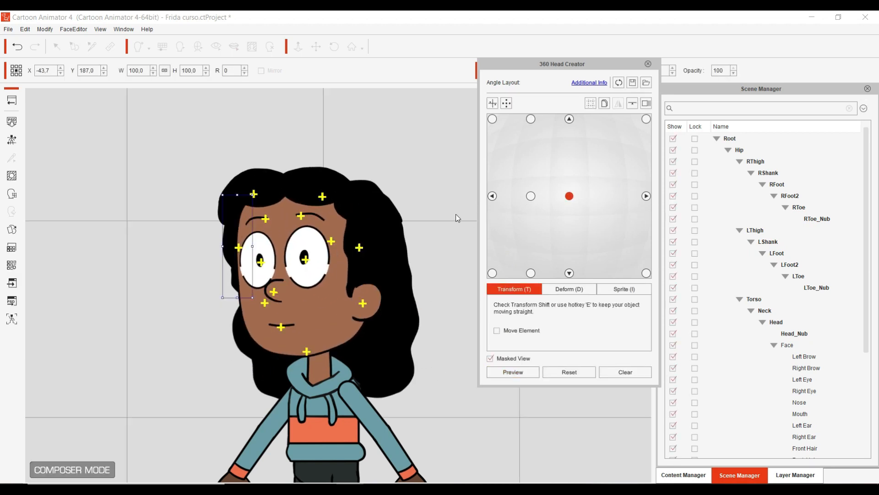
Close the 360 head setup, return the character to the stage and save the project.
left_click(649, 64)
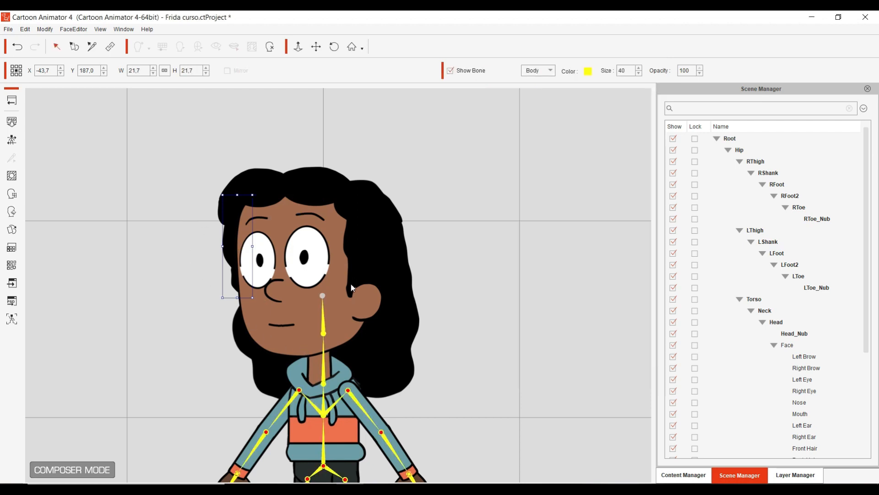
left_click(12, 100)
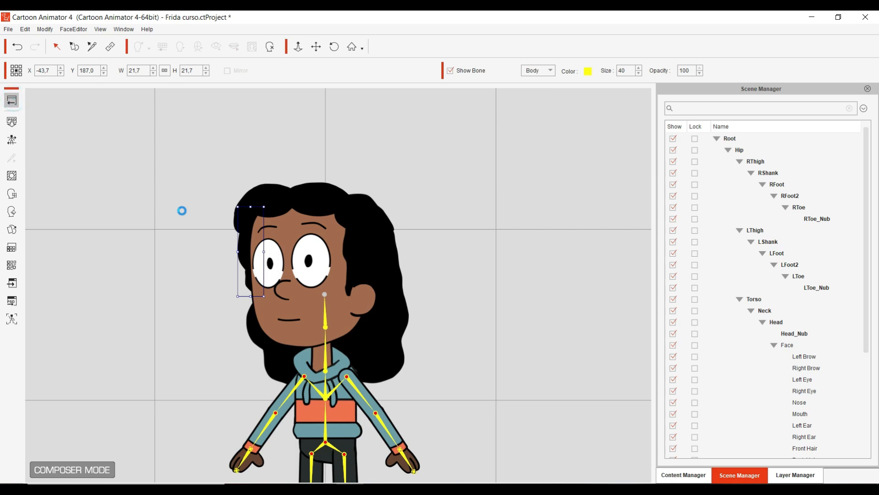
left_click(8, 29)
left_click(62, 76)
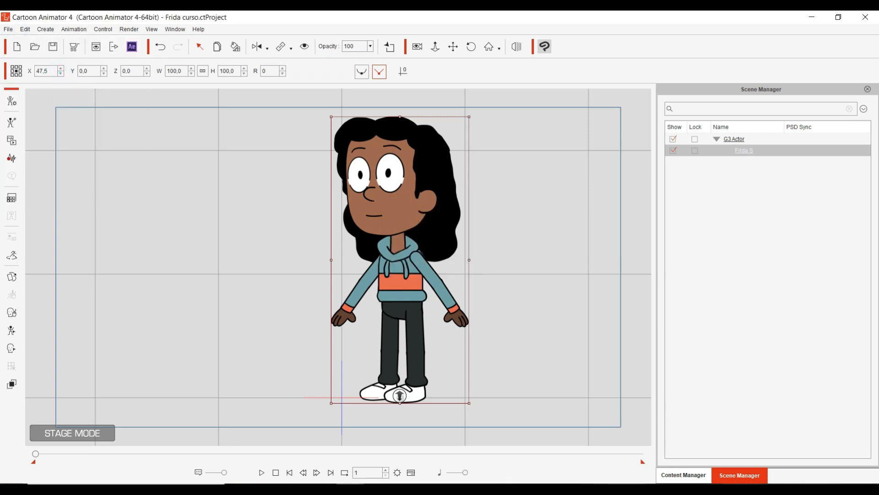
Open the Side motions of _Turners_Female under the 1_G3 Human motion templates and find the Walk clips.
left_click(699, 475)
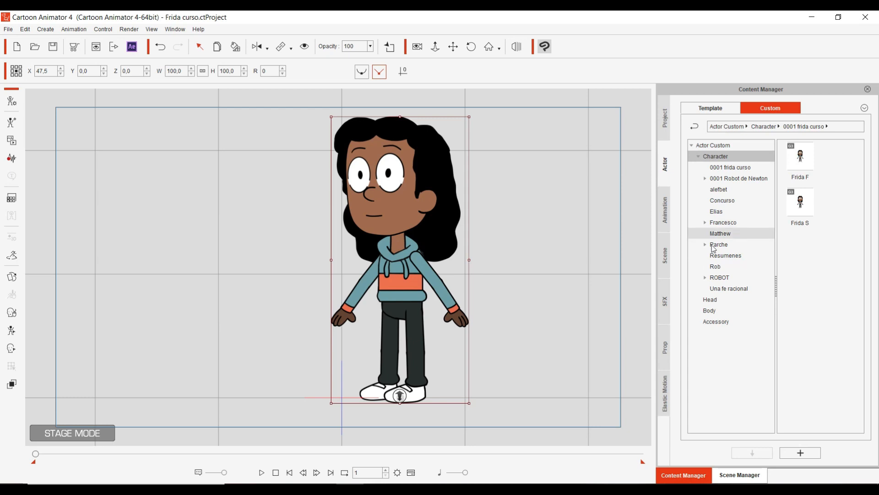
left_click(671, 215)
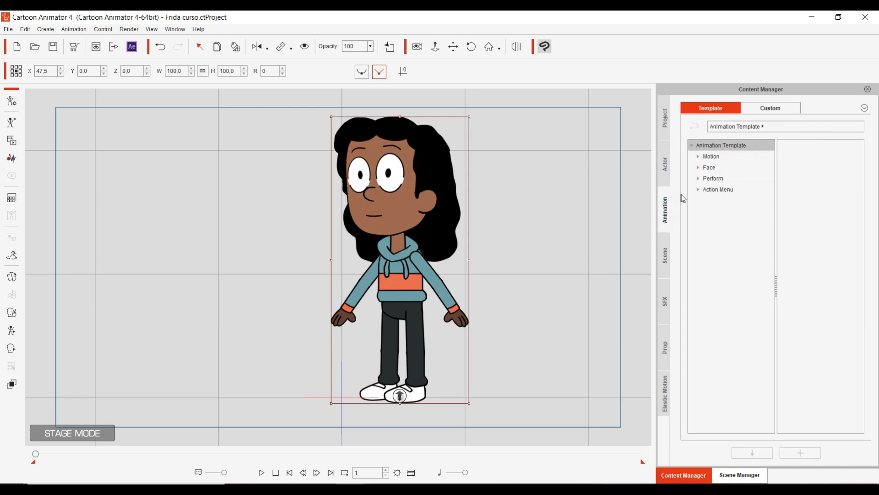
left_click(700, 157)
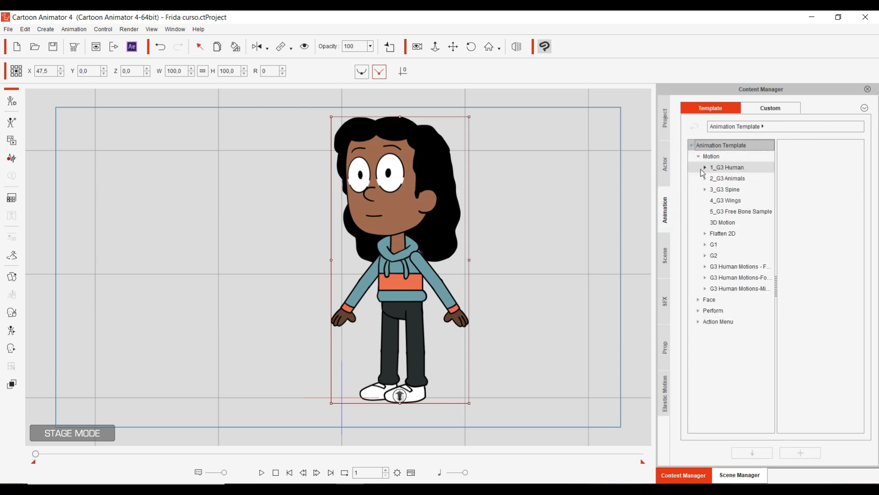
left_click(706, 167)
left_click(705, 168)
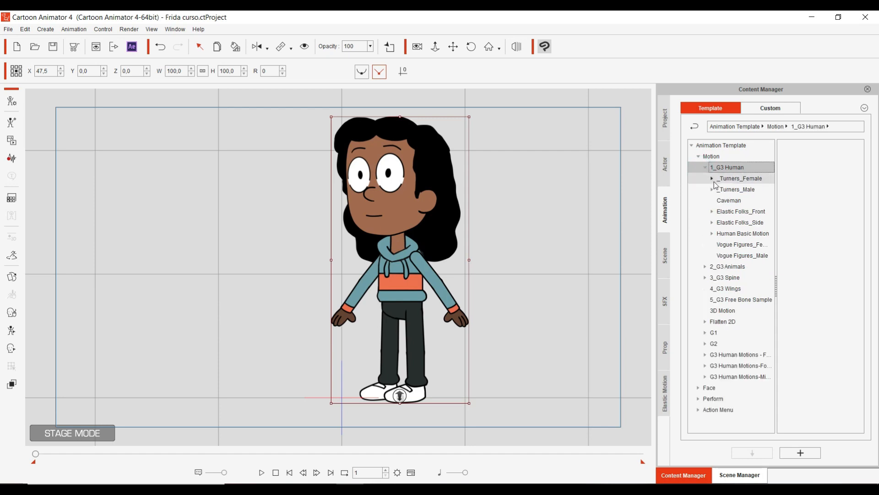
left_click(713, 178)
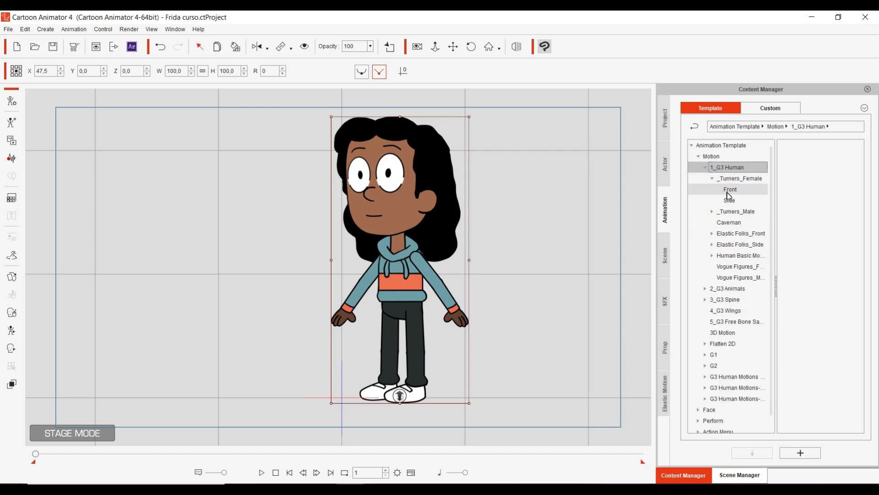
left_click(729, 201)
scroll(829, 351, "down", 10)
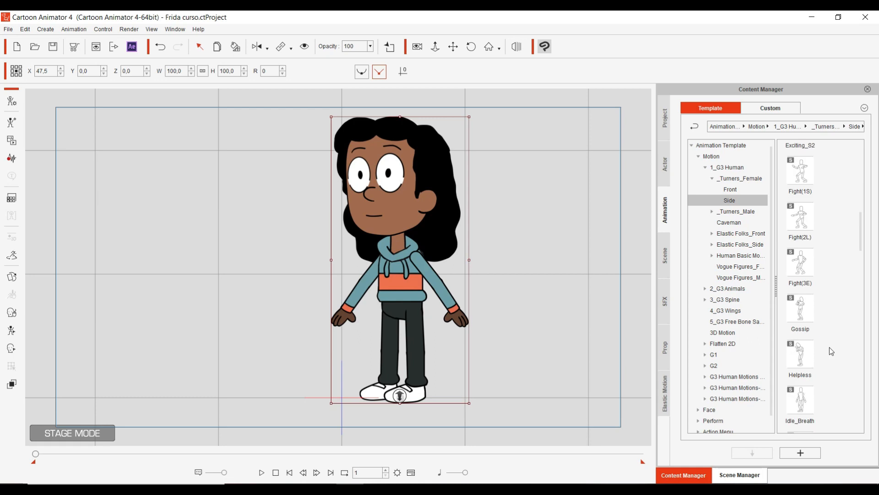
scroll(823, 352, "down", 5)
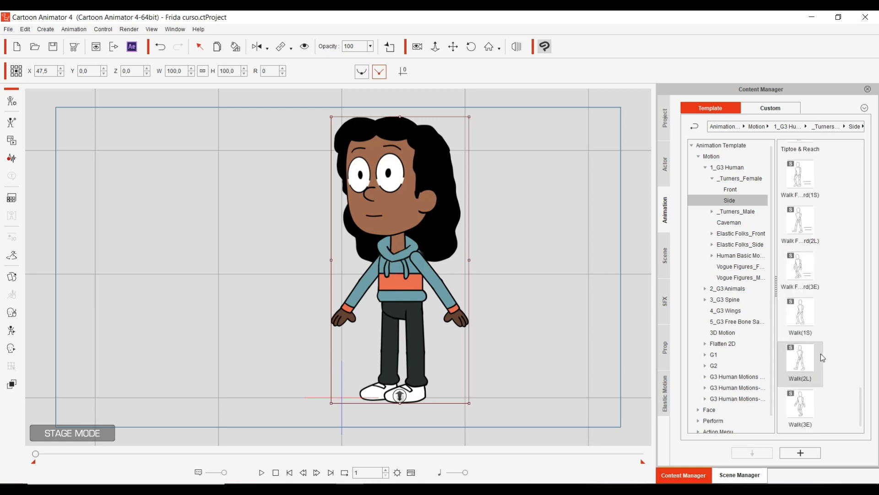
Apply the Walk(1S) motion to Frida S, followed by the Walk(2L) motion.
left_click(786, 318)
left_click_drag(602, 233, 820, 343)
double_click(802, 310)
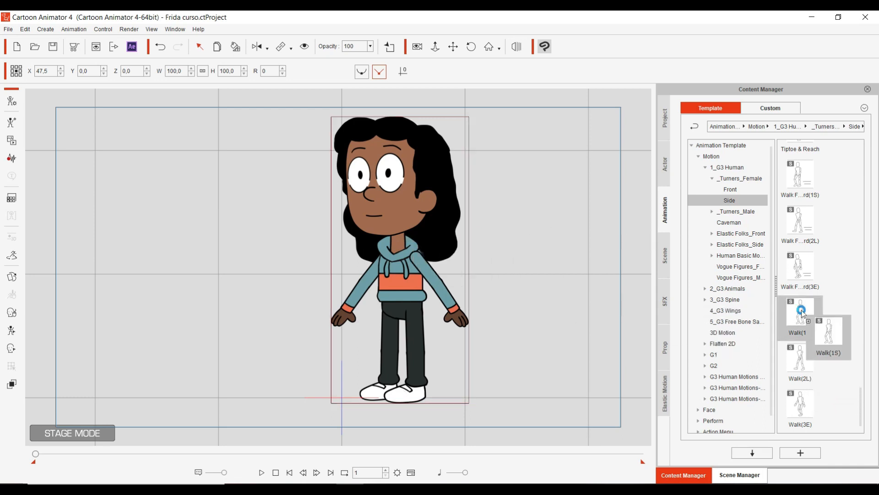
left_click_drag(810, 357, 399, 238)
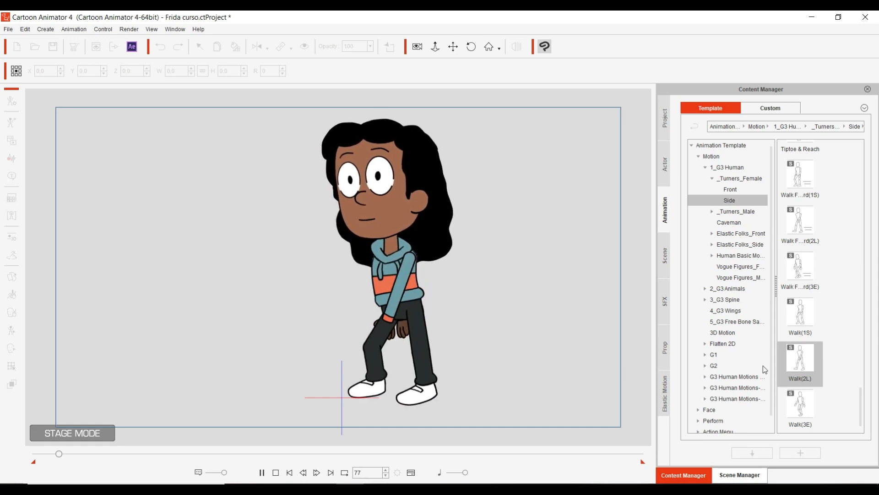
left_click_drag(809, 378, 382, 194)
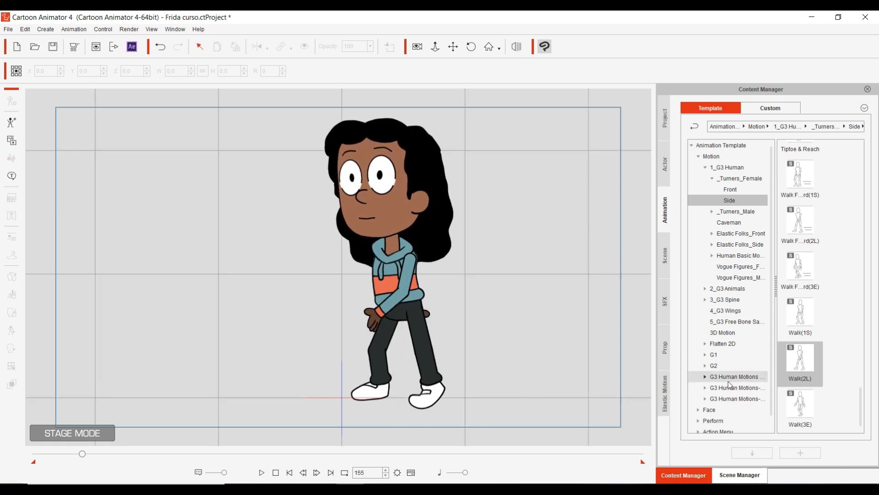
Try the Walk(3E) motion on Frida S, play it back, and undo the applied walk motions.
left_click_drag(802, 410, 401, 224)
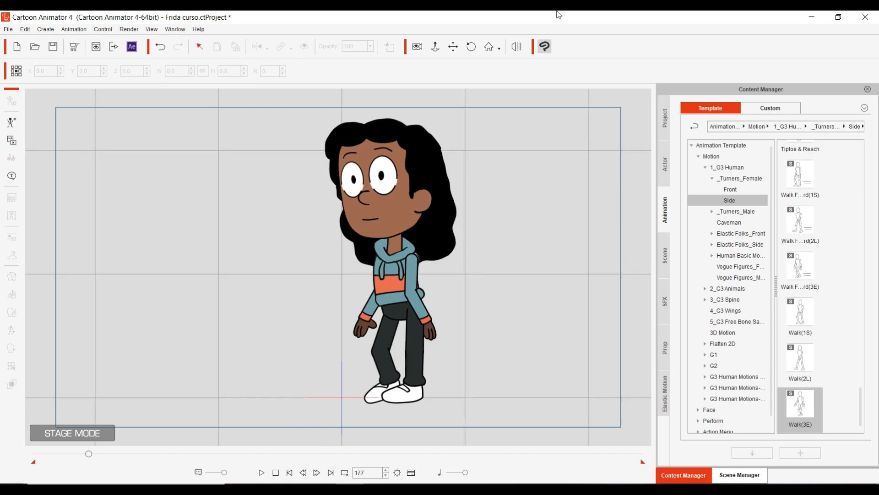
left_click(262, 473)
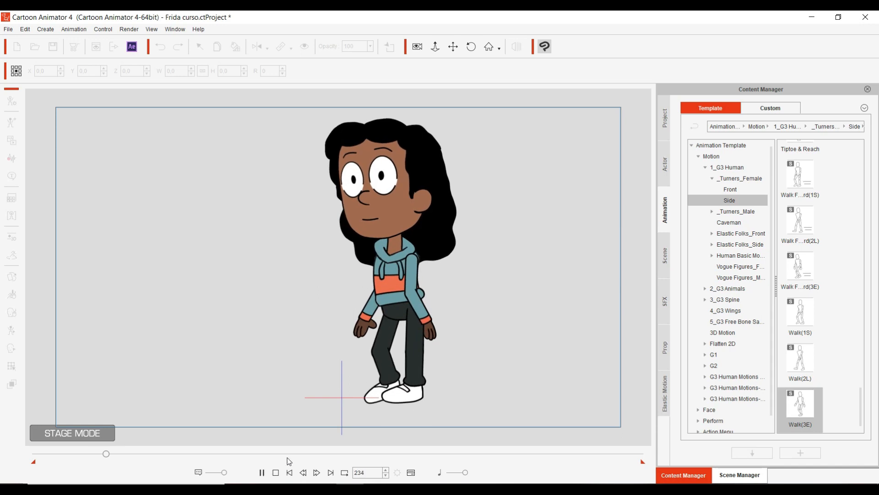
left_click(291, 473)
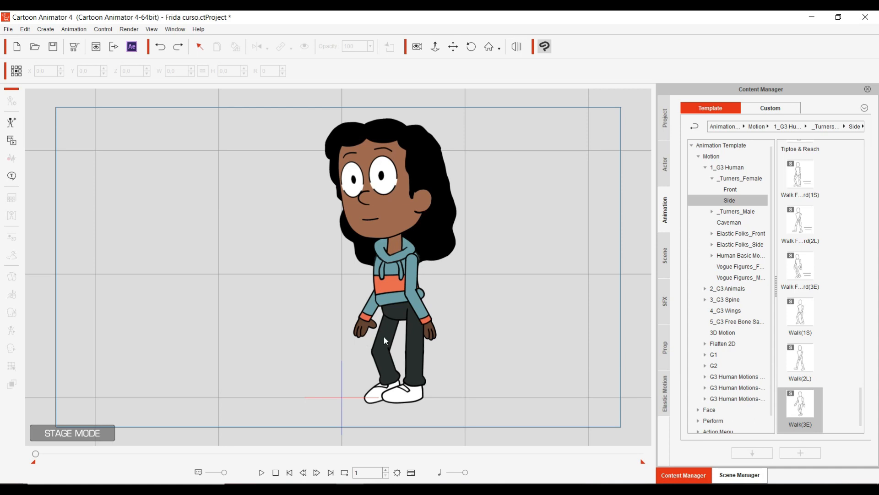
key("ctrl+z")
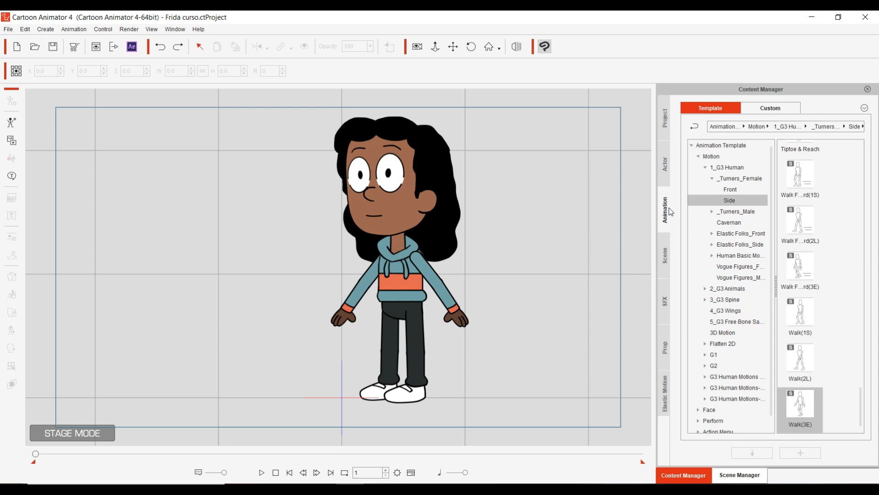
Try the Martha Gossip clip from the _G3 360 Perform templates on Frida S and play it.
left_click(700, 157)
left_click(698, 178)
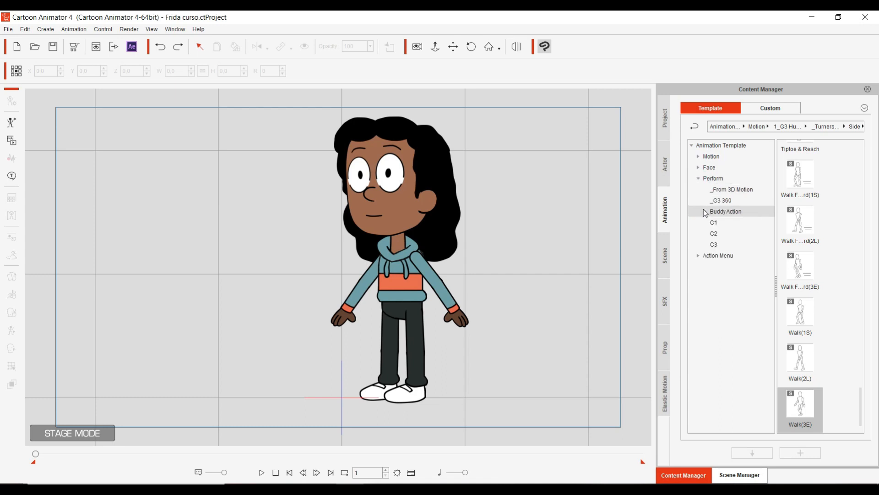
left_click(724, 202)
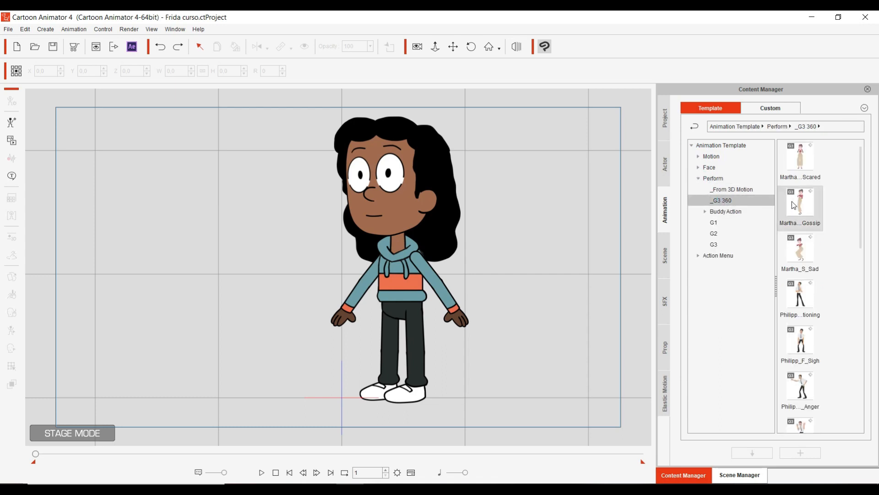
left_click_drag(802, 210, 416, 226)
key("space")
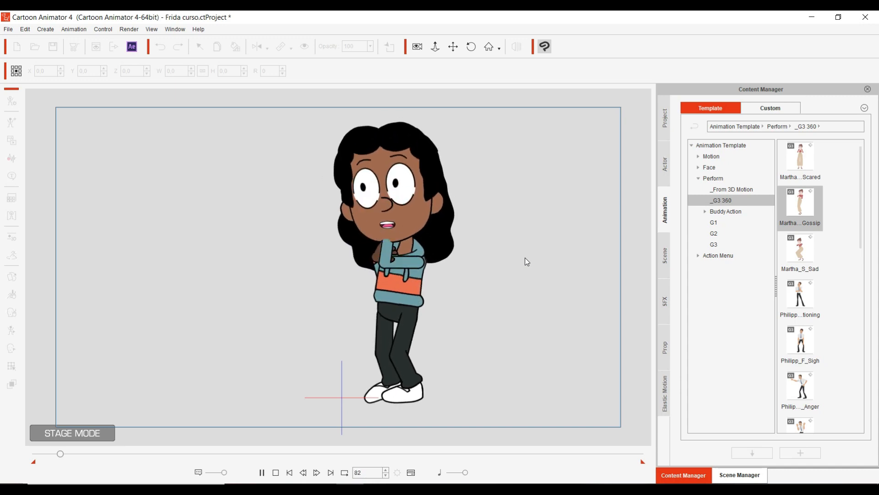
key("space")
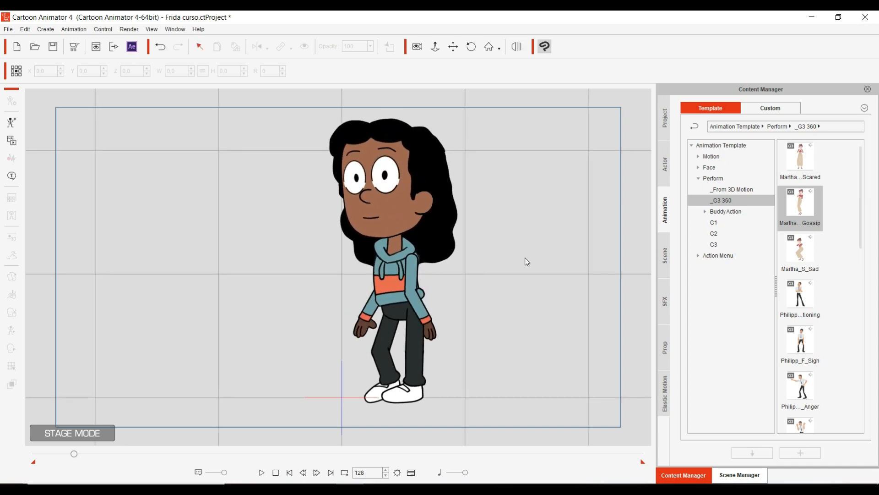
Replay the Gossip performance from the first frame and return to frame 1.
left_click(289, 472)
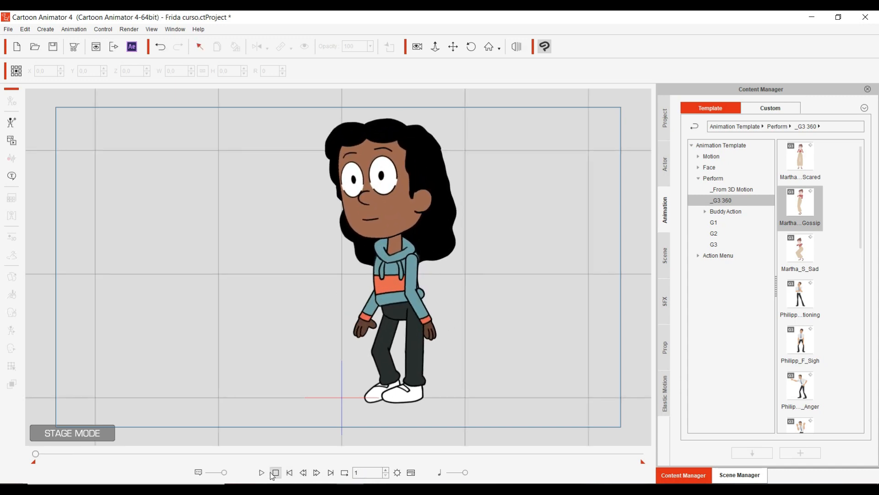
left_click(261, 472)
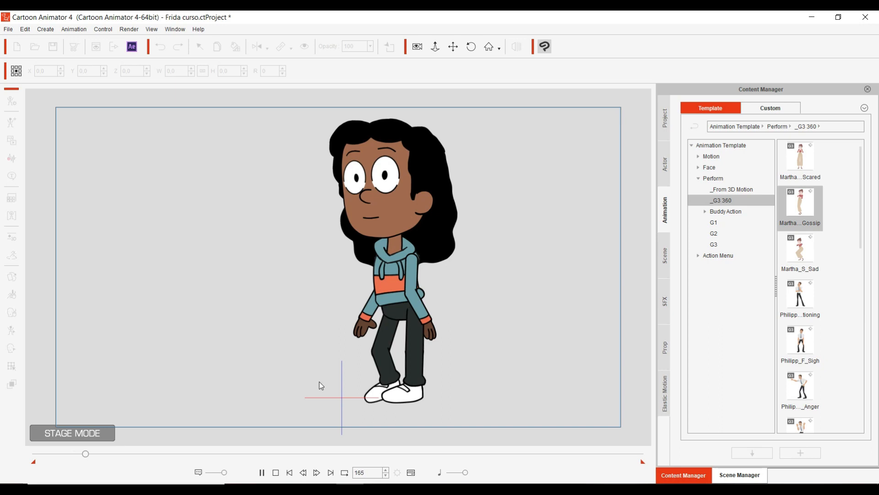
key("space")
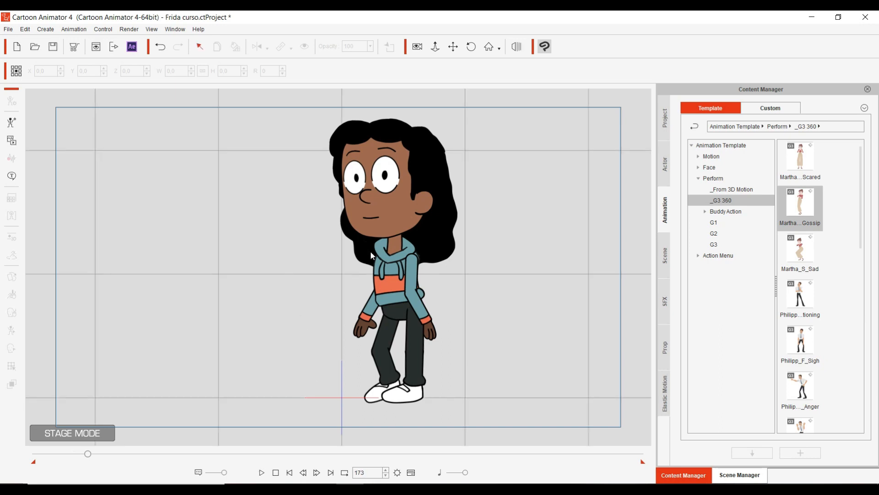
left_click(290, 472)
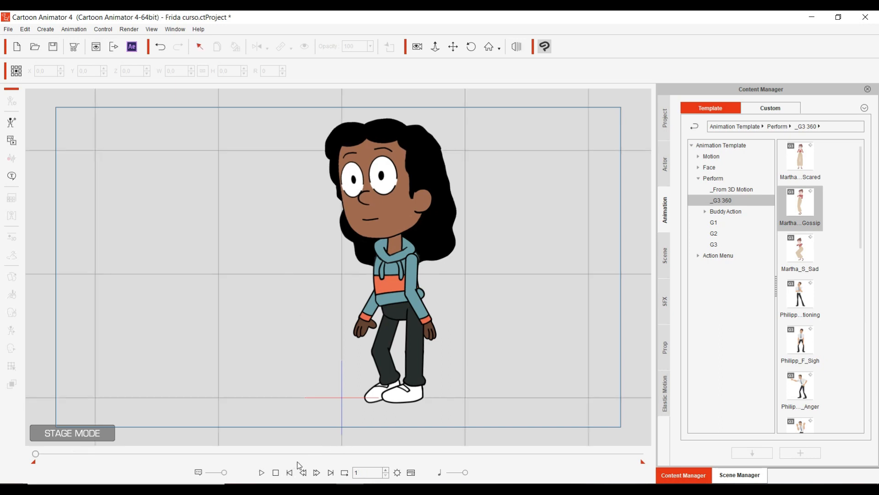
Save the adapted Frida S over its existing entry among the custom characters.
left_click(393, 215)
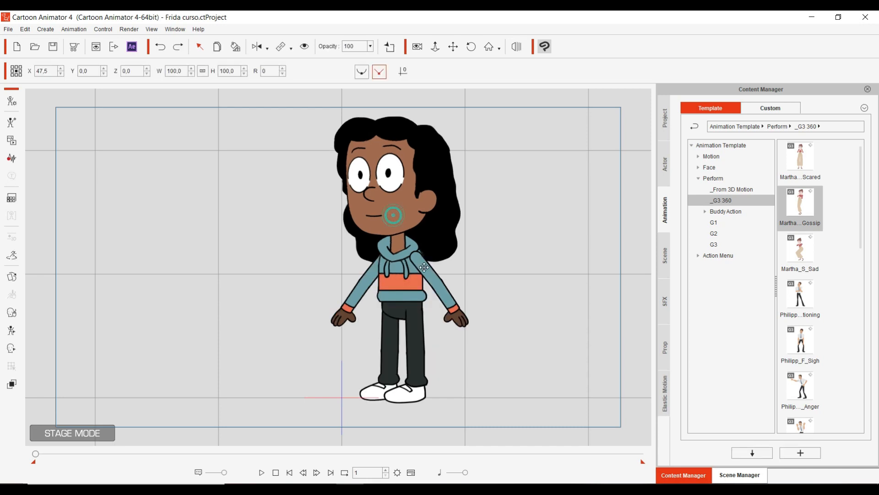
left_click(739, 477)
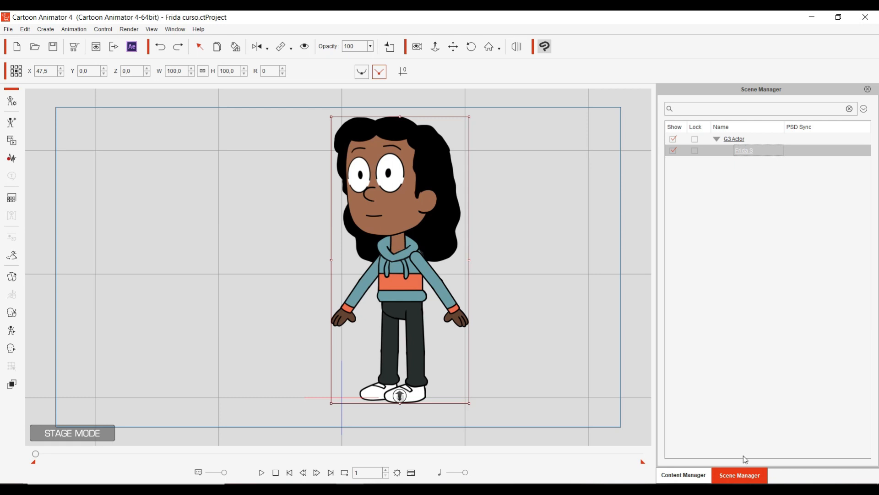
left_click(689, 481)
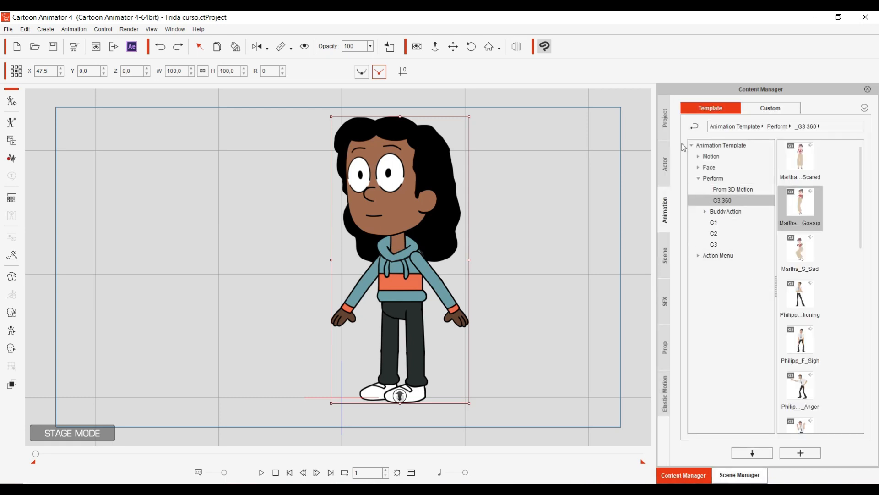
left_click(666, 164)
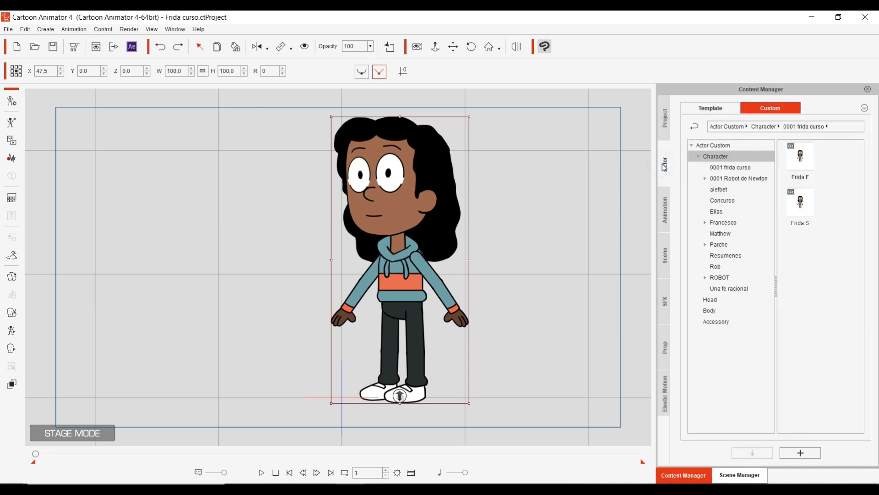
left_click(803, 208)
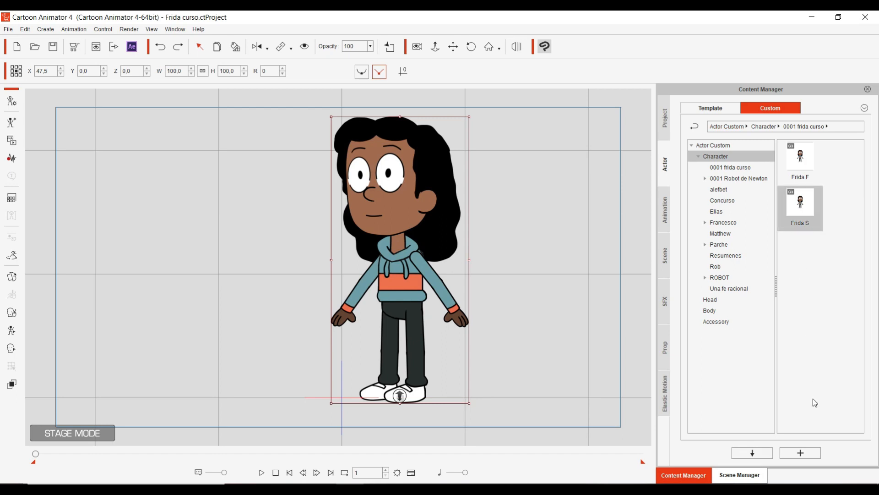
left_click(811, 454)
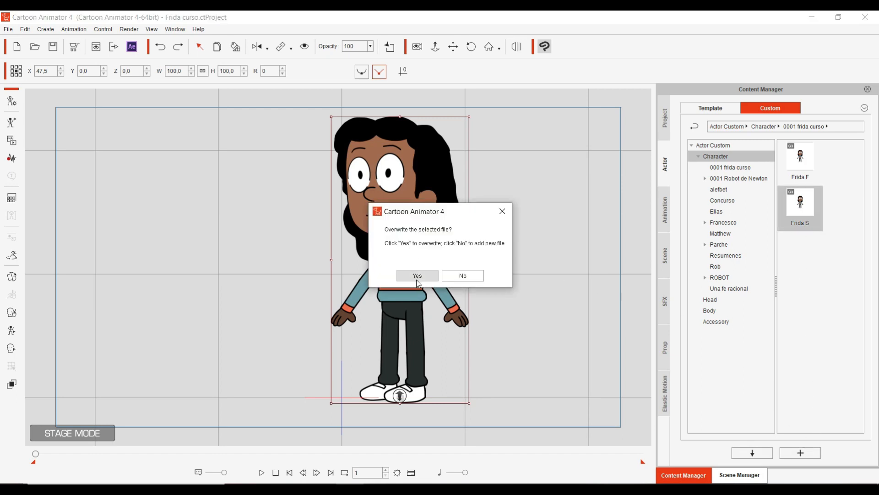
left_click(418, 277)
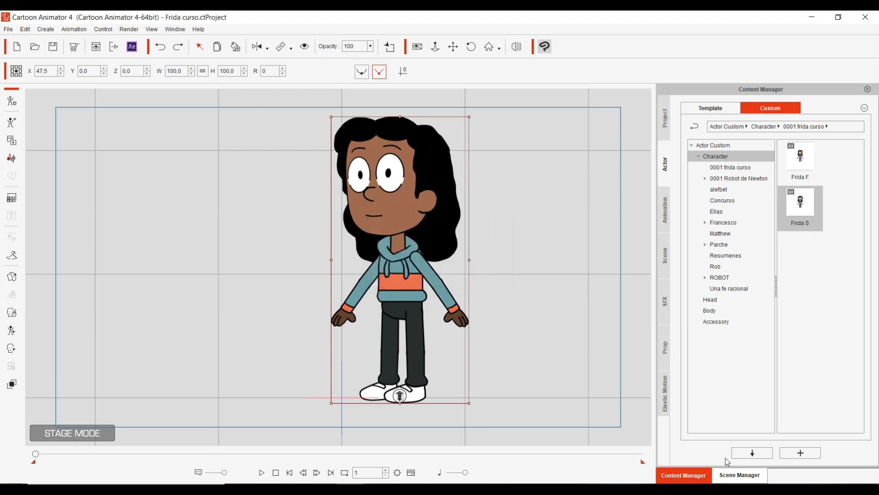
Add Frida F from the custom characters to the stage and place it beside Frida S.
left_click(806, 292)
left_click_drag(804, 174, 246, 276)
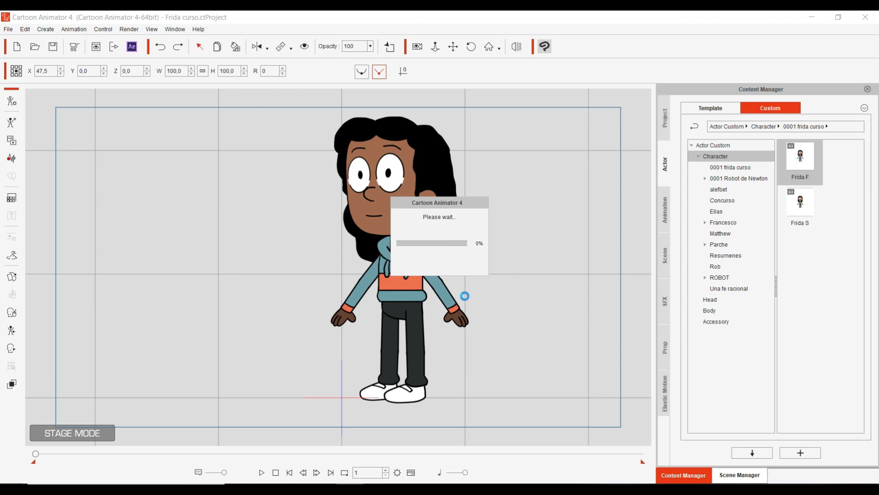
left_click(403, 71)
left_click(366, 240)
left_click_drag(317, 247, 266, 251)
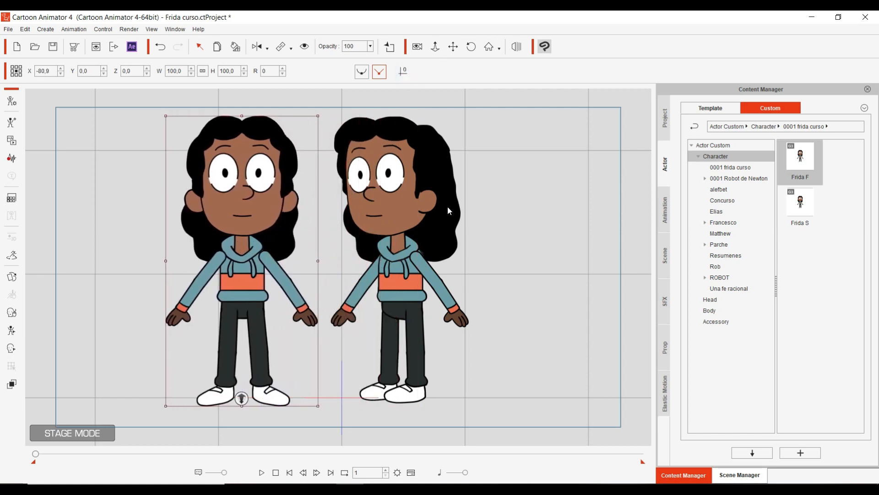
Open Frida F in Composer Mode and start the 360 Head Creator.
left_click(562, 214)
left_click(241, 224)
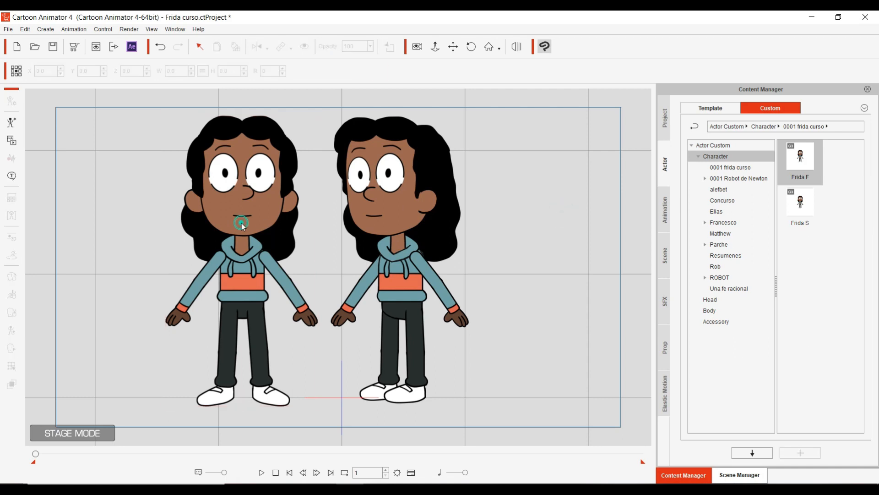
left_click(14, 101)
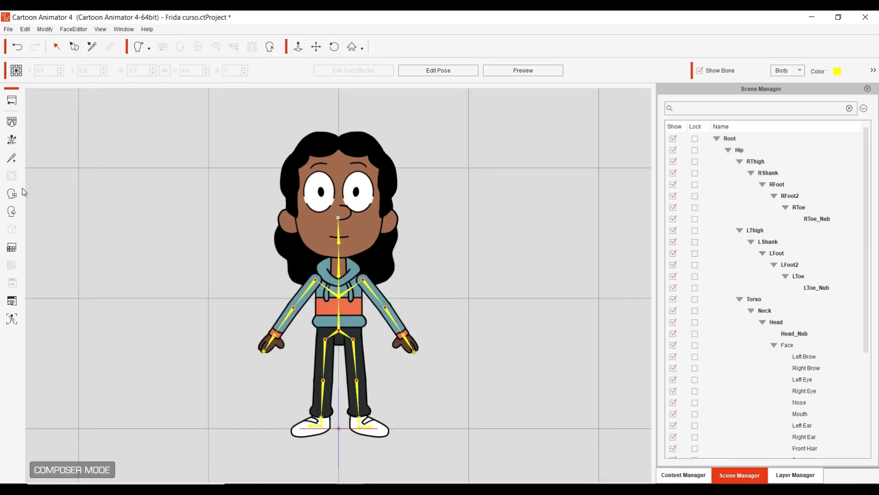
left_click(12, 211)
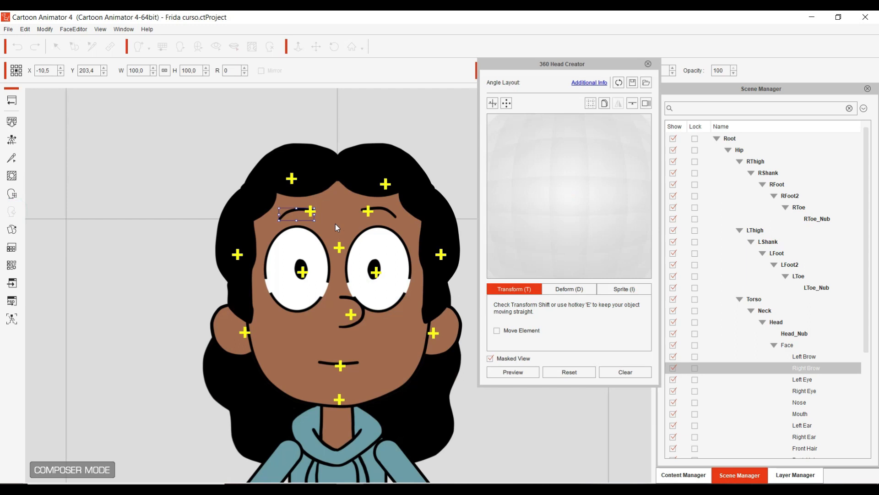
At the half-left head angle, enlarge the right eye to about 78.5 wide and 94.3 high.
left_click(531, 196)
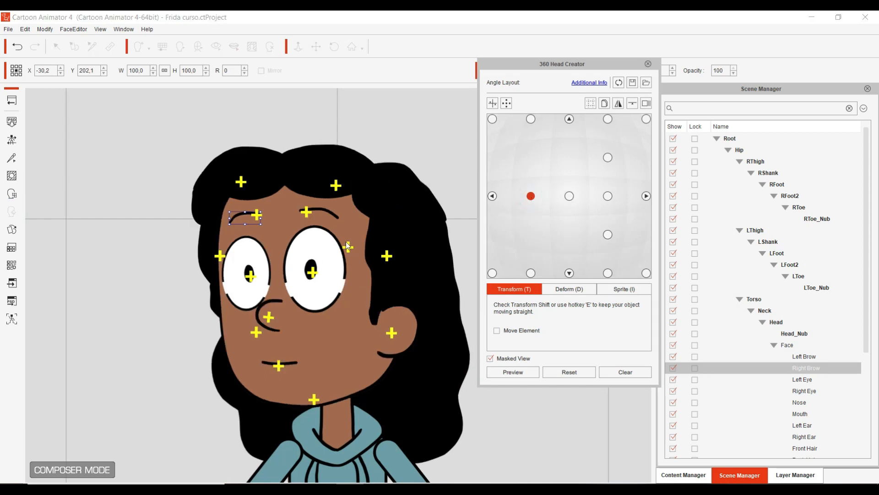
left_click(259, 285)
scroll(259, 323, "up", 2)
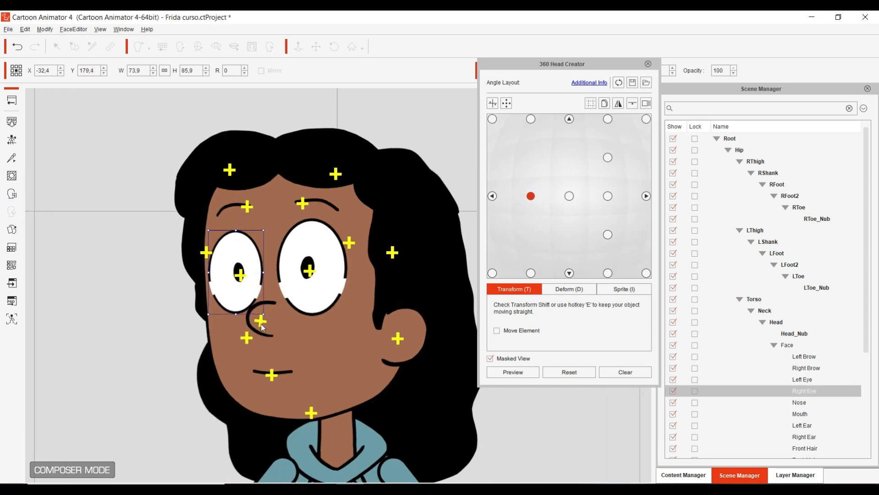
scroll(260, 323, "up", 2)
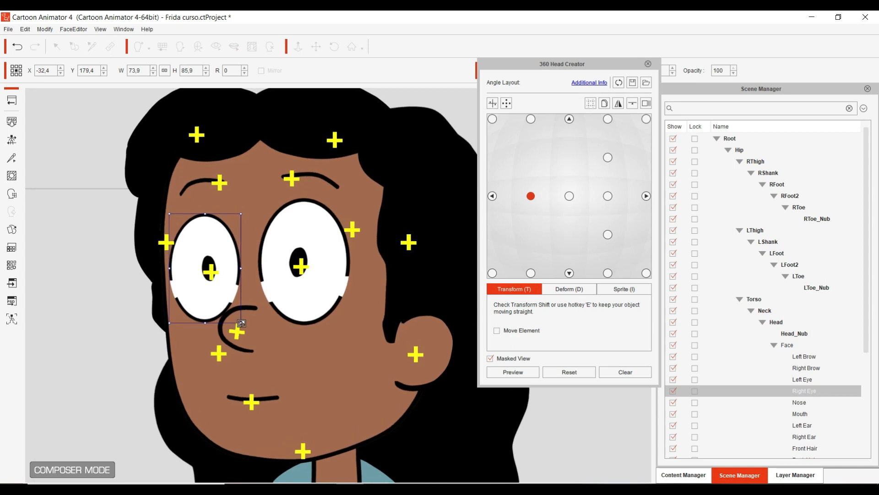
left_click_drag(241, 324, 244, 328)
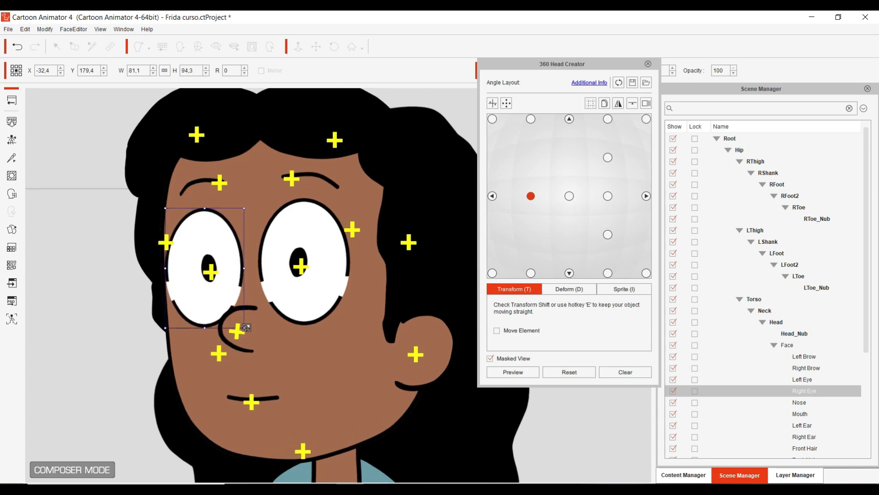
left_click_drag(169, 269, 171, 270)
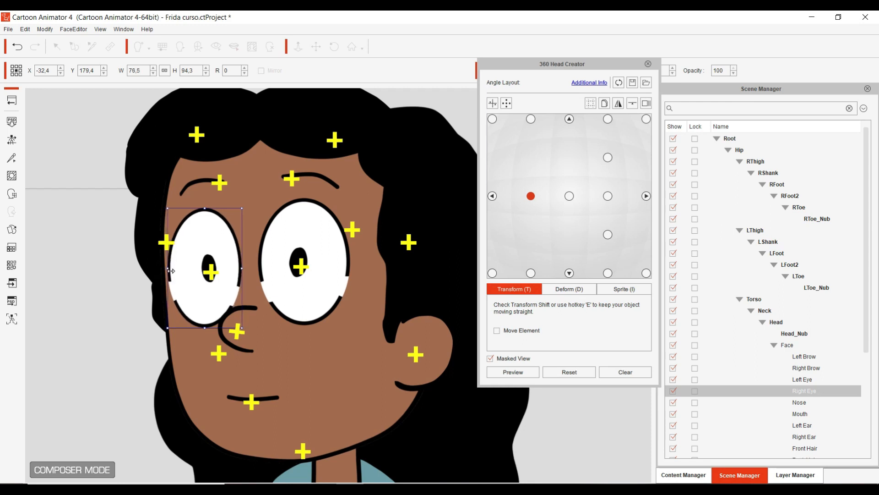
Lower the right eyebrow slightly at the half-left angle, to about Y 201.6.
left_click(208, 179)
left_click_drag(204, 183, 204, 185)
scroll(318, 345, "down", 3)
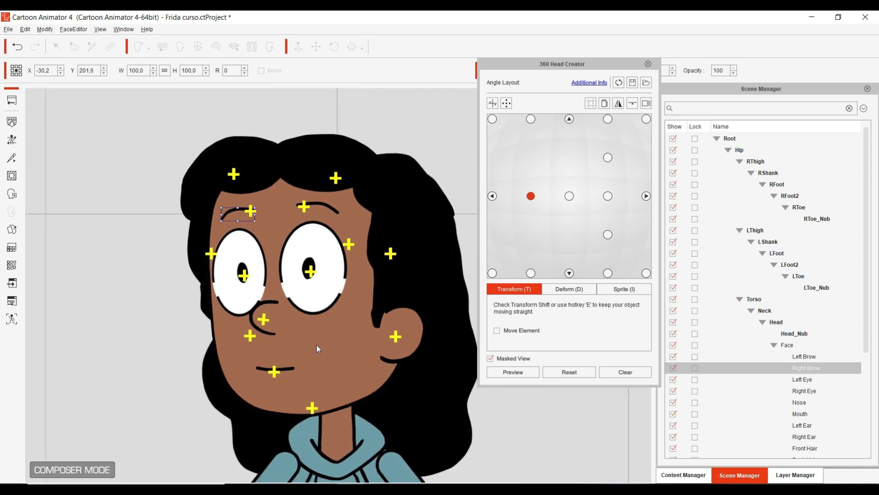
At the upper half-left angle, enlarge the right eye to about 63.9 wide and 89.8 high.
left_click(531, 119)
left_click(282, 255)
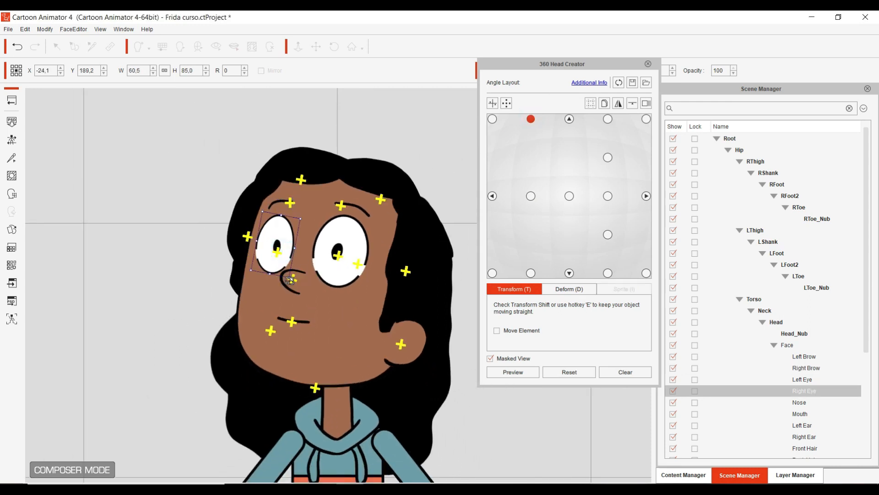
left_click_drag(292, 280, 295, 282)
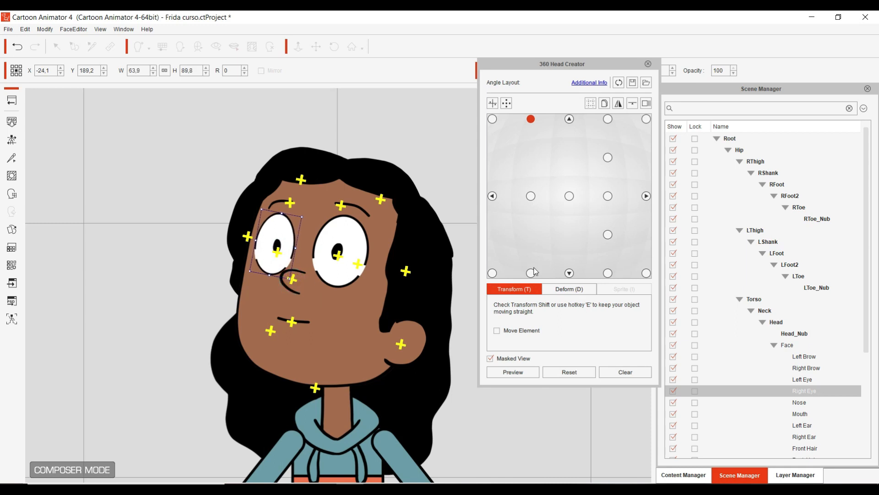
At the lower half-left angle, reshape the right eye to about 63.9 wide and 90.3 high, rotated to 356 degrees.
left_click(531, 273)
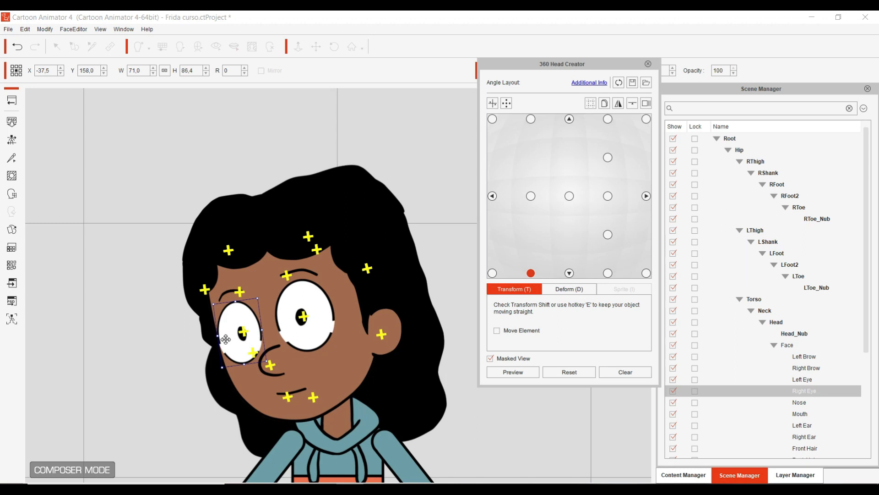
left_click_drag(217, 336, 243, 330)
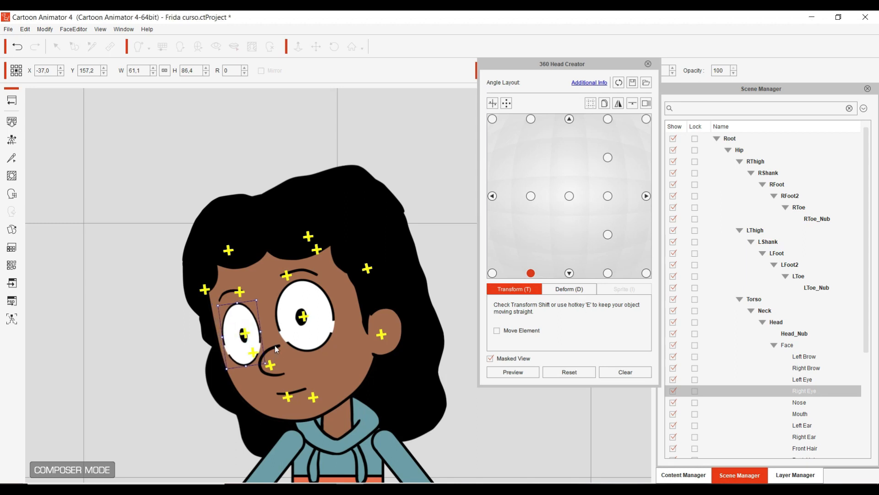
left_click_drag(268, 339, 271, 365)
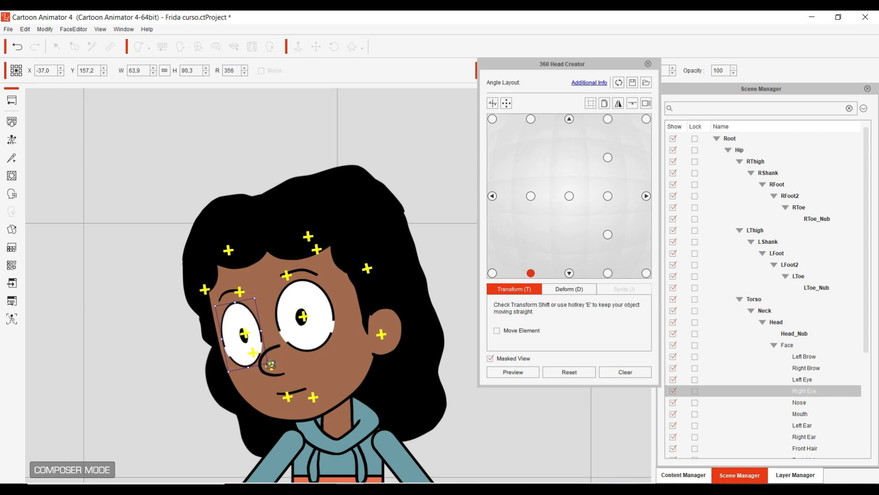
Check how the nose overlaps the right eye at the half-left head angle and inspect the Nose layer's place in the layer order.
left_click(531, 196)
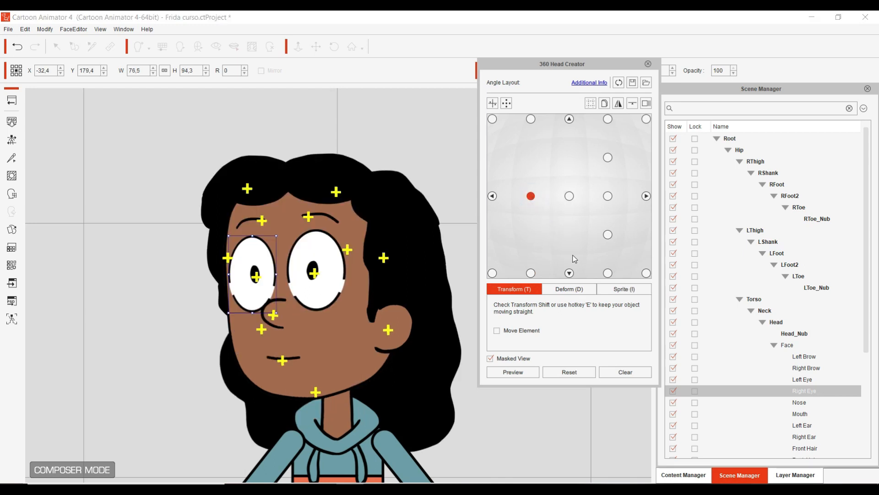
scroll(288, 301, "up", 5)
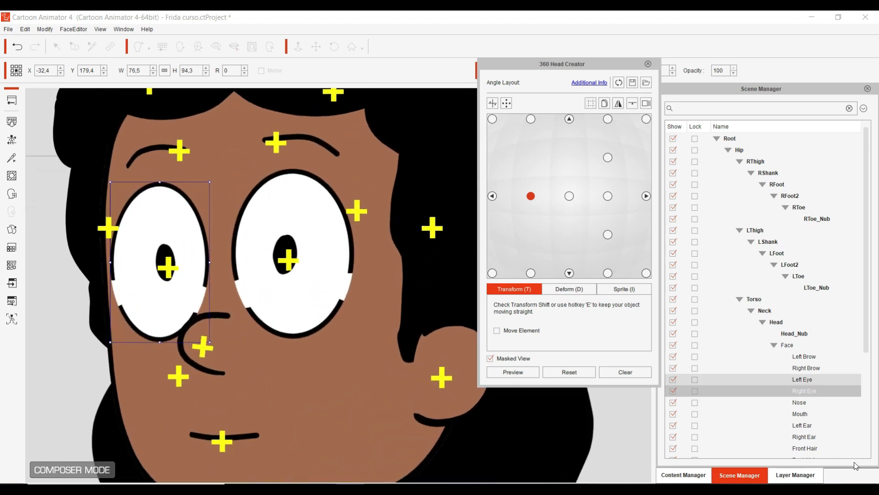
left_click(796, 475)
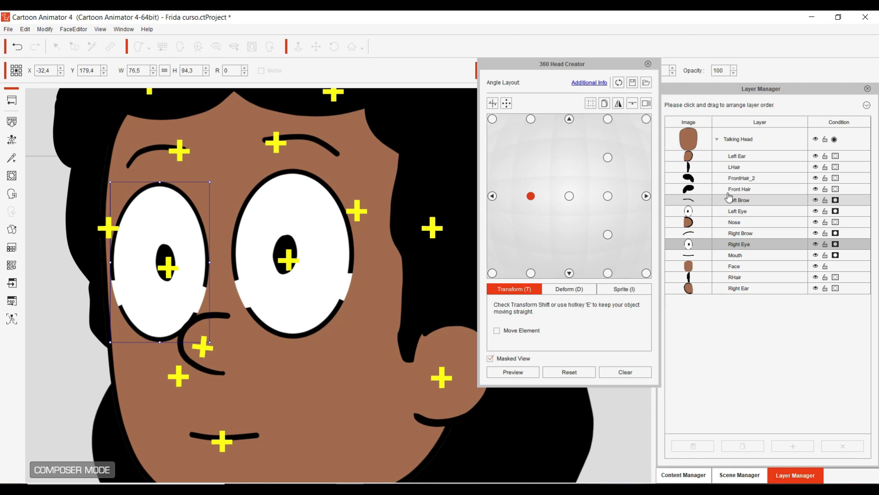
left_click(748, 222)
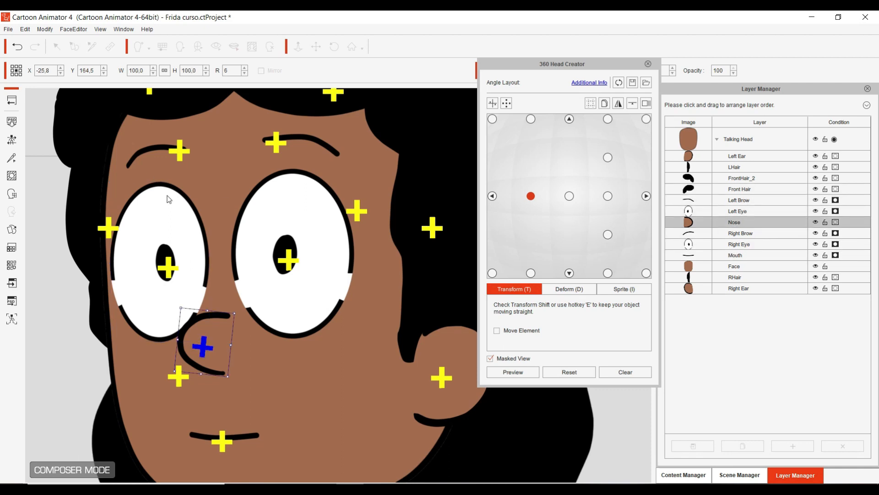
scroll(101, 165, "down", 1)
Return to the stage and overwrite the Frida F custom character with the updated front version, clear the selection and save the project.
left_click(11, 99)
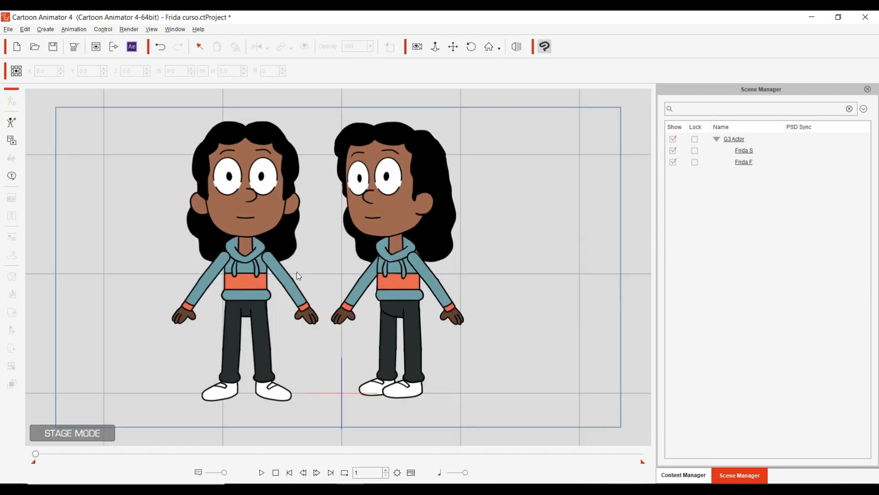
scroll(297, 271, "down", 2)
left_click_drag(298, 272, 323, 273)
left_click(266, 227)
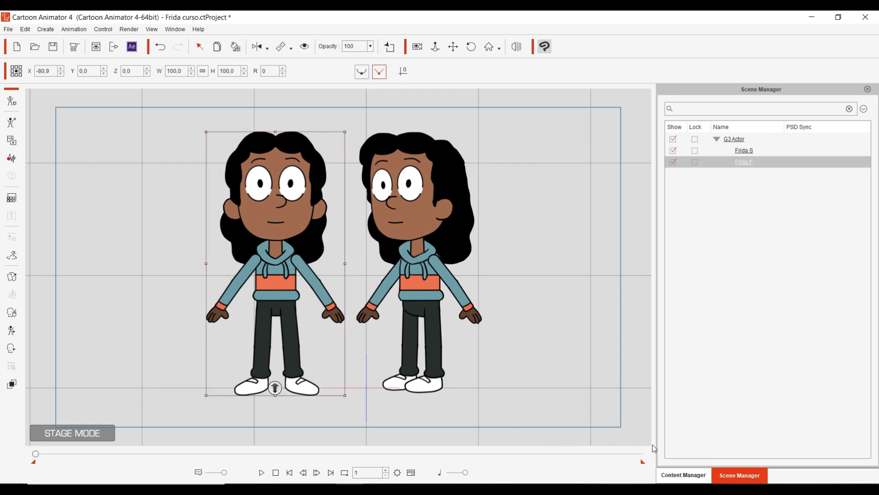
left_click(684, 475)
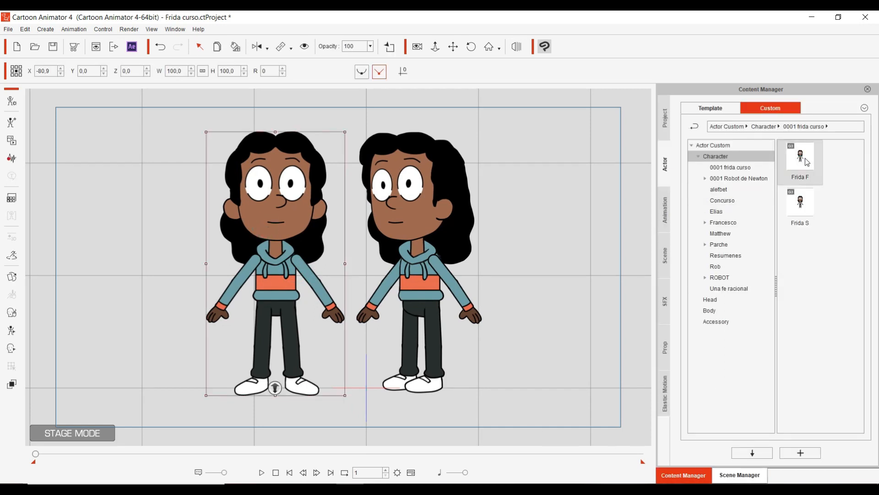
left_click(801, 453)
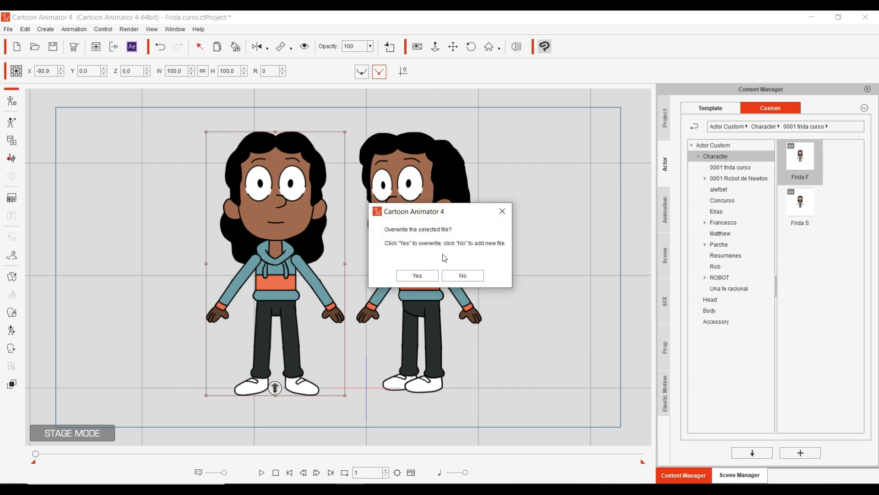
left_click(418, 276)
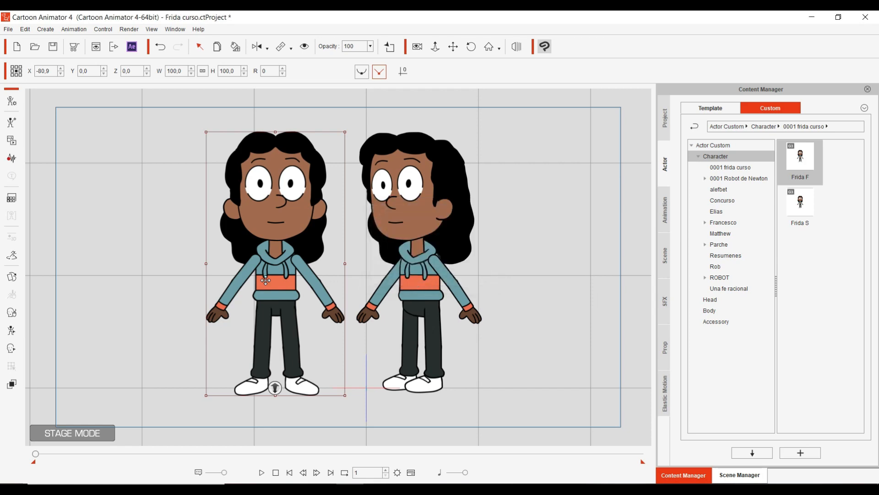
left_click(820, 270)
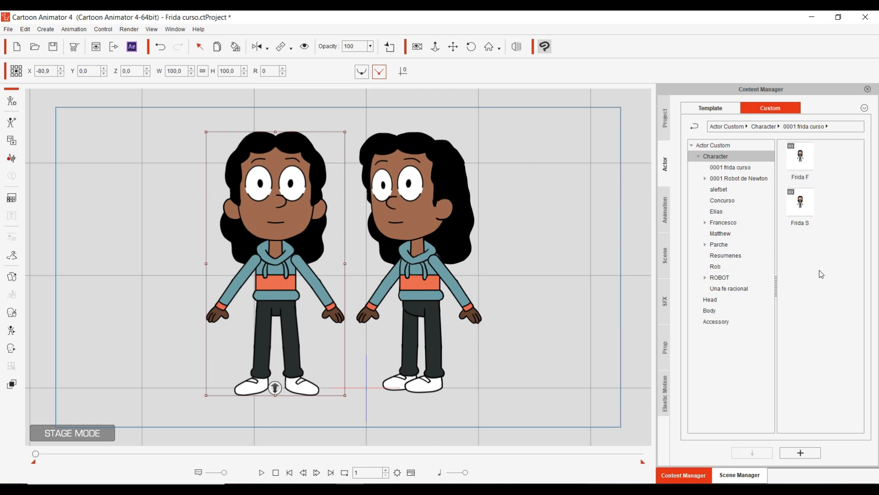
left_click(559, 243)
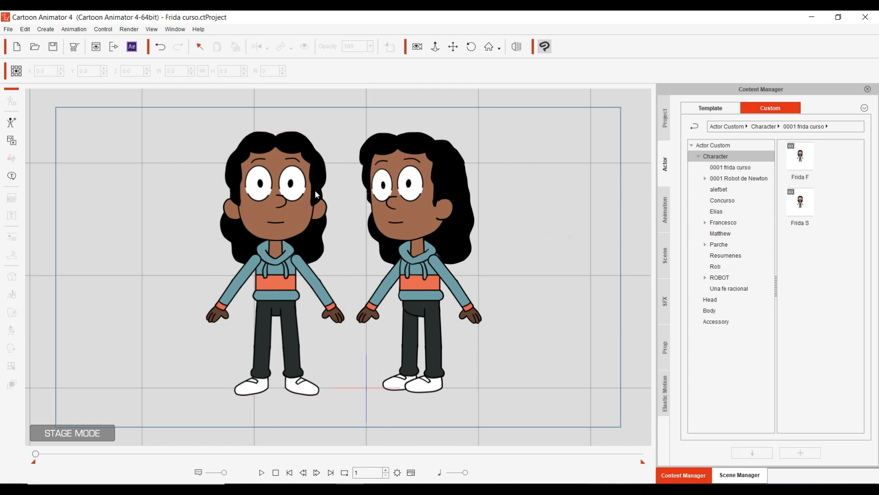